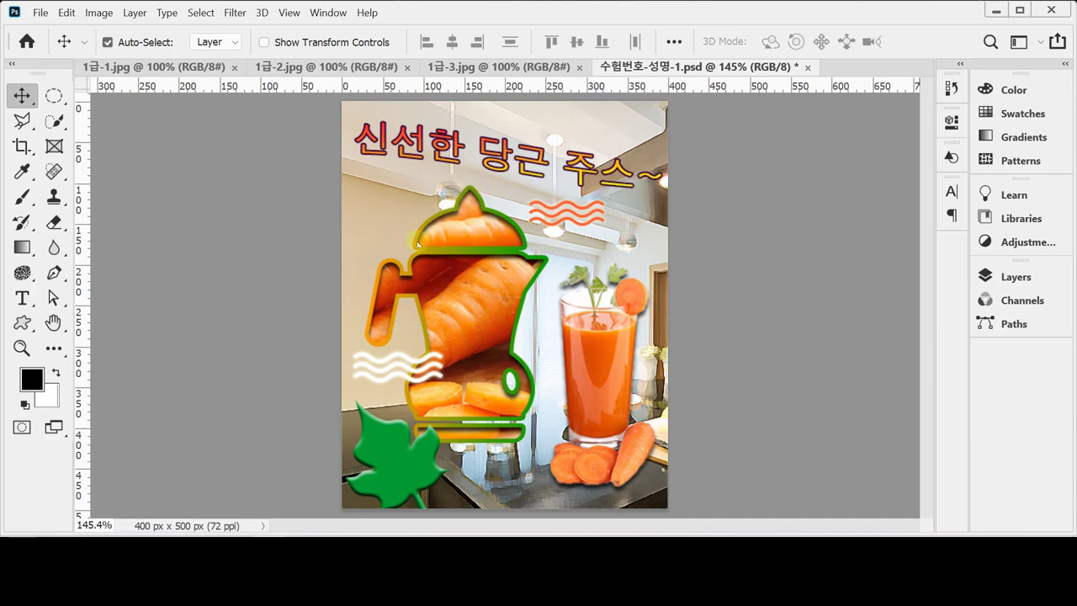
{"action": "left_click", "coordinate": [22, 322]}
{"action": "left_click_drag", "start_coordinate": [22, 322], "coordinate": [133, 376]}
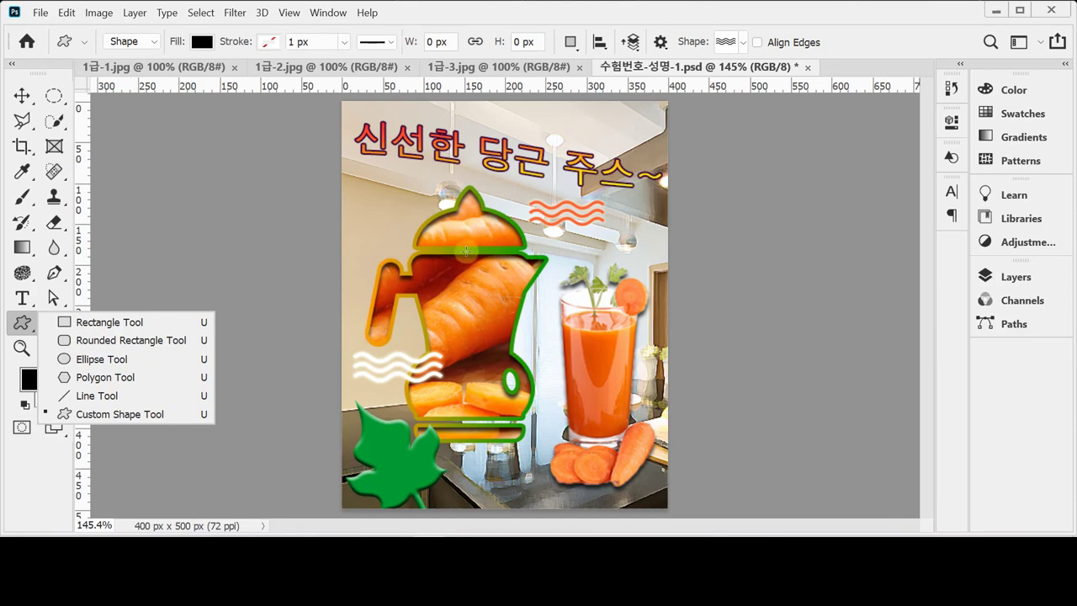
{"action": "left_click", "coordinate": [734, 208]}
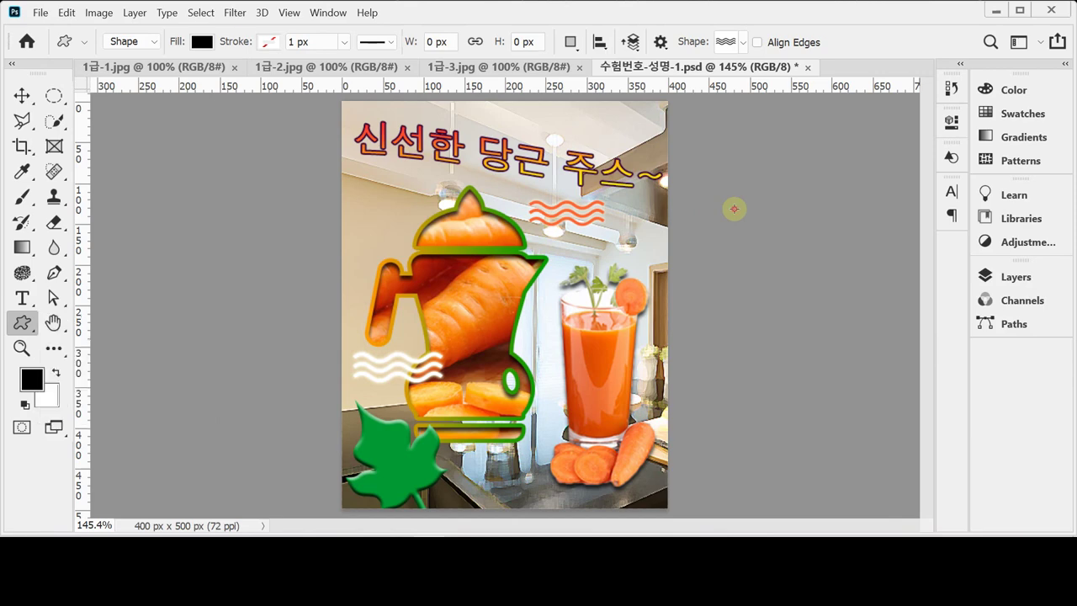
{"action": "left_click", "coordinate": [734, 208]}
{"action": "left_click", "coordinate": [584, 182]}
Step: Create a new 400 x 500 pixel document at 72 pixels/inch, RGB Color, 8 bit, with a white background
{"action": "key", "text": "ctrl+n"}
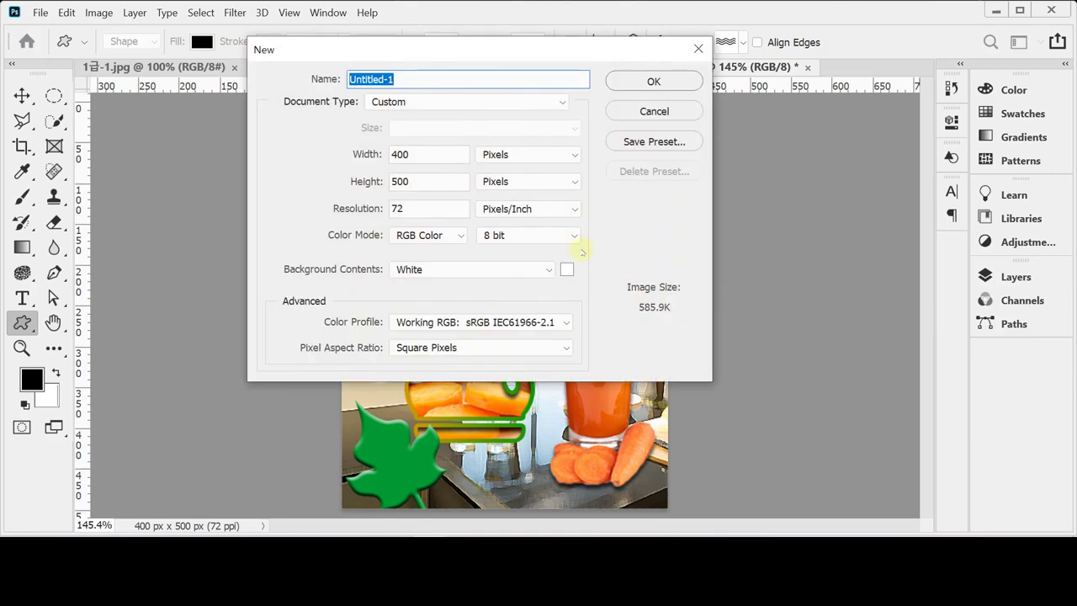
{"action": "left_click", "coordinate": [362, 157]}
{"action": "key", "text": "Tab"}
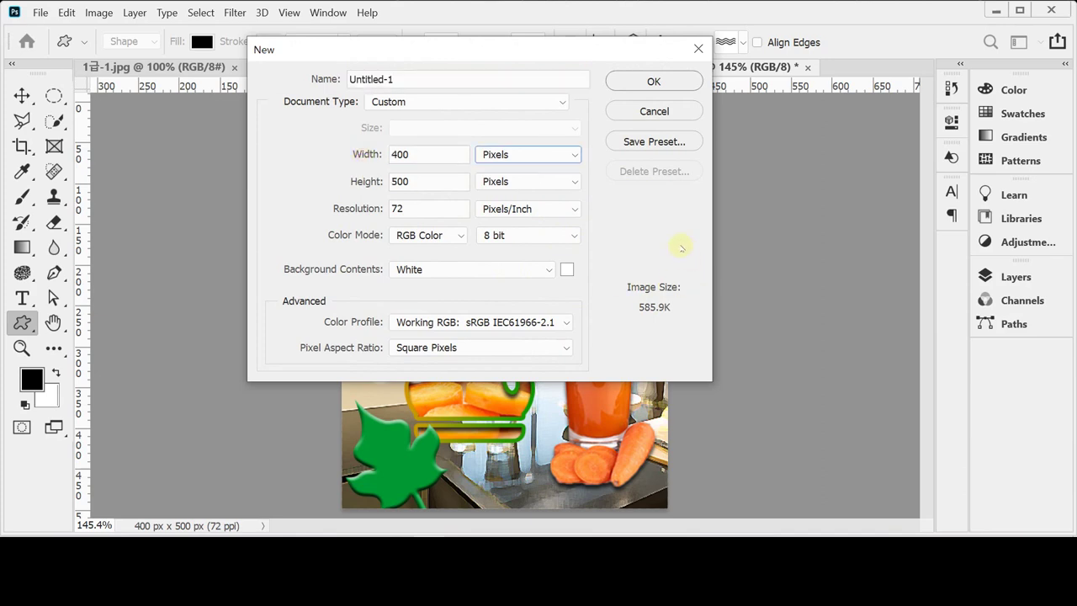
{"action": "key", "text": "Tab"}
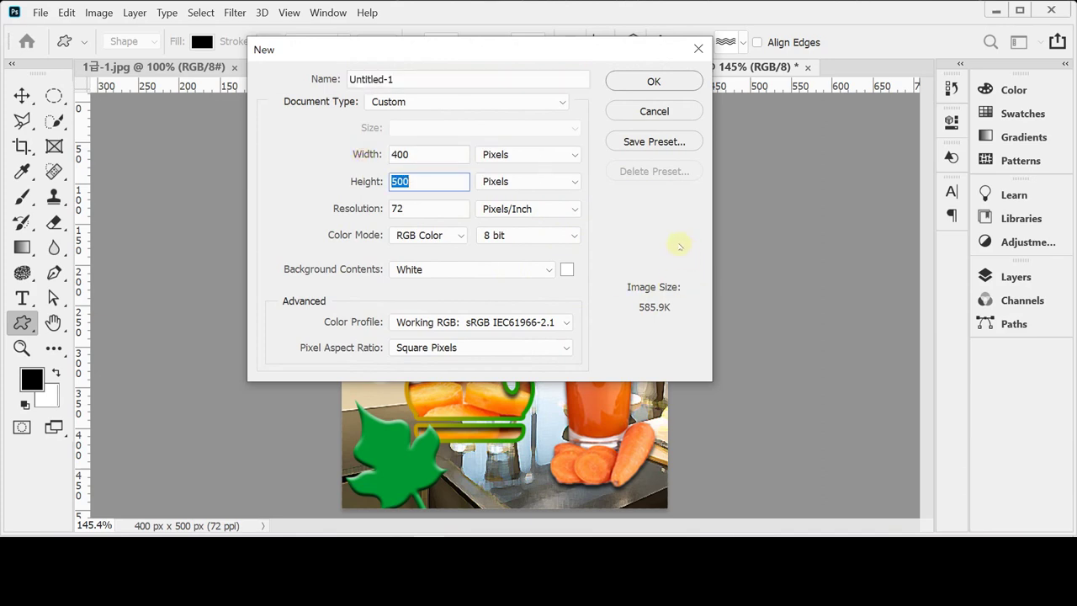
{"action": "key", "text": "Tab"}
{"action": "key", "text": "Tab"}
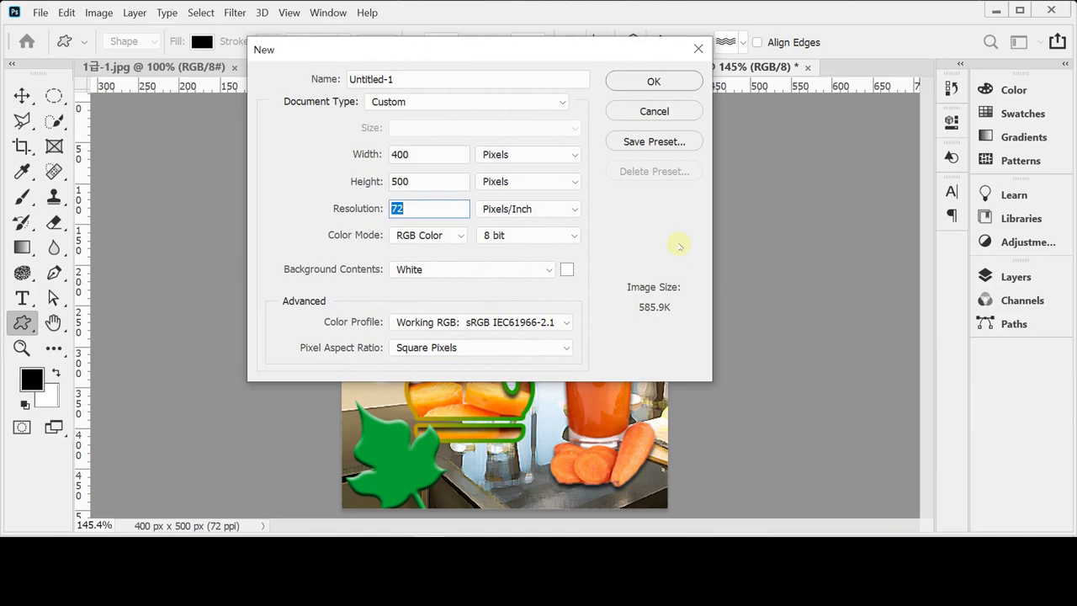
{"action": "key", "text": "Tab"}
{"action": "key", "text": "Tab"}
{"action": "key", "text": "Tab"}
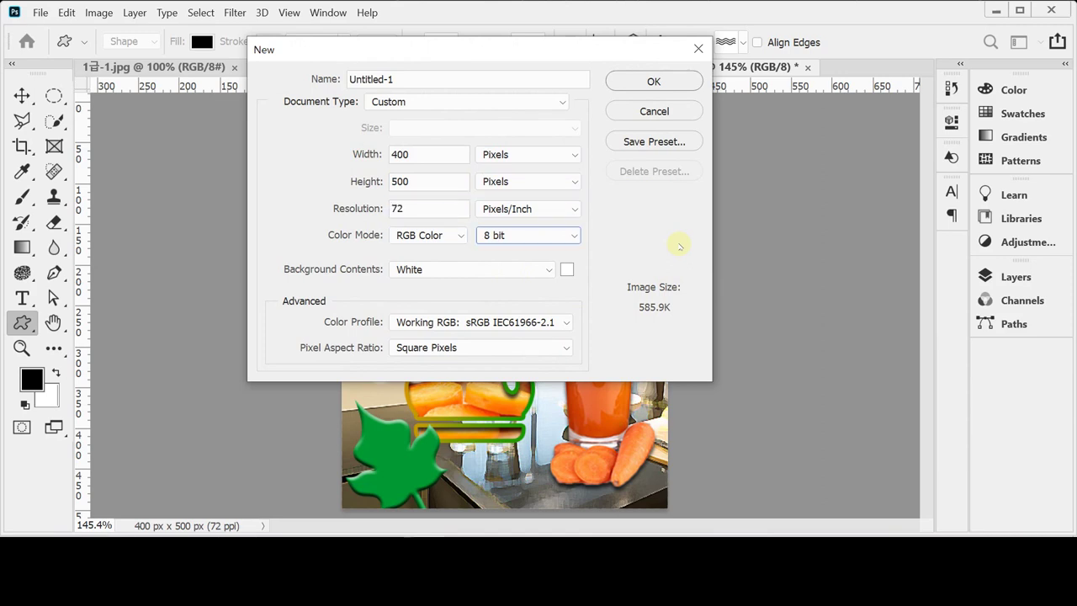
{"action": "key", "text": "Tab"}
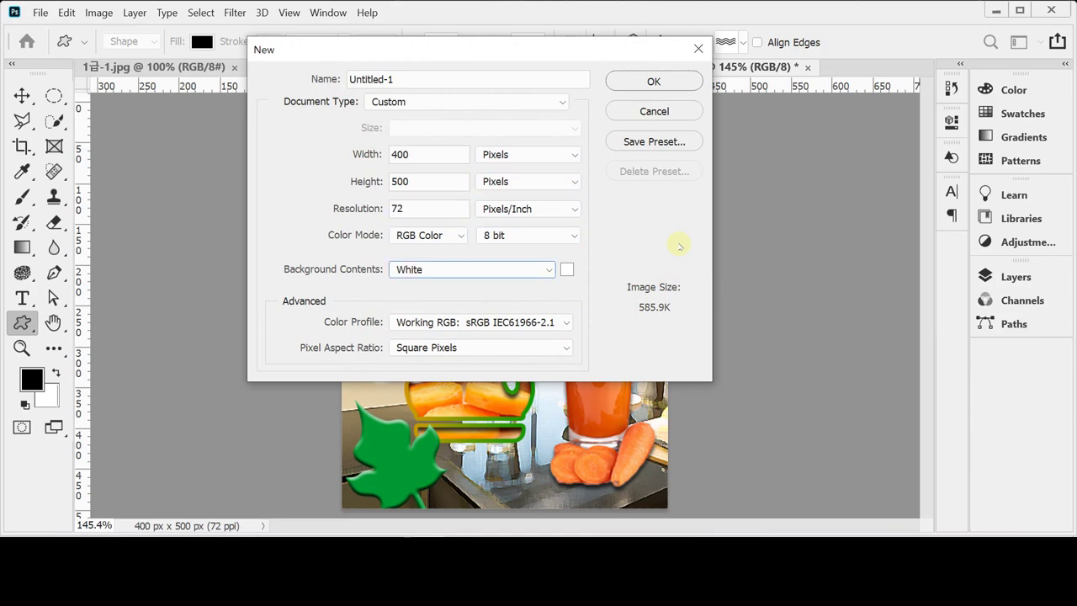
{"action": "key", "text": "Return"}
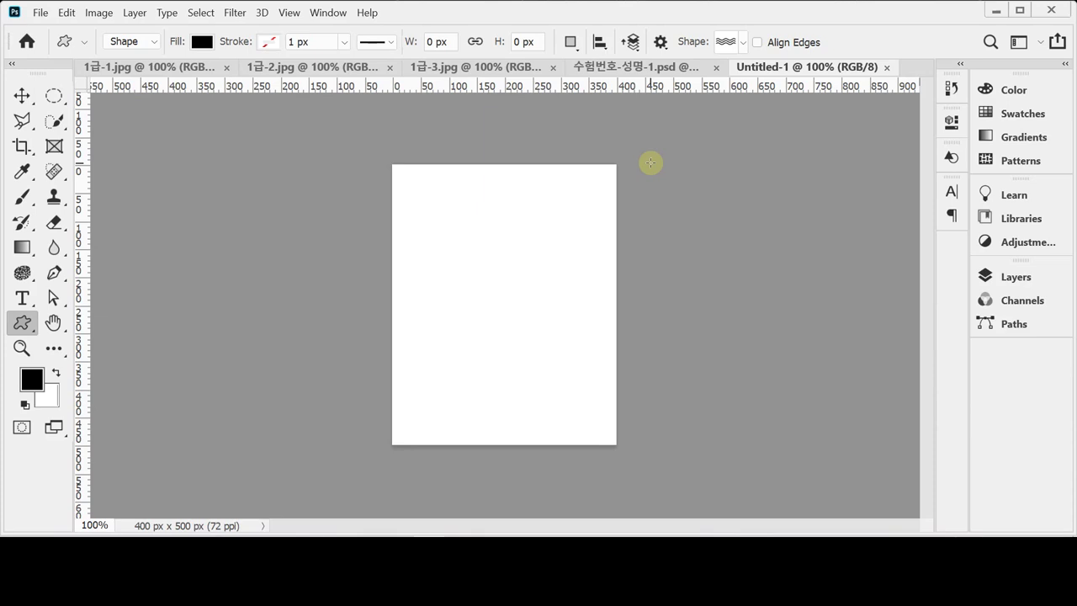
Step: Show the grid and accept grid preferences with a gridline every 100 pixels and 1 subdivision
{"action": "key", "text": "ctrl+apostrophe"}
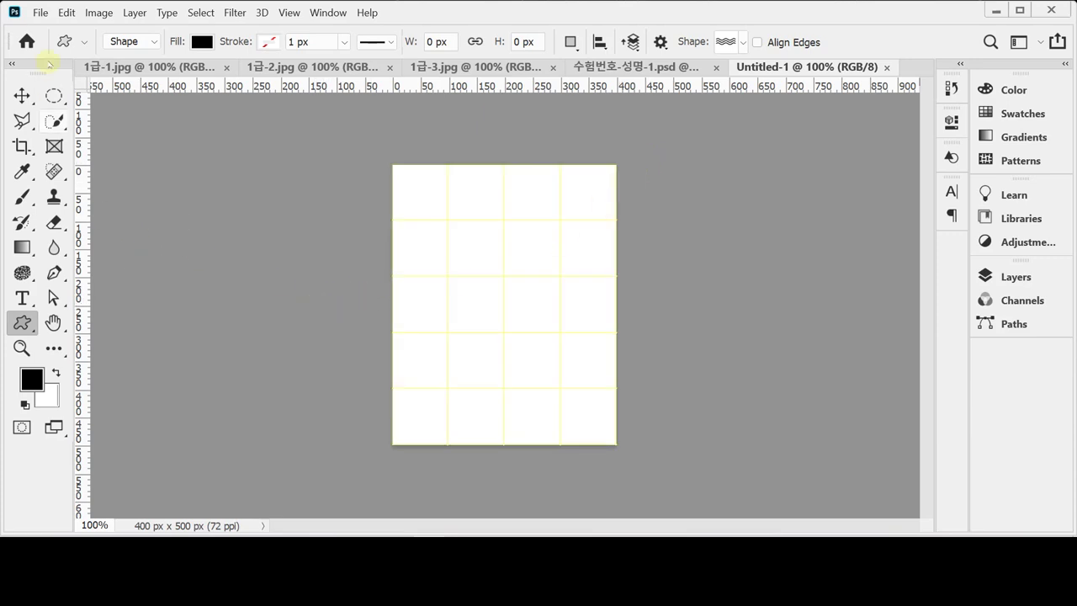
{"action": "left_click", "coordinate": [66, 13]}
{"action": "mouse_move", "coordinate": [138, 534]}
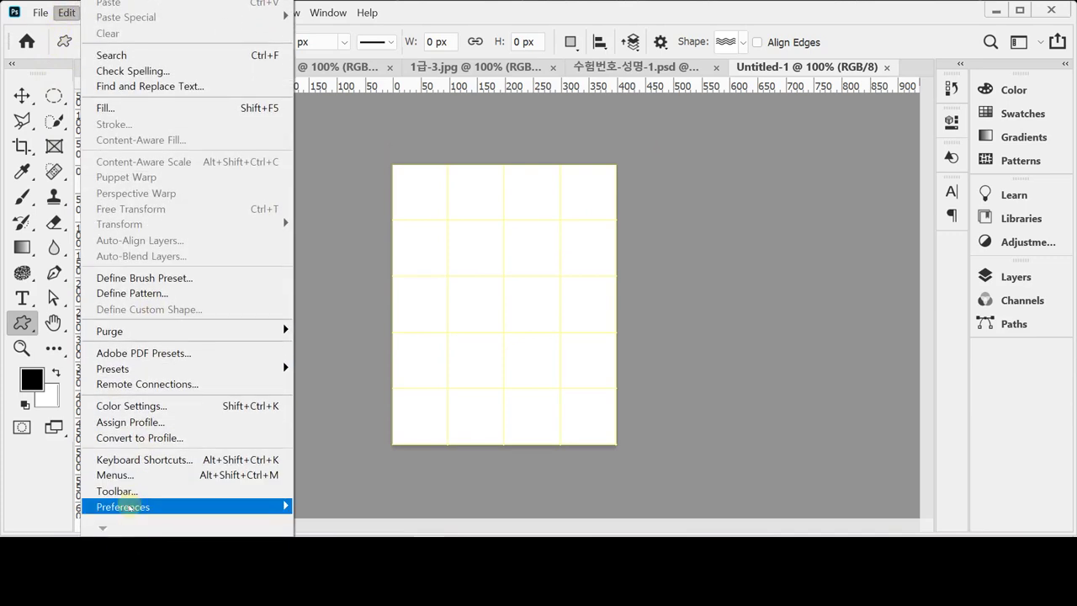
{"action": "mouse_move", "coordinate": [284, 505]}
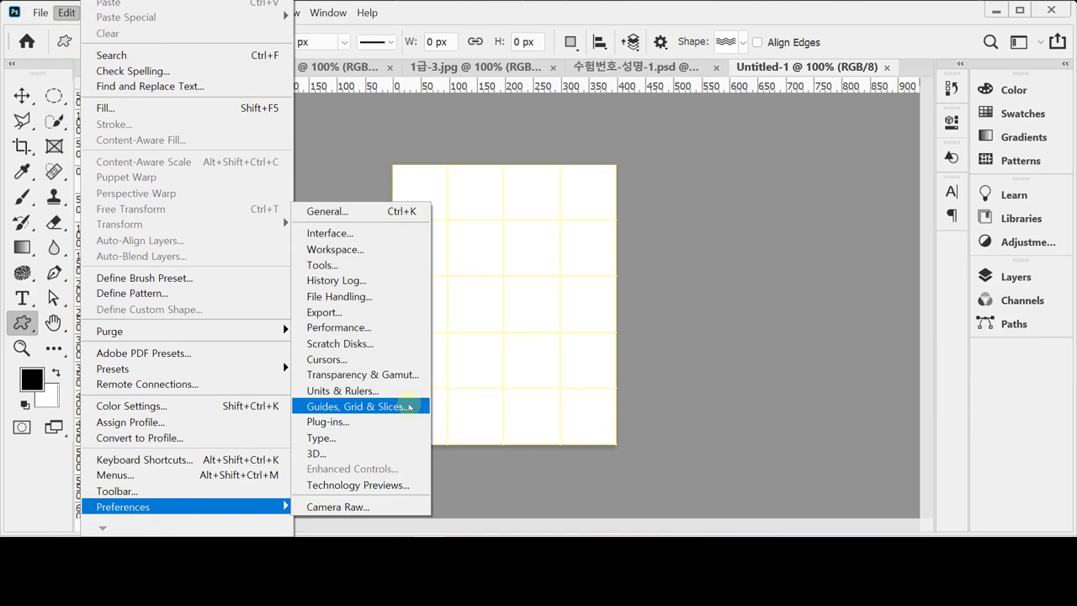
{"action": "left_click", "coordinate": [410, 407]}
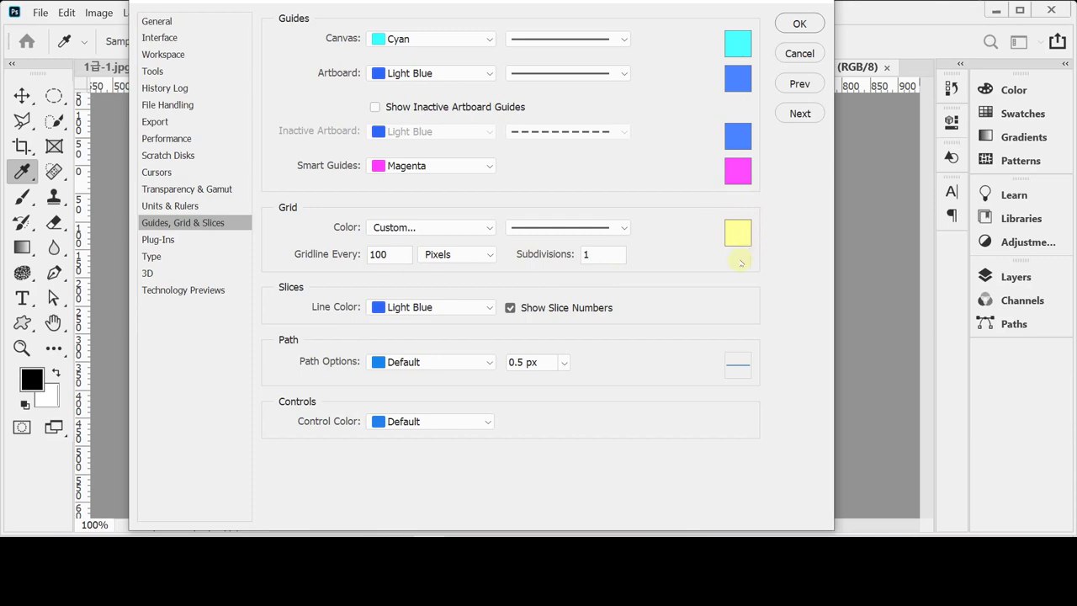
{"action": "key", "text": "Return"}
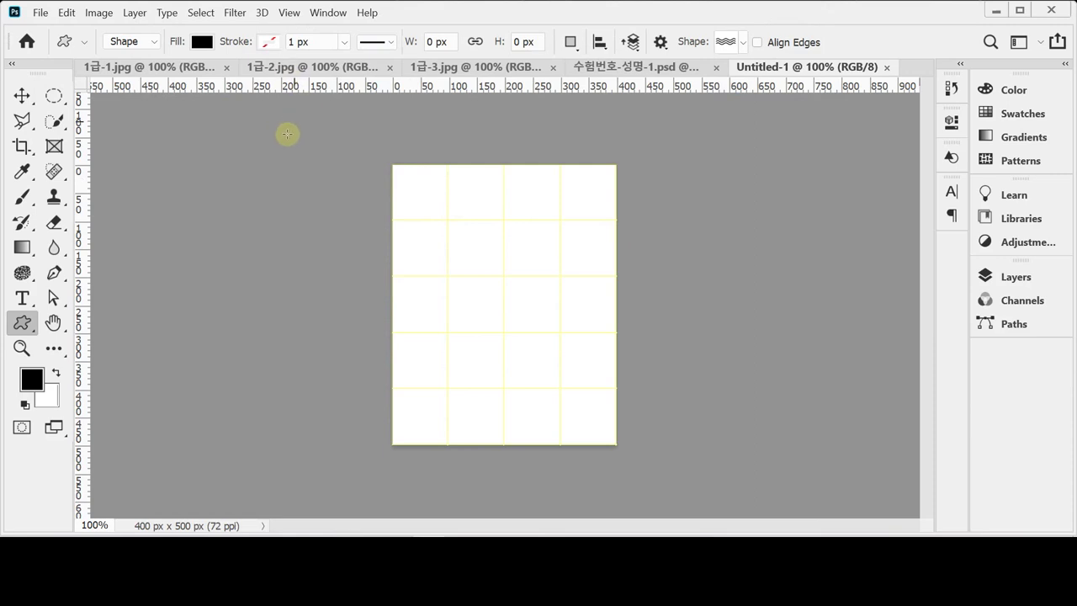
Step: Copy the whole kitchen photo from 1급-1.jpg and paste it into the new document
{"action": "left_click", "coordinate": [127, 72]}
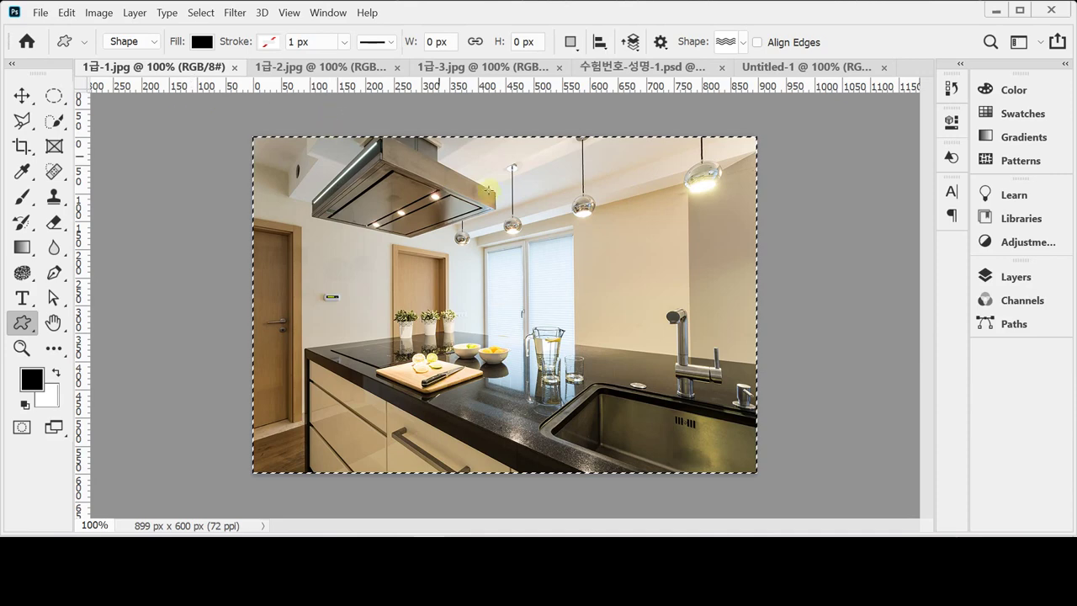
{"action": "left_click", "coordinate": [765, 67]}
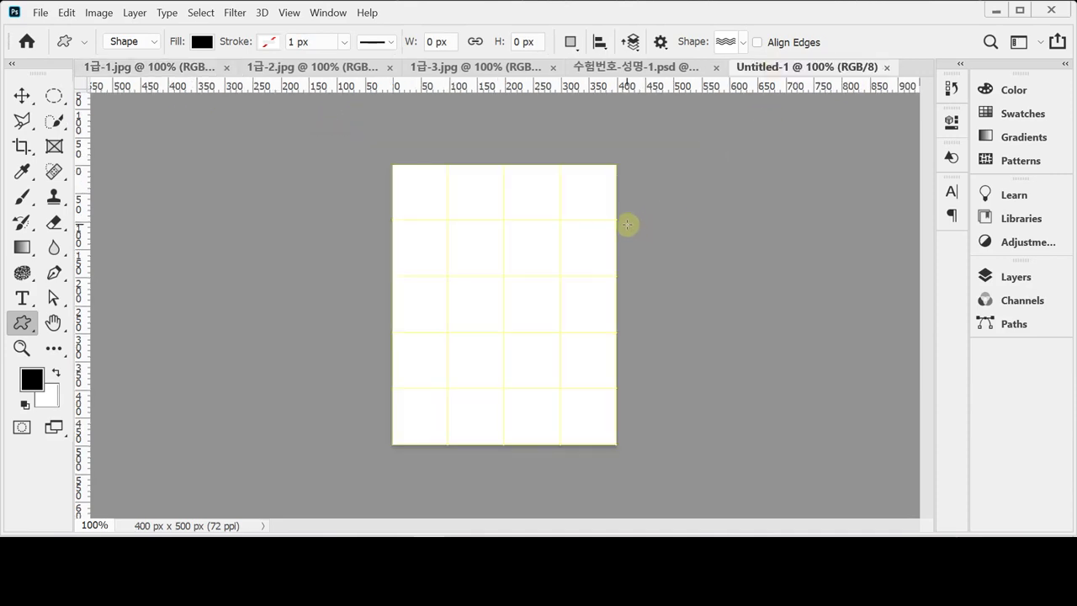
{"action": "key", "text": "ctrl+v"}
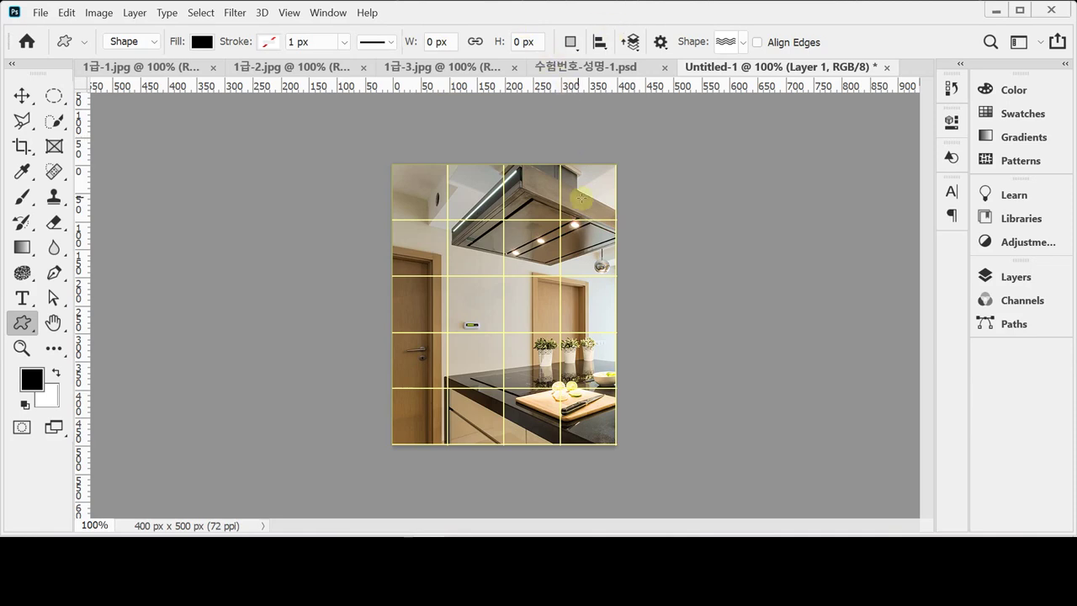
Step: Flip the pasted kitchen photo horizontally and move it about 187 px left and 11 px up
{"action": "key", "text": "ctrl+t"}
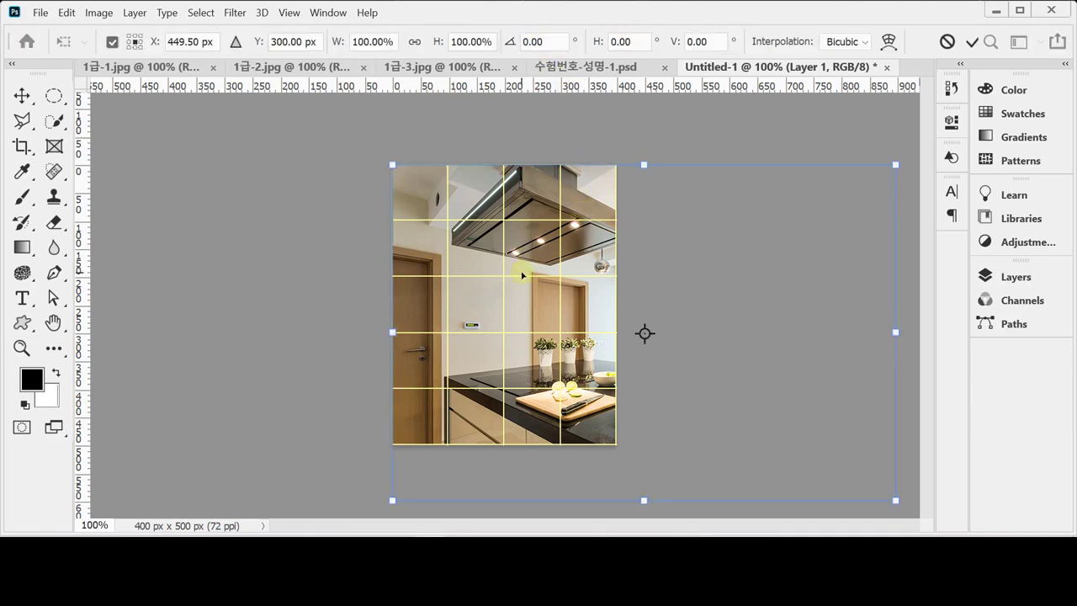
{"action": "right_click", "coordinate": [522, 274]}
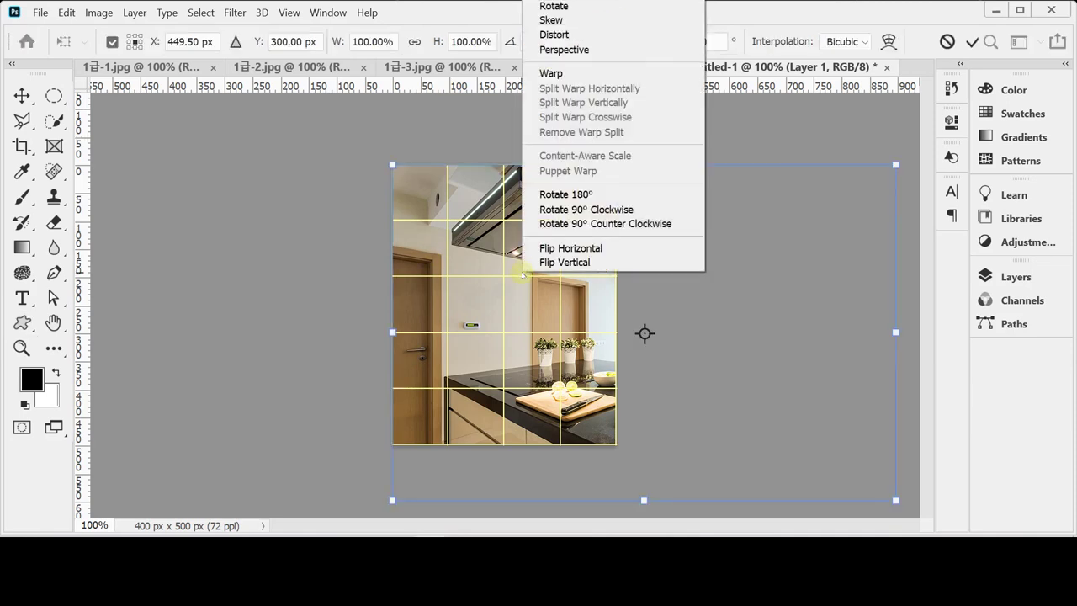
{"action": "left_click", "coordinate": [600, 249]}
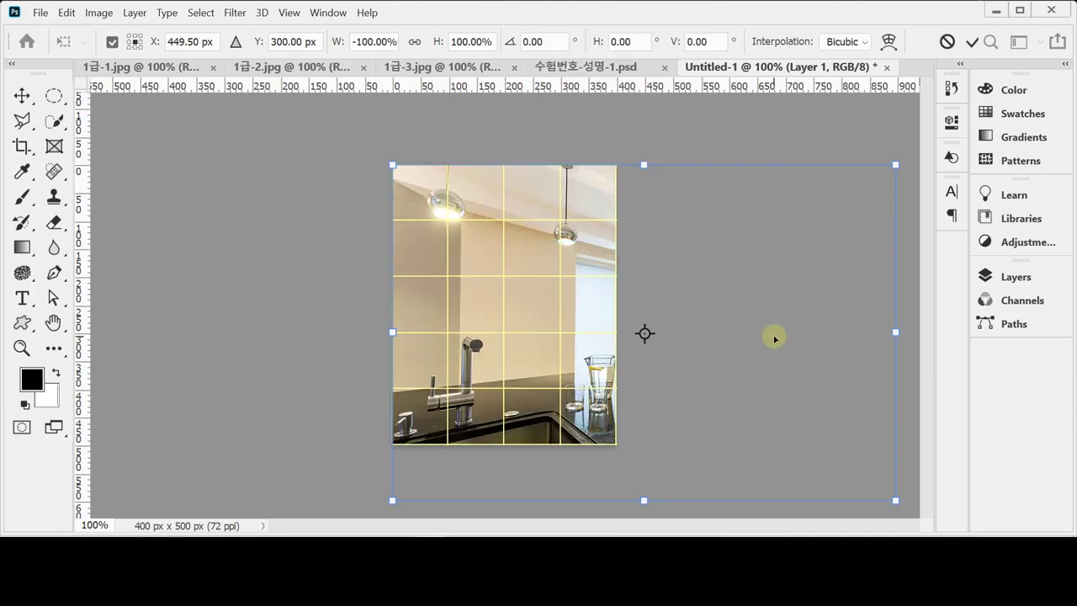
{"action": "left_click_drag", "start_coordinate": [774, 338], "coordinate": [668, 329]}
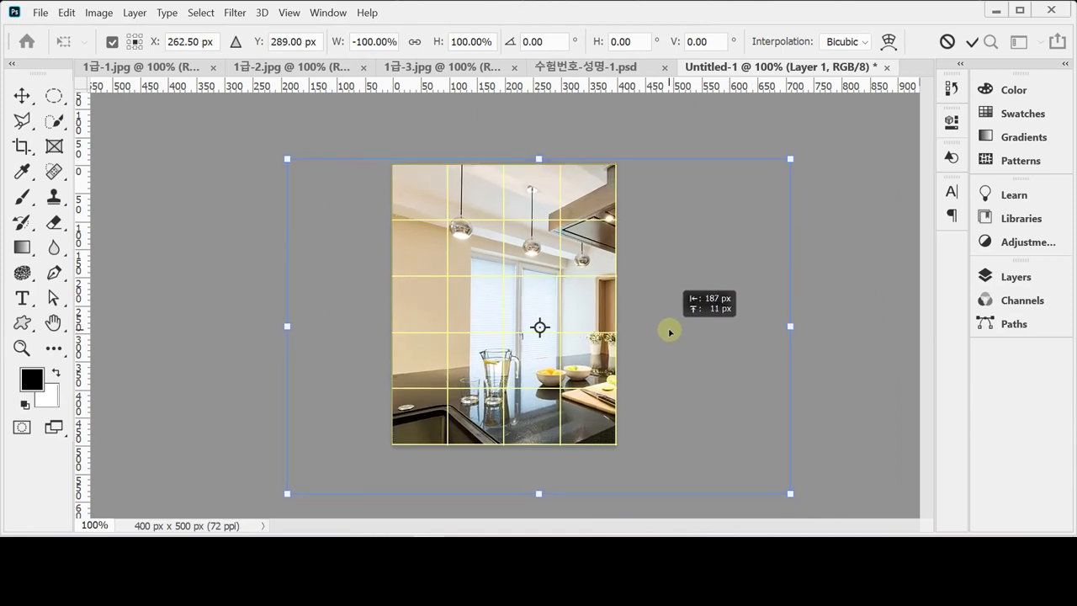
{"action": "left_click", "coordinate": [601, 109]}
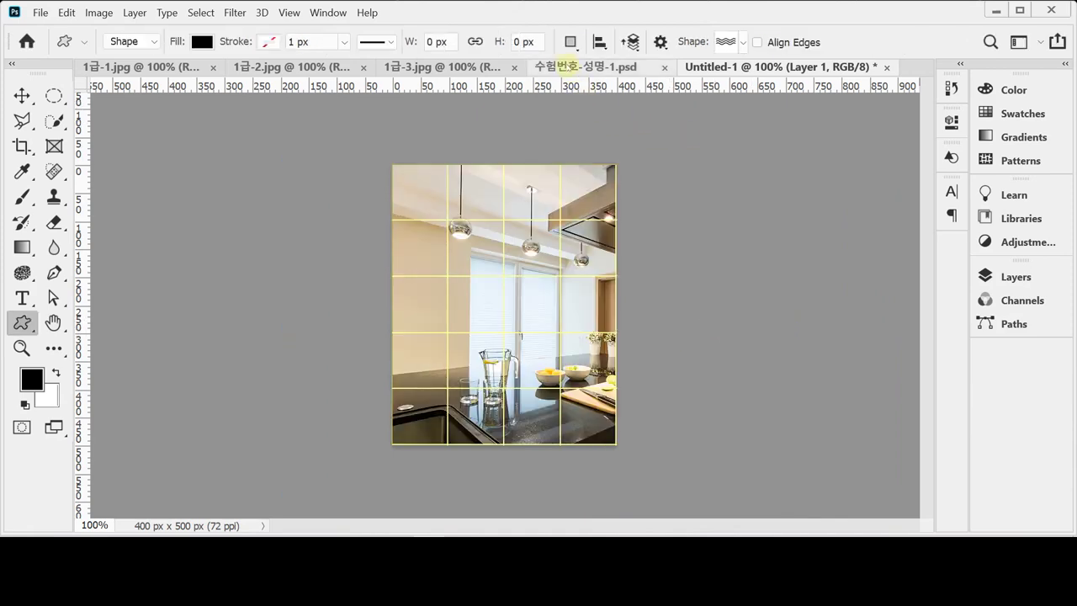
Step: Float 수험번호-성명-1.psd and the new document as side-by-side windows, with the new document at the same 145% zoom
{"action": "left_click_drag", "start_coordinate": [586, 66], "coordinate": [145, 99]}
{"action": "left_click_drag", "start_coordinate": [711, 69], "coordinate": [586, 98]}
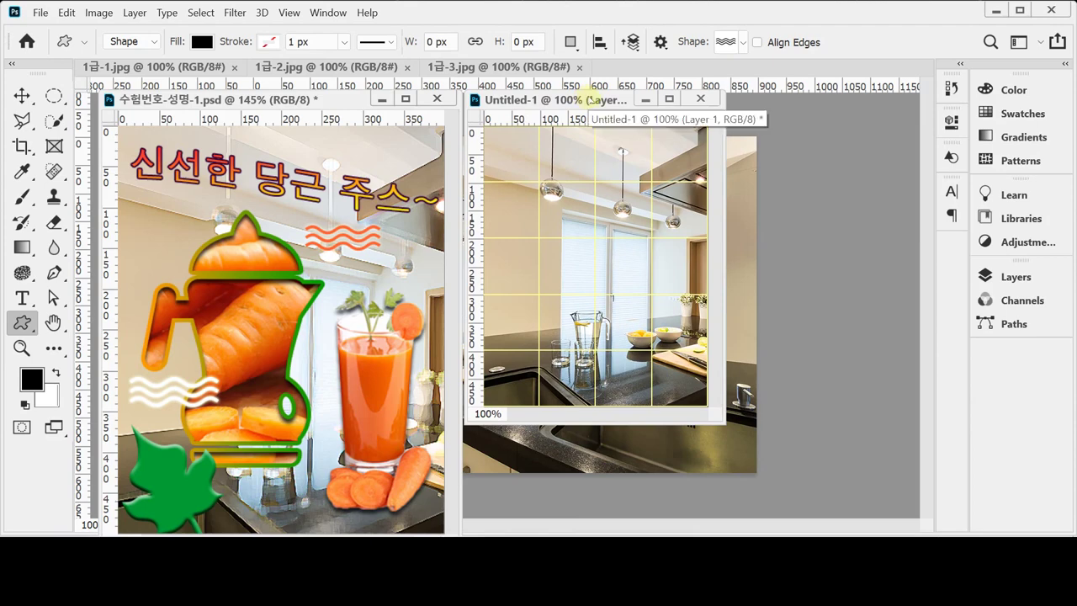
{"action": "scroll", "coordinate": [589, 105], "scroll_direction": "up", "scroll_amount": 2, "text": "alt"}
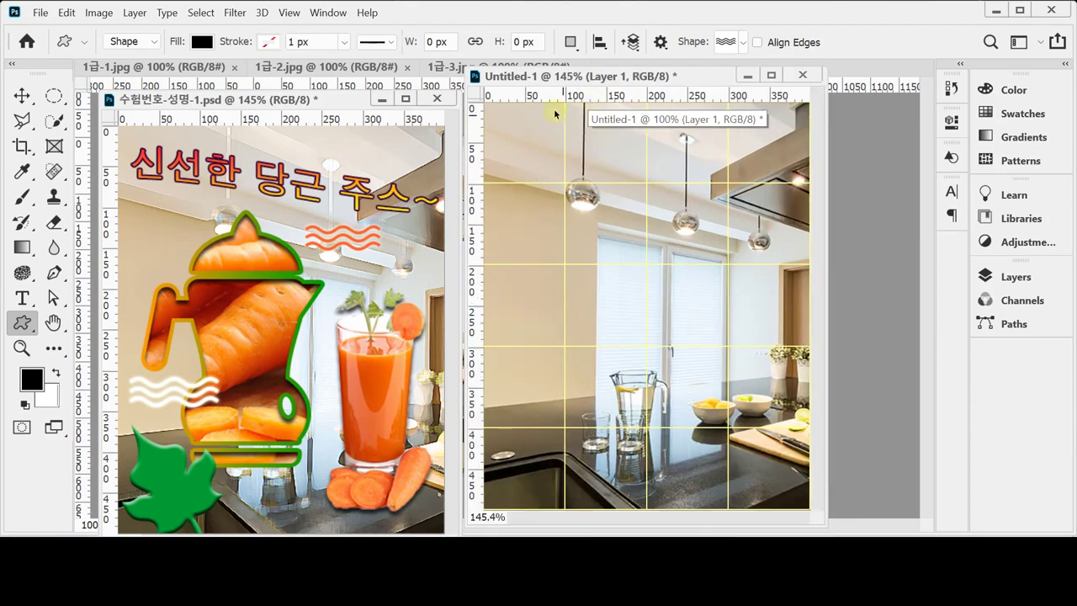
{"action": "left_click_drag", "start_coordinate": [530, 76], "coordinate": [526, 101]}
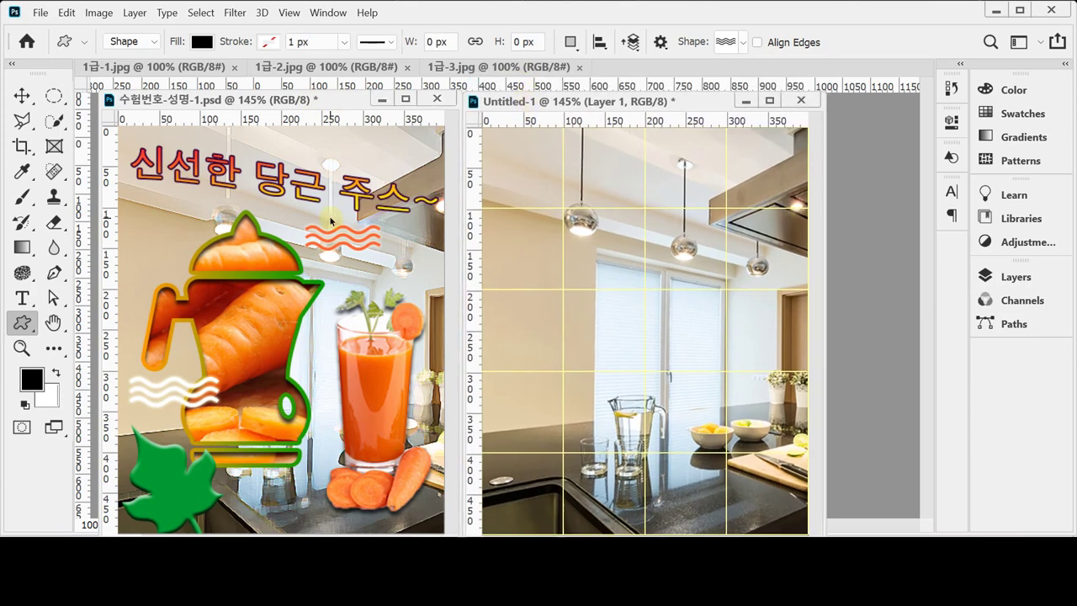
Step: Show the grid on the finished example and shift the kitchen photo slightly right in the new document to match it
{"action": "key", "text": "ctrl+apostrophe"}
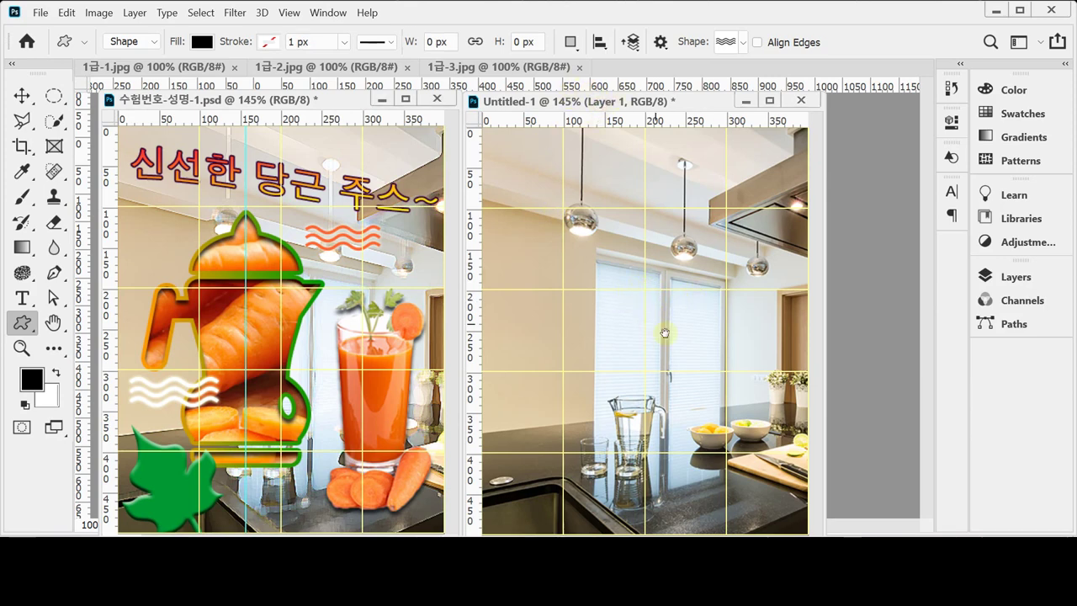
{"action": "left_click", "coordinate": [21, 94]}
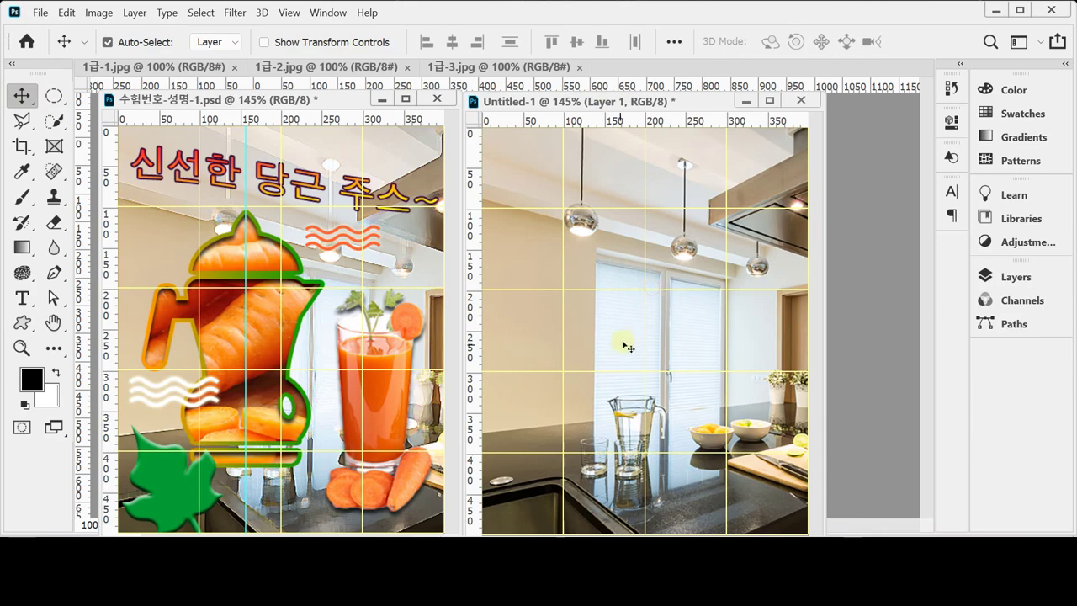
{"action": "left_click_drag", "start_coordinate": [631, 340], "coordinate": [642, 341]}
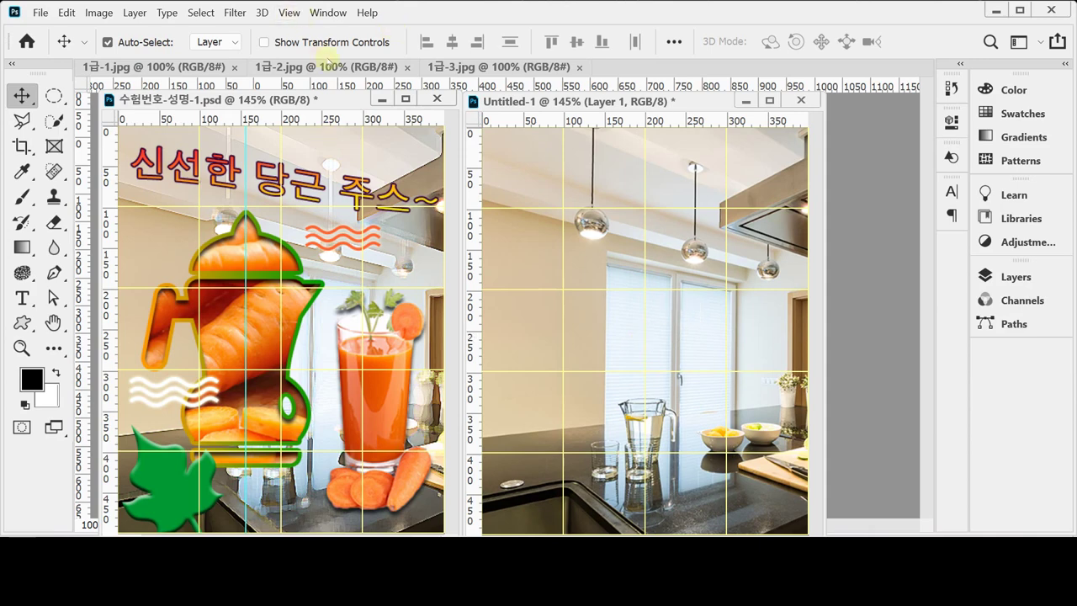
Step: Save the new document as 수험번호-성명-1 in PSD format in the 임시 folder under 바탕 화면
{"action": "key", "text": "ctrl+s"}
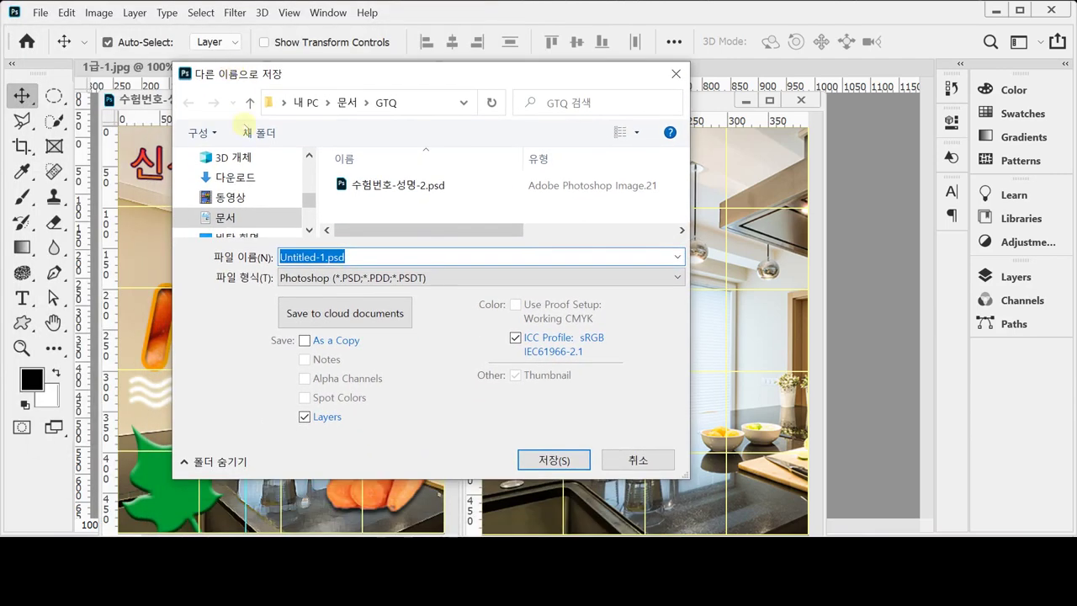
{"action": "scroll", "coordinate": [309, 200], "scroll_direction": "down", "scroll_amount": 2}
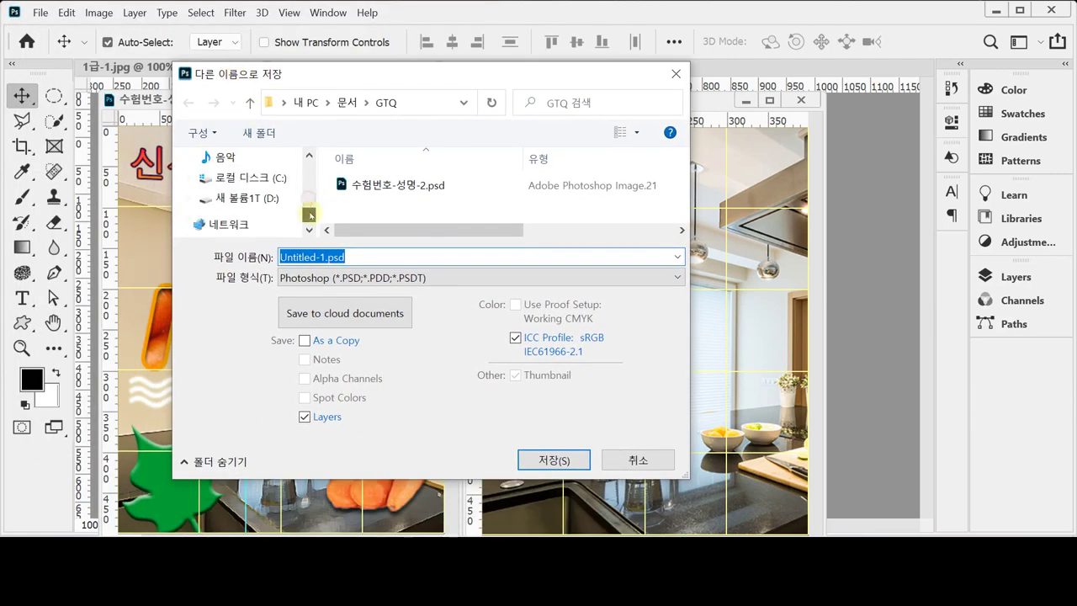
{"action": "scroll", "coordinate": [310, 207], "scroll_direction": "up", "scroll_amount": 1}
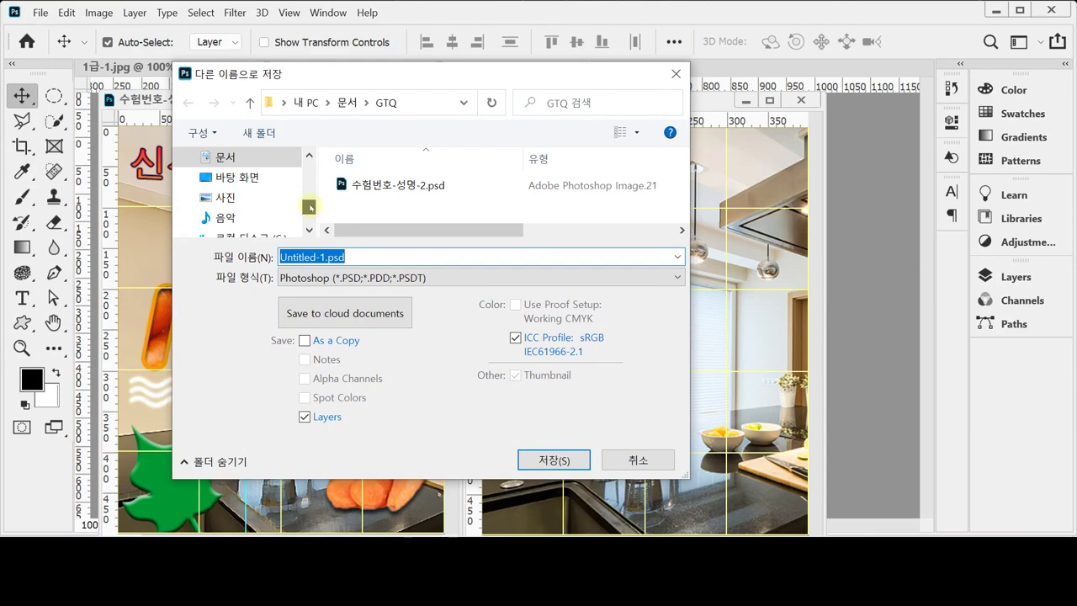
{"action": "left_click", "coordinate": [250, 181]}
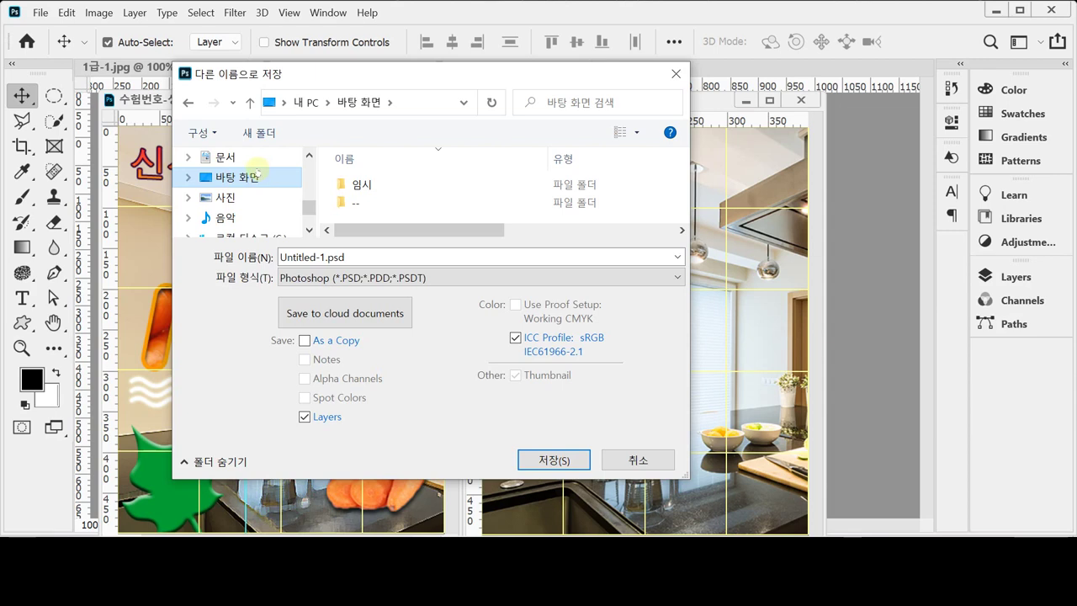
{"action": "double_click", "coordinate": [358, 184]}
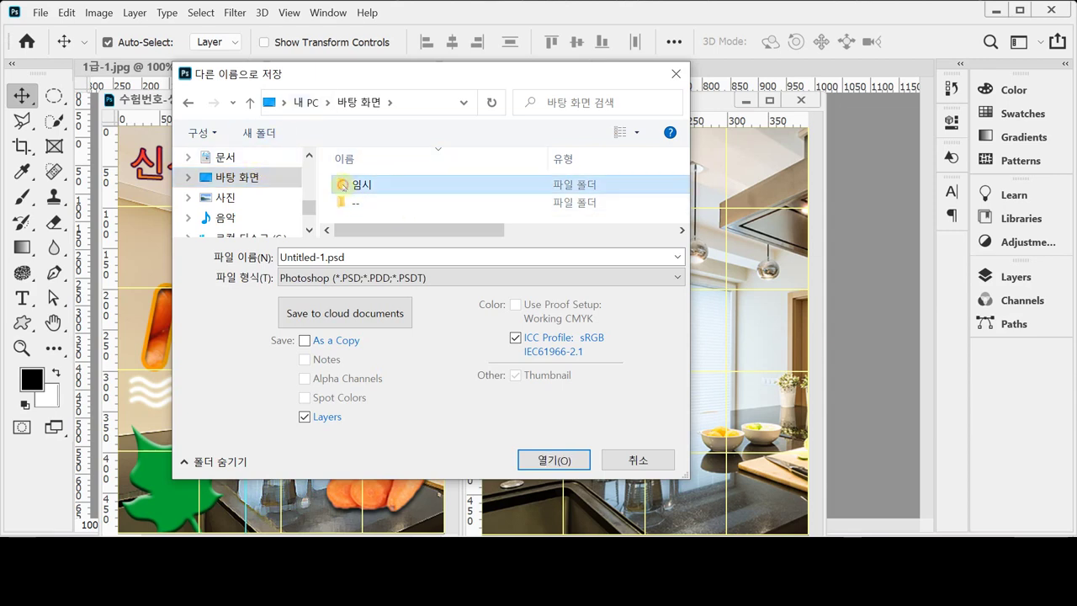
{"action": "left_click", "coordinate": [404, 184]}
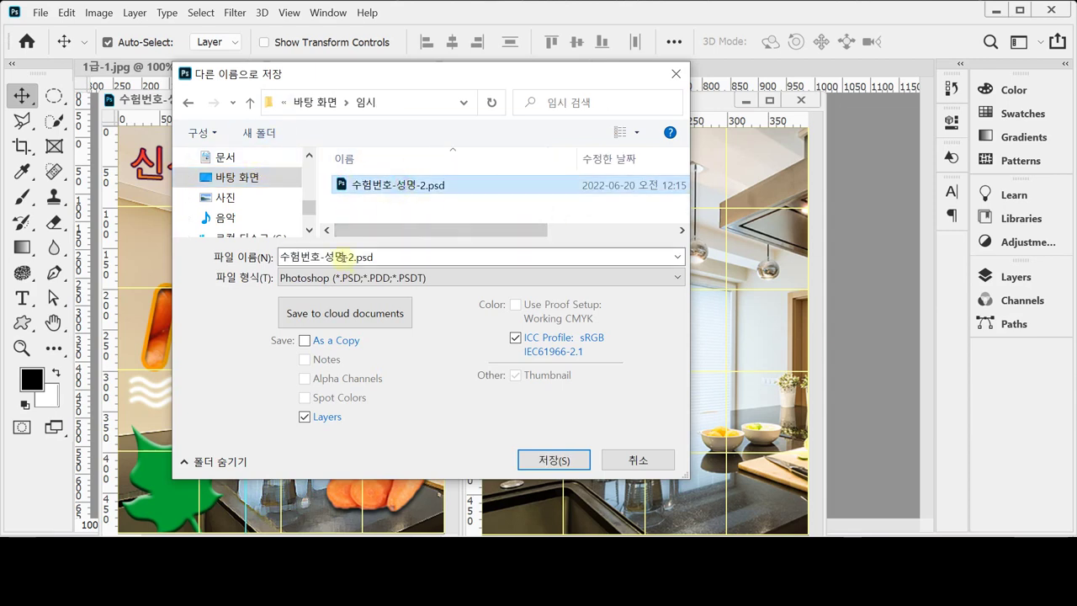
{"action": "left_click_drag", "start_coordinate": [349, 257], "coordinate": [392, 258]}
{"action": "type", "text": "1"}
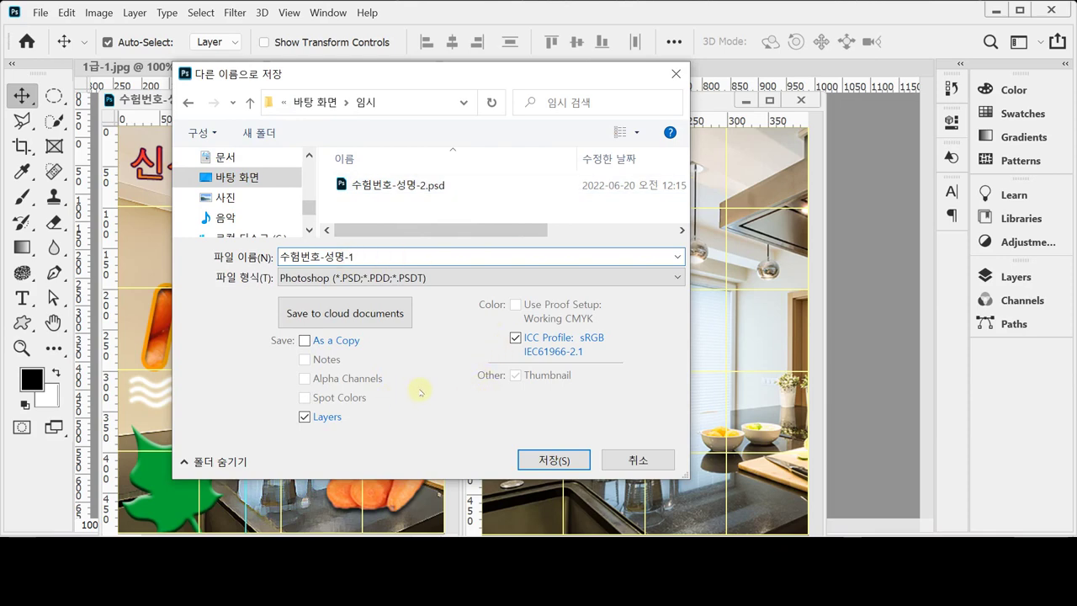
{"action": "key", "text": "Return"}
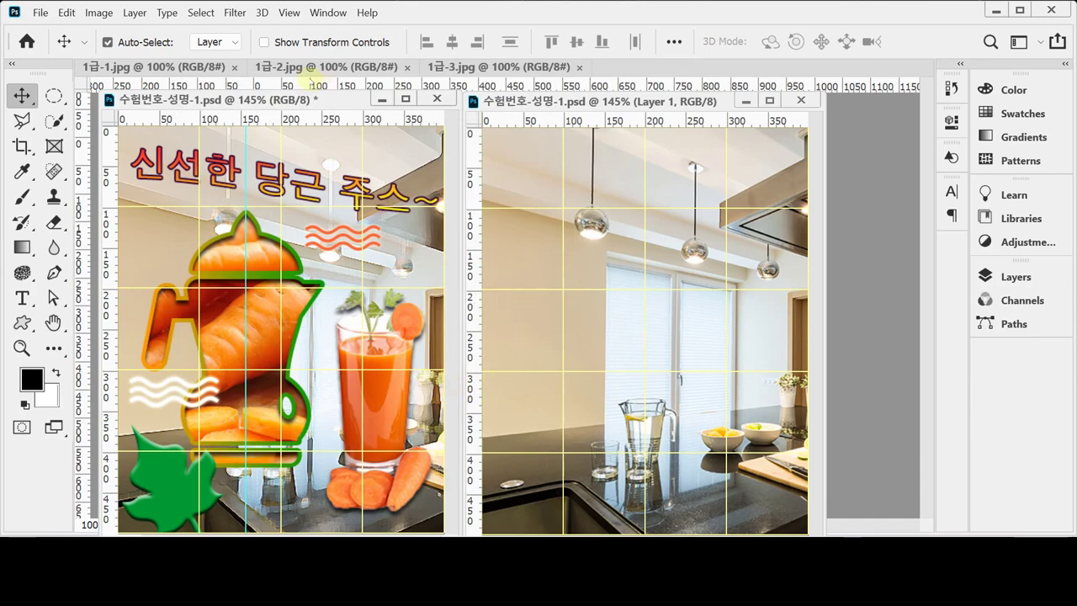
Step: Apply the Paint Daubs filter with brush size 8, sharpness 7 and Simple brush type to the kitchen photo, and save the document
{"action": "left_click", "coordinate": [235, 12]}
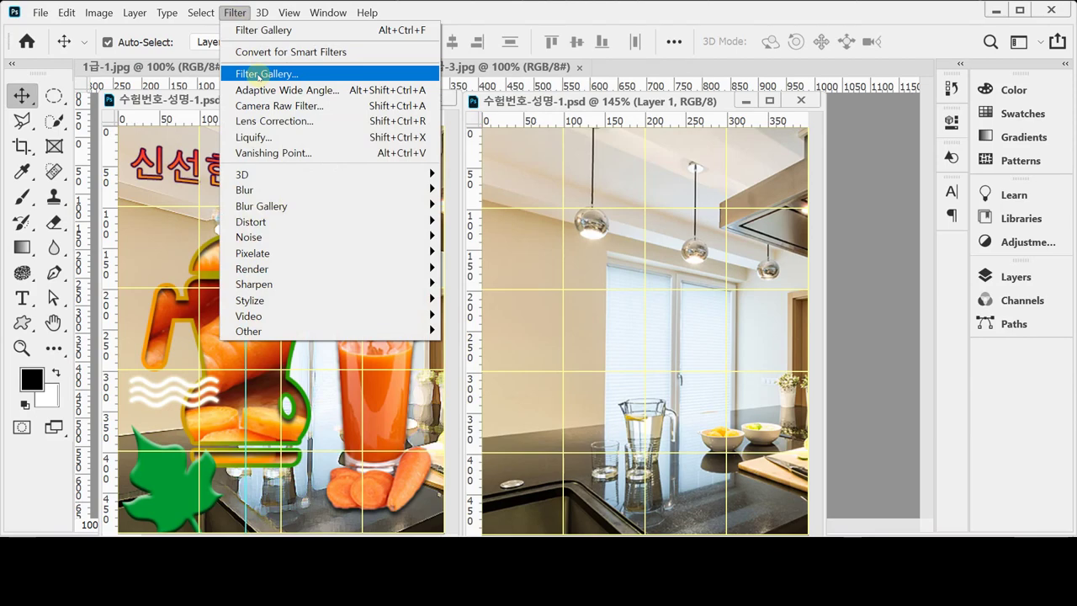
{"action": "left_click", "coordinate": [259, 75]}
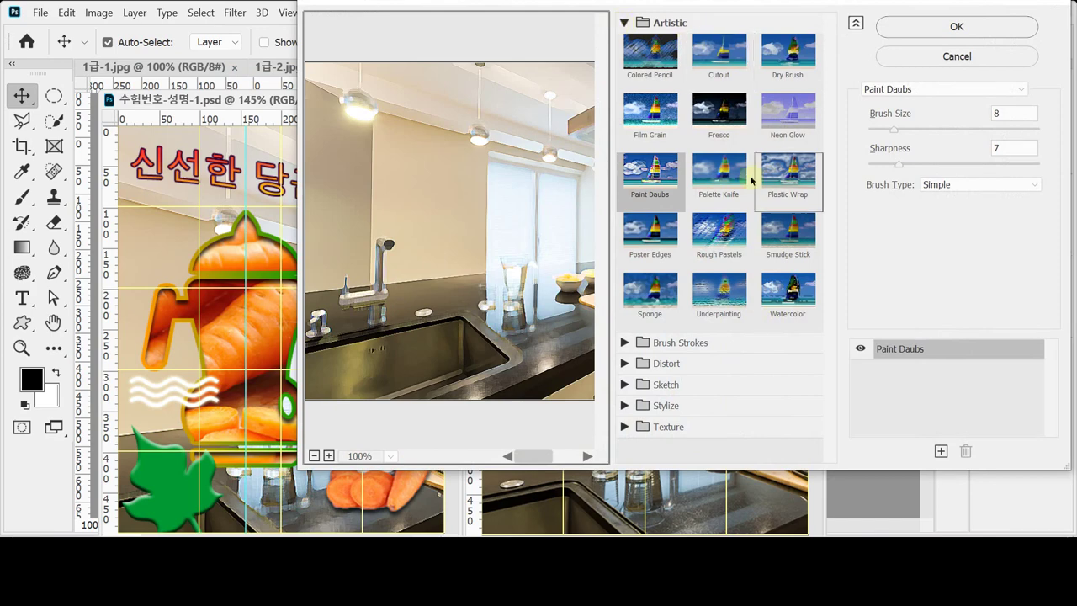
{"action": "left_click", "coordinate": [670, 184]}
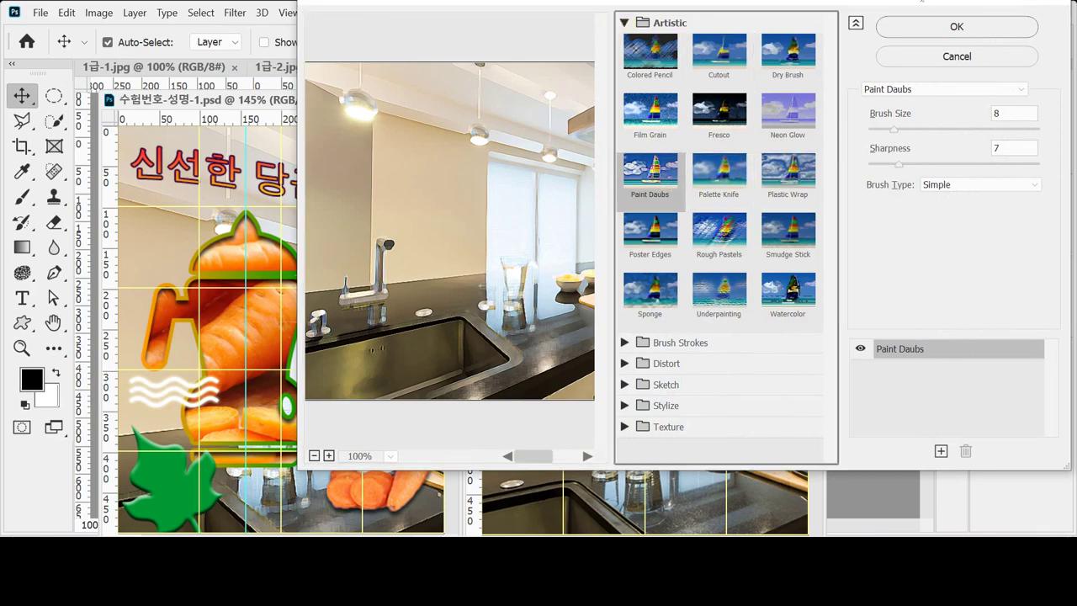
{"action": "left_click", "coordinate": [912, 29]}
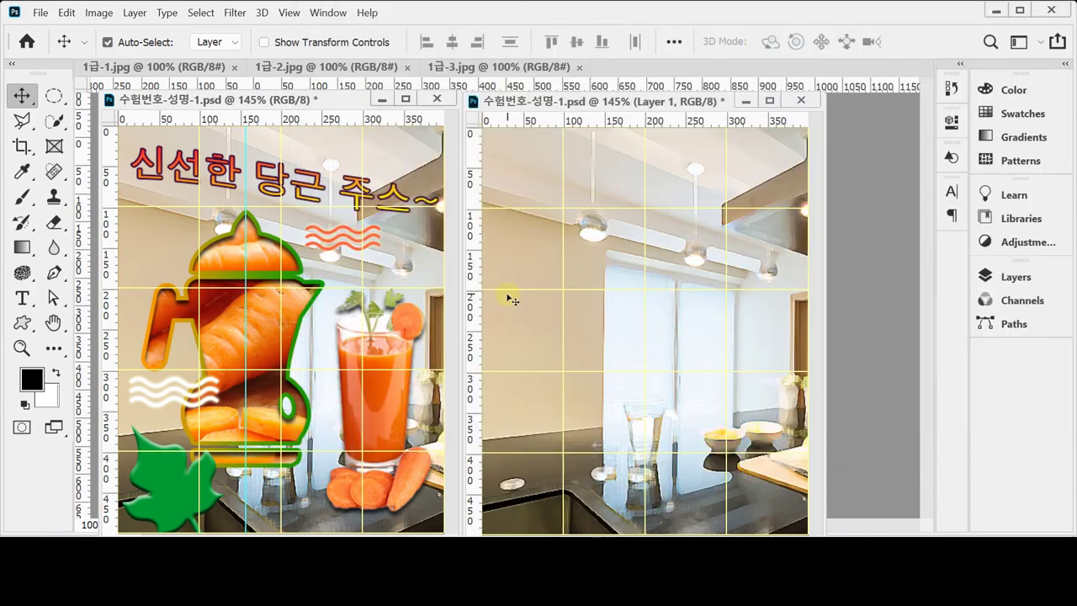
{"action": "key", "text": "ctrl+s"}
{"action": "key", "text": "ctrl+s"}
Step: Shift both floating document windows slightly upward so their full canvases and status bars fit on screen
{"action": "left_click_drag", "start_coordinate": [605, 101], "coordinate": [606, 89]}
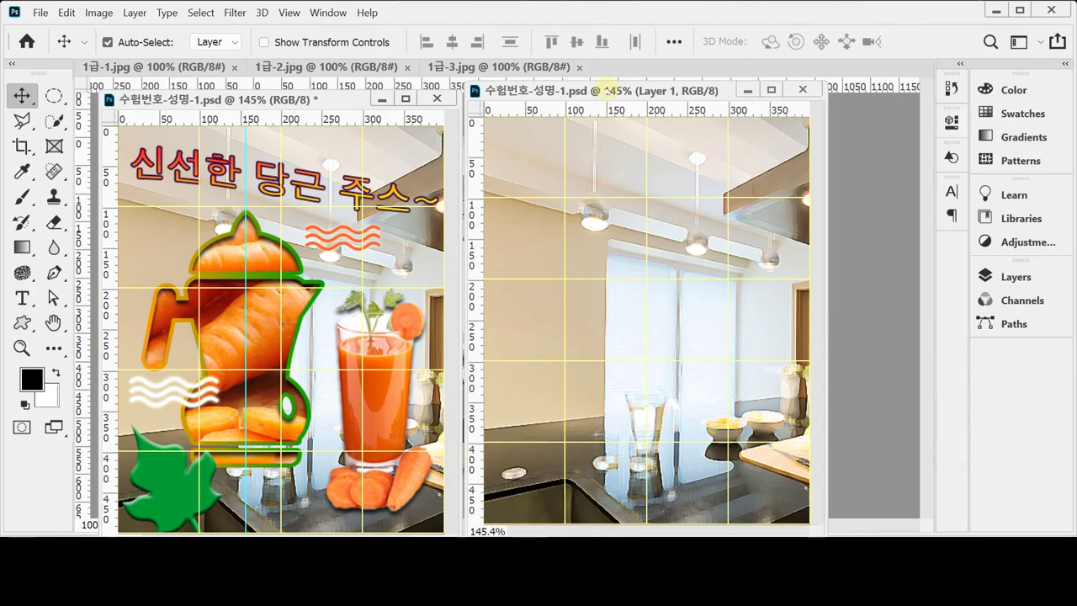
{"action": "mouse_move", "coordinate": [272, 99]}
{"action": "left_mouse_down"}
{"action": "mouse_move", "coordinate": [271, 71]}
{"action": "mouse_move", "coordinate": [272, 88]}
{"action": "left_mouse_up"}
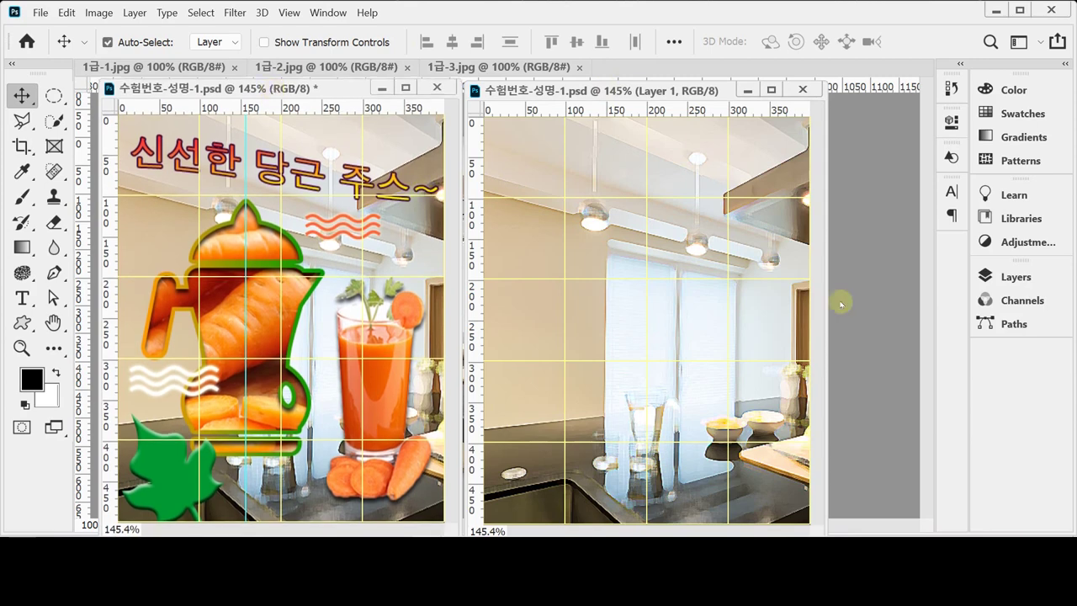
{"action": "key", "text": "ctrl"}
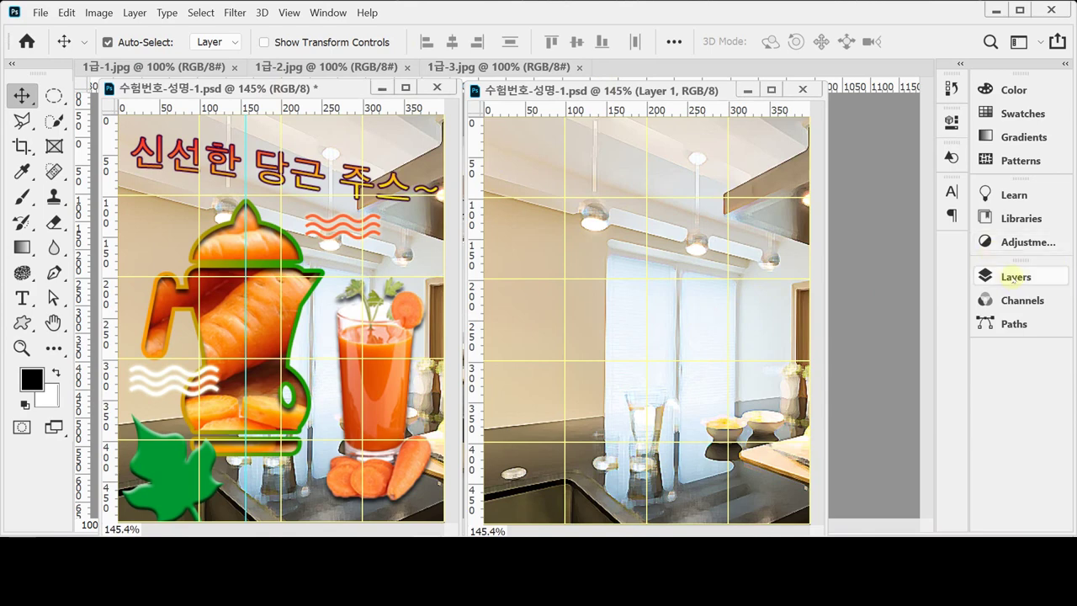
Step: Hide the kitchen photo layer and place a vertical guide at about 157 px in the new document
{"action": "left_click", "coordinate": [1014, 278]}
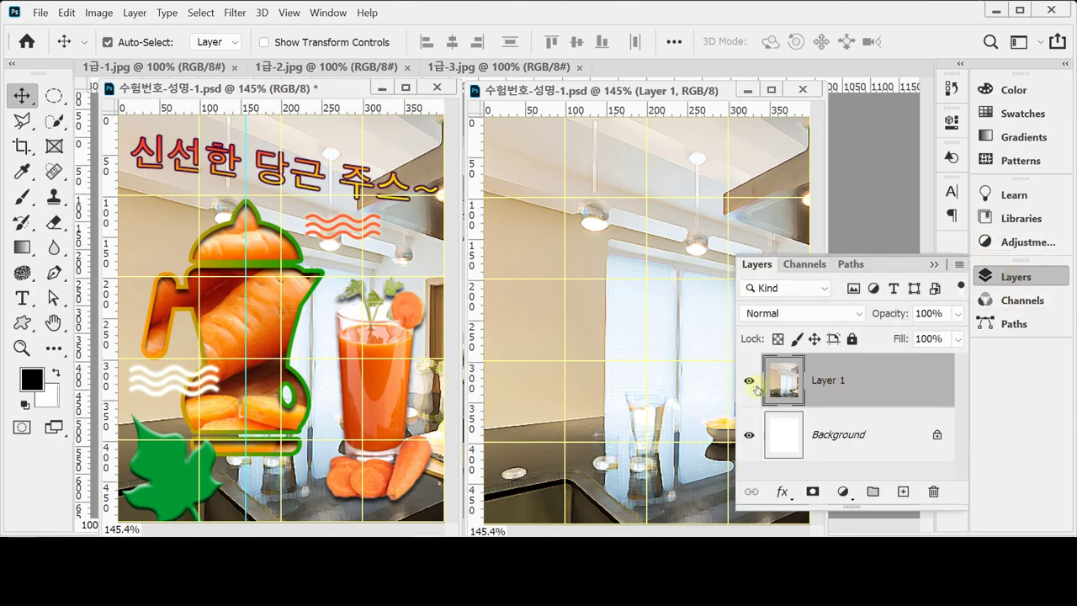
{"action": "left_click", "coordinate": [752, 383]}
{"action": "left_click", "coordinate": [1006, 278]}
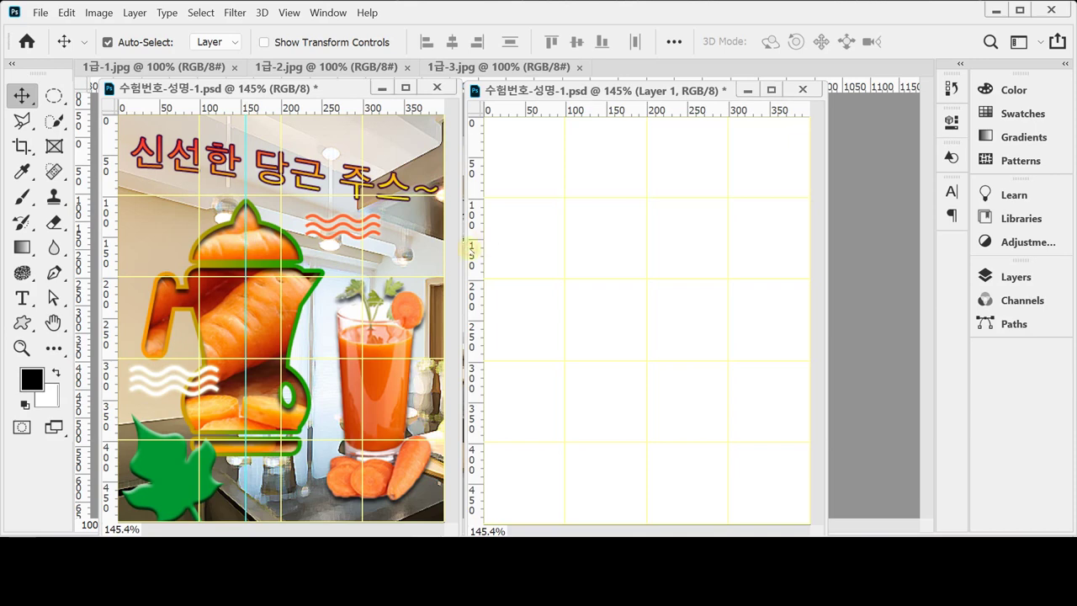
{"action": "left_click_drag", "start_coordinate": [477, 252], "coordinate": [611, 238]}
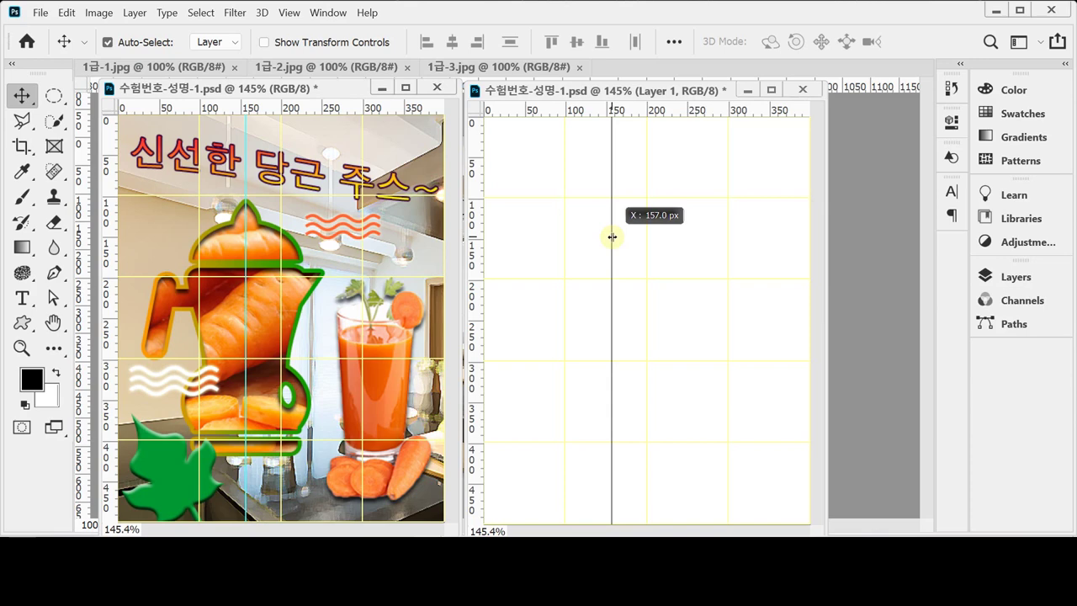
{"action": "left_click_drag", "start_coordinate": [612, 237], "coordinate": [612, 237]}
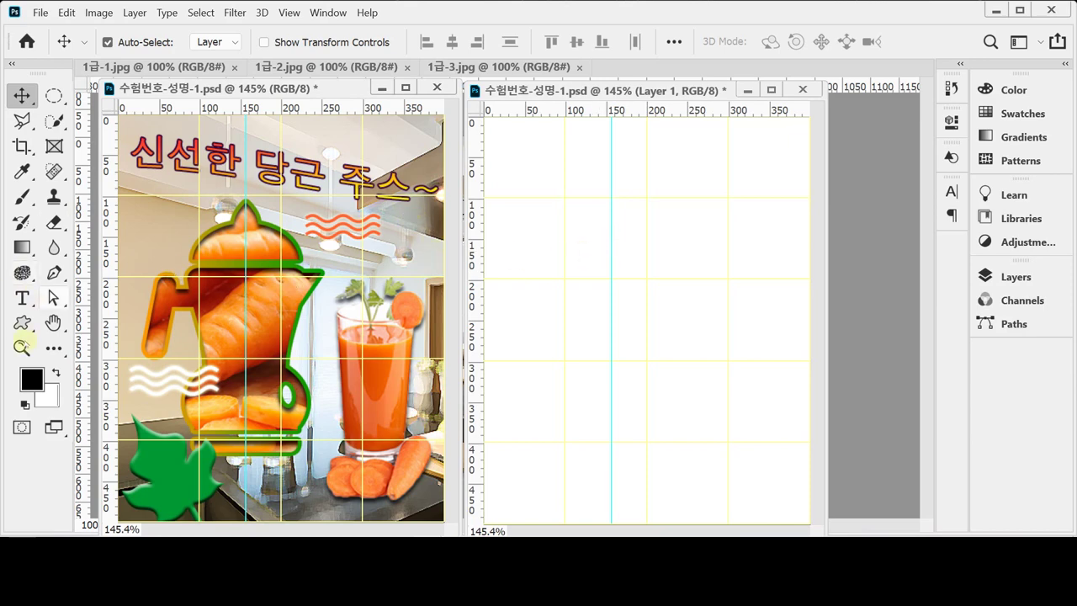
Step: Draw a black ellipse about 125 × 87 px centred on the guide as a new shape layer, and move it slightly down
{"action": "left_click", "coordinate": [22, 323]}
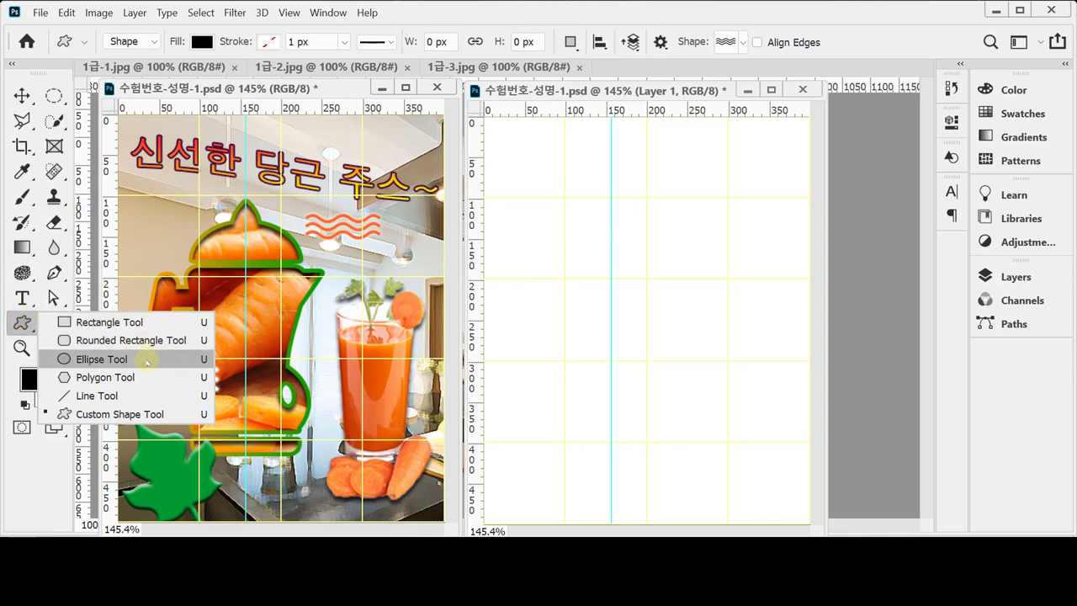
{"action": "left_click", "coordinate": [146, 360]}
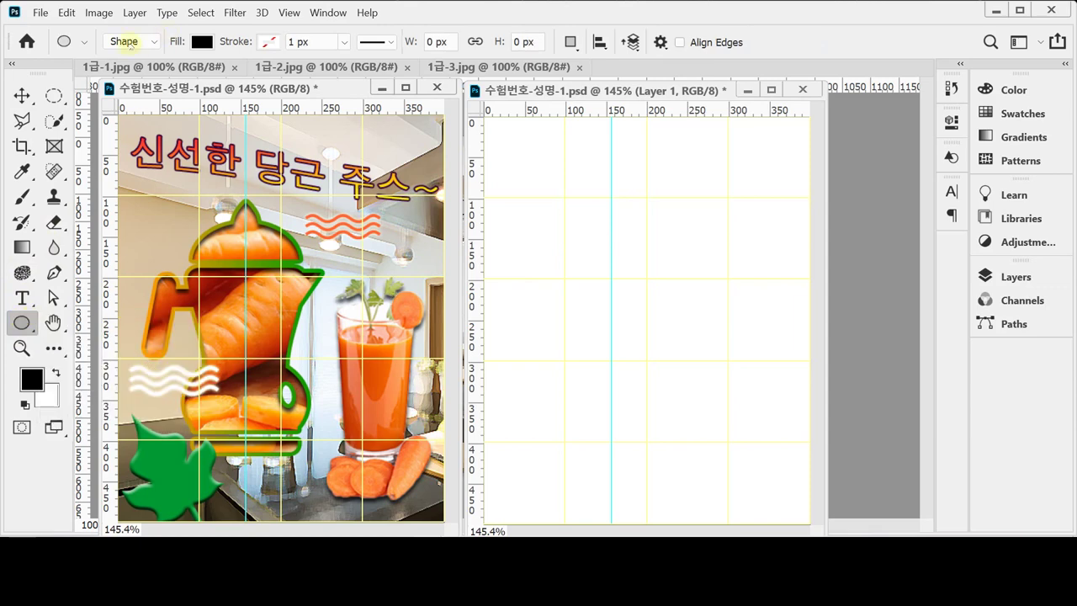
{"action": "left_click", "coordinate": [126, 40]}
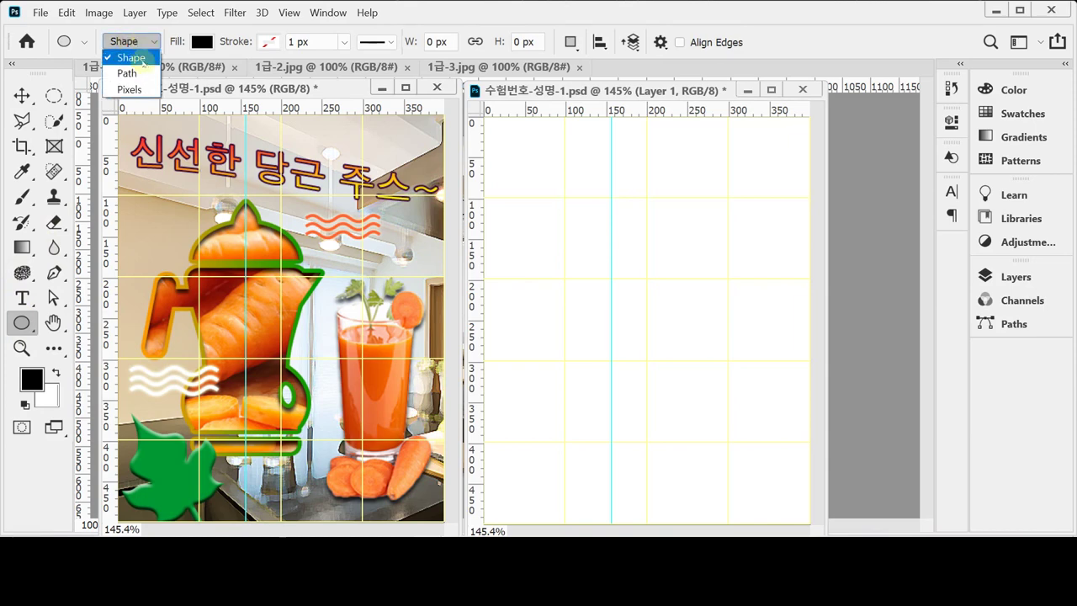
{"action": "left_click", "coordinate": [143, 58]}
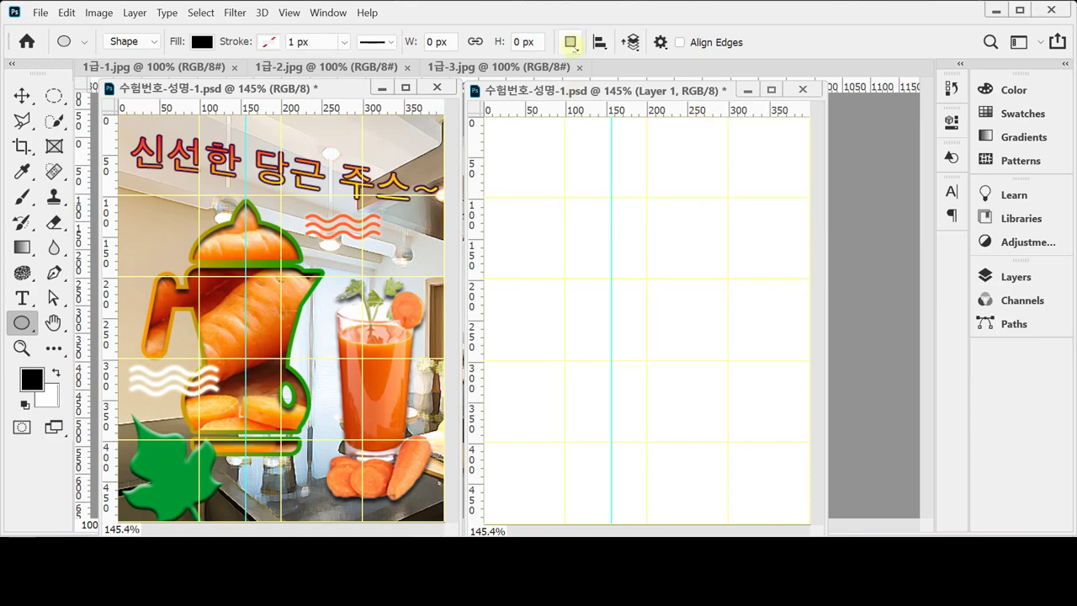
{"action": "left_click", "coordinate": [570, 42]}
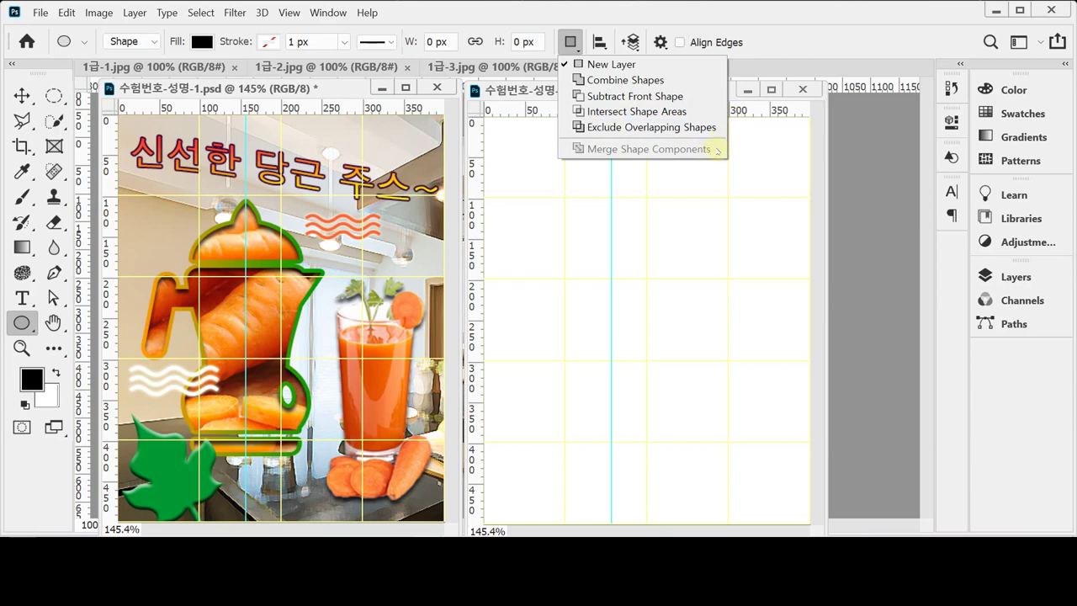
{"action": "left_click", "coordinate": [775, 45]}
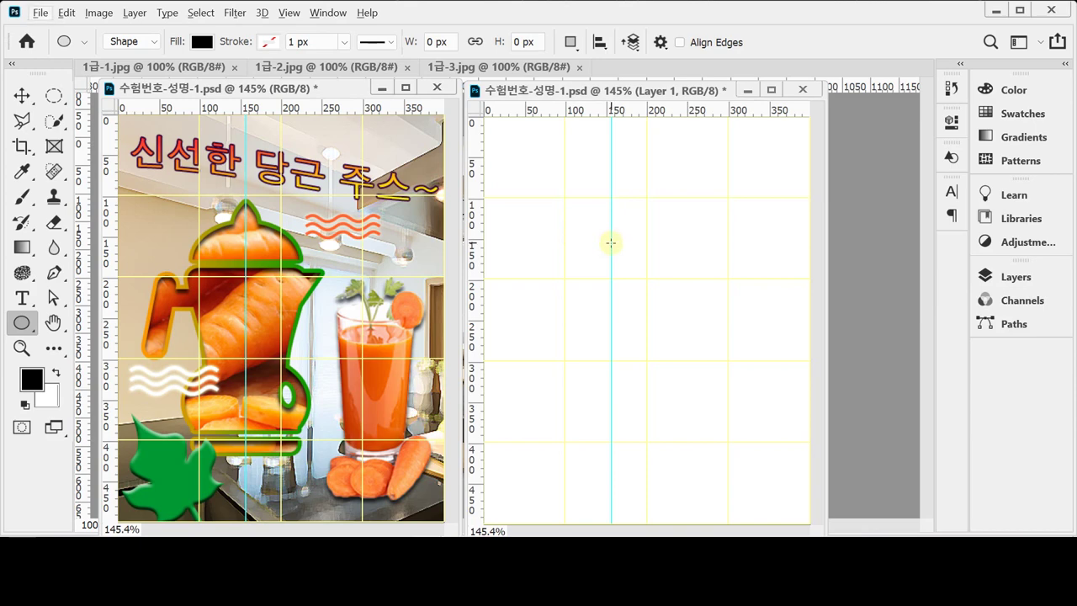
{"action": "left_click_drag", "start_coordinate": [611, 243], "coordinate": [662, 278]}
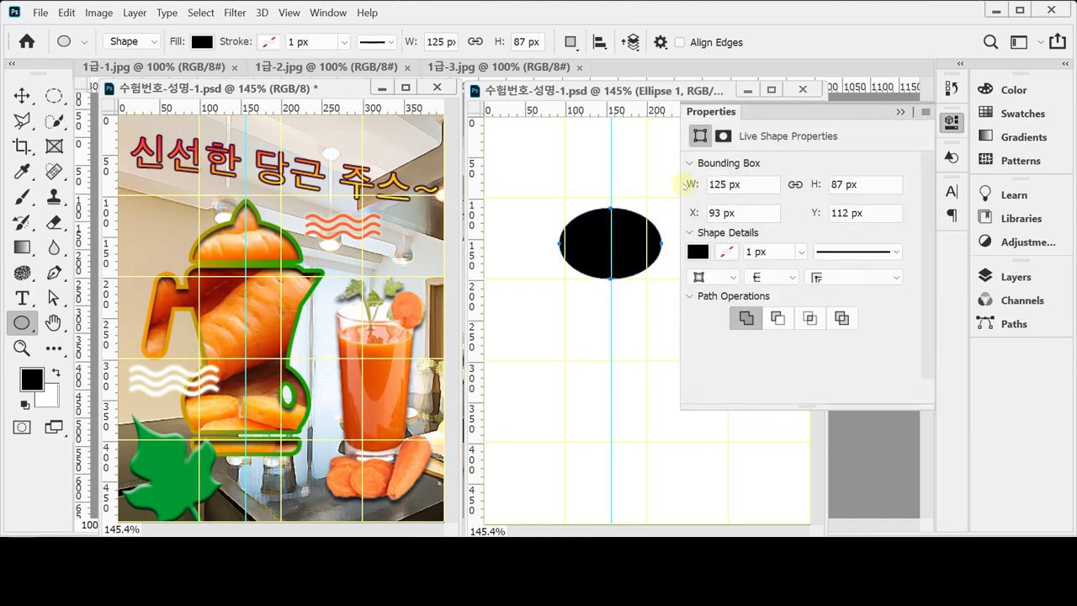
{"action": "left_click", "coordinate": [953, 121]}
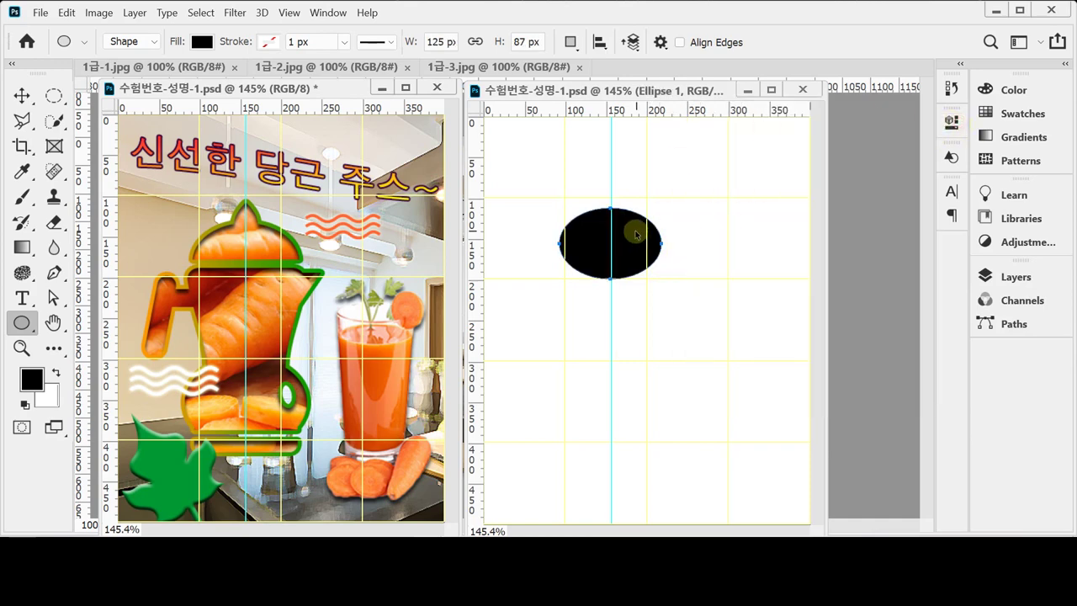
{"action": "left_click_drag", "start_coordinate": [631, 225], "coordinate": [625, 243]}
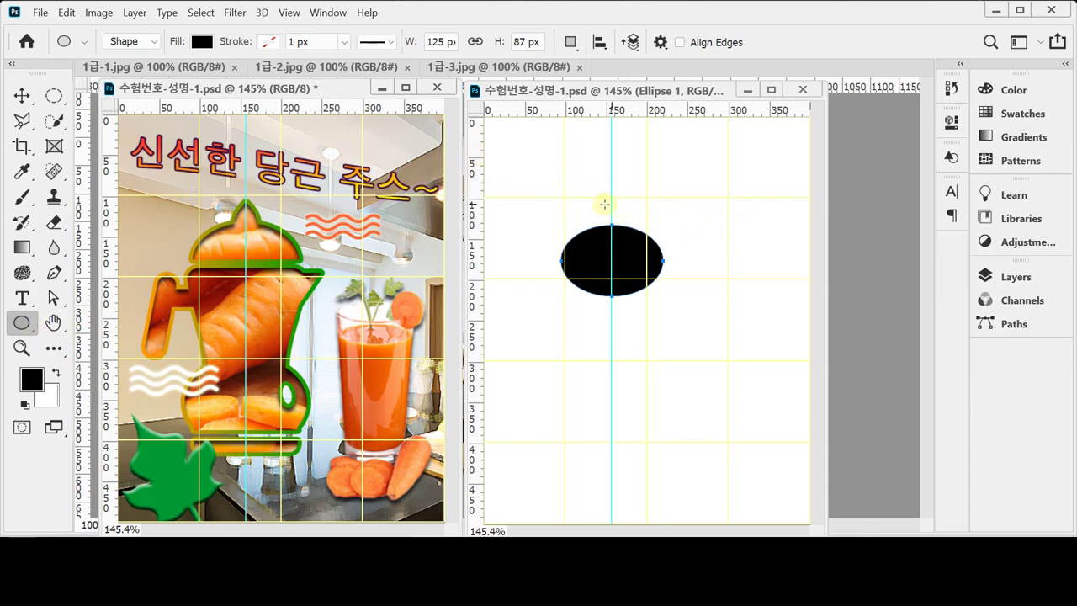
Step: Try drawing a narrow ellipse about 33 × 53 px over the first ellipse's upper edge on a separate layer, and delete it
{"action": "left_click", "coordinate": [1013, 277]}
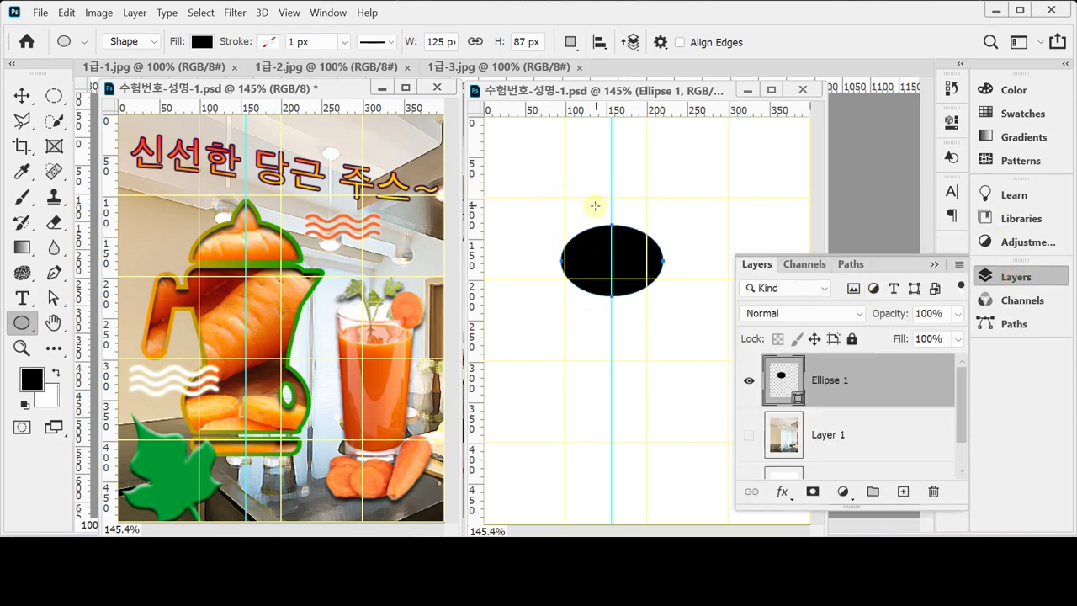
{"action": "left_click_drag", "start_coordinate": [597, 202], "coordinate": [625, 245]}
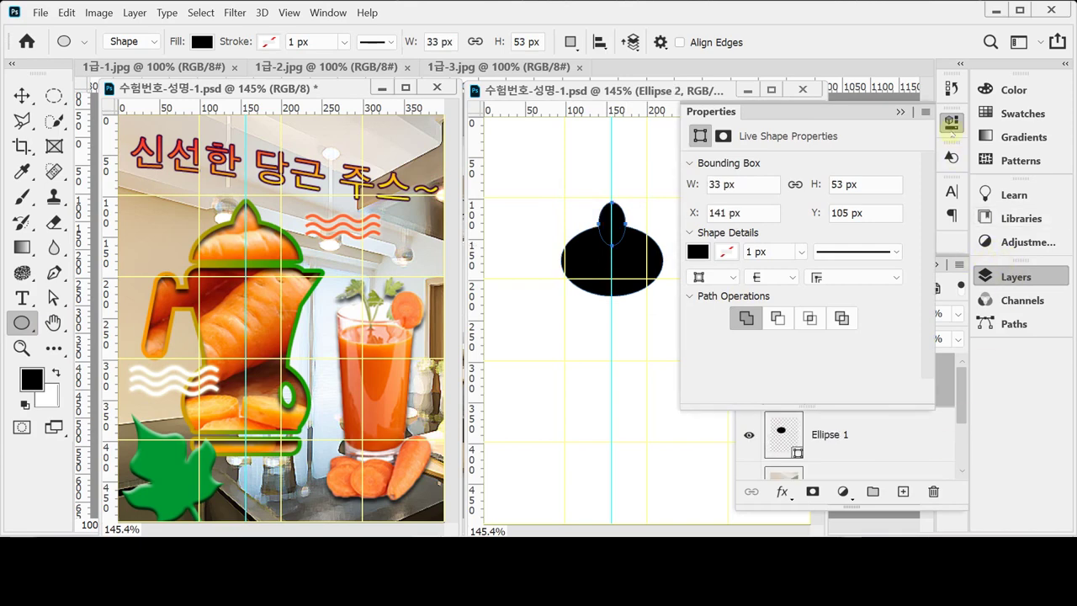
{"action": "left_click", "coordinate": [991, 279]}
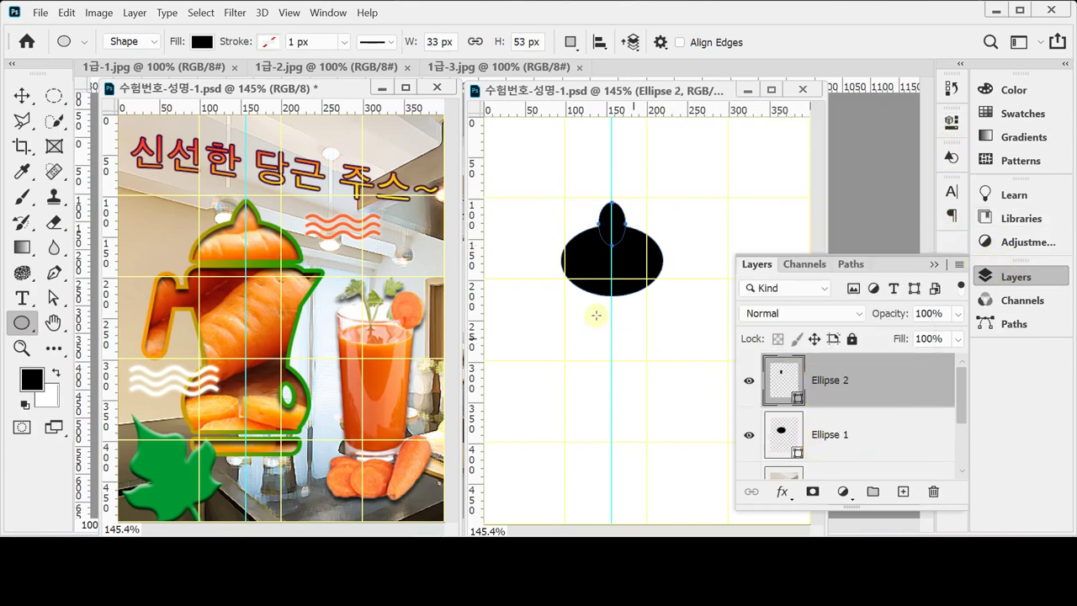
{"action": "left_click", "coordinate": [570, 42]}
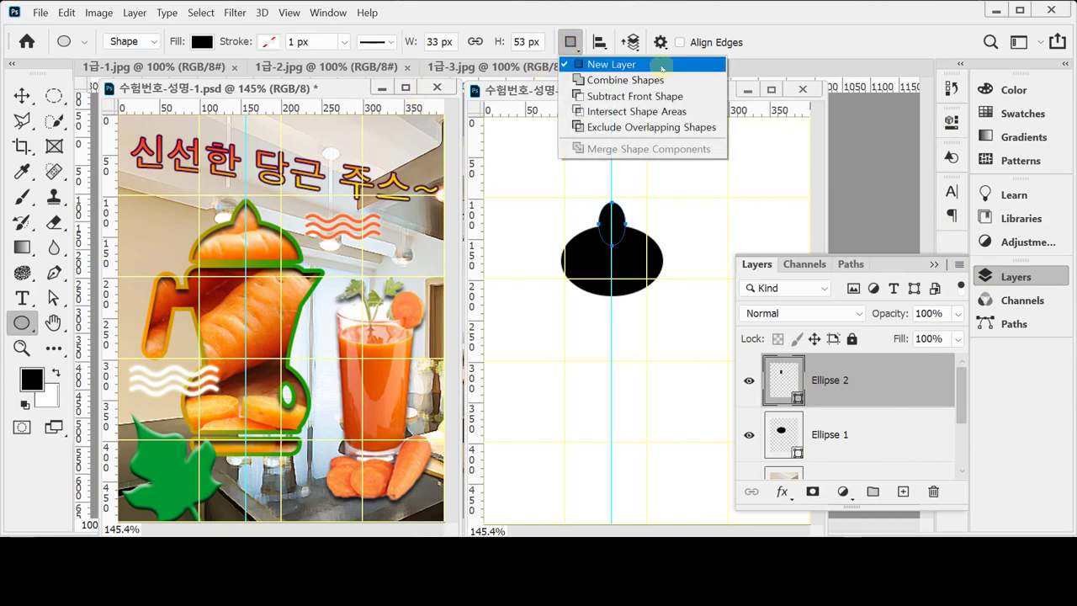
{"action": "left_click", "coordinate": [778, 34]}
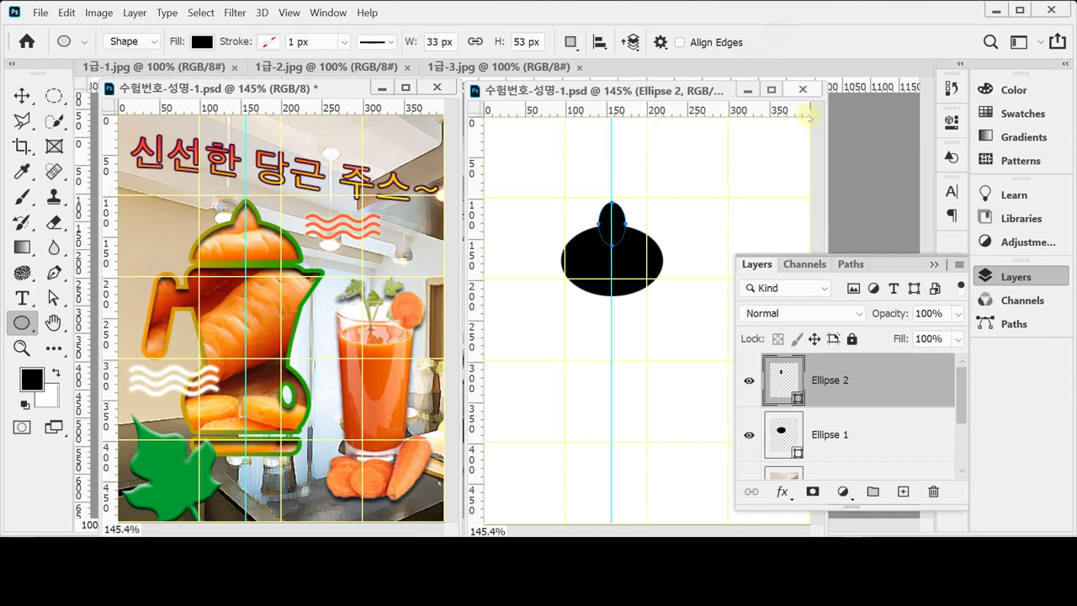
{"action": "key", "text": "Delete"}
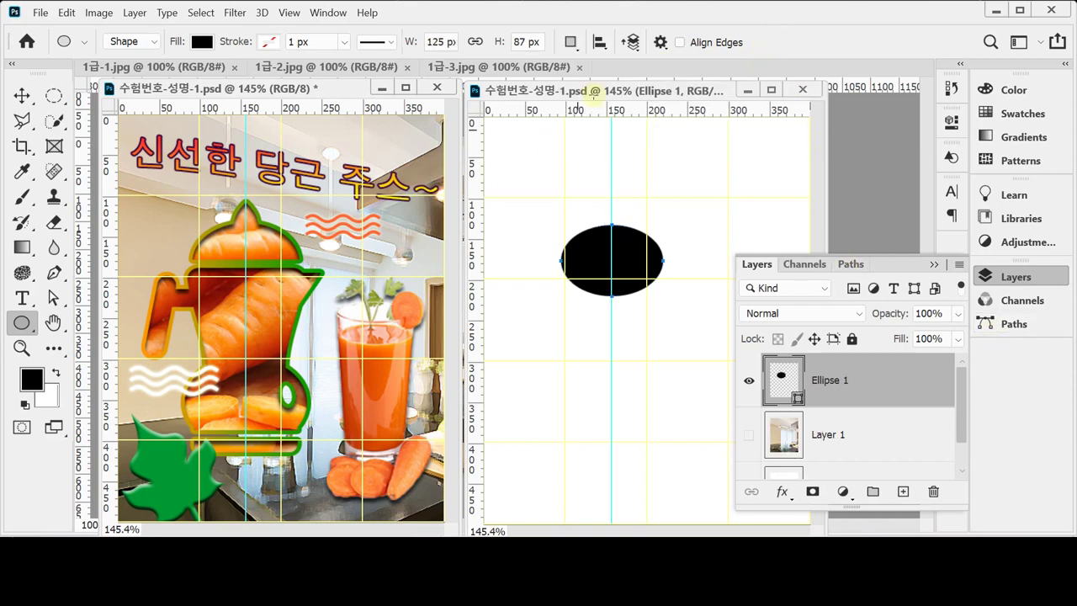
Step: Draw a narrow vertical ellipse centred on the guide over the first ellipse's upper edge, using Combine Shapes on the same layer
{"action": "left_click", "coordinate": [570, 43]}
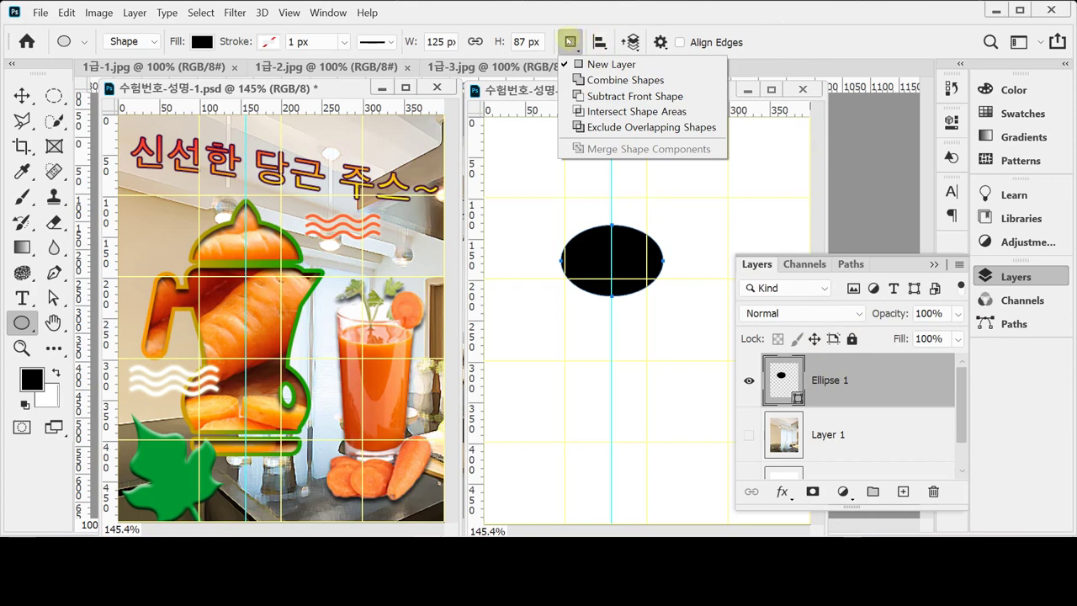
{"action": "left_click", "coordinate": [669, 81]}
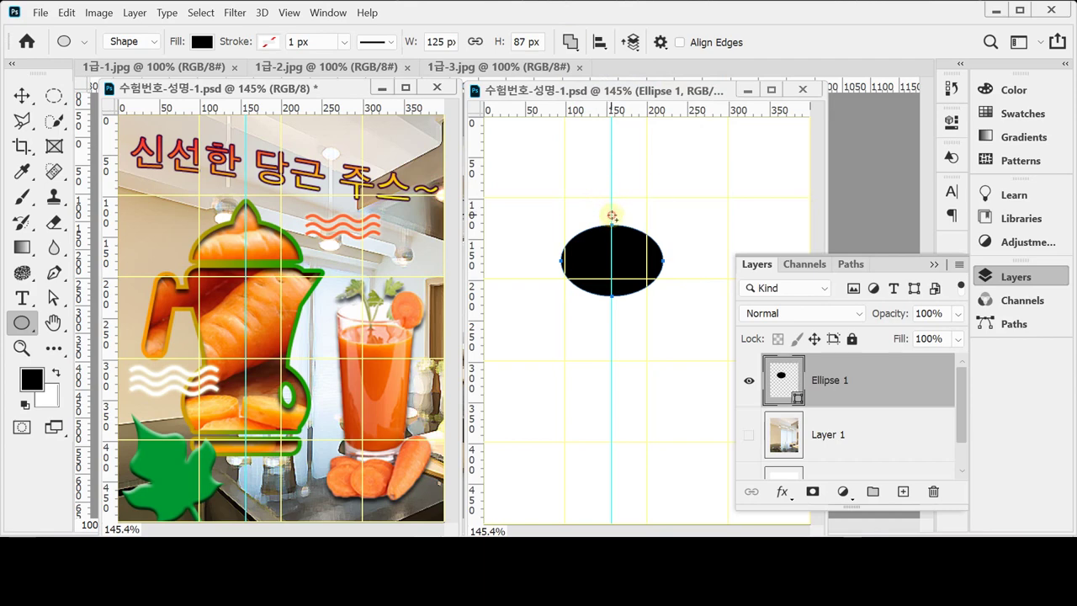
{"action": "left_click_drag", "start_coordinate": [611, 215], "coordinate": [627, 236]}
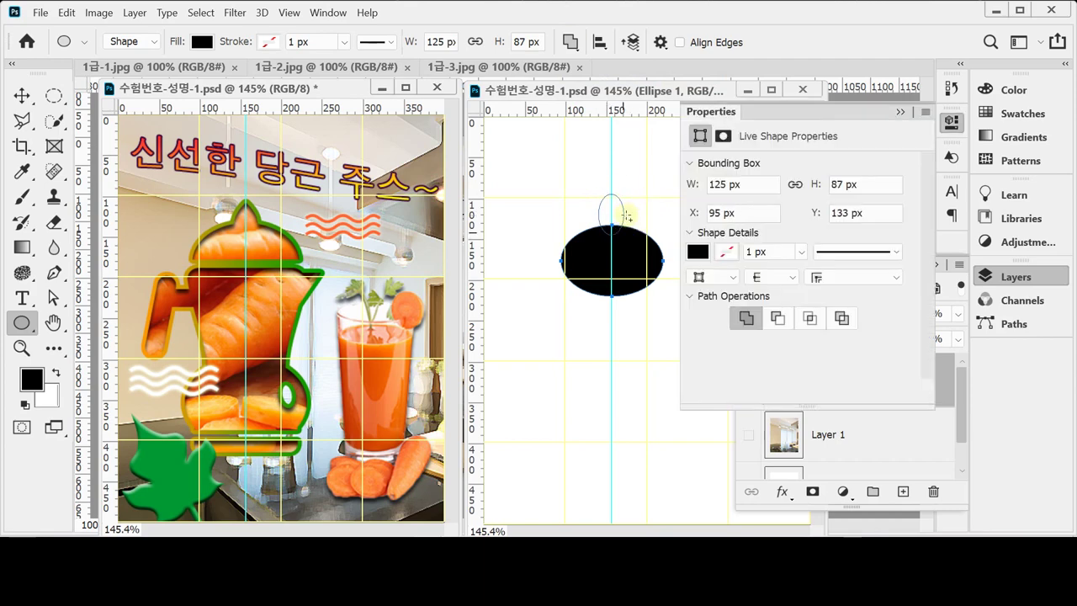
{"action": "left_click", "coordinate": [950, 121]}
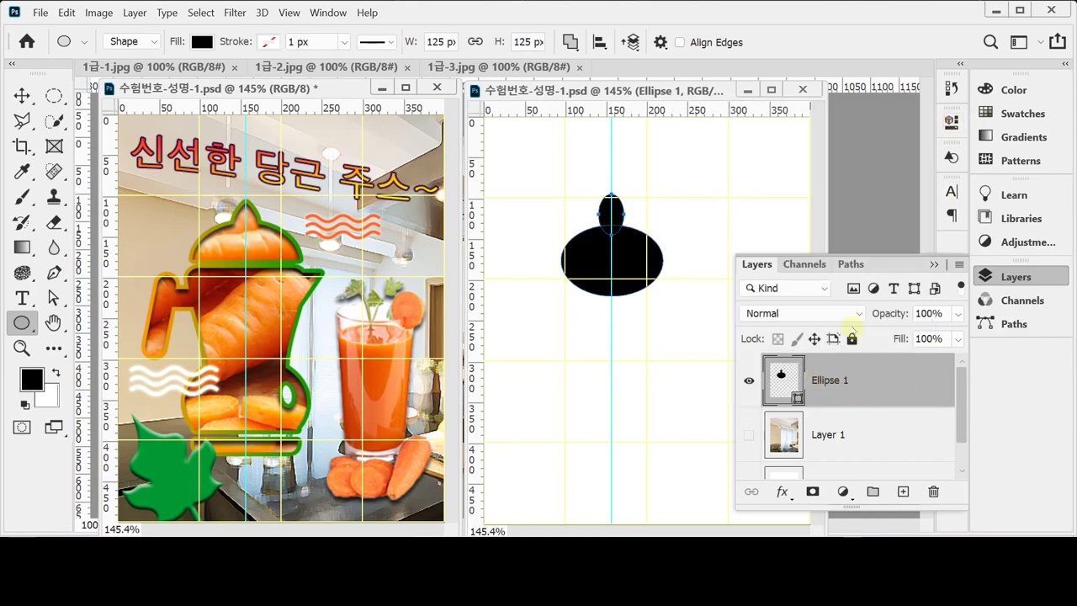
Step: Move the narrow ellipse down about 12 px so it forms a shorter lid knob
{"action": "left_click", "coordinate": [610, 225]}
{"action": "key", "text": "Down"}
{"action": "key", "text": "Down"}
{"action": "key", "text": "Down"}
{"action": "key", "text": "Down"}
{"action": "key", "text": "Down"}
{"action": "key", "text": "Down"}
{"action": "key", "text": "Down"}
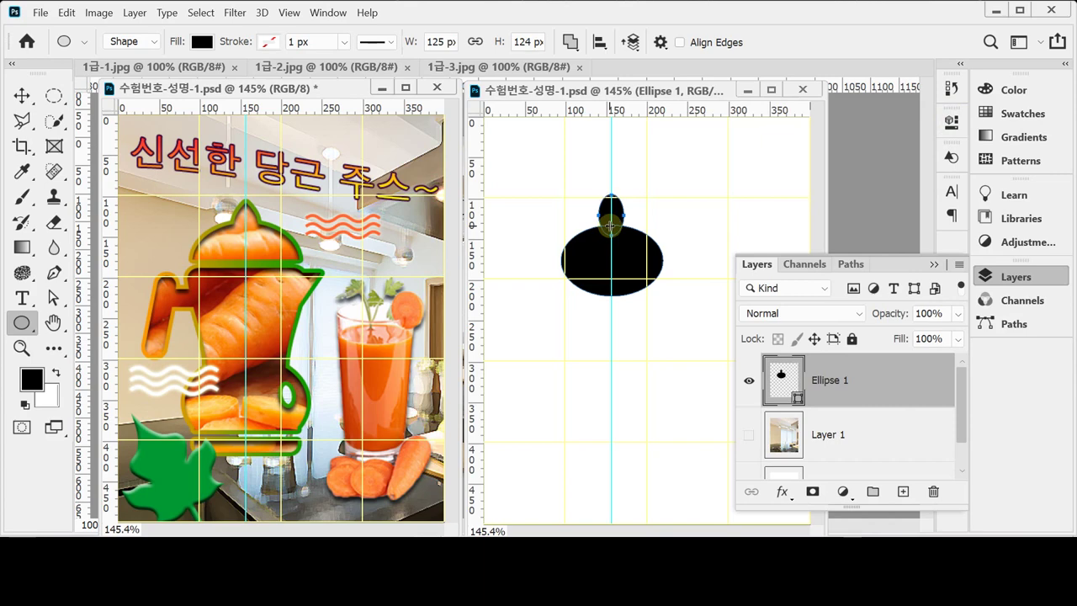
{"action": "key", "text": "Down"}
{"action": "key", "text": "Down"}
{"action": "key", "text": "Down"}
{"action": "key", "text": "Down"}
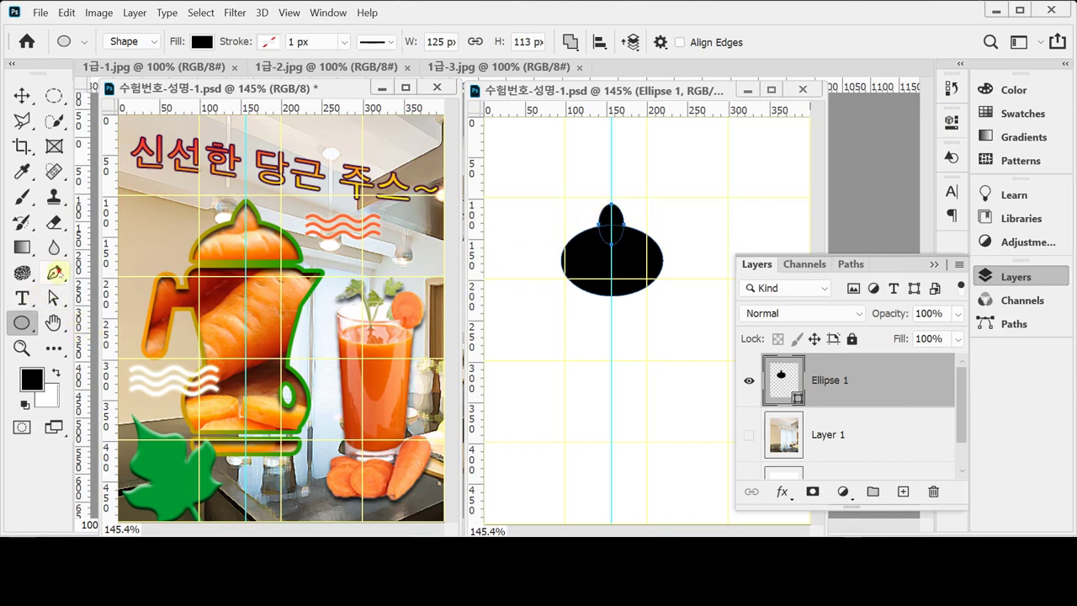
Step: Convert the top anchor of the small ellipse to a corner point so the lid knob is pointed
{"action": "left_click", "coordinate": [56, 271]}
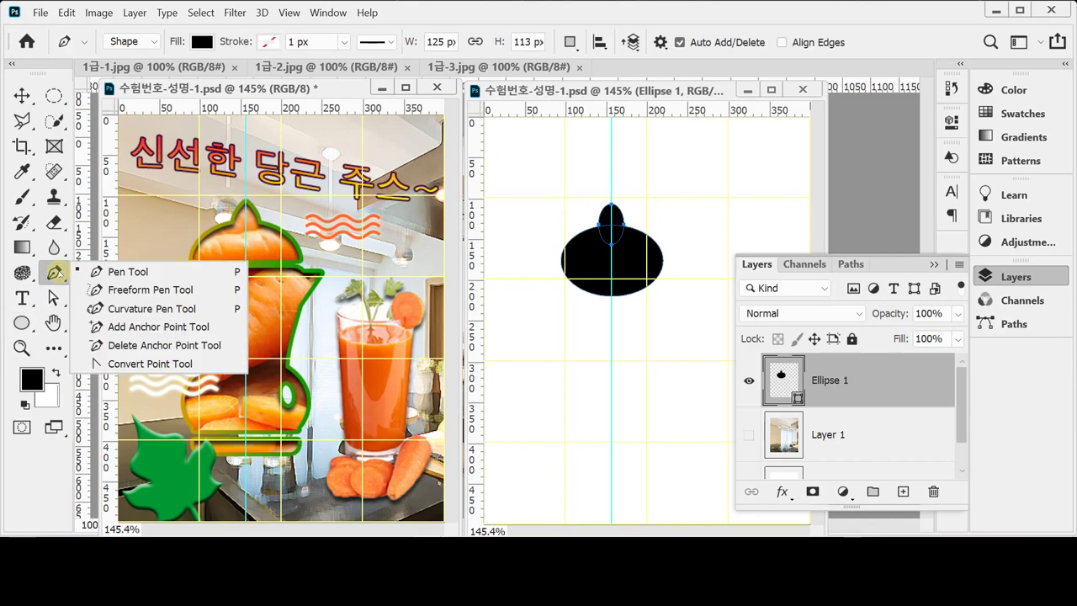
{"action": "left_click", "coordinate": [185, 365]}
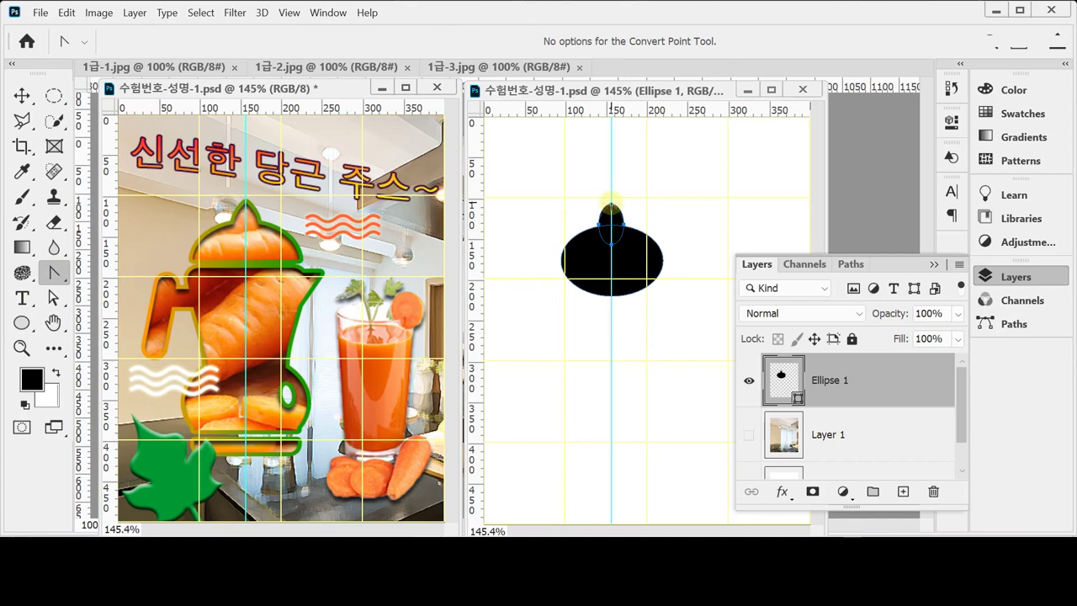
{"action": "left_click", "coordinate": [612, 204]}
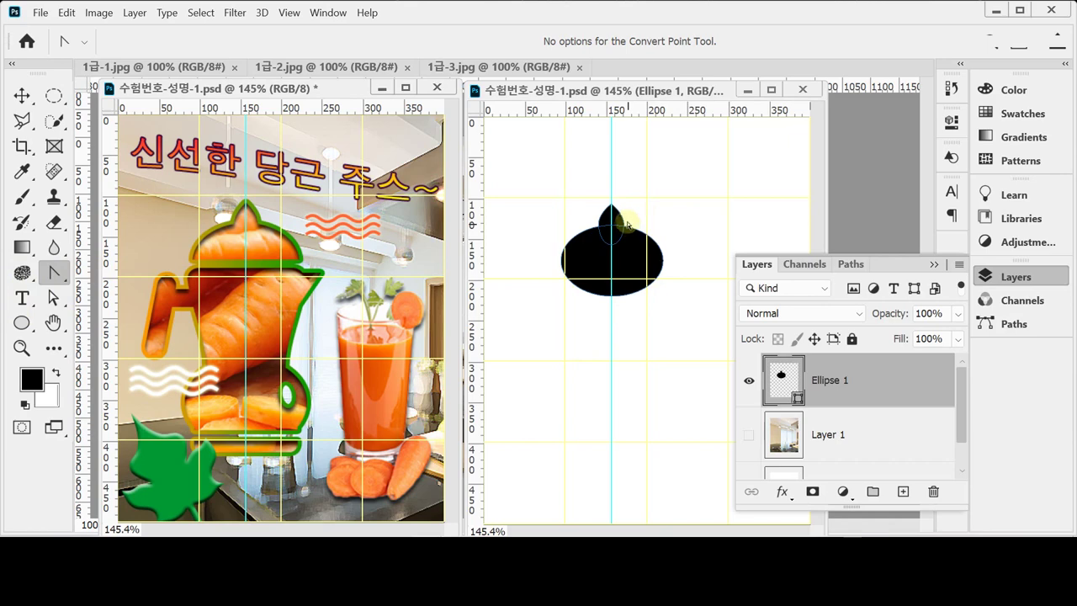
{"action": "mouse_move", "coordinate": [613, 205]}
{"action": "left_mouse_down"}
{"action": "mouse_move", "coordinate": [608, 236]}
{"action": "mouse_move", "coordinate": [620, 214]}
{"action": "left_mouse_up"}
{"action": "left_click", "coordinate": [805, 380]}
{"action": "left_click", "coordinate": [987, 277]}
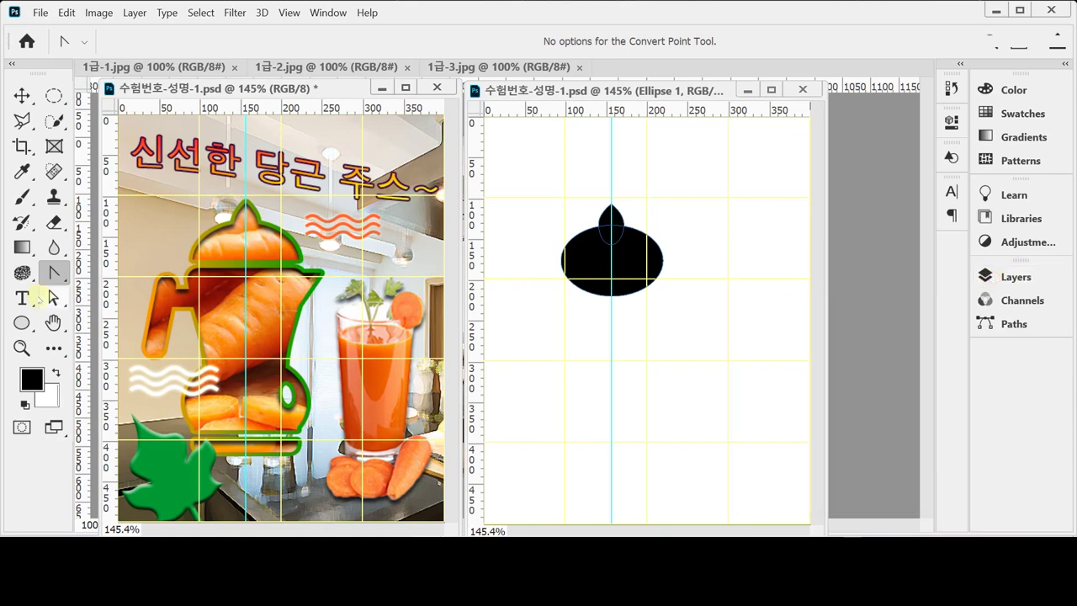
Step: Cut off the large ellipse's lower half with a rectangle about 181 × 50 px, using Subtract Front Shape on the same layer
{"action": "left_click", "coordinate": [22, 323]}
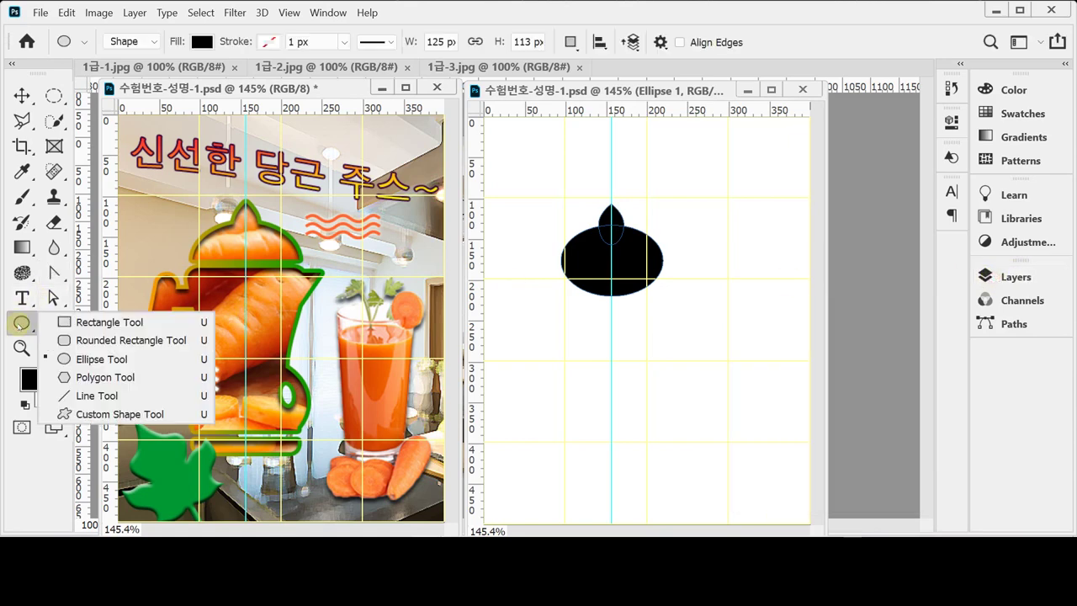
{"action": "left_click", "coordinate": [82, 325]}
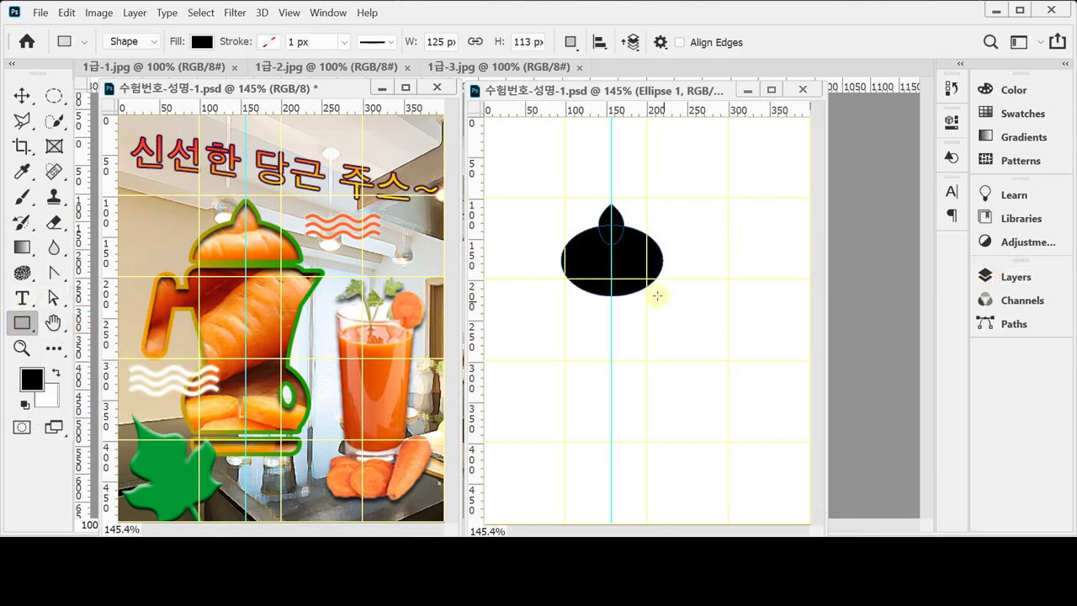
{"action": "left_click", "coordinate": [1015, 276]}
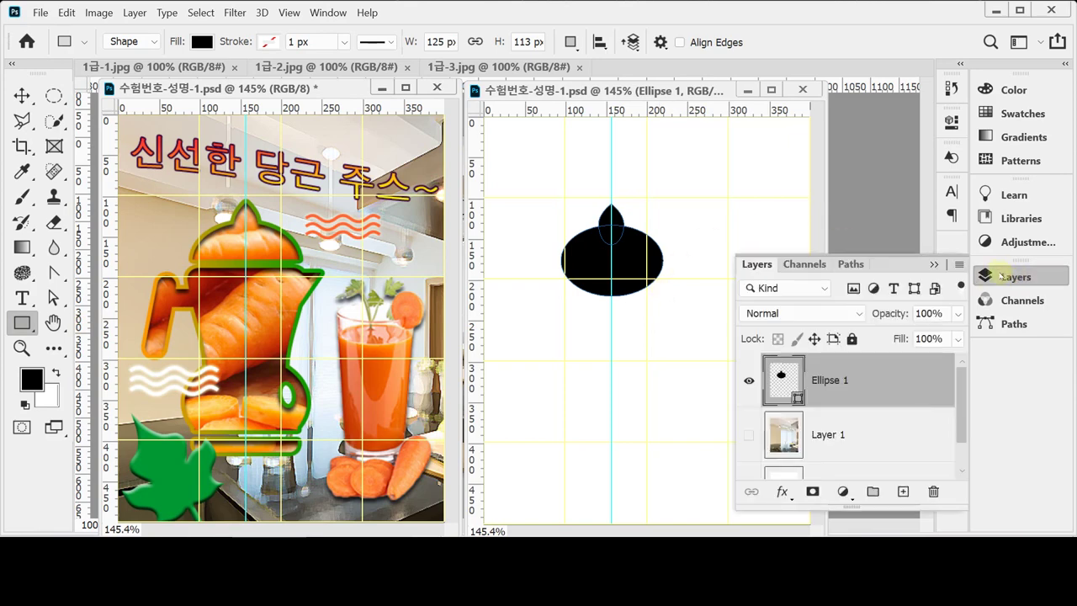
{"action": "left_click", "coordinate": [570, 47]}
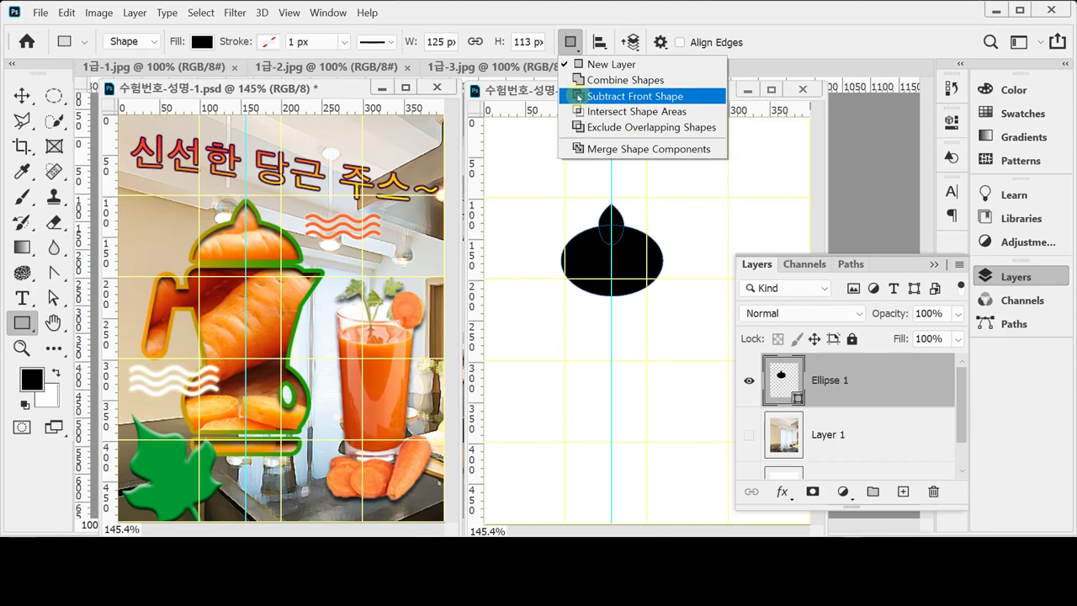
{"action": "left_click", "coordinate": [578, 97]}
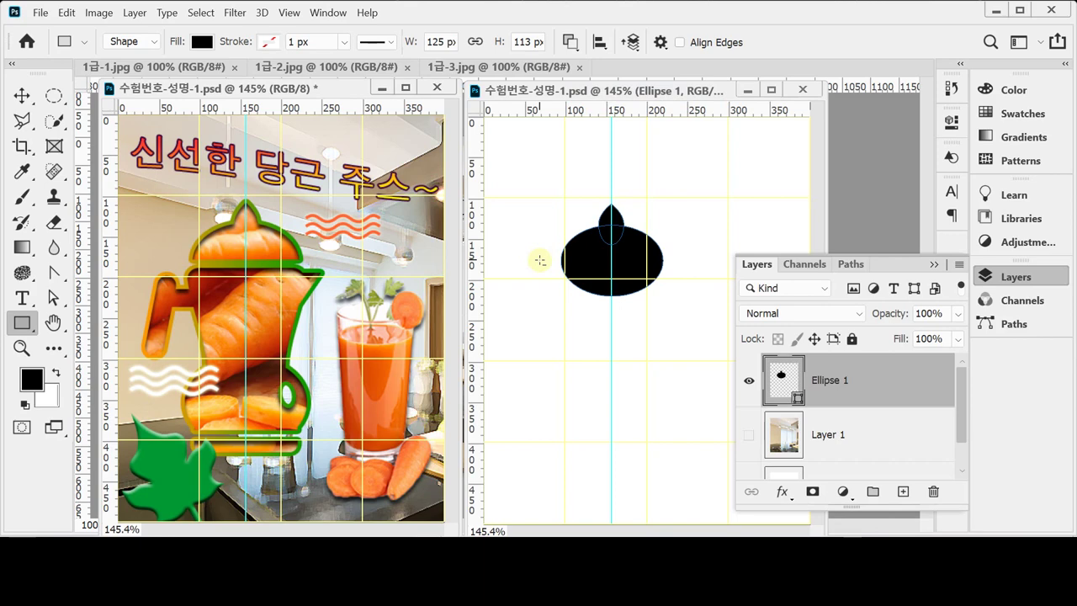
{"action": "left_click_drag", "start_coordinate": [540, 262], "coordinate": [686, 301]}
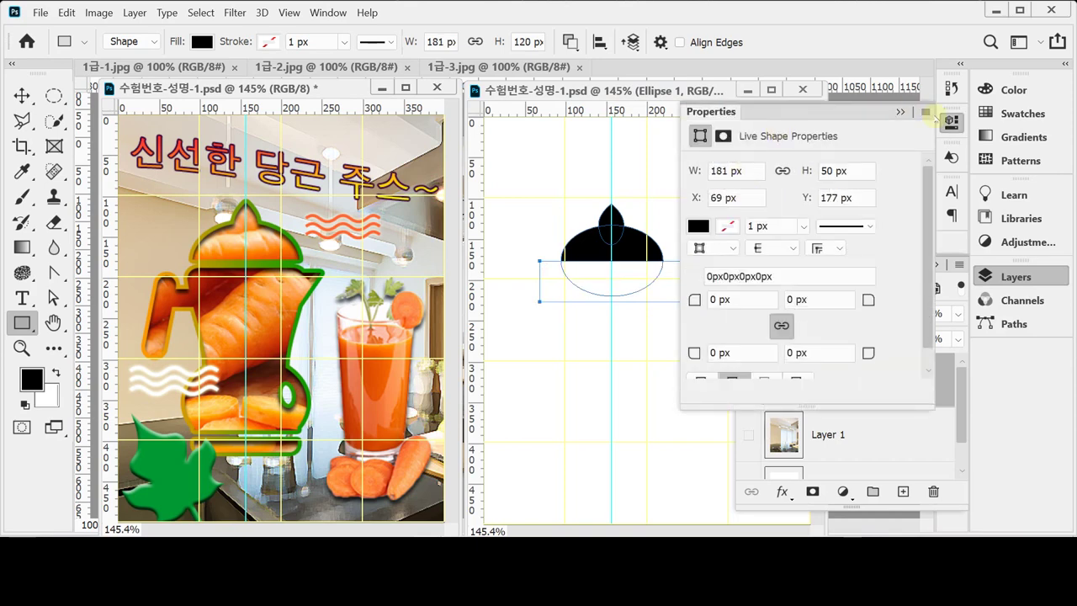
{"action": "left_click", "coordinate": [951, 122]}
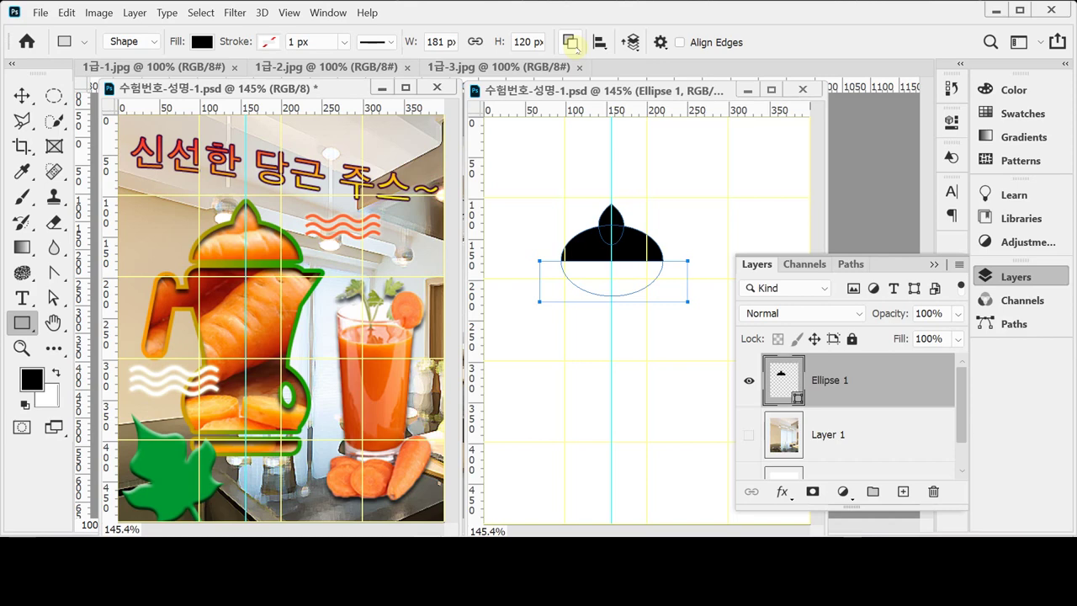
{"action": "left_click", "coordinate": [570, 42]}
{"action": "key", "text": "Return"}
{"action": "key", "text": "ctrl+z"}
{"action": "left_click", "coordinate": [1019, 277]}
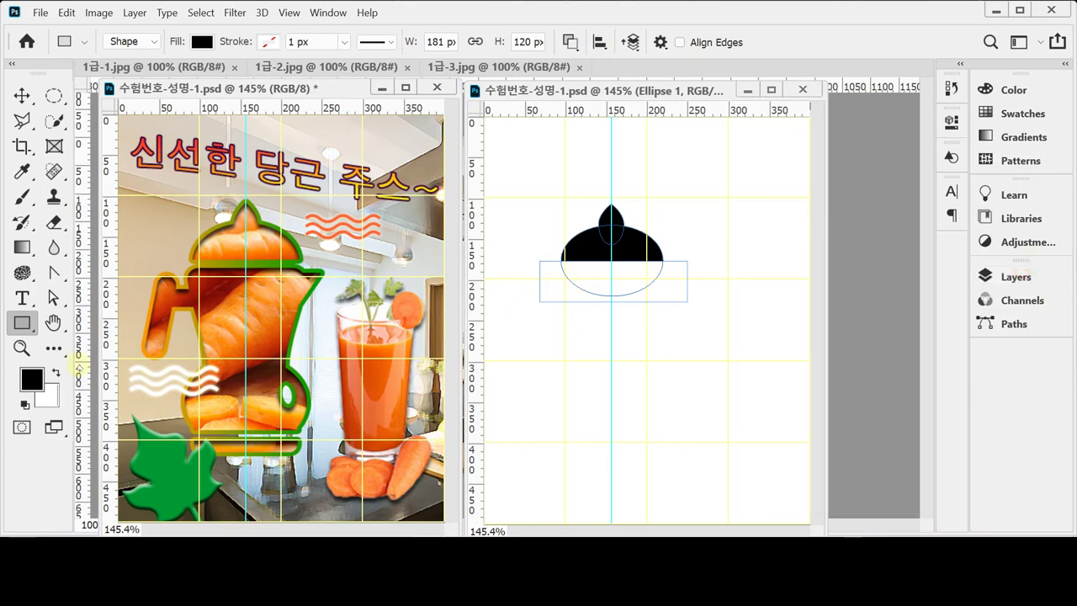
Step: Add a rounded rectangle about 151 × 202 px with a 15 px radius just below the lid, using Combine Shapes
{"action": "right_click", "coordinate": [34, 333]}
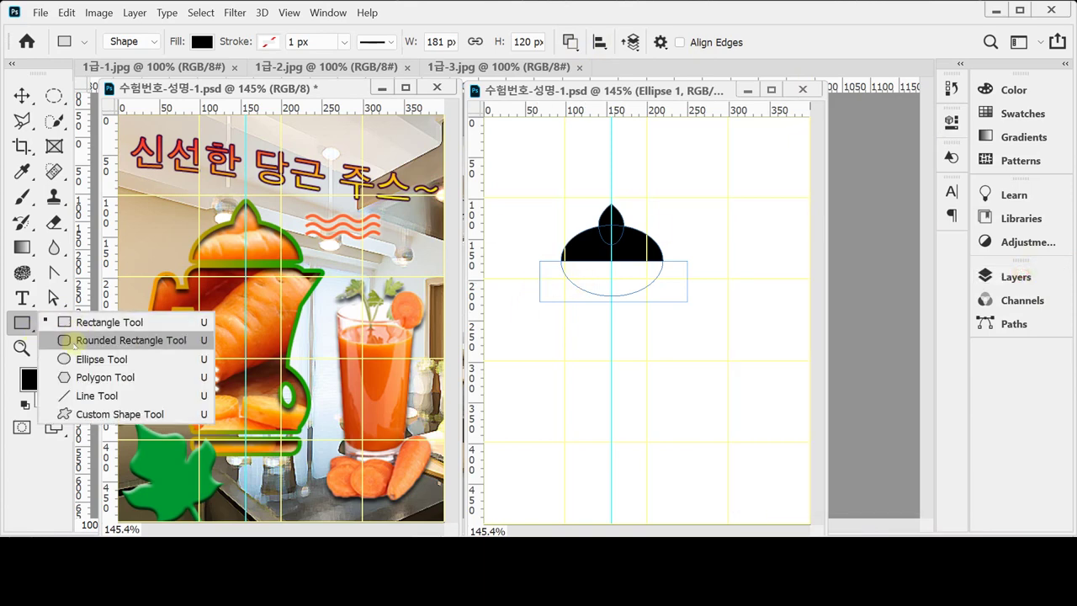
{"action": "left_click", "coordinate": [74, 342]}
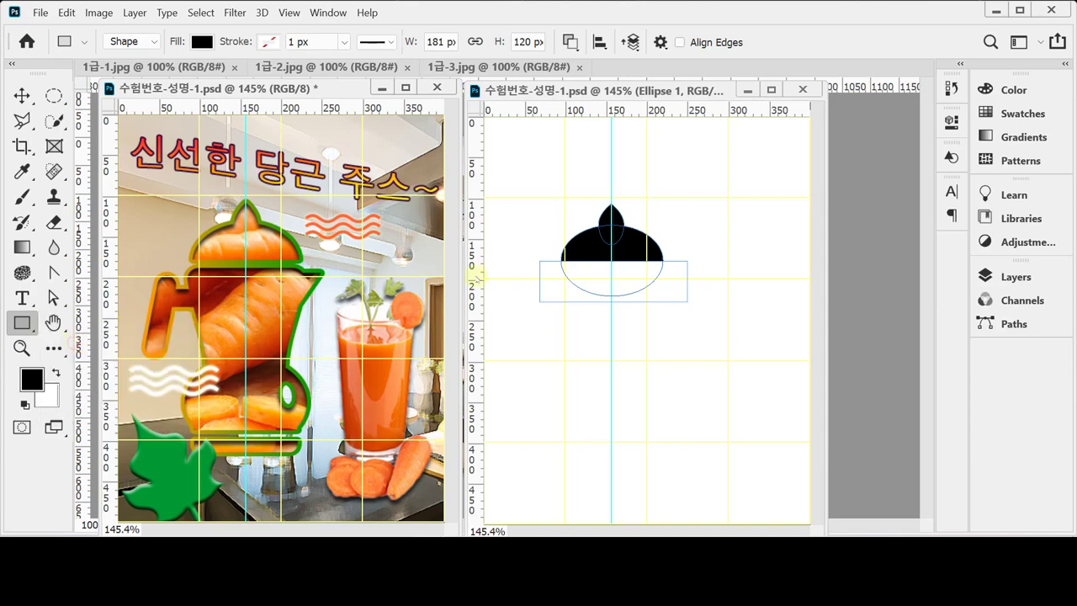
{"action": "left_click", "coordinate": [725, 42]}
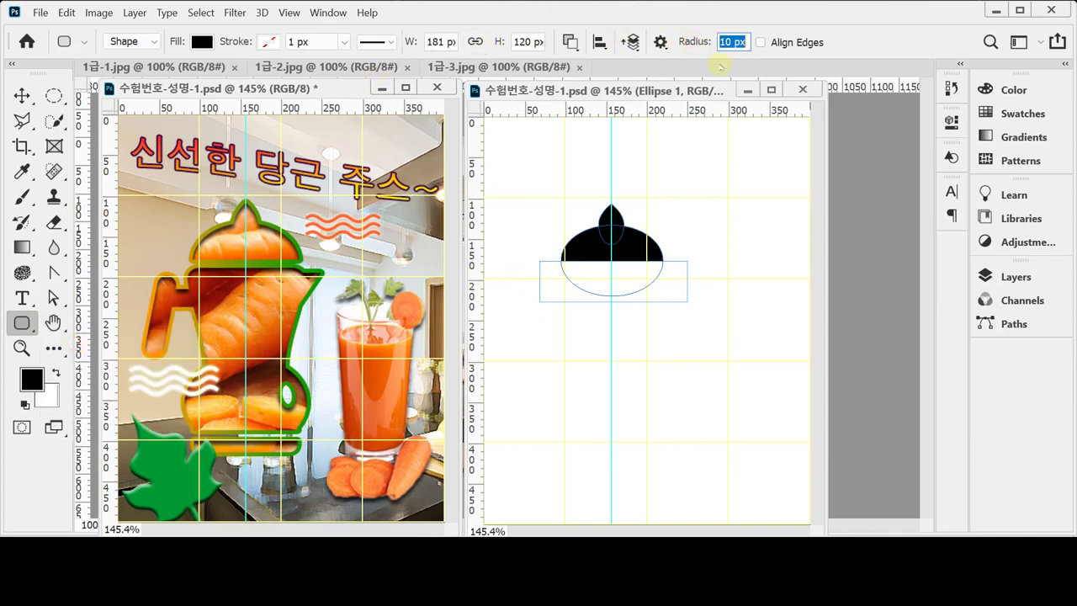
{"action": "type", "text": "15"}
{"action": "key", "text": "Return"}
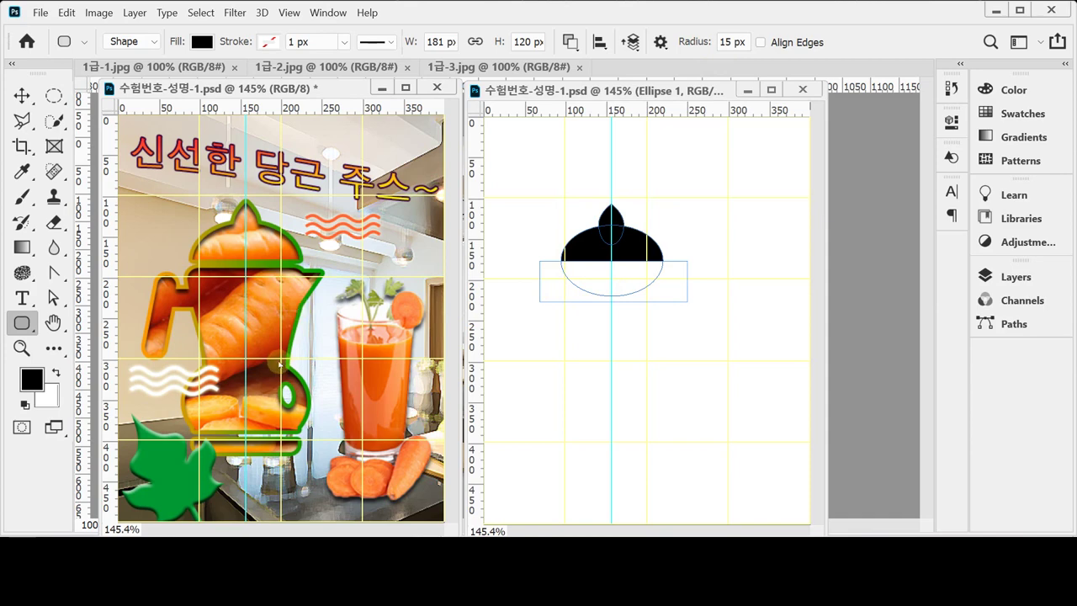
{"action": "left_click", "coordinate": [569, 42]}
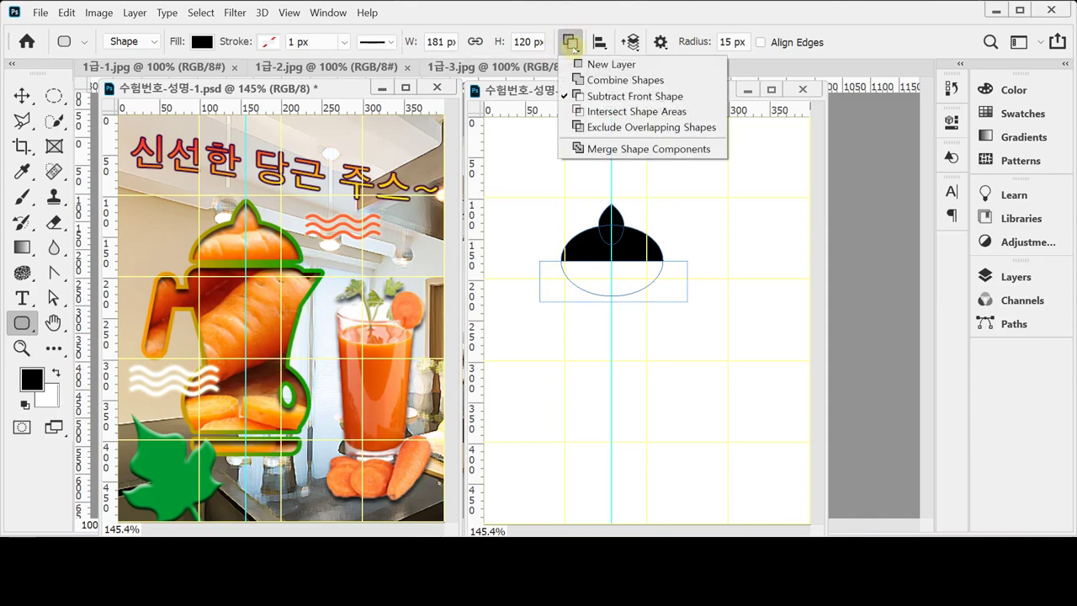
{"action": "left_click", "coordinate": [595, 80]}
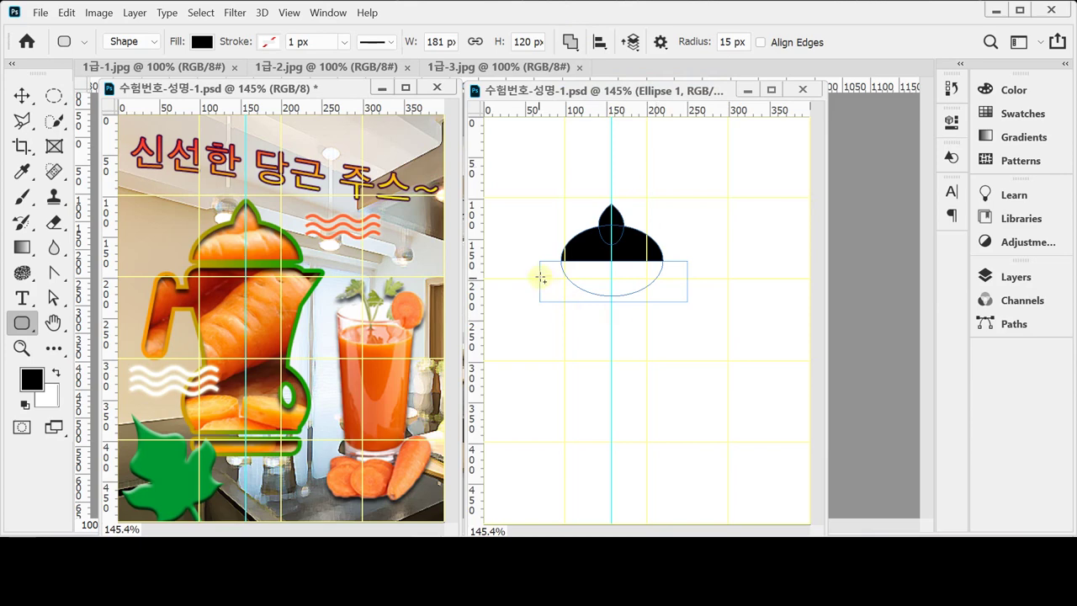
{"action": "left_click_drag", "start_coordinate": [549, 271], "coordinate": [674, 435]}
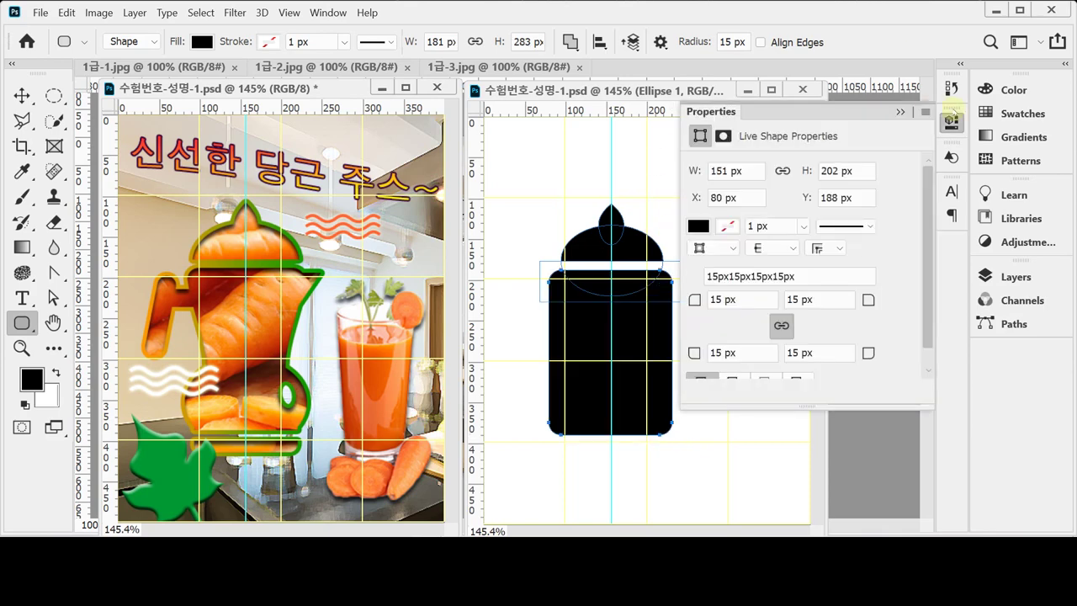
{"action": "left_click", "coordinate": [951, 121]}
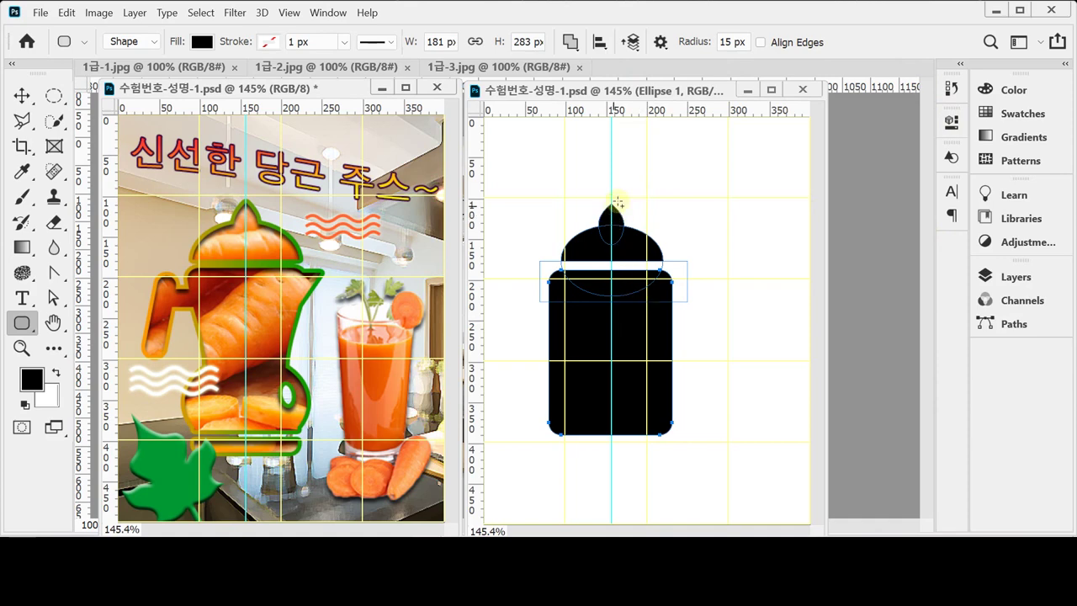
Step: Select all the lid and body paths together and align them to their horizontal centres
{"action": "left_click_drag", "start_coordinate": [573, 174], "coordinate": [645, 399]}
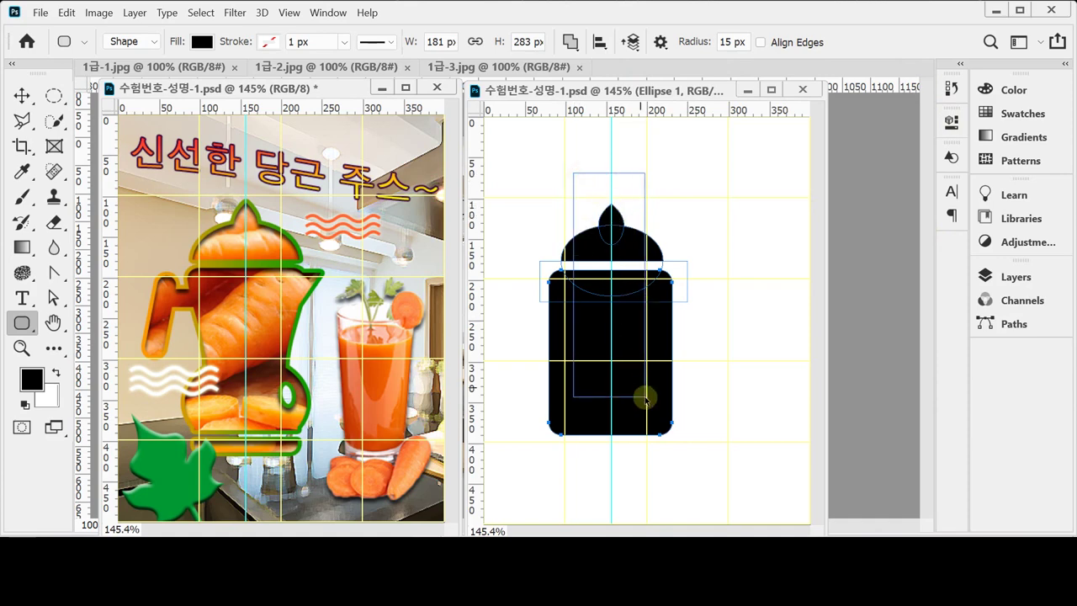
{"action": "key", "text": "Escape"}
{"action": "left_click_drag", "start_coordinate": [572, 176], "coordinate": [645, 385]}
{"action": "key", "text": "Escape"}
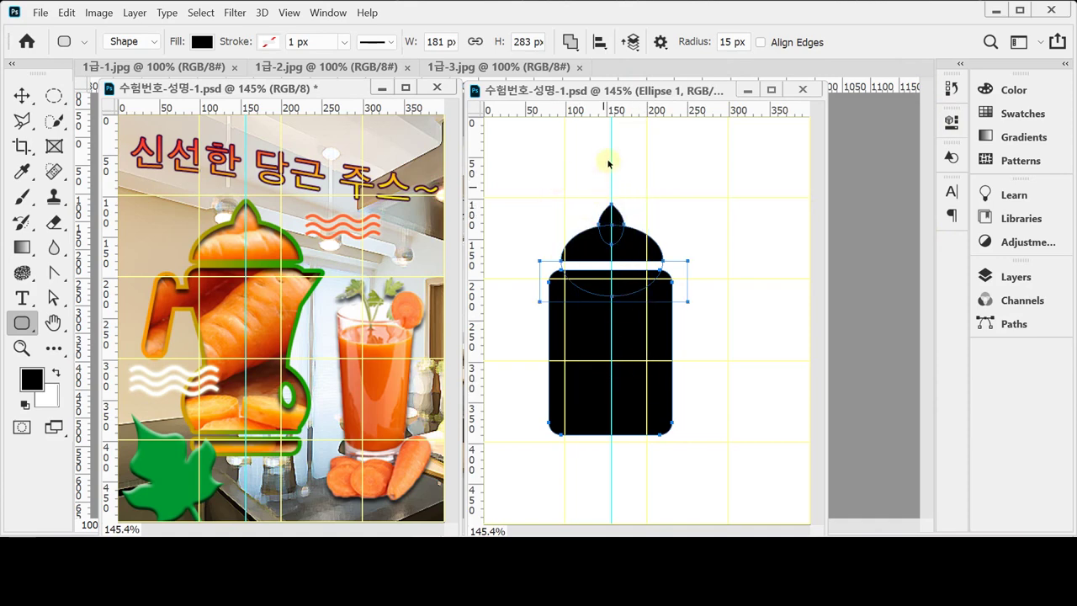
{"action": "left_click", "coordinate": [599, 42]}
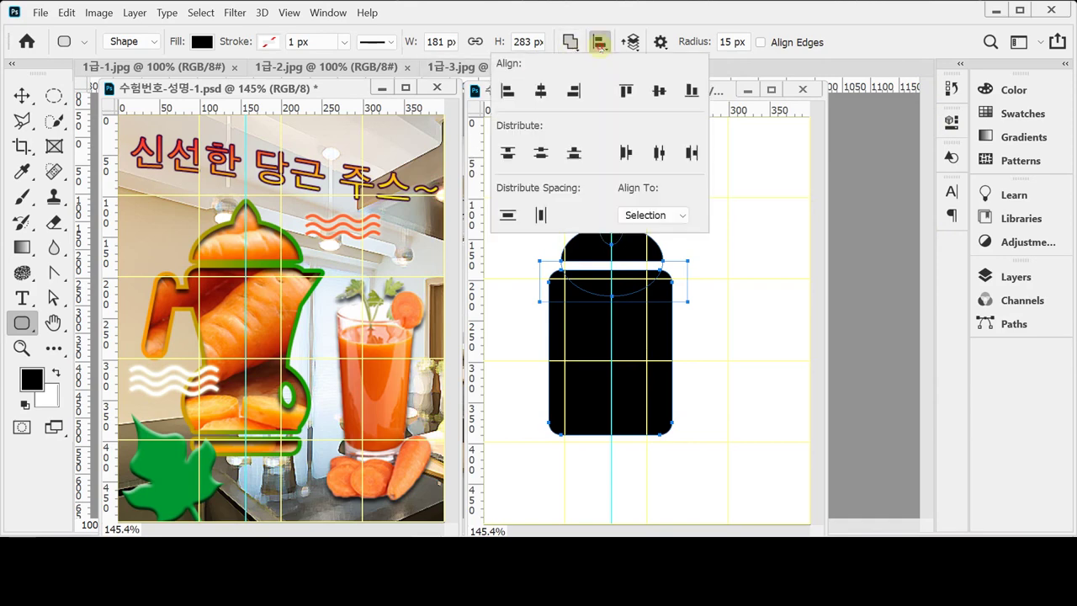
{"action": "left_click", "coordinate": [541, 94]}
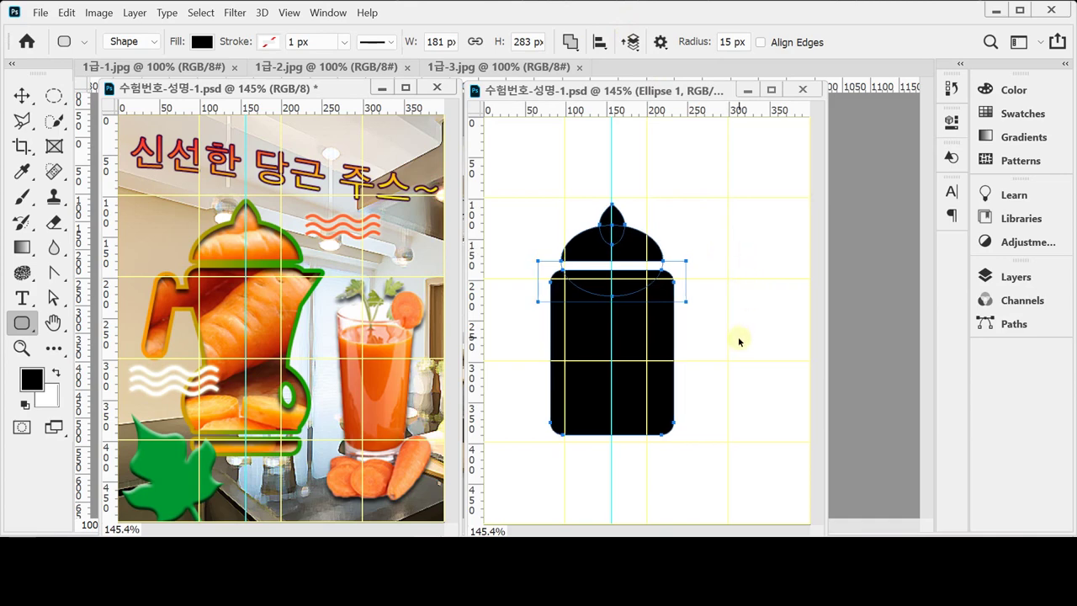
{"action": "key", "text": "Return"}
Step: Warp the rounded rectangle body so its sides curve inward above the base, like a narrow waist
{"action": "mouse_move", "coordinate": [738, 349]}
{"action": "left_mouse_down"}
{"action": "mouse_move", "coordinate": [649, 423]}
{"action": "mouse_move", "coordinate": [680, 422]}
{"action": "left_mouse_up"}
{"action": "key", "text": "Escape"}
{"action": "key", "text": "ctrl+t"}
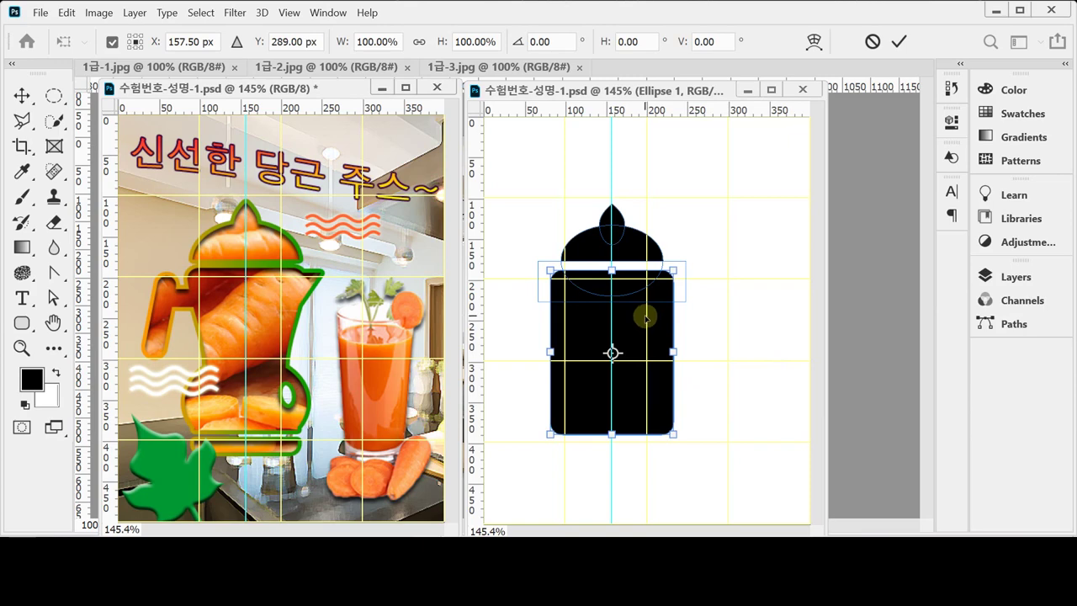
{"action": "right_click", "coordinate": [645, 319]}
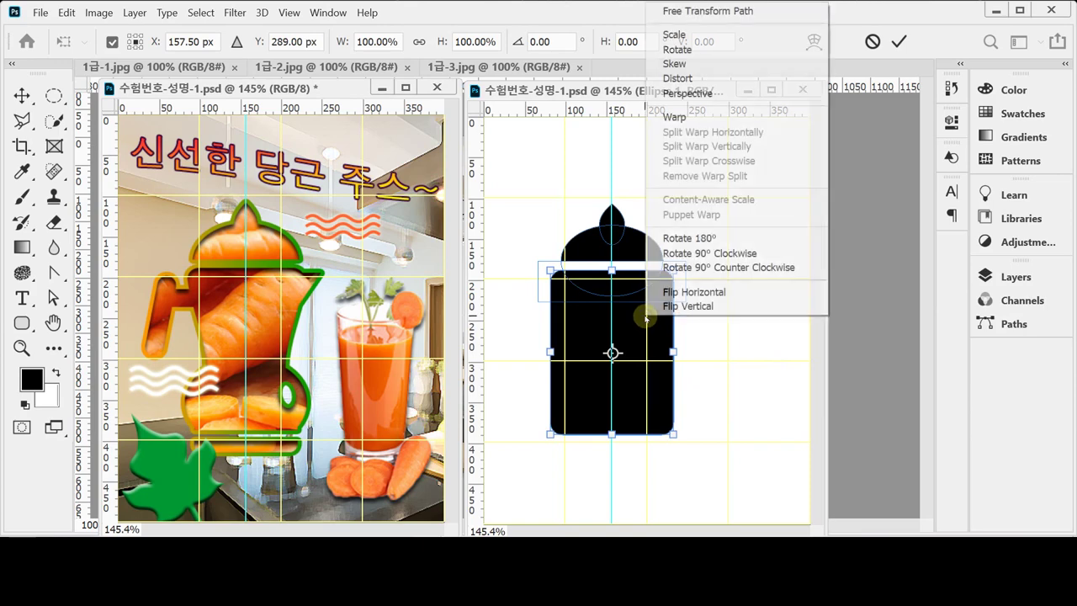
{"action": "left_click", "coordinate": [719, 117]}
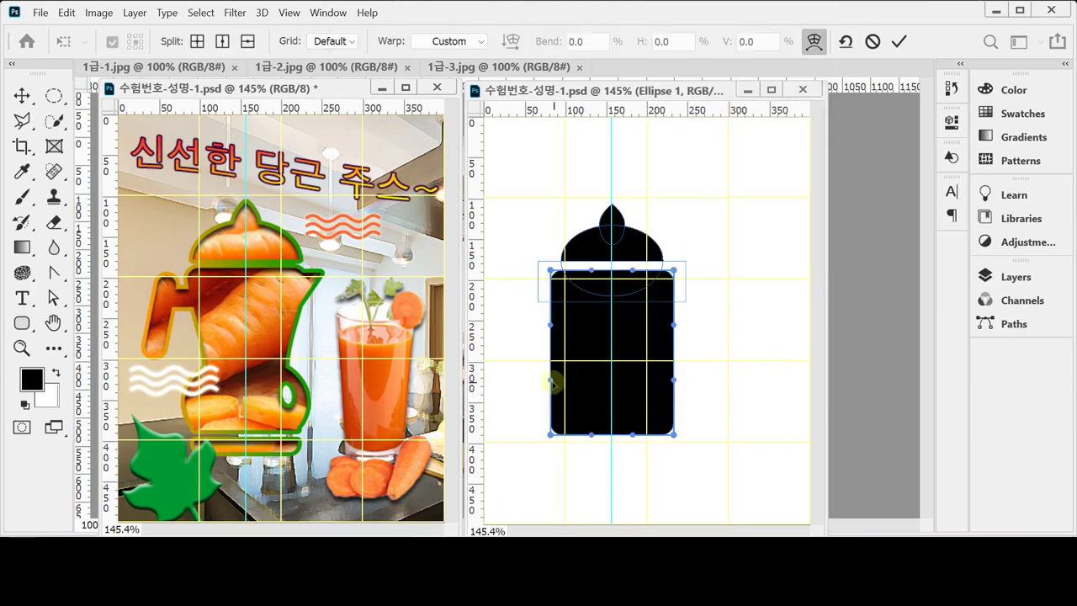
{"action": "left_click_drag", "start_coordinate": [557, 381], "coordinate": [586, 381]}
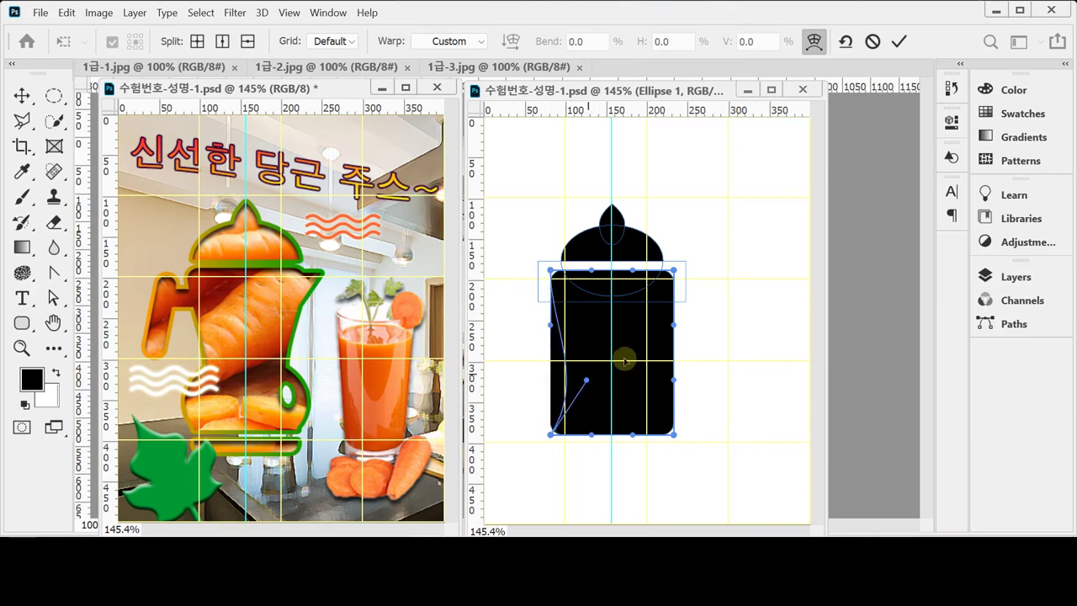
{"action": "left_click_drag", "start_coordinate": [673, 379], "coordinate": [593, 381]}
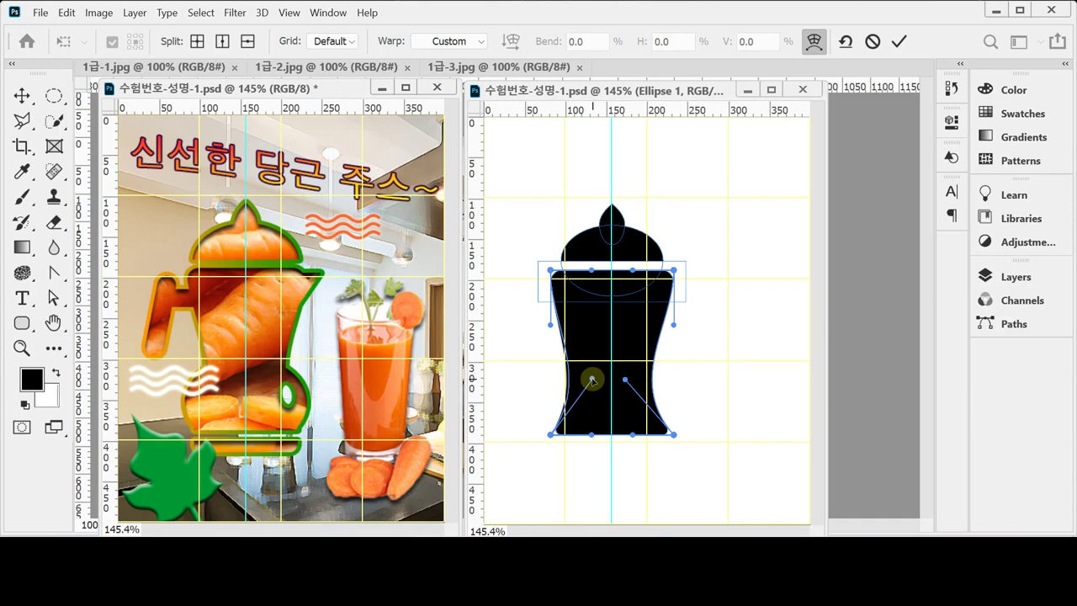
{"action": "left_click_drag", "start_coordinate": [592, 381], "coordinate": [594, 379]}
{"action": "key", "text": "Return"}
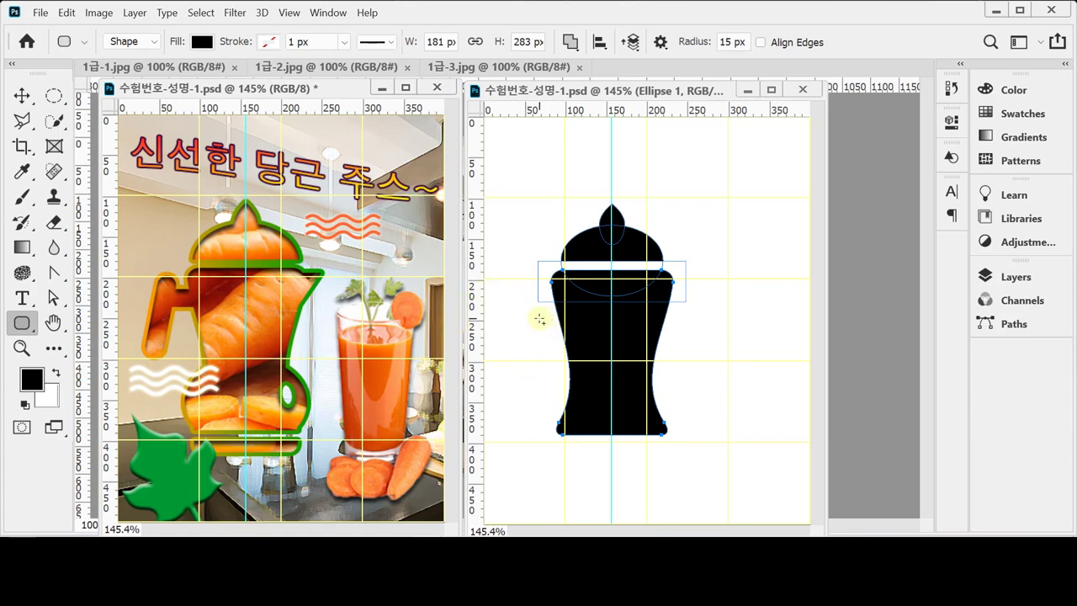
Step: Add a rounded rectangle about 63 × 23 px overlapping the body's upper left as the handle arm, using Combine Shapes, and nudge it left
{"action": "left_click_drag", "start_coordinate": [534, 296], "coordinate": [585, 313]}
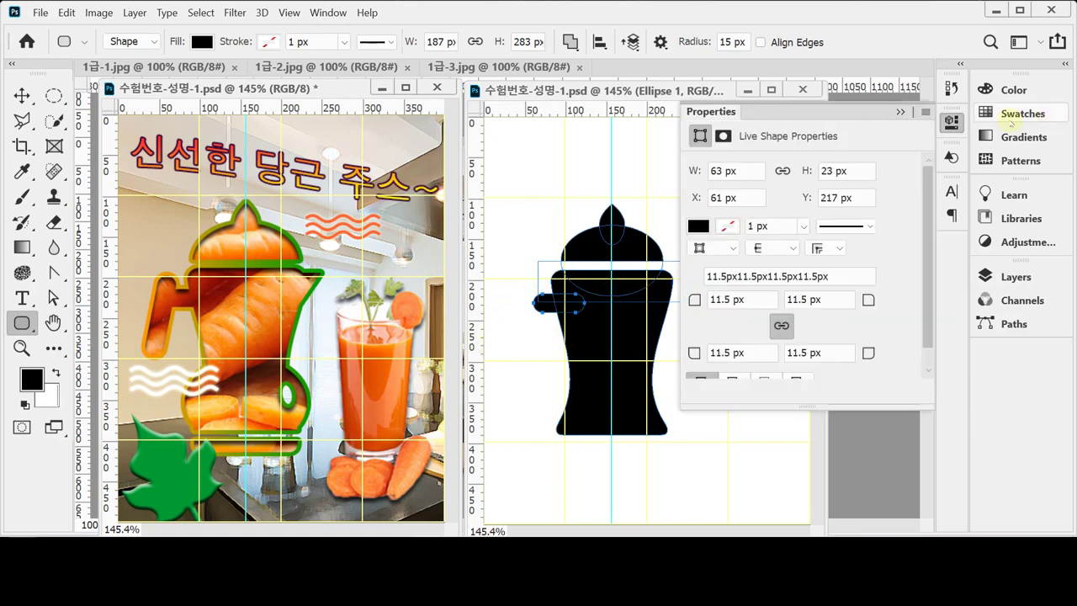
{"action": "left_click", "coordinate": [952, 121]}
{"action": "left_click", "coordinate": [570, 41]}
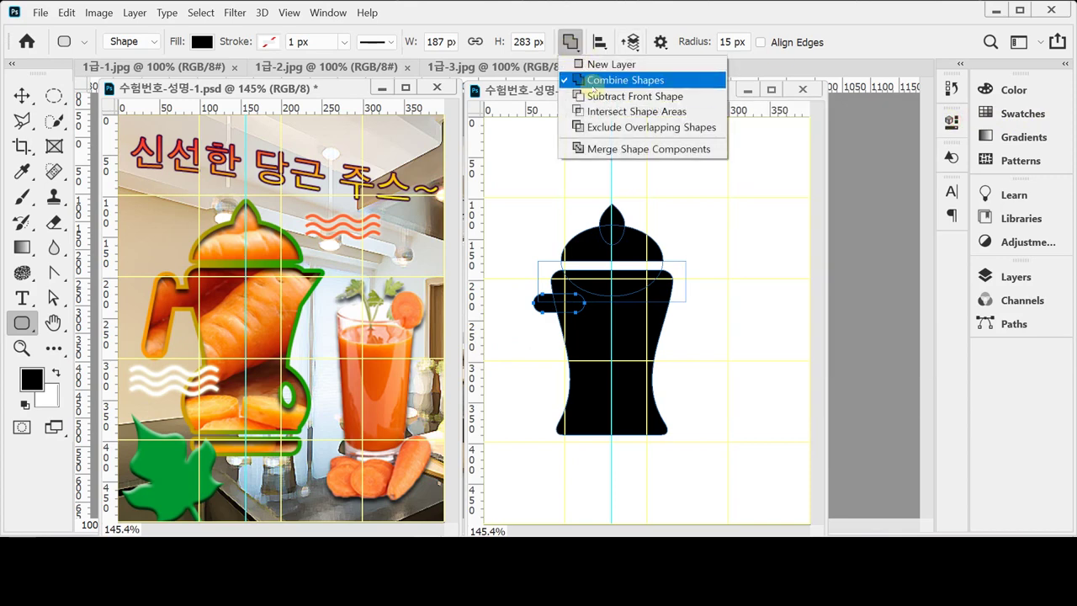
{"action": "left_click", "coordinate": [669, 19]}
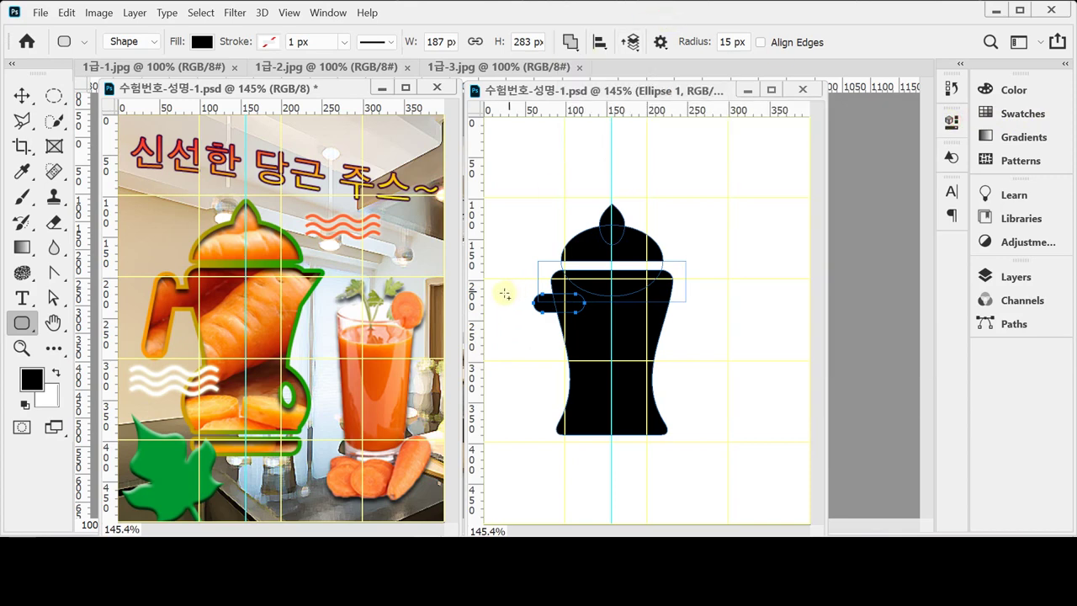
{"action": "key", "text": "Left"}
{"action": "key", "text": "Left"}
{"action": "key", "text": "Left"}
{"action": "key", "text": "Left"}
{"action": "key", "text": "Left"}
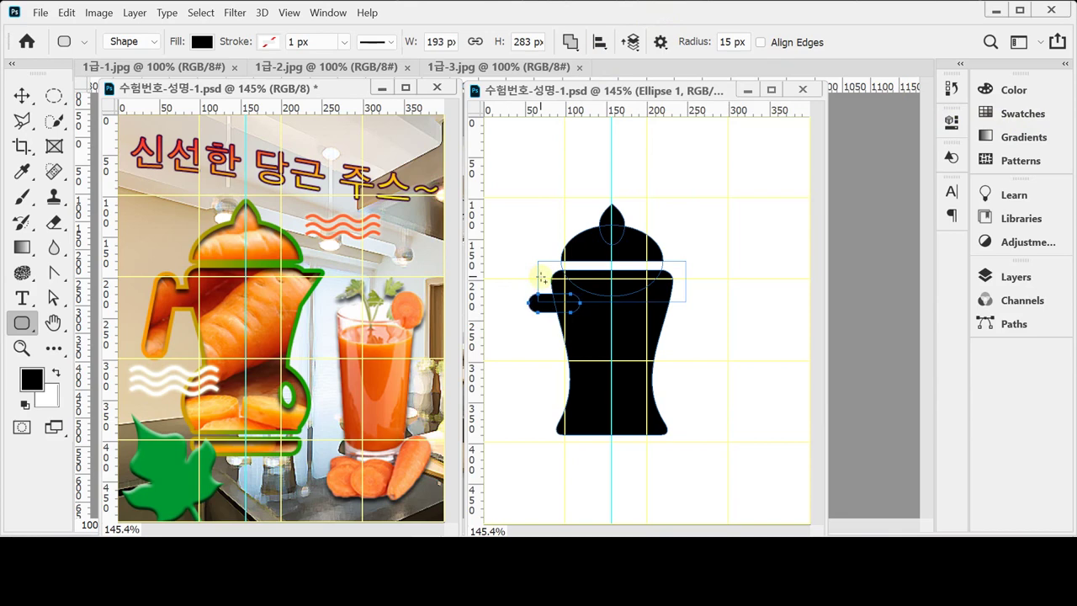
Step: Add an upright rounded rectangle about 24 × 99 px as the handle grip, rotate it 12.04° and nudge it right against the arm
{"action": "left_click_drag", "start_coordinate": [514, 284], "coordinate": [533, 362]}
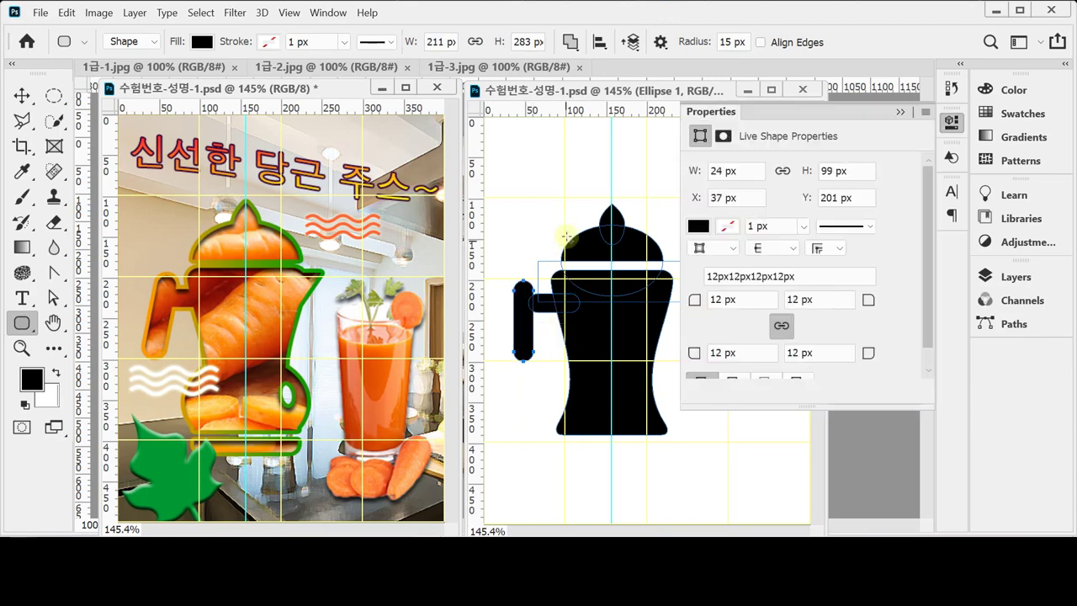
{"action": "key", "text": "ctrl+t"}
{"action": "left_click_drag", "start_coordinate": [537, 264], "coordinate": [523, 296]}
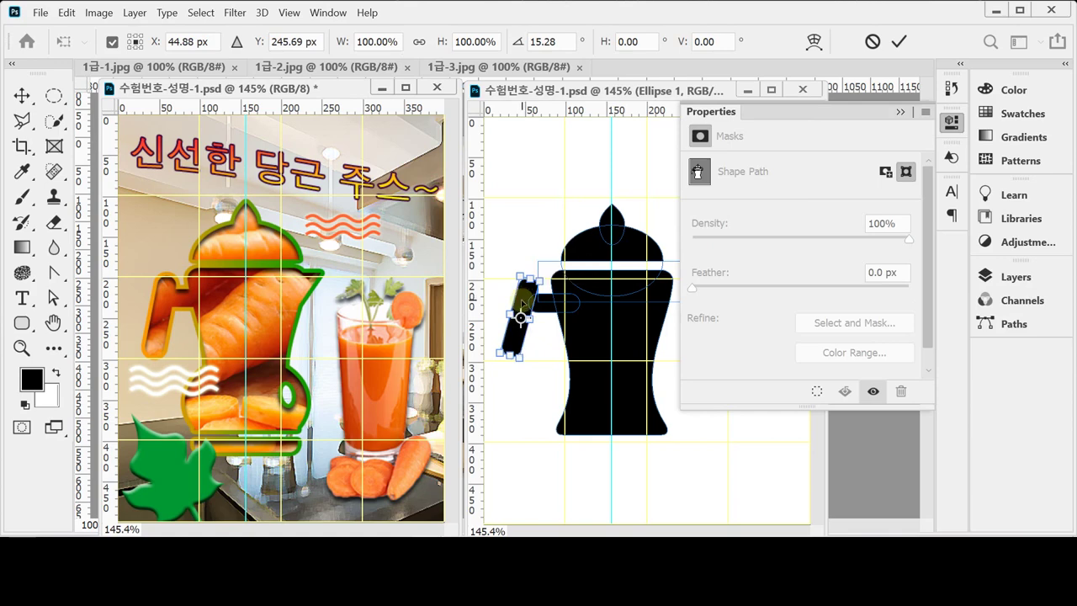
{"action": "left_click_drag", "start_coordinate": [551, 360], "coordinate": [552, 357]}
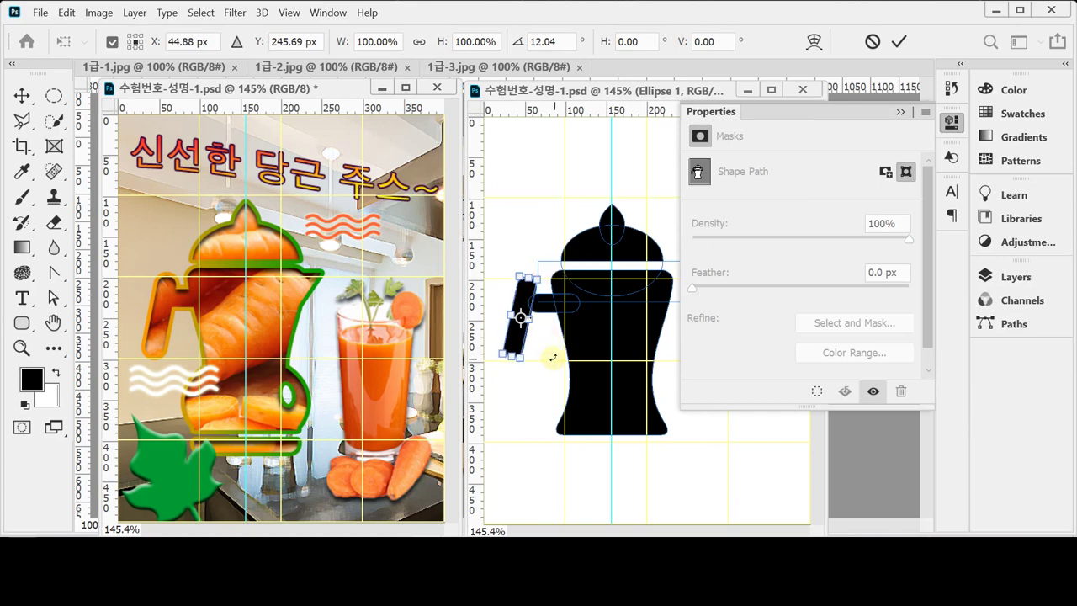
{"action": "key", "text": "Right"}
{"action": "key", "text": "Right"}
{"action": "key", "text": "Right"}
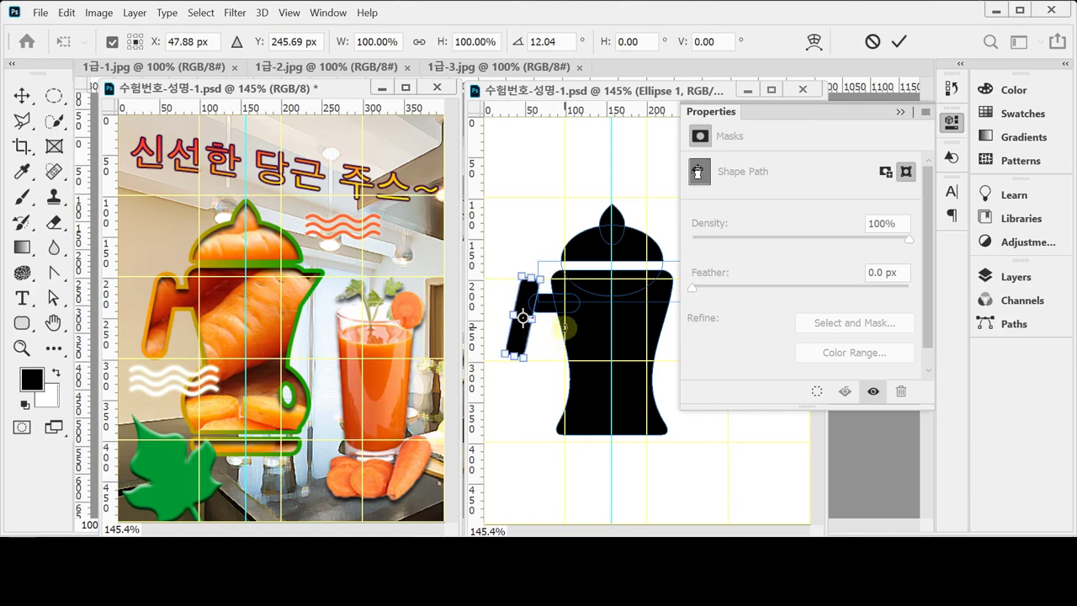
{"action": "key", "text": "Return"}
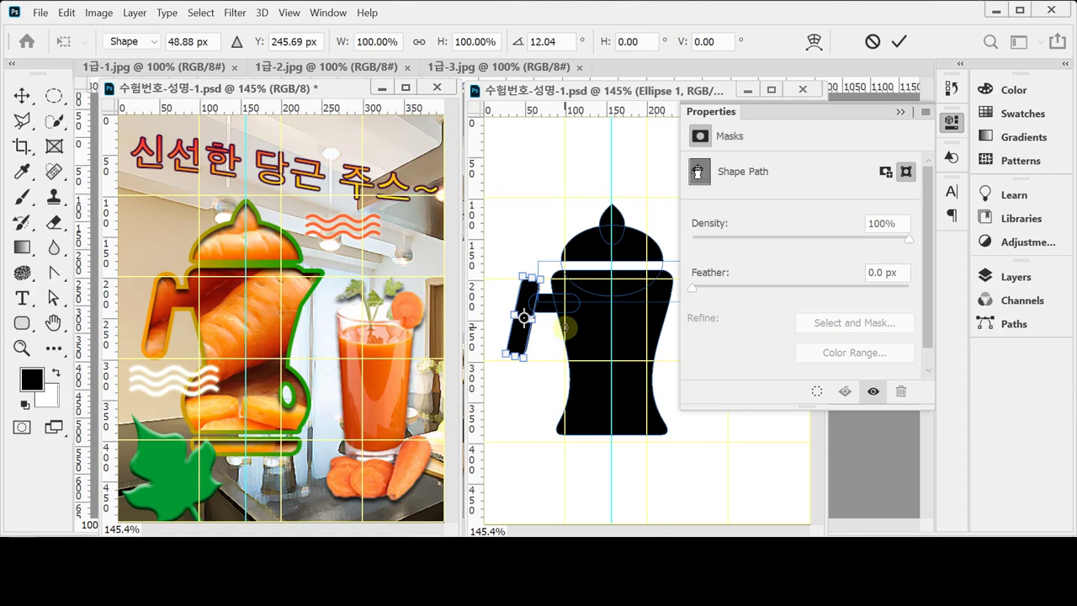
{"action": "left_click", "coordinate": [567, 232]}
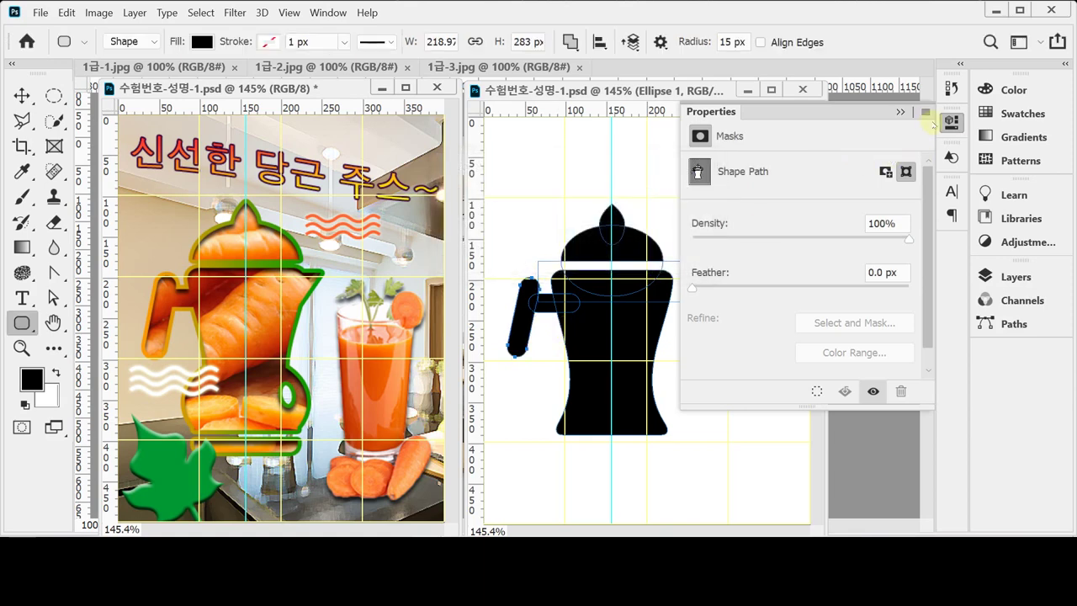
{"action": "left_click", "coordinate": [952, 120]}
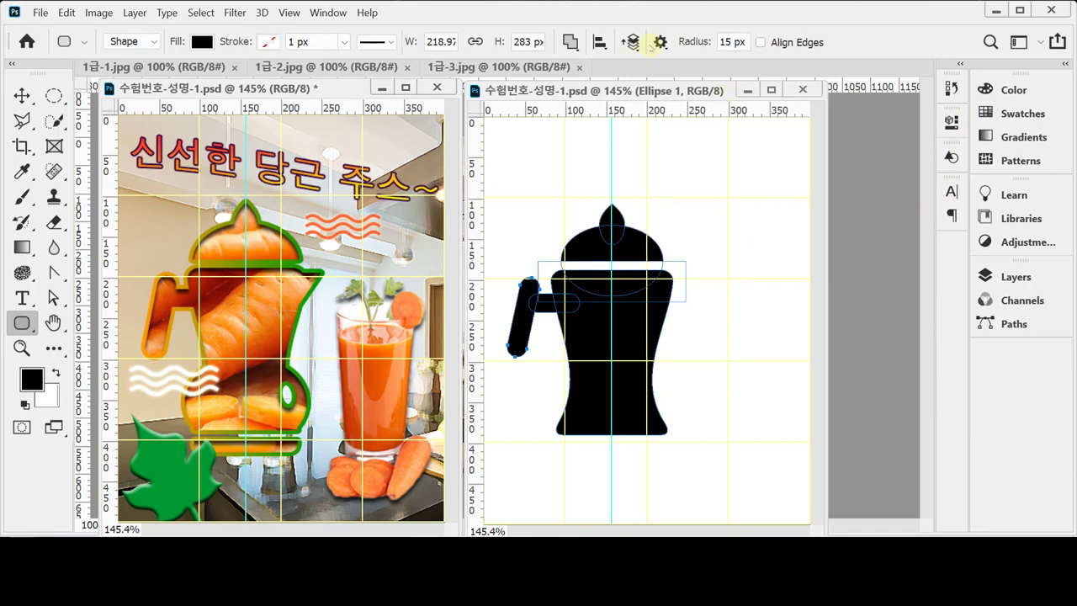
Step: Add a rounded rectangle about 140 × 41 px with a 10 px radius below the body as the base, and nudge it down
{"action": "left_click", "coordinate": [687, 44]}
{"action": "type", "text": "10"}
{"action": "key", "text": "Return"}
{"action": "left_click_drag", "start_coordinate": [554, 440], "coordinate": [667, 473]}
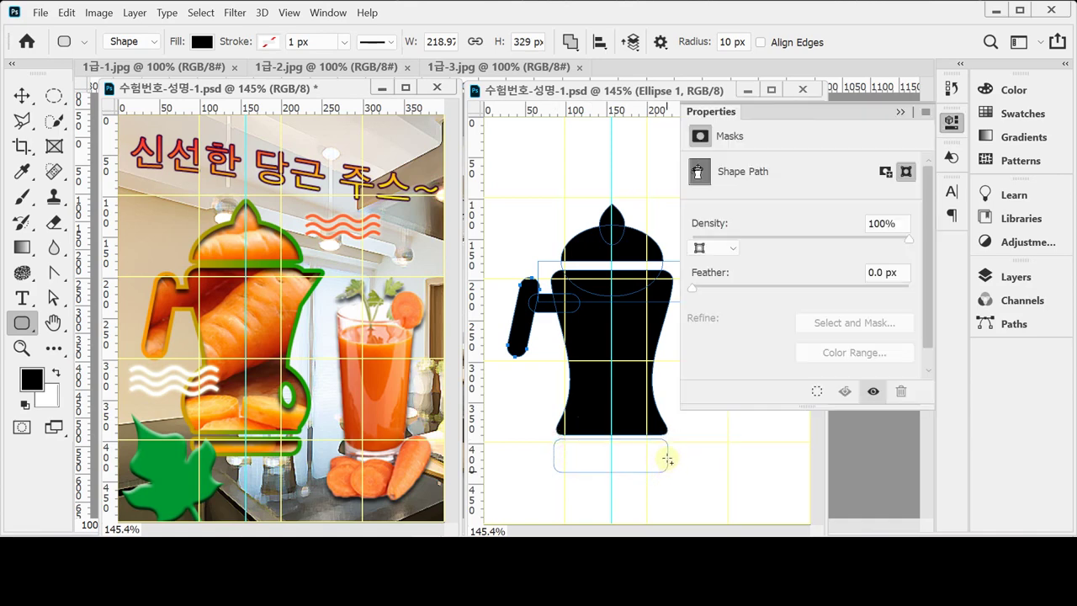
{"action": "key", "text": "Down"}
{"action": "key", "text": "Down"}
{"action": "key", "text": "Down"}
{"action": "key", "text": "Down"}
{"action": "key", "text": "Down"}
{"action": "key", "text": "Down"}
{"action": "key", "text": "Down"}
{"action": "key", "text": "Down"}
{"action": "key", "text": "Down"}
{"action": "key", "text": "Down"}
{"action": "key", "text": "Down"}
{"action": "key", "text": "Down"}
{"action": "key", "text": "Down"}
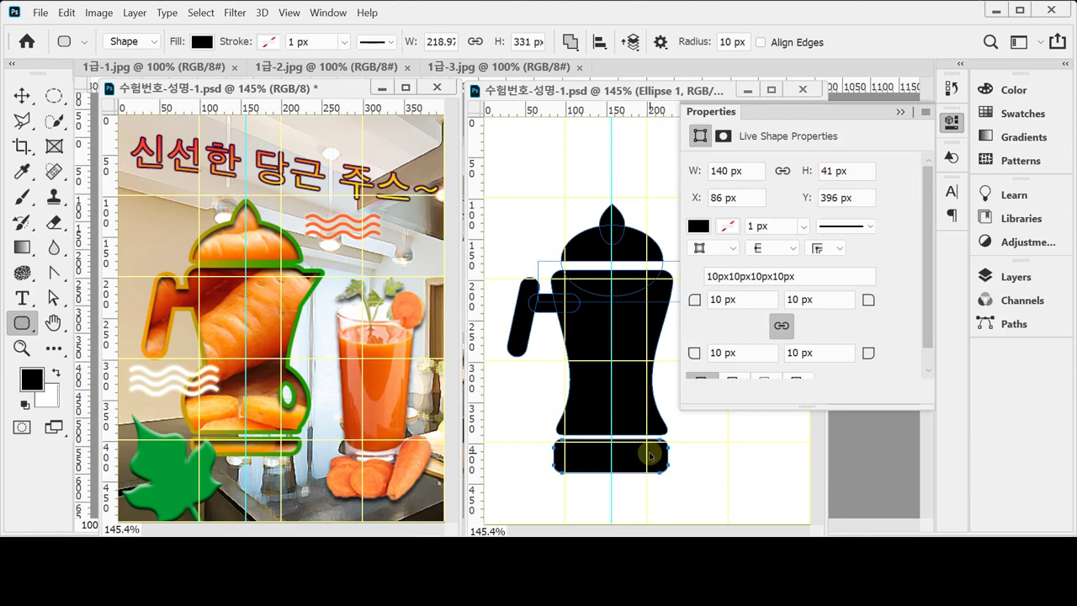
{"action": "key", "text": "Up"}
{"action": "key", "text": "Up"}
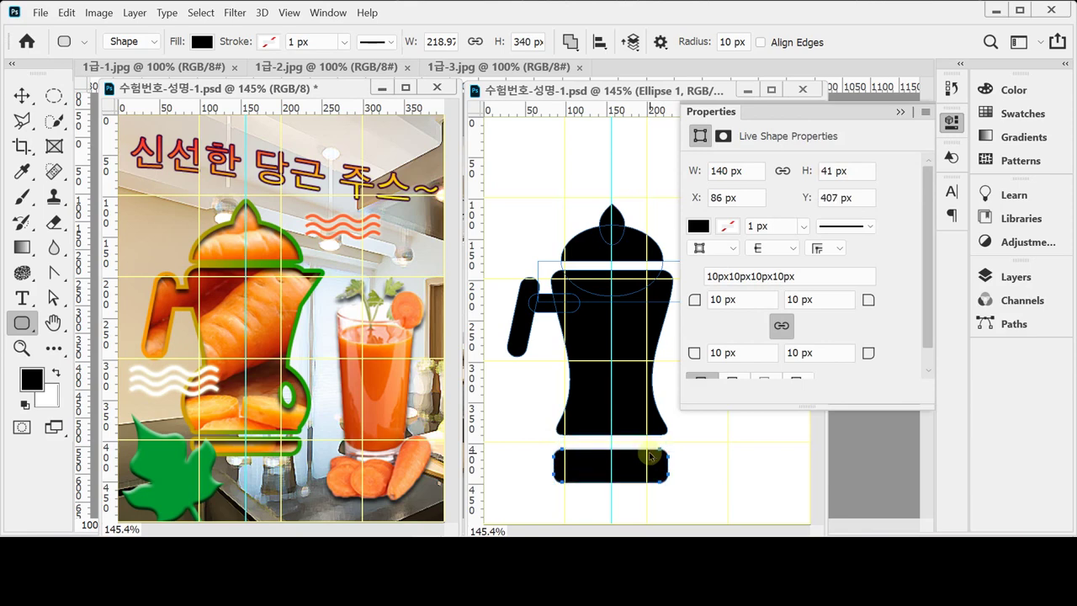
{"action": "left_click", "coordinate": [951, 121]}
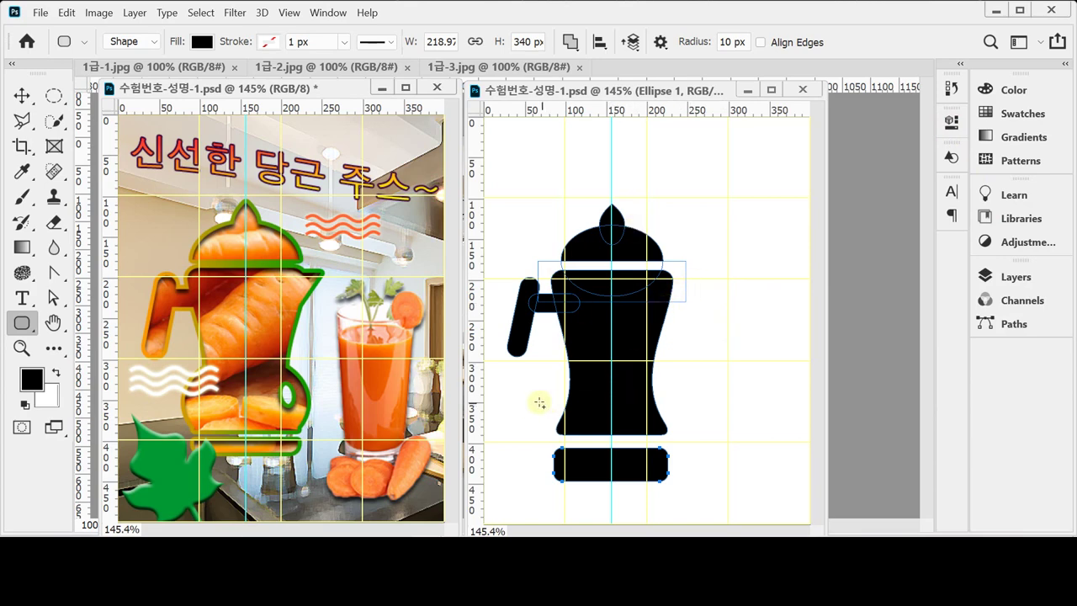
Step: Shorten the body from its lower edge and move the base up beneath it, leaving a narrow gap
{"action": "left_click_drag", "start_coordinate": [630, 409], "coordinate": [621, 417]}
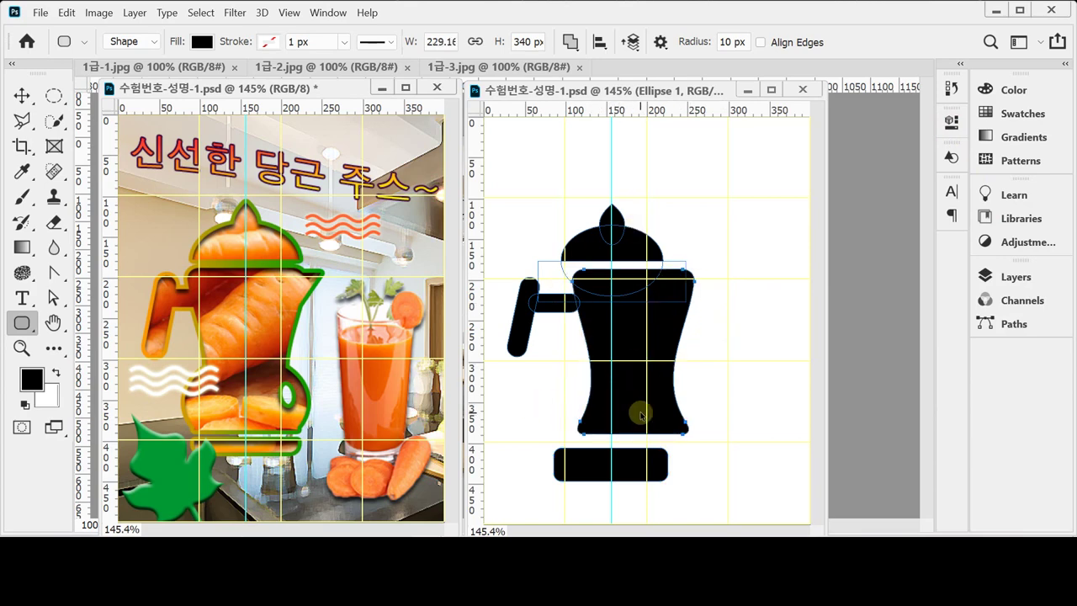
{"action": "key", "text": "ctrl+z"}
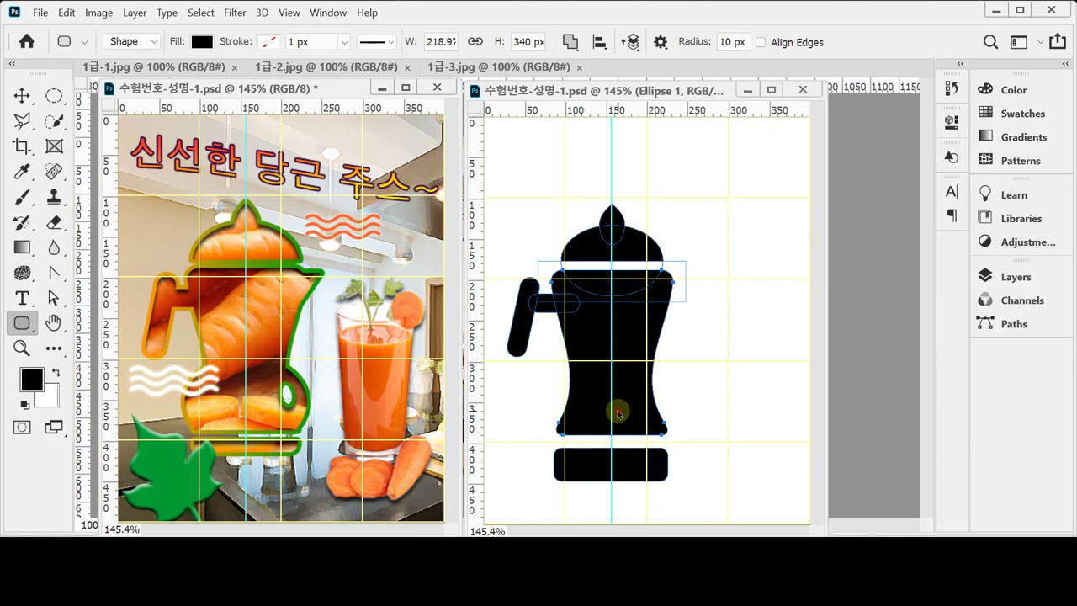
{"action": "key", "text": "ctrl+t"}
{"action": "left_click_drag", "start_coordinate": [612, 433], "coordinate": [611, 419]}
{"action": "key", "text": "u"}
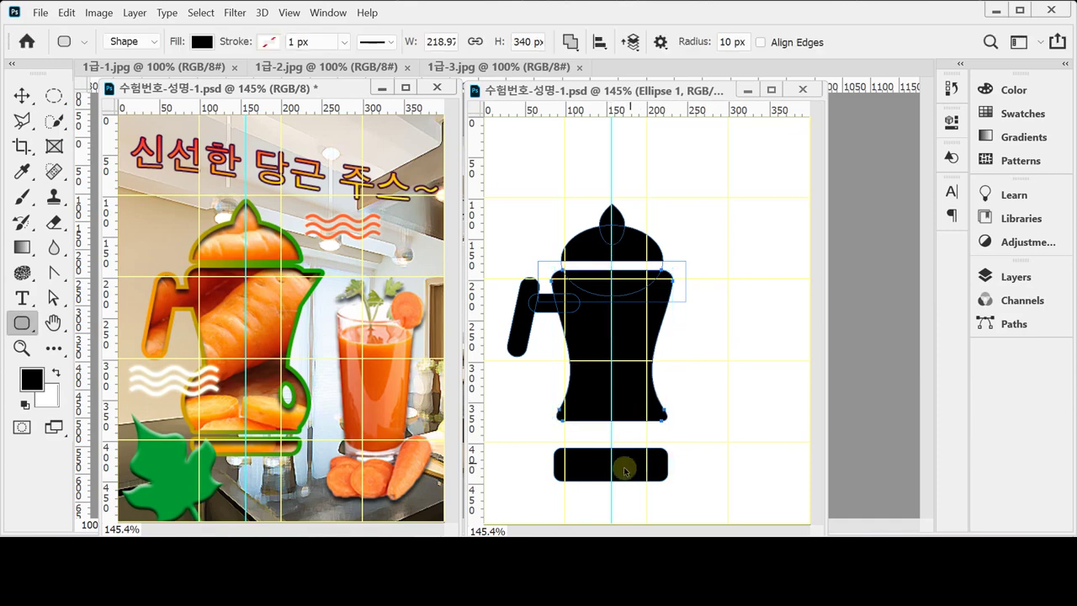
{"action": "left_click_drag", "start_coordinate": [629, 464], "coordinate": [639, 414]}
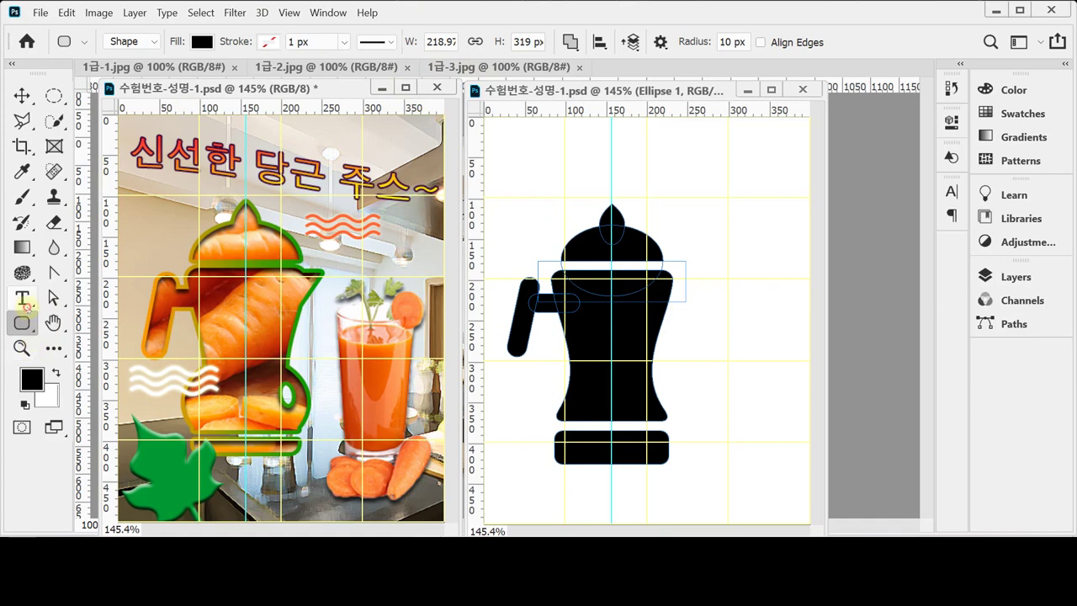
Step: Add an ellipse about 148 × 121 px over the lower body with Combine Shapes to form the rounded belly
{"action": "left_click", "coordinate": [22, 297]}
{"action": "left_click", "coordinate": [22, 323]}
{"action": "left_click", "coordinate": [97, 358]}
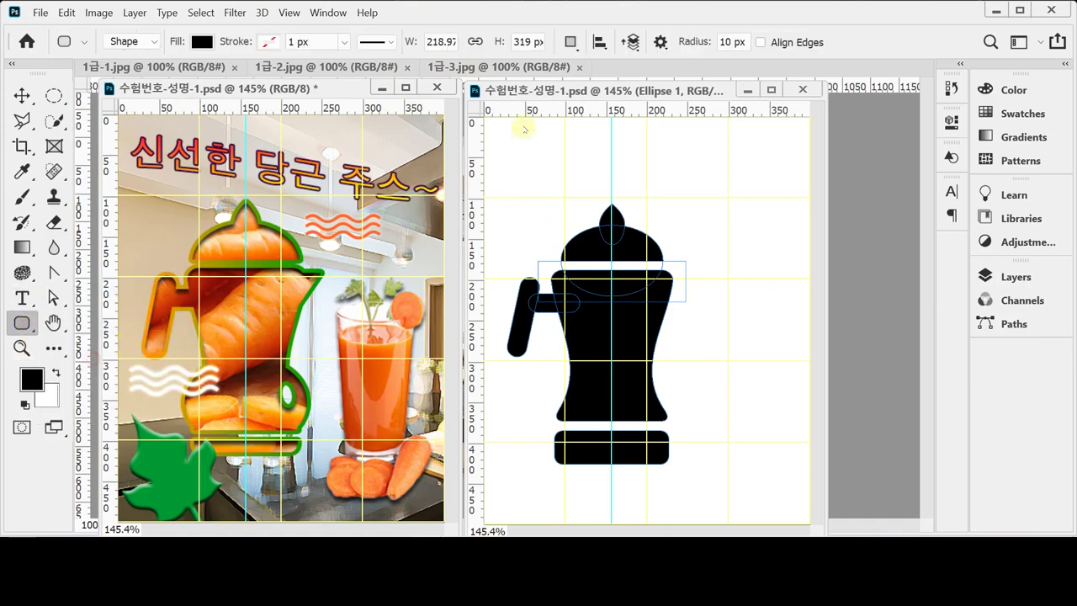
{"action": "left_click", "coordinate": [571, 41]}
{"action": "left_click", "coordinate": [592, 77]}
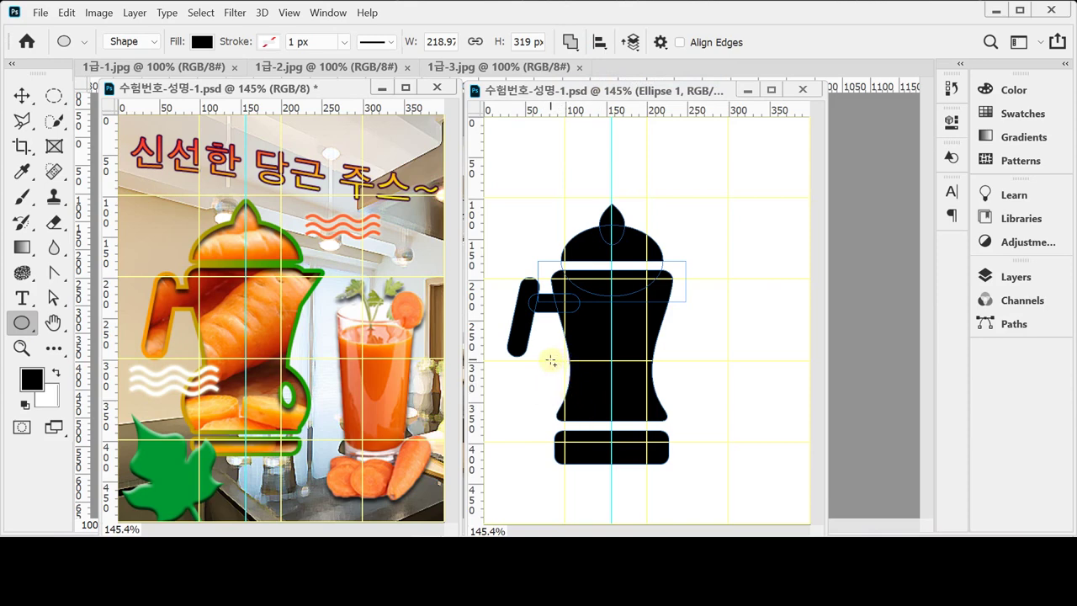
{"action": "left_click_drag", "start_coordinate": [550, 361], "coordinate": [671, 457]}
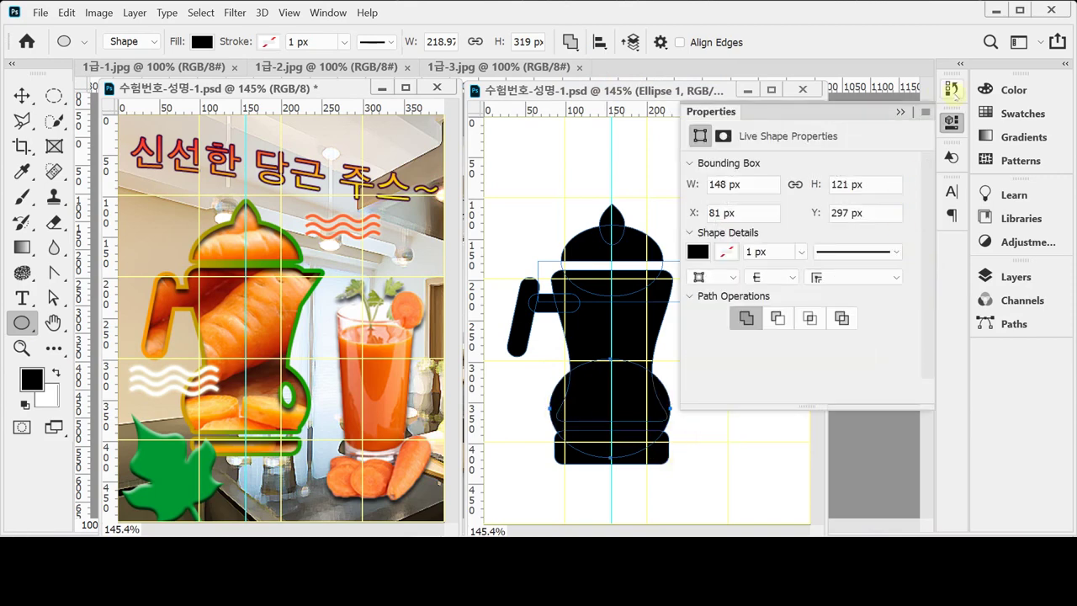
{"action": "left_click", "coordinate": [951, 122]}
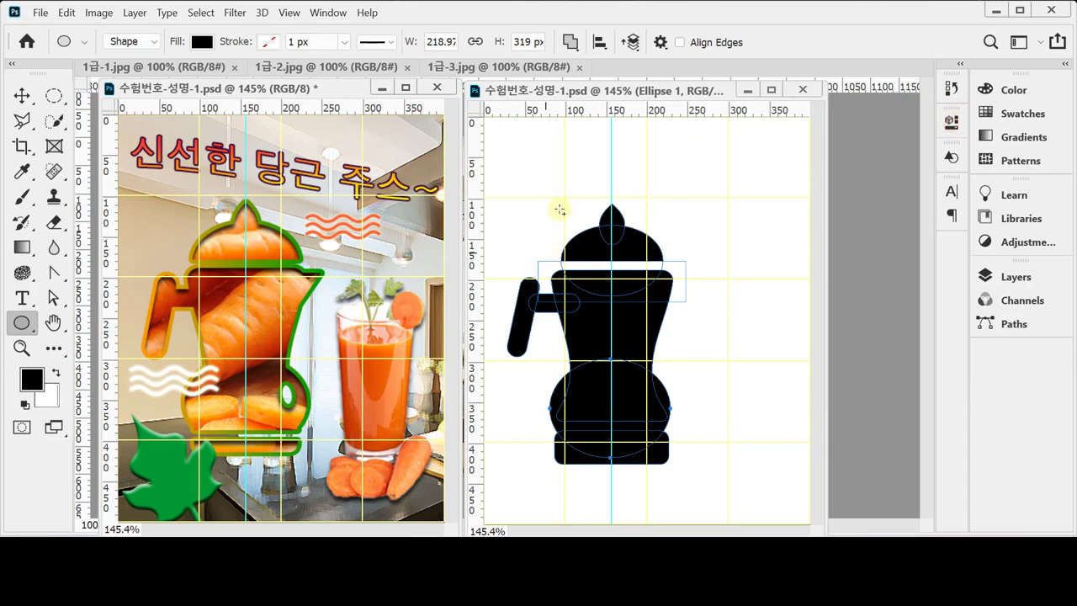
Step: Select the lid, body, belly and base paths without the handle and align them to their horizontal centres
{"action": "left_click_drag", "start_coordinate": [584, 172], "coordinate": [603, 159]}
{"action": "left_click_drag", "start_coordinate": [648, 486], "coordinate": [645, 464]}
{"action": "left_click", "coordinate": [599, 42]}
{"action": "left_click", "coordinate": [541, 91]}
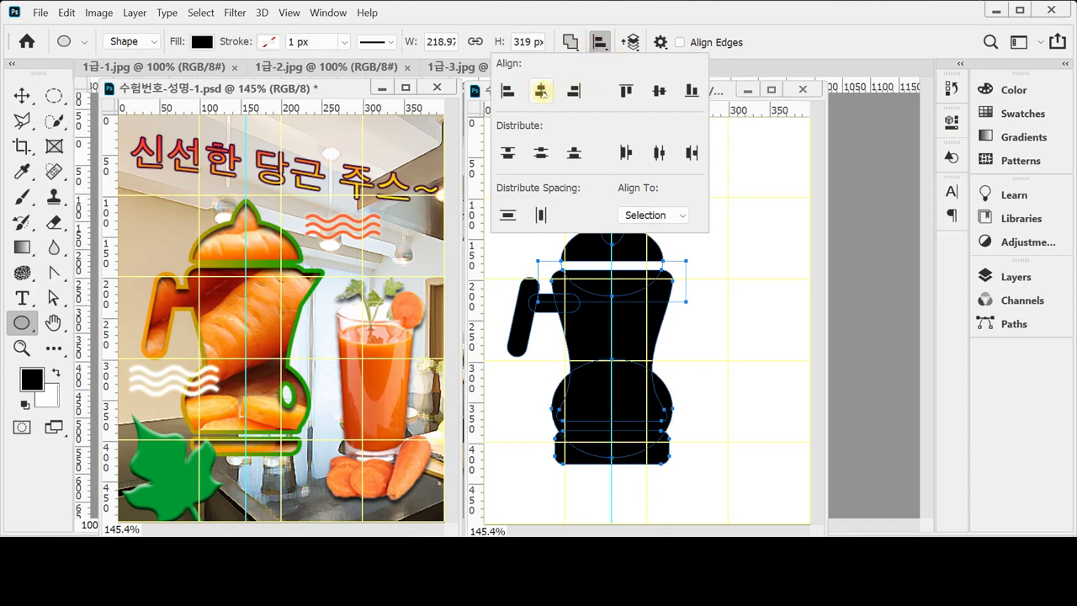
{"action": "left_click", "coordinate": [777, 17]}
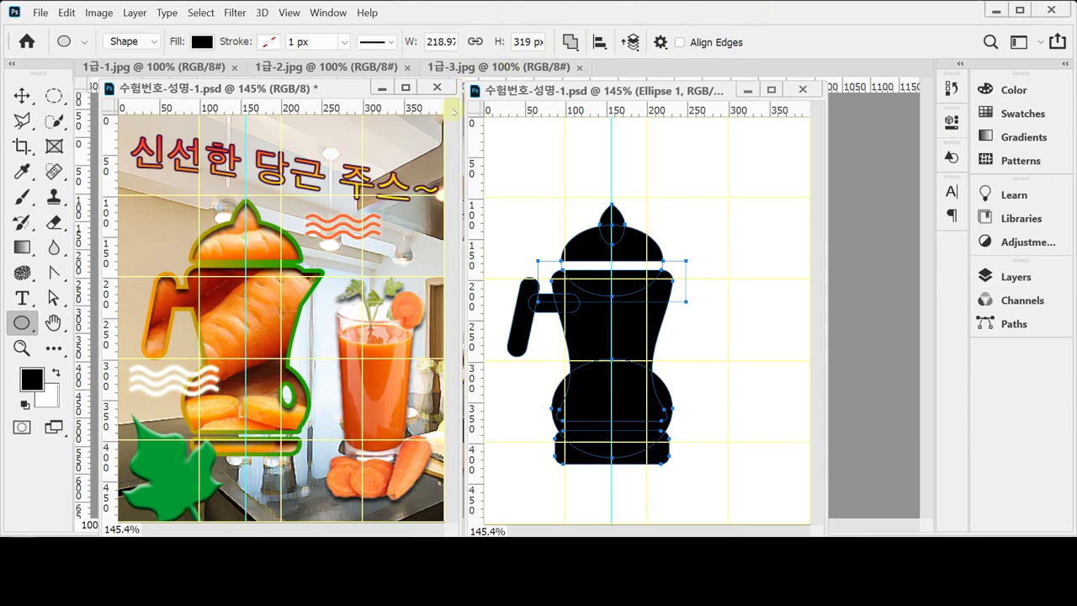
{"action": "key", "text": "Return"}
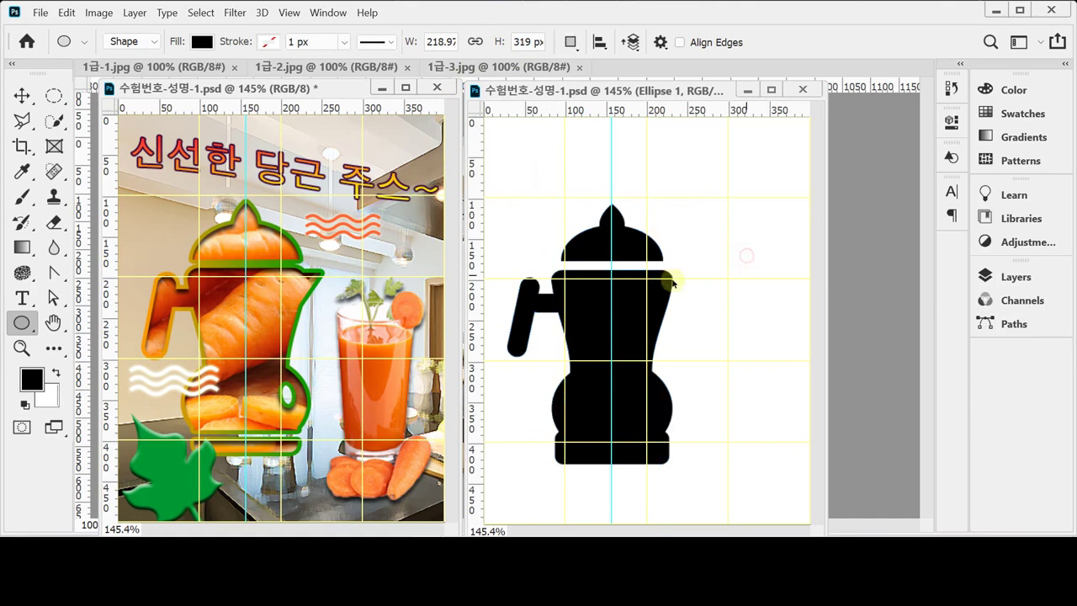
Step: Cut an elliptical hole about 24 × 33 px near the belly's right edge using Subtract Front Shape
{"action": "left_click", "coordinate": [22, 323]}
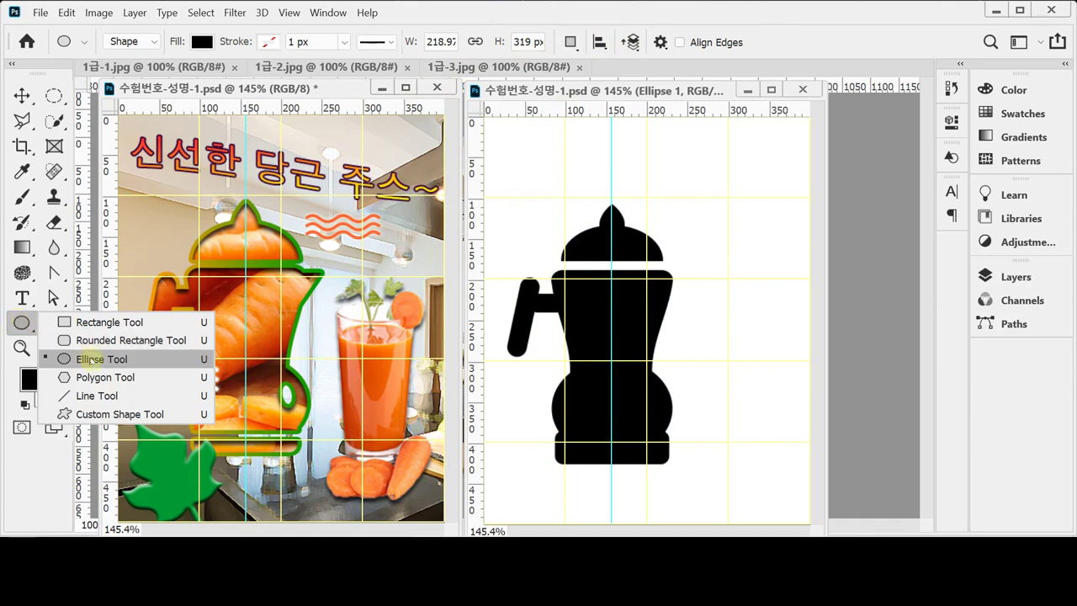
{"action": "left_click", "coordinate": [91, 360]}
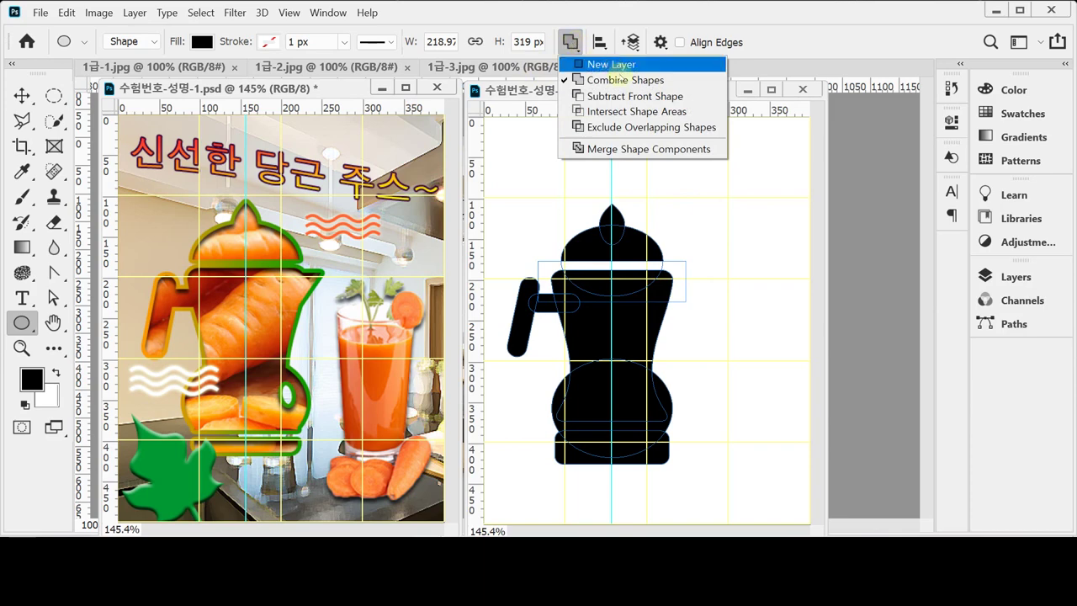
{"action": "left_click", "coordinate": [623, 96]}
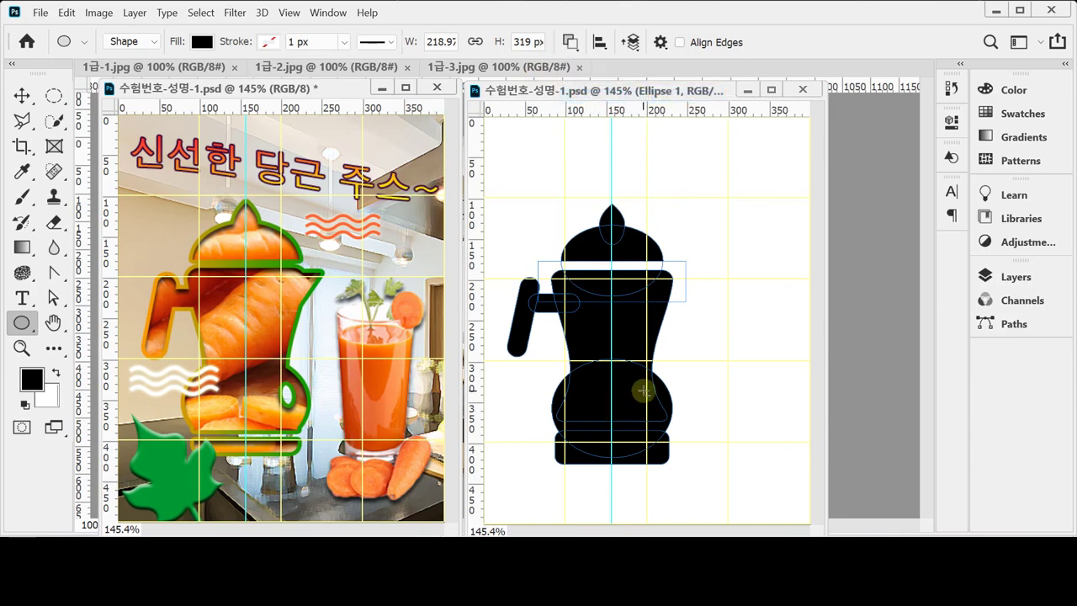
{"action": "left_click_drag", "start_coordinate": [639, 391], "coordinate": [654, 412]}
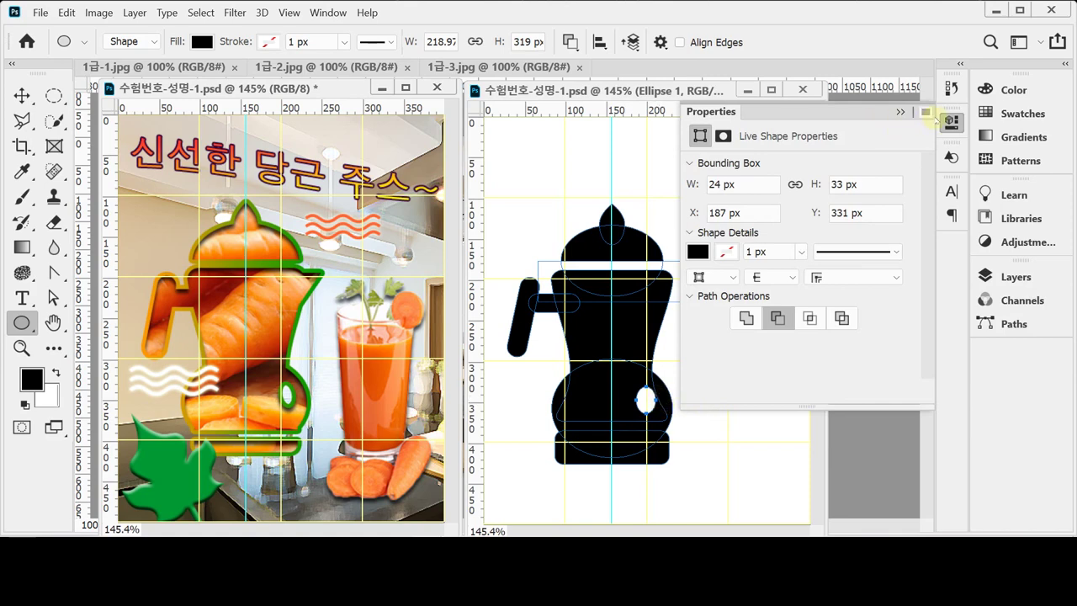
{"action": "left_click", "coordinate": [951, 121]}
Step: Narrow the elliptical hole to about 91% width and rotate it about -11°, converting the live shape to a regular path
{"action": "key", "text": "ctrl+t"}
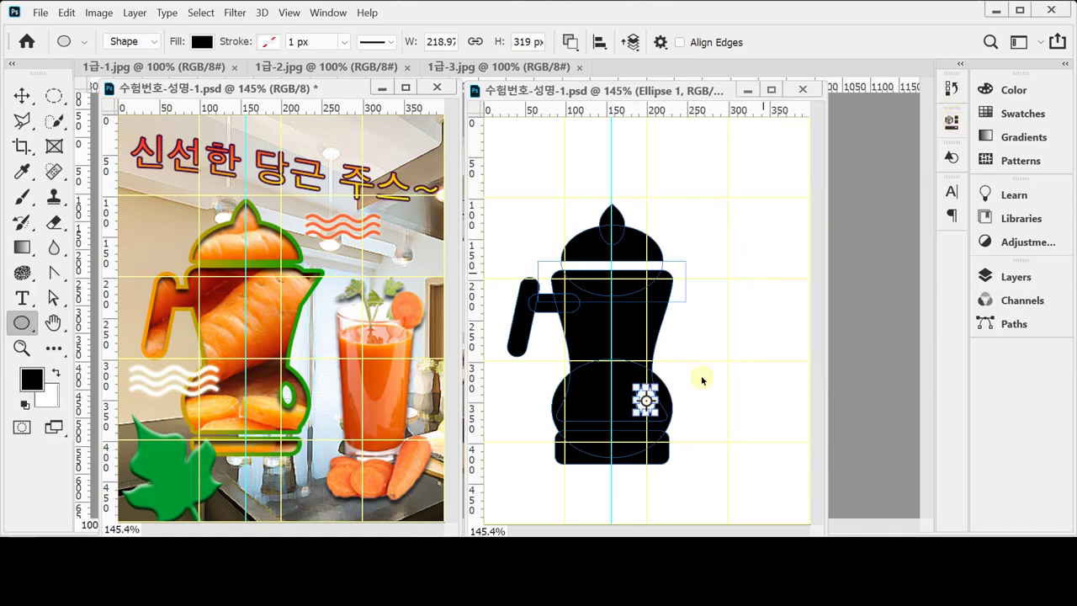
{"action": "left_click_drag", "start_coordinate": [680, 409], "coordinate": [635, 402]}
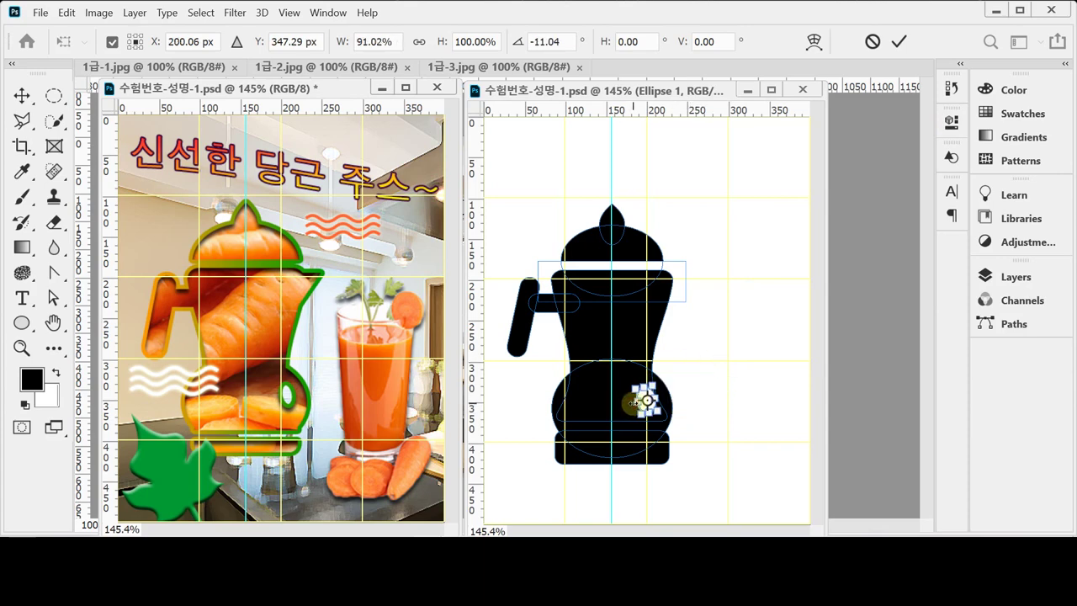
{"action": "key", "text": "Return"}
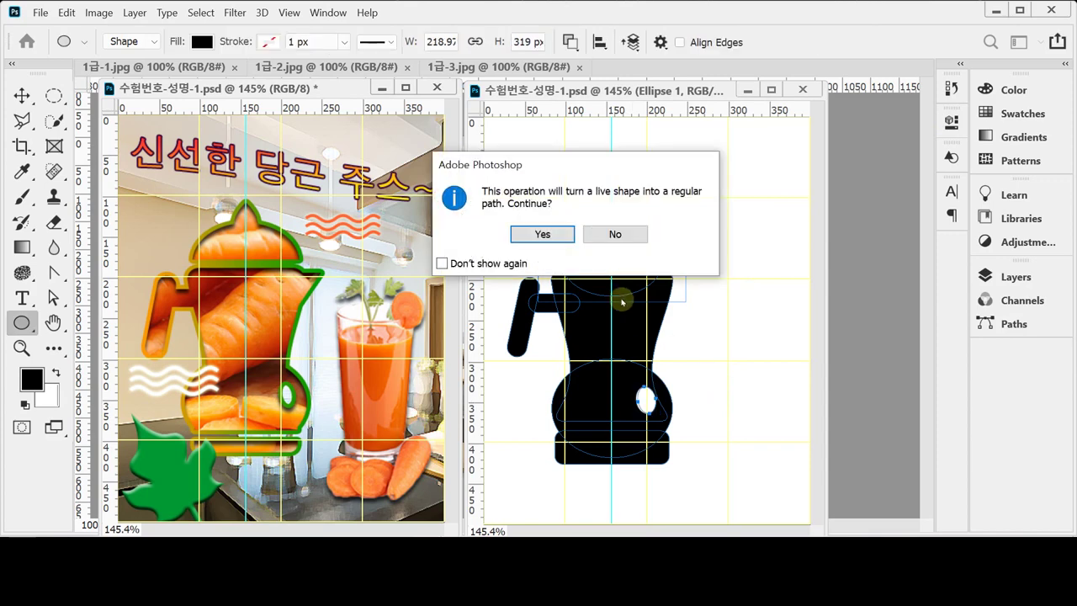
{"action": "key", "text": "Return"}
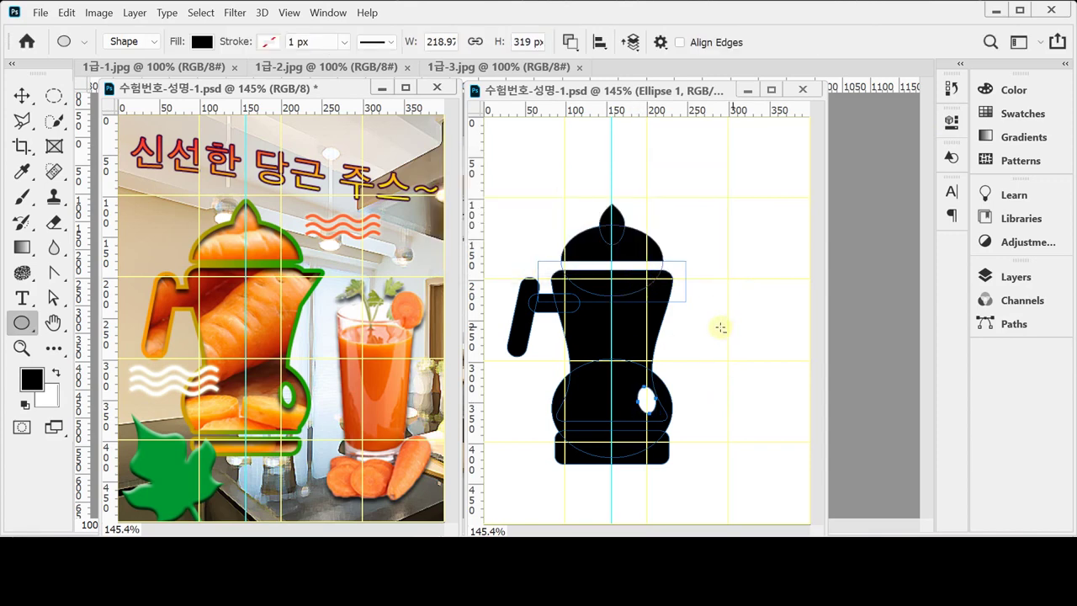
{"action": "key", "text": "Return"}
{"action": "key", "text": "ctrl+z"}
Step: Subtract a rectangle about 177 × 12 px across the upper part of the base to cut a horizontal gap
{"action": "left_click", "coordinate": [22, 322]}
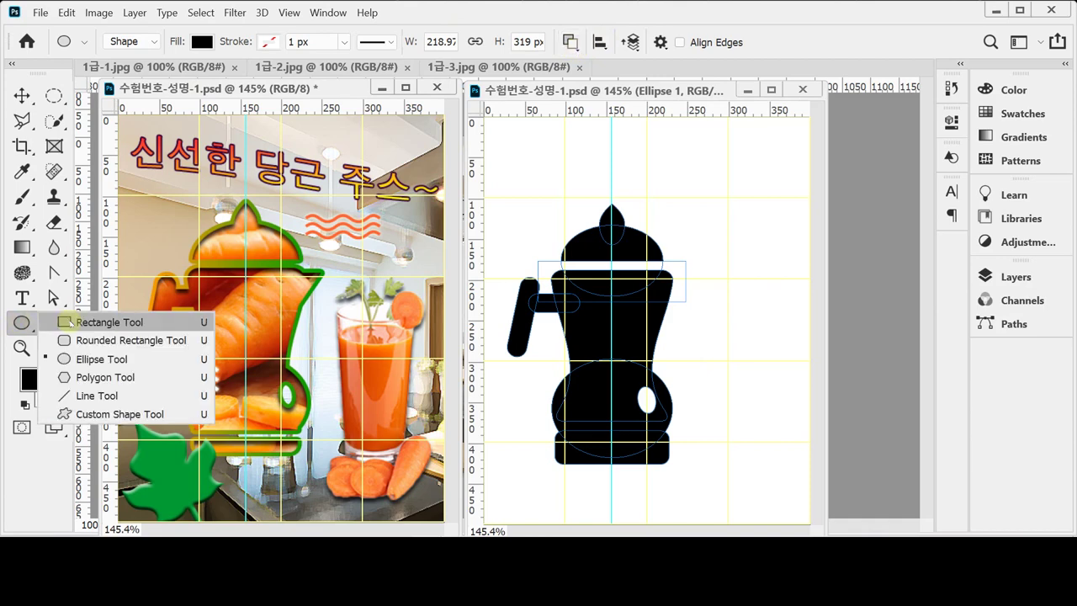
{"action": "key", "text": "Escape"}
{"action": "left_click", "coordinate": [92, 323]}
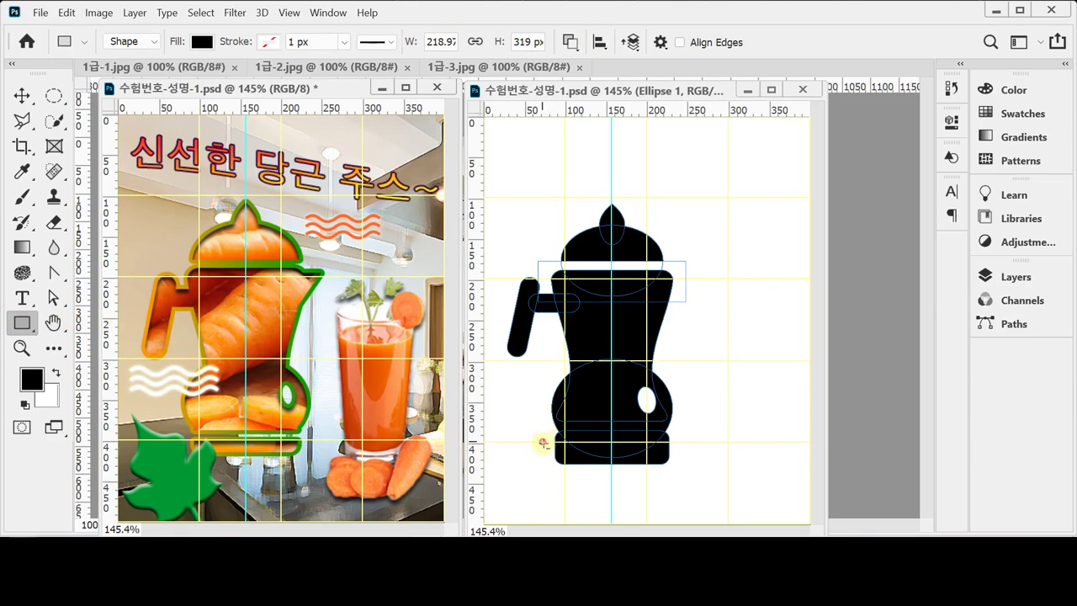
{"action": "left_click_drag", "start_coordinate": [543, 441], "coordinate": [686, 450]}
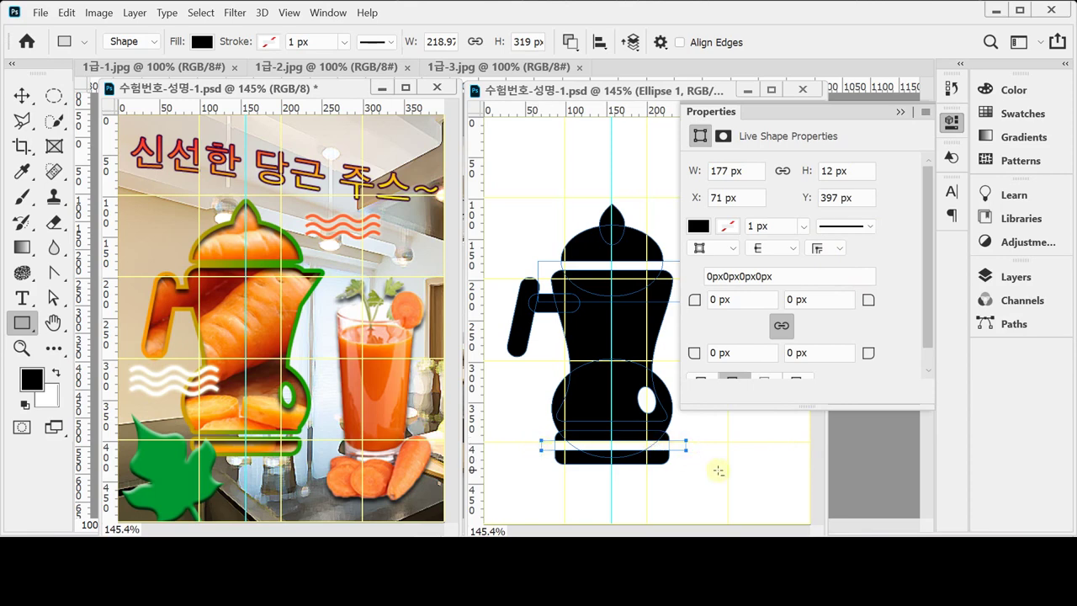
{"action": "key", "text": "Return"}
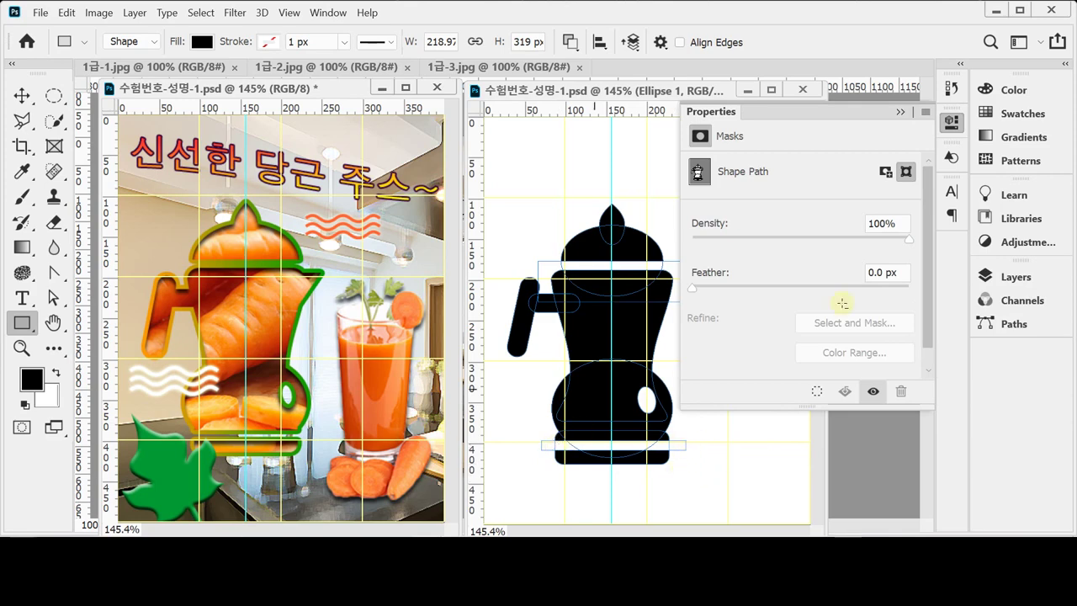
{"action": "left_click", "coordinate": [952, 122]}
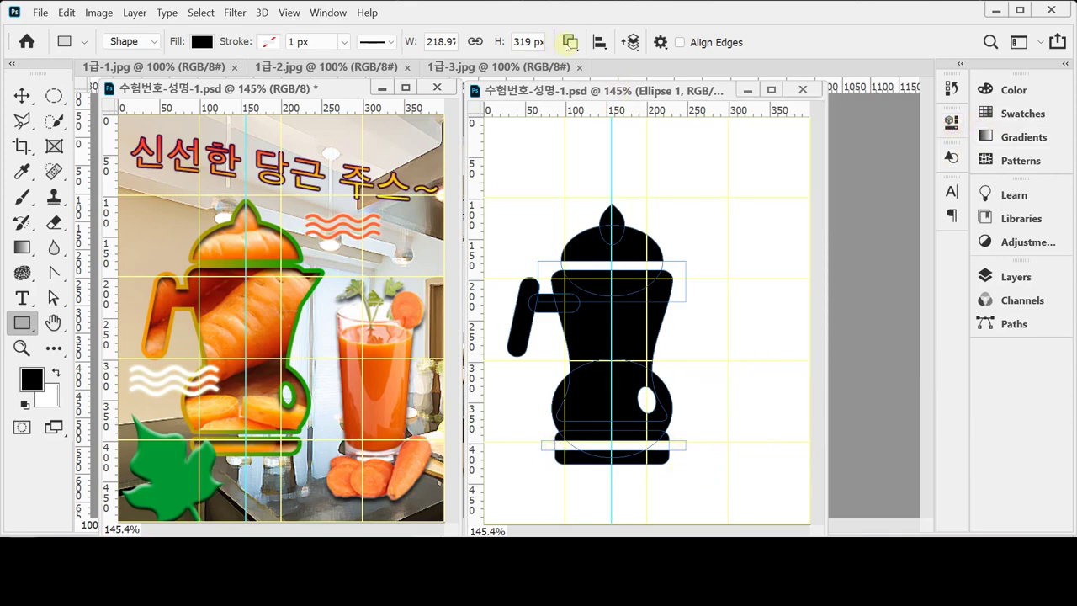
Step: Try moving the lid's dome ellipse up and away from the teapot's centre, and undo the move
{"action": "left_click", "coordinate": [570, 42]}
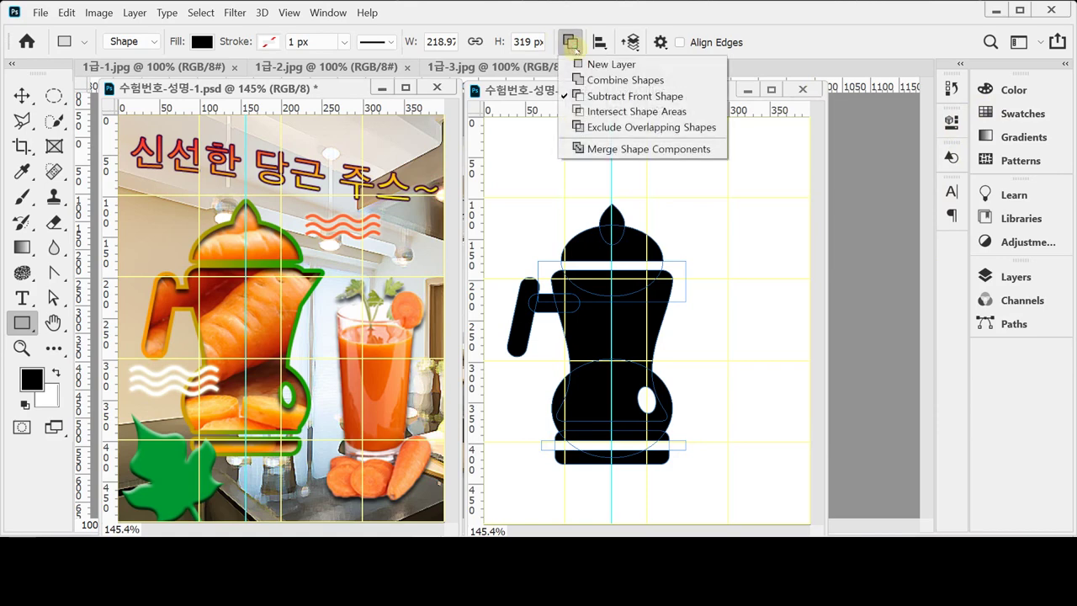
{"action": "left_click", "coordinate": [593, 18]}
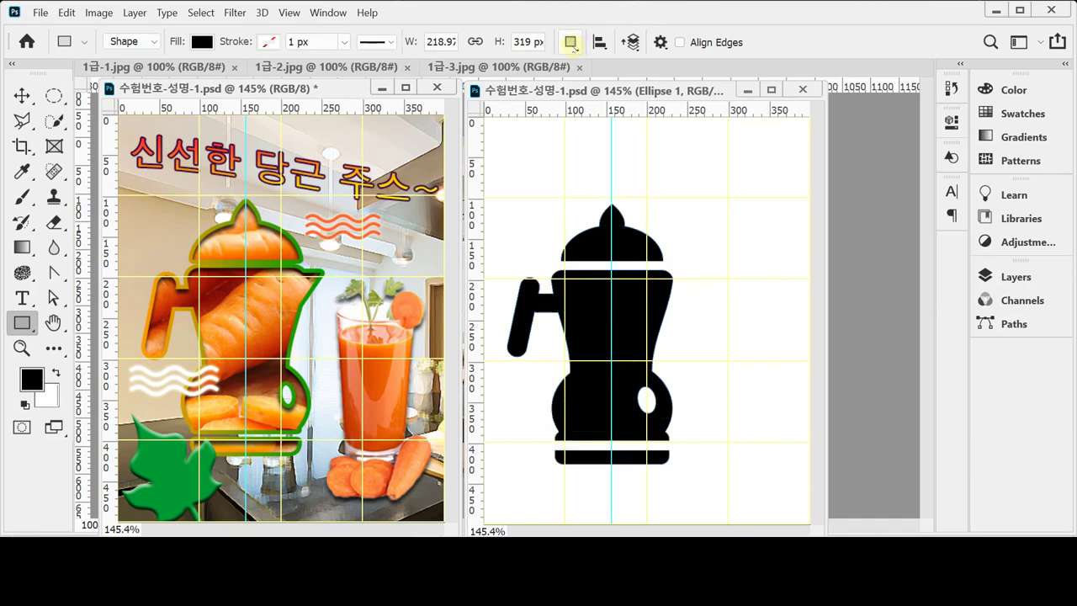
{"action": "left_click", "coordinate": [571, 43]}
{"action": "key", "text": "ctrl+z"}
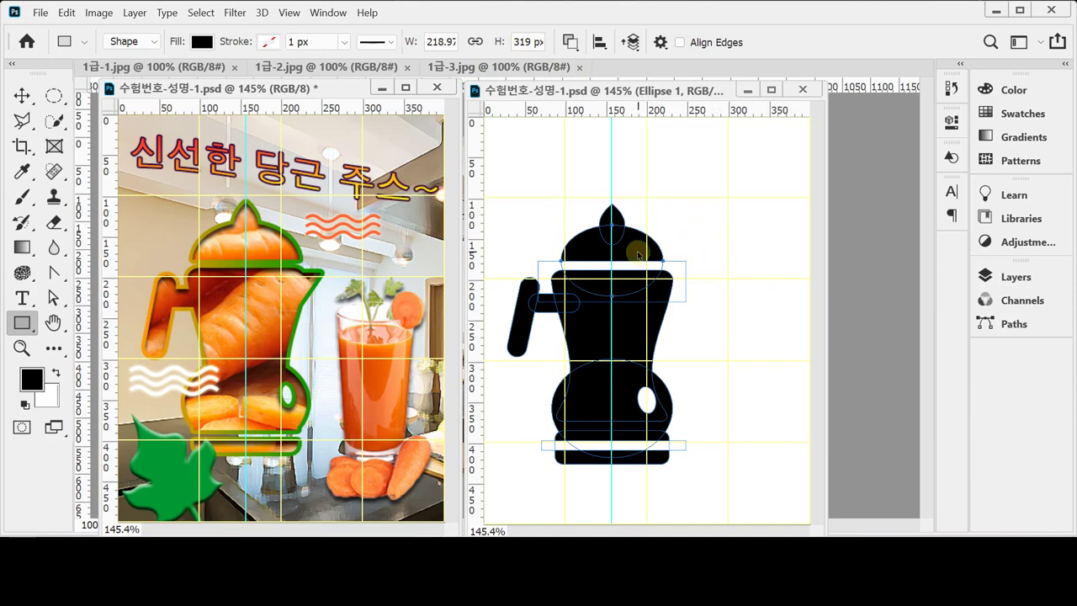
{"action": "left_click_drag", "start_coordinate": [638, 255], "coordinate": [689, 218]}
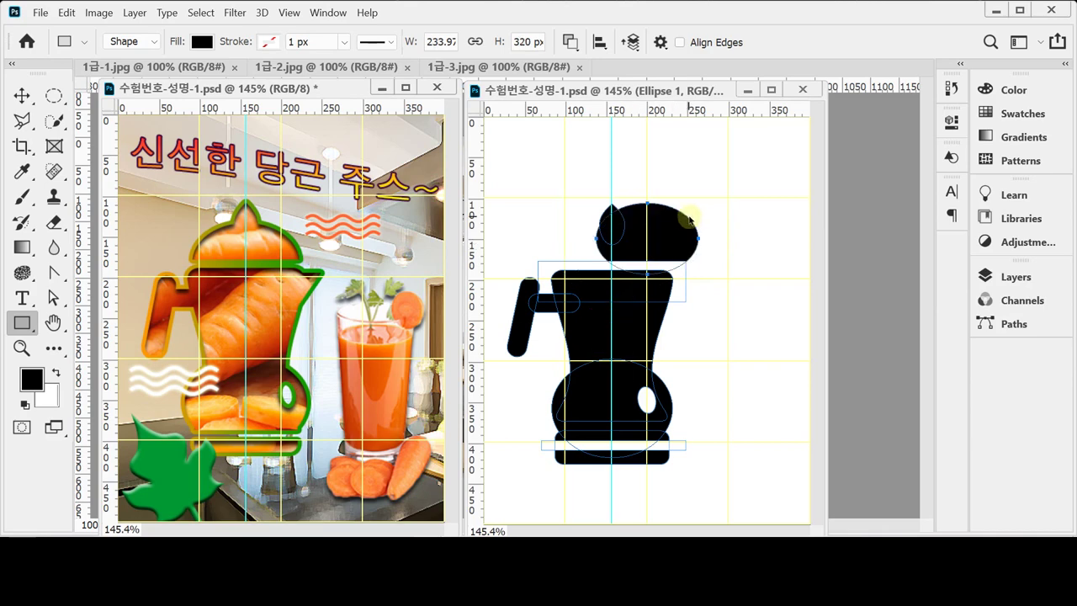
{"action": "key", "text": "ctrl+z"}
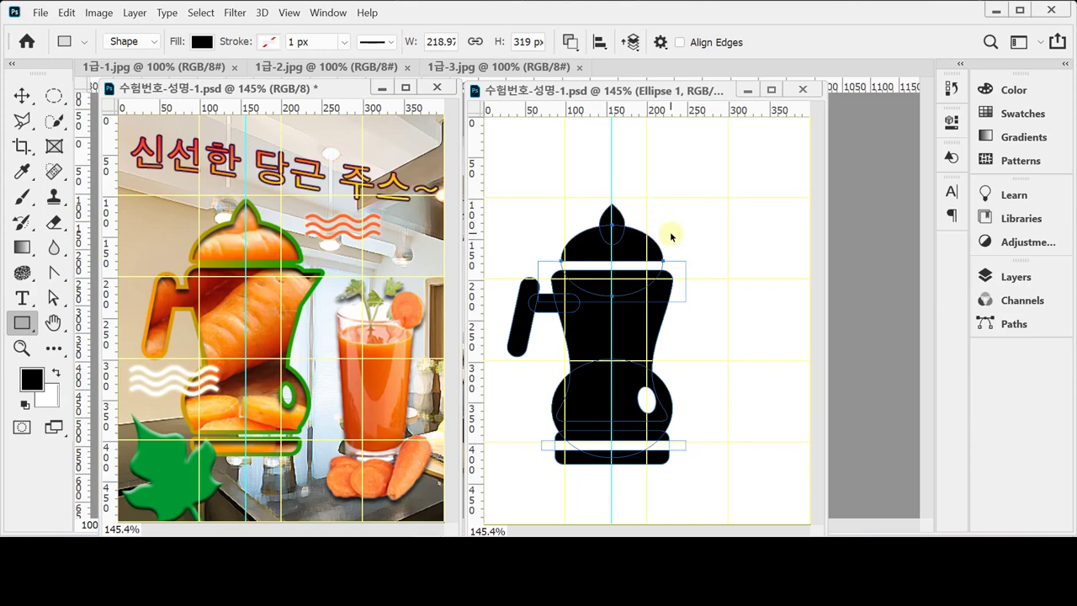
Step: Enlarge the lid's dome ellipse to about 104% width and 107% height
{"action": "key", "text": "ctrl+t"}
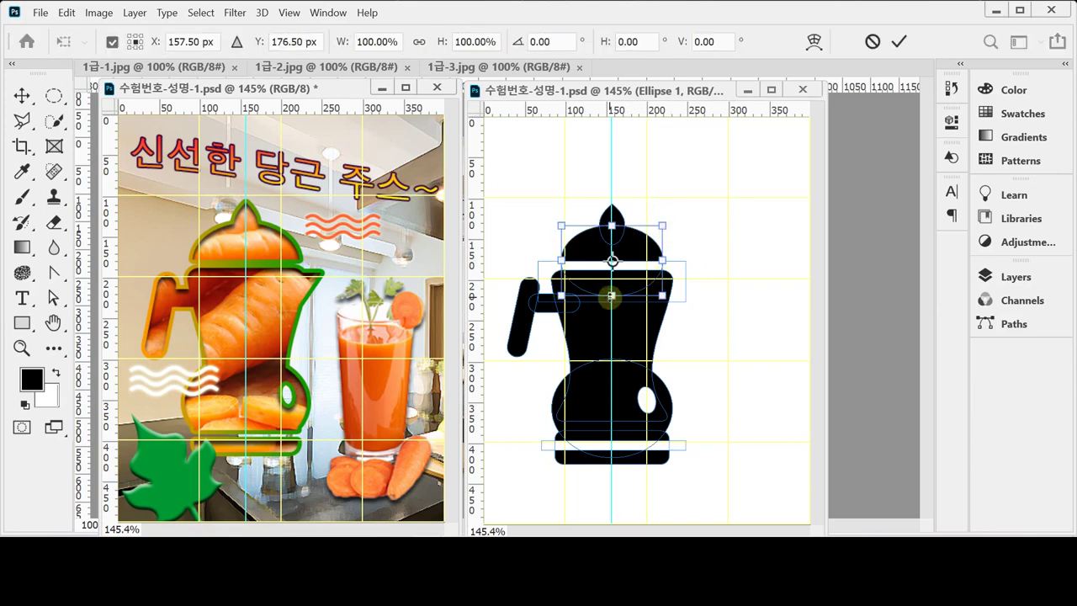
{"action": "left_click_drag", "start_coordinate": [612, 295], "coordinate": [612, 300]}
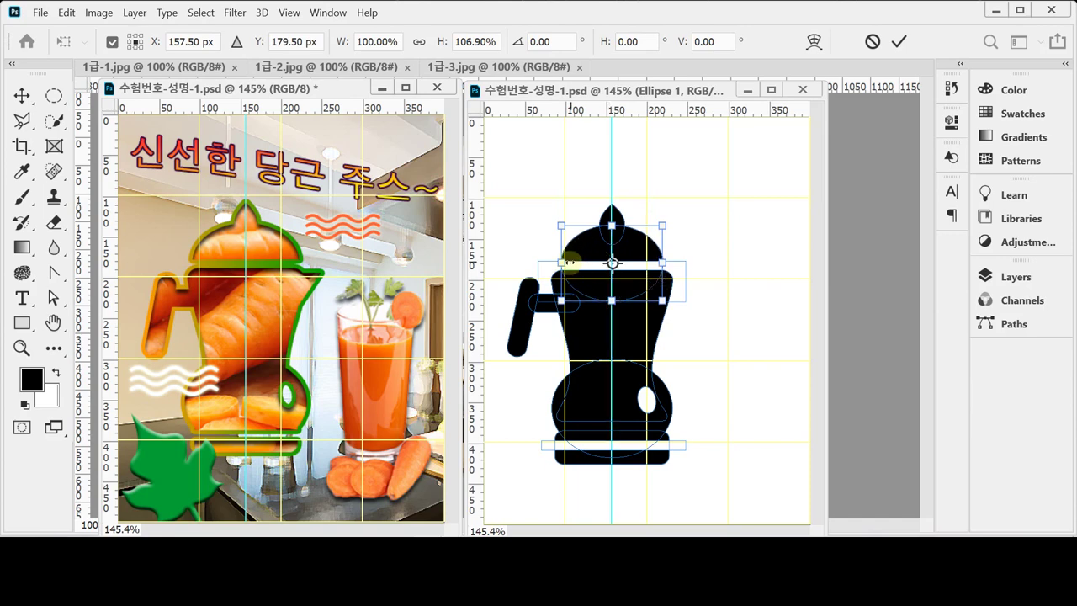
{"action": "left_click_drag", "start_coordinate": [562, 262], "coordinate": [559, 262]}
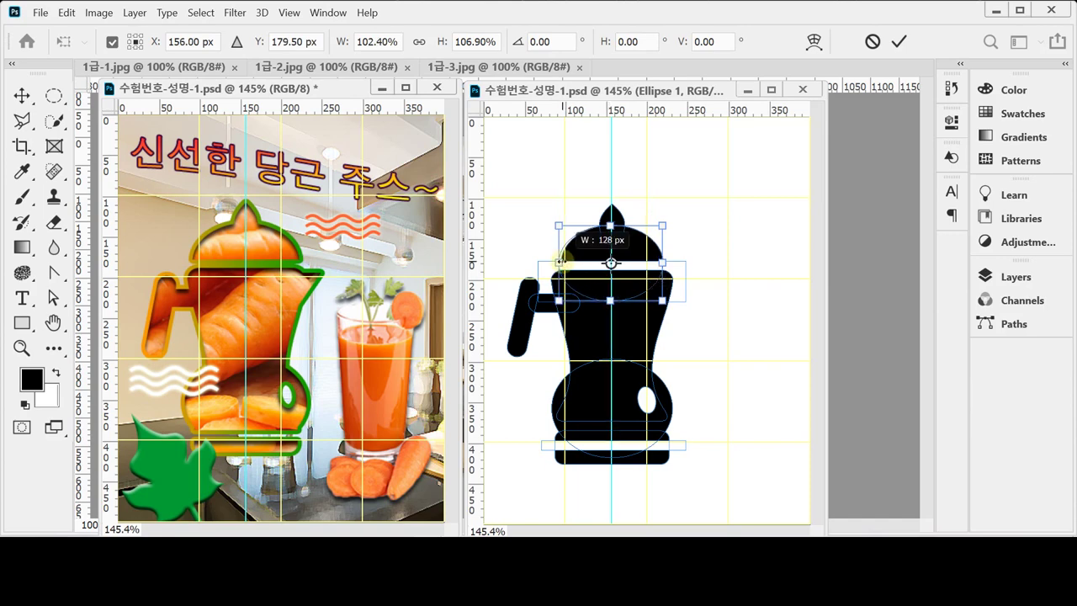
{"action": "left_click_drag", "start_coordinate": [662, 263], "coordinate": [663, 262]}
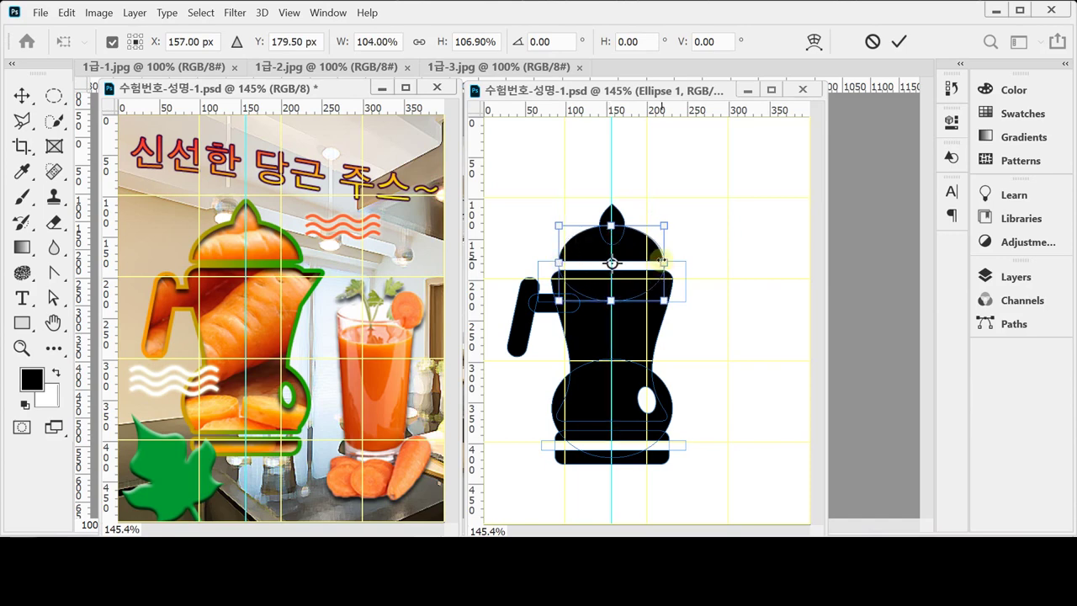
{"action": "key", "text": "Return"}
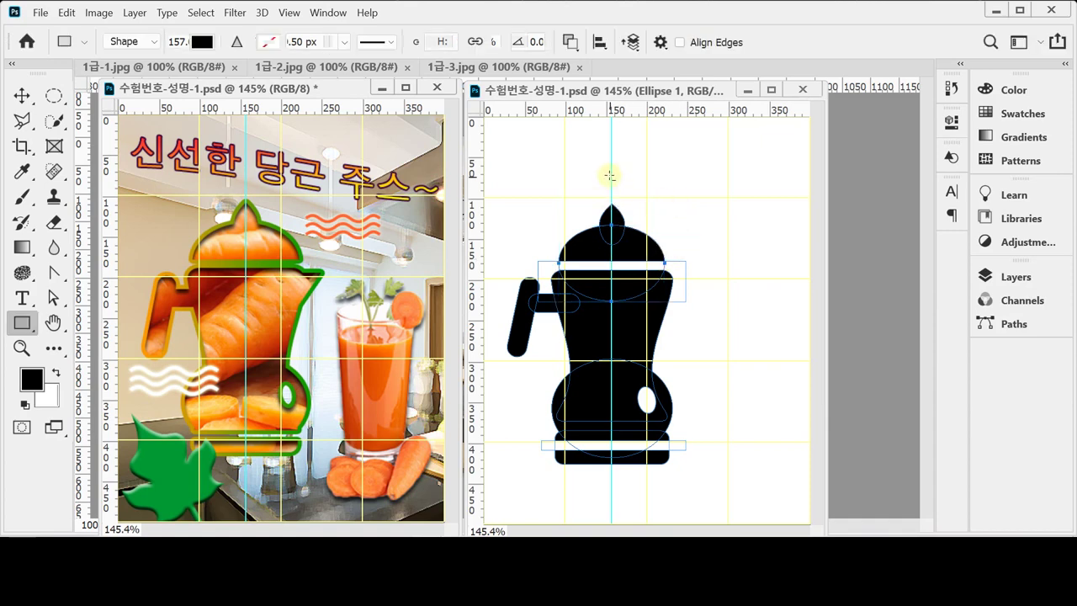
Step: Select the lid, body, belly, base and horizontal gap paths without the handle and align their horizontal centres
{"action": "left_click_drag", "start_coordinate": [592, 172], "coordinate": [637, 488]}
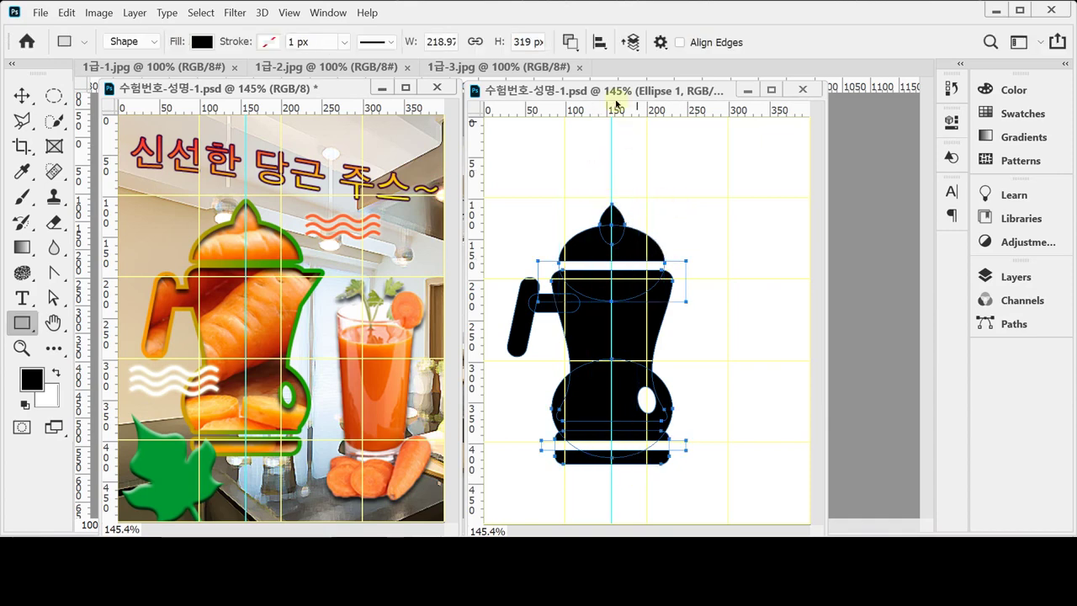
{"action": "left_click", "coordinate": [599, 43]}
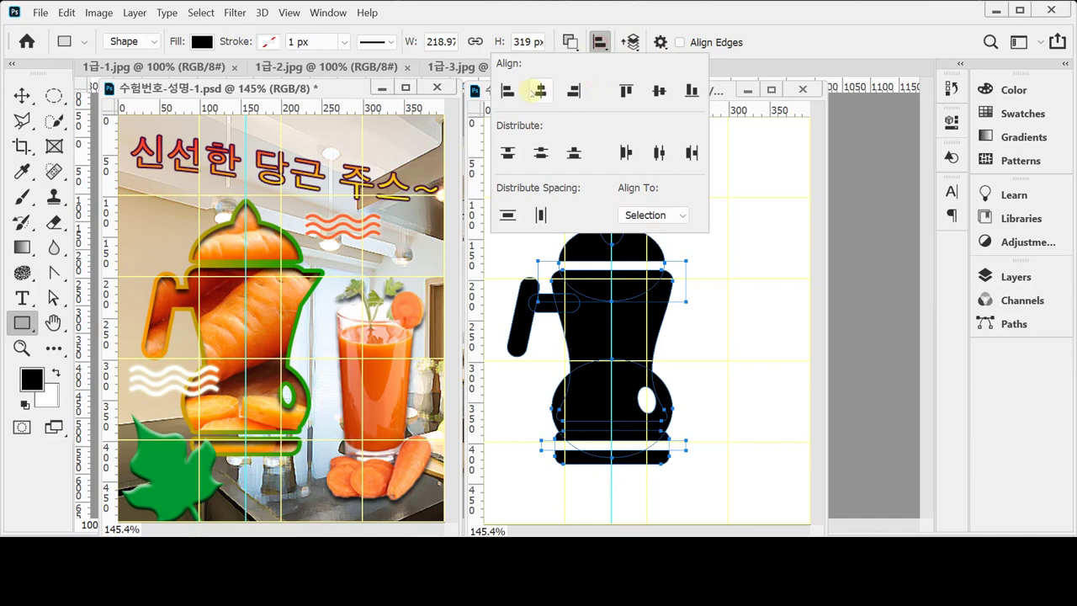
{"action": "left_click", "coordinate": [729, 23]}
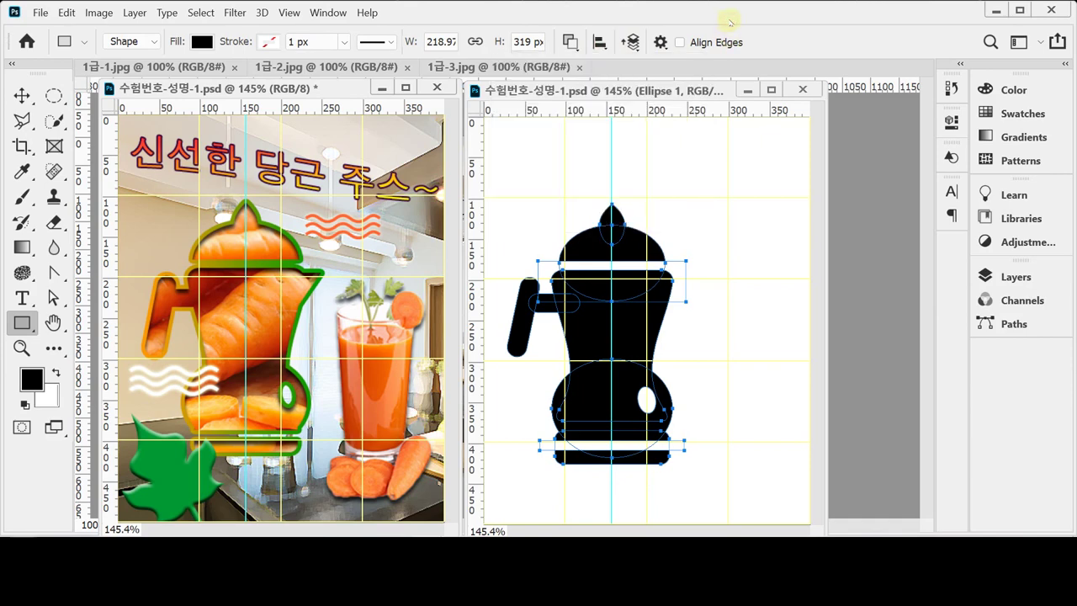
{"action": "key", "text": "Escape"}
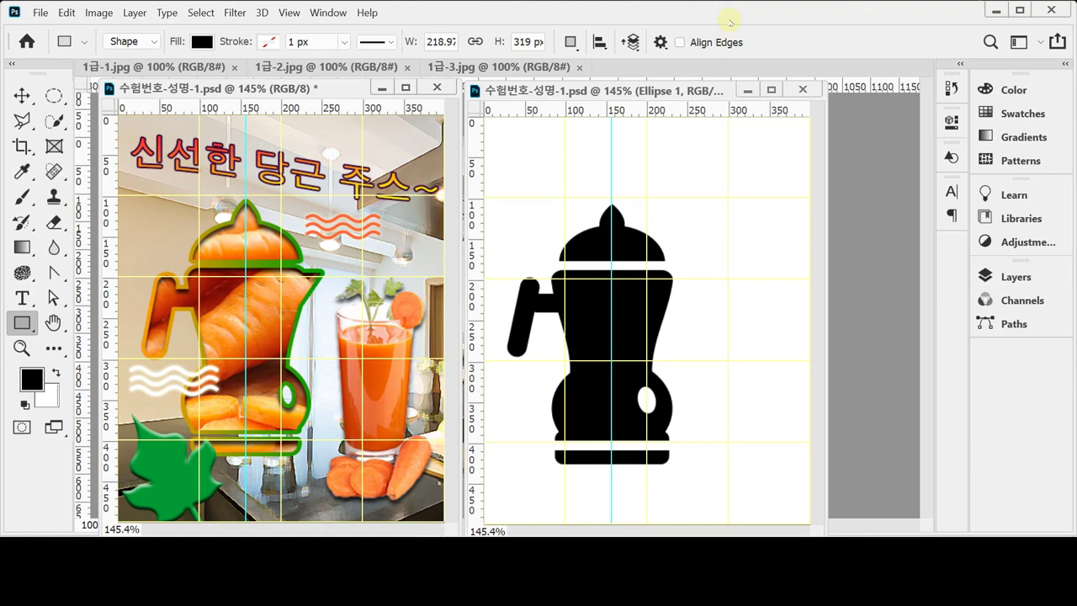
{"action": "key", "text": "ctrl+z"}
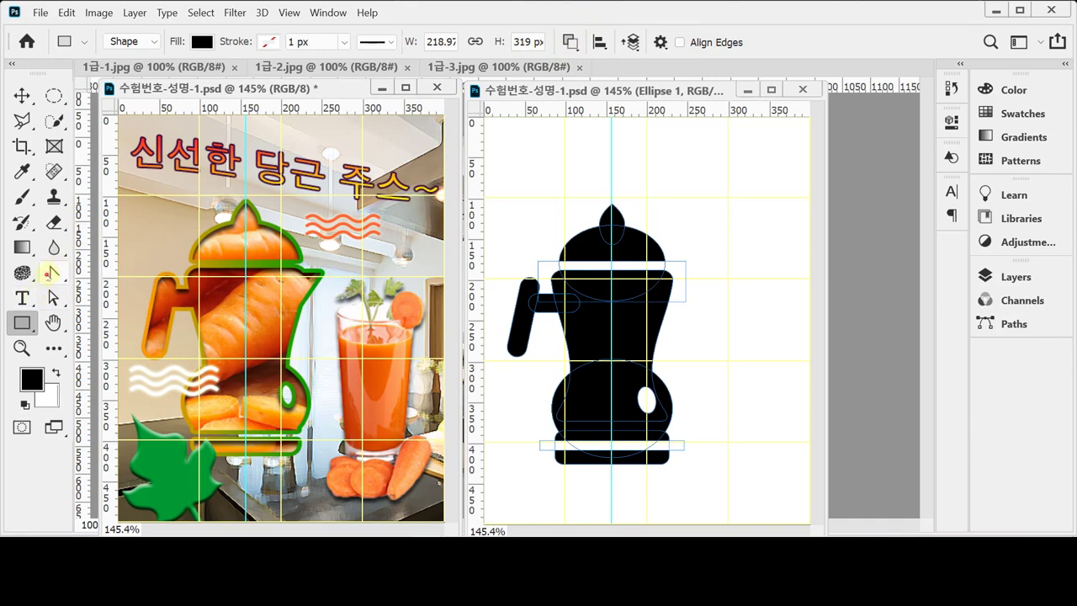
Step: Draw a pointed triangular spout at the body's upper right edge with the Pen tool, using Combine Shapes
{"action": "right_click", "coordinate": [51, 272]}
{"action": "left_click", "coordinate": [168, 271]}
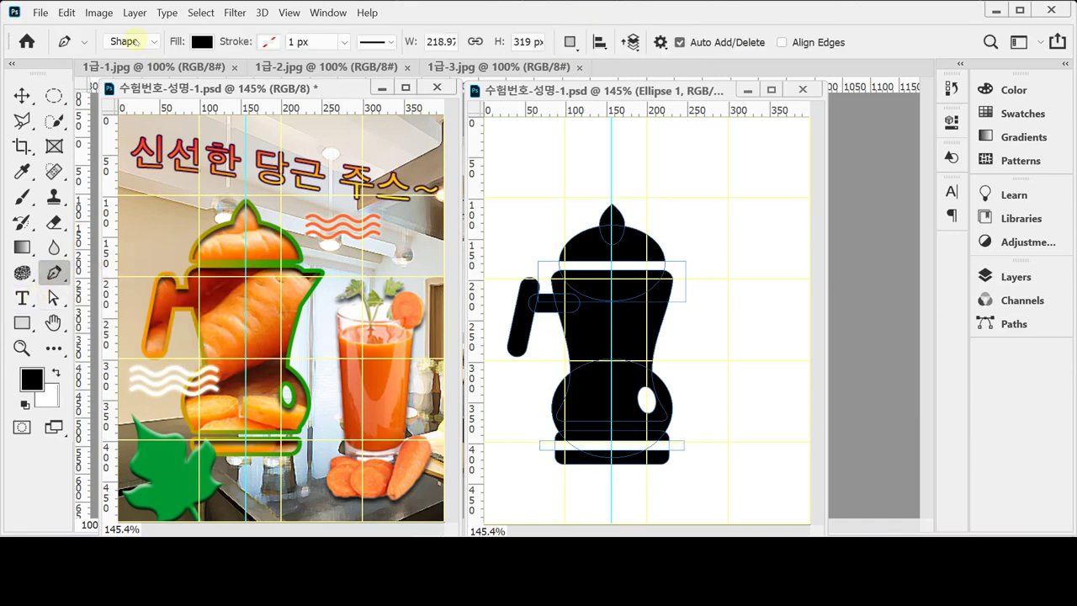
{"action": "left_click", "coordinate": [569, 42]}
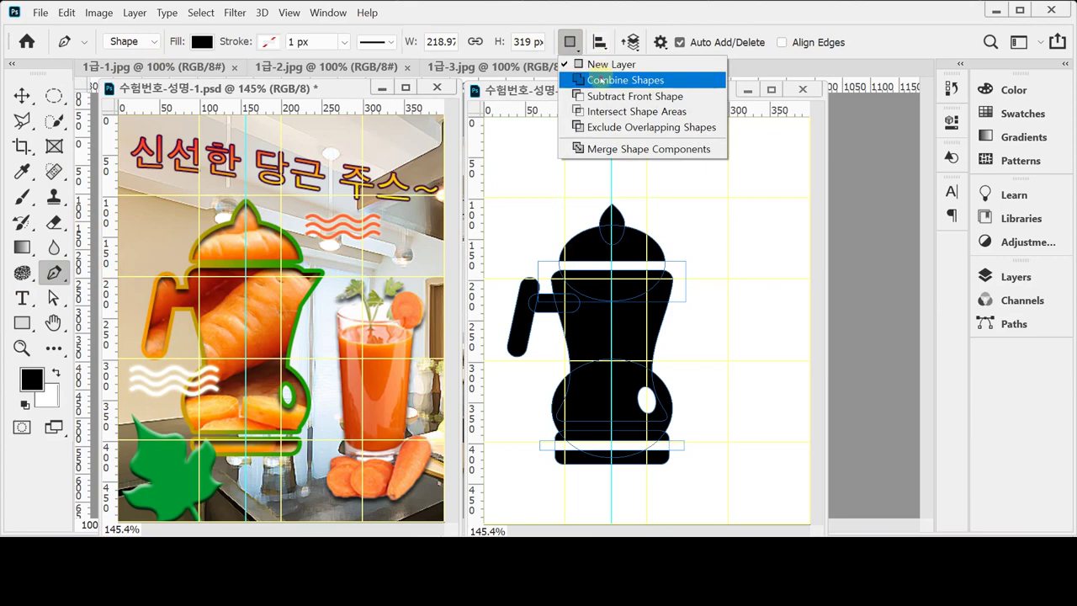
{"action": "left_click", "coordinate": [627, 76]}
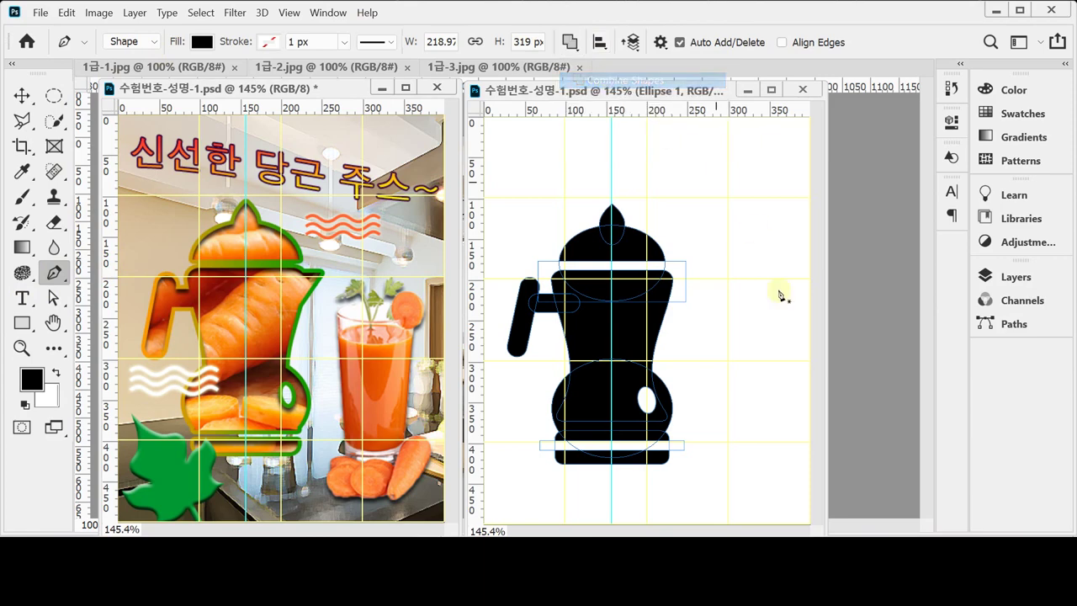
{"action": "left_click", "coordinate": [695, 277]}
{"action": "key", "text": "ctrl+z"}
{"action": "left_click", "coordinate": [692, 280]}
{"action": "left_click", "coordinate": [659, 316]}
{"action": "key", "text": "Return"}
{"action": "left_click", "coordinate": [663, 317], "text": "ctrl"}
{"action": "key", "text": "Escape"}
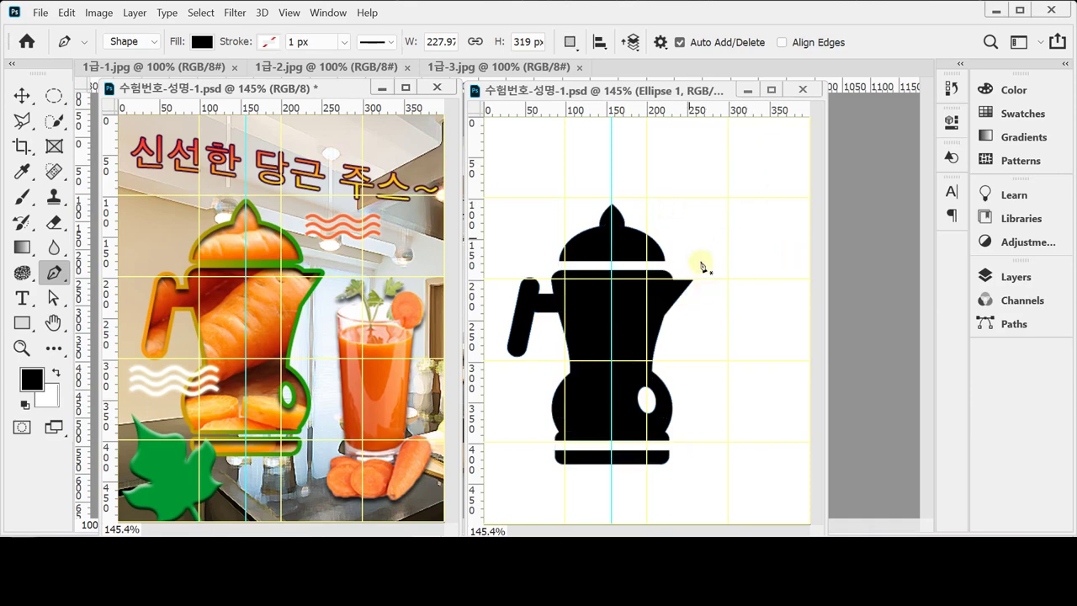
Step: Merge all the teapot's overlapping shape components into one regular path
{"action": "left_click", "coordinate": [570, 42]}
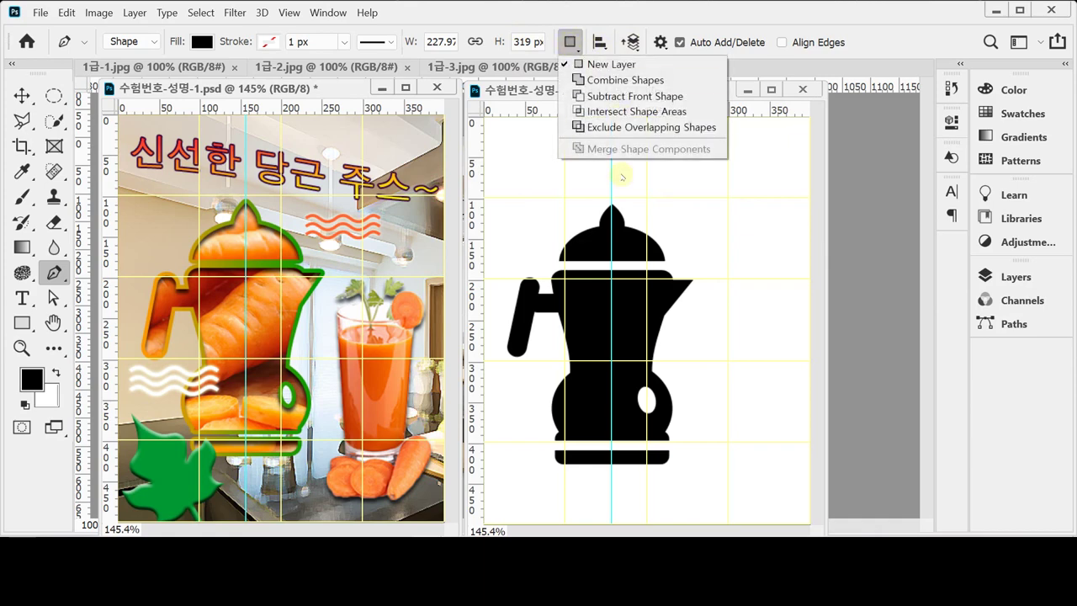
{"action": "left_click", "coordinate": [740, 15]}
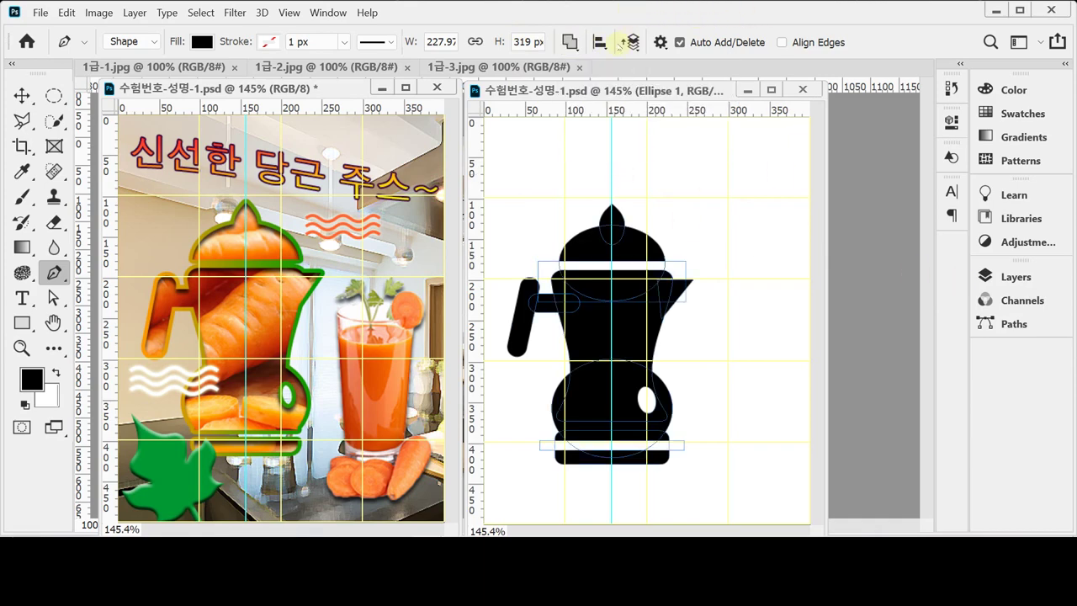
{"action": "left_click", "coordinate": [570, 42]}
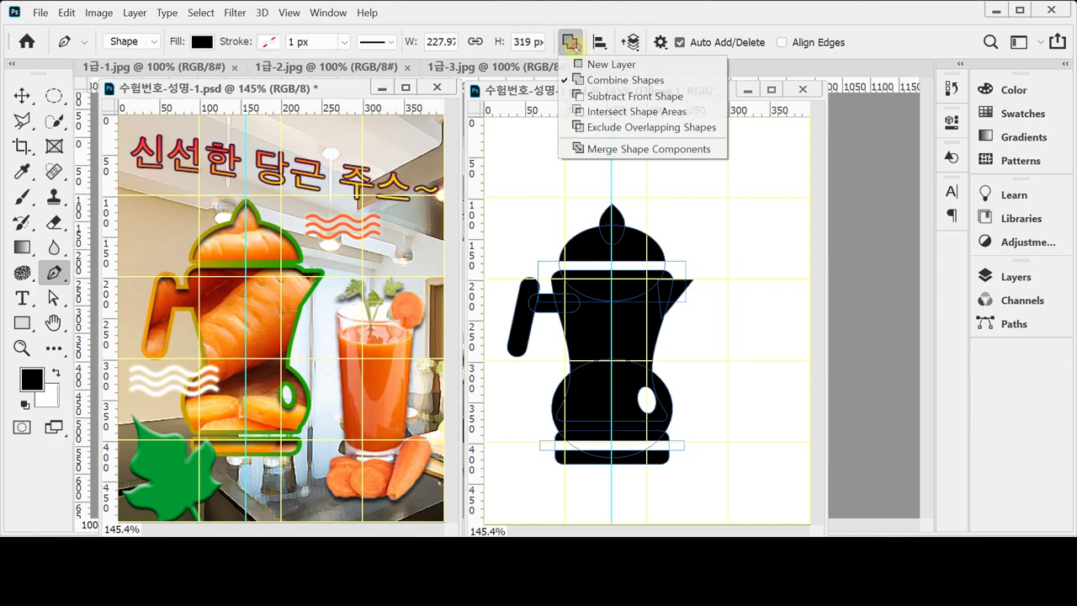
{"action": "left_click", "coordinate": [627, 149]}
{"action": "left_click", "coordinate": [567, 239]}
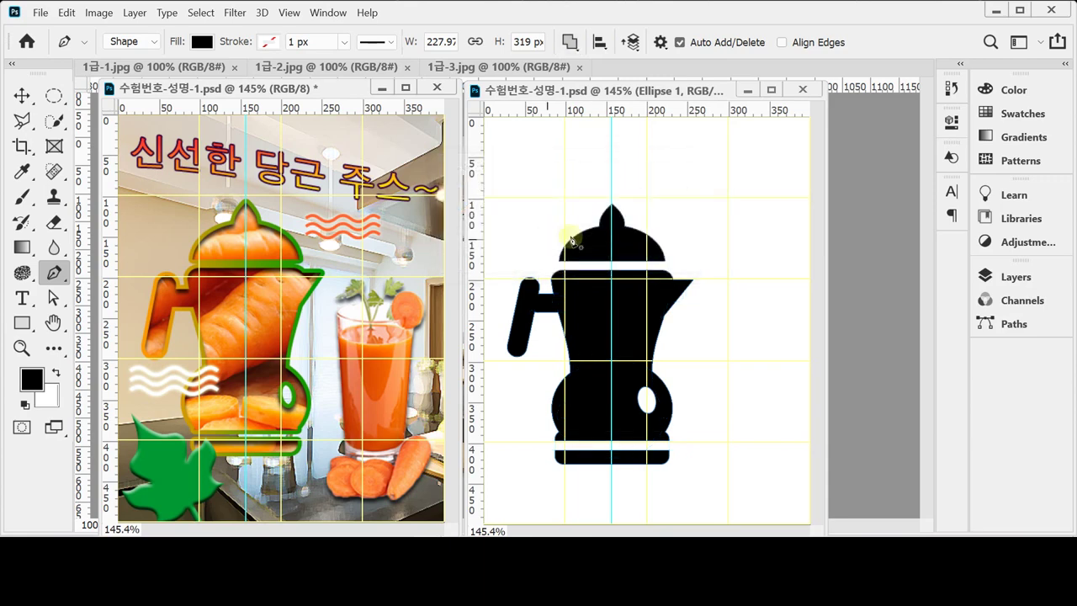
{"action": "left_click", "coordinate": [1006, 275]}
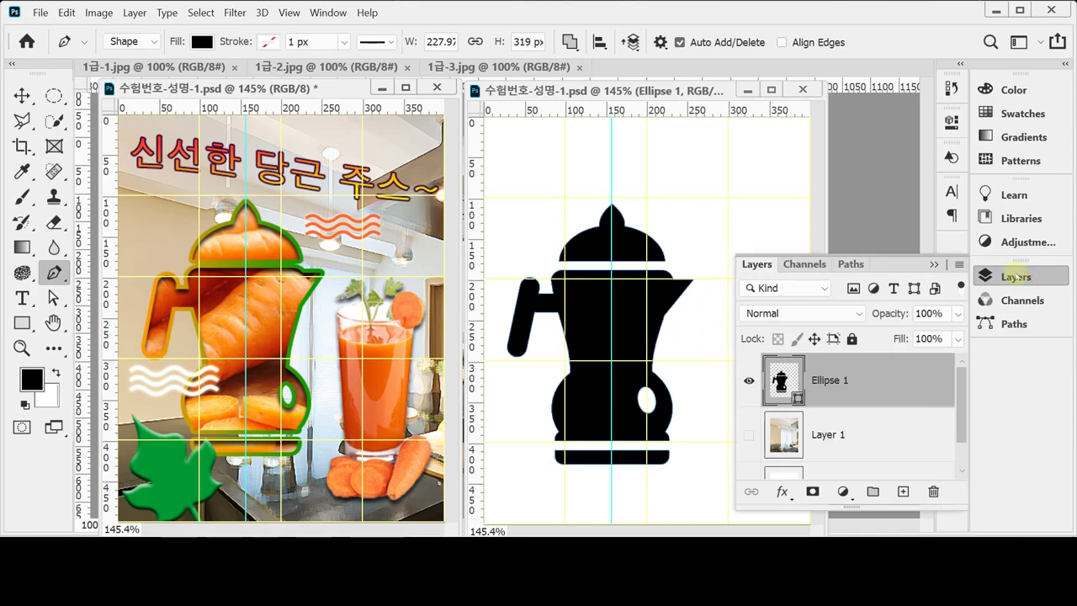
{"action": "left_click", "coordinate": [1016, 276]}
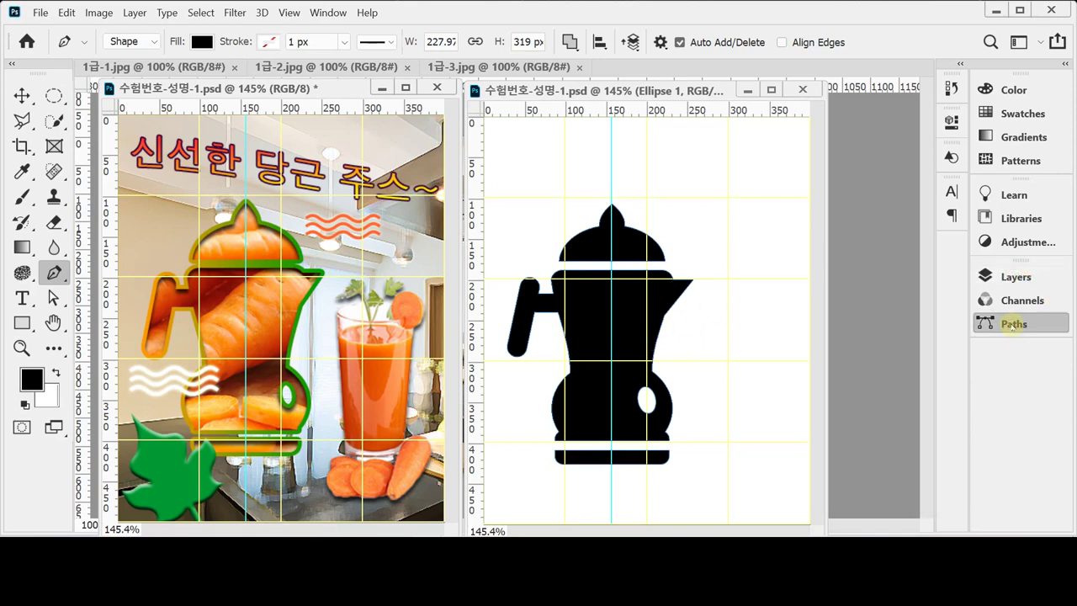
{"action": "left_click", "coordinate": [1014, 324]}
{"action": "left_click", "coordinate": [1013, 324]}
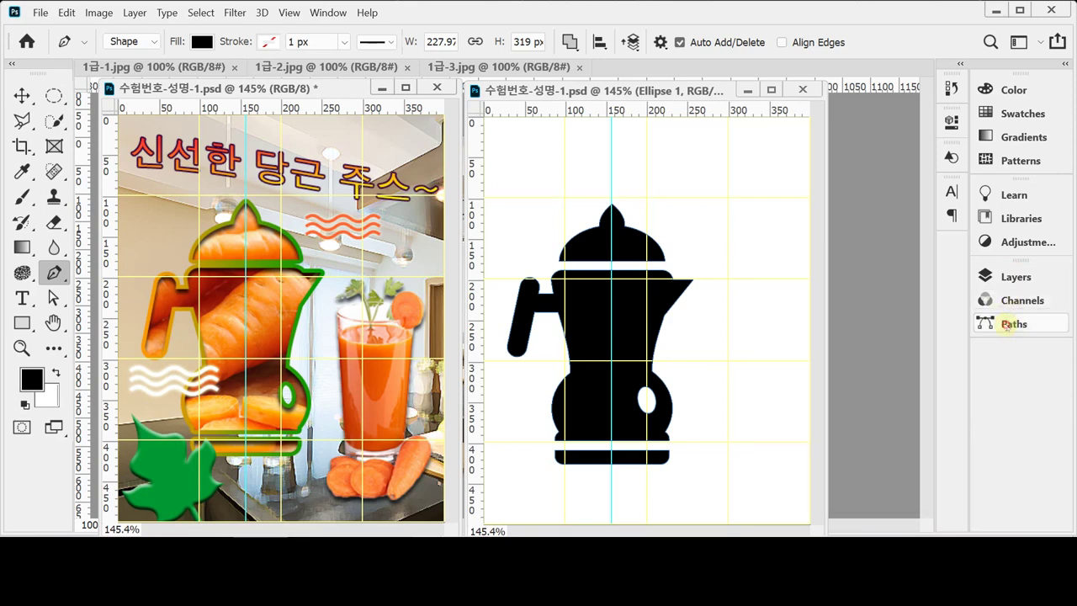
{"action": "left_click", "coordinate": [1013, 324]}
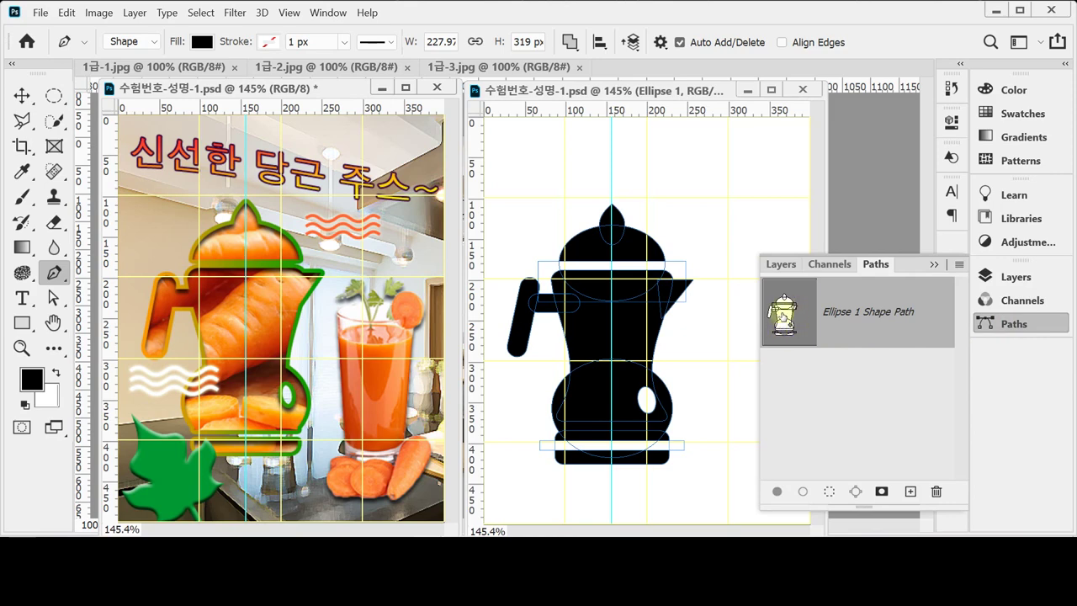
{"action": "left_click", "coordinate": [569, 41]}
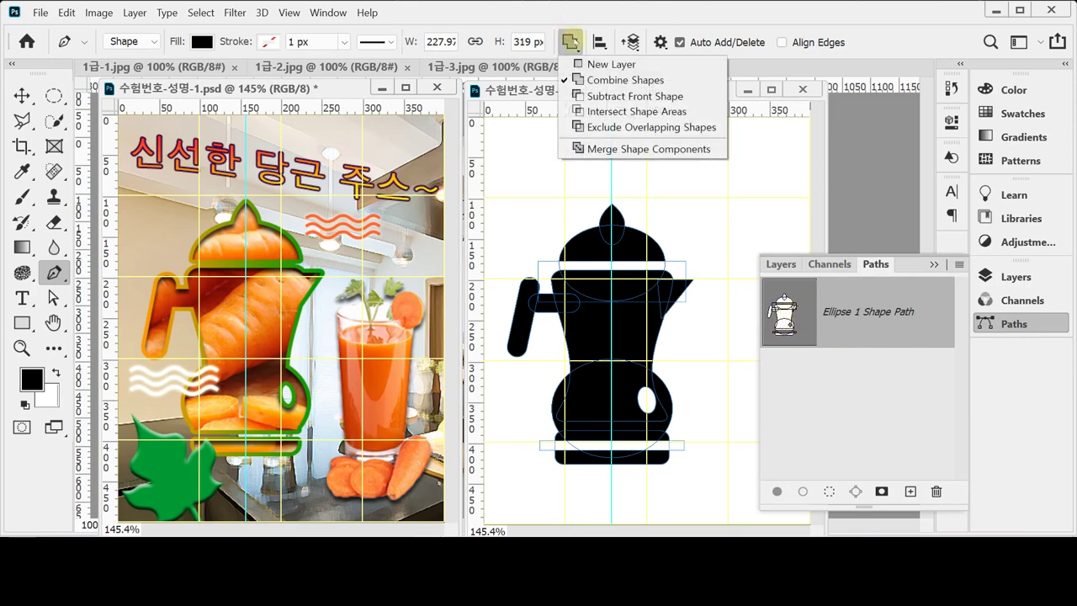
{"action": "left_click", "coordinate": [642, 150]}
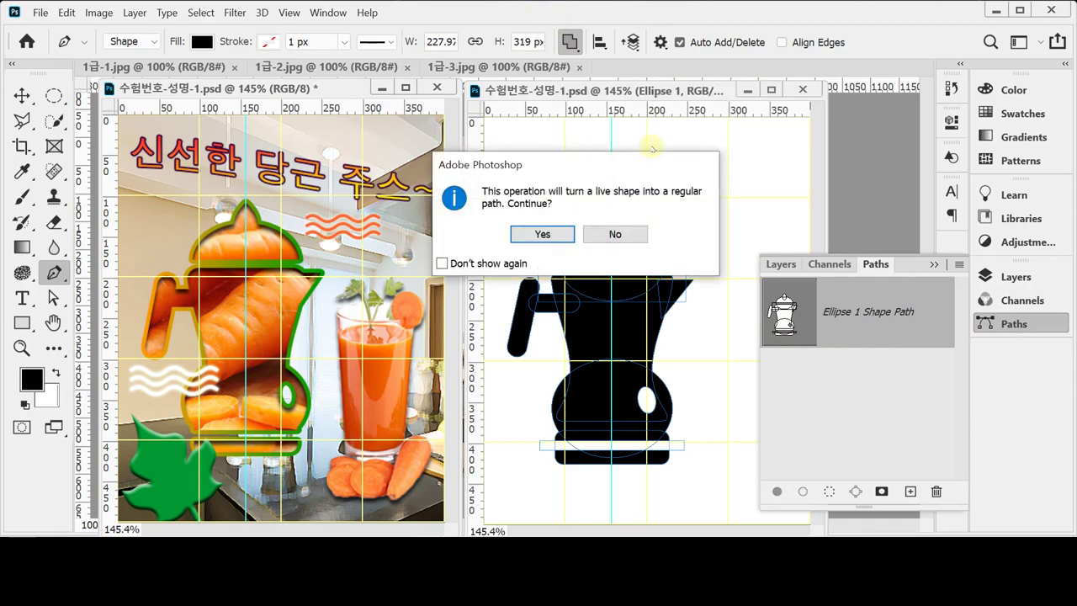
{"action": "left_click", "coordinate": [549, 234]}
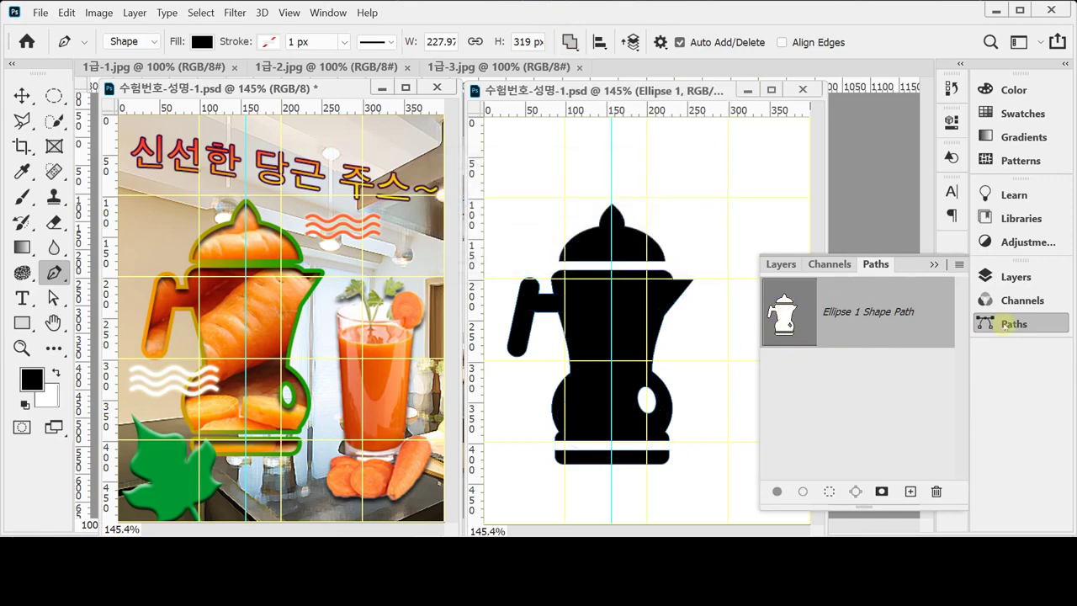
Step: Save the merged teapot shape path under the name 쥬서기 모양
{"action": "double_click", "coordinate": [870, 313]}
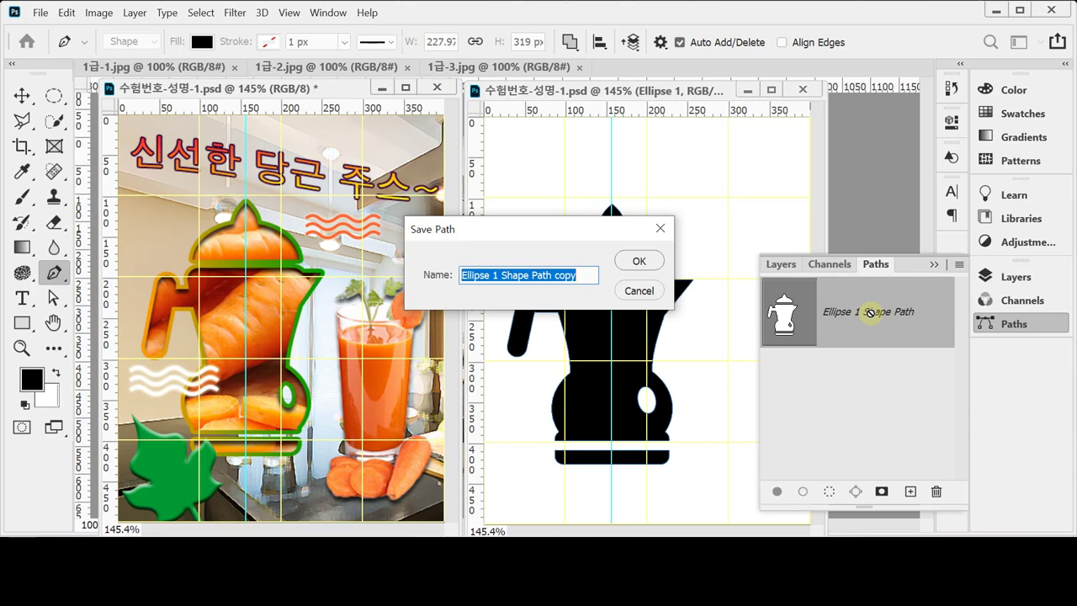
{"action": "type", "text": "ㅈㅜㅅ"}
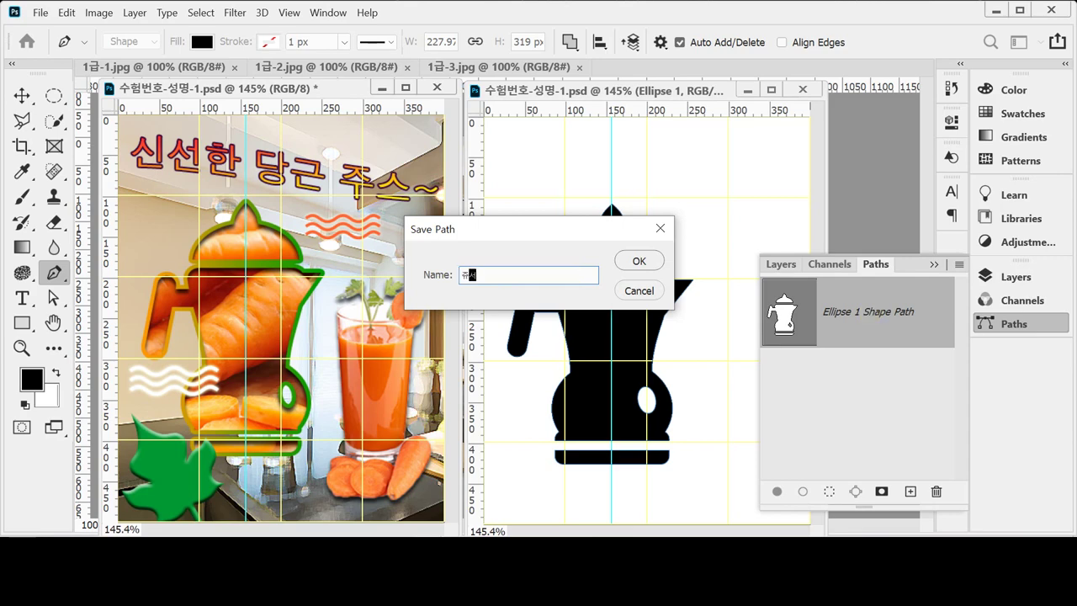
{"action": "type", "text": "ㅓㄱㅣ ㅁㅇㅑㅇ"}
{"action": "key", "text": "Return"}
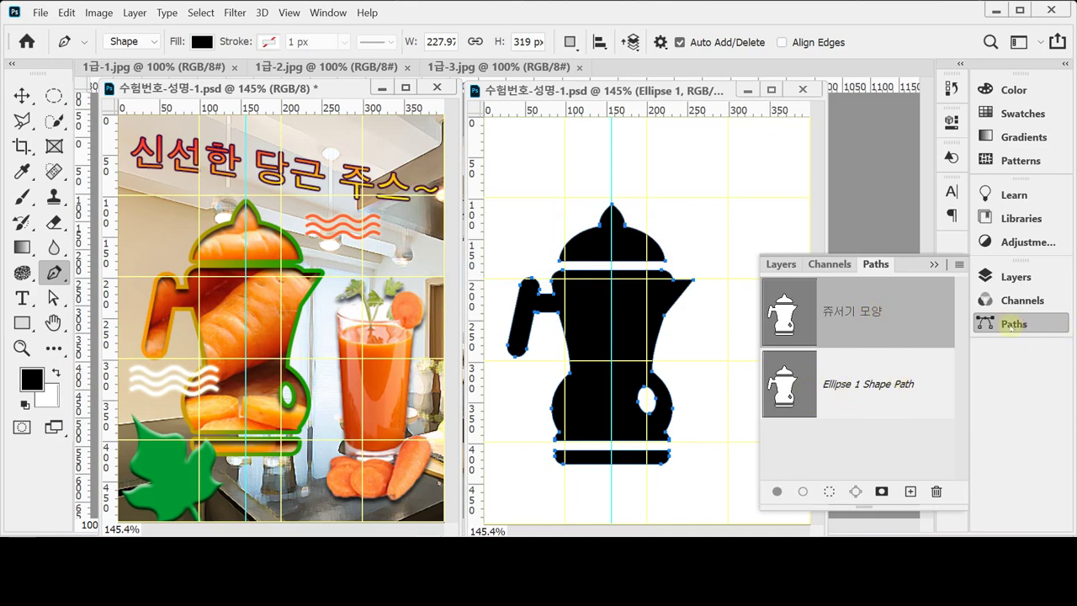
{"action": "left_click", "coordinate": [1009, 325]}
Step: Rename the teapot's shape layer as 패스
{"action": "left_click", "coordinate": [1016, 277]}
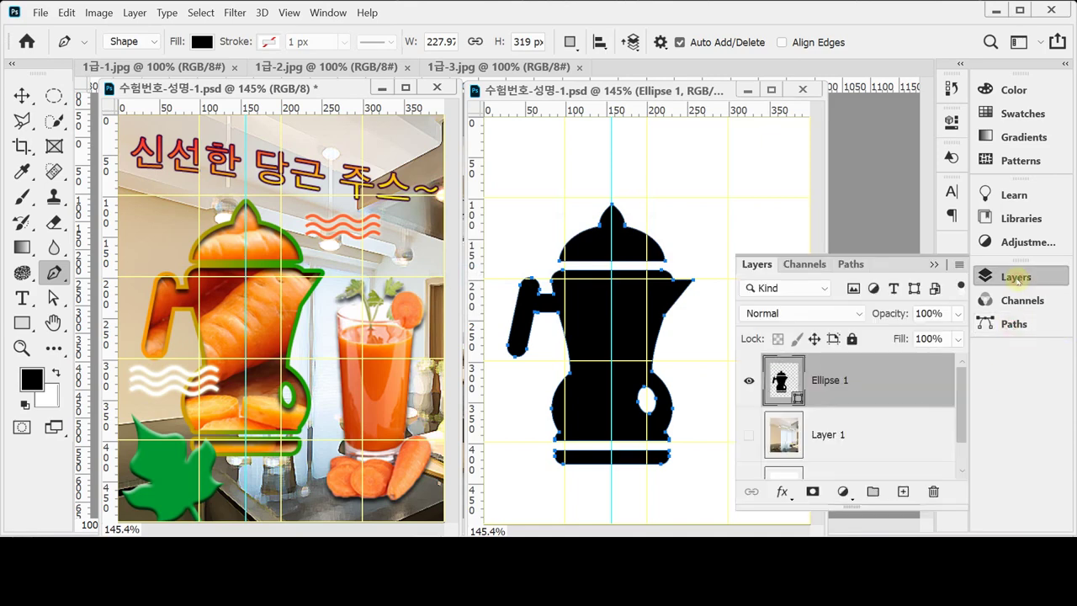
{"action": "double_click", "coordinate": [828, 383]}
{"action": "type", "text": "주전"}
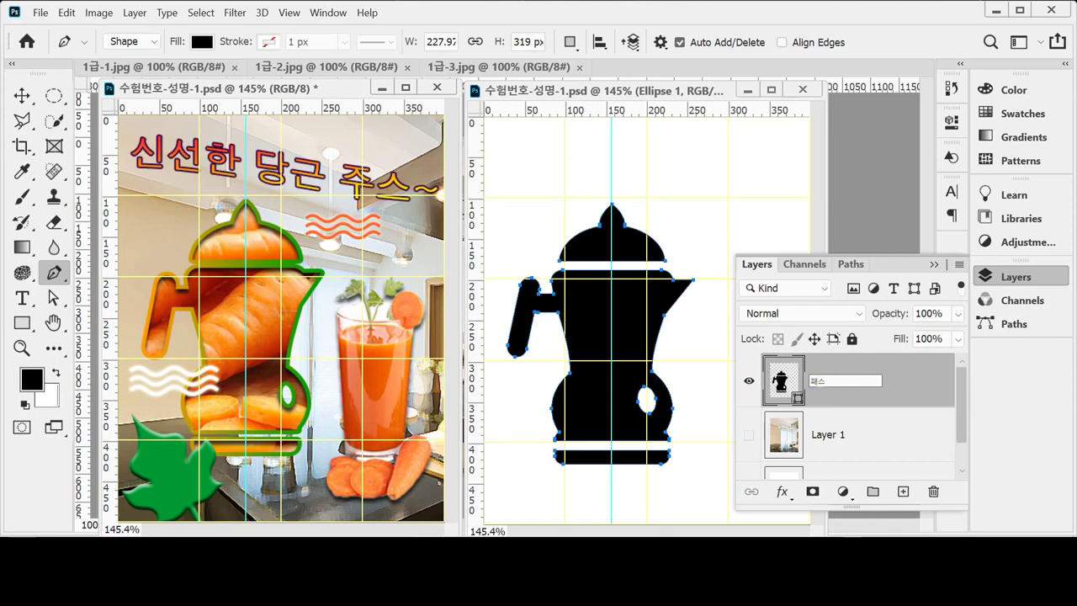
{"action": "key", "text": "Return"}
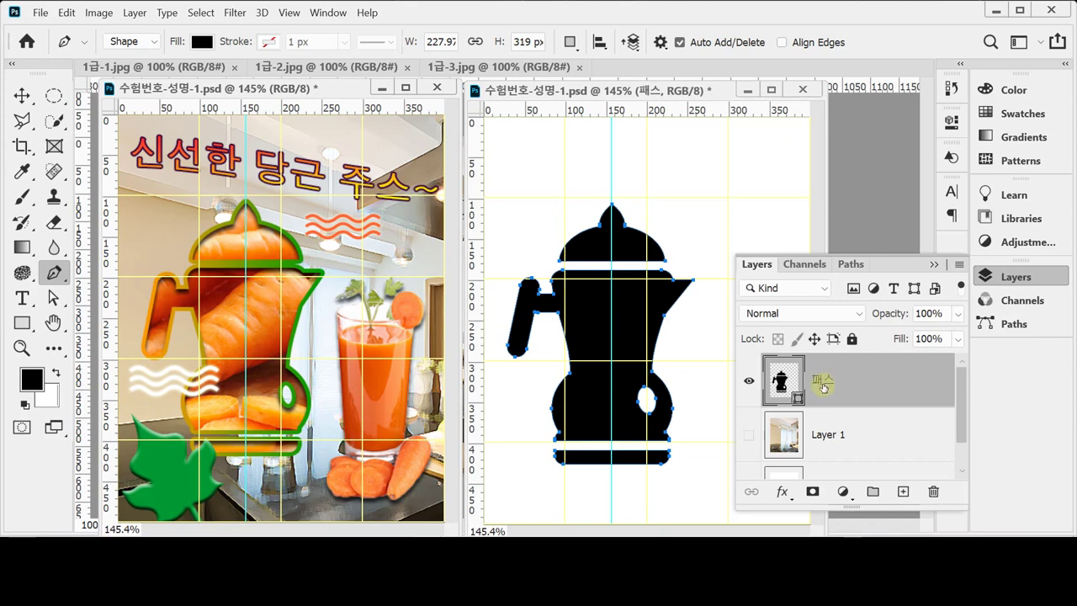
Step: Rasterize the 패스 layer and save the document
{"action": "right_click", "coordinate": [825, 385]}
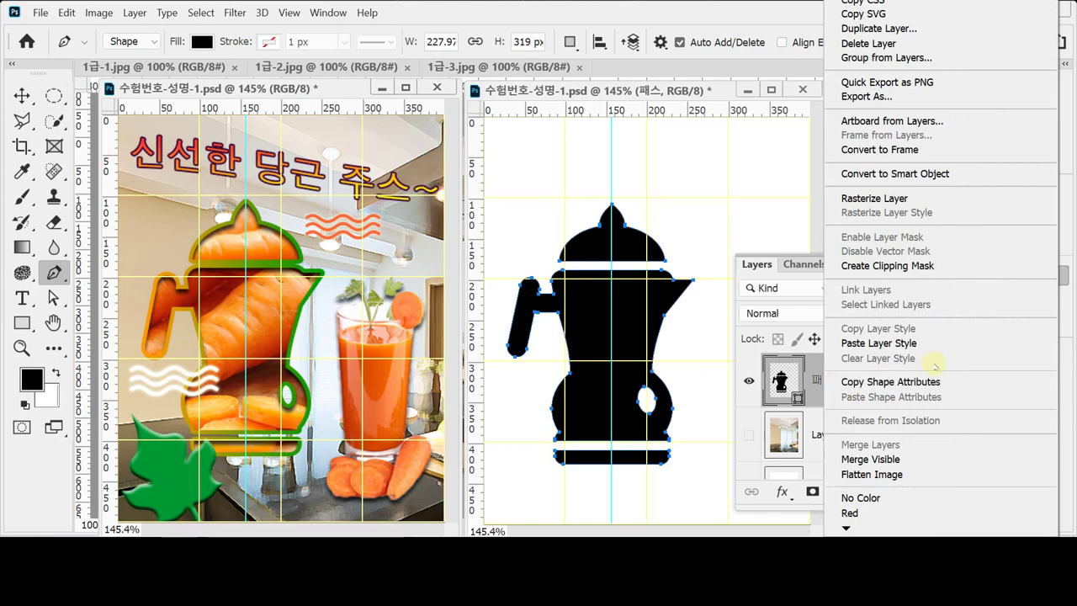
{"action": "left_click", "coordinate": [918, 197]}
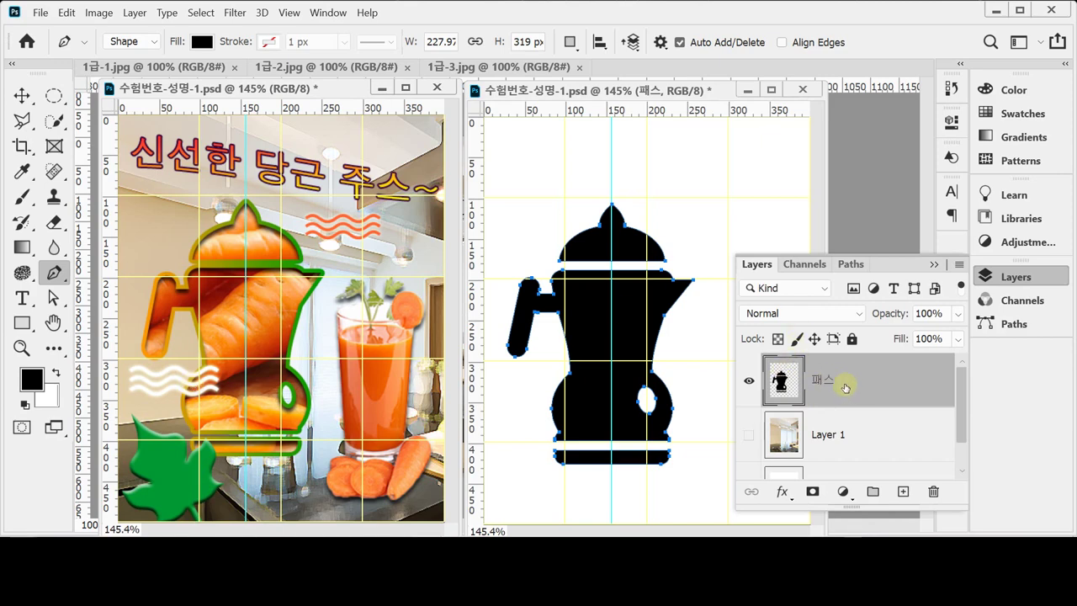
{"action": "key", "text": "ctrl+s"}
Step: Add a 5 px outside Stroke style with the linear orange-to-green gradient to the 패스 layer
{"action": "left_click", "coordinate": [782, 491]}
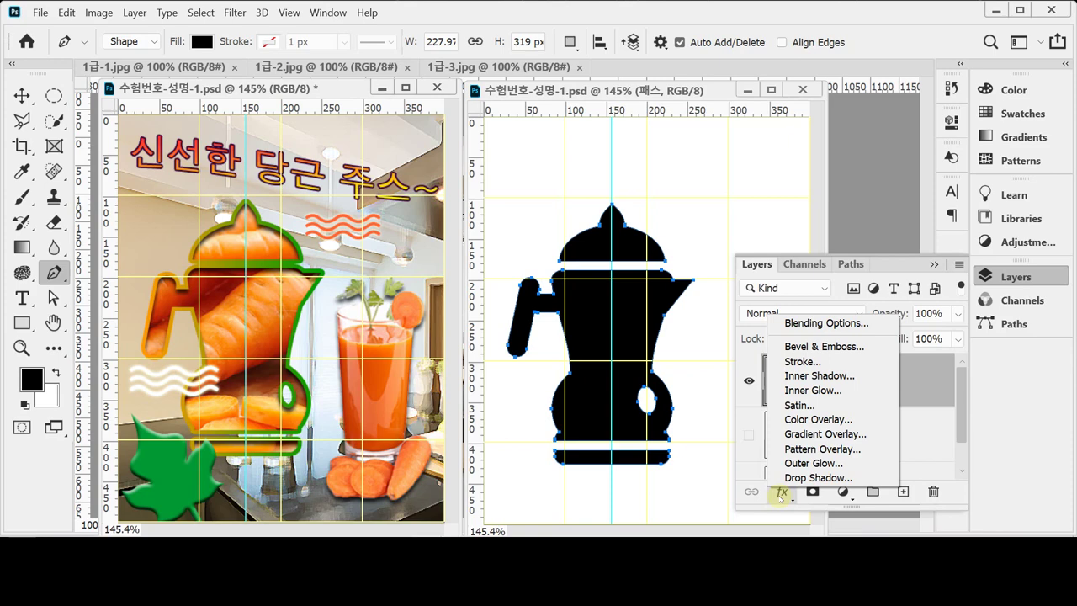
{"action": "left_click", "coordinate": [791, 362]}
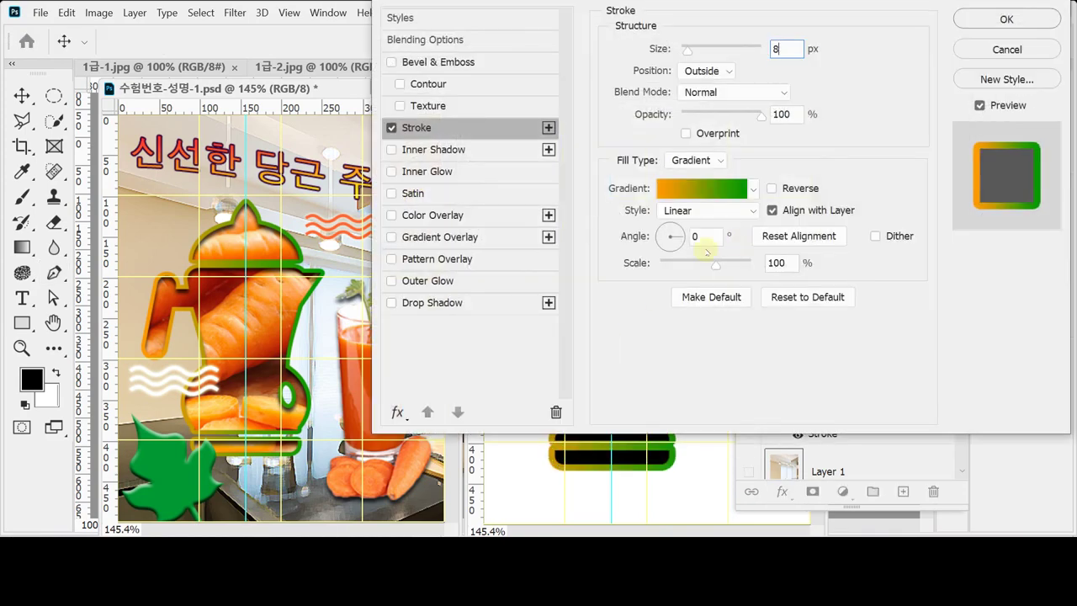
{"action": "type", "text": "5"}
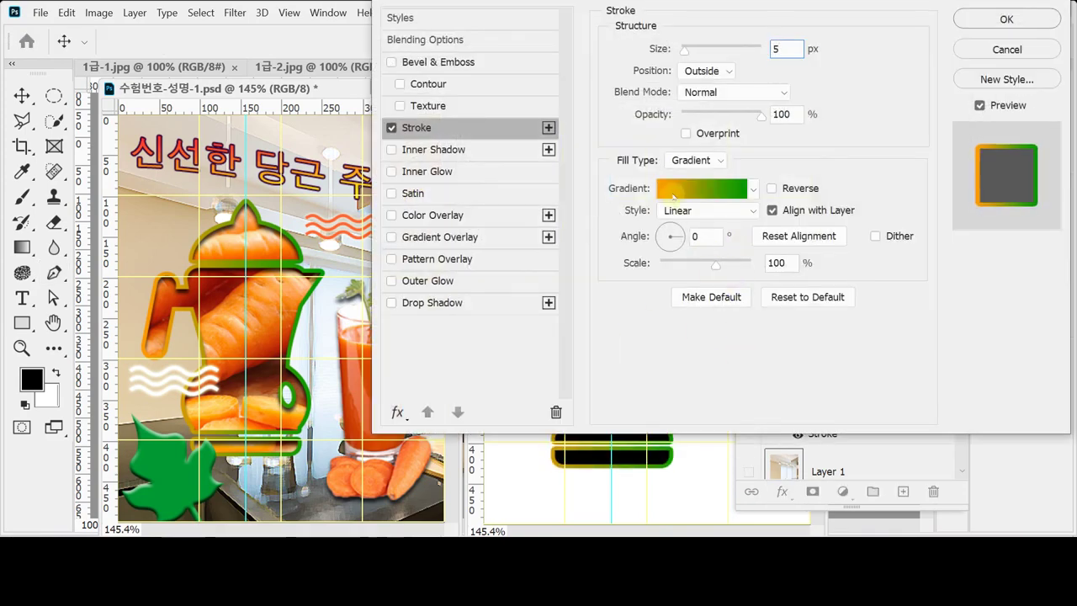
Step: Check the colour codes of both end stops in the stroke's gradient without changing them
{"action": "left_click", "coordinate": [702, 190]}
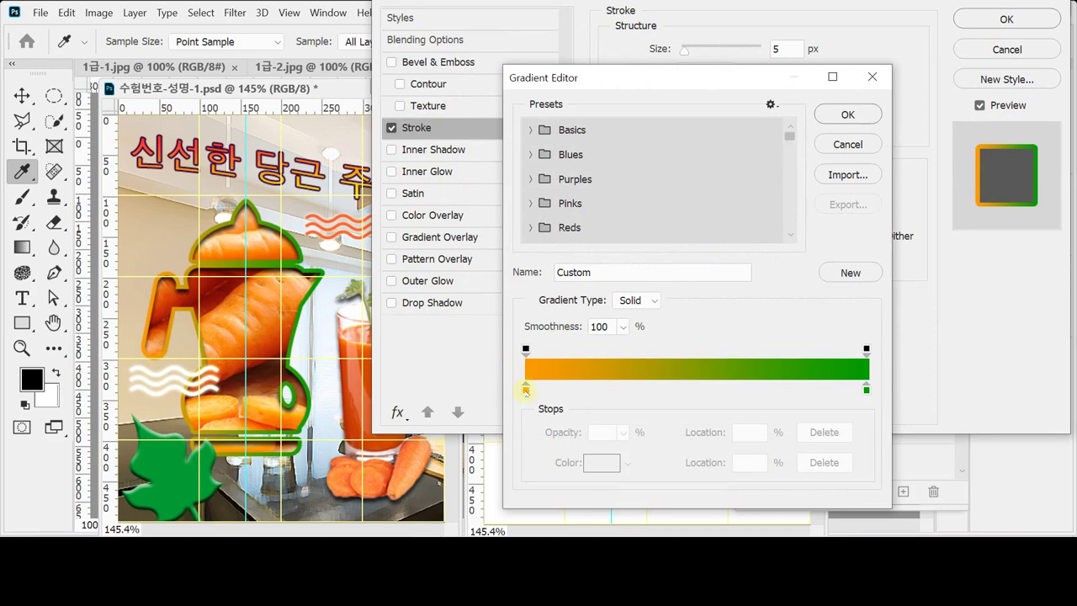
{"action": "left_click", "coordinate": [526, 389]}
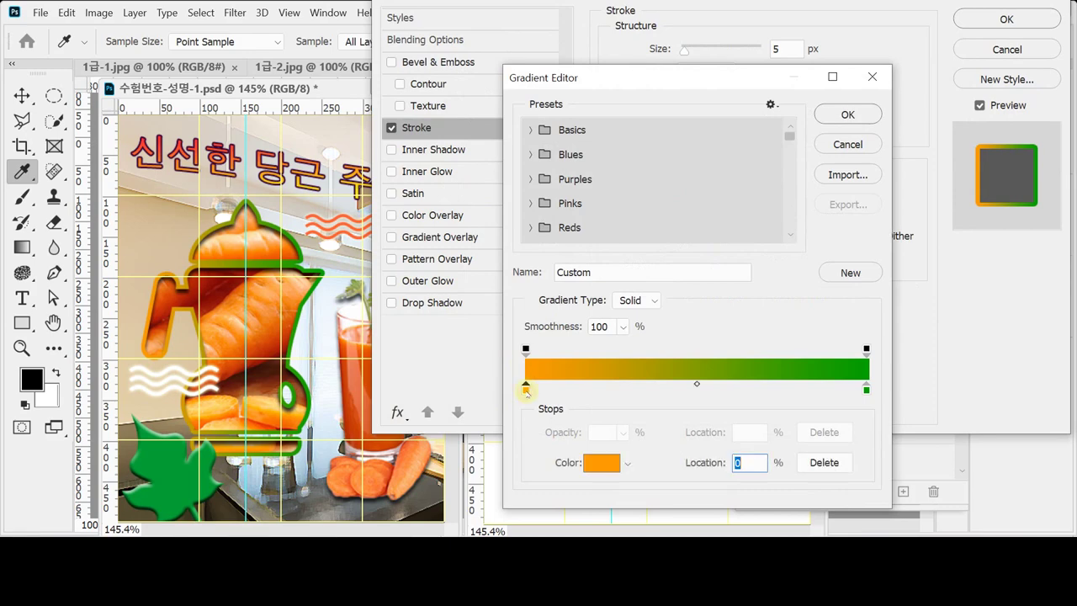
{"action": "double_click", "coordinate": [526, 389]}
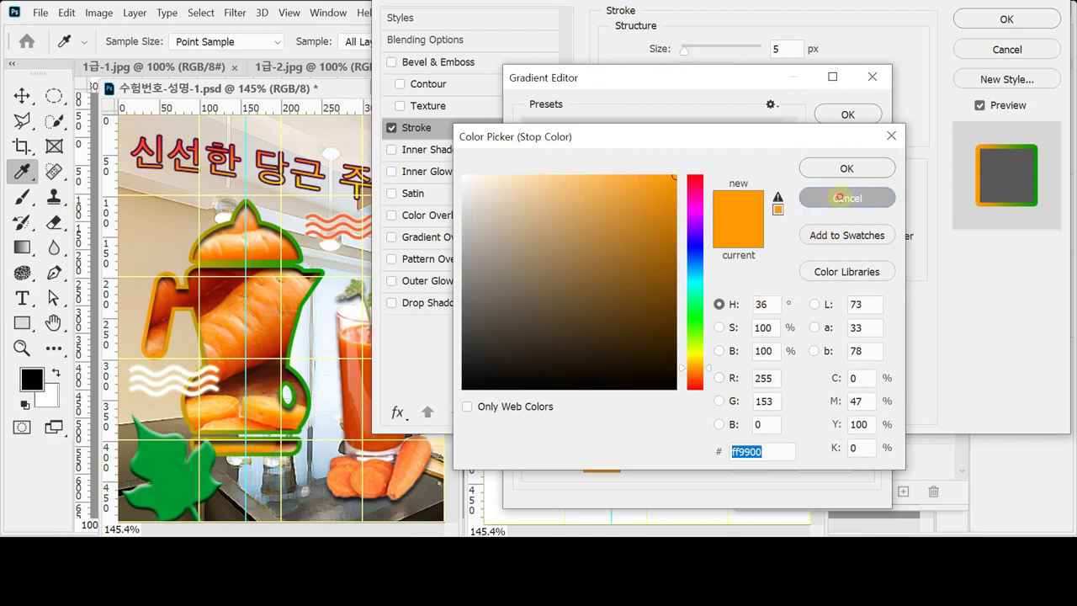
{"action": "left_click", "coordinate": [846, 198]}
{"action": "left_click", "coordinate": [867, 392]}
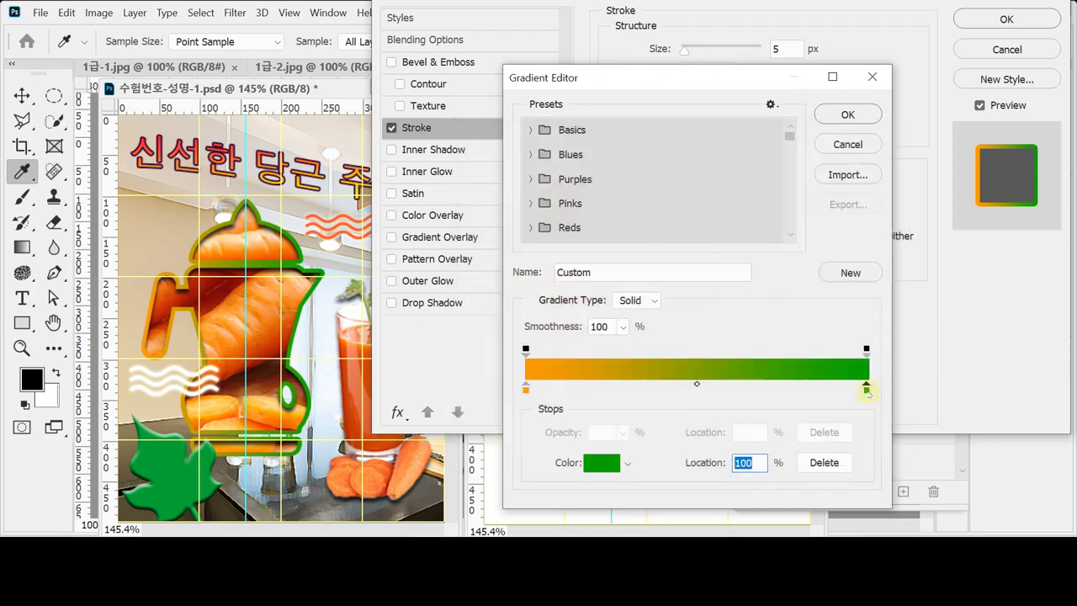
{"action": "double_click", "coordinate": [867, 391]}
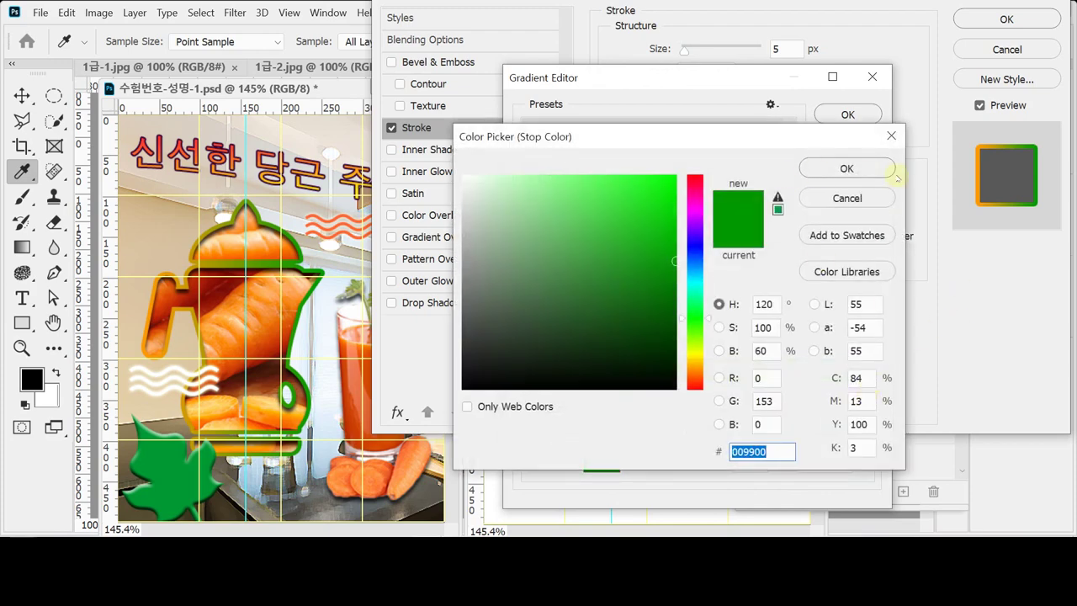
{"action": "left_click", "coordinate": [865, 200]}
{"action": "left_click", "coordinate": [847, 114]}
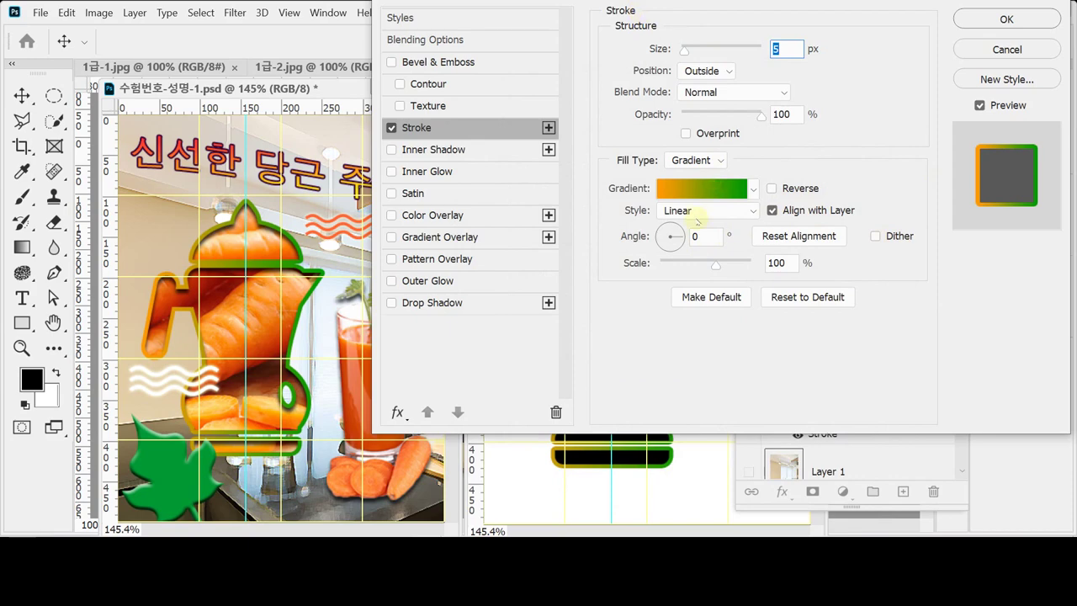
Step: Keep the stroke's gradient angle at 0° and apply an Inner Shadow with Multiply, 75% opacity, 90° angle, 5 px distance and 5 px size
{"action": "left_click", "coordinate": [705, 237]}
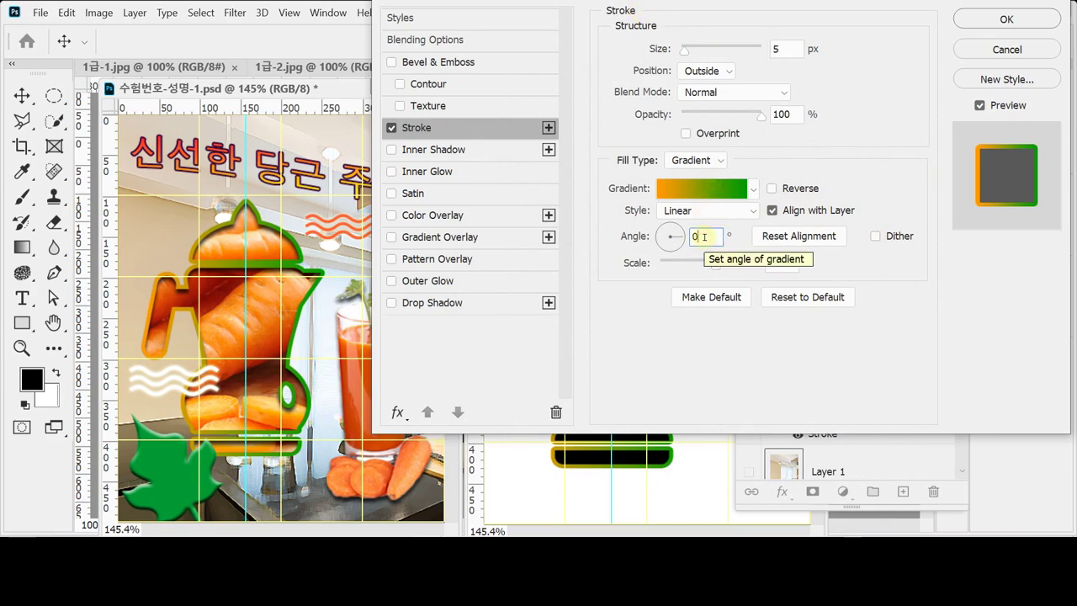
{"action": "left_click", "coordinate": [446, 150]}
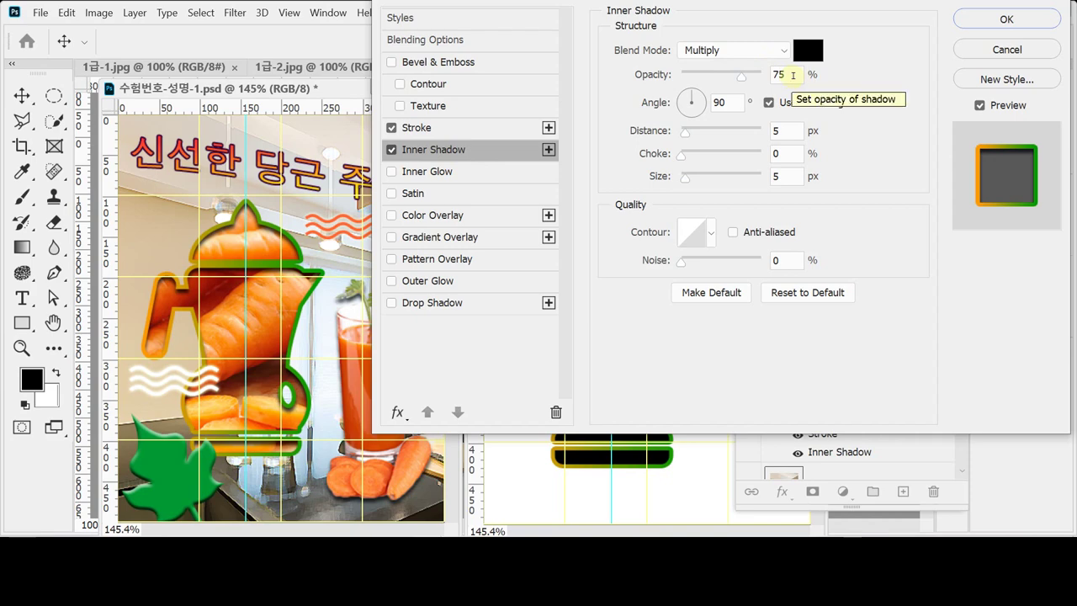
{"action": "key", "text": "Return"}
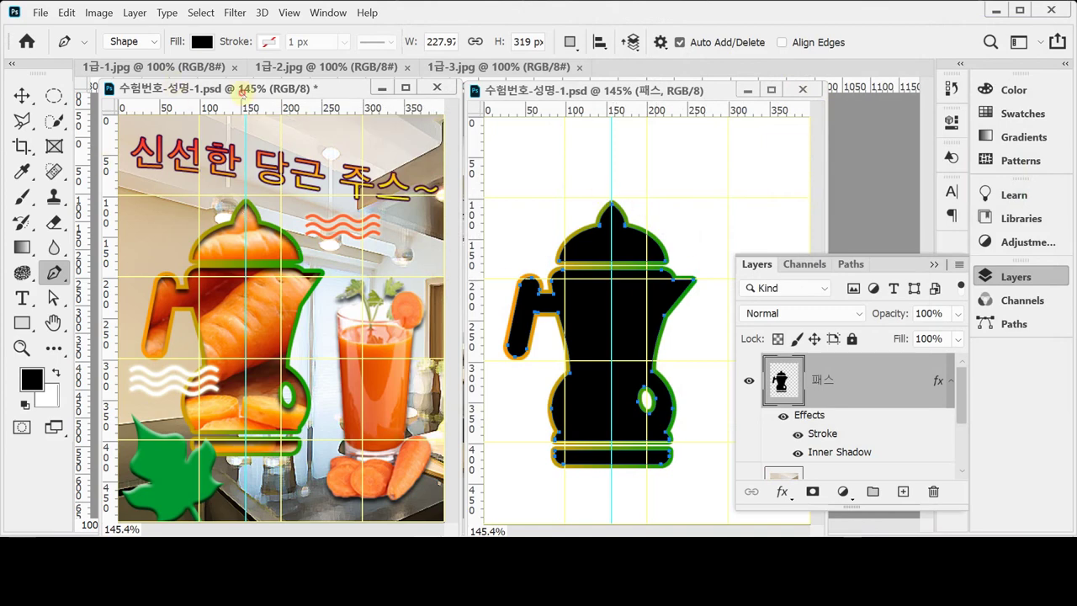
Step: Switch to the 1급-2.jpg carrot photo, clear the two poster windows out of the way and select the entire image
{"action": "left_click_drag", "start_coordinate": [240, 90], "coordinate": [250, 226]}
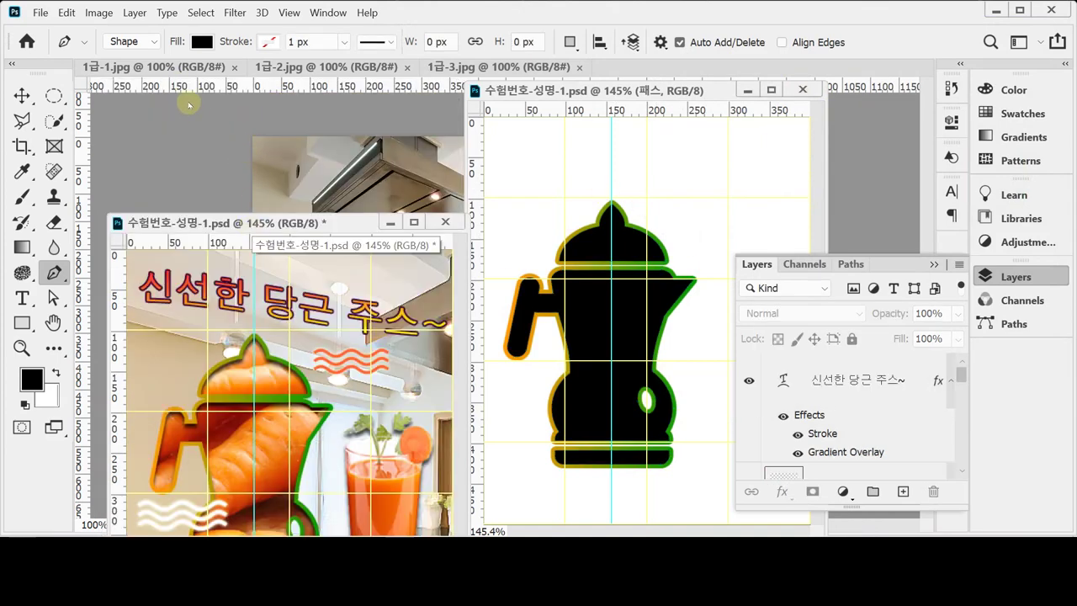
{"action": "left_click", "coordinate": [313, 67]}
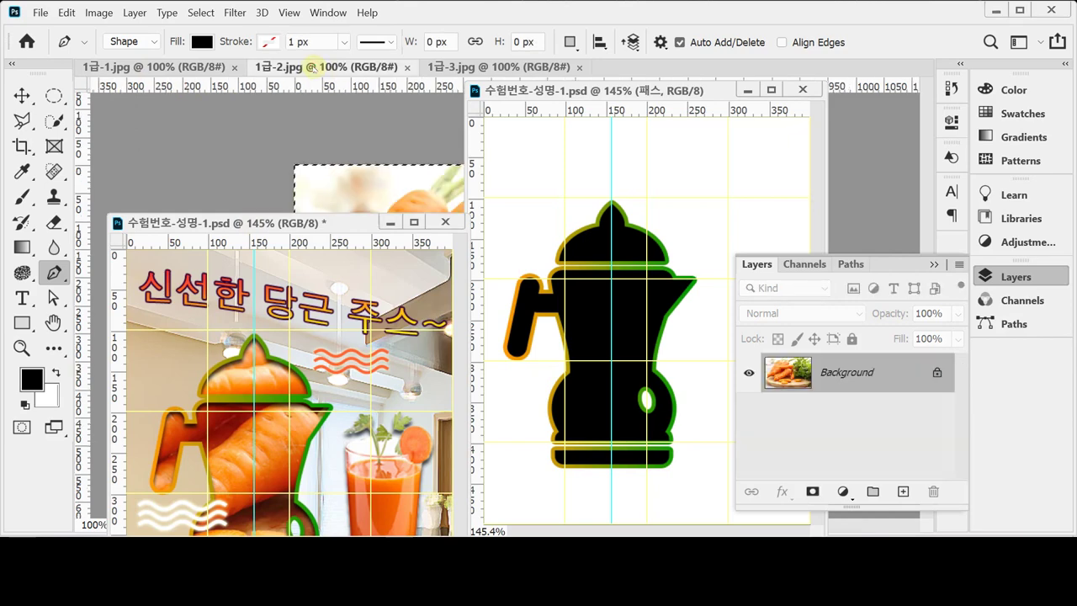
{"action": "left_click", "coordinate": [390, 222]}
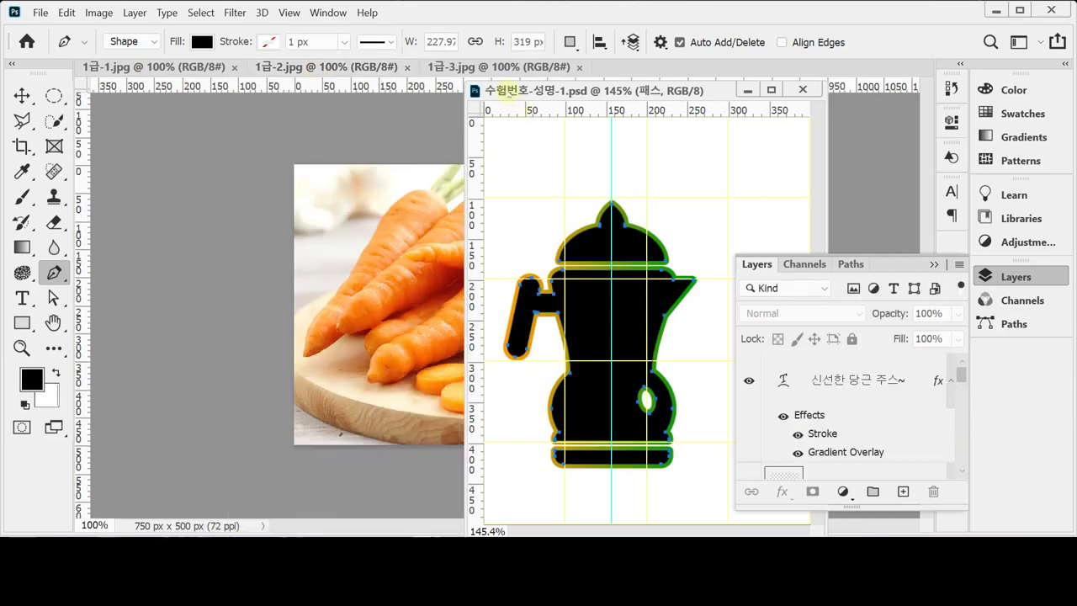
{"action": "left_click_drag", "start_coordinate": [512, 90], "coordinate": [678, 101]}
{"action": "left_click", "coordinate": [459, 120]}
{"action": "key", "text": "ctrl+a"}
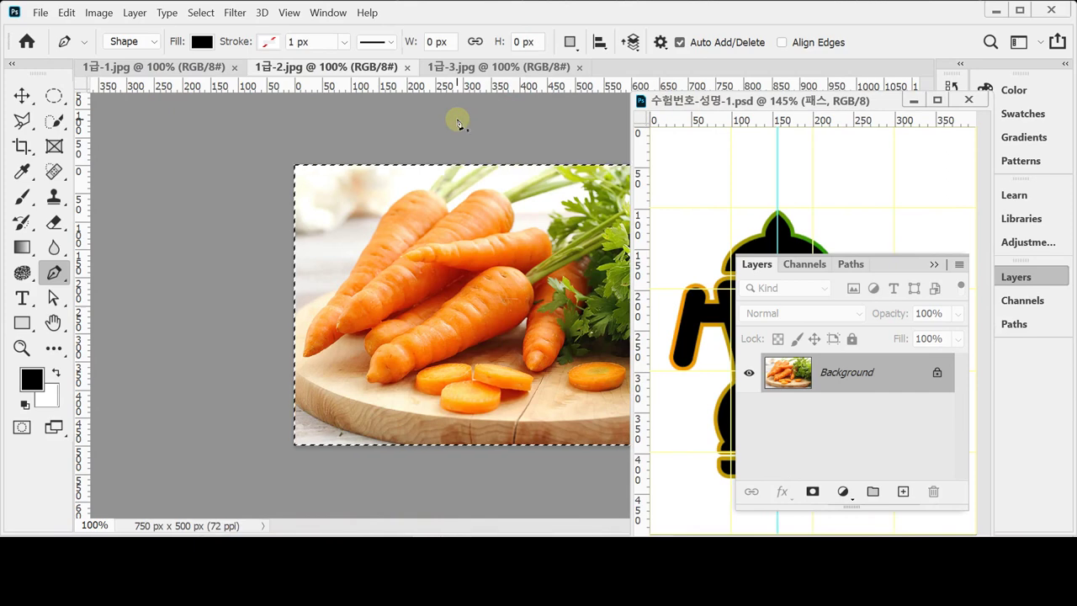
Step: Bring the teapot poster window forward and paste the carrot photo into it above the 패스 layer
{"action": "left_click_drag", "start_coordinate": [676, 100], "coordinate": [423, 72]}
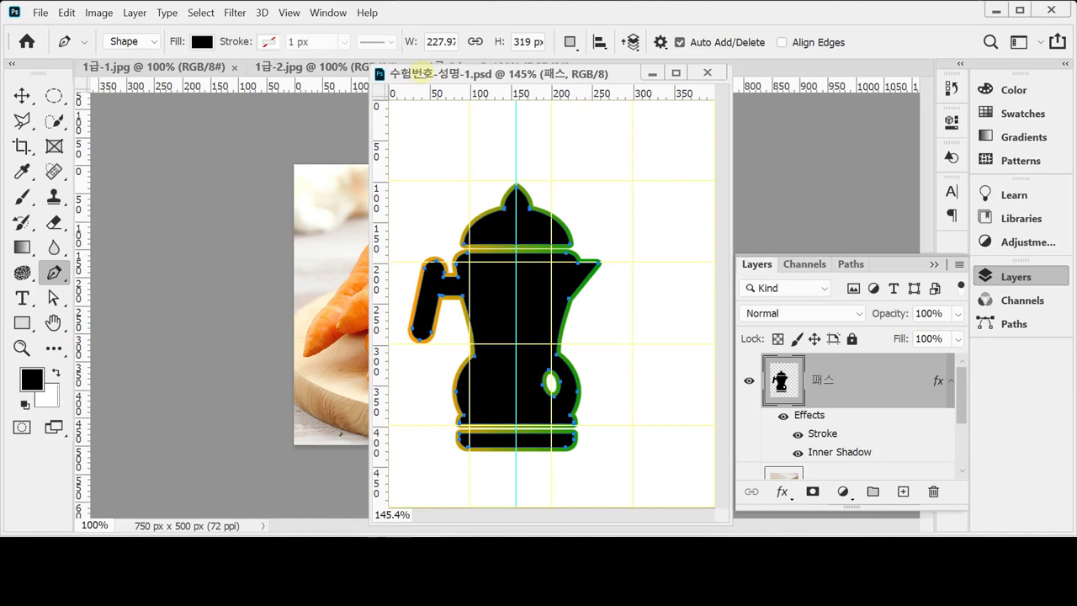
{"action": "key", "text": "ctrl+v"}
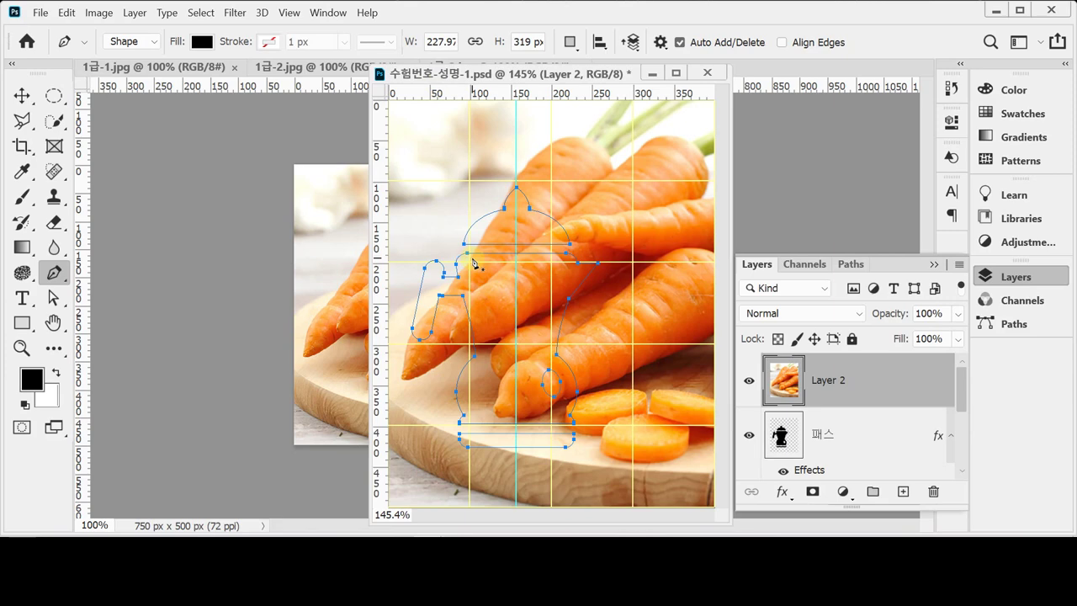
{"action": "left_click", "coordinate": [473, 262]}
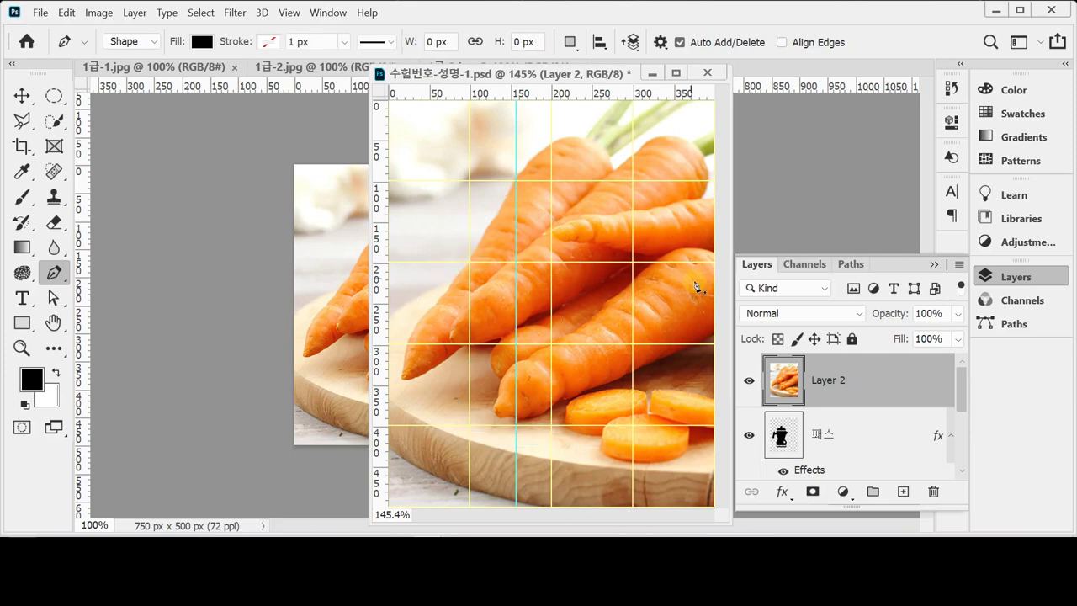
Step: Clip the pasted carrot photo to the 패스 teapot layer with a clipping mask
{"action": "left_click", "coordinate": [879, 381]}
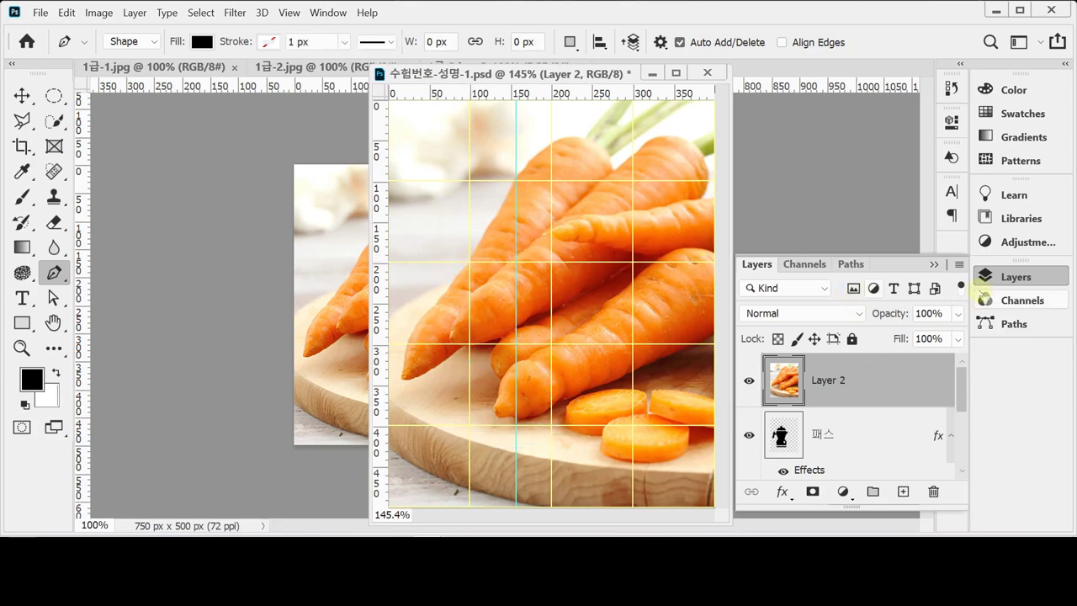
{"action": "left_click", "coordinate": [818, 437]}
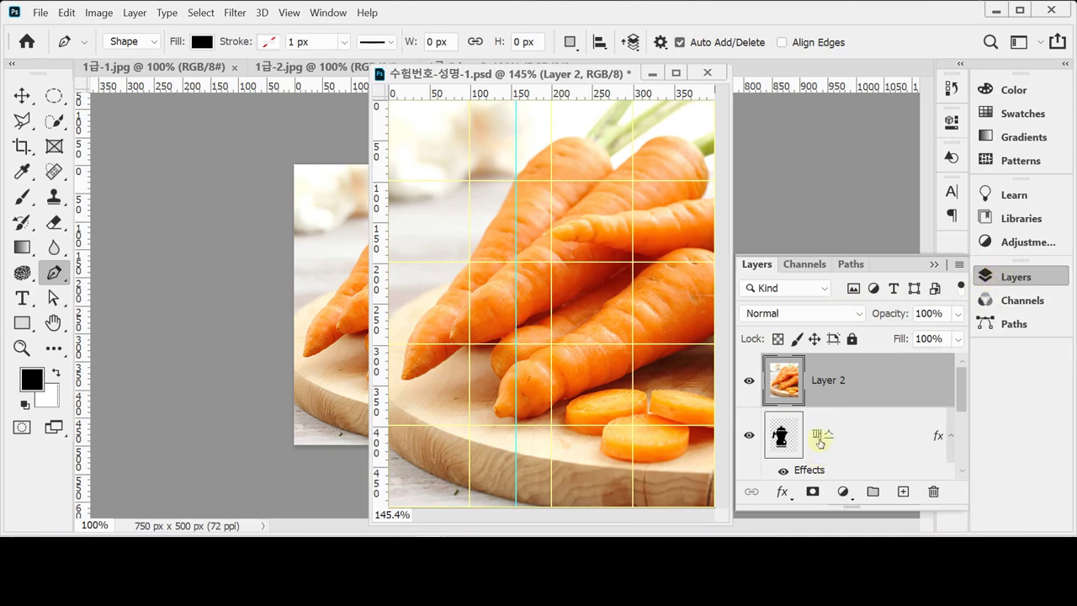
{"action": "left_click", "coordinate": [819, 440]}
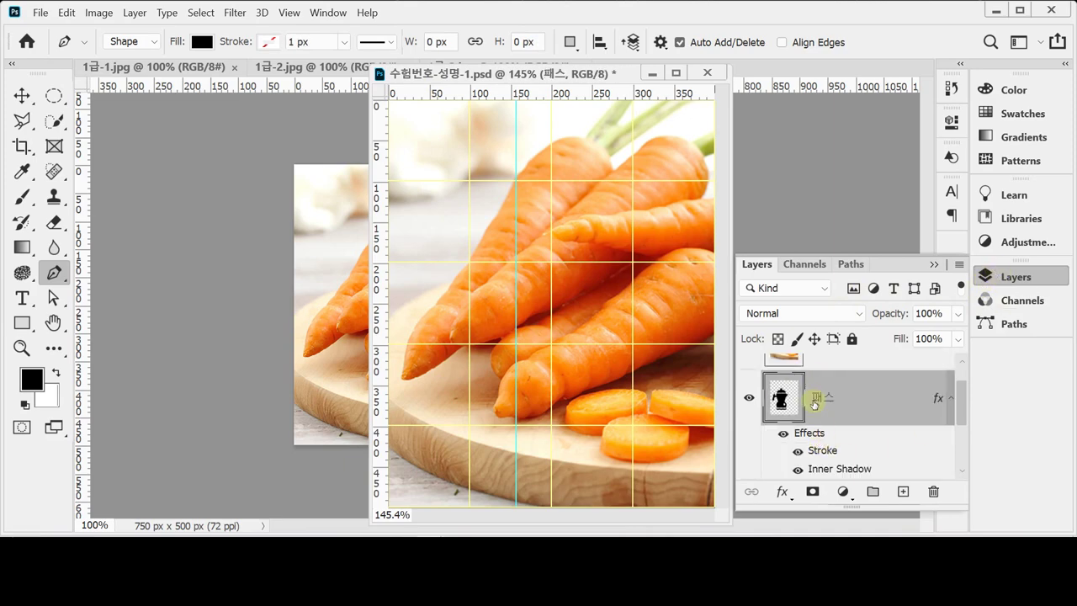
{"action": "scroll", "coordinate": [858, 402], "scroll_direction": "up", "scroll_amount": 1}
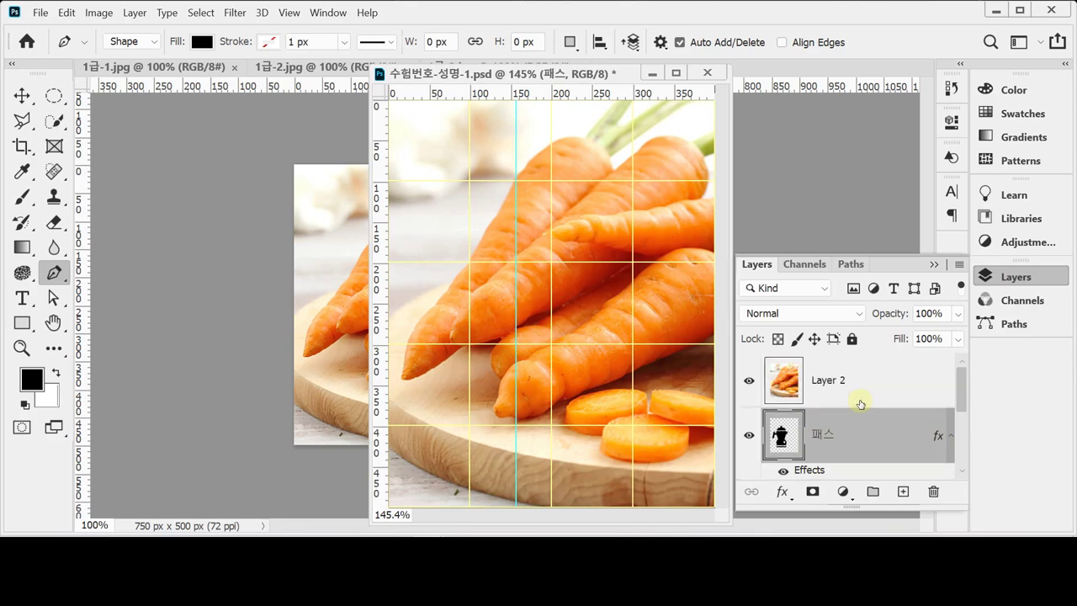
{"action": "left_click", "coordinate": [827, 402]}
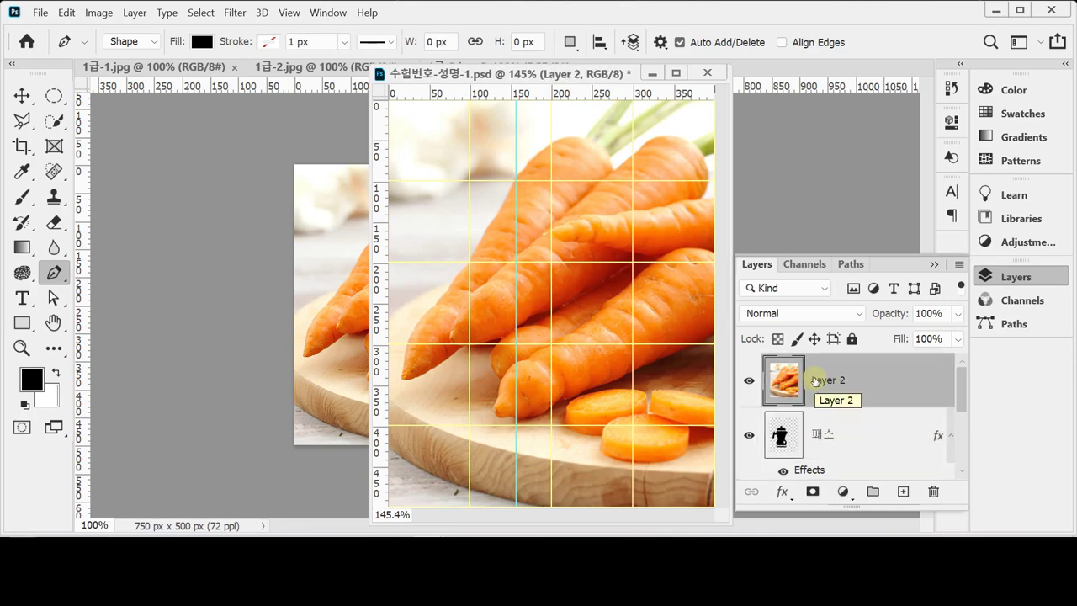
{"action": "left_click", "coordinate": [855, 406], "text": "alt"}
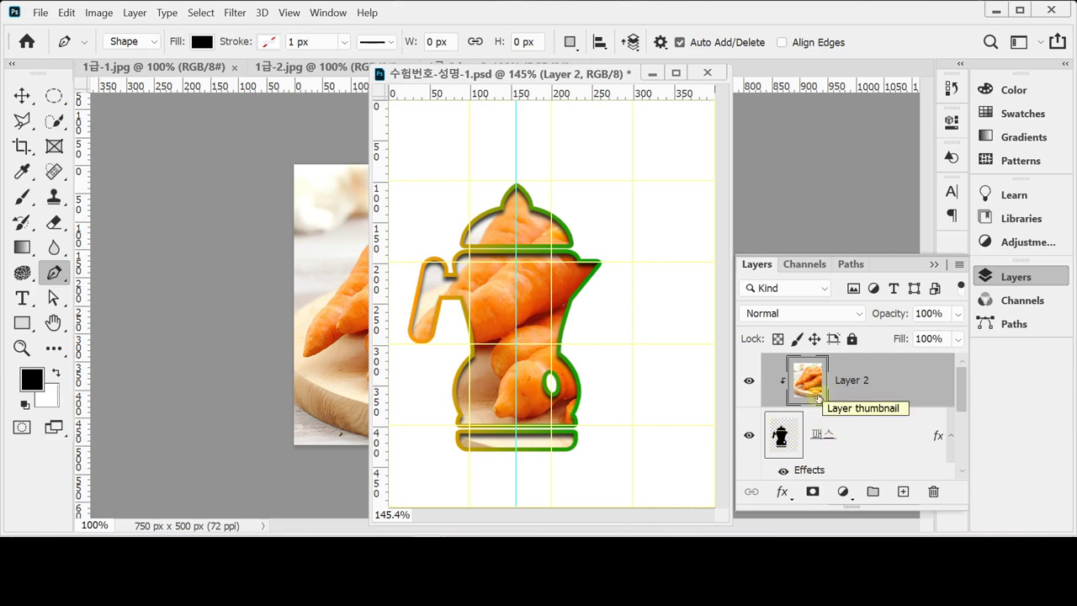
Step: Collapse the layer list and place the finished example poster window side by side with the working poster
{"action": "left_click", "coordinate": [1016, 276]}
{"action": "left_click", "coordinate": [328, 13]}
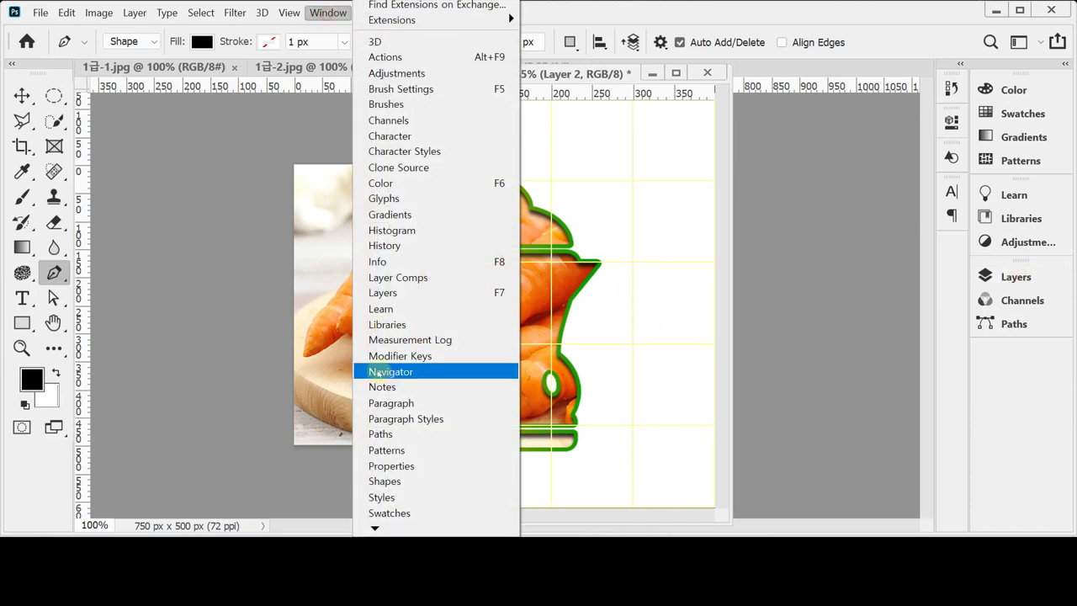
{"action": "mouse_move", "coordinate": [375, 529]}
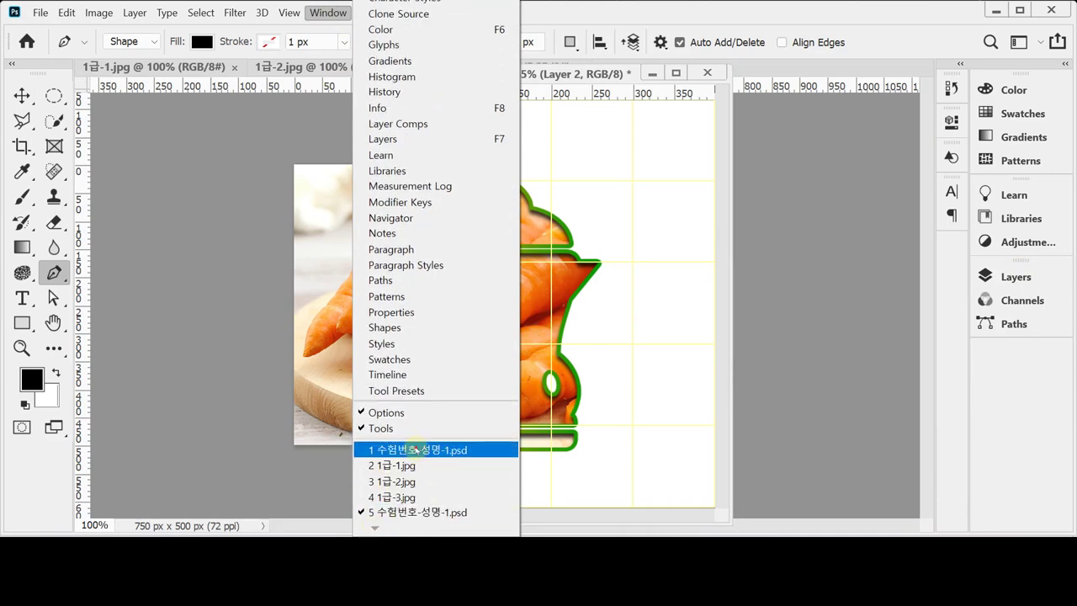
{"action": "left_click", "coordinate": [416, 451]}
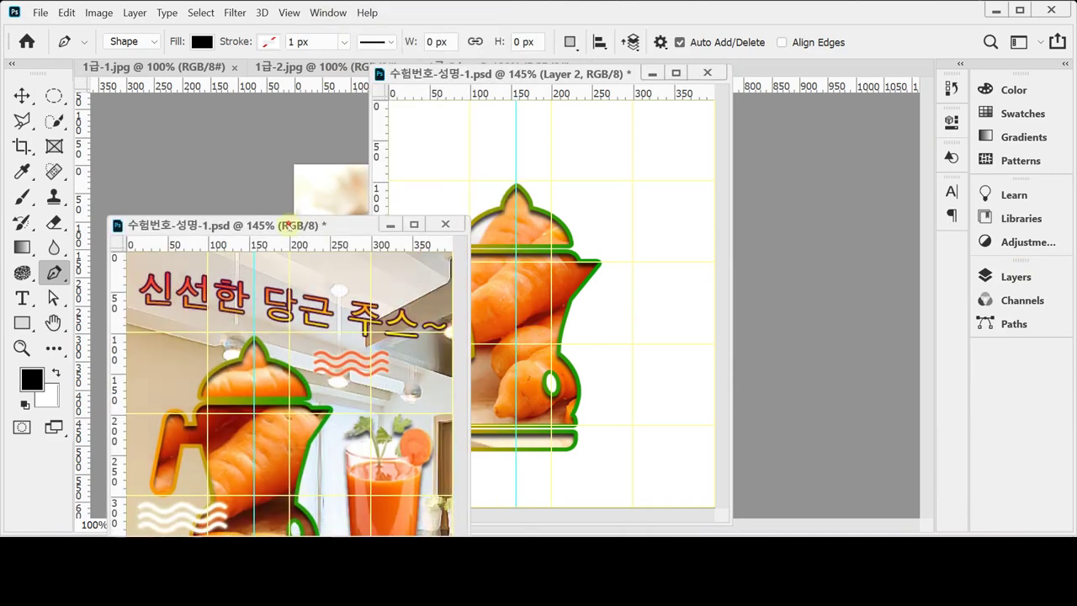
{"action": "left_click_drag", "start_coordinate": [293, 222], "coordinate": [260, 71]}
{"action": "left_click_drag", "start_coordinate": [537, 74], "coordinate": [609, 73]}
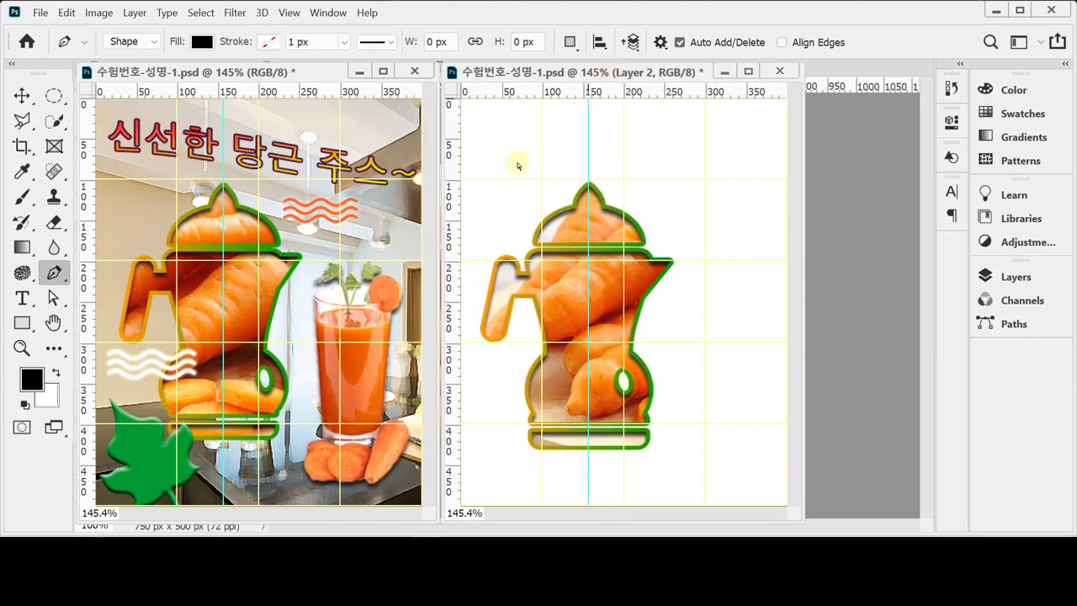
Step: Scale the clipped carrot photo to 94.80%, position it at about X 202.5 px, Y 255 px to match the example, and save the poster
{"action": "left_click", "coordinate": [22, 95]}
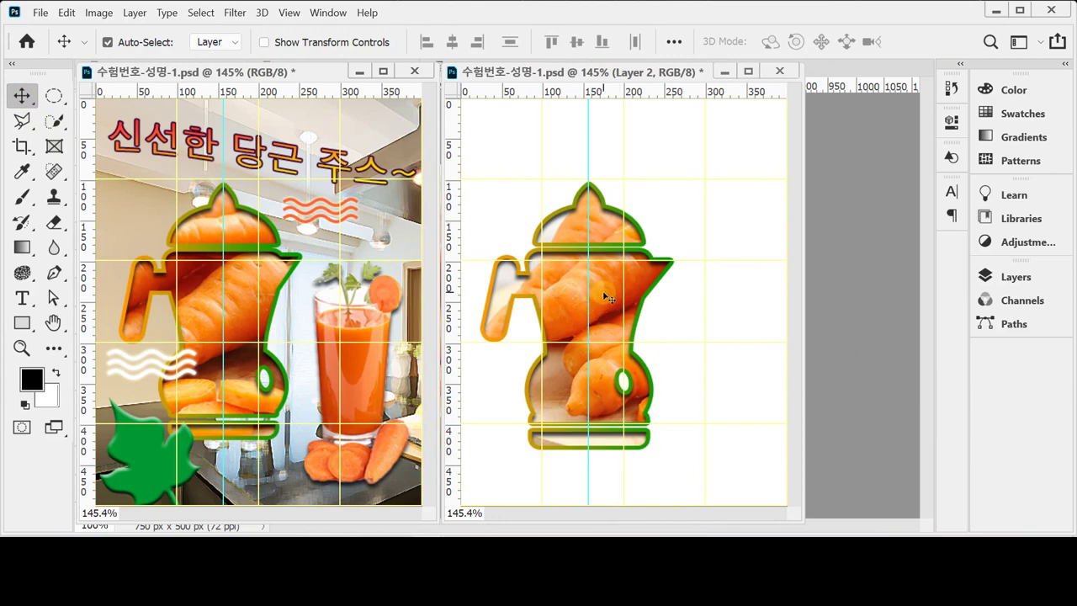
{"action": "key", "text": "ctrl+t"}
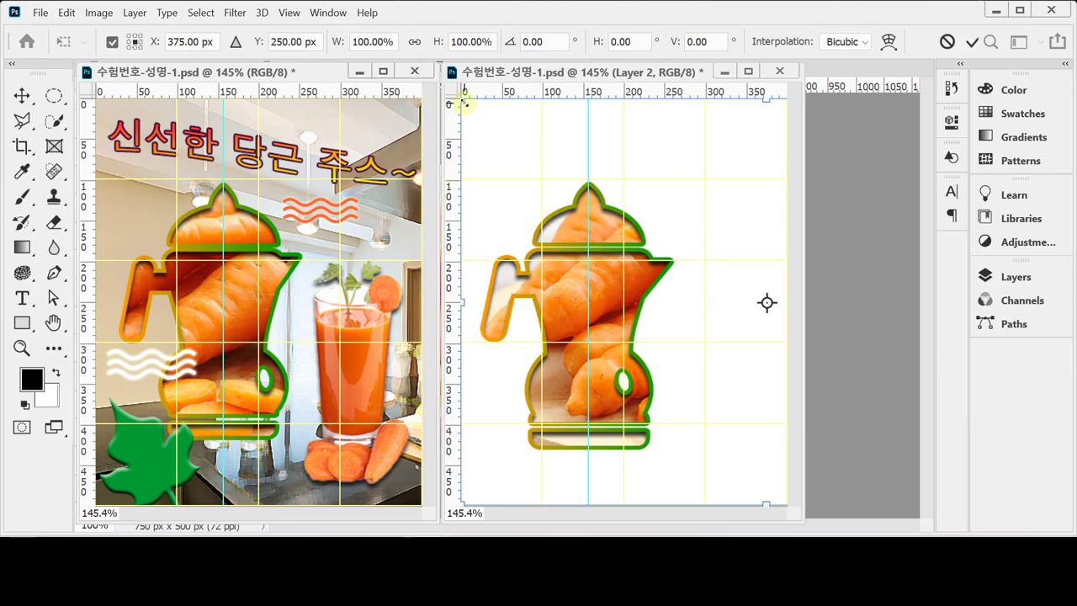
{"action": "left_click_drag", "start_coordinate": [463, 102], "coordinate": [494, 122]}
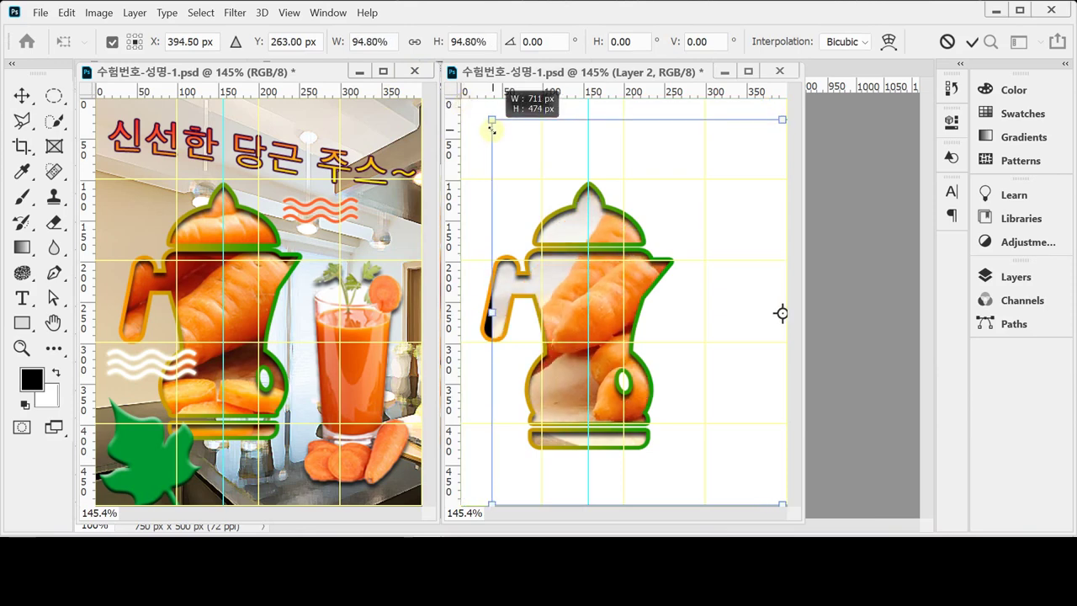
{"action": "left_click_drag", "start_coordinate": [713, 311], "coordinate": [652, 309]}
{"action": "mouse_move", "coordinate": [721, 236]}
{"action": "left_mouse_down"}
{"action": "mouse_move", "coordinate": [680, 243]}
{"action": "mouse_move", "coordinate": [731, 227]}
{"action": "left_mouse_up"}
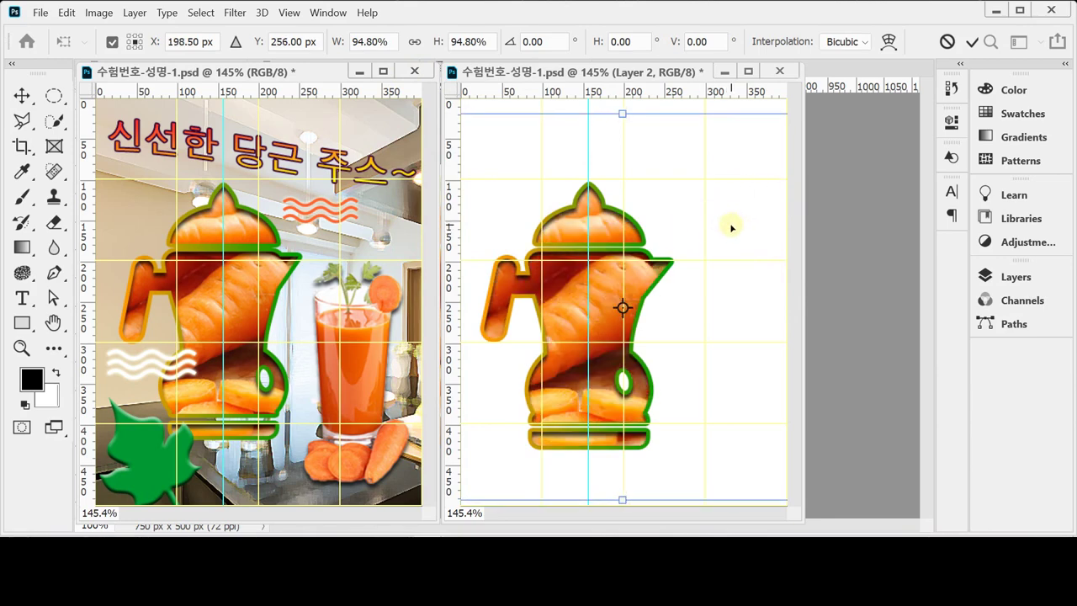
{"action": "left_click_drag", "start_coordinate": [731, 227], "coordinate": [735, 227]}
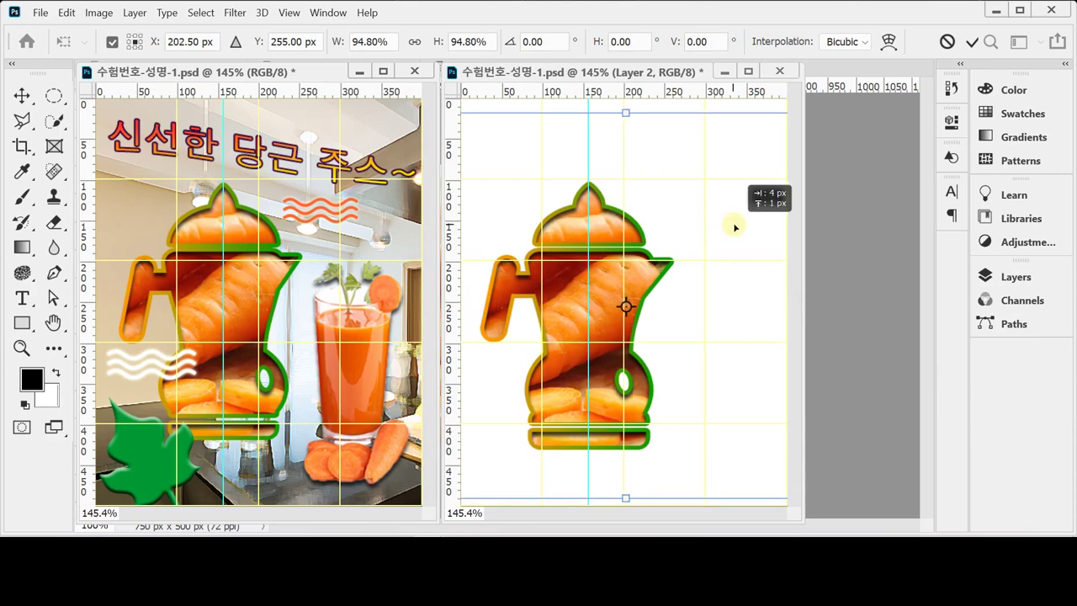
{"action": "left_click_drag", "start_coordinate": [734, 227], "coordinate": [735, 228]}
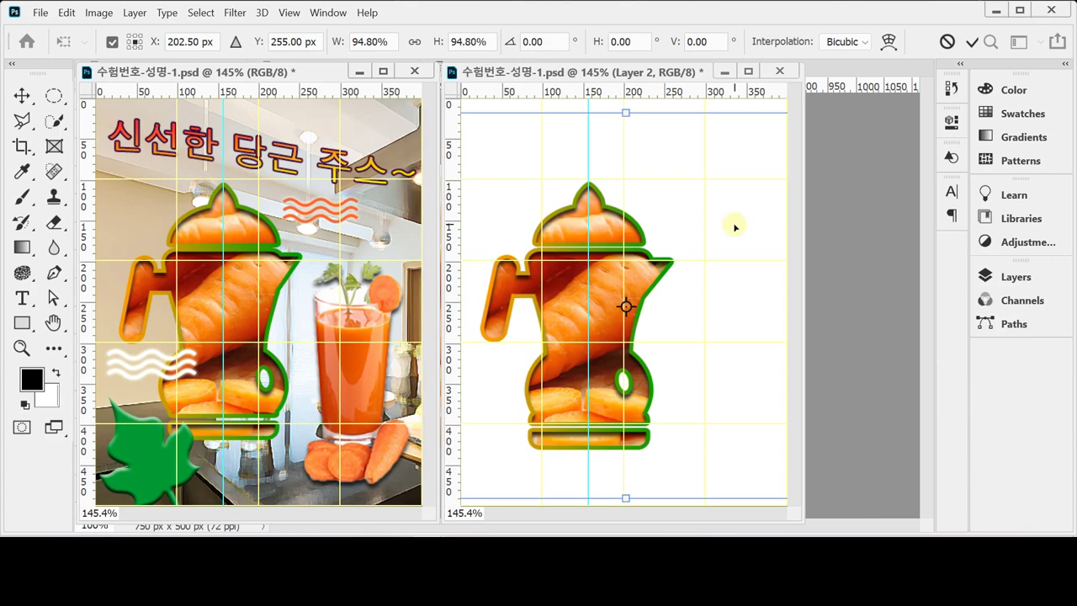
{"action": "key", "text": "Return"}
{"action": "left_click", "coordinate": [740, 222]}
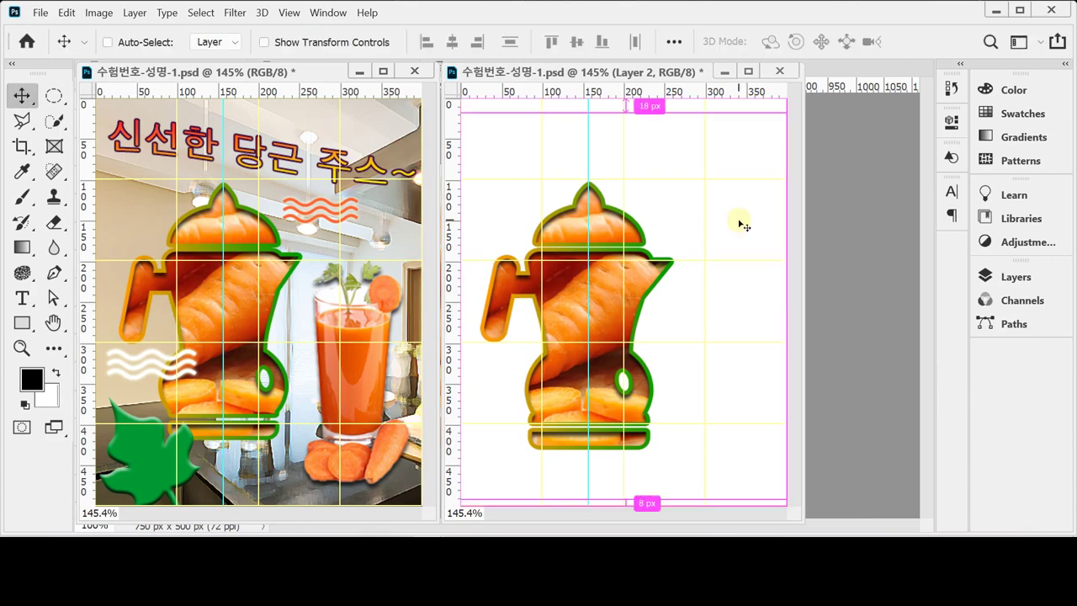
{"action": "key", "text": "ctrl+s"}
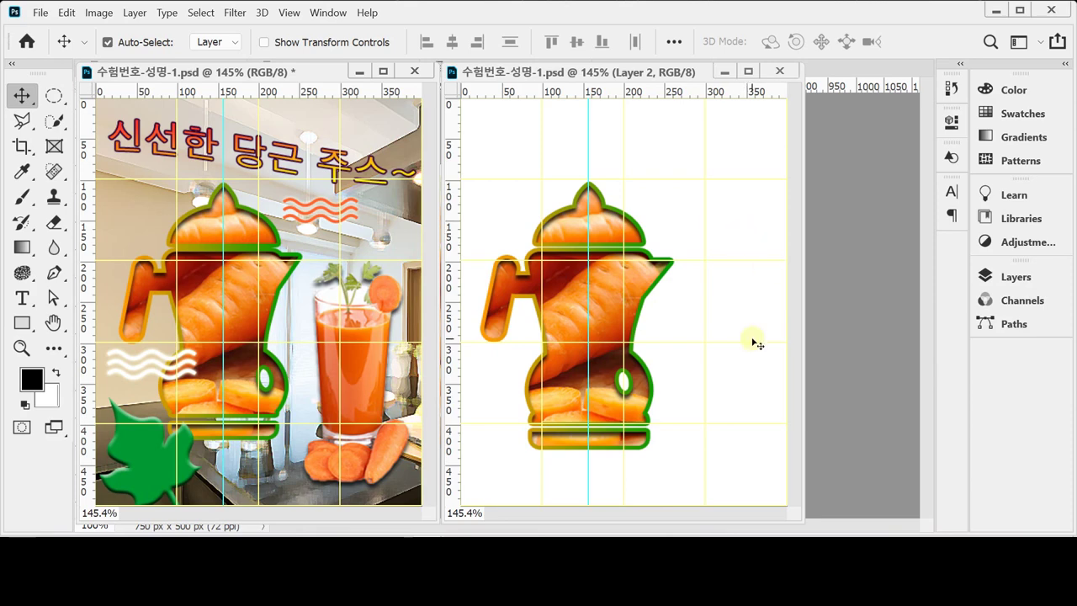
Step: Minimize the finished example poster and close the 1급-2.jpg and 1급-1.jpg photos
{"action": "left_click", "coordinate": [359, 74]}
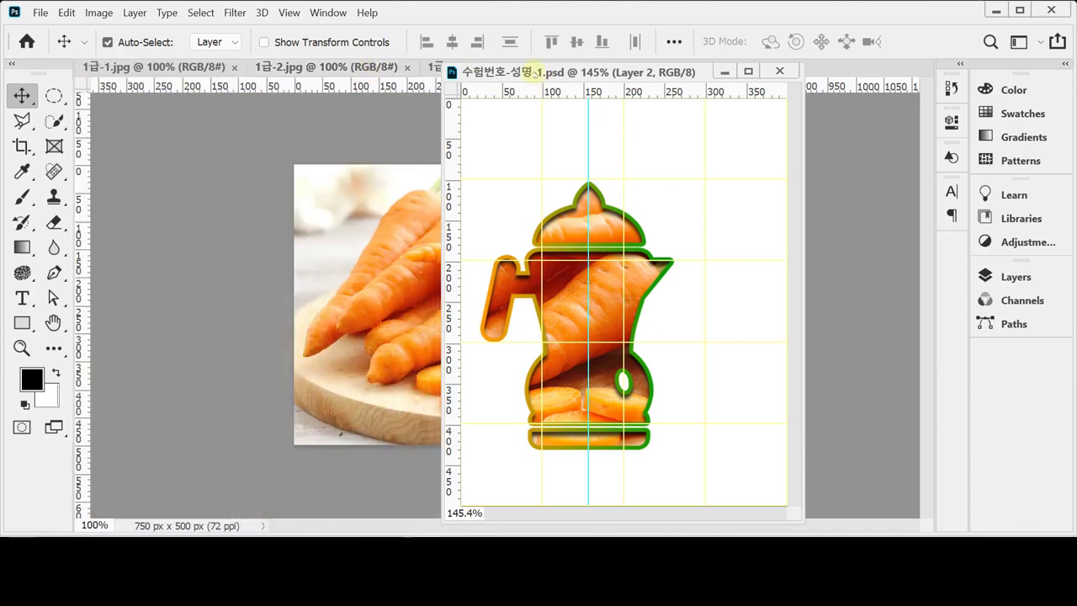
{"action": "left_click", "coordinate": [407, 67]}
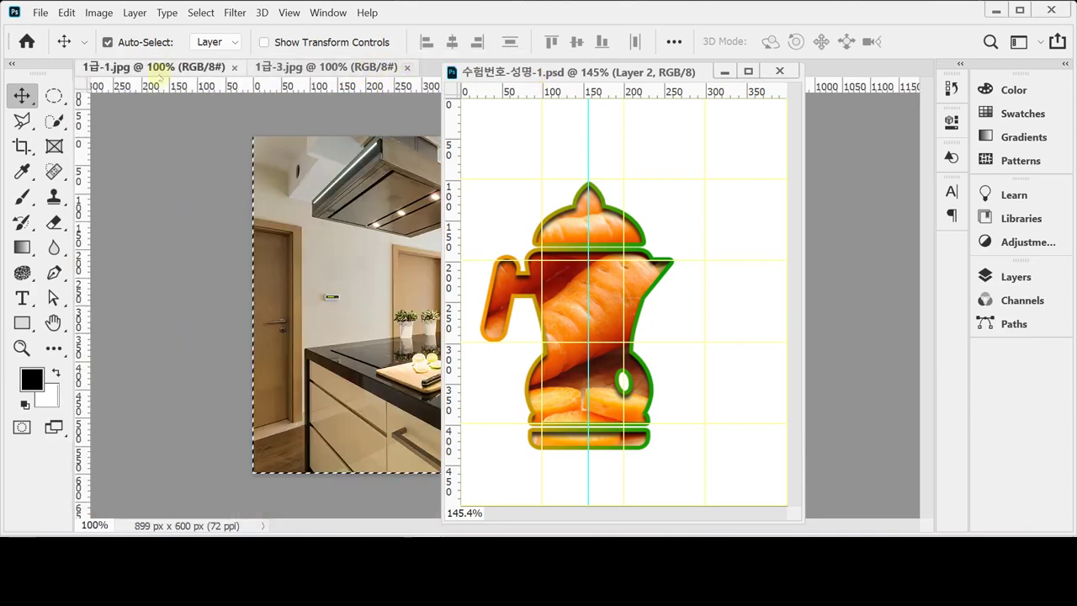
{"action": "left_click", "coordinate": [234, 68]}
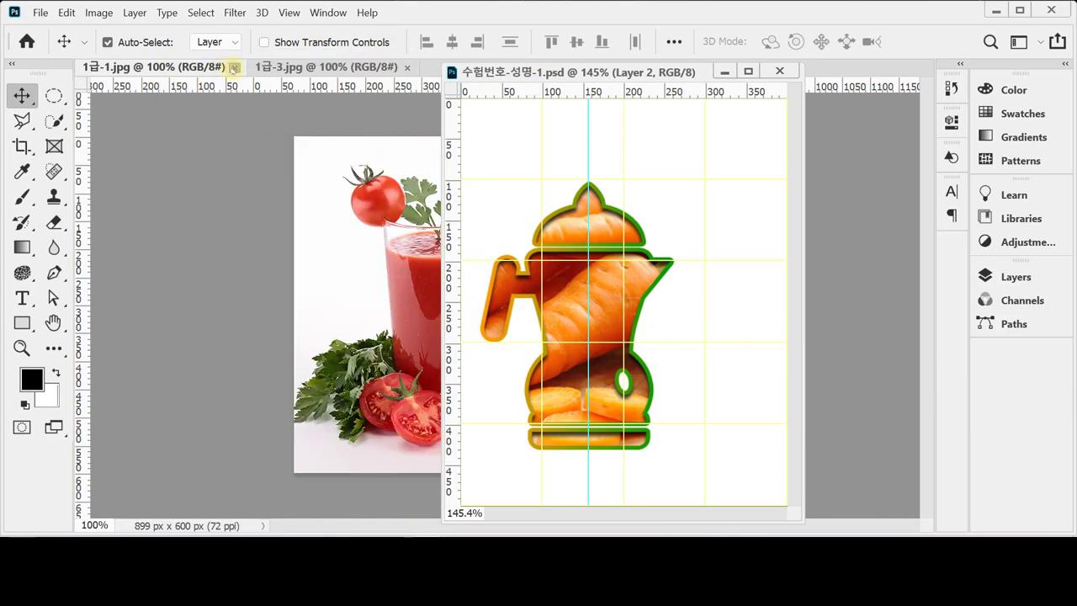
Step: Float the 1급-3.jpg juice photo in its own window beside the poster and make that window taller
{"action": "left_click_drag", "start_coordinate": [487, 74], "coordinate": [667, 78]}
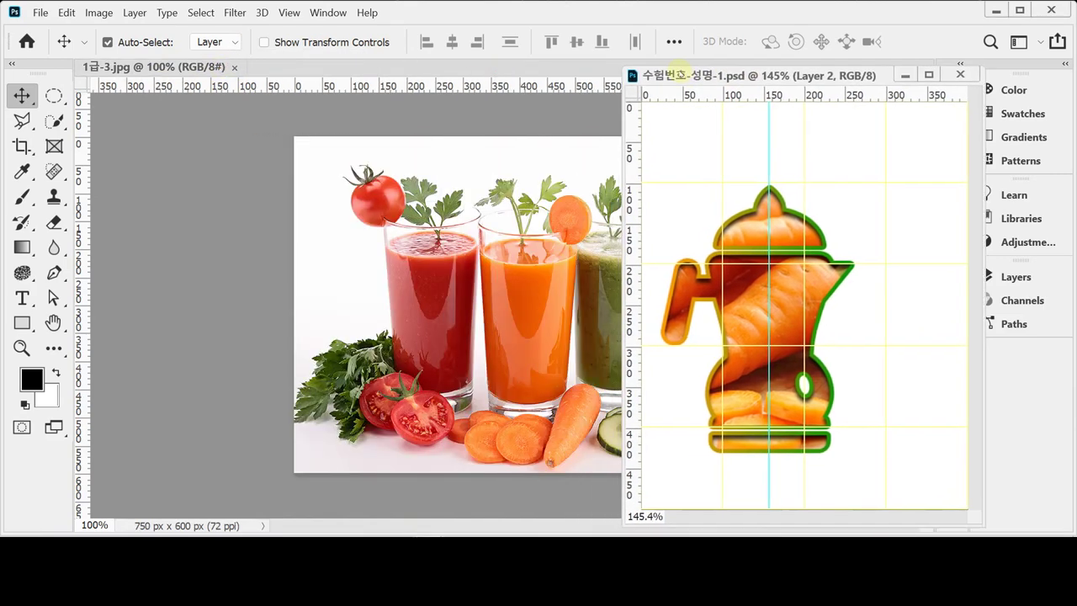
{"action": "mouse_move", "coordinate": [191, 68]}
{"action": "left_mouse_down"}
{"action": "mouse_move", "coordinate": [191, 82]}
{"action": "mouse_move", "coordinate": [215, 76]}
{"action": "mouse_move", "coordinate": [204, 72]}
{"action": "left_mouse_up"}
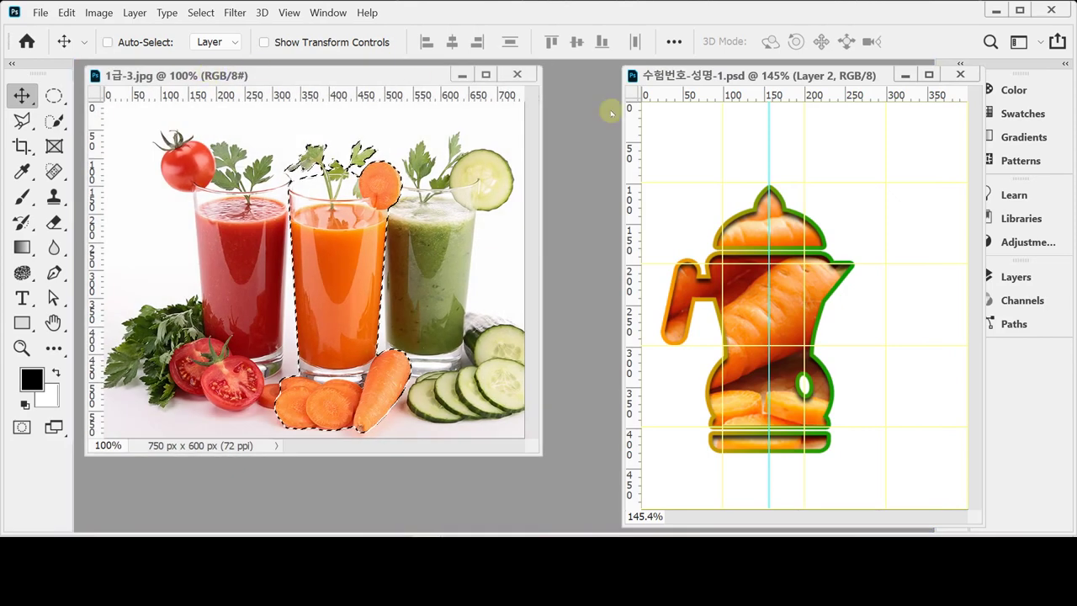
{"action": "left_click_drag", "start_coordinate": [663, 87], "coordinate": [608, 85]}
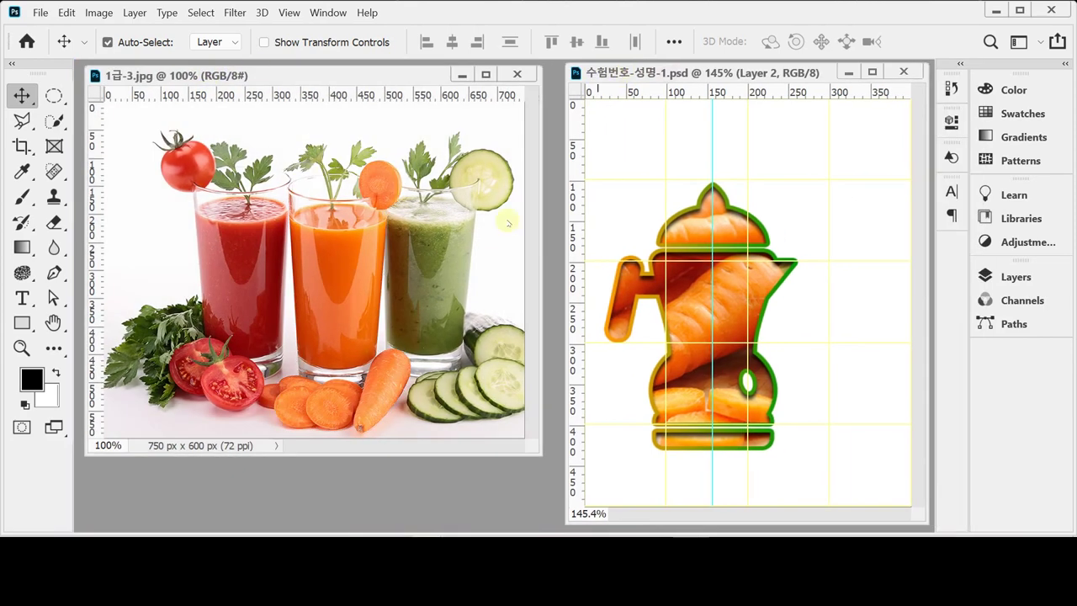
{"action": "left_click", "coordinate": [347, 270]}
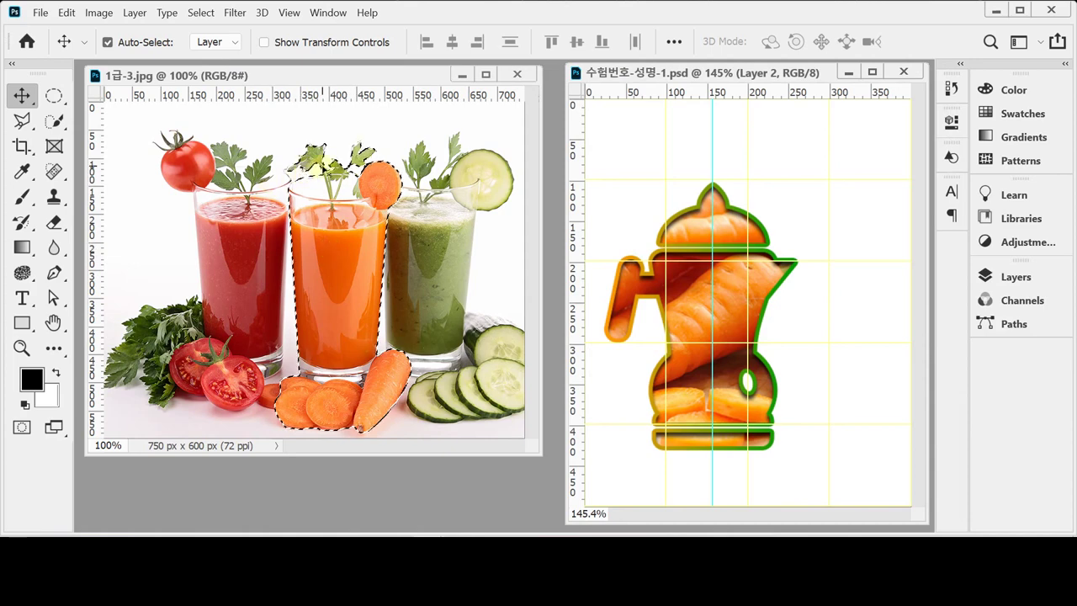
{"action": "left_click", "coordinate": [368, 300], "text": "ctrl+space"}
{"action": "left_click_drag", "start_coordinate": [450, 455], "coordinate": [450, 518]}
{"action": "left_click", "coordinate": [408, 312], "text": "alt+space"}
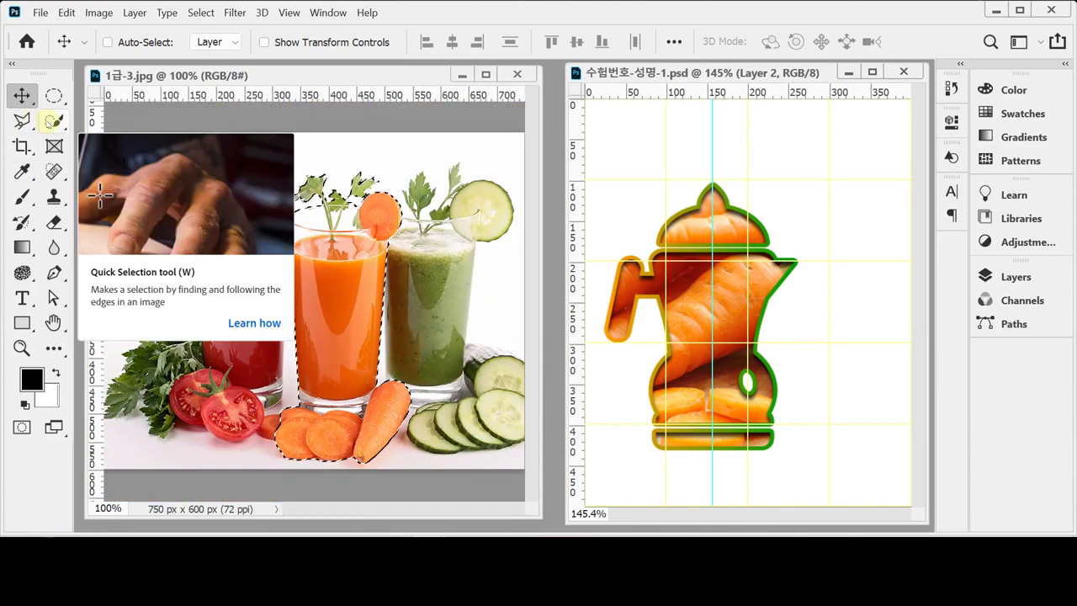
Step: Make a fresh Quick Selection of the orange juice glass, its carrot garnish and the carrot slices in front, using a 30 px brush
{"action": "left_click", "coordinate": [52, 122]}
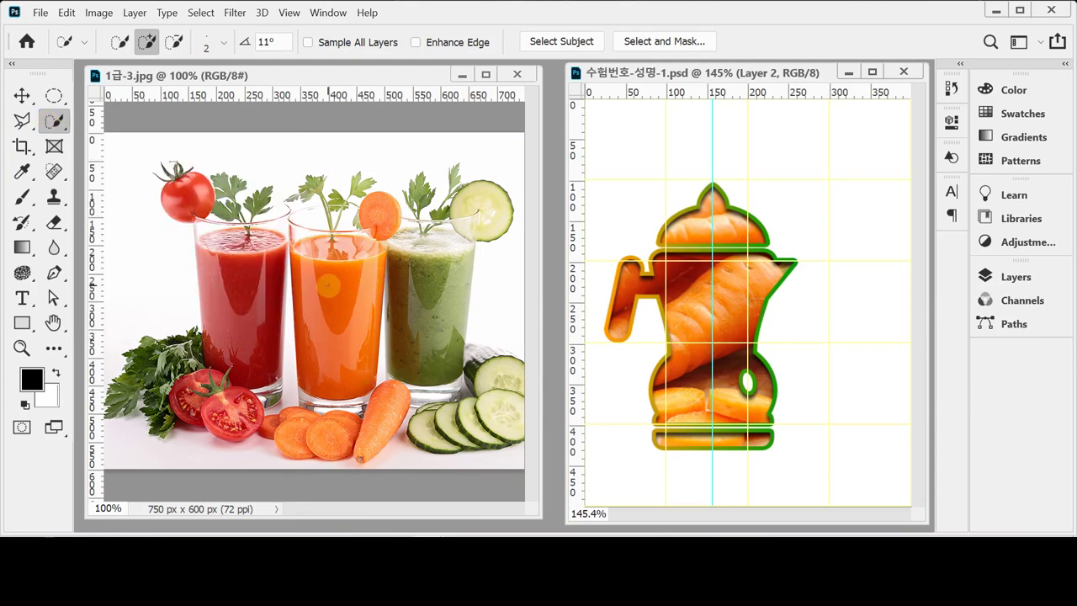
{"action": "key", "text": "bracketright"}
{"action": "key", "text": "bracketright"}
{"action": "key", "text": "bracketright"}
{"action": "key", "text": "bracketright"}
{"action": "key", "text": "bracketright"}
{"action": "key", "text": "bracketright"}
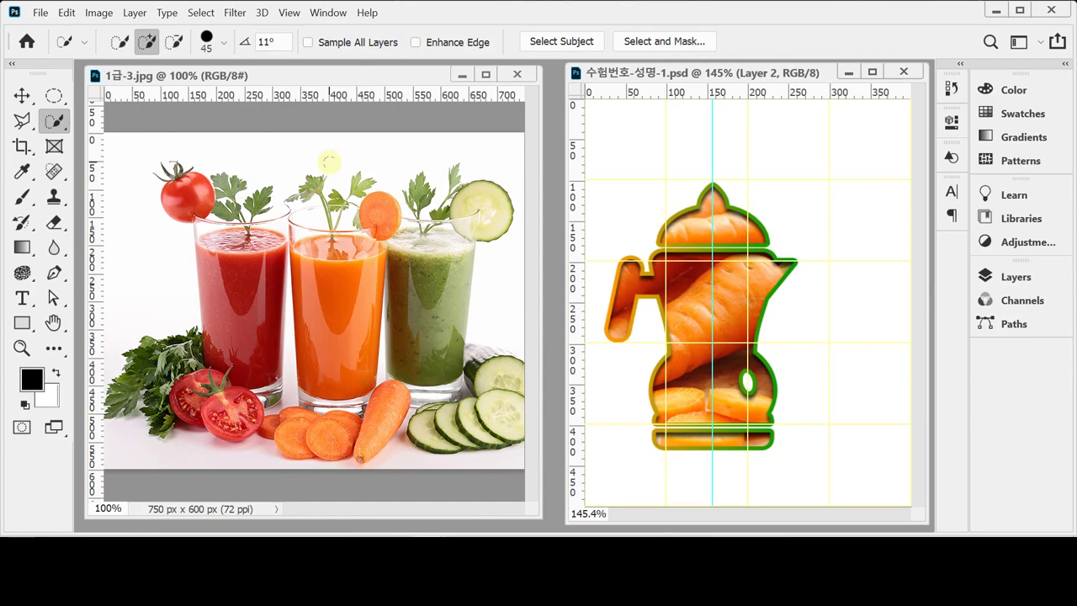
{"action": "key", "text": "bracketleft"}
{"action": "mouse_move", "coordinate": [321, 221]}
{"action": "left_mouse_down"}
{"action": "mouse_move", "coordinate": [328, 349]}
{"action": "mouse_move", "coordinate": [324, 217]}
{"action": "mouse_move", "coordinate": [351, 224]}
{"action": "mouse_move", "coordinate": [395, 208]}
{"action": "mouse_move", "coordinate": [381, 220]}
{"action": "left_mouse_up"}
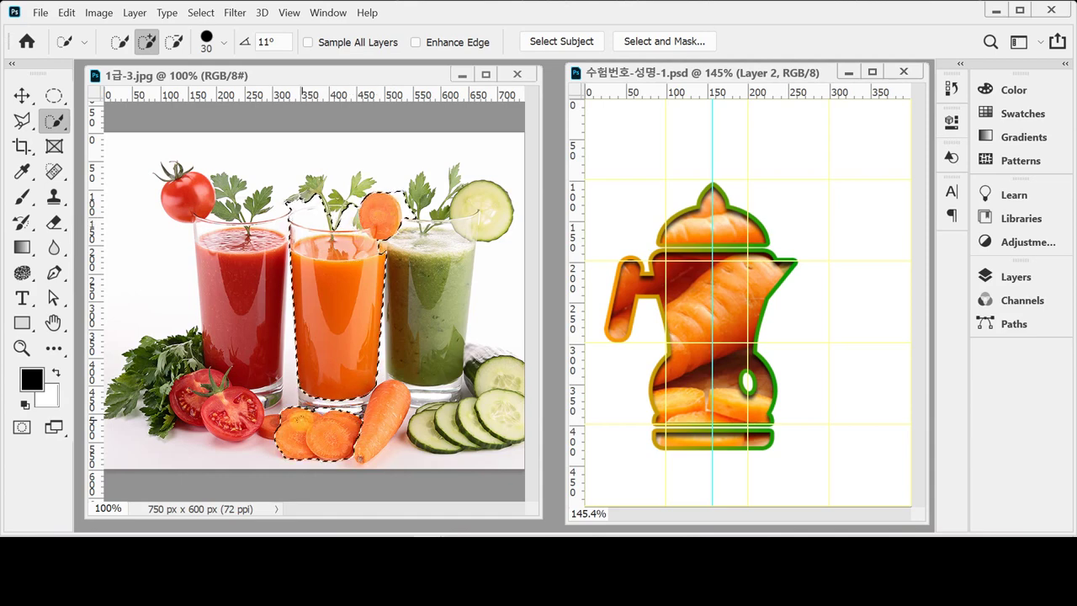
{"action": "mouse_move", "coordinate": [297, 421]}
{"action": "left_mouse_down"}
{"action": "mouse_move", "coordinate": [362, 413]}
{"action": "mouse_move", "coordinate": [383, 425]}
{"action": "mouse_move", "coordinate": [322, 390]}
{"action": "mouse_move", "coordinate": [345, 392]}
{"action": "left_mouse_up"}
Step: Add the parsley leaves above the orange juice glass to the selection with an 8 px Quick Selection brush
{"action": "scroll", "coordinate": [337, 227], "scroll_direction": "up", "scroll_amount": 1}
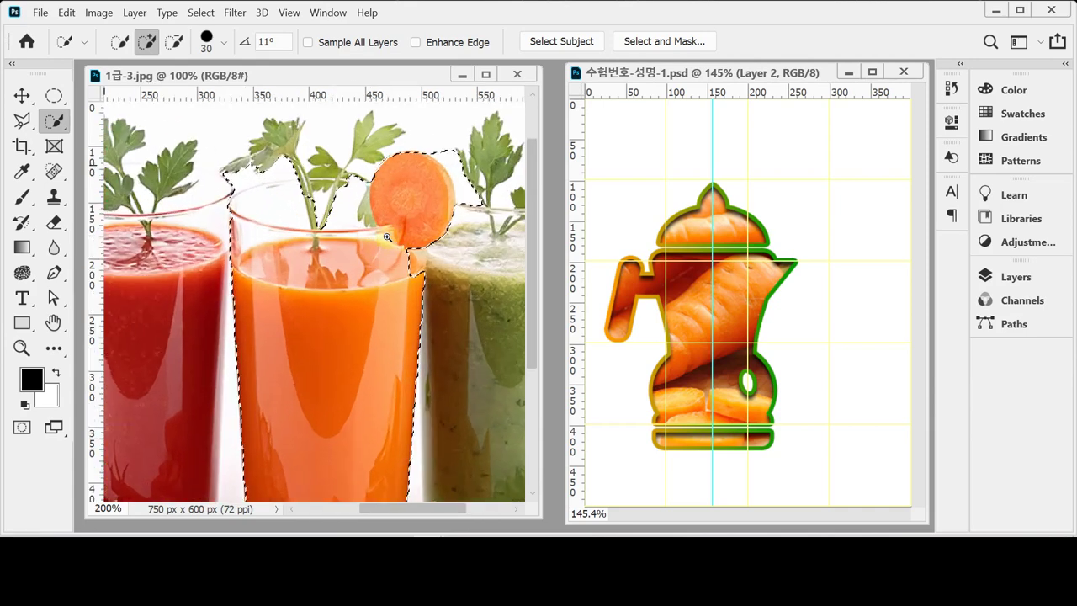
{"action": "left_click_drag", "start_coordinate": [341, 171], "coordinate": [312, 244]}
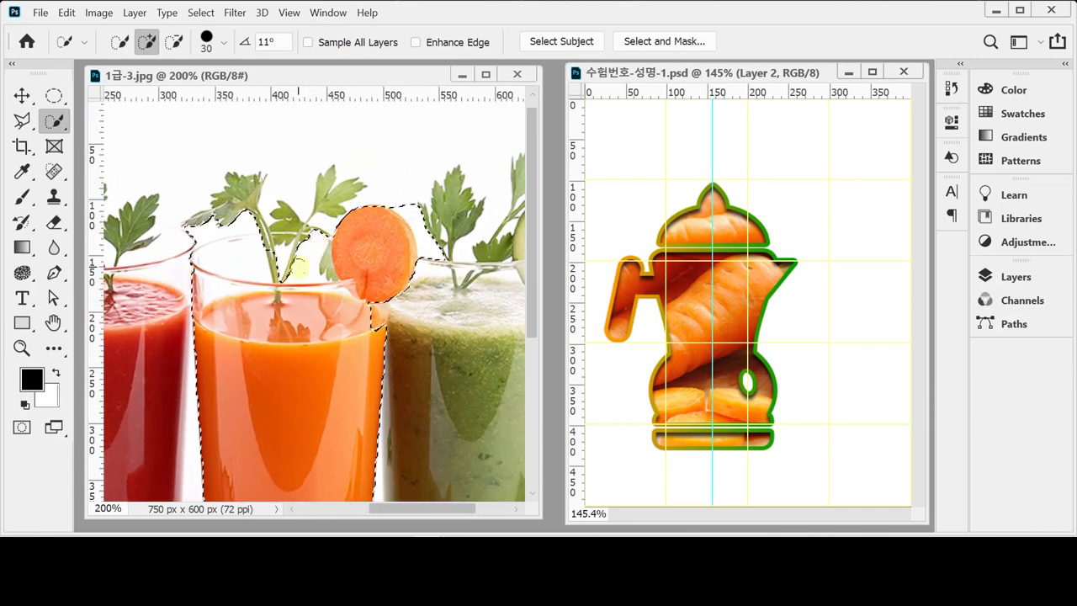
{"action": "key", "text": "bracketleft"}
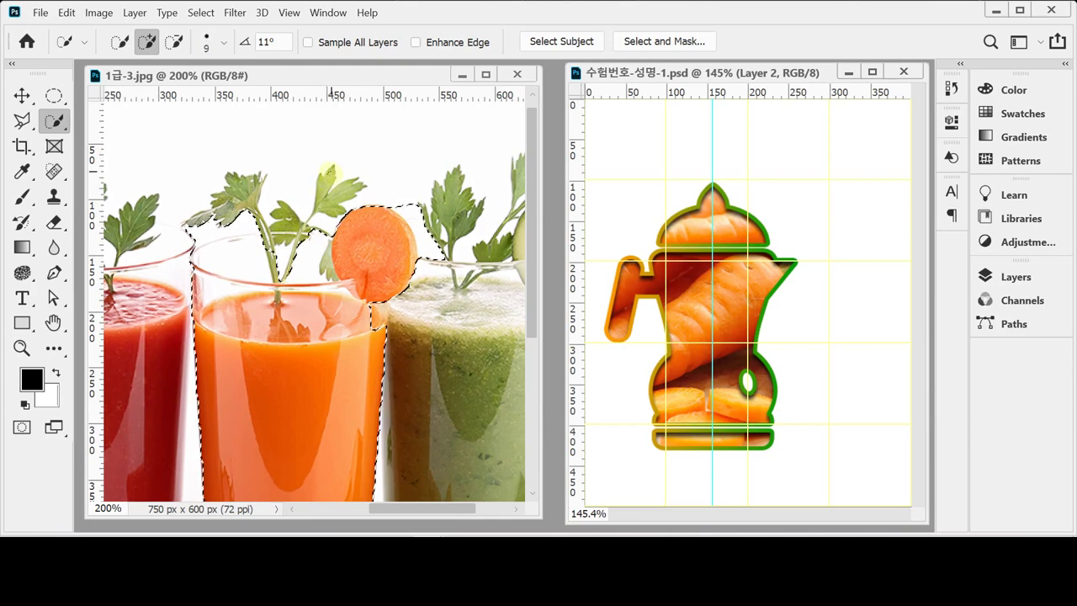
{"action": "key", "text": "bracketleft"}
{"action": "left_click", "coordinate": [329, 178]}
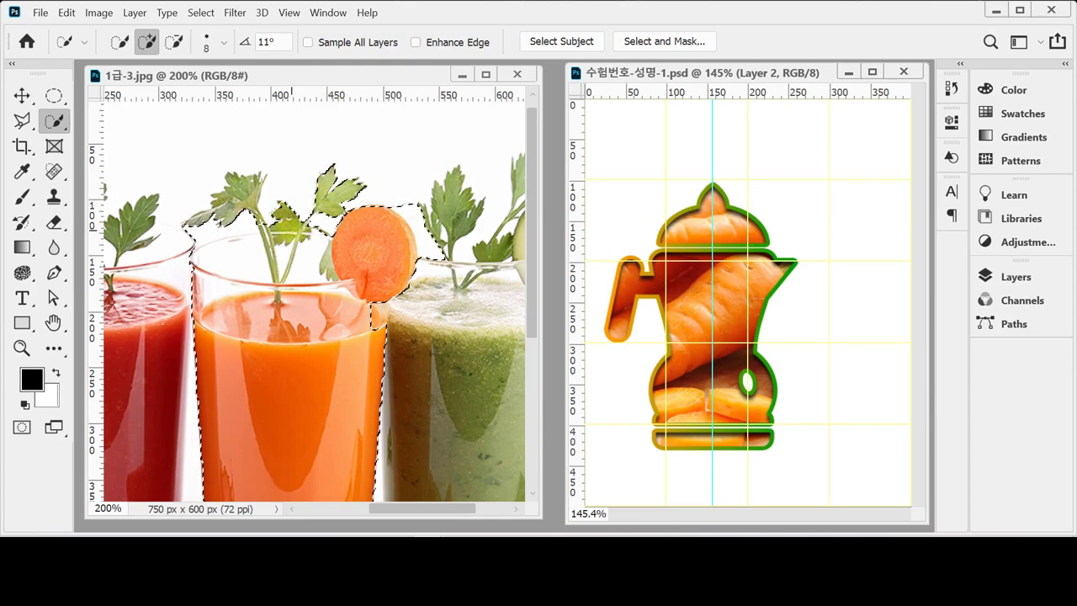
{"action": "left_click_drag", "start_coordinate": [244, 190], "coordinate": [198, 212]}
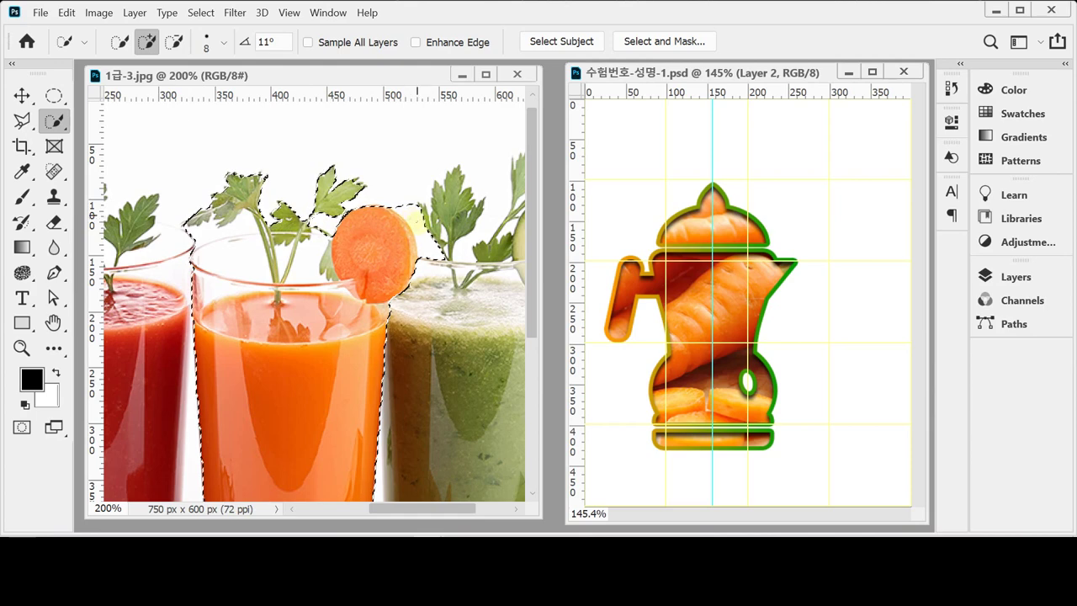
Step: Subtract the stray area between the carrot garnish and the green juice's parsley from the selection
{"action": "scroll", "coordinate": [418, 243], "scroll_direction": "up", "scroll_amount": 1}
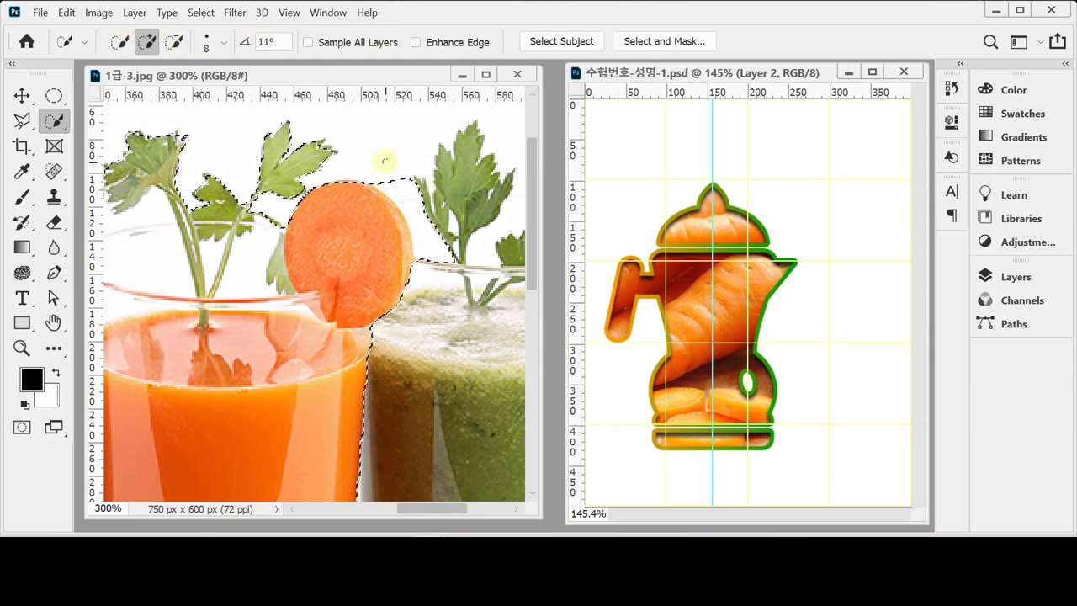
{"action": "key", "text": "alt"}
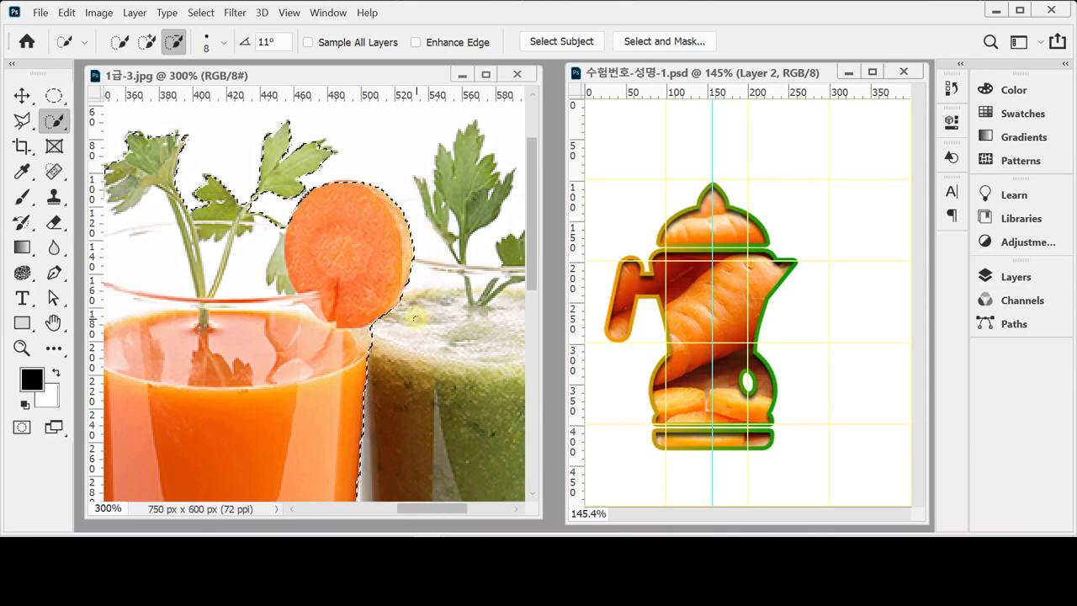
{"action": "left_click_drag", "start_coordinate": [177, 246], "coordinate": [274, 230]}
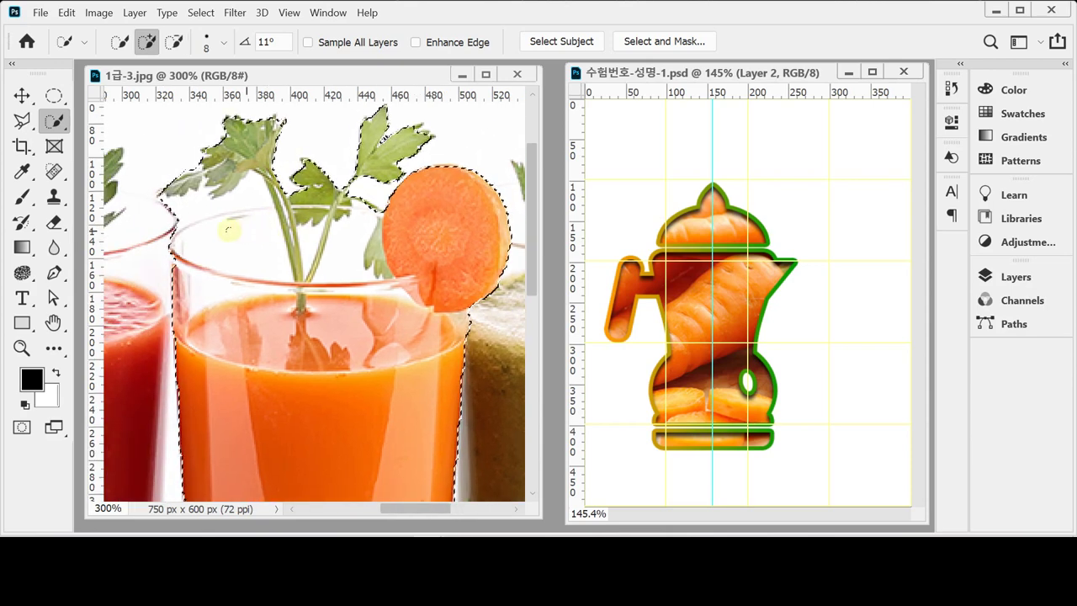
Step: Subtract the white gap between the parsley leaves and the rim of the orange juice glass, using a 4 px brush
{"action": "left_click", "coordinate": [173, 41]}
{"action": "left_click", "coordinate": [217, 202]}
{"action": "key", "text": "bracketleft"}
{"action": "key", "text": "bracketleft"}
{"action": "key", "text": "bracketleft"}
{"action": "key", "text": "bracketleft"}
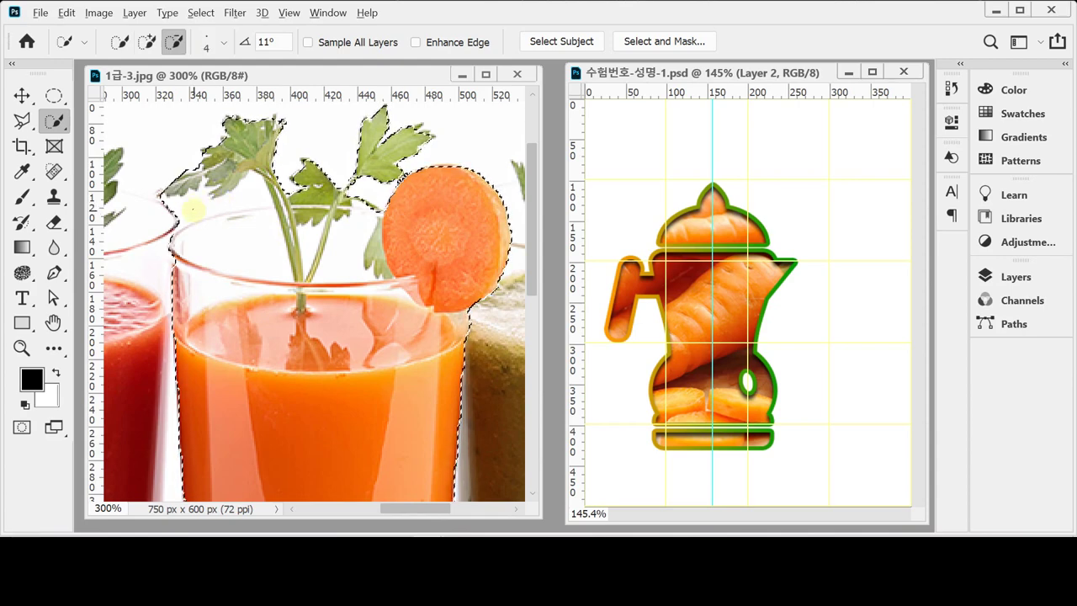
{"action": "left_click", "coordinate": [193, 207], "text": "alt"}
{"action": "left_click", "coordinate": [242, 196], "text": "alt"}
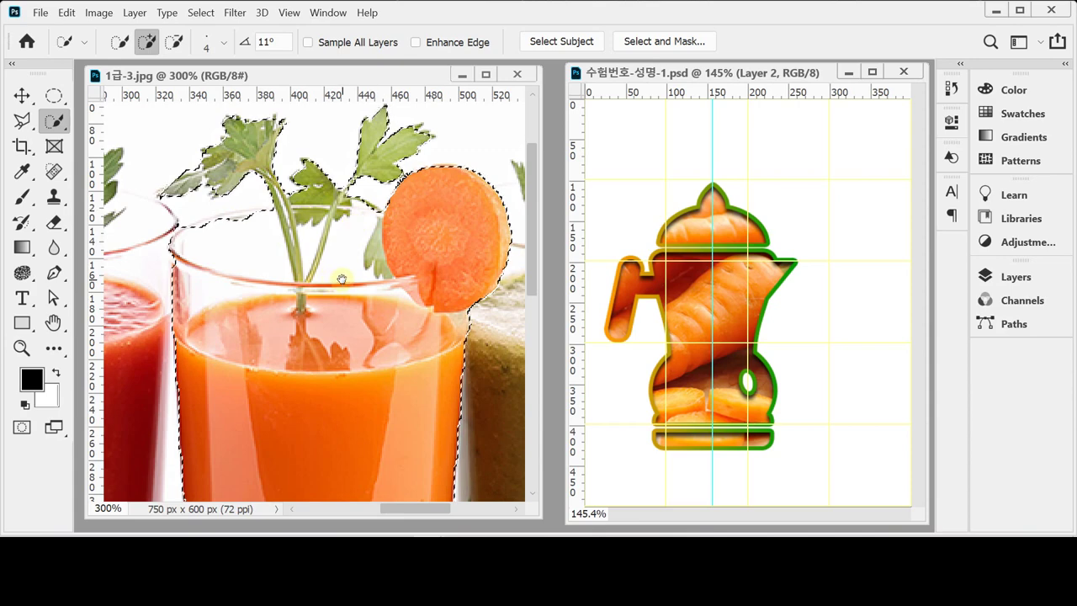
Step: Extend the selection to include the base of the orange juice glass and the whole carrot in front of it
{"action": "scroll", "coordinate": [353, 248], "scroll_direction": "down", "scroll_amount": 2}
{"action": "scroll", "coordinate": [245, 216], "scroll_direction": "down", "scroll_amount": 1}
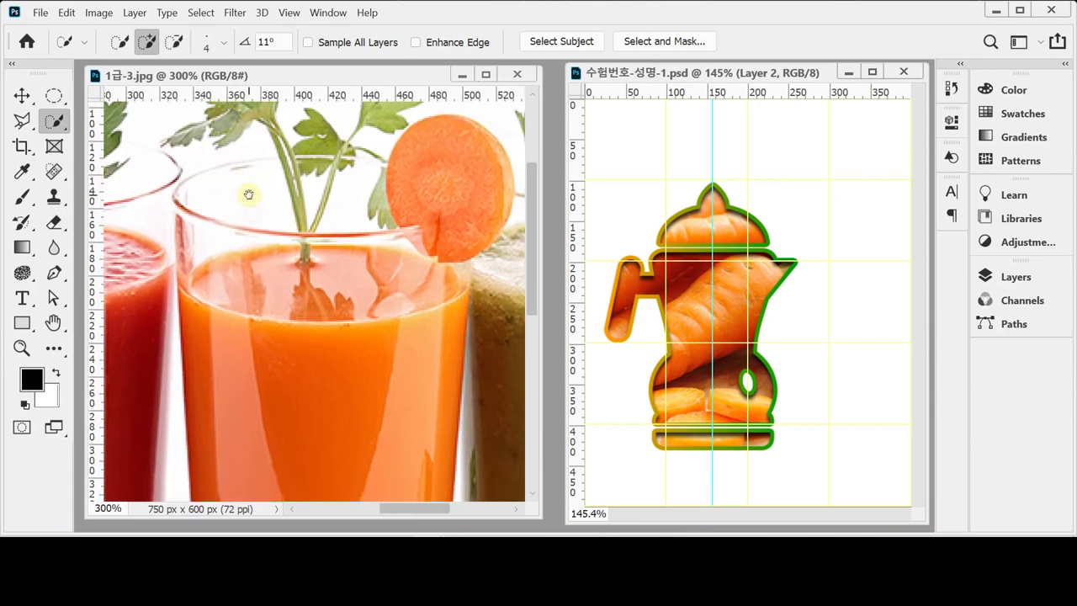
{"action": "scroll", "coordinate": [303, 280], "scroll_direction": "down", "scroll_amount": 1, "text": "alt"}
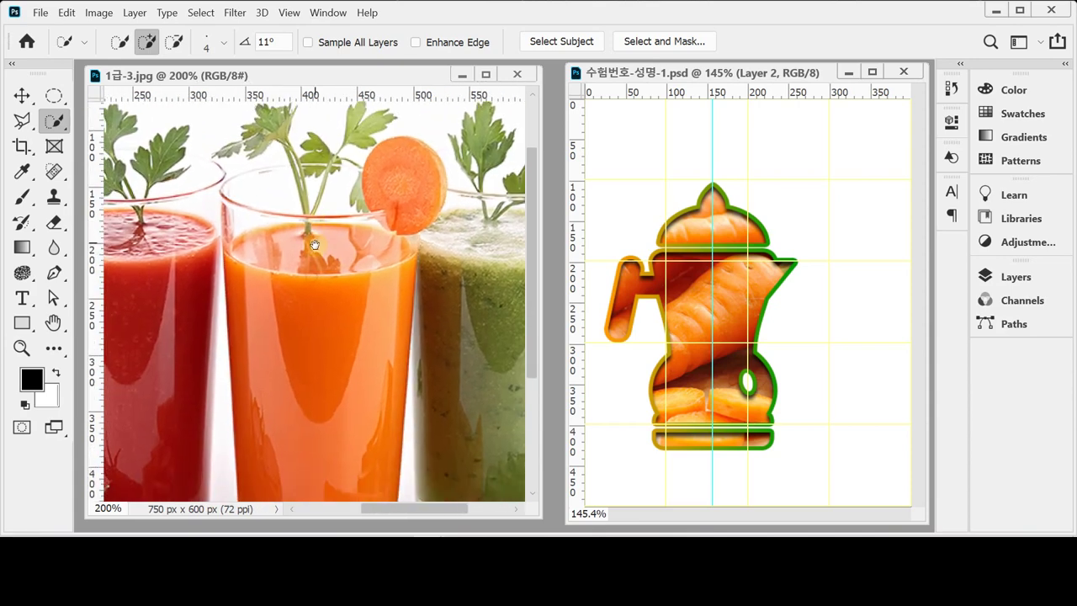
{"action": "scroll", "coordinate": [321, 191], "scroll_direction": "down", "scroll_amount": 1}
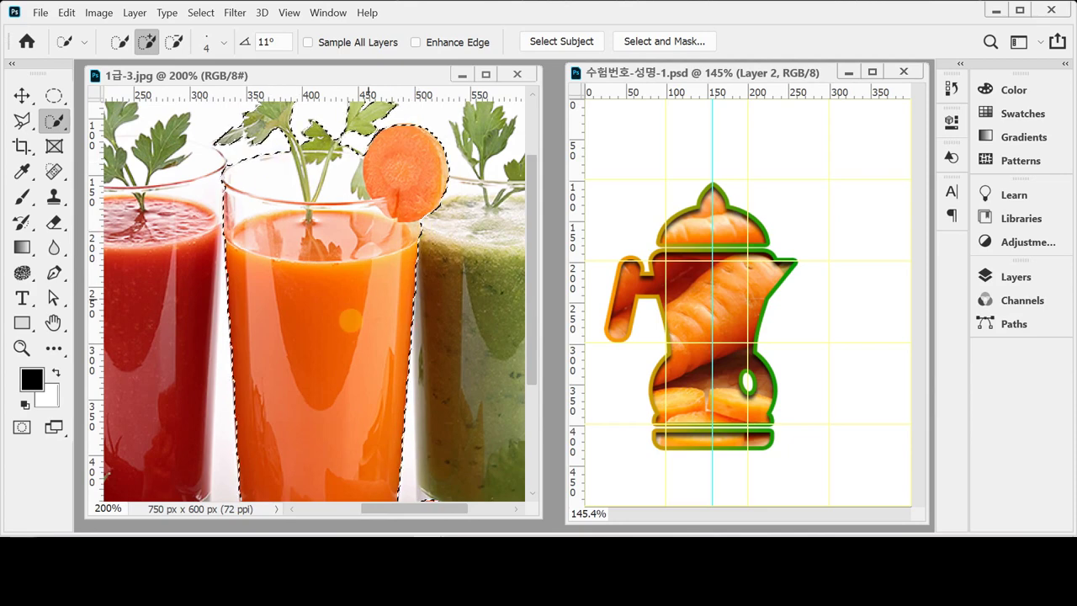
{"action": "left_click_drag", "start_coordinate": [350, 331], "coordinate": [354, 214]}
Step: Switch to the Polygonal Lasso Tool in add-to-selection mode with a 0 px feather
{"action": "left_click", "coordinate": [22, 120]}
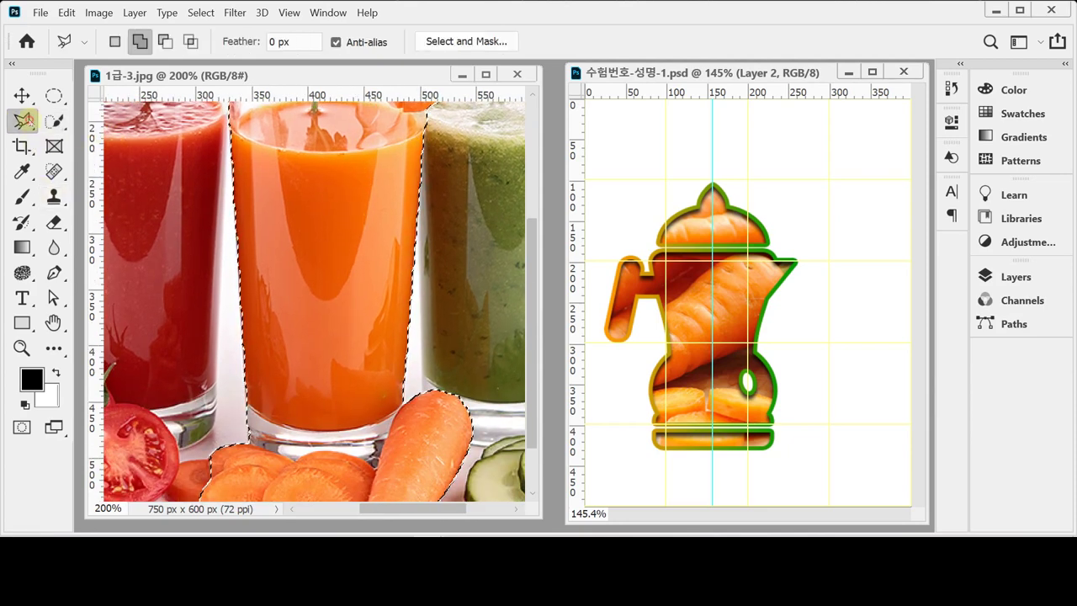
{"action": "right_click", "coordinate": [23, 120]}
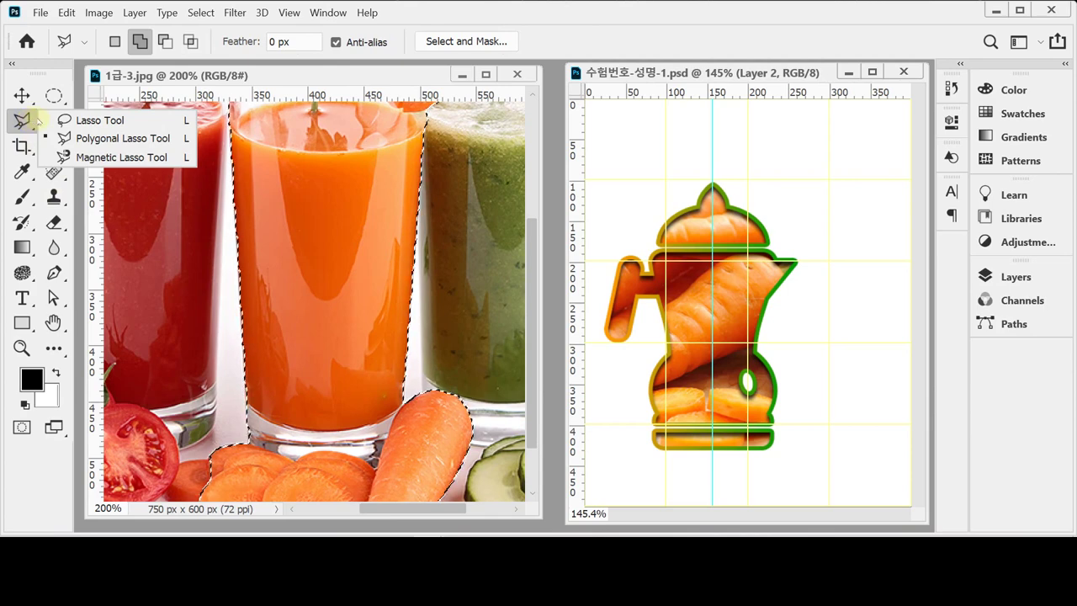
{"action": "left_click", "coordinate": [87, 140]}
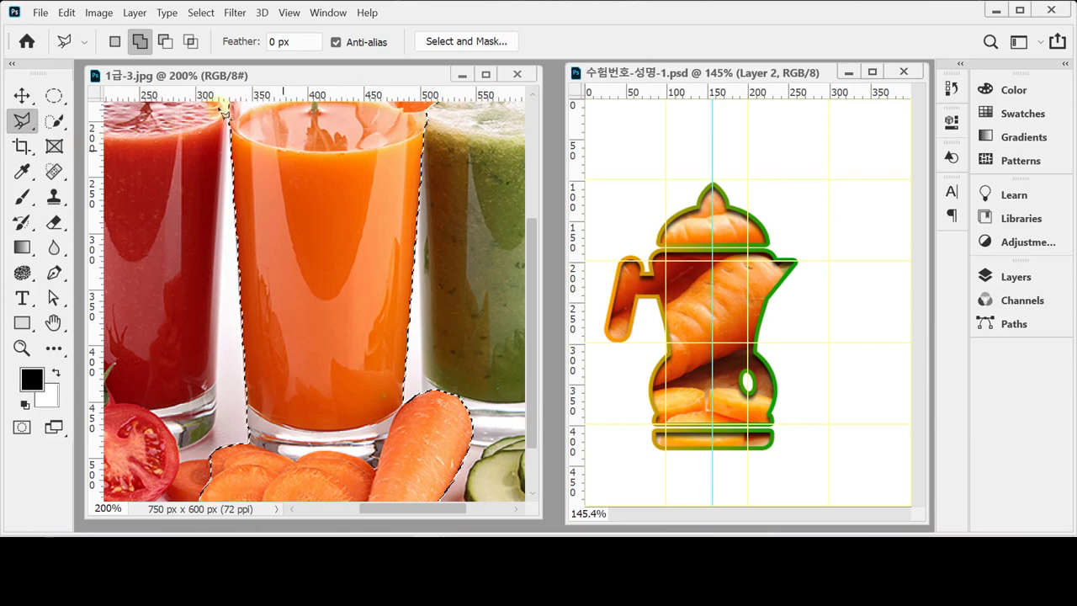
{"action": "left_click", "coordinate": [139, 40]}
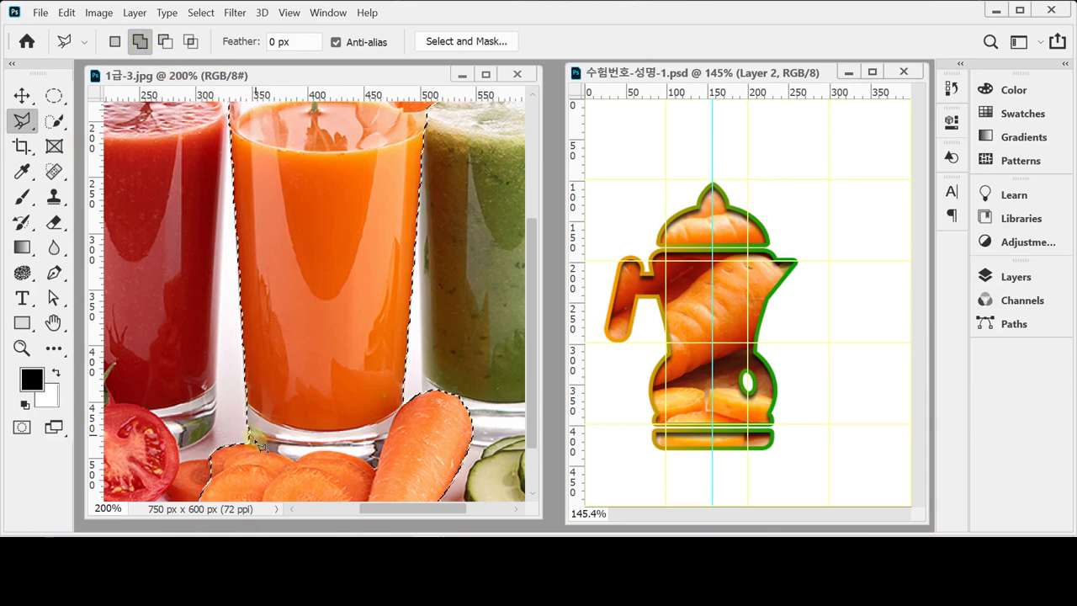
Step: Check the whole selection outline around the parsley, glass and carrots at 100% zoom
{"action": "left_click", "coordinate": [304, 326], "text": "ctrl+alt"}
{"action": "left_click", "coordinate": [304, 326], "text": "ctrl+alt"}
{"action": "left_click", "coordinate": [294, 220]}
{"action": "left_click", "coordinate": [313, 176]}
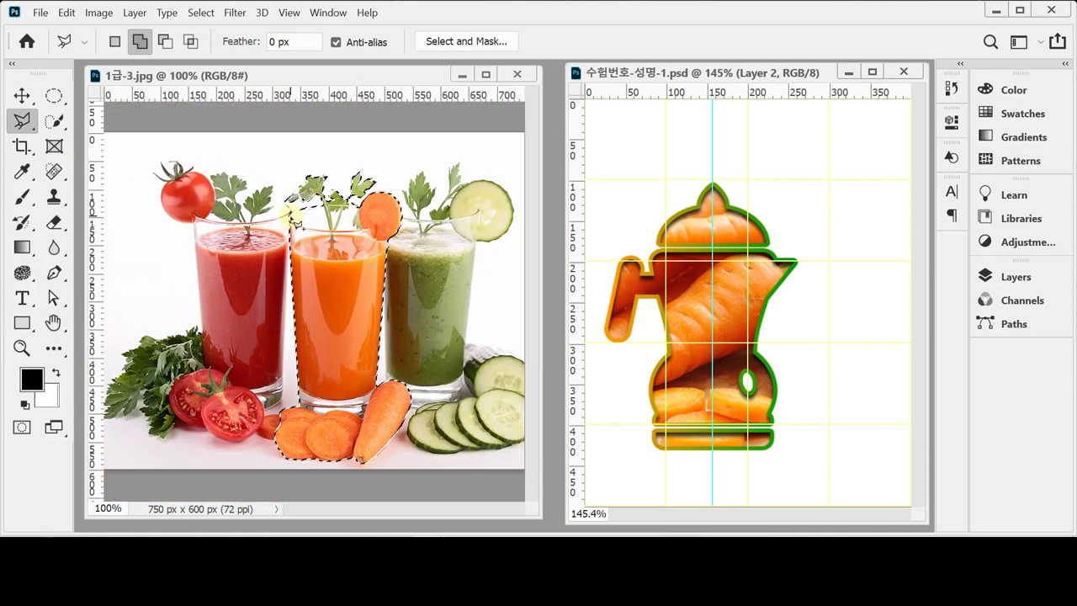
{"action": "left_click", "coordinate": [353, 174]}
{"action": "left_click", "coordinate": [375, 196]}
{"action": "left_click", "coordinate": [294, 220]}
{"action": "left_click", "coordinate": [288, 218]}
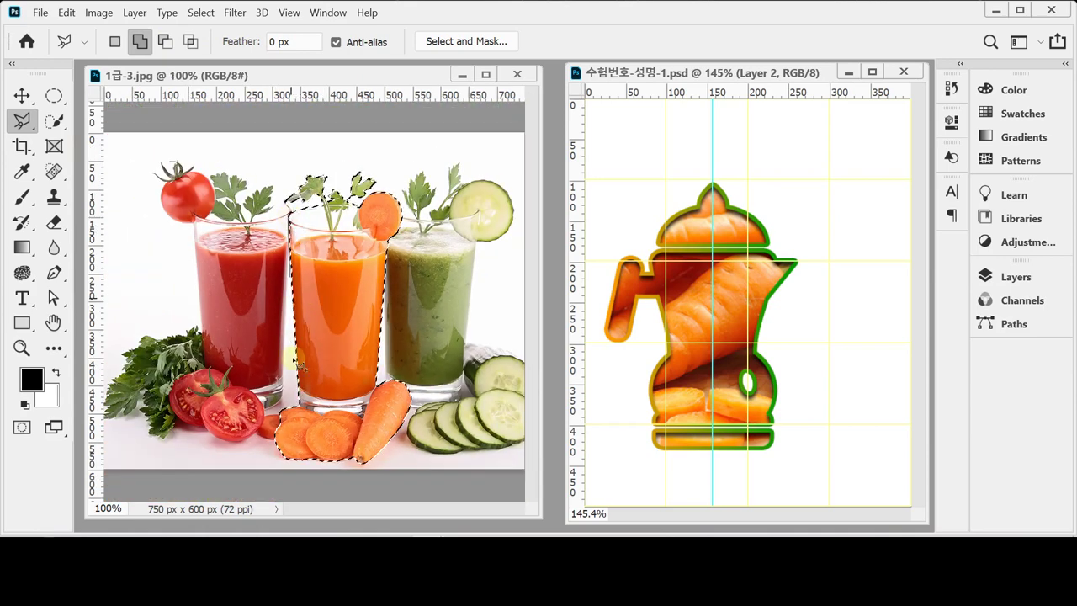
{"action": "left_click", "coordinate": [300, 415]}
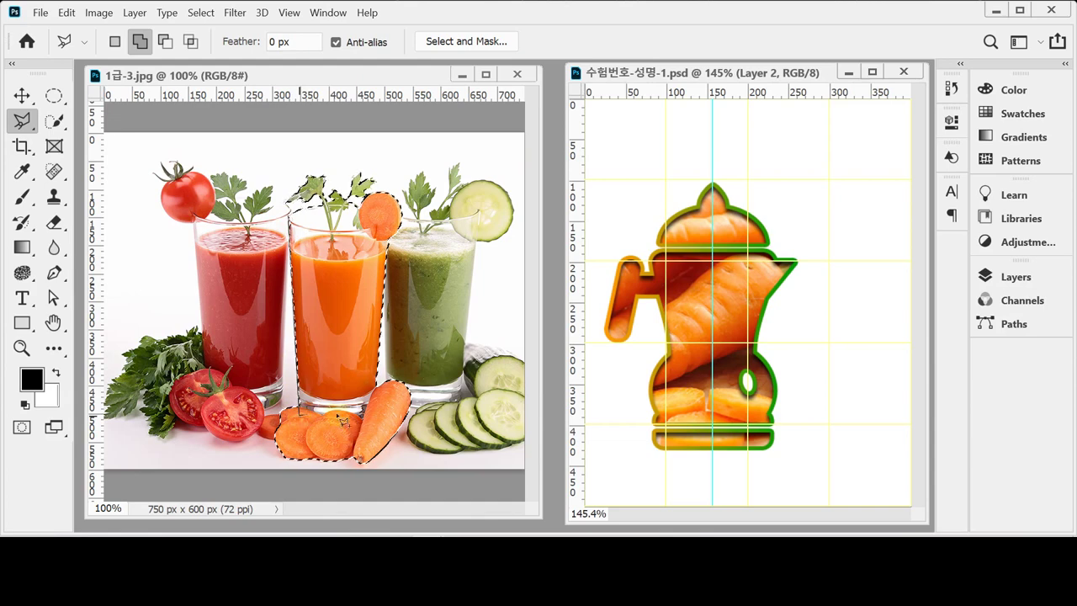
{"action": "left_click", "coordinate": [382, 393]}
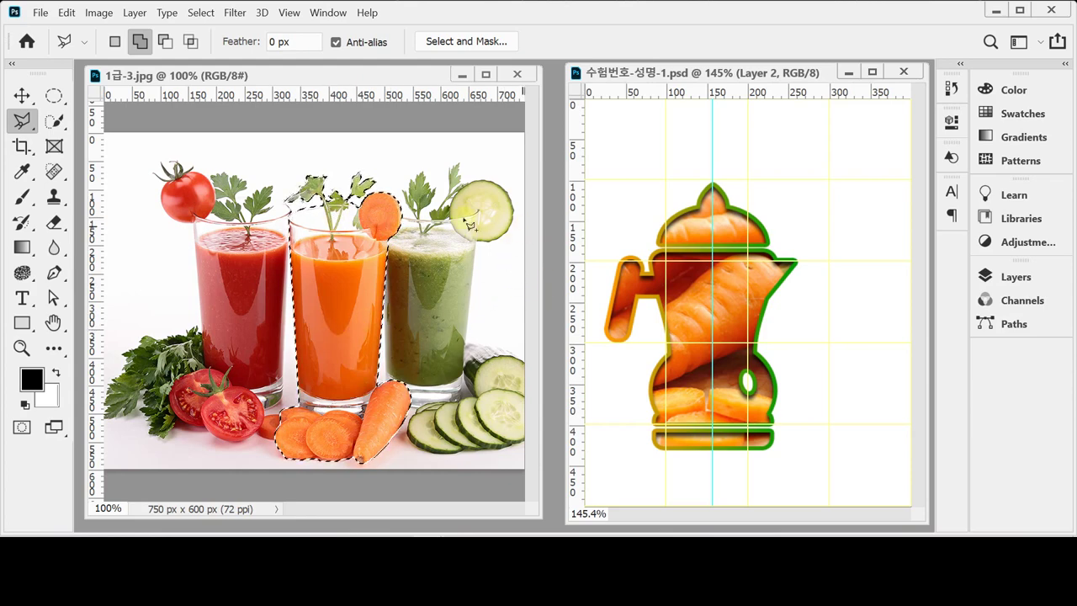
Step: Copy the selected juice glass with its carrots, minimize the photo, save the poster and paste the cutout into it
{"action": "left_click", "coordinate": [463, 74]}
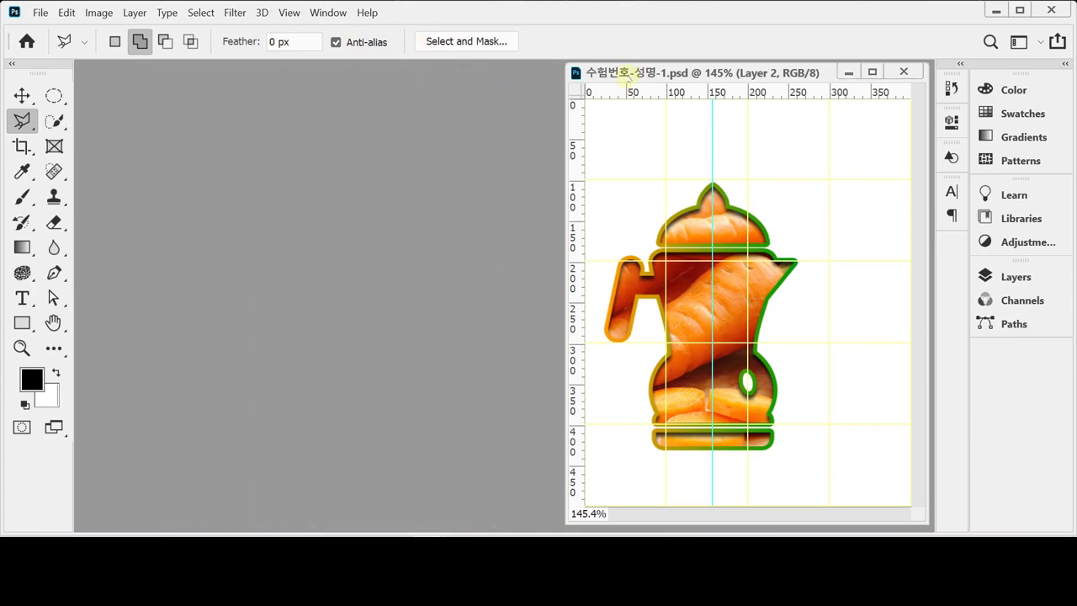
{"action": "key", "text": "ctrl+s"}
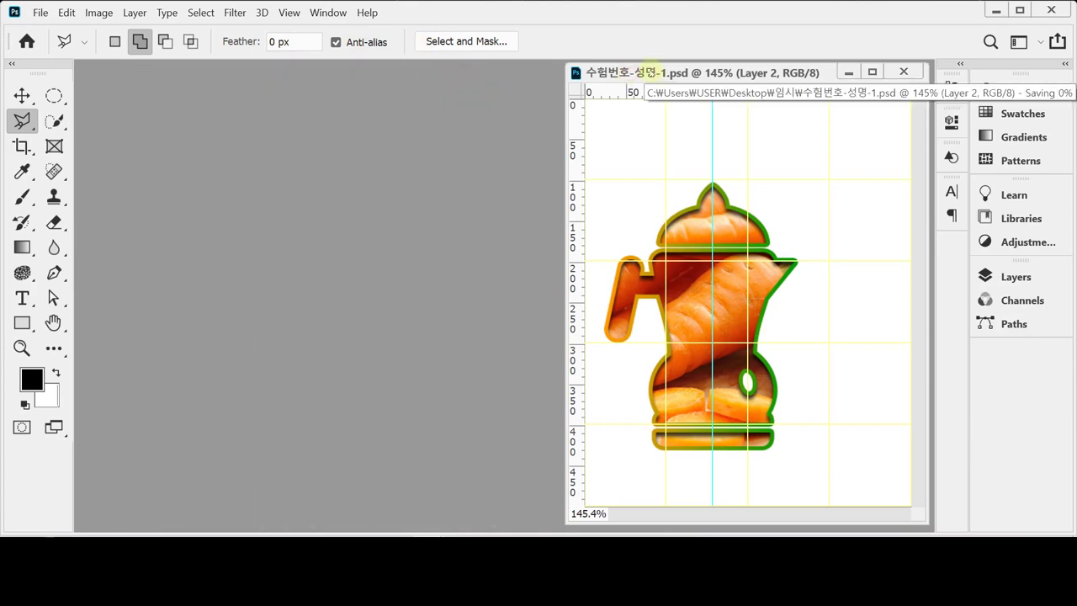
{"action": "key", "text": "ctrl+v"}
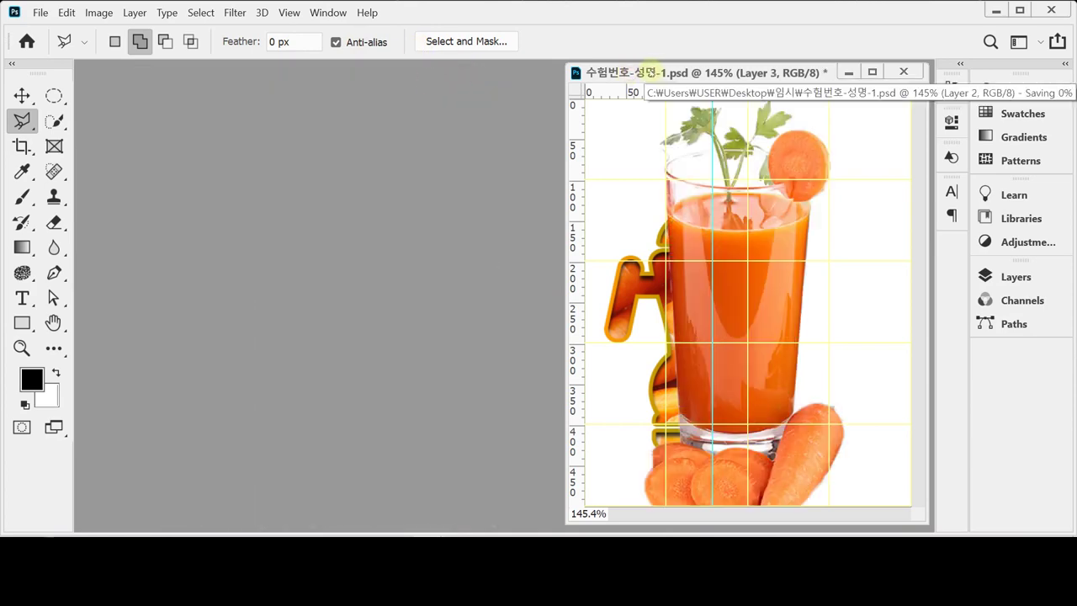
Step: Bring back the finished example poster and place the working poster's window right beside it
{"action": "left_click", "coordinate": [328, 13]}
{"action": "left_click", "coordinate": [402, 480]}
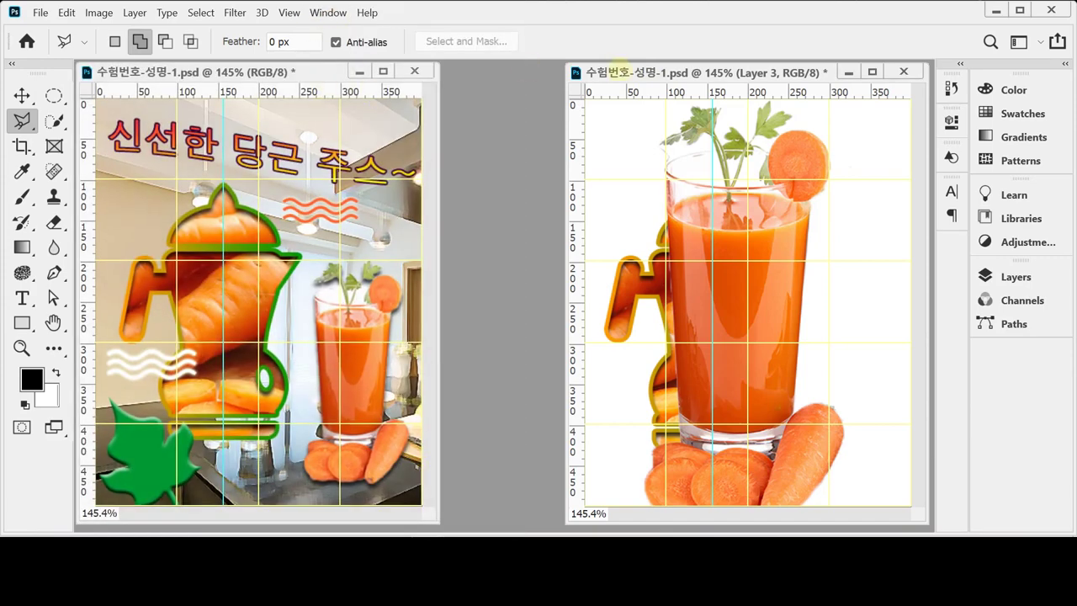
{"action": "left_click_drag", "start_coordinate": [611, 70], "coordinate": [492, 69]}
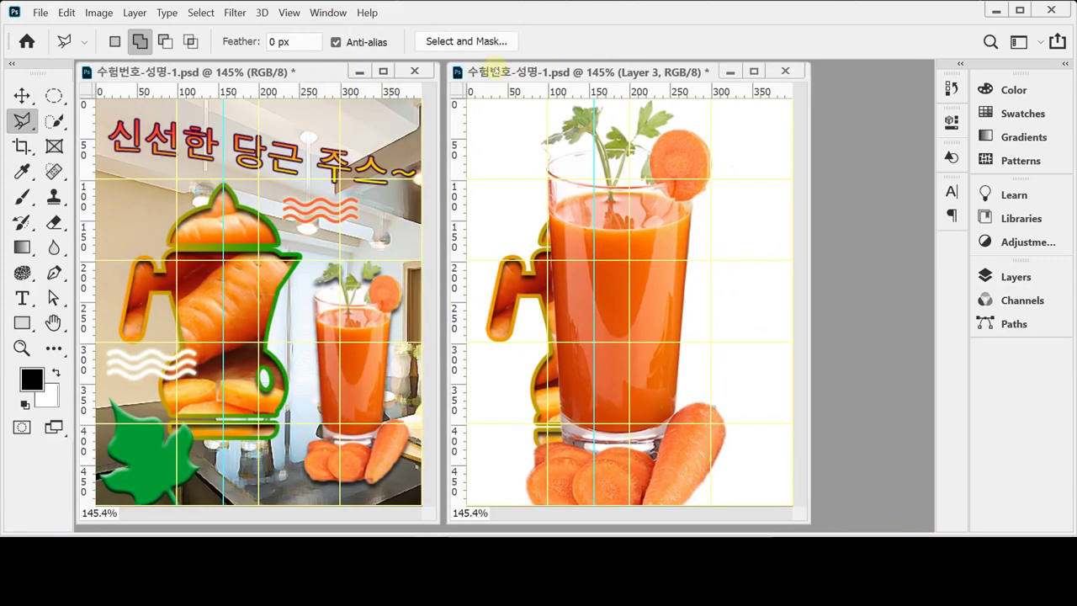
Step: Scale the pasted juice glass to 53.15% and place it to the right of the teapot as in the example
{"action": "key", "text": "ctrl+t"}
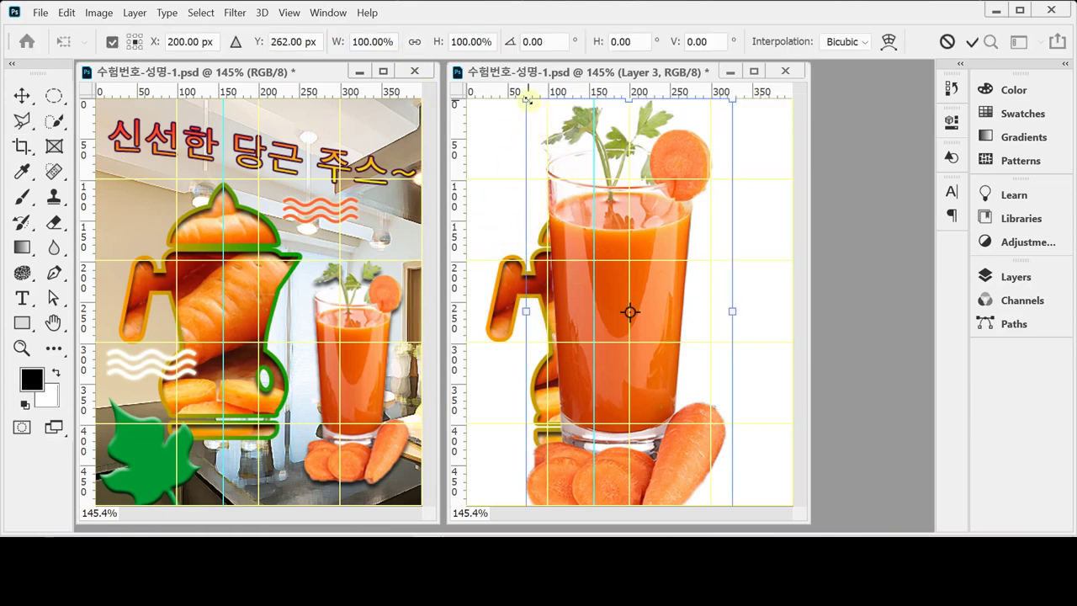
{"action": "left_click_drag", "start_coordinate": [527, 100], "coordinate": [645, 262]}
{"action": "left_click_drag", "start_coordinate": [706, 374], "coordinate": [706, 374]}
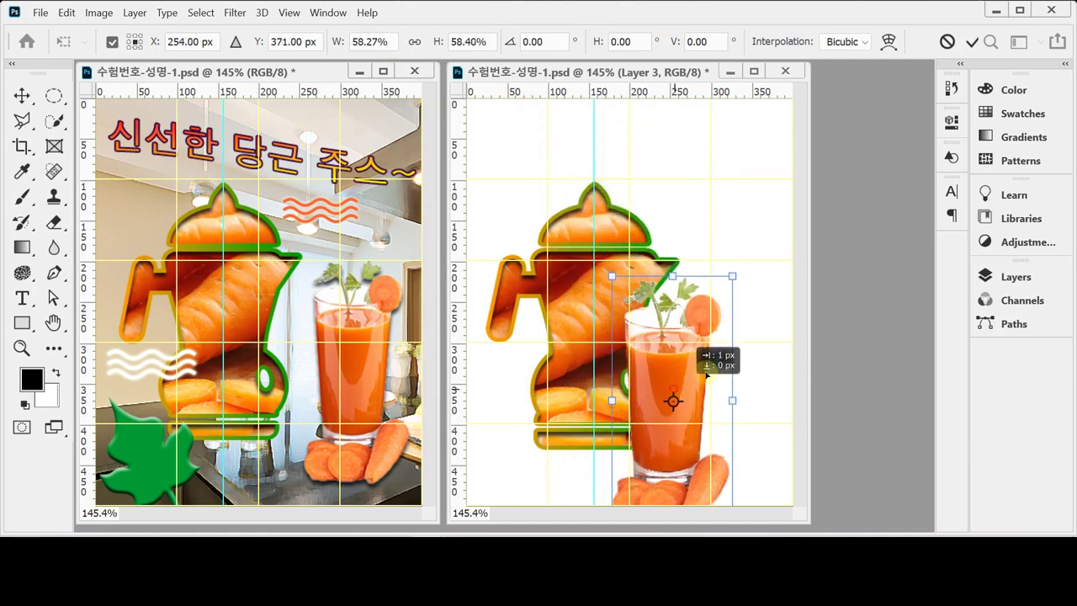
{"action": "left_click_drag", "start_coordinate": [671, 416], "coordinate": [725, 385]}
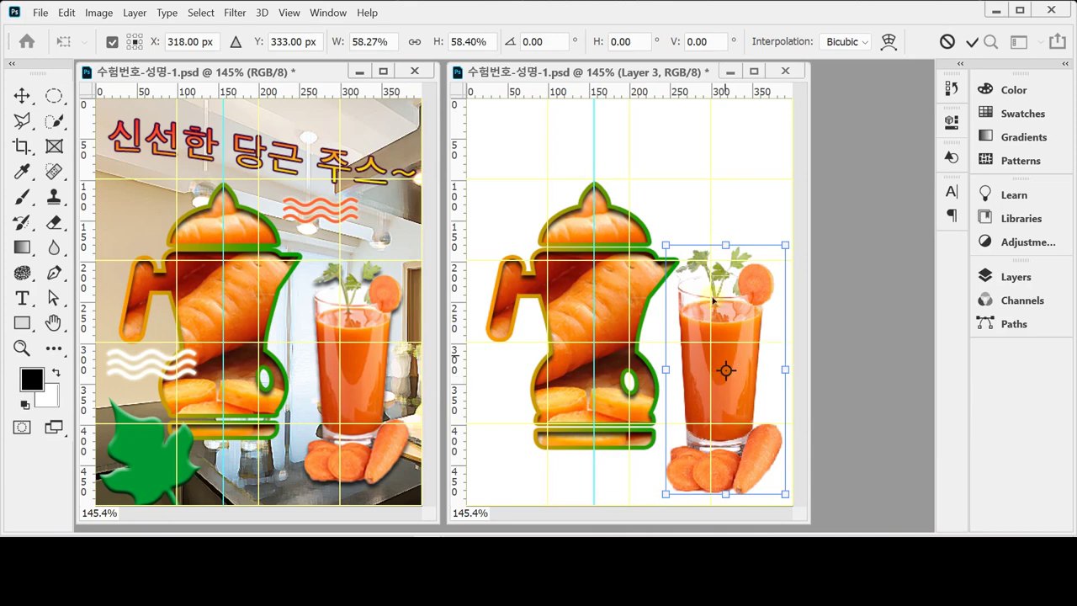
{"action": "left_click_drag", "start_coordinate": [666, 246], "coordinate": [680, 258]}
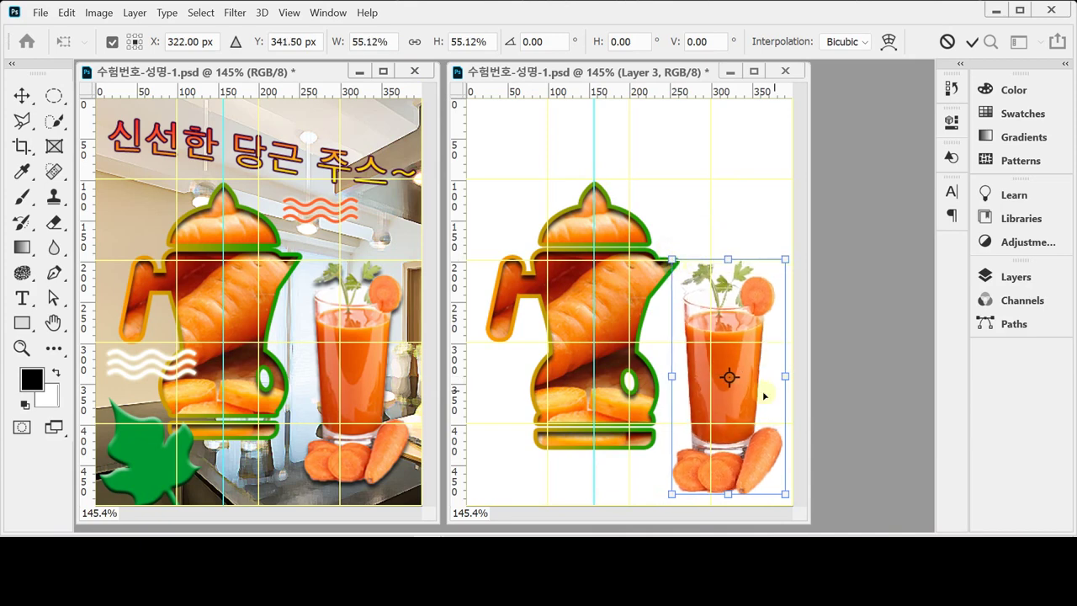
{"action": "left_click_drag", "start_coordinate": [760, 392], "coordinate": [732, 366]}
{"action": "left_click_drag", "start_coordinate": [729, 406], "coordinate": [731, 383]}
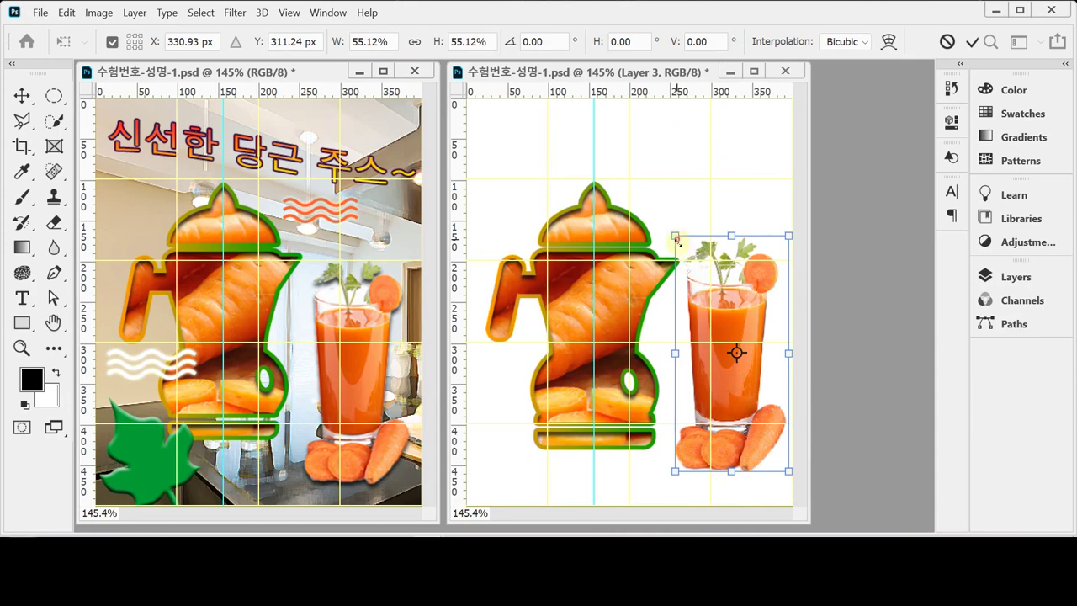
{"action": "left_click_drag", "start_coordinate": [676, 240], "coordinate": [681, 248]}
{"action": "left_click_drag", "start_coordinate": [737, 400], "coordinate": [737, 398]}
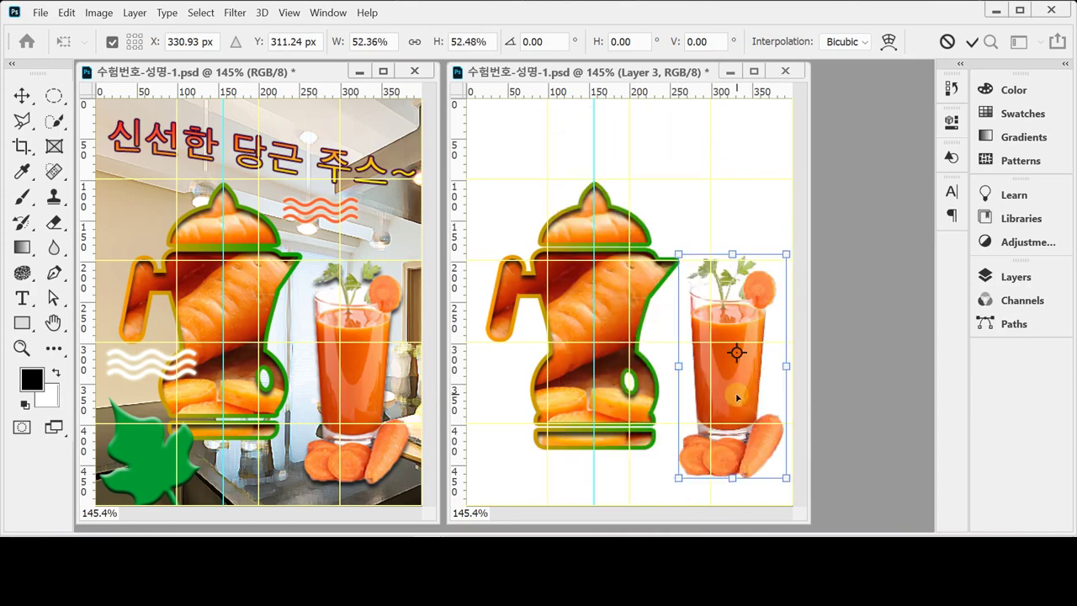
{"action": "left_click_drag", "start_coordinate": [678, 478], "coordinate": [676, 480]}
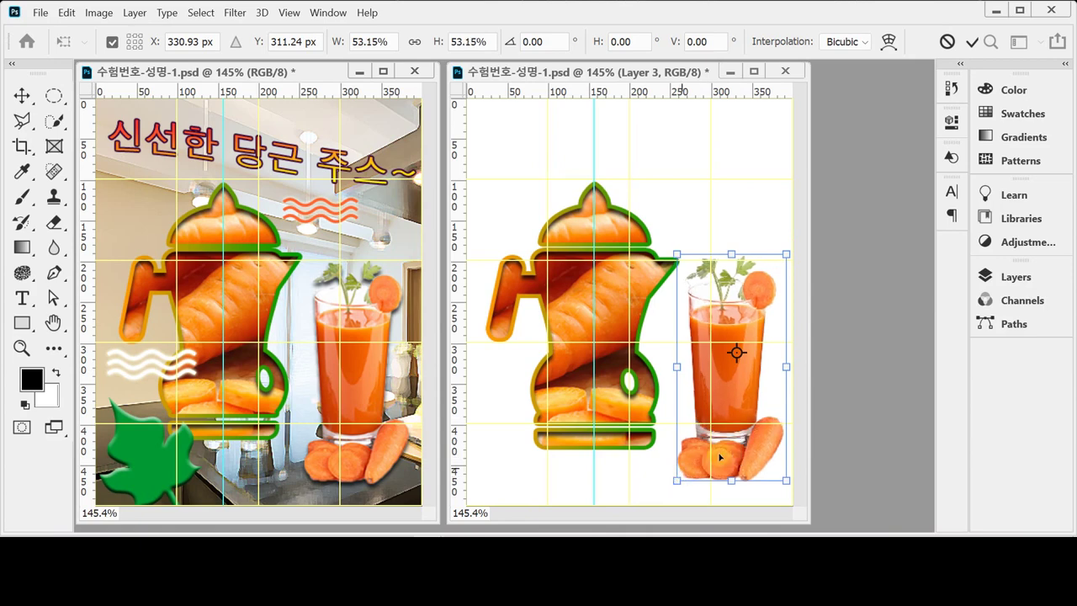
{"action": "key", "text": "Return"}
Step: Commit the juice glass's scaling and show the hidden kitchen background layer again
{"action": "key", "text": "l"}
{"action": "left_click", "coordinate": [1015, 276]}
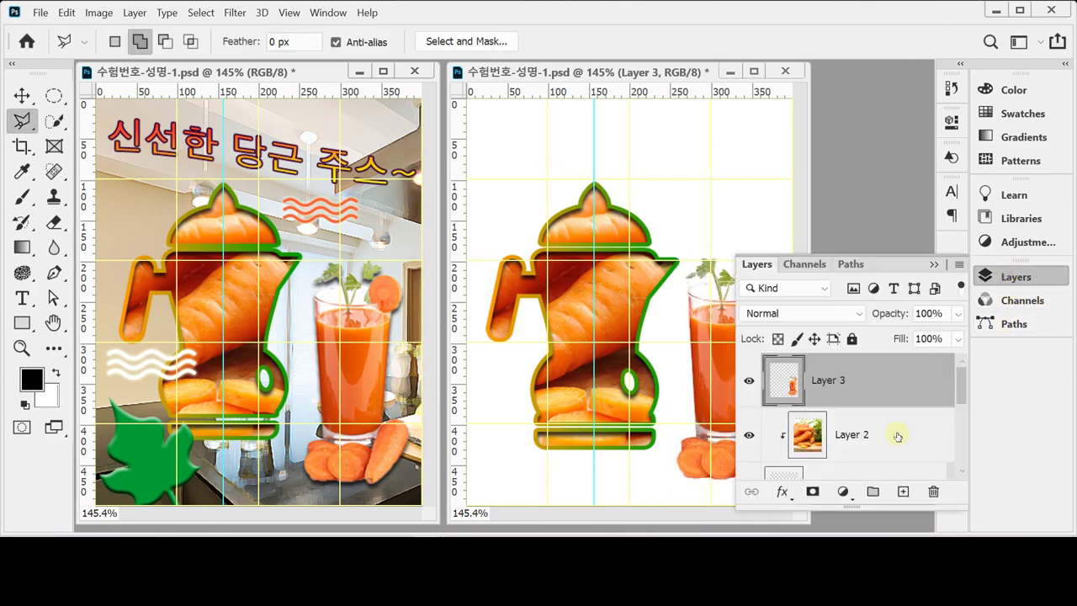
{"action": "scroll", "coordinate": [904, 433], "scroll_direction": "down", "scroll_amount": 2}
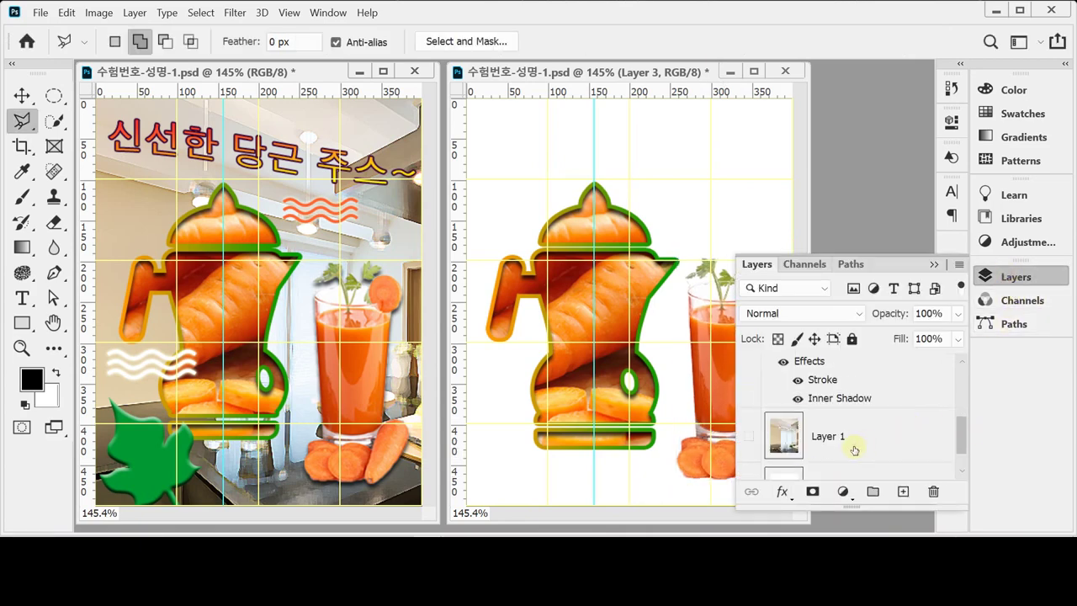
{"action": "left_click", "coordinate": [748, 435]}
{"action": "scroll", "coordinate": [896, 421], "scroll_direction": "up", "scroll_amount": 2}
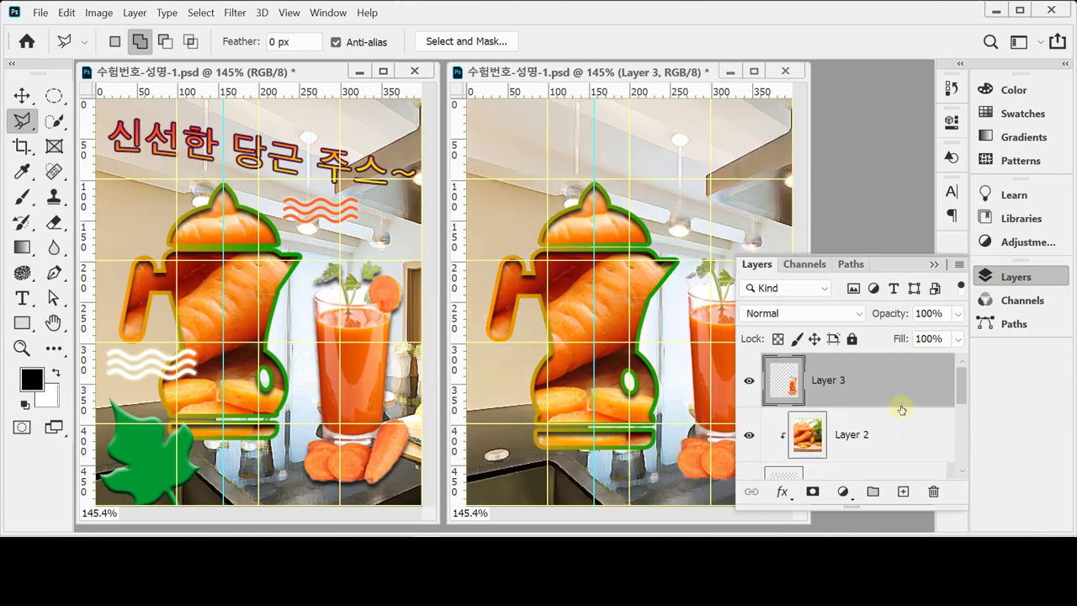
{"action": "left_click", "coordinate": [1012, 279]}
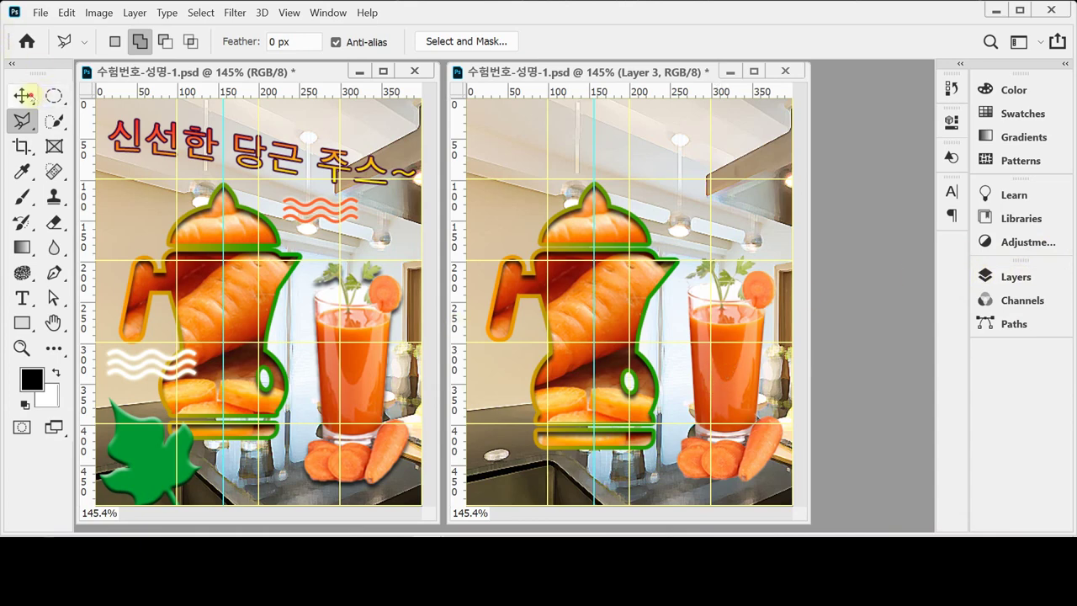
Step: Give the juice glass layer a Drop Shadow with 75% opacity, 90° angle, 5 px distance and 5 px size, and save the poster
{"action": "left_click", "coordinate": [21, 95]}
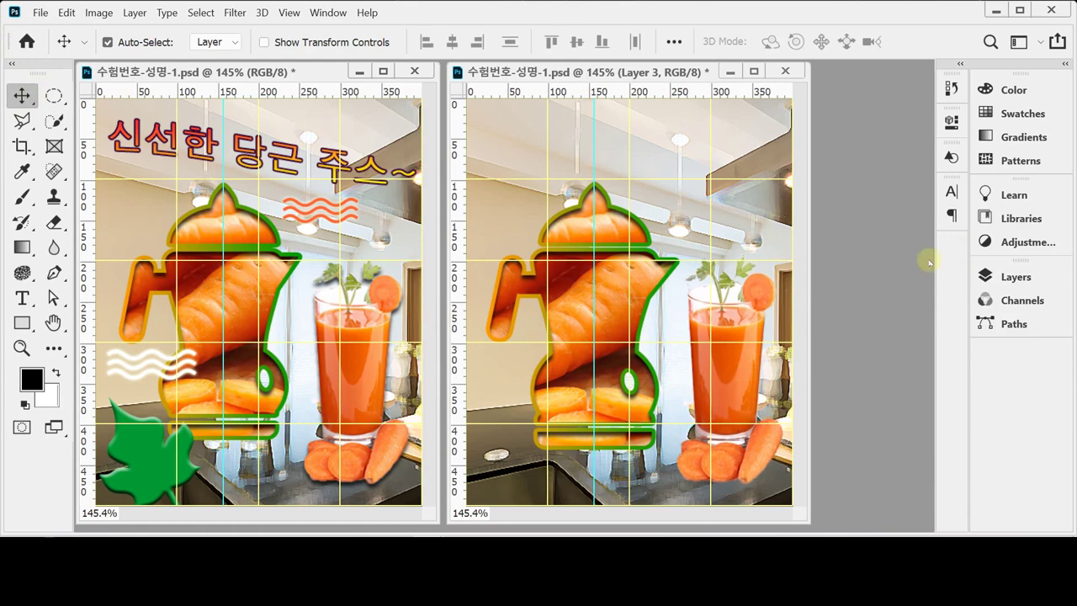
{"action": "left_click", "coordinate": [1014, 276]}
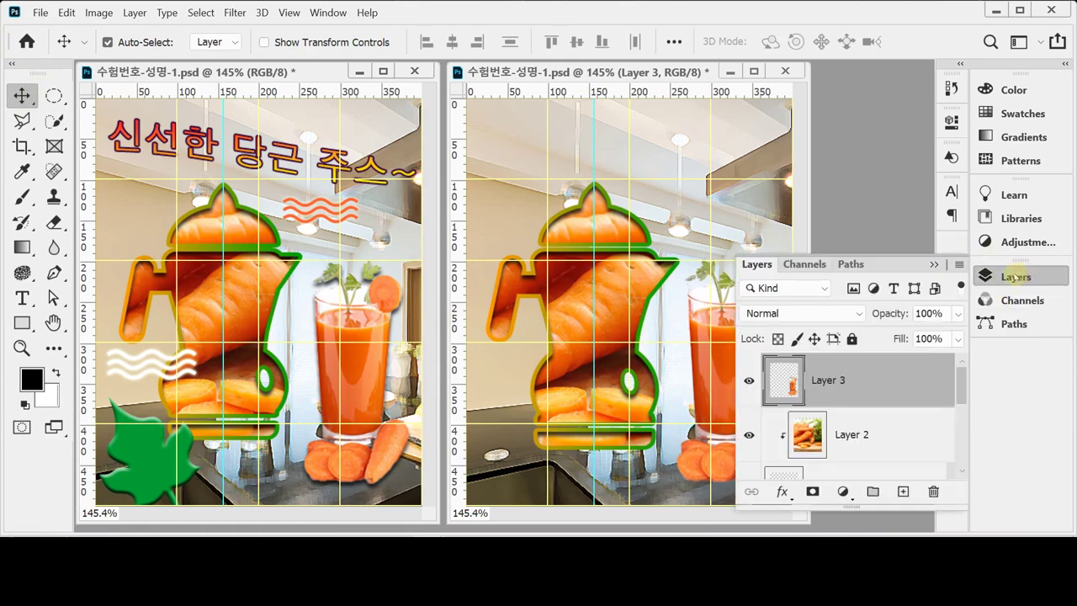
{"action": "left_click", "coordinate": [781, 492]}
{"action": "key", "text": "Escape"}
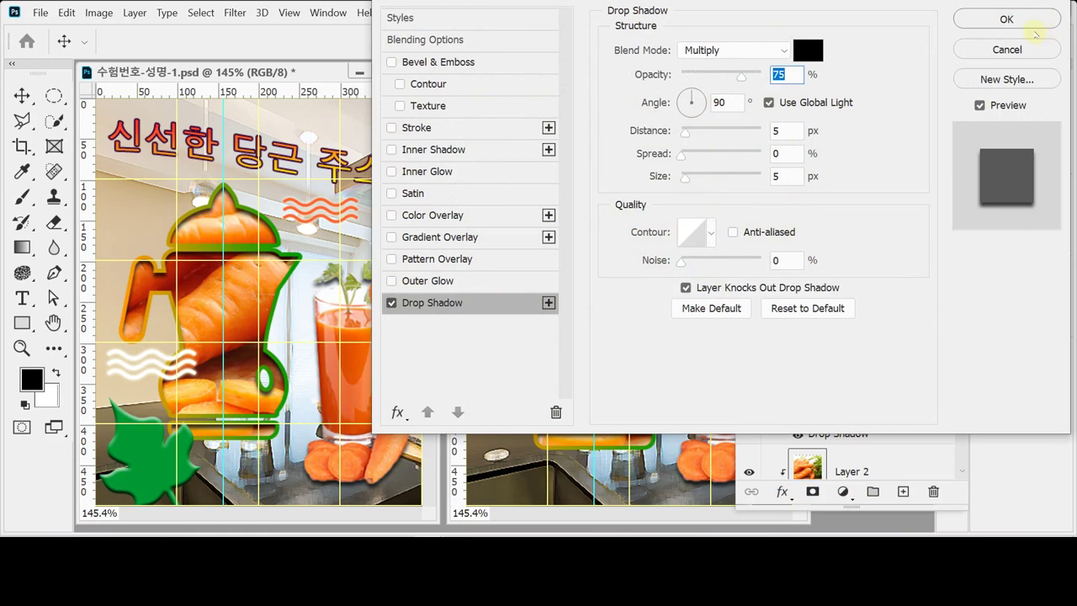
{"action": "left_click", "coordinate": [1032, 24]}
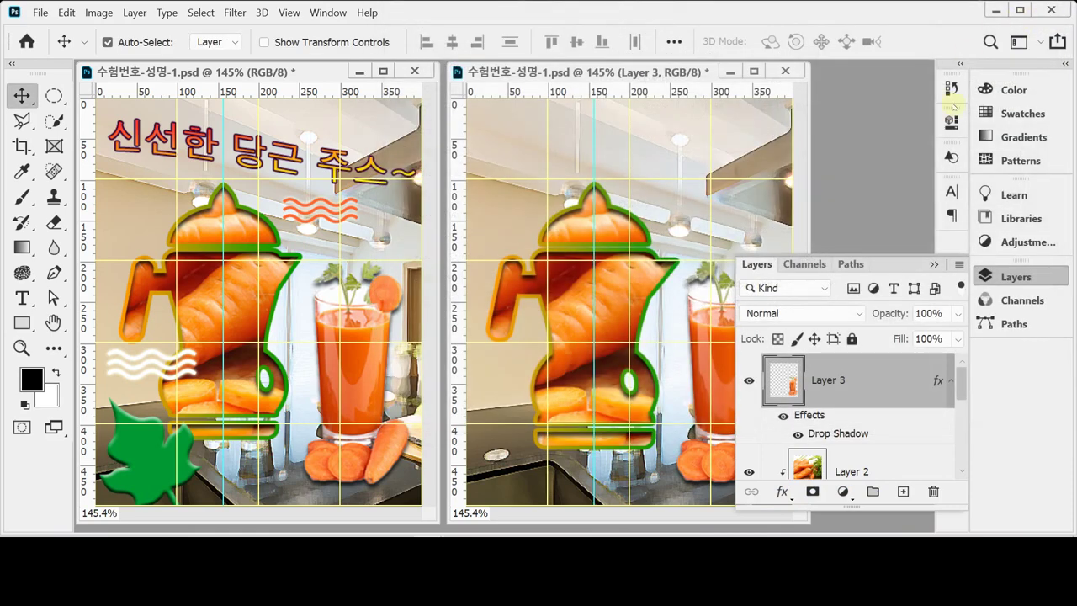
{"action": "left_click", "coordinate": [998, 278]}
{"action": "key", "text": "ctrl+s"}
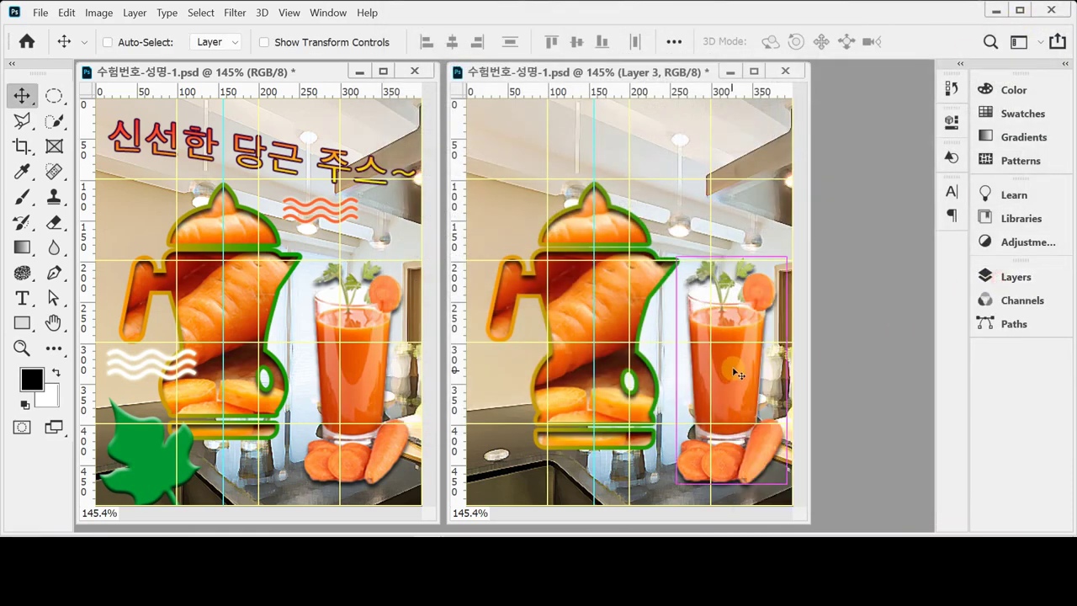
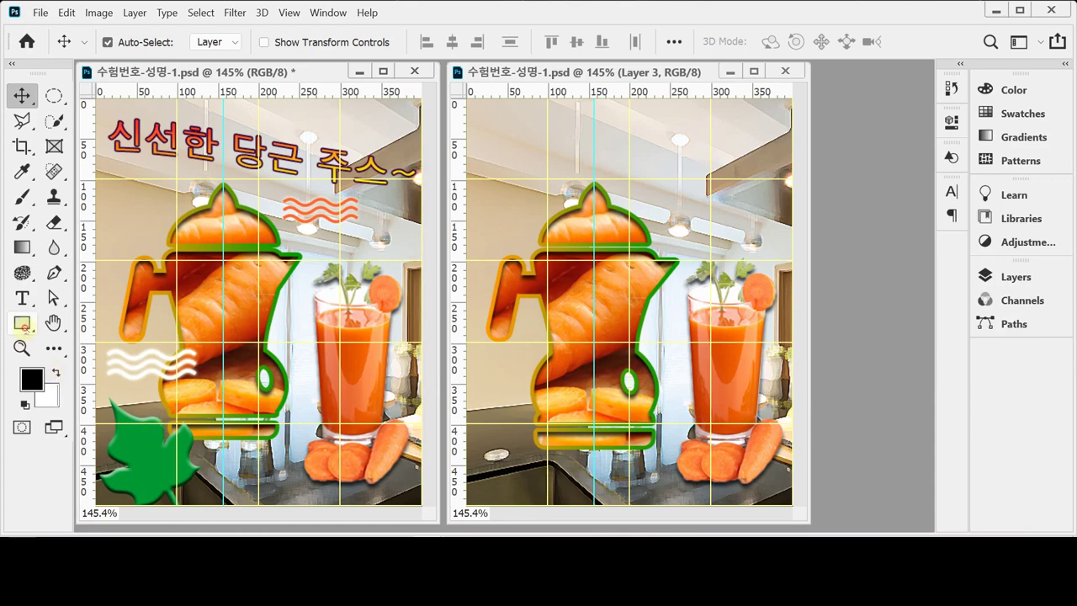
Step: Set up the Custom Shape tool in Shape mode with no stroke color
{"action": "left_click", "coordinate": [23, 324]}
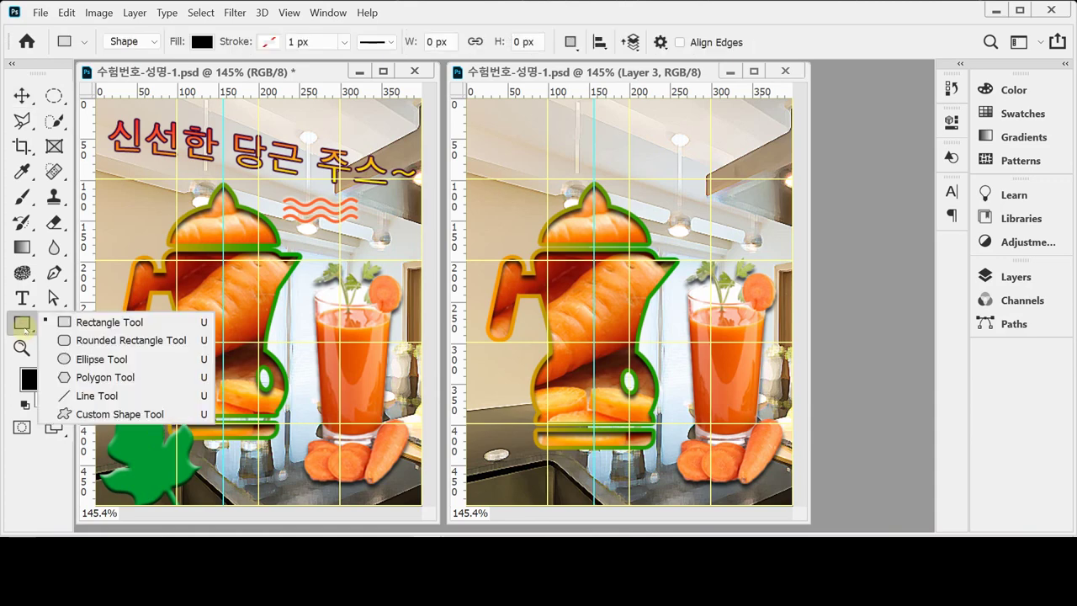
{"action": "left_click", "coordinate": [157, 415]}
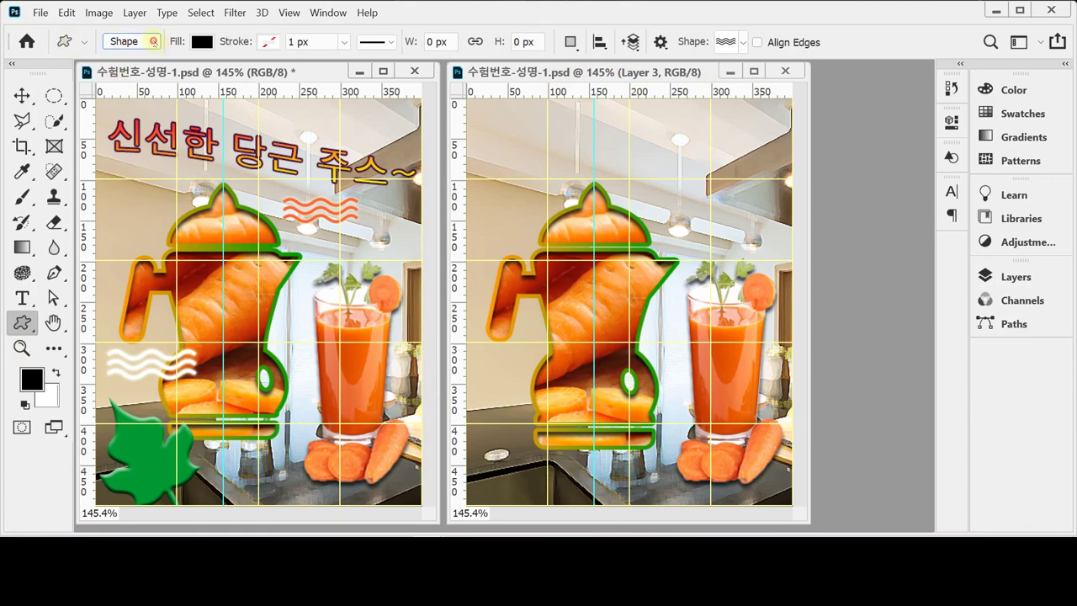
{"action": "left_click", "coordinate": [154, 42]}
{"action": "left_click", "coordinate": [145, 55]}
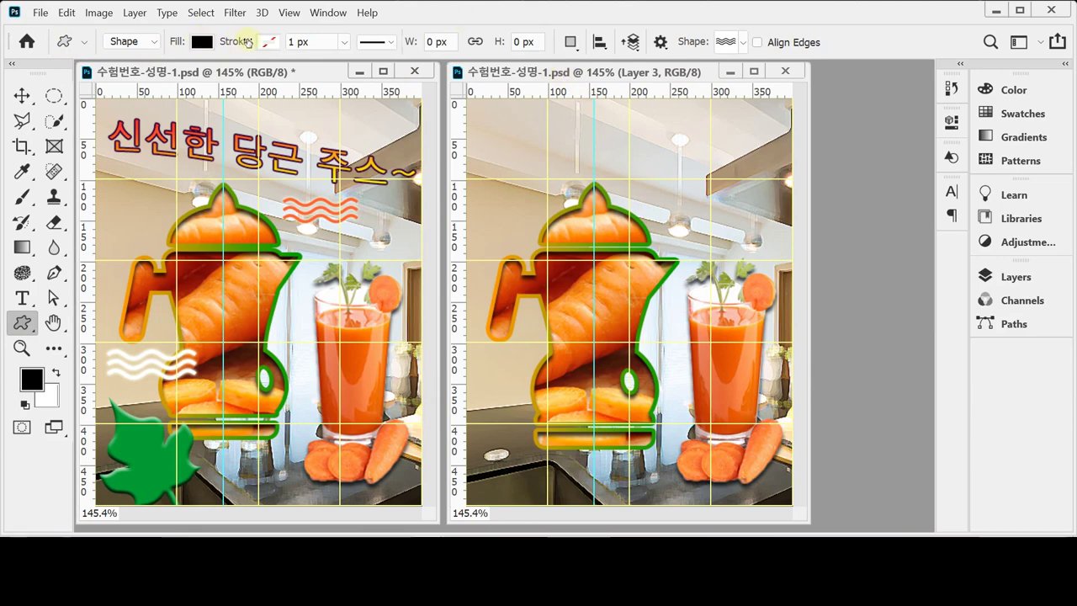
{"action": "left_click", "coordinate": [277, 43]}
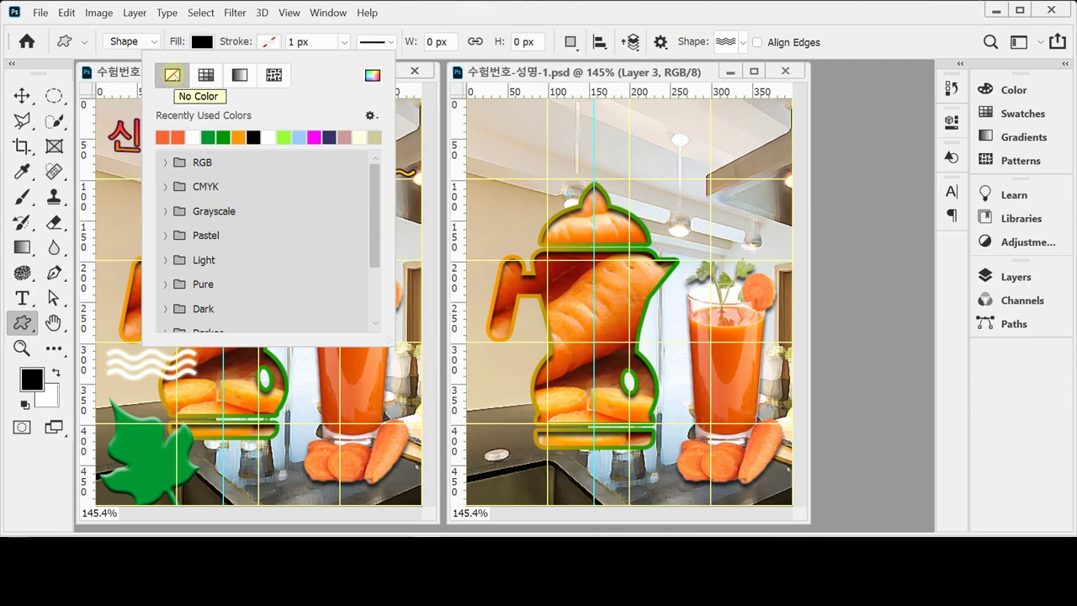
{"action": "left_click", "coordinate": [172, 75]}
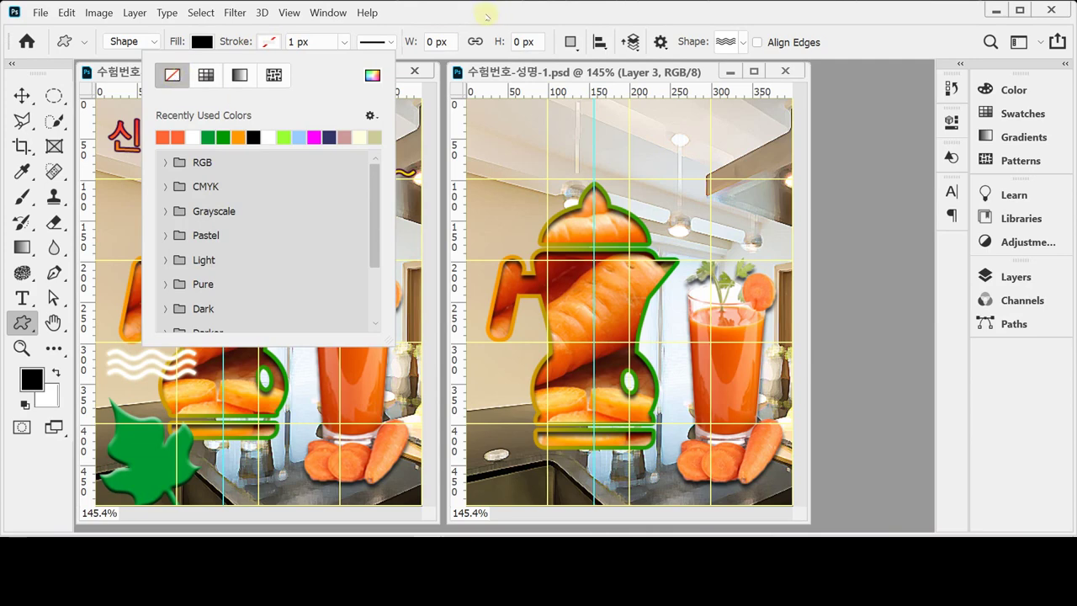
{"action": "left_click", "coordinate": [433, 18]}
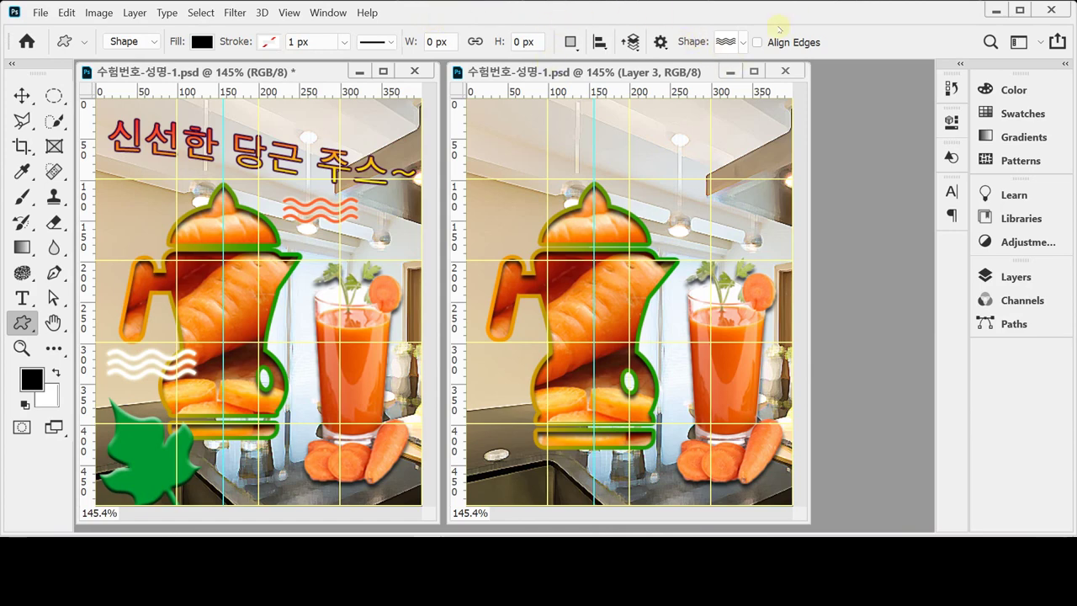
Step: Choose the pointed leaf matching the example from the Nature group of the legacy default shapes
{"action": "left_click", "coordinate": [741, 47]}
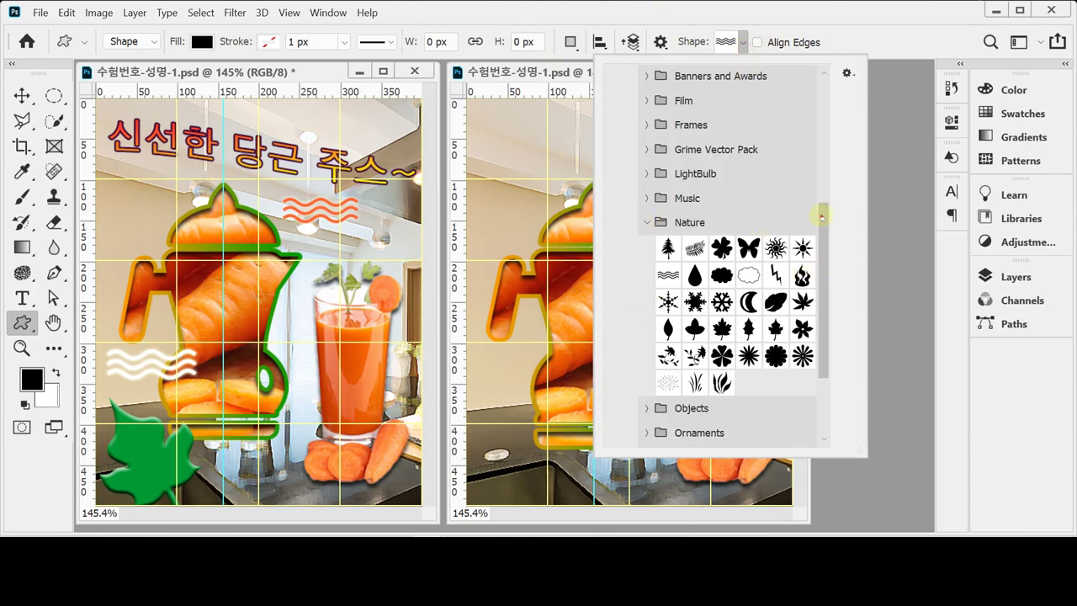
{"action": "left_click_drag", "start_coordinate": [822, 217], "coordinate": [822, 91]}
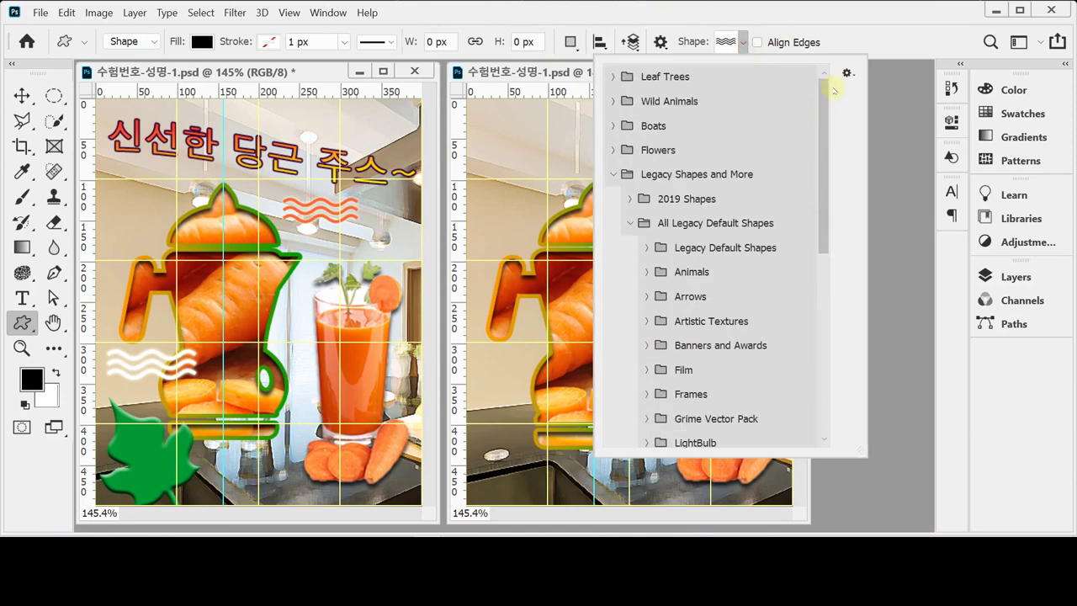
{"action": "left_click", "coordinate": [613, 175]}
{"action": "left_click", "coordinate": [613, 175]}
{"action": "scroll", "coordinate": [729, 320], "scroll_direction": "down", "scroll_amount": 5}
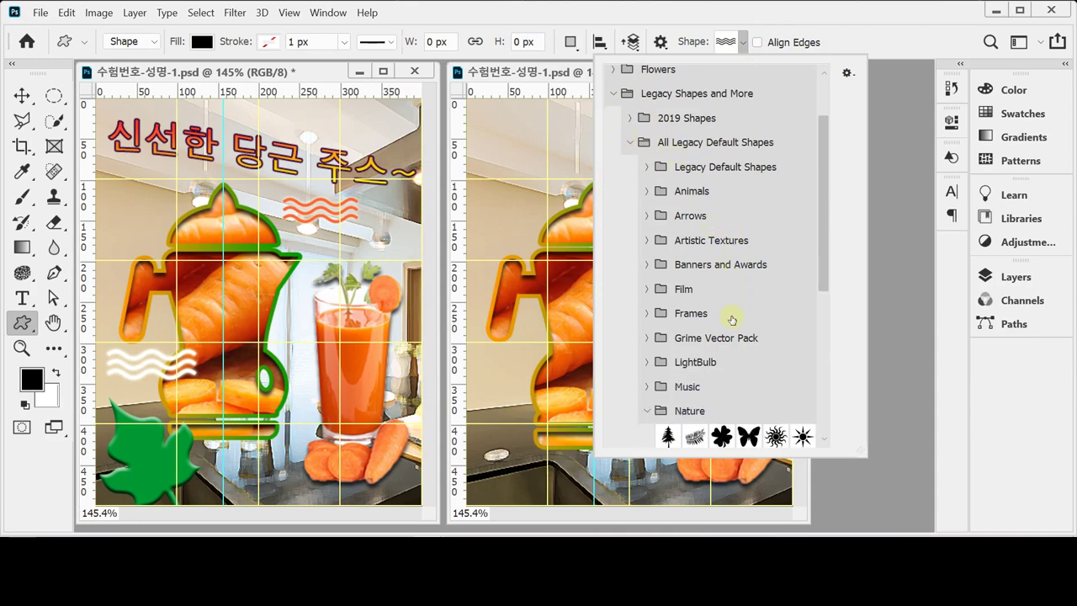
{"action": "scroll", "coordinate": [731, 318], "scroll_direction": "down", "scroll_amount": 5}
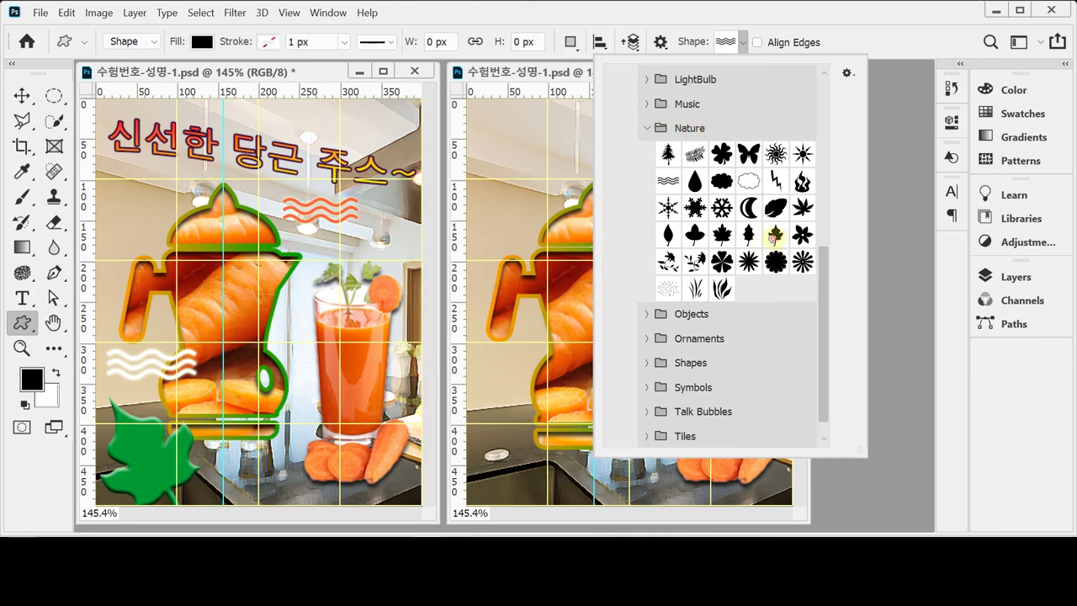
{"action": "double_click", "coordinate": [774, 239]}
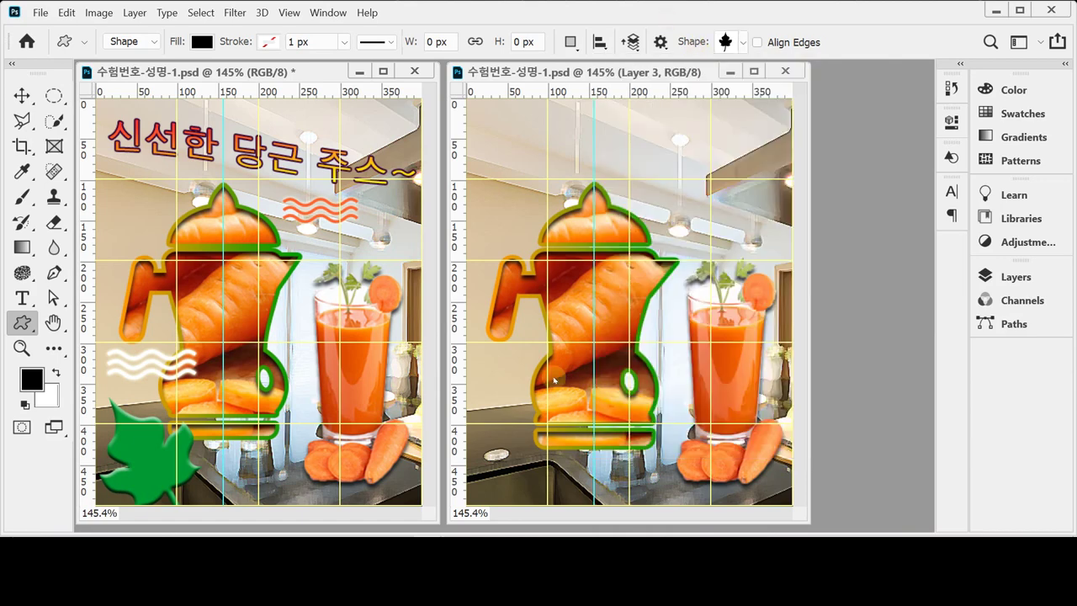
Step: Draw the leaf about 131 px wide and 202 px high over the working poster's lower-left area
{"action": "left_click", "coordinate": [495, 420]}
{"action": "left_click", "coordinate": [601, 177]}
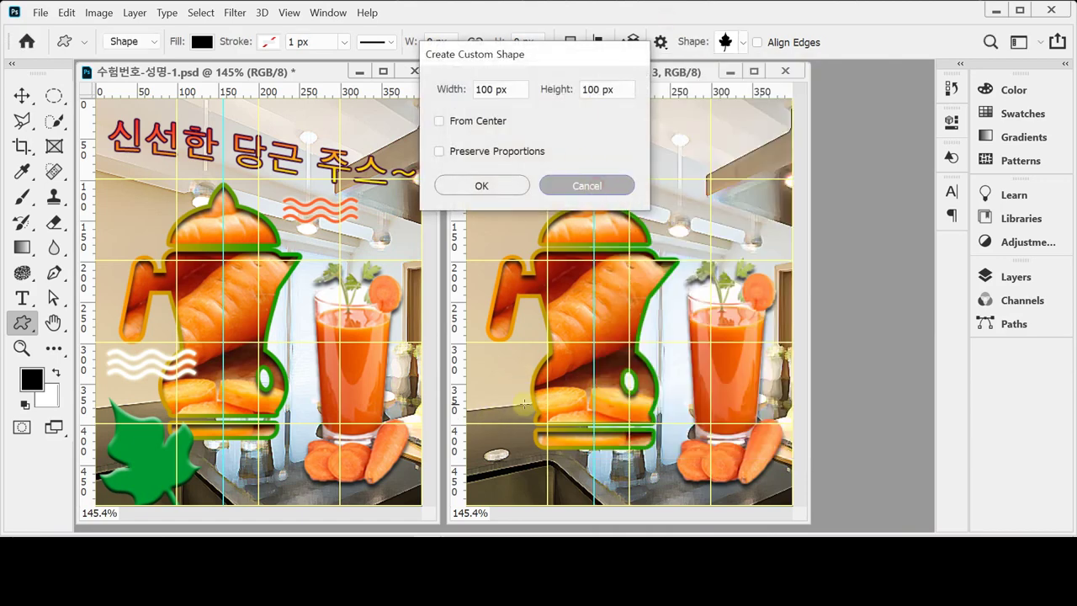
{"action": "left_click_drag", "start_coordinate": [483, 379], "coordinate": [690, 521]}
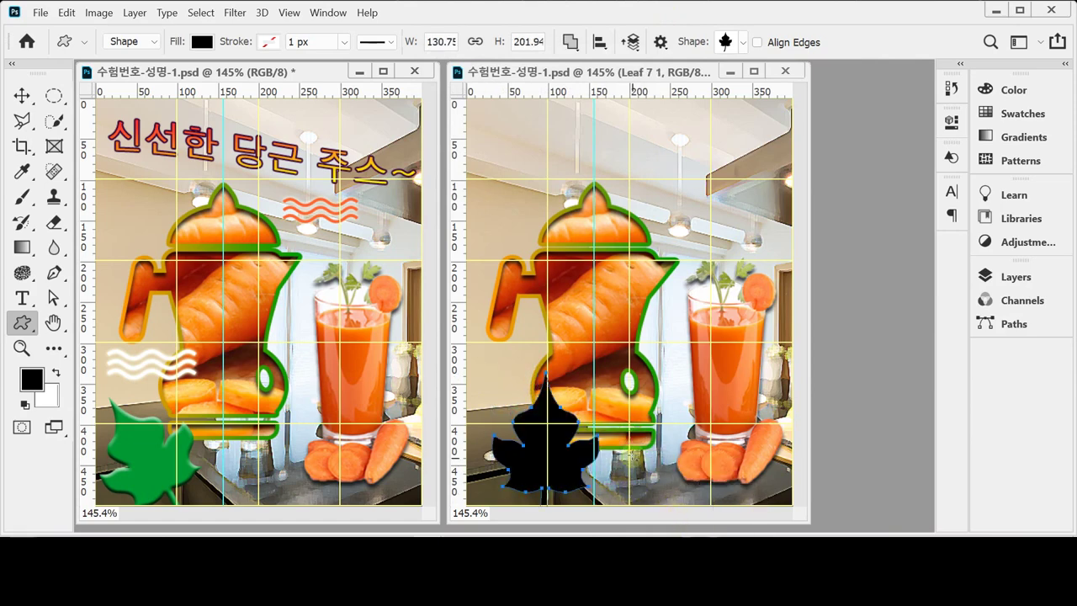
Step: Rotate the leaf about 35° counterclockwise, scale it to about 97% and fit it into the poster's lower-left corner as in the example
{"action": "key", "text": "ctrl+t"}
{"action": "left_click_drag", "start_coordinate": [637, 416], "coordinate": [644, 370]}
{"action": "left_click_drag", "start_coordinate": [531, 412], "coordinate": [504, 445]}
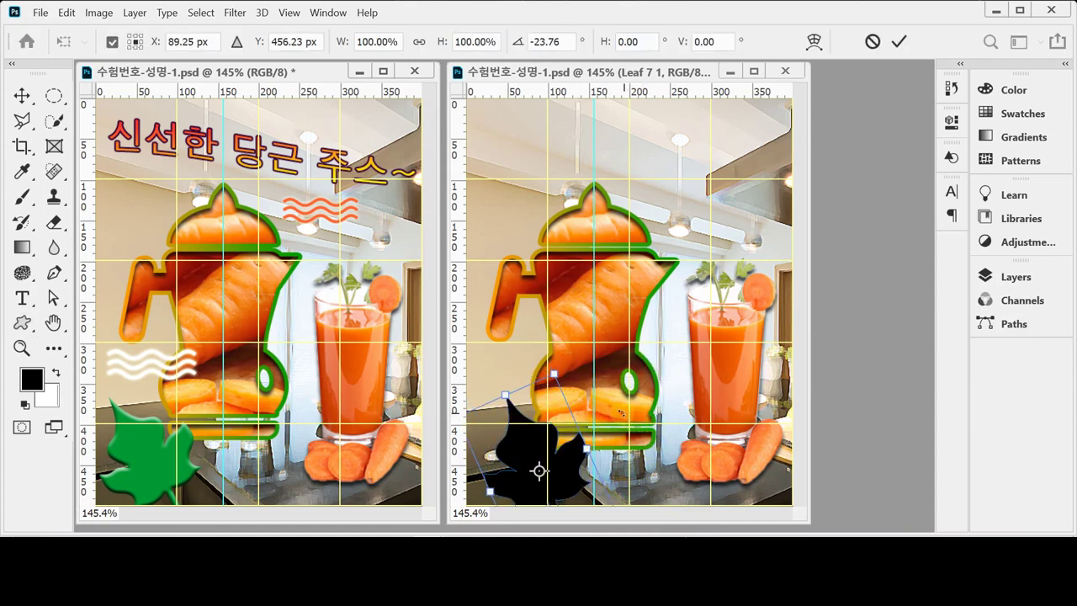
{"action": "left_click_drag", "start_coordinate": [483, 500], "coordinate": [494, 506]}
{"action": "mouse_move", "coordinate": [522, 445]}
{"action": "left_mouse_down"}
{"action": "mouse_move", "coordinate": [503, 457]}
{"action": "mouse_move", "coordinate": [505, 441]}
{"action": "left_mouse_up"}
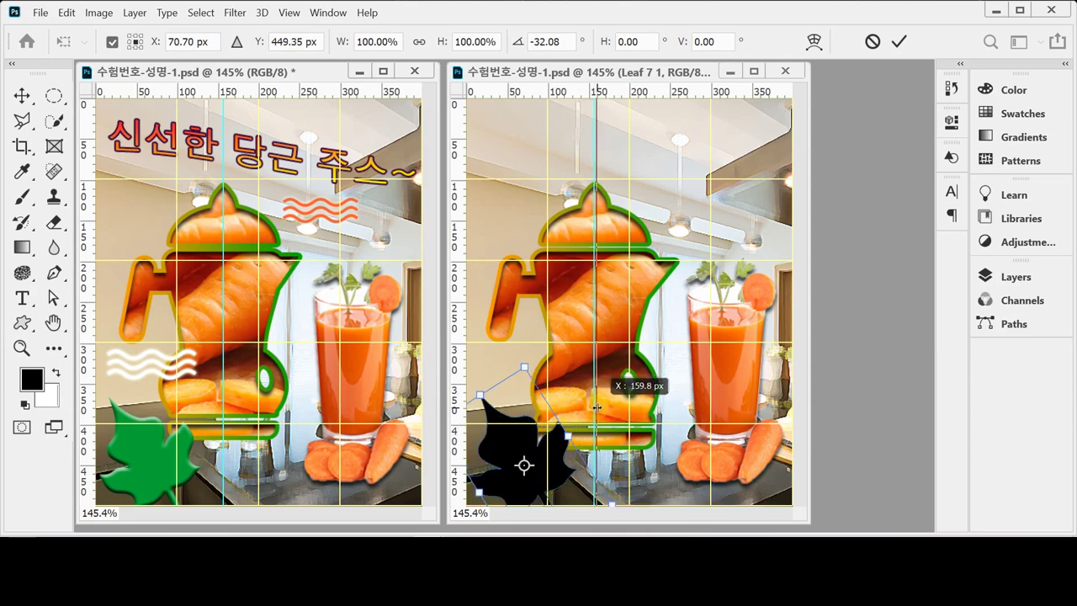
{"action": "key", "text": "ctrl+z"}
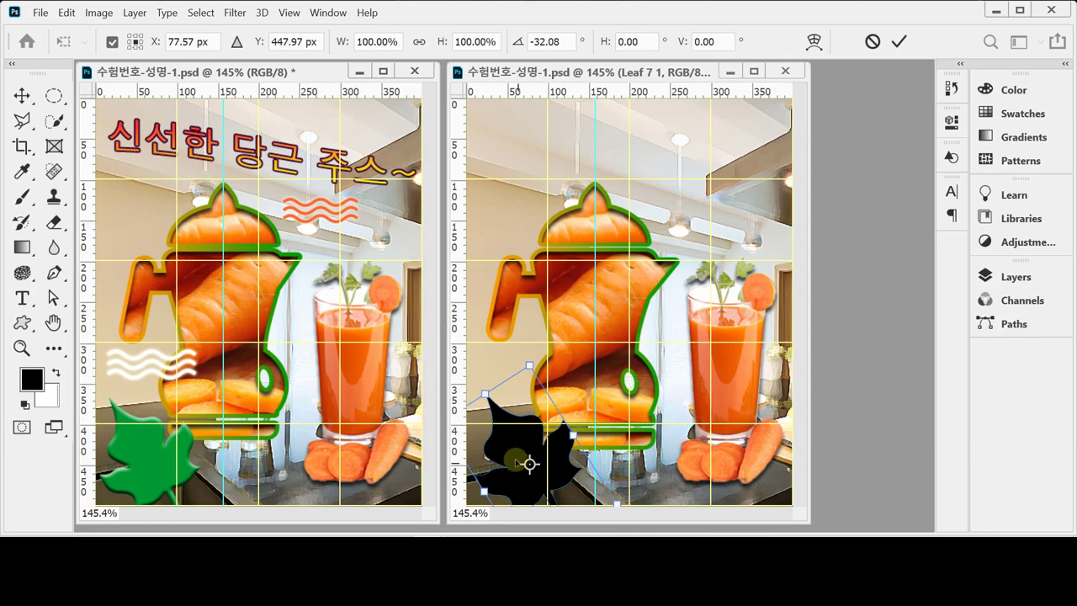
{"action": "left_click_drag", "start_coordinate": [508, 450], "coordinate": [506, 448]}
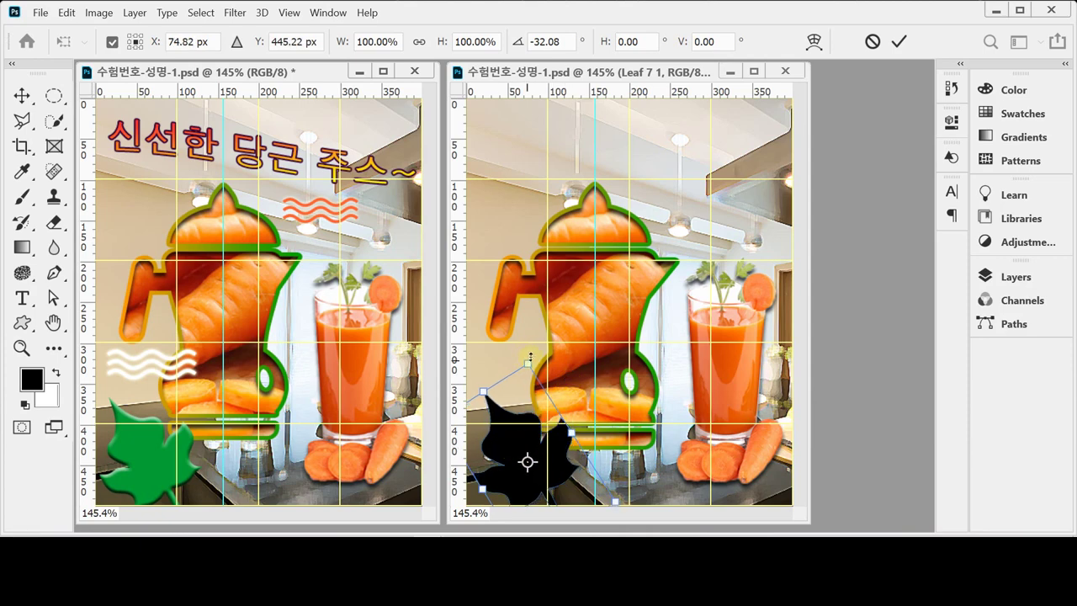
{"action": "left_click_drag", "start_coordinate": [540, 347], "coordinate": [528, 362]}
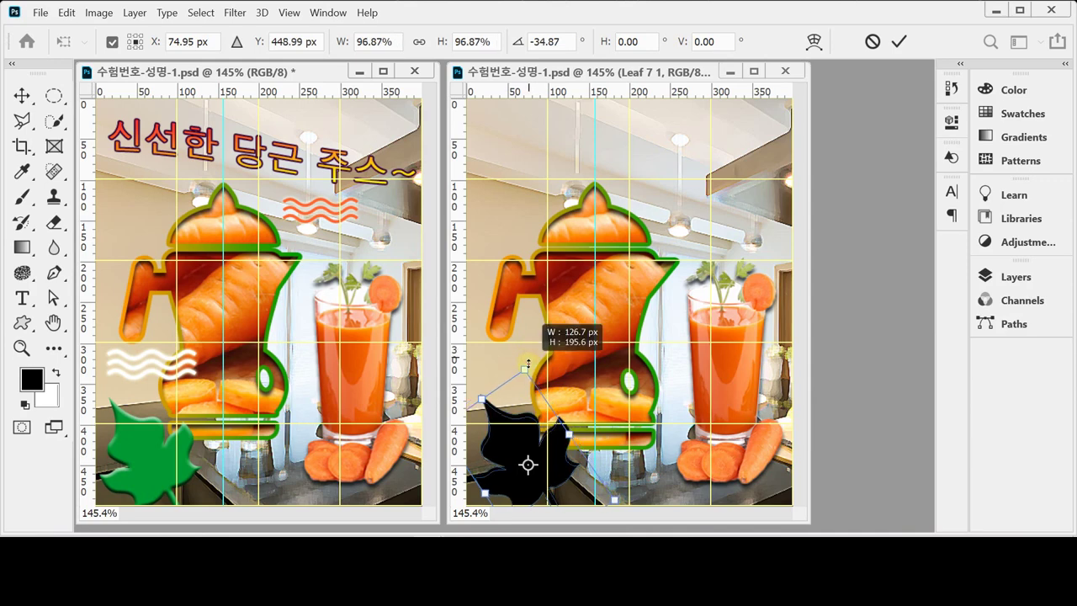
{"action": "key", "text": "Return"}
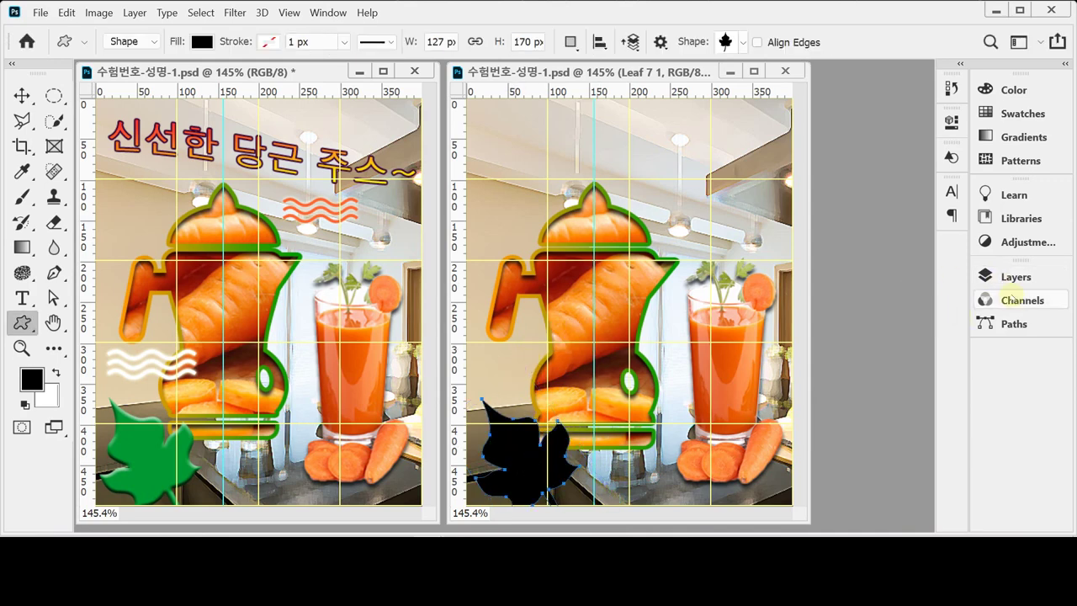
Step: Copy the hex code of the fill color from the example poster's leaf shape layer
{"action": "left_click", "coordinate": [983, 278]}
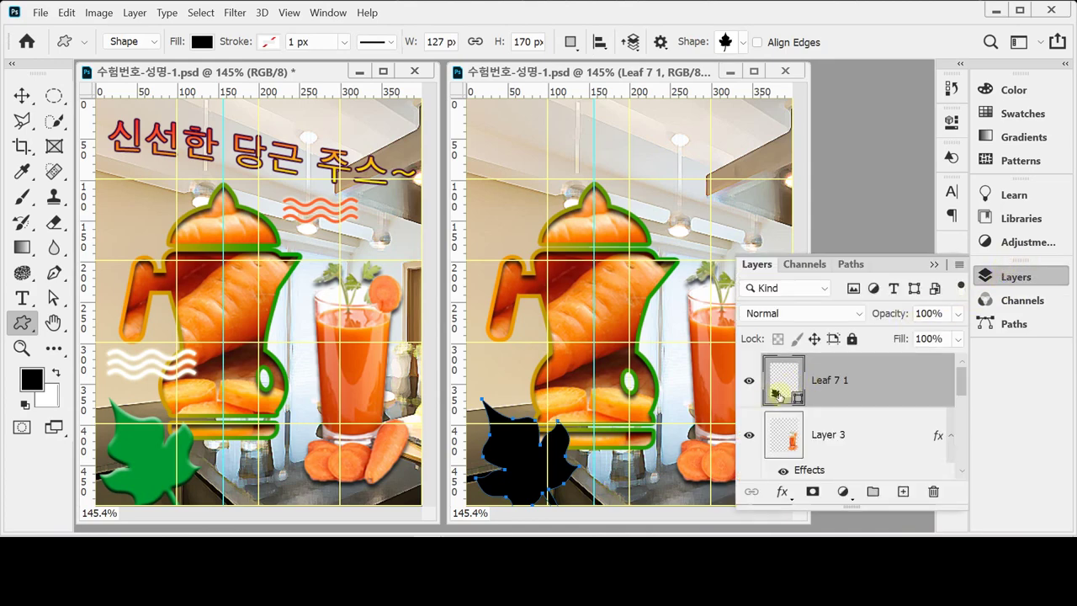
{"action": "left_click_drag", "start_coordinate": [775, 394], "coordinate": [157, 458]}
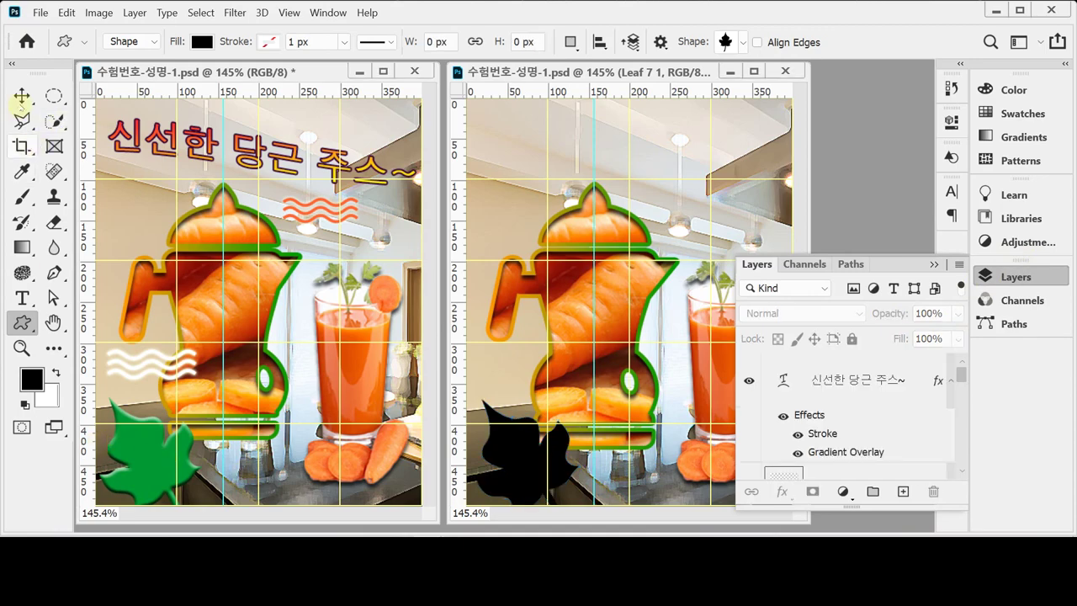
{"action": "left_click", "coordinate": [21, 95]}
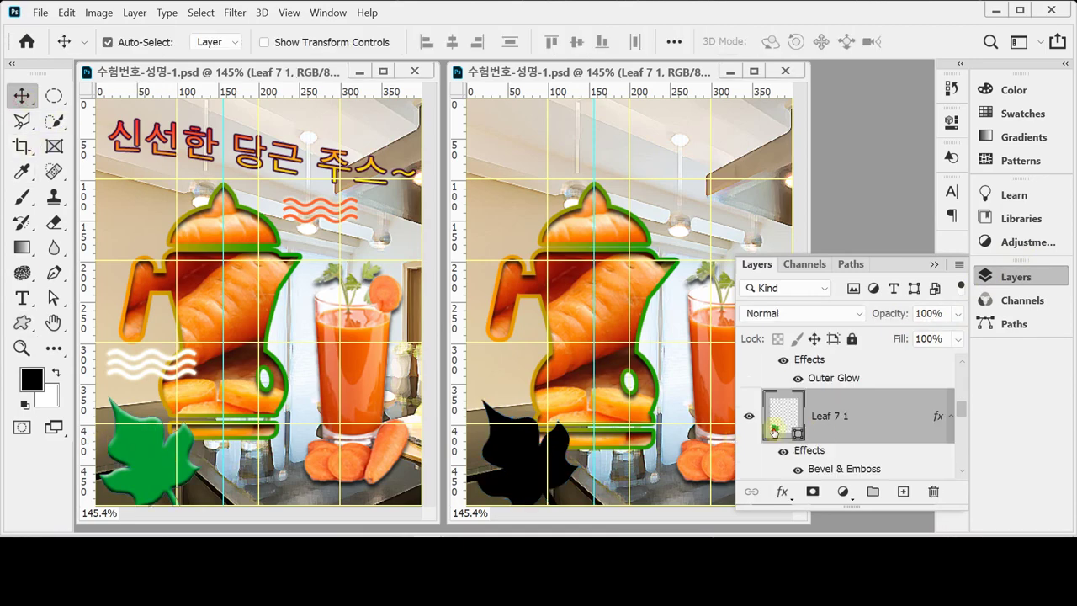
{"action": "double_click", "coordinate": [780, 416]}
{"action": "left_click", "coordinate": [788, 453]}
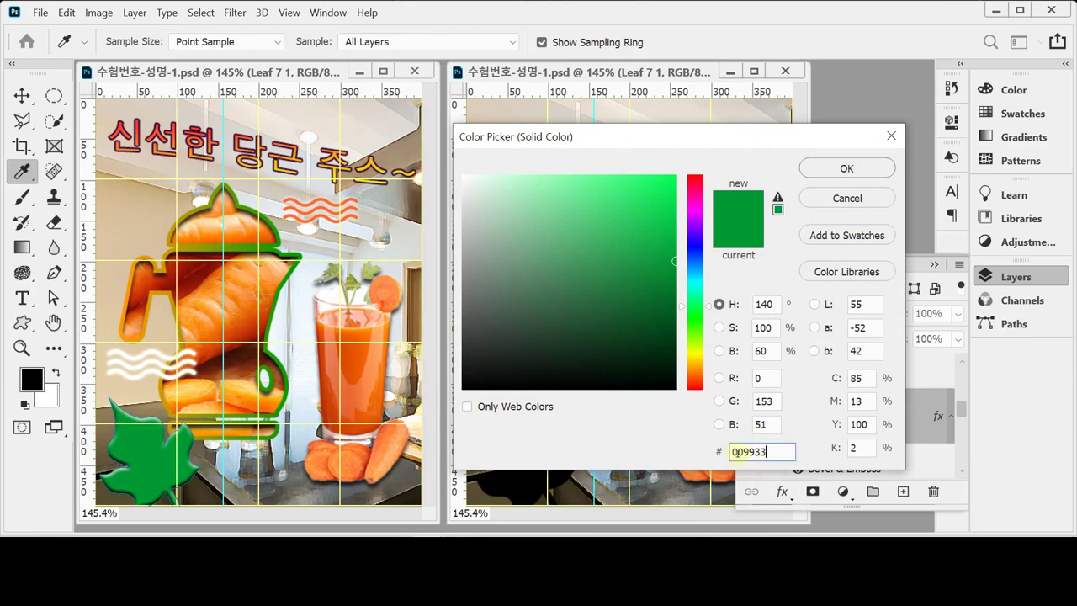
{"action": "double_click", "coordinate": [788, 453]}
{"action": "key", "text": "ctrl+c"}
{"action": "left_click", "coordinate": [870, 172]}
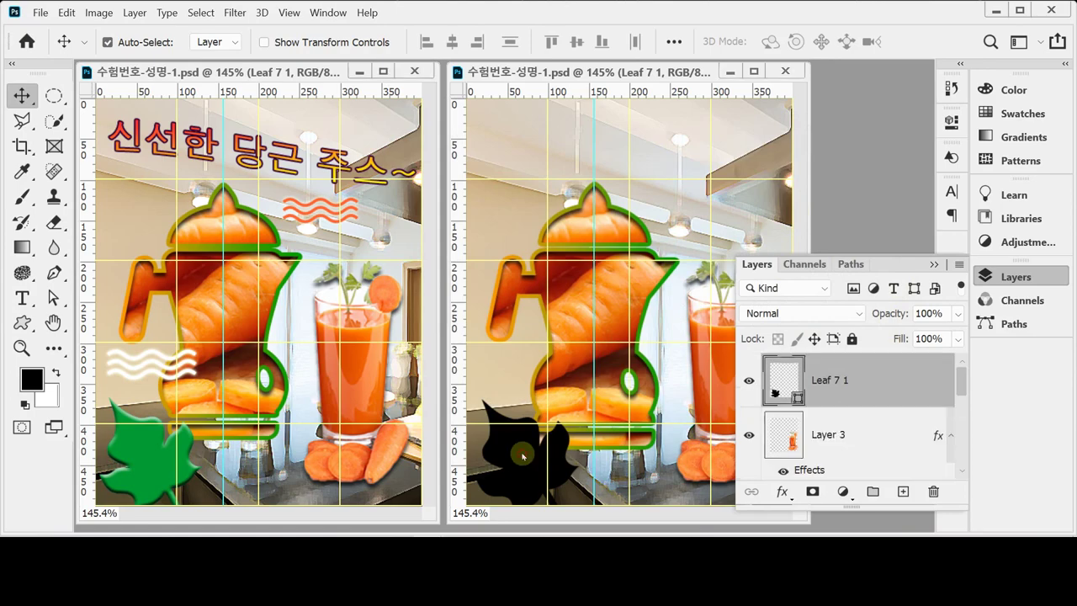
Step: Fill the working poster's leaf with the copied green 009933 and add an Inner Bevel (Bevel & Emboss) at 100% depth and 5 px size
{"action": "double_click", "coordinate": [776, 394]}
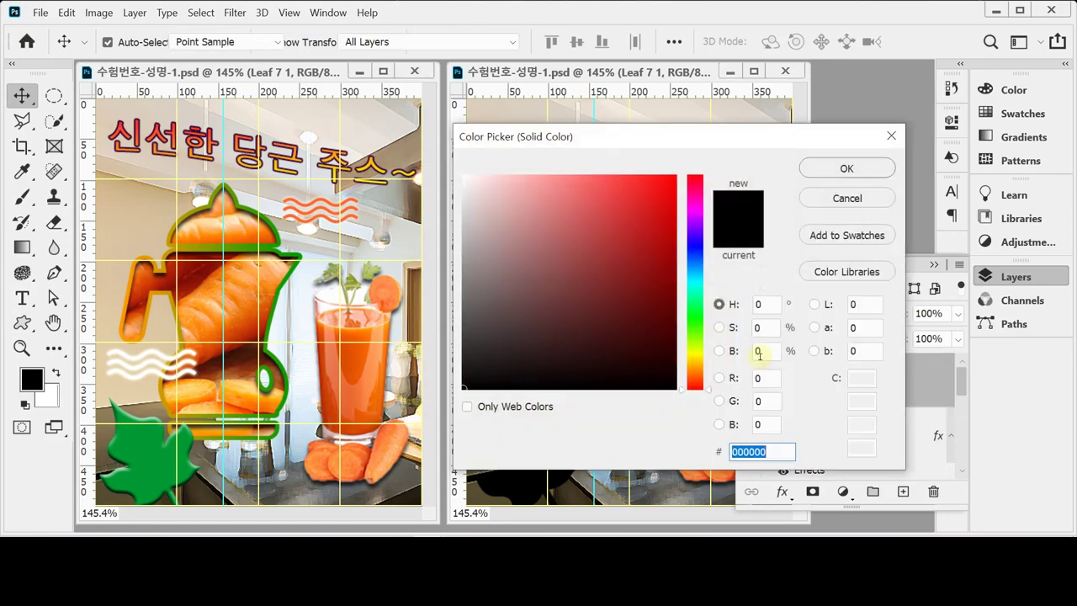
{"action": "key", "text": "ctrl+v"}
{"action": "left_click", "coordinate": [847, 169]}
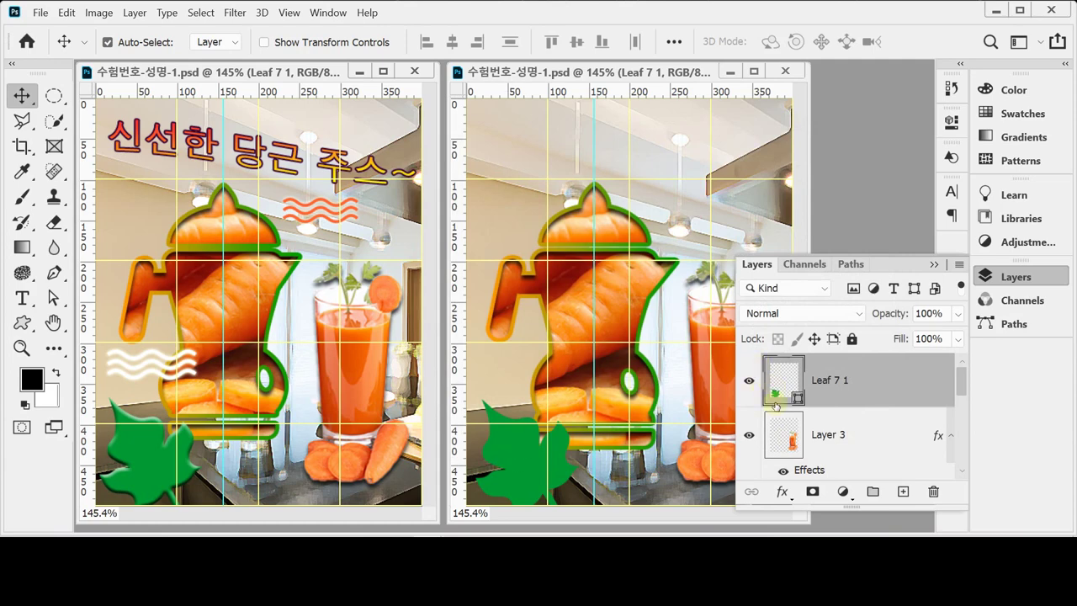
{"action": "left_click", "coordinate": [783, 492]}
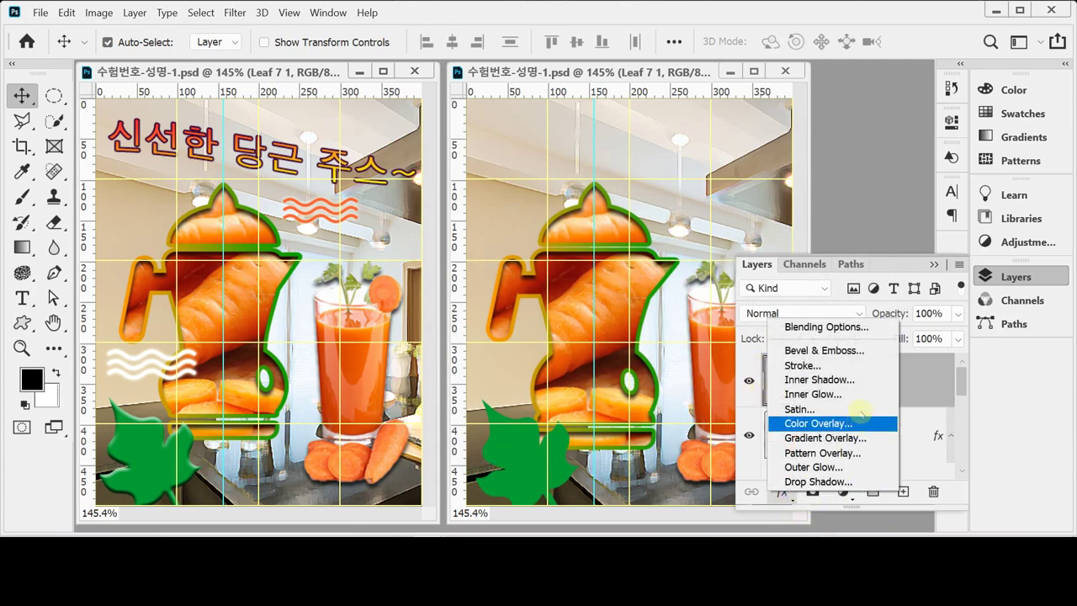
{"action": "left_click", "coordinate": [848, 351]}
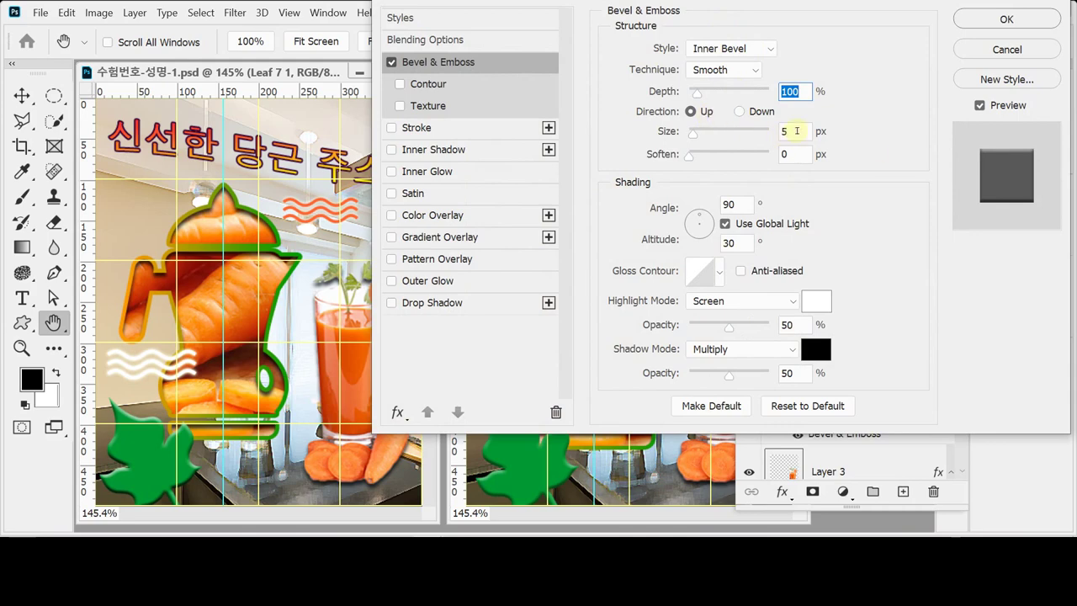
{"action": "left_click", "coordinate": [1006, 19]}
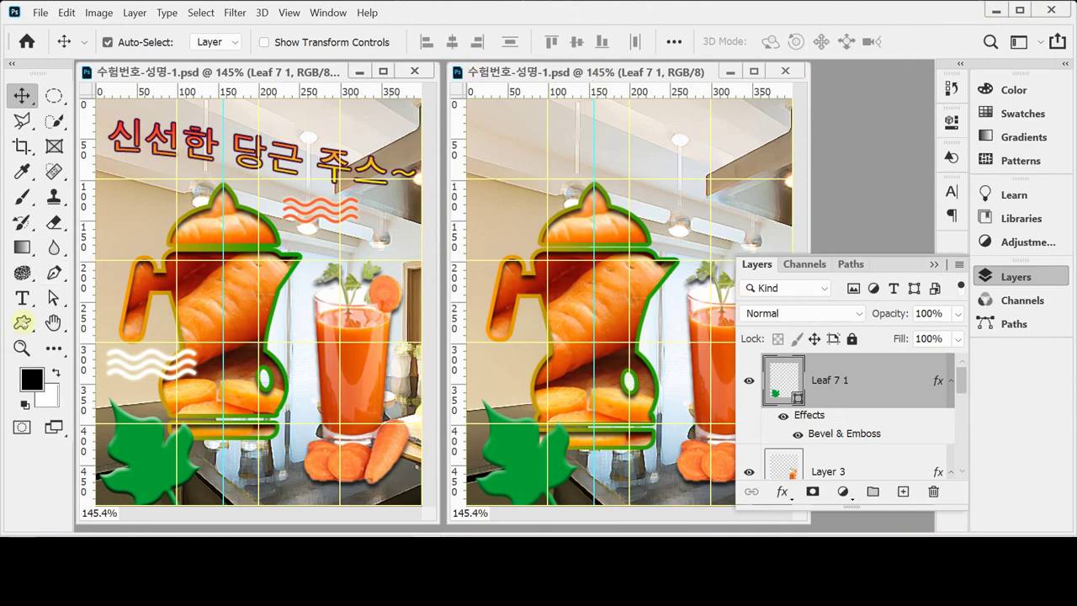
Step: Draw the waves shape from the Nature group below the teapot handle and scale it to about 113 x 40 px
{"action": "left_click", "coordinate": [22, 322]}
{"action": "left_click", "coordinate": [744, 43]}
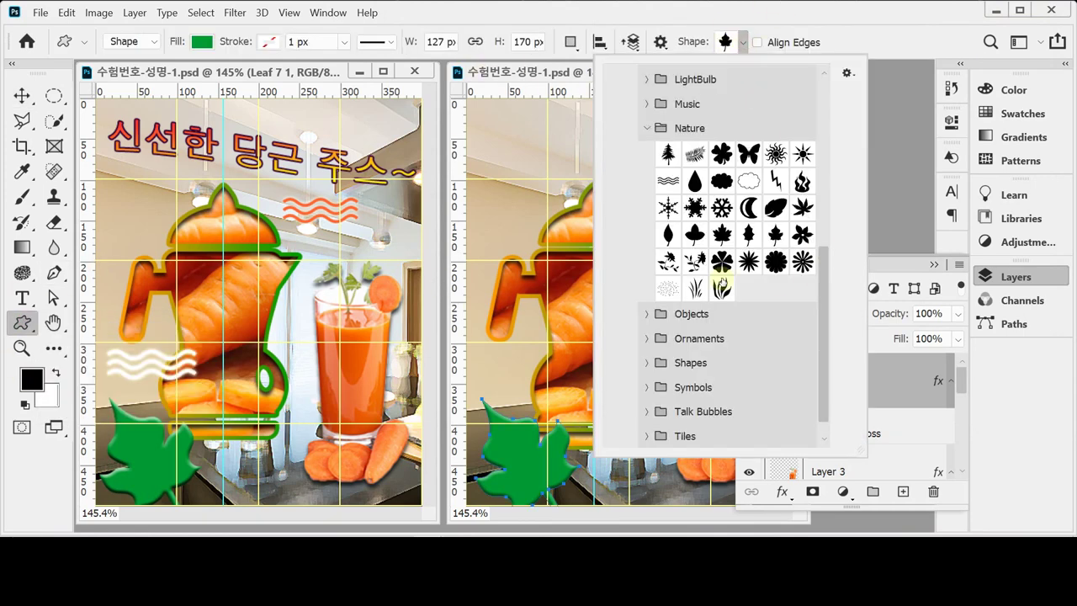
{"action": "left_click", "coordinate": [668, 182]}
{"action": "left_click", "coordinate": [866, 17]}
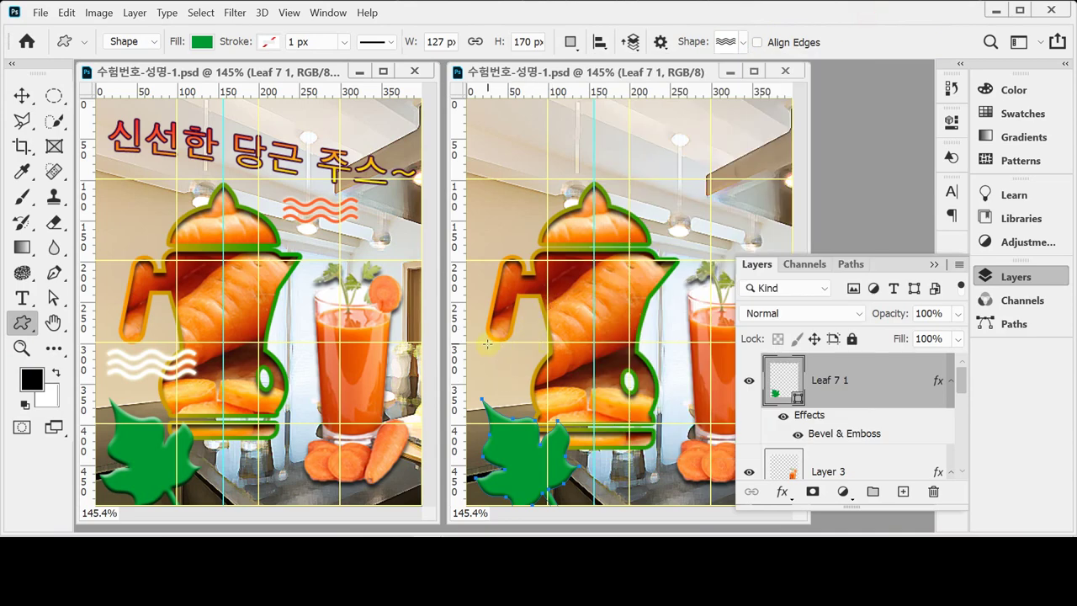
{"action": "left_click_drag", "start_coordinate": [487, 343], "coordinate": [521, 382]}
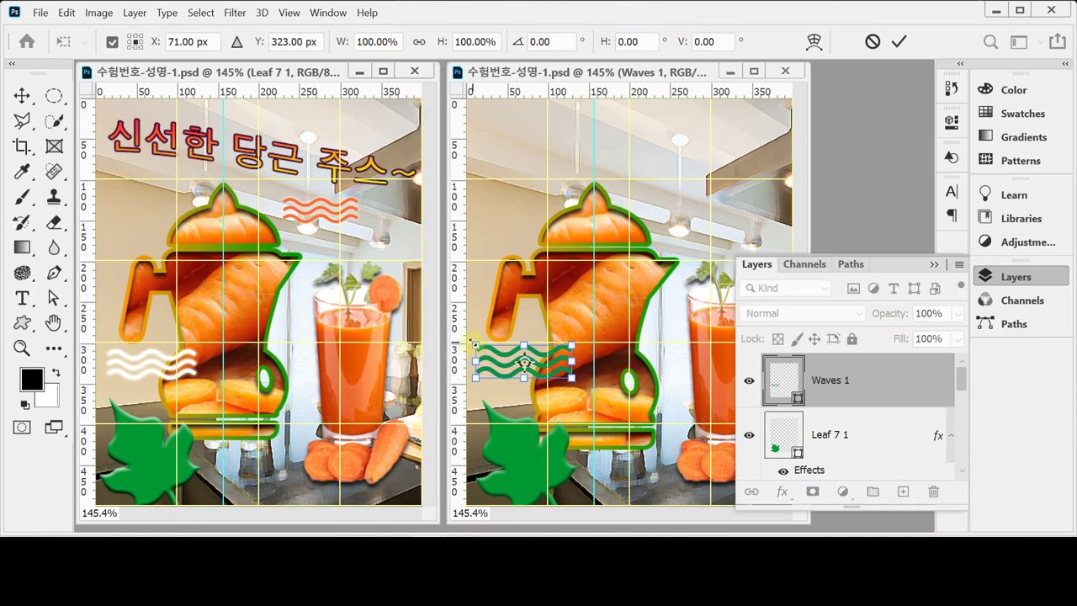
{"action": "left_click_drag", "start_coordinate": [474, 345], "coordinate": [482, 347]}
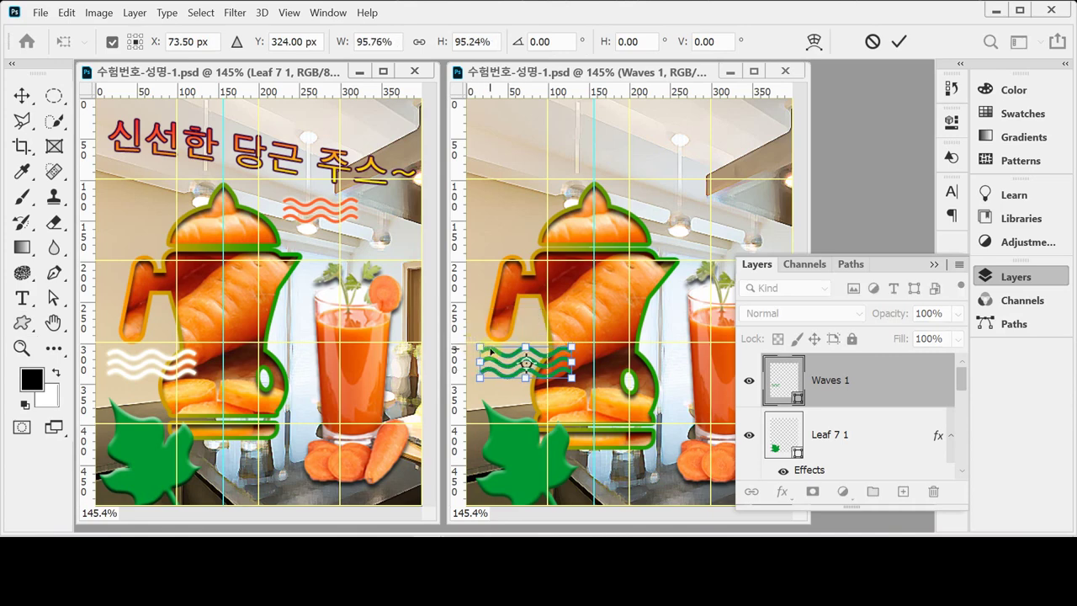
{"action": "key", "text": "Return"}
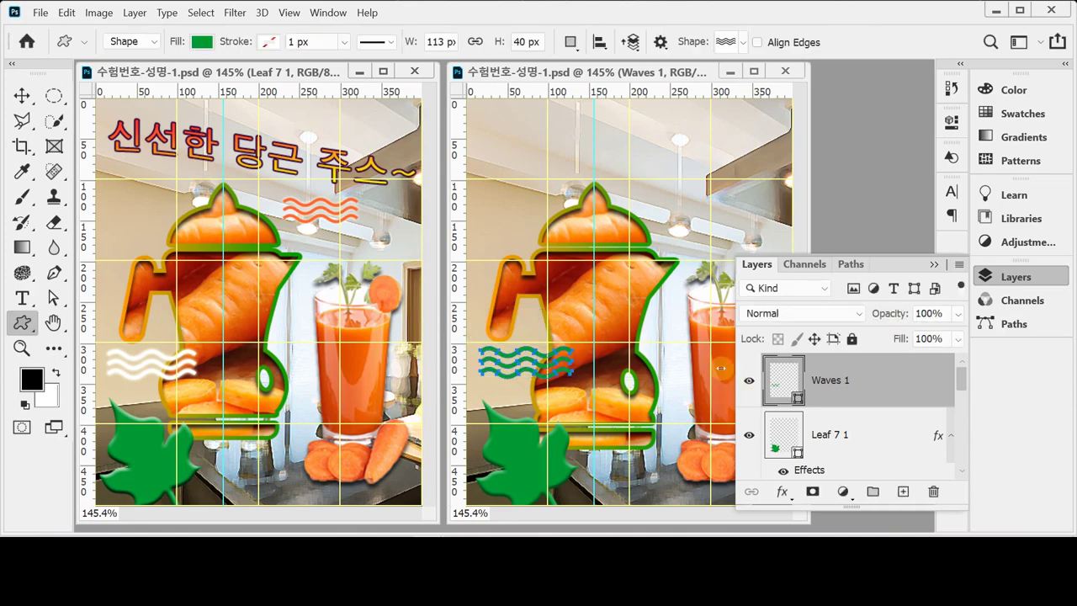
Step: Fill the new waves shape with white (ffffff) and add an Outer Glow effect to it
{"action": "double_click", "coordinate": [786, 389]}
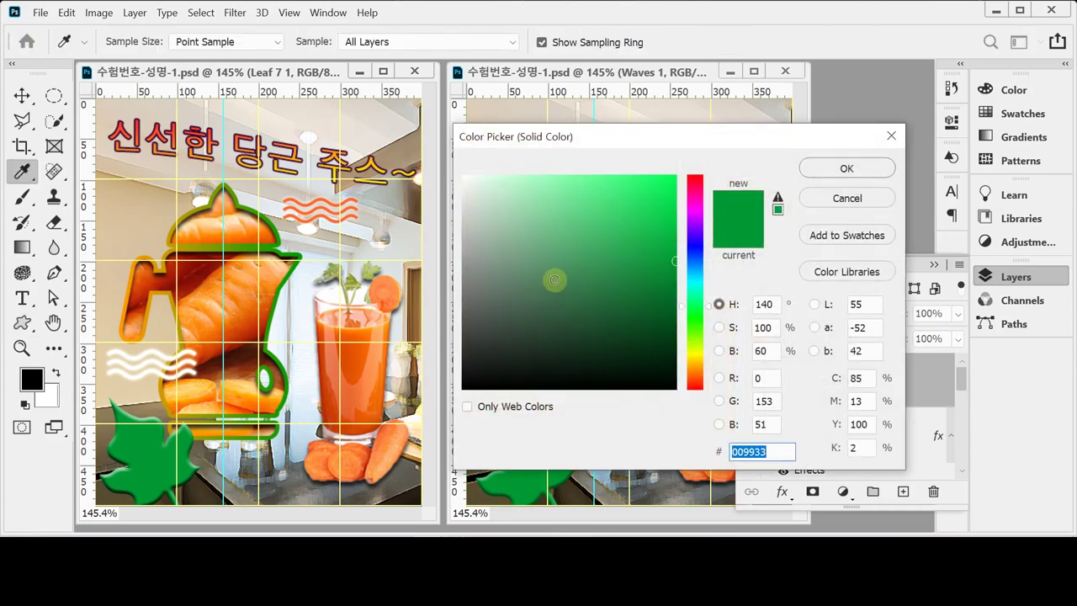
{"action": "left_click_drag", "start_coordinate": [558, 278], "coordinate": [457, 169]}
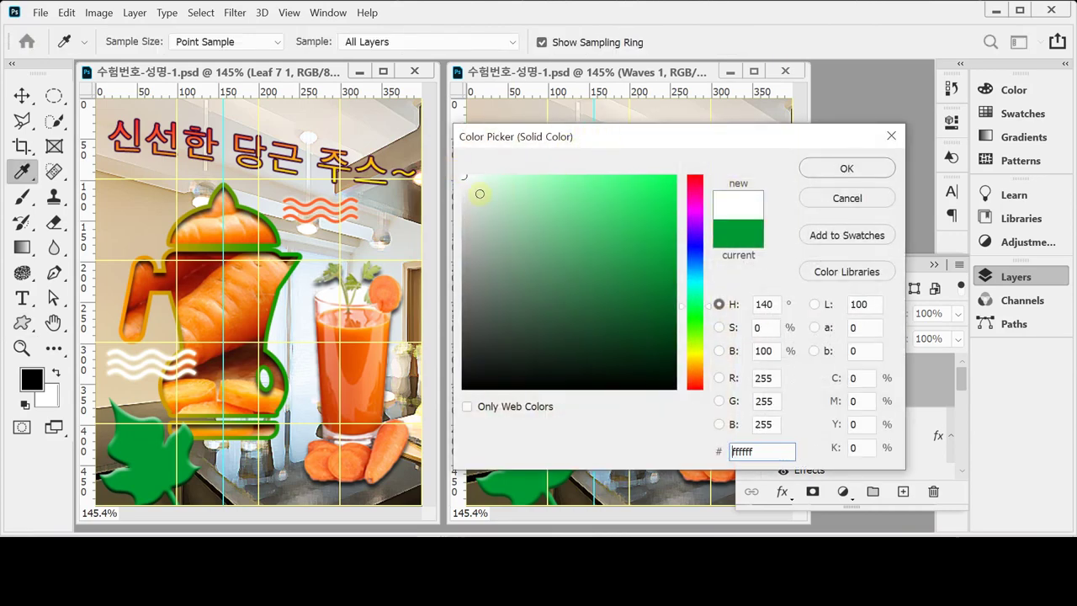
{"action": "left_click_drag", "start_coordinate": [465, 180], "coordinate": [458, 174]}
{"action": "left_click", "coordinate": [845, 169]}
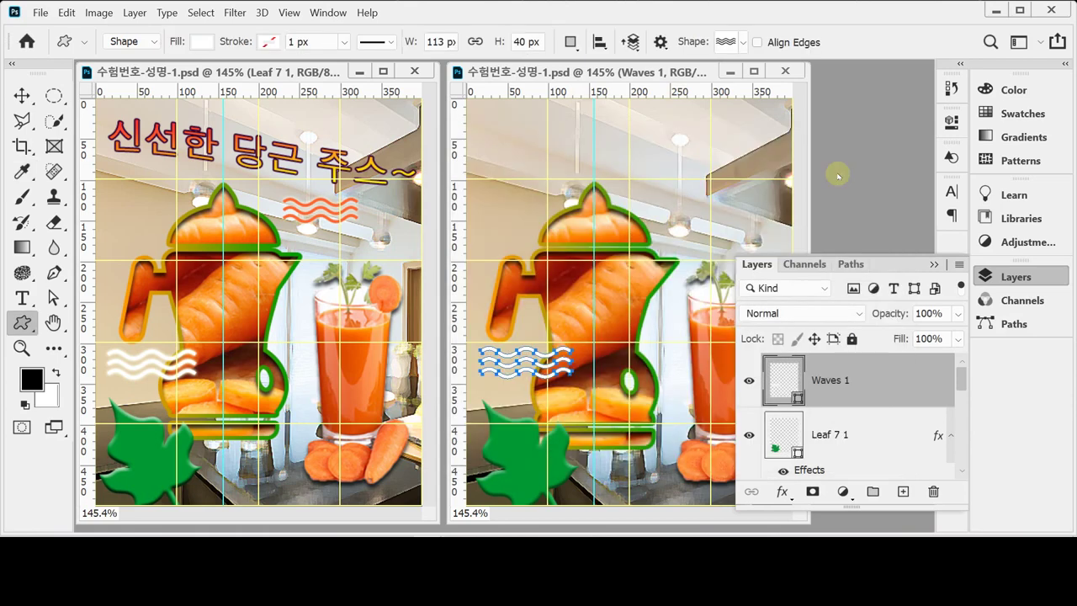
{"action": "left_click", "coordinate": [782, 491]}
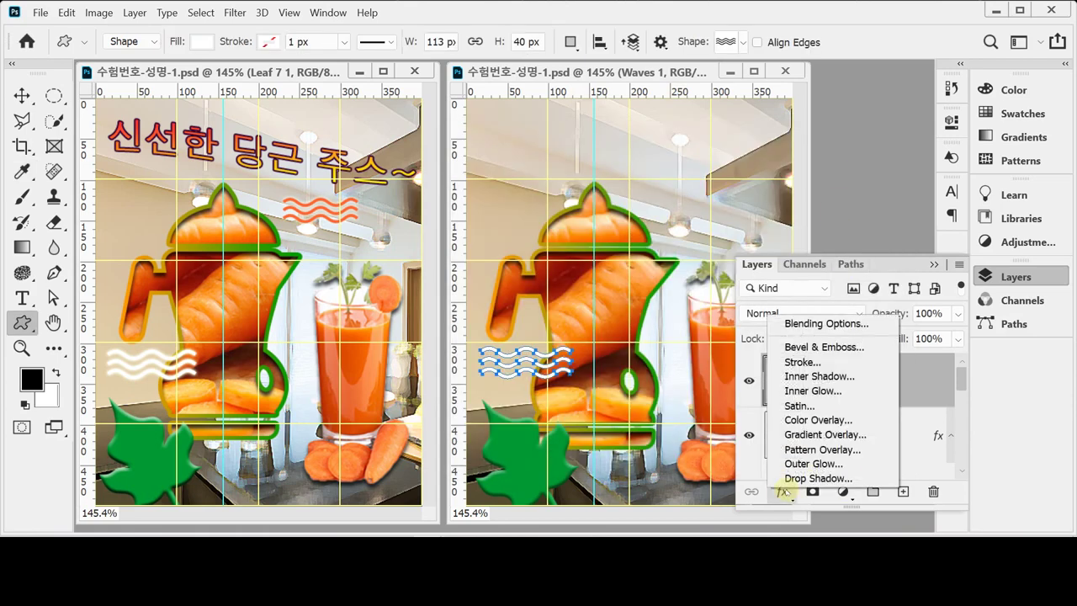
{"action": "left_click", "coordinate": [814, 463]}
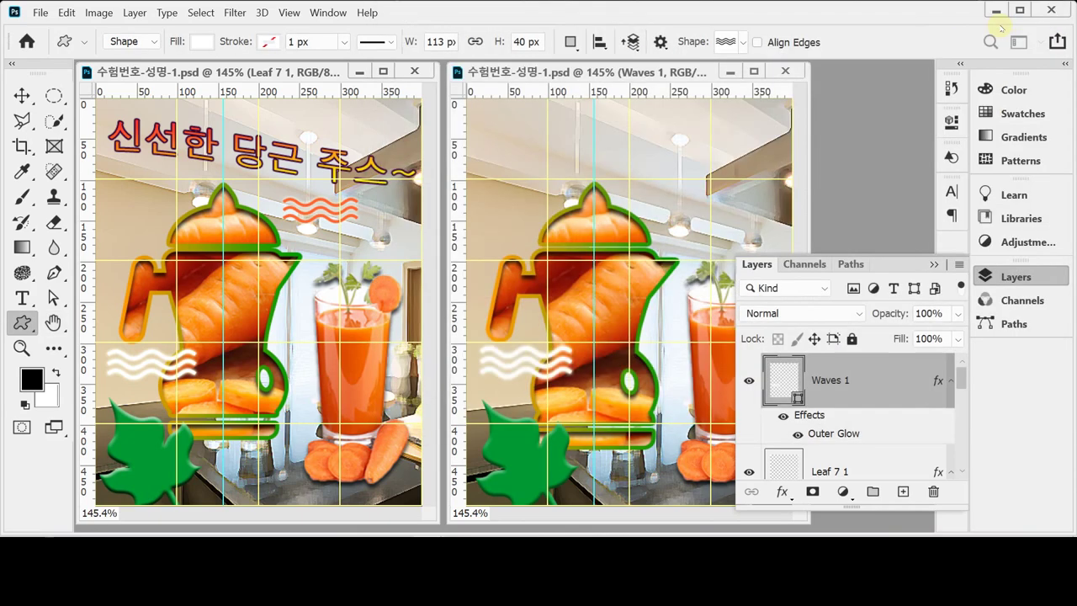
{"action": "left_click", "coordinate": [1008, 18]}
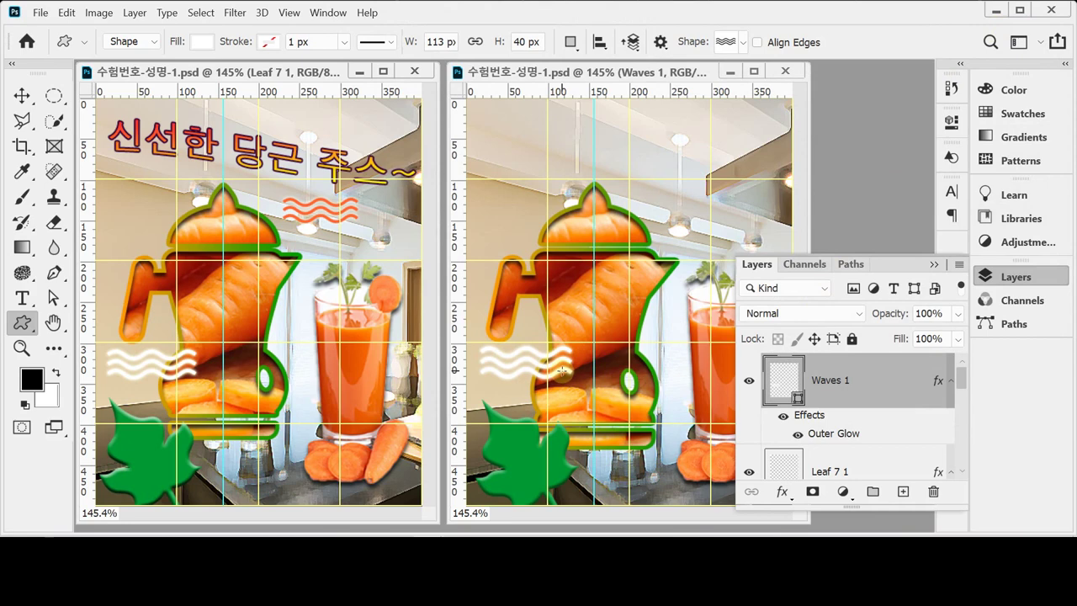
Step: Duplicate the white waves layer, move the copy to the upper right of the teapot lid and scale it to about 92 x 33 px
{"action": "key", "text": "ctrl+j"}
{"action": "key", "text": "ctrl+shift+Up"}
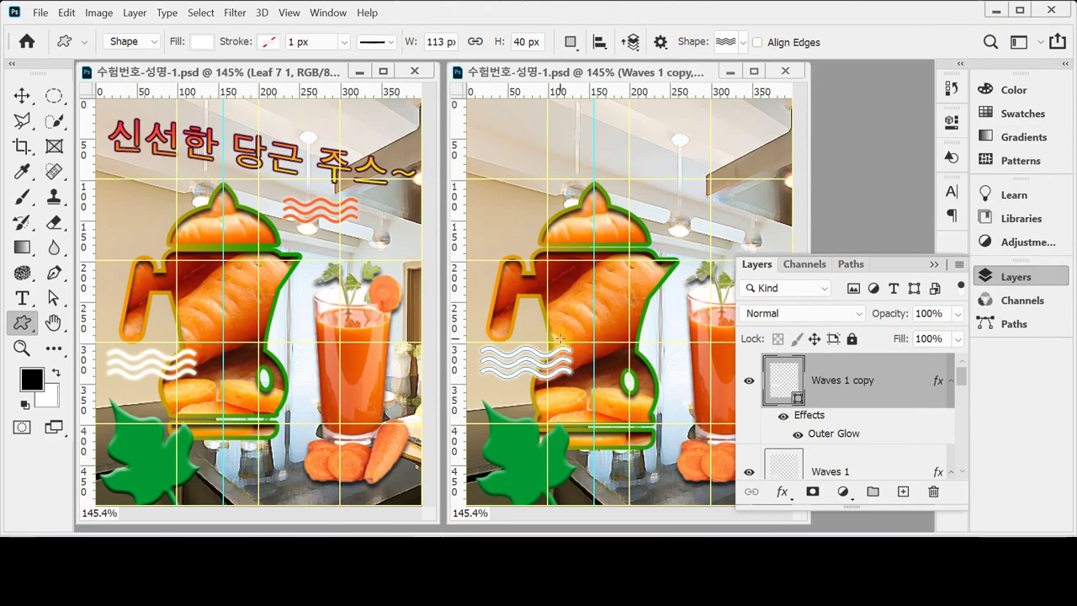
{"action": "left_click", "coordinate": [828, 381]}
{"action": "key", "text": "ctrl+t"}
{"action": "key", "text": "shift+Up"}
{"action": "key", "text": "Up"}
{"action": "key", "text": "Right"}
{"action": "key", "text": "Right"}
{"action": "key", "text": "Right"}
{"action": "left_click_drag", "start_coordinate": [553, 359], "coordinate": [732, 207]}
{"action": "left_click_drag", "start_coordinate": [651, 194], "coordinate": [668, 202]}
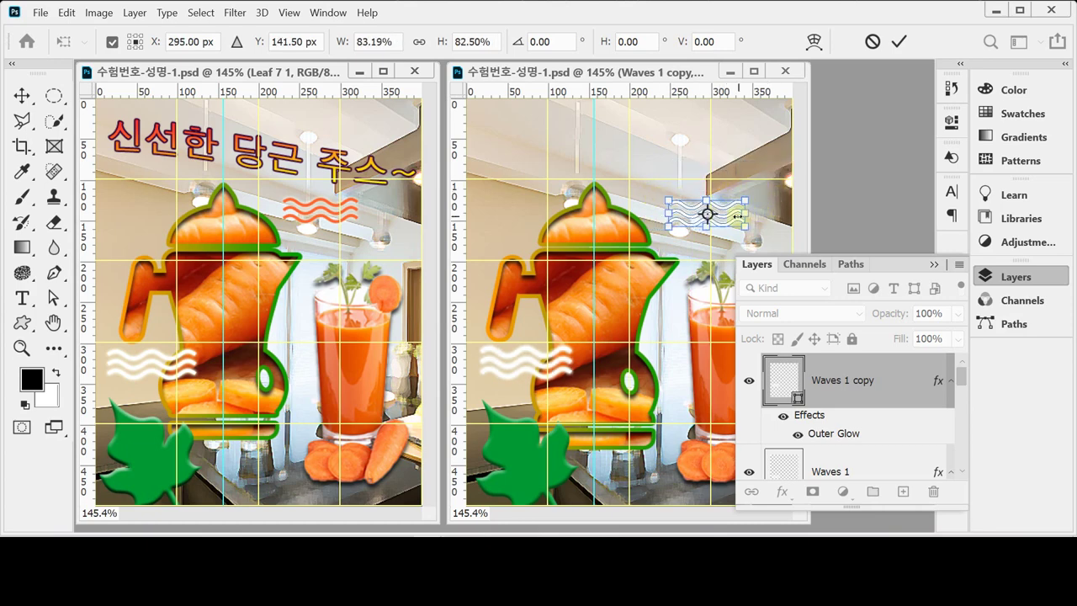
{"action": "mouse_move", "coordinate": [734, 217]}
{"action": "left_mouse_down"}
{"action": "mouse_move", "coordinate": [724, 218]}
{"action": "mouse_move", "coordinate": [734, 213]}
{"action": "left_mouse_up"}
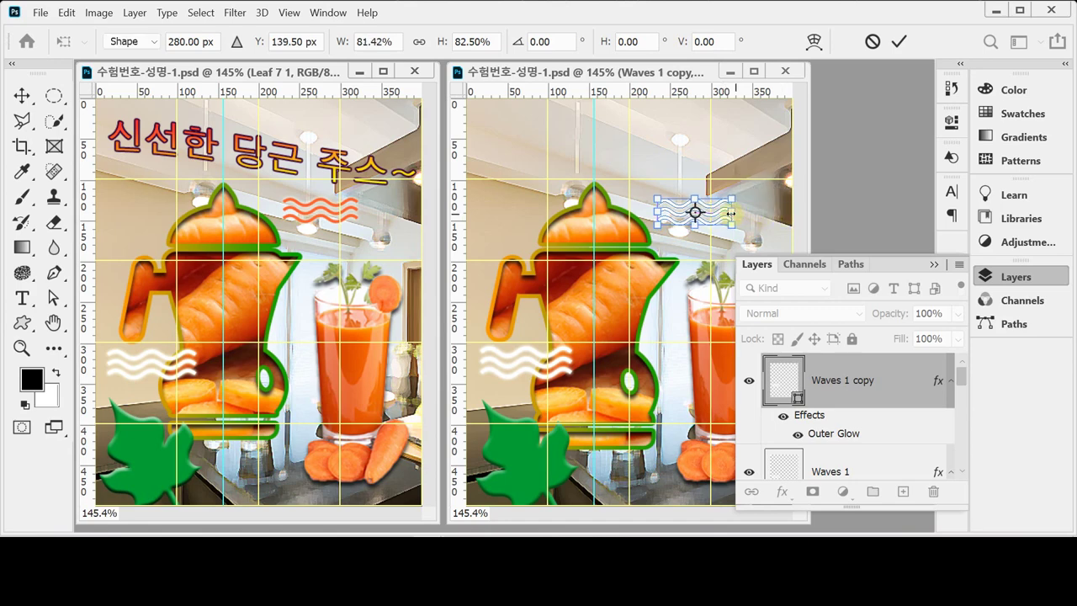
{"action": "key", "text": "Return"}
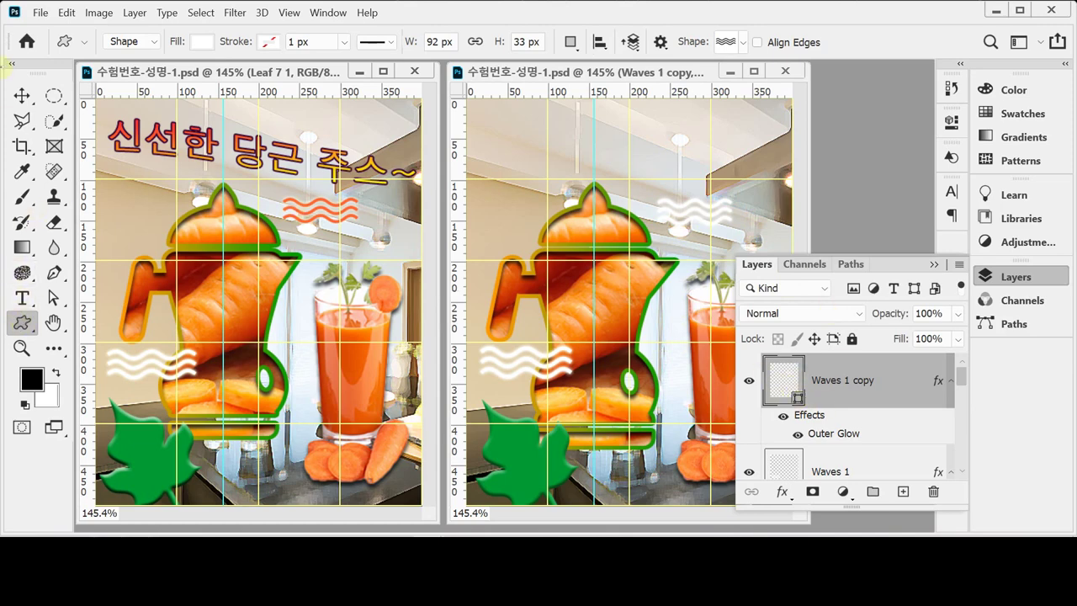
Step: Copy the hex code of the fill color from the example poster's orange waves layer
{"action": "left_click", "coordinate": [21, 95]}
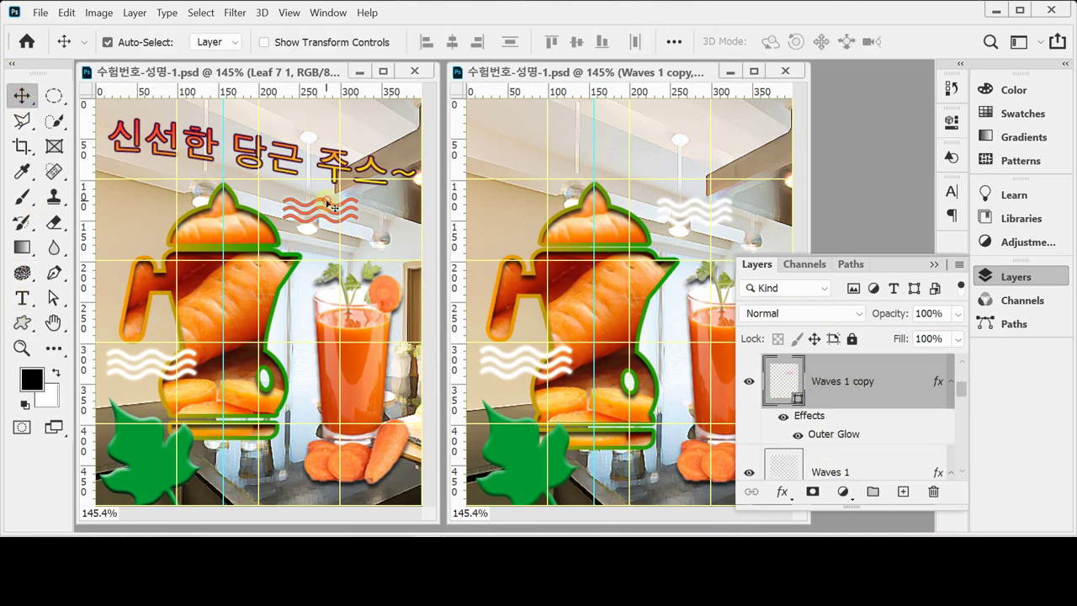
{"action": "double_click", "coordinate": [789, 379]}
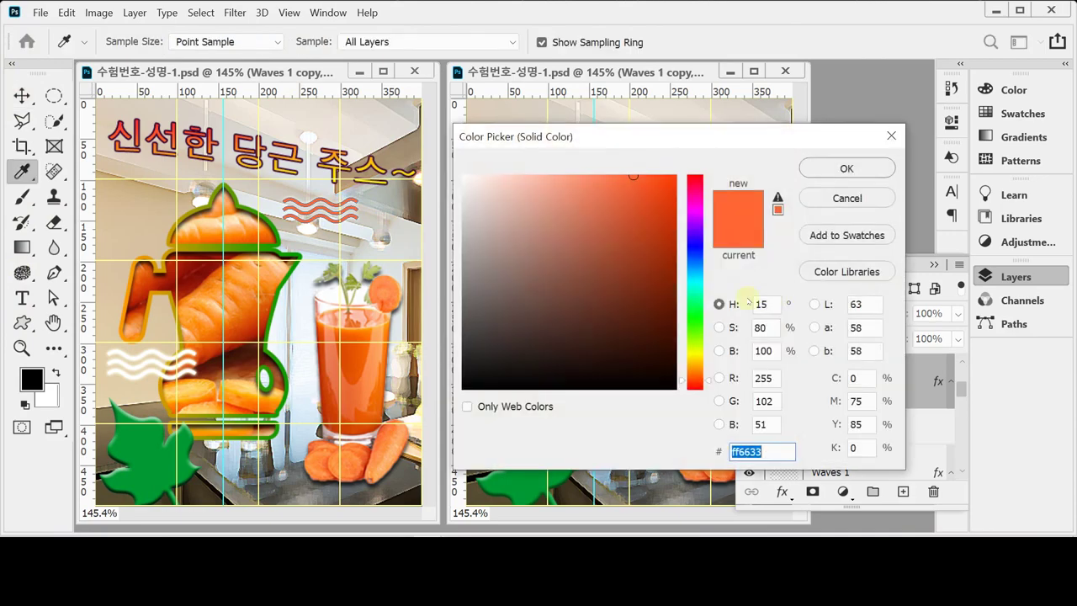
{"action": "left_click", "coordinate": [846, 168]}
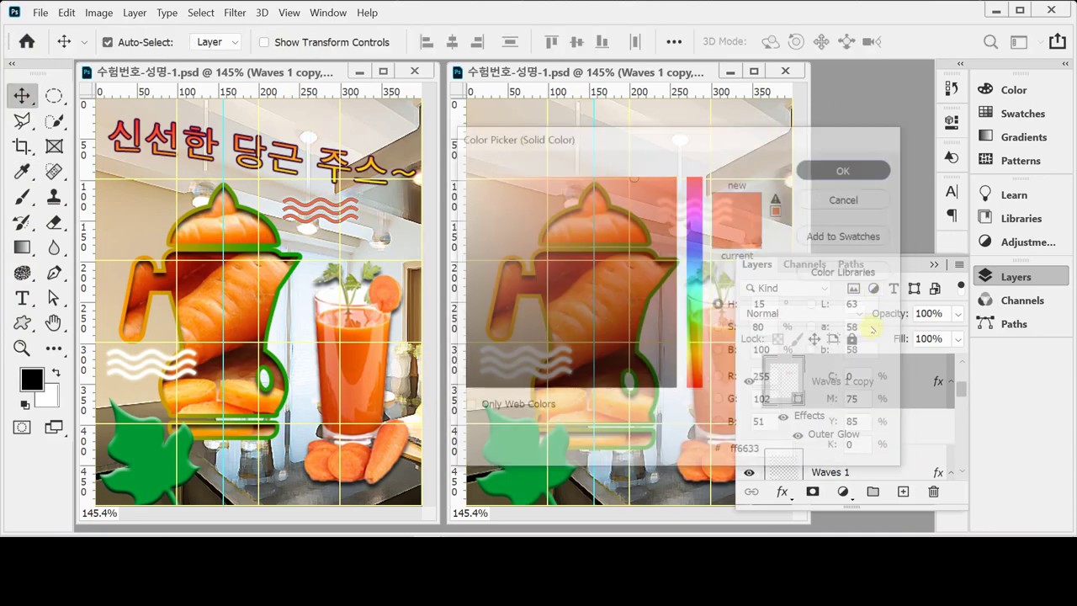
Step: Set the fill color of the smaller waves copy in the working poster to ff6633
{"action": "left_click", "coordinate": [690, 226]}
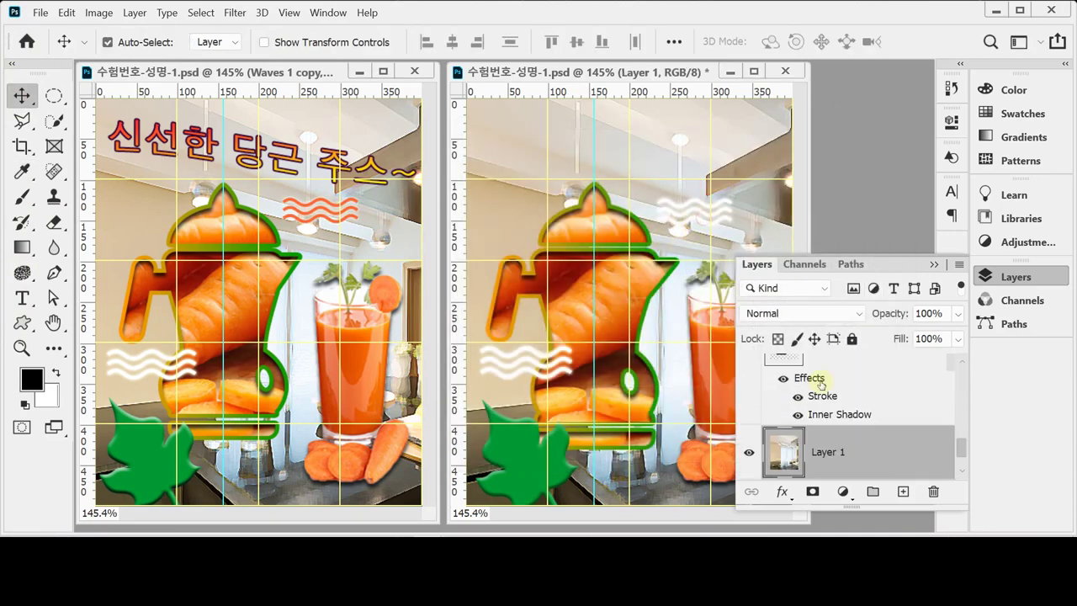
{"action": "left_click", "coordinate": [673, 205]}
{"action": "left_click", "coordinate": [670, 206]}
{"action": "double_click", "coordinate": [784, 380]}
{"action": "type", "text": "ff6633"}
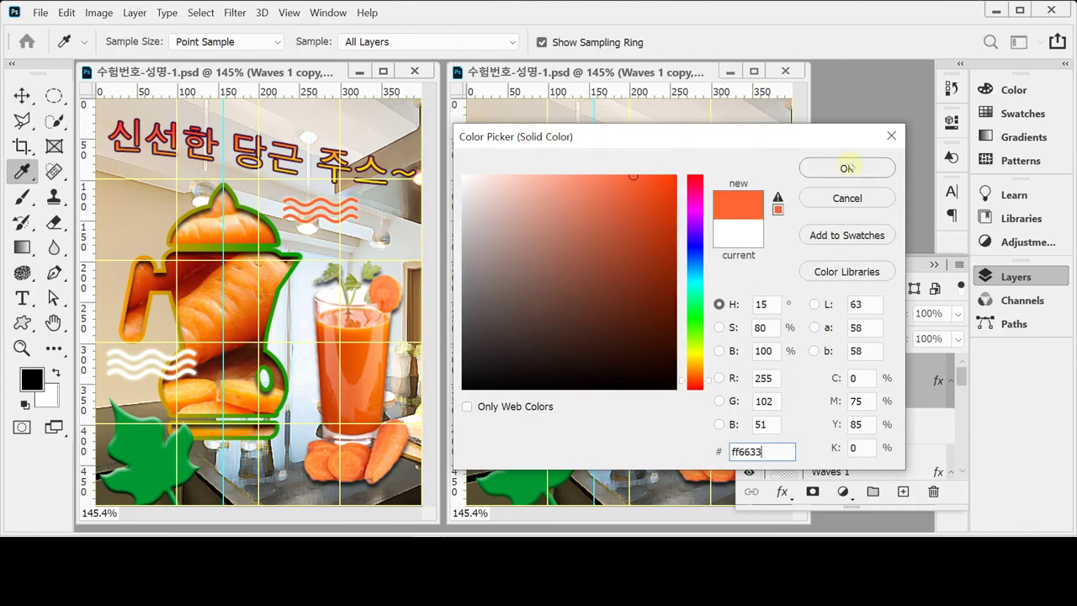
{"action": "left_click", "coordinate": [845, 168]}
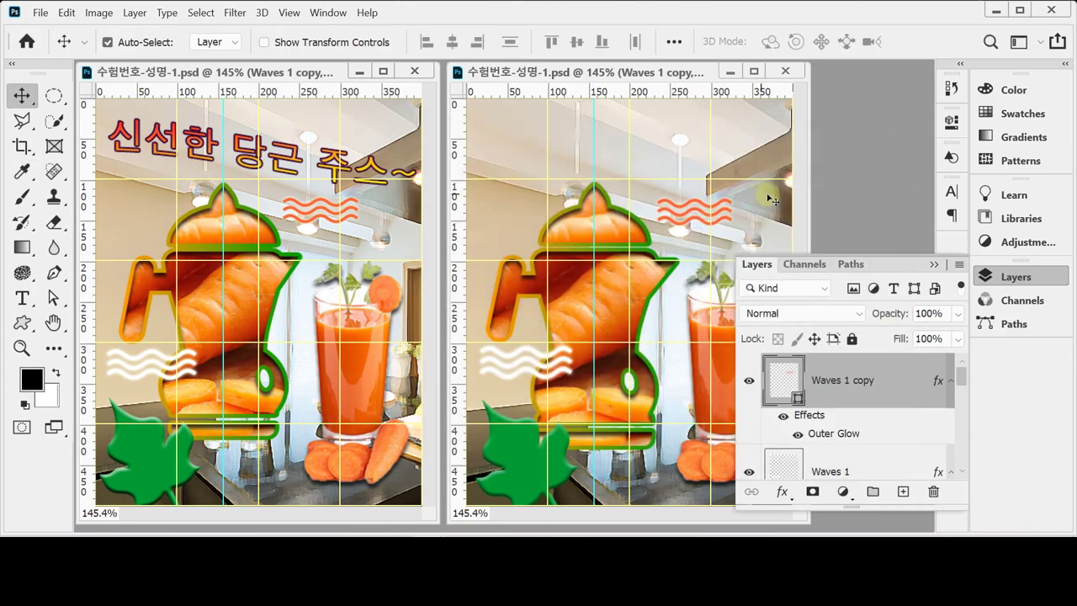
Step: Copy the whole title text from the example poster and check its anti-aliasing setting
{"action": "left_click", "coordinate": [1017, 279]}
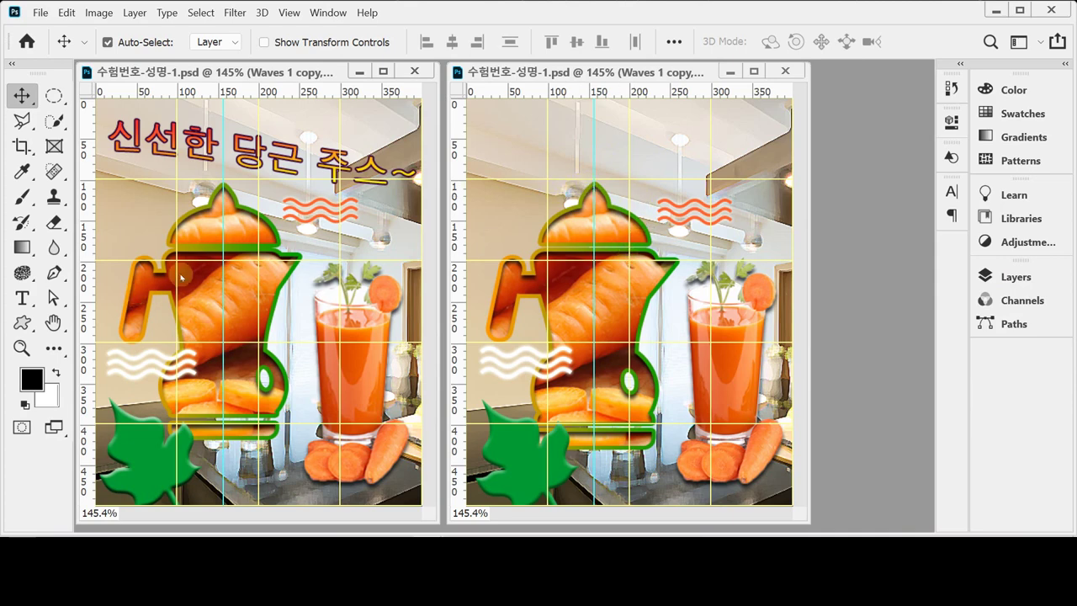
{"action": "left_click", "coordinate": [22, 298]}
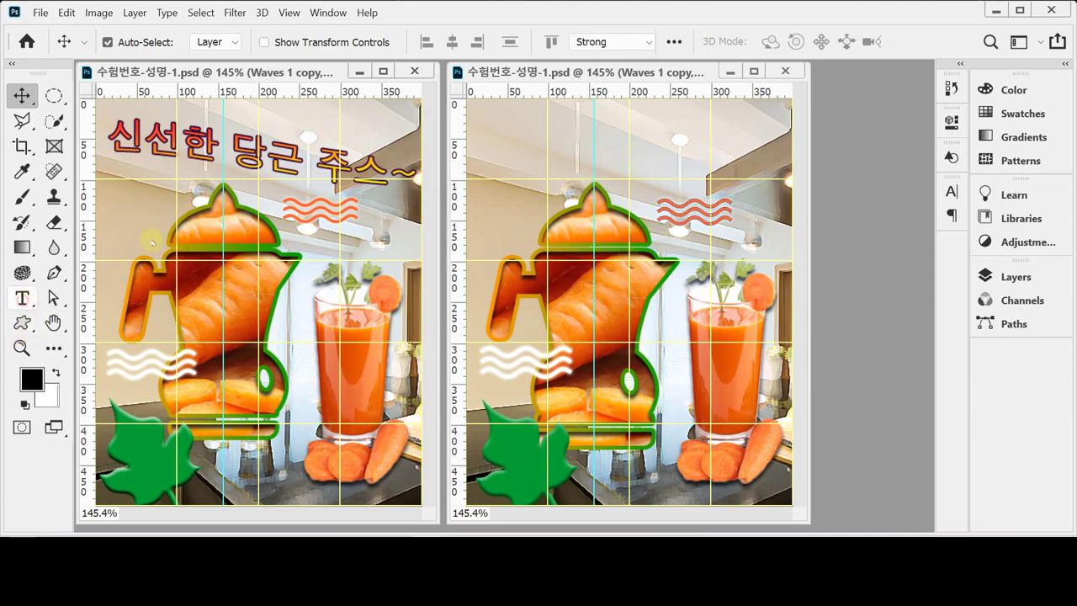
{"action": "left_click", "coordinate": [213, 152]}
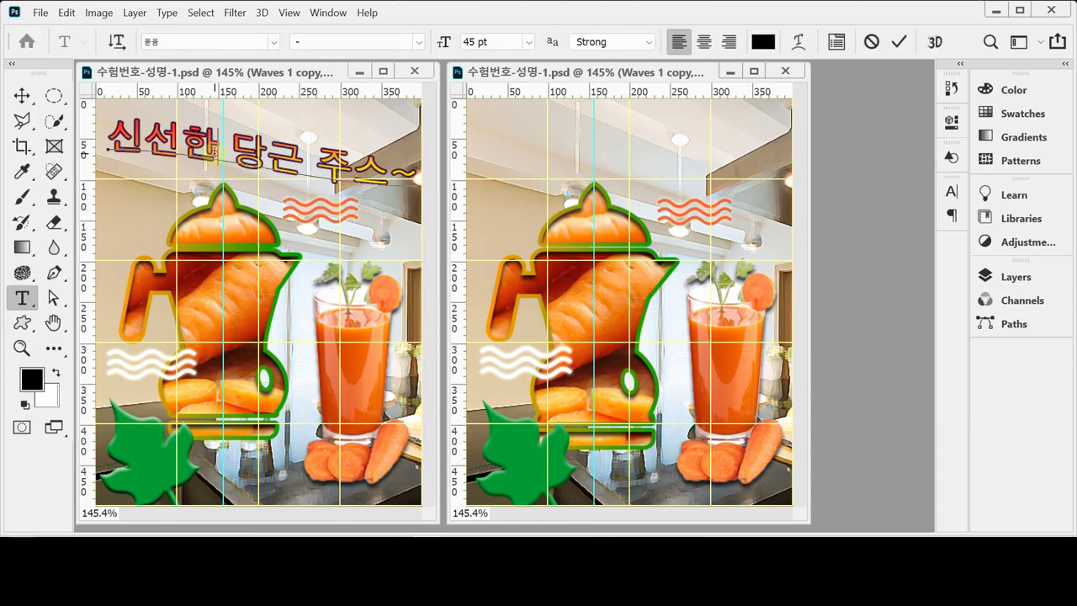
{"action": "key", "text": "ctrl+a"}
{"action": "key", "text": "ctrl+c"}
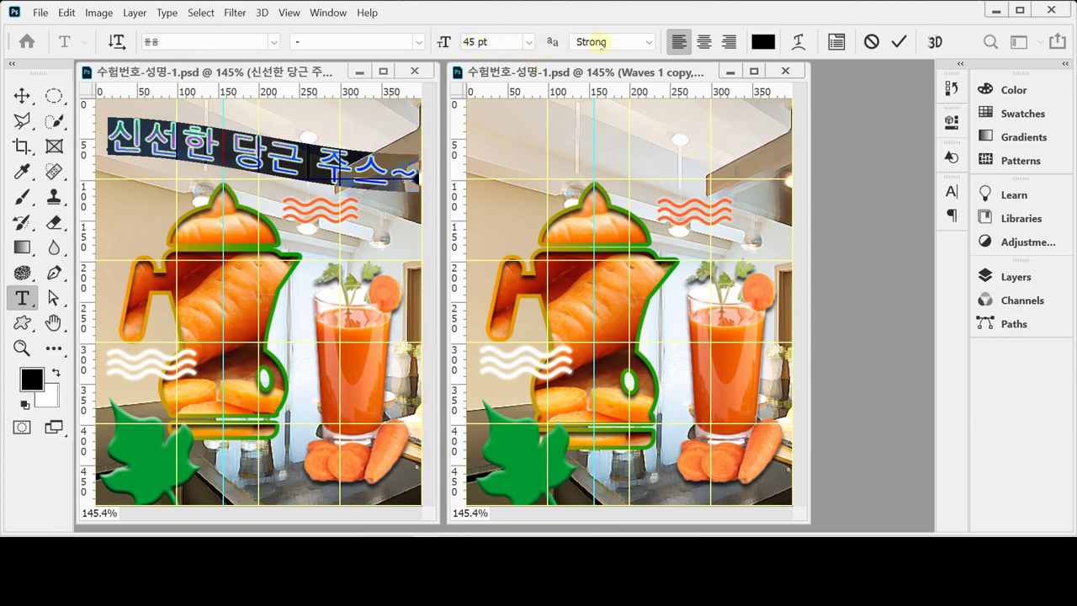
{"action": "left_click", "coordinate": [620, 42]}
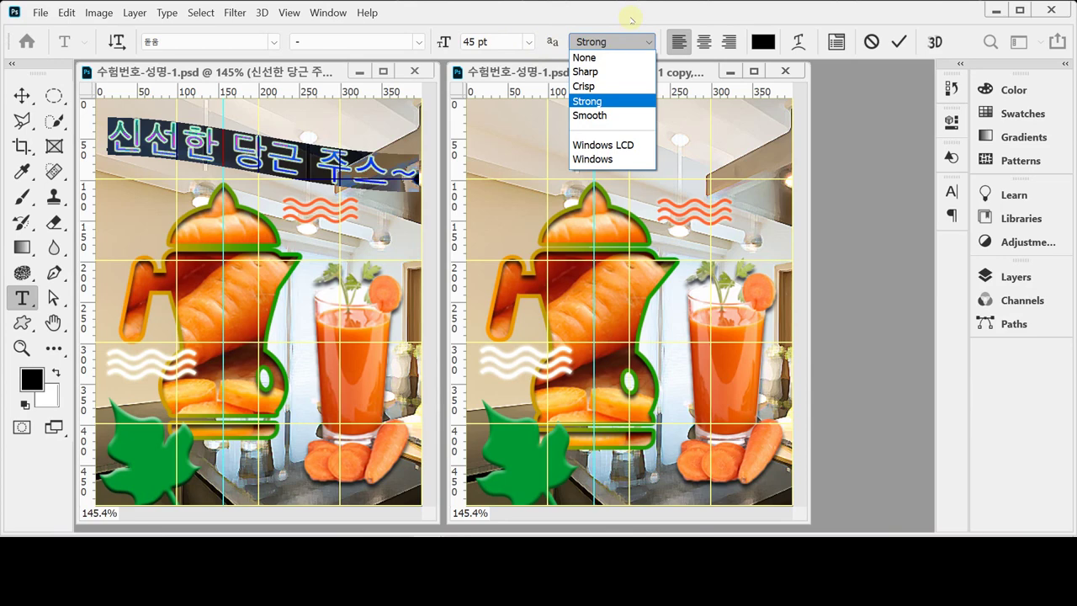
{"action": "left_click", "coordinate": [631, 16]}
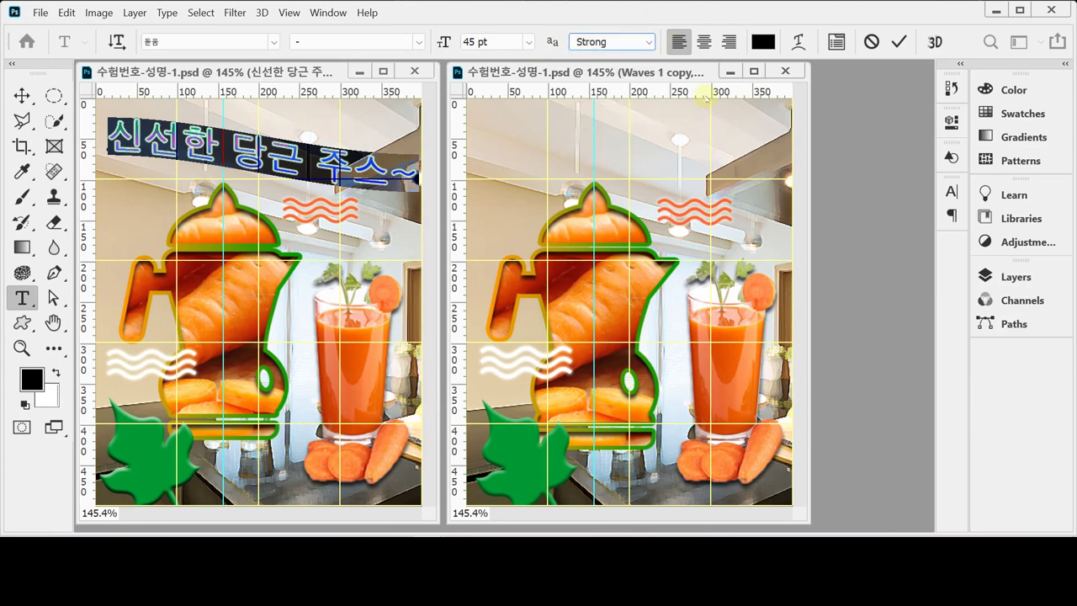
Step: Start a 45 pt black text line with Strong anti-aliasing above the working poster's teapot and paste the title "신선한 당근 주스~"
{"action": "left_click", "coordinate": [503, 174]}
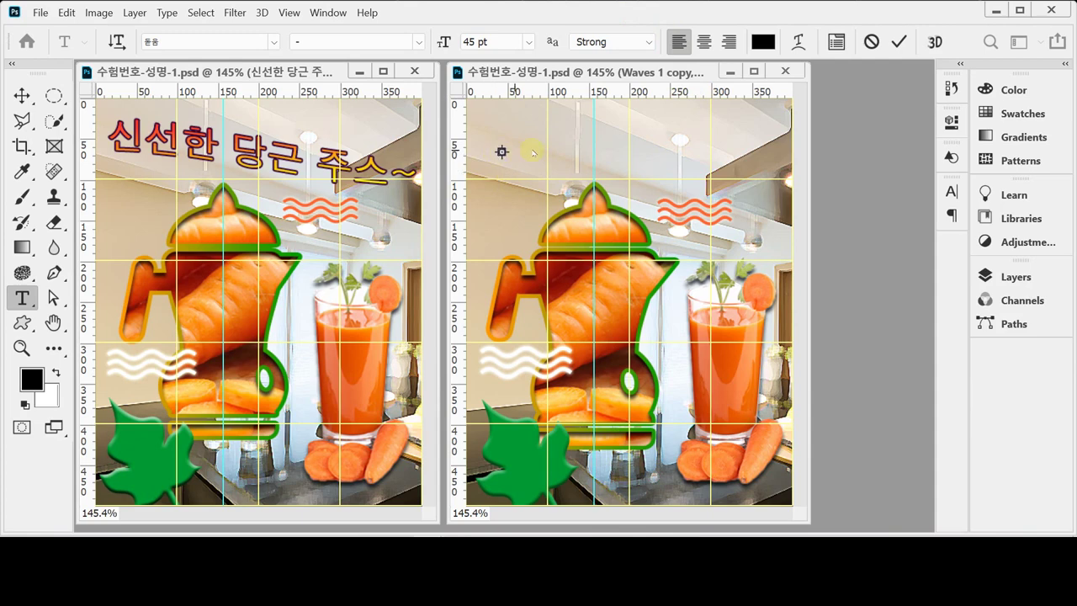
{"action": "left_click", "coordinate": [532, 152]}
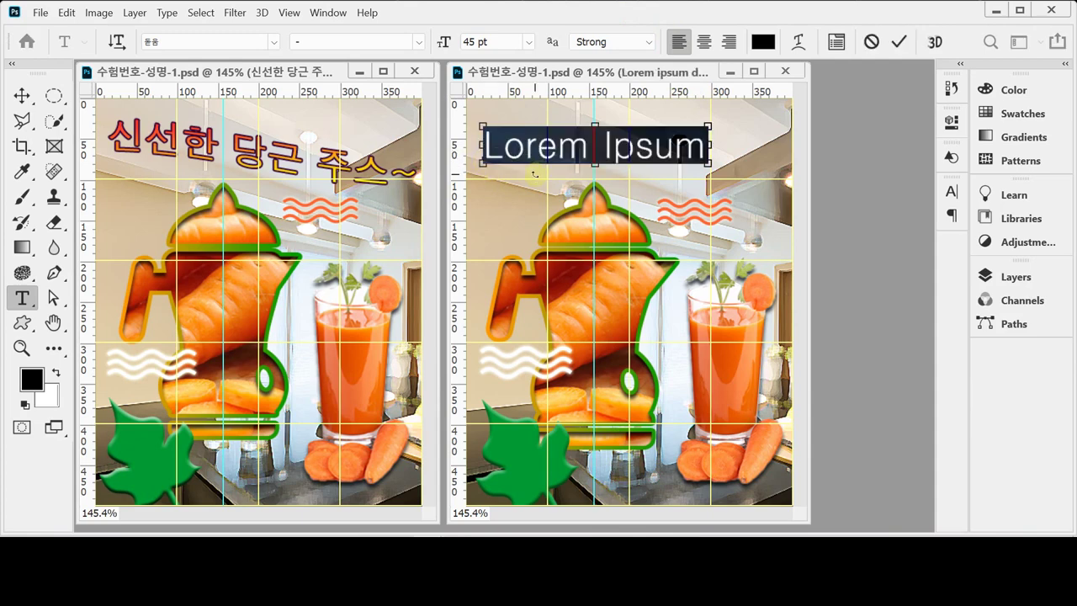
{"action": "key", "text": "ctrl+v"}
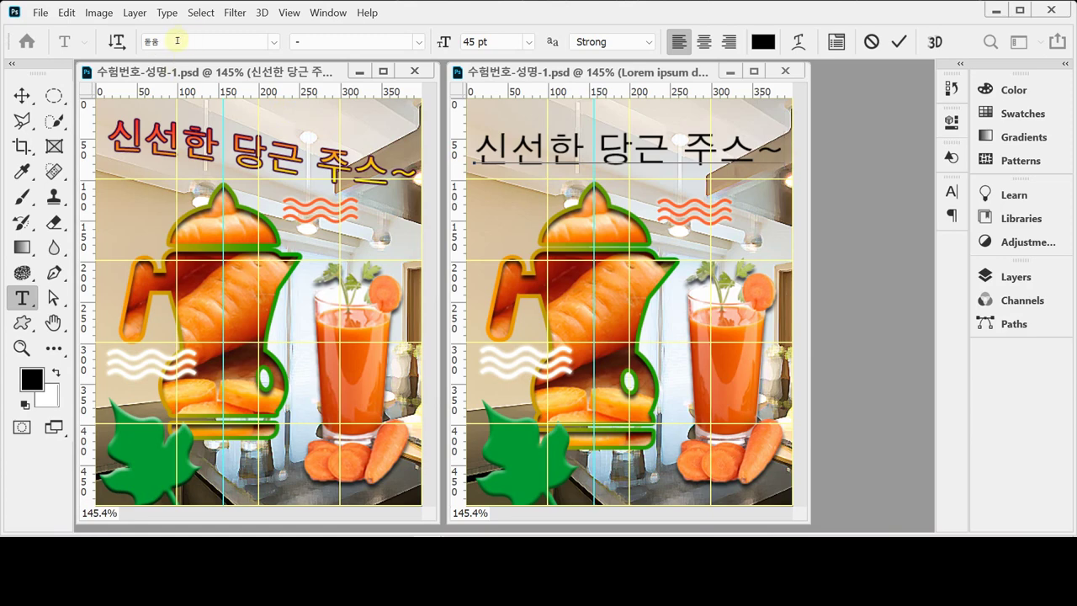
Step: Warp the title text with the Rise style at -50% bend and move it down to just above the teapot
{"action": "triple_click", "coordinate": [538, 154]}
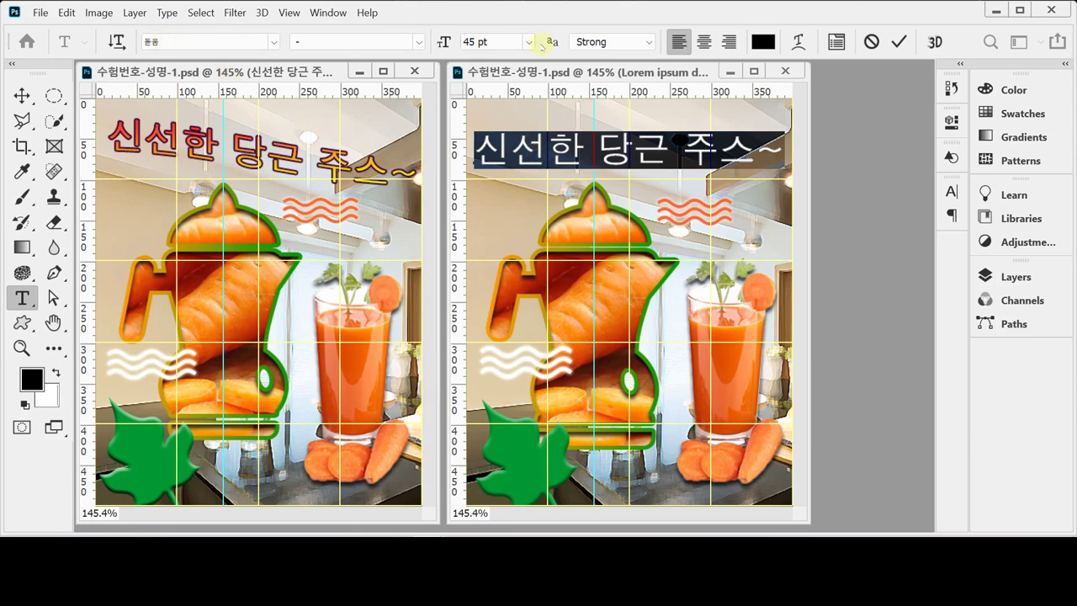
{"action": "left_click", "coordinate": [595, 141]}
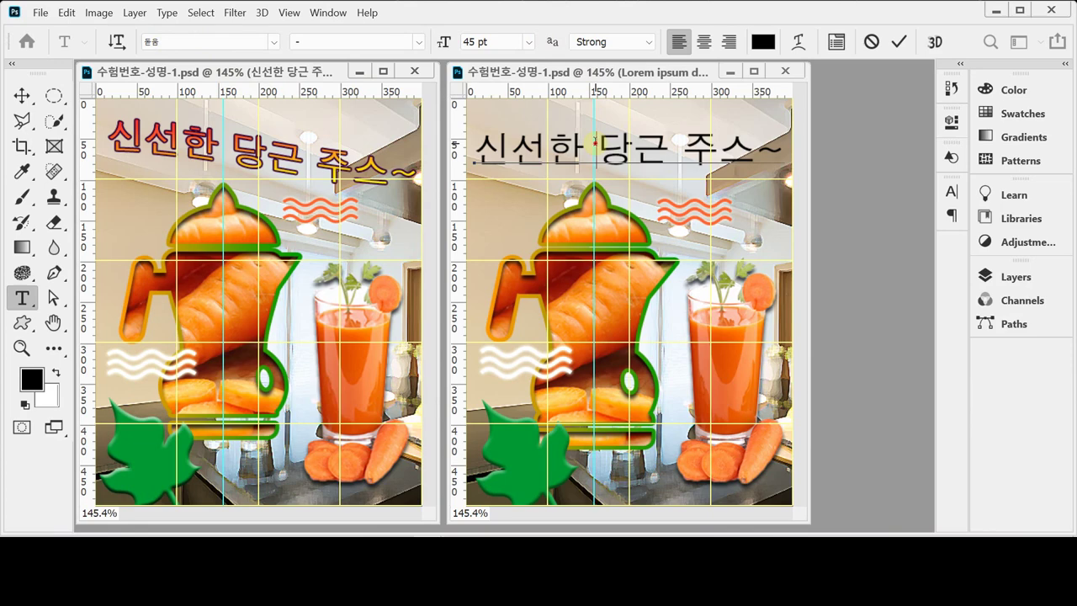
{"action": "left_click", "coordinate": [799, 42]}
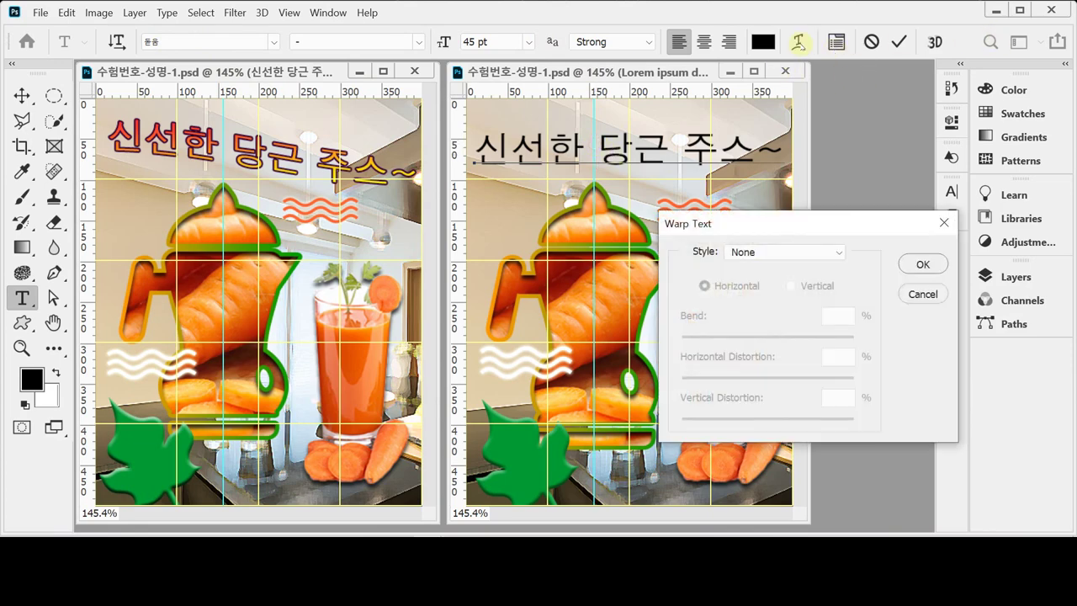
{"action": "left_click", "coordinate": [813, 251]}
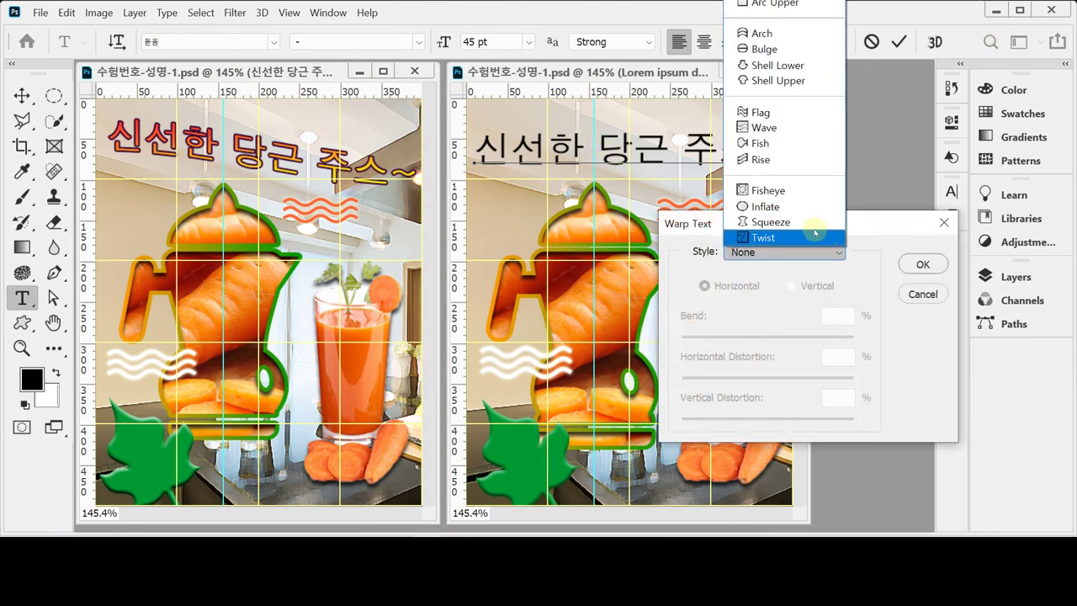
{"action": "left_click", "coordinate": [806, 159]}
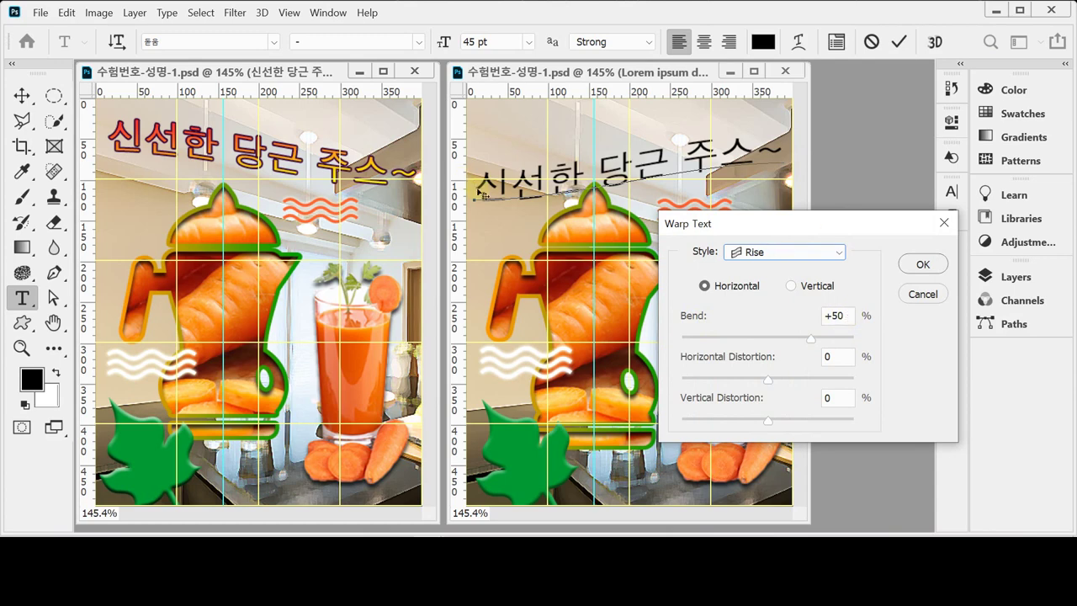
{"action": "left_click_drag", "start_coordinate": [829, 315], "coordinate": [813, 316]}
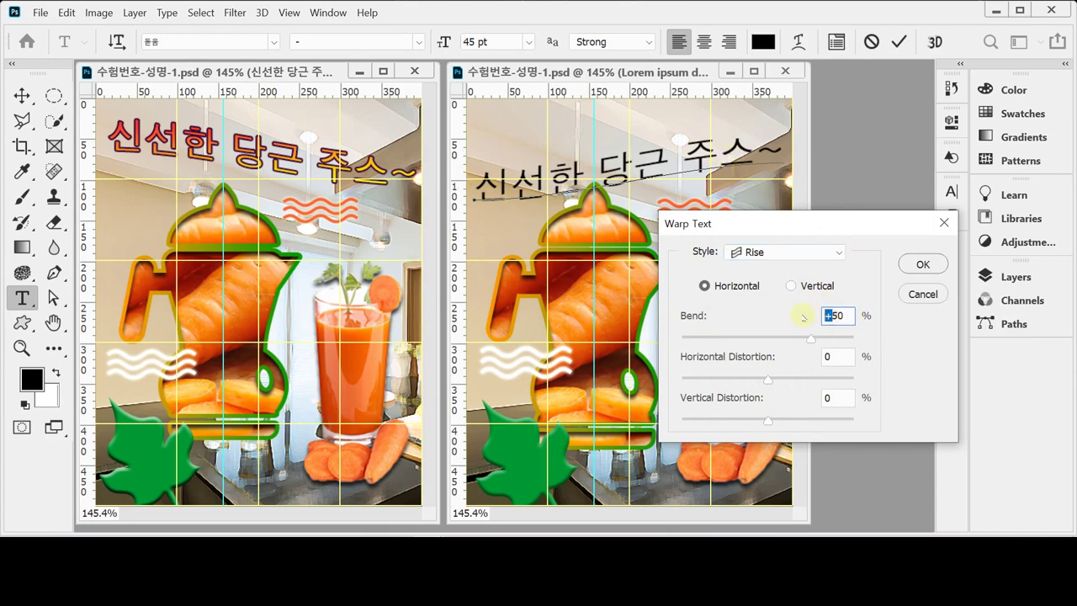
{"action": "type", "text": "-"}
{"action": "key", "text": "Tab"}
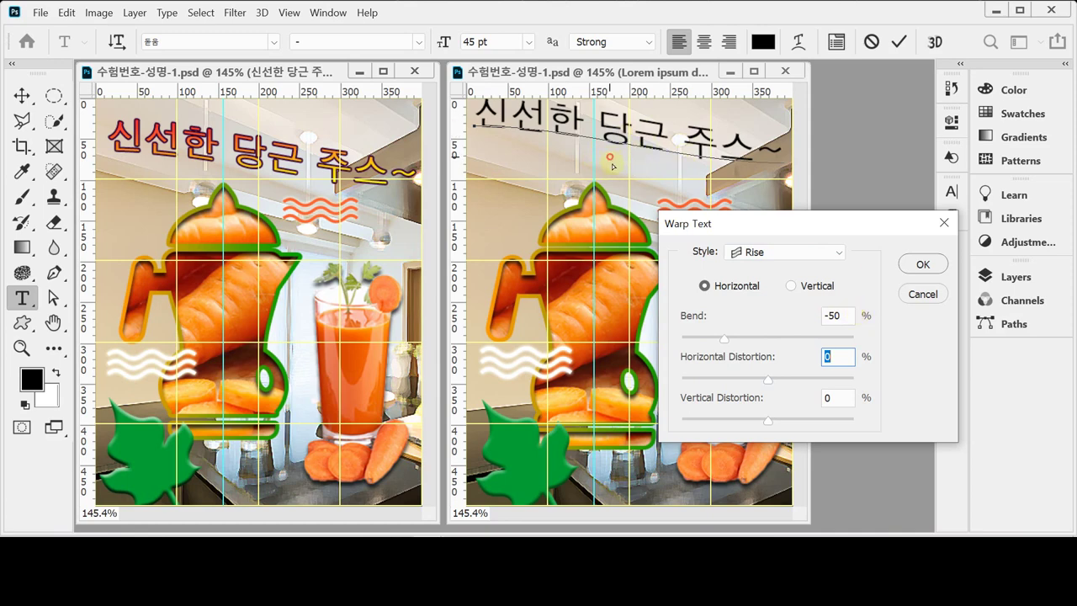
{"action": "left_click_drag", "start_coordinate": [612, 162], "coordinate": [617, 187]}
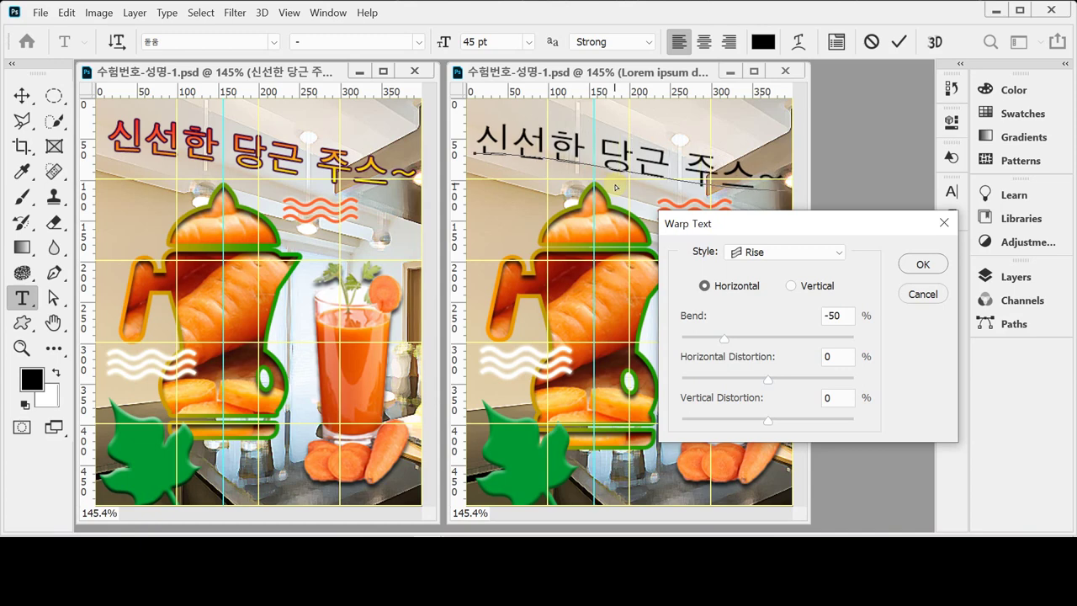
{"action": "key", "text": "Return"}
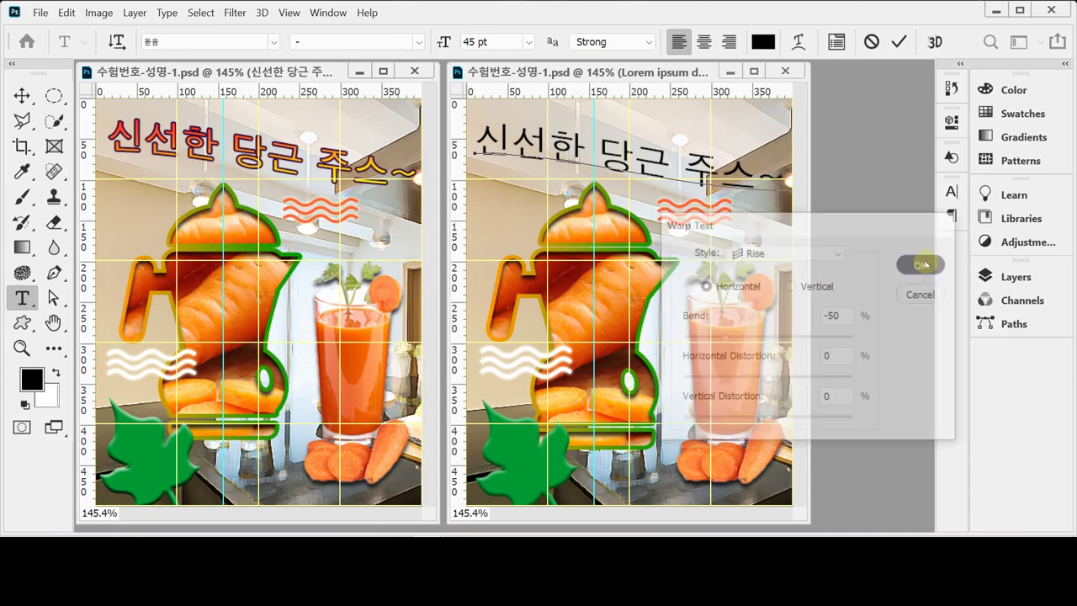
Step: Commit the title text and give its layer a 2 px stroke in solid color 330033
{"action": "left_click", "coordinate": [996, 276]}
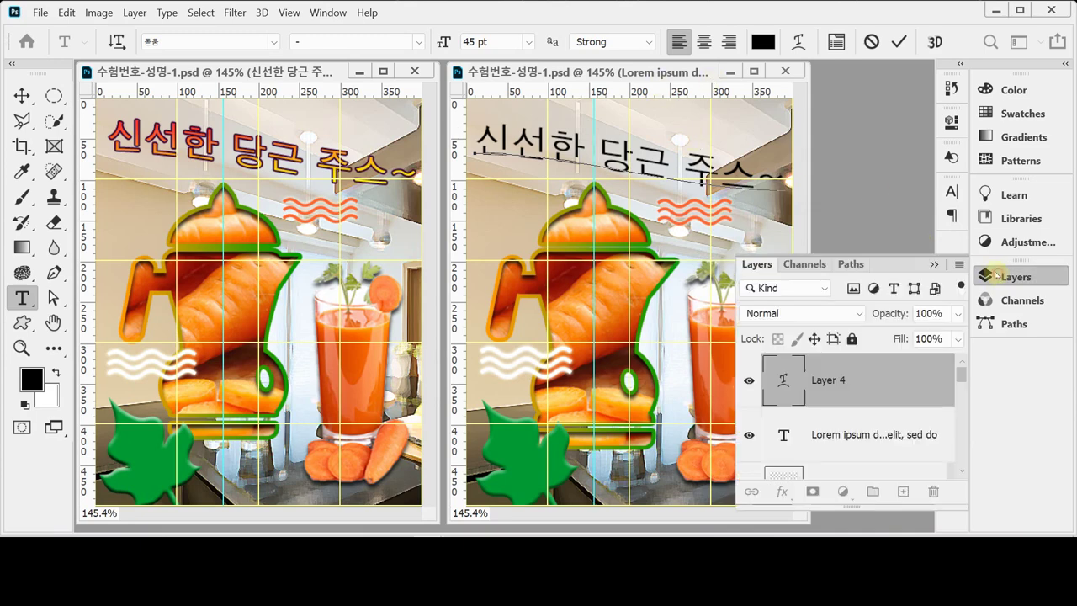
{"action": "left_click", "coordinate": [781, 493]}
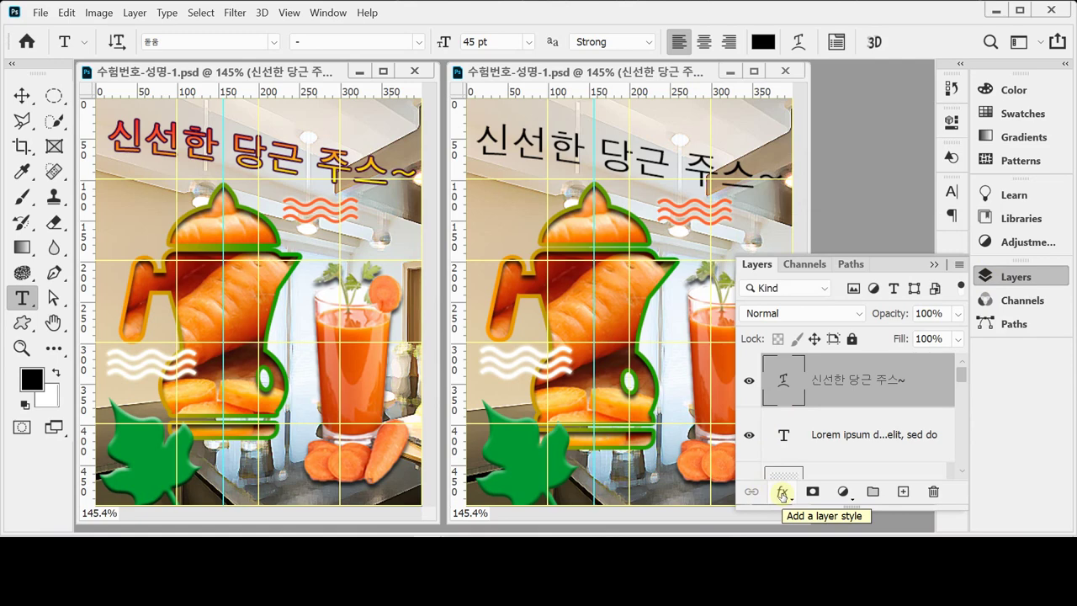
{"action": "left_click", "coordinate": [780, 493]}
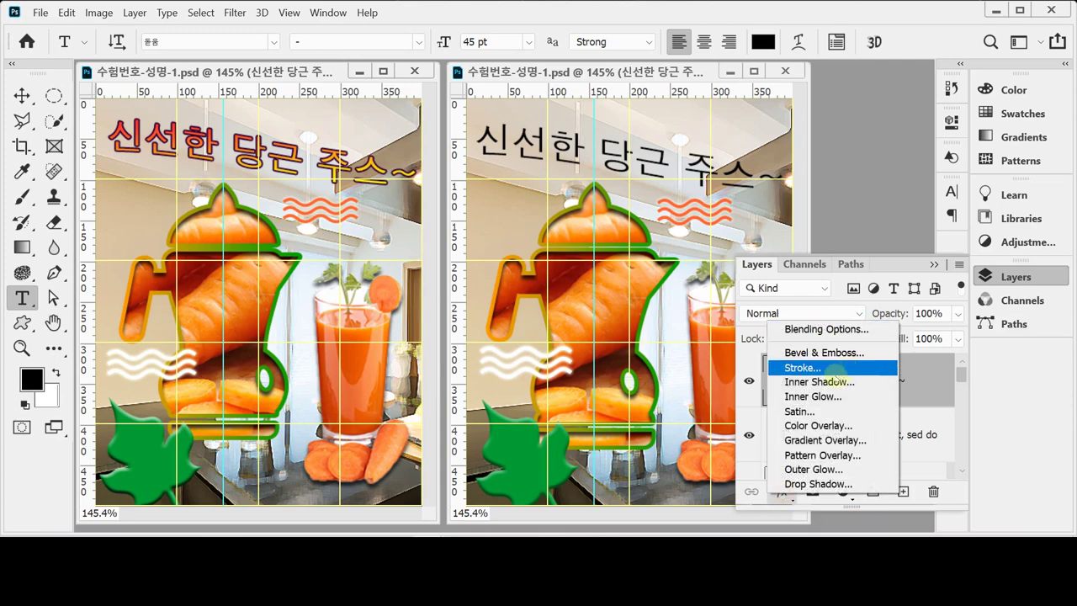
{"action": "left_click", "coordinate": [802, 368]}
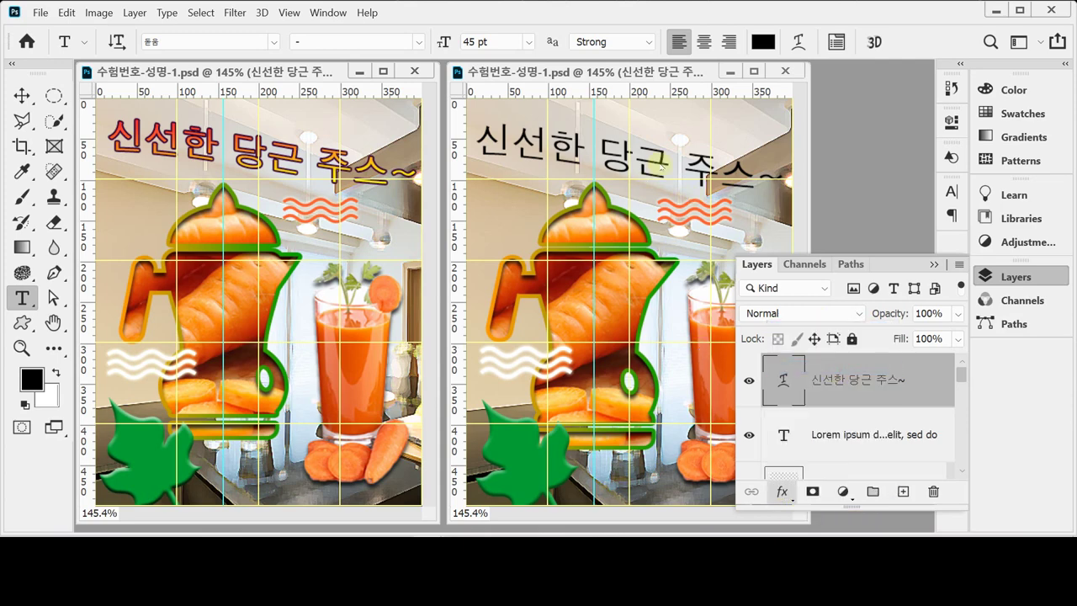
{"action": "type", "text": "2"}
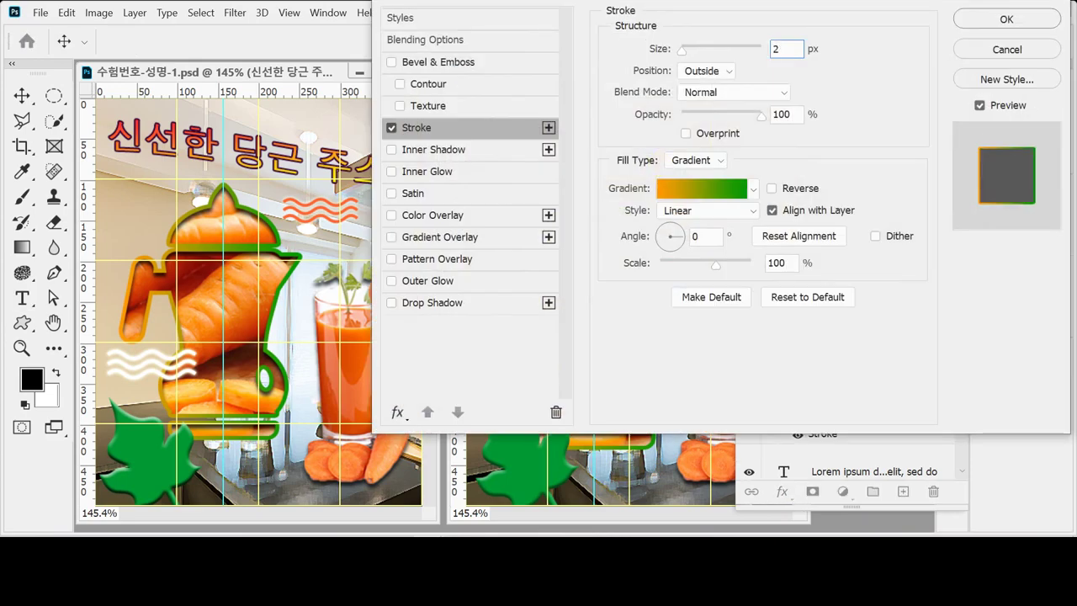
{"action": "left_click", "coordinate": [695, 161]}
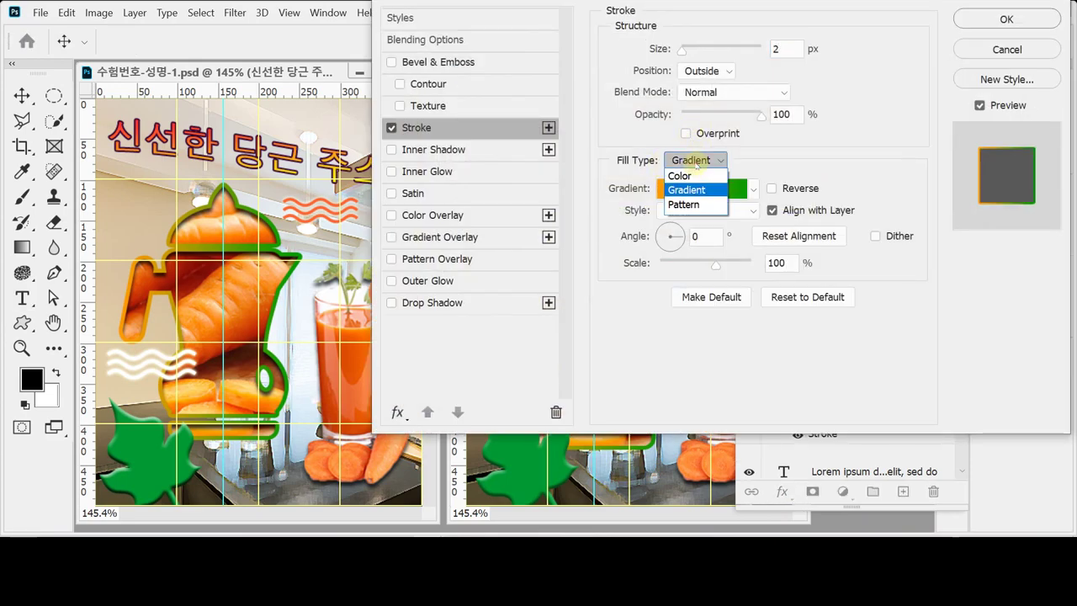
{"action": "left_click", "coordinate": [699, 178]}
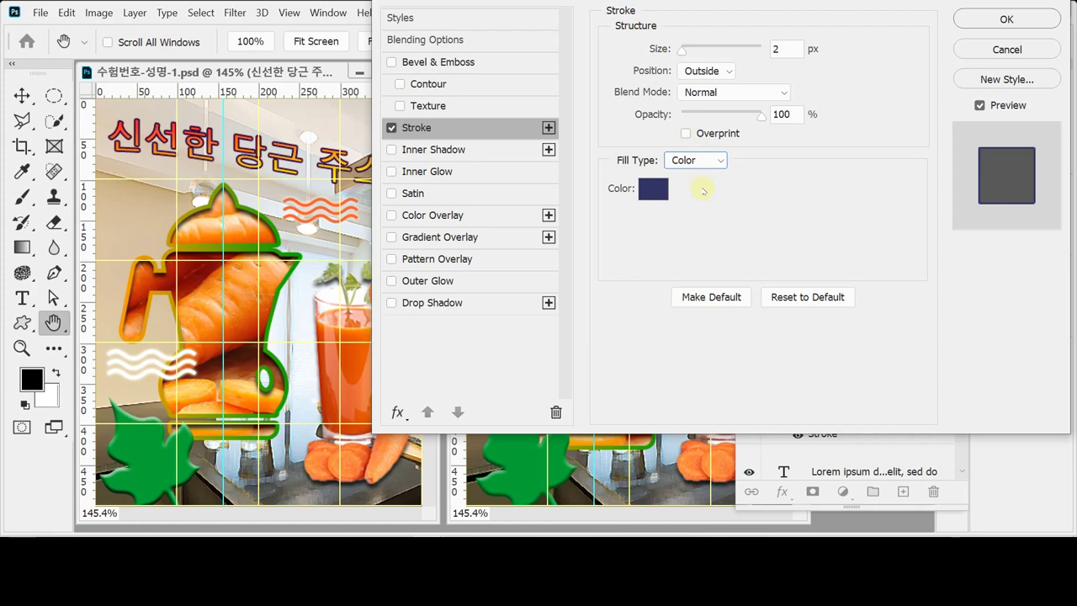
{"action": "left_click", "coordinate": [652, 192]}
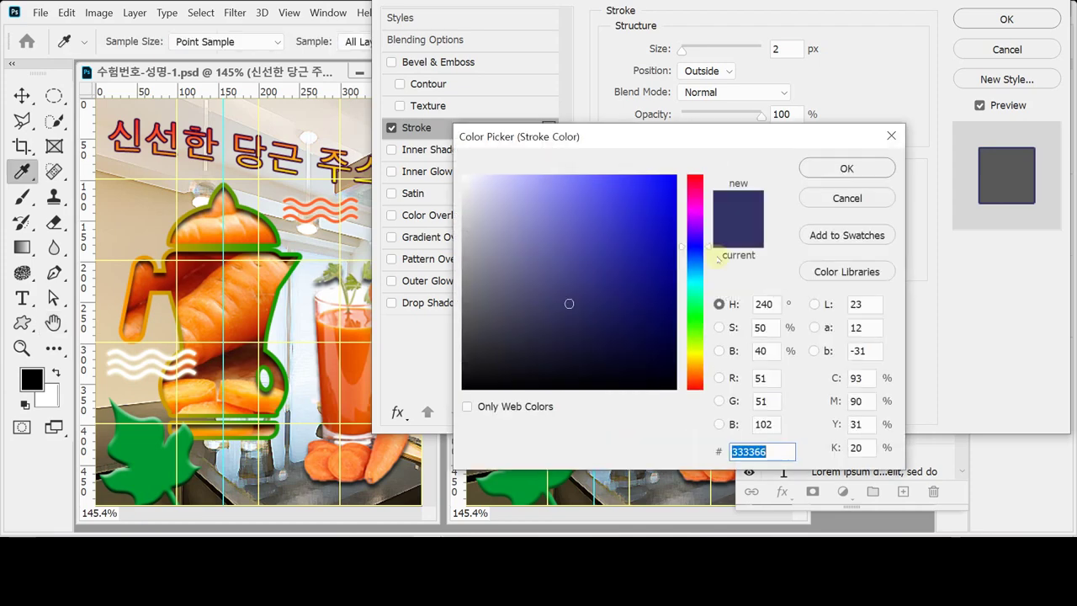
{"action": "type", "text": "330033"}
{"action": "key", "text": "Return"}
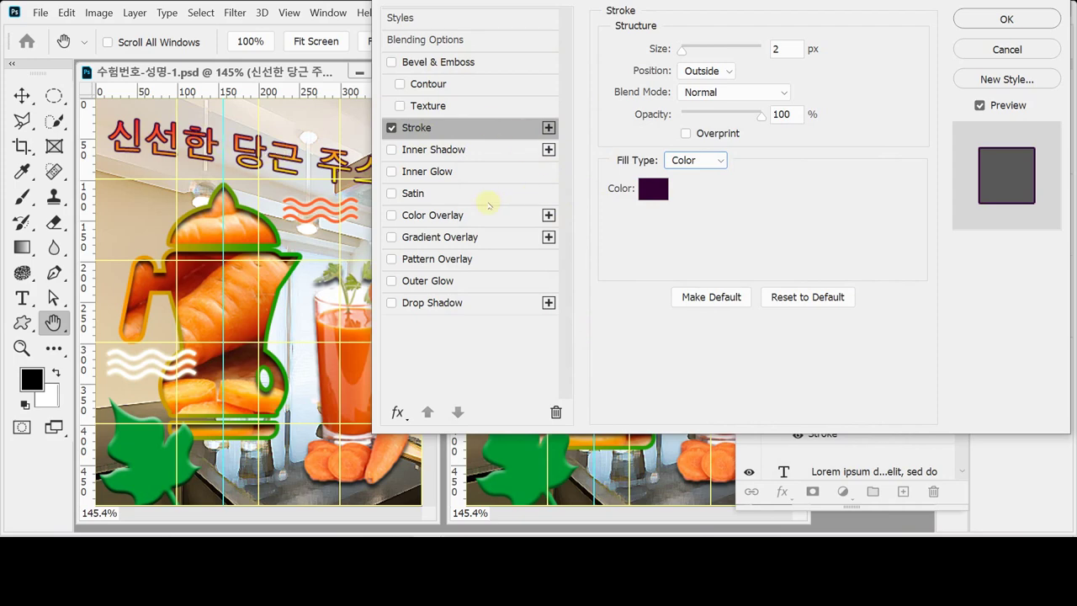
Step: Turn on the title's Gradient Overlay and remove the light blue middle color stop from its gradient
{"action": "left_click", "coordinate": [457, 237]}
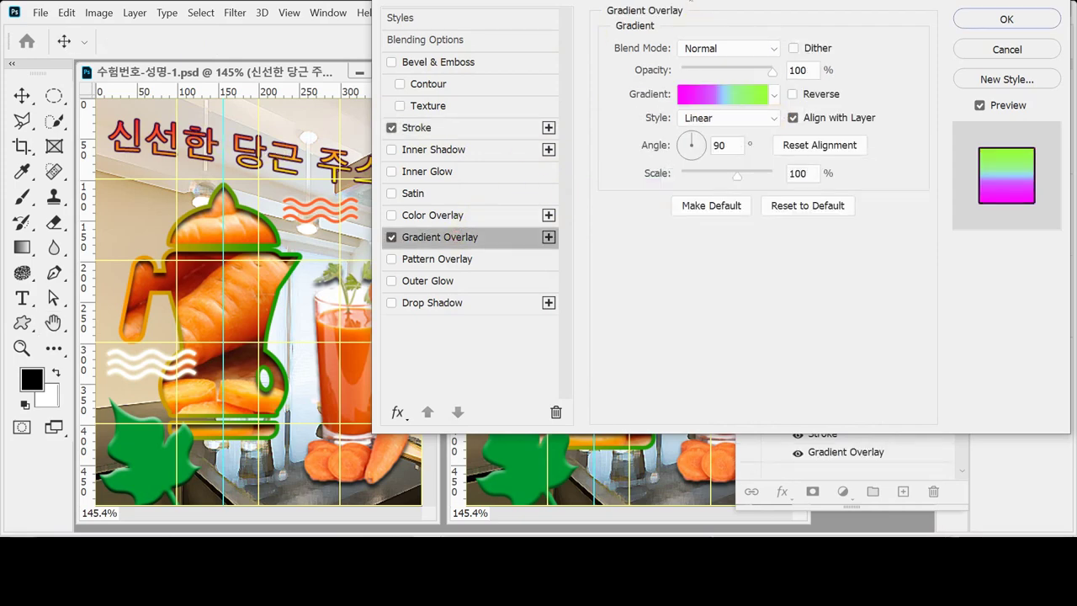
{"action": "left_click", "coordinate": [715, 98]}
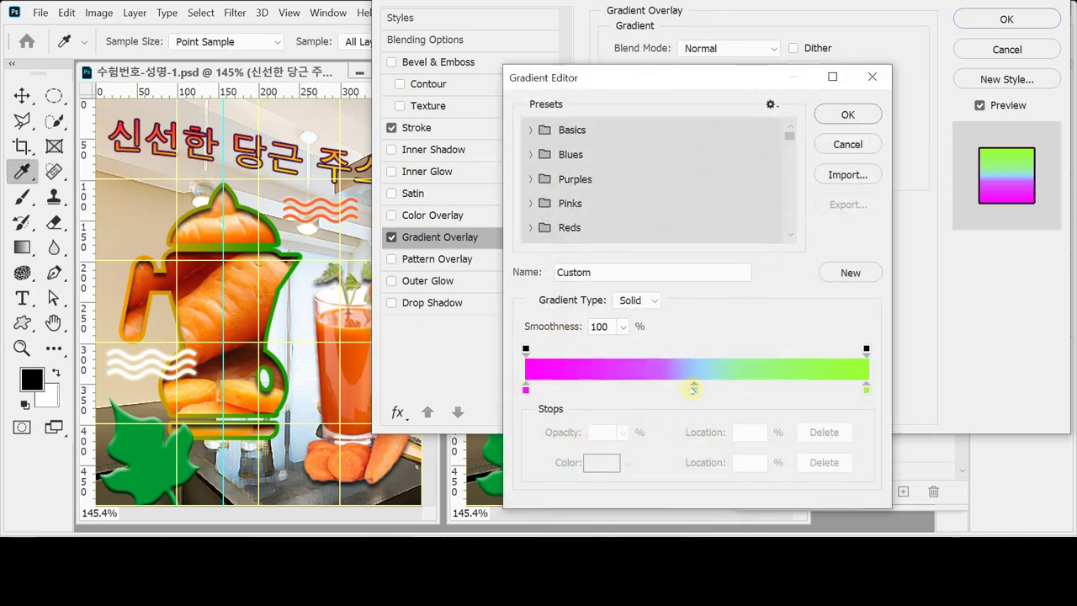
{"action": "mouse_move", "coordinate": [695, 391]}
{"action": "left_mouse_down"}
{"action": "mouse_move", "coordinate": [697, 439]}
{"action": "mouse_move", "coordinate": [697, 392]}
{"action": "left_mouse_up"}
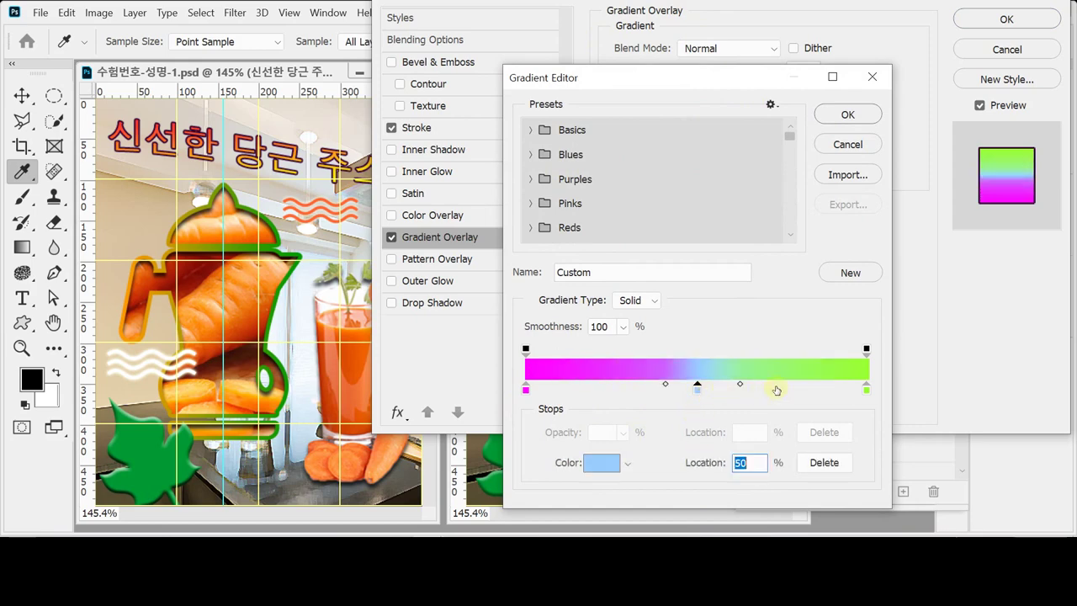
{"action": "left_click", "coordinate": [775, 389]}
{"action": "left_click_drag", "start_coordinate": [775, 389], "coordinate": [779, 428]}
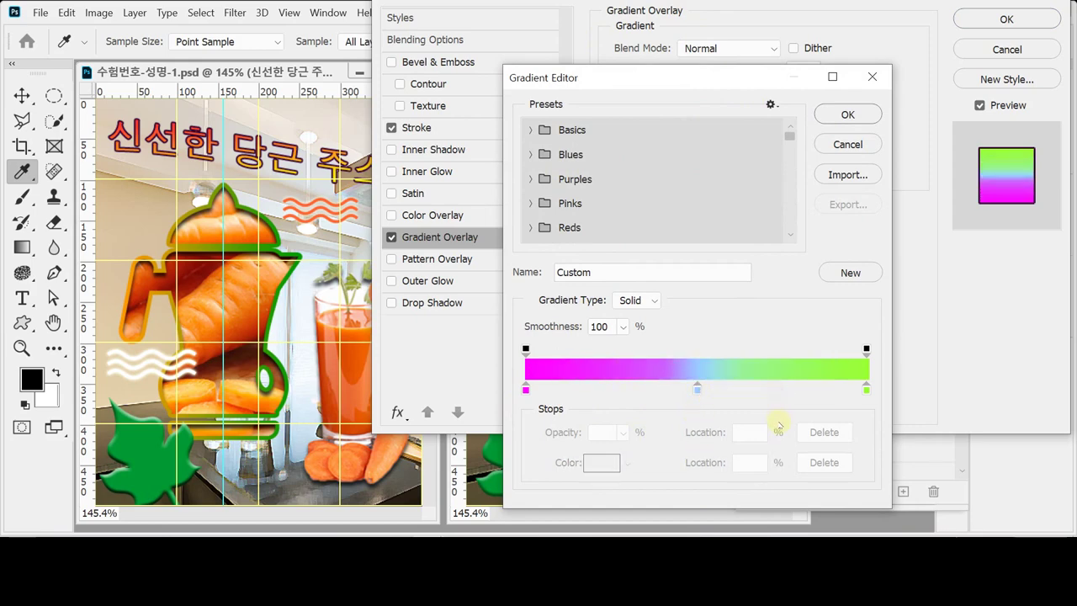
{"action": "left_click_drag", "start_coordinate": [697, 388], "coordinate": [703, 429]}
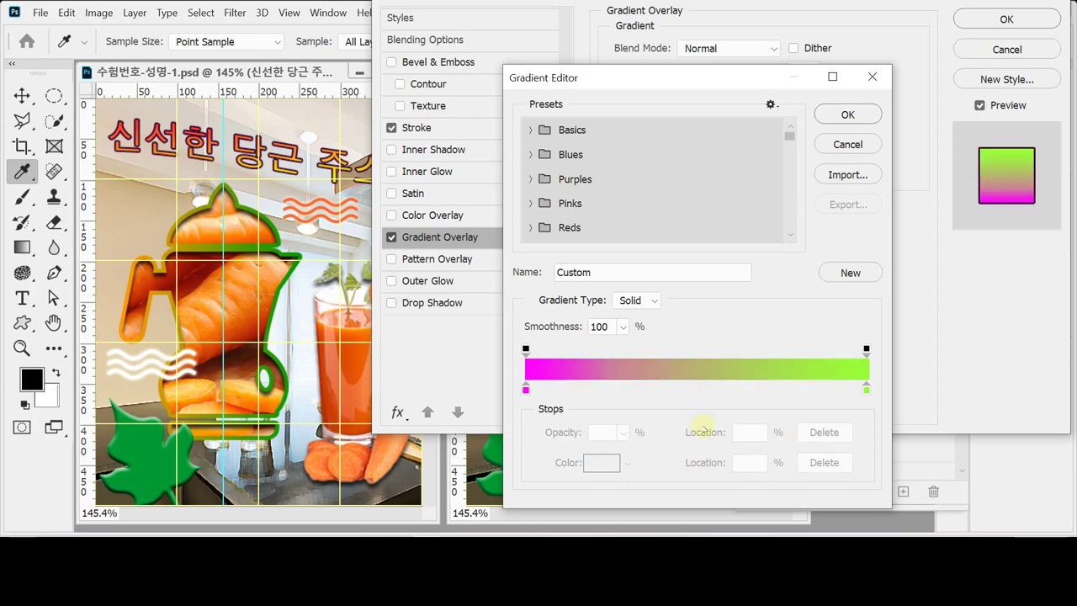
{"action": "double_click", "coordinate": [525, 389]}
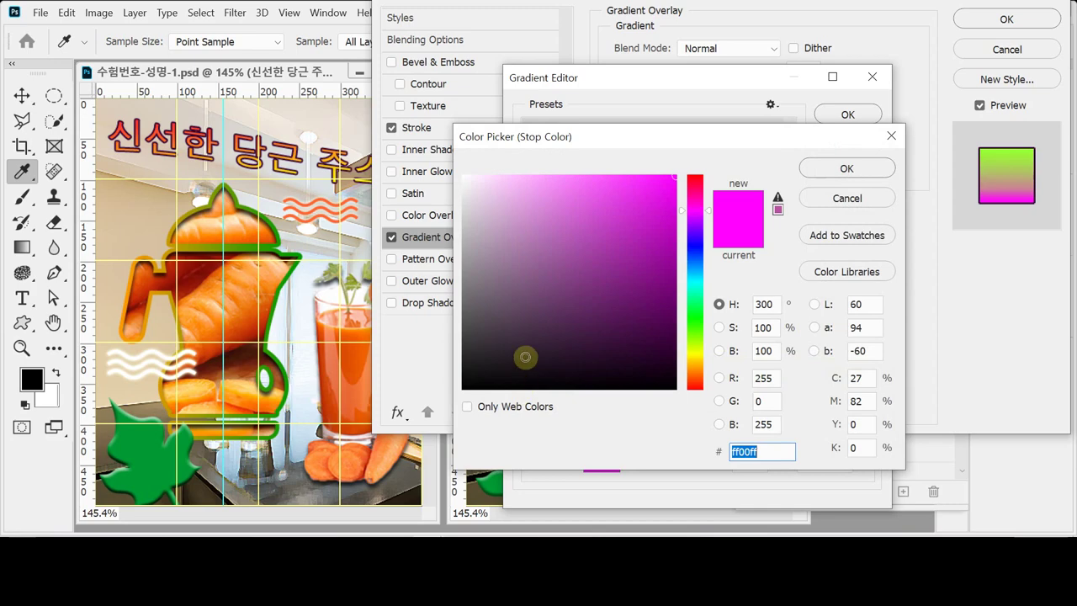
{"action": "type", "text": "0"}
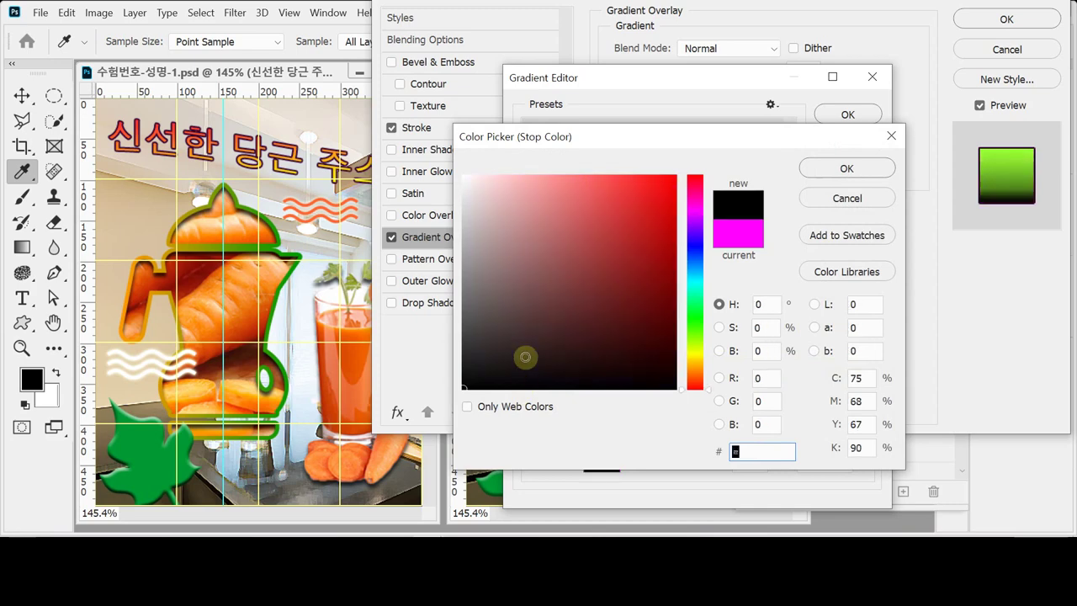
{"action": "key", "text": "Return"}
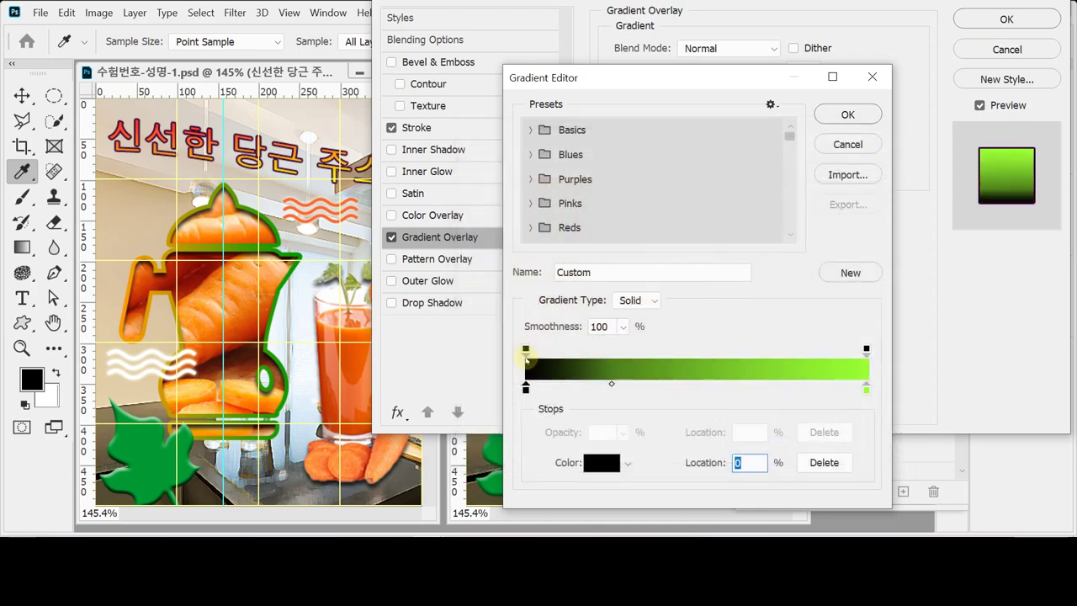
Step: Set the start color stop of the title's overlay gradient to yellow ff0
{"action": "double_click", "coordinate": [526, 388]}
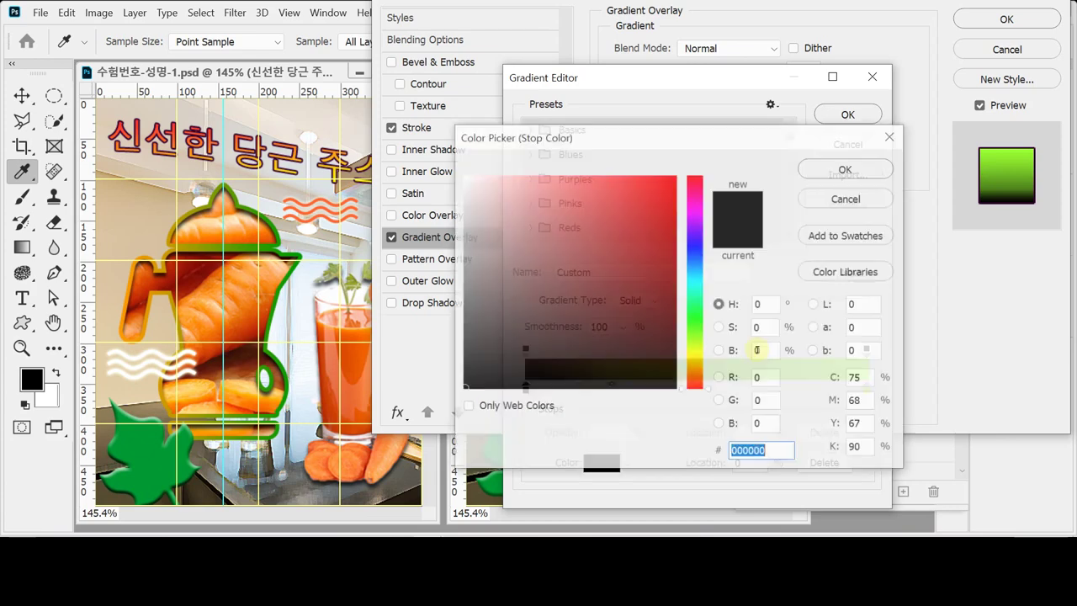
{"action": "key", "text": "BackSpace"}
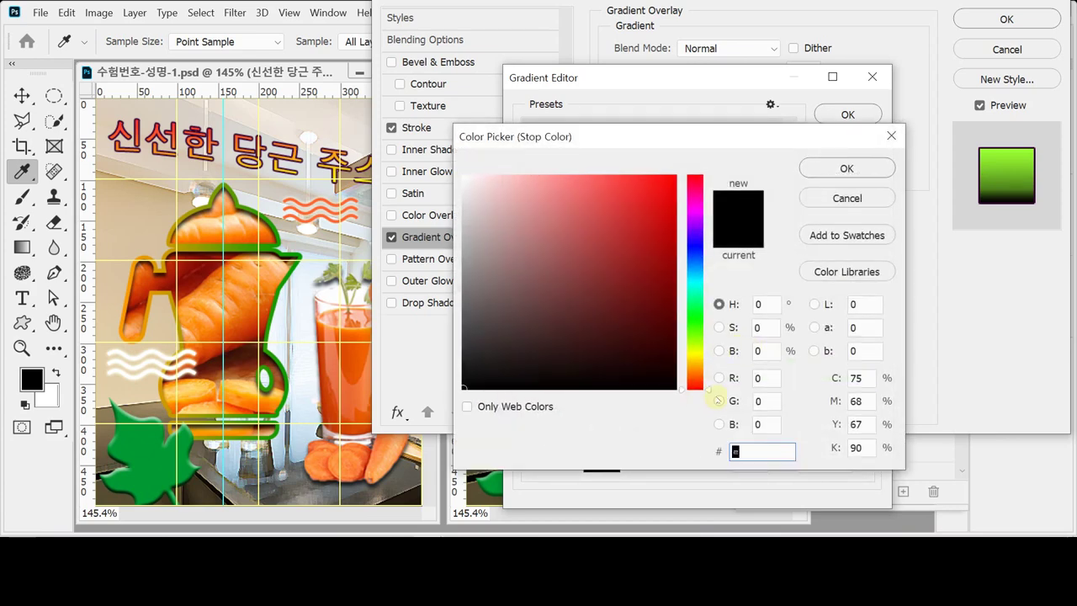
{"action": "type", "text": "ff"}
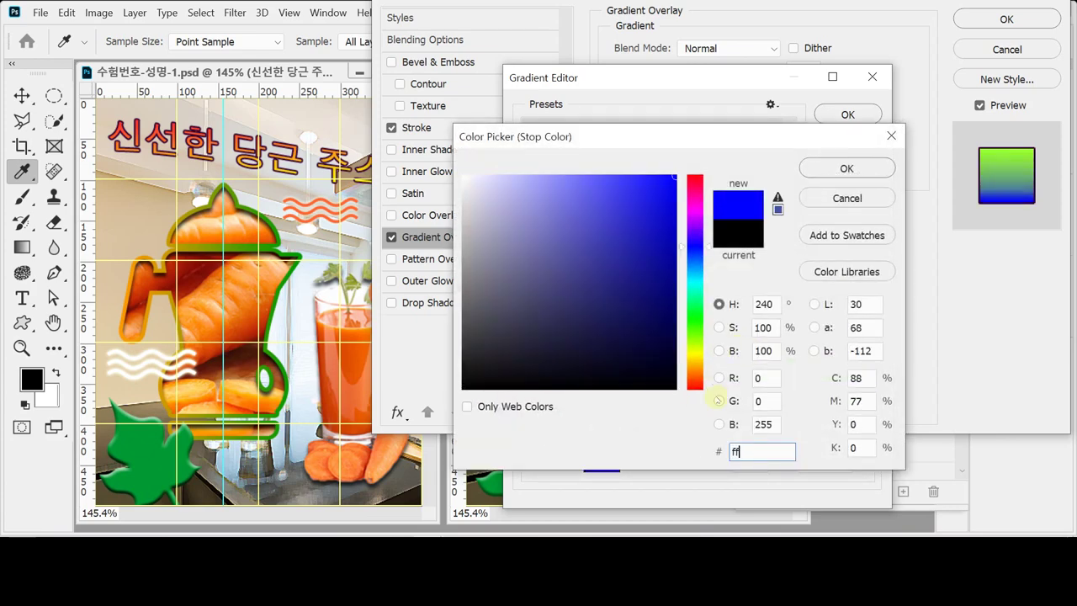
{"action": "type", "text": "0"}
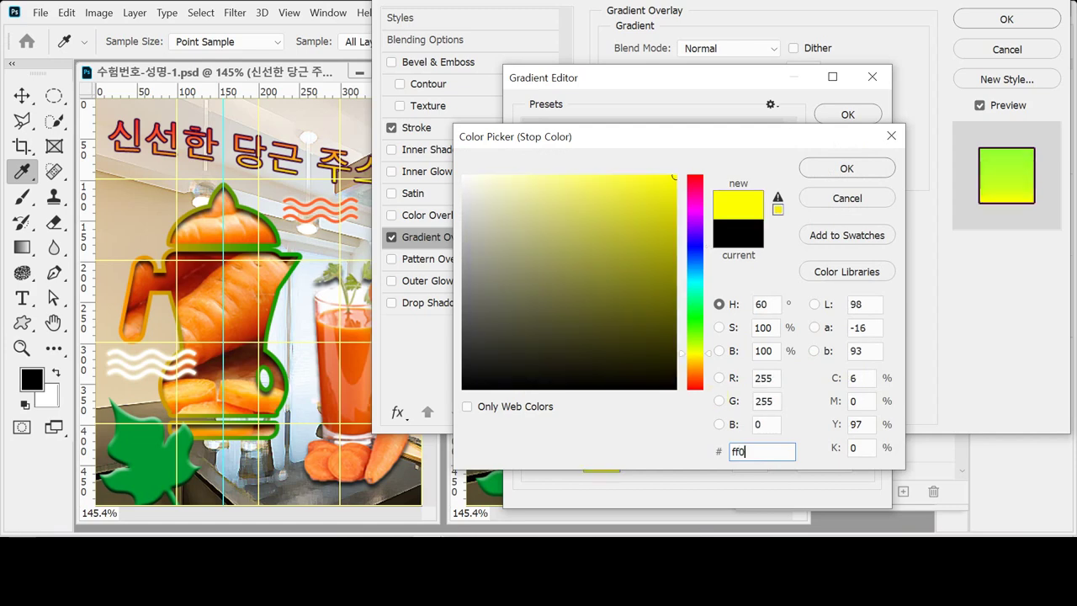
{"action": "key", "text": "Return"}
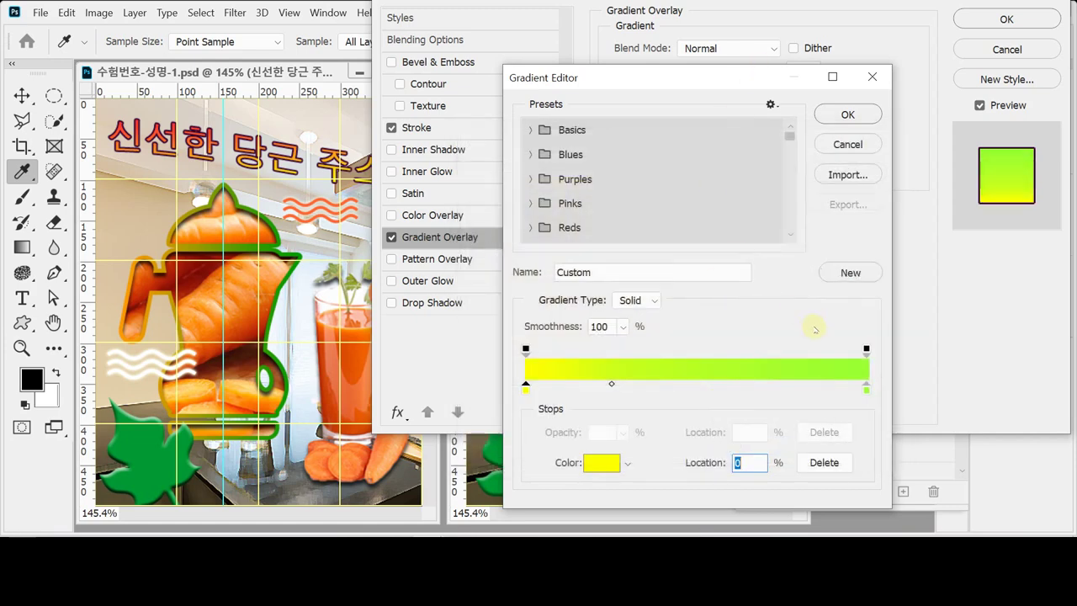
Step: Set the end color stop of the overlay gradient to red f33 and shift the color midpoint to about 36%
{"action": "double_click", "coordinate": [866, 388]}
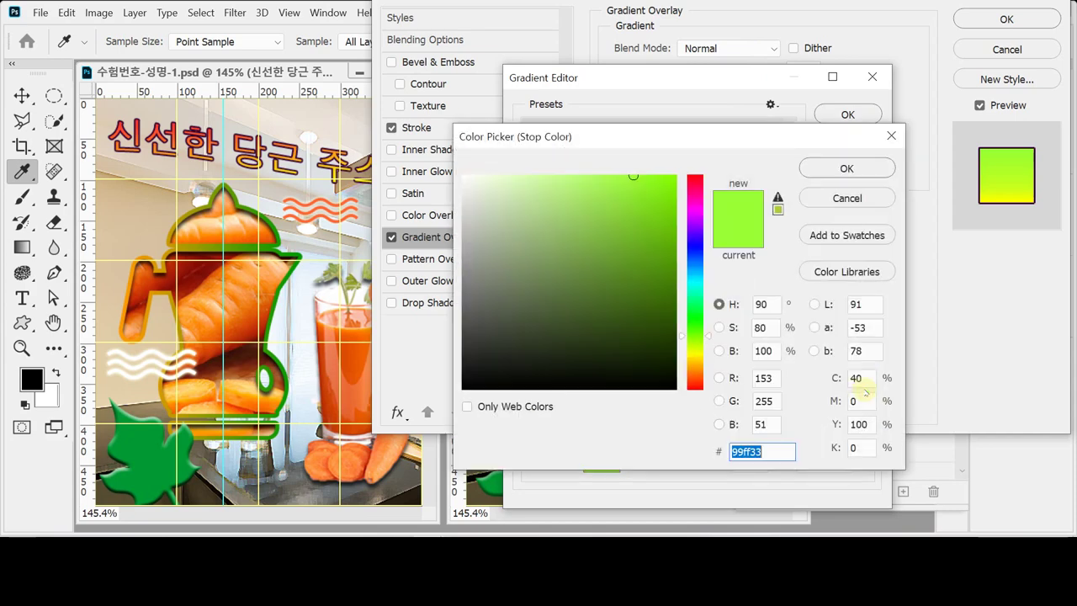
{"action": "type", "text": "f33"}
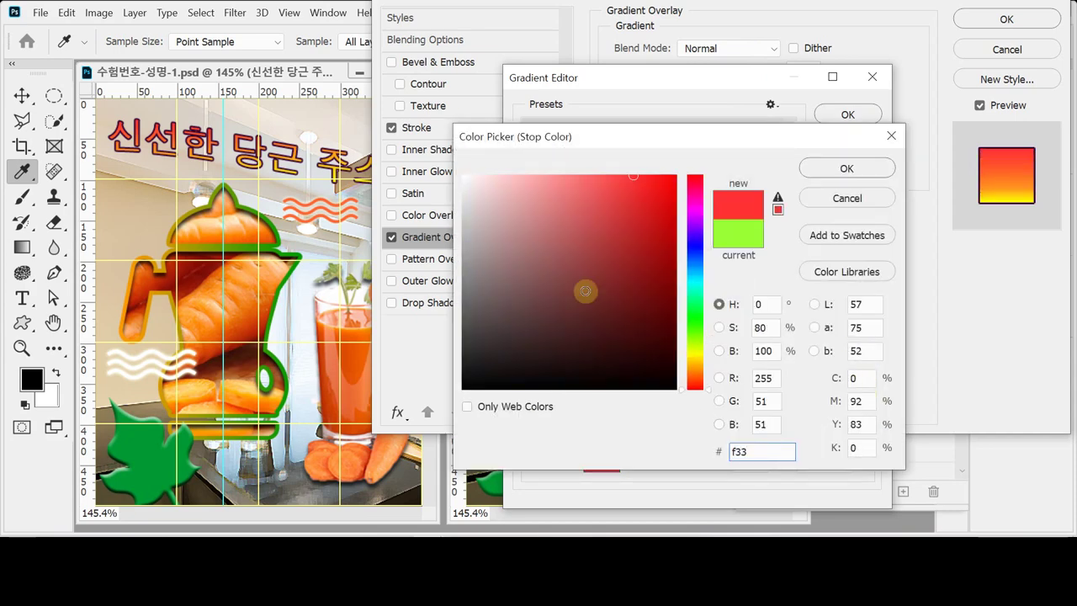
{"action": "key", "text": "Return"}
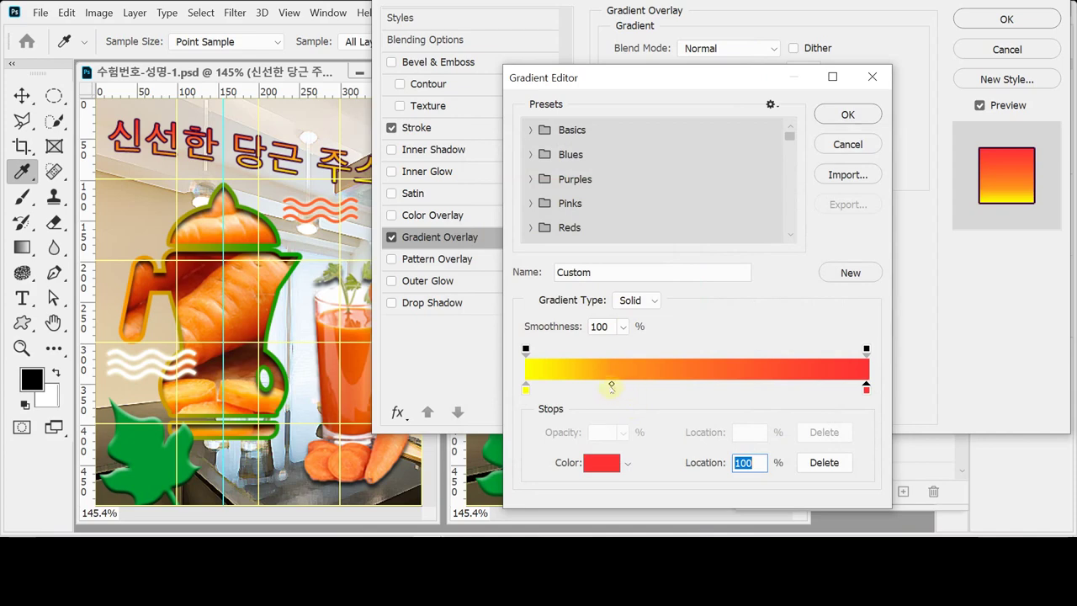
{"action": "left_click", "coordinate": [612, 386]}
{"action": "left_click_drag", "start_coordinate": [612, 386], "coordinate": [648, 383]}
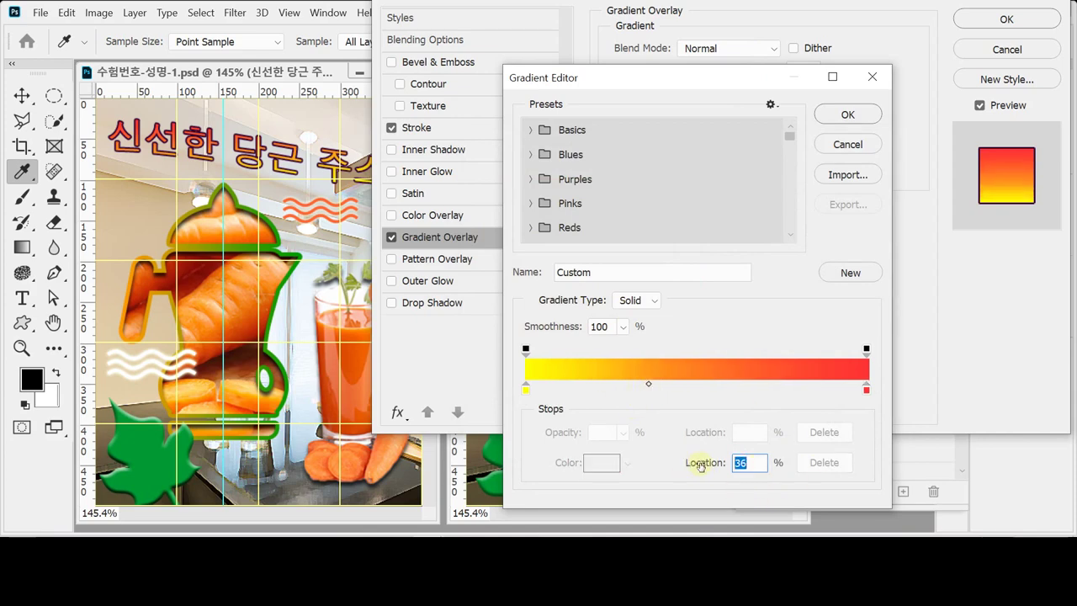
Step: Set the overlay gradient's color midpoint to 50% and apply the gradient and layer style to the title
{"action": "type", "text": "50"}
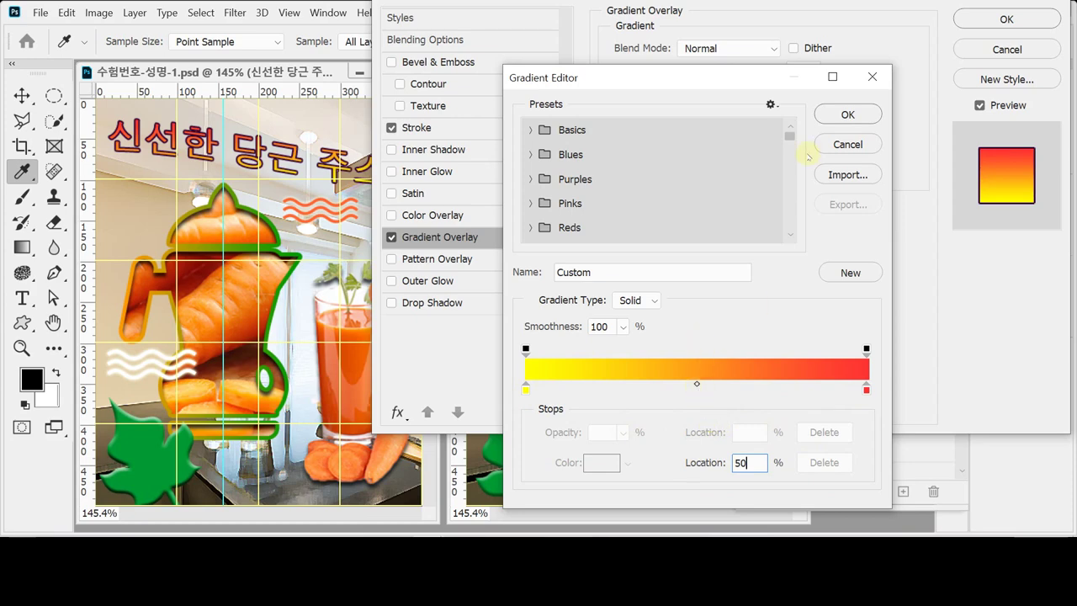
{"action": "left_click", "coordinate": [833, 113]}
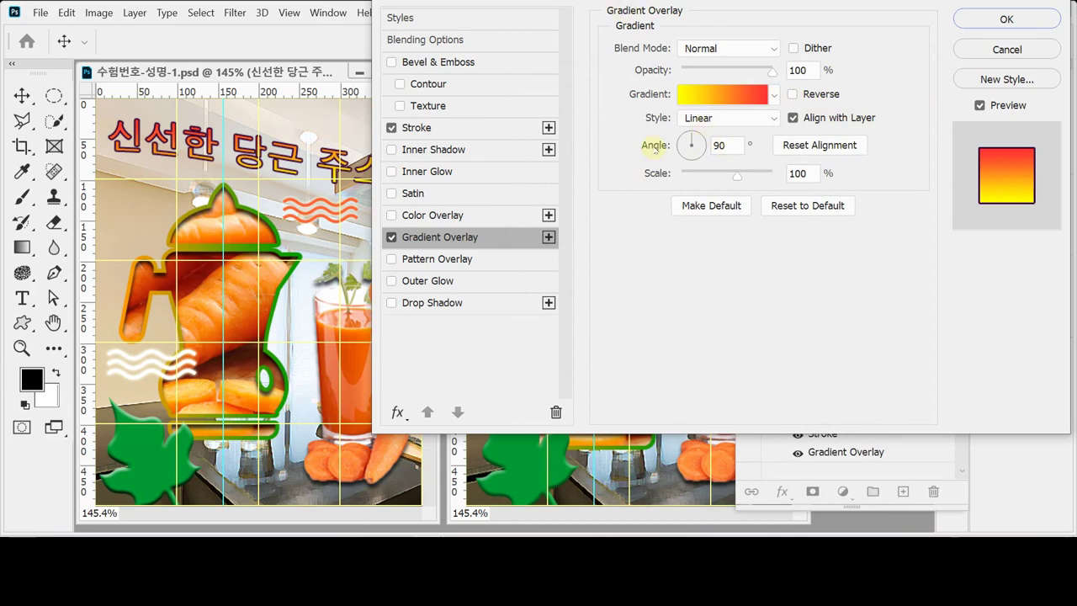
{"action": "key", "text": "Return"}
Step: Close the duplicate window of the poster and hide the guides in the remaining one
{"action": "left_click", "coordinate": [1032, 276]}
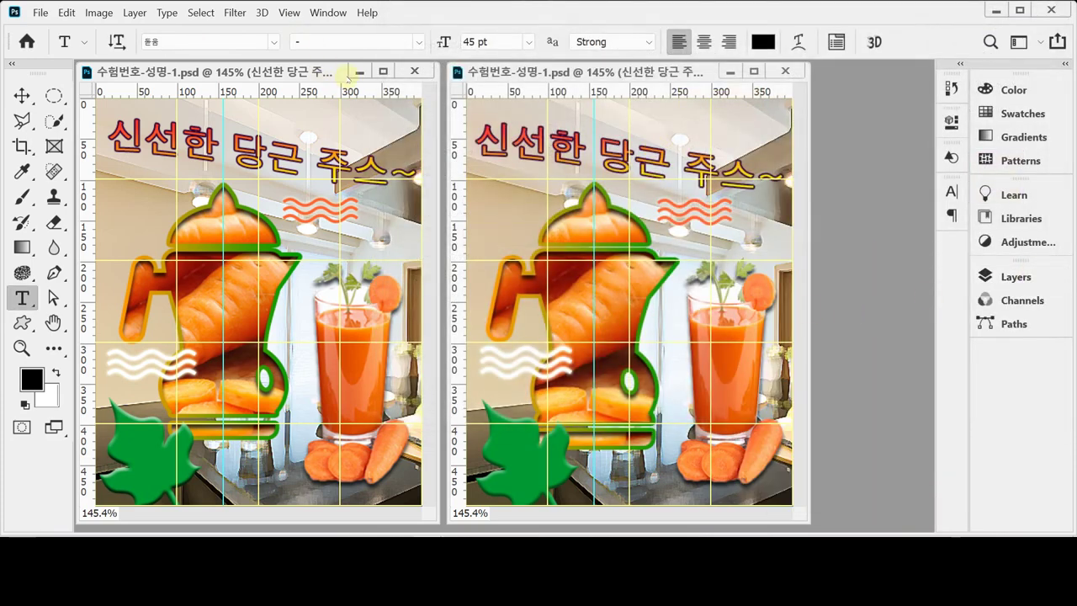
{"action": "key", "text": "ctrl+w"}
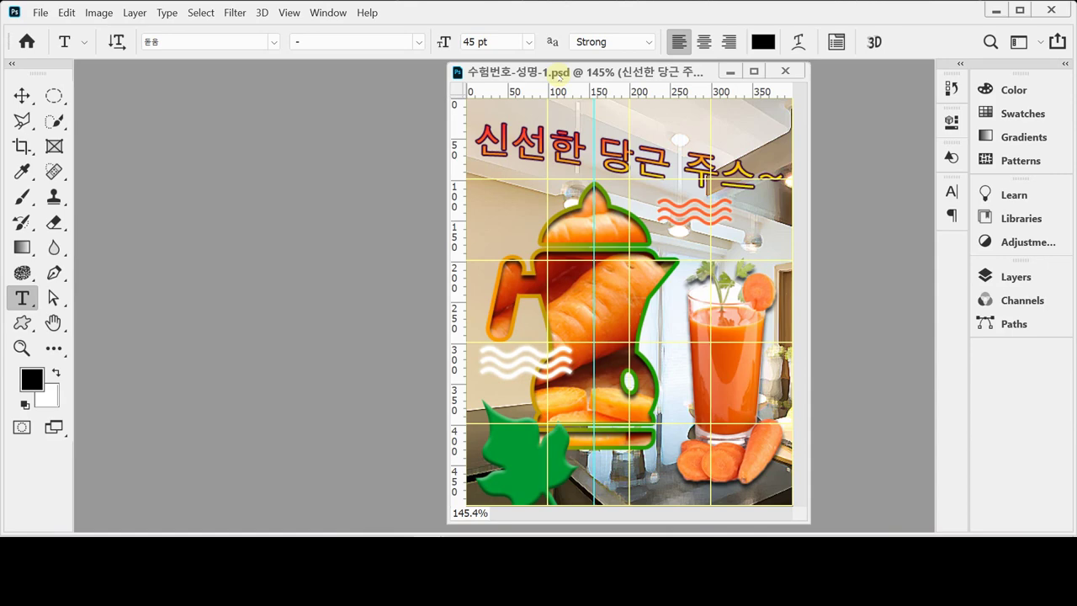
{"action": "key", "text": "ctrl+h"}
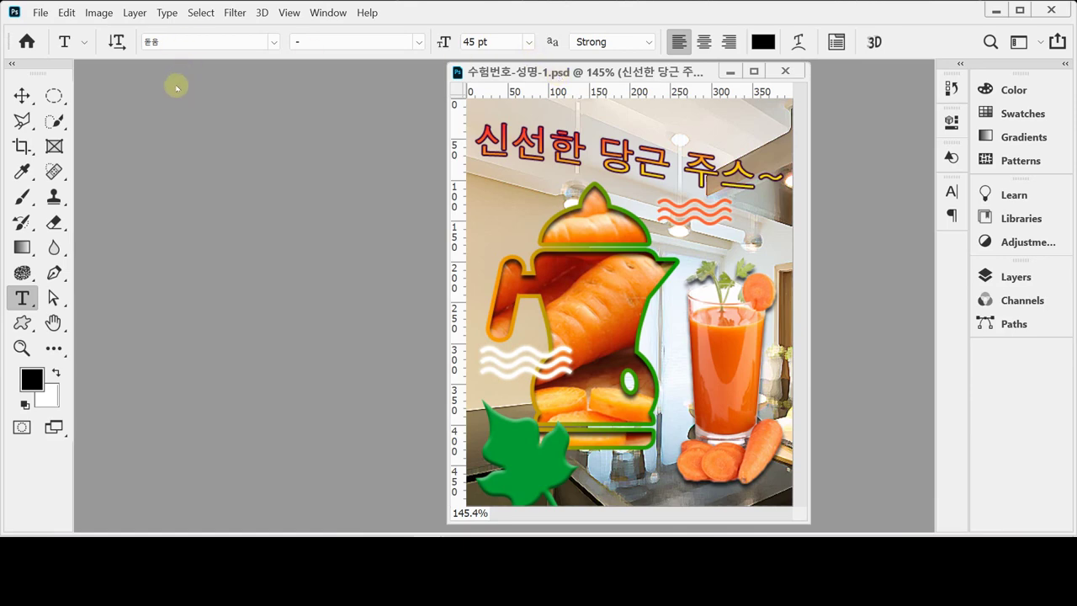
Step: Start saving the poster under a new name and go to the GTQ folder inside 문서
{"action": "left_click", "coordinate": [39, 13]}
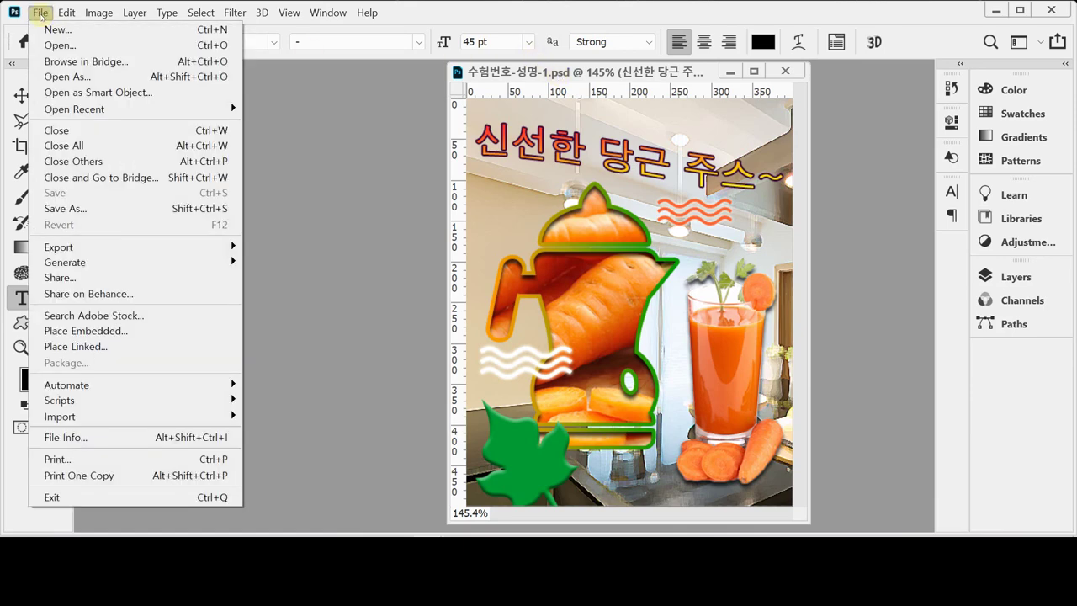
{"action": "left_click", "coordinate": [113, 207]}
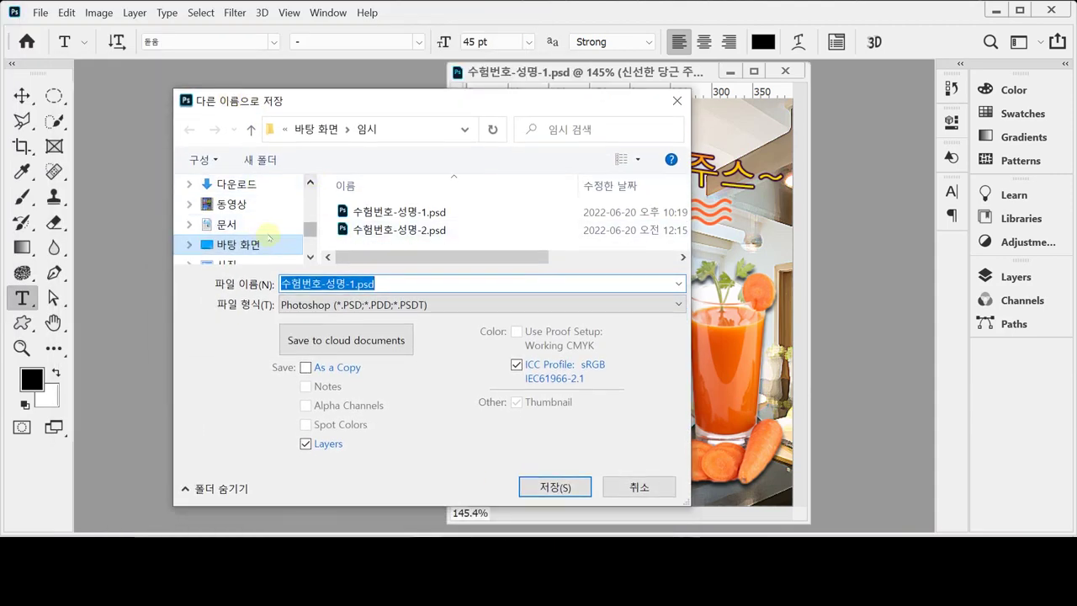
{"action": "left_click", "coordinate": [229, 224]}
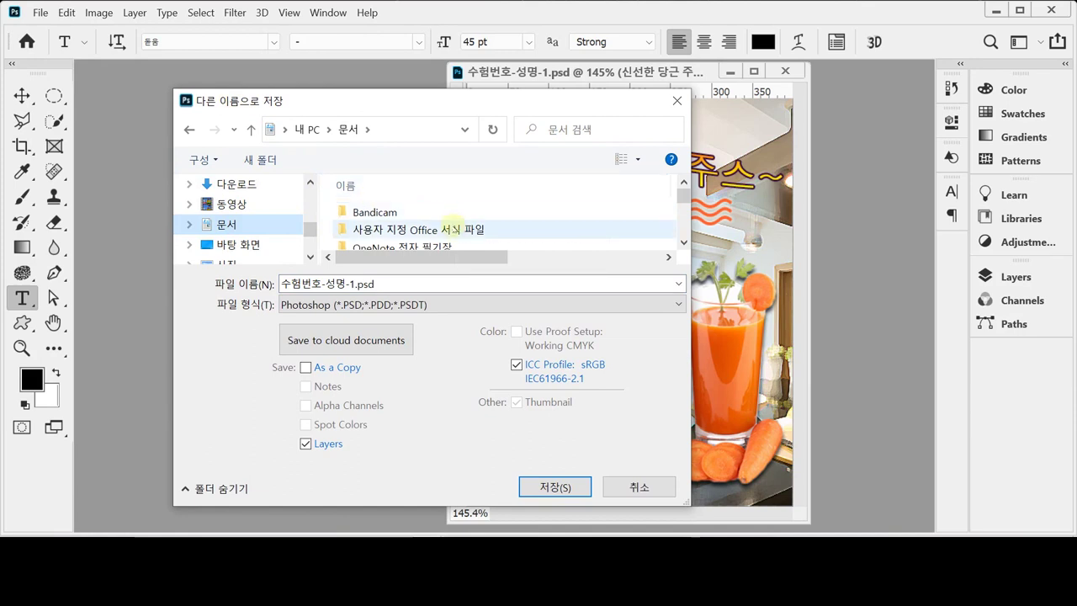
{"action": "scroll", "coordinate": [452, 228], "scroll_direction": "down", "scroll_amount": 5}
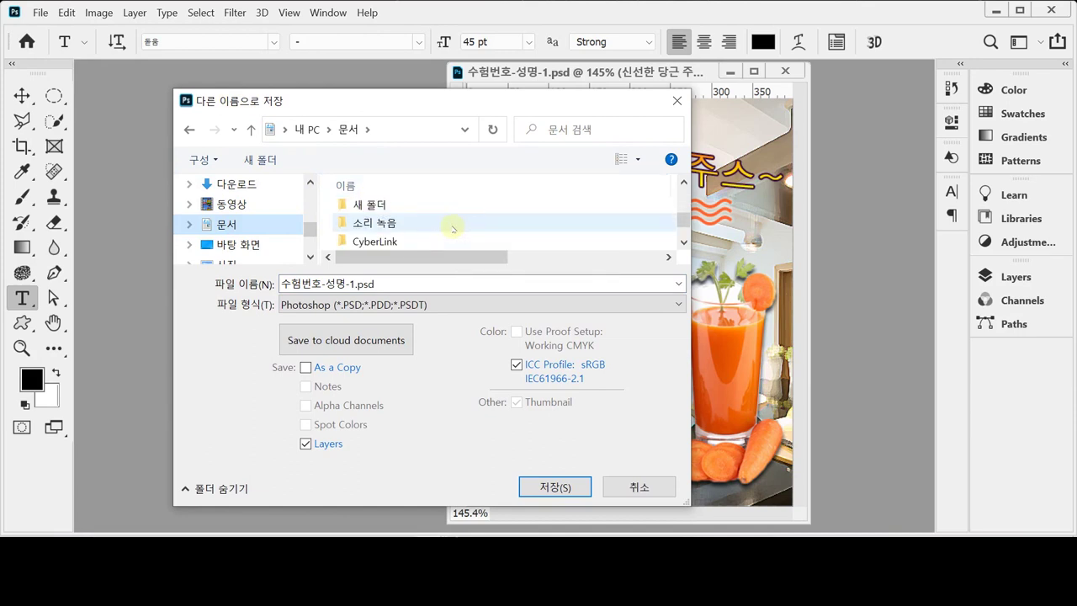
{"action": "scroll", "coordinate": [404, 241], "scroll_direction": "down", "scroll_amount": 2}
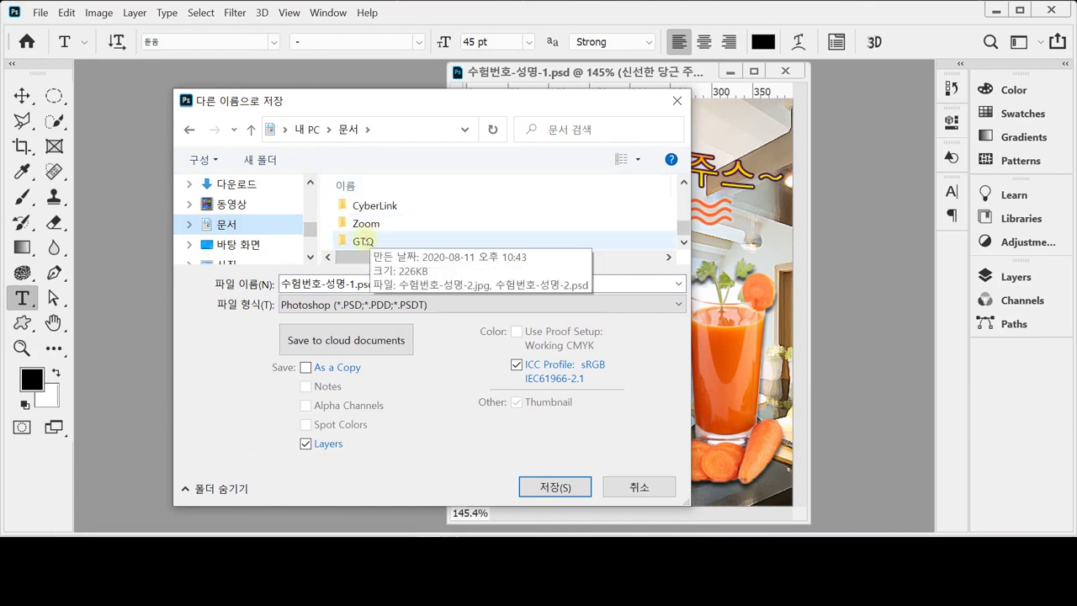
{"action": "double_click", "coordinate": [364, 242]}
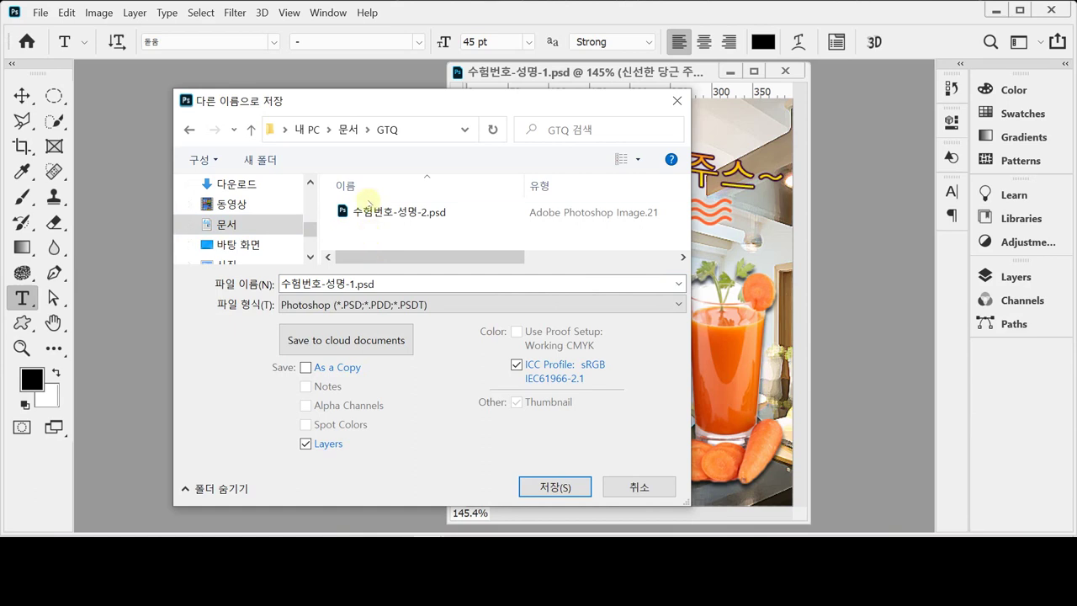
Step: Set the file name to 수험번호-성명-1, basing it on the existing 수험번호-성명-2 file's name
{"action": "left_click", "coordinate": [396, 212]}
{"action": "left_click", "coordinate": [403, 282]}
{"action": "key", "text": "End"}
{"action": "key", "text": "Left"}
{"action": "key", "text": "Left"}
{"action": "key", "text": "Left"}
{"action": "key", "text": "Left"}
{"action": "key", "text": "Left"}
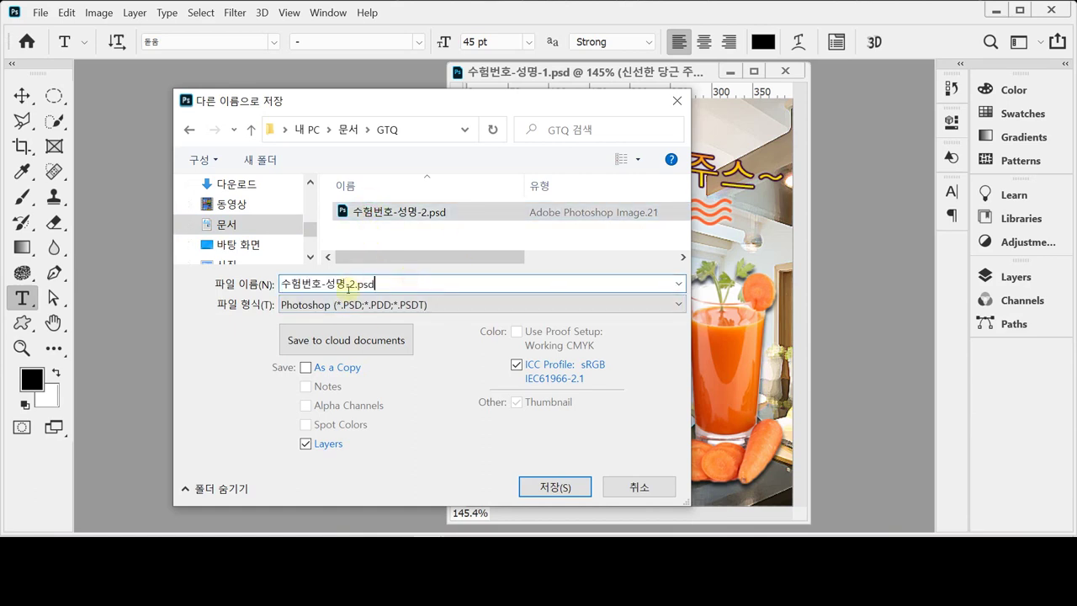
{"action": "key", "text": "shift+End"}
{"action": "type", "text": "1"}
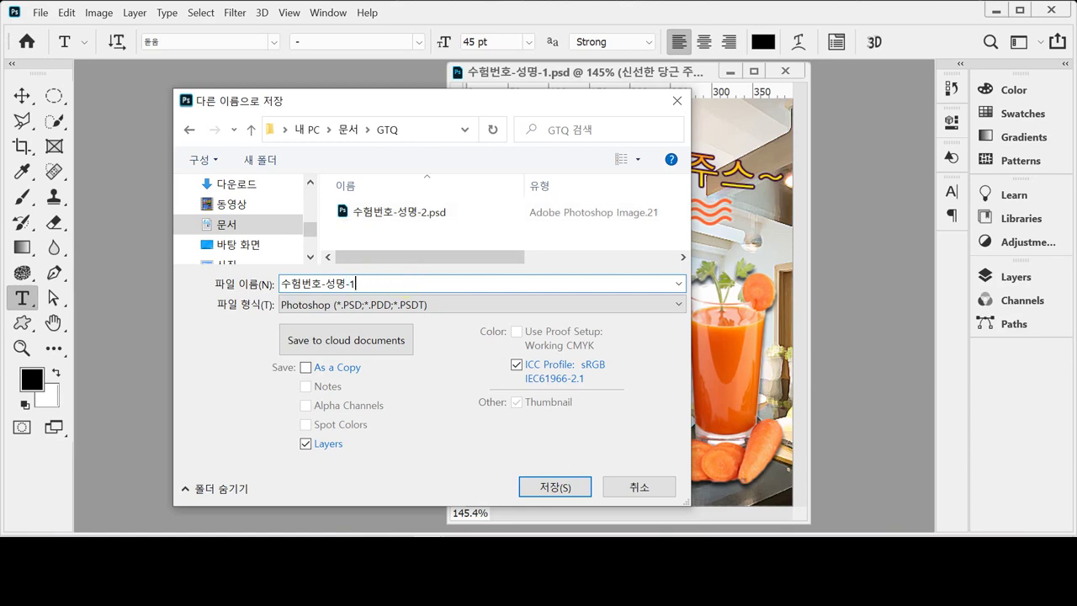
Step: Choose the JPEG format and save the copy as 수험번호-성명-1.jpg with quality 8
{"action": "left_click", "coordinate": [420, 305]}
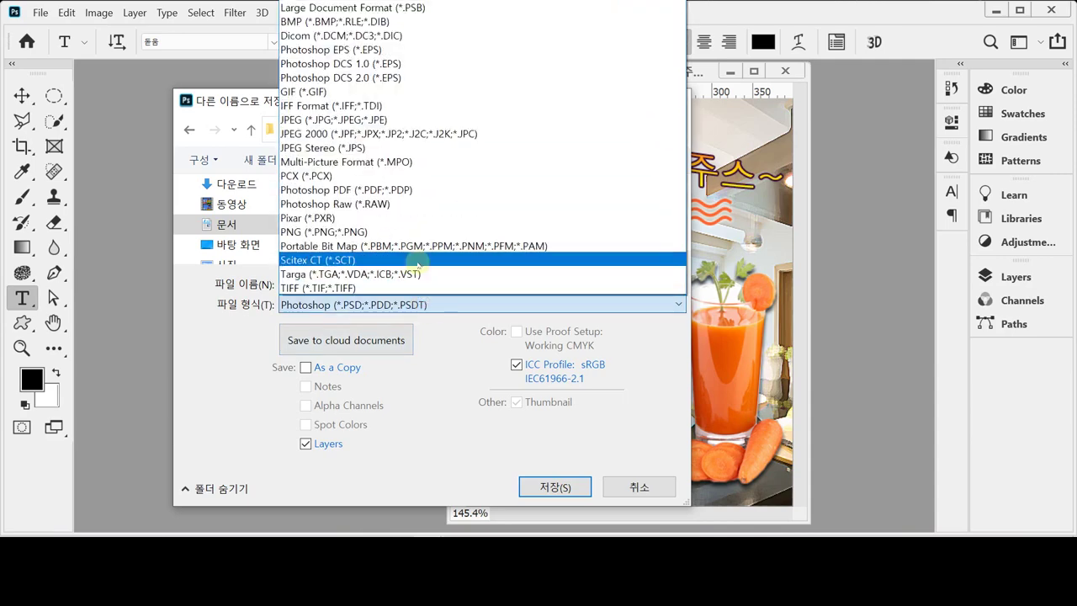
{"action": "left_click", "coordinate": [423, 118]}
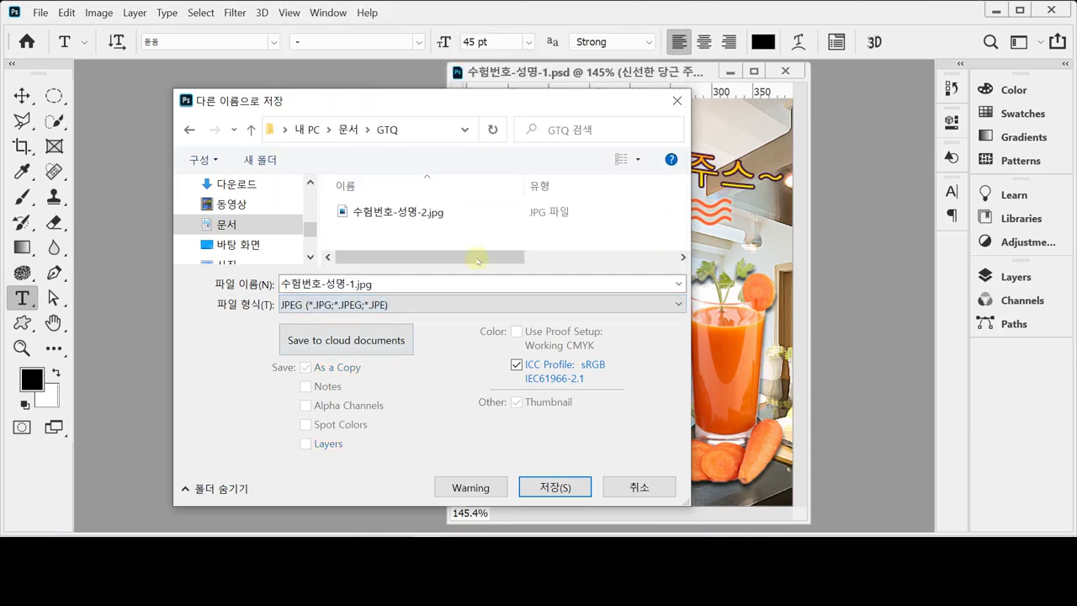
{"action": "left_click", "coordinate": [555, 486]}
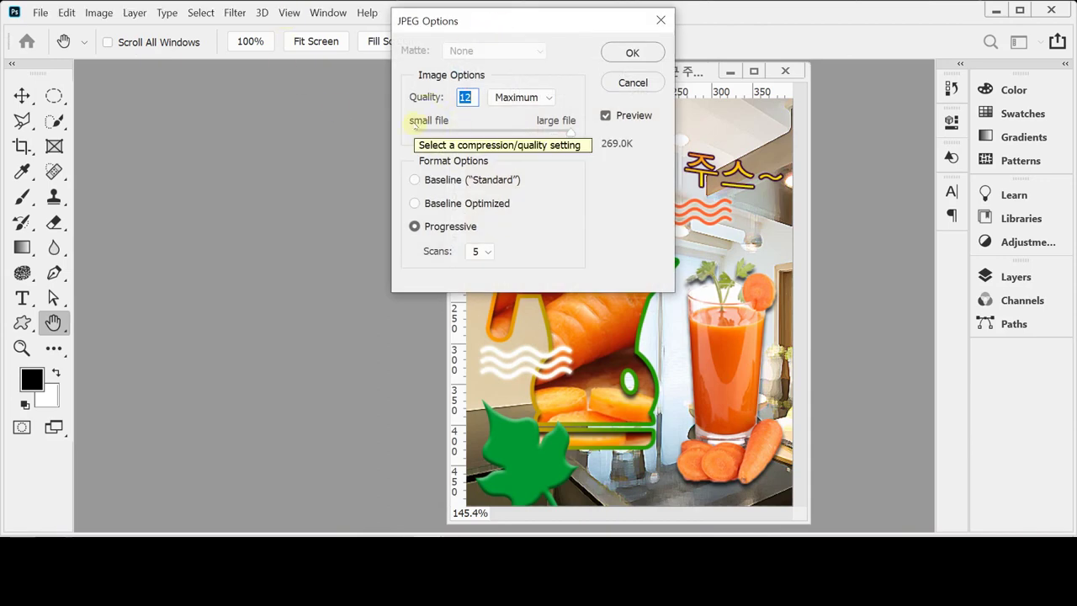
{"action": "type", "text": "8"}
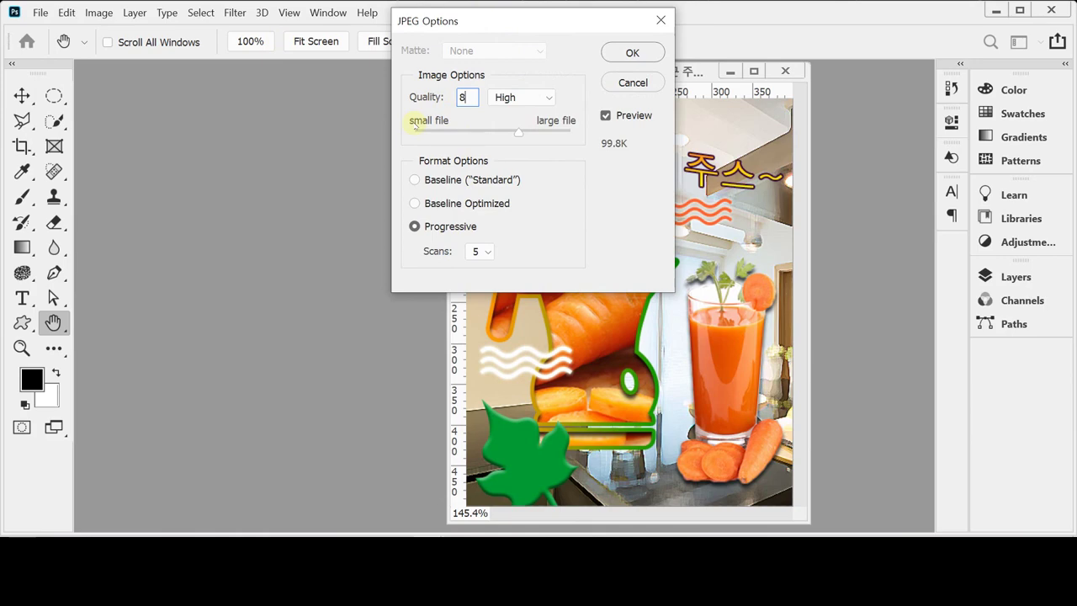
{"action": "key", "text": "Return"}
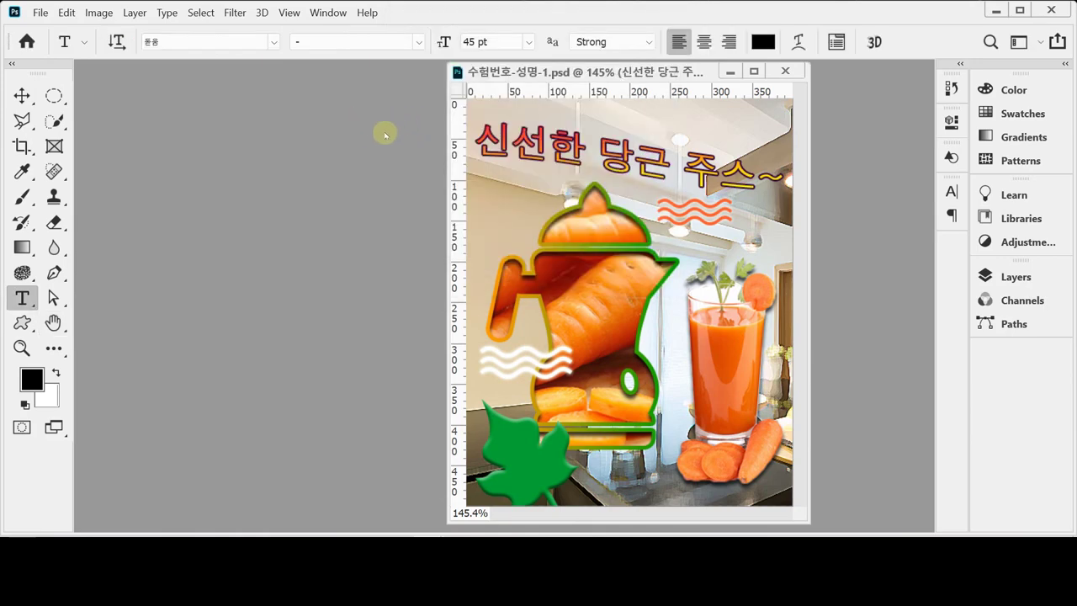
Step: Resize the image to 40 px wide with its proportions linked, giving 40 x 50 px
{"action": "left_click", "coordinate": [99, 14]}
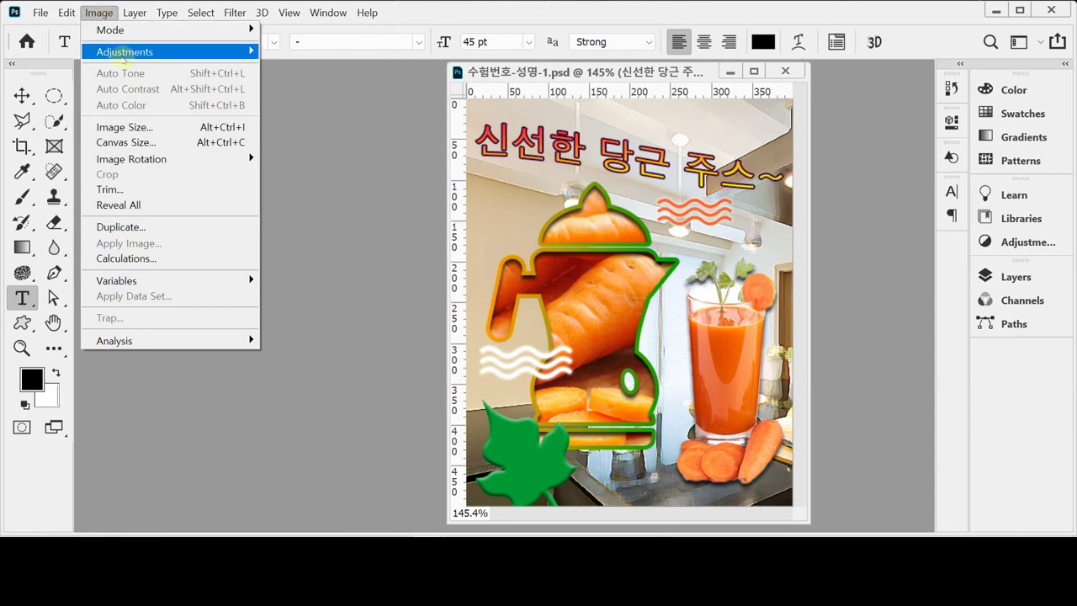
{"action": "left_click", "coordinate": [191, 128]}
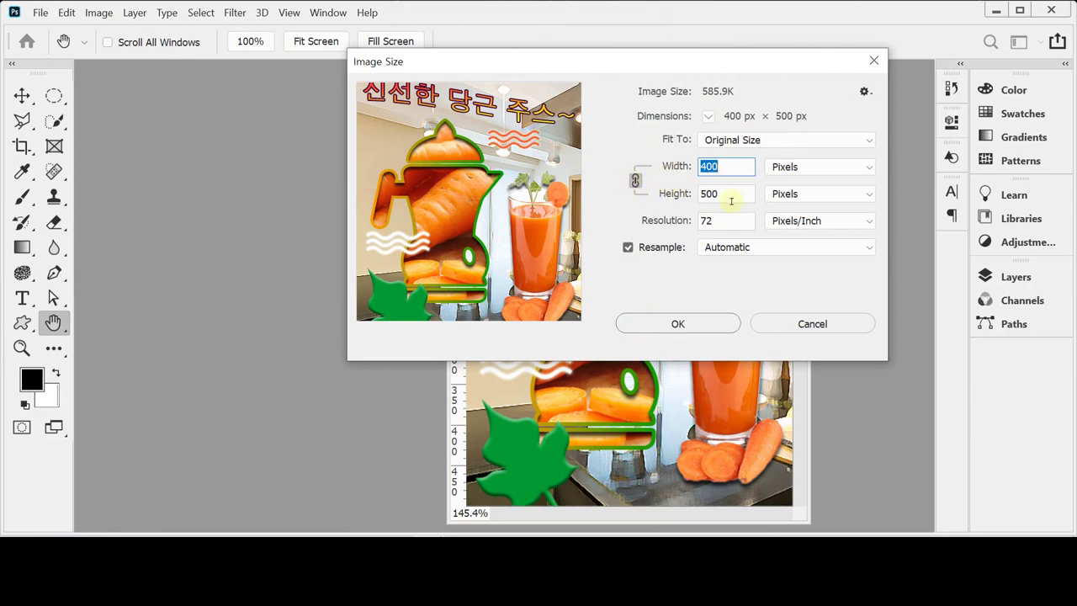
{"action": "type", "text": "40"}
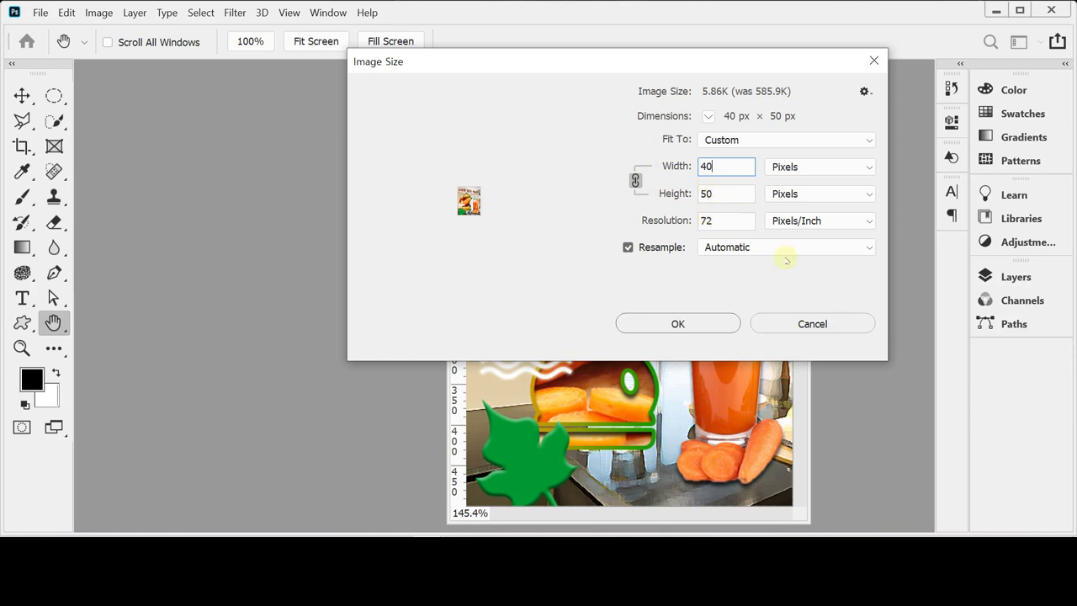
{"action": "left_click", "coordinate": [711, 326]}
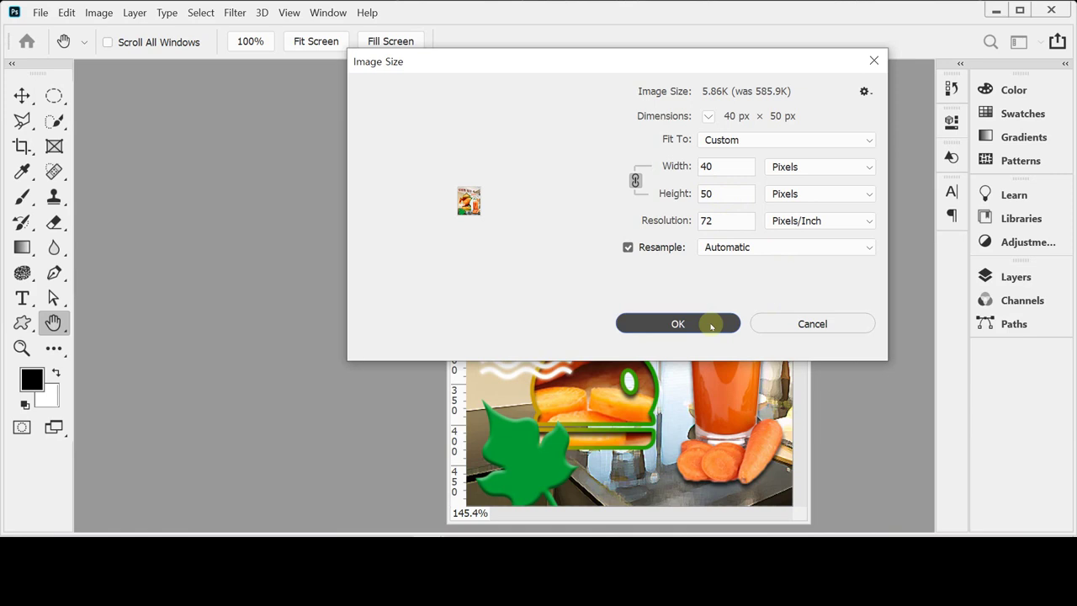
{"action": "left_click", "coordinate": [710, 326]}
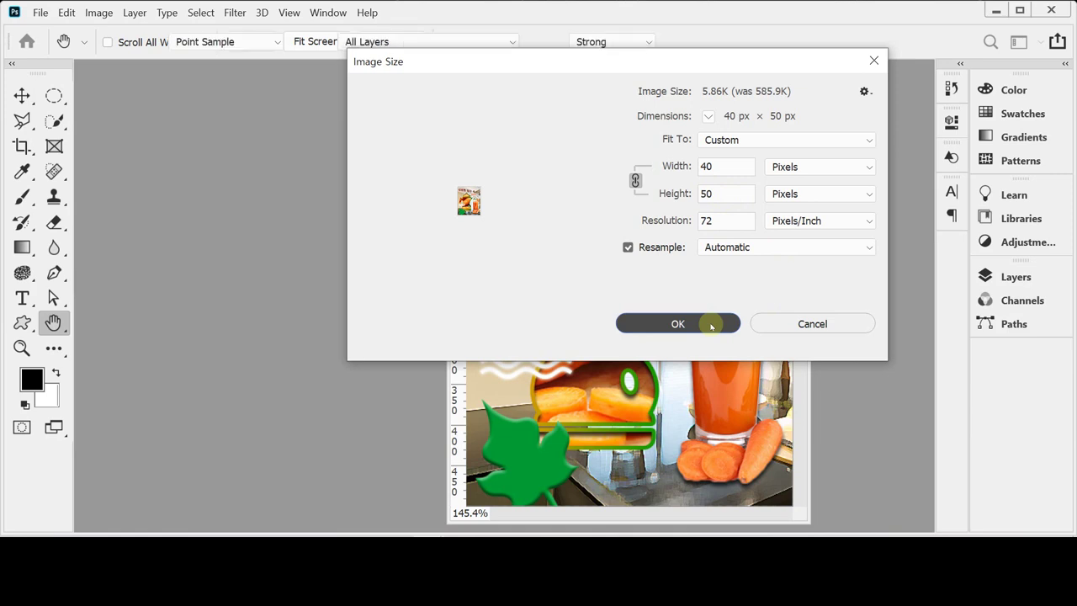
{"action": "key", "text": "t"}
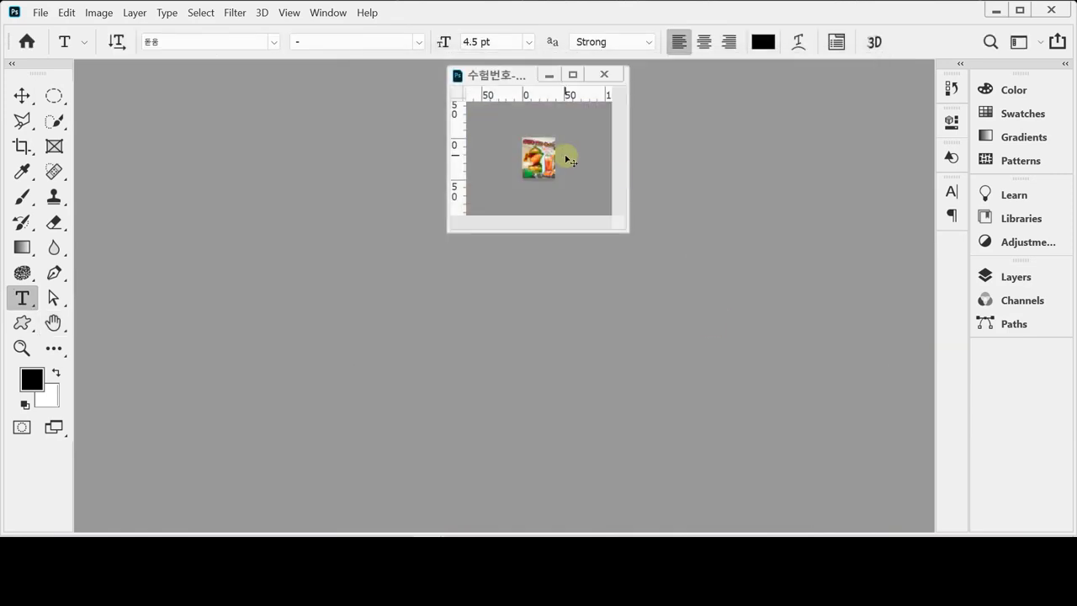
Step: Open the Save As dialog for the resized poster
{"action": "key", "text": "ctrl+shift+s"}
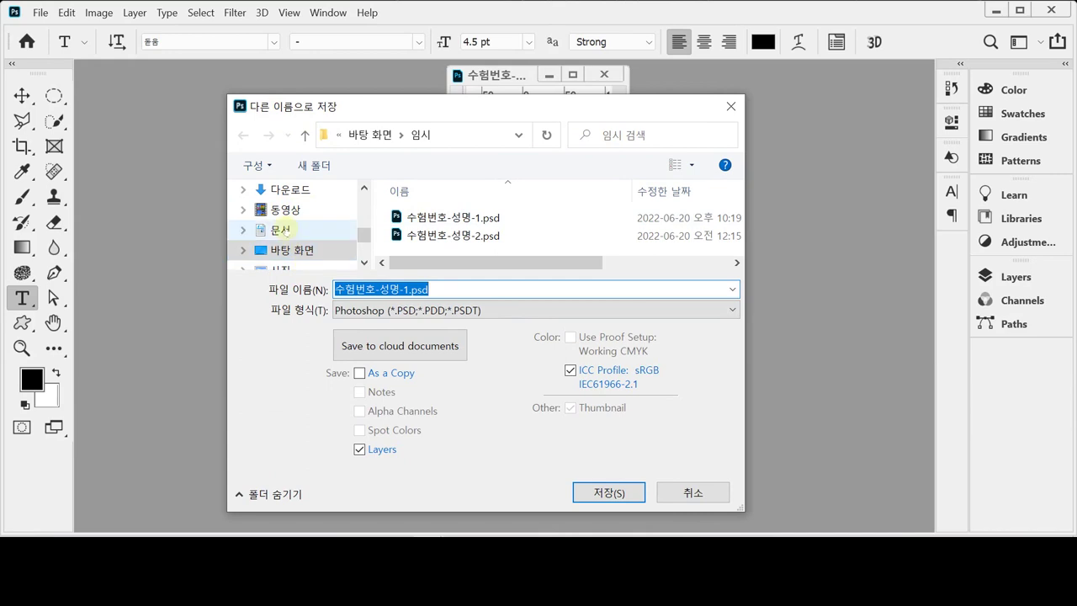
Step: Save the document as 수험번호-성명-1.psd in the GTQ folder under Documents and close it
{"action": "left_click", "coordinate": [282, 228]}
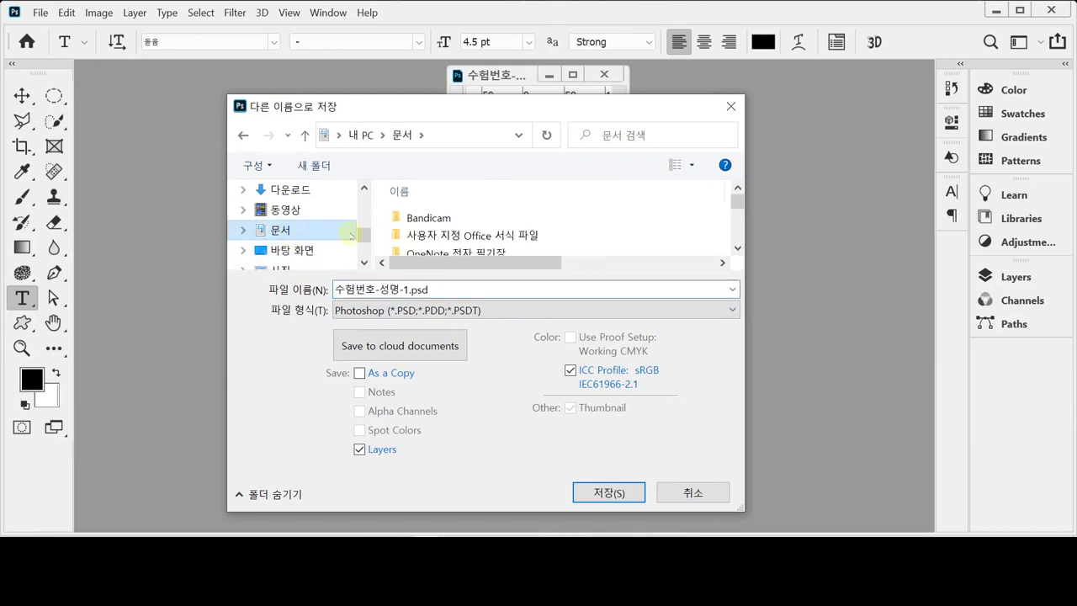
{"action": "scroll", "coordinate": [577, 242], "scroll_direction": "down", "scroll_amount": 5}
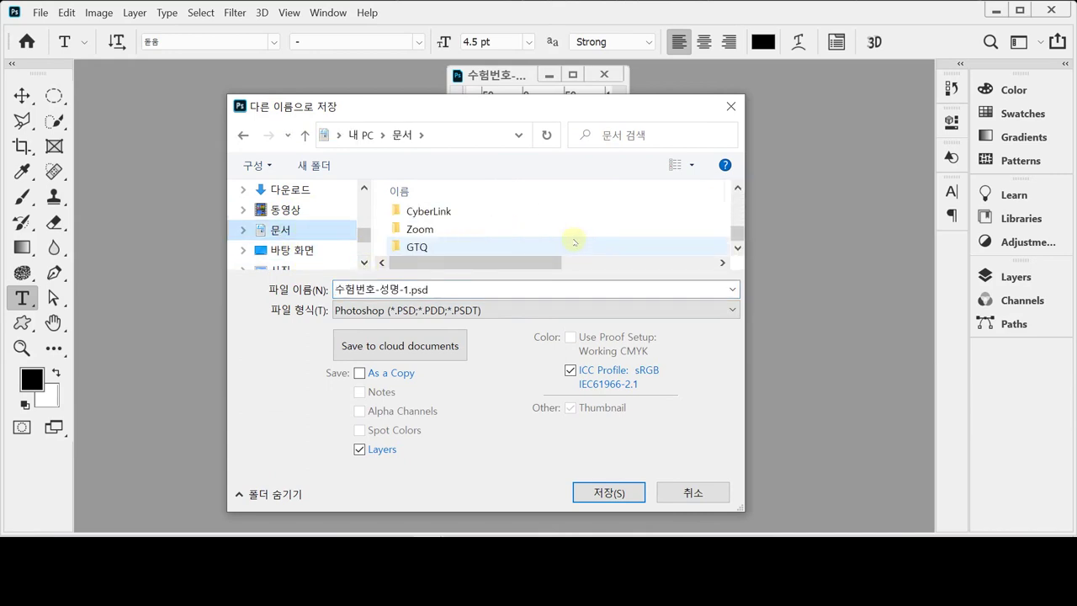
{"action": "double_click", "coordinate": [397, 246]}
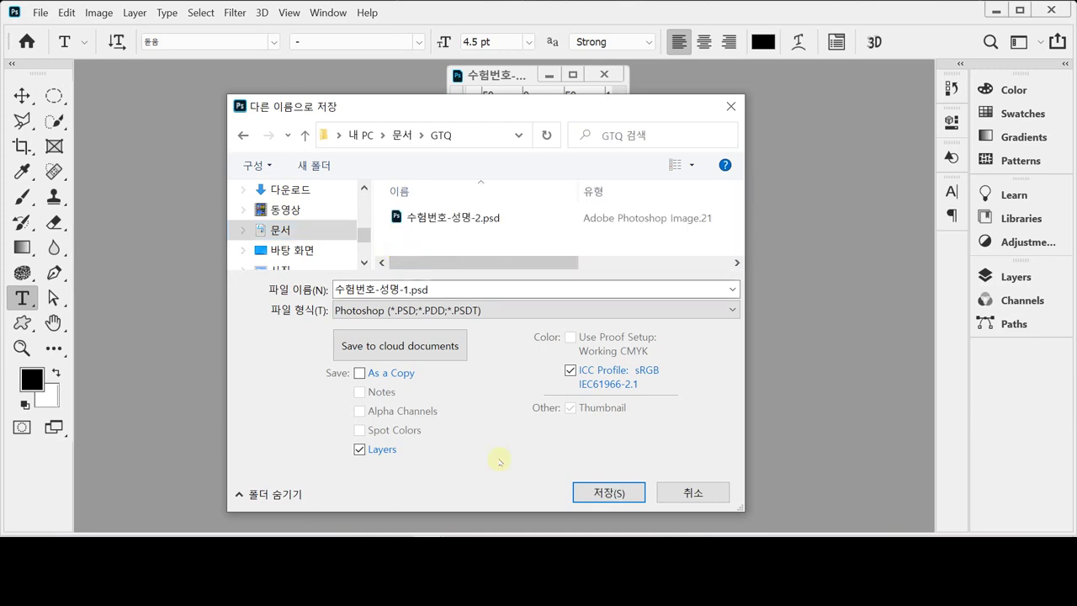
{"action": "left_click", "coordinate": [608, 492]}
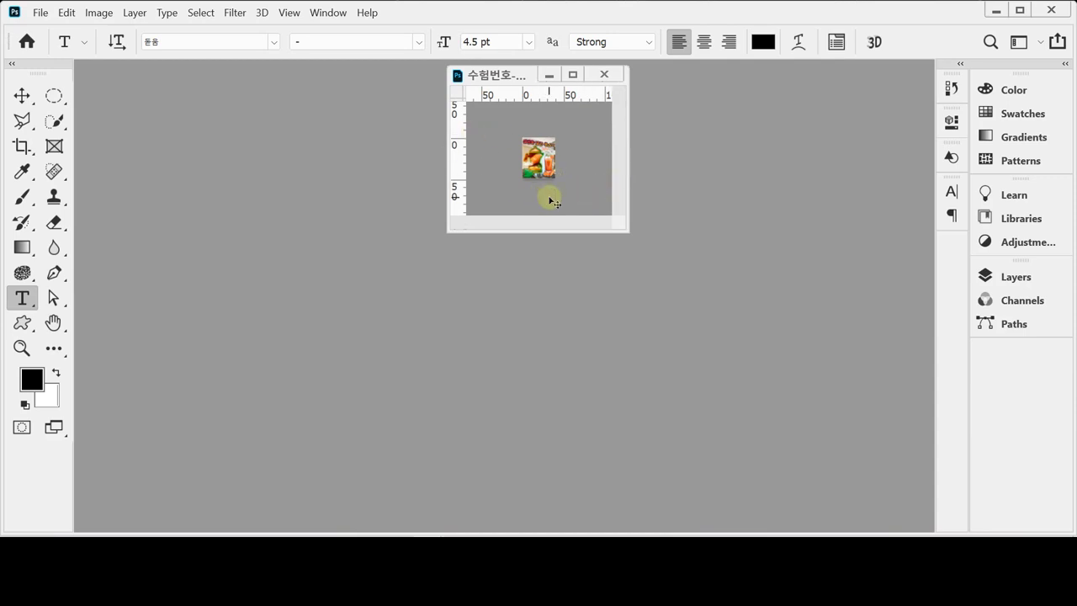
{"action": "key", "text": "ctrl+w"}
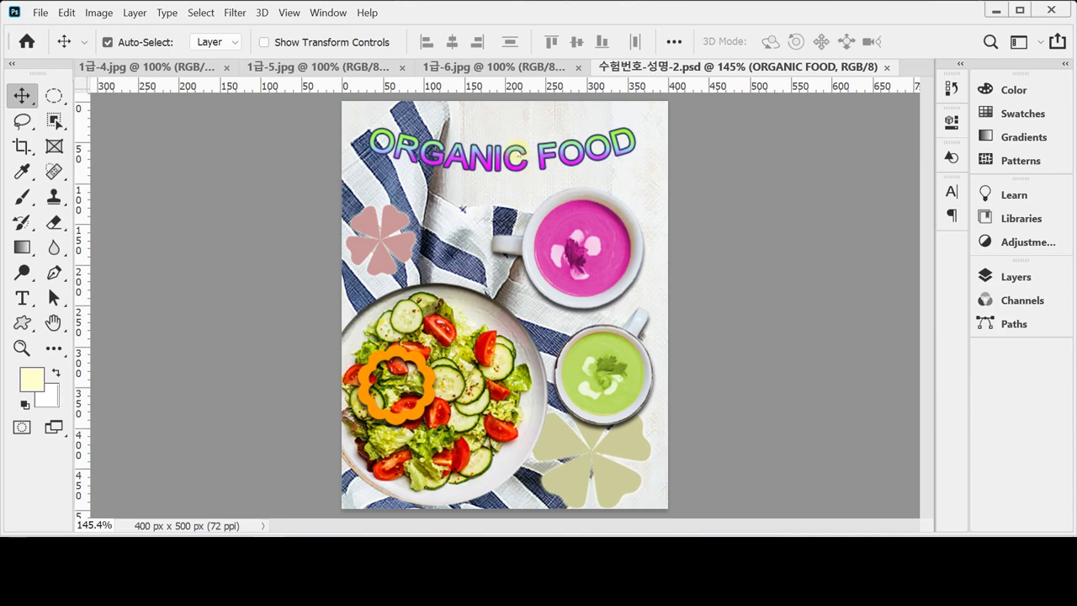
Step: Create a new 400 x 500 pixel document at 72 pixels/inch in 8-bit RGB Color with a white background
{"action": "left_click", "coordinate": [40, 12]}
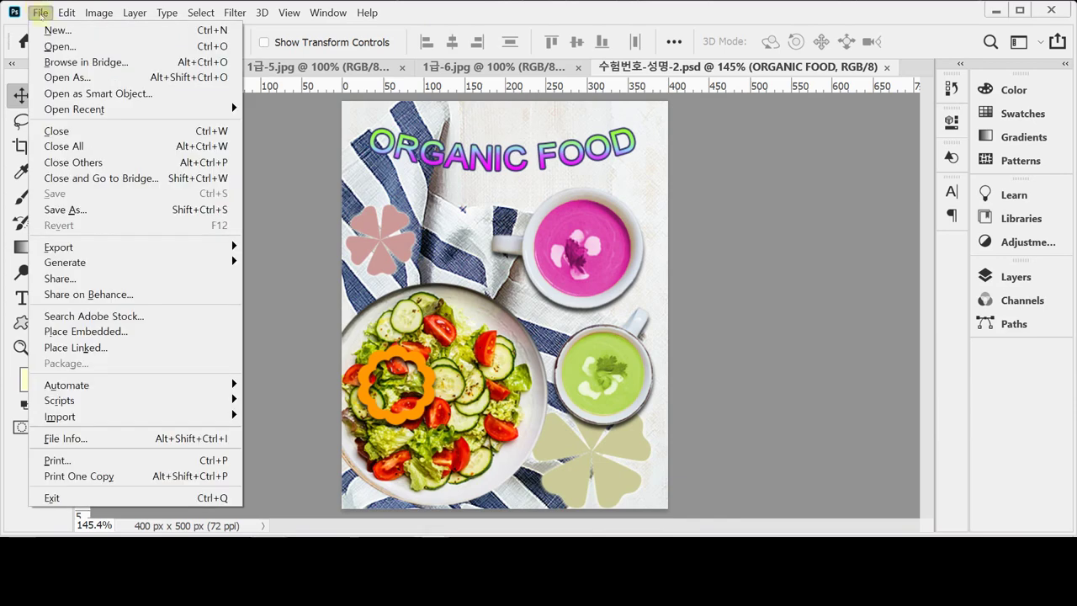
{"action": "left_click", "coordinate": [48, 30]}
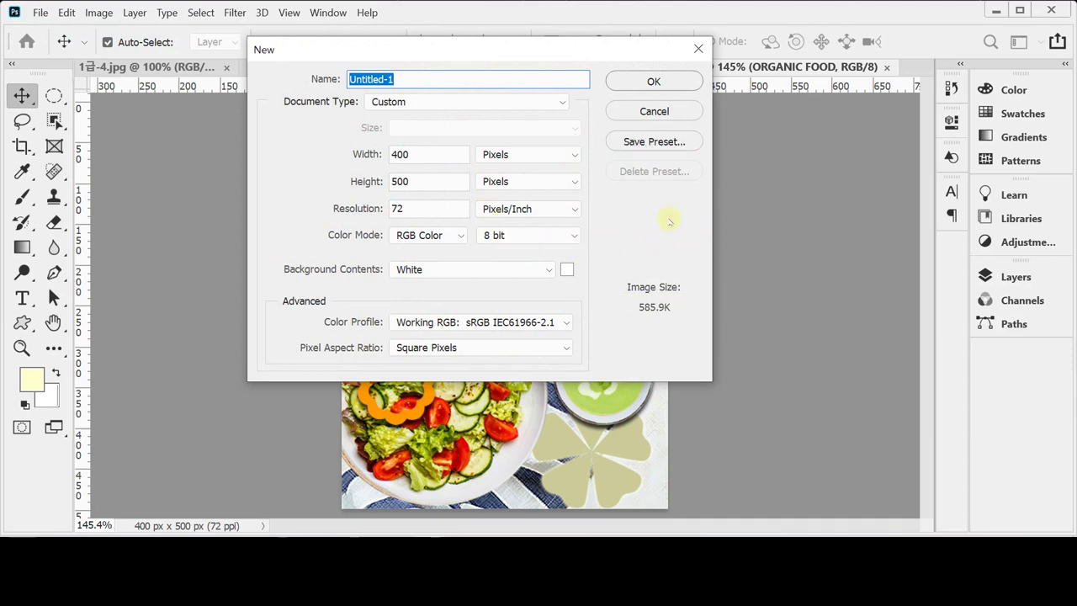
{"action": "key", "text": "Tab"}
{"action": "key", "text": "Tab"}
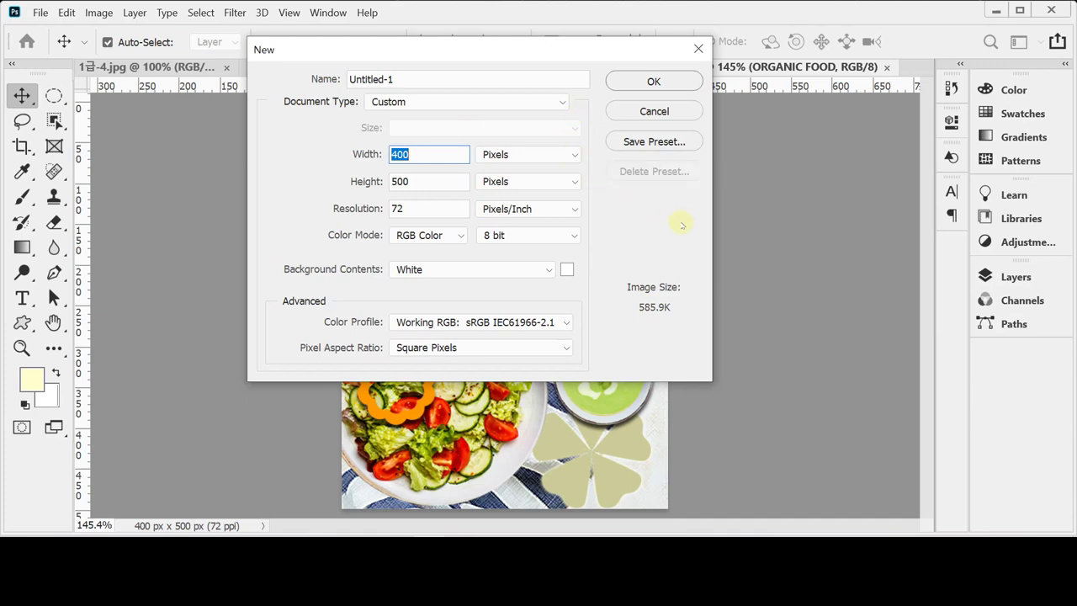
{"action": "key", "text": "Tab"}
{"action": "key", "text": "Tab"}
{"action": "key", "text": "Tab"}
{"action": "key", "text": "Tab"}
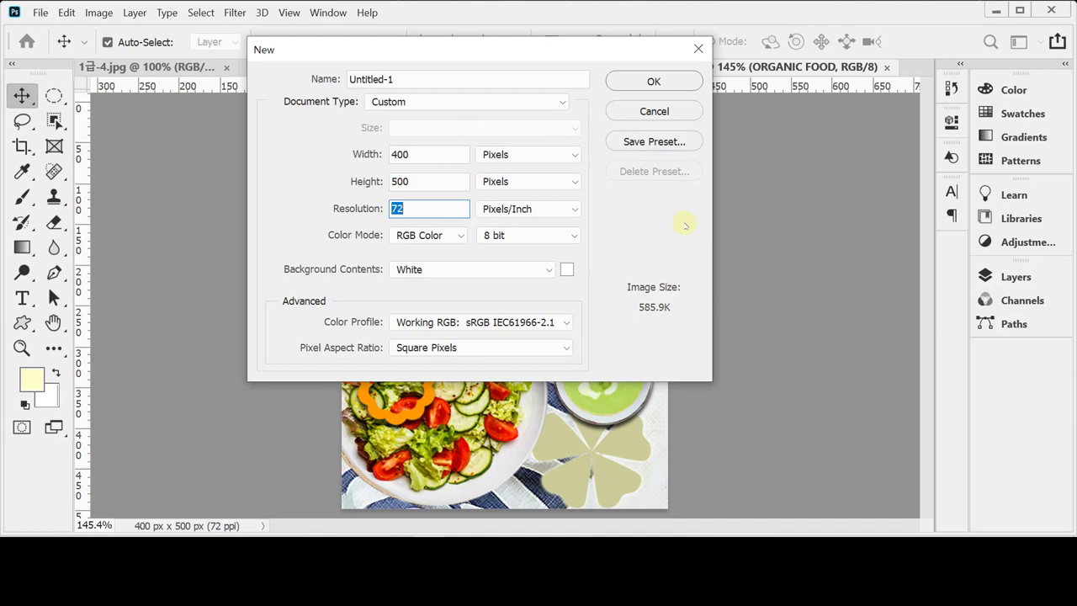
{"action": "key", "text": "Tab"}
{"action": "key", "text": "Tab"}
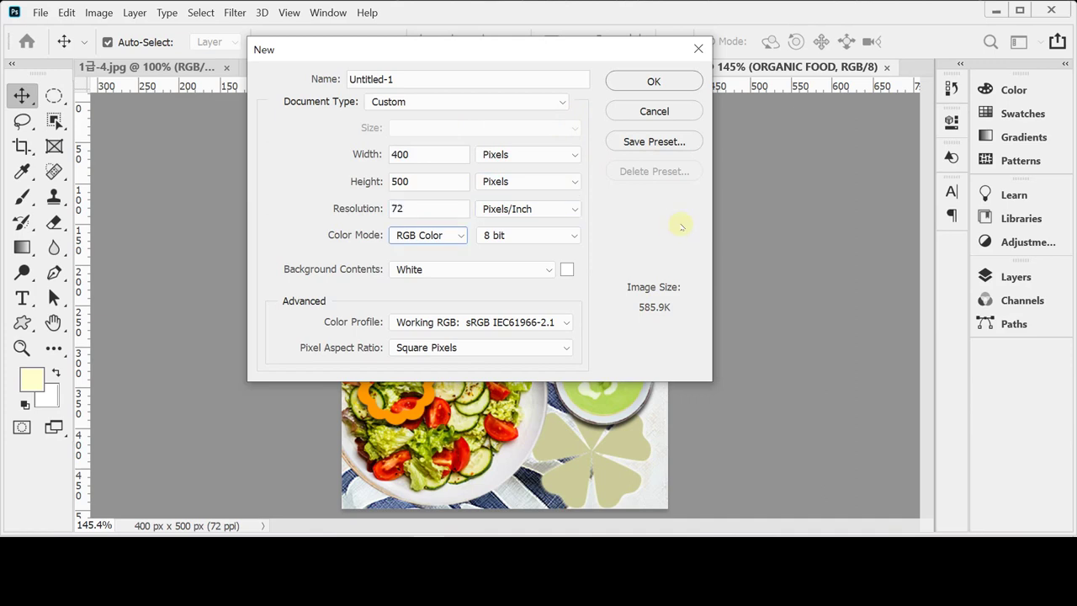
{"action": "key", "text": "Tab"}
{"action": "key", "text": "Tab"}
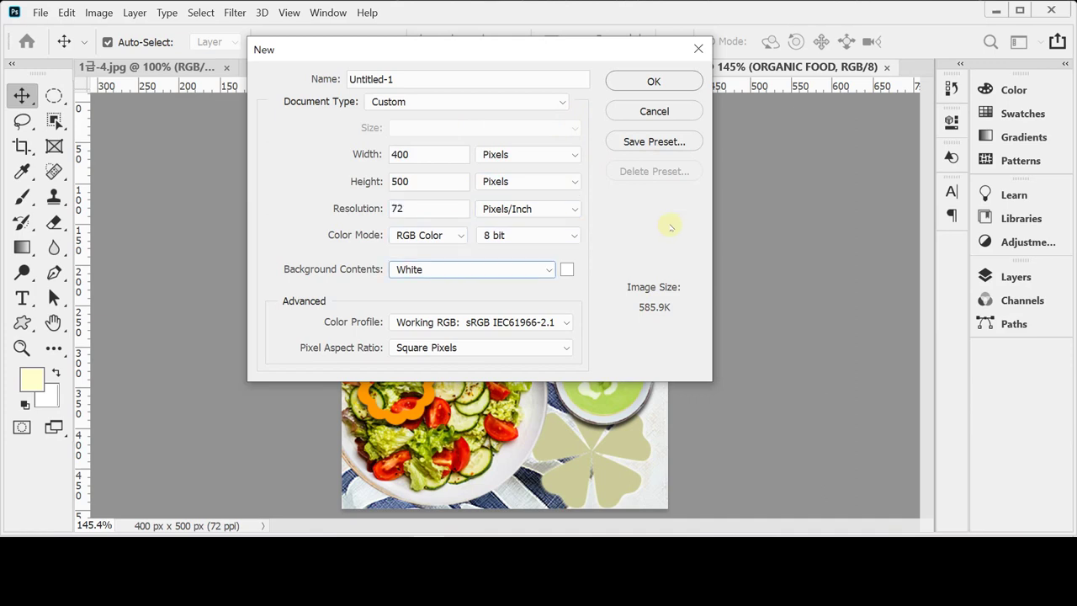
{"action": "key", "text": "Return"}
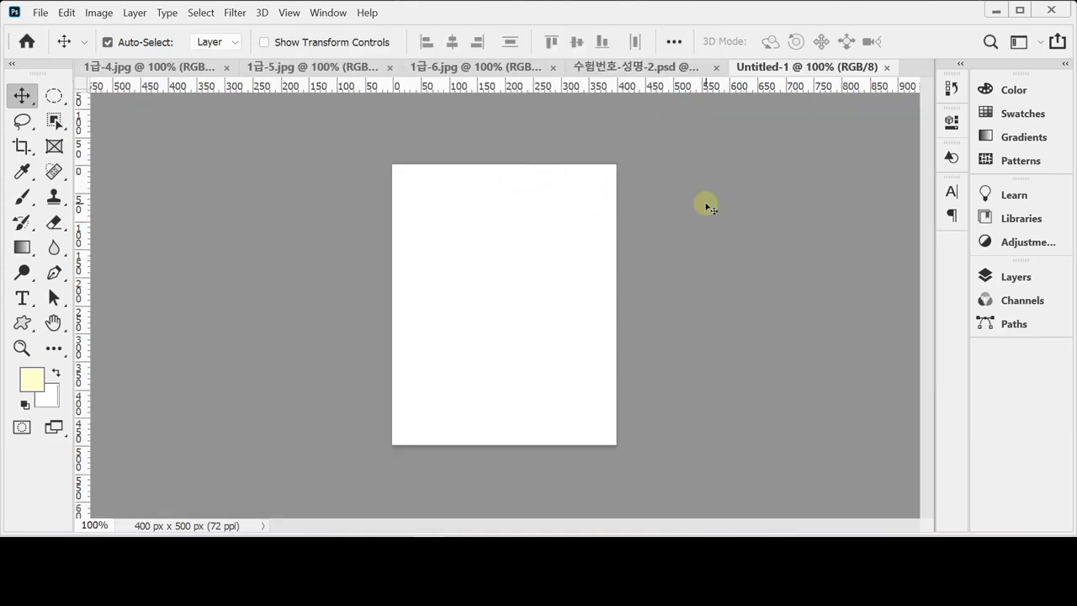
Step: Check the grid color, spacing and subdivisions in the preferences, and show the grid on the blank canvas
{"action": "key", "text": "ctrl"}
{"action": "key", "text": "i"}
{"action": "key", "text": "ctrl+k"}
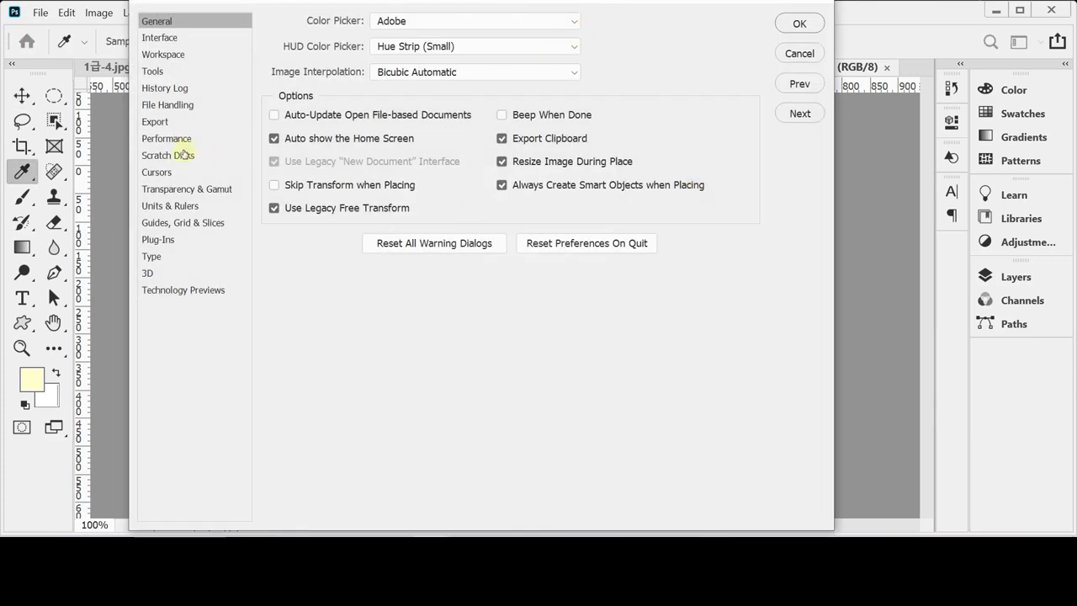
{"action": "left_click", "coordinate": [171, 227]}
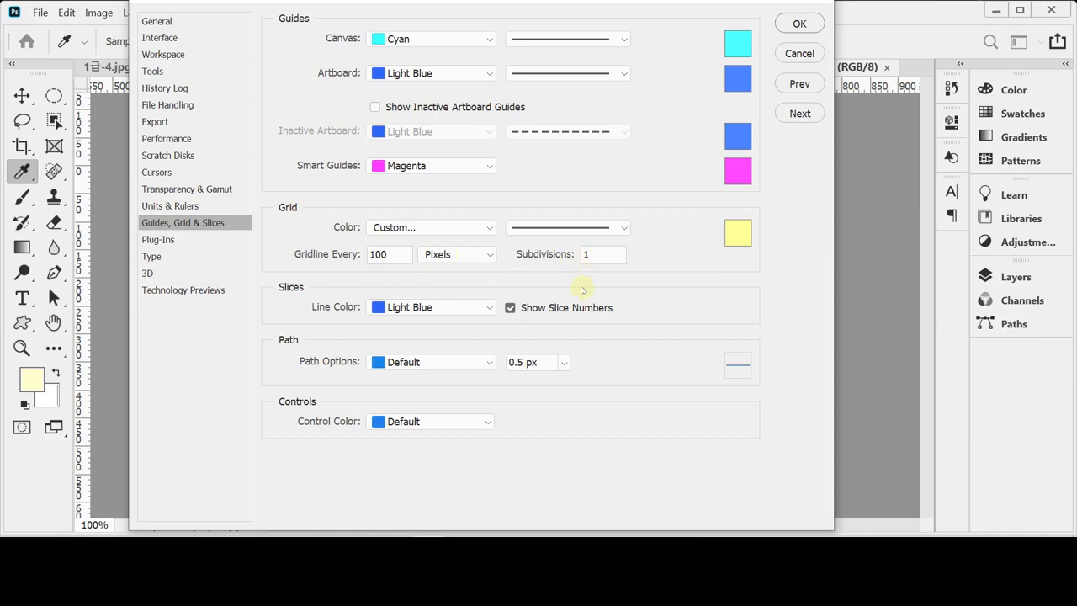
{"action": "left_click", "coordinate": [737, 235]}
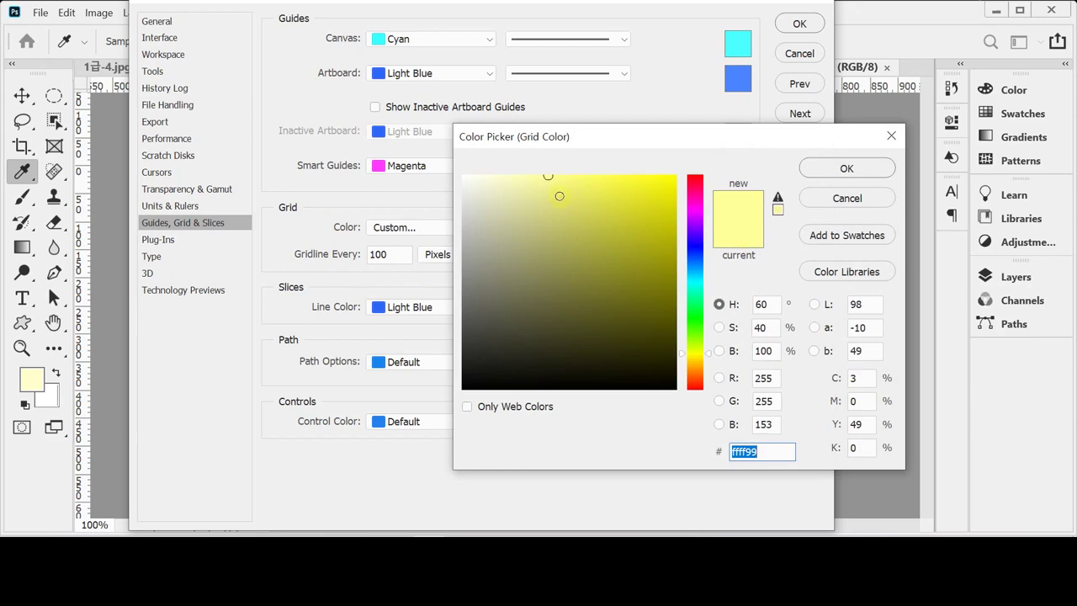
{"action": "key", "text": "Return"}
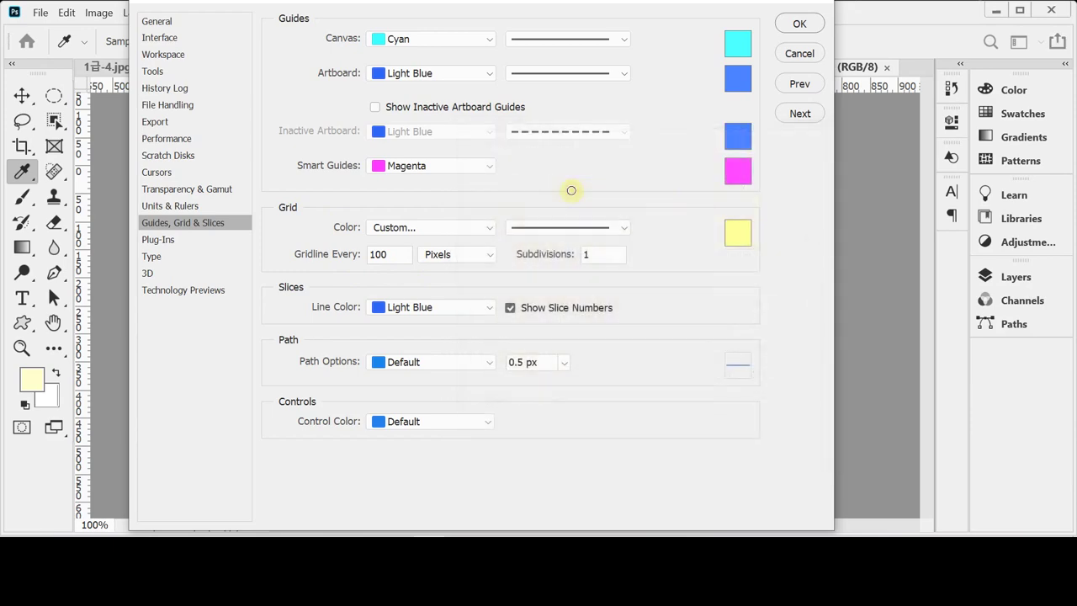
{"action": "key", "text": "Return"}
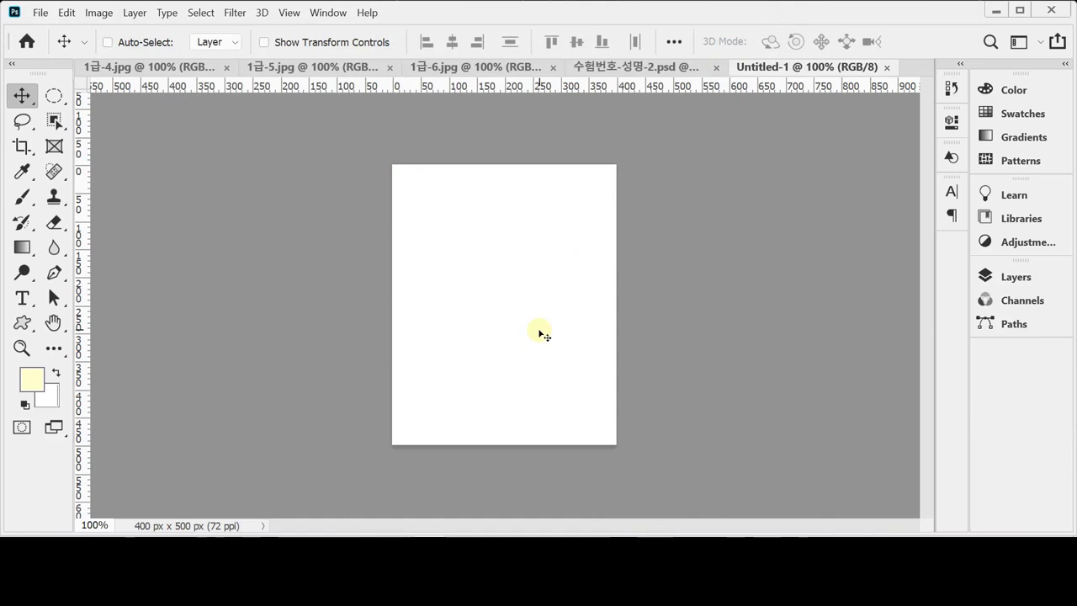
{"action": "key", "text": "ctrl+apostrophe"}
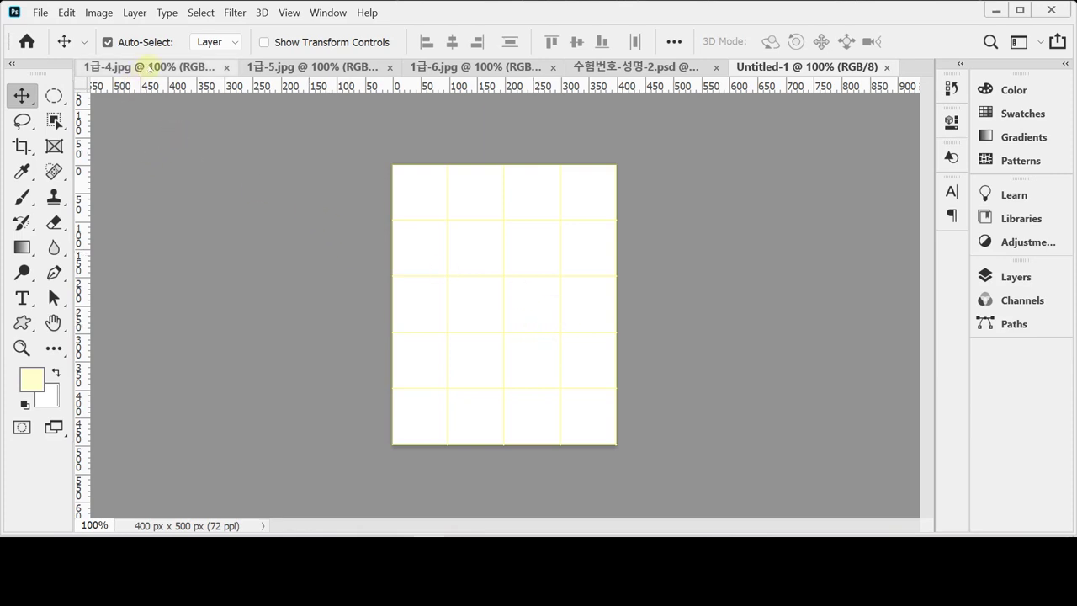
Step: Float 수험번호-성명-2.psd and Untitled-1 in separate windows side by side, with the blank canvas fitted to the available space
{"action": "left_click", "coordinate": [150, 67]}
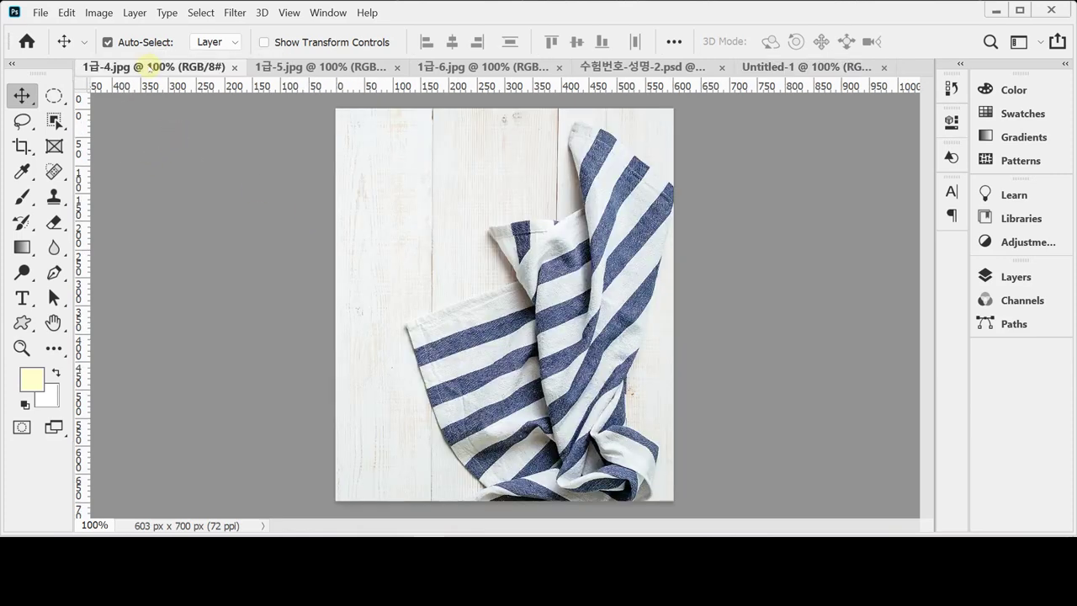
{"action": "left_click", "coordinate": [320, 67]}
{"action": "left_click", "coordinate": [461, 67]}
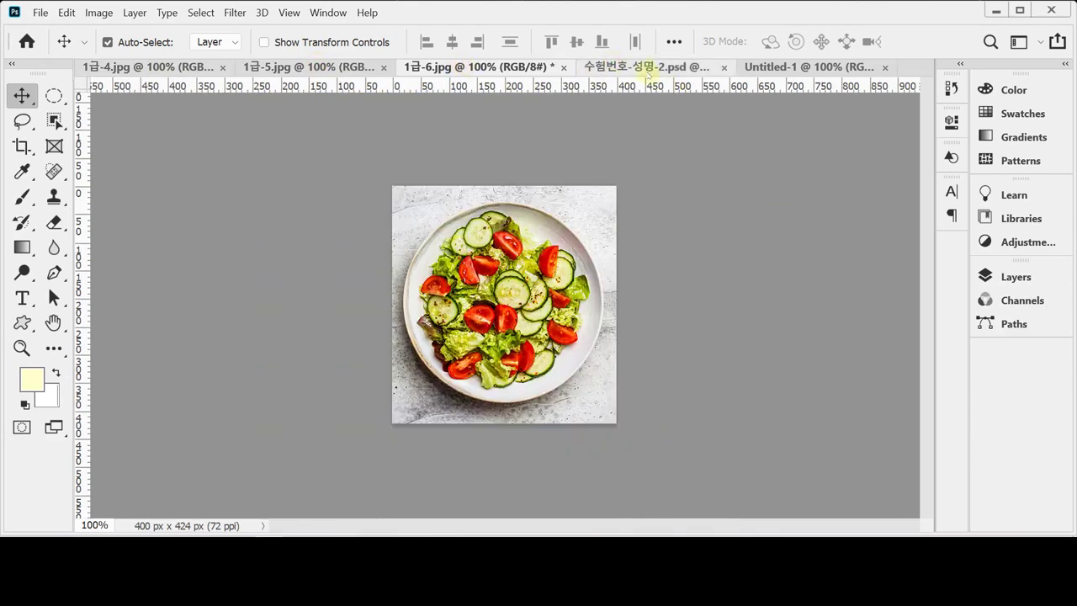
{"action": "left_click", "coordinate": [641, 67]}
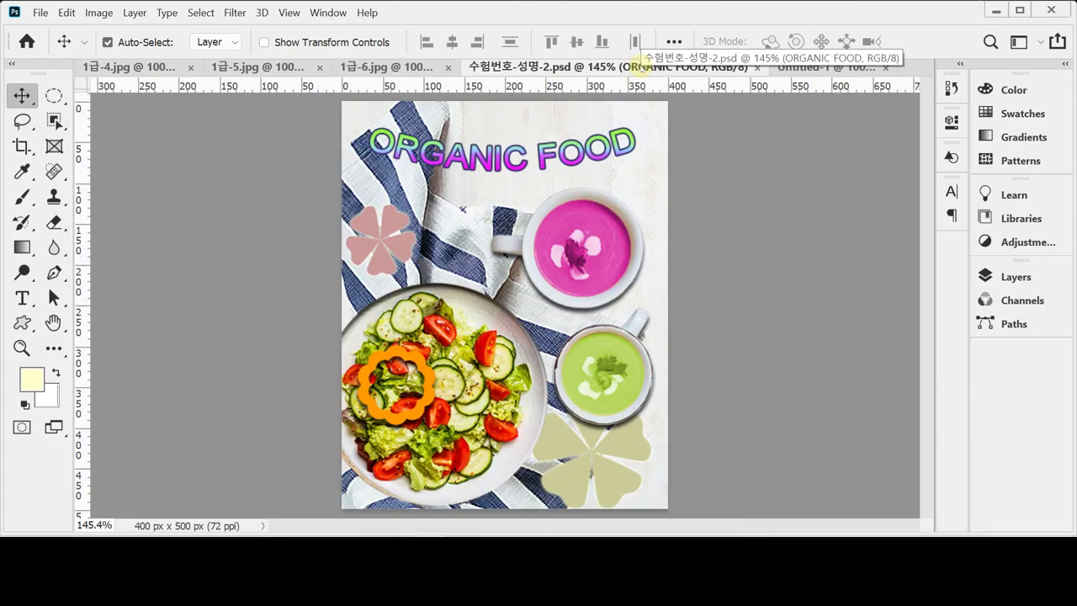
{"action": "mouse_move", "coordinate": [639, 67]}
{"action": "left_mouse_down"}
{"action": "mouse_move", "coordinate": [632, 46]}
{"action": "mouse_move", "coordinate": [277, 109]}
{"action": "mouse_move", "coordinate": [243, 68]}
{"action": "left_mouse_up"}
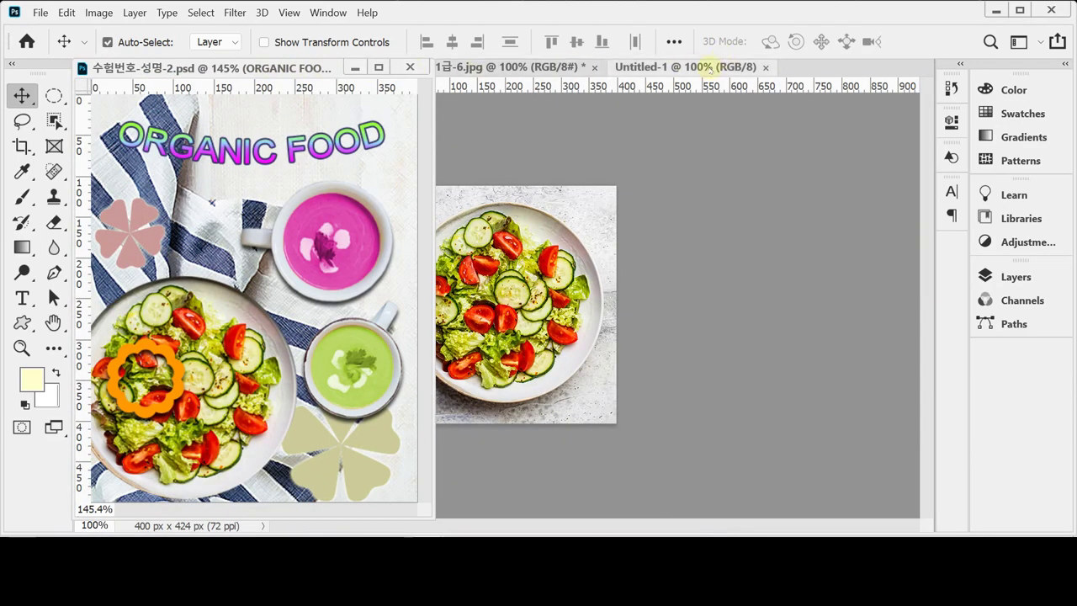
{"action": "left_click_drag", "start_coordinate": [709, 67], "coordinate": [535, 67]}
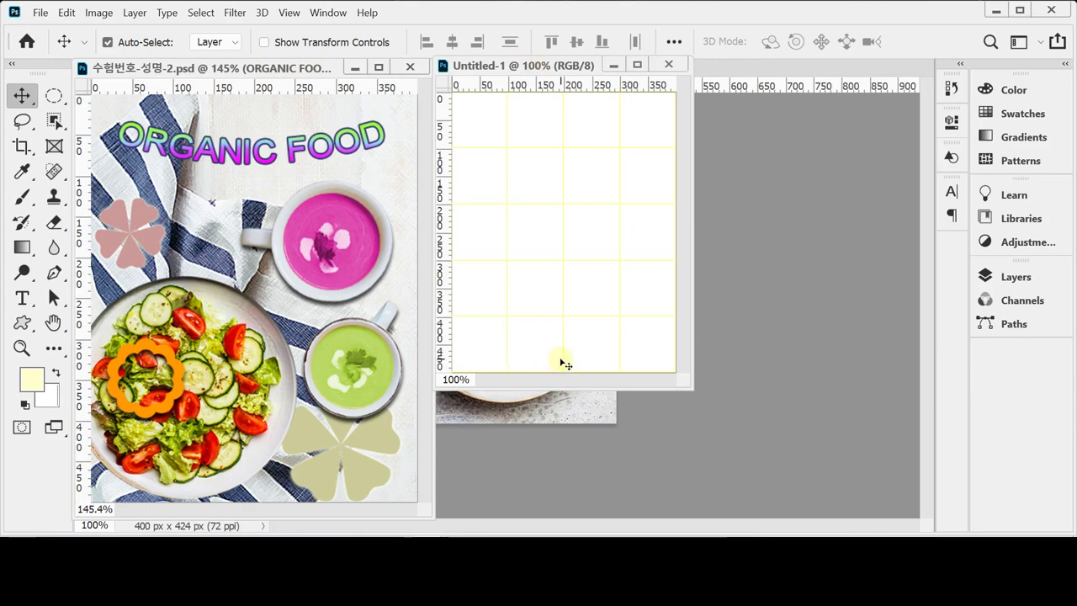
{"action": "double_click", "coordinate": [53, 322]}
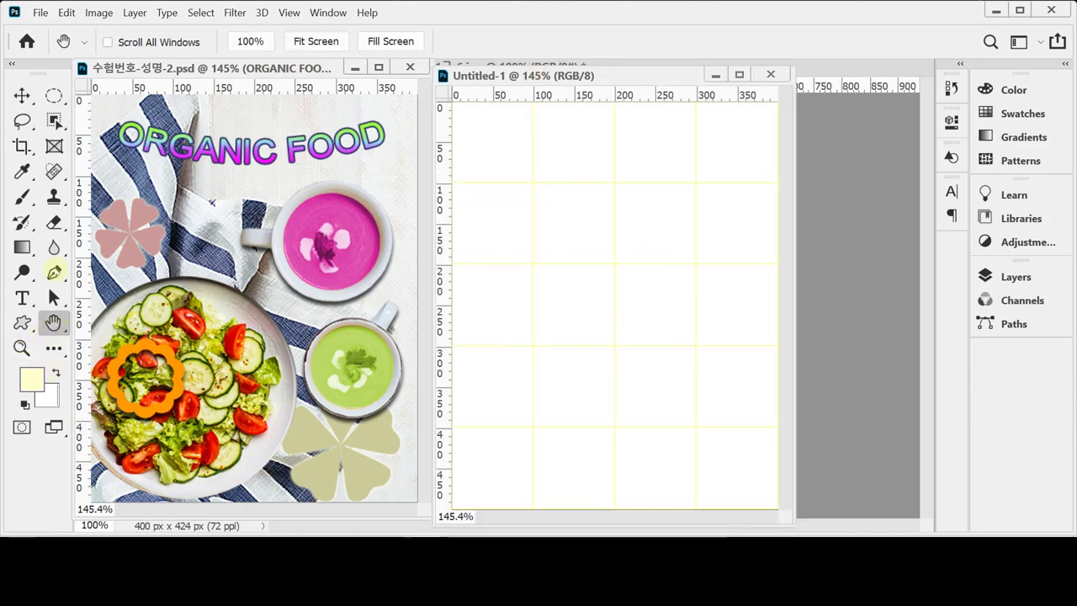
{"action": "left_click_drag", "start_coordinate": [200, 73], "coordinate": [200, 82]}
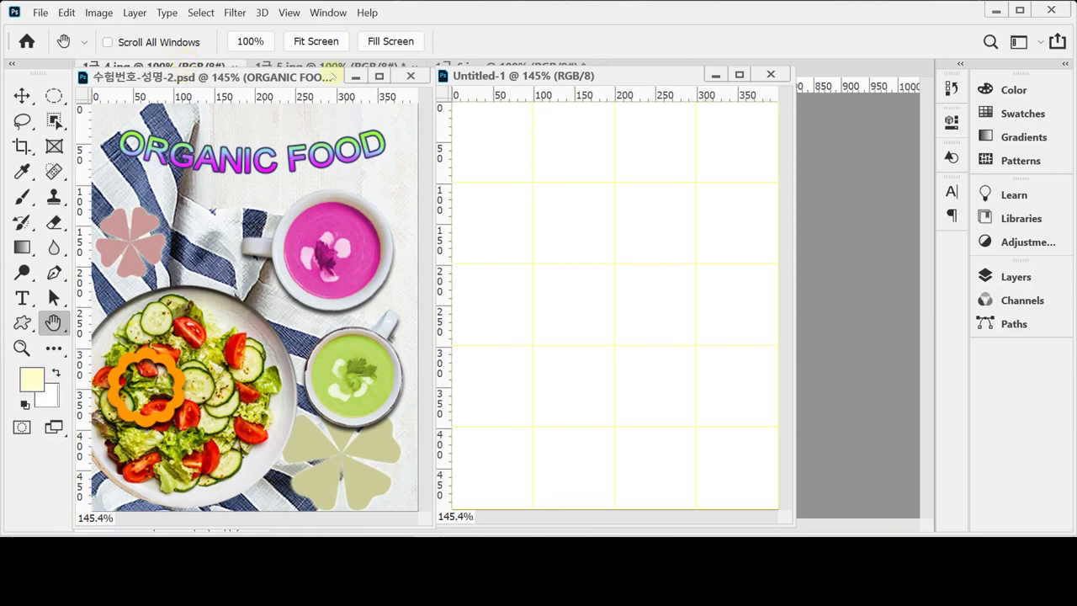
Step: Minimize the 수험번호-성명-2.psd window and float 1급-4.jpg in its own window beside the blank canvas
{"action": "left_click_drag", "start_coordinate": [332, 77], "coordinate": [353, 66]}
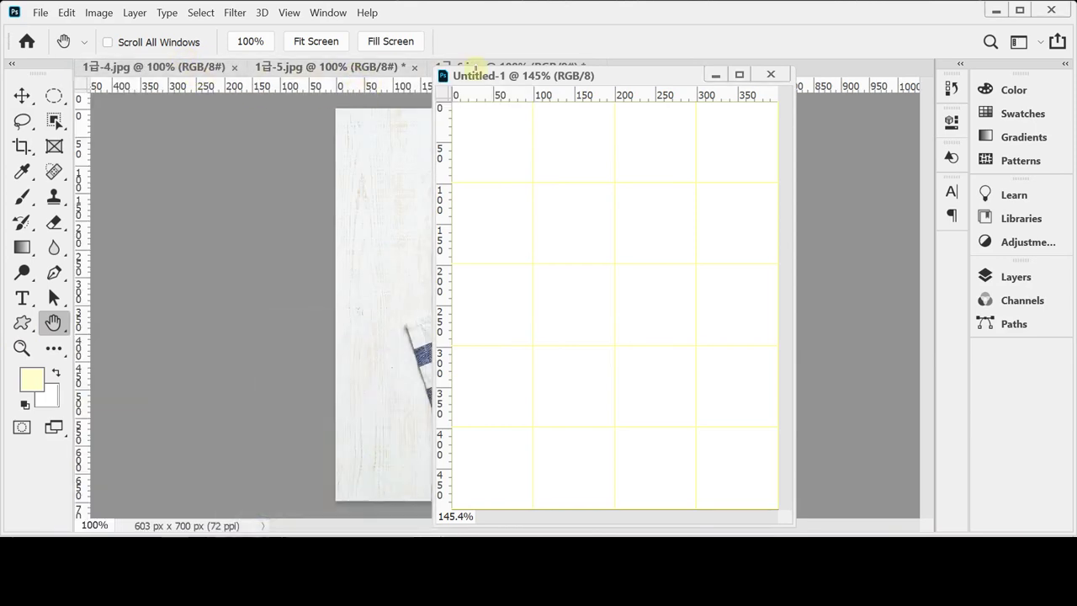
{"action": "left_click", "coordinate": [137, 67]}
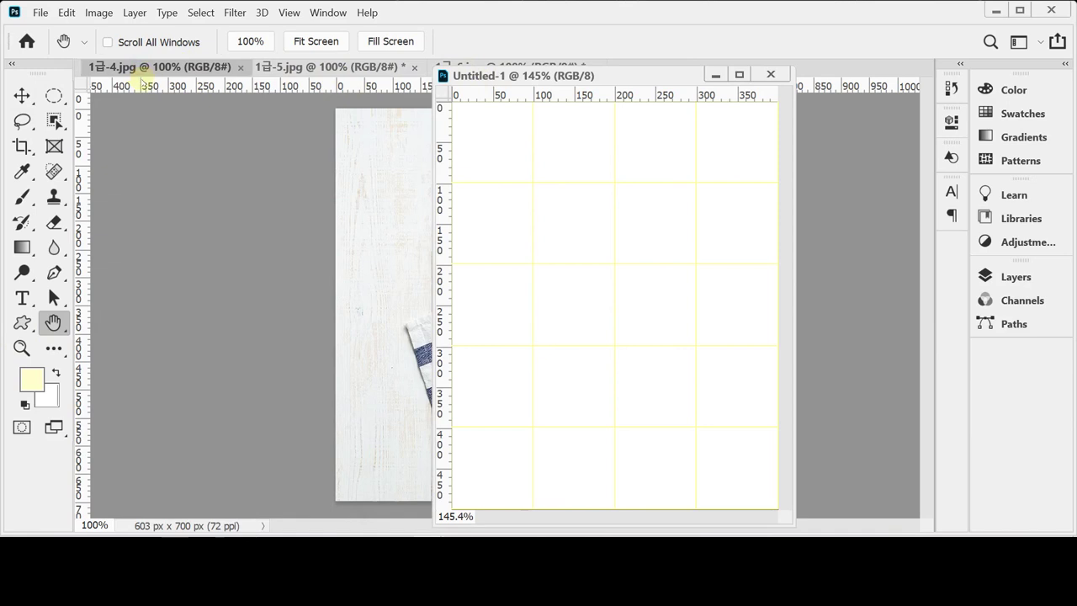
{"action": "left_click_drag", "start_coordinate": [143, 82], "coordinate": [143, 87]}
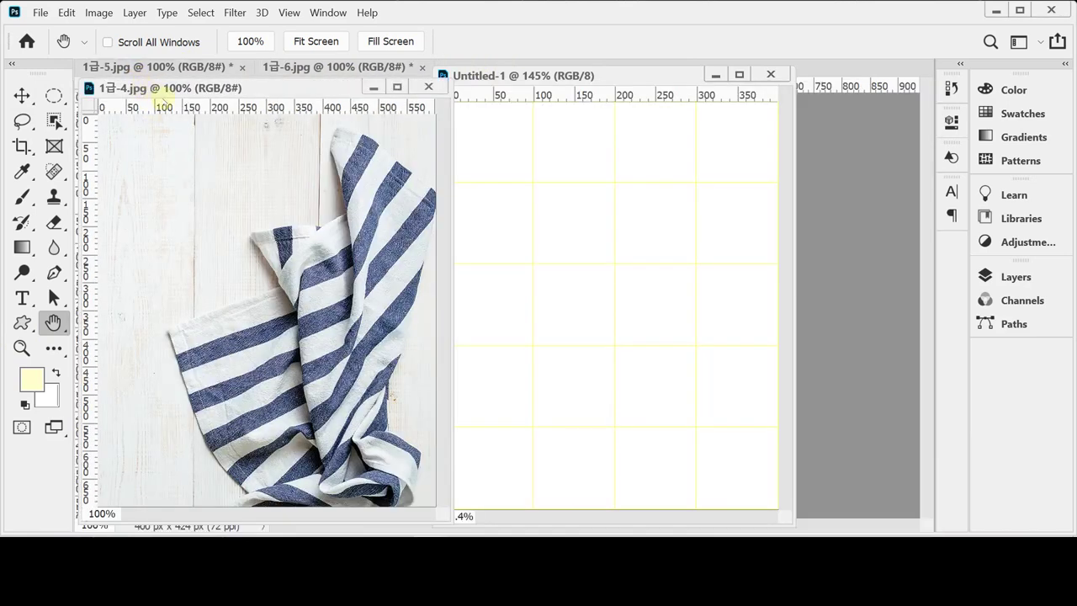
Step: Copy the entire 1급-4.jpg image and paste it into Untitled-1
{"action": "key", "text": "ctrl+a"}
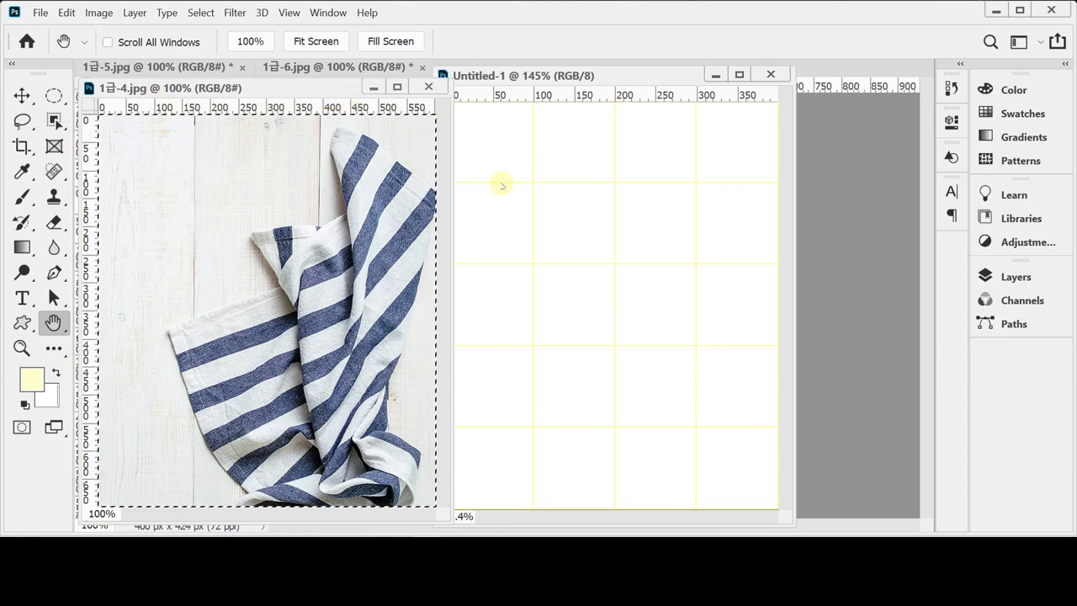
{"action": "left_click", "coordinate": [513, 76]}
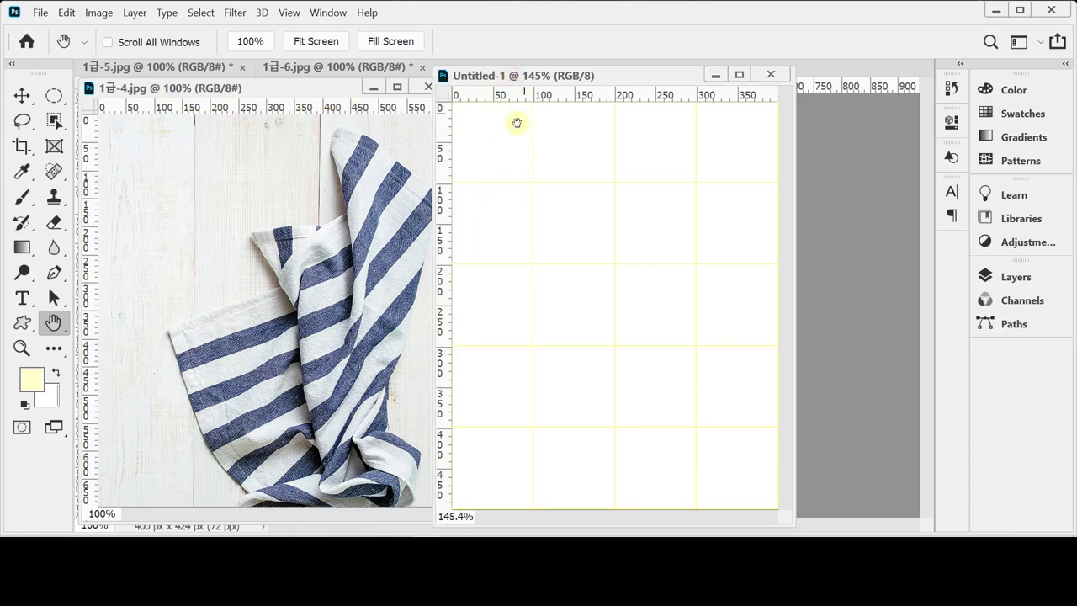
{"action": "key", "text": "ctrl+v"}
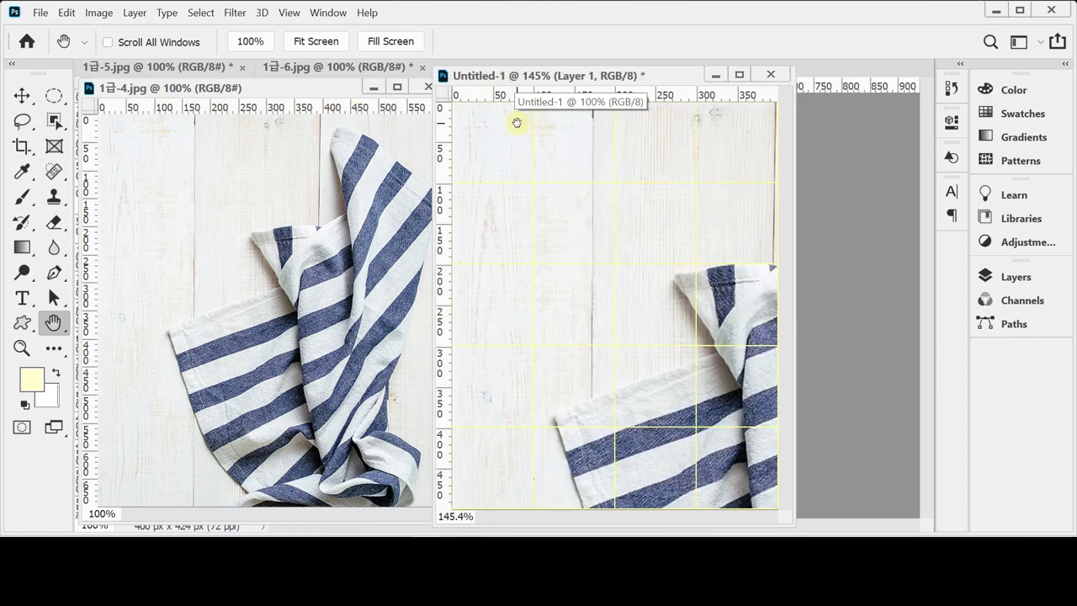
Step: Minimize the 1급-4.jpg window and bring 수험번호-성명-2.psd back beside the working canvas
{"action": "left_click", "coordinate": [372, 87]}
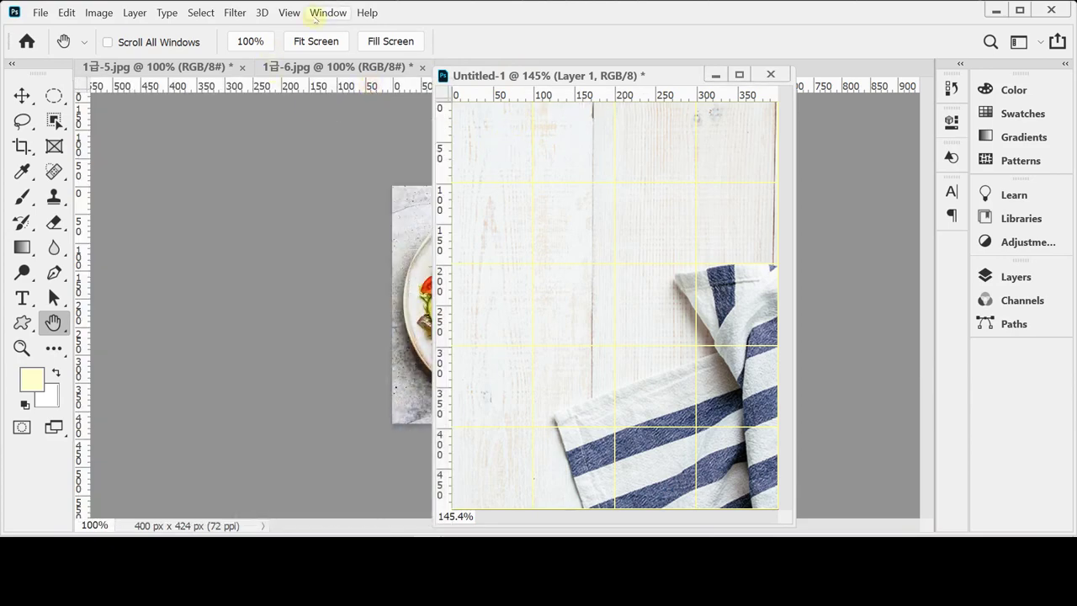
{"action": "left_click", "coordinate": [326, 12]}
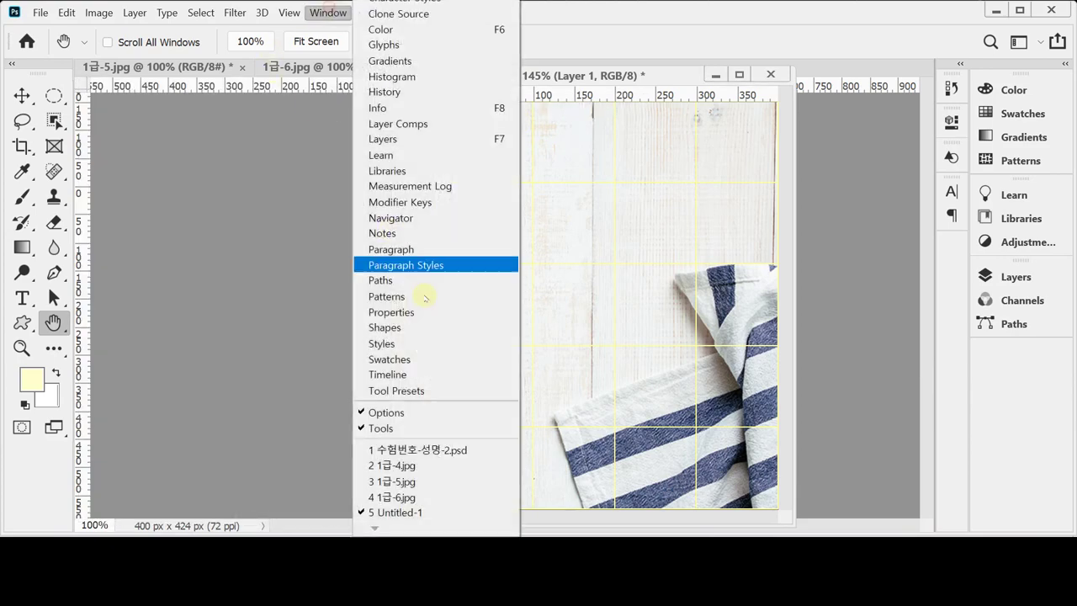
{"action": "left_click", "coordinate": [467, 447]}
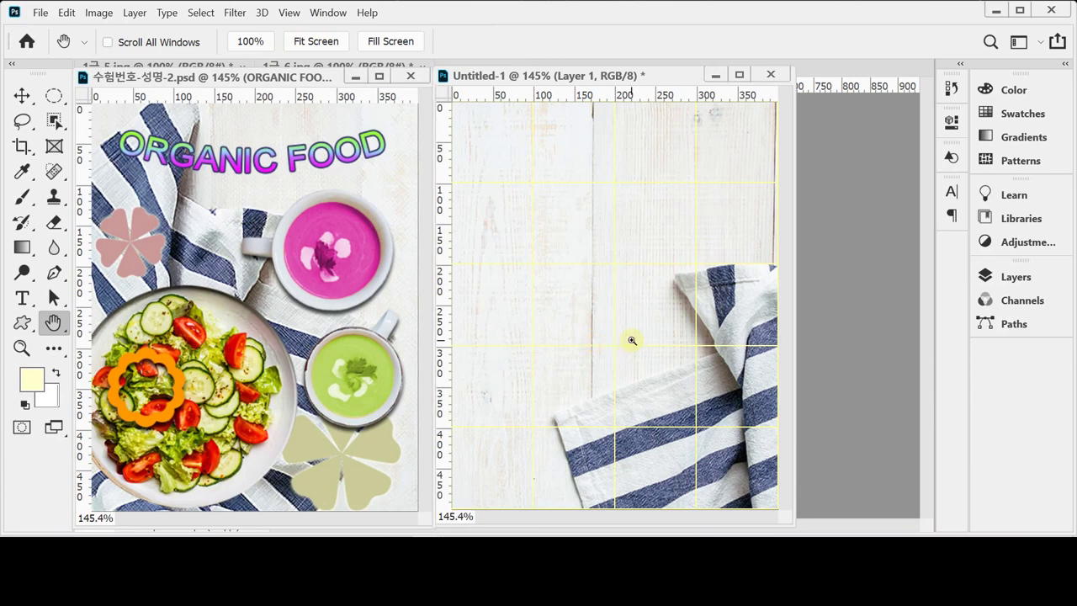
Step: Flip the pasted striped-cloth photo horizontally in Untitled-1 using Free Transform
{"action": "key", "text": "ctrl+t"}
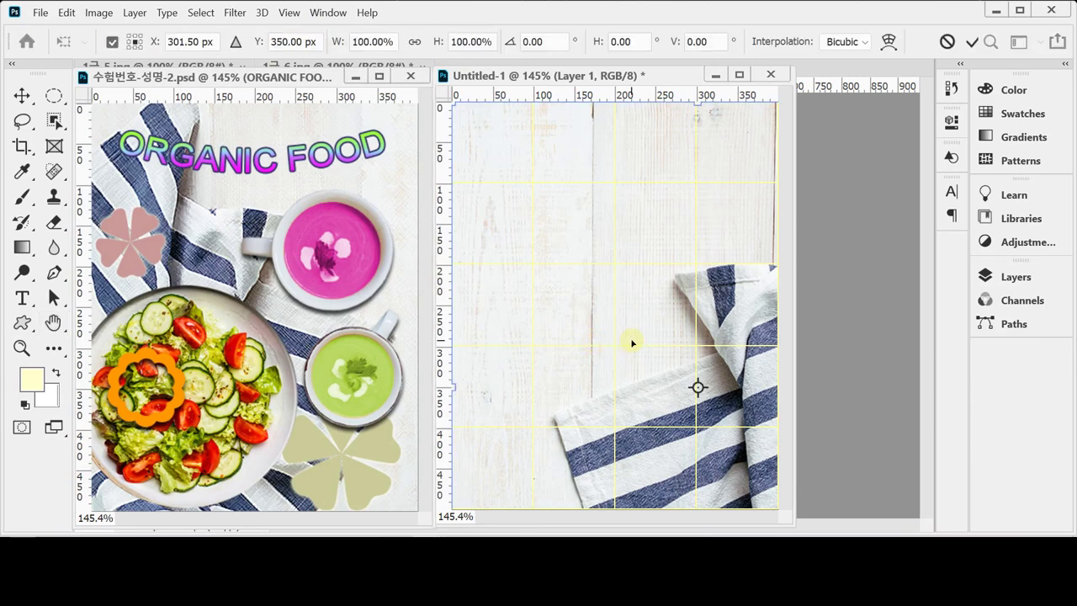
{"action": "right_click", "coordinate": [587, 211]}
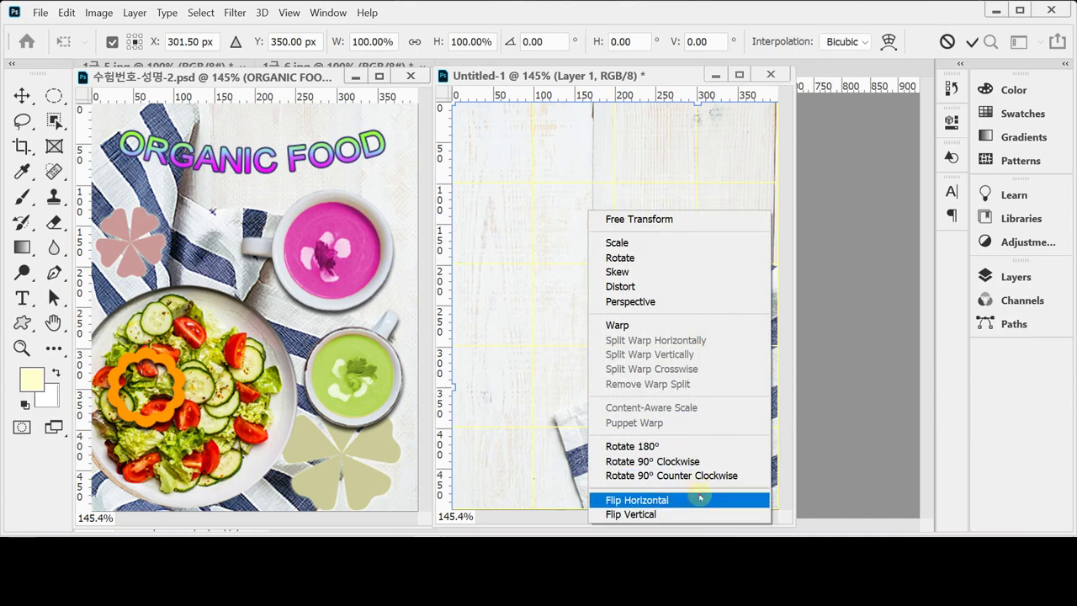
{"action": "left_click", "coordinate": [700, 498]}
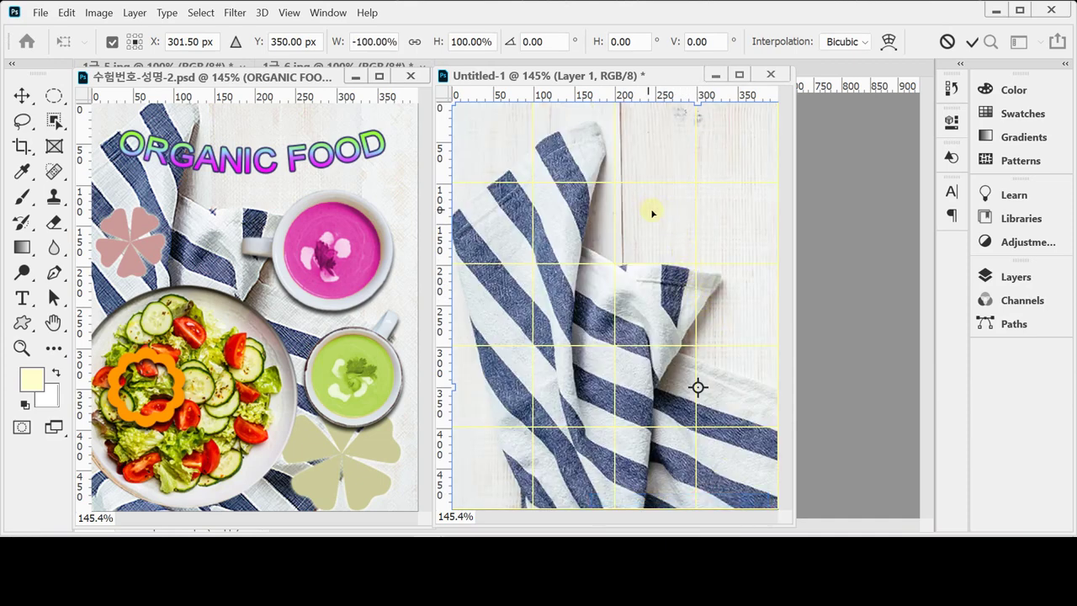
Step: Scale the flipped cloth photo proportionally to about 87% and position it to fill the canvas like the reference poster
{"action": "key", "text": "ctrl+minus"}
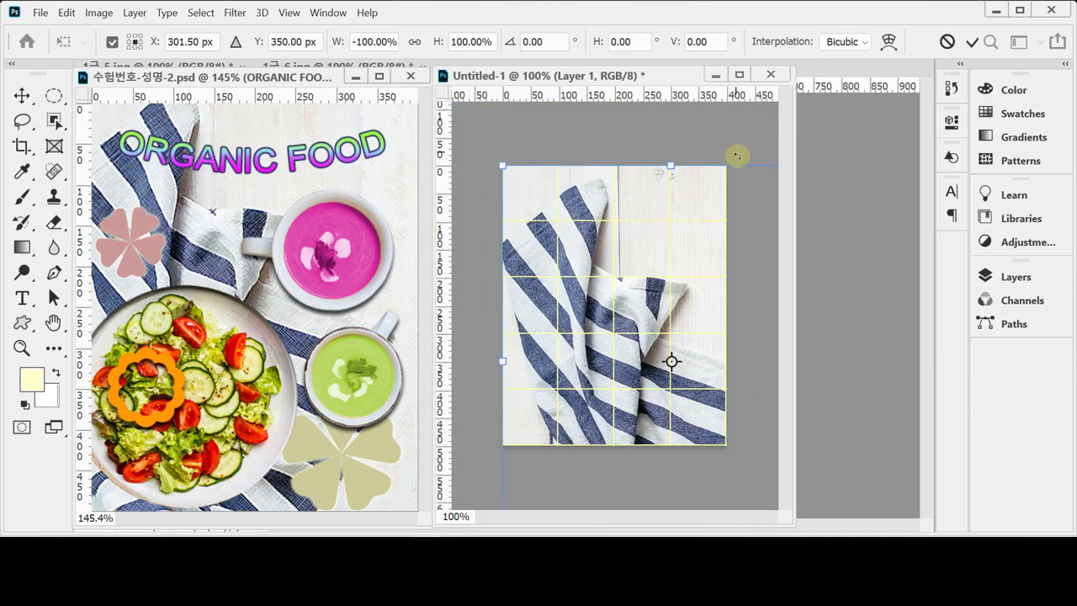
{"action": "left_click_drag", "start_coordinate": [503, 165], "coordinate": [572, 273]}
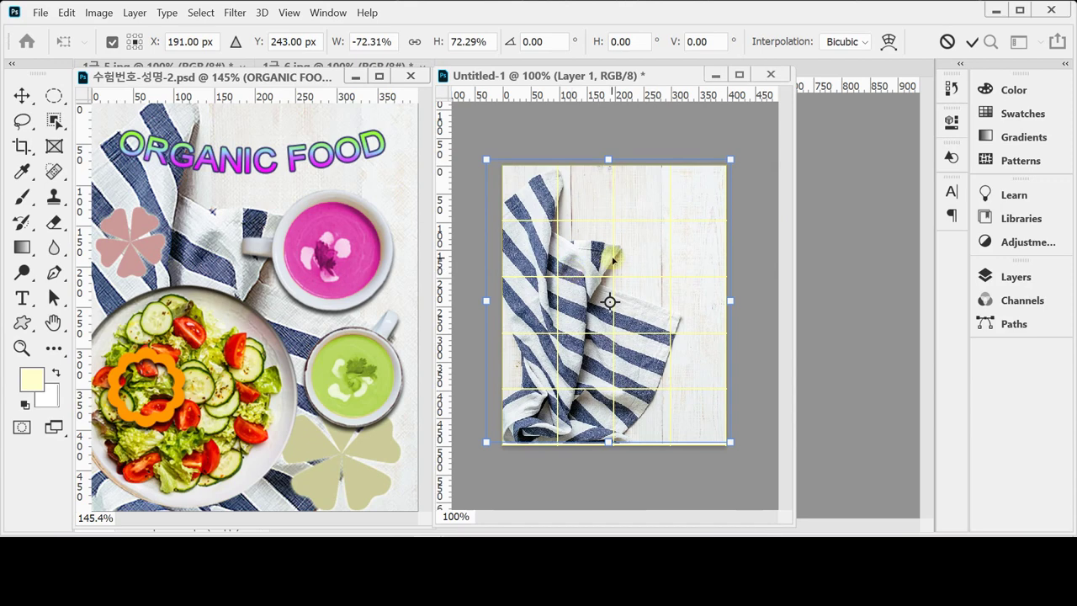
{"action": "left_click_drag", "start_coordinate": [731, 442], "coordinate": [752, 476]}
{"action": "left_click_drag", "start_coordinate": [664, 329], "coordinate": [664, 313]}
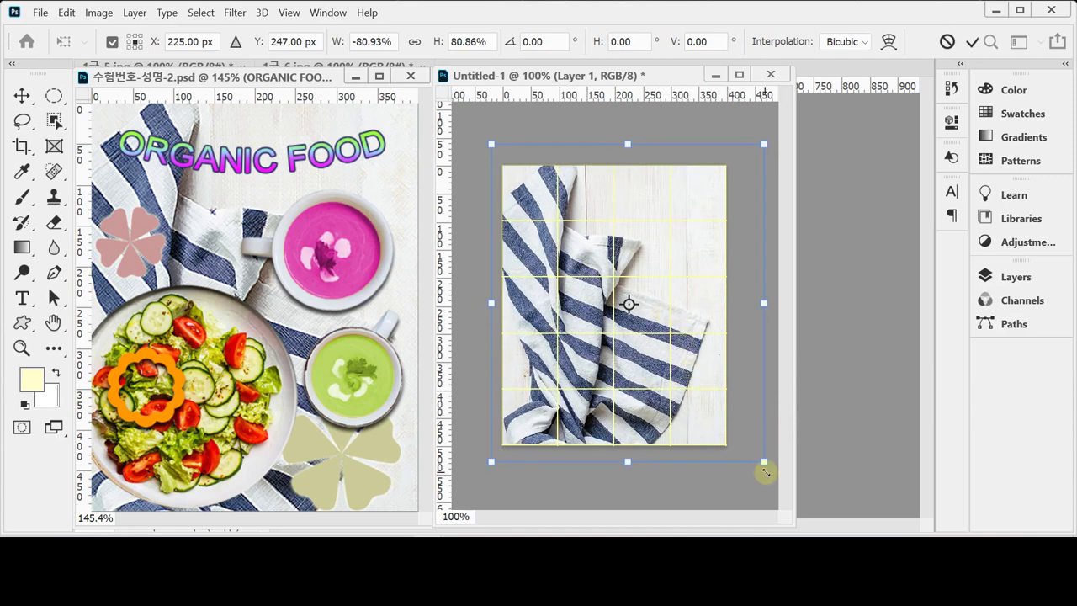
{"action": "left_click_drag", "start_coordinate": [764, 463], "coordinate": [779, 493]}
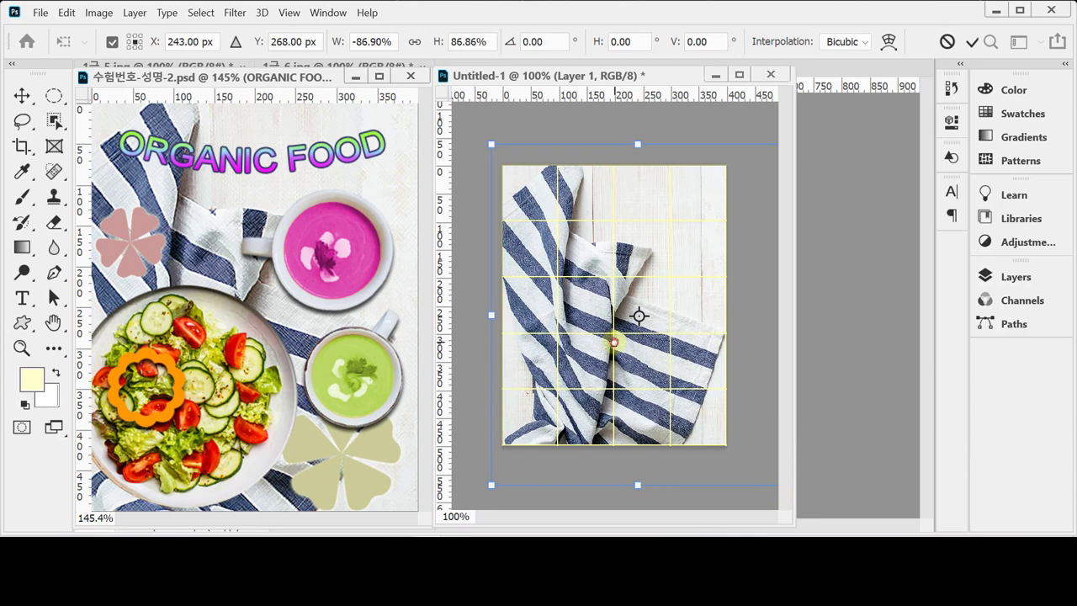
{"action": "key", "text": "Return"}
{"action": "key", "text": "h"}
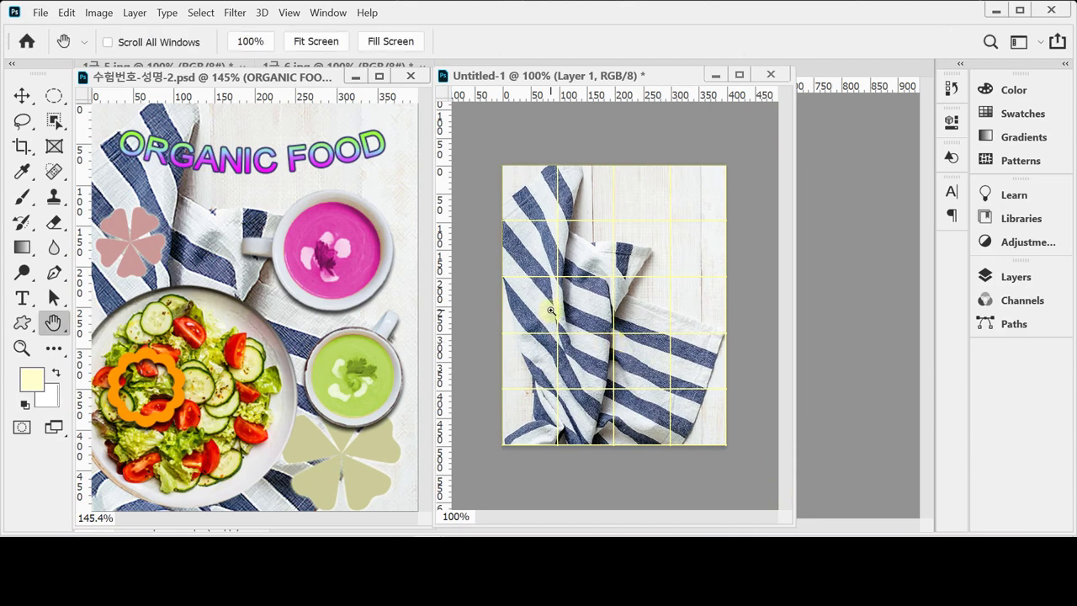
{"action": "left_click_drag", "start_coordinate": [550, 310], "coordinate": [552, 310]}
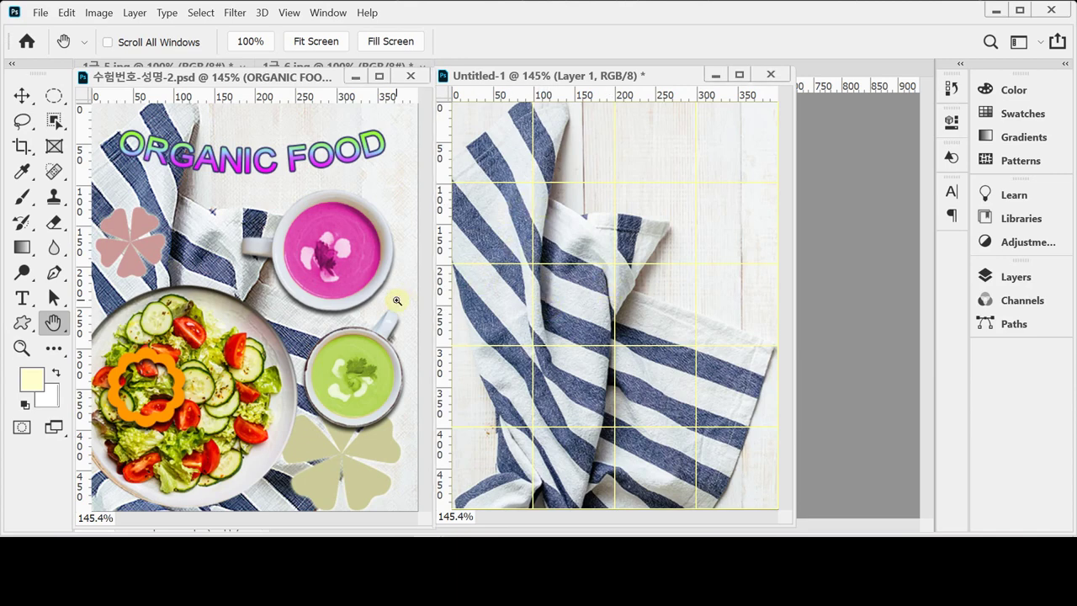
Step: Show the grid on the reference poster and shift the cloth layer about 13 px left to match it
{"action": "key", "text": "ctrl+apostrophe"}
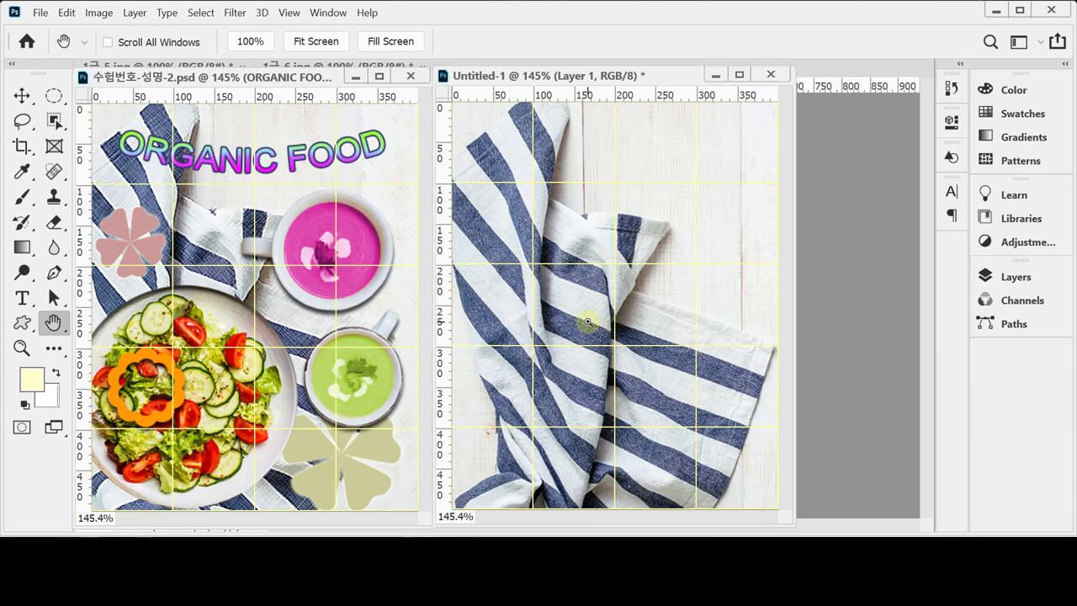
{"action": "key", "text": "v"}
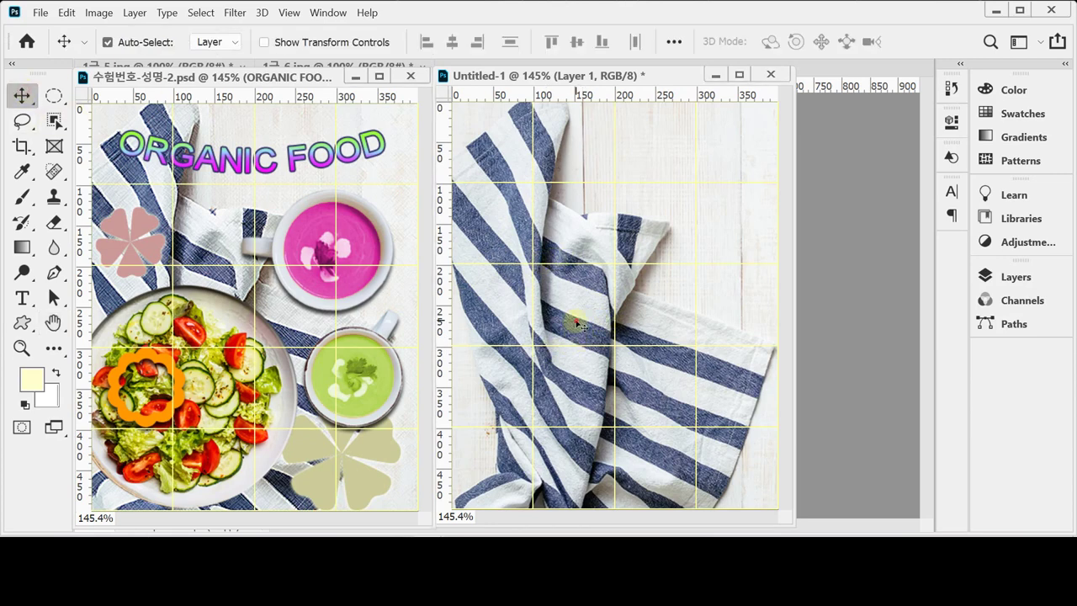
{"action": "left_click_drag", "start_coordinate": [577, 320], "coordinate": [566, 321]}
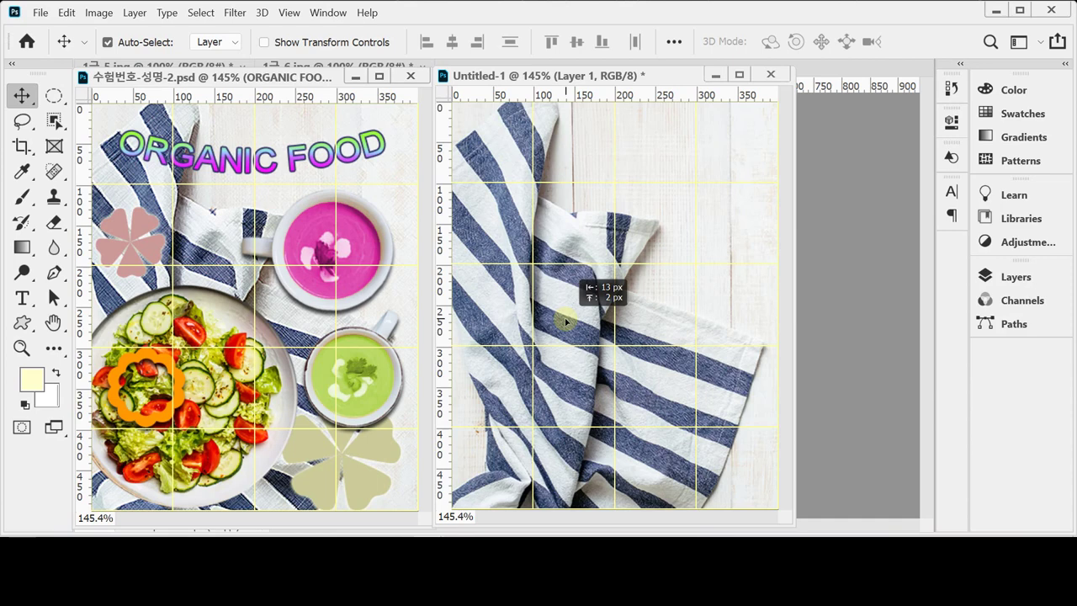
{"action": "left_click_drag", "start_coordinate": [566, 322], "coordinate": [567, 323]}
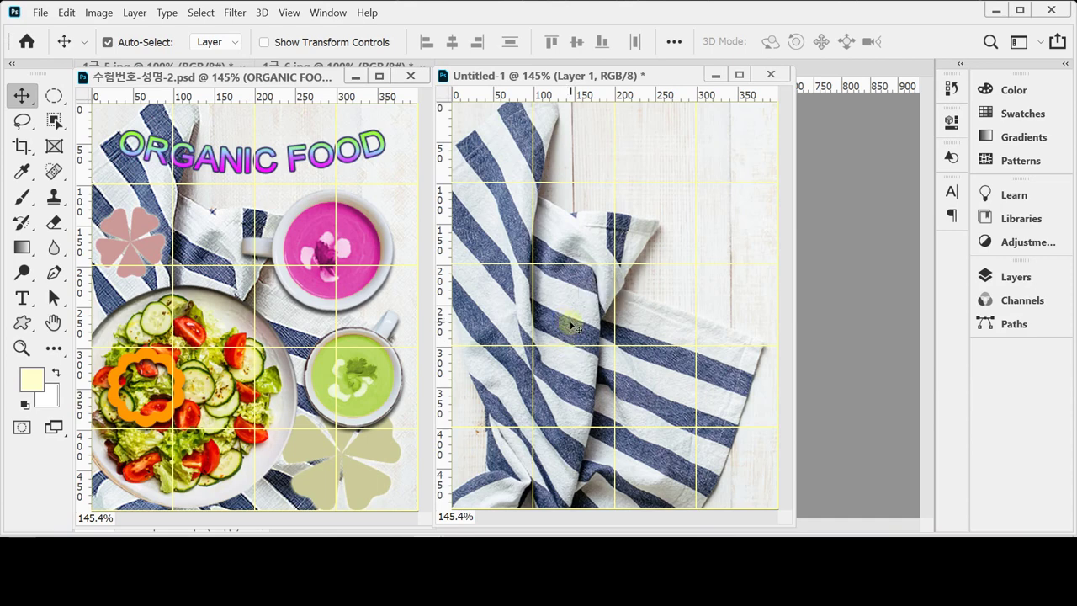
Step: Start saving Untitled-1 as a Photoshop file and browse to the desktop (바탕 화면)
{"action": "key", "text": "ctrl"}
{"action": "key", "text": "ctrl+s"}
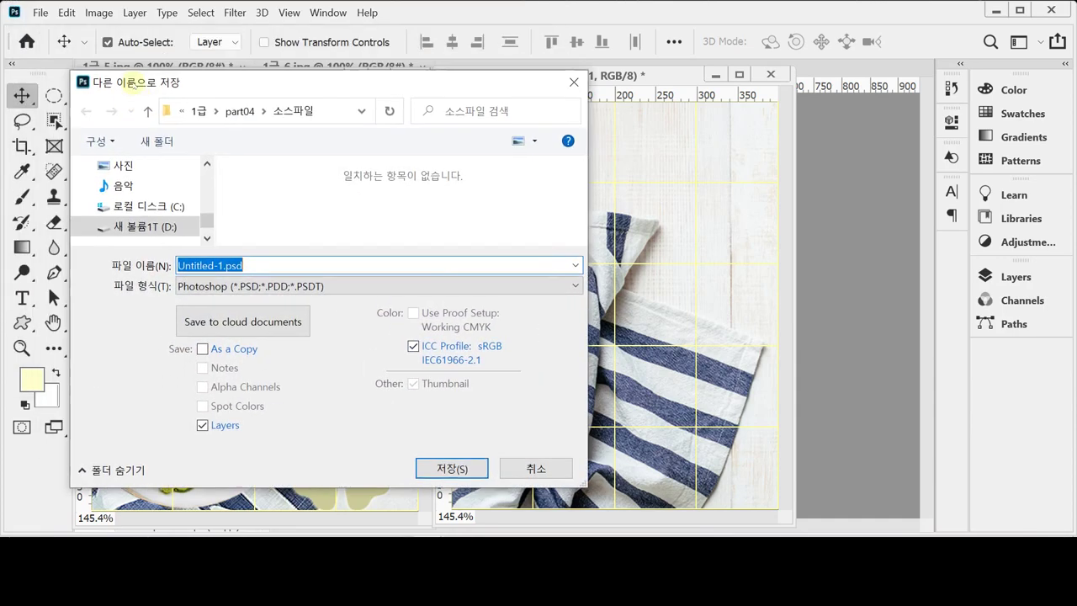
{"action": "left_click_drag", "start_coordinate": [123, 77], "coordinate": [186, 77]}
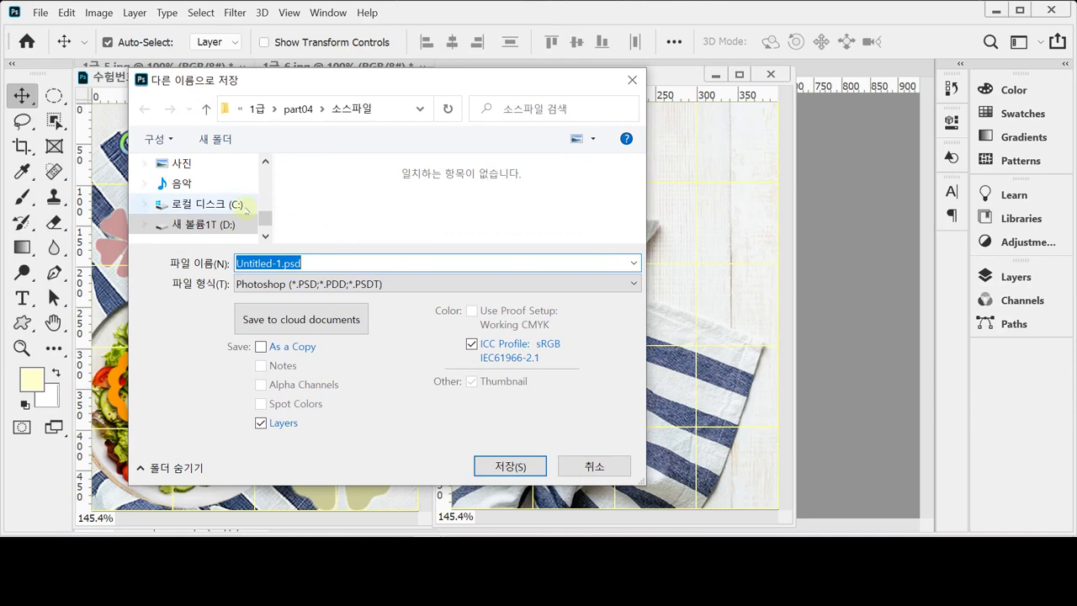
{"action": "left_click_drag", "start_coordinate": [265, 218], "coordinate": [265, 207]}
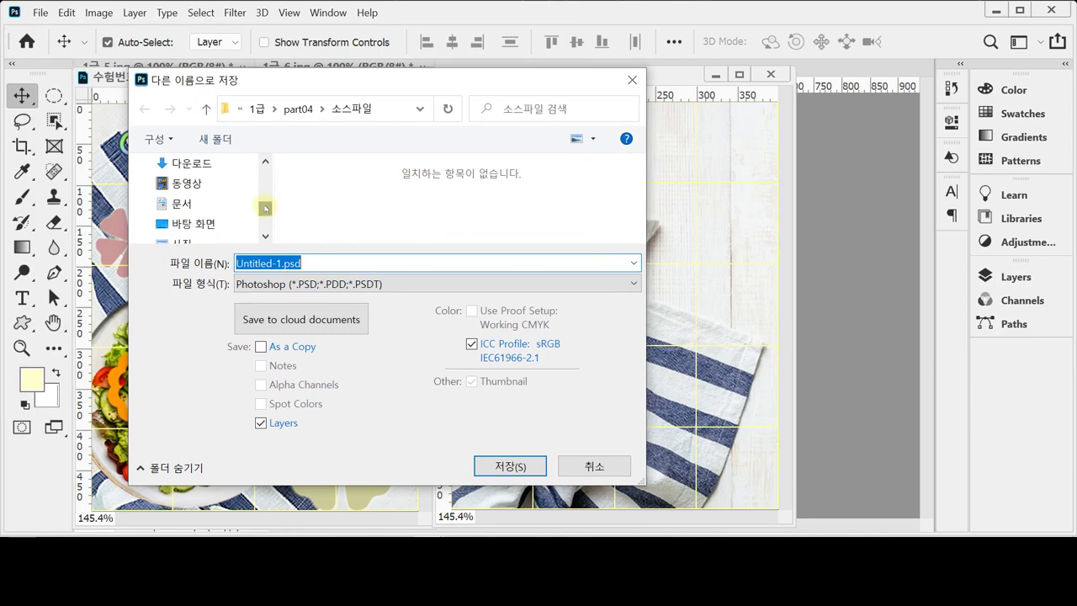
{"action": "left_click", "coordinate": [193, 222]}
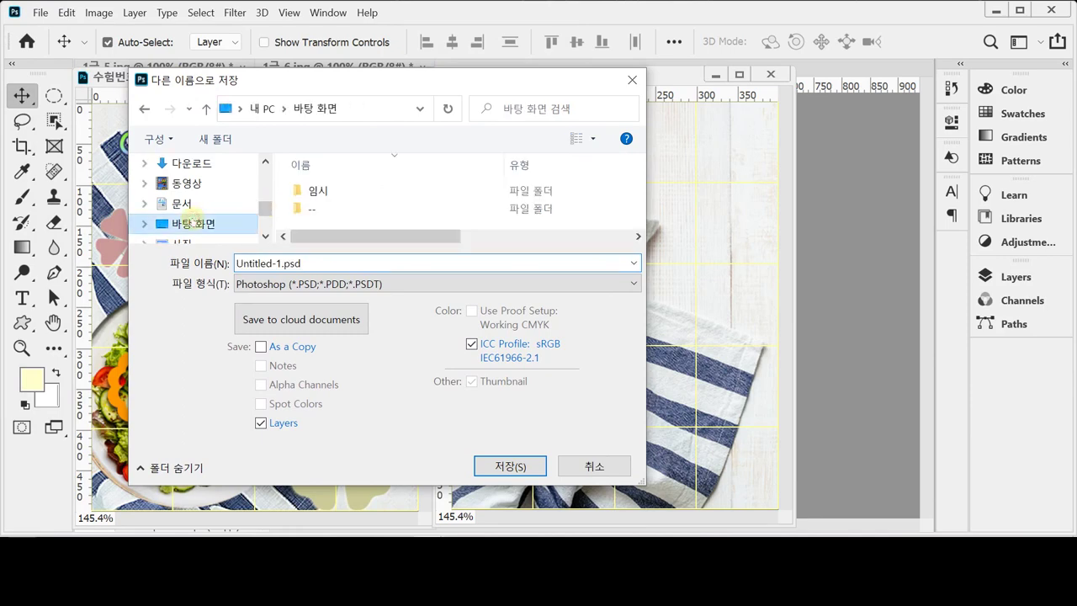
{"action": "left_click", "coordinate": [294, 208]}
{"action": "double_click", "coordinate": [294, 208]}
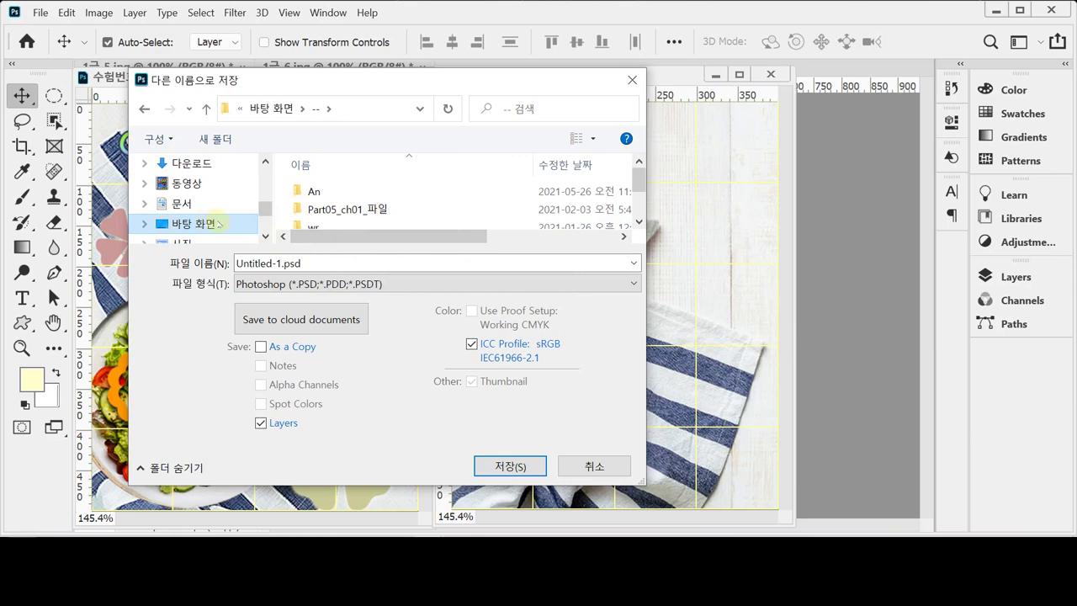
{"action": "left_click", "coordinate": [215, 139]}
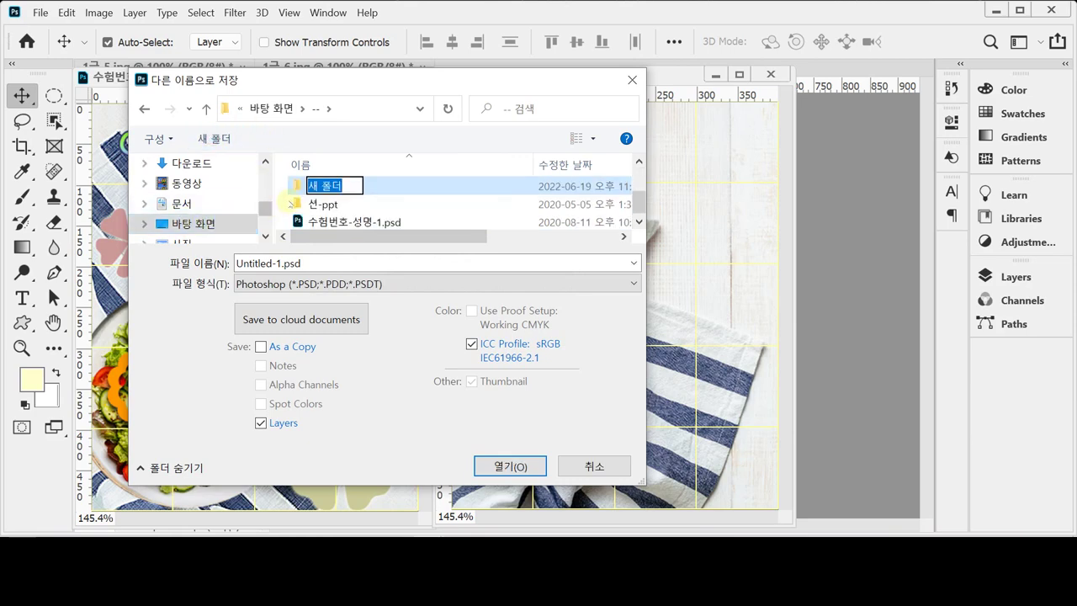
{"action": "key", "text": "Return"}
{"action": "left_click", "coordinate": [165, 223]}
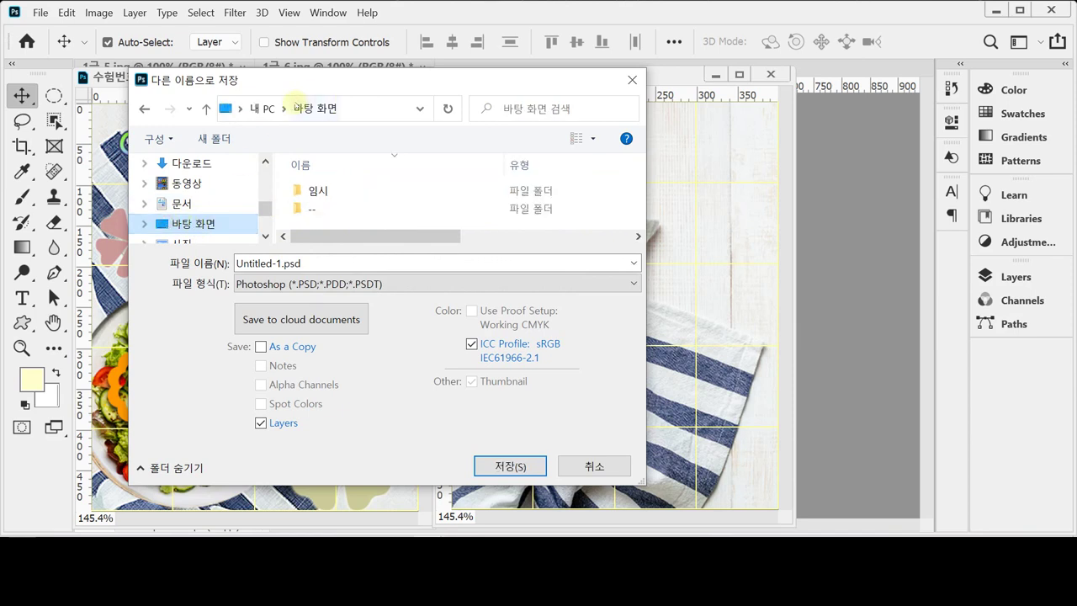
Step: Save the working document as 수험번호-성명-2 in Photoshop format in the desktop's 임시 folder
{"action": "double_click", "coordinate": [305, 192]}
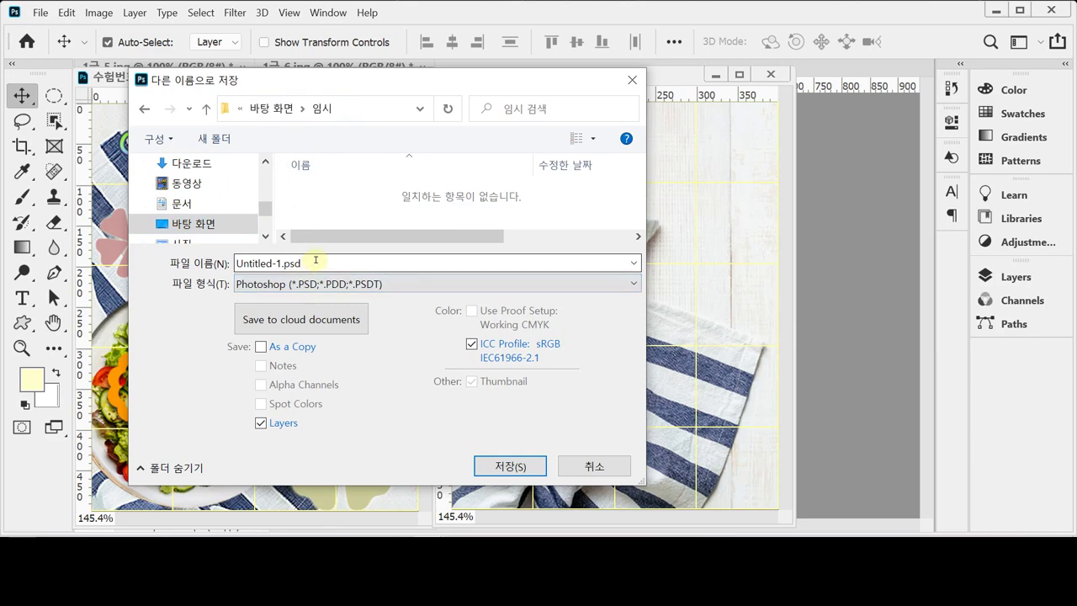
{"action": "left_click", "coordinate": [315, 261]}
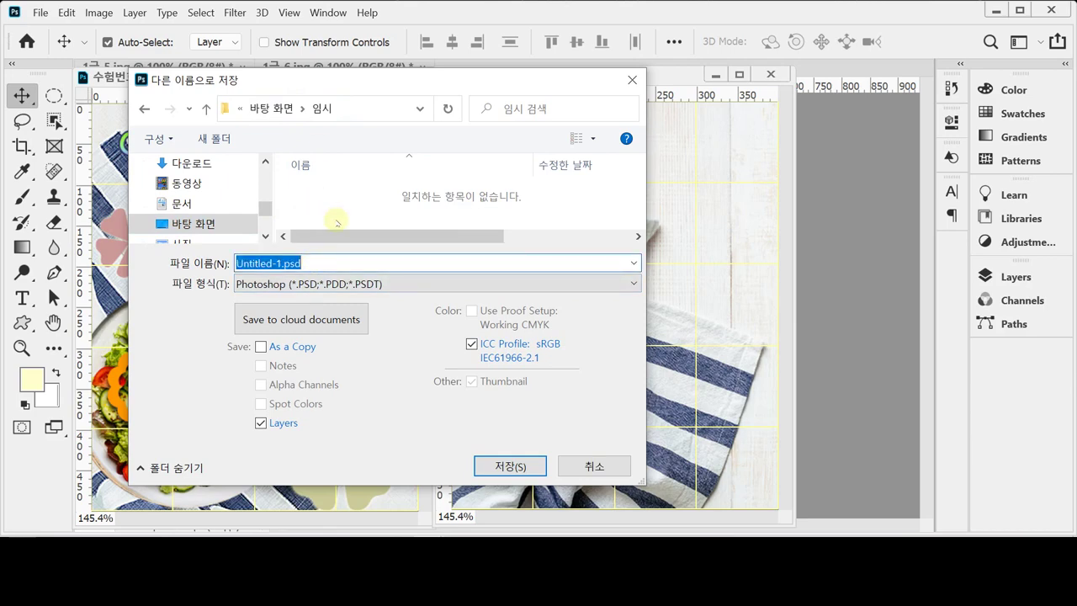
{"action": "type", "text": "수험"}
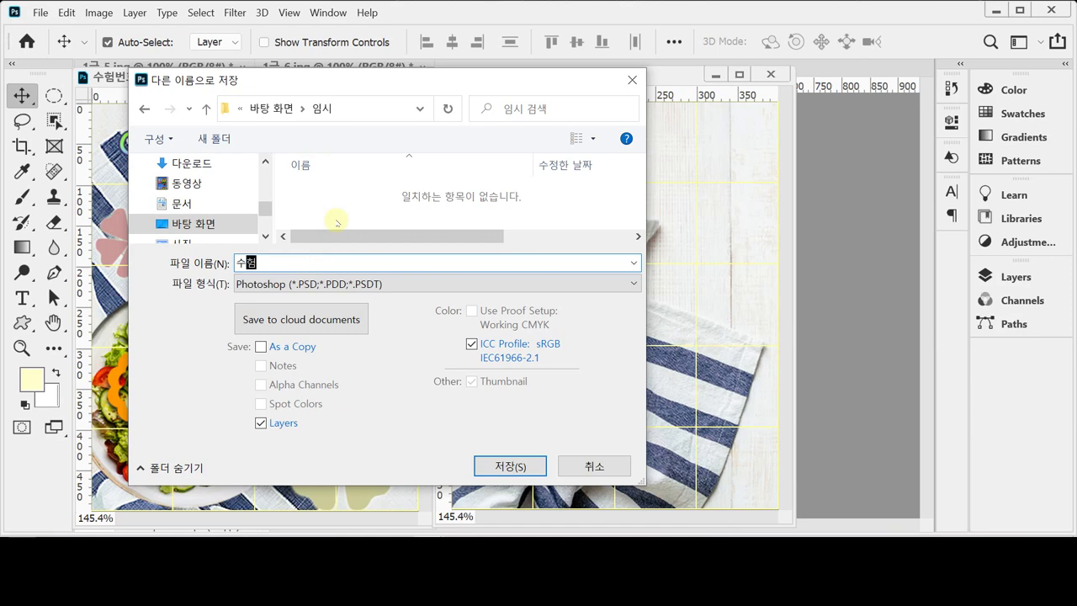
{"action": "type", "text": "번호"}
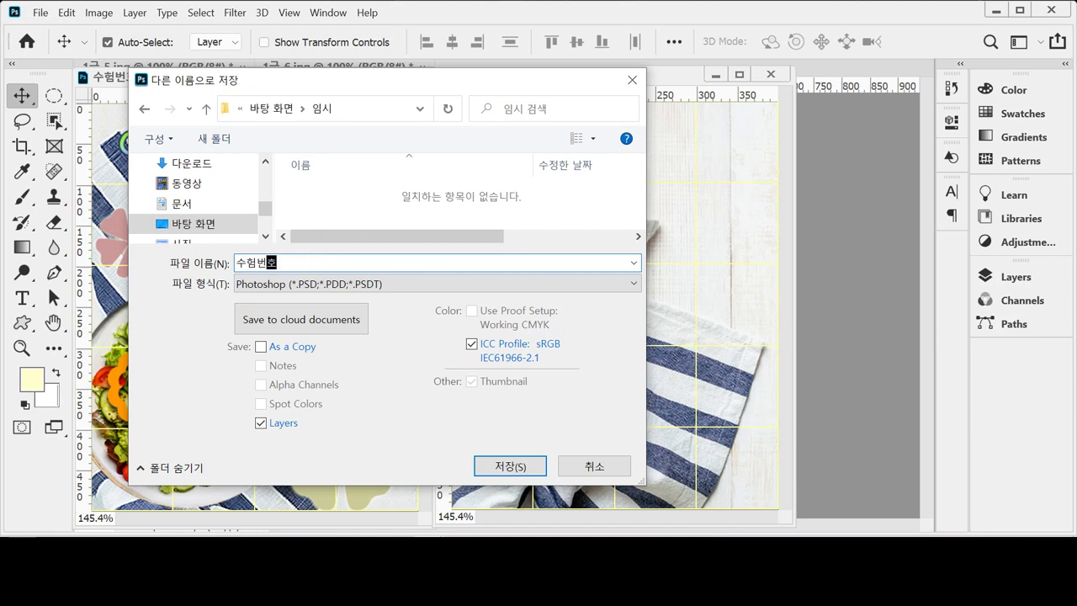
{"action": "type", "text": "-성명-2"}
{"action": "left_click", "coordinate": [505, 466]}
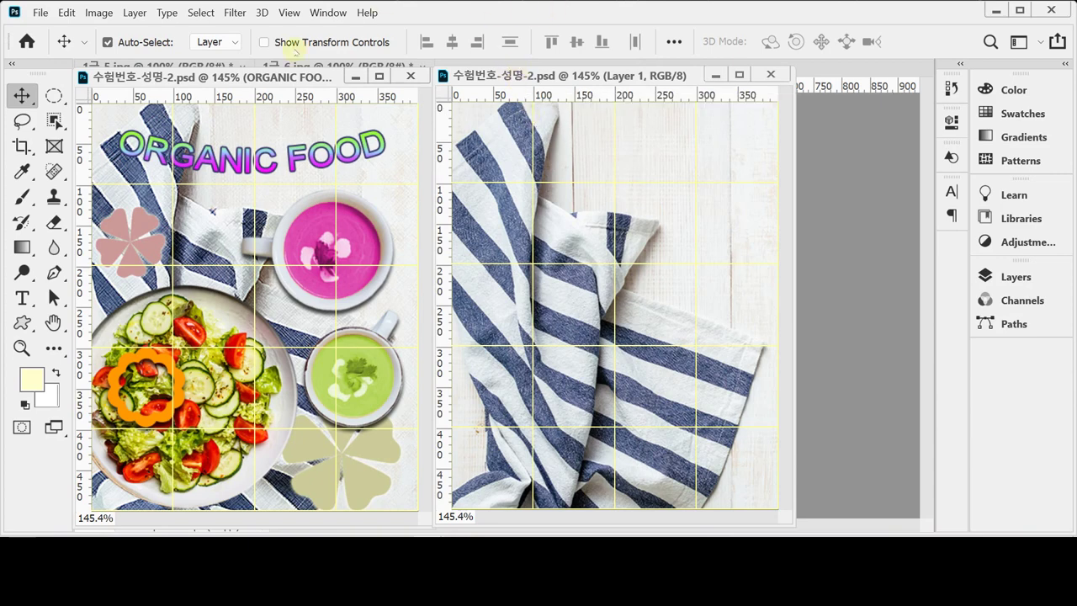
Step: Apply the Crosshatch filter from the Filter Gallery's Brush Strokes group to the cloth layer
{"action": "left_click", "coordinate": [235, 13]}
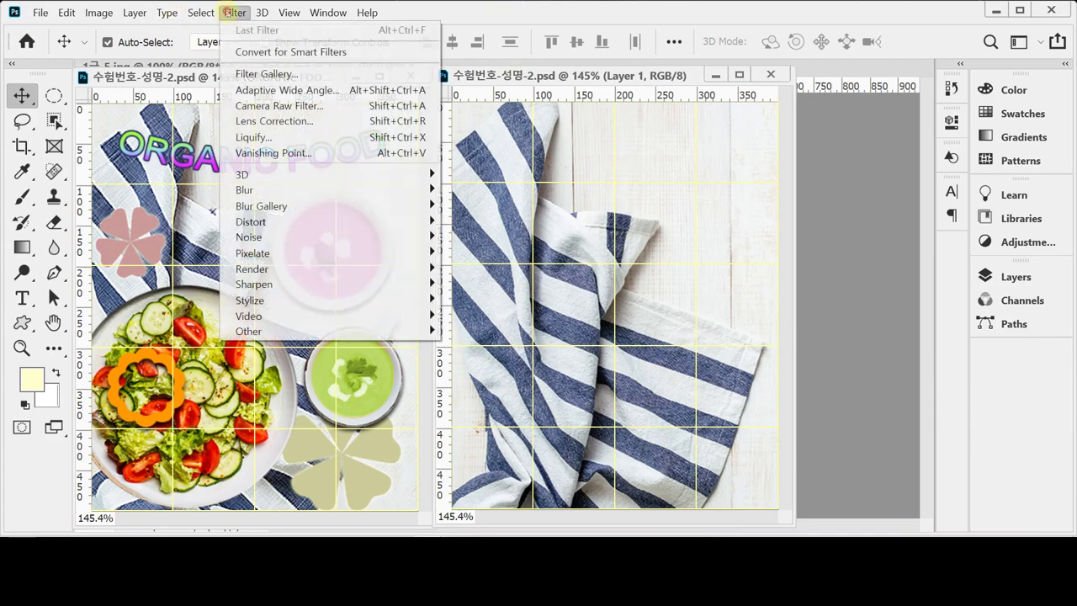
{"action": "left_click", "coordinate": [298, 75]}
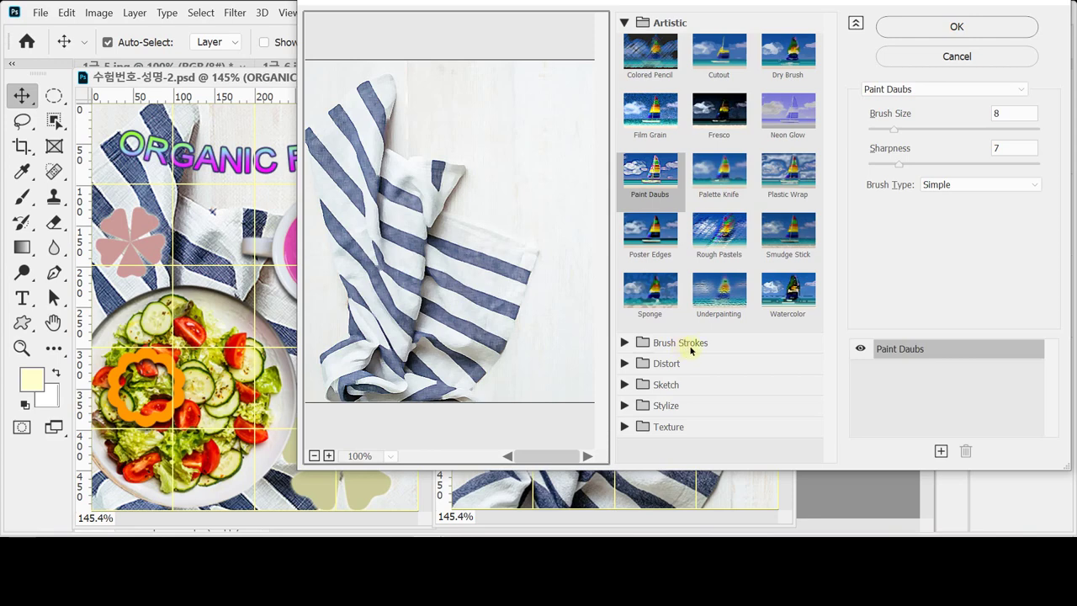
{"action": "left_click", "coordinate": [624, 24]}
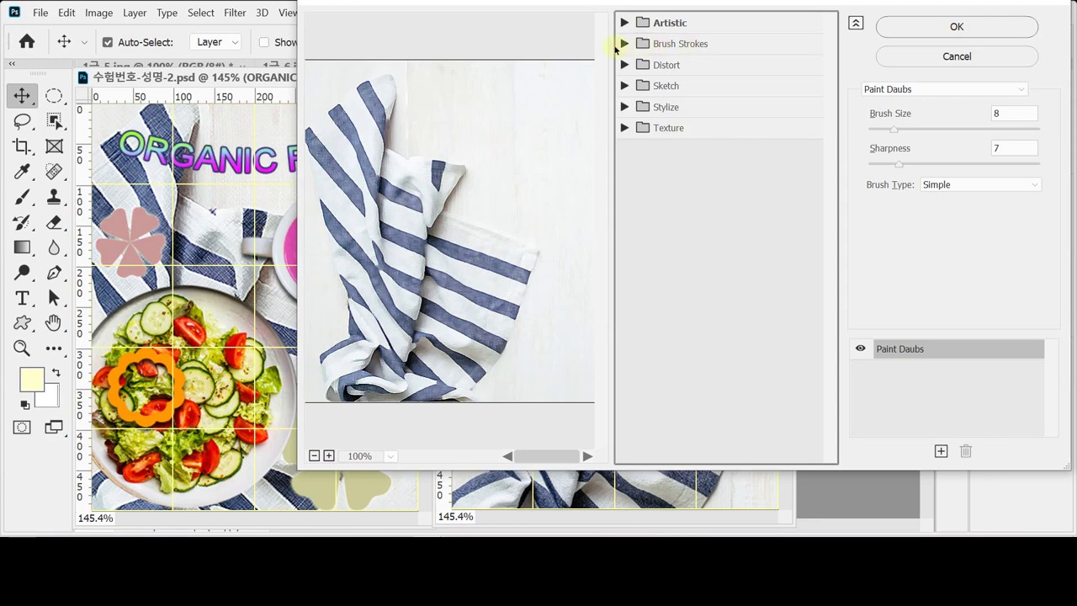
{"action": "left_click", "coordinate": [625, 43]}
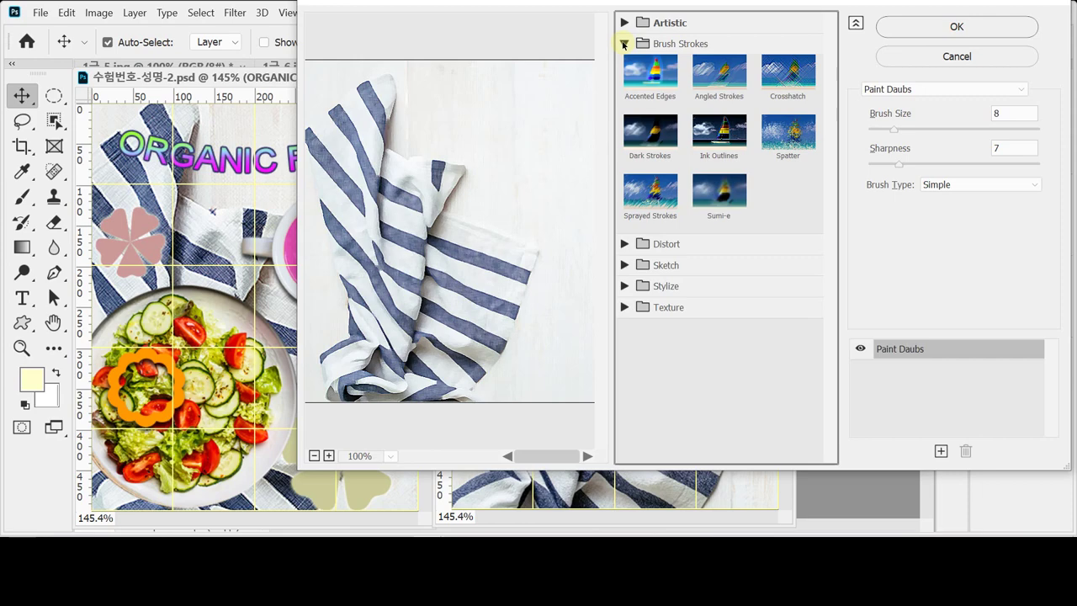
{"action": "left_click", "coordinate": [796, 74]}
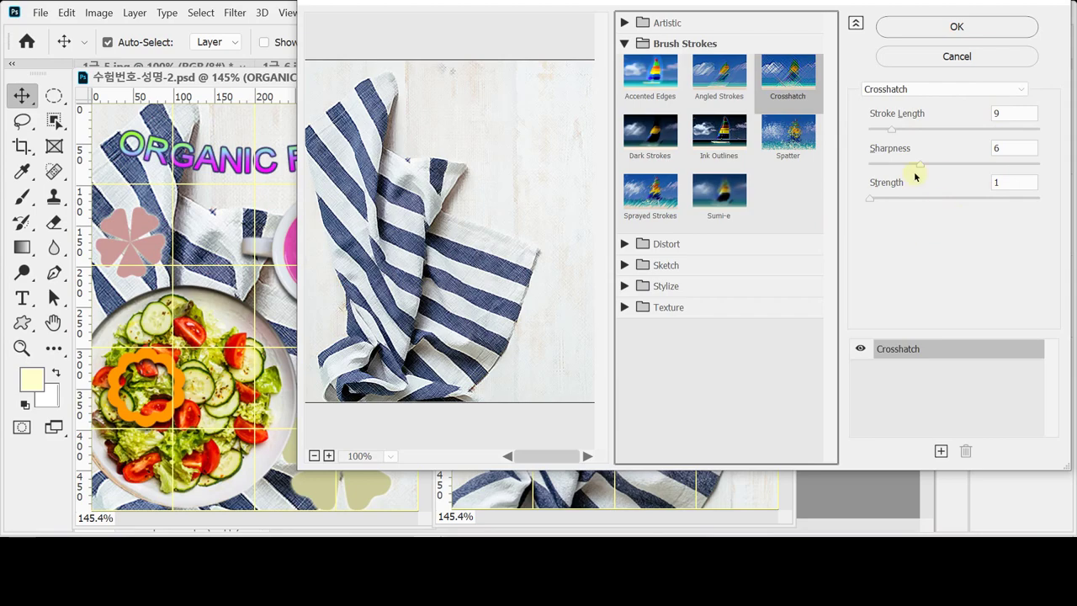
{"action": "left_click", "coordinate": [907, 34]}
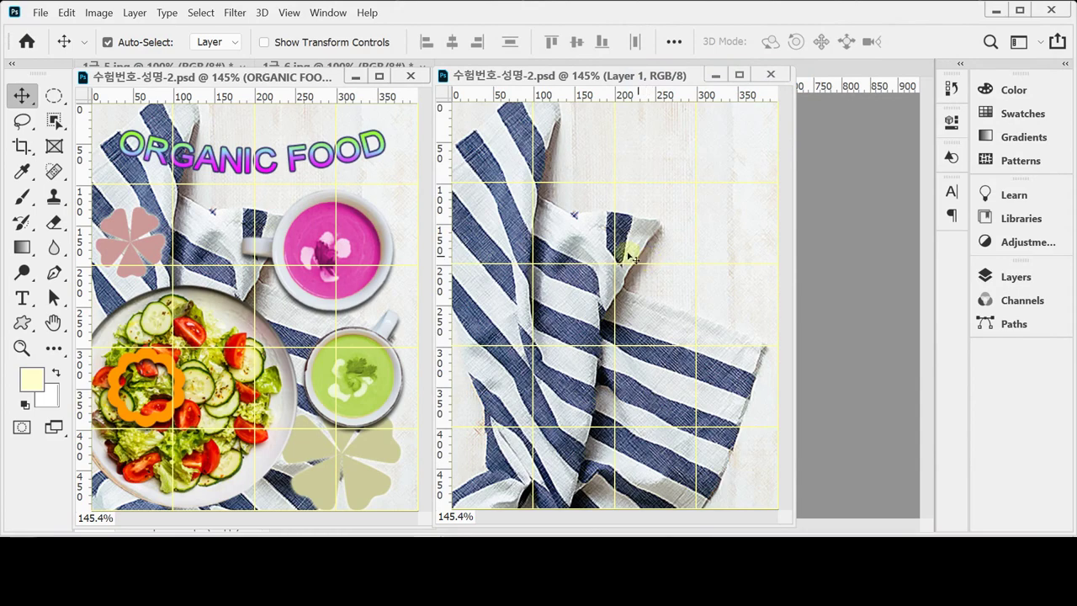
Step: Close the finished reference poster and float 1급-5.jpg in its own window beside the working canvas
{"action": "left_click", "coordinate": [410, 75]}
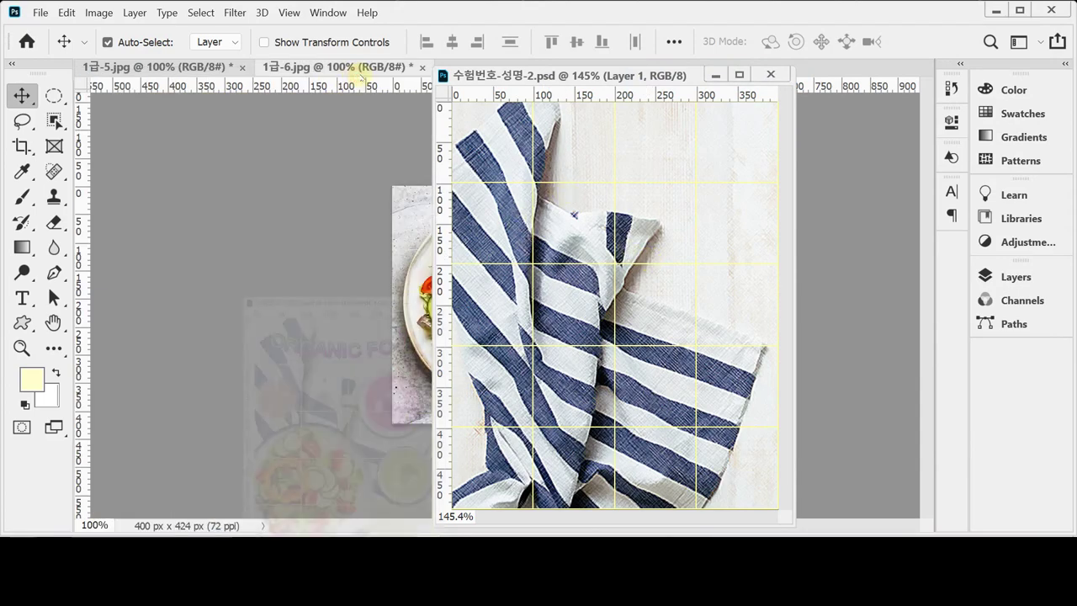
{"action": "left_click", "coordinate": [176, 66]}
{"action": "mouse_move", "coordinate": [177, 67]}
{"action": "left_mouse_down"}
{"action": "mouse_move", "coordinate": [176, 88]}
{"action": "mouse_move", "coordinate": [189, 86]}
{"action": "mouse_move", "coordinate": [189, 67]}
{"action": "left_mouse_up"}
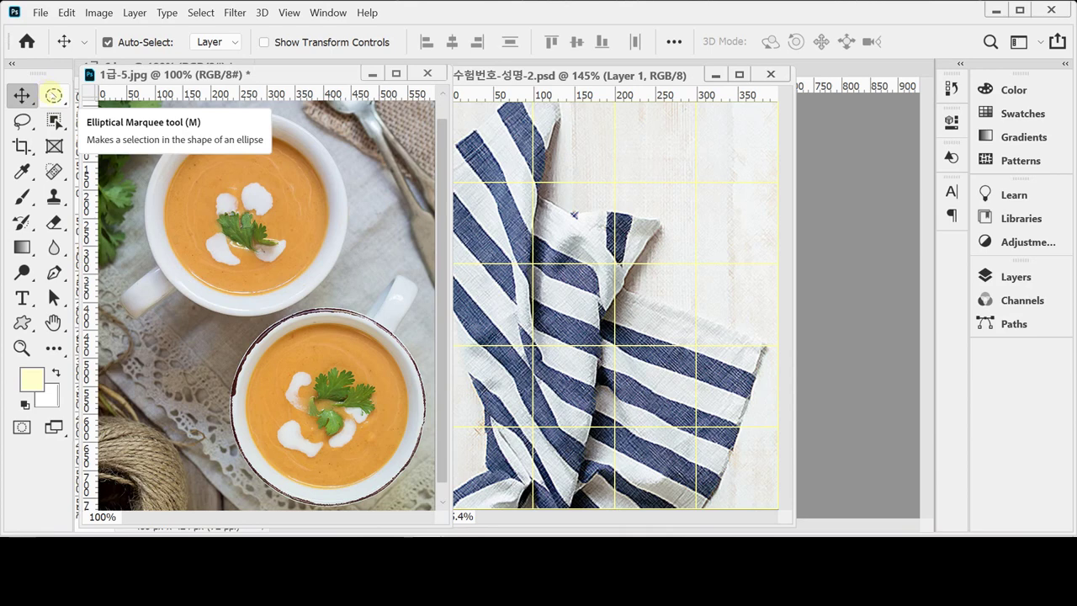
Step: Select the round body of the upper soup cup in 1급-5.jpg with the Quick Selection tool
{"action": "left_click", "coordinate": [53, 95]}
{"action": "left_click", "coordinate": [53, 120]}
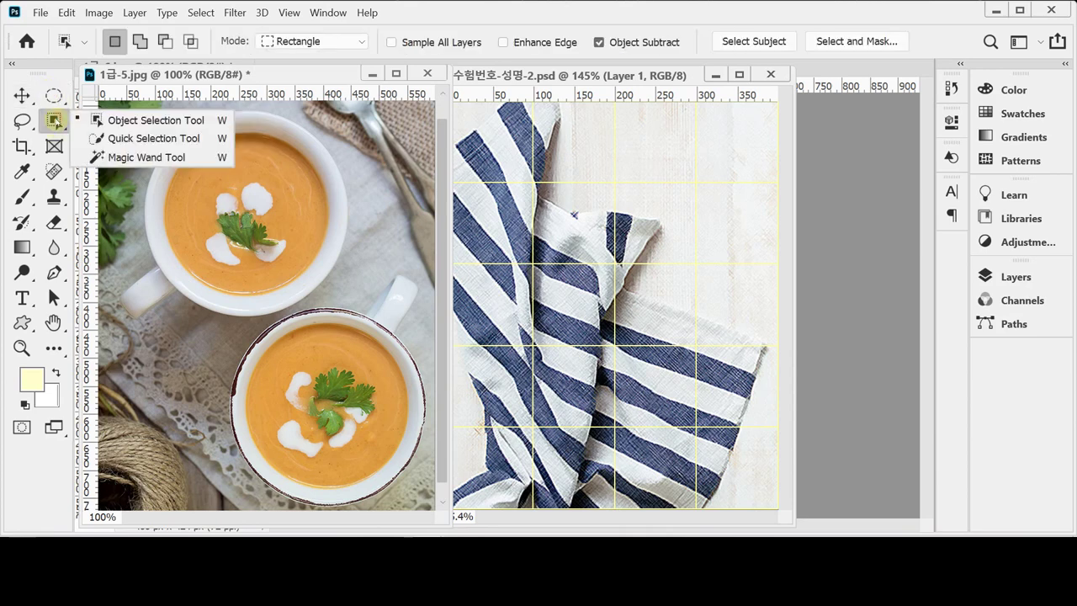
{"action": "left_click", "coordinate": [134, 138]}
{"action": "mouse_move", "coordinate": [212, 174]}
{"action": "left_mouse_down"}
{"action": "mouse_move", "coordinate": [204, 240]}
{"action": "mouse_move", "coordinate": [244, 266]}
{"action": "mouse_move", "coordinate": [178, 251]}
{"action": "mouse_move", "coordinate": [185, 267]}
{"action": "mouse_move", "coordinate": [175, 166]}
{"action": "mouse_move", "coordinate": [204, 137]}
{"action": "mouse_move", "coordinate": [265, 133]}
{"action": "mouse_move", "coordinate": [305, 177]}
{"action": "mouse_move", "coordinate": [283, 231]}
{"action": "mouse_move", "coordinate": [242, 261]}
{"action": "left_mouse_up"}
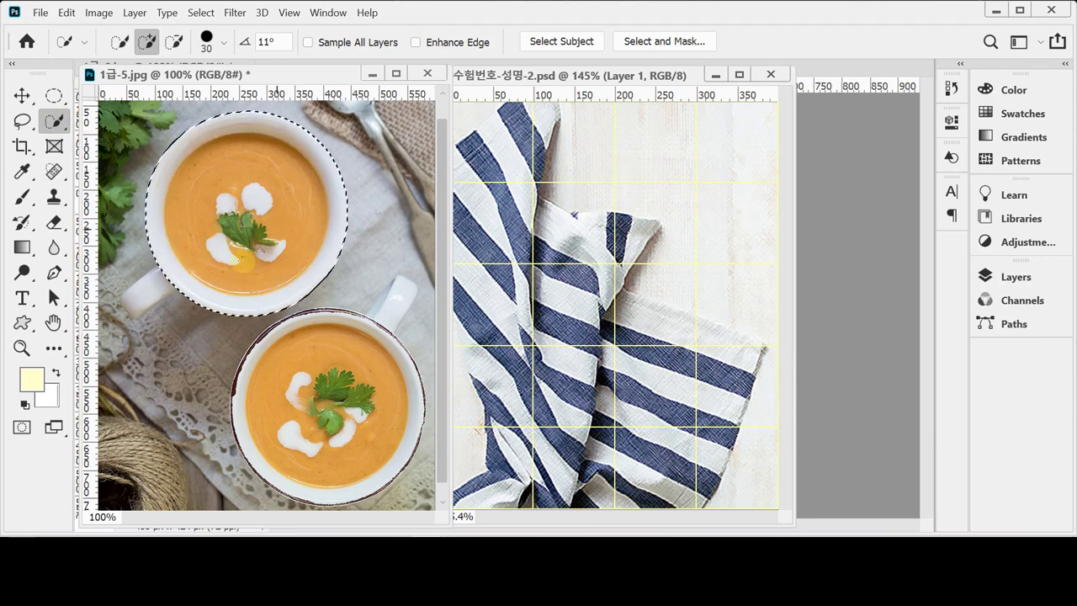
Step: Extend the upper soup cup selection in 1급-5.jpg to include the cup's handle
{"action": "left_click_drag", "start_coordinate": [172, 292], "coordinate": [157, 286]}
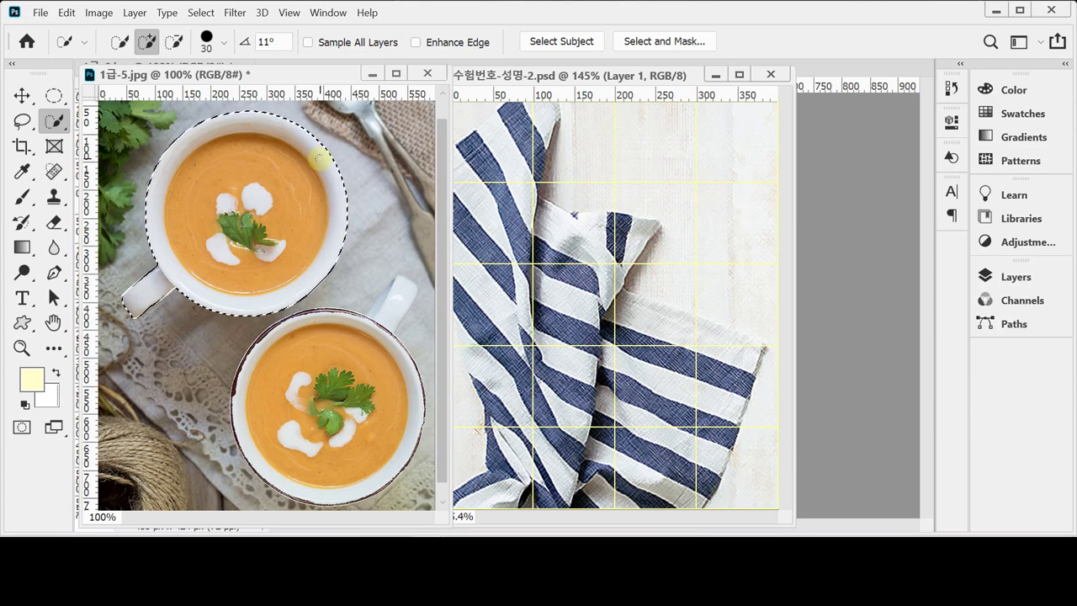
Step: Adjust the Quick Selection brush to a size of 35
{"action": "key", "text": "bracketright"}
{"action": "key", "text": "bracketright"}
{"action": "key", "text": "bracketright"}
{"action": "key", "text": "bracketright"}
{"action": "key", "text": "bracketright"}
{"action": "key", "text": "bracketright"}
{"action": "key", "text": "bracketright"}
{"action": "key", "text": "bracketleft"}
{"action": "key", "text": "bracketleft"}
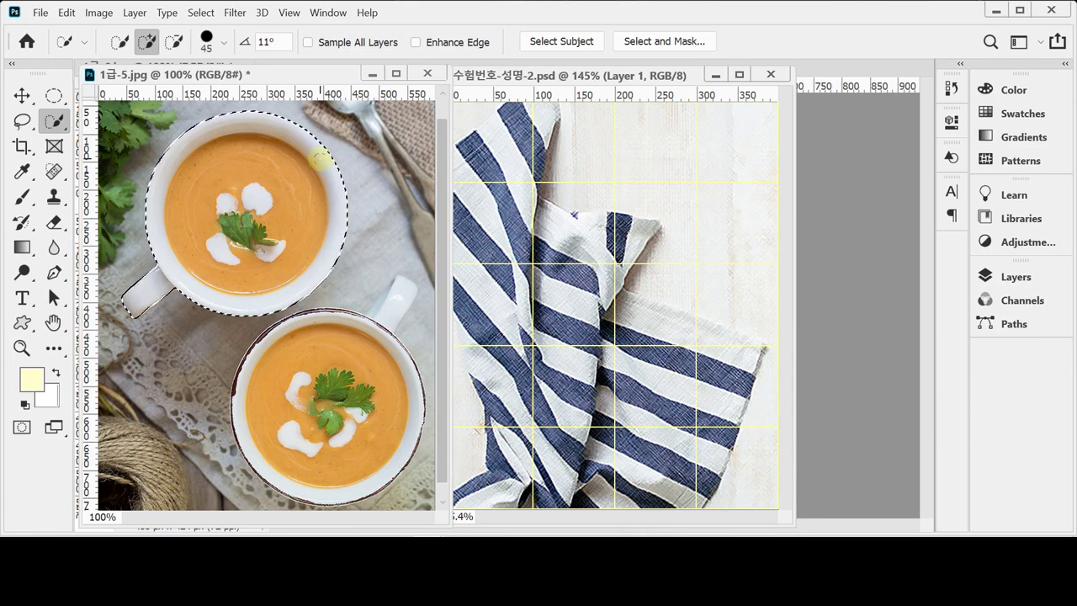
{"action": "key", "text": "bracketleft"}
{"action": "key", "text": "bracketleft"}
{"action": "key", "text": "bracketleft"}
{"action": "key", "text": "bracketright"}
{"action": "key", "text": "bracketright"}
{"action": "key", "text": "bracketright"}
{"action": "key", "text": "bracketright"}
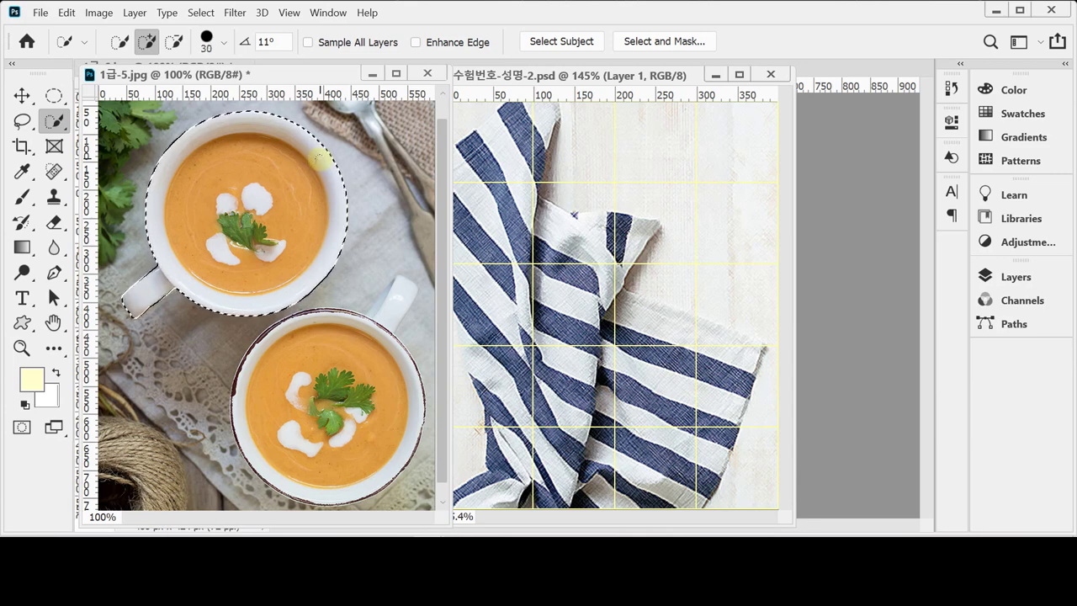
{"action": "key", "text": "bracketleft"}
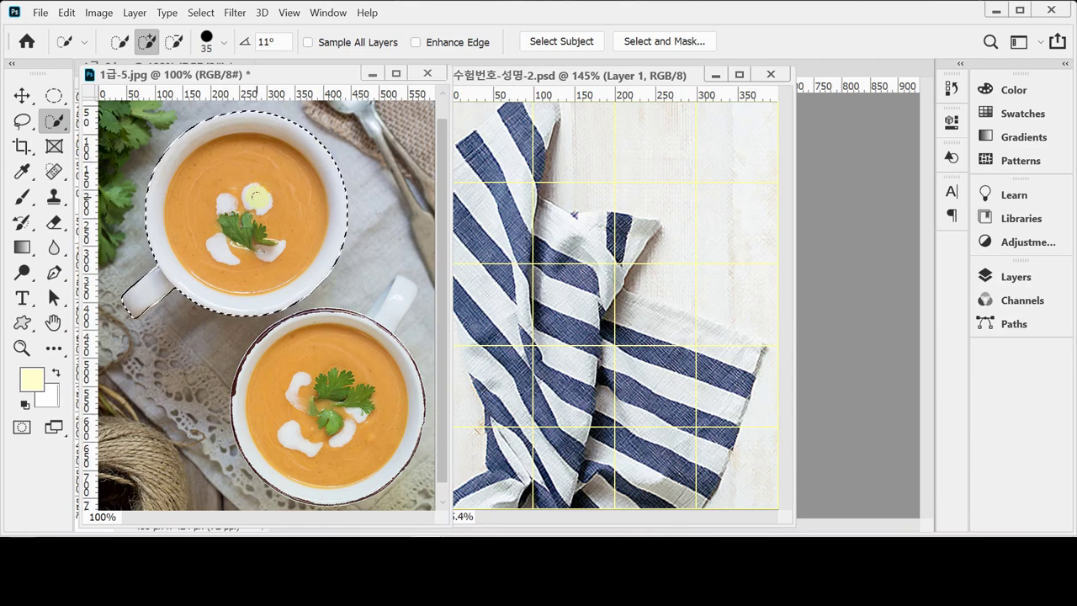
{"action": "key", "text": "Caps_Lock"}
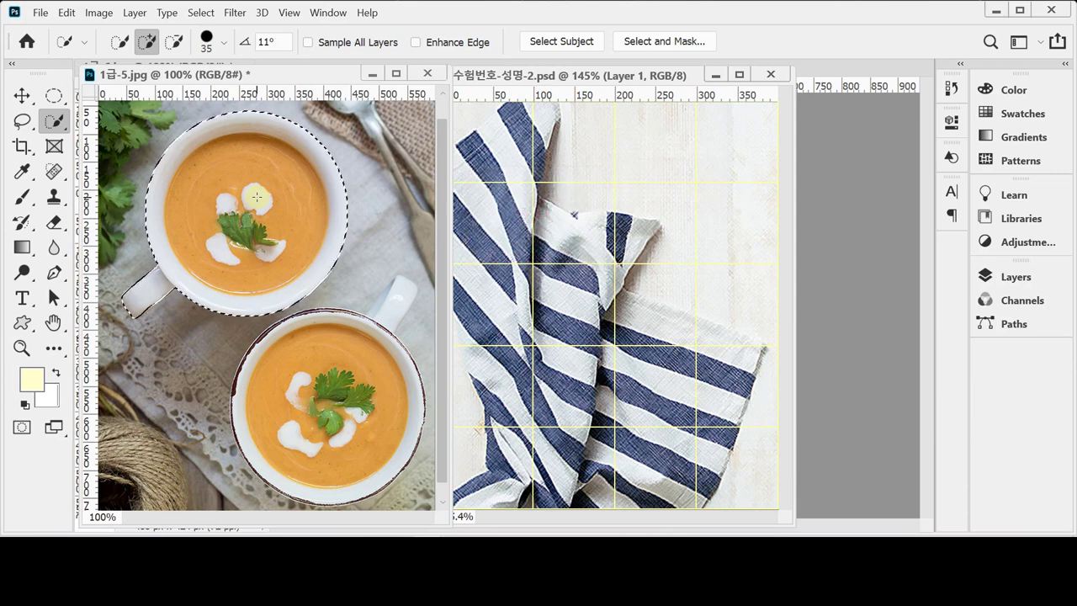
{"action": "key", "text": "Caps_Lock"}
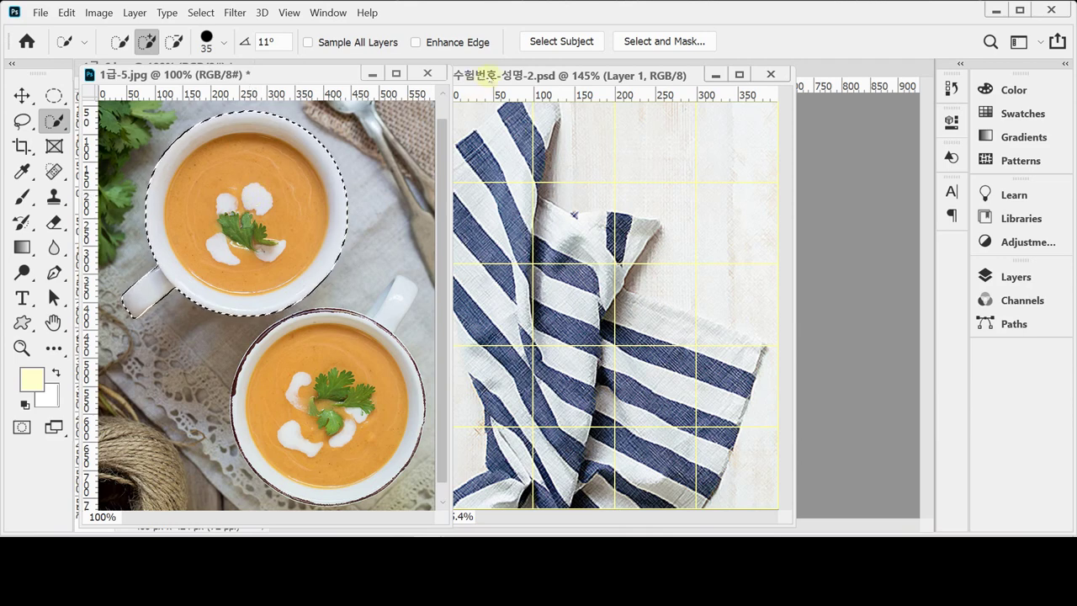
Step: Paste the selected cup into 수험번호-성명-2.psd, scale it to about 53%, rotate it about 37° and place it over the cloth's upper right edge
{"action": "left_click", "coordinate": [503, 78]}
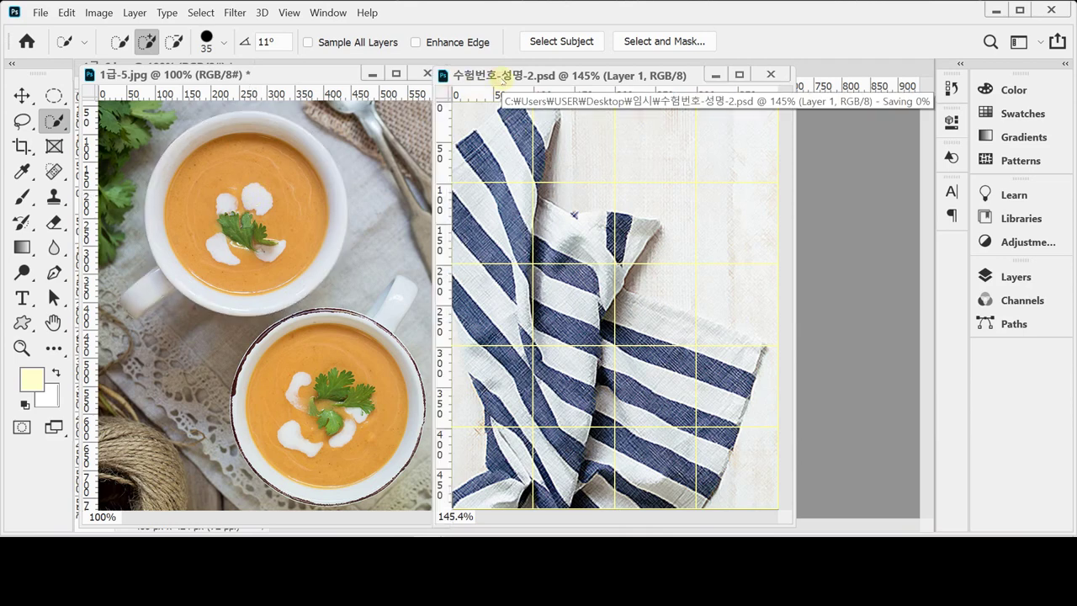
{"action": "key", "text": "ctrl+v"}
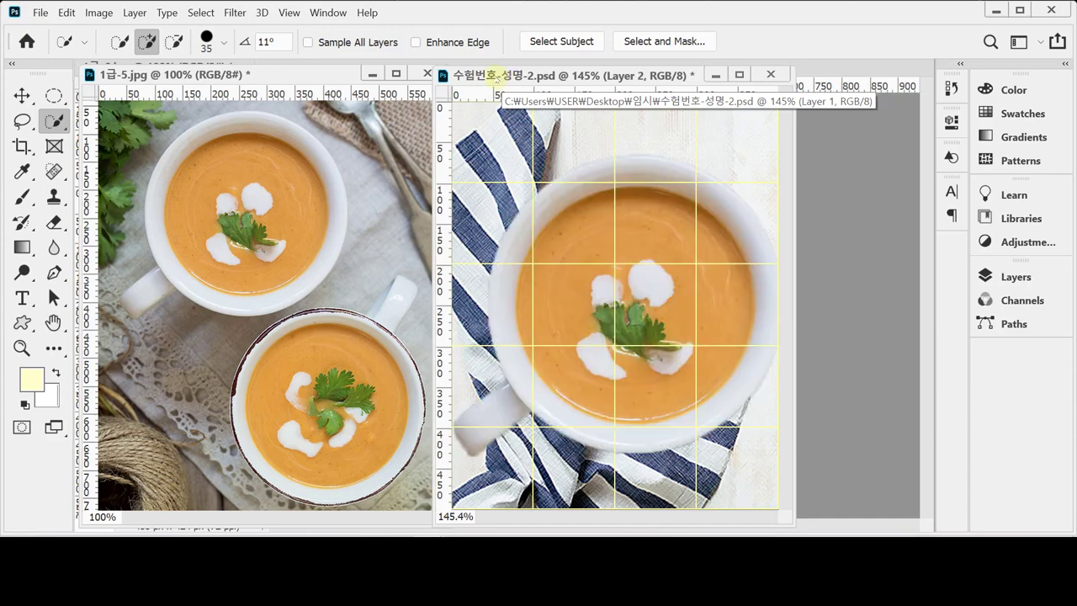
{"action": "key", "text": "ctrl+t"}
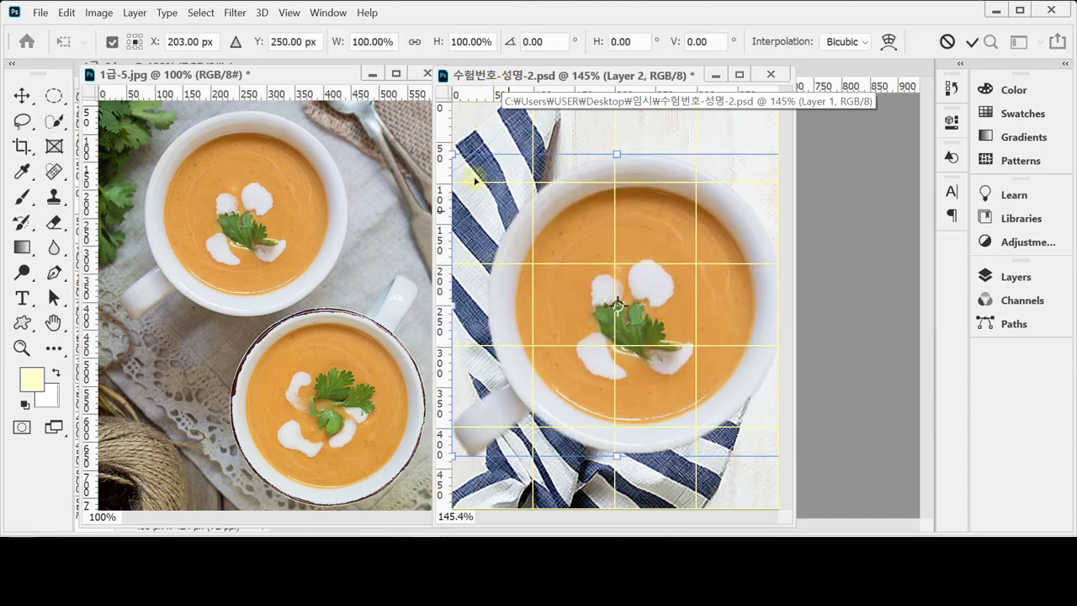
{"action": "left_click_drag", "start_coordinate": [453, 155], "coordinate": [455, 157]}
{"action": "left_click_drag", "start_coordinate": [577, 242], "coordinate": [629, 284]}
{"action": "left_click_drag", "start_coordinate": [674, 380], "coordinate": [664, 292]}
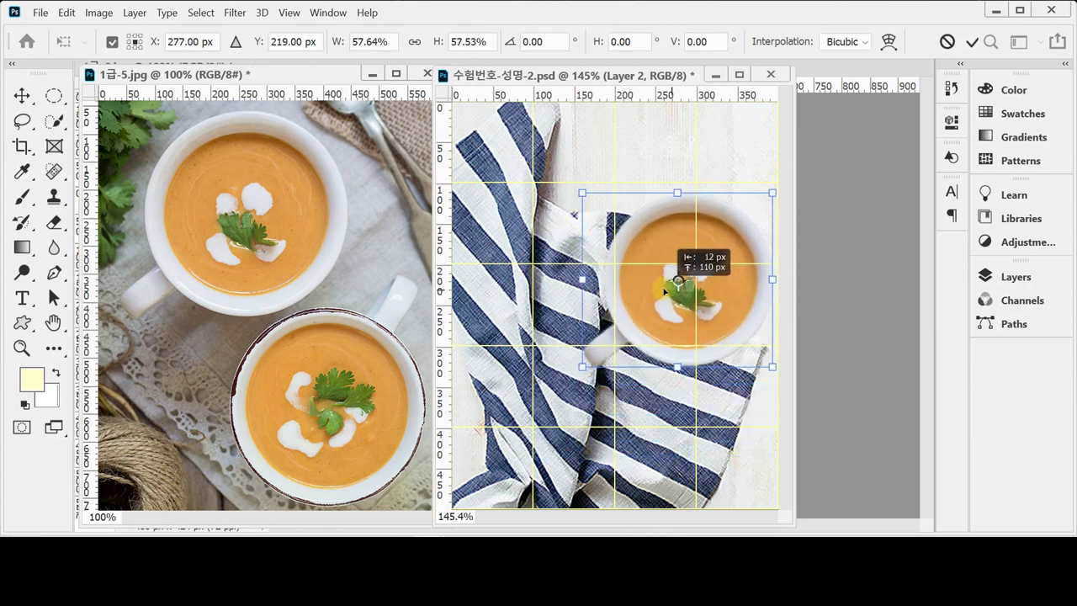
{"action": "left_click_drag", "start_coordinate": [581, 193], "coordinate": [585, 195]}
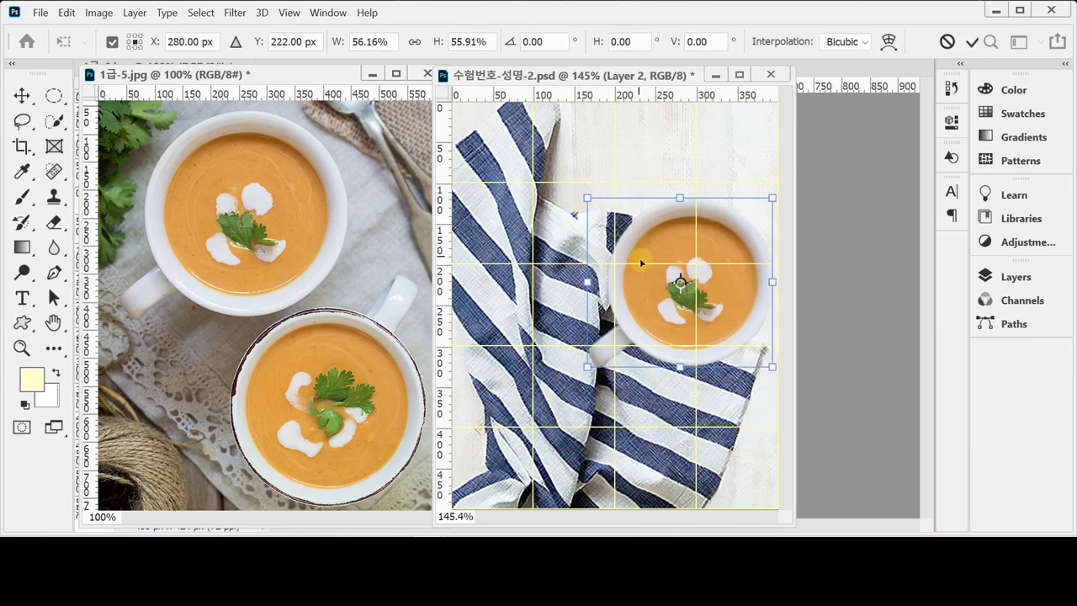
{"action": "left_click_drag", "start_coordinate": [641, 257], "coordinate": [632, 247]}
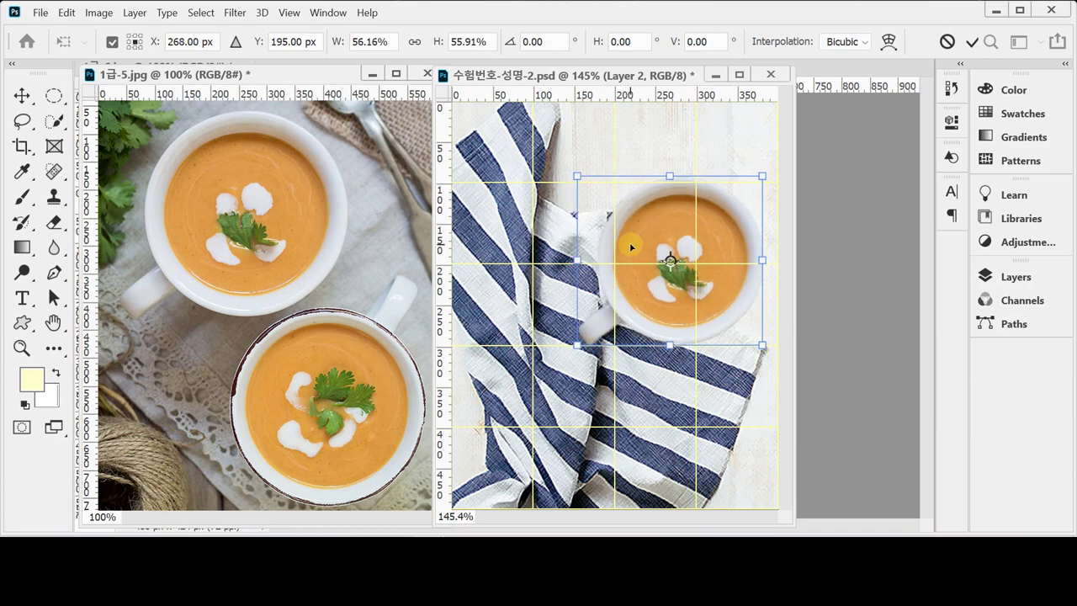
{"action": "left_click_drag", "start_coordinate": [552, 328], "coordinate": [559, 264]}
{"action": "left_click_drag", "start_coordinate": [679, 240], "coordinate": [679, 232]}
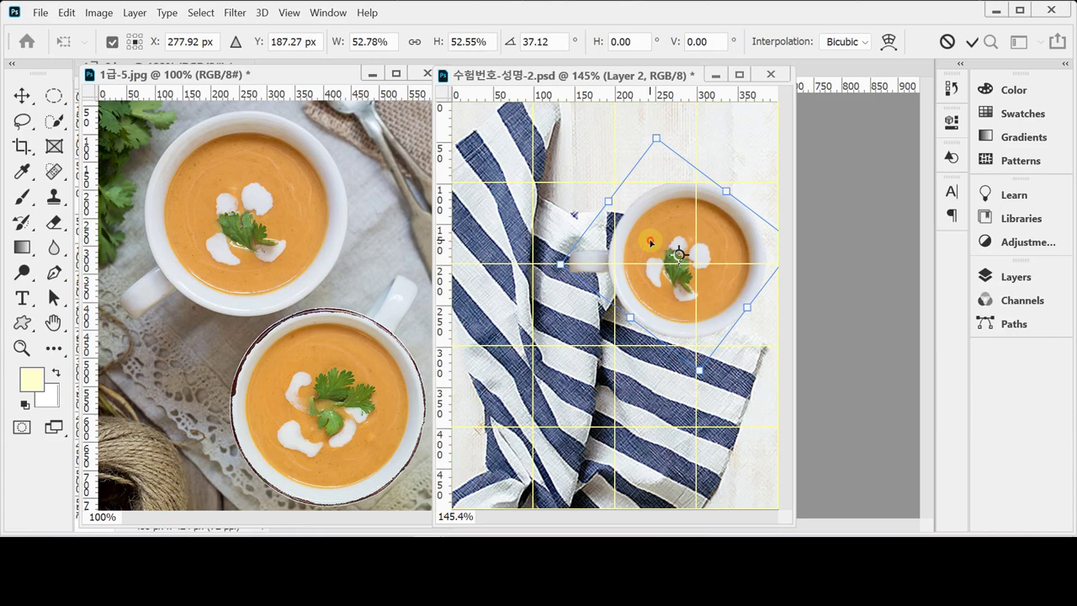
{"action": "key", "text": "Return"}
{"action": "key", "text": "w"}
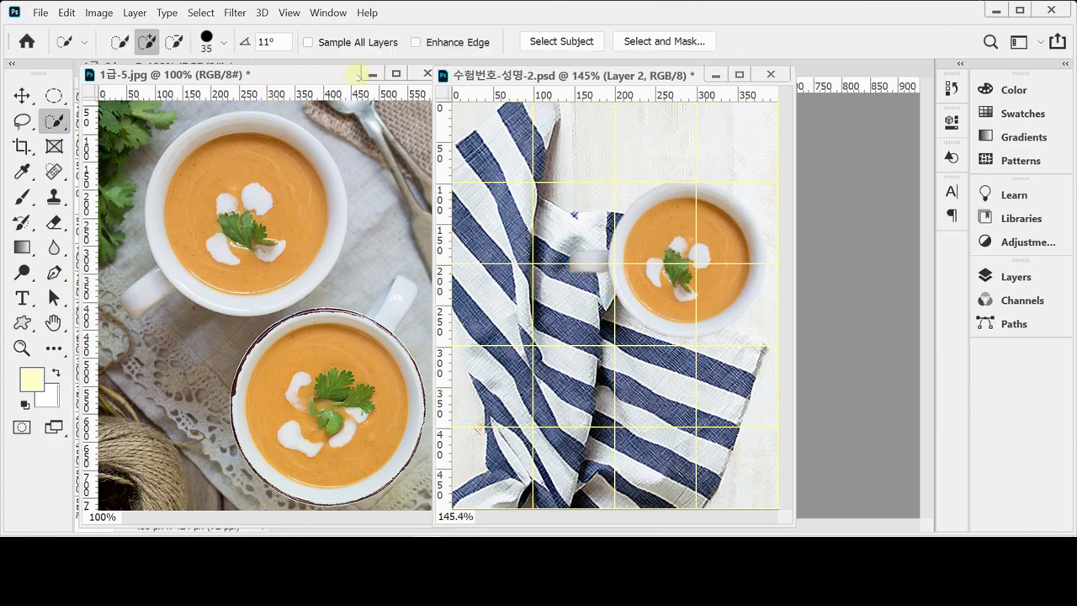
Step: Minimize 1급-5.jpg and bring up the finished ORGANIC FOOD reference poster beside the working canvas
{"action": "left_click", "coordinate": [372, 74]}
{"action": "left_click", "coordinate": [328, 12]}
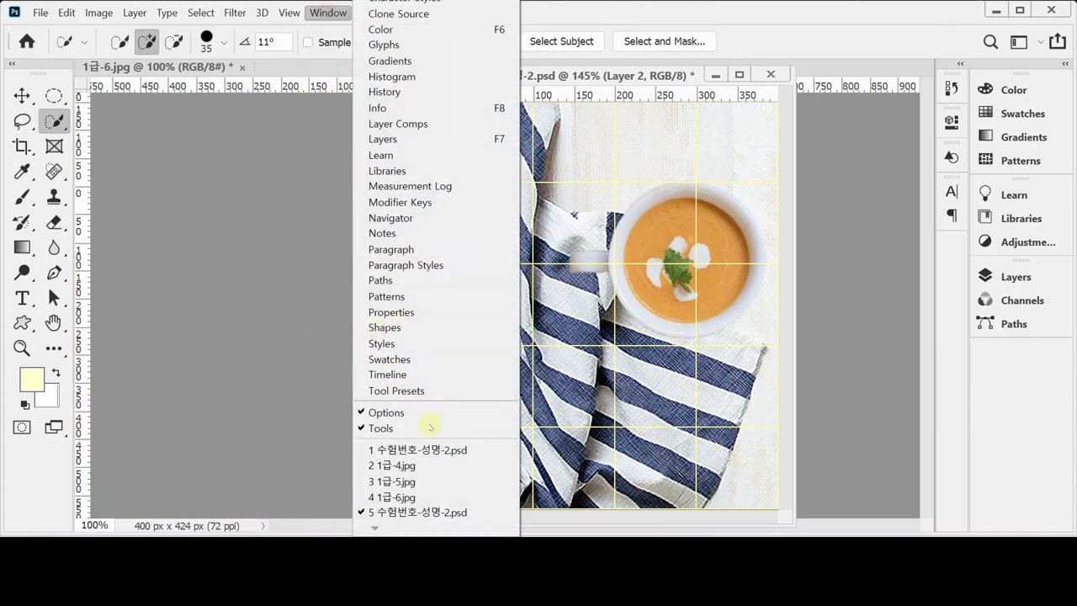
{"action": "left_click", "coordinate": [438, 449]}
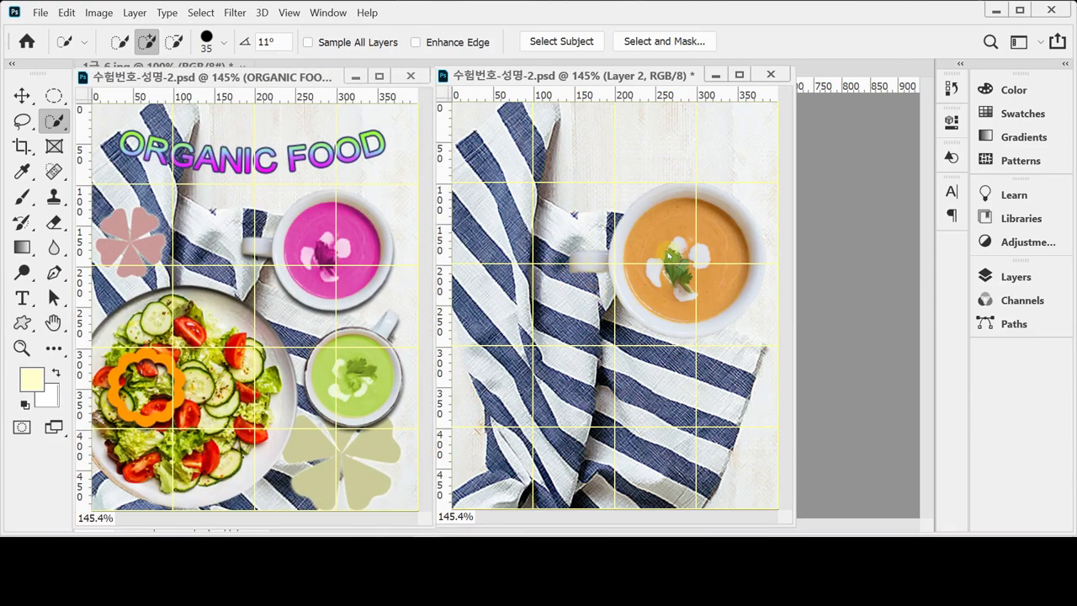
Step: Scale the pasted cup to about 80%, rotate it about 9° and reposition it to match the reference poster's upper cup
{"action": "key", "text": "ctrl+t"}
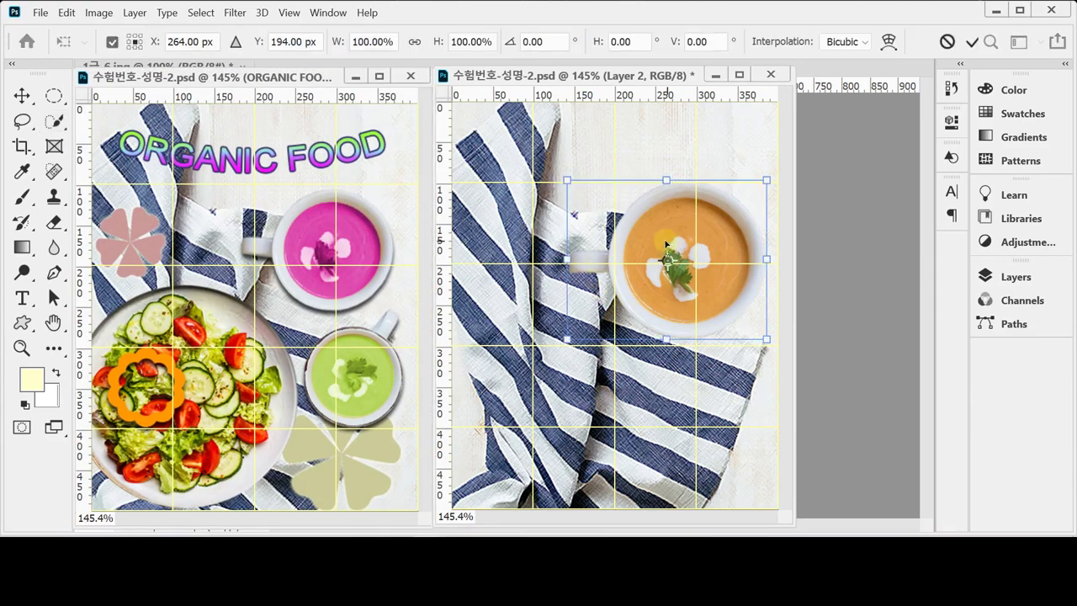
{"action": "left_click_drag", "start_coordinate": [567, 340], "coordinate": [590, 320]}
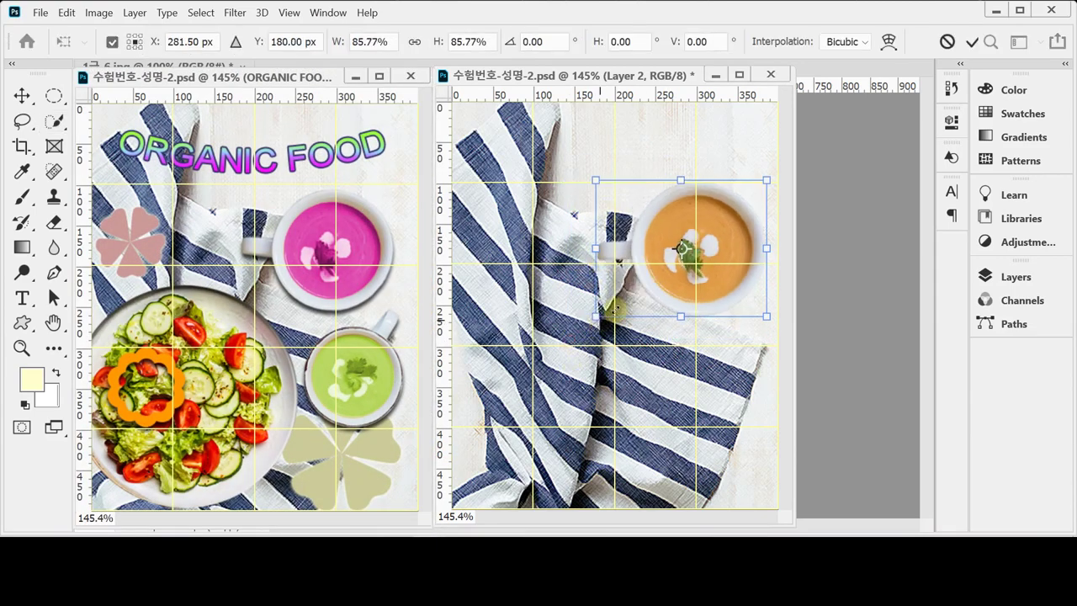
{"action": "left_click_drag", "start_coordinate": [708, 239], "coordinate": [704, 248]}
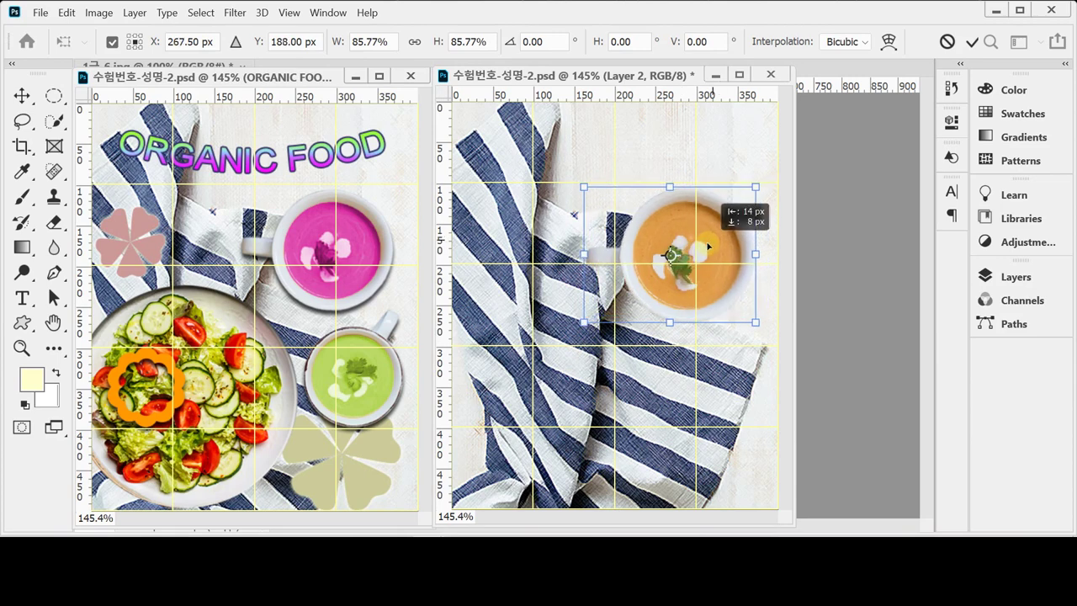
{"action": "left_click_drag", "start_coordinate": [577, 379], "coordinate": [581, 343]}
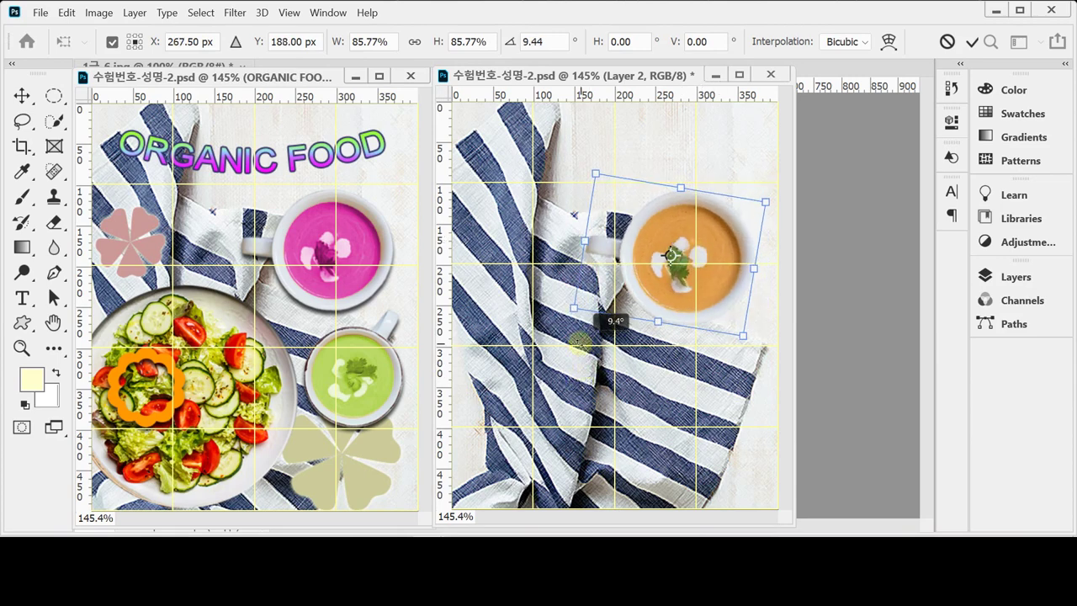
{"action": "left_click_drag", "start_coordinate": [594, 174], "coordinate": [606, 183]}
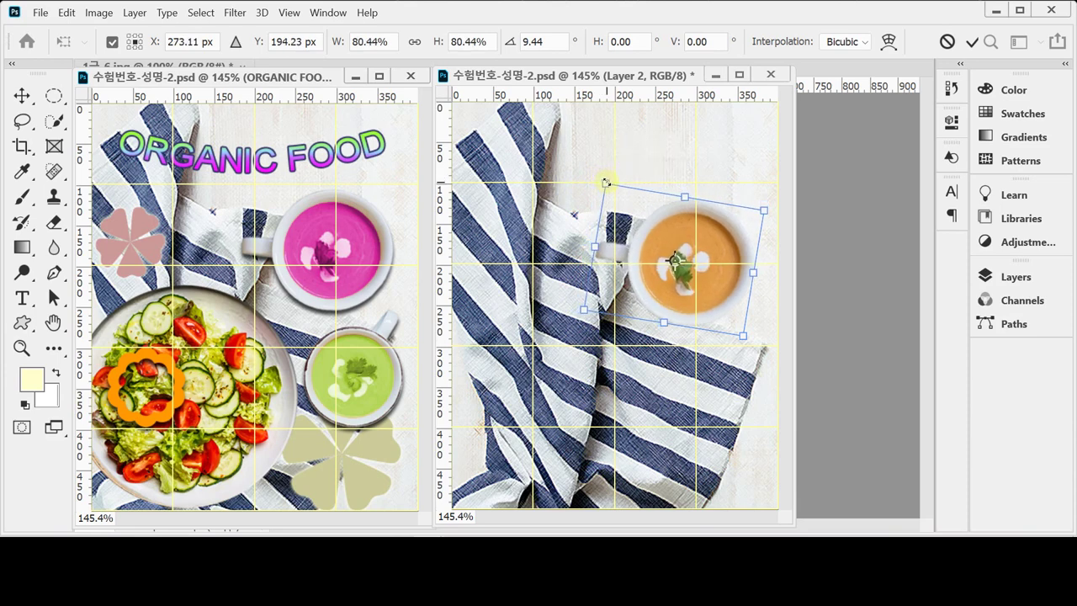
{"action": "left_click_drag", "start_coordinate": [670, 254], "coordinate": [675, 257]}
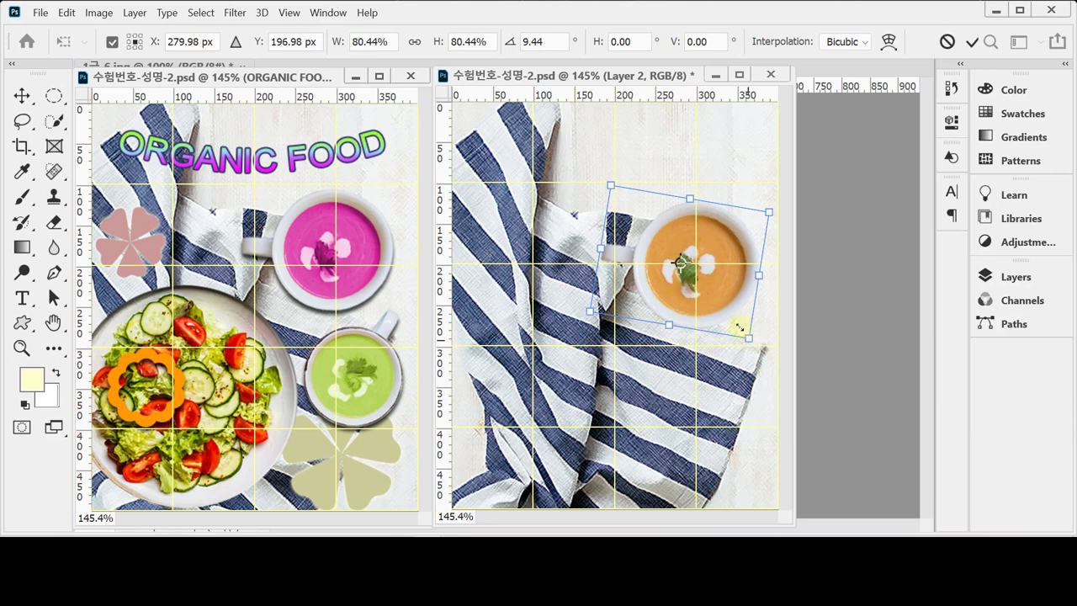
{"action": "key", "text": "Return"}
{"action": "key", "text": "w"}
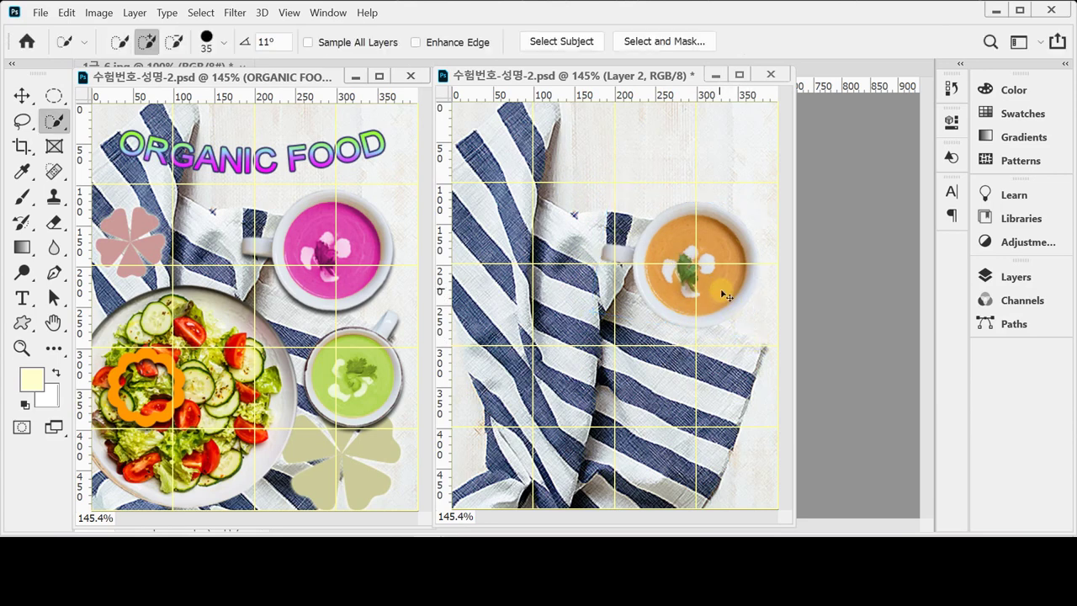
Step: Enlarge the cup to about 104% and shift it slightly upward to align with the reference
{"action": "mouse_move", "coordinate": [725, 294]}
{"action": "left_mouse_down"}
{"action": "mouse_move", "coordinate": [727, 252]}
{"action": "mouse_move", "coordinate": [721, 291]}
{"action": "left_mouse_up"}
{"action": "key", "text": "ctrl+t"}
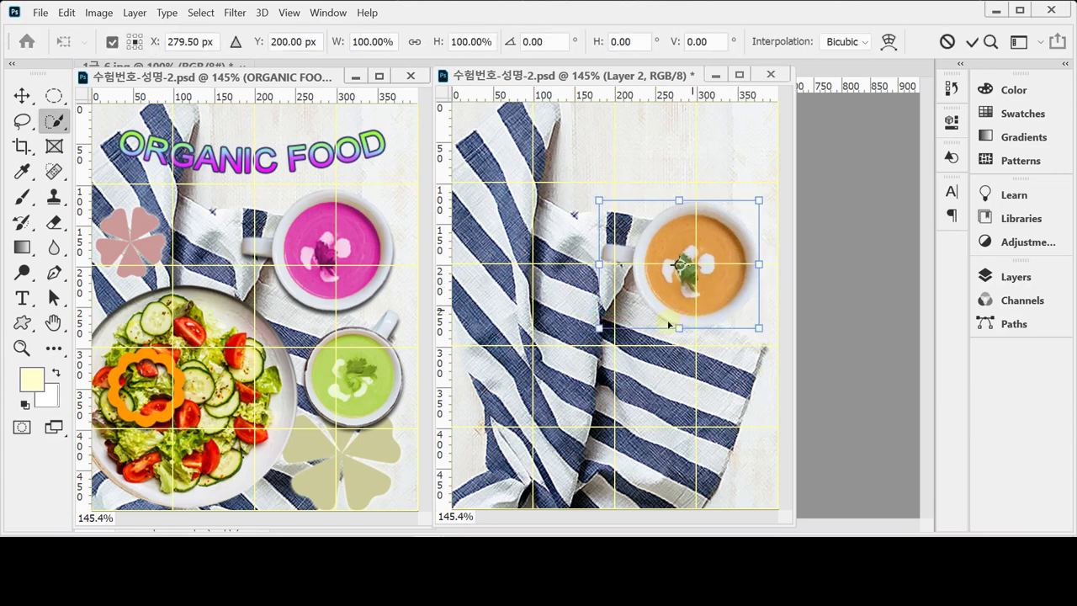
{"action": "left_click_drag", "start_coordinate": [609, 333], "coordinate": [678, 297]}
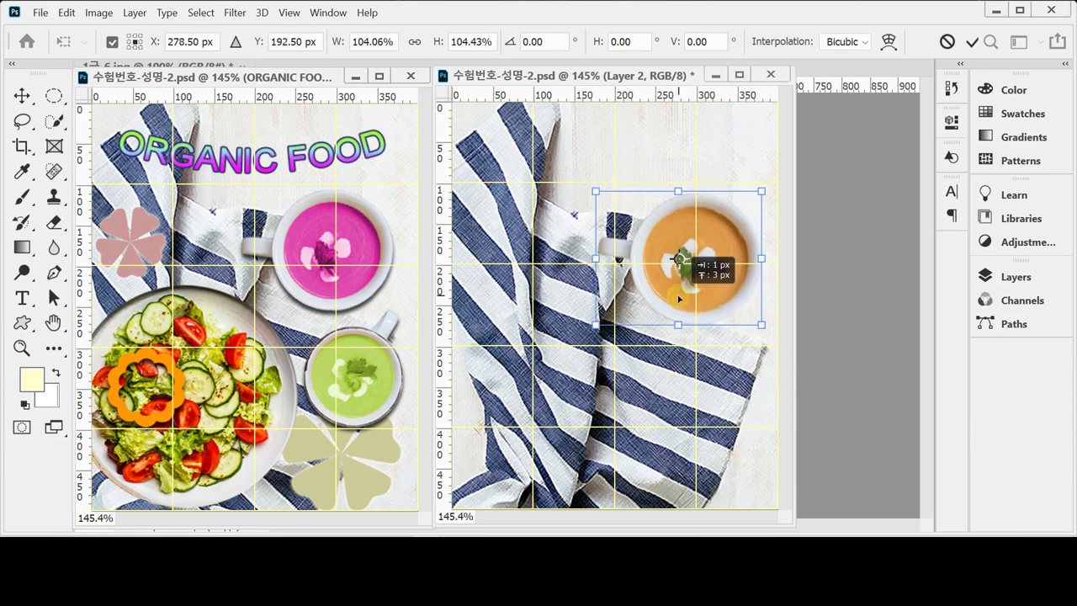
{"action": "left_click_drag", "start_coordinate": [655, 346], "coordinate": [630, 354]}
{"action": "key", "text": "Return"}
{"action": "key", "text": "w"}
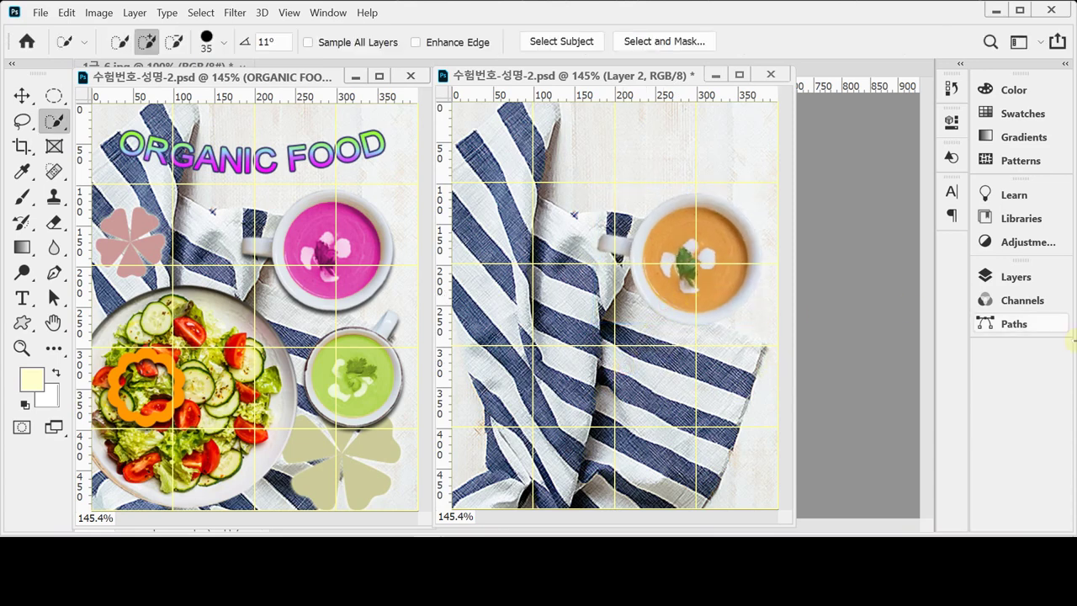
Step: Add a Drop Shadow to the cup layer with 5 px distance and 5 px size
{"action": "left_click", "coordinate": [1016, 276]}
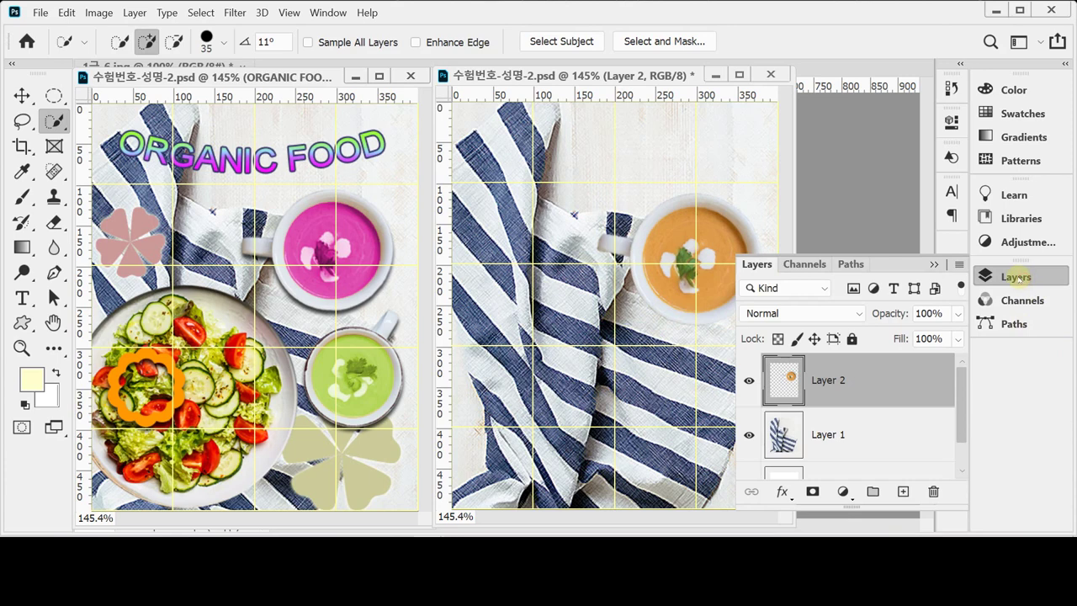
{"action": "left_click", "coordinate": [782, 492]}
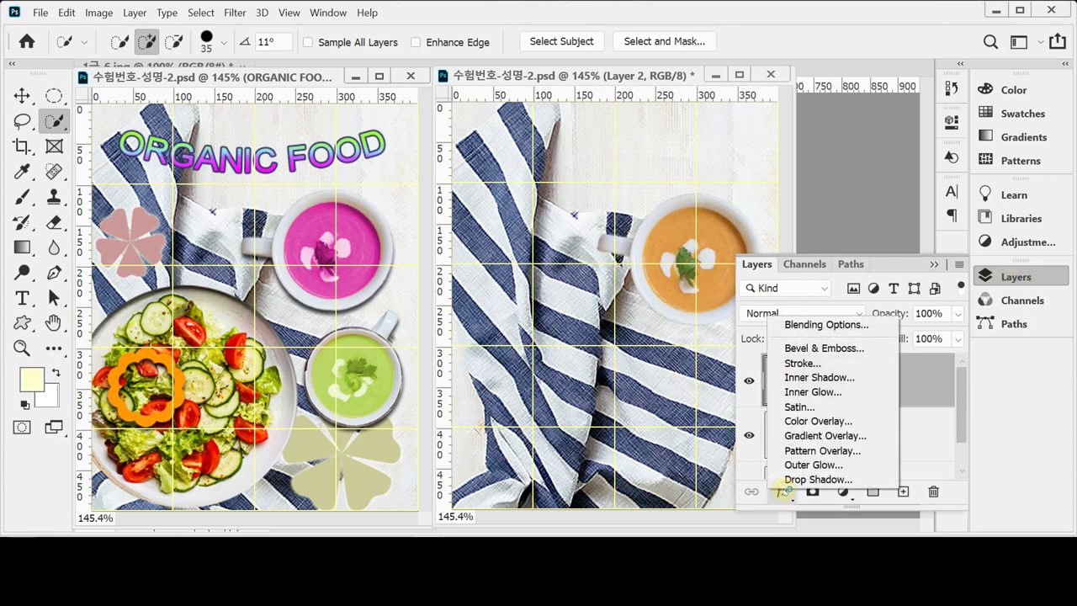
{"action": "left_click", "coordinate": [787, 490]}
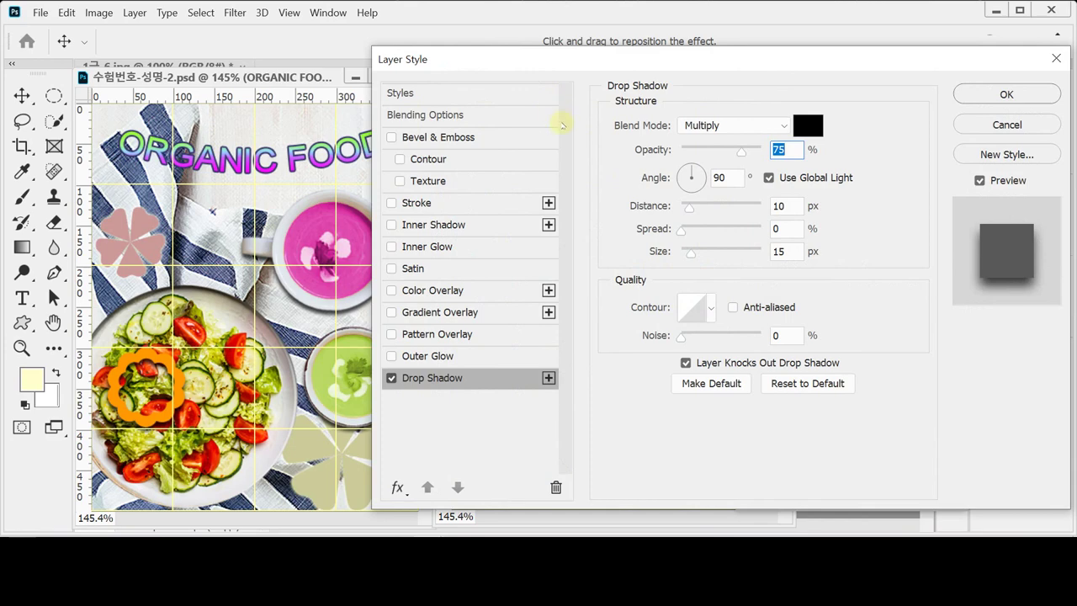
{"action": "left_click", "coordinate": [784, 149]}
{"action": "left_click", "coordinate": [690, 206]}
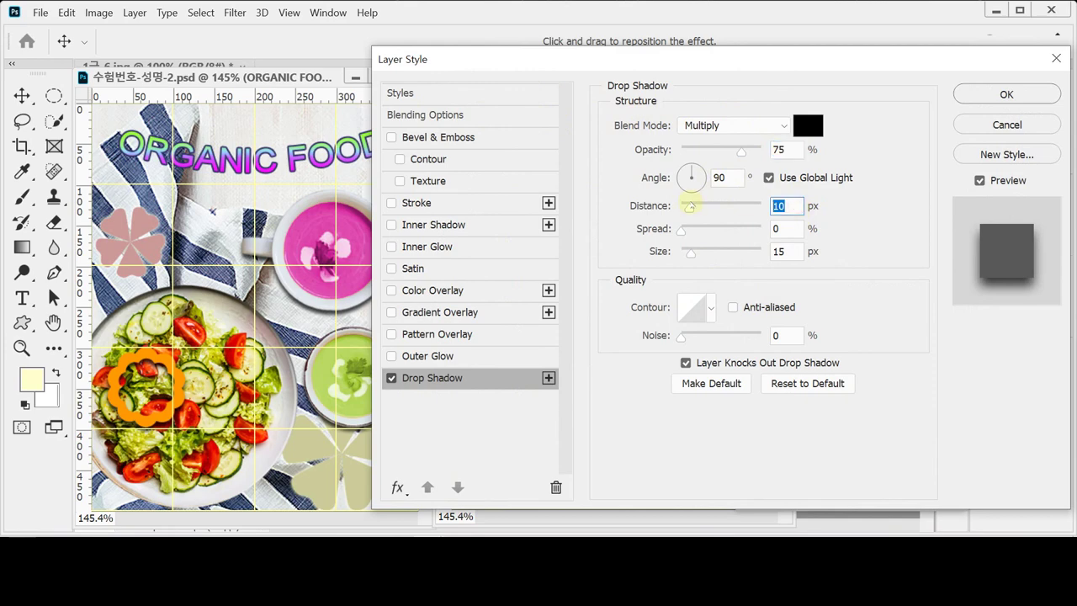
{"action": "left_click_drag", "start_coordinate": [690, 206], "coordinate": [688, 205]}
{"action": "key", "text": "Tab"}
{"action": "key", "text": "Tab"}
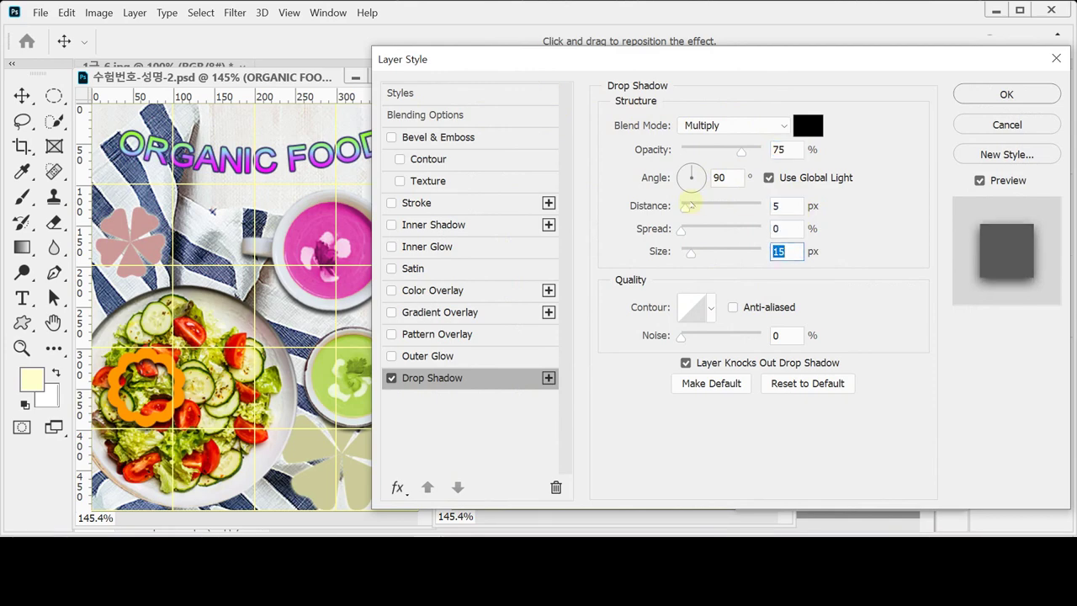
{"action": "type", "text": "5"}
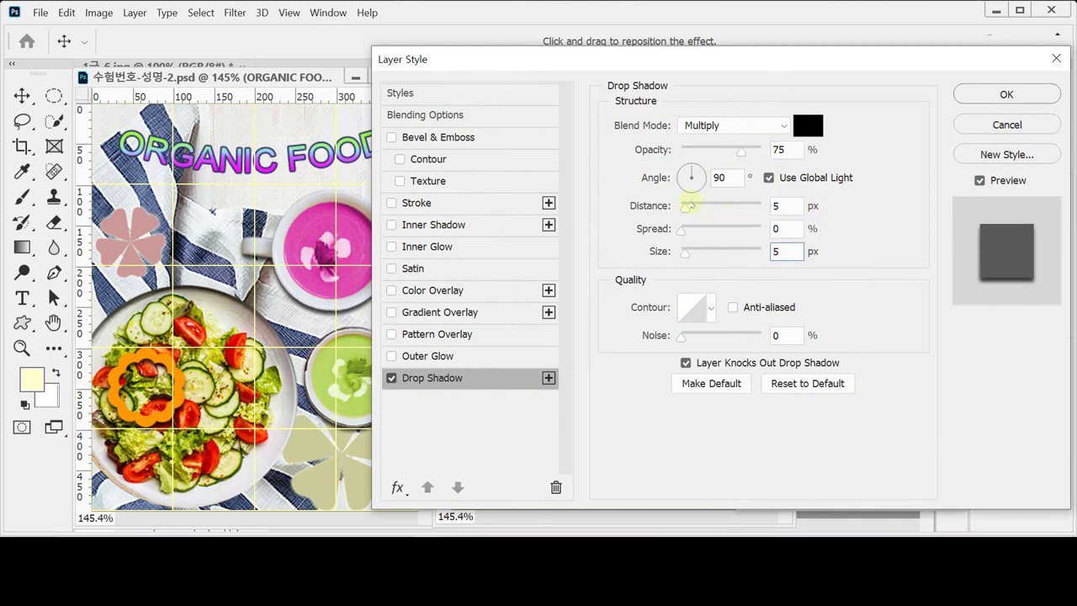
{"action": "key", "text": "Return"}
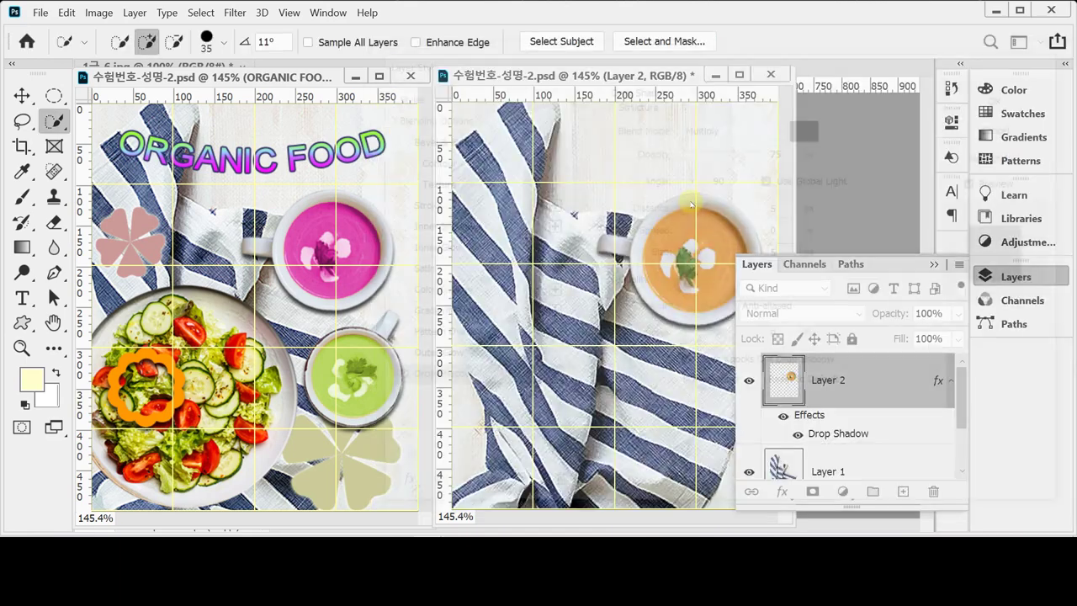
{"action": "left_click", "coordinate": [1041, 278]}
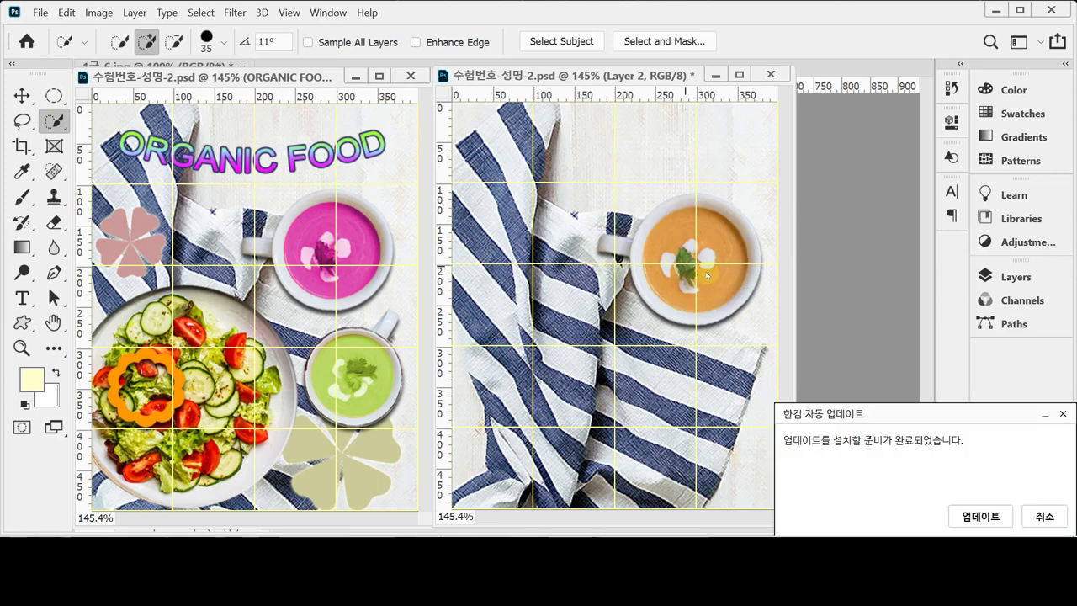
Step: Select the orange soup surface inside the cup with the Quick Selection tool
{"action": "left_click", "coordinate": [709, 265]}
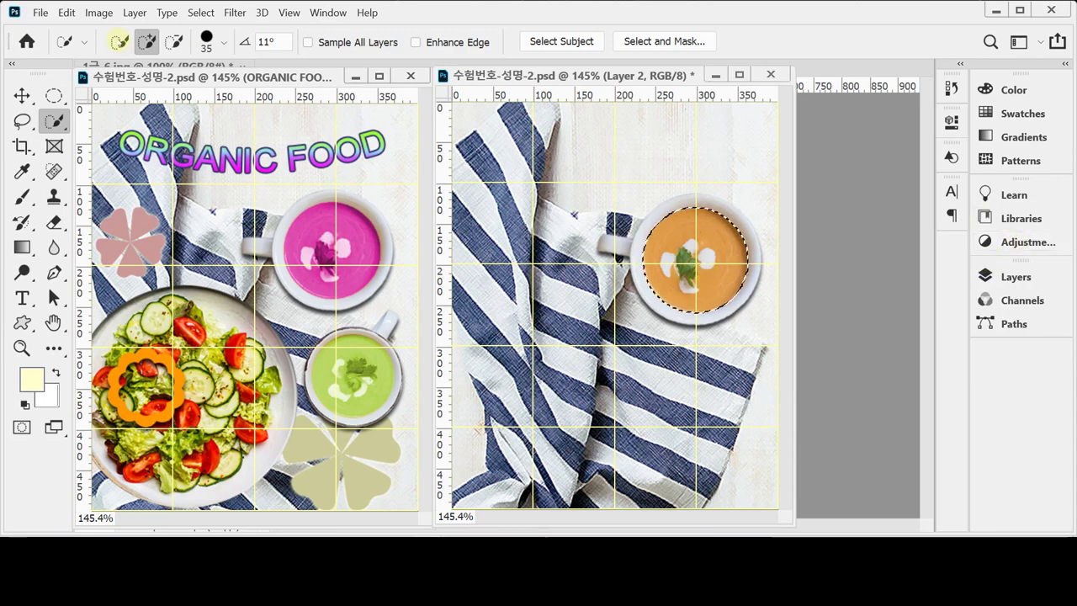
Step: Add a Hue/Saturation adjustment layer to the selected soup surface in the upper cup and turn on Colorize
{"action": "left_click", "coordinate": [97, 14]}
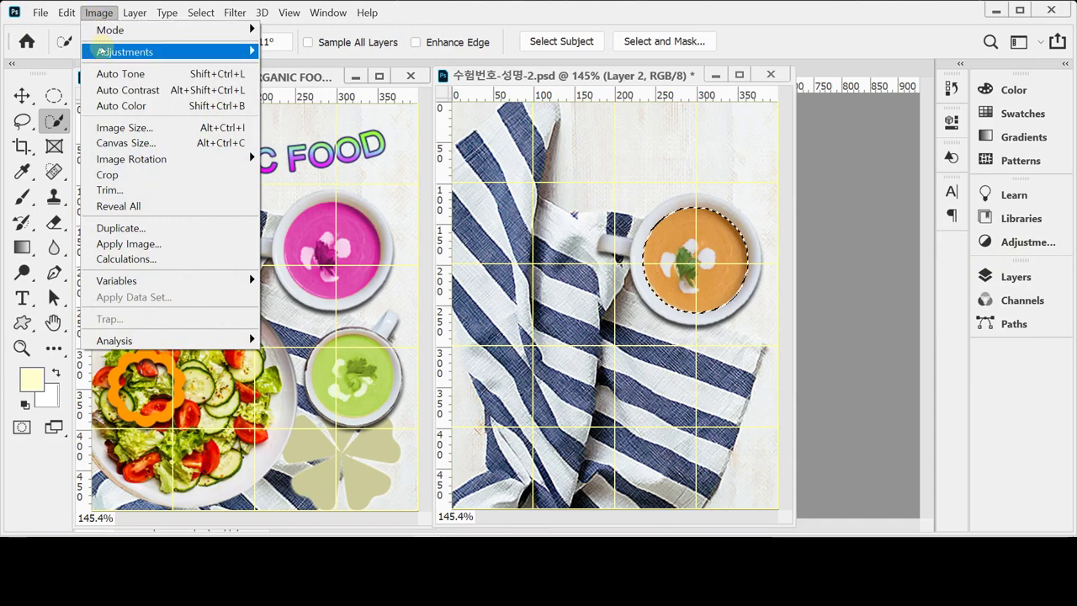
{"action": "mouse_move", "coordinate": [105, 52]}
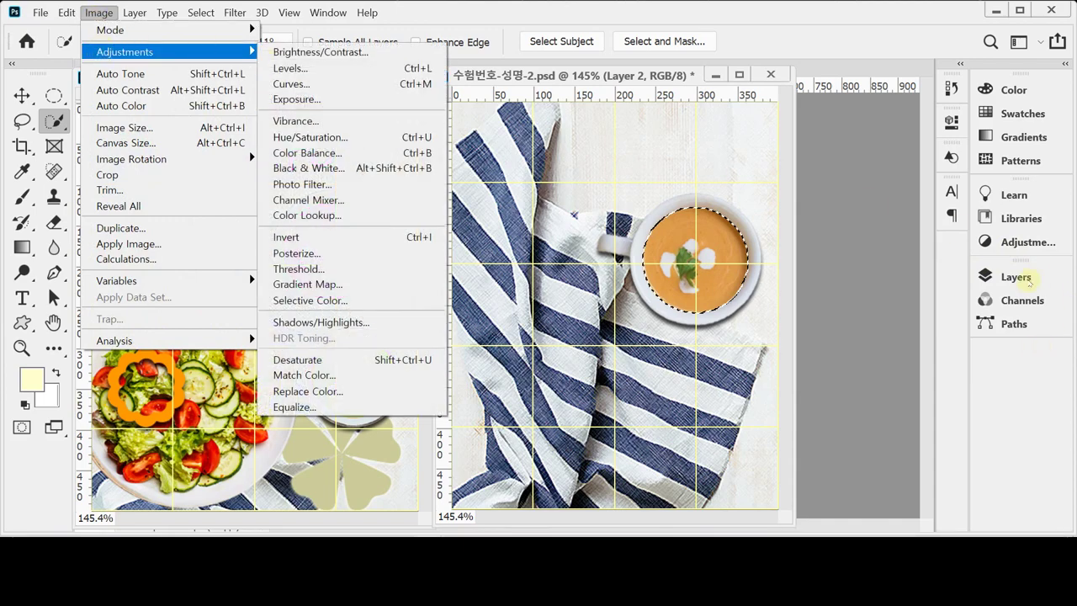
{"action": "left_click", "coordinate": [1012, 278]}
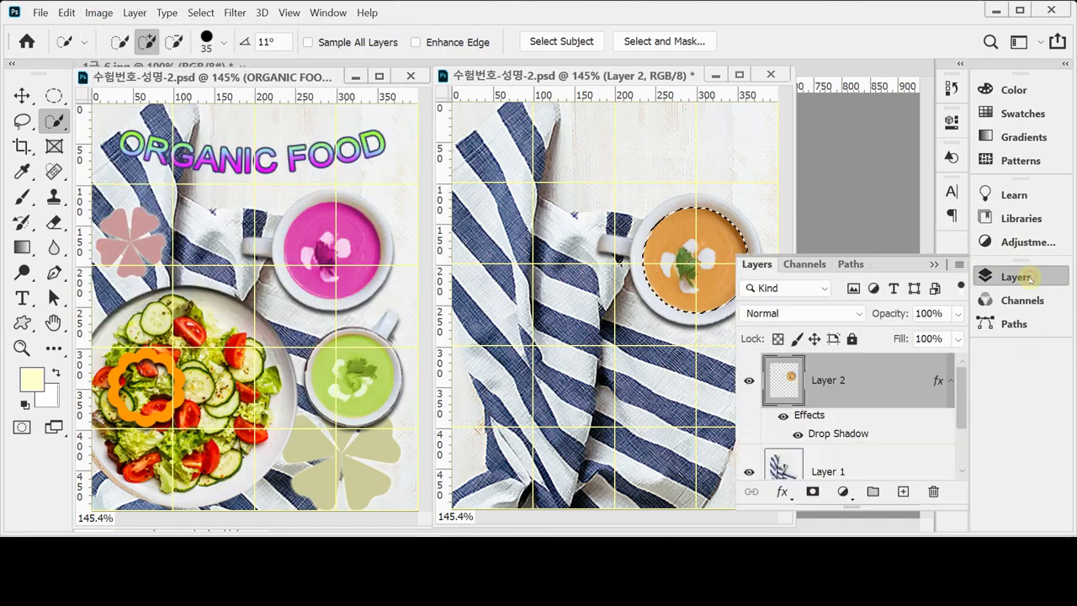
{"action": "left_click", "coordinate": [845, 494]}
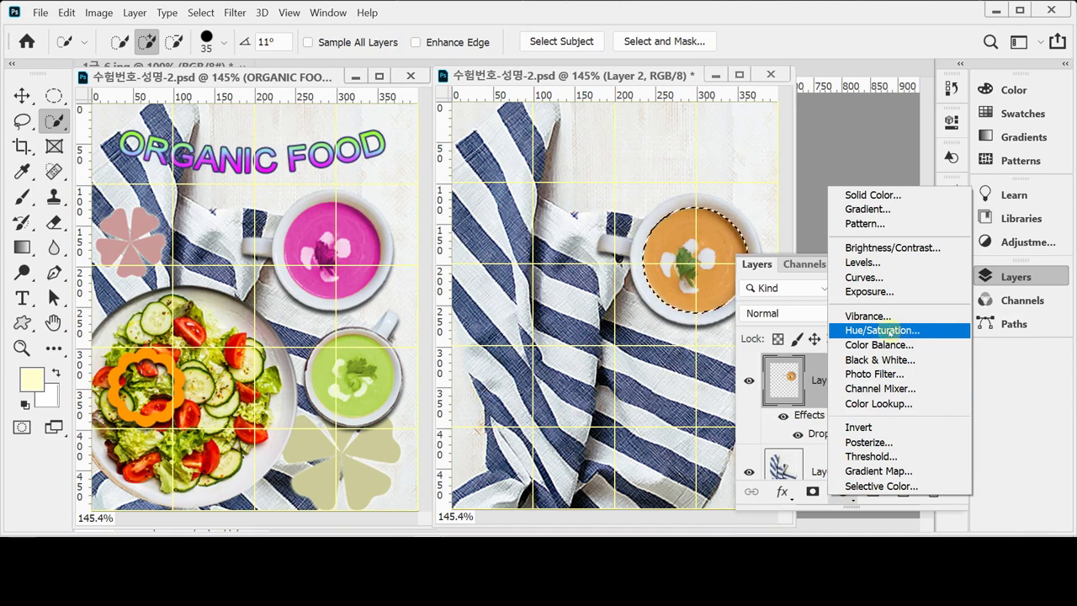
{"action": "left_click", "coordinate": [892, 332]}
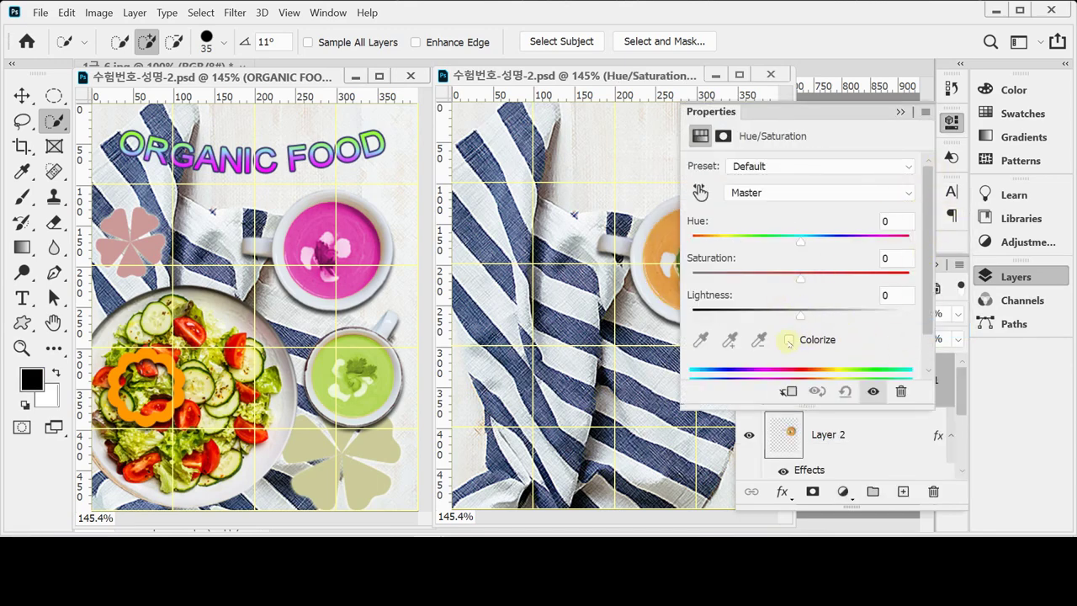
{"action": "left_click", "coordinate": [789, 340]}
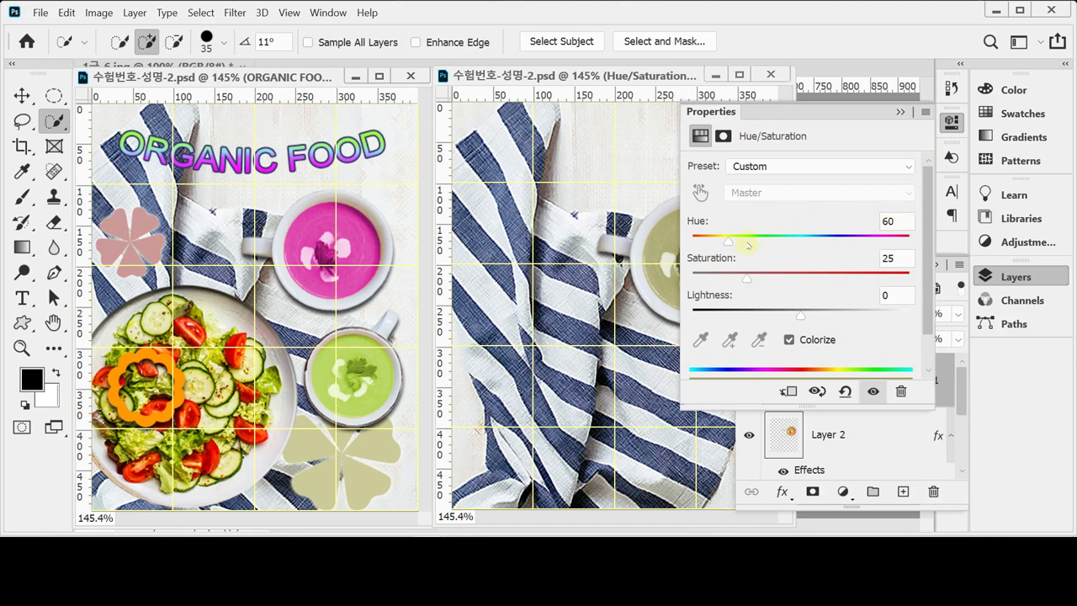
Step: Recolour the upper cup's soup to magenta by setting Hue to 320 and Saturation to 70
{"action": "left_click_drag", "start_coordinate": [729, 240], "coordinate": [880, 241]}
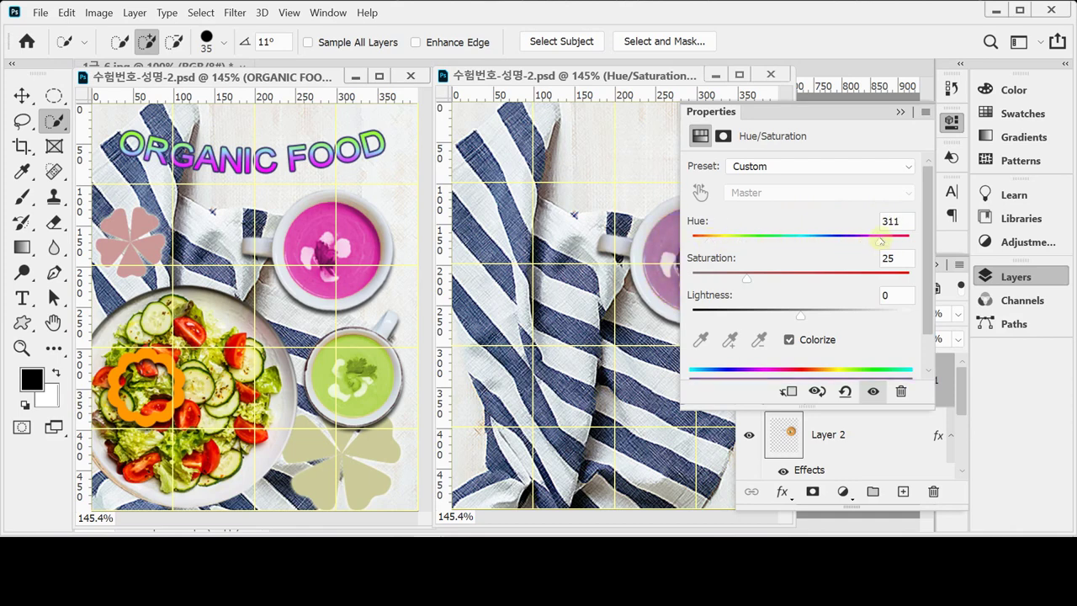
{"action": "left_click_drag", "start_coordinate": [752, 277], "coordinate": [848, 278]}
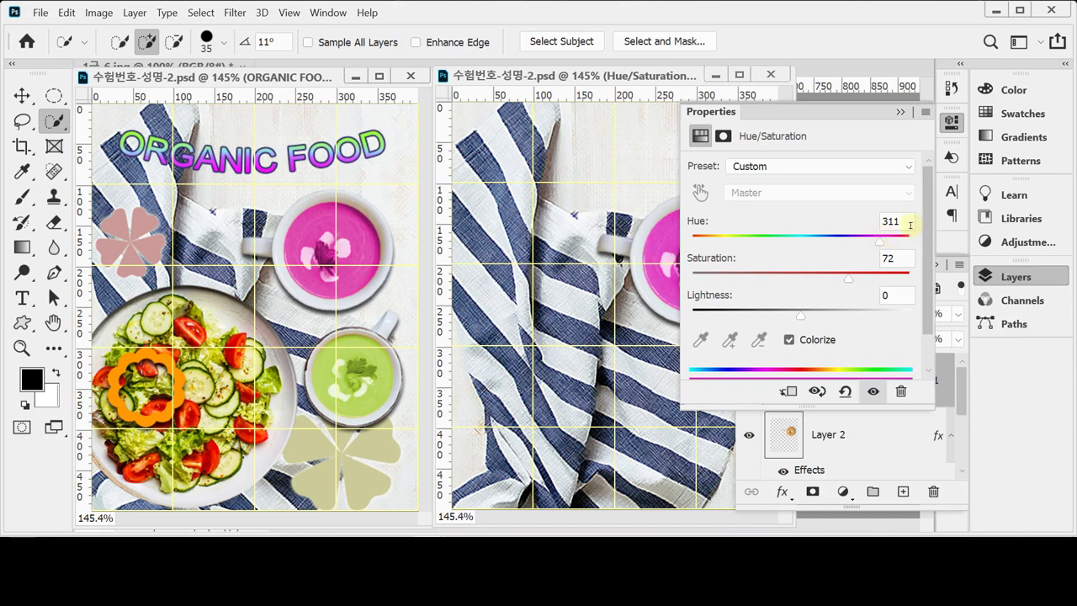
{"action": "mouse_move", "coordinate": [880, 242]}
{"action": "left_mouse_down"}
{"action": "mouse_move", "coordinate": [901, 241]}
{"action": "mouse_move", "coordinate": [699, 245]}
{"action": "mouse_move", "coordinate": [897, 244]}
{"action": "mouse_move", "coordinate": [870, 244]}
{"action": "left_mouse_up"}
{"action": "left_click", "coordinate": [896, 222]}
{"action": "type", "text": "320"}
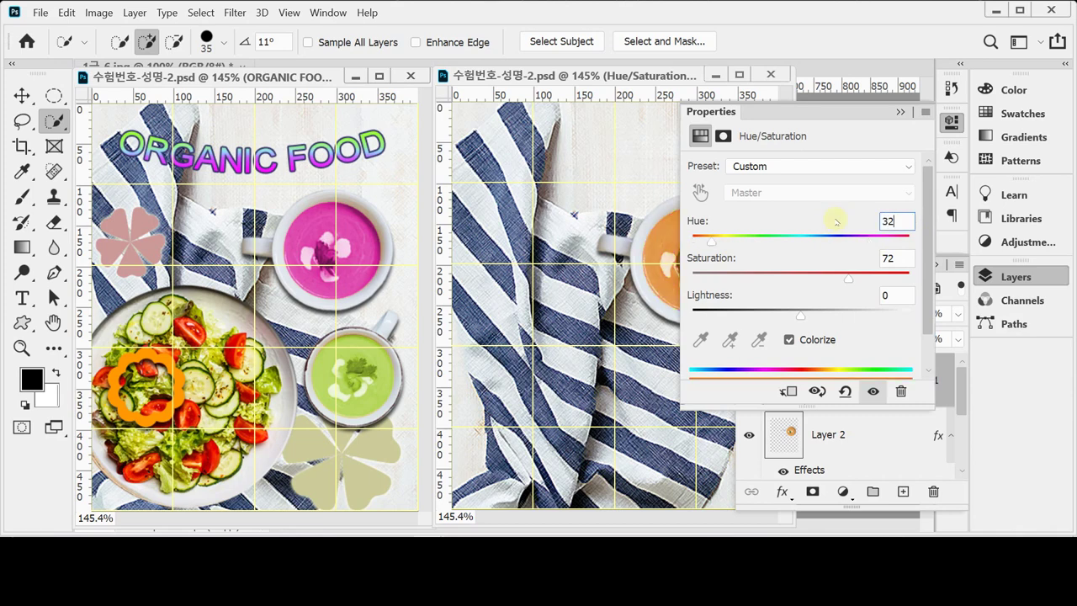
{"action": "key", "text": "Return"}
{"action": "key", "text": "Tab"}
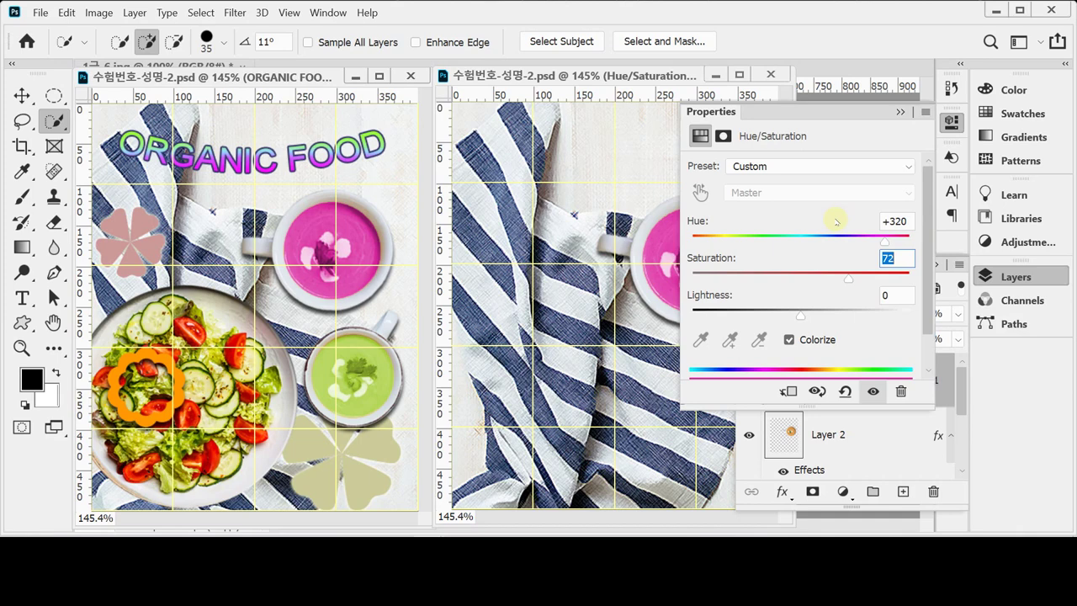
{"action": "type", "text": "70"}
{"action": "left_click", "coordinate": [997, 277]}
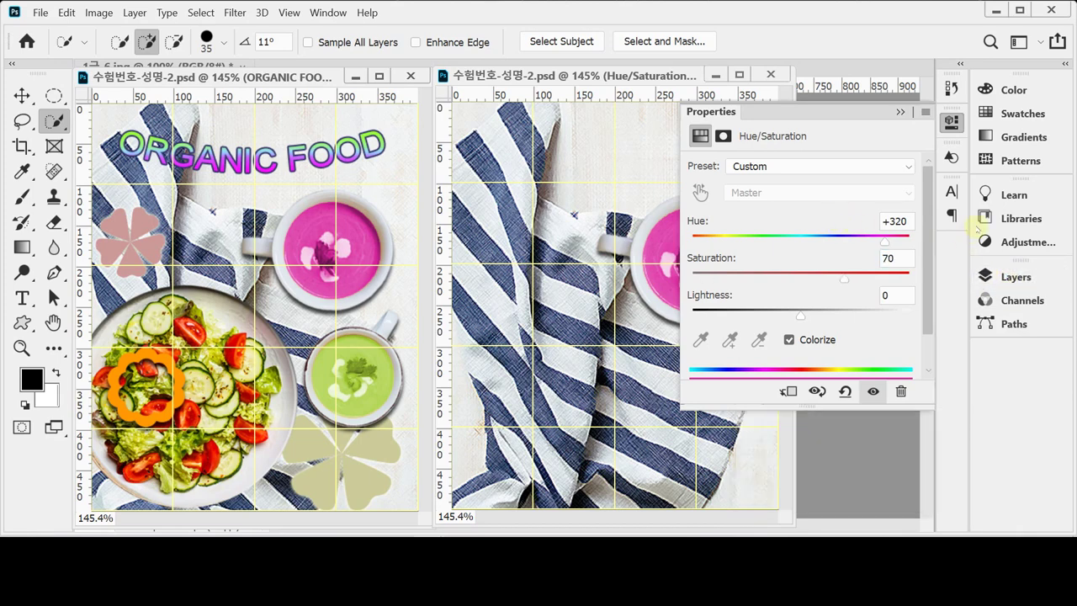
{"action": "left_click", "coordinate": [952, 122]}
Step: Reopen the Hue/Saturation adjustment's settings and clip it to the upper cup's layer, Layer 2
{"action": "left_click", "coordinate": [1015, 277]}
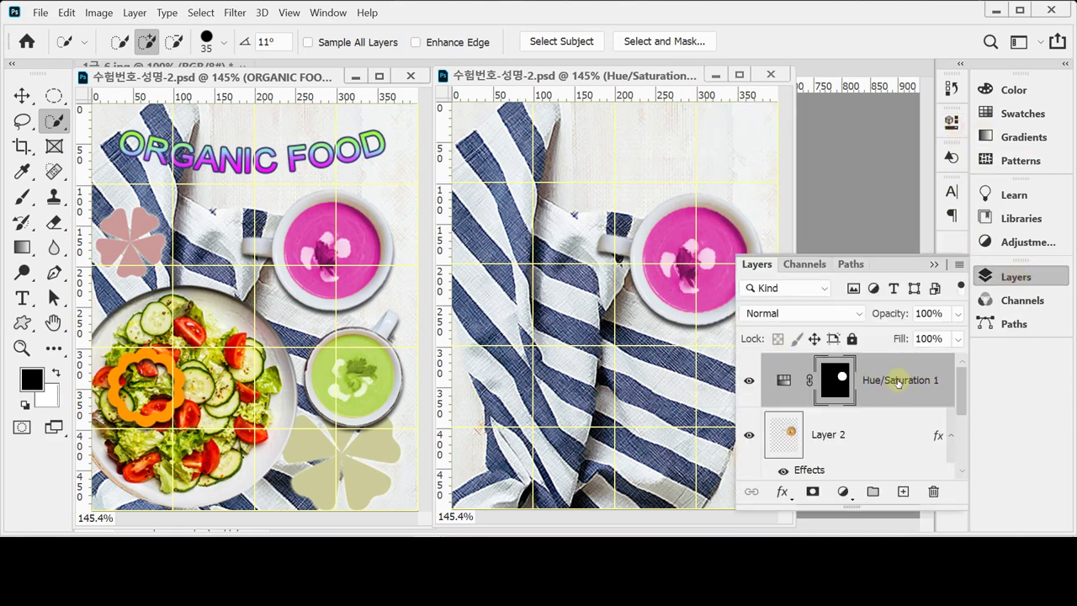
{"action": "double_click", "coordinate": [783, 381]}
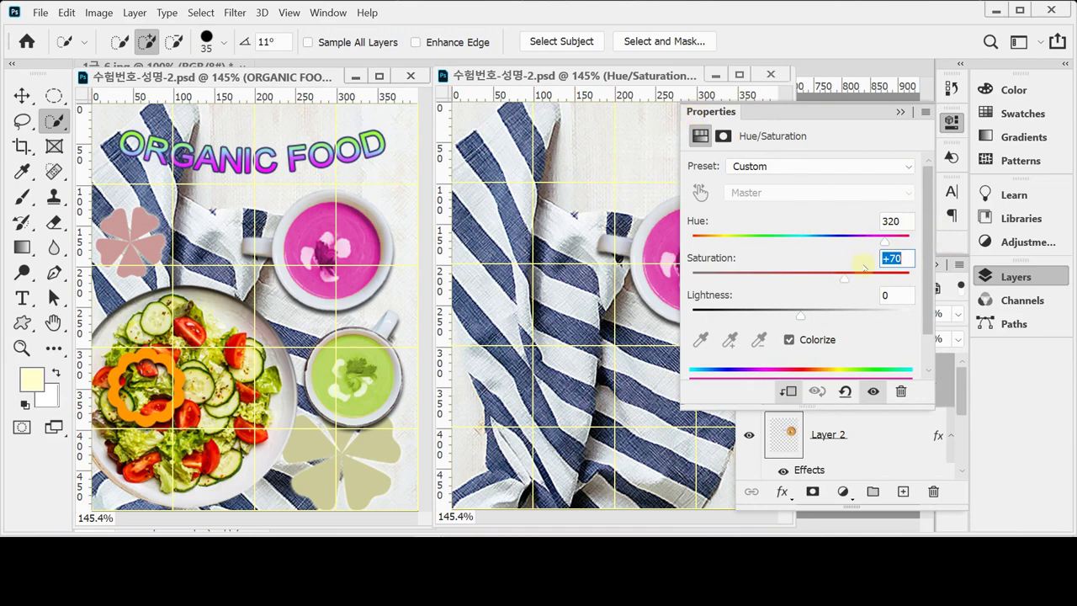
{"action": "left_click", "coordinate": [952, 122]}
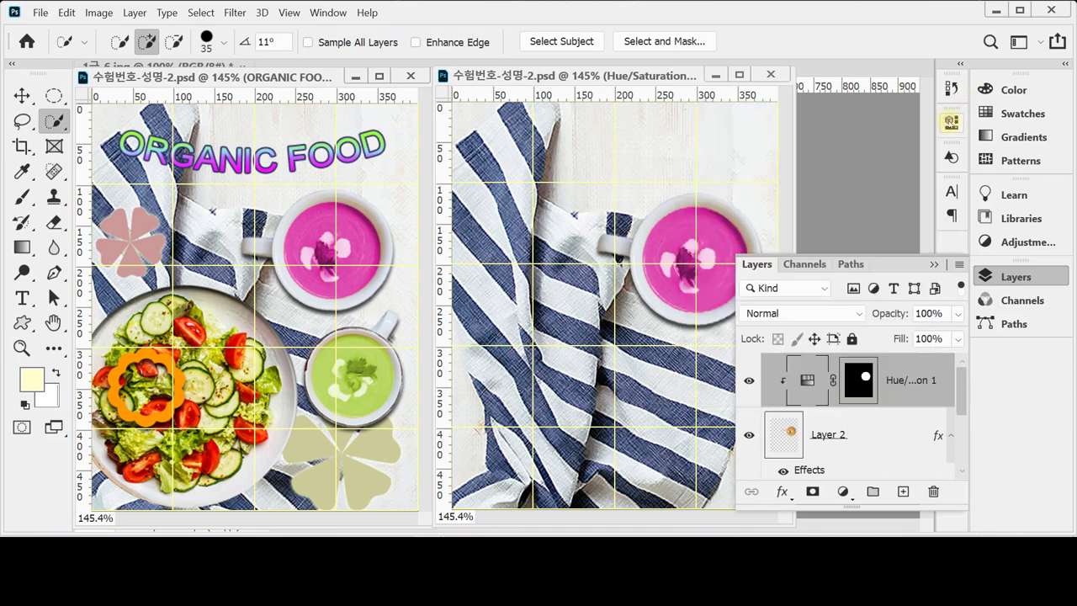
{"action": "left_click", "coordinate": [1017, 278]}
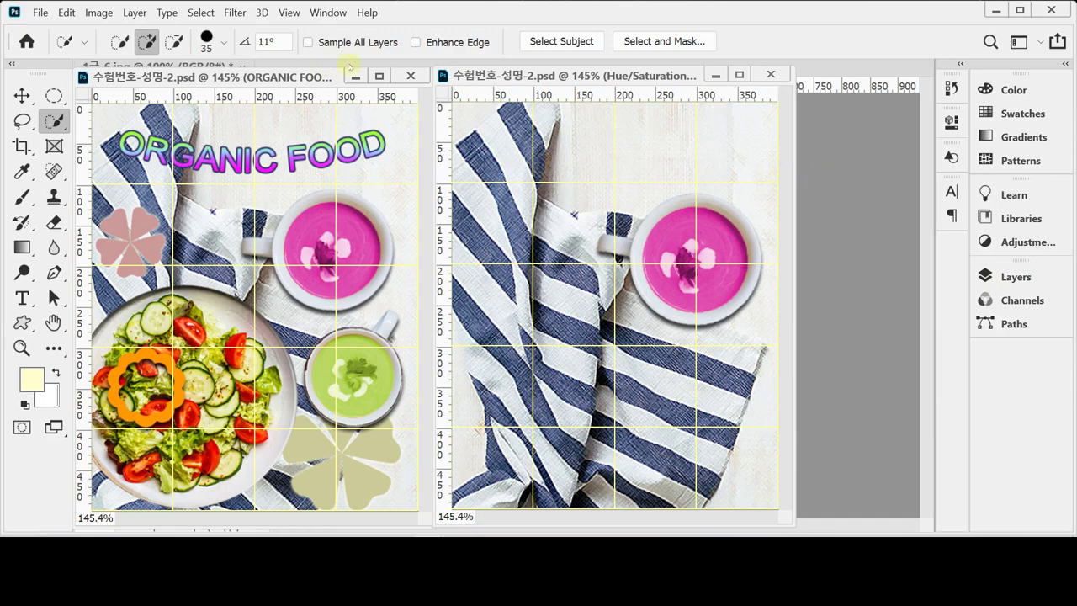
Step: Switch to 1급-5.jpg and select the lower soup cup with its handle using the Quick Selection tool, with the brush reduced to size 20
{"action": "left_click", "coordinate": [356, 76]}
{"action": "left_click", "coordinate": [328, 13]}
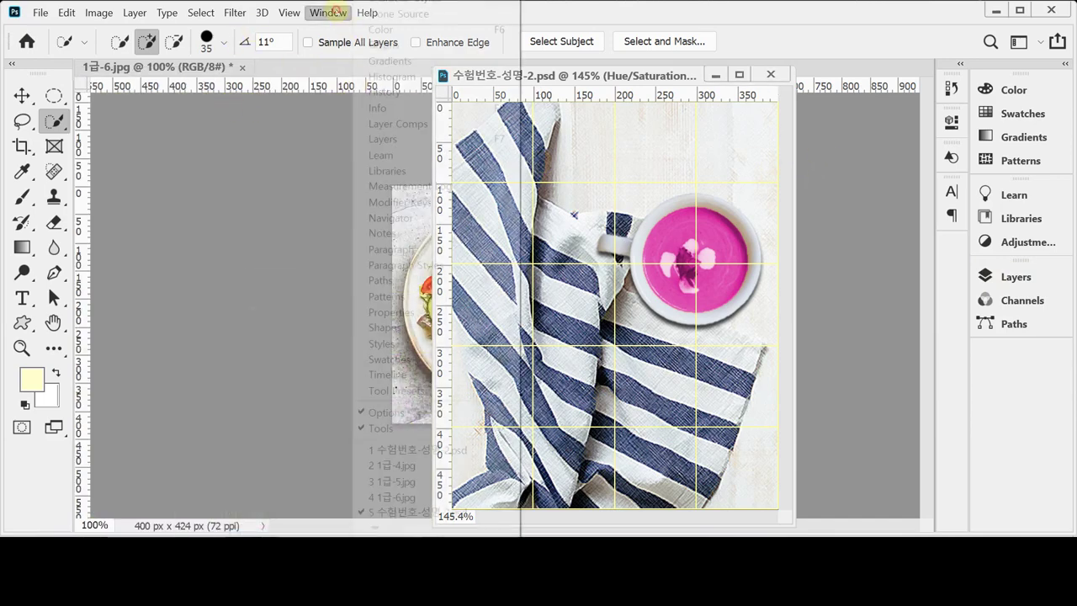
{"action": "left_click", "coordinate": [443, 483]}
{"action": "key", "text": "ctrl+d"}
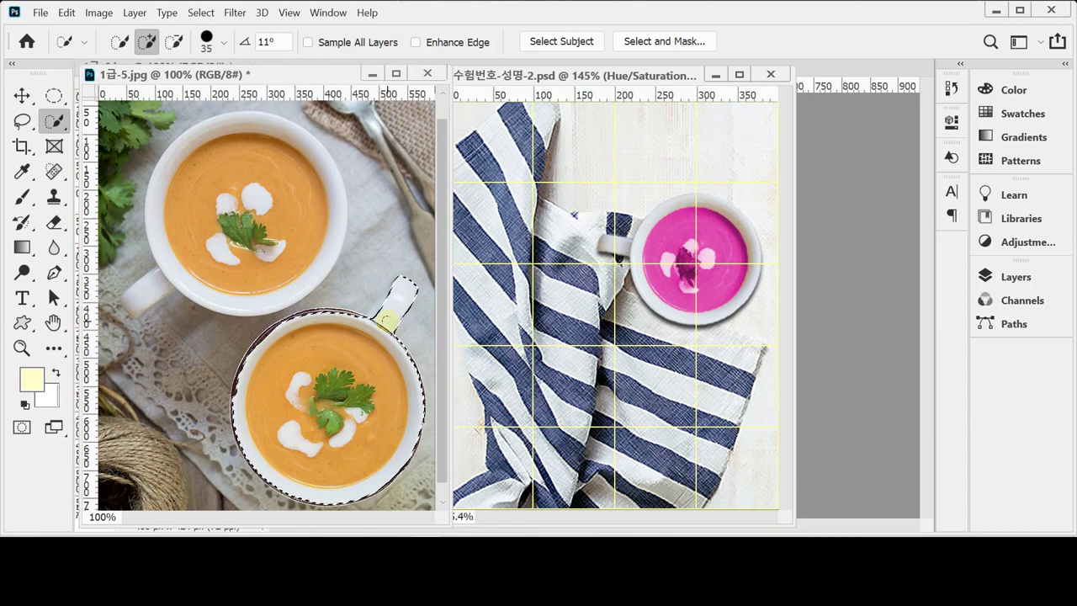
{"action": "key", "text": "bracketleft"}
{"action": "key", "text": "bracketleft"}
{"action": "key", "text": "bracketleft"}
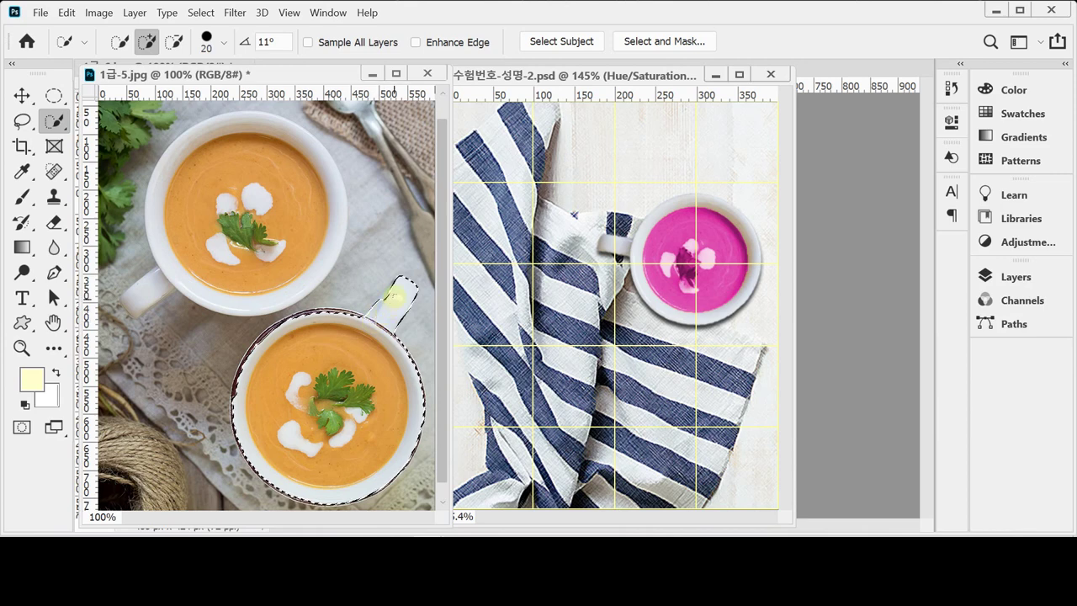
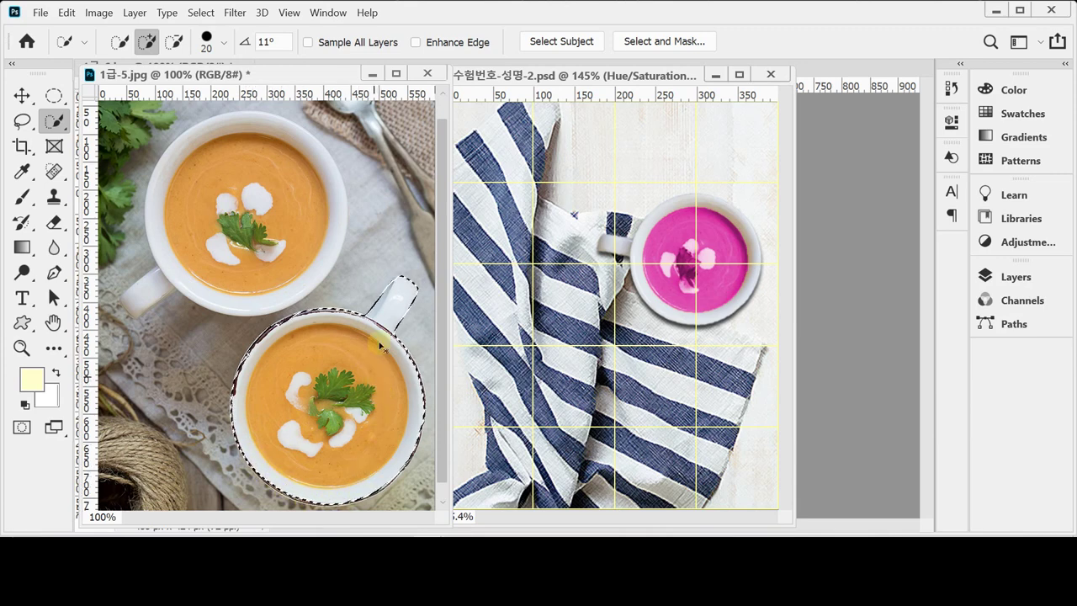
Step: Copy the selected lower cup into the working 수험번호-성명-2.psd and bring the reference poster back beside it
{"action": "left_click_drag", "start_coordinate": [376, 75], "coordinate": [376, 75]}
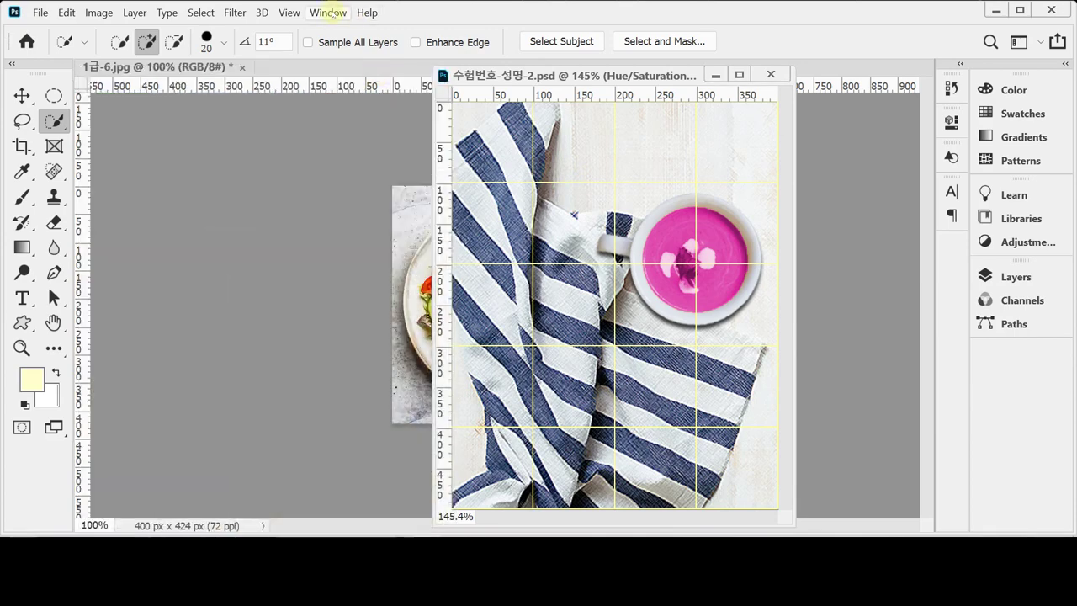
{"action": "left_click", "coordinate": [328, 13]}
{"action": "left_click", "coordinate": [379, 447]}
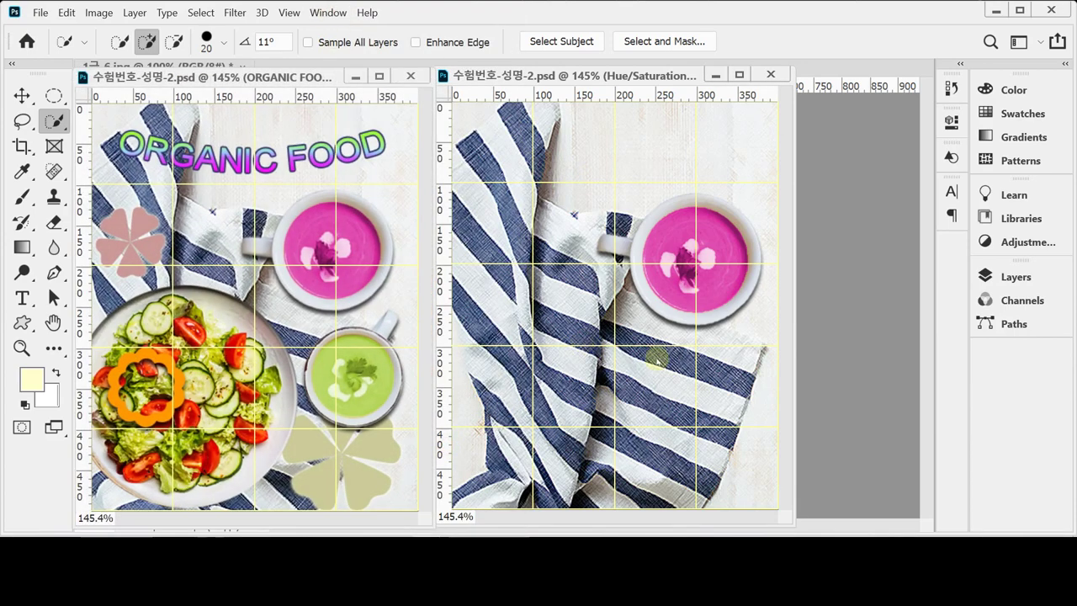
{"action": "left_click", "coordinate": [667, 370]}
{"action": "key", "text": "ctrl+v"}
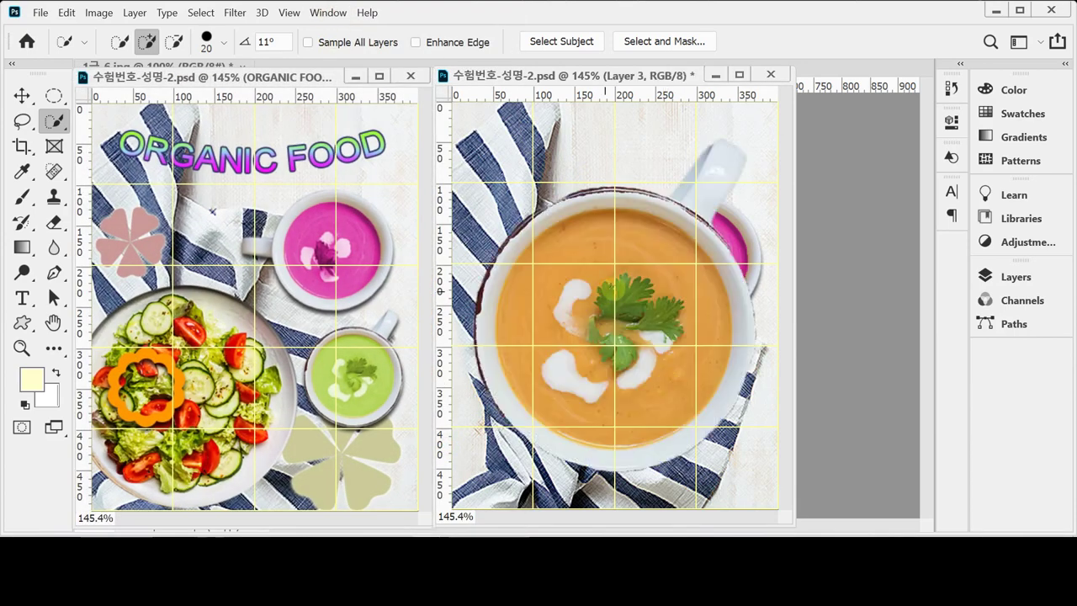
Step: Scale the pasted cup to about 35% and place it below the magenta soup cup, centred near X 329 px, Y 332.5 px
{"action": "key", "text": "ctrl+t"}
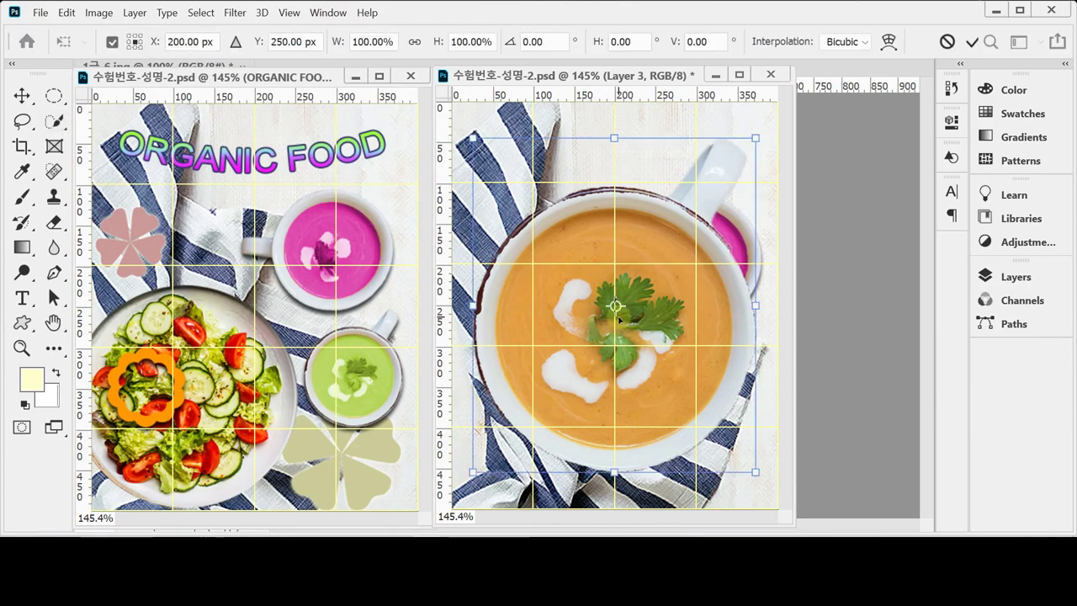
{"action": "left_click_drag", "start_coordinate": [473, 138], "coordinate": [630, 360]}
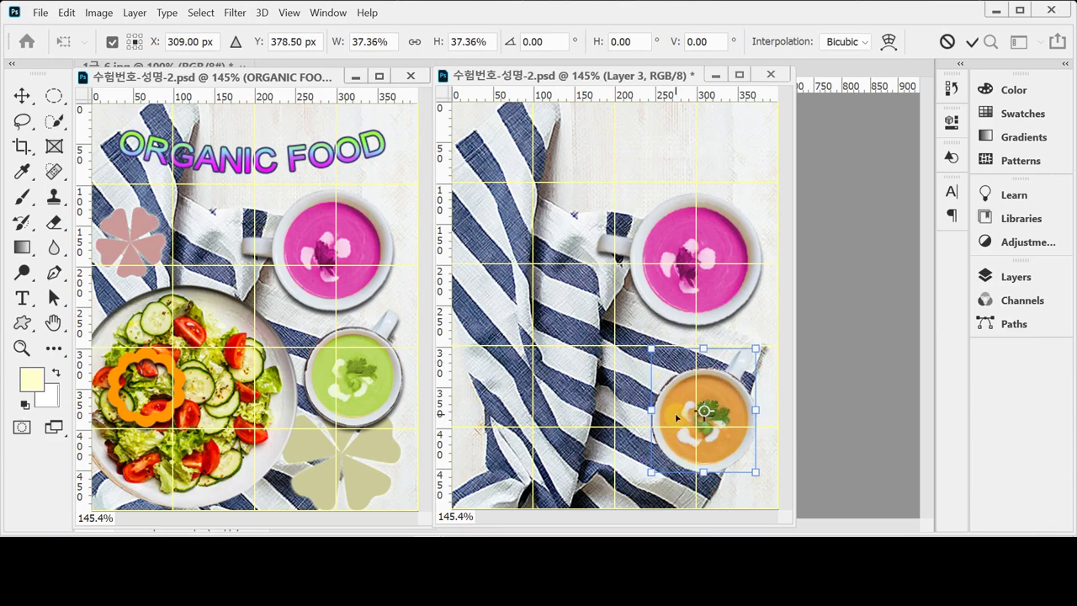
{"action": "left_click_drag", "start_coordinate": [673, 414], "coordinate": [675, 376]}
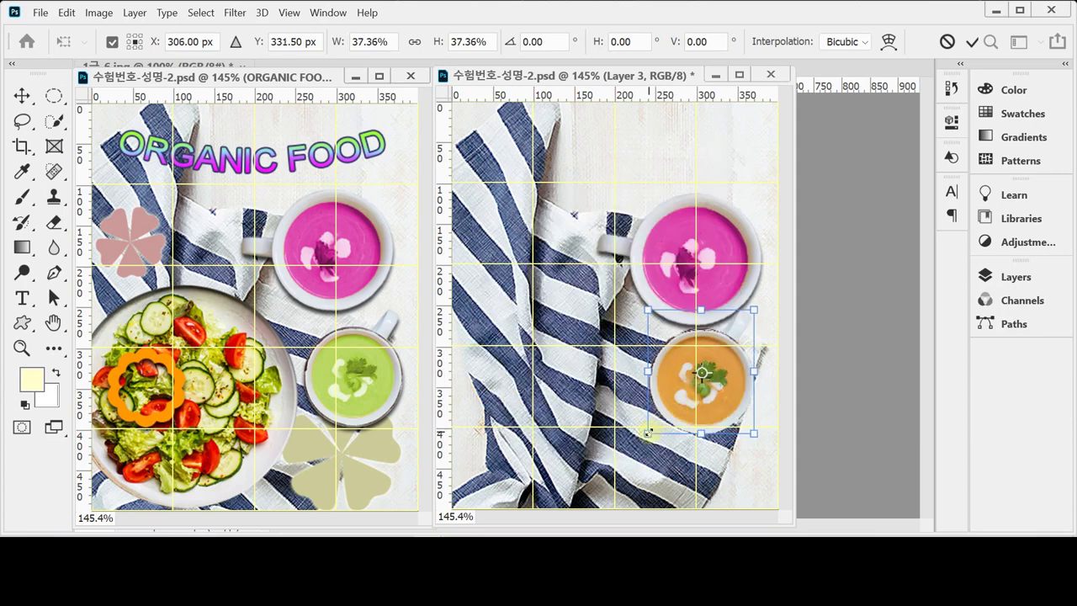
{"action": "left_click_drag", "start_coordinate": [649, 432], "coordinate": [649, 423]}
{"action": "mouse_move", "coordinate": [716, 379]}
{"action": "left_mouse_down"}
{"action": "mouse_move", "coordinate": [733, 391]}
{"action": "mouse_move", "coordinate": [728, 381]}
{"action": "left_mouse_up"}
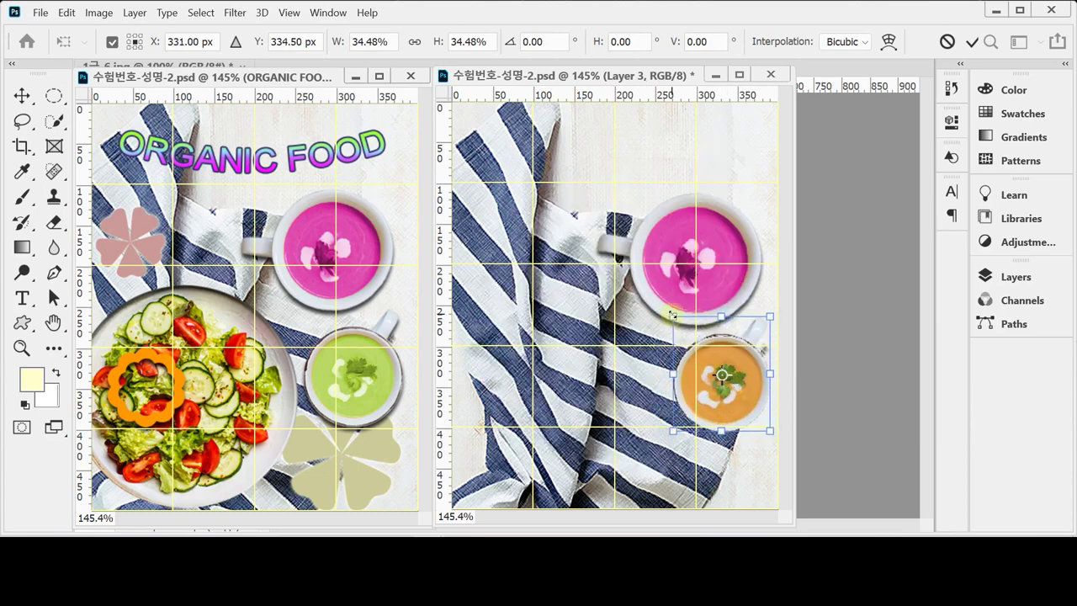
{"action": "left_click_drag", "start_coordinate": [674, 316], "coordinate": [668, 314]}
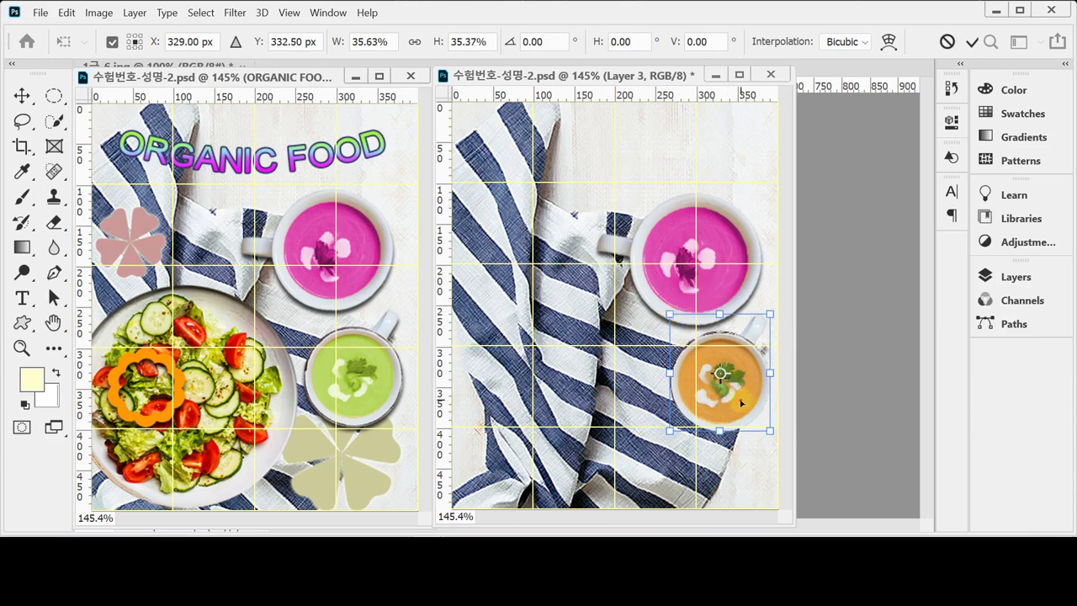
{"action": "key", "text": "Return"}
Step: Add a Drop Shadow to the lower cup layer with 75% opacity, 5 px distance and 5 px size
{"action": "key", "text": "w"}
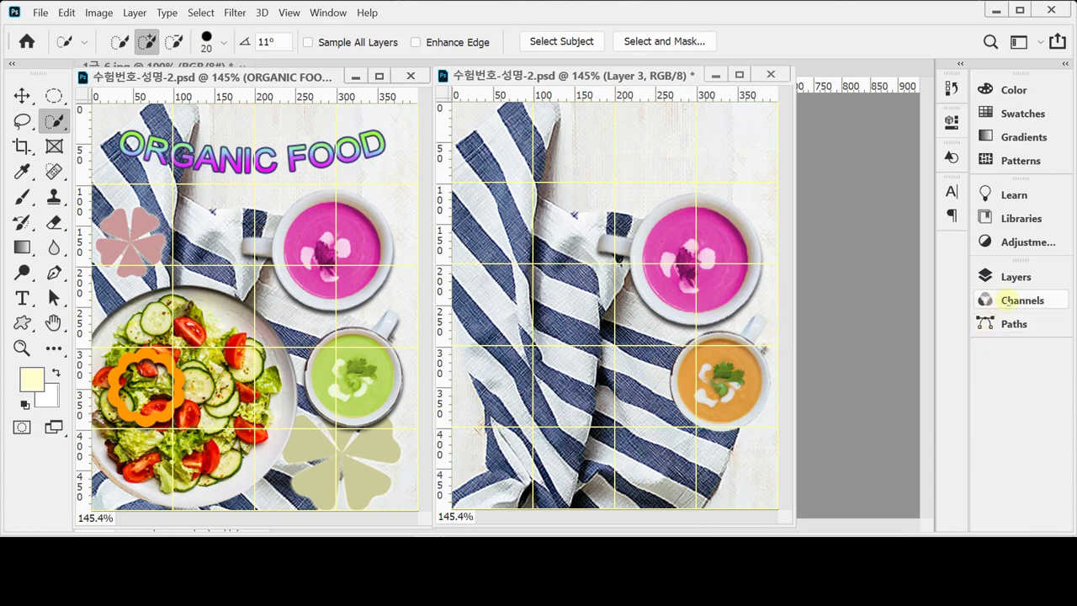
{"action": "left_click", "coordinate": [1001, 276]}
{"action": "left_click", "coordinate": [781, 493]}
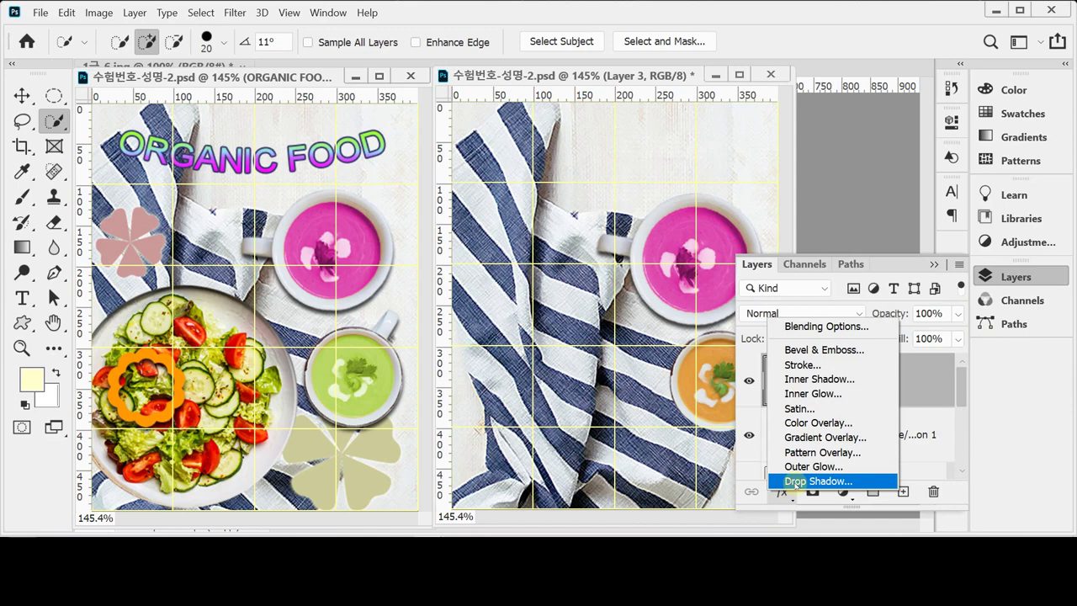
{"action": "left_click", "coordinate": [794, 481]}
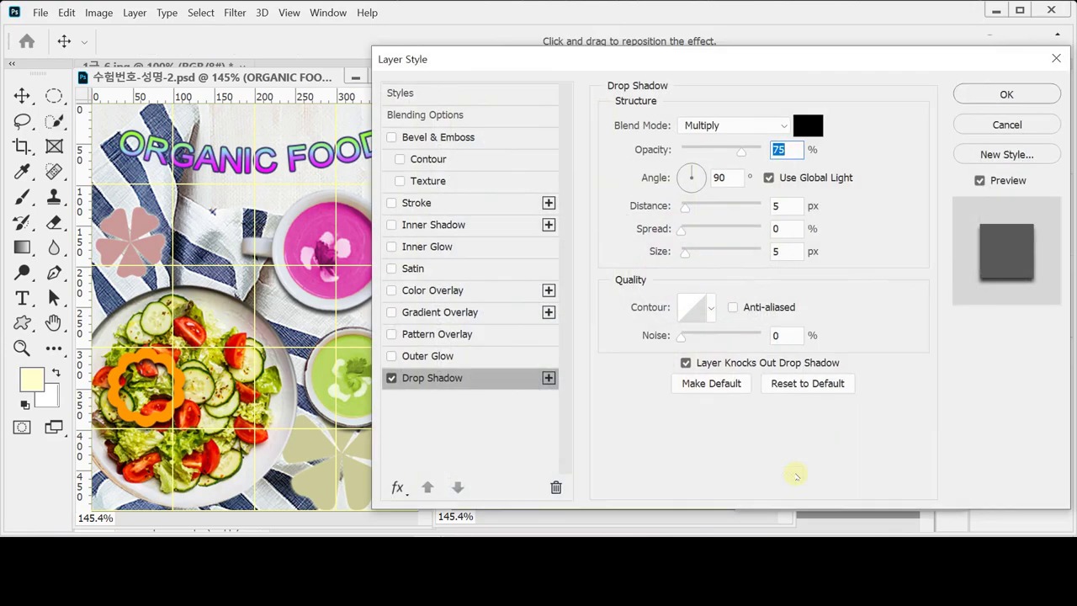
{"action": "key", "text": "Return"}
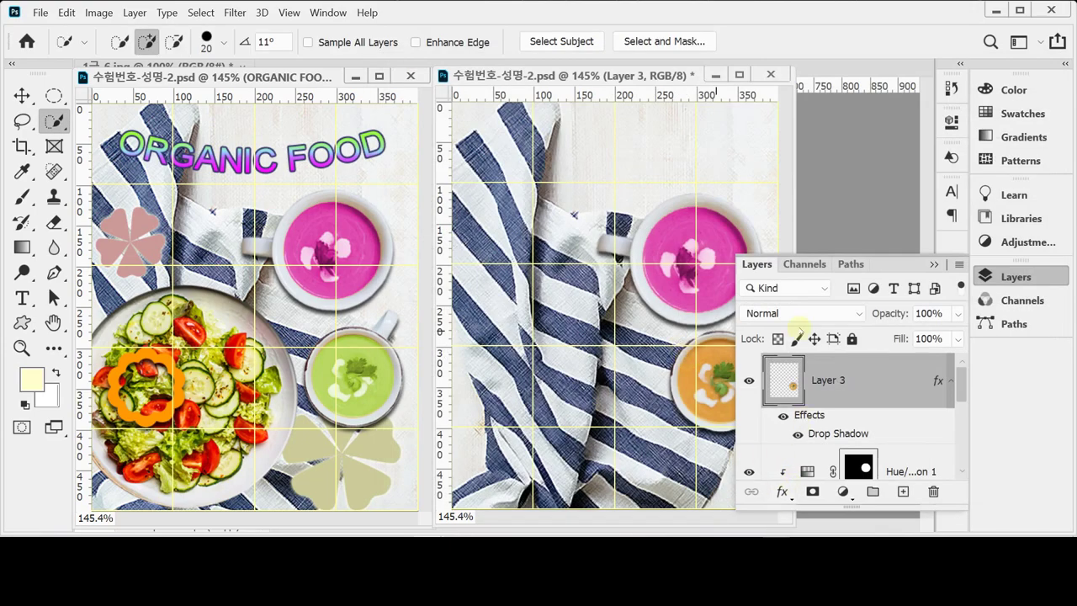
{"action": "left_click", "coordinate": [1007, 277]}
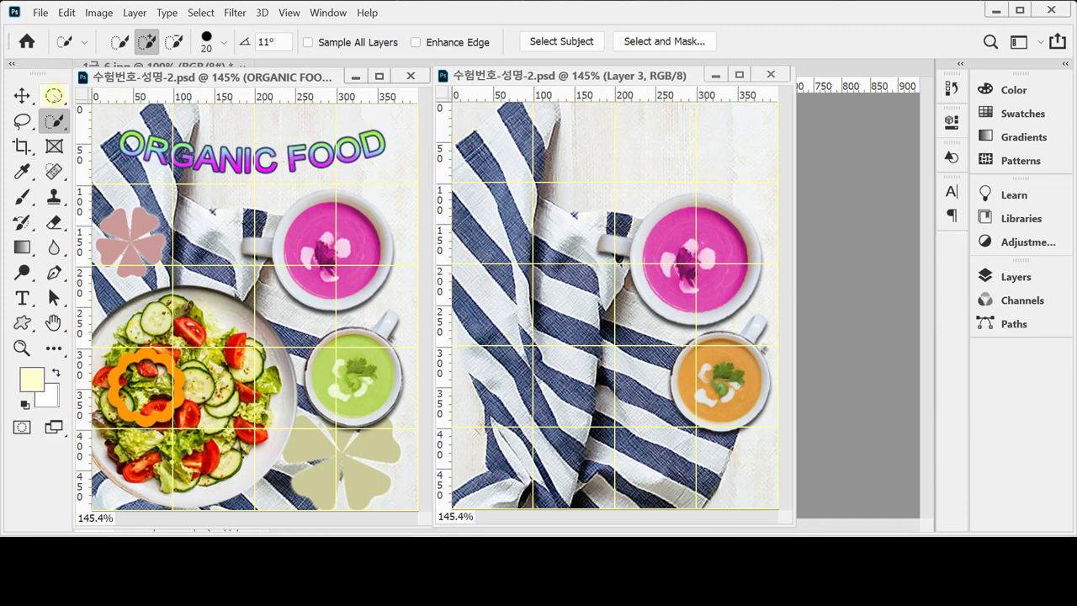
Step: Select the orange soup surface inside the lower cup with an Elliptical Marquee drawn around its centre
{"action": "left_click", "coordinate": [53, 95]}
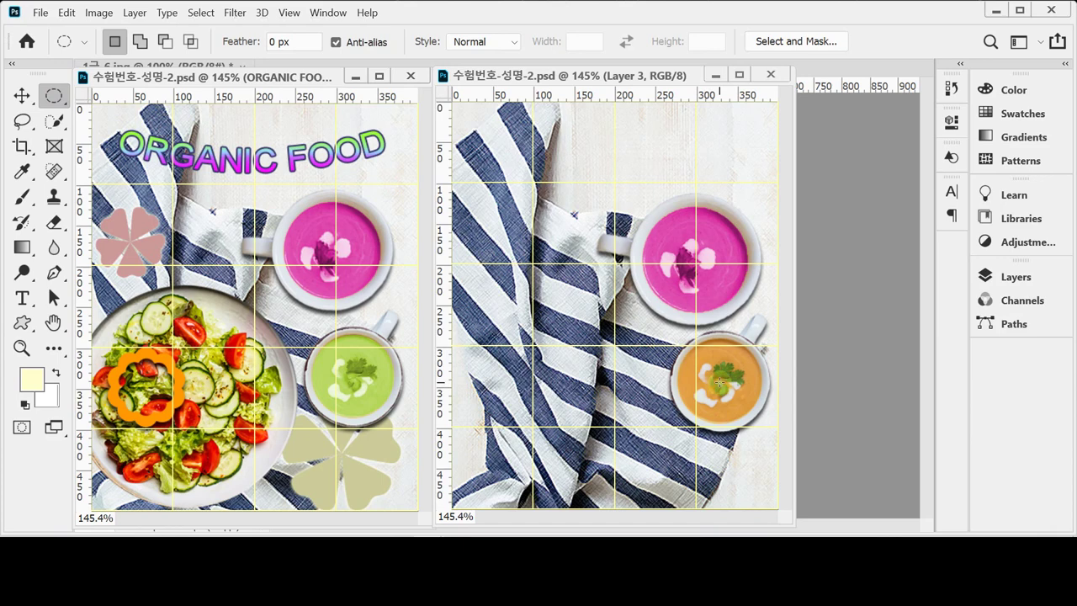
{"action": "left_click_drag", "start_coordinate": [720, 383], "coordinate": [733, 404]}
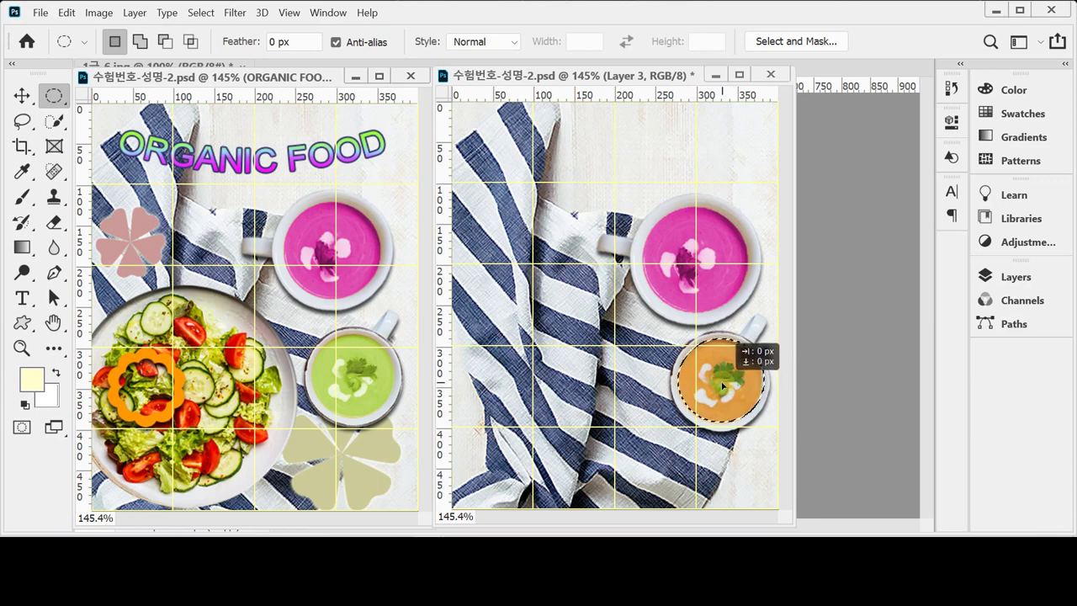
{"action": "left_click", "coordinate": [1016, 276]}
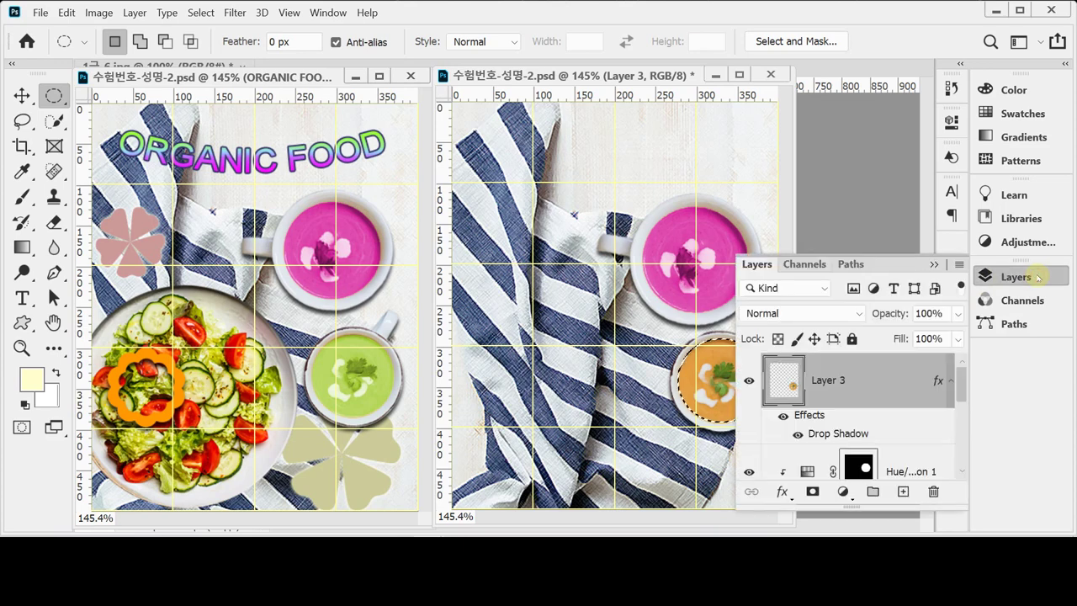
Step: Add a Hue/Saturation adjustment with Colorize enabled over the selected soup surface of the lower cup
{"action": "left_click", "coordinate": [842, 497]}
{"action": "left_click", "coordinate": [919, 329]}
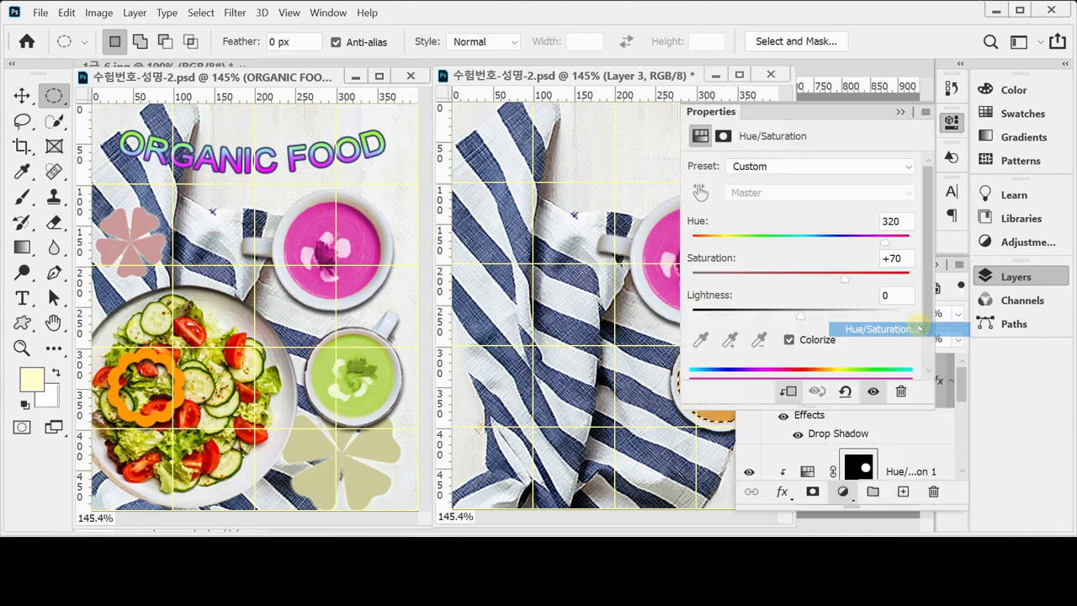
{"action": "left_click", "coordinate": [789, 340]}
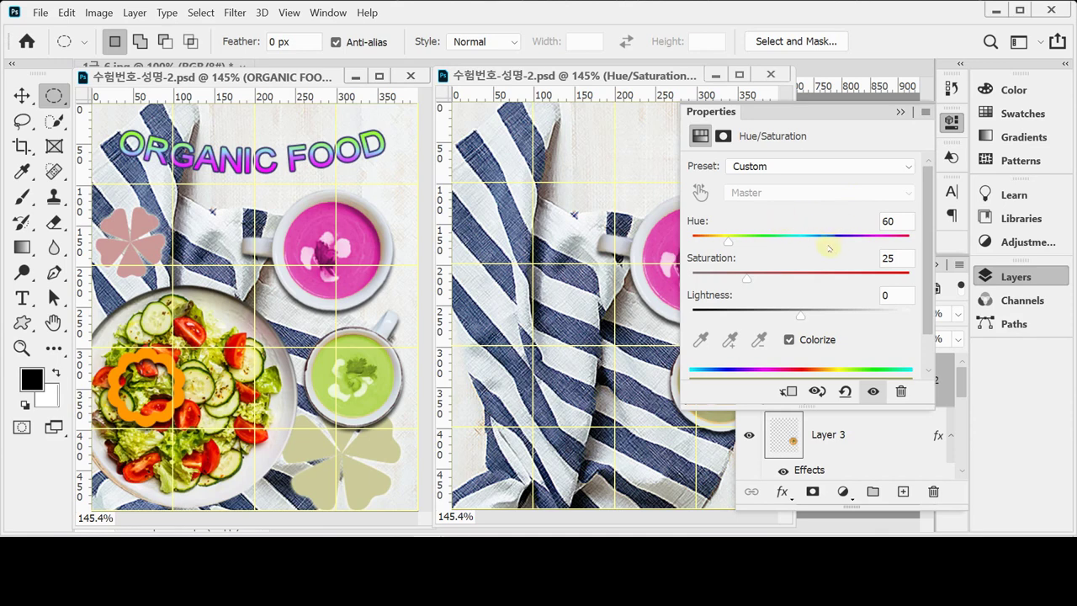
Step: Recolour the lower cup's soup green with hue 75, saturation 60 and lightness 10
{"action": "left_click_drag", "start_coordinate": [791, 240], "coordinate": [762, 242]}
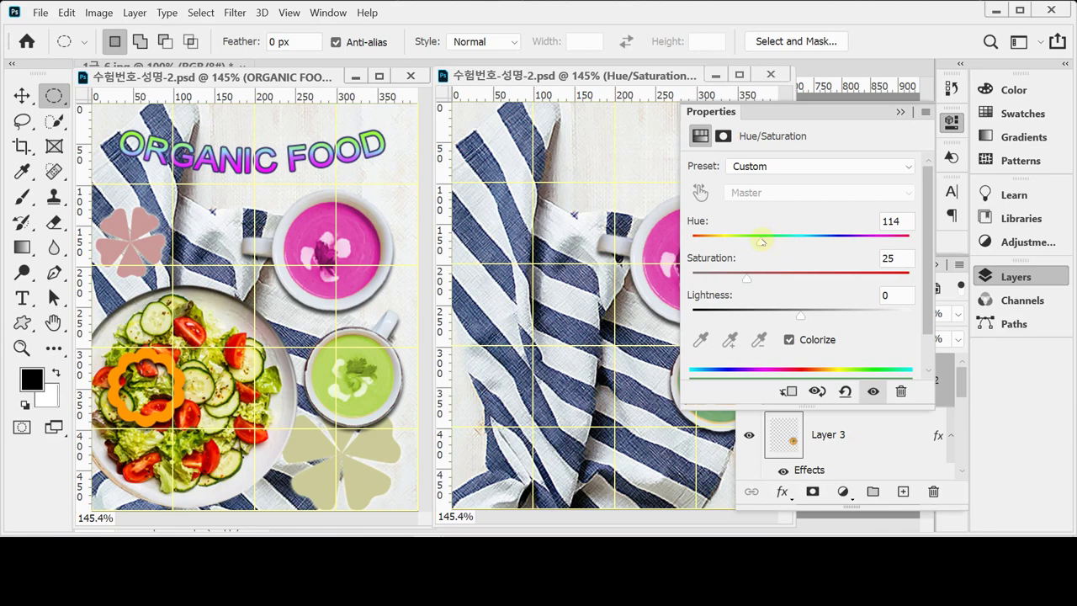
{"action": "left_click_drag", "start_coordinate": [746, 277], "coordinate": [797, 276]}
{"action": "left_click", "coordinate": [905, 221]}
{"action": "type", "text": "11"}
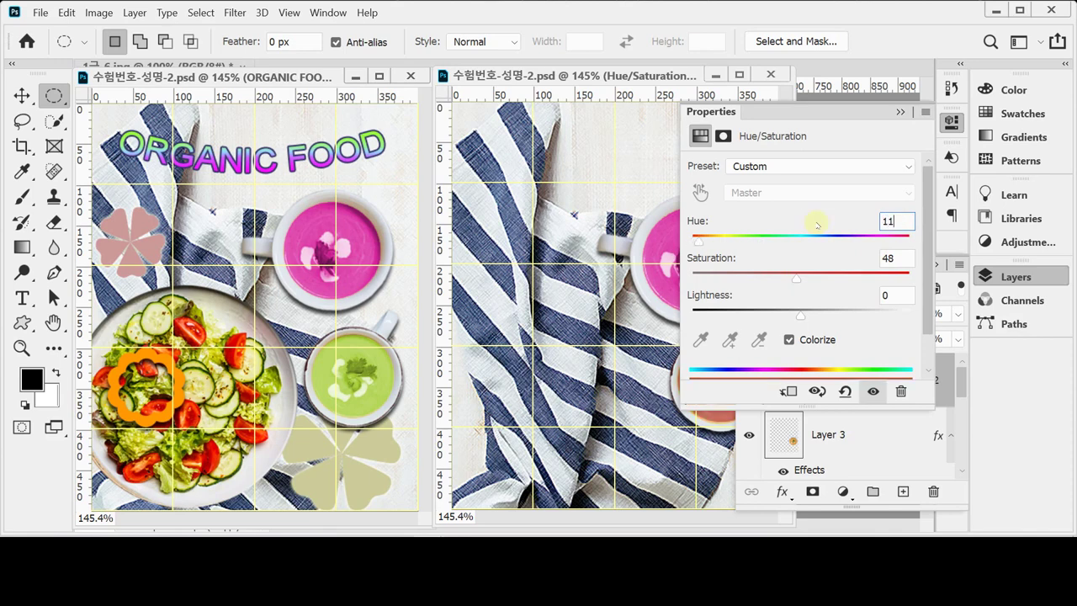
{"action": "key", "text": "BackSpace"}
{"action": "key", "text": "BackSpace"}
{"action": "type", "text": "75"}
{"action": "key", "text": "Tab"}
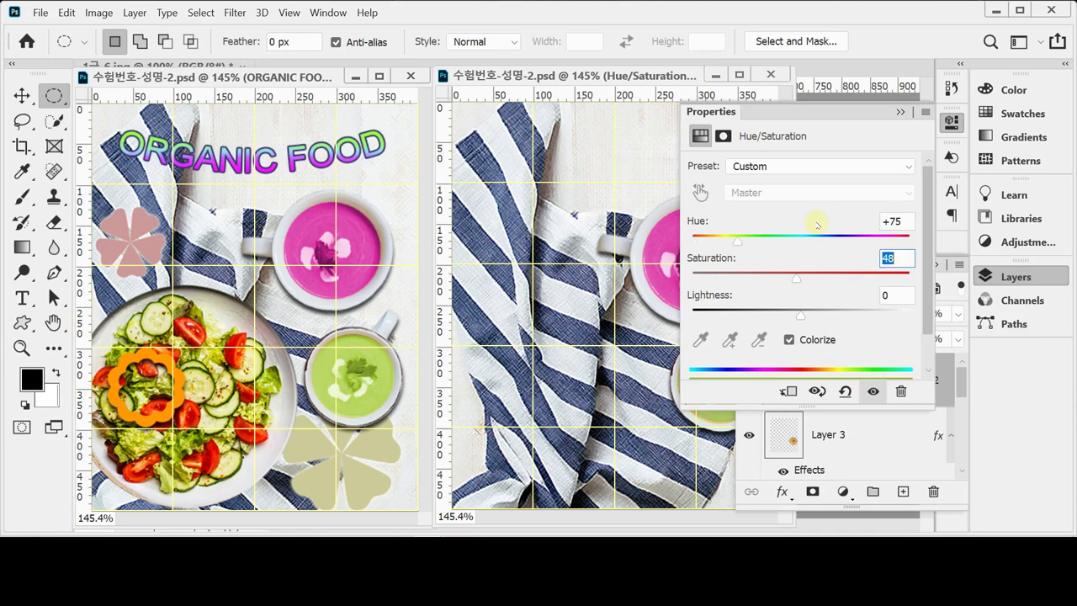
{"action": "type", "text": "60"}
{"action": "key", "text": "Tab"}
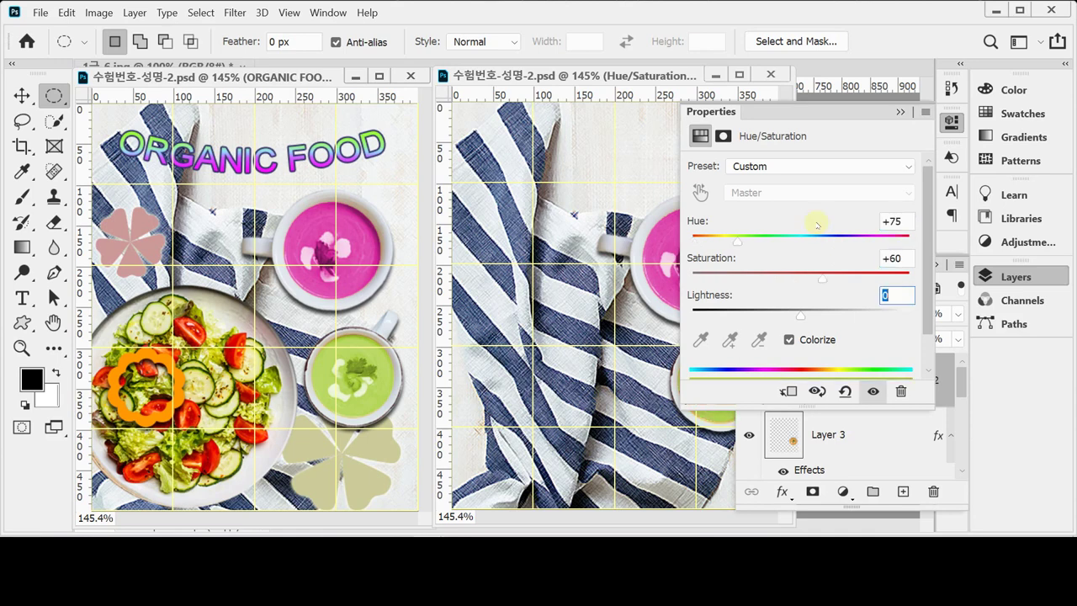
{"action": "type", "text": "10"}
{"action": "key", "text": "Tab"}
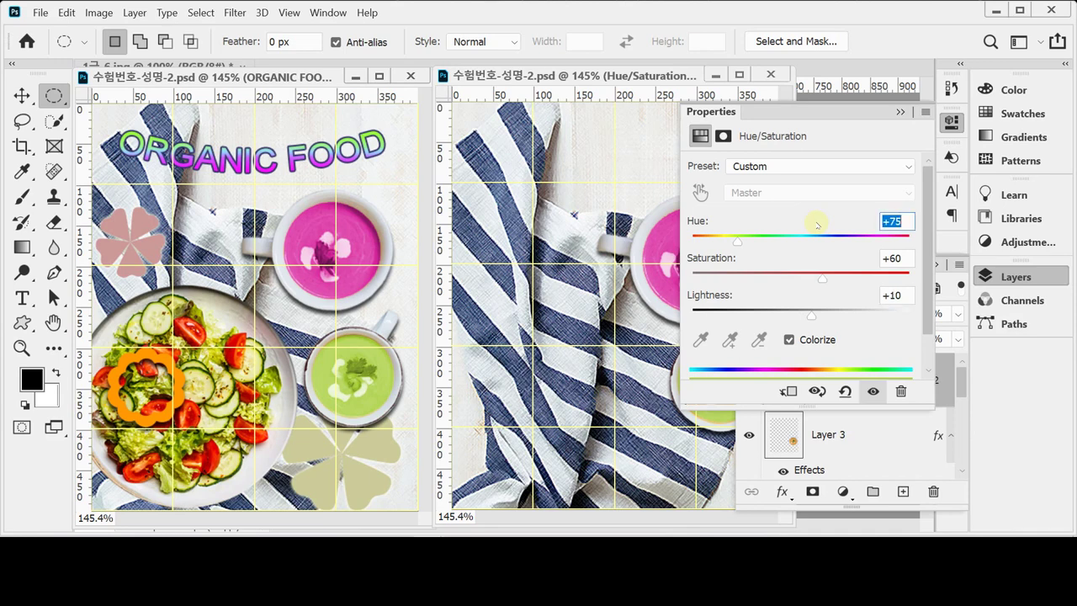
{"action": "left_click", "coordinate": [998, 276]}
{"action": "left_click", "coordinate": [955, 122]}
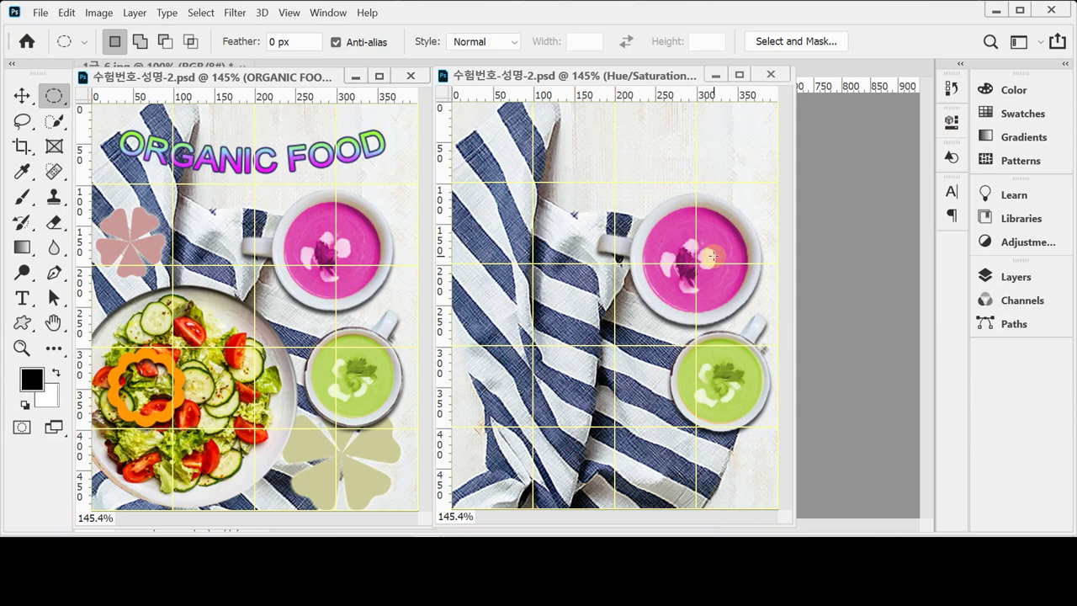
Step: Put away the reference poster and float the salad image 1급-6.jpg in an enlarged window beside the working document
{"action": "left_click", "coordinate": [355, 78]}
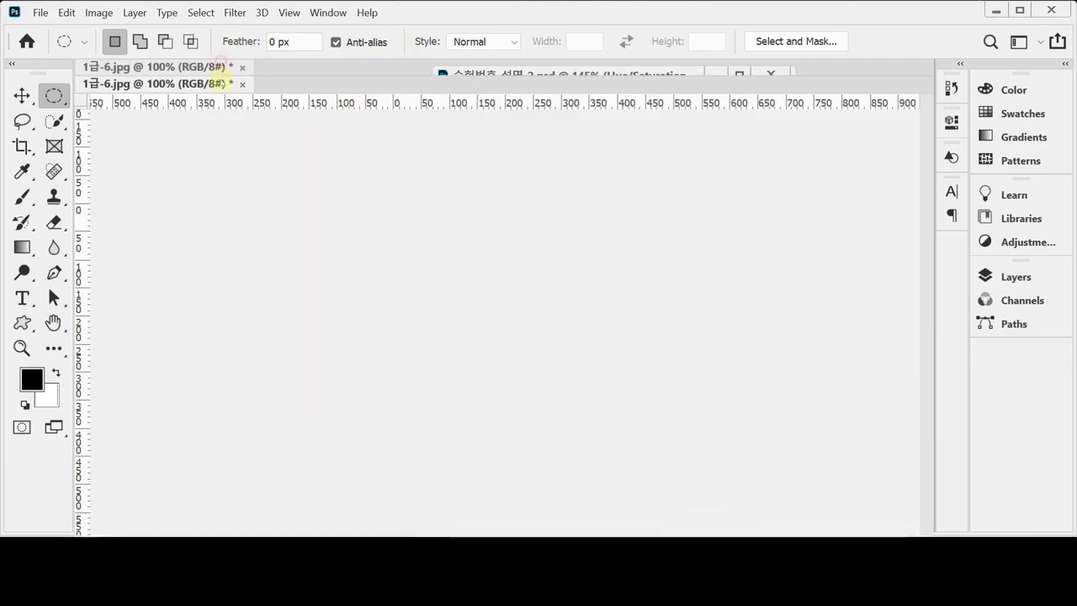
{"action": "double_click", "coordinate": [221, 81]}
{"action": "left_click_drag", "start_coordinate": [220, 81], "coordinate": [242, 71]}
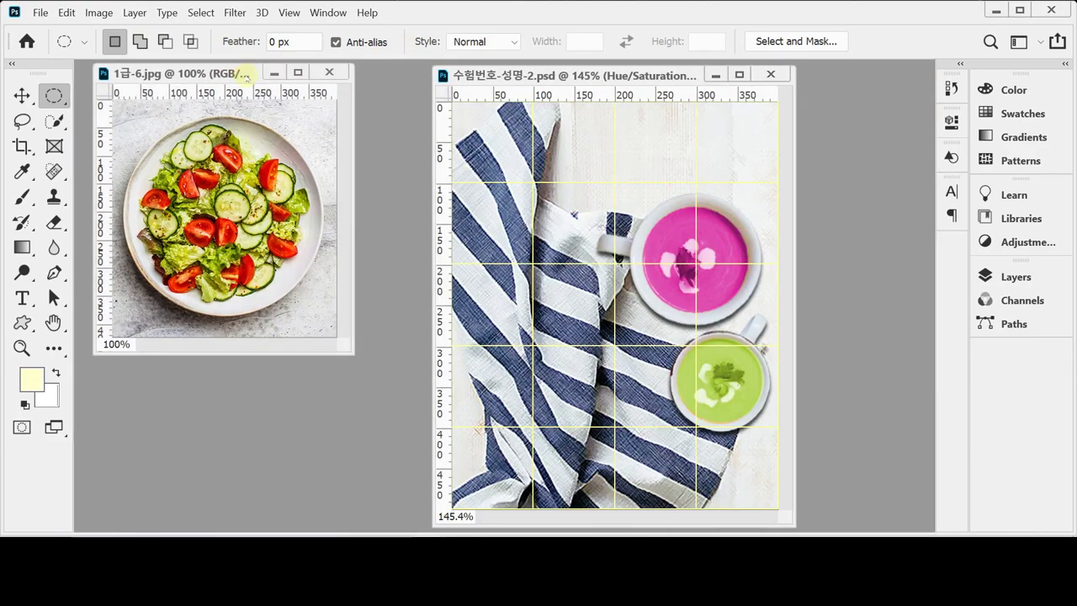
{"action": "left_click_drag", "start_coordinate": [351, 352], "coordinate": [413, 447]}
{"action": "scroll", "coordinate": [334, 381], "scroll_direction": "up", "scroll_amount": 3}
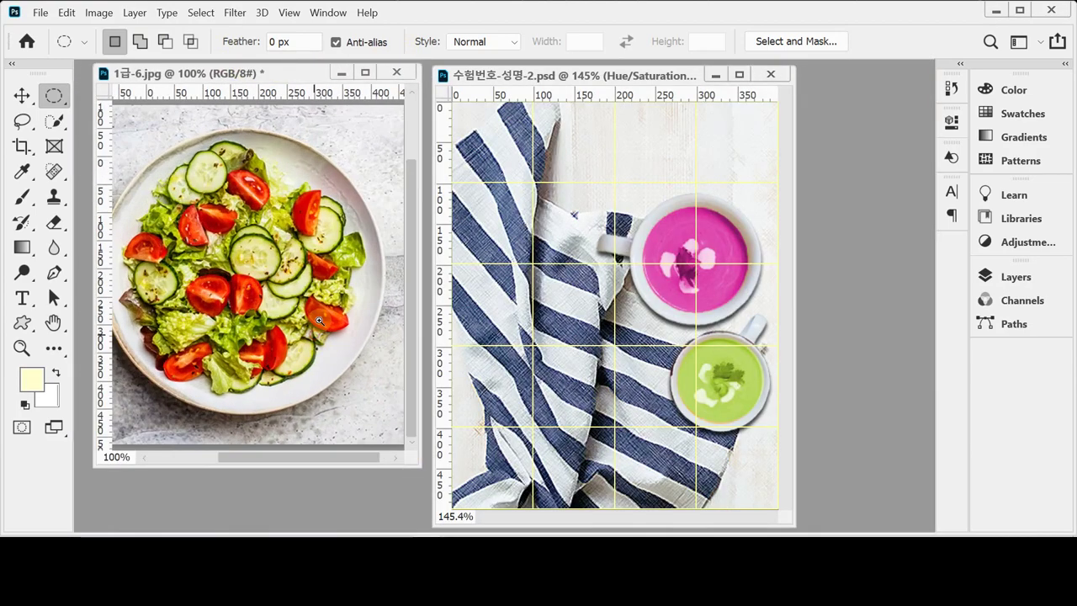
{"action": "scroll", "coordinate": [320, 360], "scroll_direction": "down", "scroll_amount": 2}
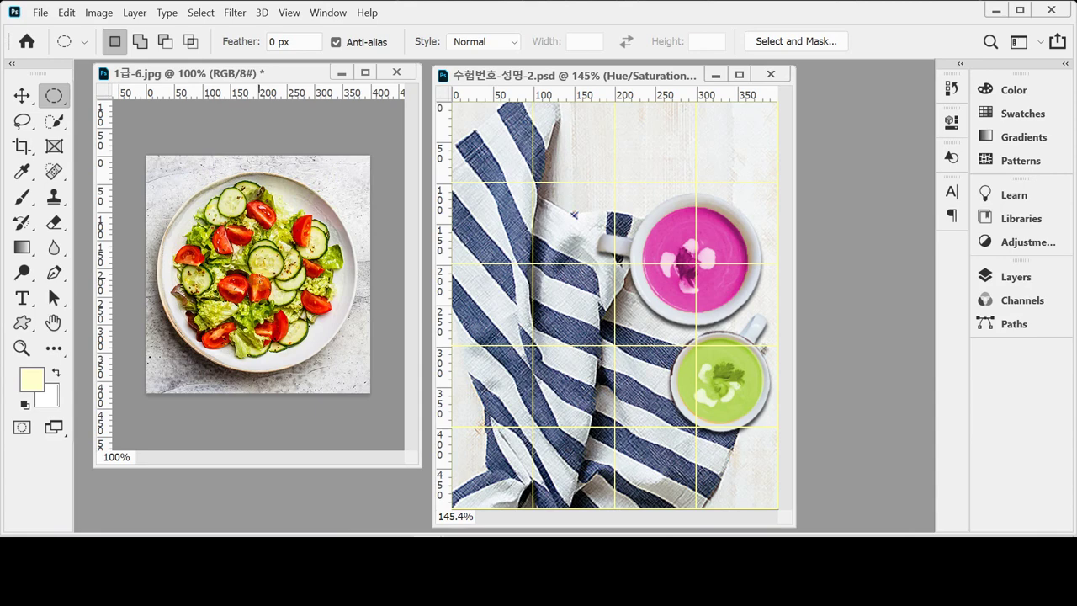
{"action": "left_click_drag", "start_coordinate": [259, 278], "coordinate": [357, 388]}
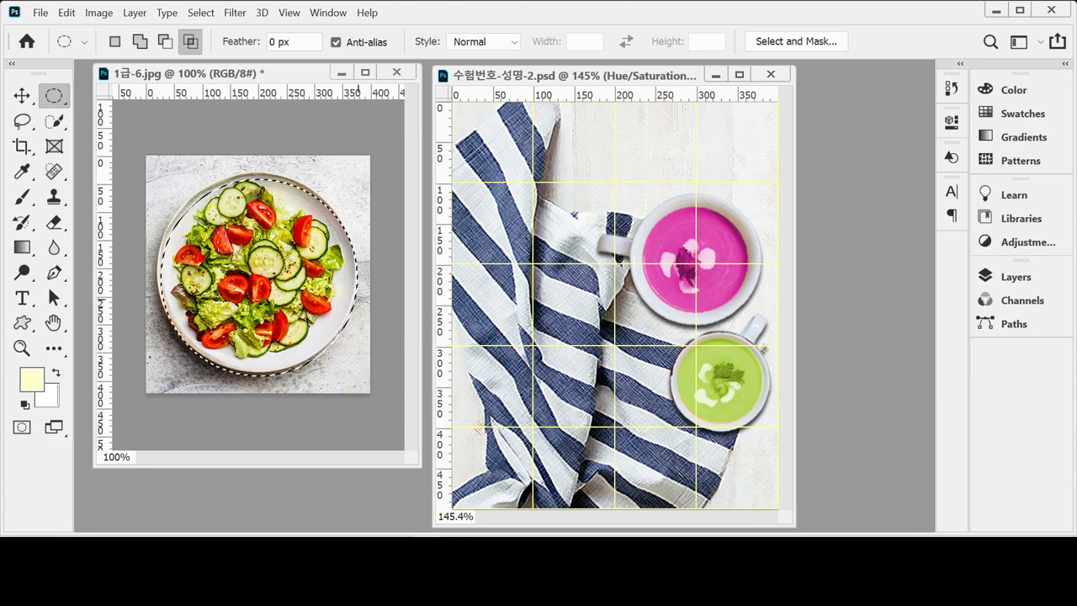
{"action": "left_click_drag", "start_coordinate": [310, 279], "coordinate": [313, 284]}
{"action": "left_click_drag", "start_coordinate": [304, 274], "coordinate": [305, 275]}
{"action": "key", "text": "ctrl+d"}
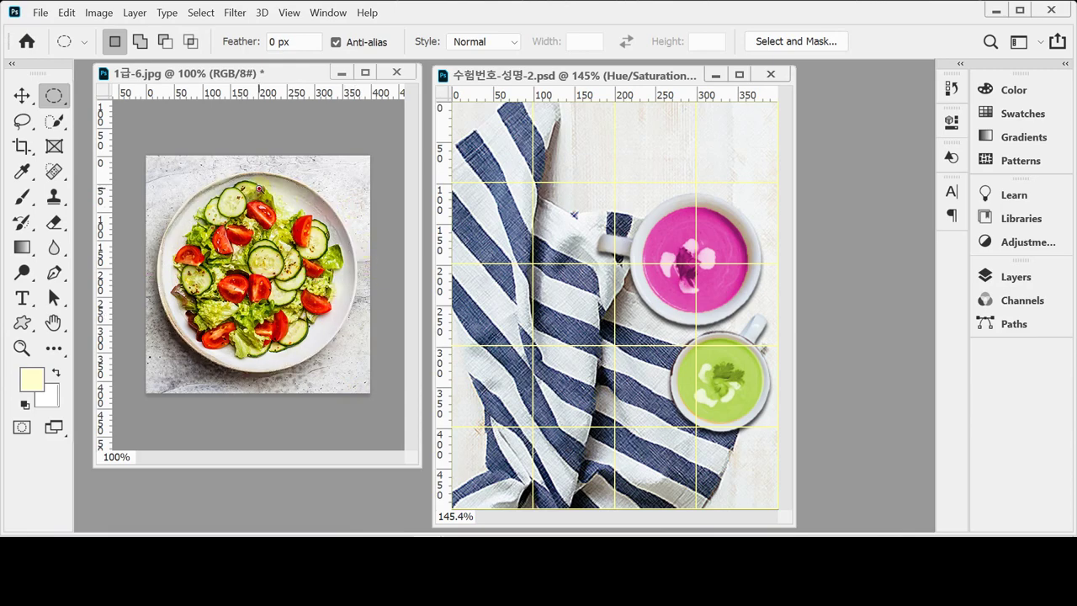
Step: Place guides at the salad plate's upper and left edges and select the whole plate with an Elliptical Marquee
{"action": "key", "text": "ctrl+plus"}
{"action": "scroll", "coordinate": [240, 143], "scroll_direction": "left", "scroll_amount": 3}
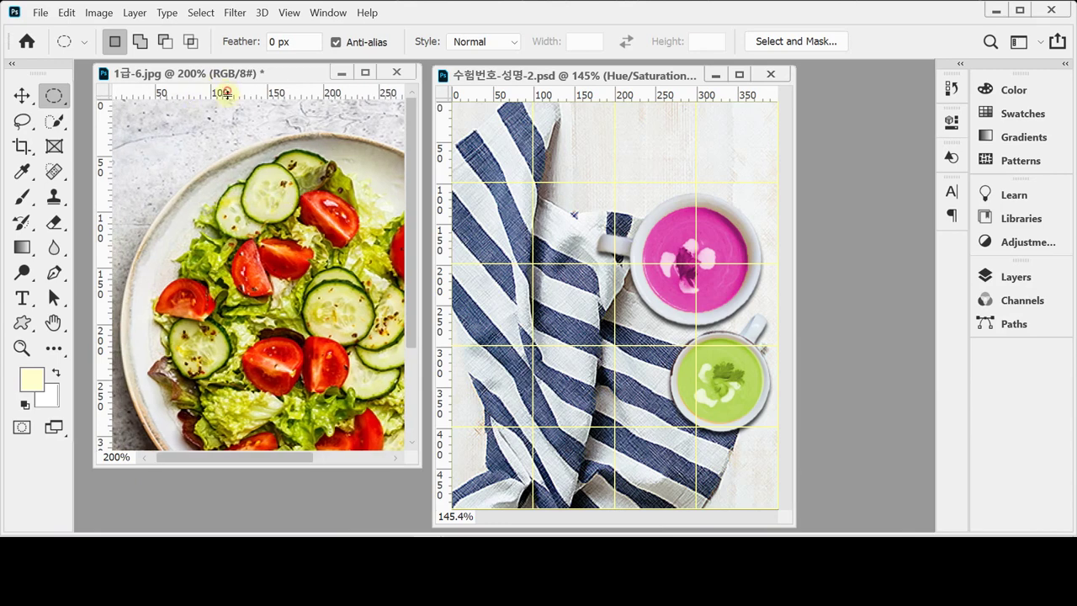
{"action": "left_click_drag", "start_coordinate": [226, 93], "coordinate": [228, 132]}
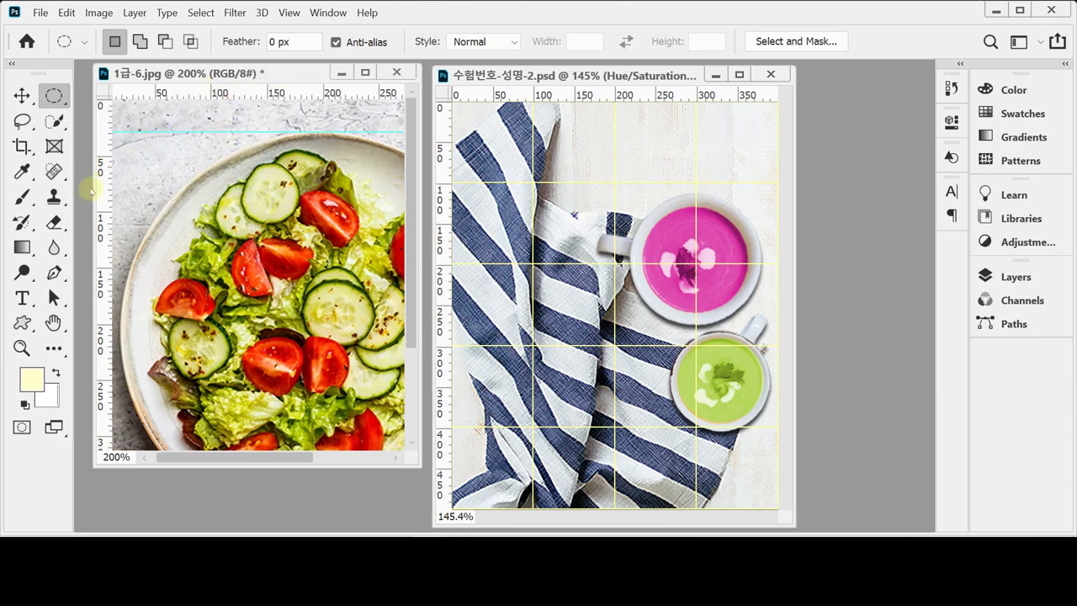
{"action": "left_click_drag", "start_coordinate": [102, 199], "coordinate": [356, 375]}
{"action": "key", "text": "ctrl+minus"}
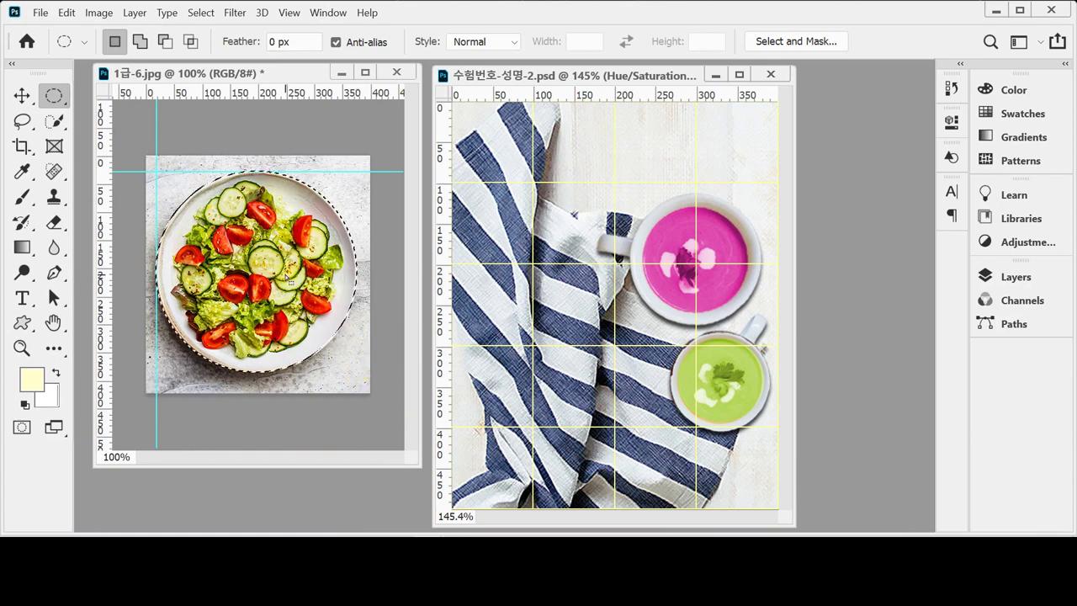
{"action": "left_click_drag", "start_coordinate": [286, 271], "coordinate": [288, 275]}
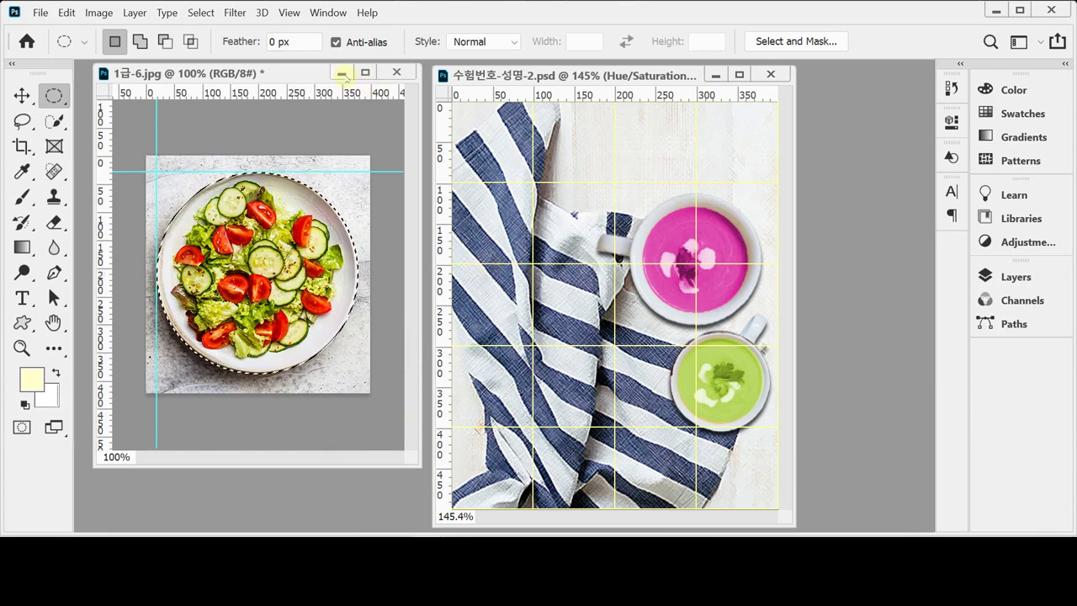
Step: Copy the selected salad plate into the working 수험번호-성명-2.psd and bring the reference poster back beside it
{"action": "left_click", "coordinate": [343, 74]}
{"action": "key", "text": "ctrl+v"}
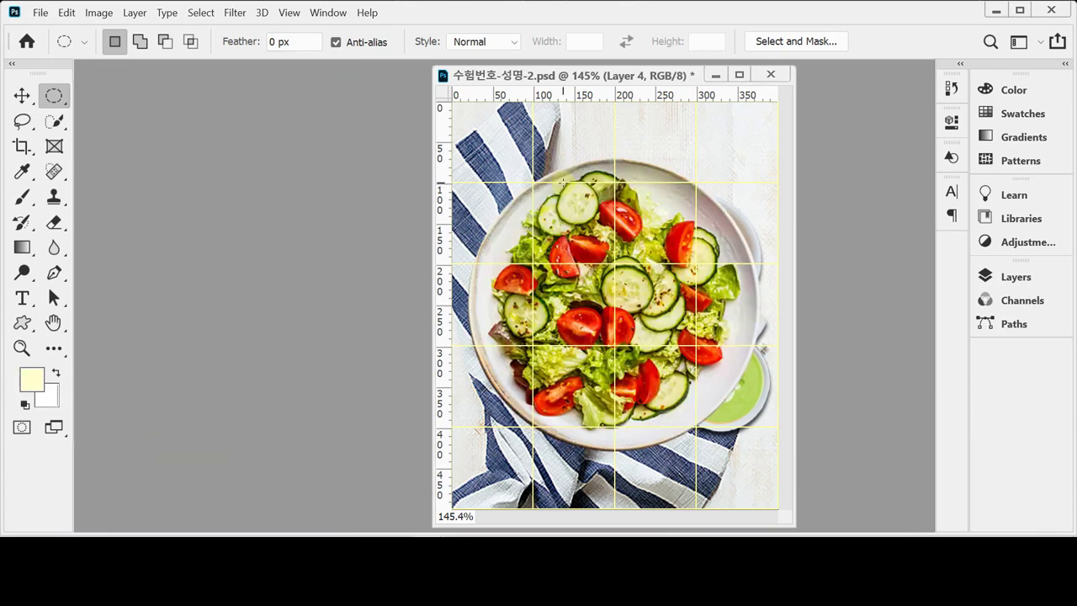
{"action": "left_click", "coordinate": [328, 12]}
{"action": "left_click", "coordinate": [412, 447]}
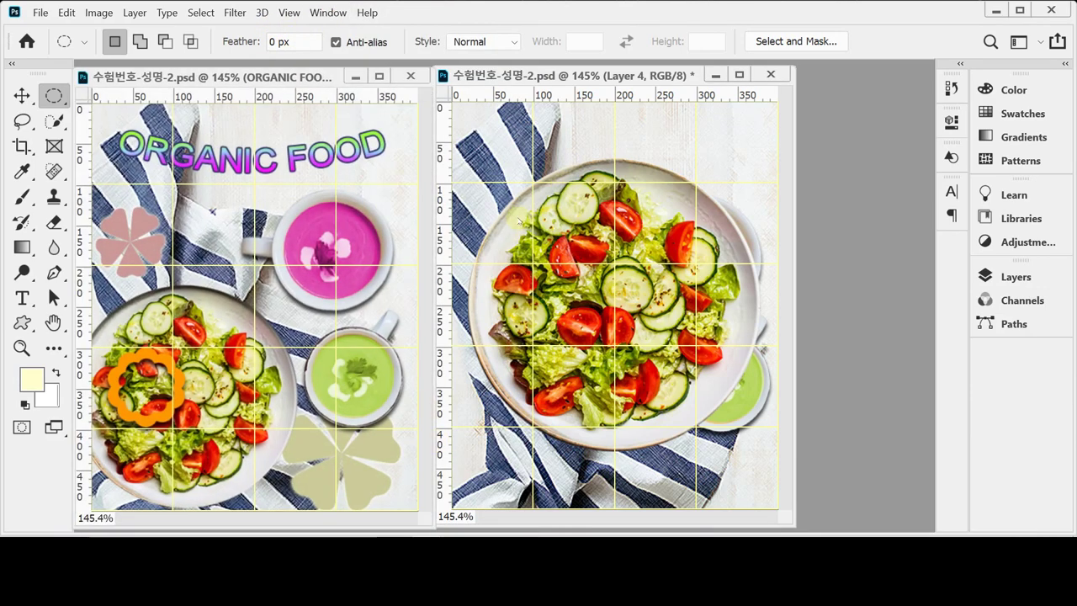
Step: Scale the pasted salad plate to about 74.4% and place it in the lower-left part of the canvas, centred near X 114.5 px, Y 365.5 px
{"action": "key", "text": "ctrl+t"}
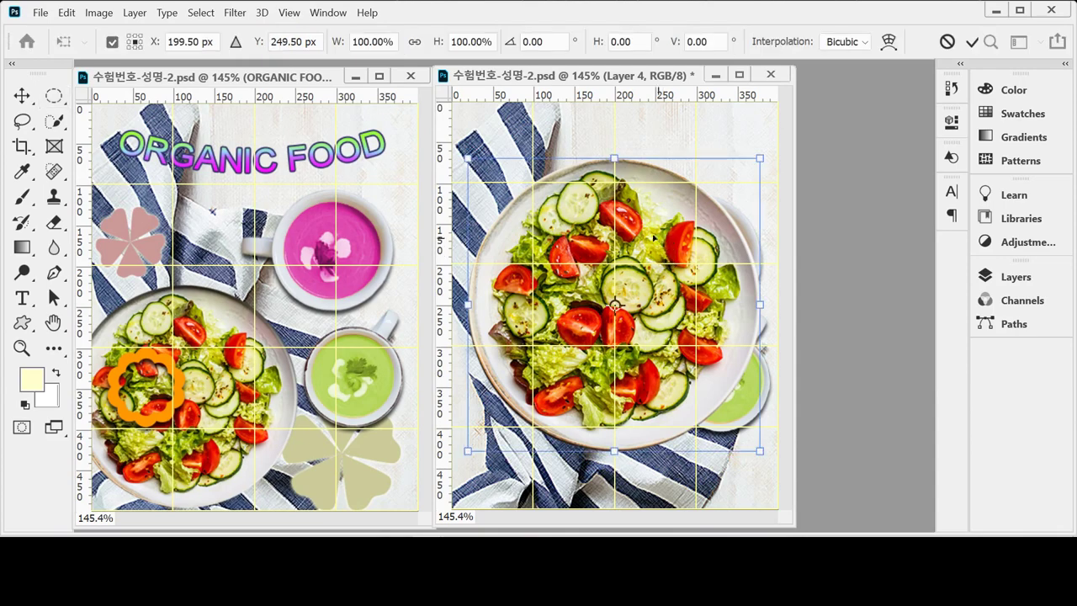
{"action": "left_click_drag", "start_coordinate": [758, 159], "coordinate": [687, 232]}
{"action": "left_click_drag", "start_coordinate": [585, 300], "coordinate": [552, 358]}
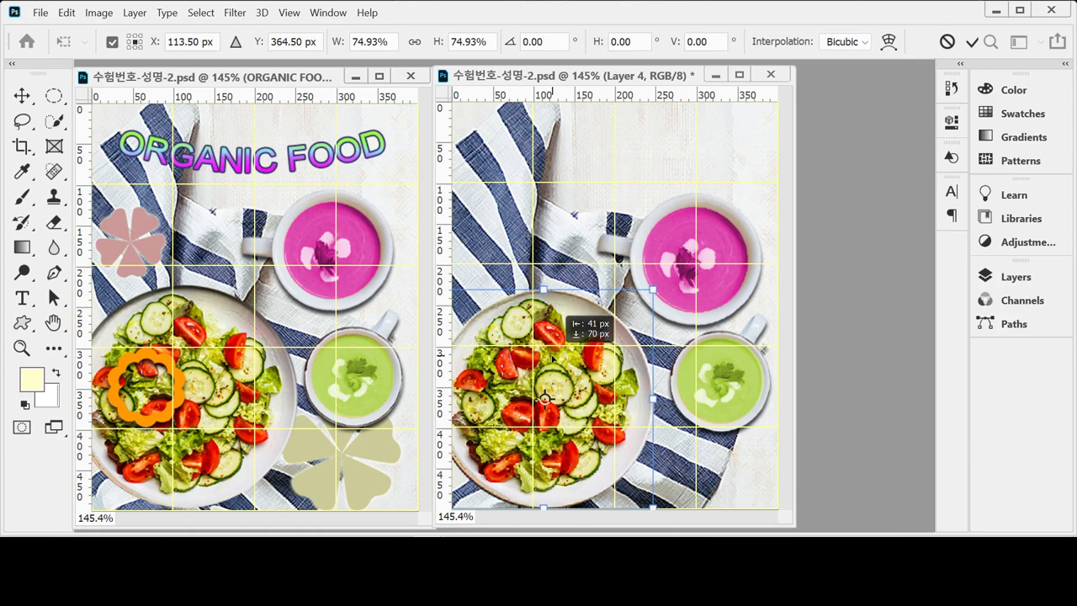
{"action": "left_click_drag", "start_coordinate": [553, 359], "coordinate": [553, 359]}
{"action": "left_click_drag", "start_coordinate": [599, 330], "coordinate": [601, 327]}
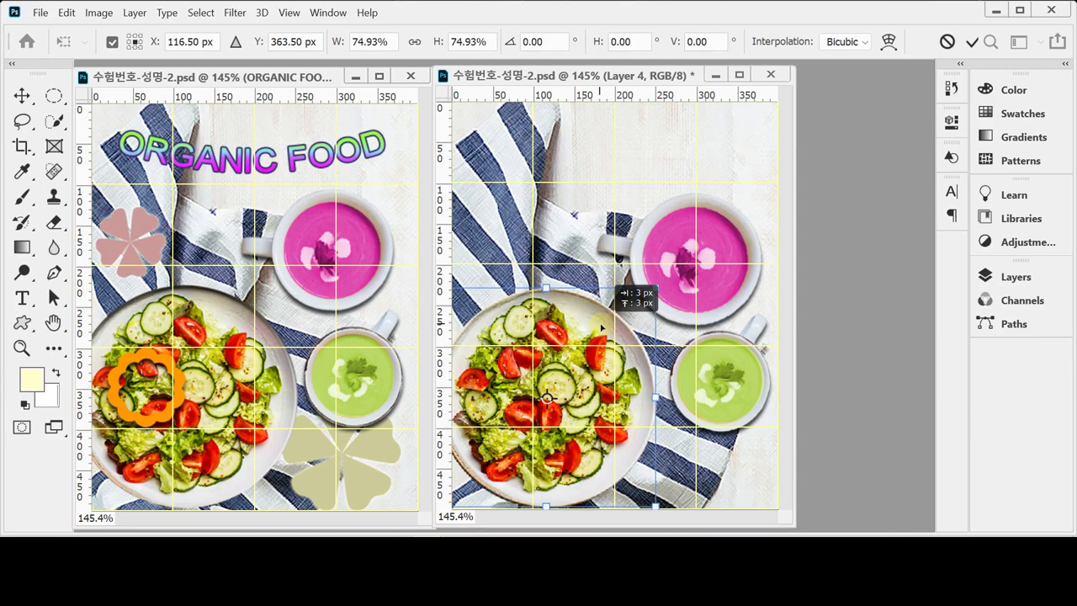
{"action": "left_click_drag", "start_coordinate": [655, 287], "coordinate": [655, 287]}
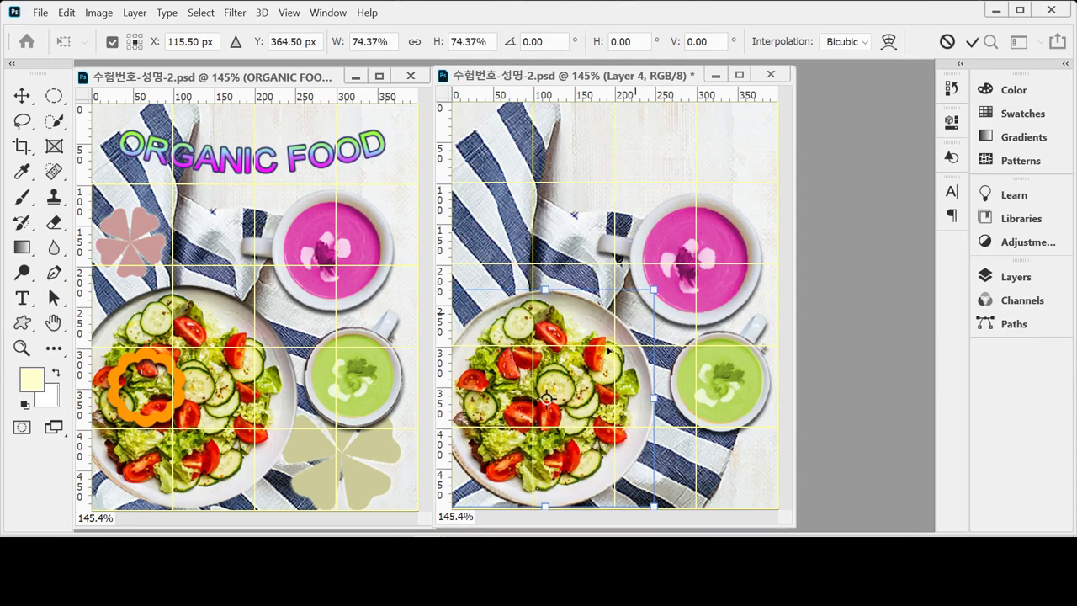
{"action": "left_click_drag", "start_coordinate": [606, 352], "coordinate": [606, 352]}
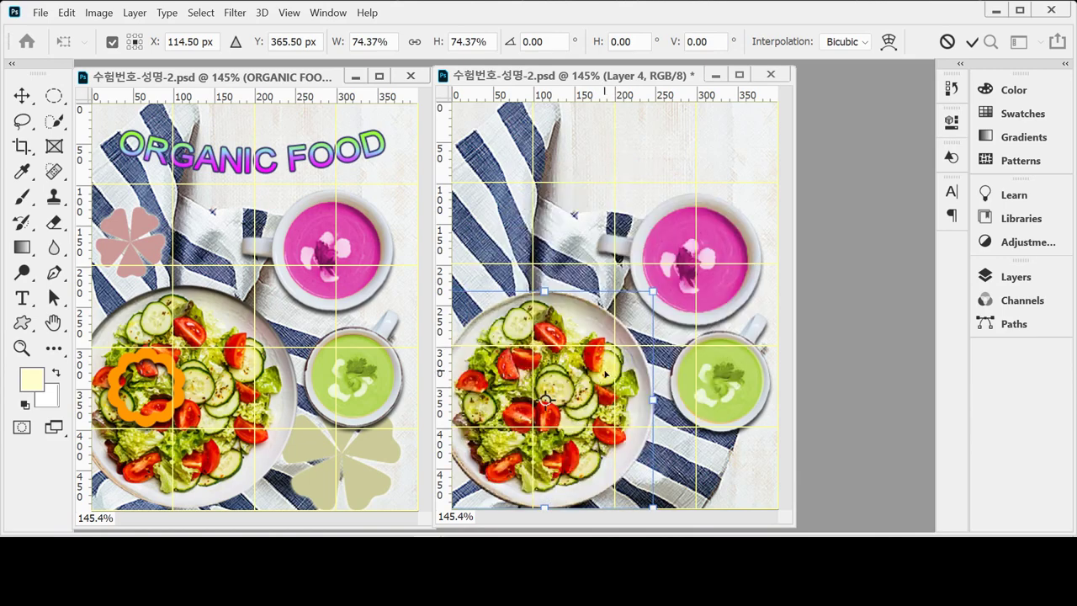
{"action": "key", "text": "Return"}
{"action": "key", "text": "m"}
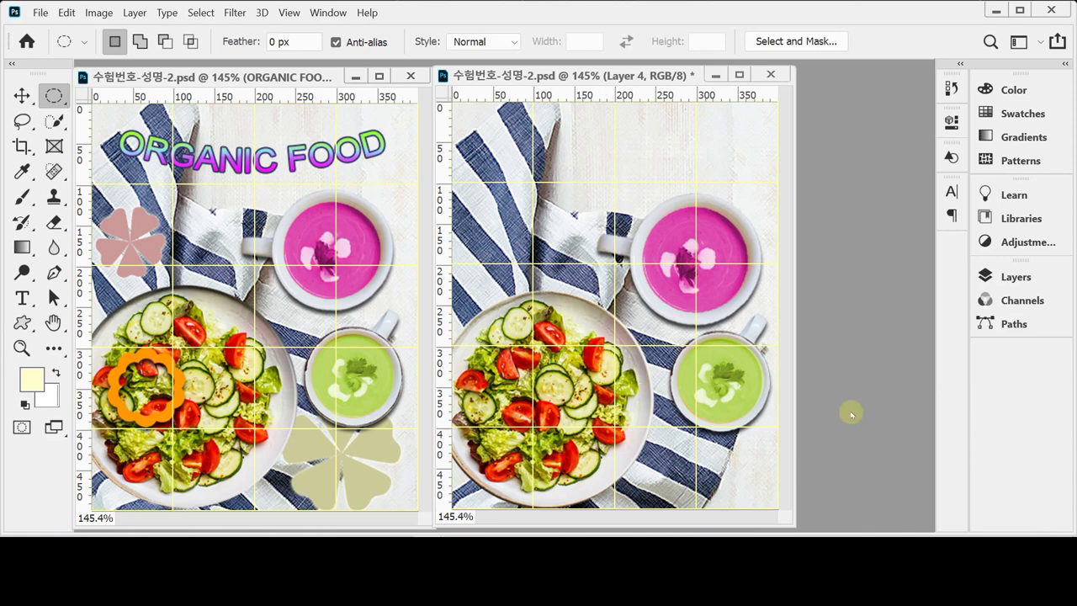
Step: Add an Inner Shadow to the salad plate layer with 5 px distance and 5 px size
{"action": "left_click", "coordinate": [1037, 276]}
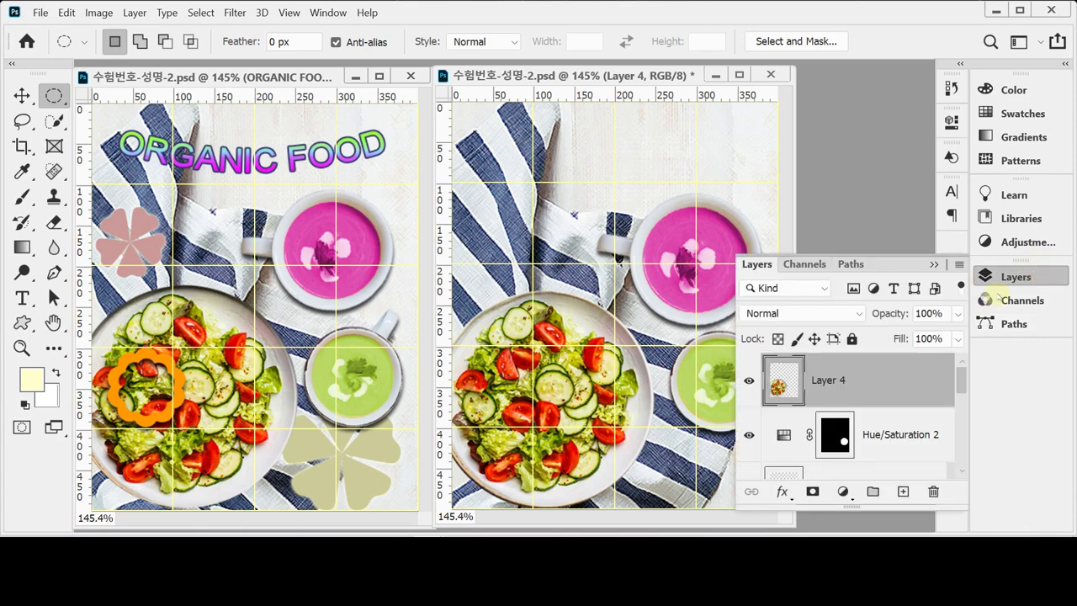
{"action": "left_click", "coordinate": [784, 493]}
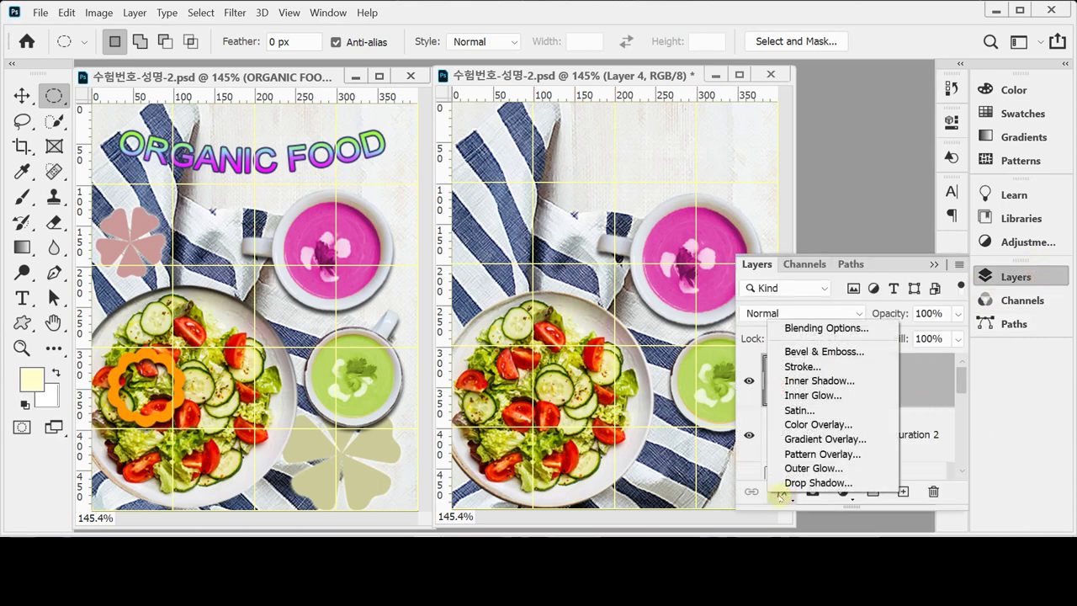
{"action": "left_click", "coordinate": [859, 383]}
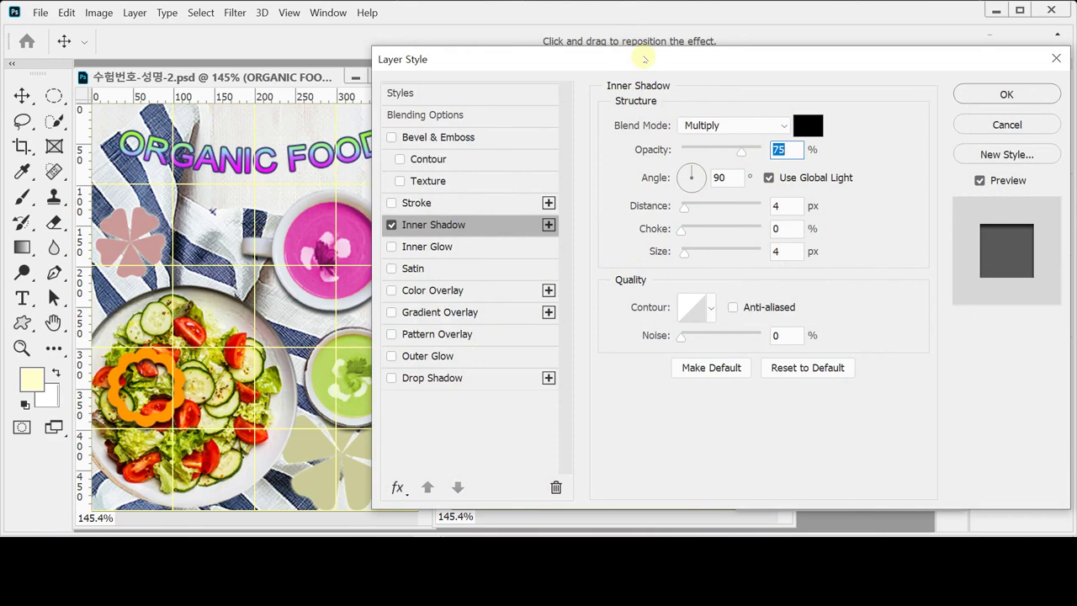
{"action": "left_click_drag", "start_coordinate": [643, 59], "coordinate": [703, 63]}
{"action": "left_click", "coordinate": [848, 209]}
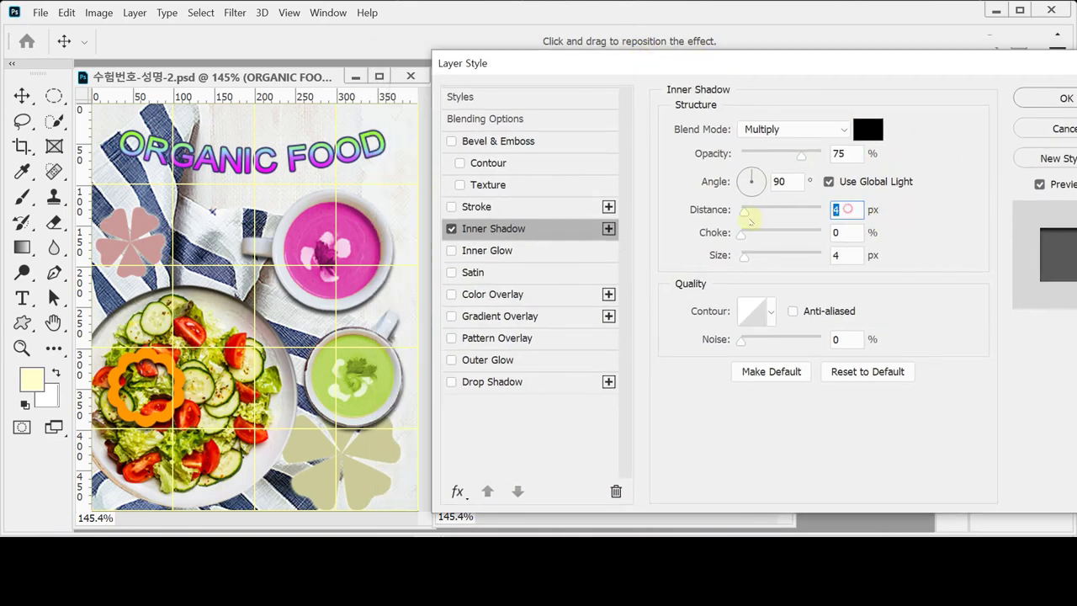
{"action": "type", "text": "5"}
{"action": "key", "text": "Tab"}
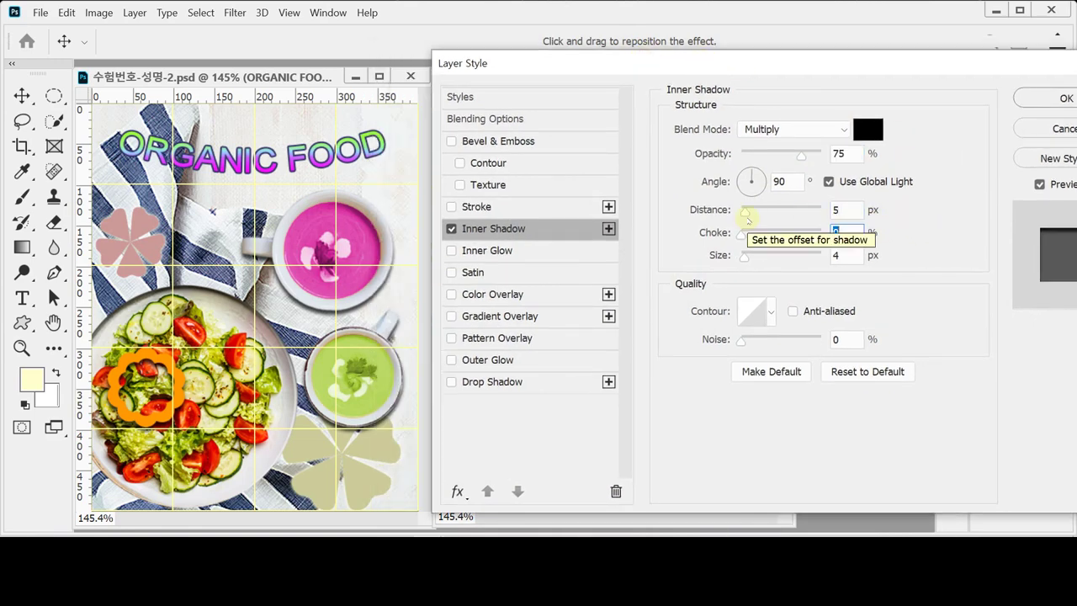
{"action": "key", "text": "Tab"}
{"action": "type", "text": "5"}
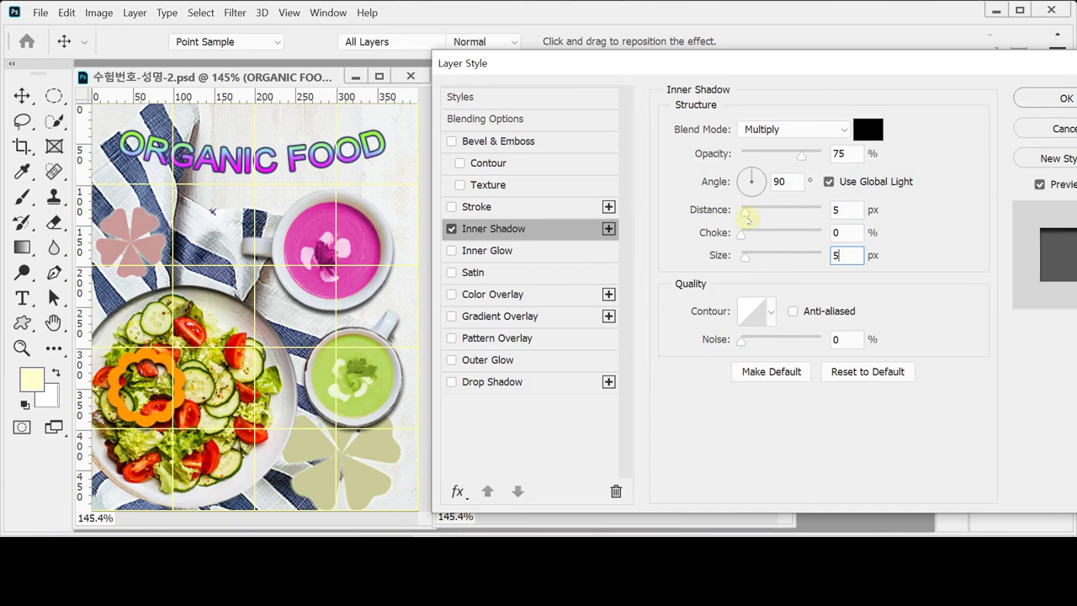
{"action": "key", "text": "Return"}
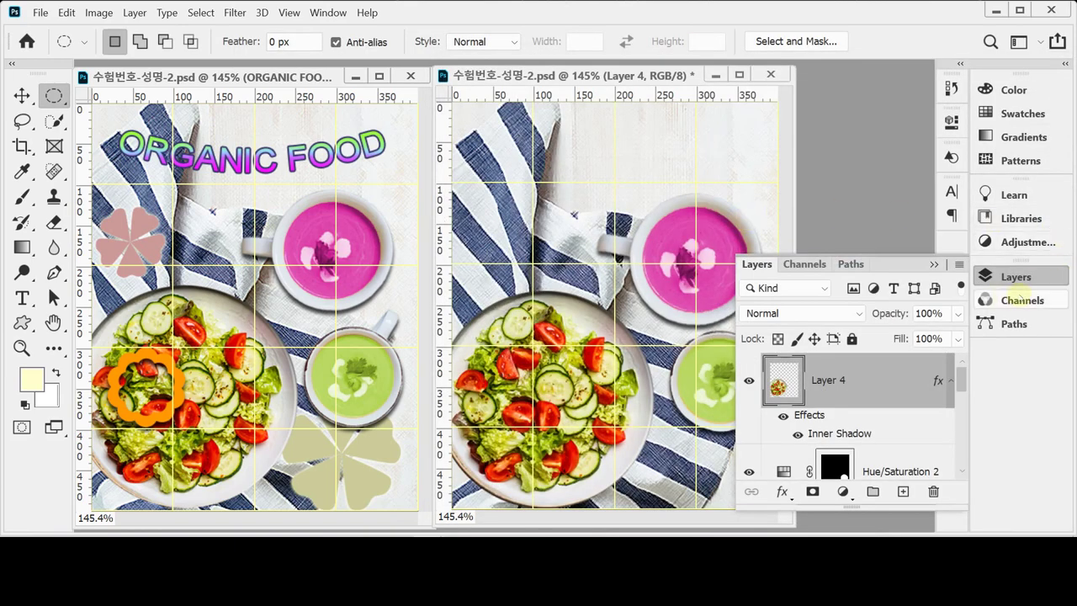
{"action": "left_click", "coordinate": [1006, 276]}
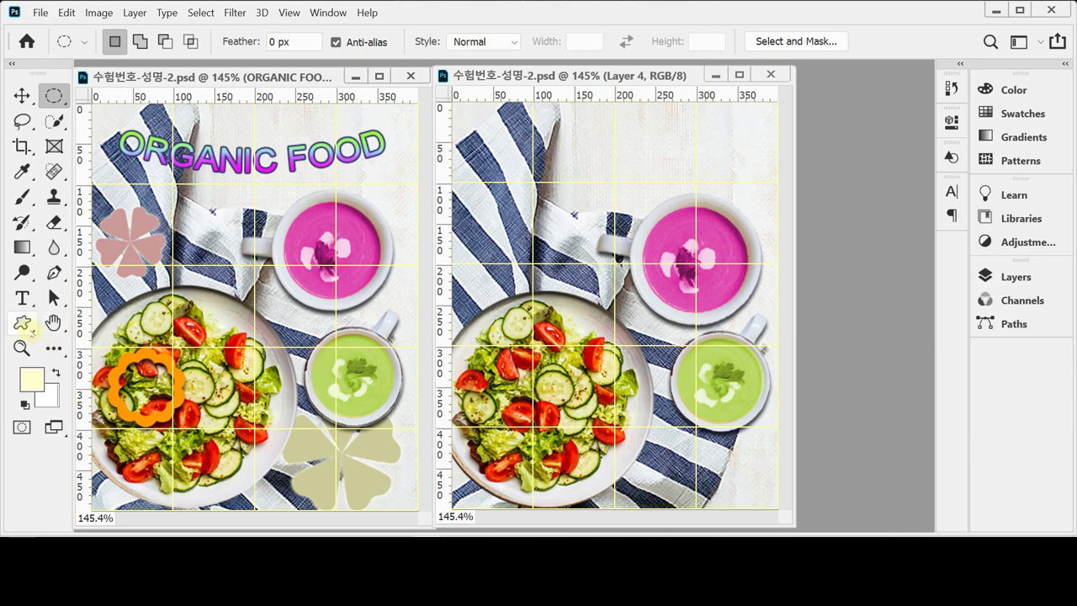
Step: Activate the Custom Shape Tool and set it to draw in Shape mode
{"action": "left_click", "coordinate": [21, 322]}
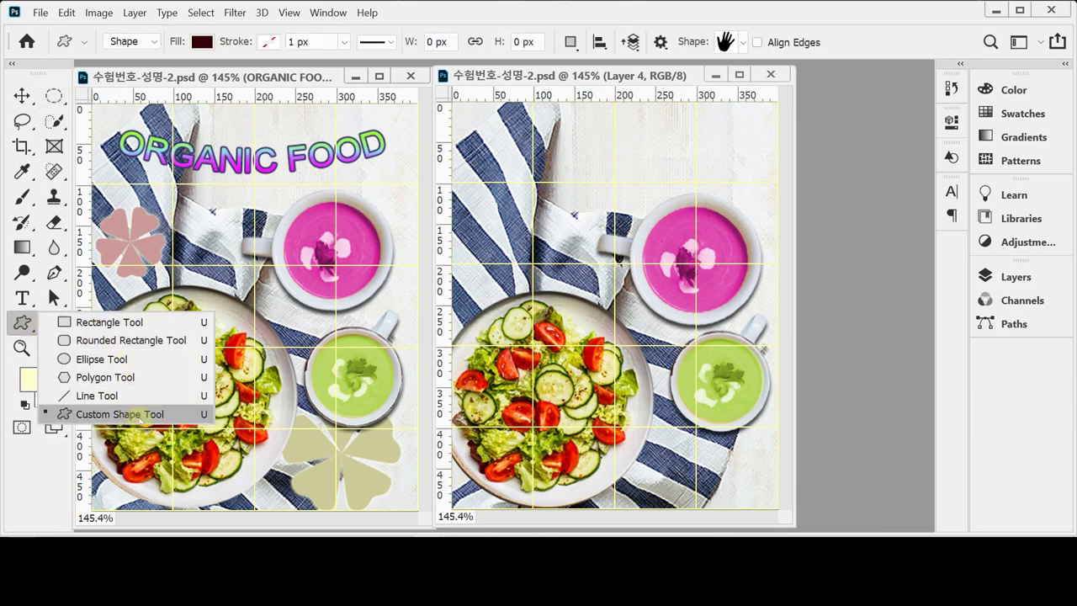
{"action": "left_click", "coordinate": [139, 414]}
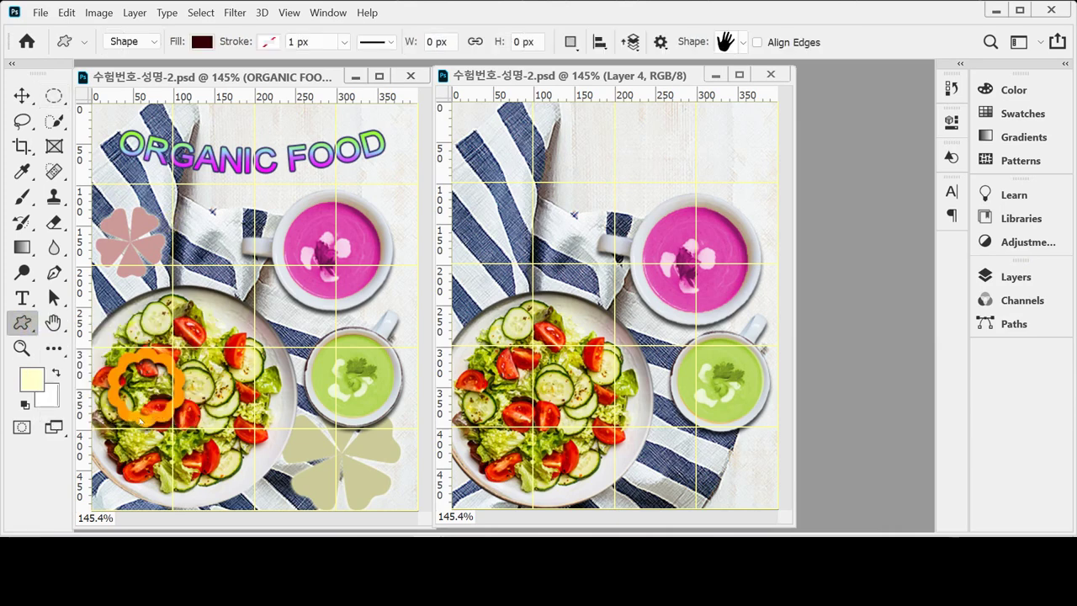
{"action": "left_click", "coordinate": [744, 43]}
{"action": "scroll", "coordinate": [829, 137], "scroll_direction": "up", "scroll_amount": 8}
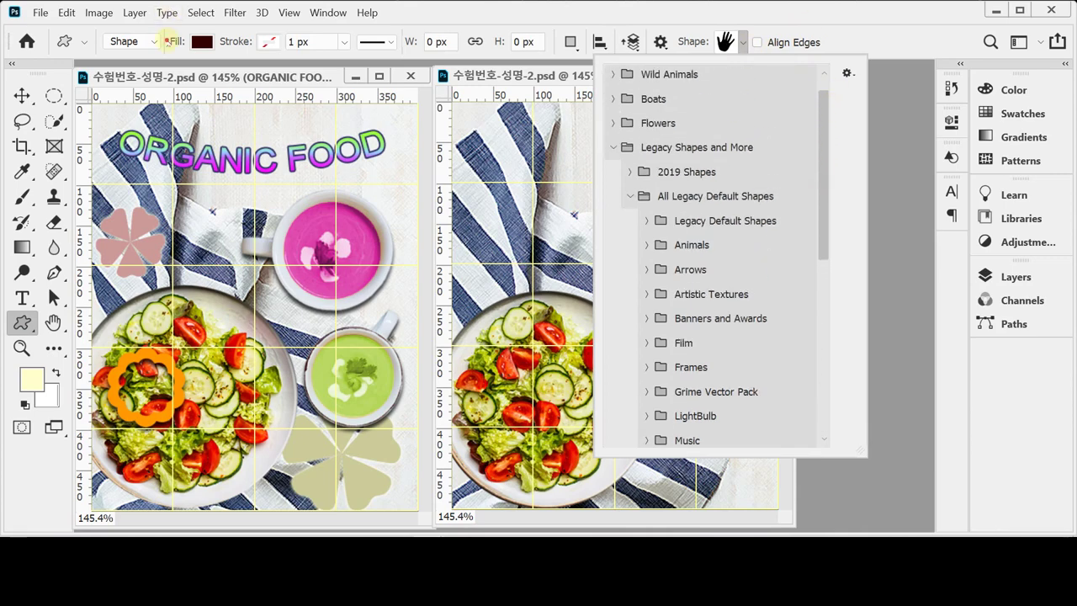
{"action": "left_click", "coordinate": [168, 41]}
{"action": "left_click", "coordinate": [155, 41]}
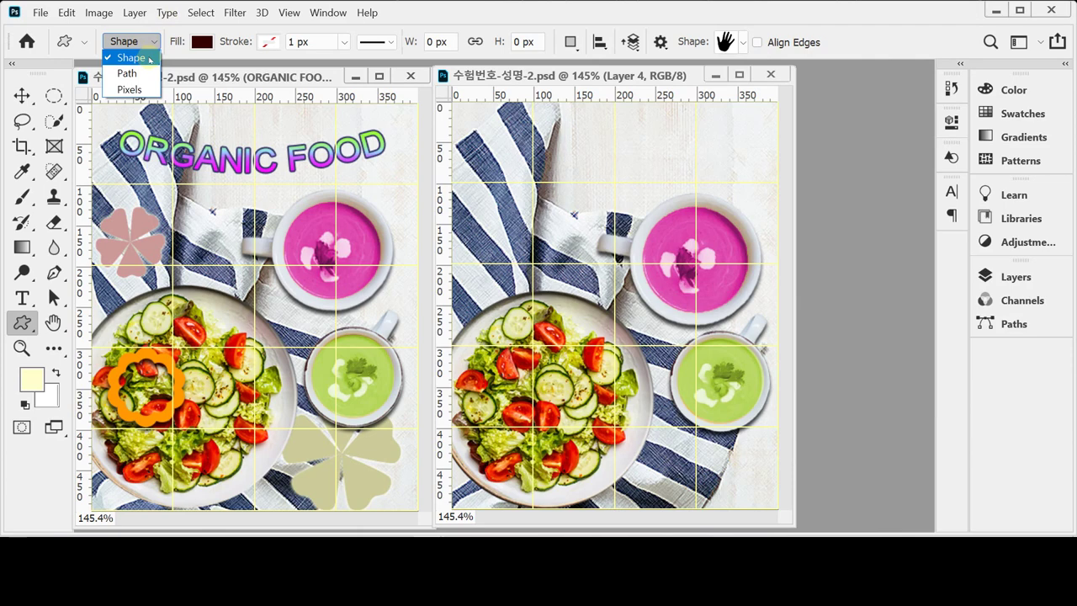
{"action": "left_click", "coordinate": [131, 58]}
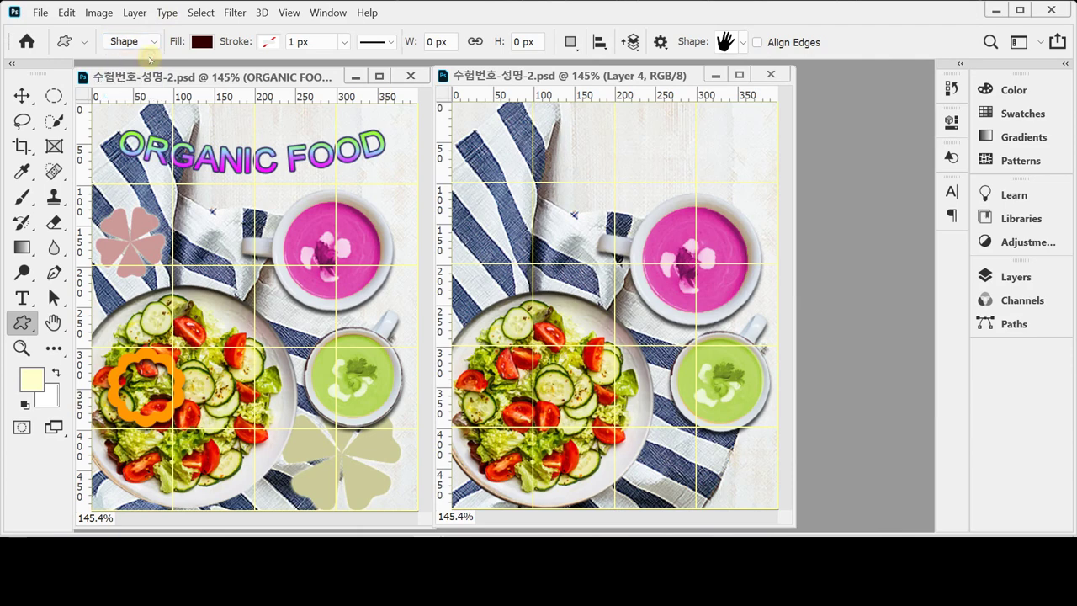
Step: Choose the scalloped flower frame outline from the Shapes group of All Legacy Default Shapes as the custom shape
{"action": "left_click", "coordinate": [742, 44]}
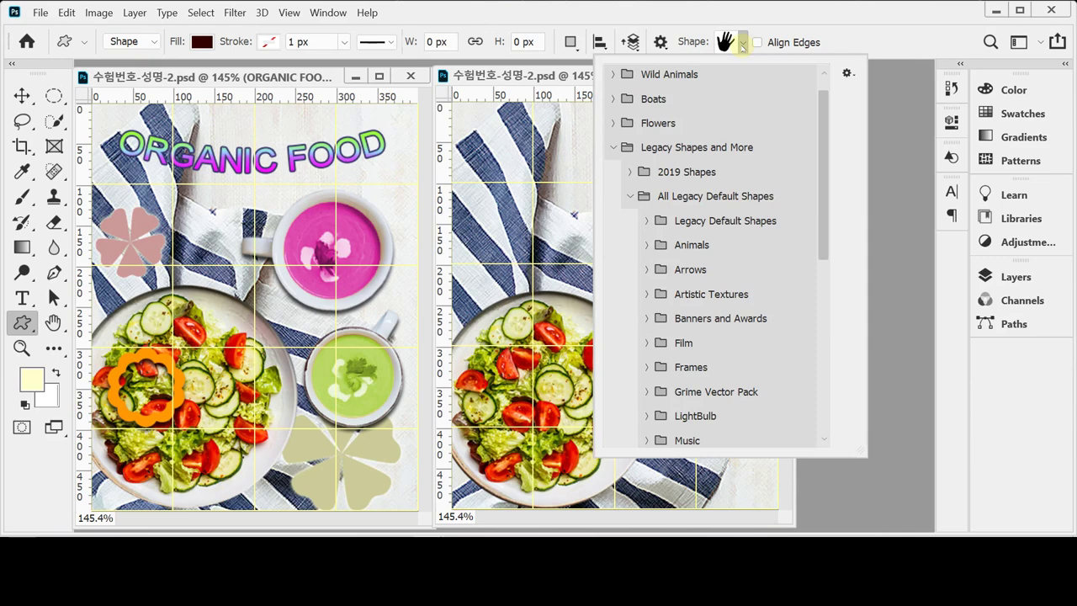
{"action": "left_click", "coordinate": [613, 148]}
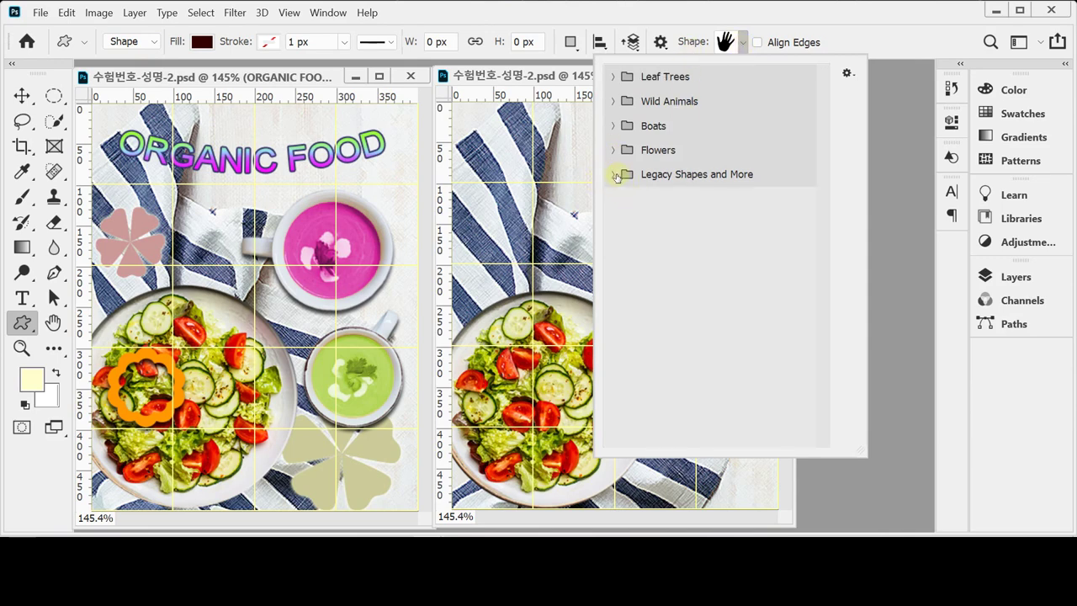
{"action": "left_click", "coordinate": [615, 175]}
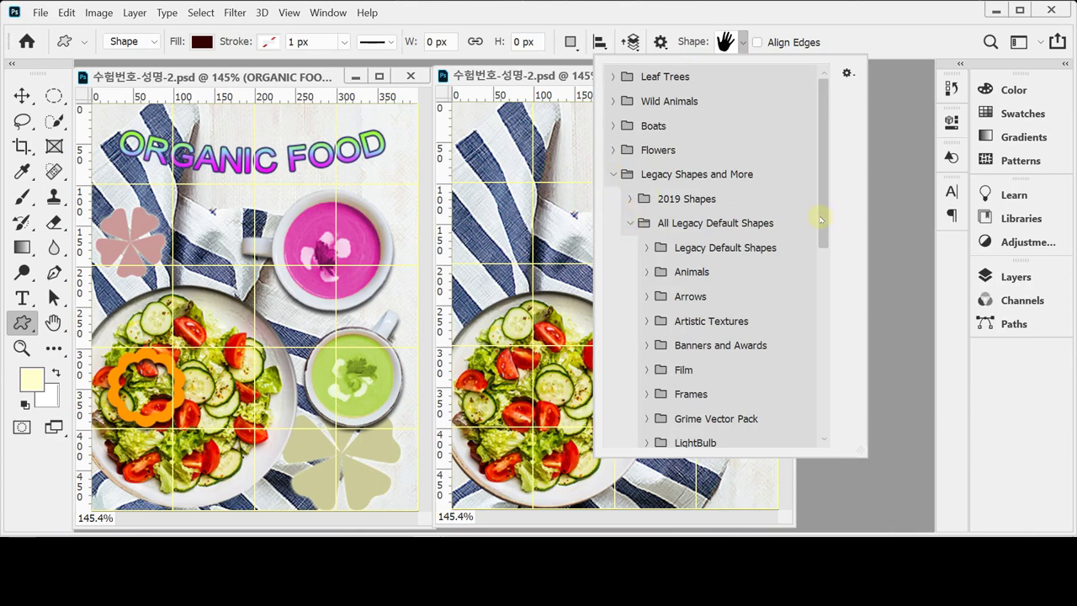
{"action": "left_click_drag", "start_coordinate": [822, 222], "coordinate": [830, 297]}
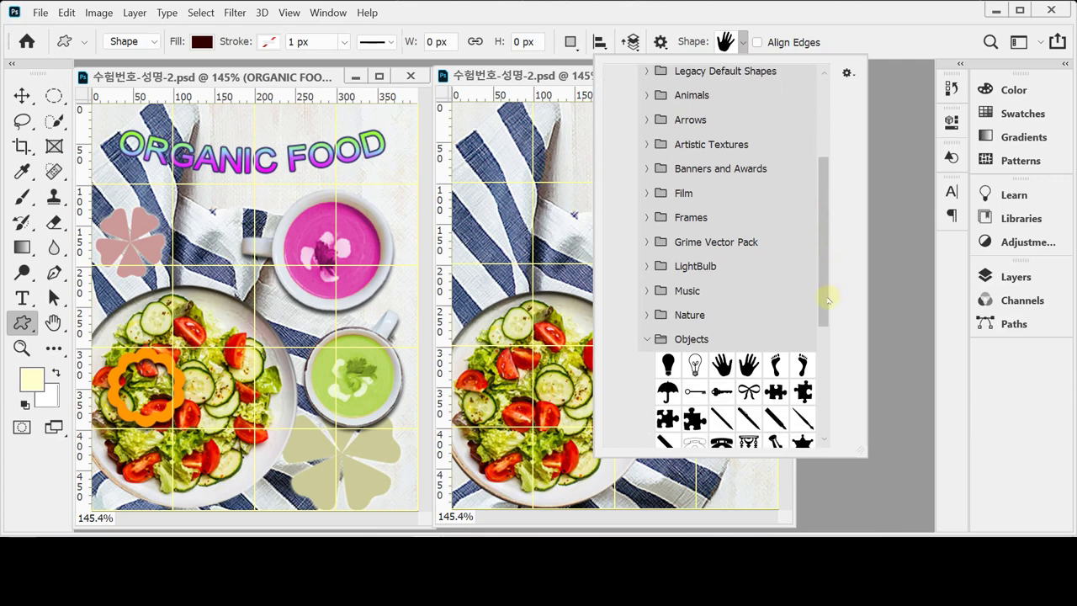
{"action": "left_click", "coordinate": [644, 339]}
{"action": "left_click_drag", "start_coordinate": [822, 284], "coordinate": [820, 325]}
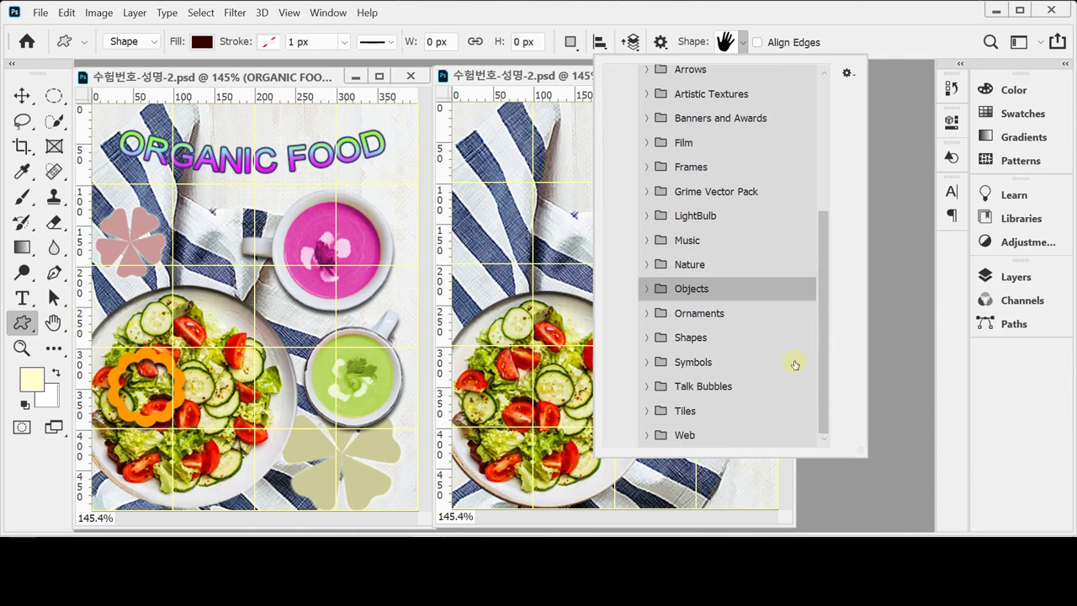
{"action": "left_click", "coordinate": [643, 338]}
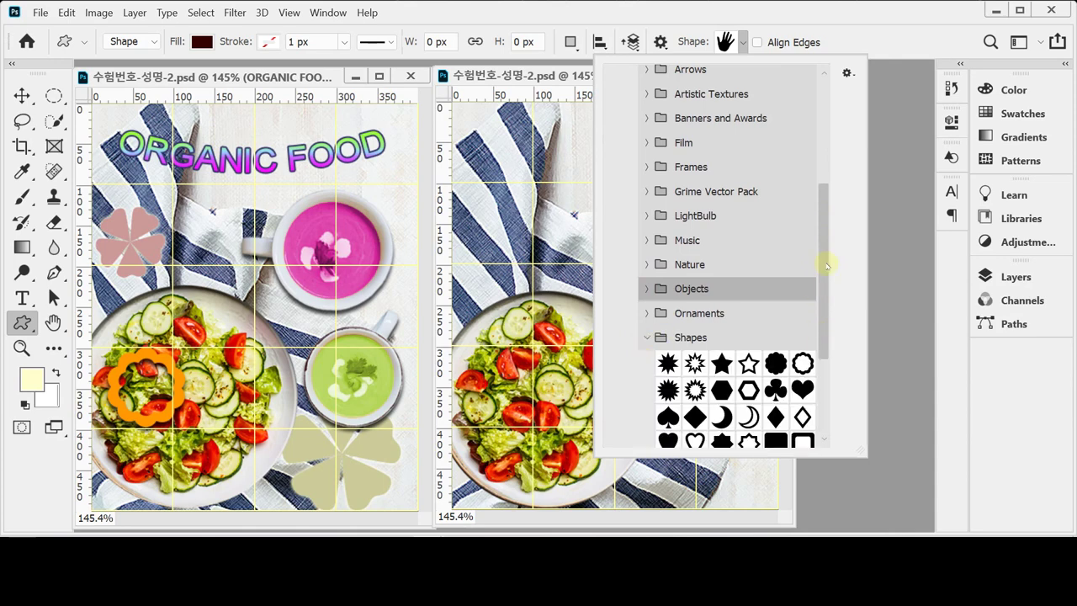
{"action": "left_click_drag", "start_coordinate": [823, 241], "coordinate": [822, 311]}
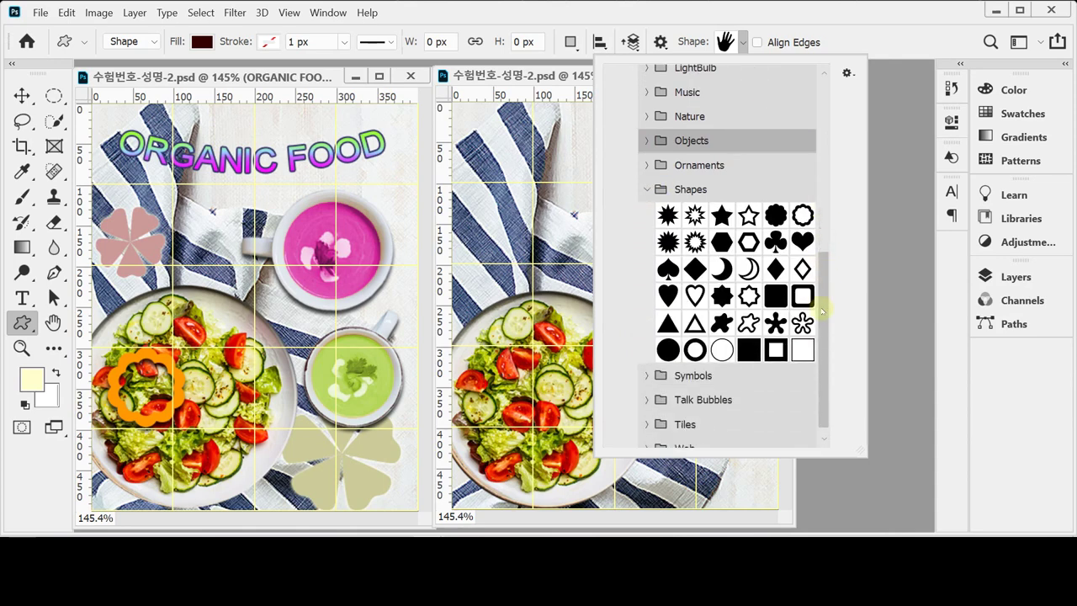
{"action": "left_click", "coordinate": [802, 215]}
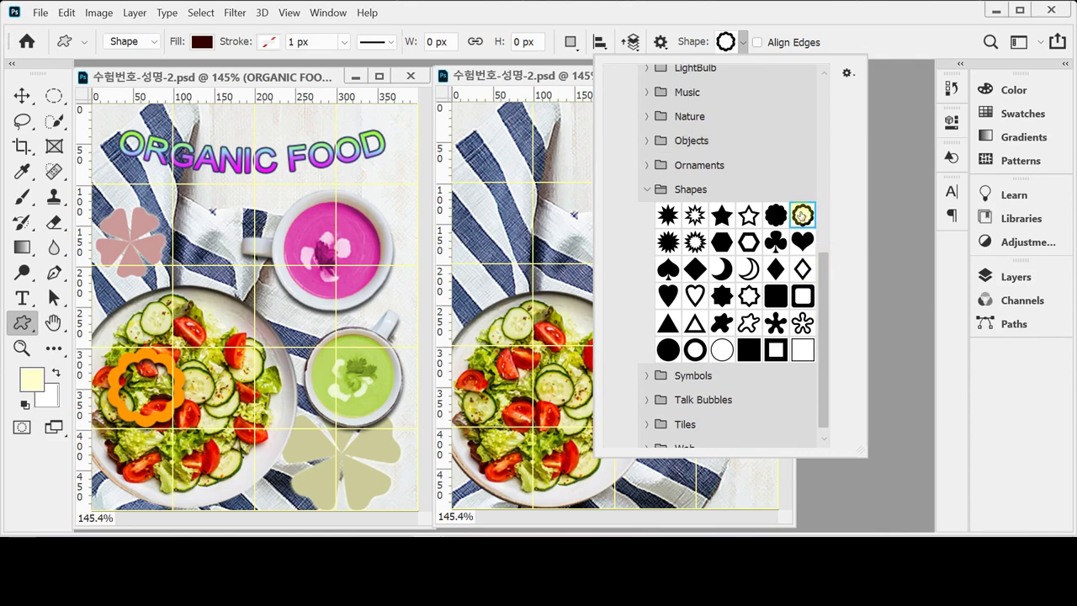
{"action": "left_click", "coordinate": [692, 11]}
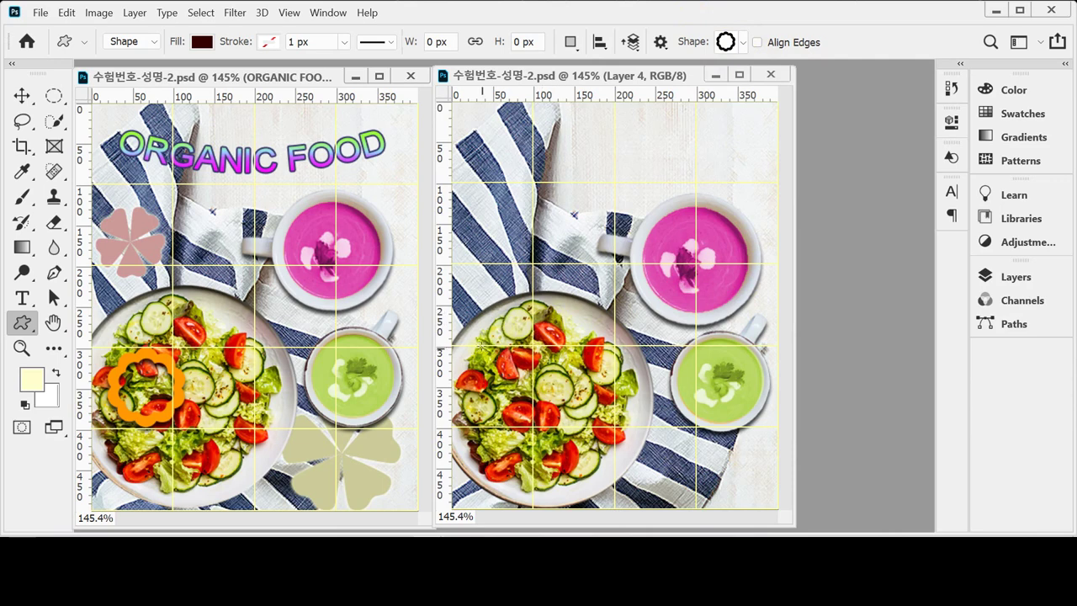
Step: Draw the flower frame about 83 x 85 px over the salad on the plate's left side
{"action": "left_click_drag", "start_coordinate": [468, 352], "coordinate": [537, 367]}
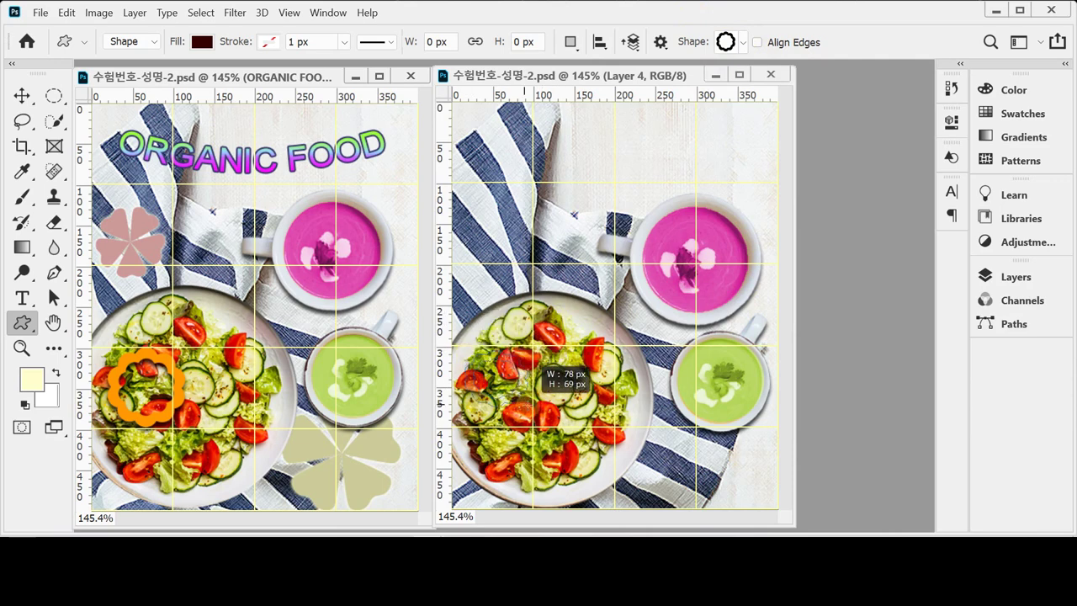
{"action": "key", "text": "Caps_Lock"}
{"action": "left_click_drag", "start_coordinate": [524, 406], "coordinate": [543, 424]}
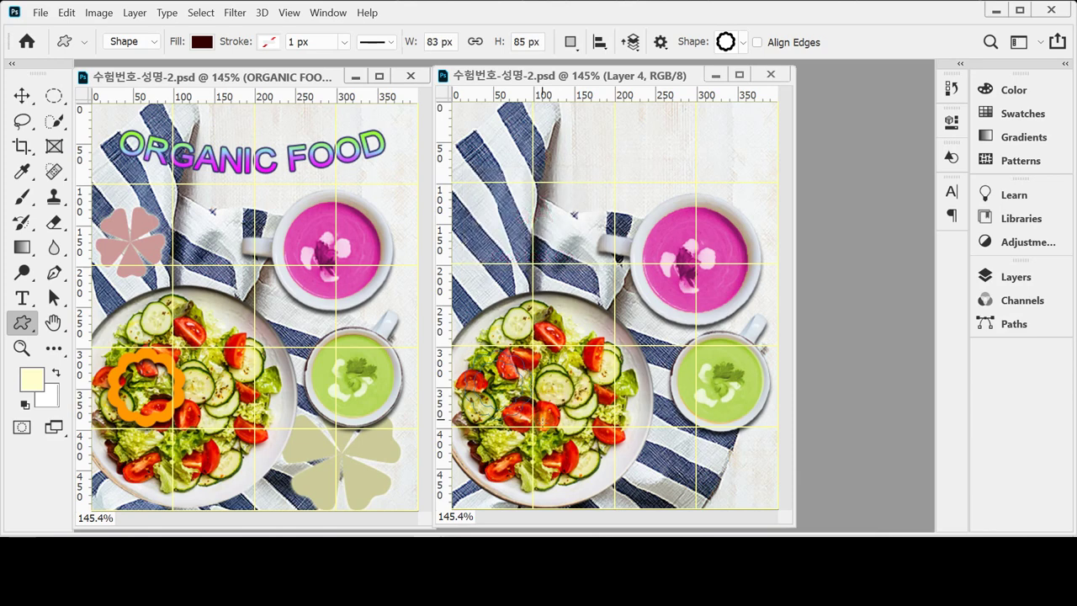
Step: Scale the flower frame to about 120% and centre it near X 66 px, Y 350 px to match the reference poster
{"action": "key", "text": "ctrl+t"}
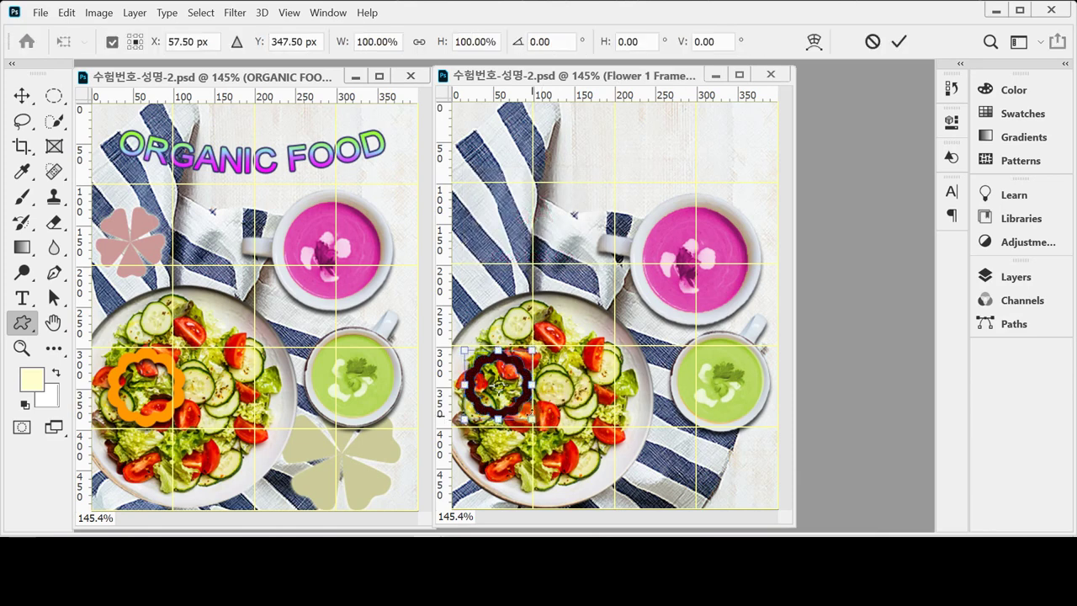
{"action": "left_click_drag", "start_coordinate": [533, 419], "coordinate": [546, 434]}
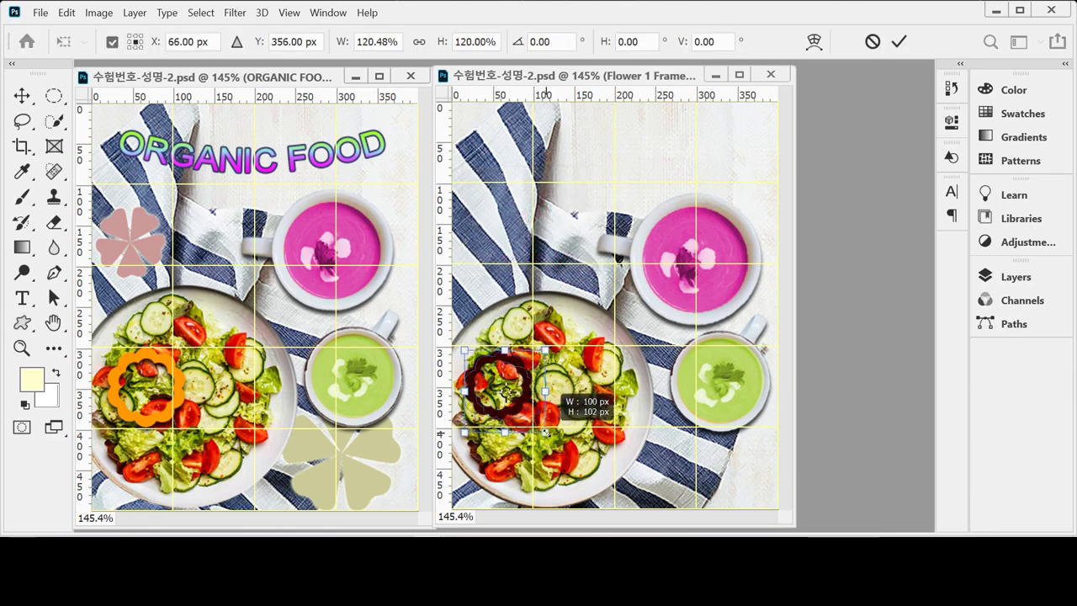
{"action": "left_click_drag", "start_coordinate": [503, 396], "coordinate": [504, 388]}
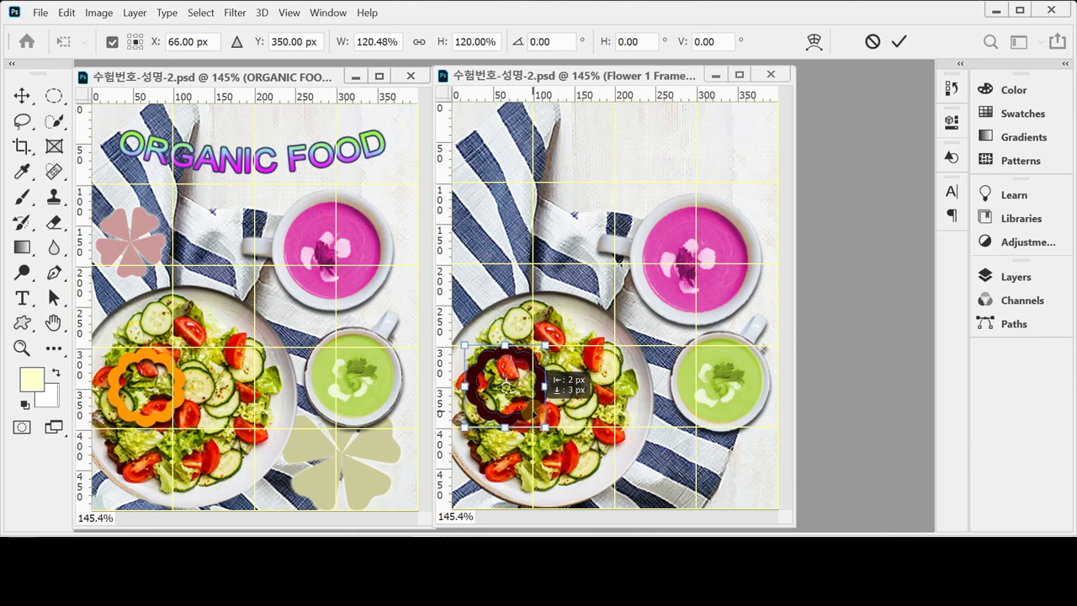
{"action": "key", "text": "Return"}
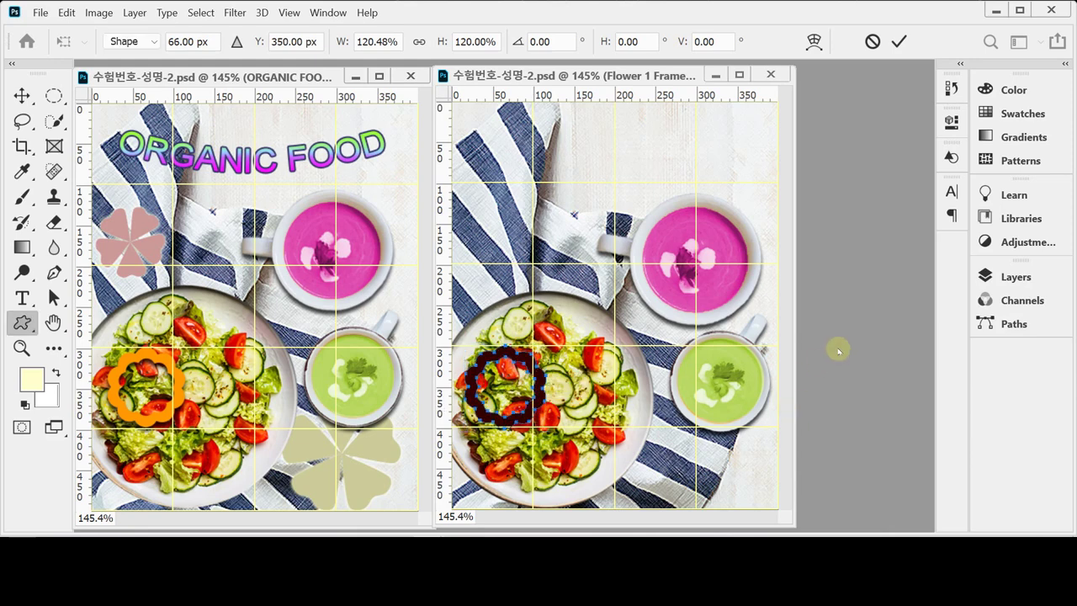
Step: Set the flower frame shape layer's fill colour to orange, hex F90
{"action": "left_click", "coordinate": [998, 278]}
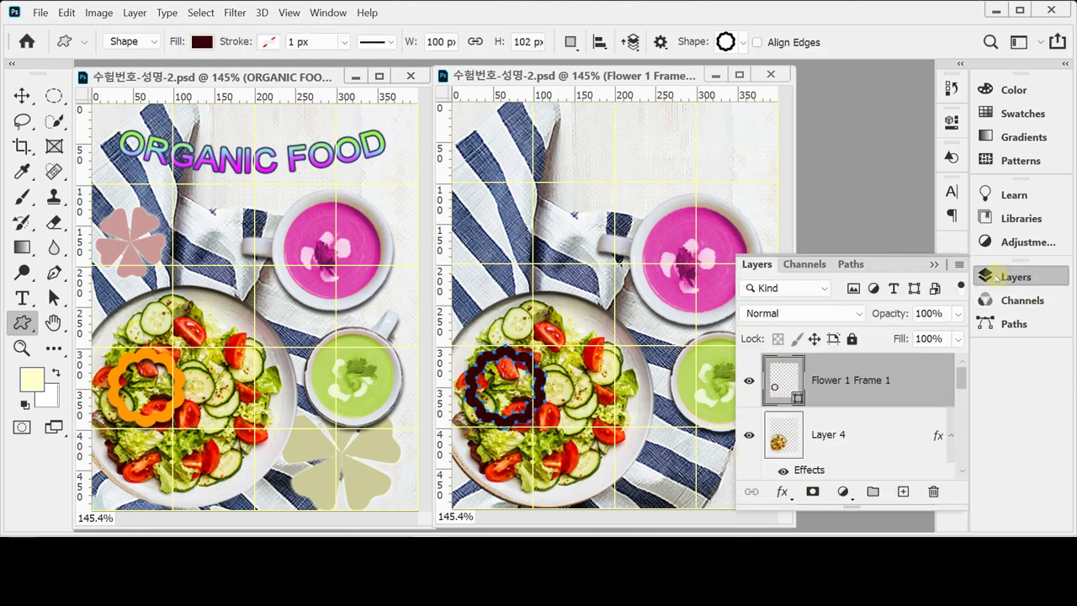
{"action": "double_click", "coordinate": [791, 395]}
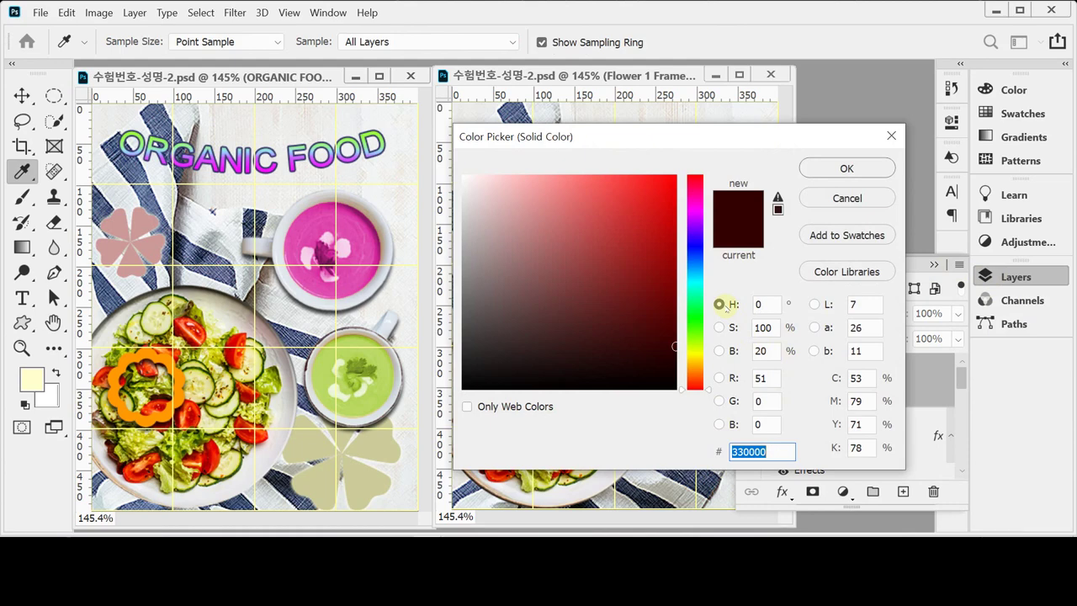
{"action": "key", "text": "BackSpace"}
{"action": "type", "text": "90"}
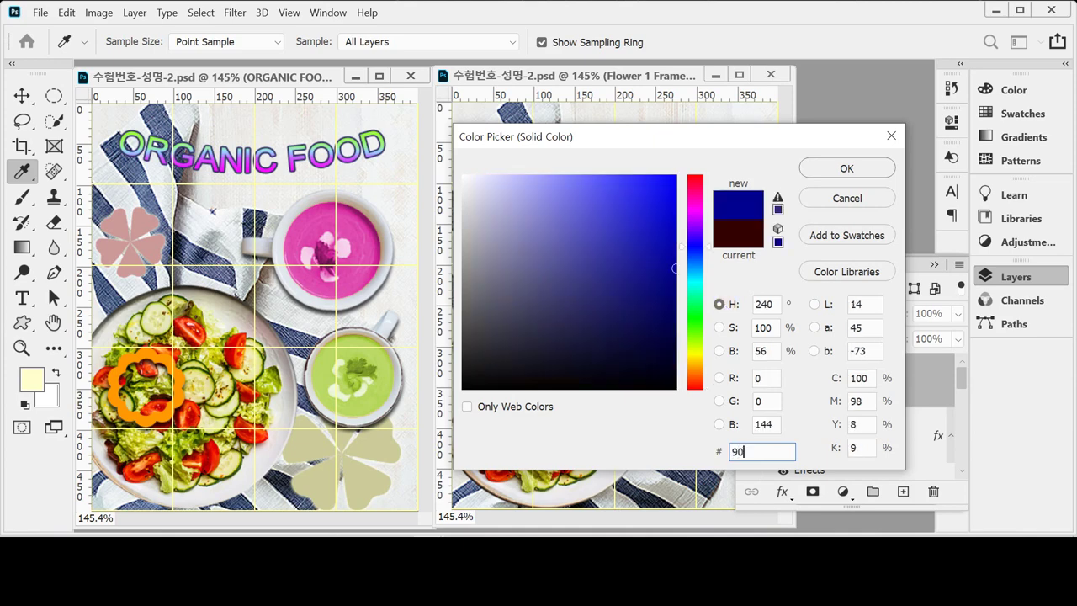
{"action": "left_click", "coordinate": [719, 304]}
{"action": "key", "text": "BackSpace"}
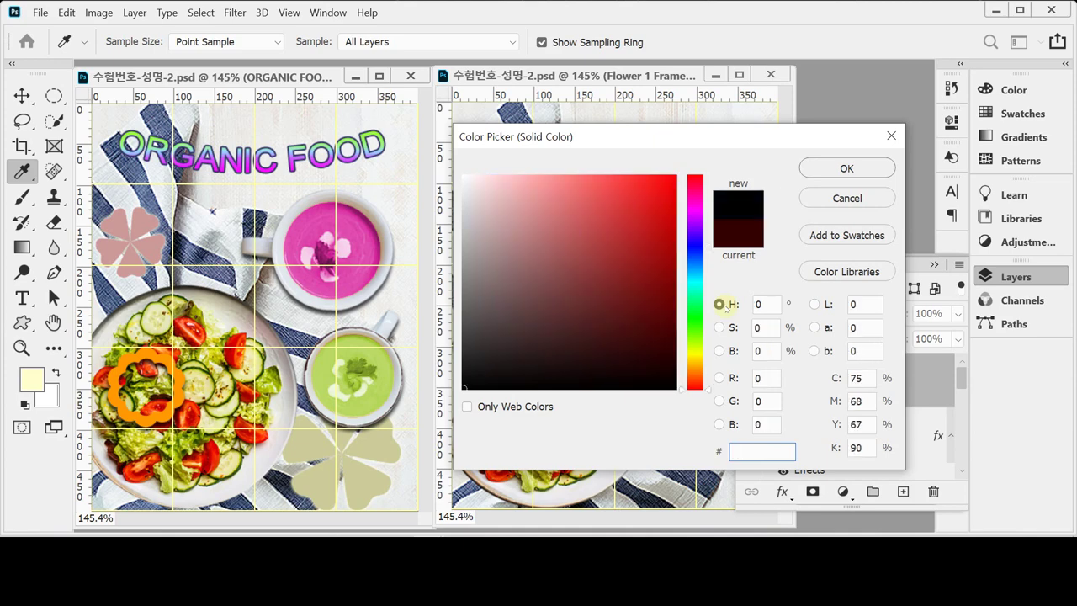
{"action": "type", "text": "F90"}
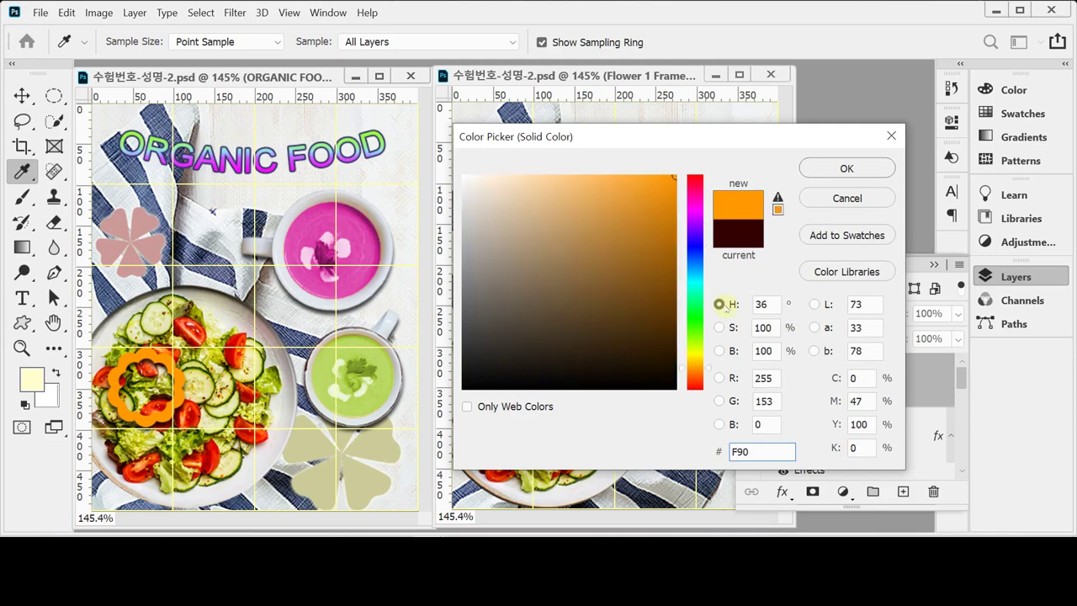
{"action": "key", "text": "Return"}
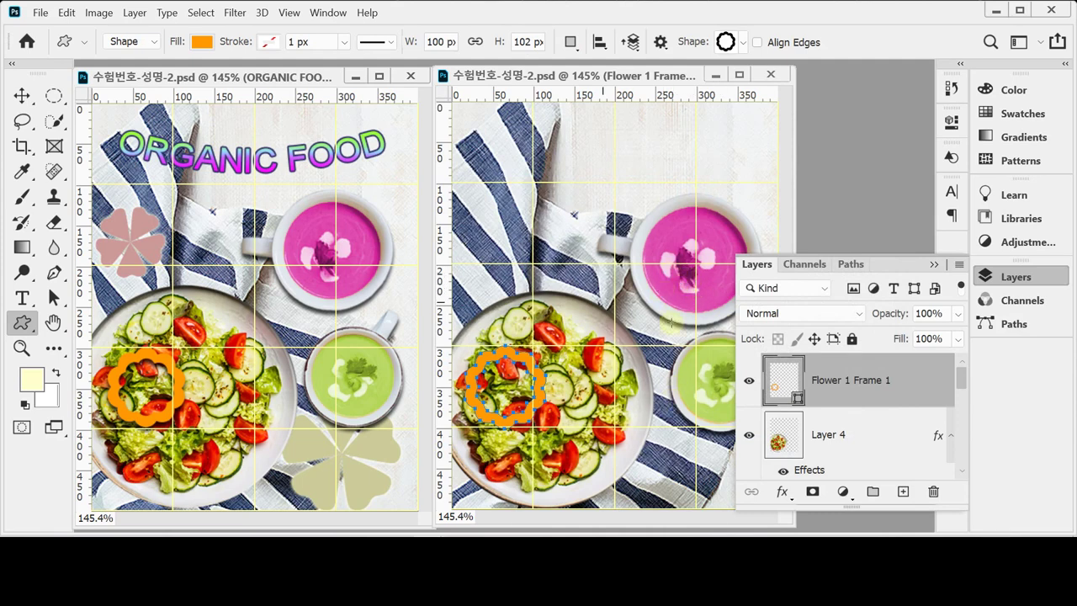
Step: Add a Drop Shadow to the flower frame layer with 75% opacity, 90° angle, 5 px distance and 5 px size
{"action": "left_click", "coordinate": [782, 492]}
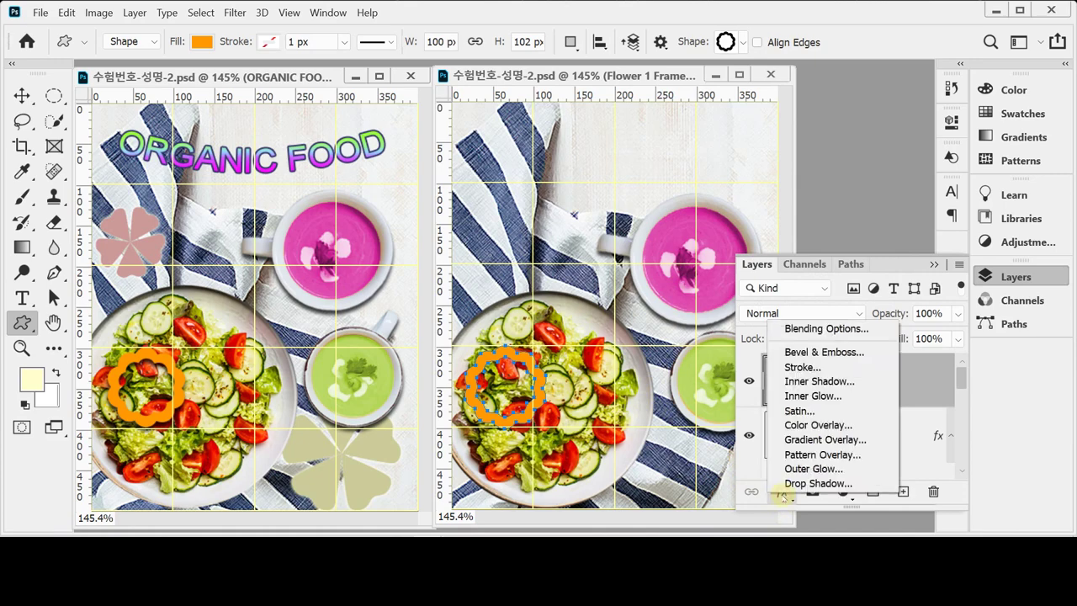
{"action": "left_click", "coordinate": [795, 484]}
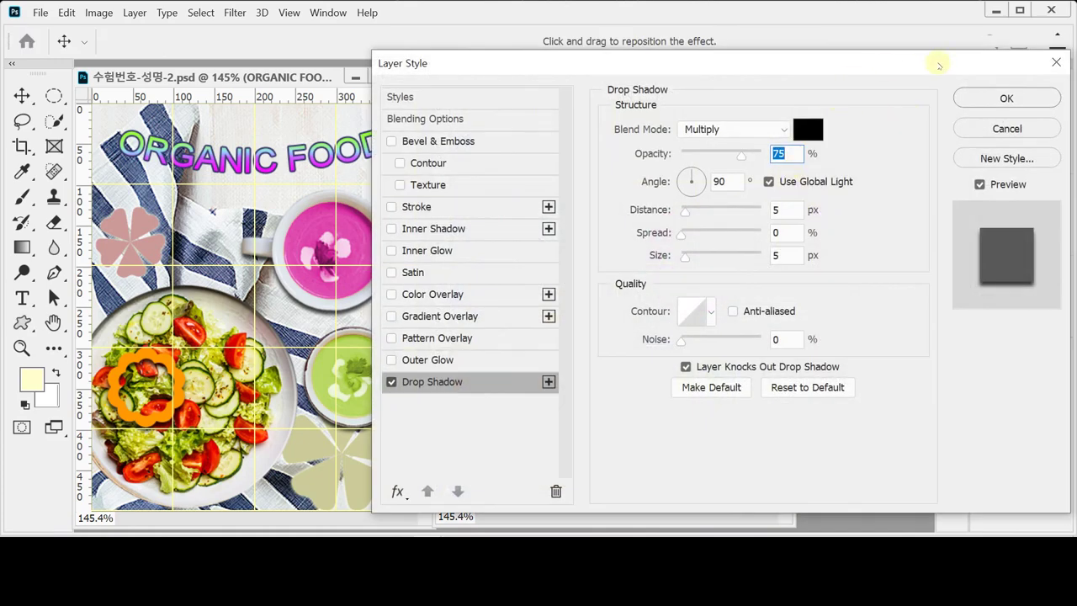
{"action": "left_click", "coordinate": [982, 94]}
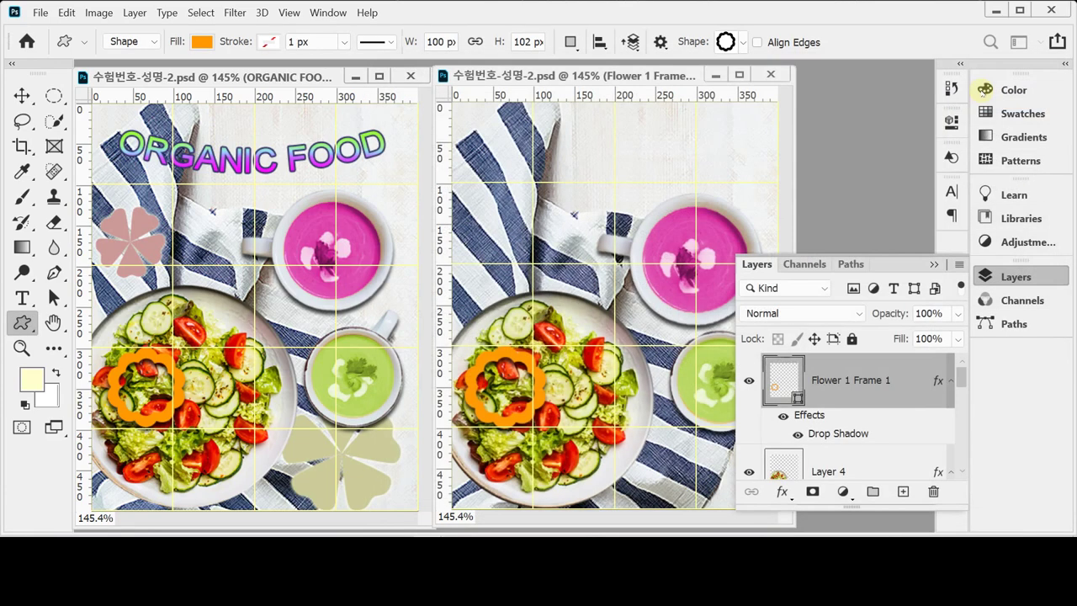
{"action": "left_click", "coordinate": [1007, 277]}
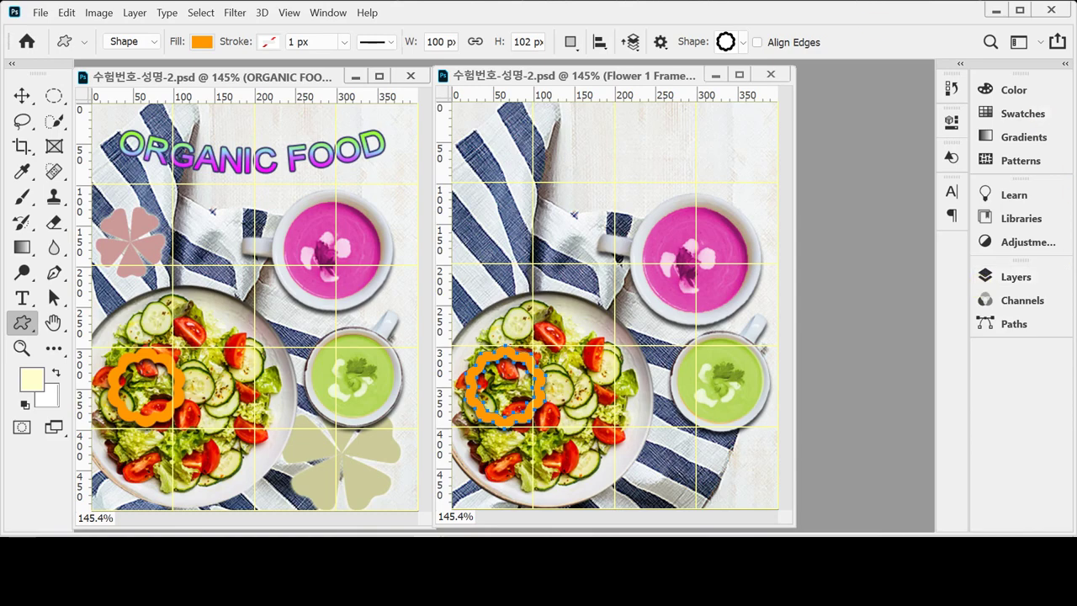
Step: Choose the heart-petalled flower from the Nature group of legacy shapes, matching the petal shapes in the reference poster
{"action": "left_click", "coordinate": [742, 42]}
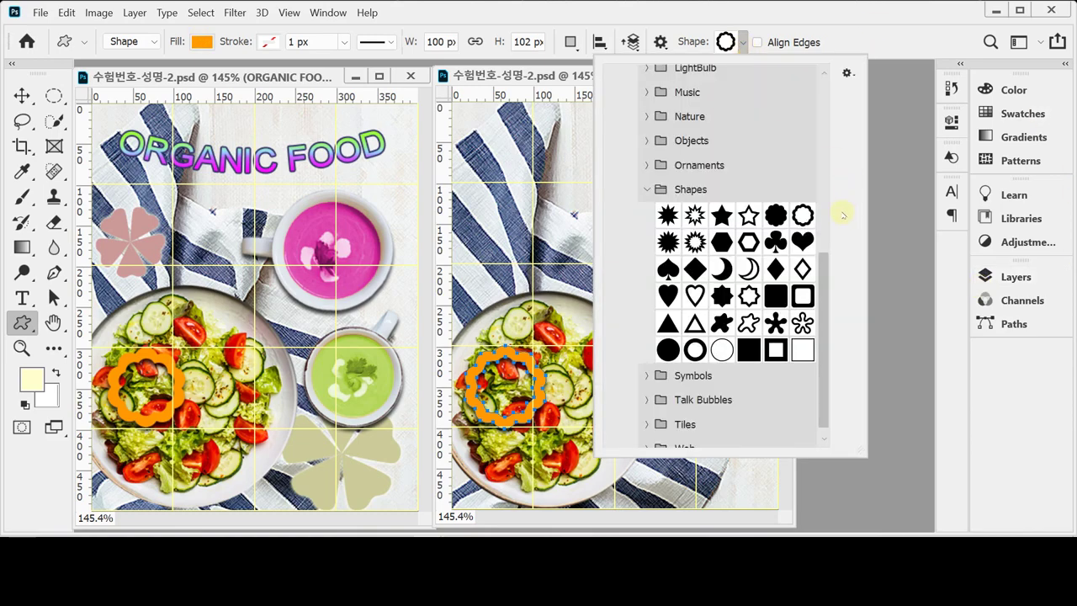
{"action": "left_click", "coordinate": [647, 194]}
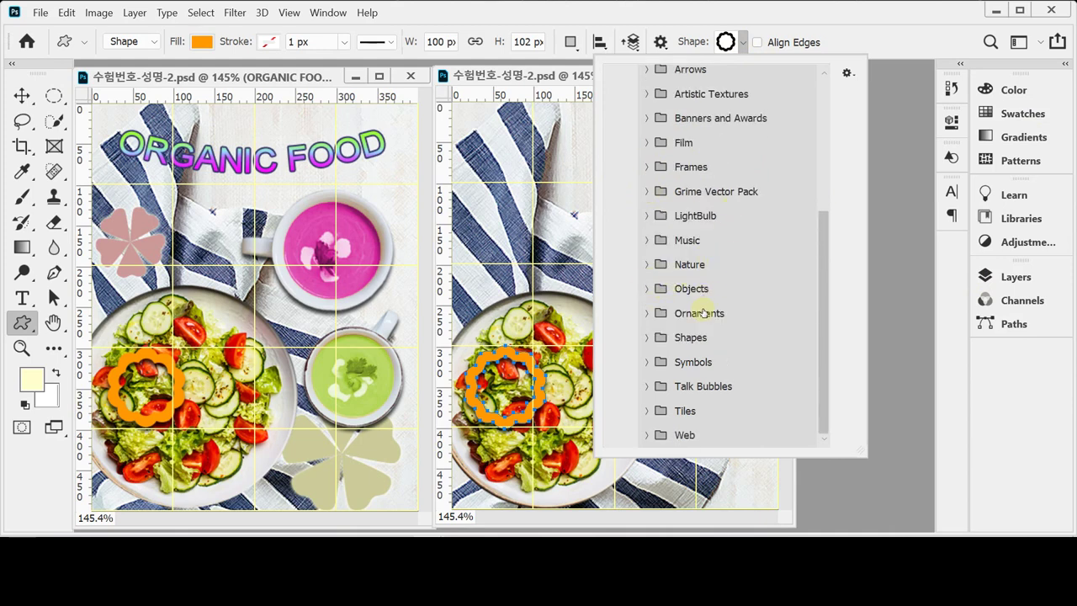
{"action": "left_click", "coordinate": [646, 264]}
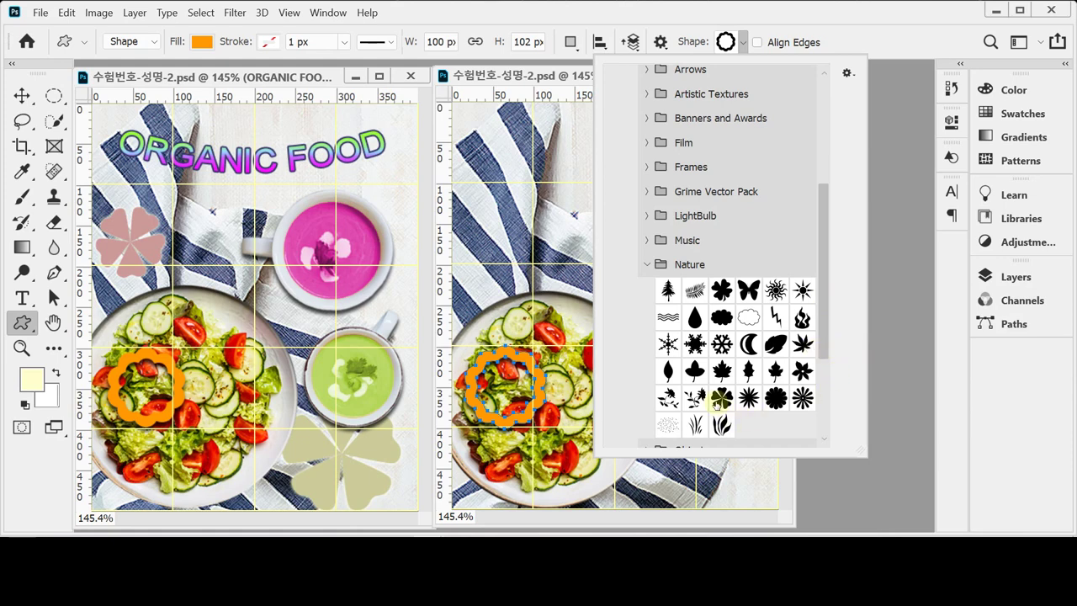
{"action": "left_click", "coordinate": [719, 400]}
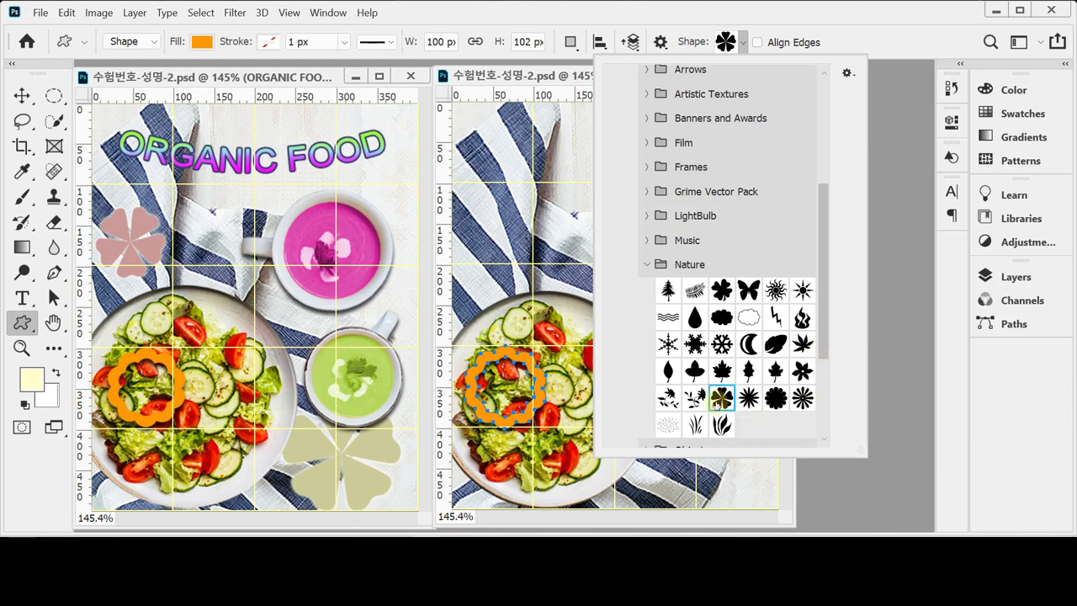
{"action": "left_click", "coordinate": [786, 13]}
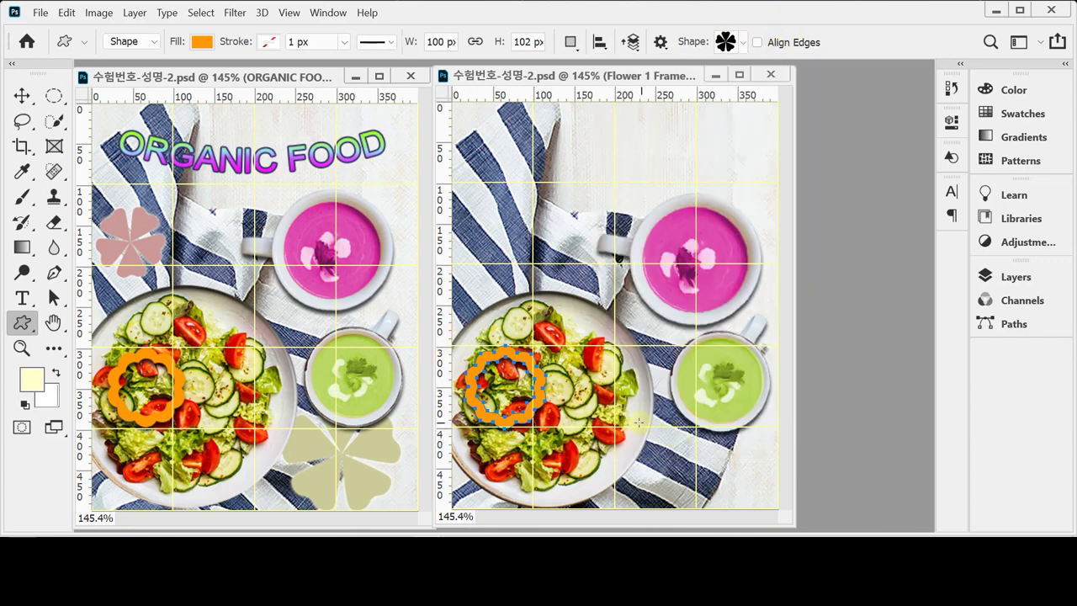
{"action": "left_click_drag", "start_coordinate": [631, 413], "coordinate": [750, 518]}
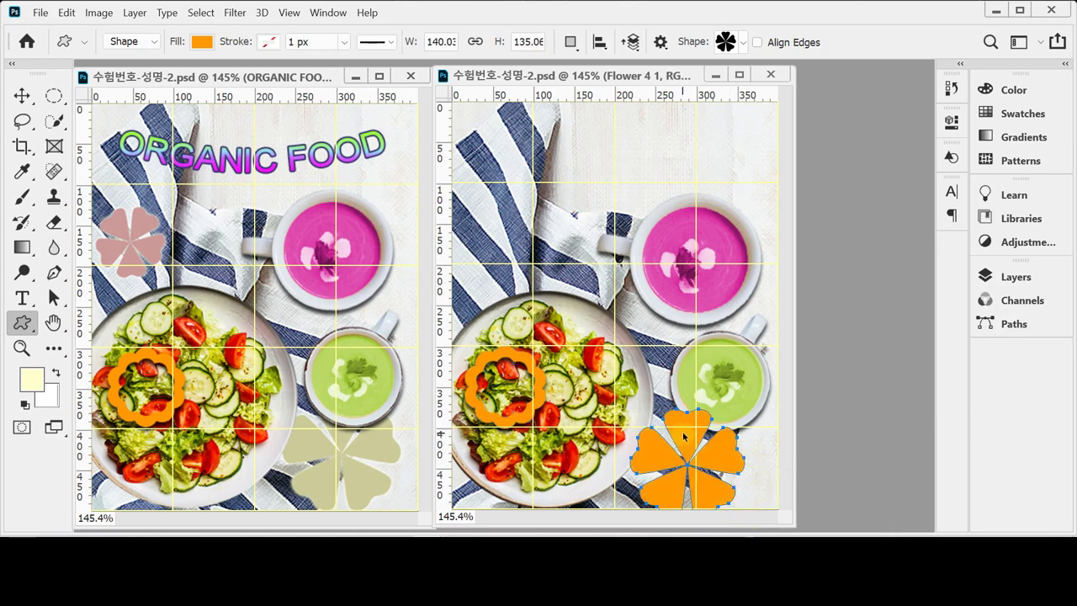
{"action": "key", "text": "ctrl+z"}
{"action": "left_click_drag", "start_coordinate": [640, 410], "coordinate": [752, 508]}
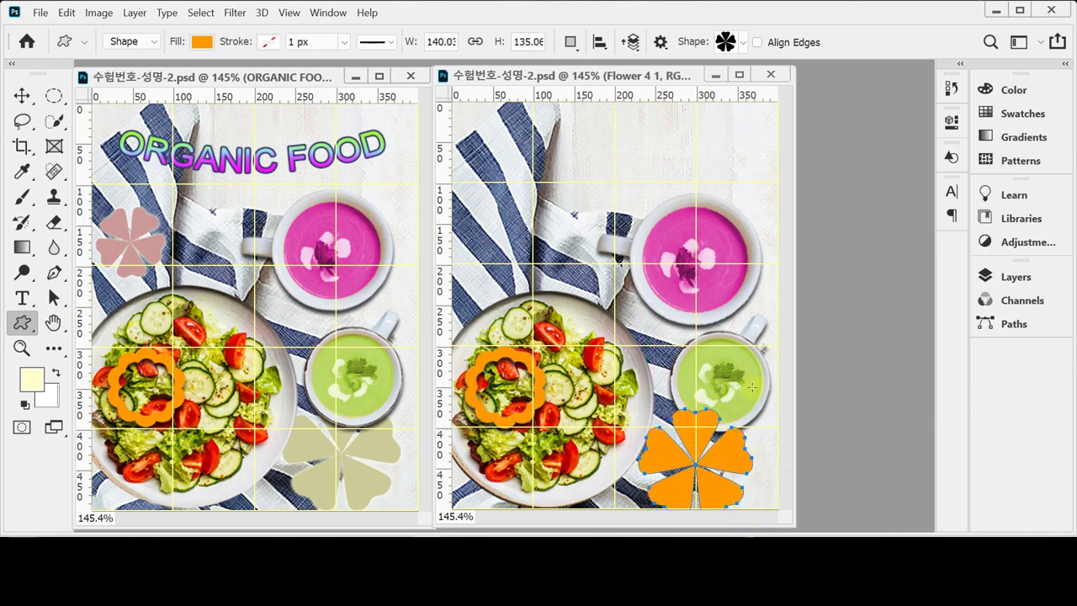
{"action": "key", "text": "ctrl+z"}
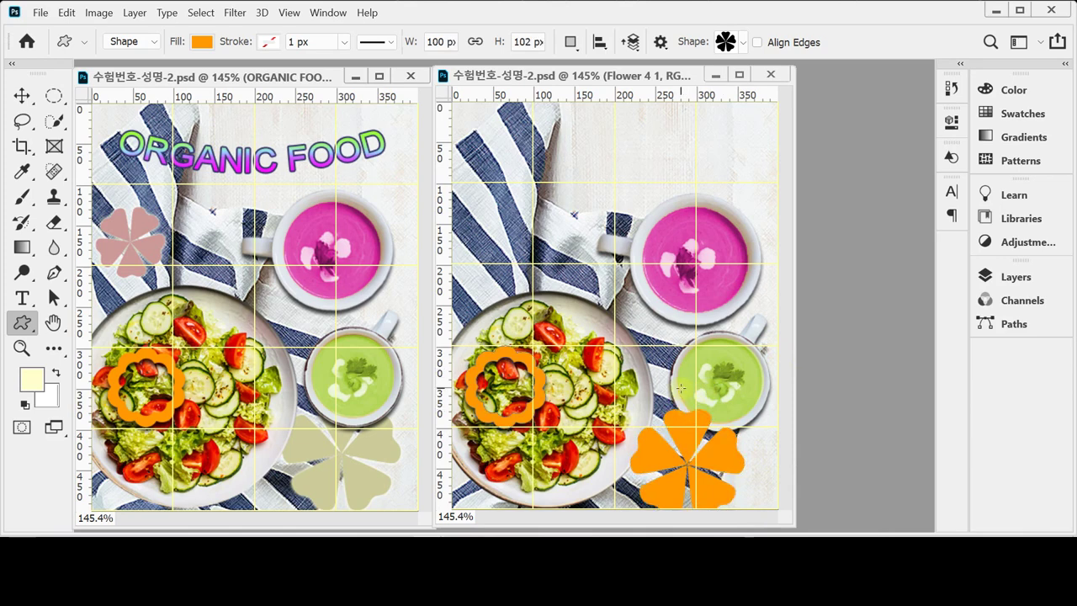
{"action": "key", "text": "ctrl+z"}
Step: Draw a heart-petalled flower about 147 by 142 px below the green soup cup and fill it with hex CCCC99
{"action": "left_click_drag", "start_coordinate": [633, 400], "coordinate": [770, 516]}
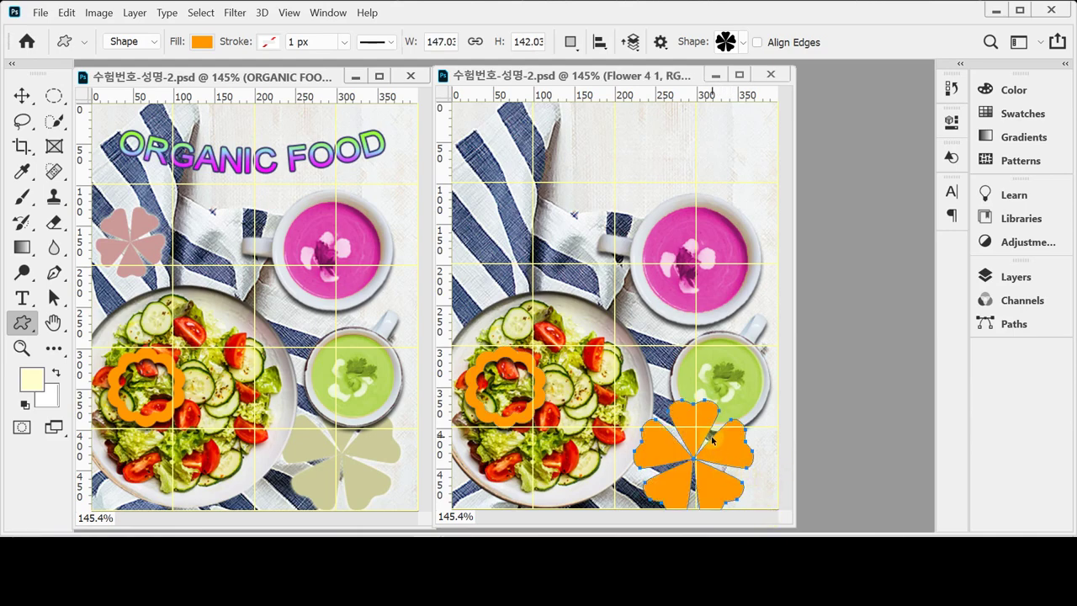
{"action": "left_click_drag", "start_coordinate": [712, 439], "coordinate": [725, 441]}
{"action": "left_click", "coordinate": [976, 276]}
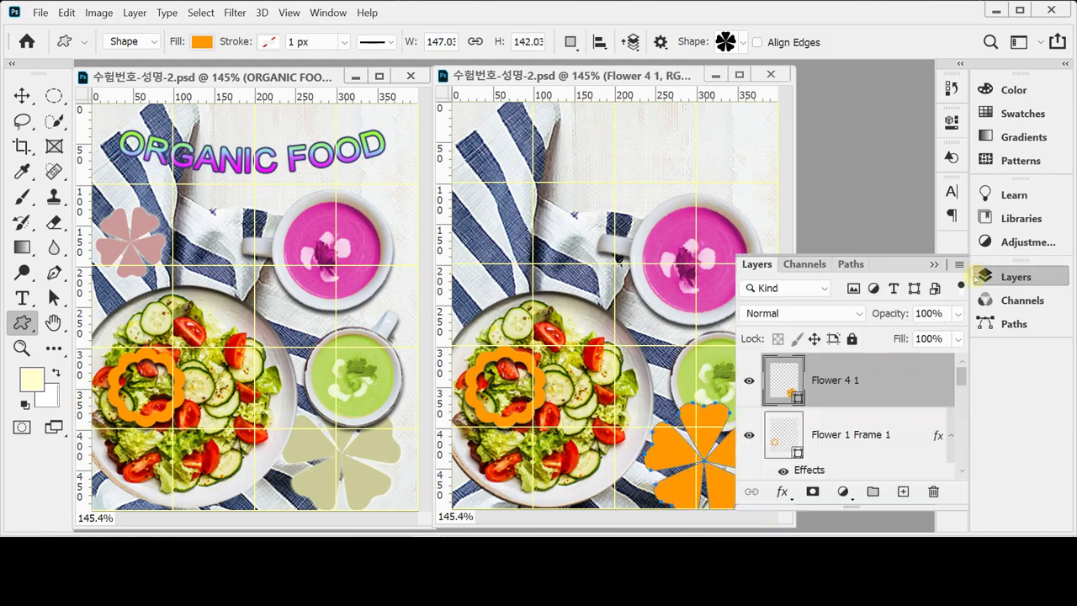
{"action": "double_click", "coordinate": [784, 387]}
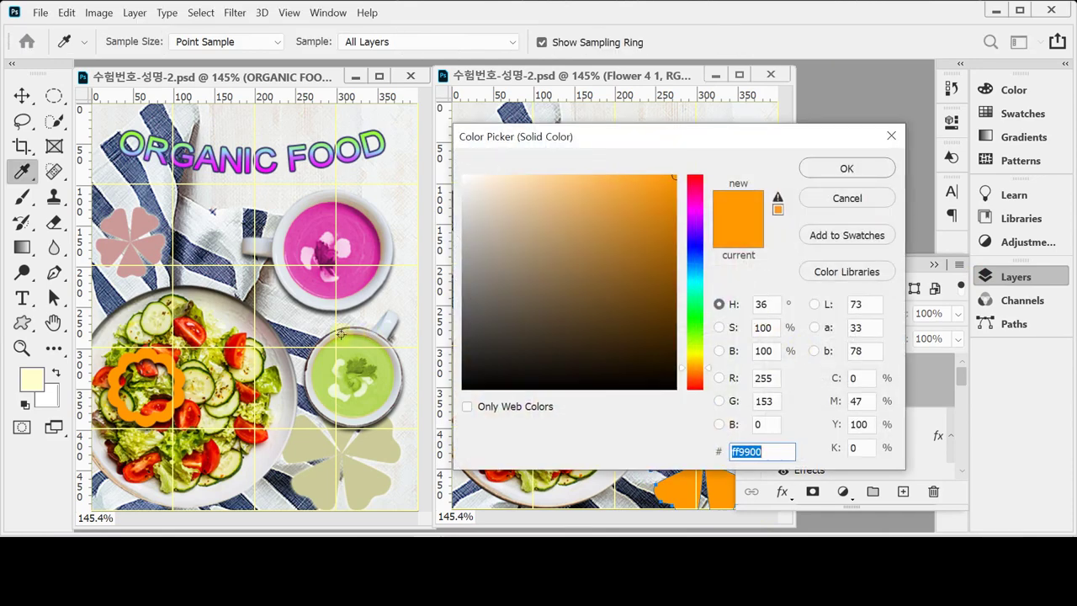
{"action": "key", "text": "Caps_Lock"}
{"action": "type", "text": "cccc99"}
{"action": "key", "text": "Return"}
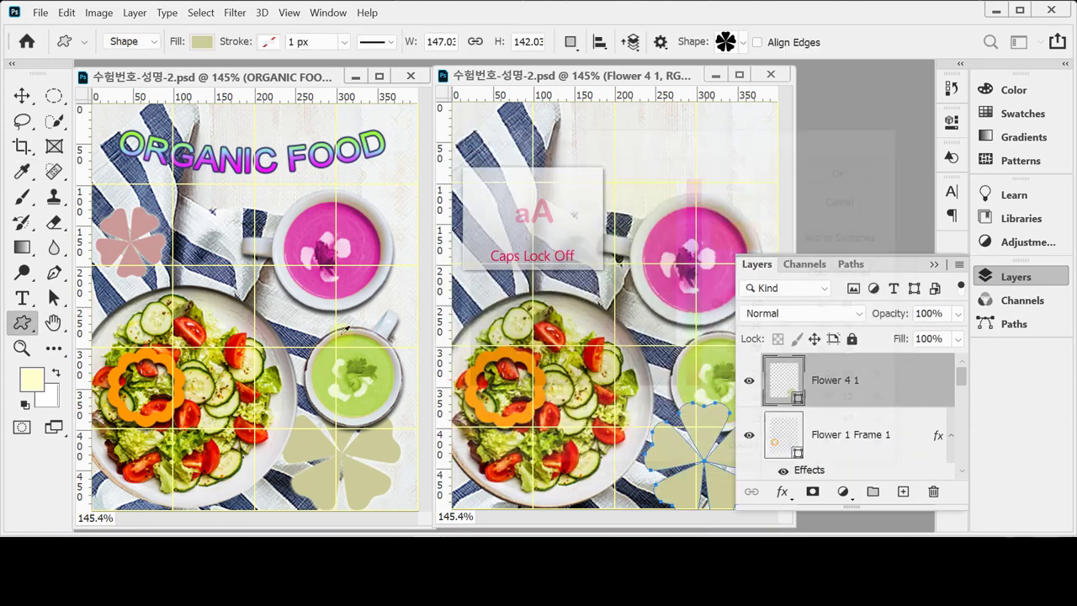
{"action": "left_click", "coordinate": [1003, 276]}
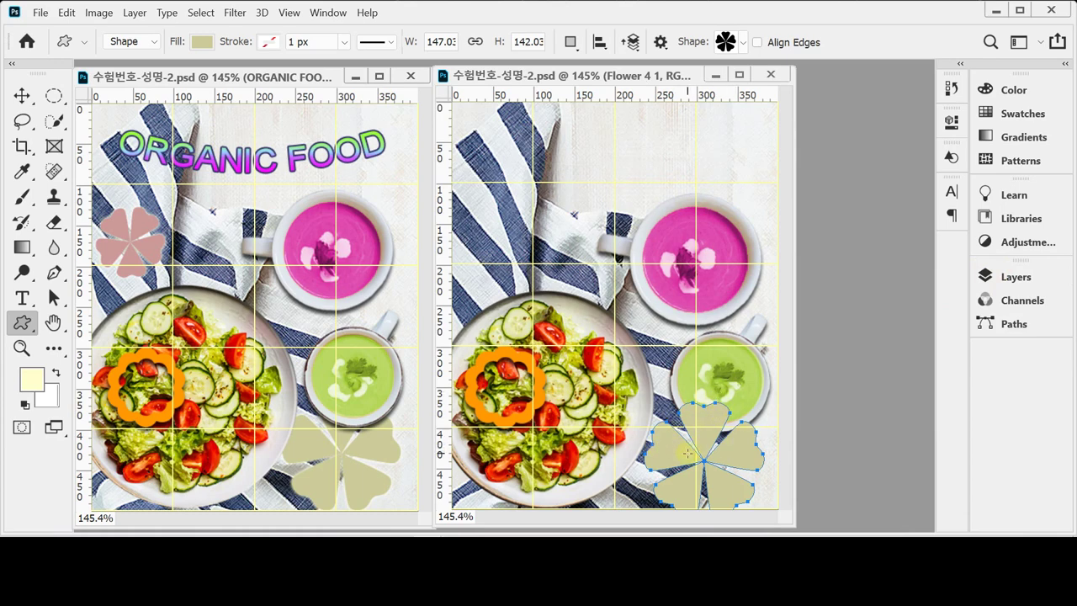
Step: Shift the flower slightly left and send its layer behind the green soup cup, just above the Hue/Saturation adjustment layer
{"action": "left_click_drag", "start_coordinate": [688, 453], "coordinate": [687, 453]}
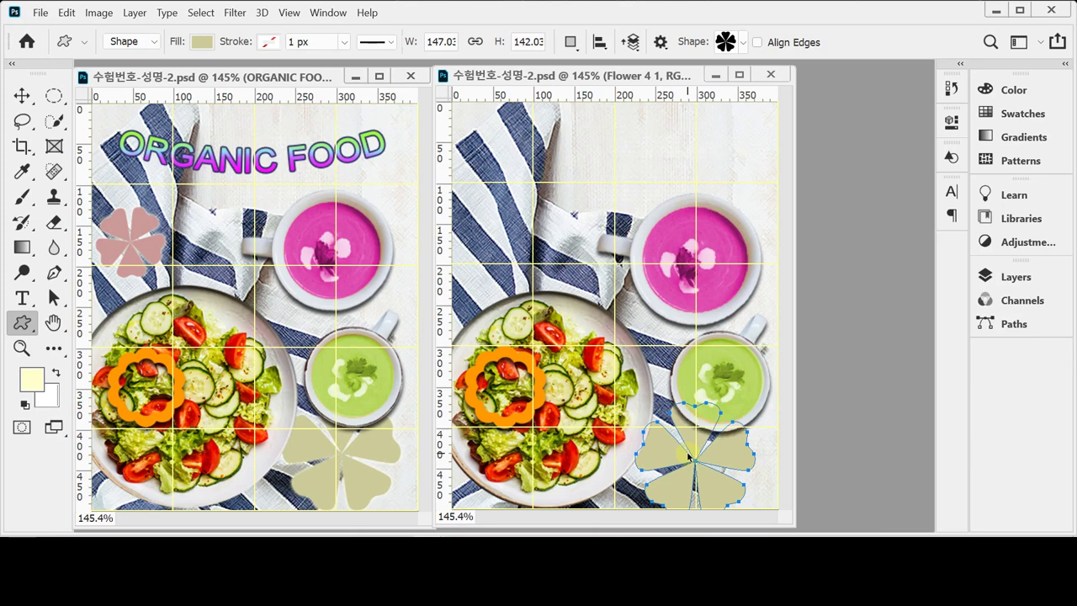
{"action": "left_click_drag", "start_coordinate": [688, 455], "coordinate": [688, 455]}
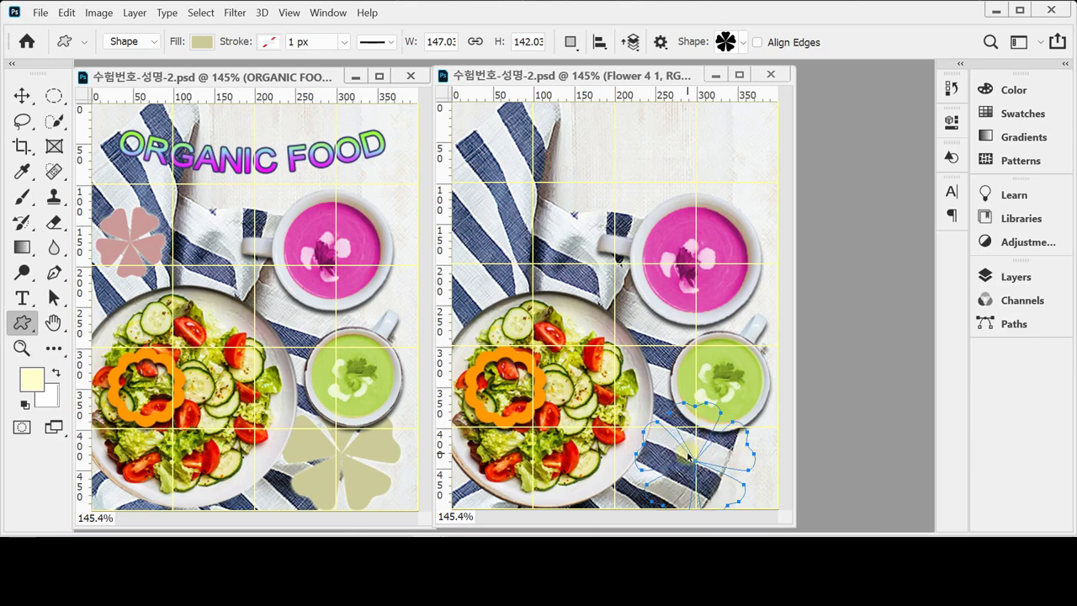
{"action": "left_click_drag", "start_coordinate": [688, 455], "coordinate": [688, 455]}
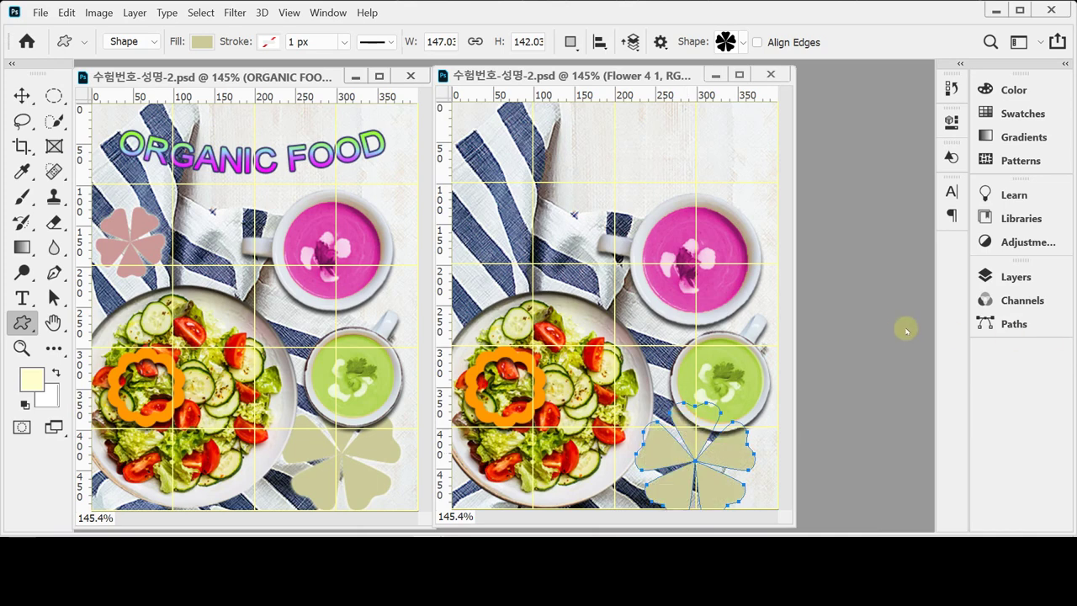
{"action": "left_click", "coordinate": [1005, 276]}
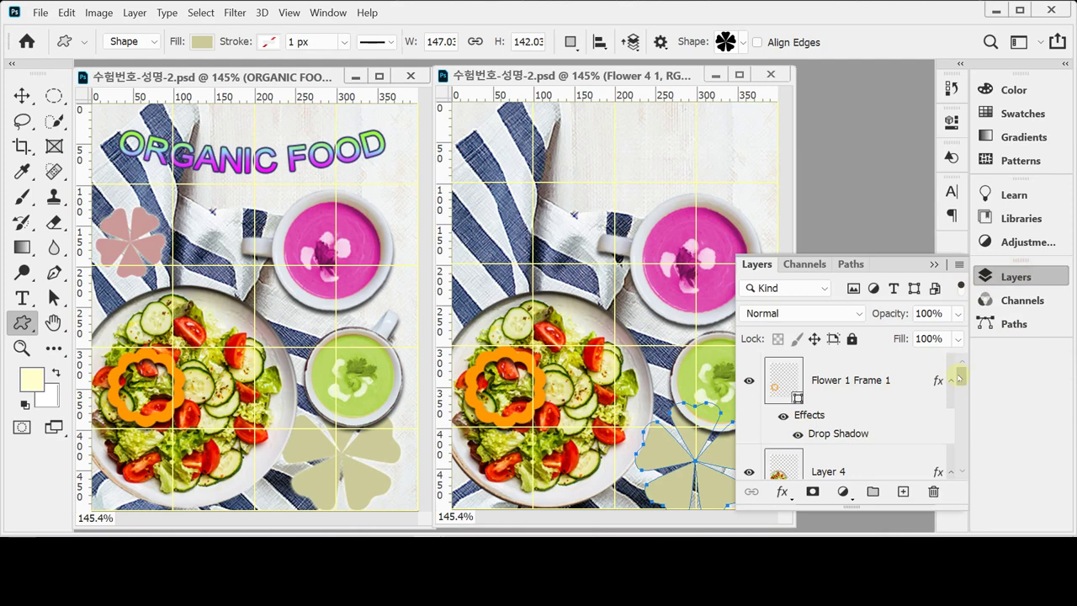
{"action": "left_click_drag", "start_coordinate": [961, 378], "coordinate": [962, 425]}
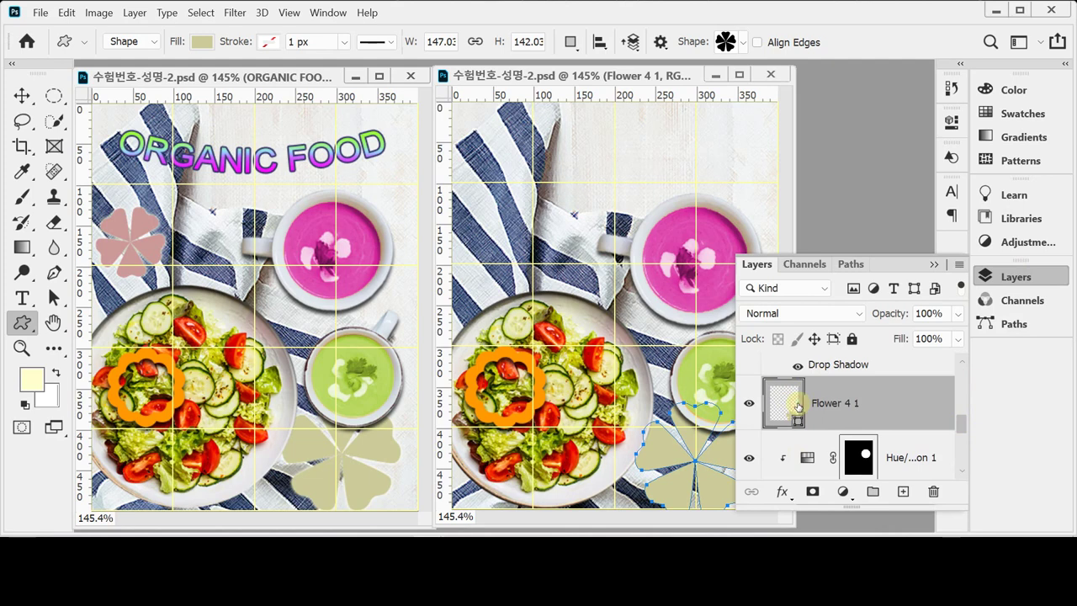
{"action": "mouse_move", "coordinate": [797, 408]}
{"action": "left_mouse_down"}
{"action": "mouse_move", "coordinate": [799, 496]}
{"action": "mouse_move", "coordinate": [806, 412]}
{"action": "left_mouse_up"}
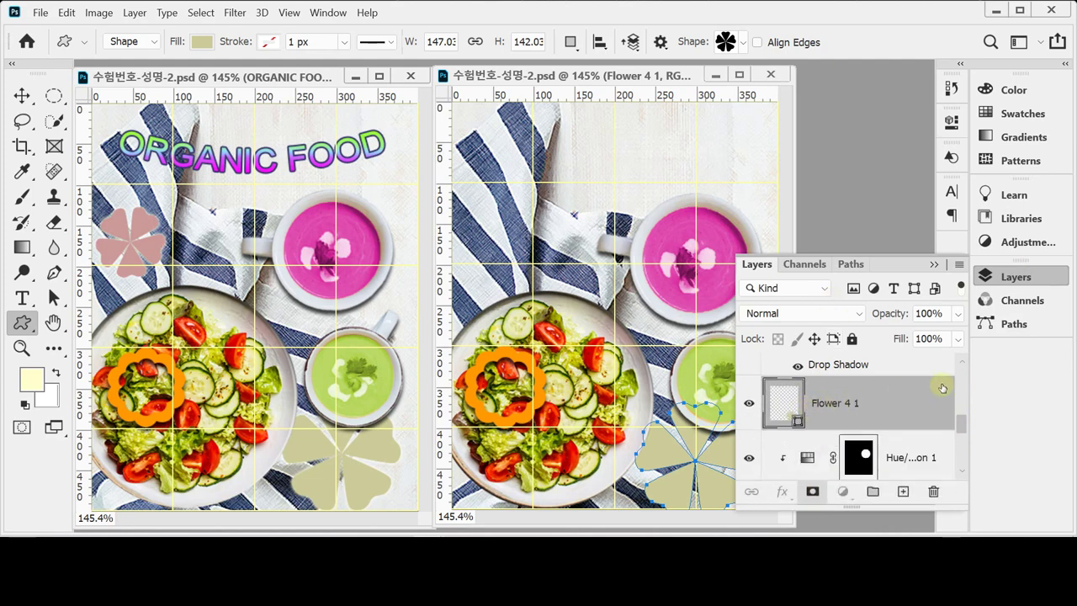
{"action": "left_click", "coordinate": [1003, 283]}
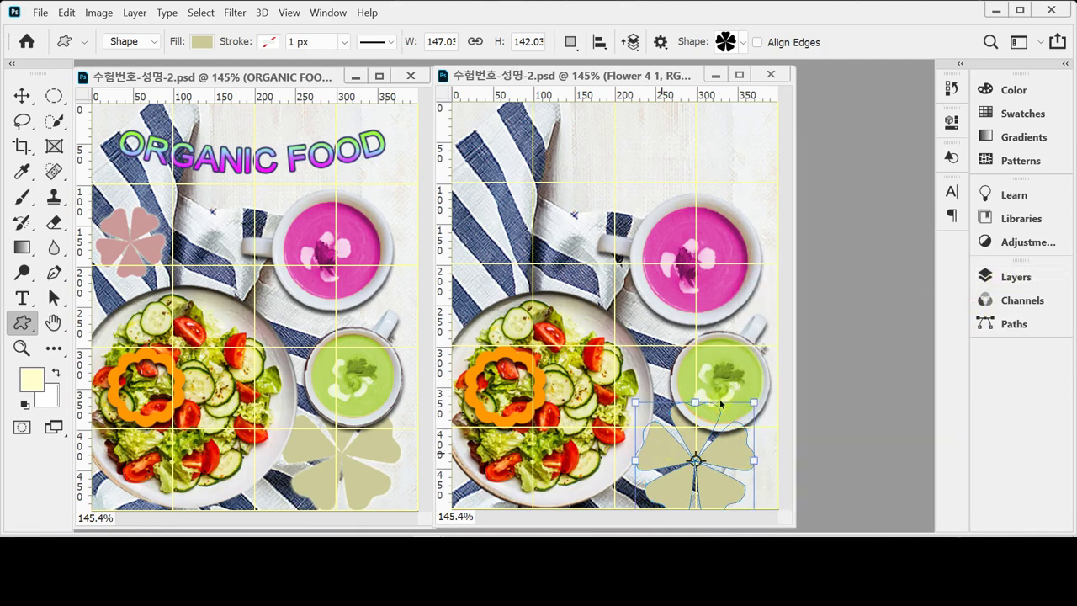
Step: Scale the flower to about 95% and centre it near X 304 px, Y 436 px to match the reference poster
{"action": "key", "text": "ctrl+t"}
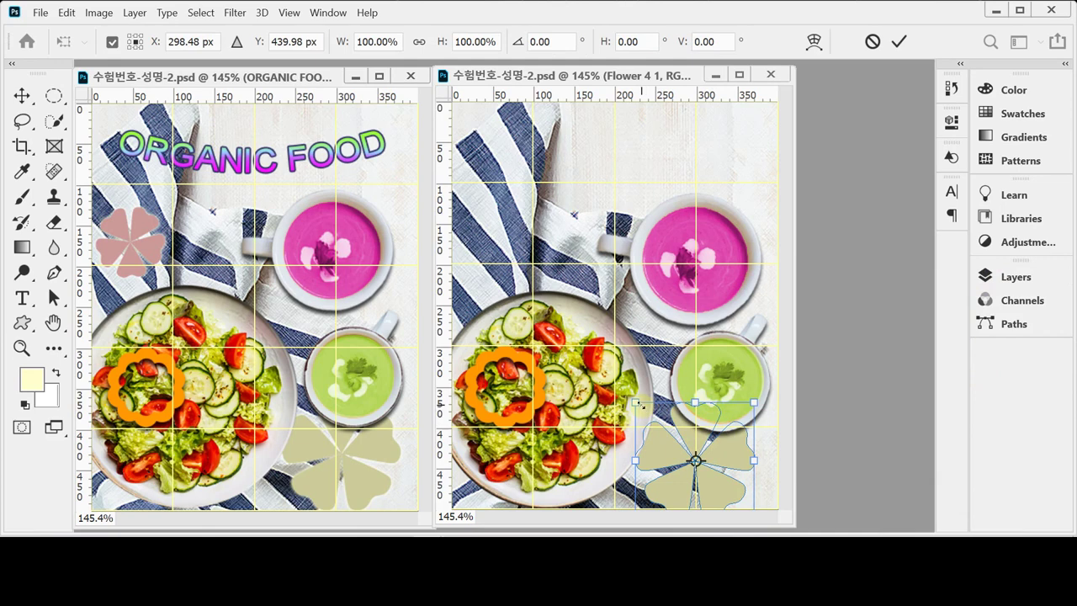
{"action": "left_click_drag", "start_coordinate": [640, 404], "coordinate": [637, 401]}
{"action": "left_click_drag", "start_coordinate": [723, 446], "coordinate": [726, 451]}
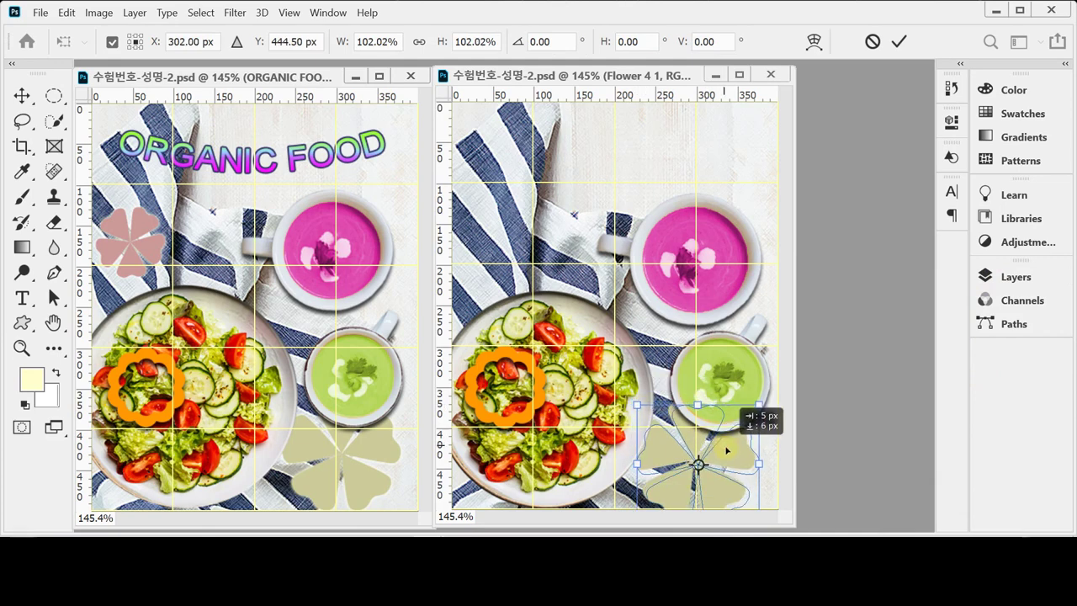
{"action": "left_click_drag", "start_coordinate": [759, 403], "coordinate": [739, 430]}
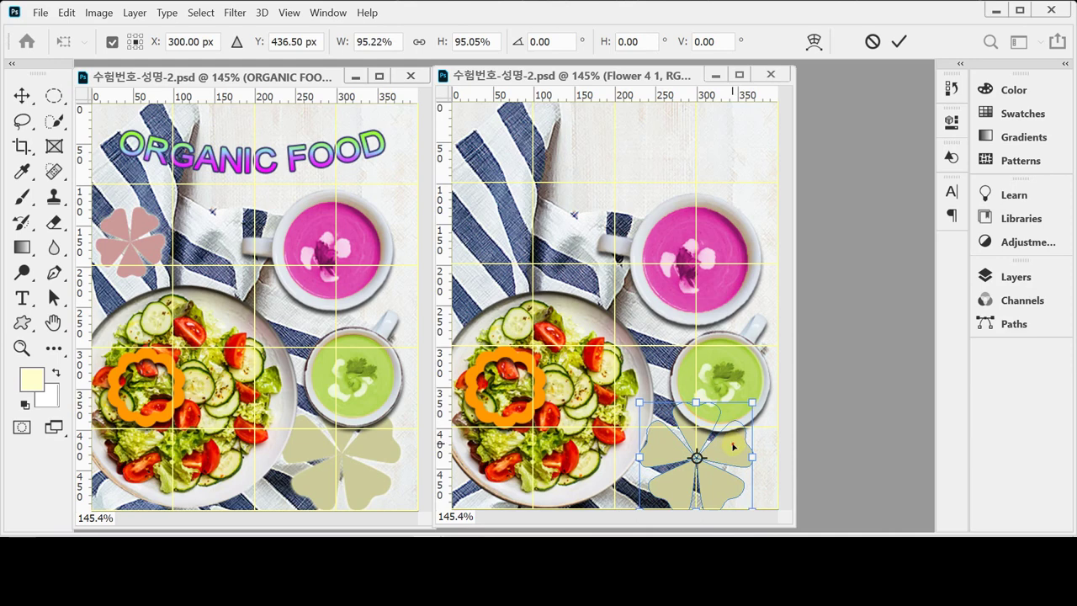
{"action": "left_click_drag", "start_coordinate": [733, 447], "coordinate": [739, 449]}
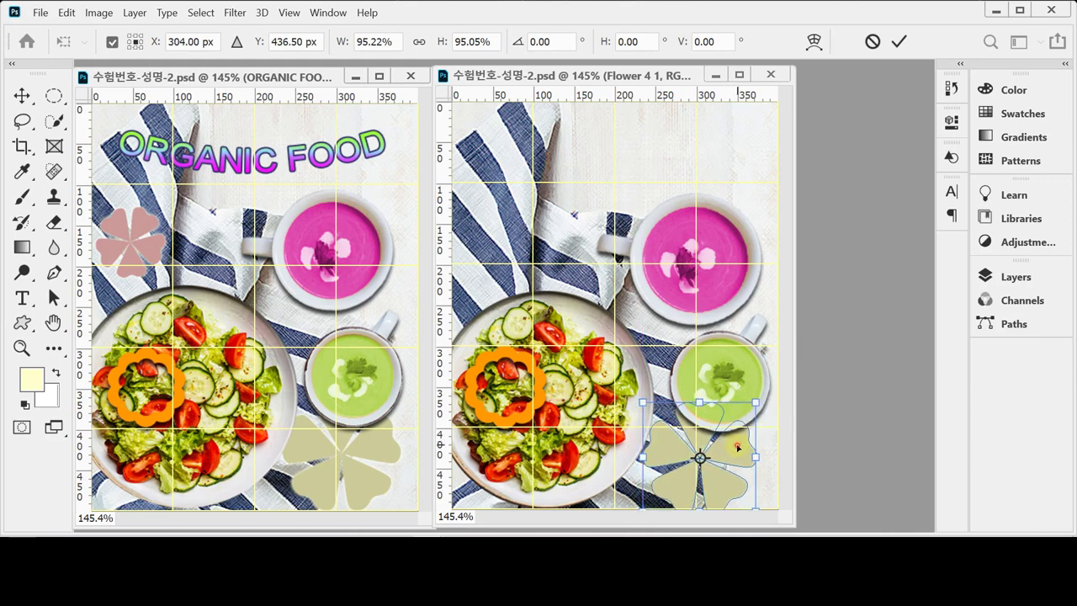
{"action": "left_click", "coordinate": [22, 322]}
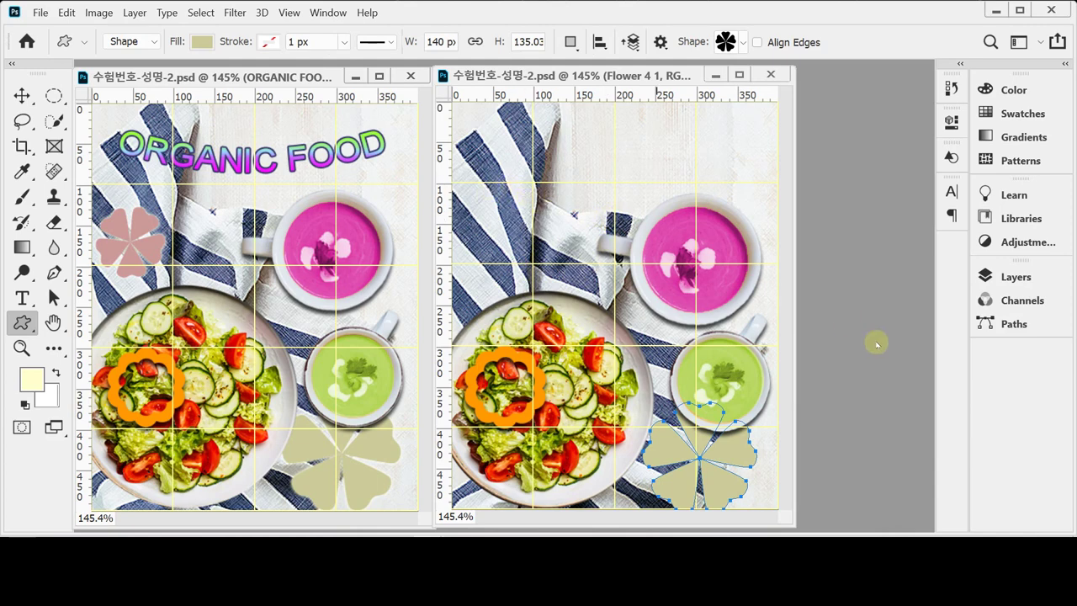
Step: Add an Outer Glow to the flower layer with 75% opacity, 0% spread and 5 px size
{"action": "left_click", "coordinate": [1017, 278]}
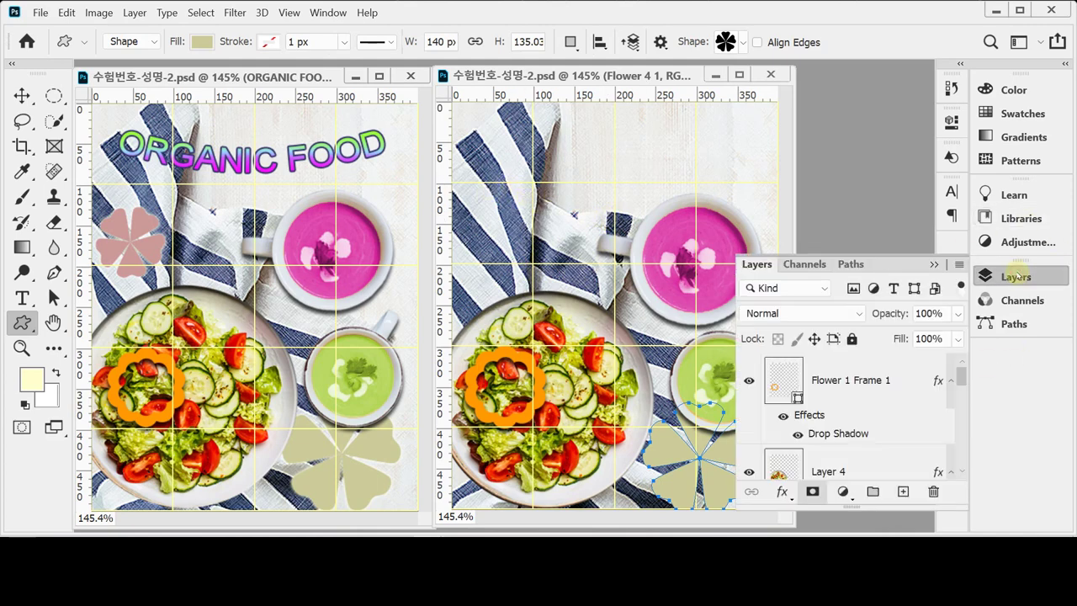
{"action": "left_click", "coordinate": [782, 492]}
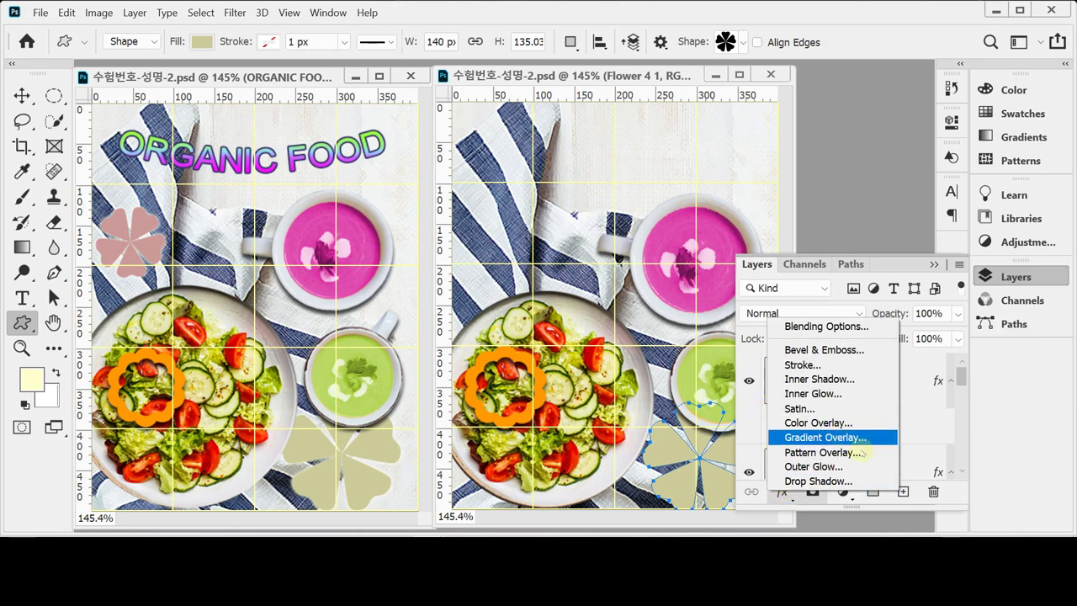
{"action": "left_click", "coordinate": [960, 383]}
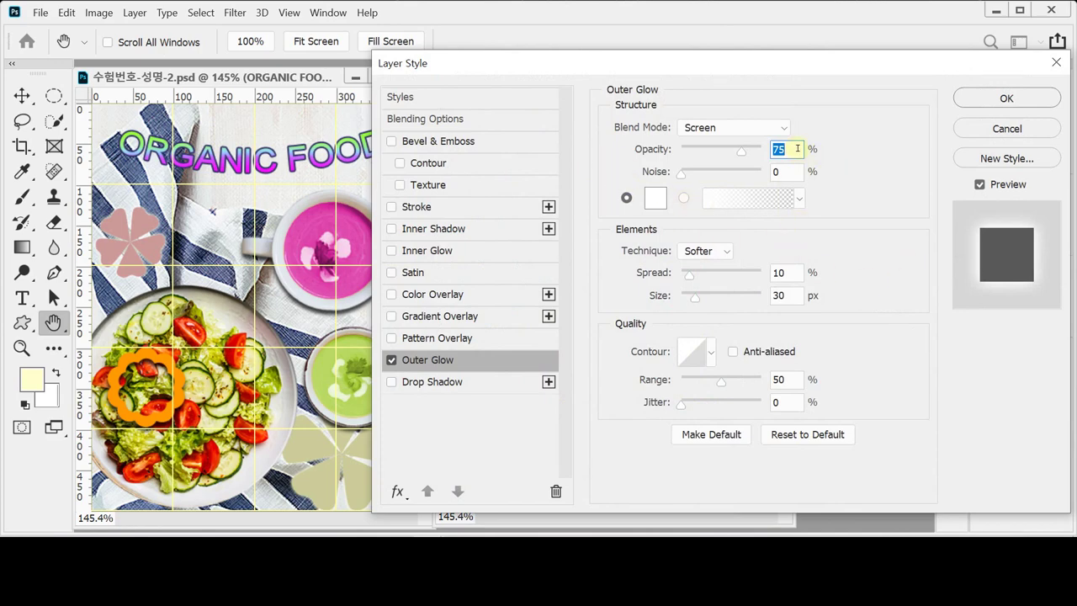
{"action": "left_click", "coordinate": [792, 272]}
{"action": "type", "text": "0"}
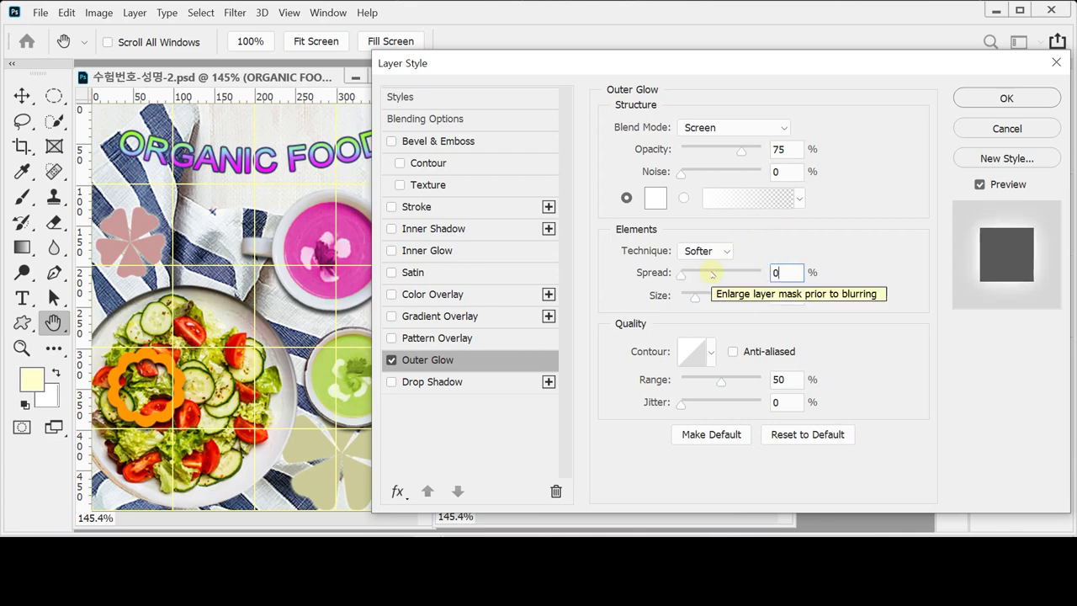
{"action": "key", "text": "Tab"}
{"action": "type", "text": "5"}
{"action": "key", "text": "Tab"}
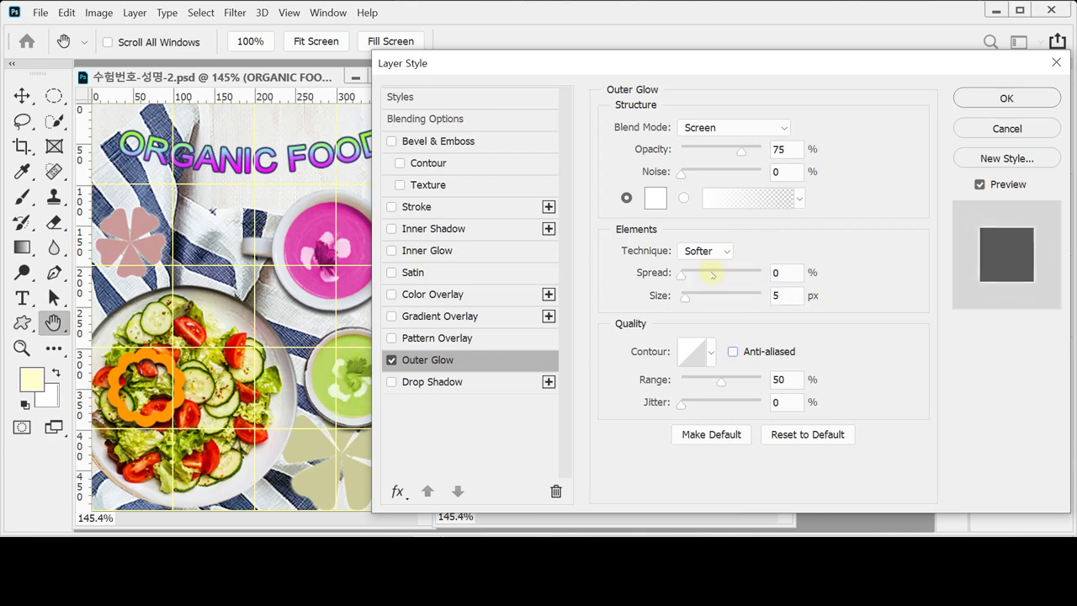
Step: Change the flower's Outer Glow colour to a pale yellow and apply the layer style
{"action": "left_click_drag", "start_coordinate": [737, 64], "coordinate": [791, 60]}
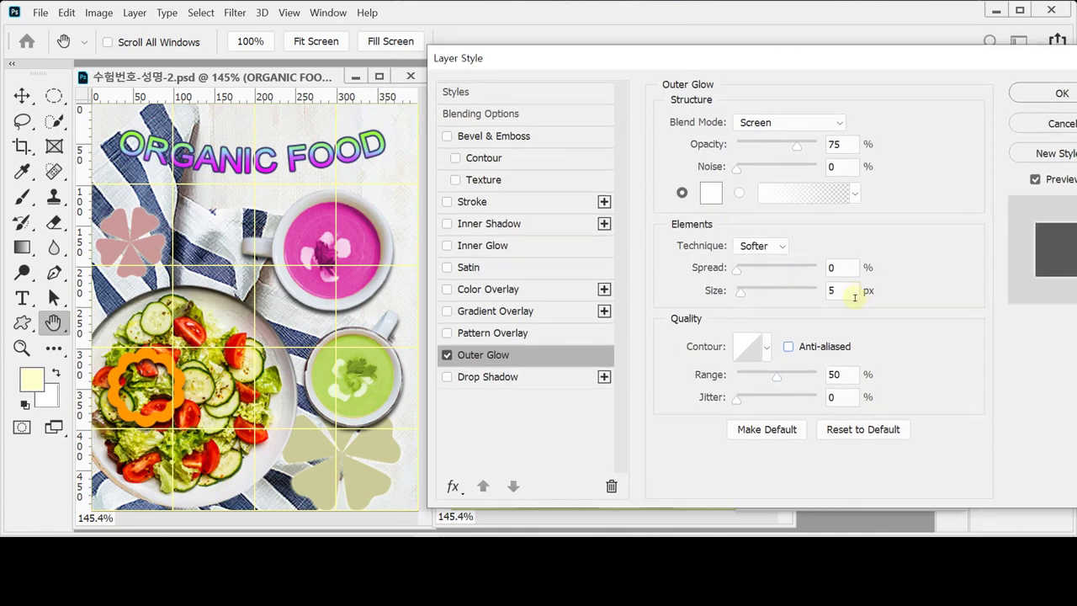
{"action": "left_click", "coordinate": [711, 193]}
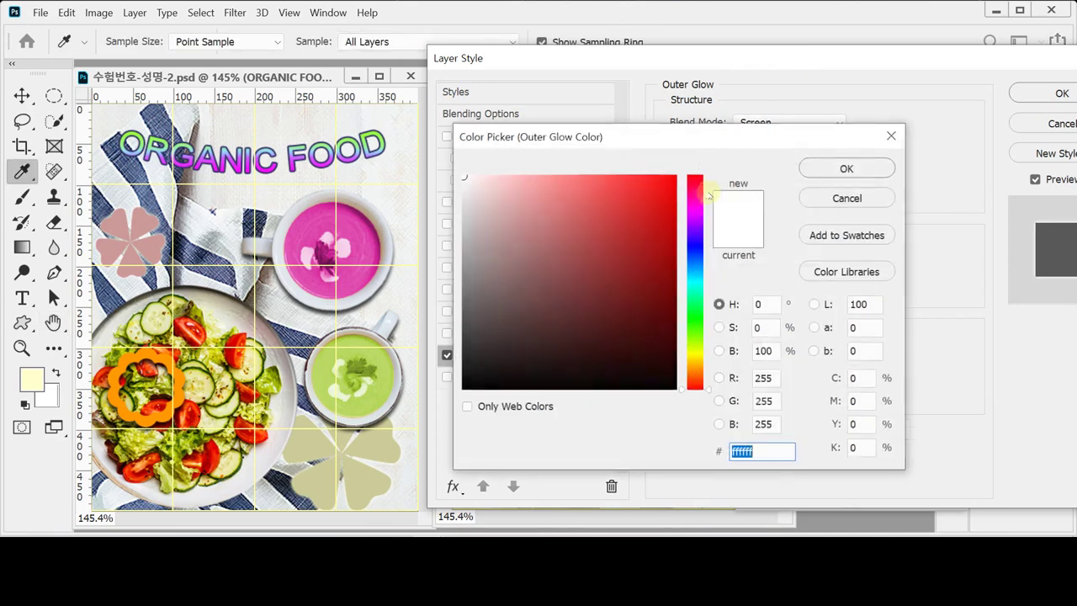
{"action": "left_click", "coordinate": [503, 188]}
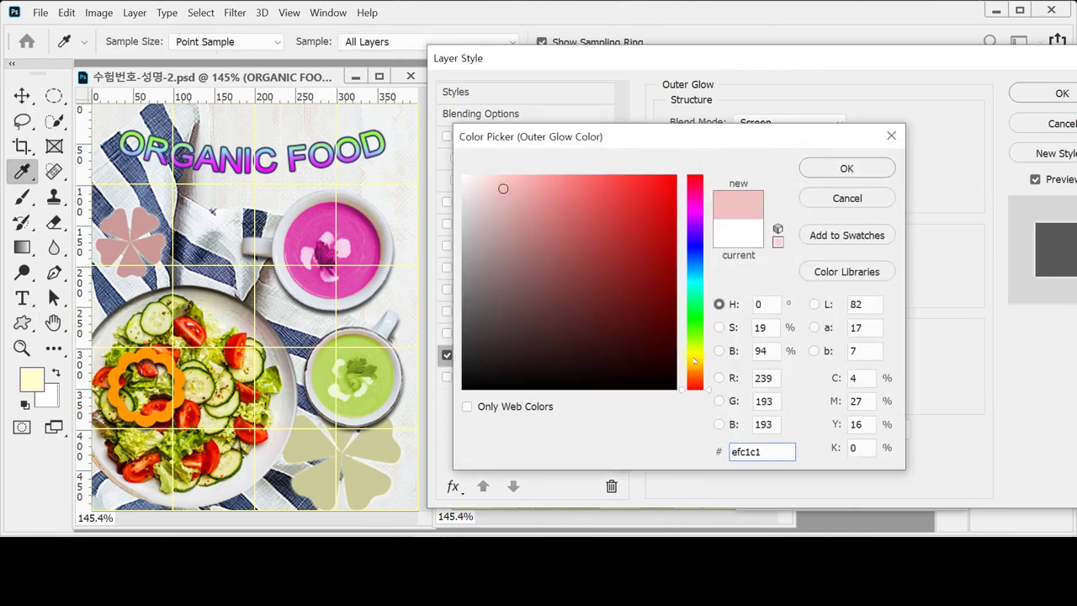
{"action": "left_click", "coordinate": [702, 353]}
{"action": "left_click_drag", "start_coordinate": [505, 180], "coordinate": [487, 176]}
{"action": "left_click", "coordinate": [857, 168]}
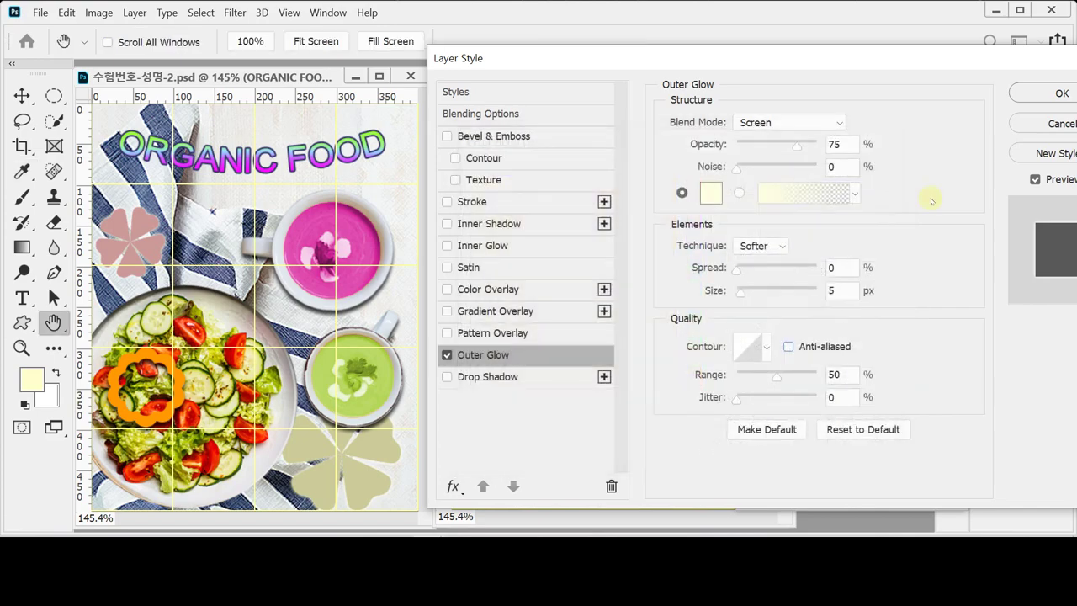
{"action": "left_click", "coordinate": [1052, 94]}
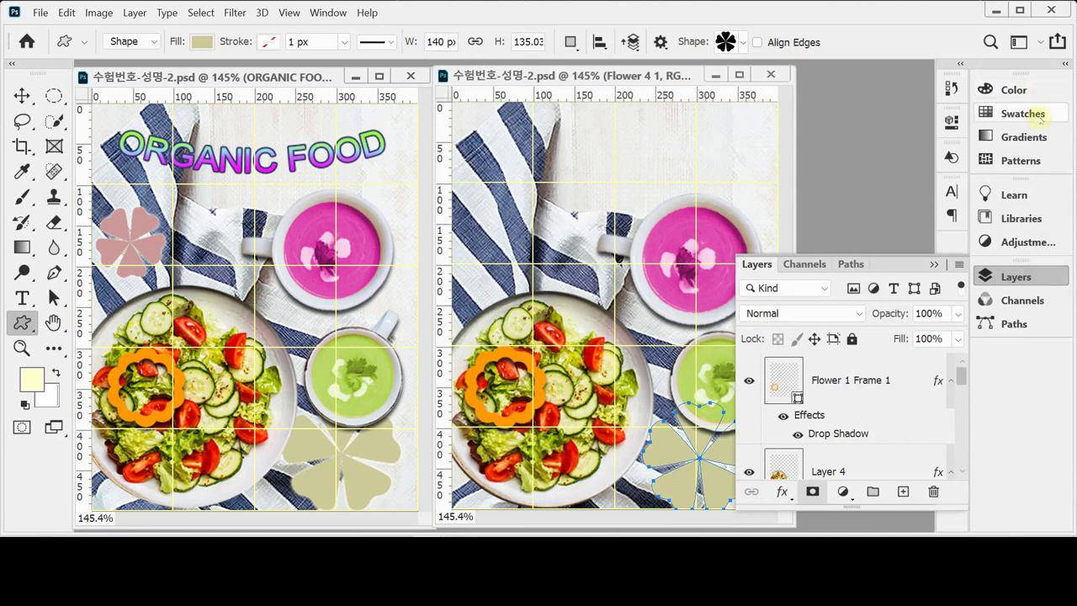
Step: Duplicate the flower shape layer with Shape Layer Via Copy
{"action": "left_click", "coordinate": [1009, 278]}
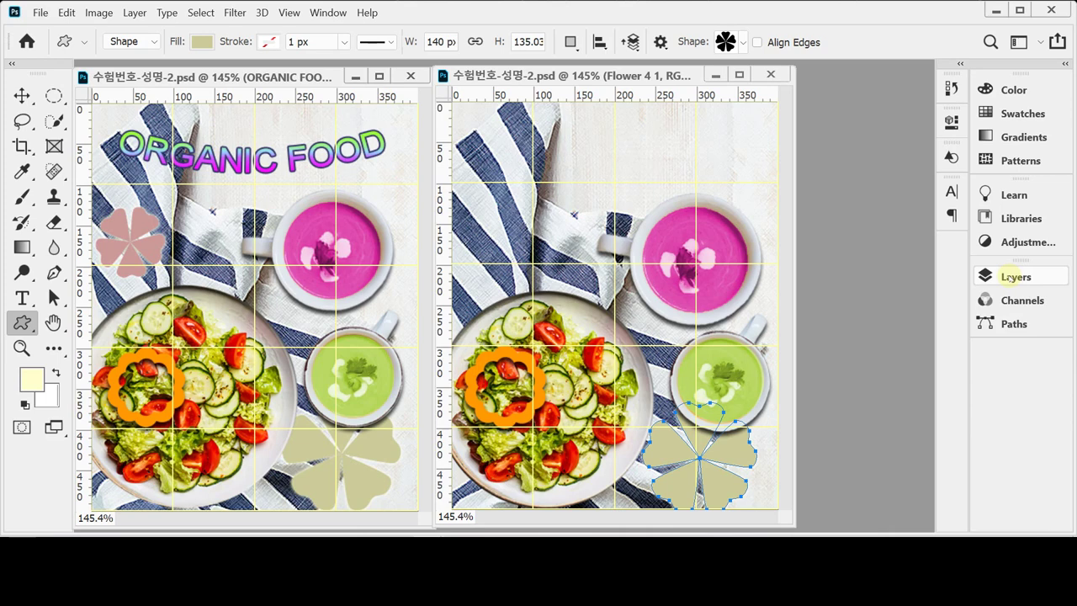
{"action": "key", "text": "ctrl+j"}
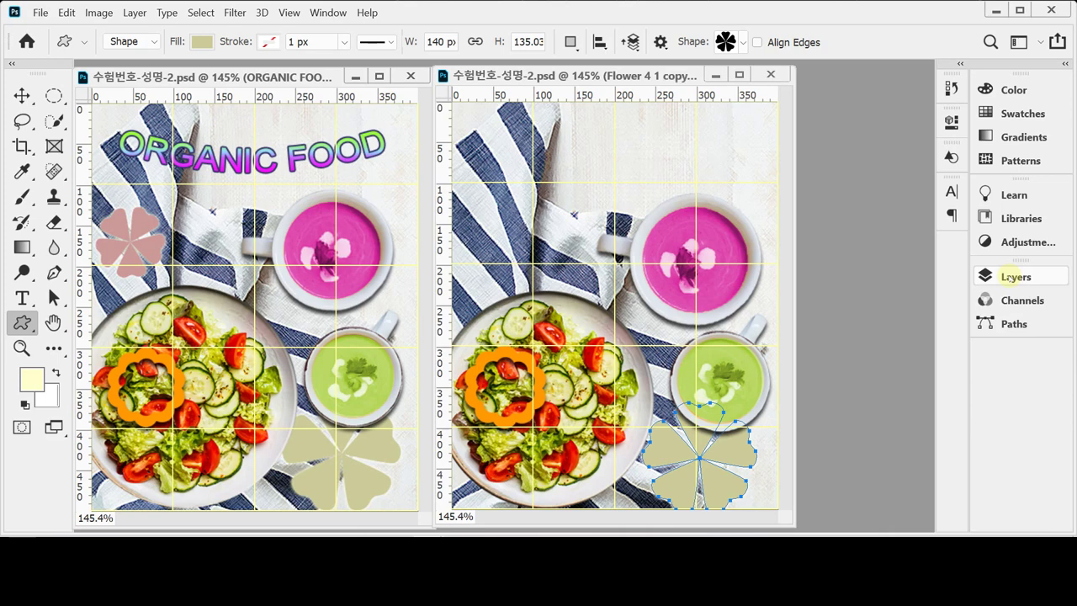
{"action": "left_click", "coordinate": [135, 11]}
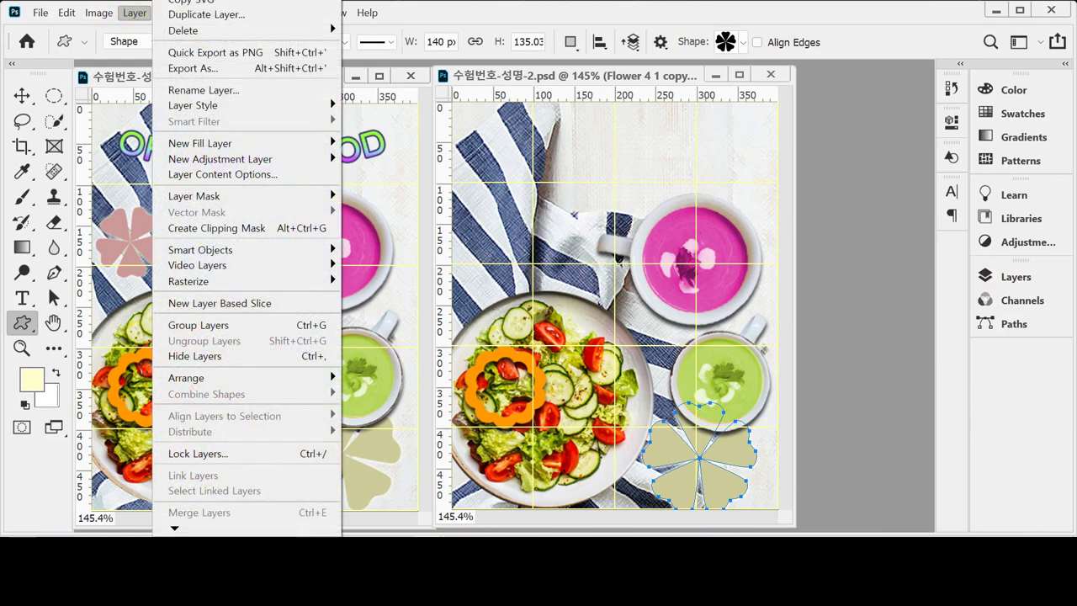
{"action": "mouse_move", "coordinate": [168, 2]}
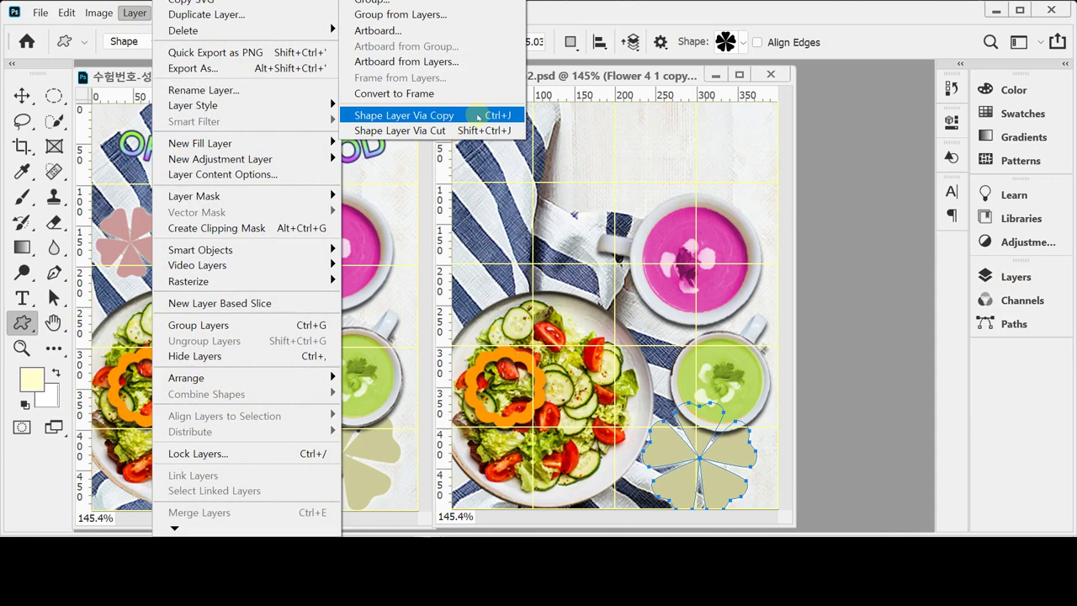
{"action": "left_click", "coordinate": [1016, 276]}
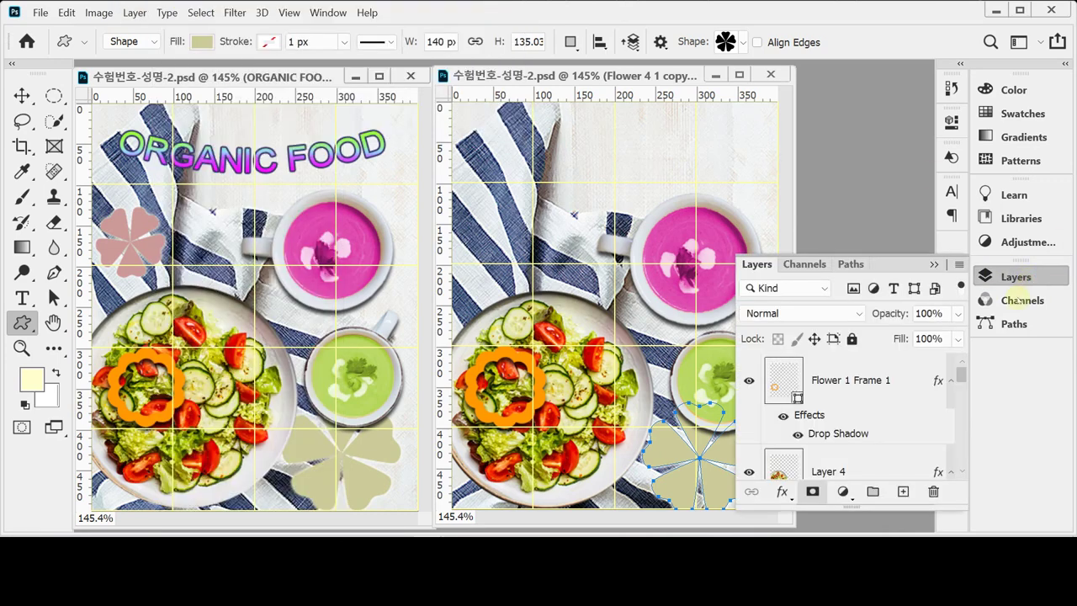
Step: Scale the copied flower to about 66%, rotate it about -31.6° and place it near X 53 px, Y 174 px
{"action": "scroll", "coordinate": [867, 434], "scroll_direction": "down", "scroll_amount": 6}
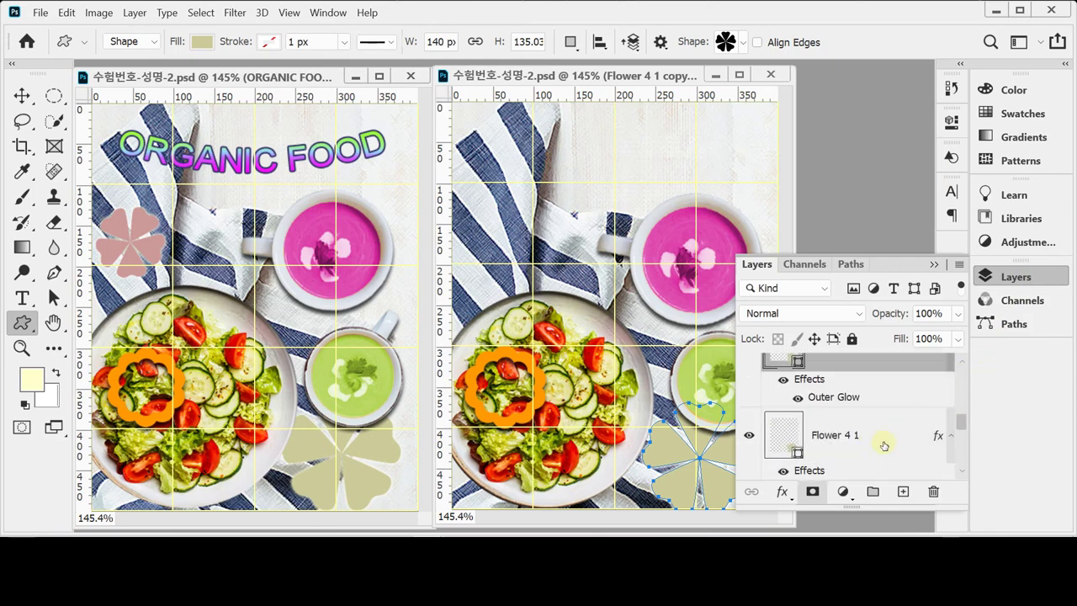
{"action": "scroll", "coordinate": [883, 445], "scroll_direction": "up", "scroll_amount": 2}
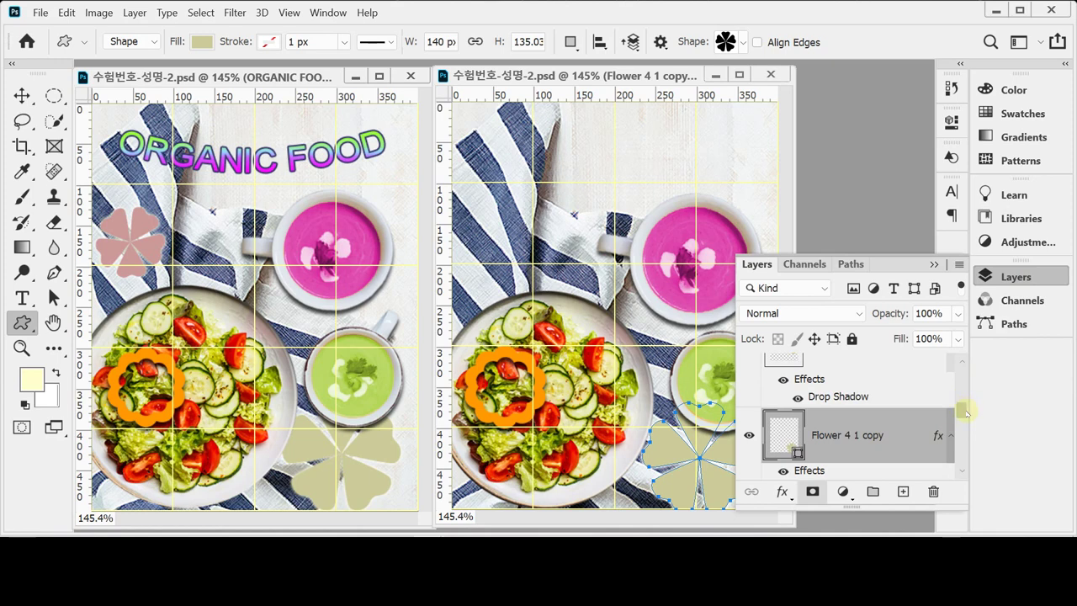
{"action": "scroll", "coordinate": [965, 416], "scroll_direction": "down", "scroll_amount": 3}
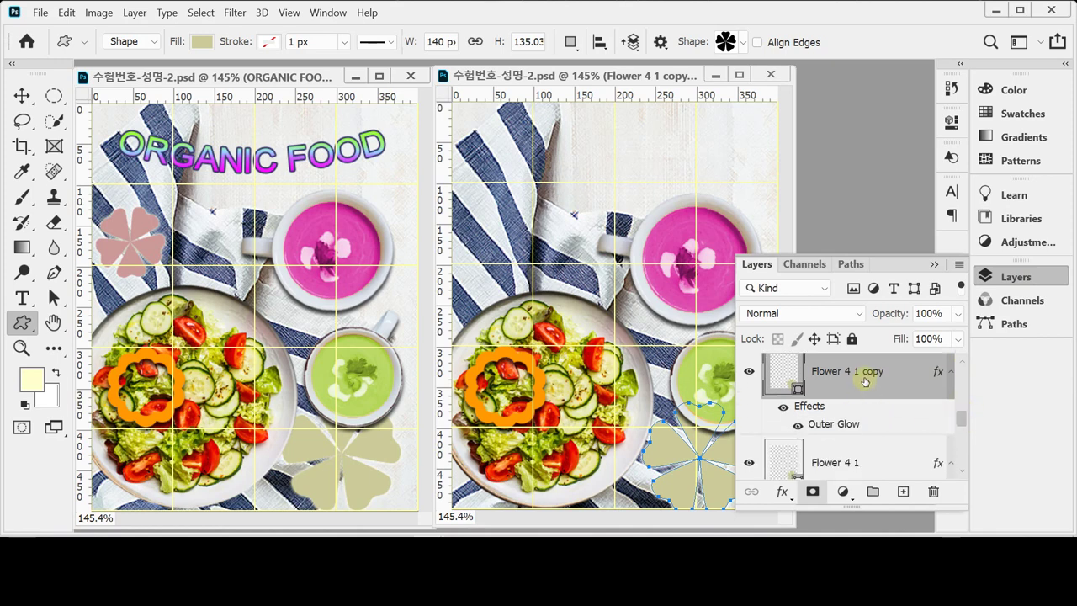
{"action": "left_click", "coordinate": [1006, 277]}
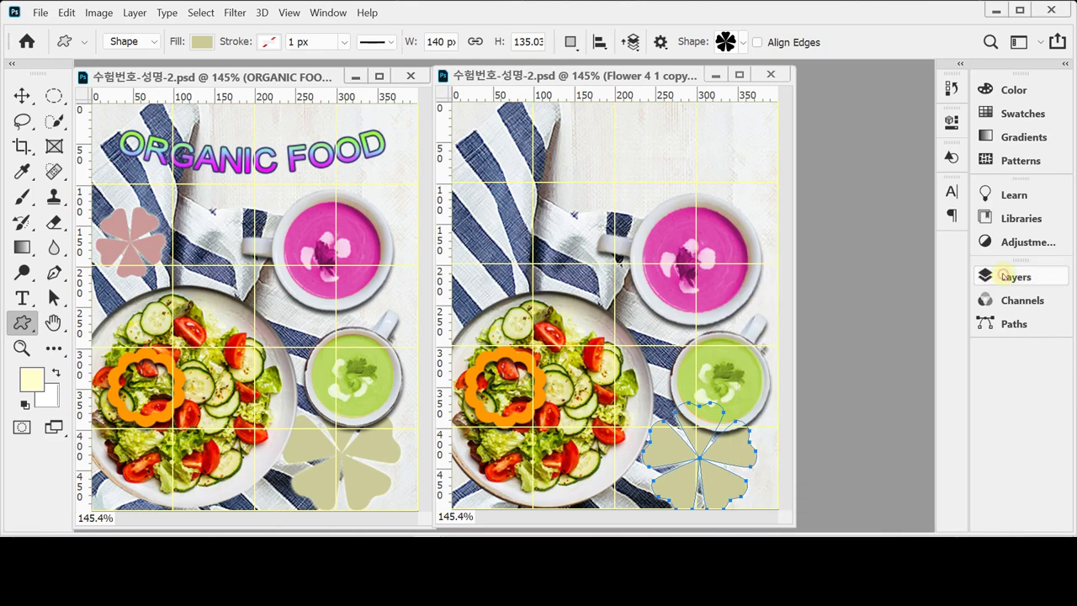
{"action": "key", "text": "ctrl+t"}
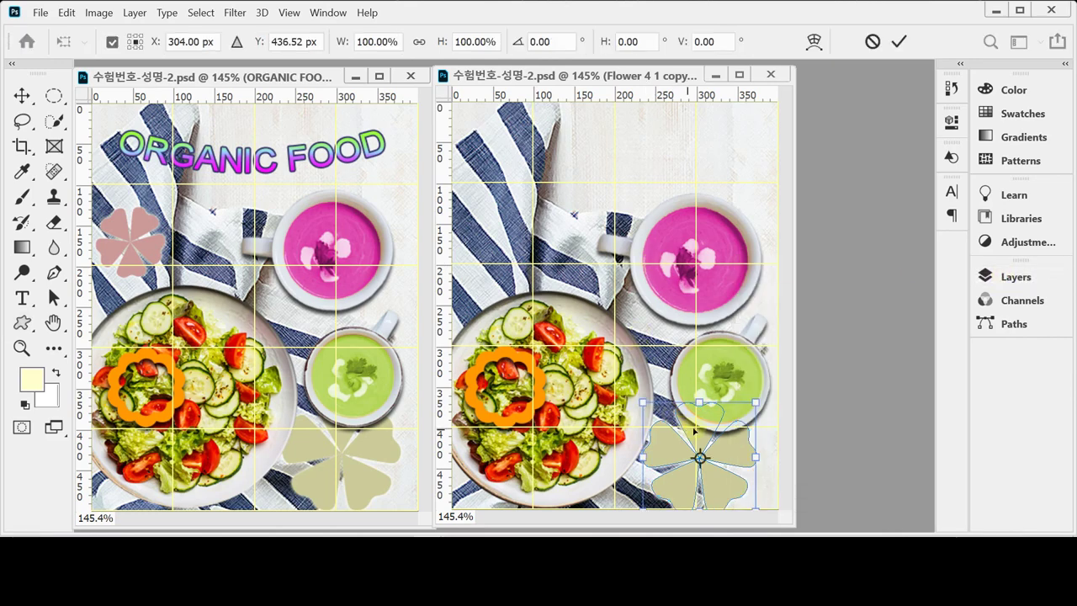
{"action": "left_click_drag", "start_coordinate": [695, 427], "coordinate": [517, 230]}
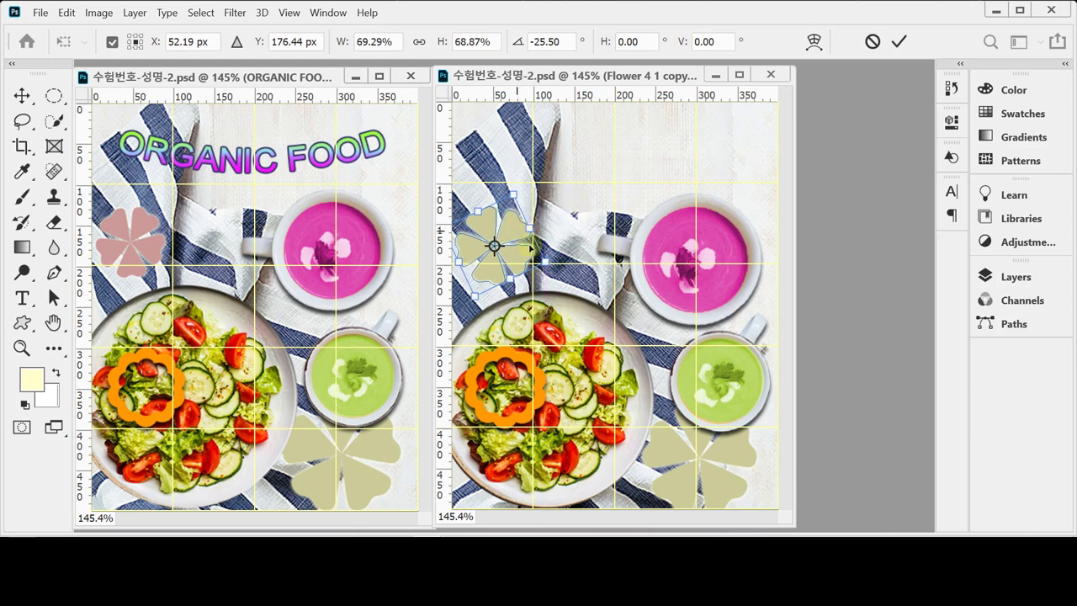
{"action": "left_click_drag", "start_coordinate": [473, 293], "coordinate": [475, 291]}
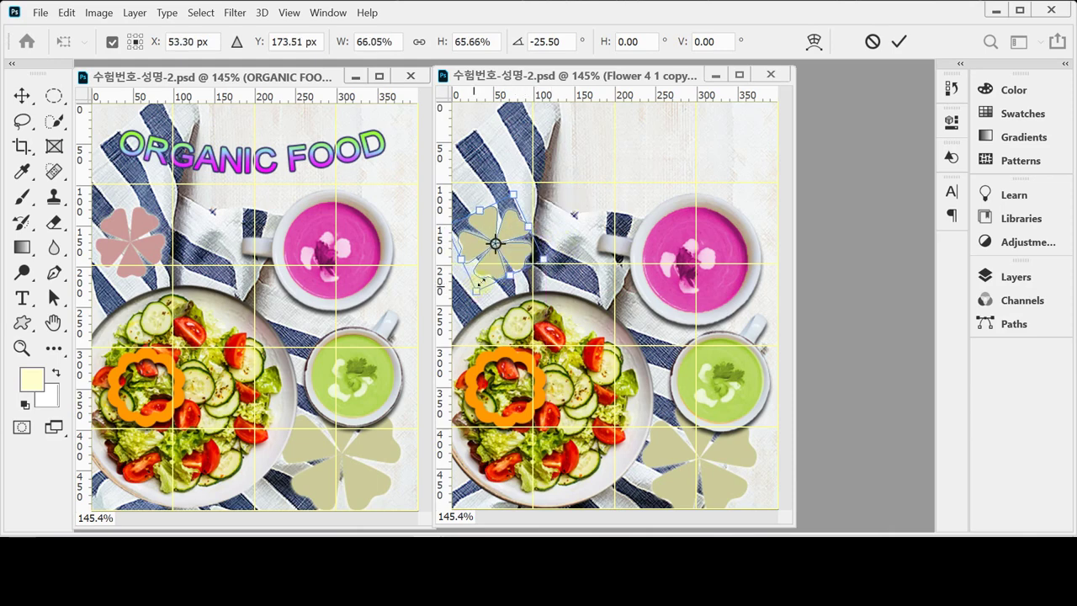
{"action": "left_click_drag", "start_coordinate": [565, 243], "coordinate": [565, 235]}
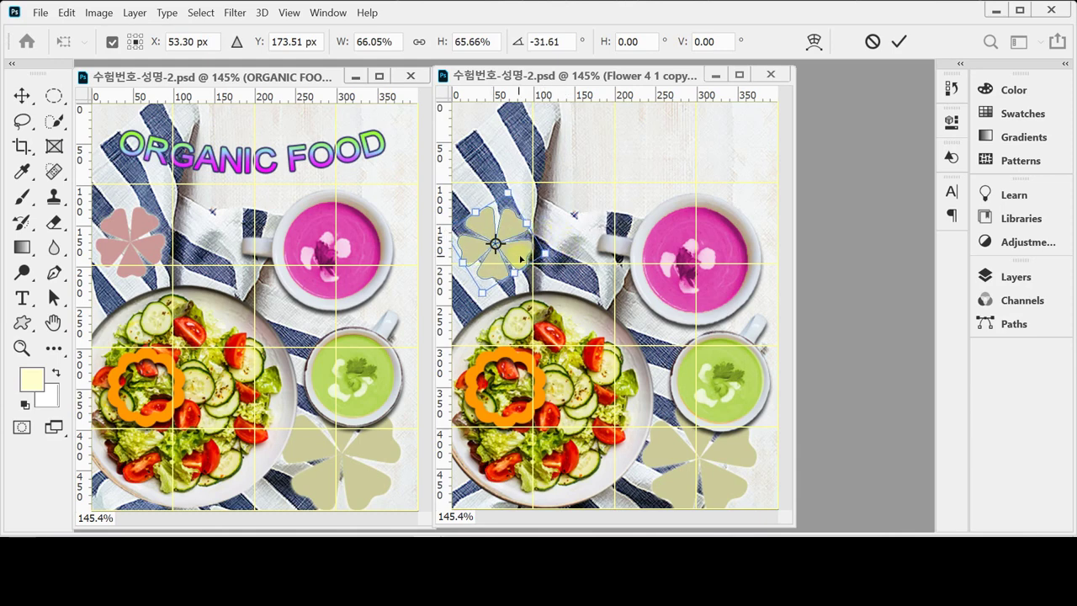
{"action": "key", "text": "Return"}
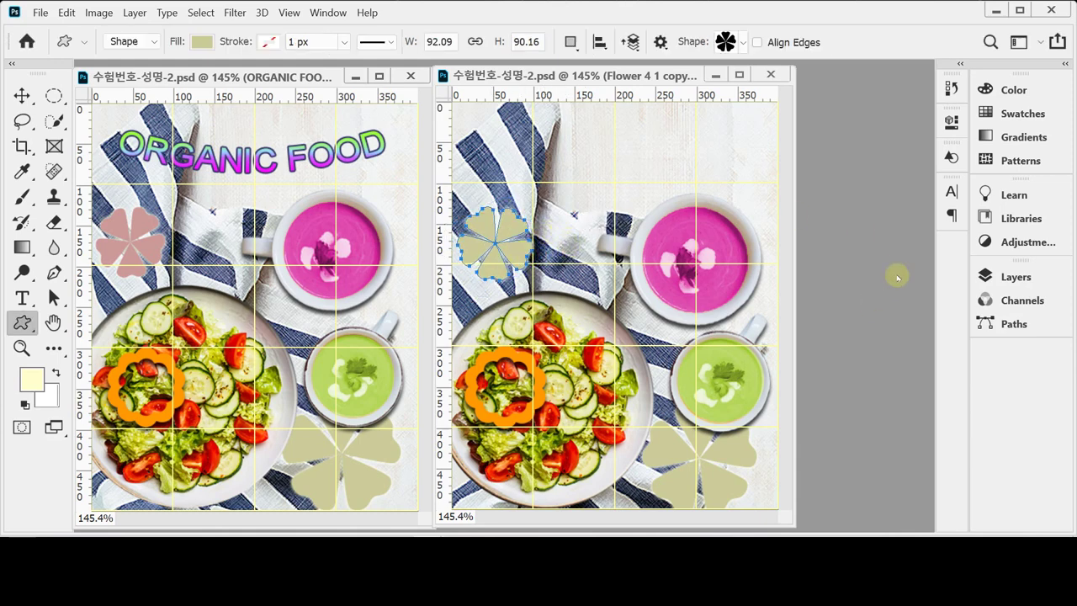
Step: Change the fill colour of the small copied flower's shape layer to #c99
{"action": "left_click", "coordinate": [986, 276]}
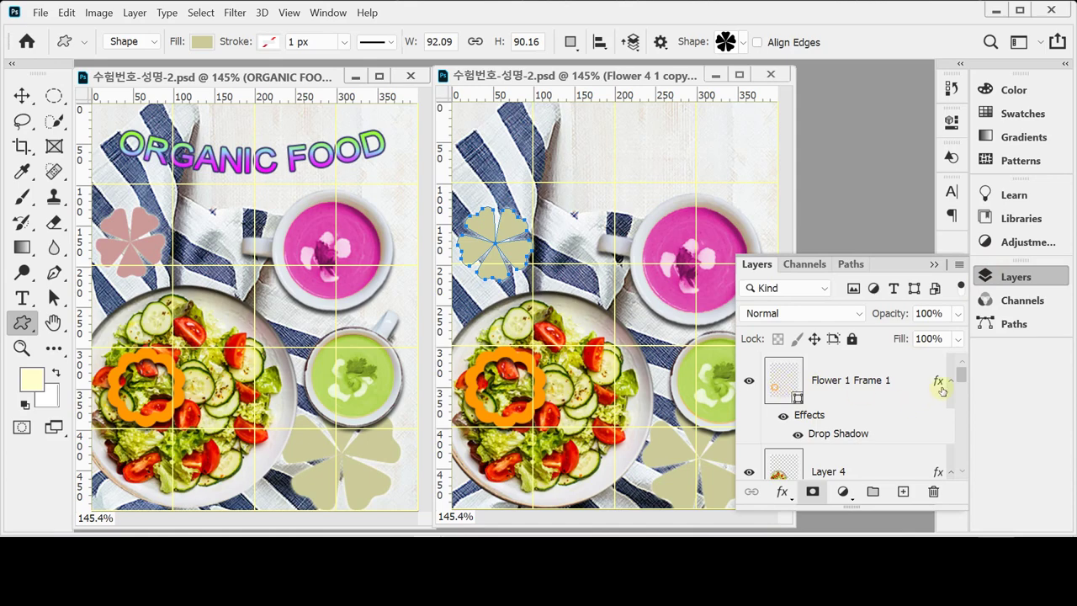
{"action": "scroll", "coordinate": [889, 440], "scroll_direction": "down", "scroll_amount": 2}
{"action": "scroll", "coordinate": [850, 413], "scroll_direction": "down", "scroll_amount": 4}
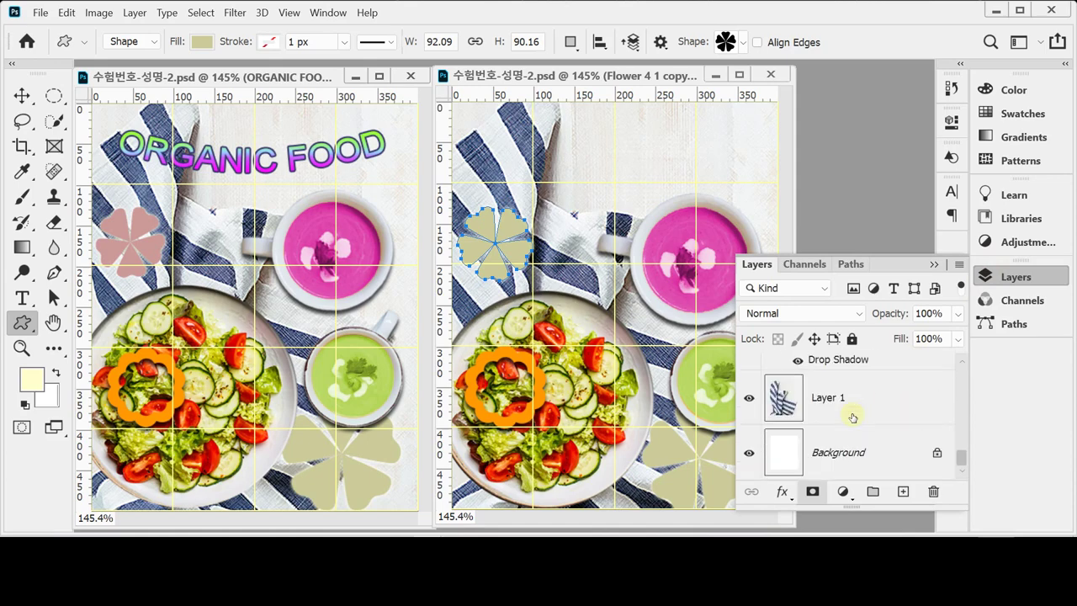
{"action": "scroll", "coordinate": [850, 413], "scroll_direction": "up", "scroll_amount": 5}
{"action": "scroll", "coordinate": [852, 417], "scroll_direction": "up", "scroll_amount": 2}
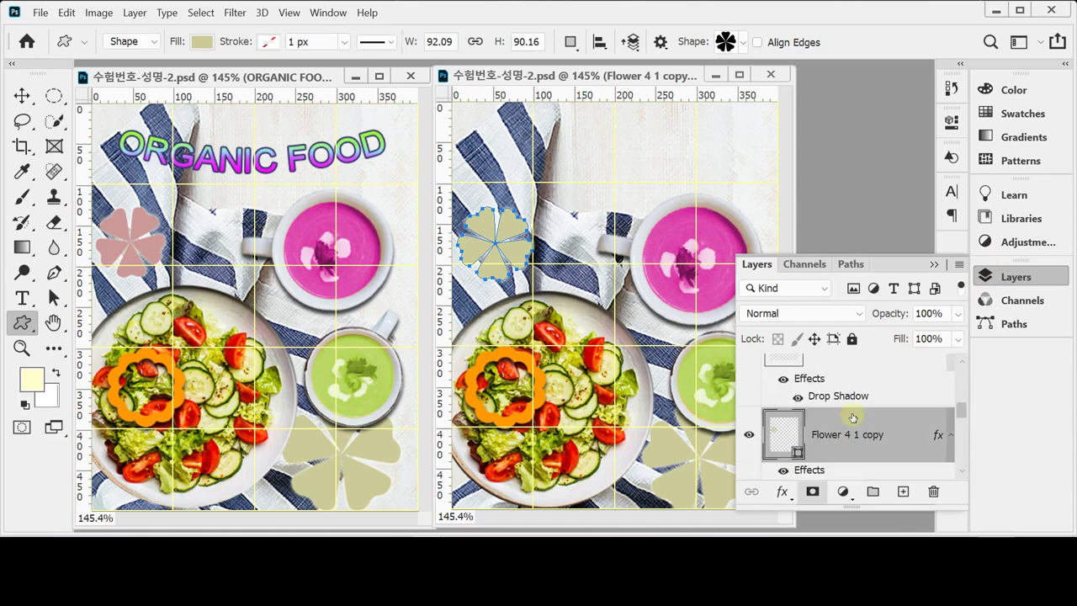
{"action": "double_click", "coordinate": [781, 436]}
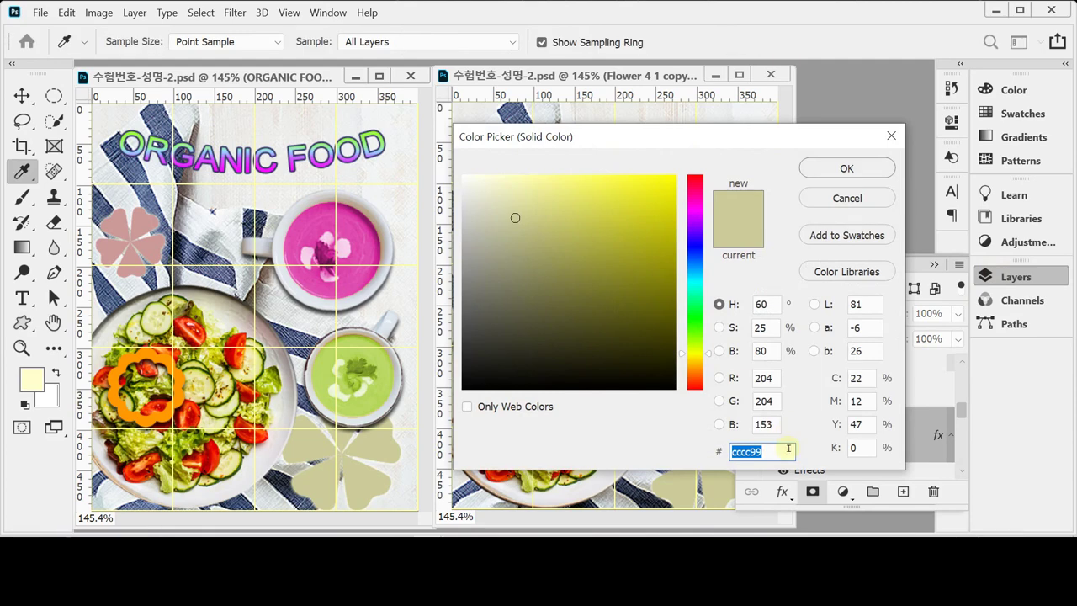
{"action": "type", "text": "c99"}
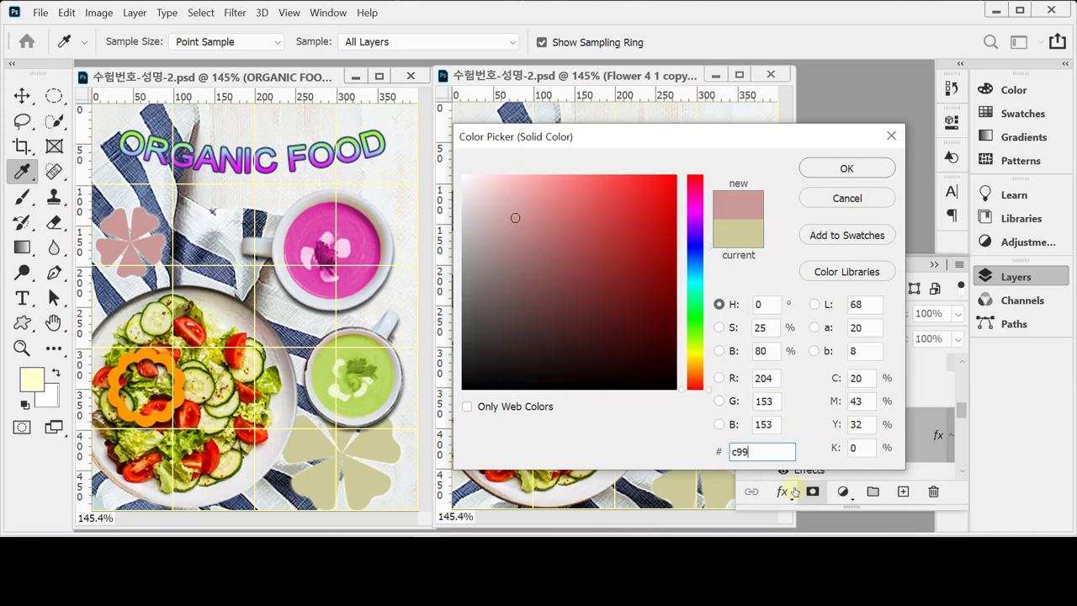
{"action": "key", "text": "Return"}
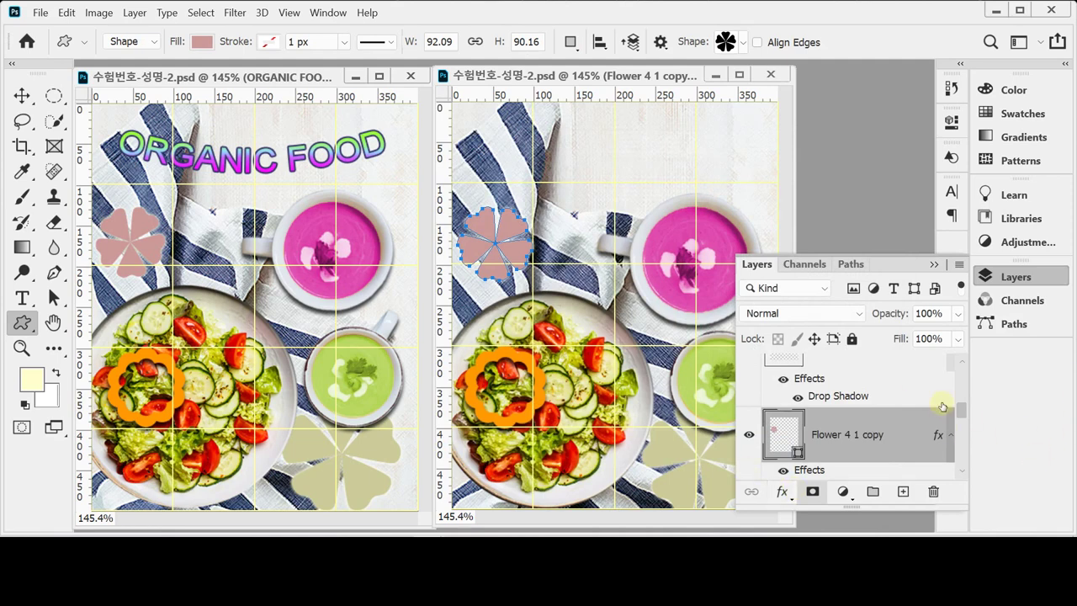
{"action": "left_click", "coordinate": [1010, 274]}
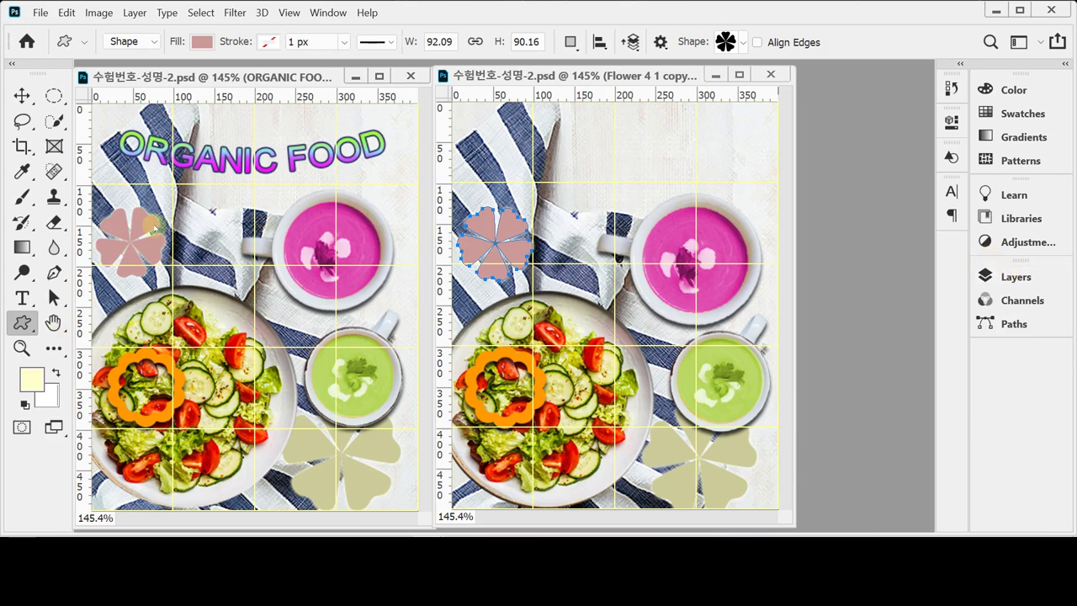
Step: Copy the ORGANIC FOOD title text from the reference poster with the Type tool
{"action": "left_click_drag", "start_coordinate": [21, 297], "coordinate": [89, 296]}
{"action": "left_click", "coordinate": [227, 164]}
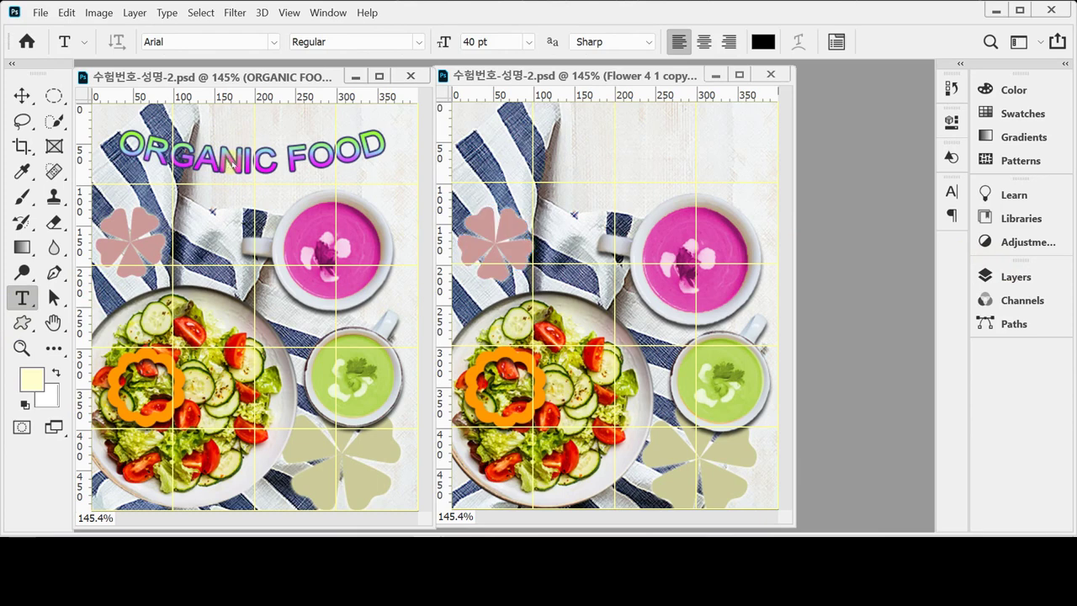
{"action": "triple_click", "coordinate": [229, 163]}
{"action": "key", "text": "ctrl+c"}
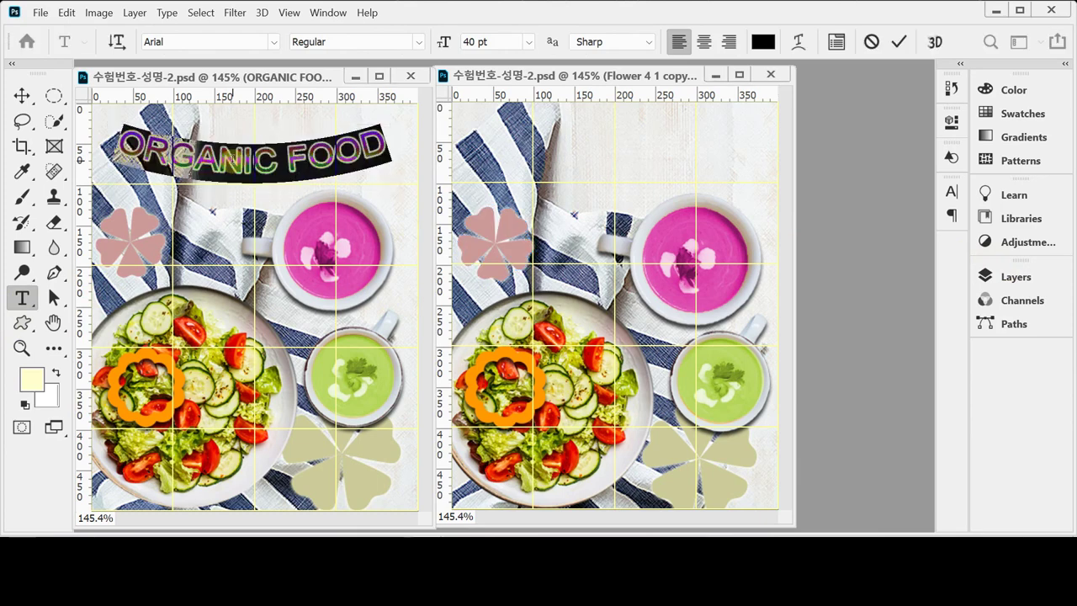
Step: Paste ORGANIC FOOD as a new Arial Regular 40 pt text line above the bowls in the working poster
{"action": "left_click", "coordinate": [492, 74]}
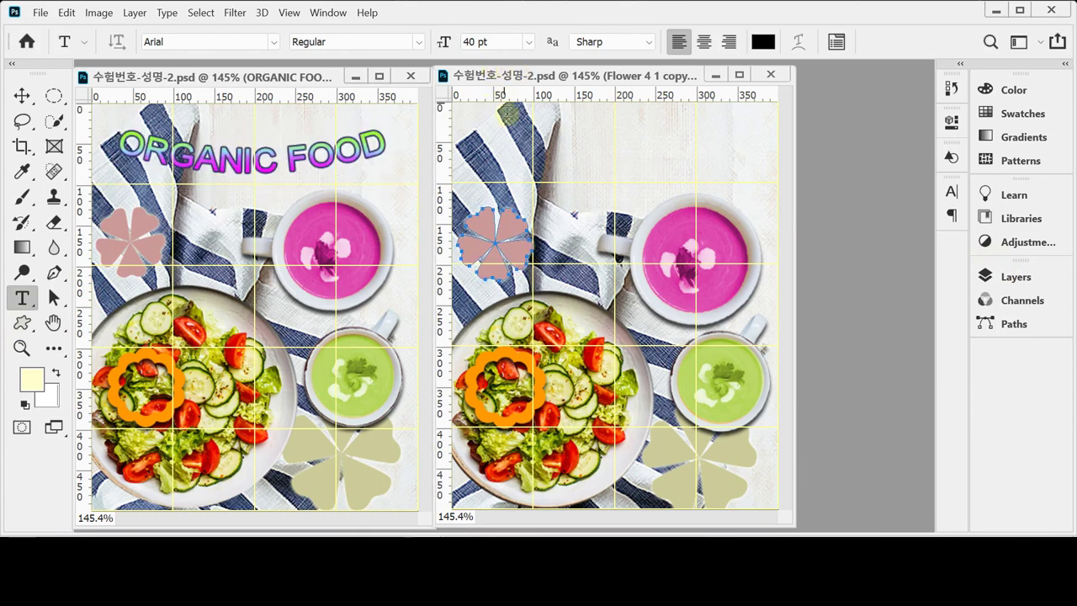
{"action": "left_click", "coordinate": [206, 38]}
{"action": "left_click", "coordinate": [362, 41]}
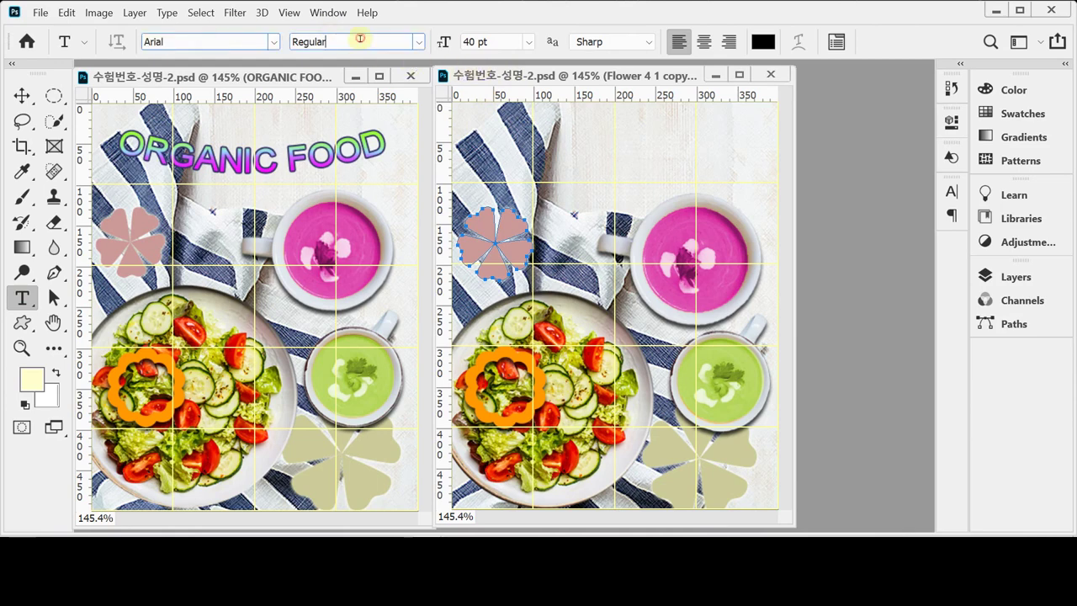
{"action": "left_click", "coordinate": [499, 42]}
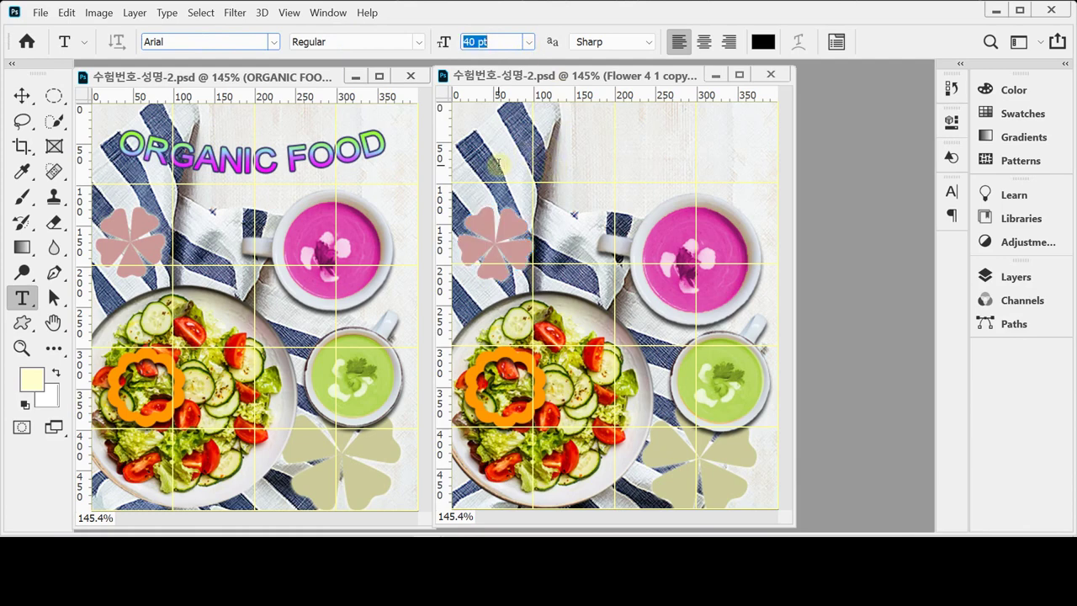
{"action": "left_click", "coordinate": [499, 163]}
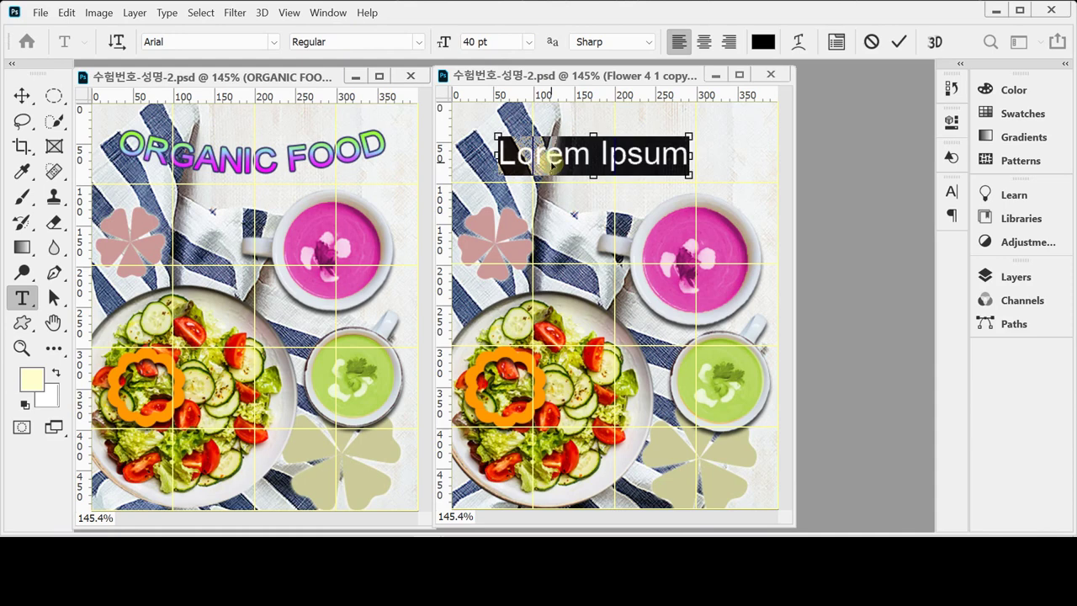
{"action": "key", "text": "ctrl+v"}
{"action": "left_click_drag", "start_coordinate": [662, 202], "coordinate": [648, 197]}
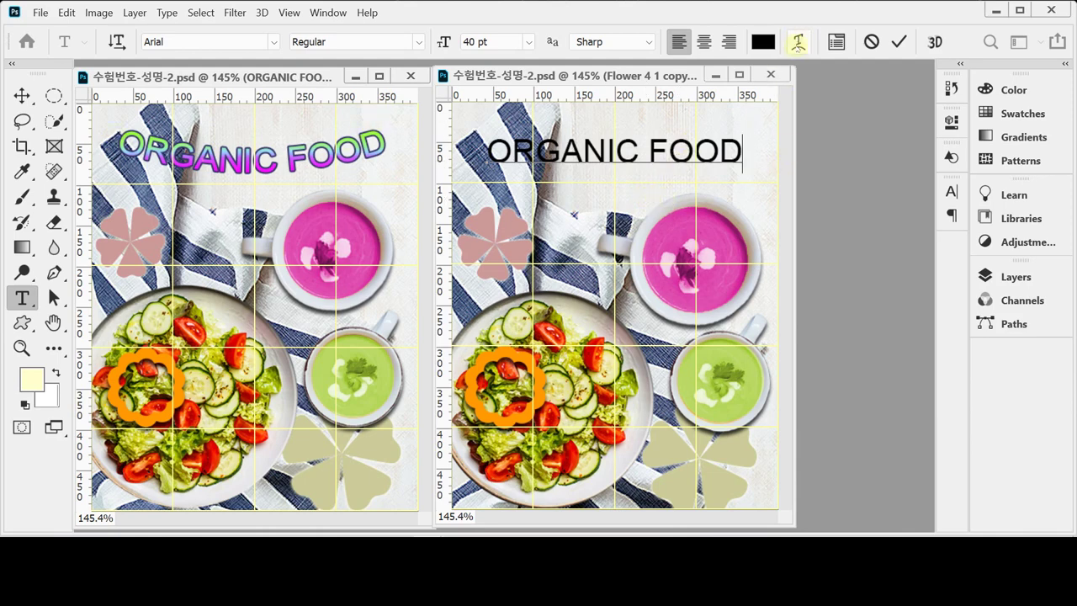
Step: Warp the ORGANIC FOOD text with a horizontal Arc style and a bend of -20%
{"action": "left_click", "coordinate": [799, 41]}
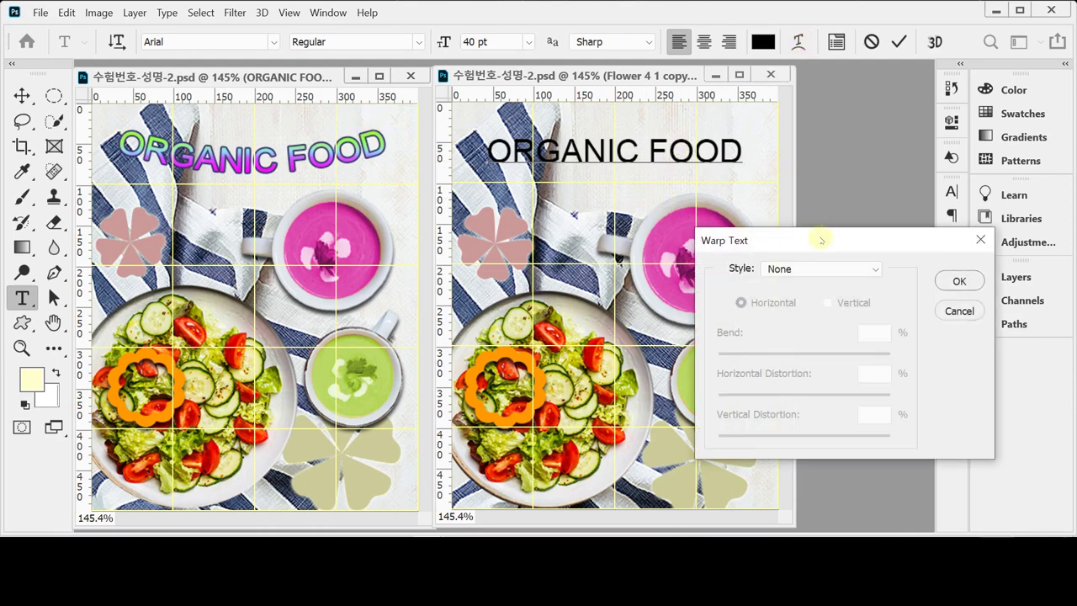
{"action": "left_click_drag", "start_coordinate": [794, 242], "coordinate": [719, 208]}
{"action": "left_click", "coordinate": [753, 236]}
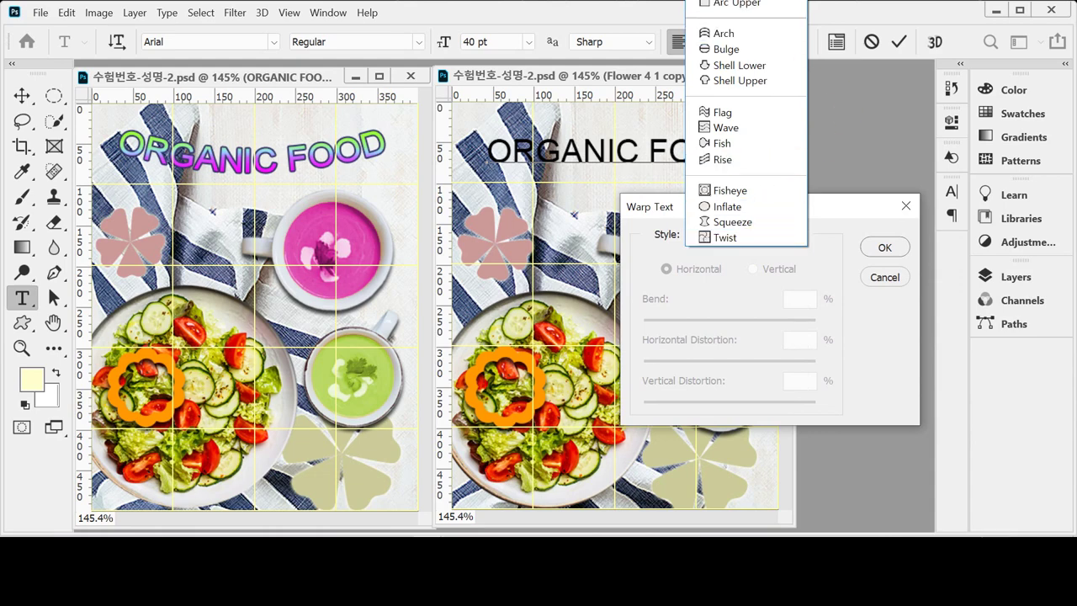
{"action": "left_click", "coordinate": [724, 4]}
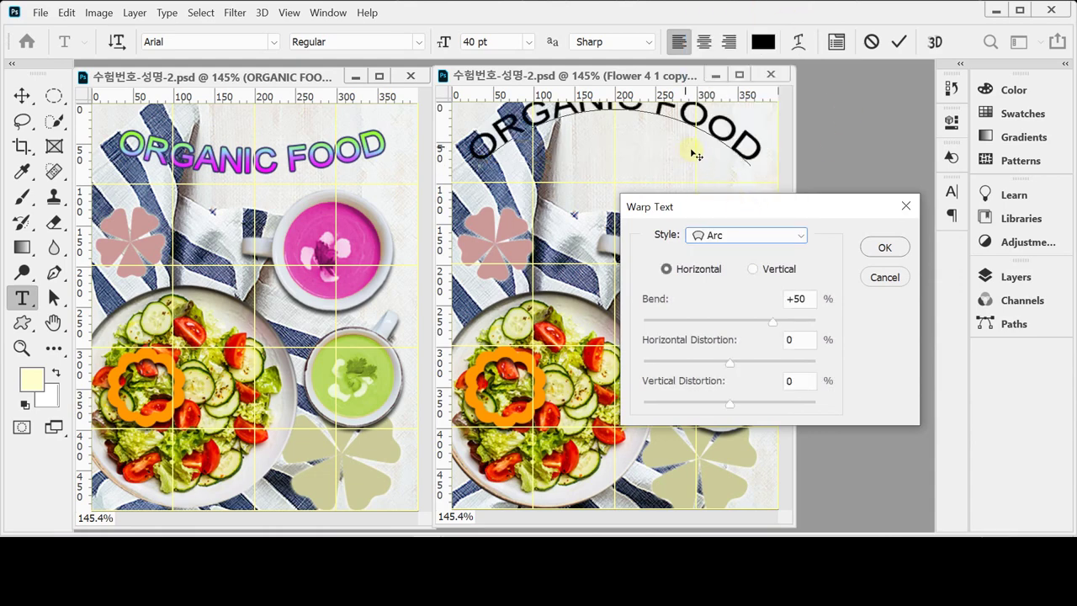
{"action": "left_click_drag", "start_coordinate": [744, 209], "coordinate": [782, 226]}
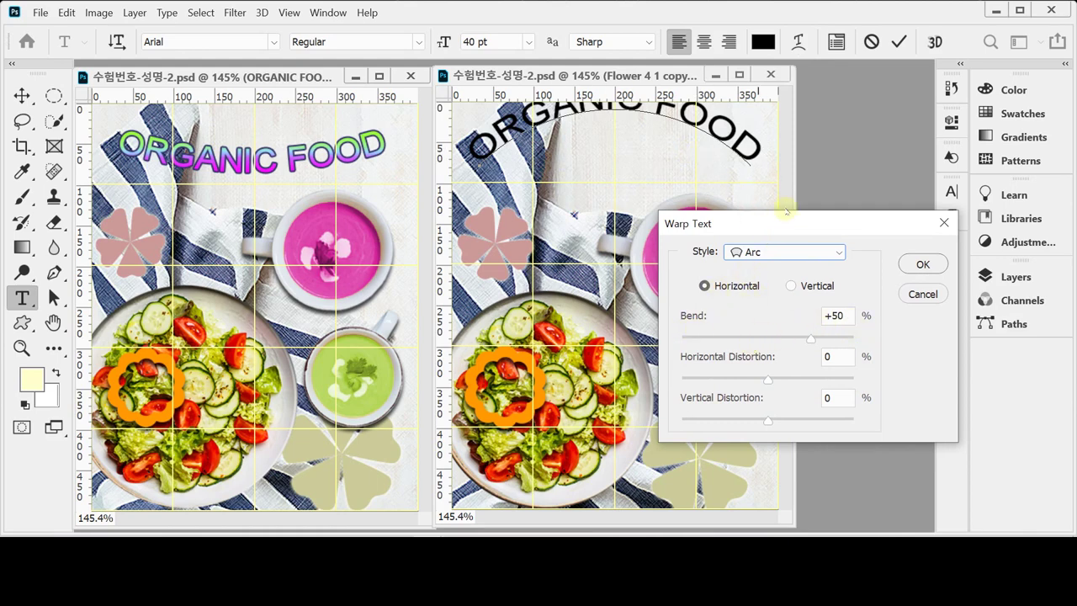
{"action": "left_click", "coordinate": [751, 338]}
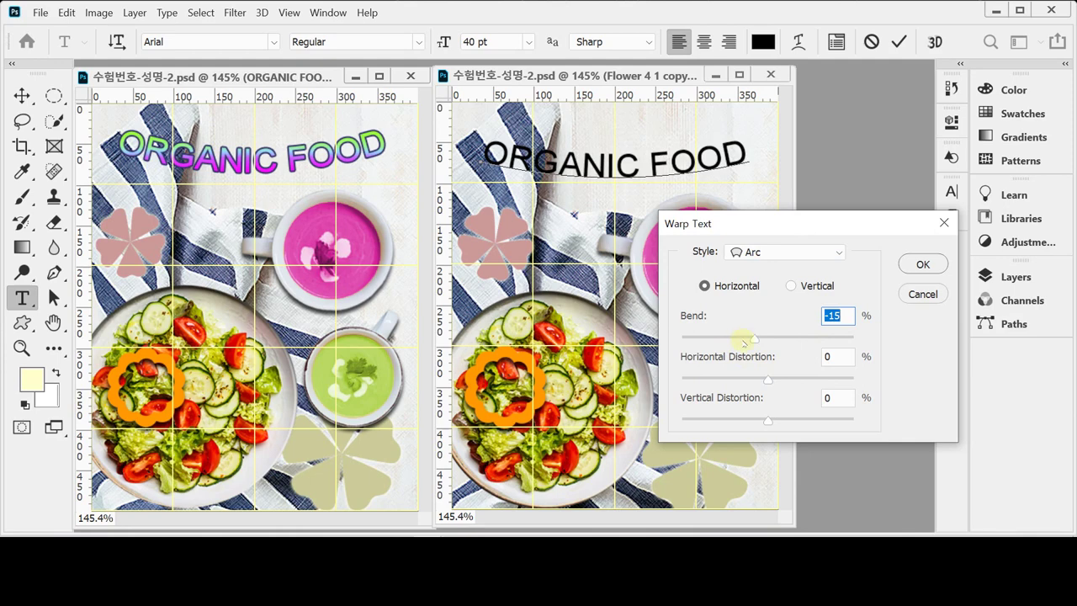
{"action": "mouse_move", "coordinate": [743, 340]}
{"action": "left_mouse_down"}
{"action": "mouse_move", "coordinate": [723, 340]}
{"action": "mouse_move", "coordinate": [755, 340]}
{"action": "left_mouse_up"}
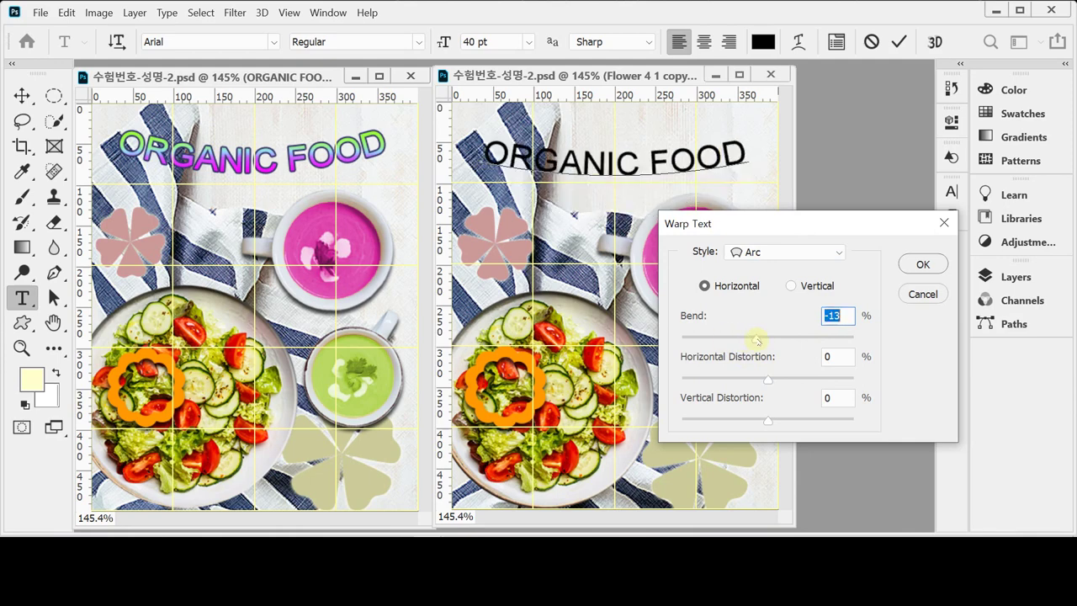
{"action": "type", "text": "-20"}
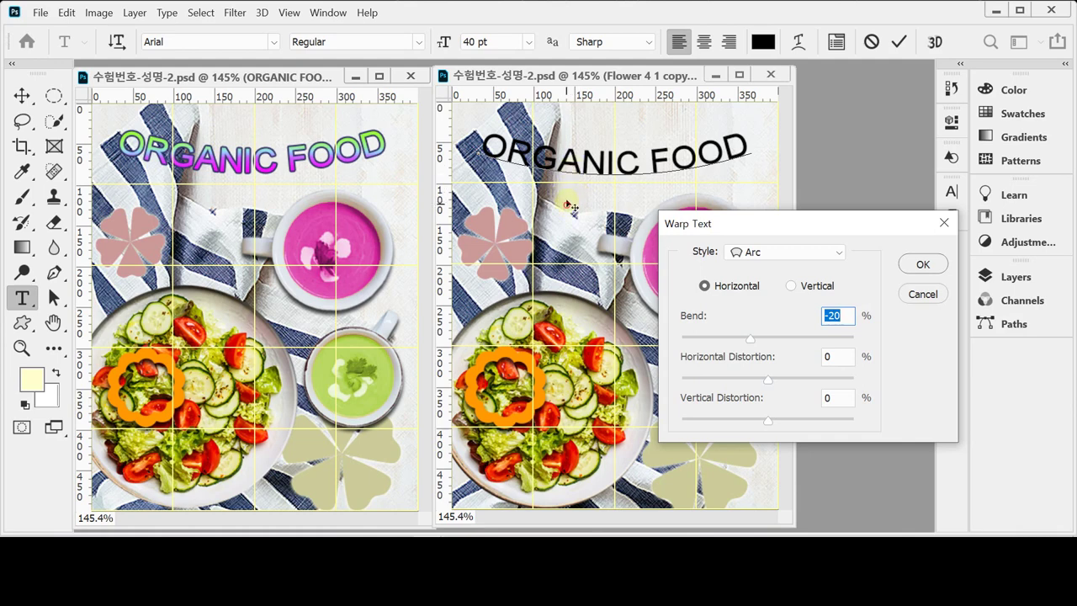
{"action": "left_click", "coordinate": [917, 263]}
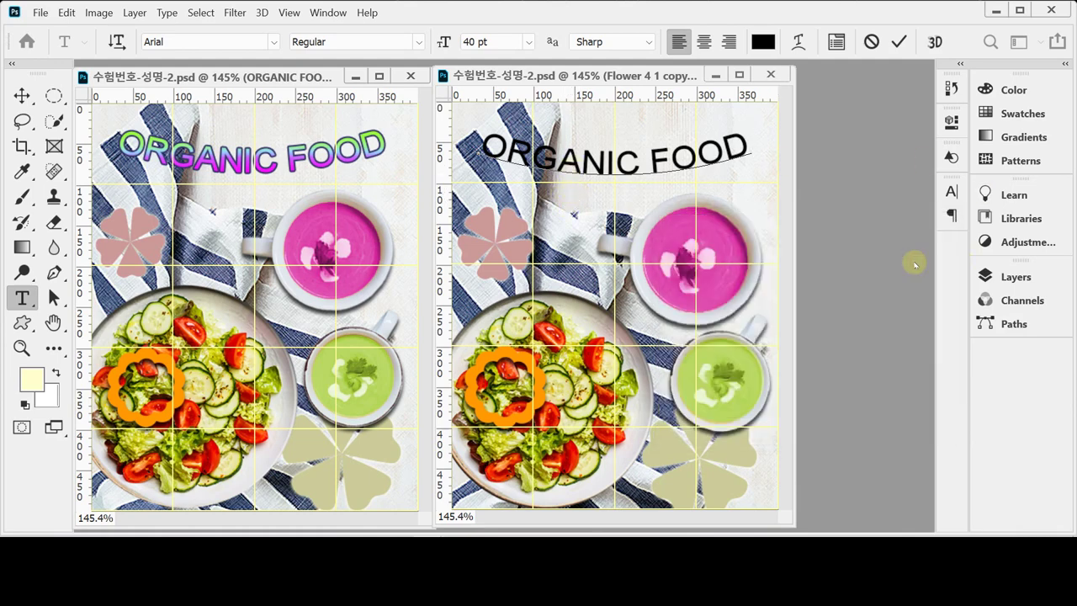
Step: Add a 2 px outside Stroke in colour #336 to the warped ORGANIC FOOD text layer
{"action": "left_click", "coordinate": [1015, 276]}
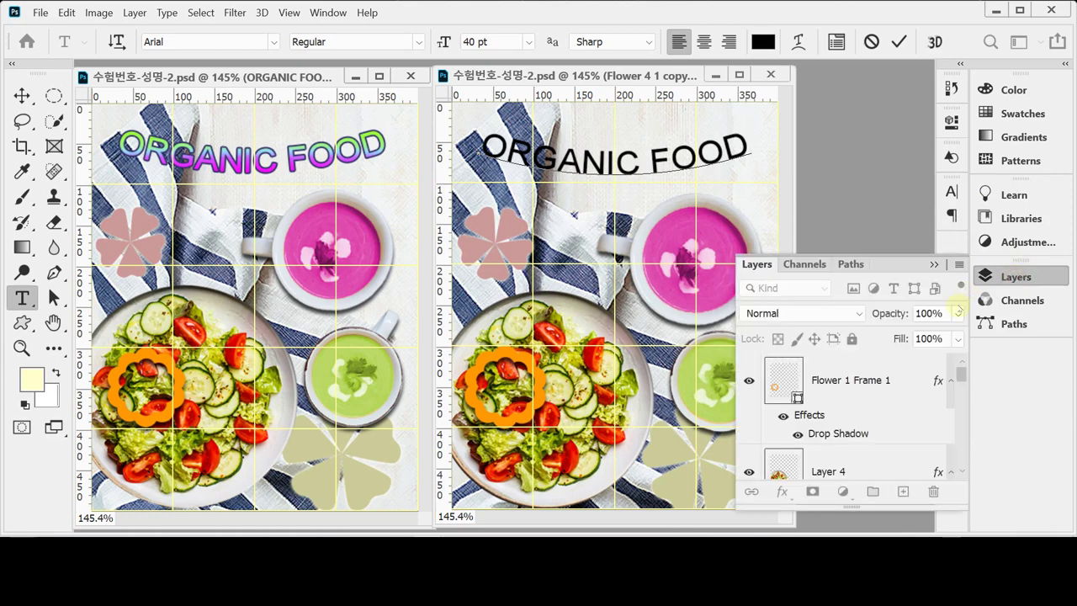
{"action": "left_click", "coordinate": [752, 493]}
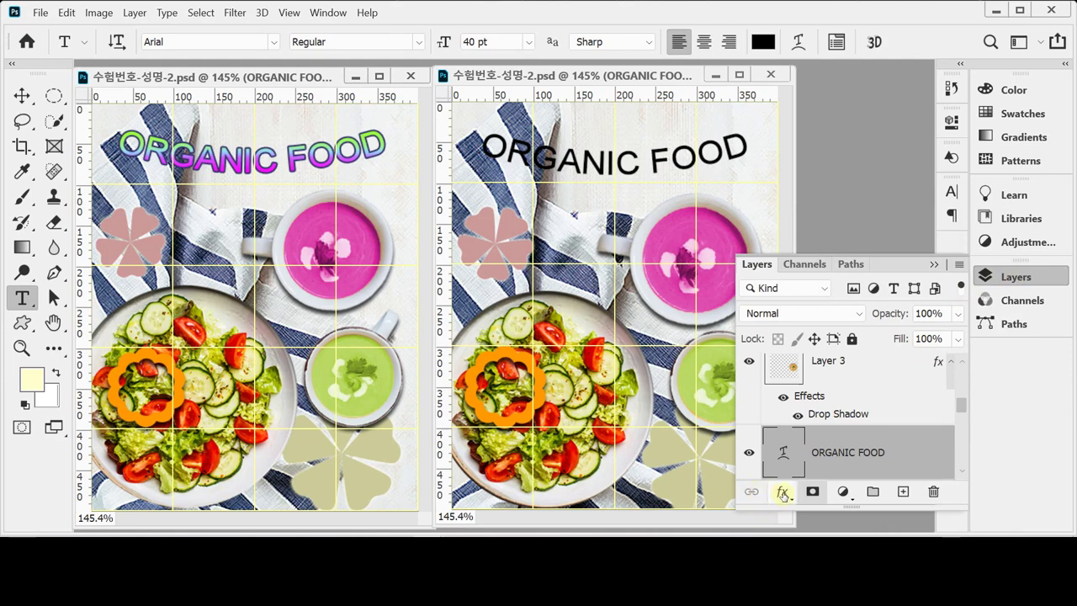
{"action": "left_click", "coordinate": [782, 492]}
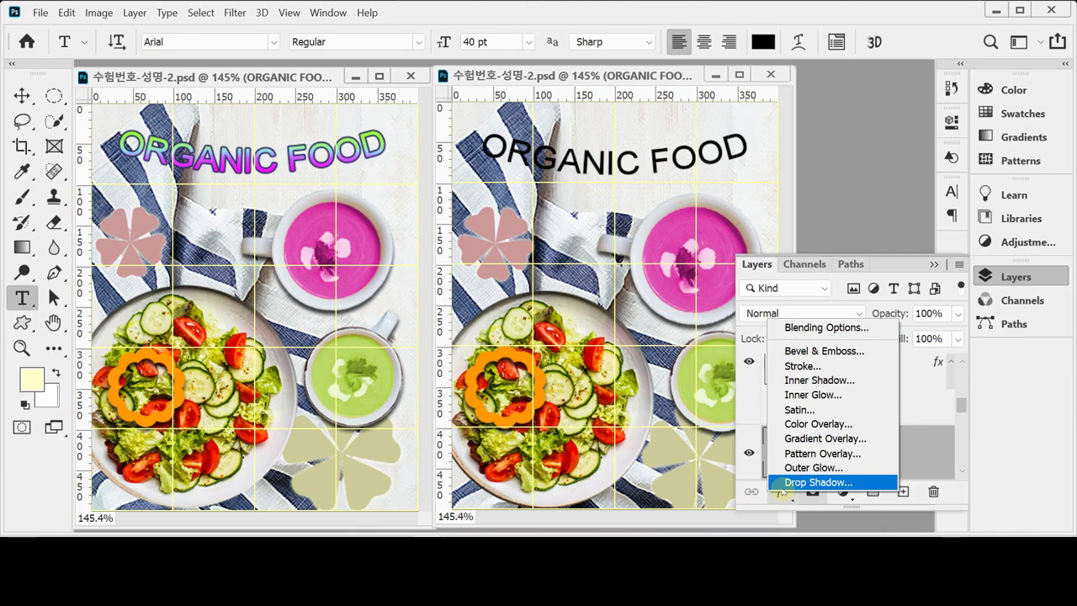
{"action": "left_click", "coordinate": [840, 366]}
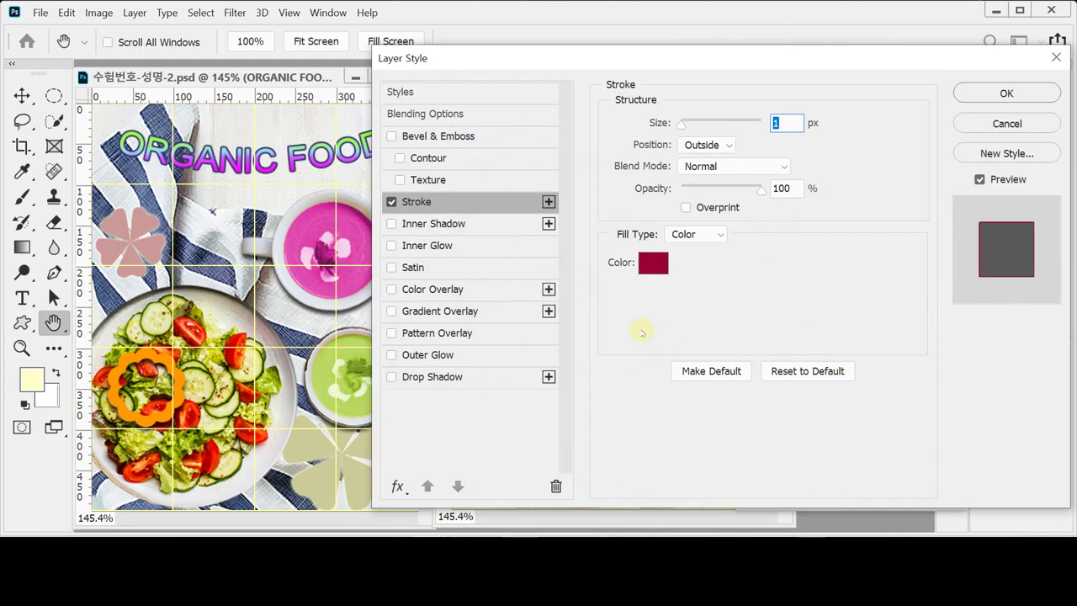
{"action": "type", "text": "2"}
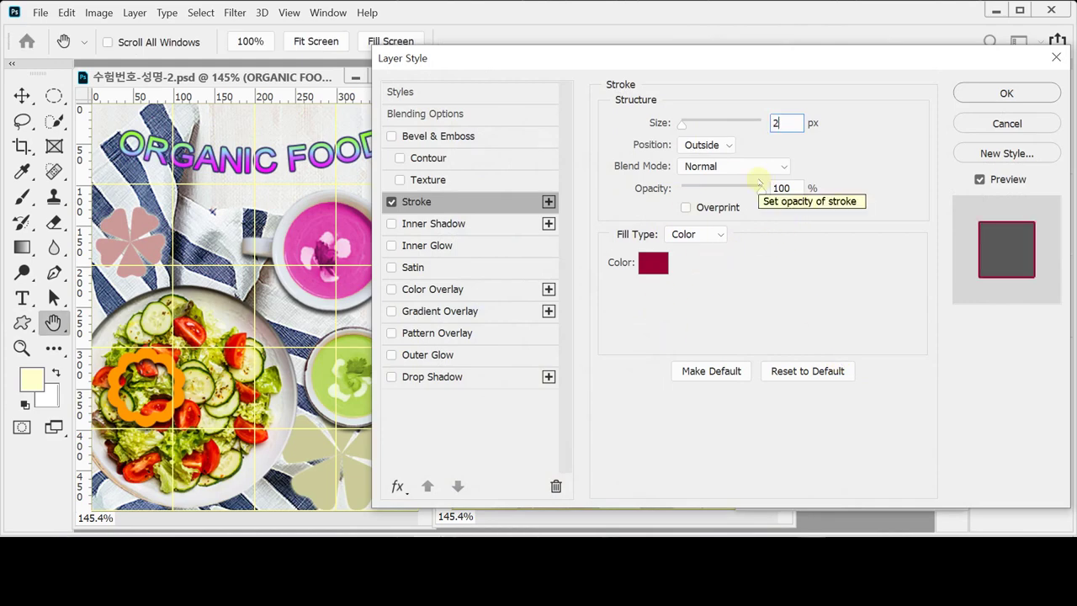
{"action": "left_click", "coordinate": [653, 263]}
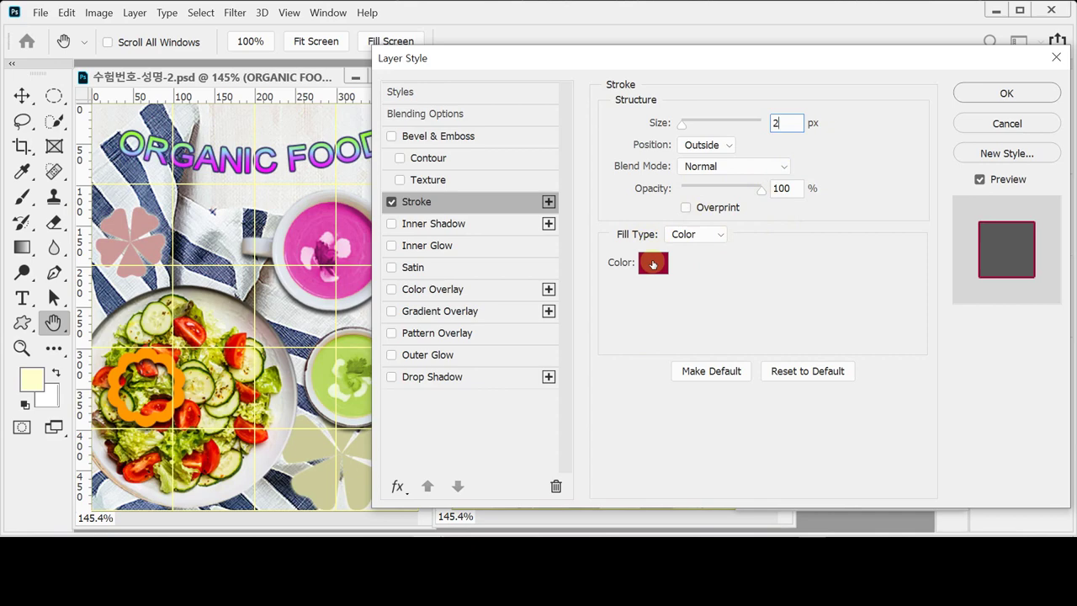
{"action": "type", "text": "336"}
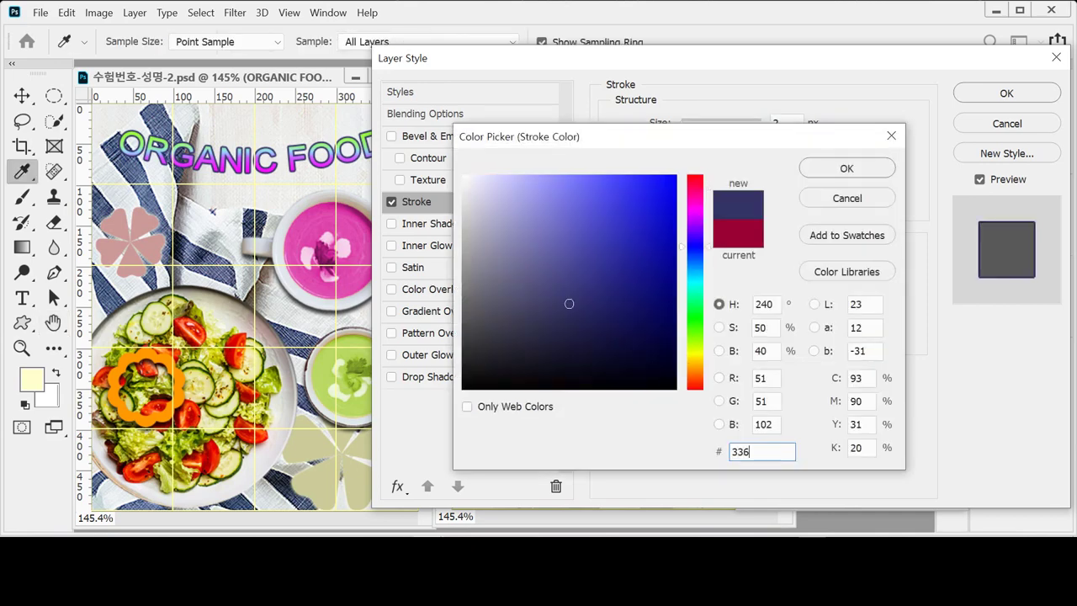
{"action": "key", "text": "Return"}
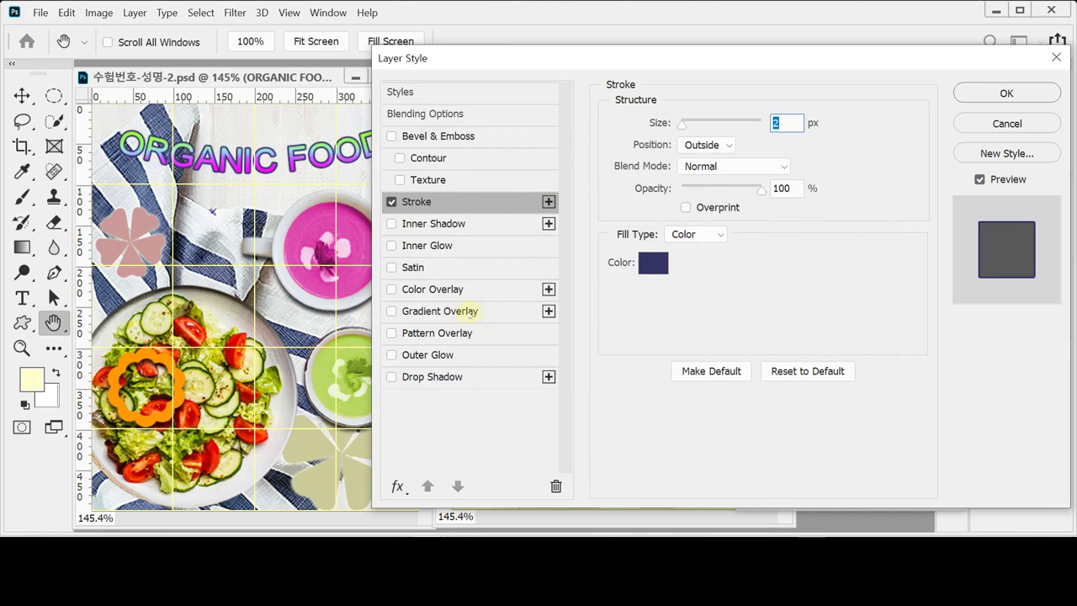
Step: Add a Gradient Overlay to the ORGANIC FOOD layer and set the gradient's first colour stop to #f0f
{"action": "left_click", "coordinate": [468, 312]}
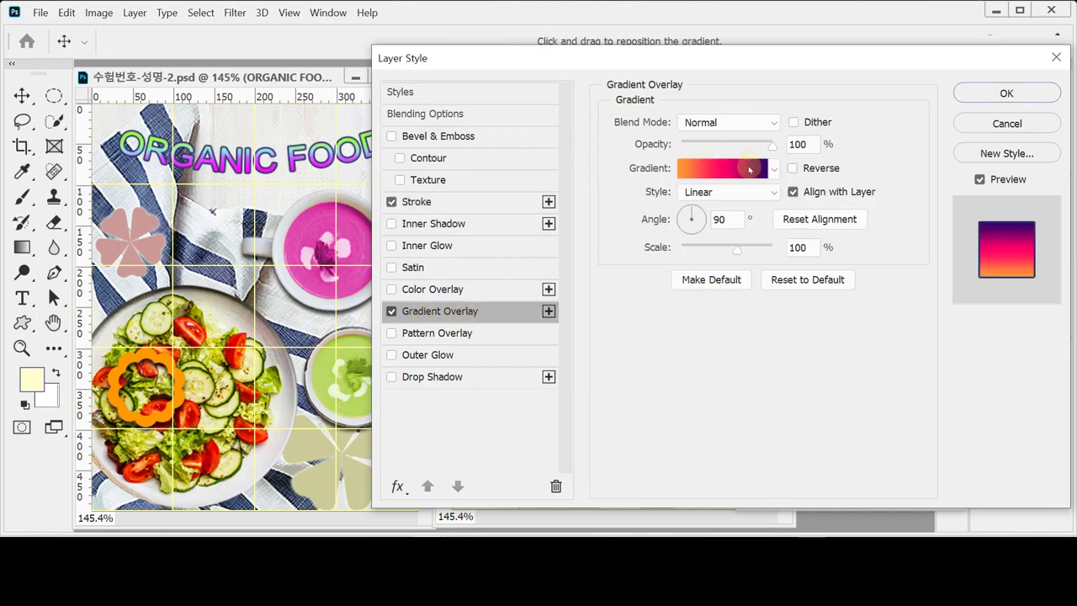
{"action": "left_click", "coordinate": [731, 175]}
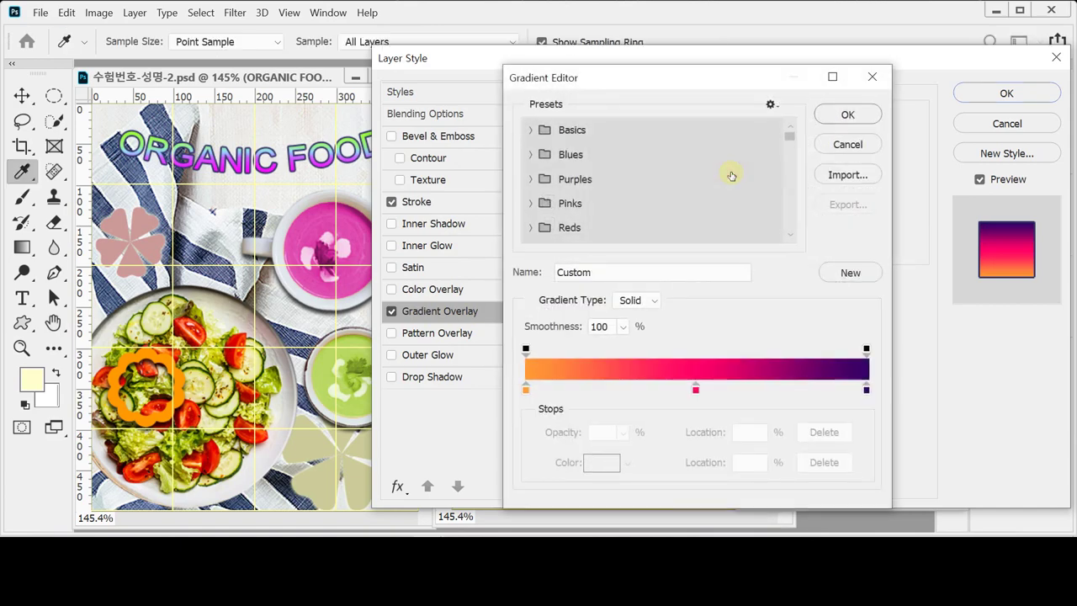
{"action": "double_click", "coordinate": [525, 389]}
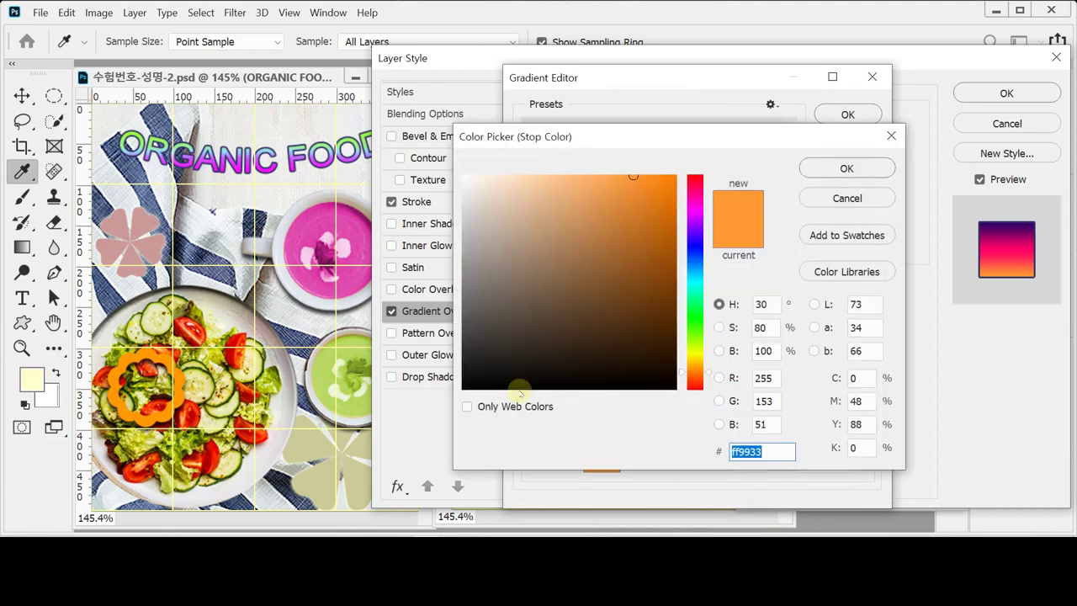
{"action": "type", "text": "f0"}
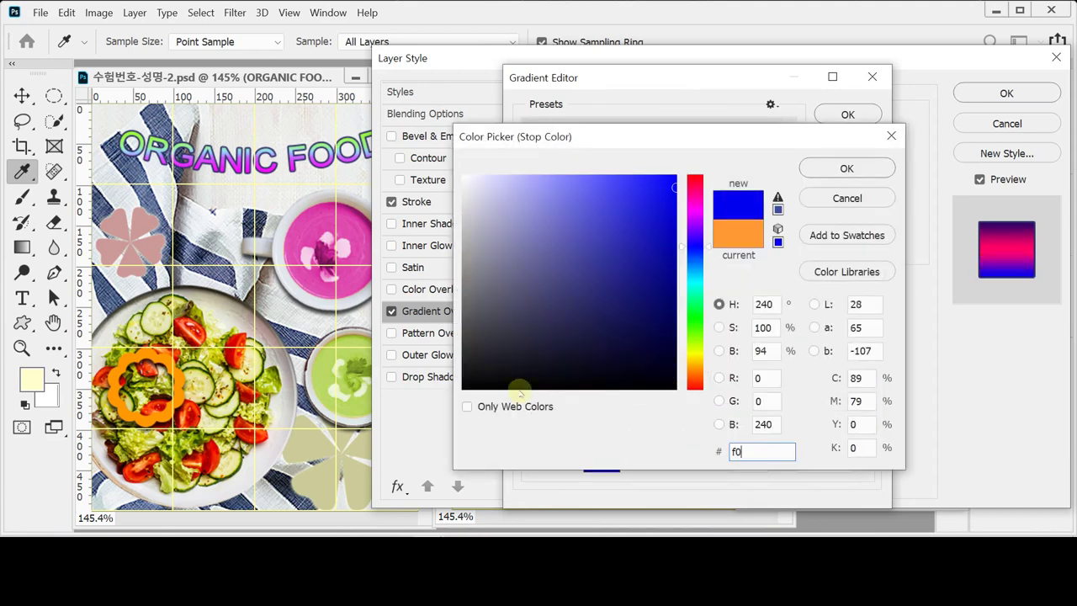
{"action": "type", "text": "f"}
{"action": "key", "text": "Return"}
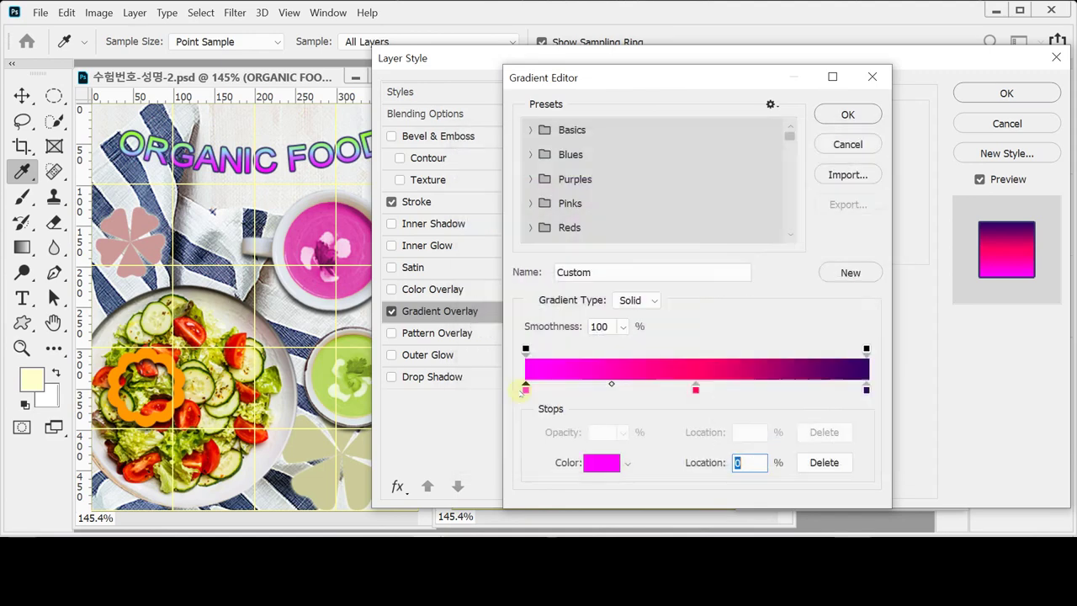
Step: Set the gradient's middle colour stop to #9cf at location 49%
{"action": "left_click", "coordinate": [696, 388]}
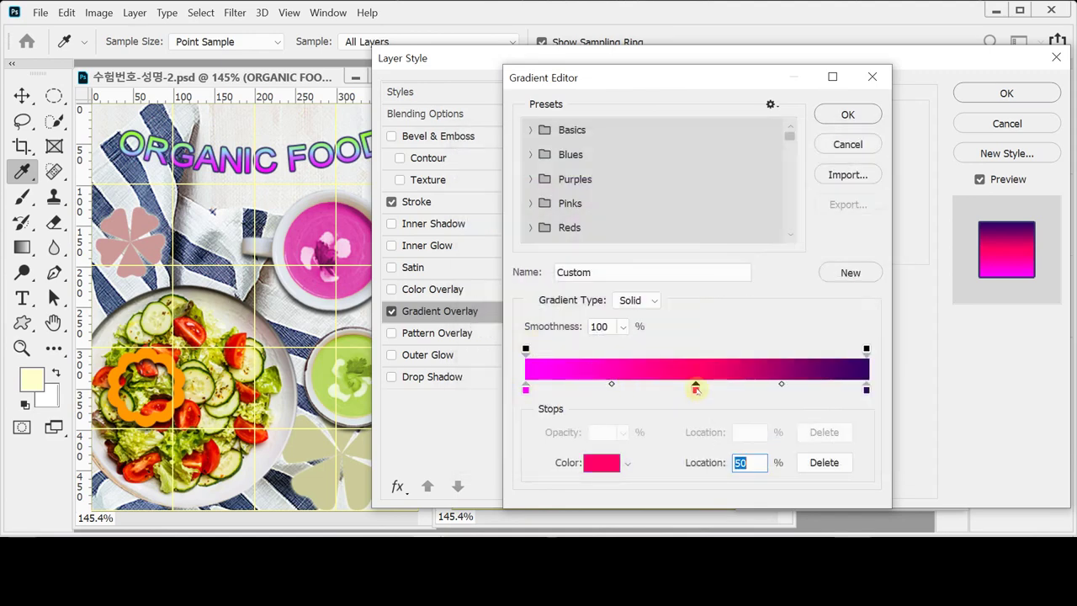
{"action": "mouse_move", "coordinate": [696, 389]}
{"action": "left_mouse_down"}
{"action": "mouse_move", "coordinate": [694, 428]}
{"action": "mouse_move", "coordinate": [695, 390]}
{"action": "left_mouse_up"}
{"action": "double_click", "coordinate": [694, 389]}
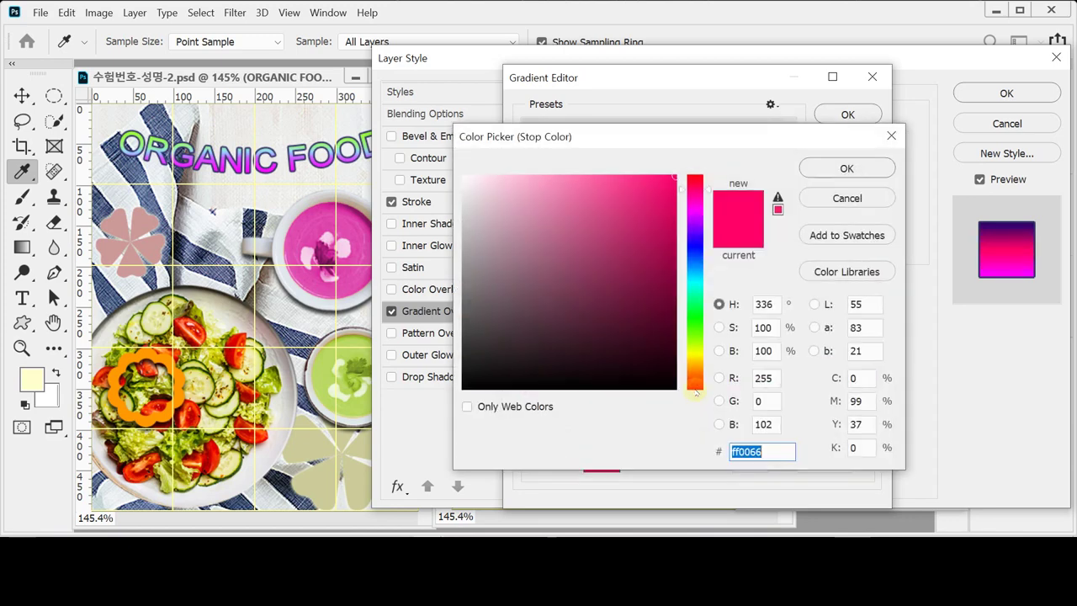
{"action": "type", "text": "9c"}
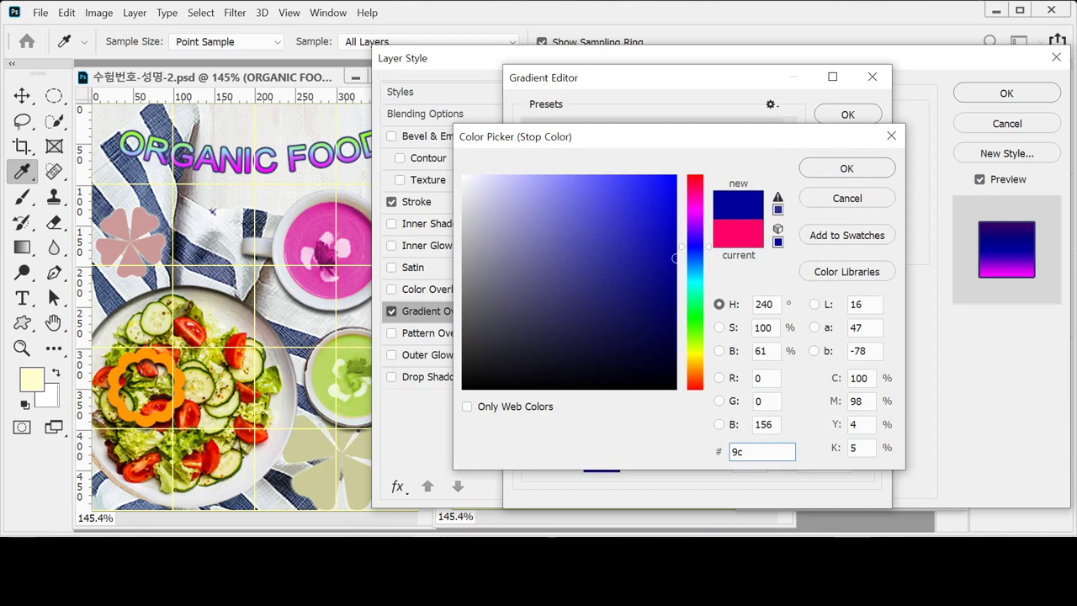
{"action": "type", "text": "f"}
{"action": "key", "text": "Return"}
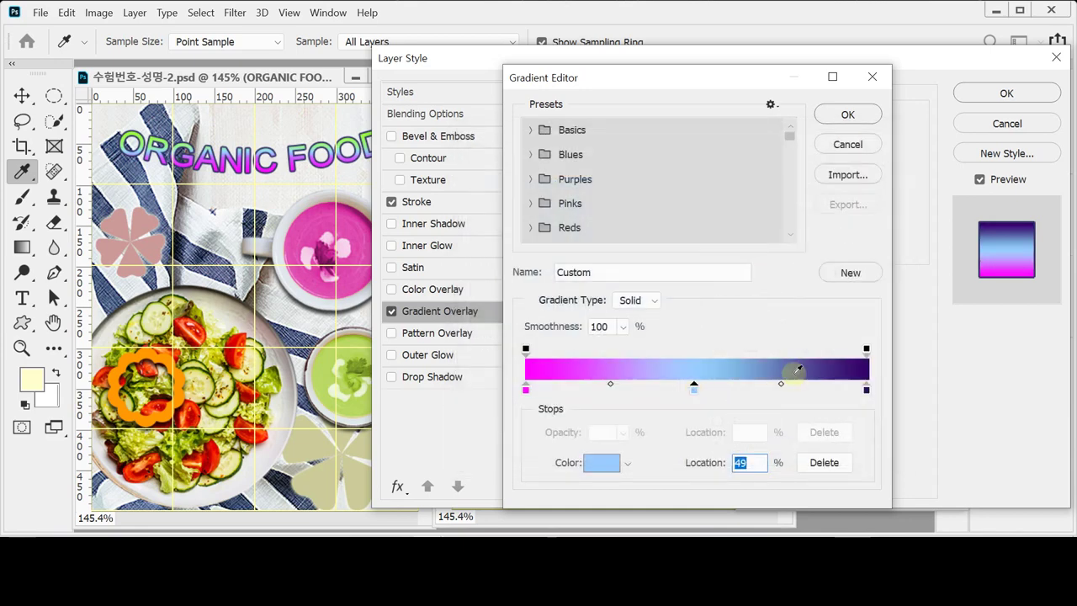
Step: Set the gradient's end colour stop to #9f3
{"action": "double_click", "coordinate": [867, 390]}
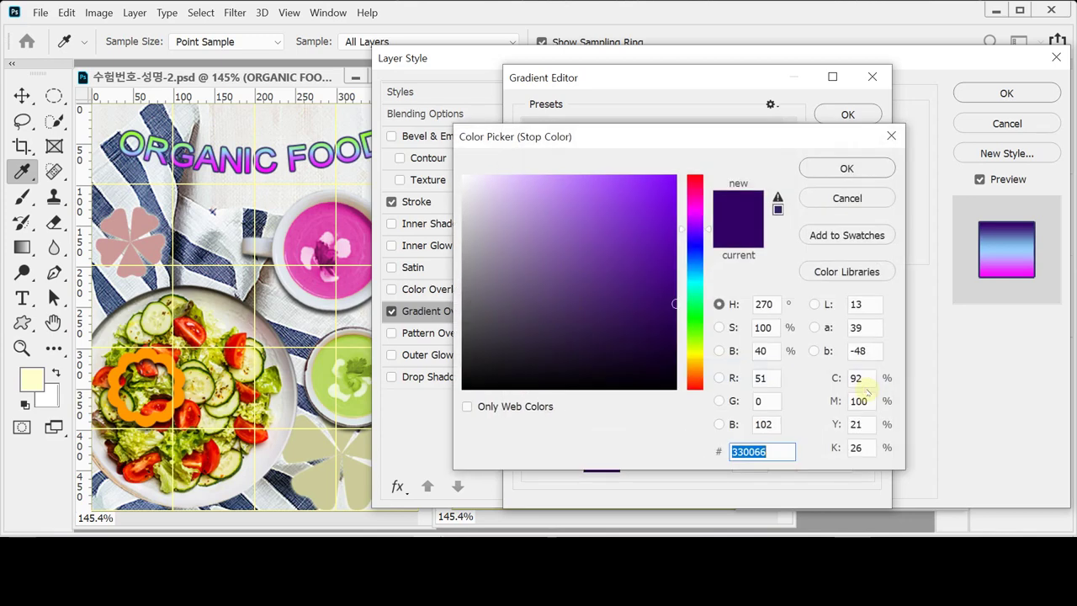
{"action": "type", "text": "9f"}
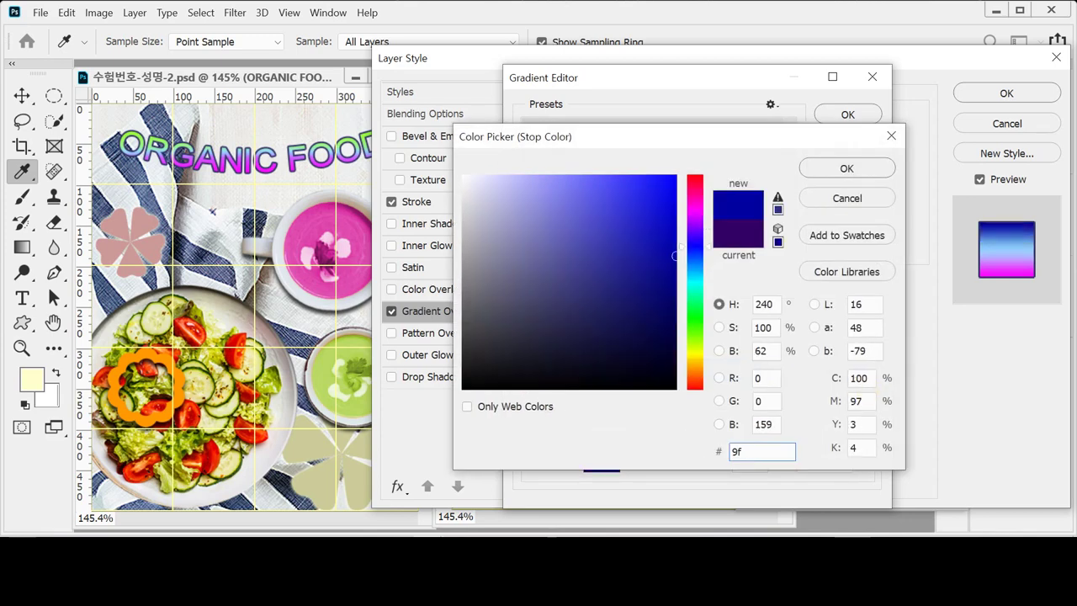
{"action": "type", "text": "3"}
{"action": "key", "text": "Return"}
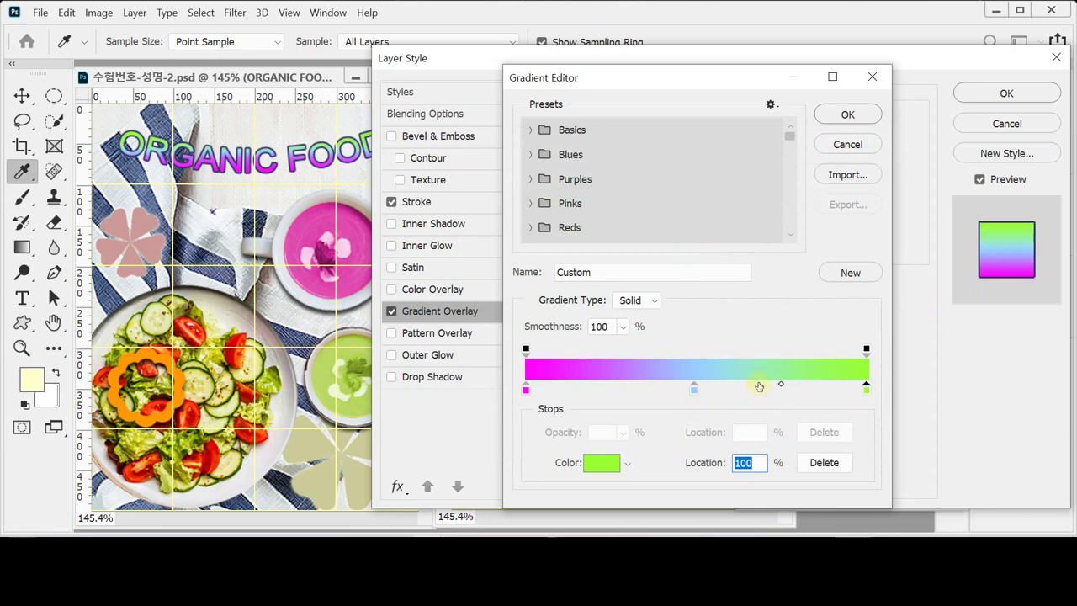
Step: Shift the gradient's colour midpoints to about 26% on the blue-green side and 81% on the magenta-blue side, and accept the gradient
{"action": "left_click_drag", "start_coordinate": [781, 384], "coordinate": [740, 384]}
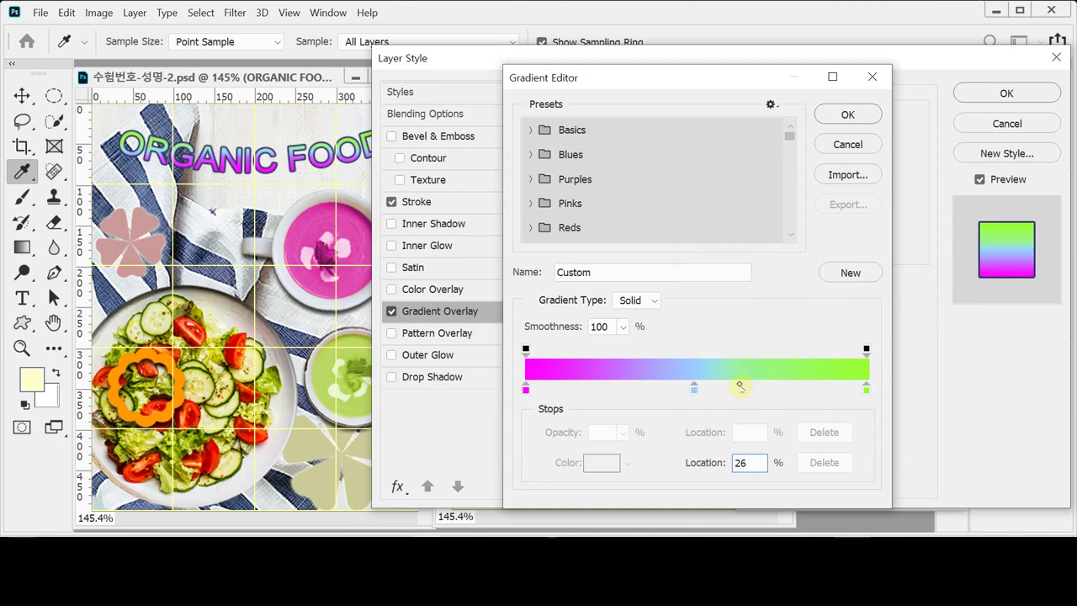
{"action": "left_click_drag", "start_coordinate": [740, 386], "coordinate": [738, 385]}
{"action": "left_click", "coordinate": [694, 389]}
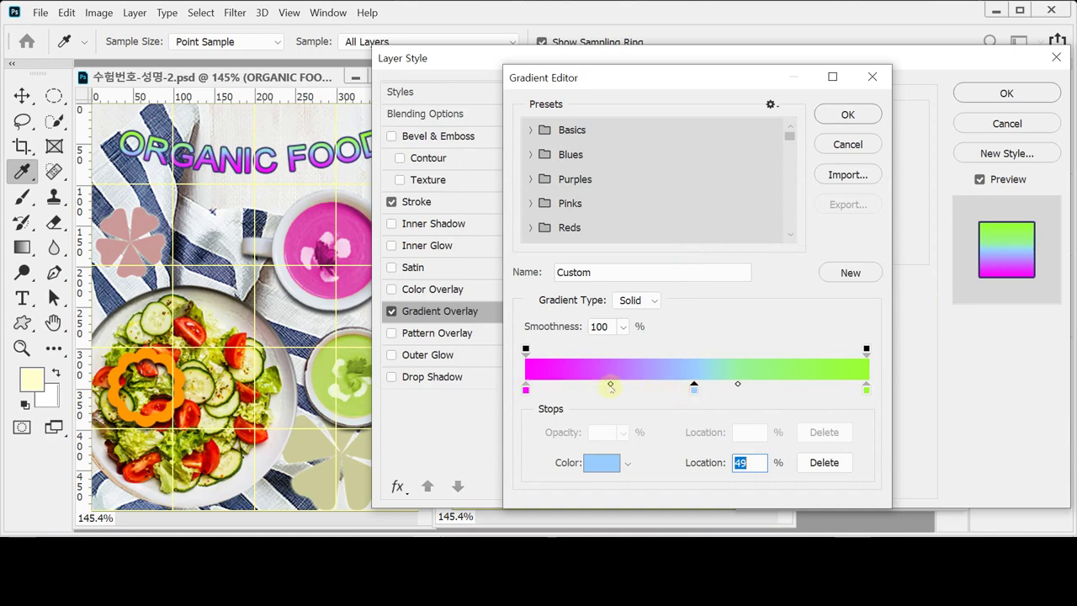
{"action": "left_click_drag", "start_coordinate": [611, 386], "coordinate": [663, 387]}
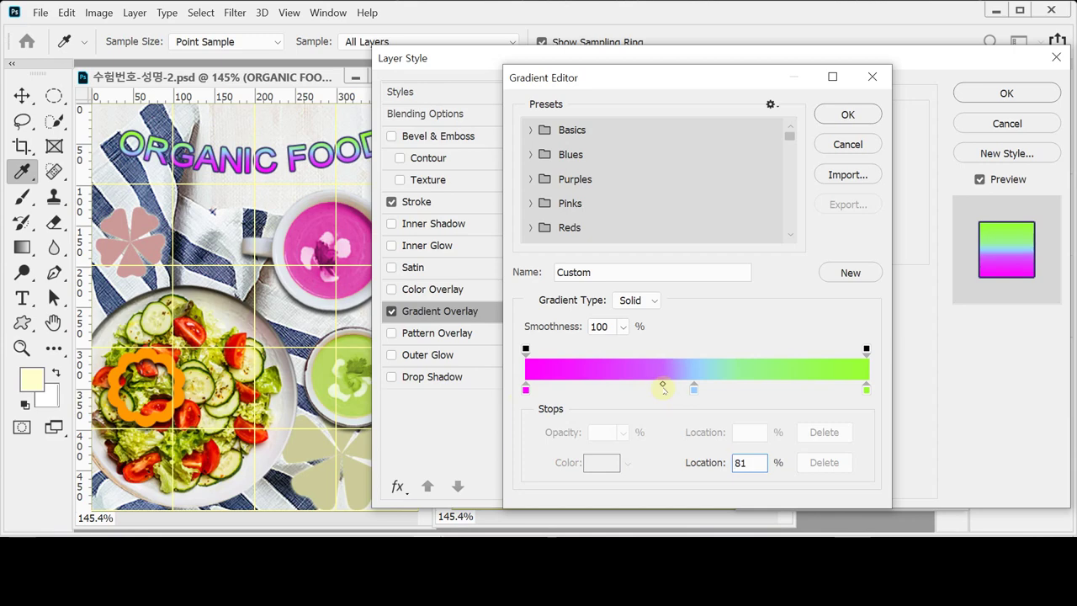
{"action": "left_click", "coordinate": [663, 387]}
{"action": "left_click", "coordinate": [835, 114]}
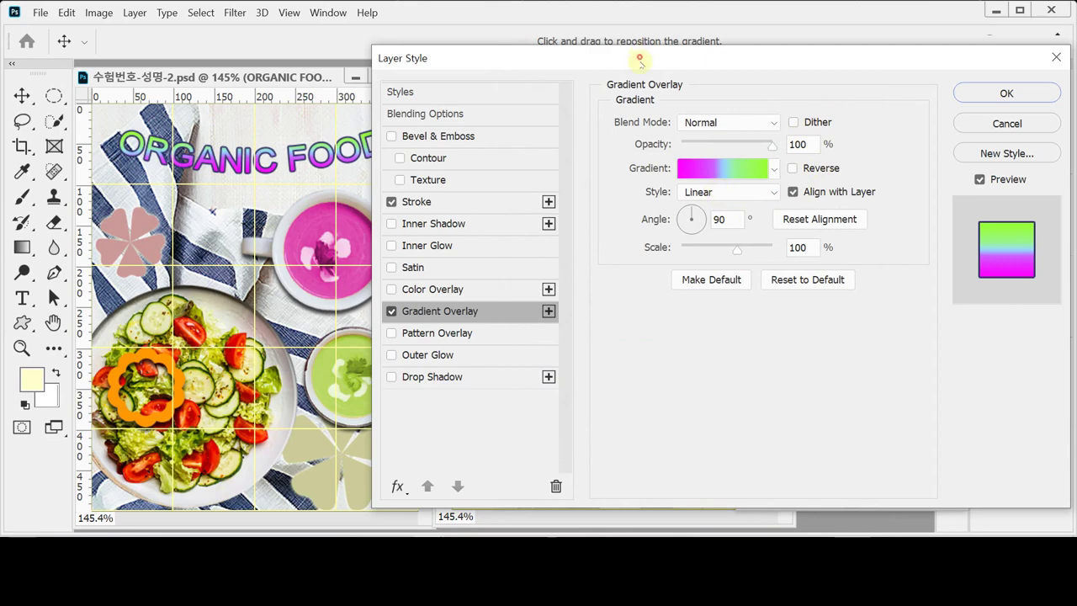
Step: Try gradient overlay angles of -1° and 10° on the title and shift the gradient slightly within the lettering
{"action": "left_click_drag", "start_coordinate": [642, 60], "coordinate": [646, 210]}
{"action": "left_click", "coordinate": [723, 370]}
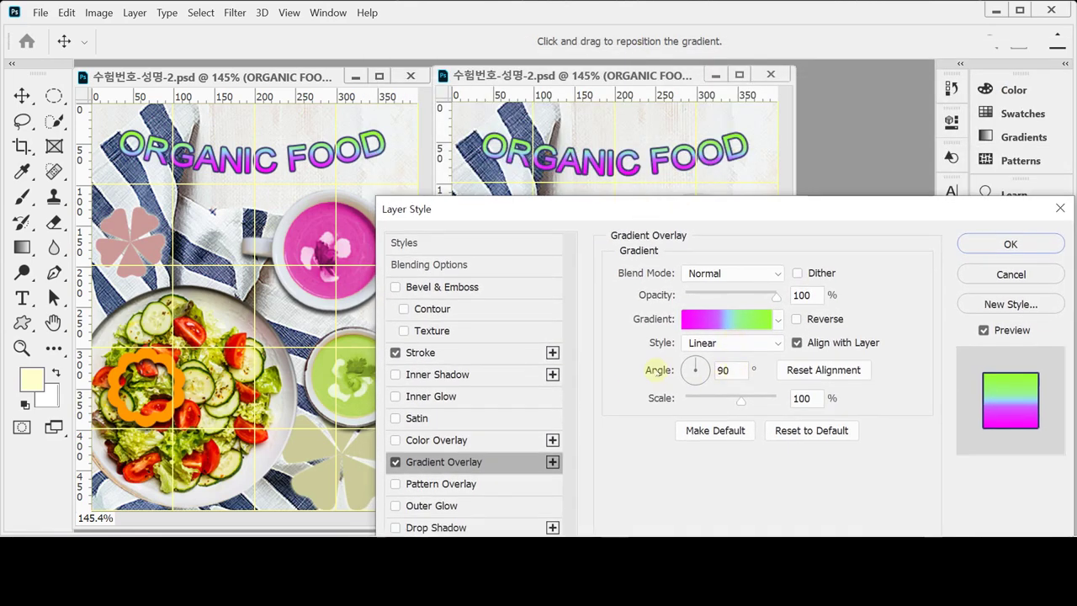
{"action": "left_click", "coordinate": [711, 371]}
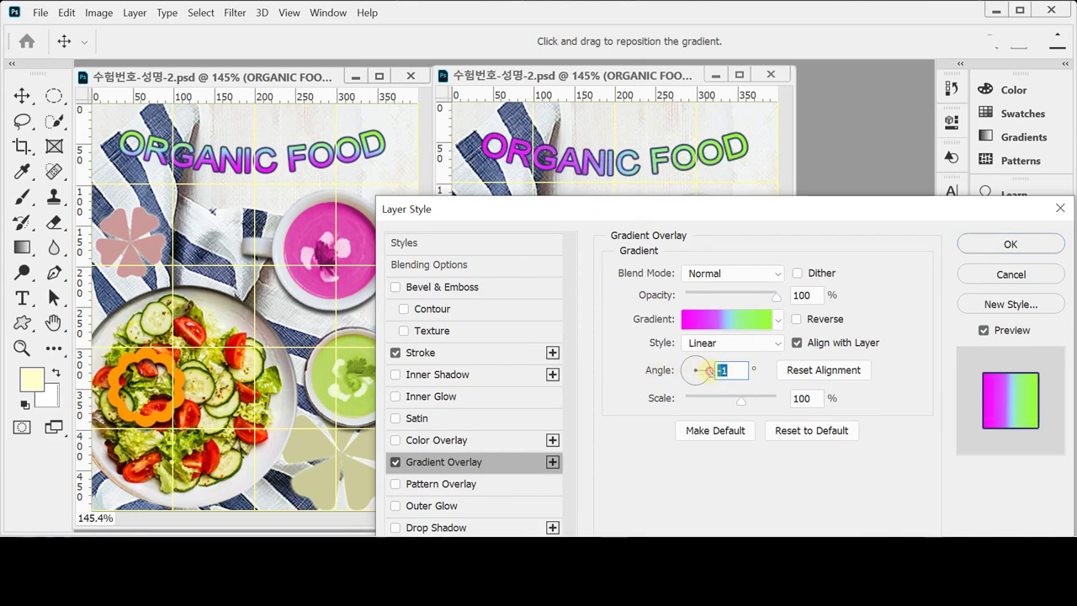
{"action": "left_click", "coordinate": [712, 368]}
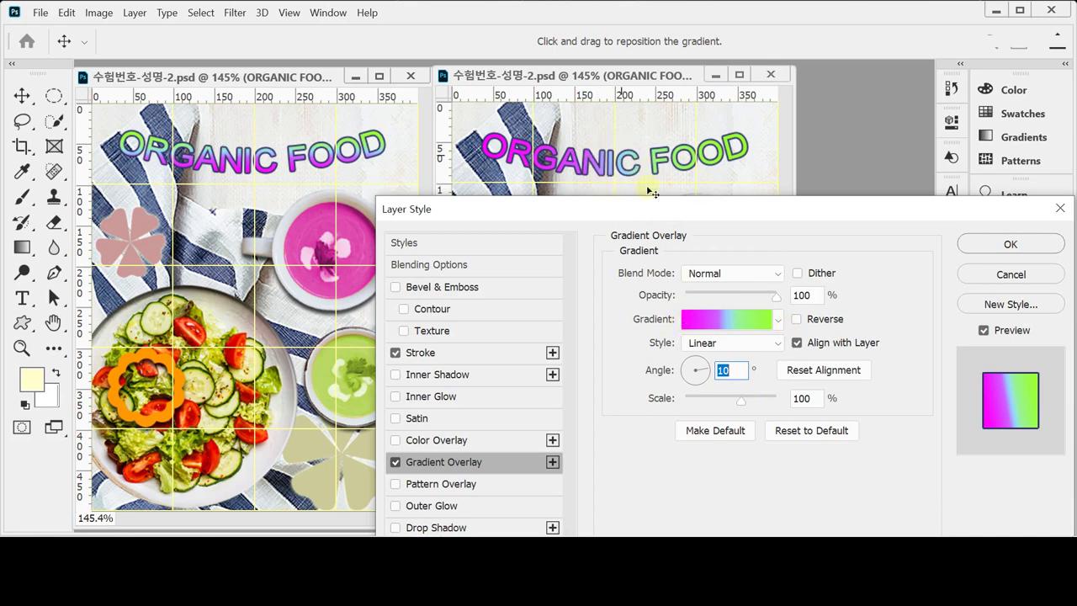
{"action": "left_click_drag", "start_coordinate": [619, 145], "coordinate": [610, 149]}
Step: Set the gradient overlay's angle to 90° and apply the title's layer styles
{"action": "type", "text": "90"}
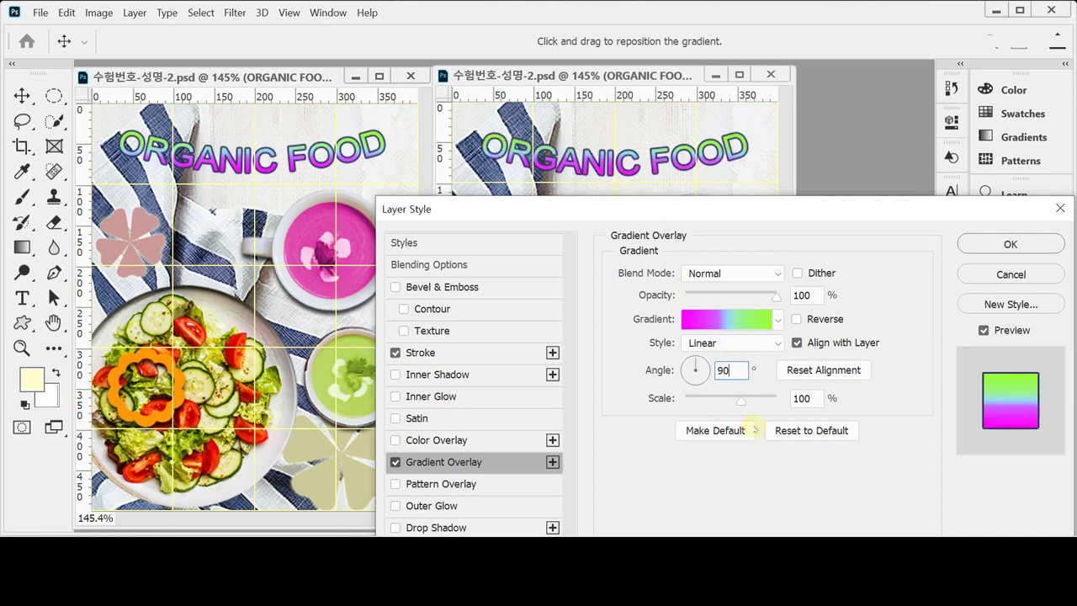
{"action": "left_click", "coordinate": [1005, 244]}
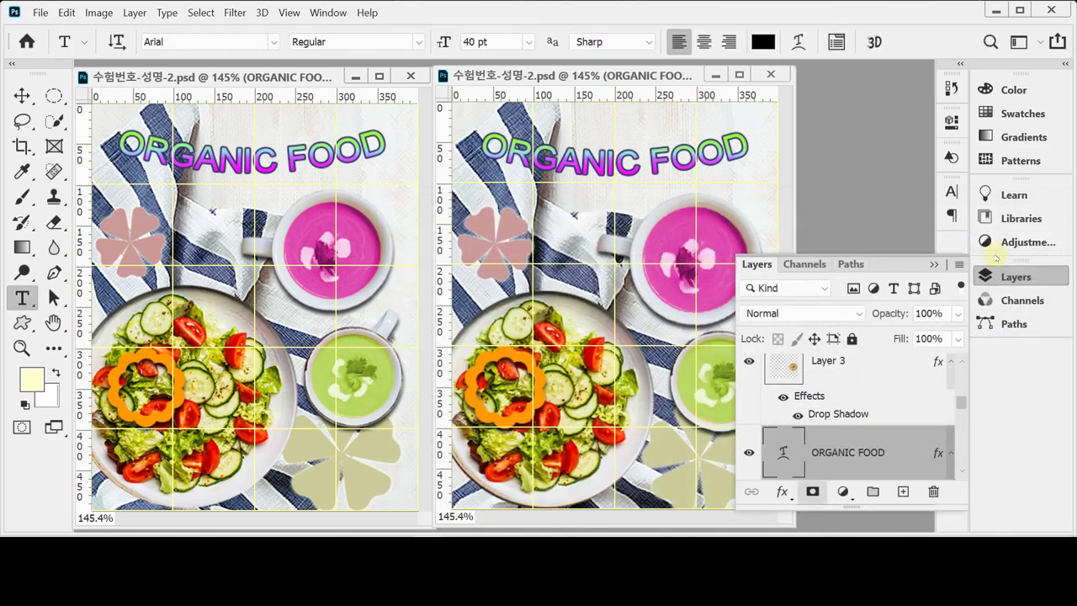
{"action": "left_click", "coordinate": [1015, 279]}
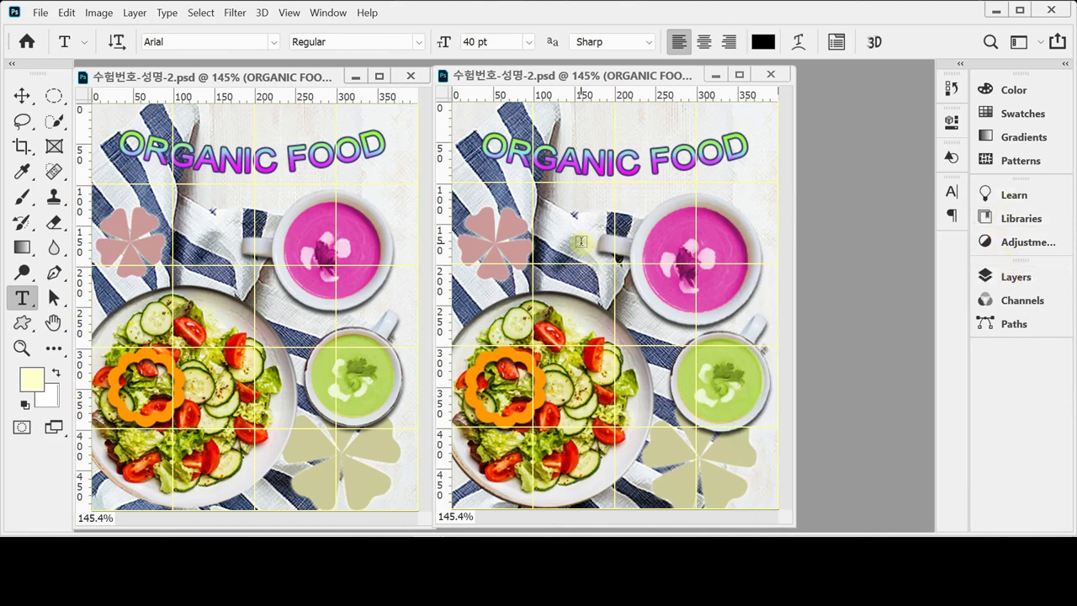
Step: Move the working poster's document window over the reference poster
{"action": "left_click", "coordinate": [708, 248]}
{"action": "left_click", "coordinate": [174, 162]}
{"action": "left_click", "coordinate": [508, 74]}
{"action": "left_click_drag", "start_coordinate": [516, 74], "coordinate": [167, 70]}
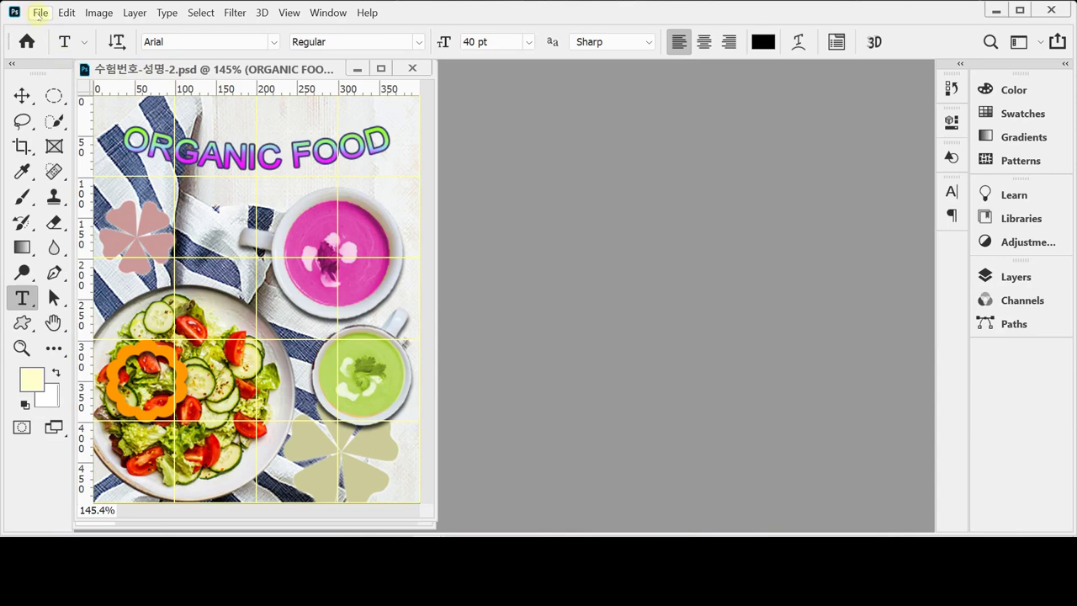
Step: Hide the grid on the poster and bring up the display options that list the Grid setting
{"action": "left_click", "coordinate": [39, 13]}
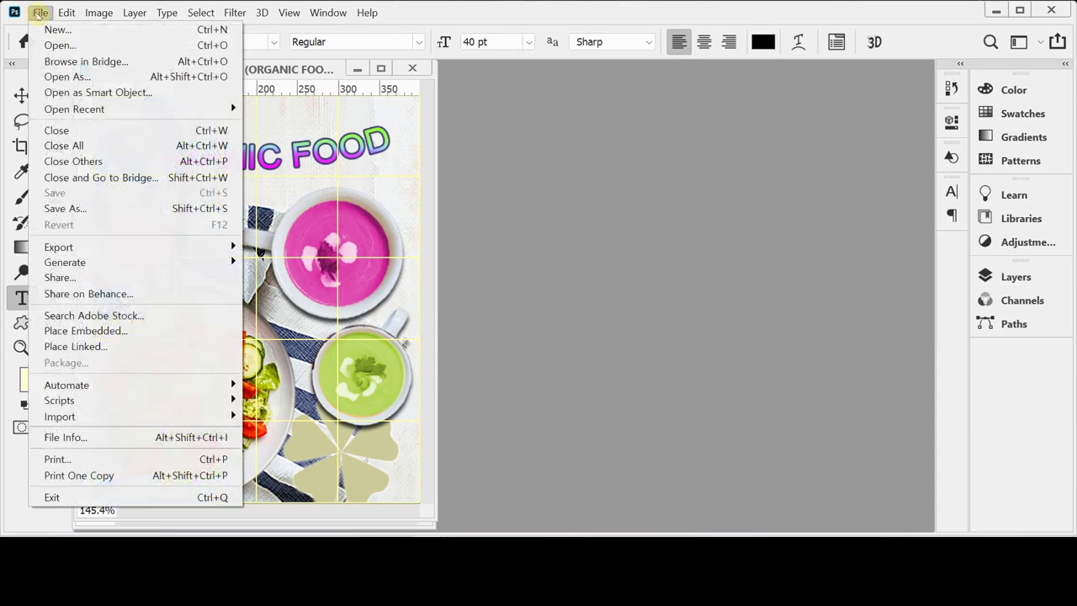
{"action": "left_click", "coordinate": [40, 13]}
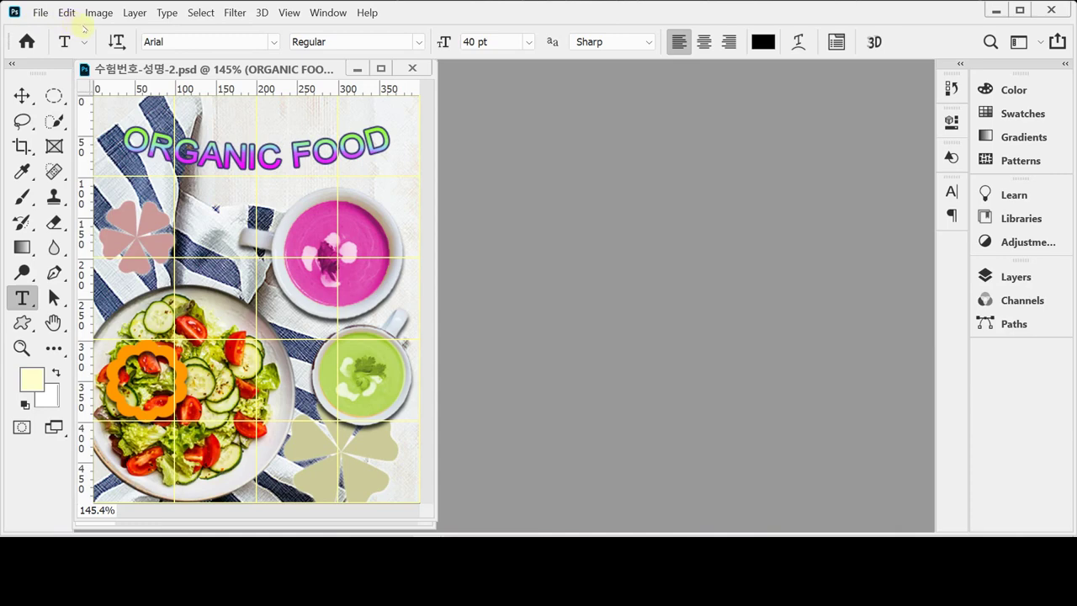
{"action": "key", "text": "ctrl+apostrophe"}
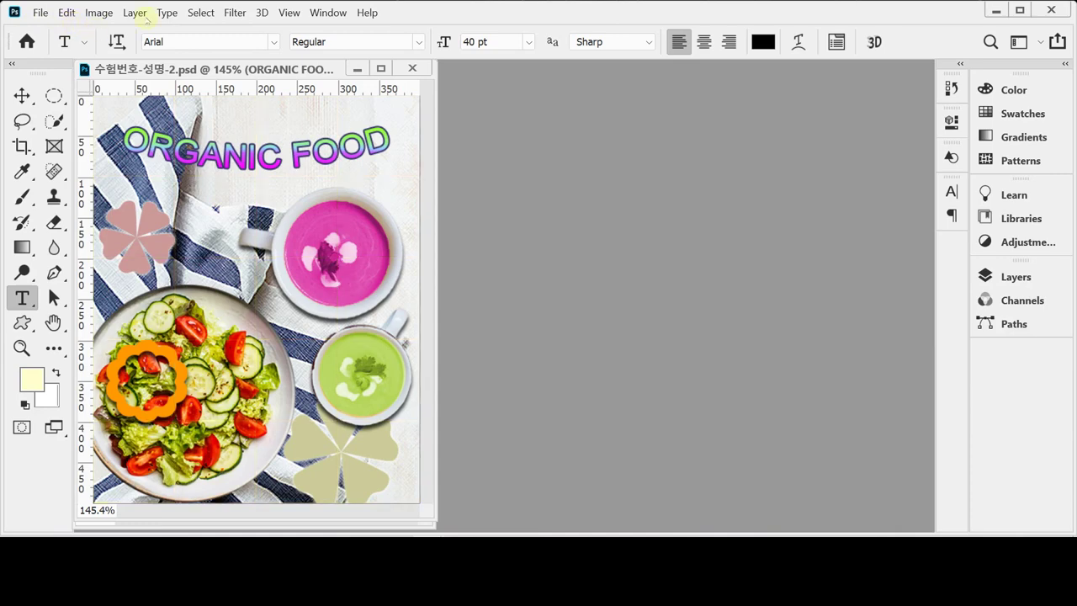
{"action": "left_click", "coordinate": [288, 13]}
{"action": "mouse_move", "coordinate": [334, 314]}
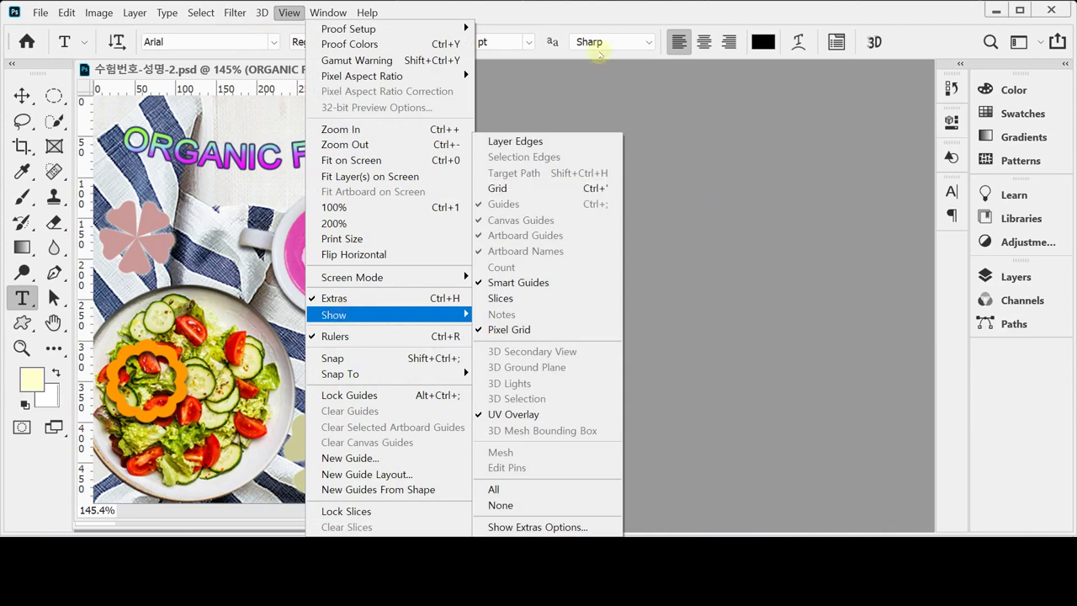
Step: Start saving the poster under Save As and choose the GTQ folder inside 문서 as the destination
{"action": "left_click", "coordinate": [615, 20]}
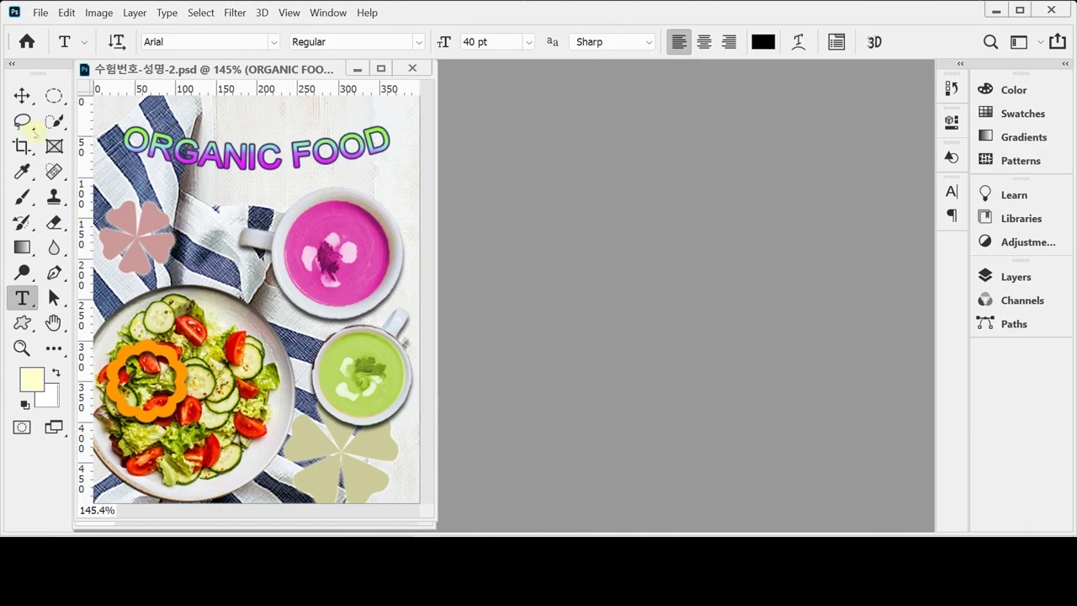
{"action": "left_click", "coordinate": [40, 13]}
{"action": "left_click", "coordinate": [63, 208]}
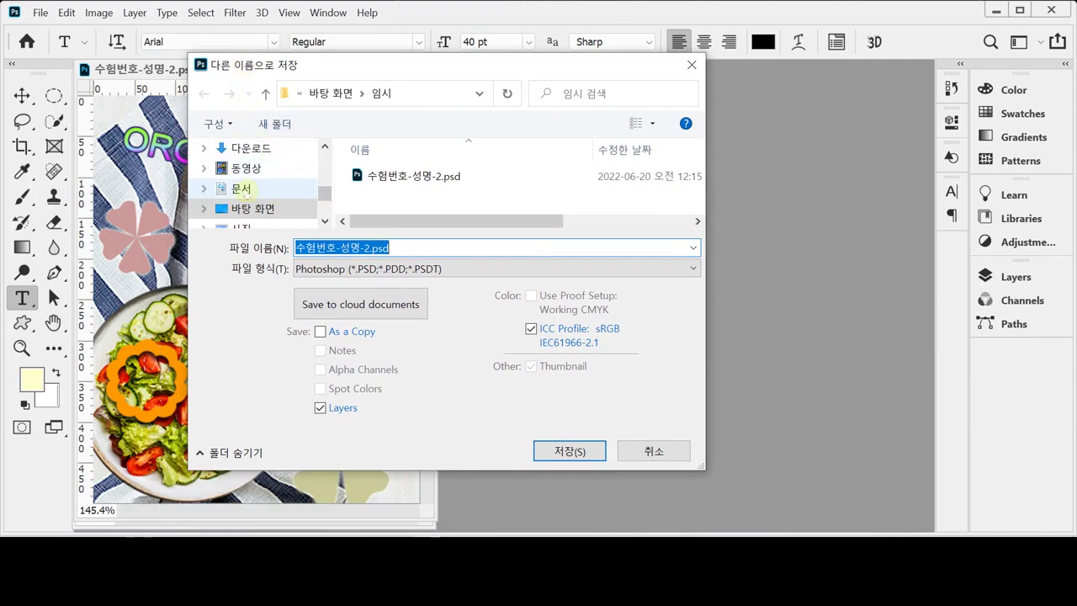
{"action": "left_click", "coordinate": [244, 190]}
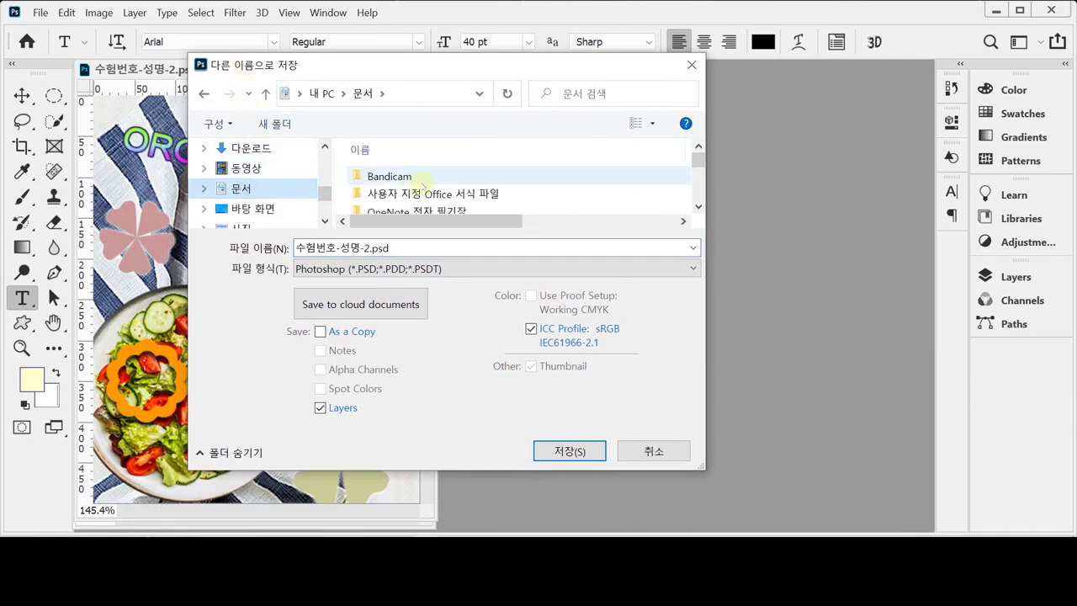
{"action": "scroll", "coordinate": [673, 196], "scroll_direction": "down", "scroll_amount": 2}
{"action": "scroll", "coordinate": [631, 200], "scroll_direction": "down", "scroll_amount": 1}
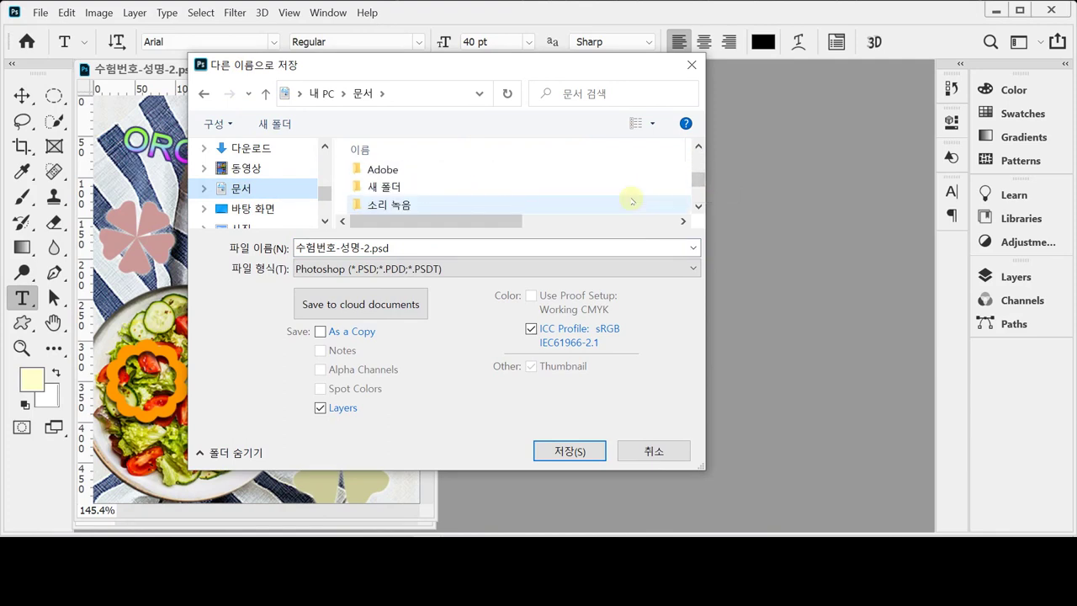
{"action": "scroll", "coordinate": [627, 199], "scroll_direction": "down", "scroll_amount": 1}
{"action": "double_click", "coordinate": [372, 206]}
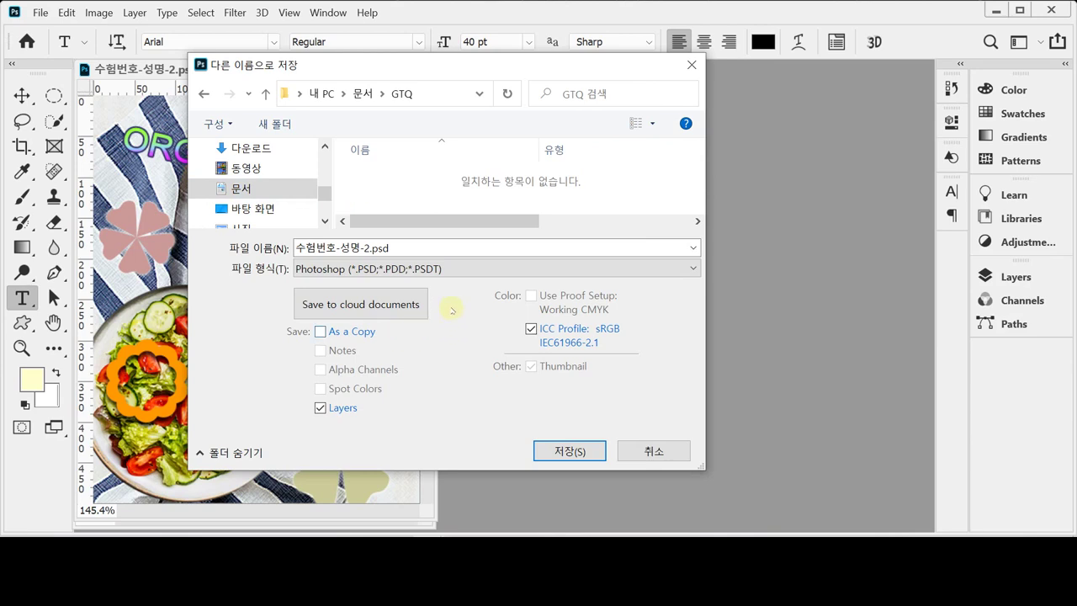
Step: Save the poster as a JPEG named 수험번호-성명-2.jpg with image quality 8
{"action": "left_click", "coordinate": [477, 268]}
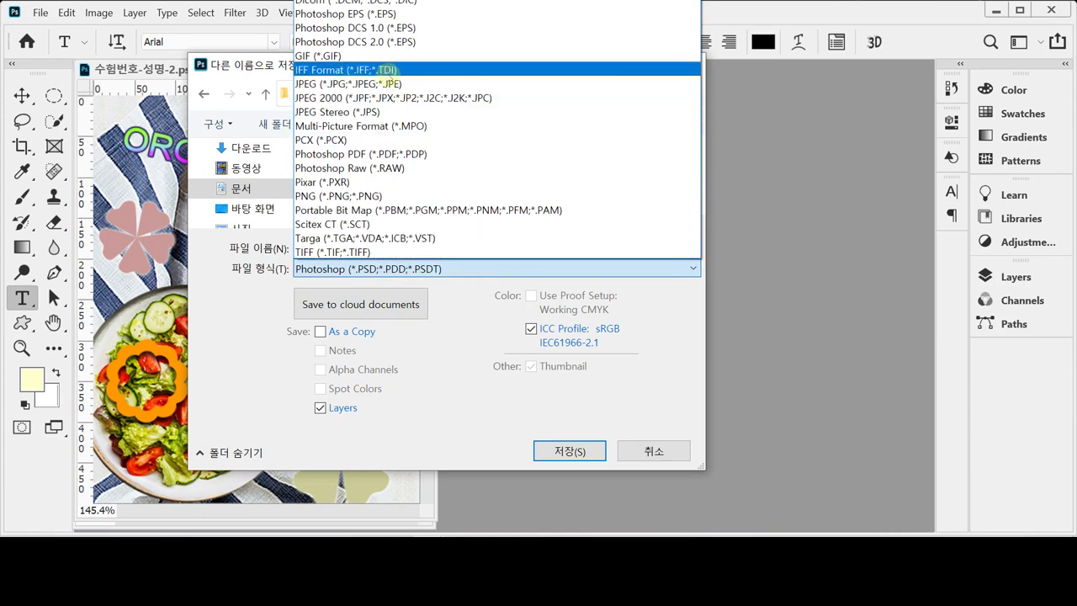
{"action": "left_click", "coordinate": [401, 85]}
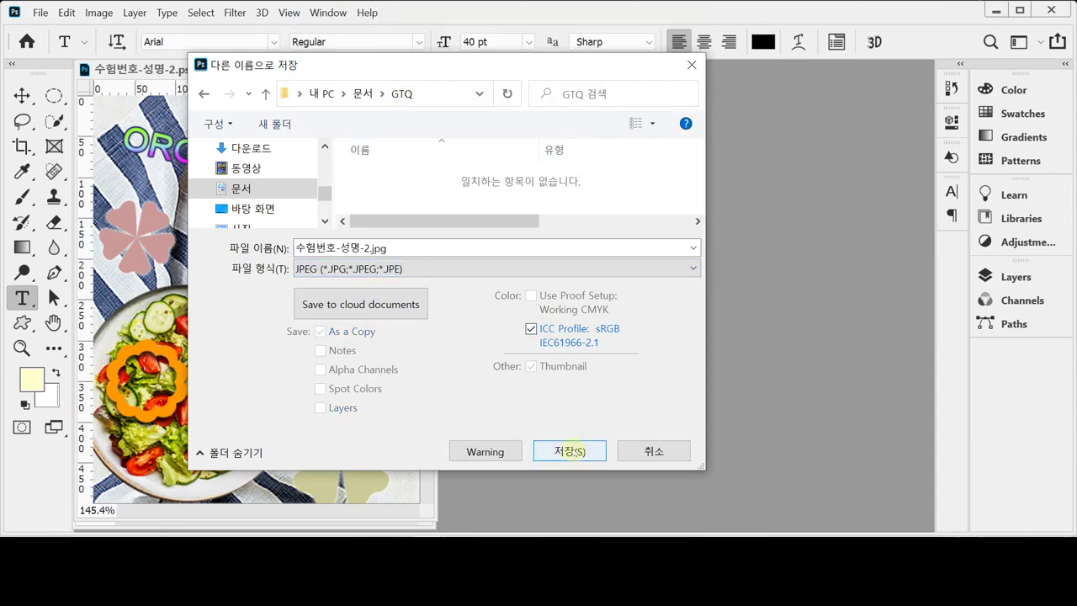
{"action": "left_click", "coordinate": [572, 449]}
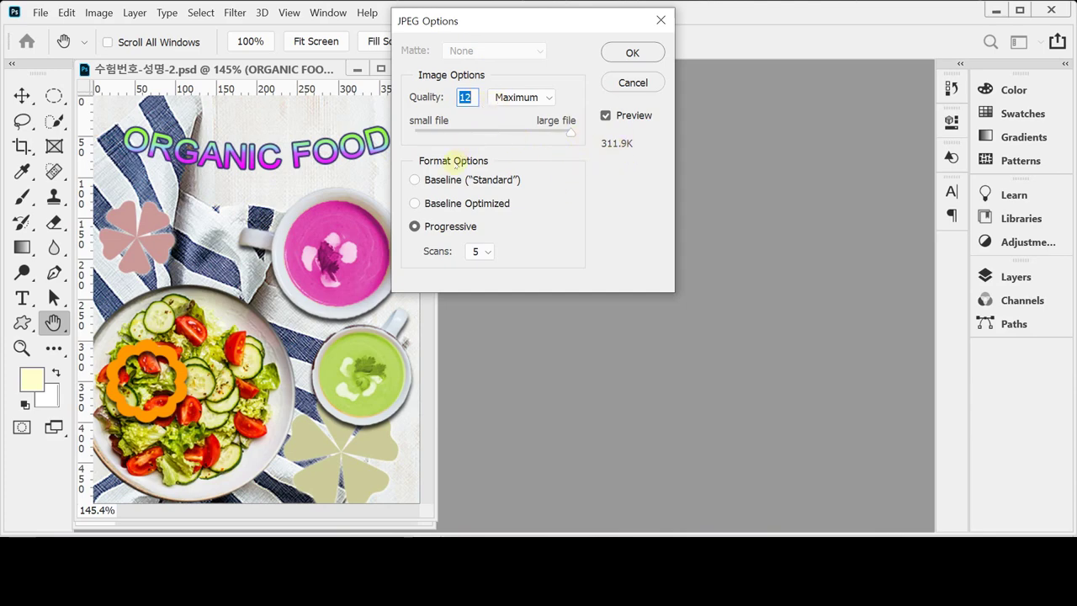
{"action": "type", "text": "8"}
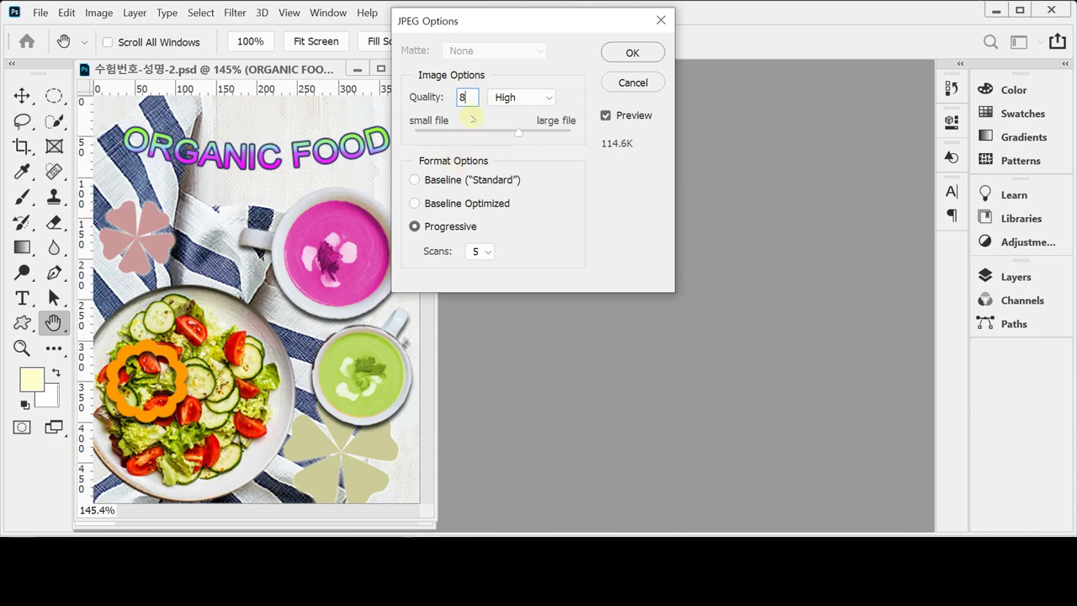
{"action": "left_click", "coordinate": [633, 53]}
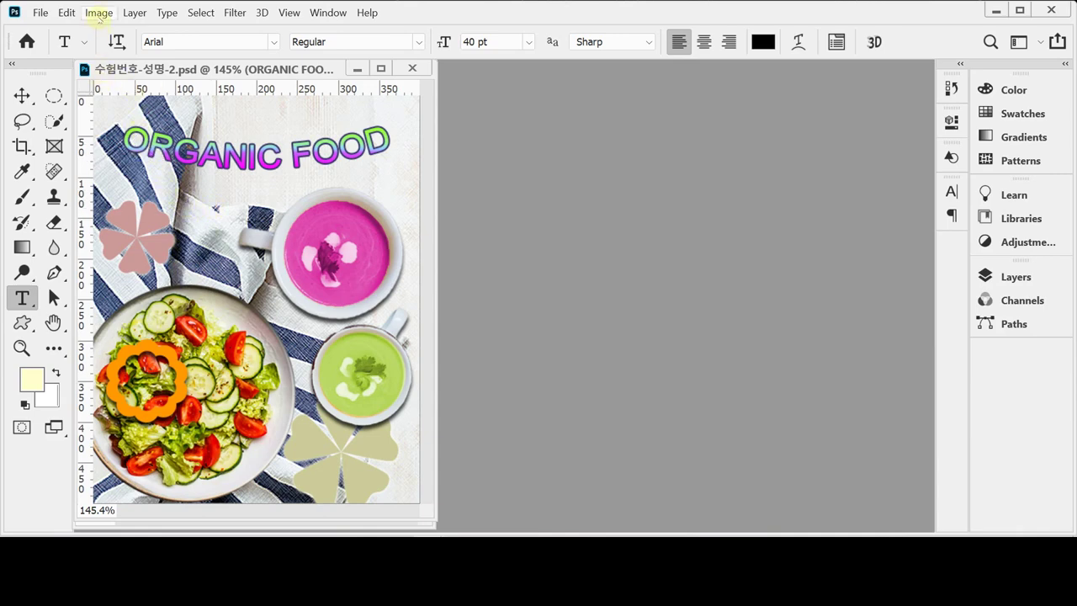
Step: Resize the poster image to 40 × 50 pixels with the aspect ratio constrained
{"action": "left_click", "coordinate": [98, 14]}
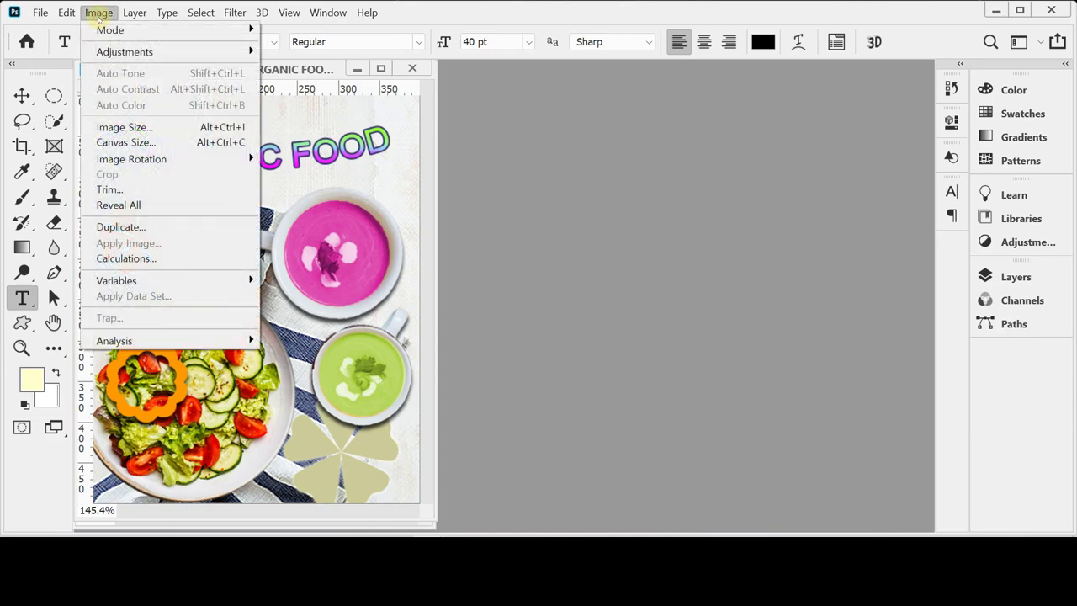
{"action": "left_click", "coordinate": [125, 127]}
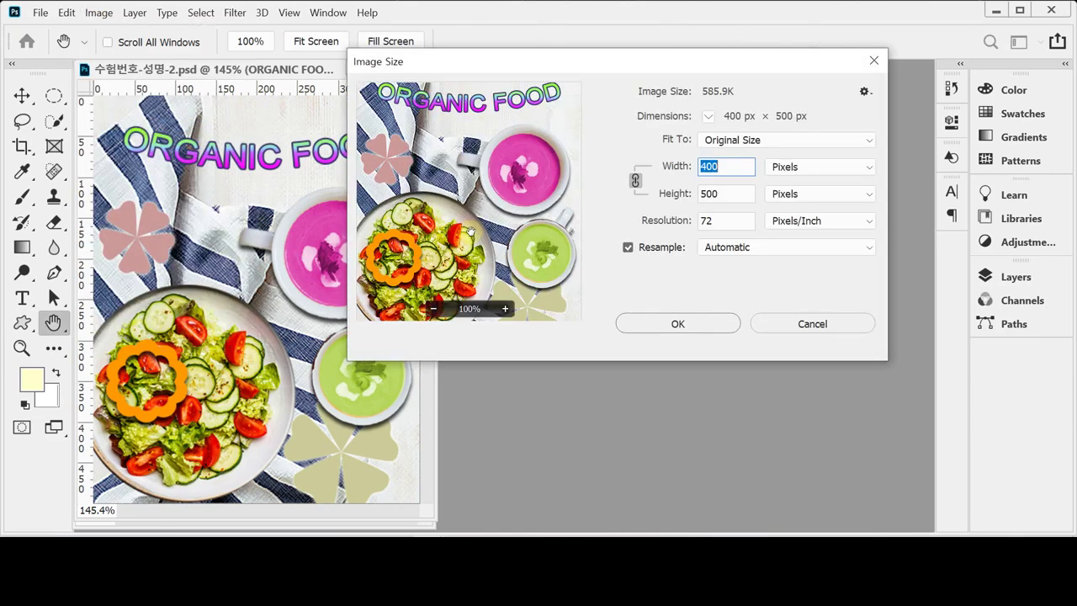
{"action": "left_click", "coordinate": [636, 181]}
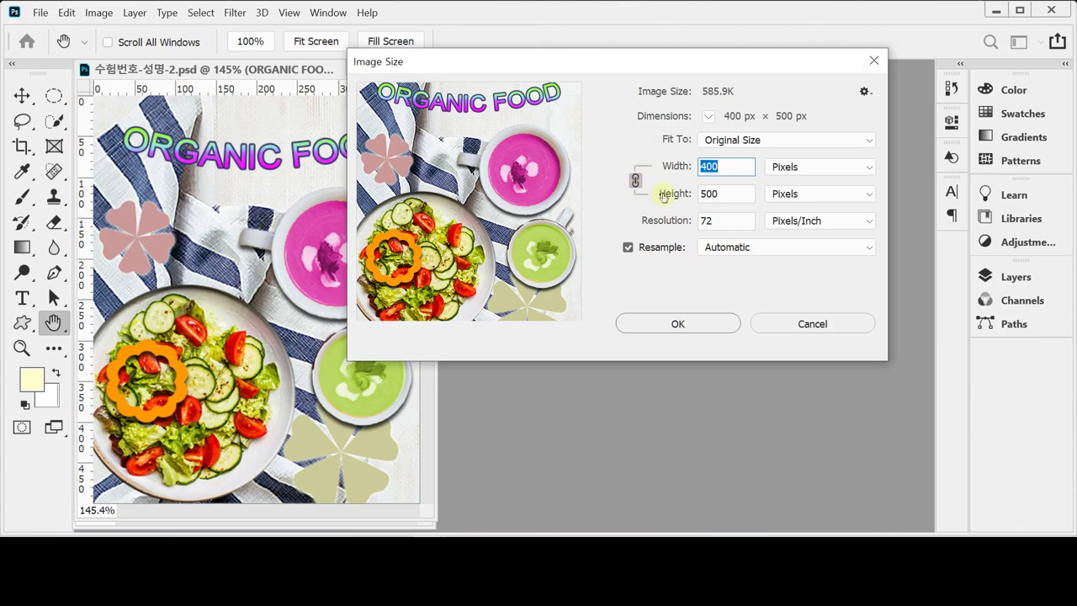
{"action": "left_click", "coordinate": [635, 181]}
{"action": "left_click", "coordinate": [636, 180]}
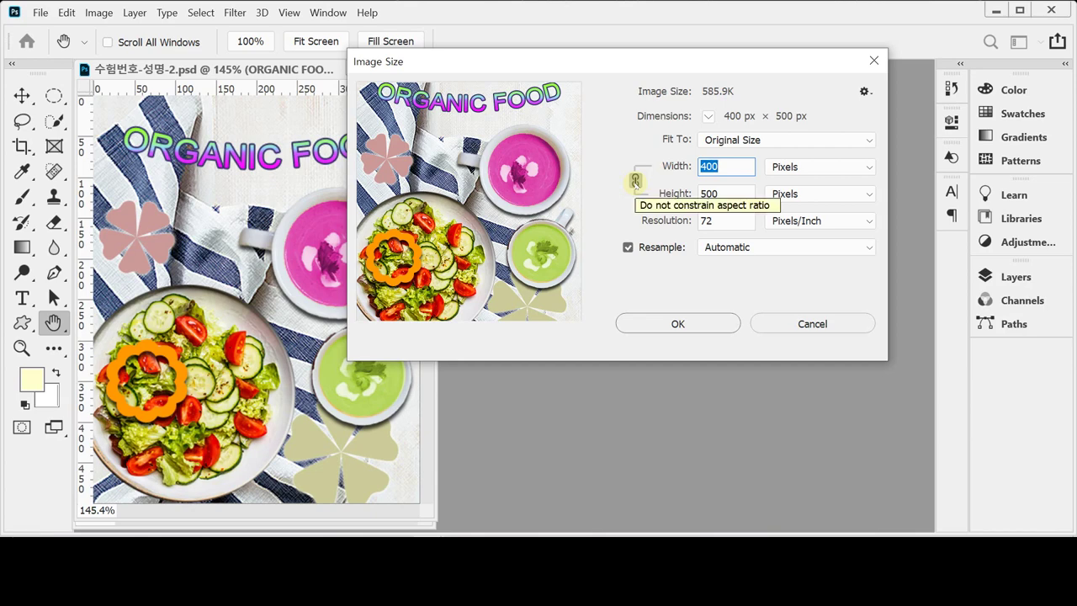
{"action": "type", "text": "40"}
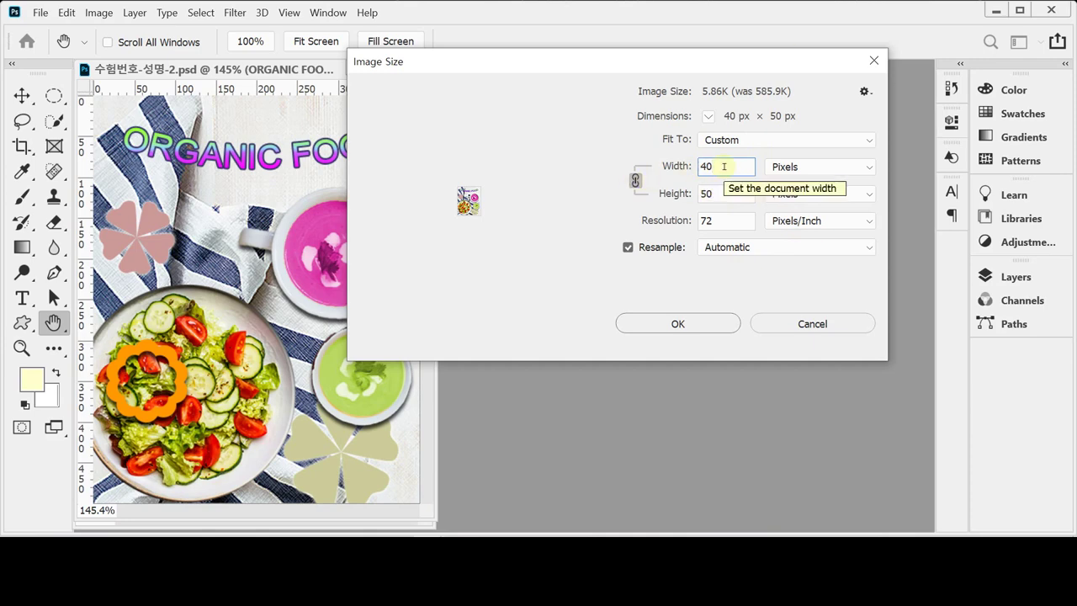
{"action": "left_click", "coordinate": [668, 324]}
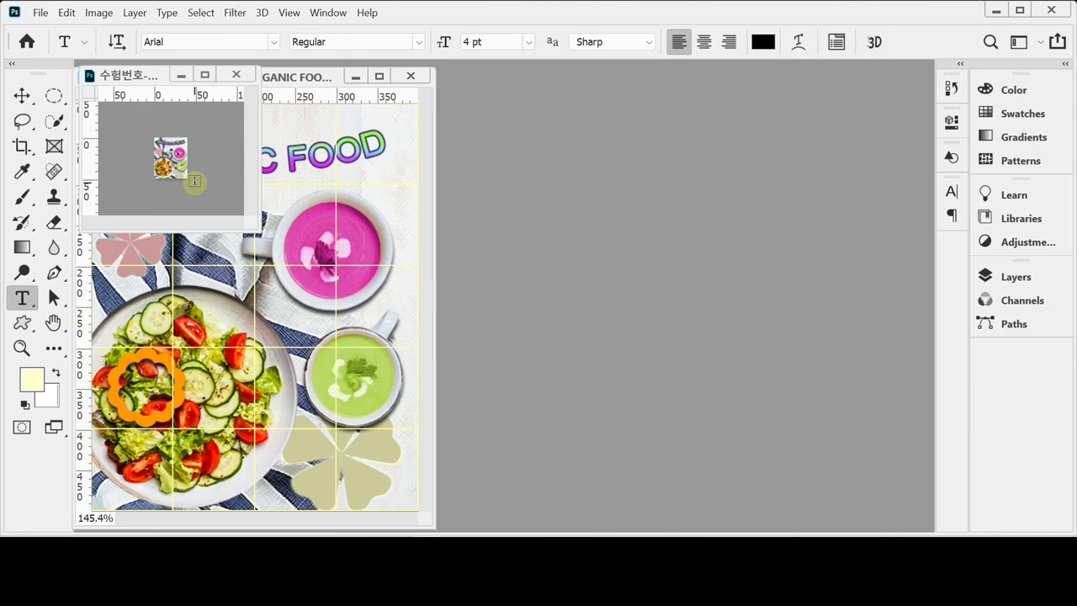
Step: Save the reduced poster with its layers as 수험번호-성명-2.psd in the GTQ folder inside 문서
{"action": "left_click", "coordinate": [39, 13]}
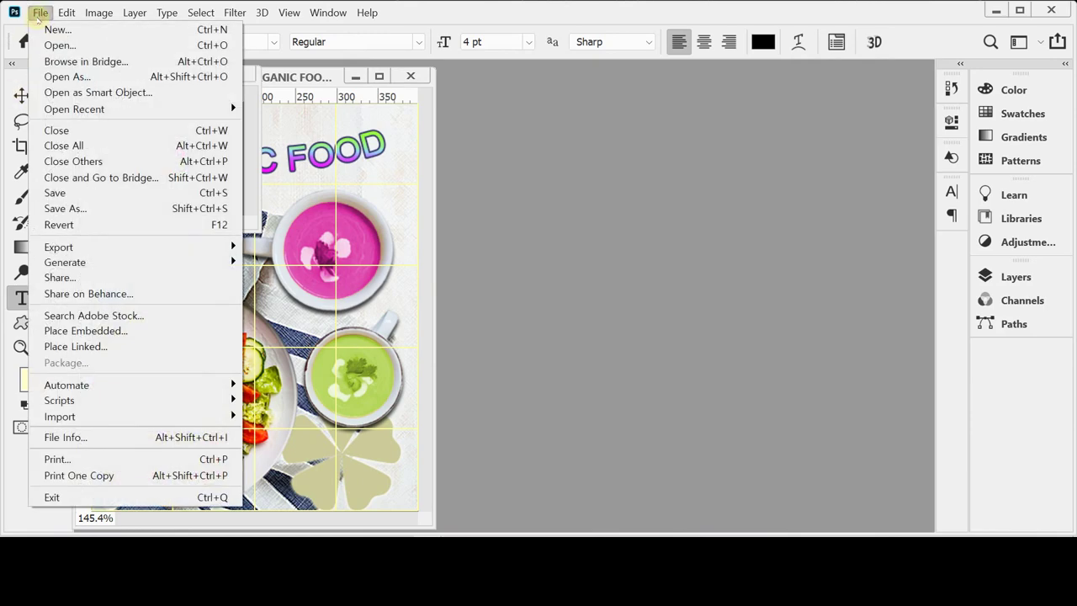
{"action": "left_click", "coordinate": [69, 207]}
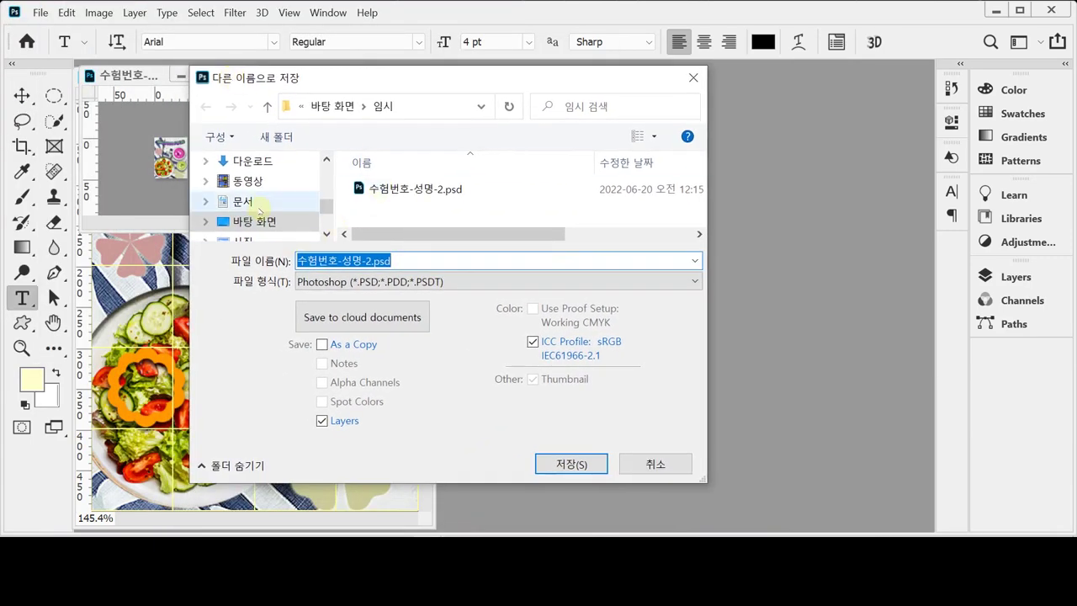
{"action": "left_click", "coordinate": [245, 202]}
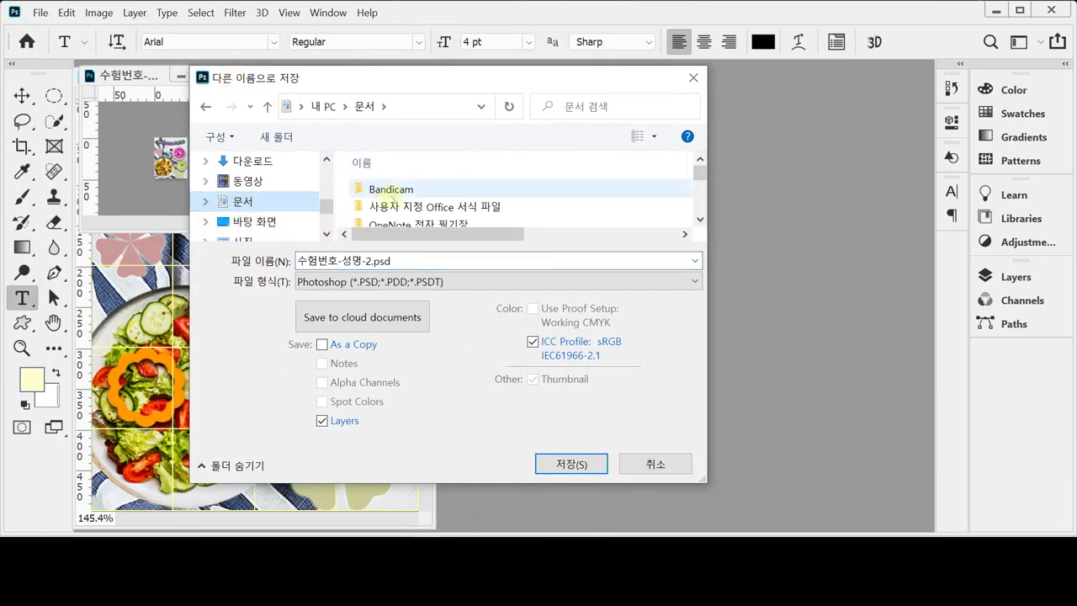
{"action": "scroll", "coordinate": [395, 200], "scroll_direction": "down", "scroll_amount": 3}
{"action": "scroll", "coordinate": [395, 197], "scroll_direction": "up", "scroll_amount": 2}
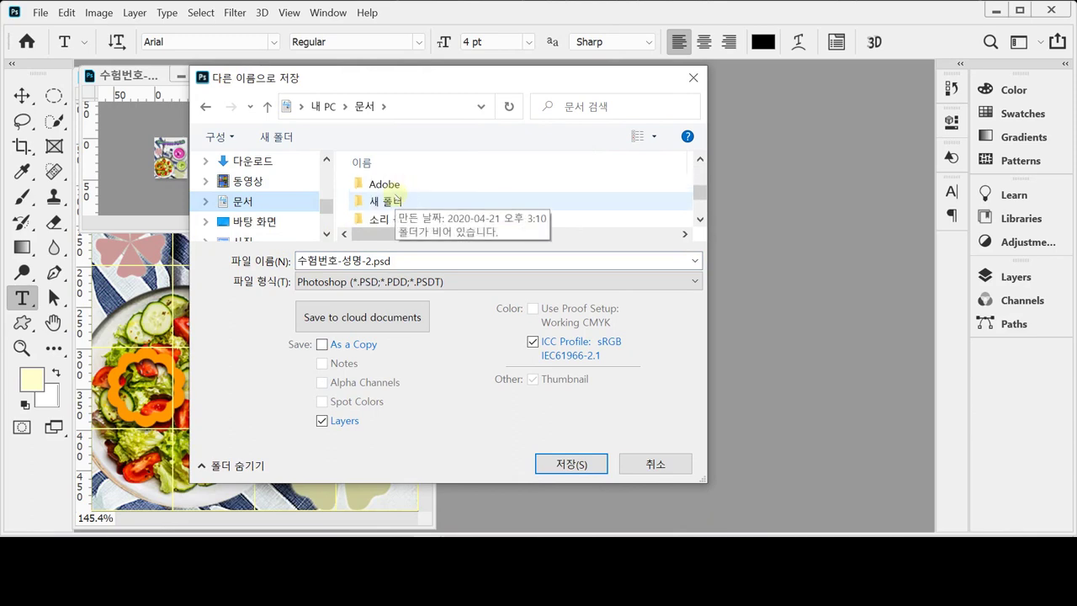
{"action": "scroll", "coordinate": [395, 197], "scroll_direction": "down", "scroll_amount": 2}
{"action": "scroll", "coordinate": [395, 200], "scroll_direction": "down", "scroll_amount": 2}
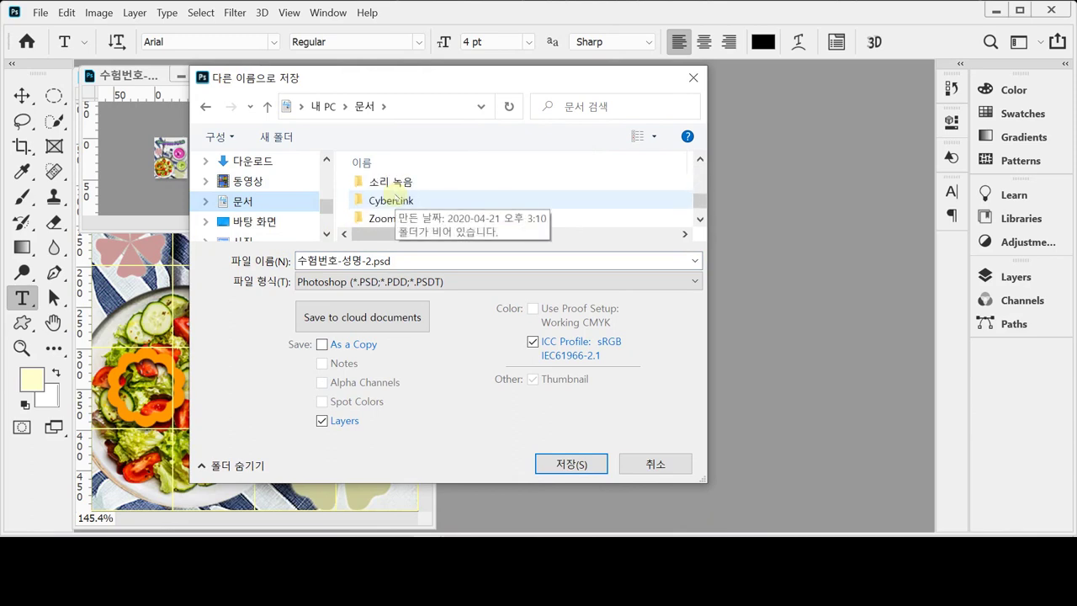
{"action": "double_click", "coordinate": [355, 221]}
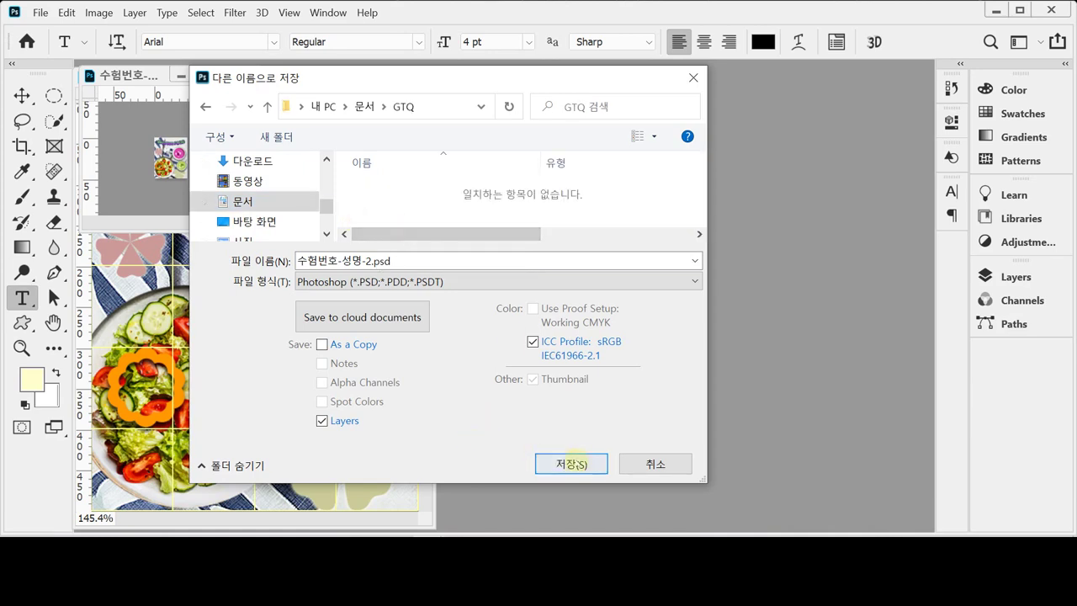
{"action": "left_click", "coordinate": [573, 463]}
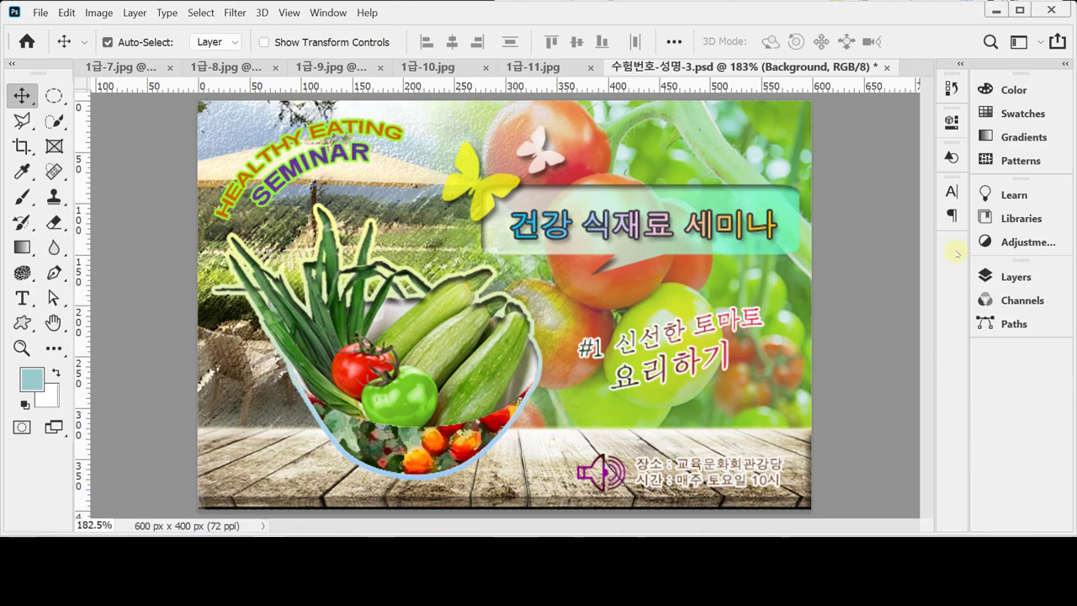
Step: Examine the bottom layers of 수험번호-성명-3.psd, toggling Layer 1's visibility and checking its blend settings, and select the HEALTHY EATING SEMINAR text
{"action": "left_click", "coordinate": [1016, 276]}
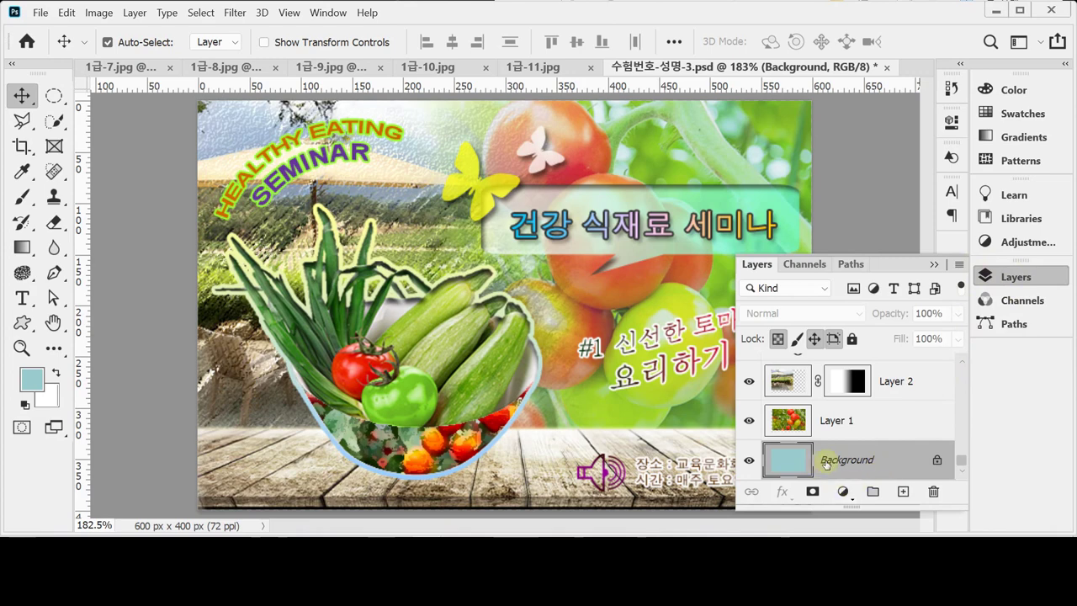
{"action": "left_click", "coordinate": [835, 423]}
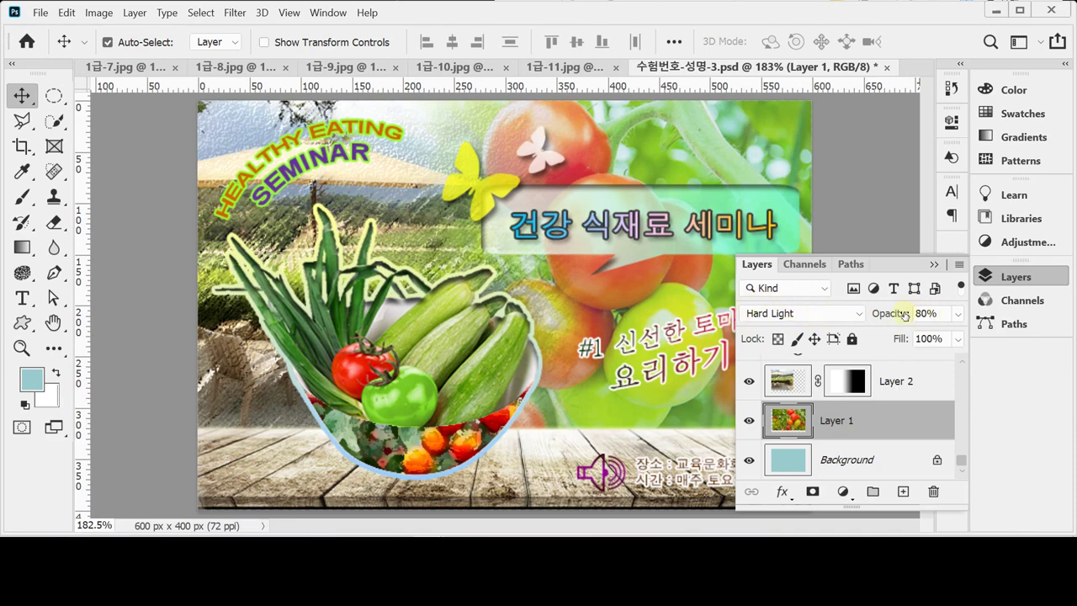
{"action": "left_click", "coordinate": [748, 421]}
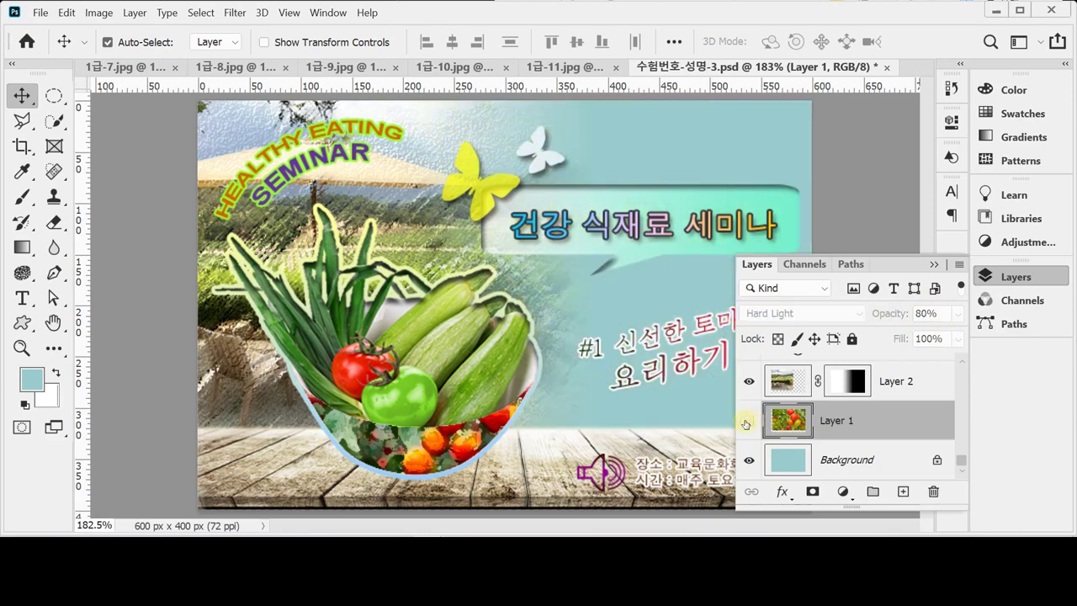
{"action": "left_click", "coordinate": [748, 421]}
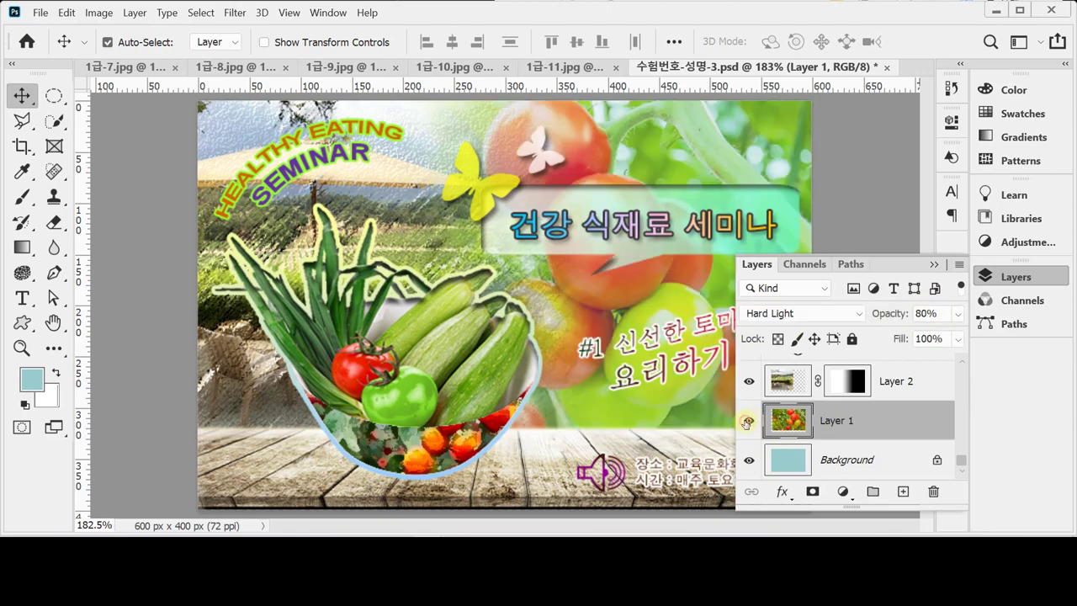
{"action": "left_click", "coordinate": [998, 276]}
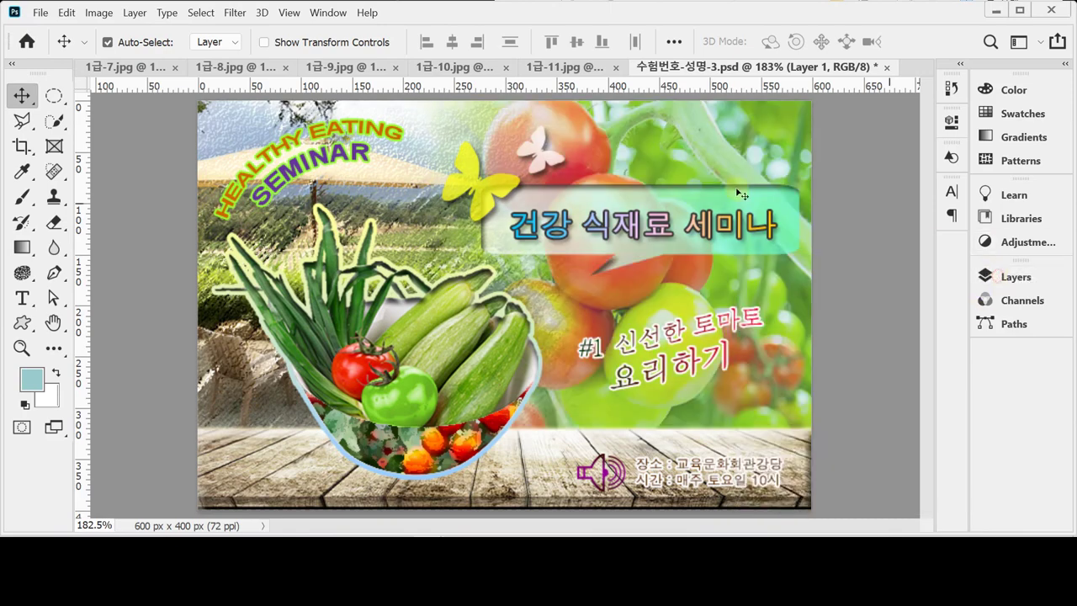
{"action": "left_click", "coordinate": [367, 177]}
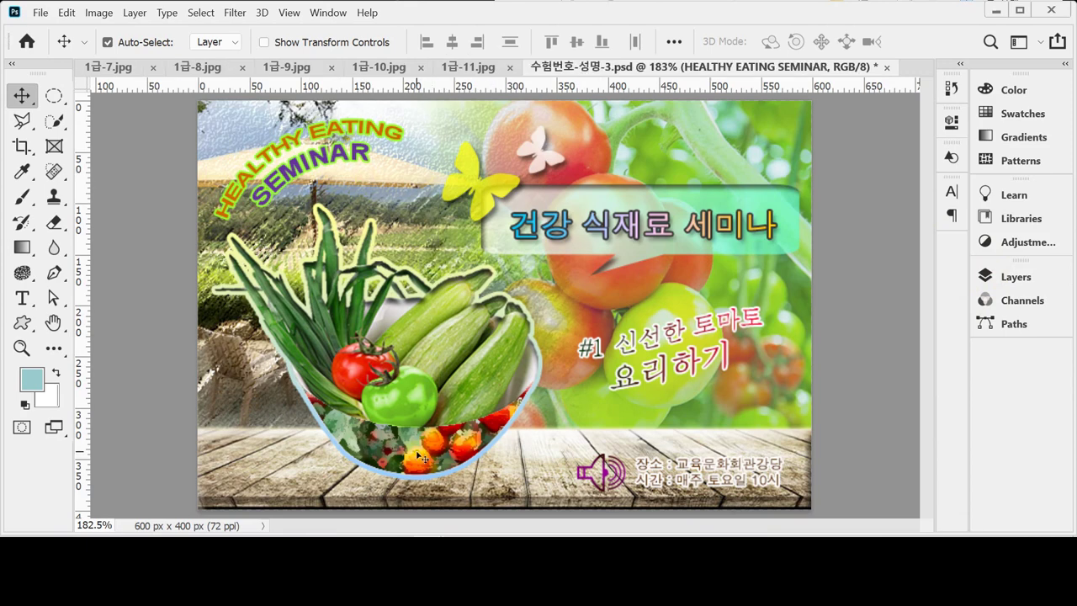
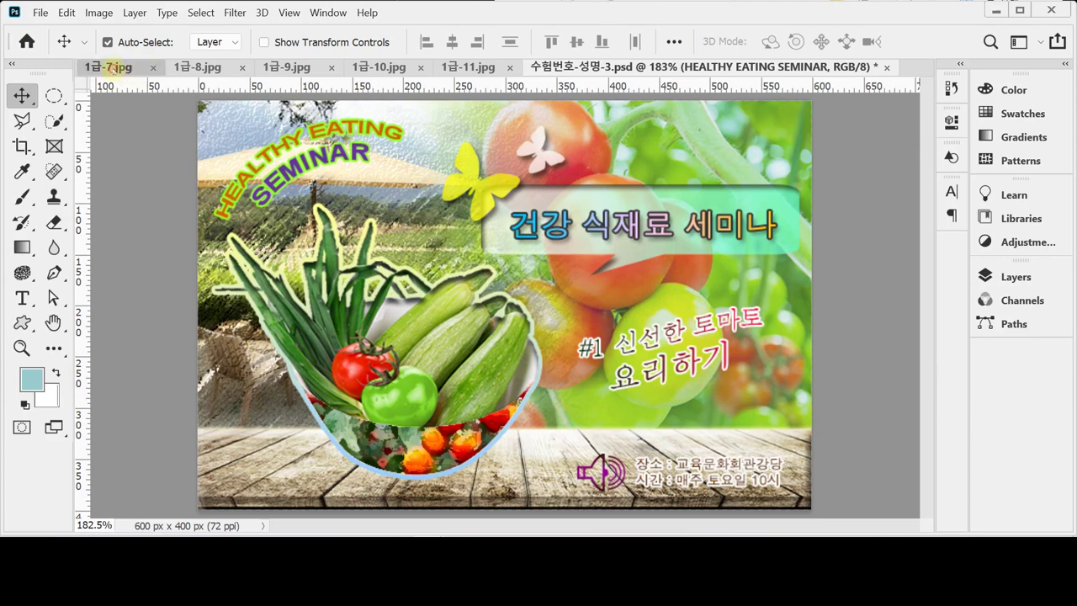
Step: Look through the source images 1급-7.jpg to 1급-11.jpg and return to 1급-7.jpg
{"action": "left_click", "coordinate": [109, 67]}
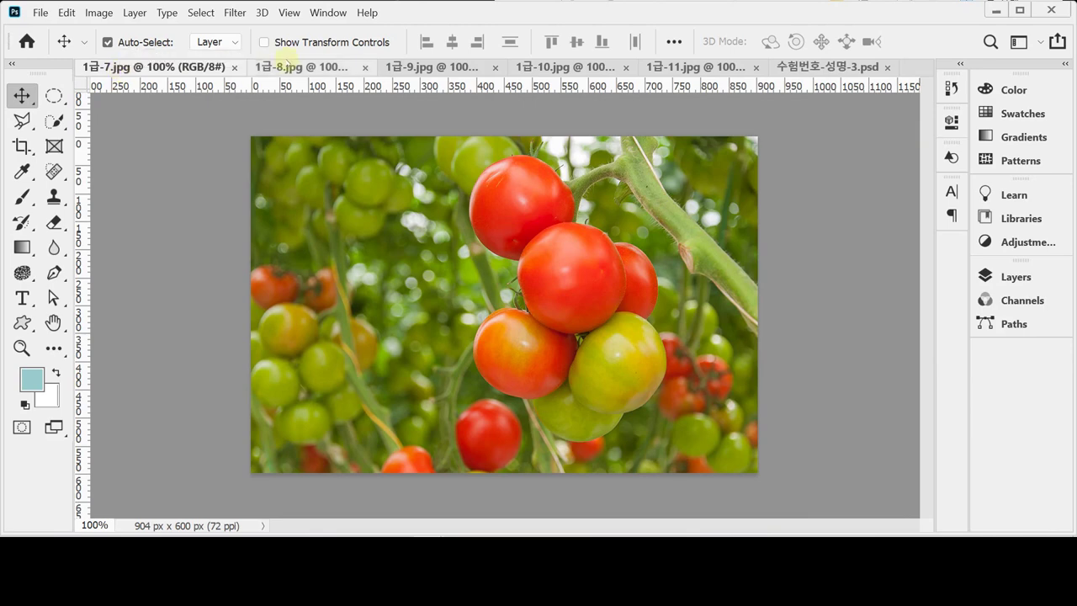
{"action": "left_click", "coordinate": [271, 66]}
{"action": "left_click", "coordinate": [417, 67]}
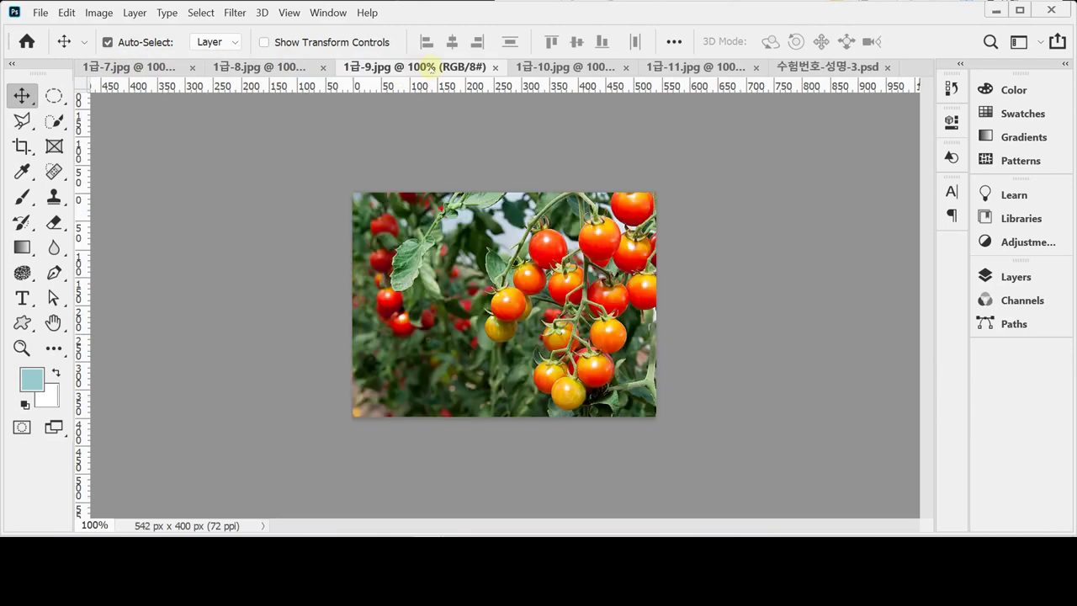
{"action": "left_click", "coordinate": [549, 69]}
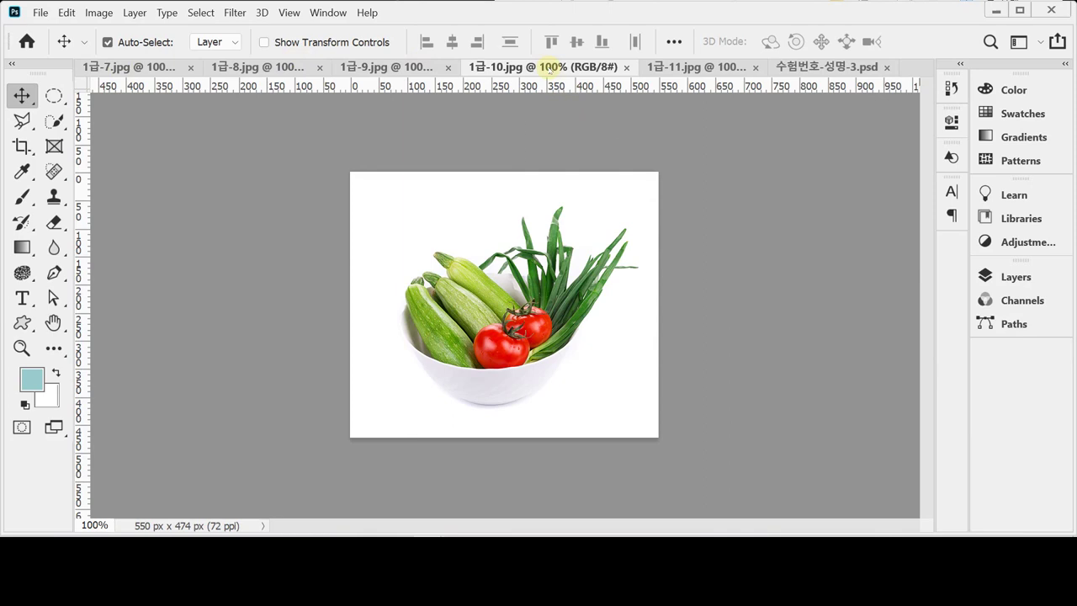
{"action": "left_click", "coordinate": [677, 66]}
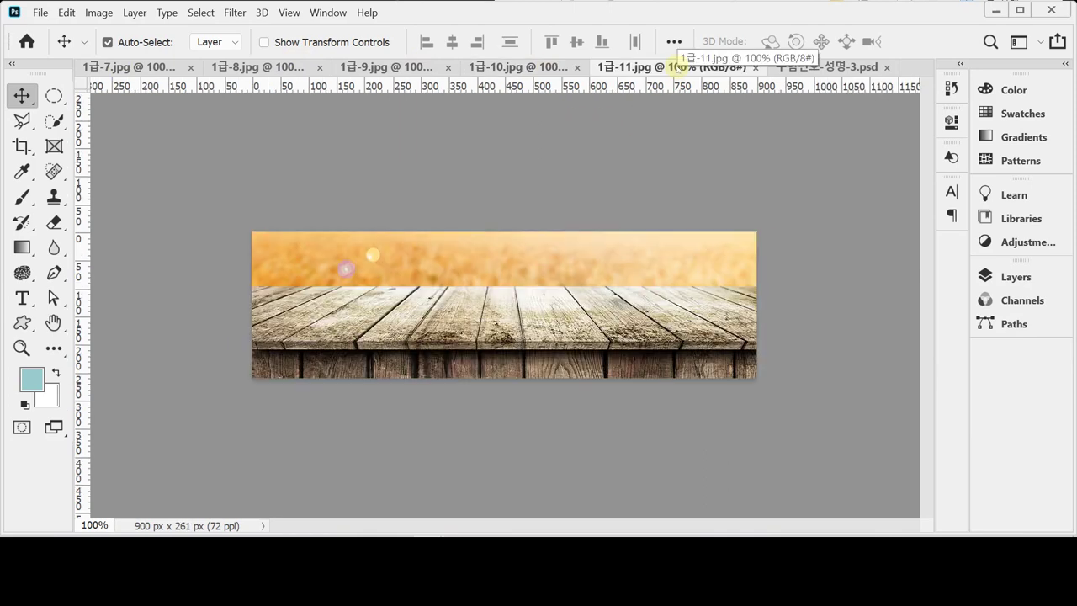
{"action": "left_click", "coordinate": [171, 67]}
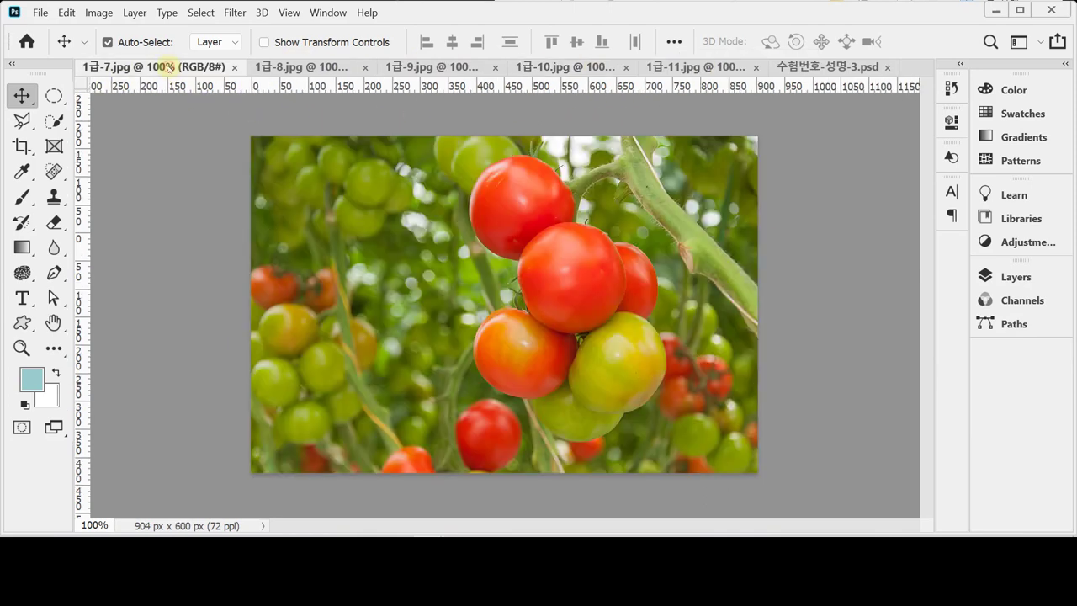
Step: Review the source images from 1급-8.jpg to 1급-11.jpg and return to the finished HEALTHY EATING SEMINAR poster
{"action": "left_click", "coordinate": [289, 69]}
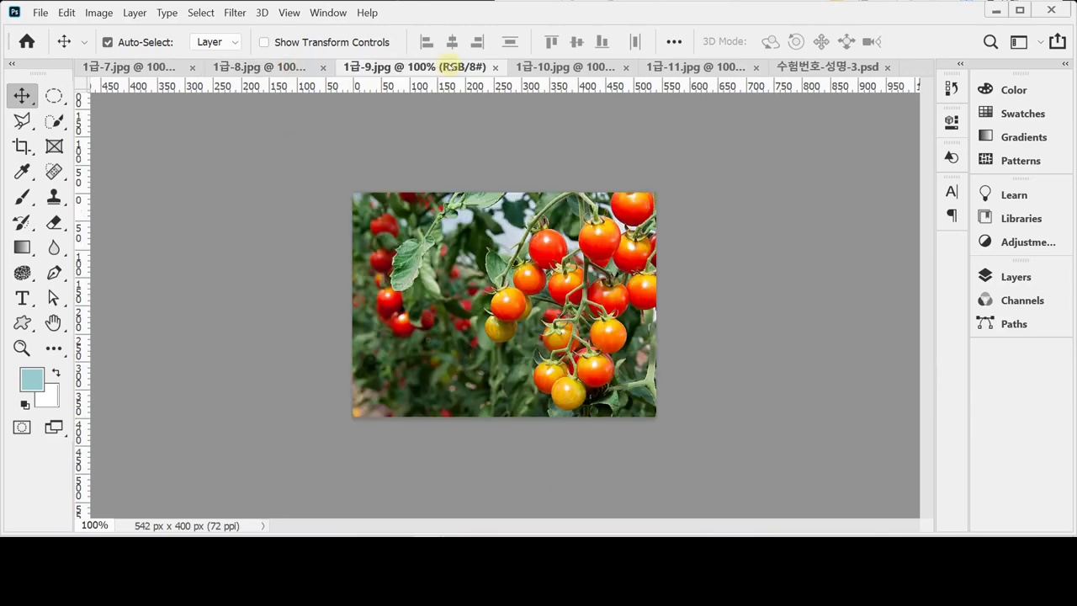
{"action": "left_click", "coordinate": [548, 67]}
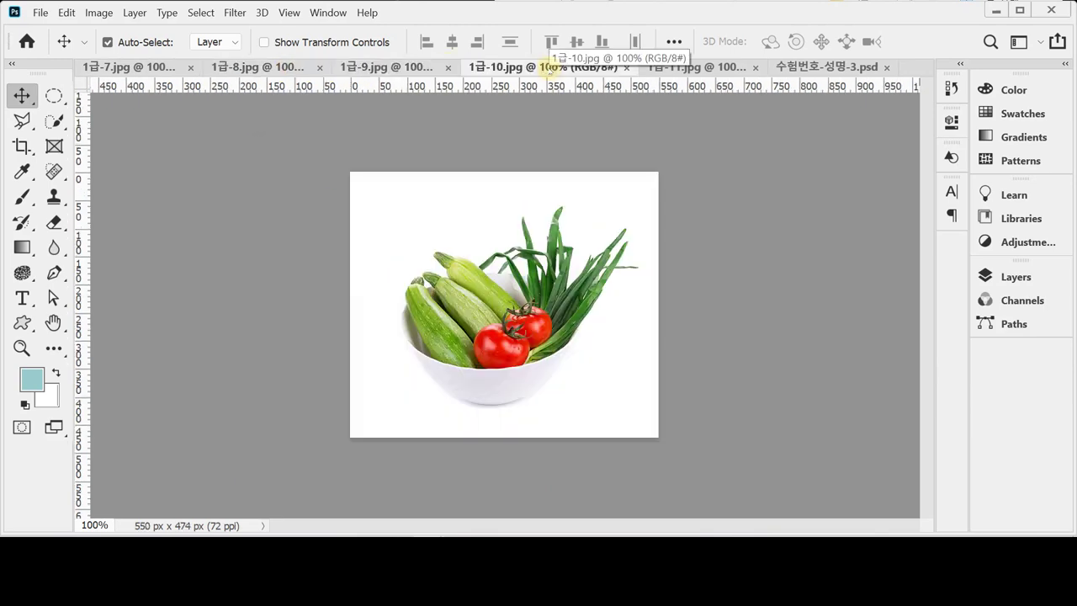
{"action": "left_click", "coordinate": [677, 68]}
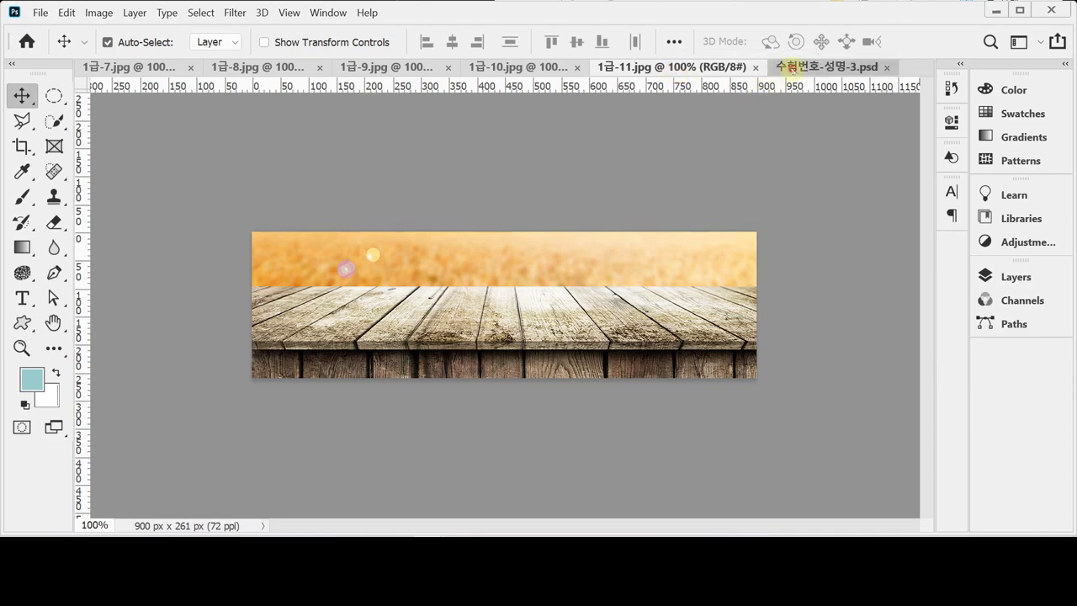
{"action": "left_click", "coordinate": [791, 67]}
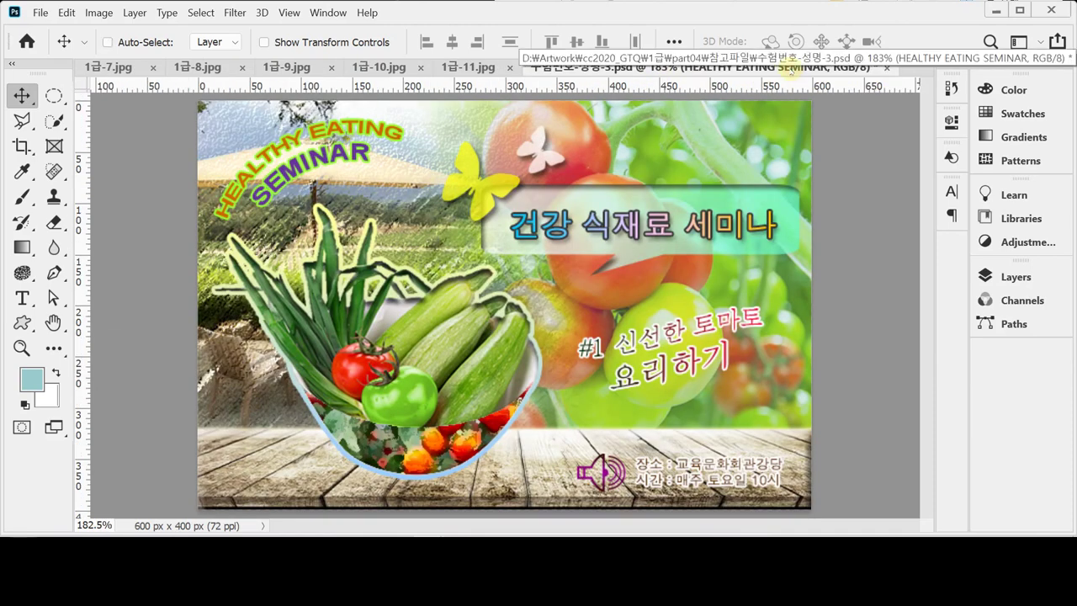
Step: Create a new 600 × 400 pixel document at 72 pixels/inch in 8-bit RGB Color with white background contents
{"action": "key", "text": "ctrl+n"}
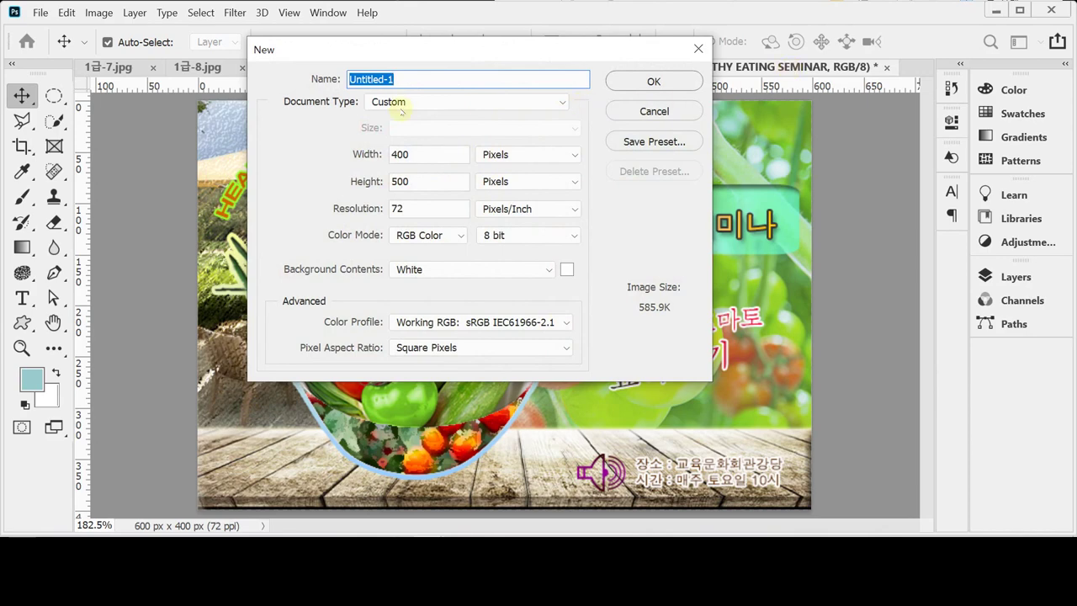
{"action": "left_click", "coordinate": [426, 154]}
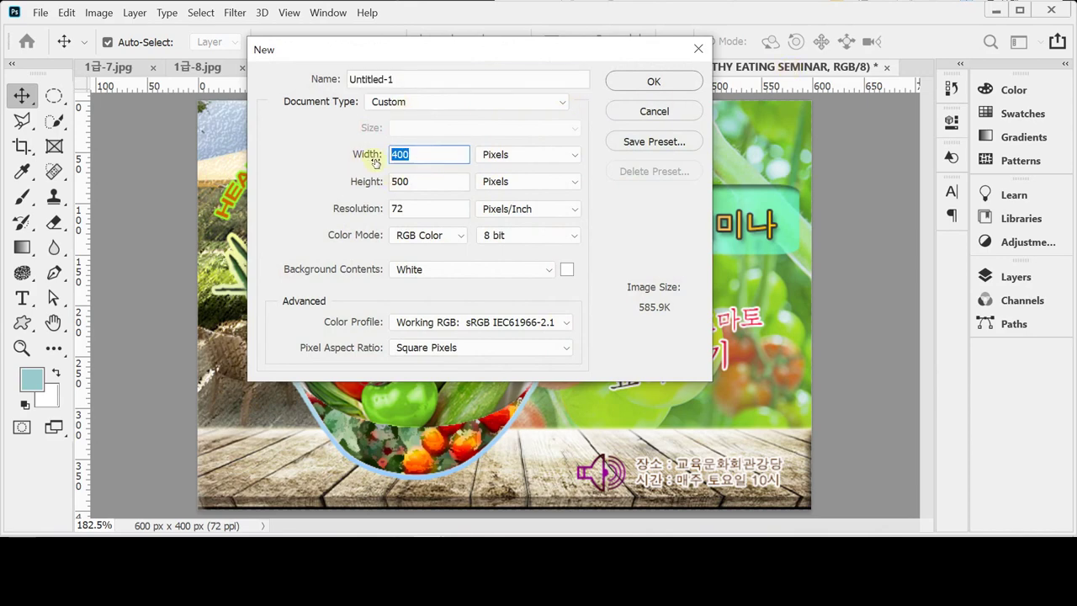
{"action": "type", "text": "600"}
{"action": "key", "text": "Tab"}
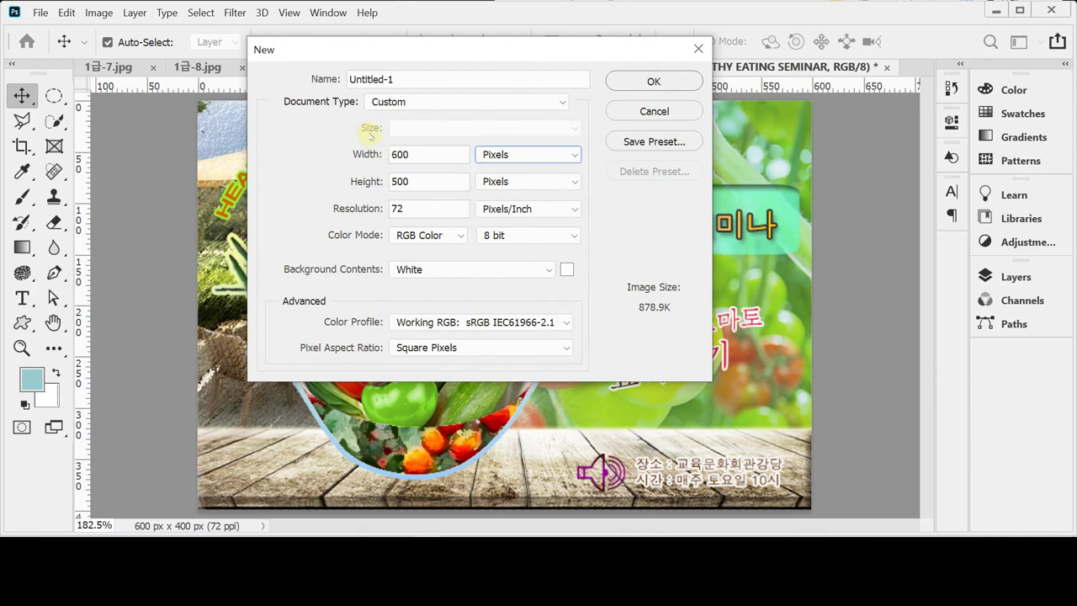
{"action": "key", "text": "Tab"}
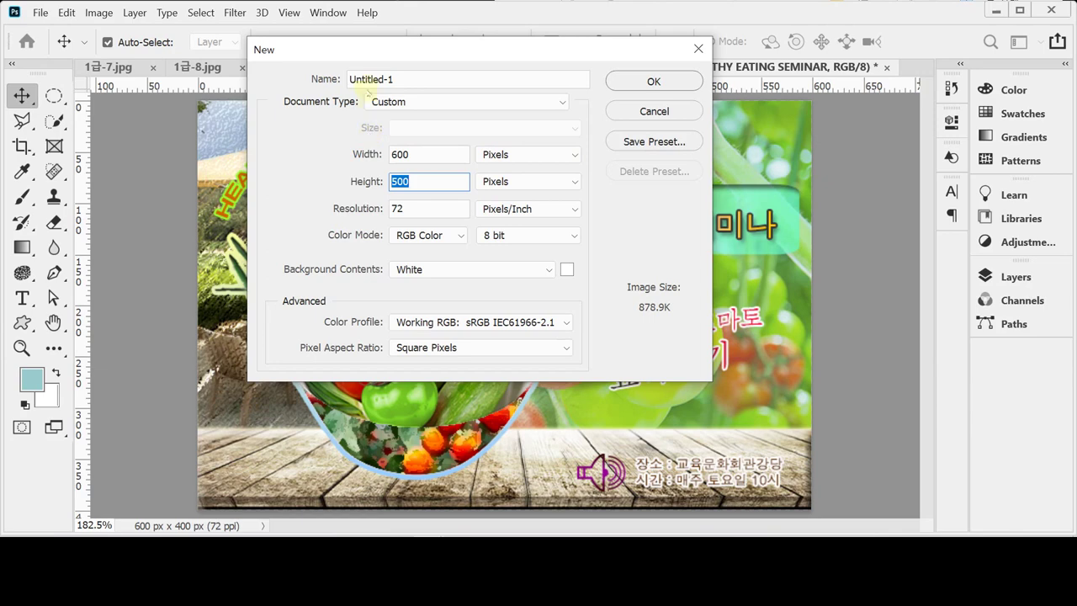
{"action": "type", "text": "400"}
{"action": "key", "text": "Tab"}
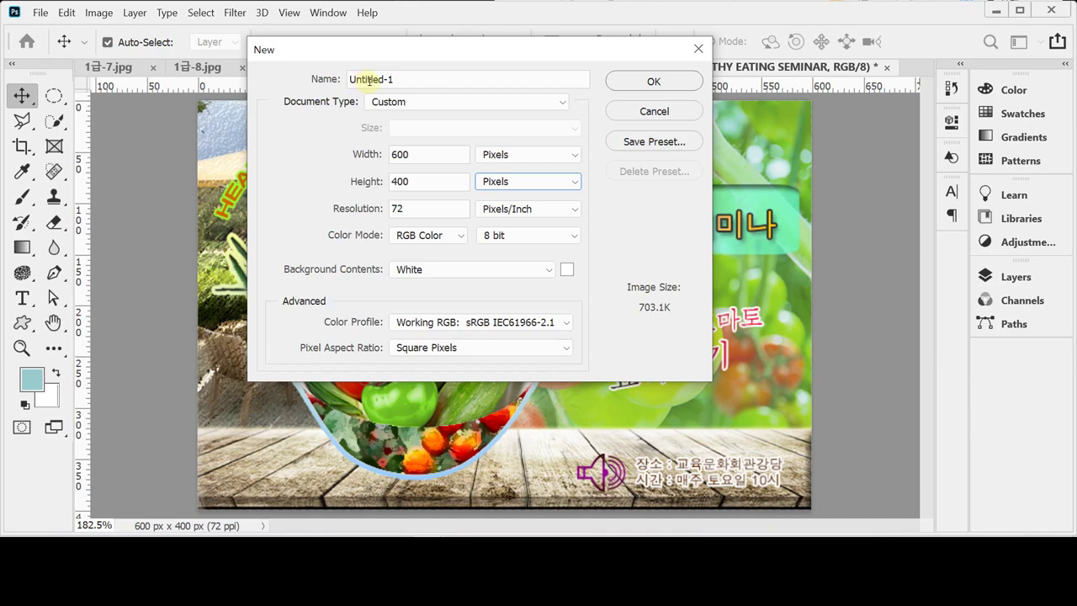
{"action": "key", "text": "Tab"}
{"action": "key", "text": "Tab"}
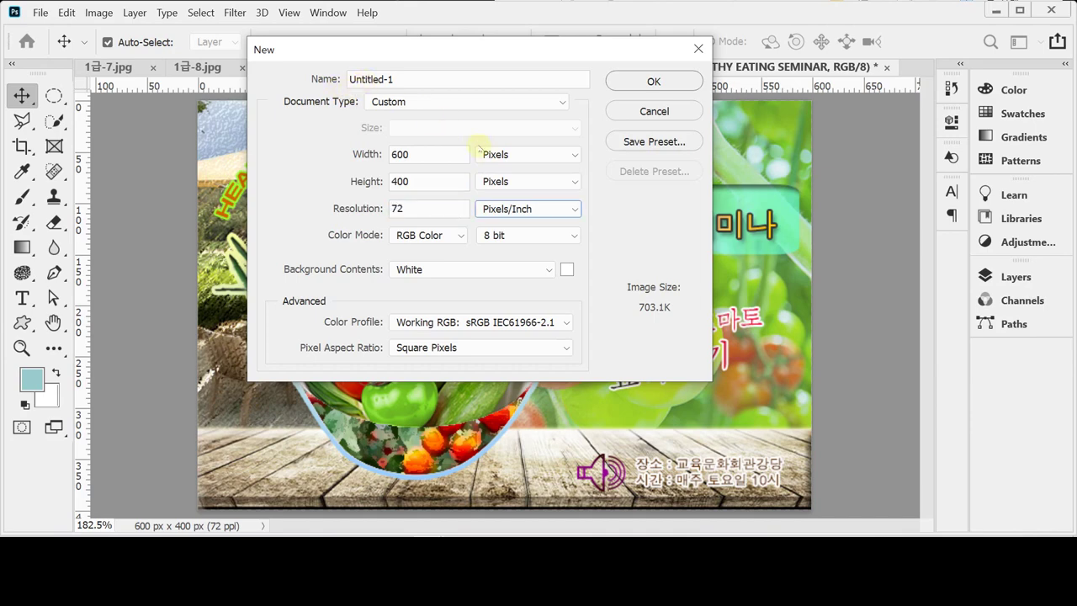
{"action": "key", "text": "Tab"}
{"action": "key", "text": "Tab"}
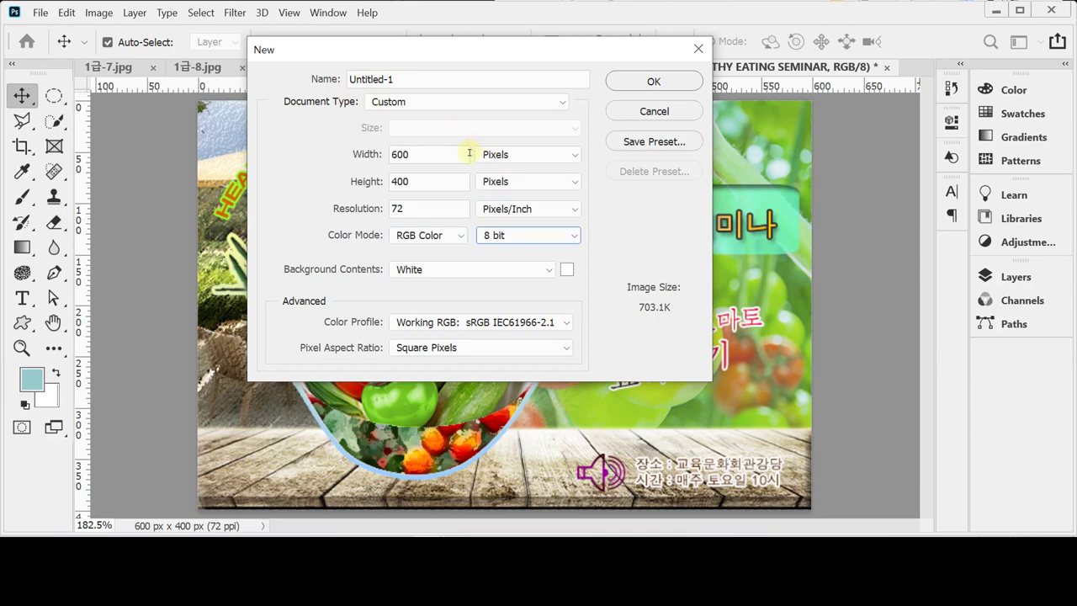
{"action": "key", "text": "Tab"}
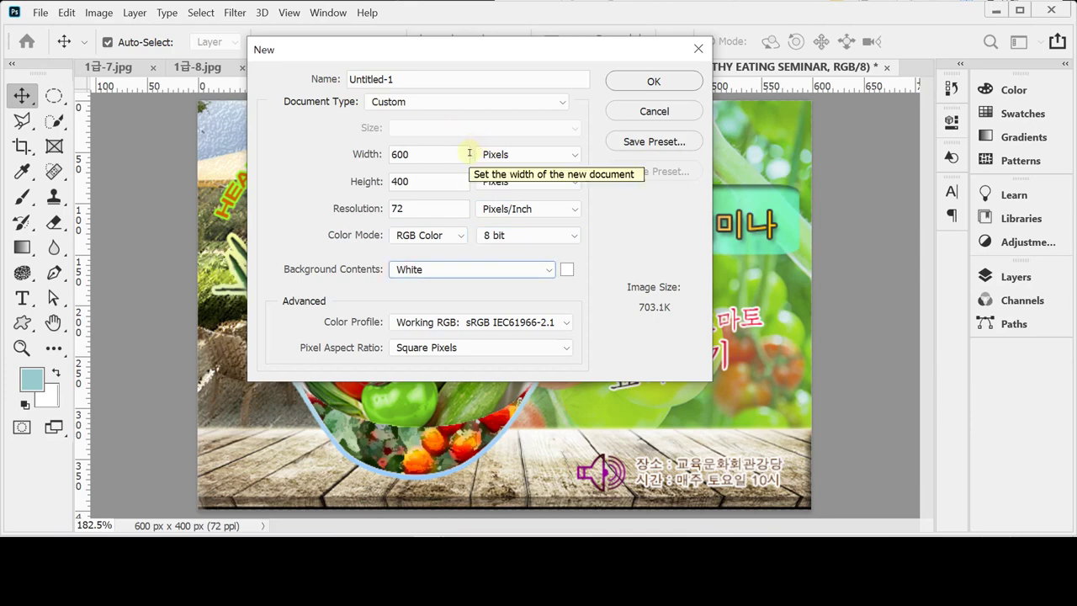
{"action": "key", "text": "Return"}
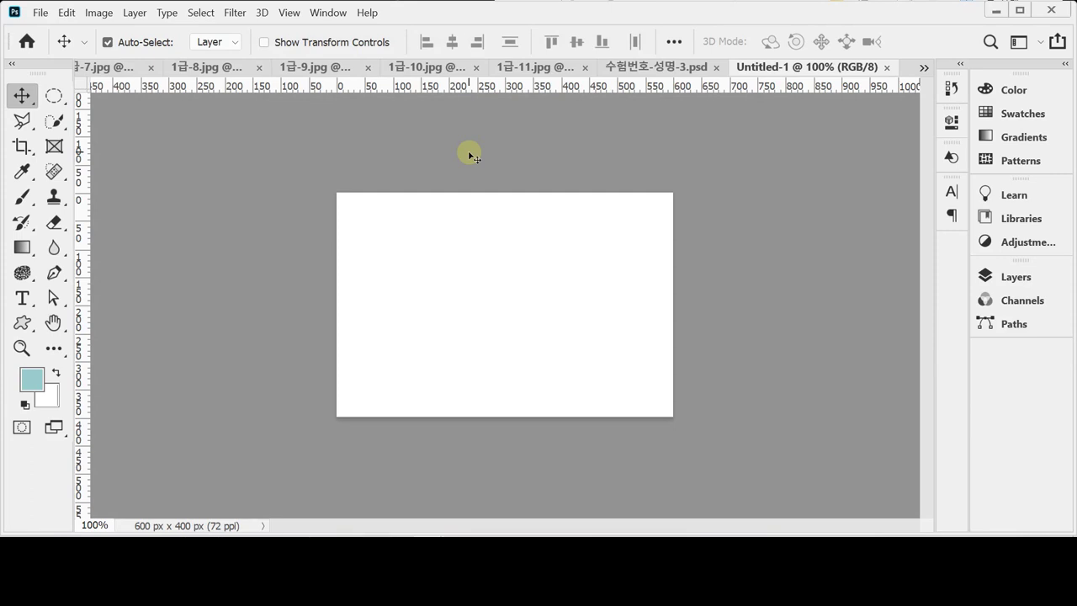
Step: Show the grid on the new document and fill its background with the foreground color #99cccc
{"action": "key", "text": "ctrl+apostrophe"}
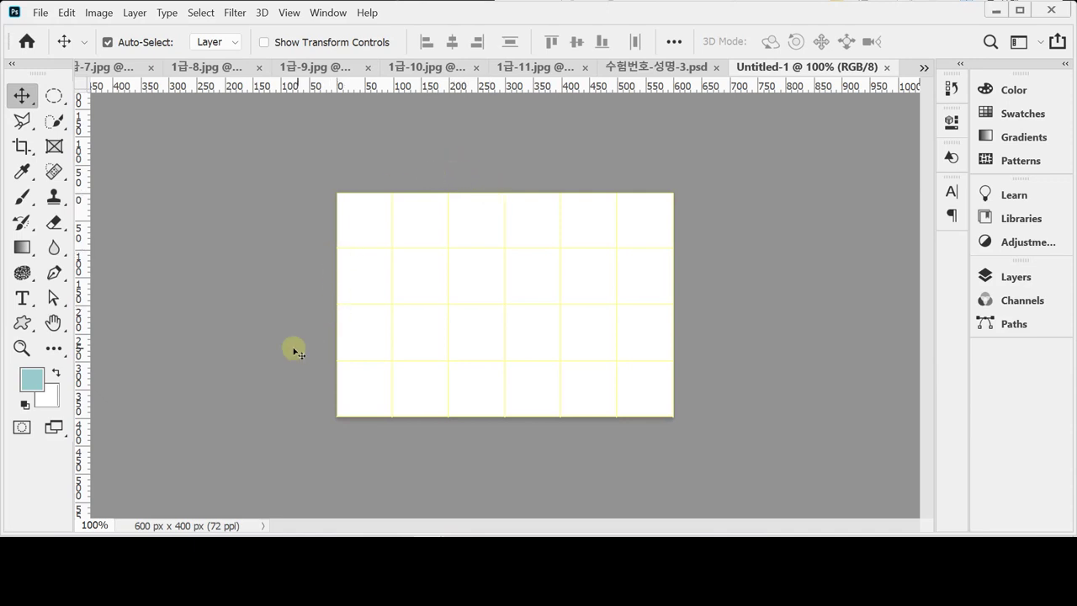
{"action": "left_click", "coordinate": [30, 380]}
{"action": "left_click", "coordinate": [31, 380]}
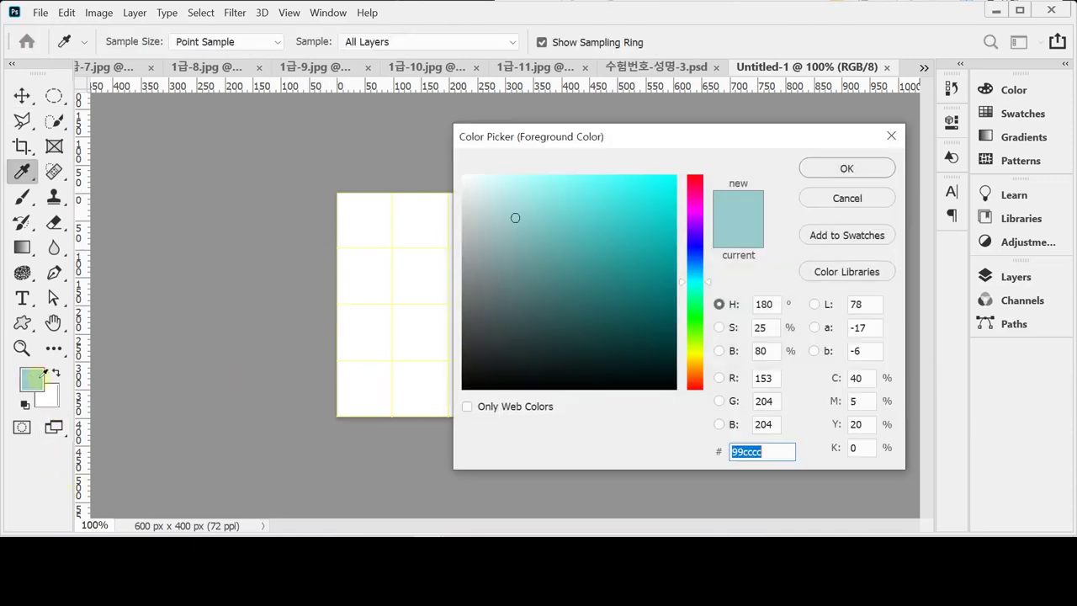
{"action": "left_click", "coordinate": [770, 452]}
{"action": "key", "text": "Return"}
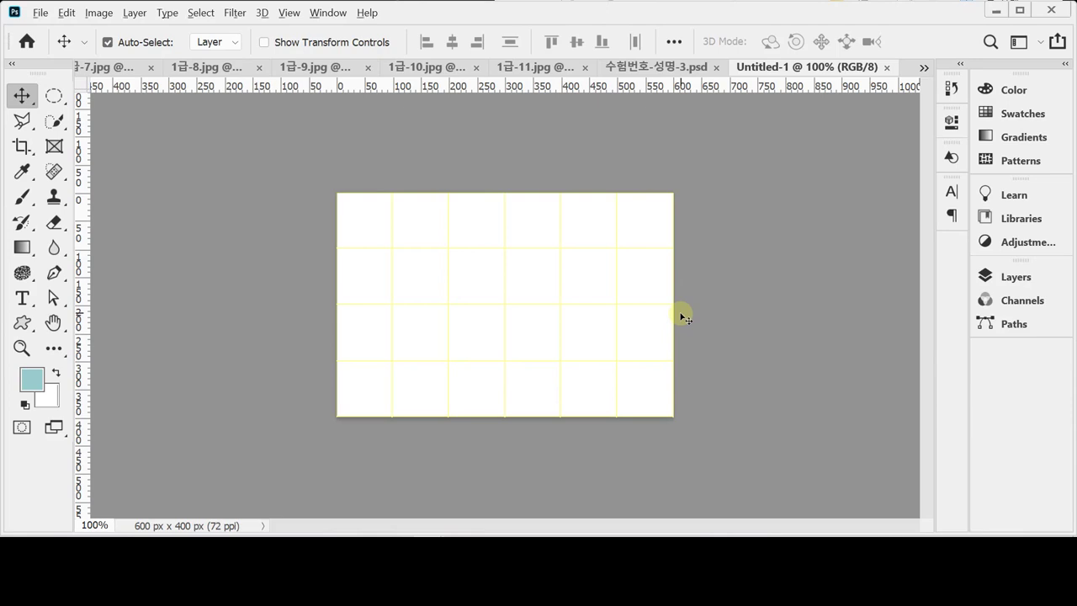
{"action": "key", "text": "alt+BackSpace"}
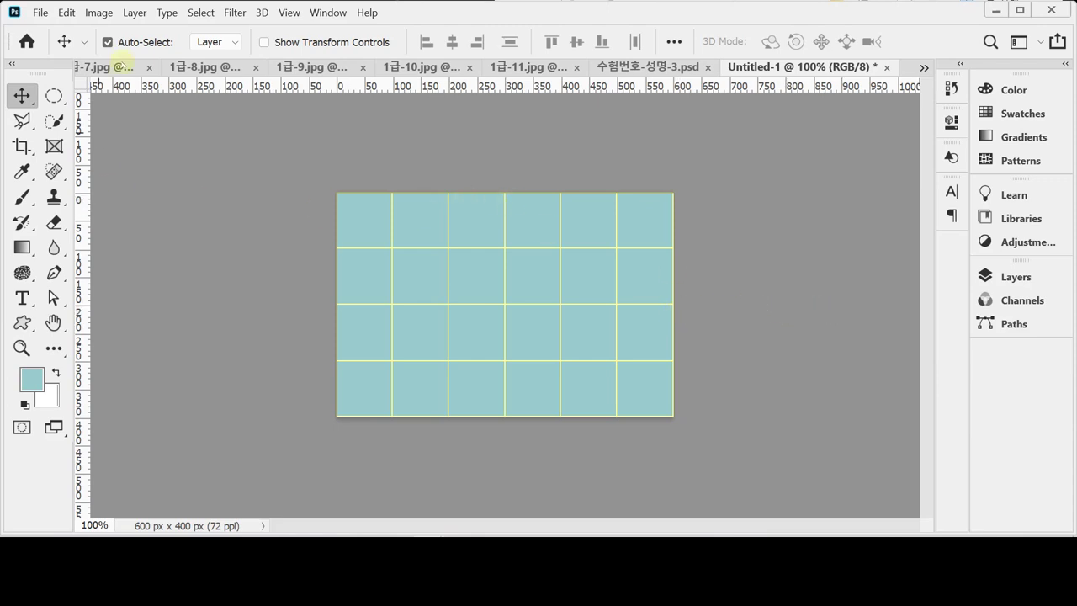
Step: Copy the entire 1급-7.jpg tomato image and paste it into the new document as a layer
{"action": "left_click", "coordinate": [99, 67]}
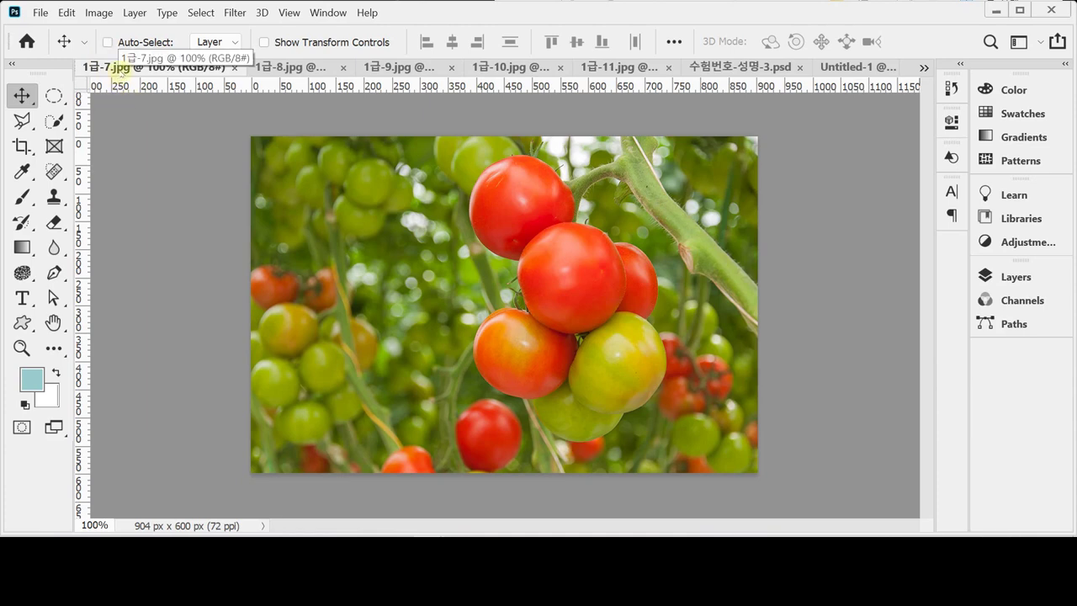
{"action": "key", "text": "ctrl+a"}
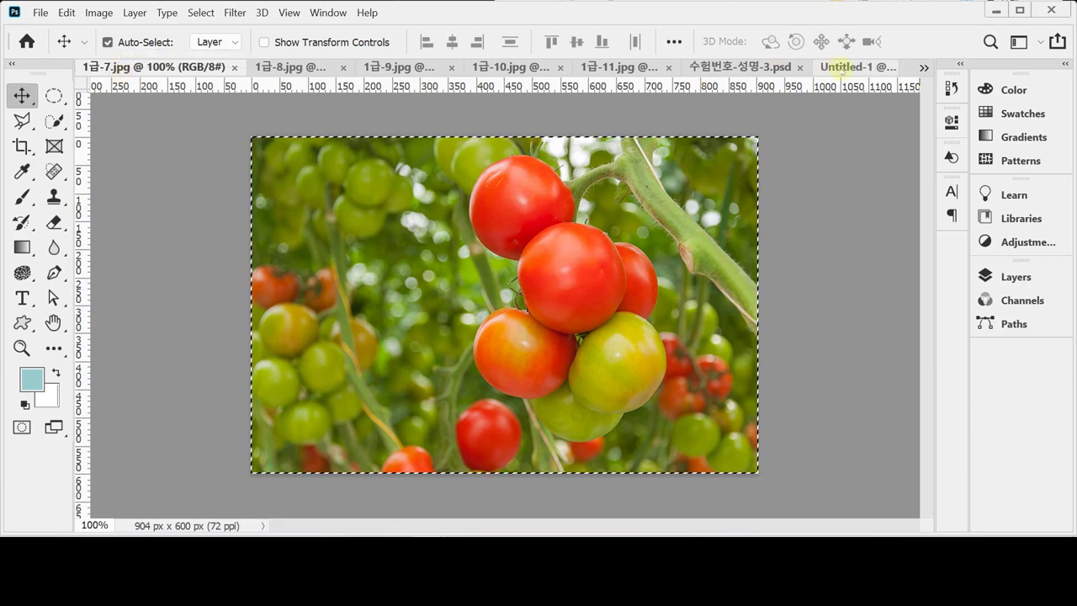
{"action": "left_click", "coordinate": [829, 69]}
{"action": "key", "text": "ctrl+v"}
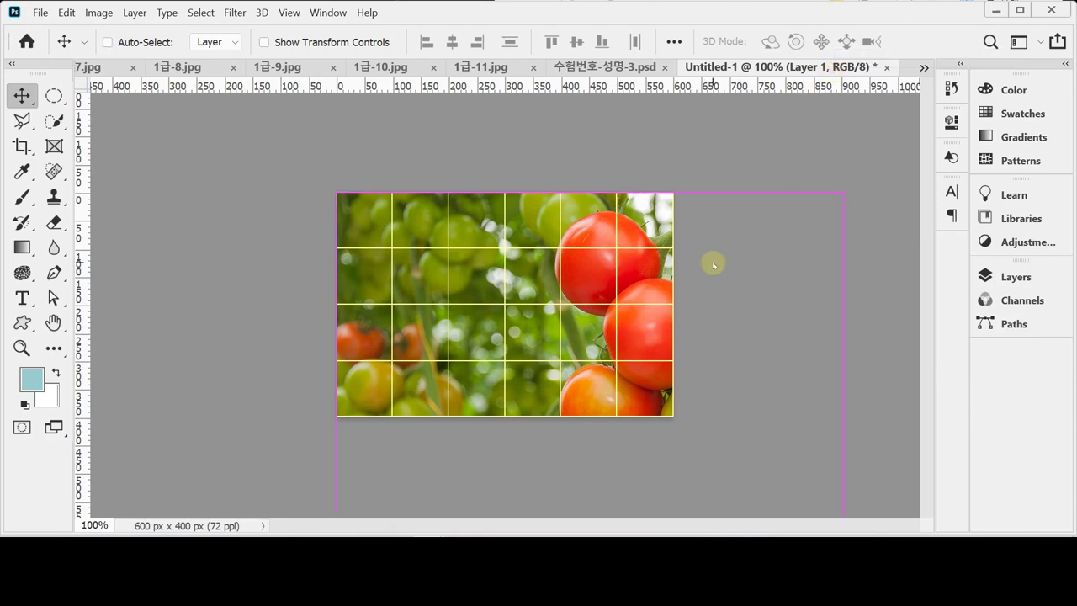
Step: Save the new document with its layers as 수험번호-성명-3 in Photoshop format in the 임시 folder on the desktop (바탕 화면)
{"action": "key", "text": "ctrl+s"}
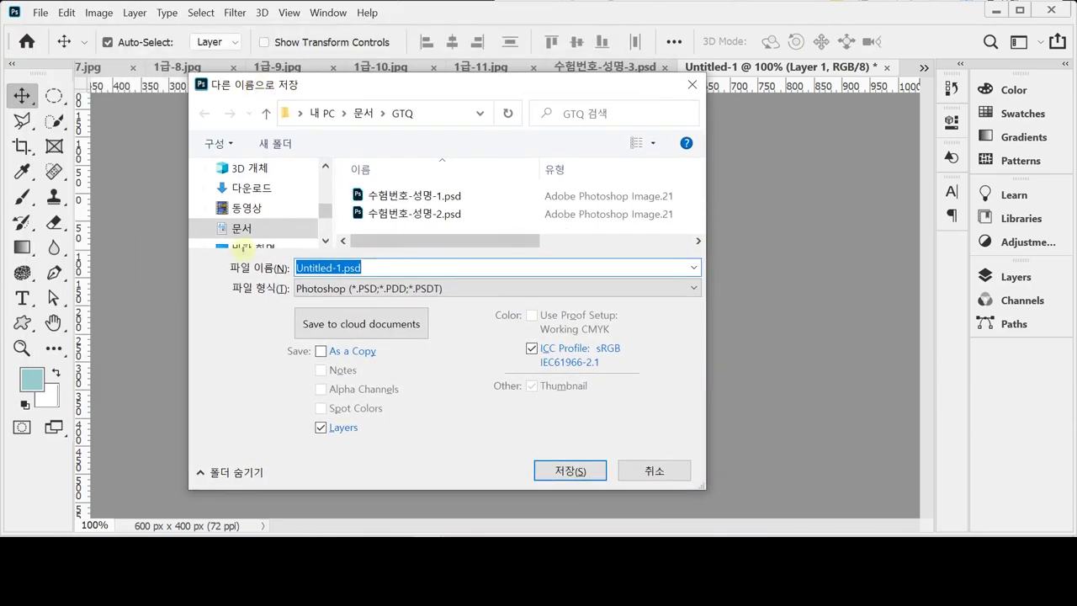
{"action": "scroll", "coordinate": [323, 211], "scroll_direction": "down", "scroll_amount": 1}
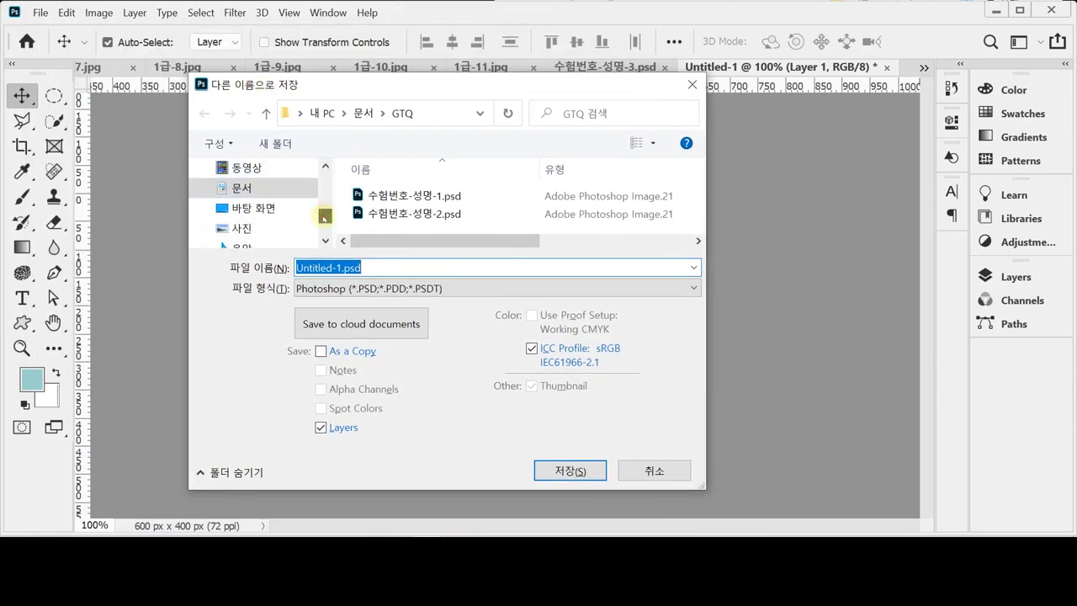
{"action": "left_click", "coordinate": [265, 215]}
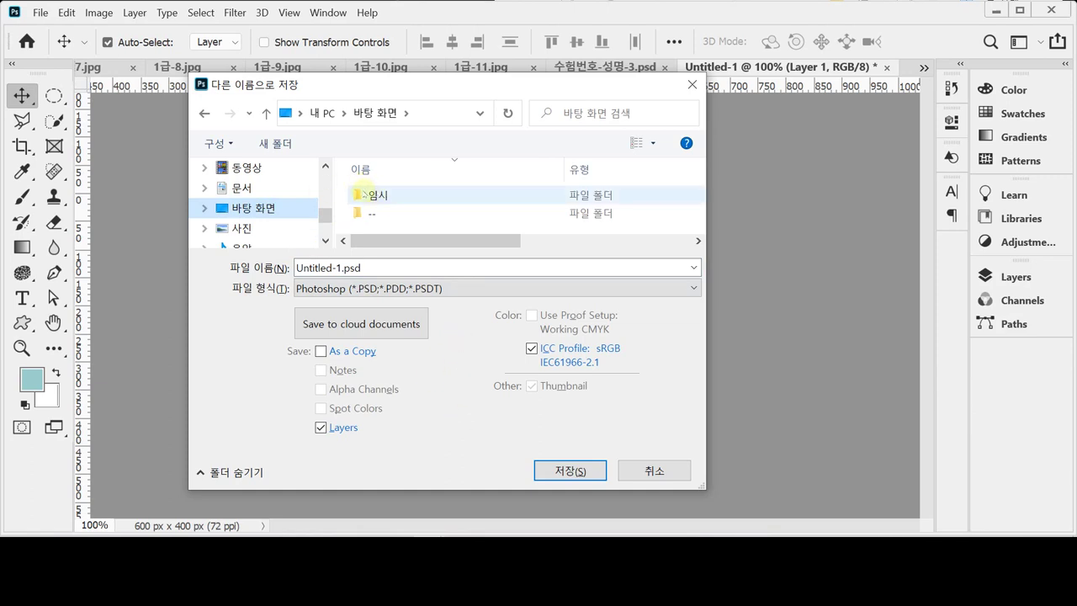
{"action": "double_click", "coordinate": [355, 193]}
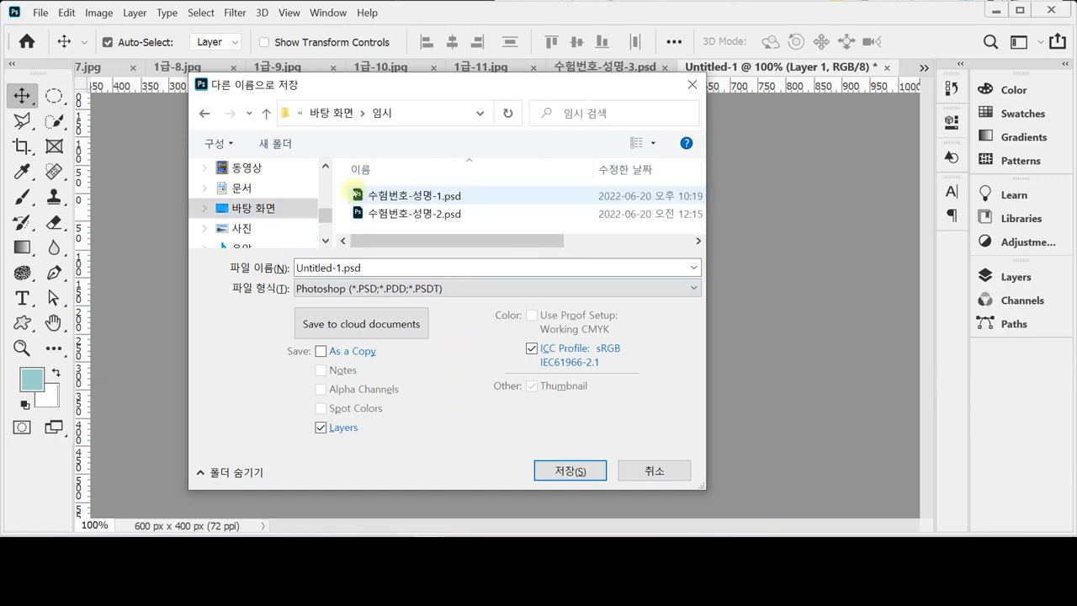
{"action": "left_click", "coordinate": [412, 214]}
{"action": "left_click", "coordinate": [404, 268]}
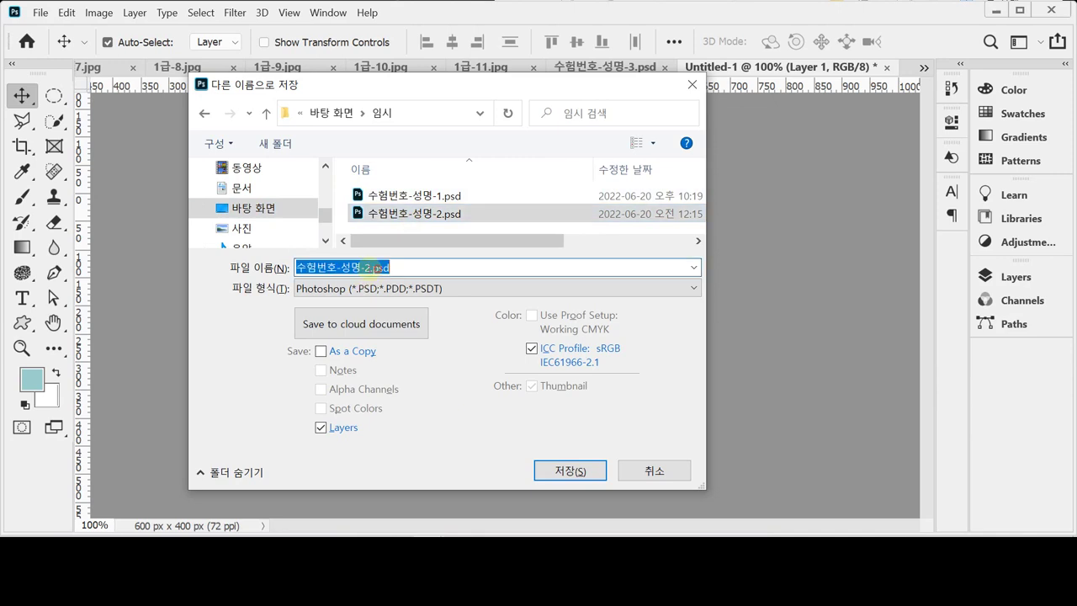
{"action": "left_click_drag", "start_coordinate": [364, 267], "coordinate": [416, 272]}
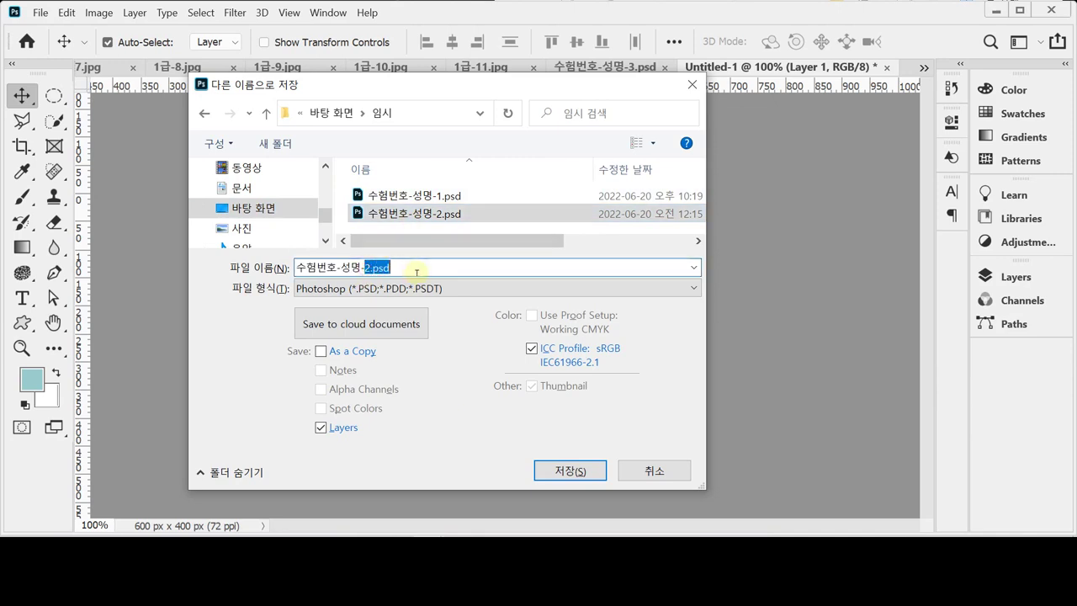
{"action": "type", "text": "3"}
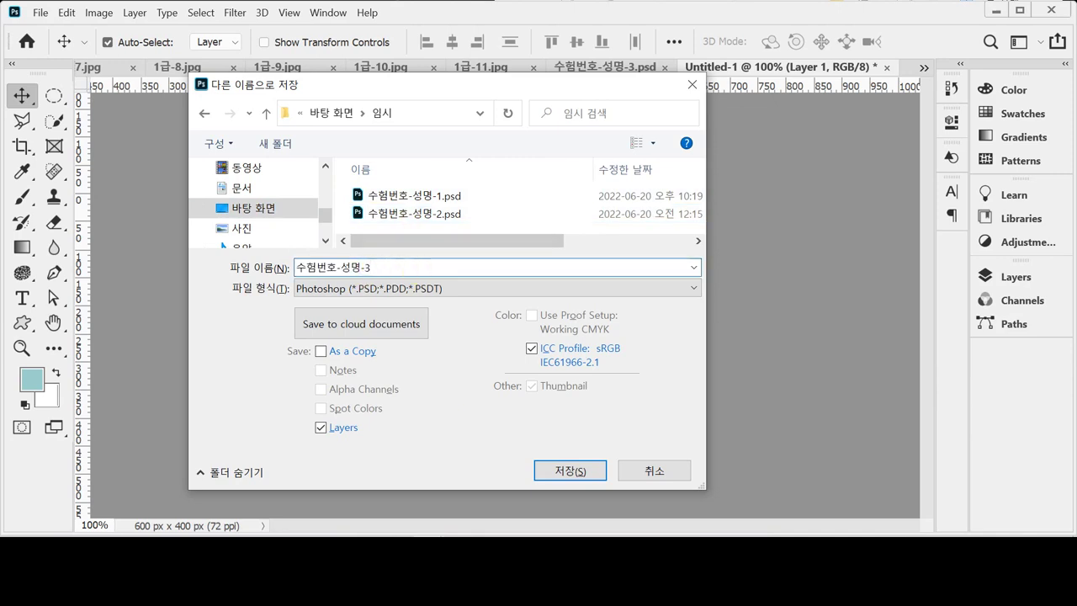
{"action": "key", "text": "Return"}
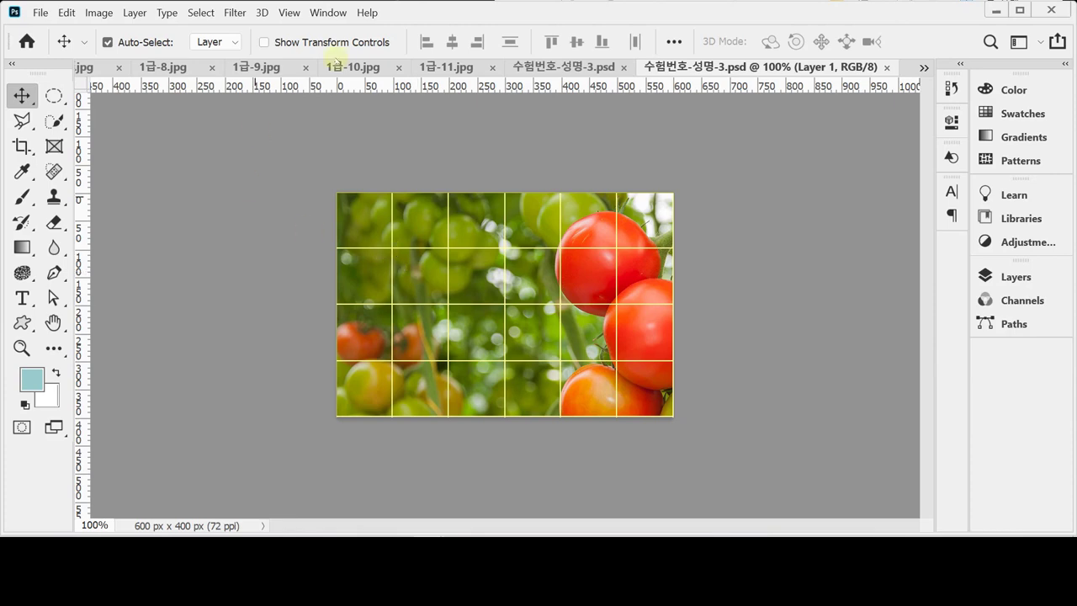
Step: Float the newly saved 수험번호-성명-3.psd in its own window, keeping 1급-10.jpg docked with the source images
{"action": "left_click_drag", "start_coordinate": [671, 97], "coordinate": [664, 106]}
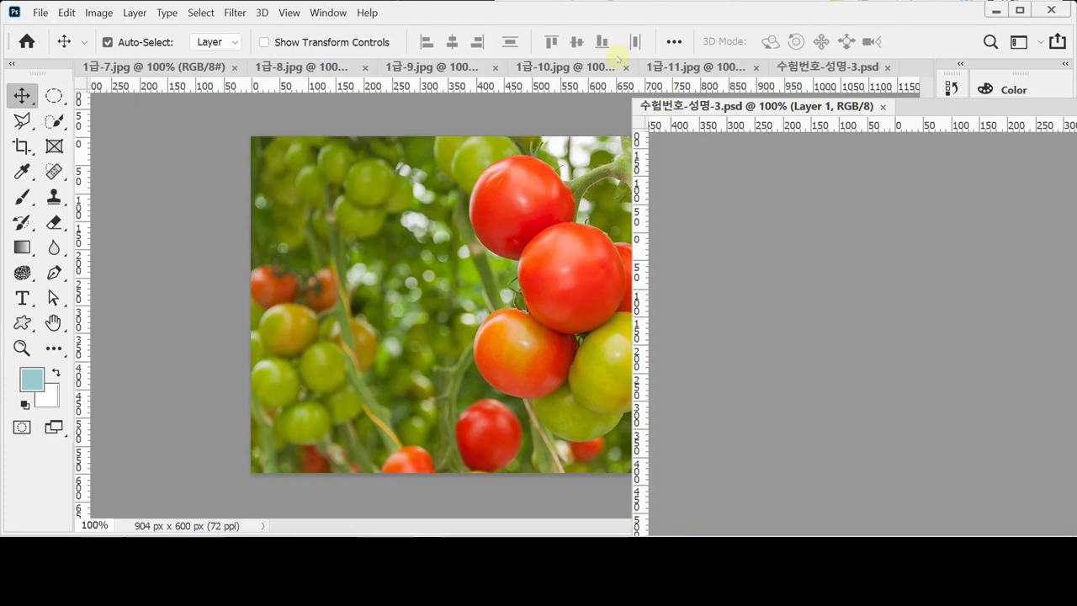
{"action": "left_click_drag", "start_coordinate": [555, 66], "coordinate": [181, 122]}
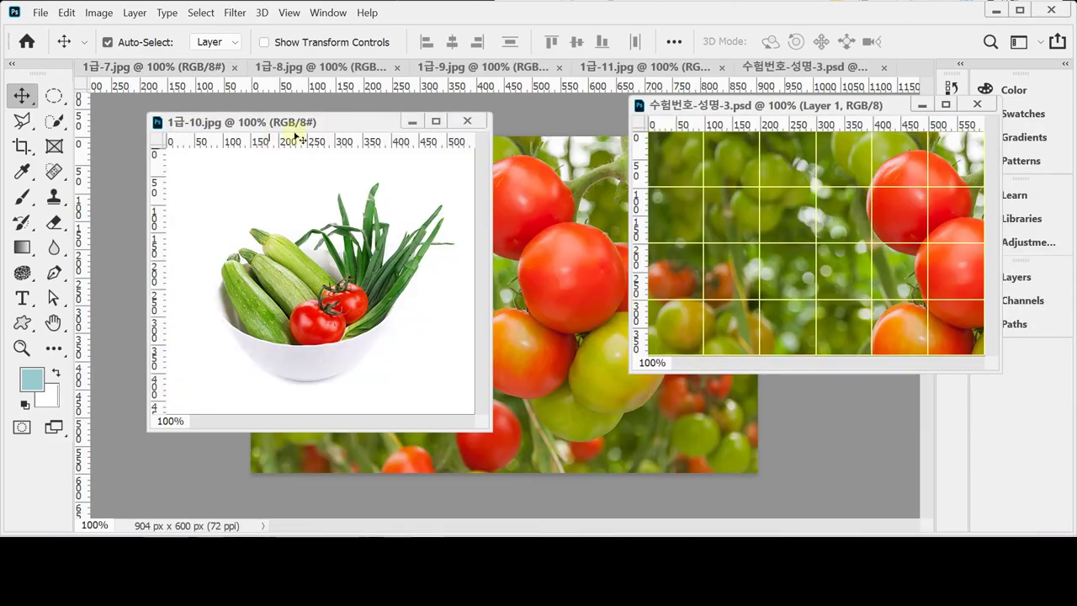
{"action": "left_click_drag", "start_coordinate": [322, 123], "coordinate": [404, 67]}
Step: Float the finished reference poster at 100% zoom with its grid shown, and place it side by side with the new document
{"action": "left_click_drag", "start_coordinate": [633, 67], "coordinate": [158, 114]}
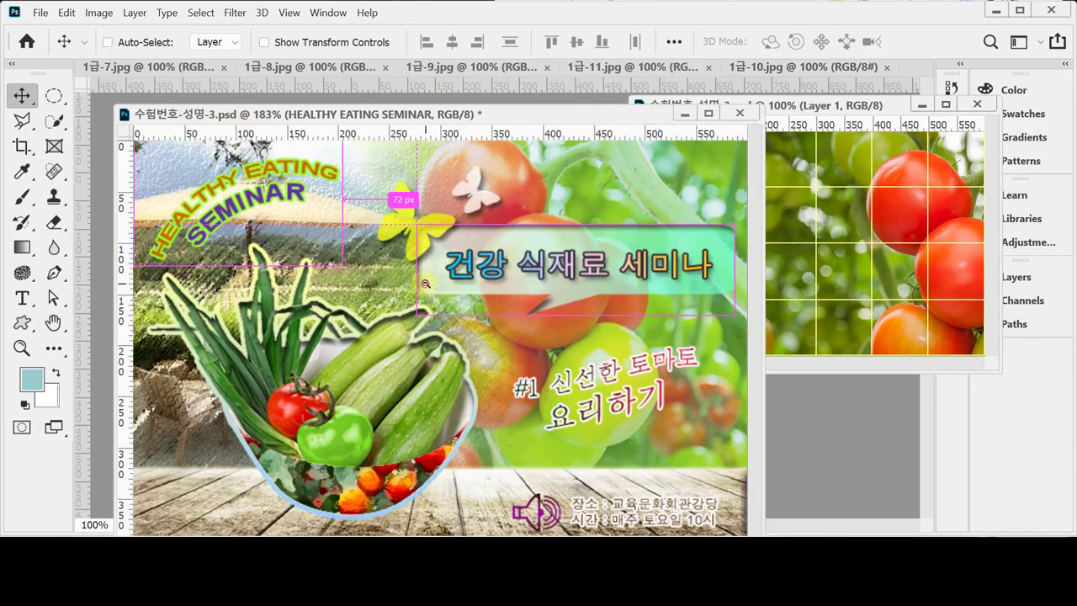
{"action": "key", "text": "ctrl+1"}
{"action": "left_click_drag", "start_coordinate": [759, 98], "coordinate": [502, 254]}
{"action": "left_click", "coordinate": [513, 116]}
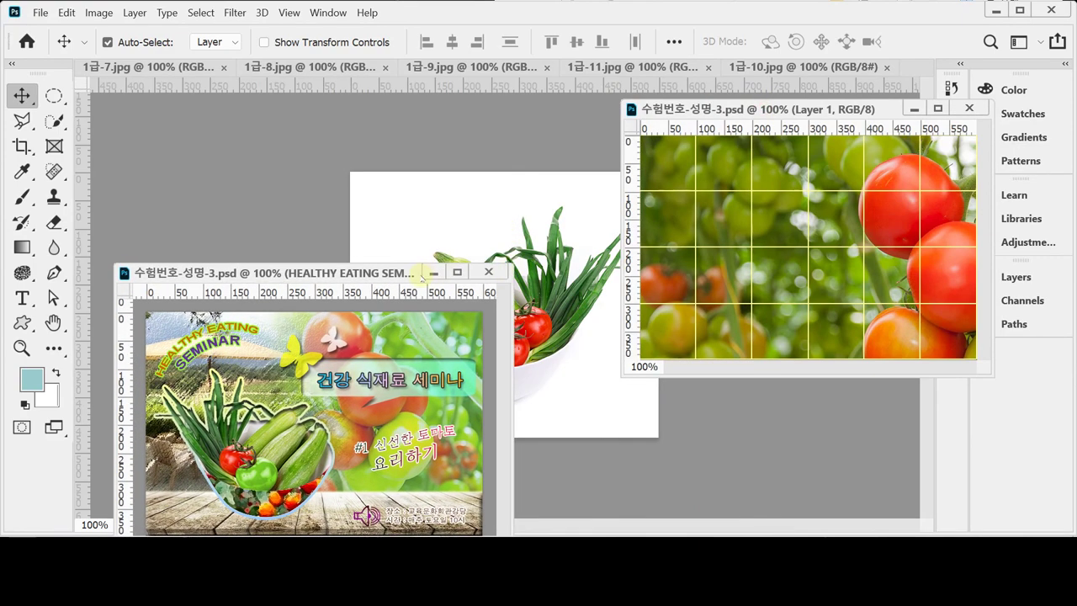
{"action": "left_click_drag", "start_coordinate": [379, 257], "coordinate": [360, 117]}
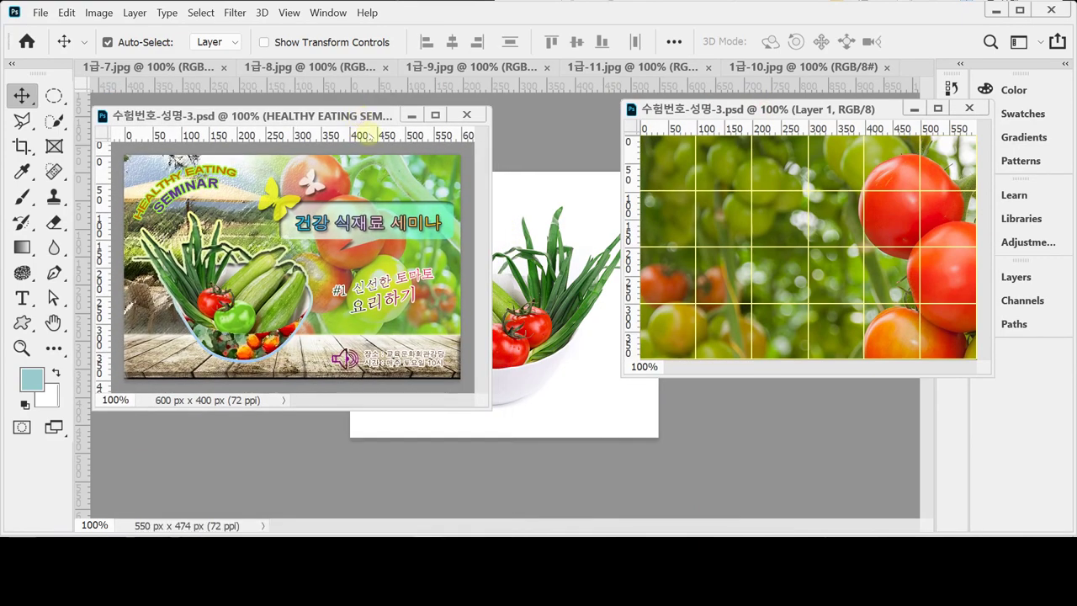
{"action": "key", "text": "ctrl+apostrophe"}
{"action": "left_click_drag", "start_coordinate": [716, 106], "coordinate": [587, 125]}
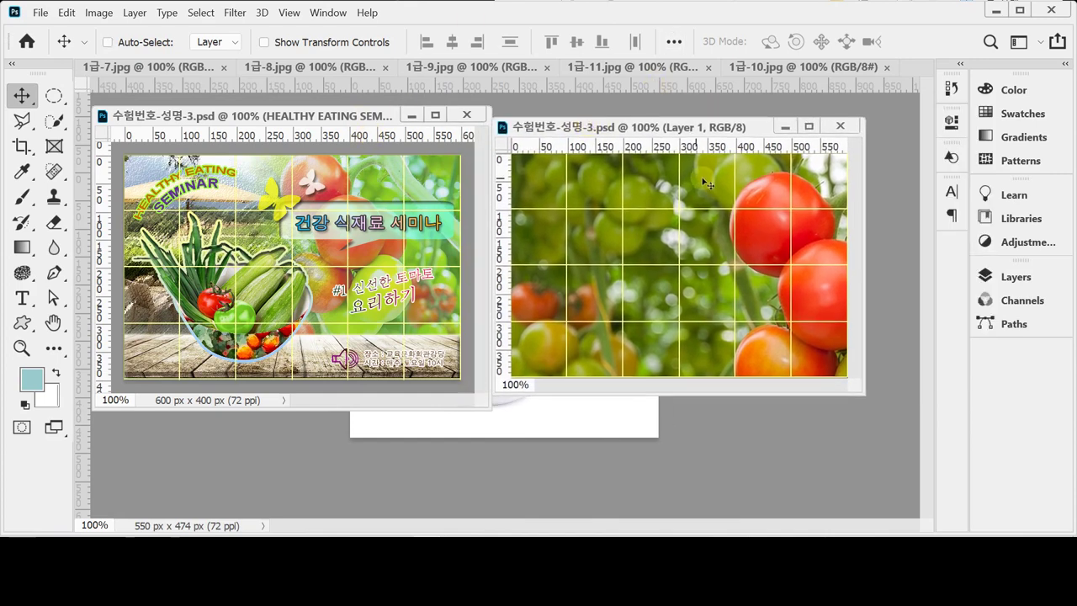
Step: Scale the tomato image layer proportionally to about 71% and shift it so the tomatoes line up with the reference poster's grid
{"action": "key", "text": "ctrl+t"}
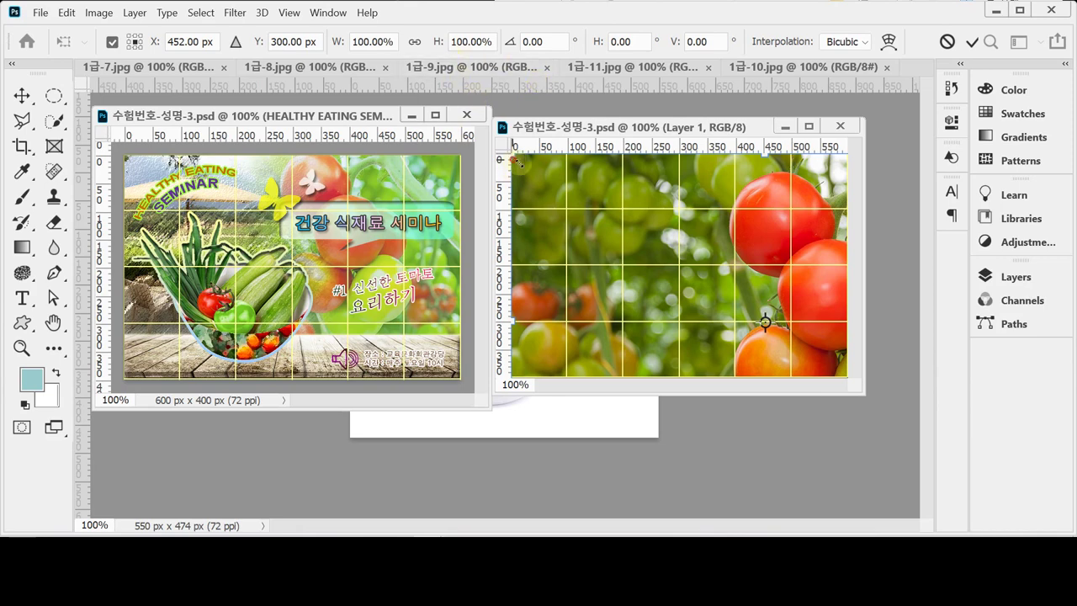
{"action": "left_click_drag", "start_coordinate": [513, 158], "coordinate": [606, 217]}
{"action": "left_click_drag", "start_coordinate": [706, 294], "coordinate": [513, 187]}
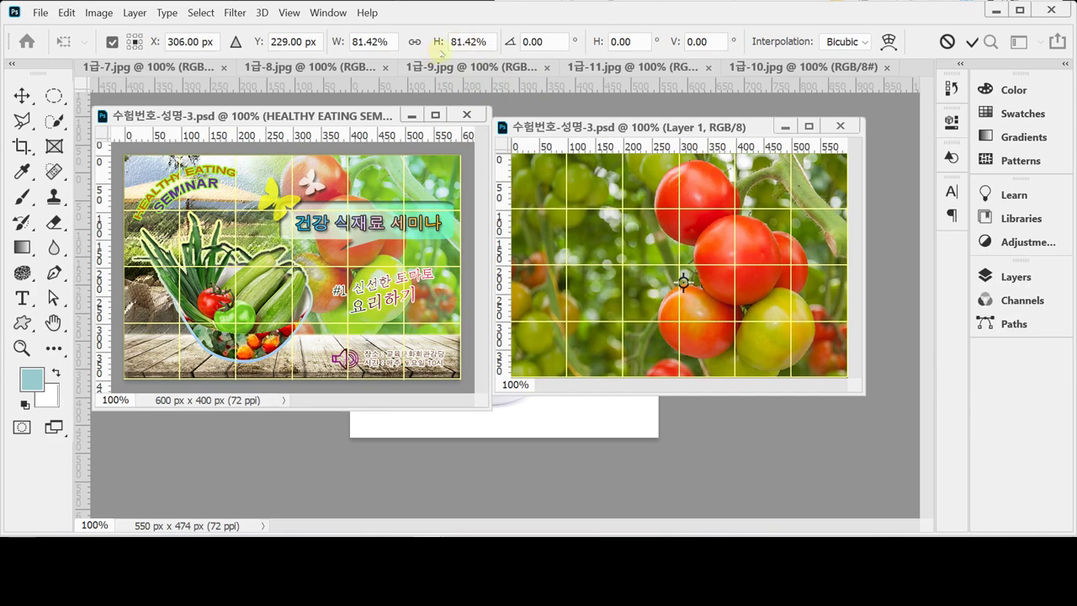
{"action": "mouse_move", "coordinate": [530, 172]}
{"action": "left_mouse_down"}
{"action": "mouse_move", "coordinate": [561, 194]}
{"action": "mouse_move", "coordinate": [525, 158]}
{"action": "left_mouse_up"}
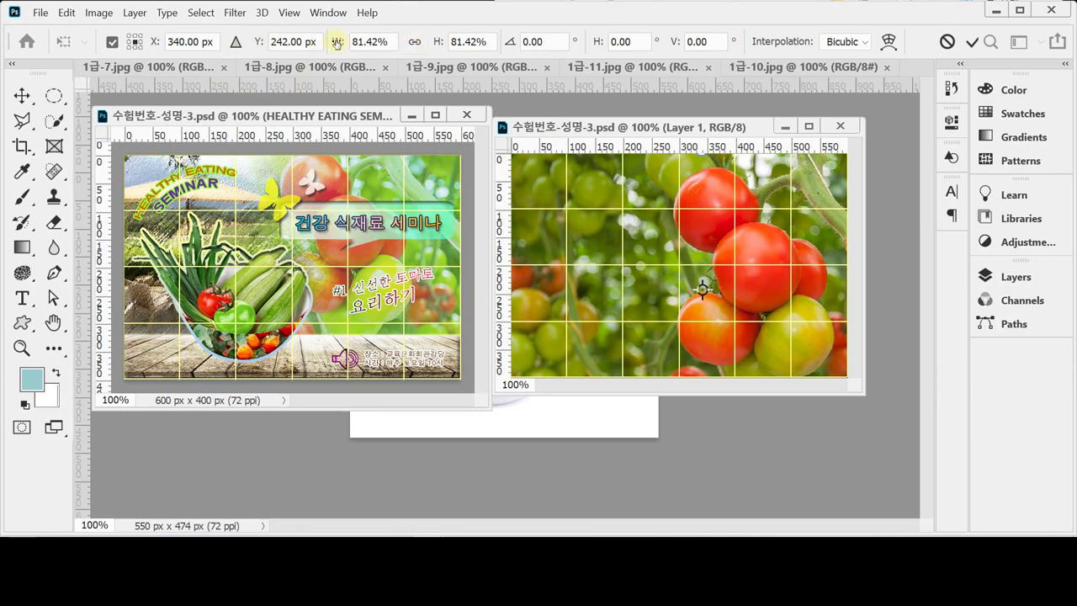
{"action": "left_click", "coordinate": [414, 41]}
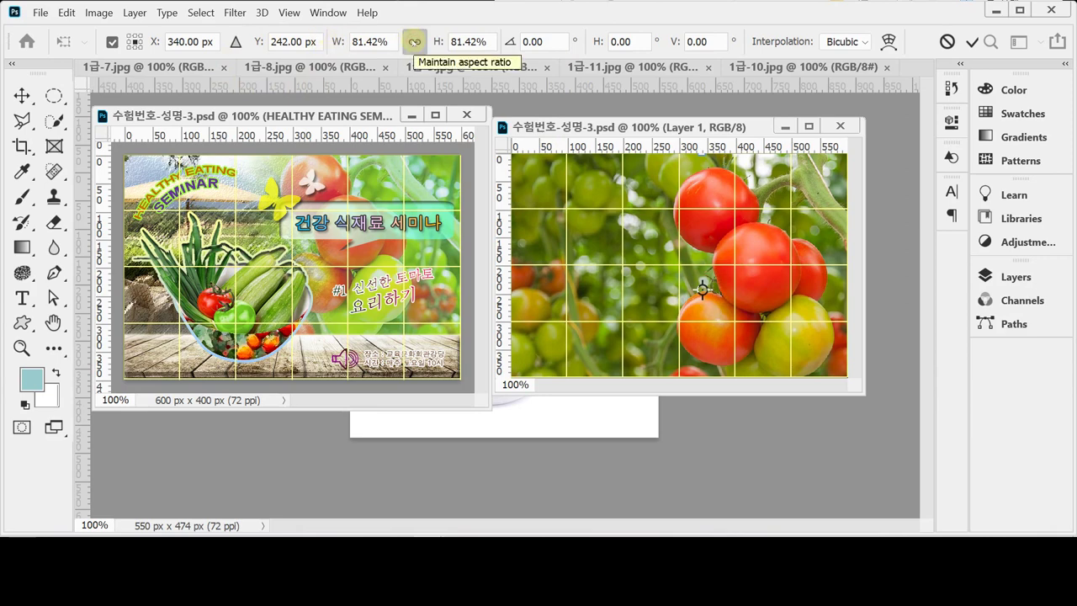
{"action": "left_click_drag", "start_coordinate": [337, 41], "coordinate": [332, 42]}
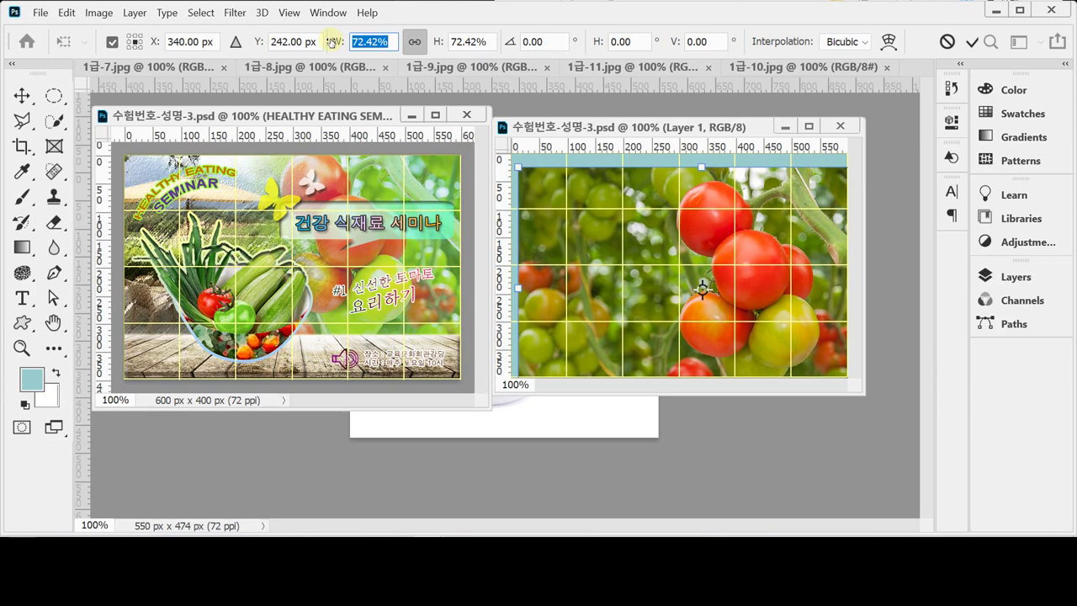
{"action": "left_click_drag", "start_coordinate": [661, 257], "coordinate": [624, 213]}
{"action": "left_click_drag", "start_coordinate": [336, 43], "coordinate": [337, 44]}
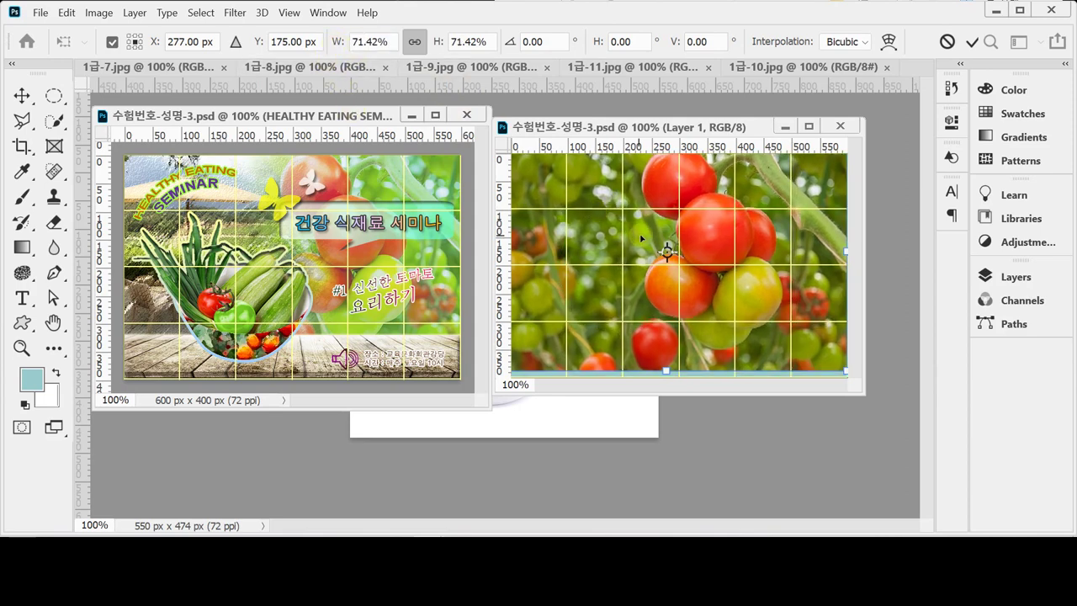
{"action": "left_click_drag", "start_coordinate": [642, 239], "coordinate": [665, 240]}
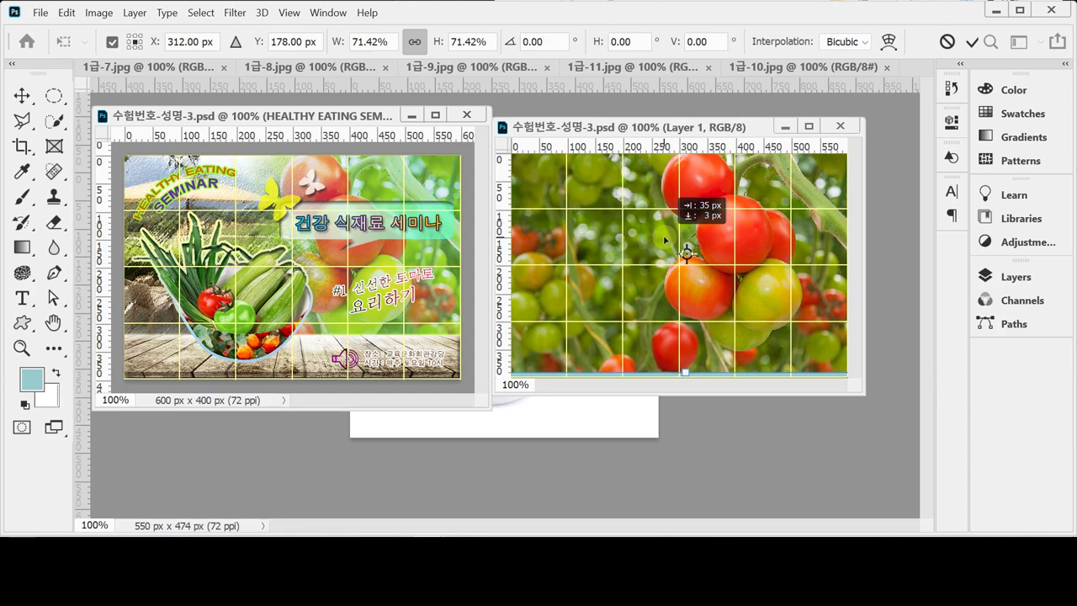
Step: Scale the tomato photo proportionally to 69.42% and position it at X 315 px, Y 174 px
{"action": "left_click_drag", "start_coordinate": [664, 240], "coordinate": [667, 241]}
{"action": "left_click_drag", "start_coordinate": [336, 44], "coordinate": [334, 44]}
{"action": "key", "text": "Return"}
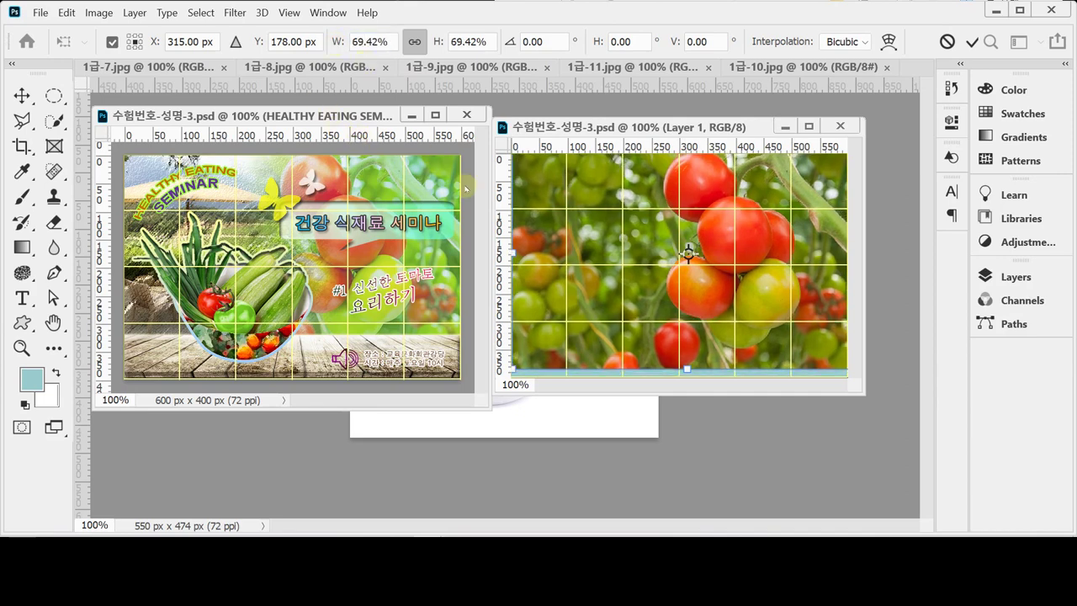
{"action": "key", "text": "Up"}
{"action": "key", "text": "Up"}
{"action": "key", "text": "Up"}
{"action": "key", "text": "Up"}
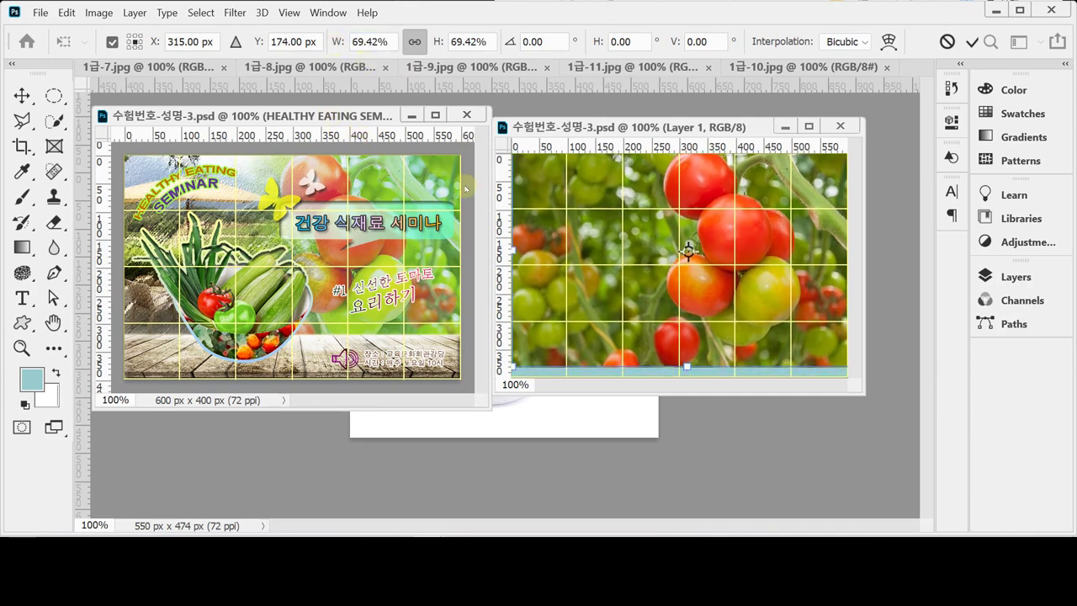
{"action": "key", "text": "Return"}
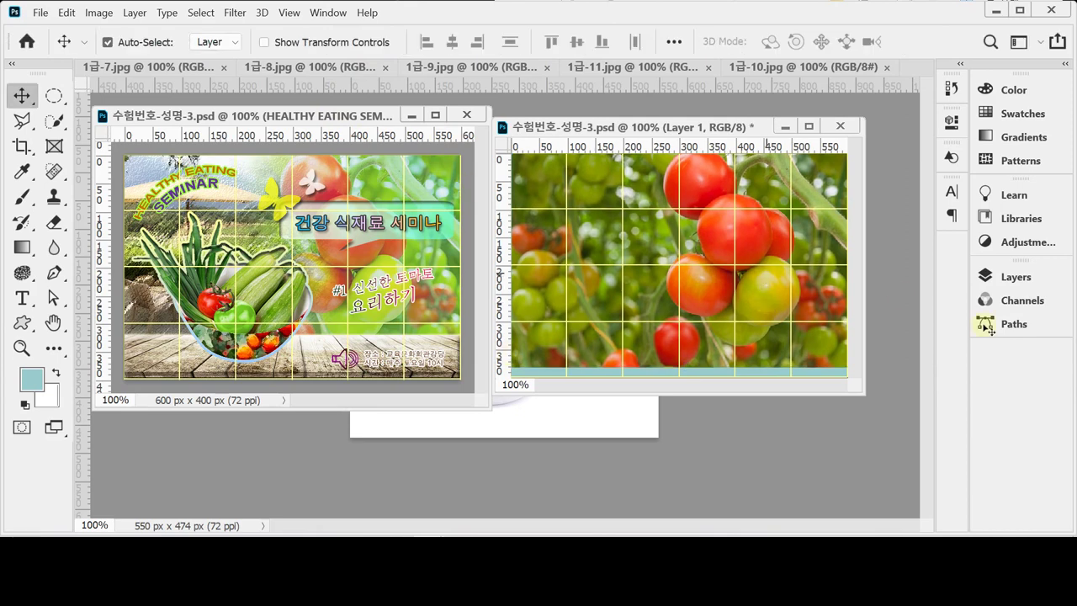
Step: Check the tomato layer's settings in the finished reference, and set the working tomato layer to Hard Light at 80% opacity
{"action": "left_click", "coordinate": [462, 318]}
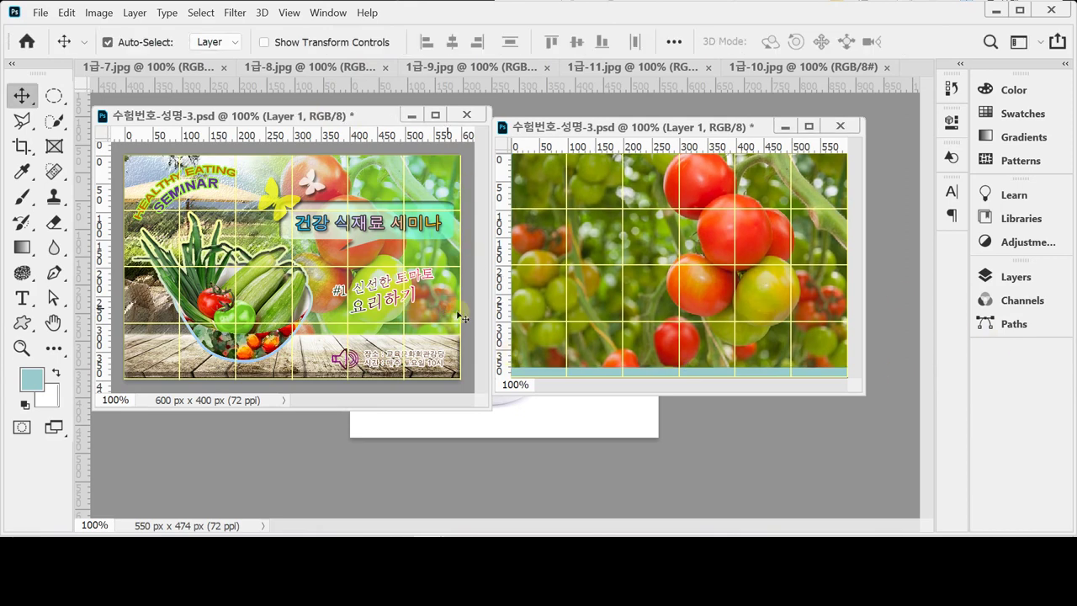
{"action": "left_click", "coordinate": [1014, 276]}
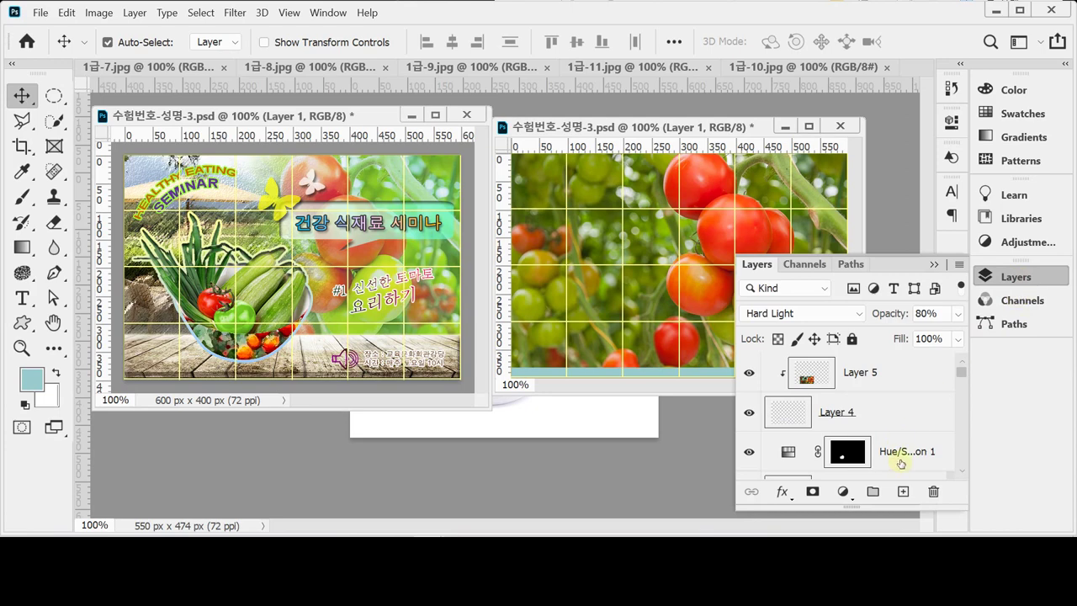
{"action": "scroll", "coordinate": [899, 458], "scroll_direction": "down", "scroll_amount": 10}
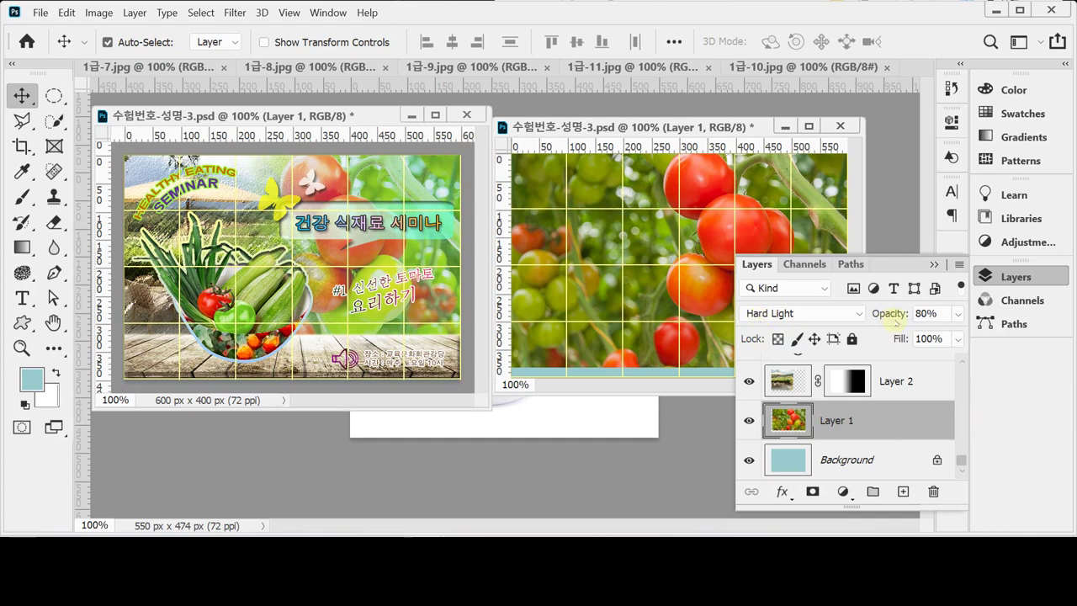
{"action": "left_click", "coordinate": [1005, 276]}
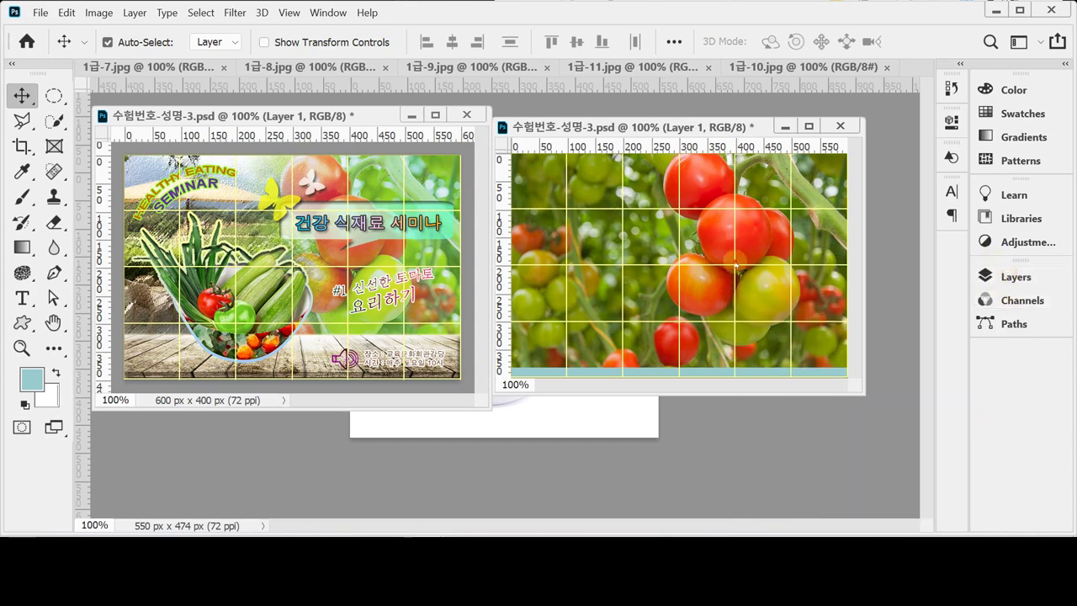
{"action": "left_click", "coordinate": [1016, 278]}
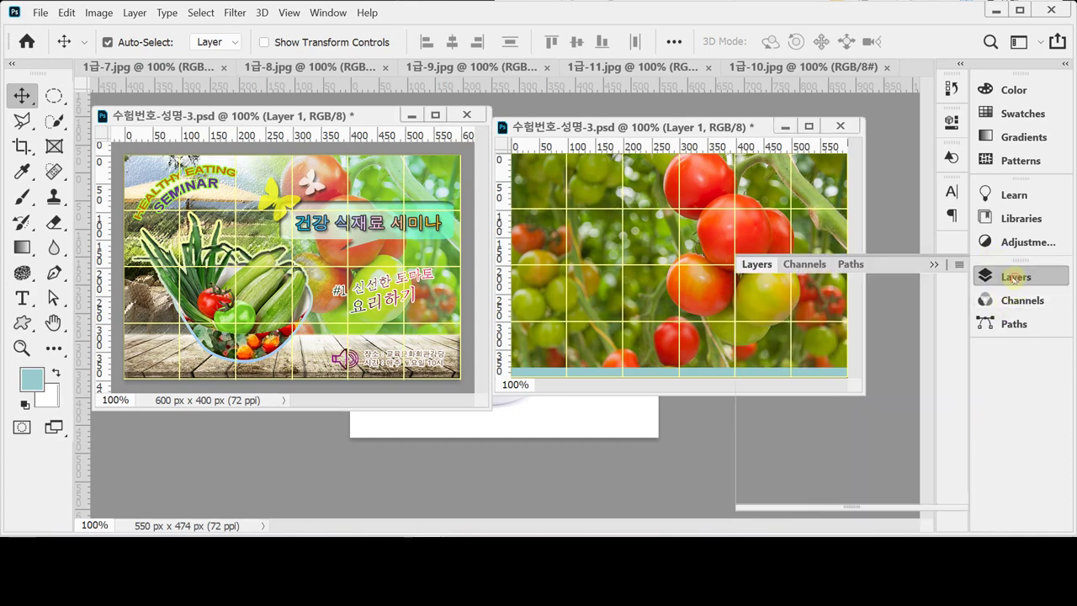
{"action": "left_click", "coordinate": [837, 313]}
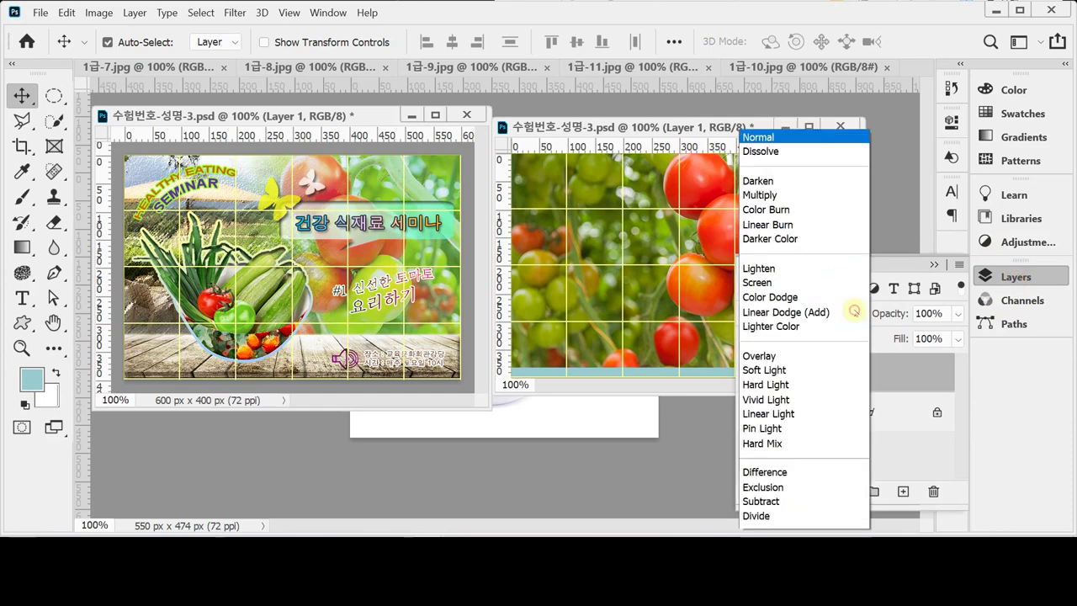
{"action": "left_click", "coordinate": [852, 313]}
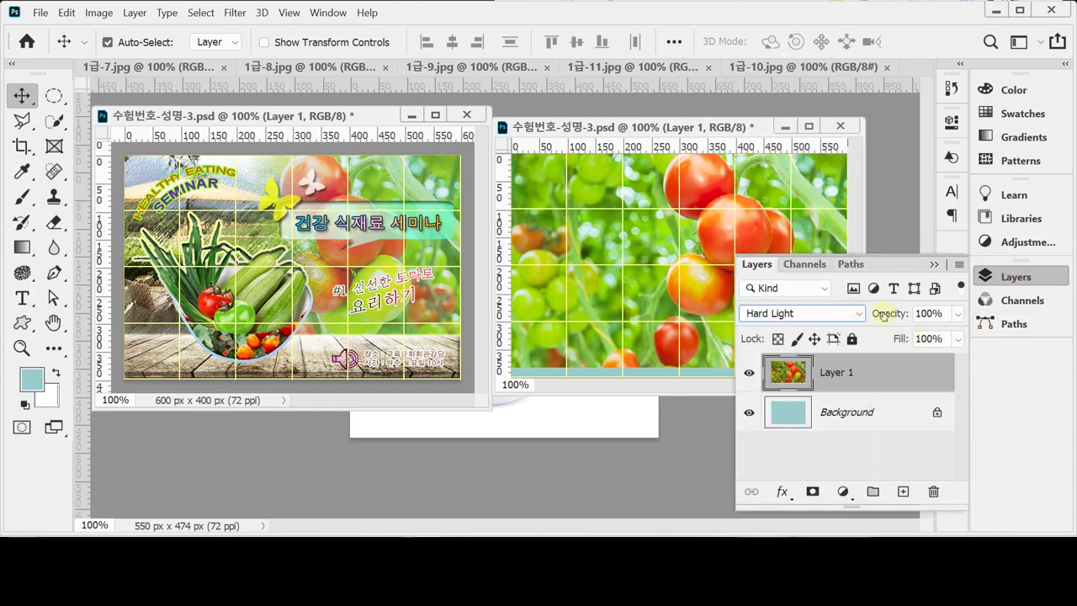
{"action": "left_click", "coordinate": [883, 314]}
{"action": "type", "text": "80"}
{"action": "key", "text": "Return"}
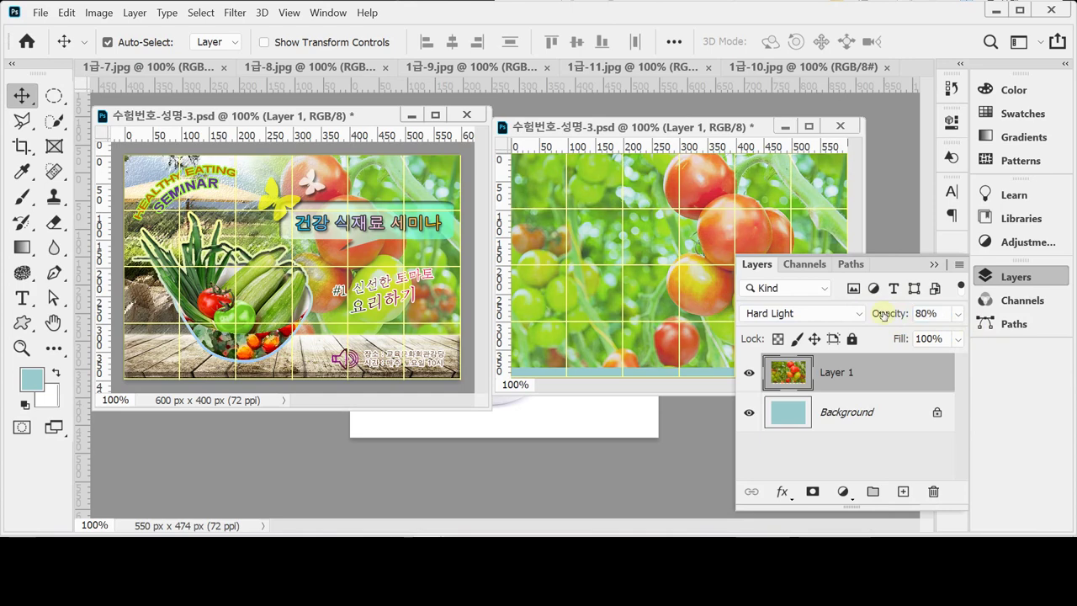
{"action": "left_click", "coordinate": [1022, 277]}
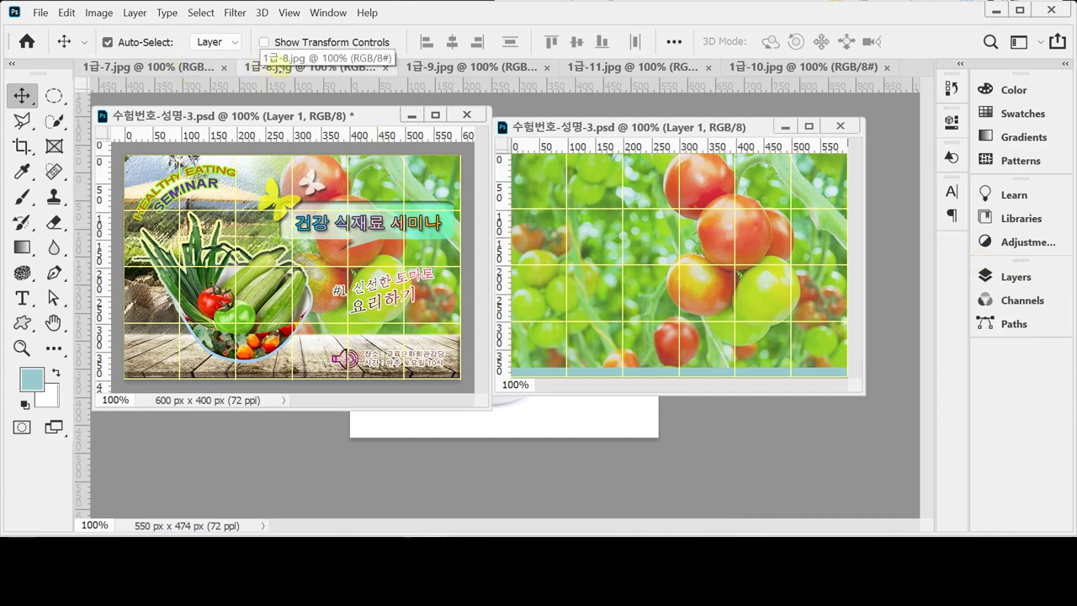
Step: Copy the entire 1급-8.jpg image, close its window, and paste the image into the working 수험번호-성명-3.psd document
{"action": "left_click", "coordinate": [280, 72]}
{"action": "left_click_drag", "start_coordinate": [313, 70], "coordinate": [236, 120]}
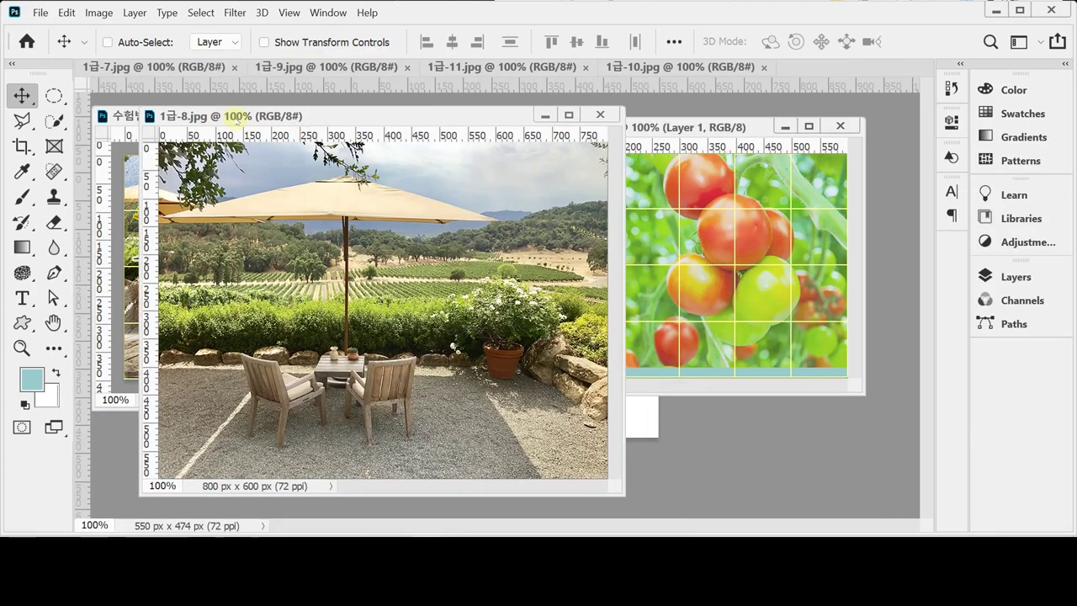
{"action": "key", "text": "ctrl+a"}
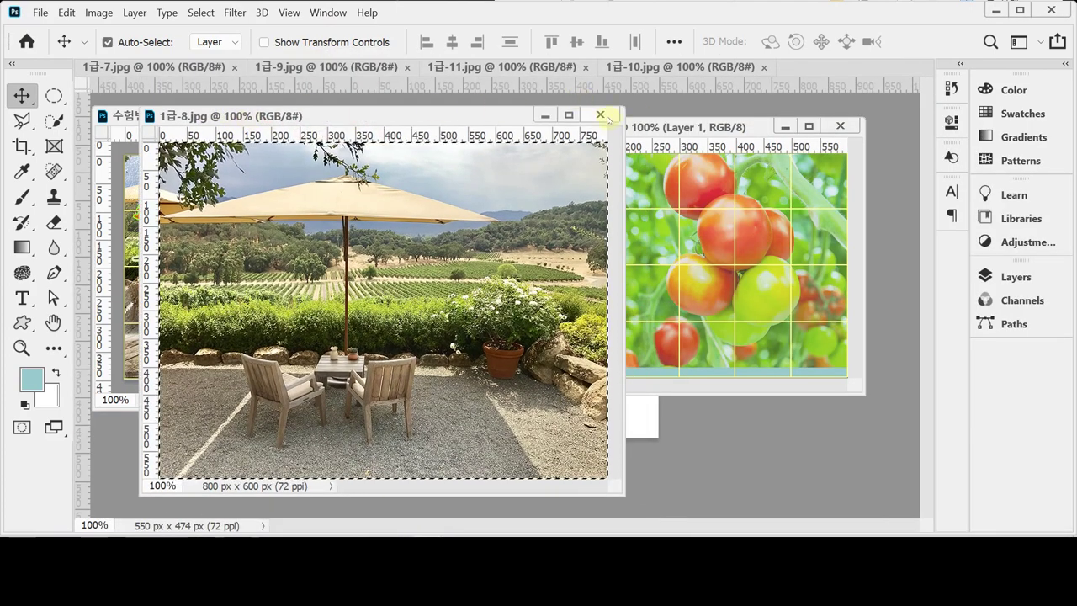
{"action": "left_click", "coordinate": [601, 115]}
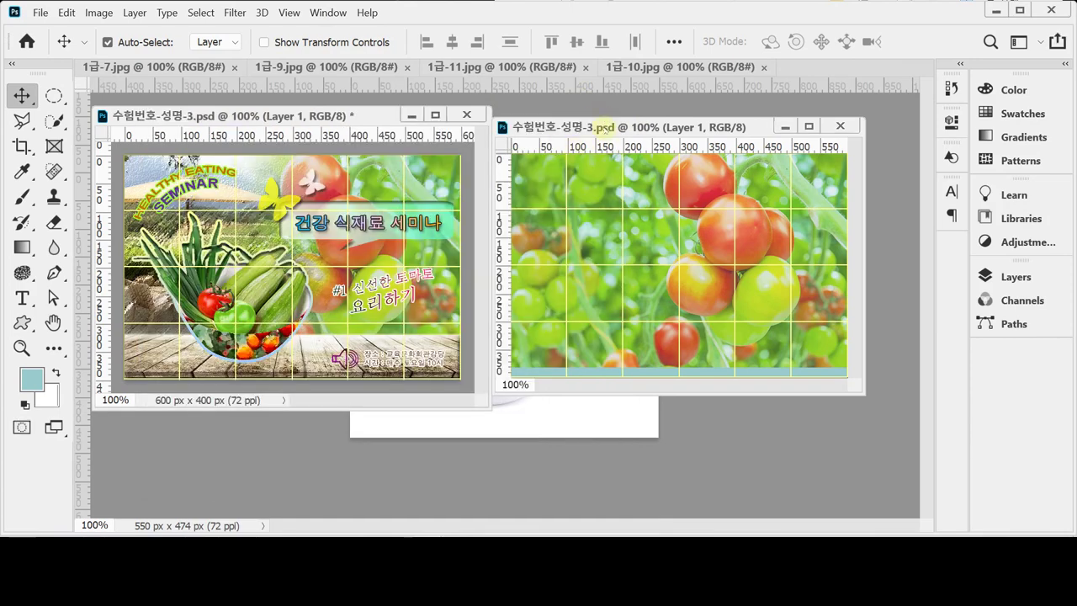
{"action": "key", "text": "ctrl+v"}
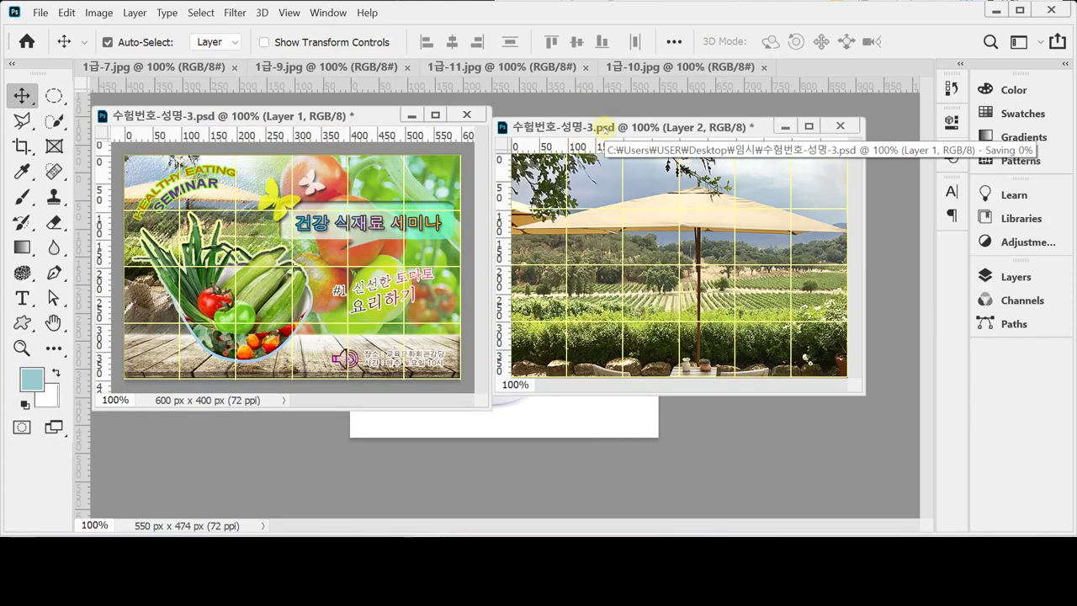
Step: Scale the pasted terrace photo down proportionally and position it over the left two thirds of the canvas, with the parasol near the upper left
{"action": "key", "text": "ctrl+t"}
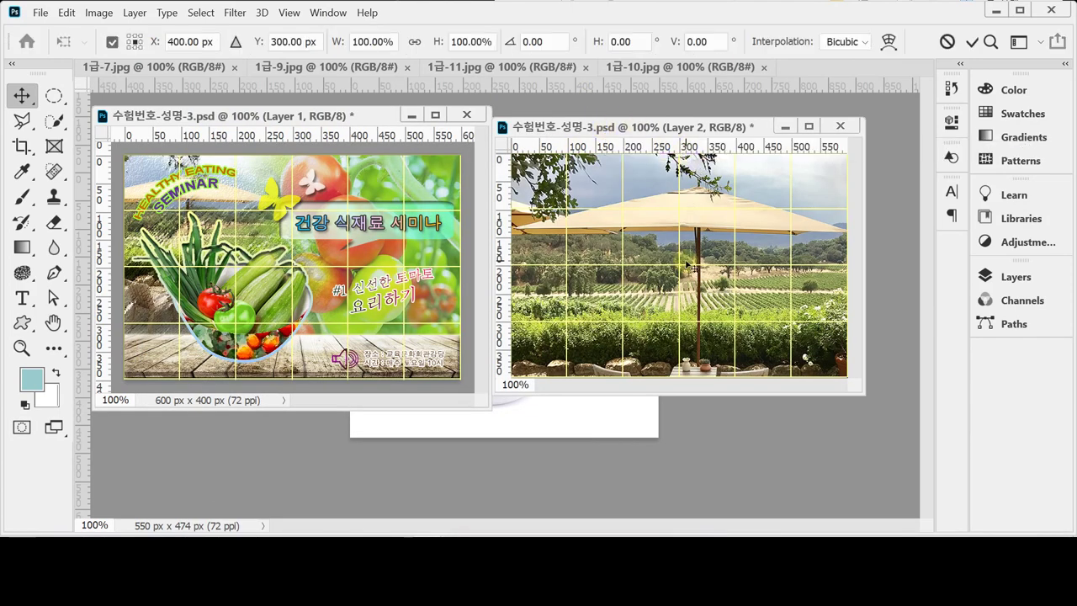
{"action": "left_click", "coordinate": [414, 41]}
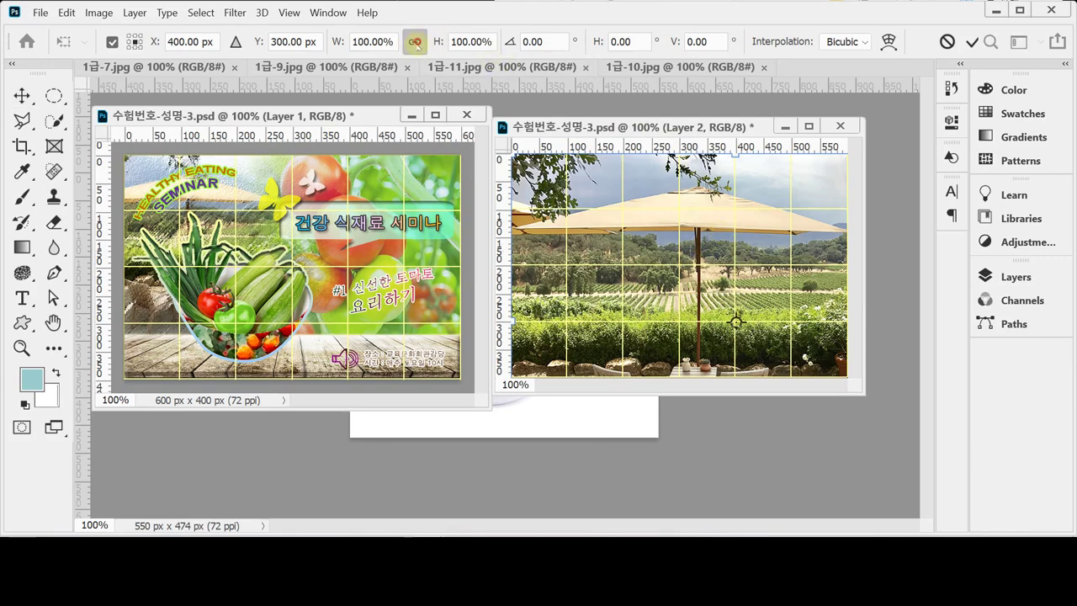
{"action": "left_click_drag", "start_coordinate": [337, 41], "coordinate": [313, 41]}
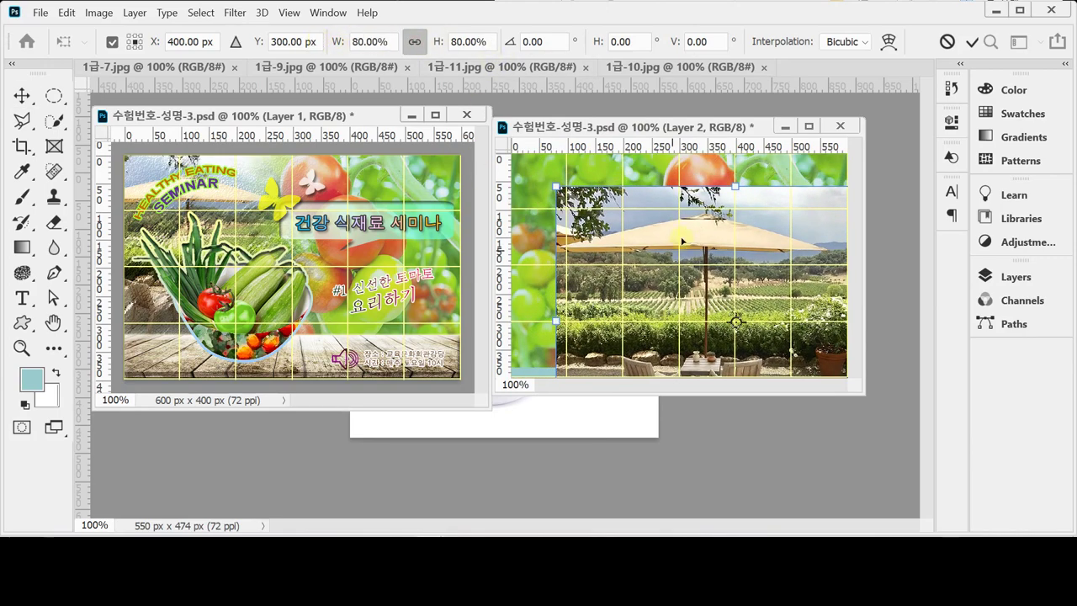
{"action": "left_click_drag", "start_coordinate": [723, 241], "coordinate": [665, 202]}
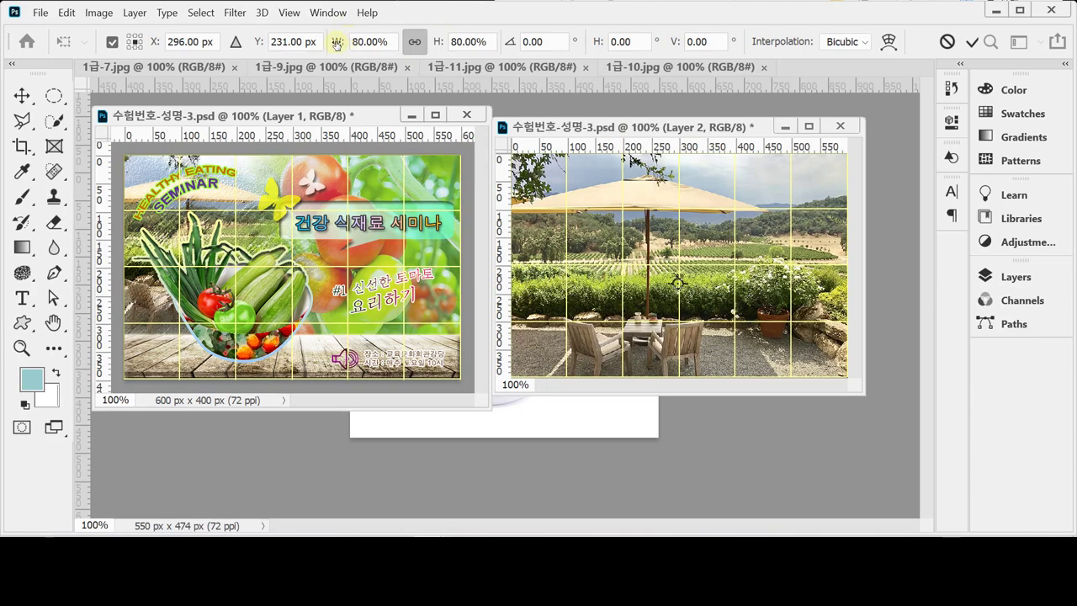
{"action": "left_click_drag", "start_coordinate": [330, 41], "coordinate": [323, 43]}
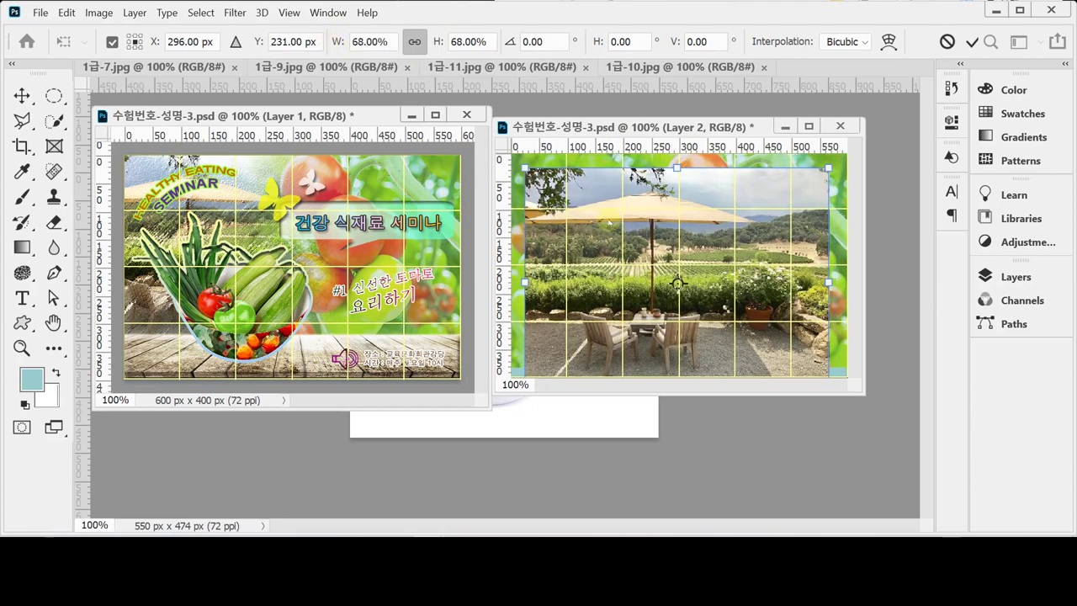
{"action": "left_click_drag", "start_coordinate": [671, 257], "coordinate": [620, 221]}
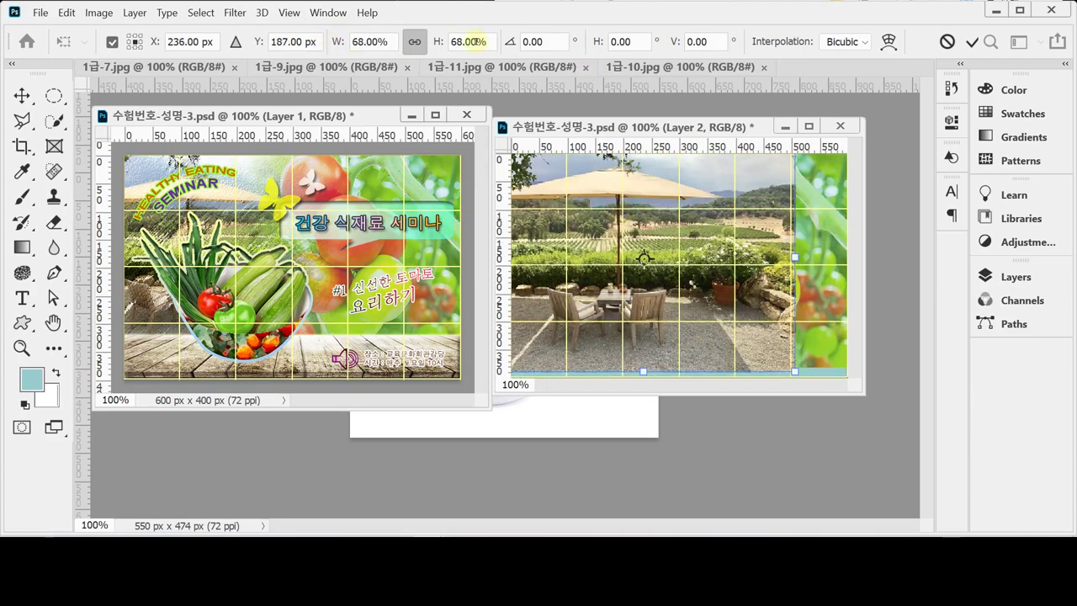
{"action": "left_click_drag", "start_coordinate": [336, 42], "coordinate": [331, 42]}
{"action": "left_click_drag", "start_coordinate": [661, 237], "coordinate": [620, 236]}
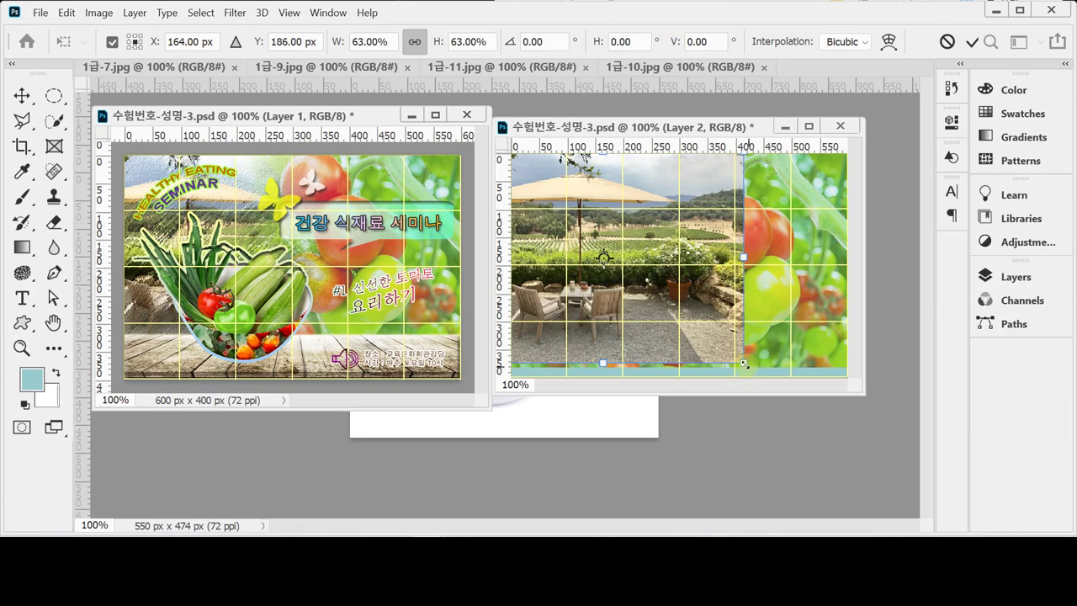
{"action": "left_click_drag", "start_coordinate": [744, 364], "coordinate": [727, 353]}
{"action": "left_click_drag", "start_coordinate": [651, 288], "coordinate": [653, 292]}
{"action": "key", "text": "Return"}
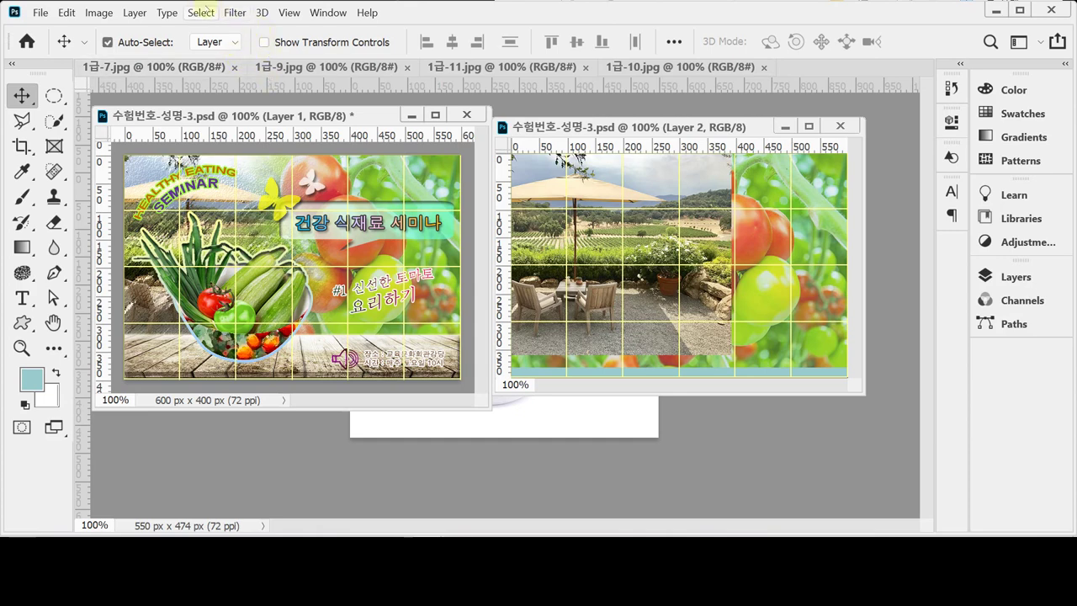
Step: Apply the Rough Pastels artistic filter with its default settings to the terrace photo, and save the document
{"action": "left_click", "coordinate": [235, 12]}
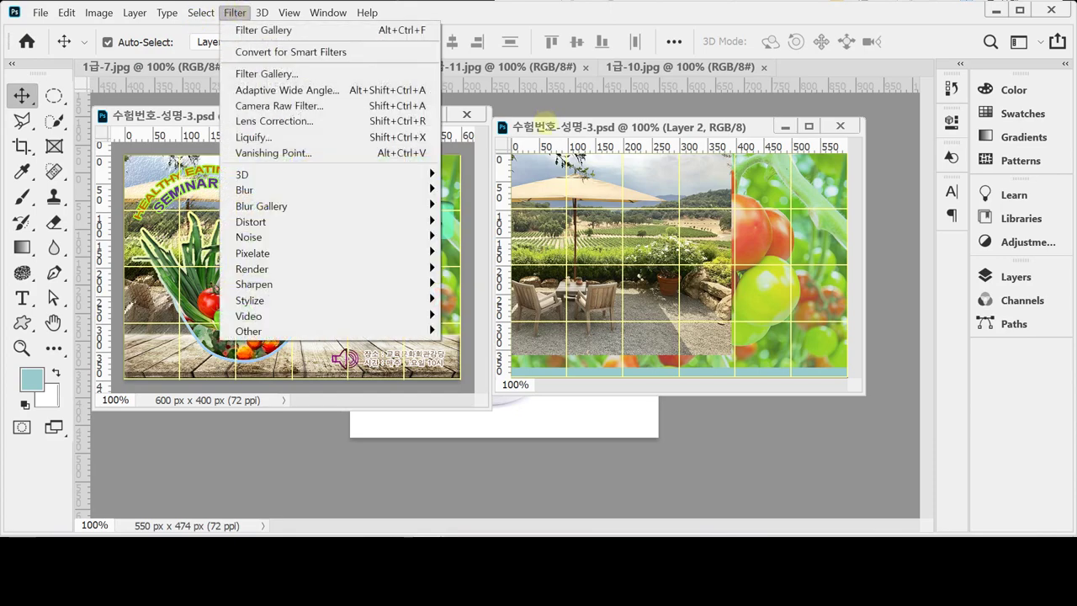
{"action": "left_click", "coordinate": [547, 120]}
{"action": "left_click", "coordinate": [235, 12]}
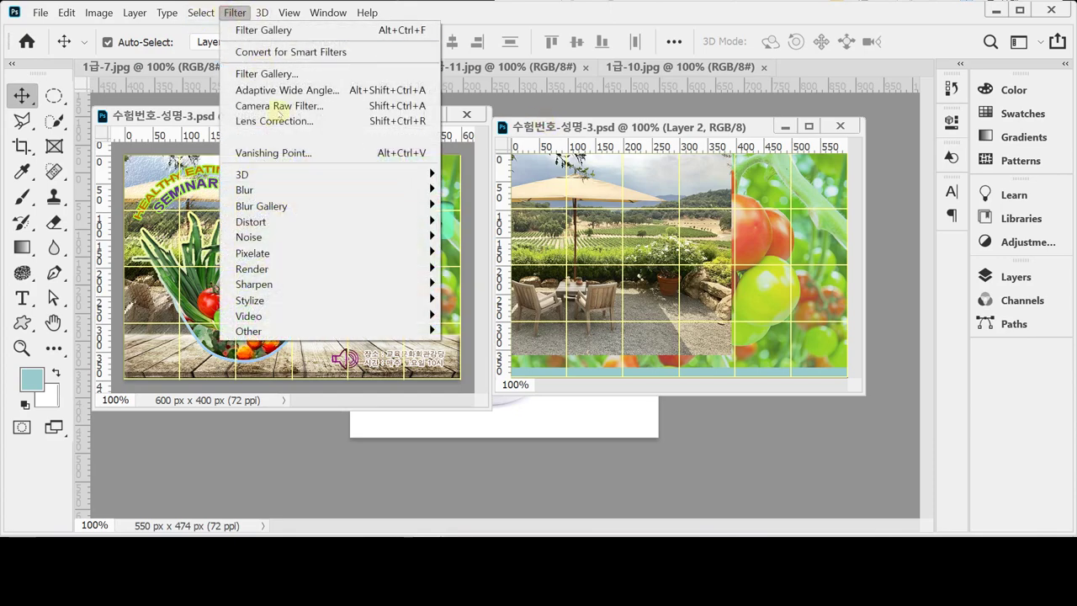
{"action": "left_click", "coordinate": [278, 76]}
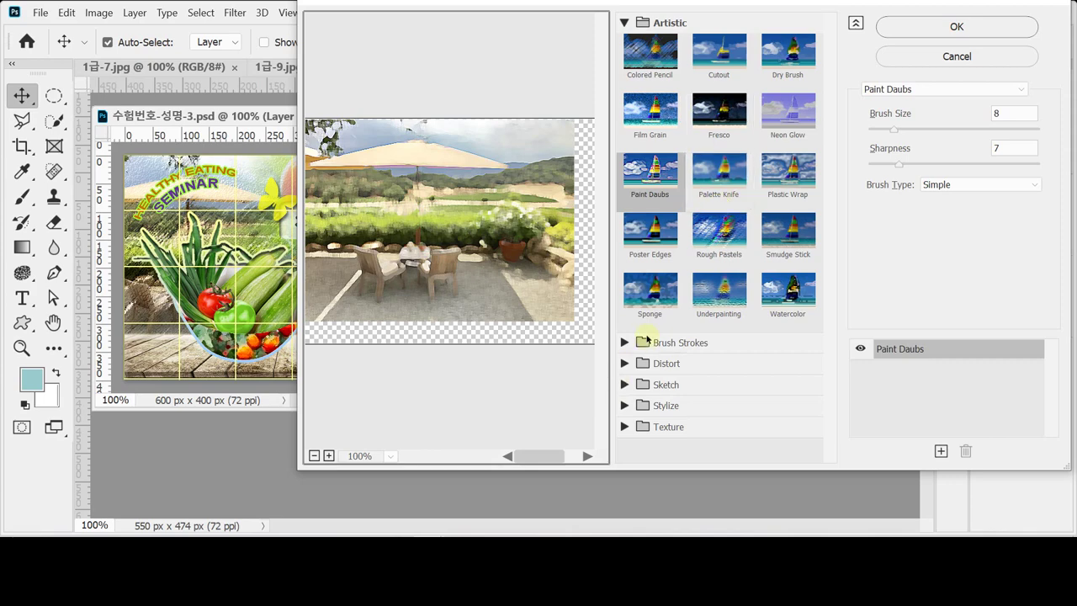
{"action": "left_click", "coordinate": [728, 234]}
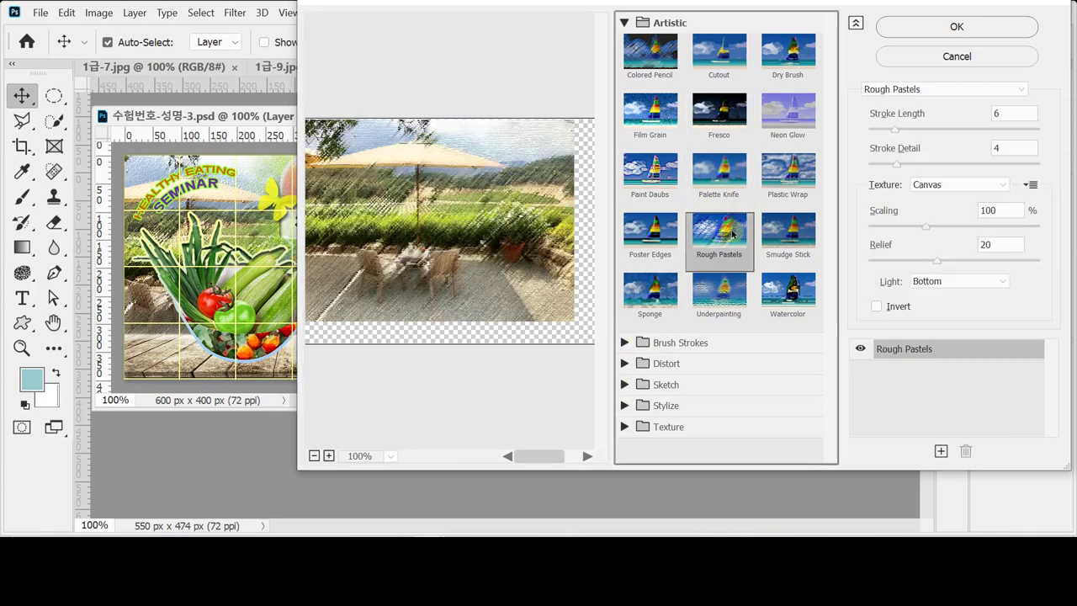
{"action": "left_click", "coordinate": [929, 32]}
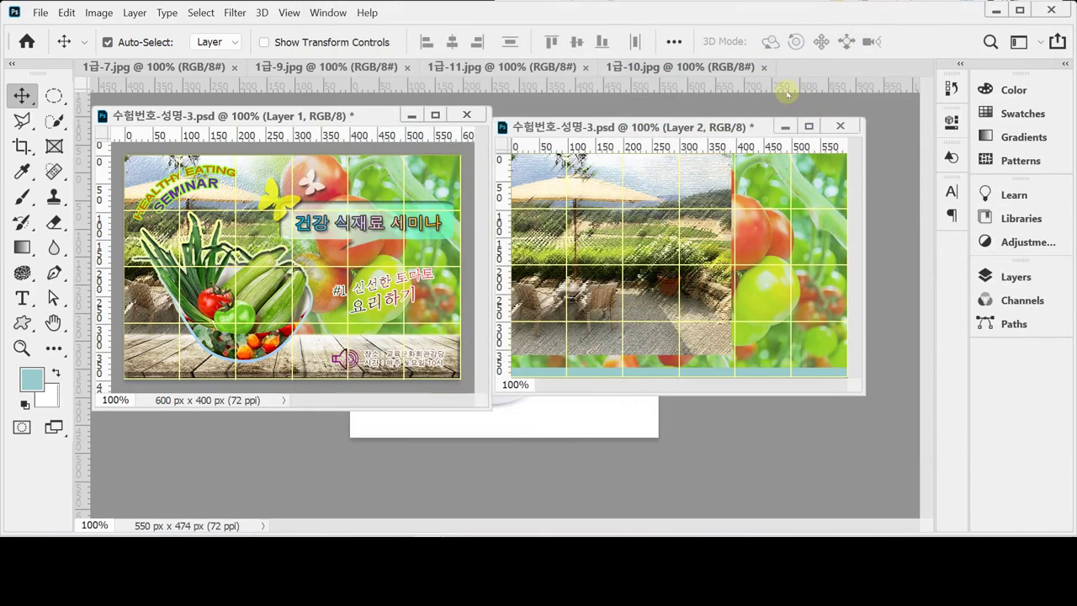
{"action": "key", "text": "ctrl+s"}
Step: Add a layer mask to the terrace photo's layer
{"action": "left_click", "coordinate": [1014, 278]}
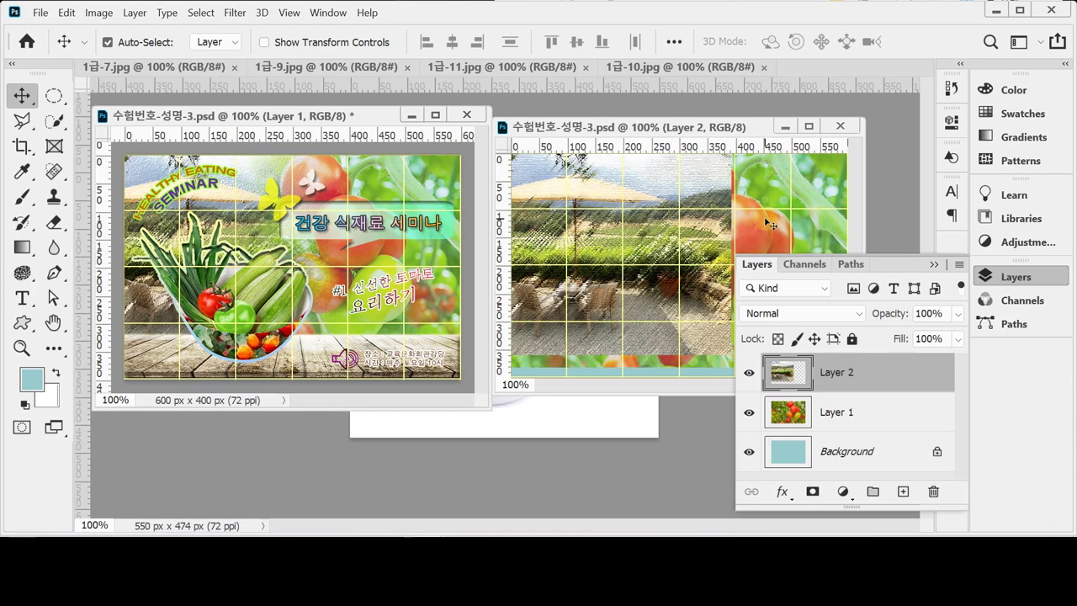
{"action": "left_click", "coordinate": [812, 493]}
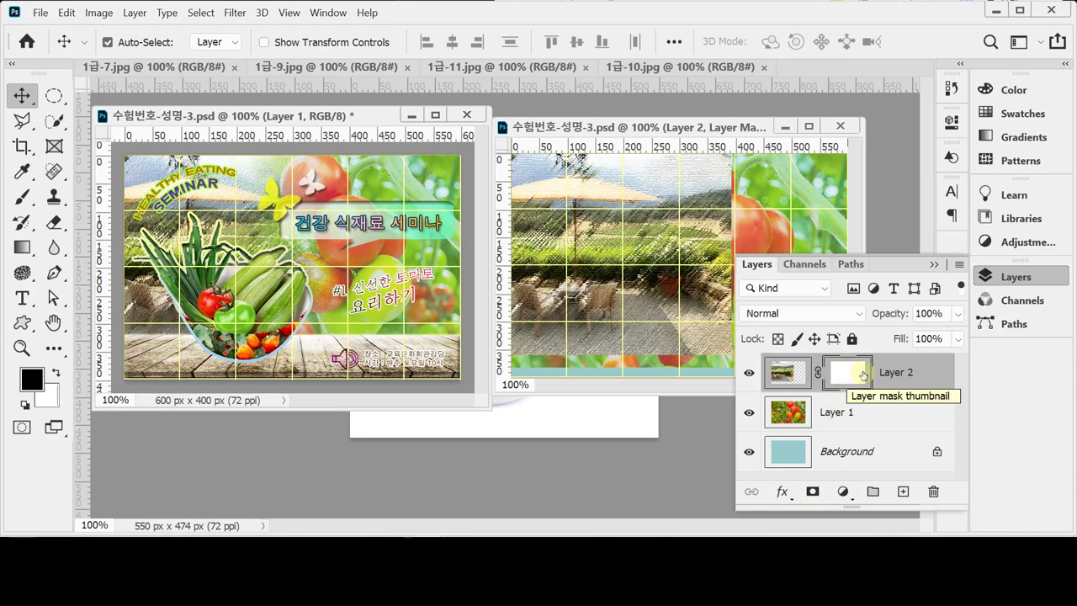
{"action": "left_click", "coordinate": [991, 277]}
Step: Fade the terrace photo's right side into the tomato background with a horizontal black-to-white linear gradient on its layer mask
{"action": "left_click", "coordinate": [22, 246]}
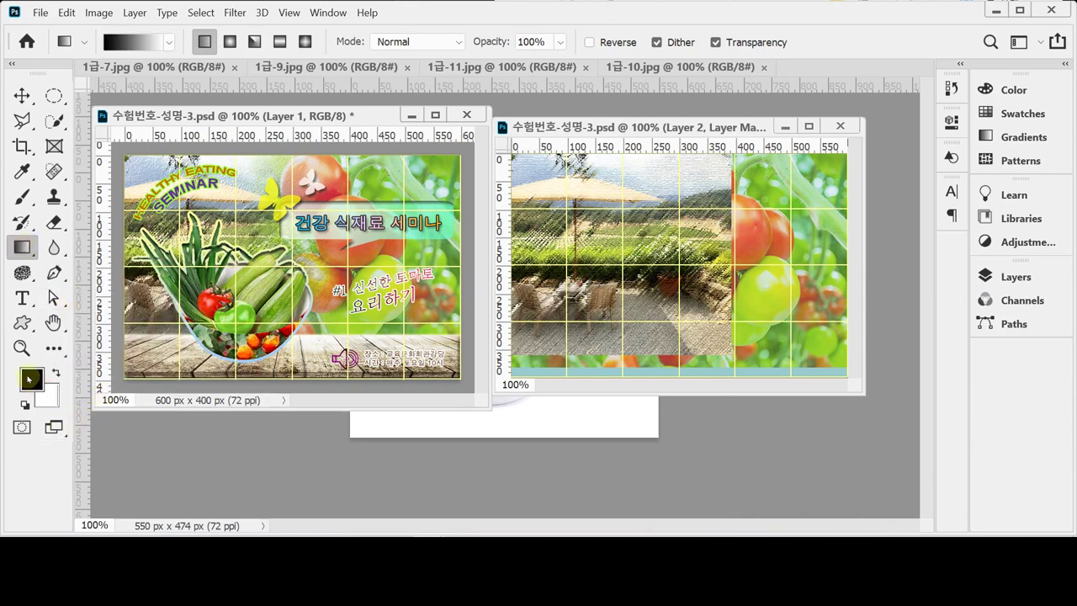
{"action": "key", "text": "d"}
{"action": "left_click_drag", "start_coordinate": [560, 229], "coordinate": [598, 244]}
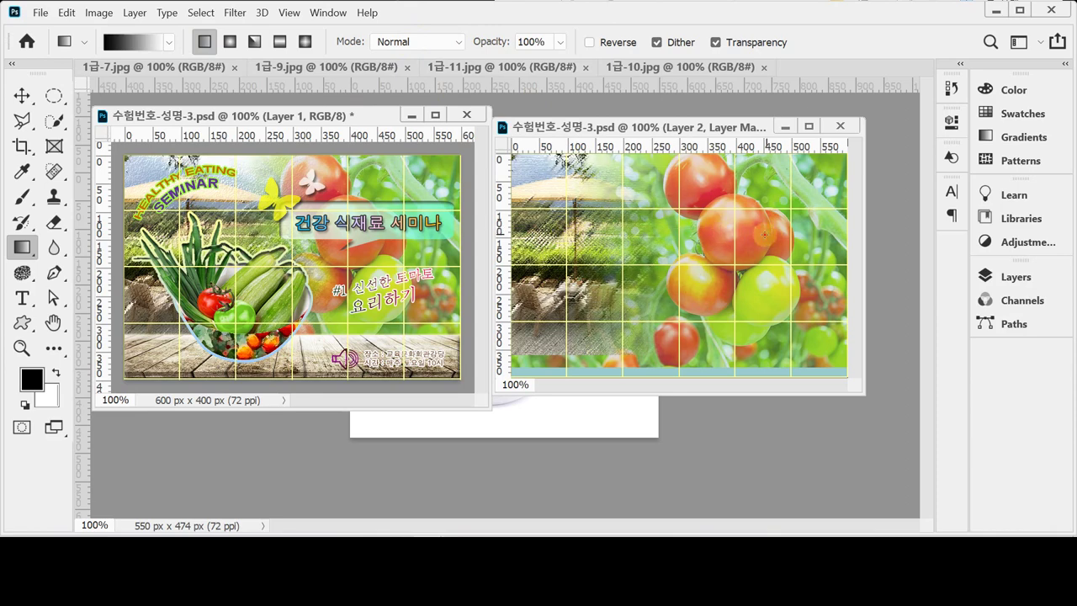
{"action": "left_click_drag", "start_coordinate": [624, 234], "coordinate": [768, 235]}
{"action": "left_click_drag", "start_coordinate": [676, 190], "coordinate": [568, 233]}
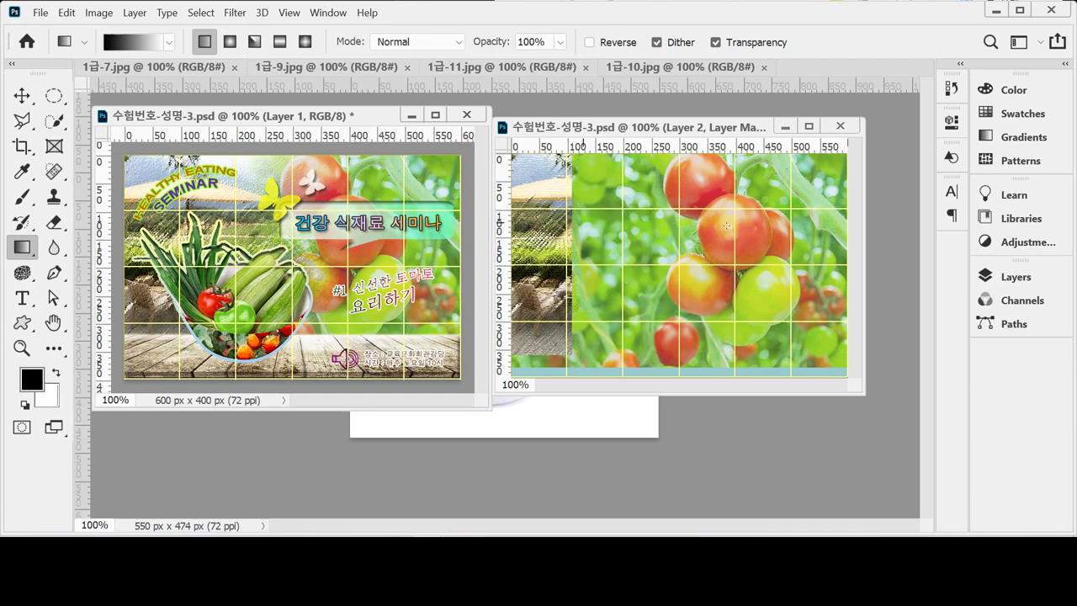
{"action": "left_click_drag", "start_coordinate": [719, 237], "coordinate": [605, 241]}
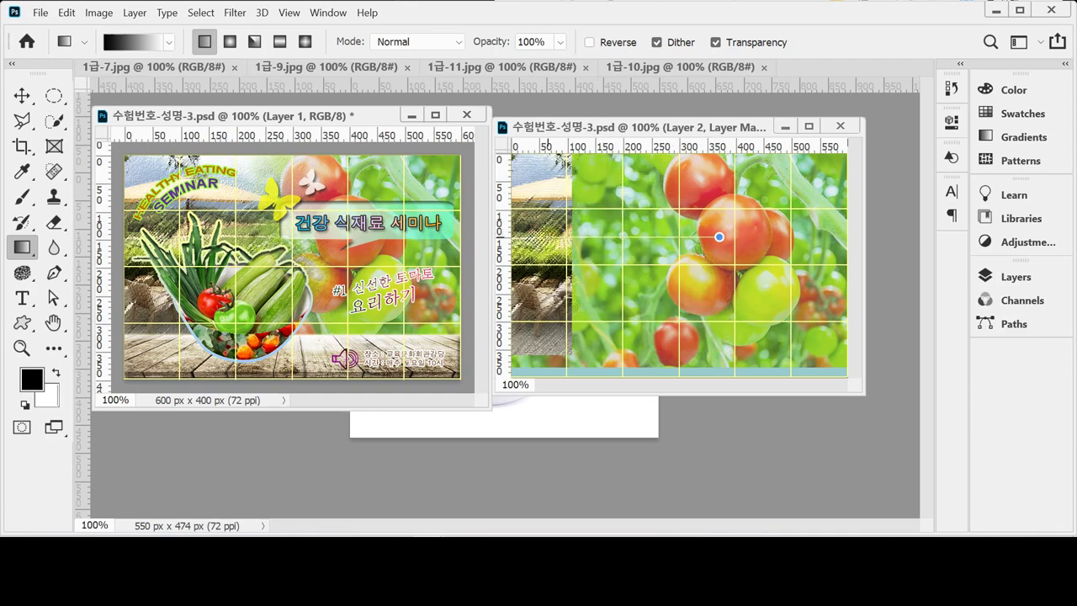
{"action": "left_click_drag", "start_coordinate": [719, 237], "coordinate": [618, 233]}
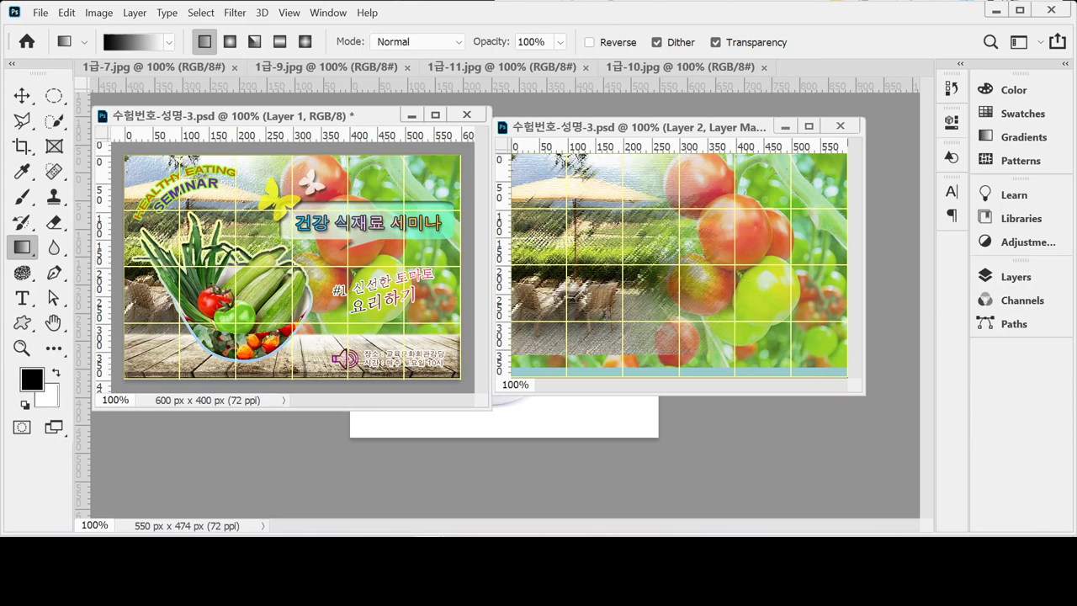
Step: Close the 1급-7.jpg image and float 1급-11.jpg in its own enlarged window, with empty space around the picture
{"action": "left_click", "coordinate": [134, 63]}
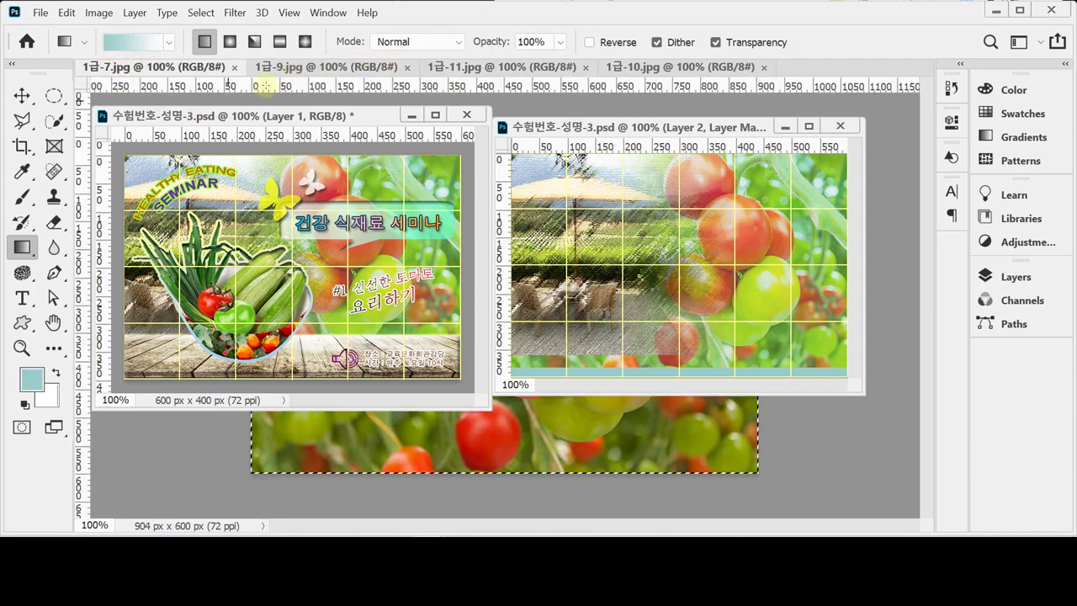
{"action": "left_click", "coordinate": [234, 67]}
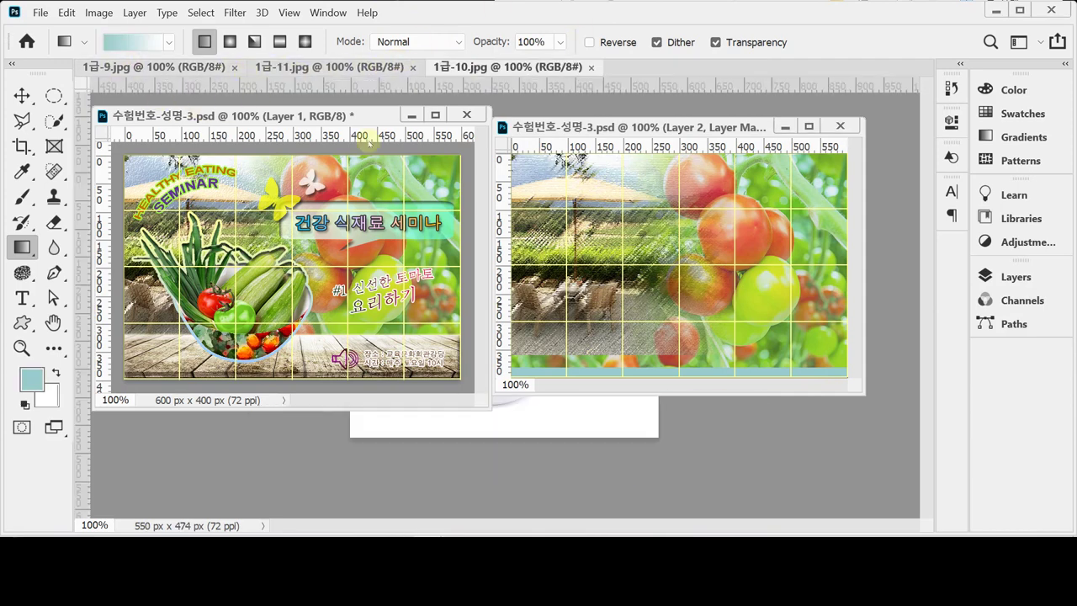
{"action": "left_click_drag", "start_coordinate": [251, 115], "coordinate": [258, 147]}
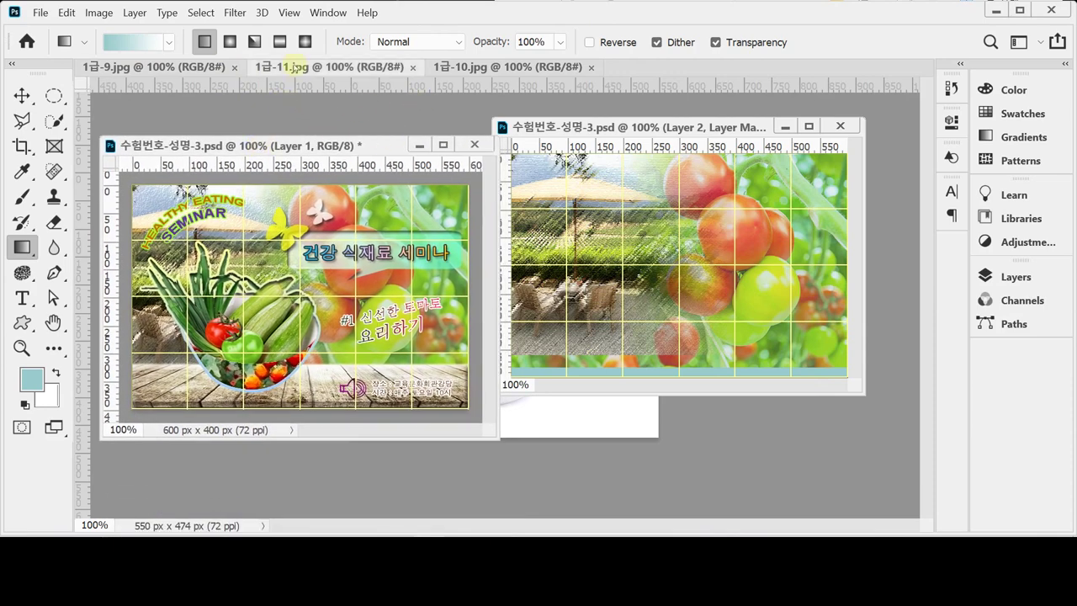
{"action": "left_click", "coordinate": [286, 65]}
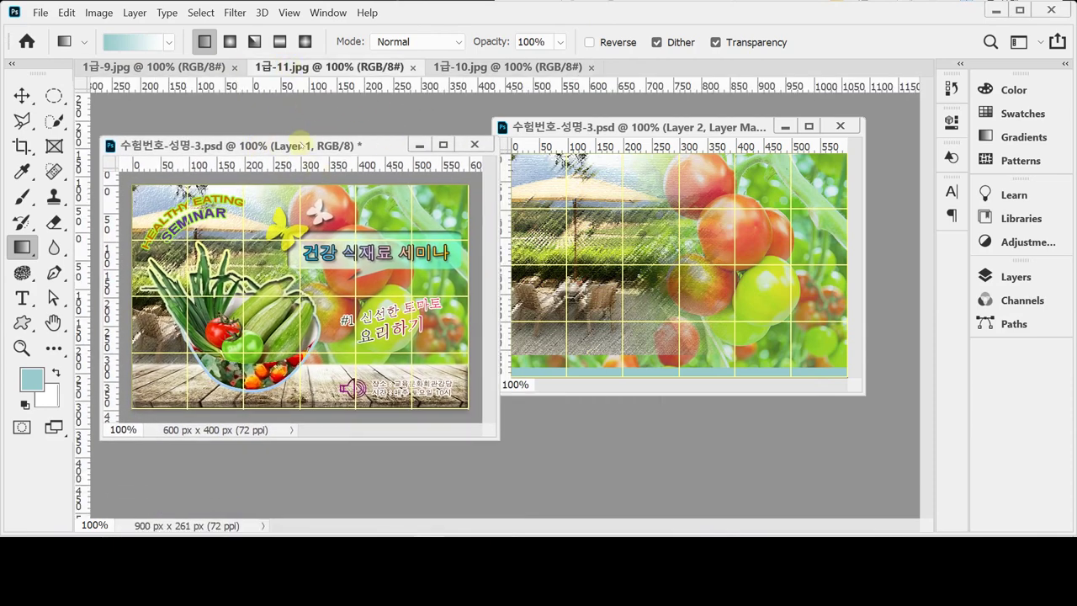
{"action": "left_click_drag", "start_coordinate": [298, 145], "coordinate": [293, 109]}
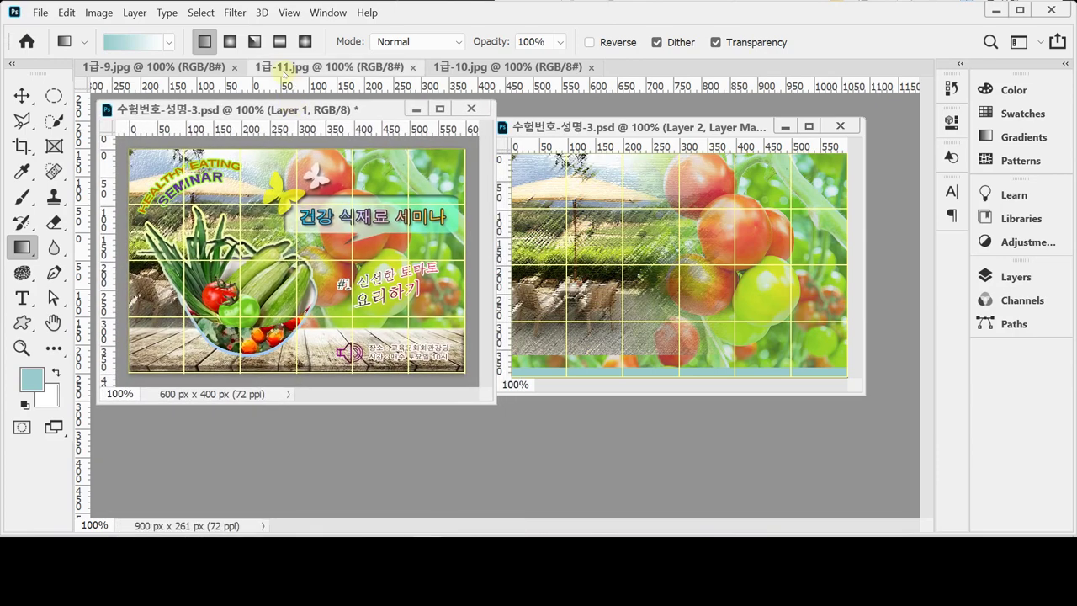
{"action": "left_click_drag", "start_coordinate": [285, 71], "coordinate": [287, 135]}
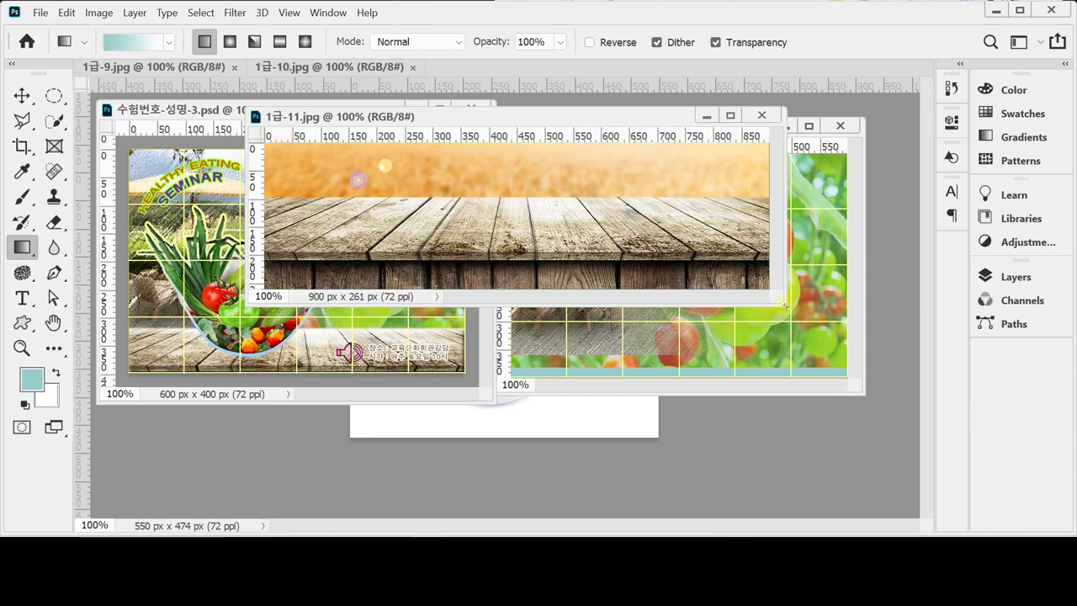
{"action": "left_click_drag", "start_coordinate": [784, 306], "coordinate": [871, 348]}
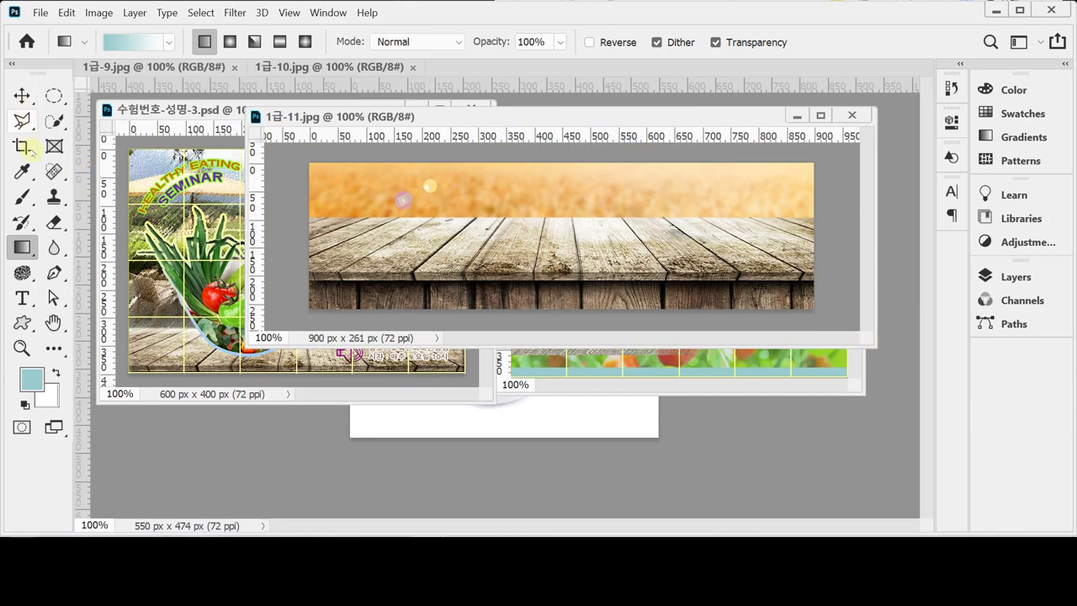
Step: Select the full-width wooden table area below the blurred orange background in 1급-11.jpg with the Rectangular Marquee tool
{"action": "left_click", "coordinate": [54, 95]}
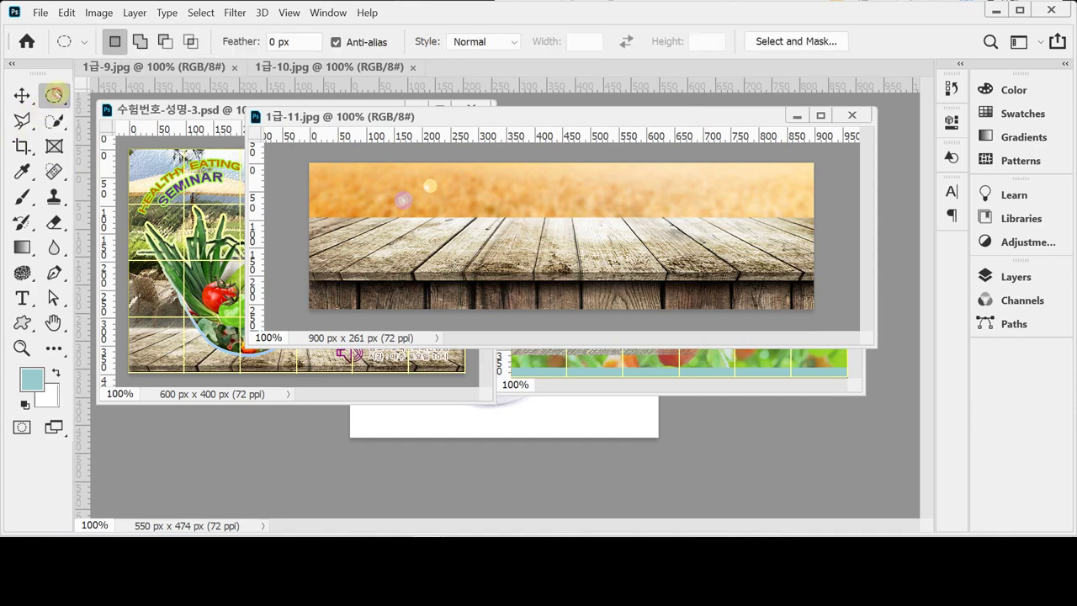
{"action": "right_click", "coordinate": [53, 95]}
{"action": "left_click", "coordinate": [169, 94]}
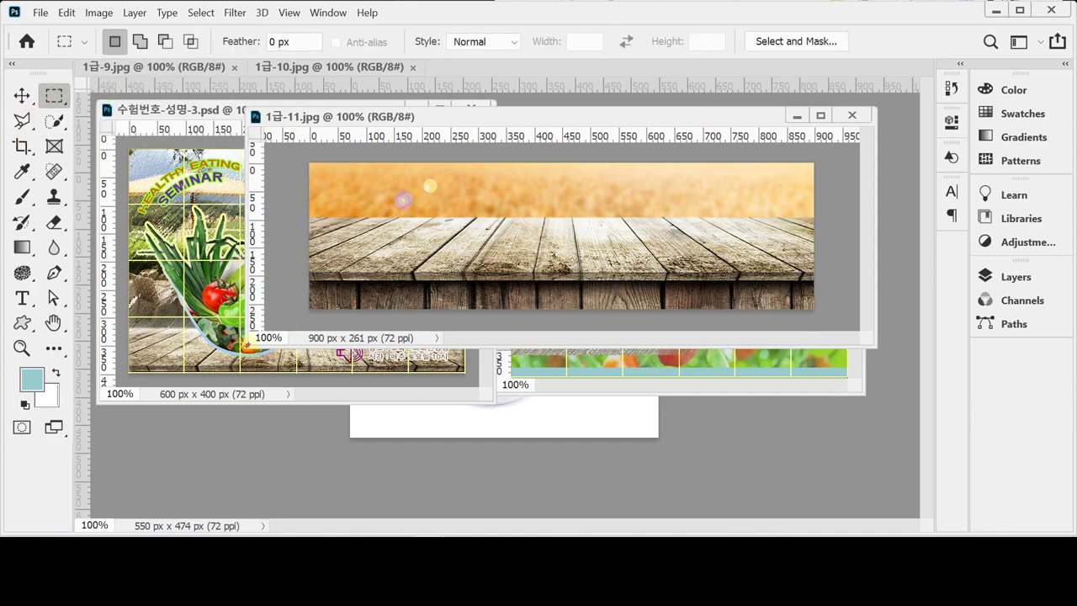
{"action": "left_click_drag", "start_coordinate": [248, 345], "coordinate": [228, 360]}
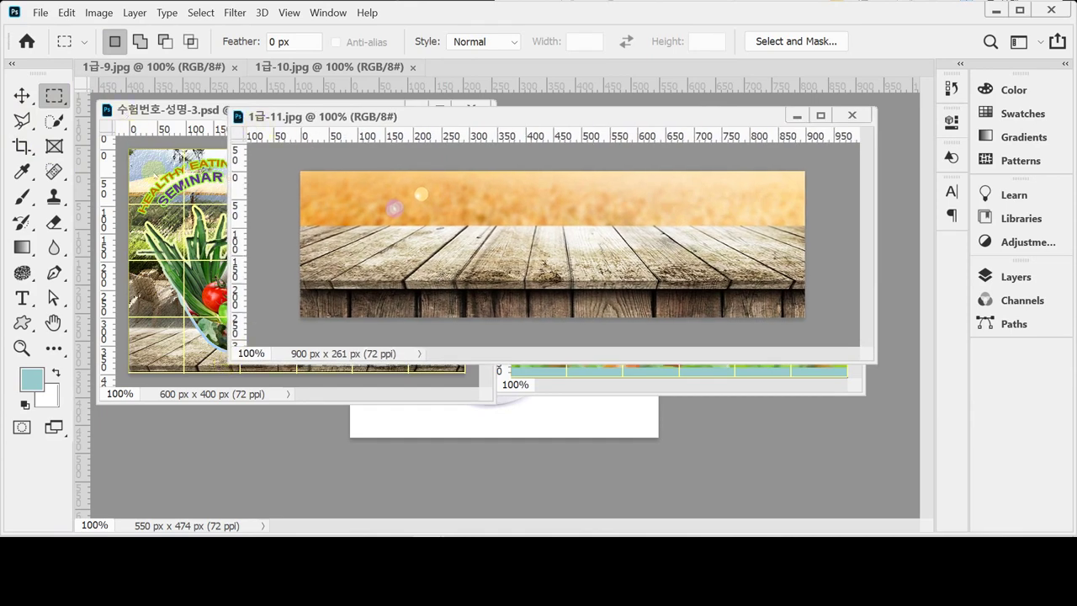
{"action": "right_click", "coordinate": [55, 96]}
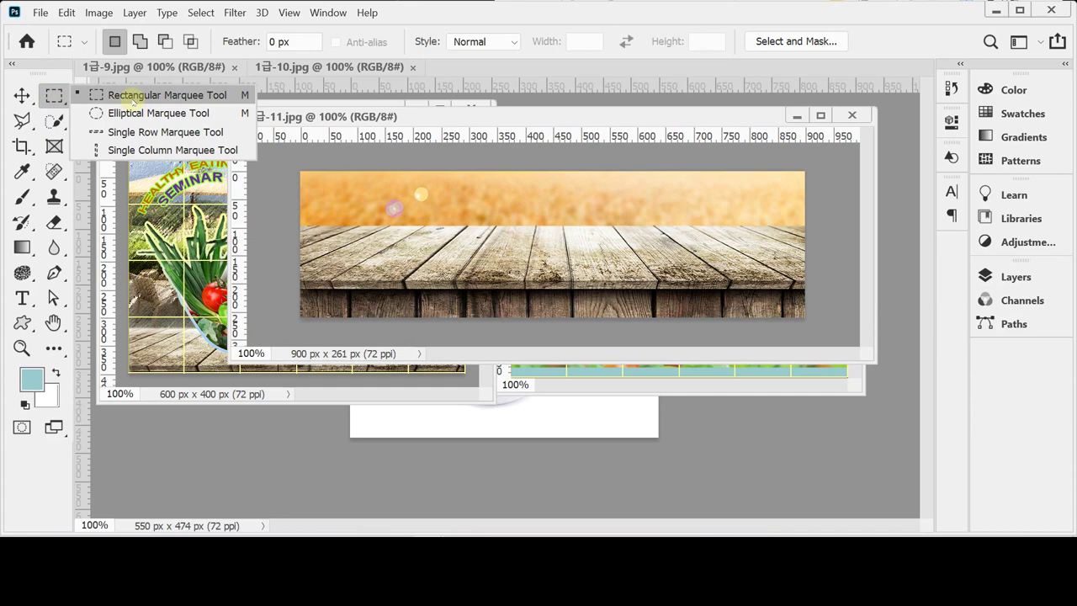
{"action": "left_click", "coordinate": [138, 98]}
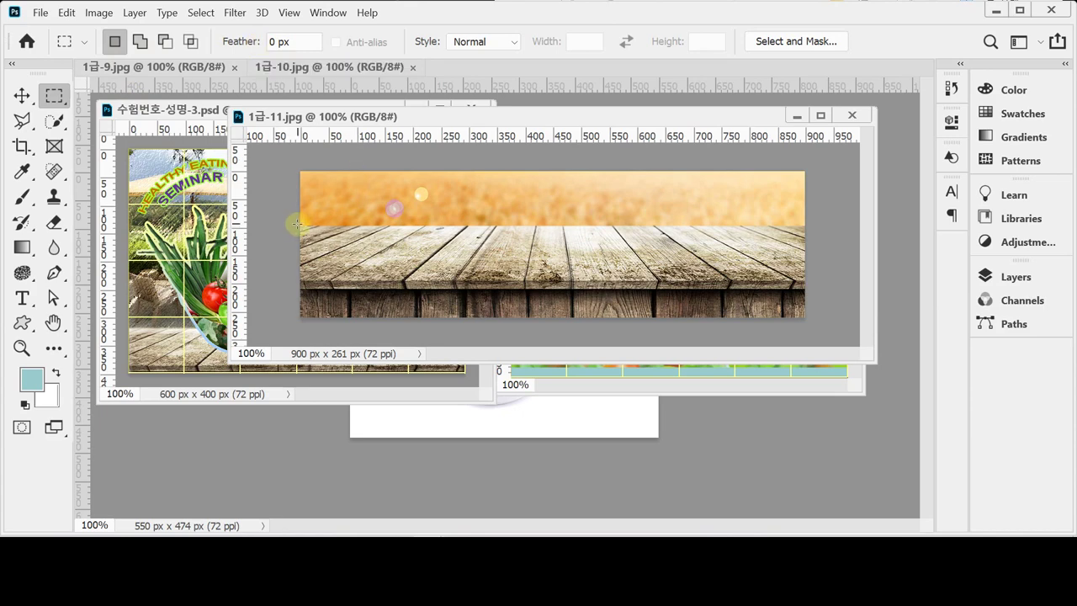
{"action": "left_click_drag", "start_coordinate": [296, 224], "coordinate": [834, 317]}
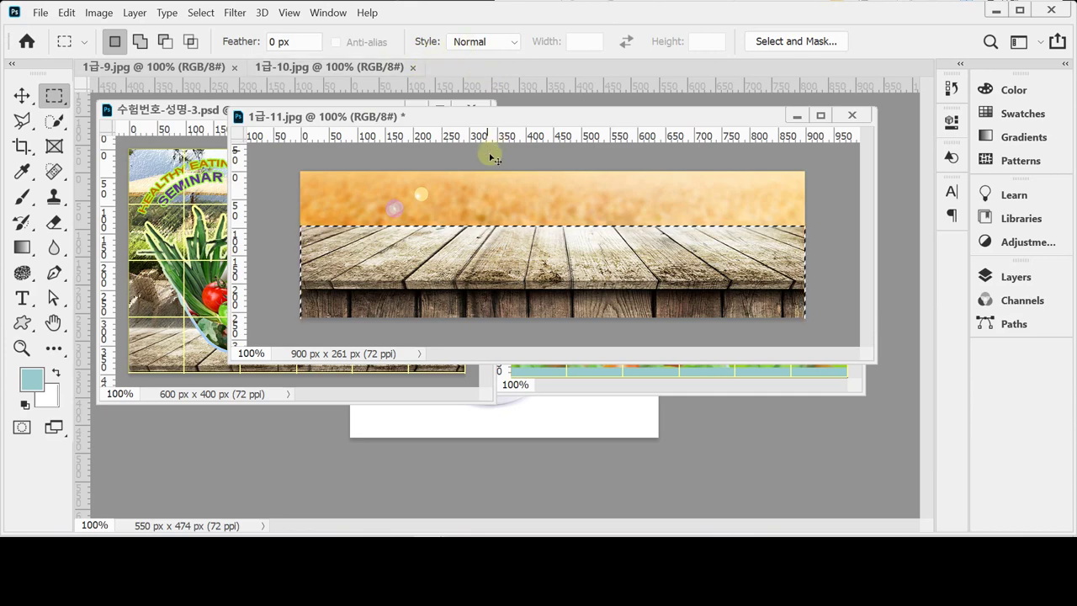
Step: Copy the selected wooden table, close 1급-11.jpg without saving, and paste the table into the working 수험번호-성명-3.psd document
{"action": "left_click", "coordinate": [852, 116]}
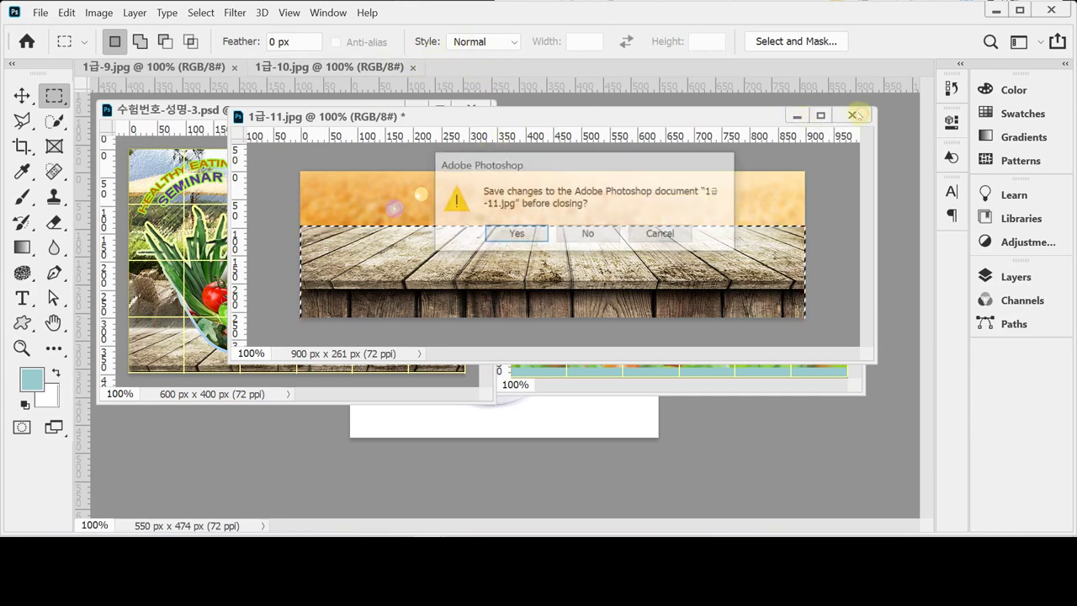
{"action": "left_click", "coordinate": [588, 234]}
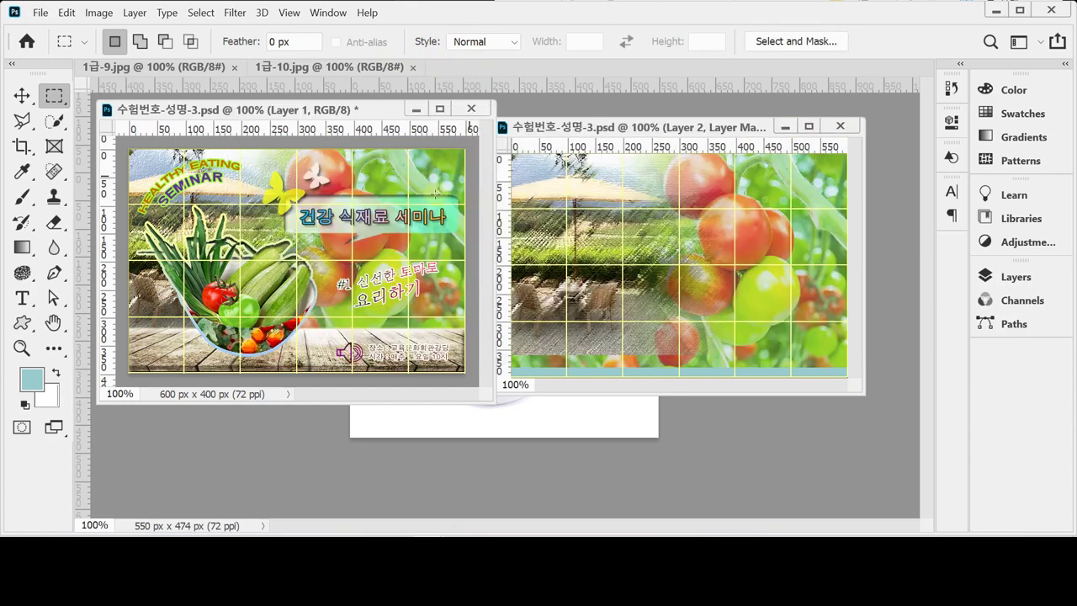
{"action": "key", "text": "d"}
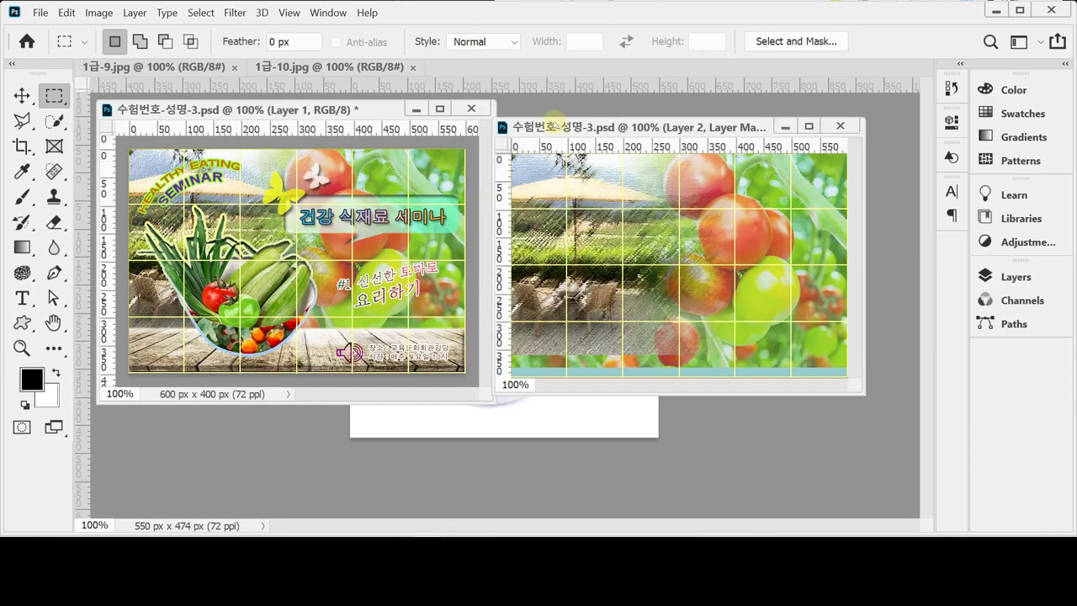
{"action": "key", "text": "ctrl+v"}
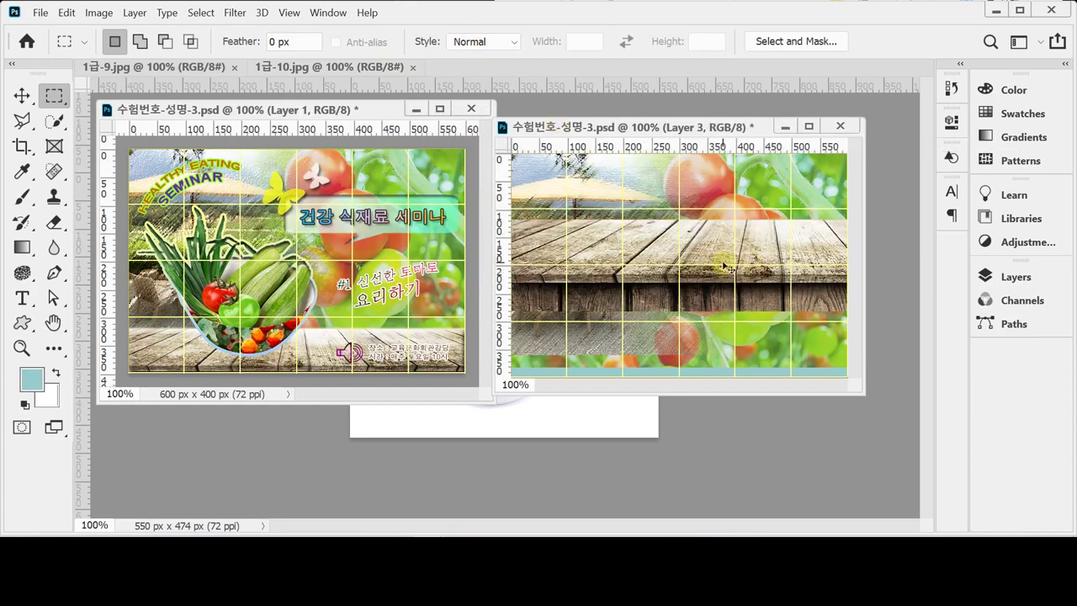
Step: Scale the pasted wooden table proportionally to 66.11% and move it along the bottom of the canvas
{"action": "key", "text": "ctrl+t"}
{"action": "left_click_drag", "start_coordinate": [525, 221], "coordinate": [603, 237]}
{"action": "left_click_drag", "start_coordinate": [771, 248], "coordinate": [673, 323]}
{"action": "left_click", "coordinate": [414, 42]}
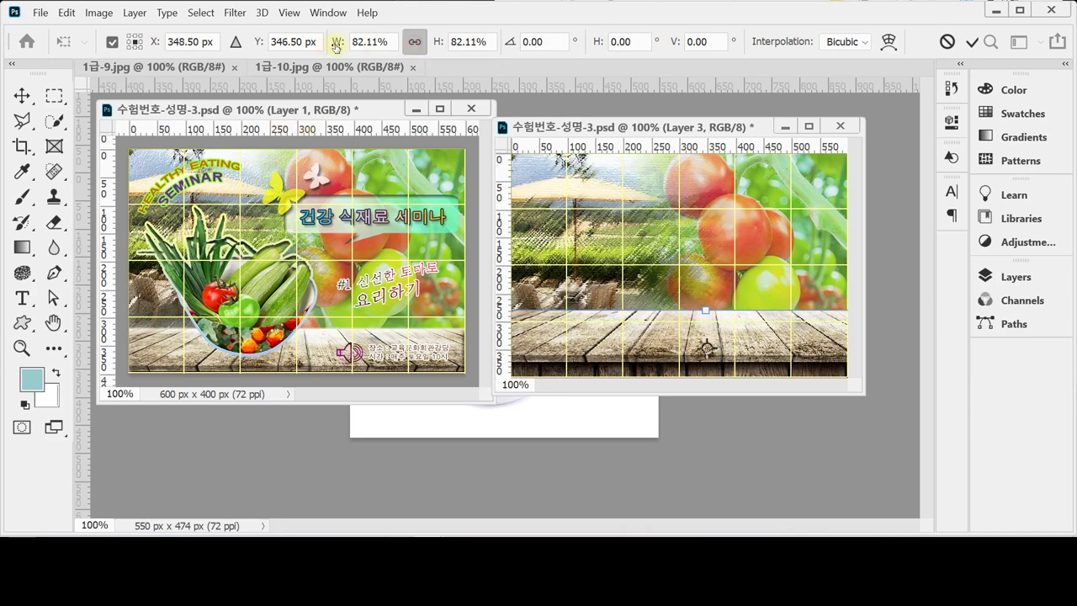
{"action": "left_click_drag", "start_coordinate": [334, 41], "coordinate": [324, 42]}
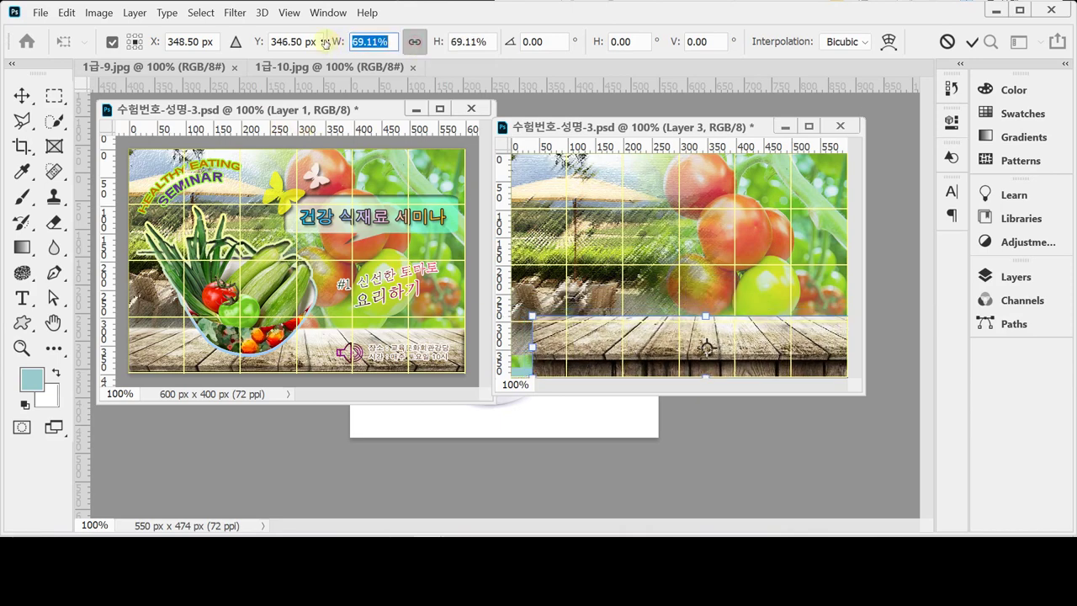
{"action": "left_click_drag", "start_coordinate": [673, 350], "coordinate": [634, 362]}
{"action": "left_click_drag", "start_coordinate": [333, 42], "coordinate": [328, 42]}
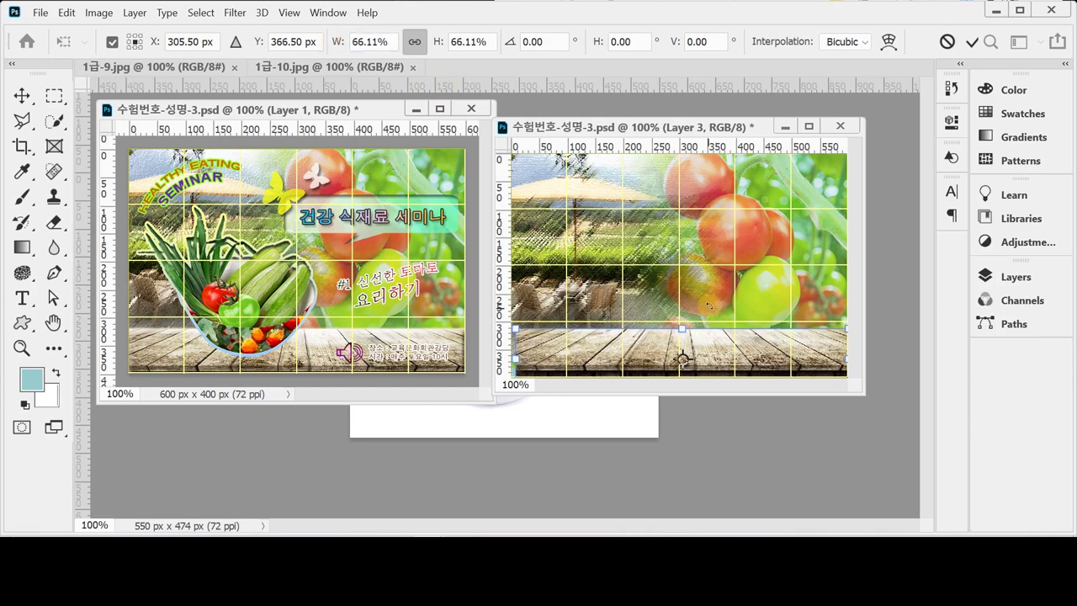
{"action": "left_click_drag", "start_coordinate": [714, 358], "coordinate": [706, 357]}
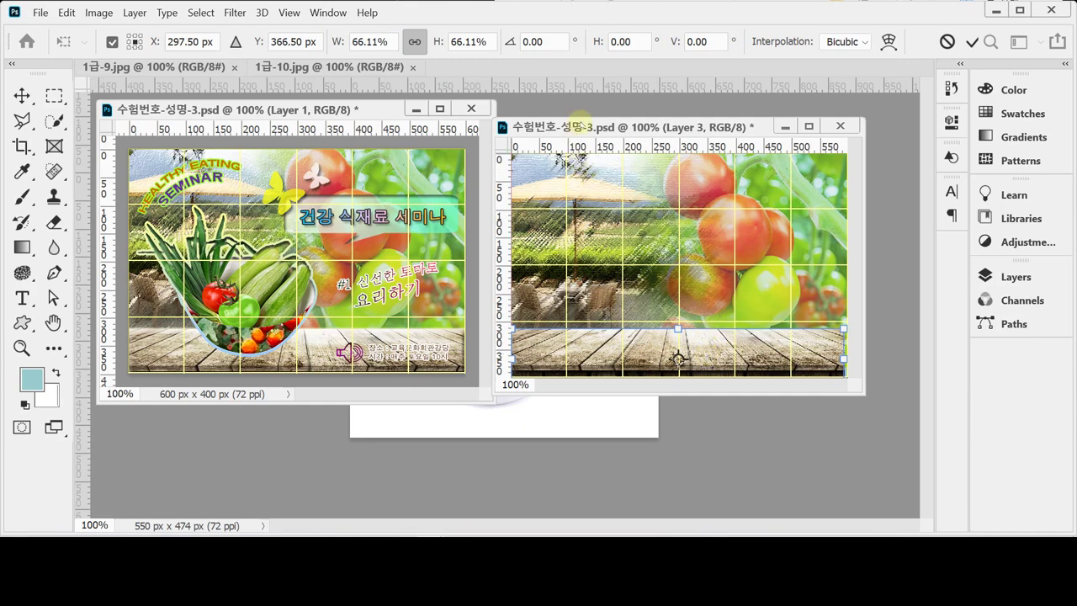
Step: Nudge the wooden table down and slightly left, enlarge it to 66.94% to span the canvas width, and save the document
{"action": "left_click_drag", "start_coordinate": [580, 126], "coordinate": [581, 121]}
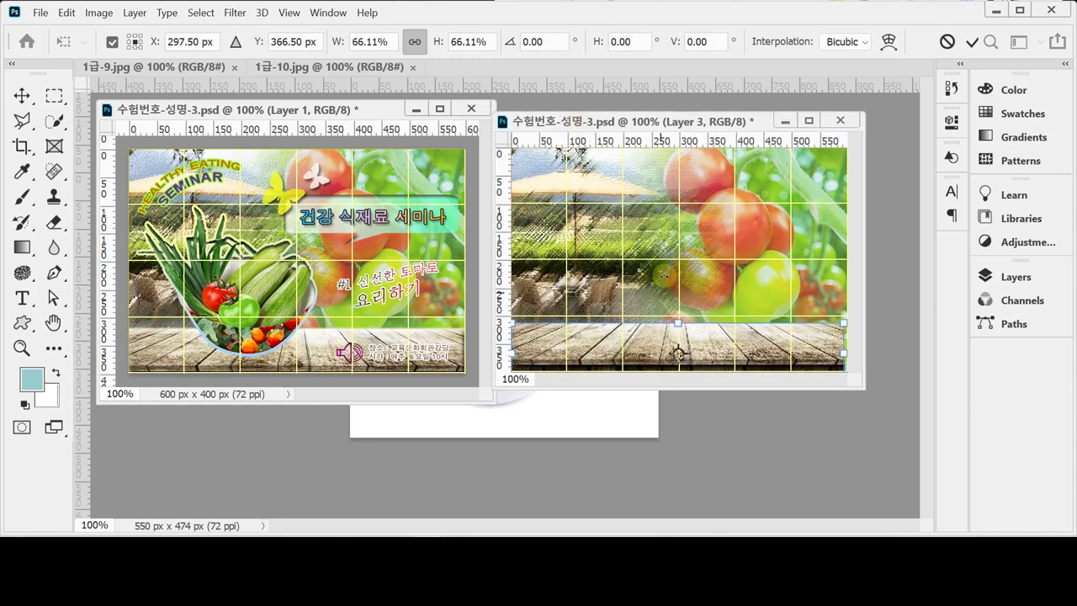
{"action": "key", "text": "Down"}
{"action": "key", "text": "Down"}
{"action": "key", "text": "Down"}
{"action": "key", "text": "Down"}
{"action": "key", "text": "Down"}
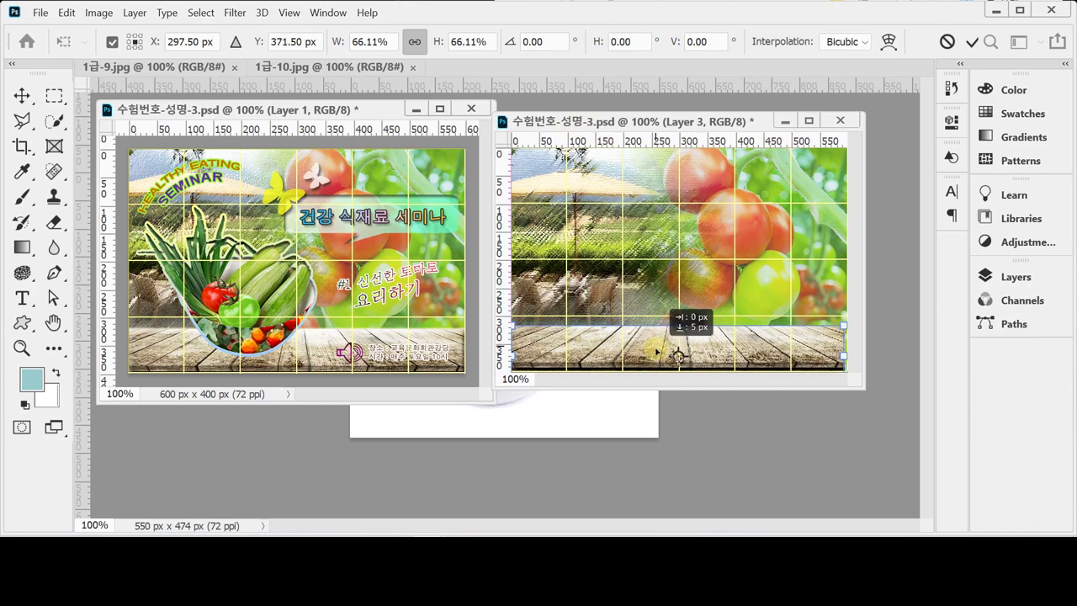
{"action": "key", "text": "Down"}
{"action": "key", "text": "Down"}
{"action": "key", "text": "Down"}
{"action": "key", "text": "Left"}
{"action": "key", "text": "Left"}
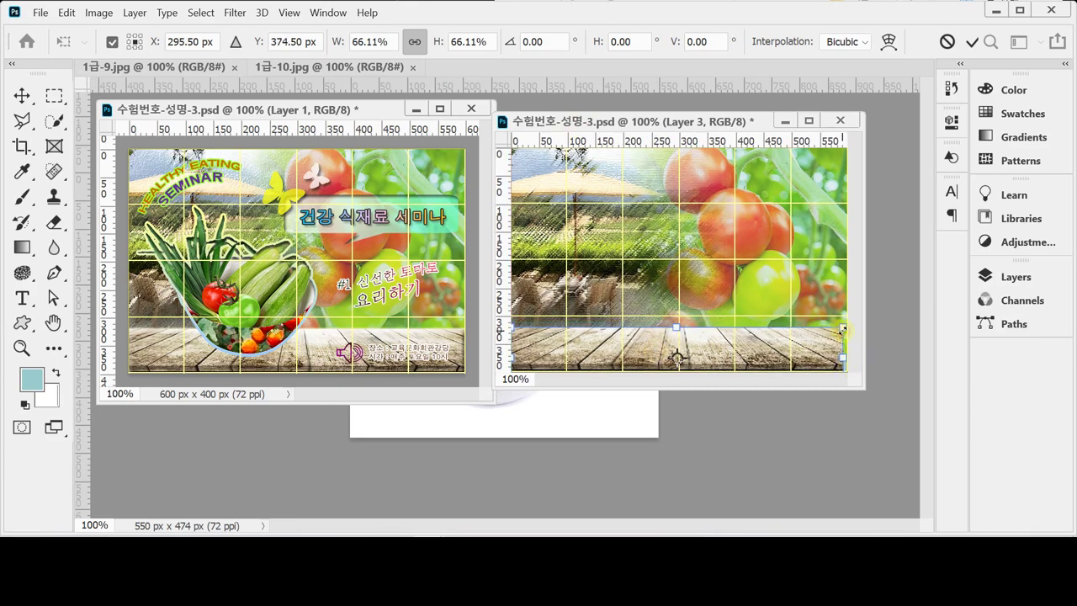
{"action": "left_click_drag", "start_coordinate": [843, 328], "coordinate": [846, 327]}
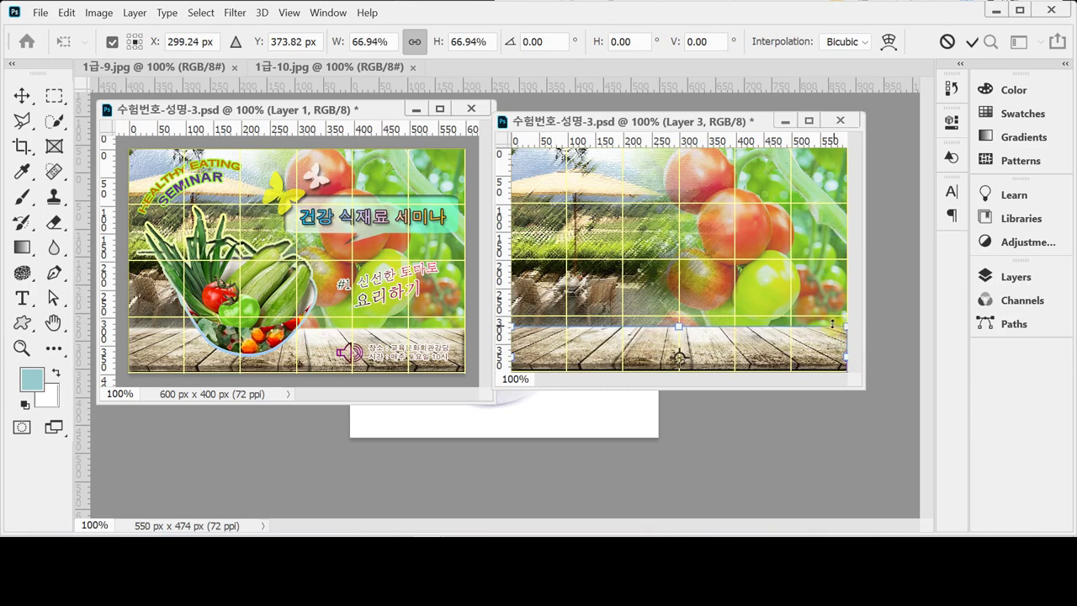
{"action": "key", "text": "Return"}
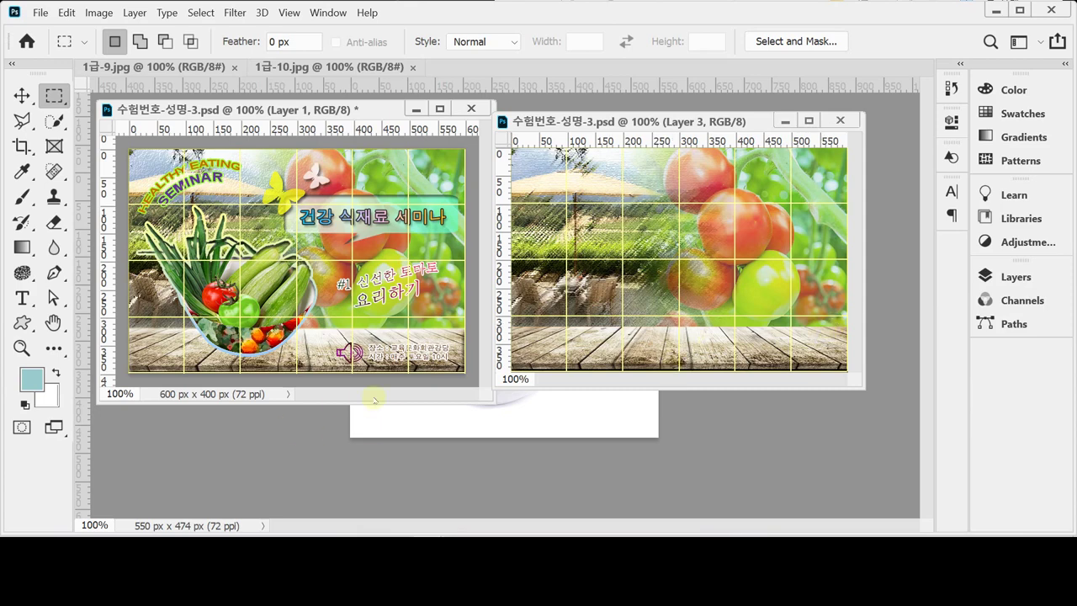
Step: Examine the Bevel & Emboss and Outer Glow settings of the wooden table layer in the finished reference document
{"action": "left_click", "coordinate": [22, 95]}
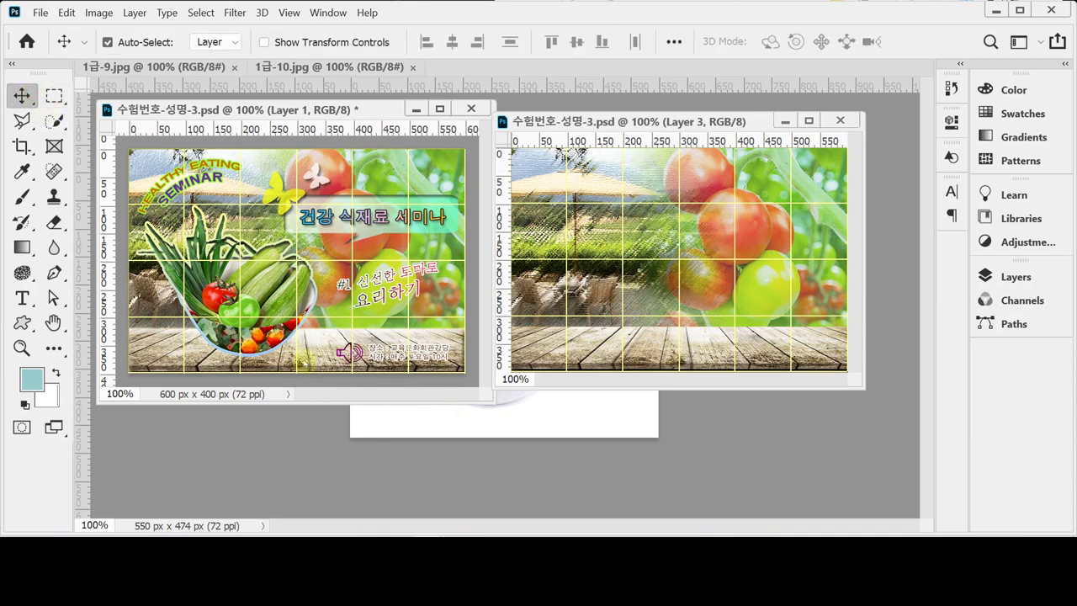
{"action": "left_click", "coordinate": [1015, 276]}
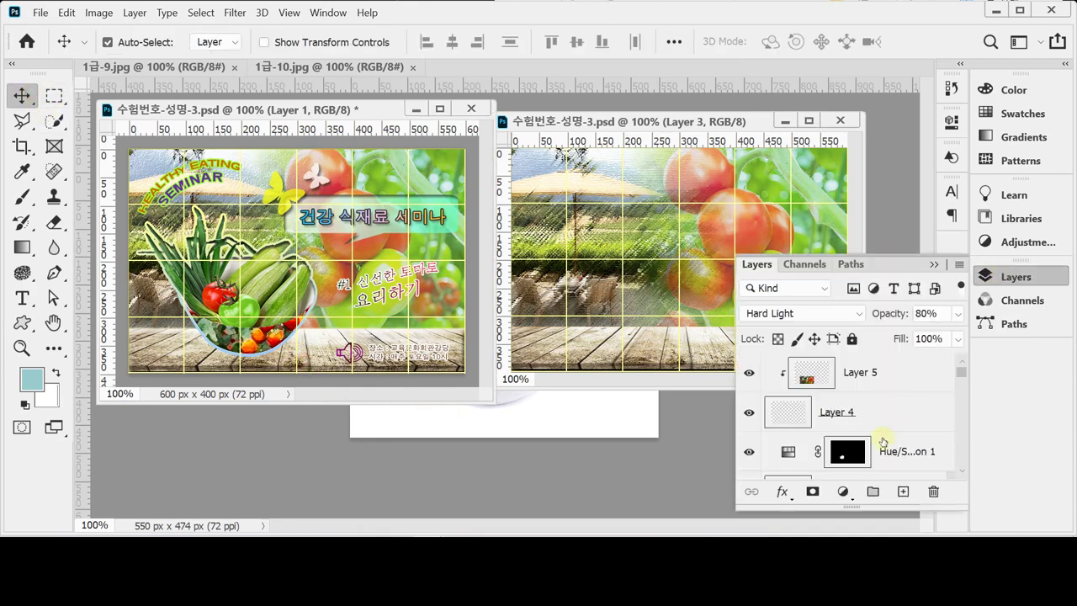
{"action": "scroll", "coordinate": [878, 428], "scroll_direction": "down", "scroll_amount": 3}
{"action": "scroll", "coordinate": [877, 427], "scroll_direction": "down", "scroll_amount": 8}
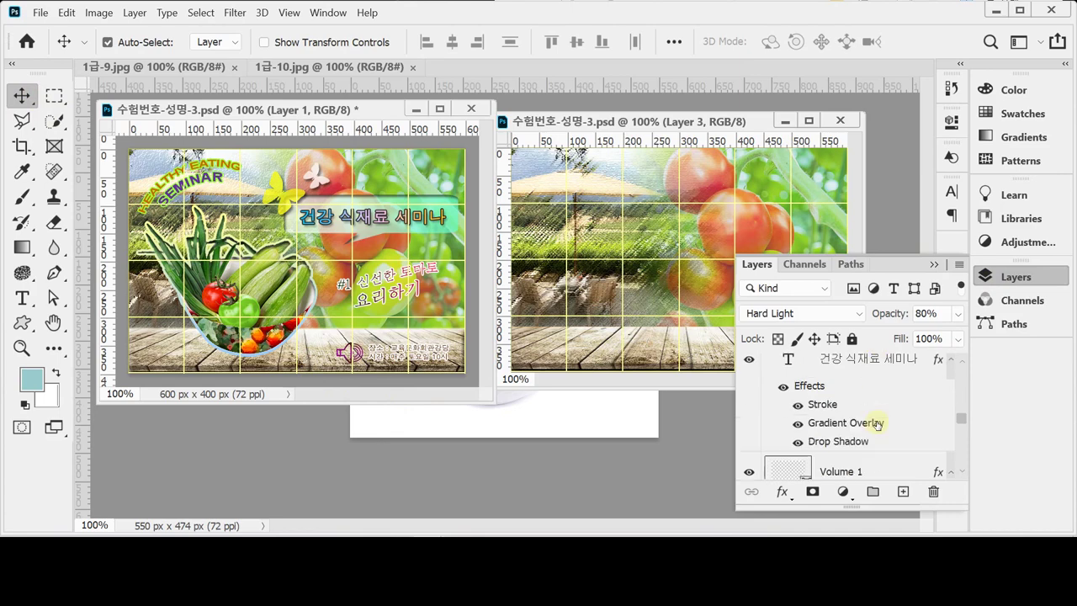
{"action": "left_click", "coordinate": [152, 362]}
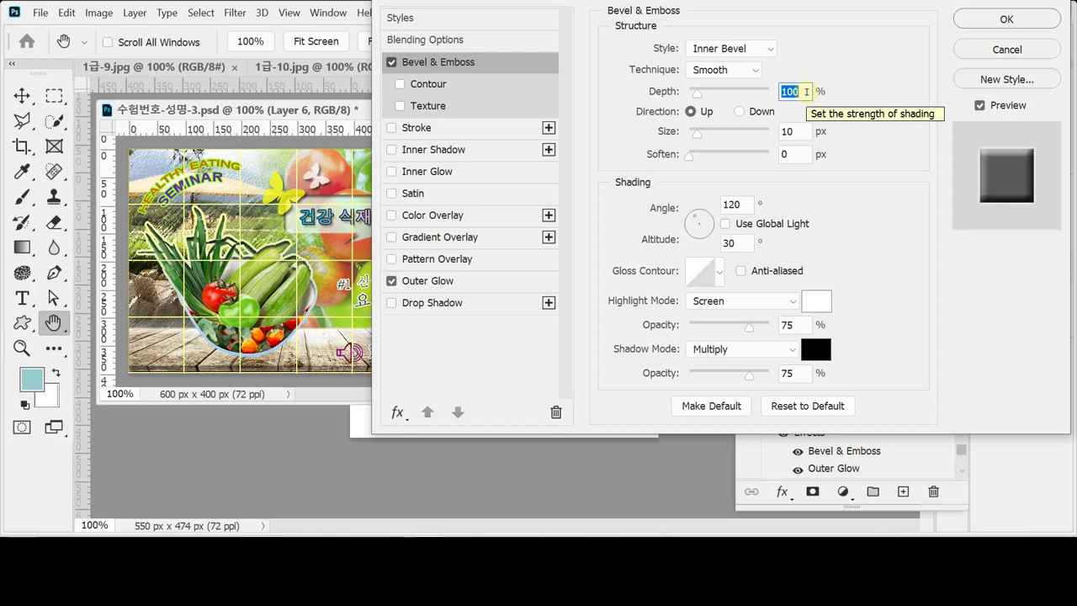
{"action": "left_click", "coordinate": [442, 286]}
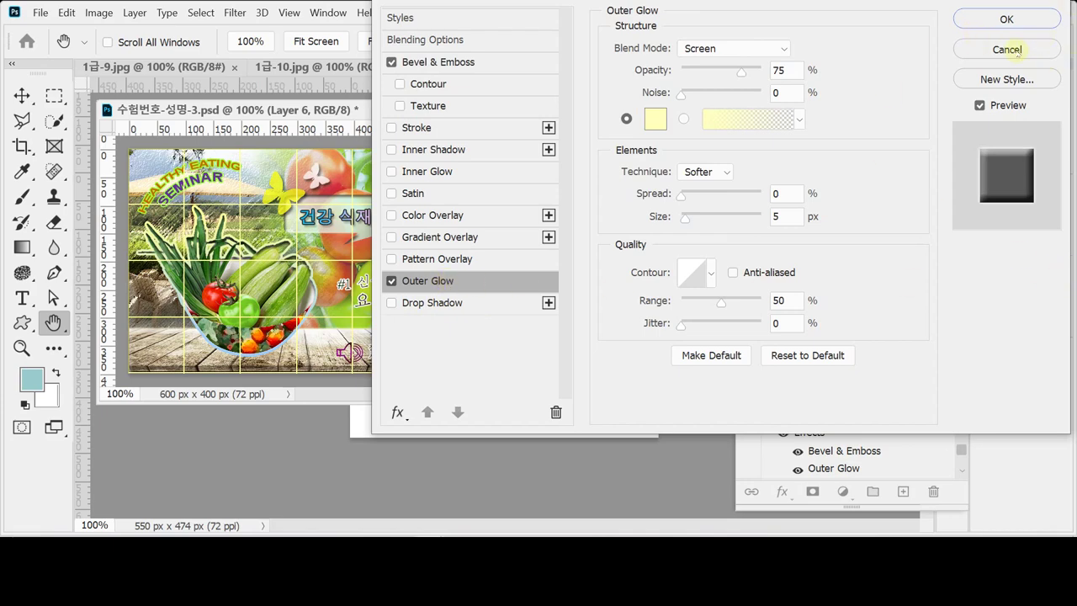
{"action": "left_click", "coordinate": [1043, 16]}
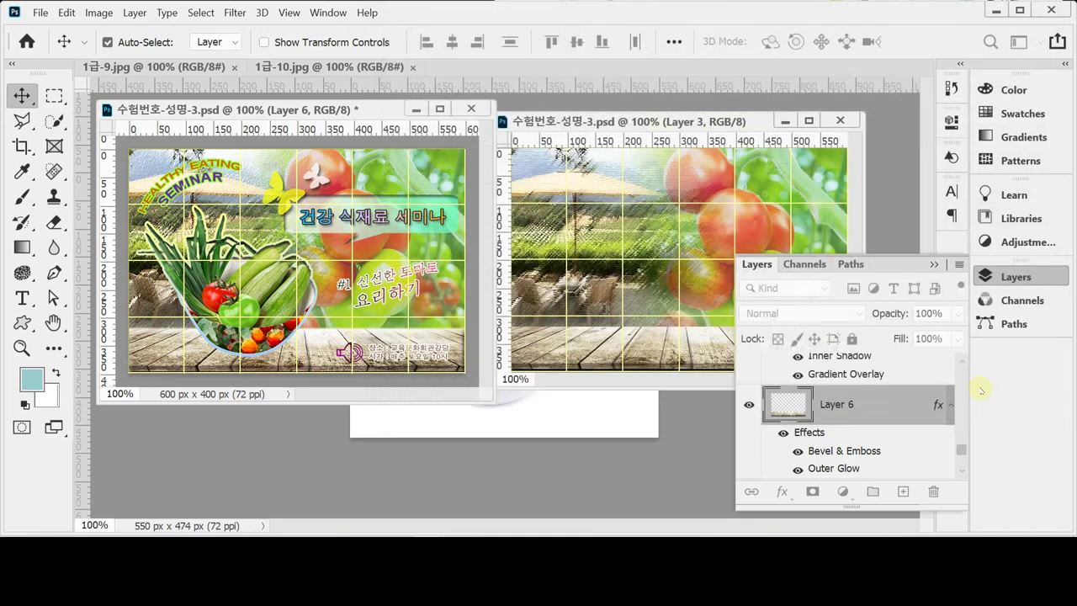
Step: Copy the reference wooden table's layer style onto the wooden table in Layer 3 of the working document and save it
{"action": "right_click", "coordinate": [941, 407]}
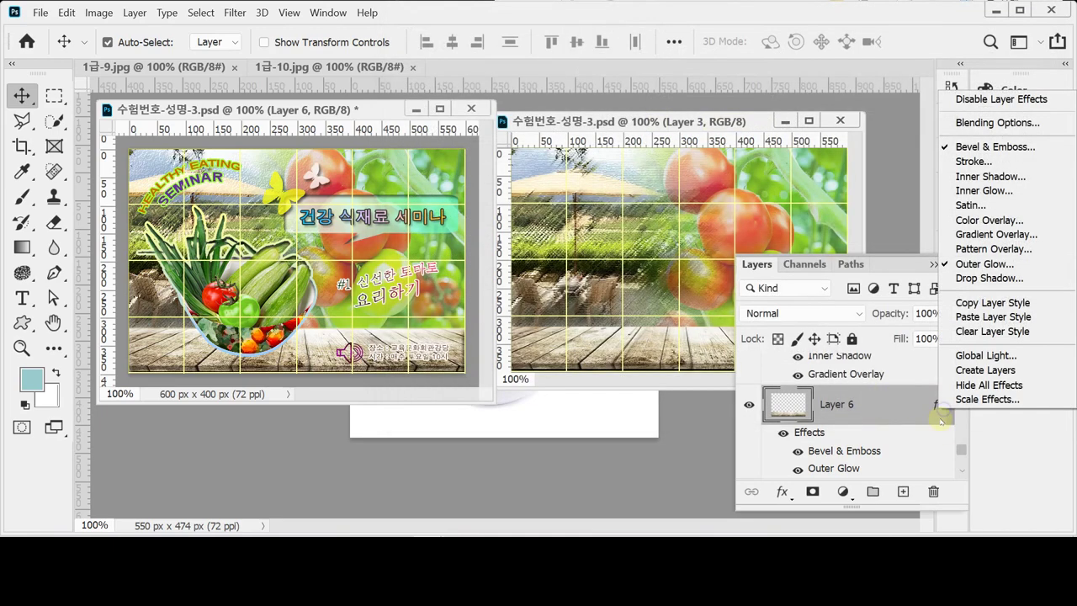
{"action": "left_click", "coordinate": [999, 317]}
{"action": "left_click", "coordinate": [637, 290]}
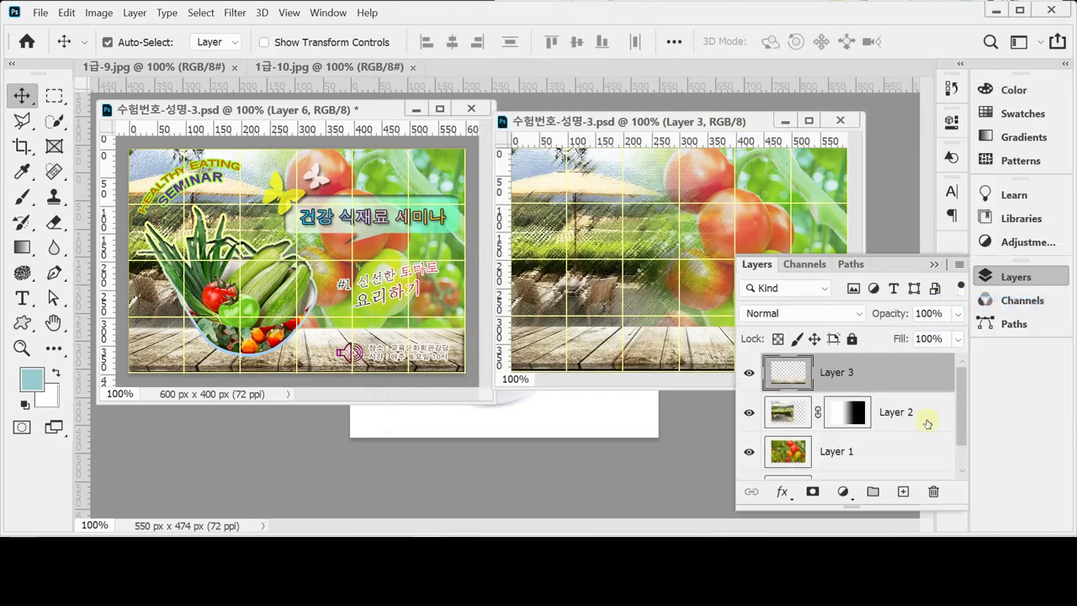
{"action": "right_click", "coordinate": [870, 363]}
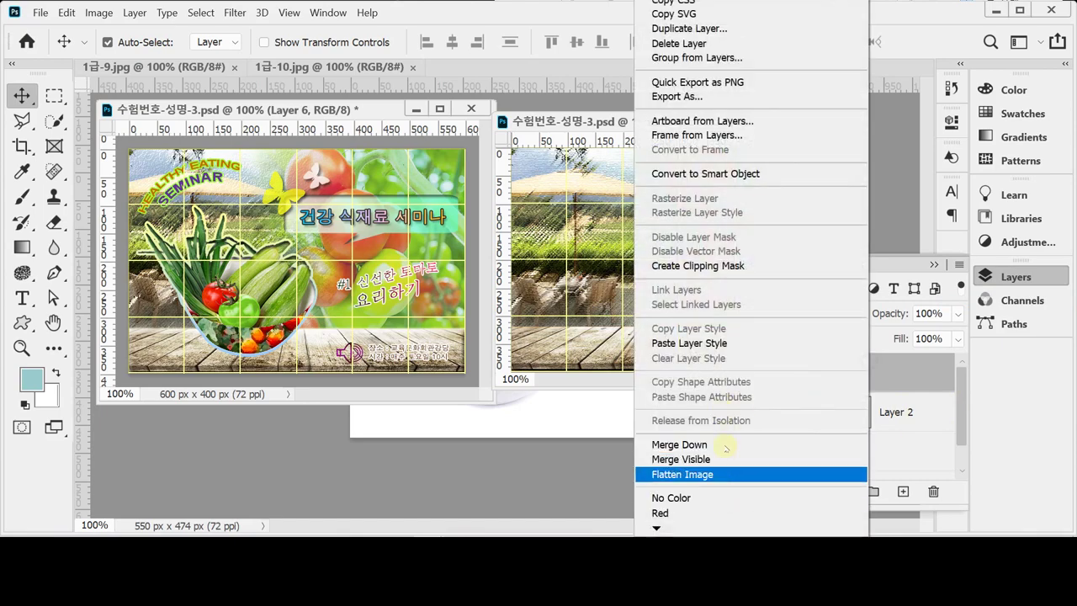
{"action": "left_click", "coordinate": [694, 343]}
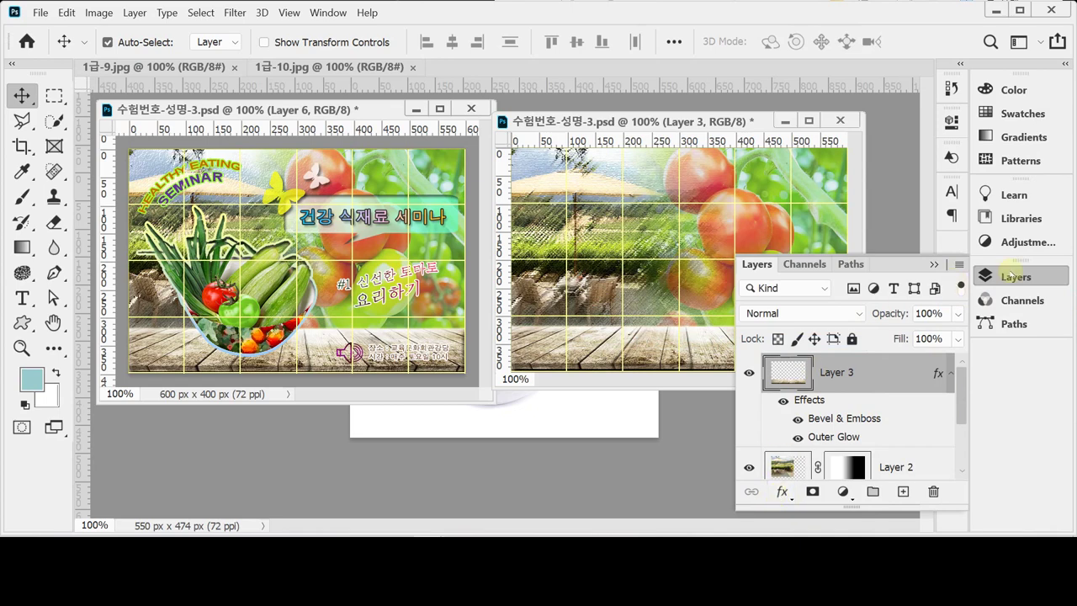
{"action": "left_click", "coordinate": [1014, 274]}
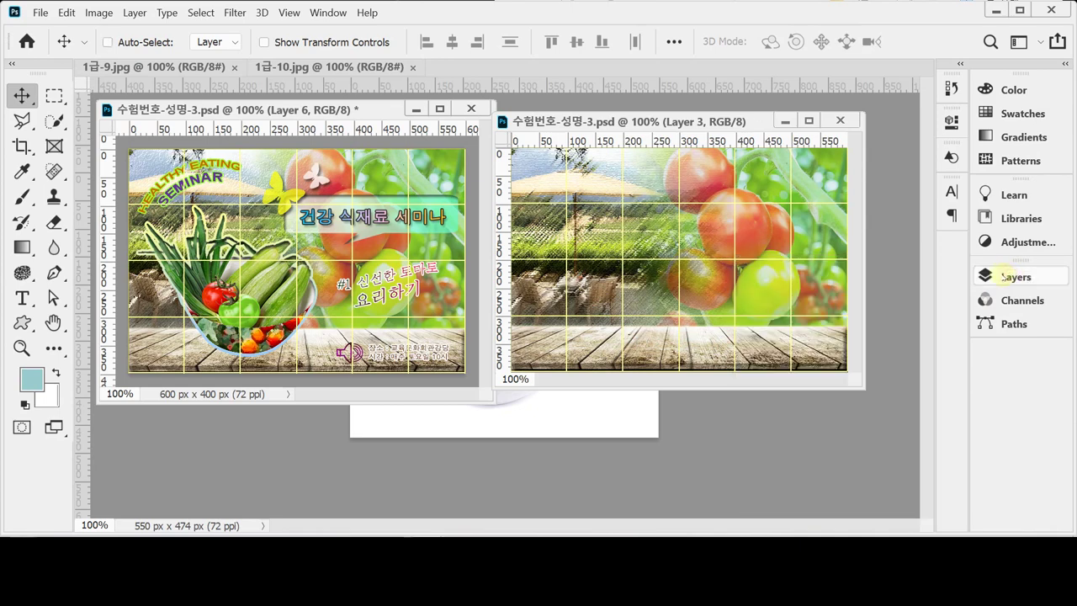
{"action": "key", "text": "ctrl"}
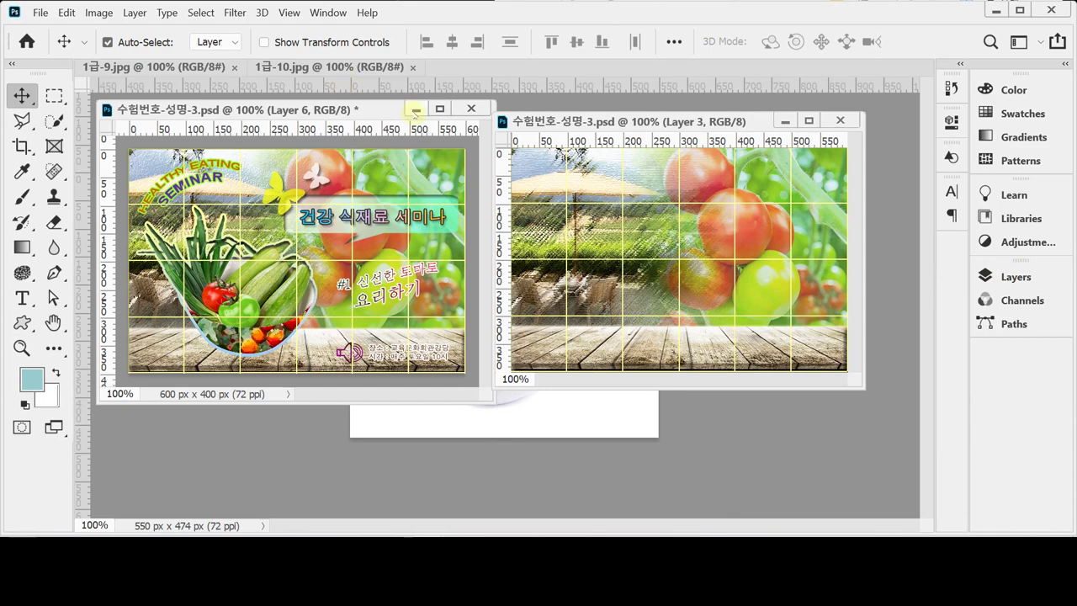
Step: Minimize both 수험번호-성명-3.psd windows and bring up the vegetable bowl photo 1급-10.jpg
{"action": "left_click", "coordinate": [416, 110]}
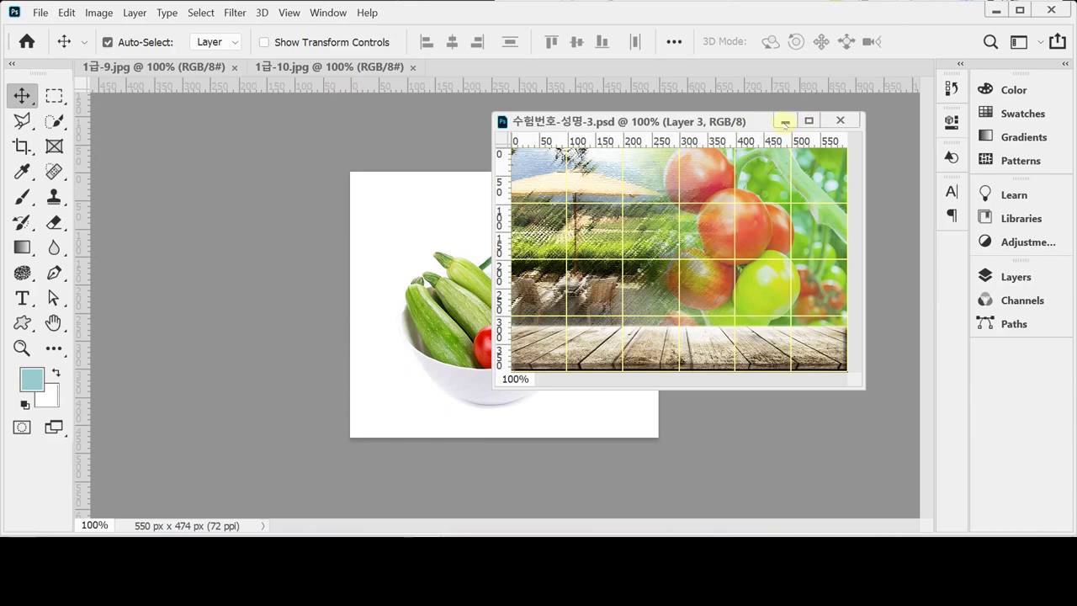
{"action": "left_click", "coordinate": [785, 123]}
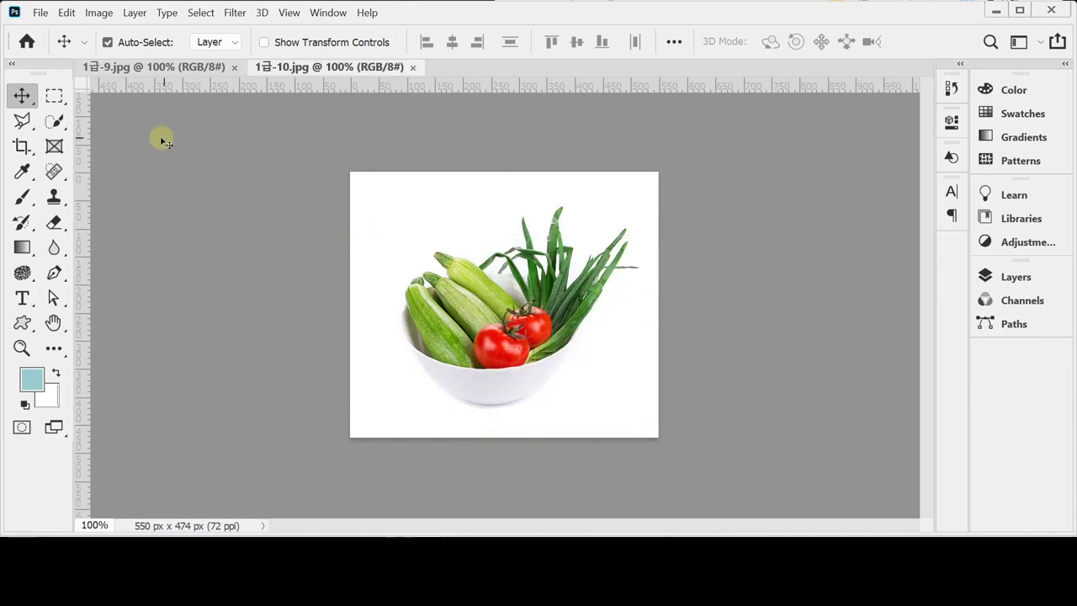
{"action": "left_click", "coordinate": [155, 66]}
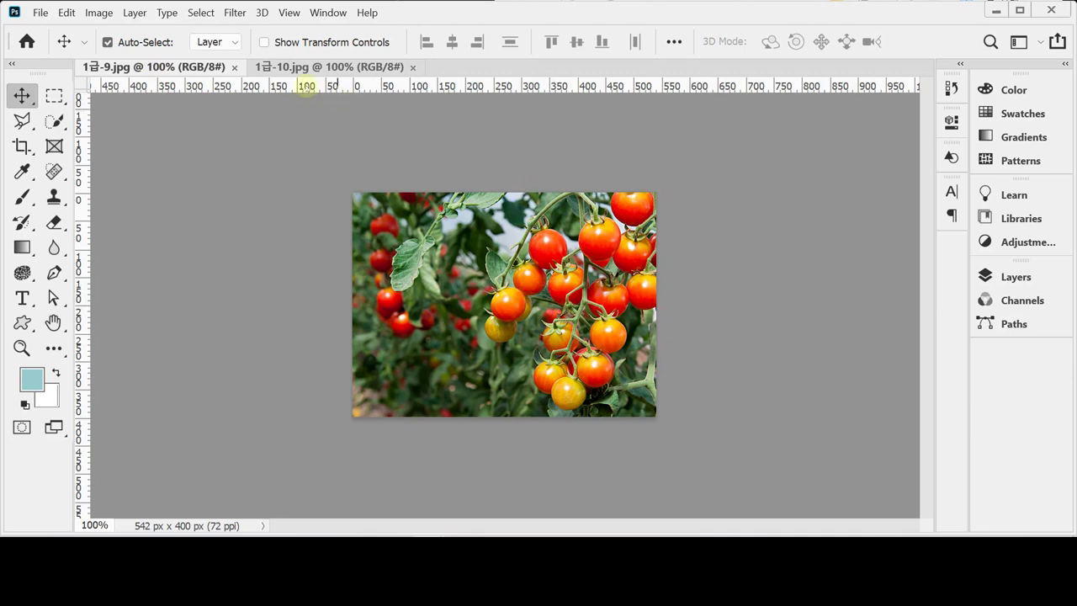
{"action": "left_click", "coordinate": [291, 66]}
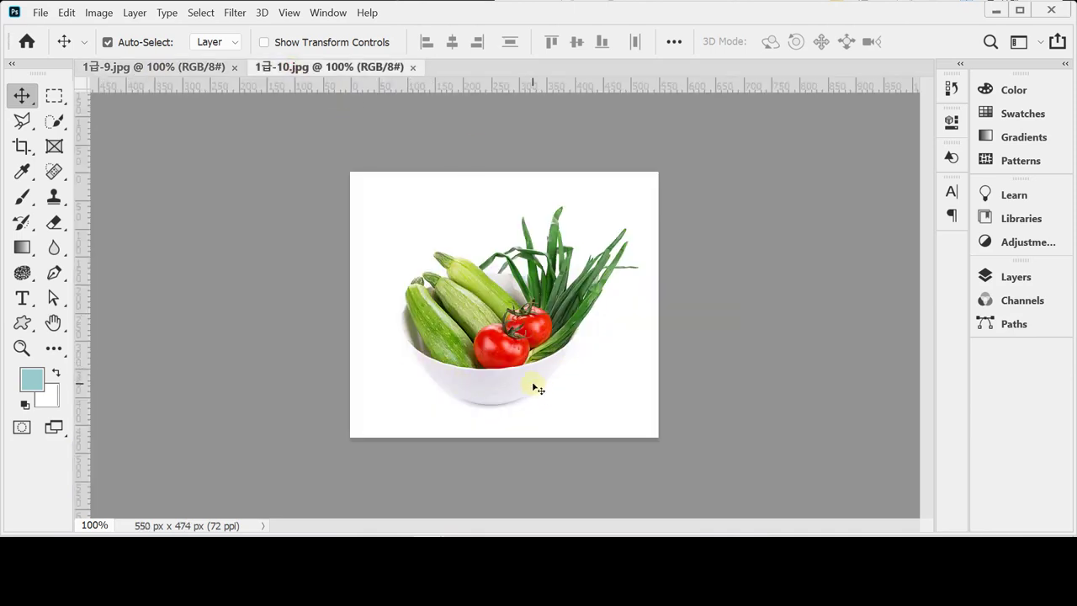
{"action": "scroll", "coordinate": [542, 344], "scroll_direction": "up", "scroll_amount": 1}
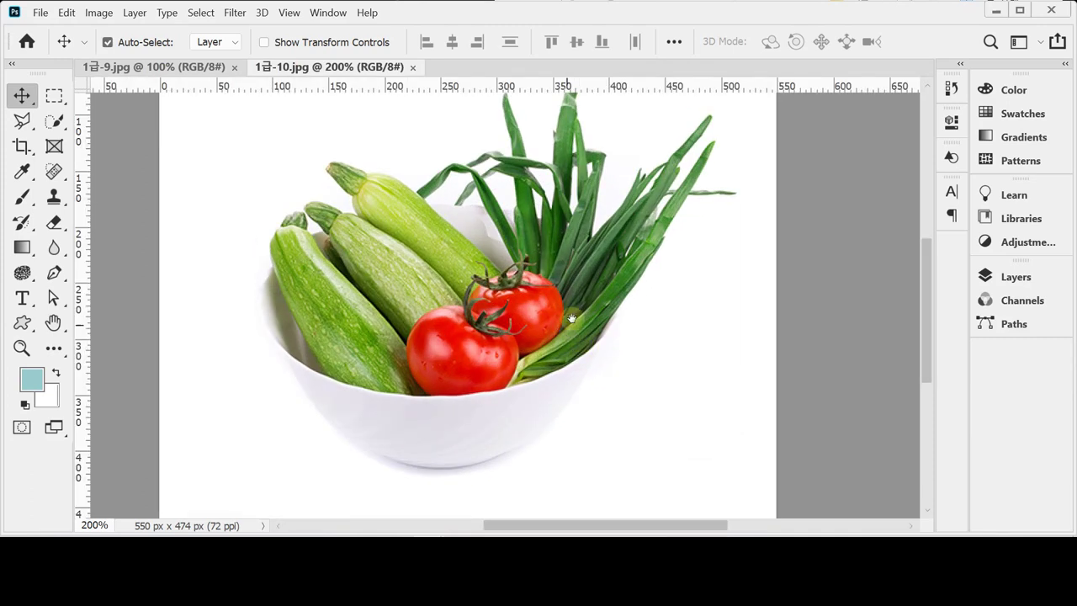
{"action": "scroll", "coordinate": [562, 315], "scroll_direction": "down", "scroll_amount": 1}
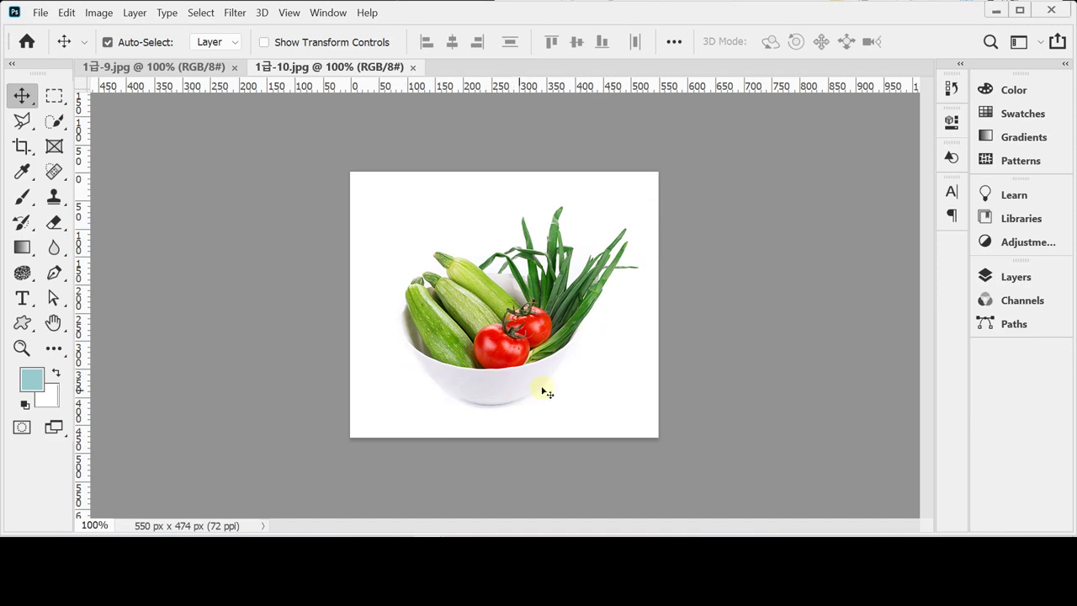
{"action": "scroll", "coordinate": [545, 392], "scroll_direction": "up", "scroll_amount": 1}
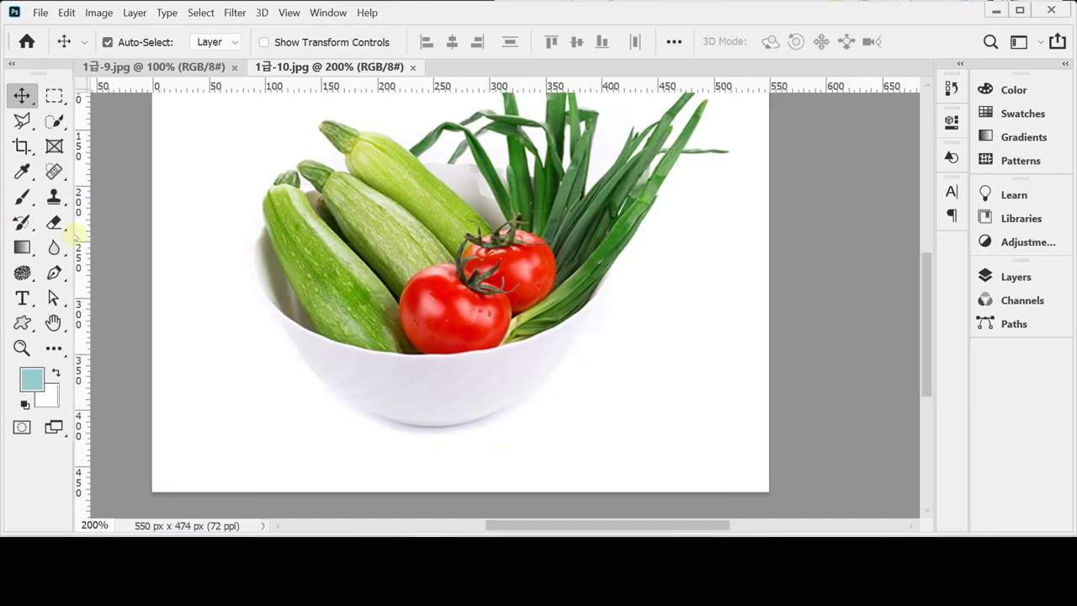
Step: Set the Pen tool to Path mode with the Exclude Overlapping Shapes path operation
{"action": "left_click", "coordinate": [54, 272]}
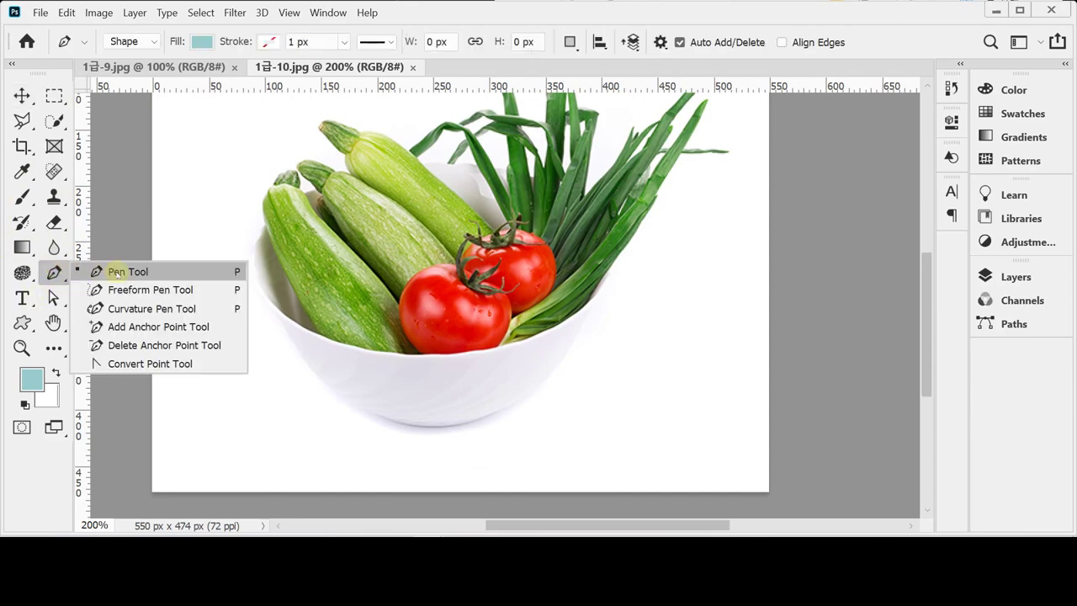
{"action": "left_click", "coordinate": [117, 272]}
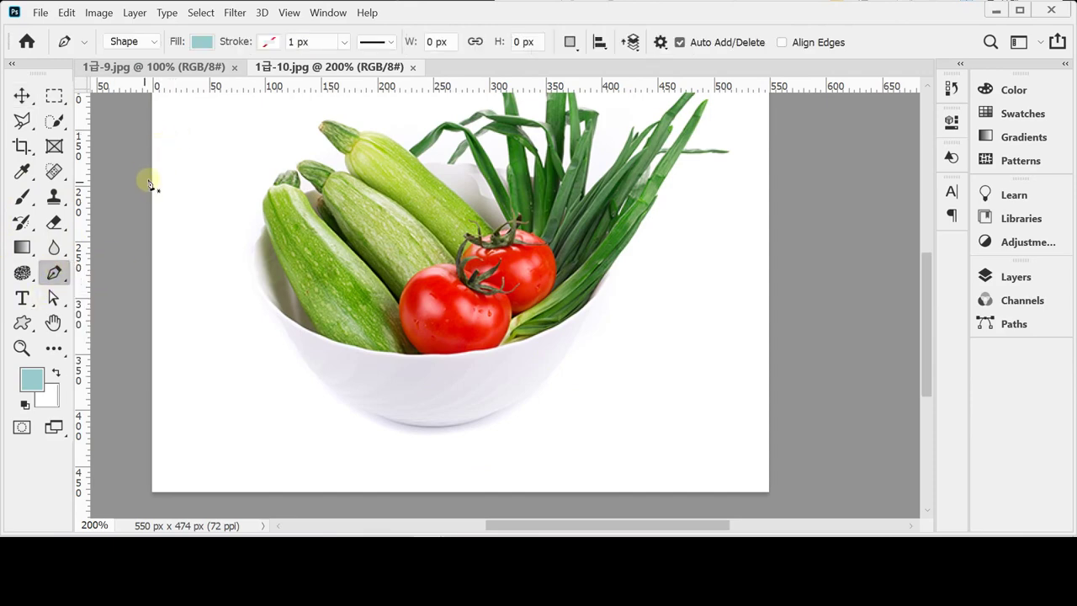
{"action": "left_click", "coordinate": [144, 44]}
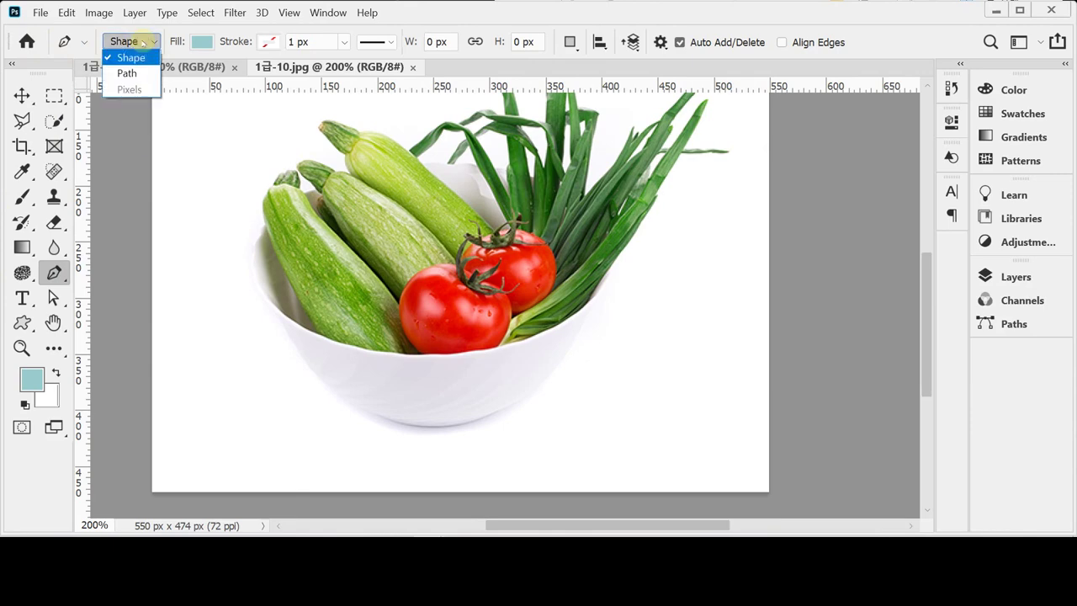
{"action": "left_click", "coordinate": [140, 74]}
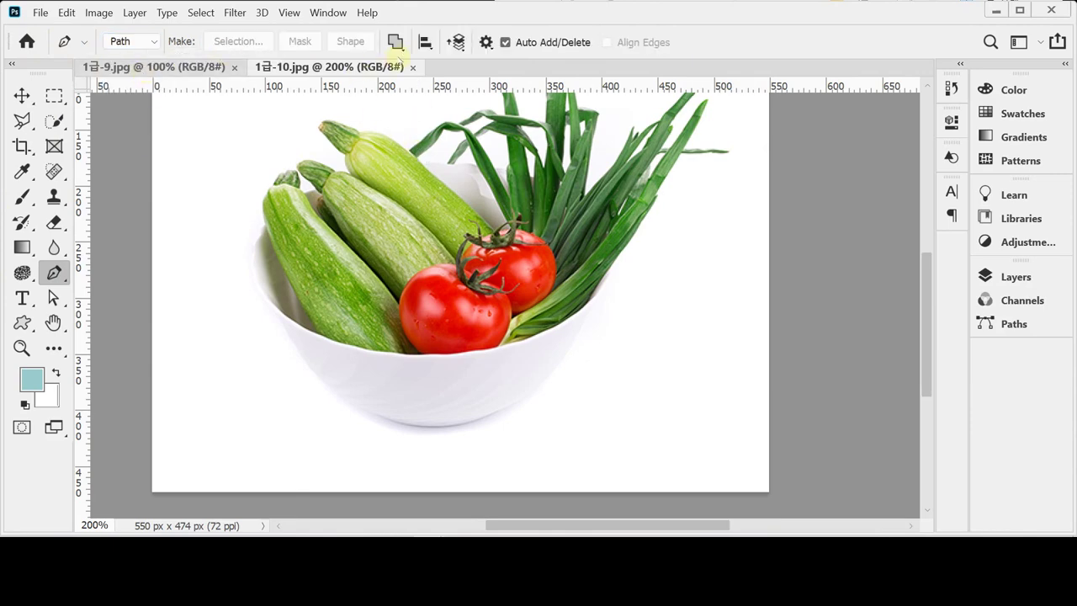
{"action": "left_click", "coordinate": [396, 42]}
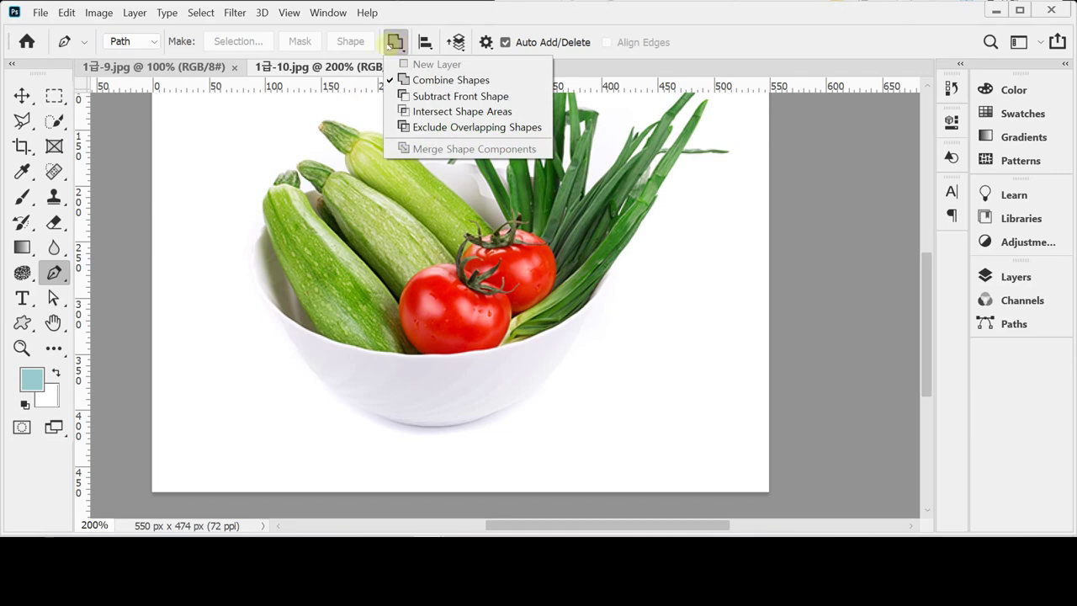
{"action": "left_click", "coordinate": [460, 128]}
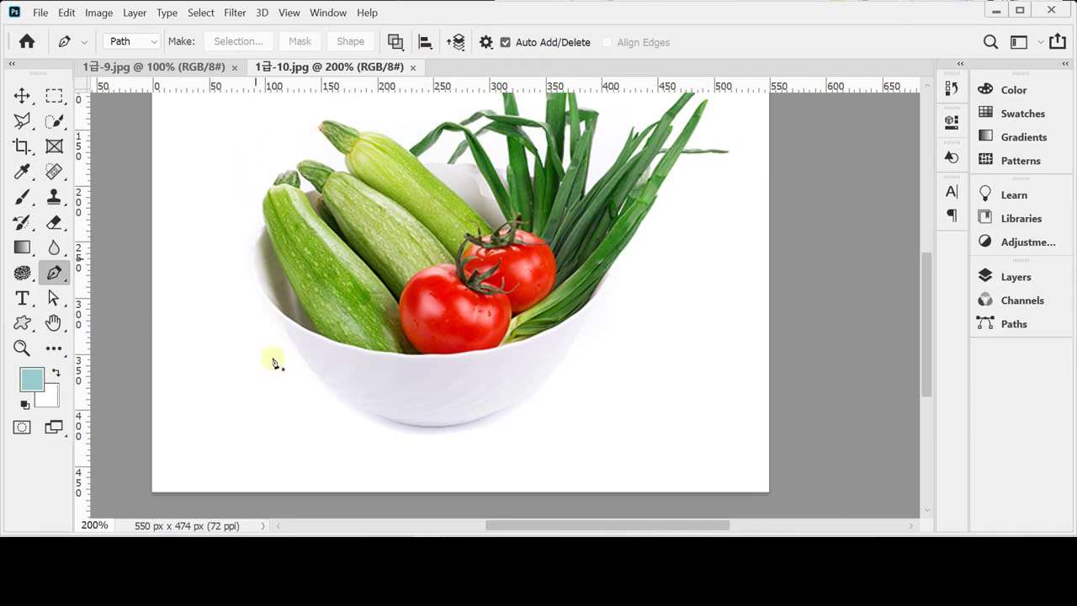
Step: Trace the bowl's outer lower edge with a curved path from the left rim around the base to the right rim
{"action": "scroll", "coordinate": [362, 358], "scroll_direction": "up", "scroll_amount": 3}
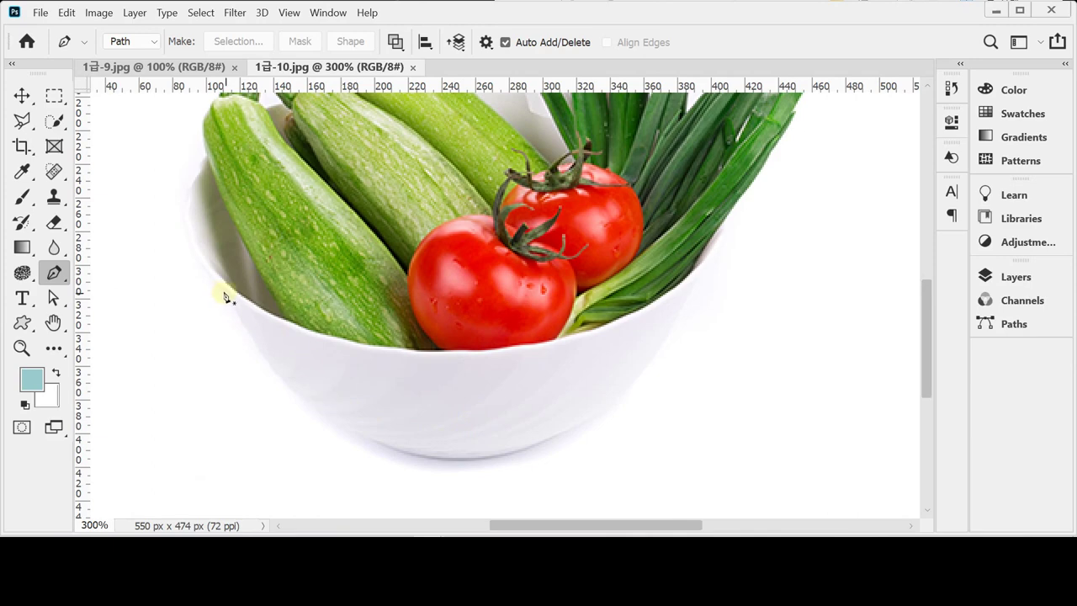
{"action": "left_click", "coordinate": [221, 288]}
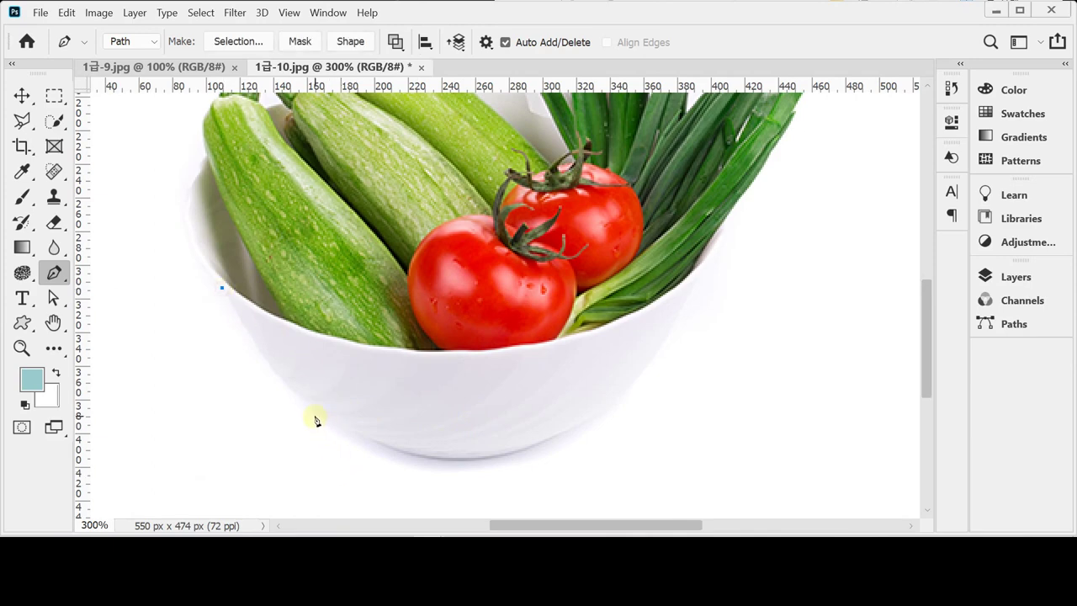
{"action": "left_click_drag", "start_coordinate": [313, 415], "coordinate": [344, 440]}
{"action": "key", "text": "ctrl+z"}
{"action": "left_click_drag", "start_coordinate": [326, 415], "coordinate": [396, 457]}
{"action": "left_click_drag", "start_coordinate": [569, 429], "coordinate": [659, 373]}
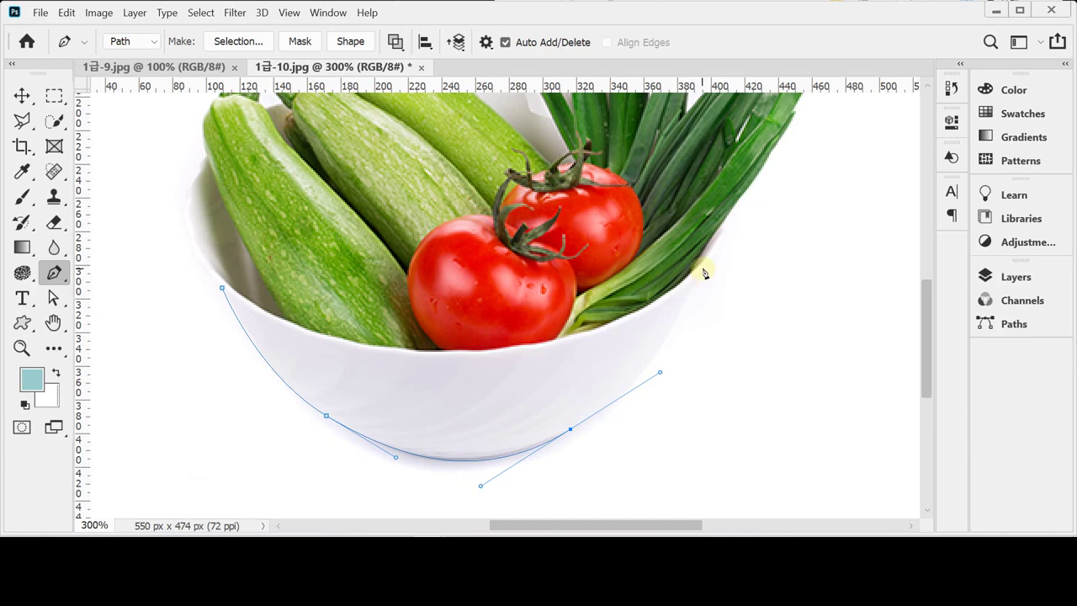
{"action": "left_click_drag", "start_coordinate": [703, 267], "coordinate": [729, 344]}
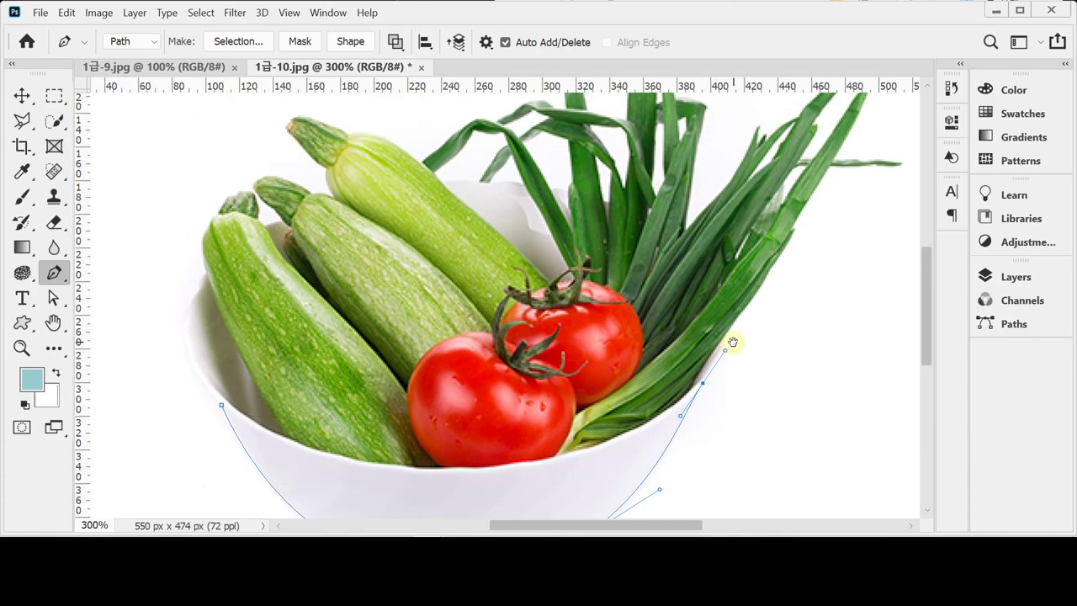
Step: Continue the path along the bowl's back rim, across the spring onions and zucchini to the upper left side
{"action": "left_click_drag", "start_coordinate": [645, 209], "coordinate": [571, 186]}
{"action": "left_click_drag", "start_coordinate": [484, 183], "coordinate": [465, 187]}
{"action": "left_click", "coordinate": [483, 184], "text": "alt"}
{"action": "left_click_drag", "start_coordinate": [440, 183], "coordinate": [424, 185]}
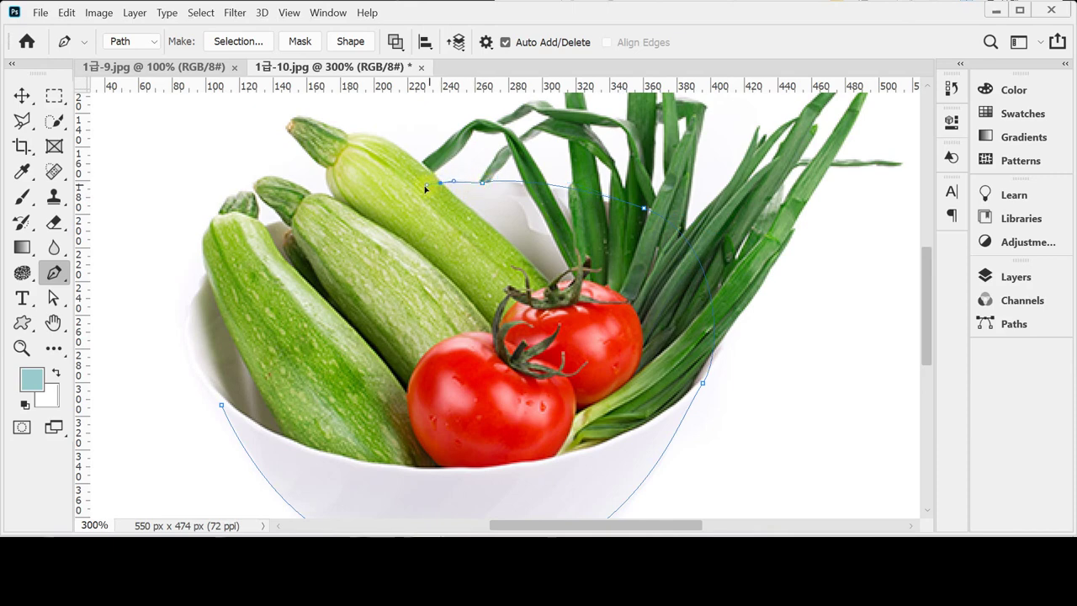
{"action": "left_click_drag", "start_coordinate": [281, 218], "coordinate": [258, 226]}
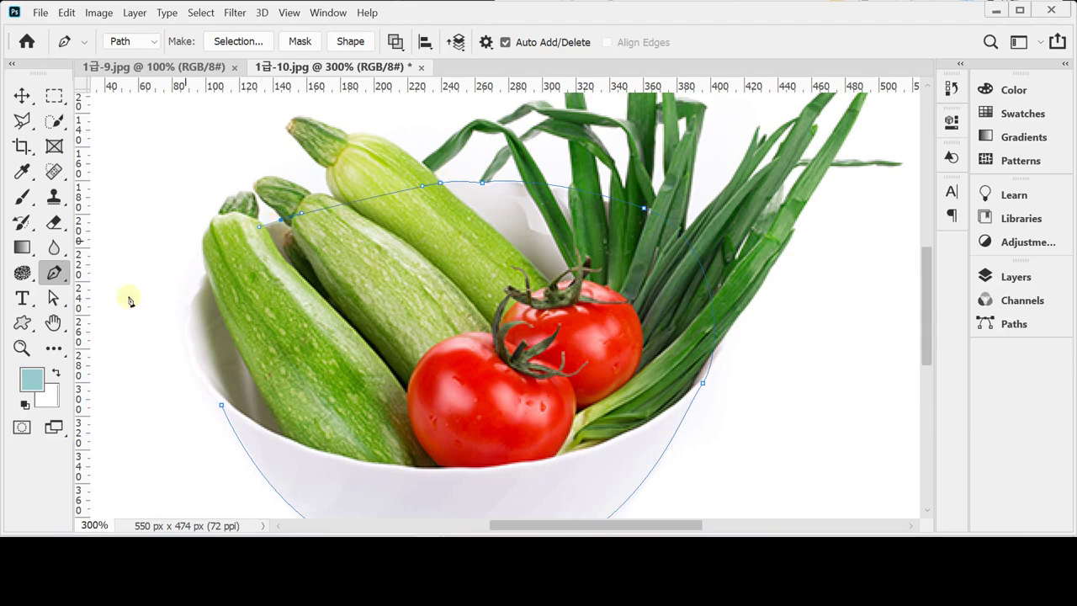
Step: Trace the bowl's left rim downward and close the path at its starting anchor
{"action": "left_click_drag", "start_coordinate": [192, 290], "coordinate": [181, 318]}
{"action": "left_click", "coordinate": [192, 288], "text": "alt"}
{"action": "left_click_drag", "start_coordinate": [181, 334], "coordinate": [187, 347]}
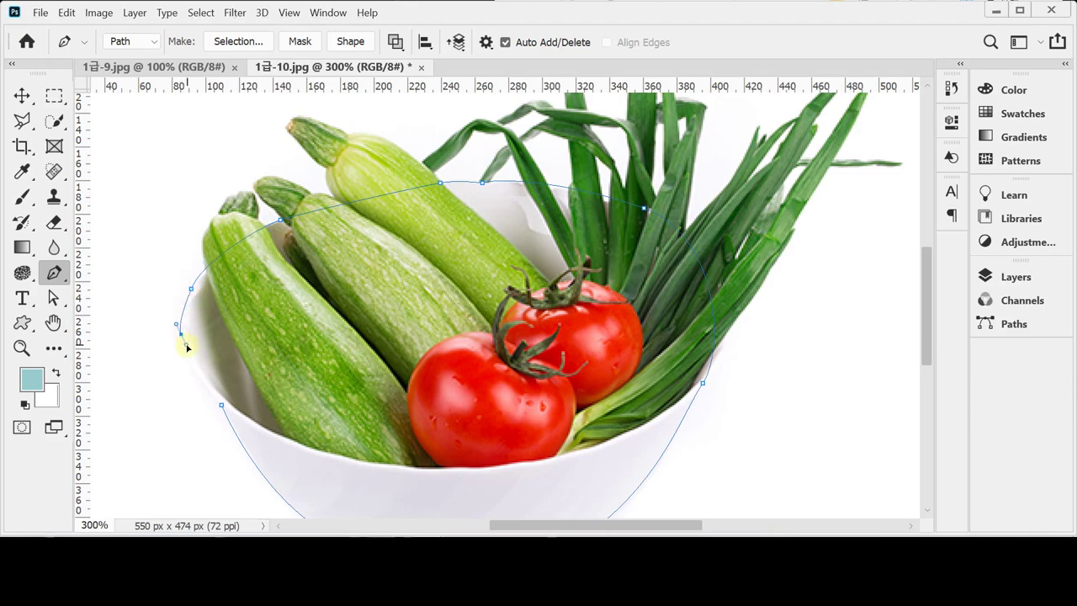
{"action": "left_click", "coordinate": [221, 405]}
{"action": "left_click_drag", "start_coordinate": [221, 406], "coordinate": [249, 442]}
Step: Adjust the anchor on the bowl path's lower left rim so the curve follows the bowl's edge
{"action": "scroll", "coordinate": [489, 341], "scroll_direction": "down", "scroll_amount": 3}
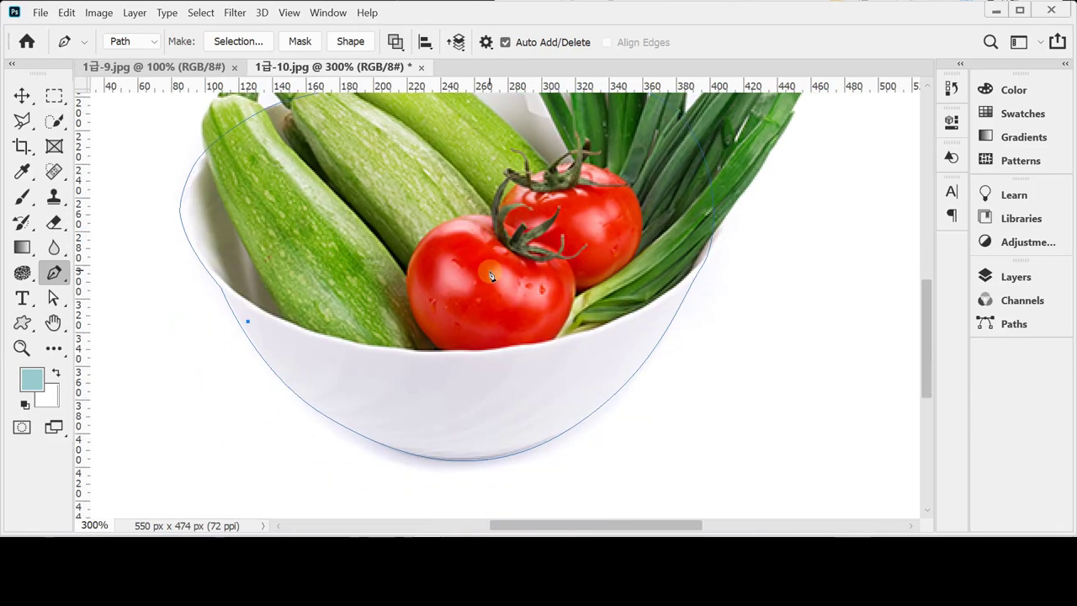
{"action": "left_click", "coordinate": [221, 289], "text": "ctrl"}
{"action": "left_click_drag", "start_coordinate": [221, 291], "coordinate": [223, 295]}
{"action": "left_click", "coordinate": [52, 297]}
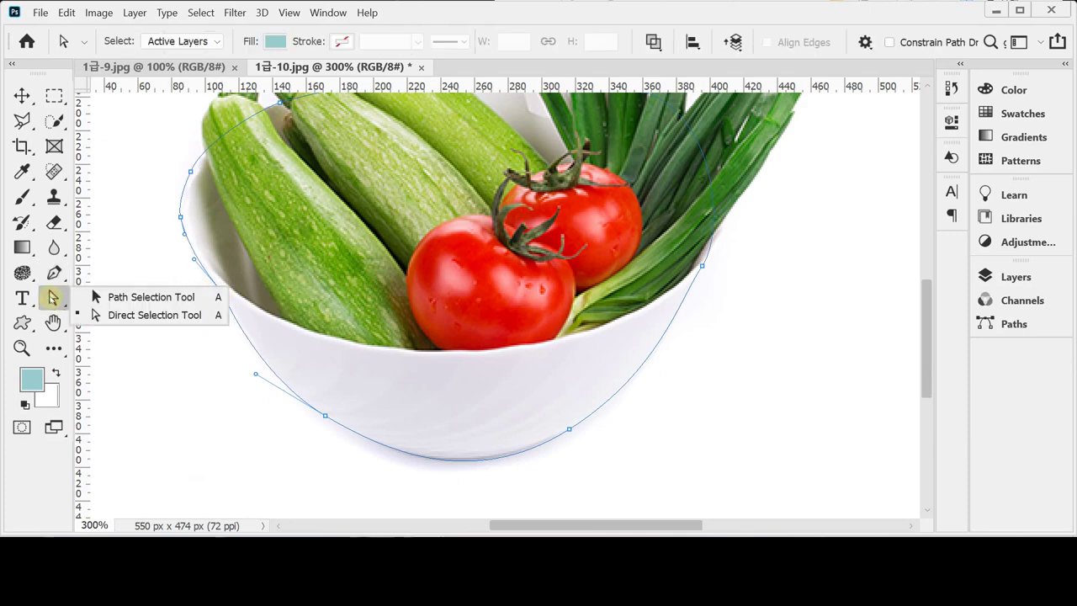
{"action": "left_click", "coordinate": [143, 297]}
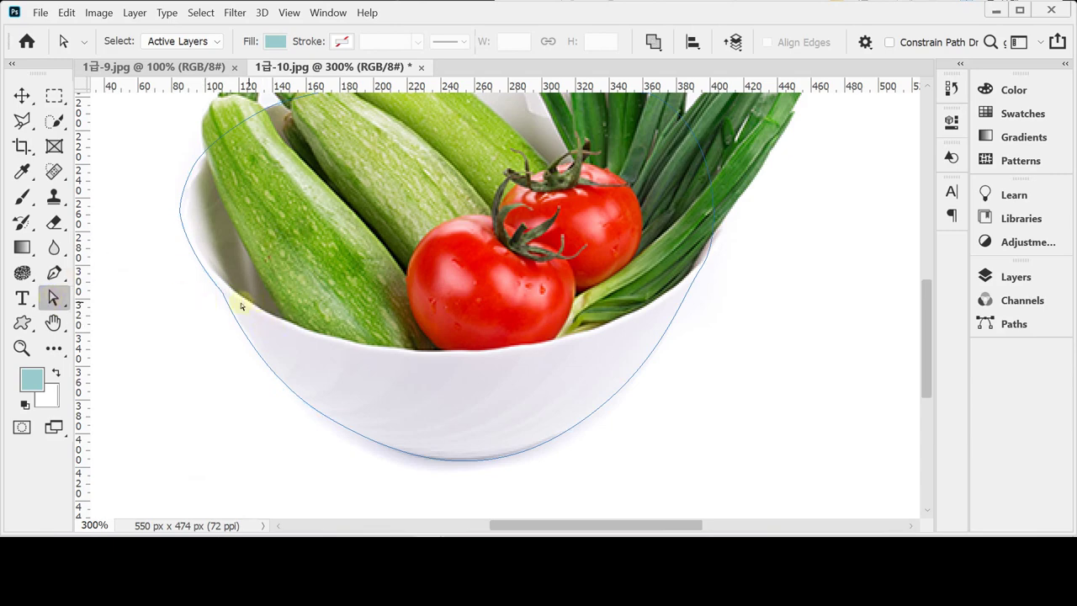
{"action": "left_click", "coordinate": [54, 272]}
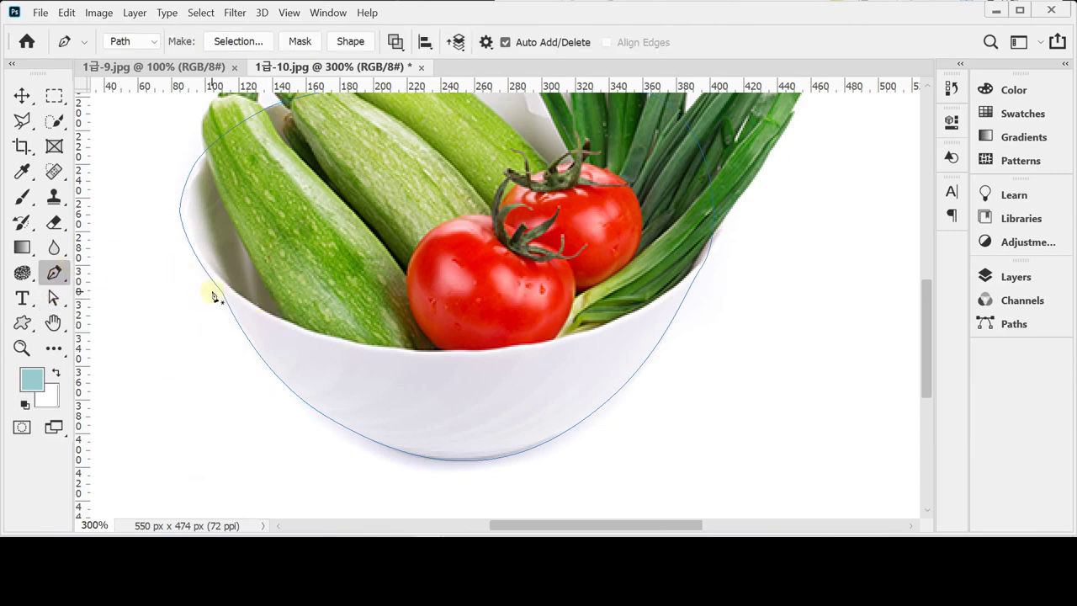
{"action": "left_click", "coordinate": [221, 295], "text": "ctrl"}
Step: Convert the closed bowl path into a selection and keep it active
{"action": "scroll", "coordinate": [496, 346], "scroll_direction": "down", "scroll_amount": 1}
{"action": "left_click_drag", "start_coordinate": [589, 295], "coordinate": [562, 356]}
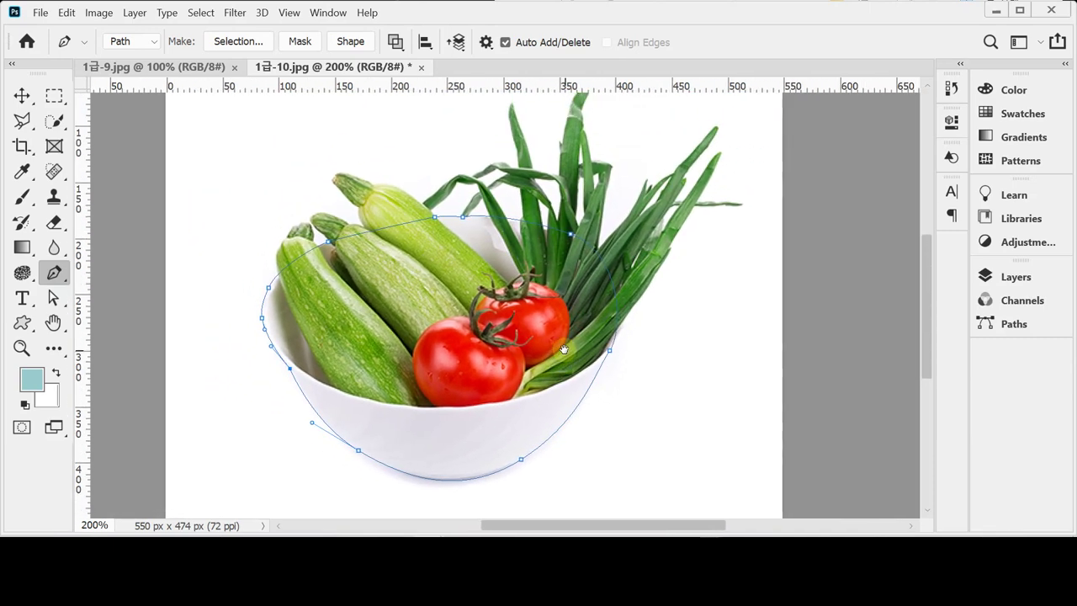
{"action": "key", "text": "ctrl+Return"}
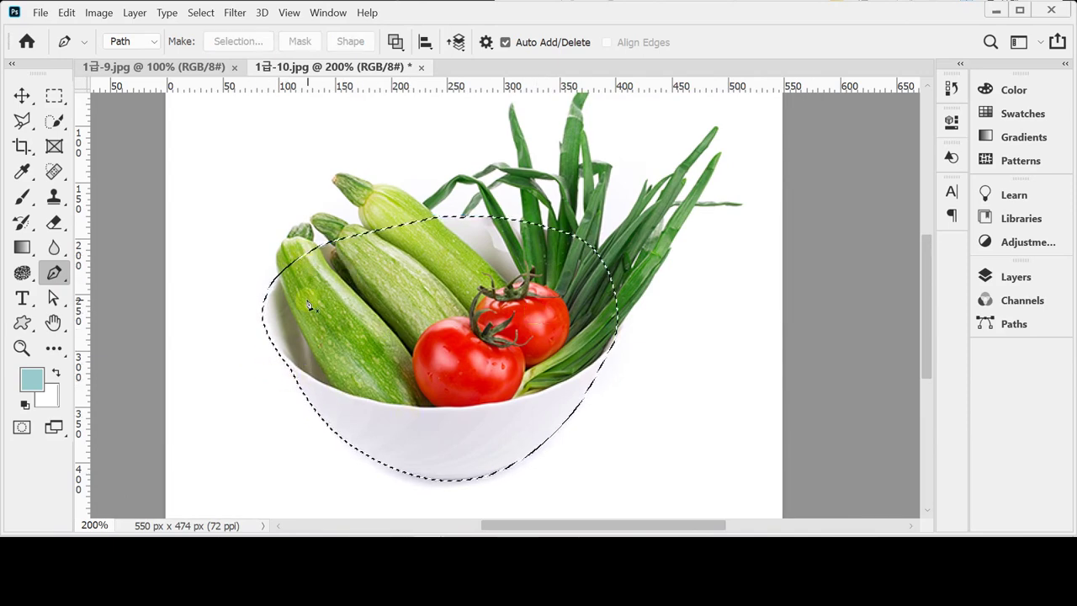
{"action": "key", "text": "ctrl+d"}
{"action": "key", "text": "ctrl+shift+d"}
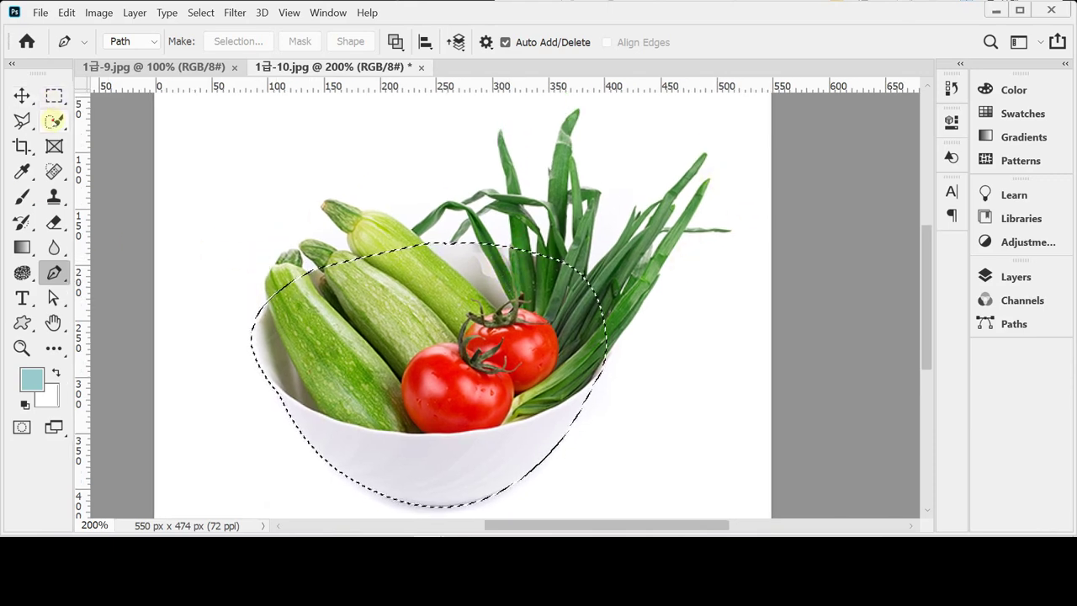
Step: Add the three zucchini ends above the bowl to the selection using the Quick Selection tool with brush size 9
{"action": "left_click", "coordinate": [53, 120]}
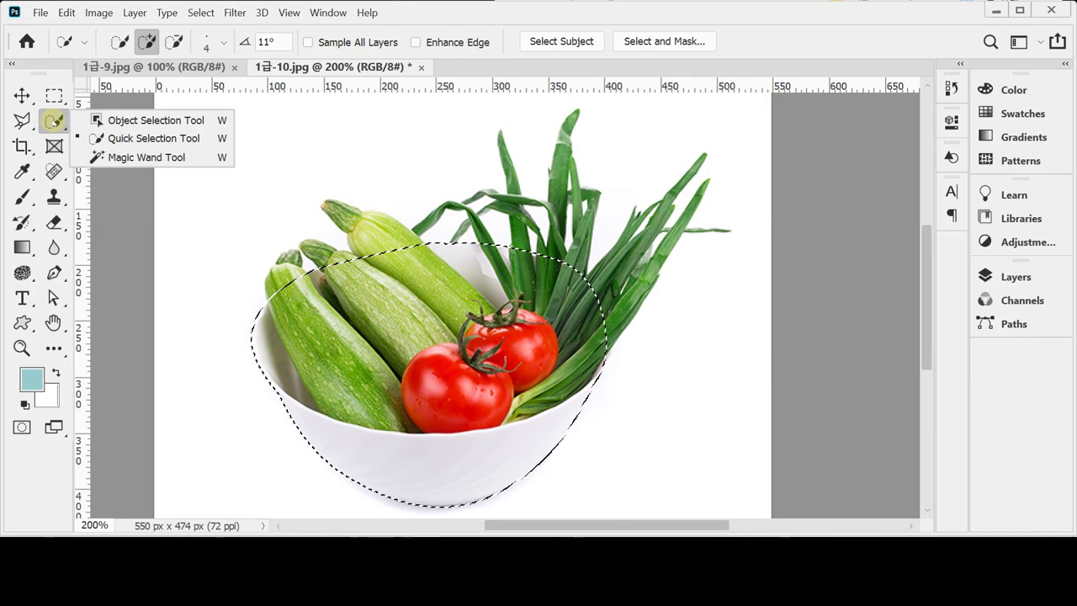
{"action": "left_click", "coordinate": [119, 138]}
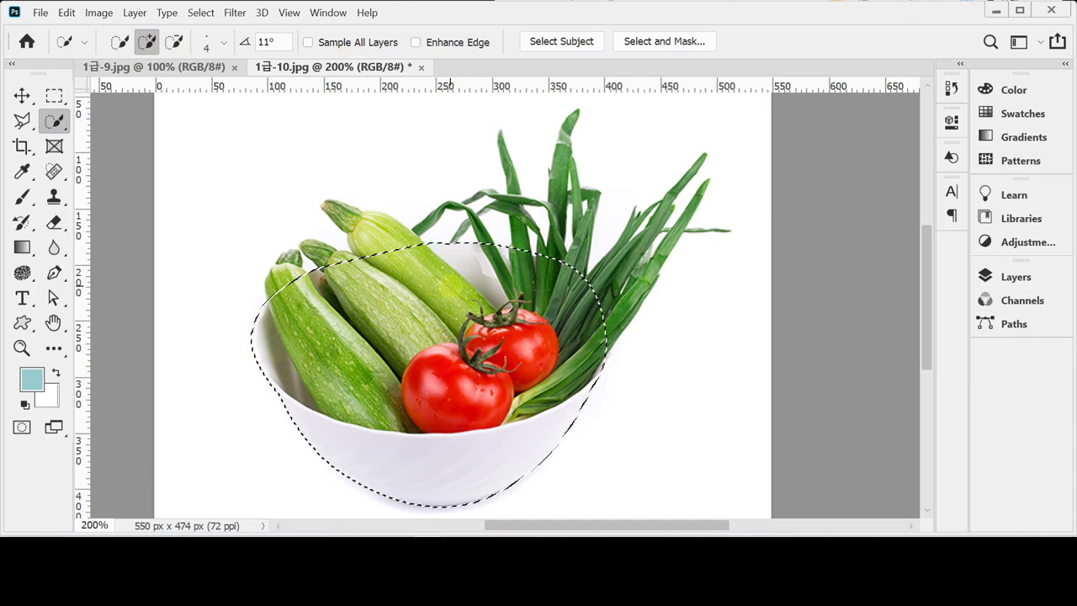
{"action": "key", "text": "bracketright"}
{"action": "key", "text": "bracketright"}
{"action": "key", "text": "bracketright"}
{"action": "key", "text": "bracketright"}
{"action": "key", "text": "bracketright"}
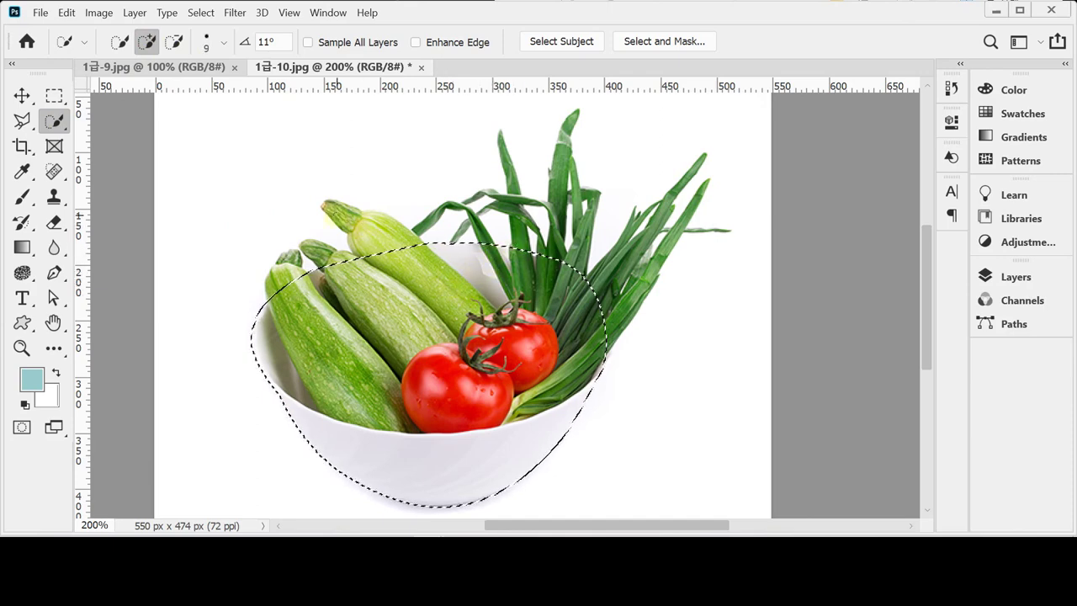
{"action": "left_click_drag", "start_coordinate": [336, 214], "coordinate": [396, 239]}
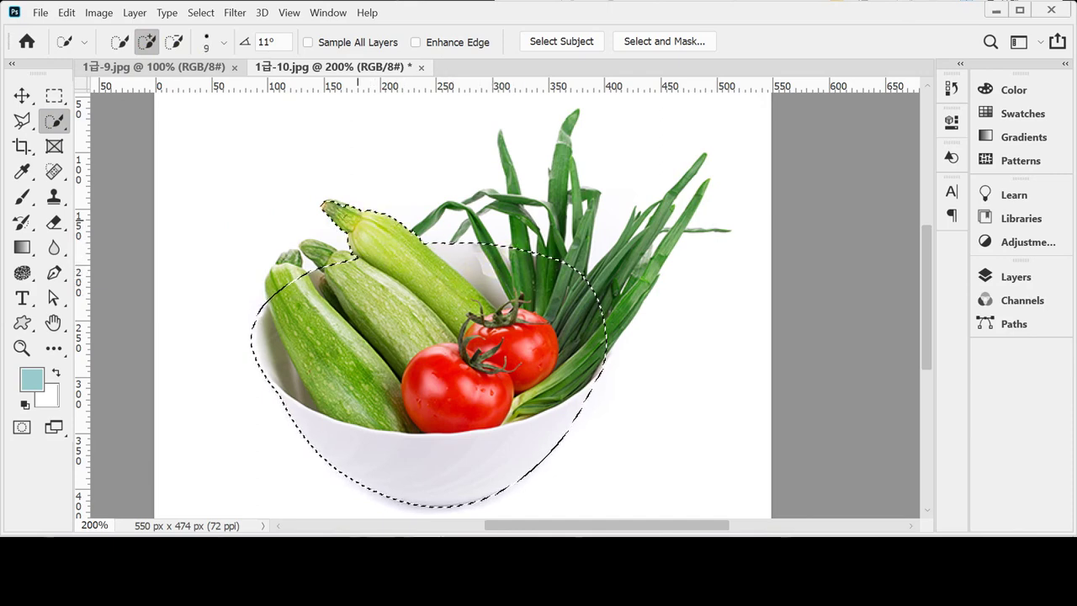
{"action": "left_click", "coordinate": [333, 261]}
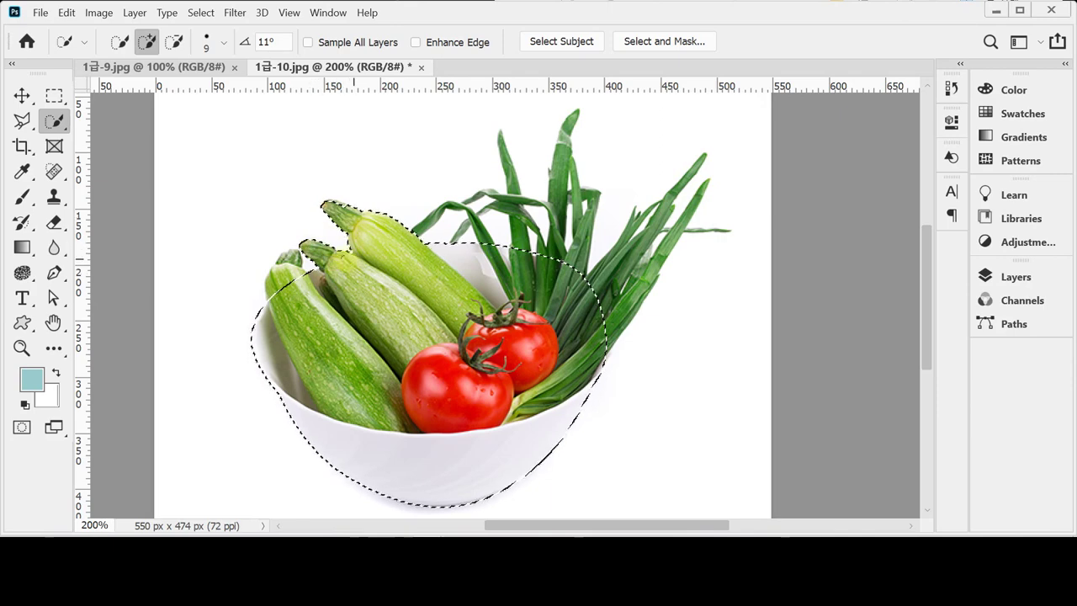
{"action": "left_click", "coordinate": [289, 259]}
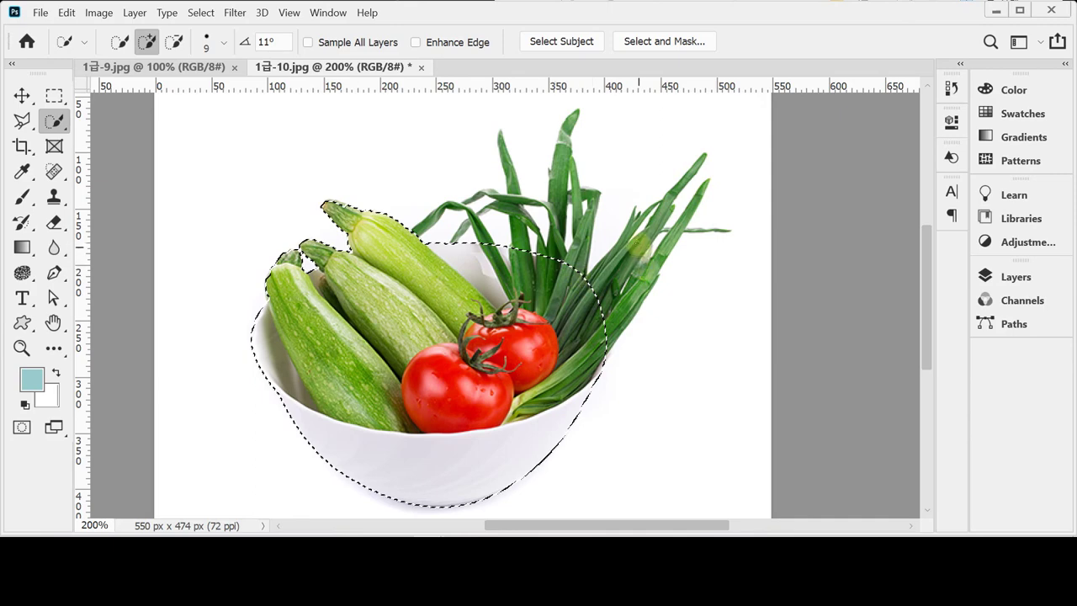
Step: Extend the selection over all the spring onion leaves, reducing the Quick Selection brush size to 6 and 3 for the thin ones
{"action": "left_click", "coordinate": [633, 269]}
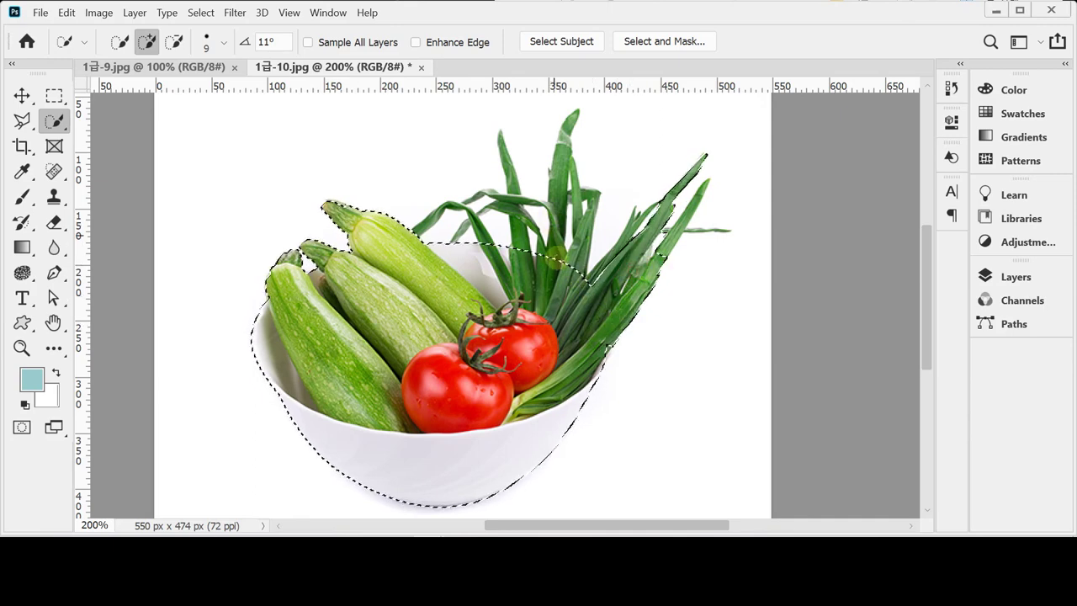
{"action": "left_click_drag", "start_coordinate": [555, 220], "coordinate": [567, 277]}
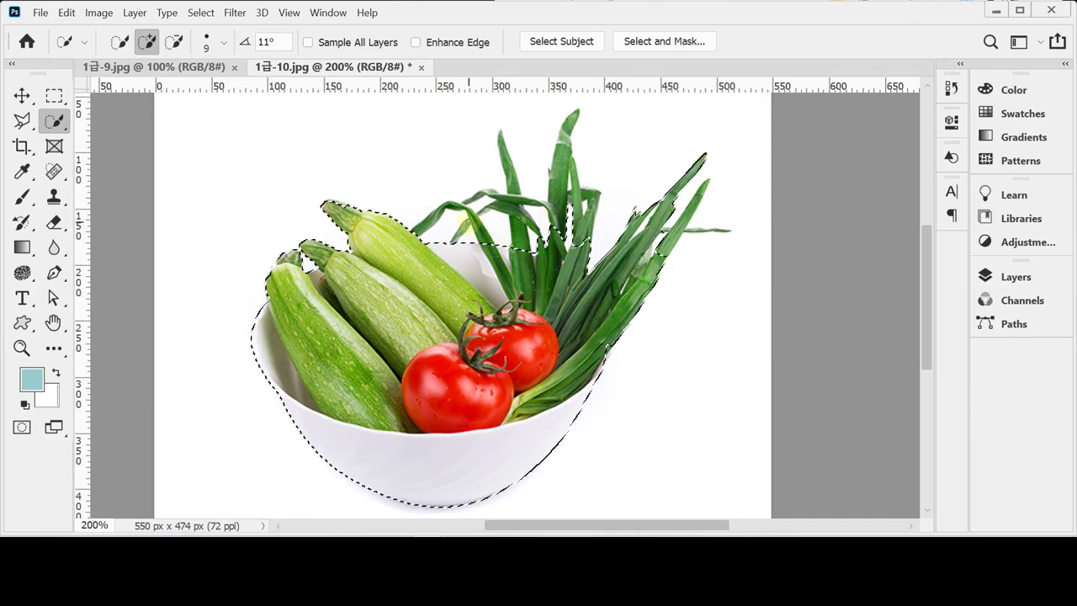
{"action": "key", "text": "bracketleft"}
{"action": "key", "text": "bracketleft"}
{"action": "key", "text": "bracketleft"}
{"action": "left_click_drag", "start_coordinate": [433, 215], "coordinate": [461, 197]}
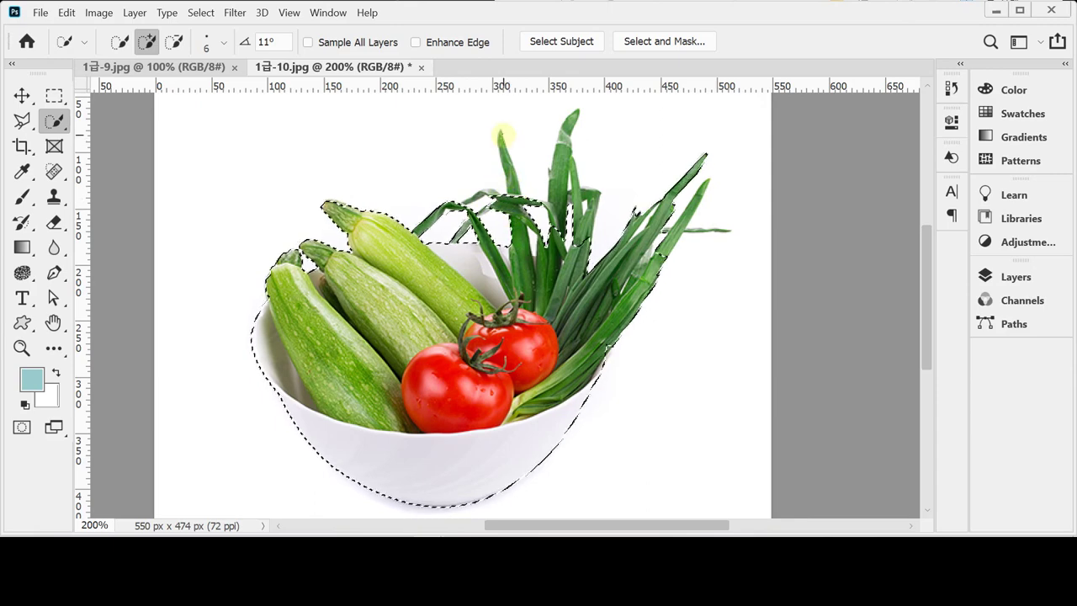
{"action": "mouse_move", "coordinate": [572, 157]}
{"action": "left_mouse_down"}
{"action": "mouse_move", "coordinate": [569, 126]}
{"action": "mouse_move", "coordinate": [558, 195]}
{"action": "left_mouse_up"}
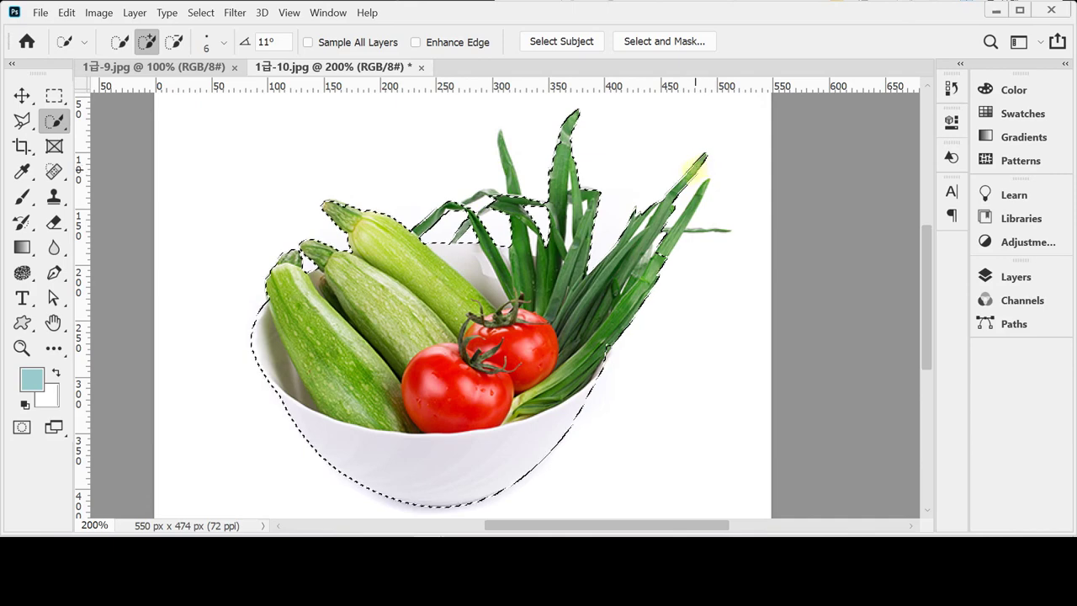
{"action": "mouse_move", "coordinate": [689, 172]}
{"action": "left_mouse_down"}
{"action": "mouse_move", "coordinate": [704, 197]}
{"action": "mouse_move", "coordinate": [701, 187]}
{"action": "mouse_move", "coordinate": [670, 223]}
{"action": "mouse_move", "coordinate": [716, 229]}
{"action": "left_mouse_up"}
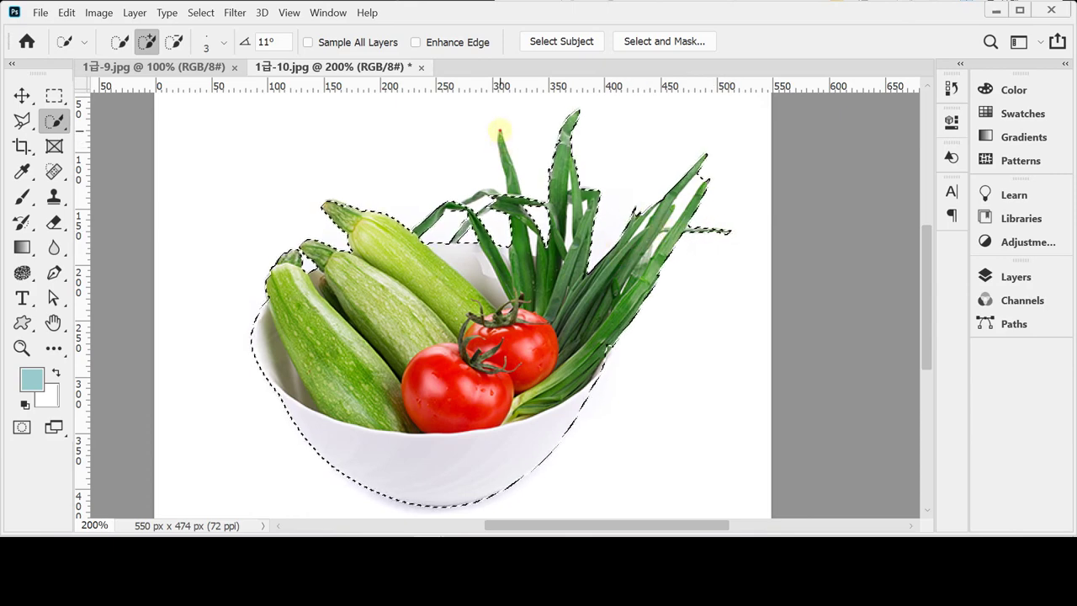
{"action": "left_click_drag", "start_coordinate": [500, 130], "coordinate": [511, 180]}
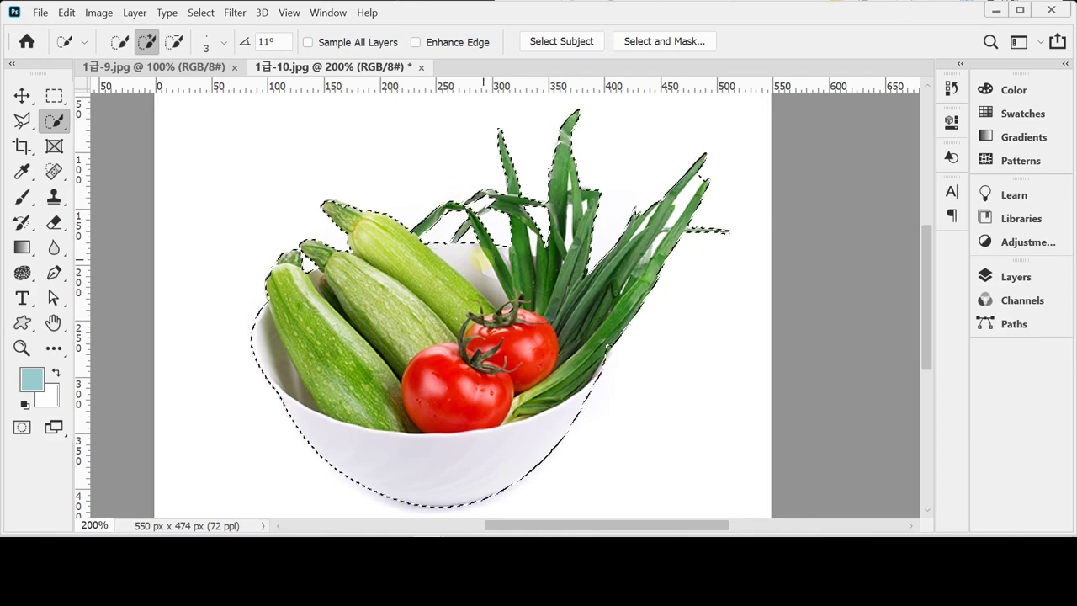
Step: Subtract the white background gaps between the spring onion leaves from the selection with brush size 3
{"action": "scroll", "coordinate": [620, 378], "scroll_direction": "up", "scroll_amount": 1}
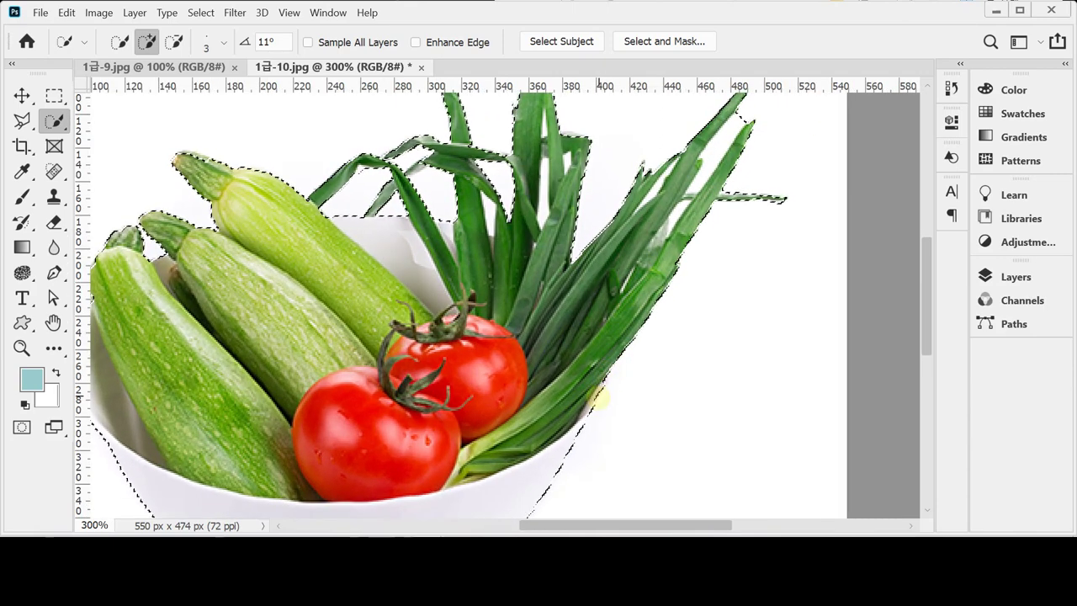
{"action": "scroll", "coordinate": [547, 353], "scroll_direction": "up", "scroll_amount": 3}
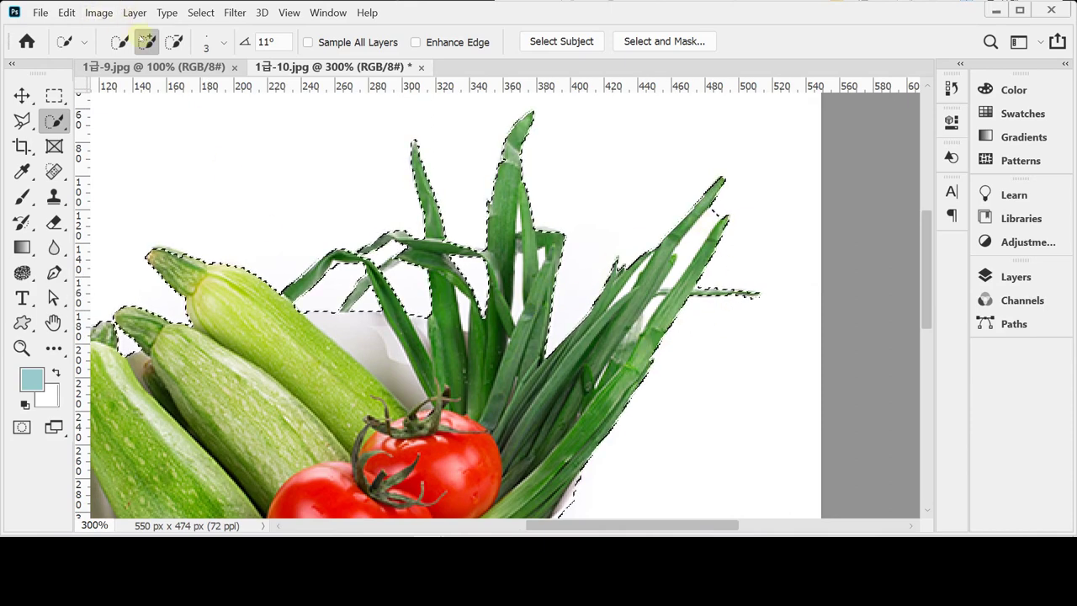
{"action": "left_click", "coordinate": [147, 41]}
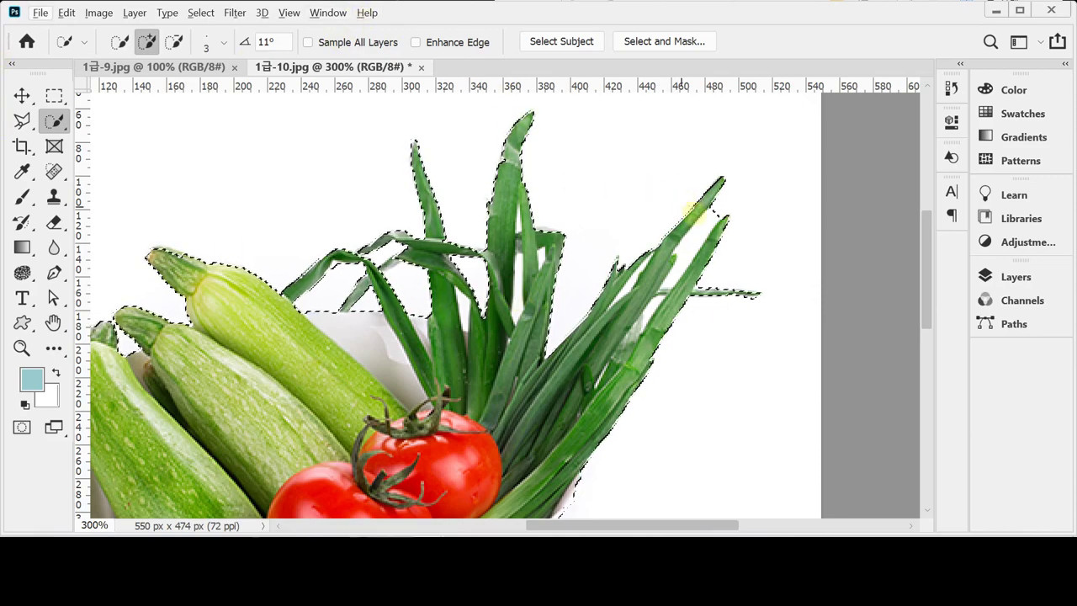
{"action": "key", "text": "alt"}
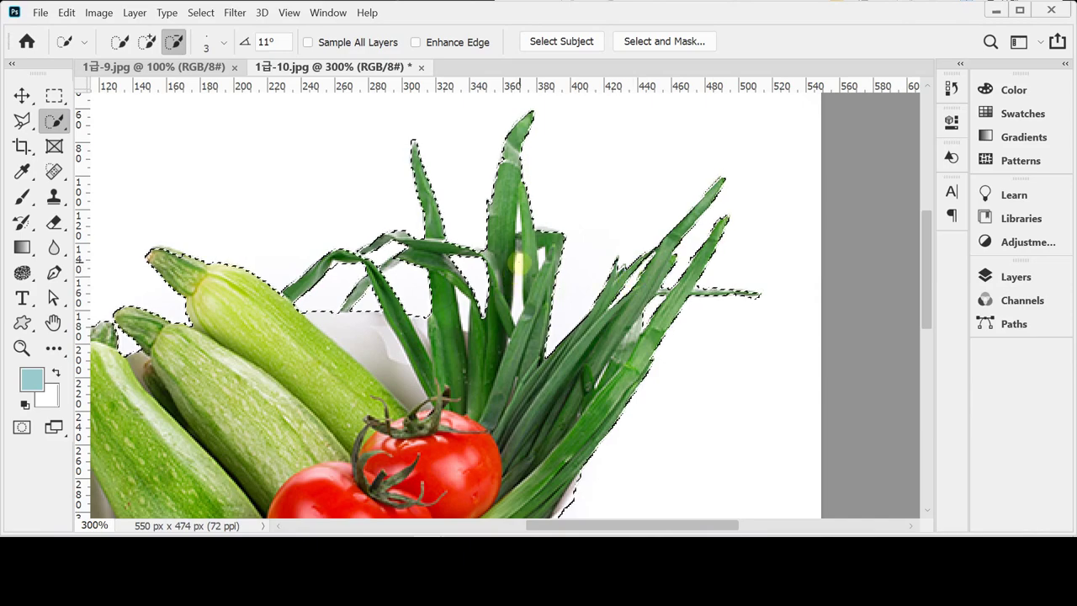
{"action": "key", "text": "alt"}
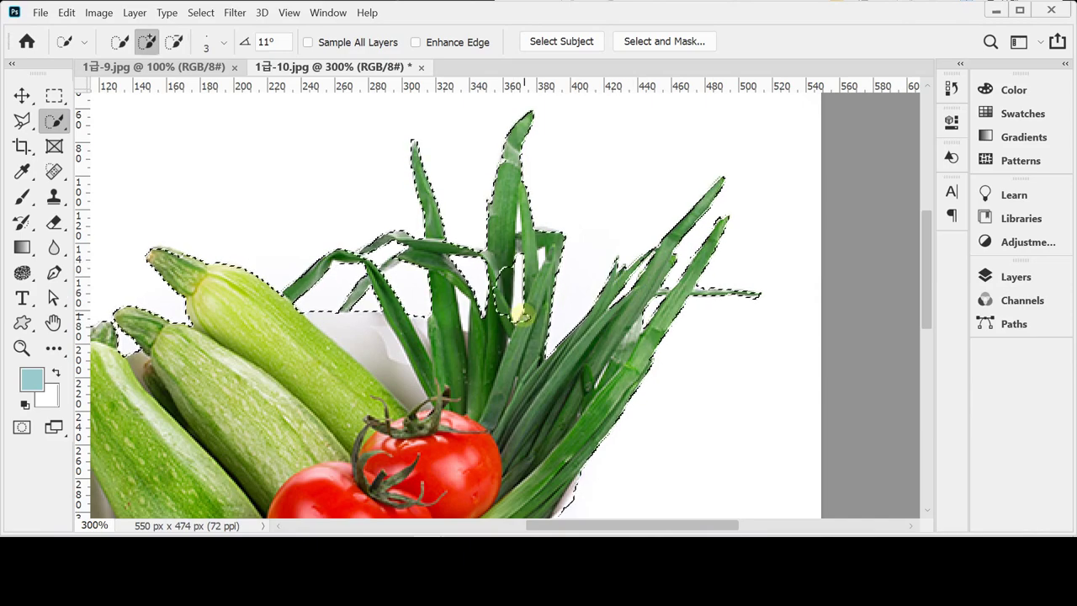
{"action": "key", "text": "alt"}
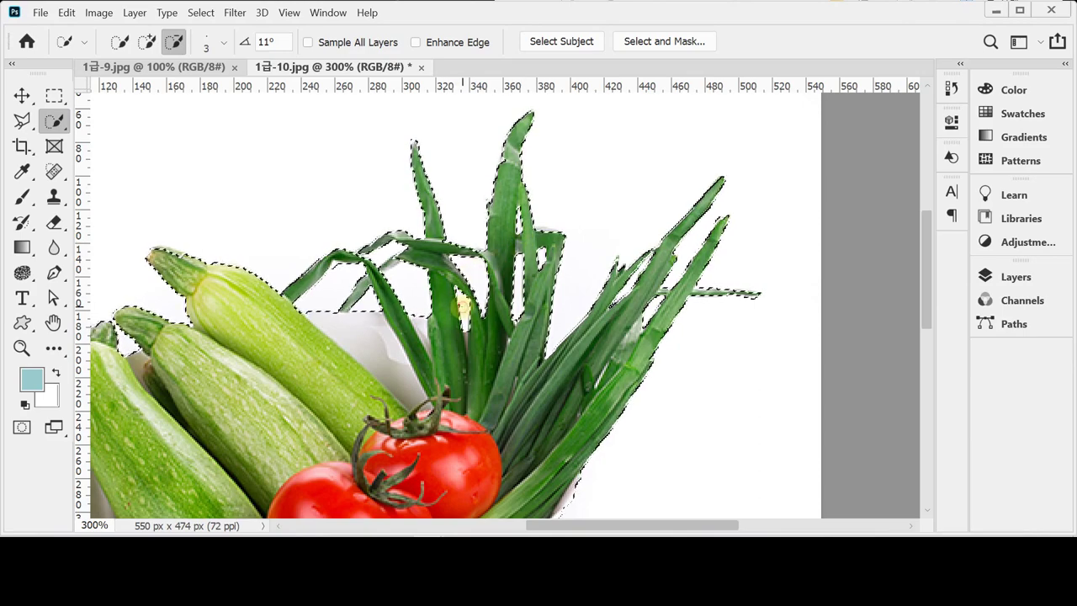
{"action": "key", "text": "alt"}
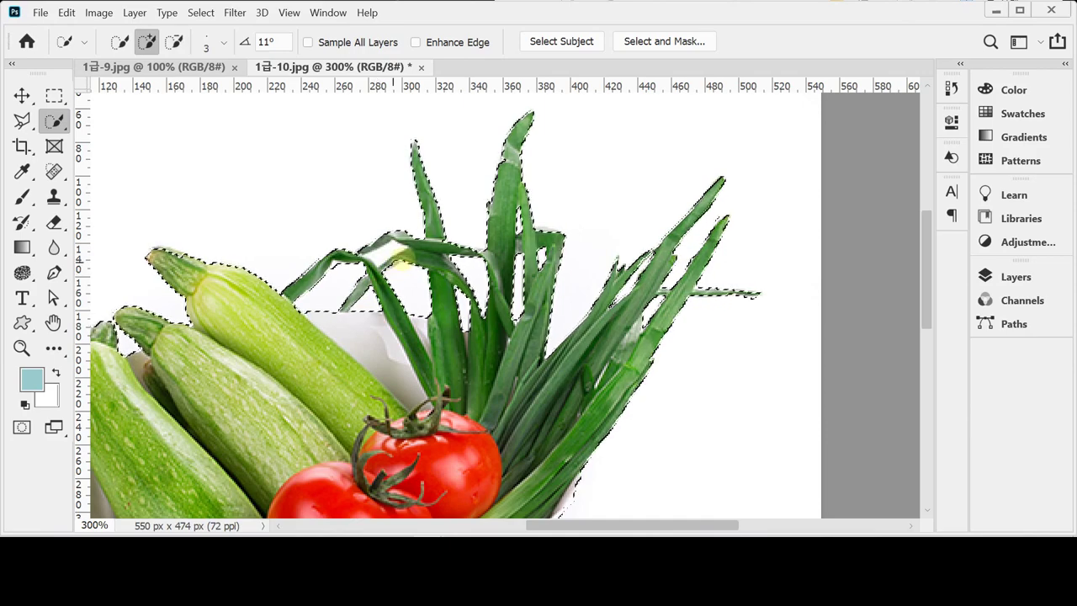
{"action": "key", "text": "alt"}
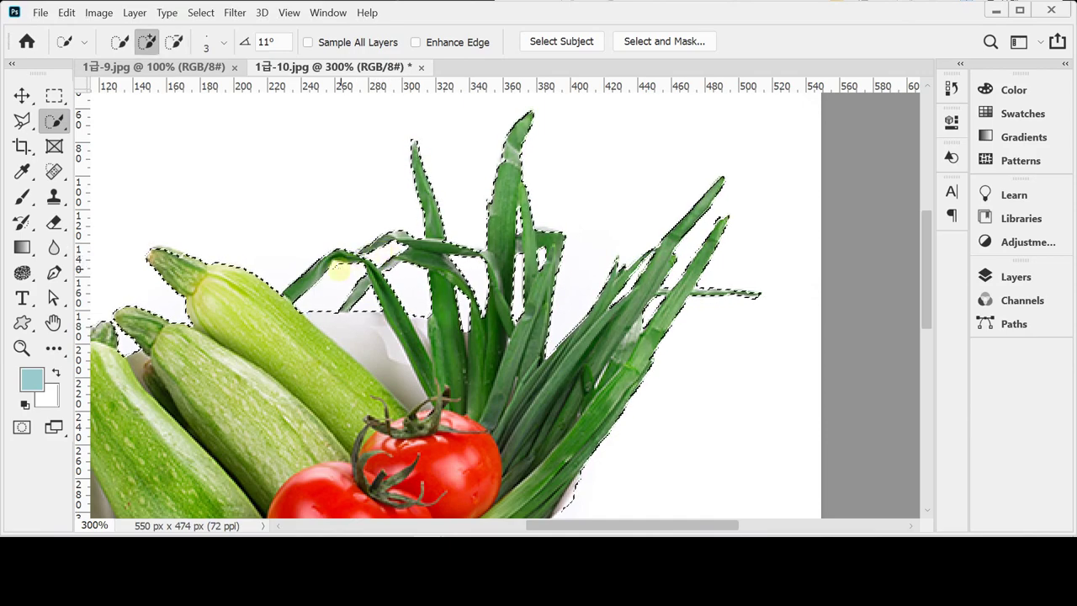
Step: Trim the stray background beneath the bent left spring onion leaf from the selection, using brush size 1
{"action": "key", "text": "alt"}
{"action": "left_click_drag", "start_coordinate": [412, 395], "coordinate": [370, 349]}
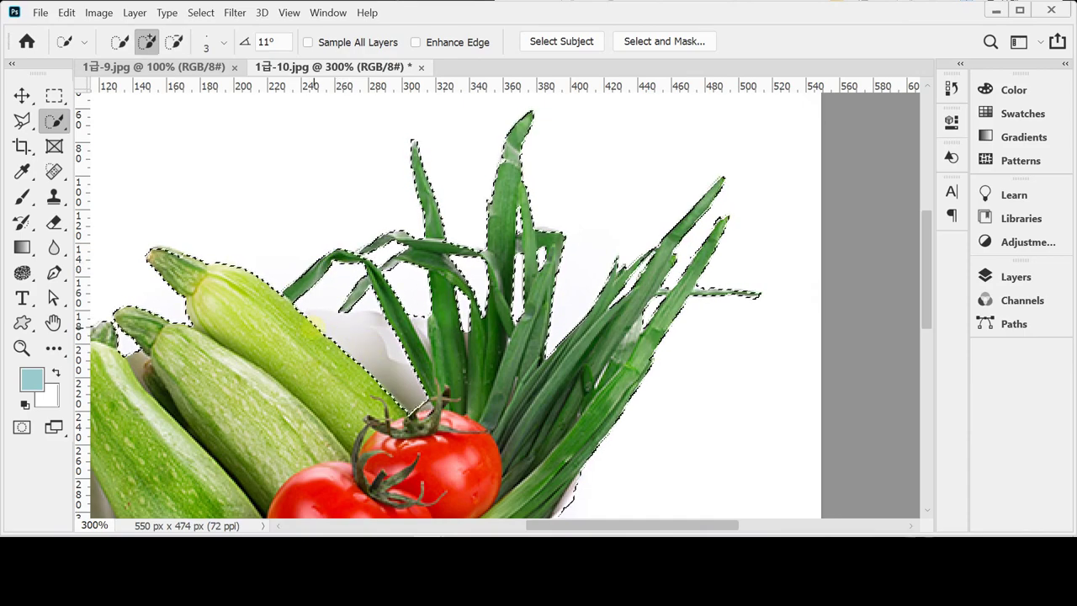
{"action": "left_click", "coordinate": [341, 277]}
{"action": "key", "text": "bracketleft"}
{"action": "key", "text": "bracketleft"}
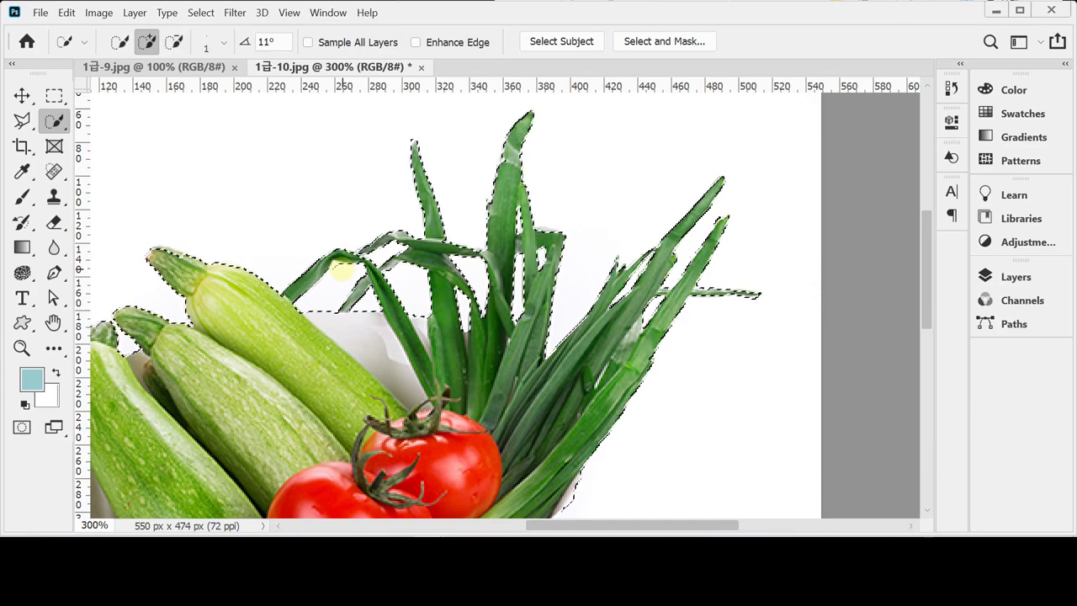
{"action": "key", "text": "alt"}
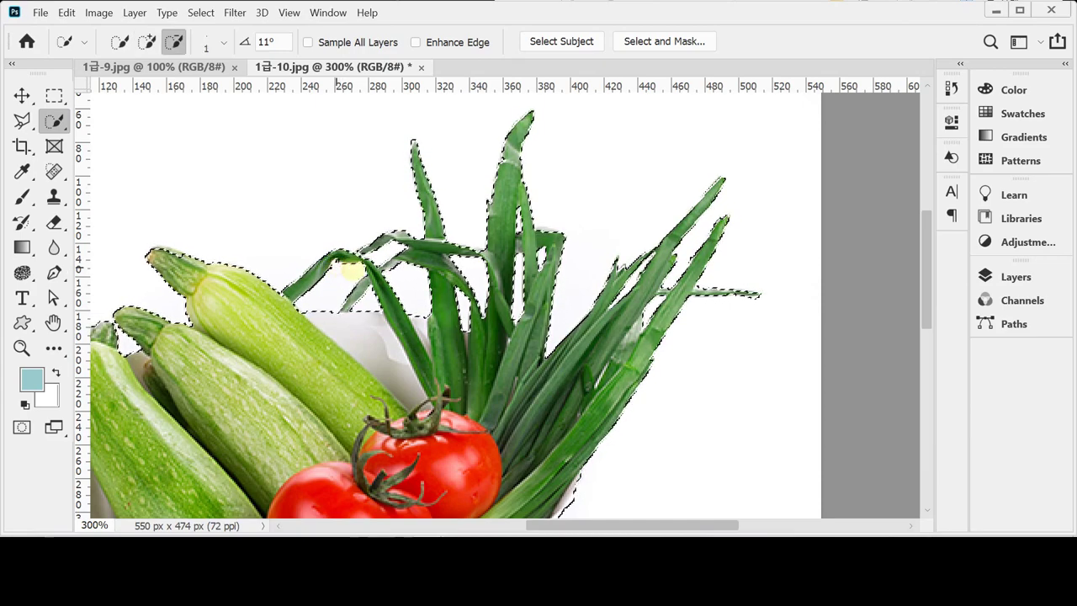
{"action": "scroll", "coordinate": [527, 340], "scroll_direction": "down", "scroll_amount": 3}
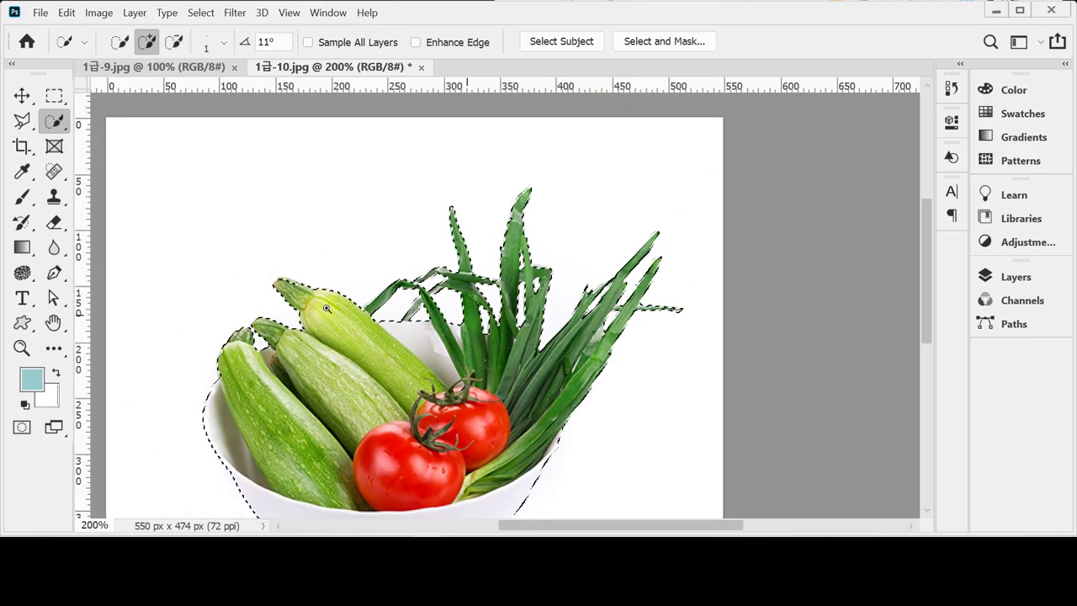
{"action": "scroll", "coordinate": [271, 274], "scroll_direction": "up", "scroll_amount": 3}
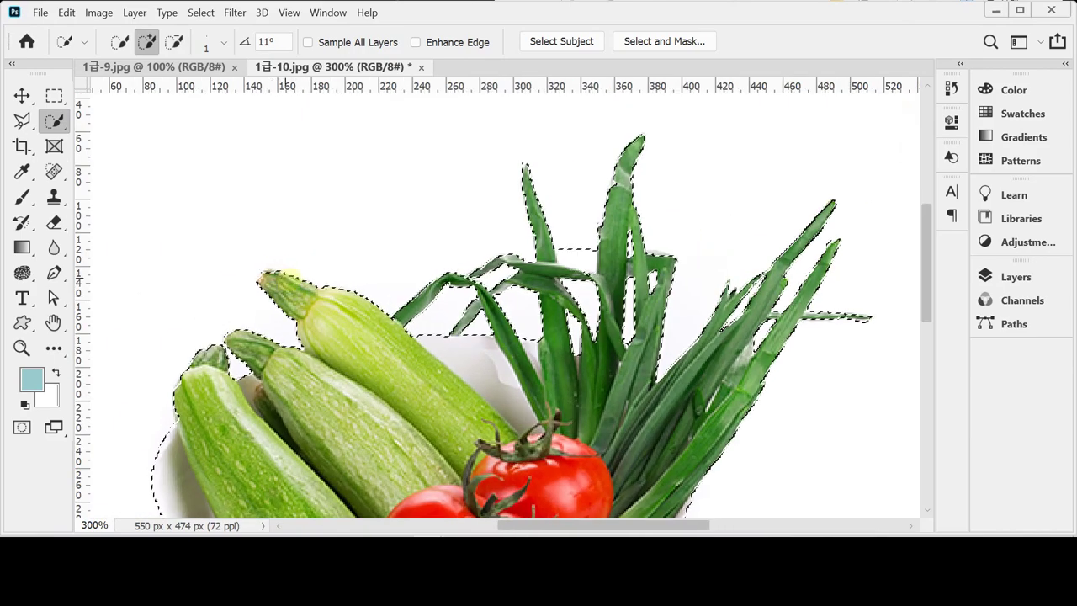
{"action": "key", "text": "ctrl+d"}
{"action": "key", "text": "ctrl+z"}
Step: Bring up the 수험번호-성명-1.psd document and close it without saving its changes
{"action": "scroll", "coordinate": [512, 383], "scroll_direction": "down", "scroll_amount": 1}
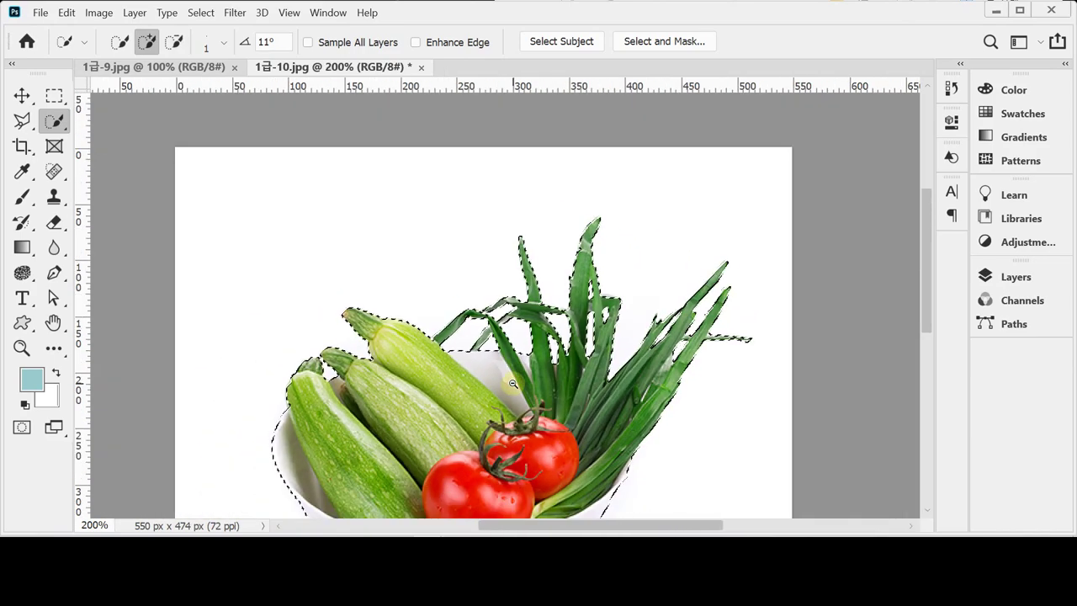
{"action": "scroll", "coordinate": [594, 368], "scroll_direction": "down", "scroll_amount": 1}
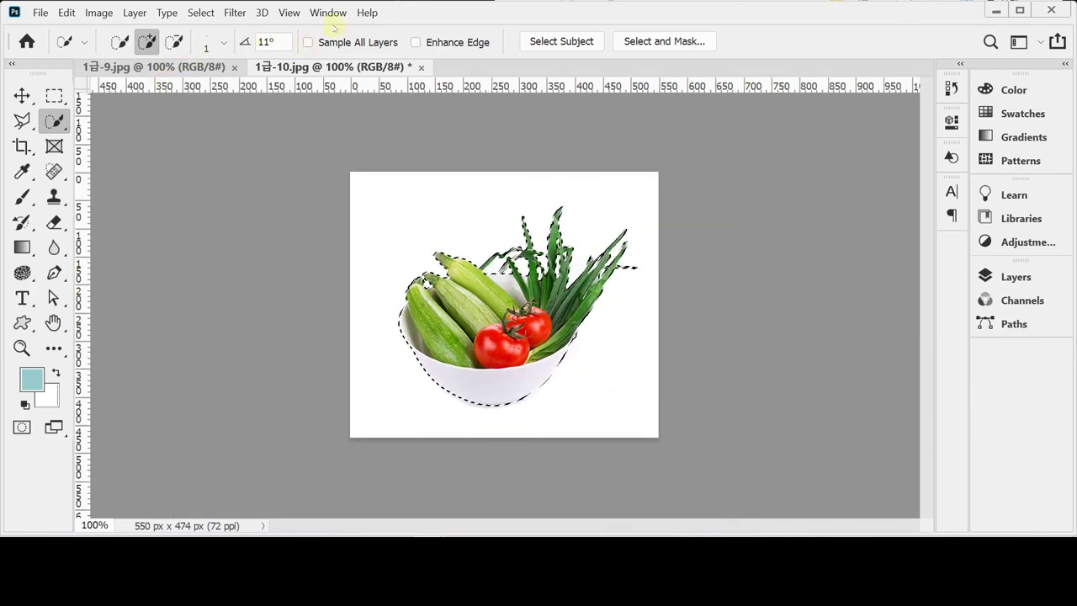
{"action": "left_click", "coordinate": [318, 12]}
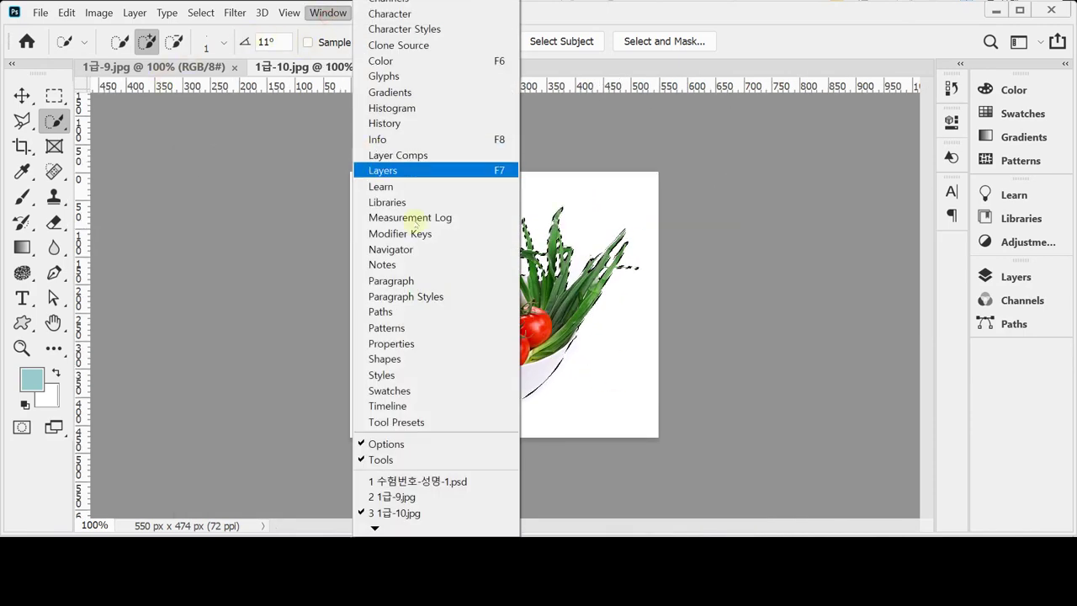
{"action": "left_click", "coordinate": [434, 480]}
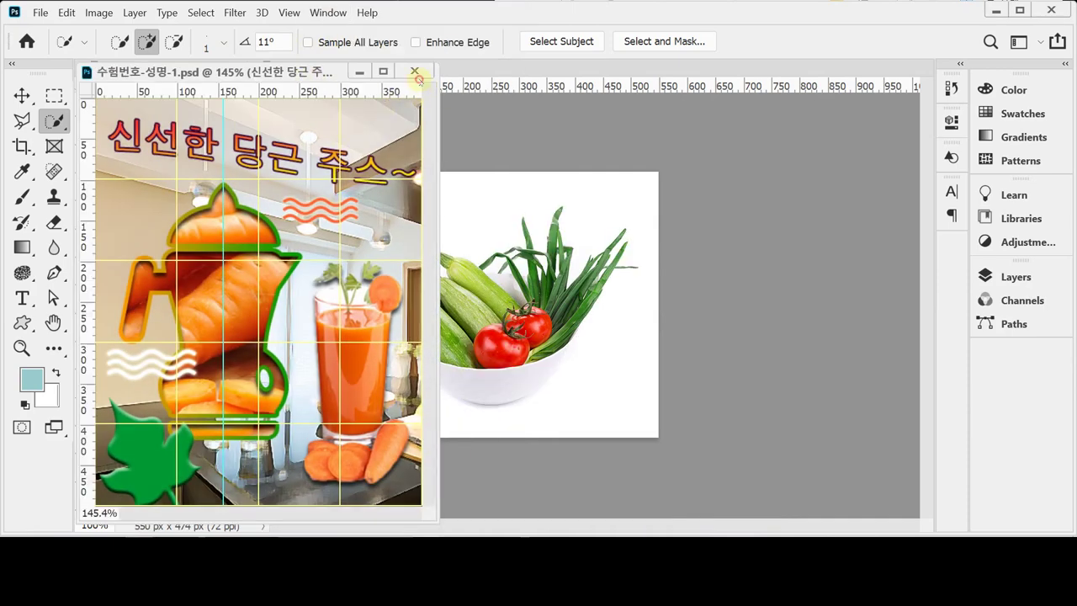
{"action": "left_click", "coordinate": [415, 71]}
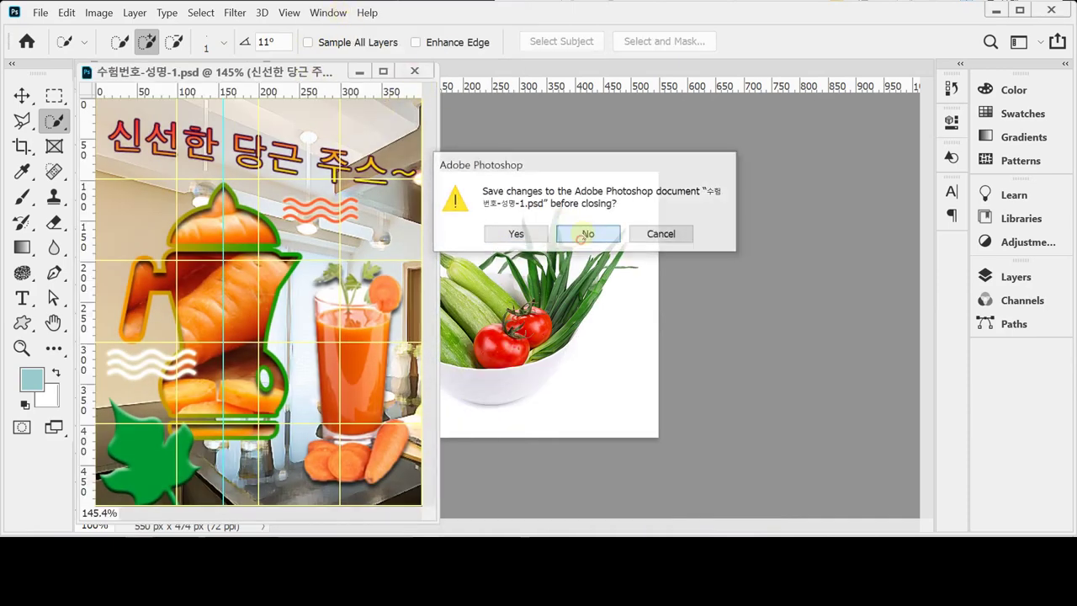
{"action": "left_click", "coordinate": [586, 234]}
Step: Bring both 수험번호-성명-3.psd documents, the finished reference poster and the working copy, into view
{"action": "left_click", "coordinate": [325, 12]}
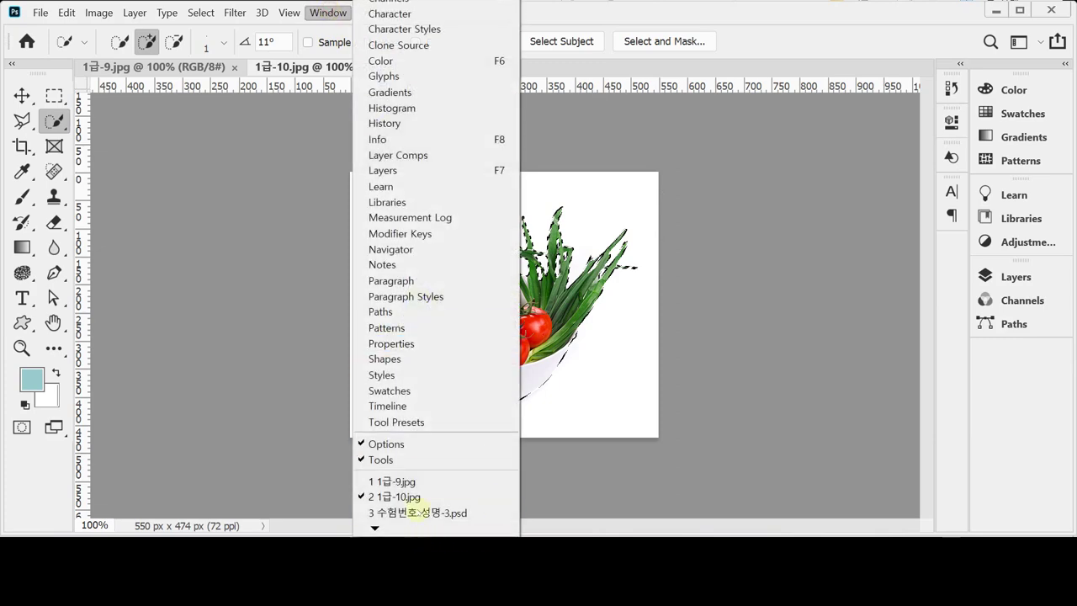
{"action": "left_click", "coordinate": [420, 513]}
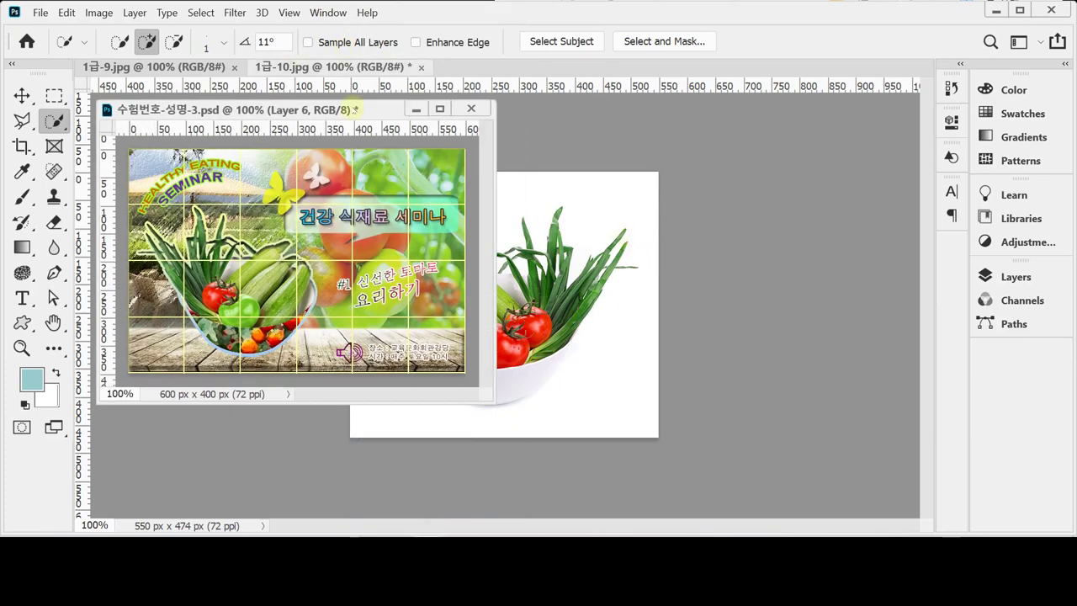
{"action": "left_click", "coordinate": [330, 13]}
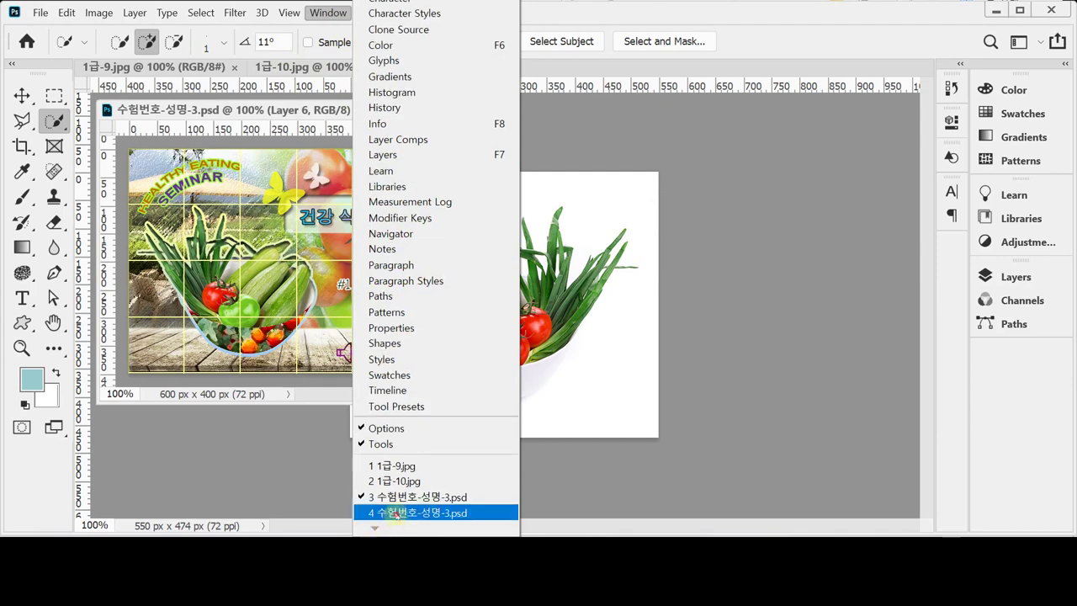
{"action": "left_click", "coordinate": [383, 512]}
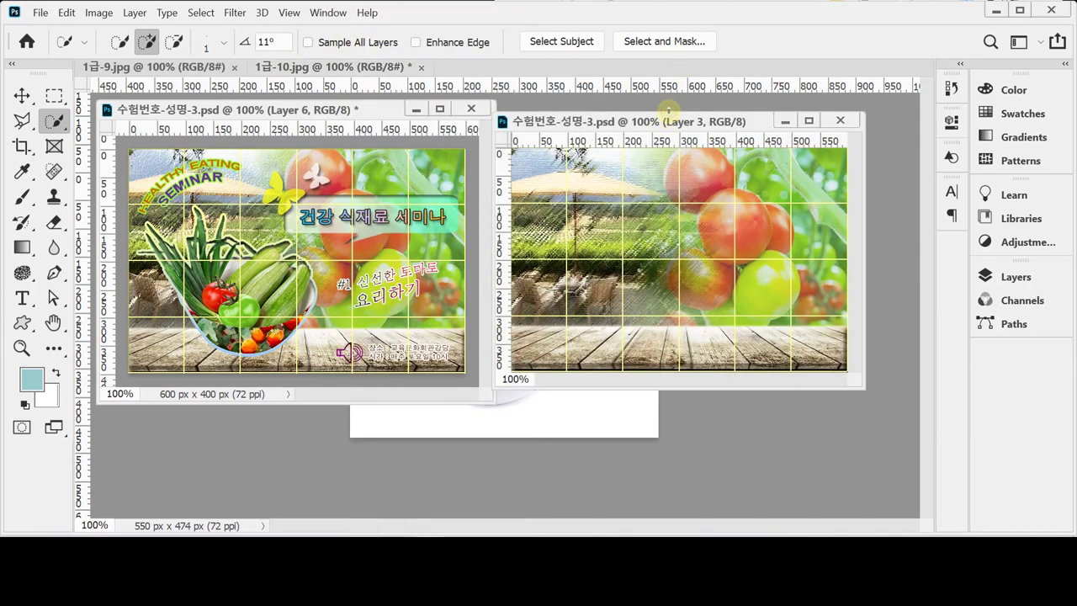
Step: Paste the cut-out vegetable bowl into the working poster and flip it horizontally
{"action": "key", "text": "ctrl+v"}
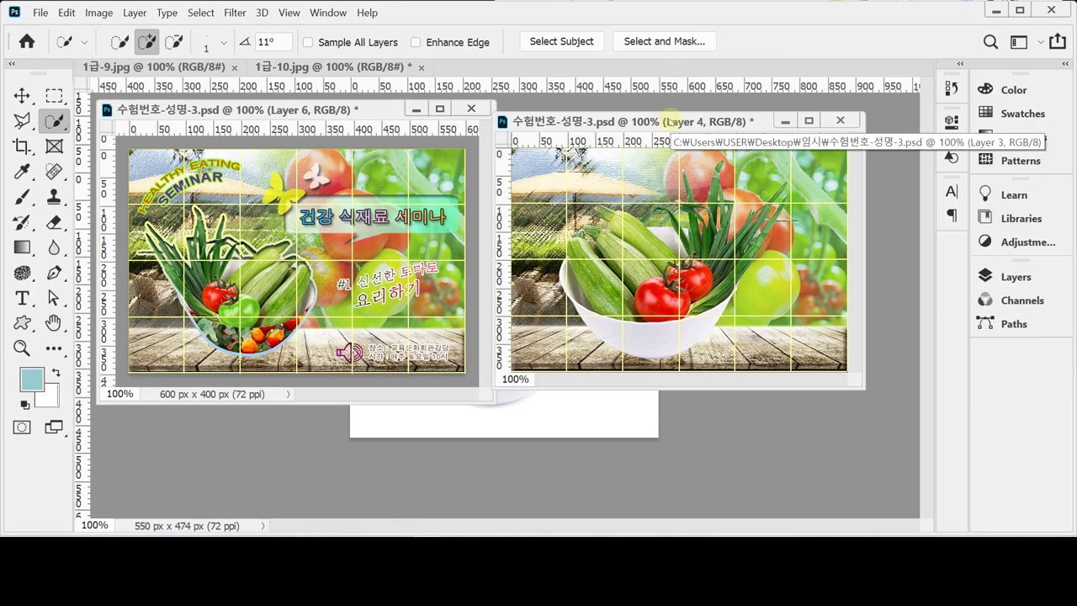
{"action": "key", "text": "ctrl+t"}
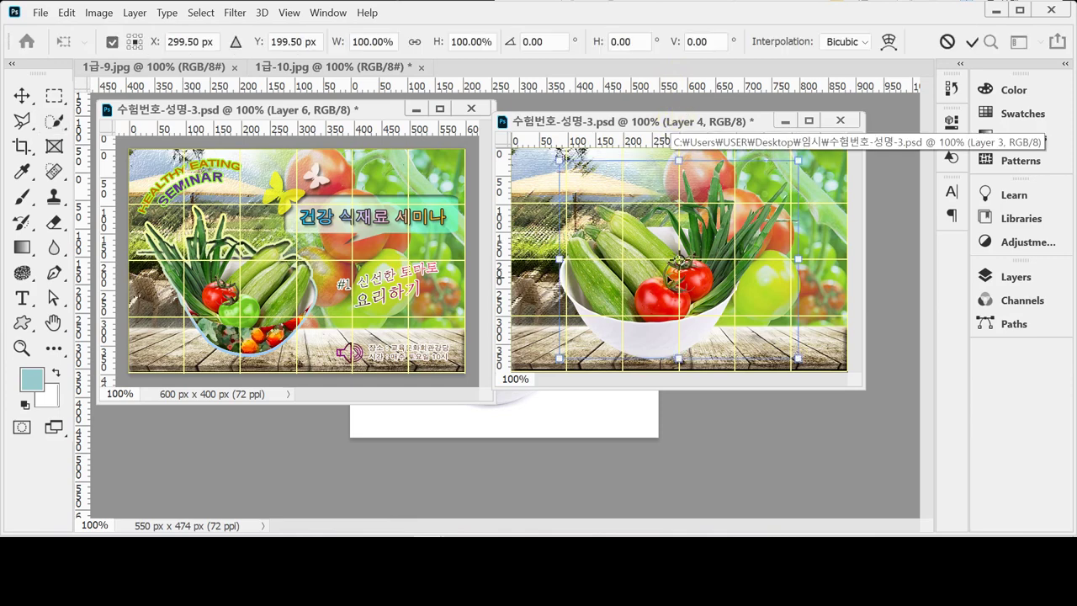
{"action": "right_click", "coordinate": [671, 275]}
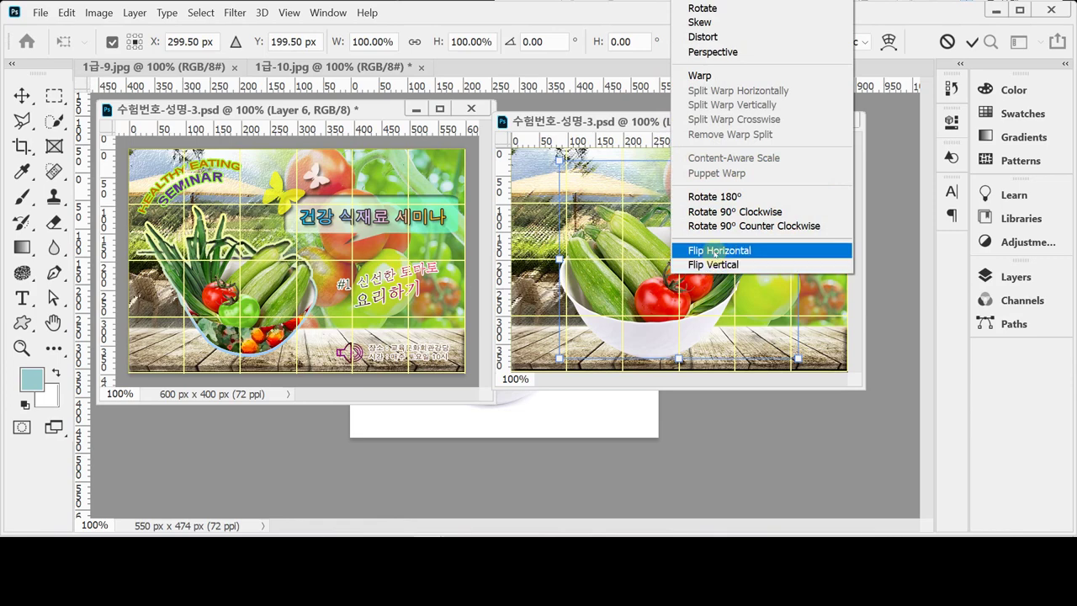
{"action": "left_click", "coordinate": [715, 253]}
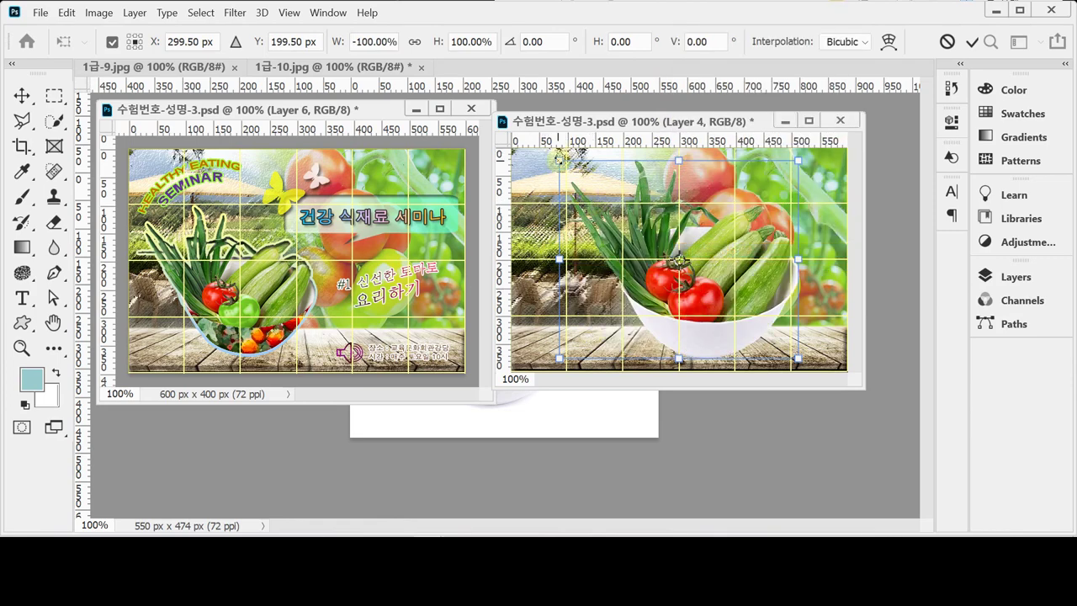
Step: Scale the flipped bowl to about 79% and place it on the left half of the poster, resting on the wooden table
{"action": "left_click_drag", "start_coordinate": [559, 159], "coordinate": [600, 194]}
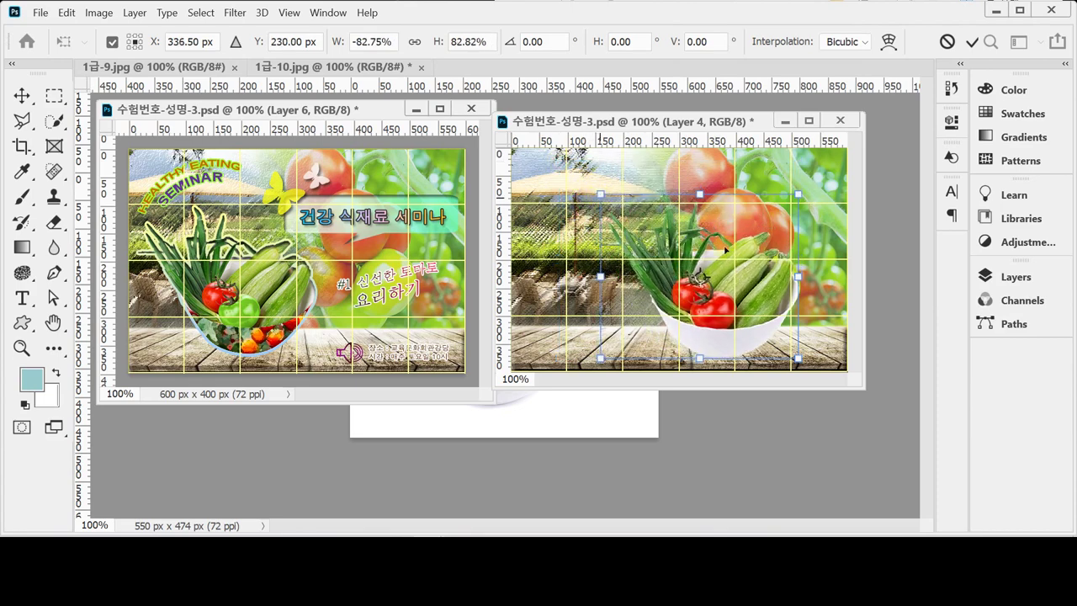
{"action": "left_click_drag", "start_coordinate": [774, 291], "coordinate": [695, 283]}
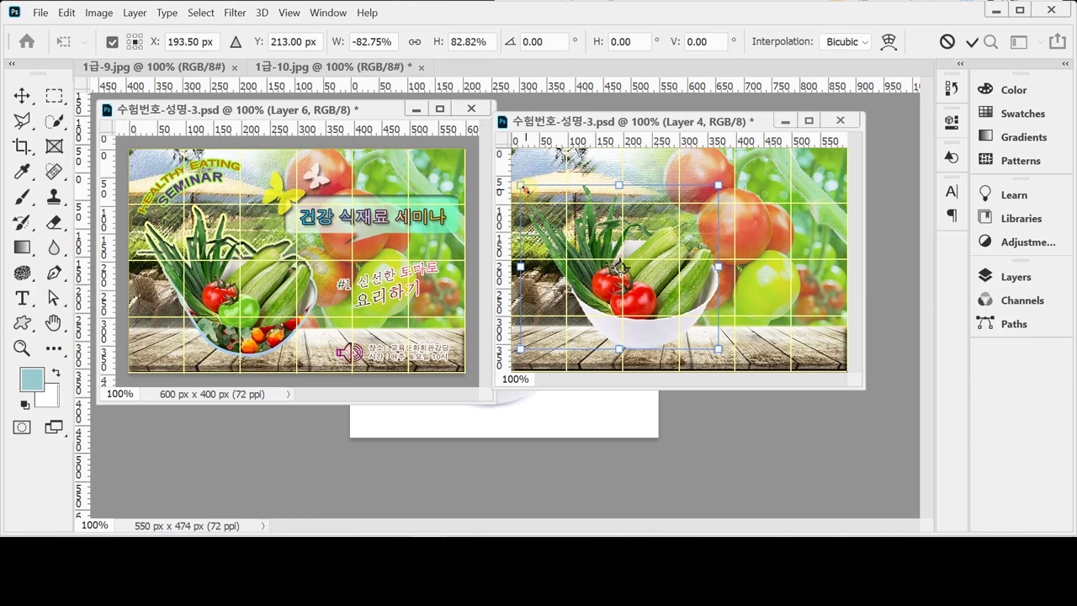
{"action": "left_click_drag", "start_coordinate": [525, 189], "coordinate": [522, 192]}
{"action": "left_click_drag", "start_coordinate": [673, 287], "coordinate": [658, 286]}
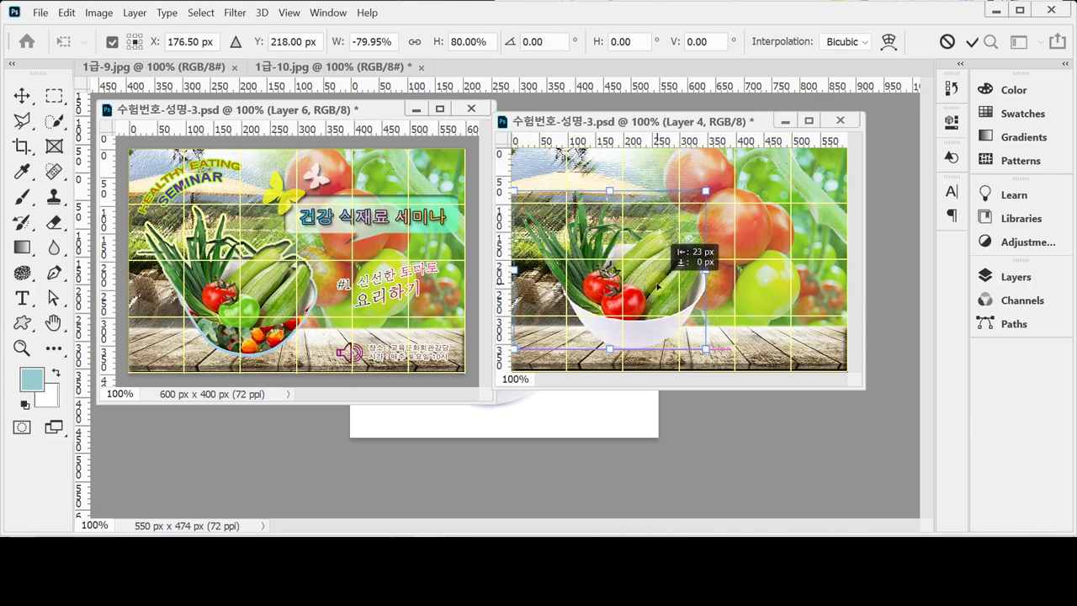
{"action": "left_click_drag", "start_coordinate": [657, 287], "coordinate": [659, 289]}
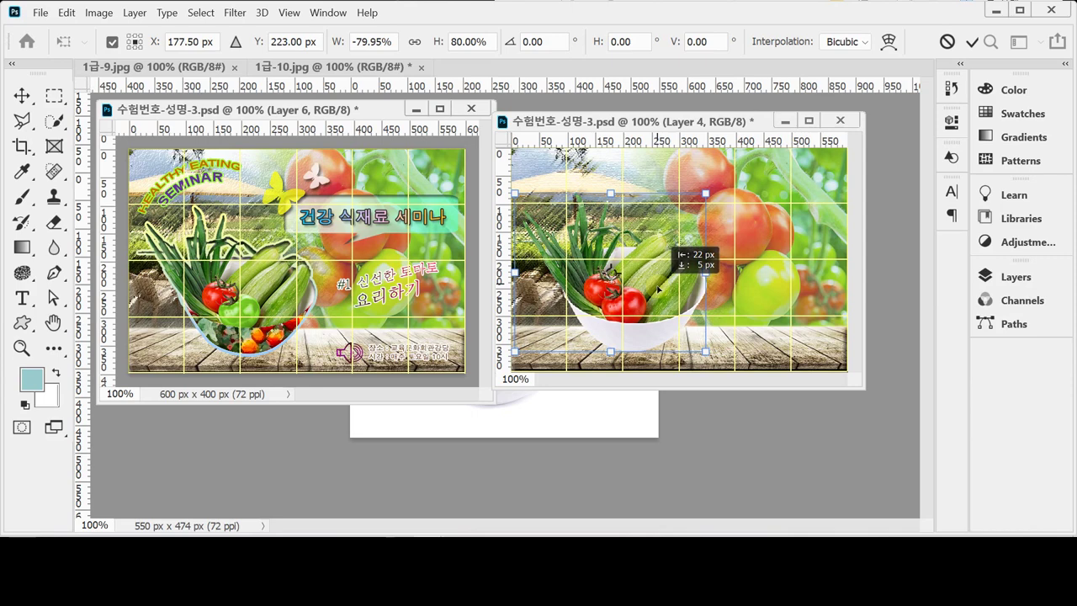
{"action": "left_click_drag", "start_coordinate": [658, 290], "coordinate": [659, 289]}
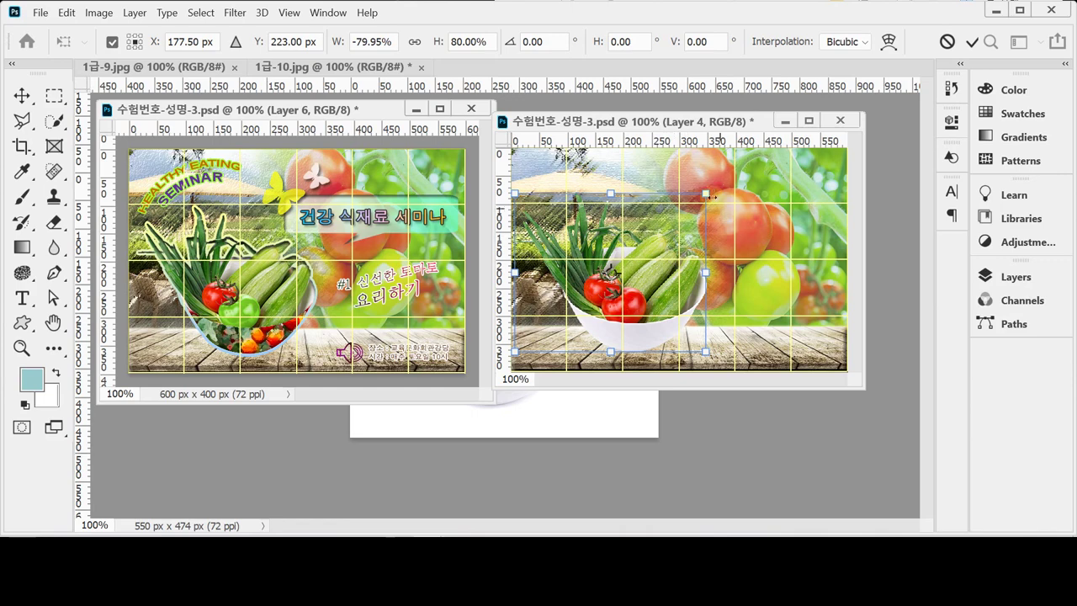
{"action": "left_click_drag", "start_coordinate": [705, 194], "coordinate": [704, 193]}
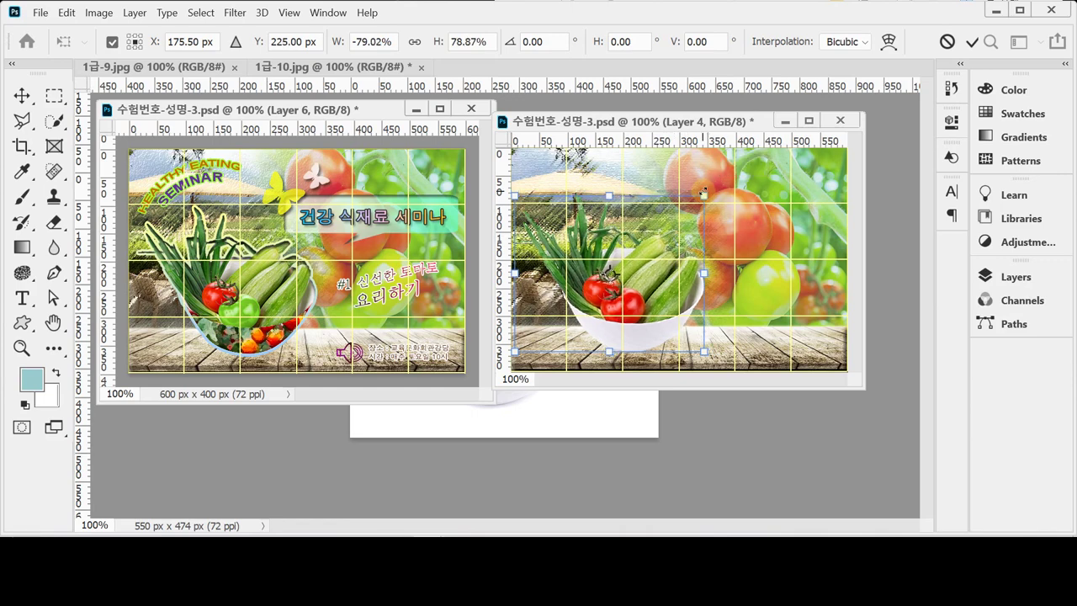
{"action": "left_click_drag", "start_coordinate": [655, 306], "coordinate": [653, 306]}
{"action": "key", "text": "Return"}
{"action": "key", "text": "w"}
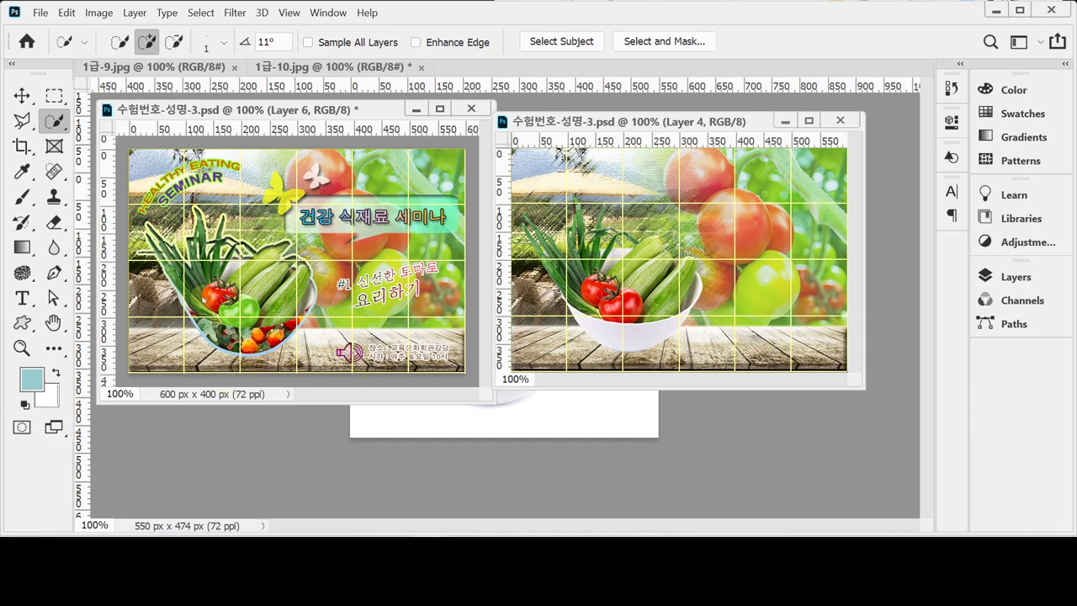
Step: Copy the Stroke and Inner Shadow layer style from the vegetable bowl layer of the finished reference poster
{"action": "left_click", "coordinate": [22, 95]}
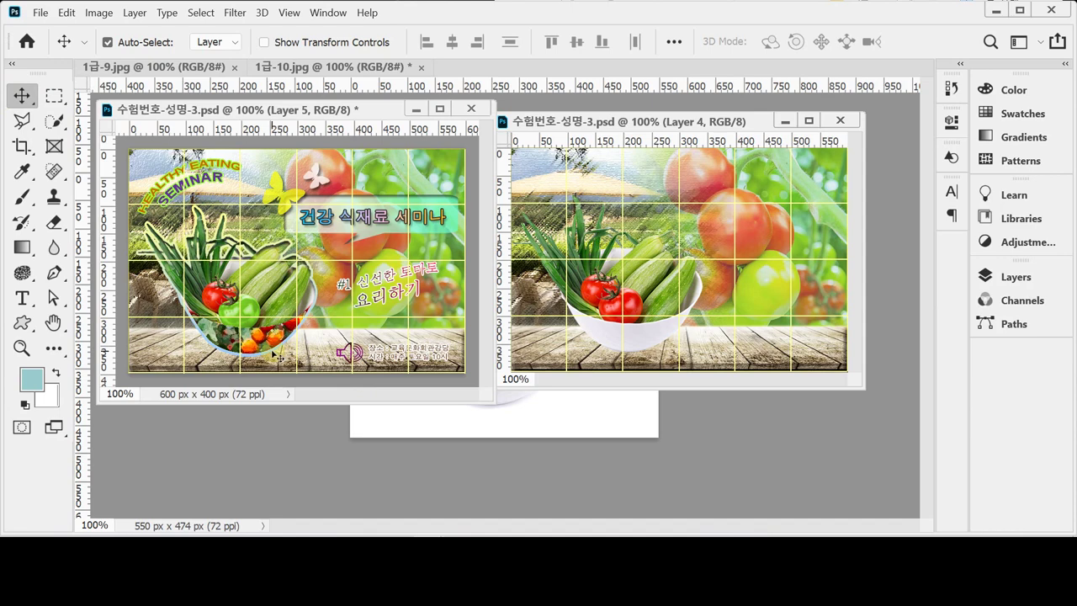
{"action": "left_click", "coordinate": [309, 313]}
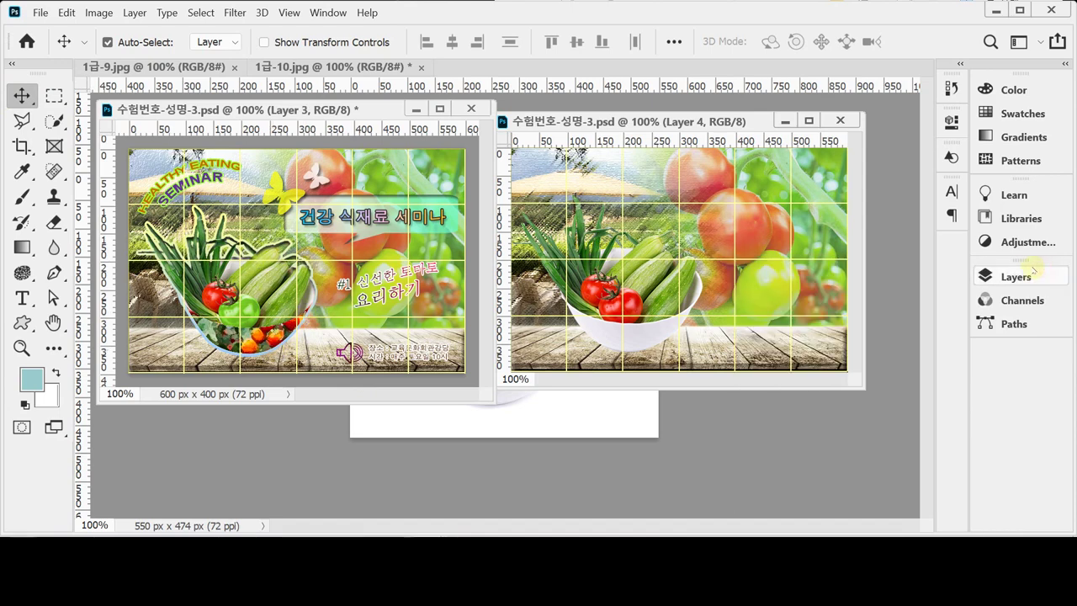
{"action": "left_click", "coordinate": [1003, 277]}
{"action": "scroll", "coordinate": [901, 412], "scroll_direction": "down", "scroll_amount": 3}
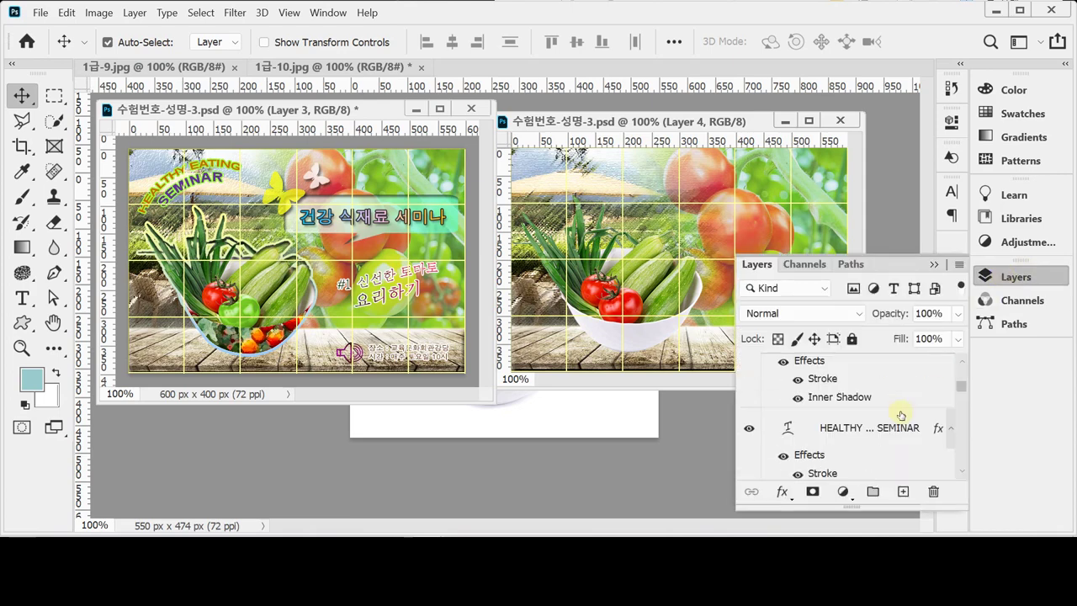
{"action": "scroll", "coordinate": [900, 412], "scroll_direction": "up", "scroll_amount": 2}
{"action": "scroll", "coordinate": [901, 415], "scroll_direction": "down", "scroll_amount": 1}
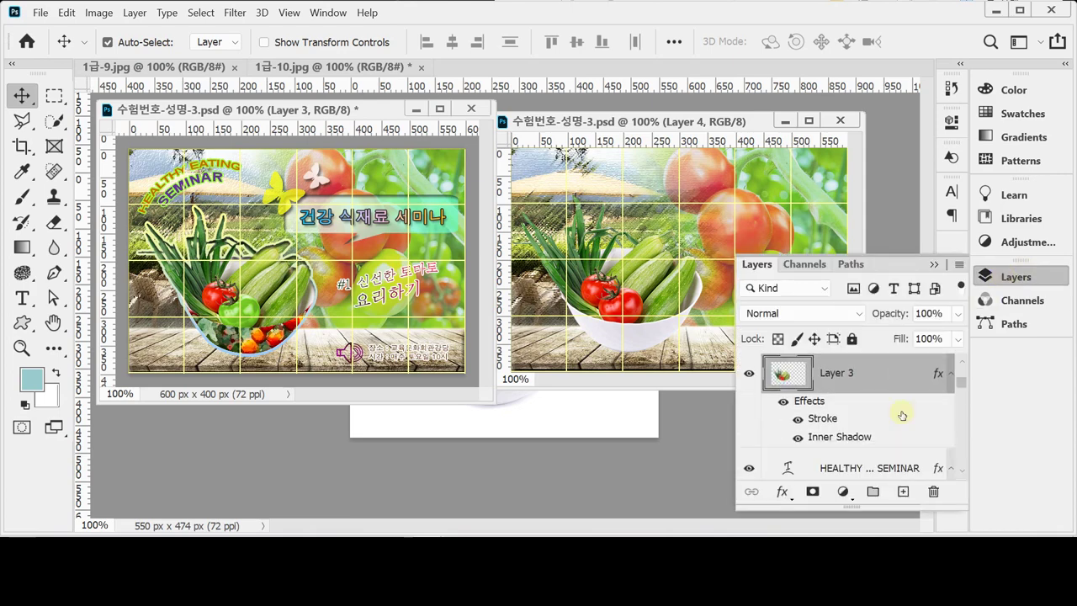
{"action": "right_click", "coordinate": [938, 373]}
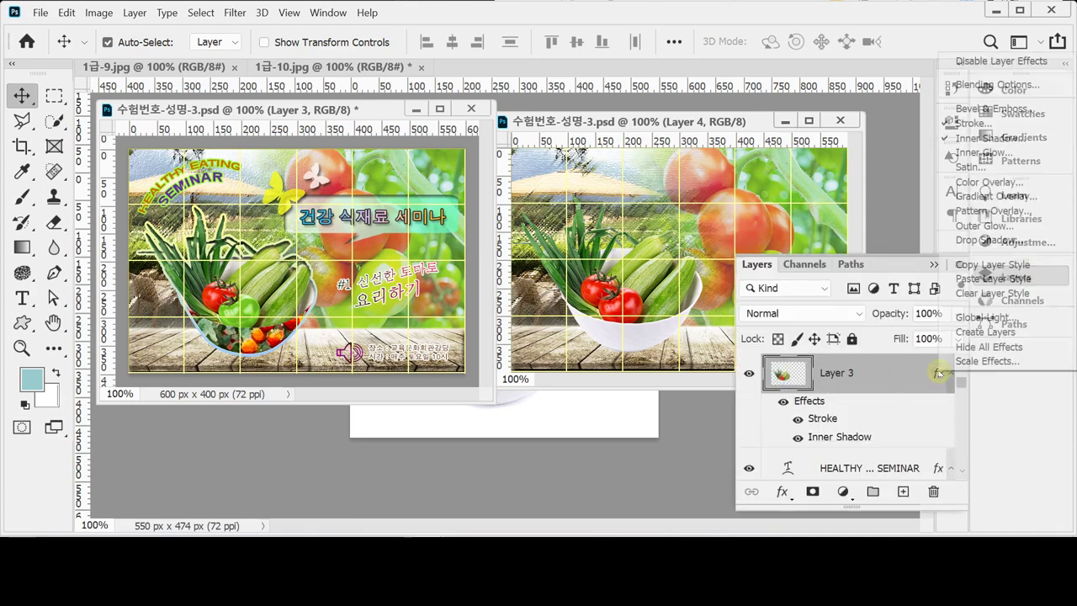
{"action": "left_click", "coordinate": [1027, 263]}
Step: Paste the copied layer style onto the bowl layer of the working poster and save the document
{"action": "left_click", "coordinate": [694, 349]}
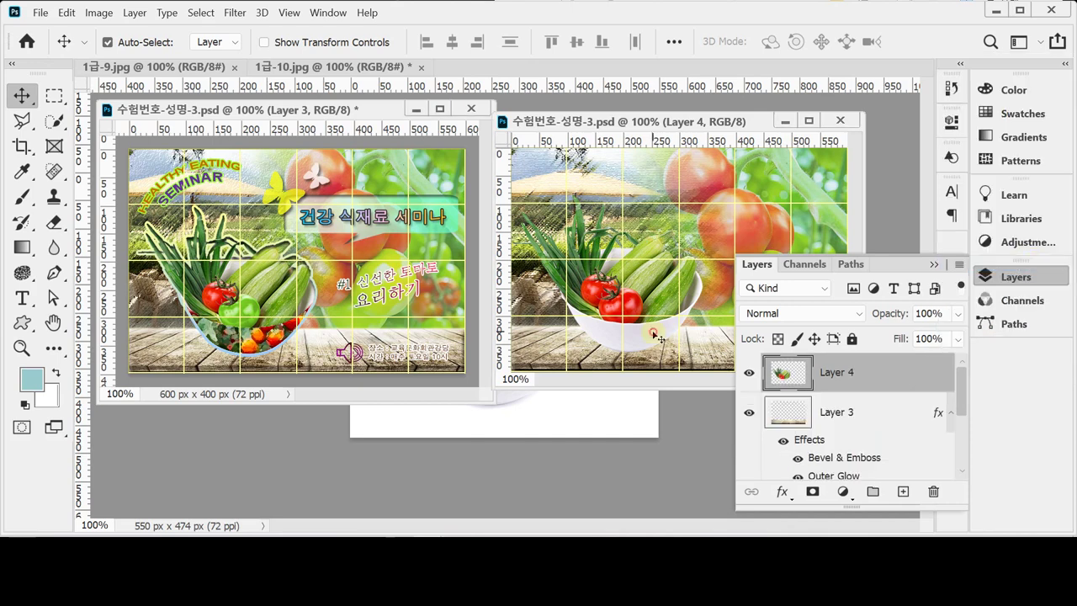
{"action": "right_click", "coordinate": [655, 334]}
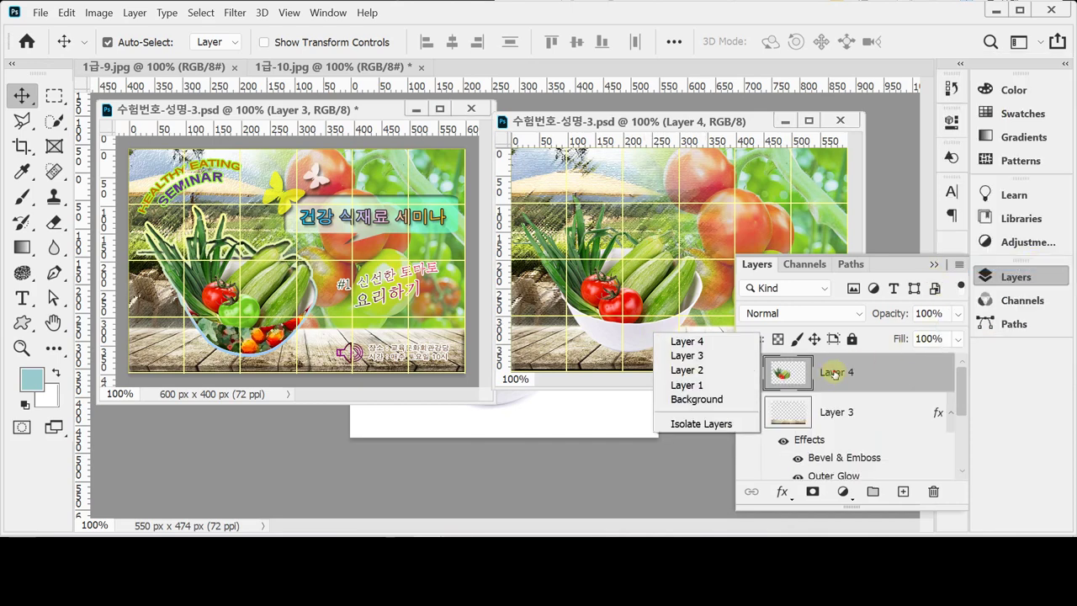
{"action": "right_click", "coordinate": [833, 372]}
{"action": "left_click", "coordinate": [927, 343]}
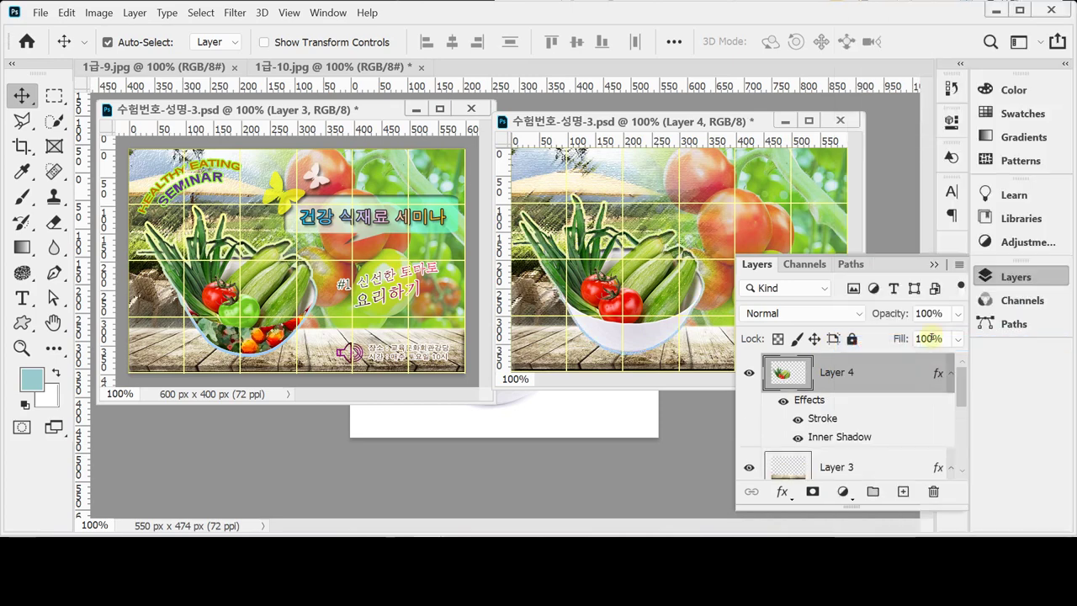
{"action": "left_click", "coordinate": [1010, 279]}
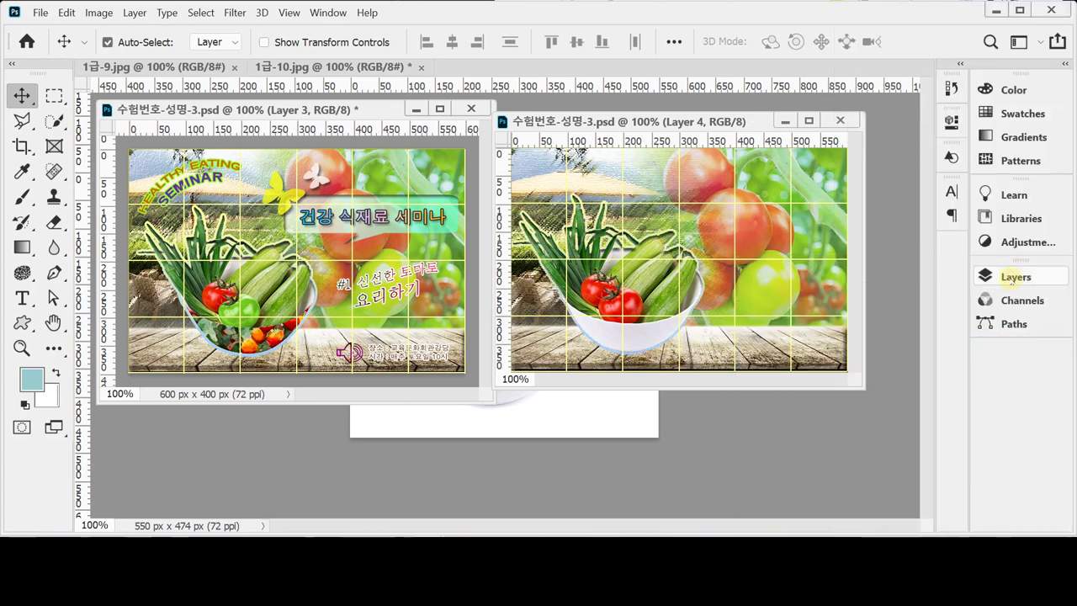
{"action": "key", "text": "ctrl+s"}
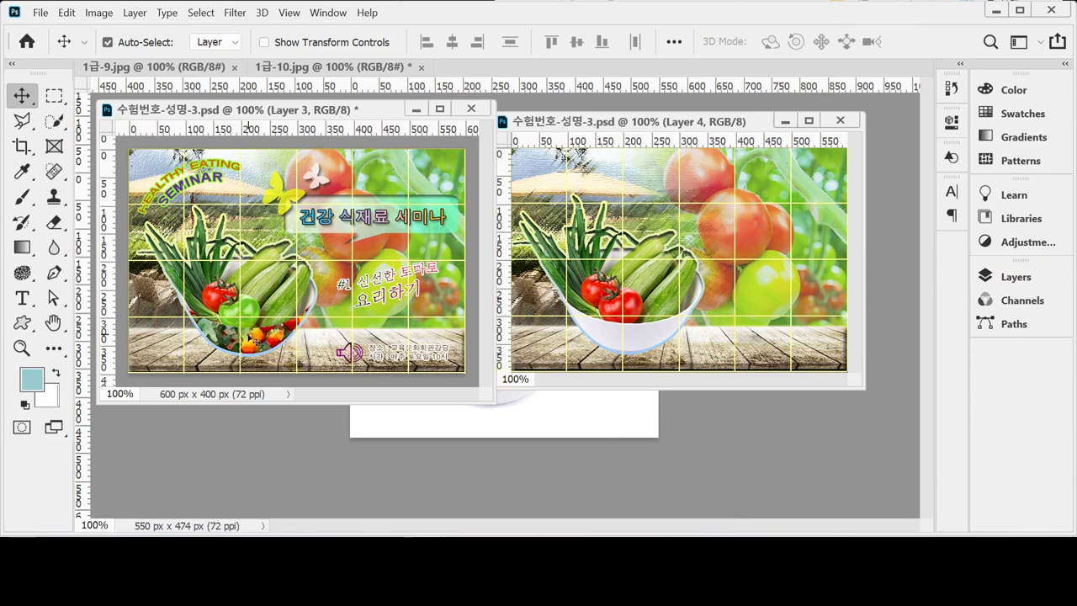
Step: Select the white front of the bowl below the vegetables in the working poster with the Quick Selection tool
{"action": "left_click", "coordinate": [202, 319]}
{"action": "left_click", "coordinate": [642, 335]}
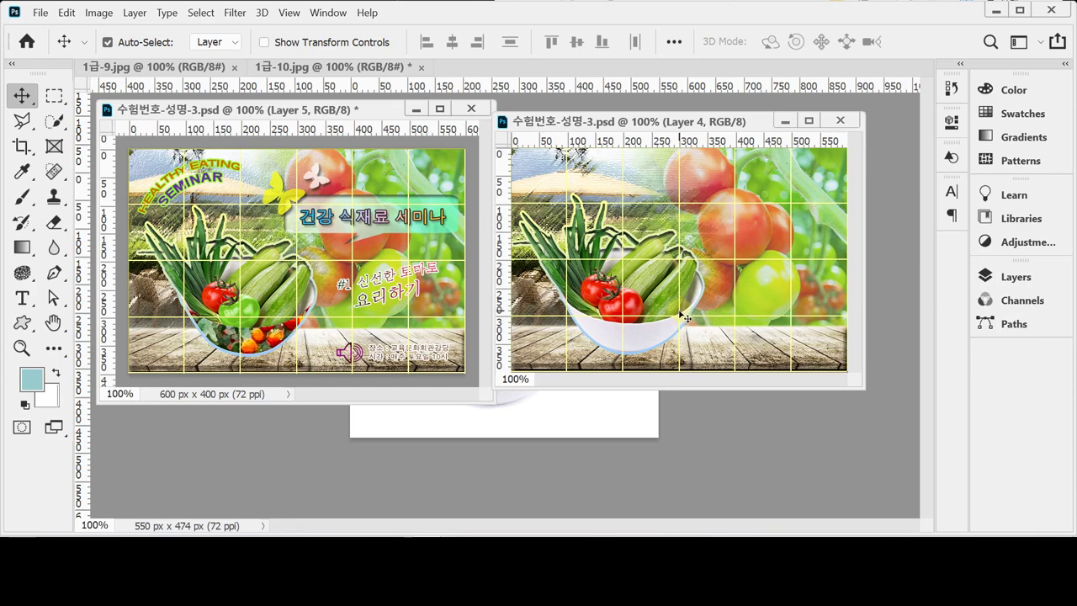
{"action": "left_click", "coordinate": [665, 324], "text": "ctrl"}
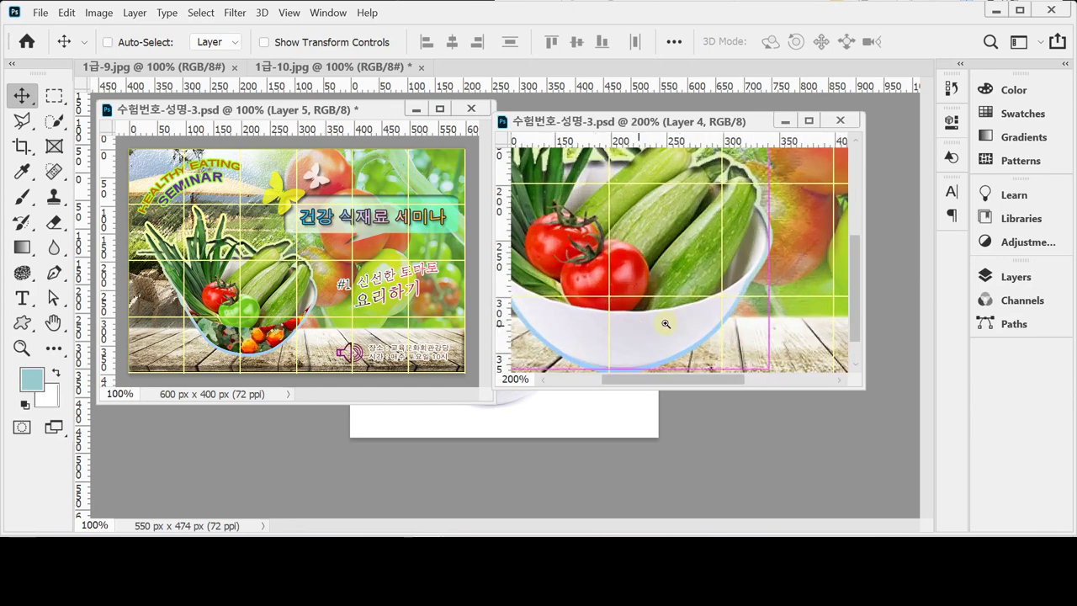
{"action": "mouse_move", "coordinate": [744, 278]}
{"action": "left_mouse_down"}
{"action": "mouse_move", "coordinate": [761, 294]}
{"action": "mouse_move", "coordinate": [741, 278]}
{"action": "left_mouse_up"}
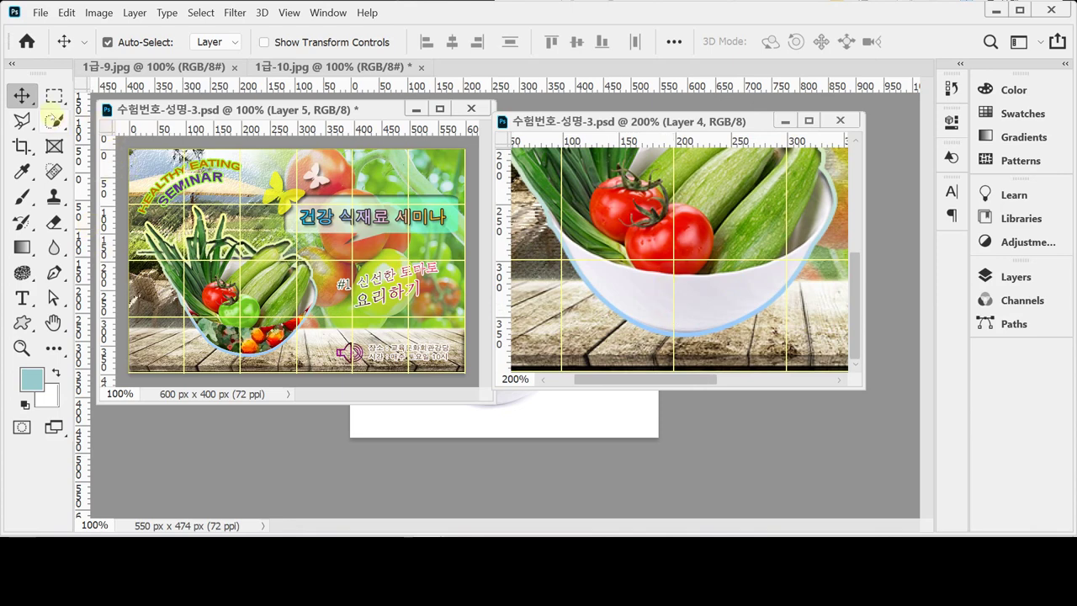
{"action": "left_click", "coordinate": [54, 120]}
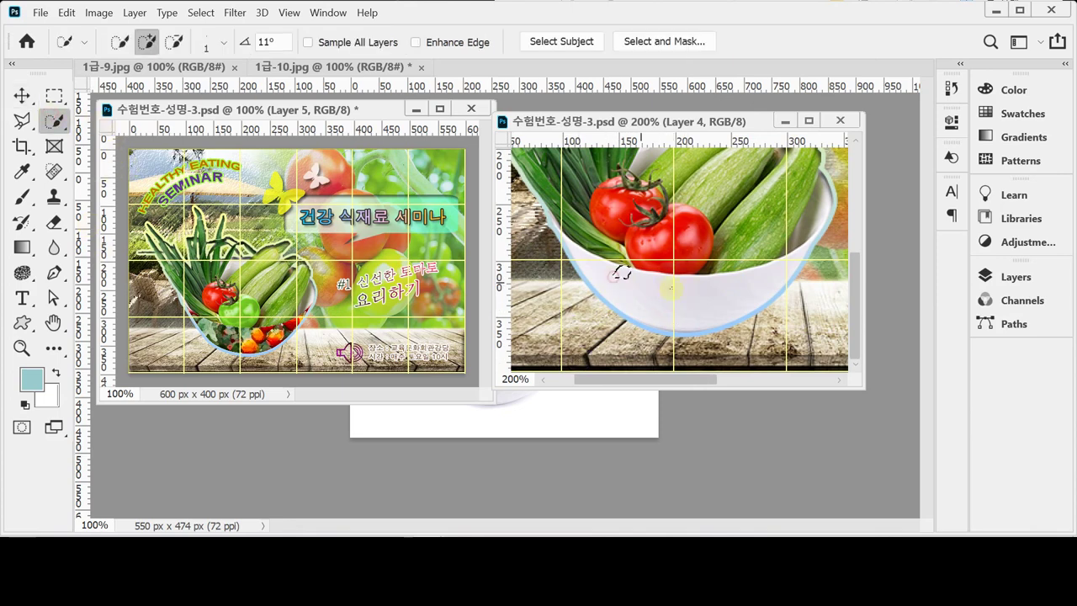
{"action": "mouse_move", "coordinate": [671, 288]}
{"action": "left_mouse_down"}
{"action": "mouse_move", "coordinate": [702, 286]}
{"action": "mouse_move", "coordinate": [673, 326]}
{"action": "mouse_move", "coordinate": [627, 290]}
{"action": "left_mouse_up"}
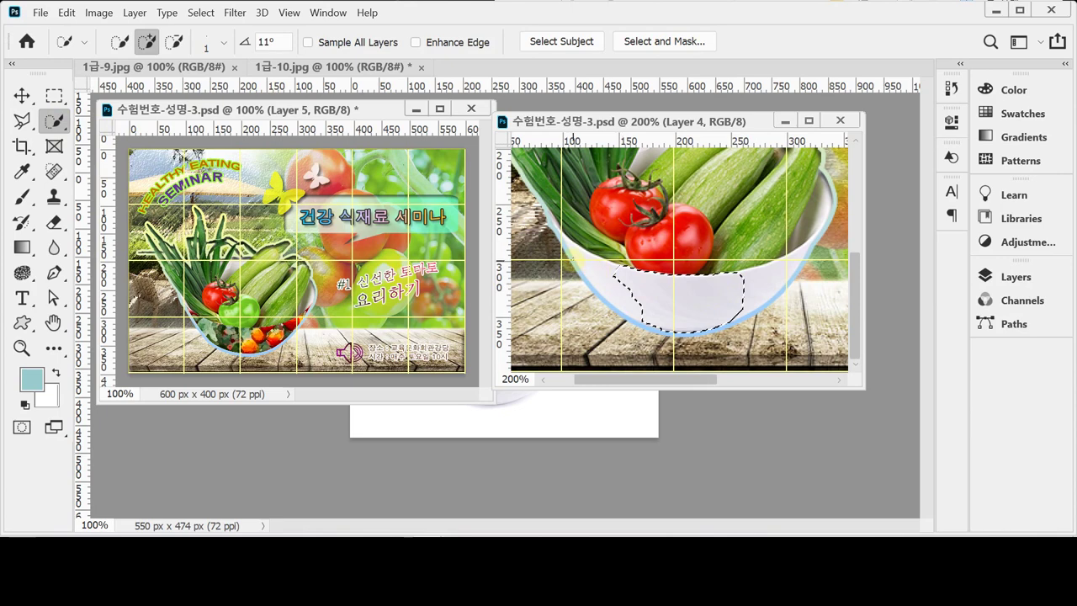
{"action": "mouse_move", "coordinate": [575, 254]}
{"action": "left_mouse_down"}
{"action": "mouse_move", "coordinate": [622, 324]}
{"action": "mouse_move", "coordinate": [766, 299]}
{"action": "mouse_move", "coordinate": [762, 286]}
{"action": "mouse_move", "coordinate": [820, 234]}
{"action": "mouse_move", "coordinate": [774, 284]}
{"action": "left_mouse_up"}
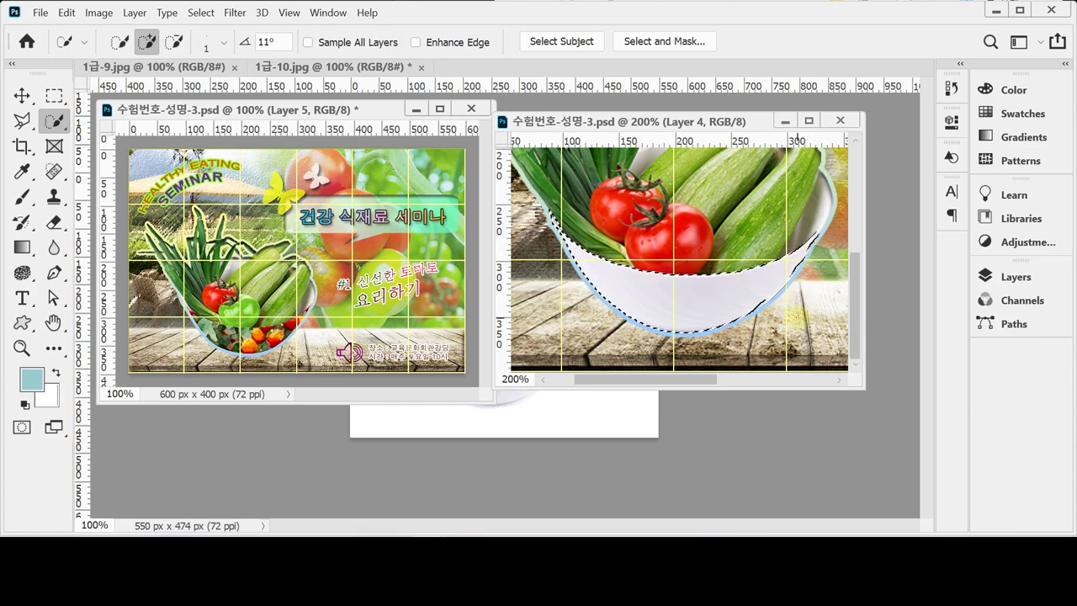
Step: Copy the selected bowl front and paste it in place as a new layer above the vegetable bowl layer
{"action": "left_click", "coordinate": [1010, 276]}
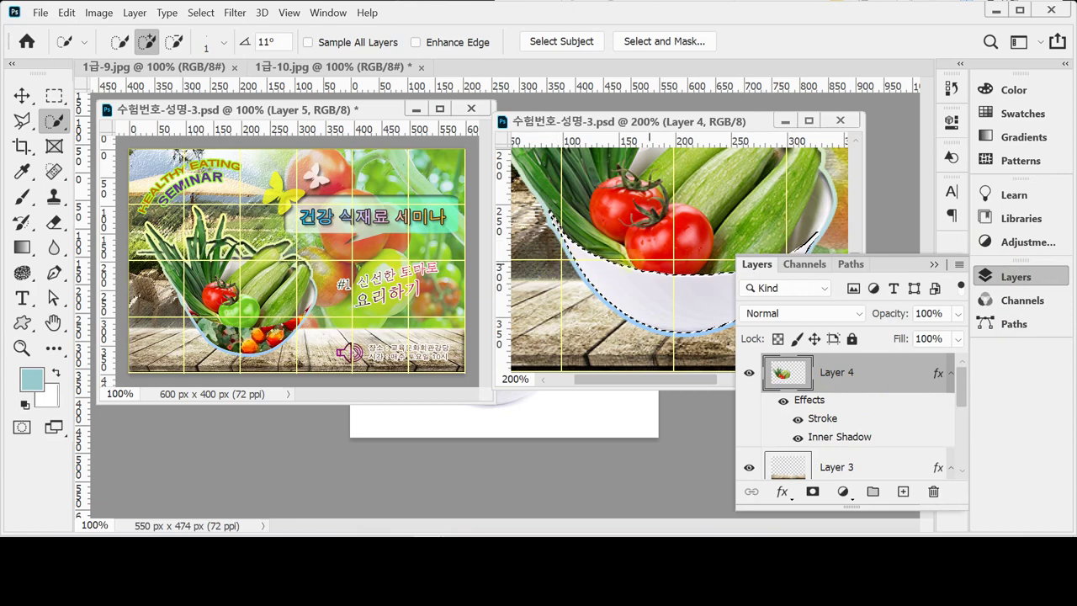
{"action": "left_click", "coordinate": [1008, 277]}
{"action": "left_click", "coordinate": [65, 12]}
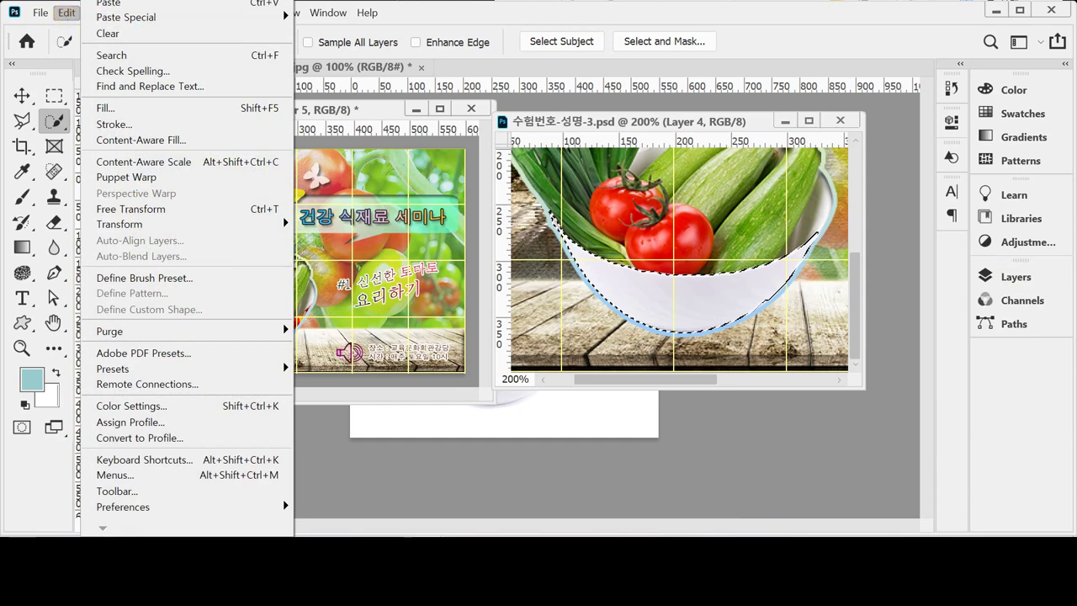
{"action": "mouse_move", "coordinate": [125, 18]}
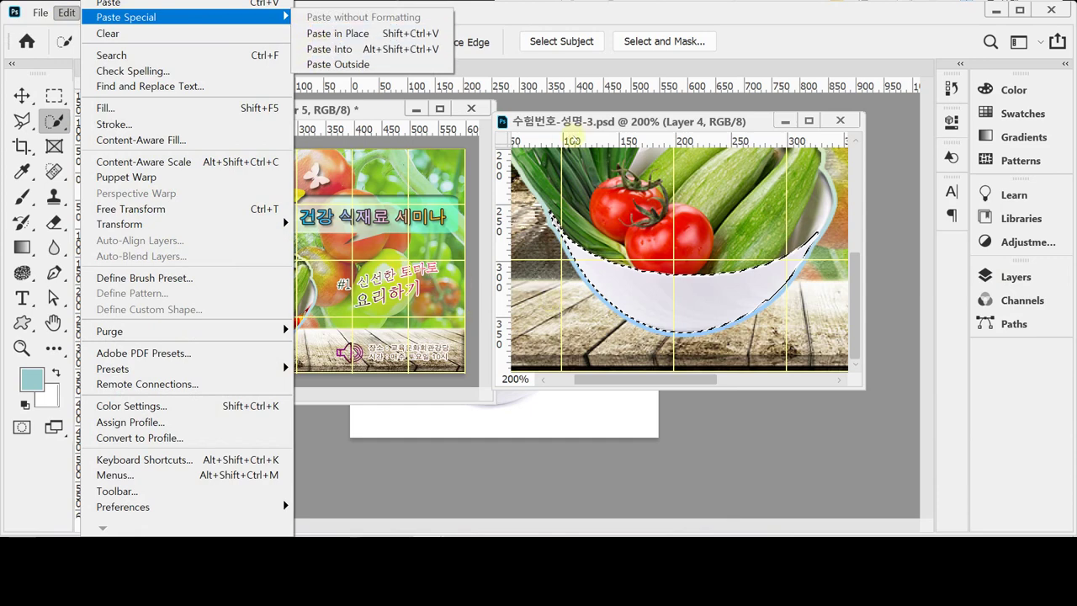
{"action": "left_click", "coordinate": [568, 125]}
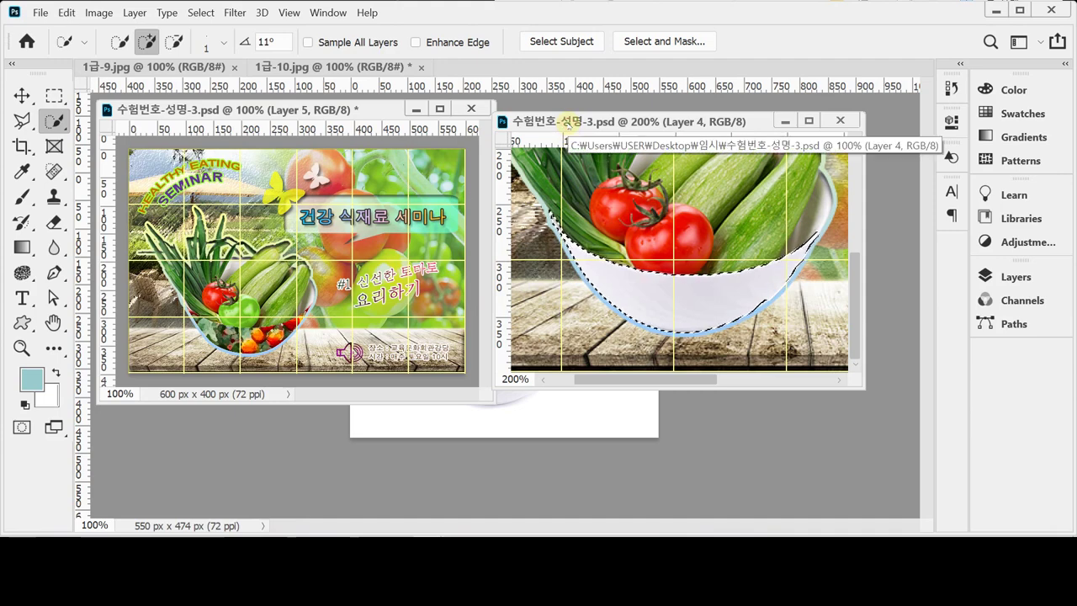
{"action": "key", "text": "ctrl+shift+v"}
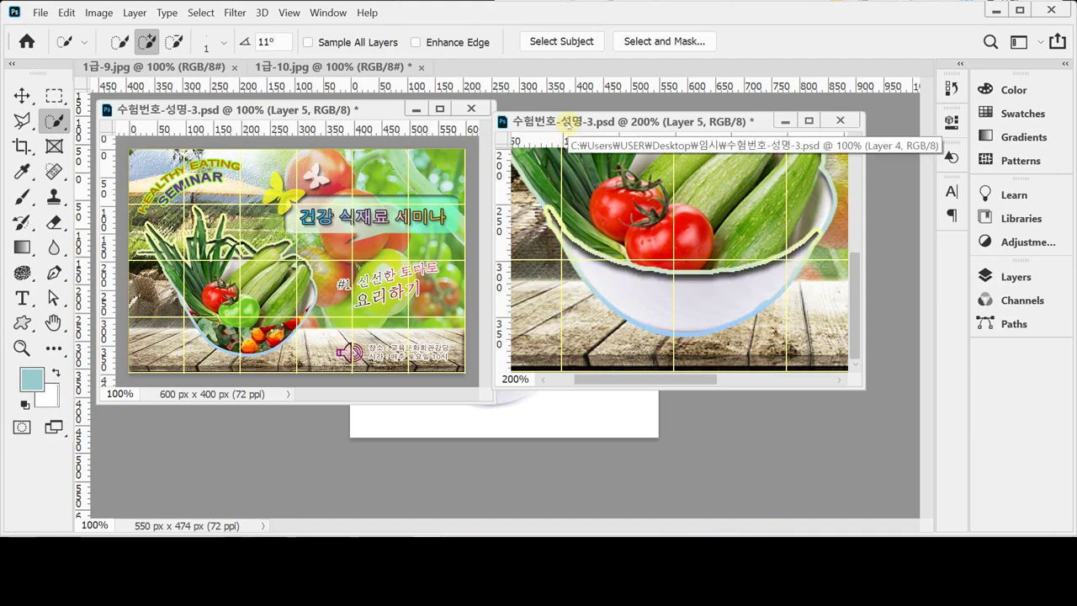
Step: Clear the Stroke and Inner Shadow layer style from the pasted bowl-front layer
{"action": "left_click", "coordinate": [1030, 276]}
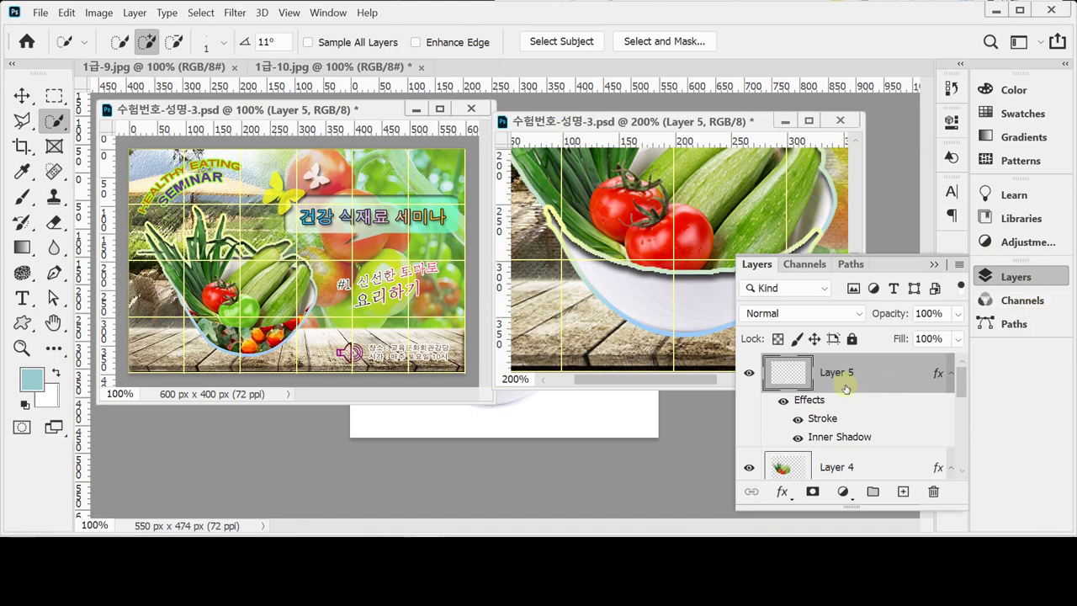
{"action": "scroll", "coordinate": [960, 390], "scroll_direction": "down", "scroll_amount": 3}
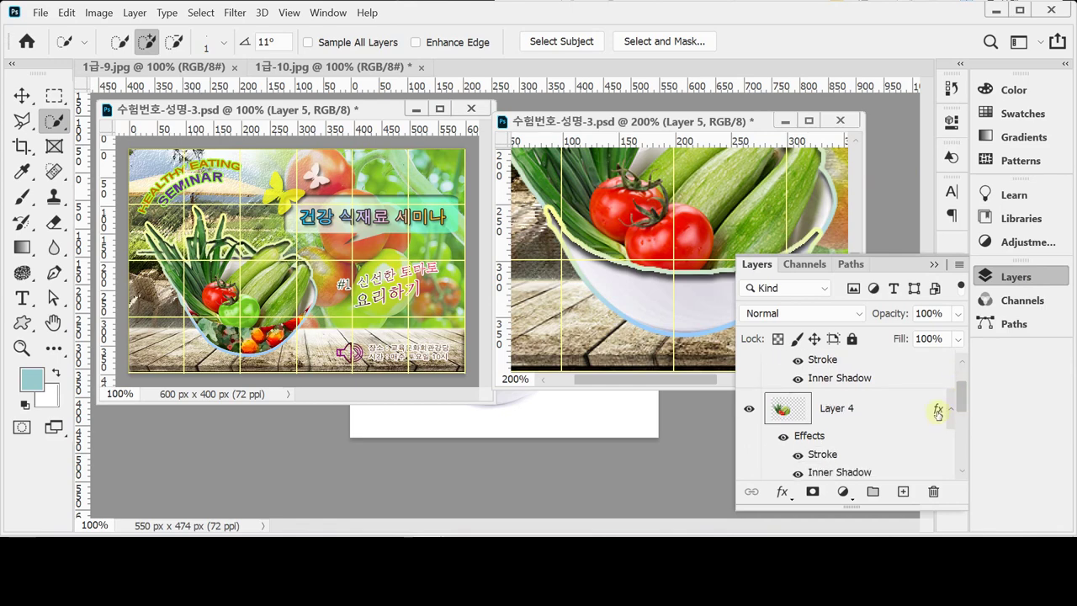
{"action": "scroll", "coordinate": [957, 404], "scroll_direction": "up", "scroll_amount": 3}
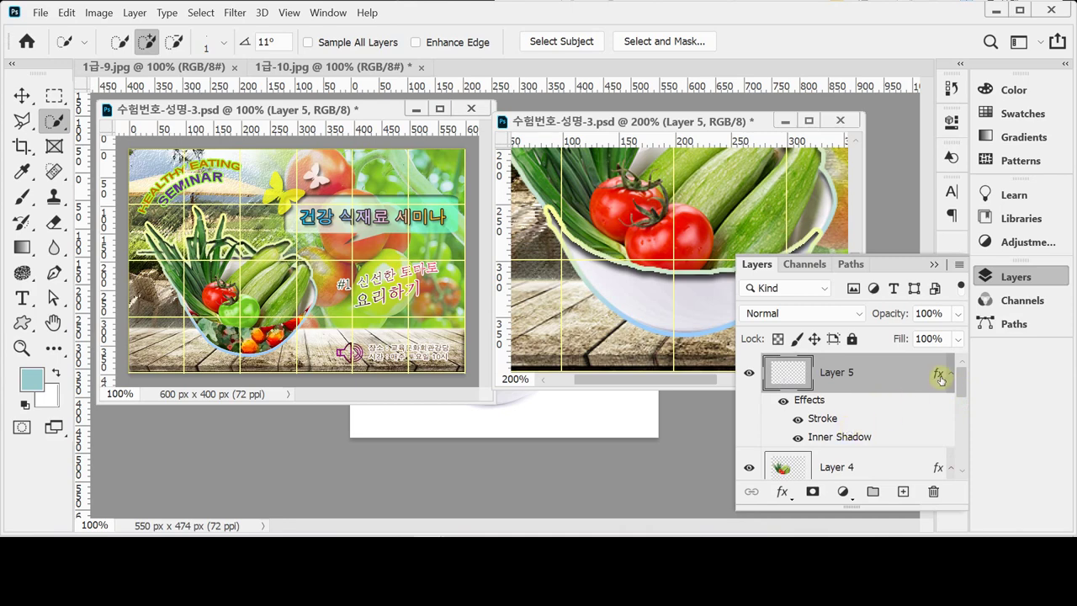
{"action": "right_click", "coordinate": [937, 375]}
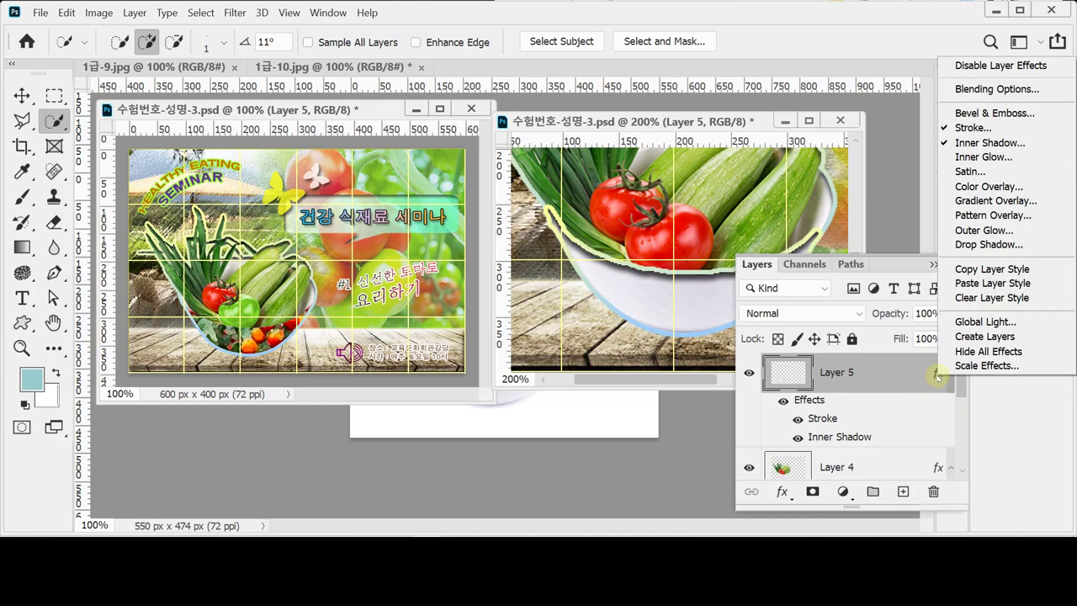
{"action": "left_click", "coordinate": [993, 298]}
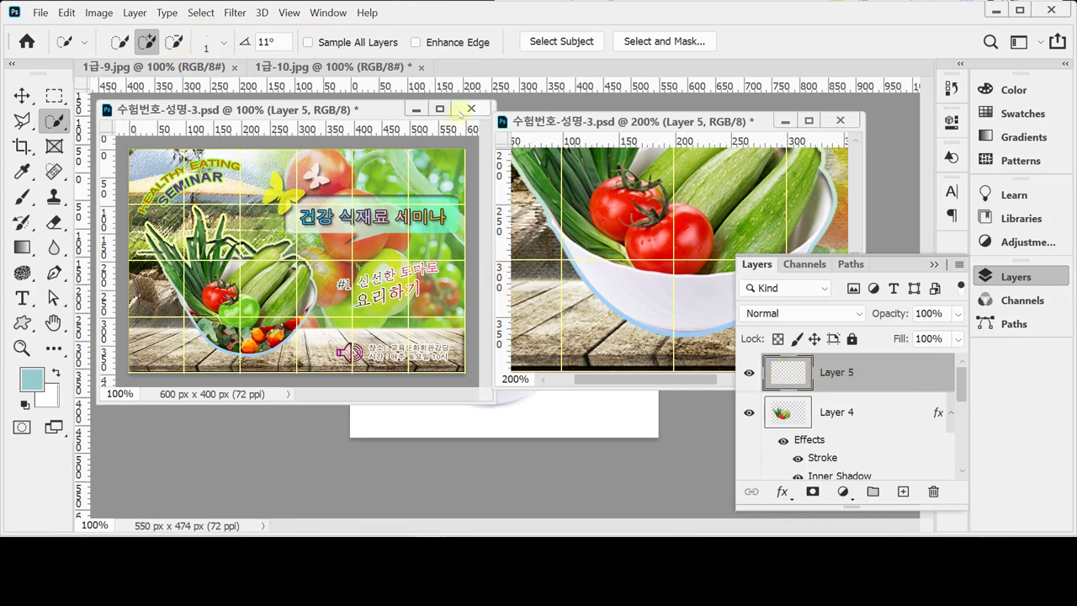
Step: Copy the whole 1급-9.jpg tomato photo, close that file and paste the photo into the working poster above the bowl front
{"action": "left_click_drag", "start_coordinate": [192, 66], "coordinate": [246, 94]}
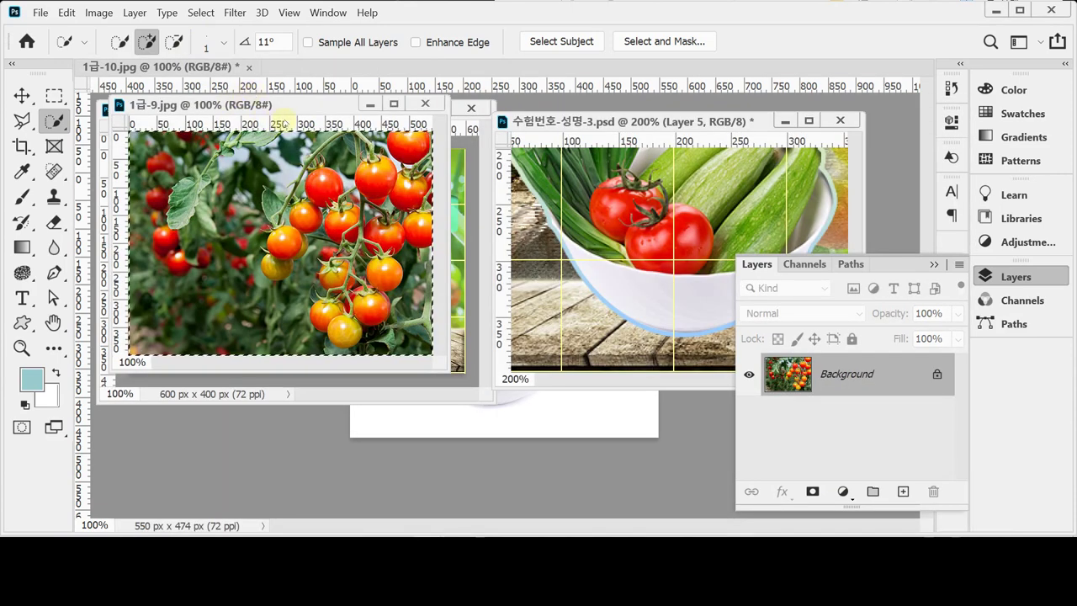
{"action": "left_click", "coordinate": [425, 103]}
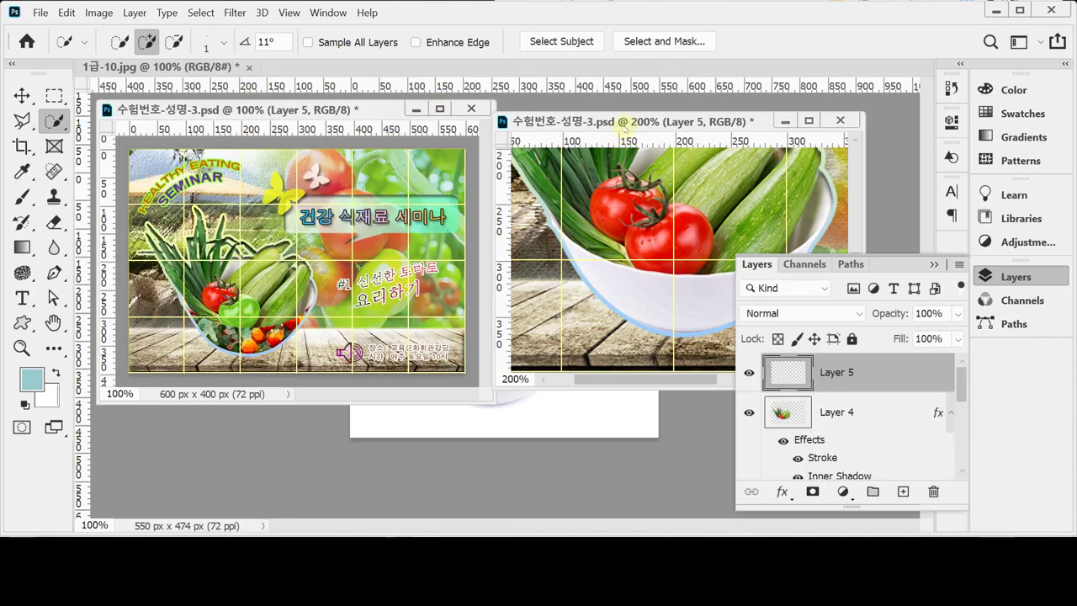
{"action": "key", "text": "ctrl+v"}
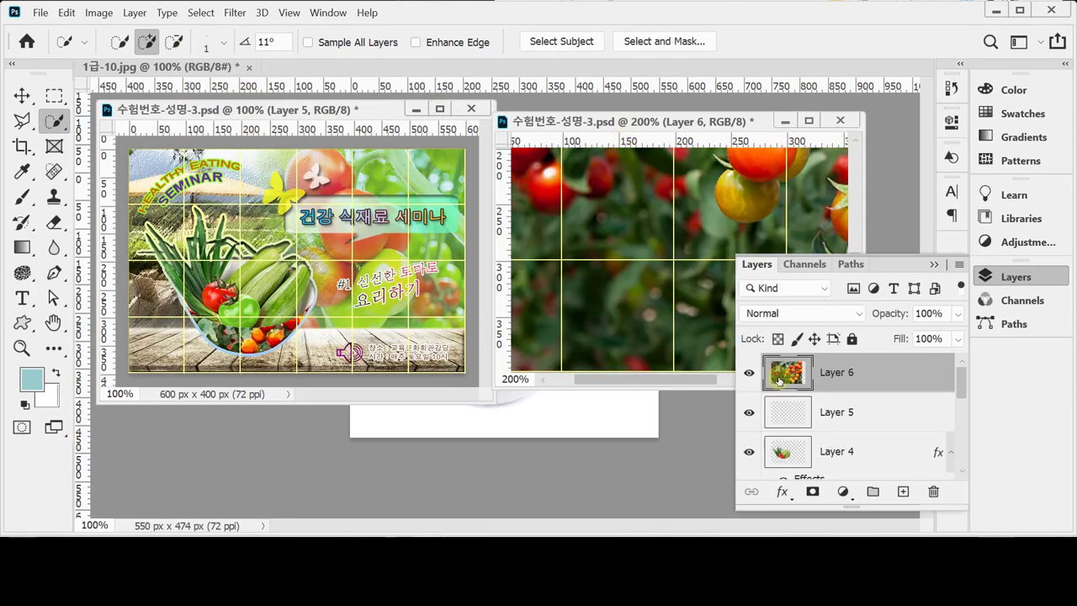
{"action": "left_click", "coordinate": [1010, 276]}
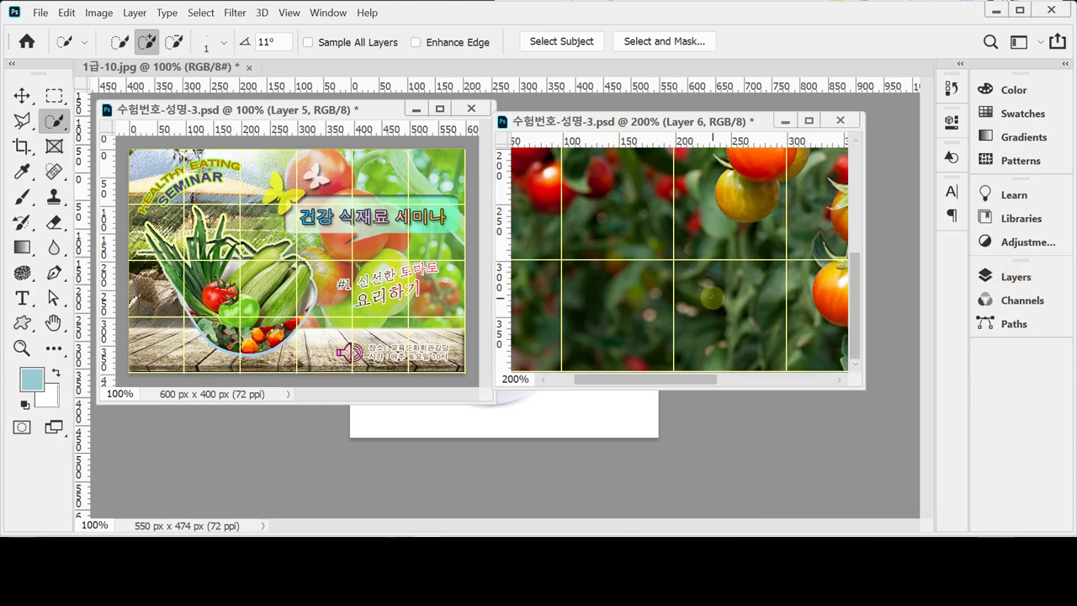
Step: Scale the pasted tomato photo down to less than half size and place it over the lower part of the bowl
{"action": "key", "text": "ctrl+t"}
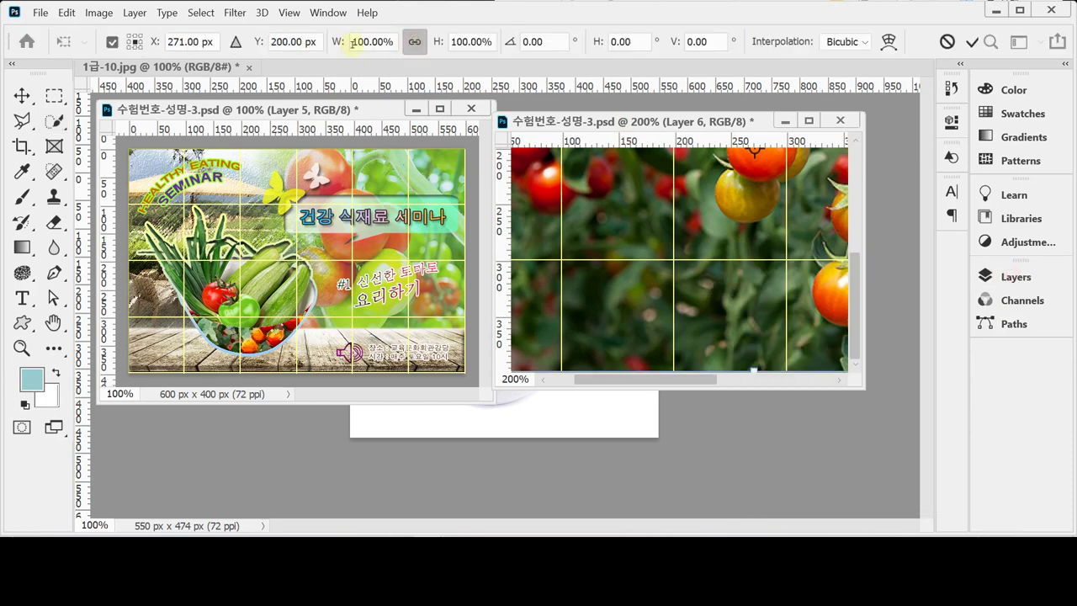
{"action": "left_click_drag", "start_coordinate": [354, 41], "coordinate": [294, 42]}
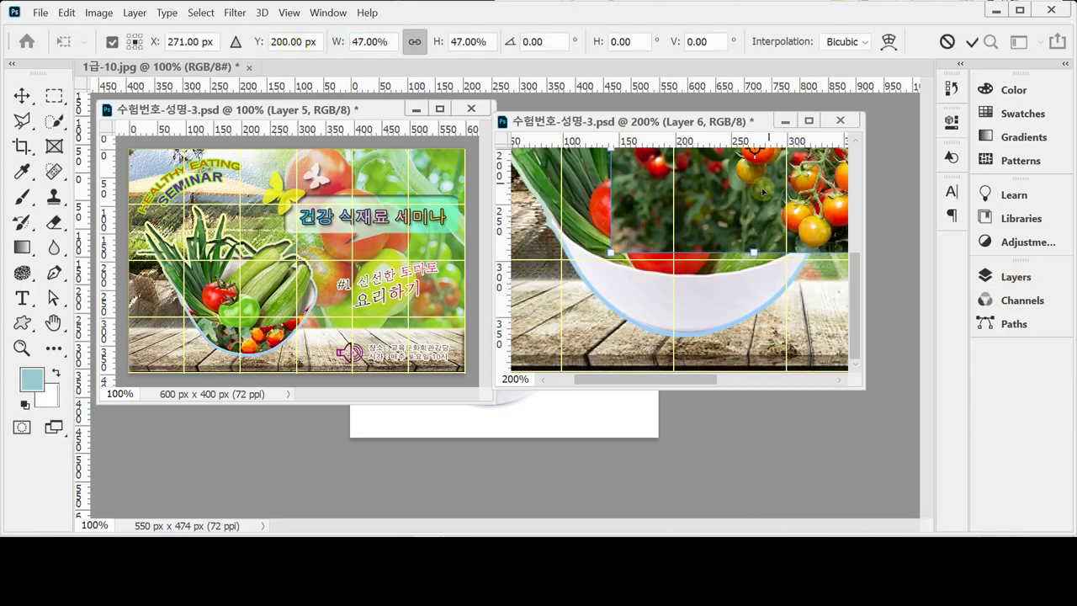
{"action": "left_click_drag", "start_coordinate": [763, 192], "coordinate": [661, 346]}
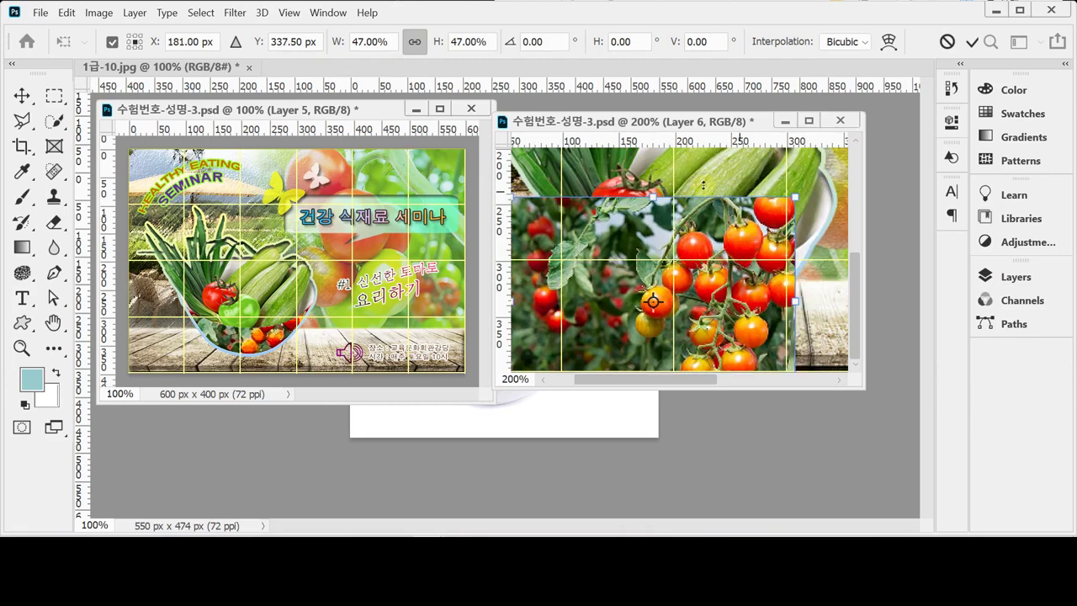
{"action": "left_click_drag", "start_coordinate": [795, 197], "coordinate": [744, 234]}
{"action": "left_click_drag", "start_coordinate": [714, 331], "coordinate": [775, 264]}
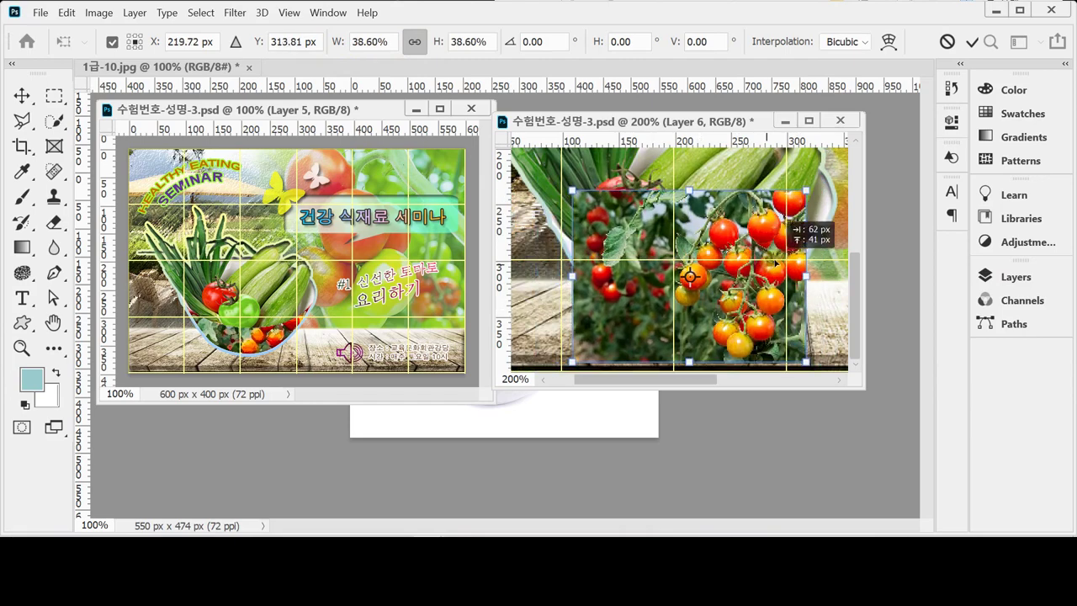
{"action": "left_click_drag", "start_coordinate": [806, 191], "coordinate": [845, 156]}
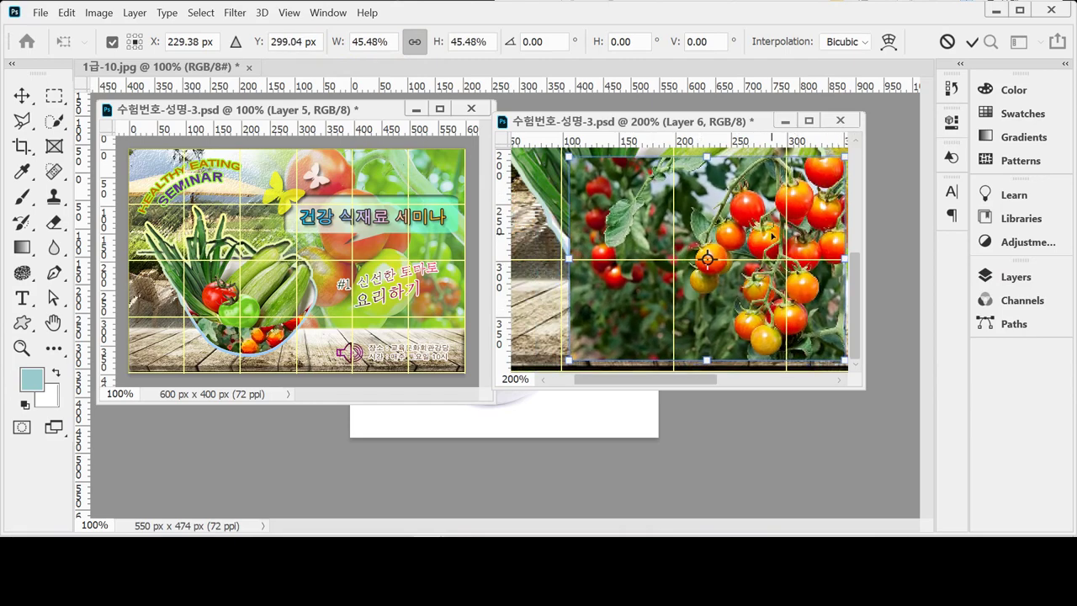
{"action": "left_click_drag", "start_coordinate": [772, 238], "coordinate": [760, 254]}
{"action": "left_click_drag", "start_coordinate": [832, 169], "coordinate": [842, 159]}
{"action": "key", "text": "Return"}
{"action": "key", "text": "w"}
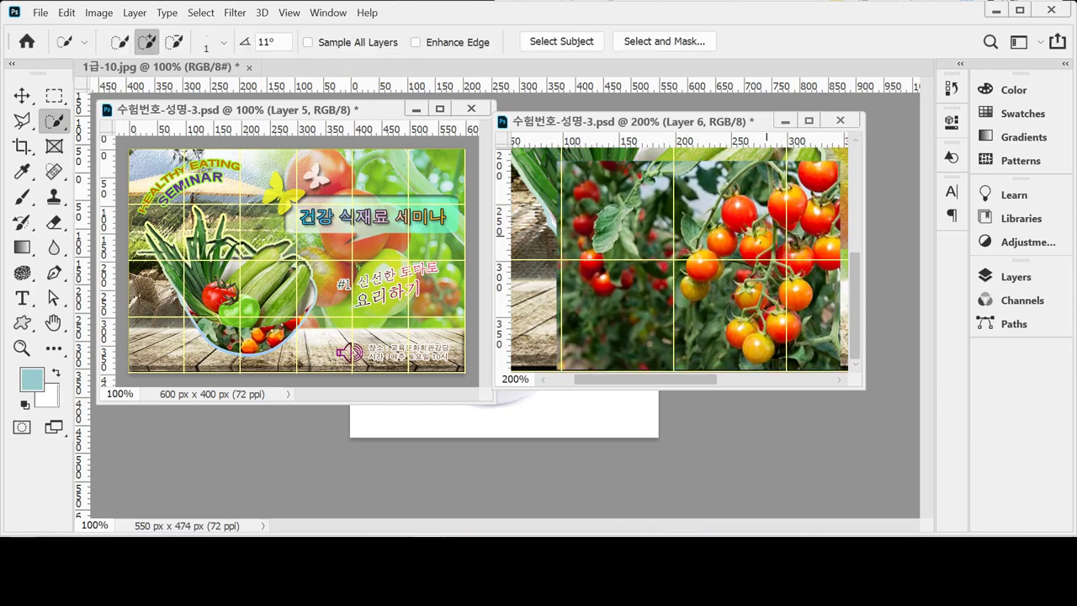
Step: Clip the tomato photo layer to the bowl-front layer beneath it with a clipping mask
{"action": "left_click", "coordinate": [1036, 280]}
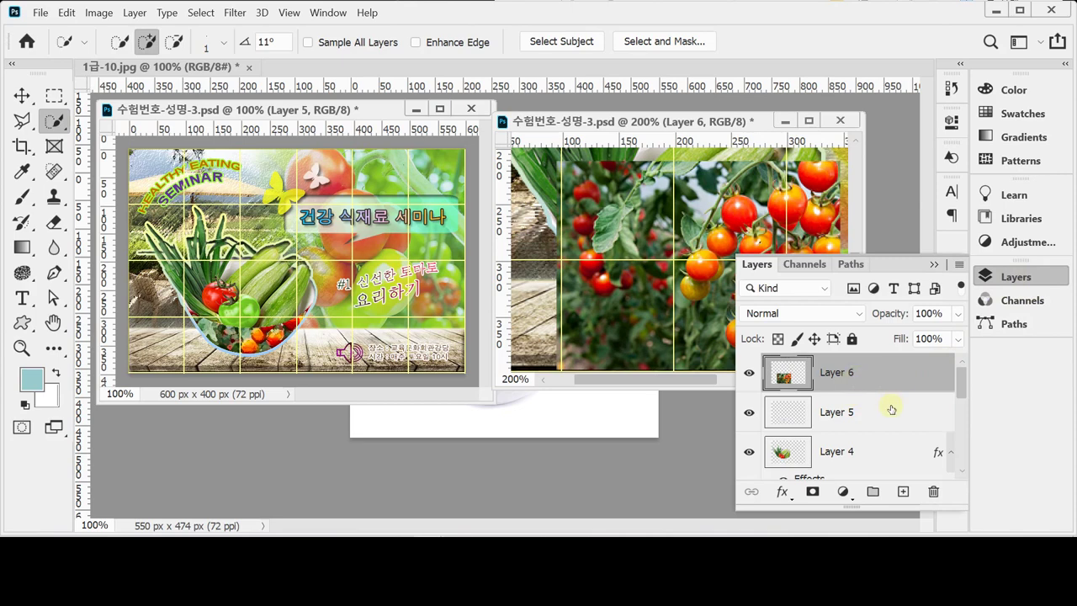
{"action": "left_click", "coordinate": [825, 416]}
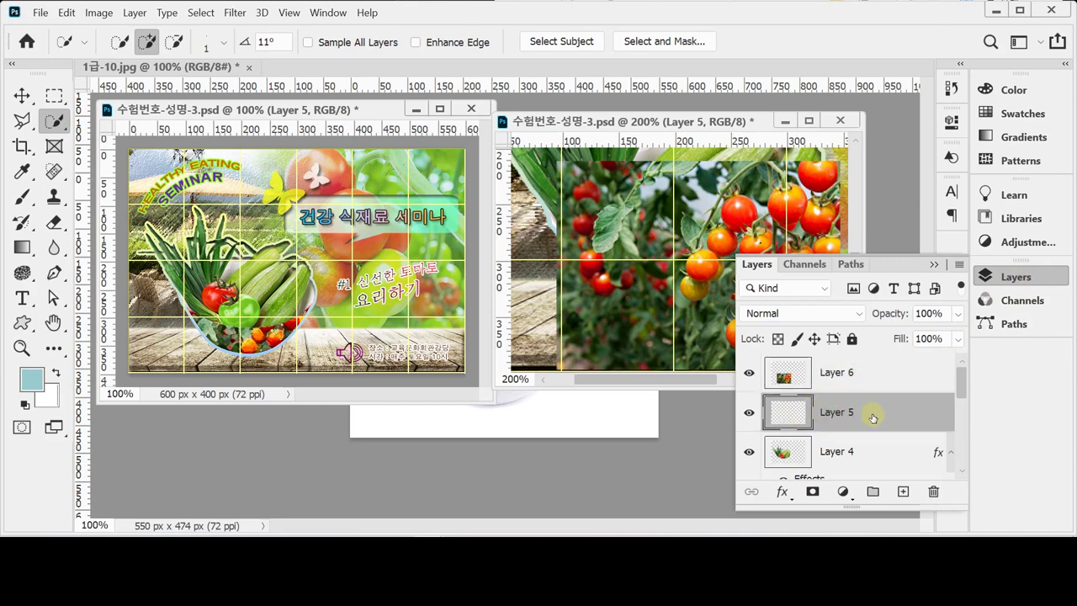
{"action": "left_click", "coordinate": [836, 374]}
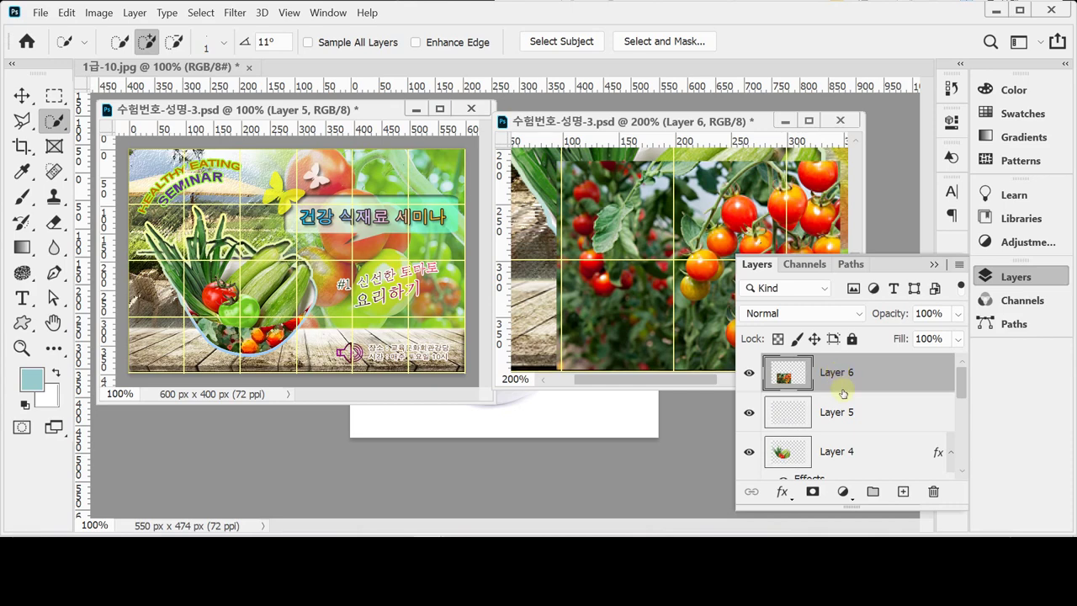
{"action": "left_click", "coordinate": [844, 390], "text": "alt"}
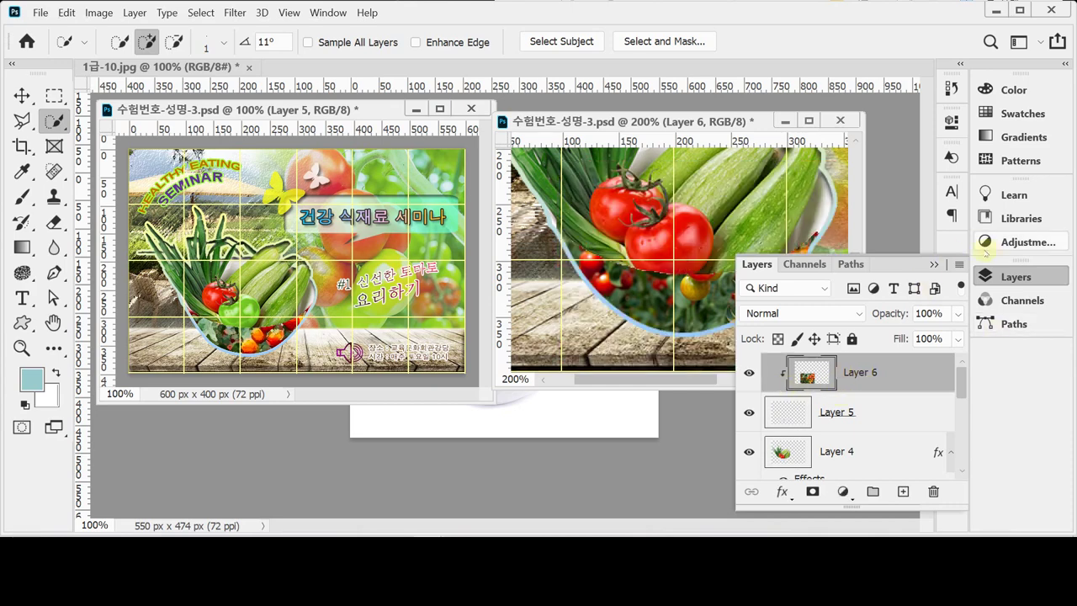
{"action": "left_click", "coordinate": [1010, 276]}
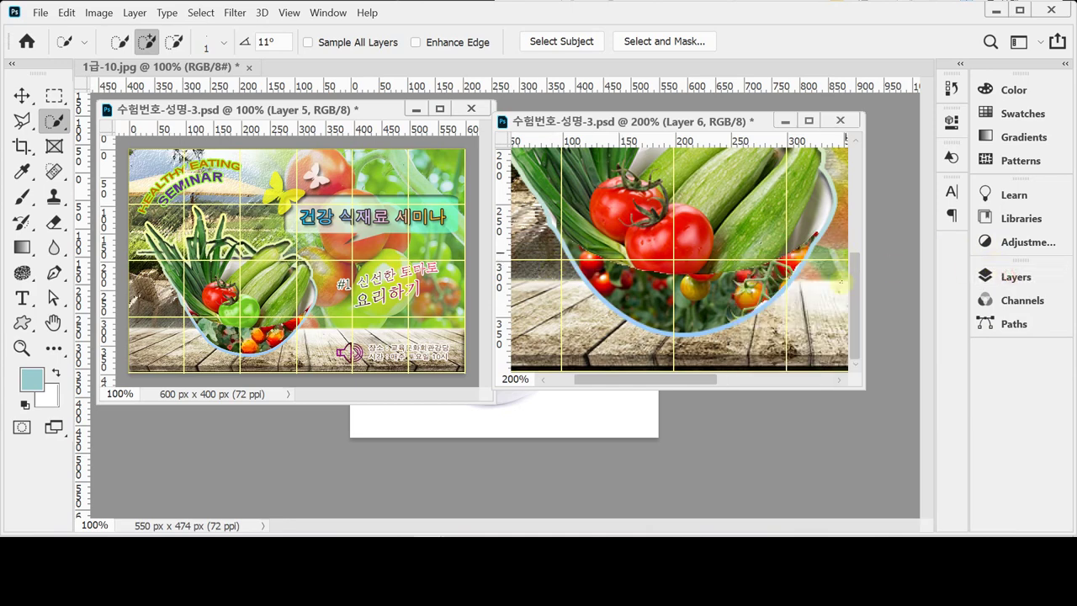
Step: Shift the clipped tomato photo within the bowl front and scale it proportionally to 83%
{"action": "left_click", "coordinate": [22, 95]}
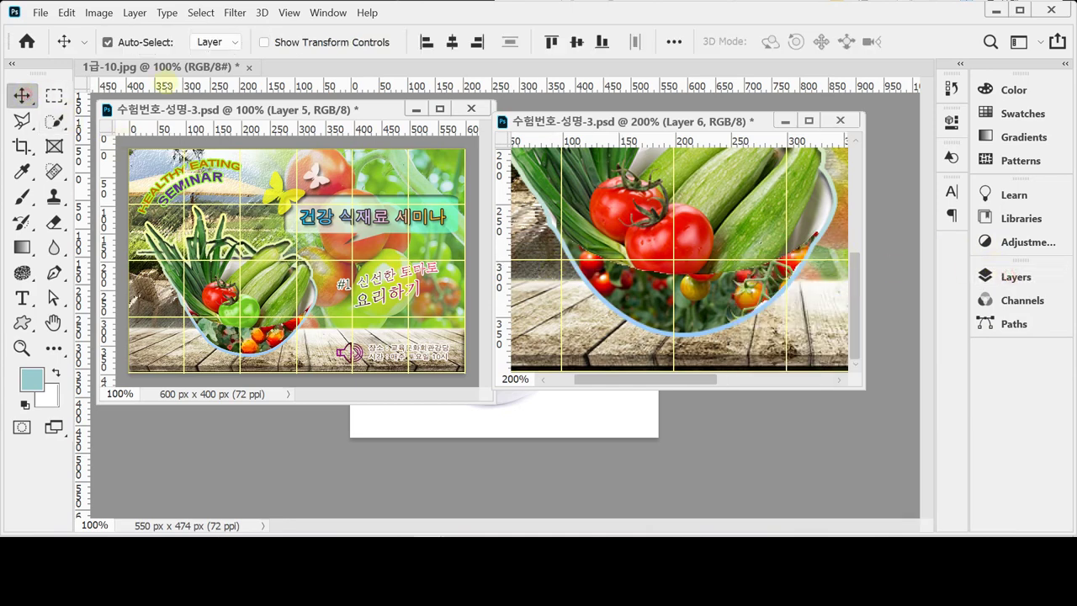
{"action": "left_click_drag", "start_coordinate": [711, 293], "coordinate": [748, 308]}
{"action": "key", "text": "ctrl+t"}
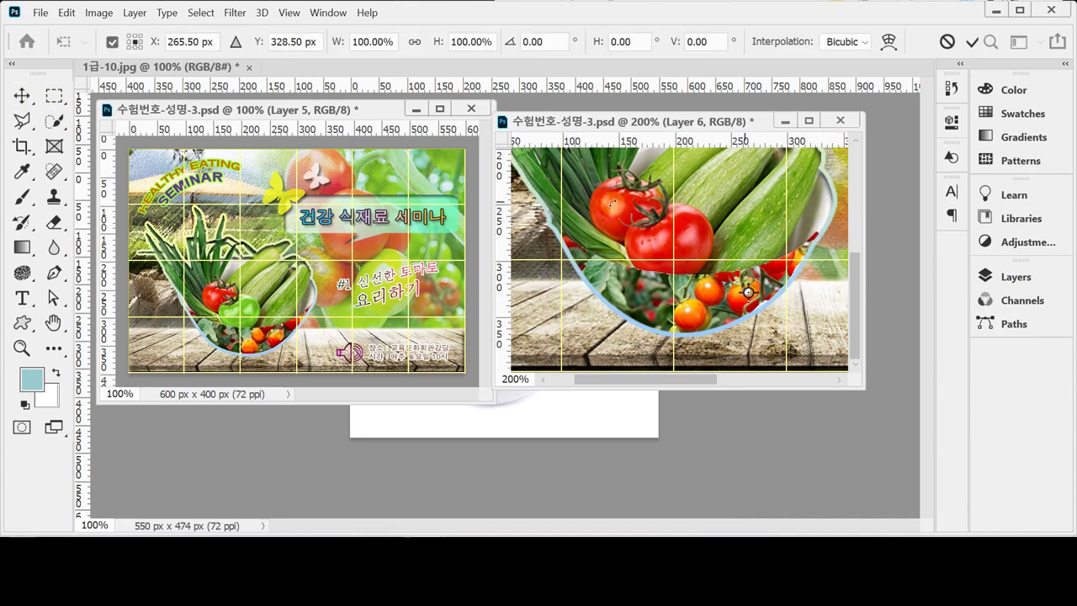
{"action": "left_click", "coordinate": [414, 42]}
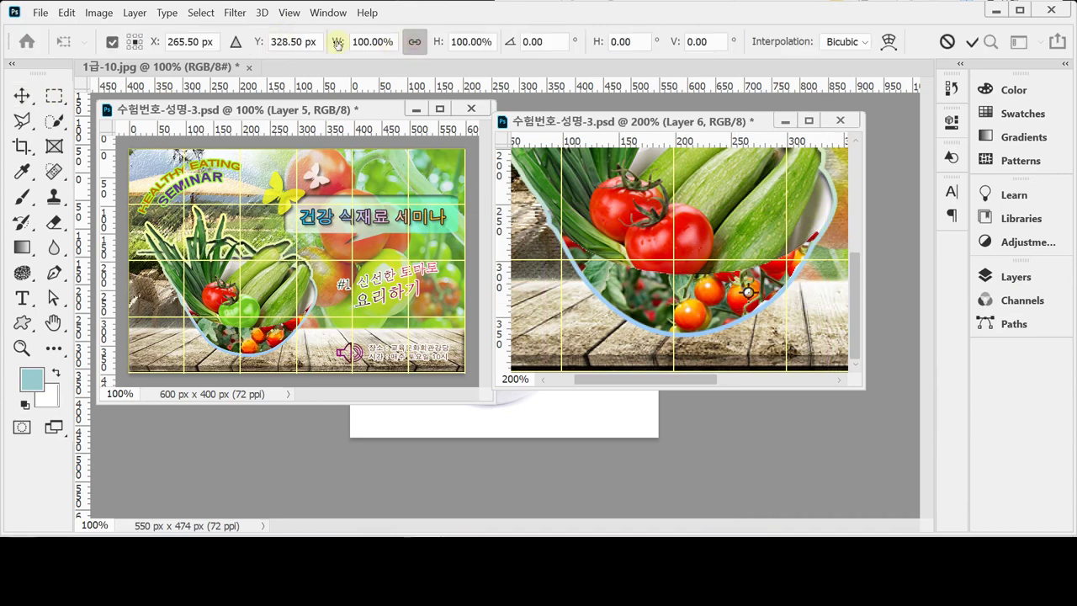
{"action": "left_click", "coordinate": [334, 42]}
{"action": "type", "text": "90"}
{"action": "key", "text": "Return"}
{"action": "left_click", "coordinate": [330, 42]}
{"action": "type", "text": "83"}
{"action": "key", "text": "Return"}
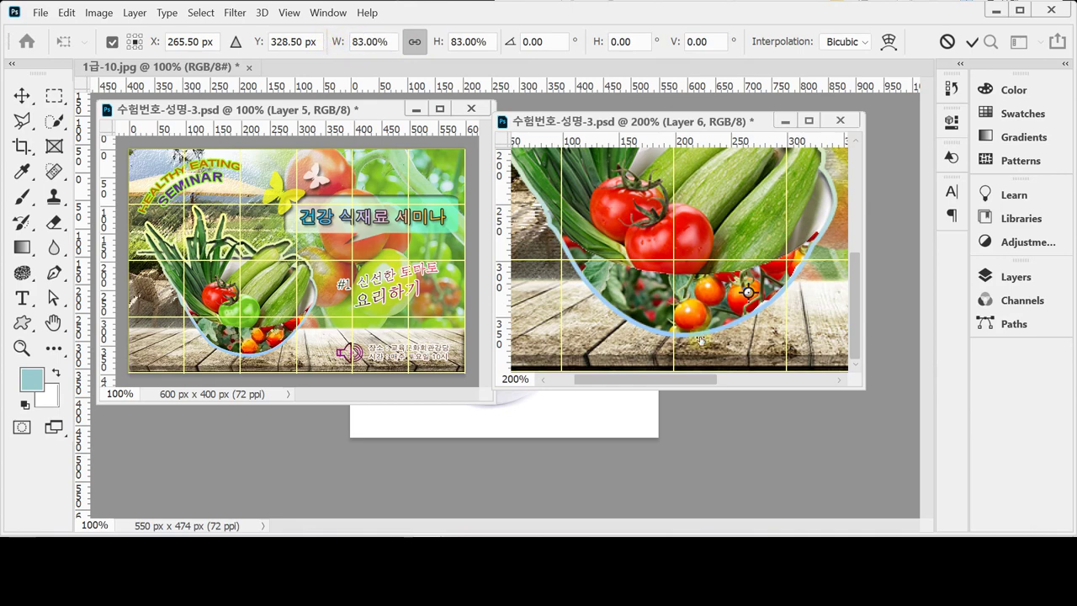
{"action": "key", "text": "Return"}
{"action": "key", "text": "ctrl"}
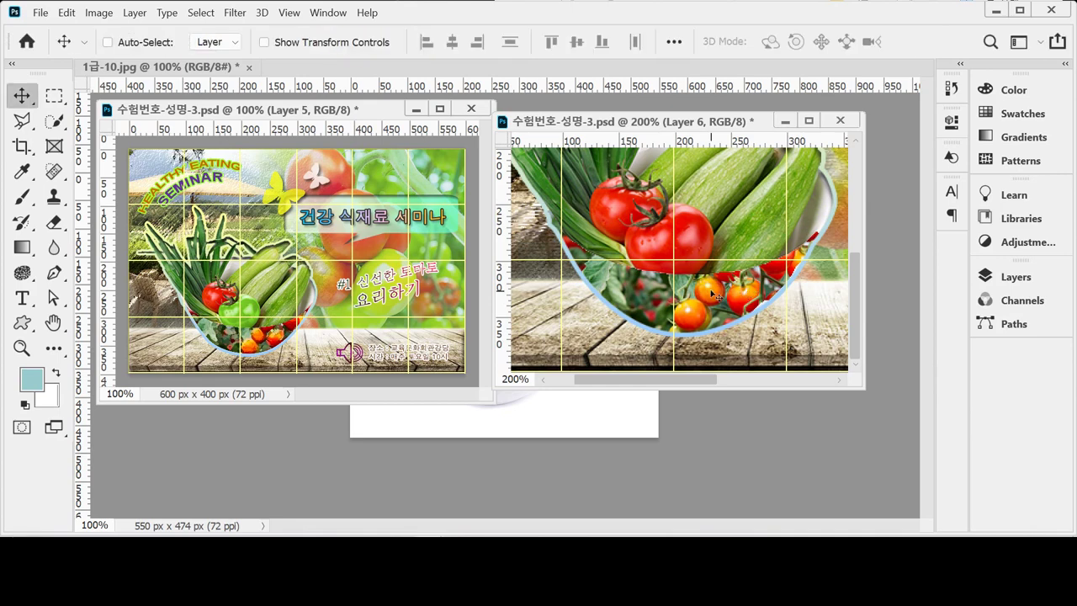
Step: Scale the tomato photo in the bowl proportionally to 96% and place its centre at X 212 px, Y 345 px
{"action": "key", "text": "ctrl+t"}
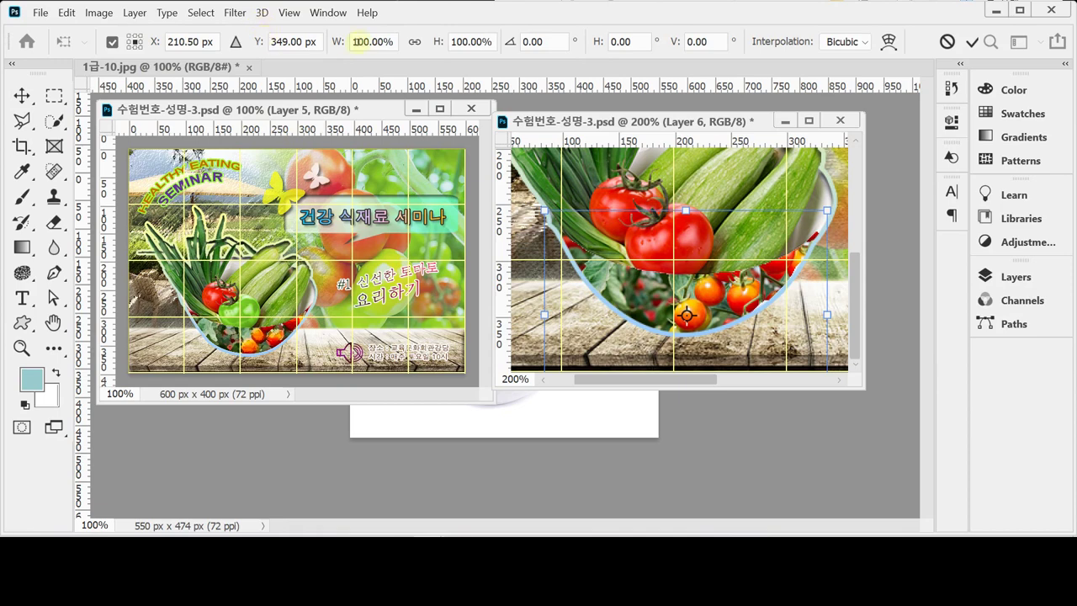
{"action": "left_click", "coordinate": [413, 41]}
{"action": "left_click_drag", "start_coordinate": [336, 42], "coordinate": [335, 42]}
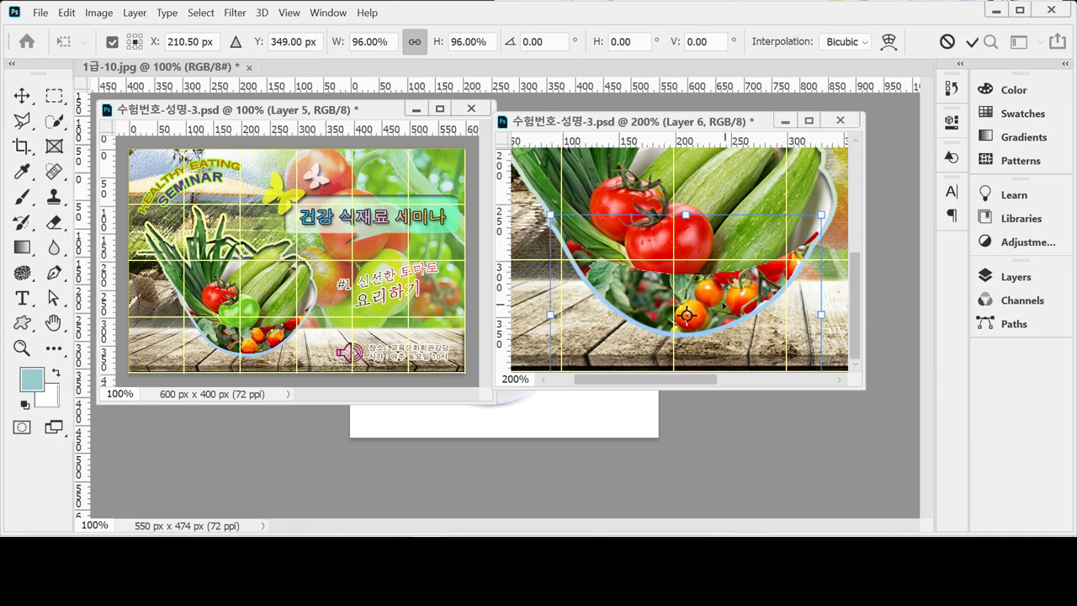
{"action": "left_click_drag", "start_coordinate": [737, 301], "coordinate": [743, 299]}
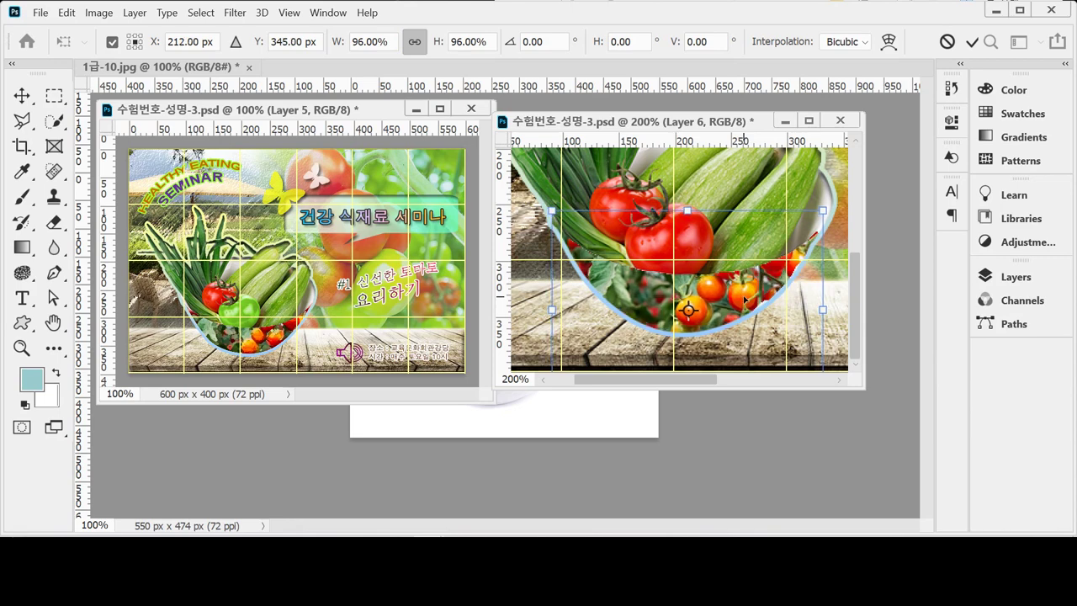
{"action": "key", "text": "Return"}
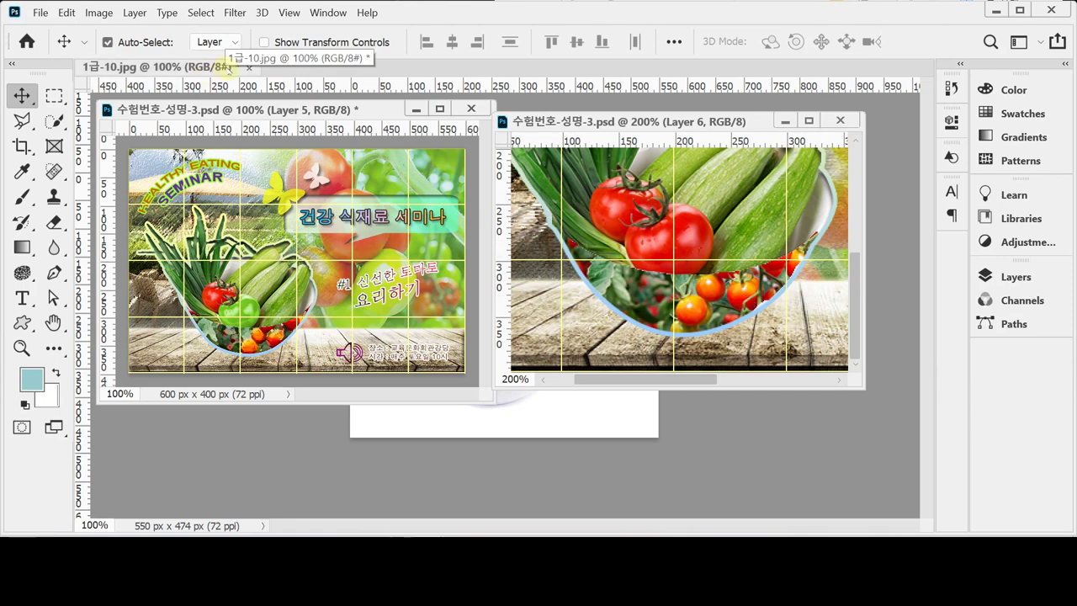
Step: Apply the Dry Brush filter with brush size 2, detail 8 and texture 1 to the tomato photo, then nudge it slightly down
{"action": "left_click", "coordinate": [235, 13]}
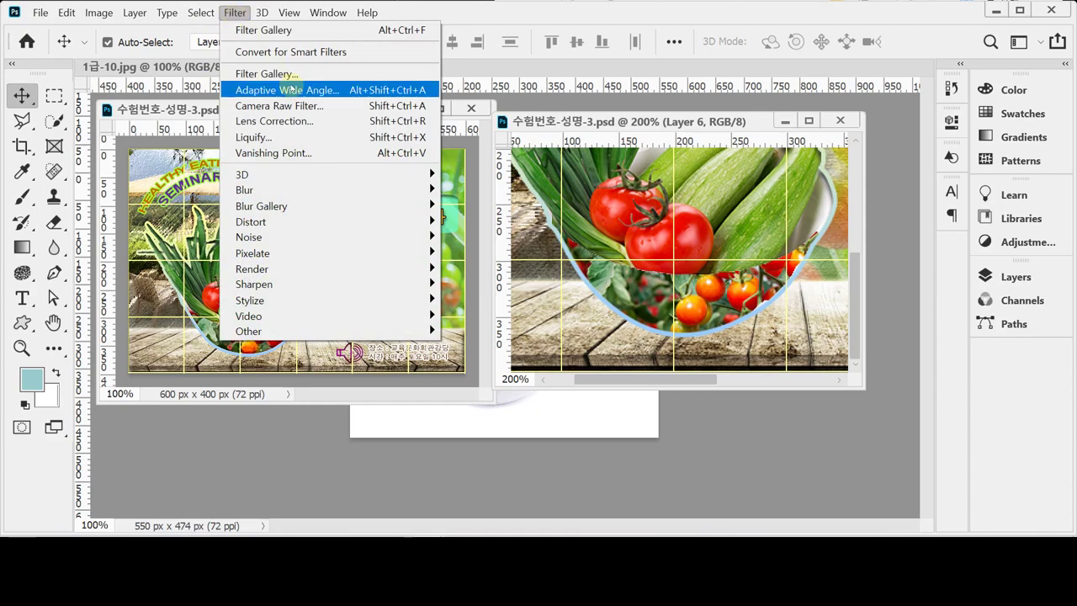
{"action": "key", "text": "Escape"}
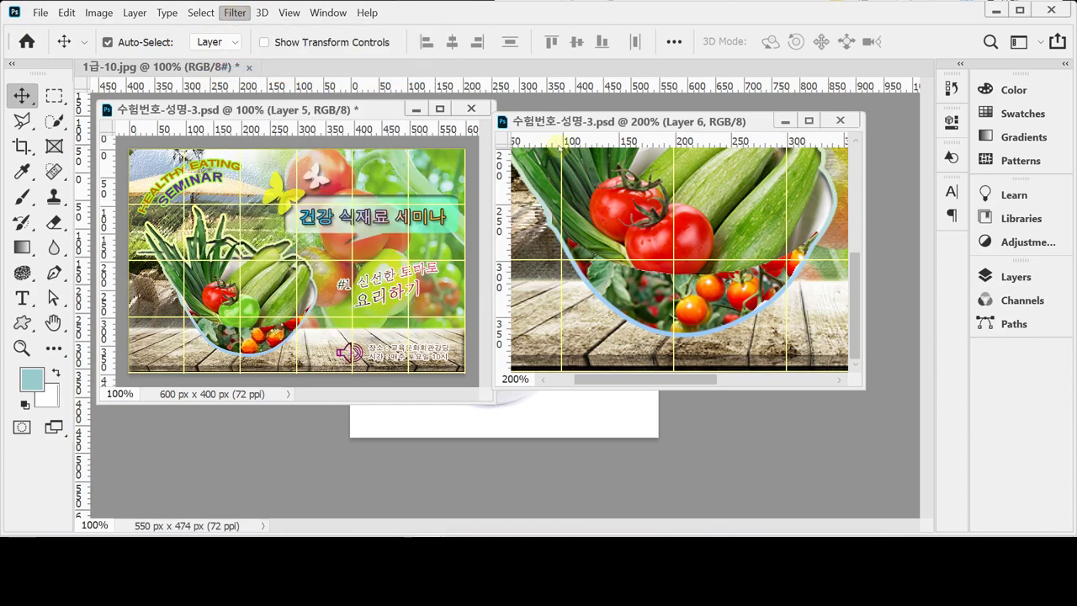
{"action": "key", "text": "ctrl+alt+f"}
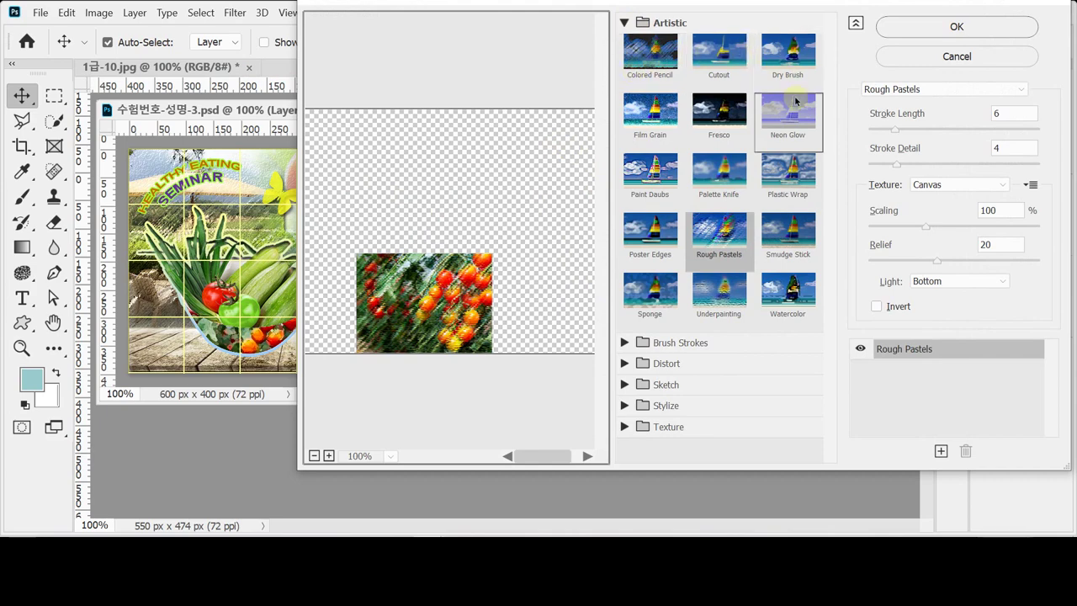
{"action": "left_click", "coordinate": [785, 72]}
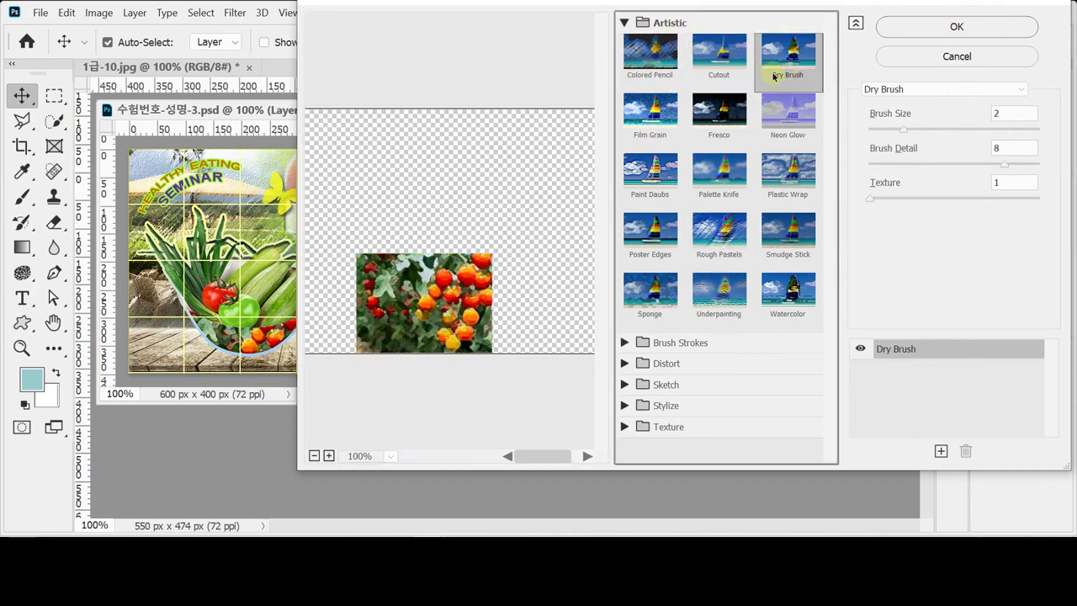
{"action": "left_click", "coordinate": [922, 38]}
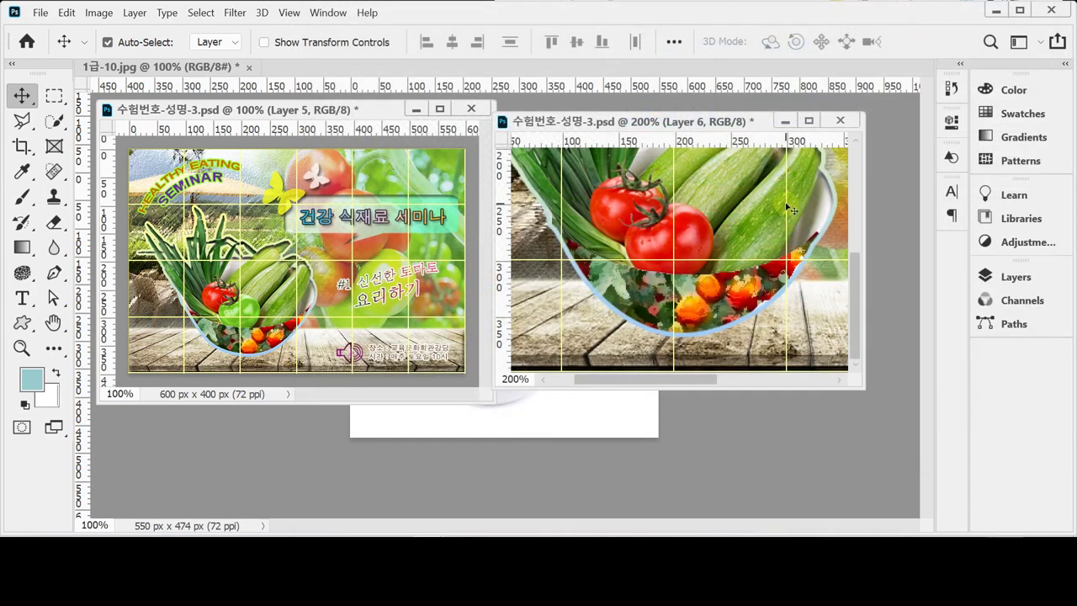
{"action": "left_click_drag", "start_coordinate": [719, 305], "coordinate": [718, 308]}
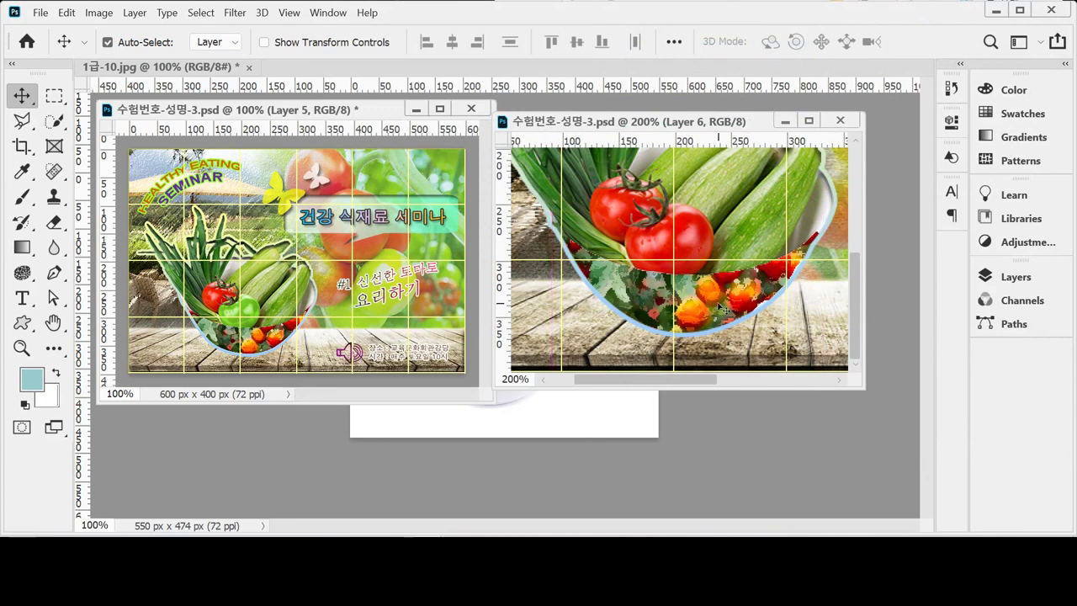
Step: Make Layer 4 with the vegetable bowl active and quick-select its lower front red tomato
{"action": "key", "text": "ctrl+minus"}
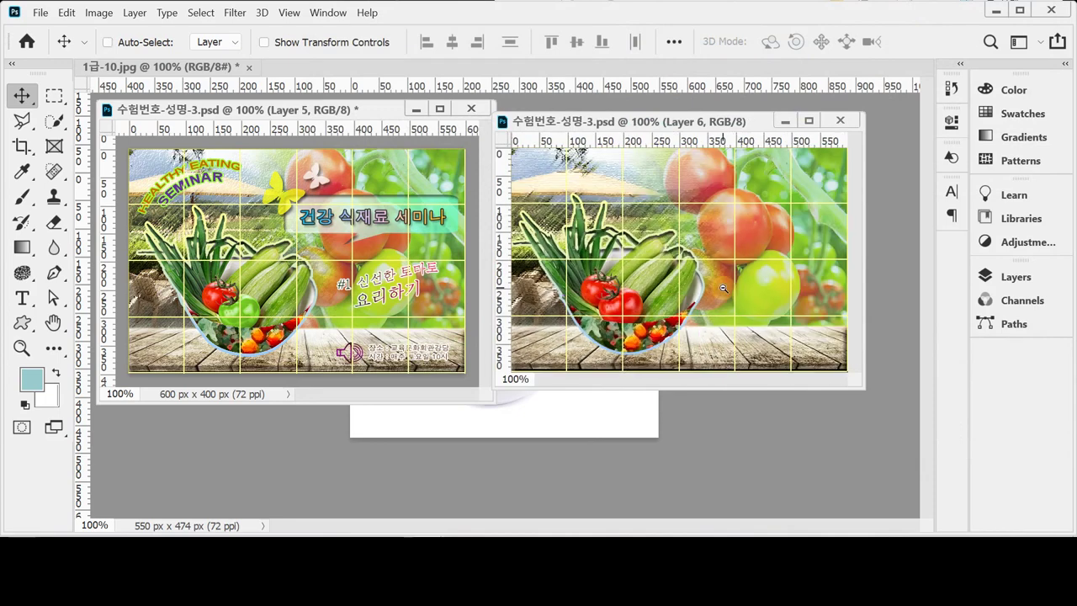
{"action": "left_click", "coordinate": [728, 293]}
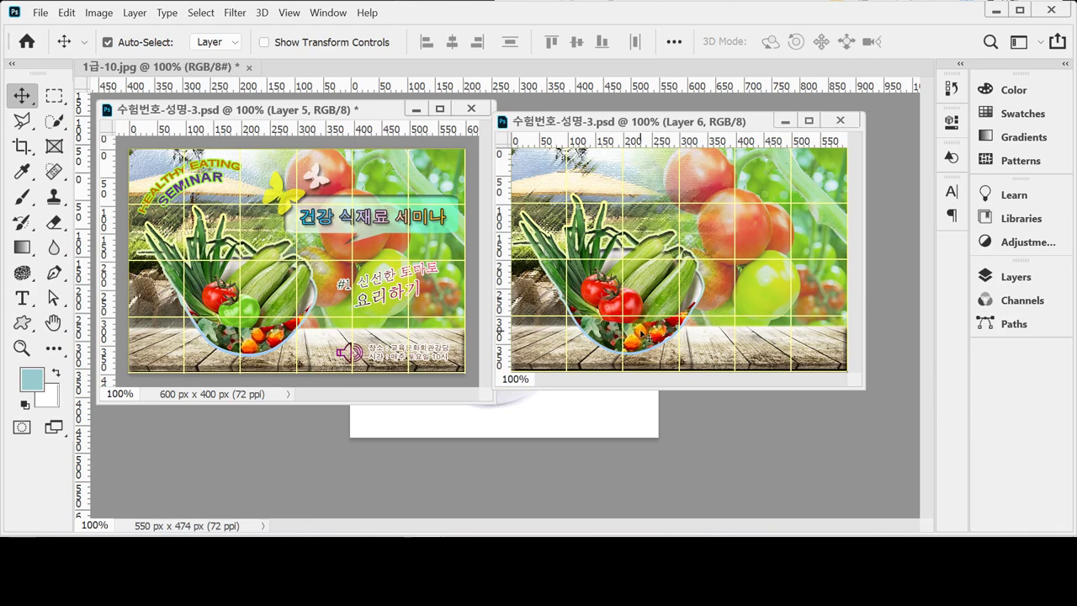
{"action": "scroll", "coordinate": [652, 331], "scroll_direction": "up", "scroll_amount": 1}
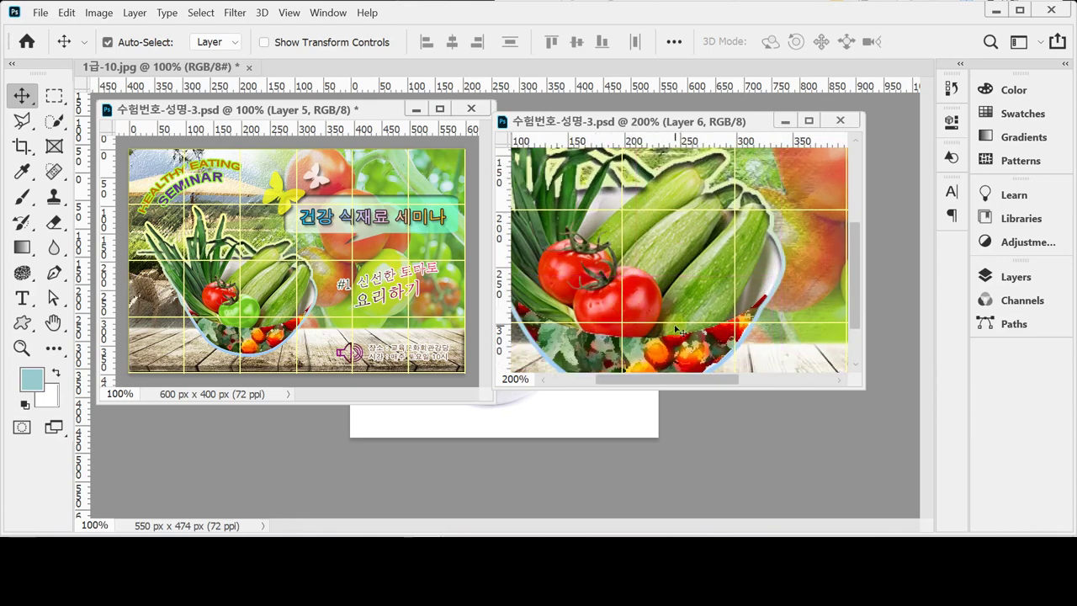
{"action": "left_click", "coordinate": [1010, 277]}
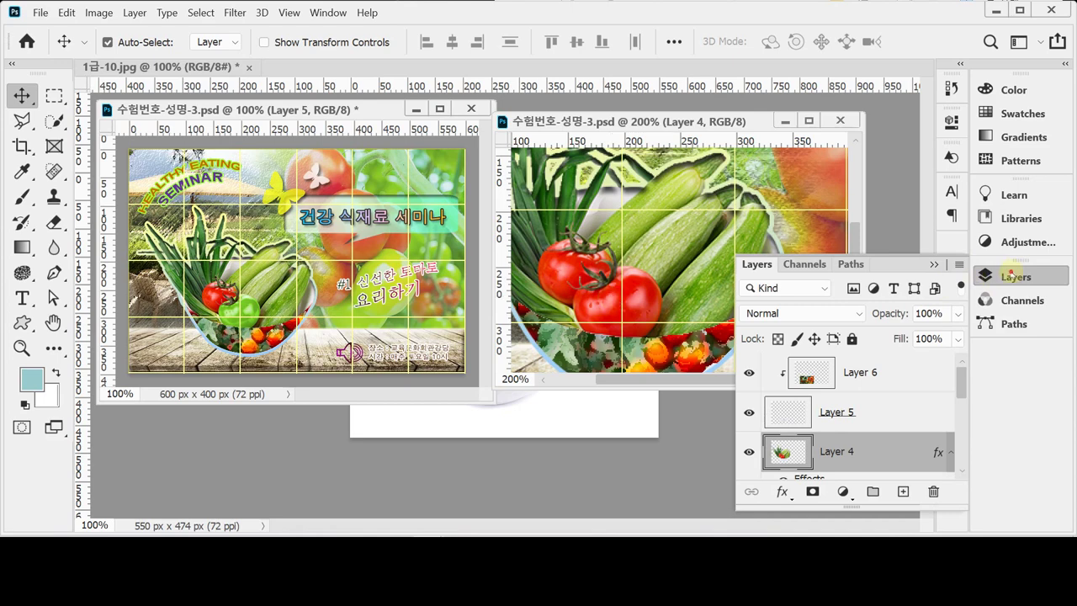
{"action": "left_click", "coordinate": [1012, 273]}
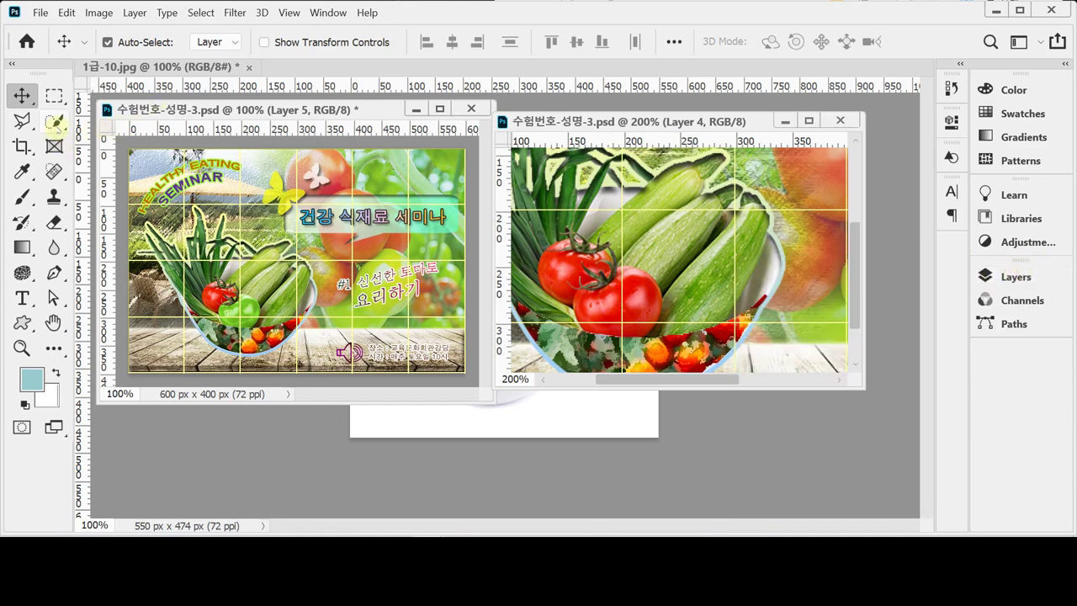
{"action": "left_click", "coordinate": [54, 122]}
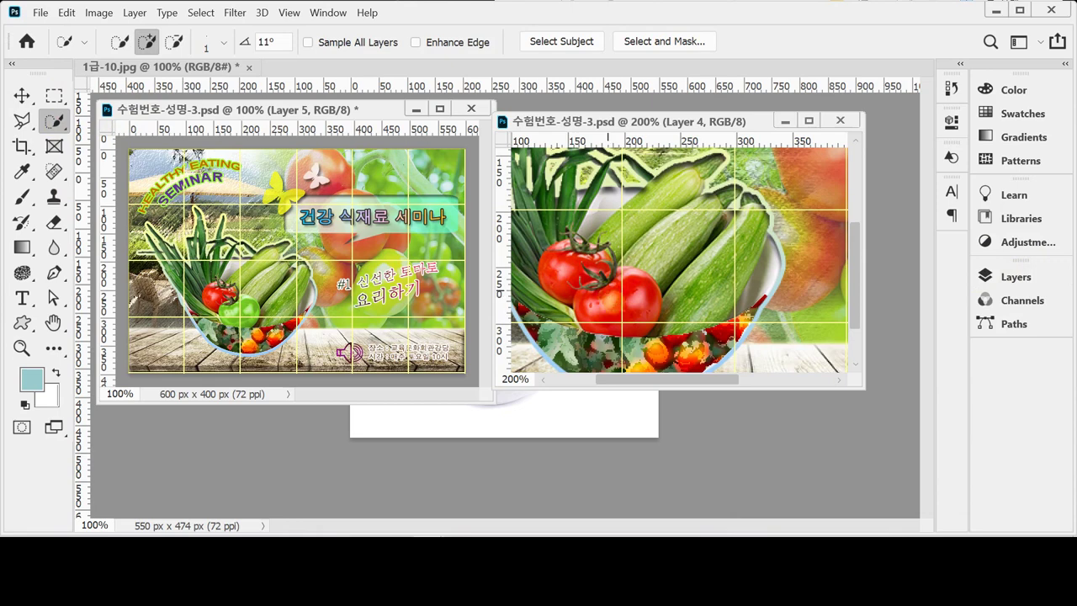
{"action": "left_click_drag", "start_coordinate": [615, 304], "coordinate": [615, 314]}
{"action": "key", "text": "ctrl+plus"}
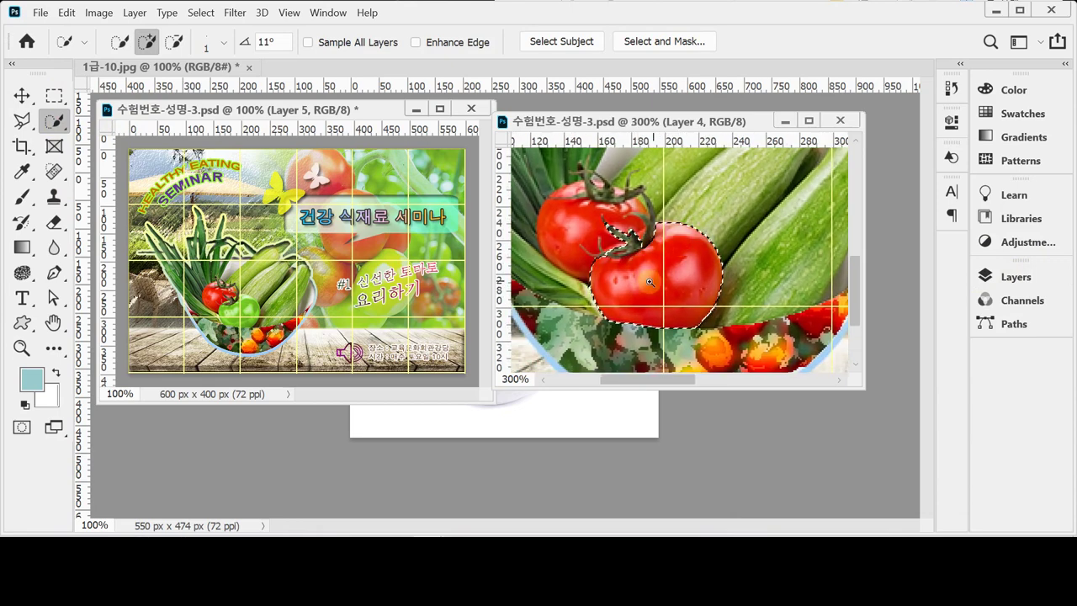
{"action": "scroll", "coordinate": [660, 279], "scroll_direction": "up", "scroll_amount": 1}
{"action": "scroll", "coordinate": [660, 279], "scroll_direction": "up", "scroll_amount": 1}
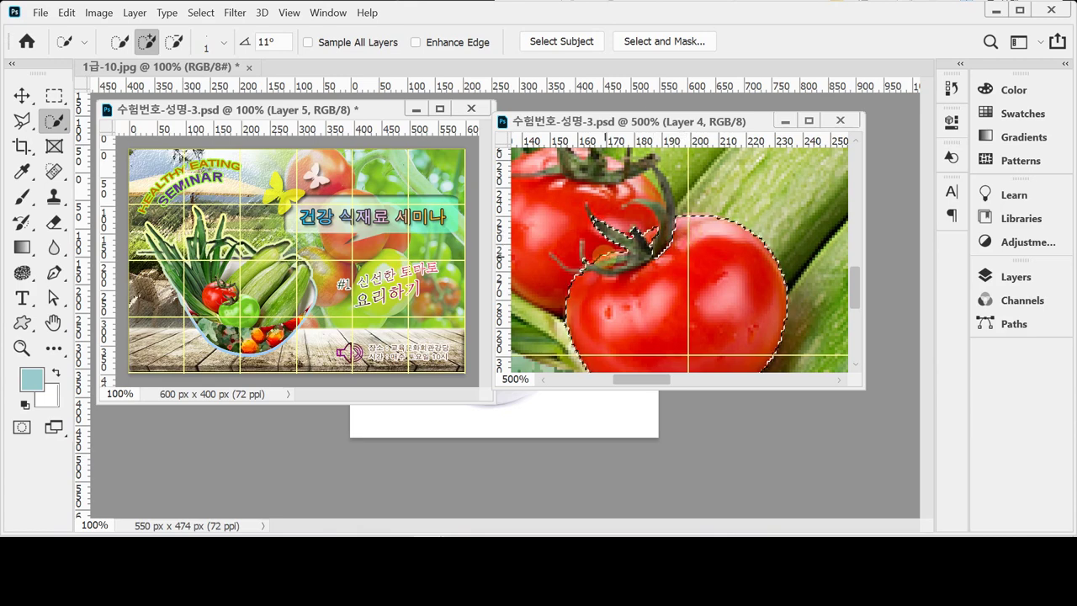
Step: Subtract the green stem area from the tomato selection so that only the red flesh is selected
{"action": "key", "text": "alt"}
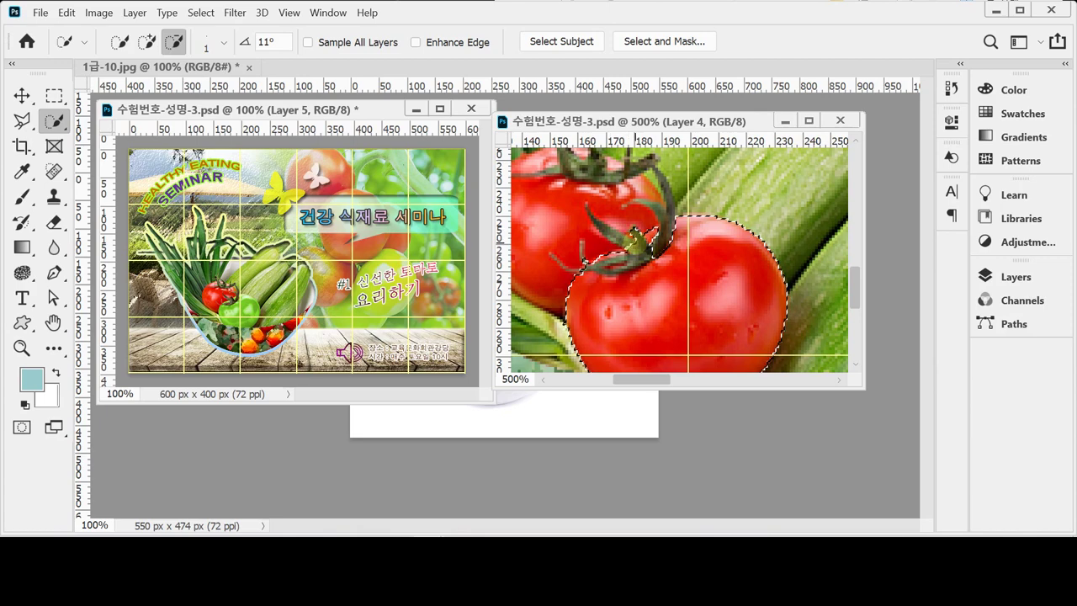
{"action": "left_click_drag", "start_coordinate": [631, 253], "coordinate": [603, 265]}
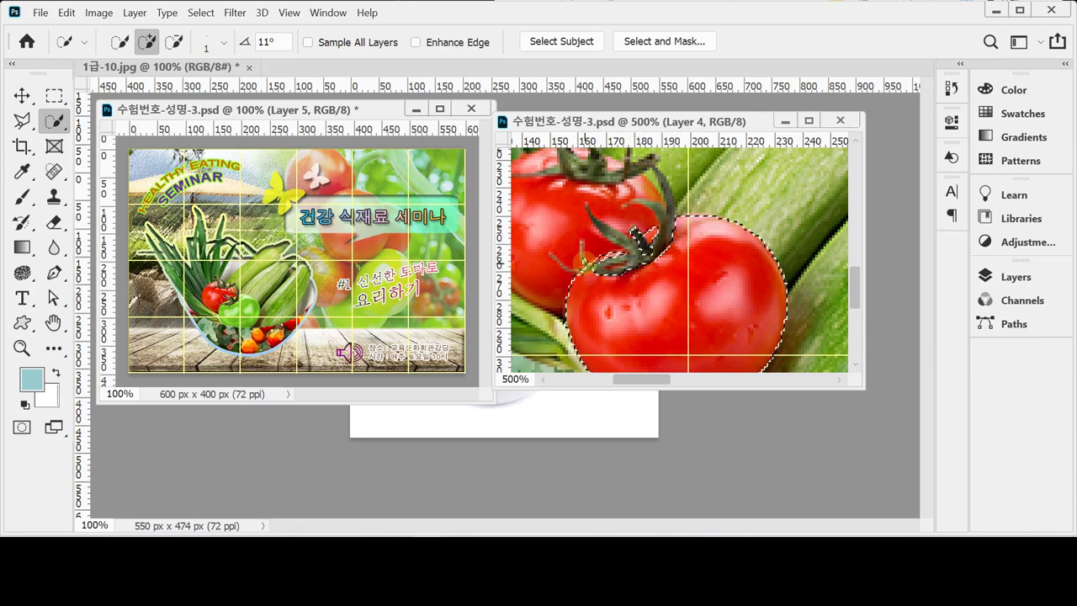
{"action": "key", "text": "alt"}
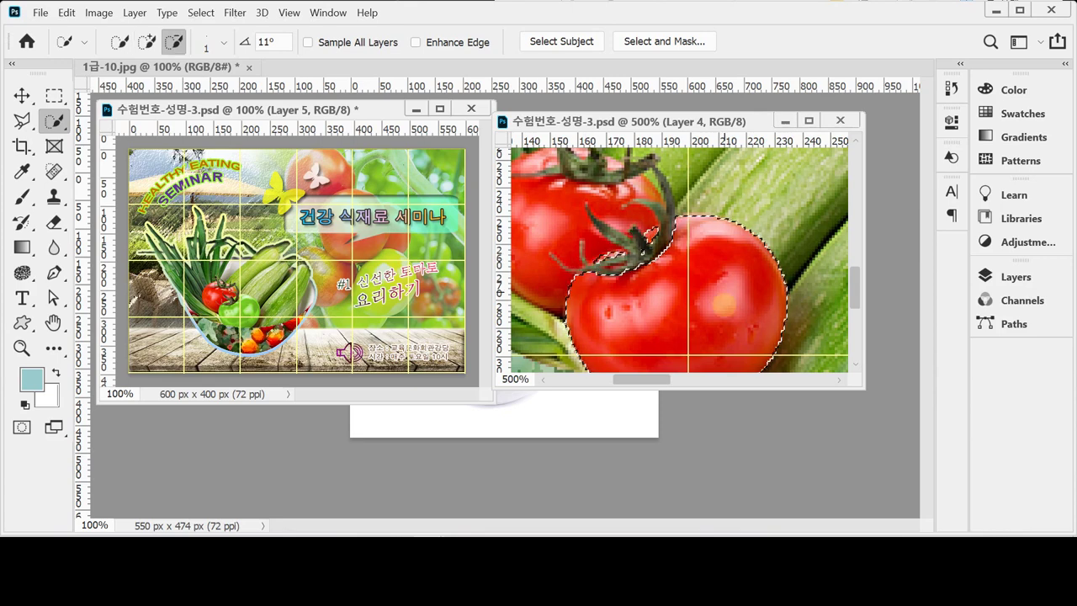
{"action": "left_click", "coordinate": [728, 316], "text": "ctrl+alt"}
{"action": "left_click", "coordinate": [729, 316], "text": "ctrl+alt"}
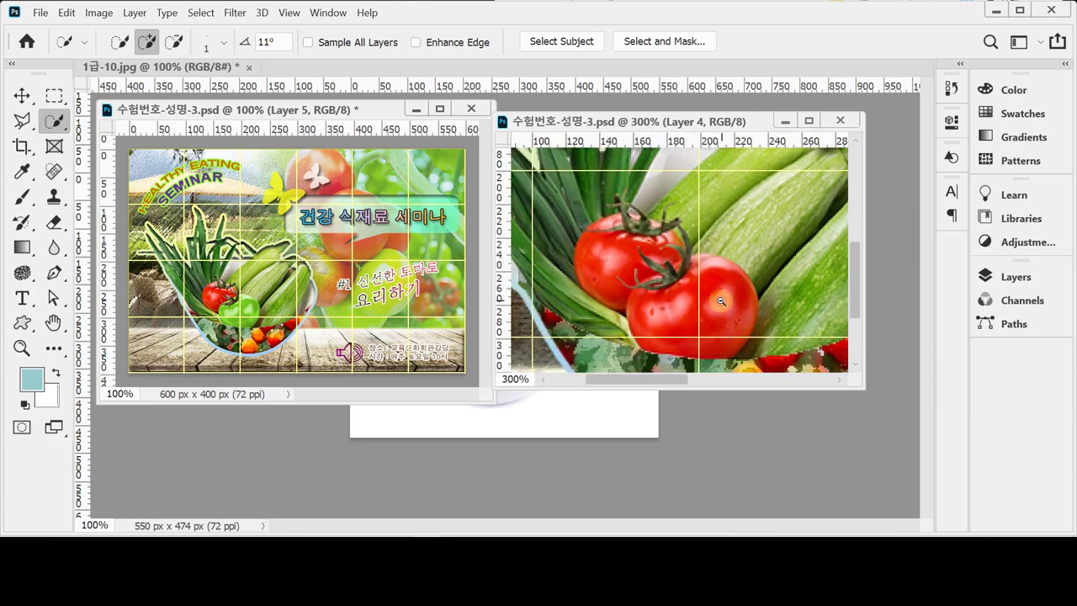
{"action": "left_click", "coordinate": [729, 316], "text": "ctrl+alt"}
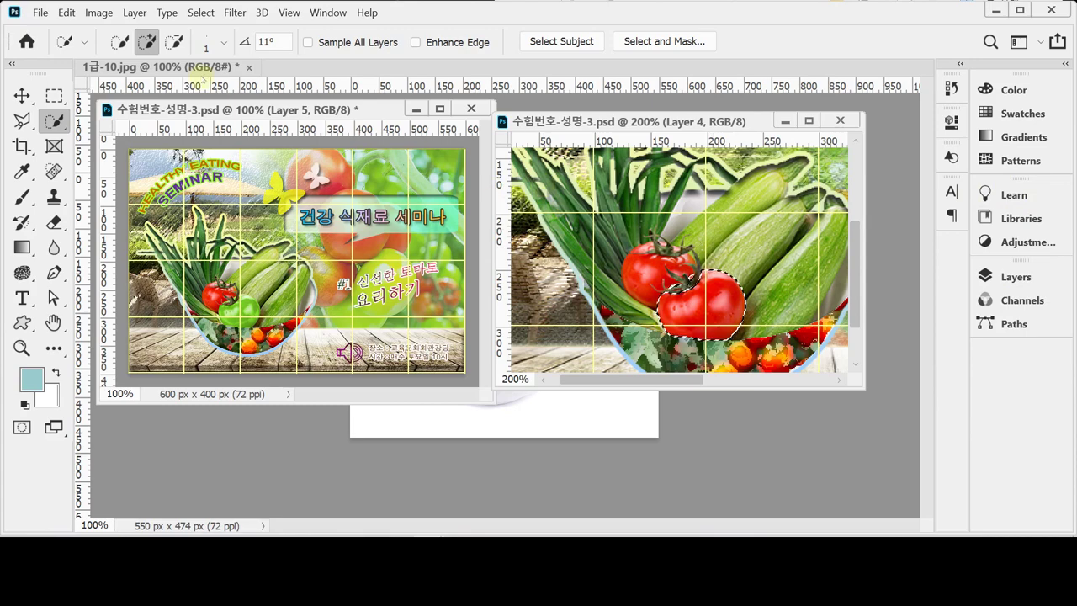
{"action": "left_click", "coordinate": [98, 14]}
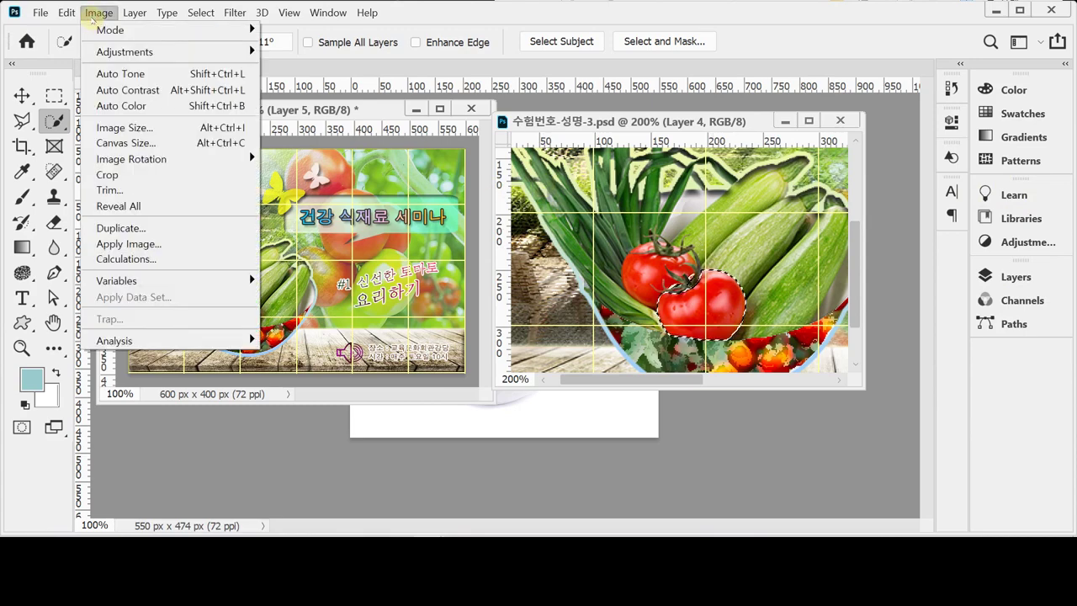
{"action": "mouse_move", "coordinate": [101, 49]}
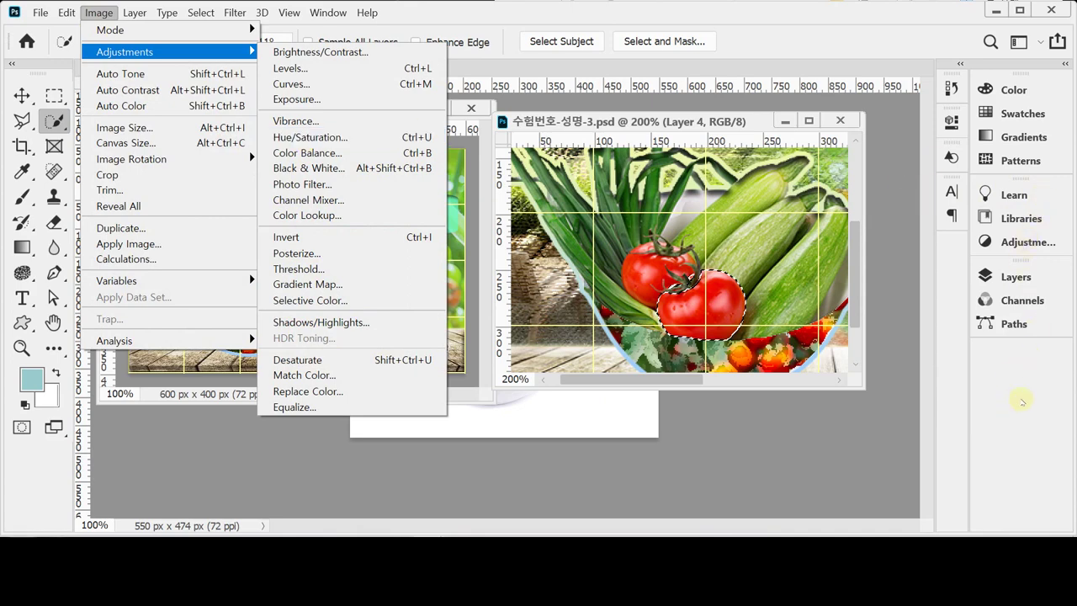
{"action": "left_click", "coordinate": [1024, 399]}
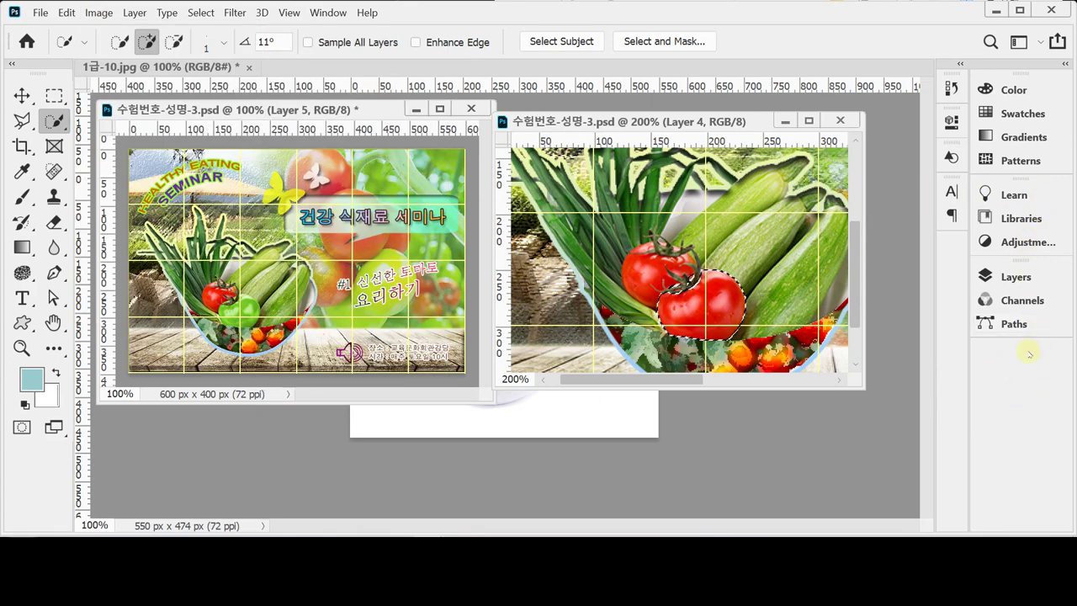
Step: Add a Hue/Saturation adjustment layer above Layer 4, masked to the selected red tomato
{"action": "left_click", "coordinate": [1017, 277]}
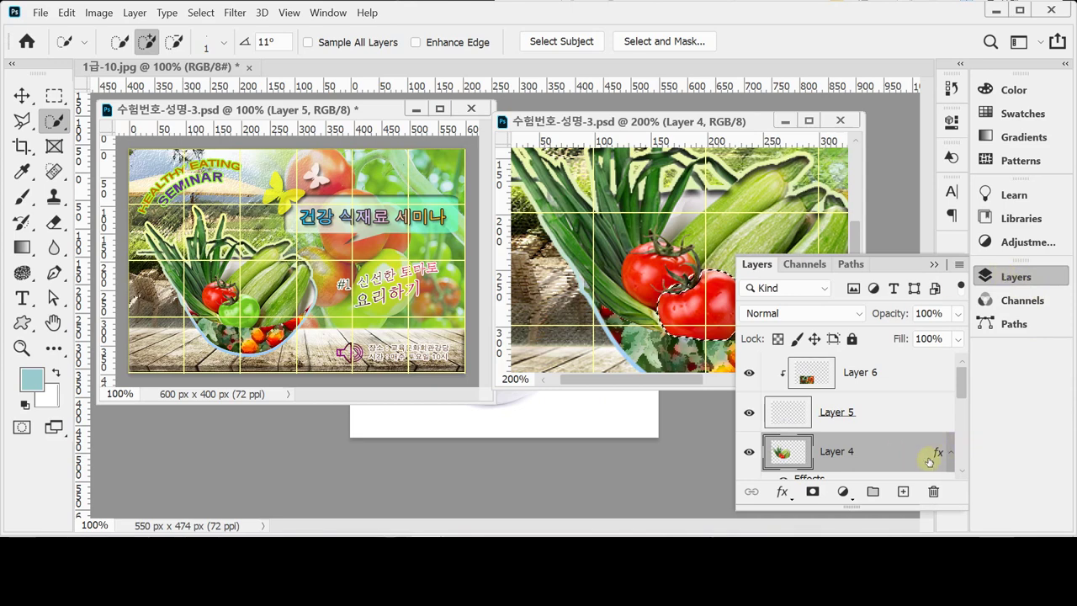
{"action": "scroll", "coordinate": [929, 459], "scroll_direction": "down", "scroll_amount": 1}
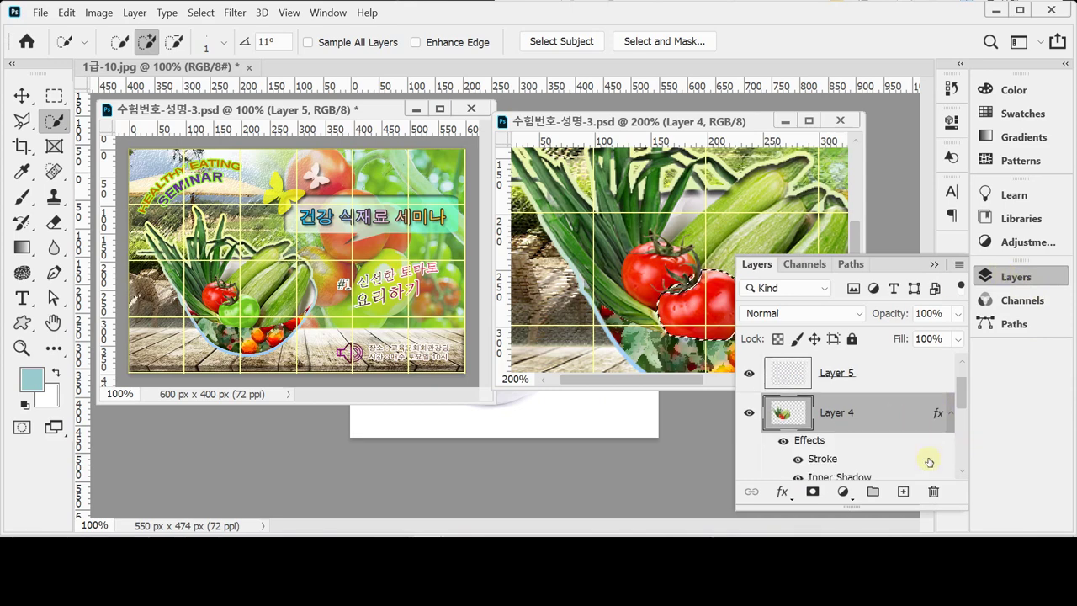
{"action": "left_click", "coordinate": [843, 493]}
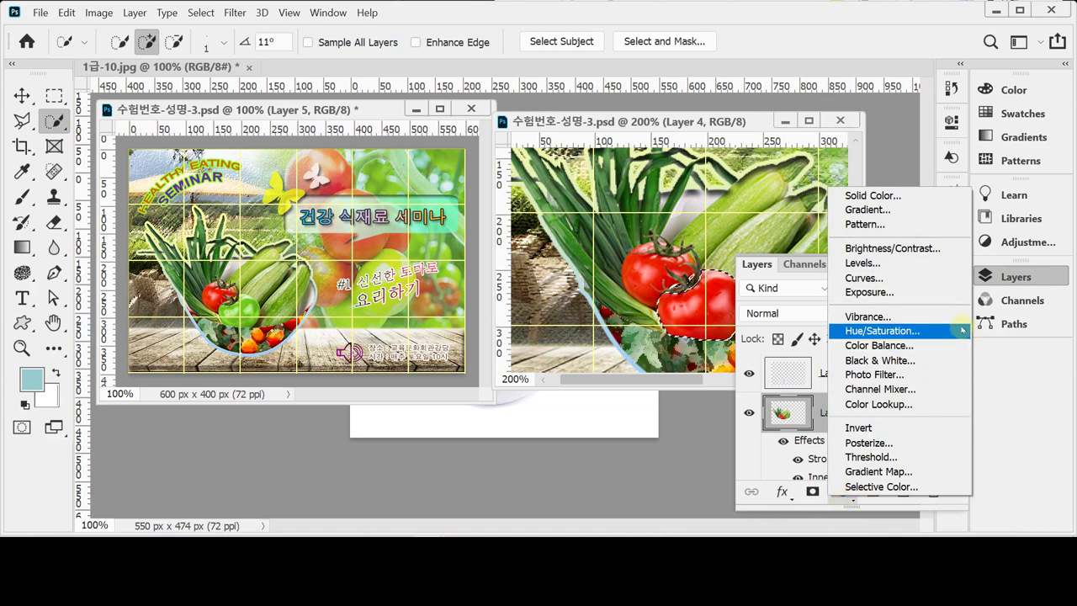
{"action": "left_click", "coordinate": [958, 330]}
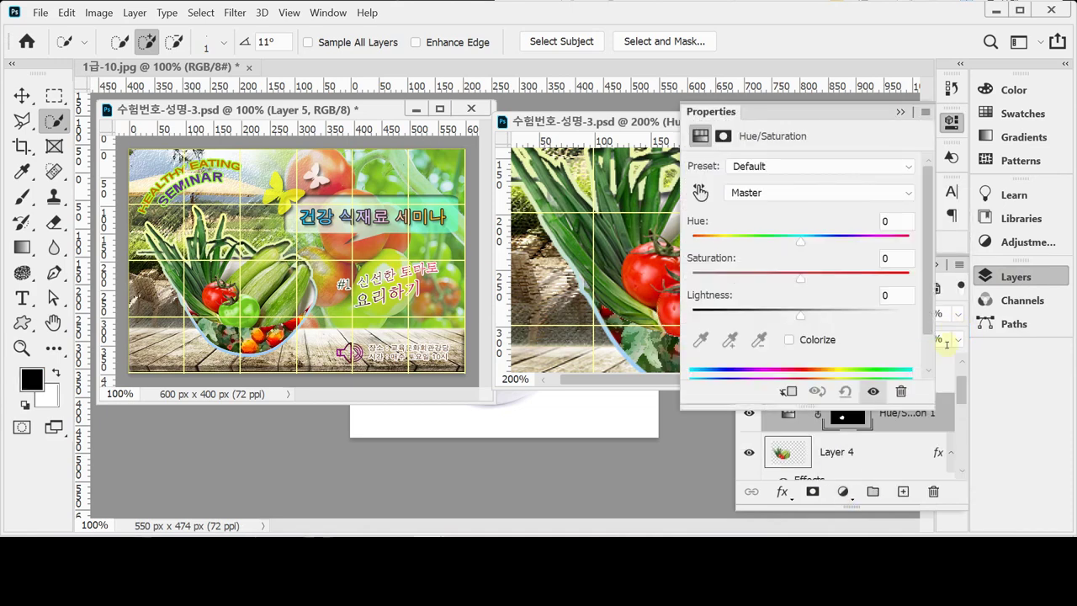
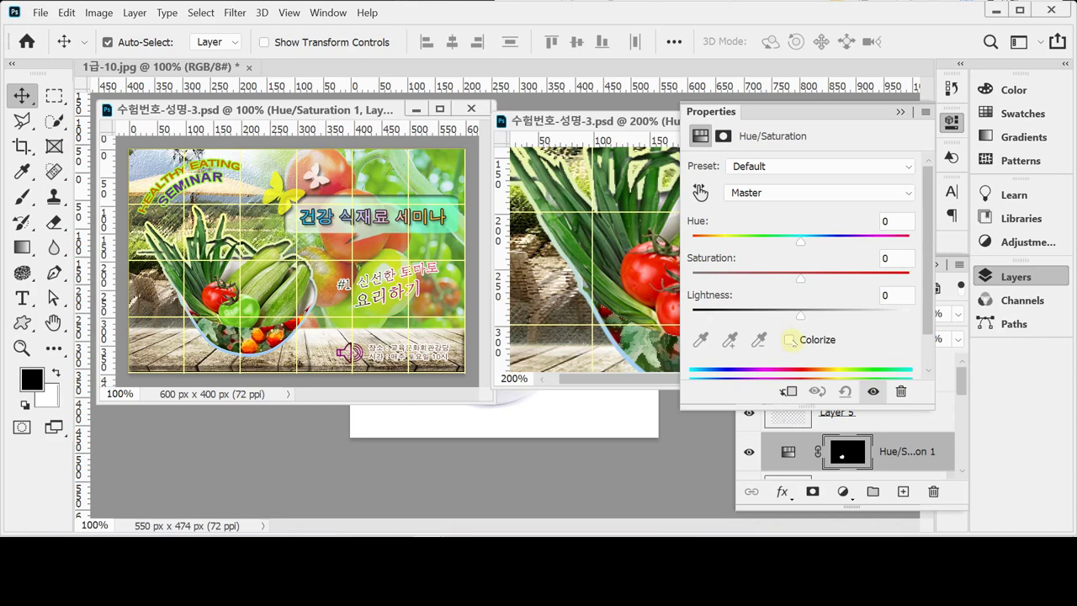
Step: Colorize the masked lower tomato green with a hue of 119 and a saturation of 58
{"action": "left_click", "coordinate": [790, 340]}
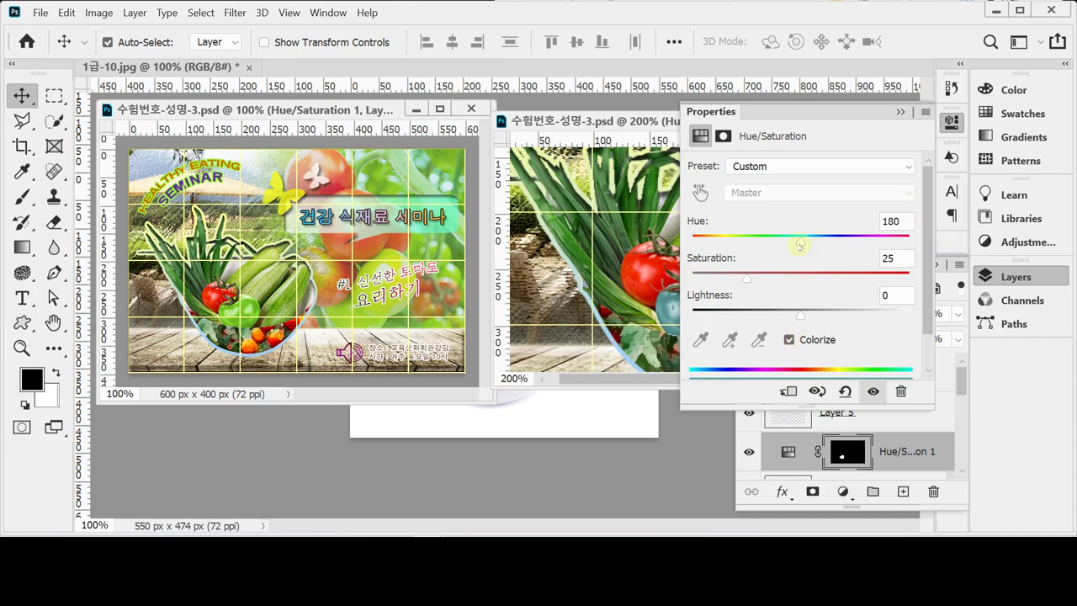
{"action": "left_click_drag", "start_coordinate": [800, 244], "coordinate": [764, 241]}
{"action": "left_click_drag", "start_coordinate": [749, 278], "coordinate": [818, 280]}
{"action": "left_click_drag", "start_coordinate": [587, 120], "coordinate": [522, 124]}
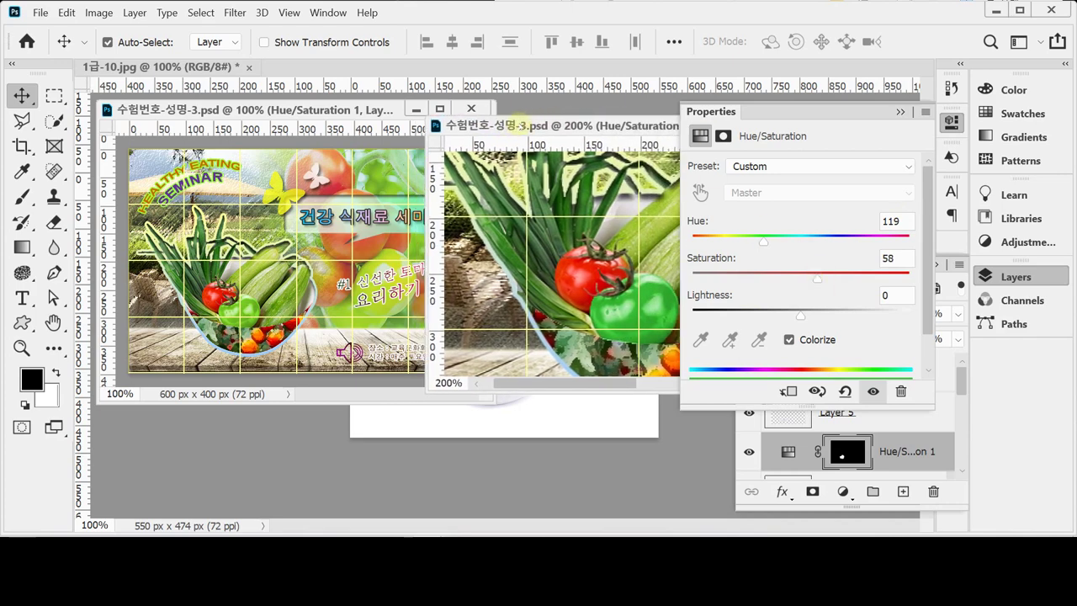
Step: Refine the tomato's Hue/Saturation adjustment to hue 90 and saturation 70
{"action": "left_click", "coordinate": [897, 220]}
{"action": "type", "text": "90"}
{"action": "key", "text": "Tab"}
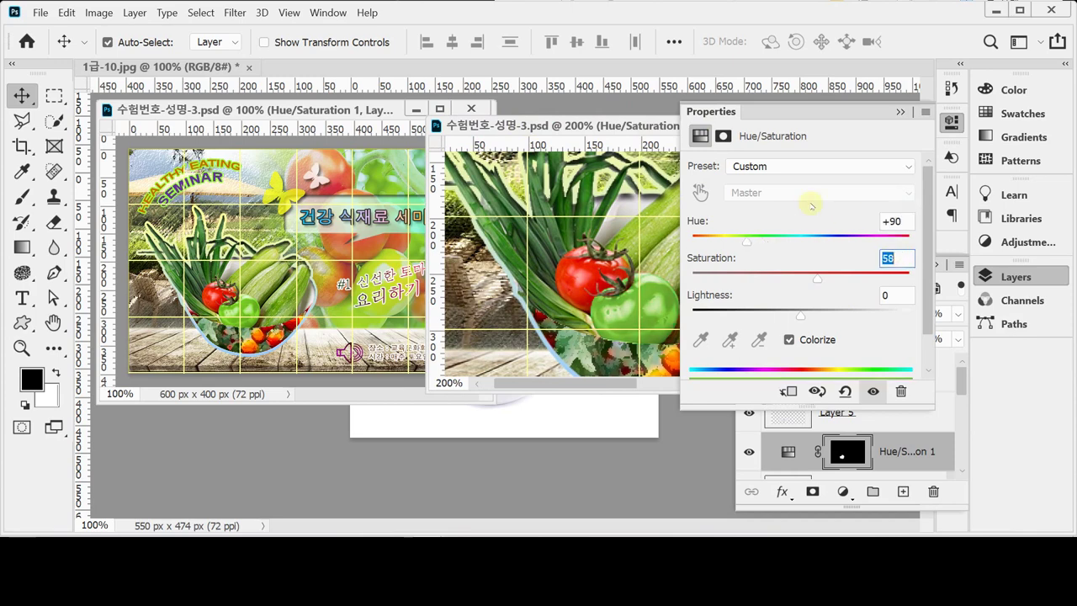
{"action": "type", "text": "70"}
{"action": "key", "text": "Tab"}
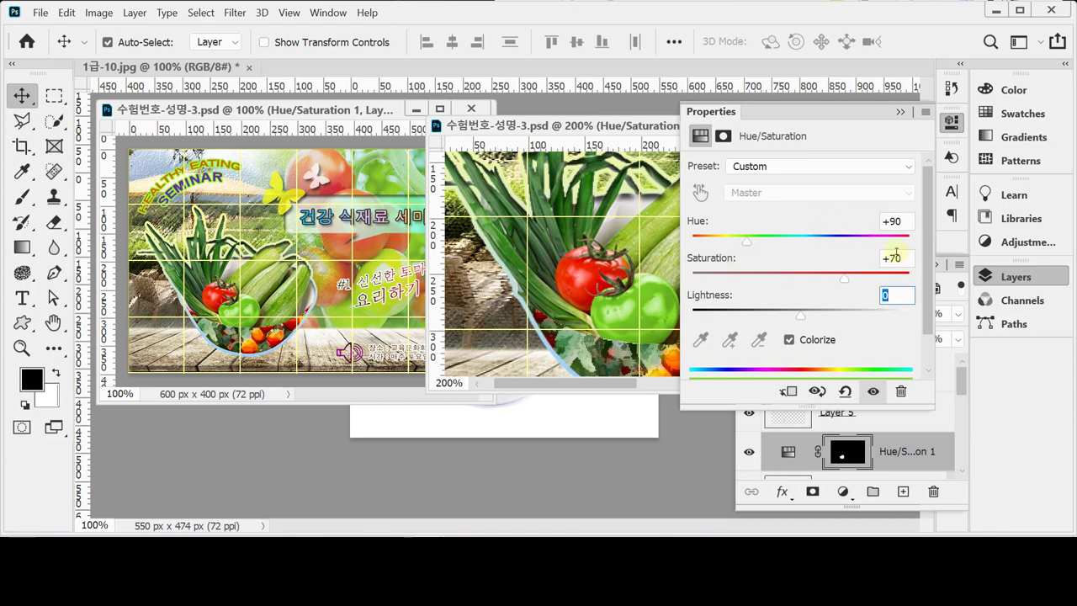
{"action": "left_click", "coordinate": [952, 122]}
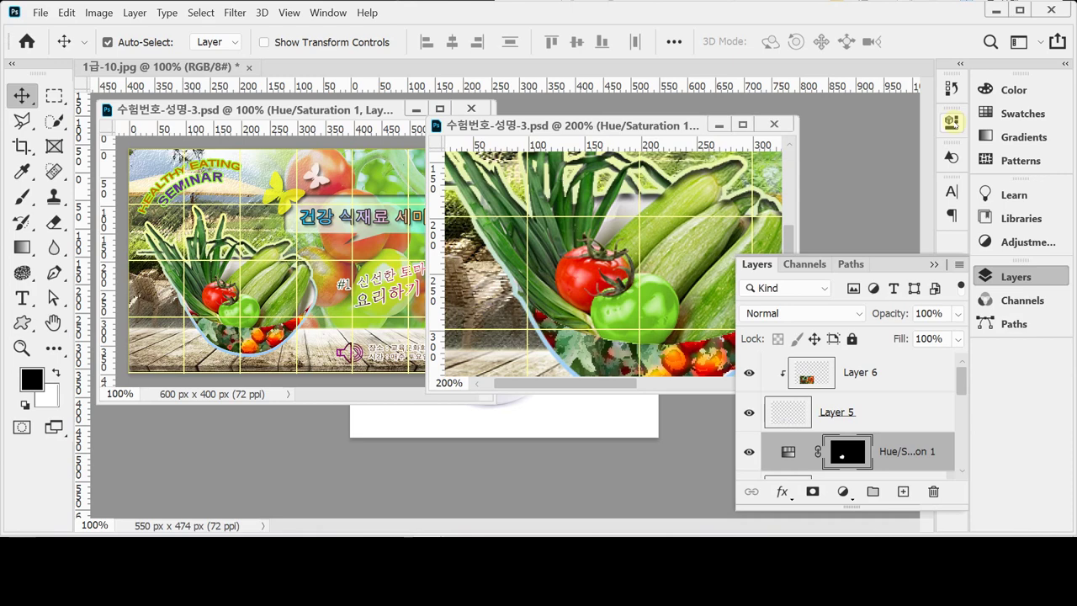
{"action": "left_click", "coordinate": [1043, 276]}
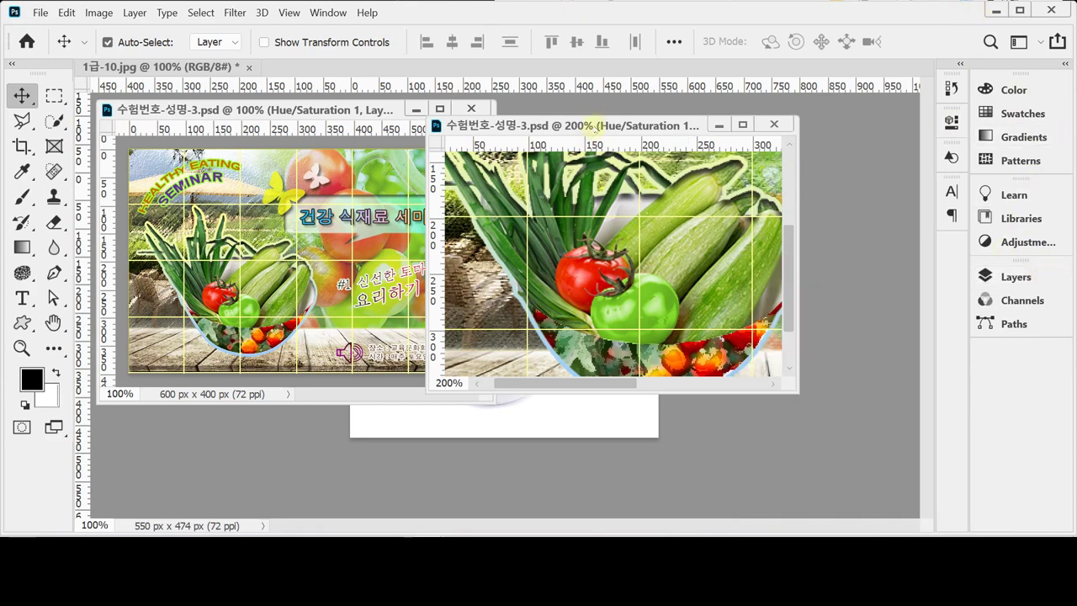
Step: Show the whole working poster at 100% in a compact window beside the finished reference poster
{"action": "left_click_drag", "start_coordinate": [595, 125], "coordinate": [700, 122]}
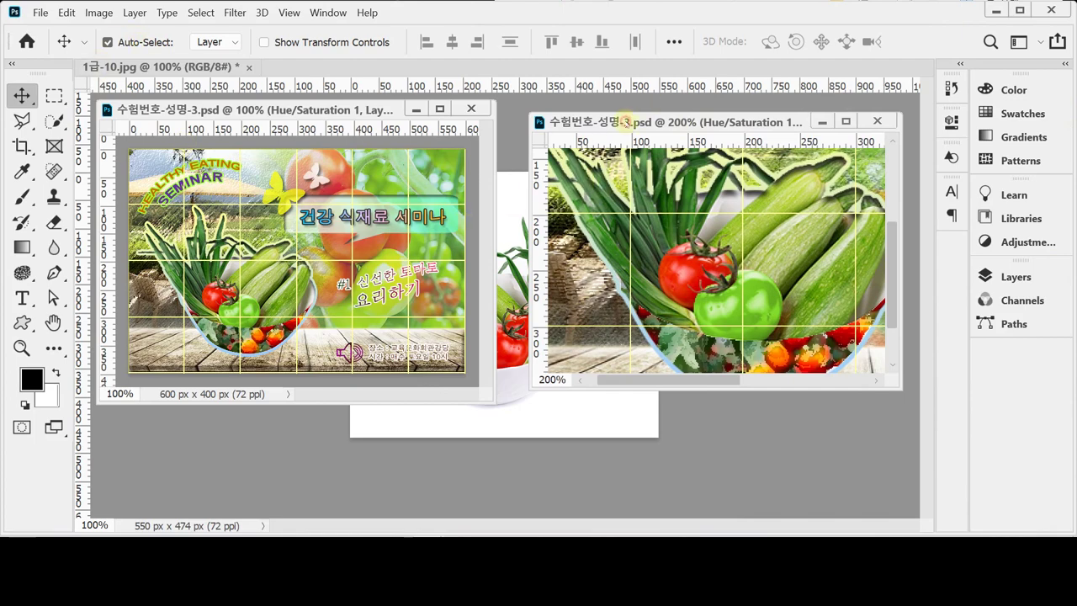
{"action": "key", "text": "ctrl+0"}
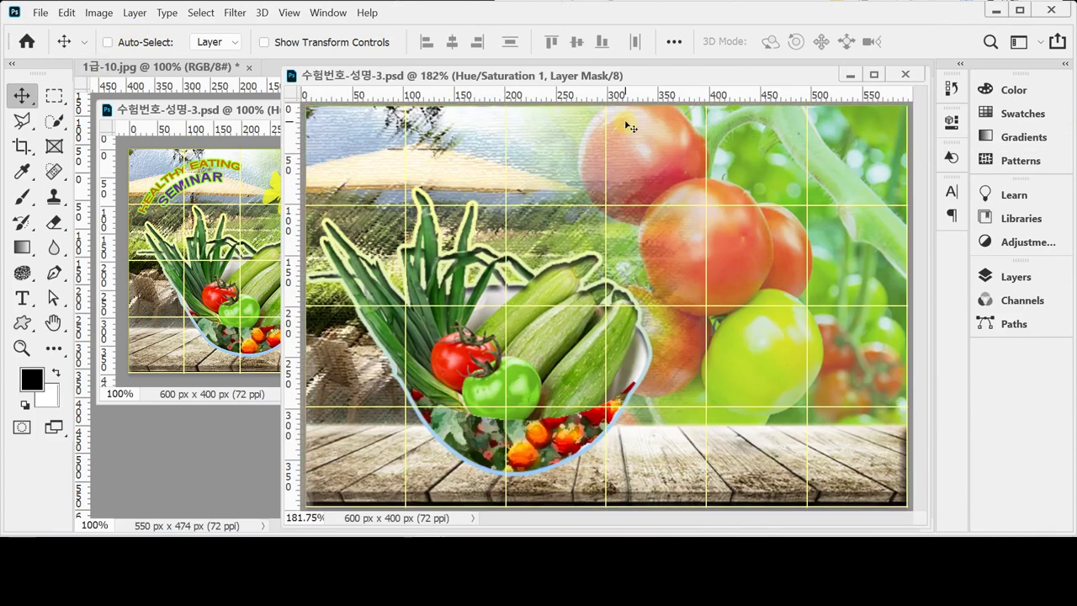
{"action": "key", "text": "ctrl+1"}
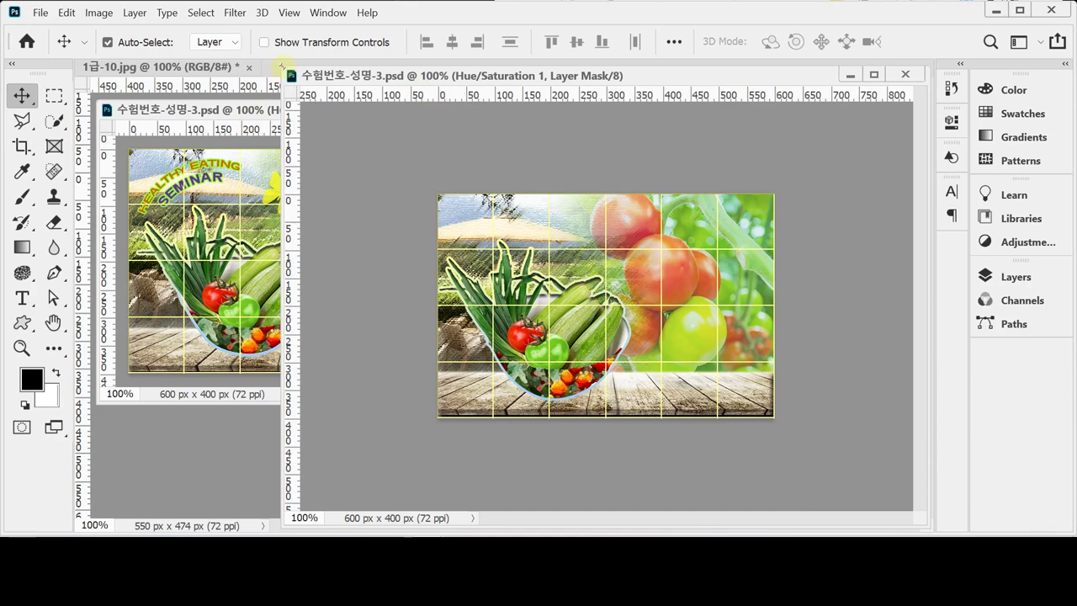
{"action": "left_click_drag", "start_coordinate": [290, 73], "coordinate": [505, 157]}
{"action": "left_click_drag", "start_coordinate": [601, 159], "coordinate": [595, 102]}
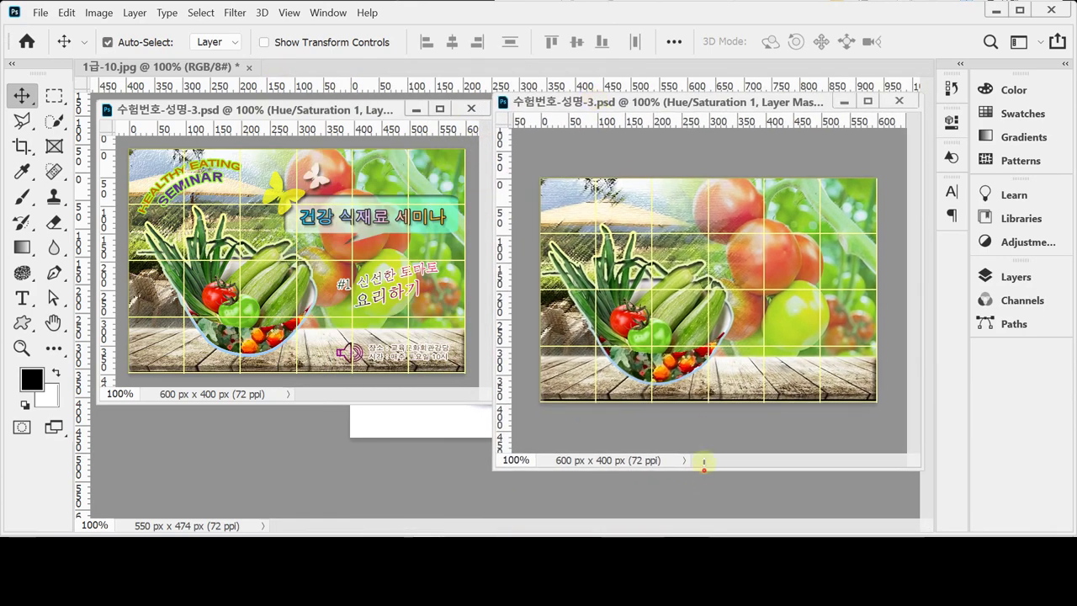
{"action": "left_click_drag", "start_coordinate": [703, 468], "coordinate": [704, 400]}
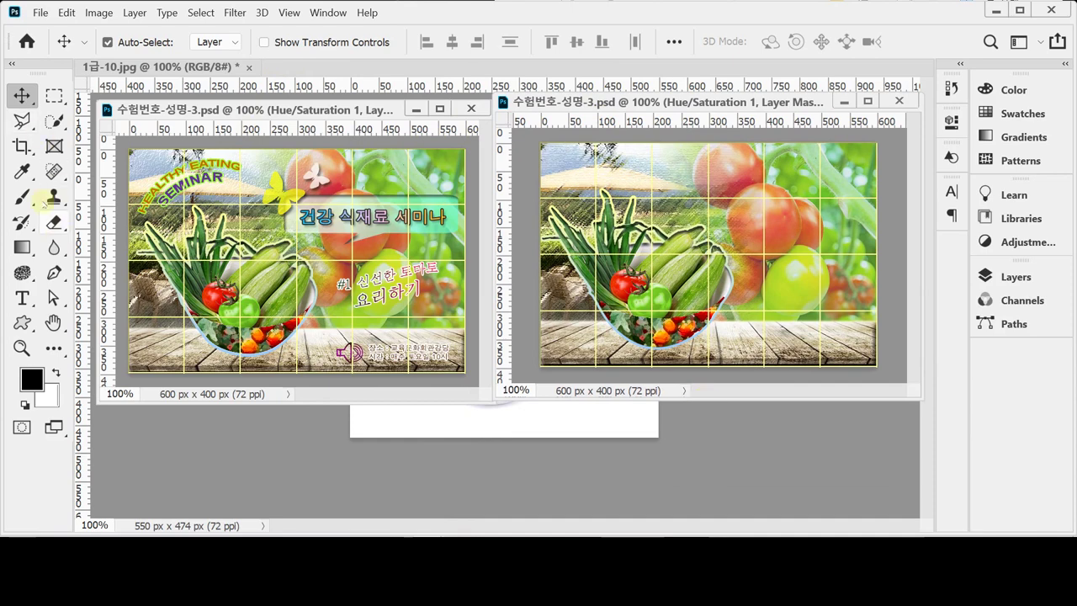
Step: Activate the Custom Shape tool in Shape mode and check its fill colour
{"action": "left_click", "coordinate": [22, 322]}
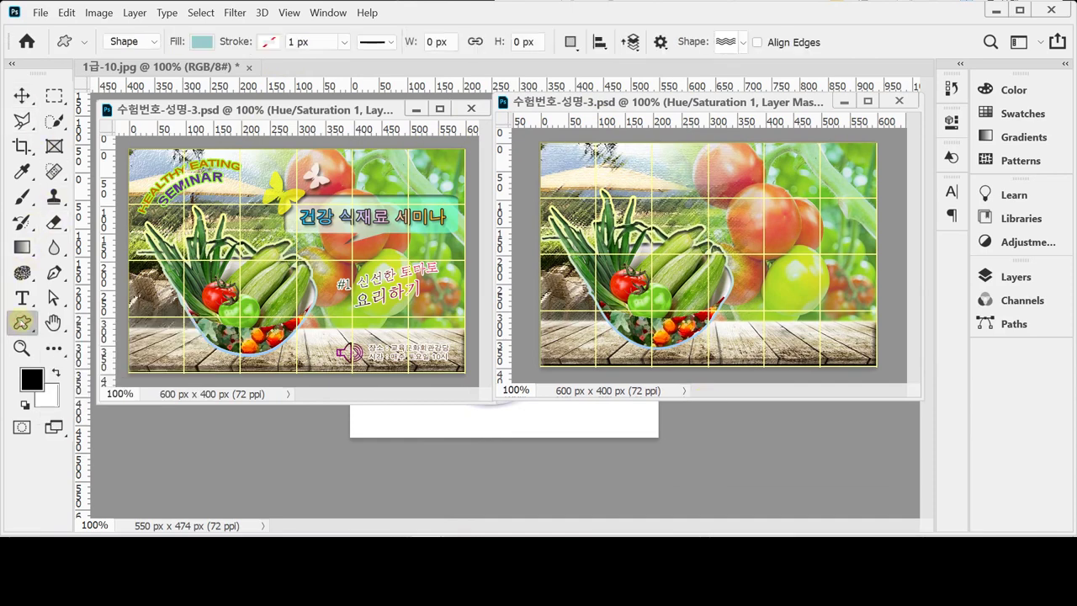
{"action": "left_click_drag", "start_coordinate": [22, 322], "coordinate": [174, 418]}
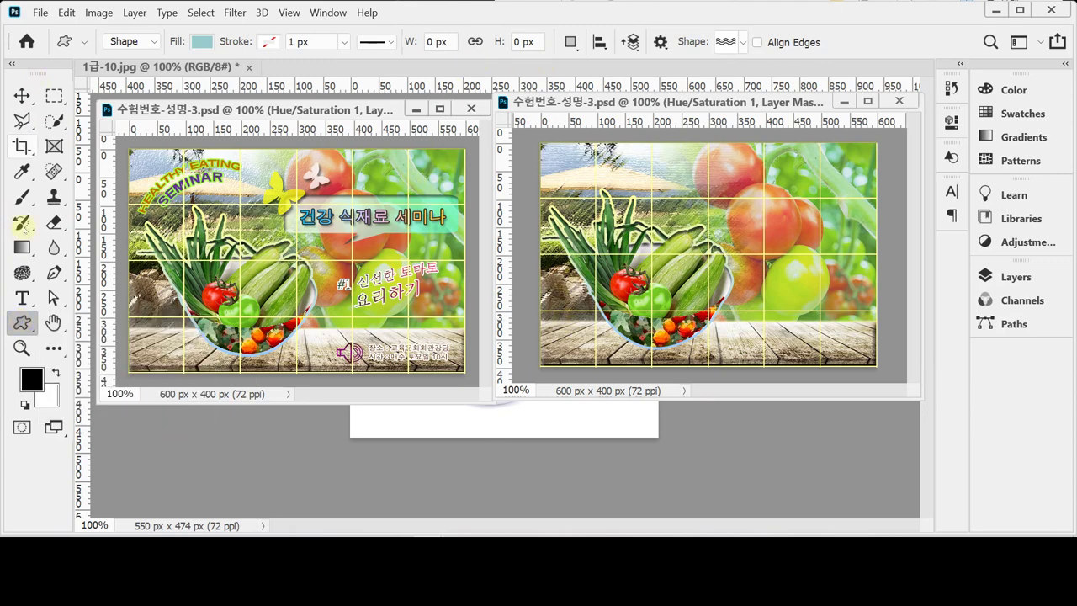
{"action": "left_click", "coordinate": [139, 40]}
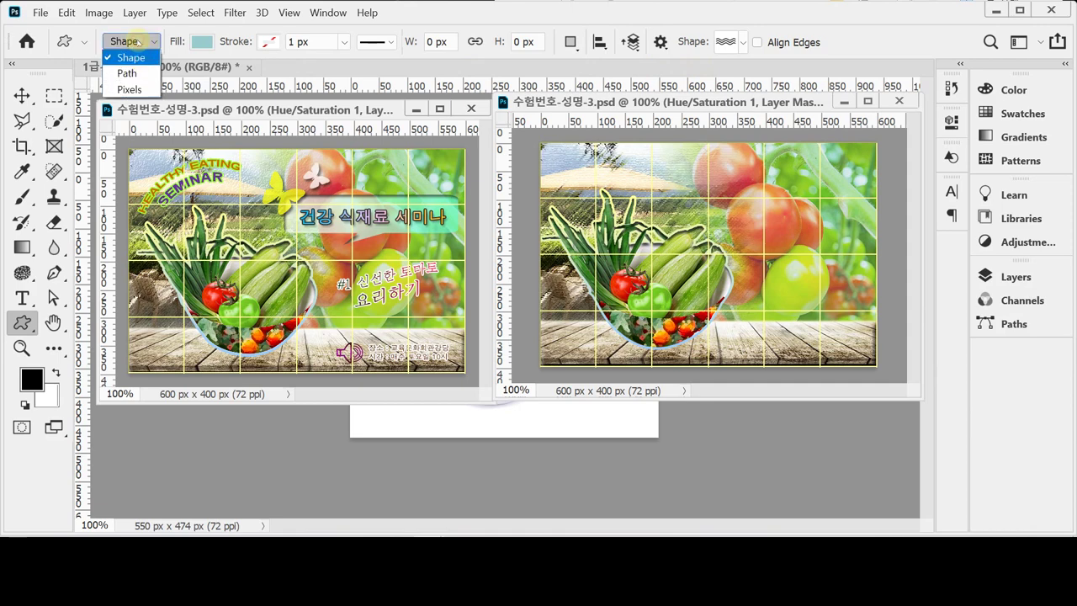
{"action": "left_click", "coordinate": [135, 56]}
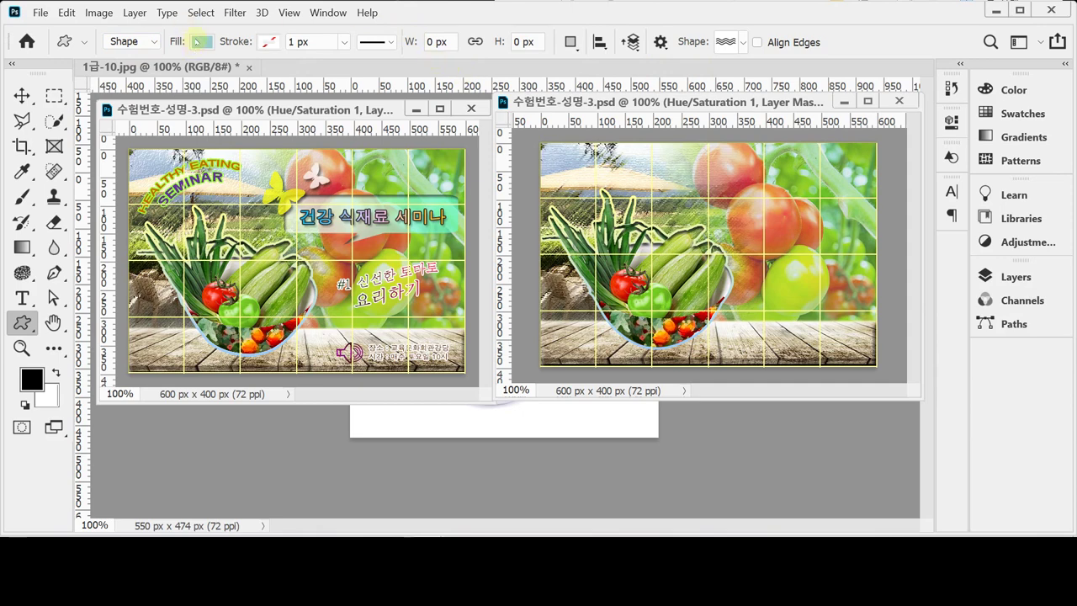
{"action": "left_click", "coordinate": [201, 41]}
{"action": "left_click", "coordinate": [322, 219]}
Step: Collapse the Nature shape group and expand the Talk Bubbles group of the legacy default shapes
{"action": "left_click", "coordinate": [742, 44]}
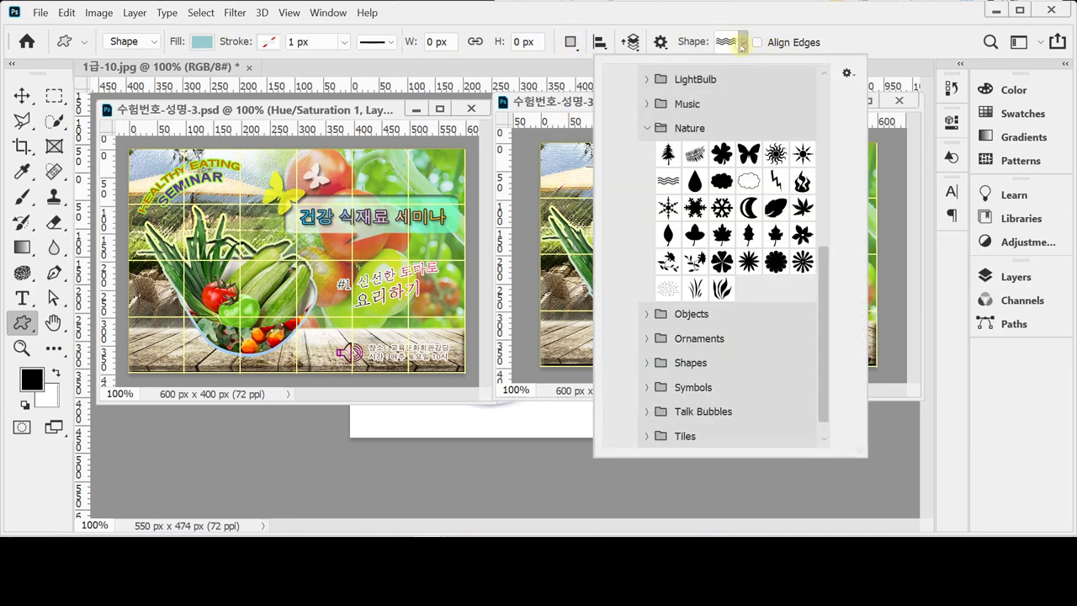
{"action": "left_click", "coordinate": [646, 130]}
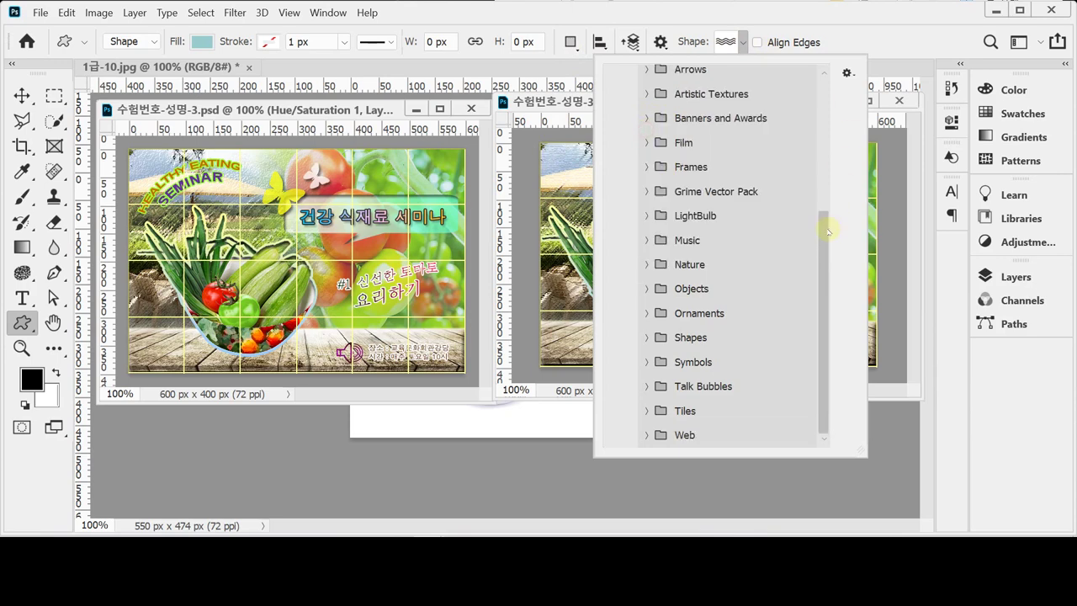
{"action": "left_click_drag", "start_coordinate": [828, 230], "coordinate": [819, 86]}
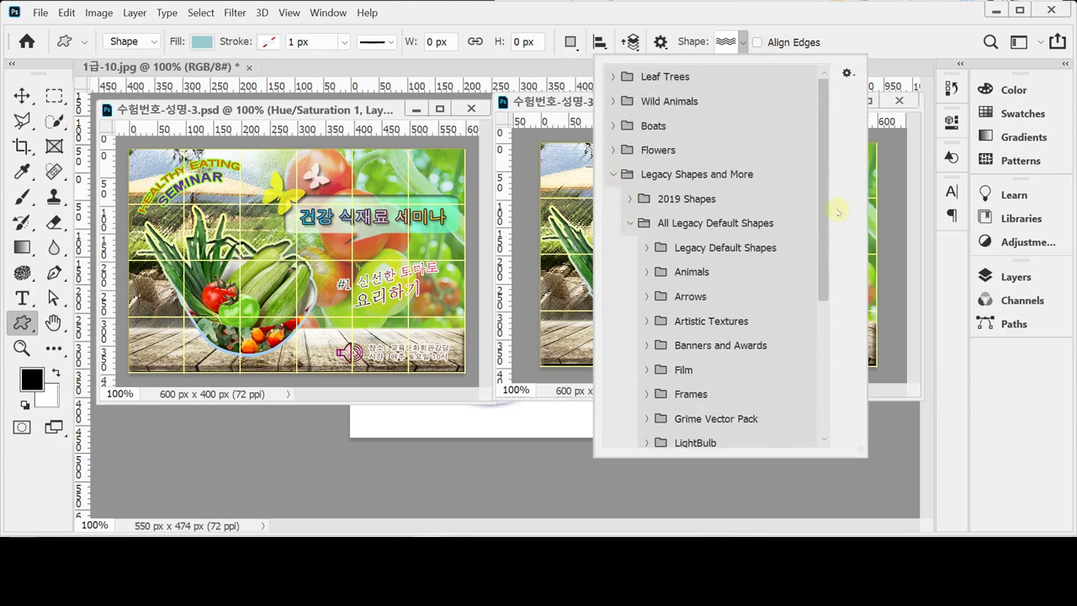
{"action": "left_click_drag", "start_coordinate": [819, 209], "coordinate": [829, 383]}
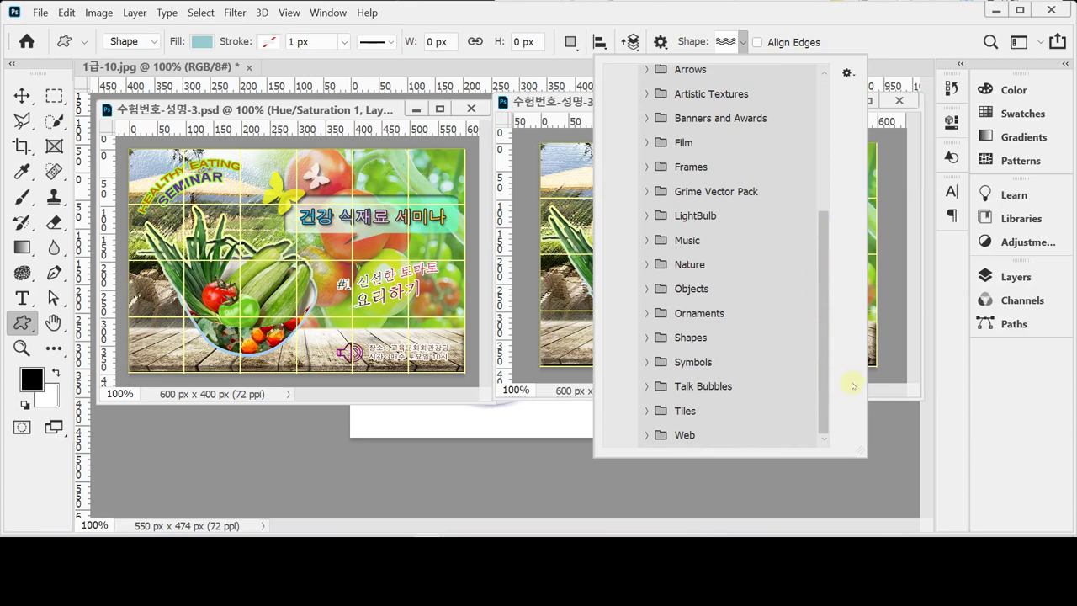
{"action": "left_click", "coordinate": [647, 387]}
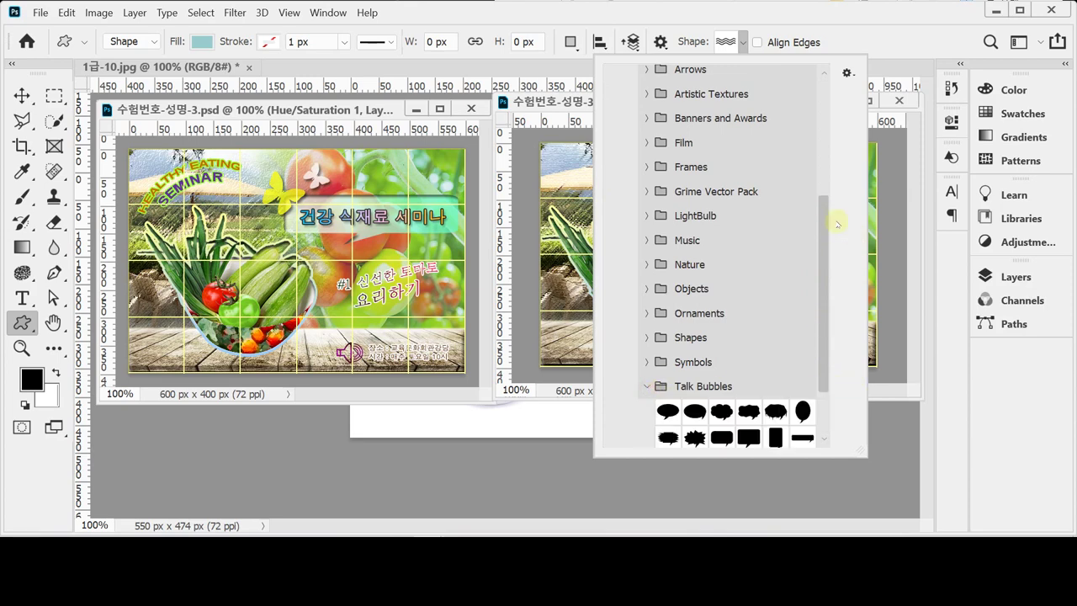
{"action": "left_click_drag", "start_coordinate": [822, 210], "coordinate": [824, 292]}
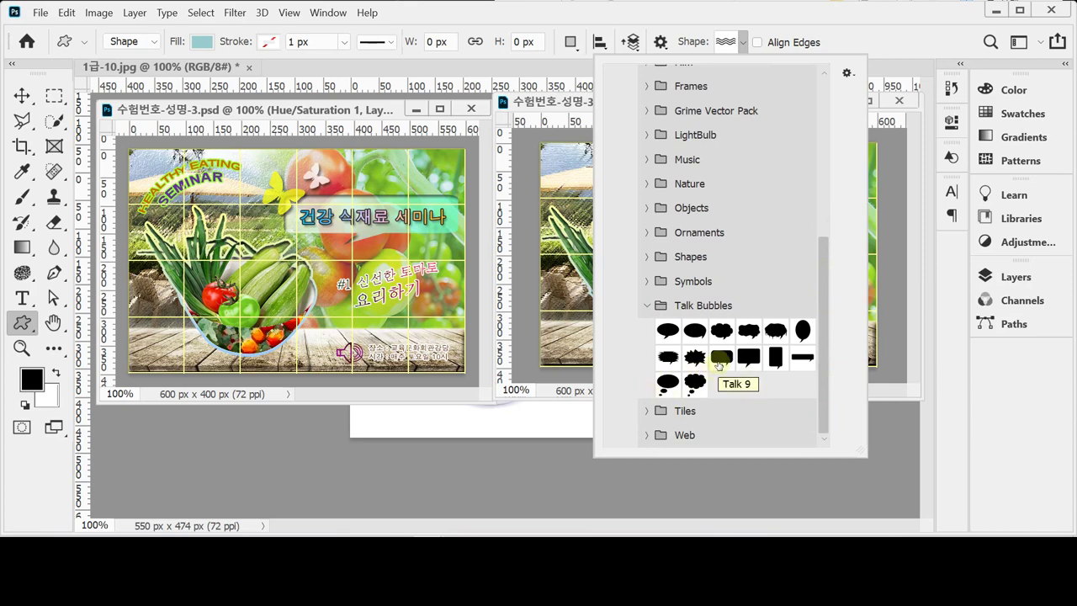
Step: Try the Talk 9 shape as a speech bubble about 299 × 82 px across the upper red tomatoes
{"action": "left_click", "coordinate": [719, 364]}
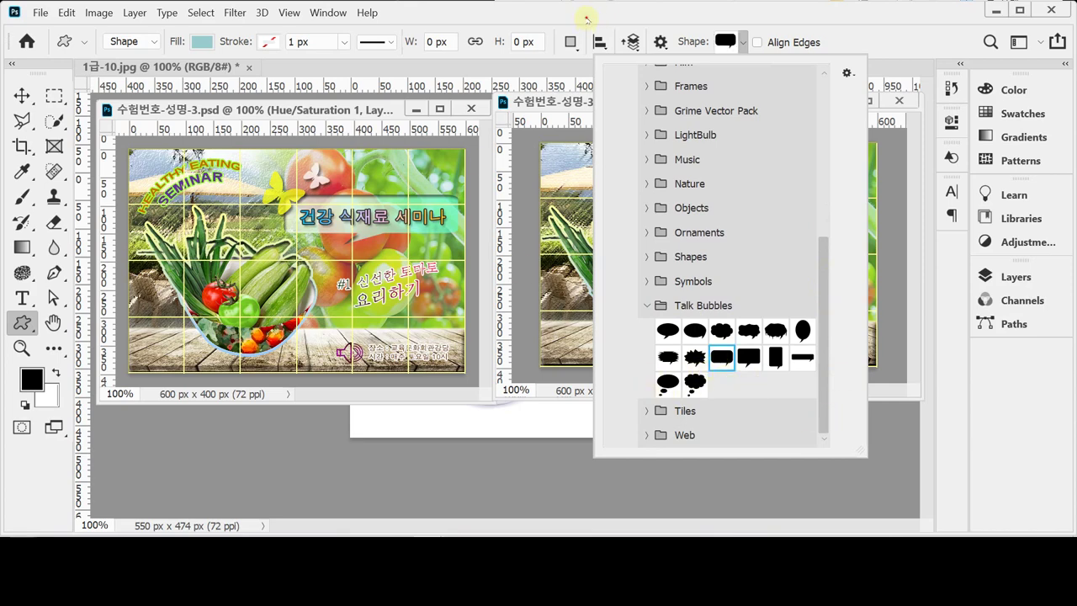
{"action": "key", "text": "Return"}
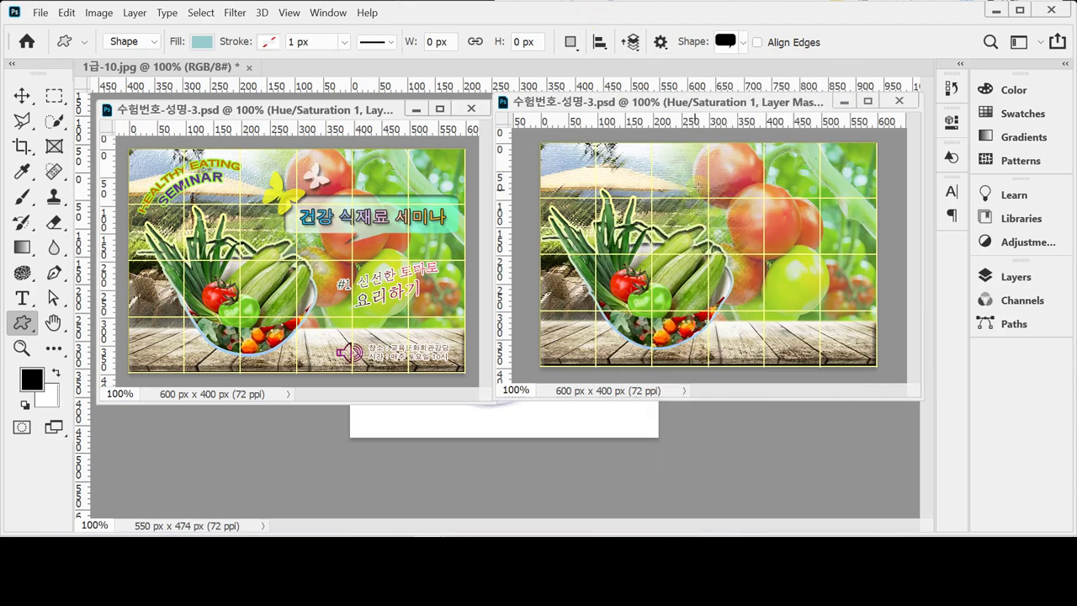
{"action": "left_click_drag", "start_coordinate": [695, 185], "coordinate": [861, 231]}
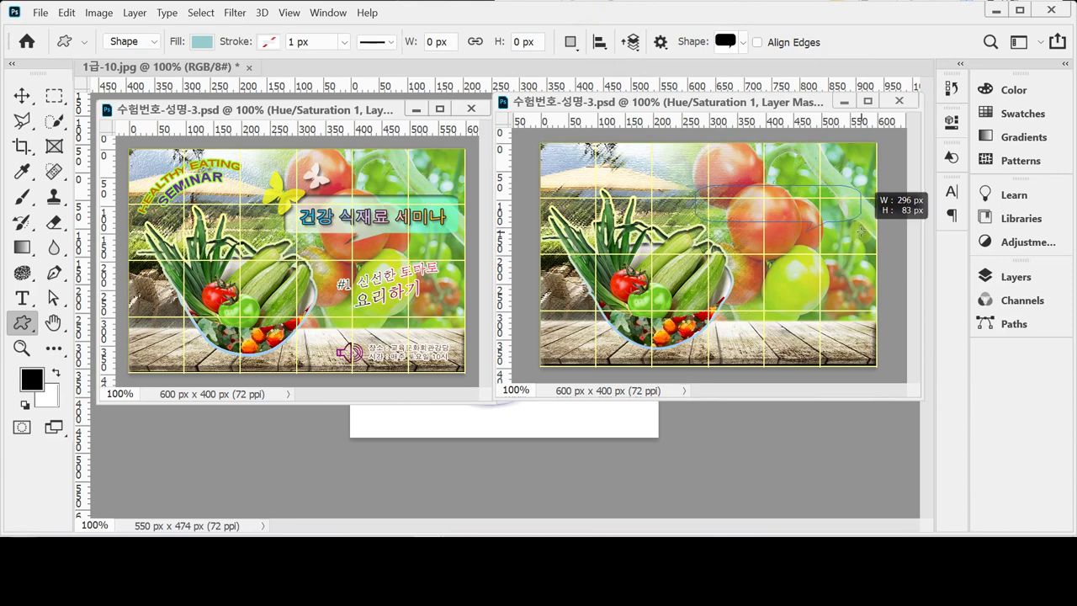
{"action": "left_click_drag", "start_coordinate": [861, 230], "coordinate": [863, 231]}
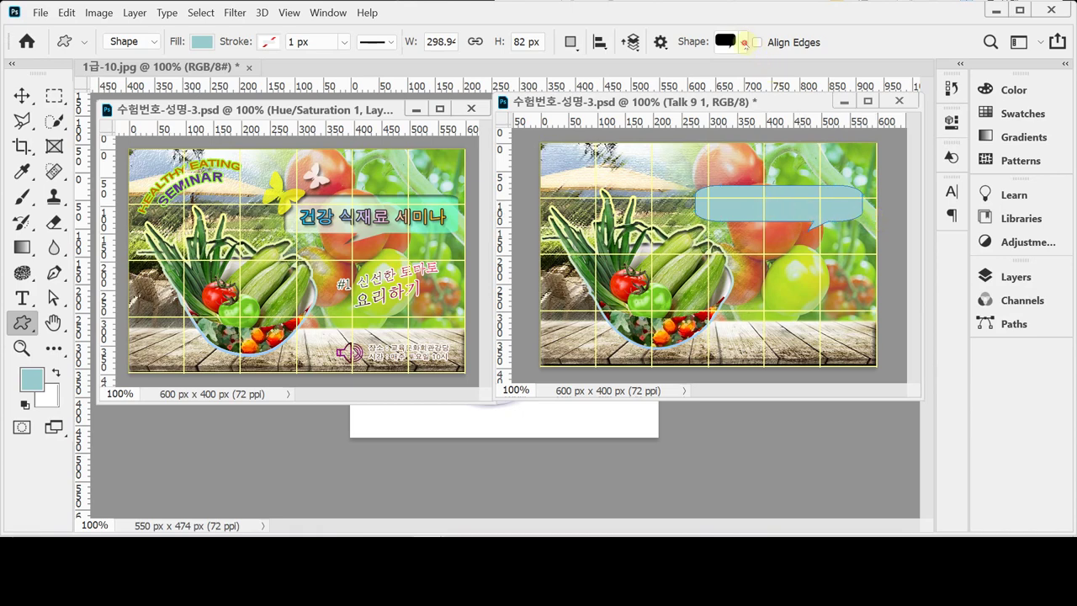
Step: Undo the Talk 9 bubble and draw a Talk 10 speech bubble about 300 × 85 px across the red tomatoes
{"action": "left_click", "coordinate": [743, 42]}
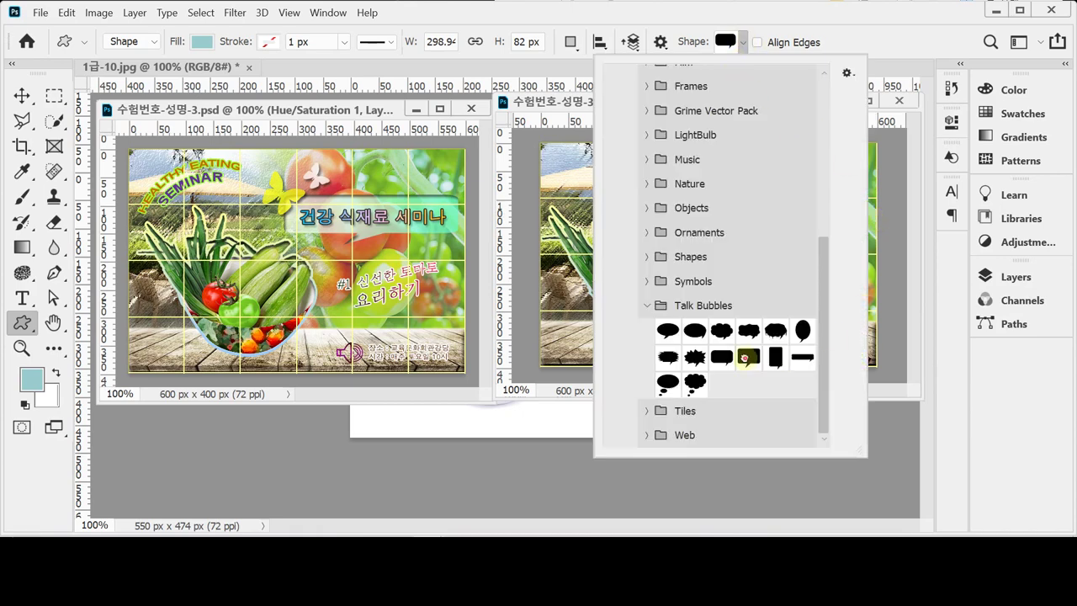
{"action": "left_click", "coordinate": [746, 357]}
{"action": "left_click", "coordinate": [645, 14]}
{"action": "key", "text": "ctrl+z"}
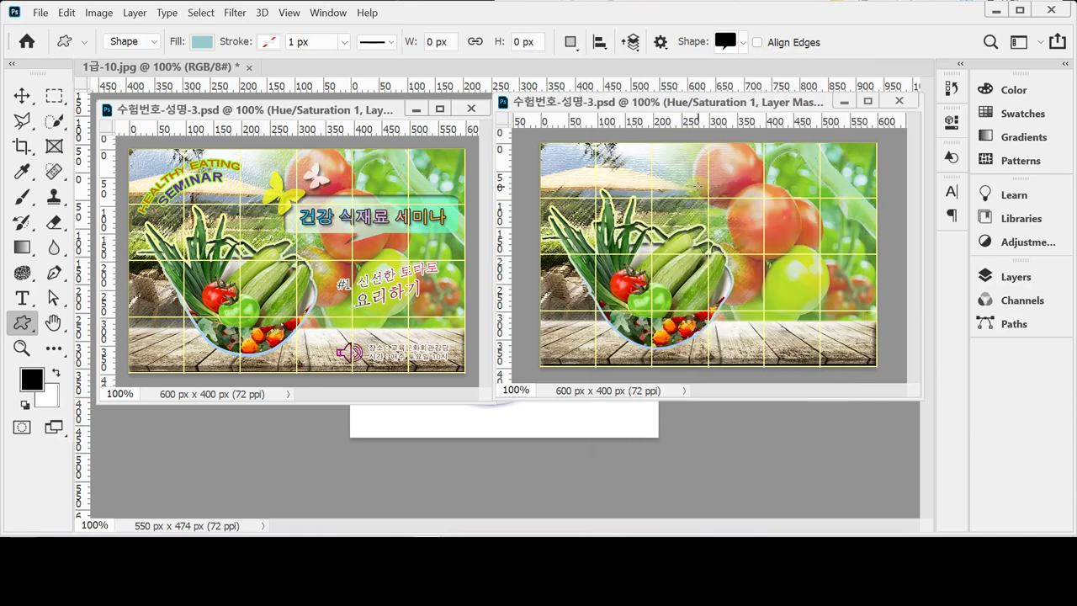
{"action": "left_click_drag", "start_coordinate": [698, 185], "coordinate": [864, 228]}
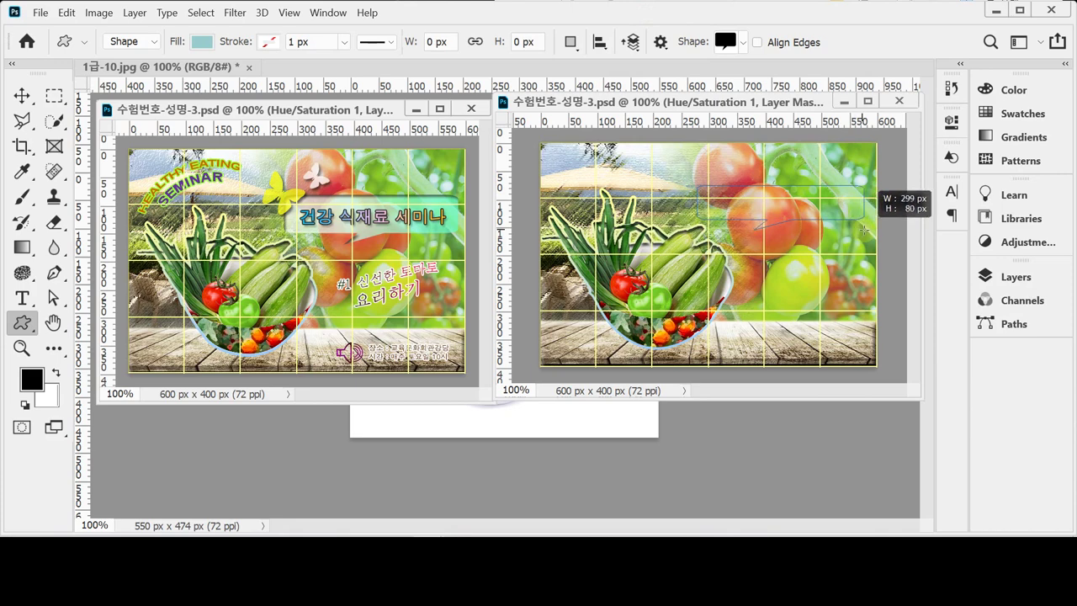
{"action": "left_click_drag", "start_coordinate": [863, 229], "coordinate": [866, 233]}
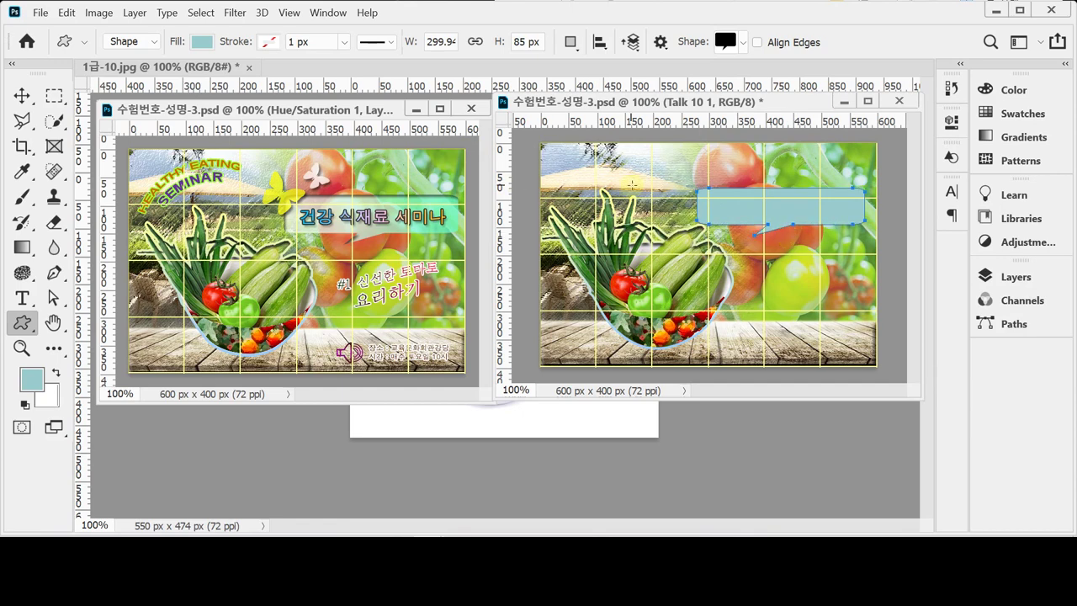
Step: Select the speech bubble in the finished reference poster and locate its Talk 10 1 layer
{"action": "left_click", "coordinate": [22, 95]}
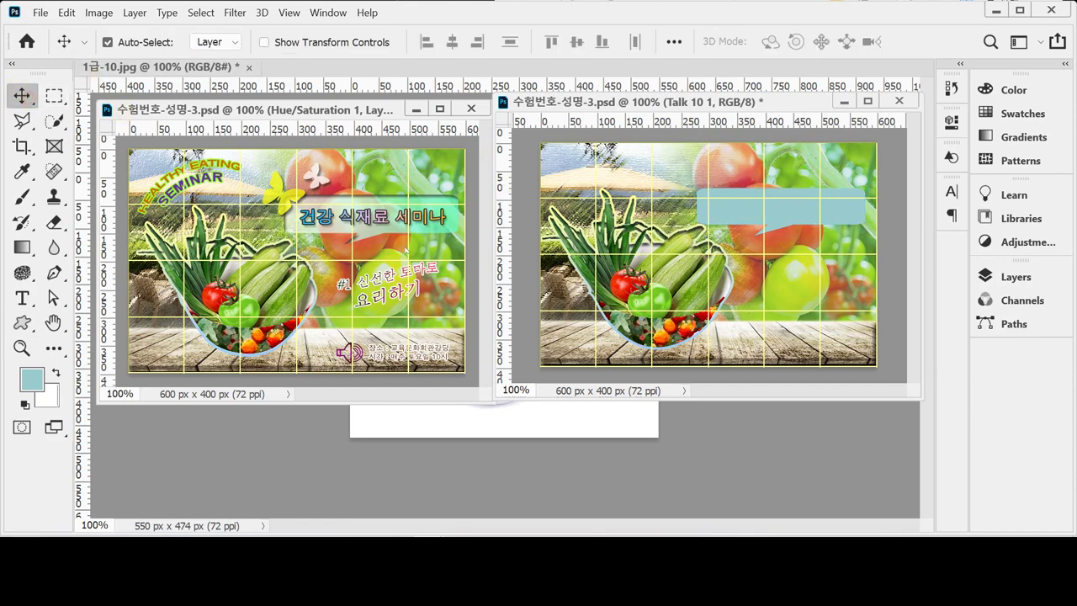
{"action": "left_click", "coordinate": [437, 210]}
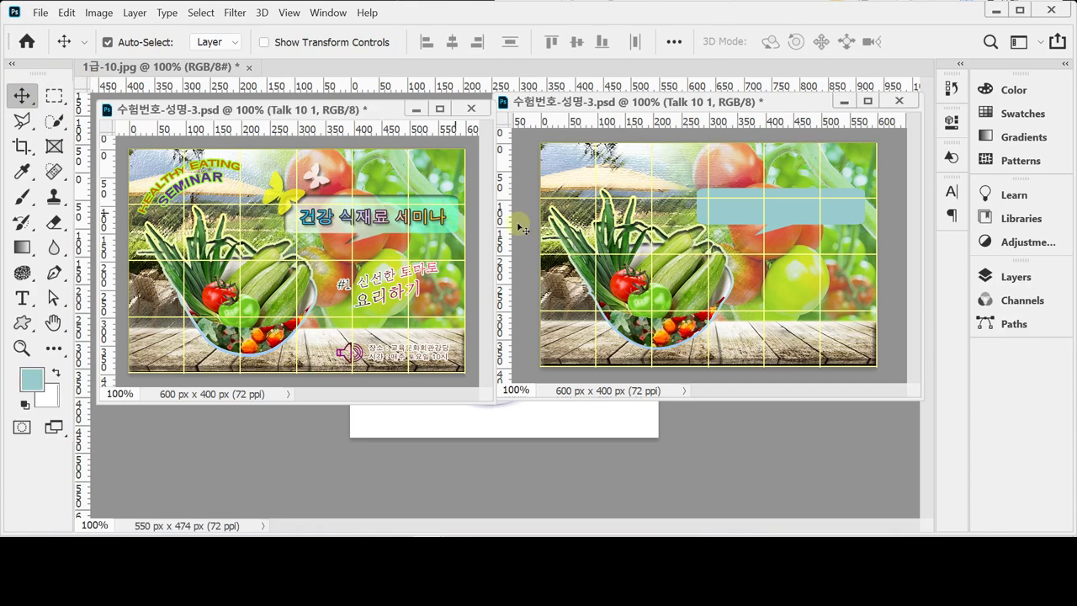
{"action": "left_click", "coordinate": [1009, 276]}
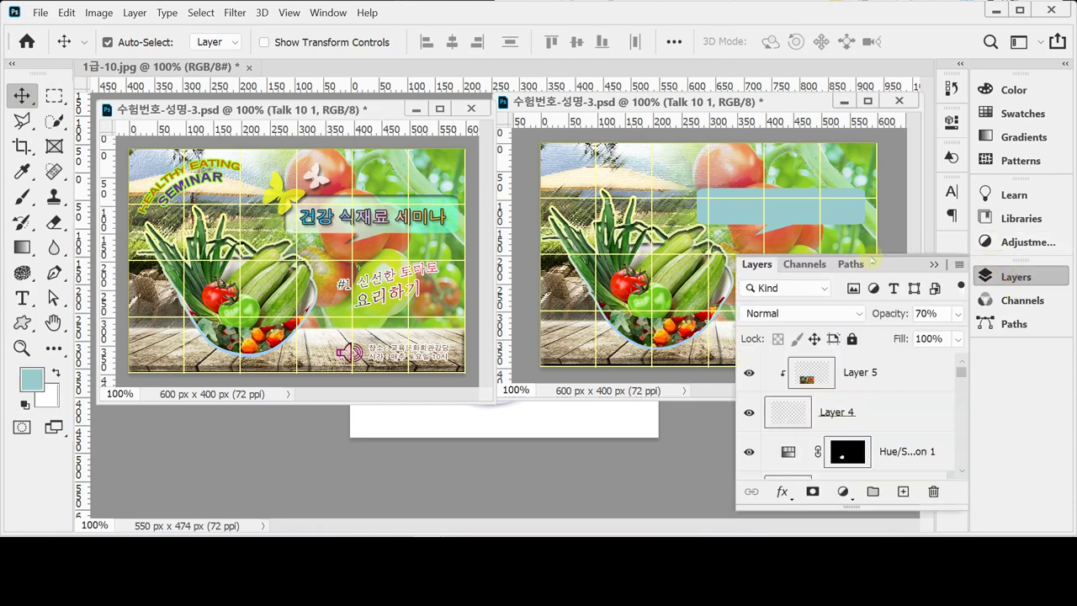
{"action": "scroll", "coordinate": [926, 412], "scroll_direction": "down", "scroll_amount": 5}
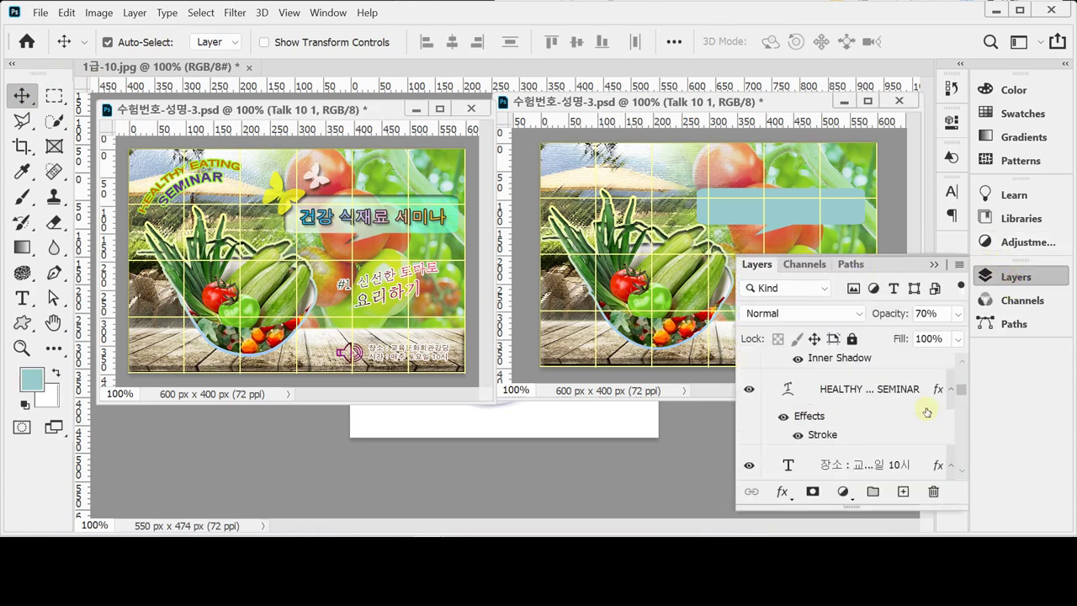
{"action": "scroll", "coordinate": [926, 412], "scroll_direction": "down", "scroll_amount": 2}
{"action": "scroll", "coordinate": [926, 411], "scroll_direction": "down", "scroll_amount": 8}
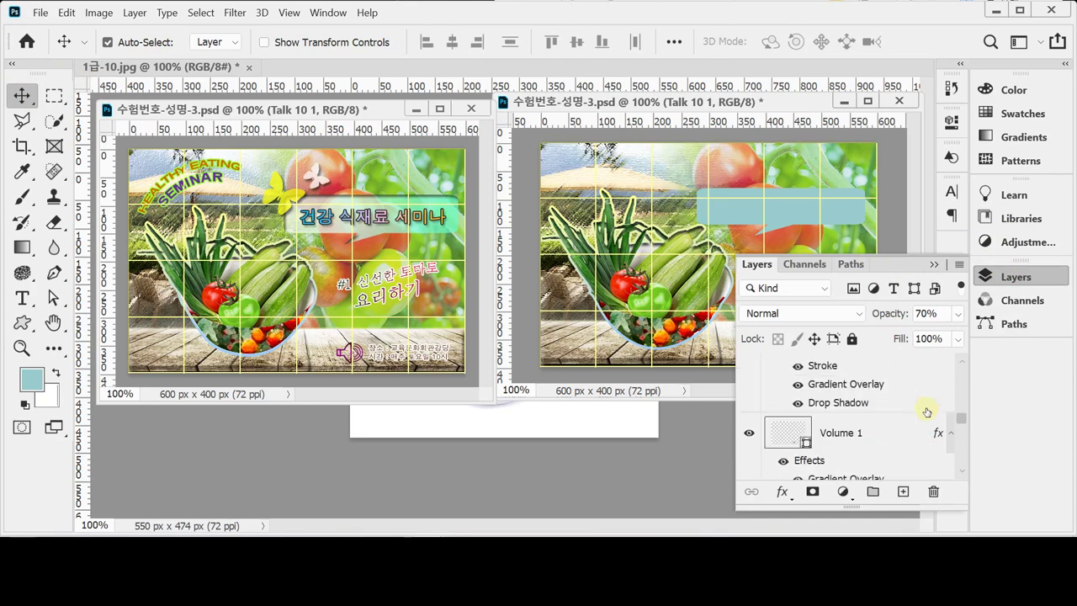
{"action": "scroll", "coordinate": [926, 412], "scroll_direction": "down", "scroll_amount": 4}
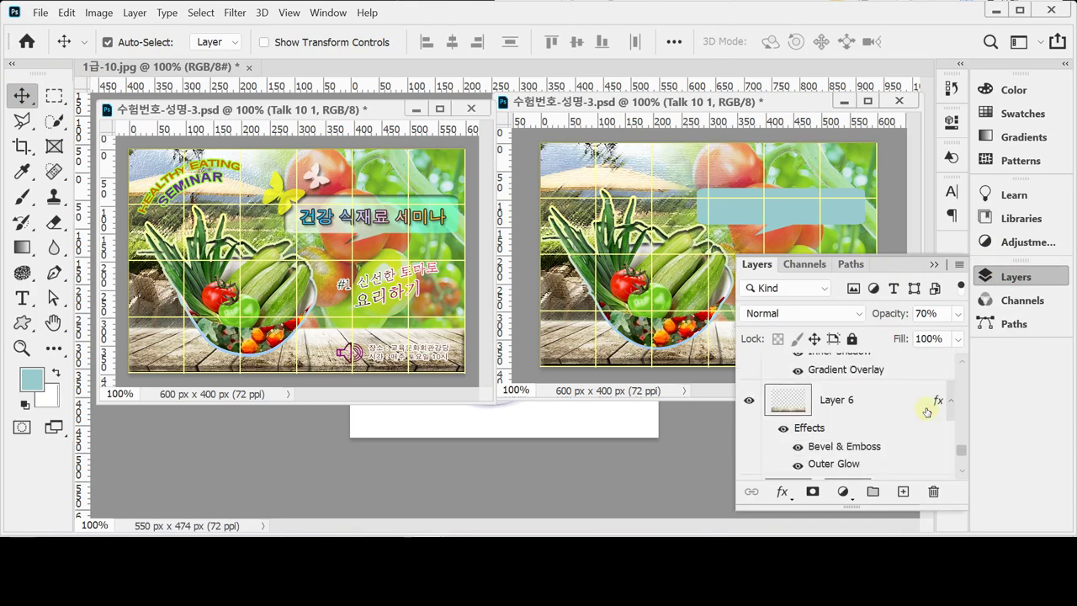
{"action": "scroll", "coordinate": [926, 411], "scroll_direction": "up", "scroll_amount": 2}
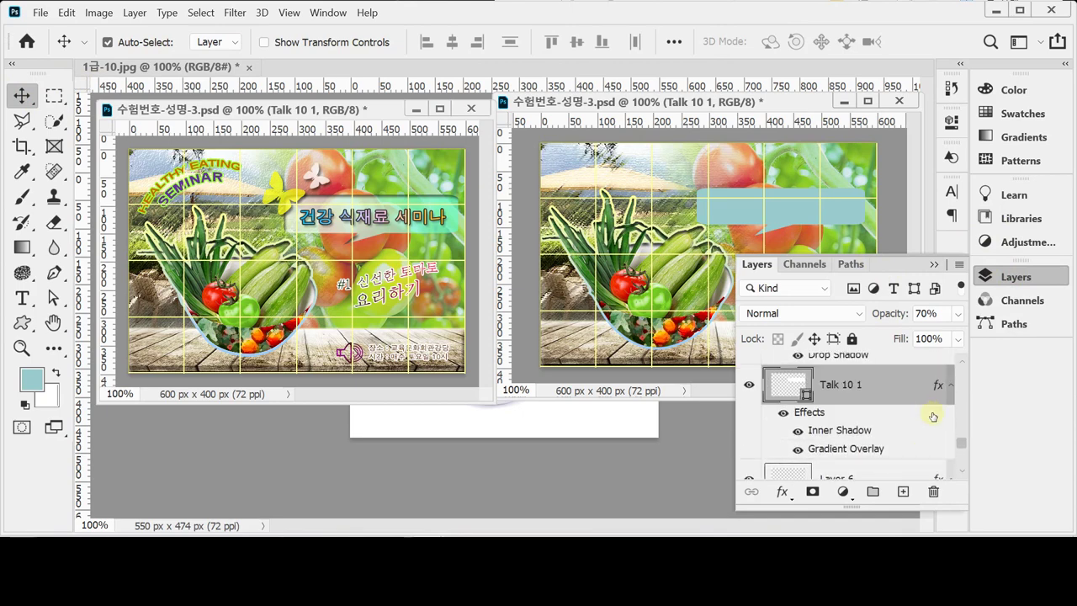
Step: Examine the reference bubble's Inner Shadow settings with the finished poster kept in view
{"action": "double_click", "coordinate": [824, 432]}
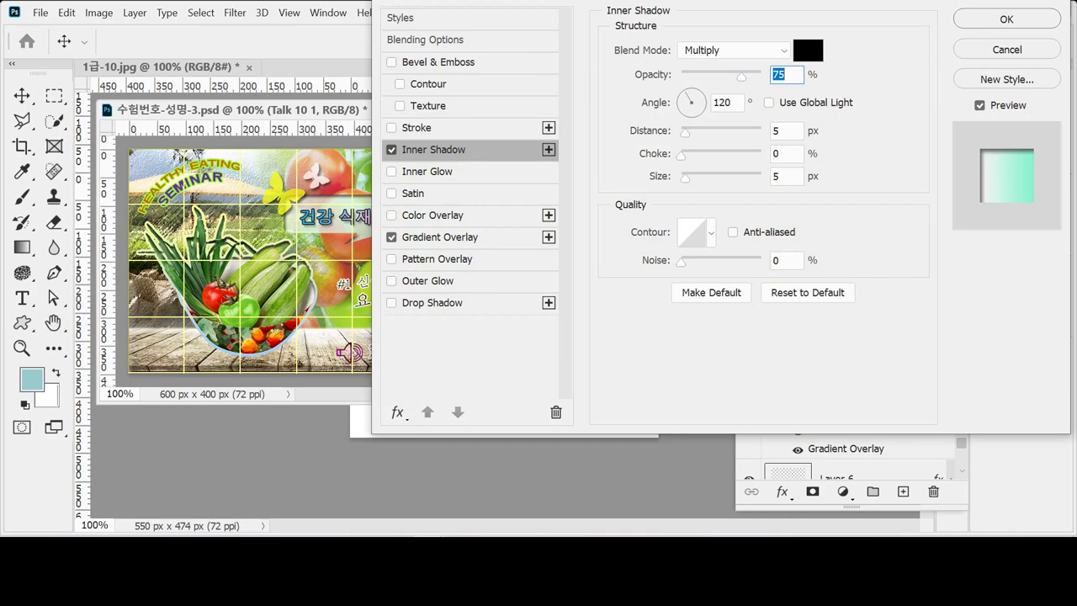
{"action": "left_click_drag", "start_coordinate": [633, 1], "coordinate": [707, 71]}
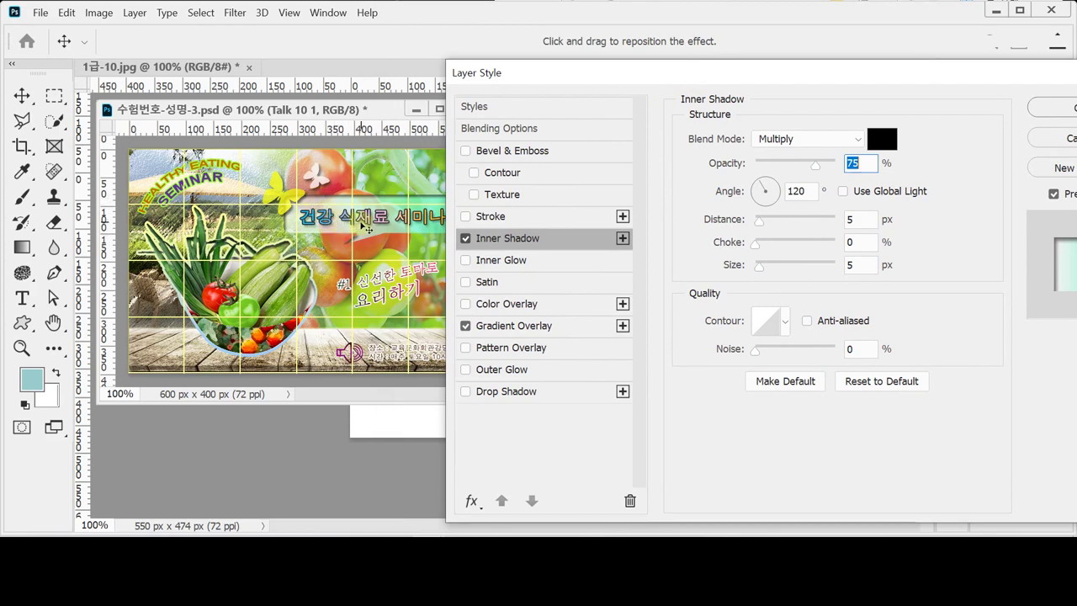
{"action": "left_click_drag", "start_coordinate": [688, 76], "coordinate": [721, 75]}
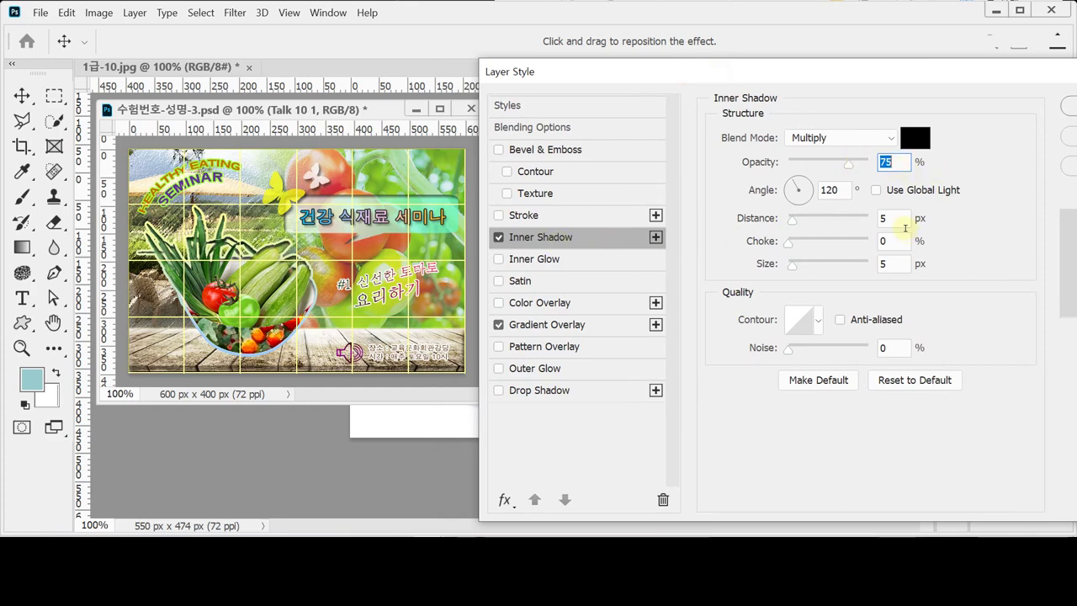
Step: Inspect the reference bubble's Gradient Overlay and check the hex code of the gradient's starting colour stop
{"action": "left_click", "coordinate": [567, 327]}
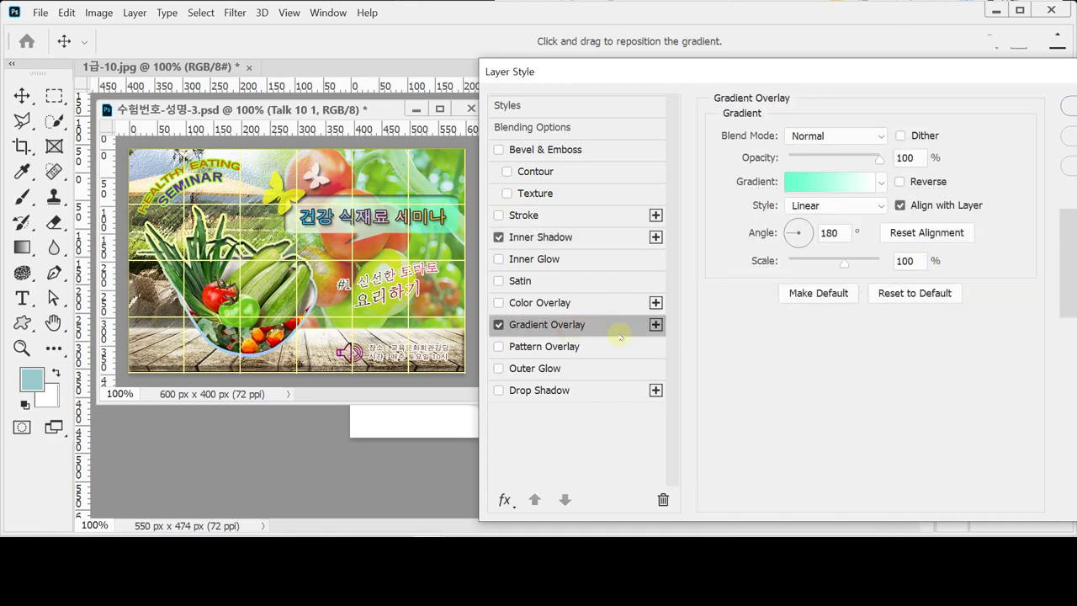
{"action": "left_click", "coordinate": [841, 183]}
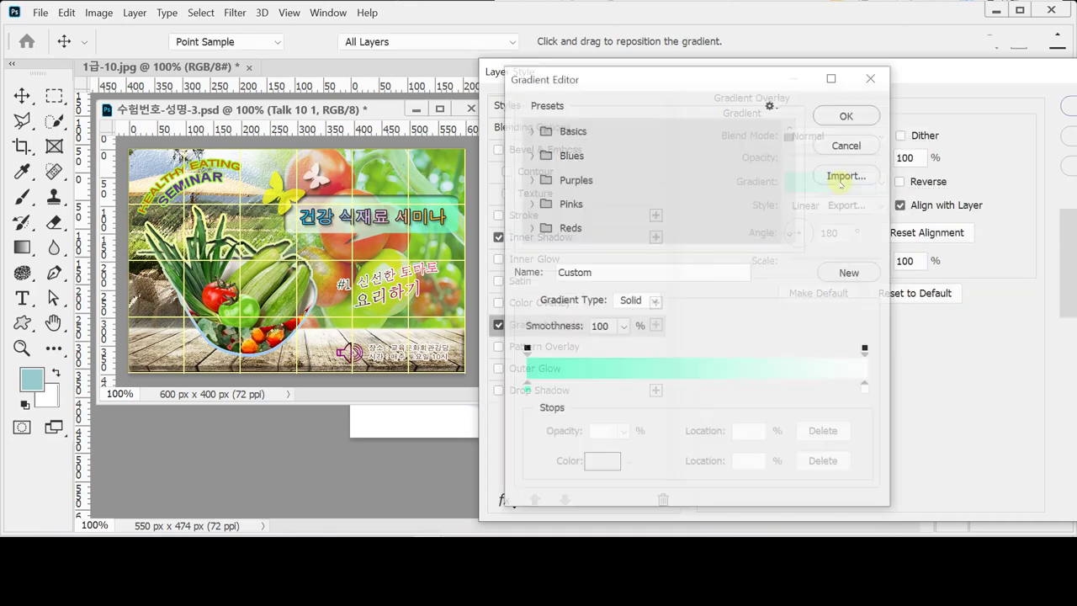
{"action": "double_click", "coordinate": [526, 389]}
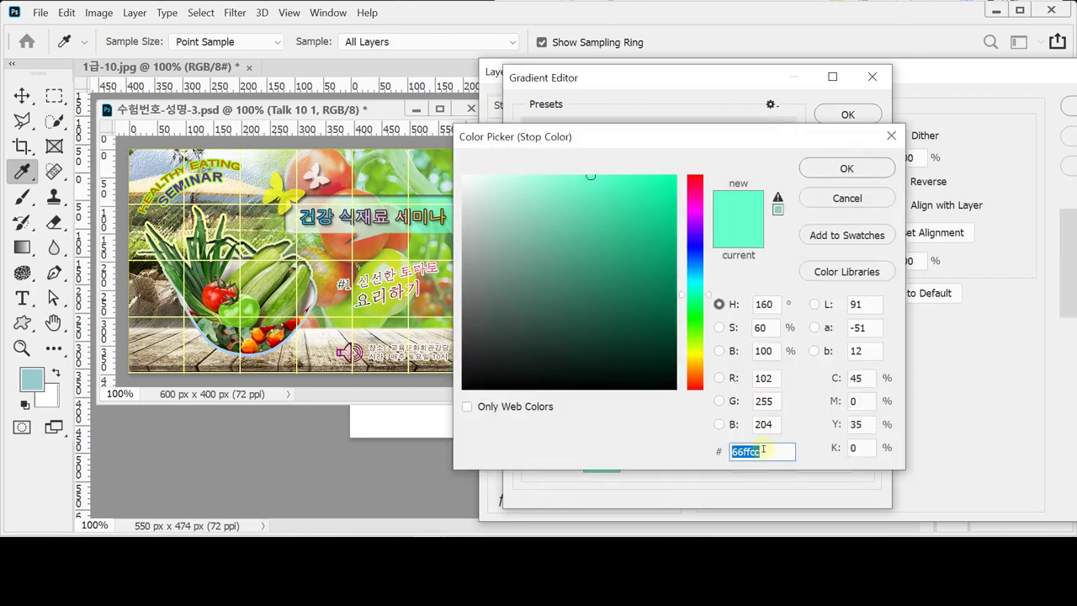
{"action": "left_click", "coordinate": [779, 451]}
{"action": "left_click", "coordinate": [830, 203]}
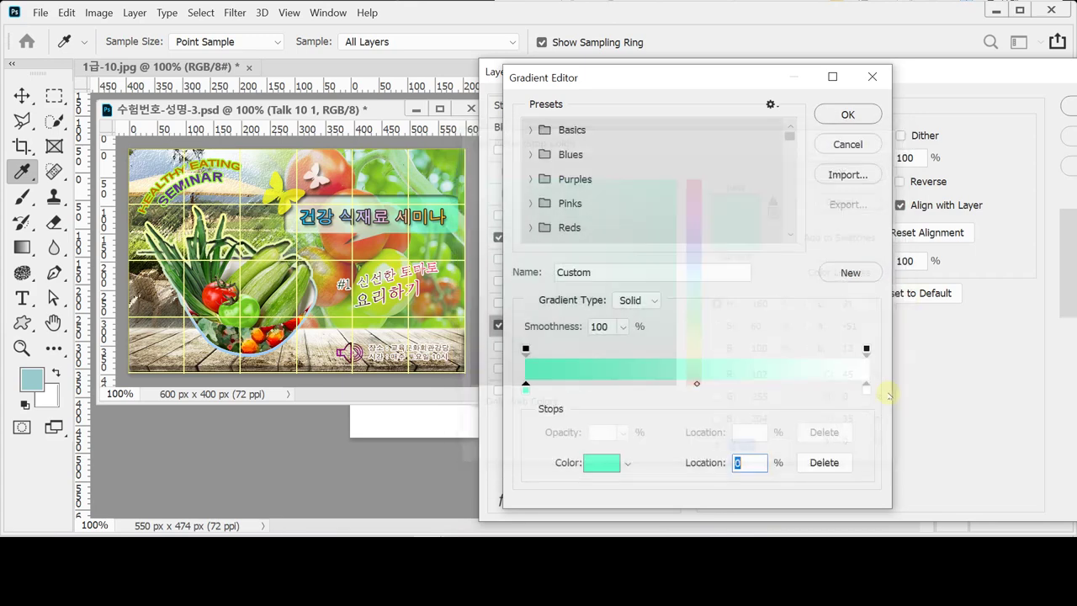
Step: Check the colour of the gradient's end stop and close the reference bubble's layer style settings
{"action": "left_click", "coordinate": [866, 389]}
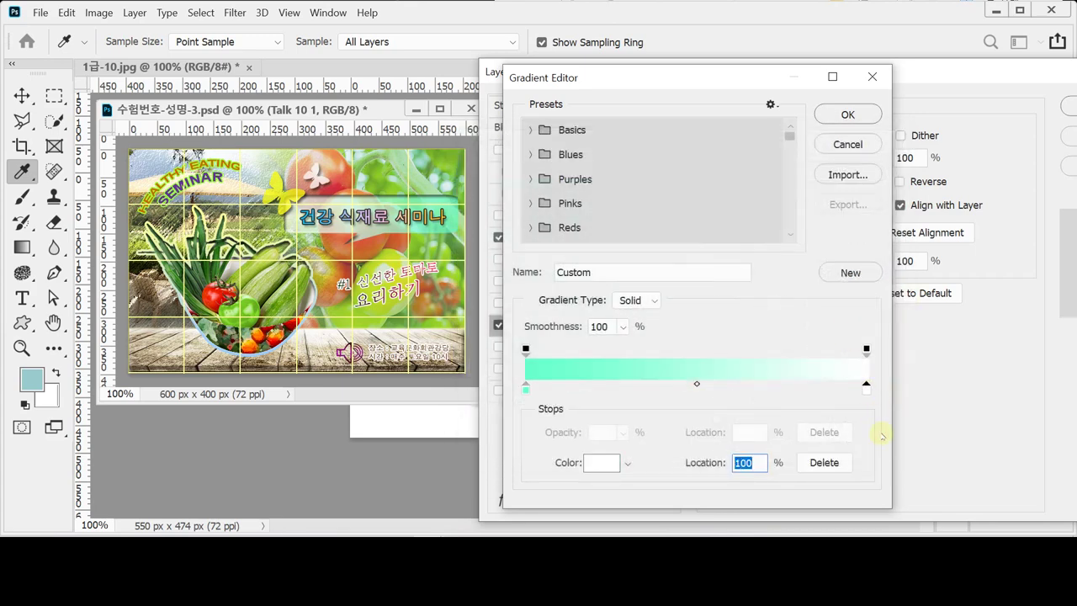
{"action": "double_click", "coordinate": [867, 389]}
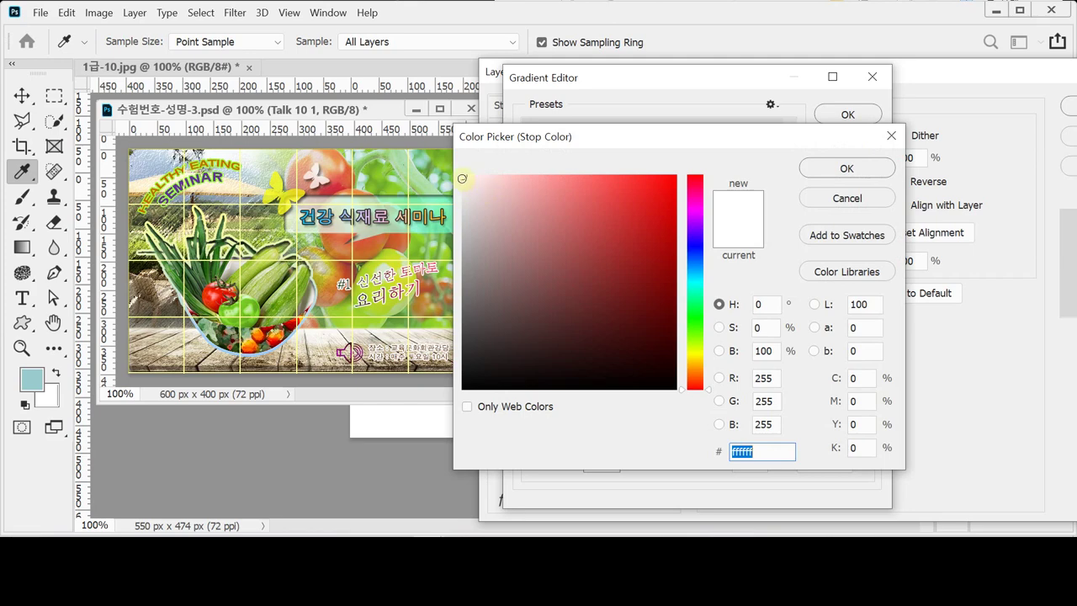
{"action": "left_click_drag", "start_coordinate": [462, 178], "coordinate": [461, 175]}
{"action": "left_click", "coordinate": [847, 169]}
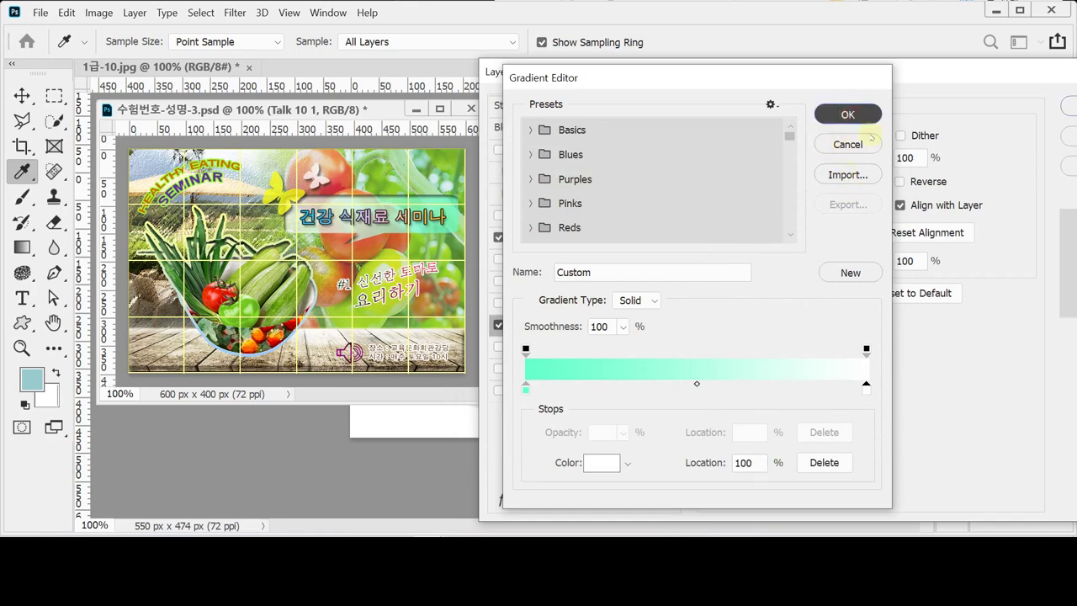
{"action": "left_click", "coordinate": [844, 116]}
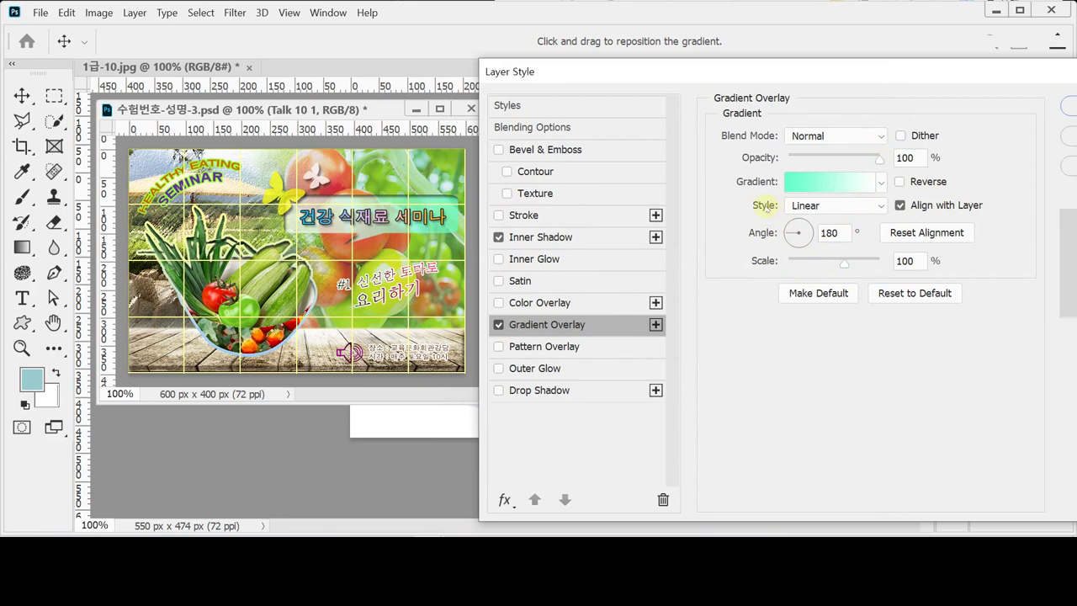
{"action": "left_click", "coordinate": [1067, 107]}
Step: Copy the reference bubble's layer style and paste it onto the Talk 10 bubble in the working poster
{"action": "right_click", "coordinate": [932, 392]}
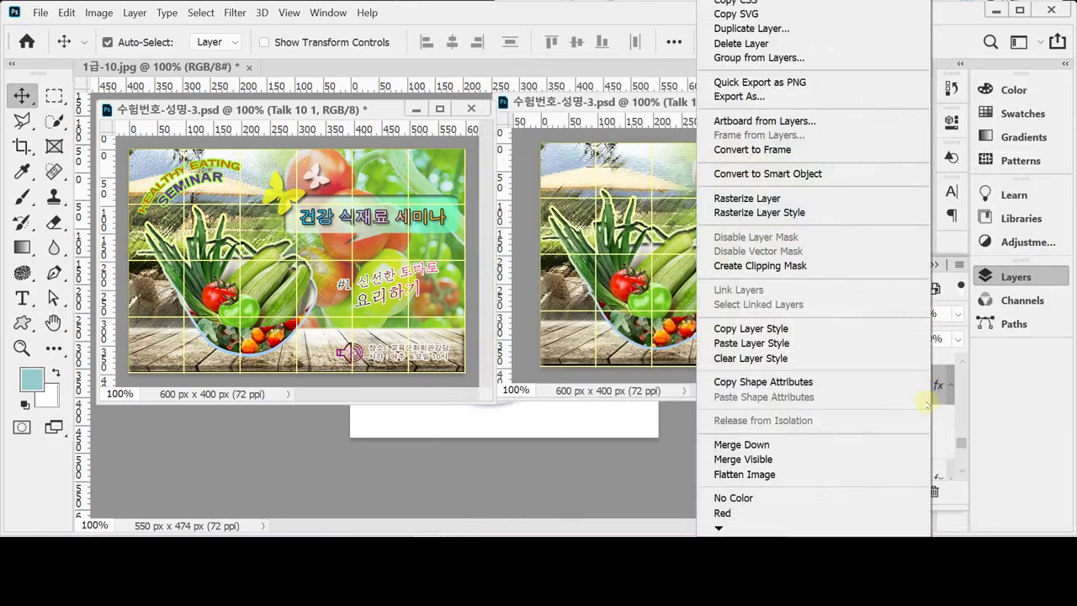
{"action": "left_click", "coordinate": [740, 326]}
{"action": "left_click", "coordinate": [664, 105]}
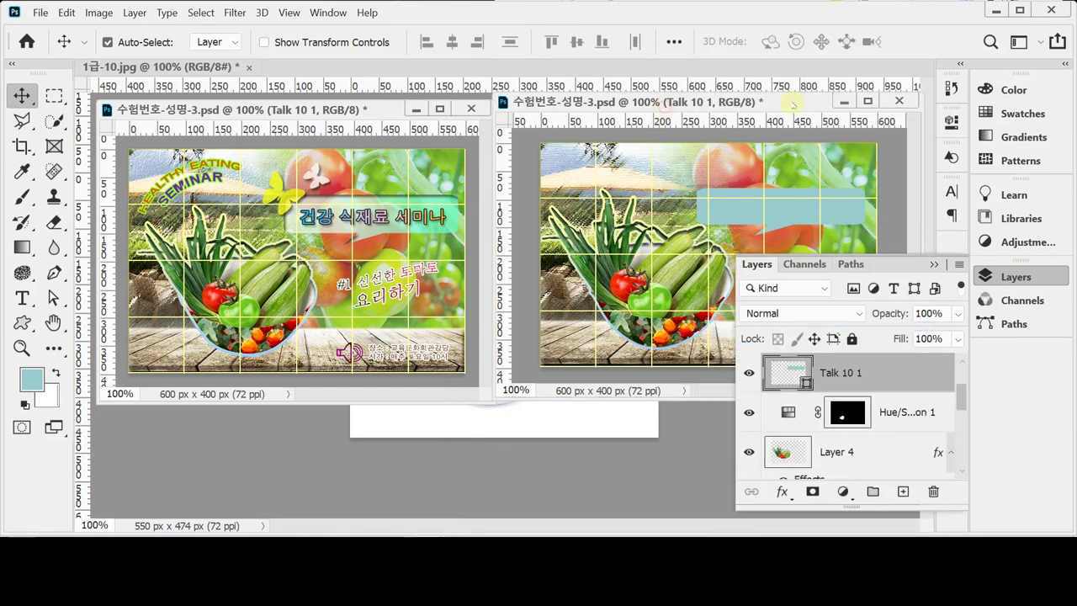
{"action": "right_click", "coordinate": [895, 383]}
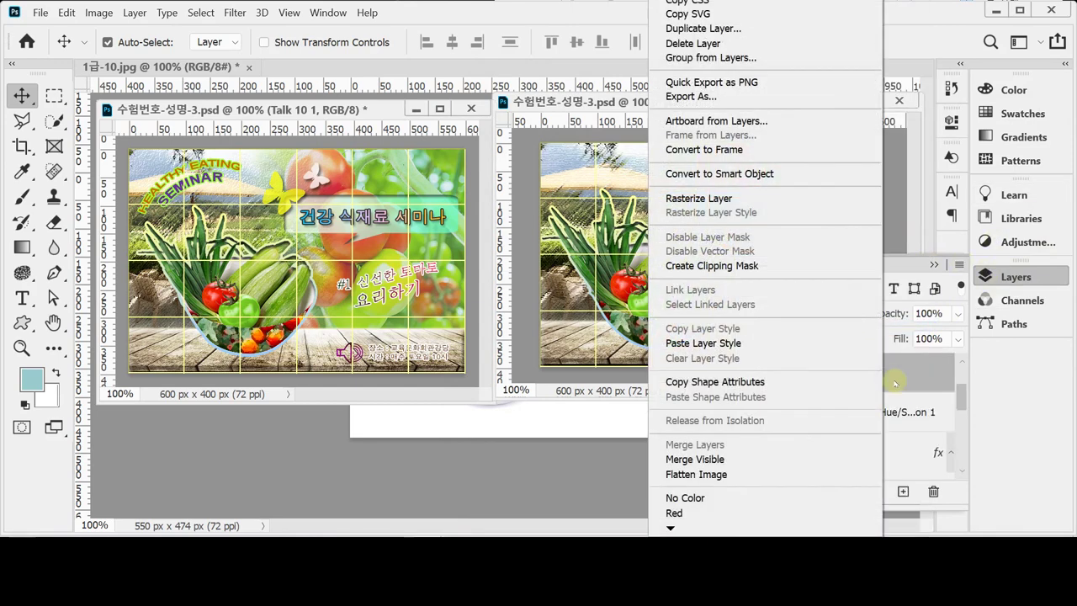
{"action": "left_click", "coordinate": [800, 344]}
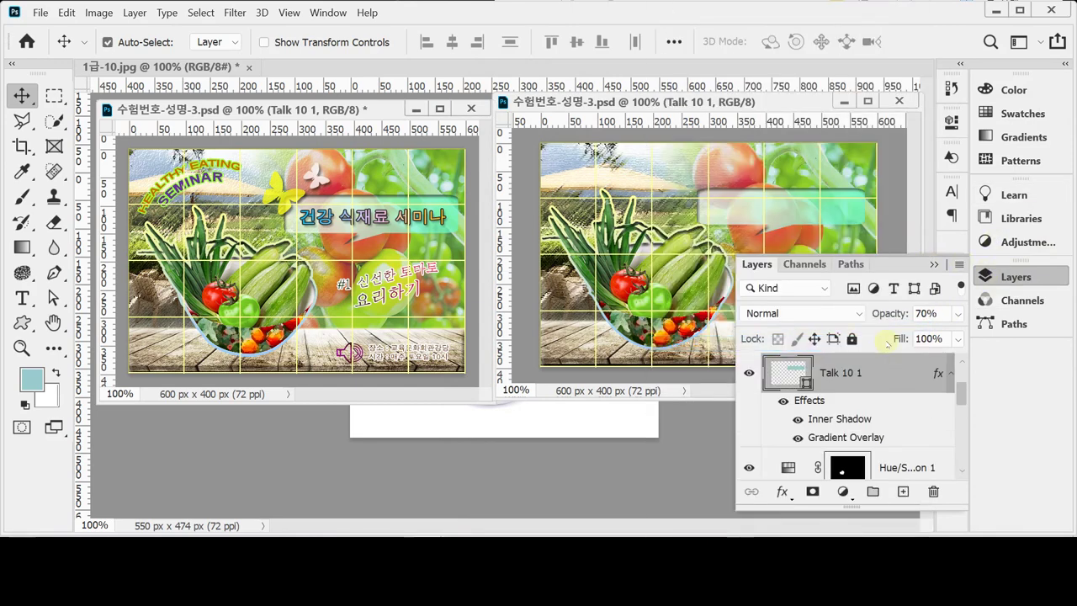
{"action": "left_click", "coordinate": [1007, 275]}
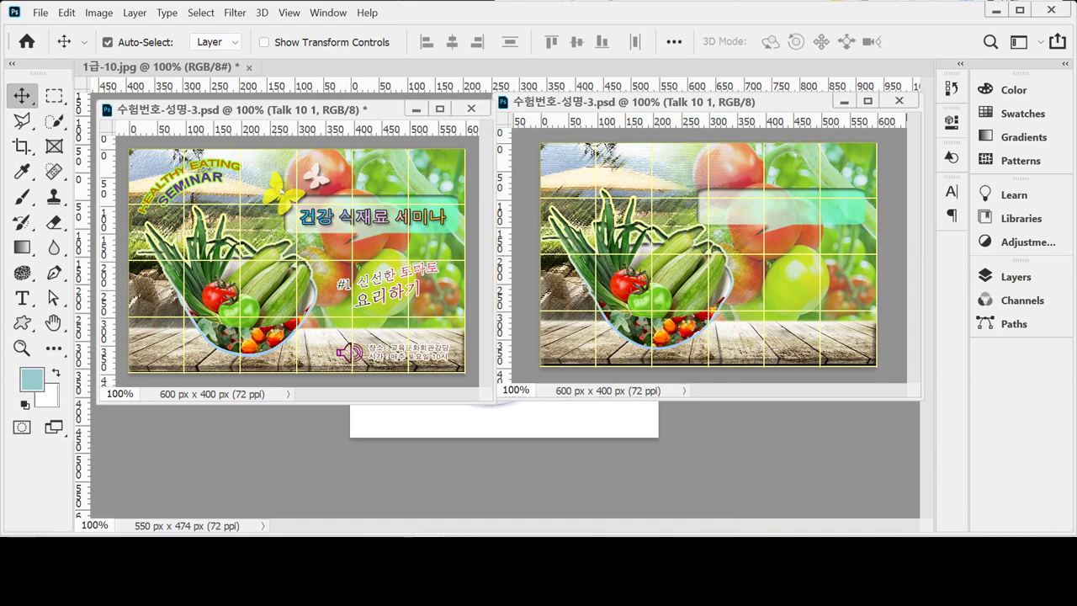
Step: Select the reference poster's yellow butterfly, activate the Custom Shape tool and collapse the Talk Bubbles shape group
{"action": "left_click", "coordinate": [283, 190]}
{"action": "left_click", "coordinate": [22, 322]}
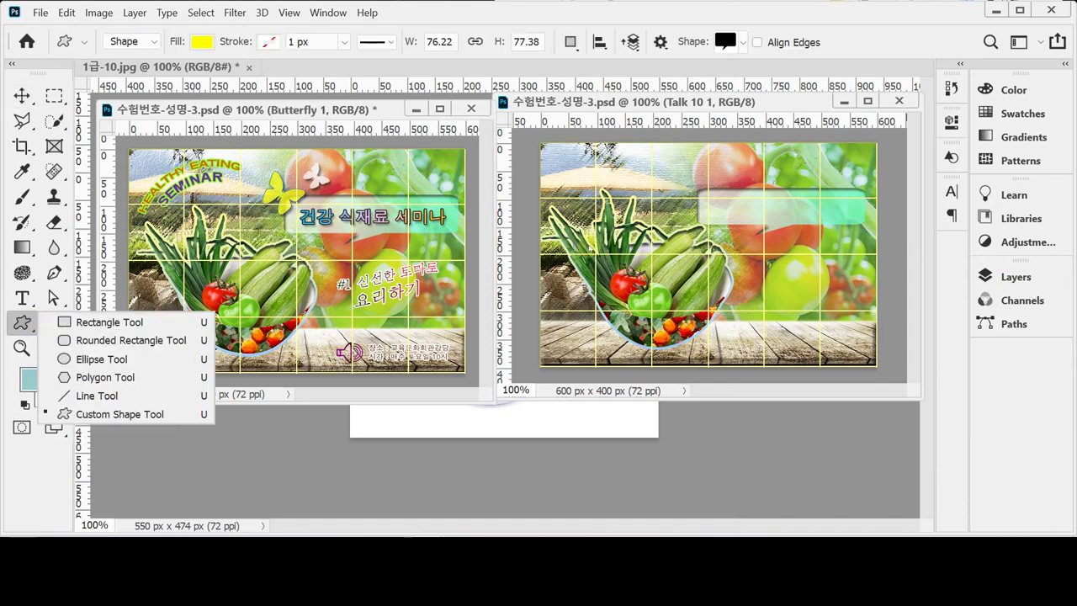
{"action": "left_click", "coordinate": [742, 42]}
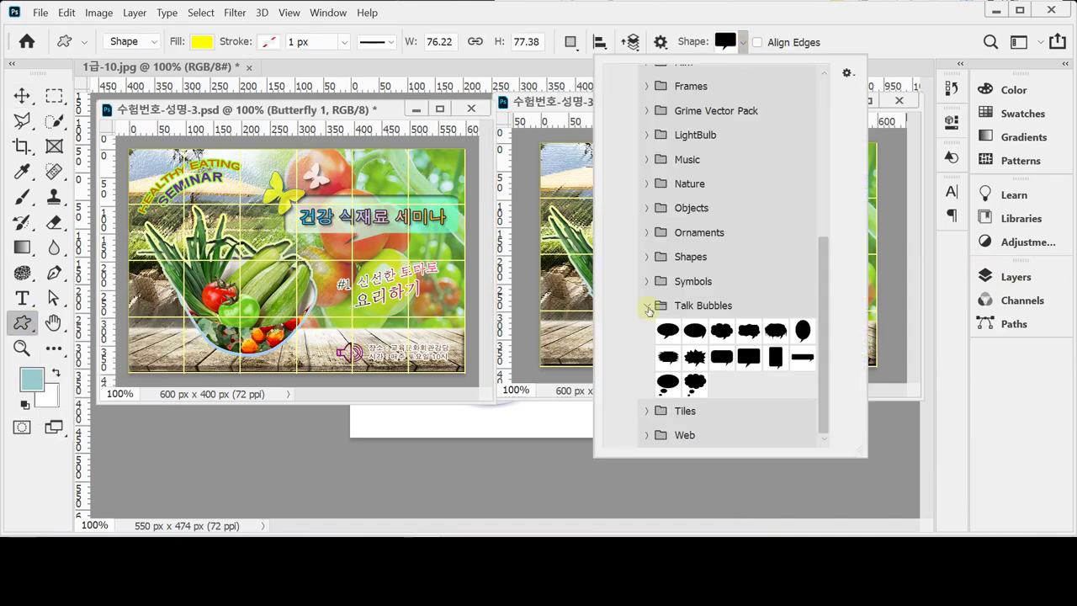
{"action": "left_click", "coordinate": [648, 308]}
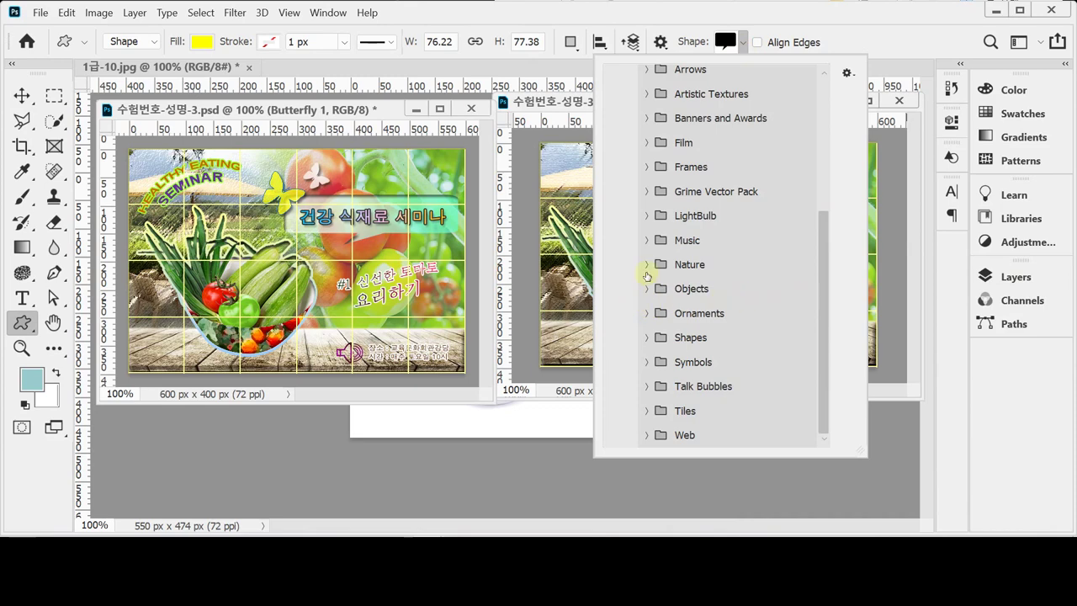
Step: Choose the Butterfly shape from the Nature group and draw it about 78 × 68 px over the speech bubble's left end in the working poster
{"action": "left_click", "coordinate": [647, 265]}
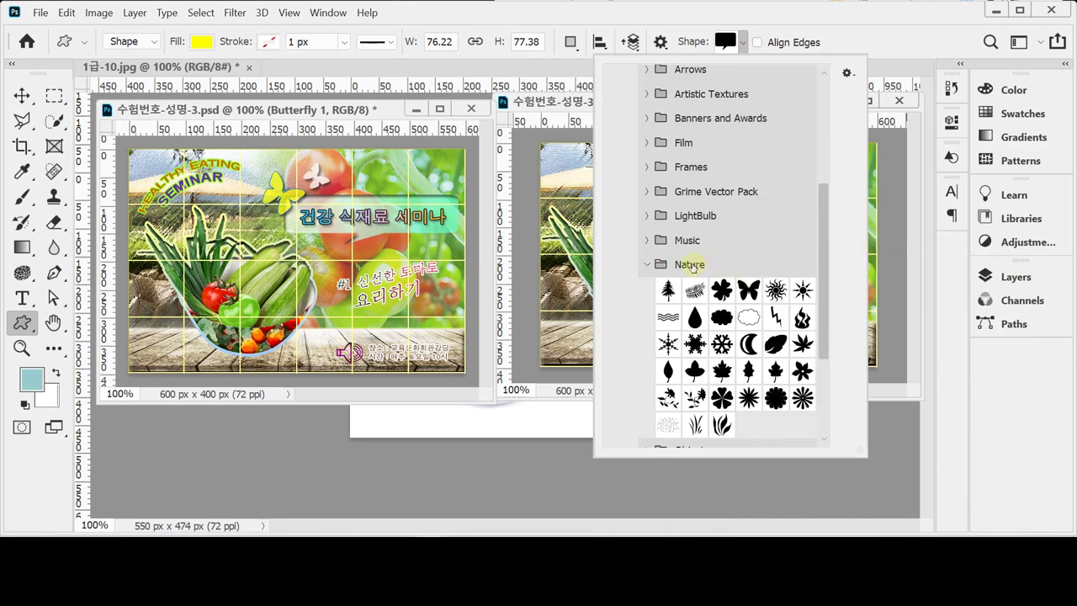
{"action": "left_click", "coordinate": [746, 291]}
{"action": "left_click", "coordinate": [849, 32]}
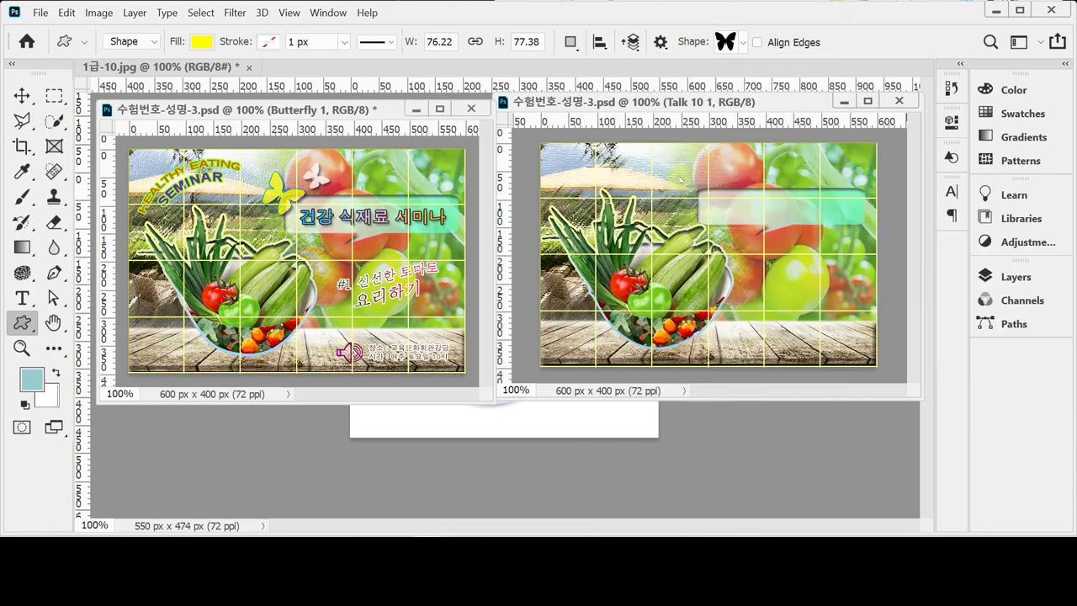
{"action": "left_click", "coordinate": [646, 102]}
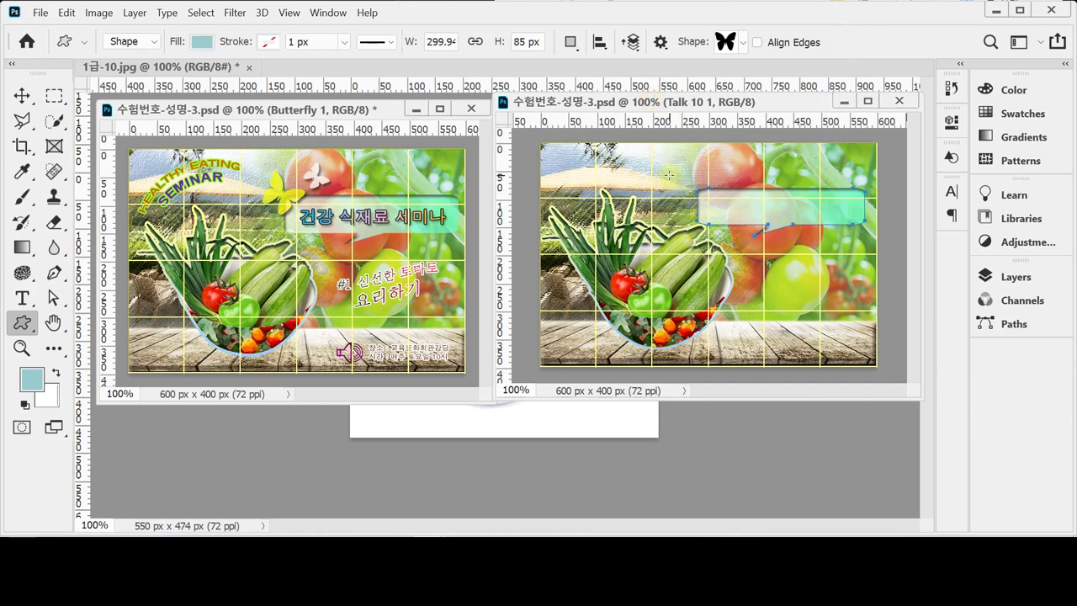
{"action": "left_click_drag", "start_coordinate": [669, 174], "coordinate": [712, 219]}
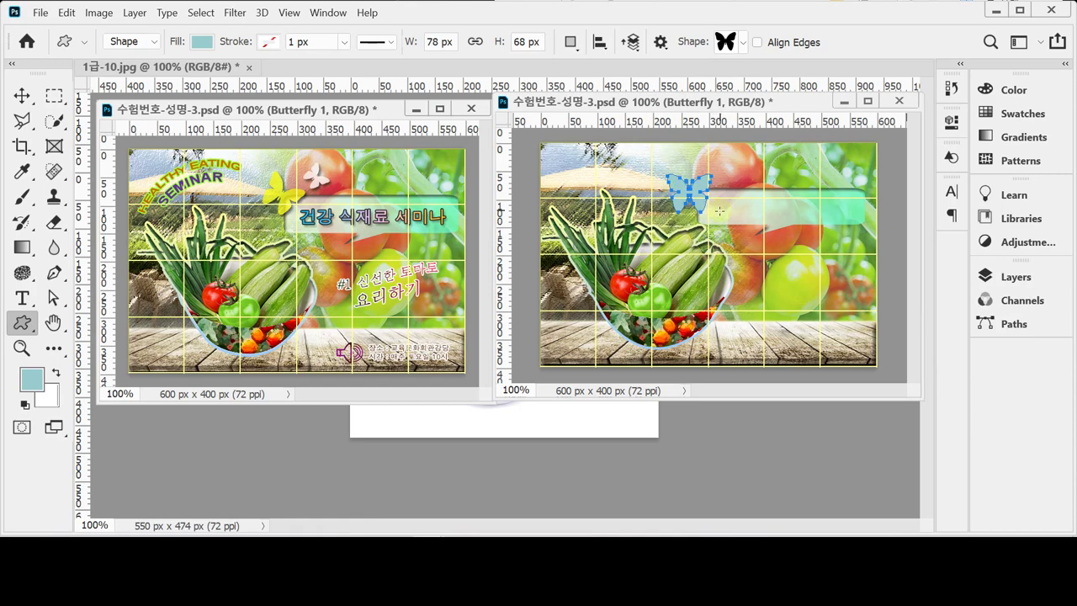
Step: Copy the fill colour code ffff00 from the reference poster's yellow butterfly
{"action": "left_click", "coordinate": [22, 95]}
{"action": "left_click", "coordinate": [286, 183]}
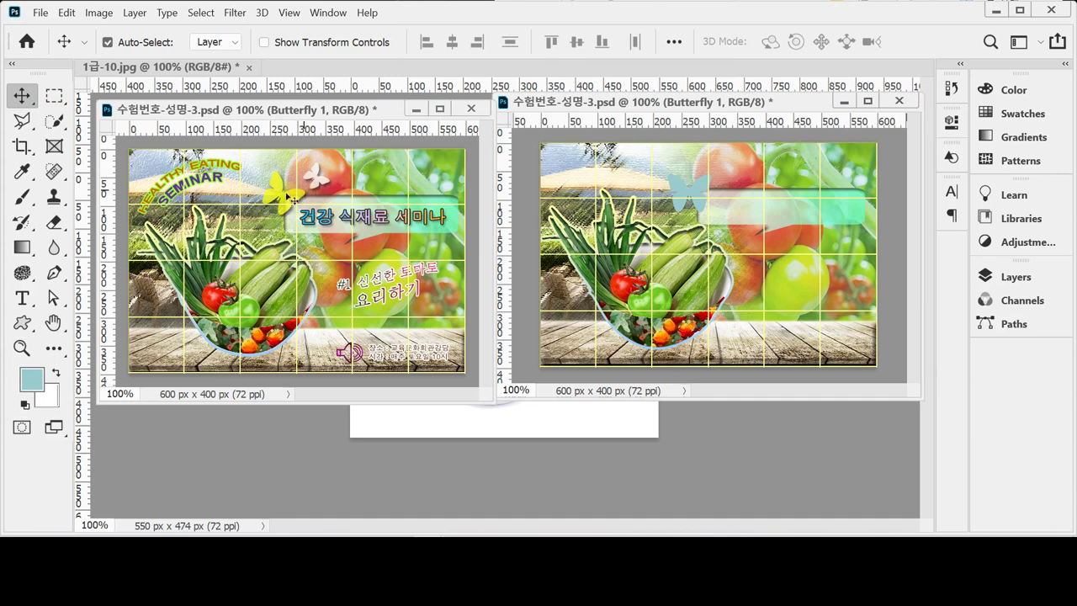
{"action": "key", "text": "F7"}
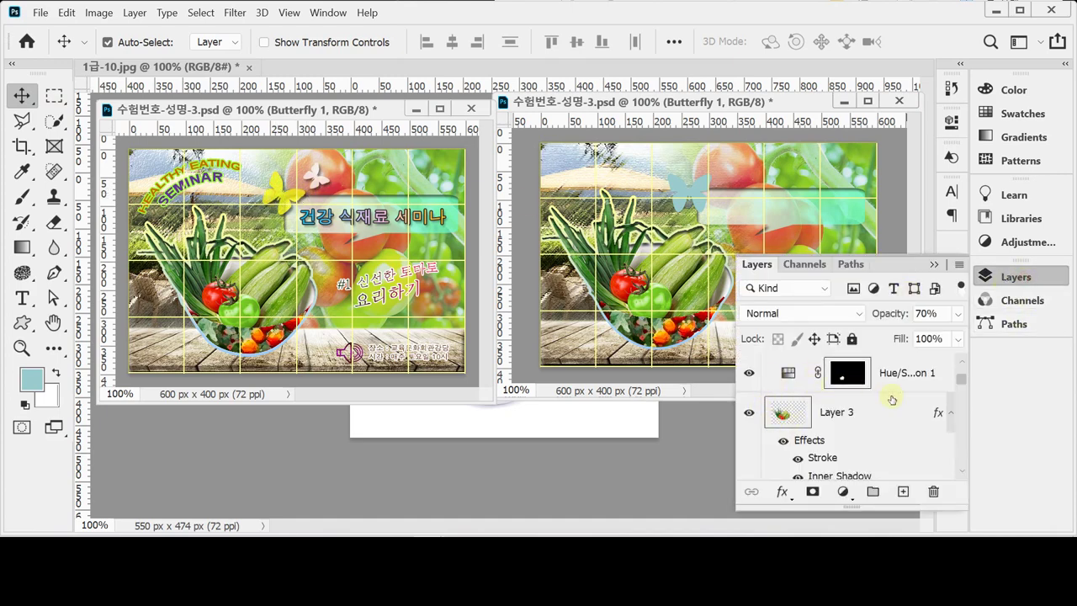
{"action": "scroll", "coordinate": [882, 420], "scroll_direction": "down", "scroll_amount": 3}
{"action": "scroll", "coordinate": [882, 433], "scroll_direction": "down", "scroll_amount": 5}
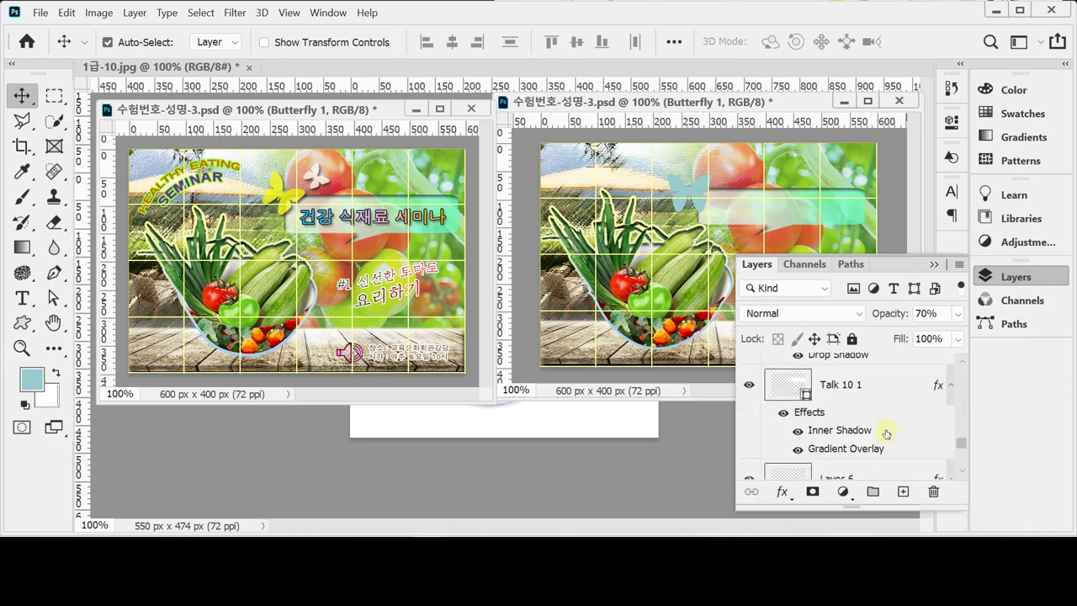
{"action": "double_click", "coordinate": [791, 471]}
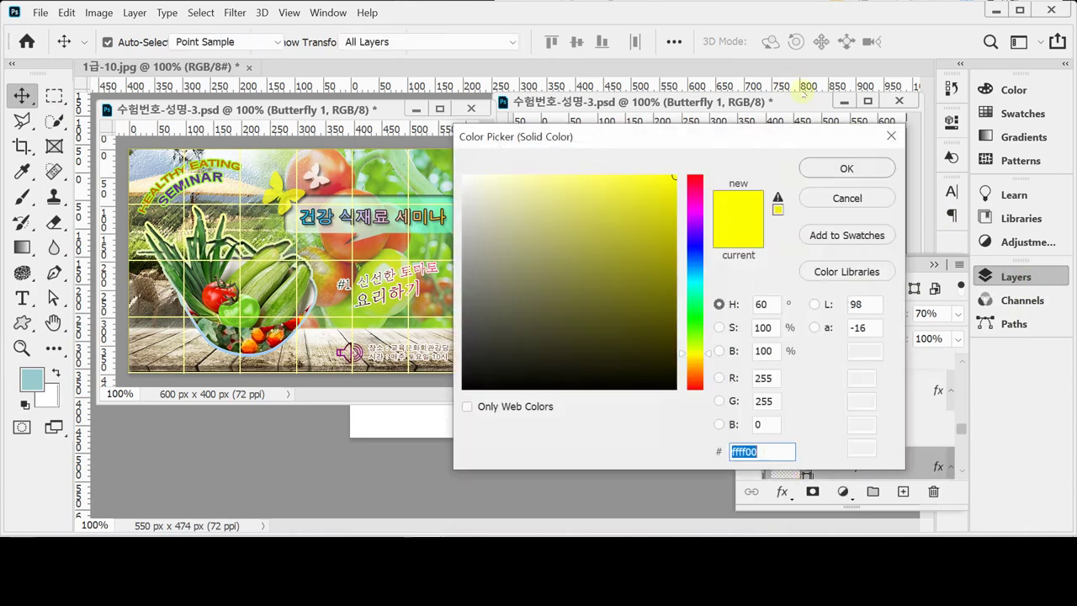
{"action": "left_click", "coordinate": [782, 447]}
{"action": "double_click", "coordinate": [782, 447]}
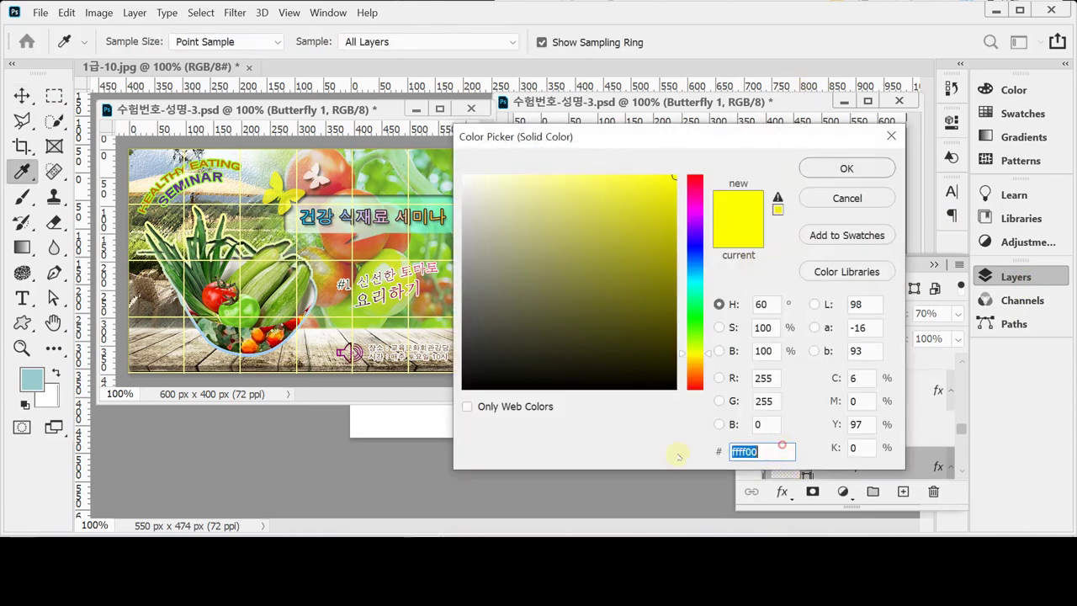
{"action": "left_click", "coordinate": [846, 167]}
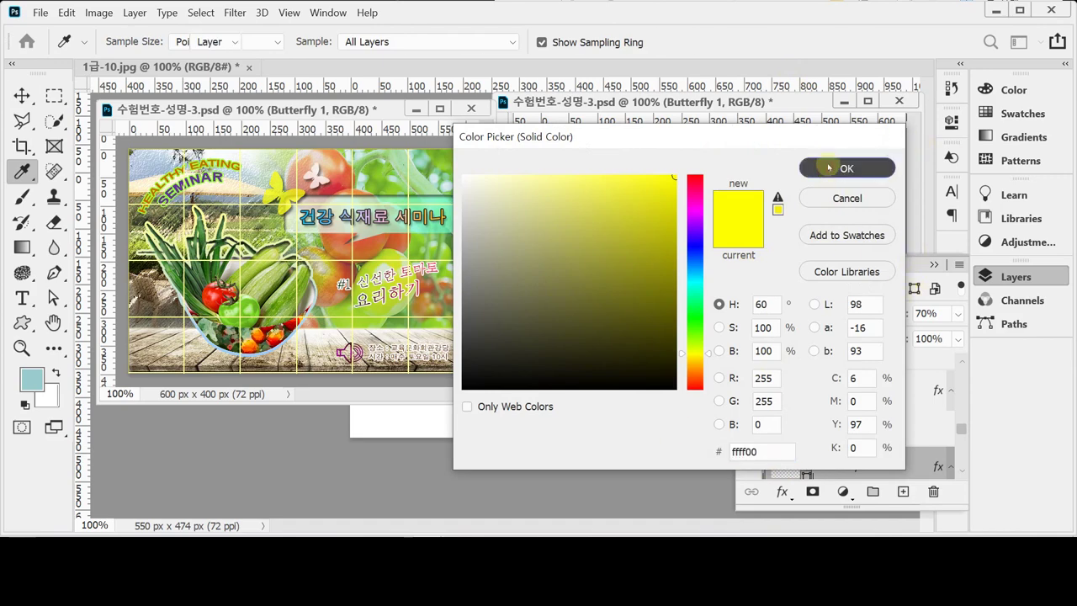
Step: Set the fill colour of the working poster's butterfly to ffff00
{"action": "left_click", "coordinate": [687, 199]}
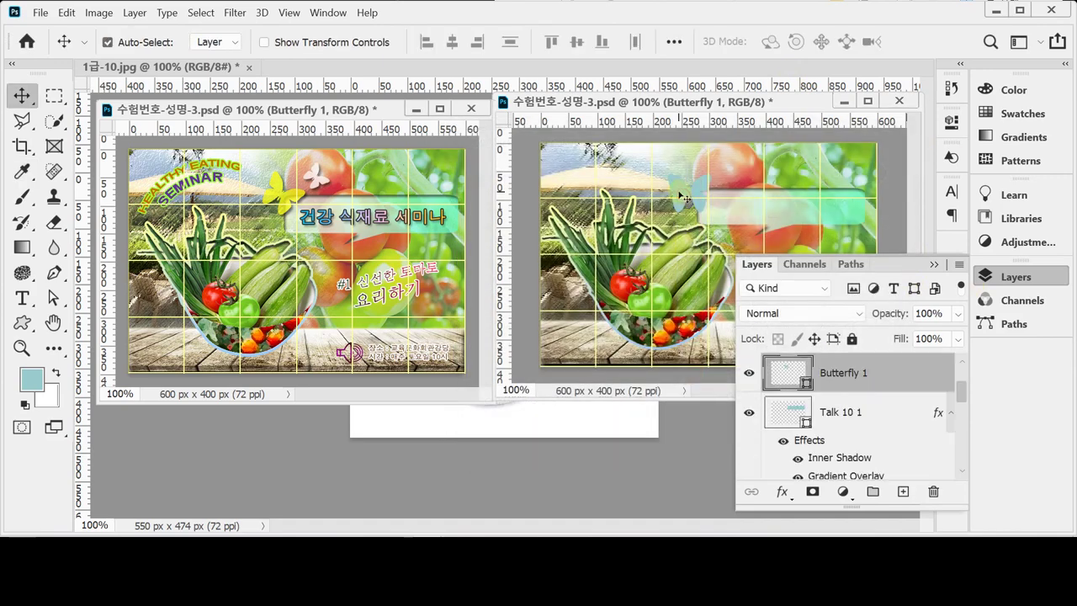
{"action": "double_click", "coordinate": [782, 380]}
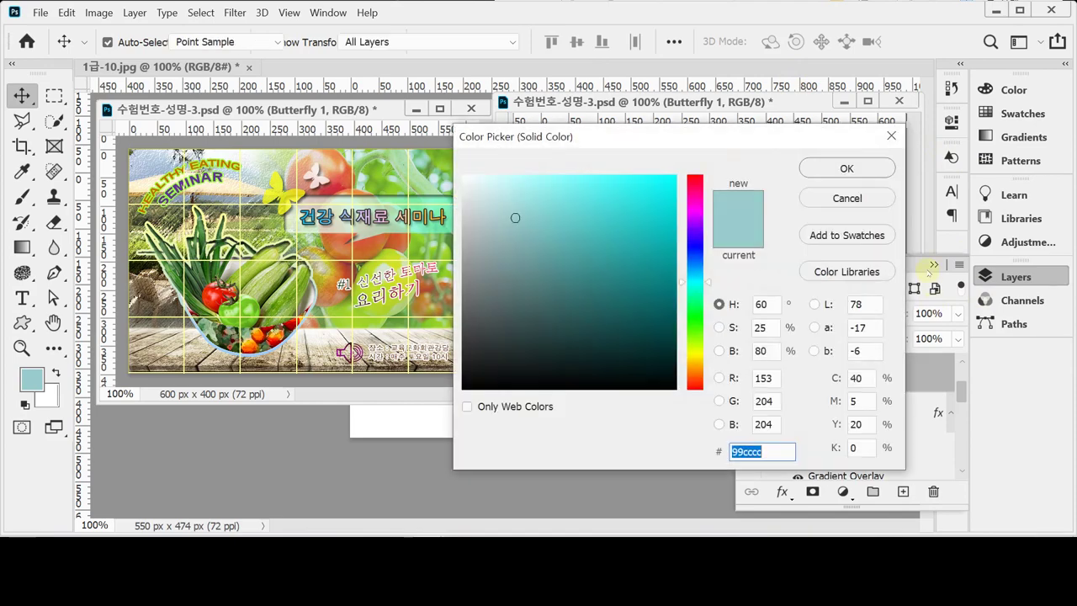
{"action": "key", "text": "ctrl+v"}
{"action": "left_click", "coordinate": [849, 168]}
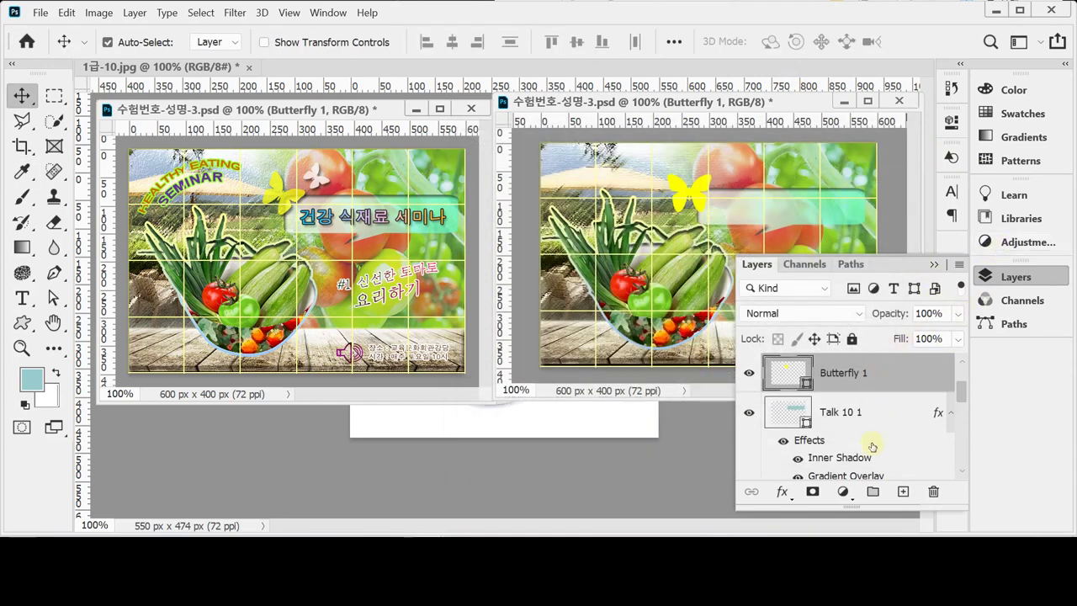
Step: Add a Drop Shadow to the yellow butterfly with 35% opacity, 90° angle, 3 px distance and 7 px size
{"action": "left_click", "coordinate": [782, 491]}
{"action": "left_click", "coordinate": [808, 486]}
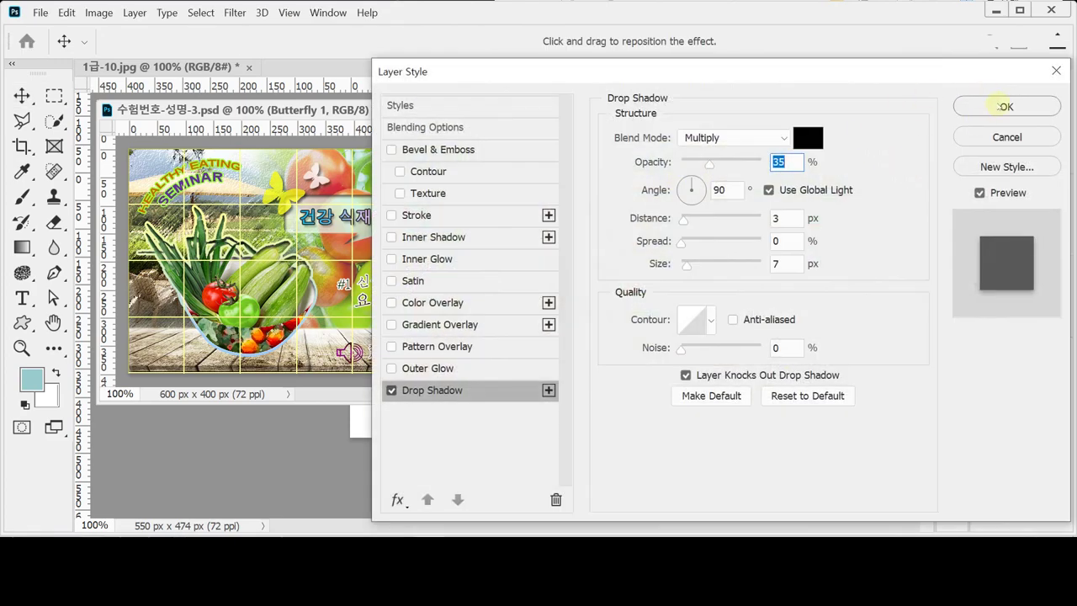
{"action": "left_click", "coordinate": [1003, 107]}
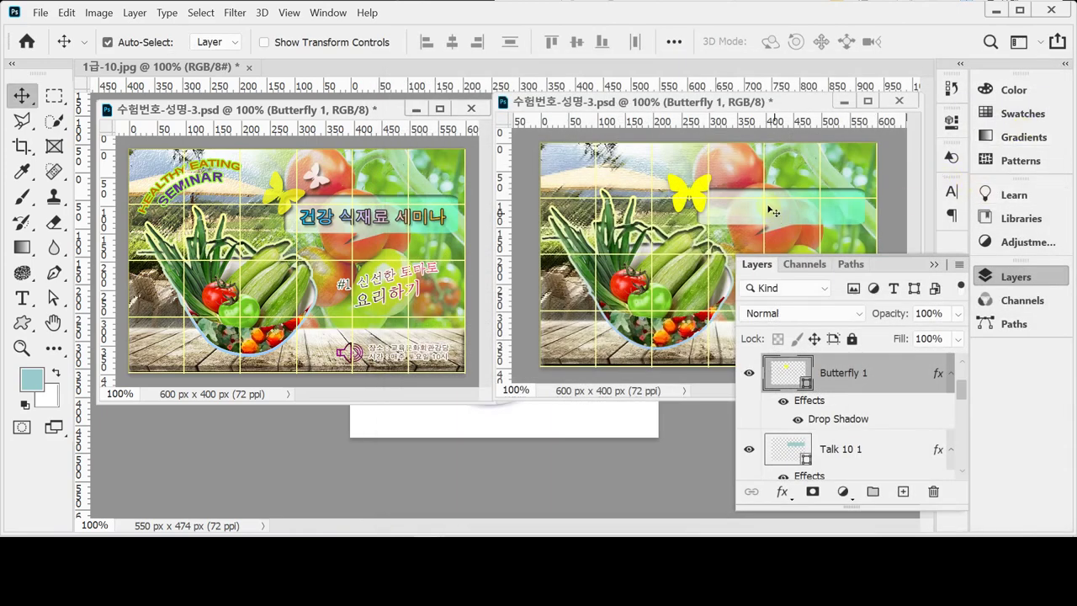
Step: Free-transform the yellow butterfly, rotating it 41.05° clockwise, scaling it to 91.65% and nudging it up 1 px
{"action": "key", "text": "ctrl+t"}
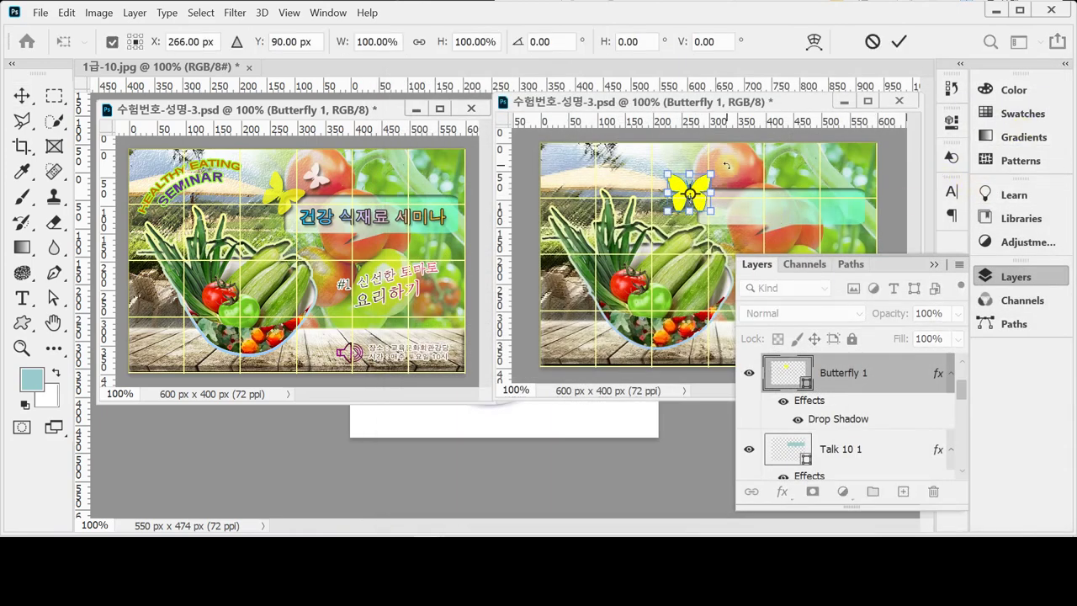
{"action": "left_click_drag", "start_coordinate": [727, 165], "coordinate": [750, 189]}
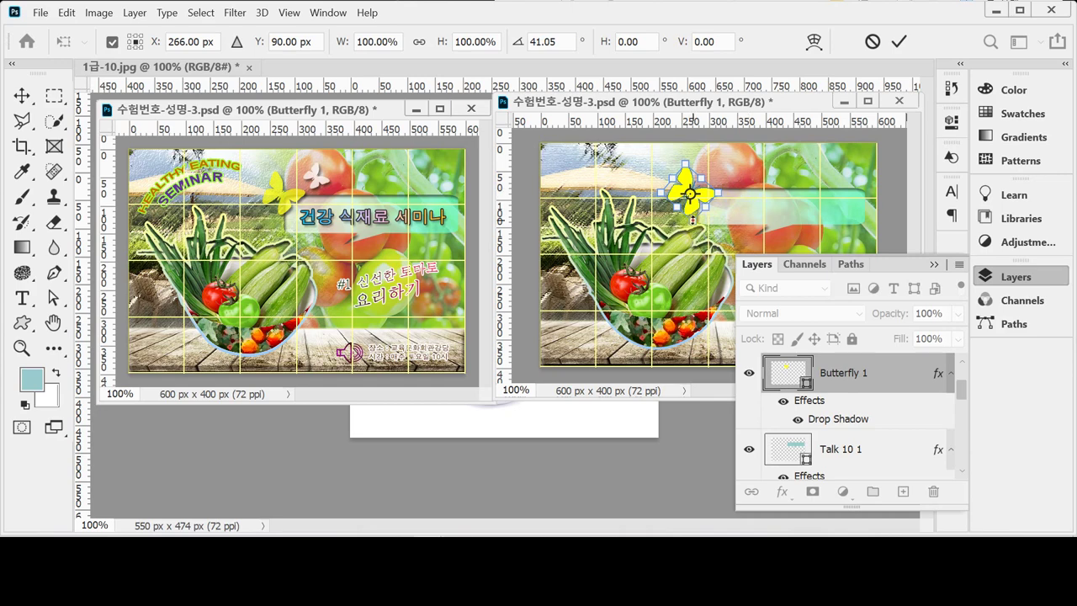
{"action": "left_click_drag", "start_coordinate": [692, 222], "coordinate": [691, 216]}
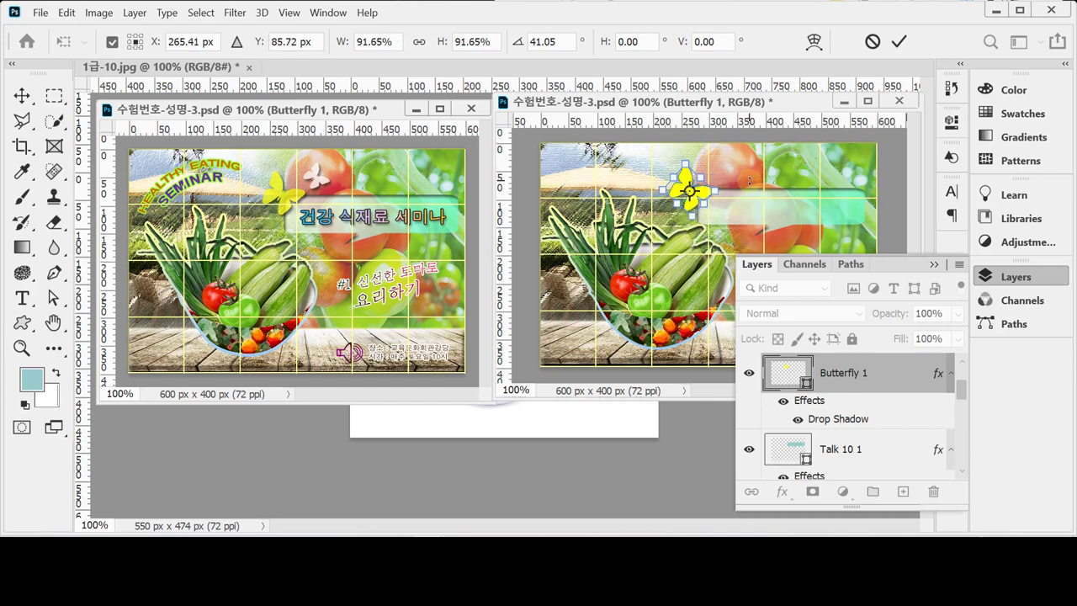
{"action": "key", "text": "Up"}
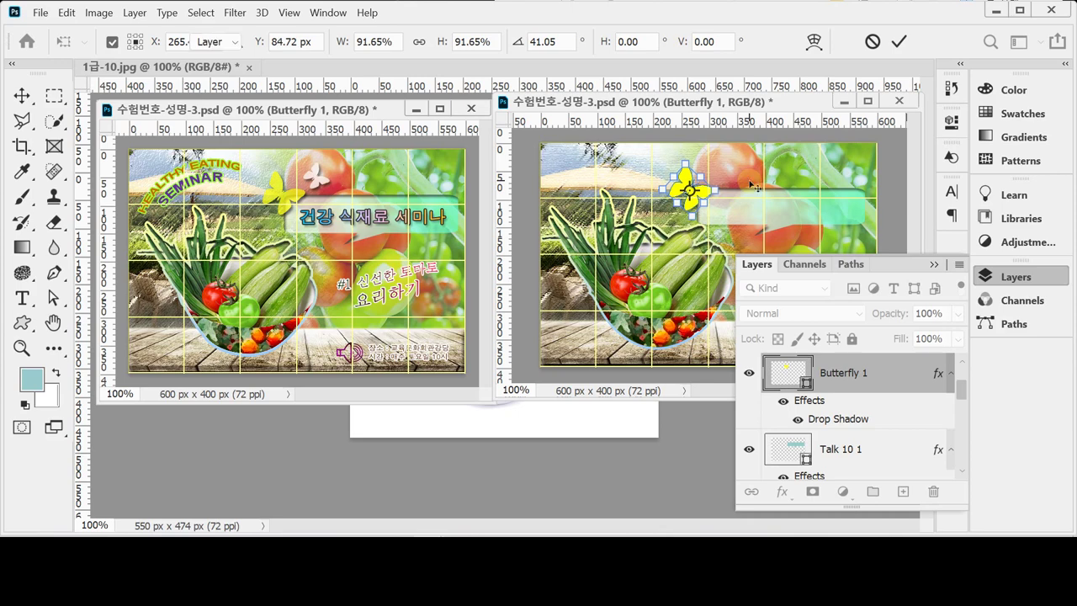
{"action": "key", "text": "Return"}
Step: Compare with the reference butterfly's layer and set the working yellow butterfly's opacity to 70%
{"action": "left_click", "coordinate": [276, 192]}
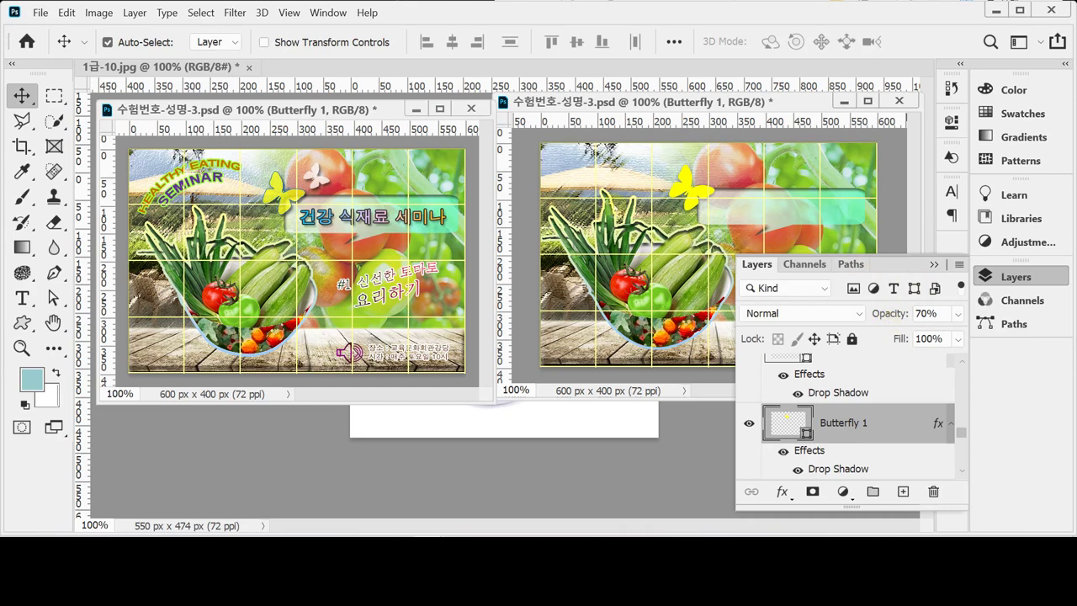
{"action": "left_click", "coordinate": [683, 188]}
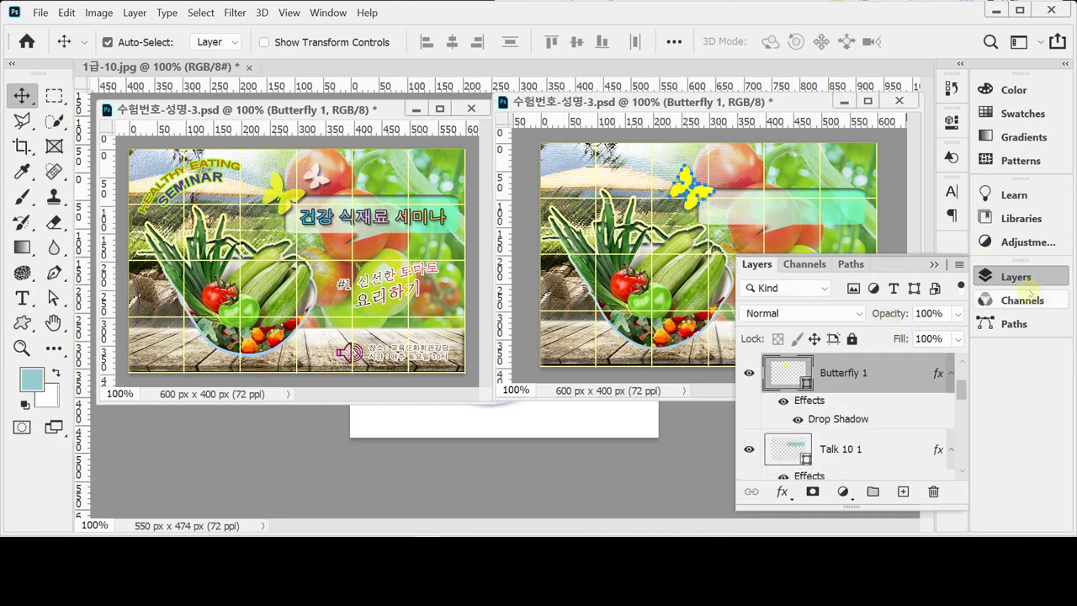
{"action": "left_click", "coordinate": [889, 312]}
{"action": "type", "text": "70"}
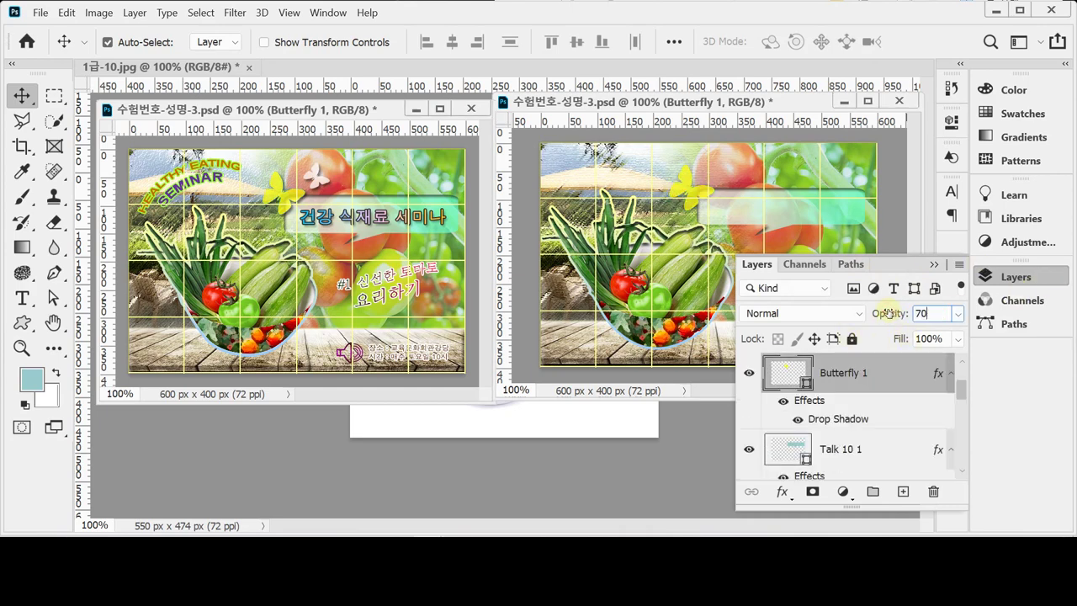
{"action": "key", "text": "Return"}
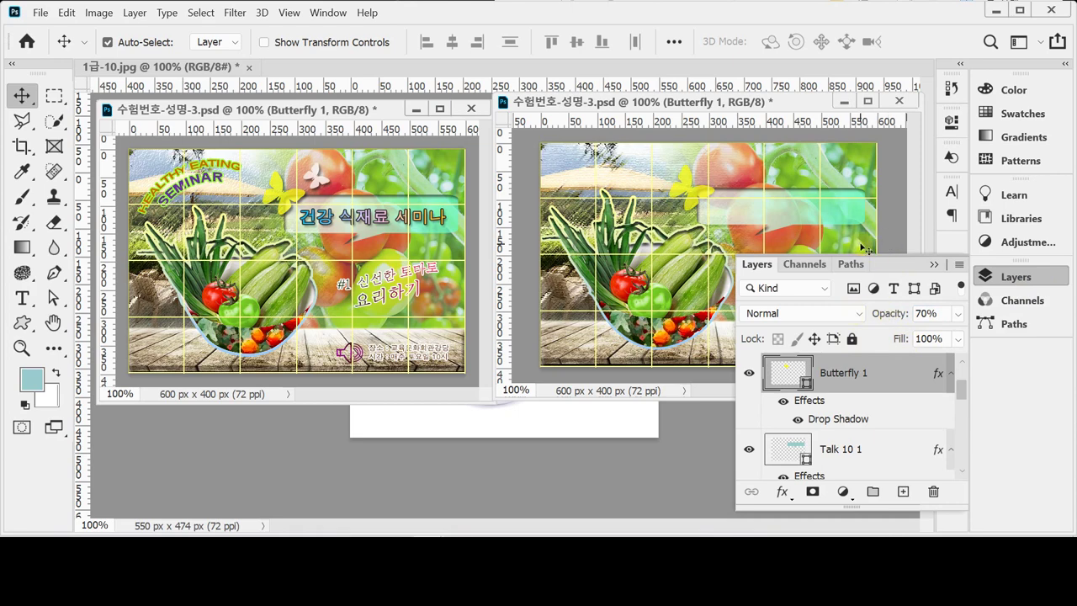
Step: Duplicate the yellow butterfly layer and transform the copy to about 64% size, rotated 20.8° clockwise and shifted towards the tomato
{"action": "key", "text": "ctrl+j"}
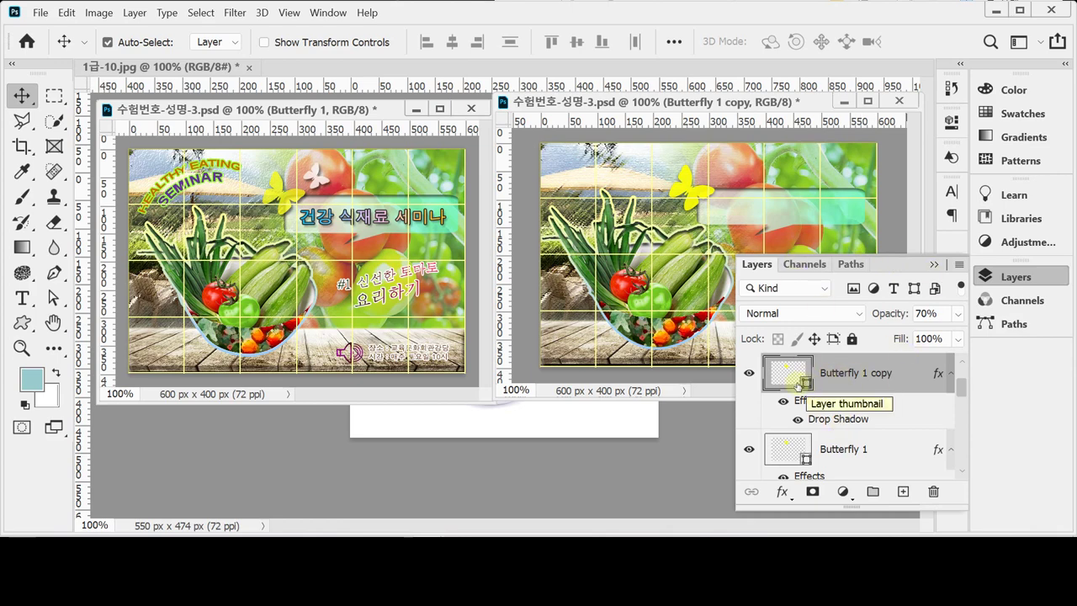
{"action": "key", "text": "ctrl+t"}
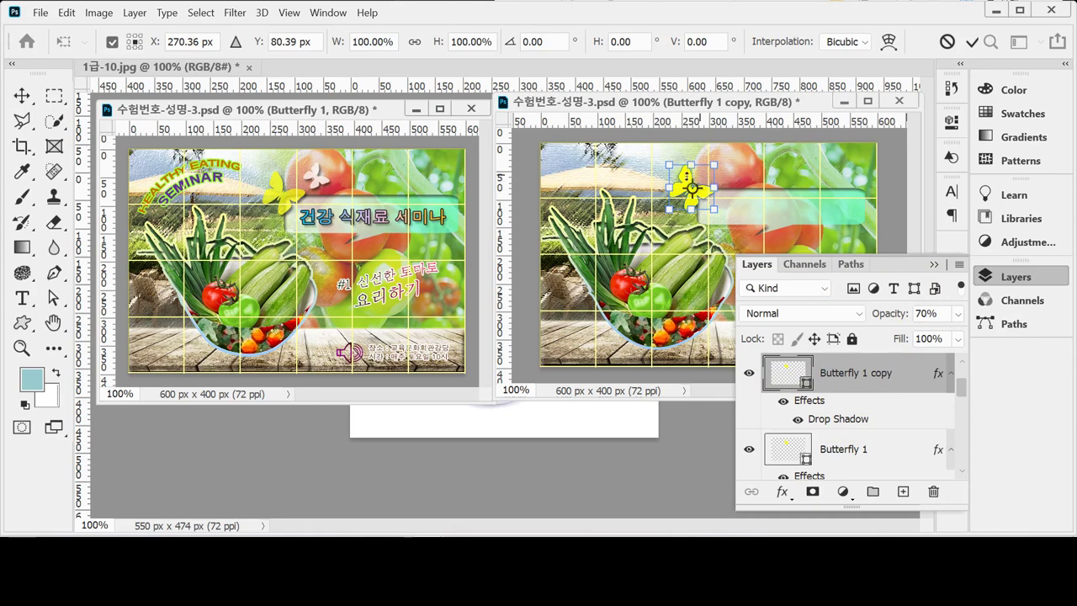
{"action": "left_click_drag", "start_coordinate": [689, 179], "coordinate": [763, 181]}
{"action": "key", "text": "shift+Right"}
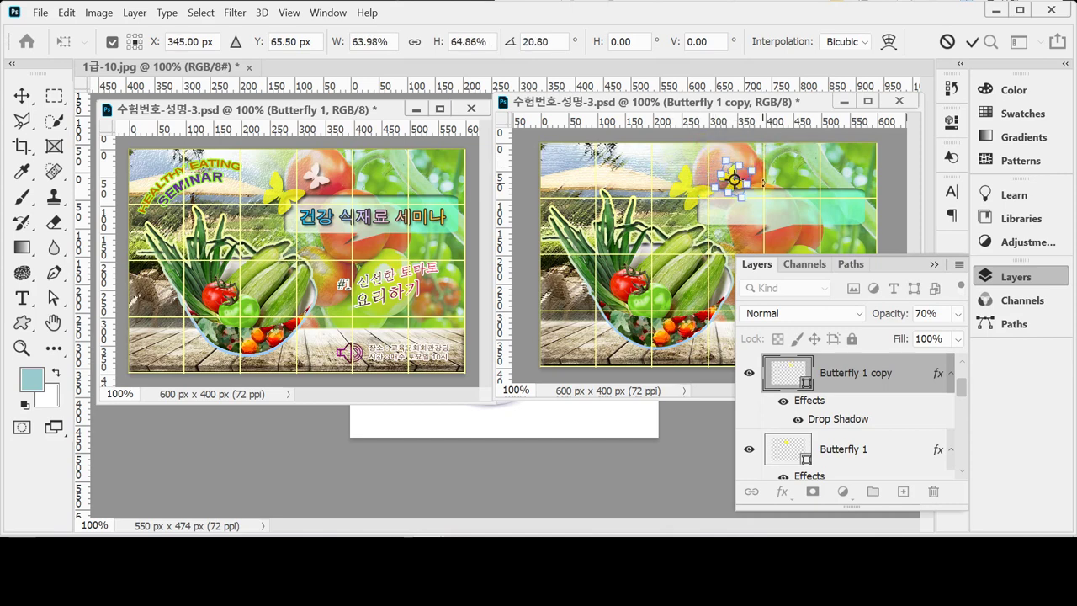
Step: Nudge the small butterfly copy over the upper red tomato to about X 335 px, Y 52.5 px and apply the transform
{"action": "key", "text": "Up"}
{"action": "key", "text": "Up"}
{"action": "key", "text": "Up"}
{"action": "key", "text": "shift+Up"}
{"action": "key", "text": "shift+Left"}
{"action": "key", "text": "shift+Left"}
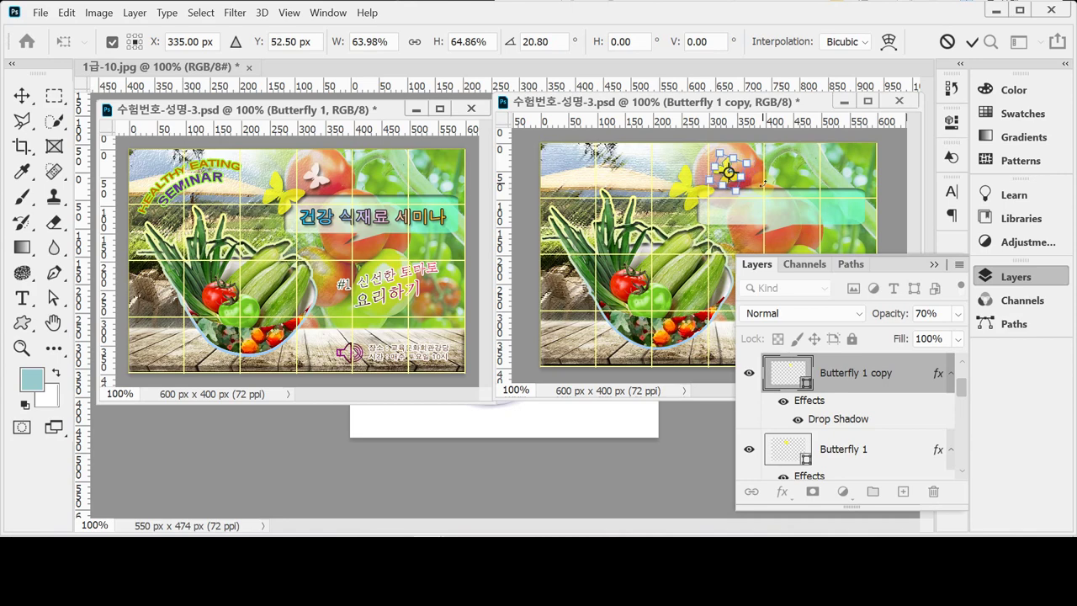
{"action": "key", "text": "shift+Right"}
{"action": "key", "text": "Return"}
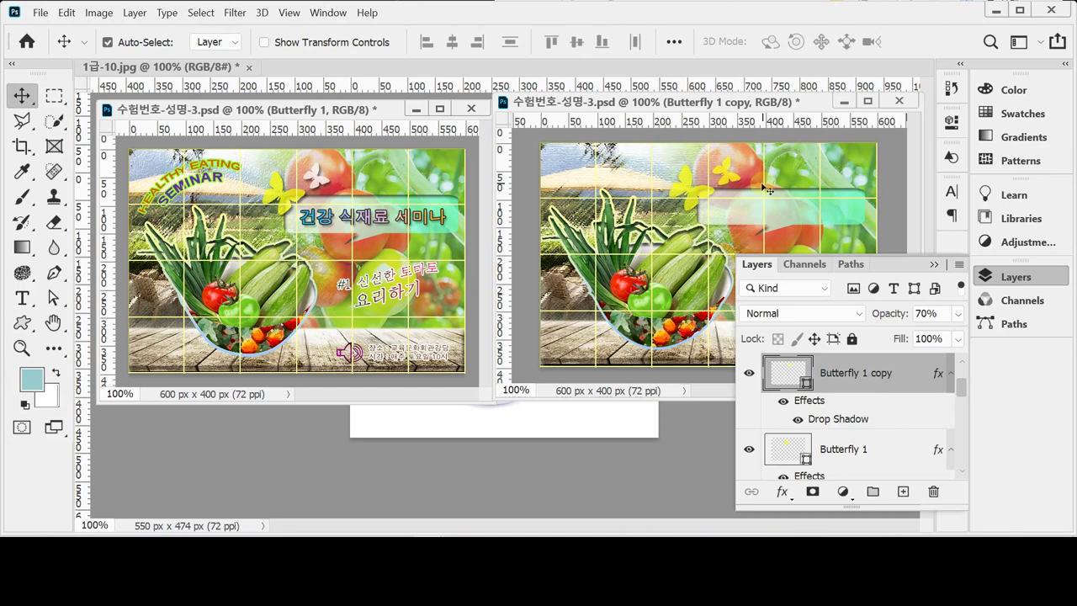
Step: Change the small butterfly copy's fill colour to white
{"action": "double_click", "coordinate": [790, 373]}
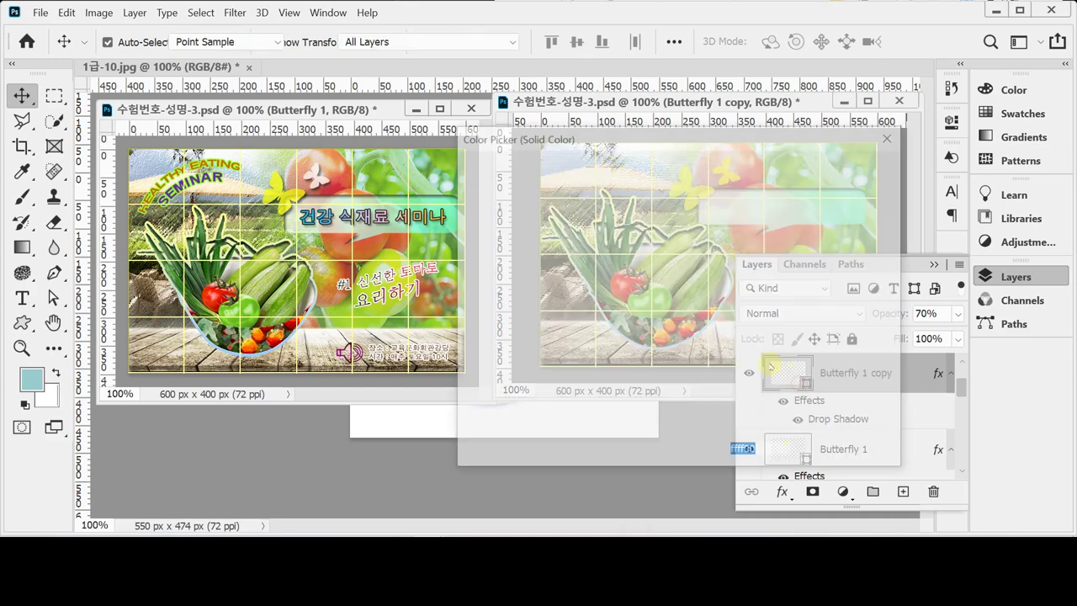
{"action": "left_click", "coordinate": [867, 169]}
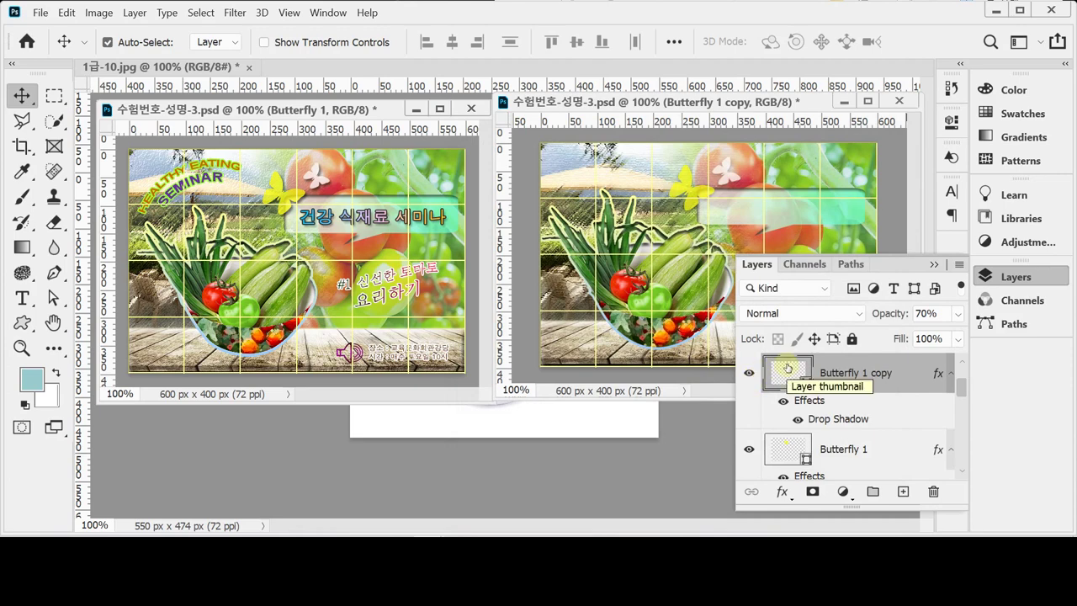
Step: Check the reference yellow butterfly's drop shadow settings, then copy its layer style onto the small white butterfly
{"action": "left_click_drag", "start_coordinate": [787, 367], "coordinate": [277, 189]}
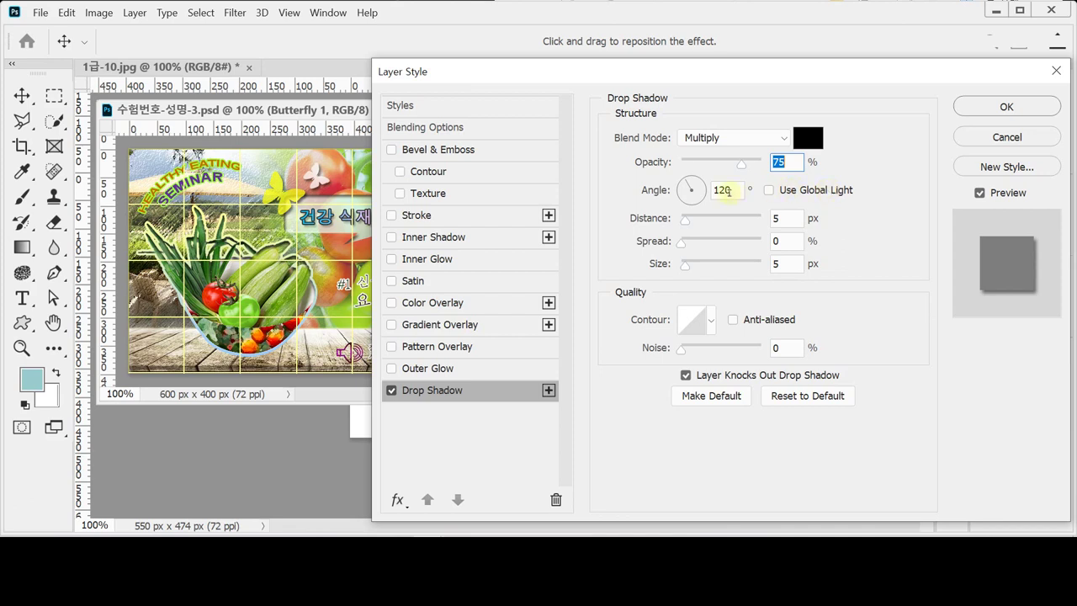
{"action": "left_click", "coordinate": [978, 141]}
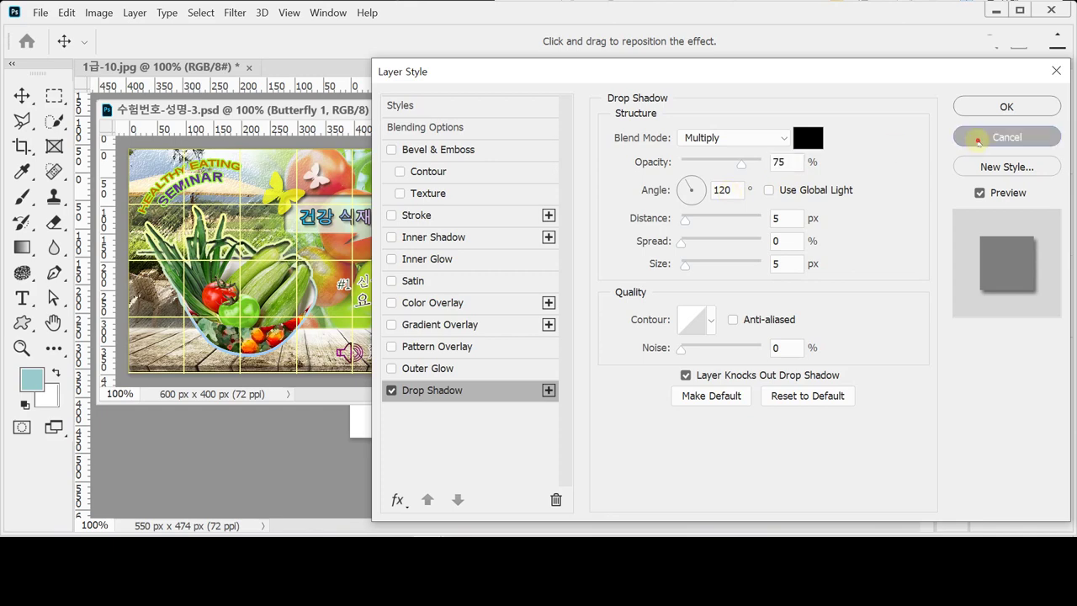
{"action": "right_click", "coordinate": [870, 422]}
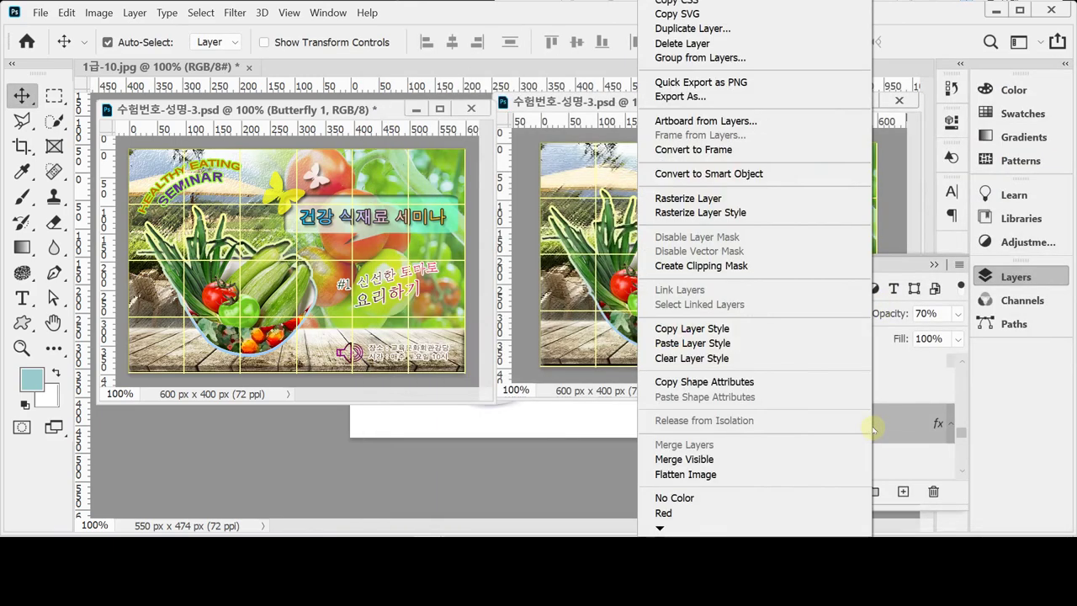
{"action": "left_click", "coordinate": [756, 329]}
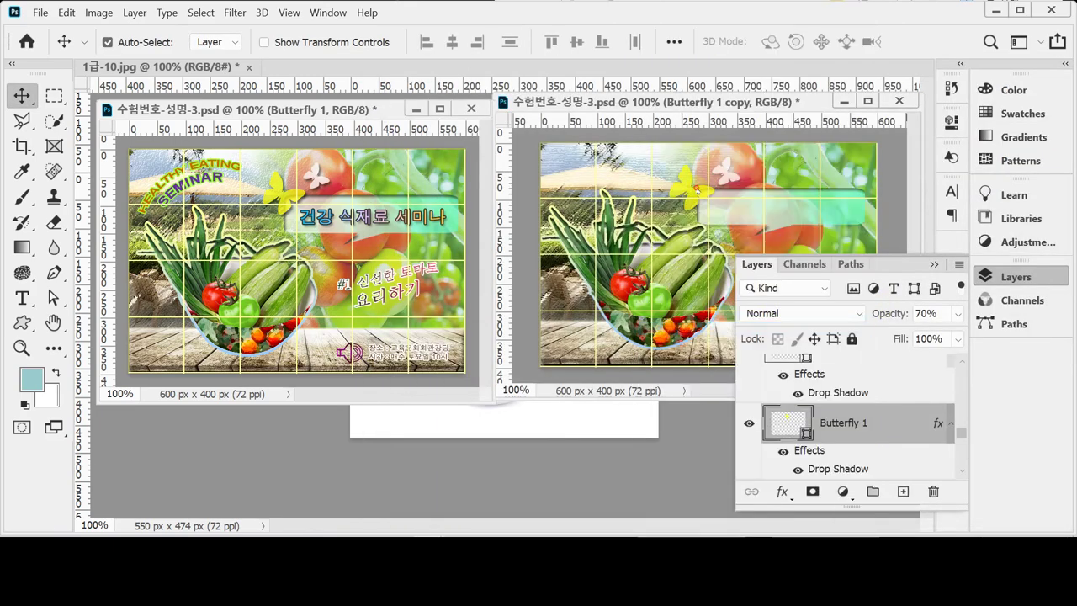
{"action": "scroll", "coordinate": [894, 413], "scroll_direction": "up", "scroll_amount": 2}
{"action": "right_click", "coordinate": [912, 372]}
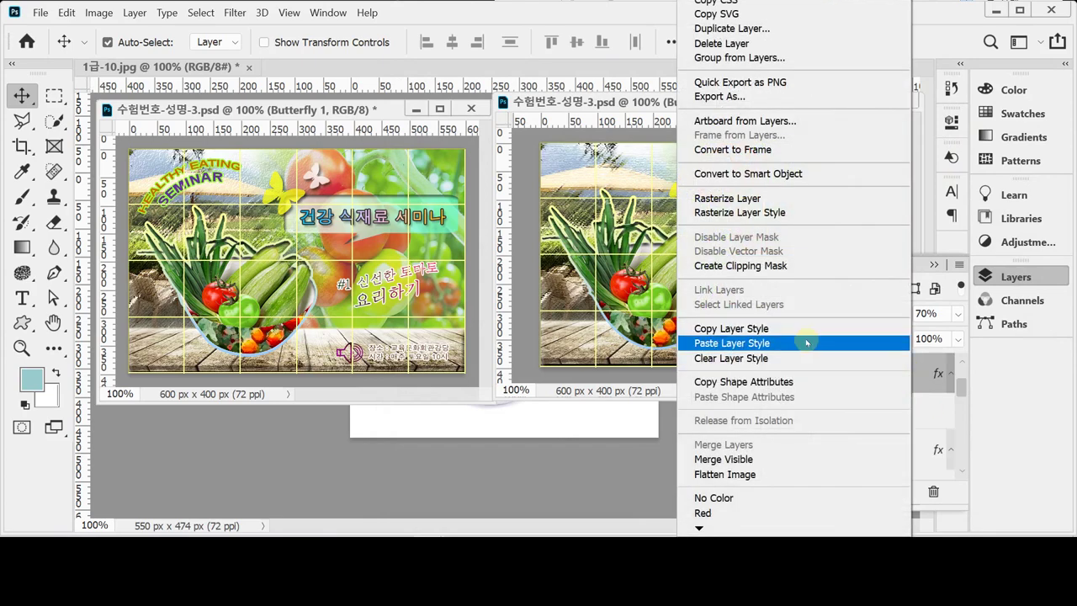
{"action": "left_click", "coordinate": [805, 339]}
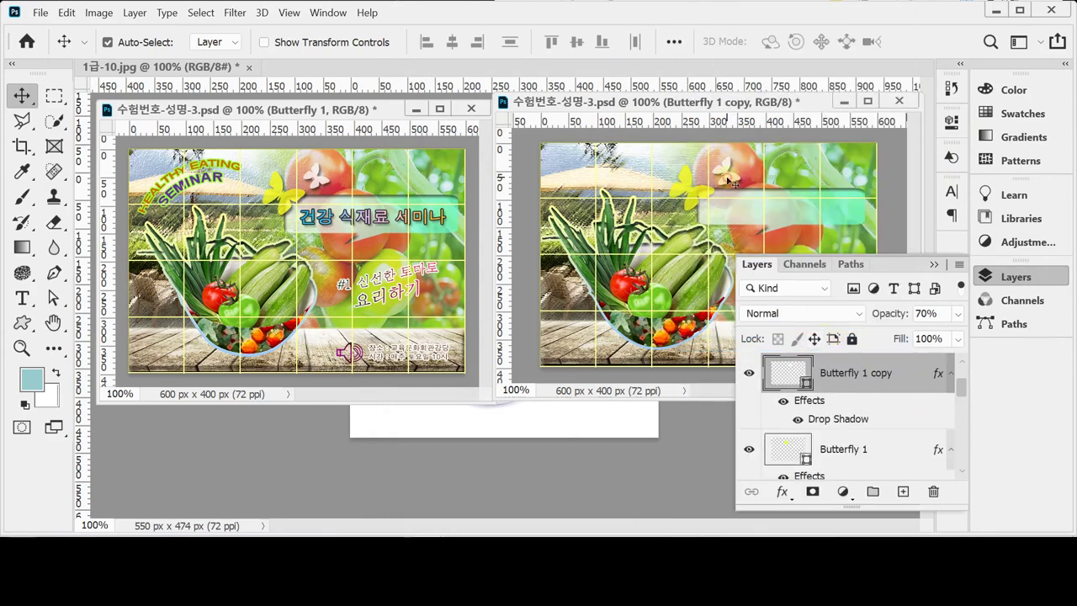
Step: Paste the reference butterfly's layer style onto the working yellow butterfly, save the poster and collapse the layer list
{"action": "right_click", "coordinate": [875, 444]}
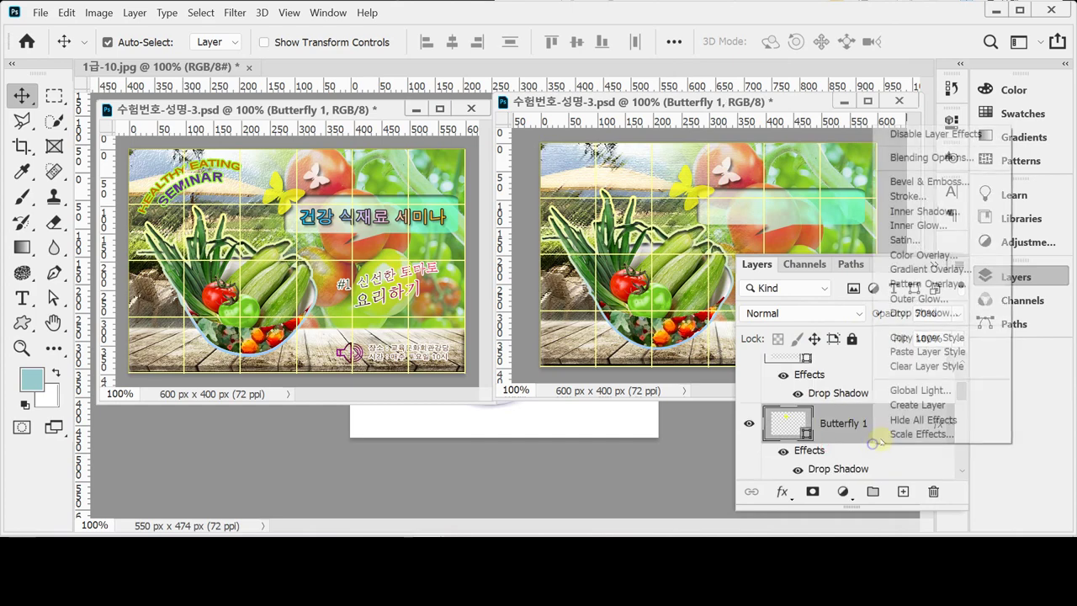
{"action": "left_click", "coordinate": [952, 352]}
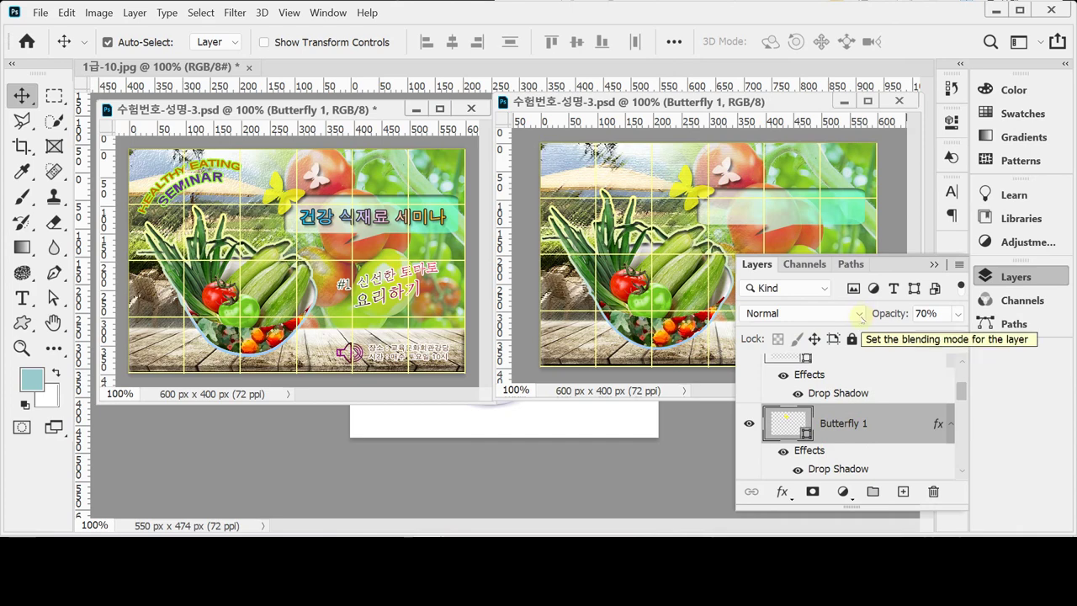
{"action": "left_click", "coordinate": [1009, 274]}
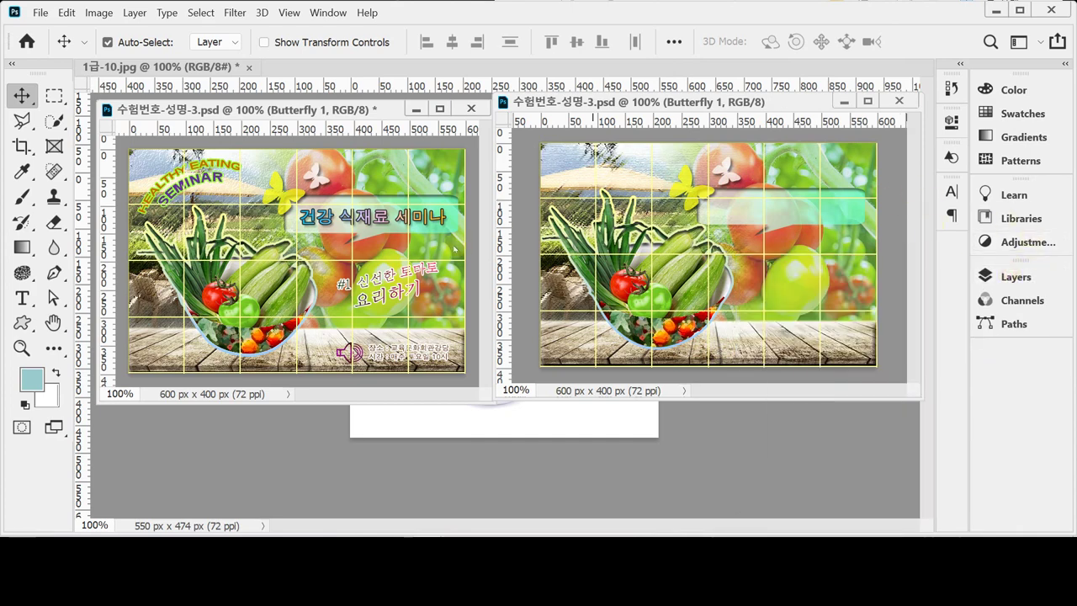
Step: Draw the speaker custom shape from the Web group, about 52 × 41 px, on the working poster's wooden floor right of the bowl
{"action": "left_click", "coordinate": [22, 321]}
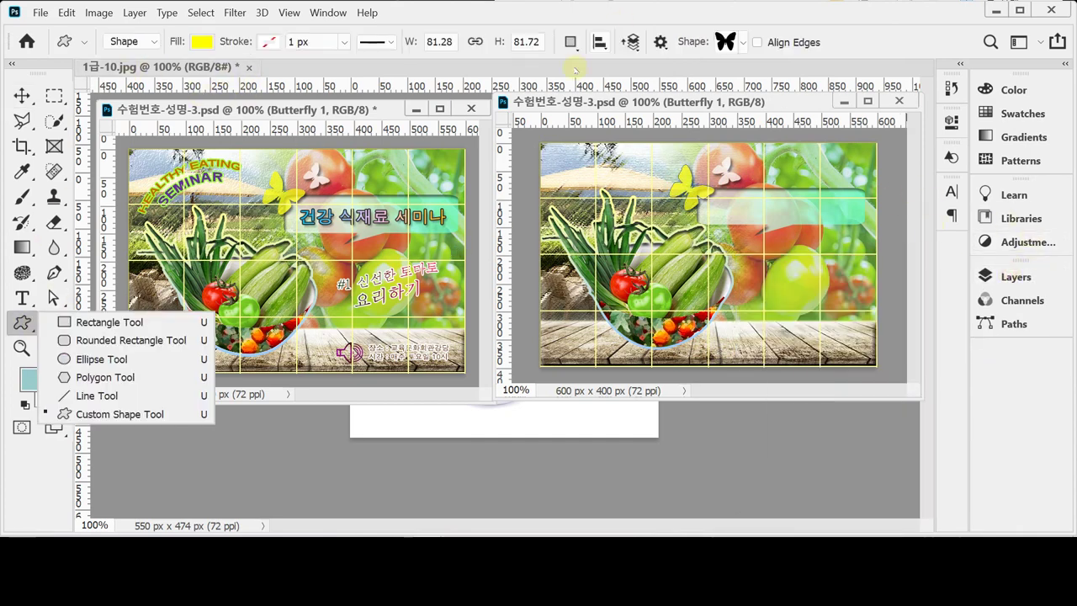
{"action": "left_click", "coordinate": [744, 44]}
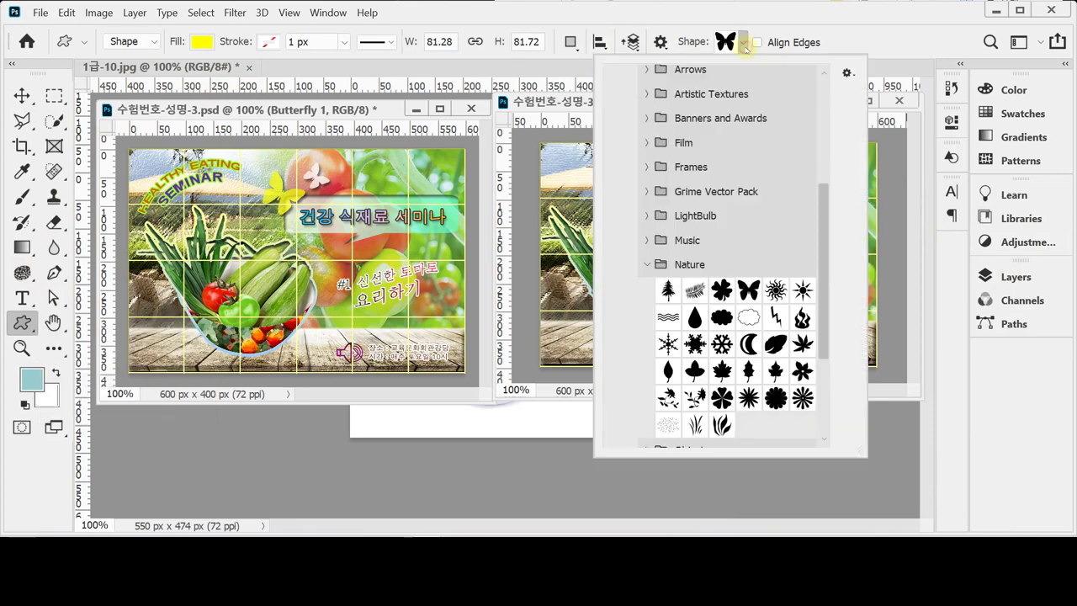
{"action": "left_click", "coordinate": [645, 266]}
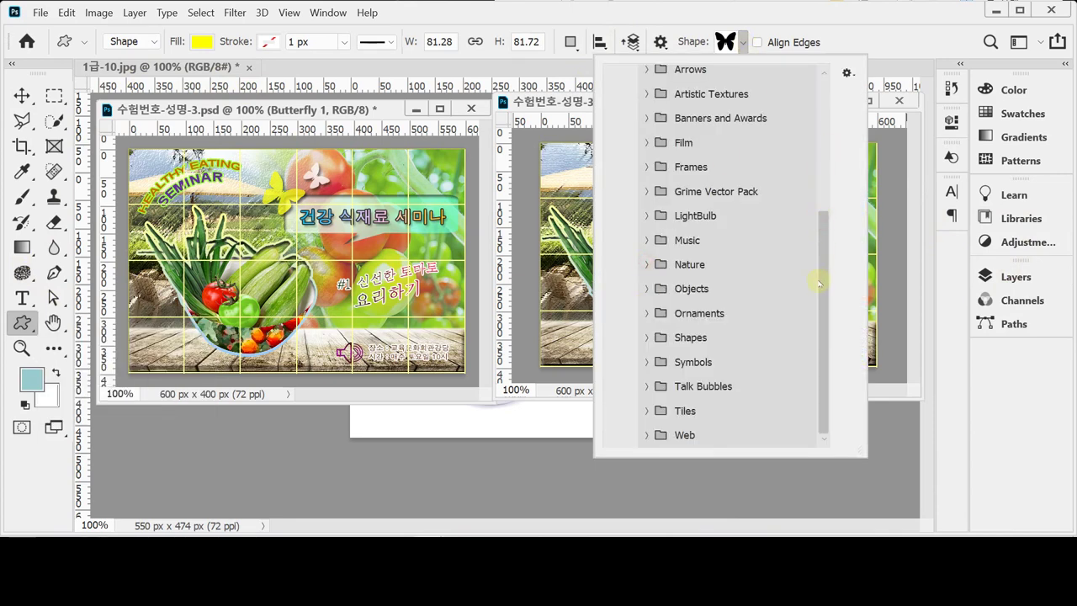
{"action": "left_click", "coordinate": [646, 435]}
{"action": "left_click_drag", "start_coordinate": [822, 244], "coordinate": [831, 358]}
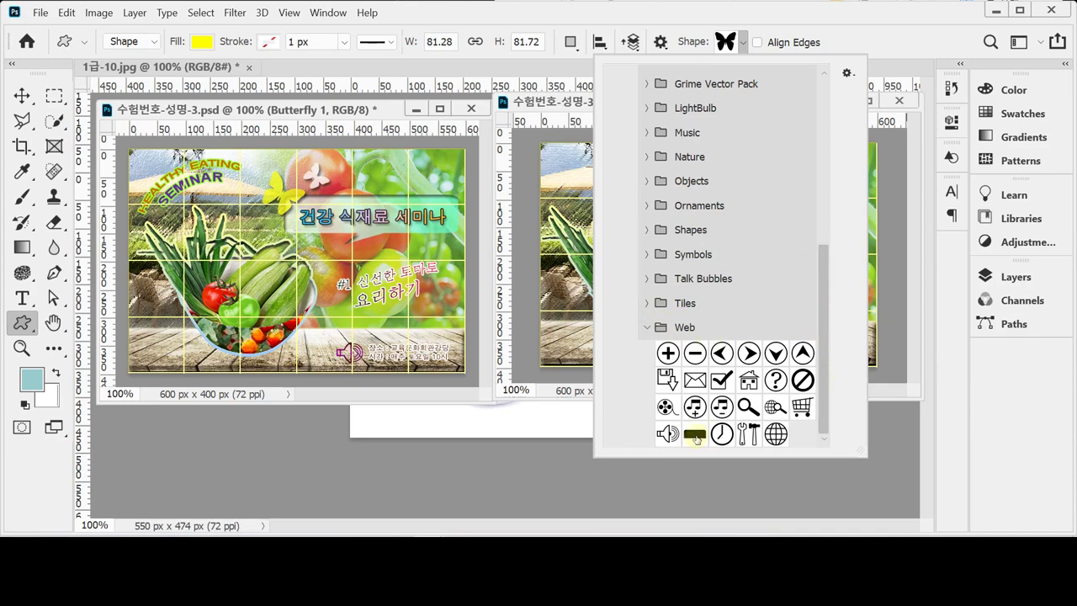
{"action": "left_click", "coordinate": [667, 433]}
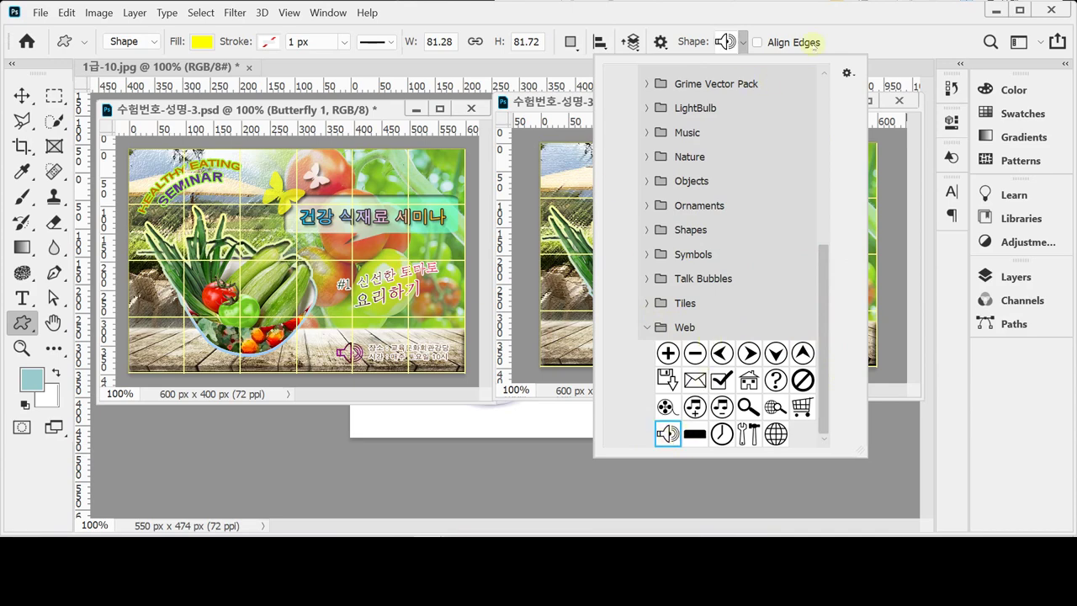
{"action": "left_click", "coordinate": [871, 33]}
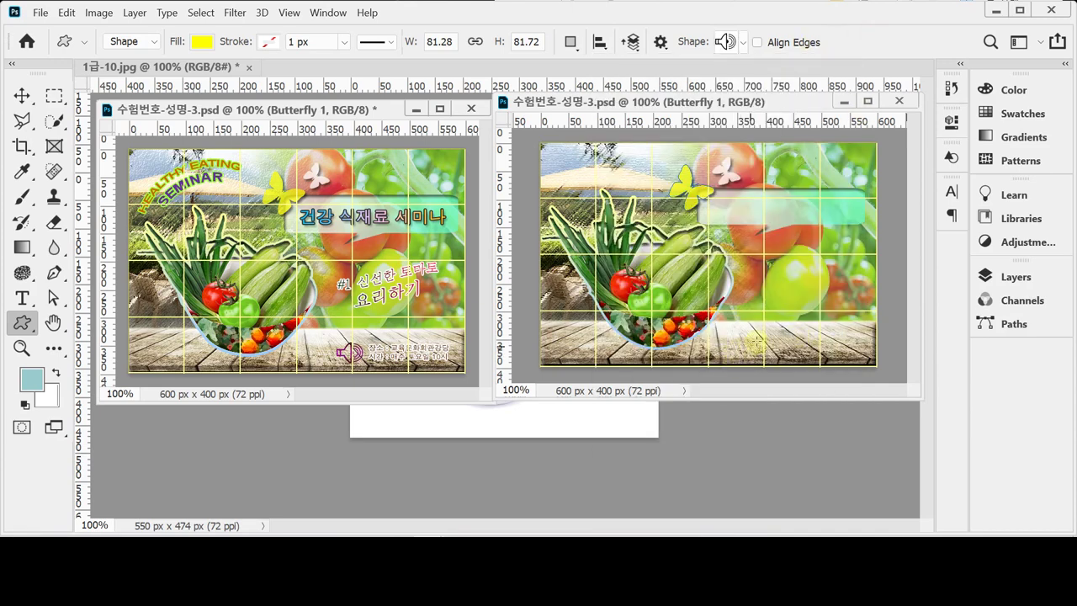
{"action": "left_click_drag", "start_coordinate": [745, 338], "coordinate": [772, 366]}
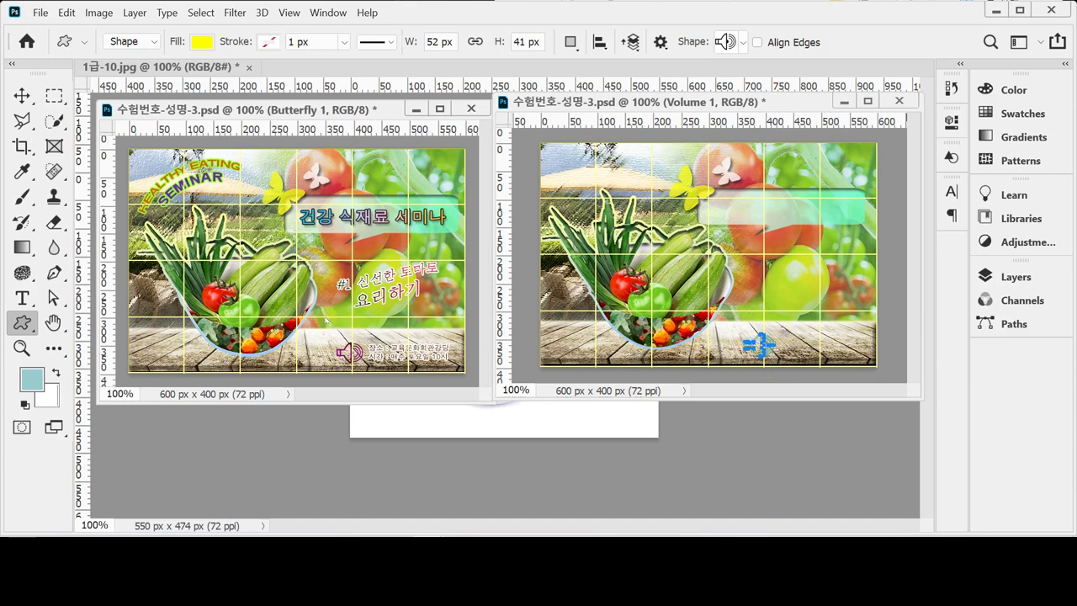
{"action": "left_click", "coordinate": [359, 347]}
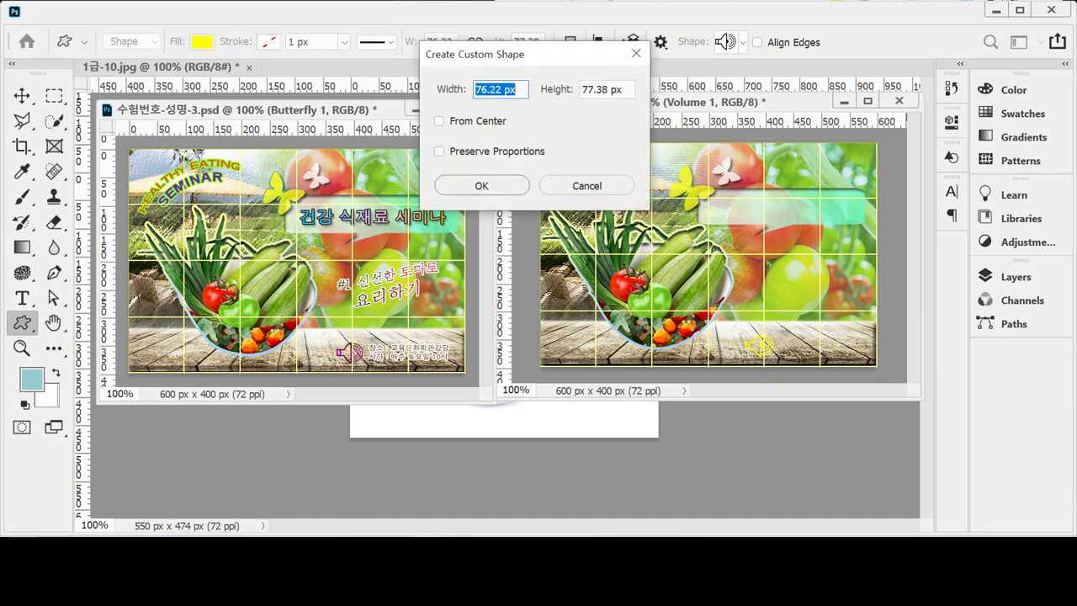
{"action": "left_click", "coordinate": [581, 185]}
Step: Check the fill colour of the speaker shape in the reference poster, leaving it unchanged
{"action": "left_click", "coordinate": [22, 95]}
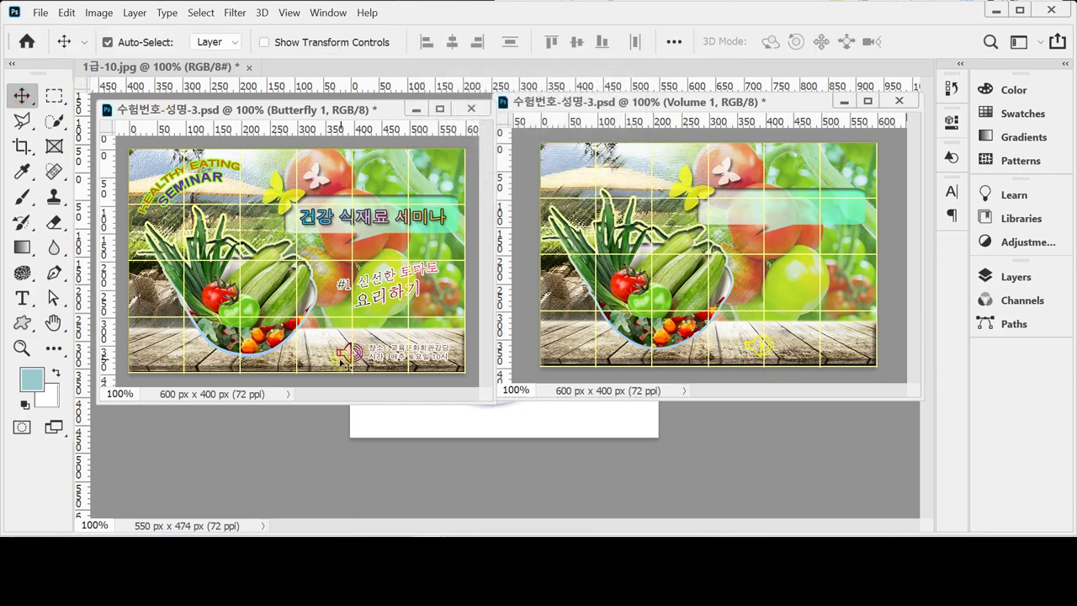
{"action": "left_click", "coordinate": [340, 354]}
{"action": "left_click", "coordinate": [1015, 277]}
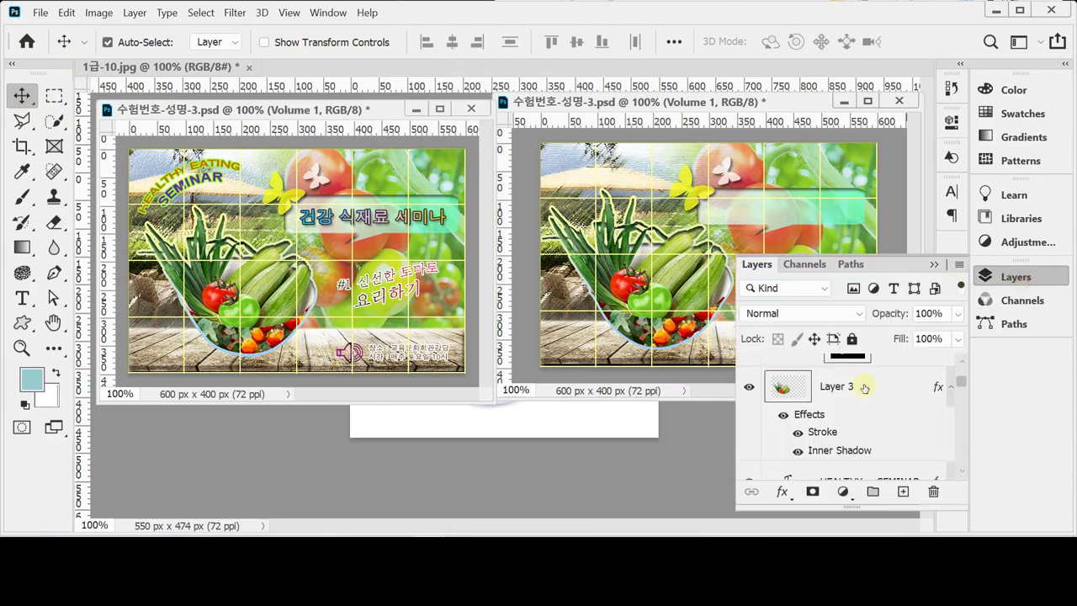
{"action": "scroll", "coordinate": [866, 391], "scroll_direction": "down", "scroll_amount": 8}
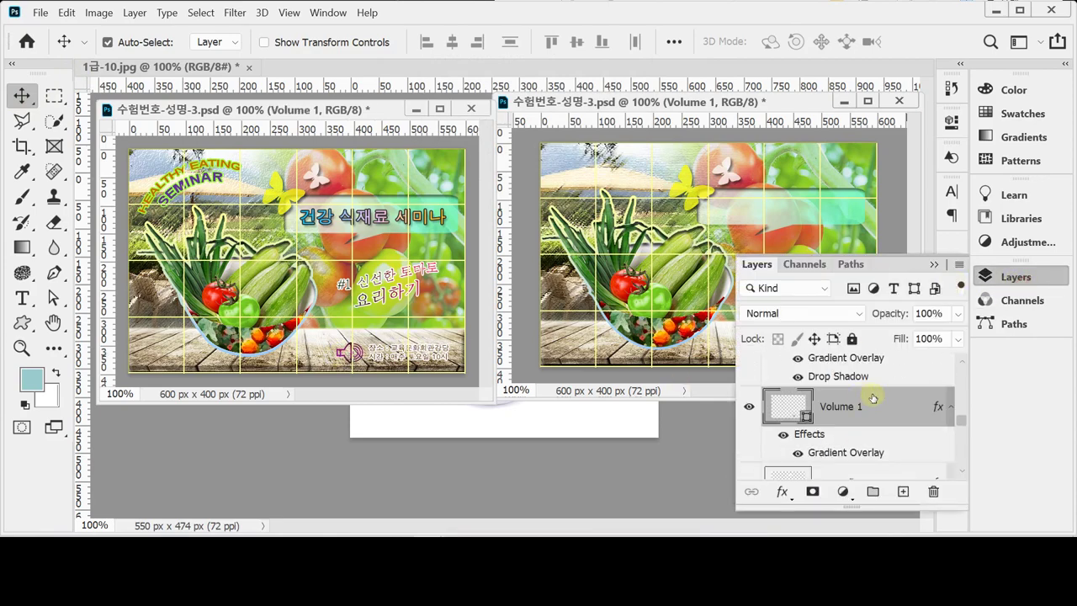
{"action": "double_click", "coordinate": [804, 416]}
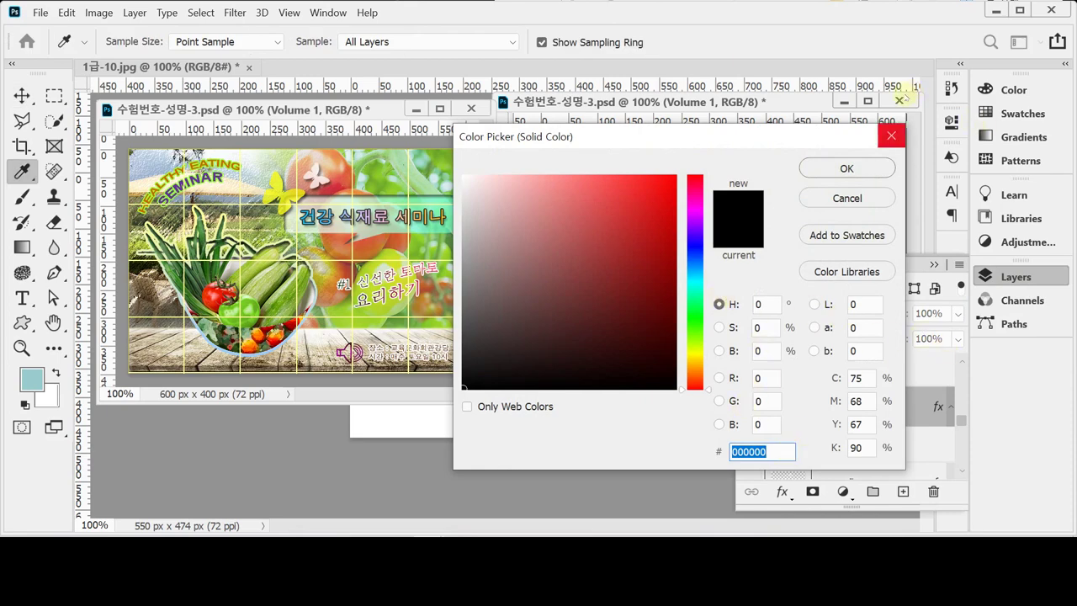
{"action": "left_click", "coordinate": [847, 168]}
{"action": "key", "text": "v"}
{"action": "left_click", "coordinate": [1016, 277]}
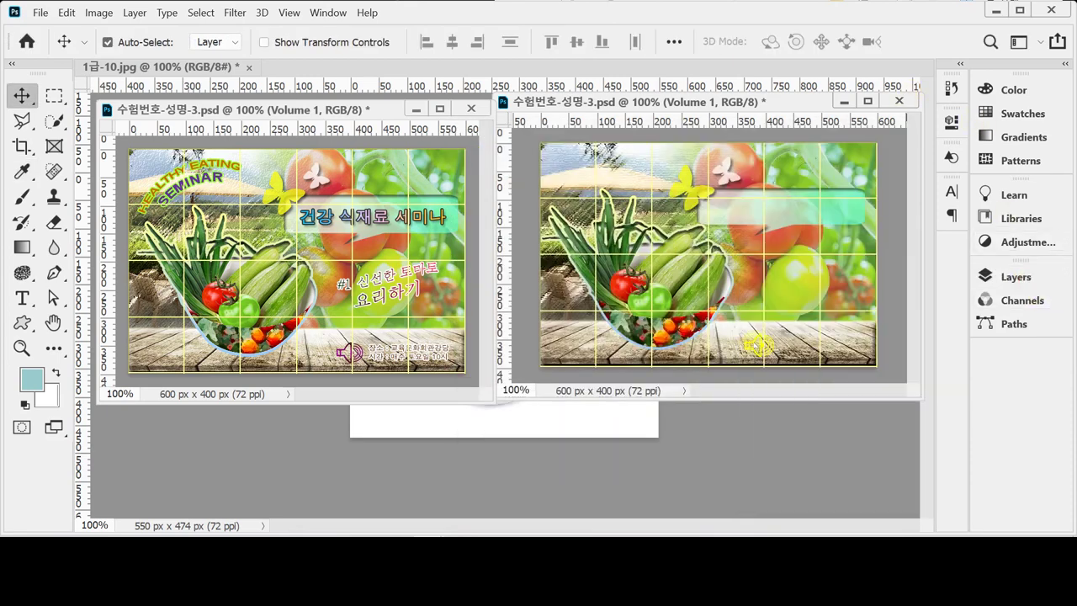
Step: Zoom the working poster to 300%, select its yellow speaker shape and save the poster
{"action": "left_click", "coordinate": [757, 345]}
{"action": "left_click", "coordinate": [1002, 277]}
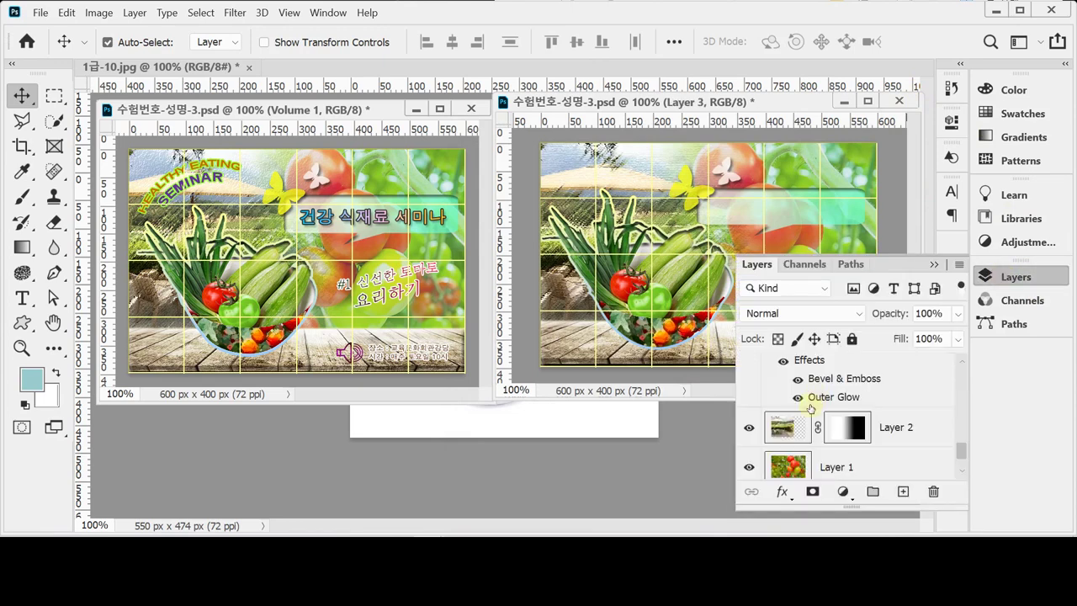
{"action": "scroll", "coordinate": [837, 433], "scroll_direction": "up", "scroll_amount": 2}
{"action": "scroll", "coordinate": [840, 433], "scroll_direction": "up", "scroll_amount": 5}
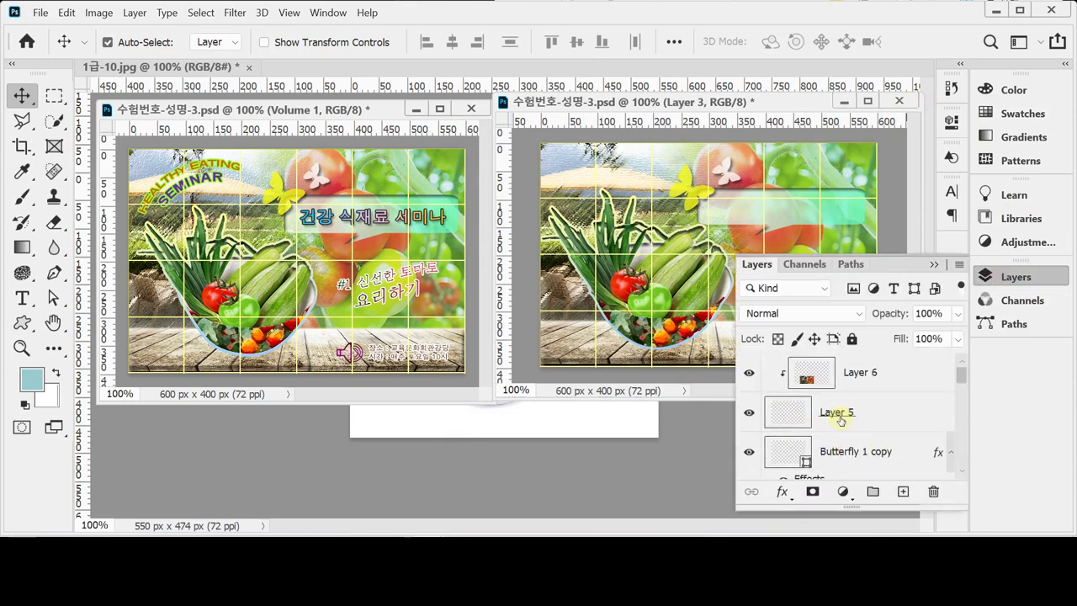
{"action": "left_click", "coordinate": [1033, 279]}
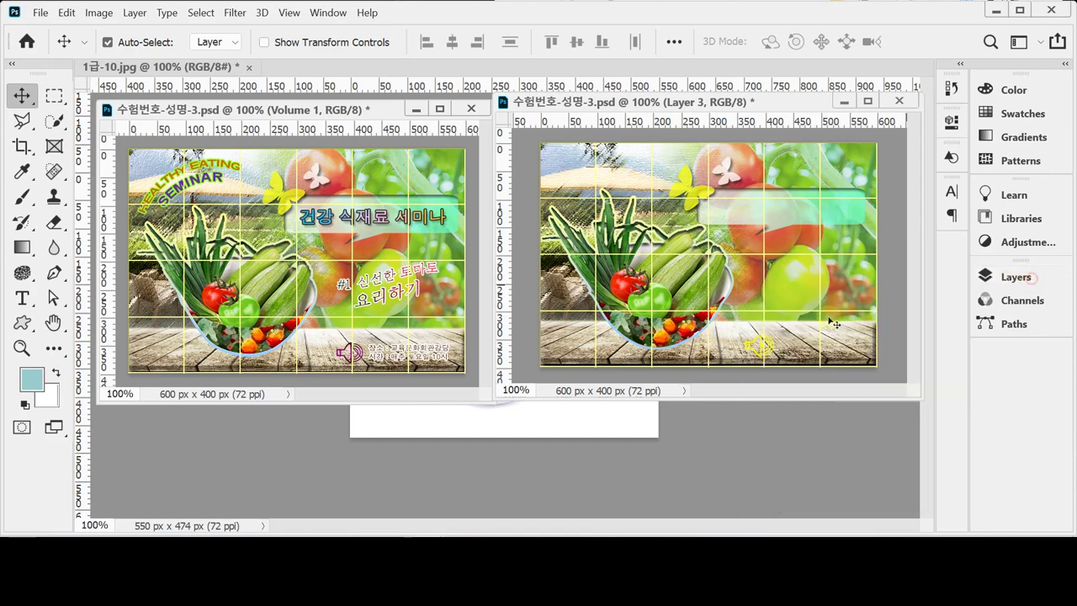
{"action": "left_click", "coordinate": [755, 351]}
{"action": "left_click", "coordinate": [756, 350], "text": "ctrl"}
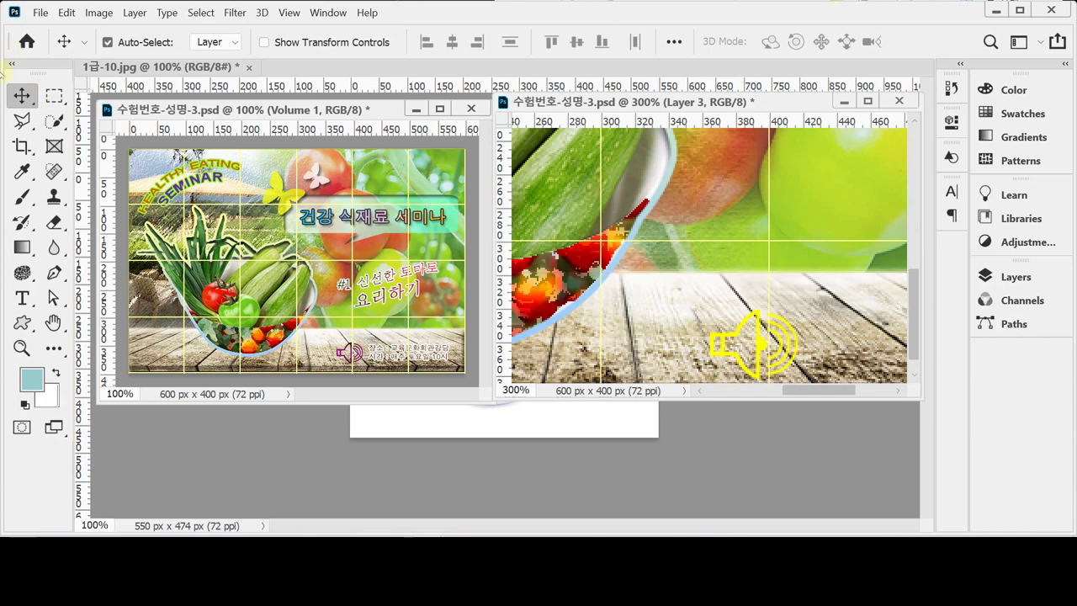
{"action": "left_click", "coordinate": [759, 348]}
{"action": "key", "text": "ctrl+s"}
Step: Change the working speaker shape's fill colour to black (000000)
{"action": "left_click", "coordinate": [1010, 277]}
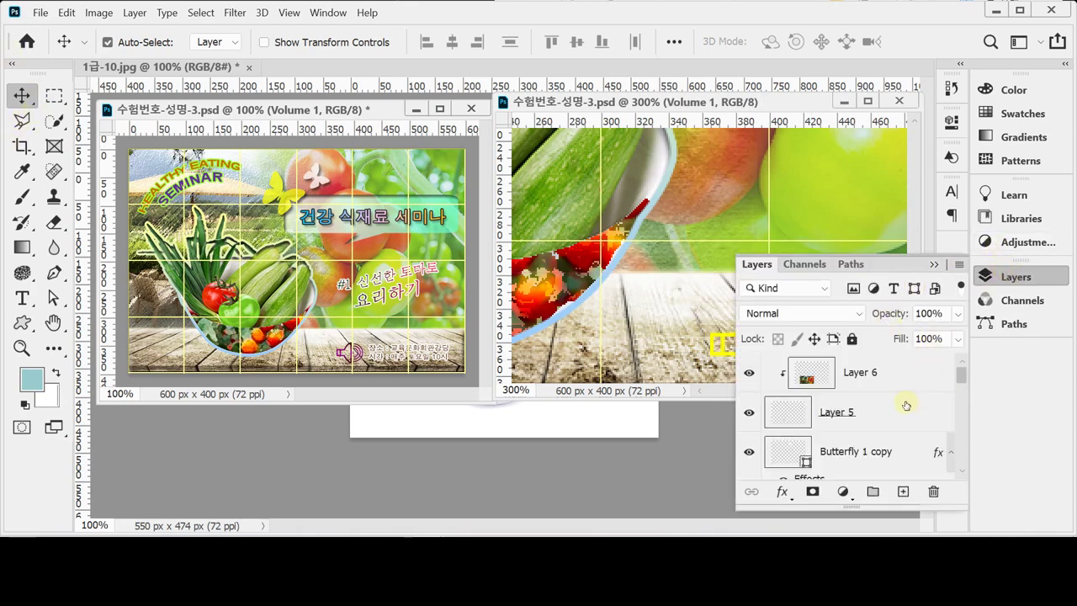
{"action": "scroll", "coordinate": [918, 432], "scroll_direction": "down", "scroll_amount": 2}
{"action": "double_click", "coordinate": [799, 456]}
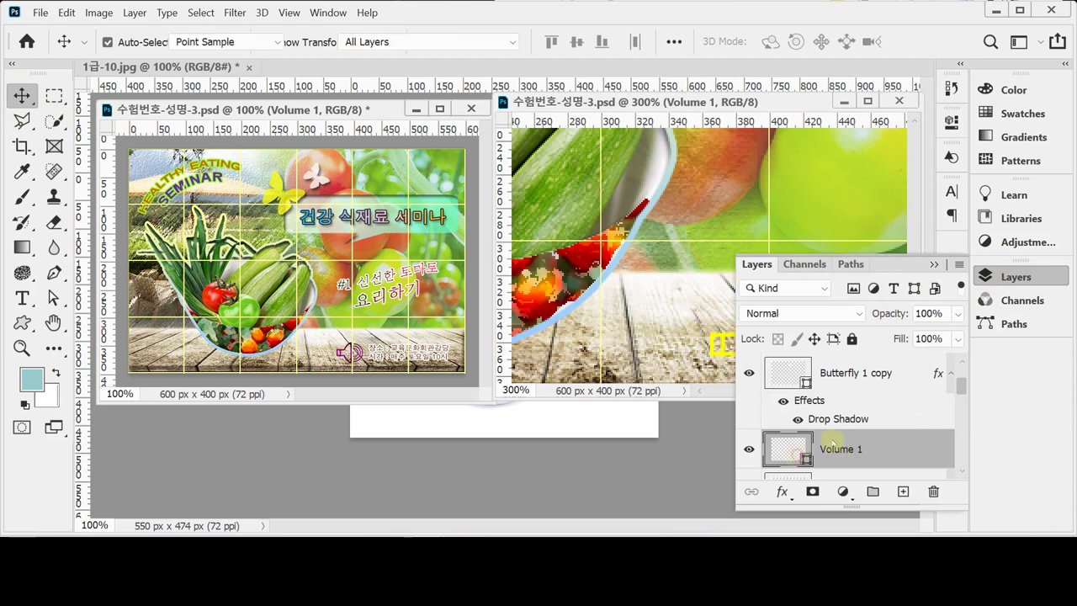
{"action": "left_click_drag", "start_coordinate": [531, 385], "coordinate": [437, 399]}
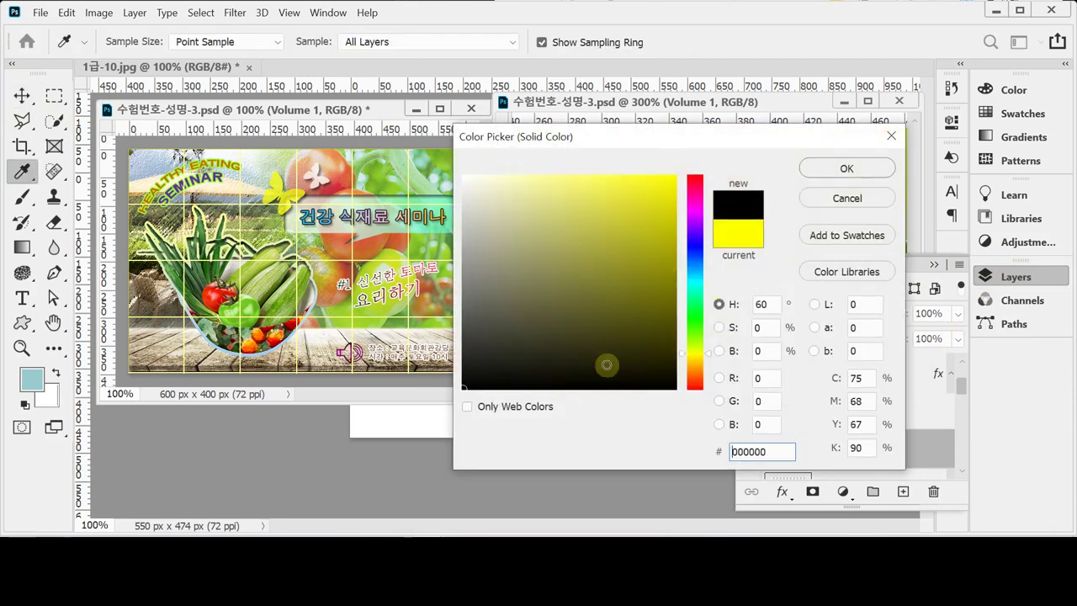
{"action": "left_click", "coordinate": [464, 387]}
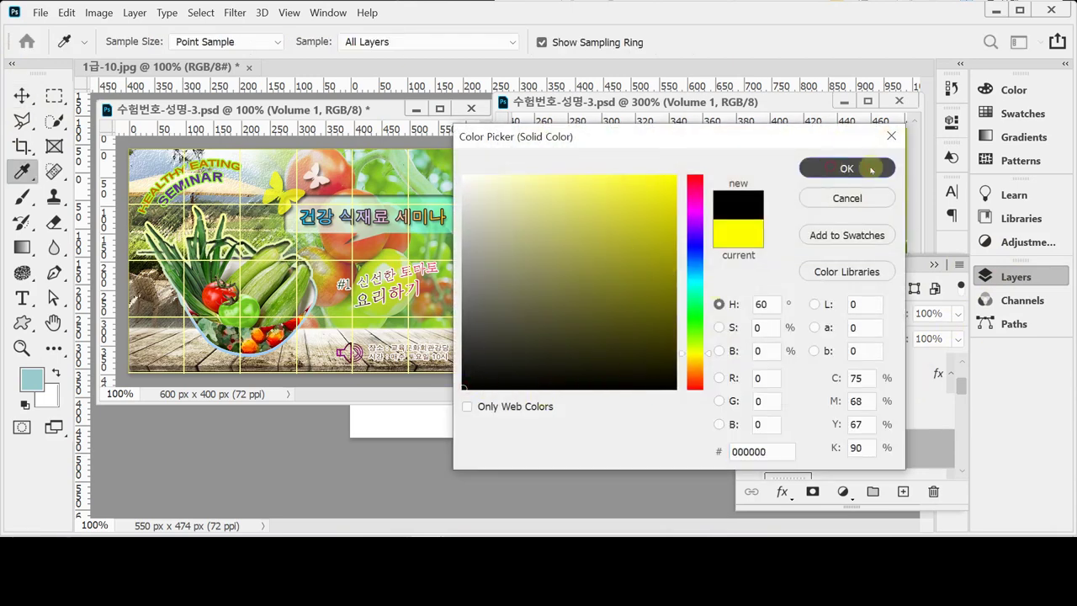
{"action": "left_click", "coordinate": [866, 169]}
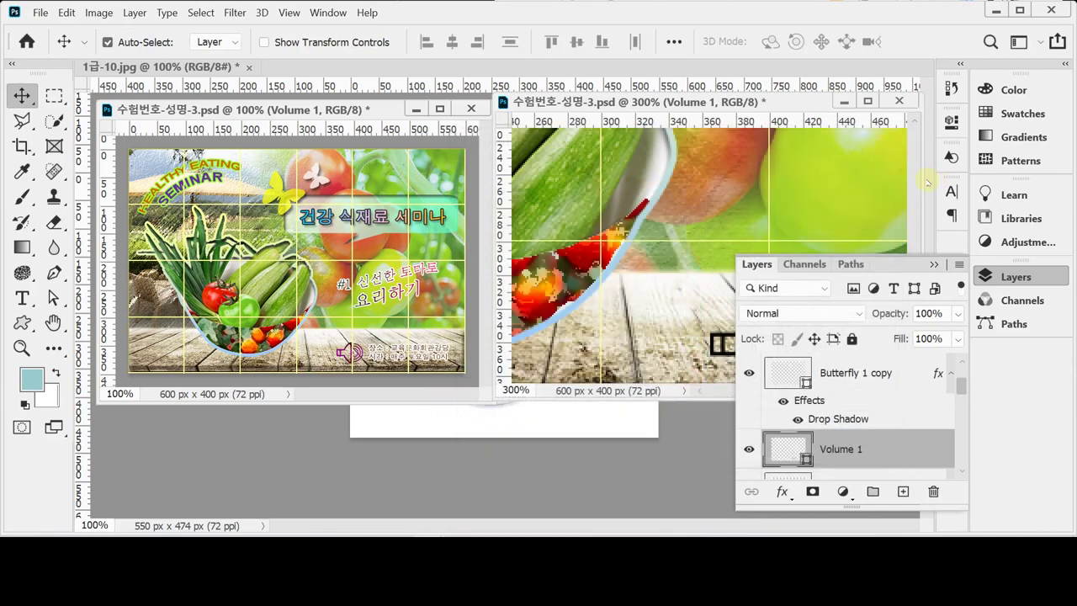
{"action": "left_click", "coordinate": [986, 276]}
Step: Zoom in on the reference poster's speaker and open its Gradient Overlay settings
{"action": "scroll", "coordinate": [350, 356], "scroll_direction": "up", "scroll_amount": 3}
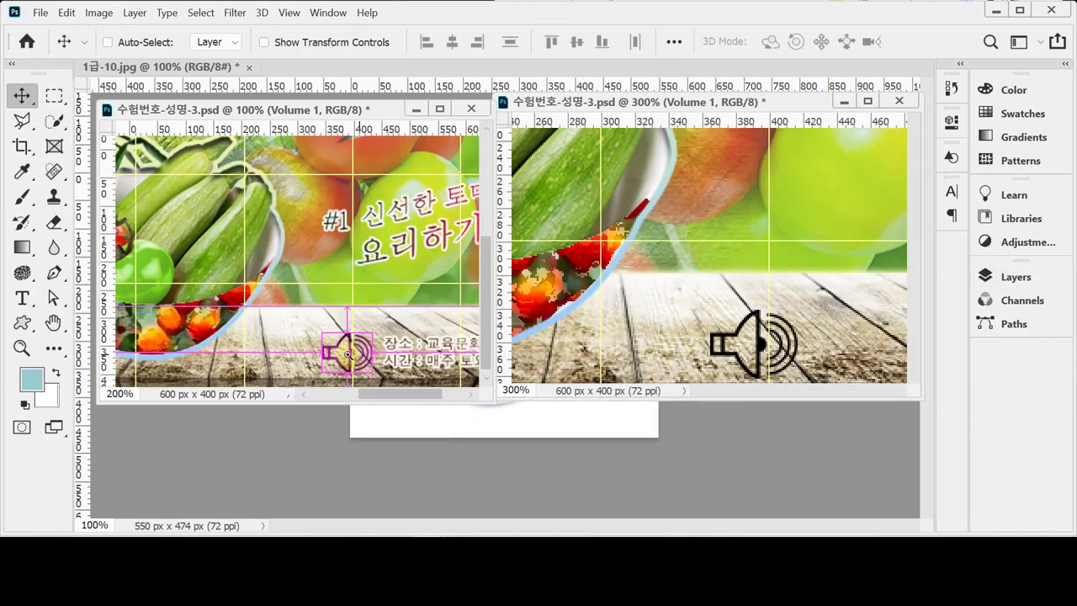
{"action": "scroll", "coordinate": [349, 356], "scroll_direction": "down", "scroll_amount": 2}
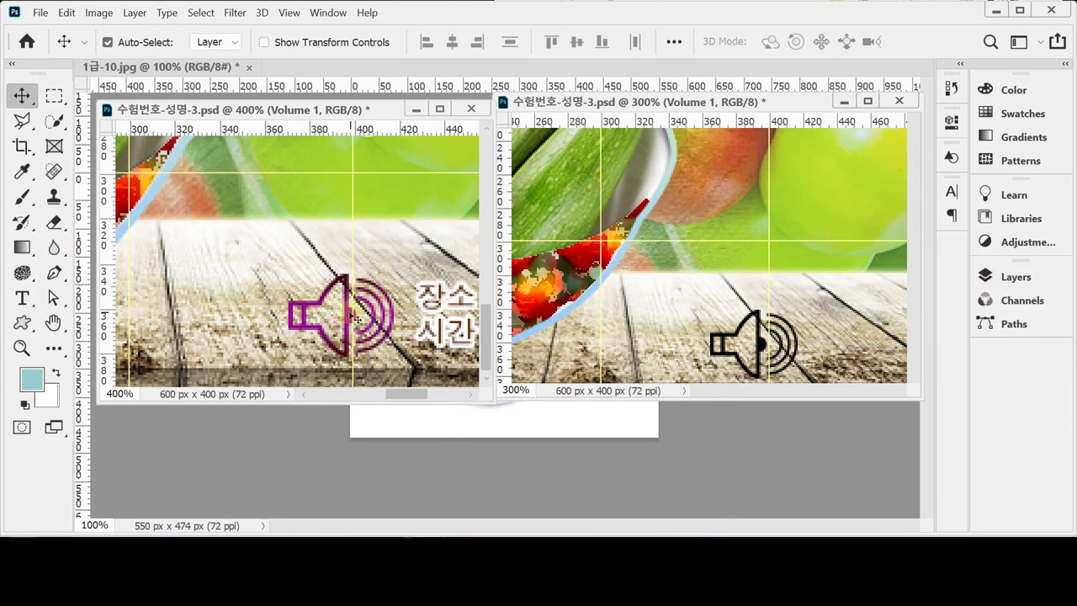
{"action": "left_click", "coordinate": [1010, 274]}
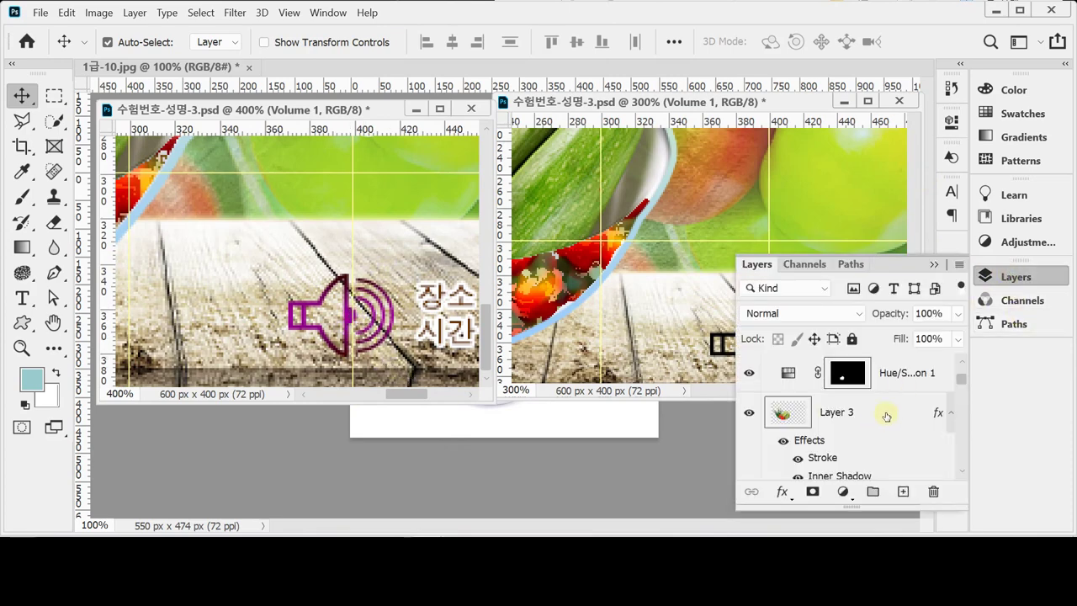
{"action": "scroll", "coordinate": [940, 411], "scroll_direction": "up", "scroll_amount": 2}
{"action": "scroll", "coordinate": [940, 412], "scroll_direction": "down", "scroll_amount": 6}
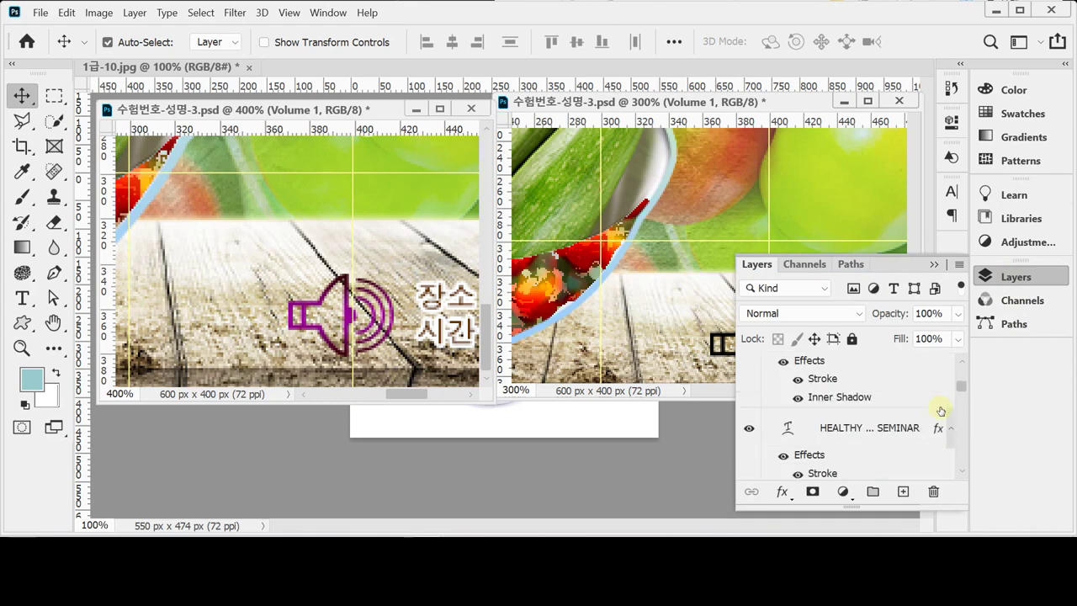
{"action": "scroll", "coordinate": [849, 446], "scroll_direction": "down", "scroll_amount": 3}
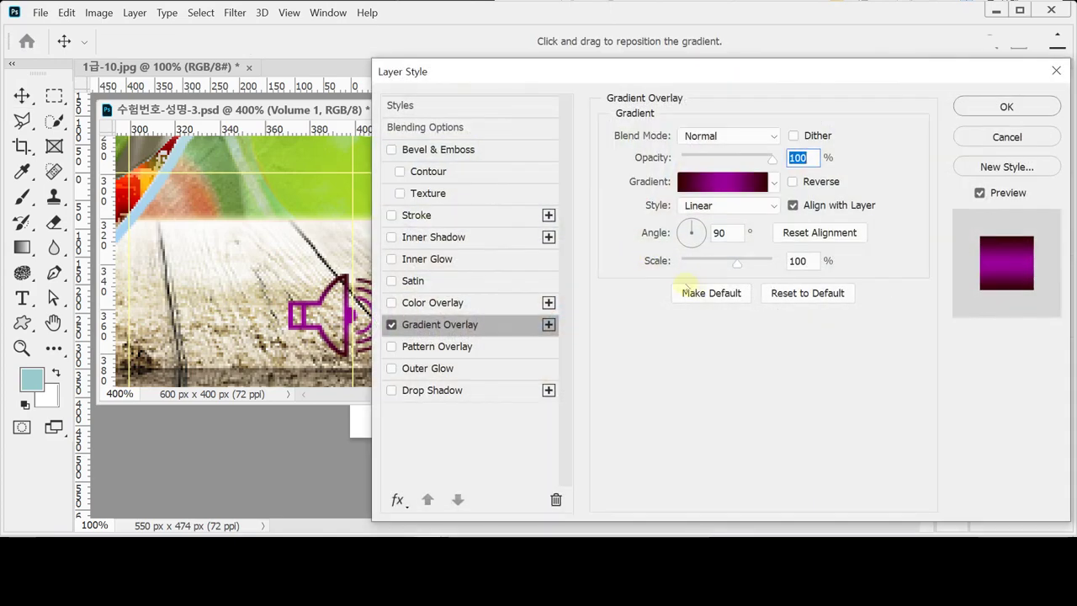
Step: Open the reference speaker's overlay gradient and check the colour code of its first stop, leaving it unchanged
{"action": "left_click", "coordinate": [728, 183]}
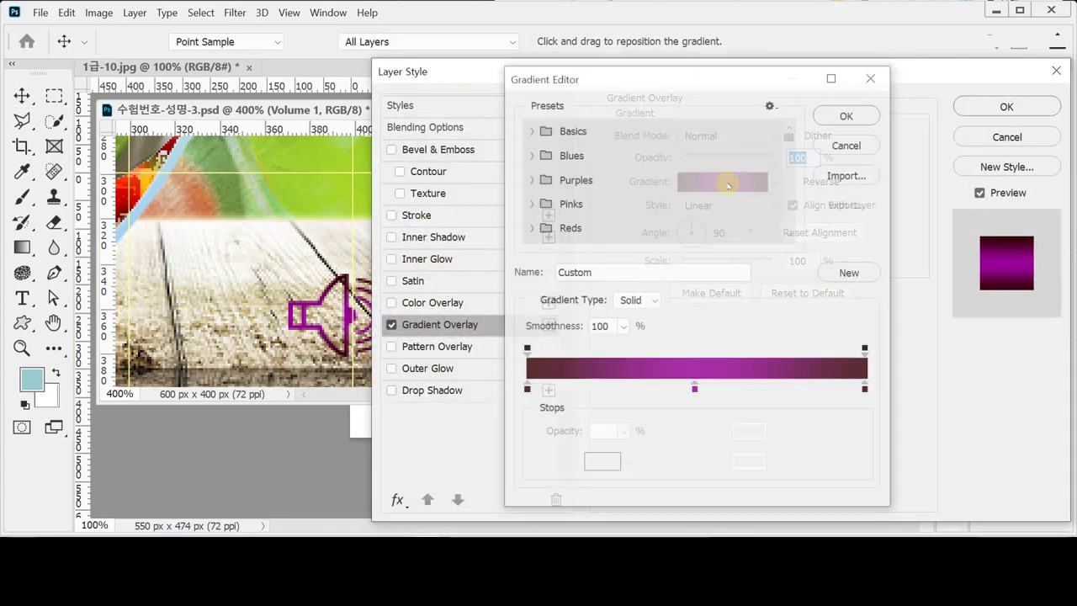
{"action": "left_click", "coordinate": [525, 388]}
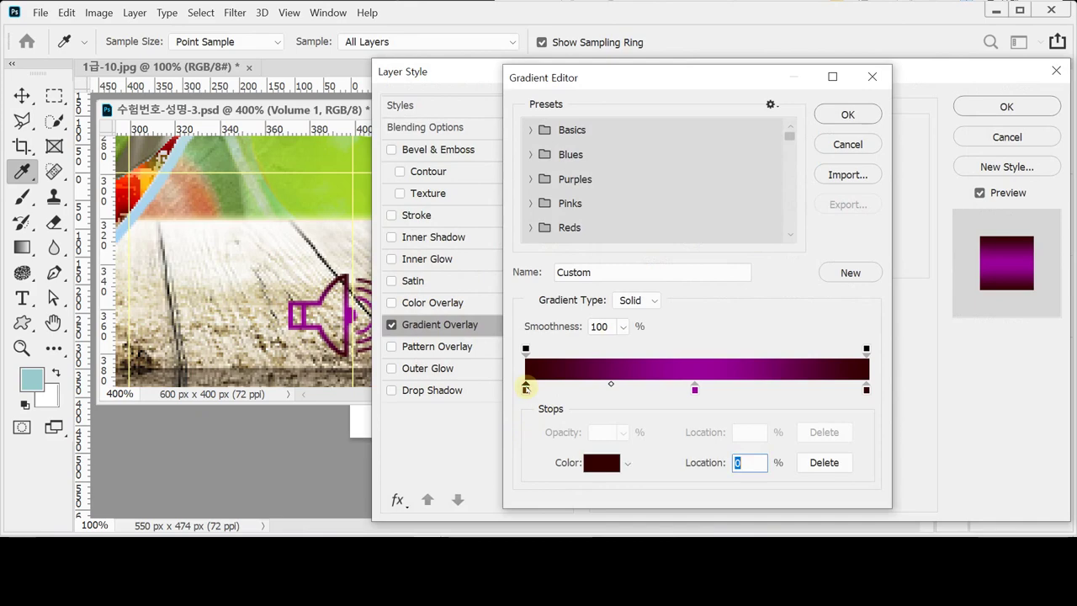
{"action": "double_click", "coordinate": [525, 387]}
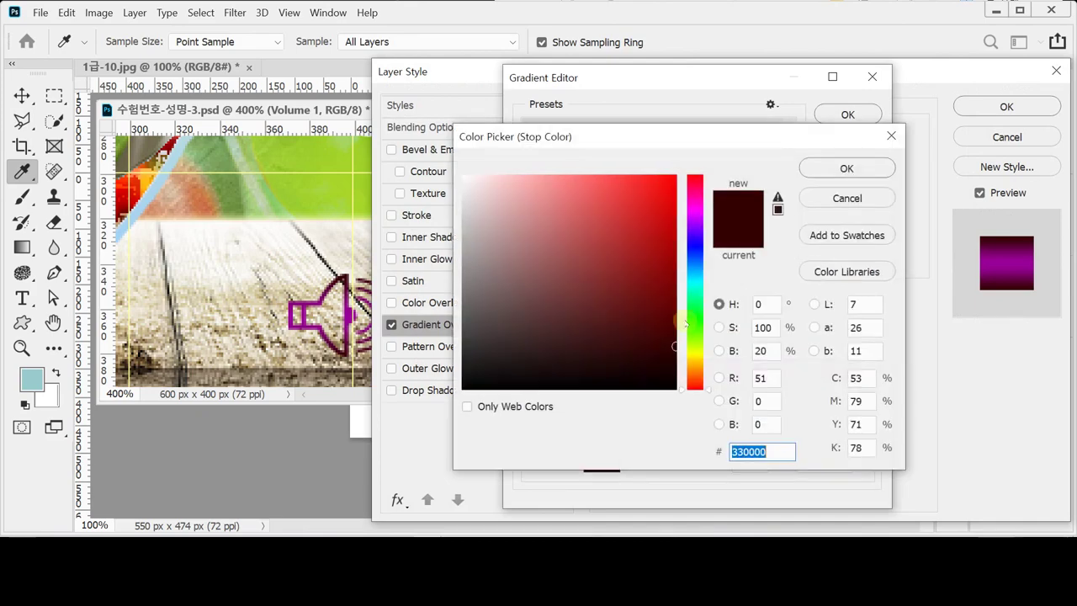
{"action": "left_click", "coordinate": [774, 454]}
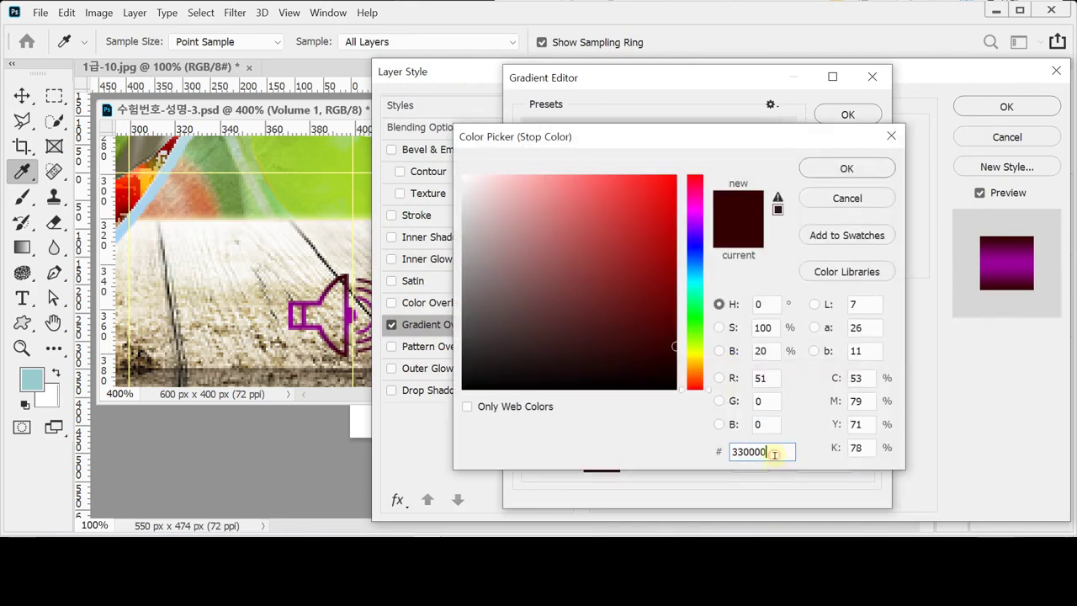
{"action": "left_click", "coordinate": [848, 200]}
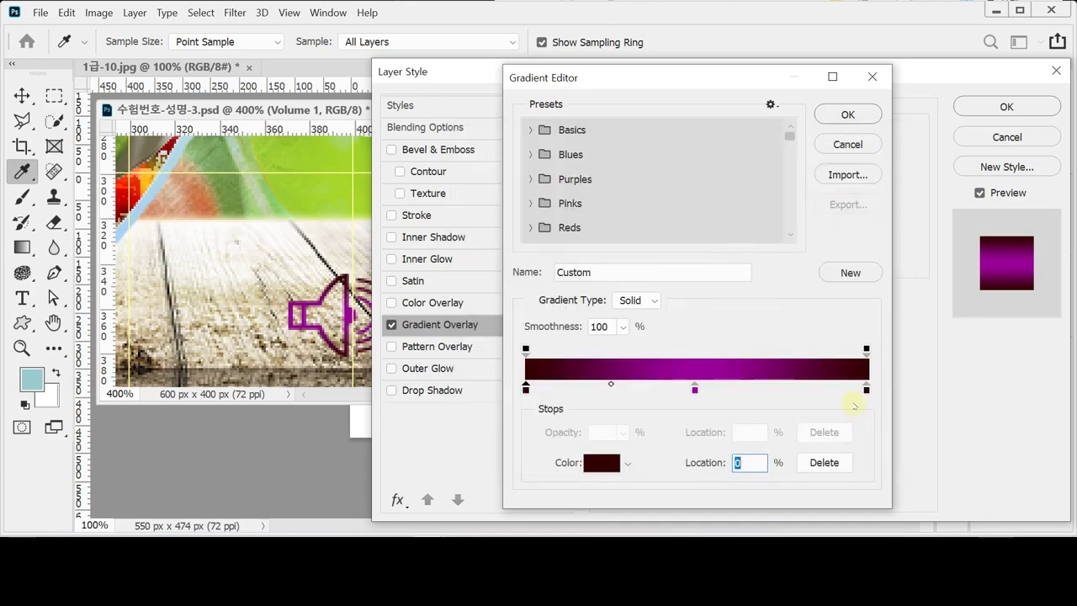
Step: Check the colour codes of the reference gradient's middle and end stops without changing them
{"action": "left_click", "coordinate": [695, 388]}
{"action": "double_click", "coordinate": [695, 389]}
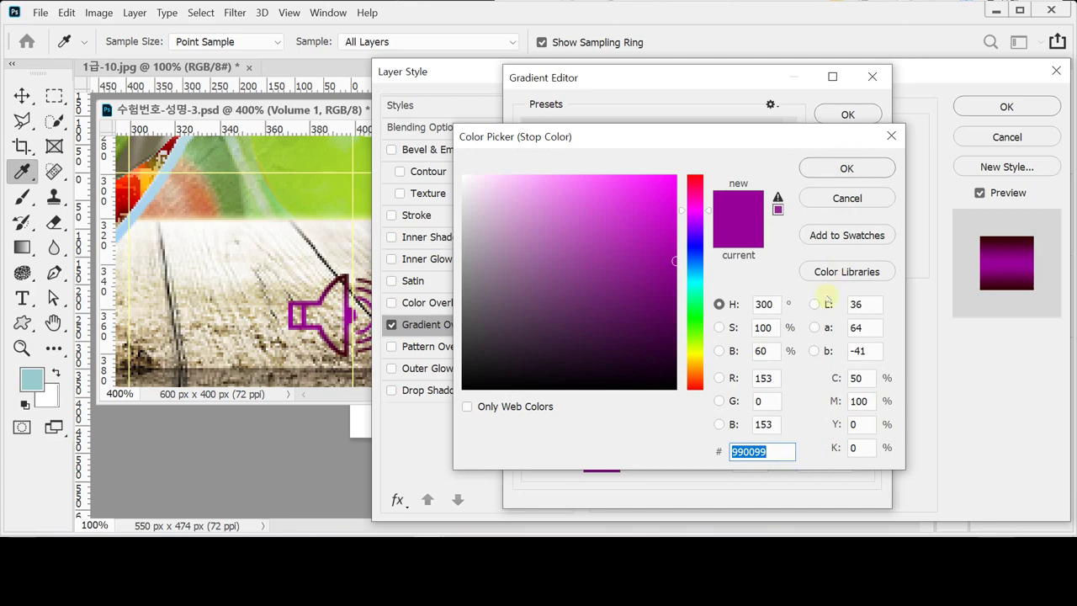
{"action": "left_click", "coordinate": [847, 197]}
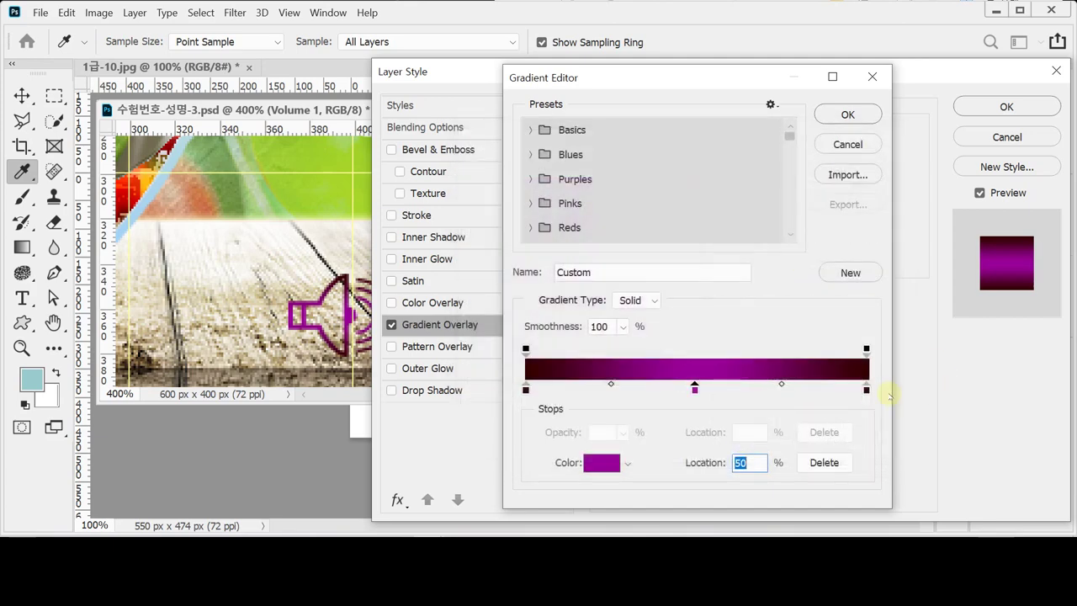
{"action": "left_click", "coordinate": [867, 390]}
{"action": "double_click", "coordinate": [866, 390]}
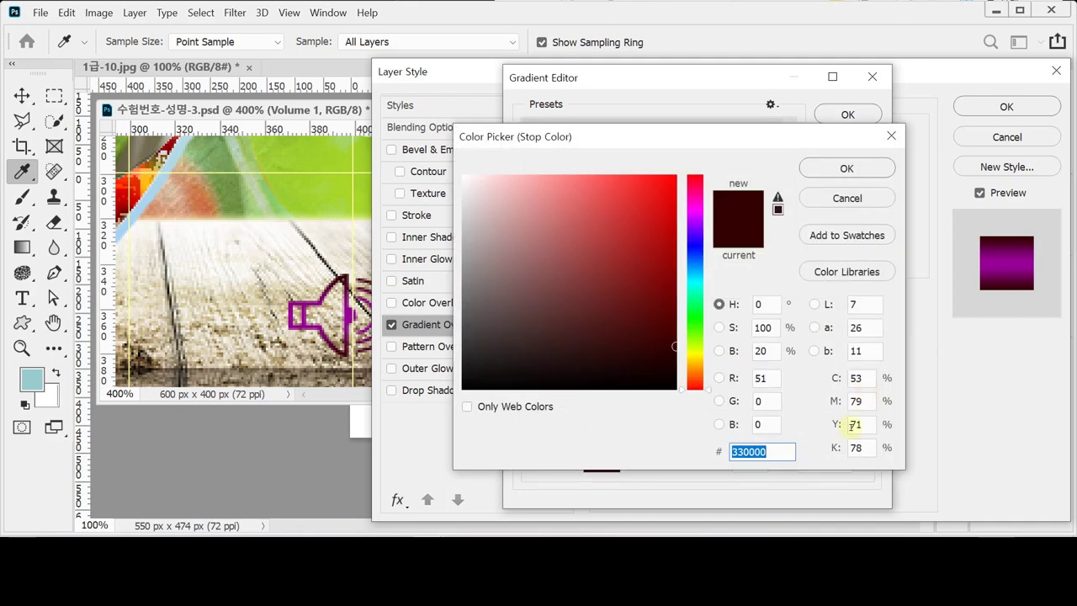
{"action": "left_click", "coordinate": [771, 452]}
{"action": "key", "text": "Return"}
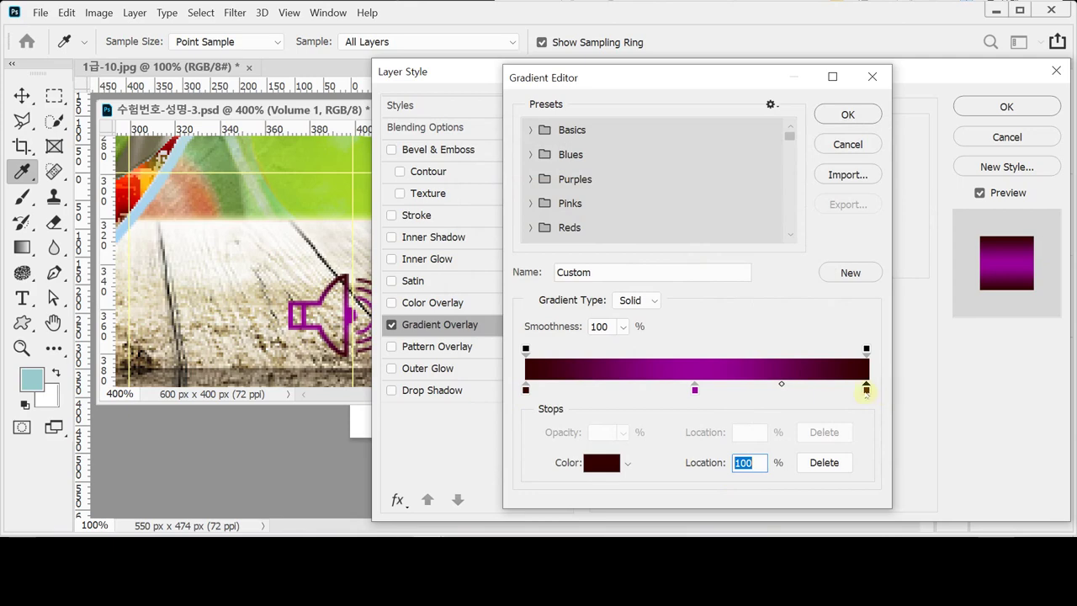
Step: Remove the gradient's end stop, recreate it by duplicating the first stop at location 100%, and accept the layer style
{"action": "left_click_drag", "start_coordinate": [866, 389], "coordinate": [877, 421]}
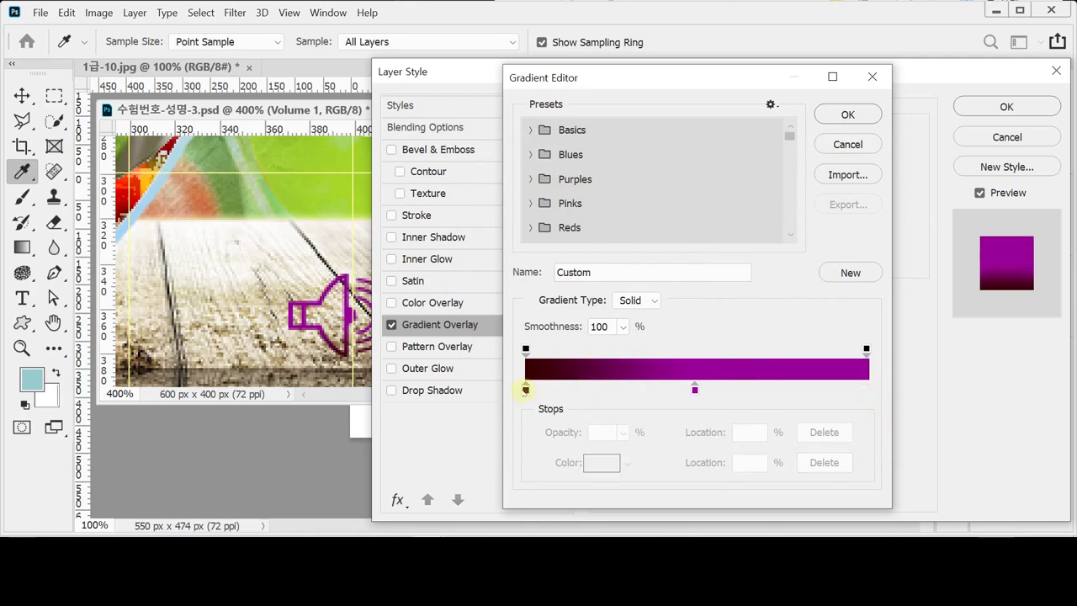
{"action": "left_click", "coordinate": [525, 389]}
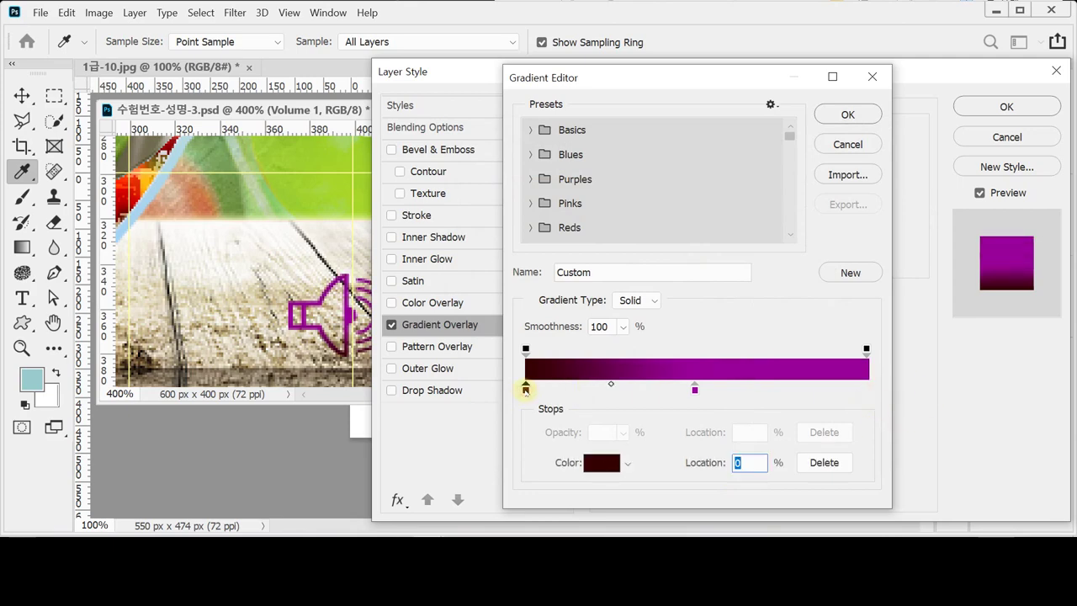
{"action": "key", "text": "alt"}
{"action": "left_click_drag", "start_coordinate": [525, 390], "coordinate": [866, 390]}
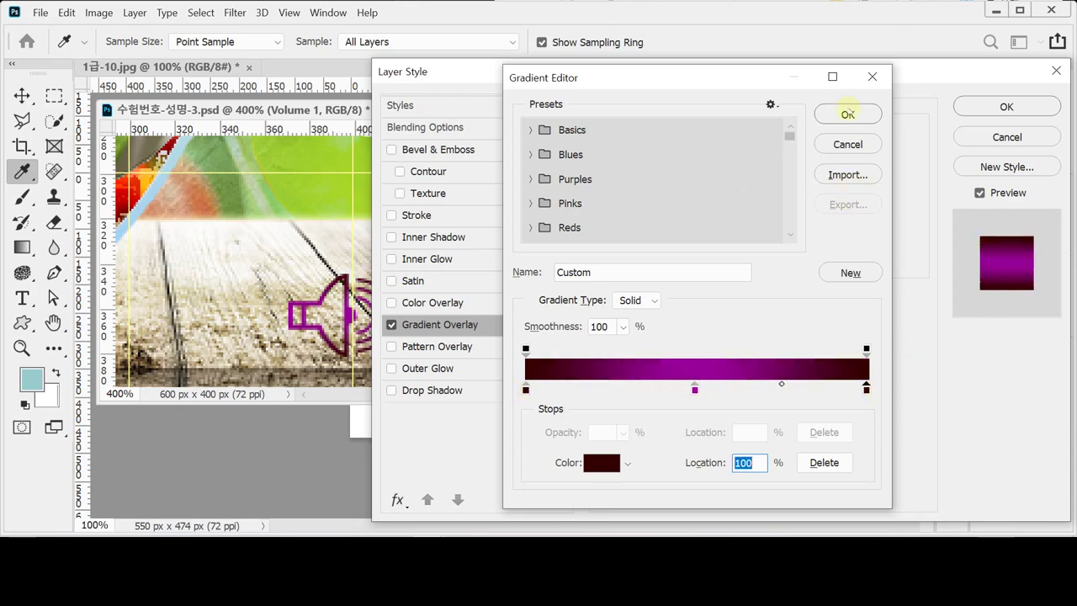
{"action": "left_click", "coordinate": [847, 115]}
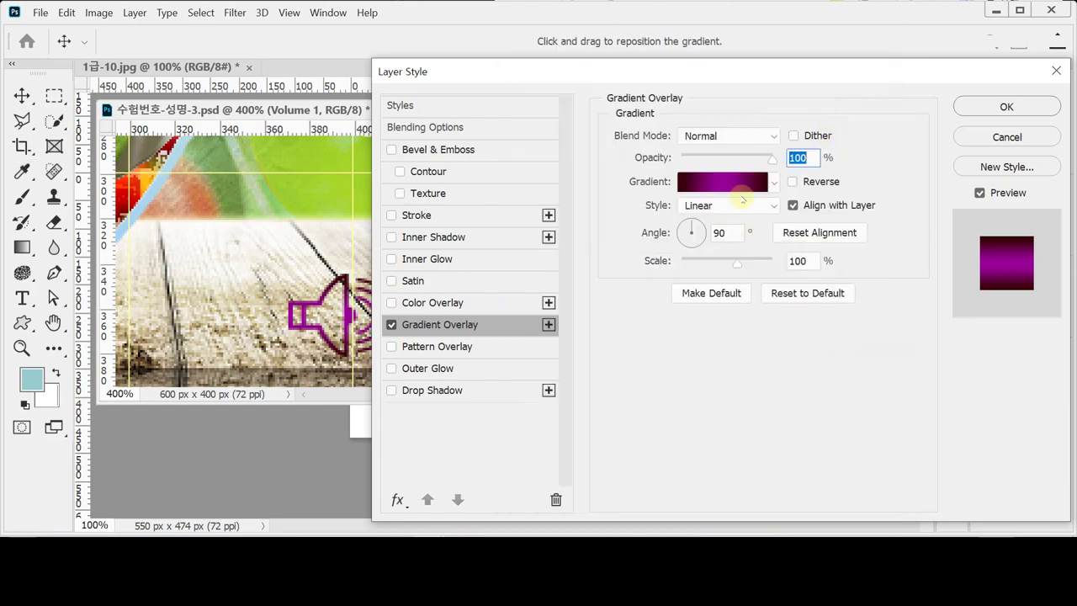
{"action": "left_click", "coordinate": [1016, 107]}
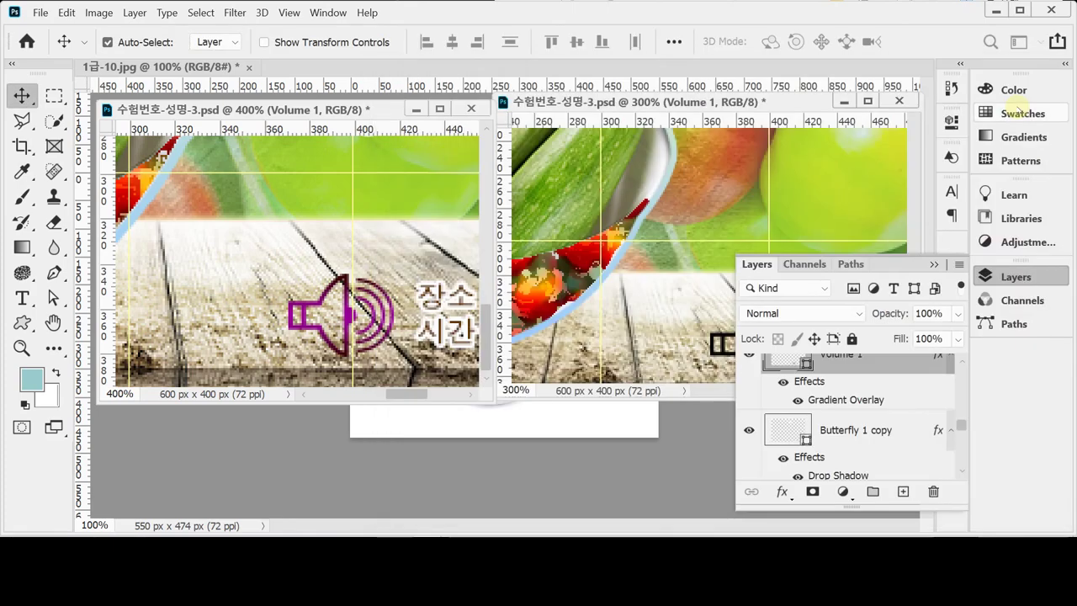
Step: Copy the reference speaker's Gradient Overlay style onto the working poster's Volume 1 layer and save the working poster
{"action": "right_click", "coordinate": [906, 368]}
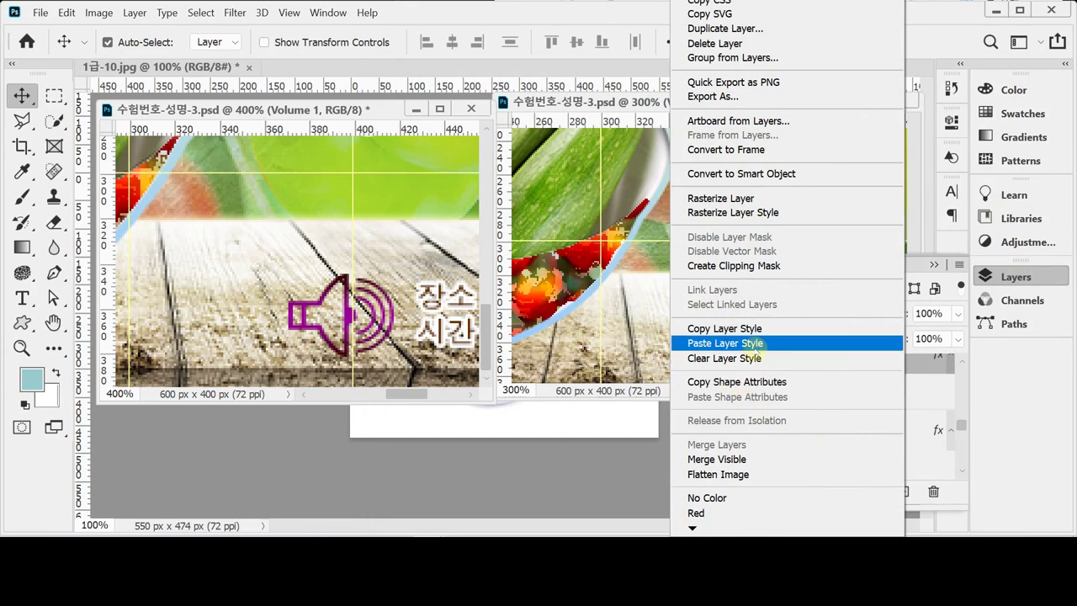
{"action": "left_click", "coordinate": [751, 330]}
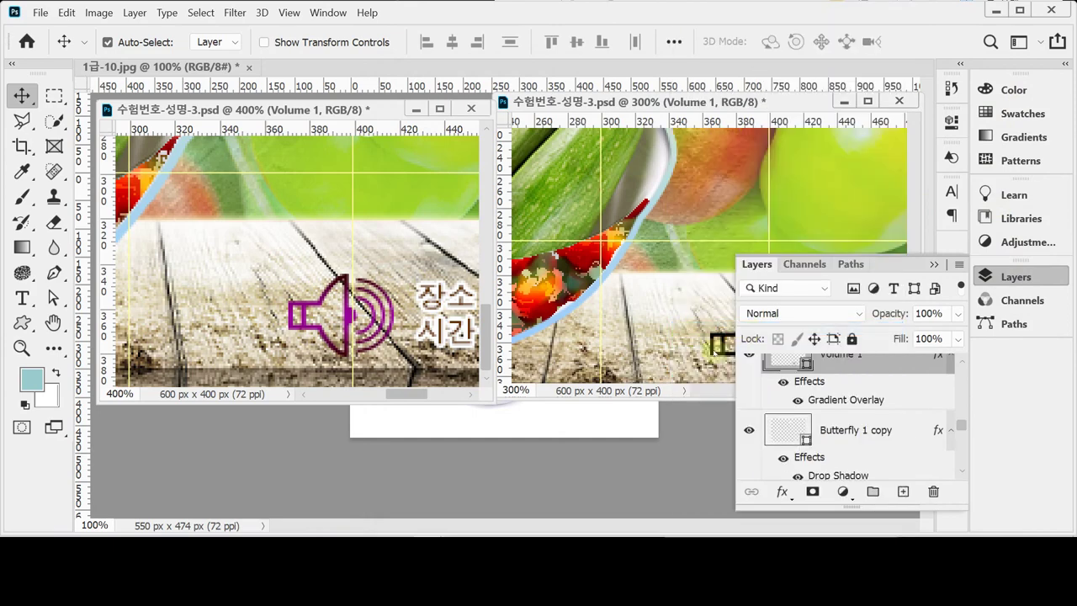
{"action": "right_click", "coordinate": [901, 378]}
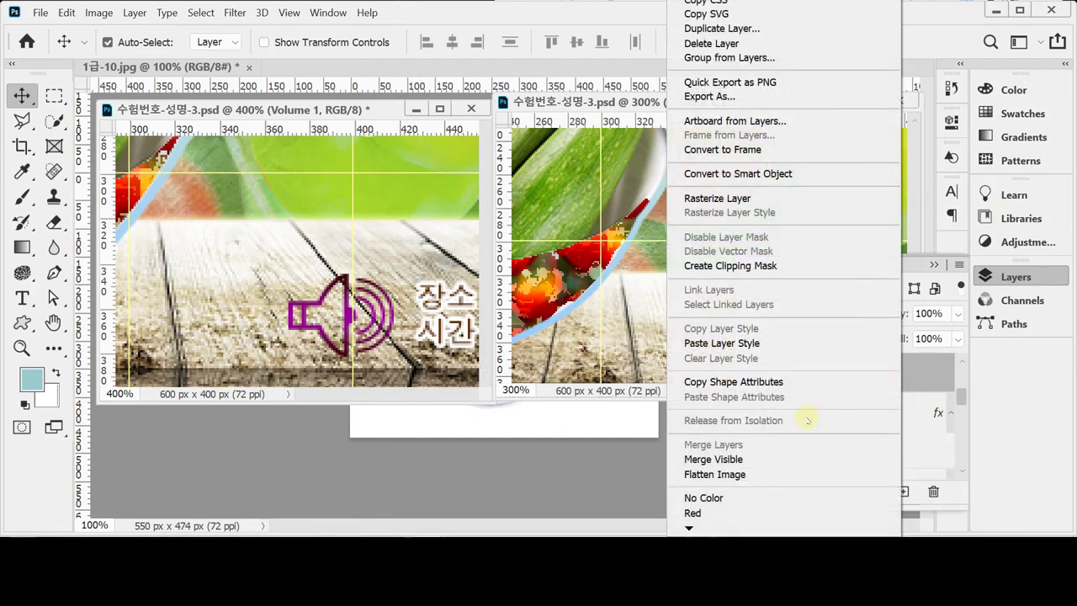
{"action": "left_click", "coordinate": [806, 343]}
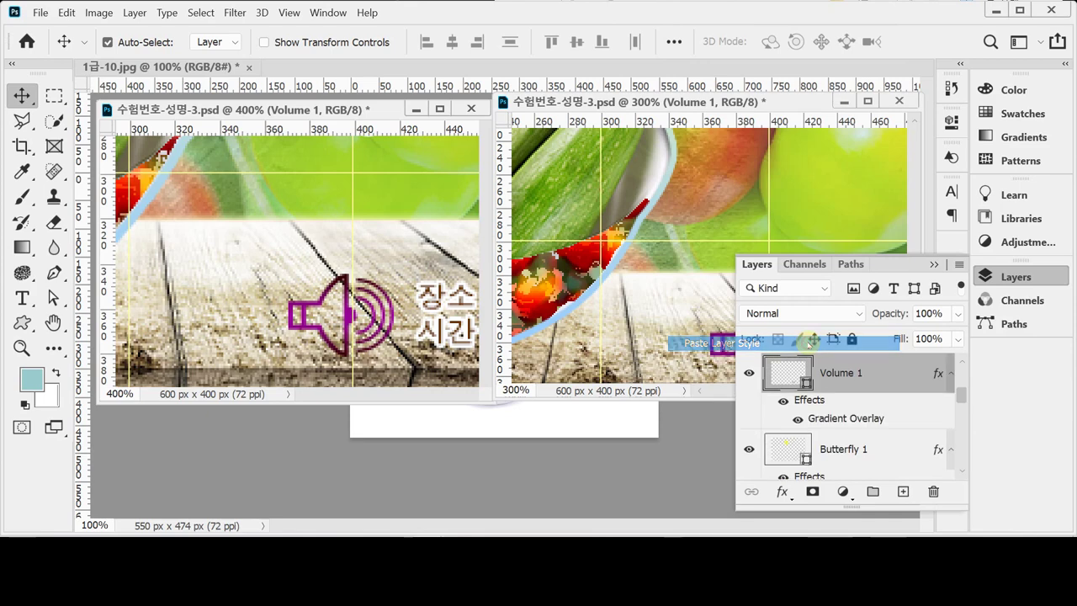
{"action": "left_click", "coordinate": [1001, 278]}
{"action": "key", "text": "ctrl+s"}
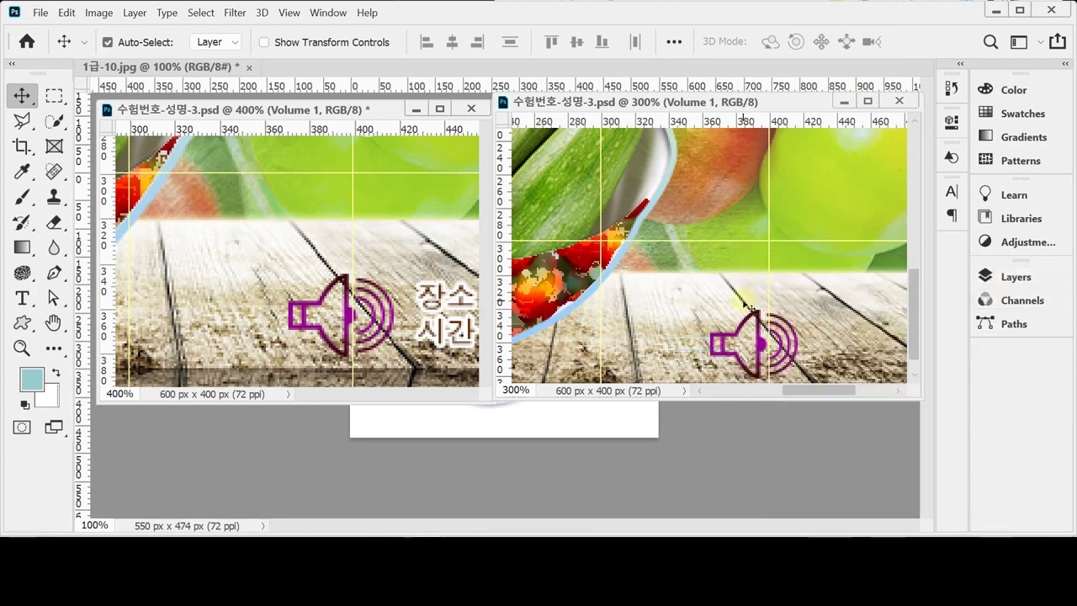
Step: Examine the font, size and anti-aliasing settings of the reference poster's 건강 식재료 세미나 title
{"action": "key", "text": "ctrl+minus"}
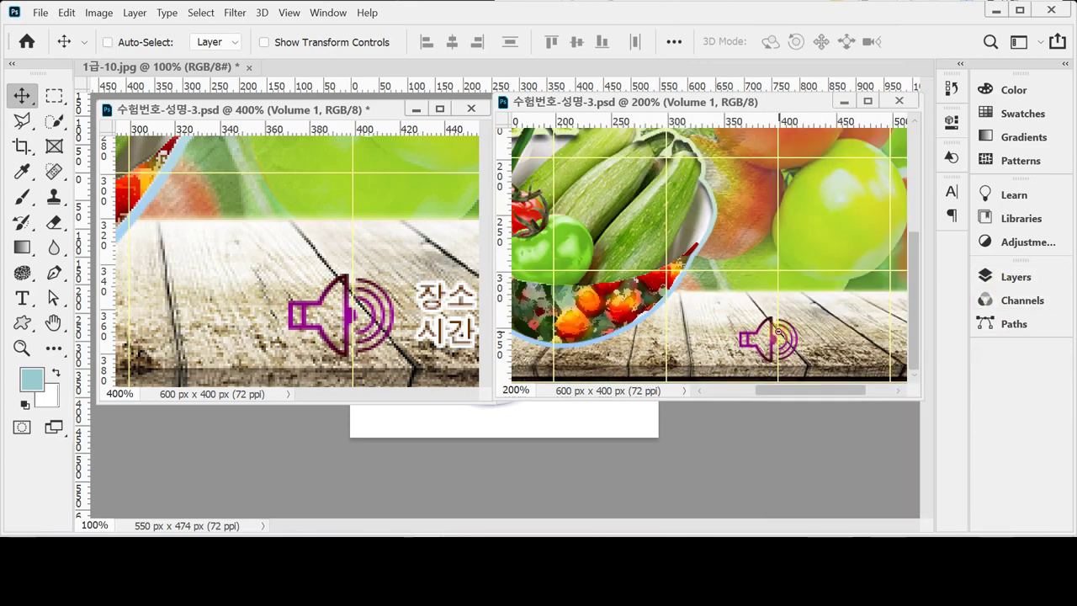
{"action": "key", "text": "ctrl+minus"}
{"action": "left_click", "coordinate": [395, 326]}
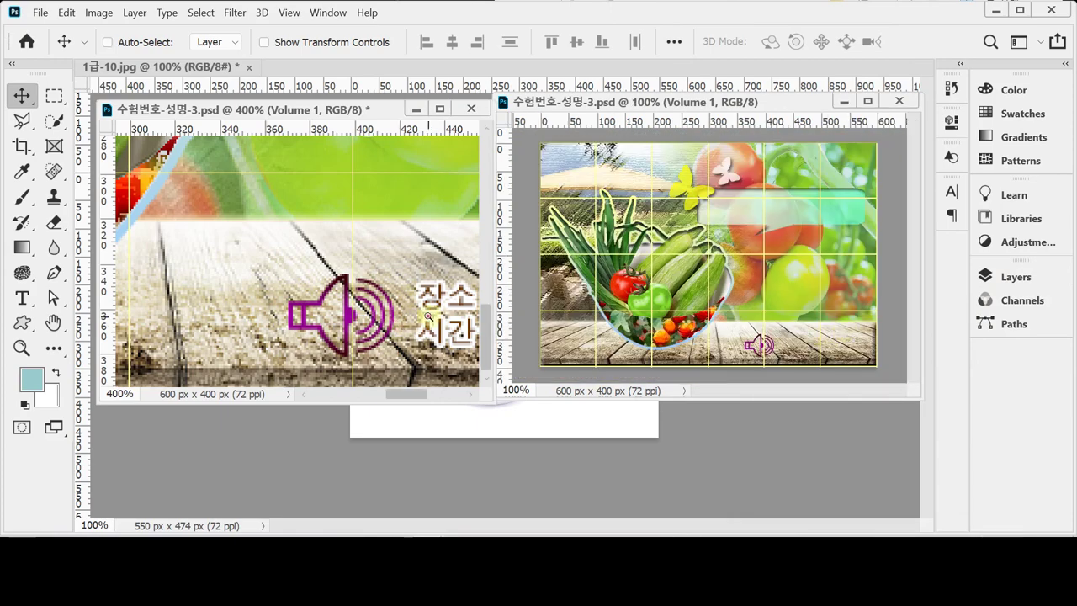
{"action": "key", "text": "ctrl+minus"}
{"action": "key", "text": "ctrl+minus"}
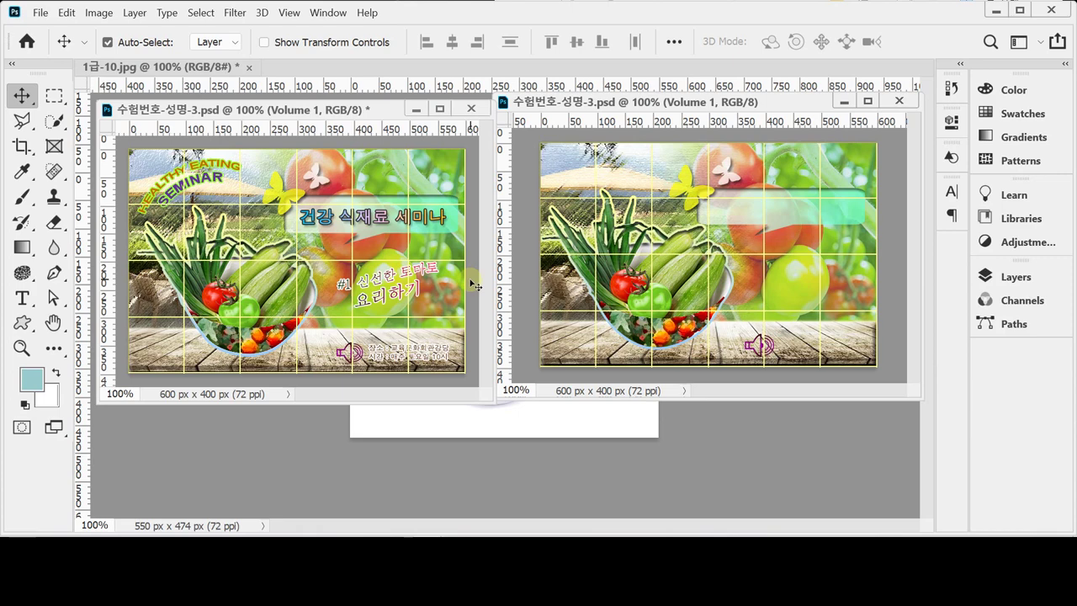
{"action": "left_click", "coordinate": [374, 225]}
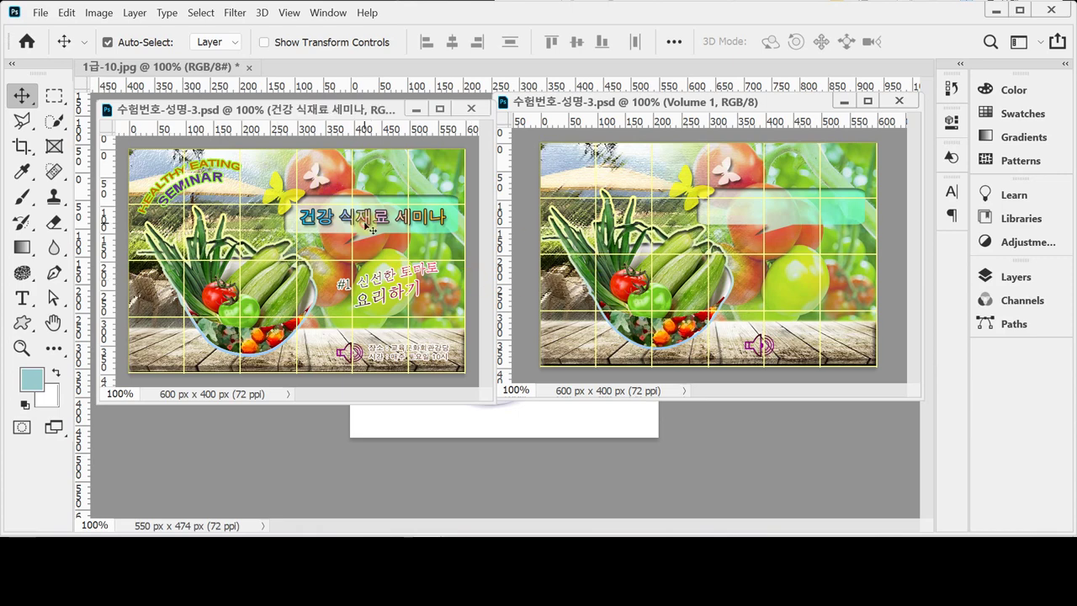
{"action": "left_click", "coordinate": [23, 298]}
{"action": "key", "text": "ctrl+plus"}
{"action": "key", "text": "ctrl+plus"}
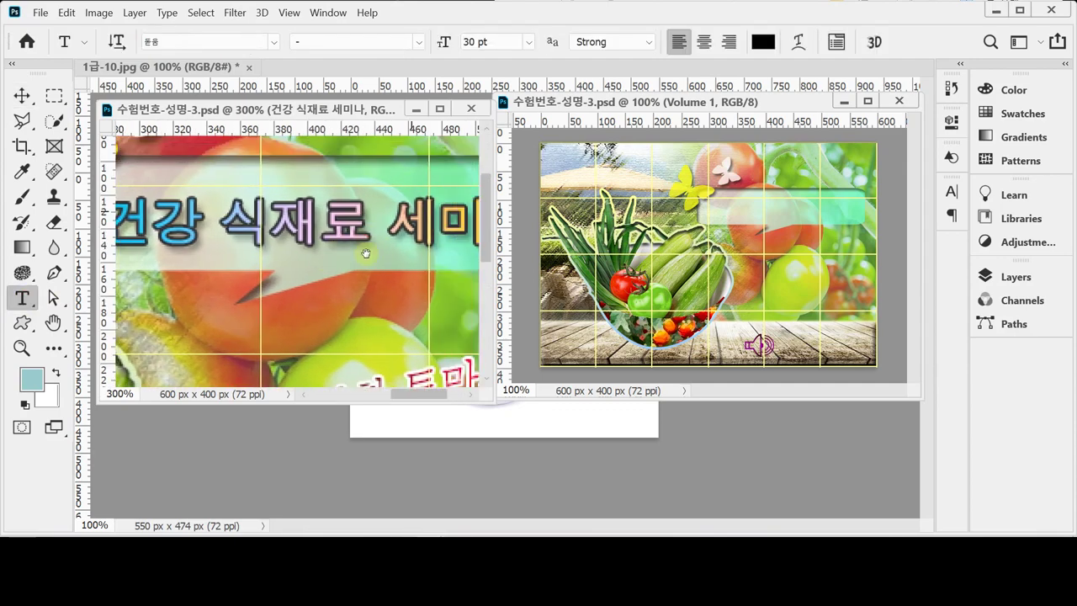
{"action": "mouse_move", "coordinate": [366, 253]}
{"action": "left_mouse_down"}
{"action": "mouse_move", "coordinate": [354, 244]}
{"action": "mouse_move", "coordinate": [381, 266]}
{"action": "left_mouse_up"}
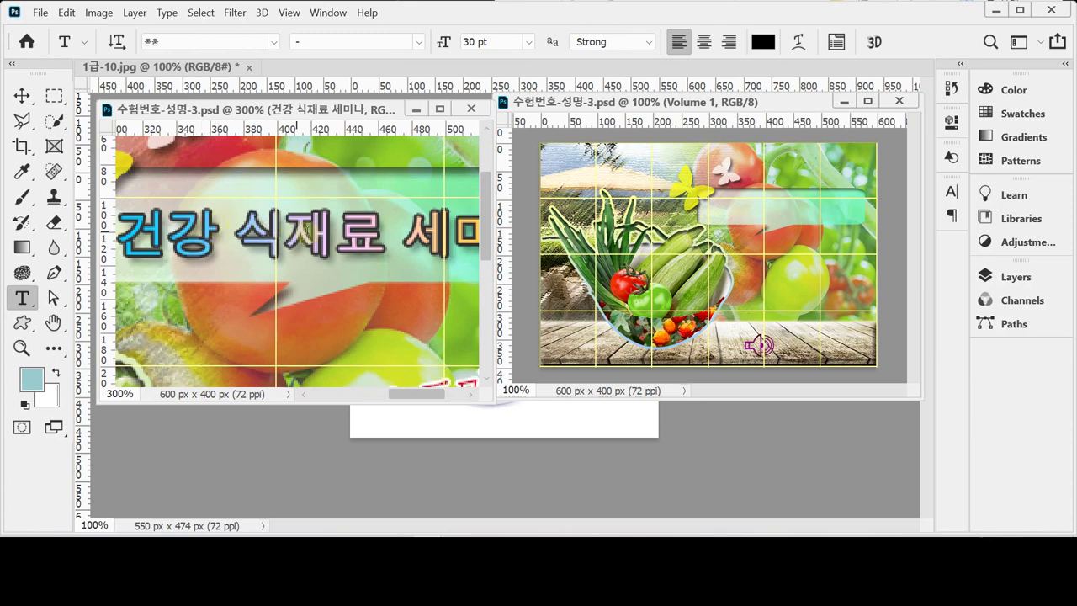
{"action": "triple_click", "coordinate": [316, 236]}
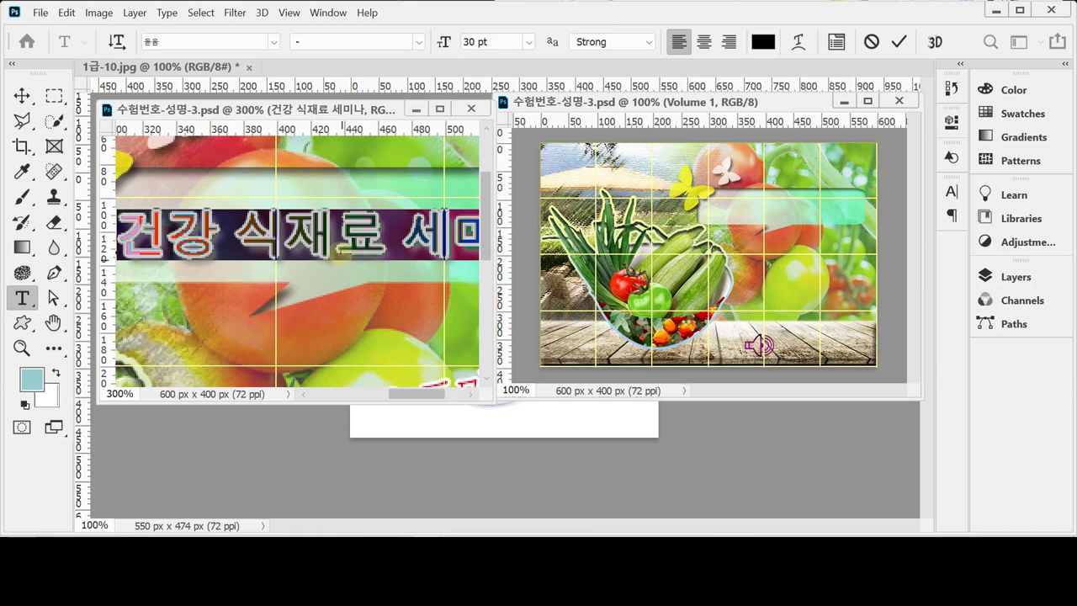
Step: Copy the reference title 건강 식재료 세미나 and paste it as a new text layer on the working poster's banner
{"action": "left_click", "coordinate": [361, 250]}
{"action": "key", "text": "ctrl+minus"}
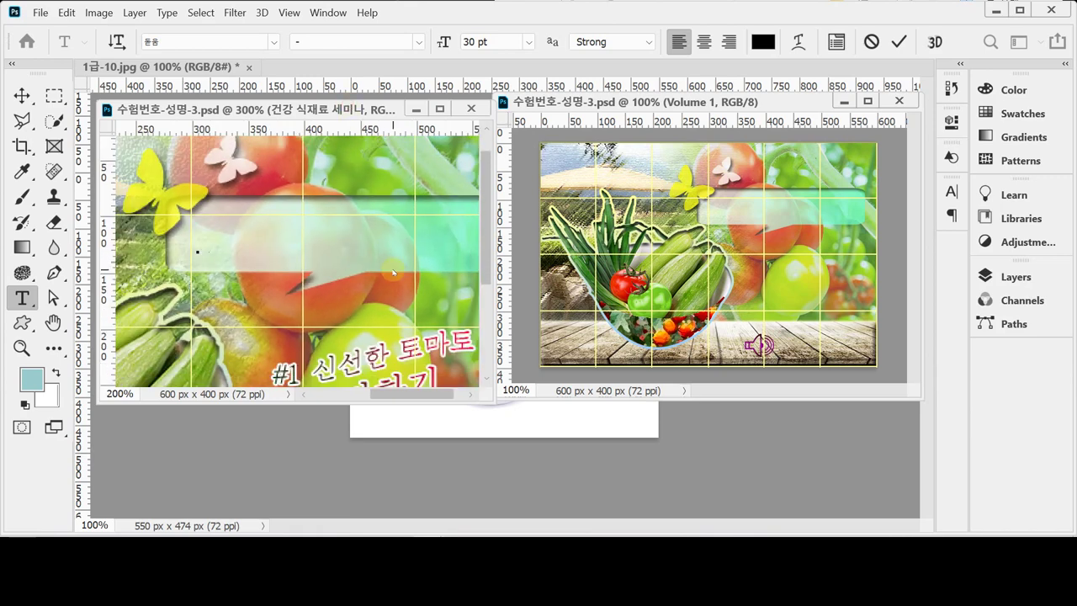
{"action": "key", "text": "ctrl+a"}
{"action": "key", "text": "ctrl+c"}
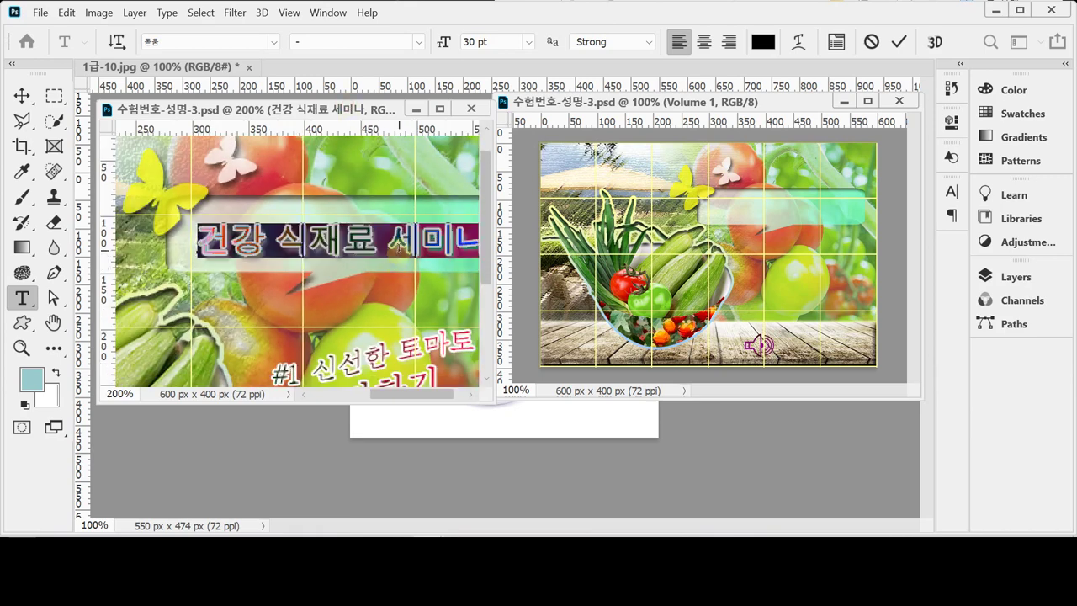
{"action": "key", "text": "ctrl+Return"}
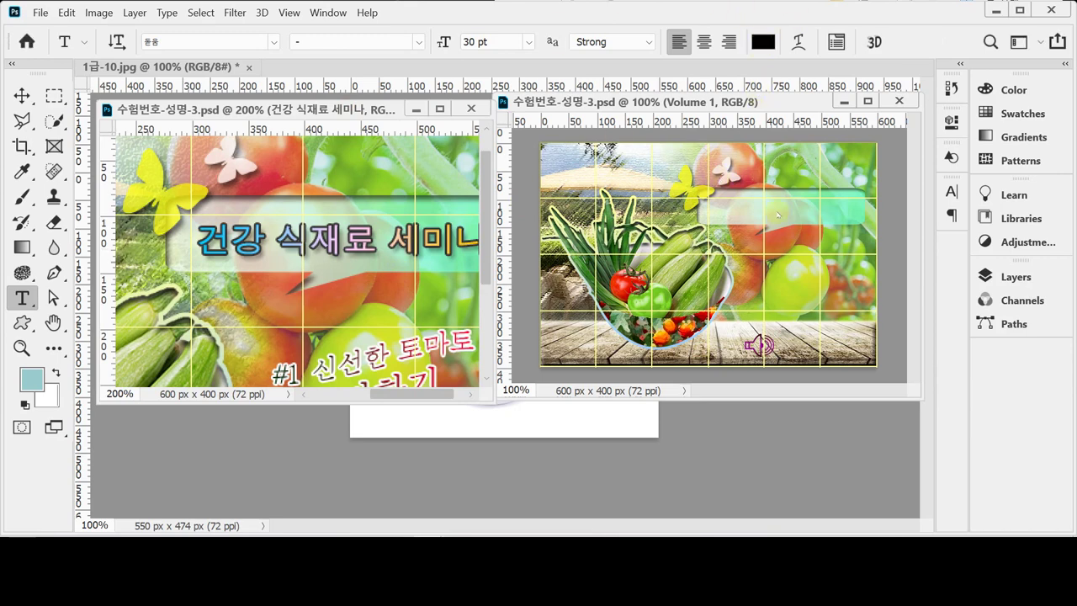
{"action": "left_click", "coordinate": [714, 211]}
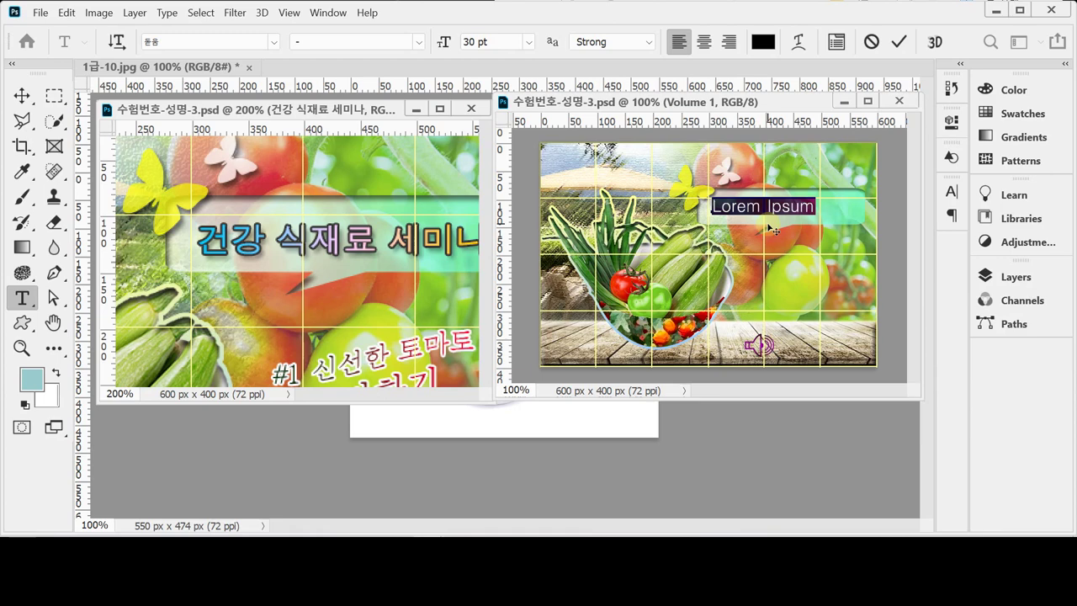
{"action": "key", "text": "ctrl+v"}
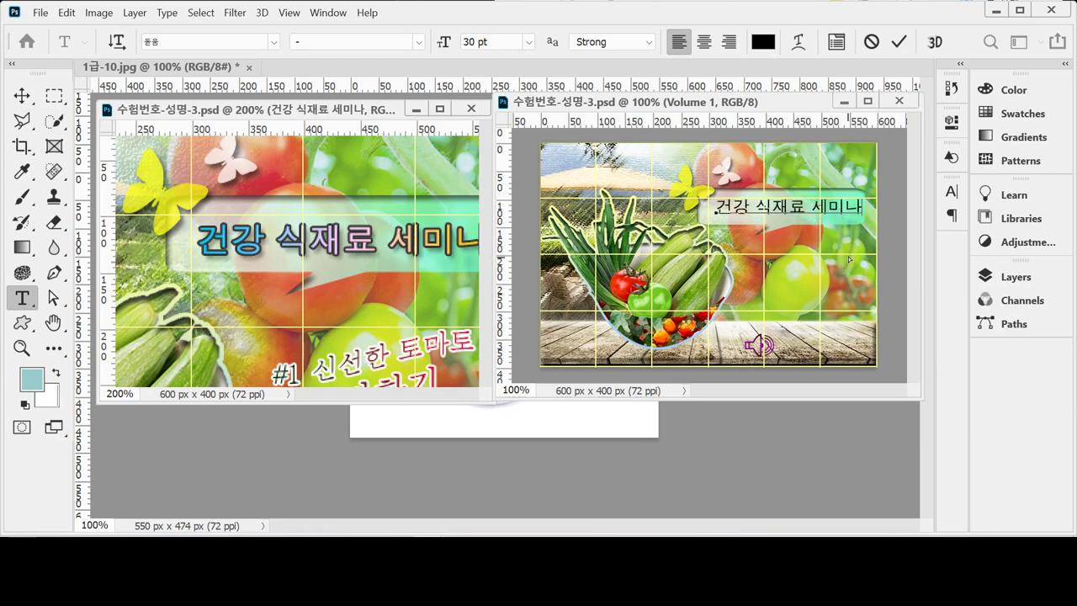
{"action": "left_click", "coordinate": [475, 185]}
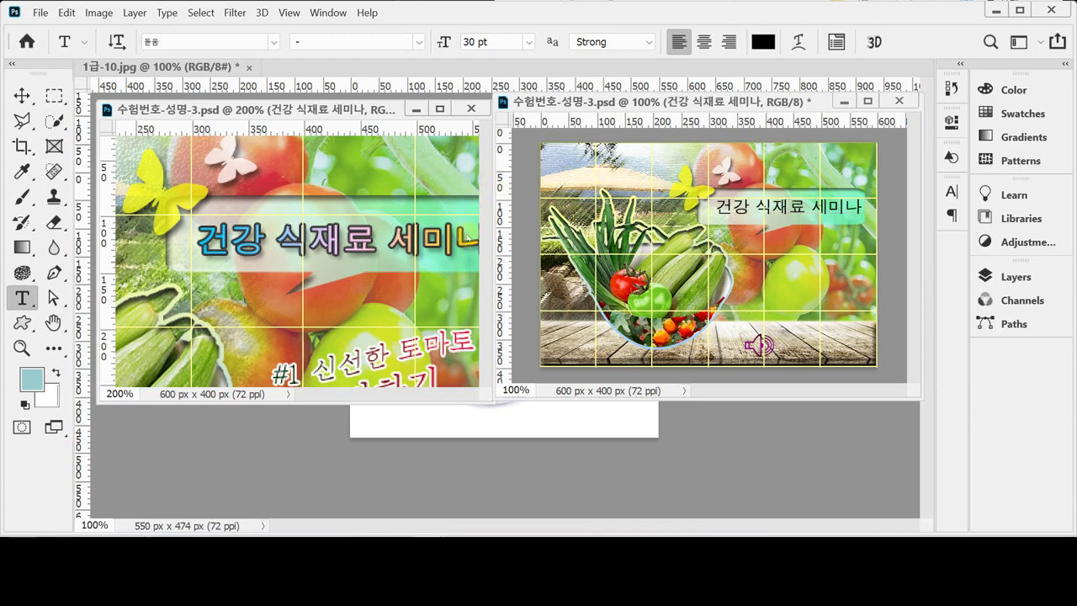
Step: Copy the layer style of the reference poster's 건강 식재료 세미나 title onto the matching text layer in the working poster
{"action": "left_click", "coordinate": [328, 244]}
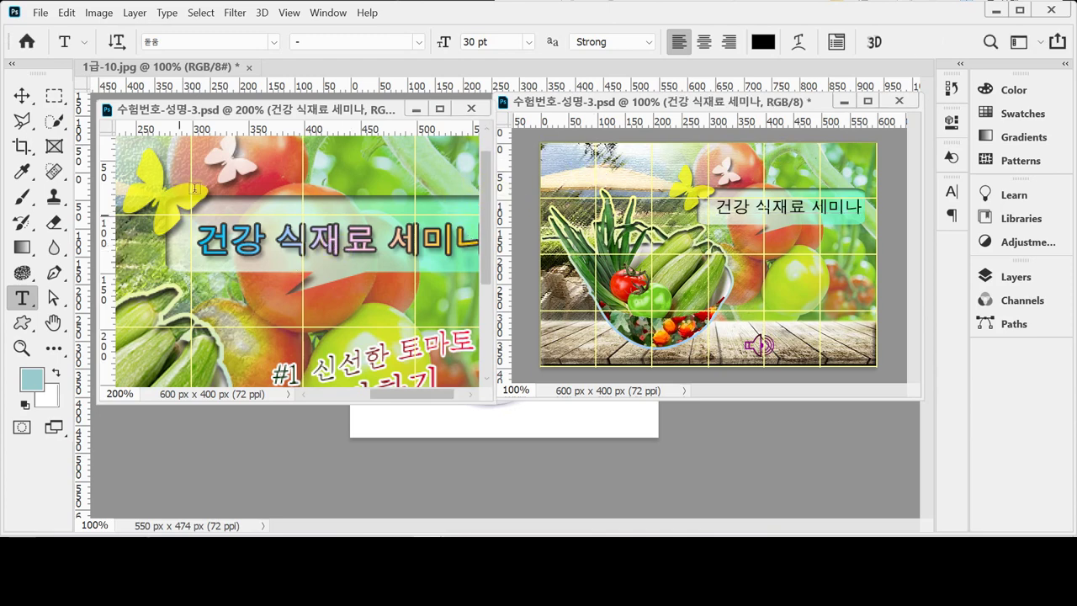
{"action": "left_click", "coordinate": [22, 95]}
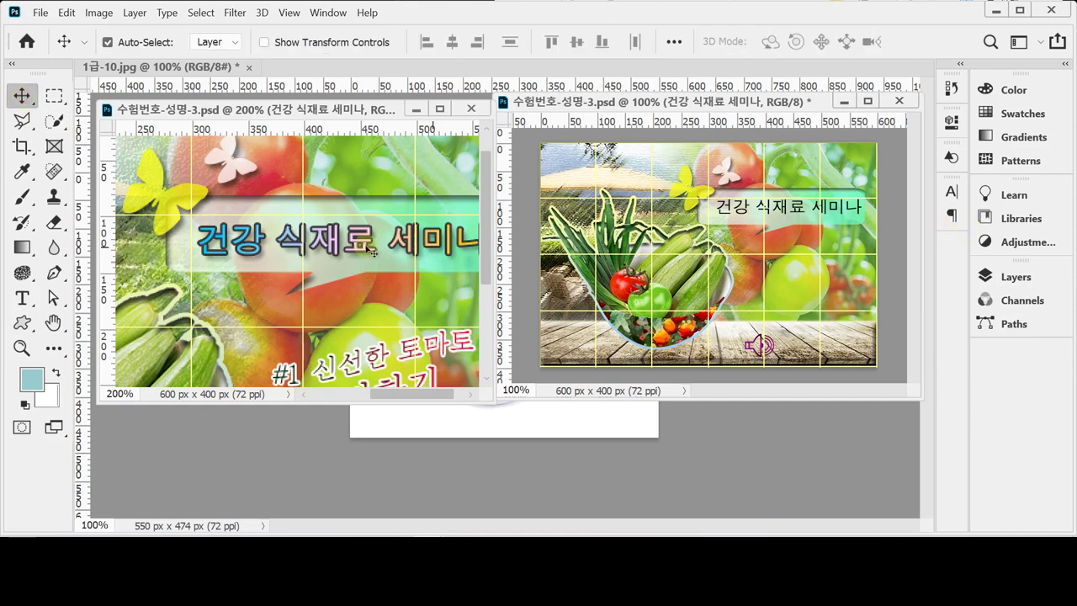
{"action": "left_click", "coordinate": [1044, 277]}
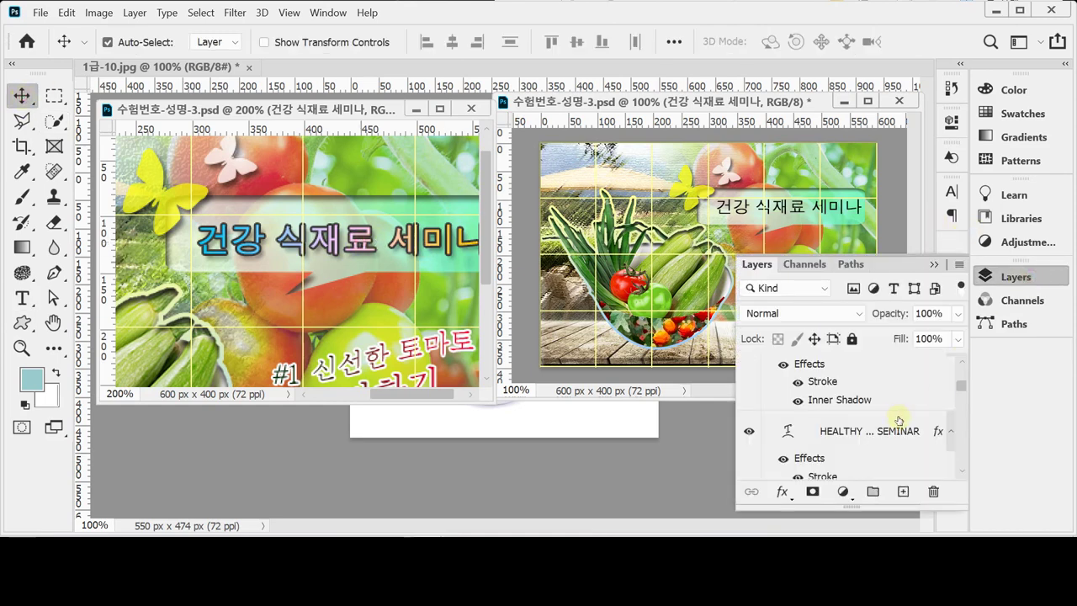
{"action": "scroll", "coordinate": [913, 427], "scroll_direction": "down", "scroll_amount": 3}
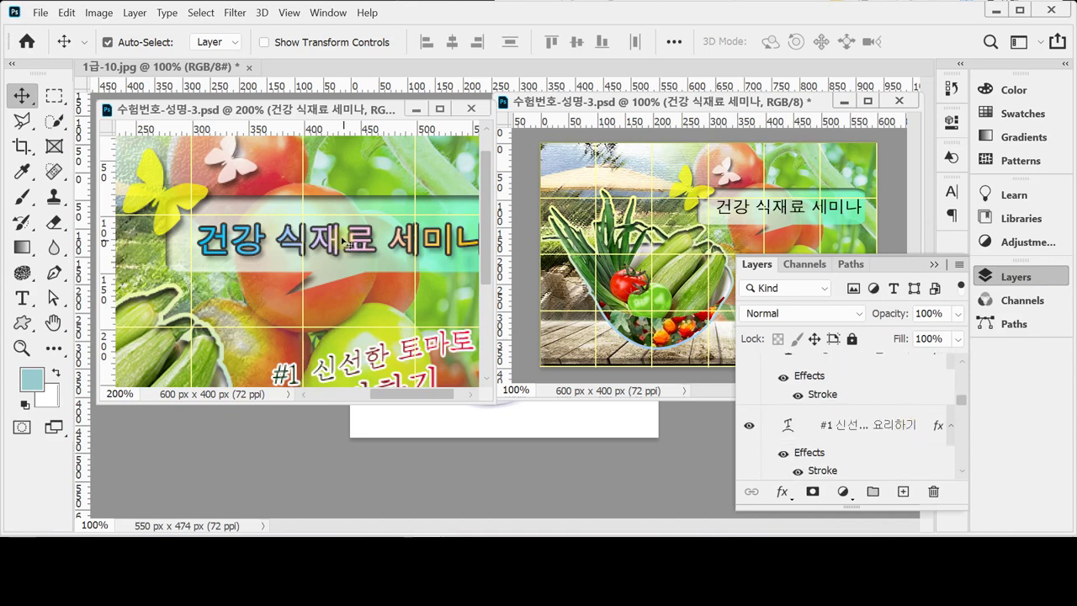
{"action": "left_click", "coordinate": [844, 438]}
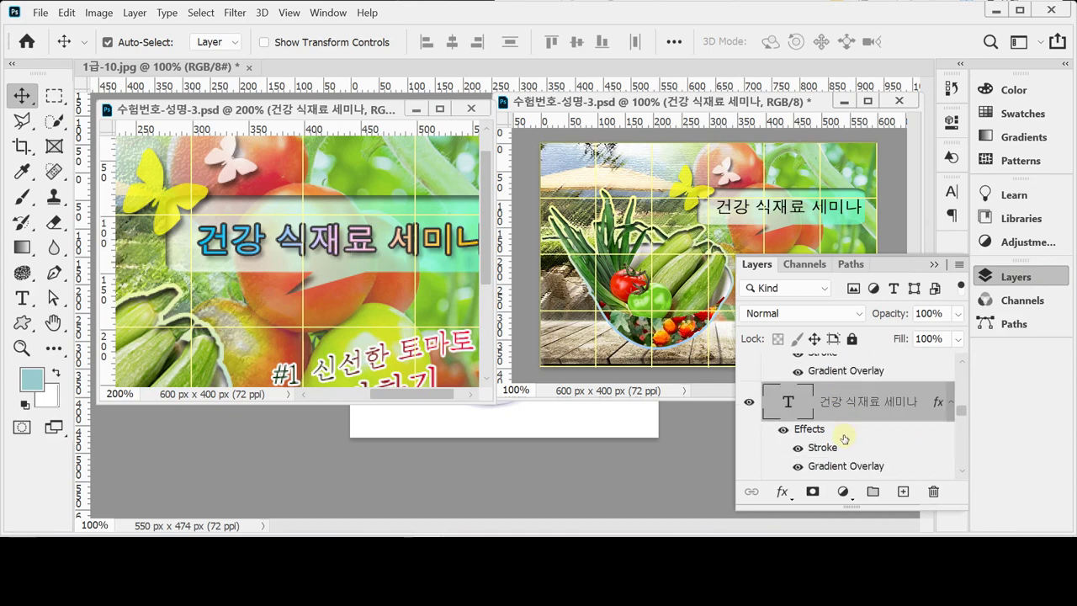
{"action": "right_click", "coordinate": [905, 403]}
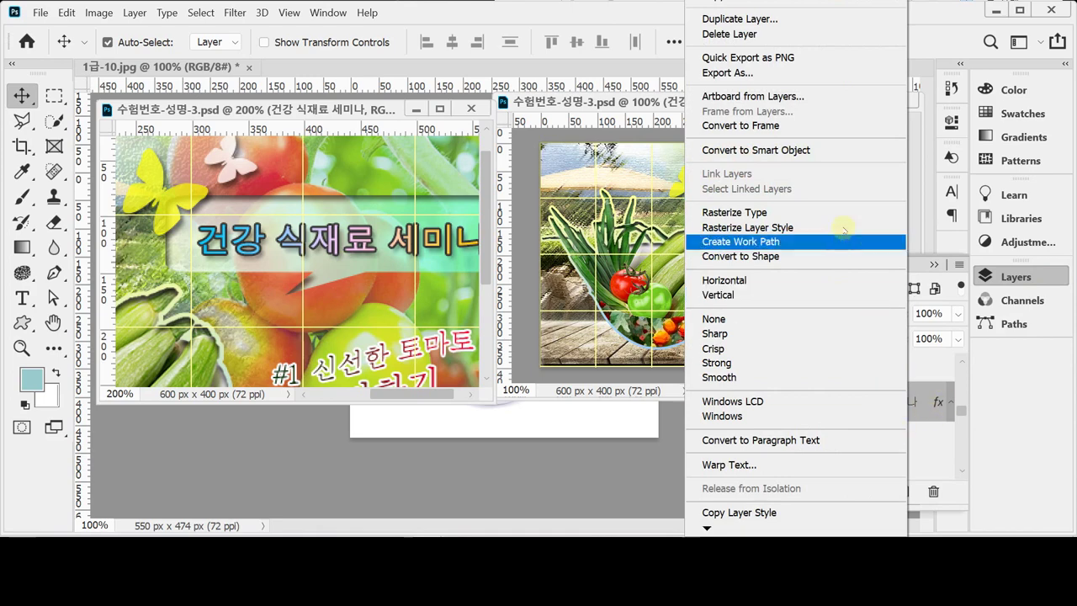
{"action": "left_click", "coordinate": [817, 511]}
{"action": "left_click", "coordinate": [766, 215]}
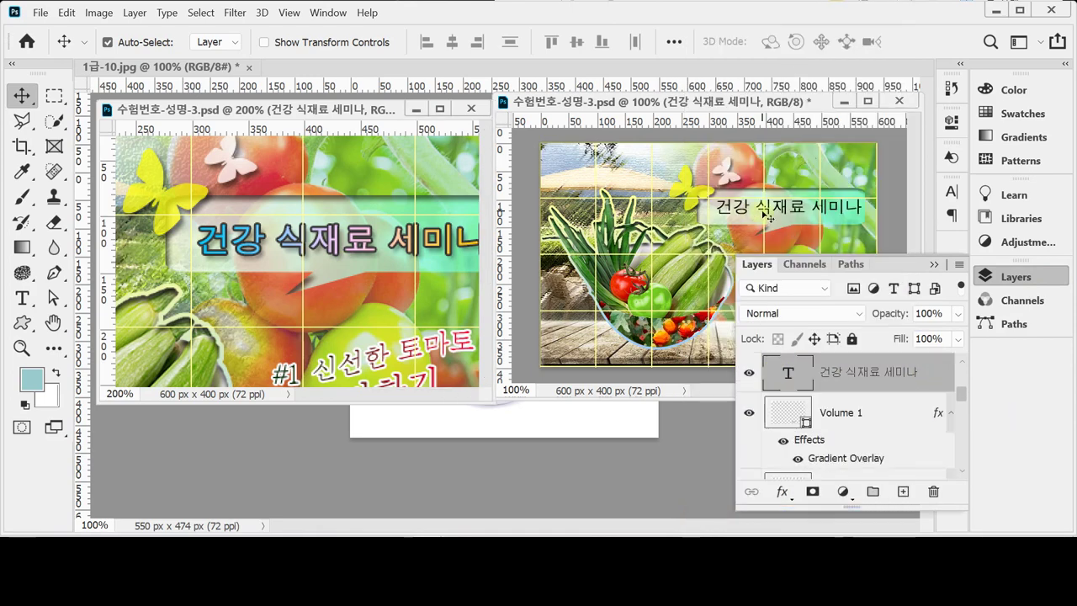
{"action": "right_click", "coordinate": [926, 373]}
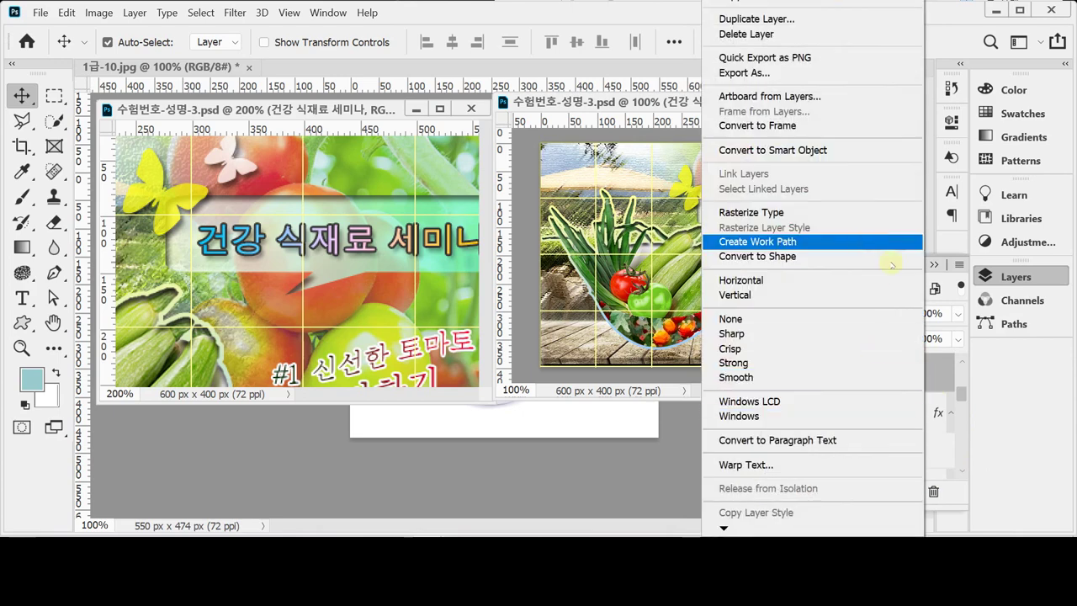
{"action": "left_click", "coordinate": [809, 513]}
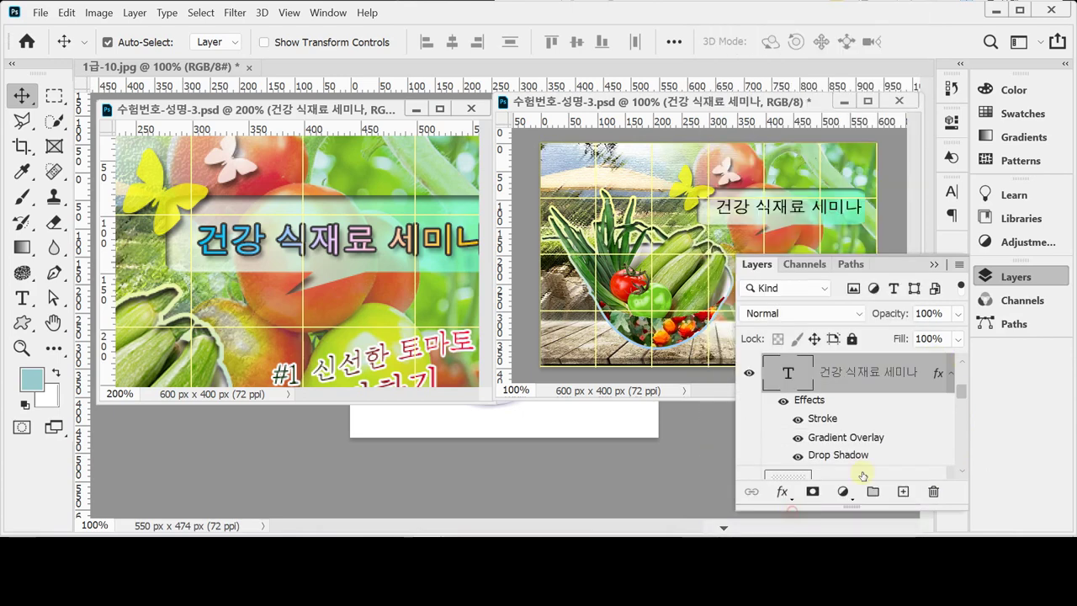
Step: Nudge the title text 건강 식재료 세미나 slightly left and down on its banner in the 100% document and save the file
{"action": "key", "text": "ctrl+Down"}
{"action": "key", "text": "ctrl+Down"}
{"action": "key", "text": "ctrl+Down"}
{"action": "key", "text": "ctrl+Down"}
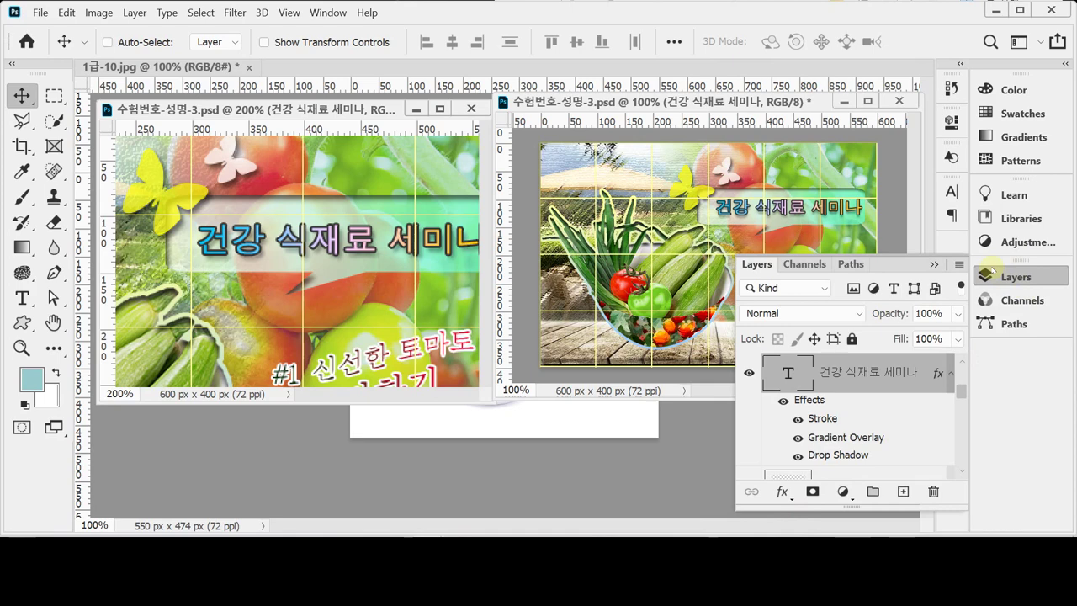
{"action": "key", "text": "ctrl+z"}
{"action": "key", "text": "ctrl+z"}
{"action": "key", "text": "ctrl+z"}
{"action": "key", "text": "ctrl+z"}
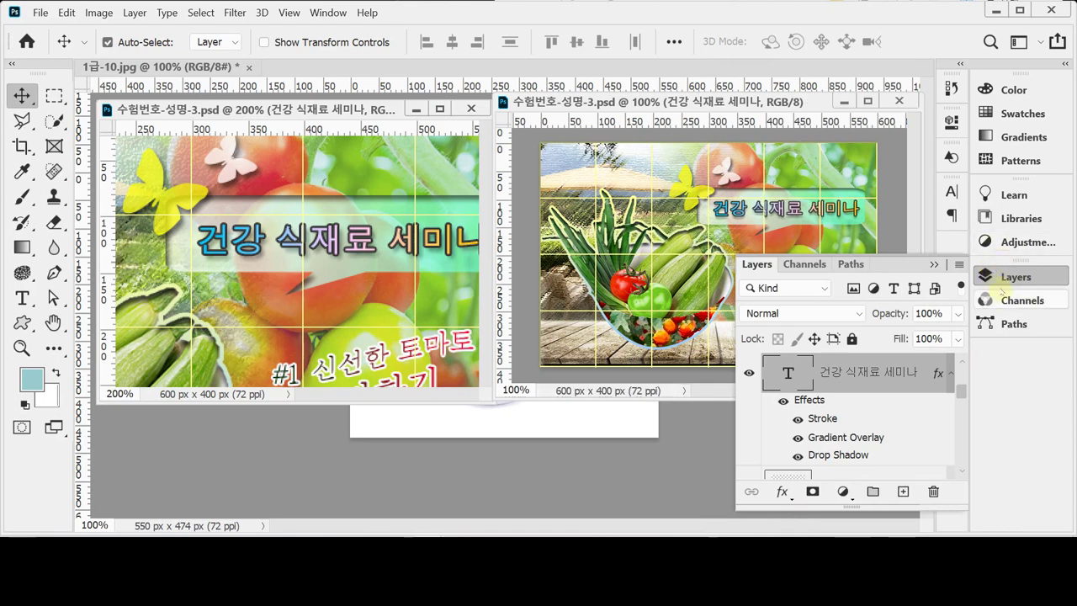
{"action": "left_click", "coordinate": [1001, 276]}
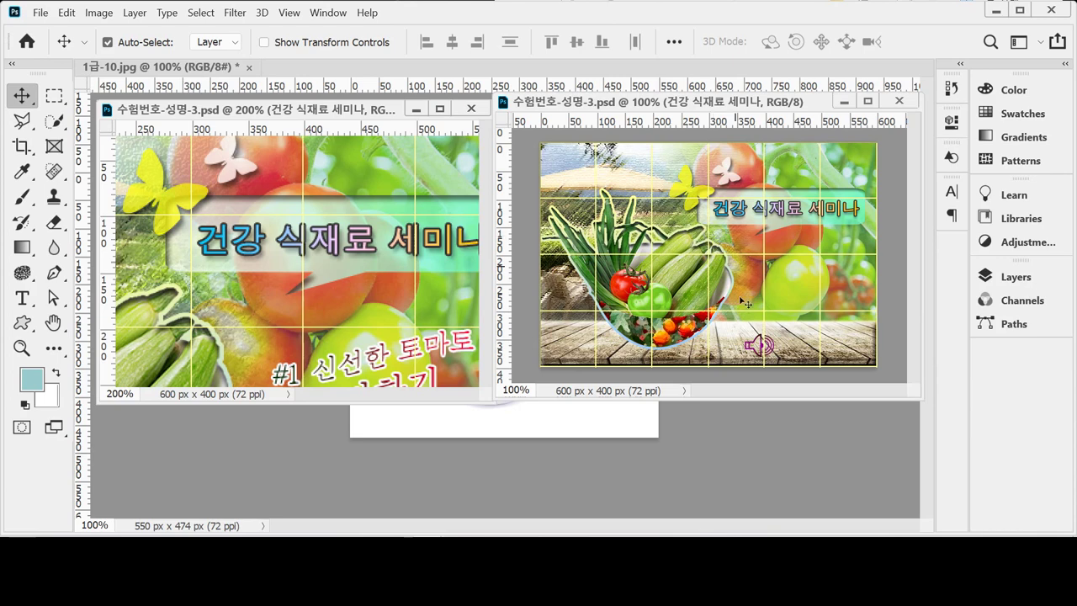
Step: Check the font and size of each line of the "#1 신선한 토마토 요리하기" text in the 200% document
{"action": "scroll", "coordinate": [415, 357], "scroll_direction": "down", "scroll_amount": 2}
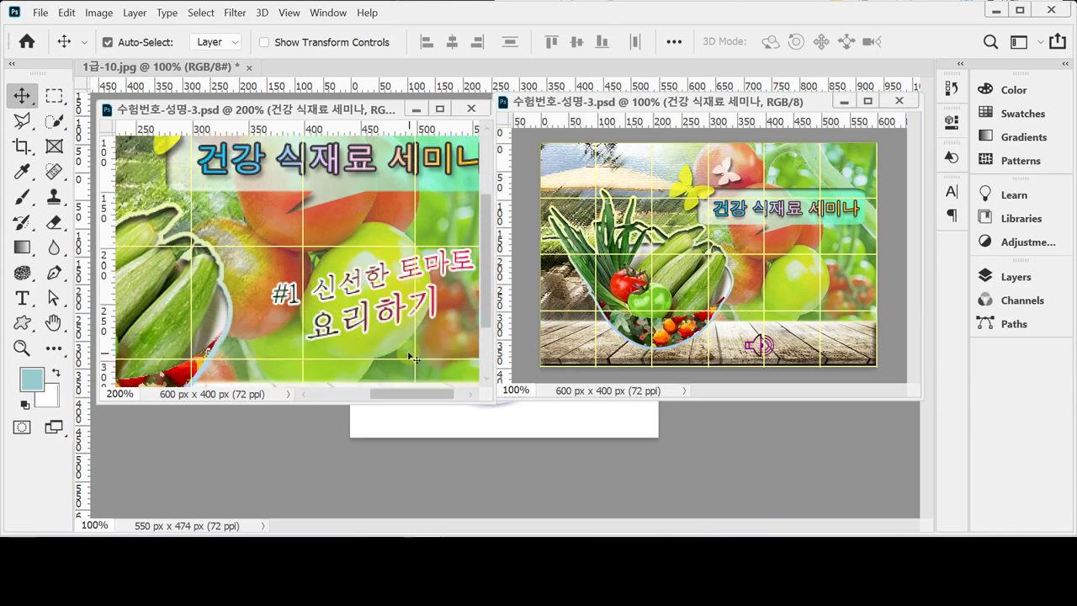
{"action": "left_click", "coordinate": [22, 297]}
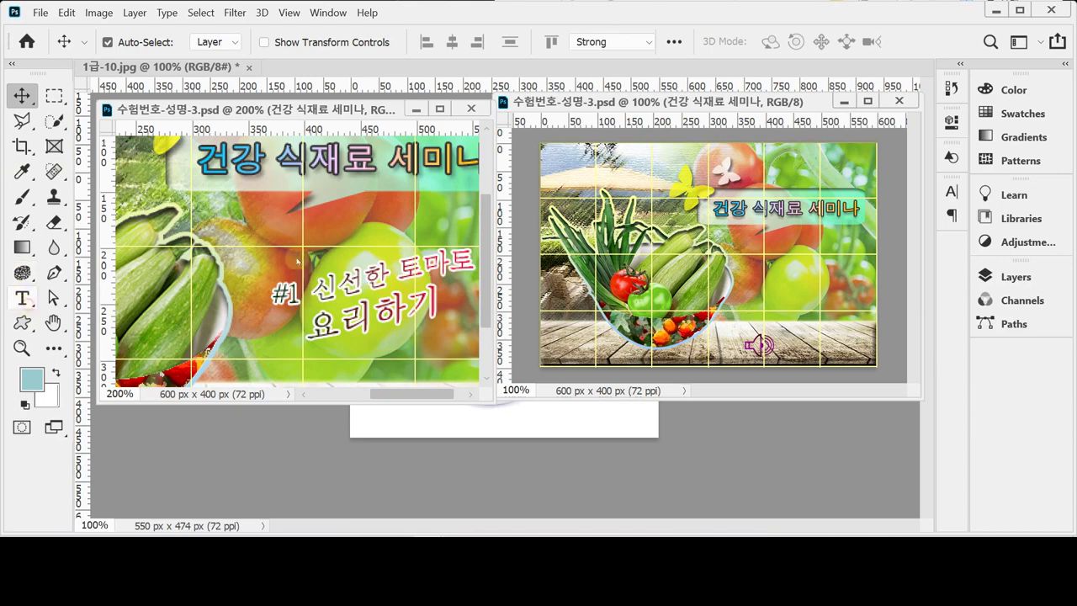
{"action": "left_click", "coordinate": [373, 309]}
{"action": "key", "text": "ctrl+a"}
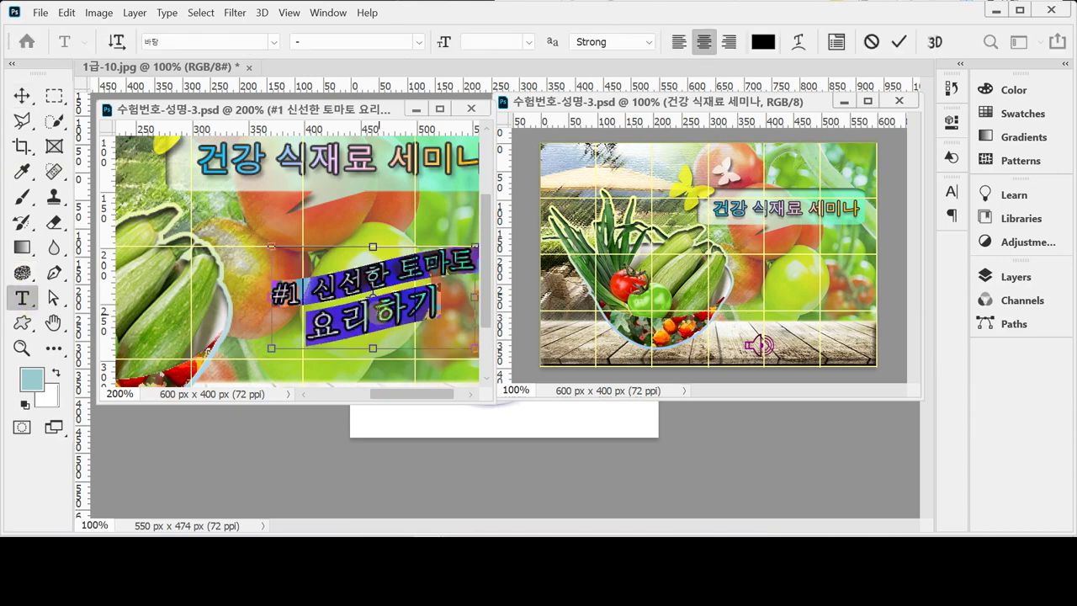
{"action": "left_click_drag", "start_coordinate": [422, 392], "coordinate": [439, 392]}
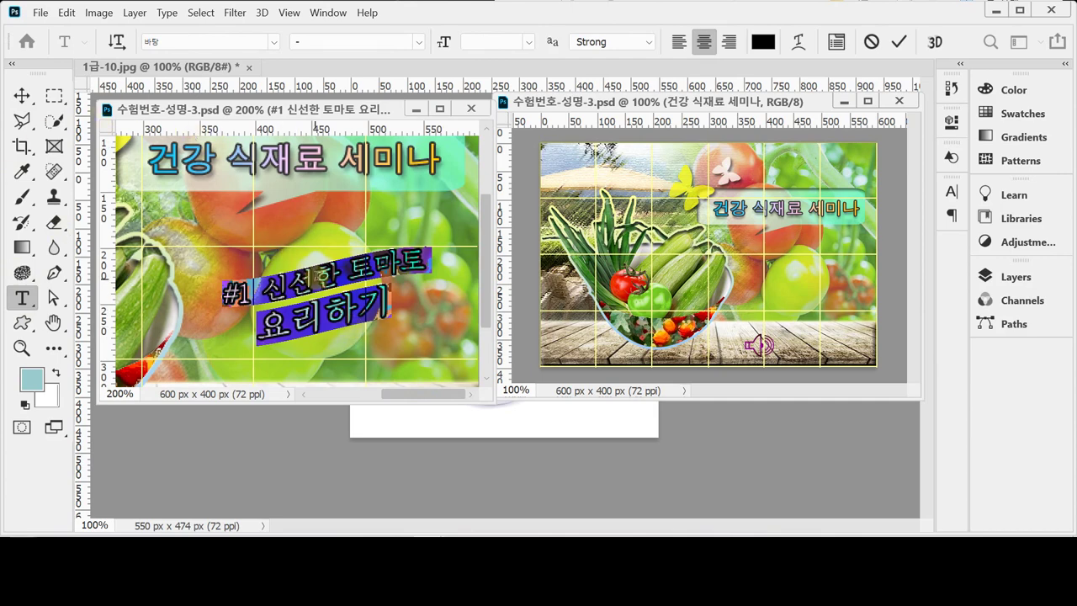
{"action": "left_click", "coordinate": [317, 278]}
{"action": "triple_click", "coordinate": [344, 273]}
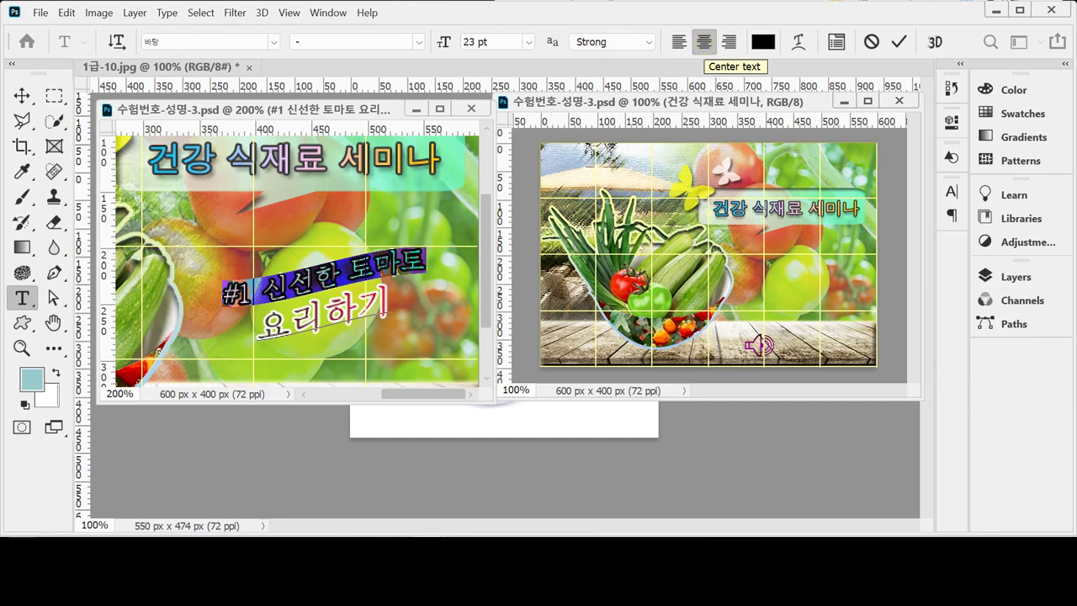
{"action": "left_click", "coordinate": [419, 265]}
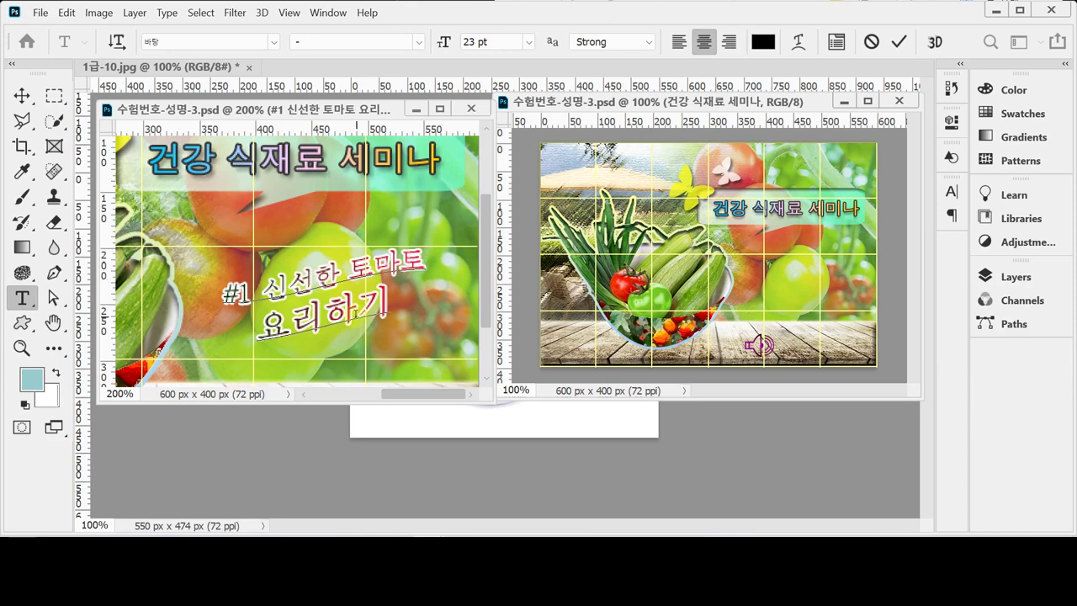
{"action": "double_click", "coordinate": [353, 313]}
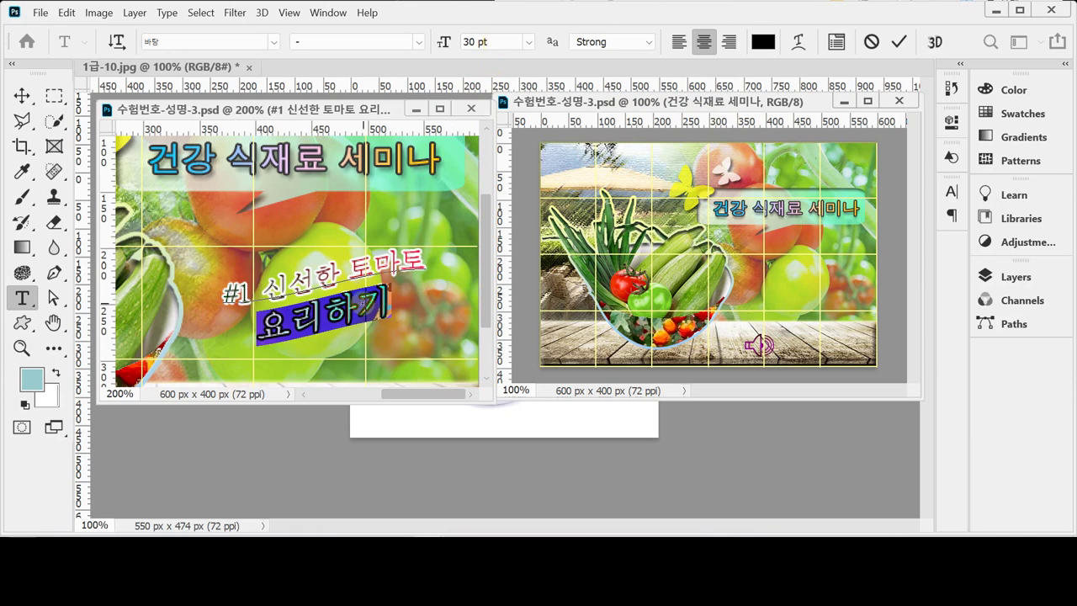
{"action": "left_click", "coordinate": [376, 311]}
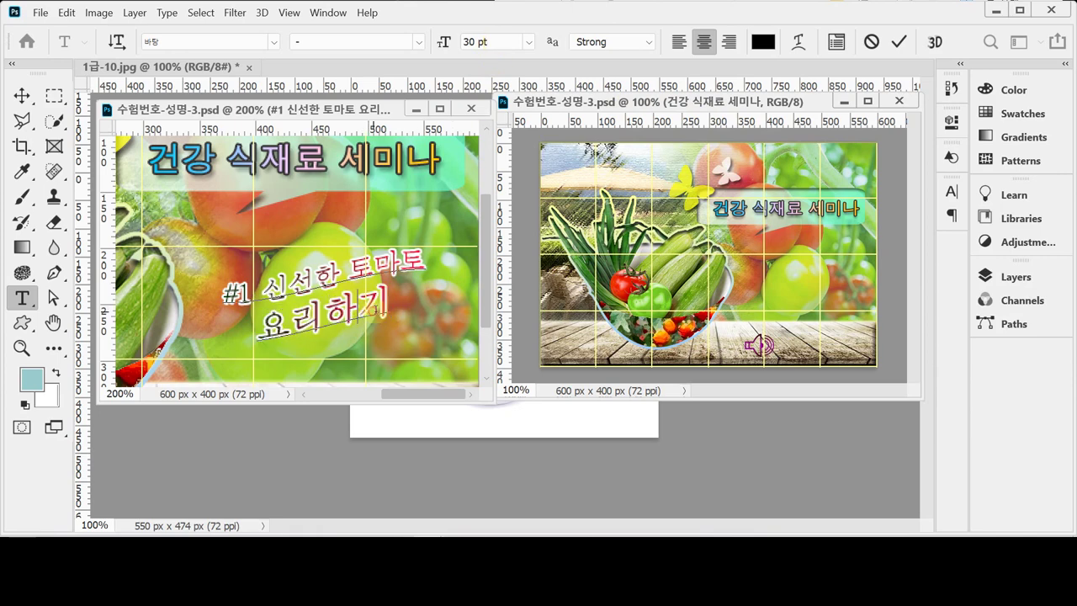
Step: Check the warp settings of the "#1 신선한 토마토 요리하기" text and close the text edit
{"action": "left_click", "coordinate": [799, 42]}
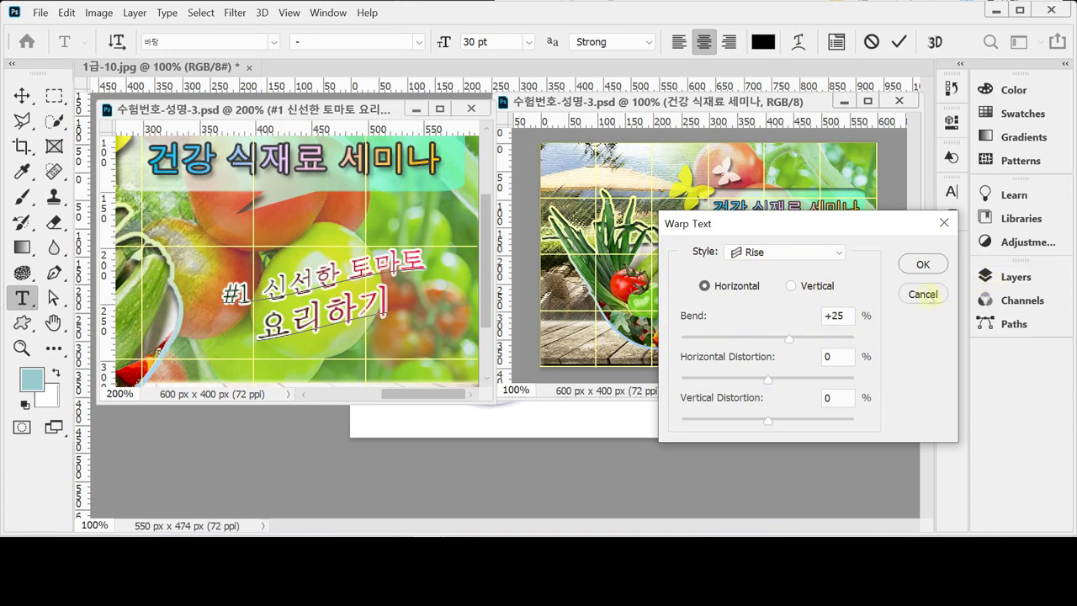
{"action": "left_click", "coordinate": [939, 293]}
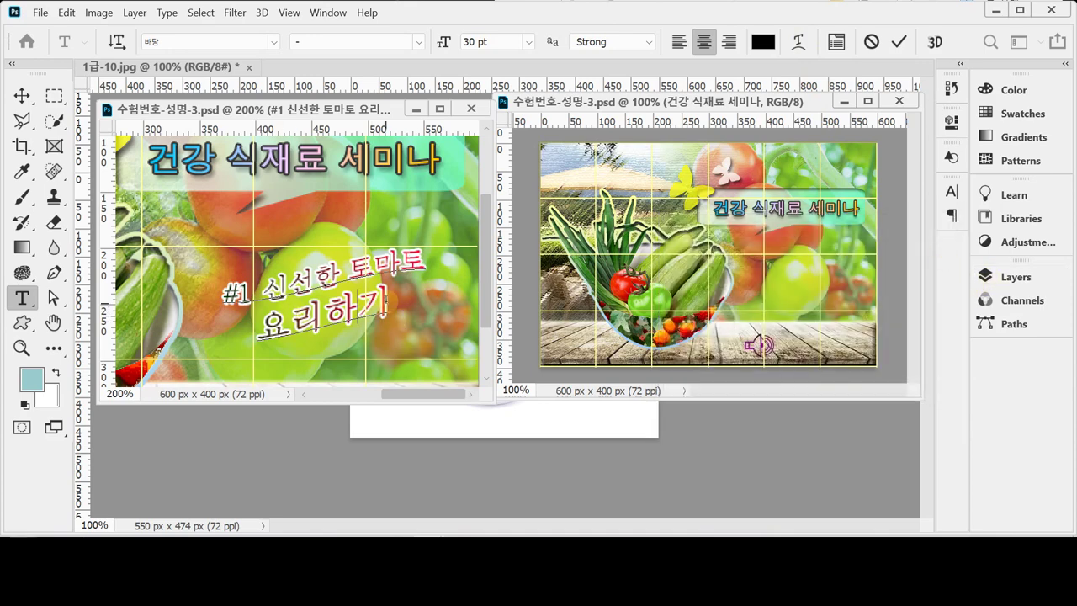
{"action": "left_click", "coordinate": [898, 41]}
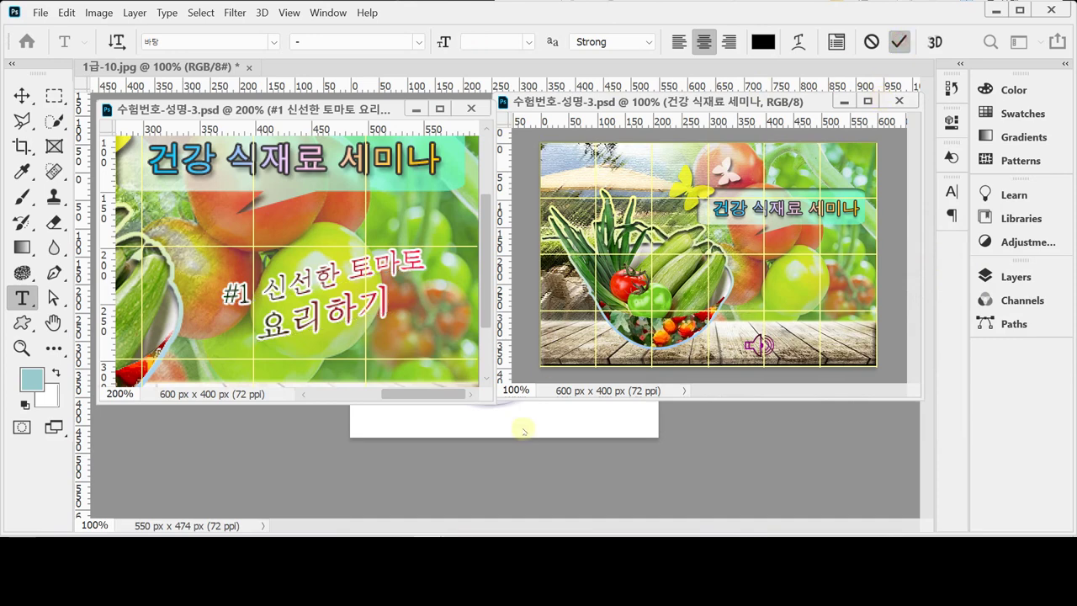
Step: Copy the "#1 신선한 토마토 요리하기" text layer into the 100% document, placing it below the title over the green tomato
{"action": "key", "text": "v"}
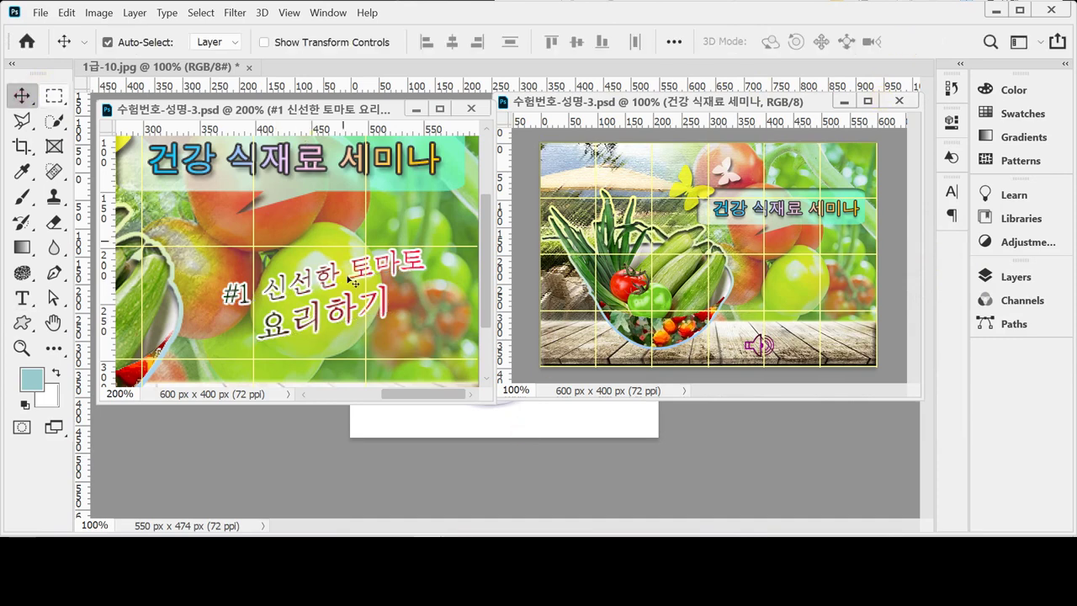
{"action": "left_click_drag", "start_coordinate": [322, 324], "coordinate": [791, 286]}
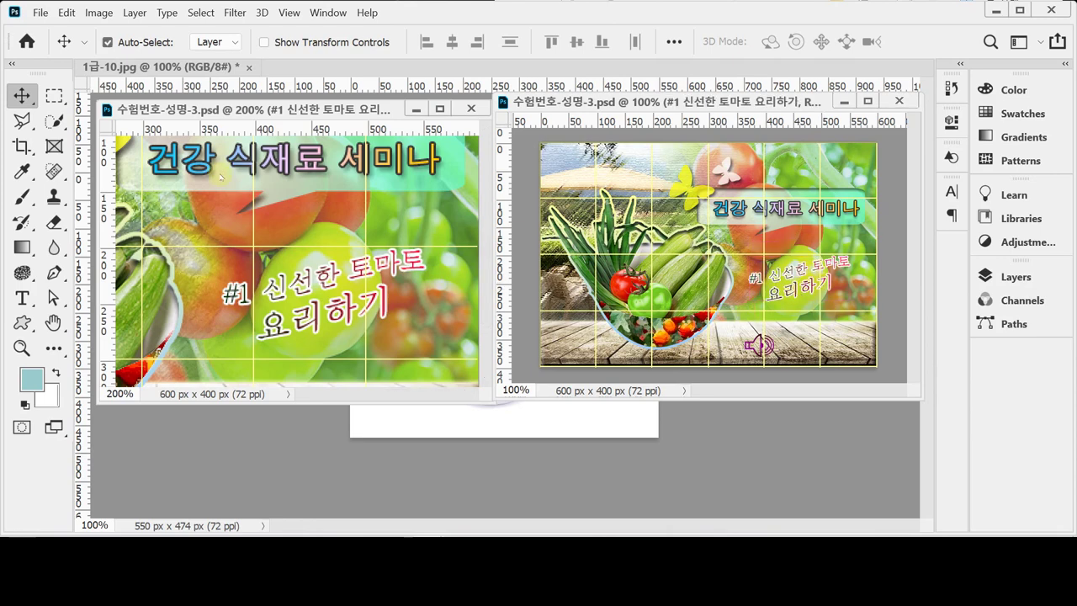
{"action": "key", "text": "ctrl"}
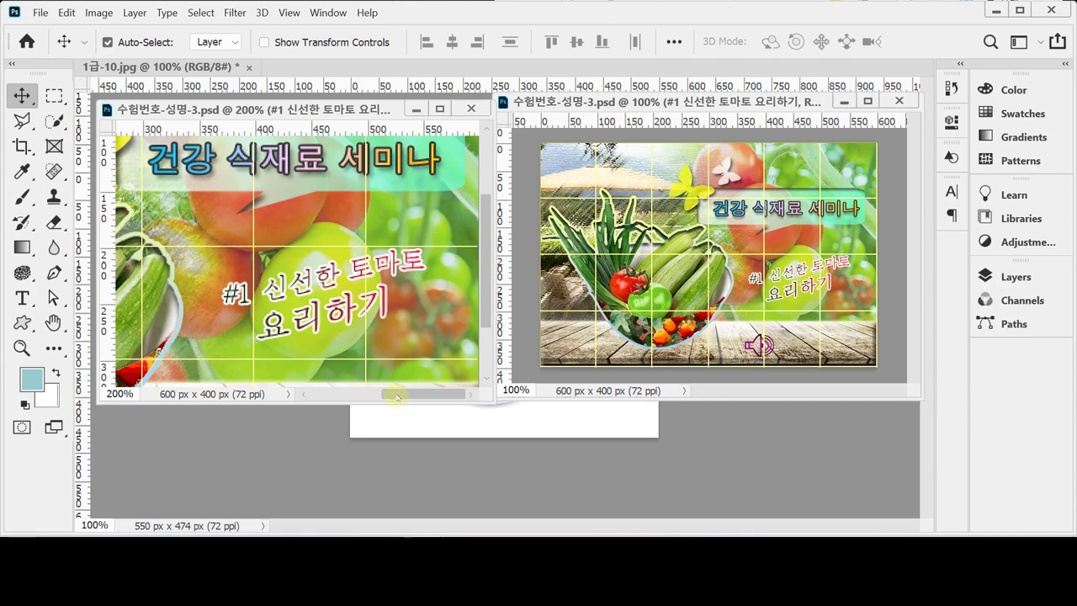
Step: Copy the entire curved "HEALTHY EATING SEMINAR" text from the 200% document
{"action": "left_click_drag", "start_coordinate": [399, 396], "coordinate": [321, 396]}
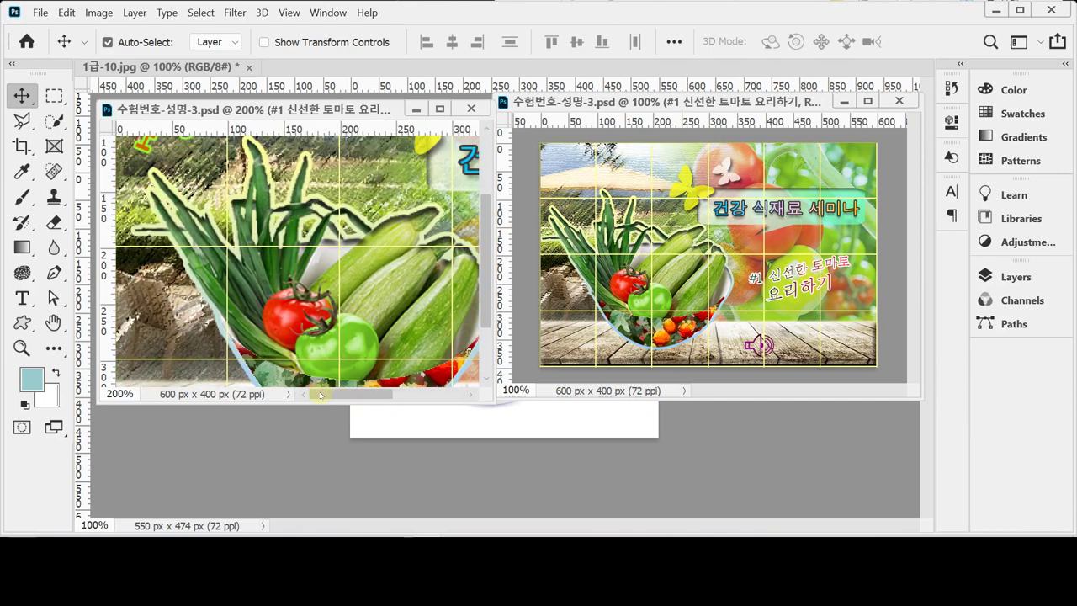
{"action": "scroll", "coordinate": [284, 304], "scroll_direction": "up", "scroll_amount": 5}
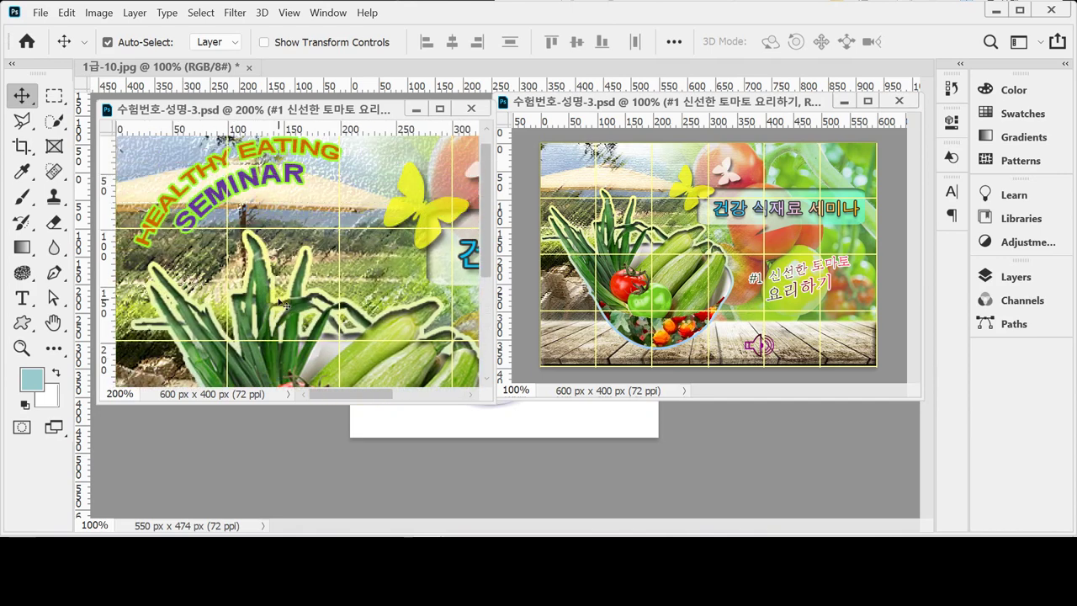
{"action": "scroll", "coordinate": [284, 304], "scroll_direction": "up", "scroll_amount": 1}
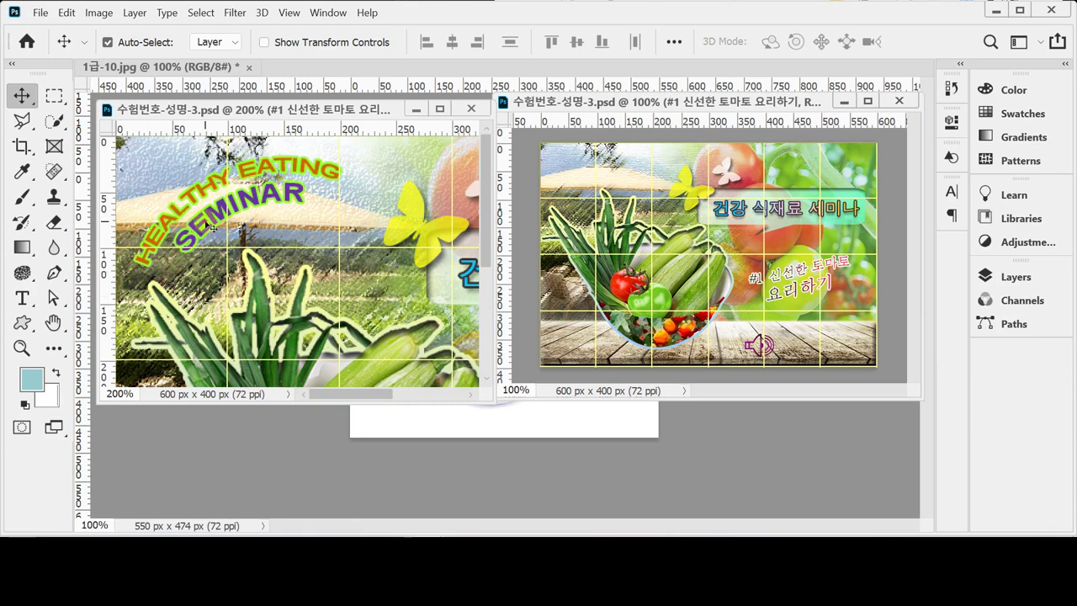
{"action": "left_click", "coordinate": [212, 226]}
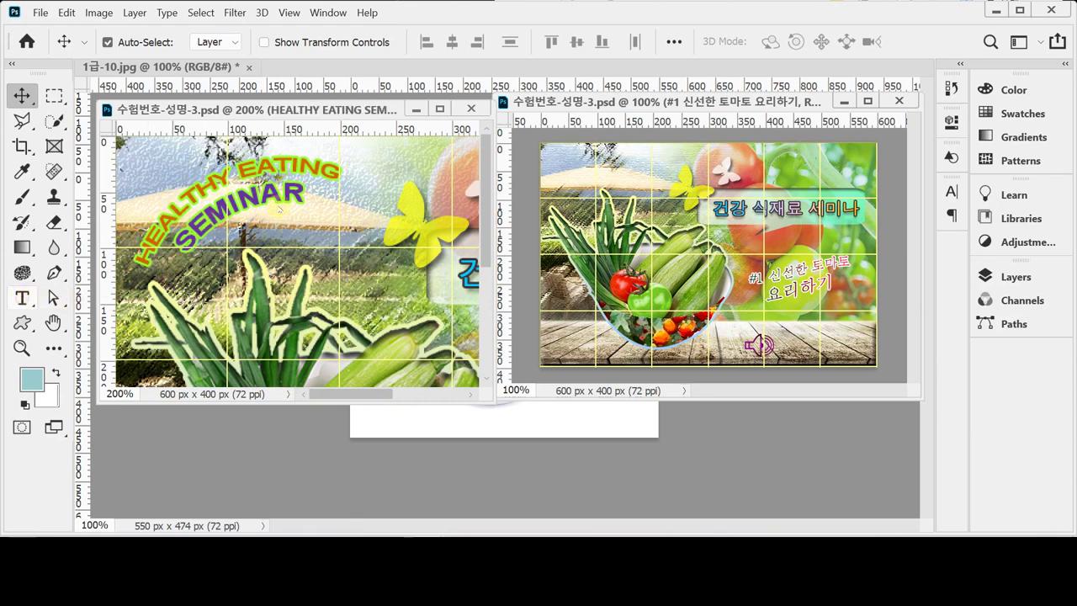
{"action": "left_click_drag", "start_coordinate": [22, 298], "coordinate": [93, 300]}
{"action": "double_click", "coordinate": [262, 198]}
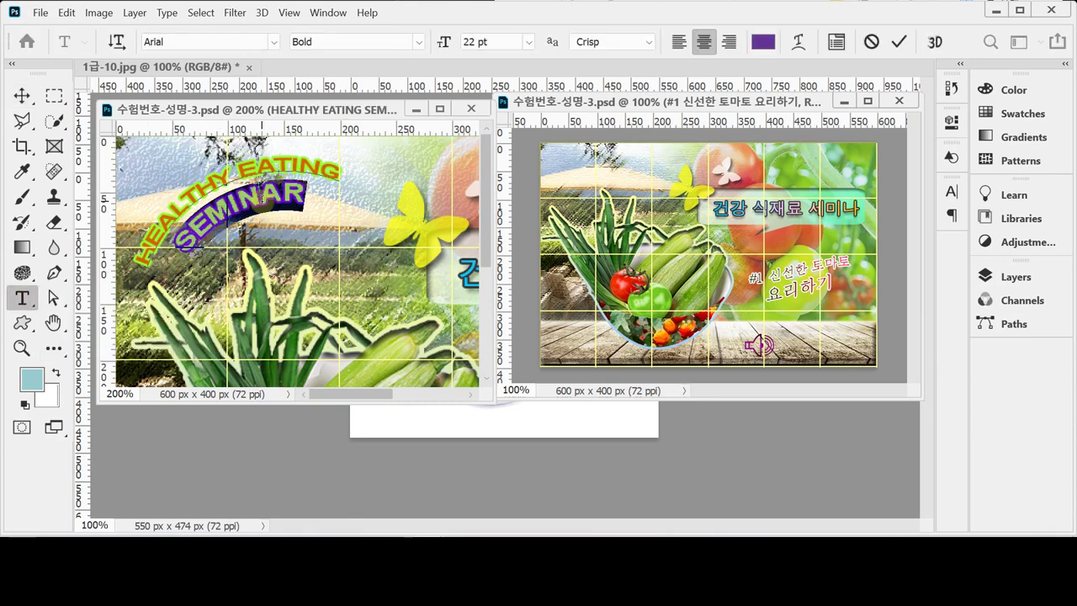
{"action": "key", "text": "ctrl+a"}
{"action": "key", "text": "ctrl+c"}
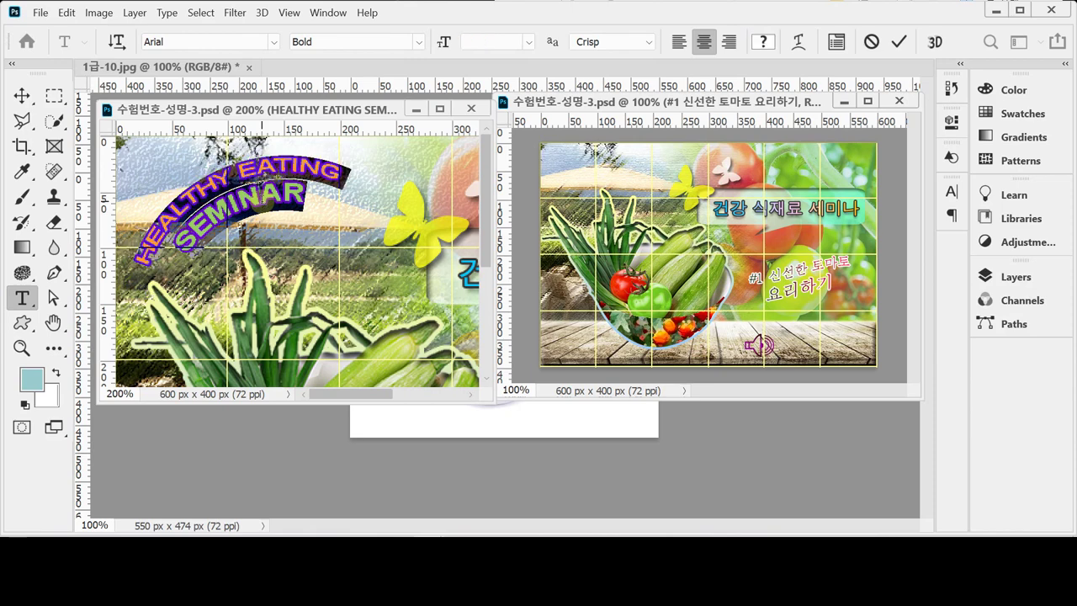
Step: Paste "HEALTHY EATING SEMINAR" as new text in the 100% document and move it slightly left over the umbrella
{"action": "left_click", "coordinate": [577, 183]}
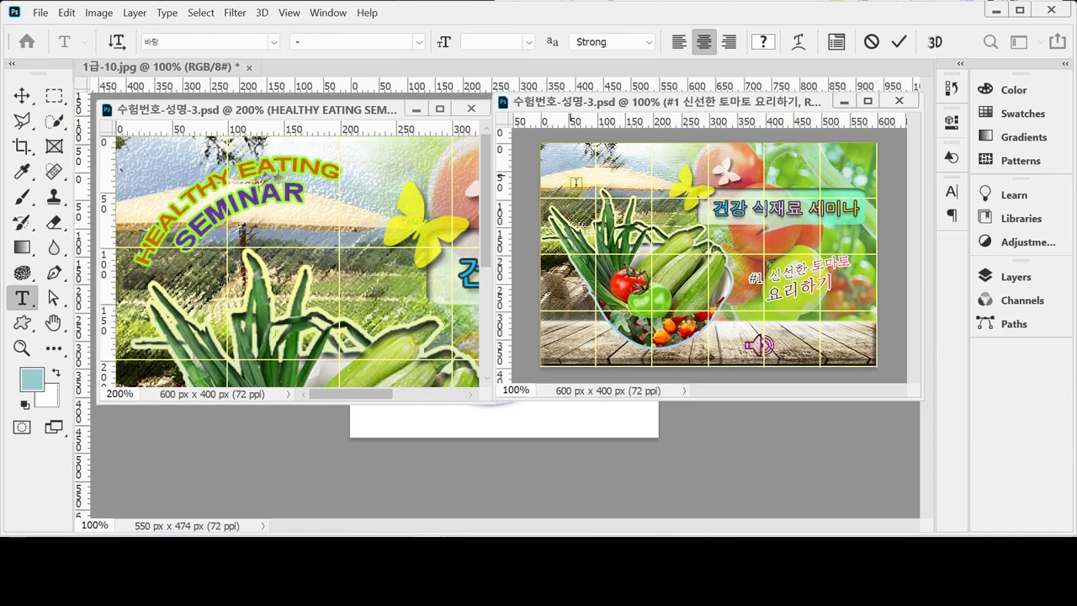
{"action": "left_click", "coordinate": [576, 180]}
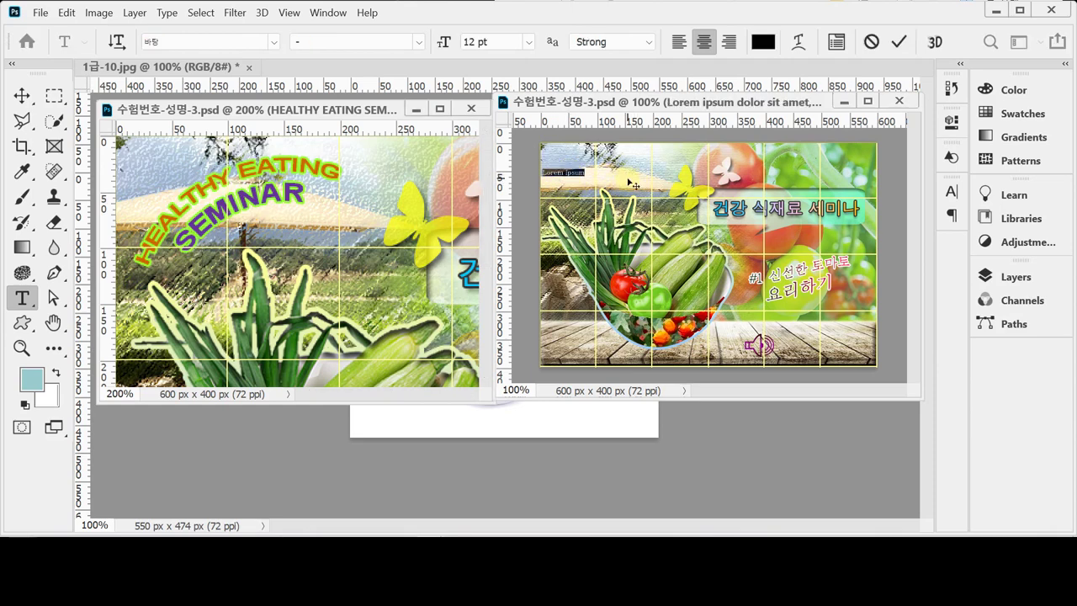
{"action": "key", "text": "ctrl+v"}
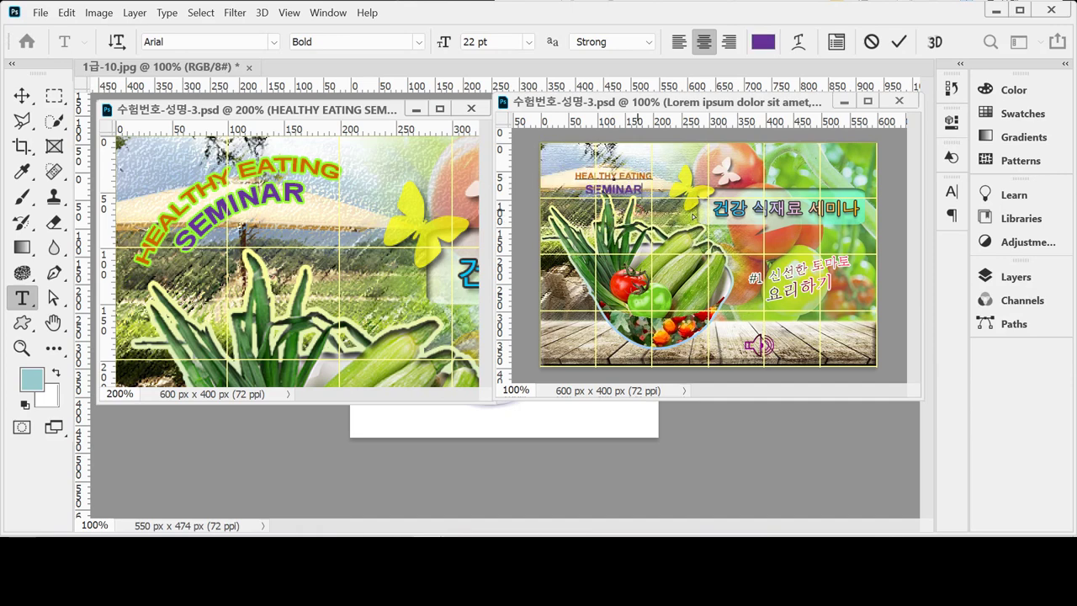
{"action": "left_click_drag", "start_coordinate": [693, 216], "coordinate": [676, 217]}
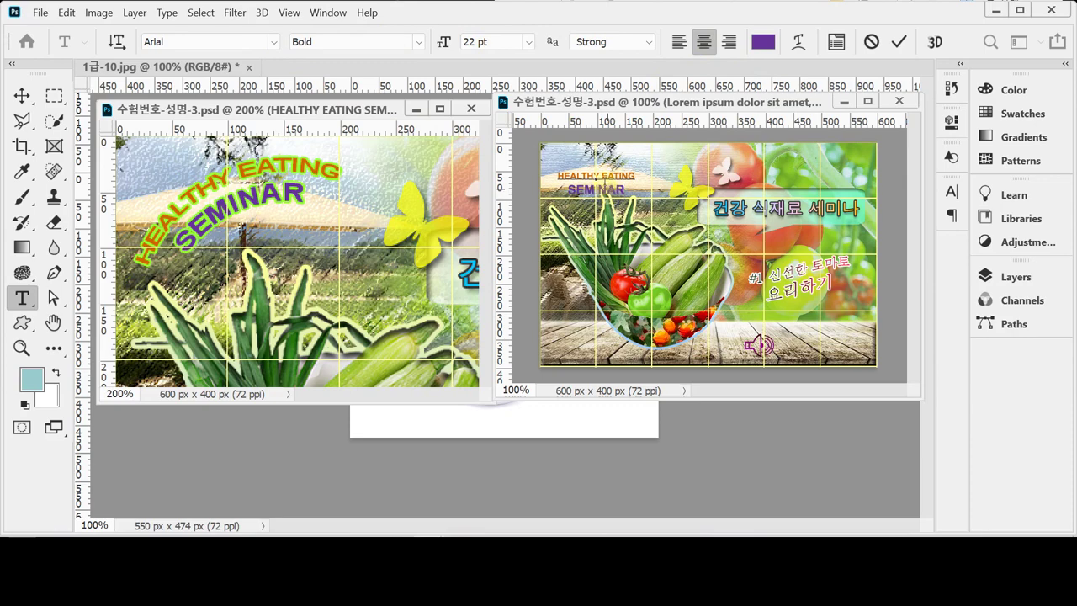
Step: Check the text colours of the HEALTHY EATING and SEMINAR lines in the pasted text
{"action": "triple_click", "coordinate": [603, 177]}
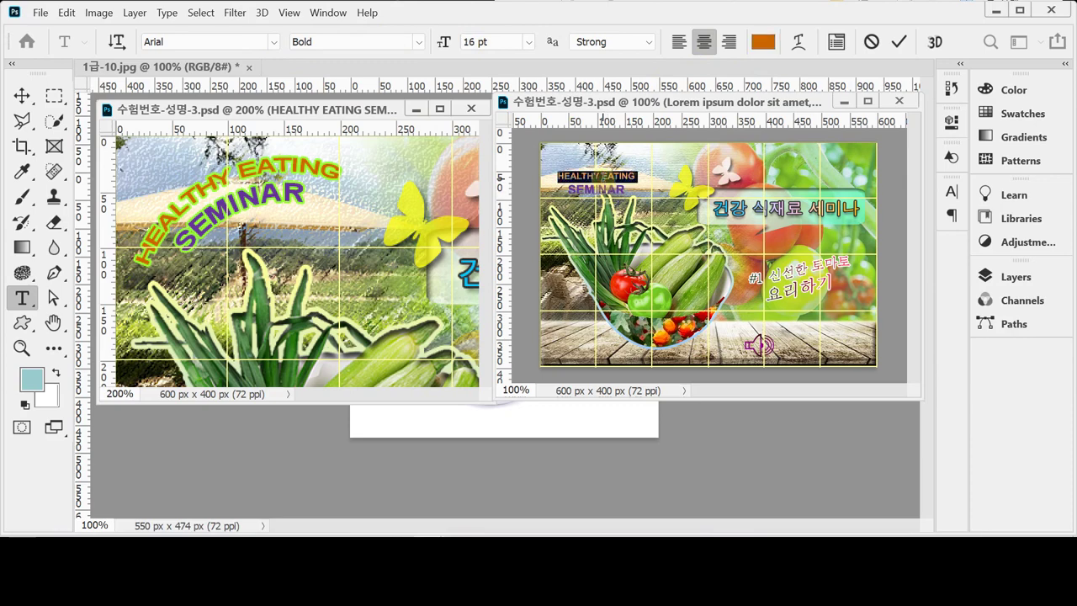
{"action": "left_click", "coordinate": [763, 41]}
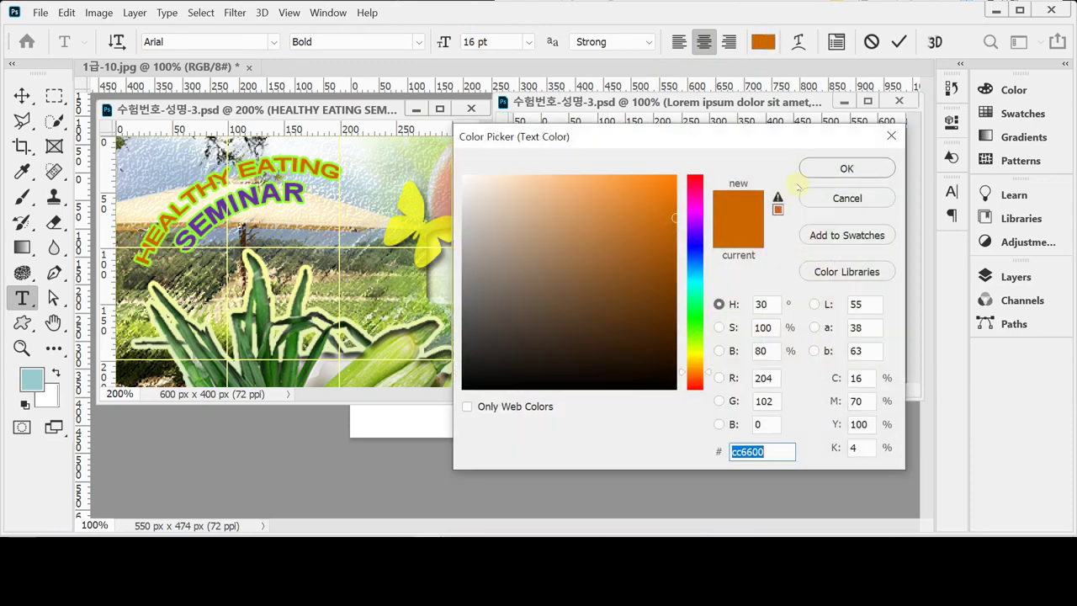
{"action": "left_click", "coordinate": [776, 451]}
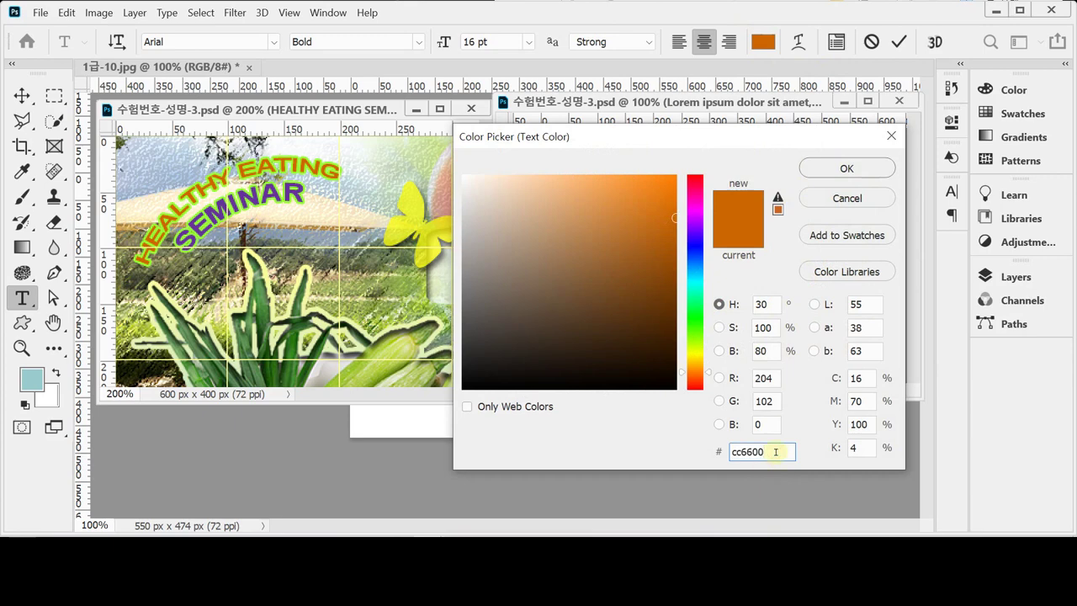
{"action": "left_click", "coordinate": [847, 198]}
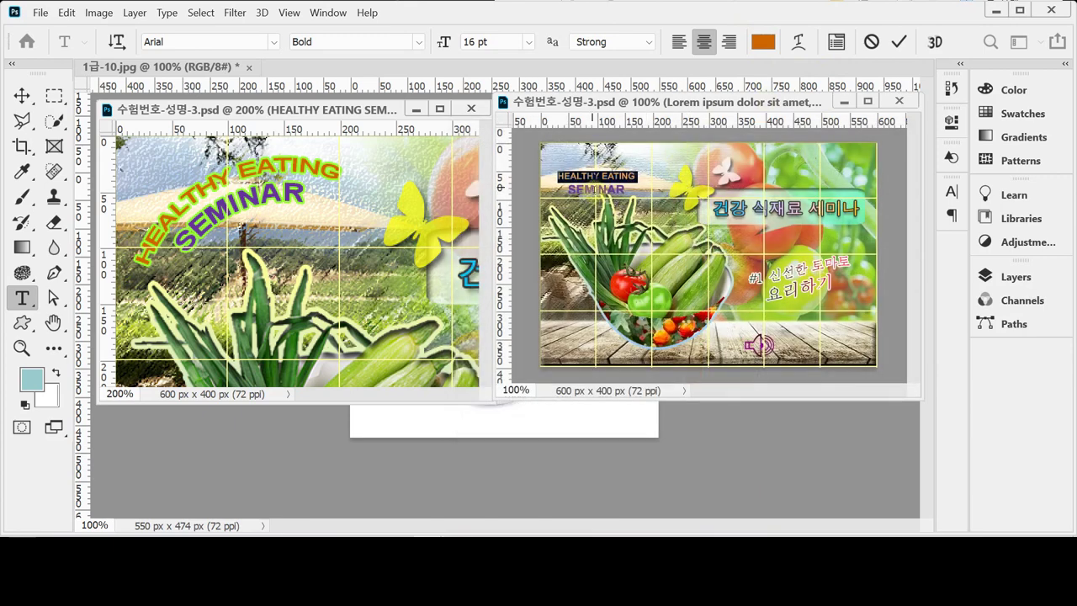
{"action": "double_click", "coordinate": [596, 189]}
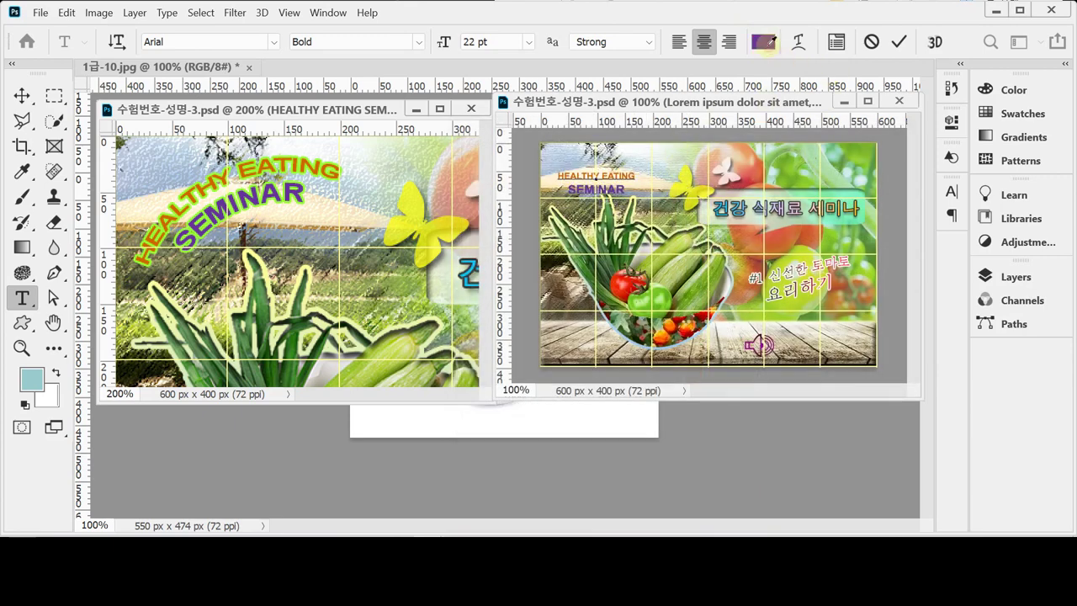
{"action": "left_click", "coordinate": [764, 42]}
{"action": "left_click", "coordinate": [780, 452]}
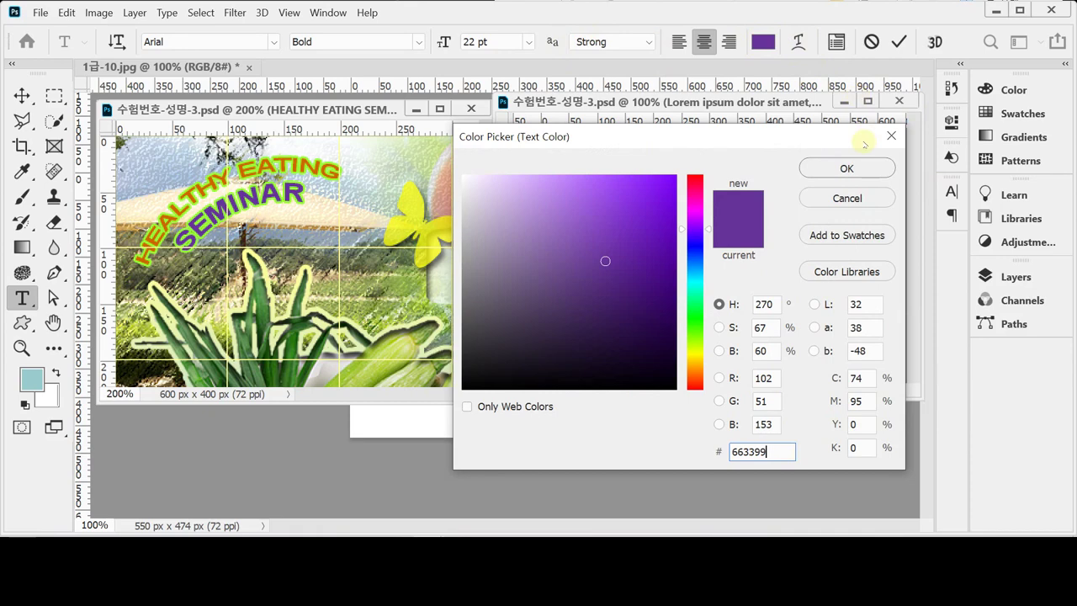
{"action": "key", "text": "Return"}
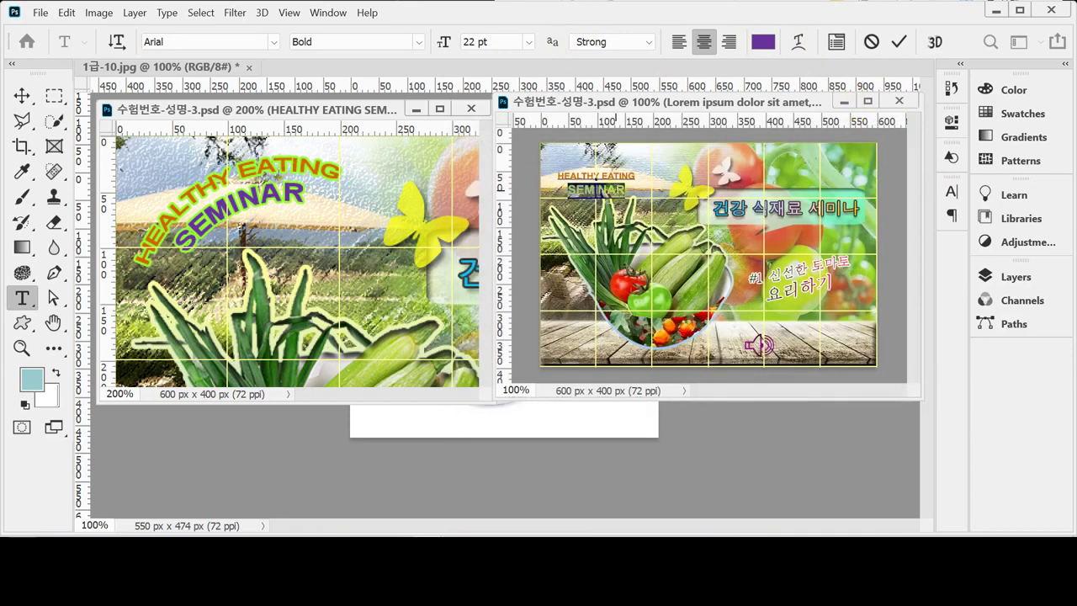
{"action": "left_click", "coordinate": [627, 190]}
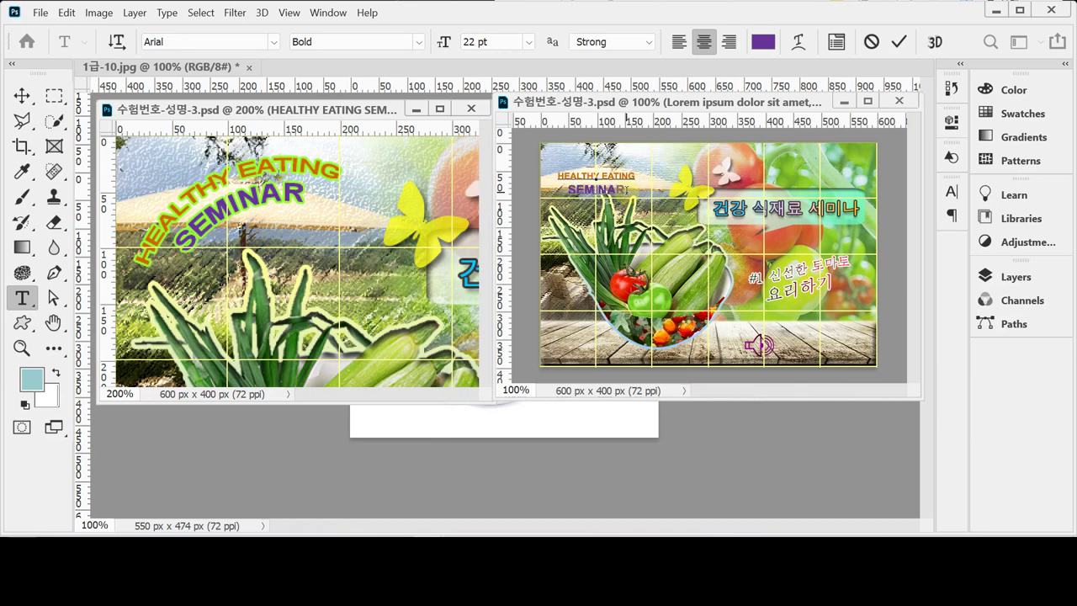
Step: Warp the "HEALTHY EATING SEMINAR" text in the 100% document with a horizontal Arc style and +50% bend
{"action": "key", "text": "ctrl+a"}
{"action": "key", "text": "ctrl+Return"}
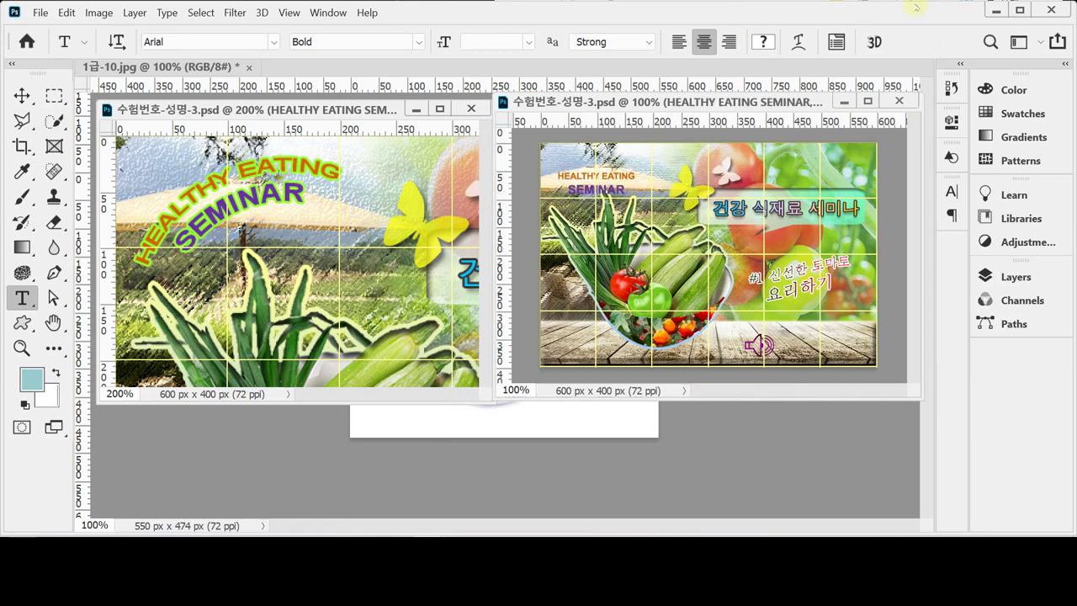
{"action": "left_click", "coordinate": [799, 42]}
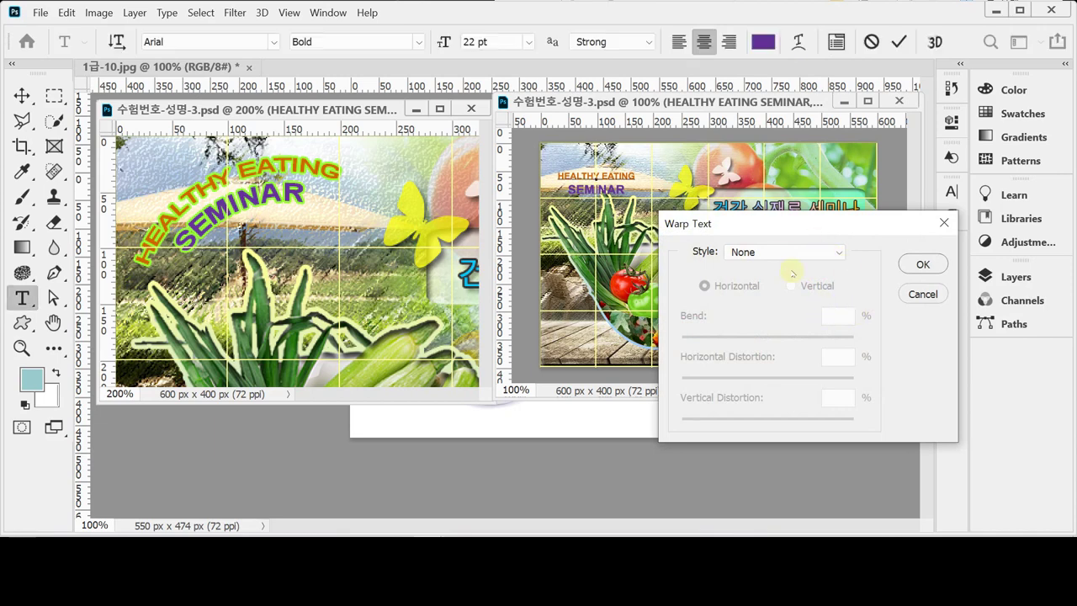
{"action": "left_click", "coordinate": [830, 252]}
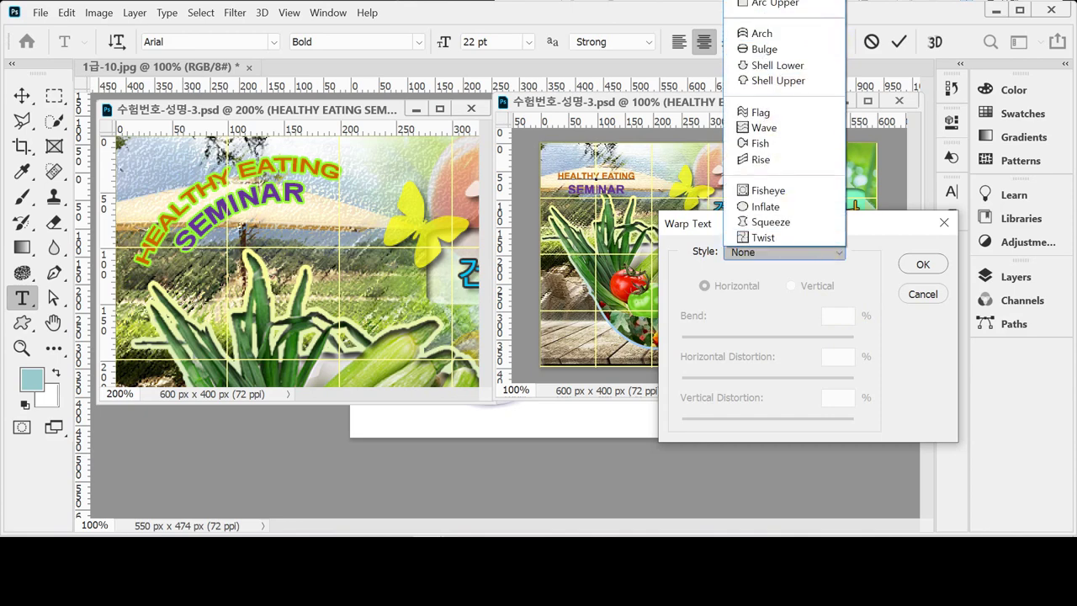
{"action": "left_click", "coordinate": [761, 0]}
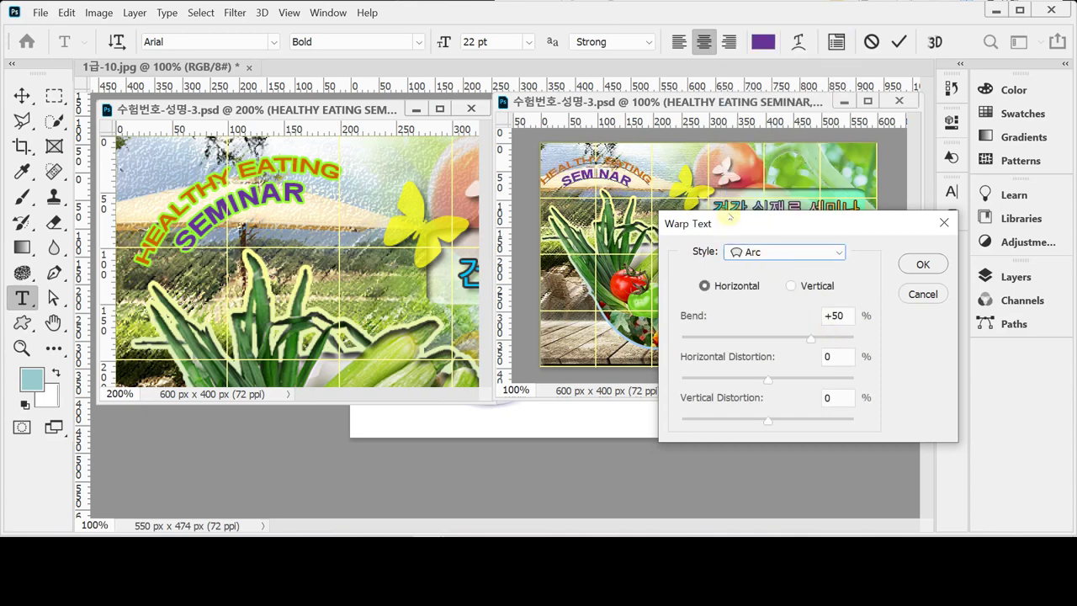
{"action": "left_click_drag", "start_coordinate": [725, 220], "coordinate": [695, 229]}
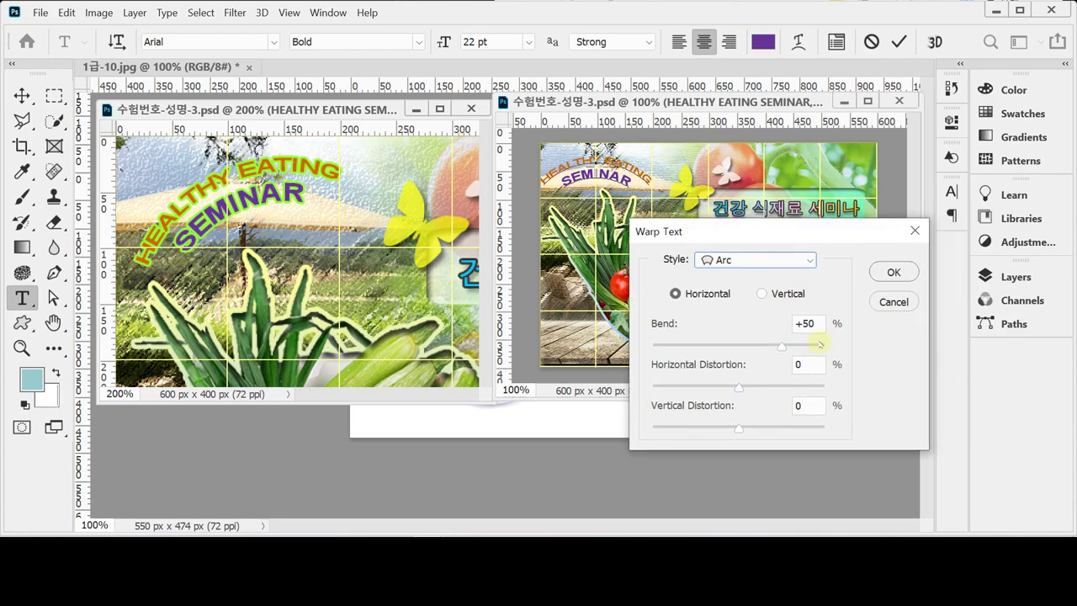
{"action": "left_click", "coordinate": [894, 272]}
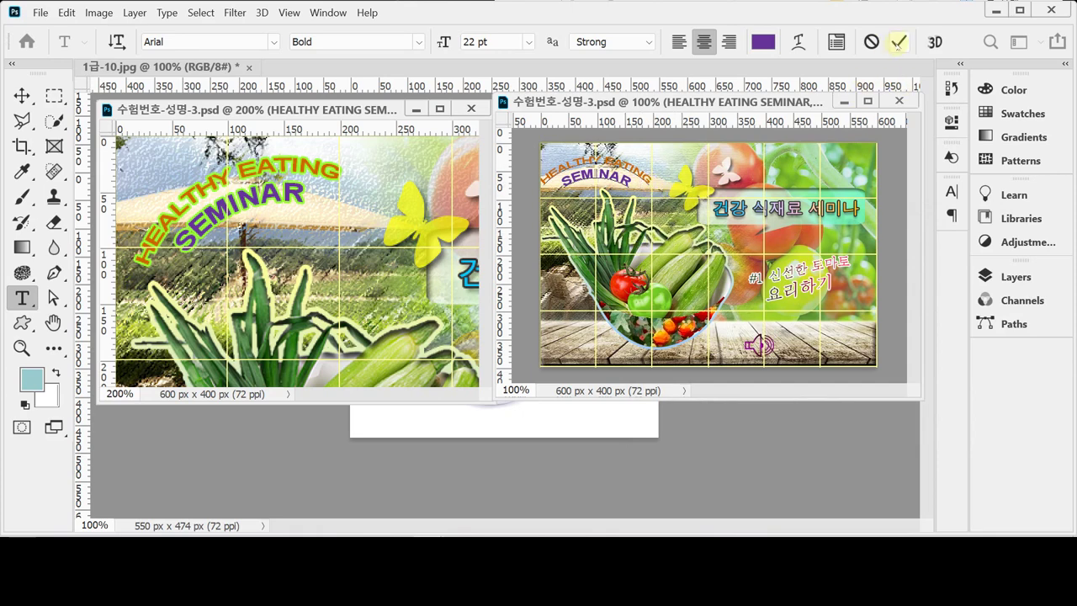
{"action": "left_click", "coordinate": [897, 44]}
{"action": "left_click", "coordinate": [897, 44]}
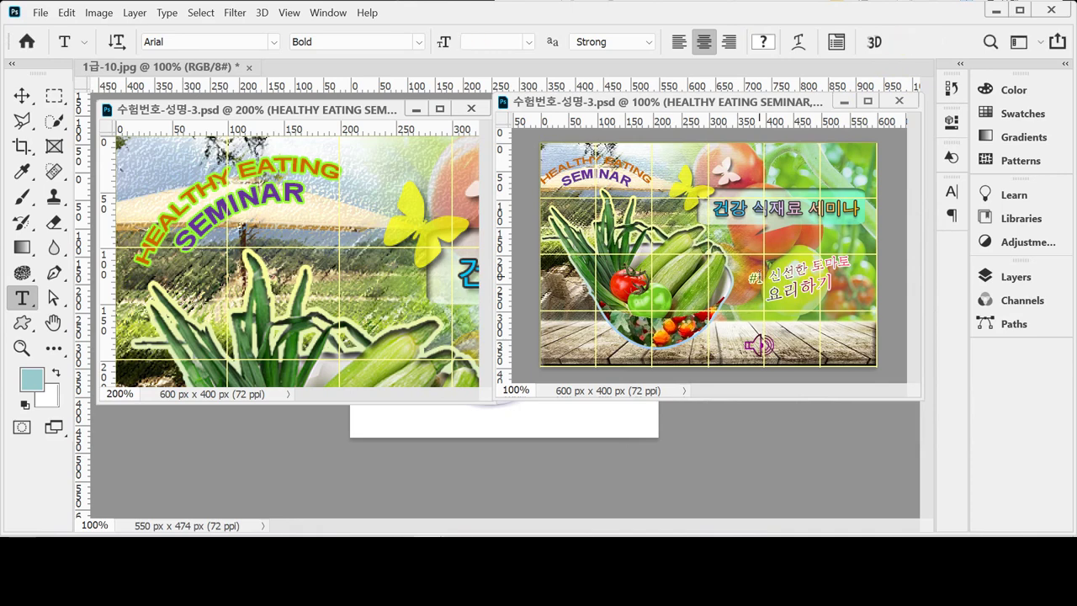
Step: Rotate the arced "HEALTHY EATING SEMINAR" text to -24 degrees and shift its centre to about X 106 px, Y 57 px
{"action": "key", "text": "ctrl+t"}
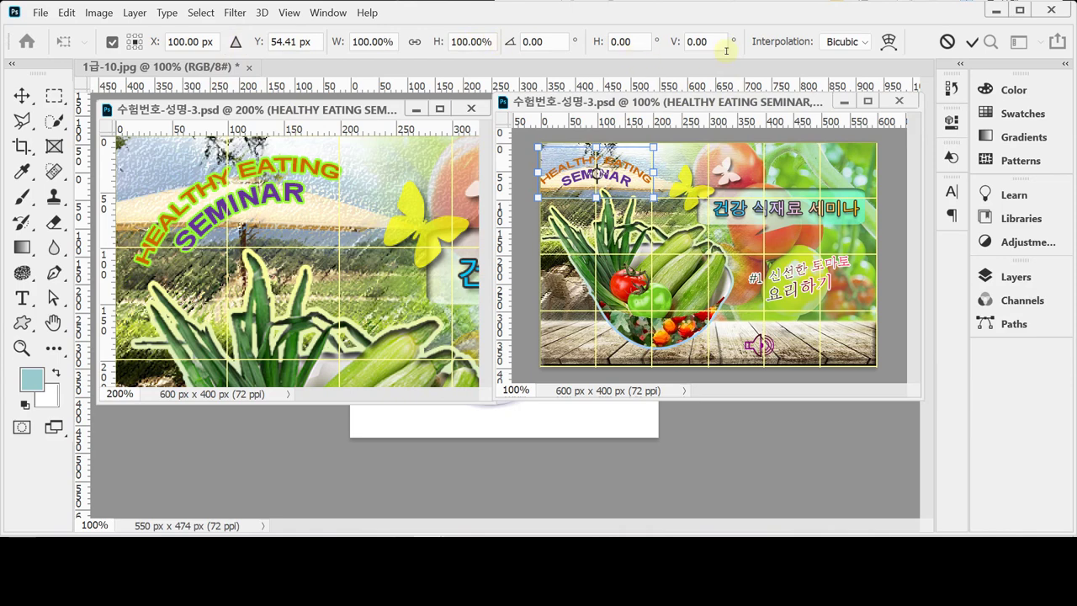
{"action": "left_click", "coordinate": [559, 43]}
{"action": "type", "text": "-24"}
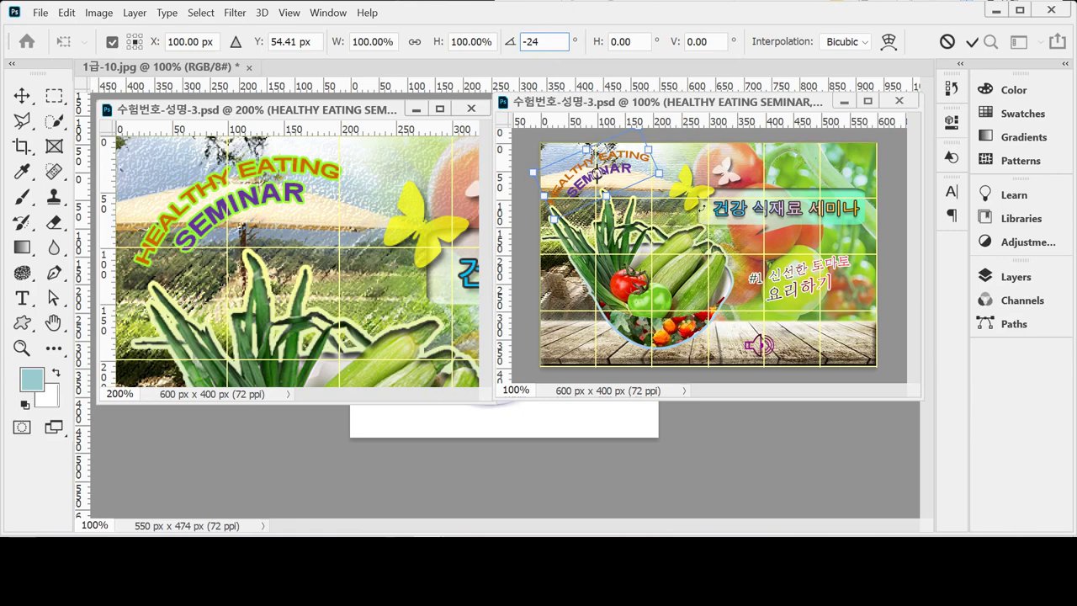
{"action": "key", "text": "Return"}
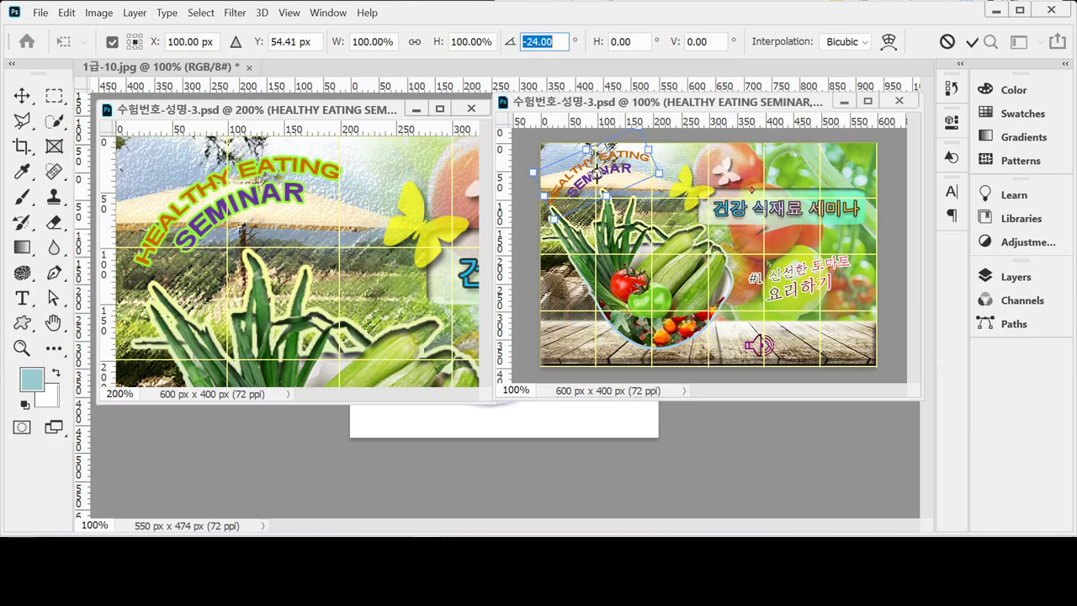
{"action": "left_click_drag", "start_coordinate": [744, 187], "coordinate": [760, 192]}
{"action": "key", "text": "ctrl+z"}
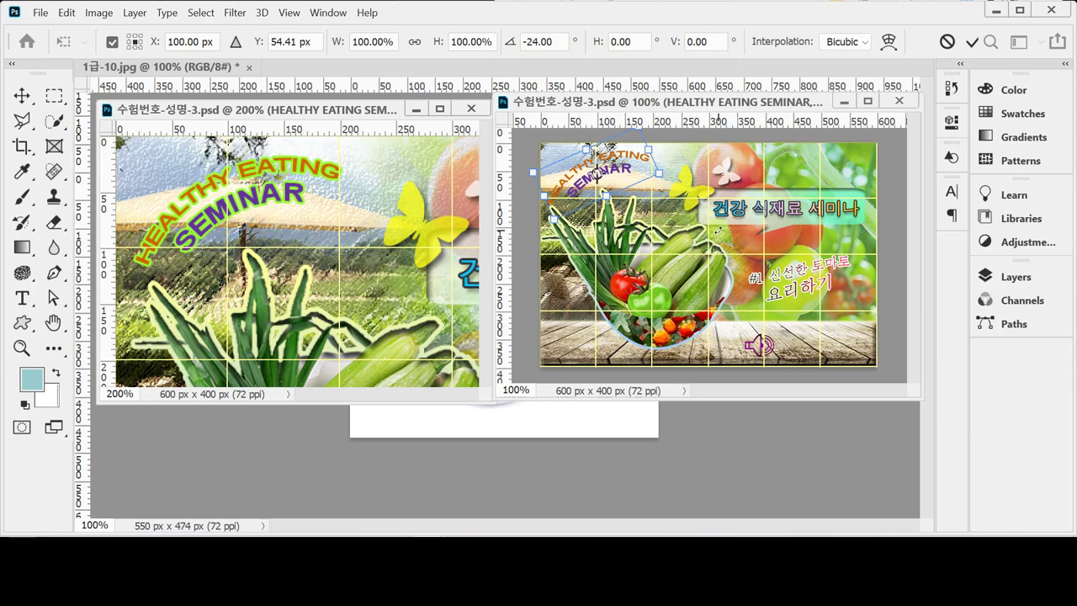
{"action": "left_click_drag", "start_coordinate": [596, 174], "coordinate": [601, 175]}
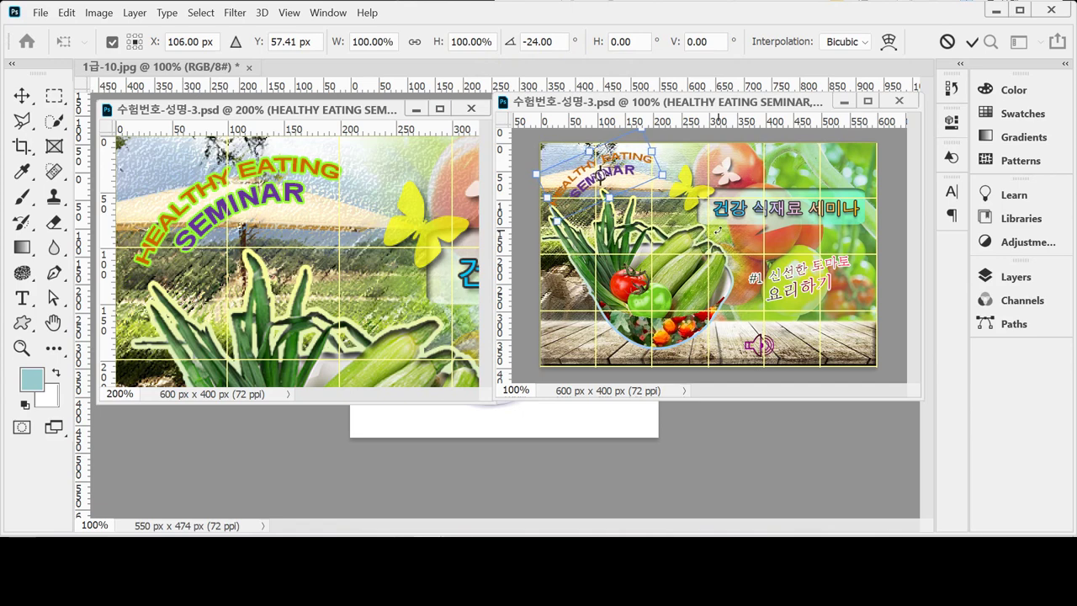
{"action": "key", "text": "Return"}
Step: Check the stroke size and colour of the "HEALTHY EATING SEMINAR" layer in the 200% document
{"action": "key", "text": "t"}
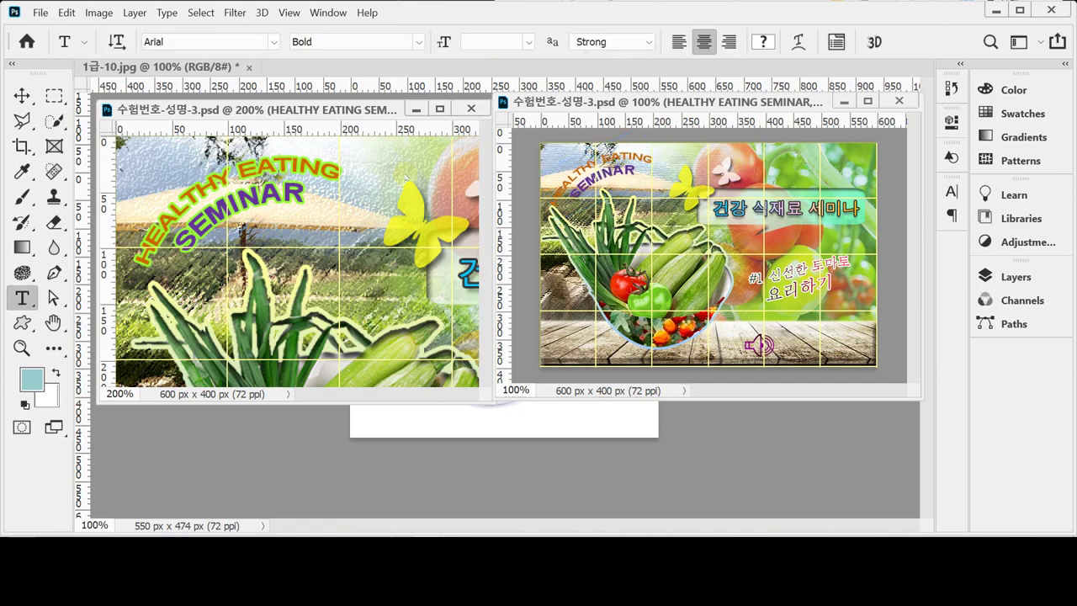
{"action": "left_click", "coordinate": [269, 193]}
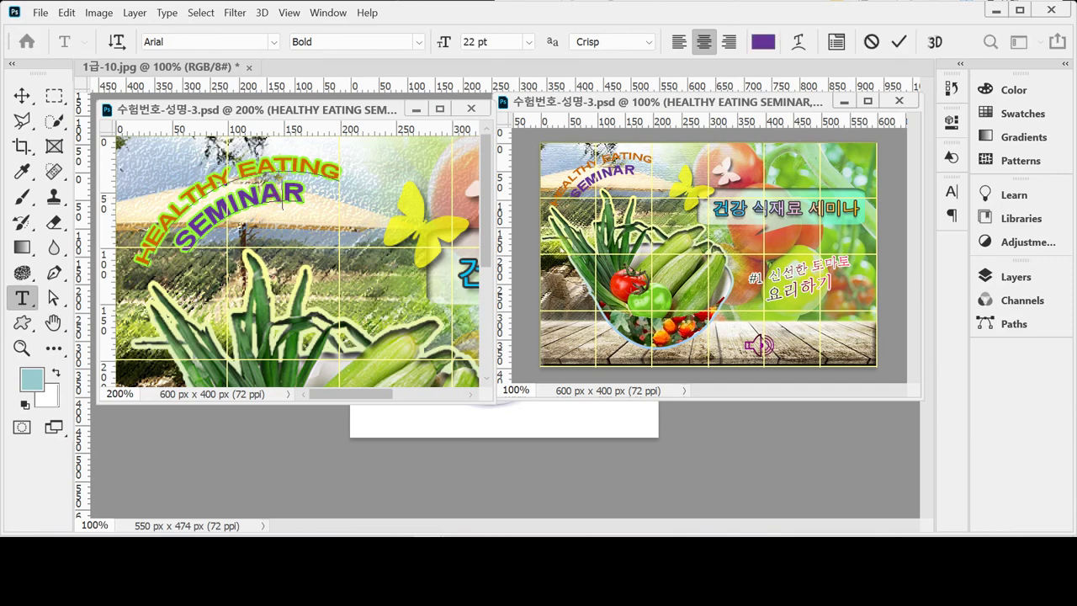
{"action": "left_click", "coordinate": [1010, 276]}
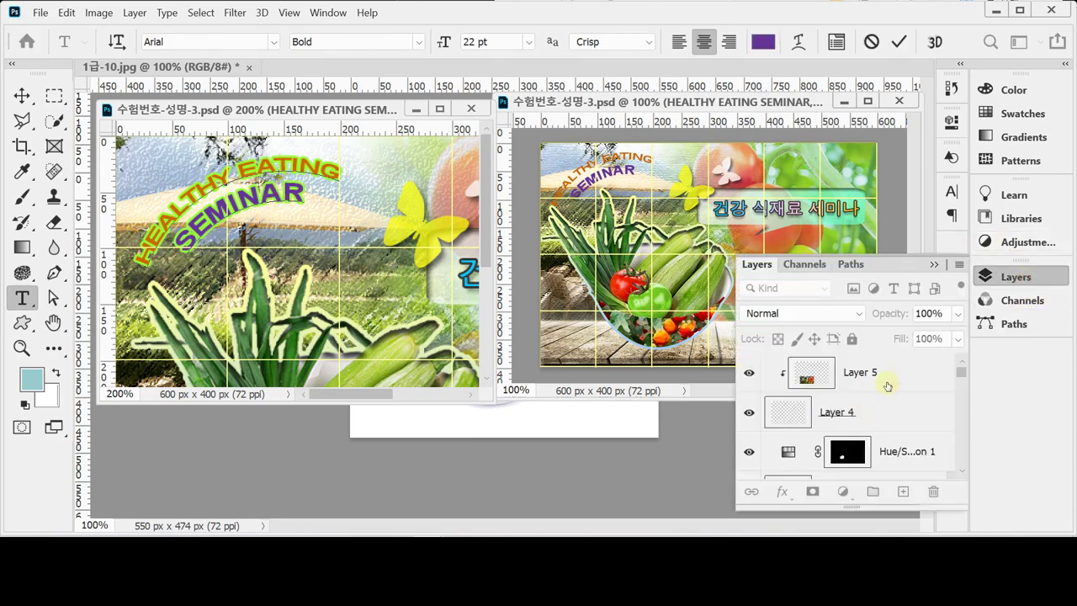
{"action": "scroll", "coordinate": [857, 438], "scroll_direction": "down", "scroll_amount": 8}
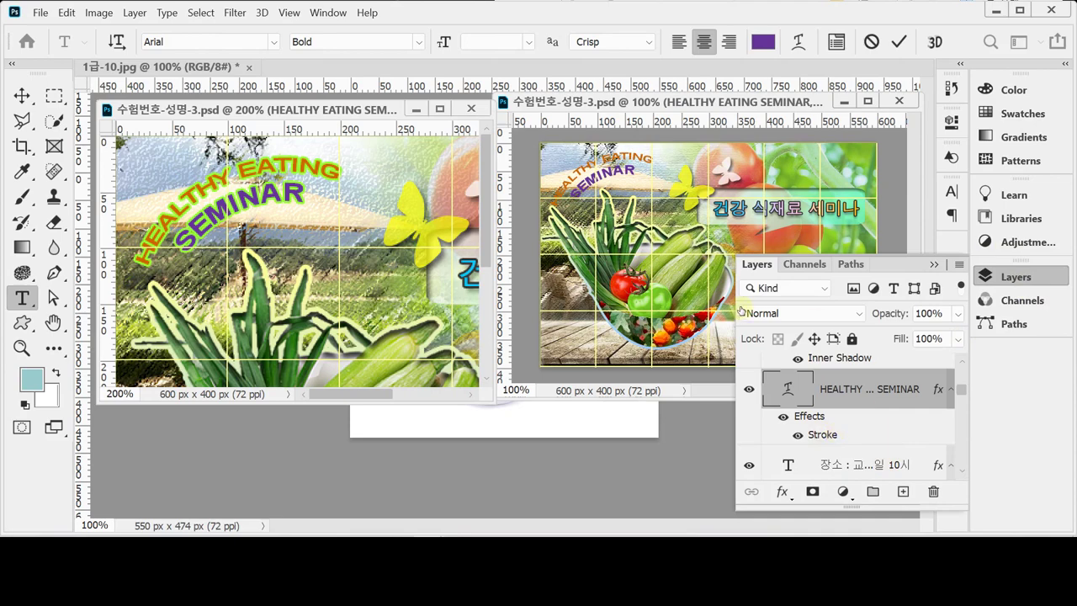
{"action": "double_click", "coordinate": [822, 434]}
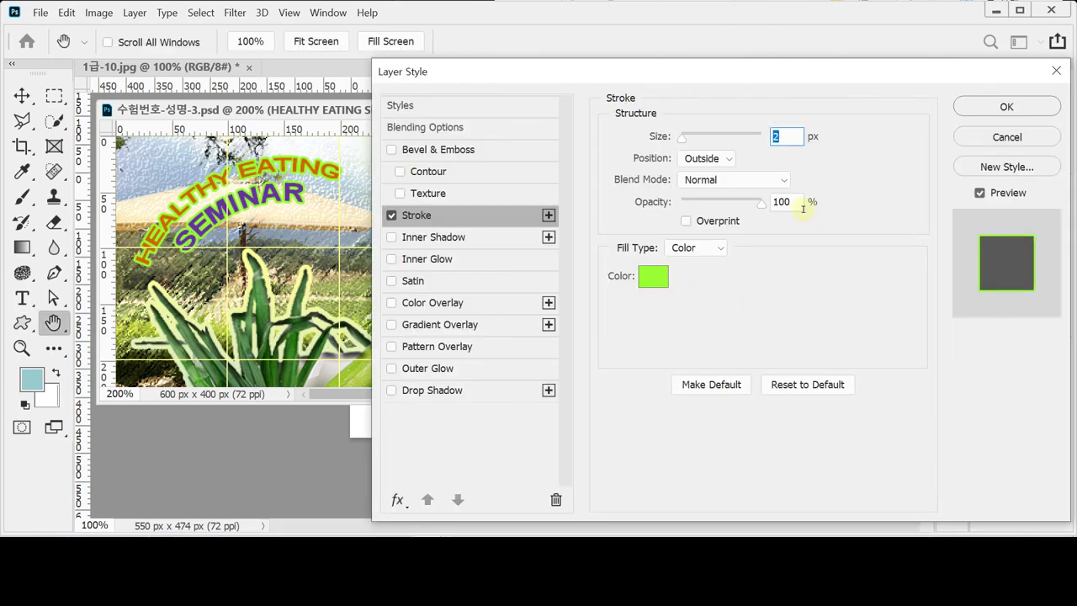
{"action": "left_click", "coordinate": [653, 276]}
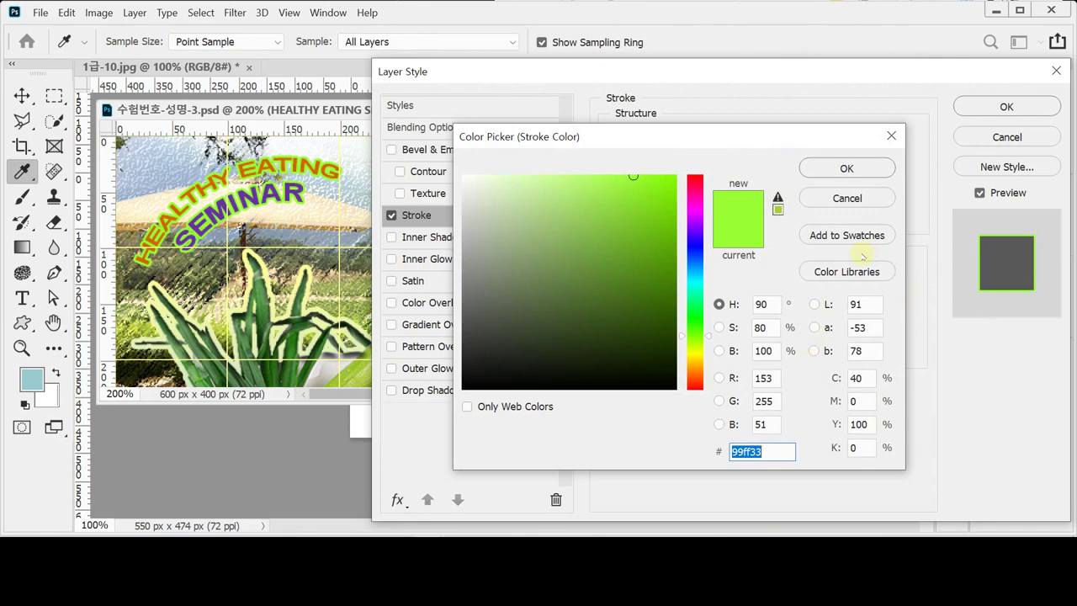
{"action": "left_click", "coordinate": [875, 173]}
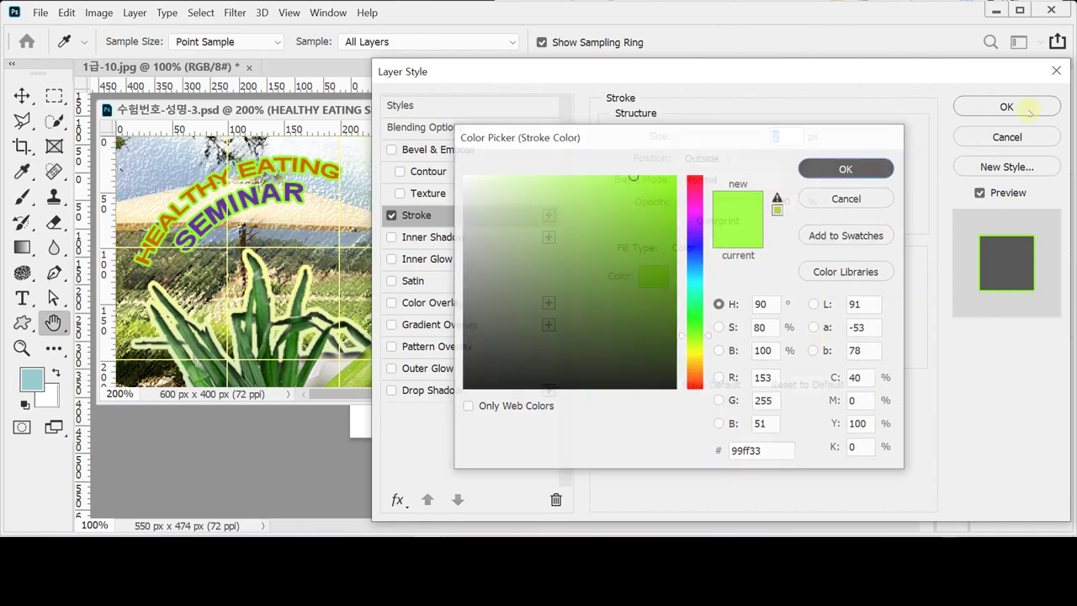
{"action": "left_click", "coordinate": [1040, 107]}
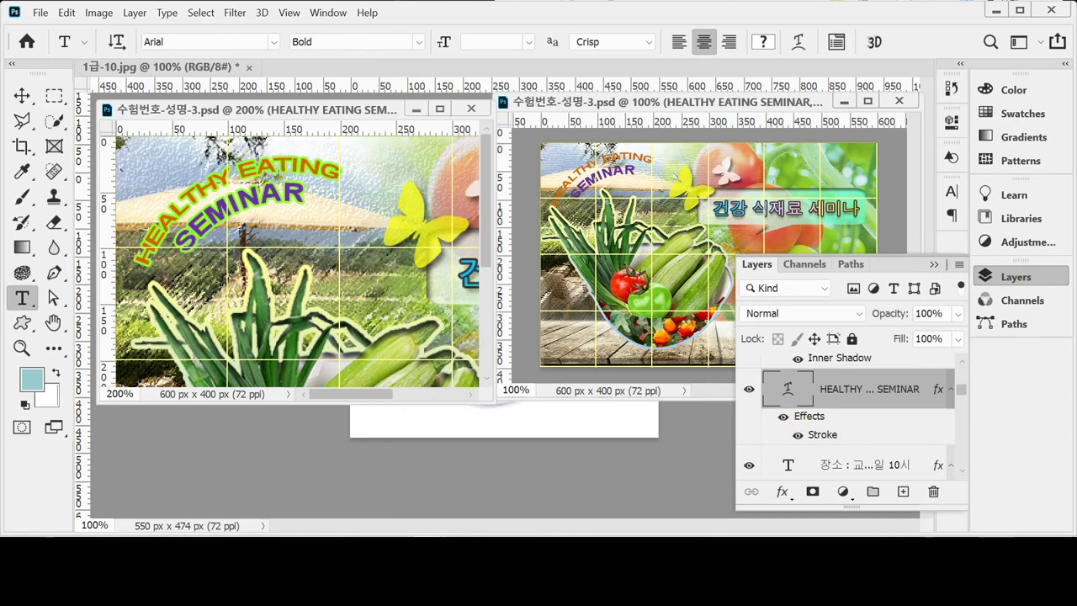
Step: Add a 2 px outside stroke in colour 99ff33 to the "HEALTHY EATING SEMINAR" text in the 100% document
{"action": "left_click", "coordinate": [599, 173]}
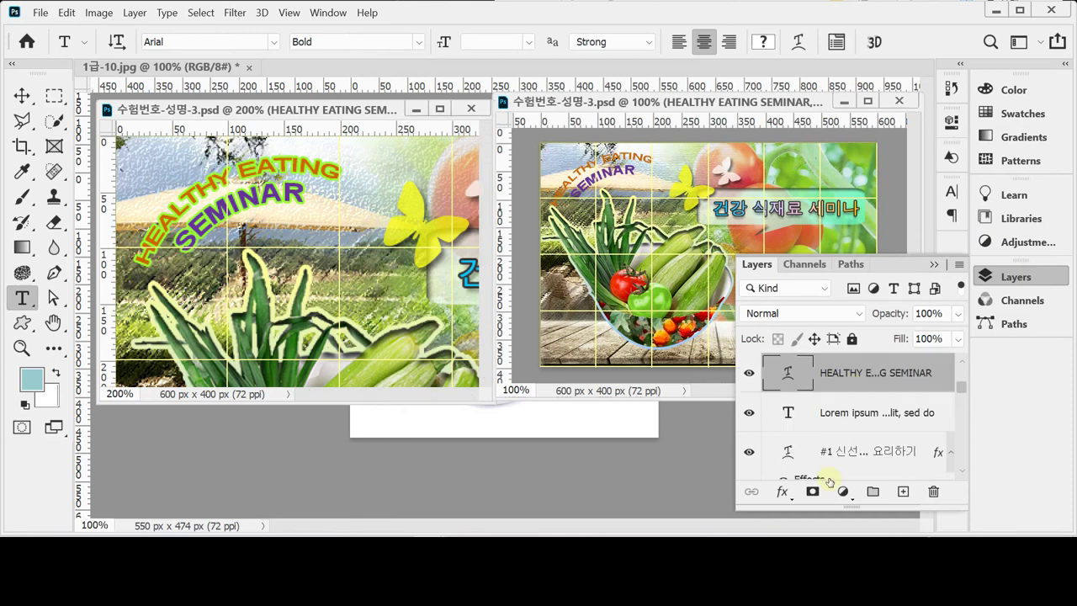
{"action": "left_click", "coordinate": [781, 491]}
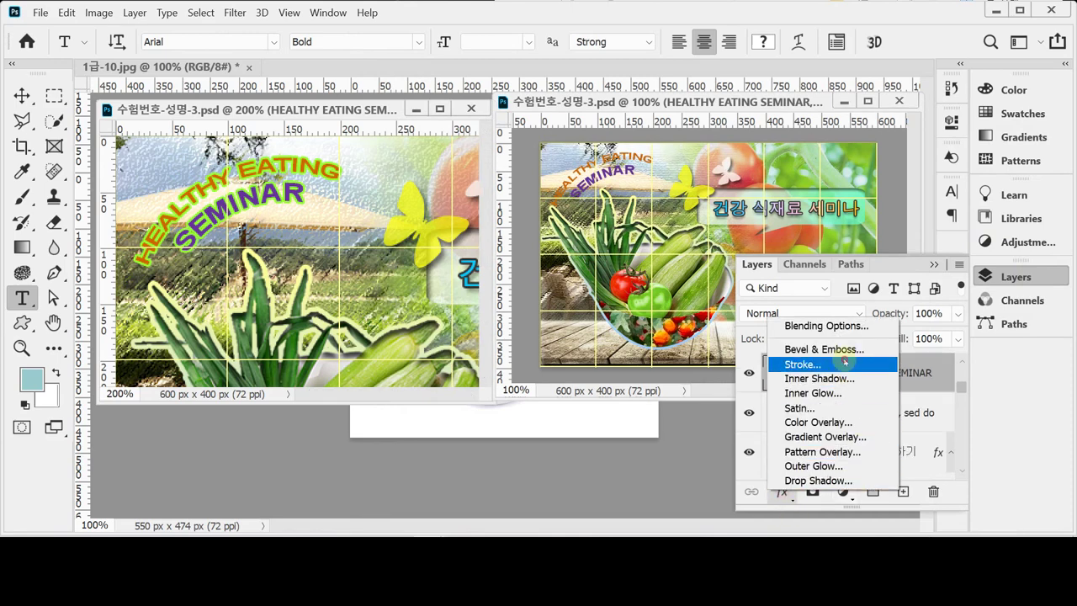
{"action": "left_click", "coordinate": [844, 364]}
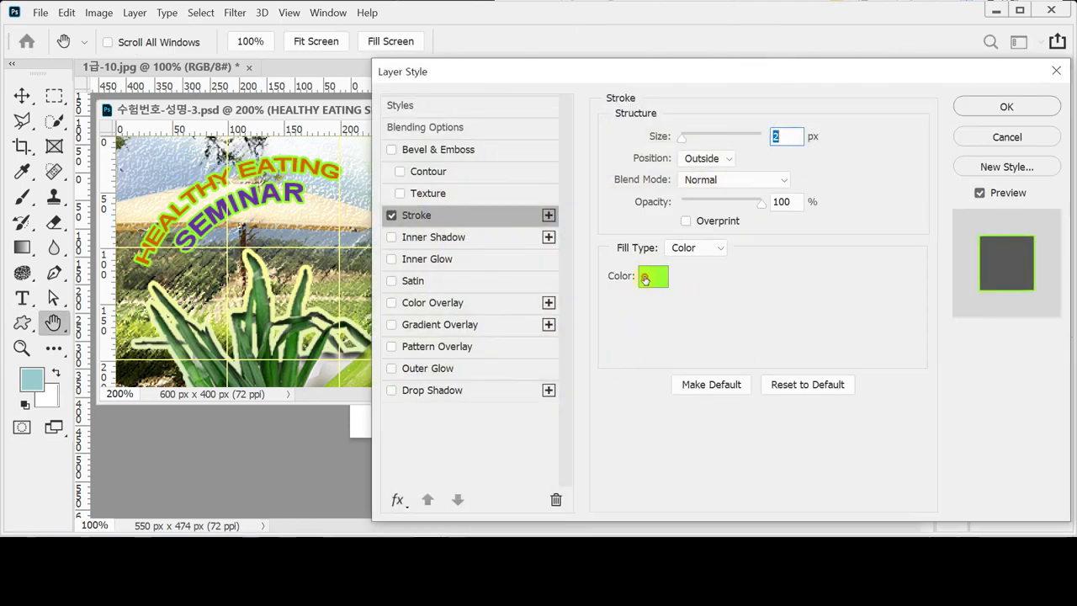
{"action": "left_click", "coordinate": [654, 278]}
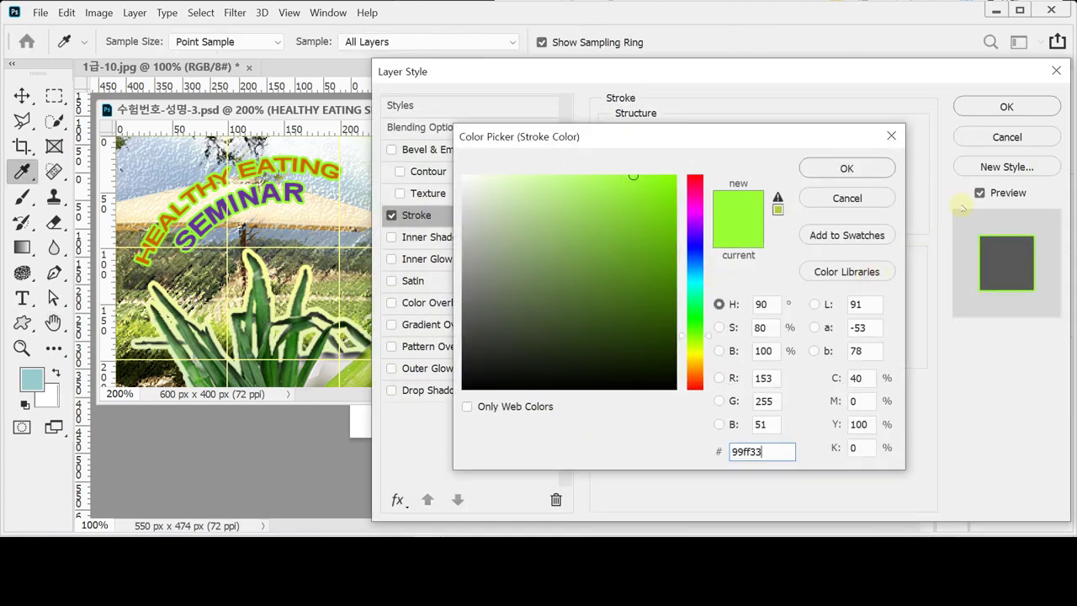
{"action": "left_click", "coordinate": [846, 168]}
{"action": "left_click", "coordinate": [974, 108]}
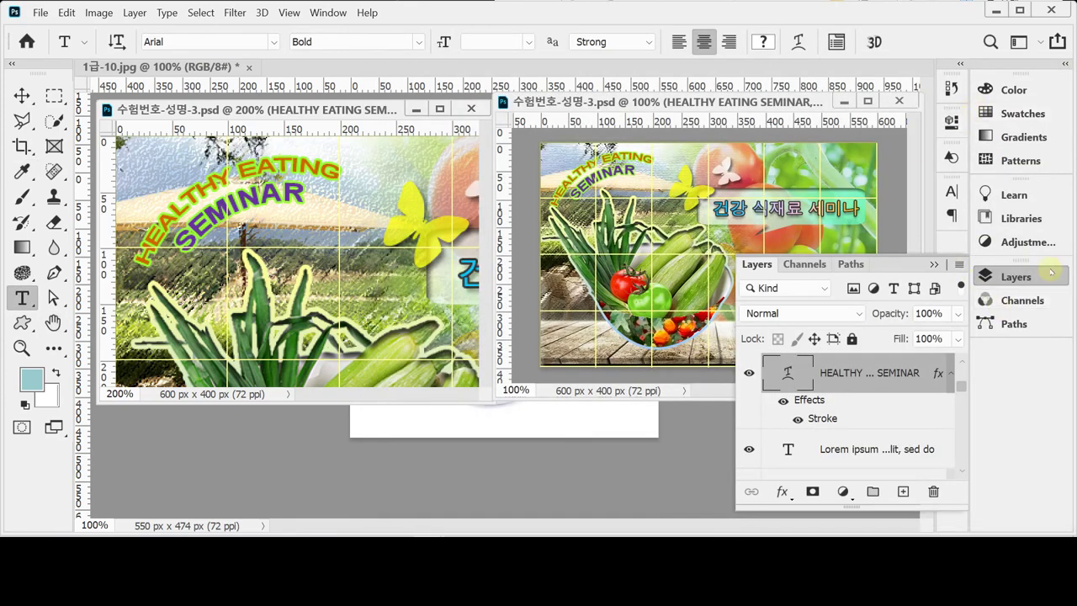
Step: Move the stroked "HEALTHY EATING SEMINAR" text slightly up and to the left over the umbrella
{"action": "left_click", "coordinate": [22, 95]}
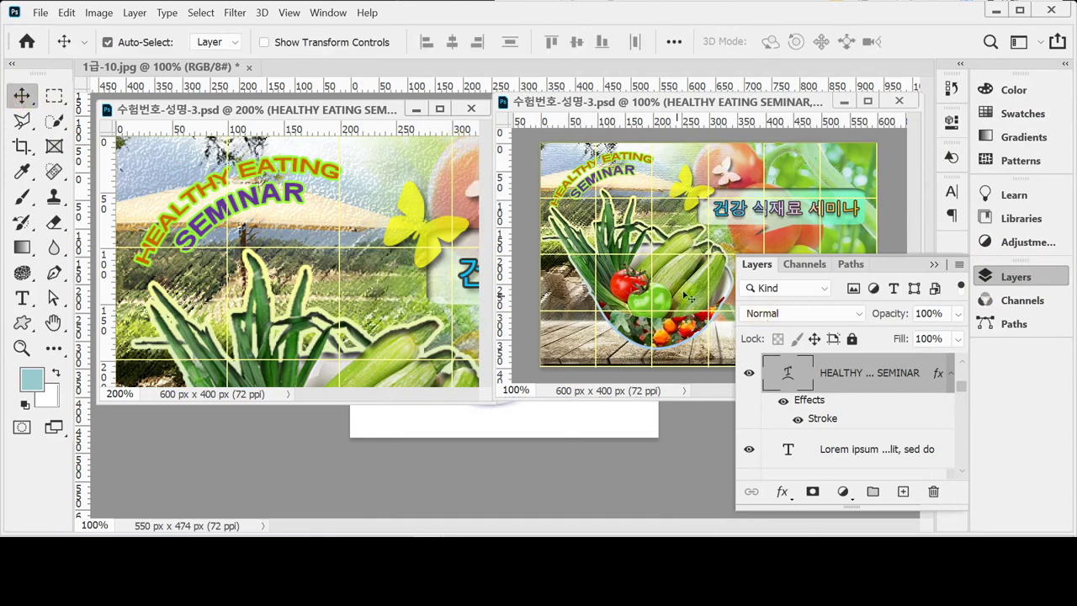
{"action": "left_click", "coordinate": [1015, 276]}
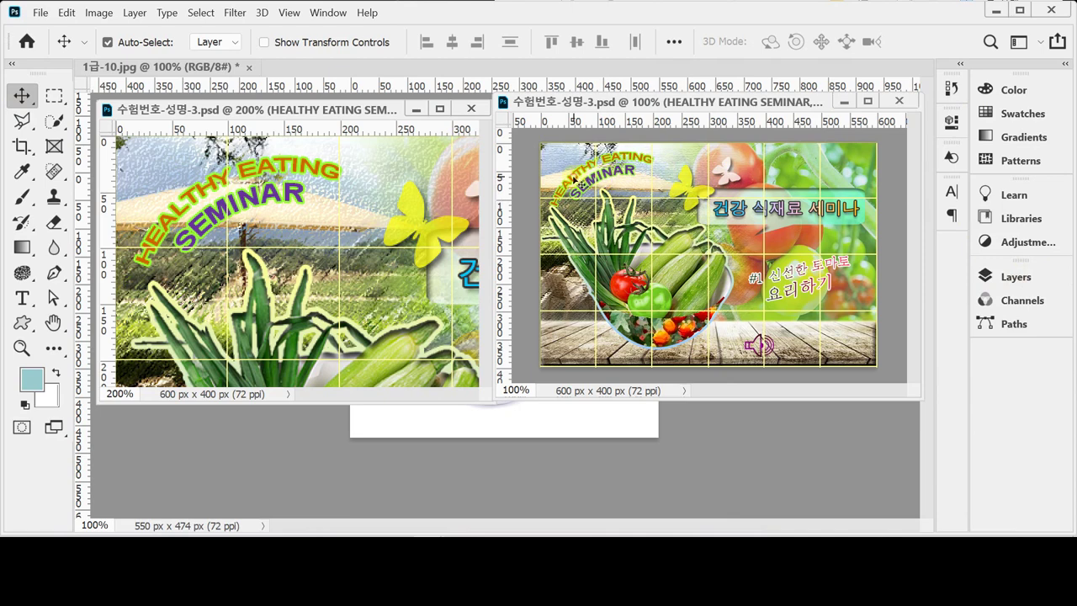
{"action": "left_click_drag", "start_coordinate": [575, 181], "coordinate": [570, 177]}
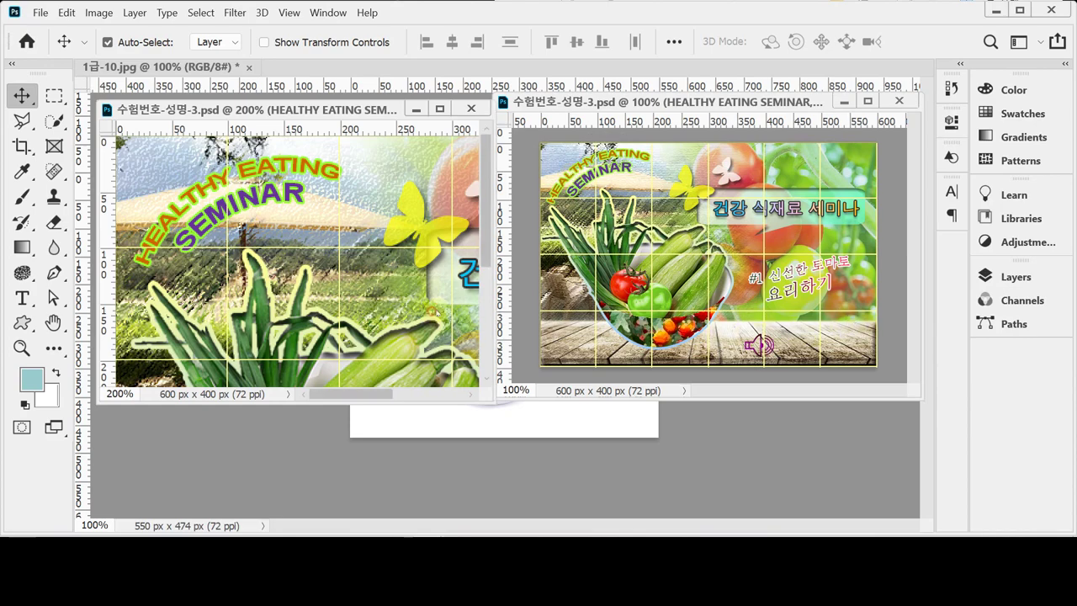
Step: Copy the "장소 : 교육문화회관강당 / 시간 : 매주 토요일 10시" text layer from the 200% document into the 100% document, beside the speaker icon
{"action": "scroll", "coordinate": [435, 312], "scroll_direction": "down", "scroll_amount": 5}
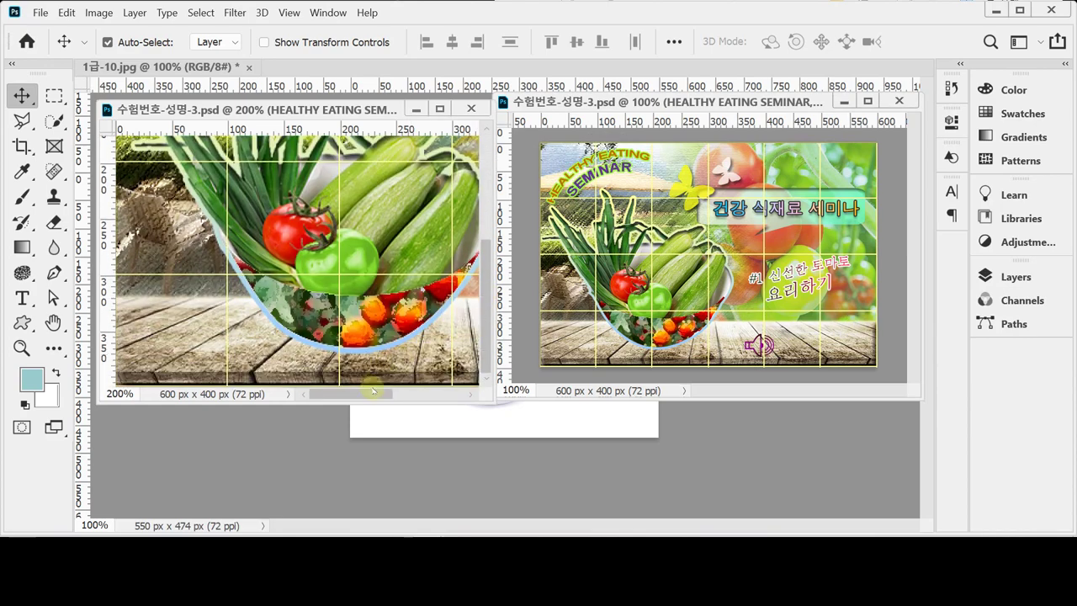
{"action": "left_click_drag", "start_coordinate": [373, 390], "coordinate": [476, 395]}
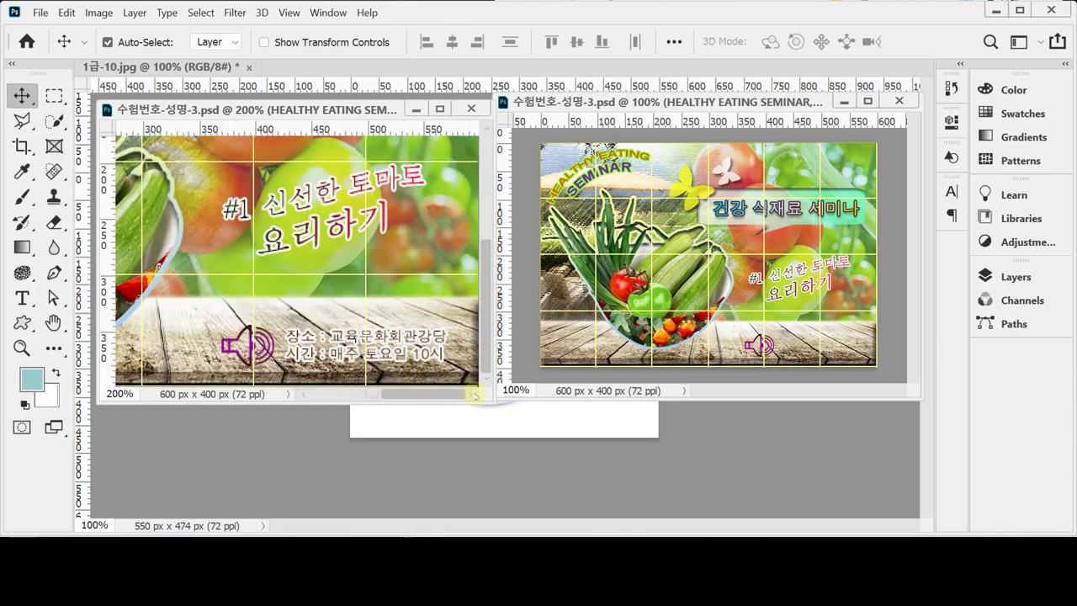
{"action": "left_click", "coordinate": [396, 355]}
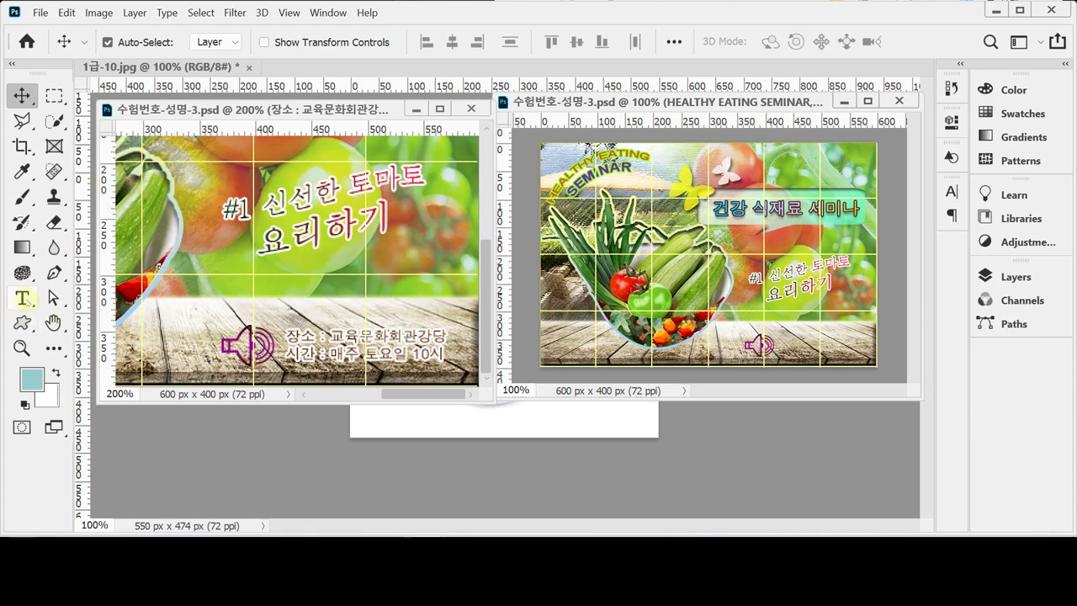
{"action": "left_click_drag", "start_coordinate": [351, 358], "coordinate": [818, 348]}
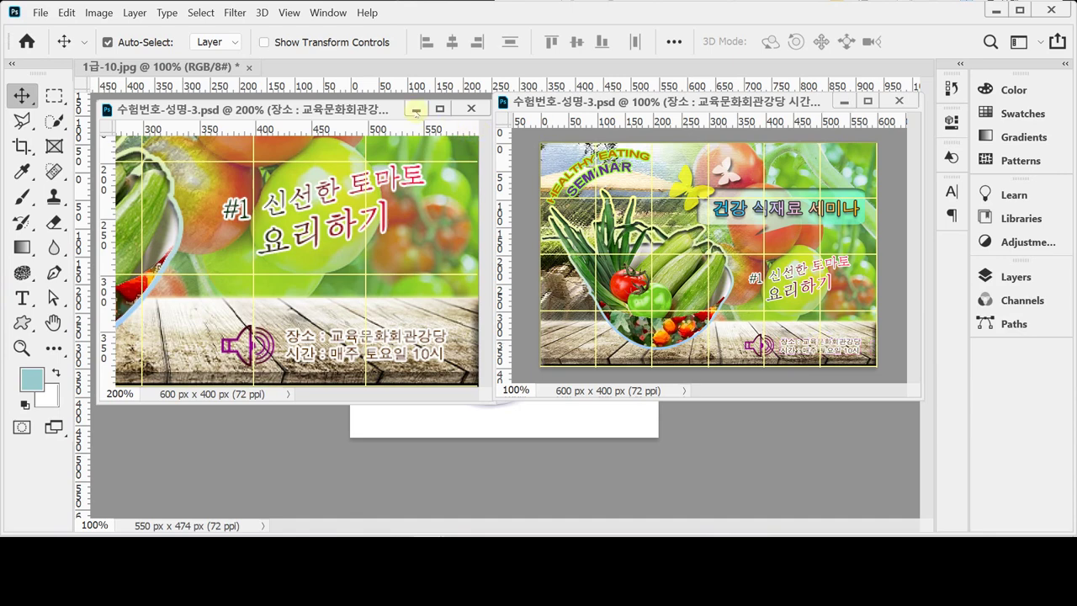
Step: Minimize the 200% document and close 1급-10.jpg without saving its changes
{"action": "left_click", "coordinate": [416, 110]}
{"action": "left_click", "coordinate": [248, 67]}
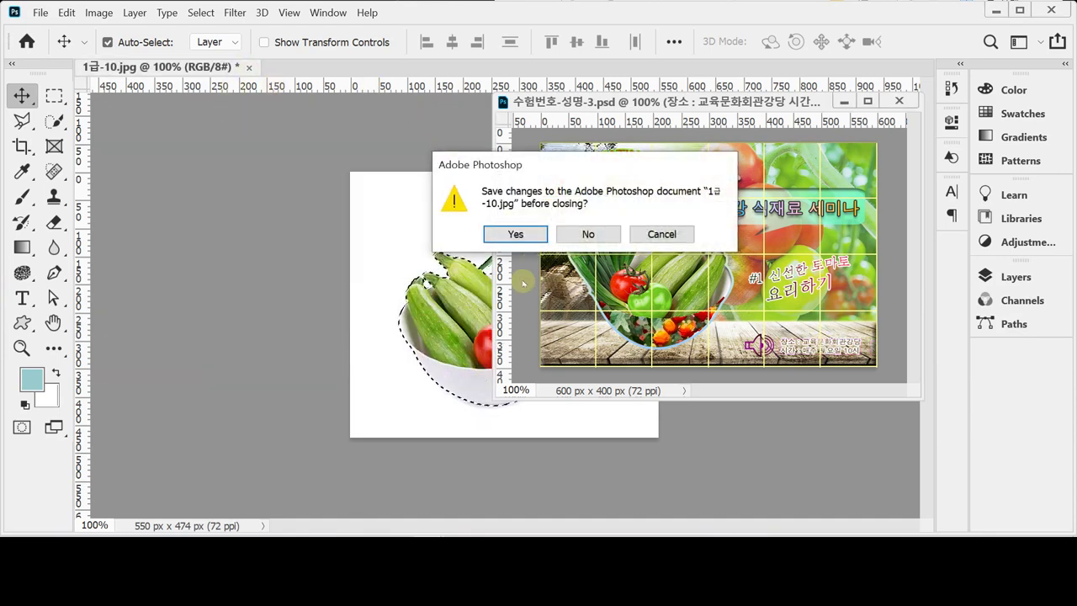
{"action": "left_click", "coordinate": [588, 234]}
Step: Save the finished banner 수험번호-성명-3.psd and hide its grid overlay
{"action": "left_click_drag", "start_coordinate": [564, 102], "coordinate": [268, 108]}
{"action": "key", "text": "ctrl+s"}
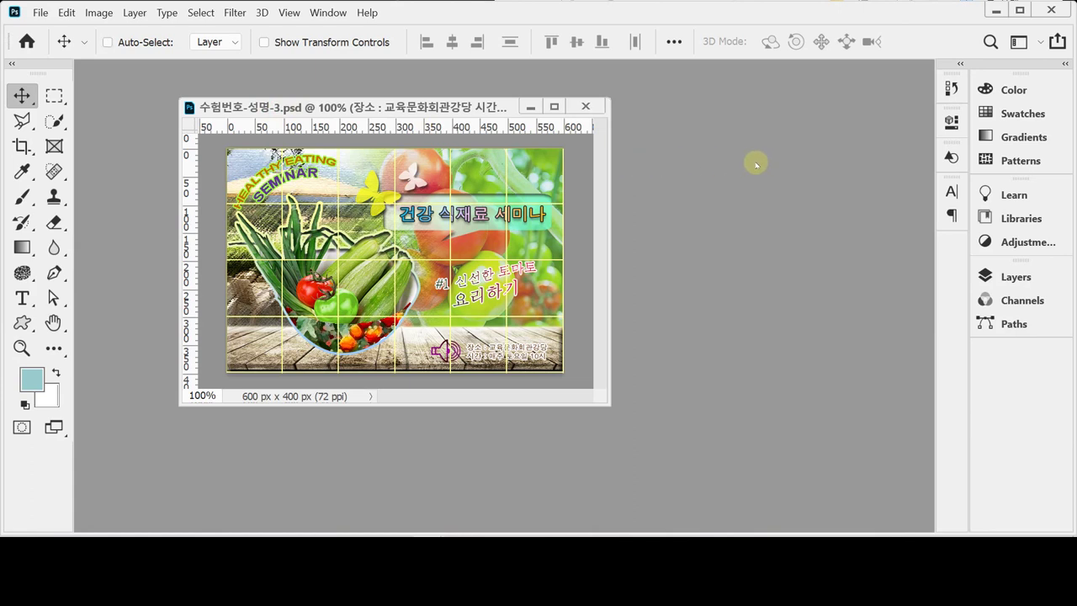
{"action": "key", "text": "ctrl+apostrophe"}
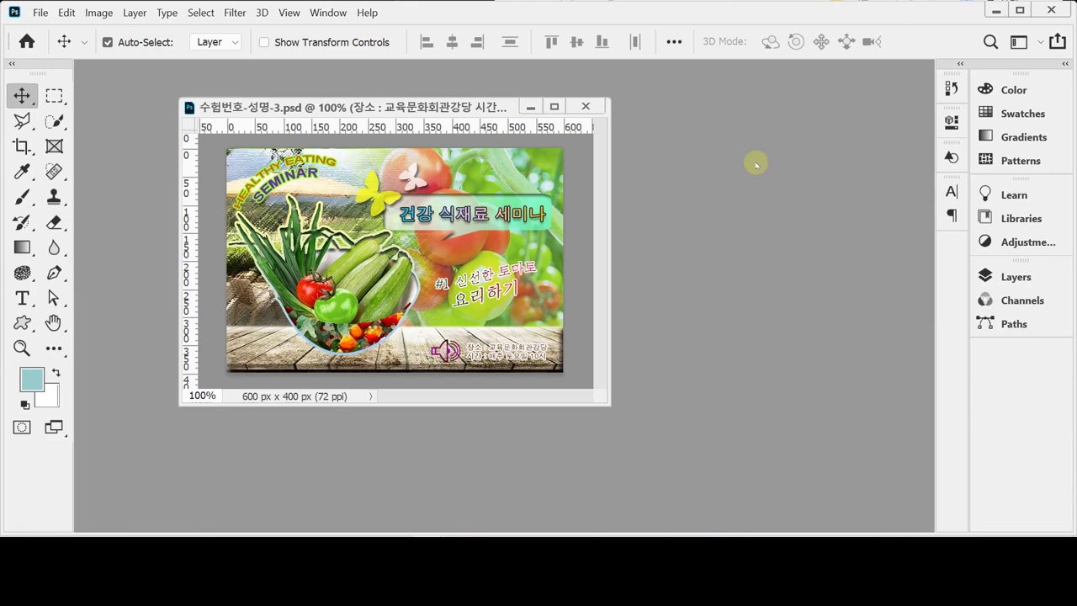
Step: Save a JPEG copy of the banner as 수험번호-성명-3.jpg in the 문서 > GTQ folder at quality 8
{"action": "key", "text": "ctrl"}
{"action": "key", "text": "ctrl+shift+s"}
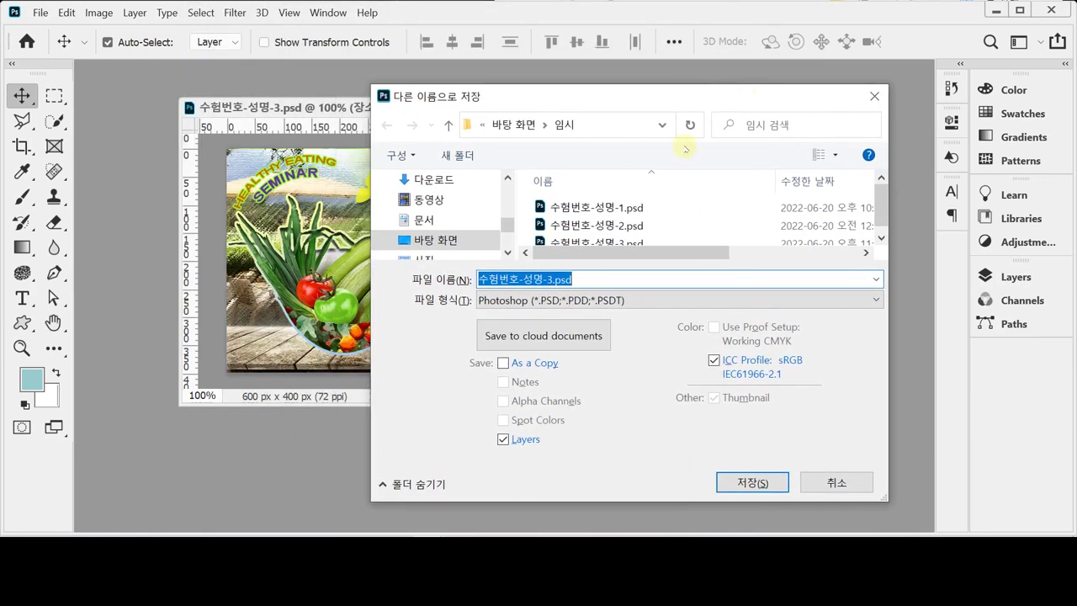
{"action": "left_click", "coordinate": [448, 221]}
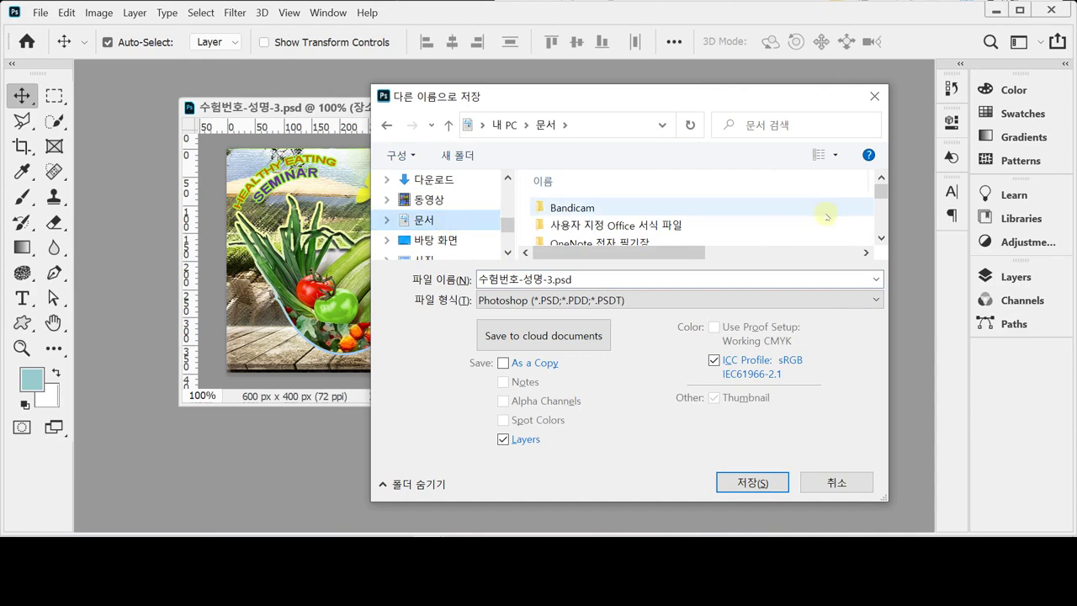
{"action": "scroll", "coordinate": [820, 214], "scroll_direction": "down", "scroll_amount": 3}
{"action": "scroll", "coordinate": [824, 219], "scroll_direction": "down", "scroll_amount": 2}
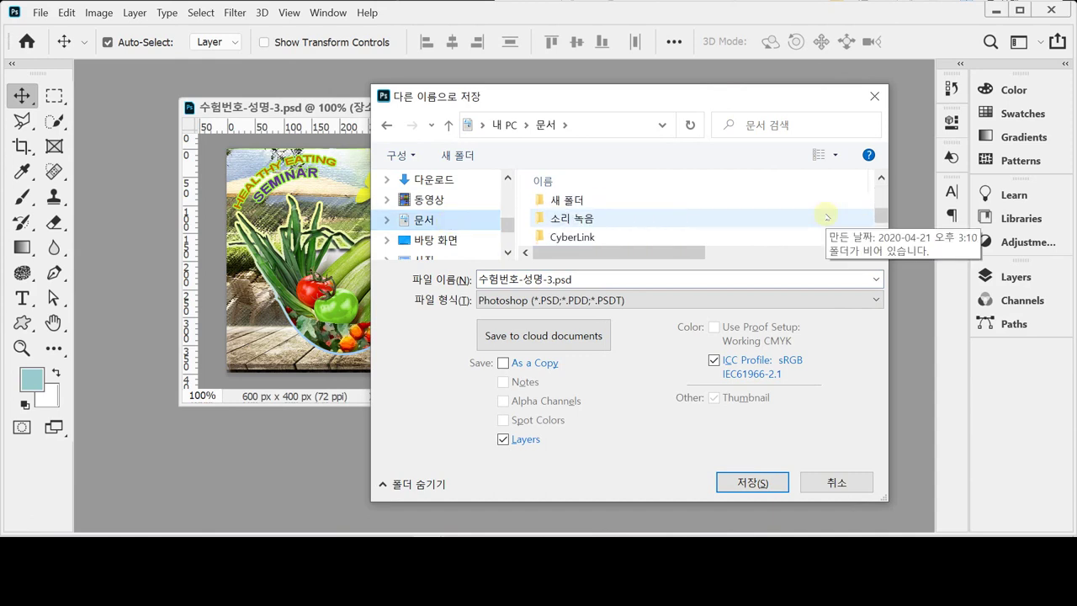
{"action": "double_click", "coordinate": [583, 238]}
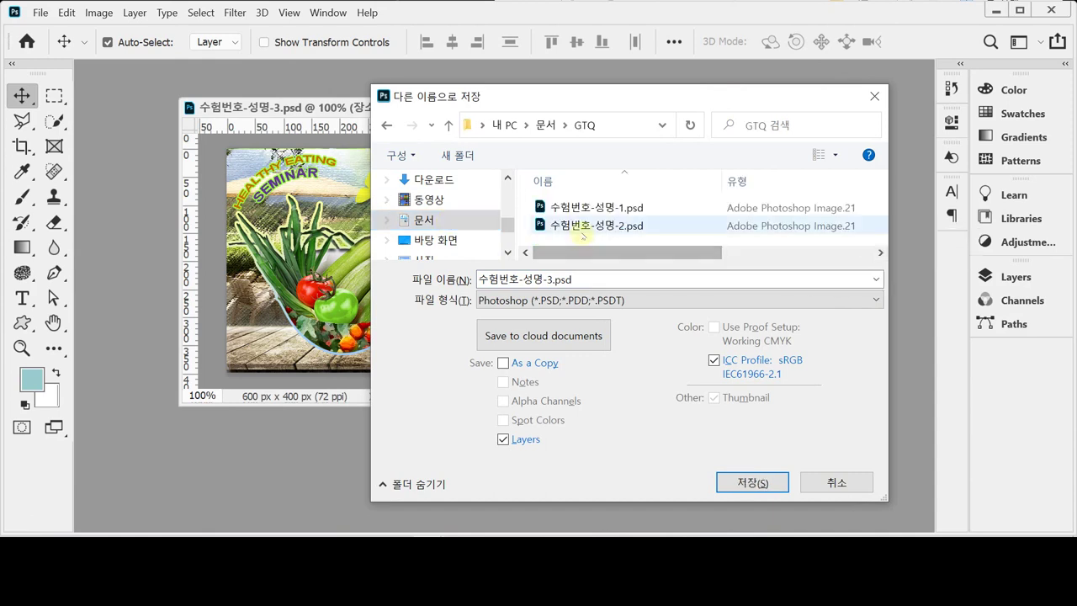
{"action": "left_click", "coordinate": [634, 300]}
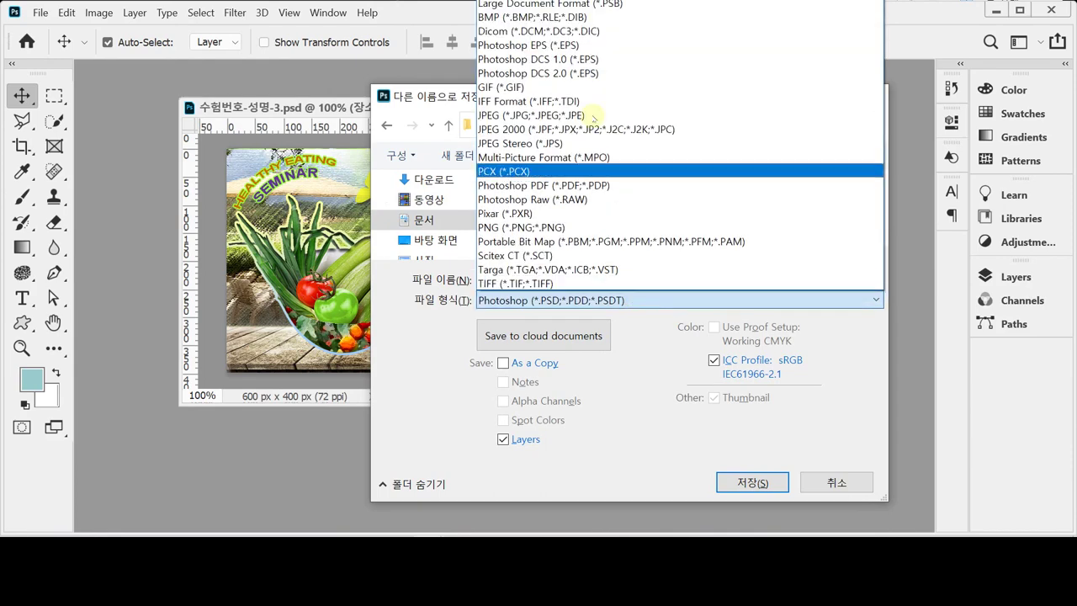
{"action": "left_click", "coordinate": [594, 116]}
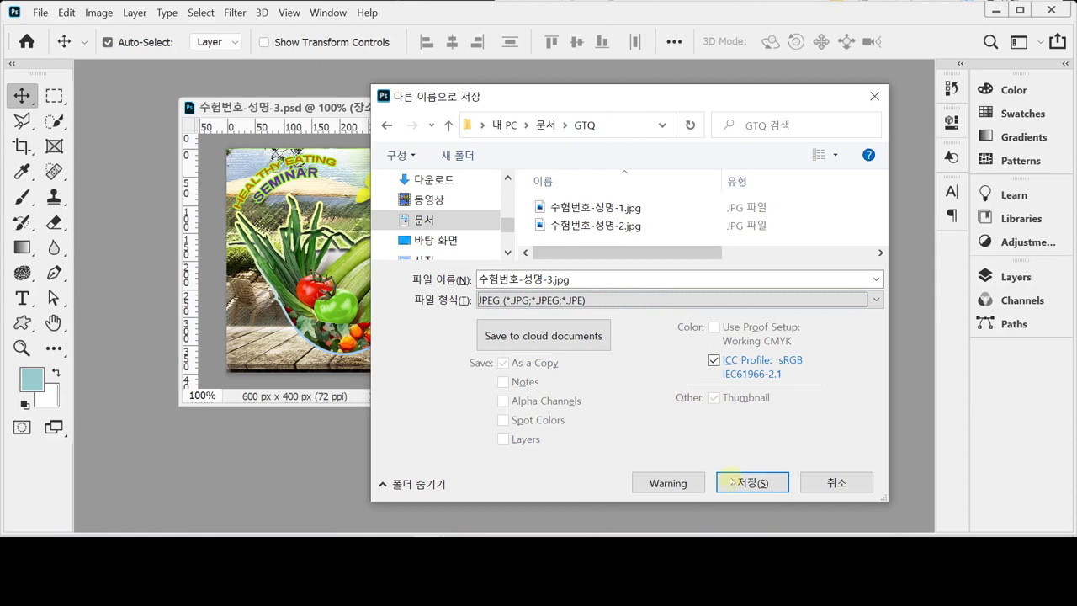
{"action": "left_click", "coordinate": [746, 482]}
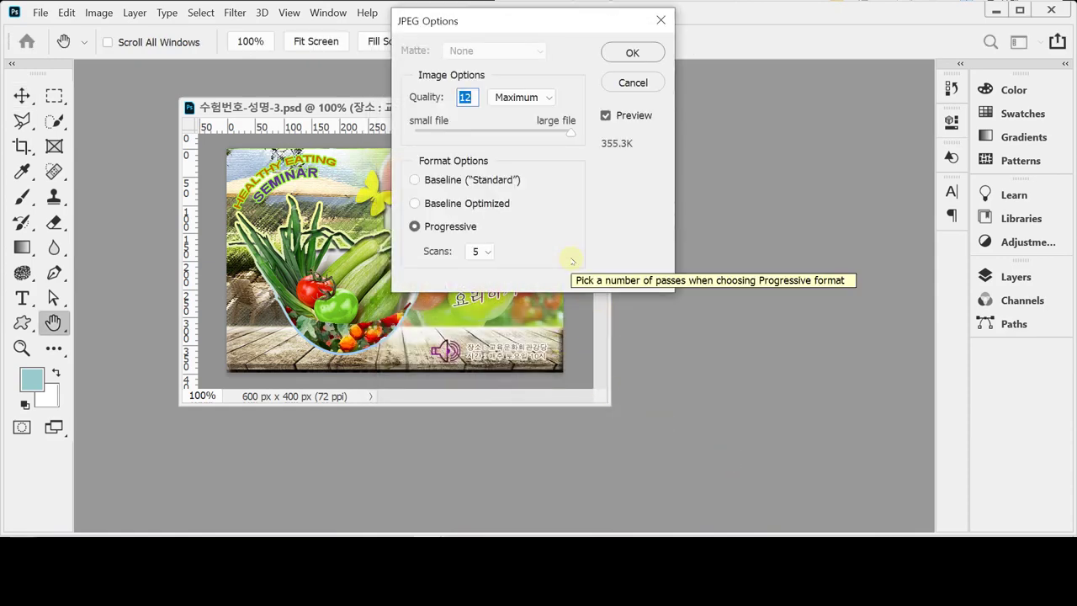
{"action": "type", "text": "8"}
{"action": "key", "text": "Return"}
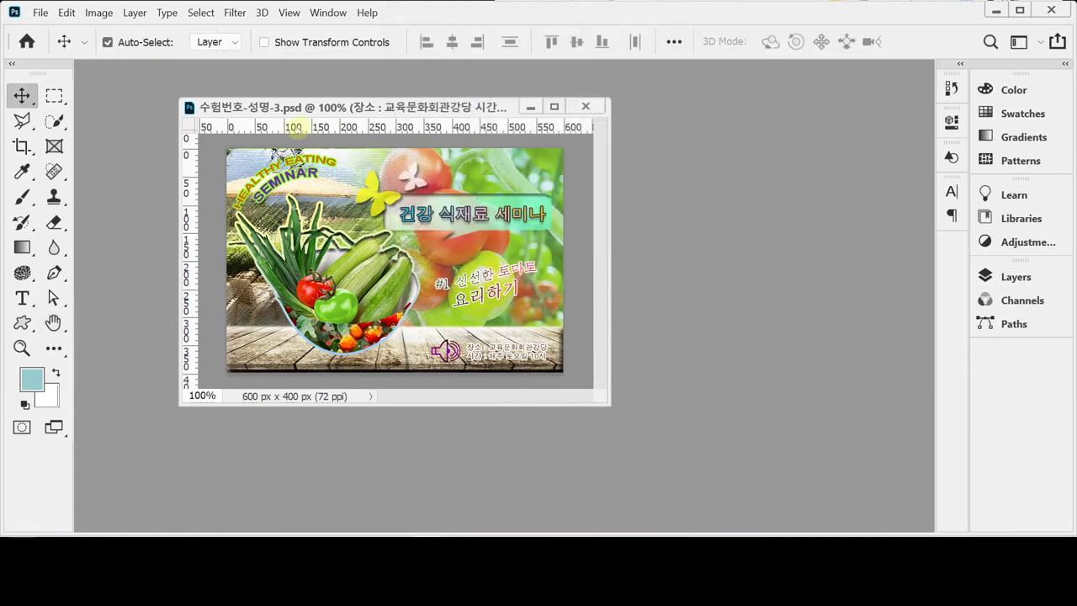
Step: Resize the banner image to 60 x 40 pixels with proportions linked
{"action": "left_click", "coordinate": [100, 12]}
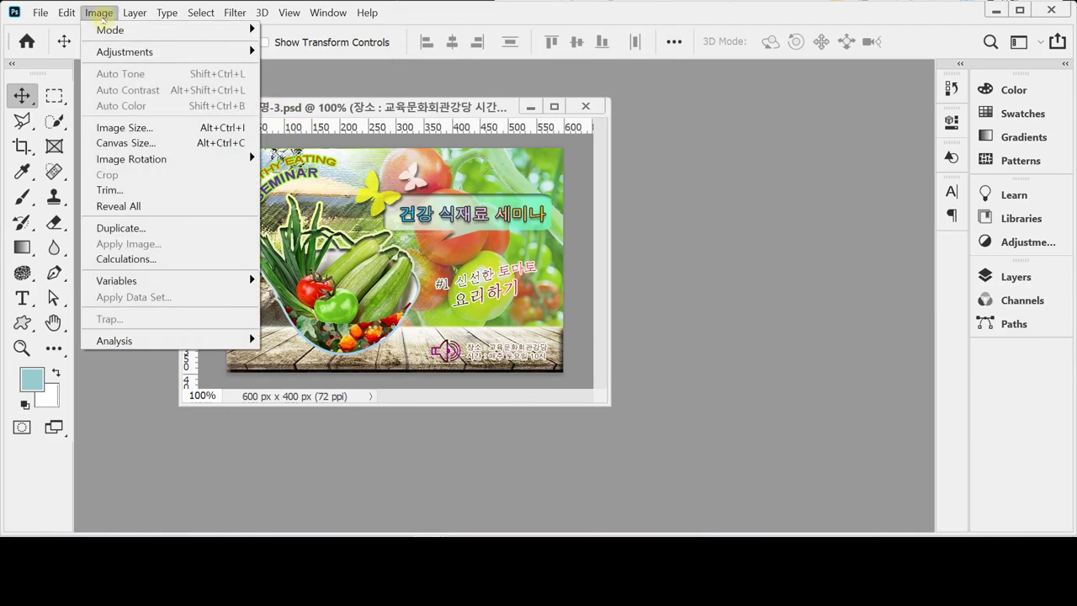
{"action": "left_click", "coordinate": [163, 130]}
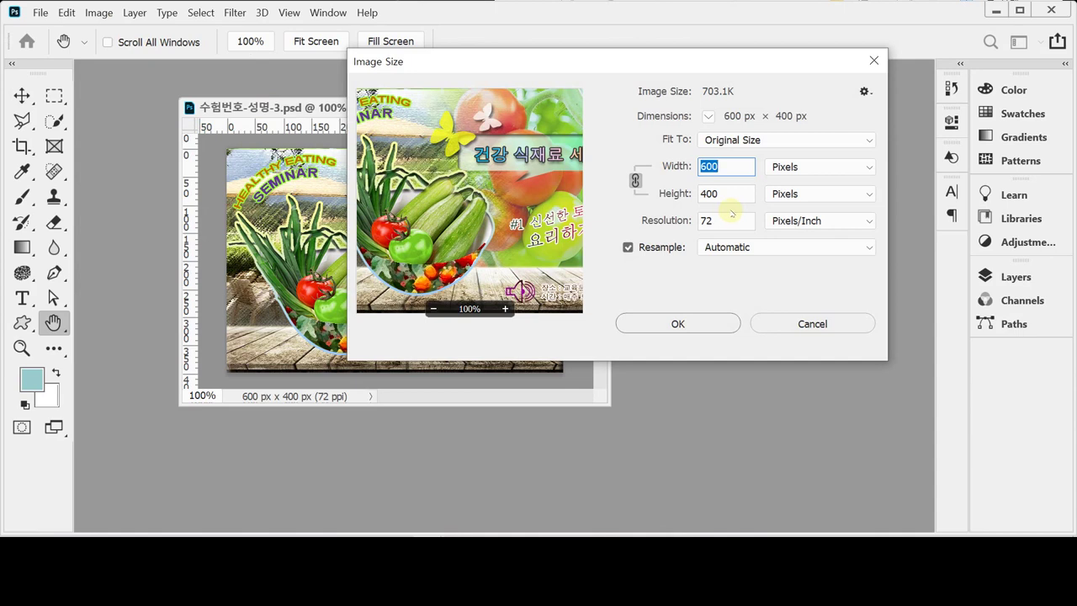
{"action": "type", "text": "60"}
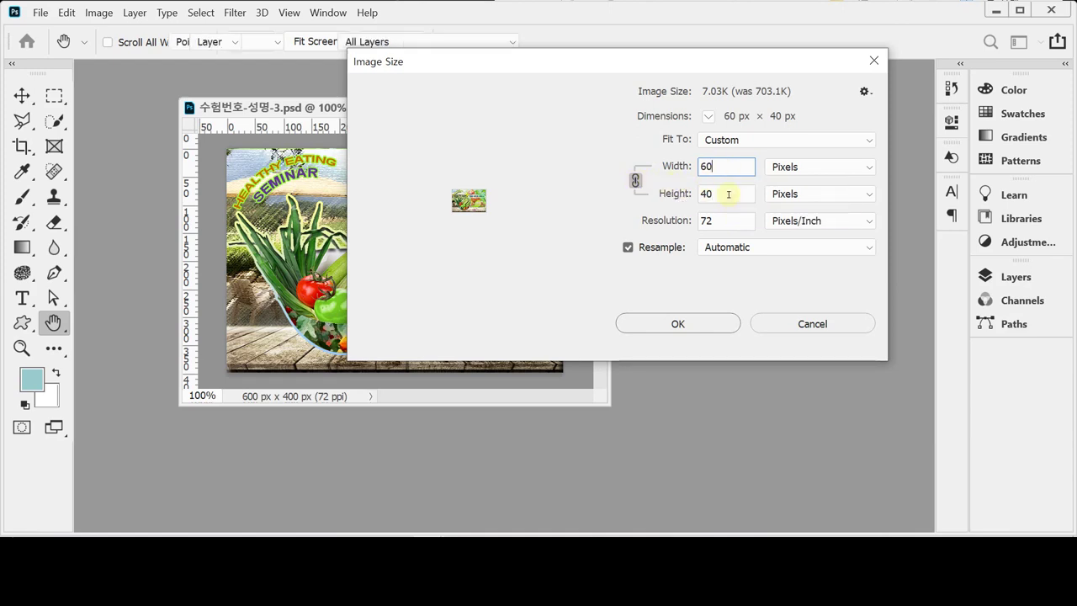
{"action": "key", "text": "Return"}
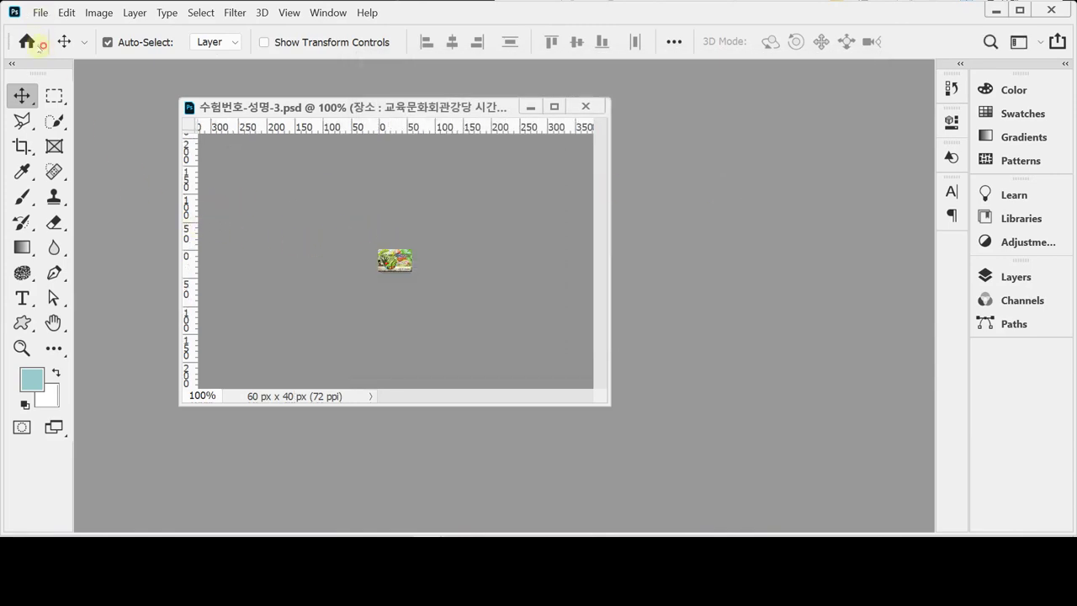
Step: Save the reduced banner as 수험번호-성명-3.psd in the 문서 > GTQ folder with its layers kept
{"action": "left_click", "coordinate": [39, 12]}
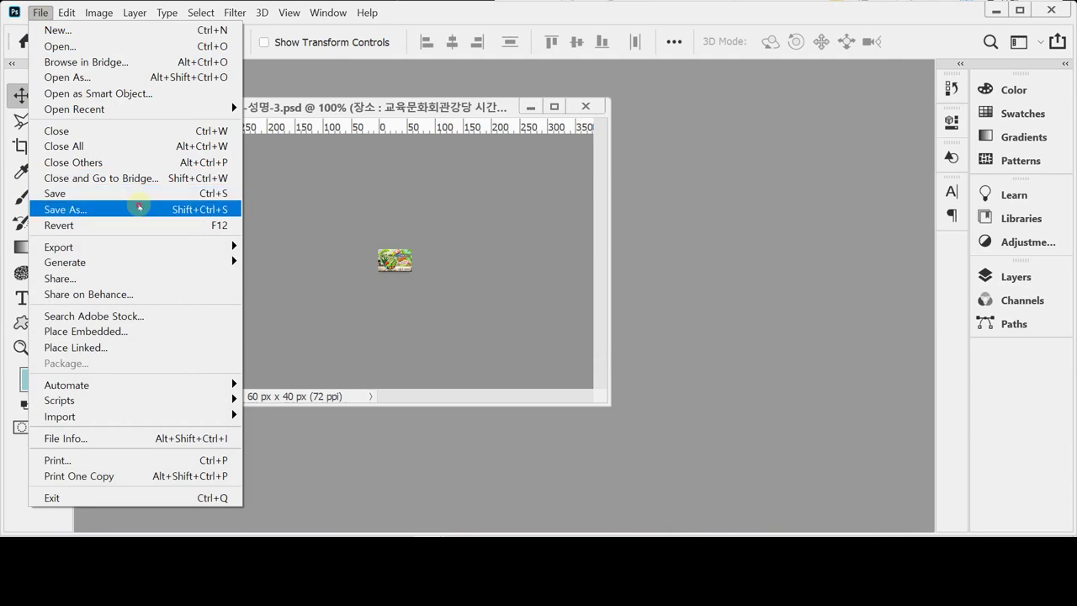
{"action": "left_click", "coordinate": [133, 210]}
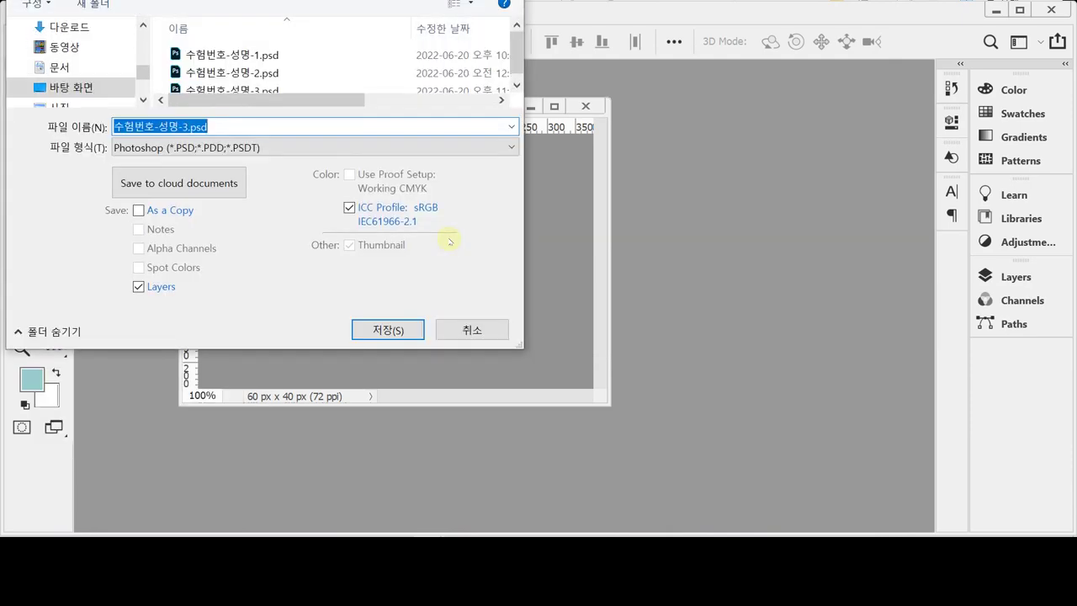
{"action": "left_click", "coordinate": [309, 103]}
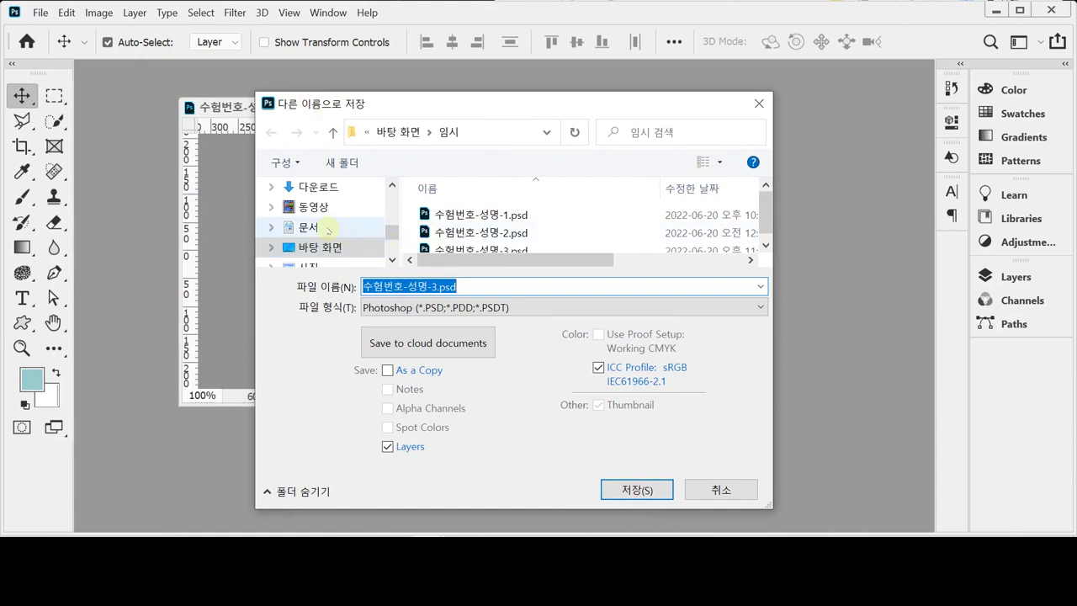
{"action": "left_click", "coordinate": [328, 229]}
{"action": "scroll", "coordinate": [538, 236], "scroll_direction": "down", "scroll_amount": 5}
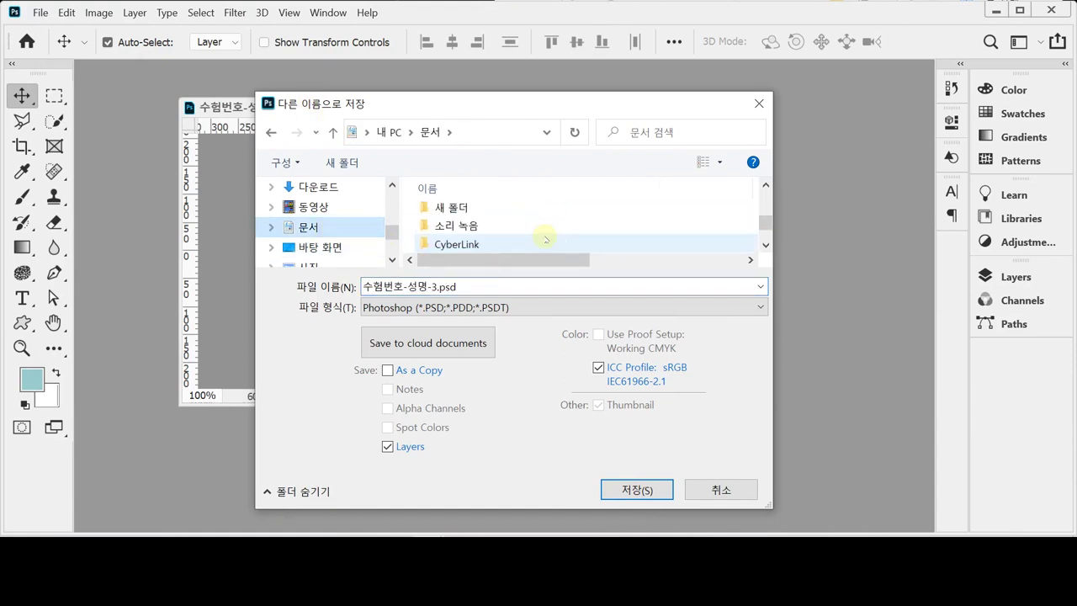
{"action": "double_click", "coordinate": [498, 245]}
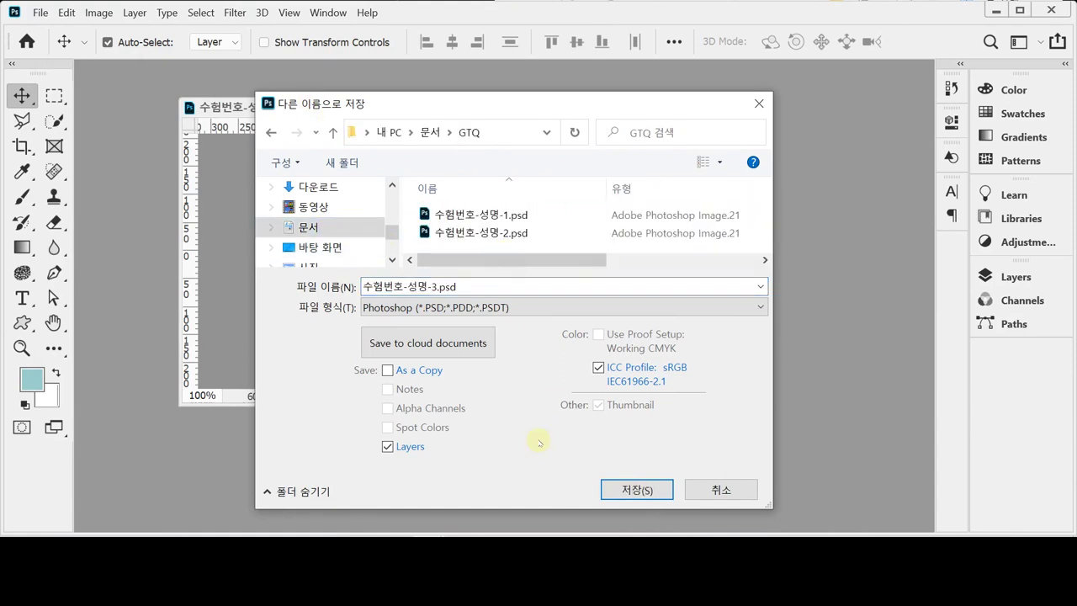
{"action": "left_click", "coordinate": [662, 486]}
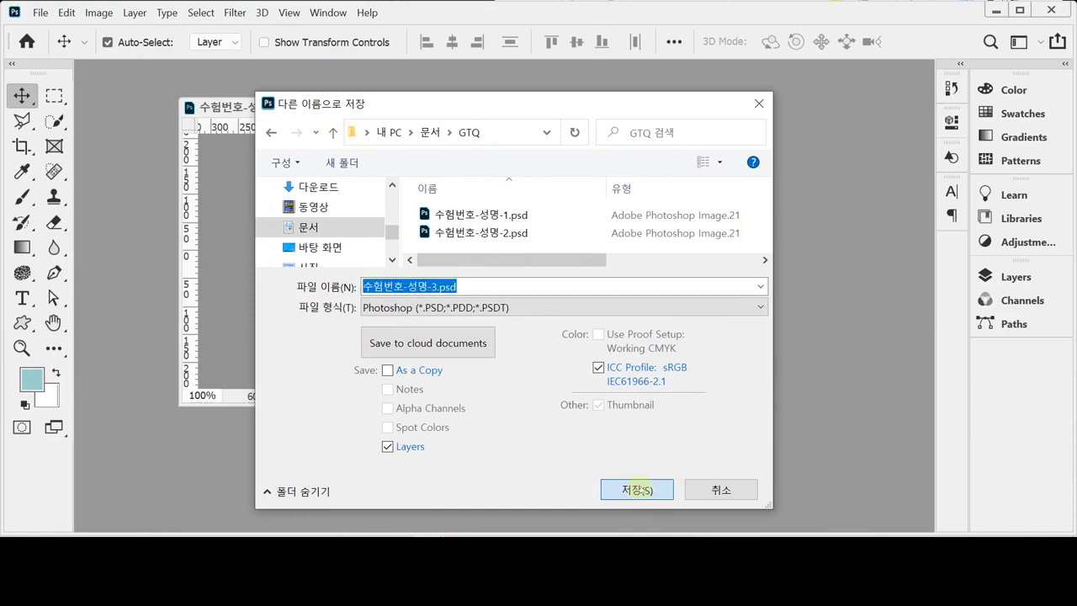
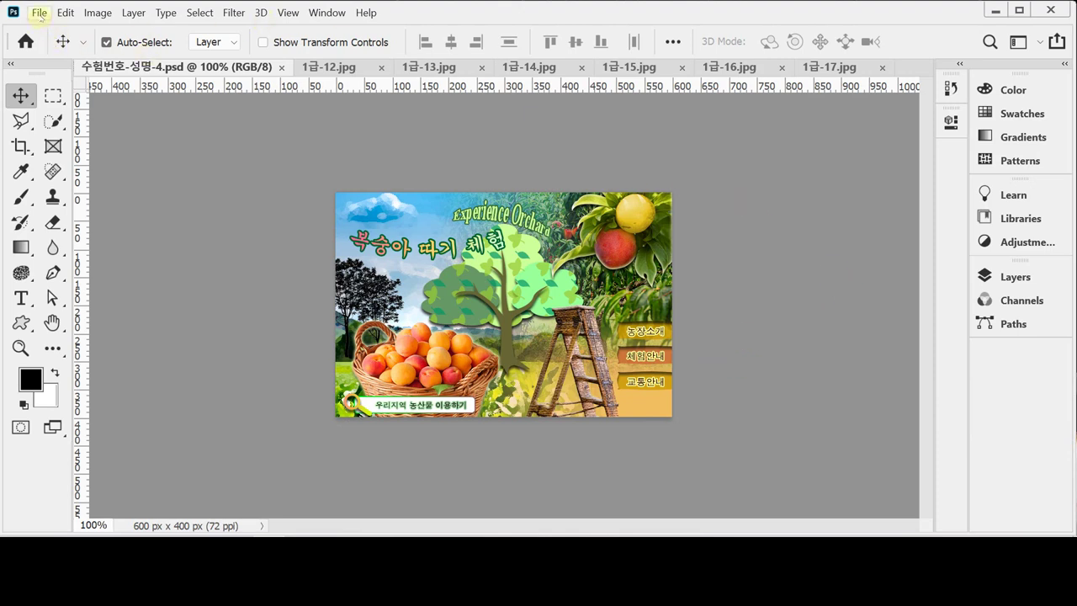
Step: Create a new 600 x 400 pixel document at 72 pixels/inch, RGB Color 8 bit, with a white background
{"action": "left_click", "coordinate": [39, 13]}
{"action": "left_click", "coordinate": [50, 29]}
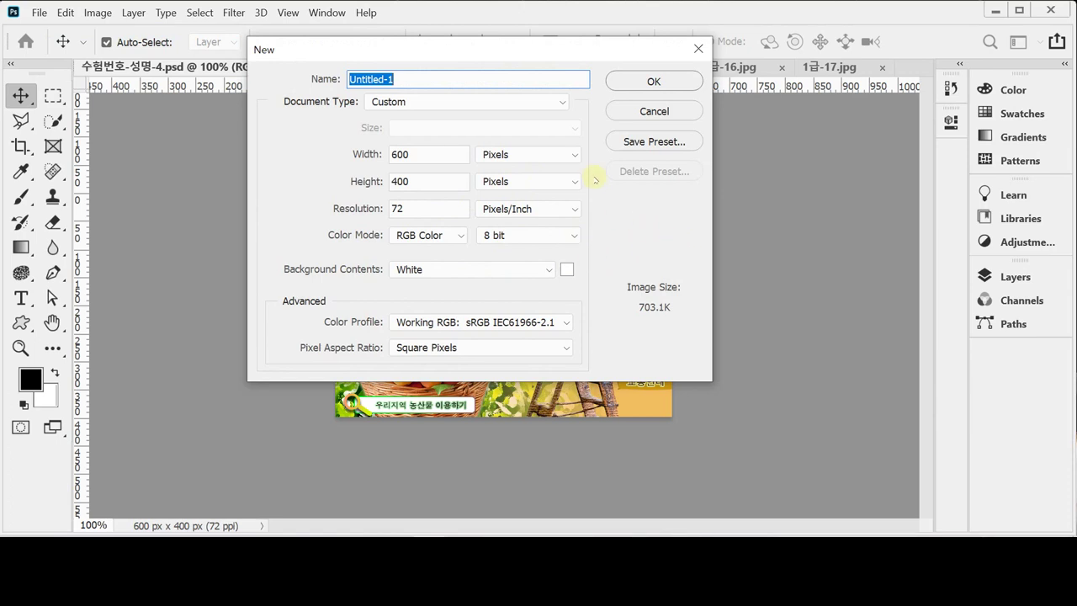
{"action": "left_click", "coordinate": [576, 156]}
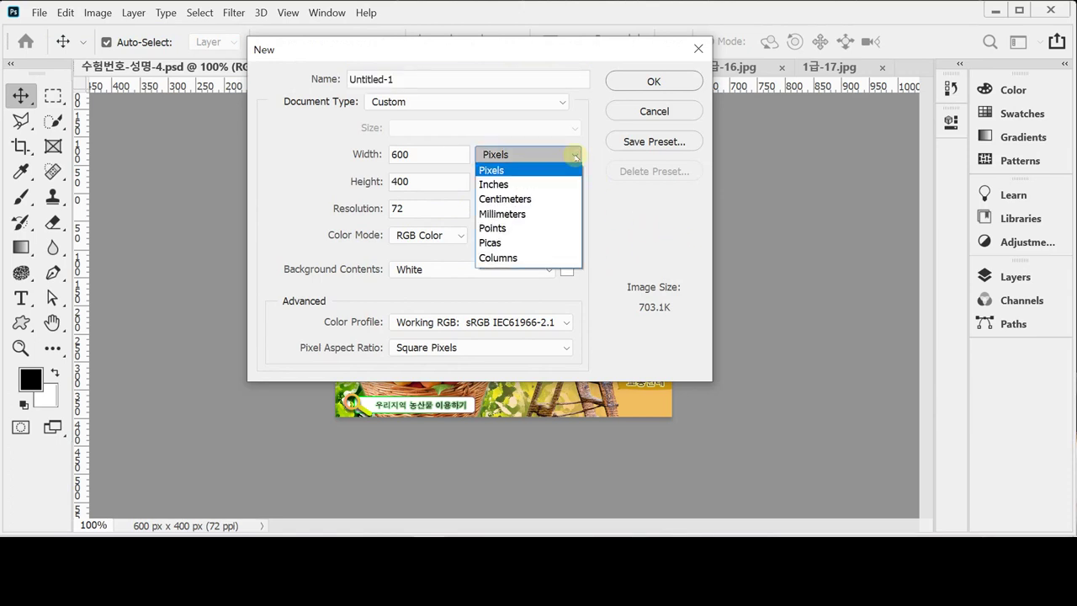
{"action": "left_click", "coordinate": [572, 169]}
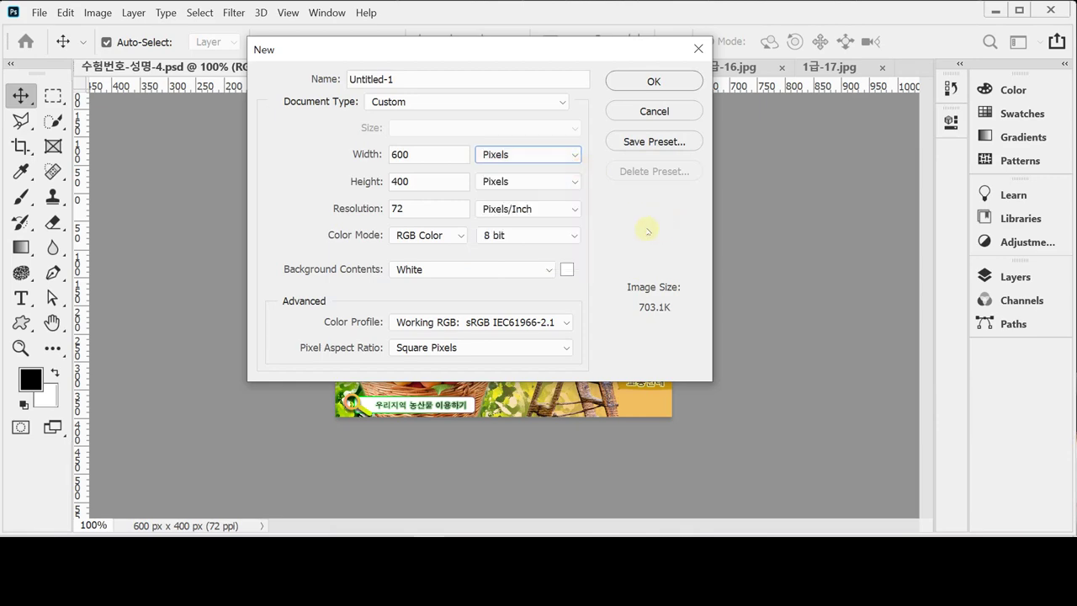
{"action": "key", "text": "Return"}
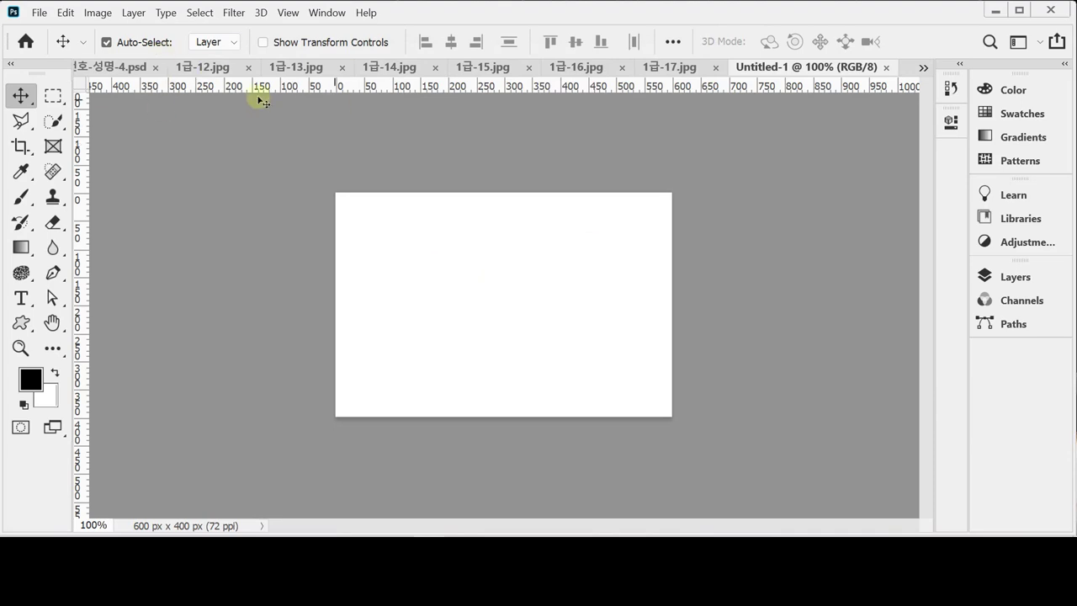
Step: Float 수험번호-성명-4.psd and the new blank document side by side, enlarging the blank document's window
{"action": "left_click_drag", "start_coordinate": [126, 67], "coordinate": [178, 102]}
{"action": "left_click_drag", "start_coordinate": [756, 67], "coordinate": [506, 98]}
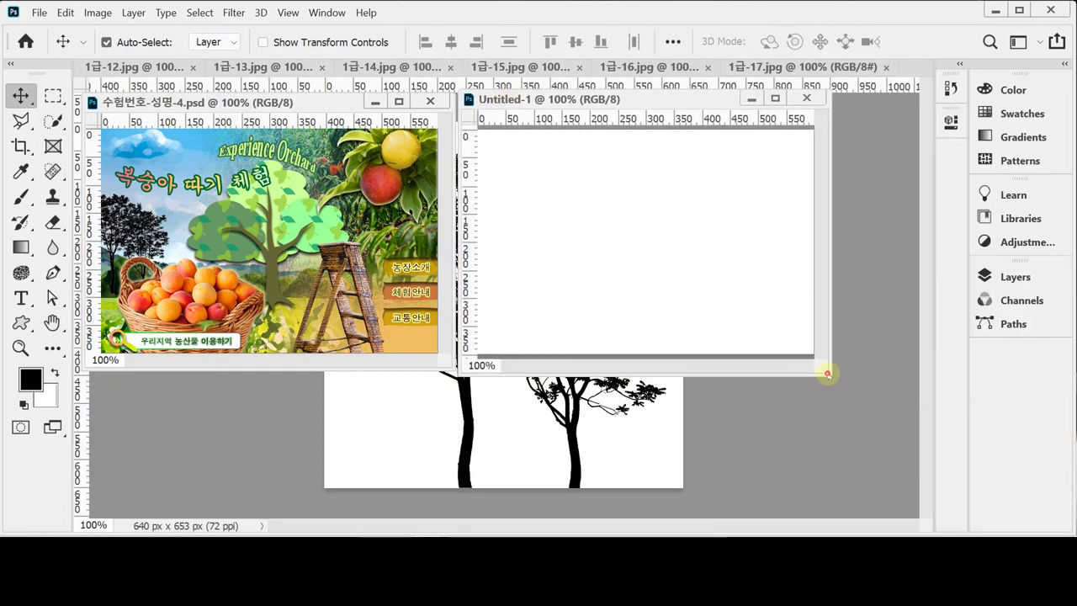
{"action": "left_click_drag", "start_coordinate": [831, 374], "coordinate": [915, 450]}
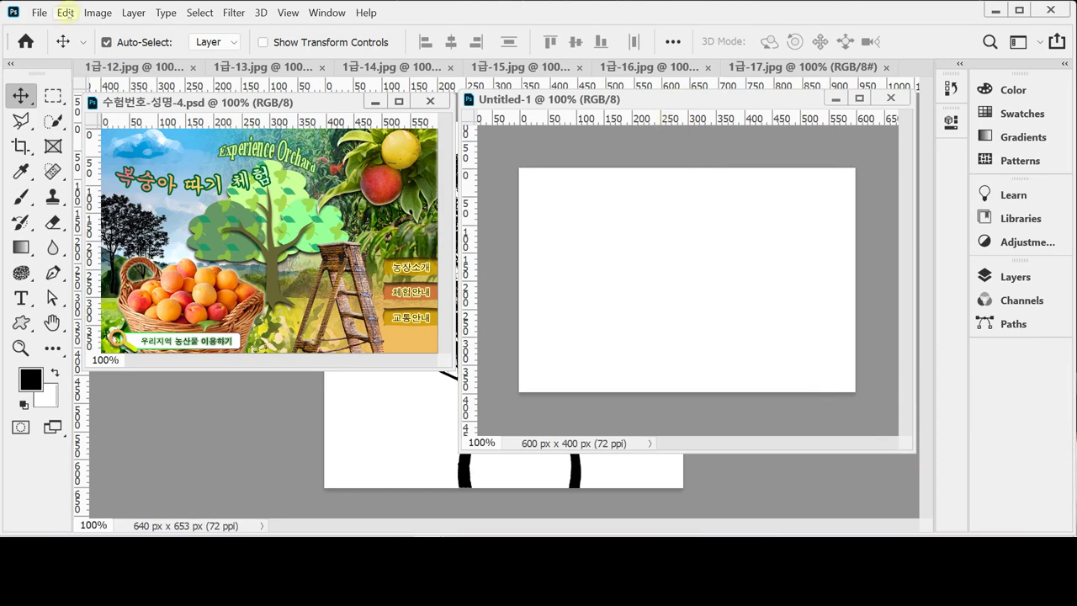
Step: Confirm gridlines every 100 pixels with 1 subdivision in the preferences and show the grid on the blank document
{"action": "left_click", "coordinate": [65, 12]}
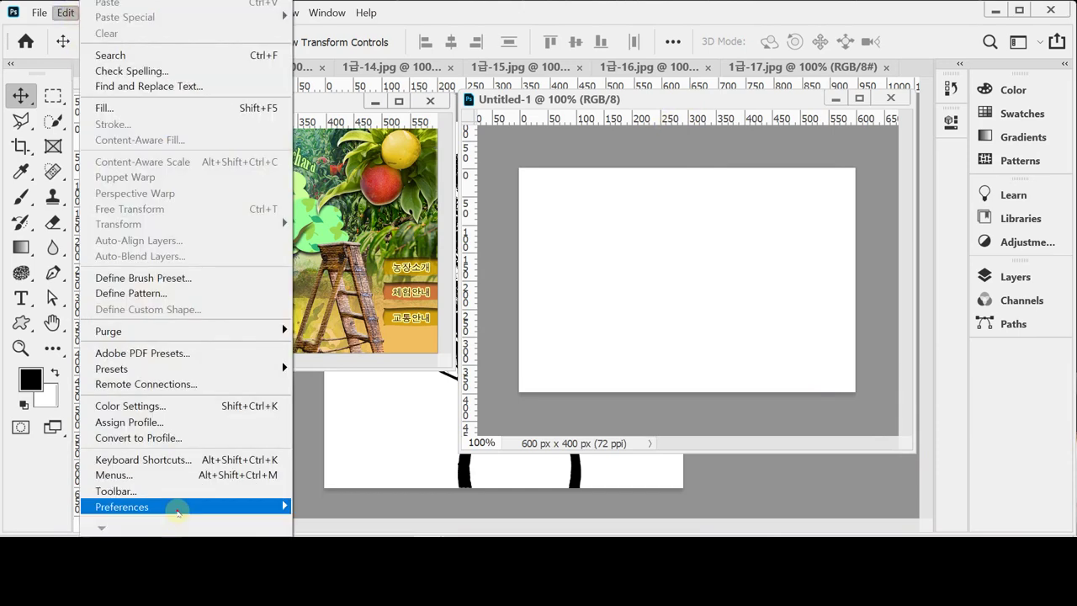
{"action": "mouse_move", "coordinate": [179, 506]}
{"action": "left_click", "coordinate": [416, 407]}
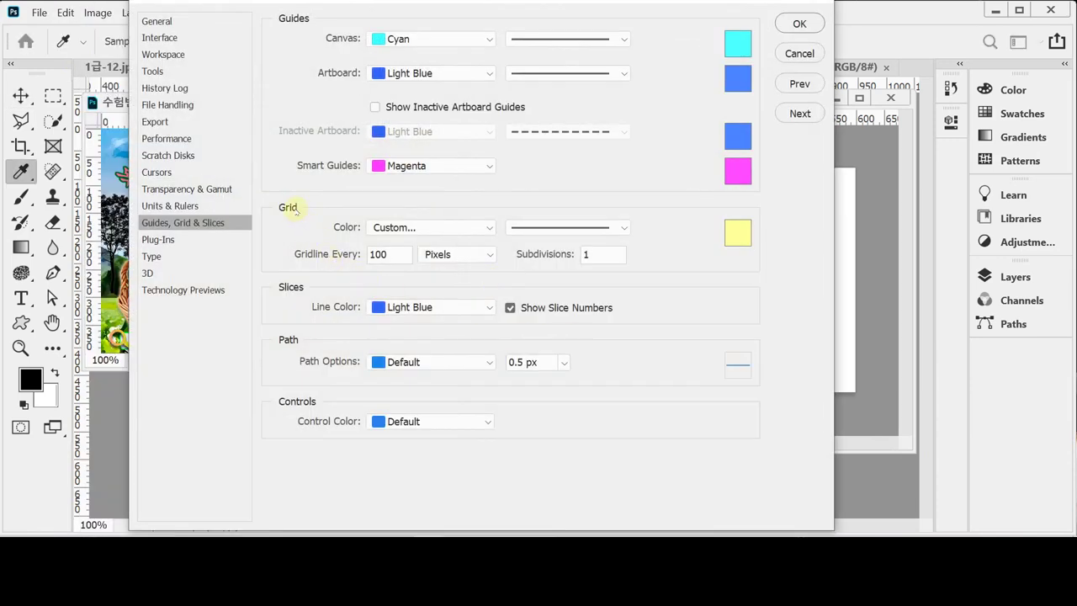
{"action": "left_click", "coordinate": [399, 255]}
{"action": "key", "text": "Return"}
{"action": "key", "text": "v"}
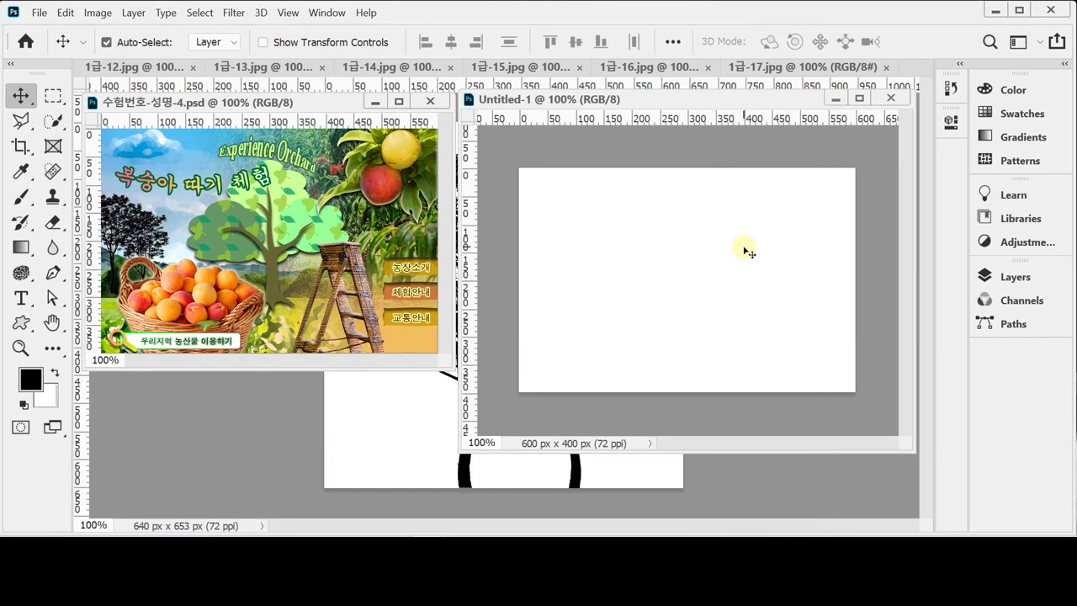
{"action": "key", "text": "ctrl+apostrophe"}
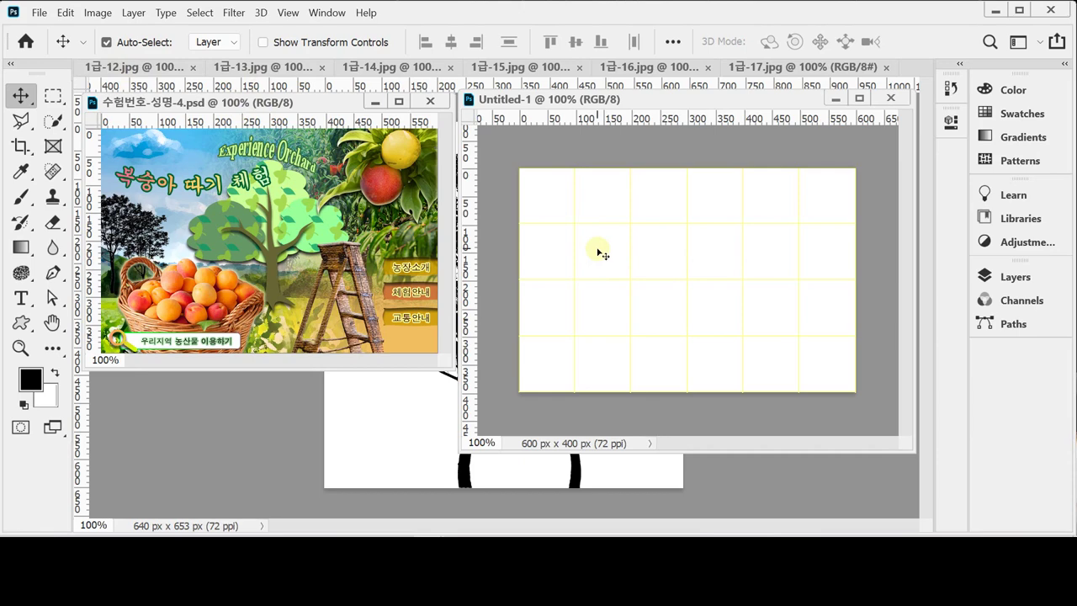
Step: Set the foreground color to ffcc66 and fill the blank document's background with it
{"action": "left_click", "coordinate": [31, 383]}
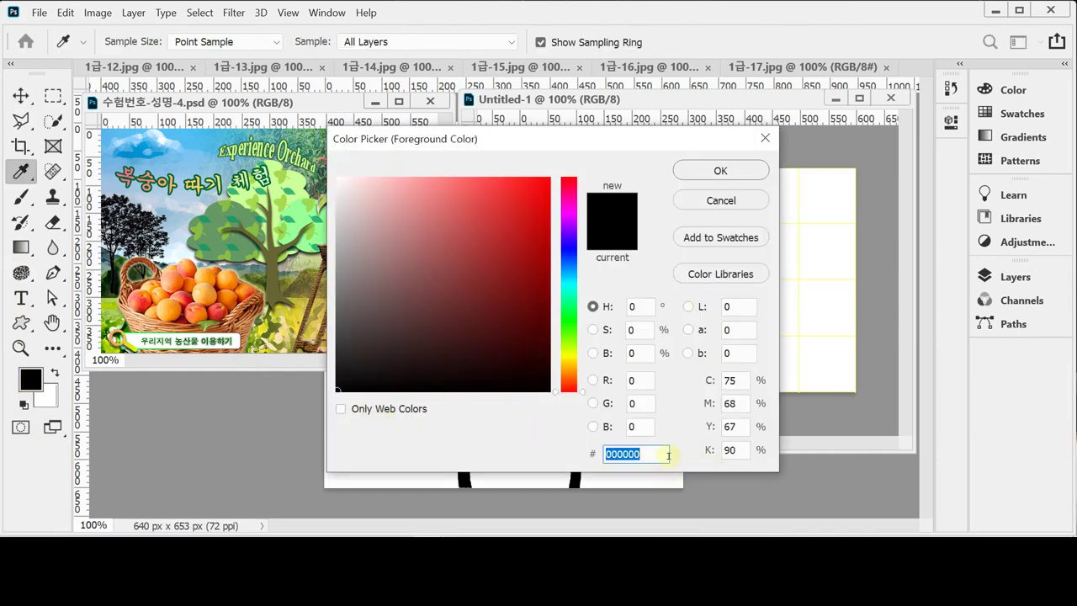
{"action": "type", "text": "ff"}
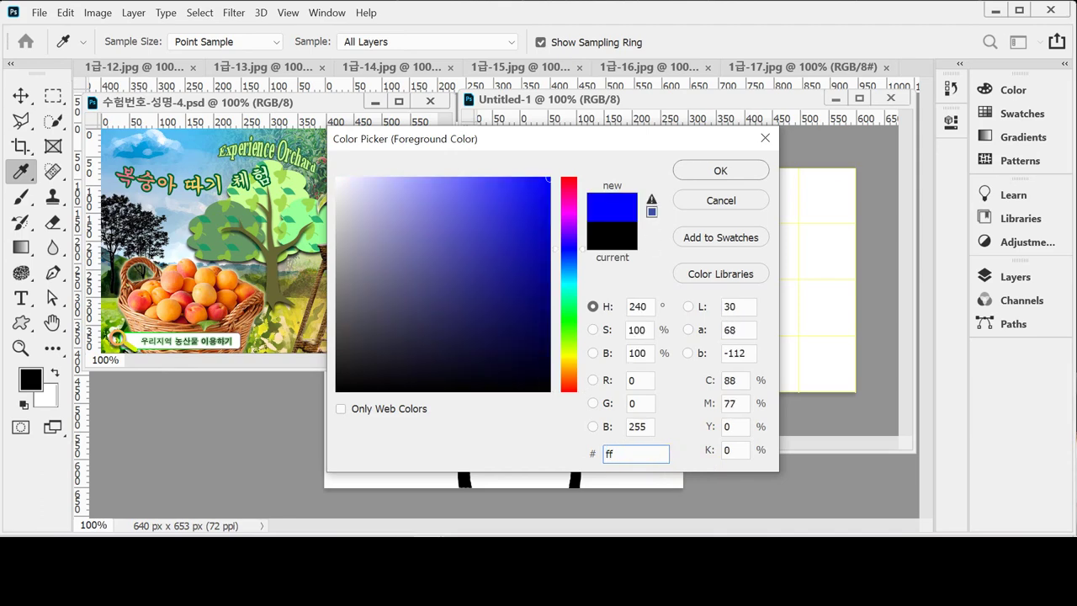
{"action": "type", "text": "cc"}
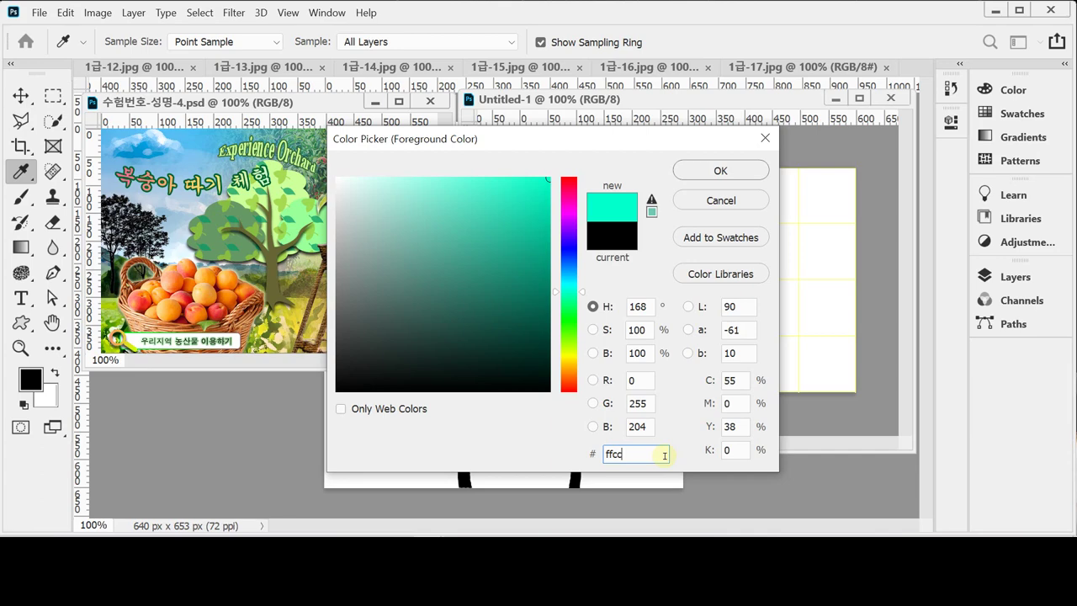
{"action": "type", "text": "66"}
{"action": "key", "text": "Return"}
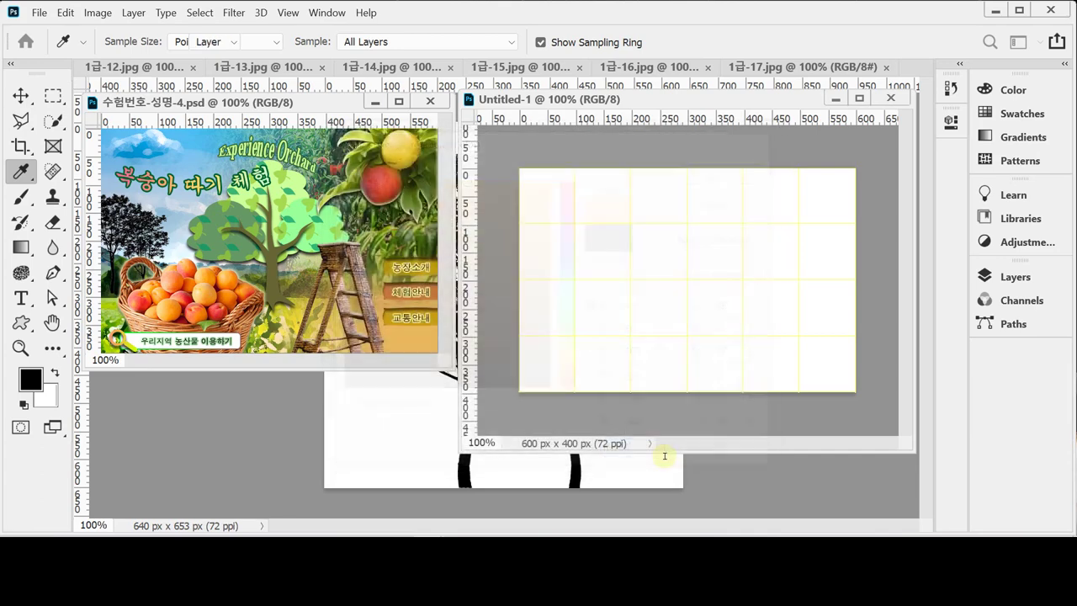
{"action": "key", "text": "v"}
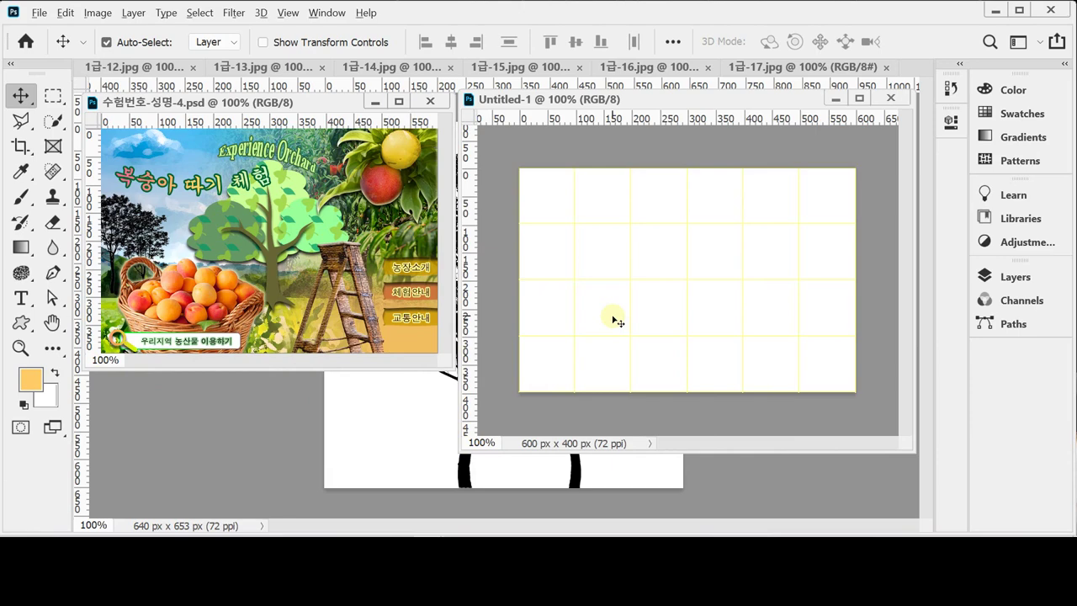
{"action": "key", "text": "alt+BackSpace"}
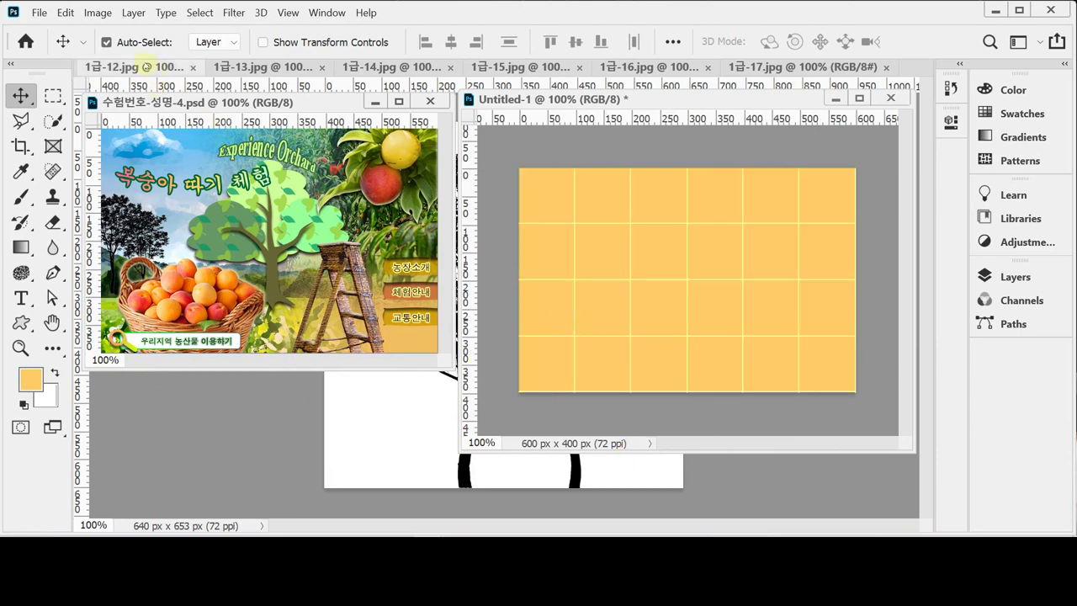
Step: Copy the whole 1급-12.jpg orchard photo into the 600 x 400 document and show the grid on the reference 수험번호-성명-4.psd
{"action": "left_click_drag", "start_coordinate": [133, 67], "coordinate": [192, 123]}
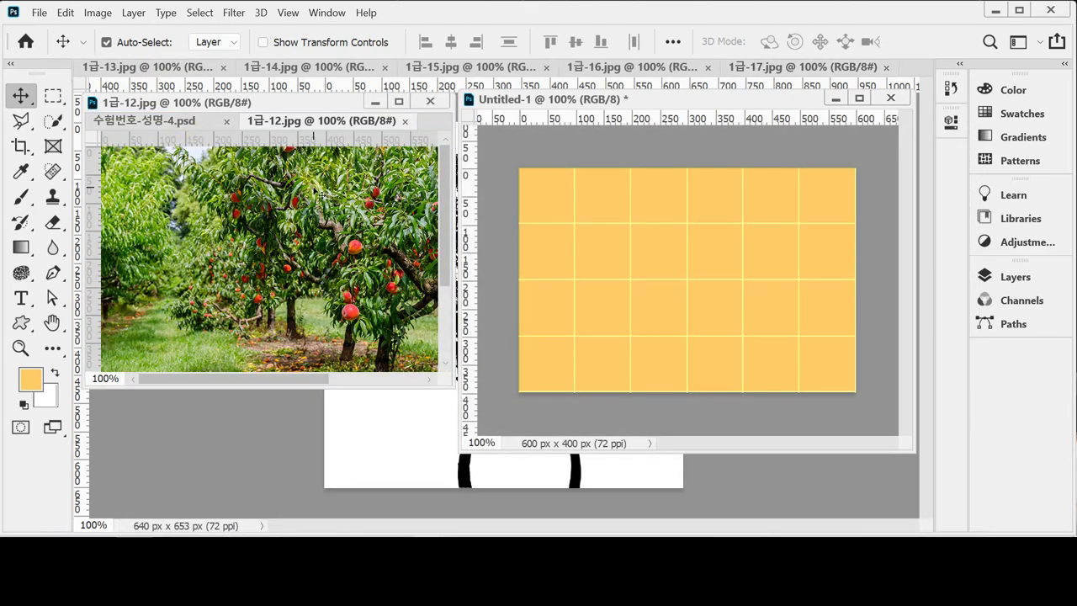
{"action": "key", "text": "ctrl+a"}
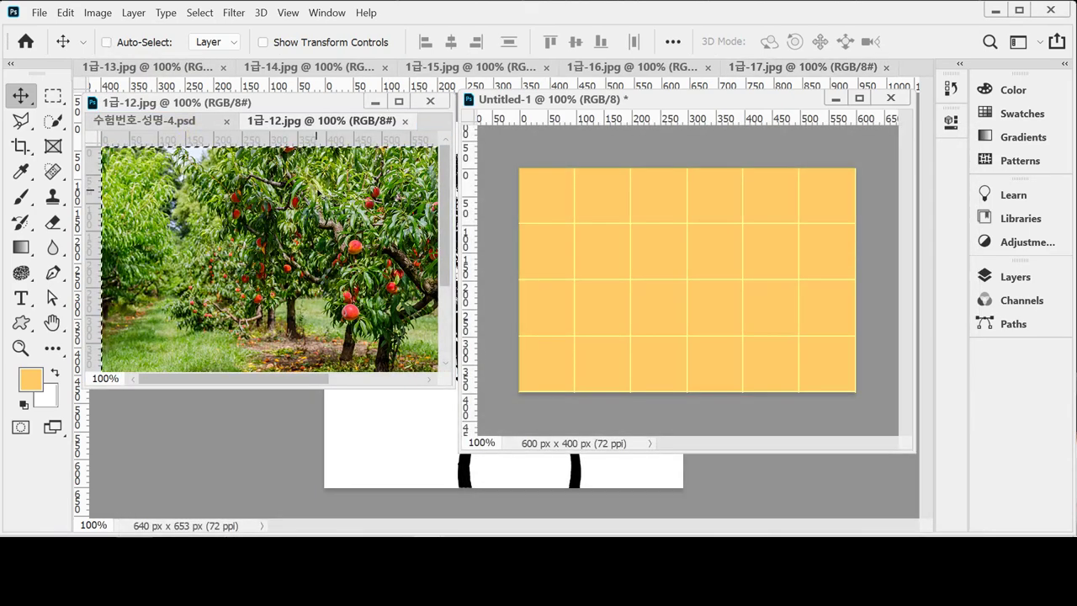
{"action": "left_click", "coordinate": [405, 121]}
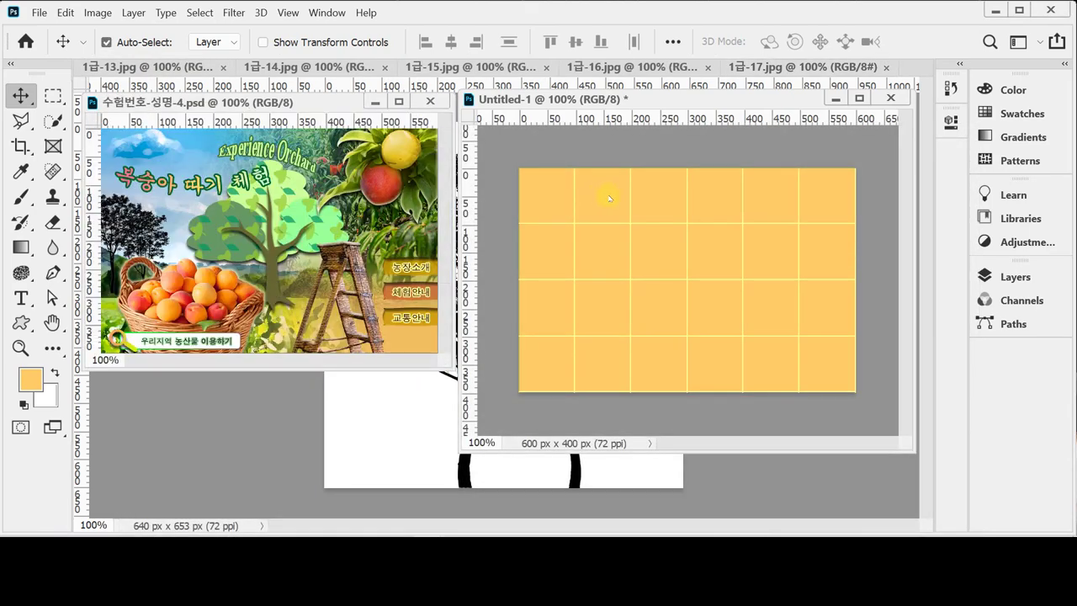
{"action": "left_click", "coordinate": [563, 149]}
{"action": "key", "text": "ctrl+v"}
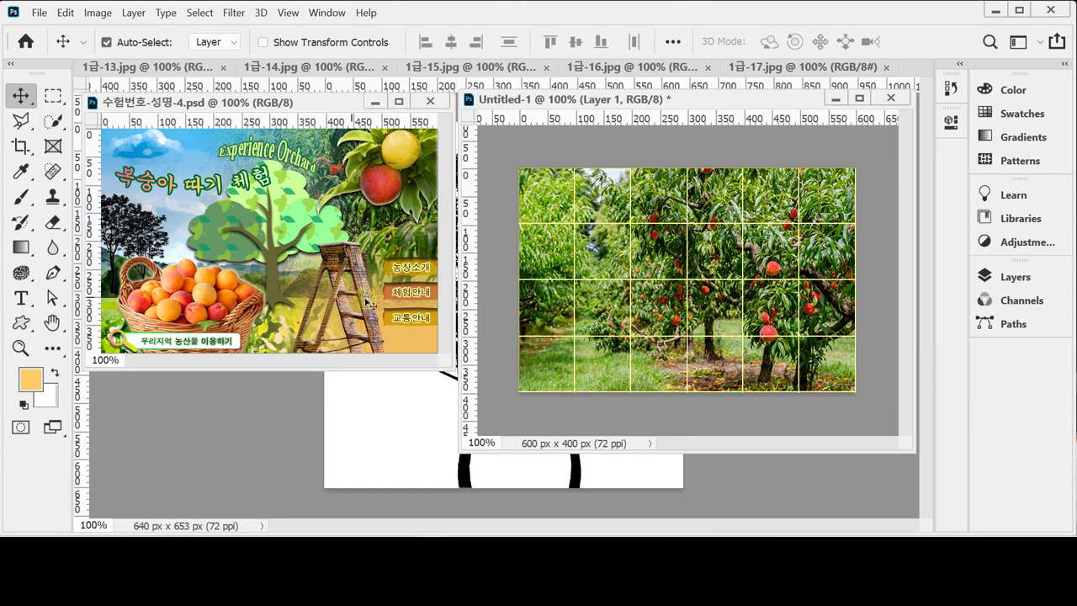
{"action": "key", "text": "ctrl"}
{"action": "key", "text": "ctrl+apostrophe"}
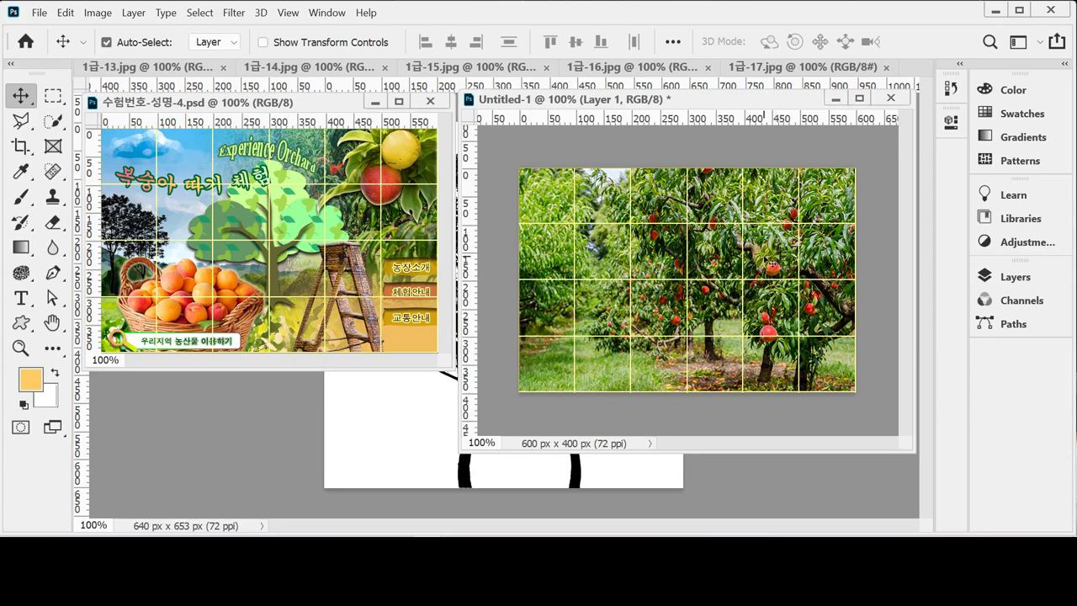
Step: Scale the orchard photo proportionally to 86.89% and position it at X 362 px, Y 238.5 px so it covers the whole canvas
{"action": "left_click_drag", "start_coordinate": [765, 262], "coordinate": [784, 214]}
{"action": "key", "text": "ctrl+t"}
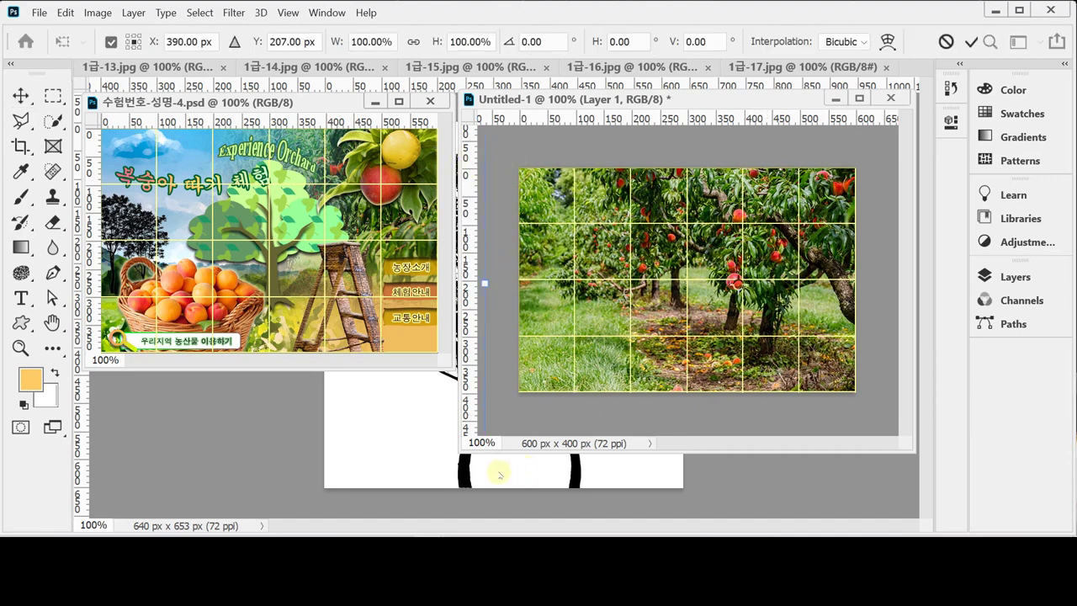
{"action": "left_click_drag", "start_coordinate": [458, 451], "coordinate": [349, 469]}
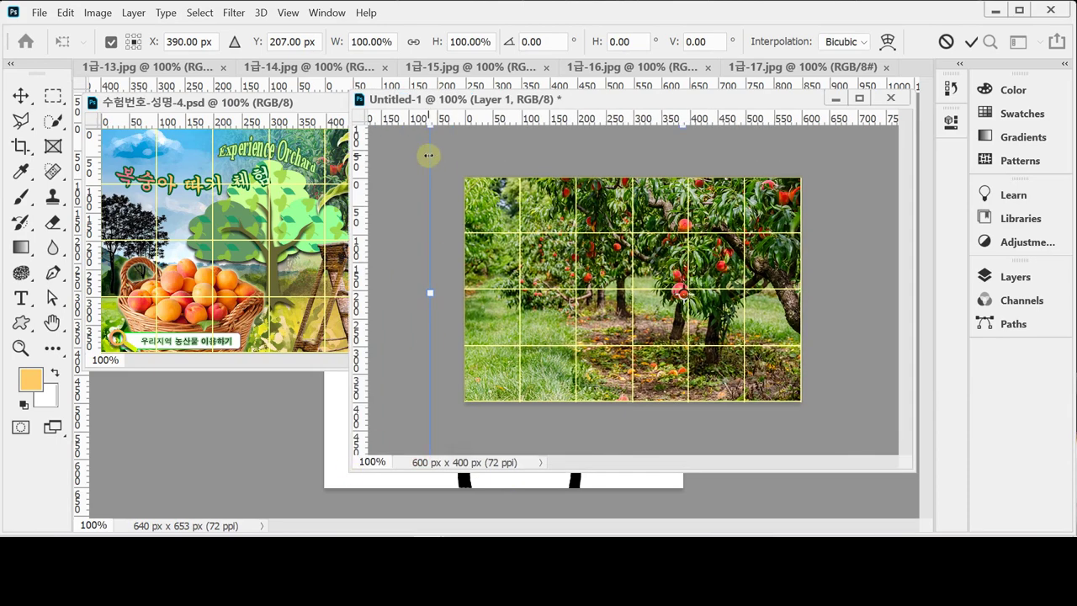
{"action": "left_click_drag", "start_coordinate": [431, 132], "coordinate": [470, 163]}
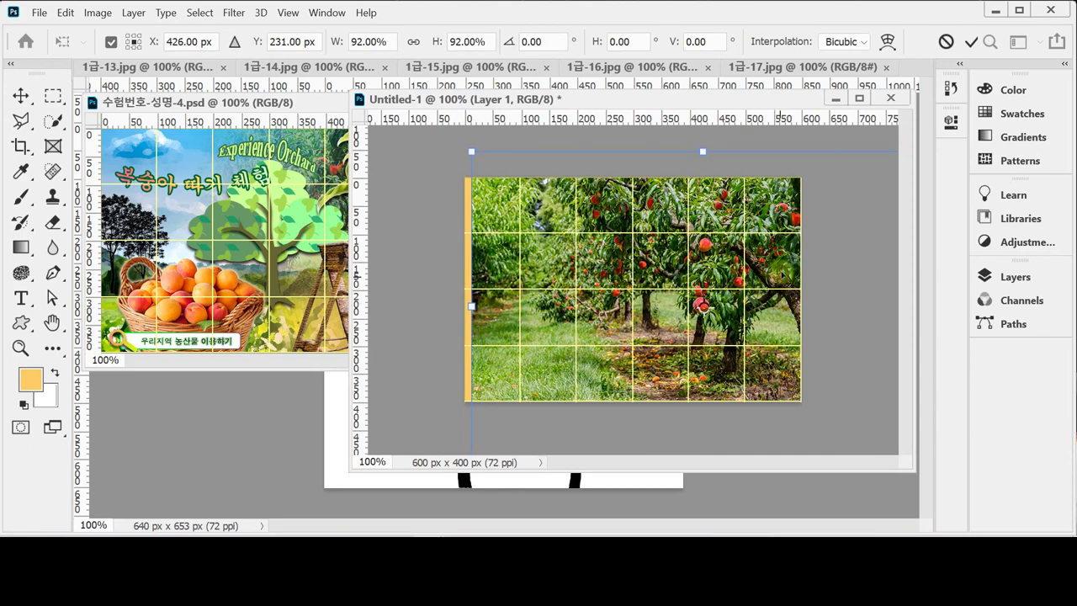
{"action": "left_click_drag", "start_coordinate": [788, 267], "coordinate": [751, 271]}
{"action": "left_click_drag", "start_coordinate": [446, 156], "coordinate": [473, 172]}
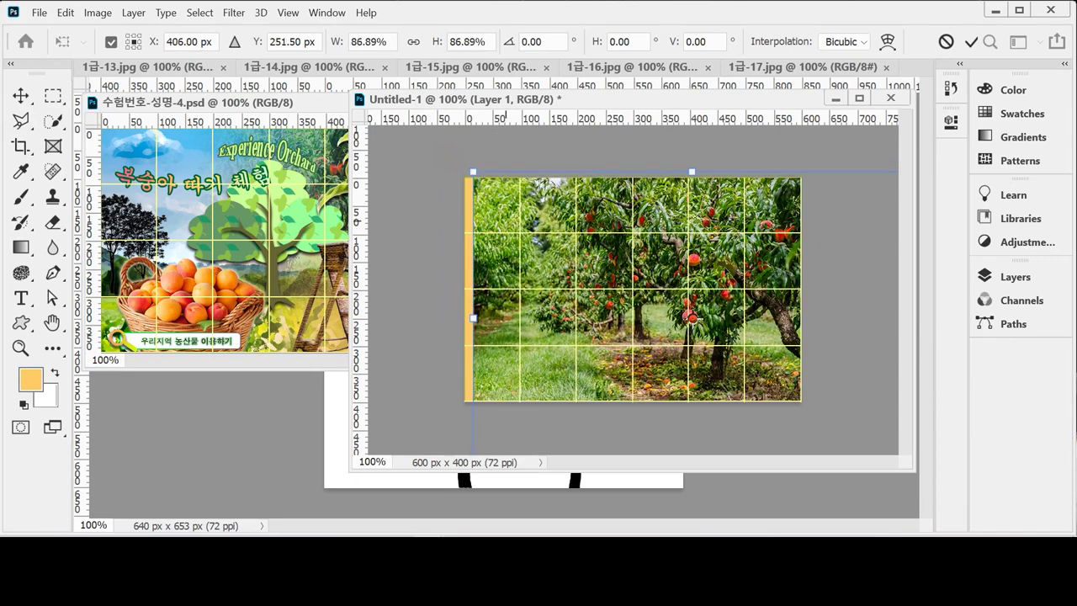
{"action": "left_click_drag", "start_coordinate": [793, 266], "coordinate": [755, 224]}
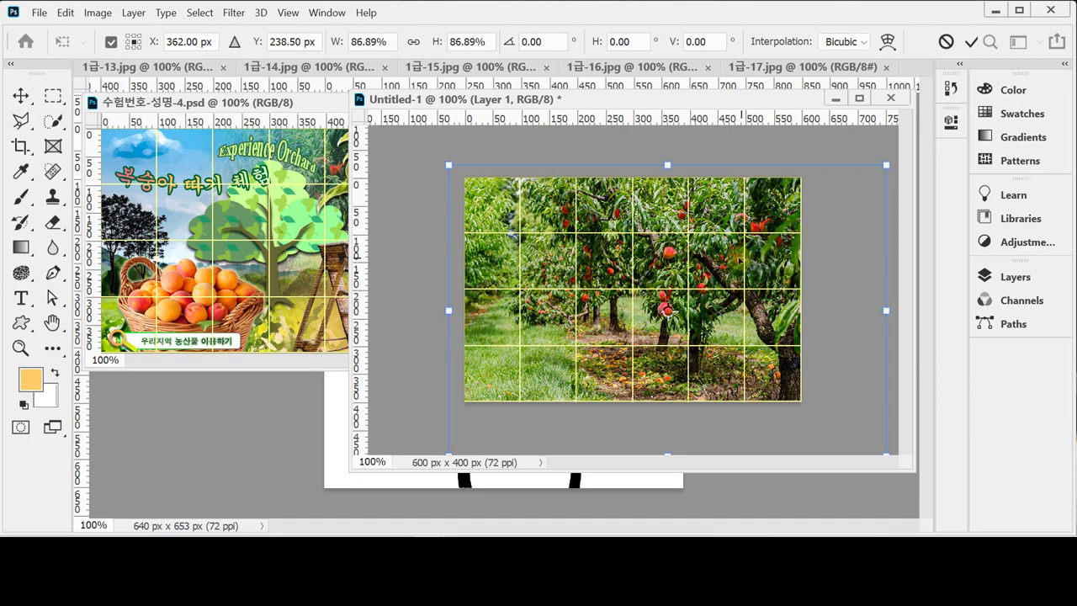
{"action": "key", "text": "Return"}
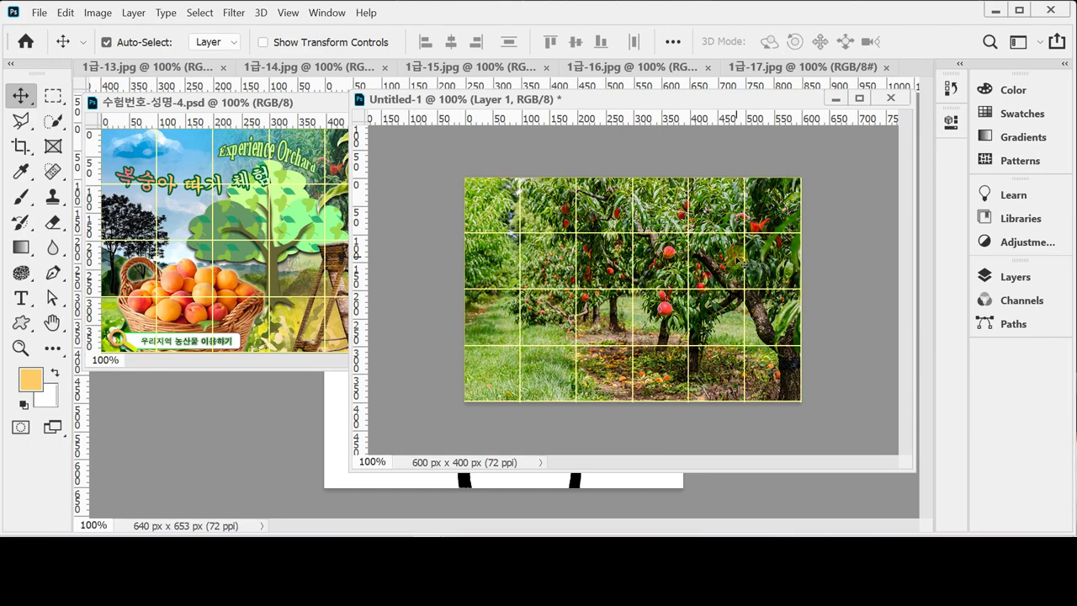
Step: Set the blend mode of the orchard photo's layer to Darken
{"action": "left_click", "coordinate": [1015, 277]}
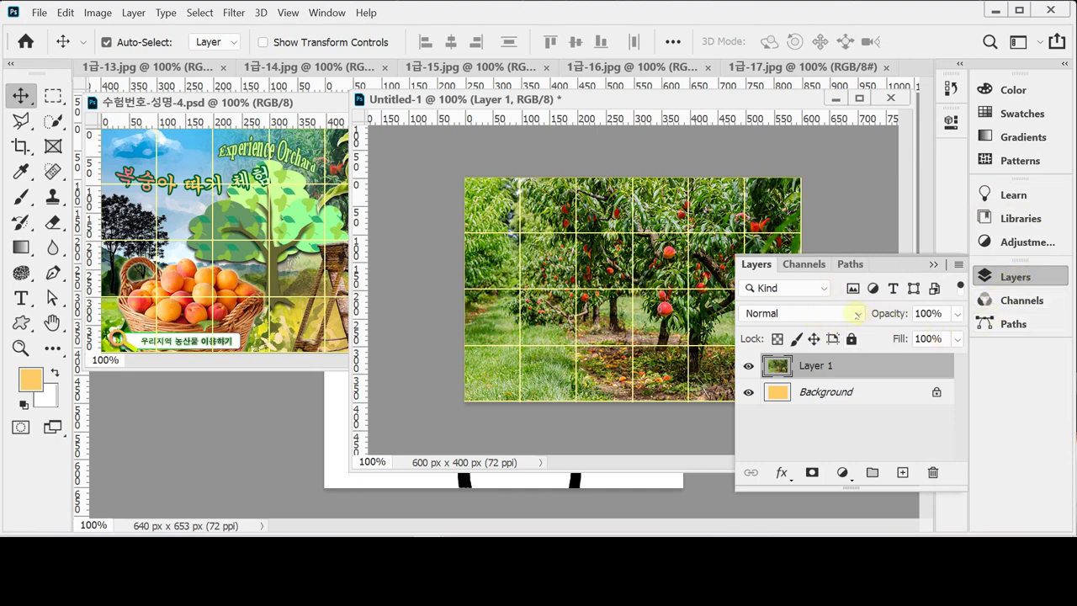
{"action": "left_click", "coordinate": [857, 313]}
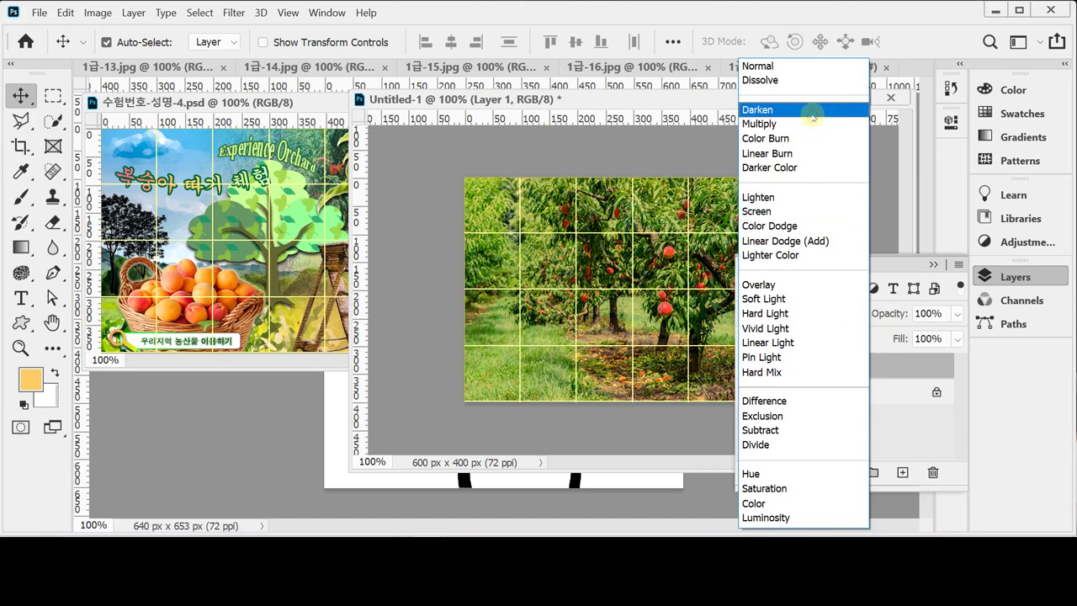
{"action": "left_click", "coordinate": [813, 112]}
{"action": "left_click", "coordinate": [1001, 277]}
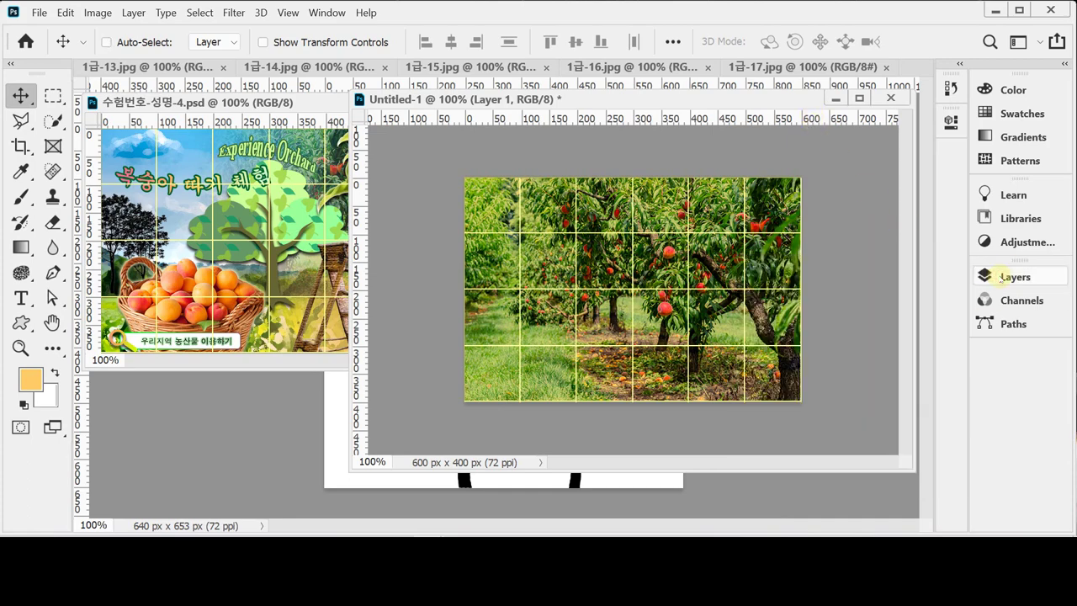
Step: Save the document in Photoshop format as 수험번호-성명-4 in the desktop's 임시 folder
{"action": "key", "text": "ctrl+shift+s"}
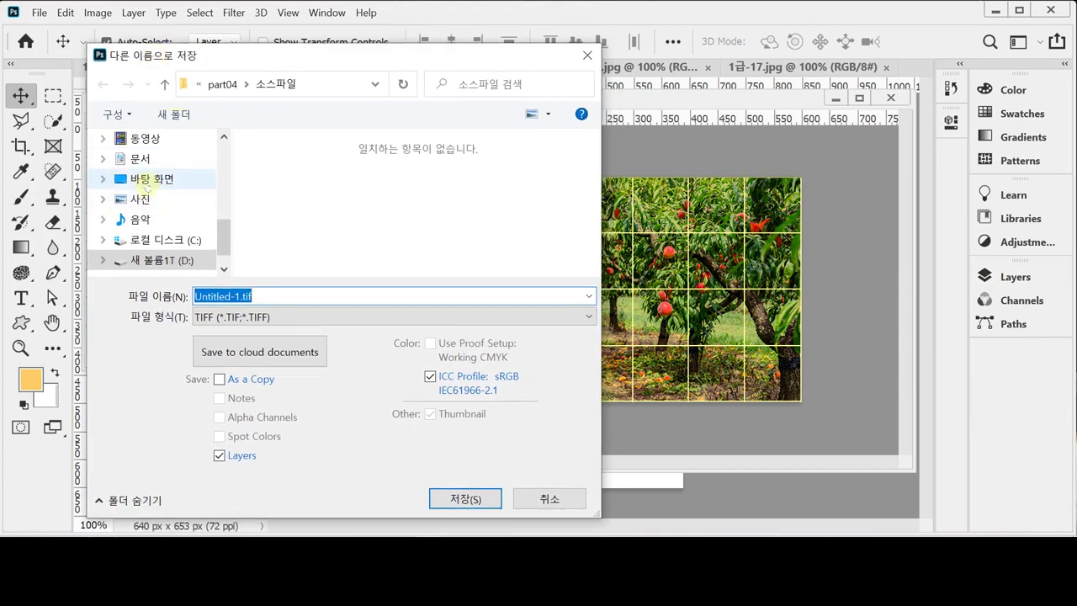
{"action": "left_click", "coordinate": [146, 184]}
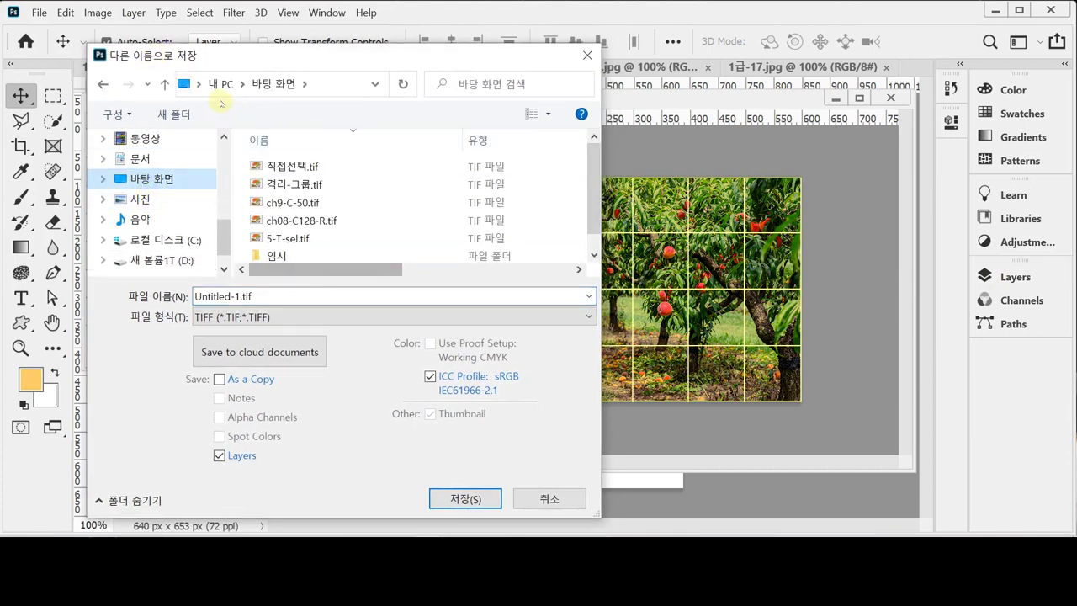
{"action": "double_click", "coordinate": [265, 253]}
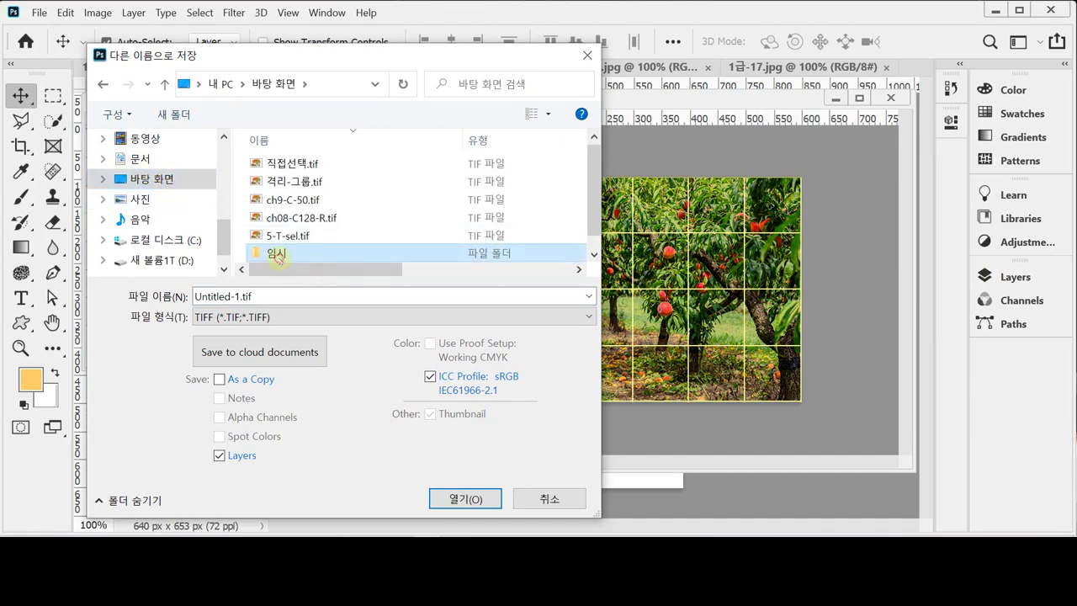
{"action": "left_click", "coordinate": [280, 318]}
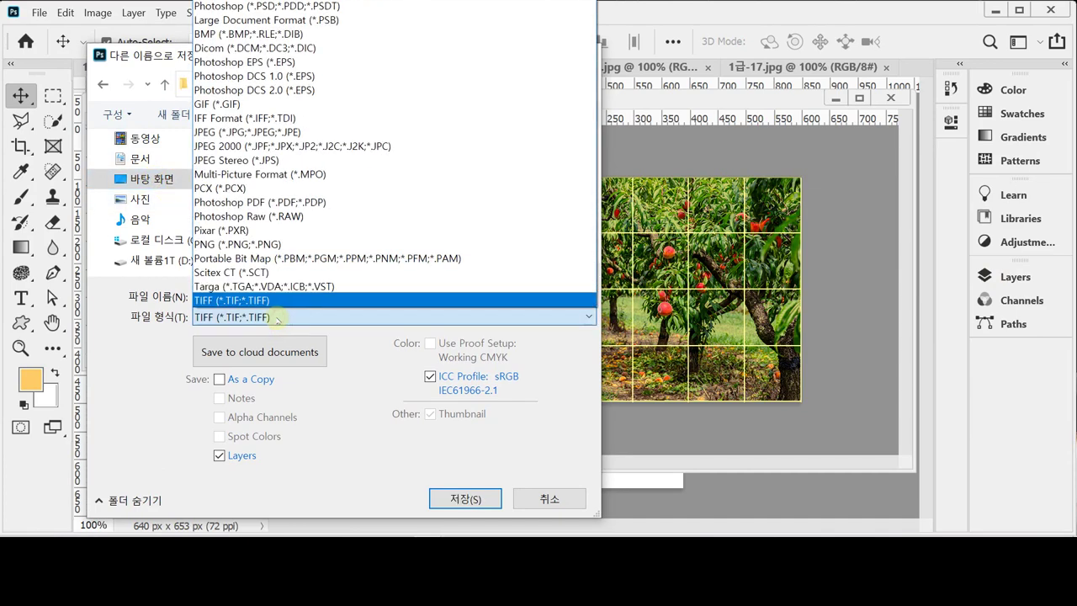
{"action": "left_click", "coordinate": [334, 6]}
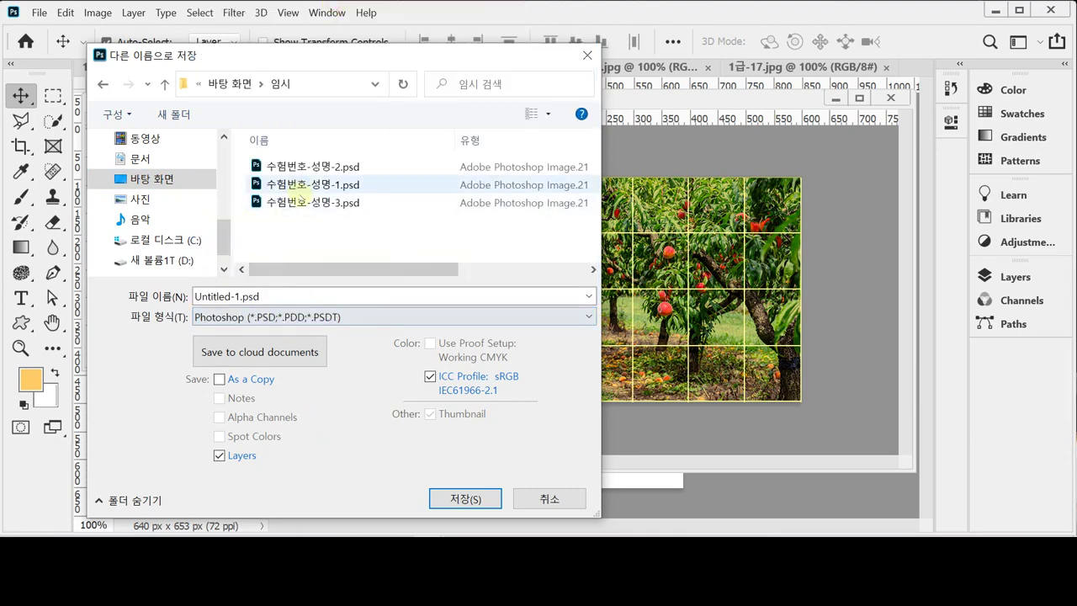
{"action": "left_click", "coordinate": [305, 202]}
{"action": "left_click", "coordinate": [285, 296]}
{"action": "double_click", "coordinate": [266, 296]}
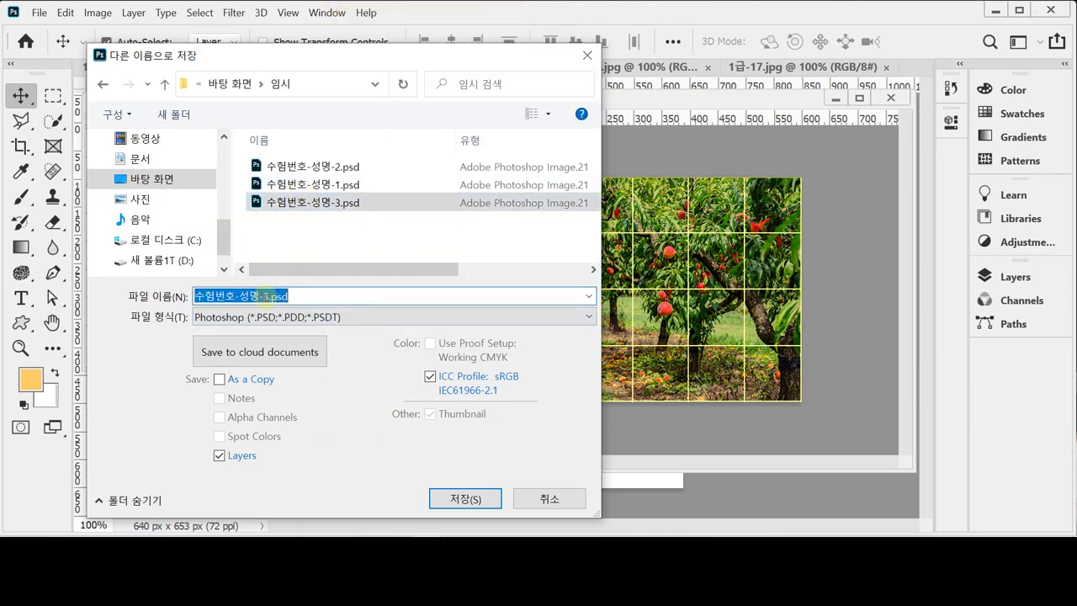
{"action": "left_click_drag", "start_coordinate": [264, 296], "coordinate": [360, 308]}
{"action": "type", "text": "4"}
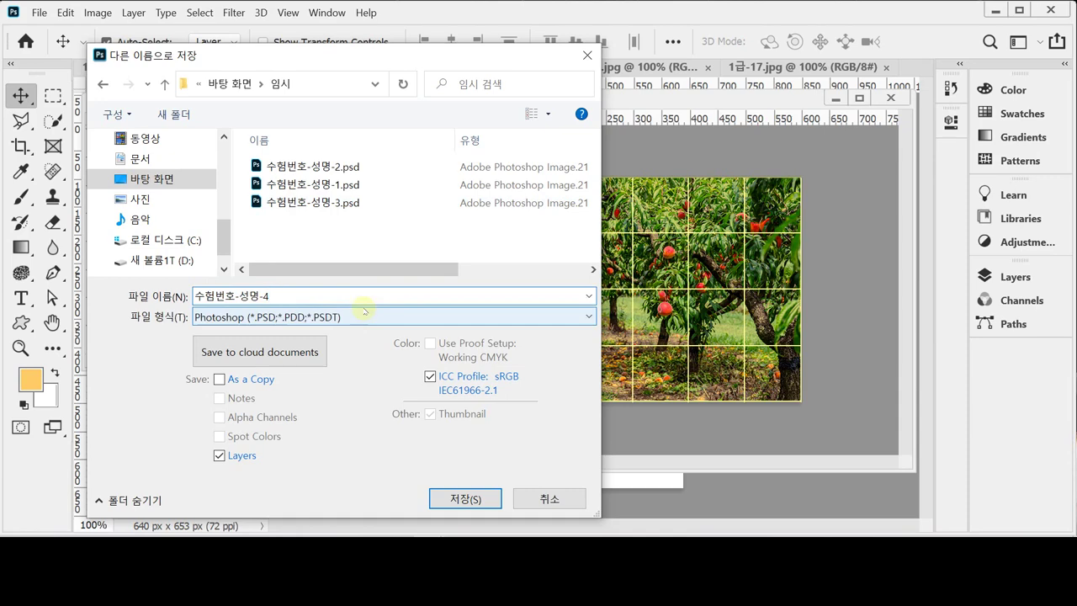
{"action": "key", "text": "Return"}
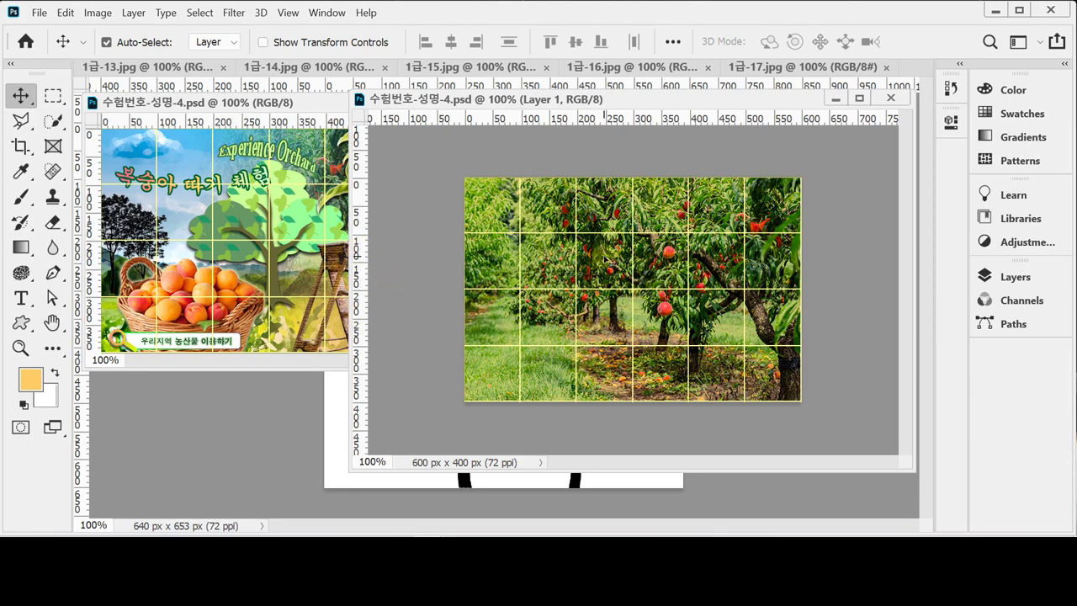
Step: Add a layer mask to the orchard photo's layer
{"action": "left_click", "coordinate": [1001, 277]}
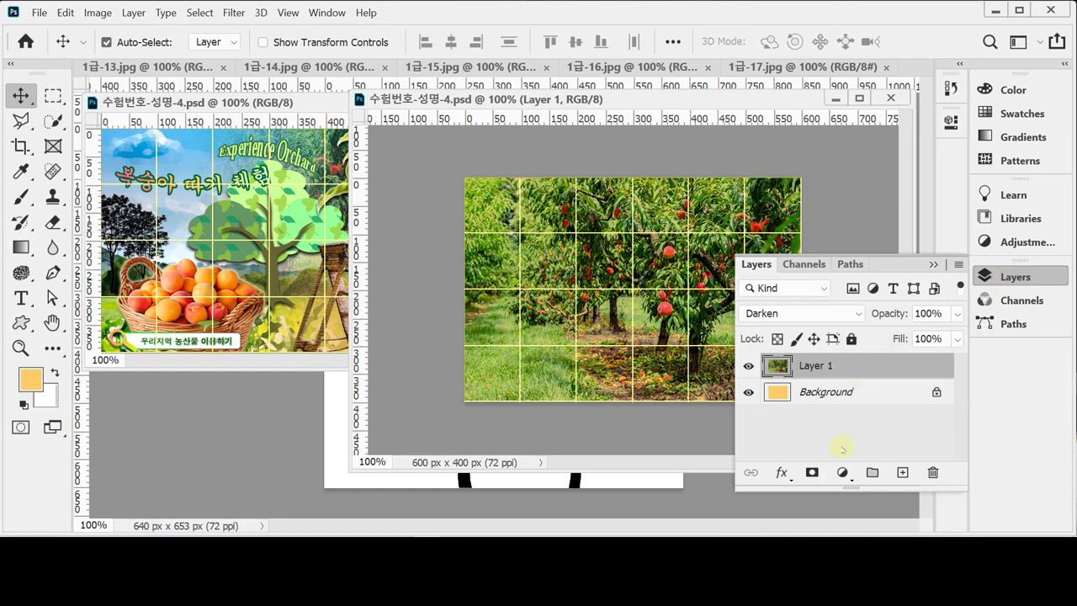
{"action": "left_click", "coordinate": [812, 474]}
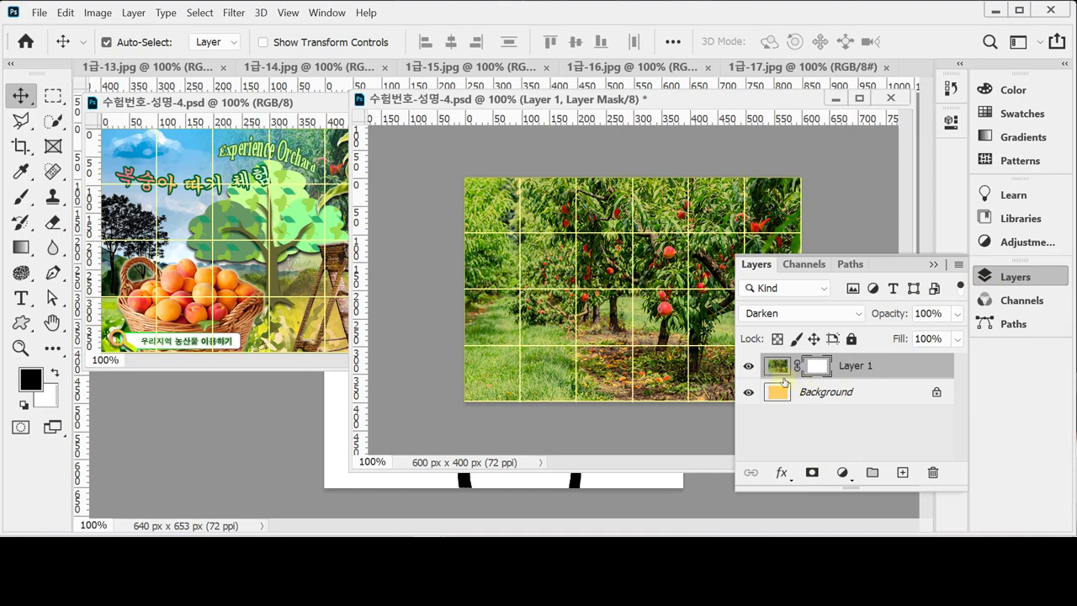
{"action": "left_click_drag", "start_coordinate": [779, 376], "coordinate": [815, 364]}
{"action": "left_click", "coordinate": [1016, 277]}
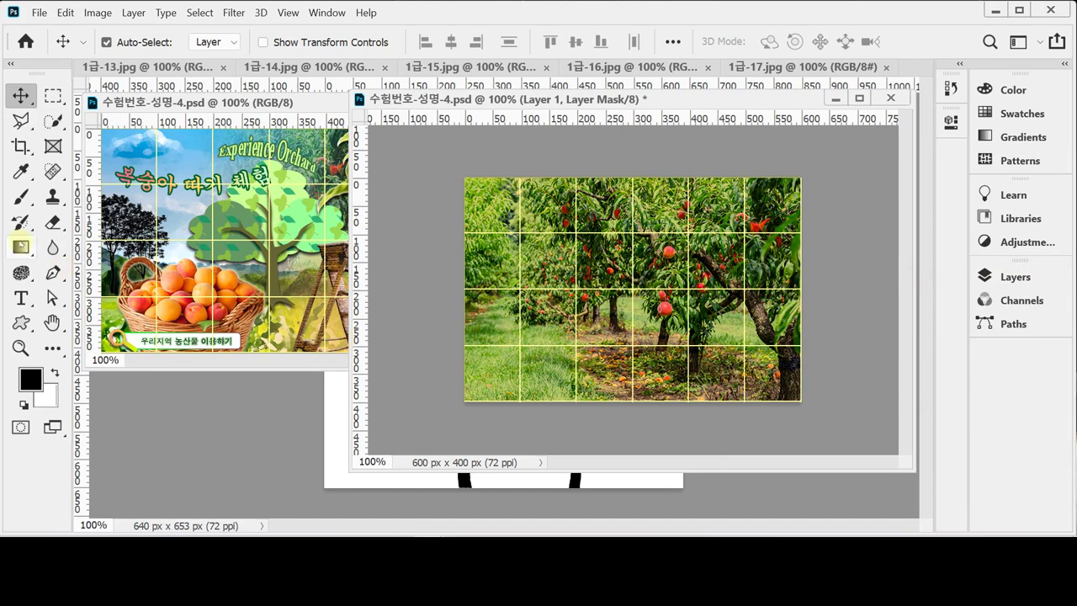
Step: Fade out the photo's lower part with a vertical black-to-white linear gradient on its mask, running upward from about 320 to 170 px
{"action": "left_click", "coordinate": [21, 247]}
{"action": "left_click", "coordinate": [65, 250]}
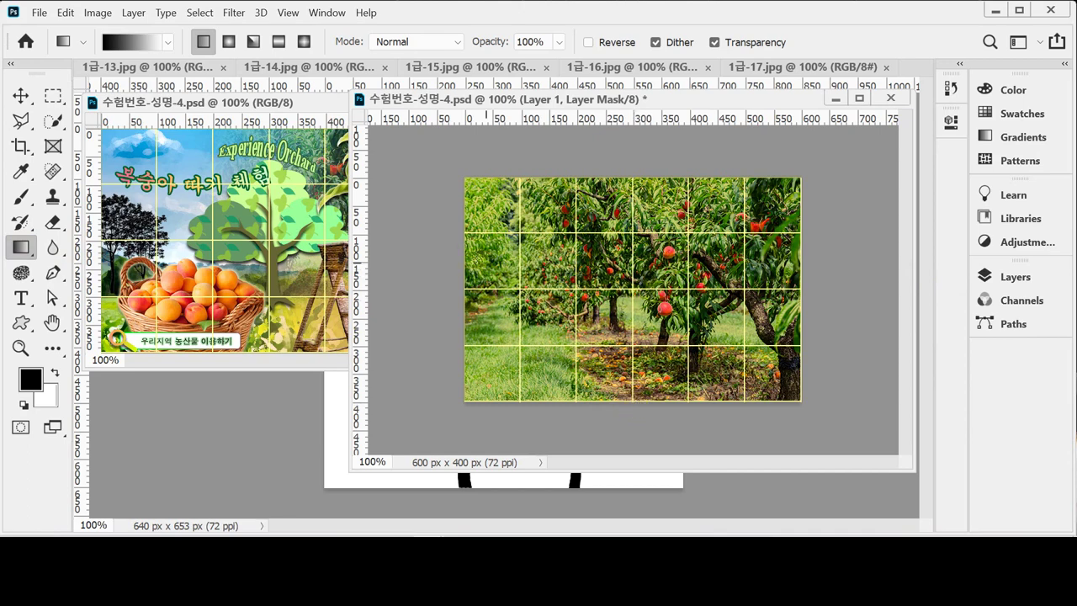
{"action": "left_click", "coordinate": [31, 381]}
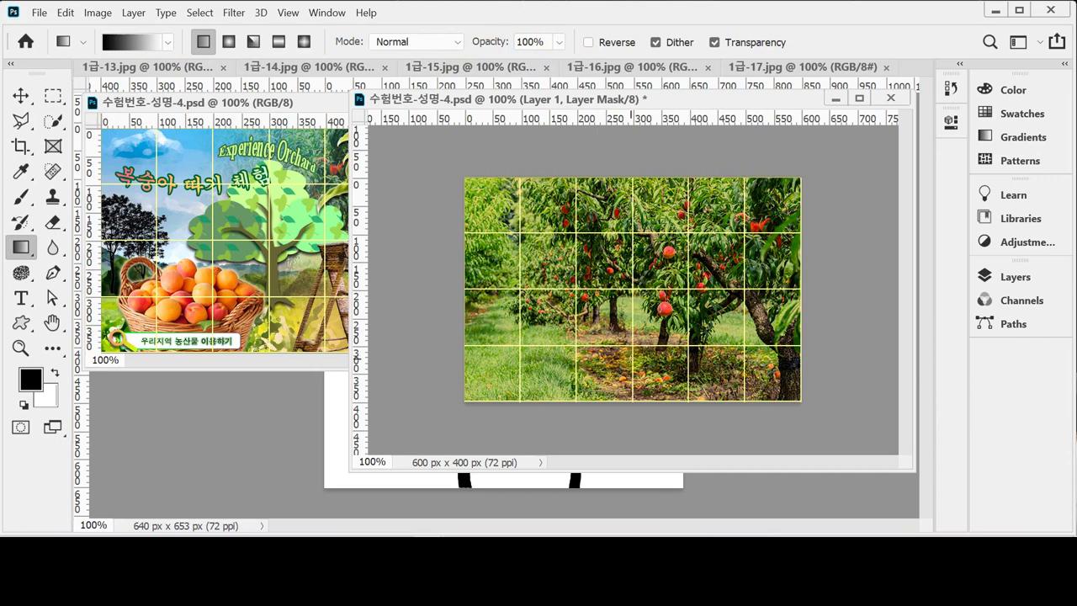
{"action": "left_click_drag", "start_coordinate": [630, 358], "coordinate": [632, 275]}
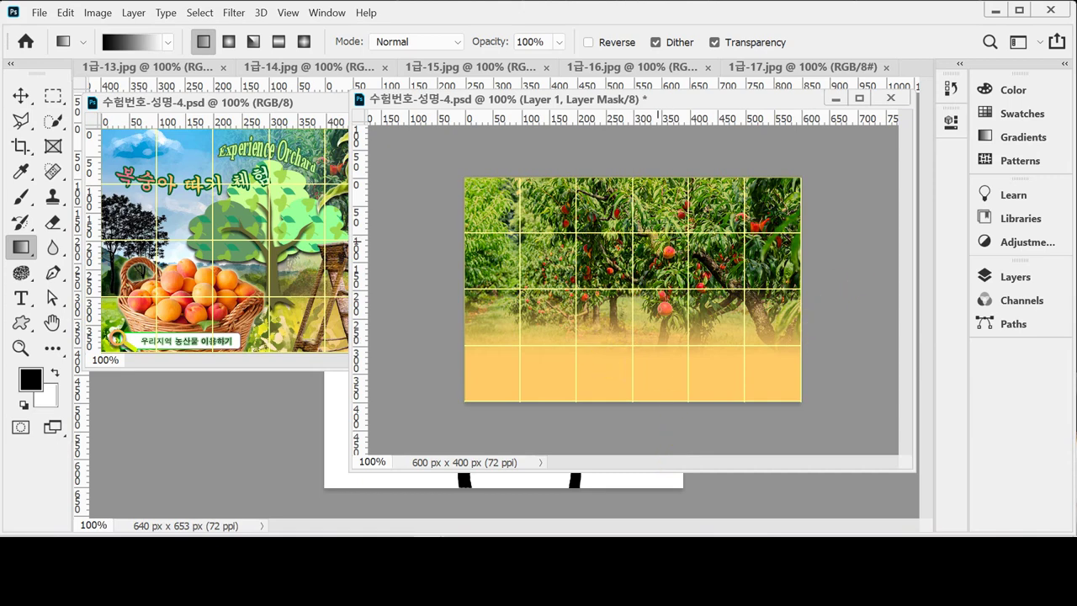
{"action": "left_click", "coordinate": [1010, 276]}
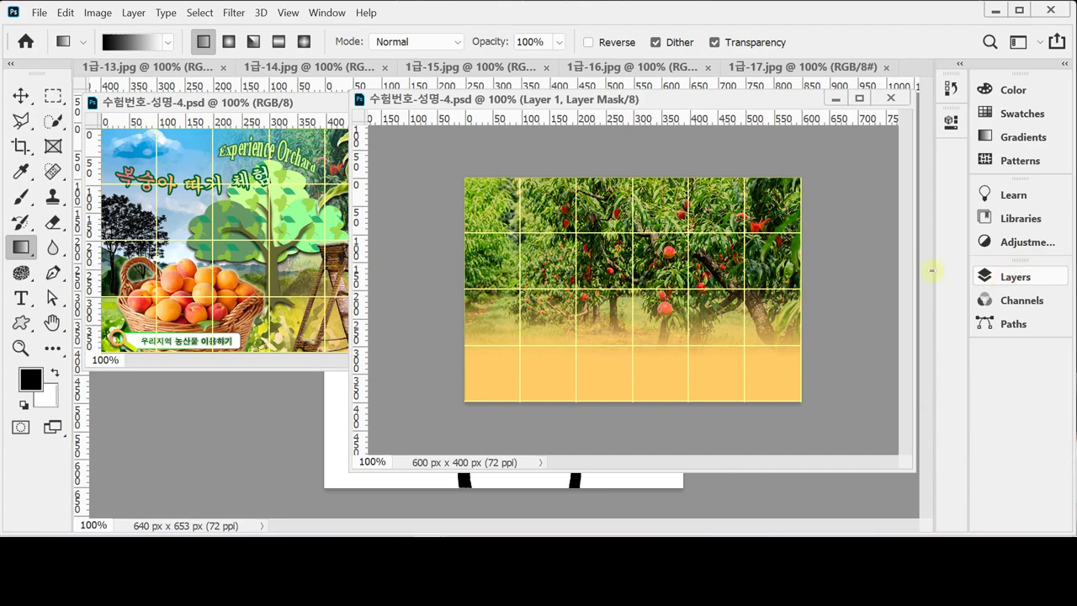
Step: Copy the whole 1급-13.jpg sky photo into the working document as a new layer and narrow its window to uncover the reference
{"action": "left_click_drag", "start_coordinate": [143, 67], "coordinate": [202, 118]}
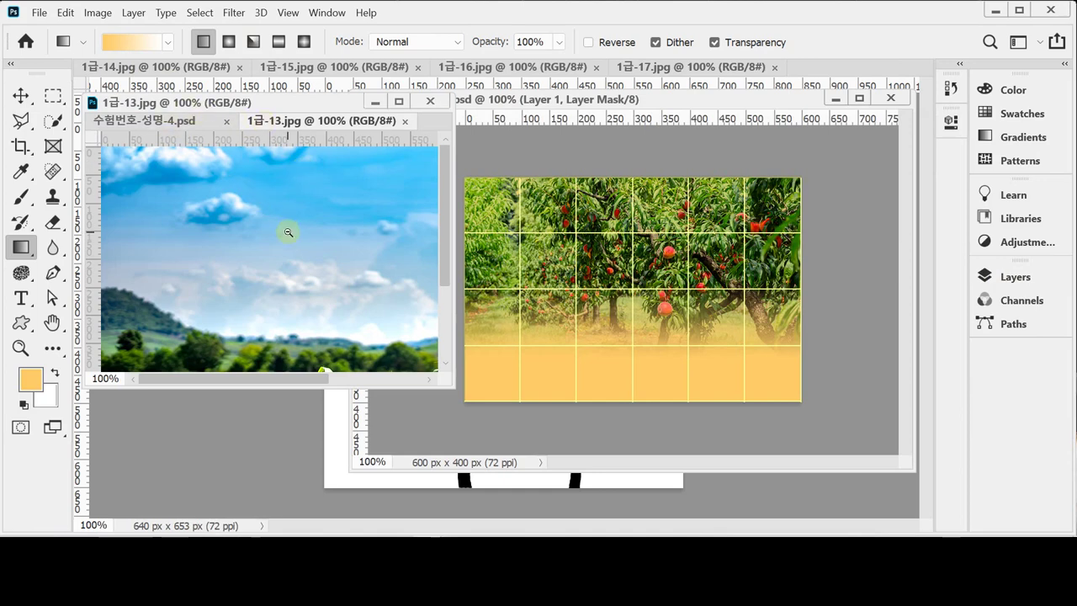
{"action": "left_click", "coordinate": [283, 229], "text": "alt"}
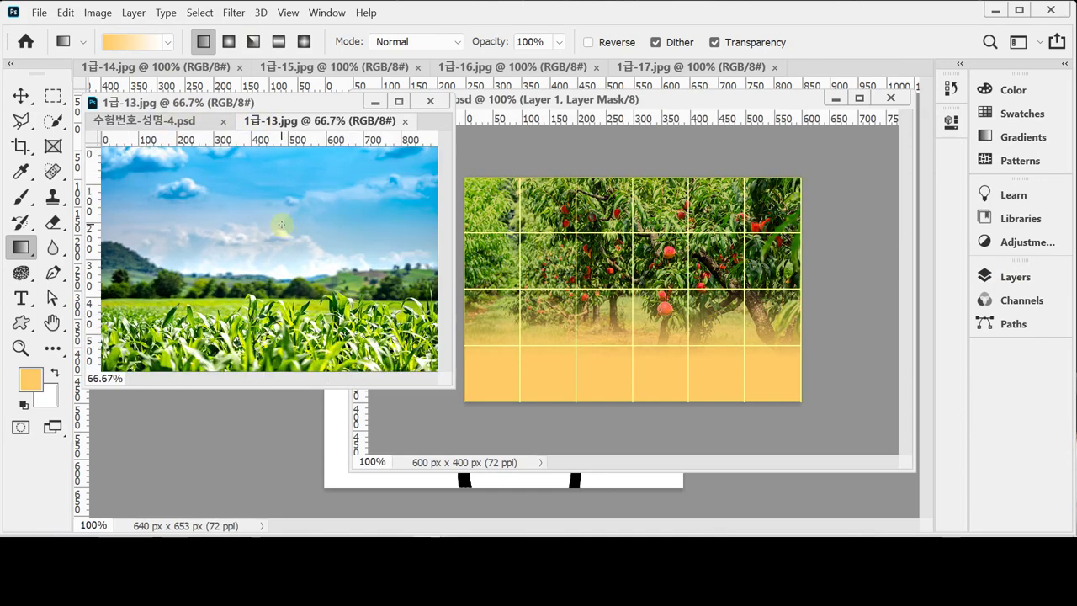
{"action": "key", "text": "ctrl+a"}
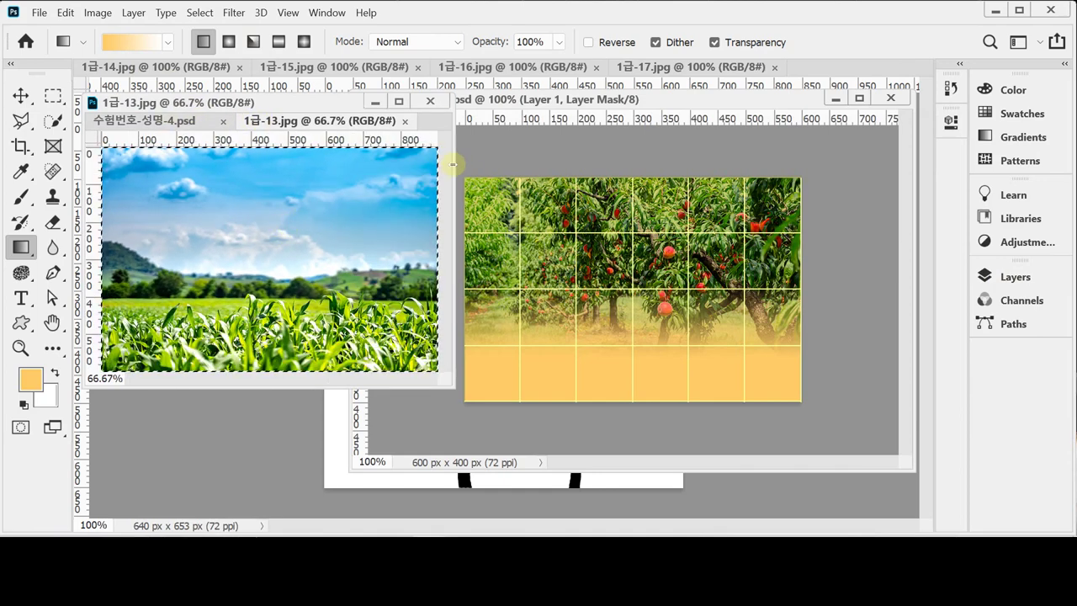
{"action": "key", "text": "ctrl+w"}
{"action": "key", "text": "d"}
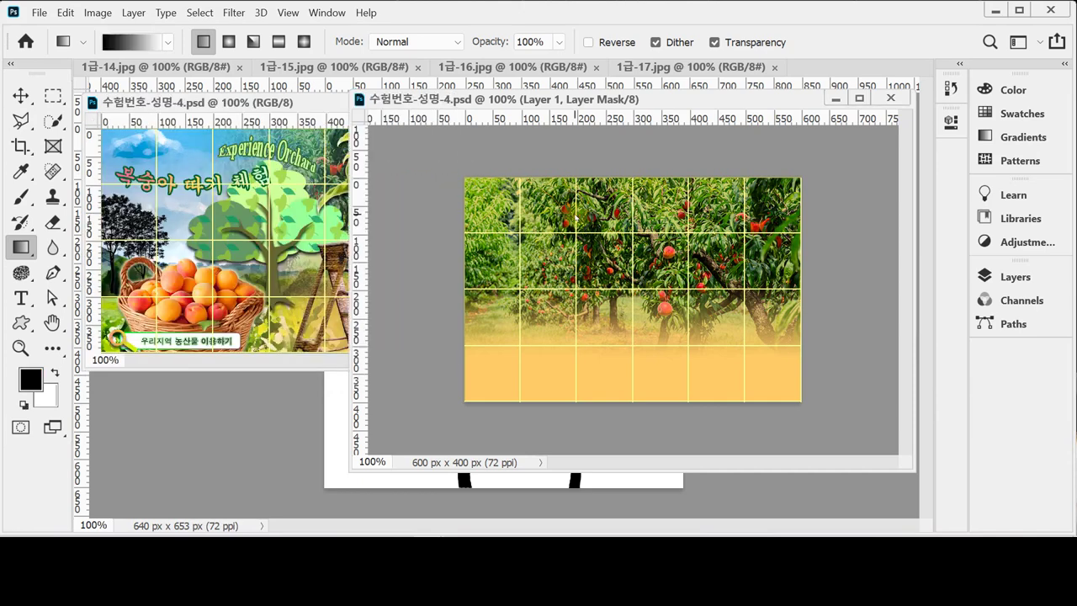
{"action": "key", "text": "ctrl+v"}
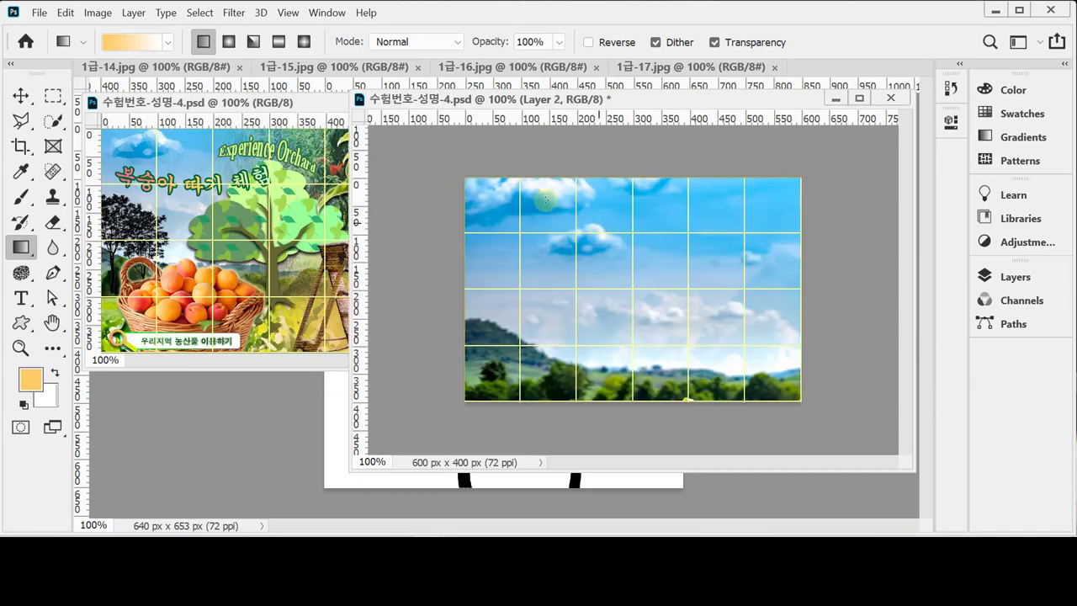
{"action": "left_click_drag", "start_coordinate": [354, 266], "coordinate": [439, 253]}
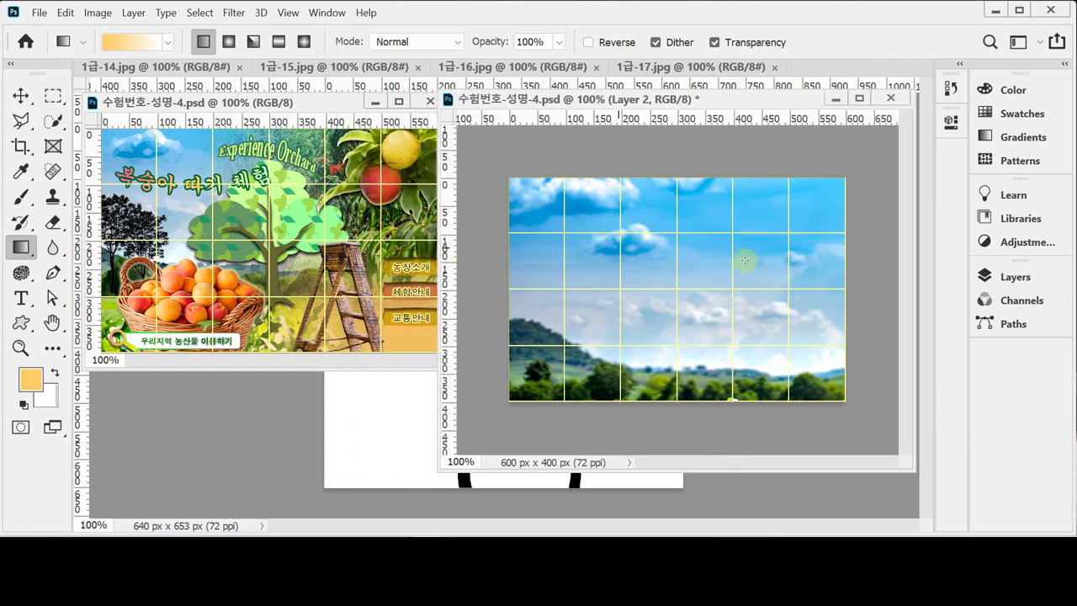
Step: Scale the sky photo's layer to about 92%, position its cloud near the canvas's upper-left corner as in the reference, and save
{"action": "key", "text": "ctrl+t"}
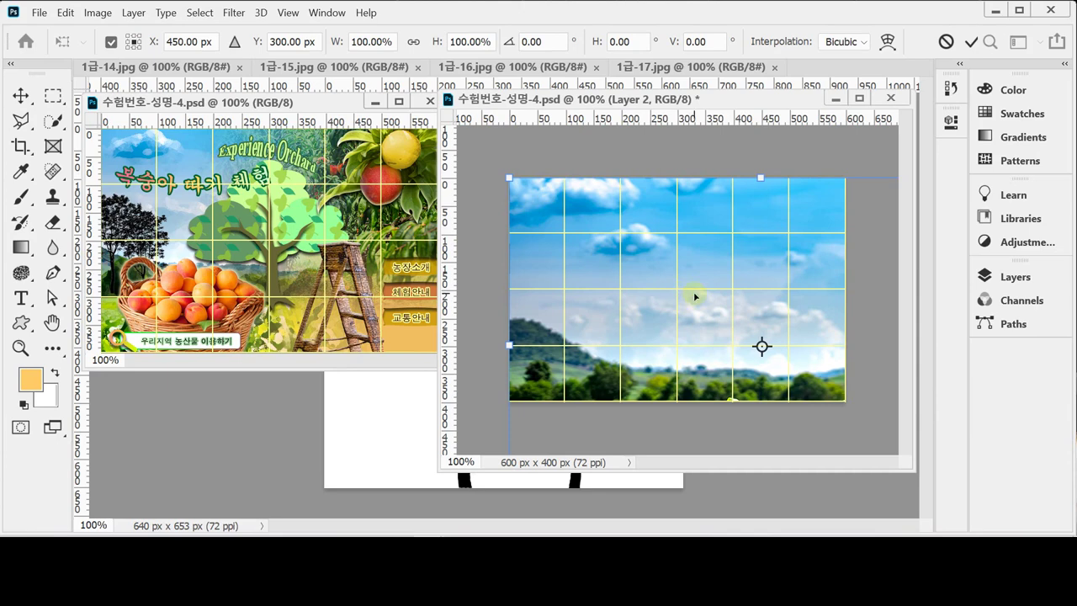
{"action": "left_click_drag", "start_coordinate": [695, 296], "coordinate": [666, 277]}
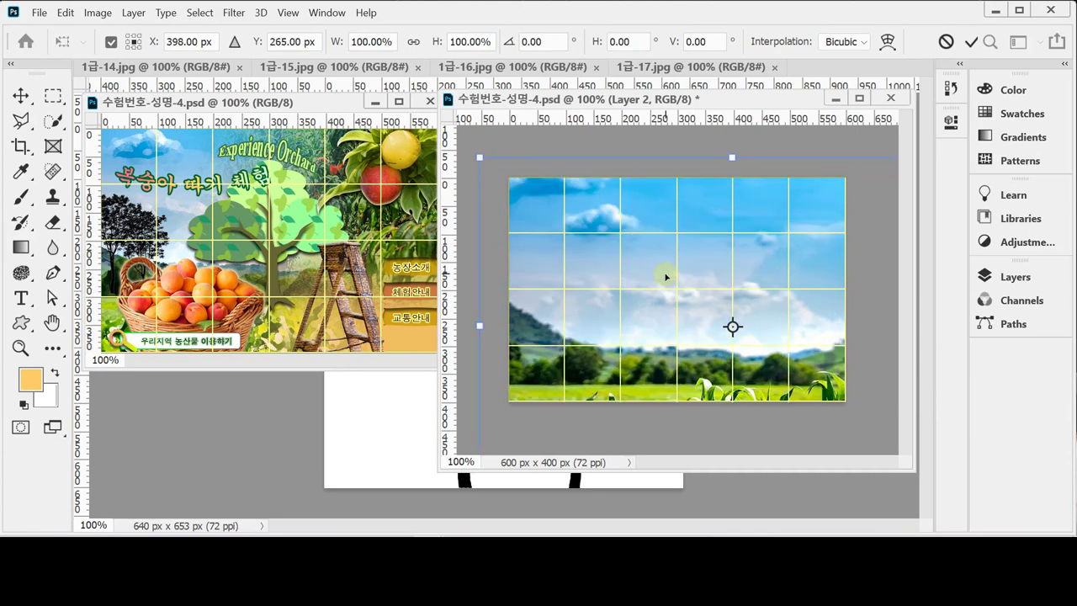
{"action": "left_click_drag", "start_coordinate": [480, 158], "coordinate": [529, 190]}
{"action": "left_click_drag", "start_coordinate": [670, 268], "coordinate": [630, 230]}
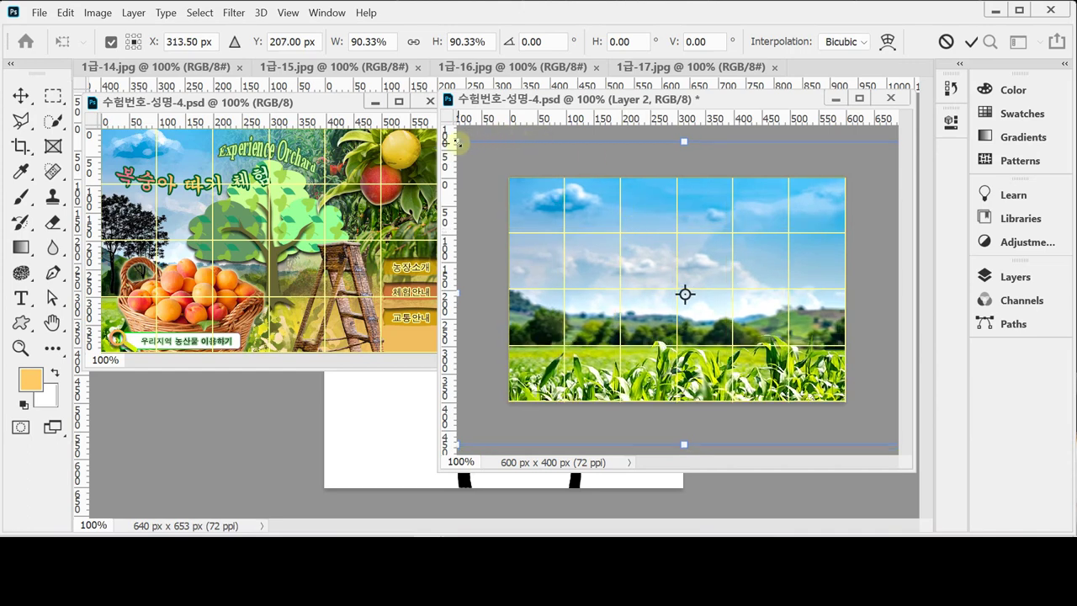
{"action": "left_click_drag", "start_coordinate": [458, 143], "coordinate": [450, 135]}
{"action": "left_click_drag", "start_coordinate": [629, 234], "coordinate": [620, 235]}
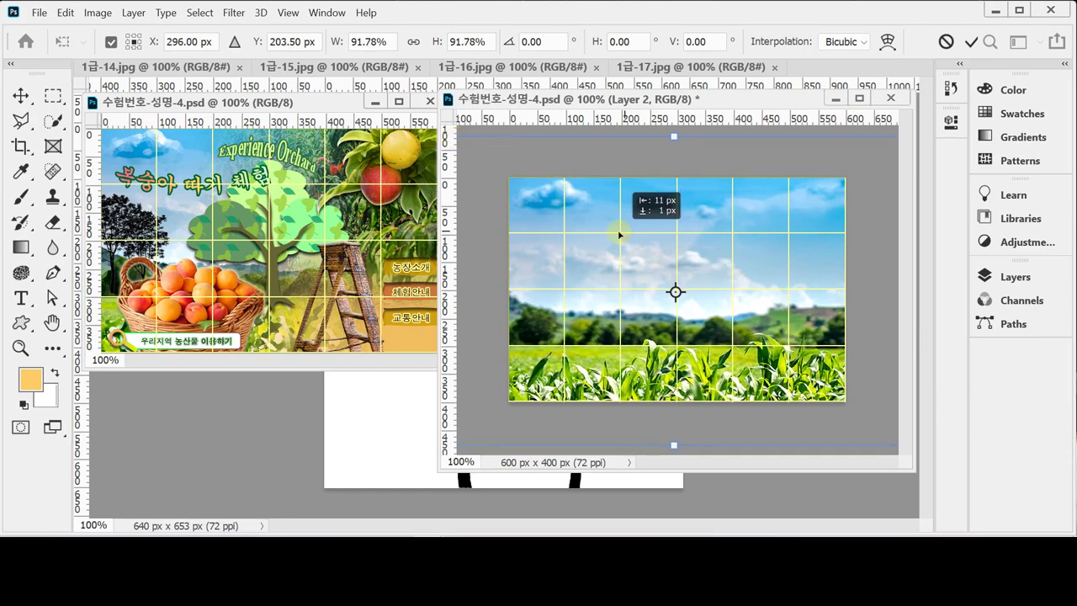
{"action": "left_click_drag", "start_coordinate": [619, 235], "coordinate": [619, 235]}
{"action": "key", "text": "g"}
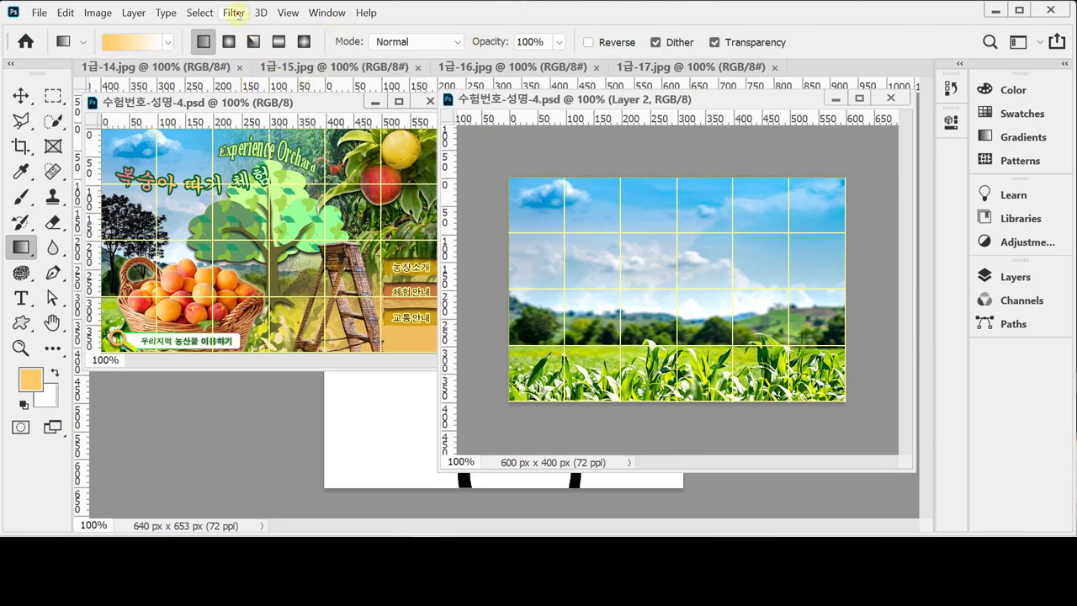
Step: Apply the Dry Brush filter to the sky layer with brush size 2, brush detail 8 and texture 1
{"action": "left_click", "coordinate": [236, 12]}
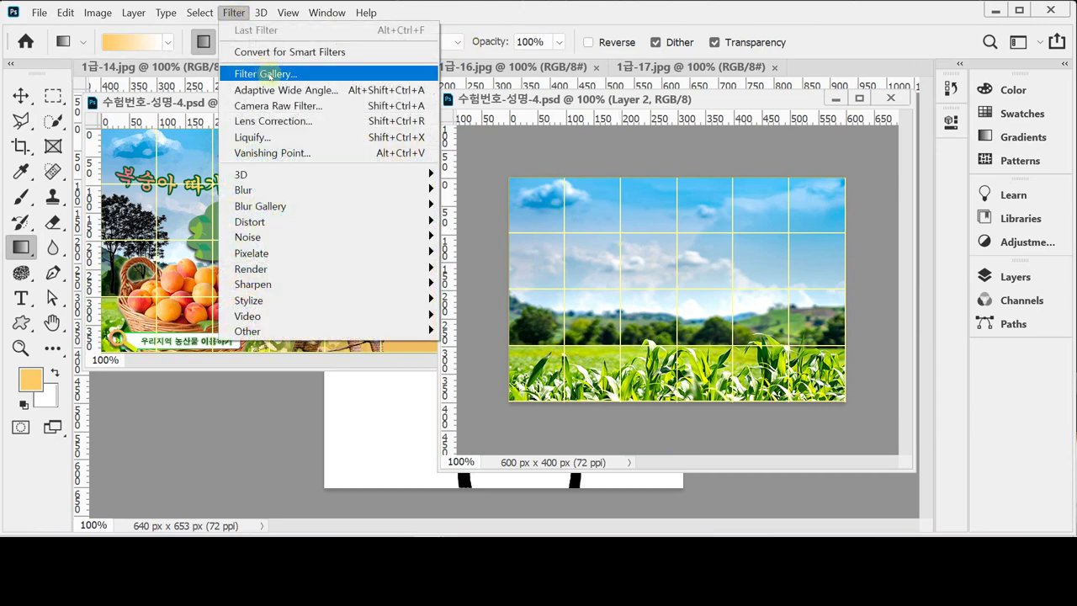
{"action": "left_click", "coordinate": [270, 74]}
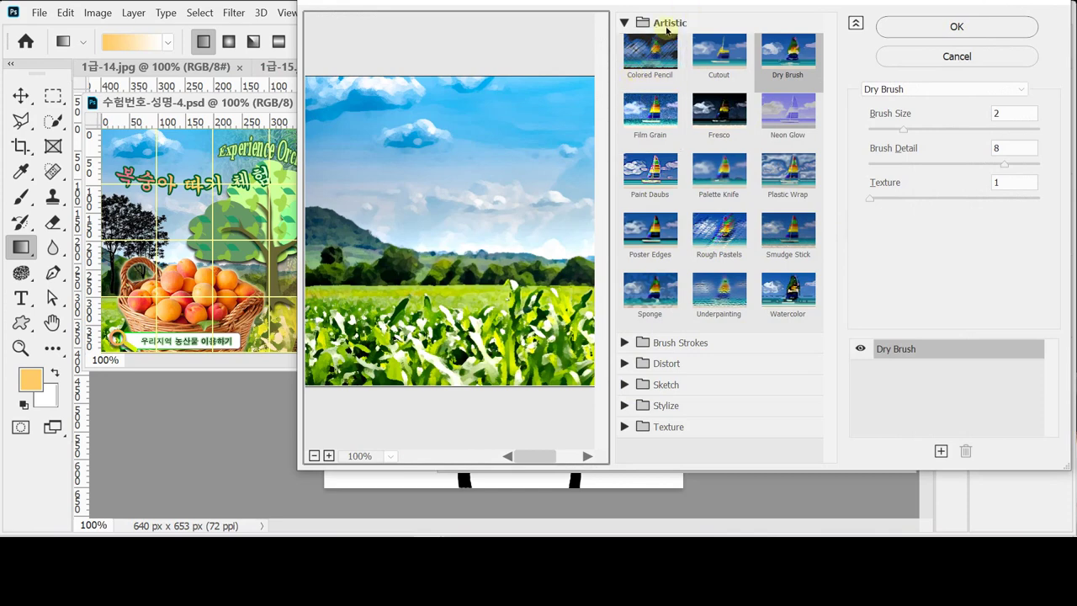
{"action": "left_click", "coordinate": [785, 61]}
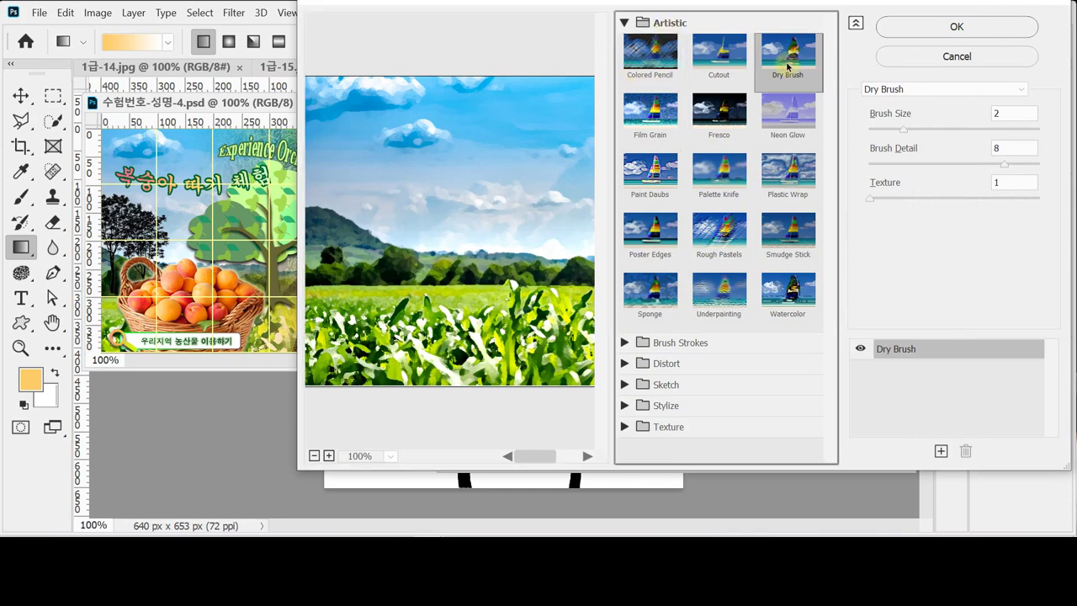
{"action": "left_click", "coordinate": [926, 29]}
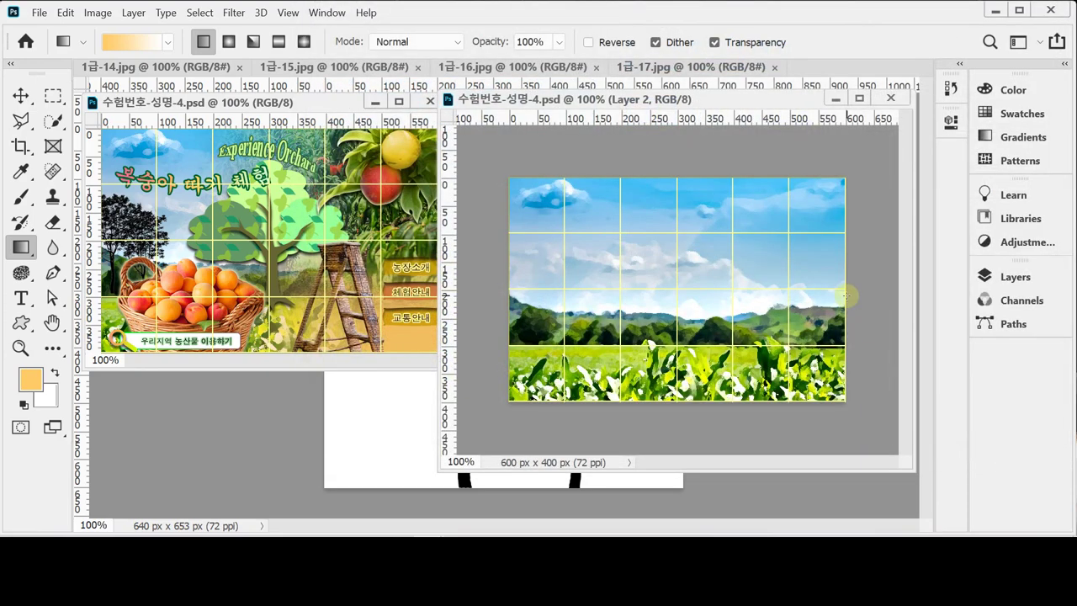
Step: Add a mask to the sky layer, fading out its right side with a horizontal black-to-white linear gradient, and save the document
{"action": "left_click", "coordinate": [1016, 288]}
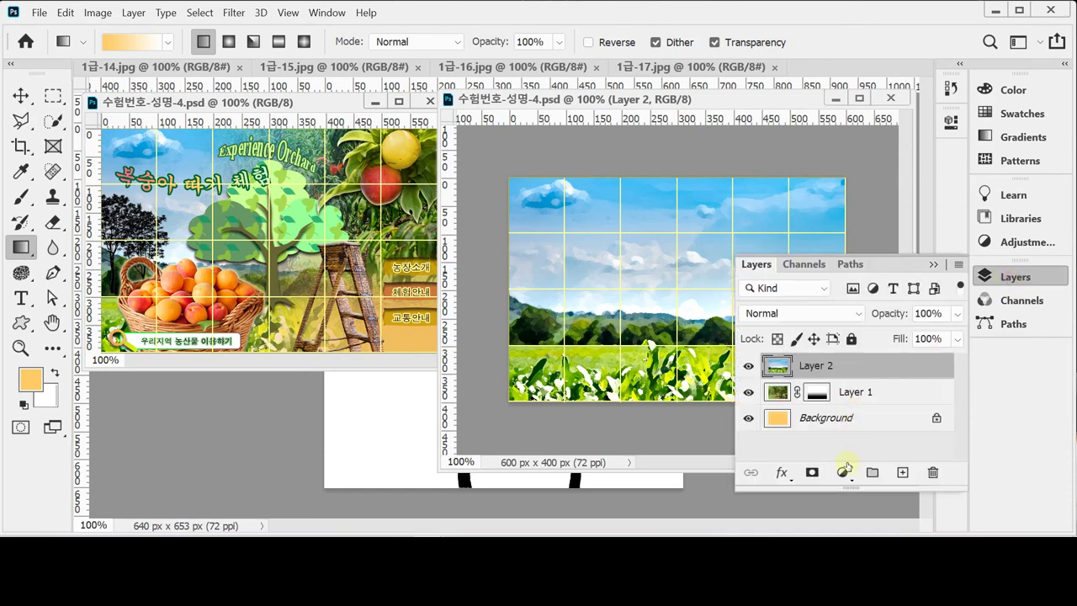
{"action": "left_click", "coordinate": [813, 474]}
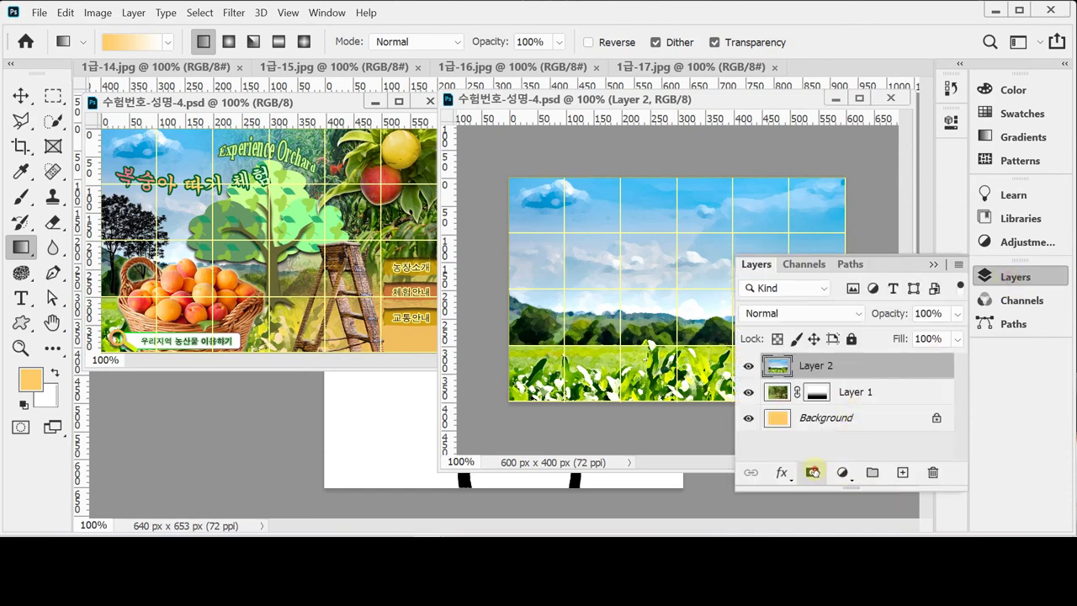
{"action": "left_click", "coordinate": [812, 472]}
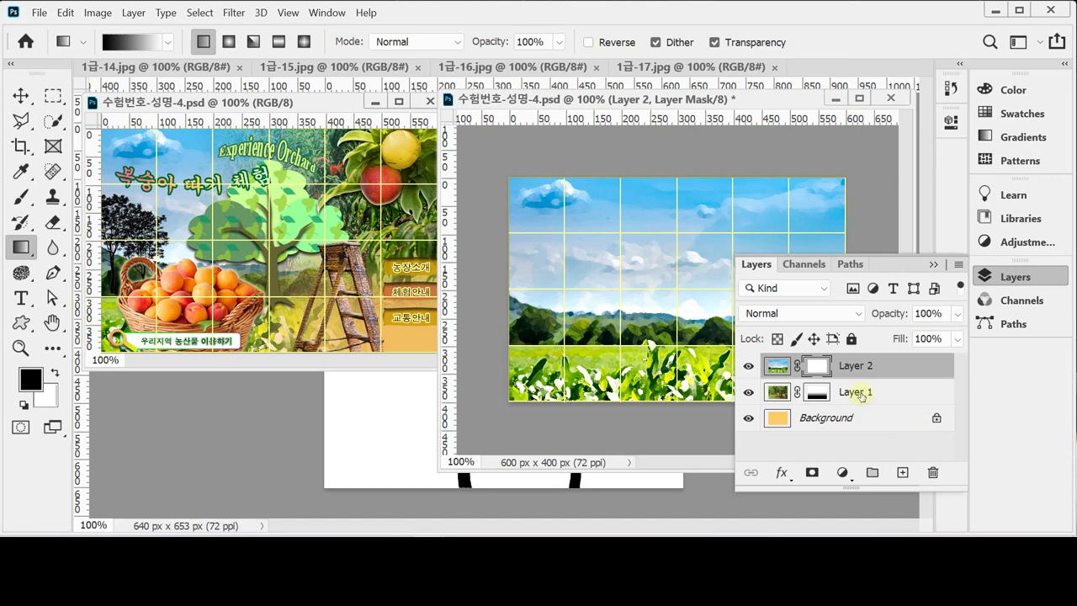
{"action": "left_click", "coordinate": [984, 276]}
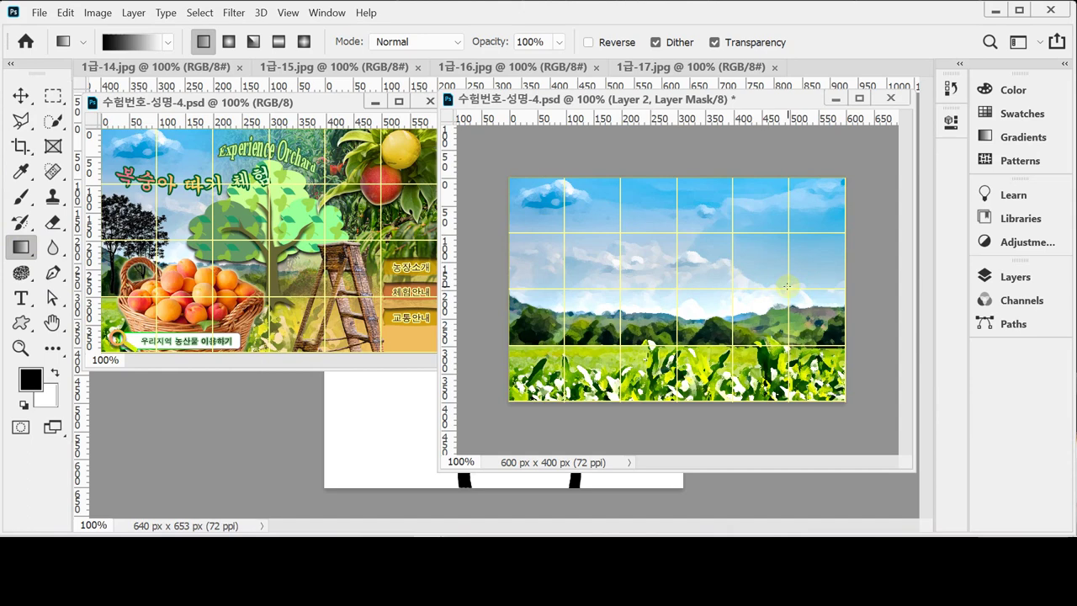
{"action": "left_click_drag", "start_coordinate": [632, 275], "coordinate": [605, 287]}
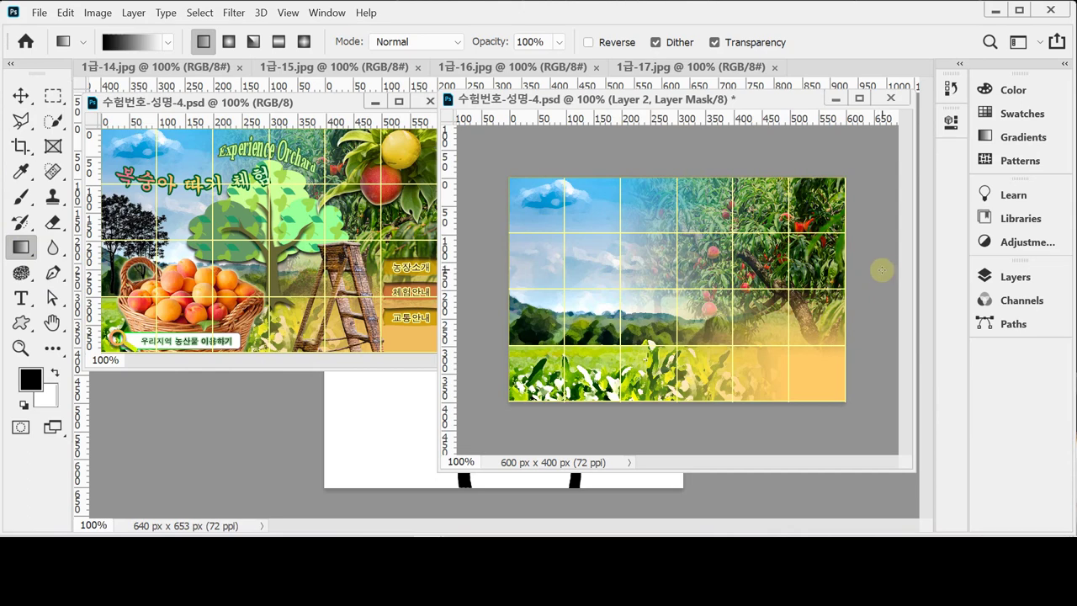
{"action": "key", "text": "ctrl+s"}
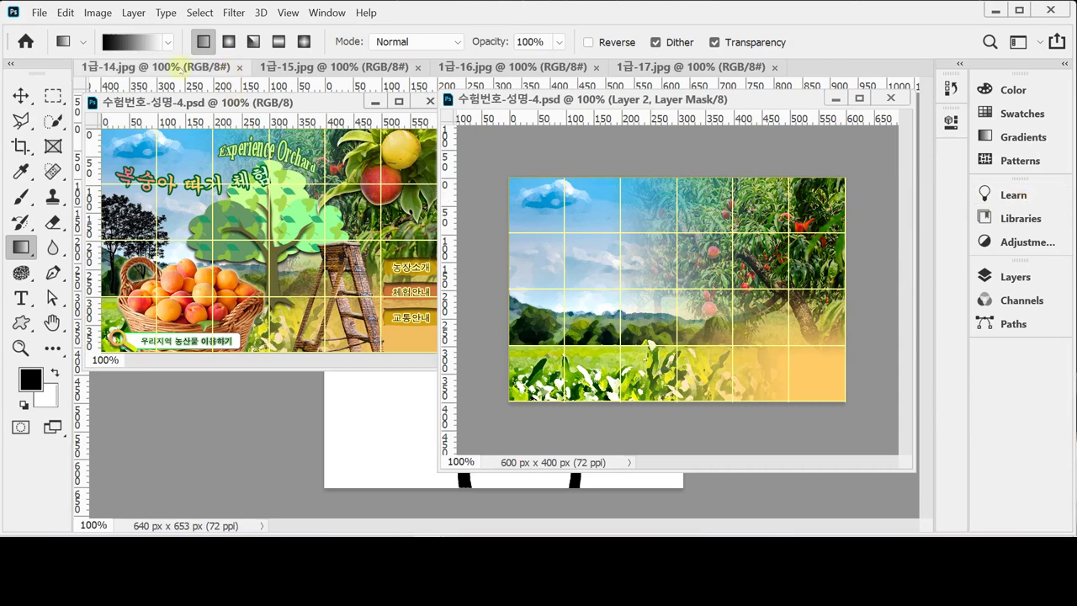
Step: Float the 1급-14.jpg photo in its own window and select the peach basket with the Quick Selection tool at brush size 35
{"action": "left_click_drag", "start_coordinate": [155, 68], "coordinate": [187, 111]}
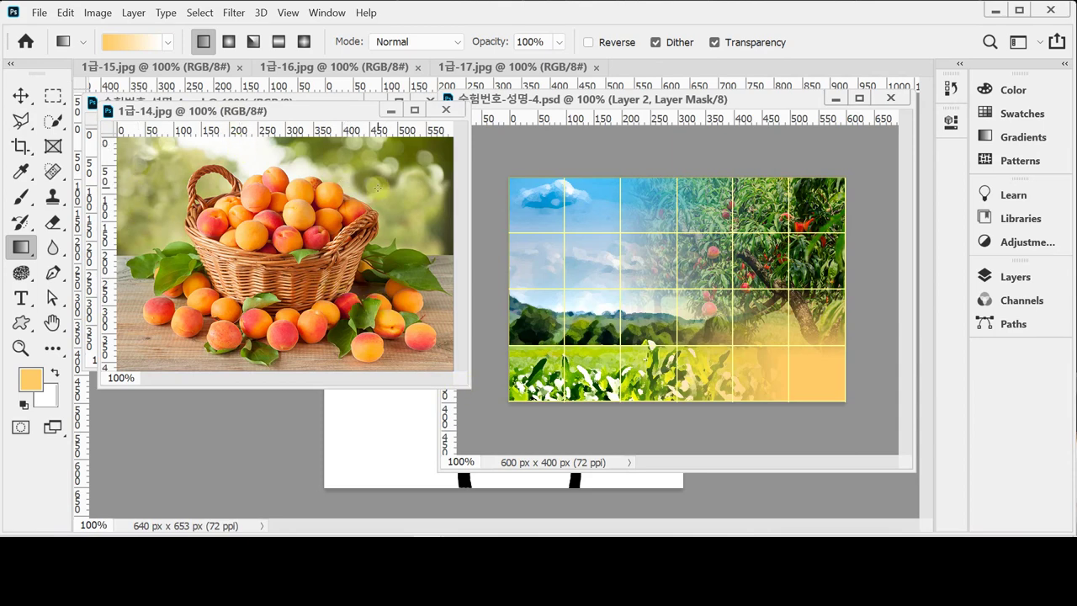
{"action": "left_click", "coordinate": [53, 121]}
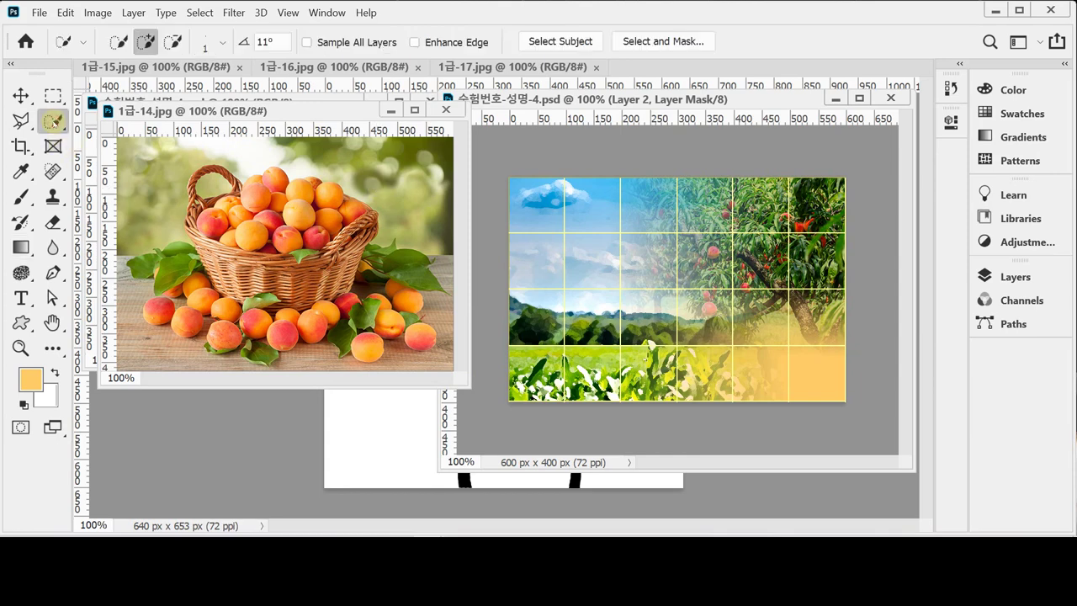
{"action": "left_click", "coordinate": [147, 138]}
{"action": "key", "text": "bracketright"}
{"action": "key", "text": "bracketright"}
{"action": "key", "text": "bracketright"}
{"action": "key", "text": "bracketright"}
{"action": "key", "text": "Caps_Lock"}
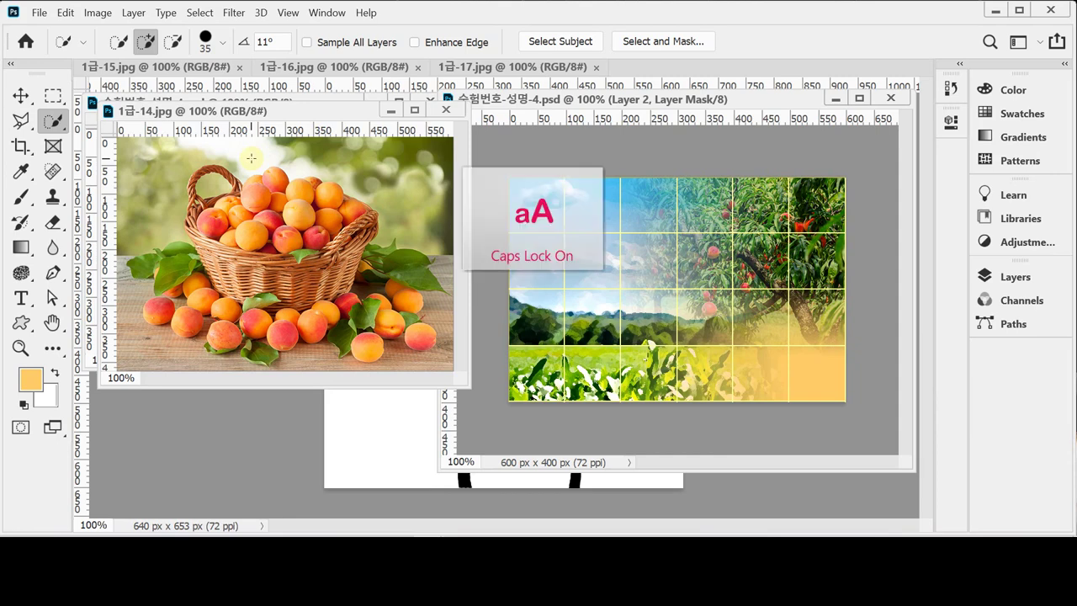
{"action": "key", "text": "Caps_Lock"}
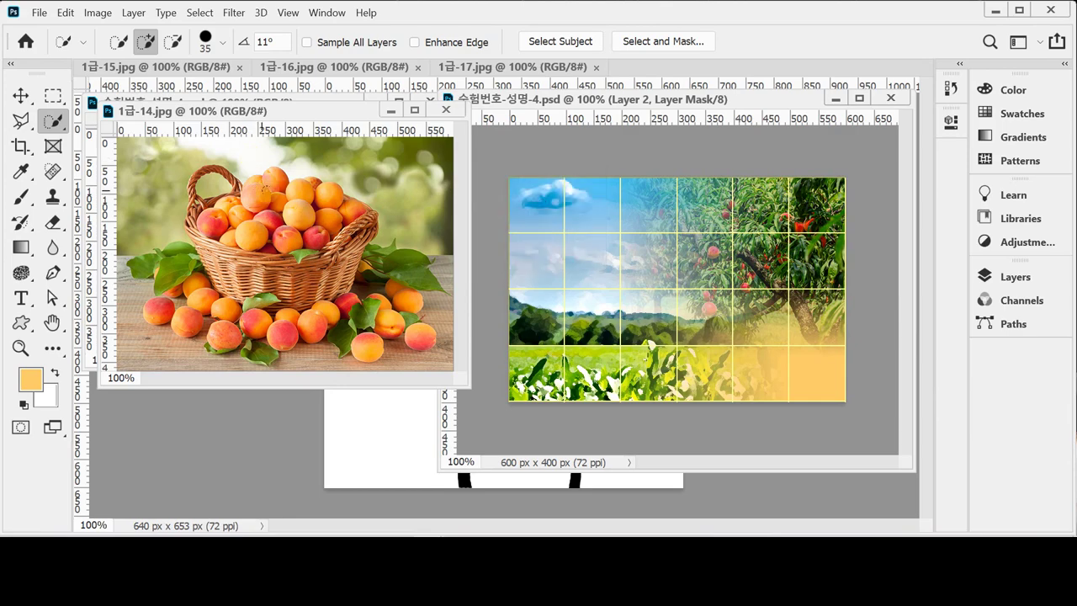
{"action": "key", "text": "ctrl+plus"}
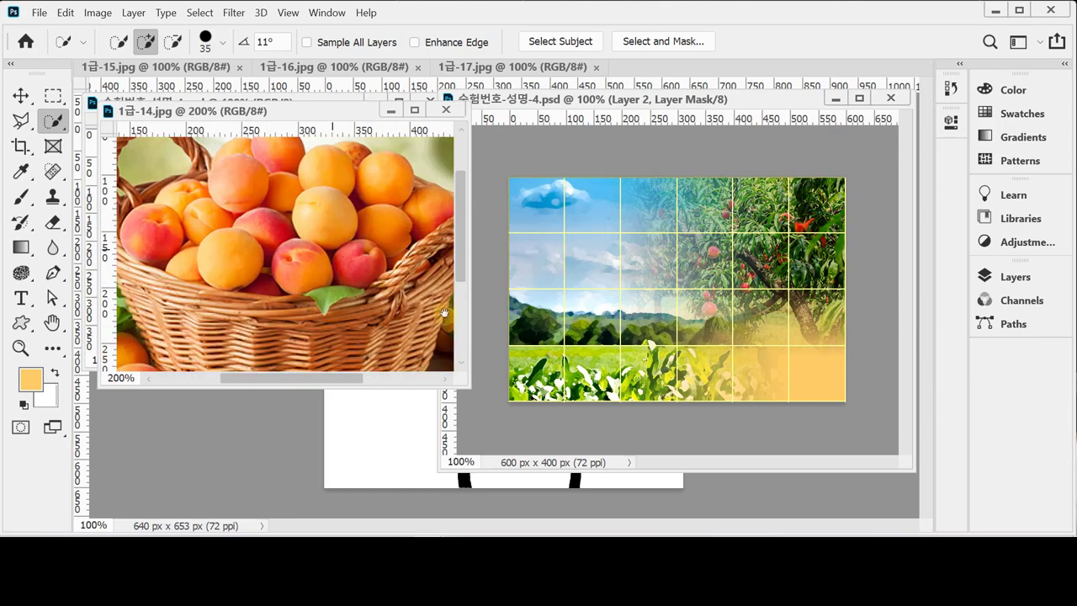
{"action": "left_click_drag", "start_coordinate": [469, 387], "coordinate": [607, 503]}
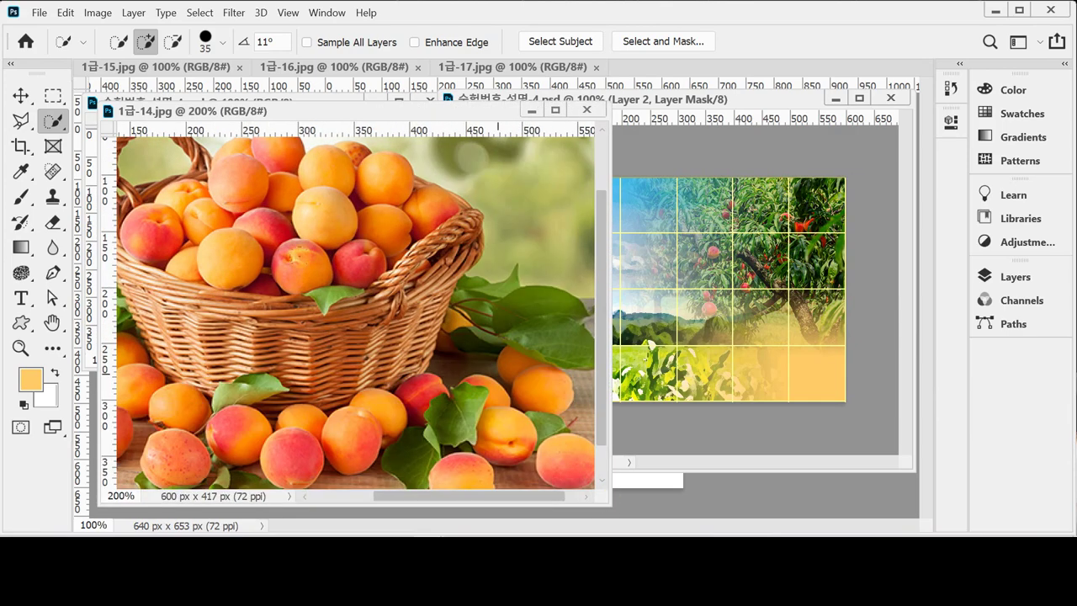
{"action": "mouse_move", "coordinate": [300, 259]}
{"action": "left_mouse_down"}
{"action": "mouse_move", "coordinate": [384, 321]}
{"action": "mouse_move", "coordinate": [337, 298]}
{"action": "mouse_move", "coordinate": [240, 277]}
{"action": "mouse_move", "coordinate": [223, 335]}
{"action": "mouse_move", "coordinate": [261, 379]}
{"action": "mouse_move", "coordinate": [185, 313]}
{"action": "mouse_move", "coordinate": [313, 227]}
{"action": "mouse_move", "coordinate": [417, 271]}
{"action": "mouse_move", "coordinate": [488, 278]}
{"action": "mouse_move", "coordinate": [366, 367]}
{"action": "mouse_move", "coordinate": [387, 400]}
{"action": "mouse_move", "coordinate": [347, 407]}
{"action": "mouse_move", "coordinate": [309, 362]}
{"action": "mouse_move", "coordinate": [278, 402]}
{"action": "mouse_move", "coordinate": [190, 324]}
{"action": "mouse_move", "coordinate": [241, 402]}
{"action": "mouse_move", "coordinate": [396, 417]}
{"action": "mouse_move", "coordinate": [457, 347]}
{"action": "mouse_move", "coordinate": [449, 384]}
{"action": "mouse_move", "coordinate": [412, 425]}
{"action": "mouse_move", "coordinate": [370, 429]}
{"action": "mouse_move", "coordinate": [494, 315]}
{"action": "mouse_move", "coordinate": [459, 379]}
{"action": "mouse_move", "coordinate": [395, 438]}
{"action": "mouse_move", "coordinate": [173, 337]}
{"action": "mouse_move", "coordinate": [170, 275]}
{"action": "mouse_move", "coordinate": [164, 319]}
{"action": "mouse_move", "coordinate": [150, 269]}
{"action": "mouse_move", "coordinate": [196, 260]}
{"action": "left_mouse_up"}
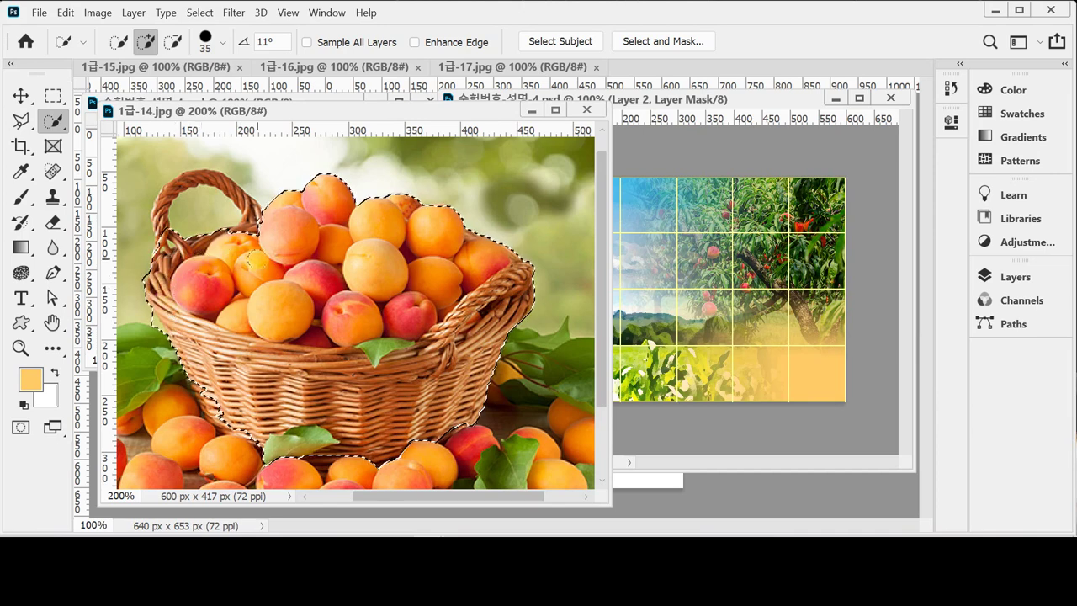
Step: Add the basket's handle to the selection with brush size 10, leaving out the background inside the loop
{"action": "key", "text": "bracketleft"}
{"action": "key", "text": "bracketleft"}
{"action": "key", "text": "bracketleft"}
{"action": "scroll", "coordinate": [259, 259], "scroll_direction": "up", "scroll_amount": 3}
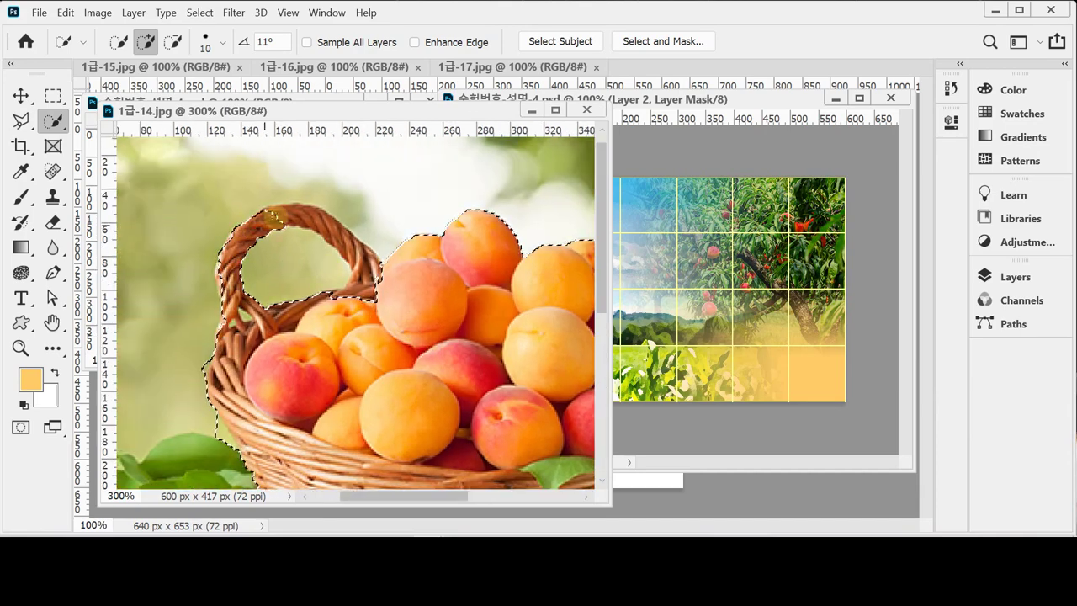
{"action": "mouse_move", "coordinate": [240, 252]}
{"action": "left_mouse_down"}
{"action": "mouse_move", "coordinate": [294, 210]}
{"action": "mouse_move", "coordinate": [354, 252]}
{"action": "mouse_move", "coordinate": [366, 298]}
{"action": "mouse_move", "coordinate": [288, 327]}
{"action": "mouse_move", "coordinate": [225, 272]}
{"action": "left_mouse_up"}
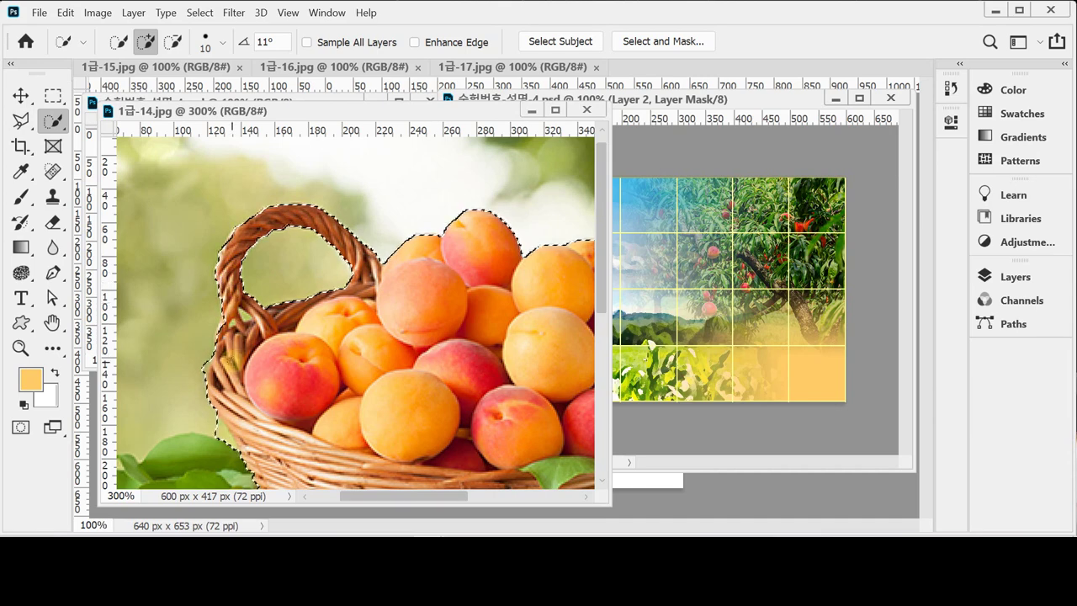
Step: Refine the selection along the basket's left side, adding missed wicker and subtracting stray background beside the rim
{"action": "scroll", "coordinate": [294, 395], "scroll_direction": "down", "scroll_amount": 1}
{"action": "scroll", "coordinate": [328, 353], "scroll_direction": "right", "scroll_amount": 1}
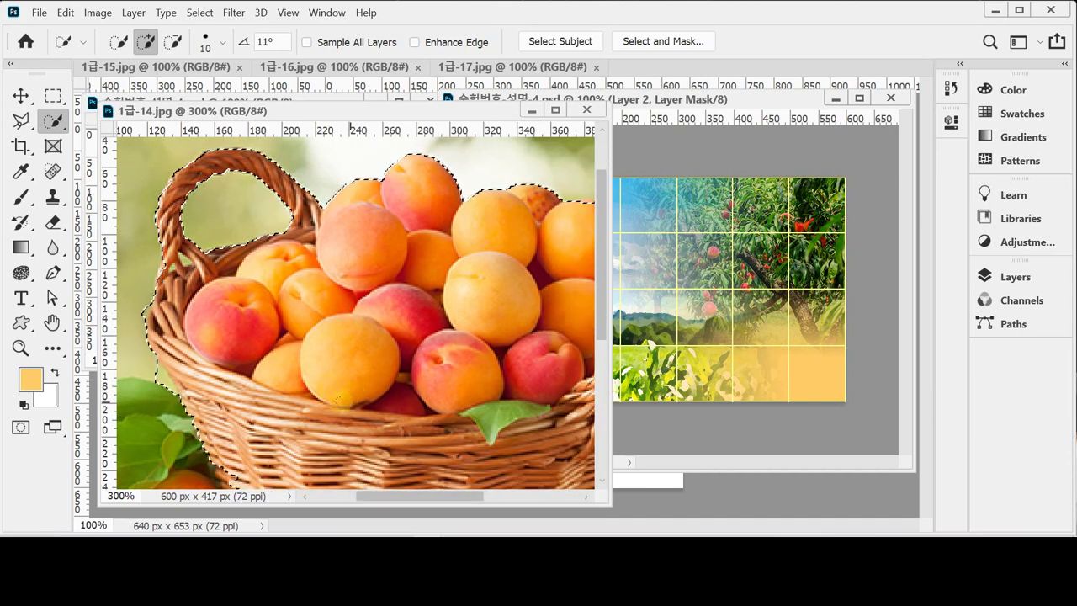
{"action": "scroll", "coordinate": [345, 395], "scroll_direction": "down", "scroll_amount": 1}
{"action": "scroll", "coordinate": [344, 396], "scroll_direction": "left", "scroll_amount": 1}
{"action": "mouse_move", "coordinate": [279, 398]}
{"action": "left_mouse_down"}
{"action": "mouse_move", "coordinate": [271, 409]}
{"action": "mouse_move", "coordinate": [290, 433]}
{"action": "mouse_move", "coordinate": [325, 453]}
{"action": "left_mouse_up"}
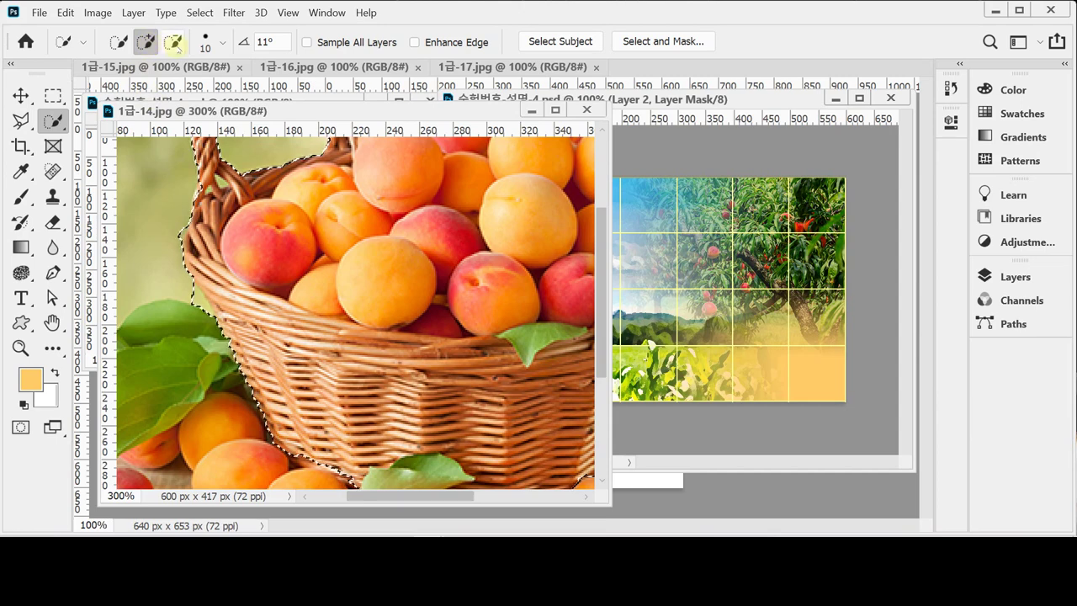
{"action": "left_click", "coordinate": [175, 42]}
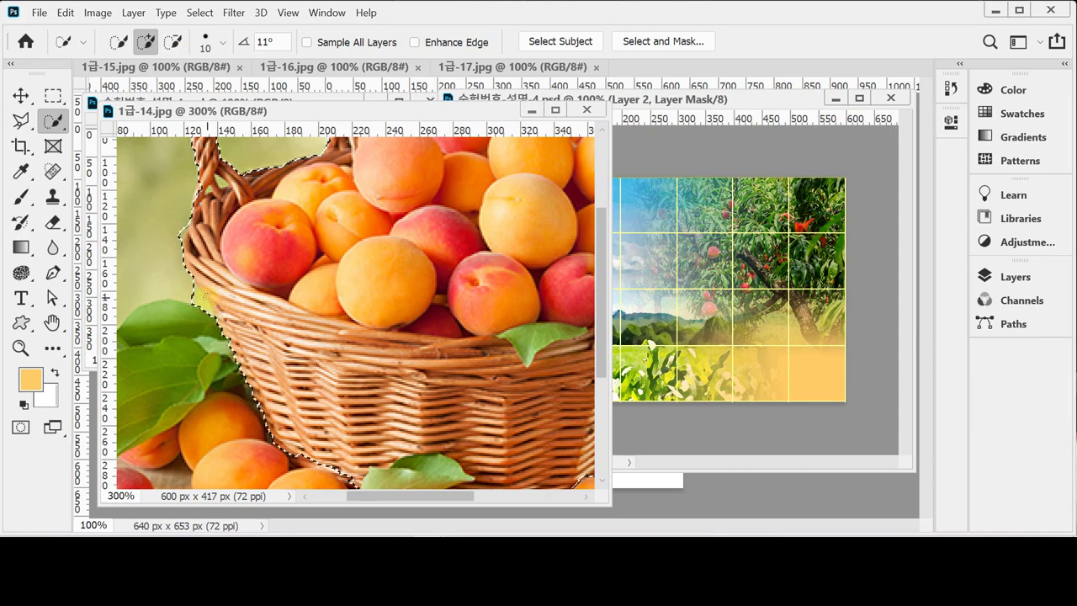
{"action": "key", "text": "alt"}
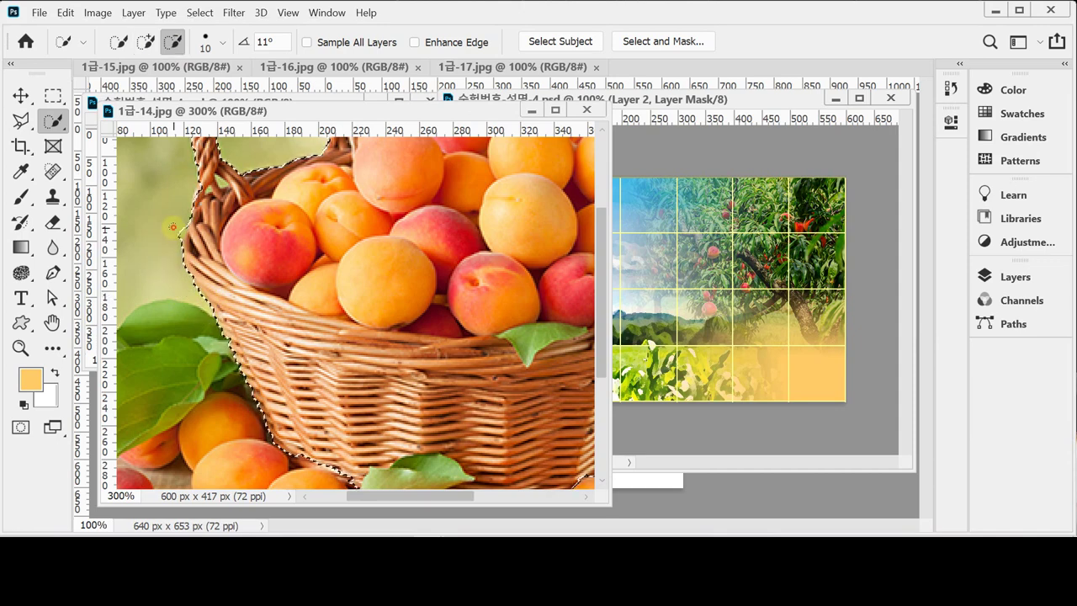
{"action": "left_click_drag", "start_coordinate": [171, 204], "coordinate": [178, 225]}
{"action": "key", "text": "alt"}
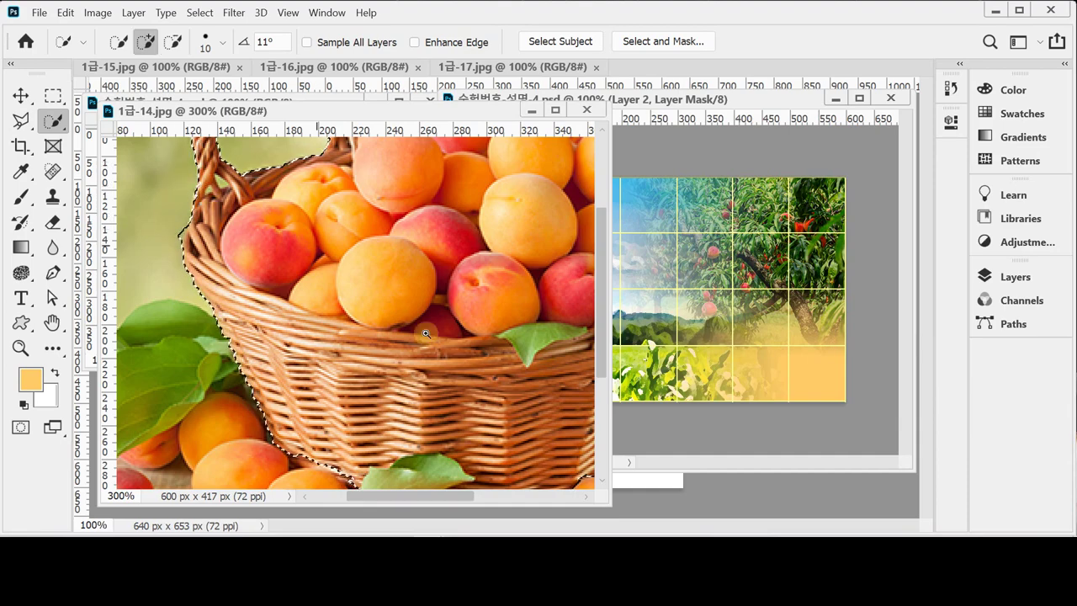
Step: Copy the selected peach basket, close 1급-14.jpg, and paste the basket into the working document as a new layer
{"action": "key", "text": "ctrl+minus"}
{"action": "key", "text": "ctrl+minus"}
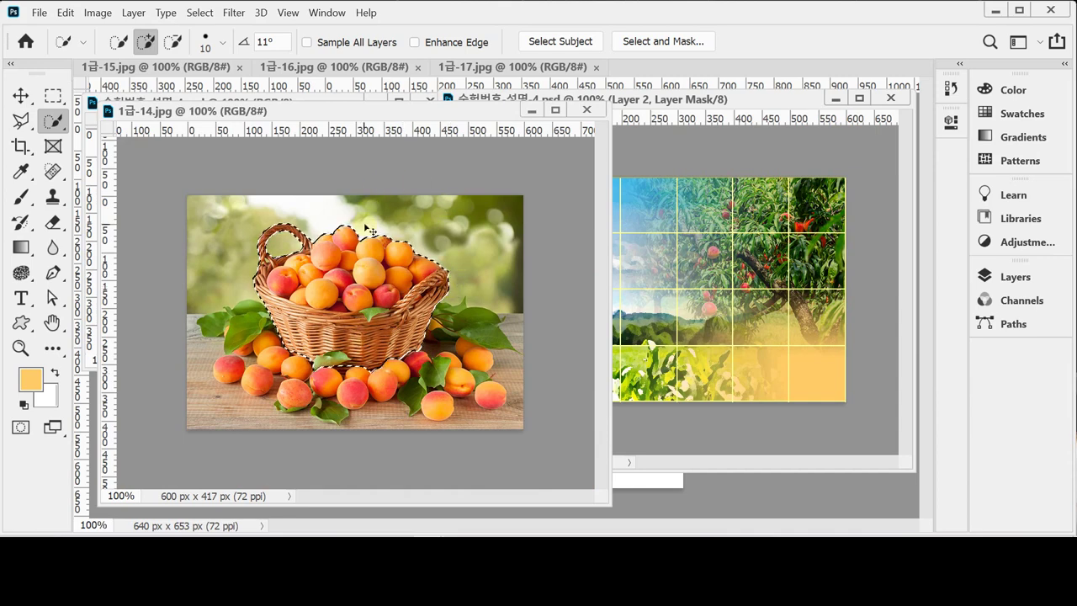
{"action": "key", "text": "ctrl+w"}
{"action": "key", "text": "d"}
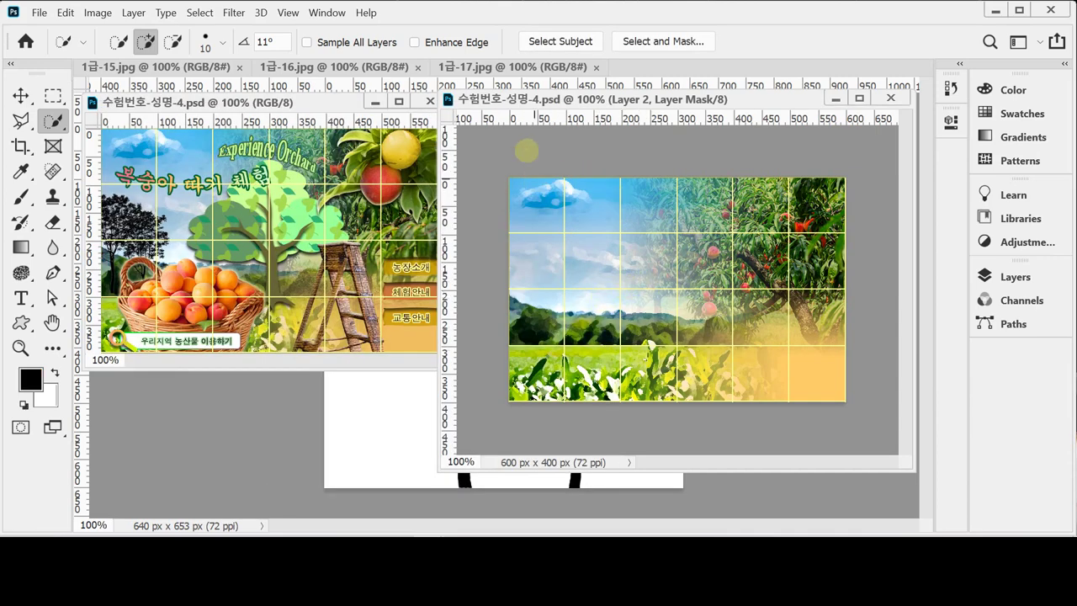
{"action": "key", "text": "ctrl+v"}
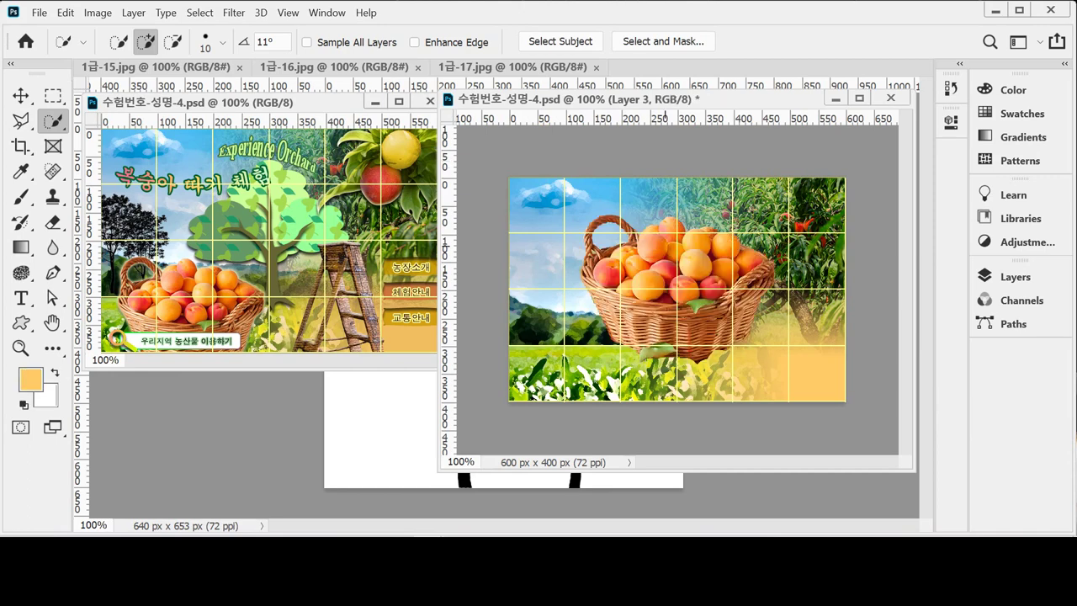
Step: Scale the peach basket to about 75%, place it in the canvas's lower-left corner as in the reference, and save the document
{"action": "left_click_drag", "start_coordinate": [661, 263], "coordinate": [612, 316]}
{"action": "key", "text": "ctrl+t"}
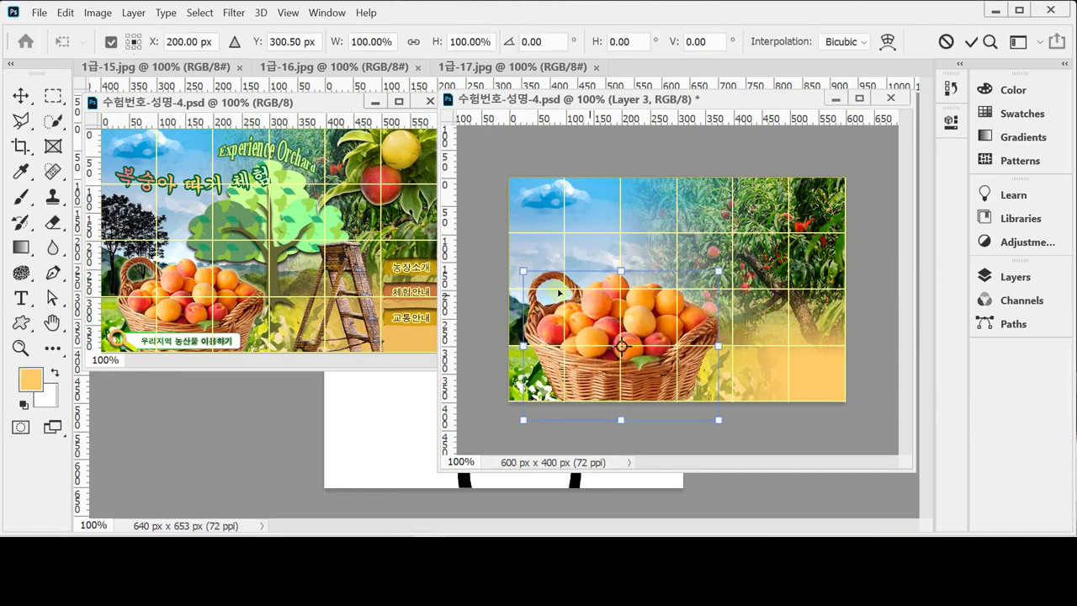
{"action": "left_click_drag", "start_coordinate": [523, 271], "coordinate": [573, 310]}
{"action": "left_click_drag", "start_coordinate": [691, 393], "coordinate": [626, 386]}
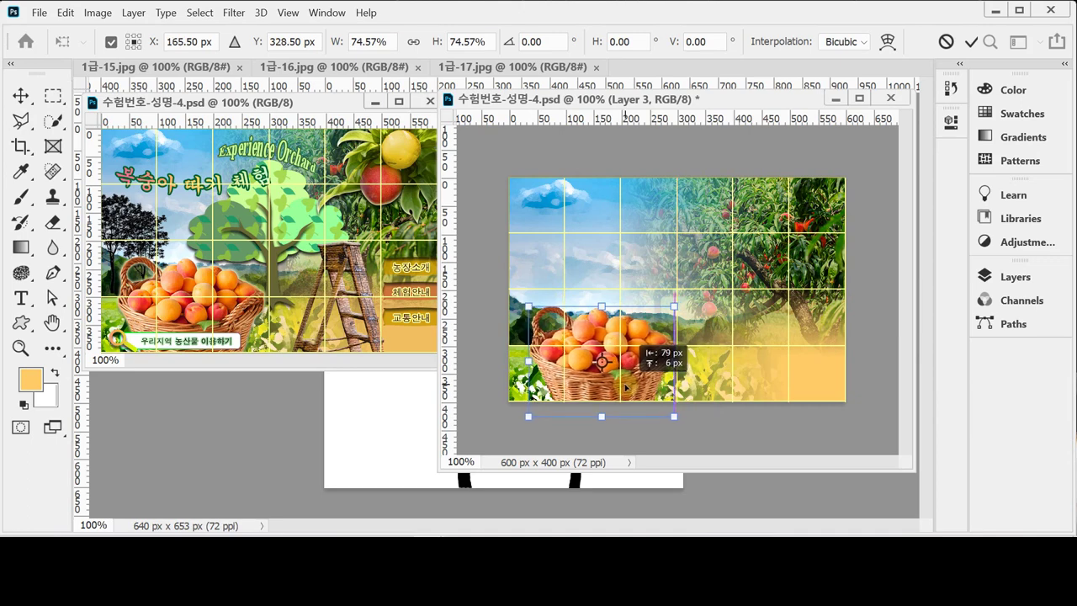
{"action": "key", "text": "Return"}
{"action": "key", "text": "w"}
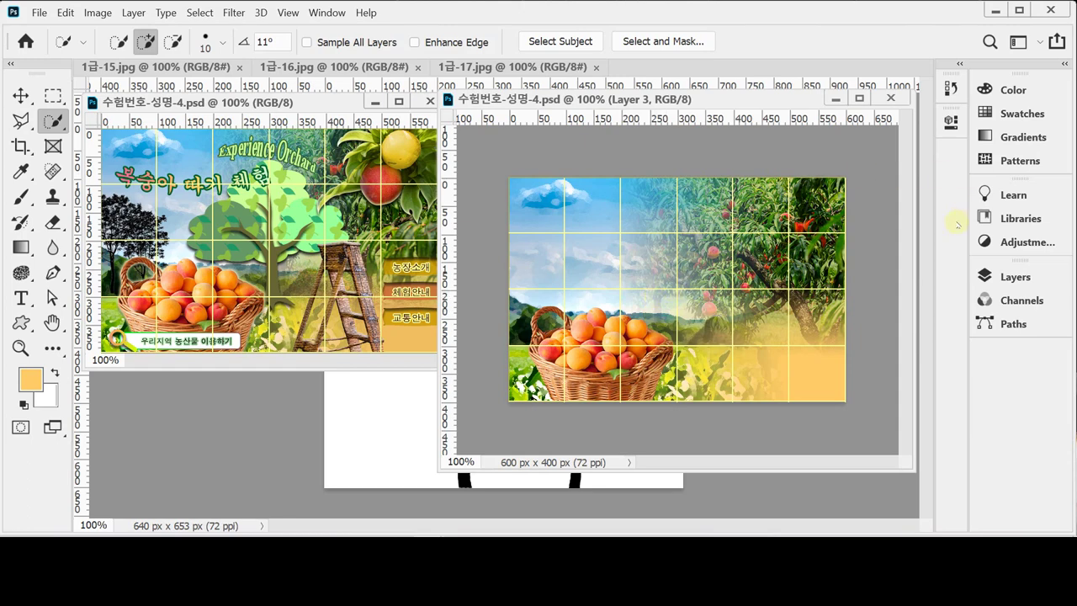
Step: Add an Outer Glow layer style to the peach basket layer with 75% opacity
{"action": "left_click", "coordinate": [1014, 277]}
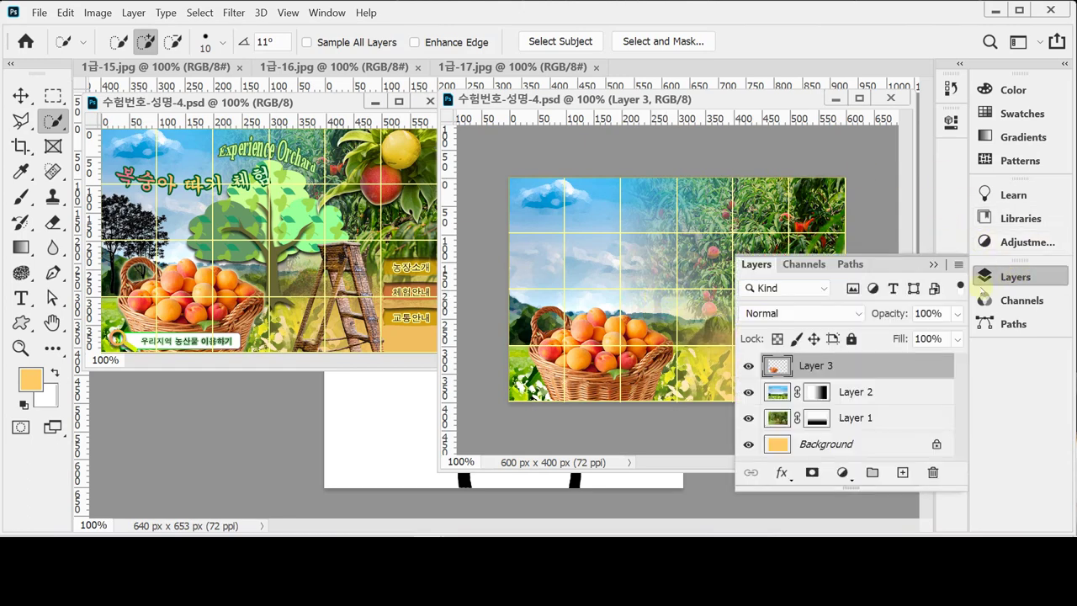
{"action": "left_click", "coordinate": [782, 473]}
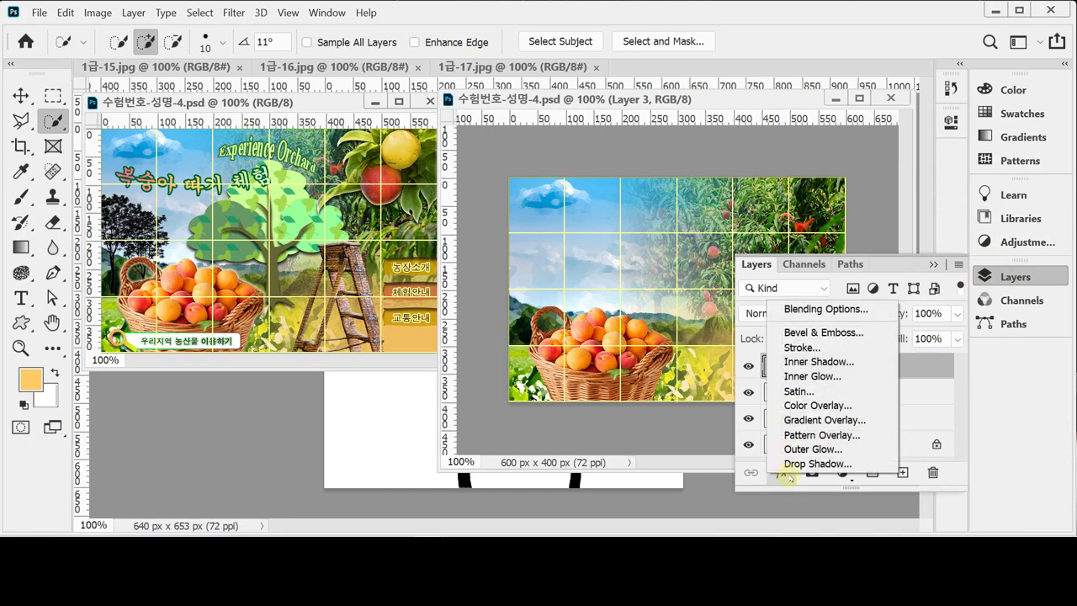
{"action": "left_click", "coordinate": [813, 449]}
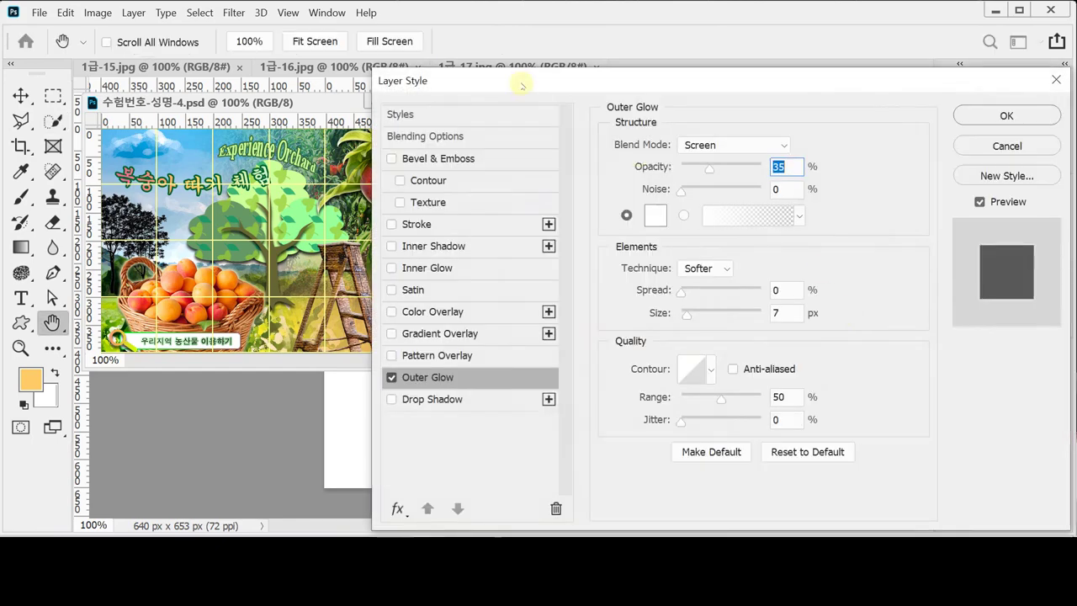
{"action": "left_click_drag", "start_coordinate": [560, 81], "coordinate": [751, 82]}
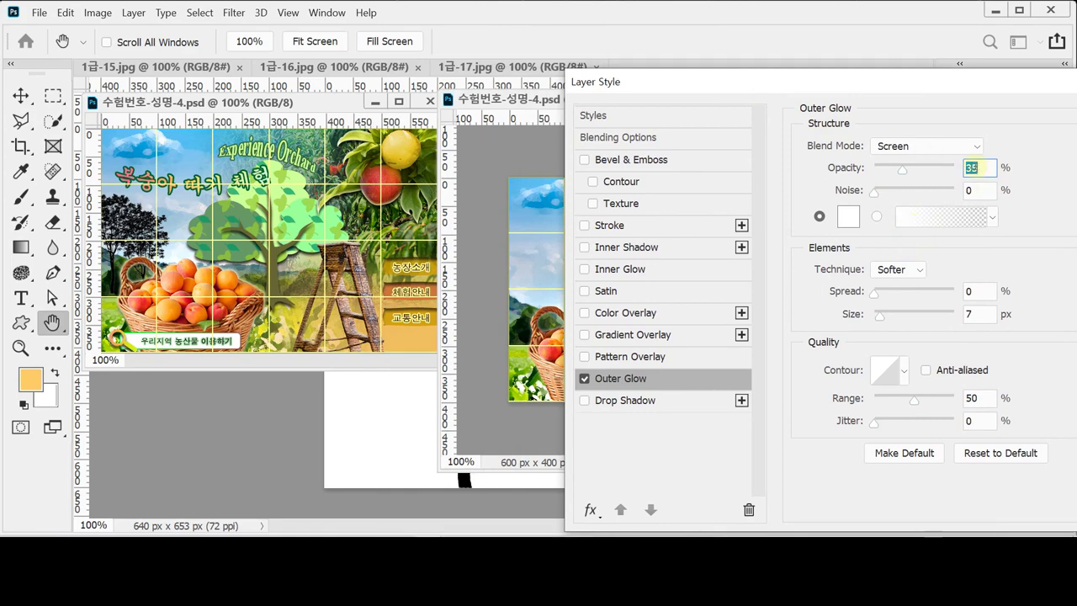
{"action": "type", "text": "75"}
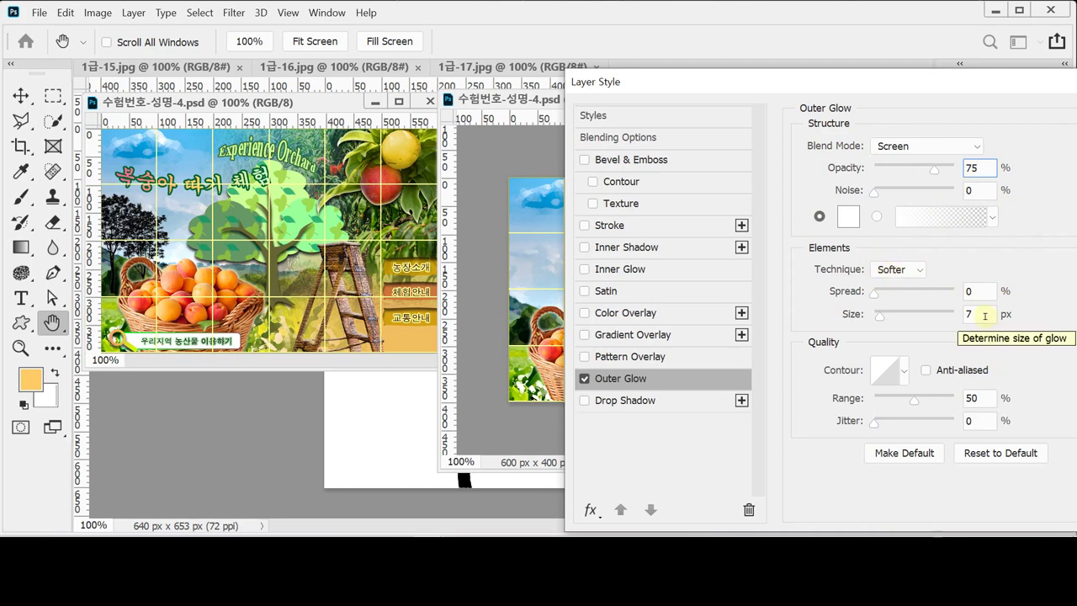
{"action": "left_click_drag", "start_coordinate": [693, 86], "coordinate": [642, 77]}
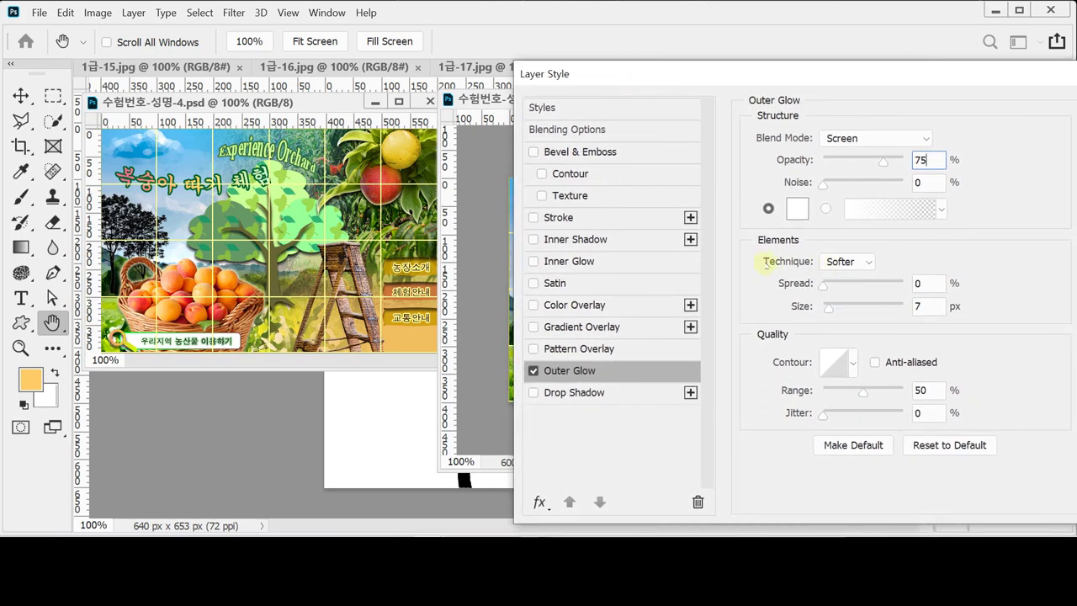
Step: Set the basket's outer glow color to a pale yellow
{"action": "left_click", "coordinate": [797, 208]}
{"action": "left_click", "coordinate": [341, 198]}
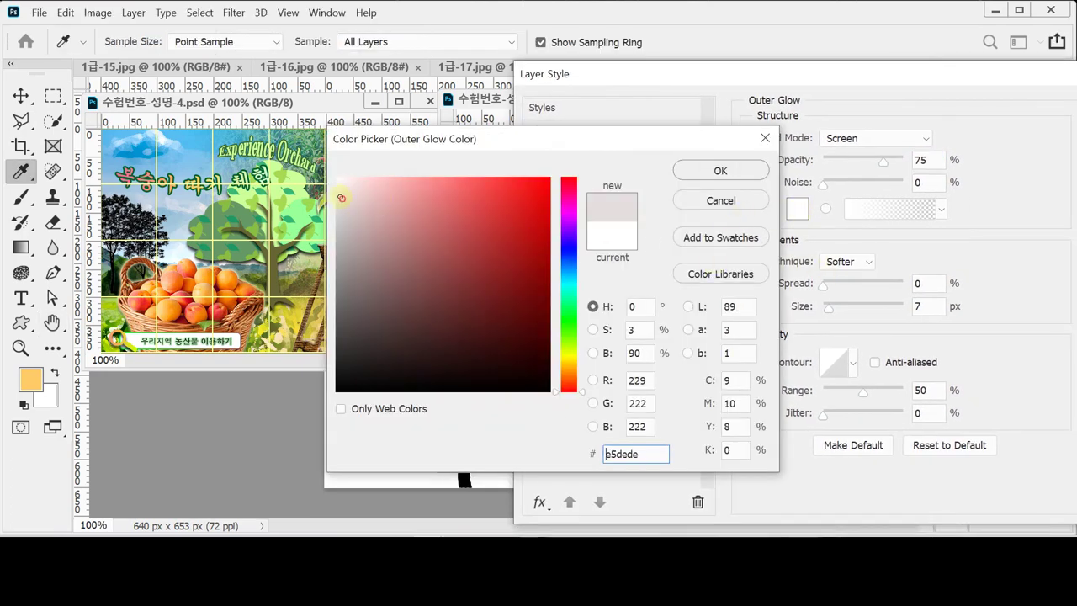
{"action": "left_click", "coordinate": [569, 358]}
{"action": "left_click", "coordinate": [345, 196]}
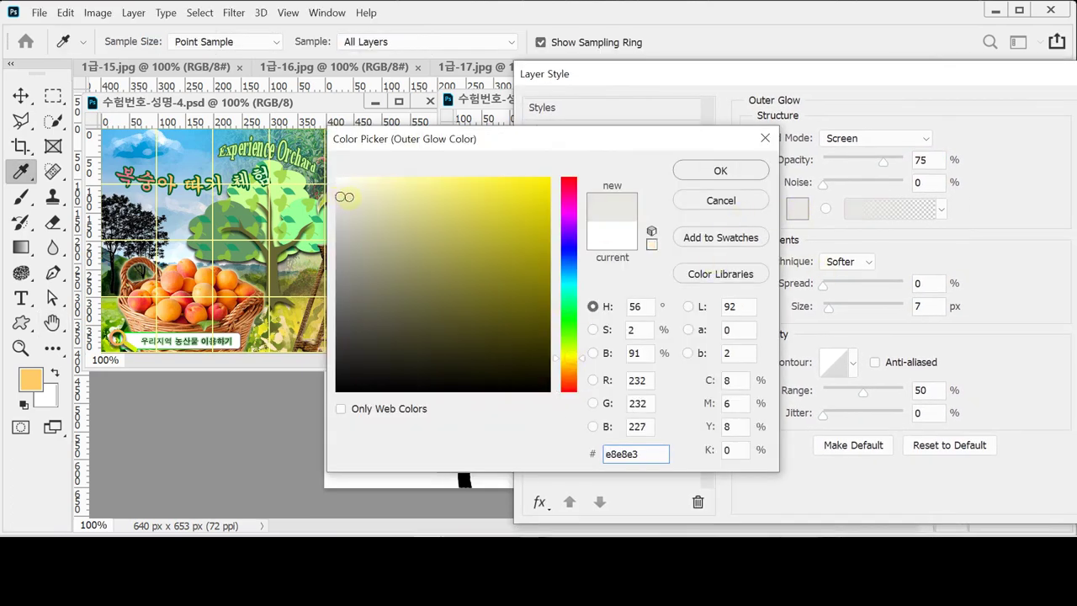
{"action": "left_click", "coordinate": [348, 176]}
{"action": "left_click", "coordinate": [377, 179]}
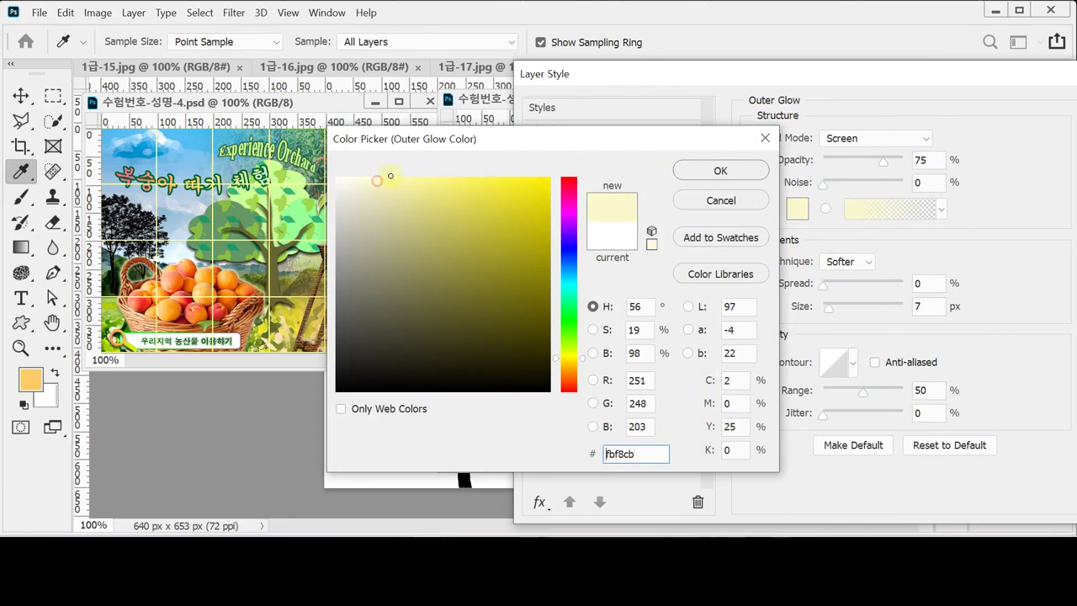
{"action": "left_click", "coordinate": [703, 172]}
{"action": "left_click_drag", "start_coordinate": [1047, 83], "coordinate": [843, 83]}
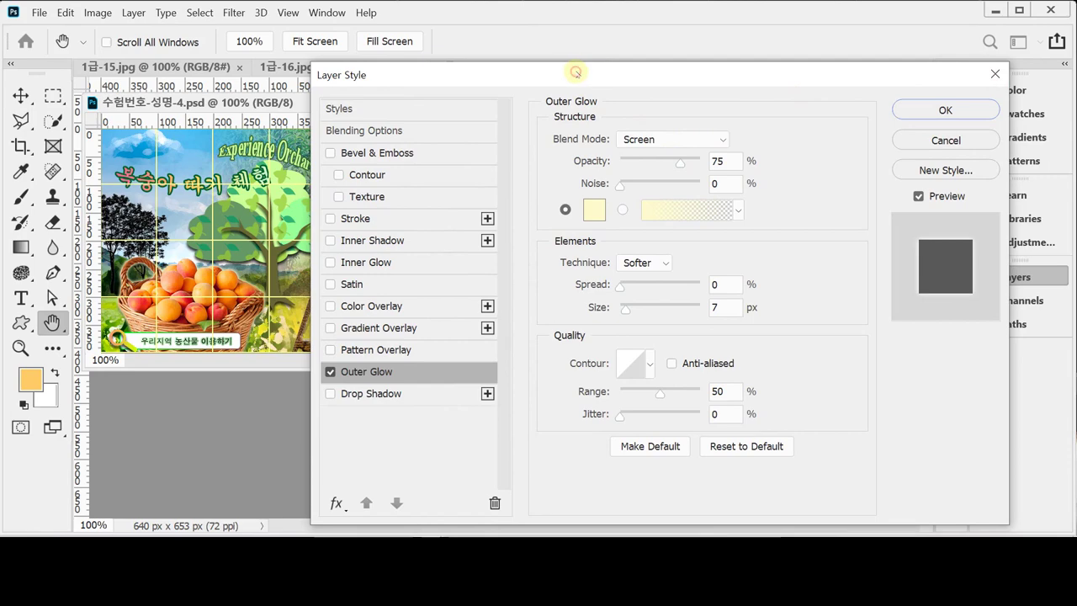
{"action": "left_click_drag", "start_coordinate": [575, 72], "coordinate": [713, 67]}
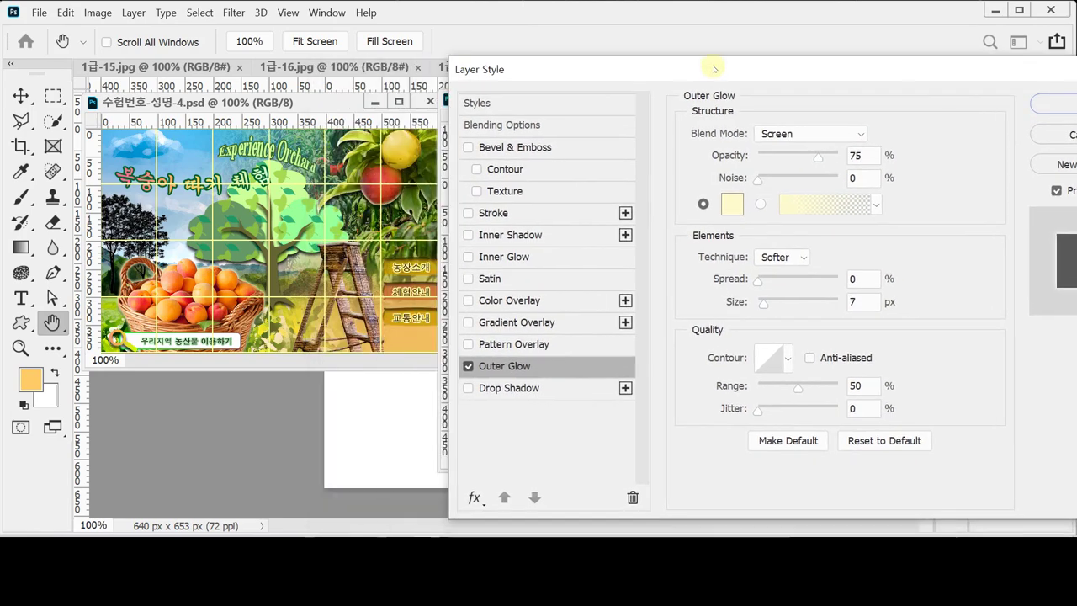
Step: Add a Drop Shadow to the basket with 75% opacity, 5 px distance and 5 px size, and apply the layer styles
{"action": "left_click", "coordinate": [539, 391]}
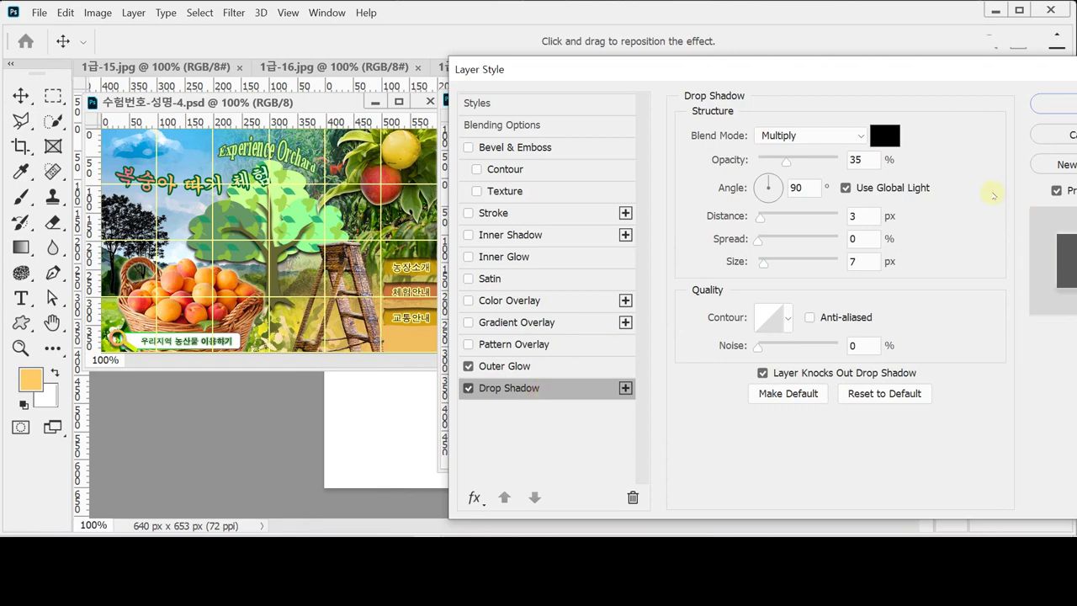
{"action": "double_click", "coordinate": [857, 160]}
{"action": "type", "text": "75"}
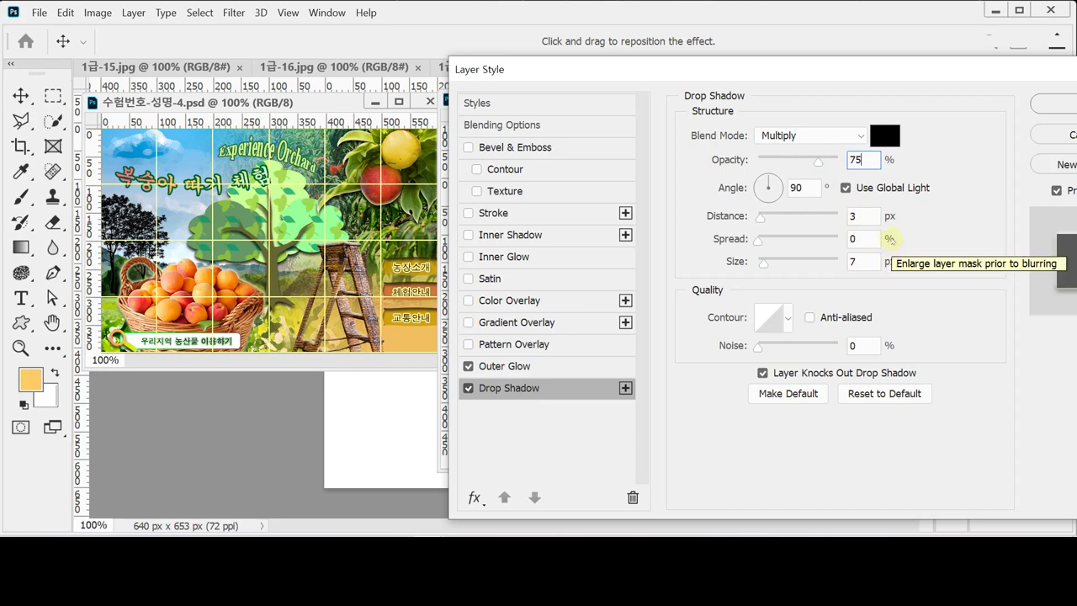
{"action": "left_click", "coordinate": [858, 216]}
{"action": "type", "text": "5"}
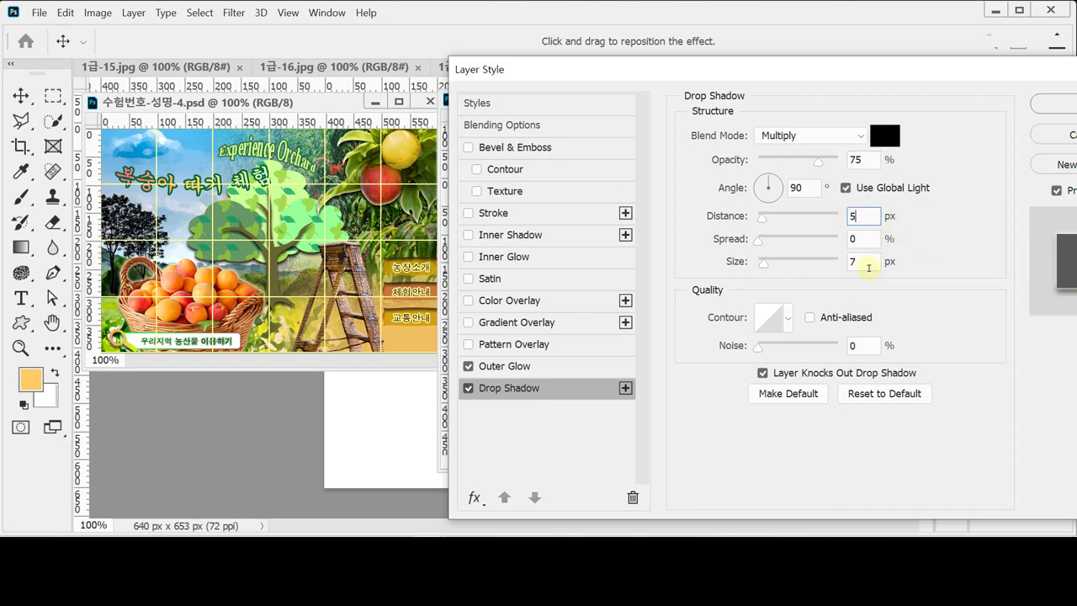
{"action": "key", "text": "Tab"}
{"action": "type", "text": "5"}
{"action": "left_click_drag", "start_coordinate": [877, 73], "coordinate": [823, 77]}
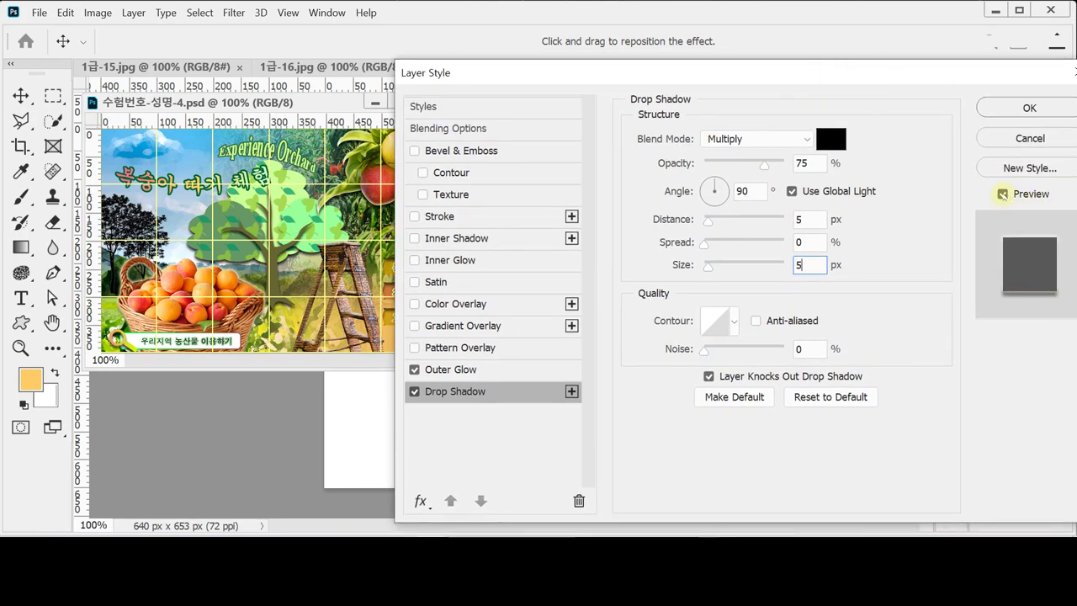
{"action": "left_click", "coordinate": [1029, 108]}
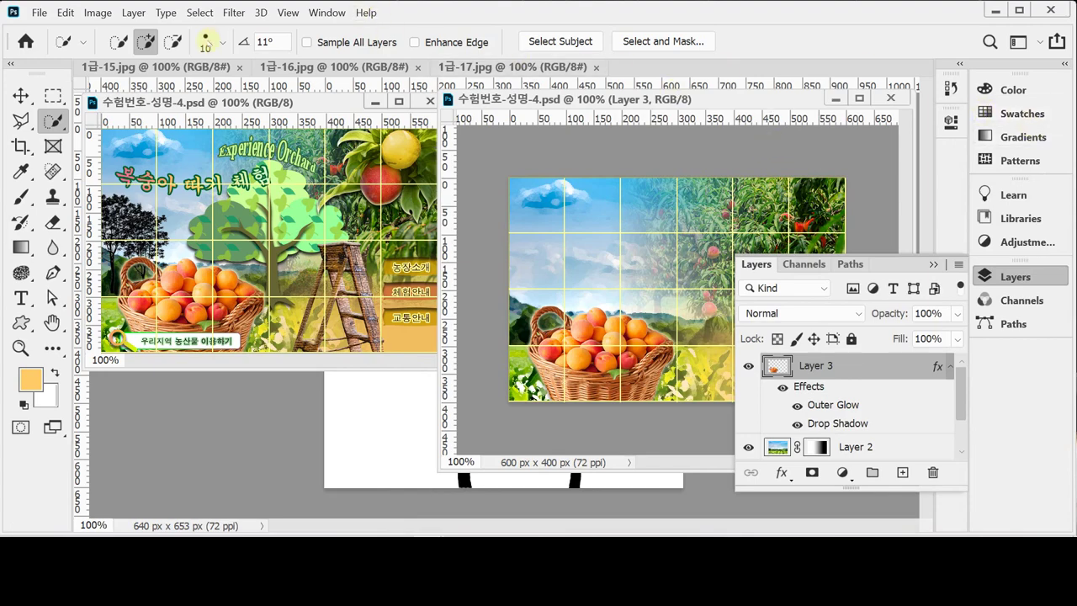
Step: Dock the 1급-15.jpg ladder photo beside the reference in a taller floating window, and switch to the Magic Wand tool
{"action": "left_click_drag", "start_coordinate": [173, 66], "coordinate": [245, 118]}
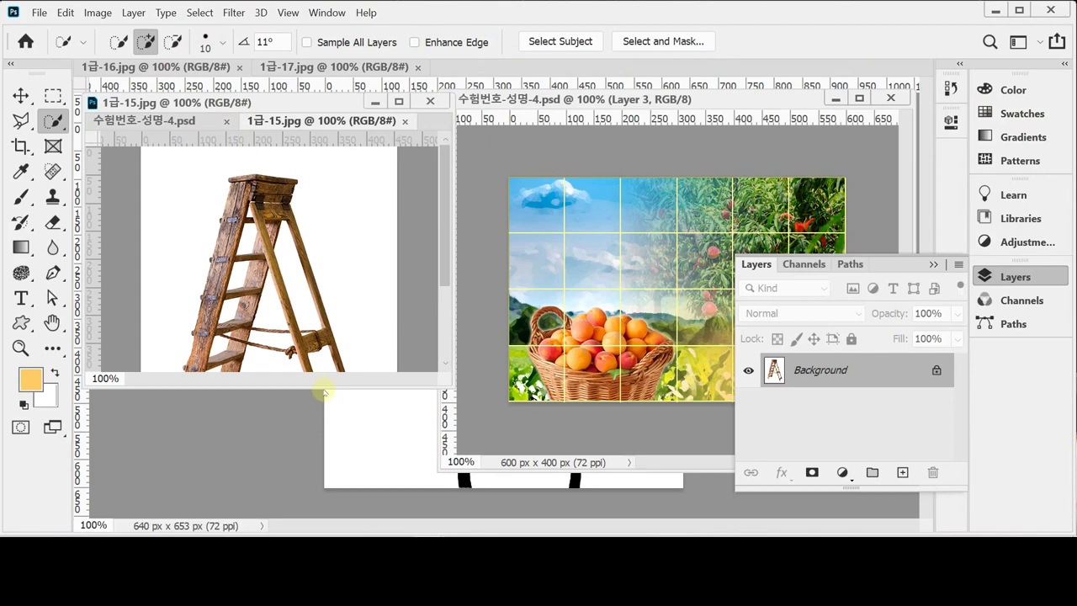
{"action": "left_click_drag", "start_coordinate": [322, 389], "coordinate": [331, 479]}
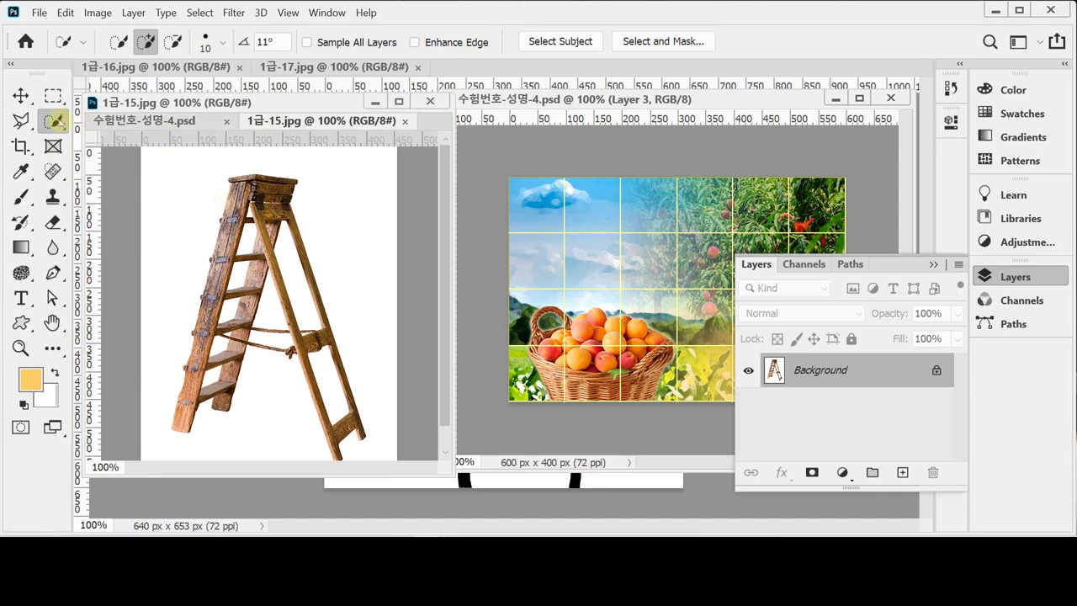
{"action": "right_click", "coordinate": [56, 122]}
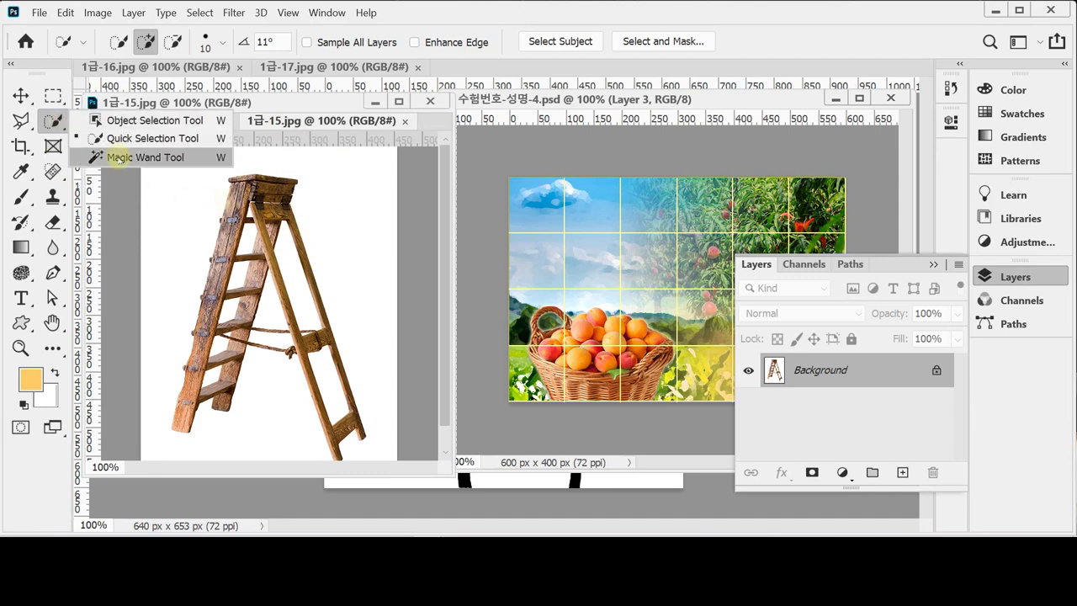
{"action": "left_click", "coordinate": [118, 158]}
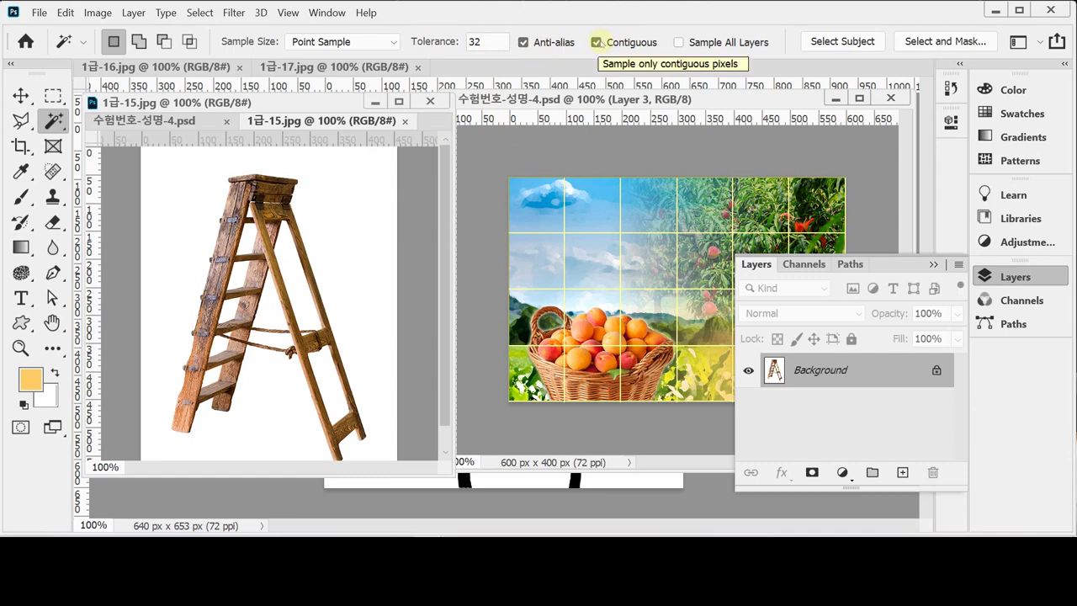
Step: Try to select the white background around and between the ladder's parts with contiguous Magic Wand sampling
{"action": "left_click", "coordinate": [370, 227]}
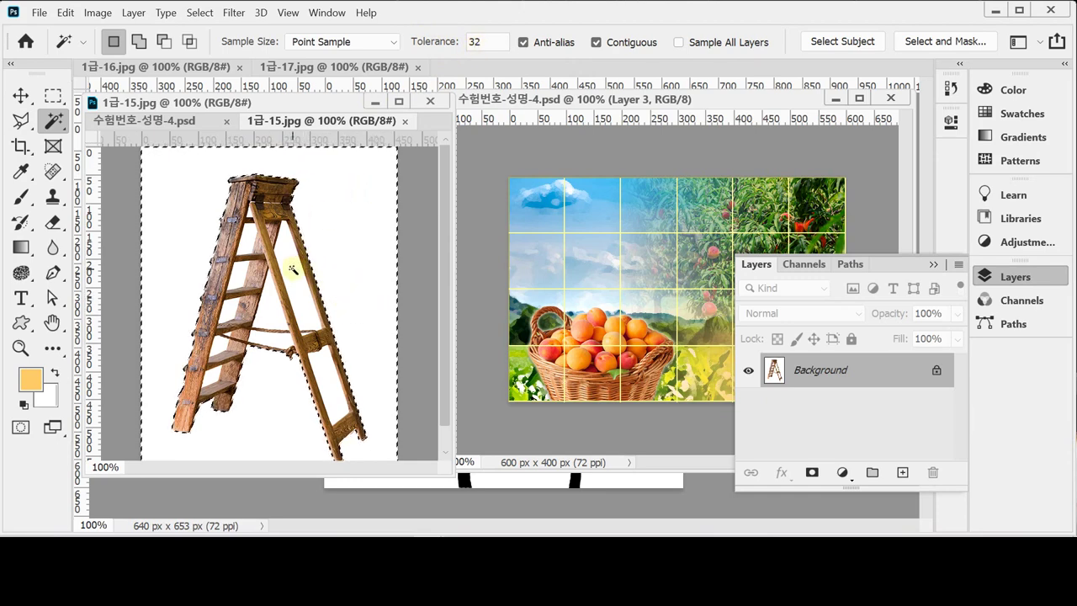
{"action": "left_click", "coordinate": [285, 235], "text": "shift"}
{"action": "left_click", "coordinate": [238, 286], "text": "shift"}
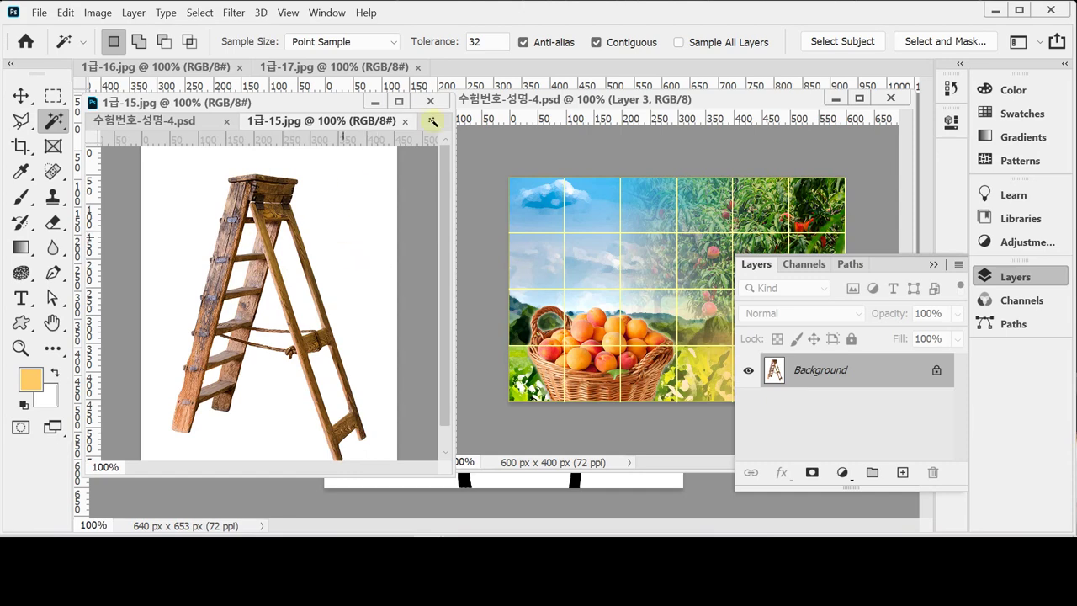
Step: Select all the white background with non-contiguous Magic Wand sampling, and invert the selection to isolate the ladder
{"action": "left_click", "coordinate": [597, 42]}
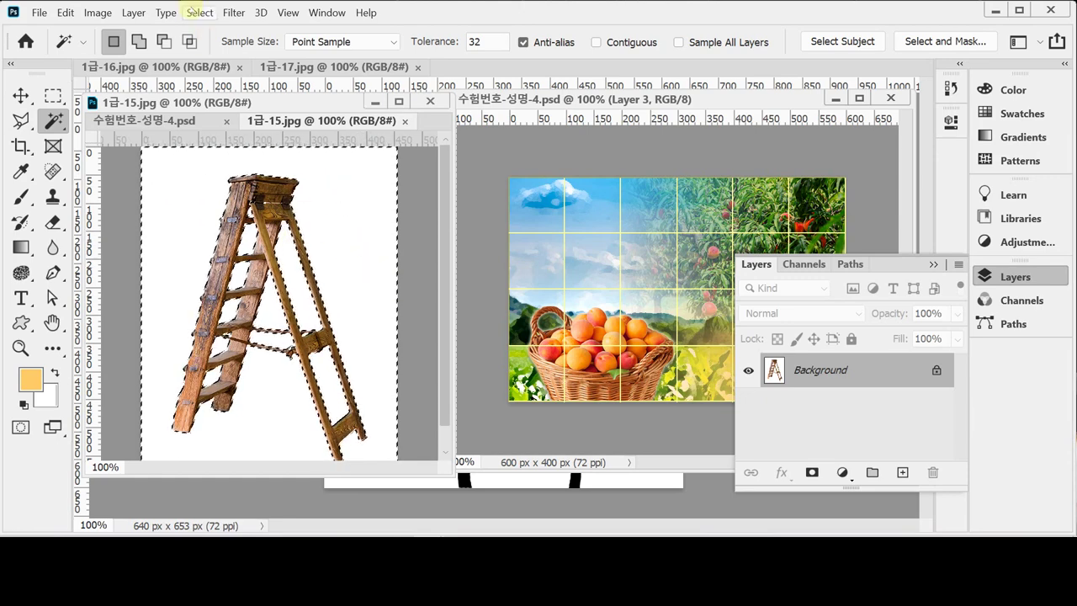
{"action": "left_click", "coordinate": [199, 12]}
{"action": "left_click", "coordinate": [212, 78]}
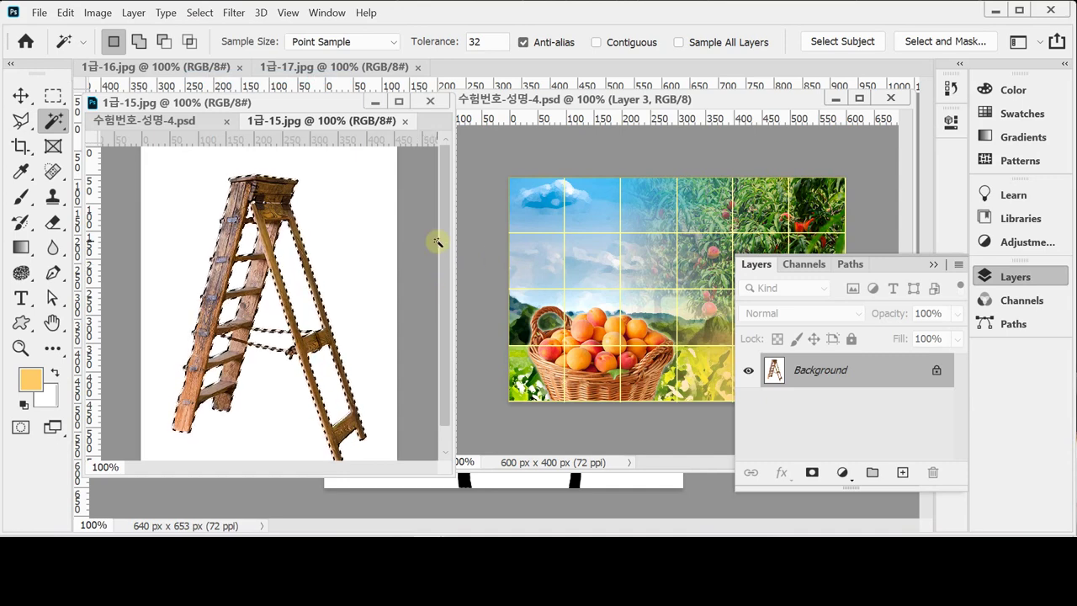
Step: Copy the selected ladder, close 1급-15.jpg, and paste the ladder into the working document as a new layer
{"action": "left_click_drag", "start_coordinate": [438, 242], "coordinate": [440, 245]}
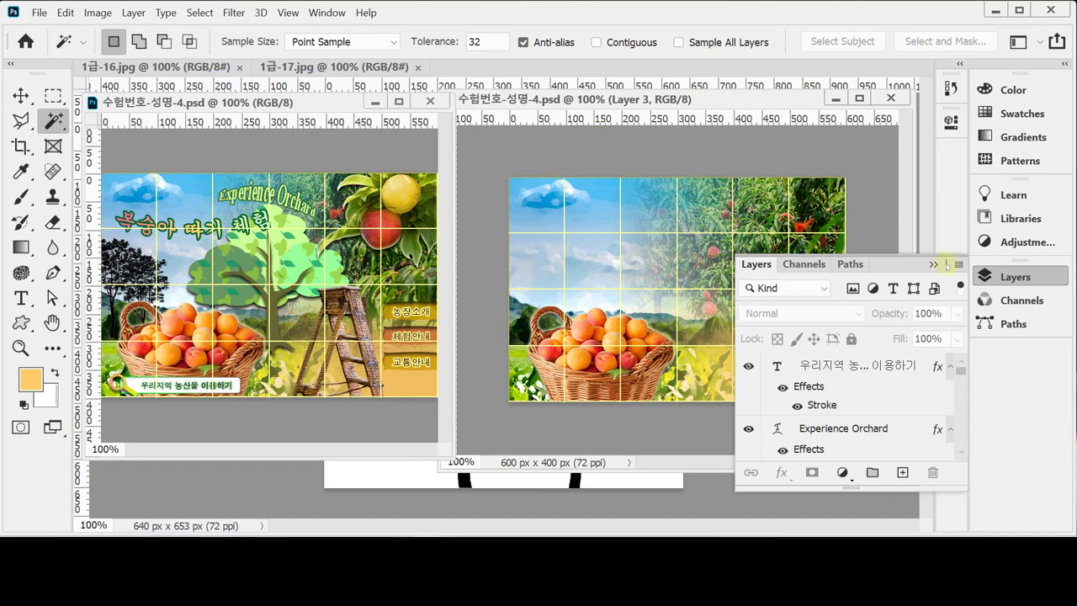
{"action": "left_click", "coordinate": [997, 276]}
{"action": "key", "text": "ctrl+v"}
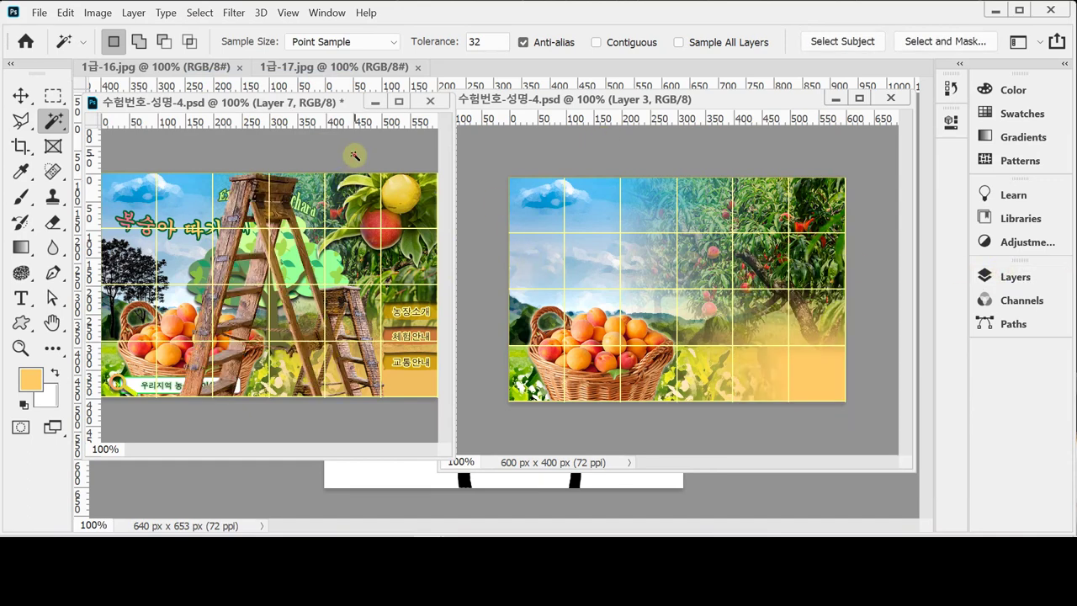
{"action": "key", "text": "ctrl+z"}
{"action": "left_click", "coordinate": [563, 159]}
{"action": "key", "text": "ctrl+v"}
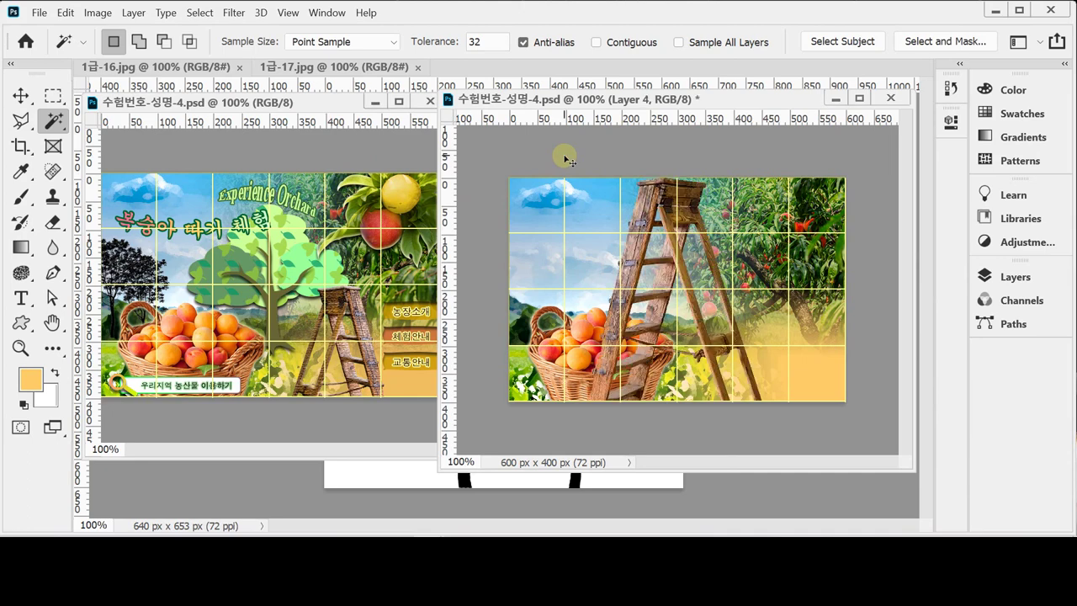
Step: Scale the ladder to about 62.5%, flip it horizontally, place it beside the basket as in the reference, and save the document
{"action": "key", "text": "ctrl+t"}
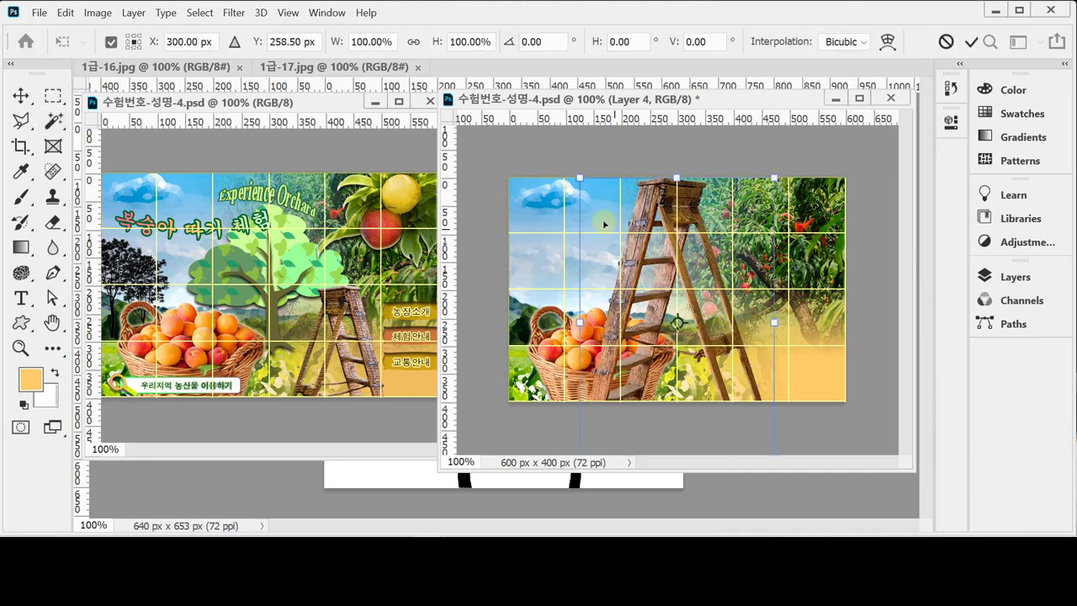
{"action": "left_click_drag", "start_coordinate": [580, 179], "coordinate": [682, 259]}
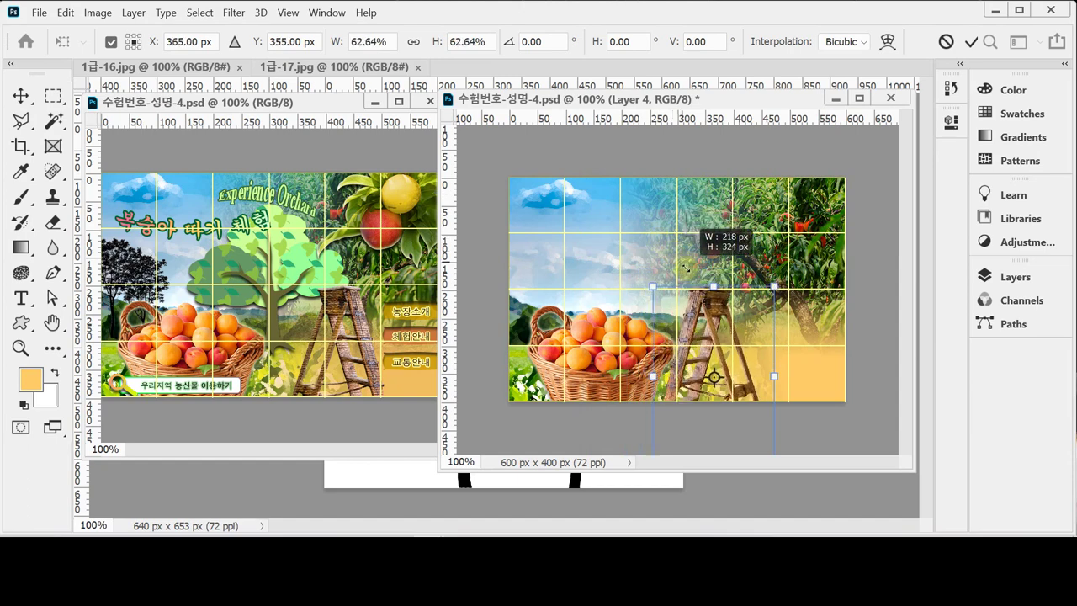
{"action": "left_click_drag", "start_coordinate": [698, 318], "coordinate": [738, 322]}
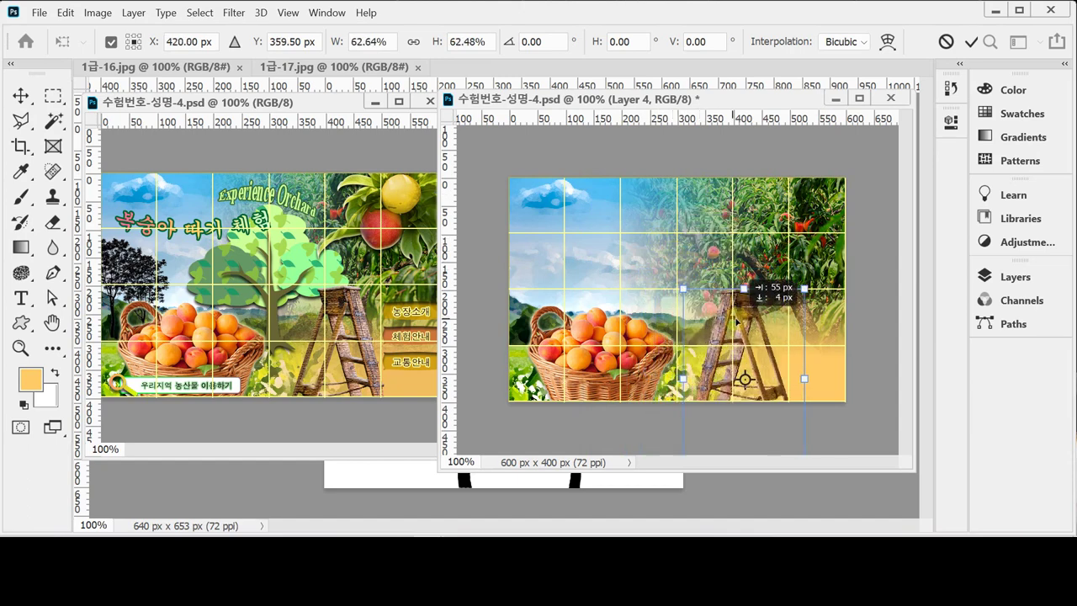
{"action": "right_click", "coordinate": [754, 299]}
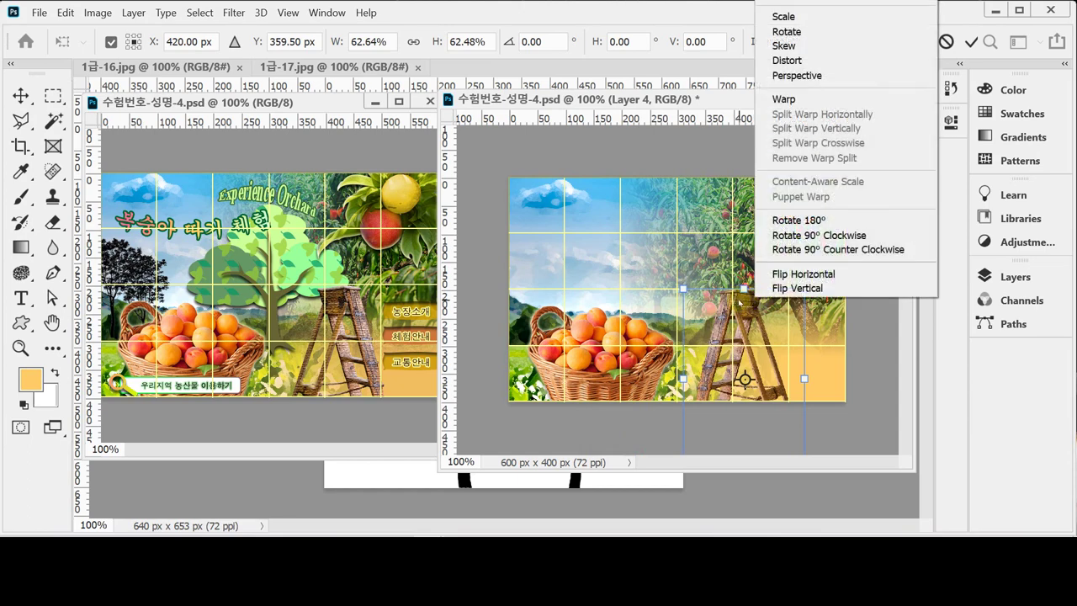
{"action": "left_click", "coordinate": [774, 275]}
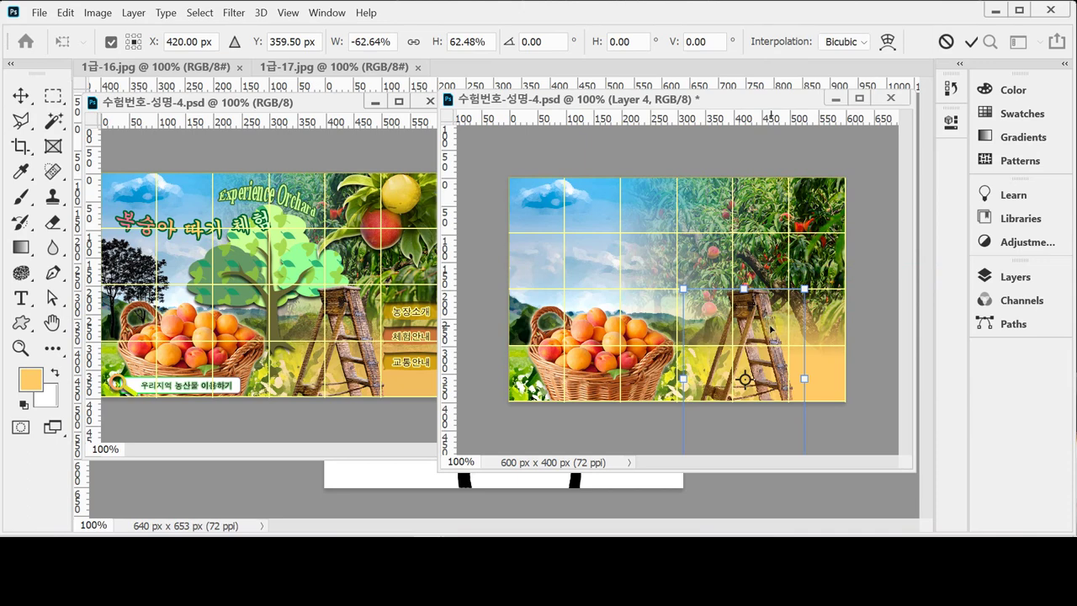
{"action": "left_click_drag", "start_coordinate": [772, 328], "coordinate": [769, 329]}
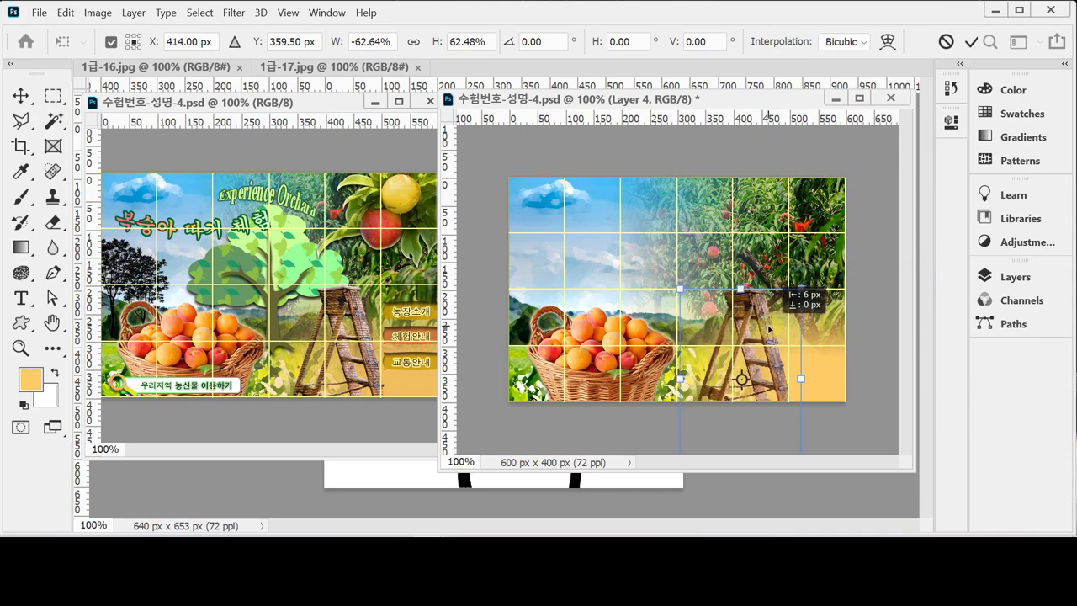
{"action": "key", "text": "w"}
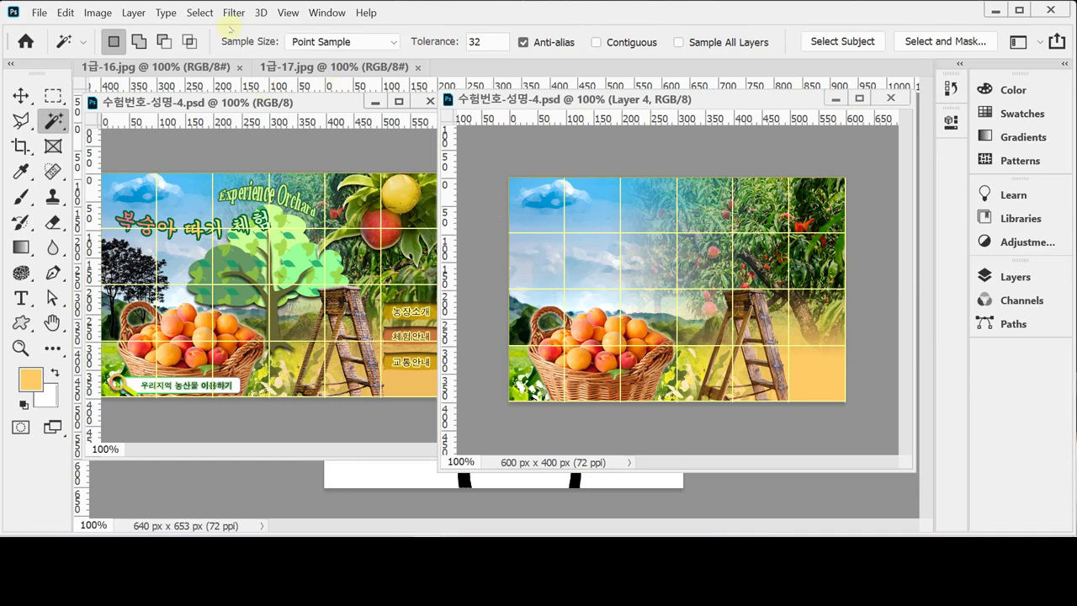
Step: Apply the Texturizer filter to the ladder layer with Canvas texture, 100% scaling, relief 4 and light from Top
{"action": "left_click", "coordinate": [229, 13]}
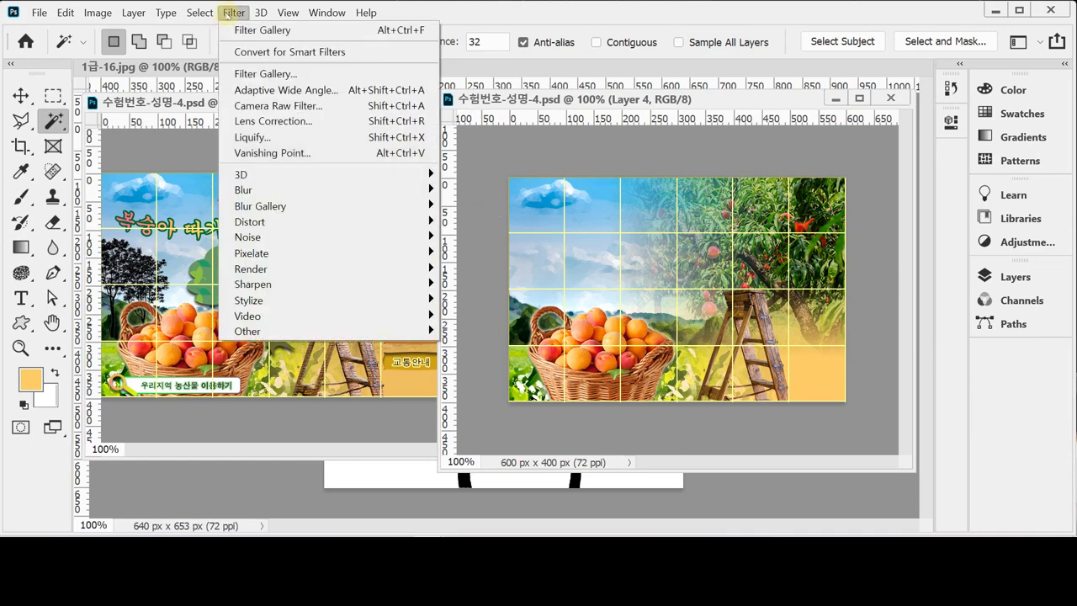
{"action": "left_click", "coordinate": [243, 74]}
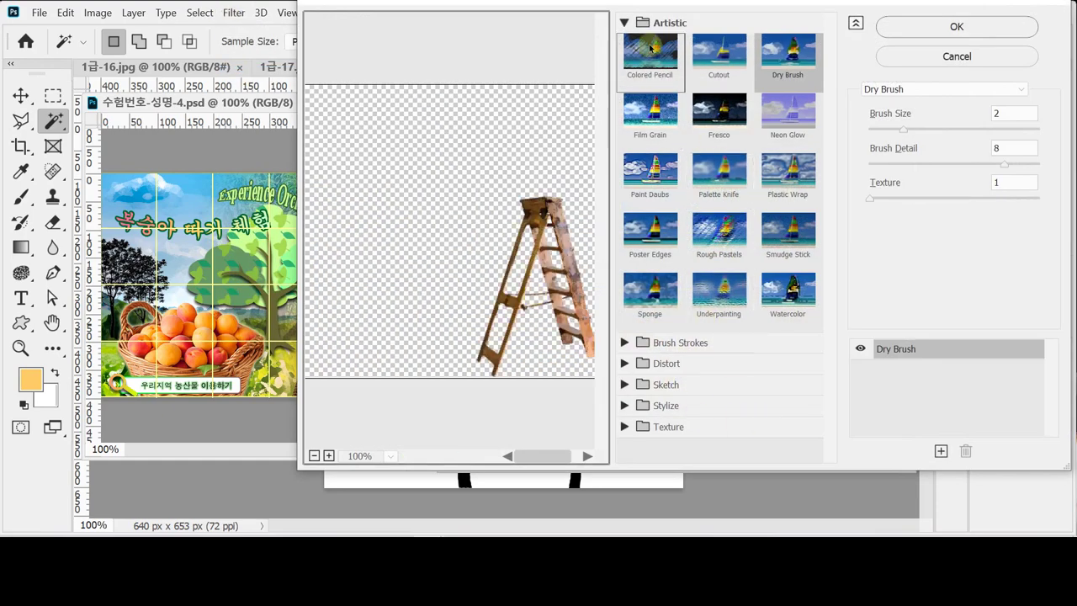
{"action": "left_click", "coordinate": [624, 23]}
{"action": "left_click", "coordinate": [624, 128]}
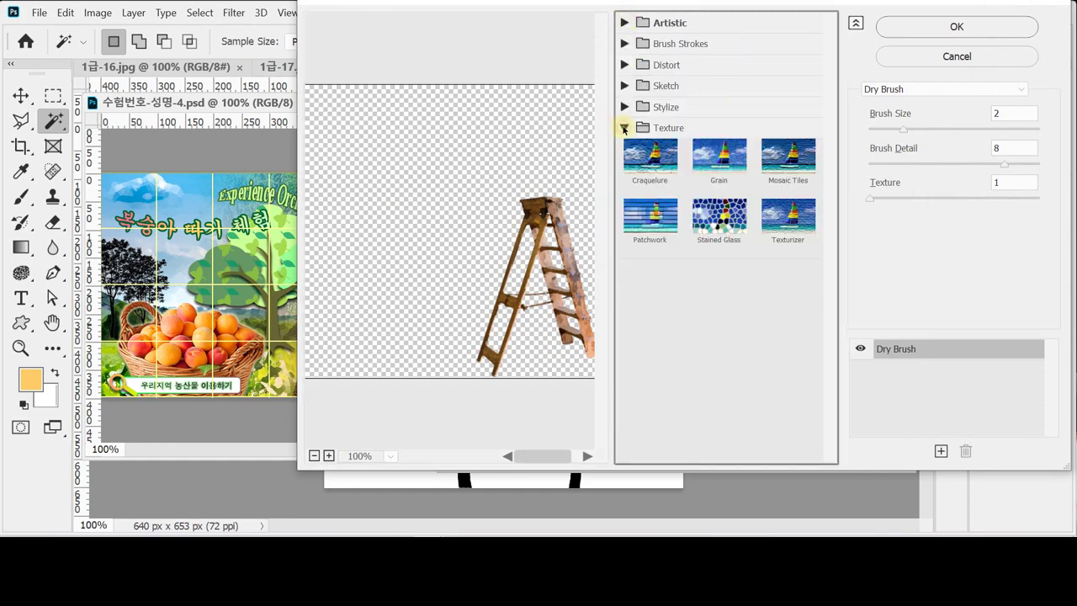
{"action": "left_click", "coordinate": [787, 234]}
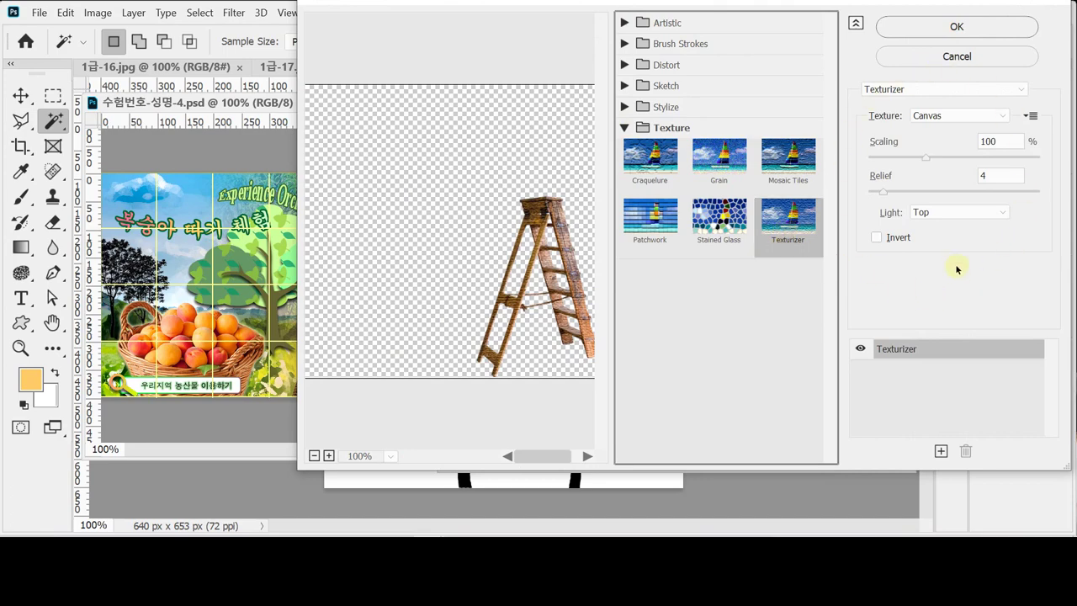
{"action": "left_click", "coordinate": [942, 26]}
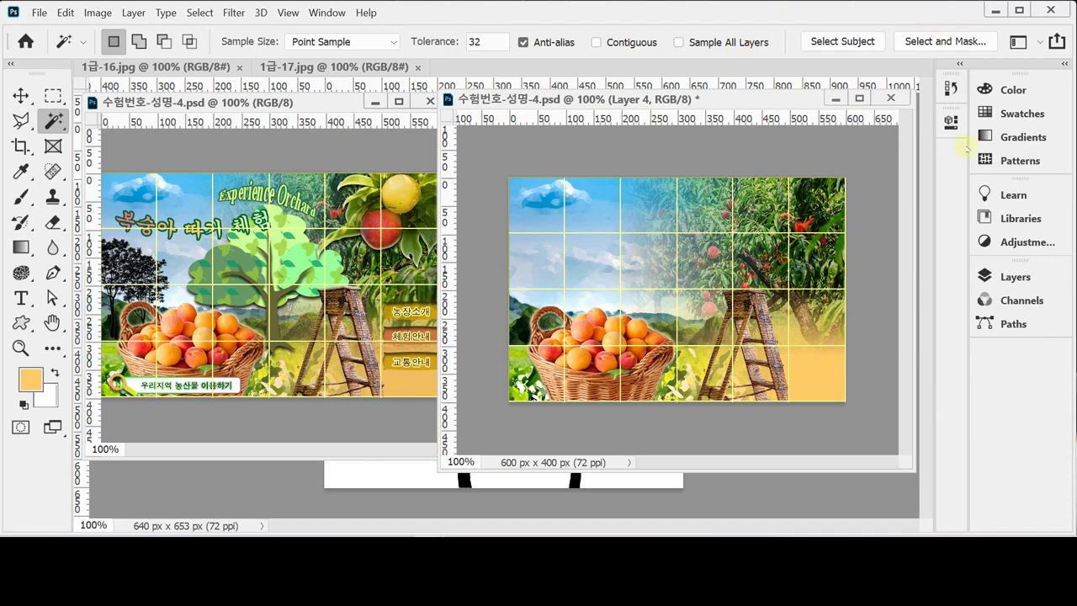
Step: Add a Bevel & Emboss effect to the ladder layer with Inner Bevel style and a size of 5 px
{"action": "left_click", "coordinate": [1006, 277]}
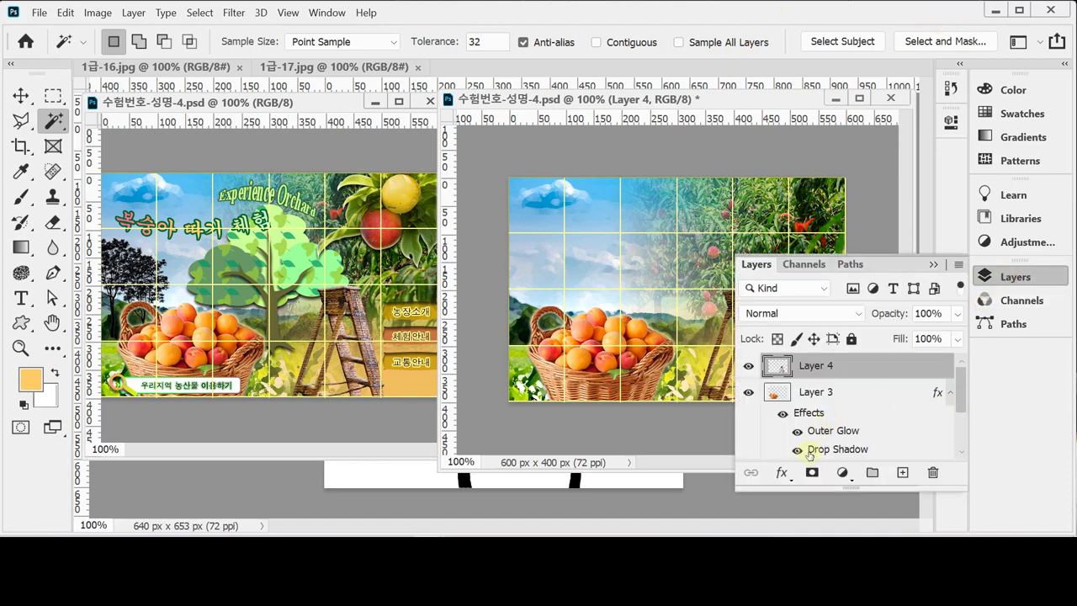
{"action": "left_click", "coordinate": [780, 473]}
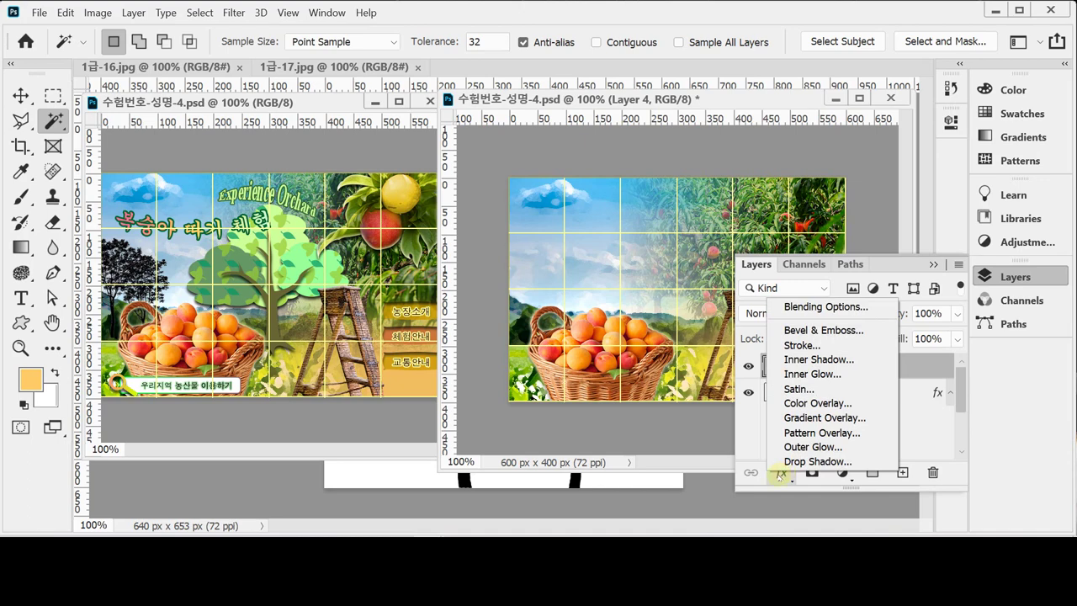
{"action": "left_click", "coordinate": [853, 330]}
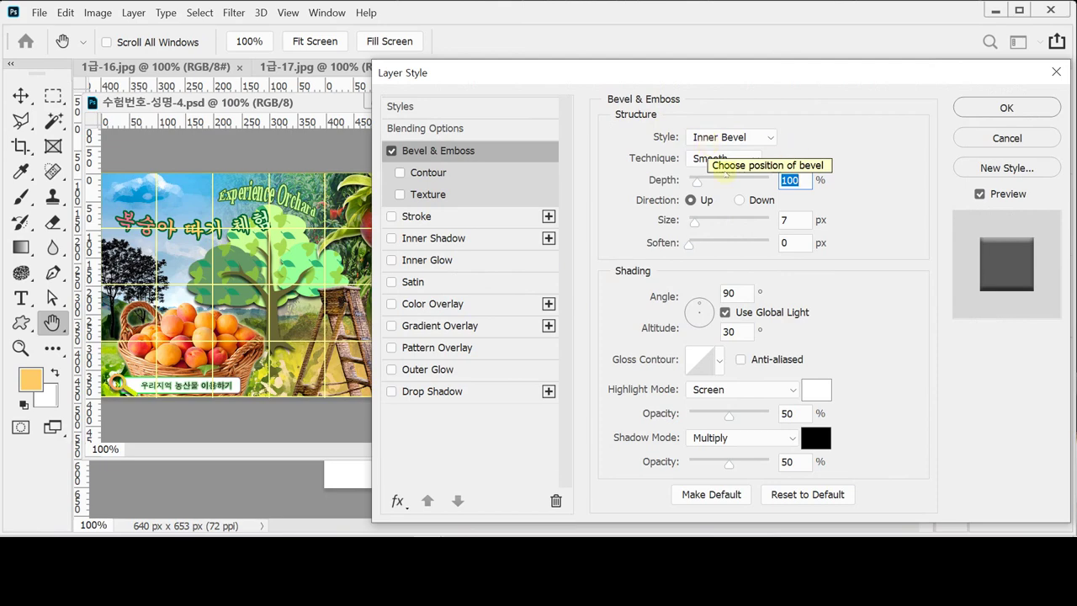
{"action": "left_click_drag", "start_coordinate": [685, 78], "coordinate": [760, 45]}
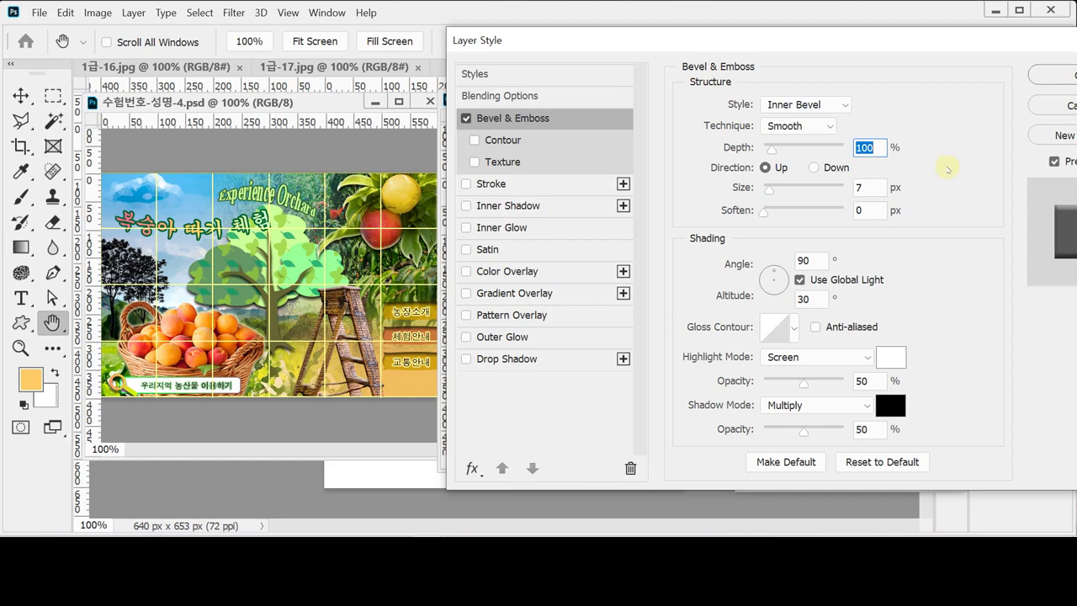
{"action": "left_click", "coordinate": [879, 190]}
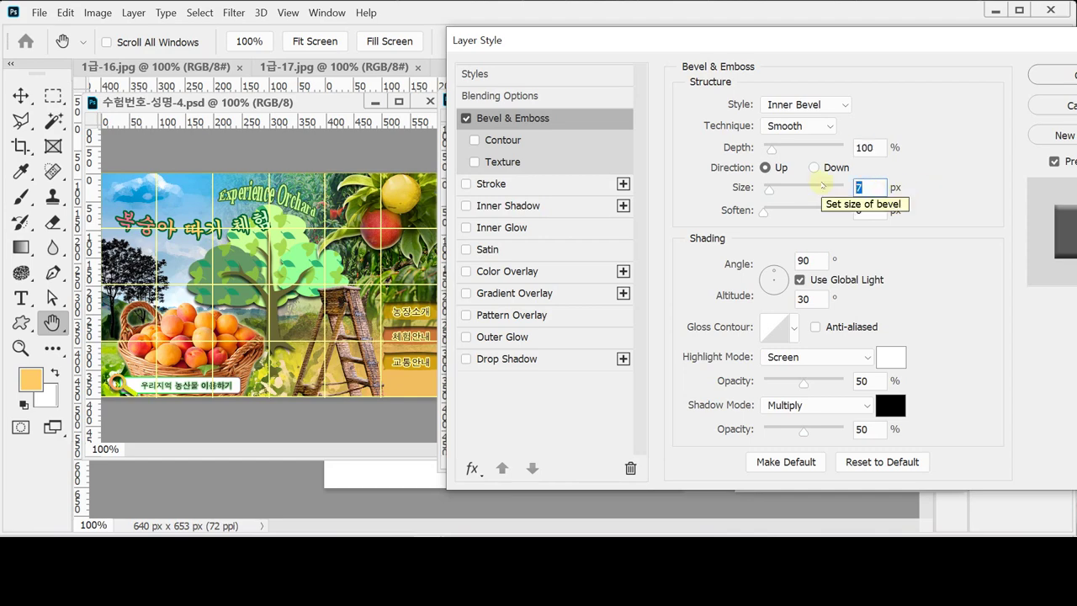
{"action": "type", "text": "5"}
{"action": "key", "text": "Return"}
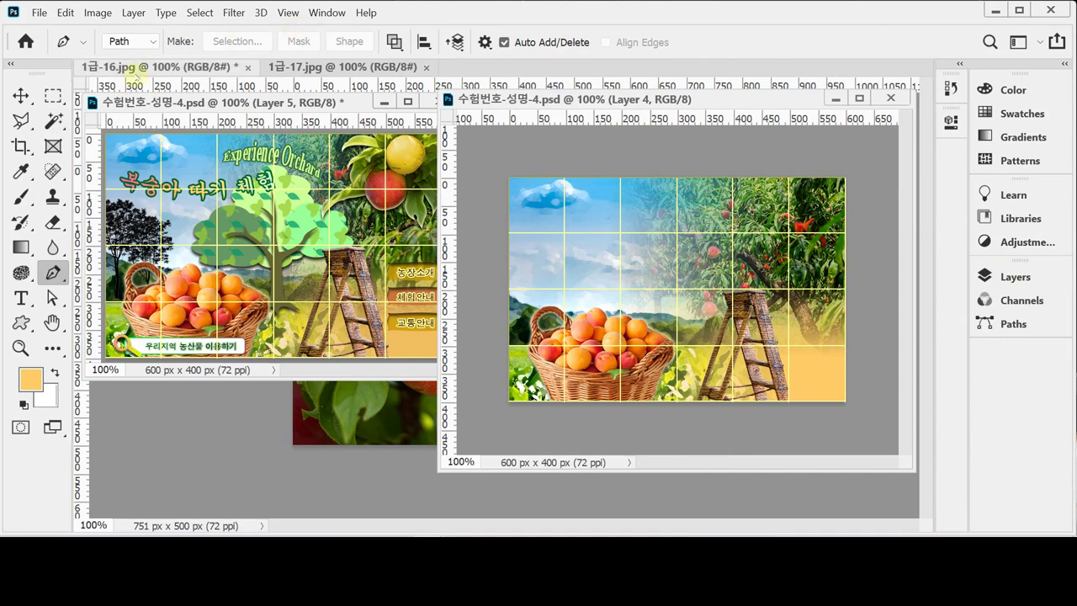
Step: Float 1급-16.jpg in its own window, choose the Pen tool, and reset all tools to their default settings
{"action": "left_click_drag", "start_coordinate": [139, 69], "coordinate": [179, 130]}
{"action": "left_click_drag", "start_coordinate": [262, 129], "coordinate": [284, 114]}
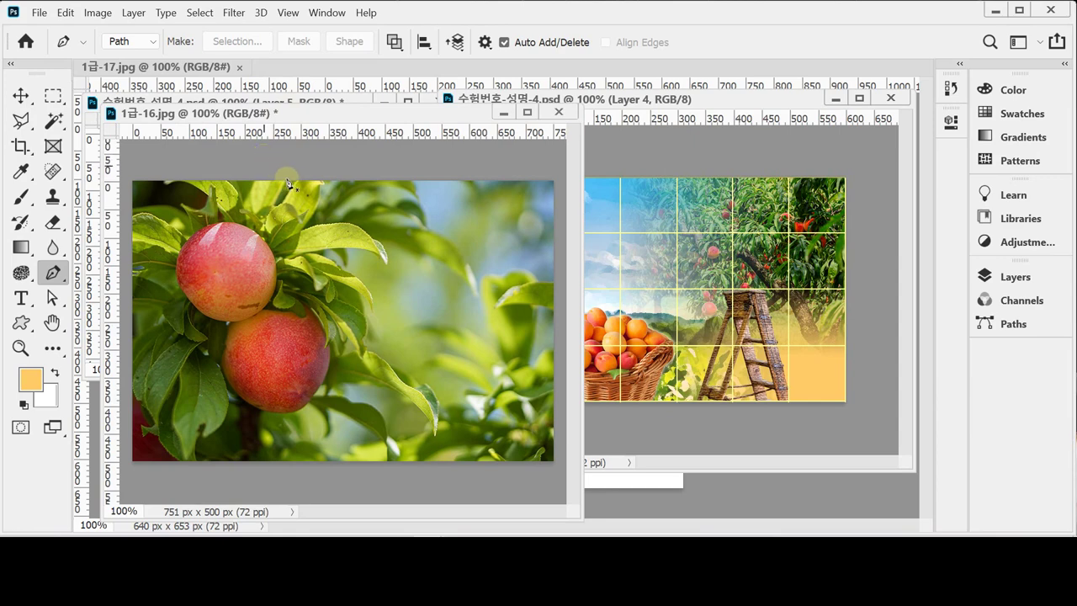
{"action": "right_click", "coordinate": [53, 271]}
{"action": "left_click", "coordinate": [97, 271]}
{"action": "right_click", "coordinate": [62, 41]}
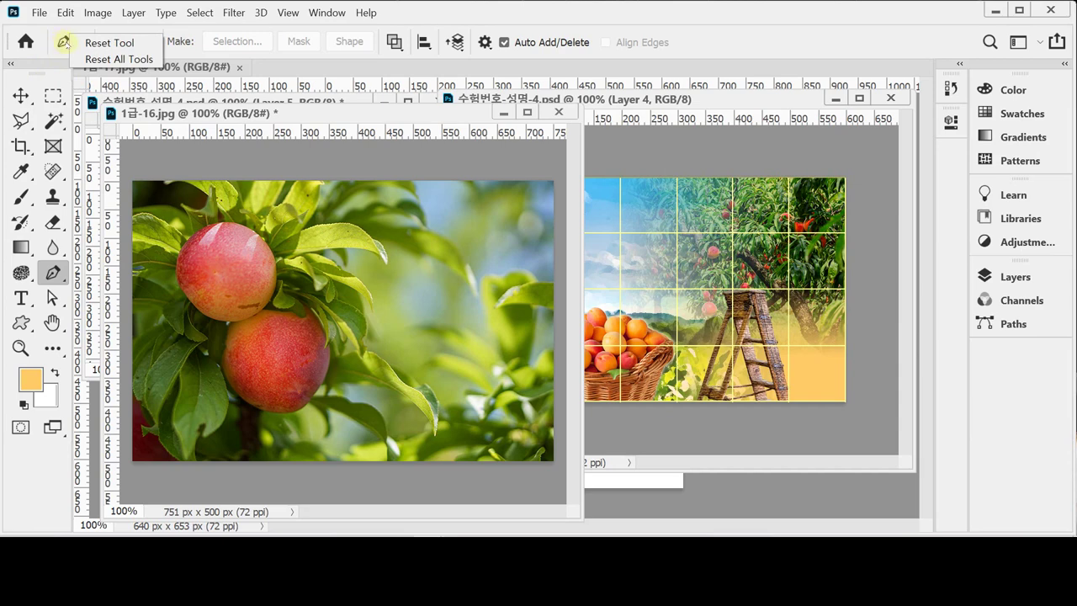
{"action": "left_click", "coordinate": [119, 58]}
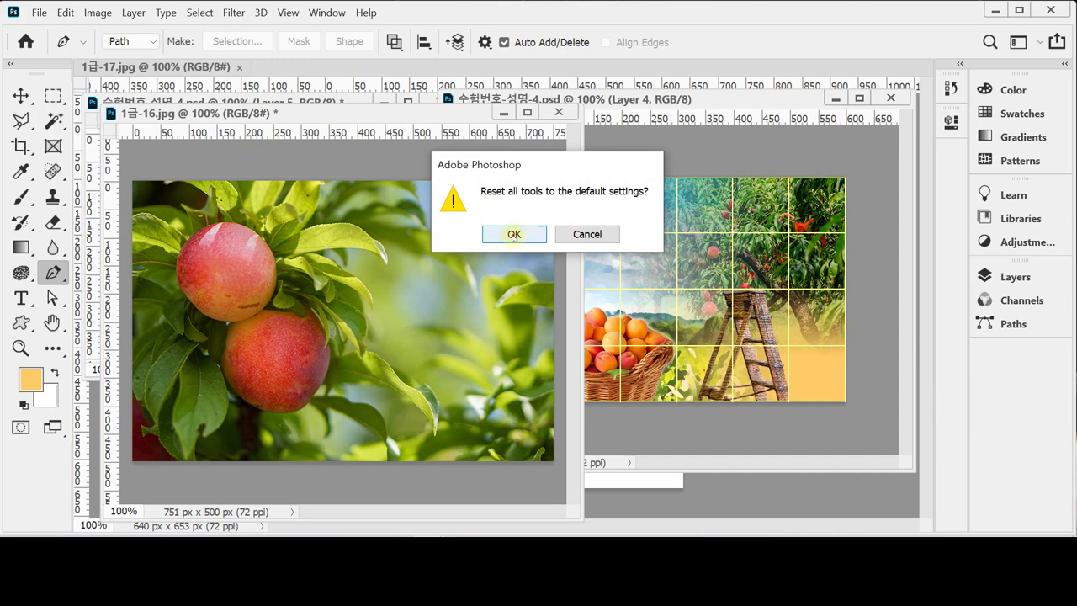
{"action": "left_click", "coordinate": [513, 235]}
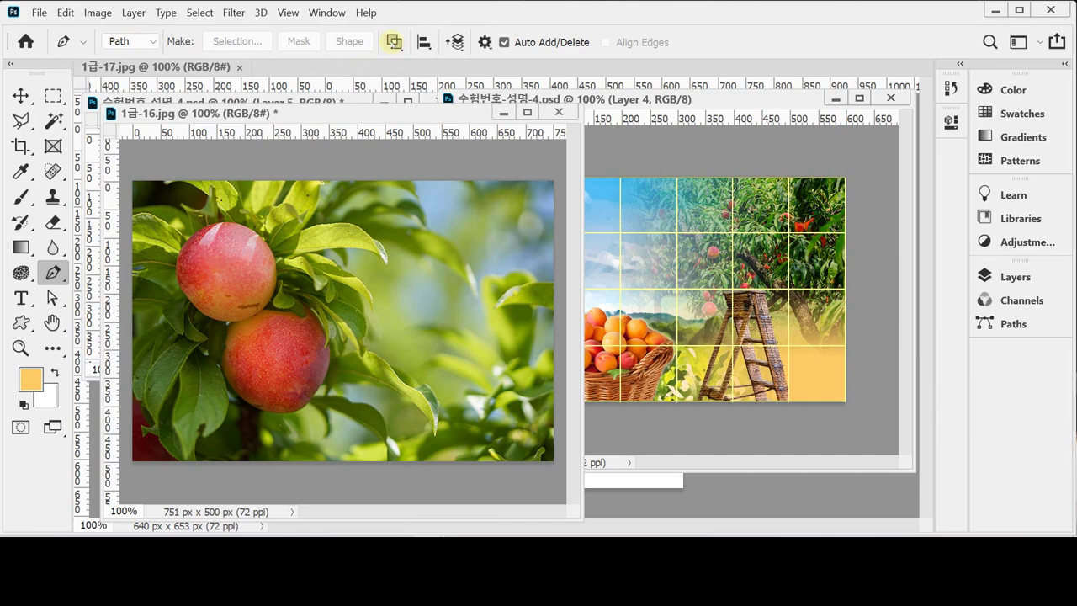
Step: Start a pen path in 1급-16.jpg from the photo's upper-left corner, curving along the top leaf down to the long leaf's base
{"action": "left_click", "coordinate": [391, 44]}
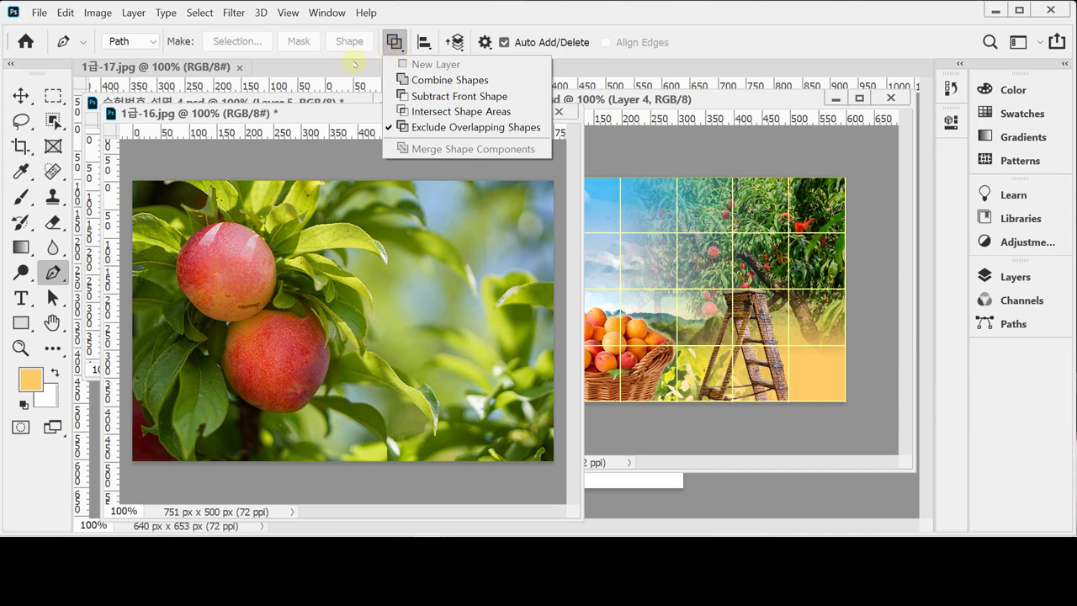
{"action": "left_click", "coordinate": [355, 59]}
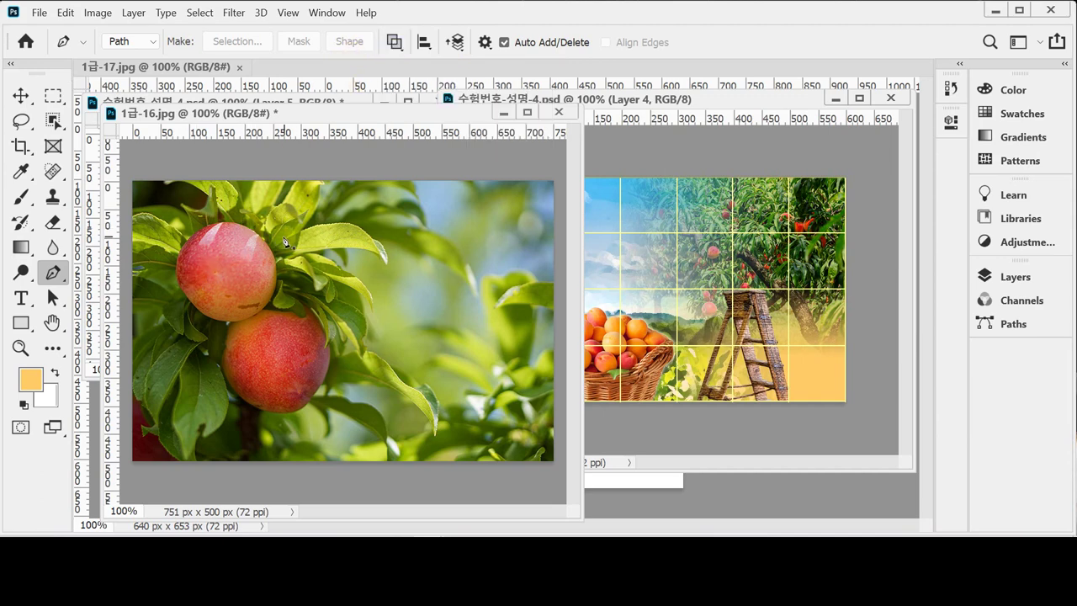
{"action": "scroll", "coordinate": [249, 213], "scroll_direction": "up", "scroll_amount": 1}
{"action": "left_click_drag", "start_coordinate": [249, 213], "coordinate": [318, 215]}
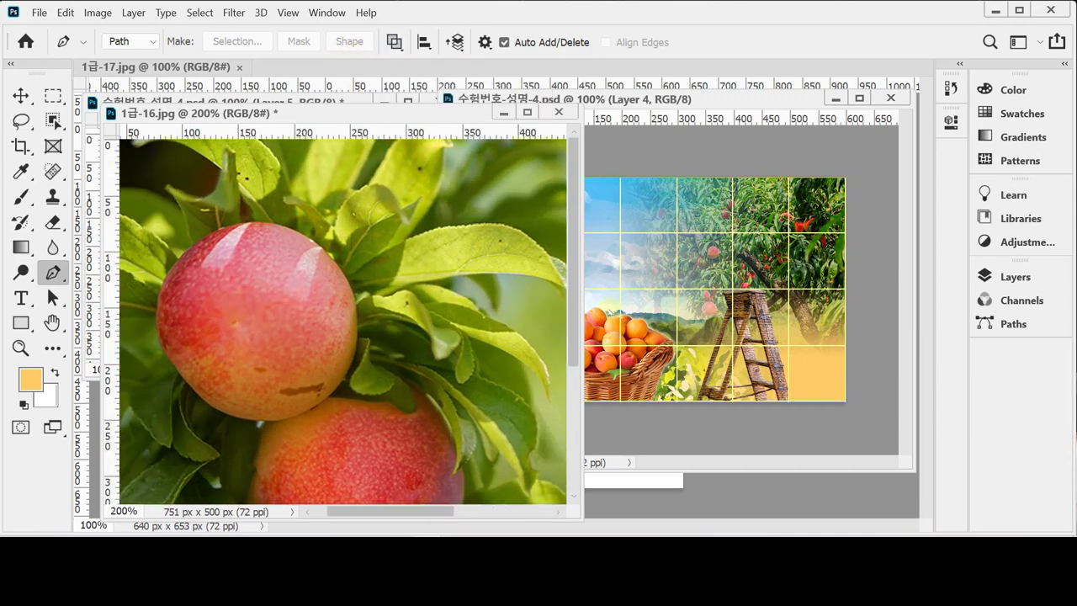
{"action": "left_click_drag", "start_coordinate": [582, 308], "coordinate": [793, 303]}
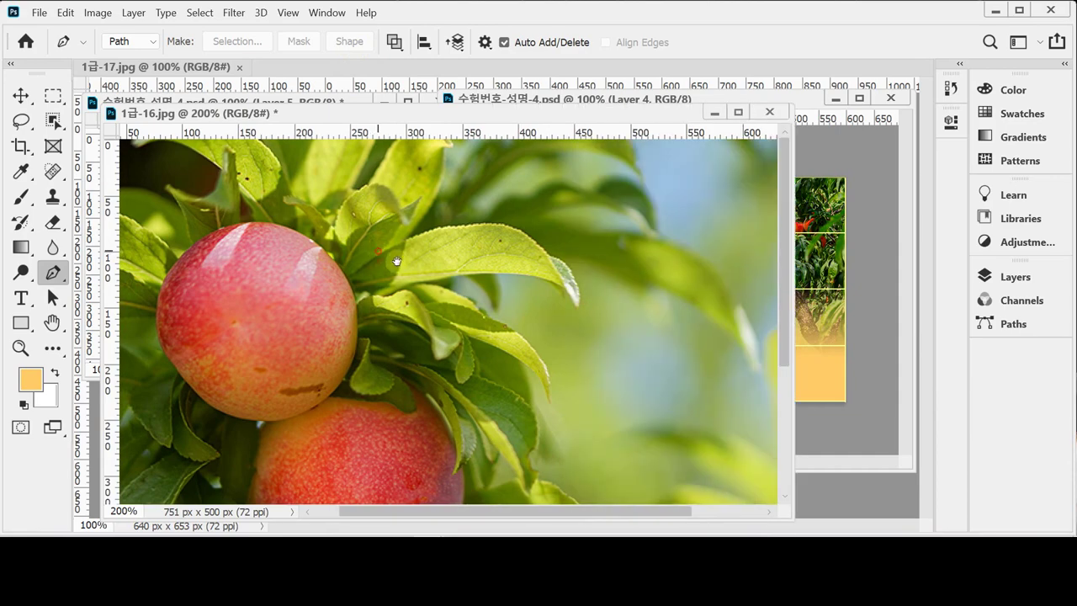
{"action": "left_click_drag", "start_coordinate": [396, 262], "coordinate": [430, 263]}
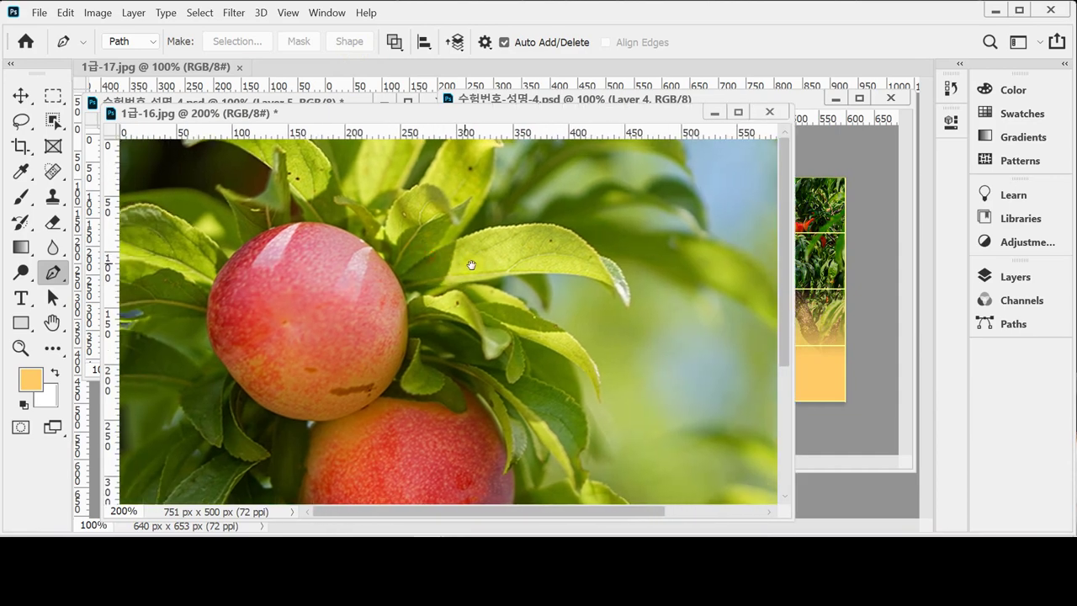
{"action": "left_click", "coordinate": [122, 141]}
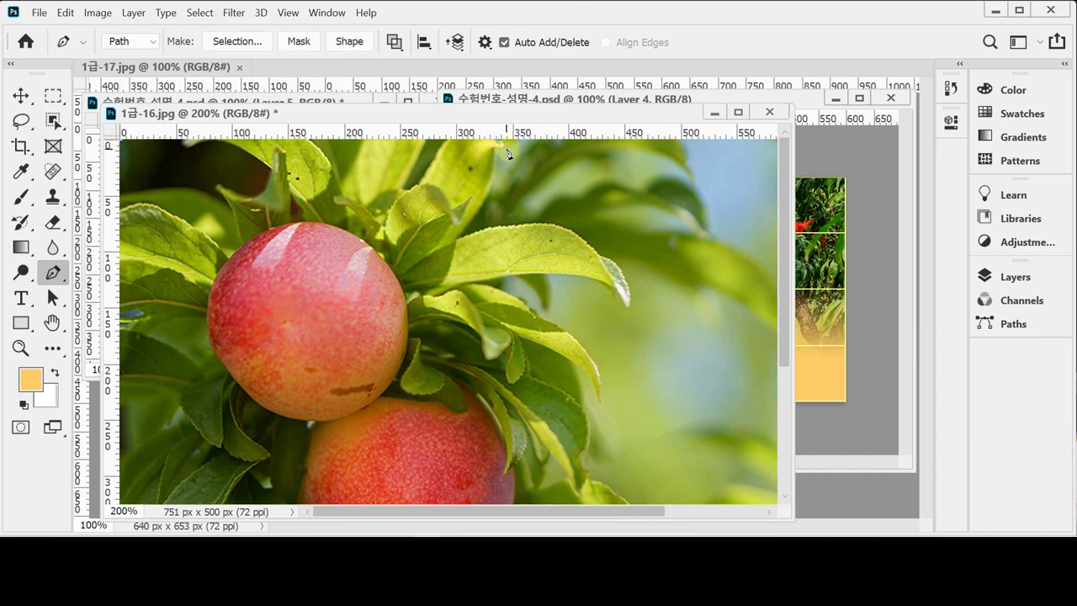
{"action": "left_click", "coordinate": [505, 147]}
{"action": "left_click_drag", "start_coordinate": [495, 170], "coordinate": [495, 186]}
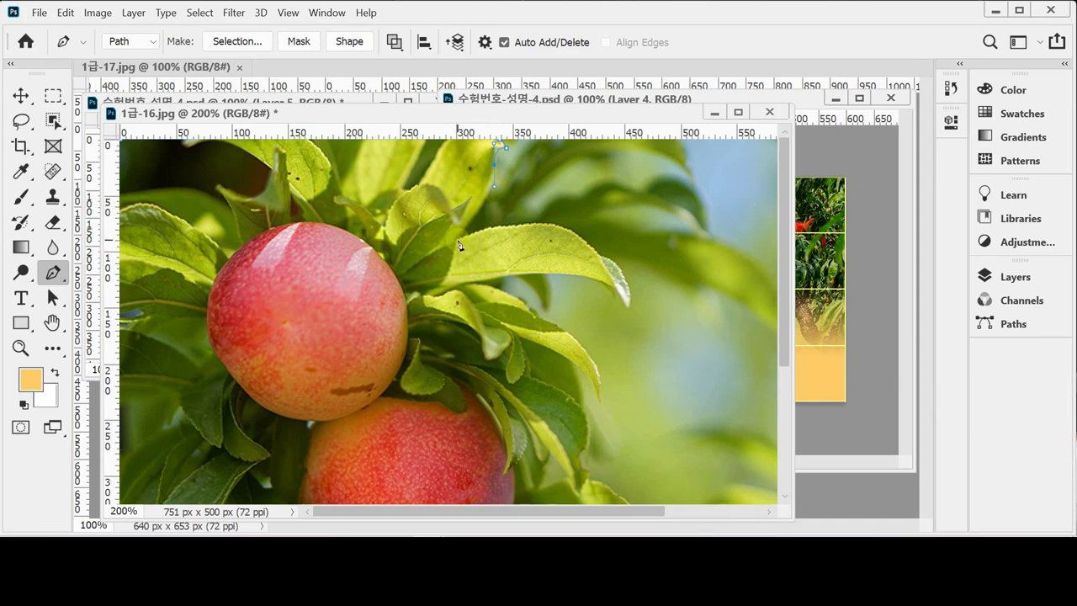
{"action": "left_click_drag", "start_coordinate": [457, 242], "coordinate": [433, 264]}
{"action": "left_click", "coordinate": [459, 243]}
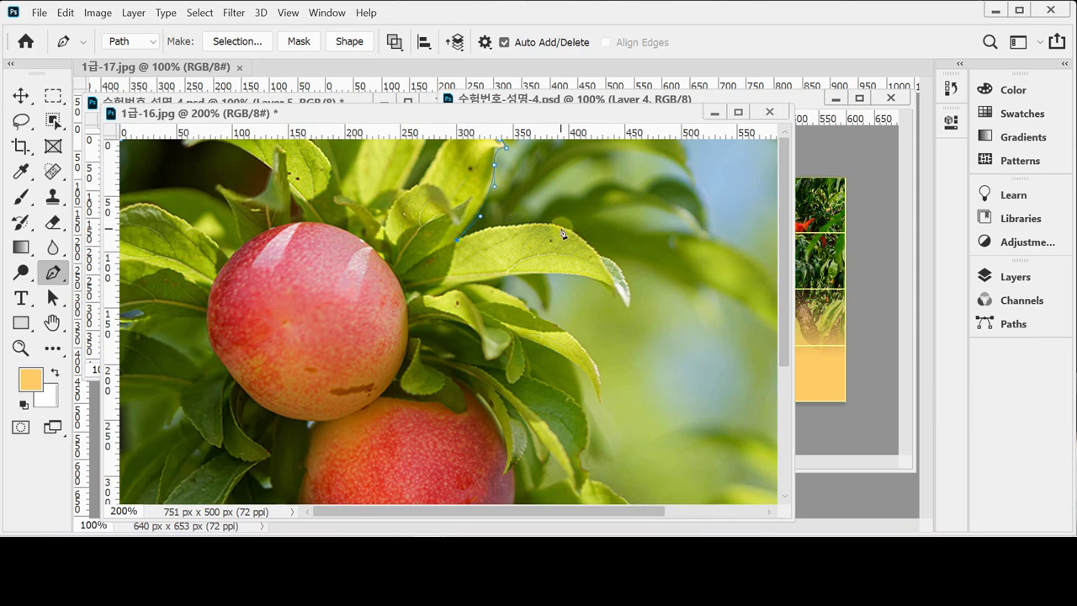
Step: Trace the upper edge of the long leaf beside the upper peach to its tip, redoing the curve at the tip
{"action": "left_click_drag", "start_coordinate": [564, 228], "coordinate": [589, 245]}
{"action": "left_click_drag", "start_coordinate": [598, 245], "coordinate": [603, 262]}
{"action": "left_click_drag", "start_coordinate": [629, 308], "coordinate": [620, 362]}
{"action": "left_click", "coordinate": [628, 310]}
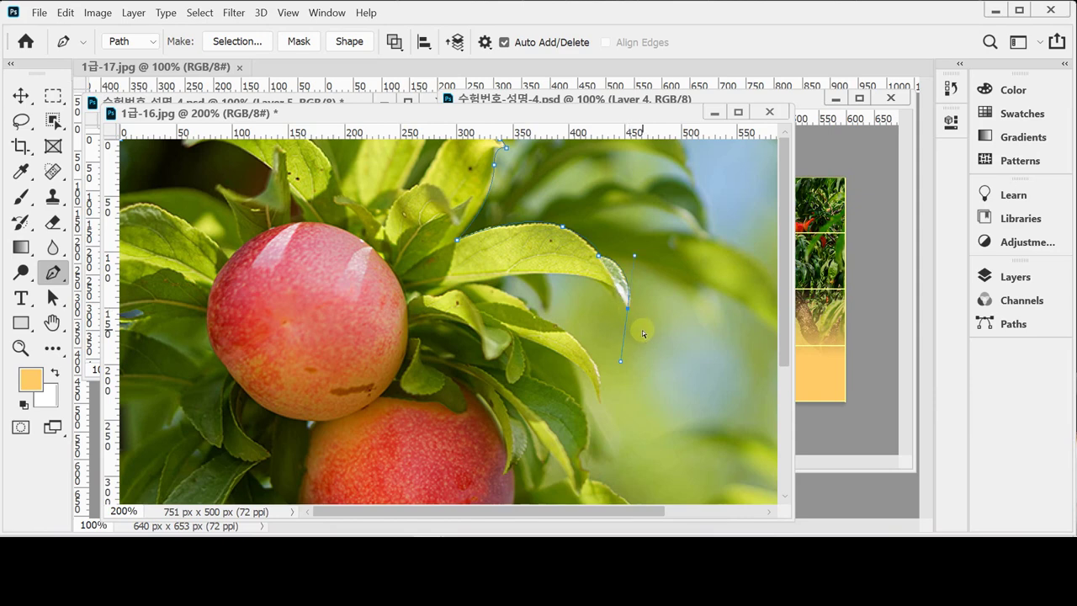
{"action": "key", "text": "ctrl+z"}
{"action": "left_click_drag", "start_coordinate": [628, 309], "coordinate": [614, 358]}
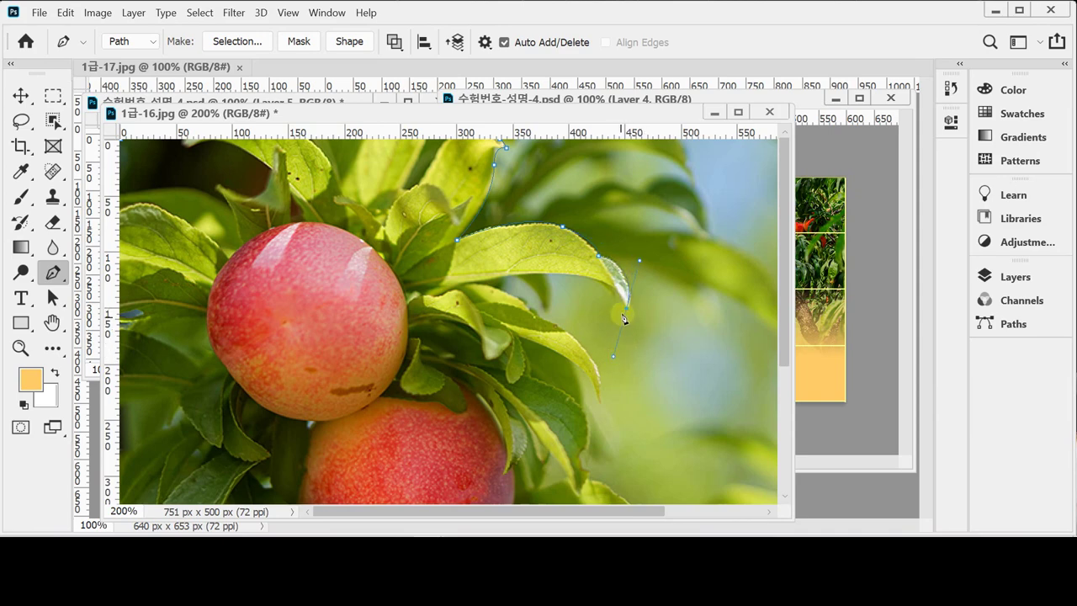
{"action": "left_click", "coordinate": [628, 309], "text": "alt"}
Step: Trace the long leaf's underside and the next leaf below to its tip, and end the practice path
{"action": "left_click_drag", "start_coordinate": [574, 274], "coordinate": [446, 291]}
{"action": "left_click", "coordinate": [475, 283], "text": "alt"}
{"action": "left_click_drag", "start_coordinate": [534, 319], "coordinate": [606, 402]}
{"action": "left_click", "coordinate": [535, 320], "text": "alt"}
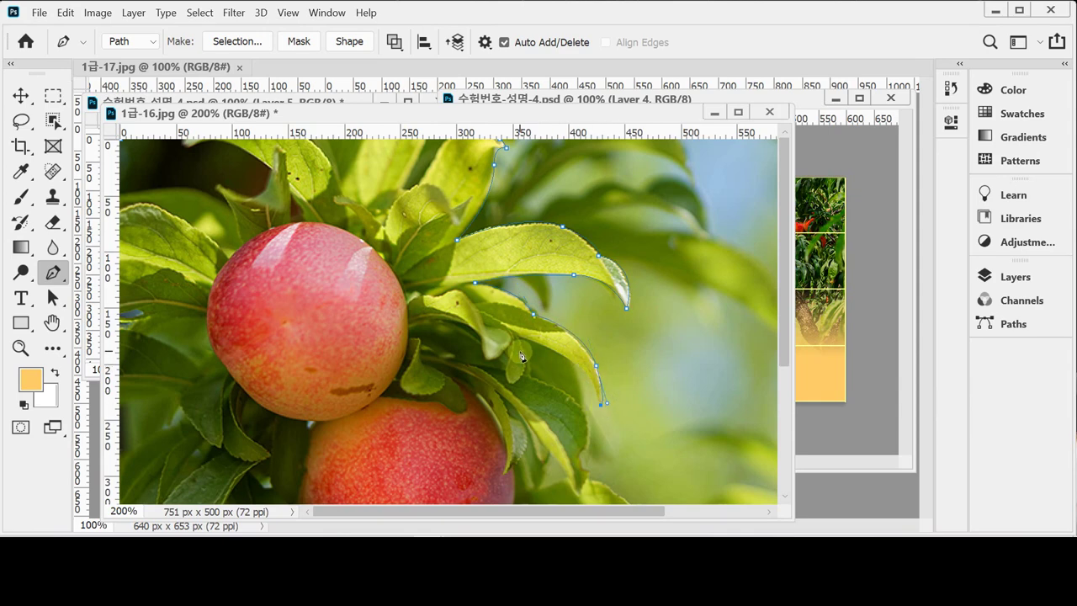
{"action": "left_click", "coordinate": [553, 356], "text": "ctrl"}
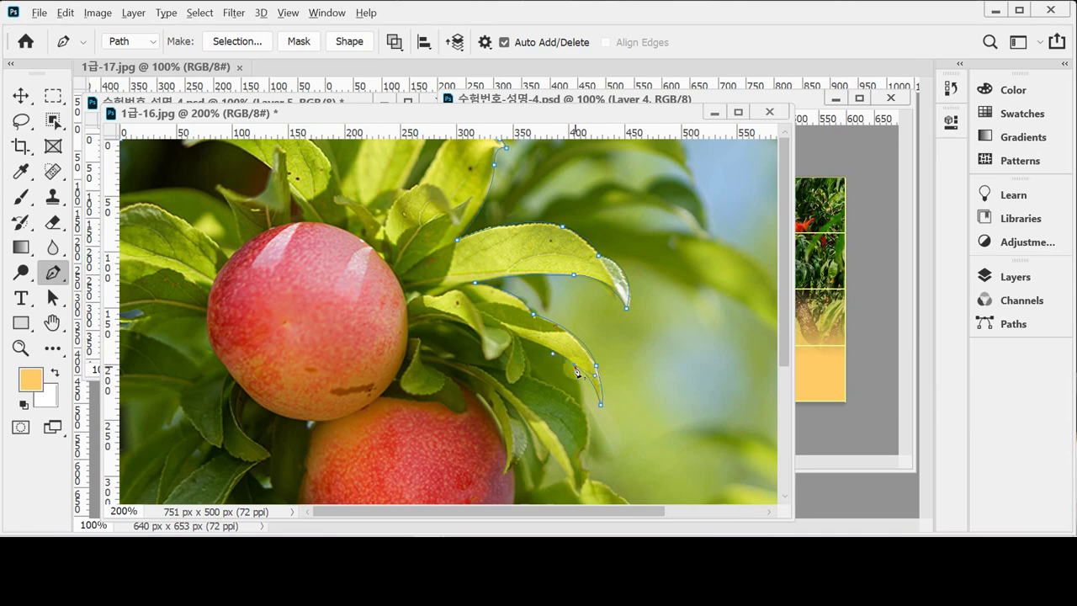
{"action": "left_click_drag", "start_coordinate": [577, 371], "coordinate": [594, 407]}
{"action": "key", "text": "Return"}
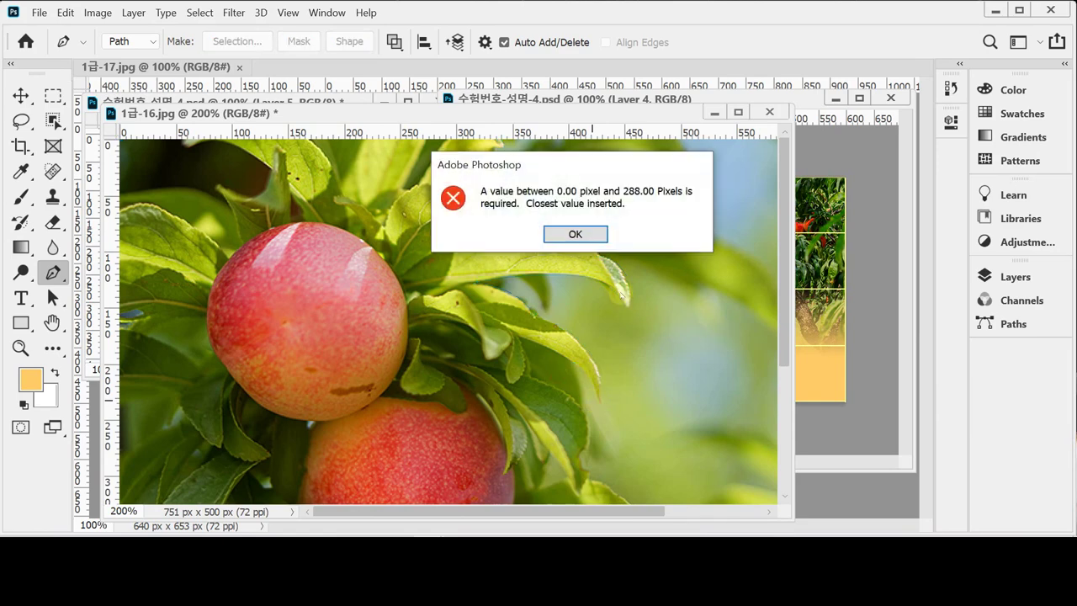
{"action": "left_click", "coordinate": [575, 233]}
Step: Activate the saved Path 1 outlining the peaches and leaves, and load it as a selection
{"action": "left_click", "coordinate": [1012, 276]}
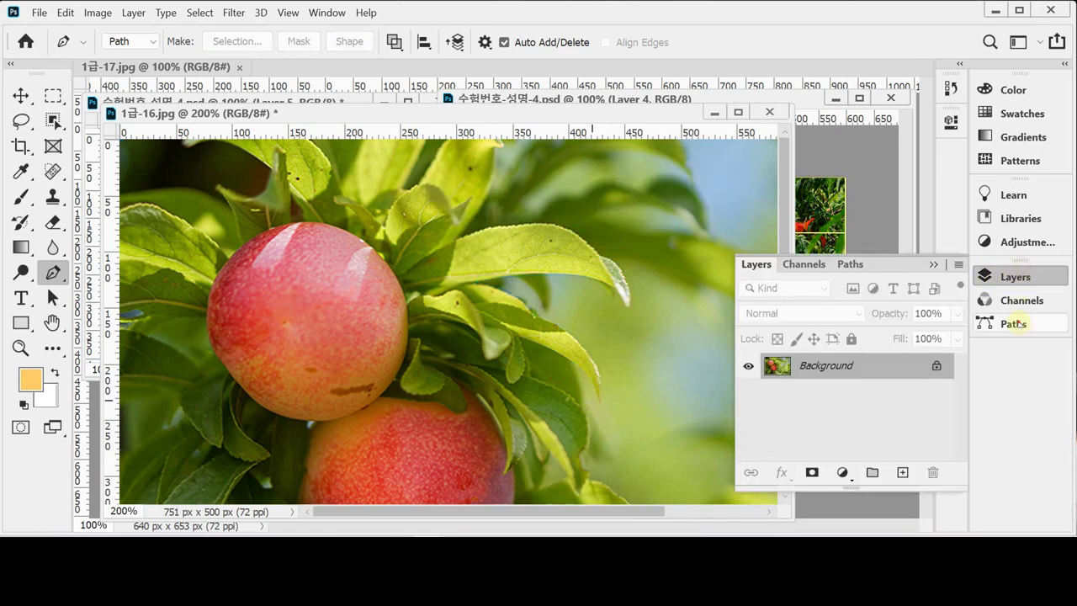
{"action": "left_click", "coordinate": [1015, 324]}
{"action": "left_click", "coordinate": [848, 295]}
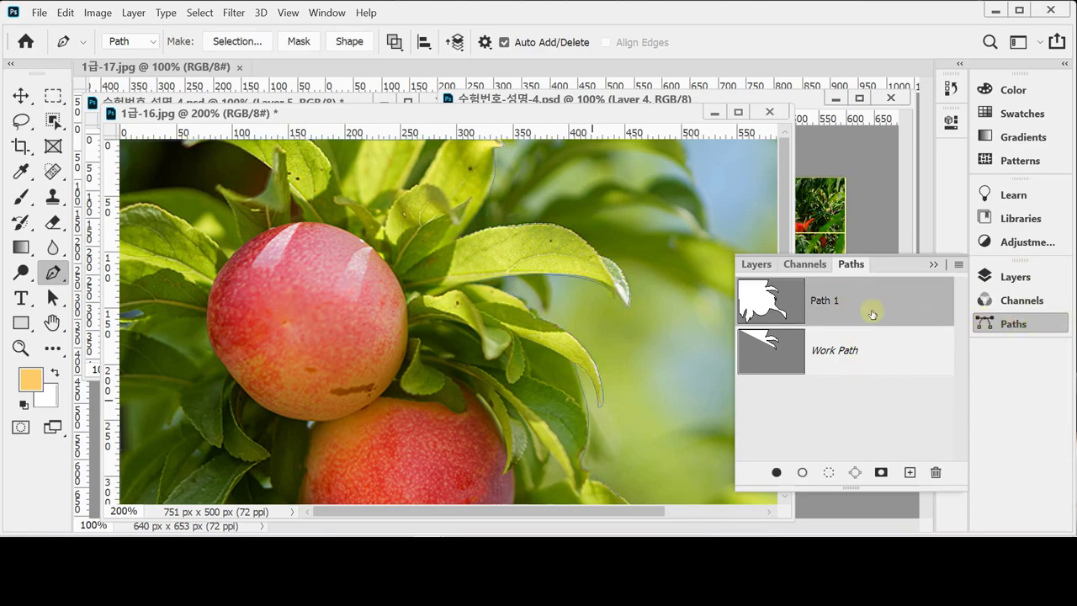
{"action": "left_click", "coordinate": [992, 323]}
{"action": "left_click", "coordinate": [635, 354], "text": "alt"}
{"action": "left_click", "coordinate": [634, 354], "text": "alt"}
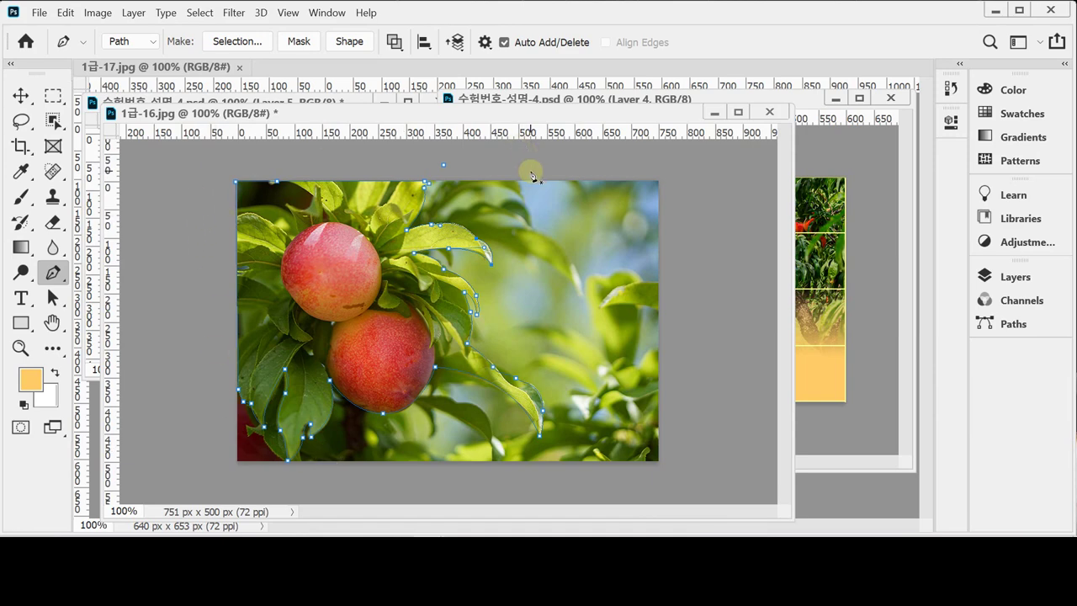
{"action": "key", "text": "ctrl+Return"}
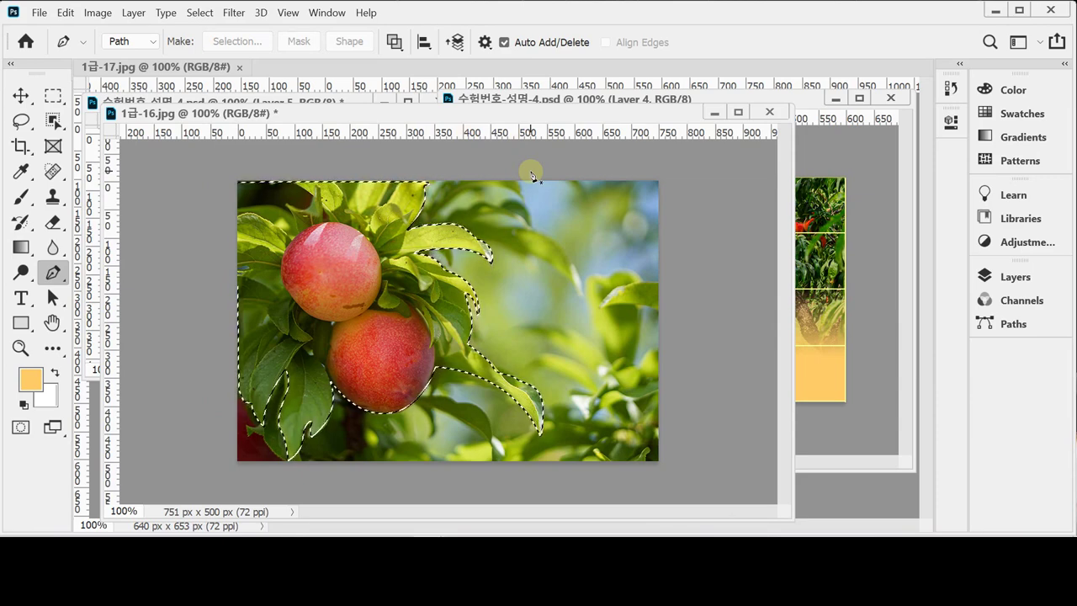
Step: Paste the peach branch cut-out into the working 수험번호-성명-4.psd, scale it to 39.63%, and place it at the canvas's upper-right corner
{"action": "left_click", "coordinate": [714, 113]}
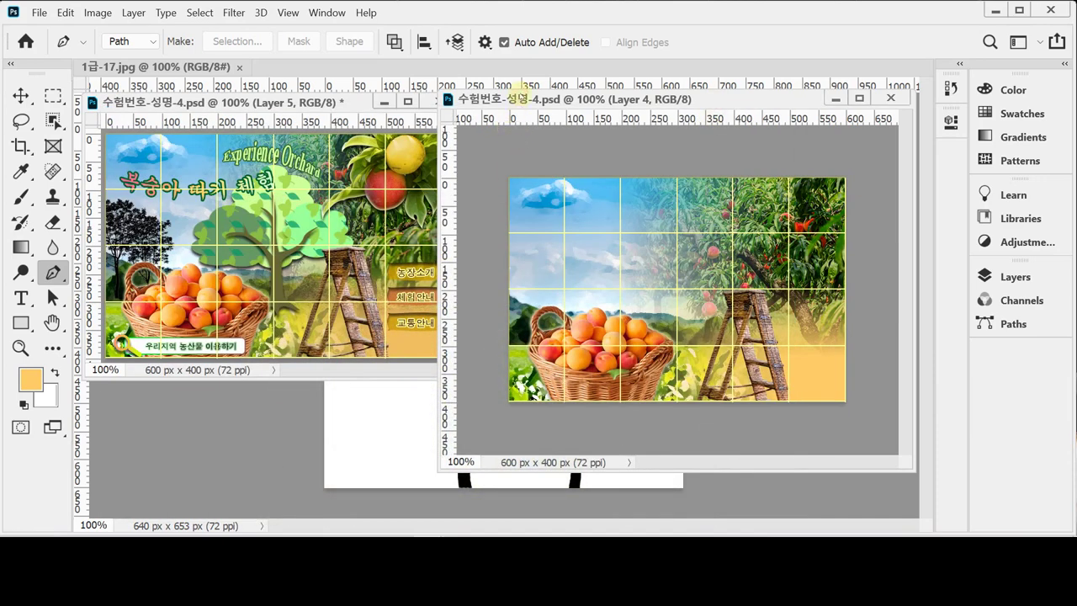
{"action": "key", "text": "ctrl+v"}
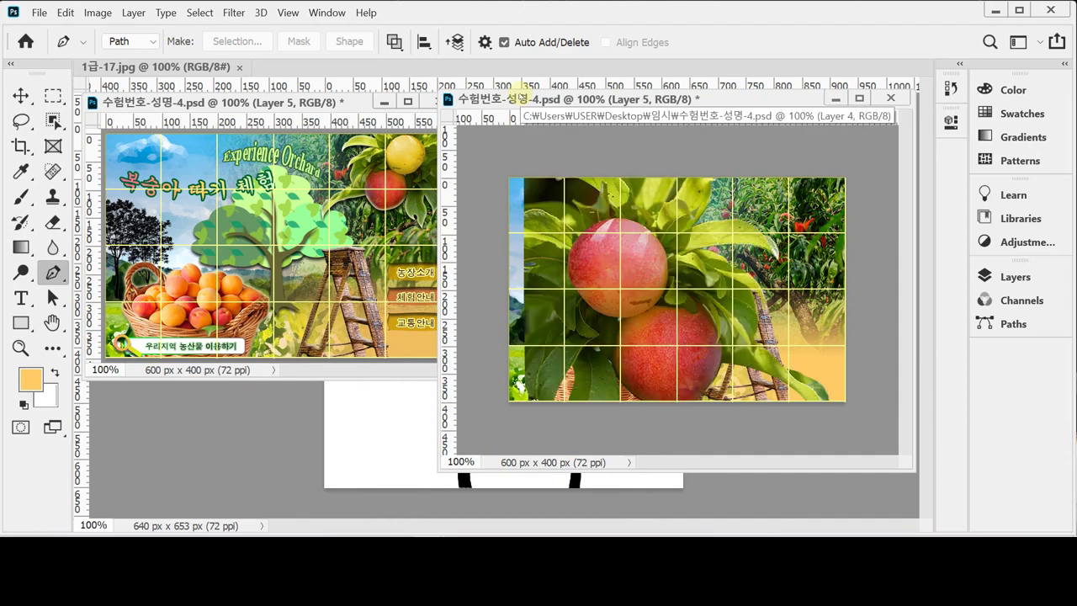
{"action": "key", "text": "ctrl+t"}
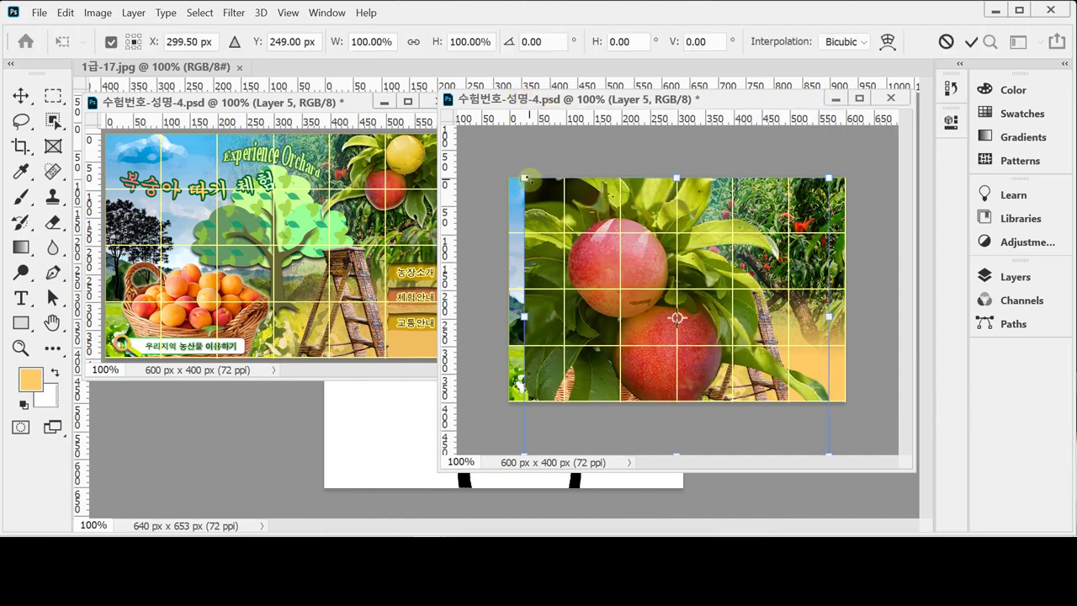
{"action": "left_click_drag", "start_coordinate": [523, 179], "coordinate": [709, 346]}
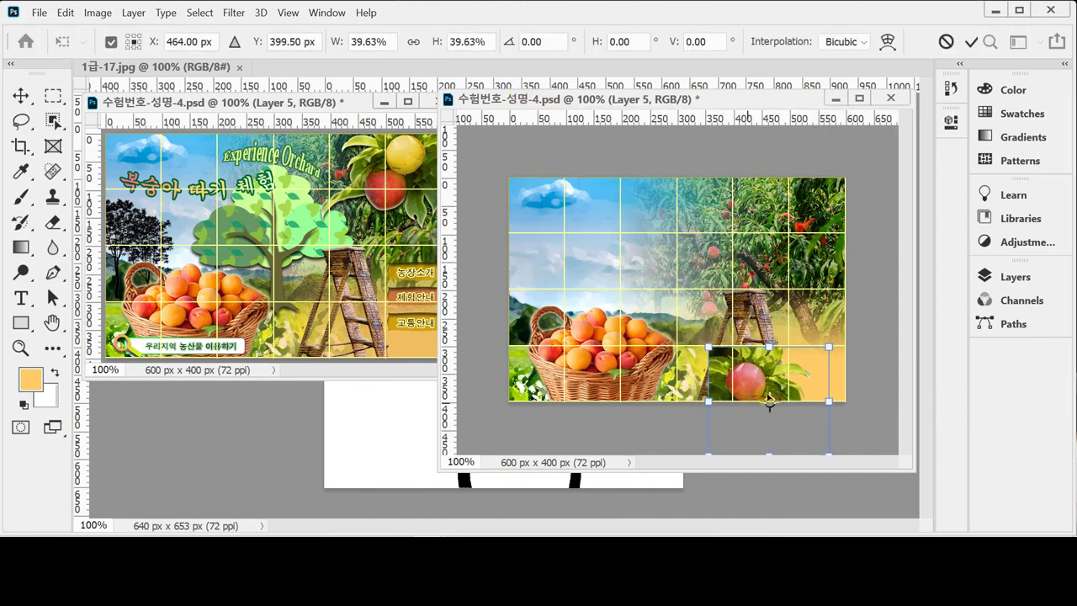
{"action": "left_click_drag", "start_coordinate": [743, 387], "coordinate": [754, 214]}
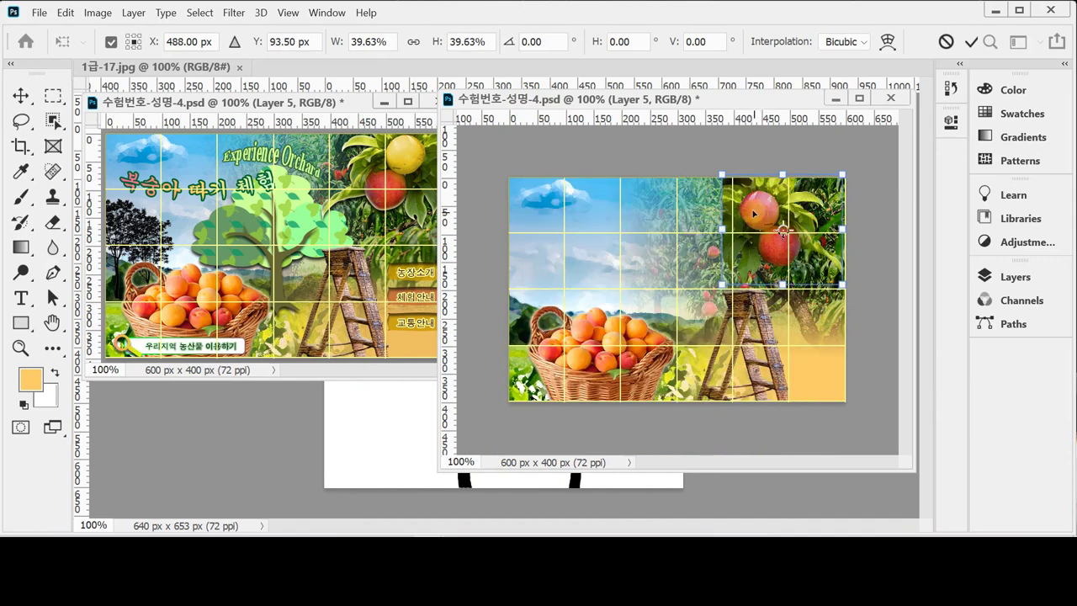
Step: Flip the peach branch horizontally, fit it into the canvas's upper-right corner at about 40.7% scale, and apply the transform
{"action": "right_click", "coordinate": [752, 211]}
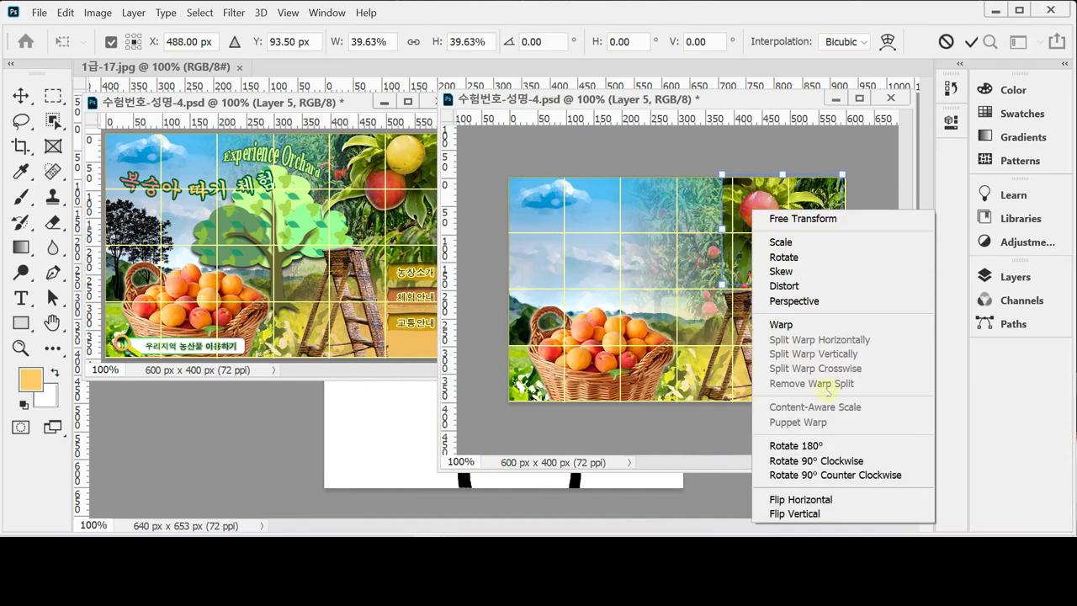
{"action": "left_click", "coordinate": [821, 501]}
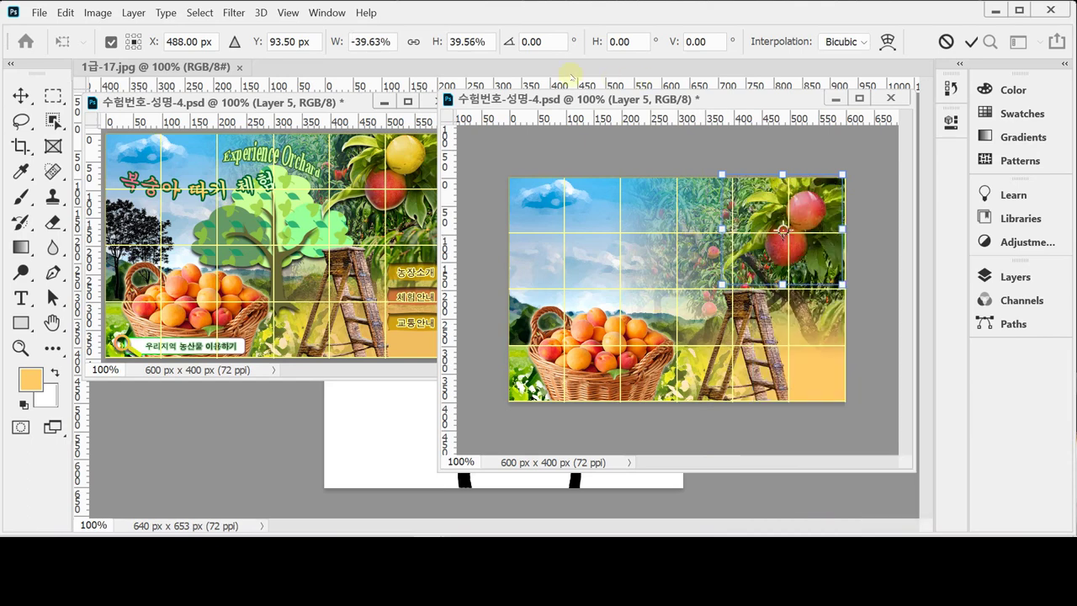
{"action": "mouse_move", "coordinate": [568, 99]}
{"action": "left_mouse_down"}
{"action": "mouse_move", "coordinate": [590, 97]}
{"action": "mouse_move", "coordinate": [578, 96]}
{"action": "left_mouse_up"}
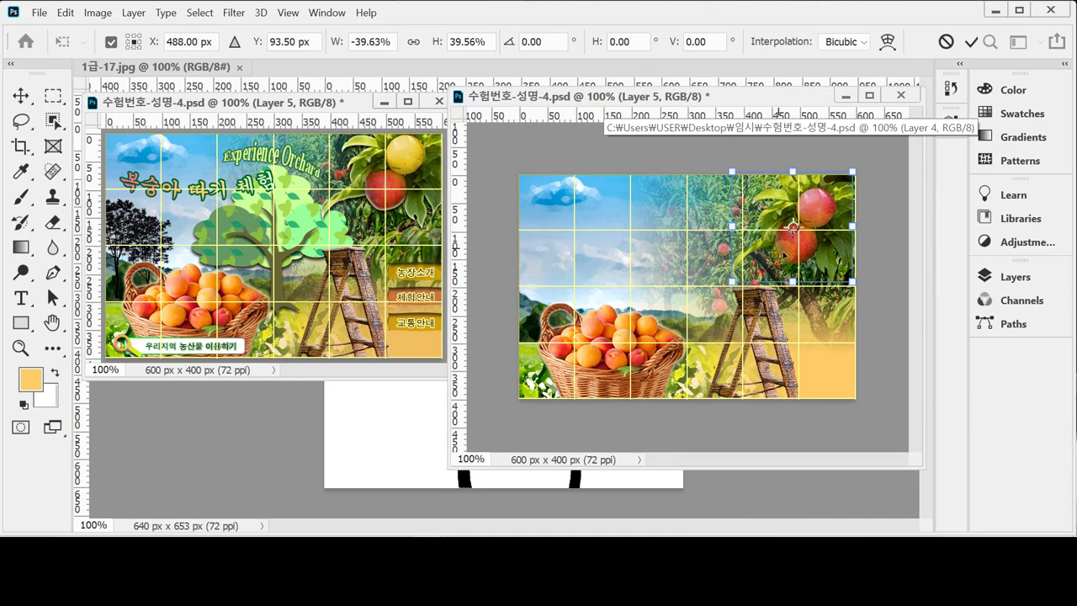
{"action": "left_click_drag", "start_coordinate": [784, 271], "coordinate": [797, 216]}
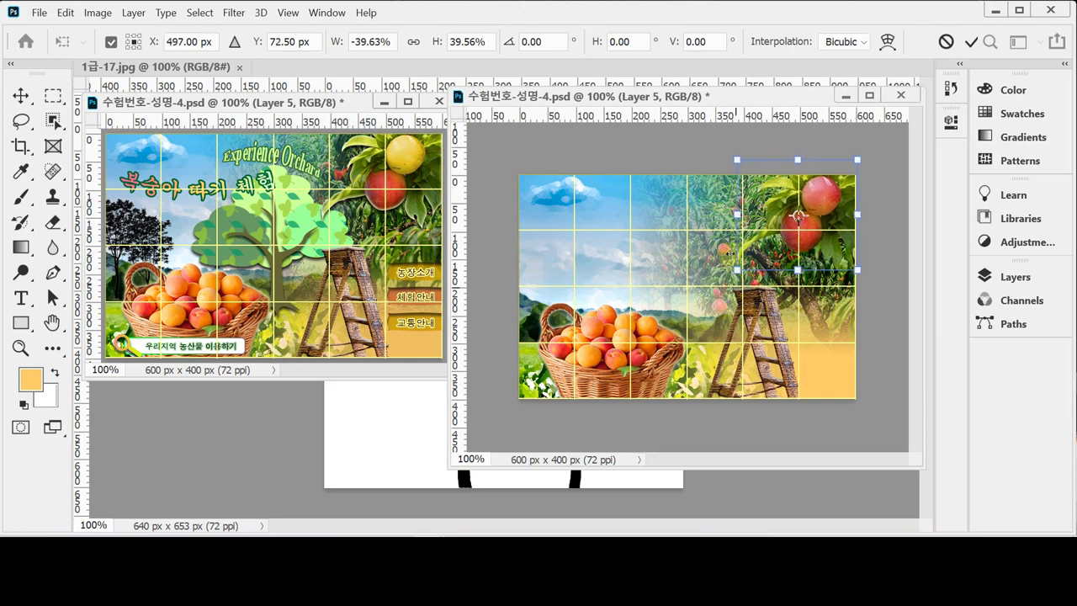
{"action": "left_click_drag", "start_coordinate": [737, 270], "coordinate": [734, 273]}
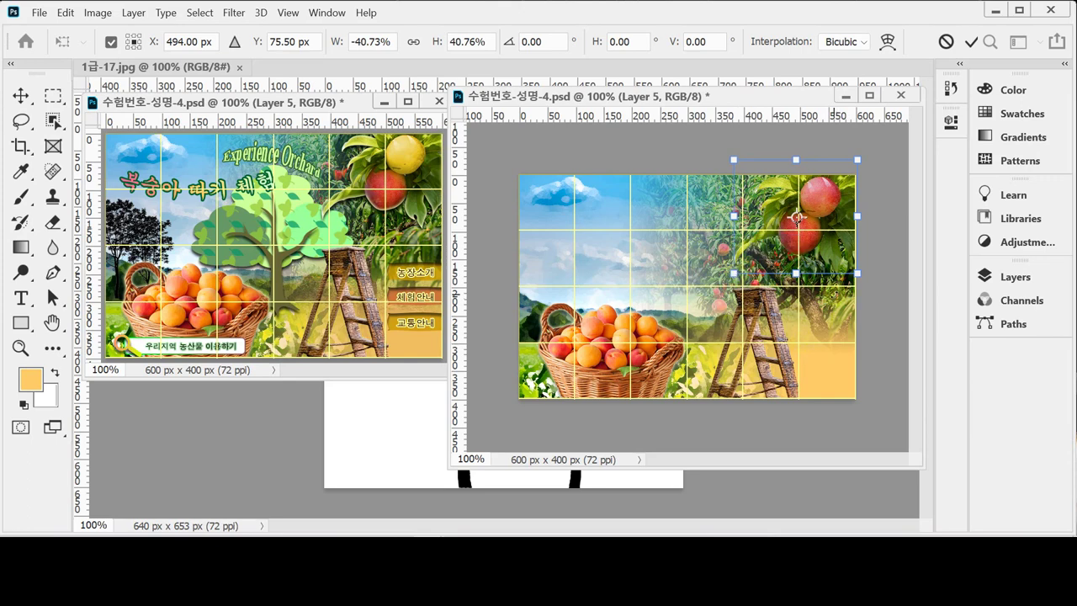
{"action": "key", "text": "Escape"}
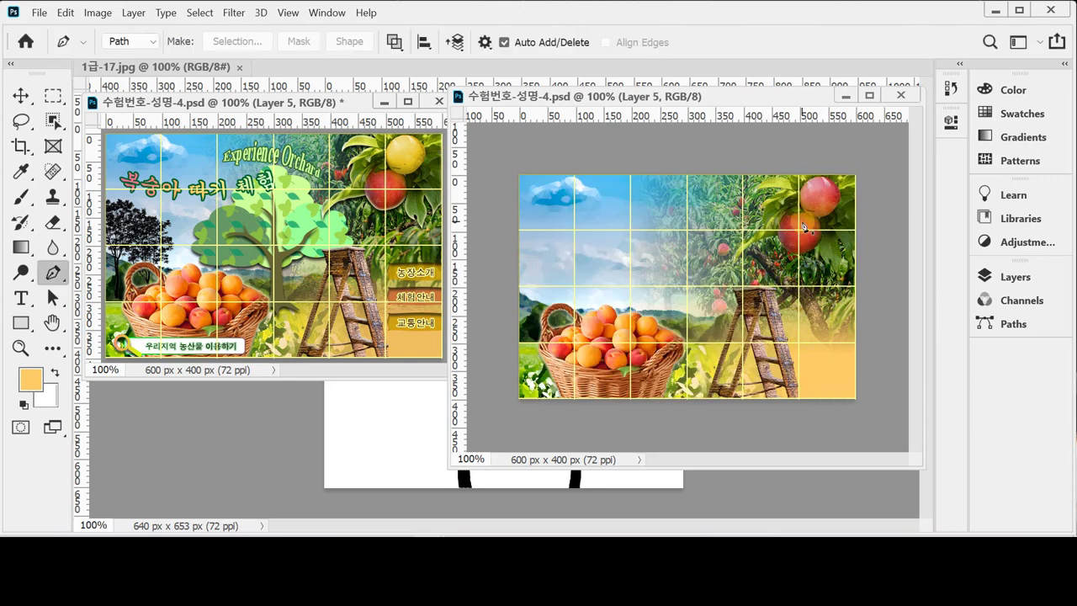
Step: Add an Inner Glow to the peach branch layer with 75% opacity
{"action": "left_click", "coordinate": [1017, 278]}
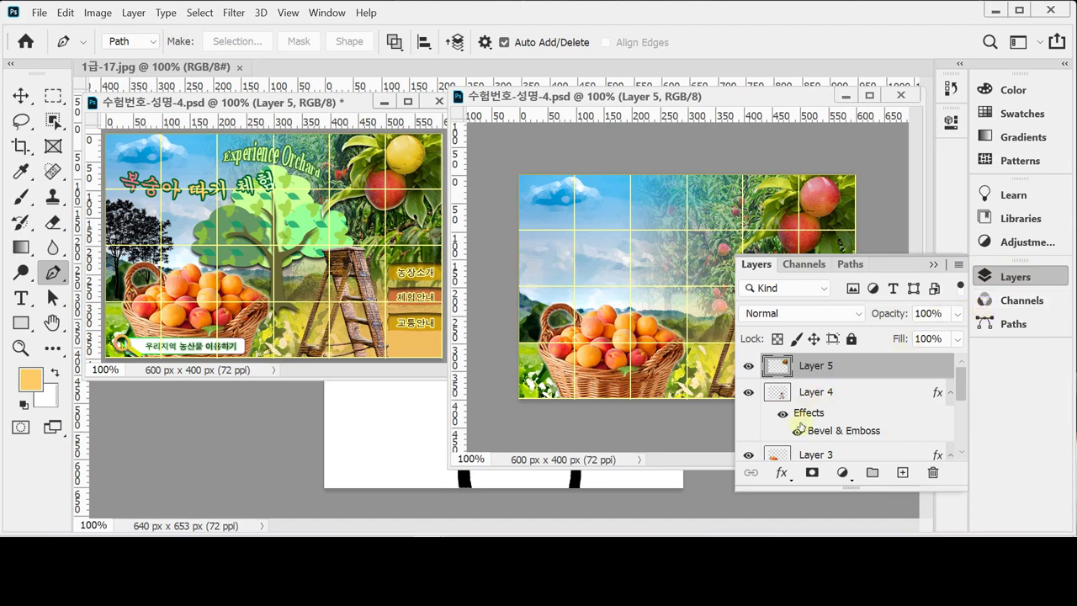
{"action": "left_click", "coordinate": [781, 474]}
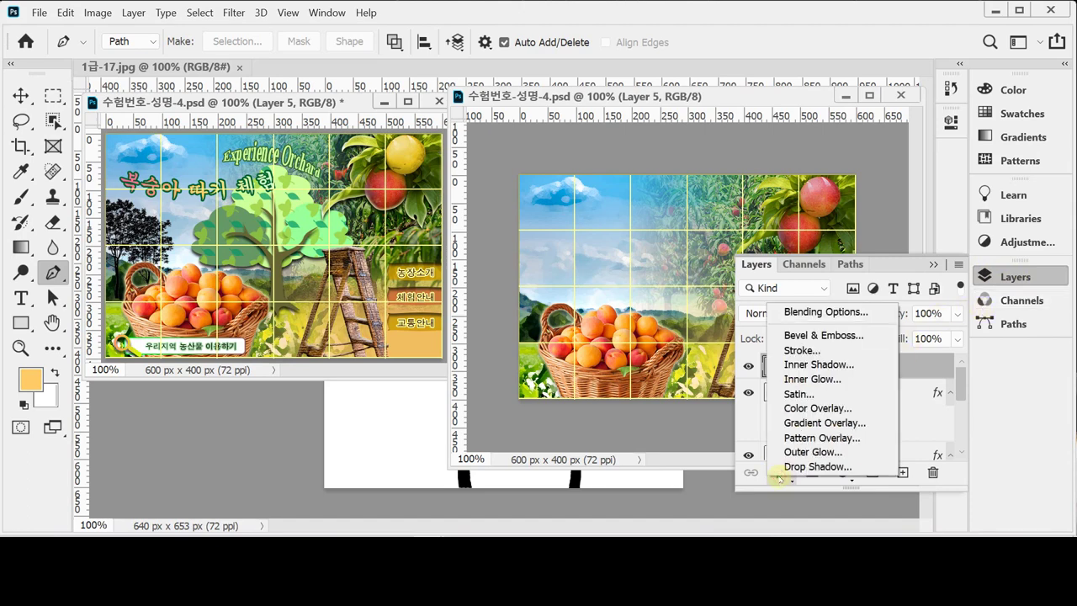
{"action": "key", "text": "Escape"}
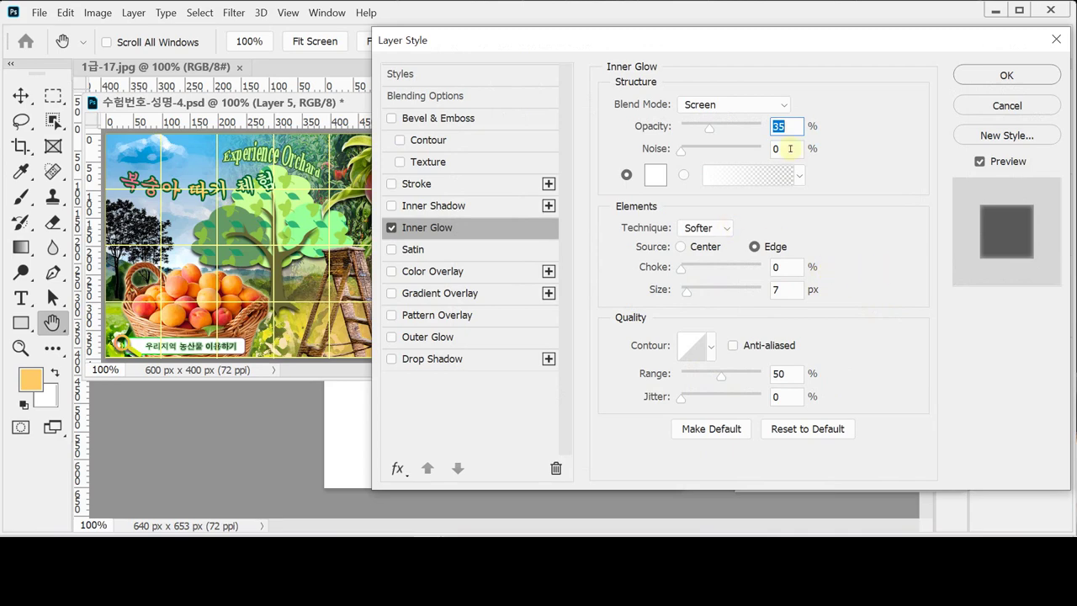
{"action": "type", "text": "75"}
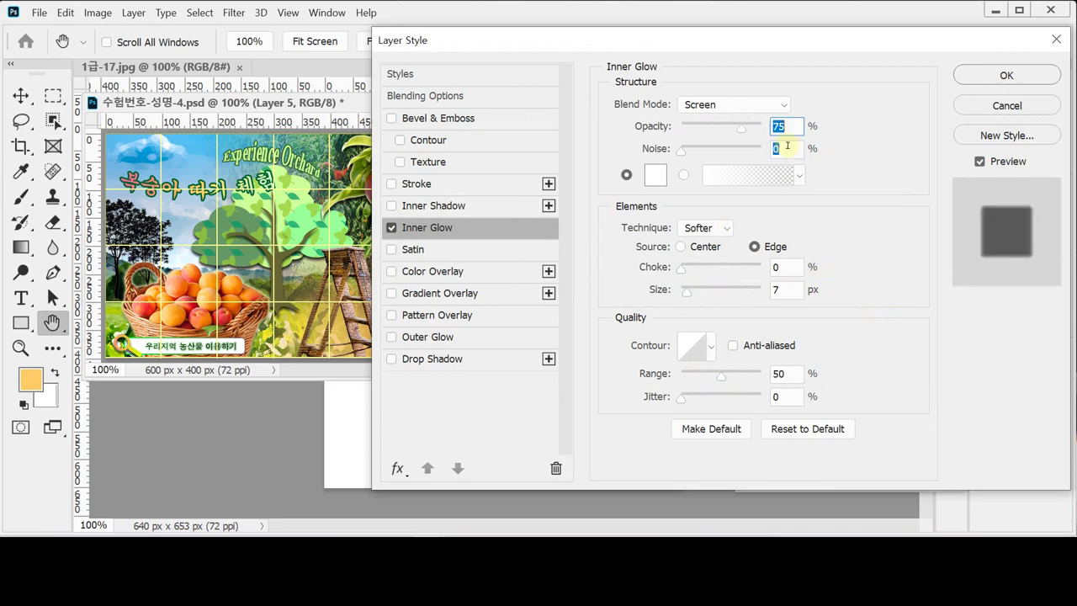
{"action": "key", "text": "Tab"}
{"action": "key", "text": "Tab"}
{"action": "key", "text": "Tab"}
{"action": "key", "text": "Tab"}
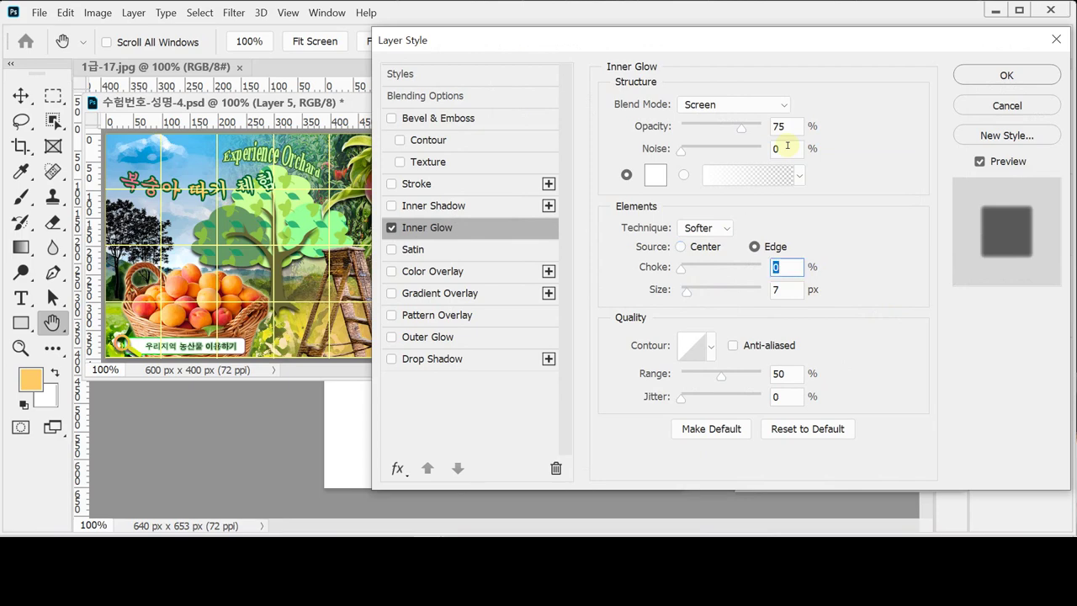
{"action": "key", "text": "Tab"}
Step: Set the Inner Glow color to pale yellow fffbd9
{"action": "left_click", "coordinate": [655, 175]}
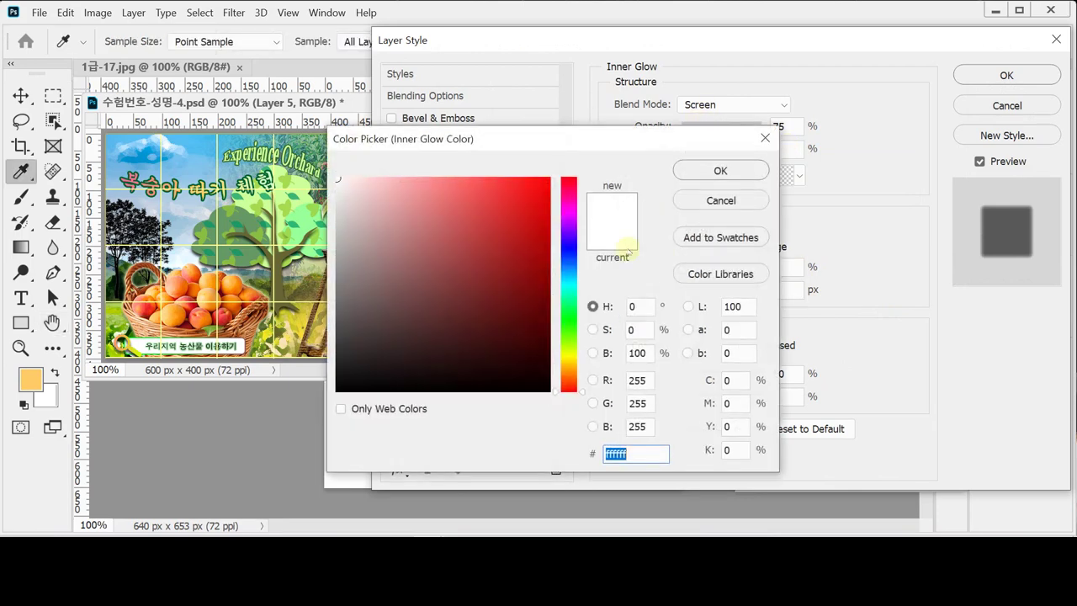
{"action": "left_click", "coordinate": [569, 360]}
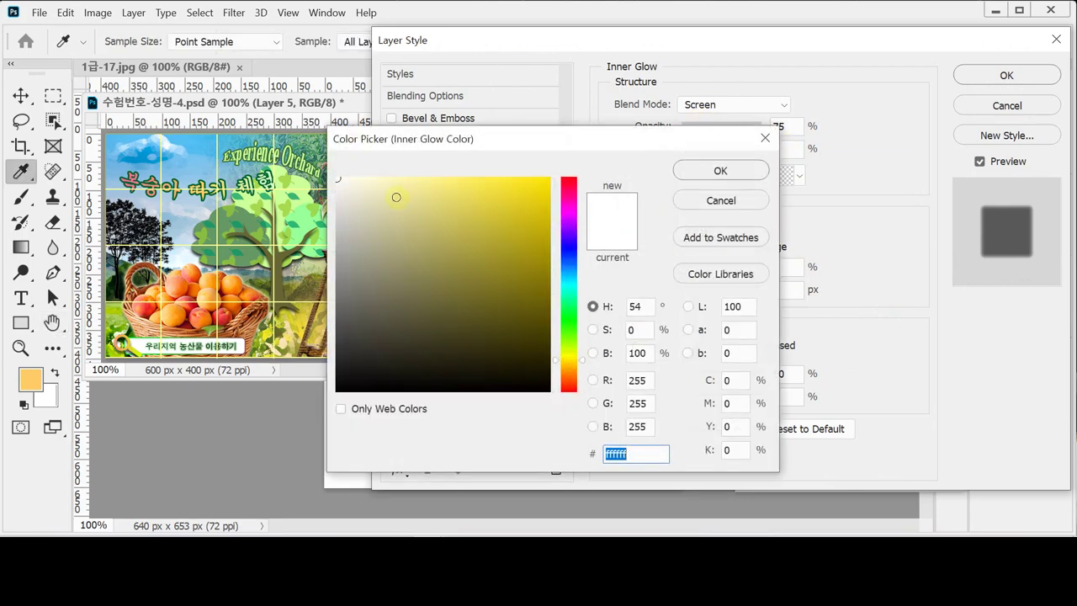
{"action": "left_click_drag", "start_coordinate": [375, 183], "coordinate": [368, 179]}
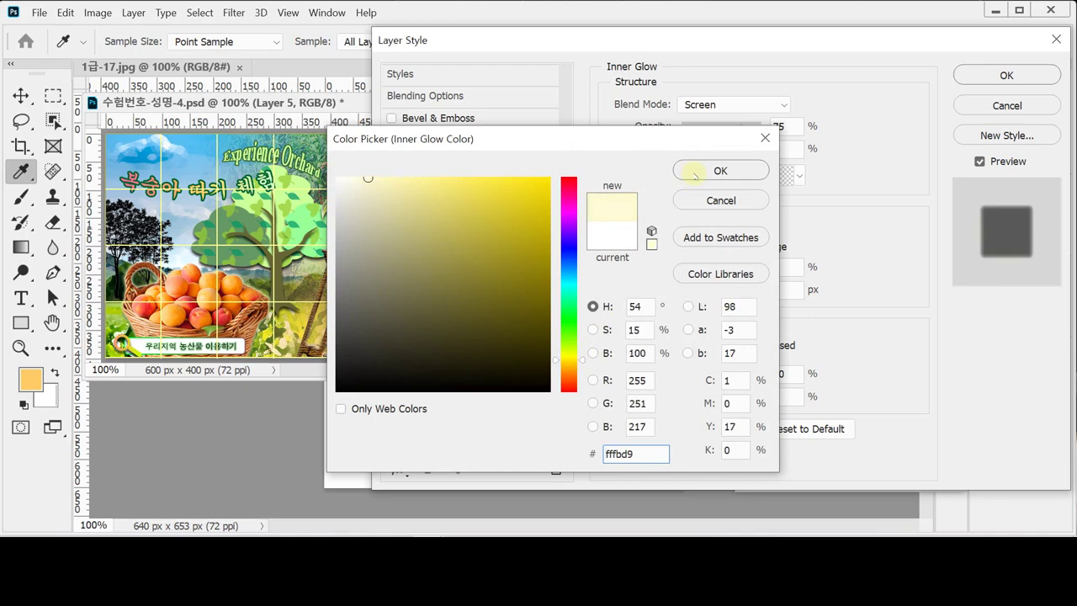
{"action": "left_click", "coordinate": [695, 172]}
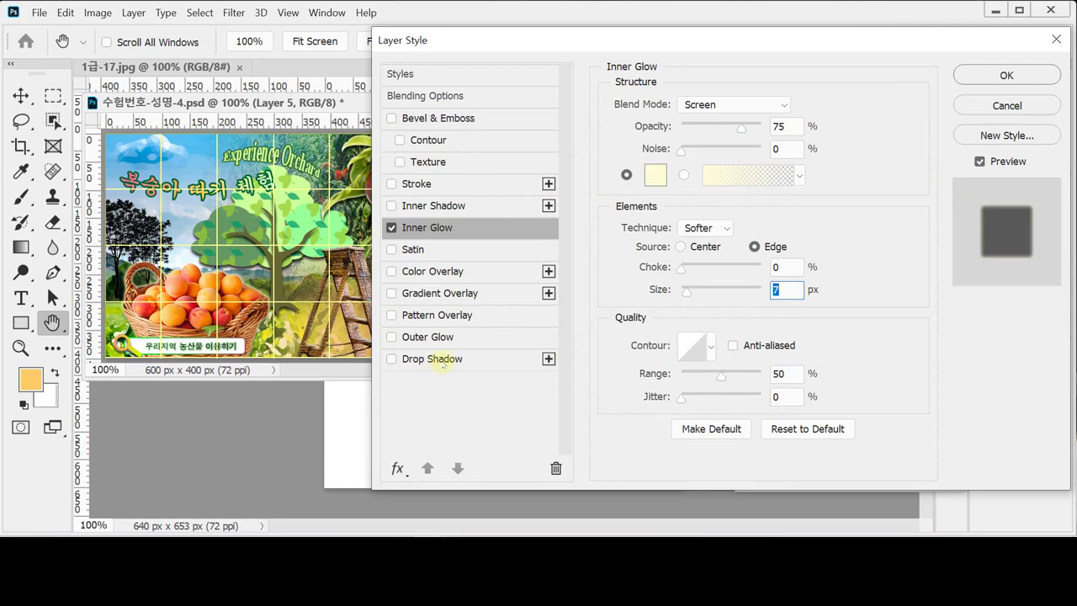
Step: Add a Drop Shadow to the peach branch layer and apply the layer style
{"action": "left_click", "coordinate": [443, 361]}
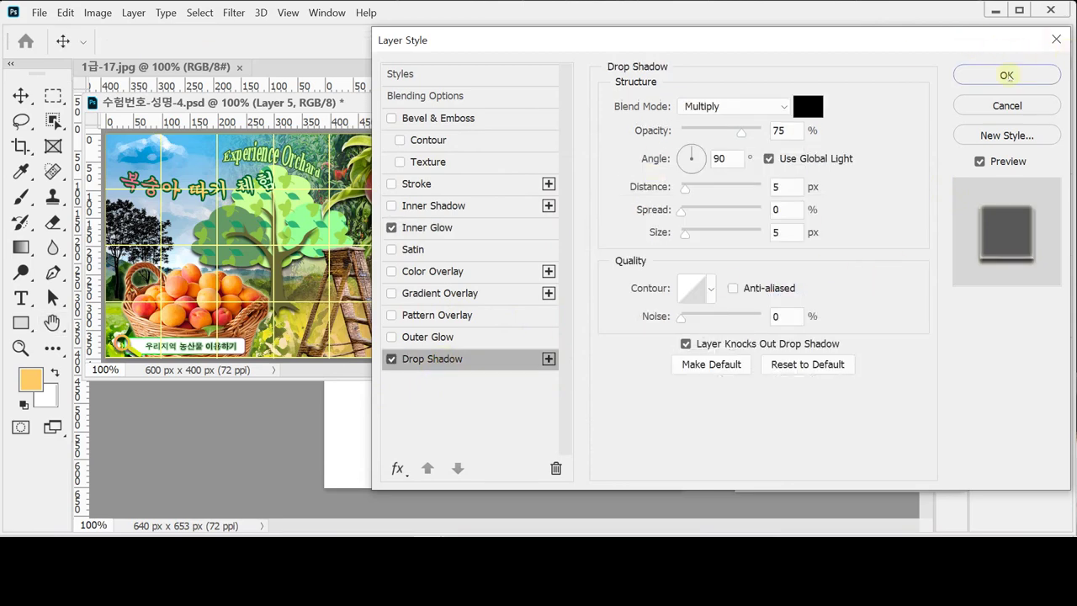
{"action": "left_click", "coordinate": [1008, 75]}
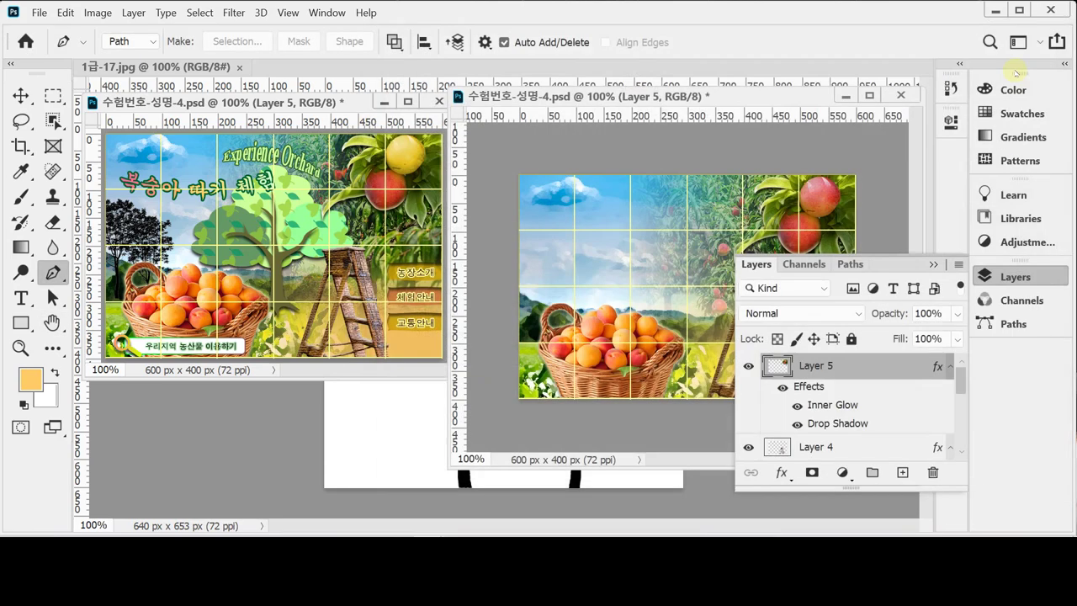
{"action": "left_click", "coordinate": [1007, 277]}
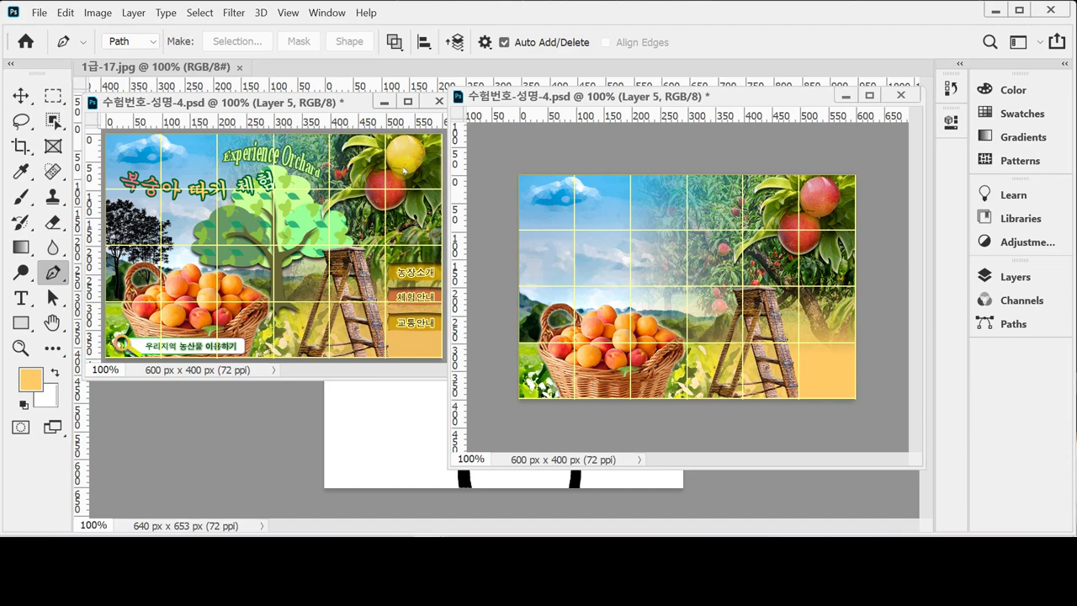
Step: Select the upper peach on the branch with the Quick Selection tool
{"action": "left_click", "coordinate": [53, 121]}
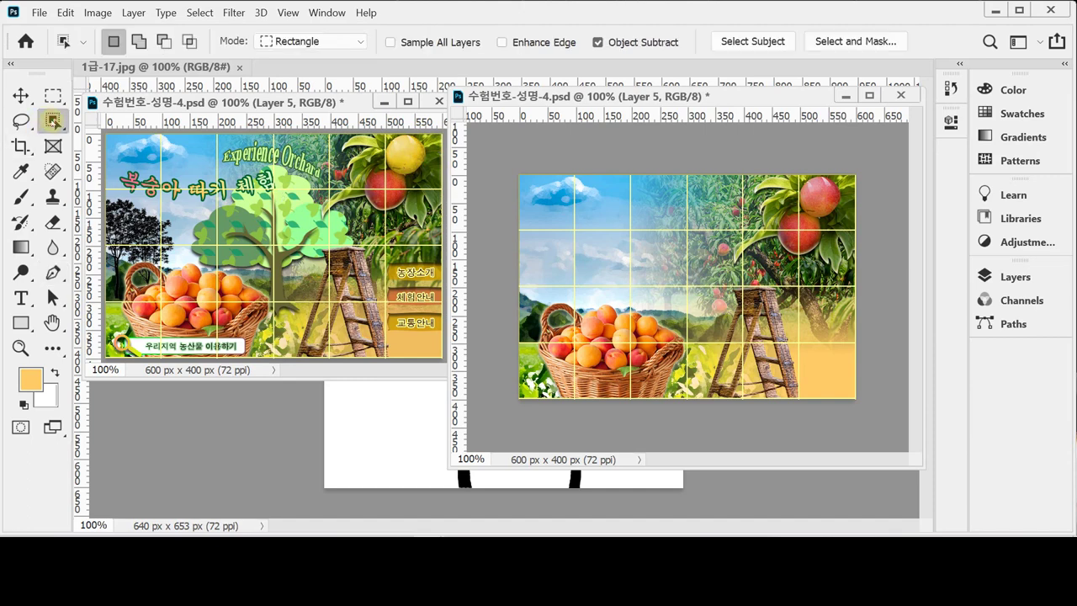
{"action": "left_click", "coordinate": [147, 138]}
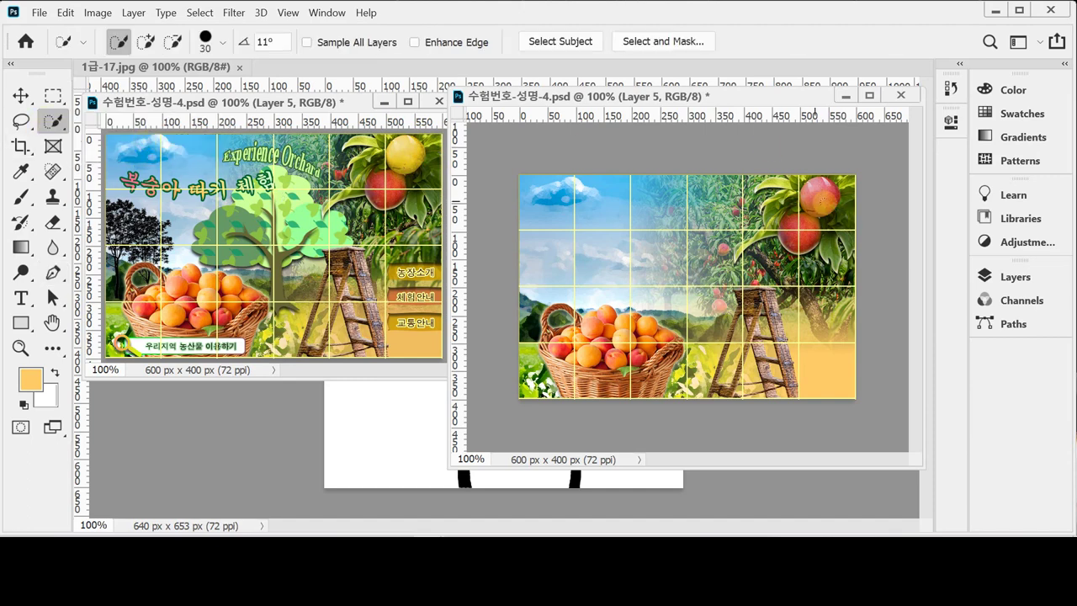
{"action": "left_click_drag", "start_coordinate": [818, 204], "coordinate": [828, 197]}
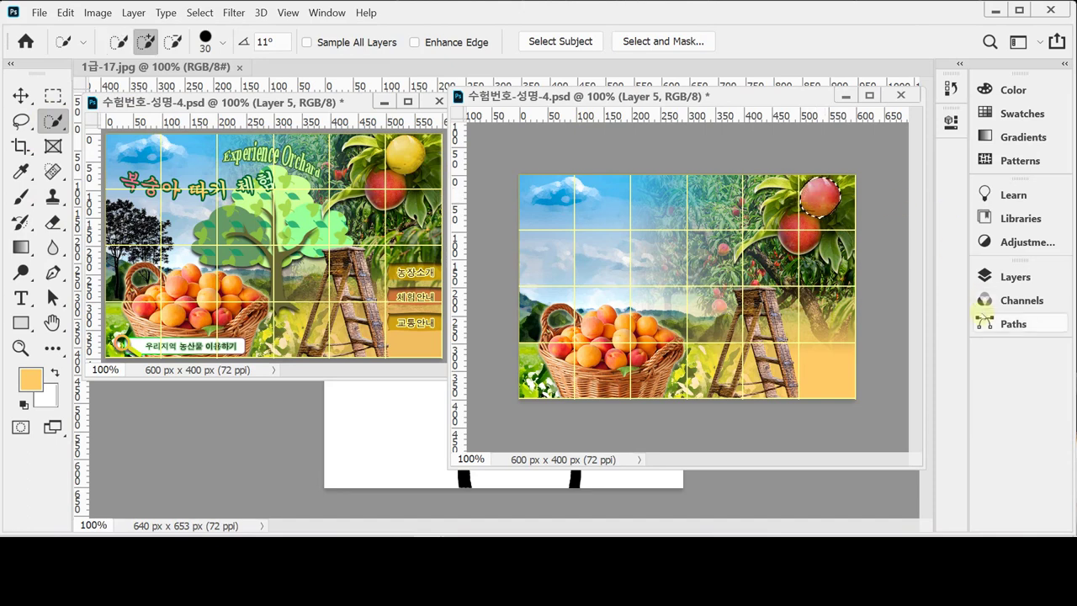
Step: Add a Hue/Saturation adjustment layer limited to the selected upper peach and turn on Colorize
{"action": "left_click", "coordinate": [1014, 277]}
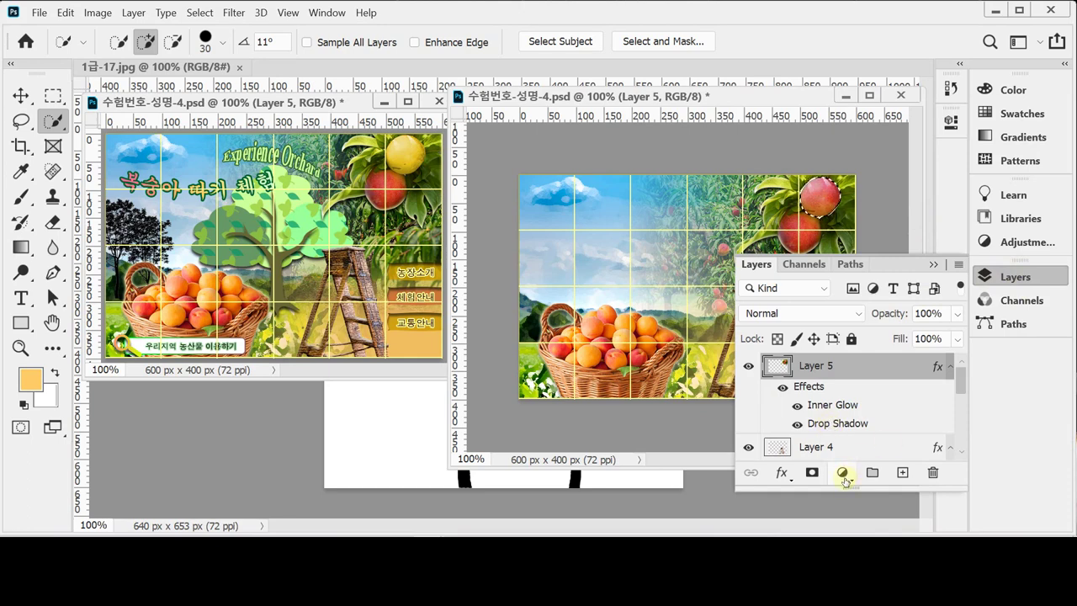
{"action": "left_click", "coordinate": [842, 473]}
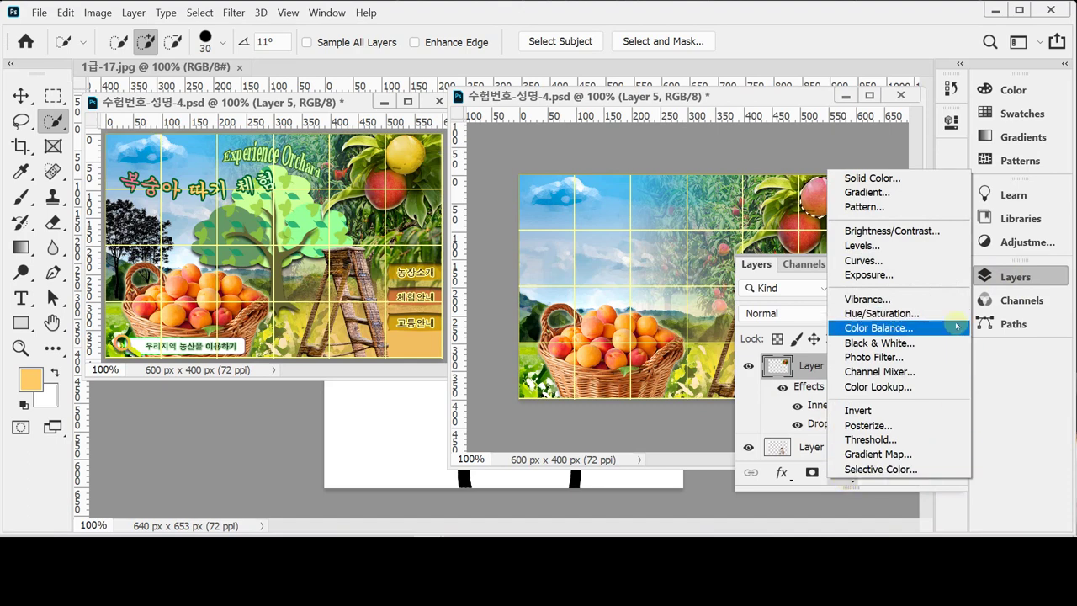
{"action": "left_click", "coordinate": [907, 313]}
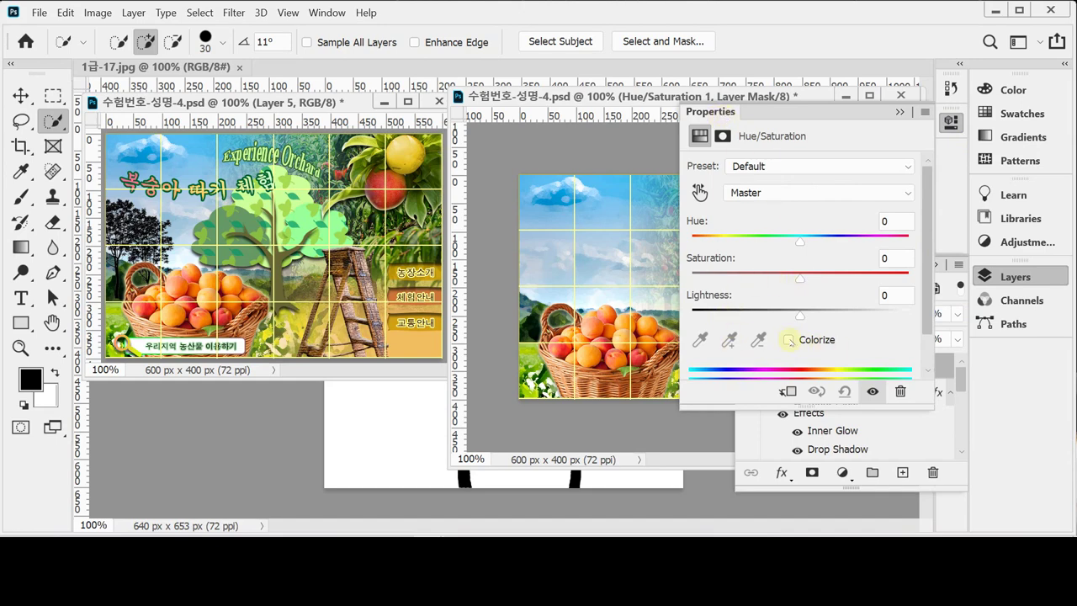
{"action": "left_click", "coordinate": [790, 340]}
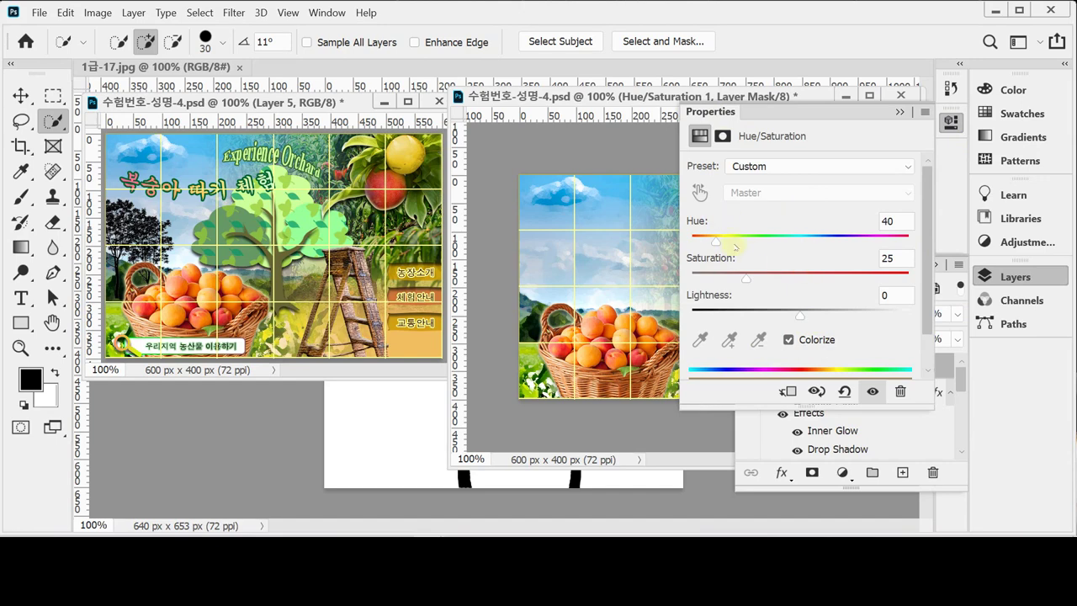
Step: Set the upper peach's Hue/Saturation adjustment to Hue 50 and Saturation 80
{"action": "left_click_drag", "start_coordinate": [716, 243], "coordinate": [718, 244]}
{"action": "left_click_drag", "start_coordinate": [716, 244], "coordinate": [725, 243]}
{"action": "left_click_drag", "start_coordinate": [719, 238], "coordinate": [723, 241]}
{"action": "left_click", "coordinate": [904, 220]}
{"action": "type", "text": "50"}
{"action": "key", "text": "Tab"}
{"action": "type", "text": "80"}
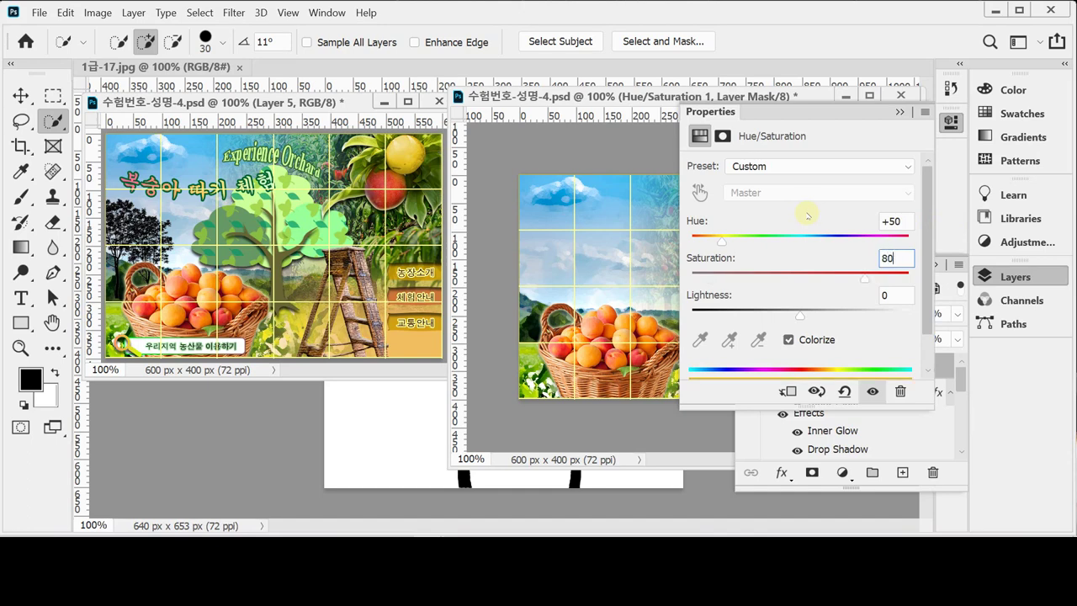
{"action": "key", "text": "Tab"}
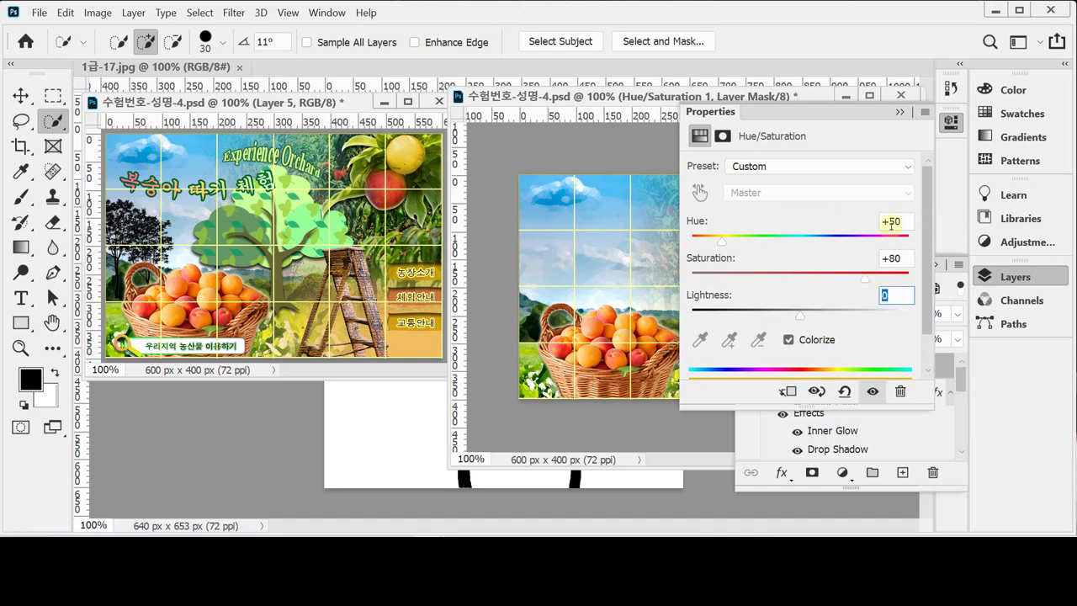
Step: Close the adjustment settings and check the Hue/Saturation 1 layer's mask in the layer stack
{"action": "left_click", "coordinate": [1008, 278]}
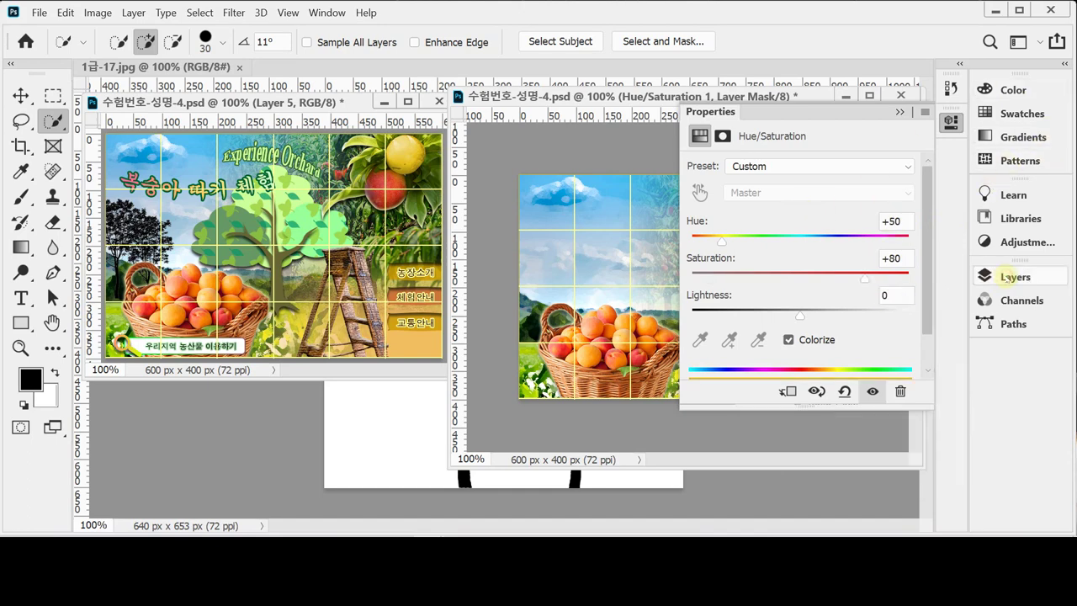
{"action": "left_click", "coordinate": [1007, 278]}
{"action": "left_click", "coordinate": [951, 121]}
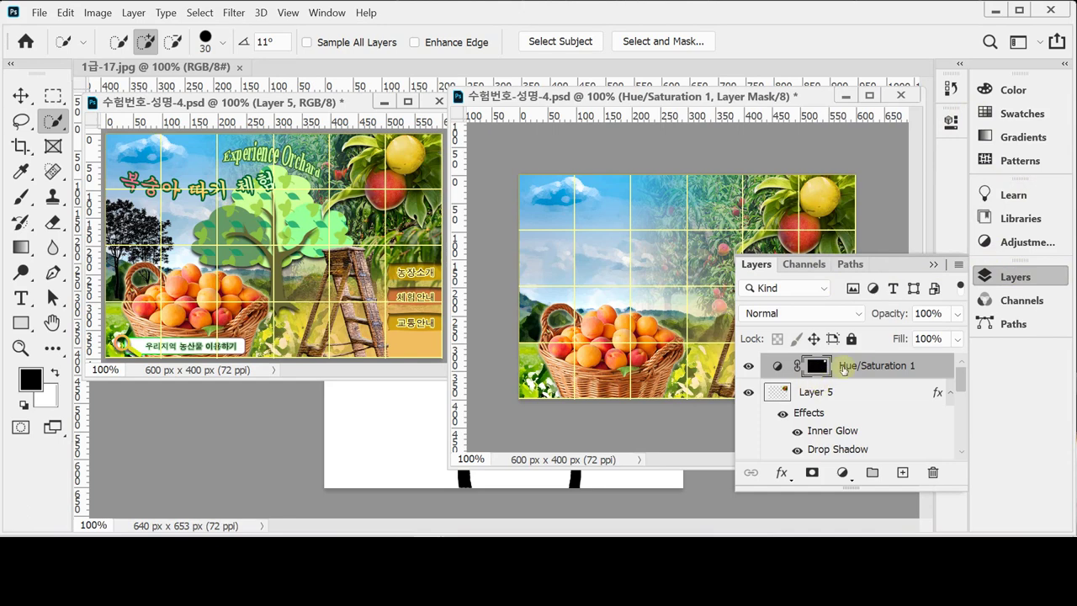
{"action": "left_click", "coordinate": [823, 369]}
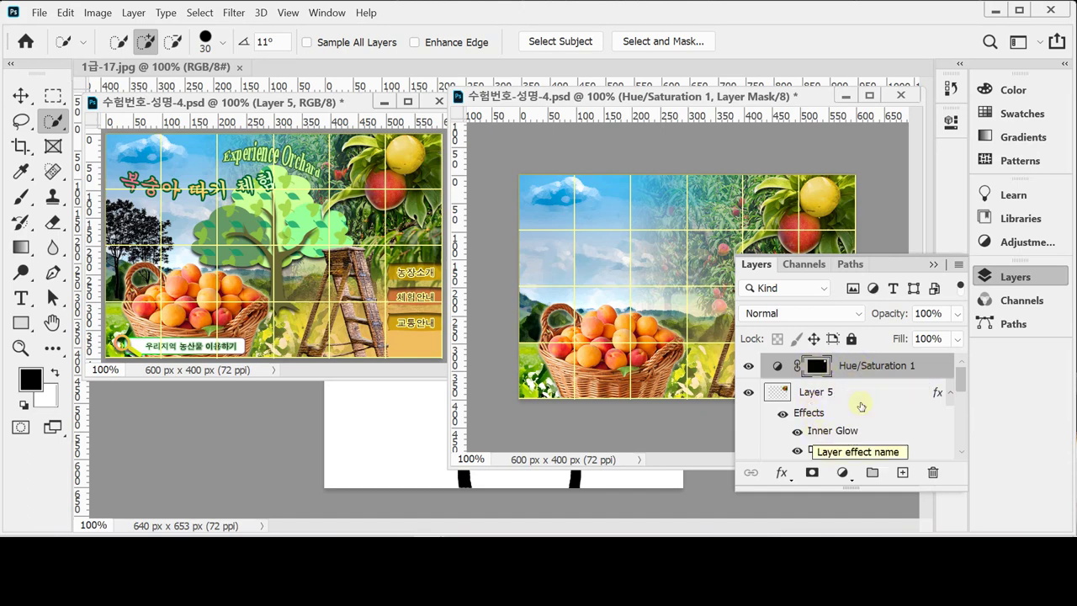
Step: Activate the Hue/Saturation 1 adjustment layer instead of its mask and float the 1급-17.jpg image in its own window
{"action": "left_click", "coordinate": [886, 365]}
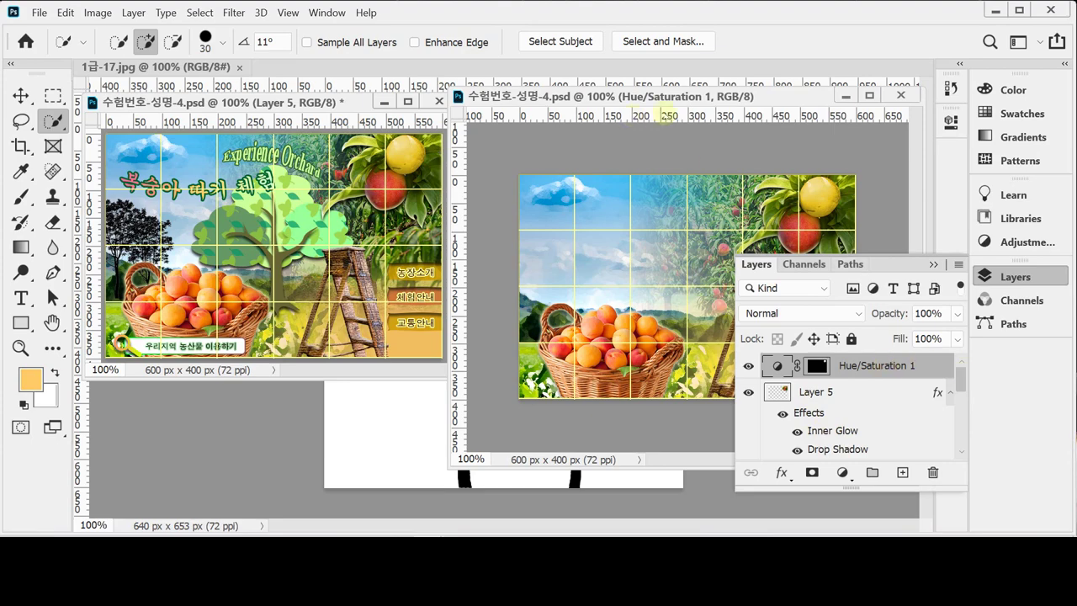
{"action": "left_click", "coordinate": [997, 277]}
{"action": "left_click_drag", "start_coordinate": [168, 67], "coordinate": [206, 95]}
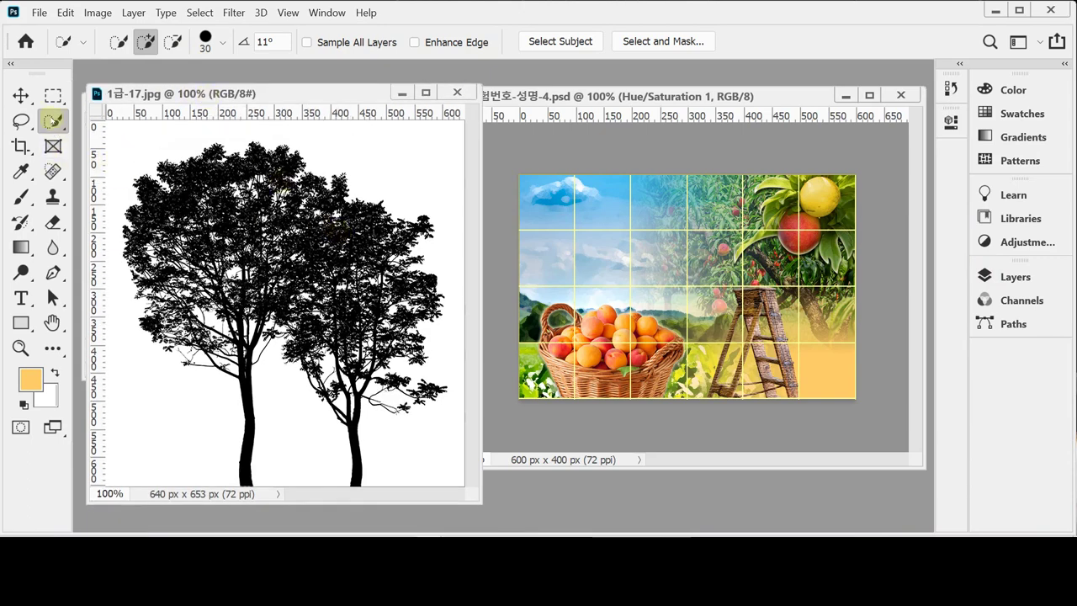
Step: Select all the black trees in 1급-17.jpg using the Magic Wand tool with Contiguous turned off
{"action": "right_click", "coordinate": [52, 120]}
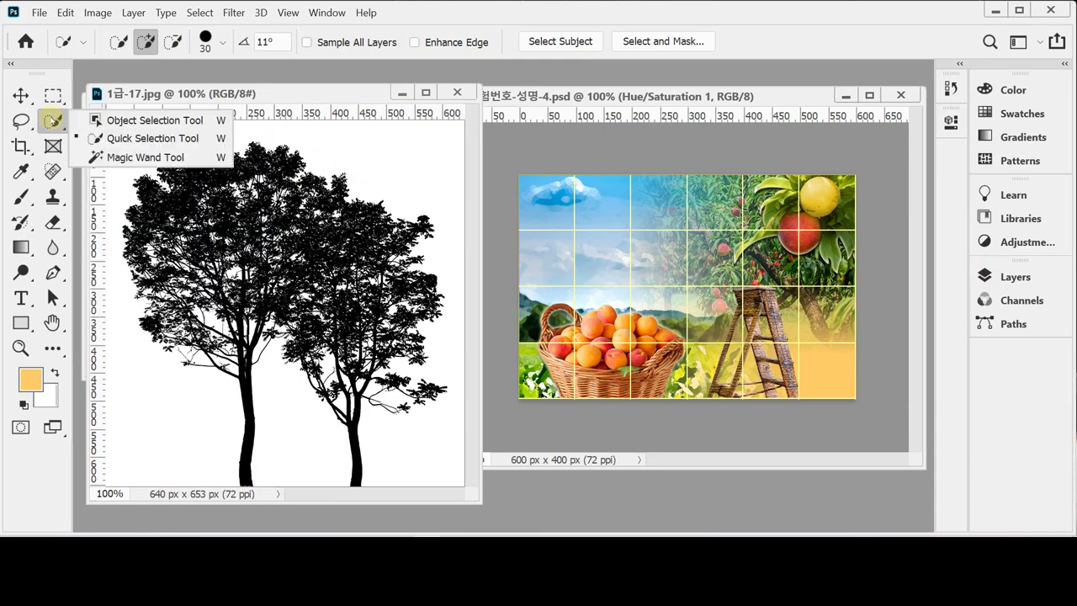
{"action": "left_click", "coordinate": [105, 156]}
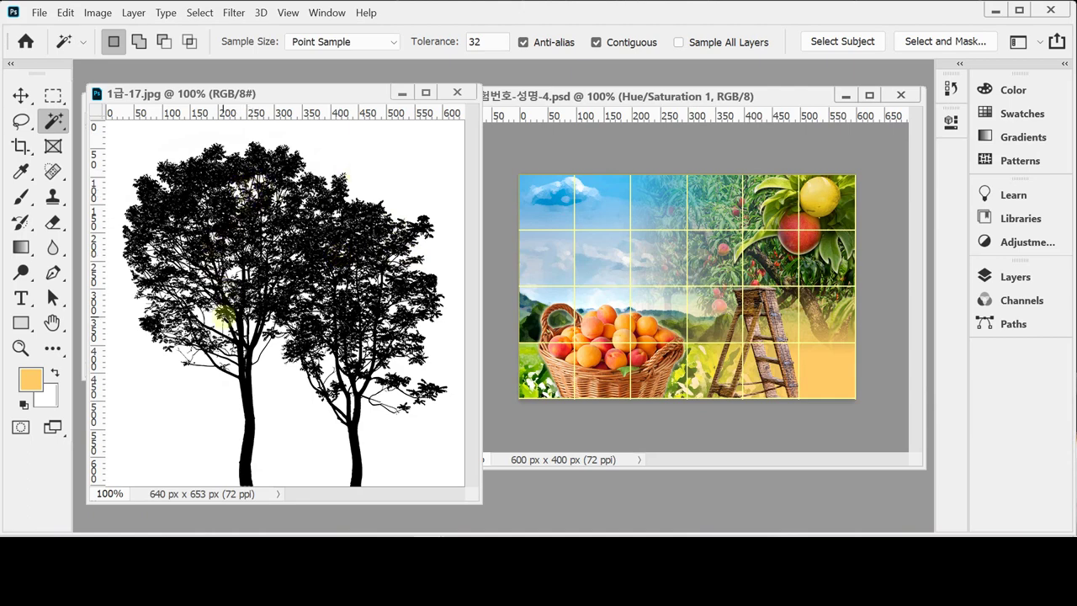
{"action": "left_click", "coordinate": [596, 43]}
{"action": "left_click", "coordinate": [318, 244]}
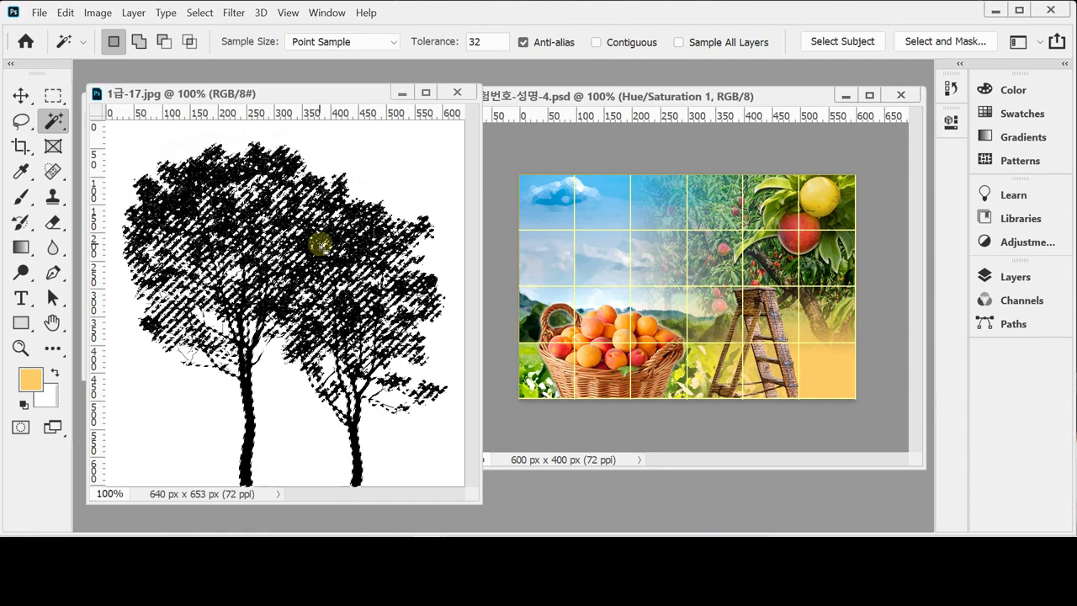
Step: Copy the selected trees into the working 수험번호-성명-4.psd as a new layer and close 1급-17.jpg
{"action": "left_click", "coordinate": [530, 141]}
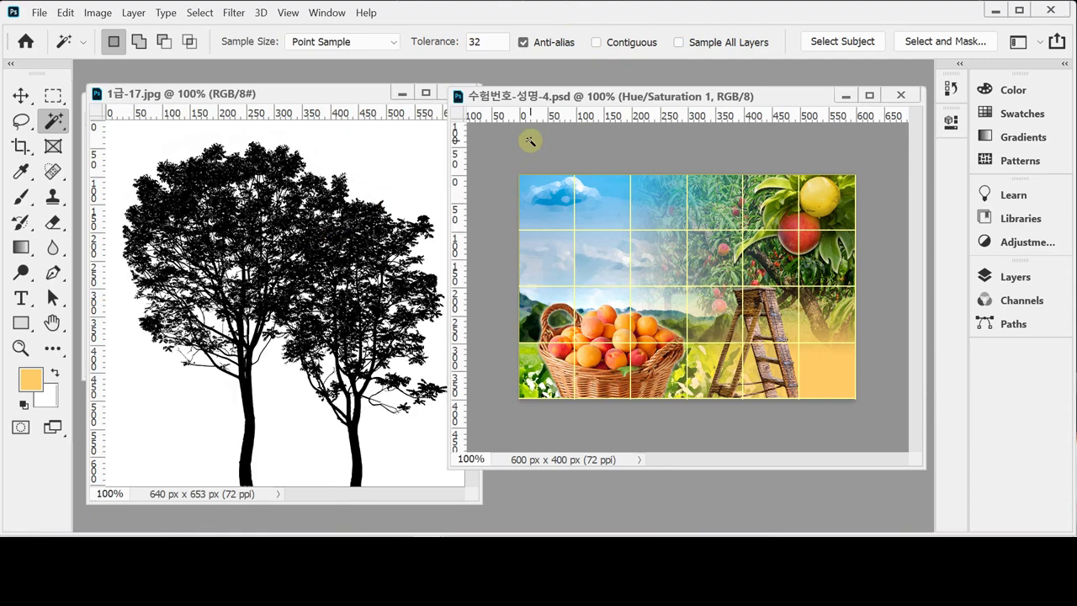
{"action": "key", "text": "ctrl+v"}
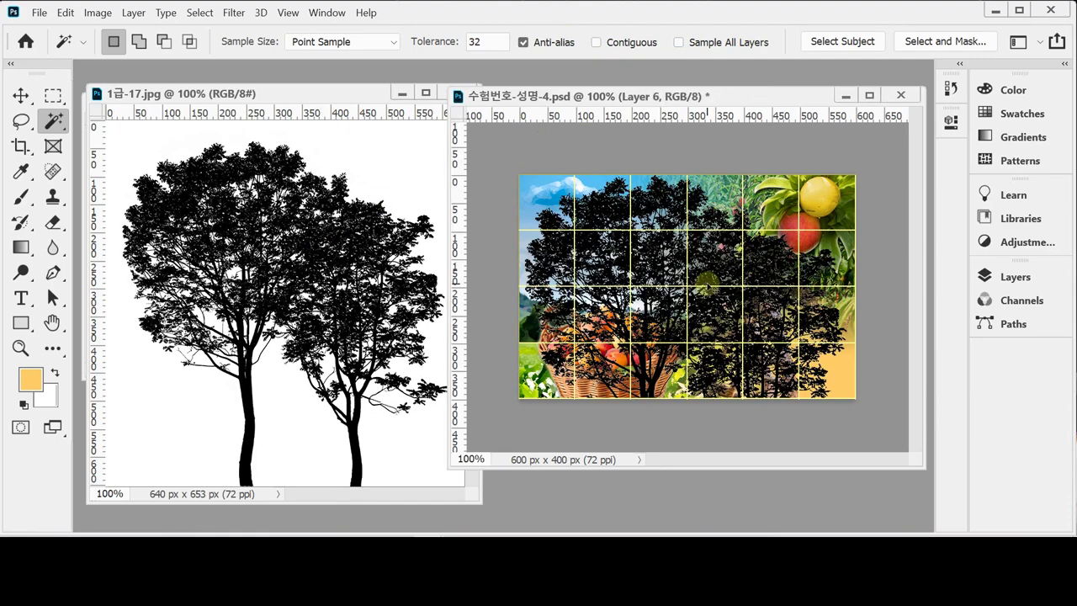
{"action": "key", "text": "ctrl+t"}
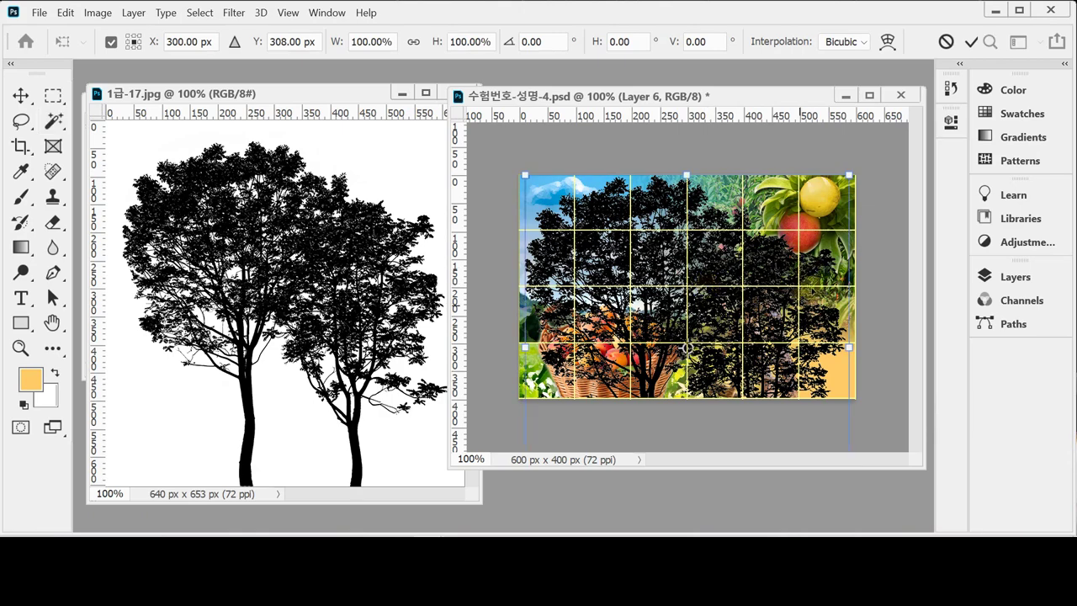
{"action": "left_click", "coordinate": [325, 108]}
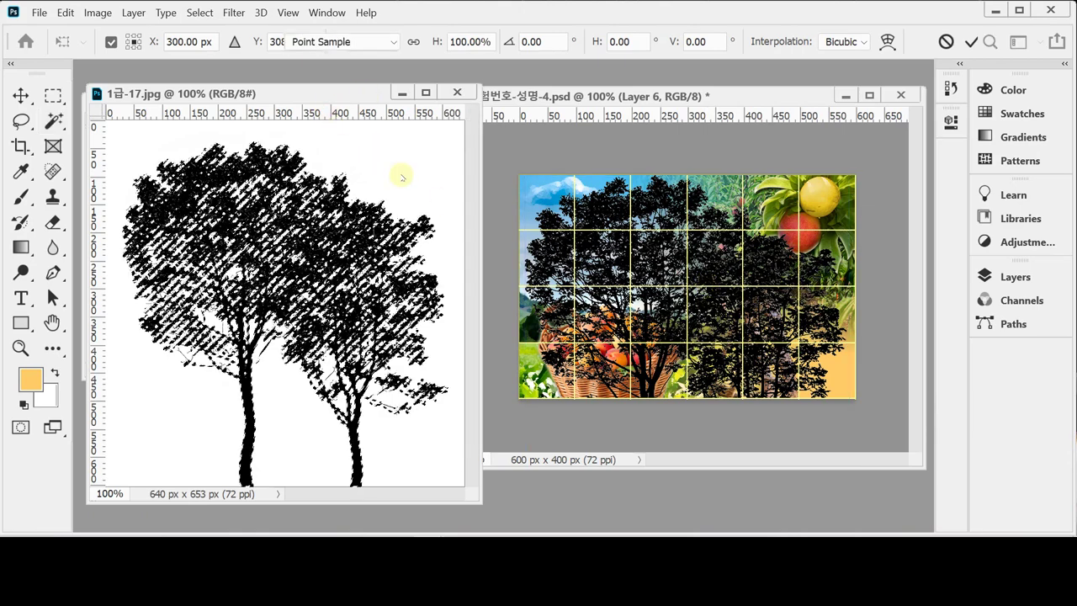
{"action": "double_click", "coordinate": [453, 112]}
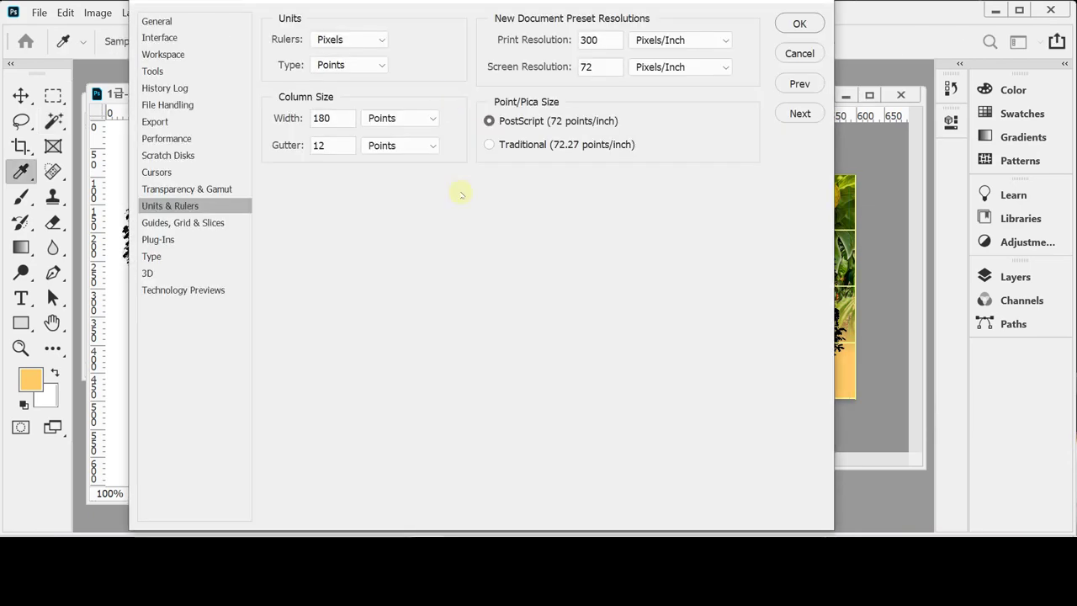
{"action": "key", "text": "Return"}
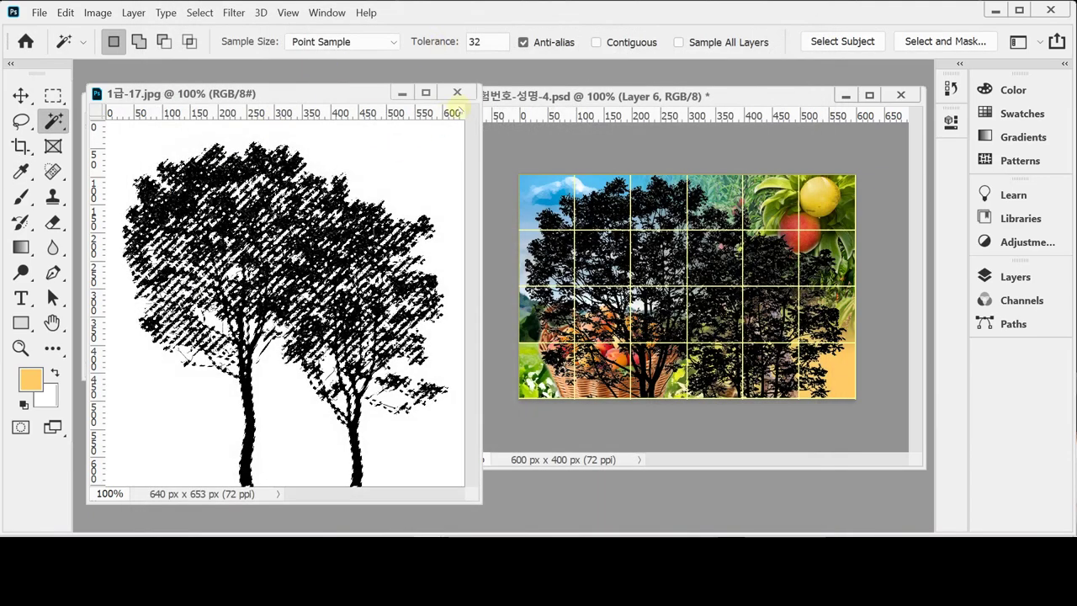
{"action": "left_click", "coordinate": [457, 93]}
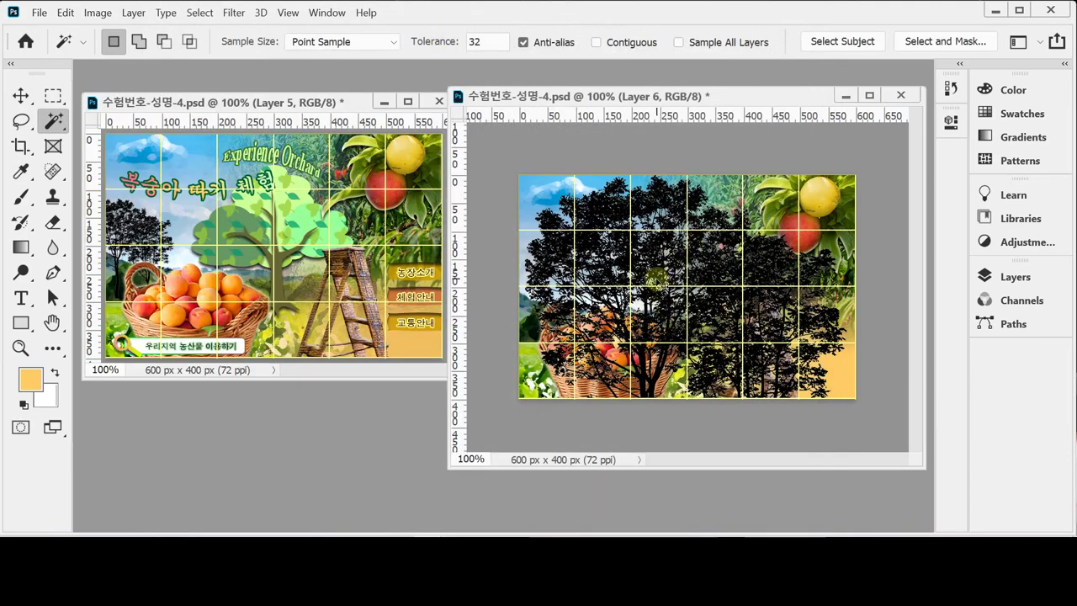
Step: Scale the pasted trees down proportionally to about 33% and move them to the canvas's left edge near the basket
{"action": "key", "text": "ctrl+t"}
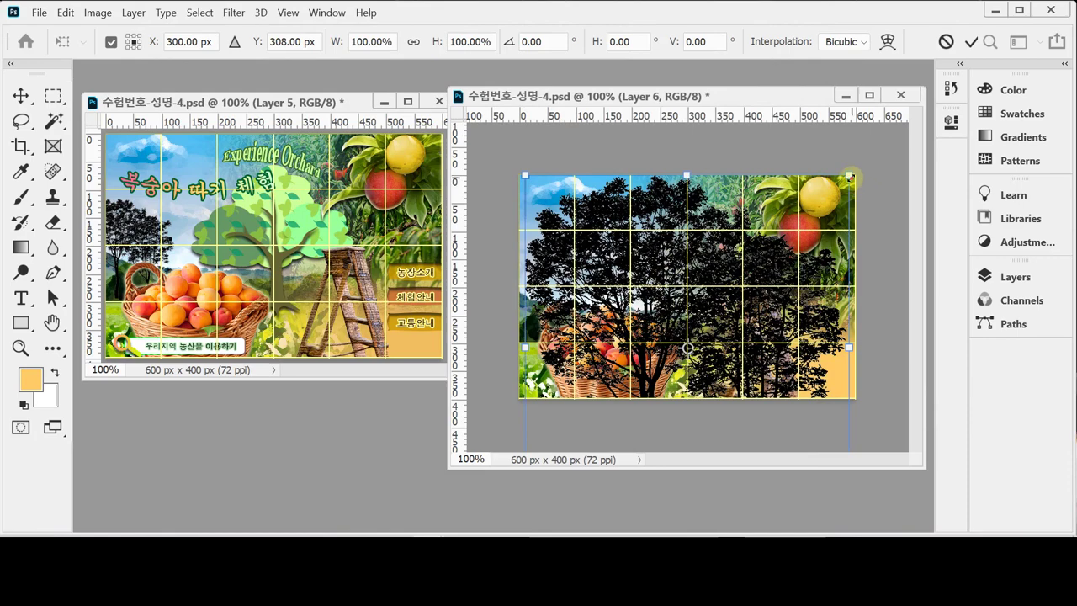
{"action": "left_click_drag", "start_coordinate": [856, 175], "coordinate": [648, 313]}
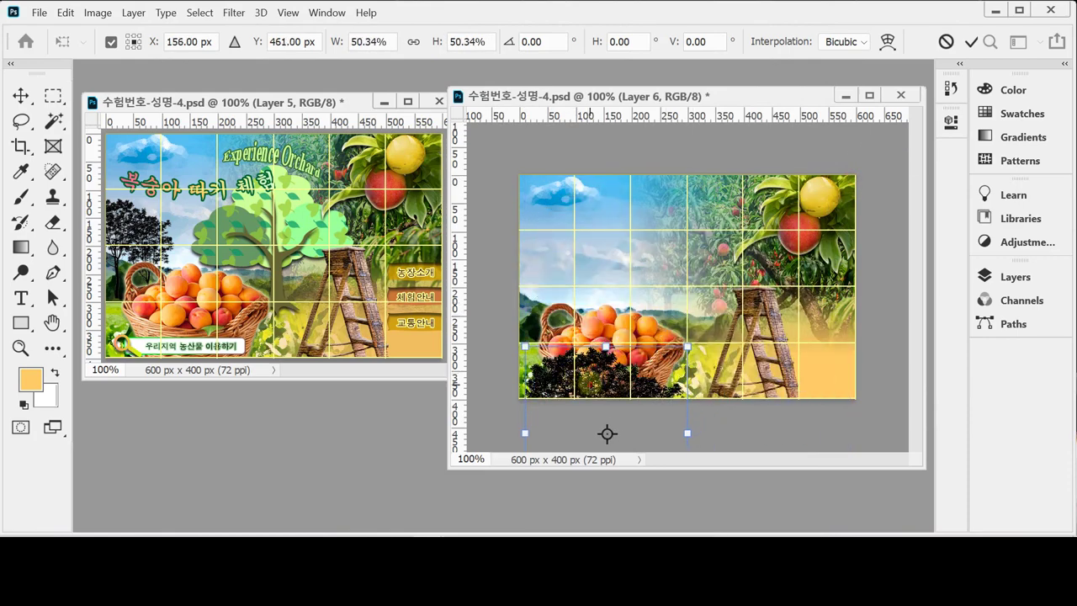
{"action": "left_click_drag", "start_coordinate": [592, 387], "coordinate": [540, 241]}
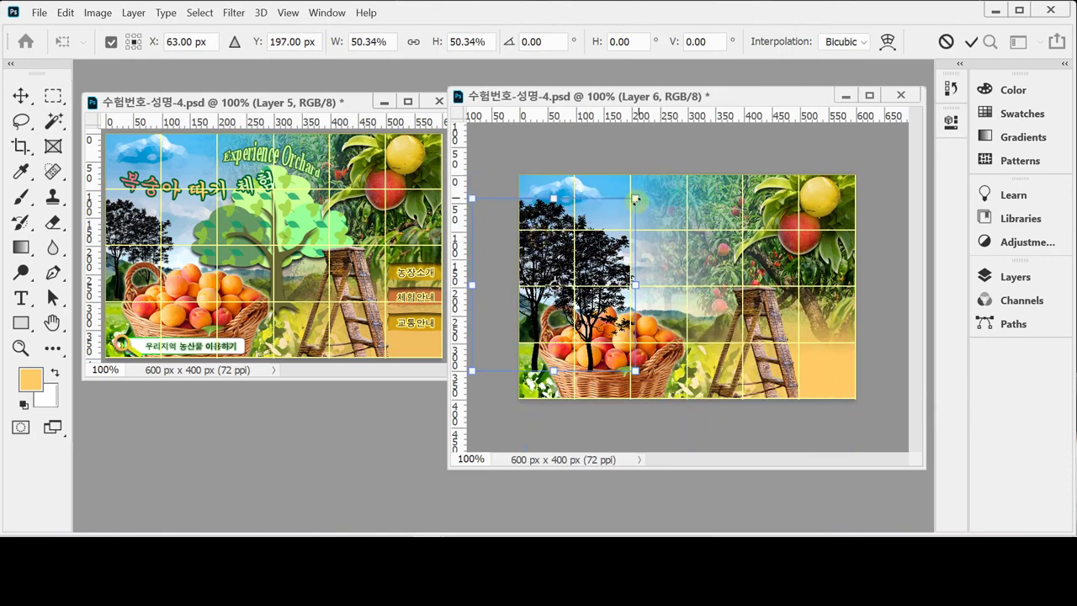
{"action": "left_click_drag", "start_coordinate": [636, 201], "coordinate": [591, 246]}
{"action": "left_click_drag", "start_coordinate": [539, 292], "coordinate": [566, 271]}
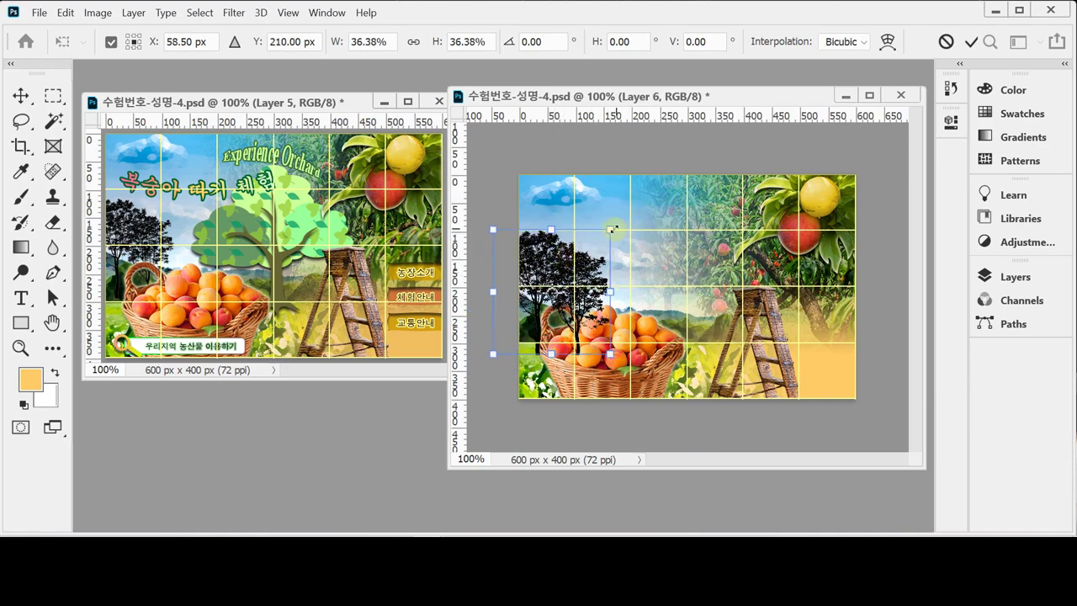
{"action": "left_click_drag", "start_coordinate": [621, 241], "coordinate": [601, 240]}
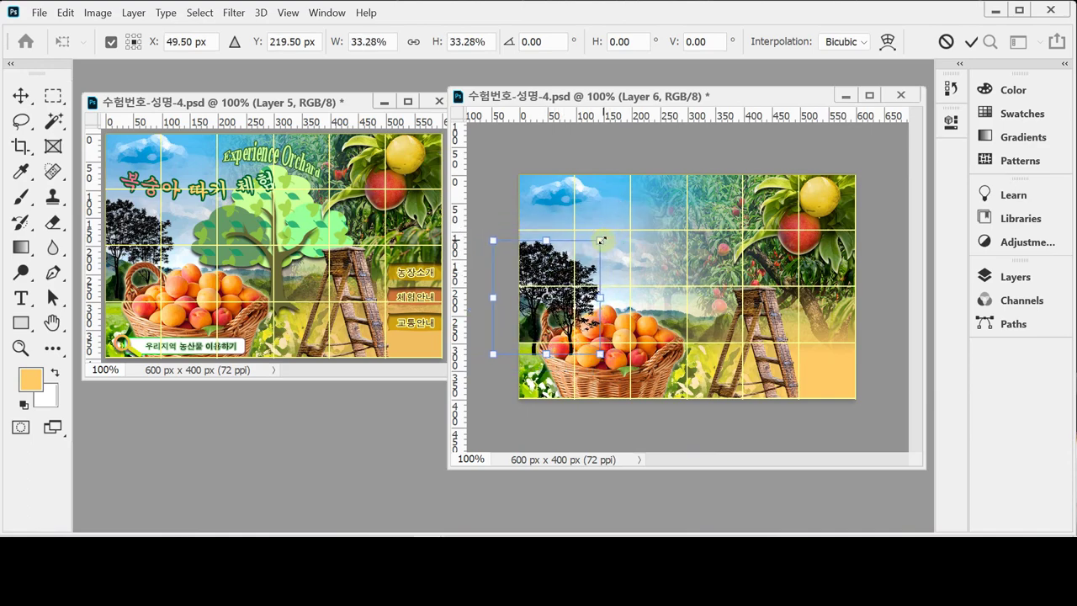
Step: Fine-tune the trees' position and size at the canvas's left edge above the basket and commit the transform
{"action": "left_click_drag", "start_coordinate": [546, 270], "coordinate": [548, 255]}
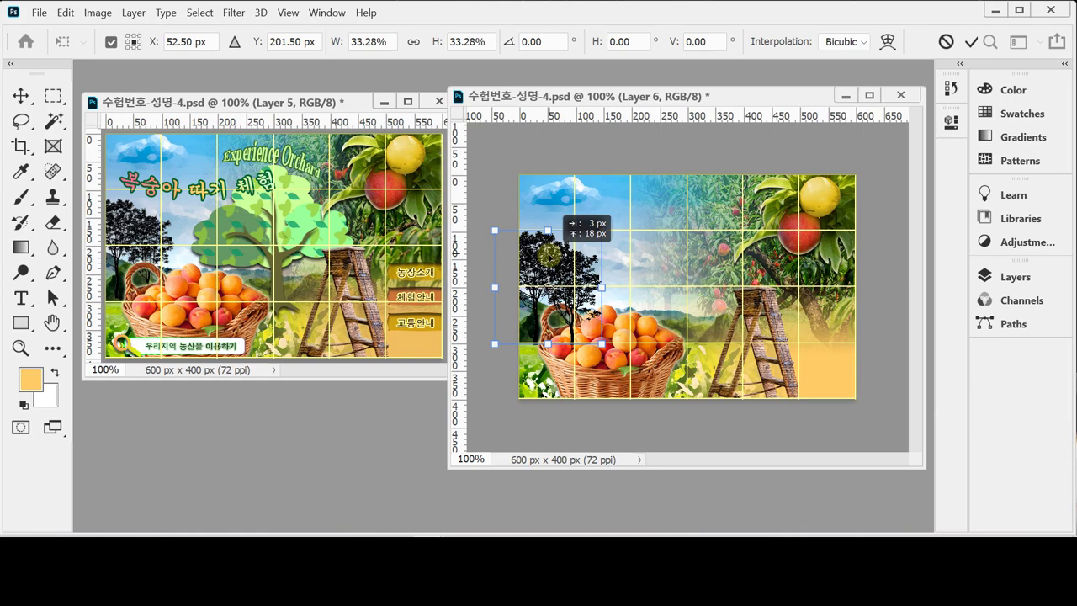
{"action": "left_click_drag", "start_coordinate": [548, 254], "coordinate": [543, 252]}
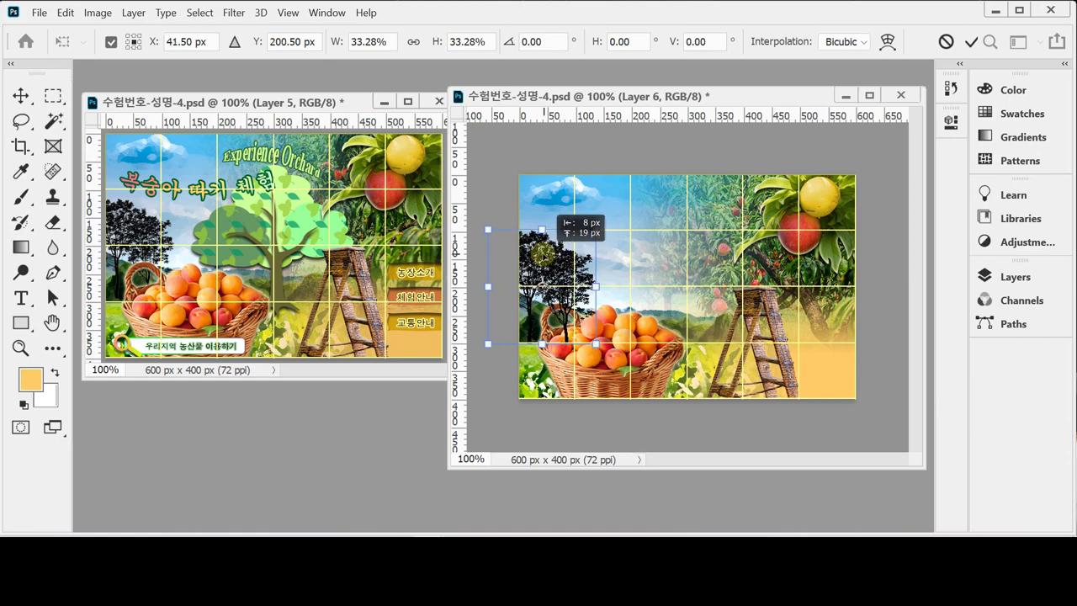
{"action": "left_click_drag", "start_coordinate": [543, 253], "coordinate": [546, 259]}
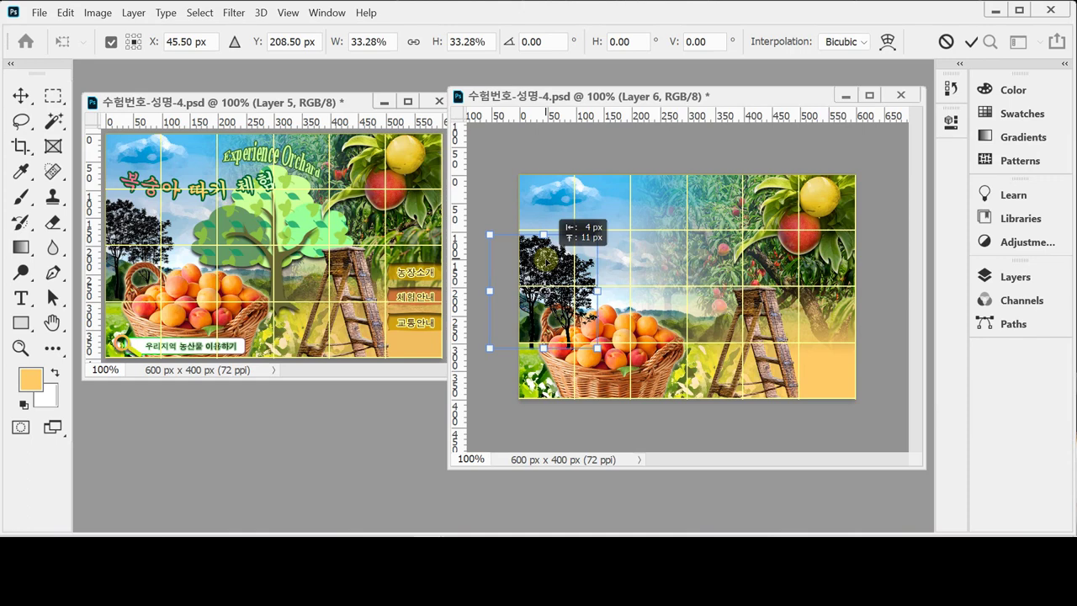
{"action": "left_click_drag", "start_coordinate": [597, 348], "coordinate": [590, 340]}
{"action": "key", "text": "Return"}
{"action": "key", "text": "w"}
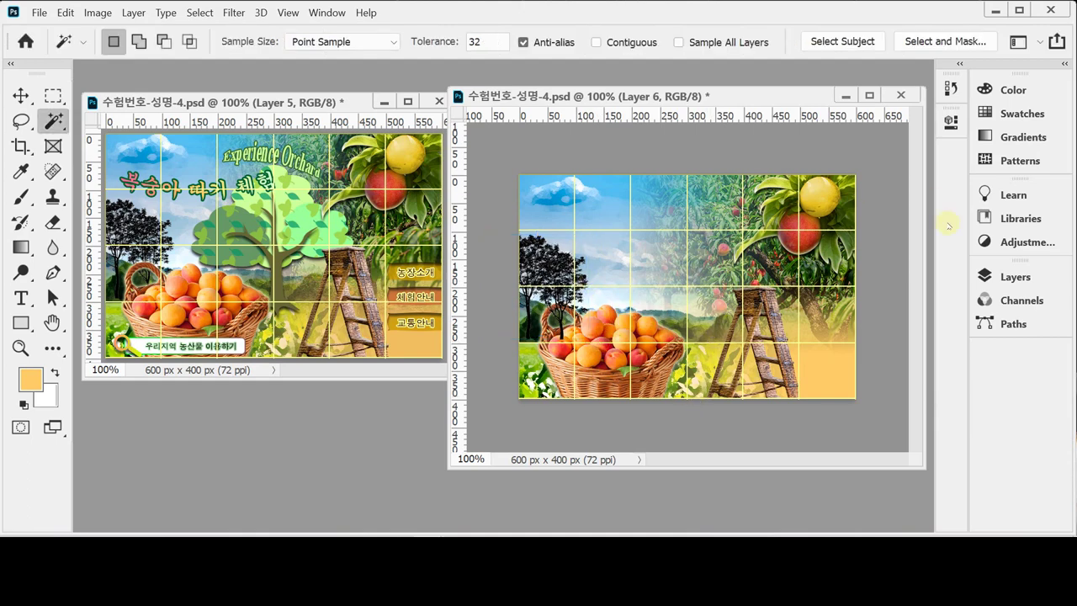
Step: Reorder the trees' Layer 6 so it sits beneath the basket's Layer 3 and directly above Layer 2
{"action": "left_click", "coordinate": [1009, 276]}
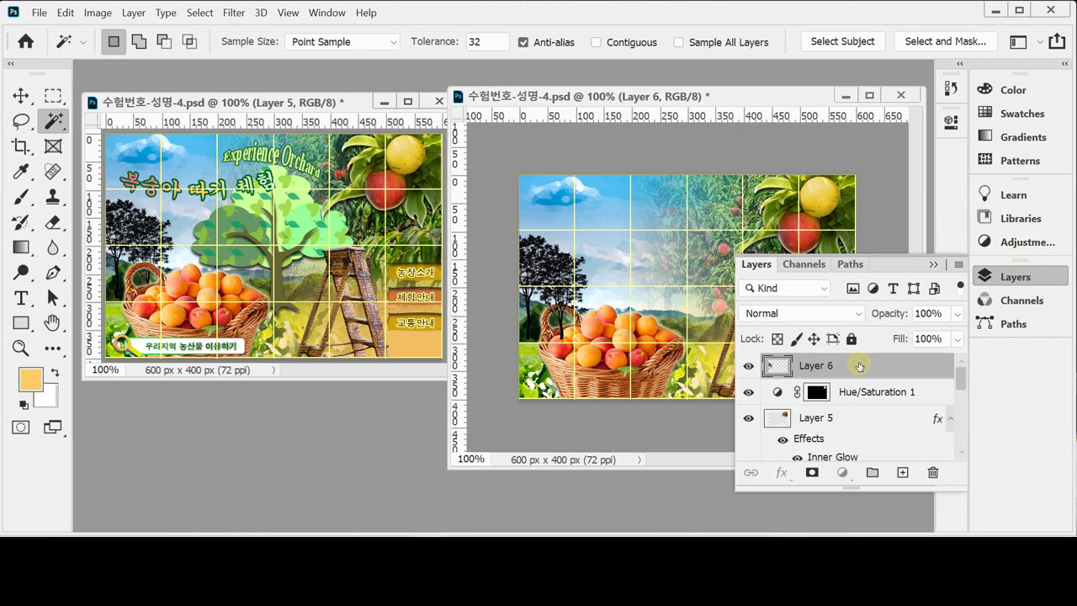
{"action": "left_click_drag", "start_coordinate": [859, 368], "coordinate": [854, 425]}
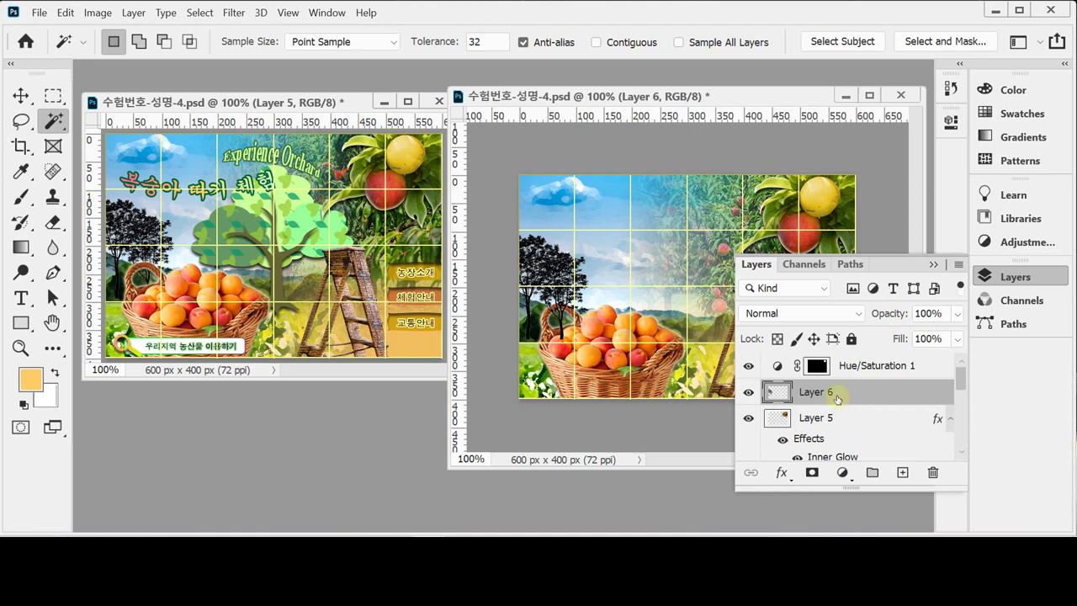
{"action": "key", "text": "ctrl+bracketleft"}
{"action": "key", "text": "ctrl+bracketleft"}
{"action": "key", "text": "ctrl+bracketleft"}
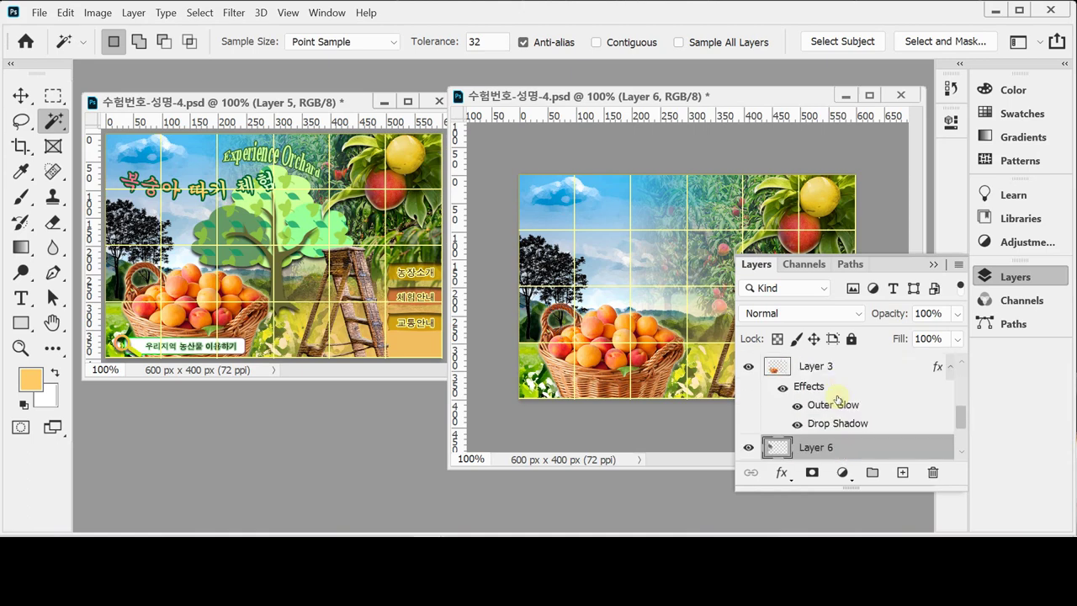
{"action": "key", "text": "ctrl+bracketleft"}
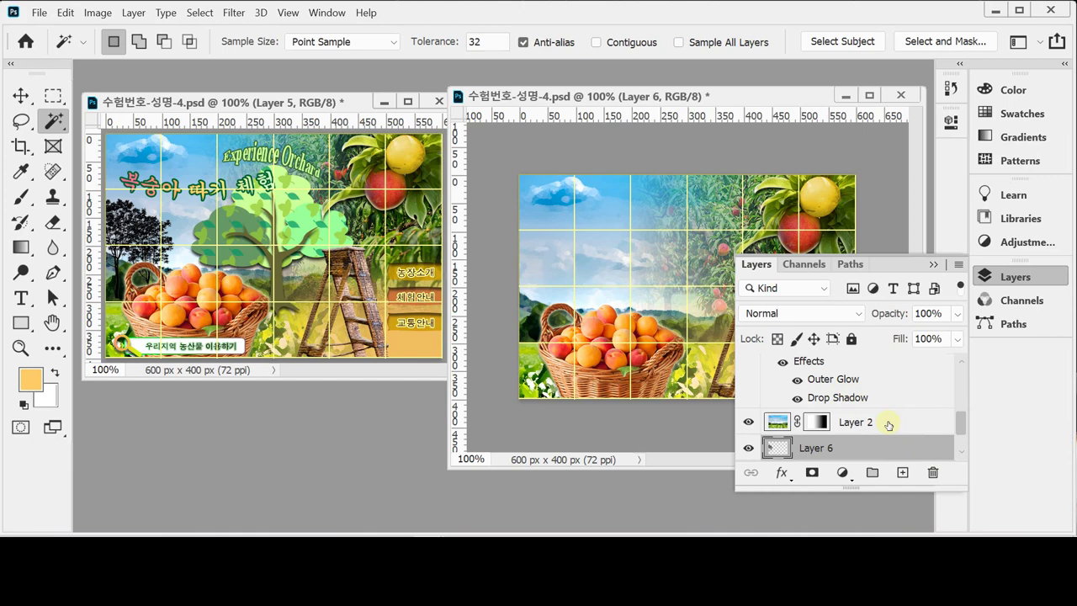
{"action": "key", "text": "ctrl+bracketright"}
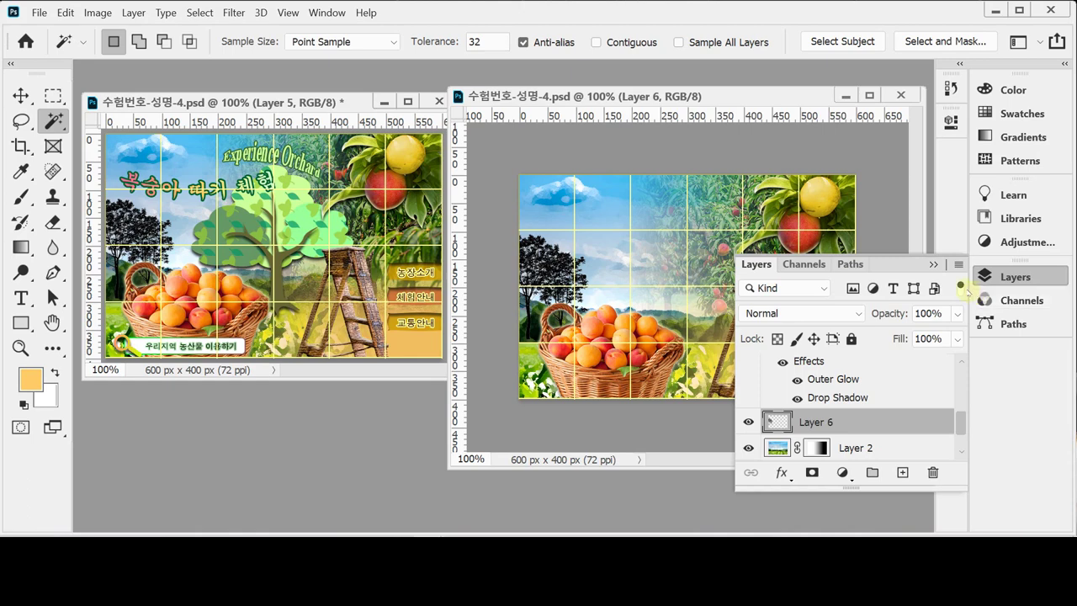
{"action": "left_click", "coordinate": [1016, 277]}
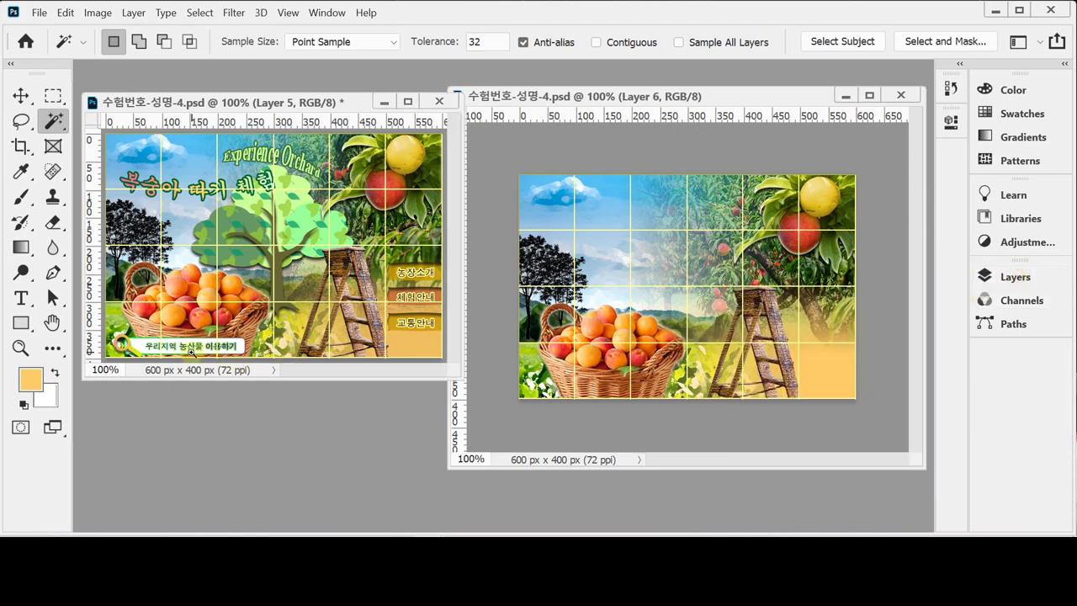
Step: Examine the rounded banner below the basket in the reference design and activate the Rounded Rectangle tool
{"action": "scroll", "coordinate": [181, 350], "scroll_direction": "up", "scroll_amount": 1}
{"action": "scroll", "coordinate": [270, 306], "scroll_direction": "up", "scroll_amount": 1}
{"action": "scroll", "coordinate": [269, 306], "scroll_direction": "left", "scroll_amount": 3}
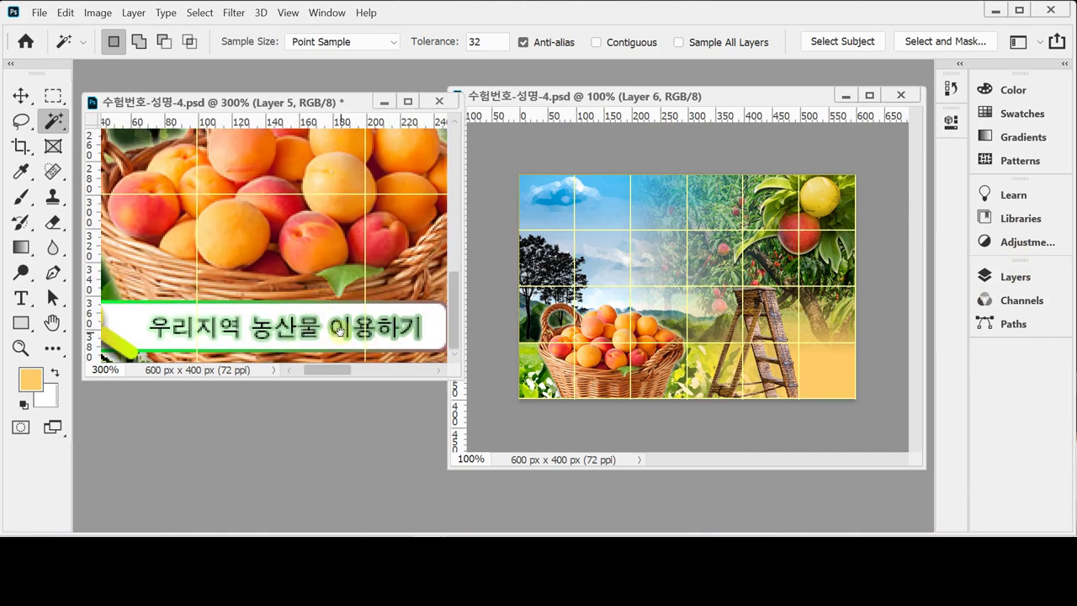
{"action": "scroll", "coordinate": [340, 331], "scroll_direction": "left", "scroll_amount": 1}
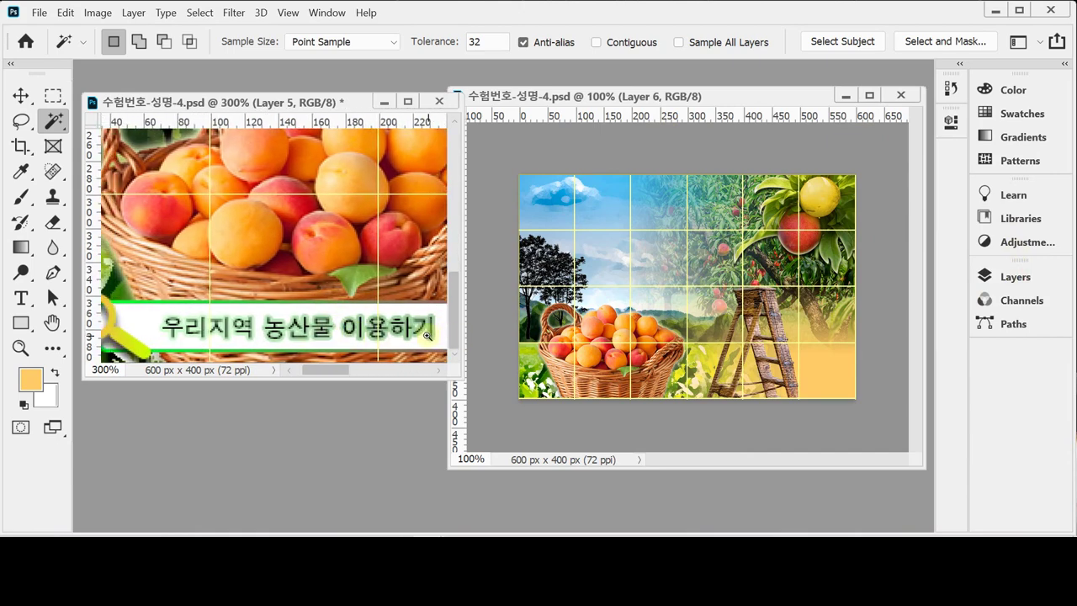
{"action": "scroll", "coordinate": [404, 334], "scroll_direction": "left", "scroll_amount": 1}
{"action": "scroll", "coordinate": [404, 334], "scroll_direction": "down", "scroll_amount": 1}
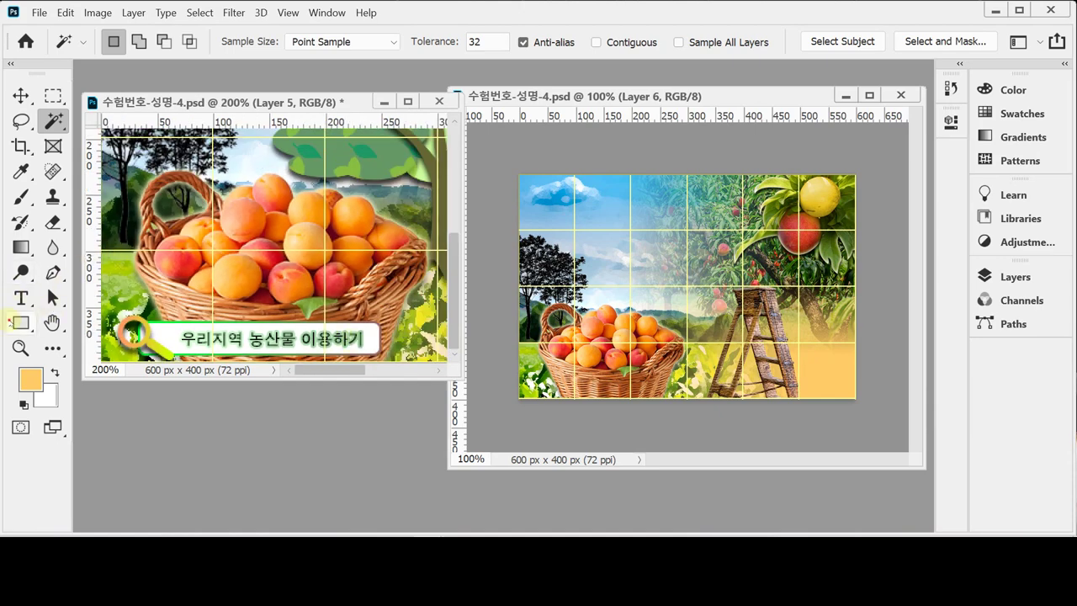
{"action": "left_click", "coordinate": [12, 323]}
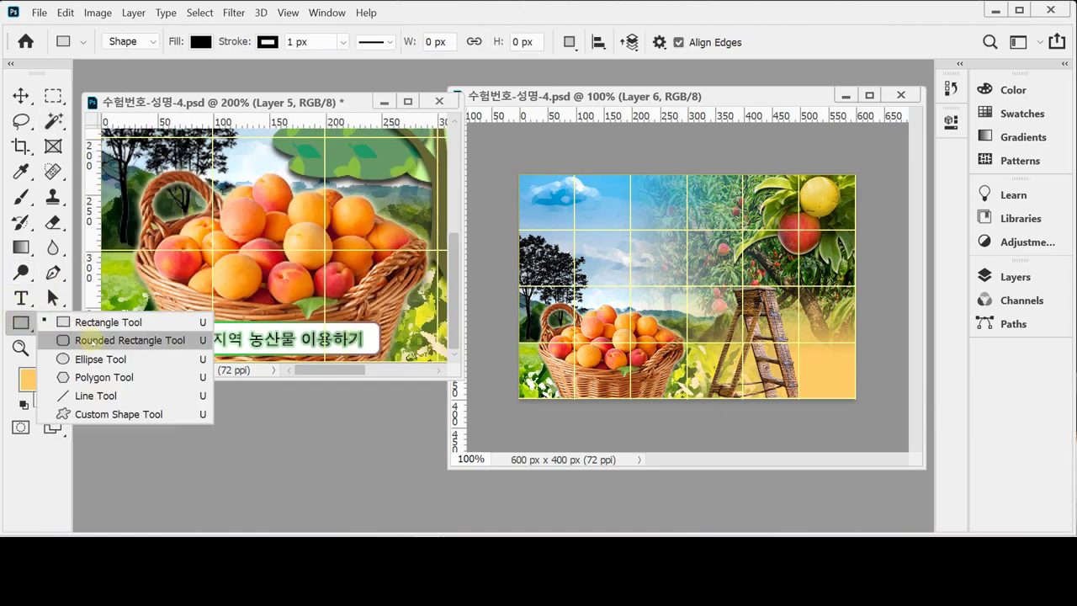
{"action": "left_click", "coordinate": [92, 340]}
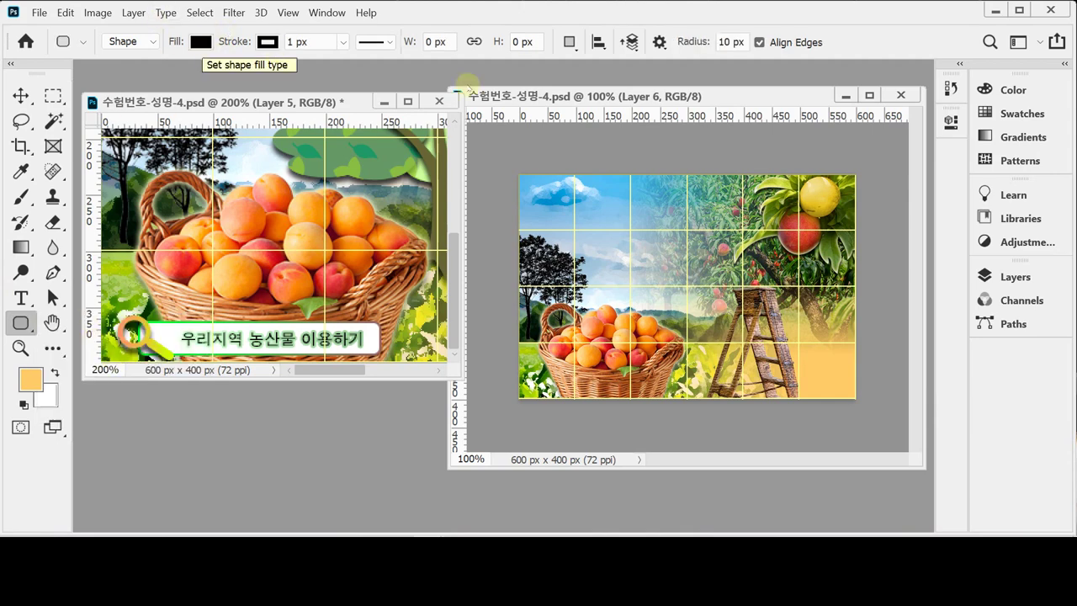
Step: In the working document, set the Rounded Rectangle tool's fill to white, ffffff
{"action": "left_click", "coordinate": [535, 96]}
{"action": "left_click", "coordinate": [197, 42]}
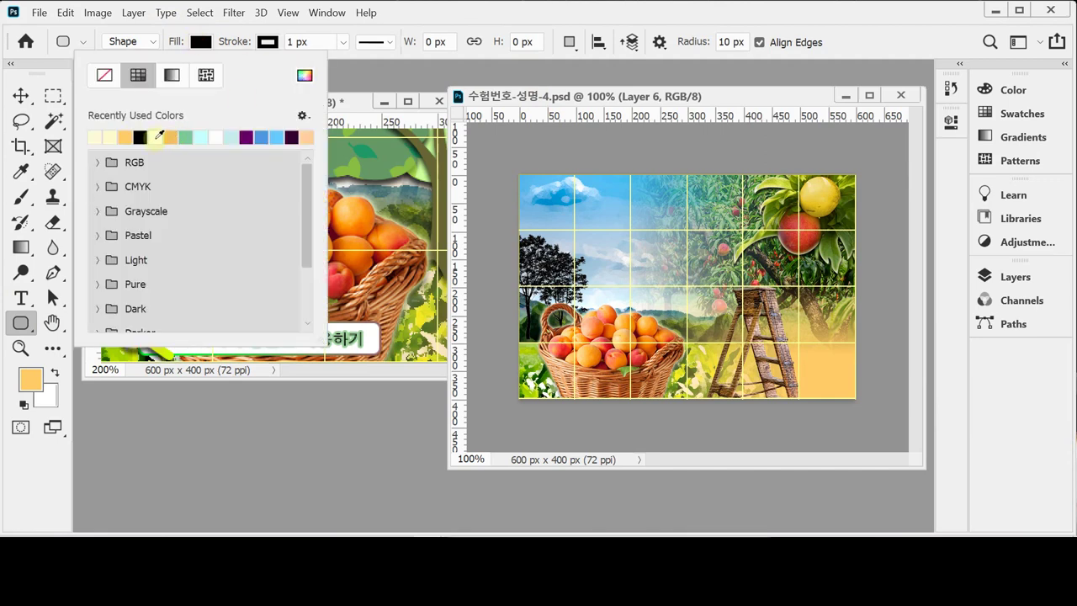
{"action": "left_click", "coordinate": [155, 136]}
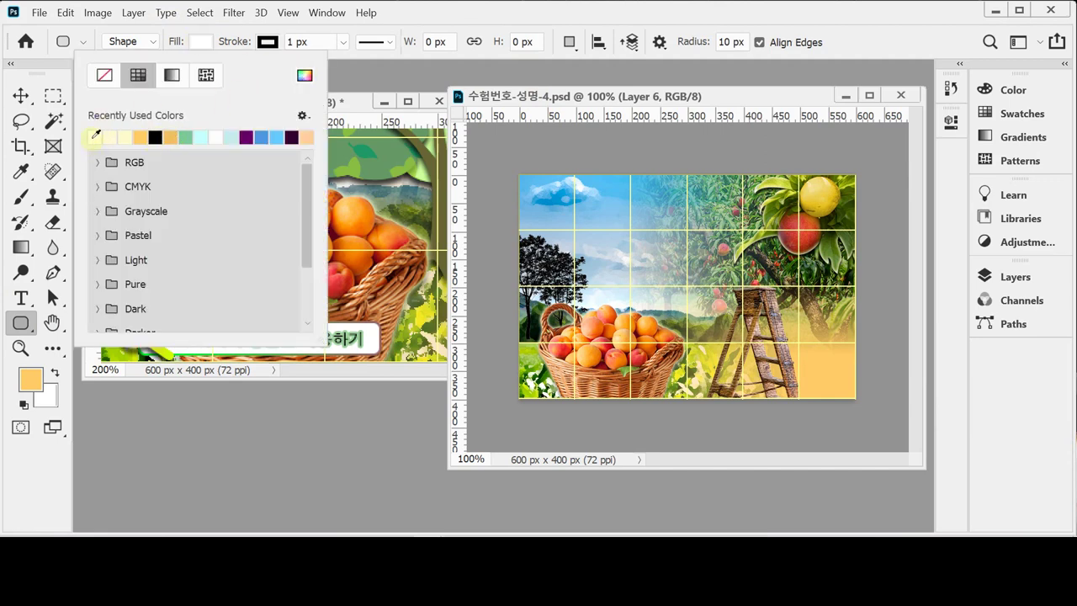
{"action": "left_click", "coordinate": [305, 75]}
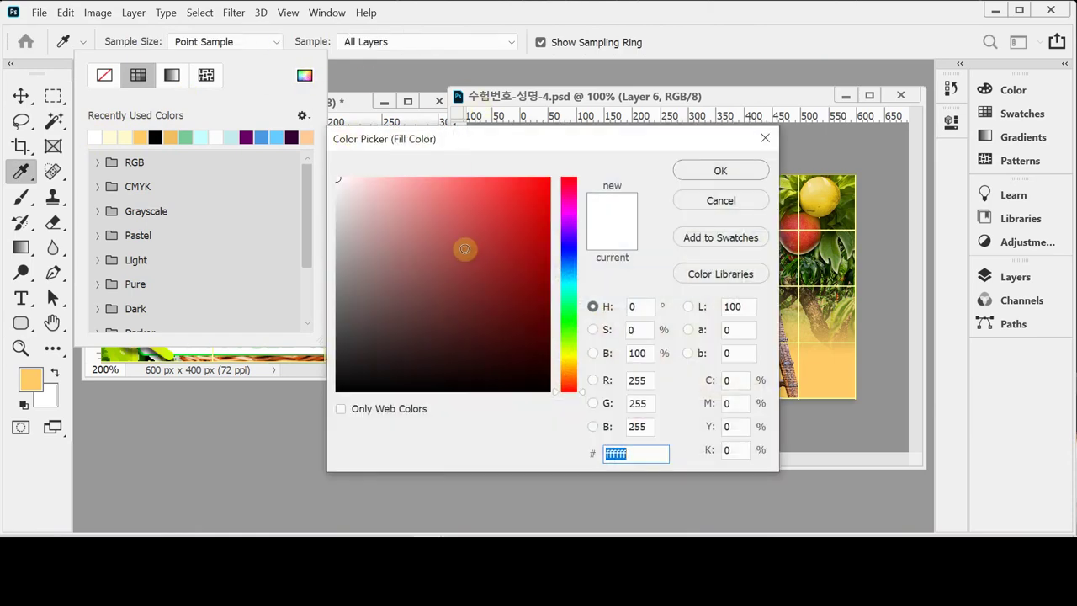
{"action": "left_click_drag", "start_coordinate": [344, 185], "coordinate": [329, 170]}
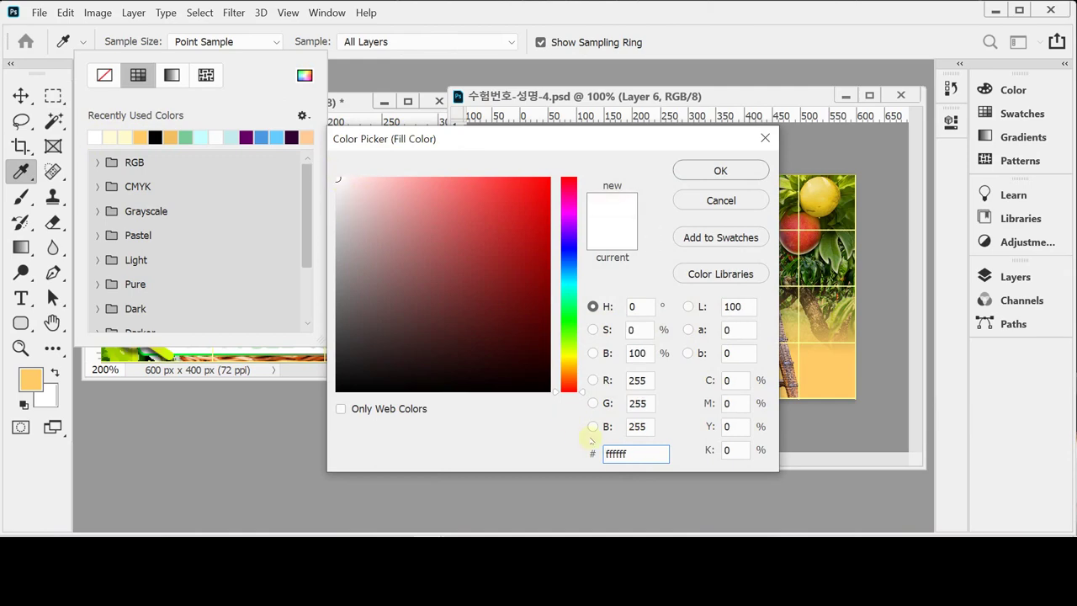
{"action": "left_click", "coordinate": [720, 171]}
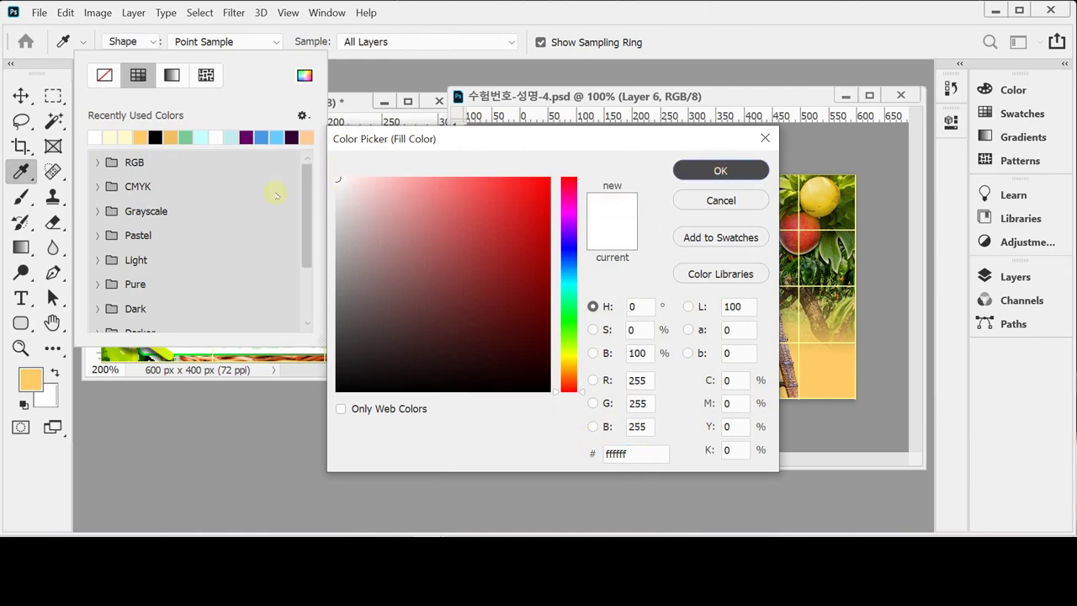
Step: Set the Rounded Rectangle tool to no stroke and a corner radius of 5 px
{"action": "left_click", "coordinate": [278, 41]}
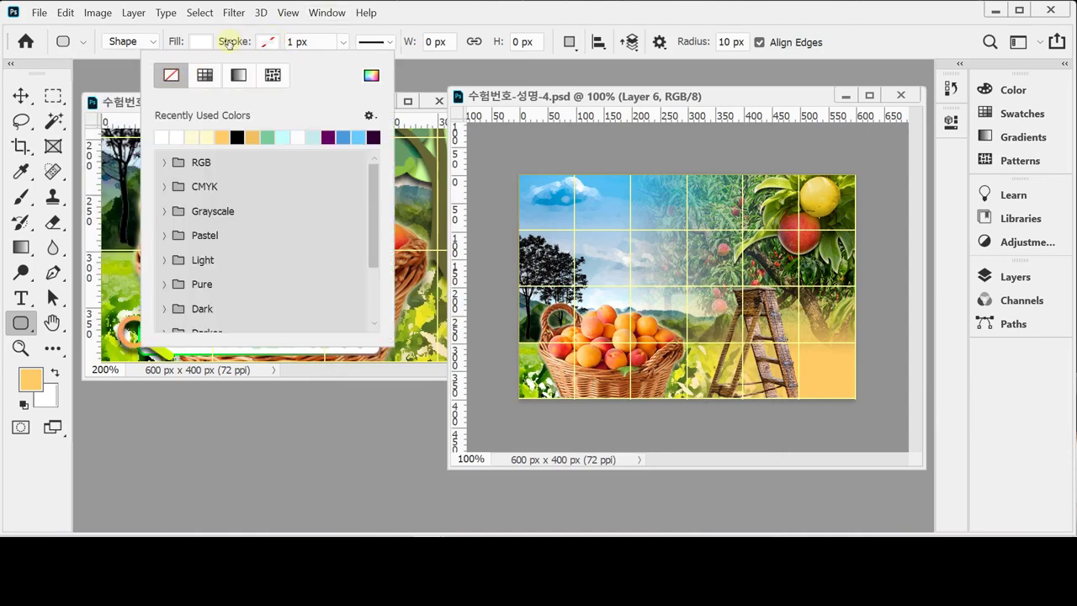
{"action": "left_click", "coordinate": [437, 17]}
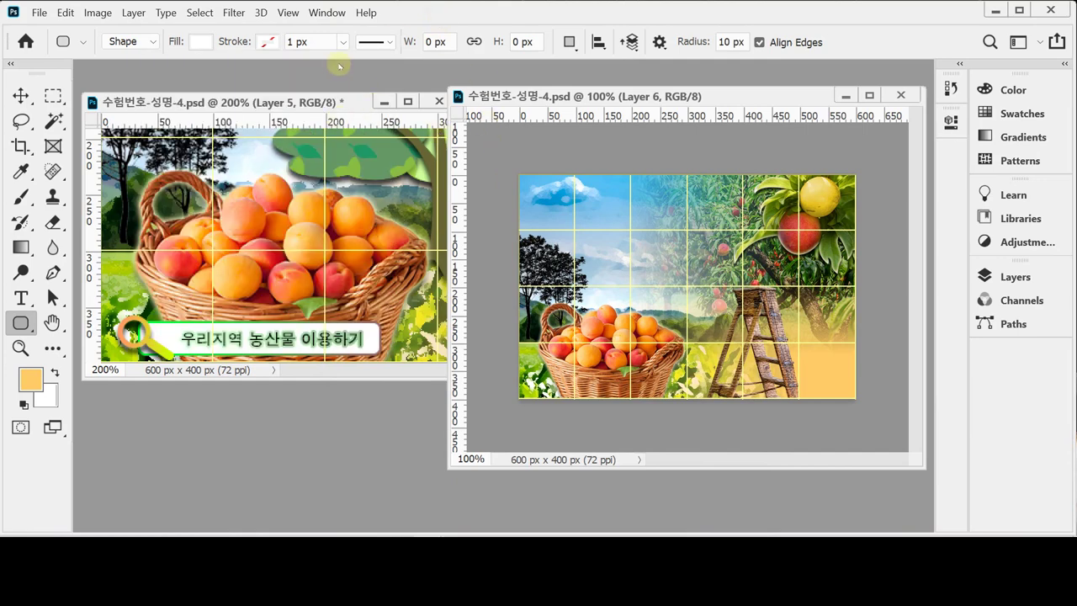
{"action": "left_click", "coordinate": [688, 42]}
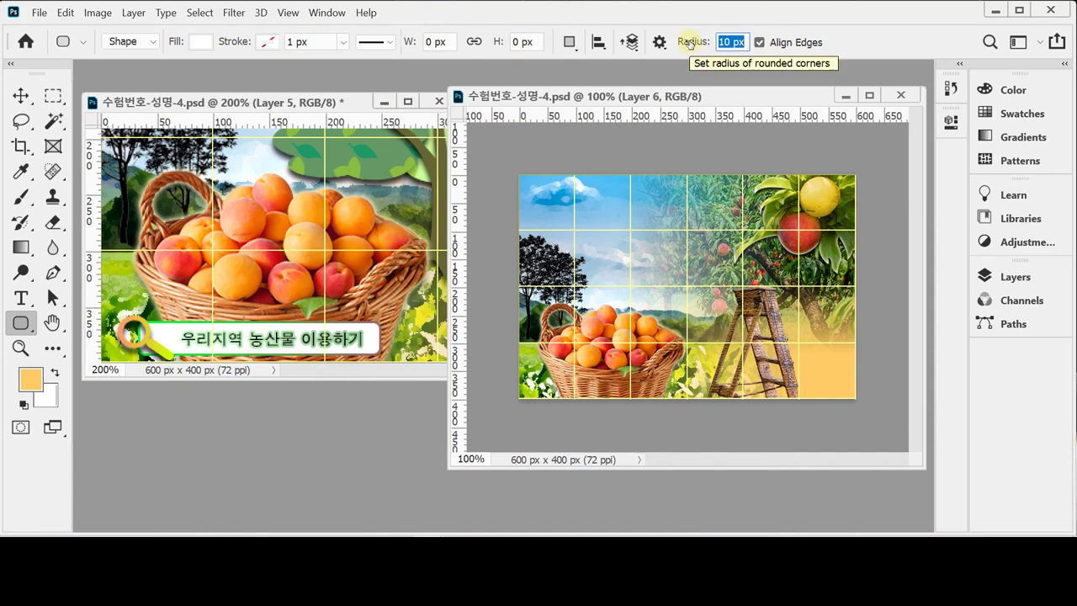
{"action": "type", "text": "5"}
{"action": "key", "text": "Return"}
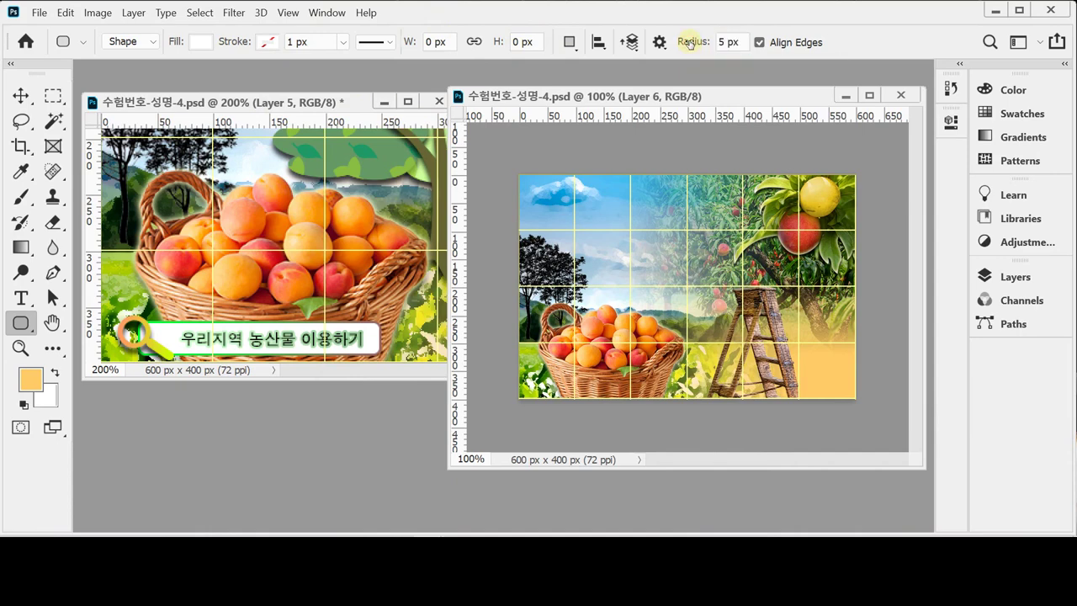
Step: Draw a white rounded rectangle about 209 px wide and 34 px high across the lower part of the basket
{"action": "left_click", "coordinate": [592, 402], "text": "ctrl"}
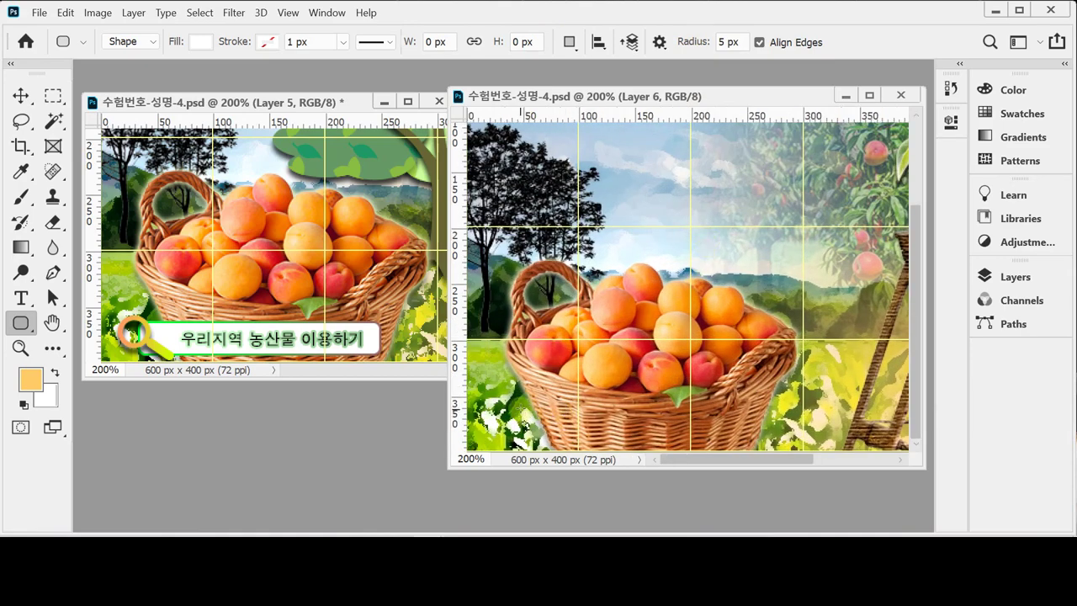
{"action": "left_click_drag", "start_coordinate": [522, 406], "coordinate": [752, 444]}
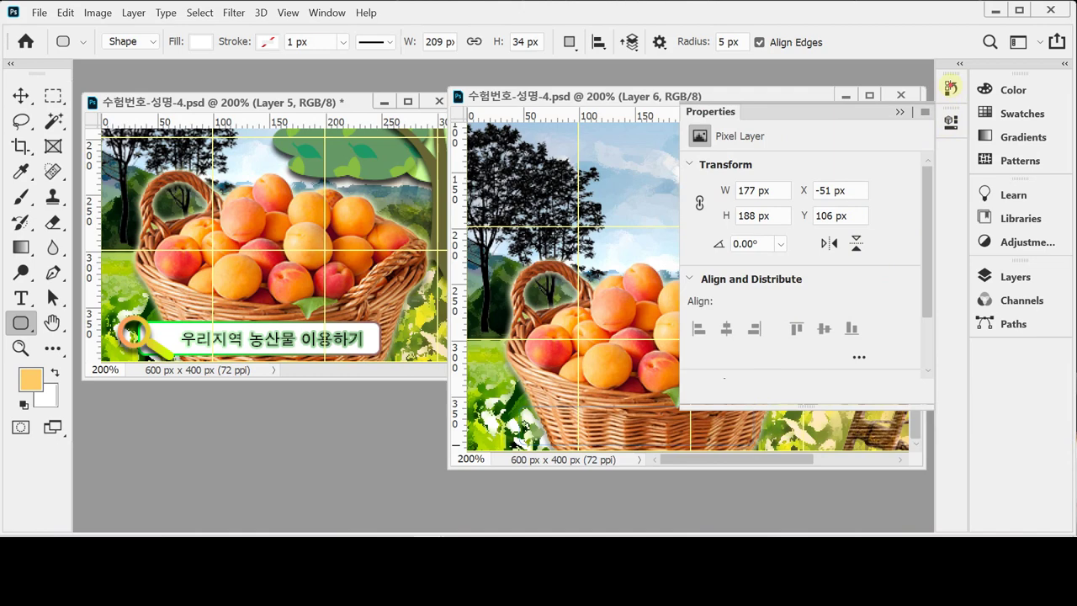
{"action": "left_click", "coordinate": [969, 108]}
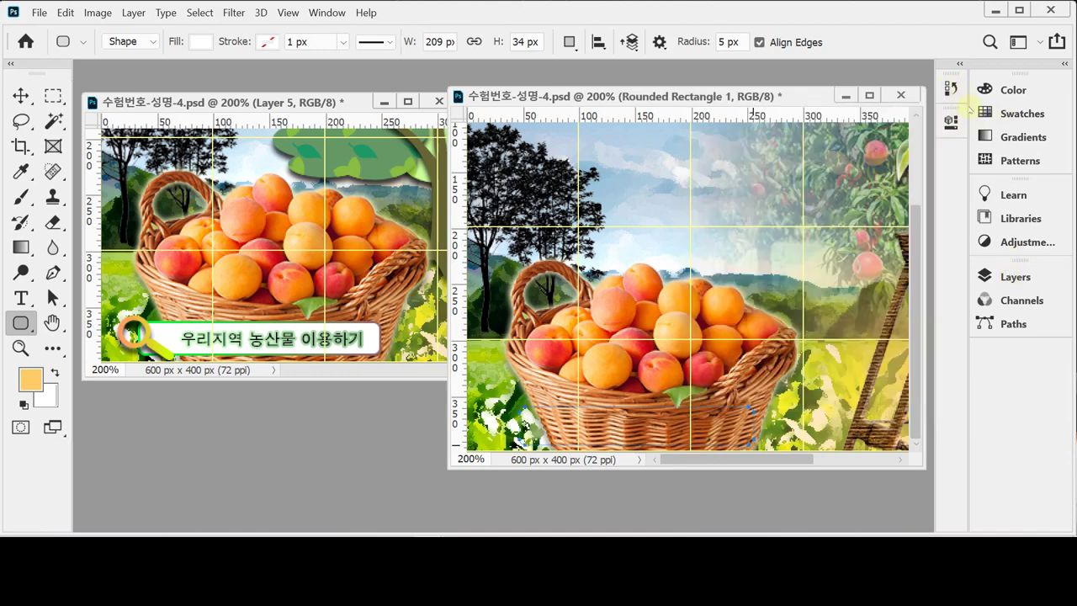
Step: Reorder the rounded rectangle layer to the top of the layer stack, above the Hue/Saturation 1 adjustment
{"action": "left_click", "coordinate": [1014, 276]}
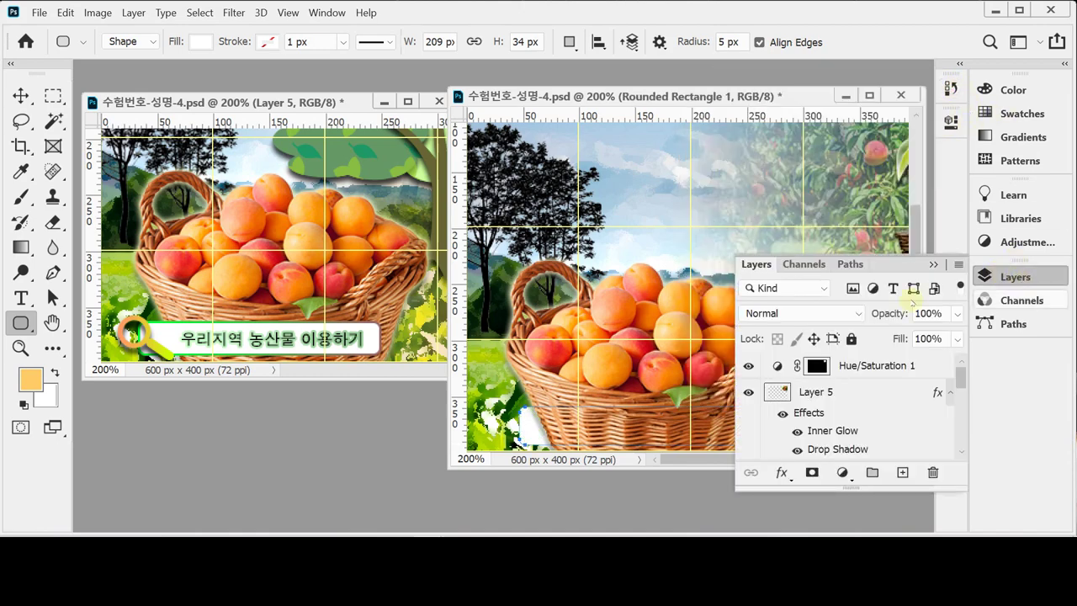
{"action": "left_click", "coordinate": [707, 357]}
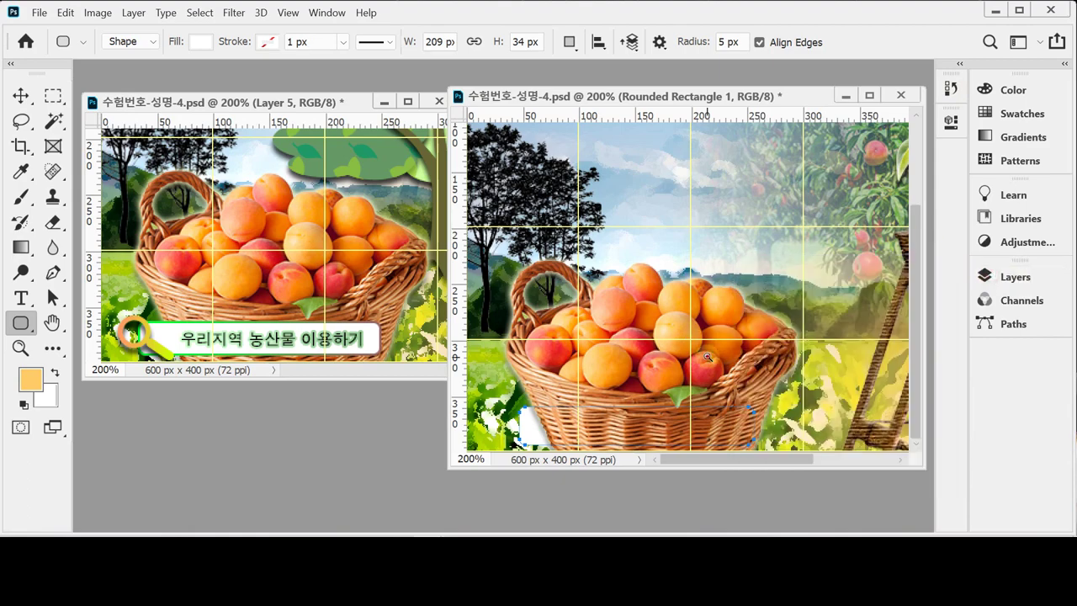
{"action": "left_click", "coordinate": [708, 357], "text": "alt"}
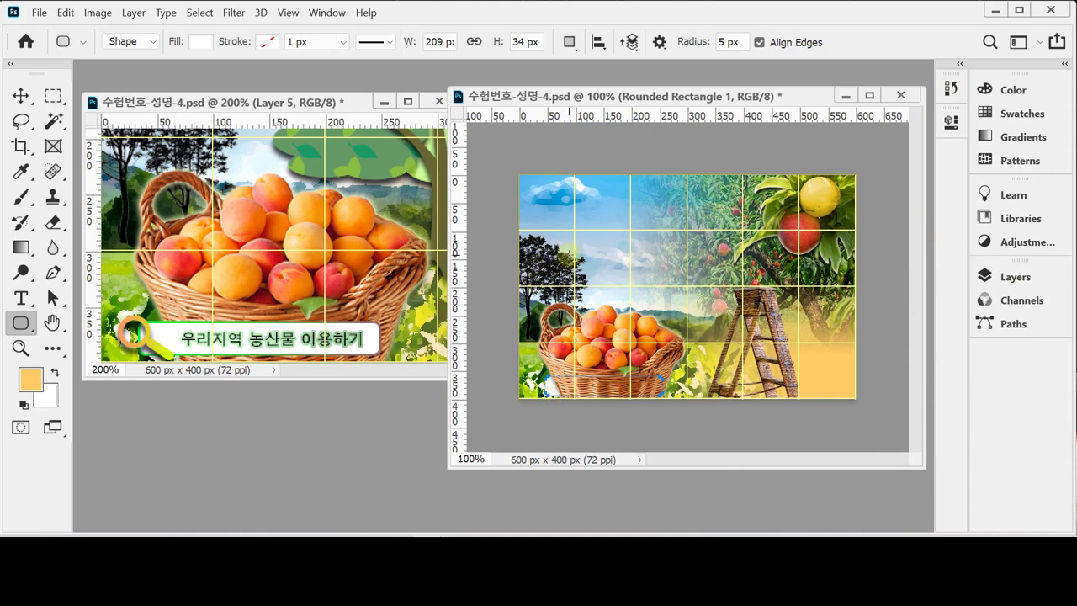
{"action": "left_click", "coordinate": [1014, 276]}
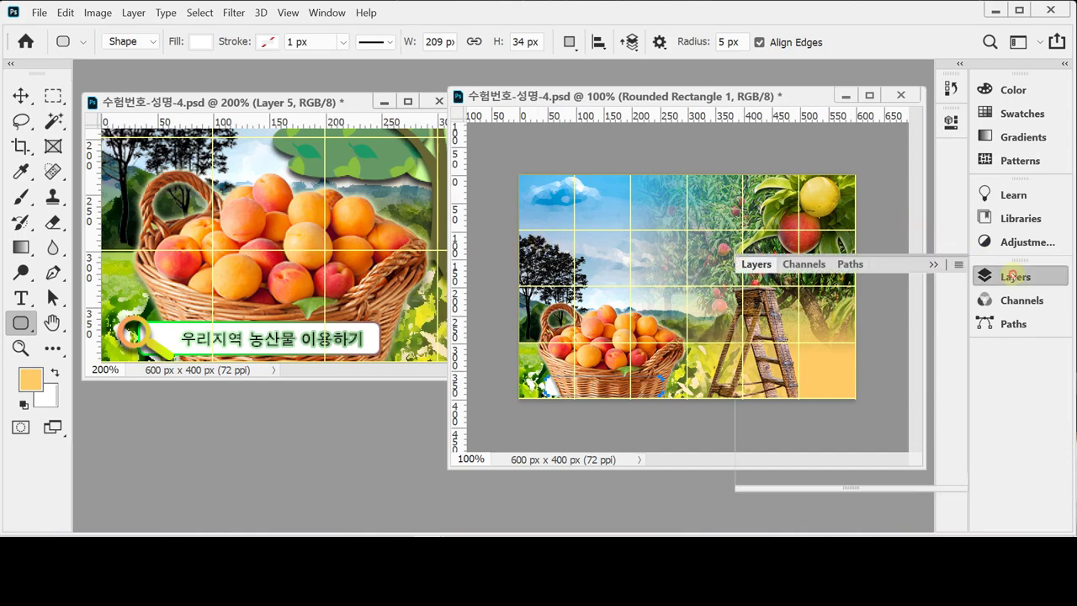
{"action": "scroll", "coordinate": [894, 439], "scroll_direction": "down", "scroll_amount": 6}
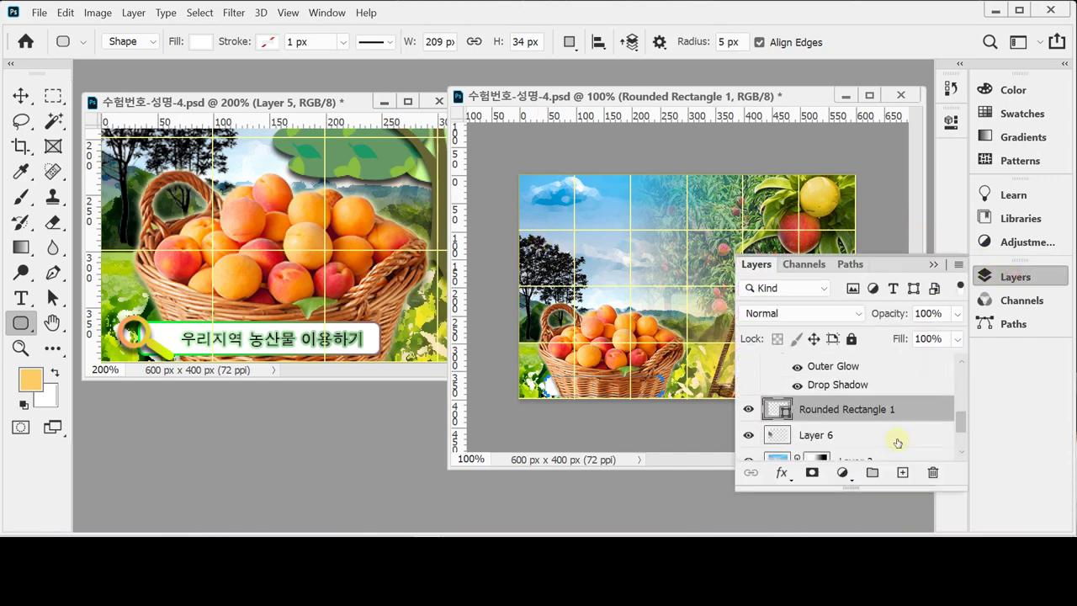
{"action": "scroll", "coordinate": [897, 439], "scroll_direction": "down", "scroll_amount": 1}
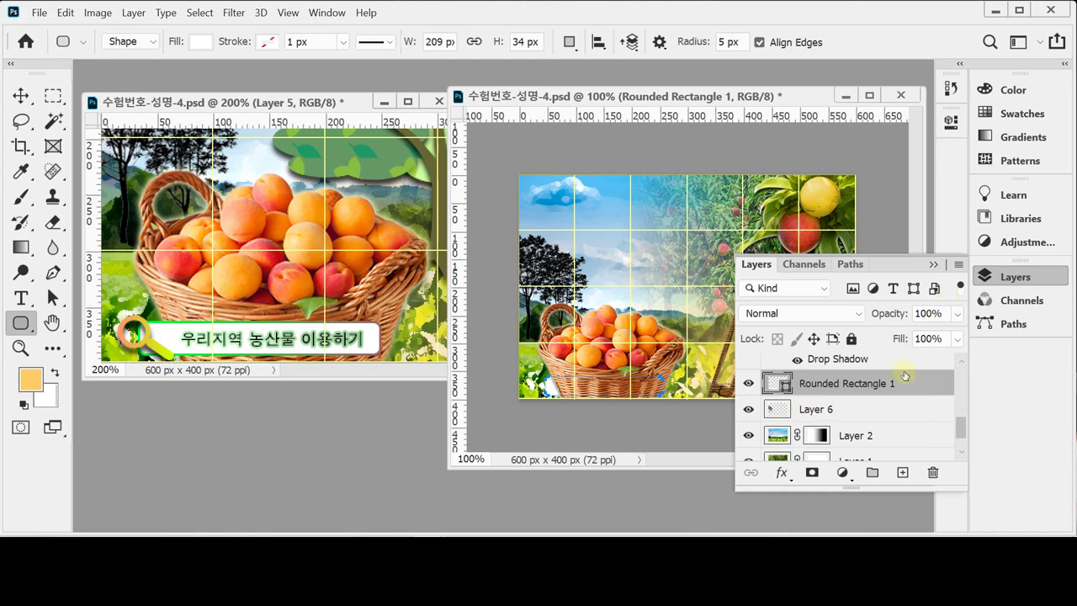
{"action": "left_click", "coordinate": [1007, 277]}
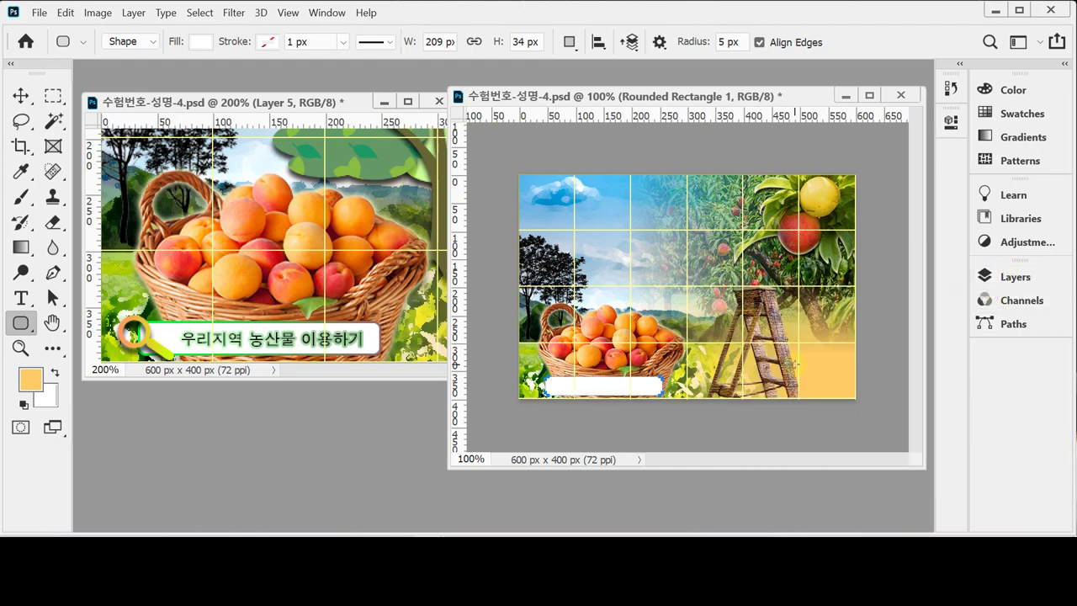
Step: View the whole reference design at 100% to check the banner's styling and return to the working document
{"action": "left_click", "coordinate": [446, 326]}
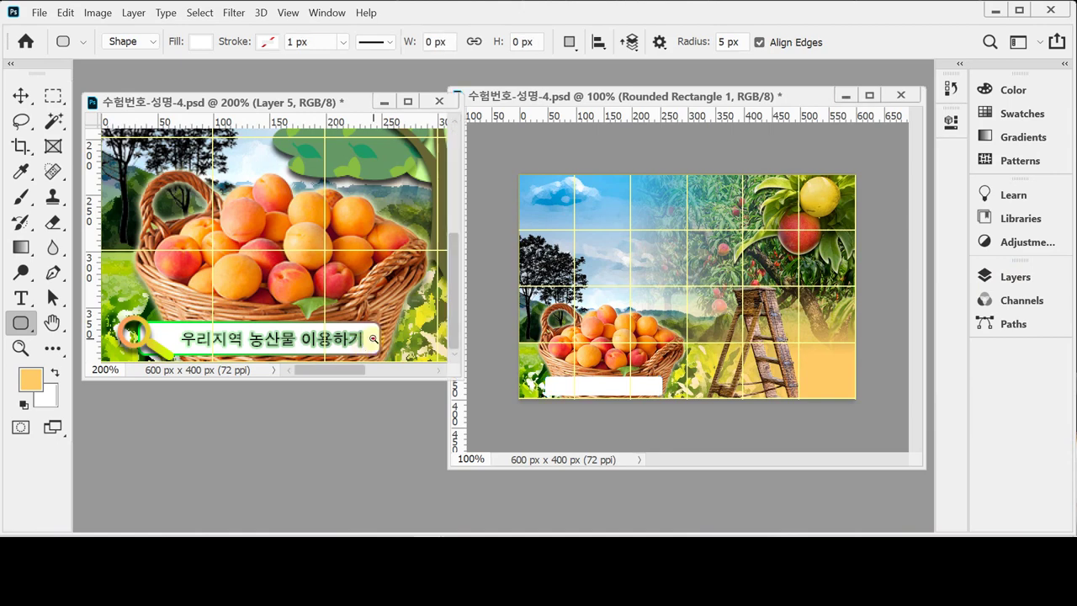
{"action": "key", "text": "ctrl+1"}
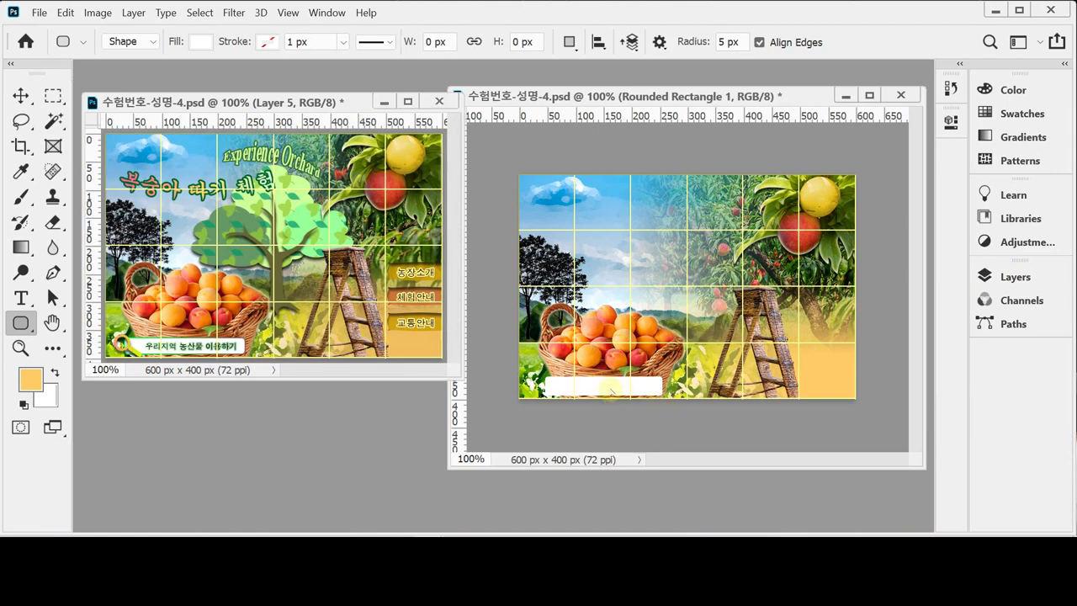
{"action": "left_click", "coordinate": [999, 275]}
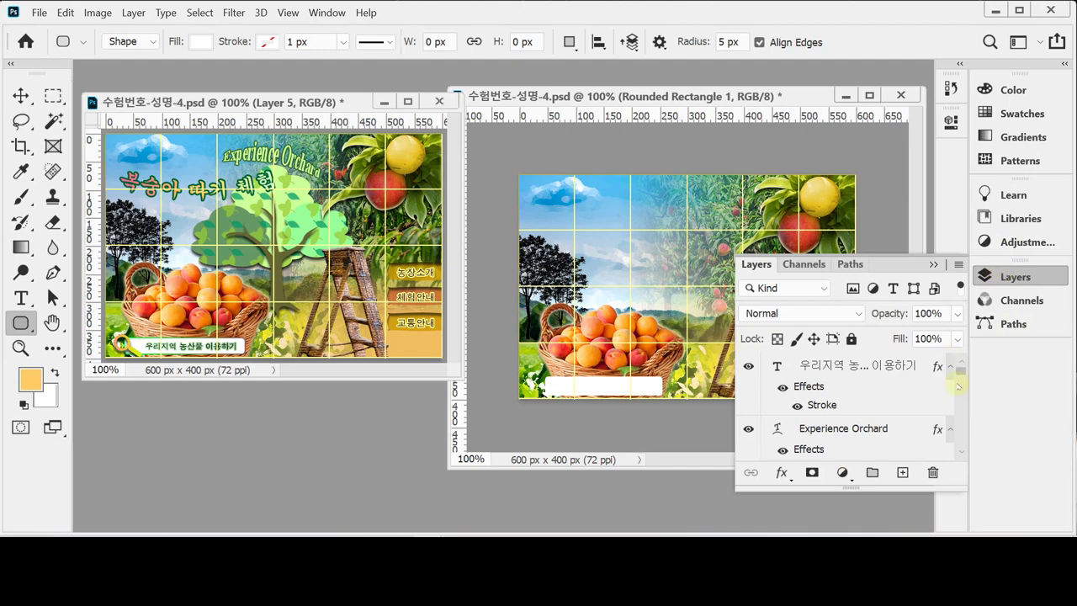
{"action": "left_click", "coordinate": [781, 473]}
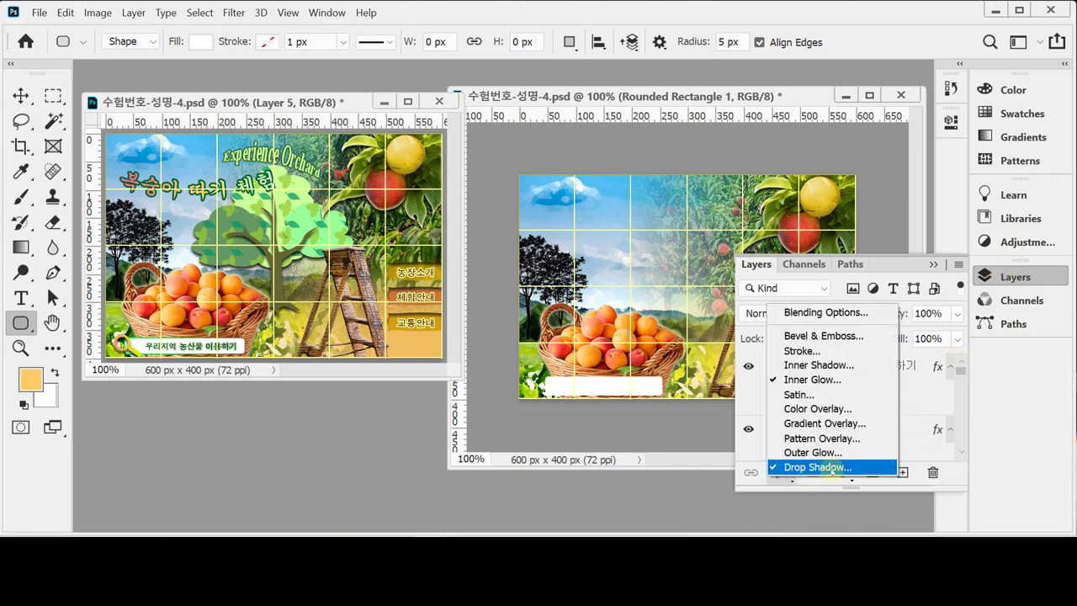
{"action": "left_click", "coordinate": [944, 268]}
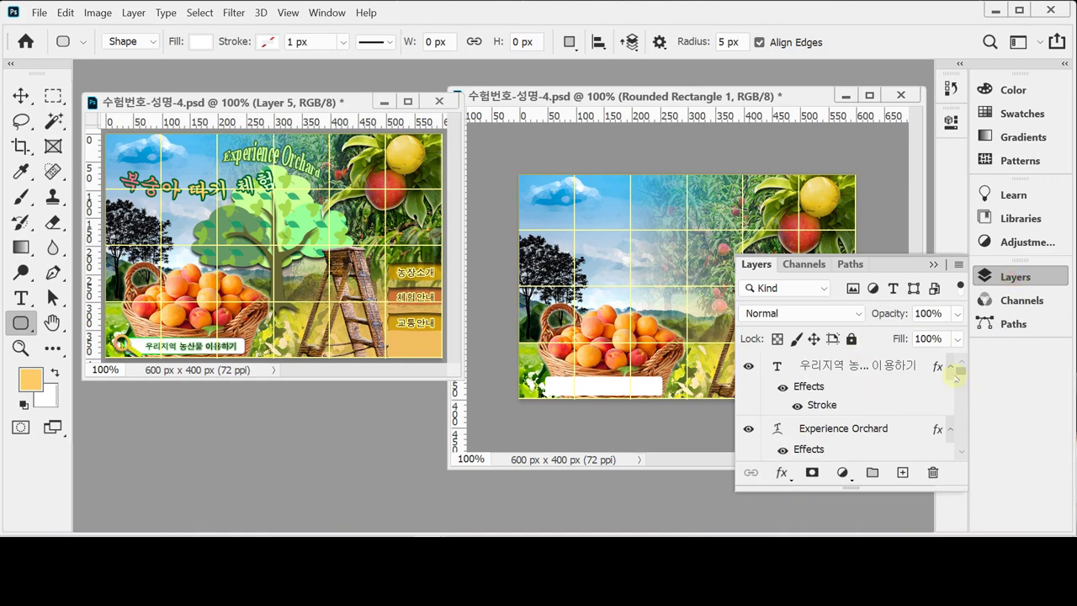
{"action": "left_click", "coordinate": [788, 156]}
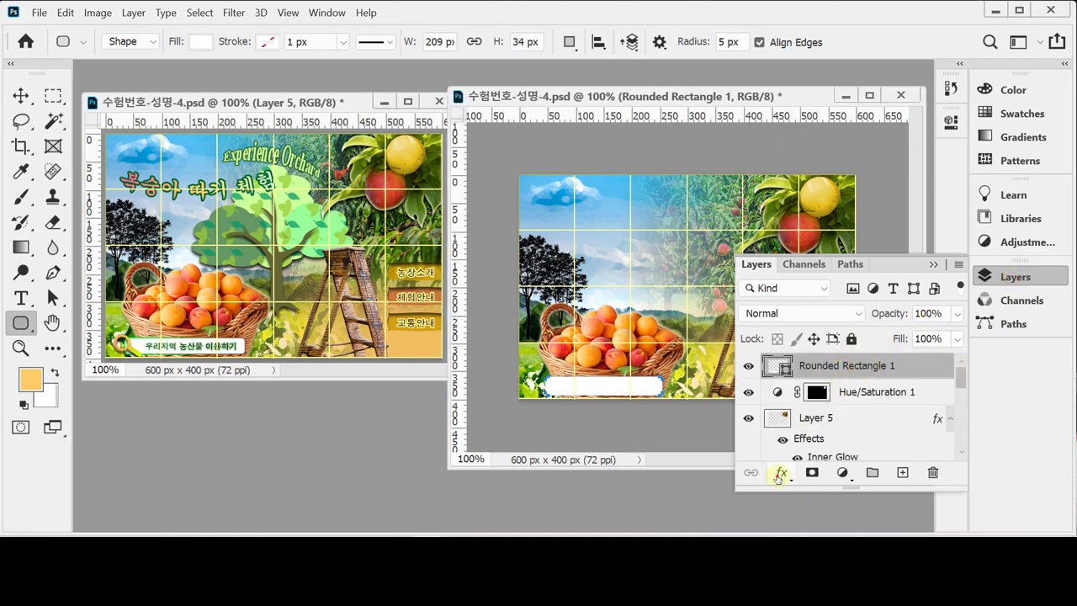
Step: Add a 2 px outside Stroke effect to the rounded rectangle with the Gradient fill type
{"action": "left_click", "coordinate": [779, 475]}
{"action": "left_click", "coordinate": [803, 349]}
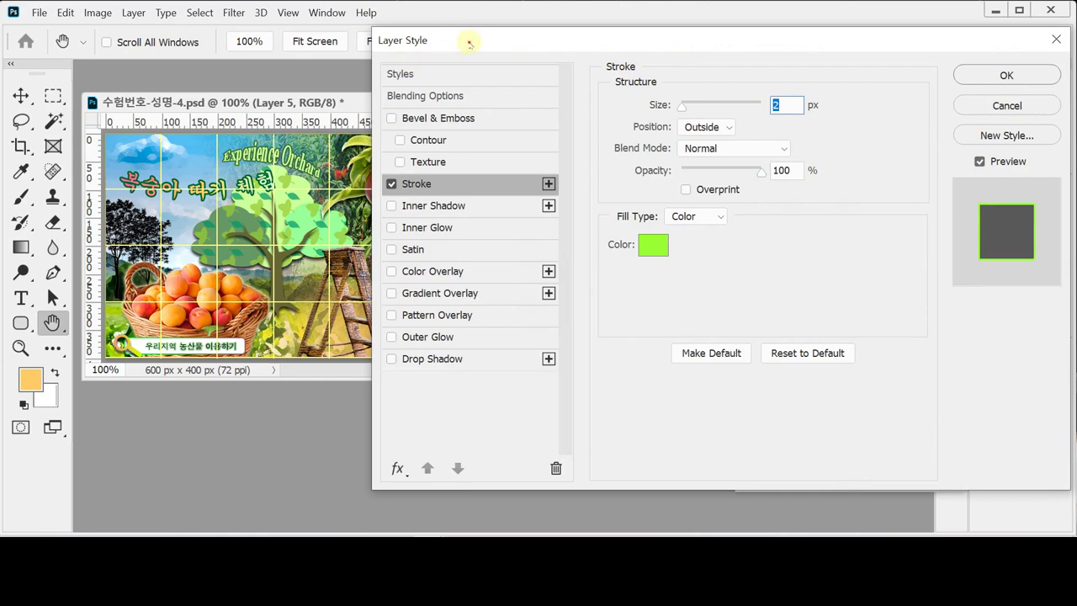
{"action": "left_click_drag", "start_coordinate": [469, 41], "coordinate": [507, 75]}
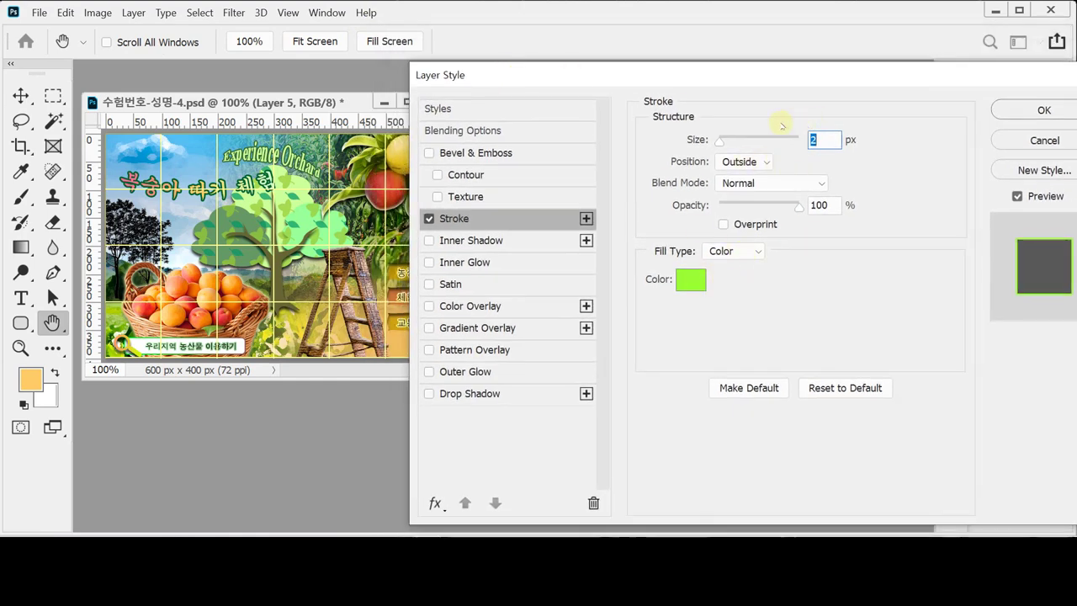
{"action": "left_click", "coordinate": [825, 140]}
{"action": "left_click", "coordinate": [733, 251]}
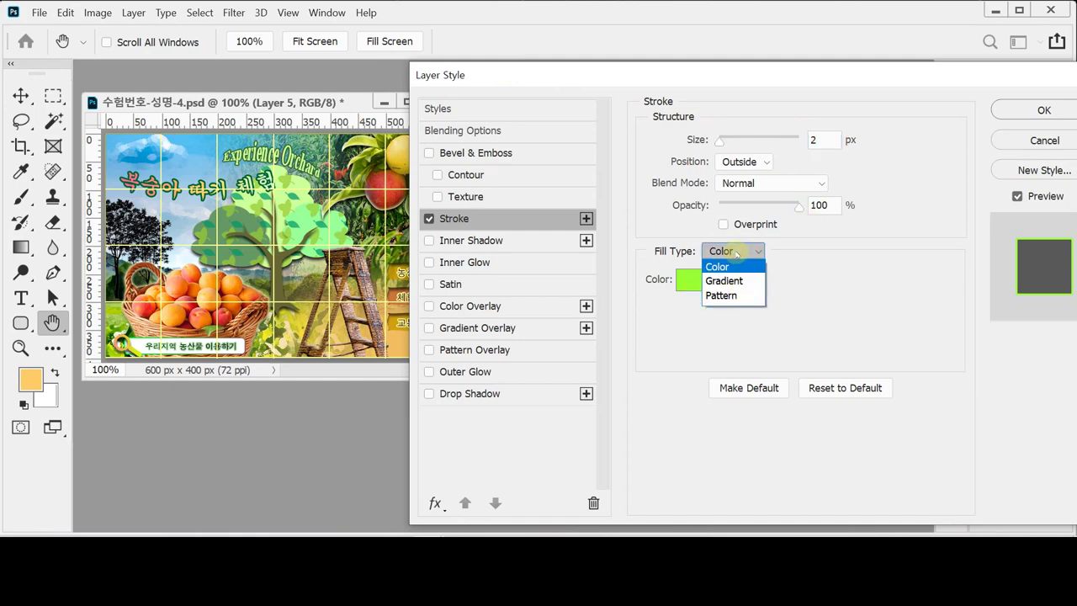
{"action": "left_click", "coordinate": [734, 278]}
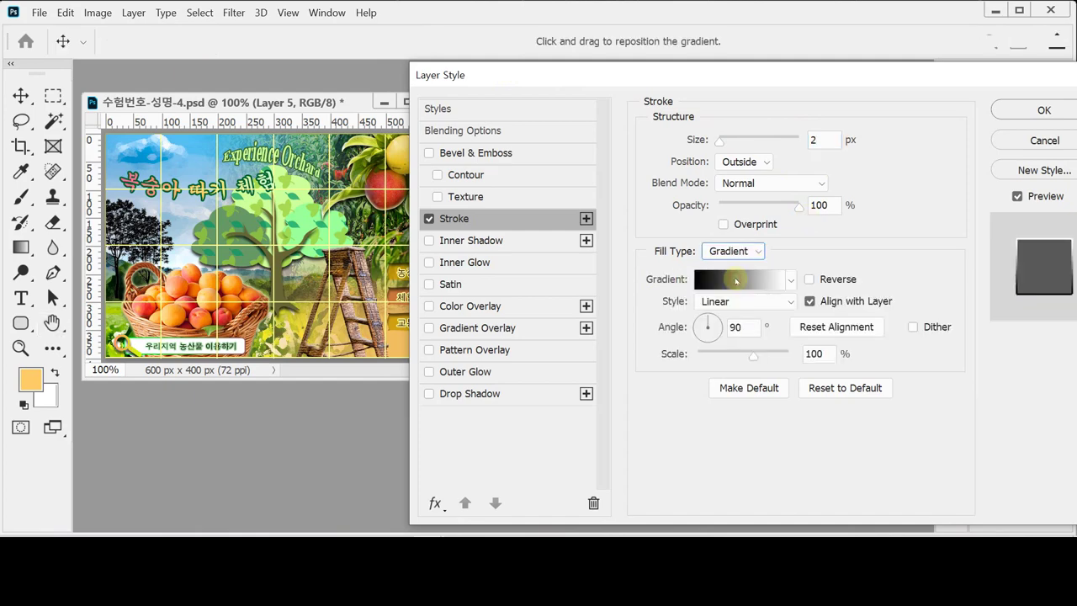
Step: Set the starting colour stop of the stroke's gradient to green 00ff33
{"action": "left_click", "coordinate": [736, 280]}
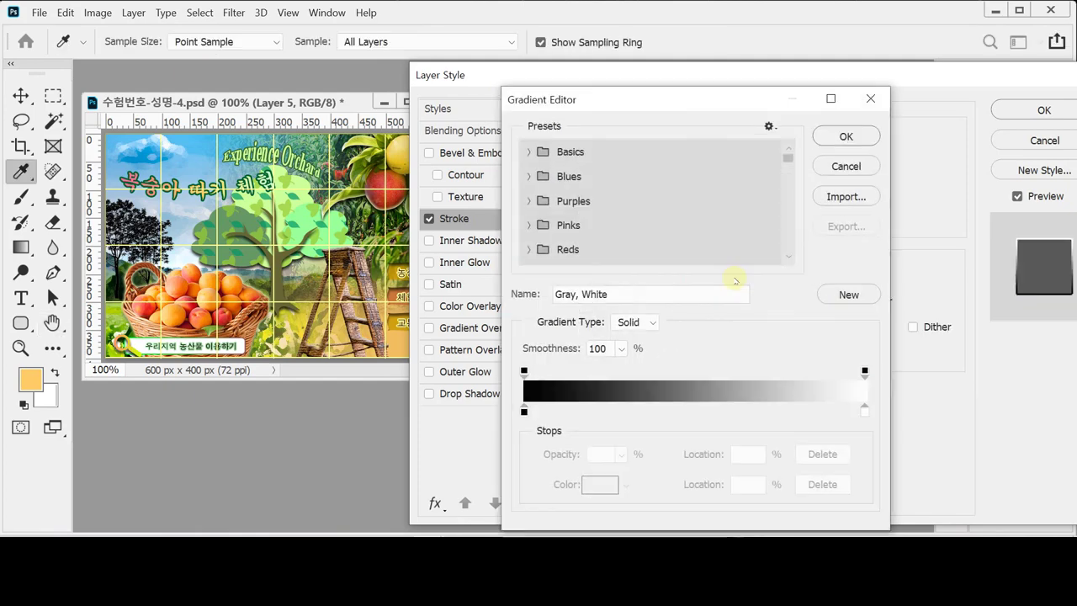
{"action": "double_click", "coordinate": [524, 412]}
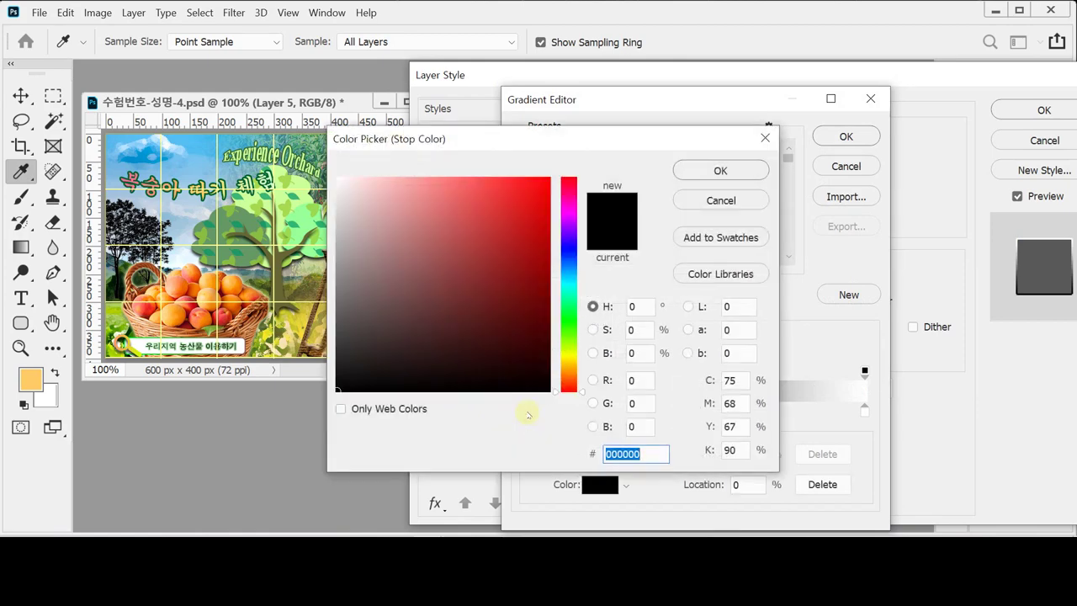
{"action": "type", "text": "0"}
{"action": "type", "text": "f"}
{"action": "type", "text": "f3d"}
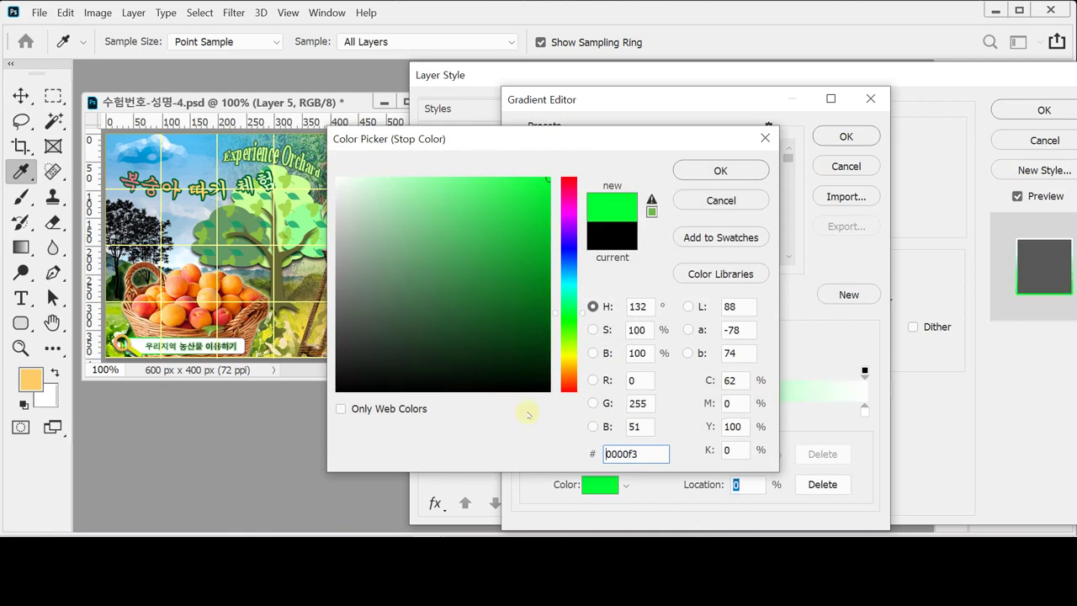
{"action": "key", "text": "Return"}
Step: Set the ending colour stop of the stroke's gradient to brown 996666 and accept the gradient
{"action": "left_click", "coordinate": [864, 412]}
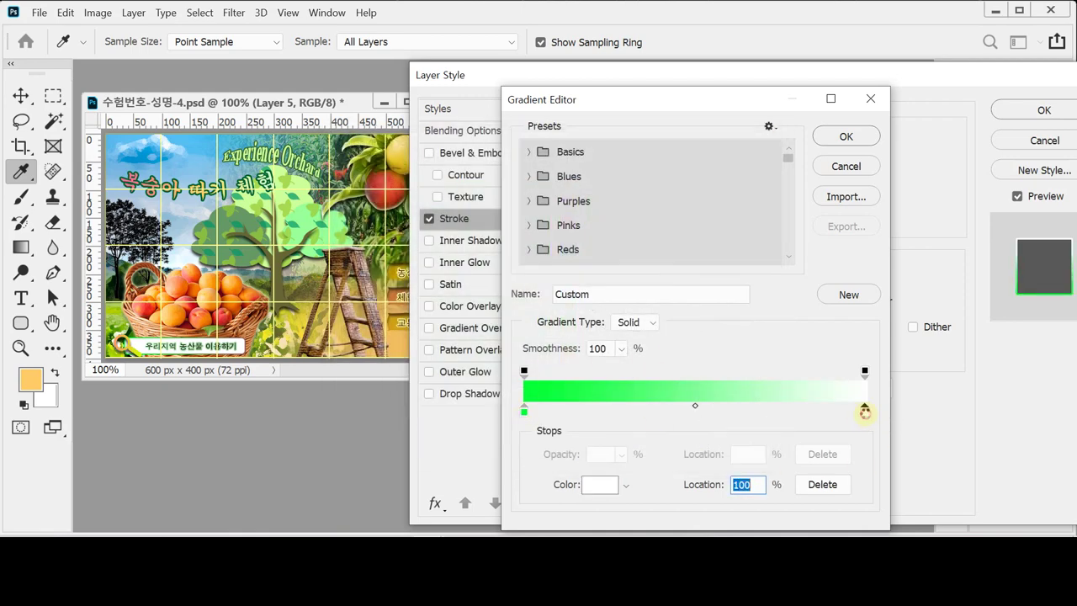
{"action": "double_click", "coordinate": [864, 412]}
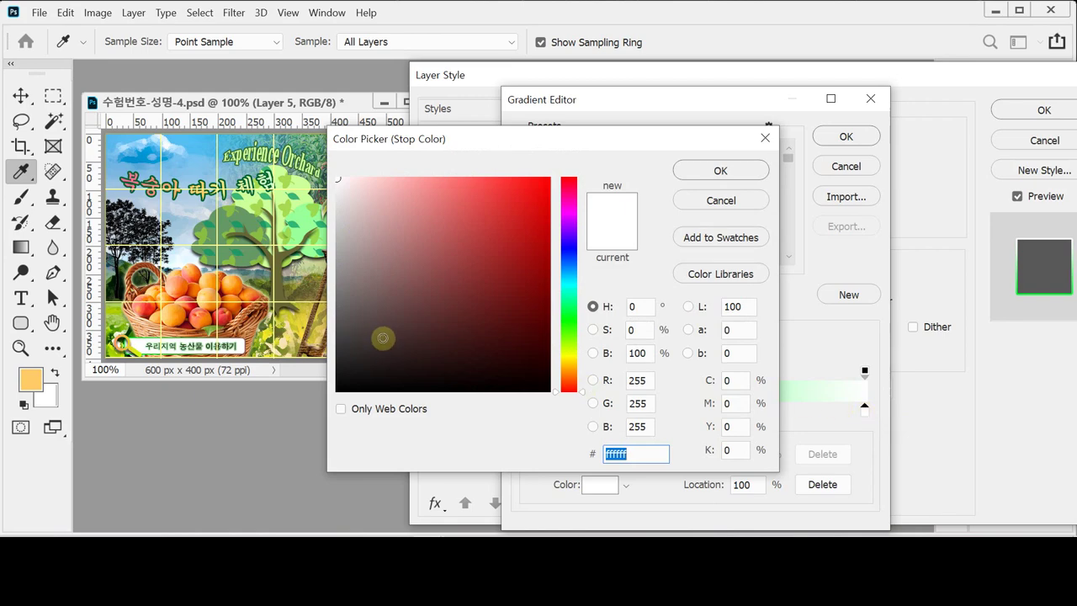
{"action": "type", "text": "966"}
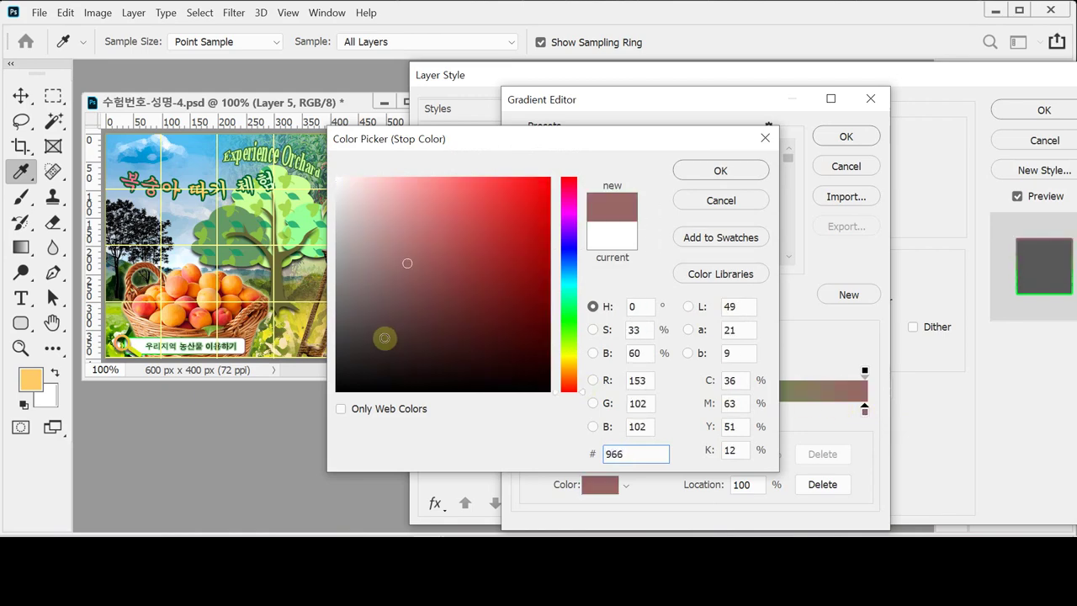
{"action": "key", "text": "Return"}
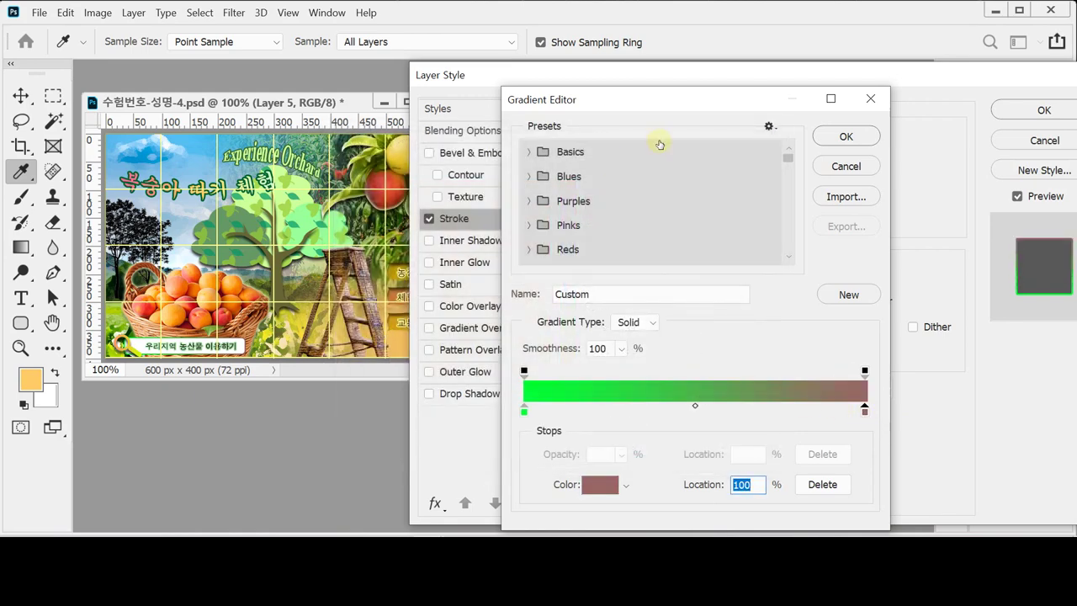
{"action": "left_click", "coordinate": [846, 135]}
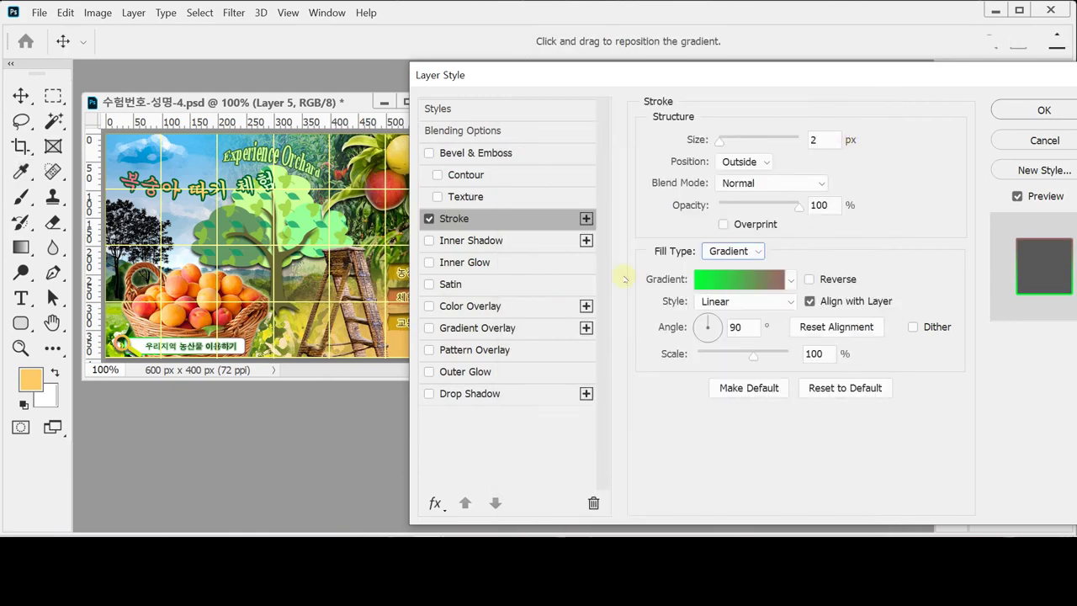
Step: Set the gradient stroke's angle to 0° and apply the layer style to the rounded rectangle
{"action": "left_click", "coordinate": [680, 326]}
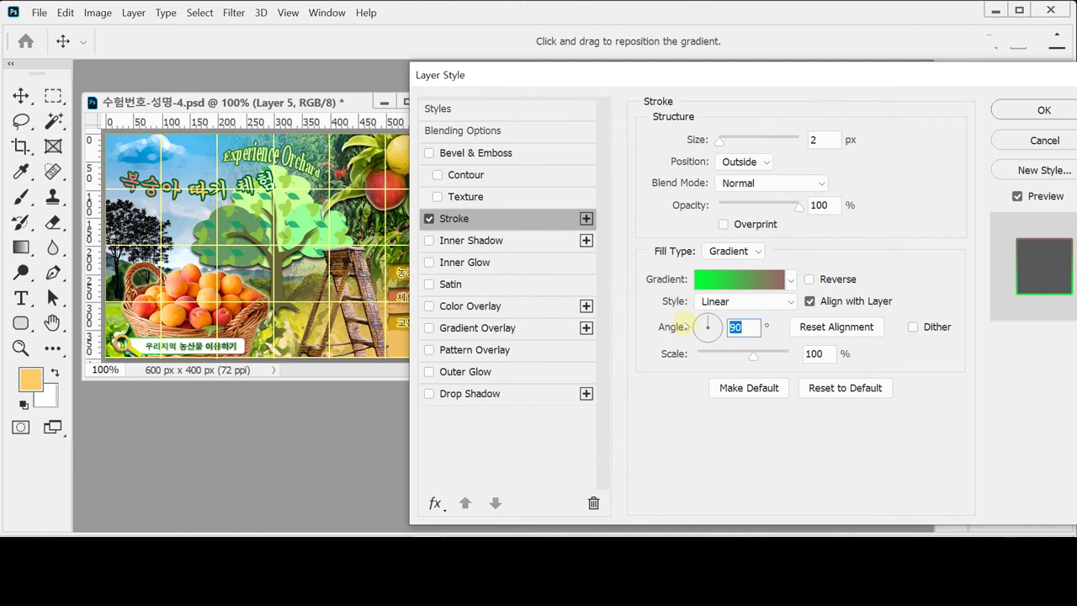
{"action": "type", "text": "0"}
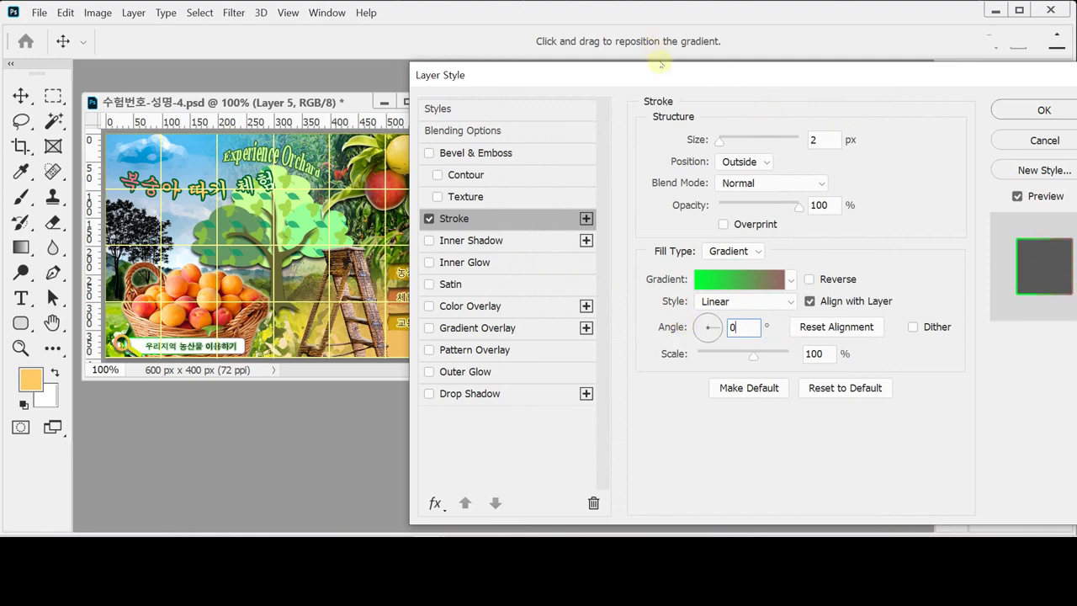
{"action": "left_click", "coordinate": [1036, 112]}
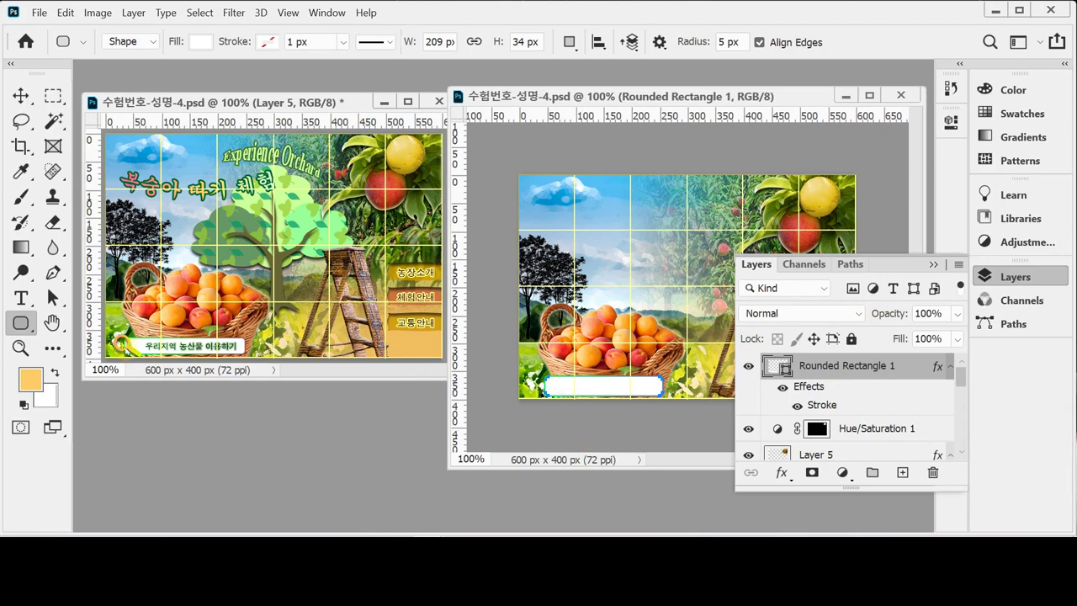
Step: Choose the magnifying-glass custom shape from the Web group of All Legacy Default Shapes
{"action": "left_click_drag", "start_coordinate": [555, 402], "coordinate": [631, 380]}
{"action": "left_click", "coordinate": [631, 380]}
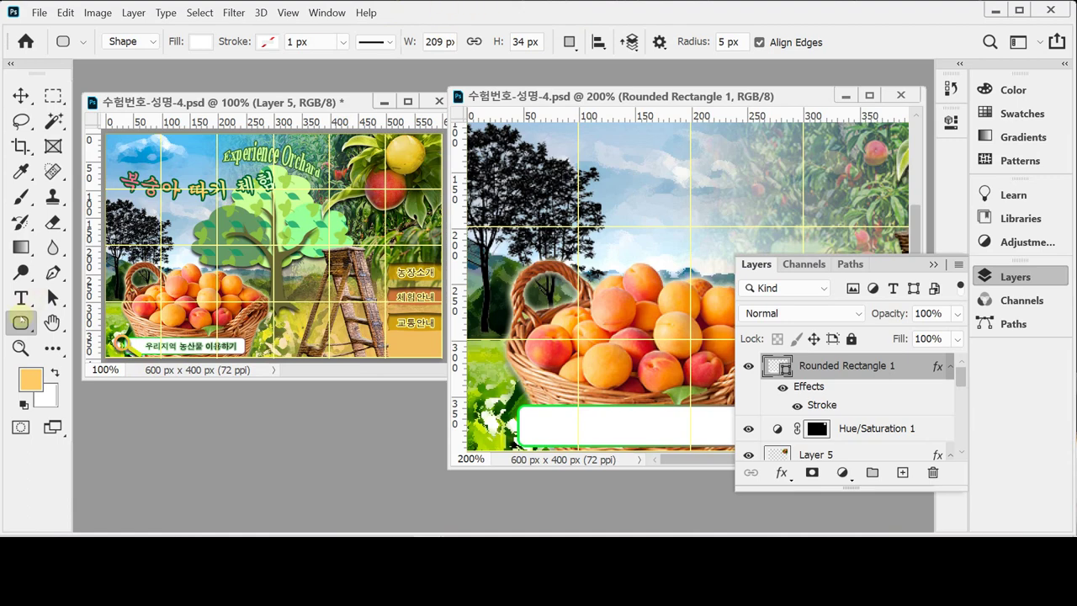
{"action": "right_click", "coordinate": [20, 322]}
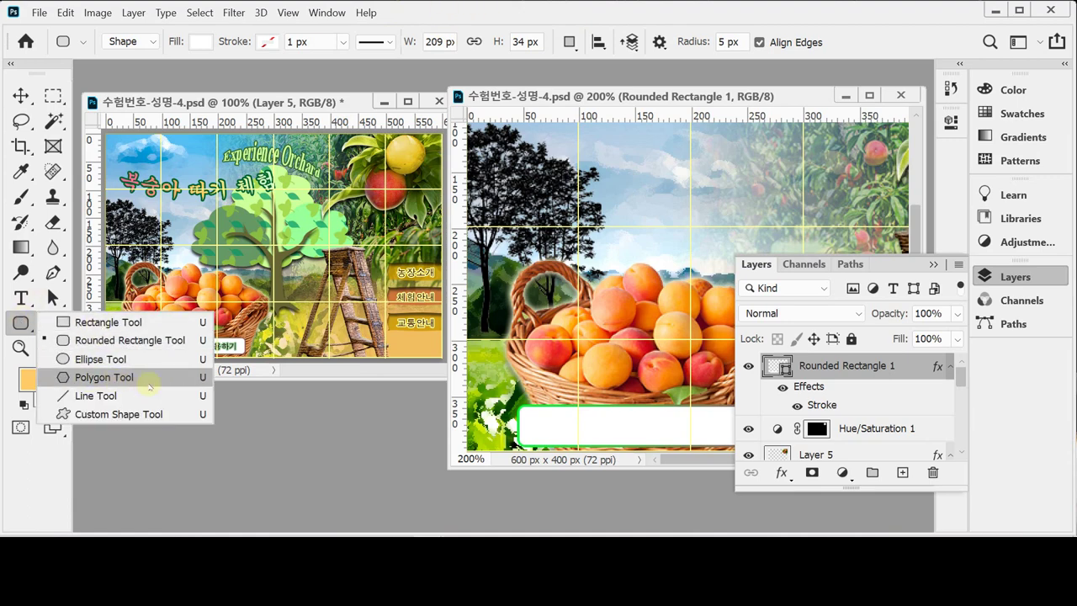
{"action": "left_click", "coordinate": [164, 414]}
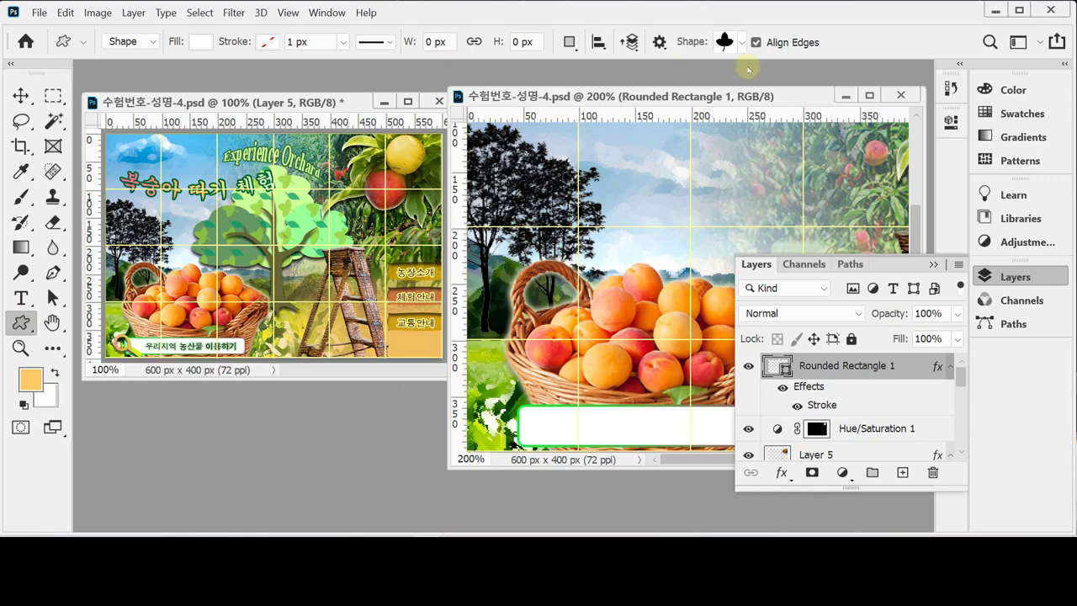
{"action": "left_click", "coordinate": [742, 44]}
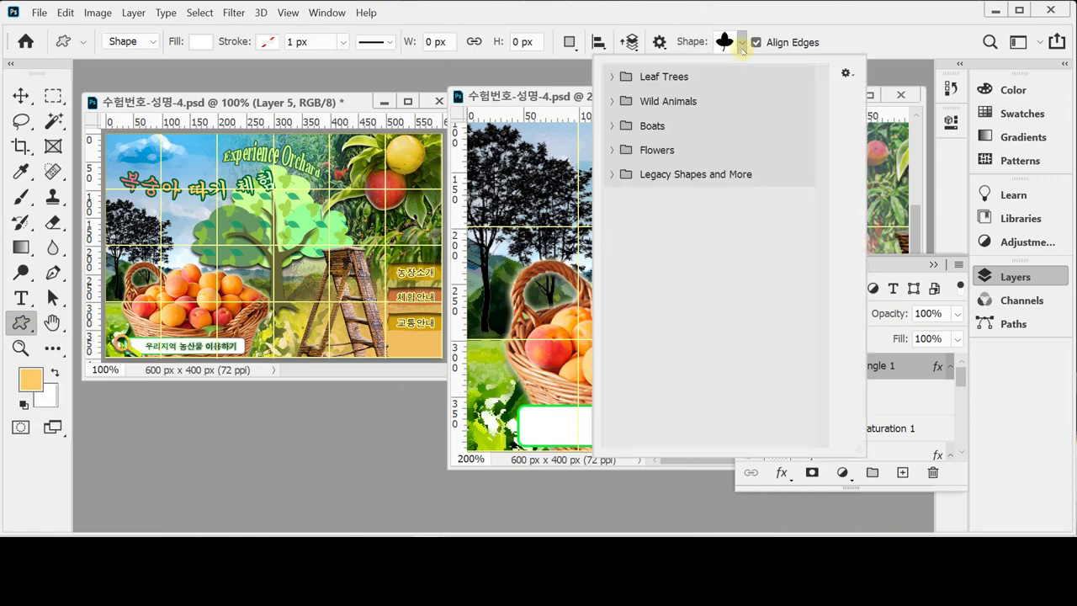
{"action": "left_click", "coordinate": [613, 176]}
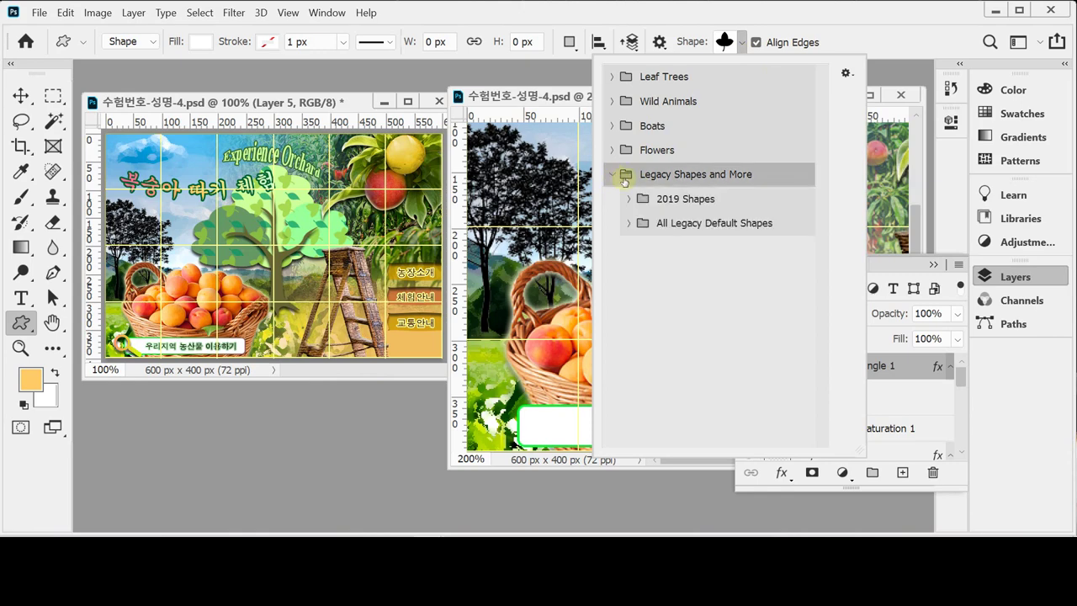
{"action": "left_click", "coordinate": [629, 224]}
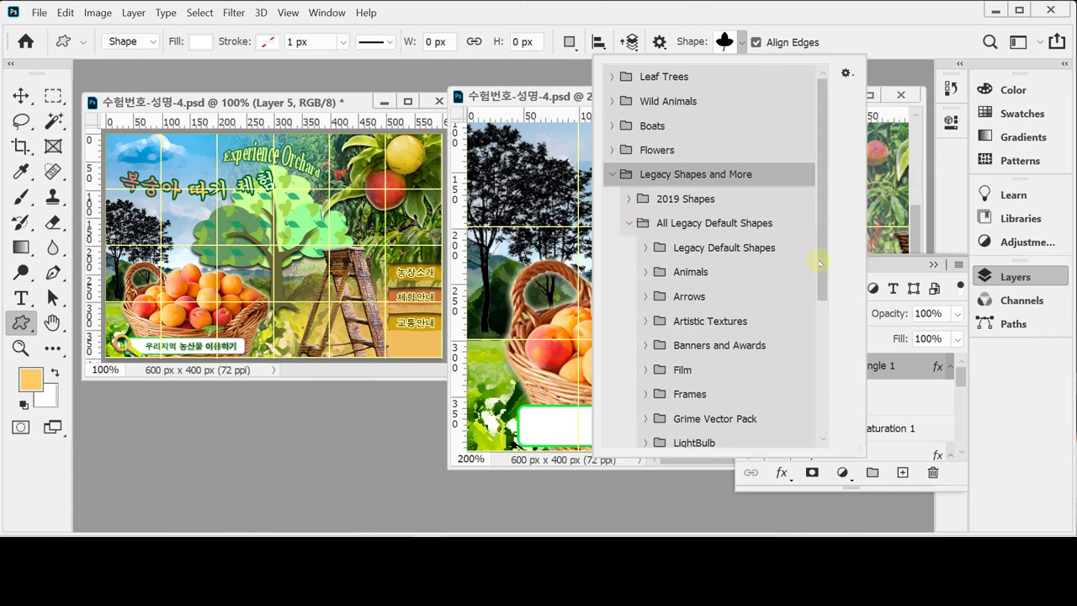
{"action": "left_click_drag", "start_coordinate": [820, 267], "coordinate": [821, 274]}
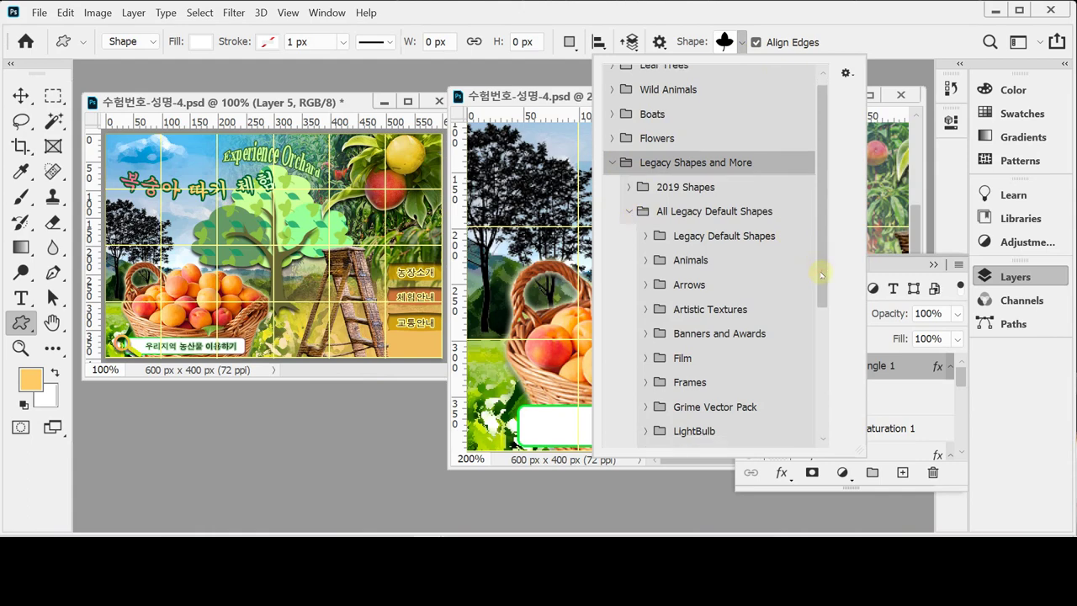
{"action": "left_click_drag", "start_coordinate": [821, 275], "coordinate": [829, 421]}
{"action": "left_click", "coordinate": [643, 435]}
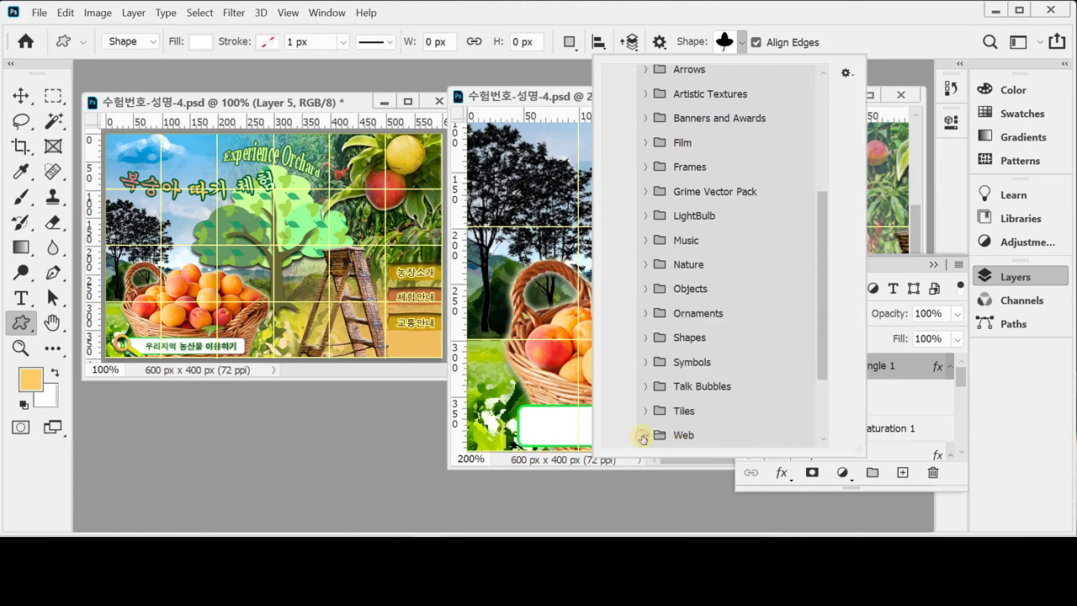
{"action": "left_click_drag", "start_coordinate": [817, 320], "coordinate": [816, 410]}
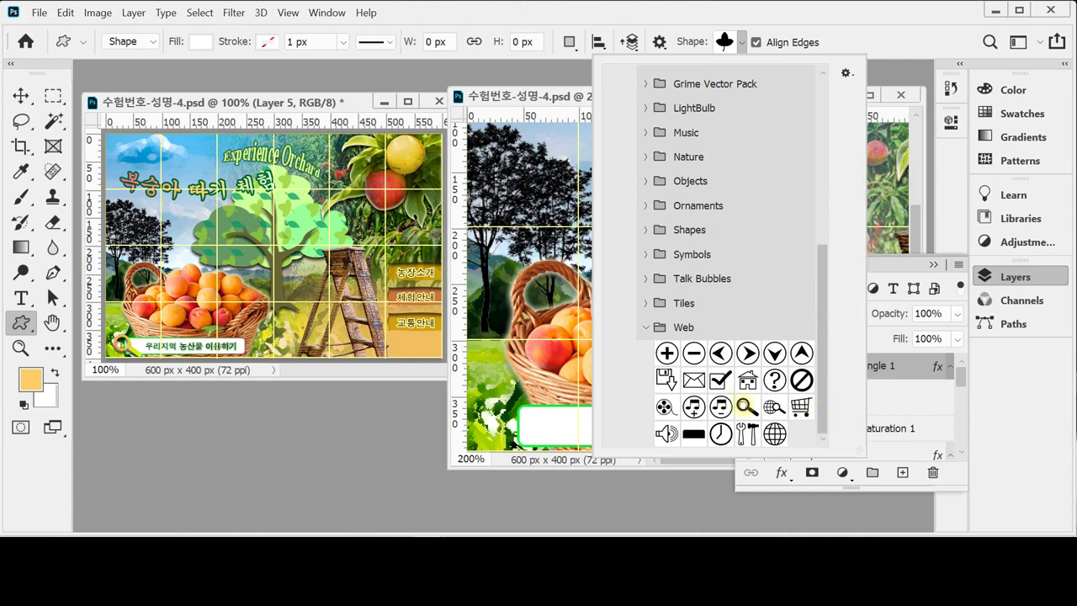
{"action": "left_click", "coordinate": [744, 405]}
{"action": "left_click", "coordinate": [799, 23]}
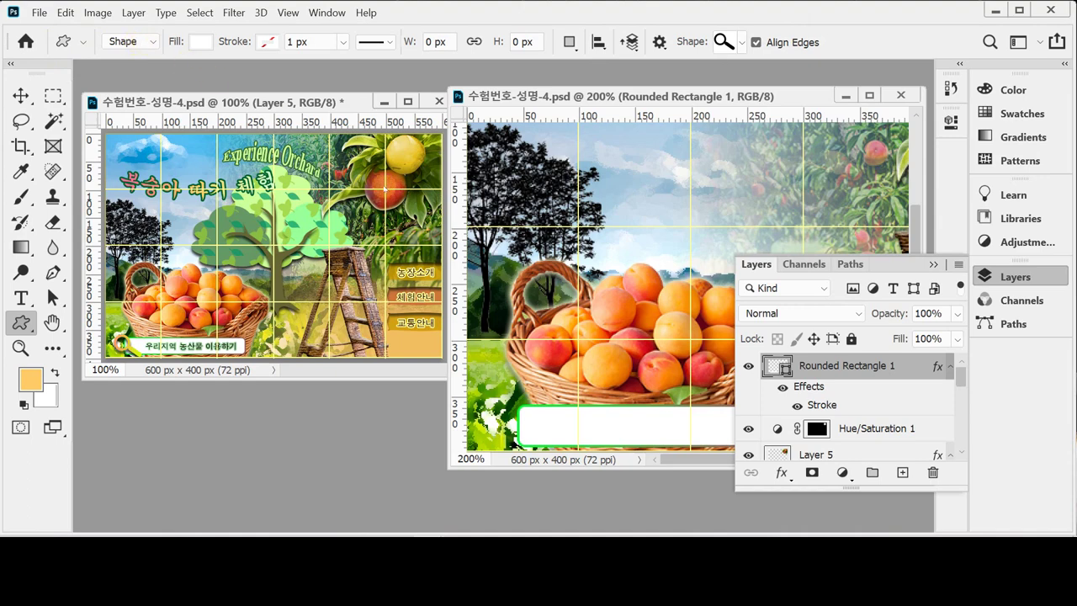
Step: Draw the magnifying glass over the white banner's left end and scale it up to about 52 × 42 px
{"action": "left_click_drag", "start_coordinate": [485, 397], "coordinate": [525, 435]}
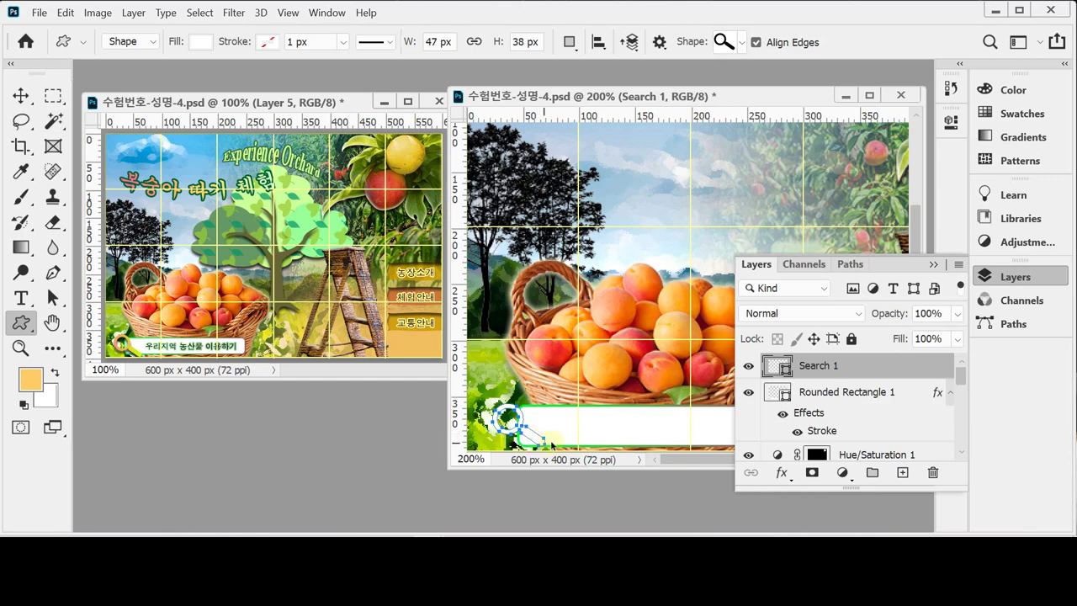
{"action": "key", "text": "ctrl+t"}
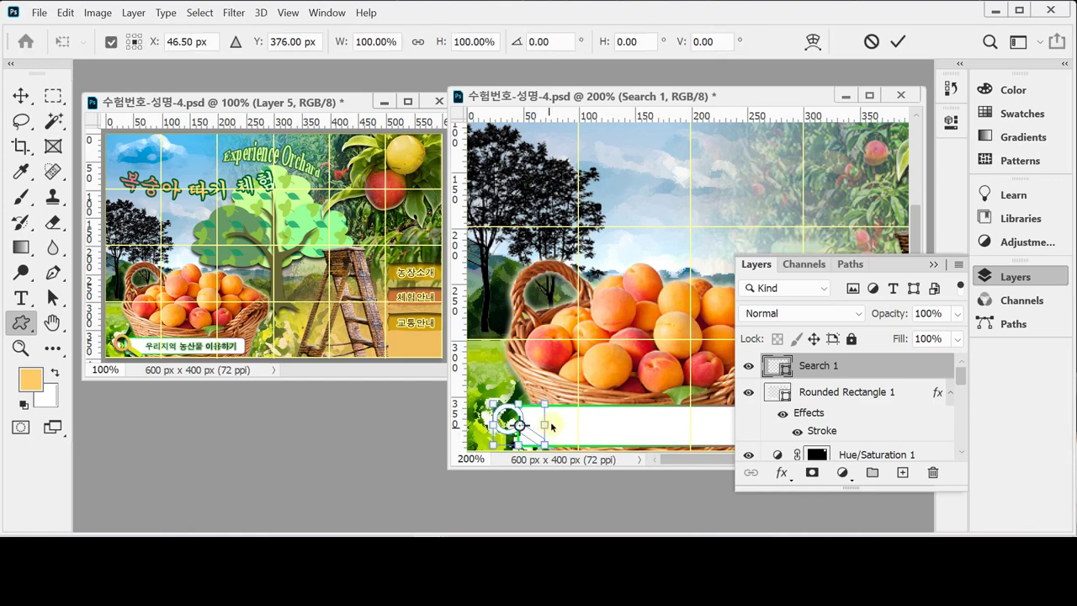
{"action": "left_click_drag", "start_coordinate": [545, 403], "coordinate": [551, 398]}
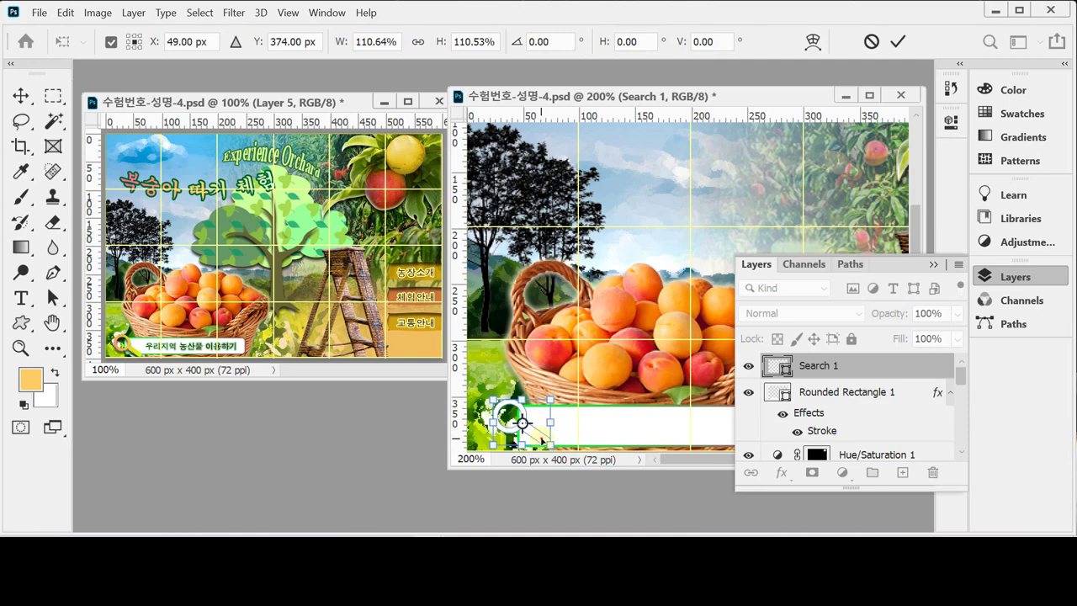
{"action": "left_click_drag", "start_coordinate": [540, 438], "coordinate": [539, 444]}
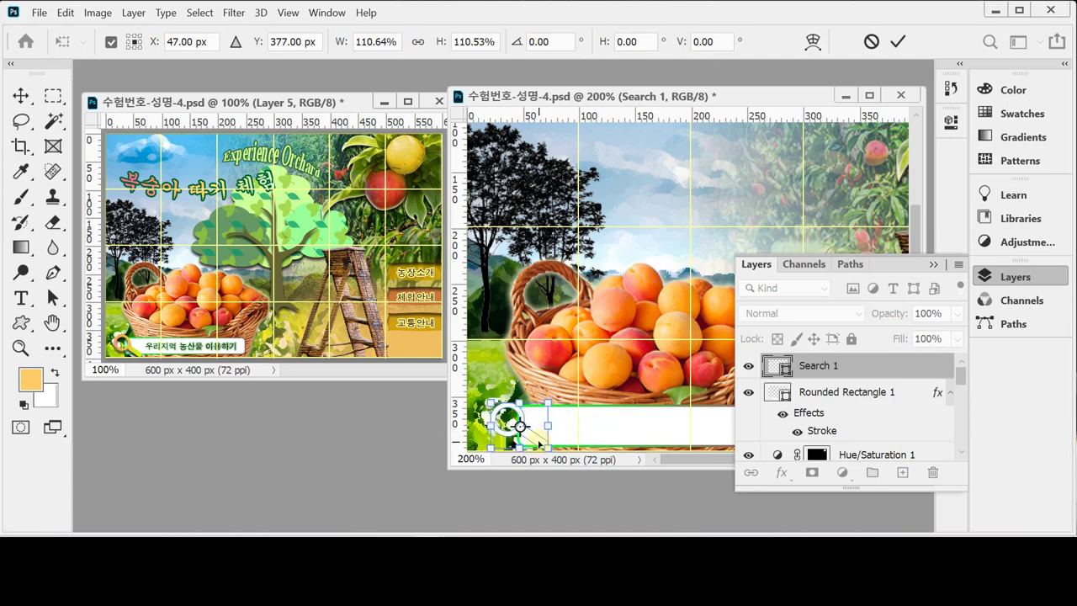
{"action": "key", "text": "Return"}
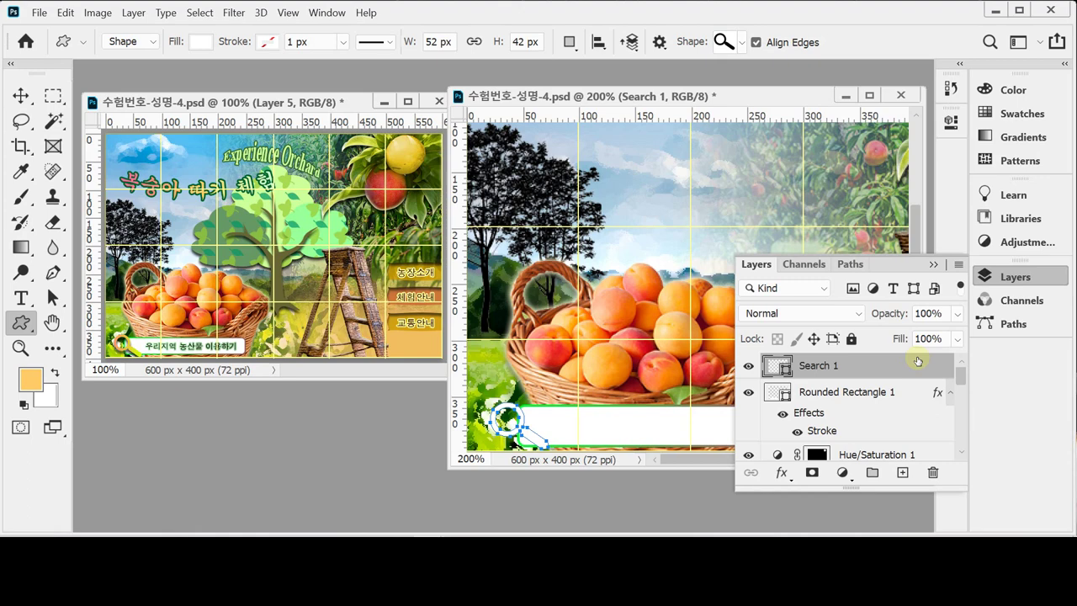
Step: Add a Gradient Overlay to the magnifying-glass shape and set its starting colour stop to orange ff9966
{"action": "left_click", "coordinate": [781, 474]}
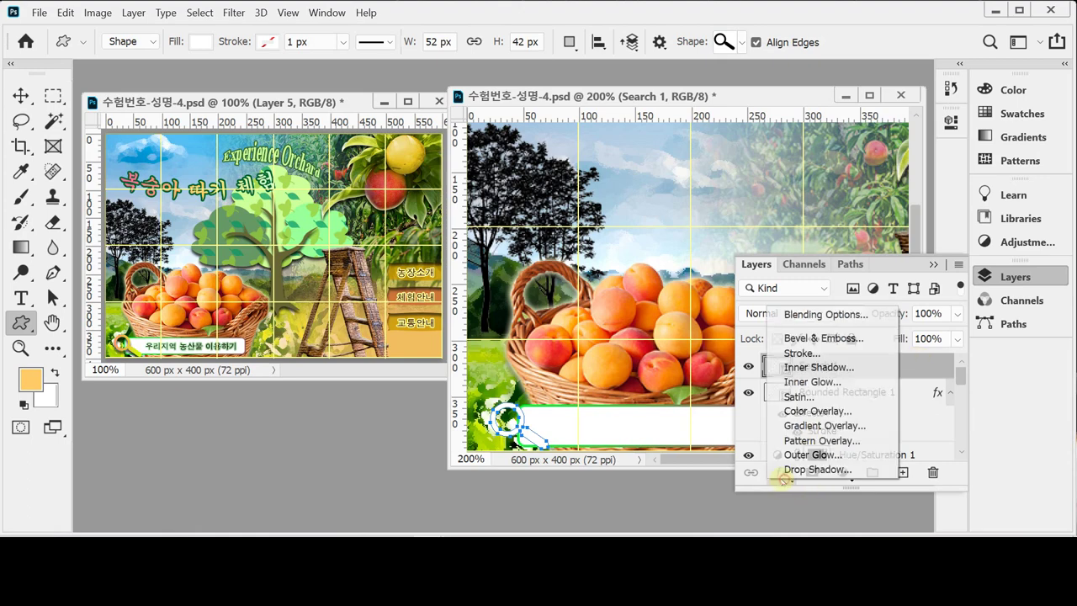
{"action": "left_click", "coordinate": [822, 427]}
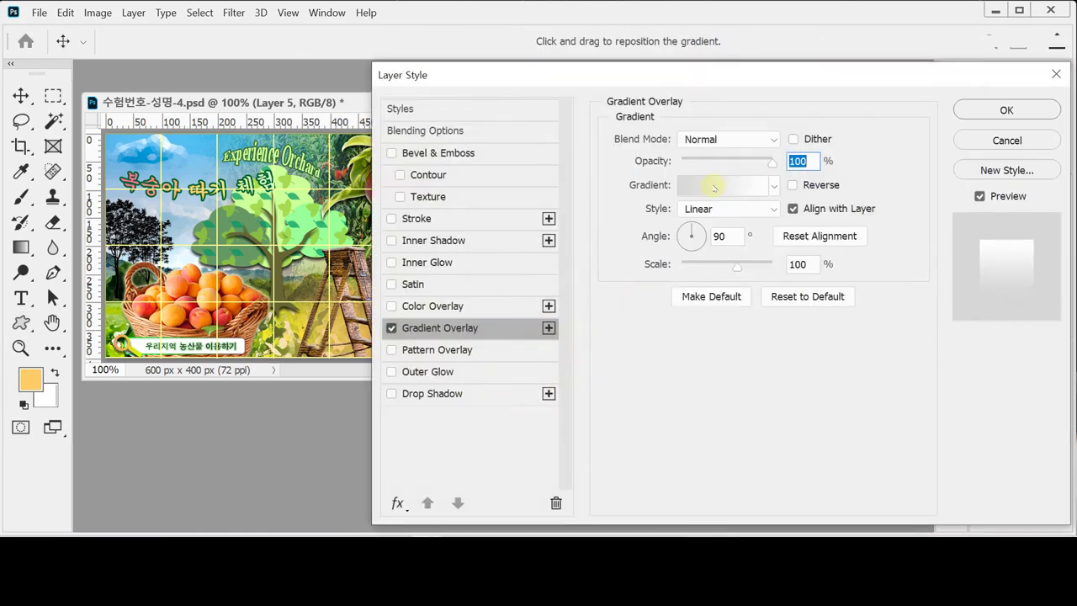
{"action": "left_click", "coordinate": [715, 186]}
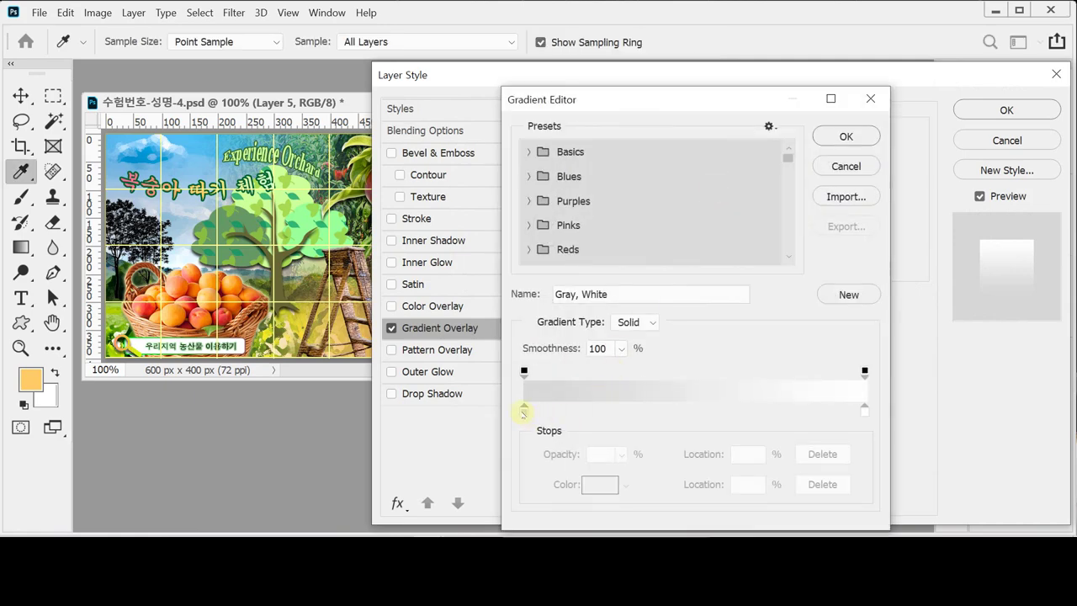
{"action": "left_click", "coordinate": [524, 410]}
{"action": "double_click", "coordinate": [524, 410]}
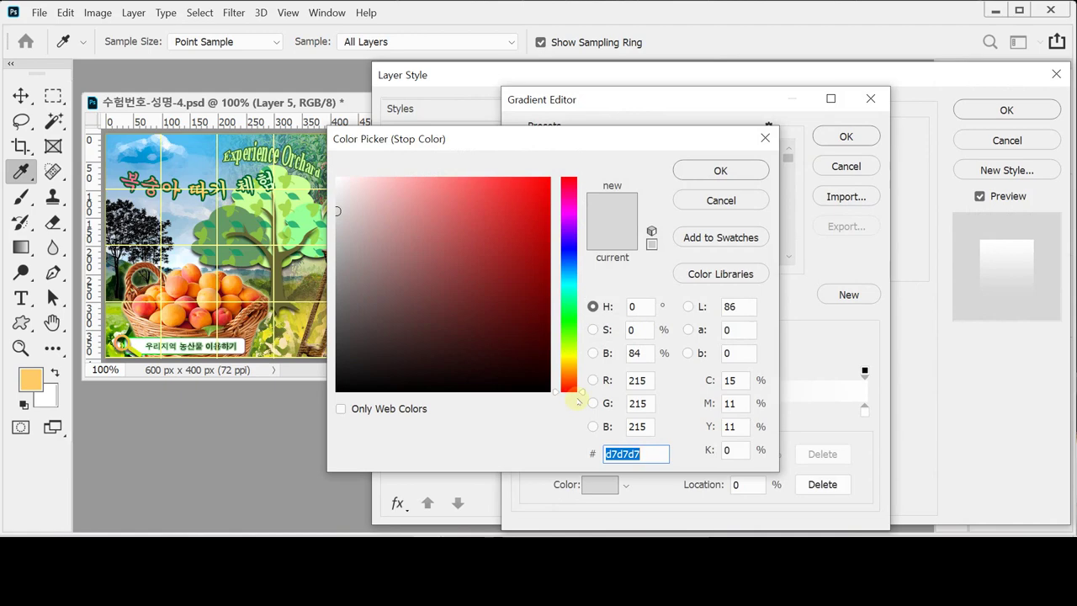
{"action": "type", "text": "f"}
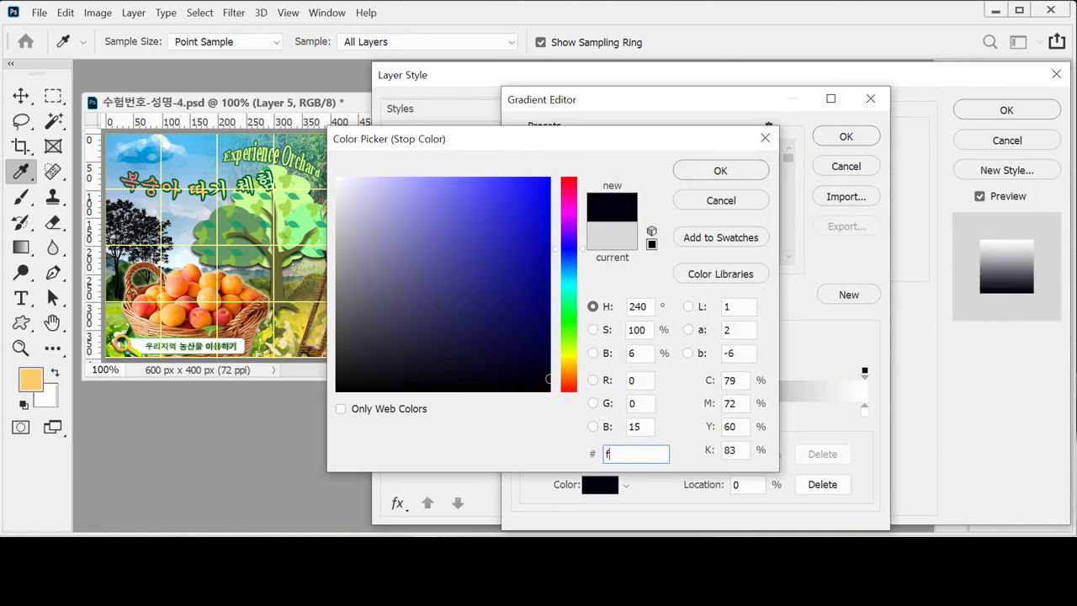
{"action": "type", "text": "f9966"}
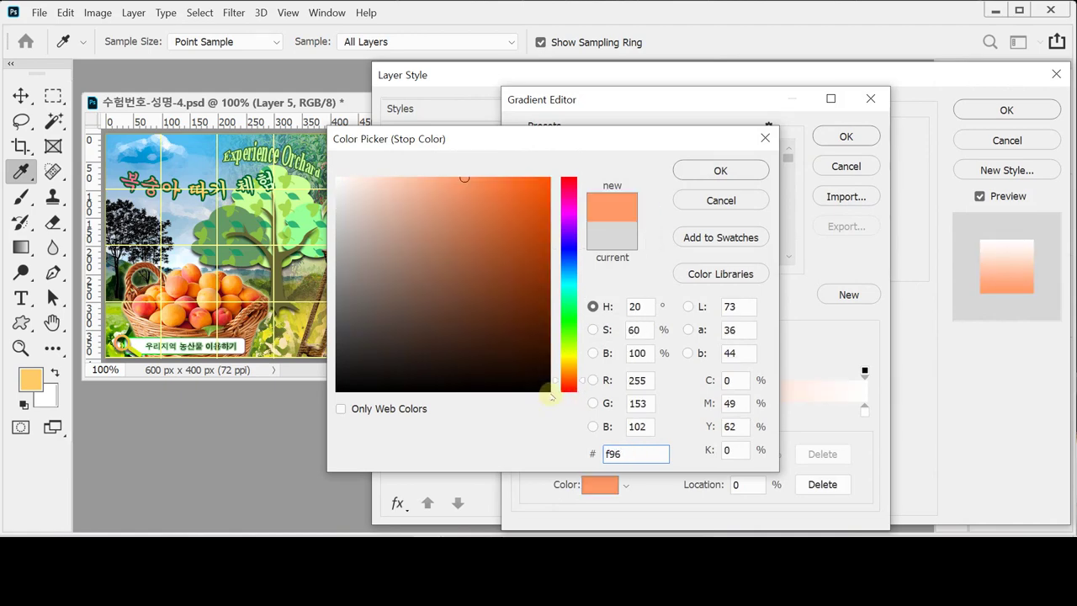
{"action": "key", "text": "Return"}
Step: Set the ending colour stop of the overlay's gradient to yellow-green ccff00 and accept the gradient
{"action": "double_click", "coordinate": [864, 411]}
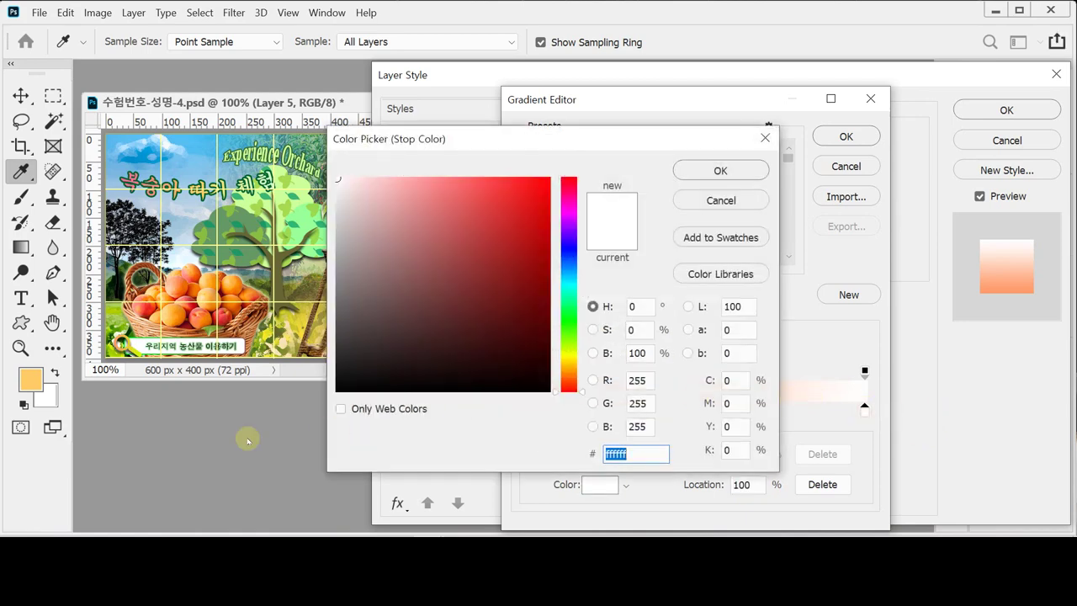
{"action": "type", "text": "cf"}
{"action": "type", "text": "ff00"}
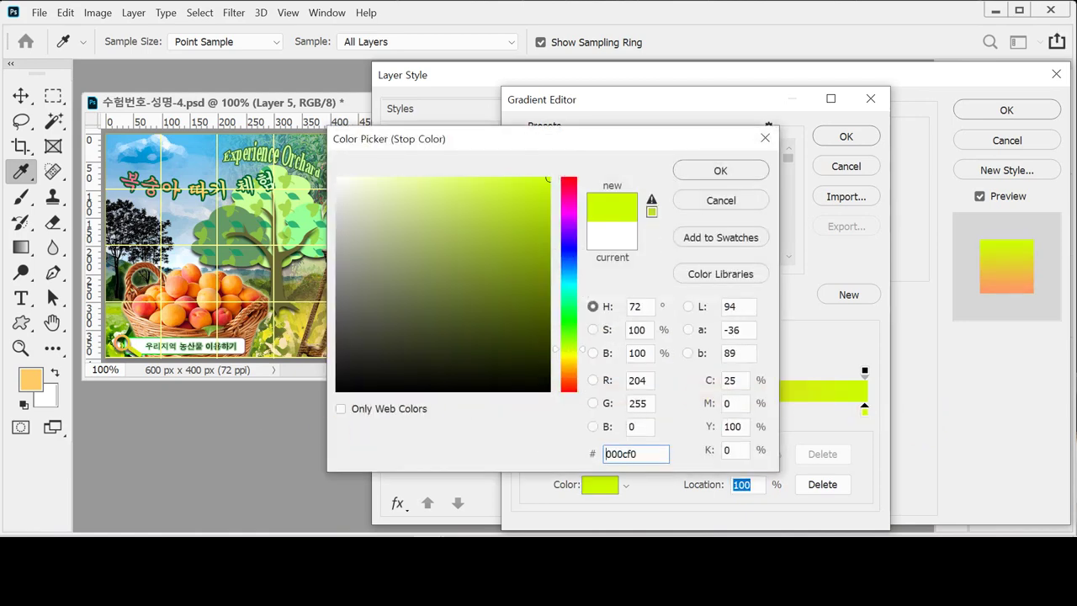
{"action": "key", "text": "Return"}
{"action": "left_click", "coordinate": [845, 136]}
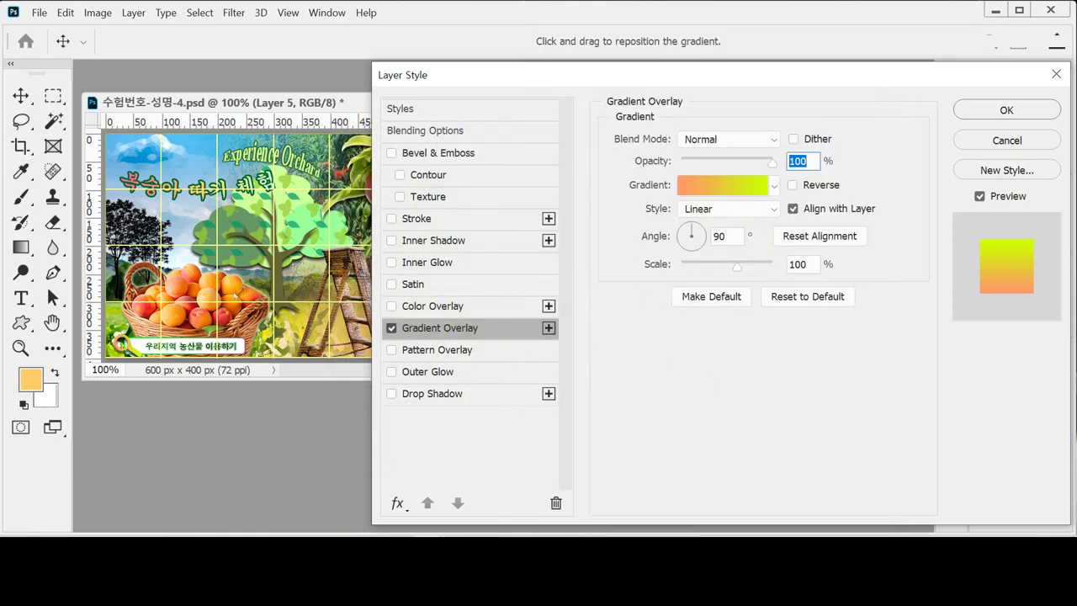
Step: Set the Gradient Overlay's angle to 0° and apply the layer style to the magnifying glass
{"action": "left_click_drag", "start_coordinate": [557, 75], "coordinate": [757, 95]}
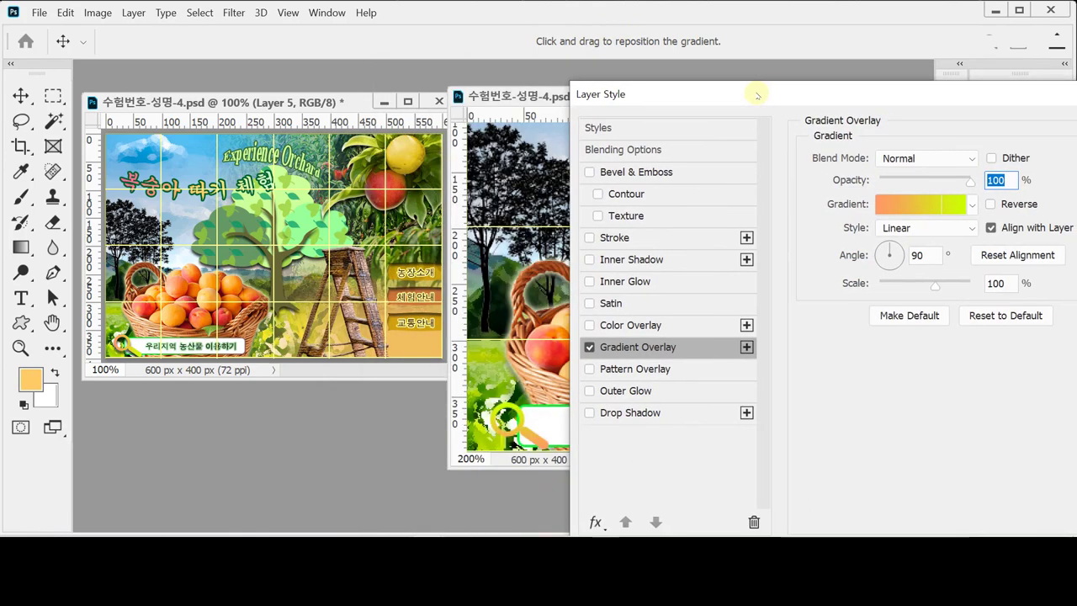
{"action": "double_click", "coordinate": [920, 255]}
{"action": "type", "text": "0"}
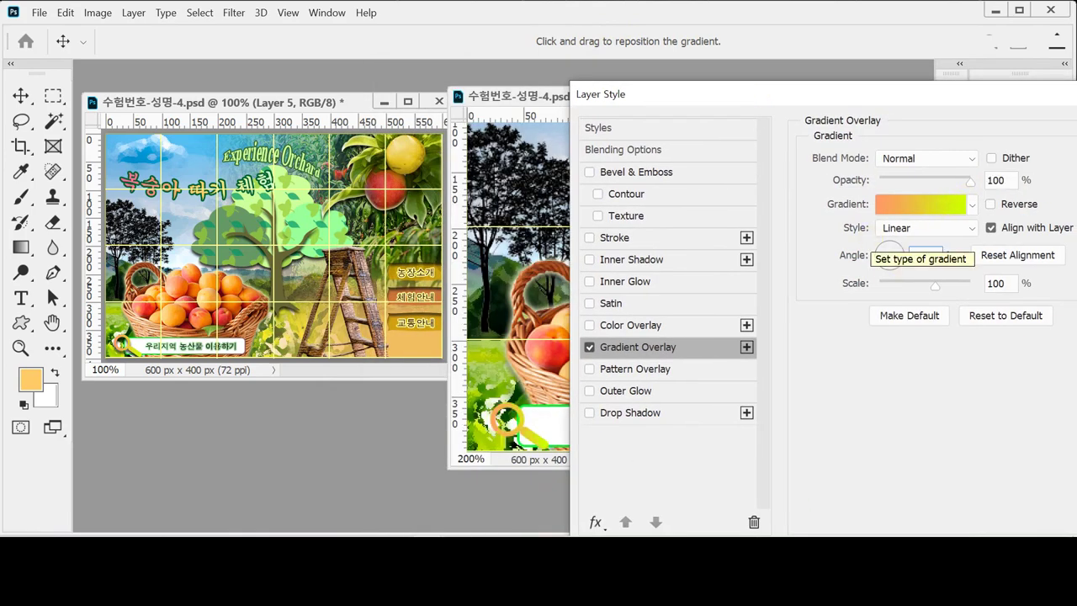
{"action": "left_click_drag", "start_coordinate": [858, 91], "coordinate": [701, 89]}
{"action": "left_click", "coordinate": [1047, 128]}
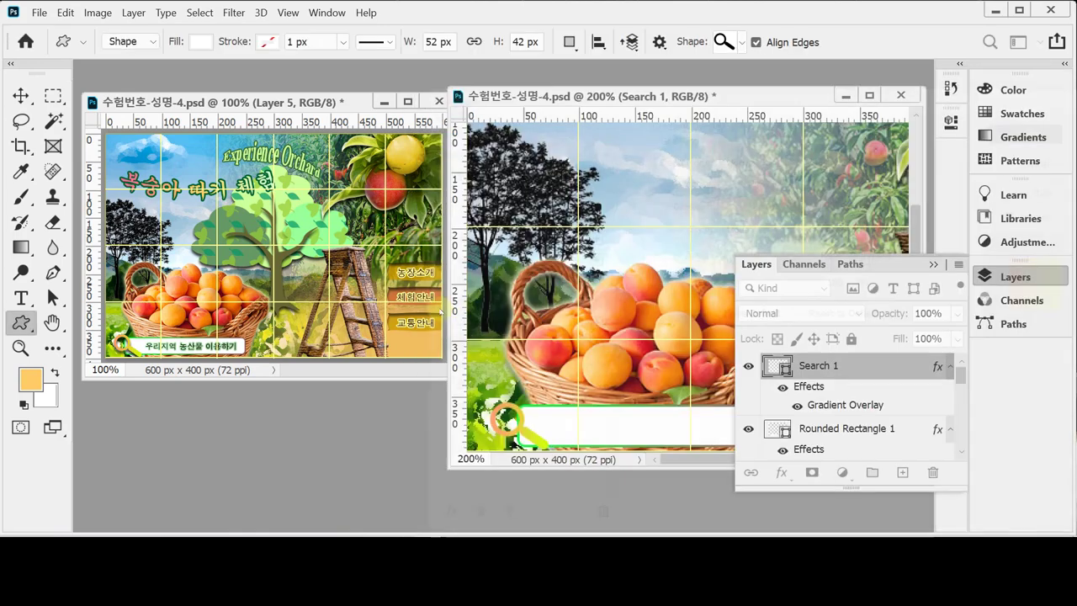
Step: Add a Drop Shadow to the magnifying-glass shape with 75% opacity, 90° angle, 5 px distance and 5 px size
{"action": "left_click", "coordinate": [781, 474]}
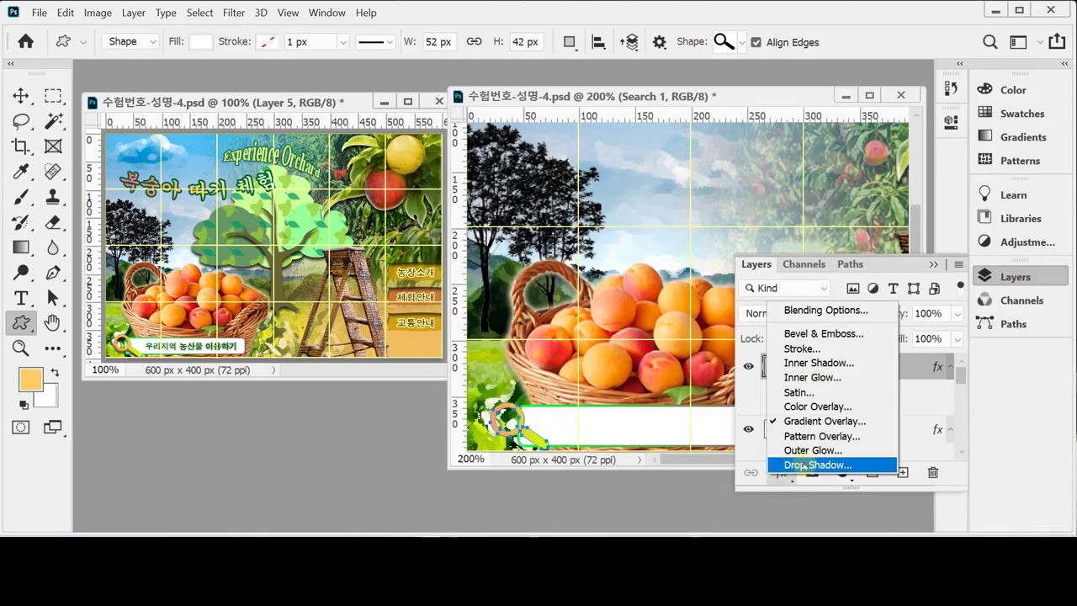
{"action": "left_click", "coordinate": [805, 463]}
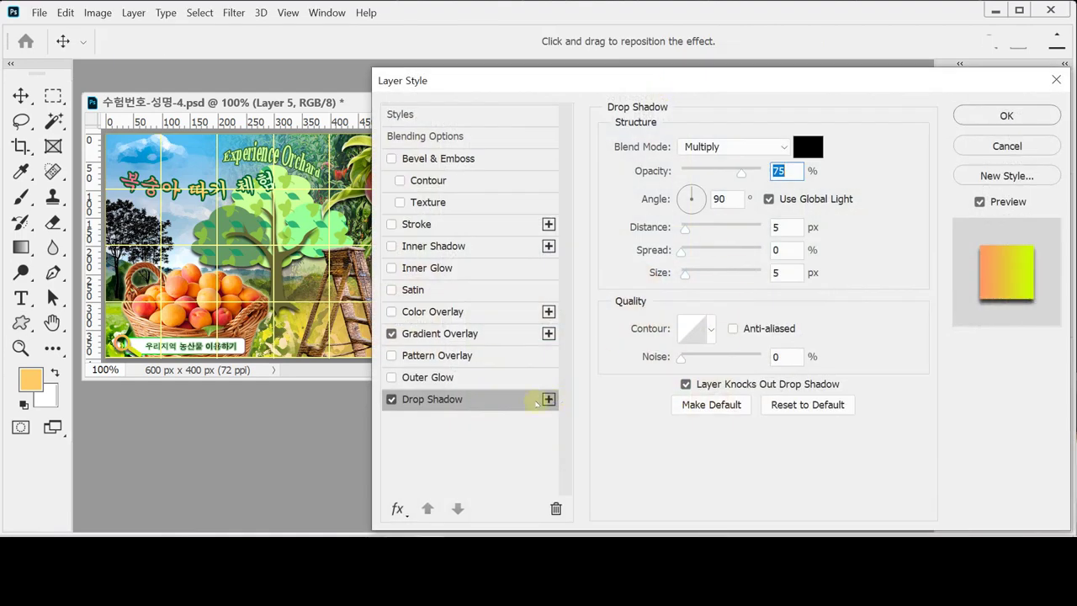
{"action": "left_click", "coordinate": [983, 116]}
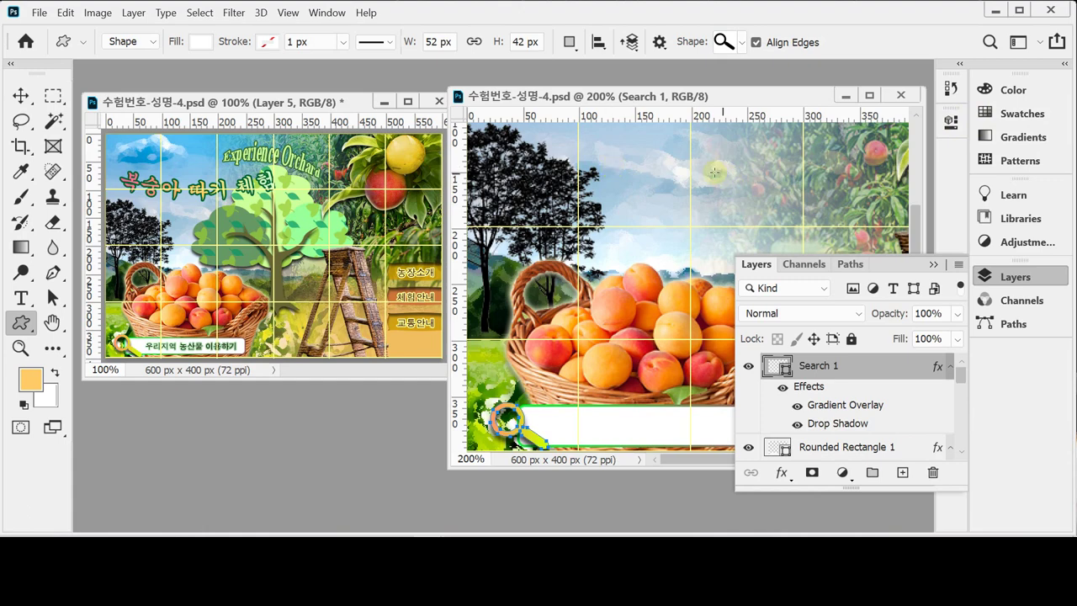
Step: Check the ribbon-shaped menu buttons in the reference design, return to the working document and collapse the Web group of custom shapes
{"action": "left_click", "coordinate": [422, 333]}
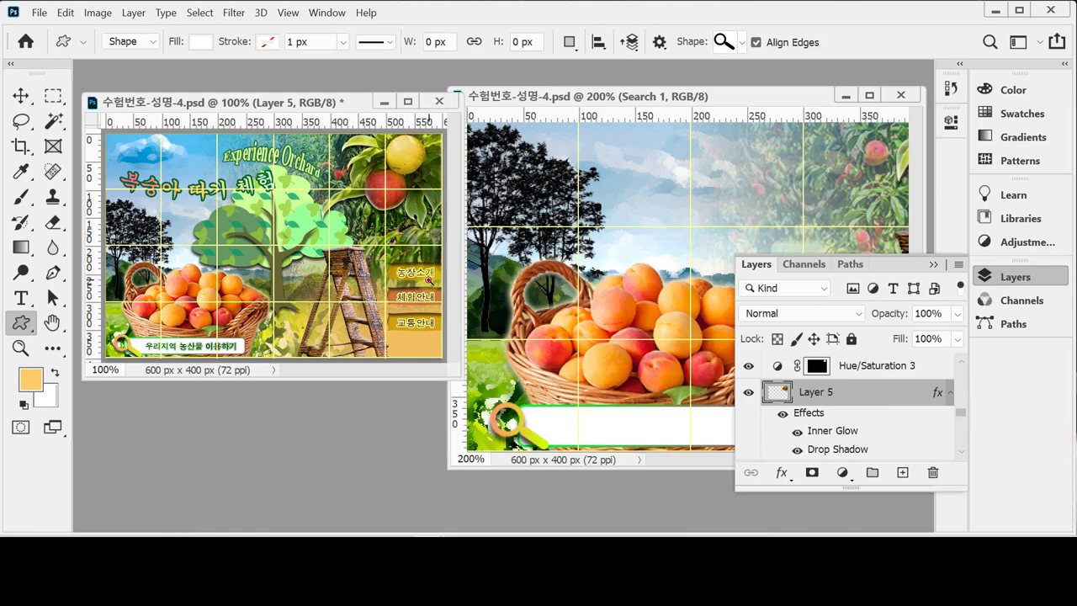
{"action": "scroll", "coordinate": [421, 287], "scroll_direction": "up", "scroll_amount": 2}
{"action": "left_click_drag", "start_coordinate": [421, 293], "coordinate": [328, 216]}
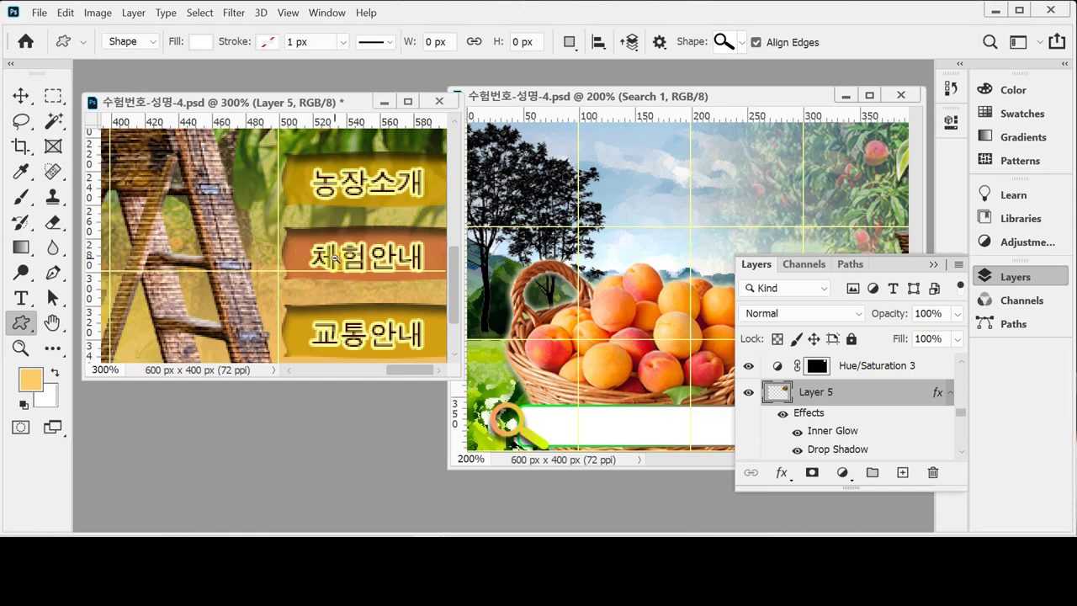
{"action": "scroll", "coordinate": [335, 257], "scroll_direction": "down", "scroll_amount": 2}
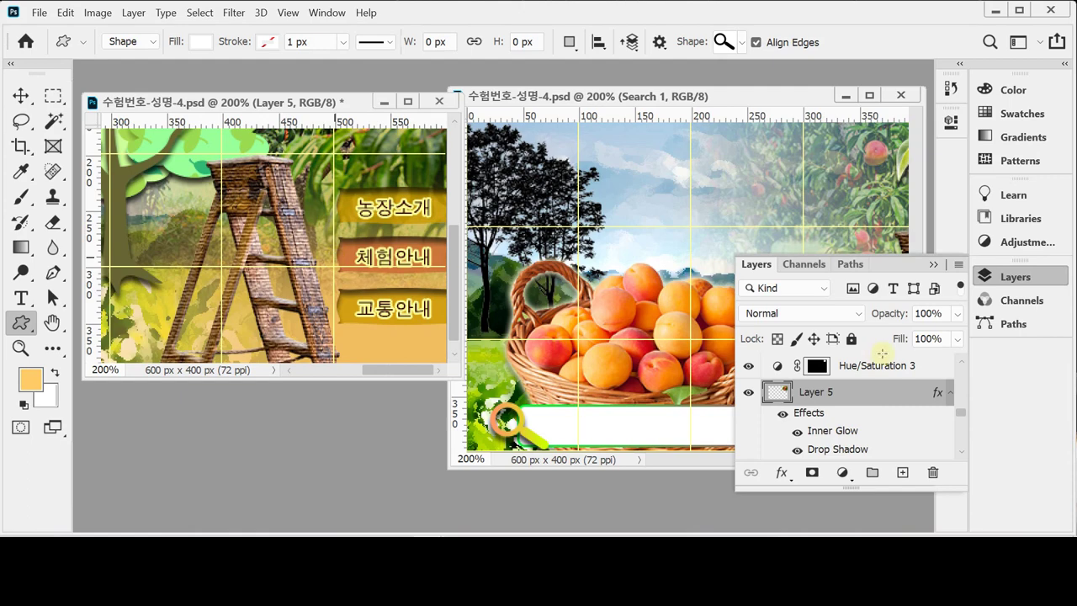
{"action": "left_click", "coordinate": [1029, 276]}
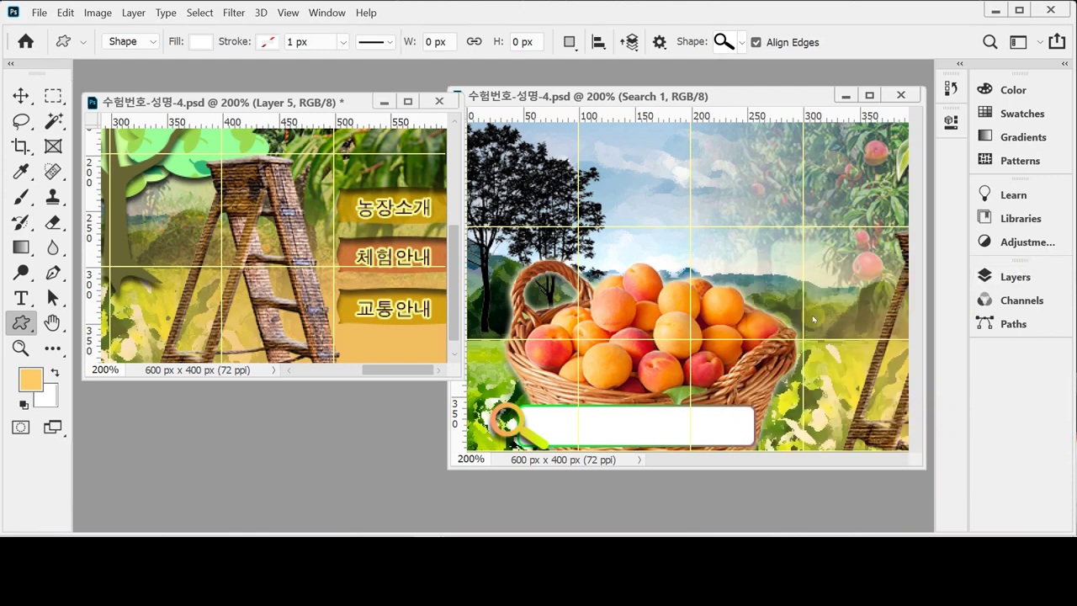
{"action": "left_click", "coordinate": [757, 315]}
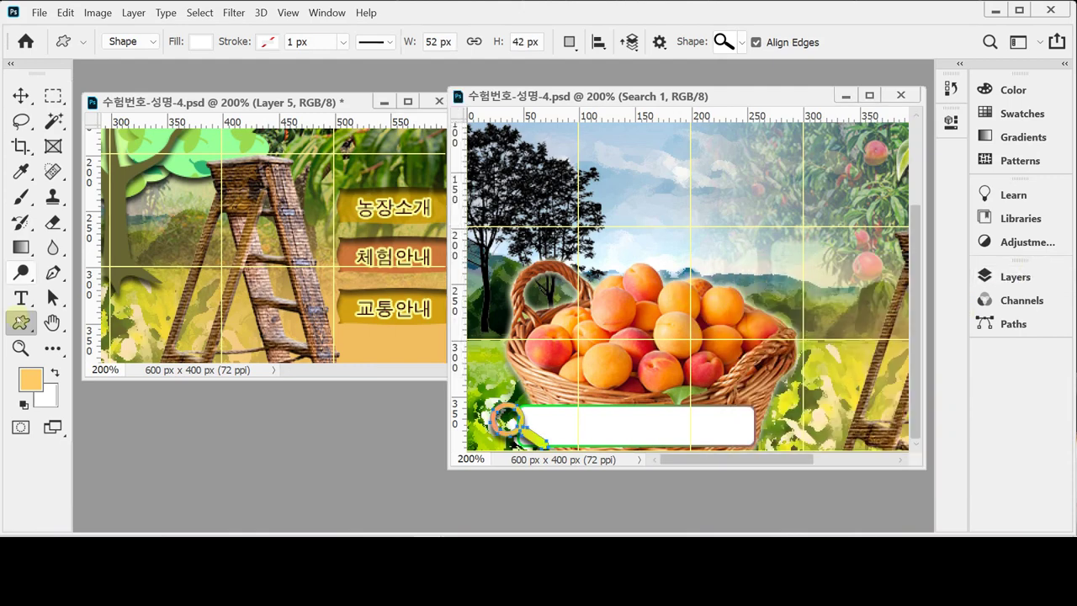
{"action": "left_click", "coordinate": [741, 42]}
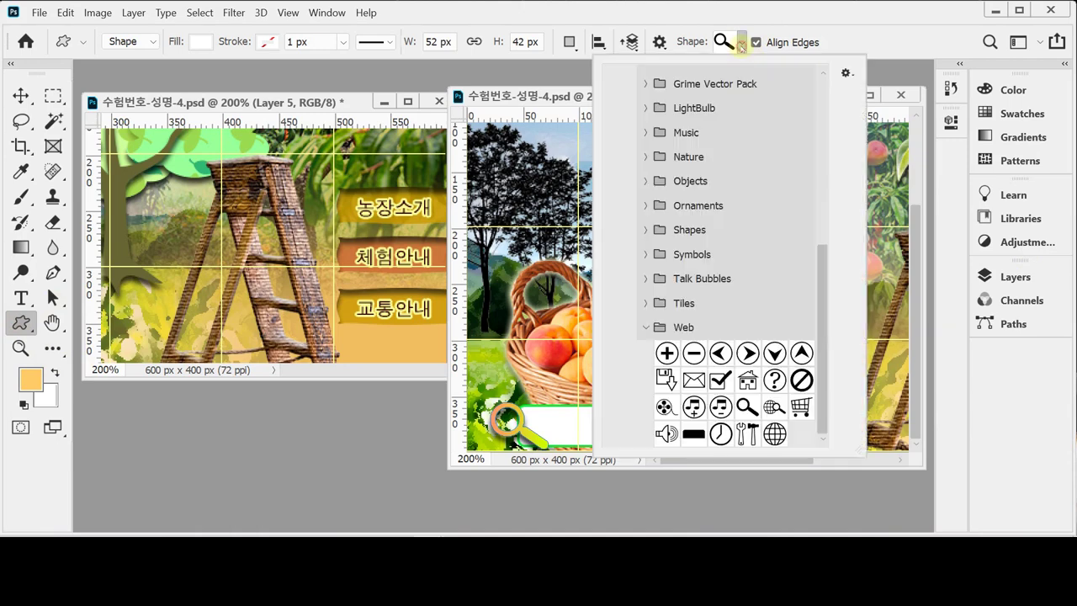
{"action": "left_click", "coordinate": [646, 330]}
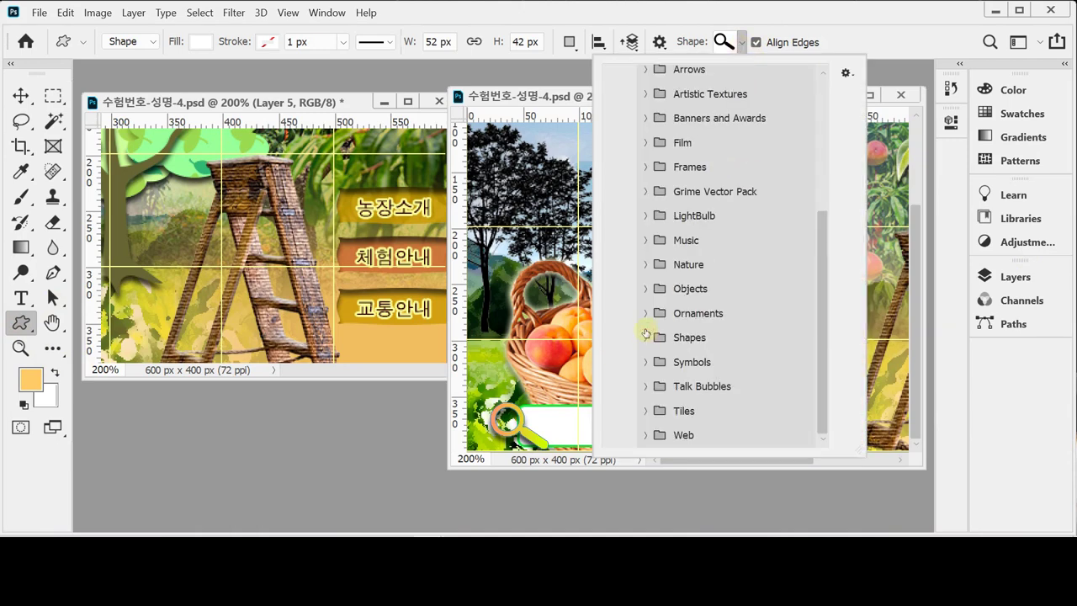
Step: Draw the third Banners and Awards legacy shape about 121 × 32 px just beside the ladder's upper part, and save the document
{"action": "left_click_drag", "start_coordinate": [819, 240], "coordinate": [819, 193]}
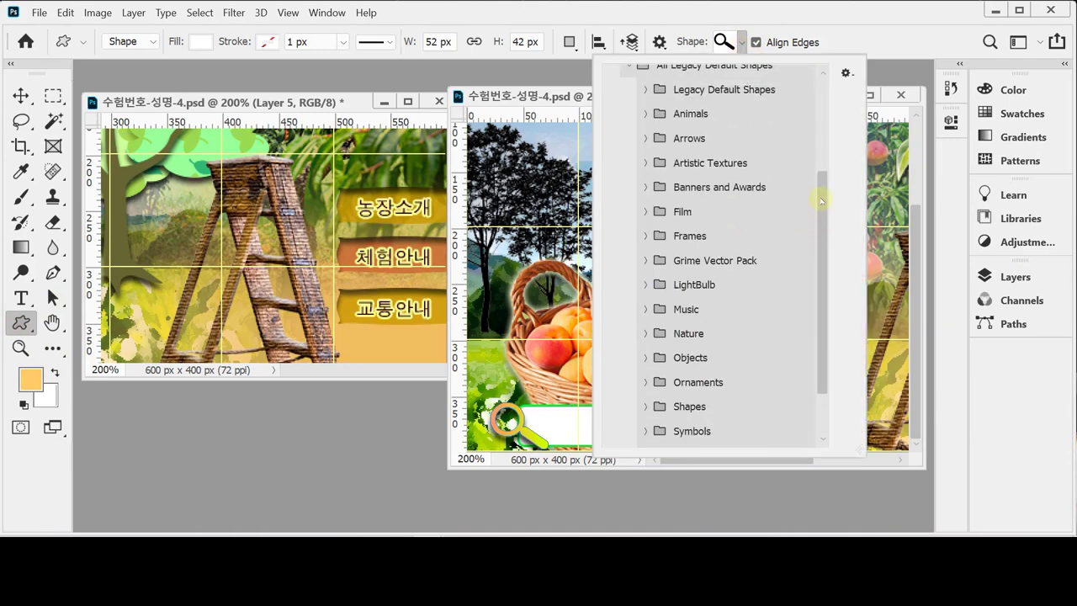
{"action": "left_click", "coordinate": [644, 185]}
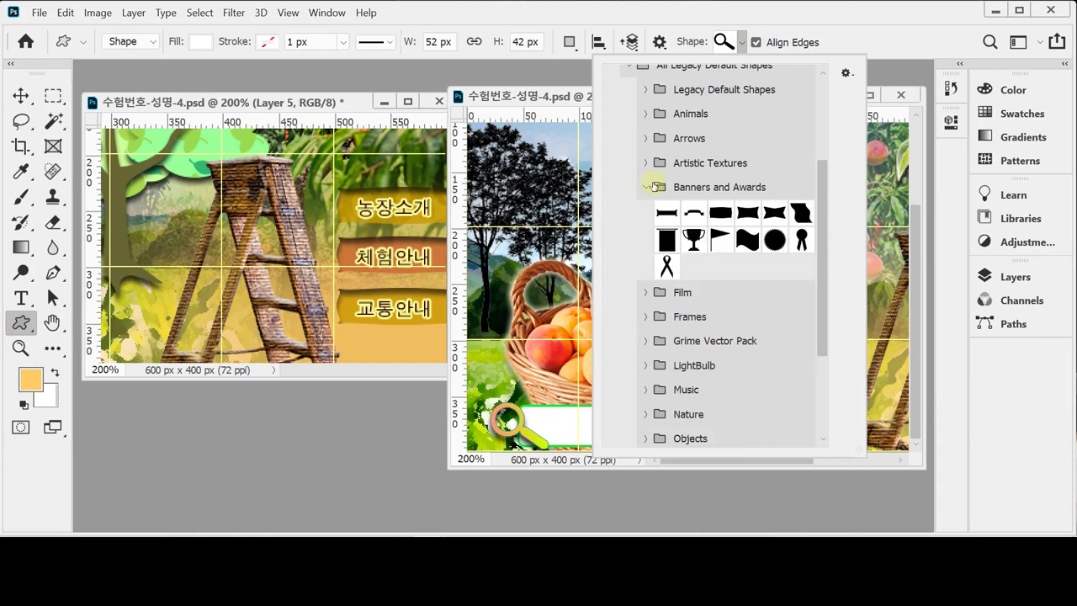
{"action": "left_click", "coordinate": [718, 217]}
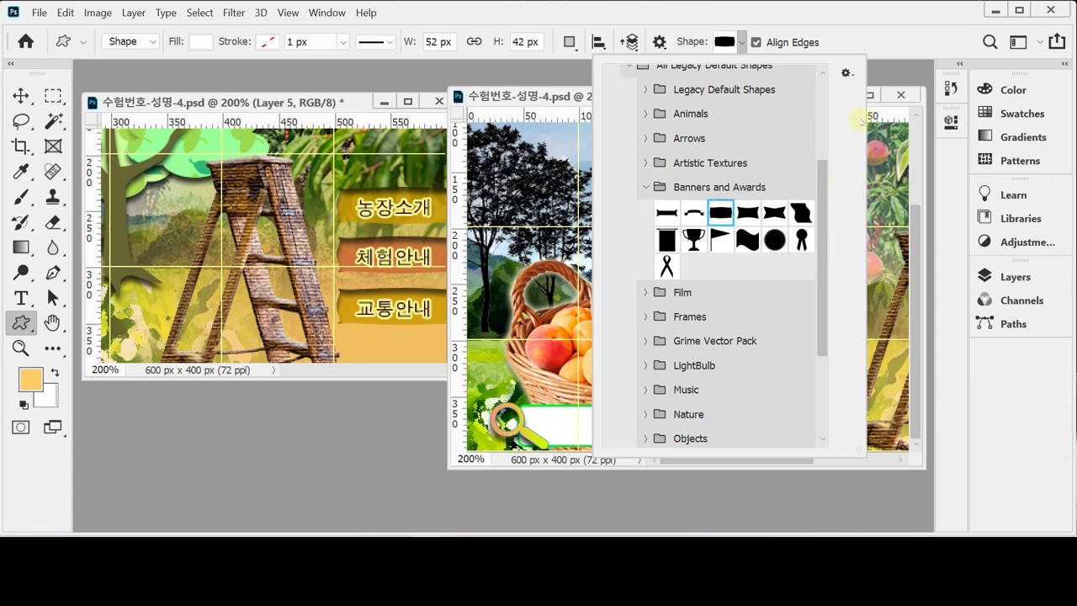
{"action": "left_click", "coordinate": [840, 18]}
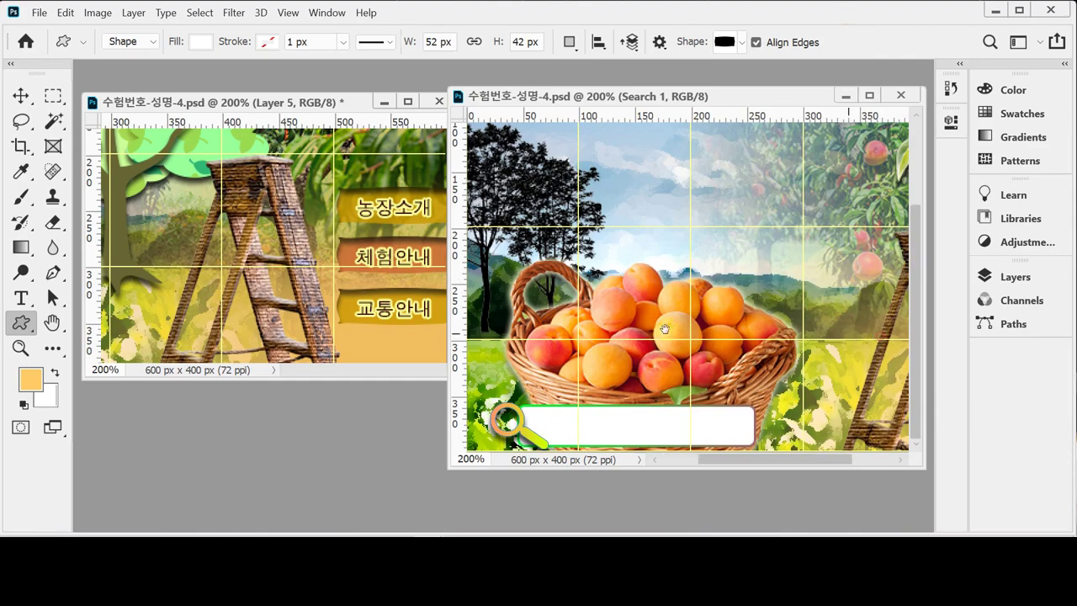
{"action": "left_click_drag", "start_coordinate": [858, 335], "coordinate": [730, 306]}
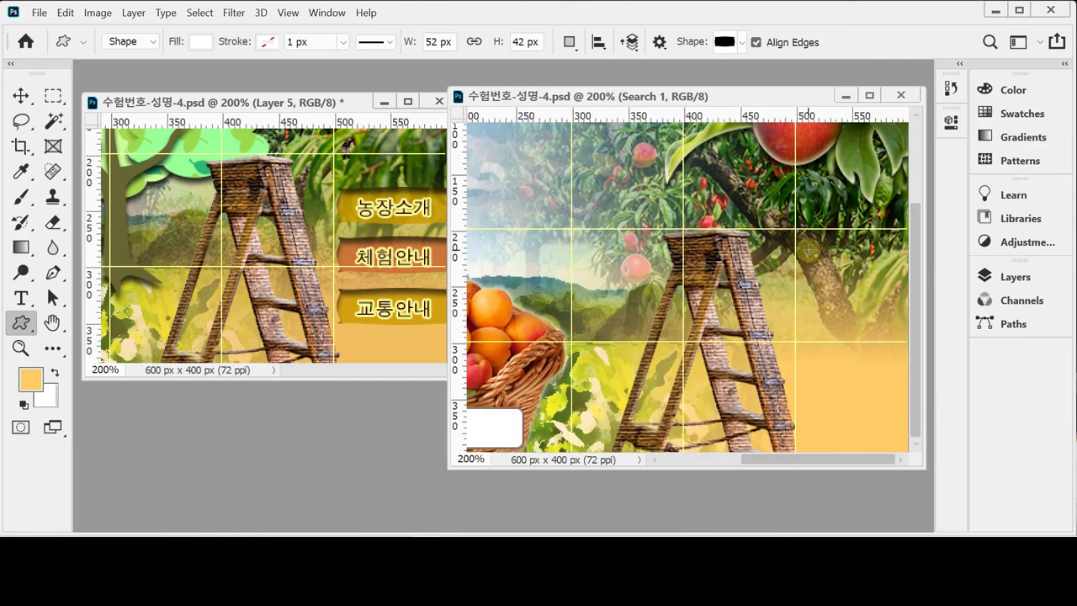
{"action": "left_click_drag", "start_coordinate": [850, 263], "coordinate": [935, 288]}
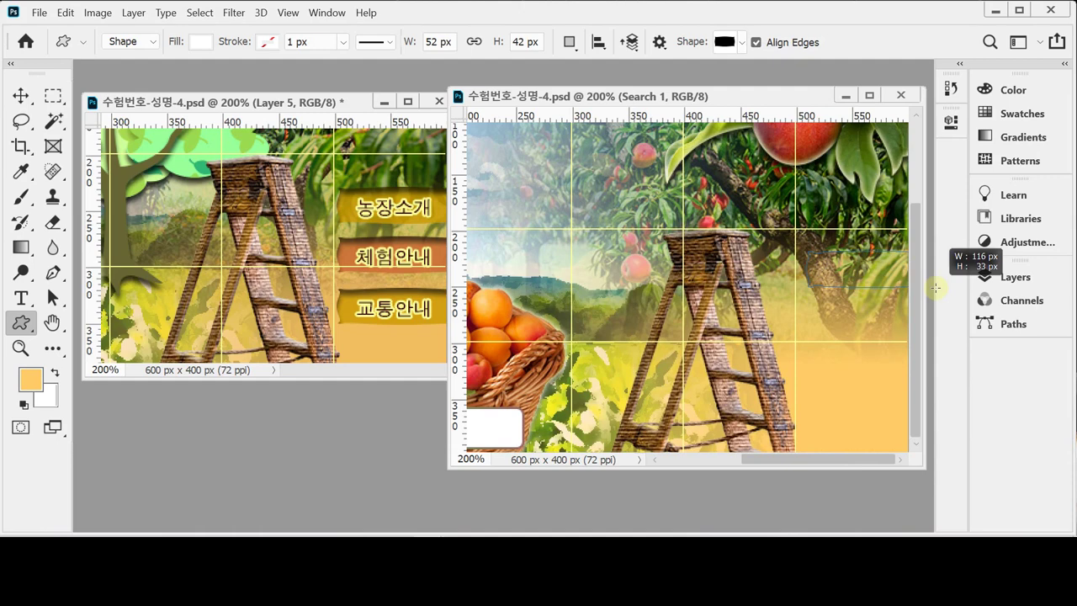
{"action": "left_click_drag", "start_coordinate": [935, 288], "coordinate": [943, 287]}
{"action": "left_click_drag", "start_coordinate": [854, 270], "coordinate": [851, 273]}
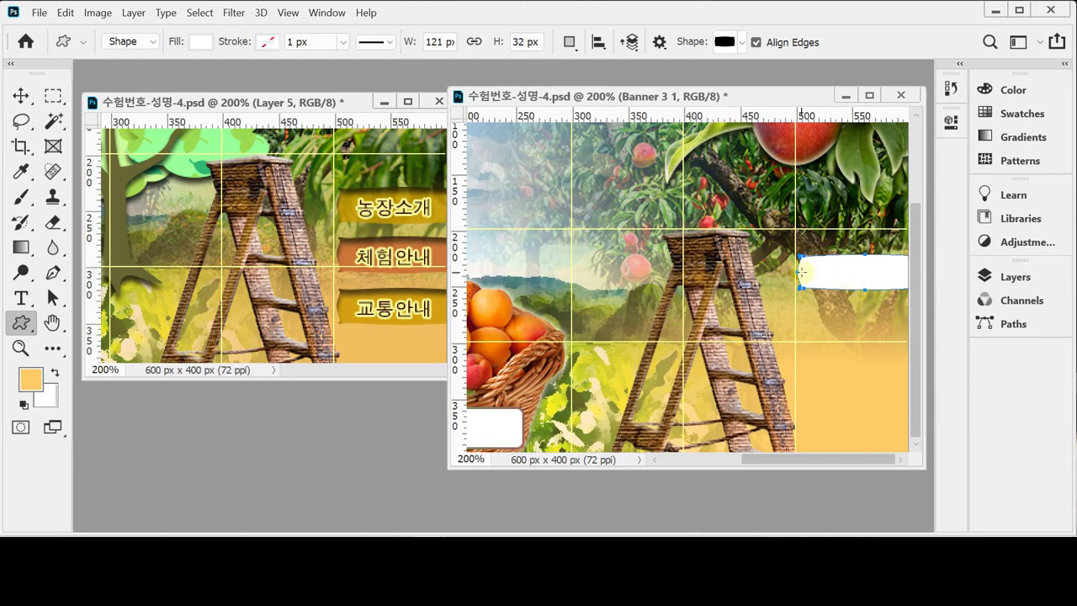
{"action": "key", "text": "ctrl+s"}
Step: Set the new banner shape's fill colour to hex c90
{"action": "key", "text": "ctrl+minus"}
{"action": "left_click", "coordinate": [1014, 276]}
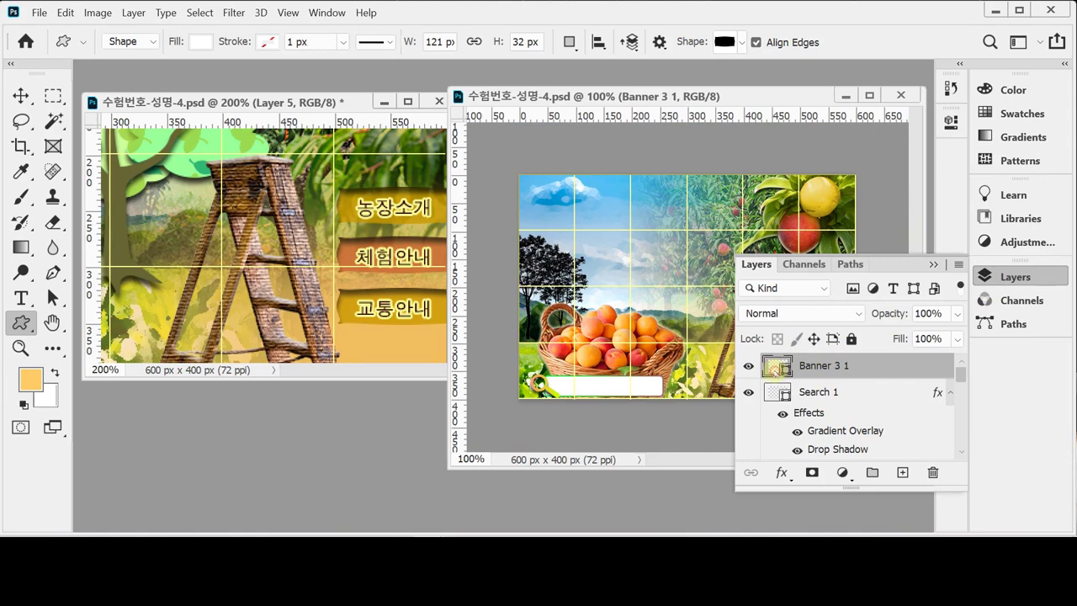
{"action": "double_click", "coordinate": [776, 367]}
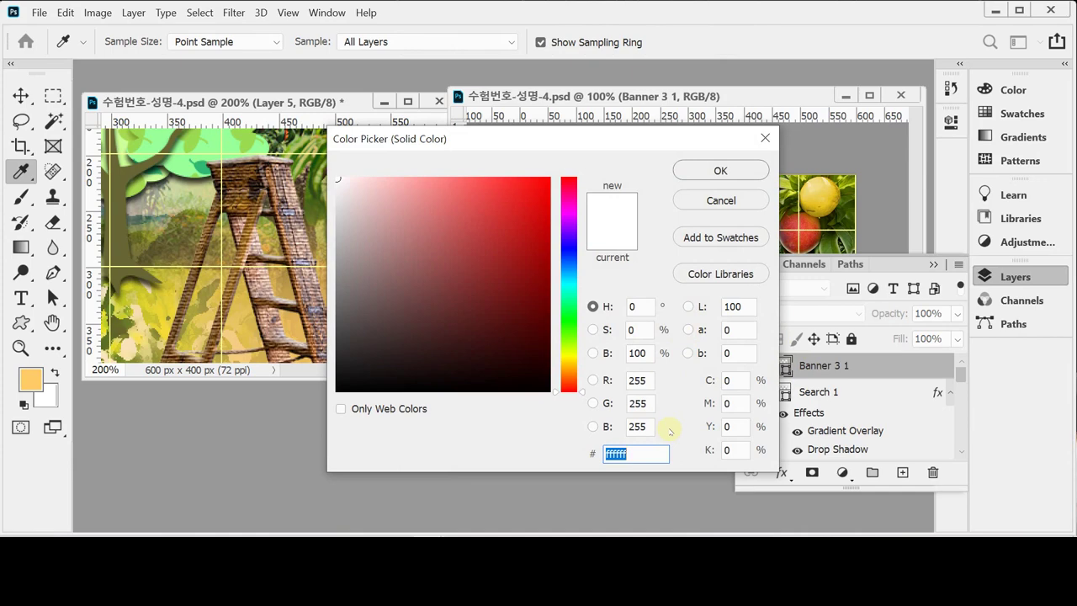
{"action": "type", "text": "cf"}
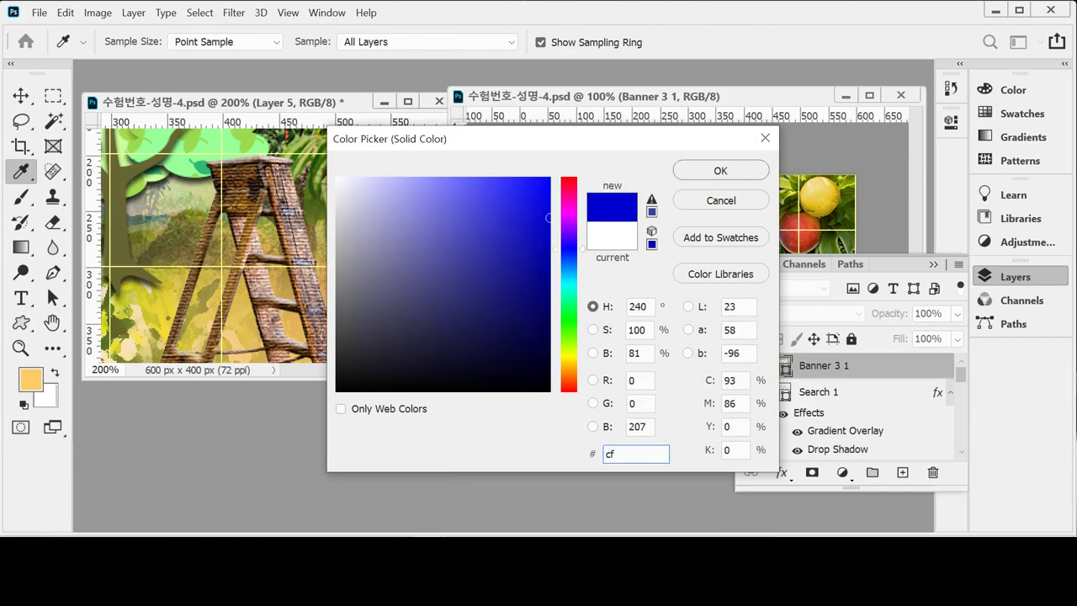
{"action": "key", "text": "BackSpace"}
{"action": "key", "text": "BackSpace"}
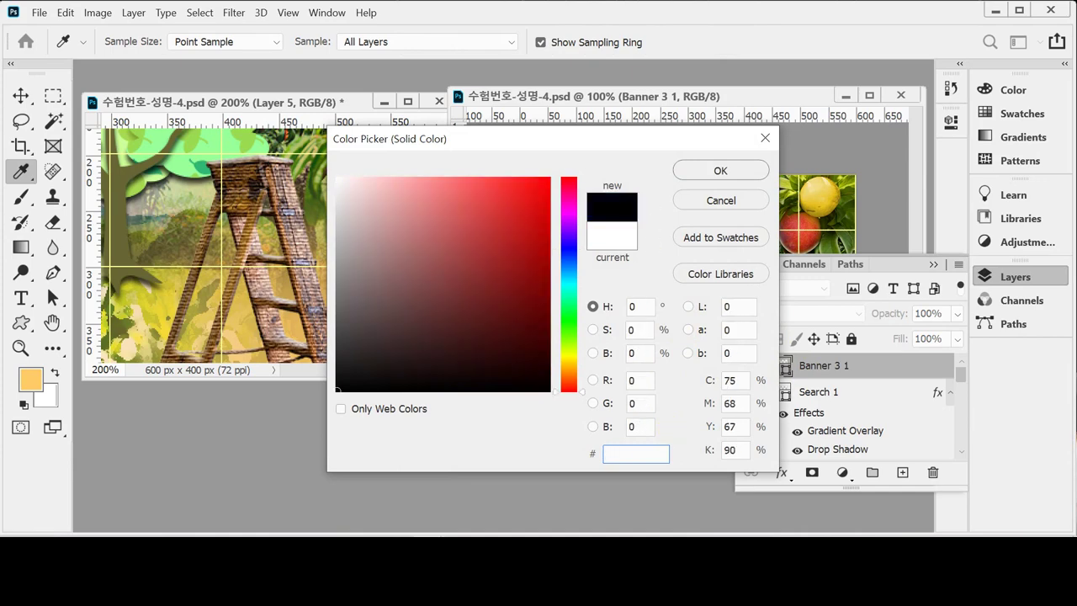
{"action": "type", "text": "c9"}
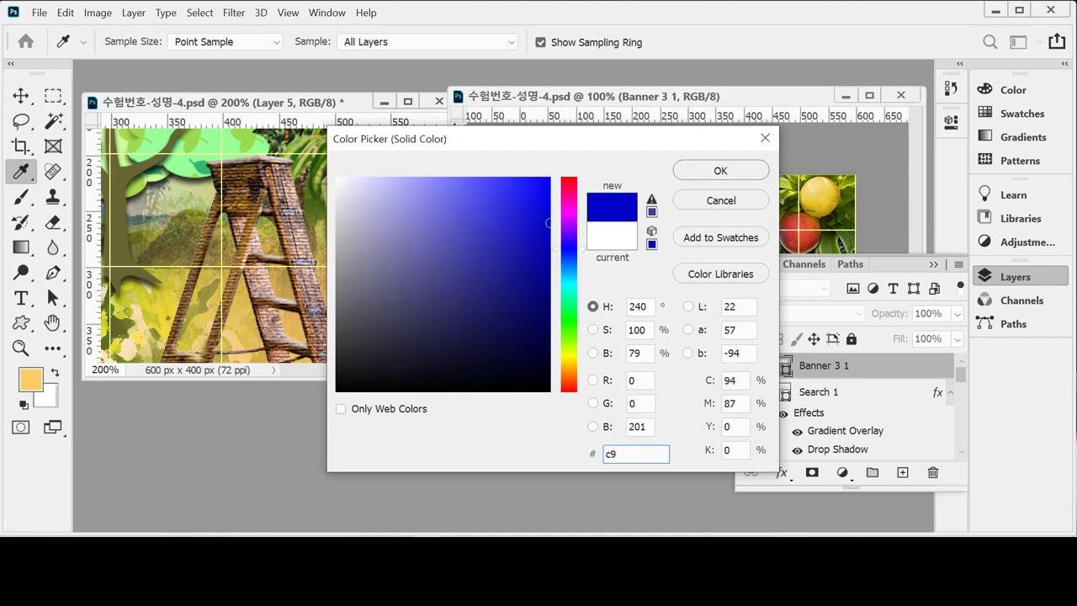
{"action": "type", "text": "0"}
{"action": "key", "text": "Return"}
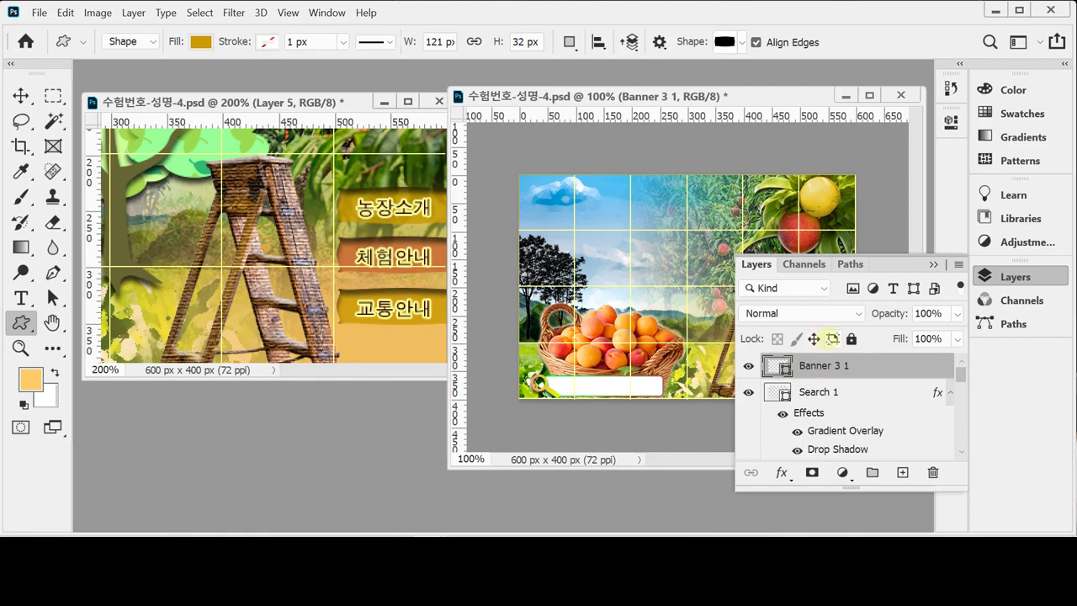
Step: Add an Inner Shadow to the banner shape with 75% opacity, 5 px distance and 5 px size
{"action": "left_click_drag", "start_coordinate": [665, 96], "coordinate": [647, 52]}
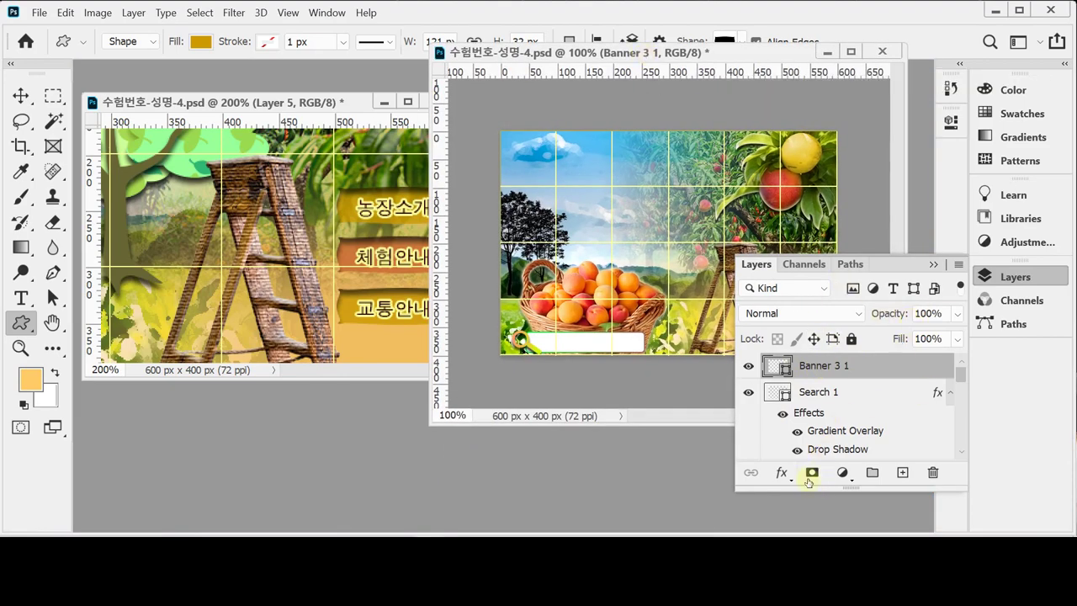
{"action": "left_click", "coordinate": [783, 474]}
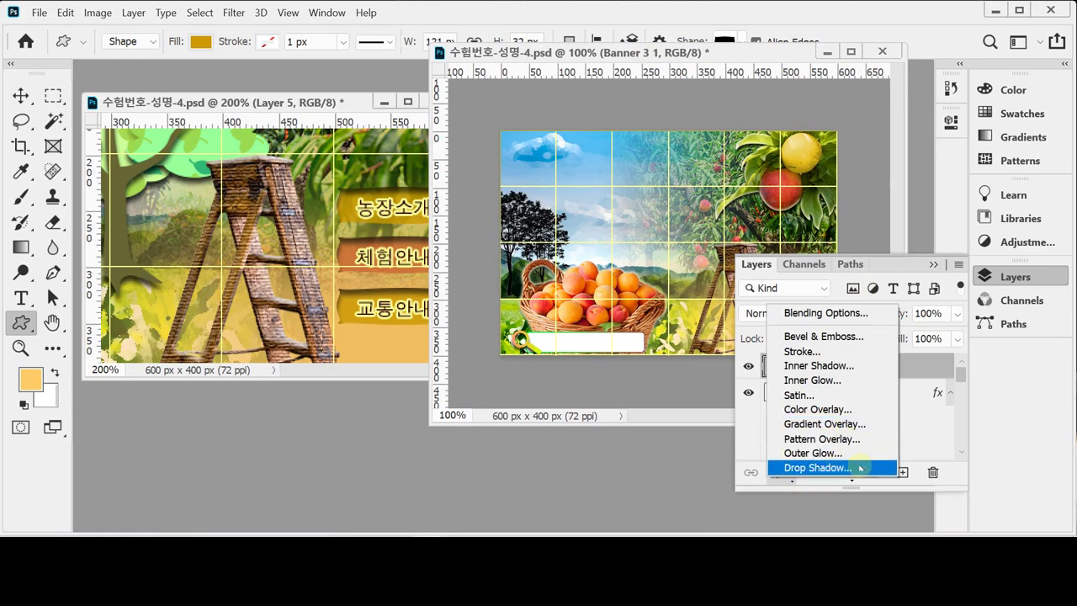
{"action": "left_click", "coordinate": [862, 365]}
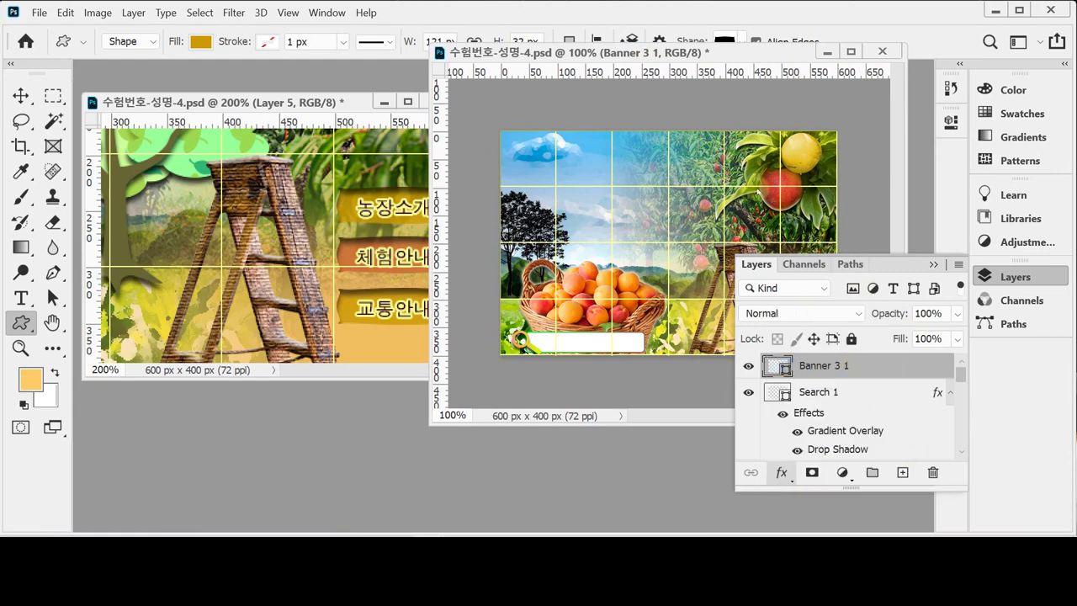
{"action": "type", "text": "75"}
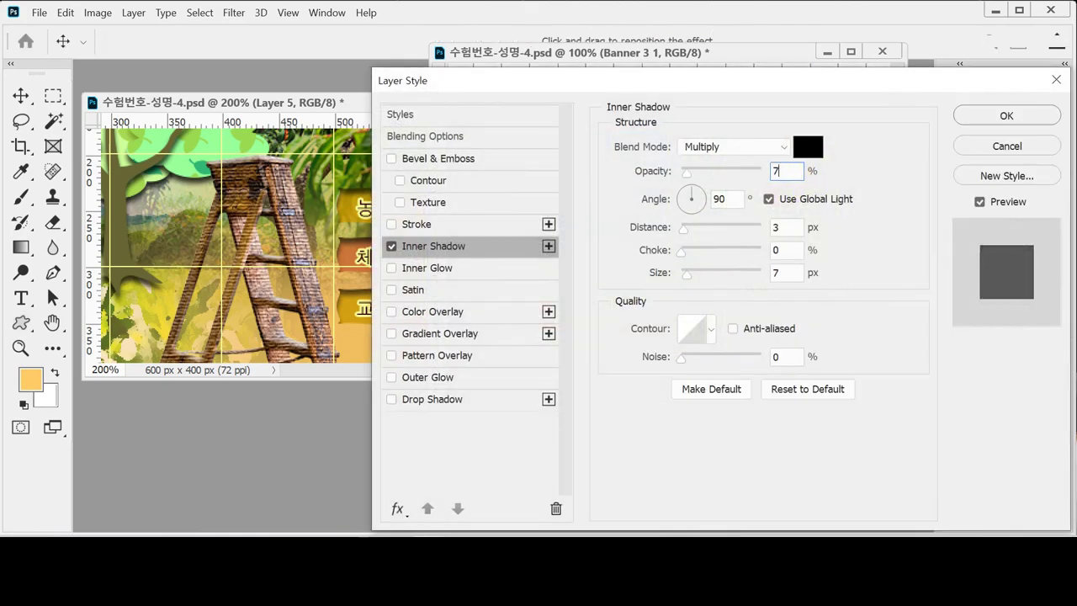
{"action": "key", "text": "Tab"}
{"action": "key", "text": "Tab"}
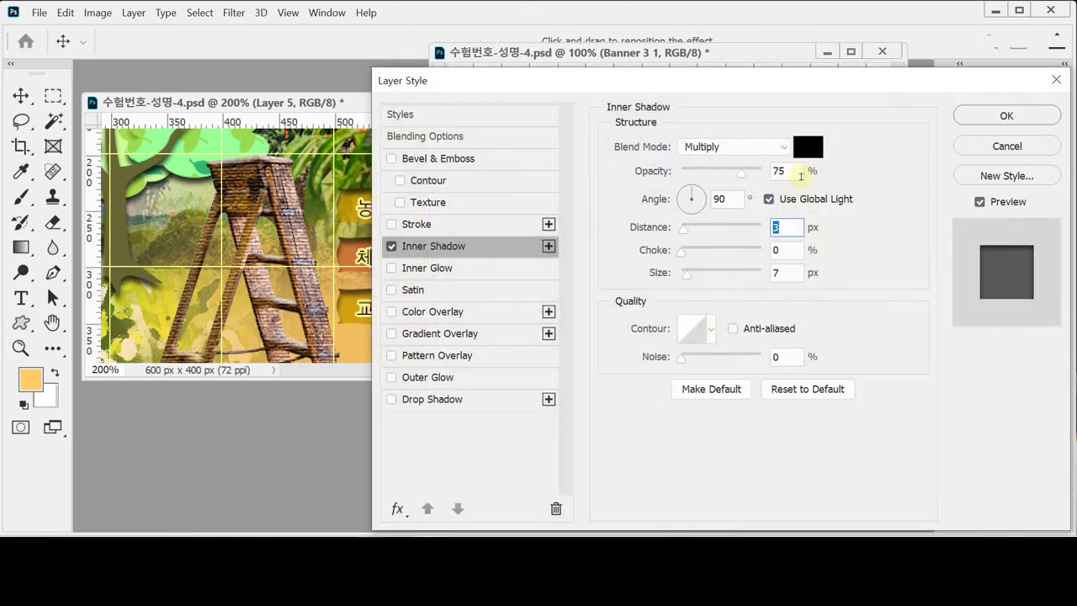
{"action": "type", "text": "5"}
{"action": "key", "text": "Tab"}
{"action": "key", "text": "Tab"}
{"action": "type", "text": "5"}
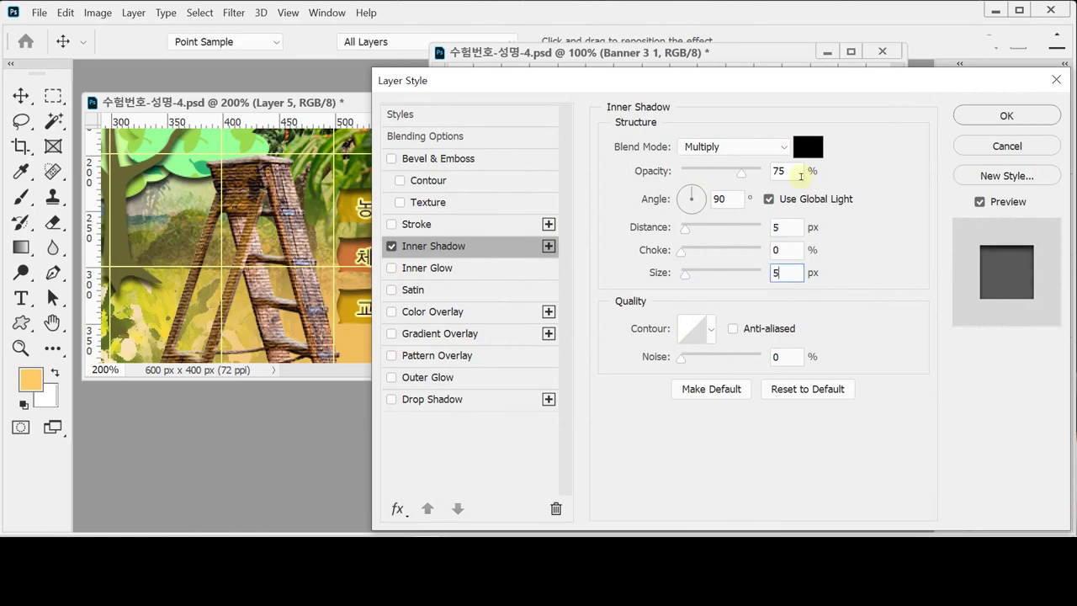
{"action": "key", "text": "Return"}
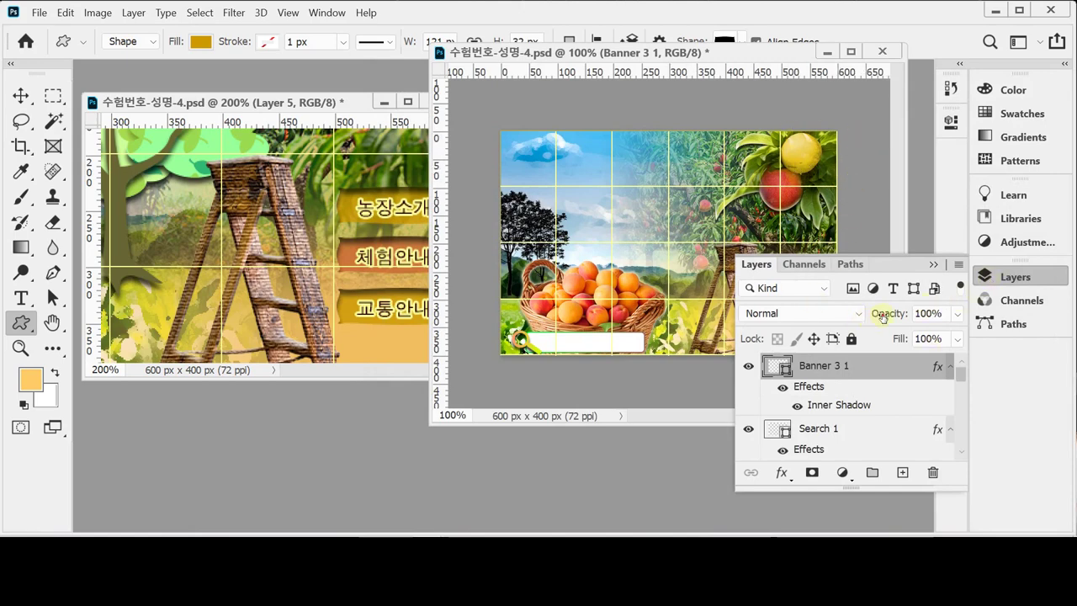
Step: Set the banner shape layer's opacity to 80%
{"action": "left_click", "coordinate": [882, 315]}
{"action": "type", "text": "80"}
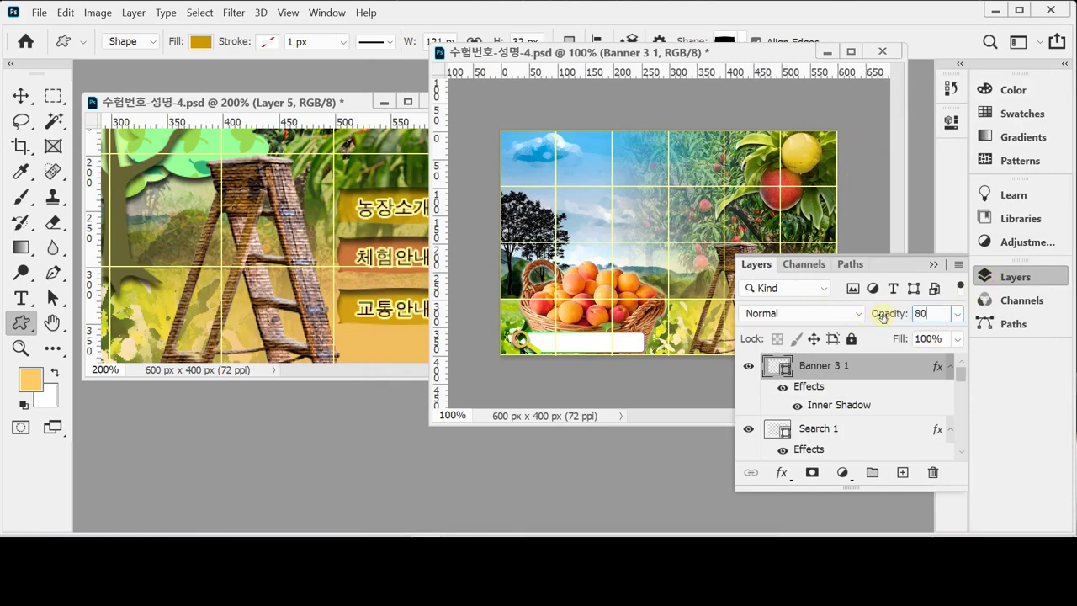
{"action": "key", "text": "Return"}
{"action": "left_click", "coordinate": [1015, 276]}
{"action": "key", "text": "Return"}
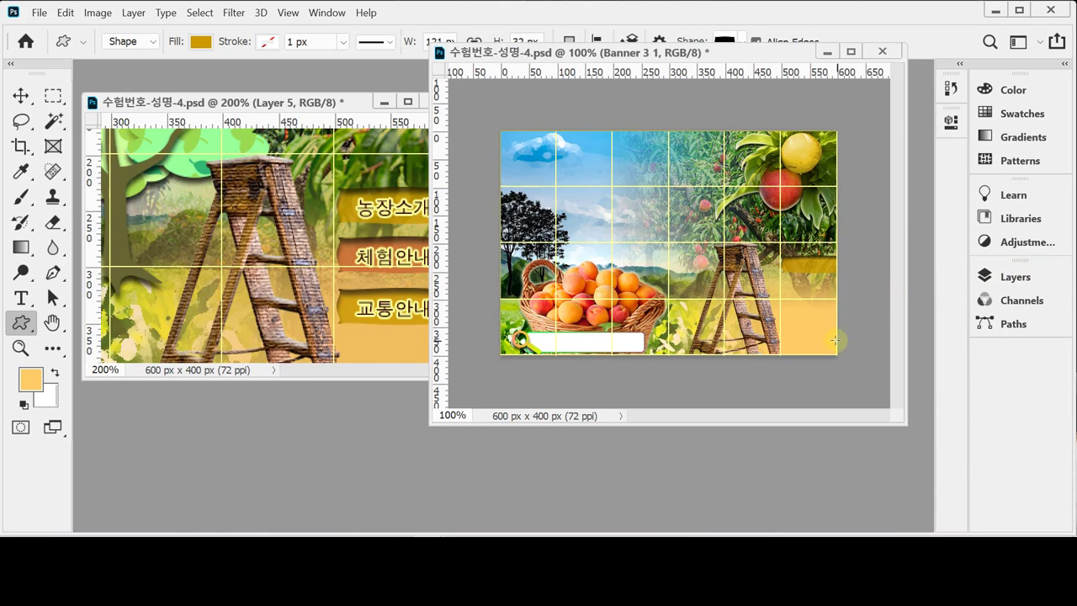
Step: Create a horizontal text layer on the banner shape beside the ladder
{"action": "left_click", "coordinate": [23, 297]}
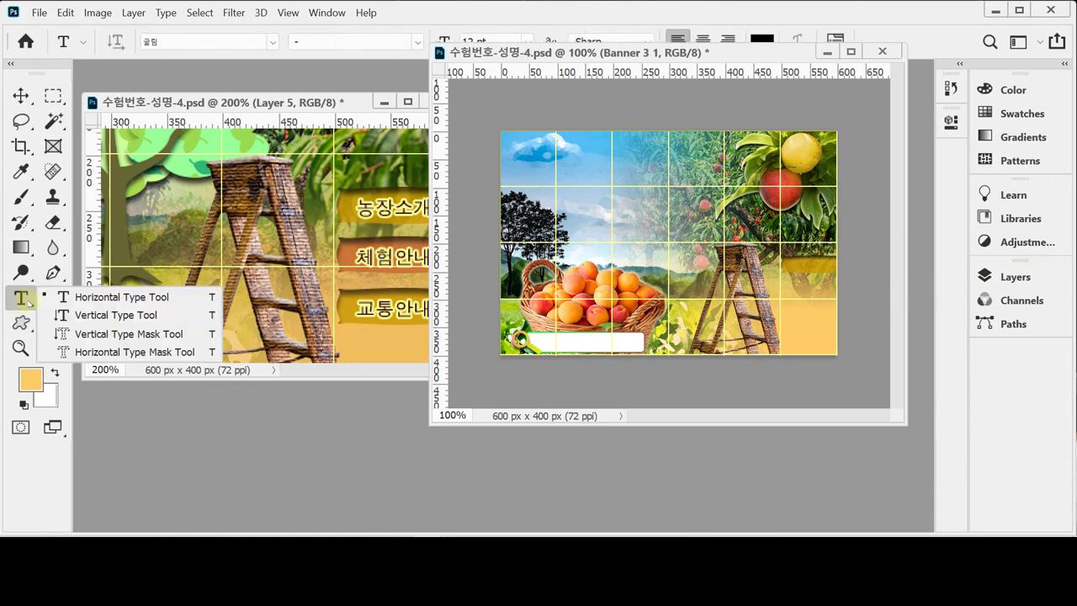
{"action": "left_click", "coordinate": [108, 296]}
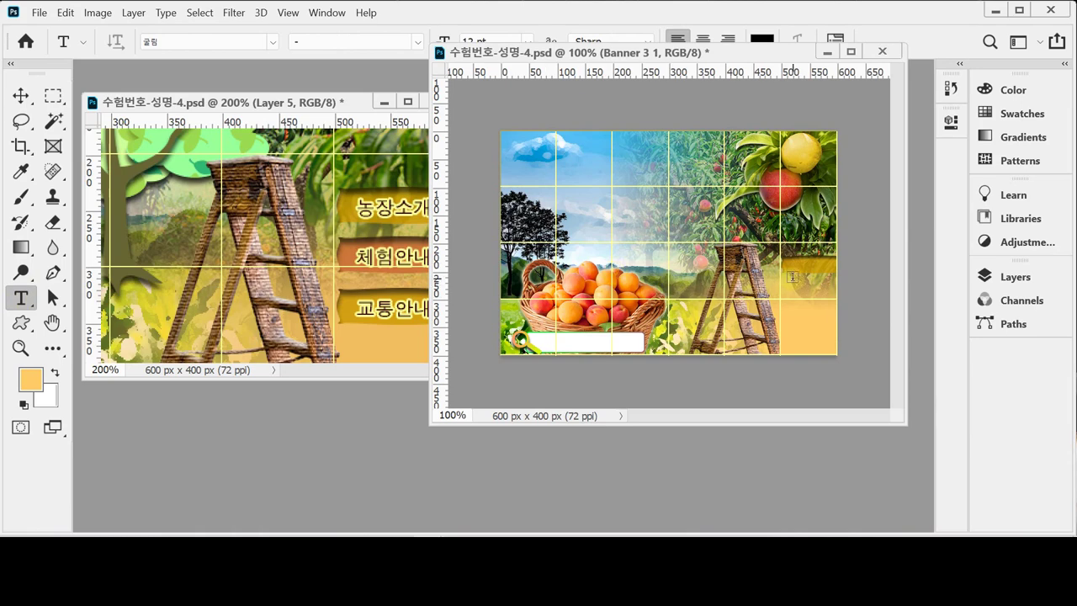
{"action": "left_click", "coordinate": [792, 276]}
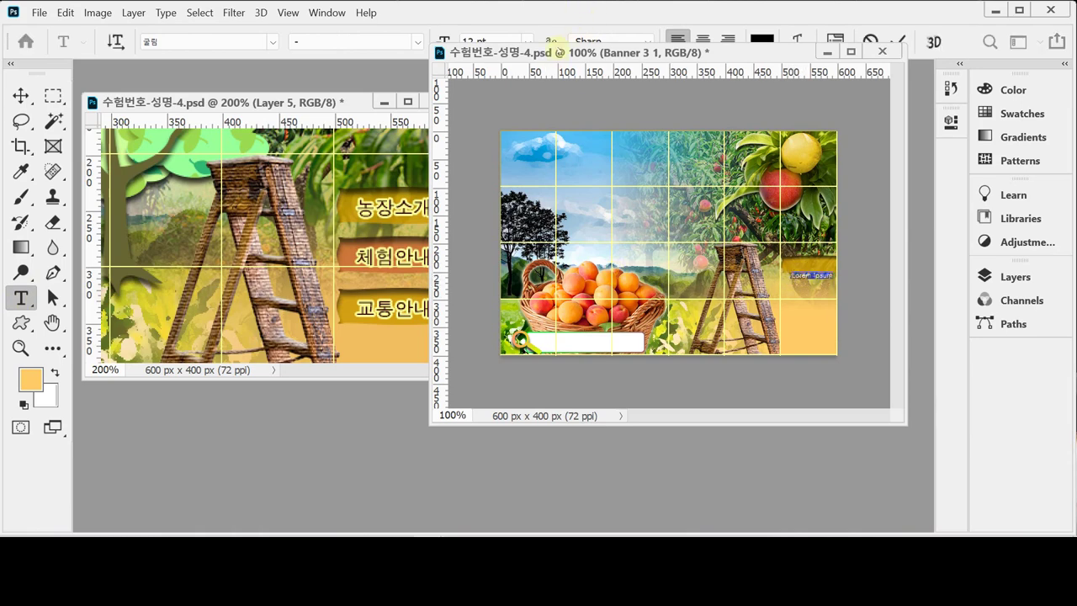
{"action": "left_click_drag", "start_coordinate": [561, 52], "coordinate": [618, 97]}
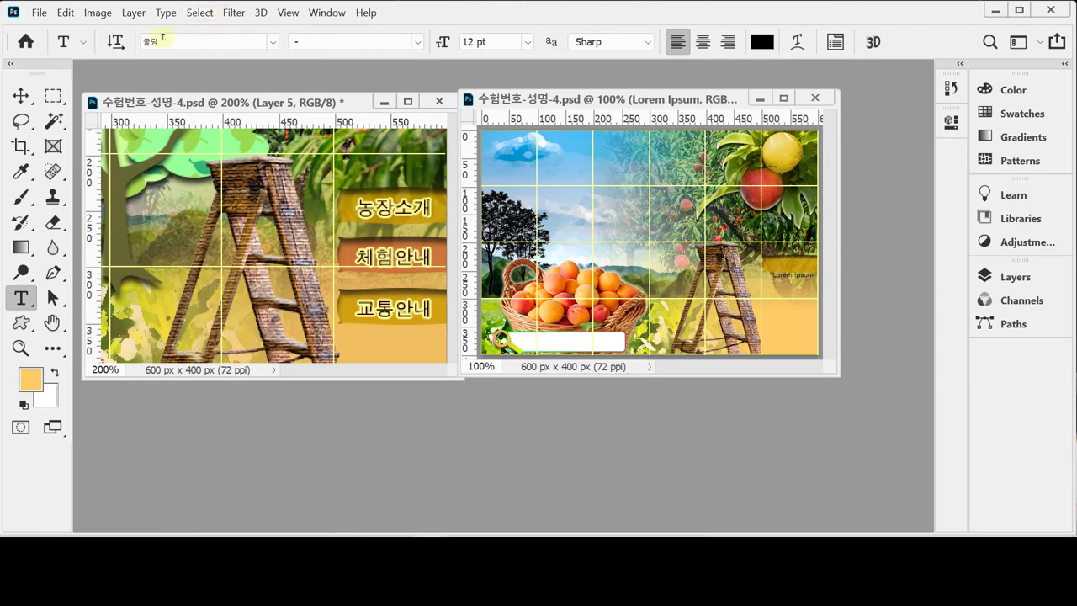
Step: Set the new text layer's font to 돋움
{"action": "left_click", "coordinate": [179, 42]}
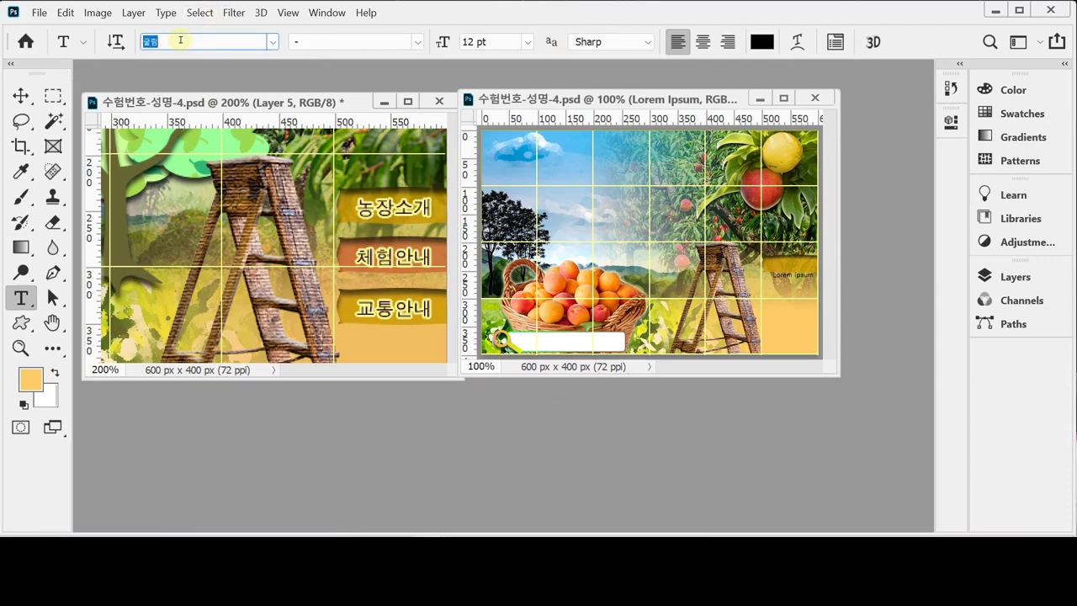
{"action": "key", "text": "BackSpace"}
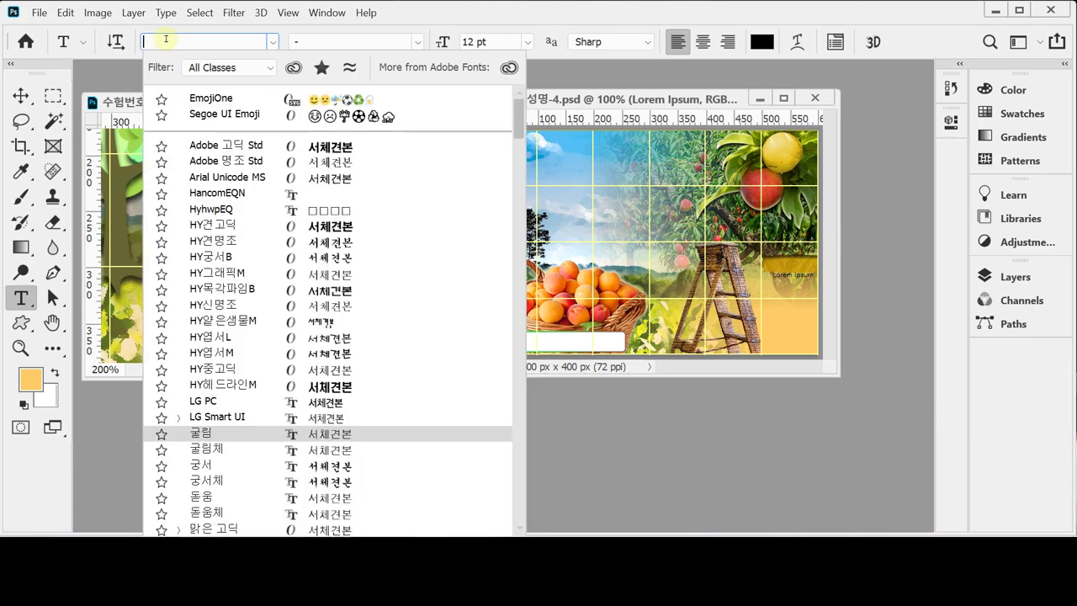
{"action": "type", "text": "돋"}
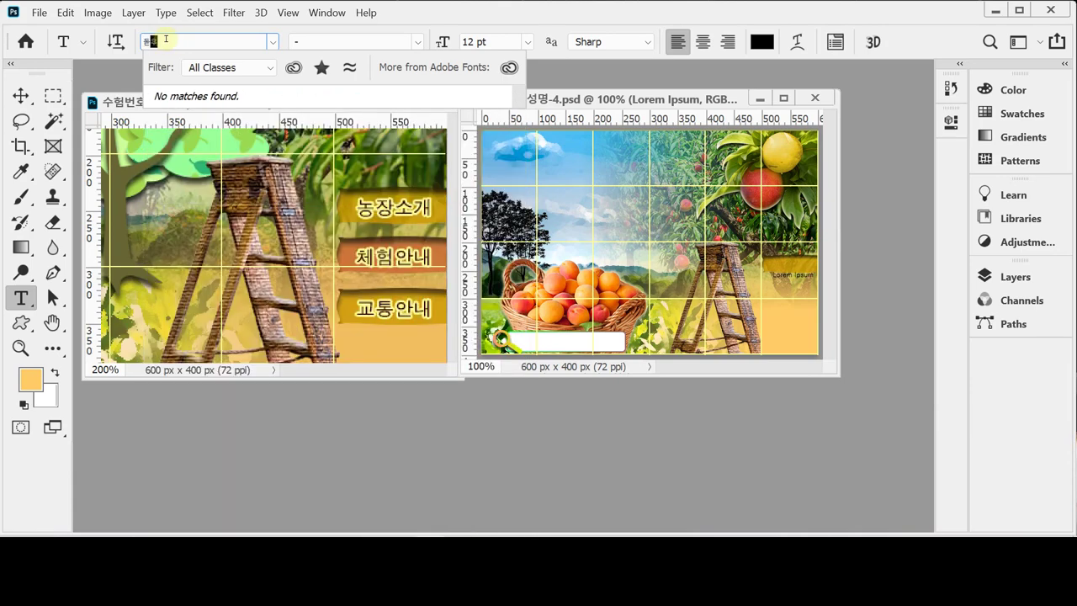
{"action": "type", "text": "움"}
{"action": "key", "text": "Return"}
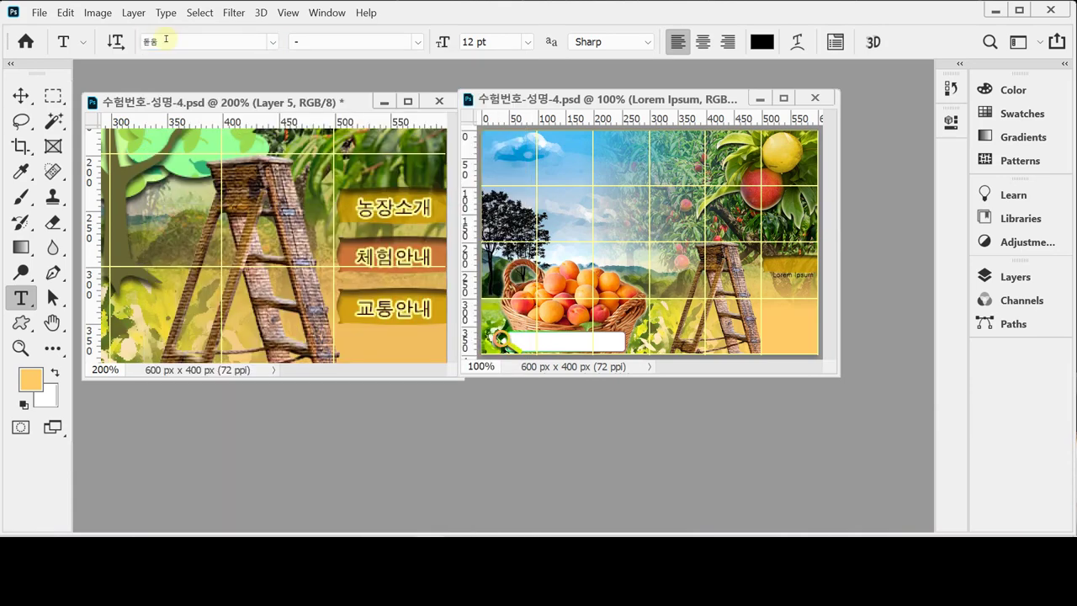
{"action": "left_click", "coordinate": [165, 41]}
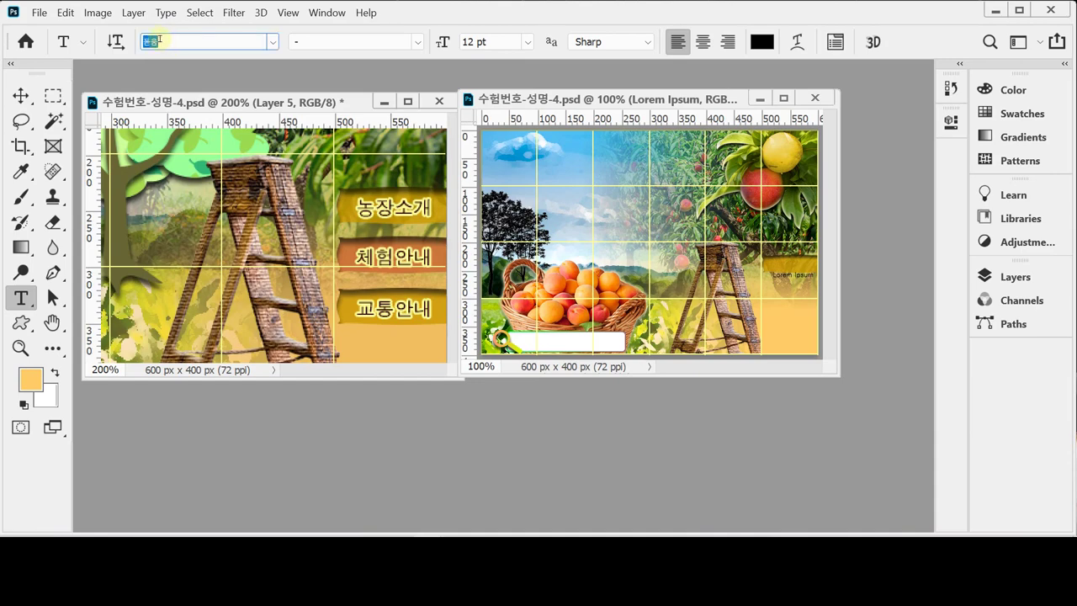
{"action": "type", "text": "돋움"}
Step: Set the banner text's size to 17 pt and its anti-aliasing to Strong
{"action": "left_click", "coordinate": [481, 42]}
{"action": "type", "text": "1"}
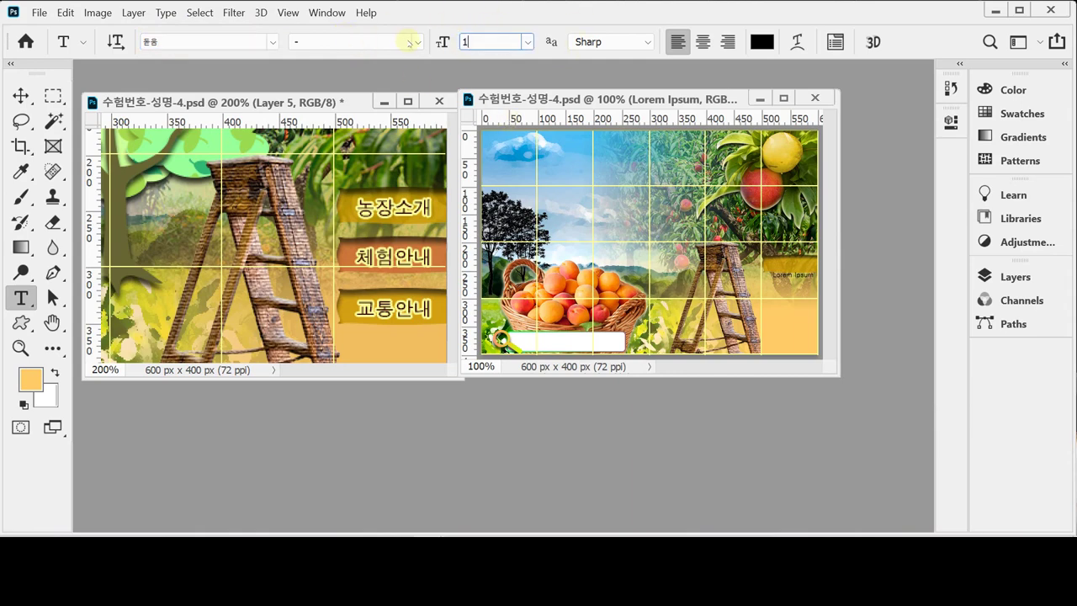
{"action": "type", "text": "7"}
{"action": "key", "text": "Tab"}
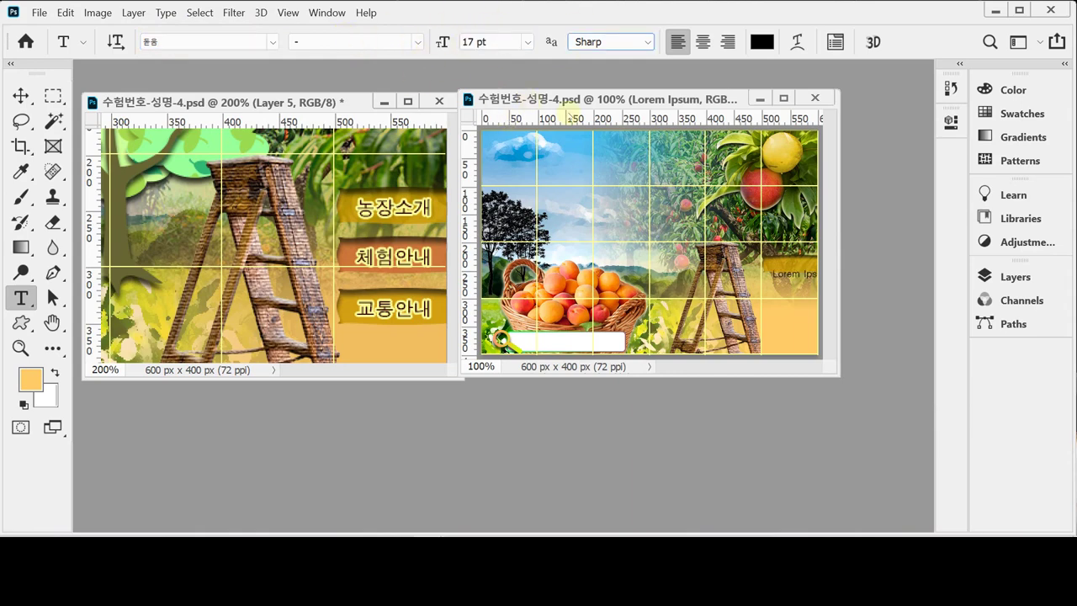
{"action": "left_click", "coordinate": [645, 42]}
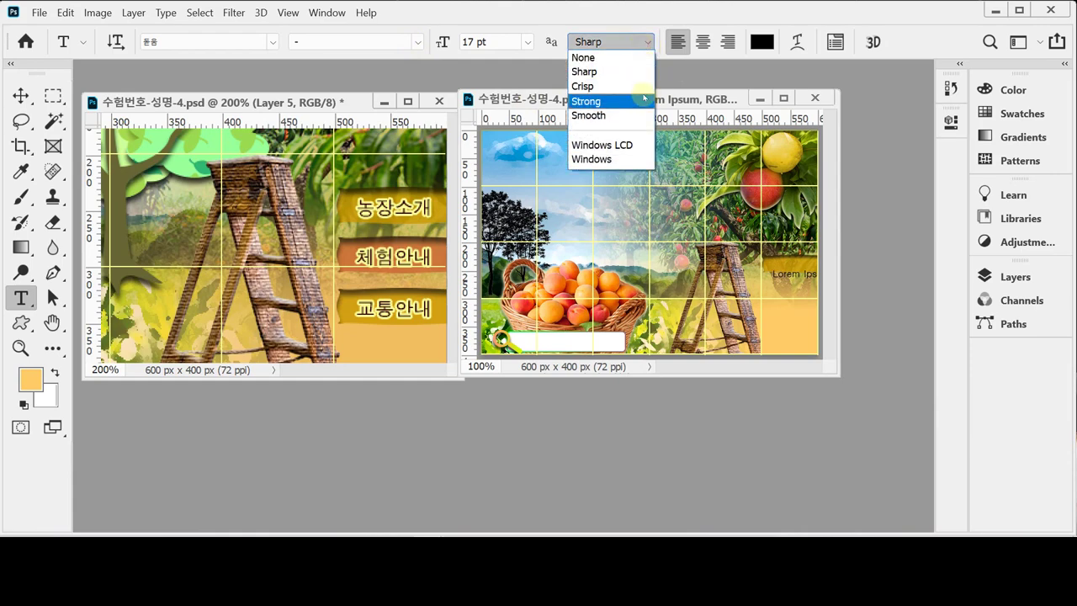
{"action": "left_click", "coordinate": [635, 101]}
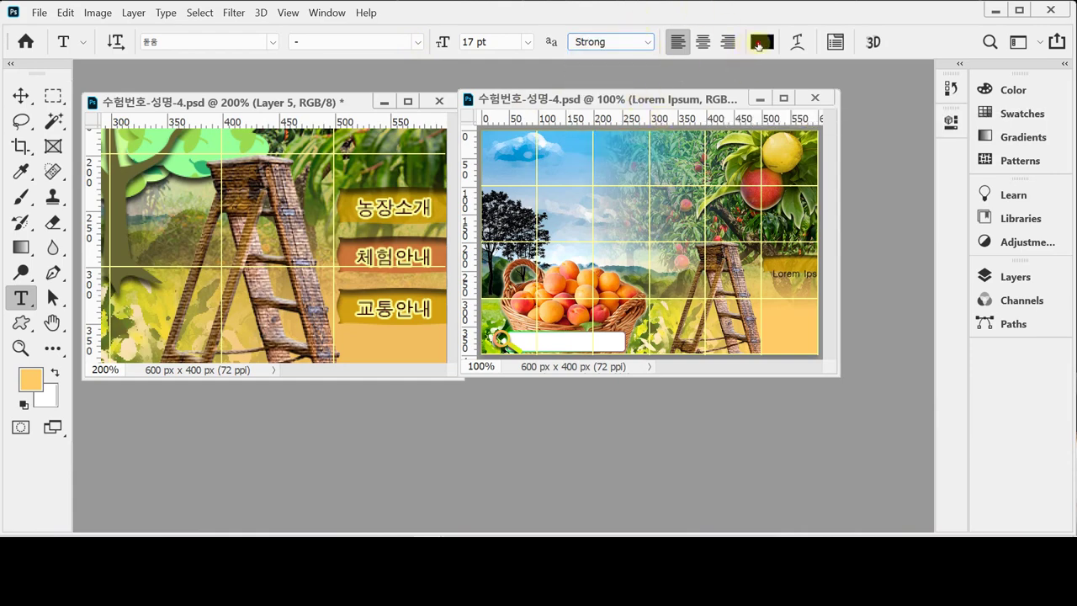
Step: Set the banner text's colour to #330000
{"action": "left_click", "coordinate": [762, 41]}
{"action": "type", "text": "300"}
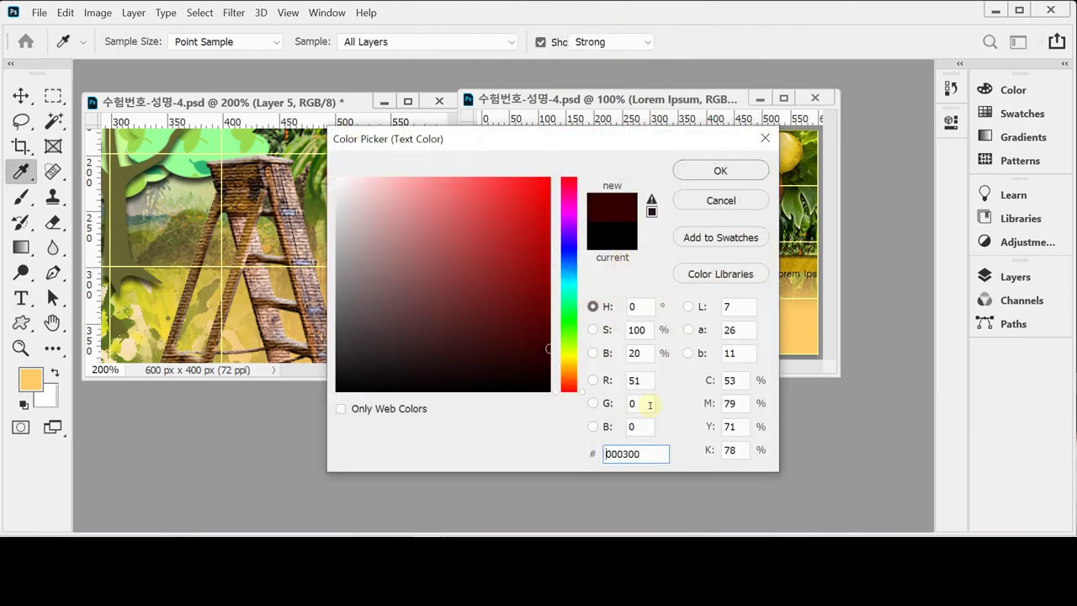
{"action": "key", "text": "Return"}
{"action": "left_click", "coordinate": [762, 42]}
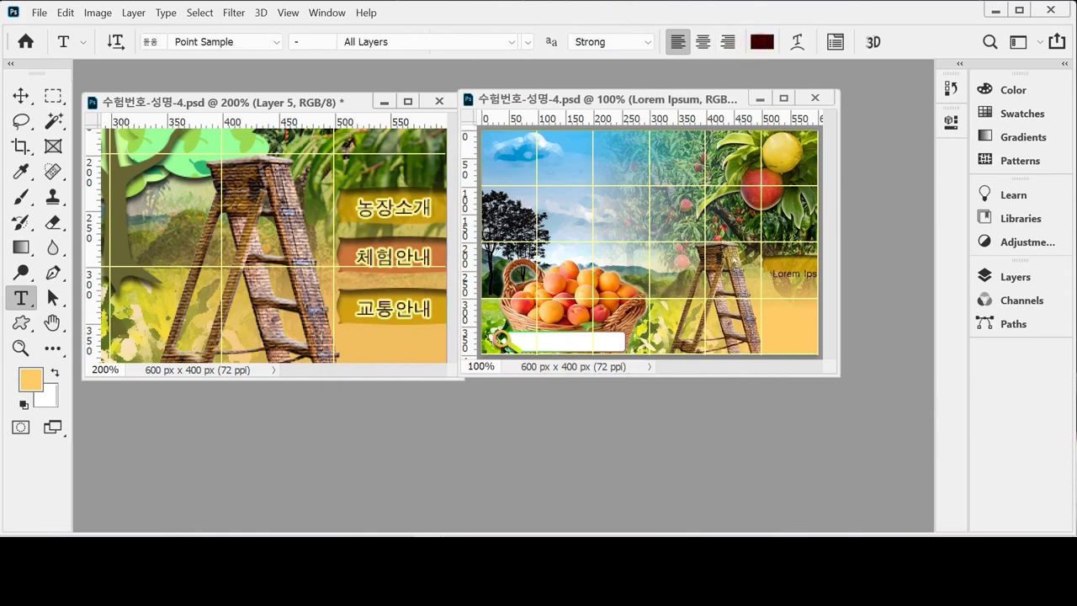
{"action": "left_click", "coordinate": [740, 206]}
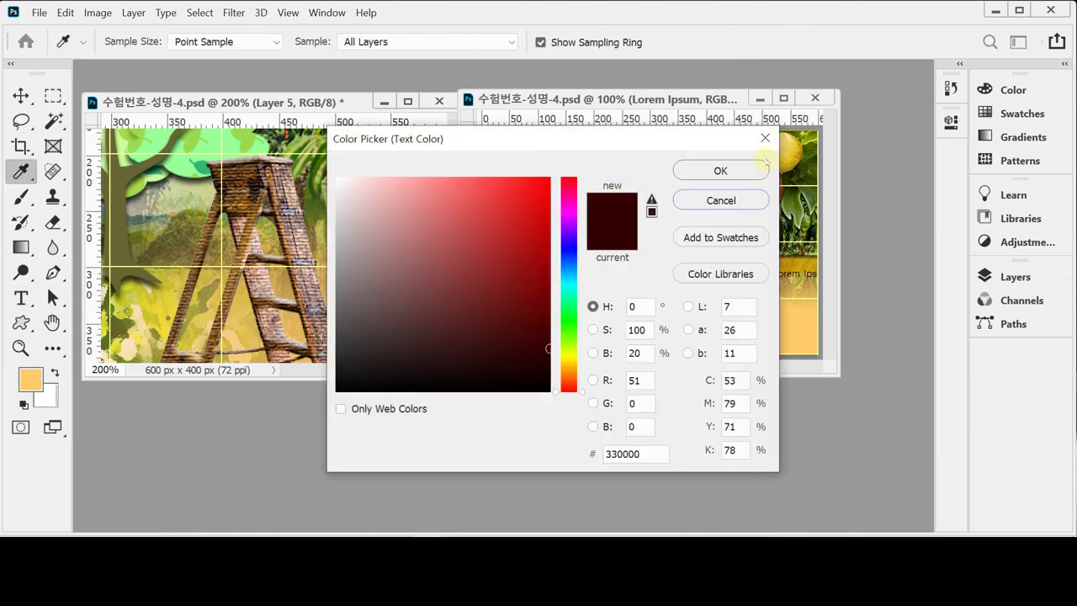
{"action": "left_click", "coordinate": [753, 170]}
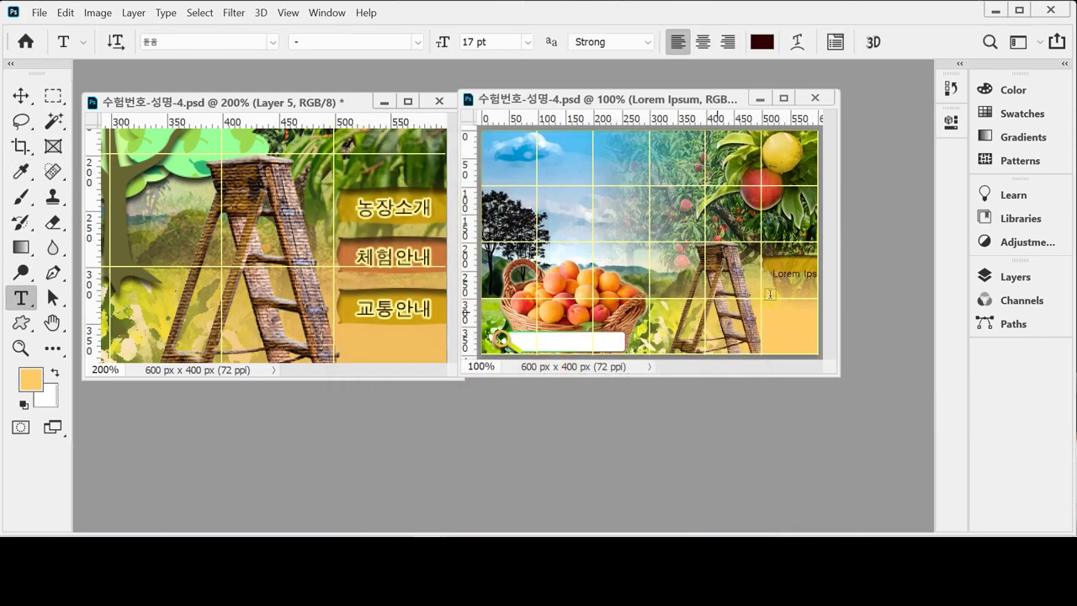
Step: Replace the placeholder text with 농장소개 and centre it on the banner shape beside the ladder
{"action": "left_click_drag", "start_coordinate": [774, 274], "coordinate": [818, 276]}
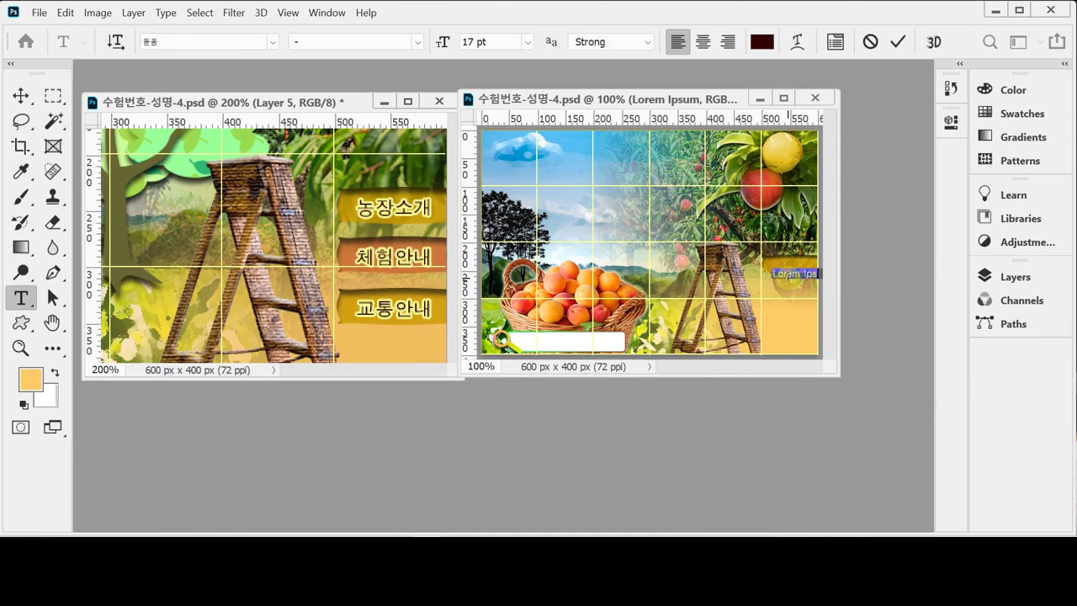
{"action": "key", "text": "BackSpace"}
{"action": "key", "text": "ctrl+Return"}
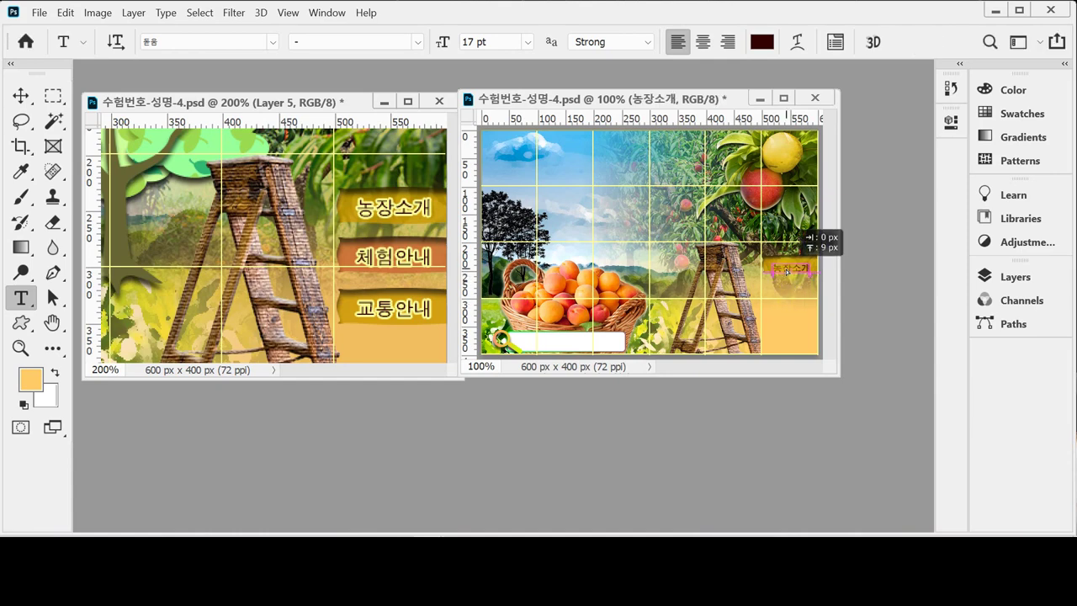
{"action": "left_click_drag", "start_coordinate": [794, 273], "coordinate": [915, 290]}
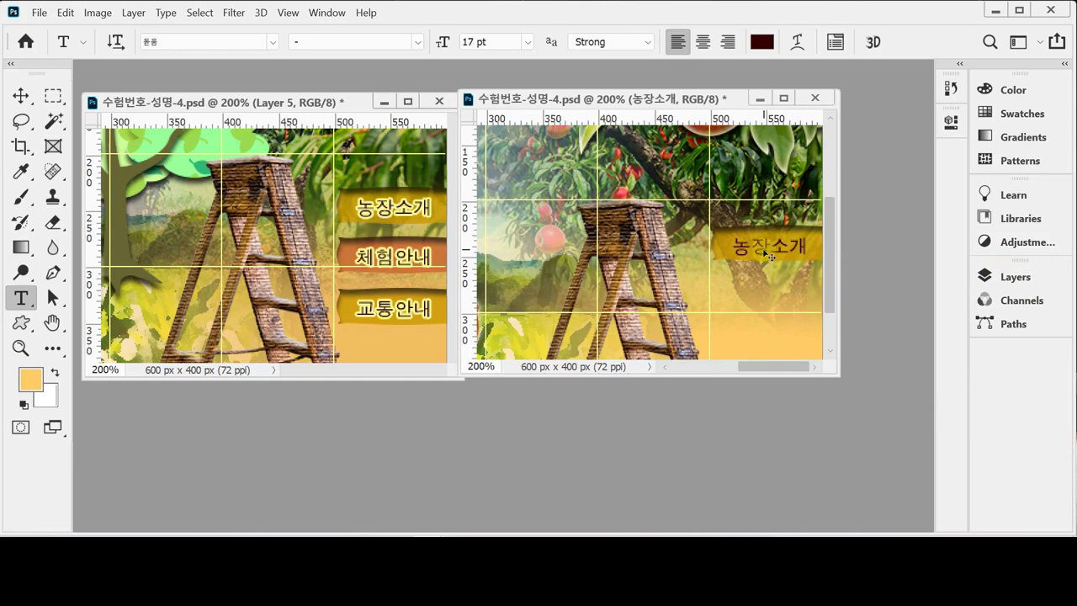
{"action": "left_click_drag", "start_coordinate": [764, 252], "coordinate": [764, 249]}
Step: Add a Stroke effect to the 농장소개 text layer with the fill type set to Color
{"action": "left_click", "coordinate": [1014, 276]}
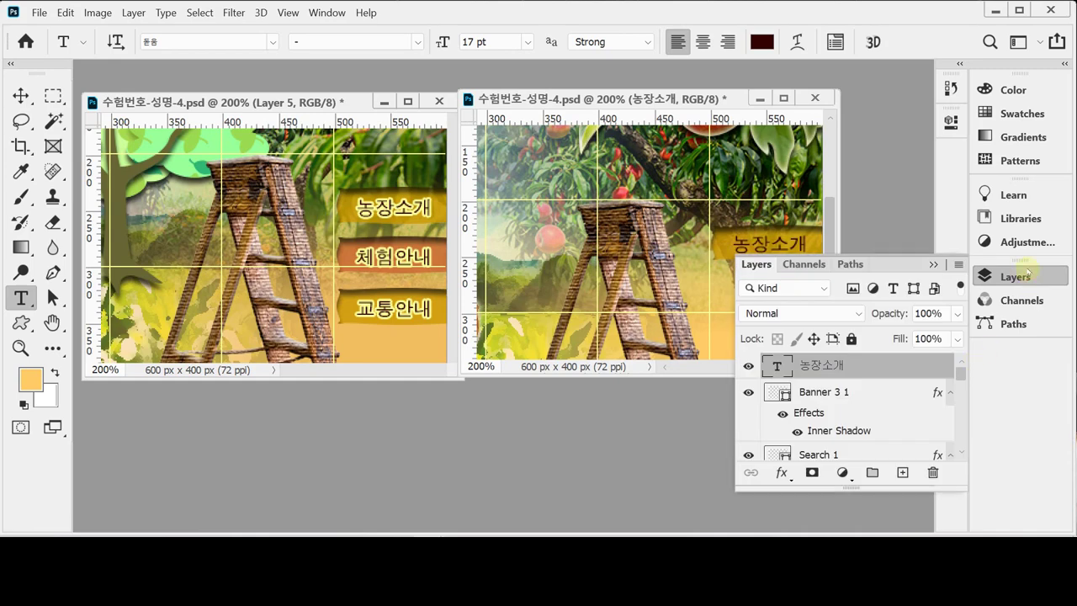
{"action": "left_click", "coordinate": [781, 474]}
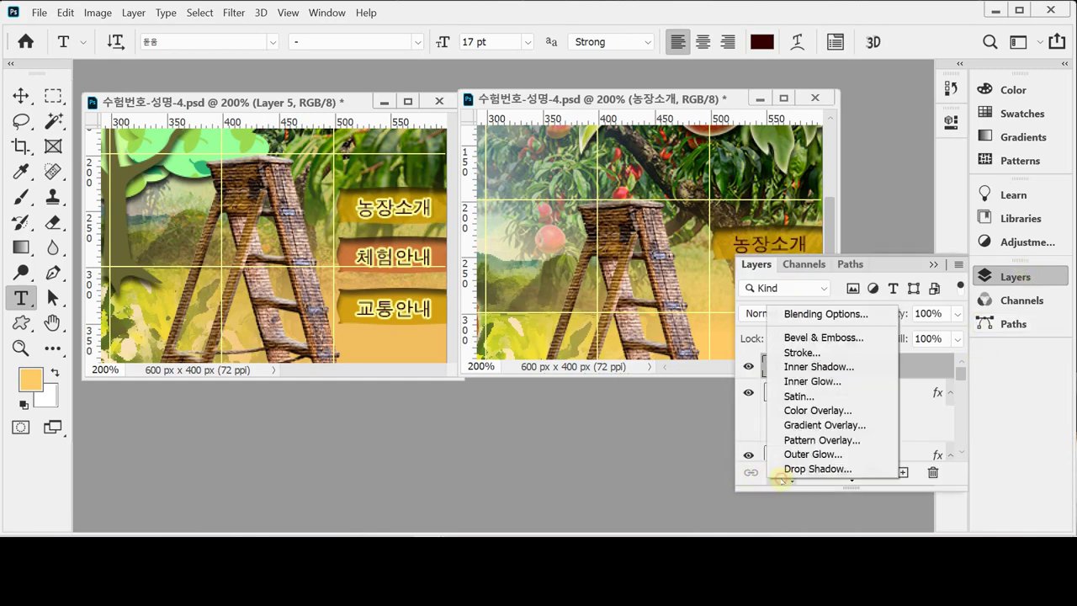
{"action": "left_click", "coordinate": [813, 352]}
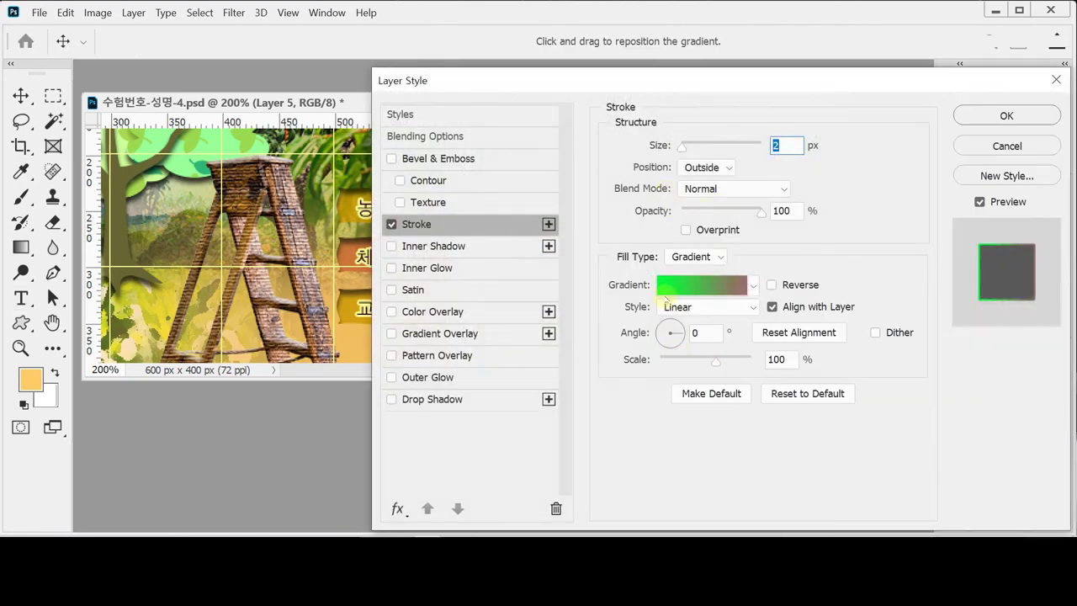
{"action": "left_click", "coordinate": [688, 257]}
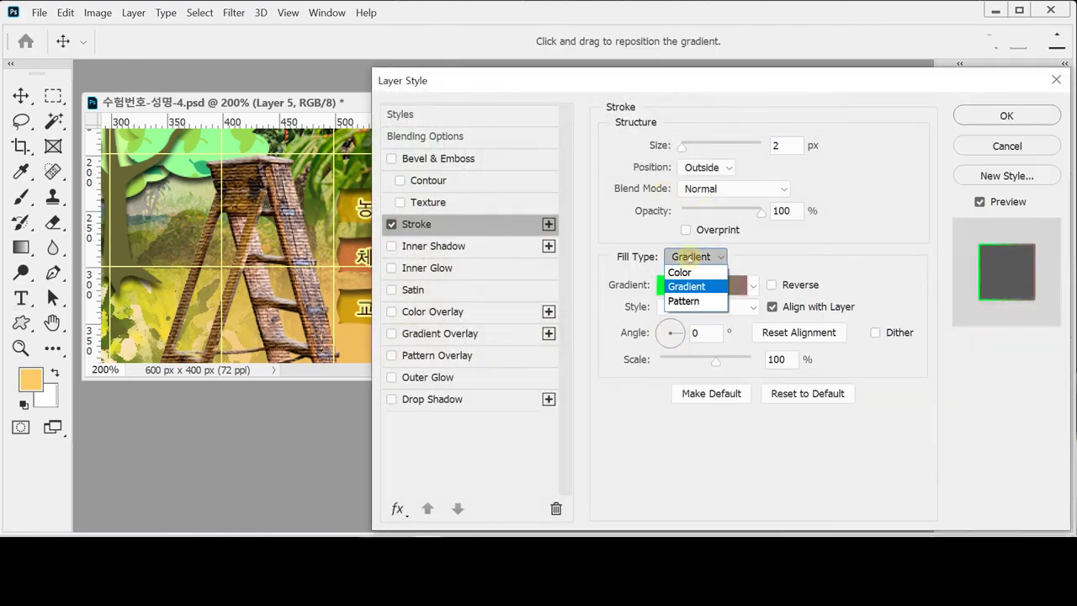
{"action": "left_click", "coordinate": [682, 276]}
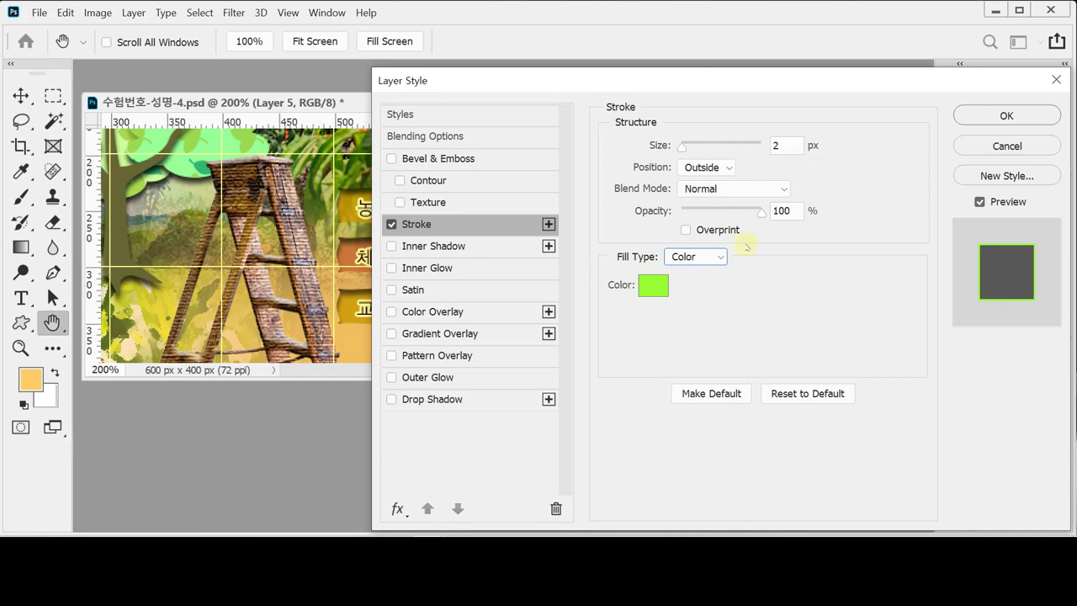
Step: Set the text stroke's colour to ff9 and apply the layer style
{"action": "left_click", "coordinate": [662, 280]}
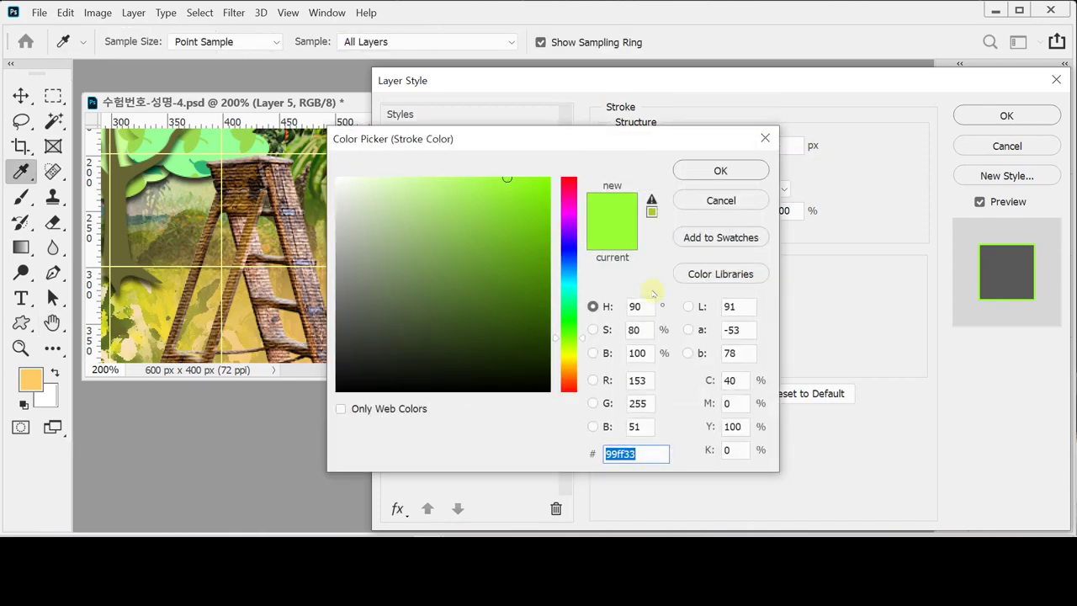
{"action": "type", "text": "ff9"}
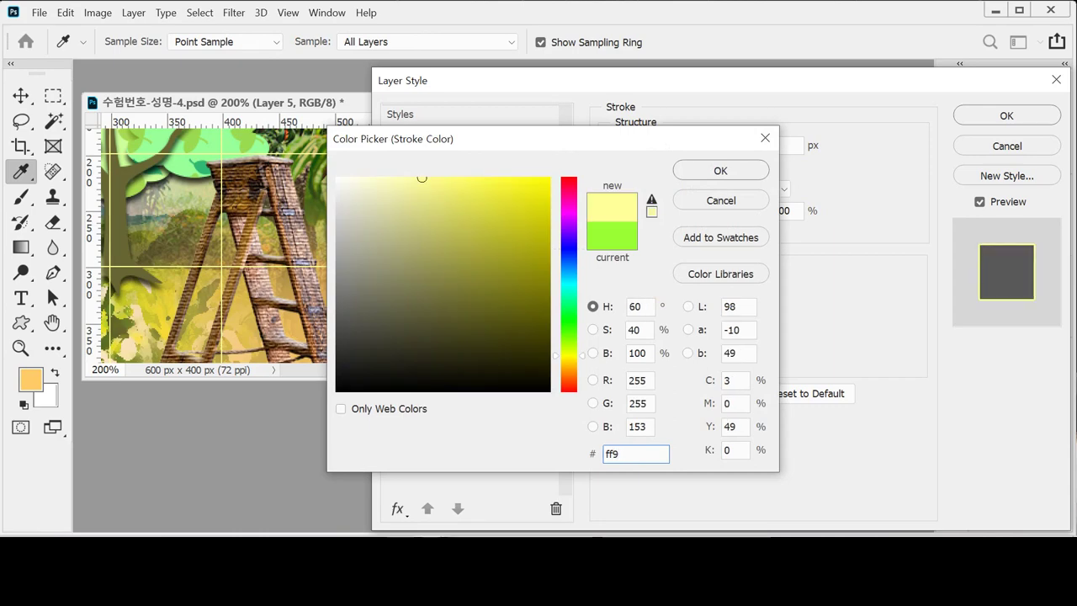
{"action": "key", "text": "Return"}
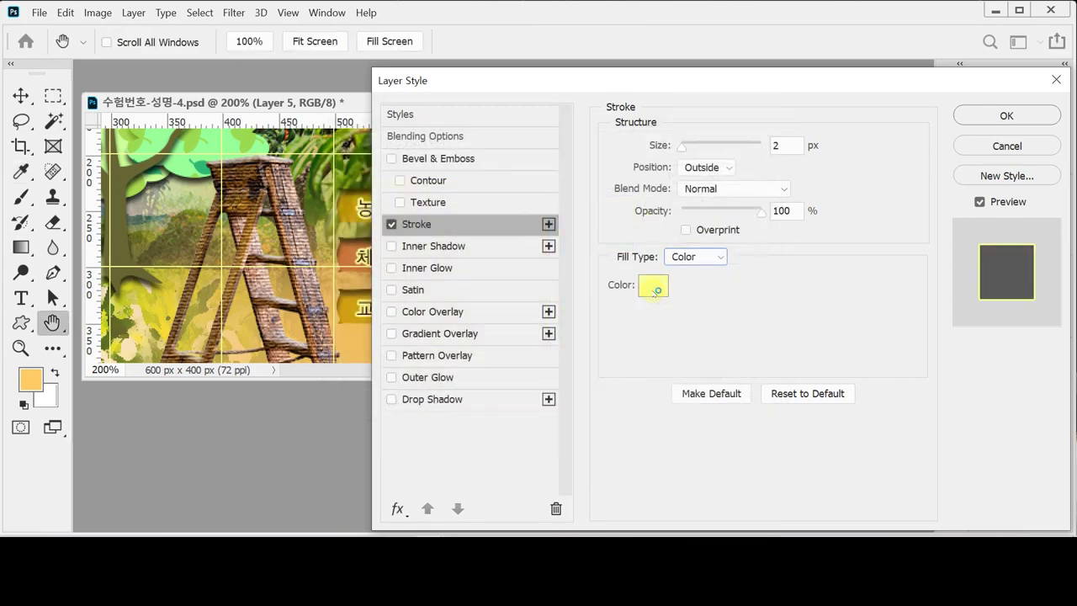
{"action": "left_click", "coordinate": [1007, 115]}
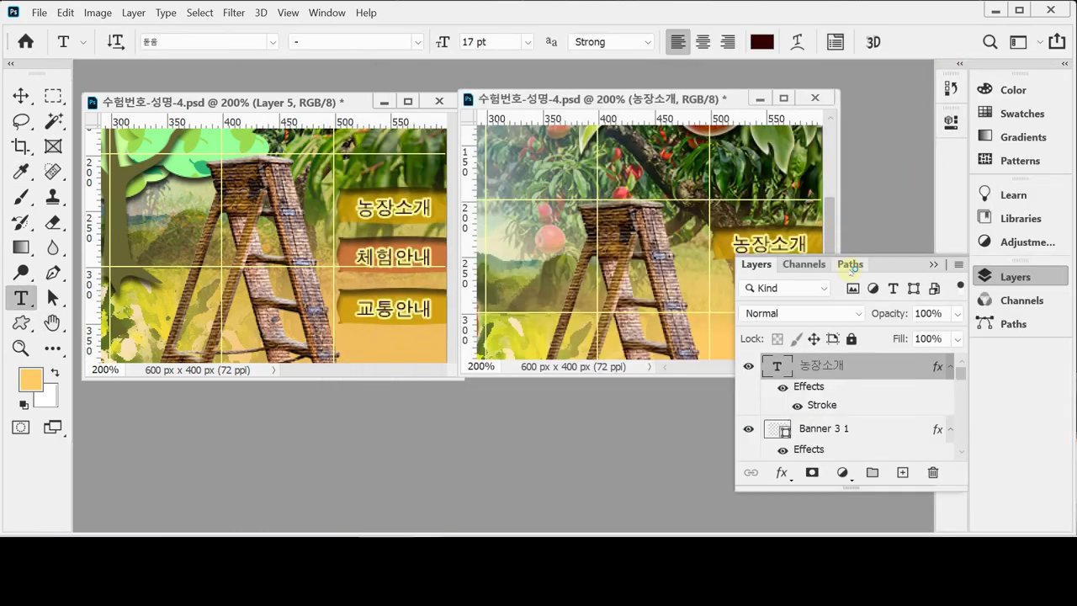
{"action": "left_click", "coordinate": [1010, 276]}
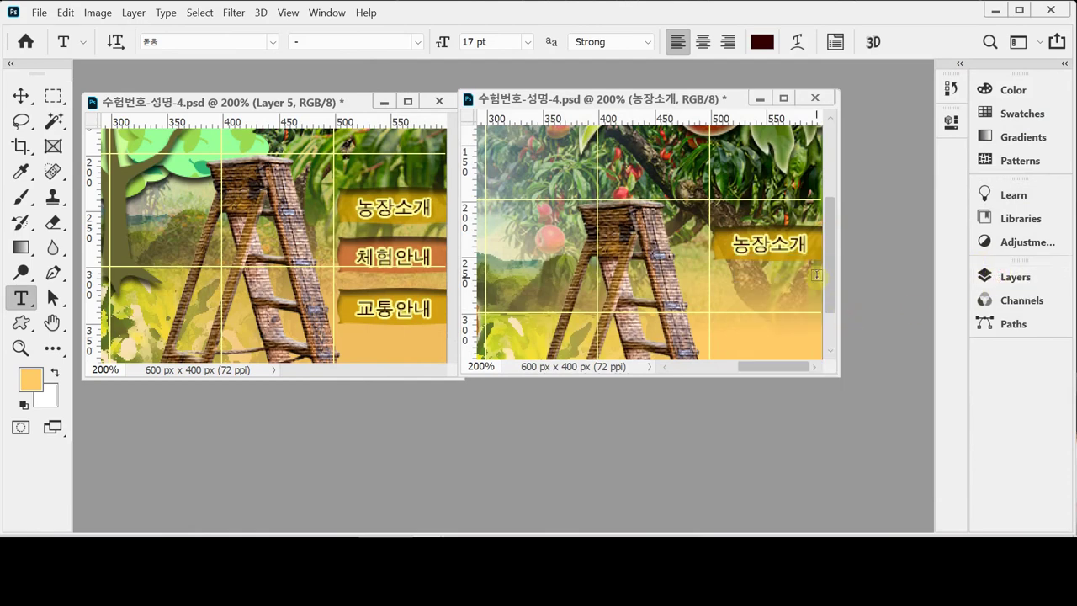
Step: Duplicate the 농장소개 text layer and the Banner 3 1 shape layer together
{"action": "left_click_drag", "start_coordinate": [833, 373], "coordinate": [888, 424]}
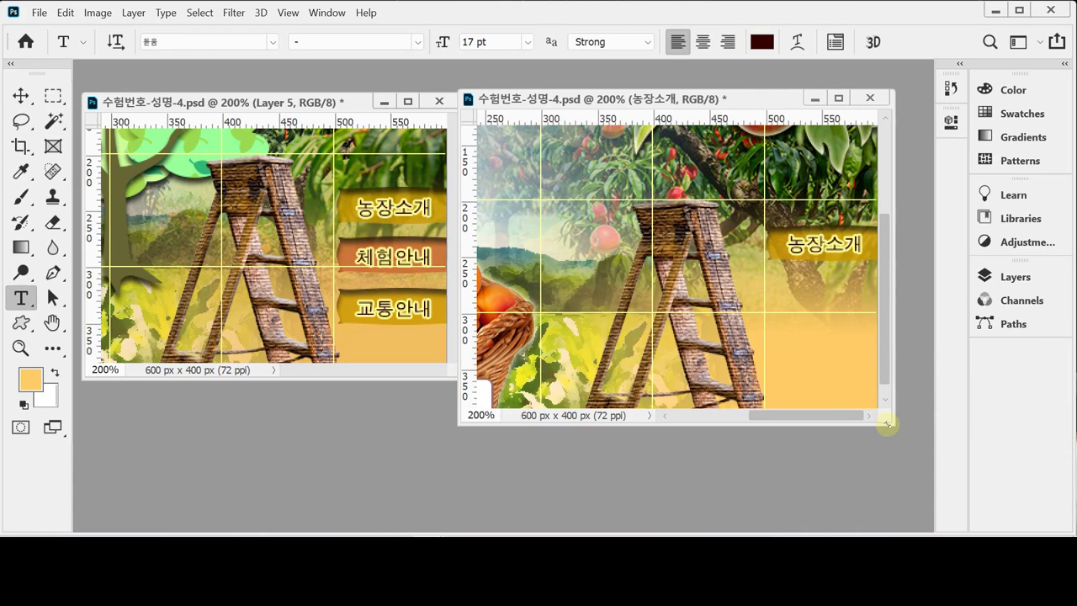
{"action": "left_click_drag", "start_coordinate": [632, 98], "coordinate": [571, 90]}
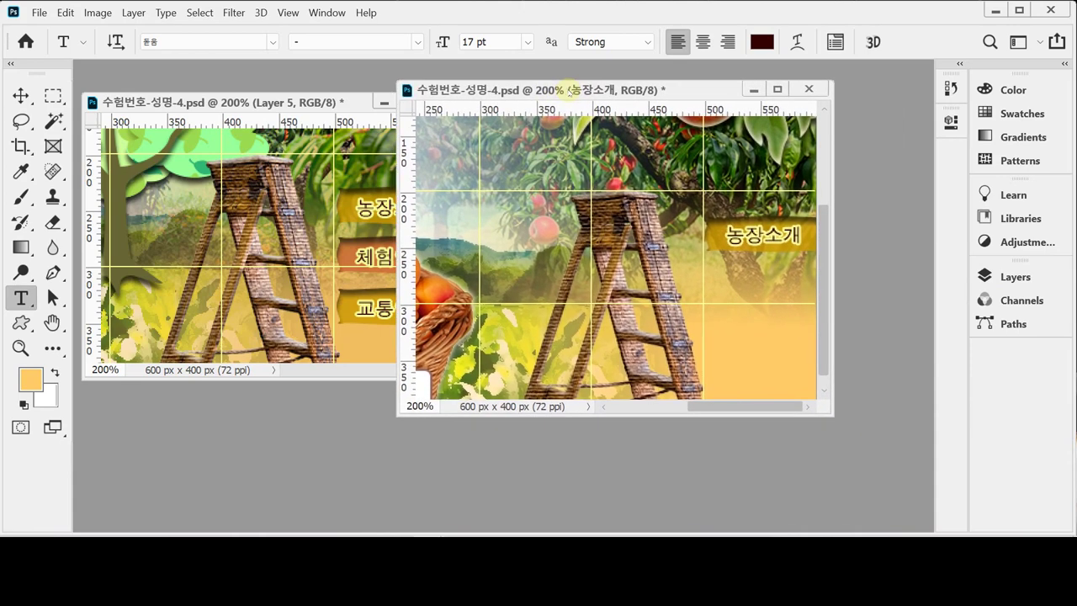
{"action": "left_click", "coordinate": [1009, 277]}
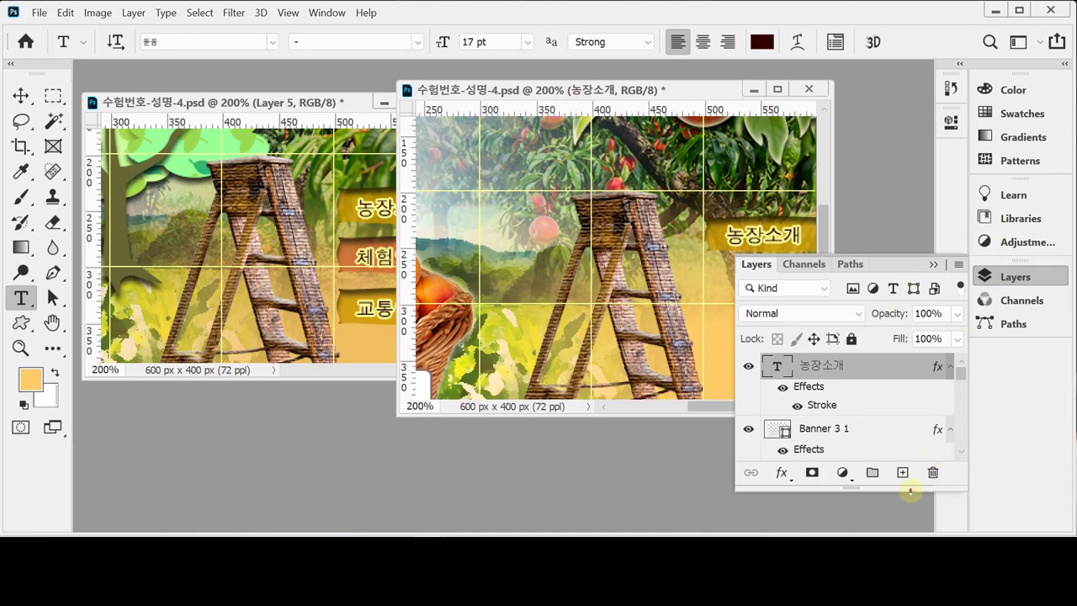
{"action": "left_click_drag", "start_coordinate": [909, 490], "coordinate": [910, 516]}
{"action": "left_click", "coordinate": [838, 429]}
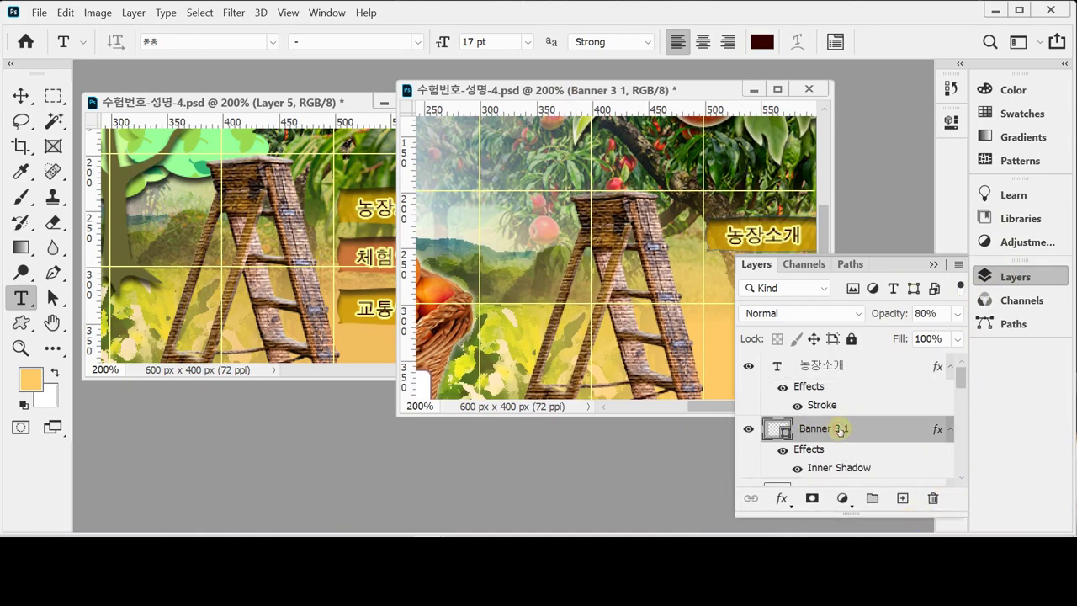
{"action": "left_click", "coordinate": [812, 366]}
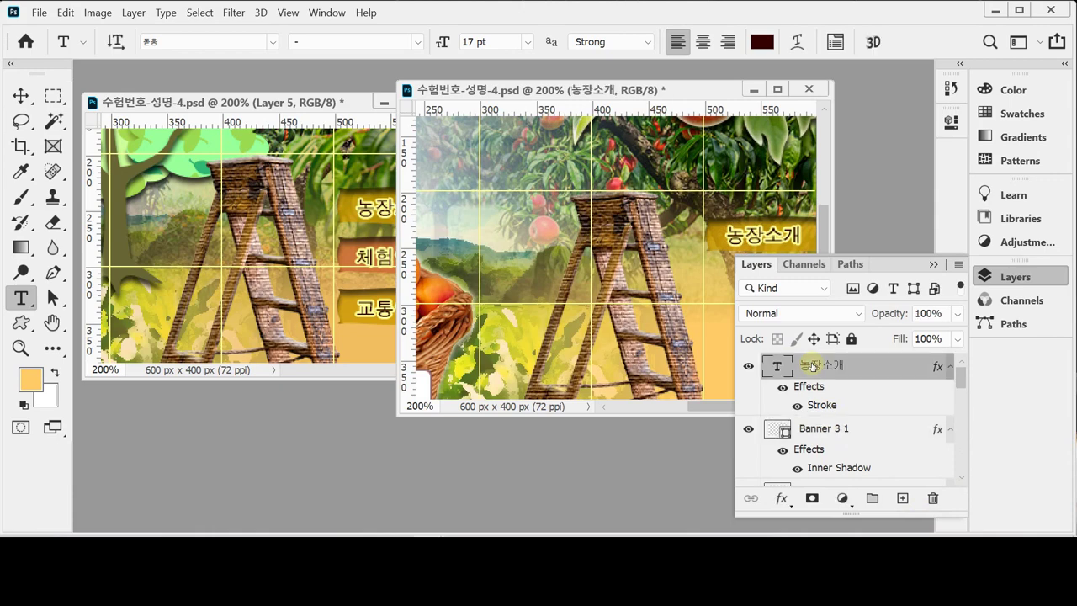
{"action": "left_click", "coordinate": [814, 429], "text": "shift"}
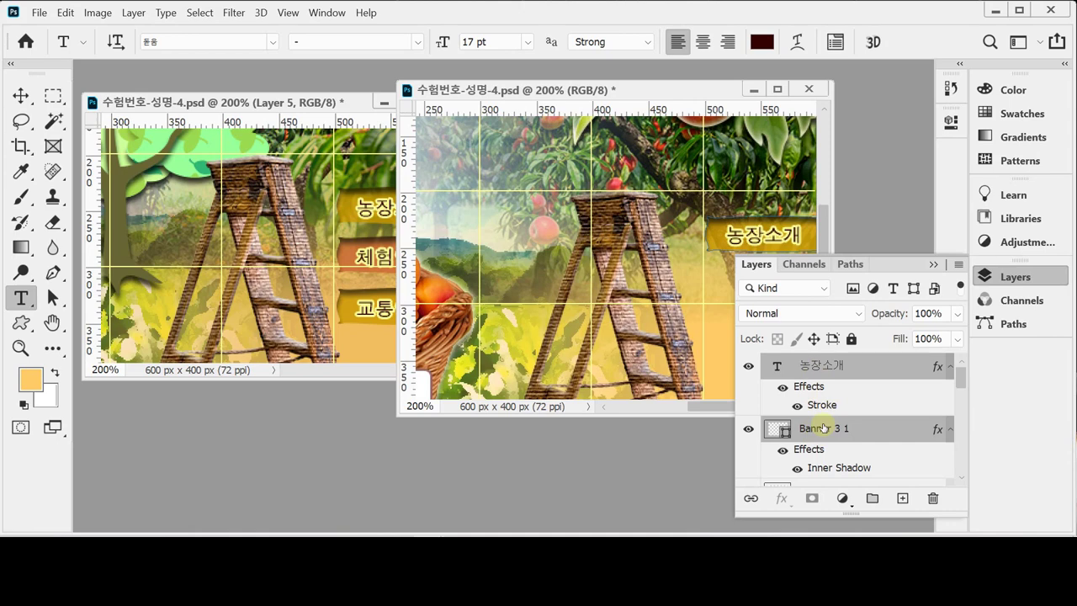
{"action": "key", "text": "ctrl+j"}
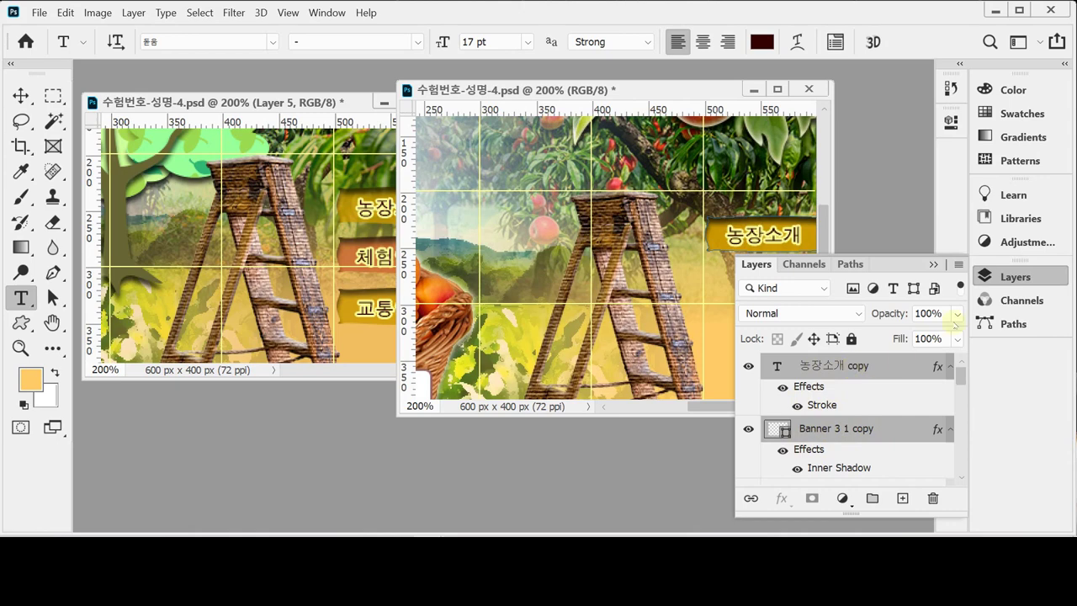
{"action": "left_click", "coordinate": [999, 276]}
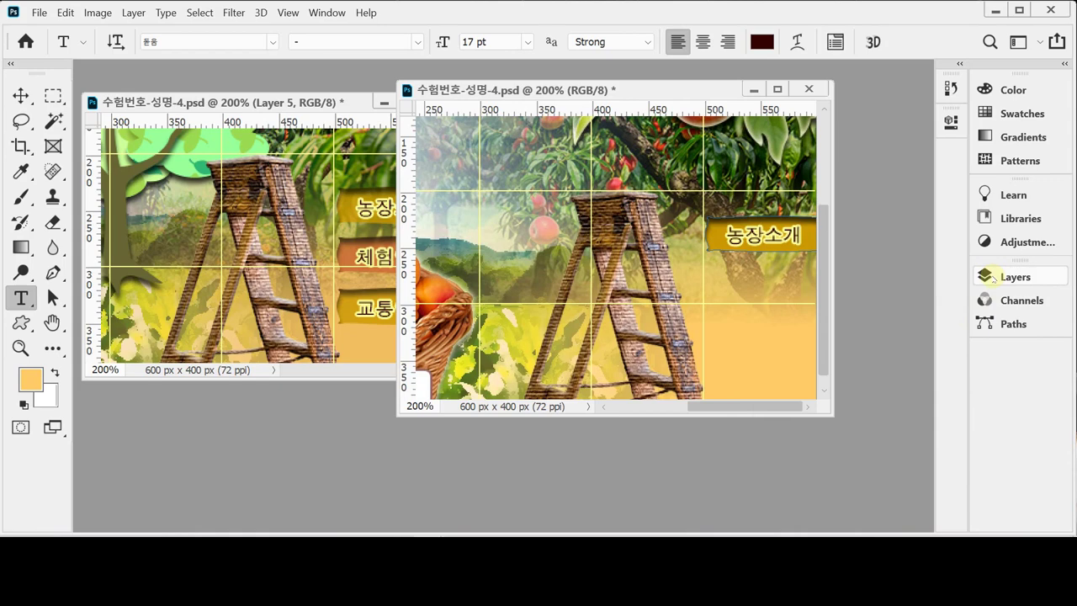
Step: Move the duplicated label and banner straight down about 50 px, leaving a gap below the first menu button
{"action": "key", "text": "ctrl+j"}
{"action": "key", "text": "ctrl+shift+Down"}
{"action": "key", "text": "ctrl+shift+Down"}
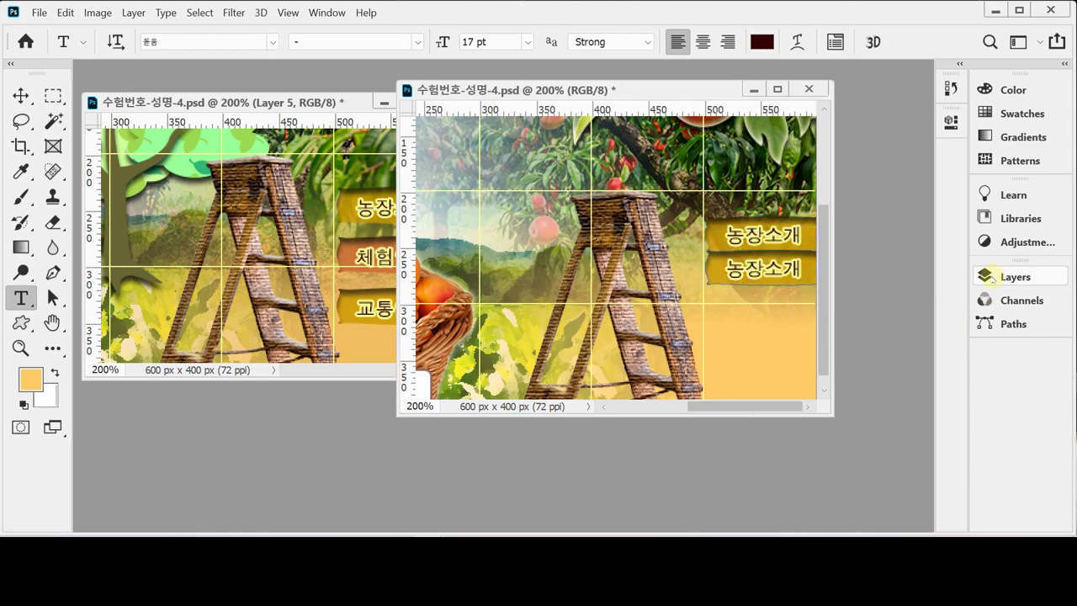
{"action": "key", "text": "ctrl+Down"}
{"action": "key", "text": "ctrl+Down"}
{"action": "key", "text": "ctrl+Down"}
{"action": "key", "text": "ctrl+Down"}
{"action": "key", "text": "ctrl+Down"}
{"action": "key", "text": "ctrl+Down"}
{"action": "key", "text": "ctrl+Down"}
{"action": "key", "text": "ctrl+Down"}
{"action": "key", "text": "ctrl+Down"}
{"action": "key", "text": "ctrl+Down"}
{"action": "key", "text": "ctrl+Down"}
{"action": "key", "text": "ctrl+Down"}
{"action": "key", "text": "ctrl+Down"}
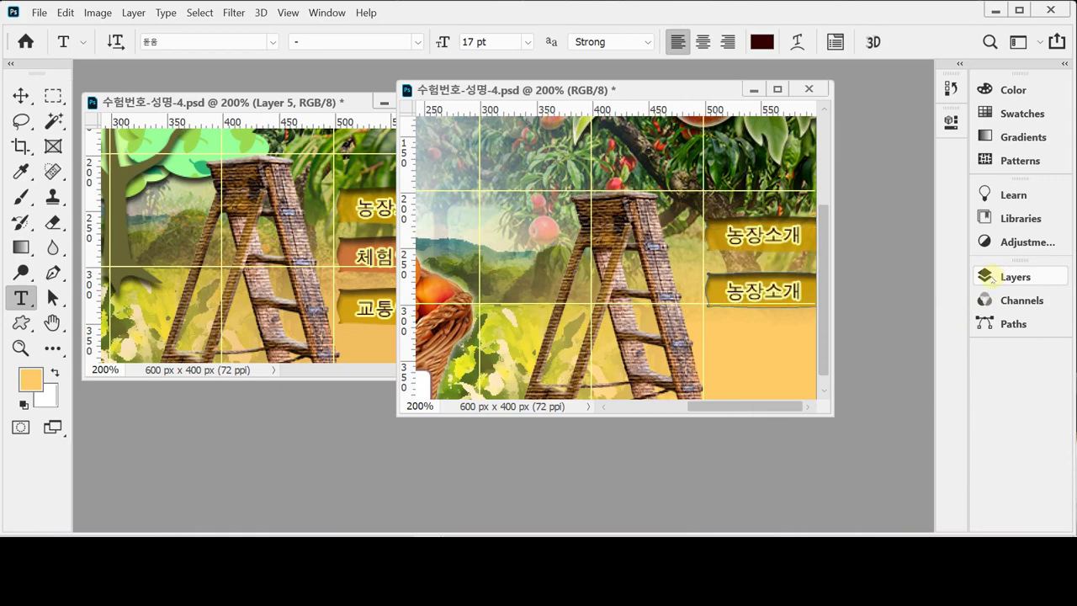
{"action": "key", "text": "ctrl+Down"}
{"action": "key", "text": "ctrl+Down"}
{"action": "key", "text": "ctrl+Down"}
{"action": "key", "text": "ctrl+Down"}
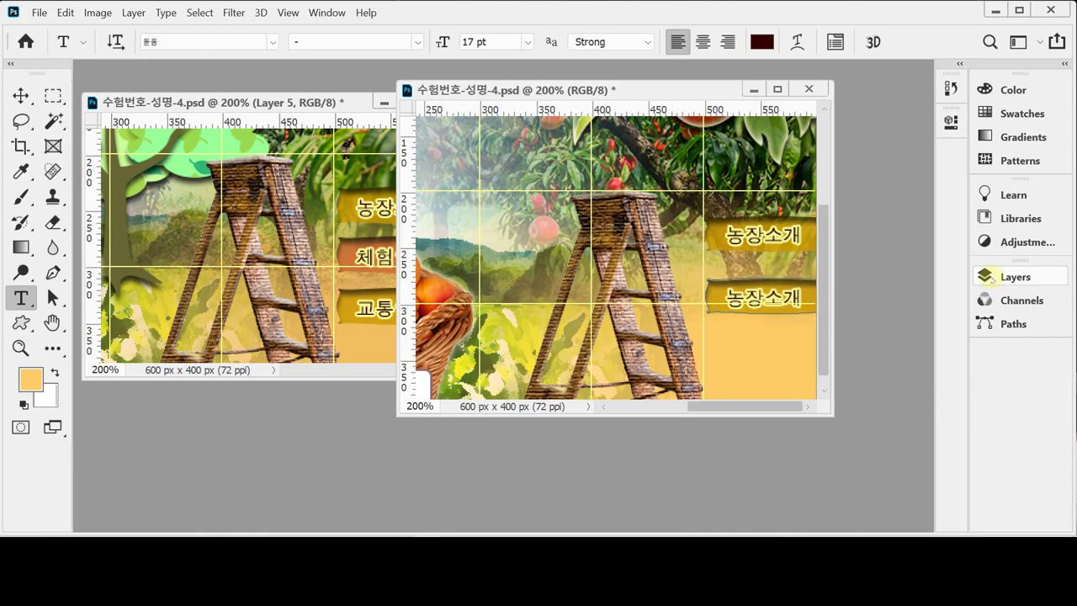
{"action": "key", "text": "ctrl+Up"}
{"action": "key", "text": "ctrl+Up"}
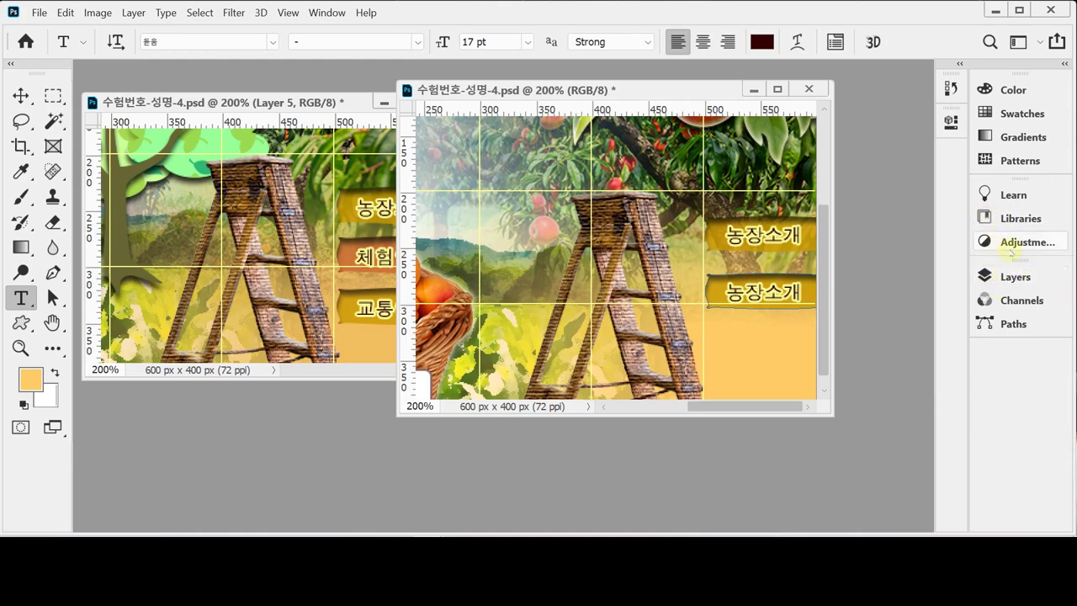
Step: Duplicate the second button's text and banner, and move the copies straight down about 50 px as a third button
{"action": "left_click", "coordinate": [1010, 275]}
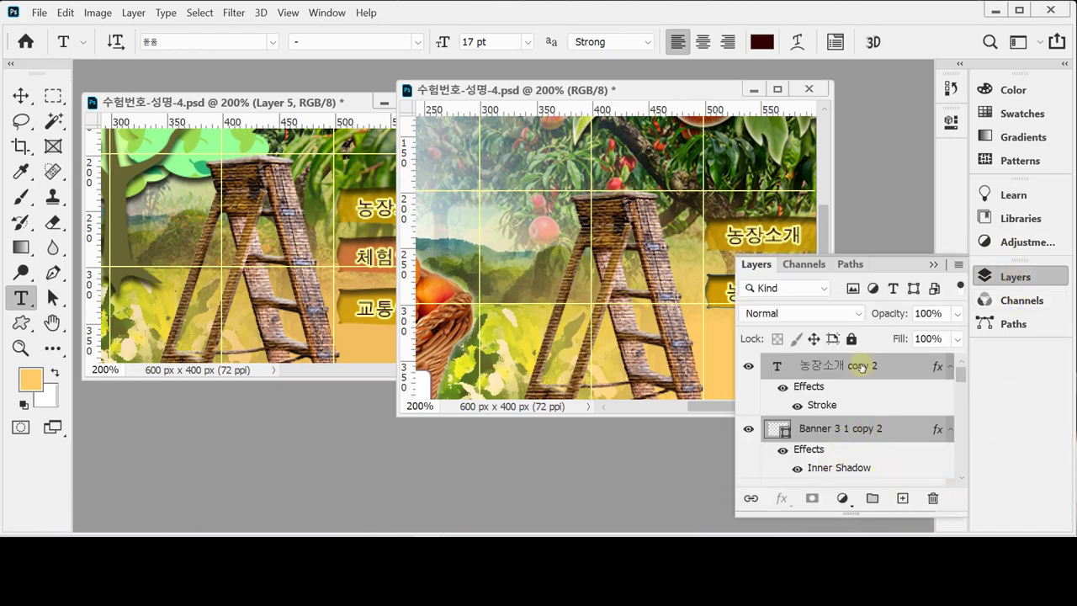
{"action": "left_click", "coordinate": [1015, 277]}
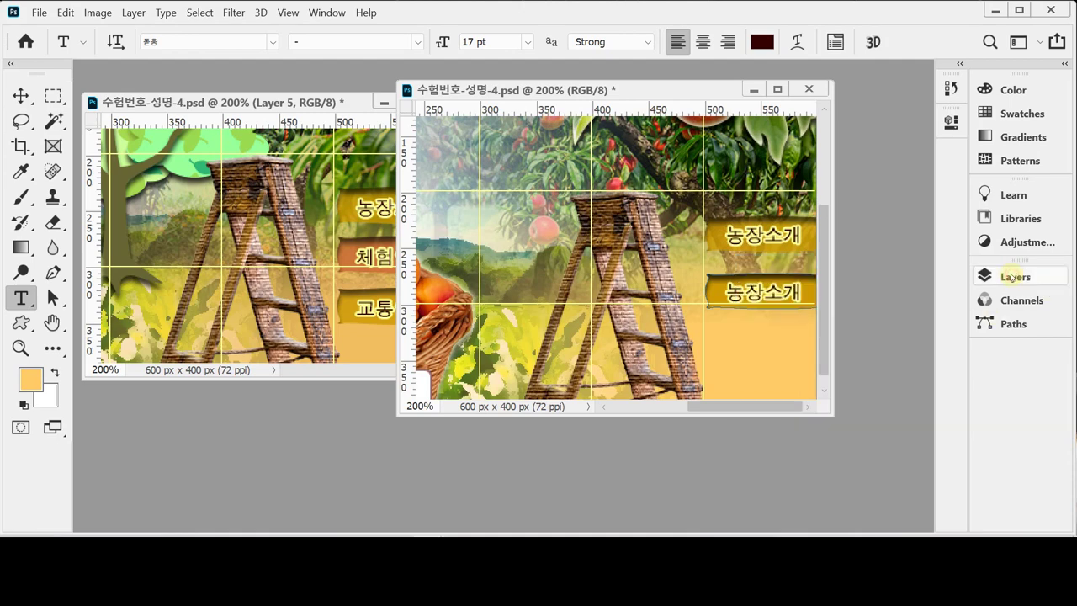
{"action": "key", "text": "ctrl+shift+Down"}
{"action": "key", "text": "ctrl+shift+Down"}
{"action": "key", "text": "ctrl+shift+Down"}
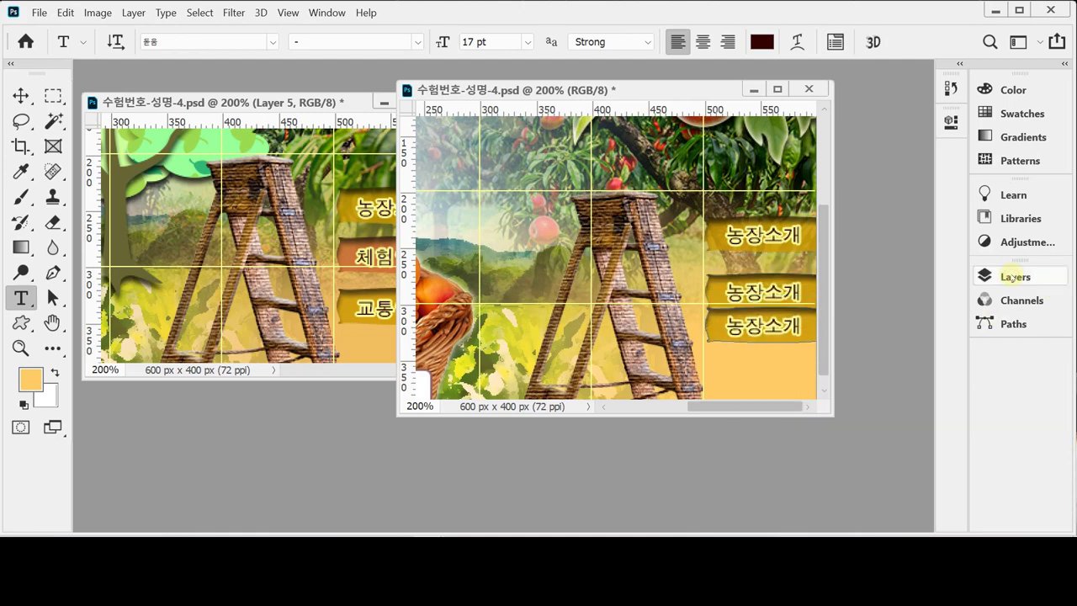
{"action": "key", "text": "ctrl+shift+Down"}
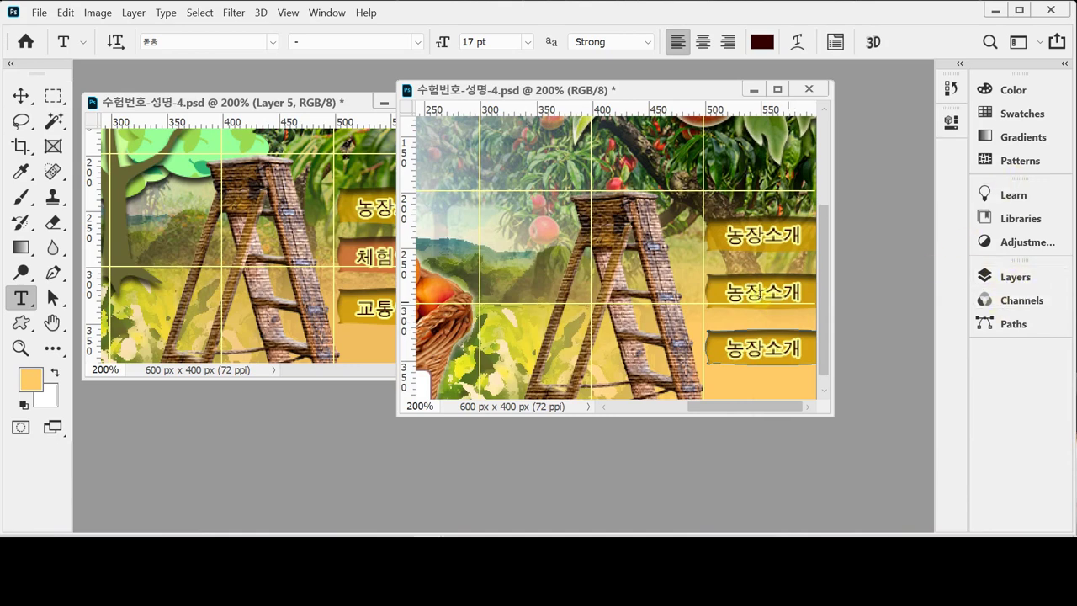
Step: Replace the second menu button's label text with 체험안내
{"action": "left_click", "coordinate": [754, 292]}
{"action": "left_click_drag", "start_coordinate": [545, 89], "coordinate": [607, 83]}
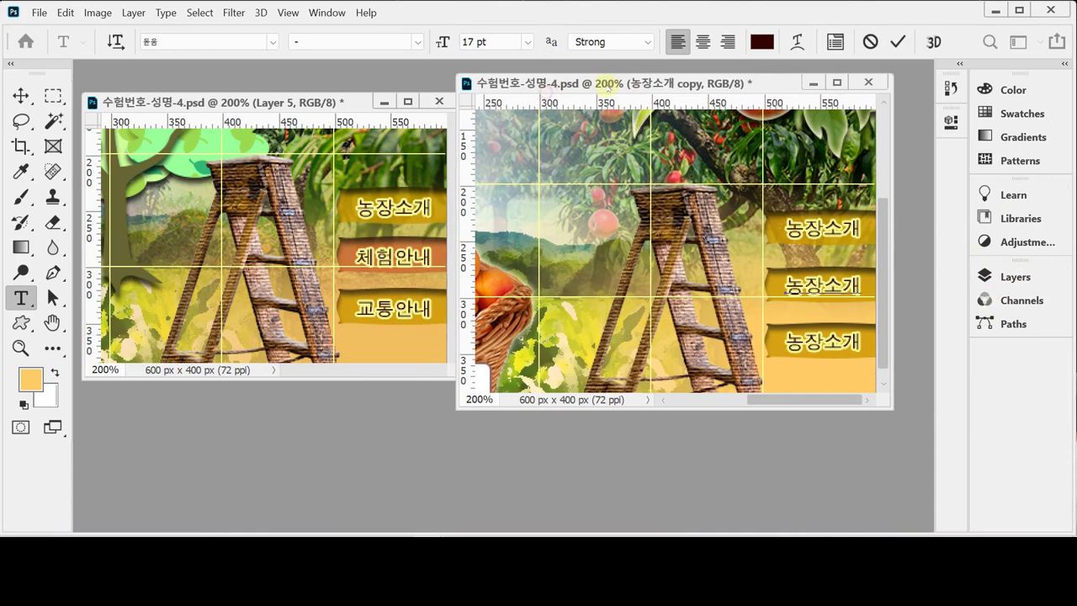
{"action": "double_click", "coordinate": [806, 284]}
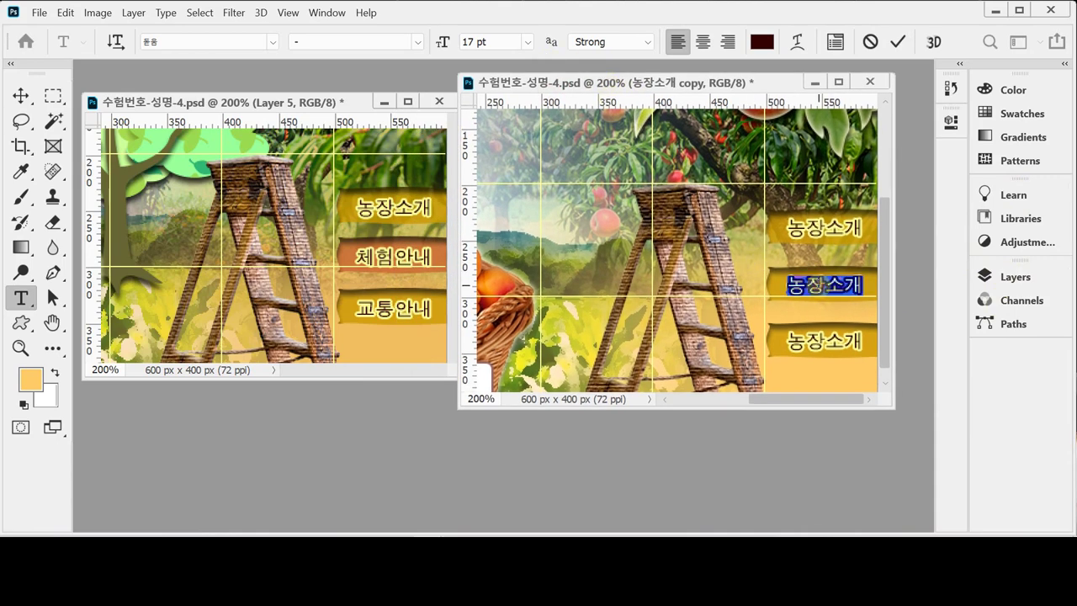
{"action": "type", "text": "체"}
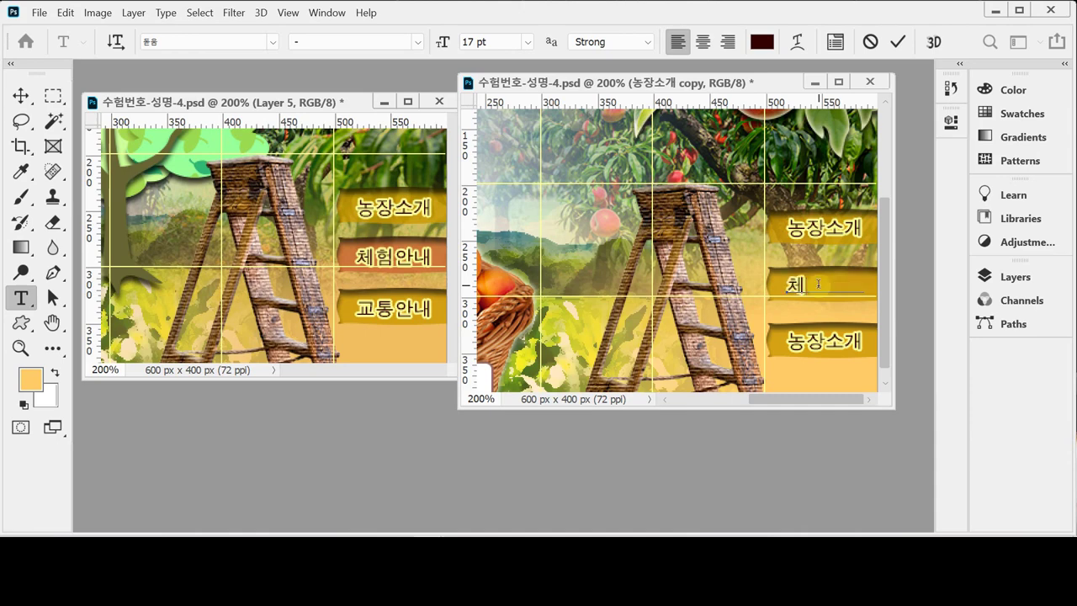
{"action": "type", "text": "험안내"}
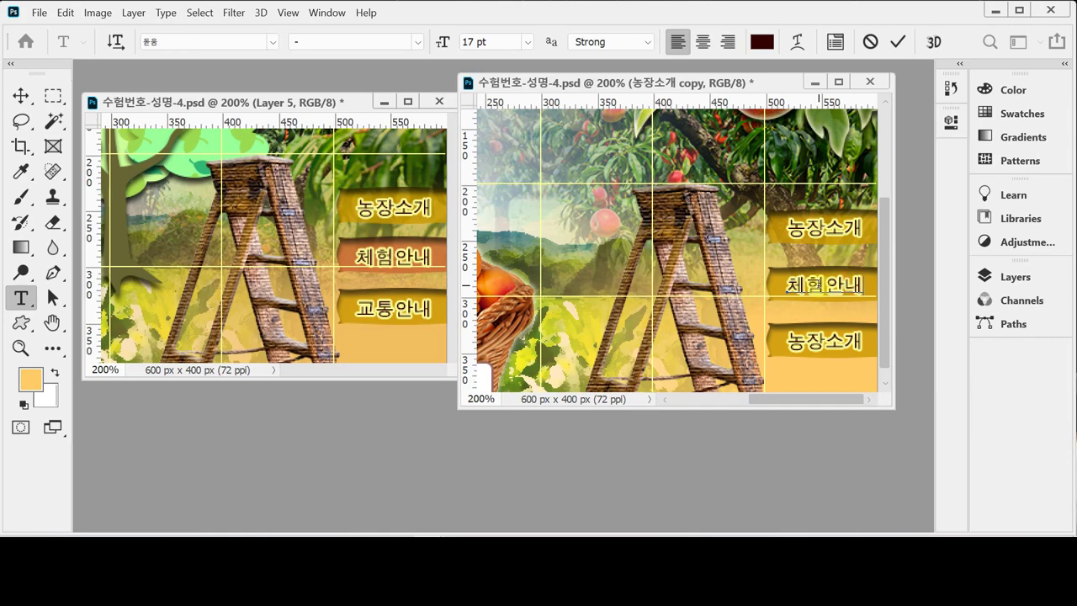
{"action": "key", "text": "ctrl+Return"}
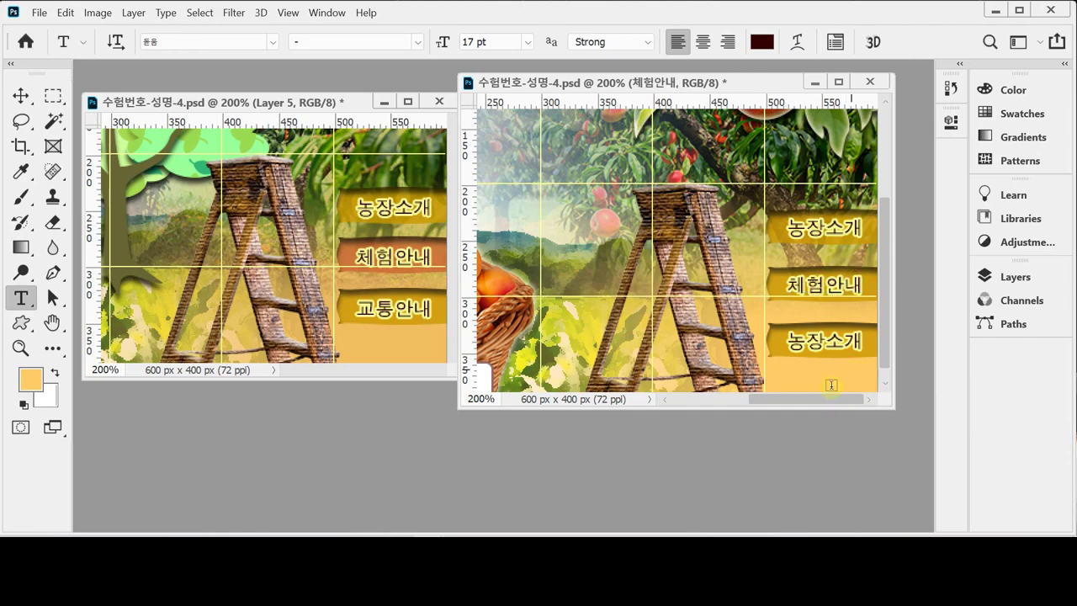
Step: Replace the third menu button's label text with 교통안내
{"action": "double_click", "coordinate": [824, 342]}
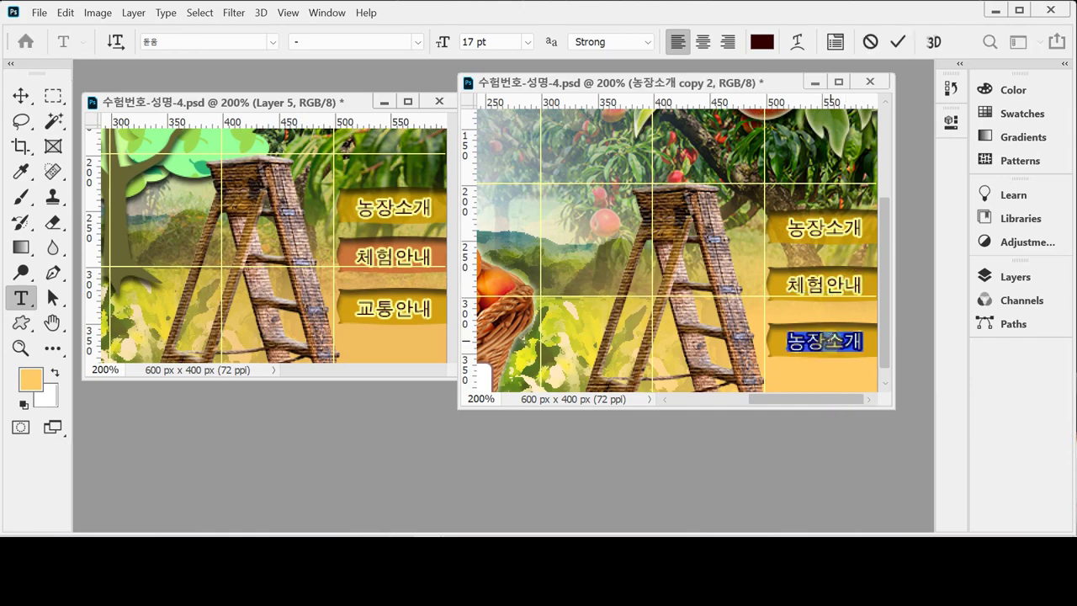
{"action": "type", "text": "교"}
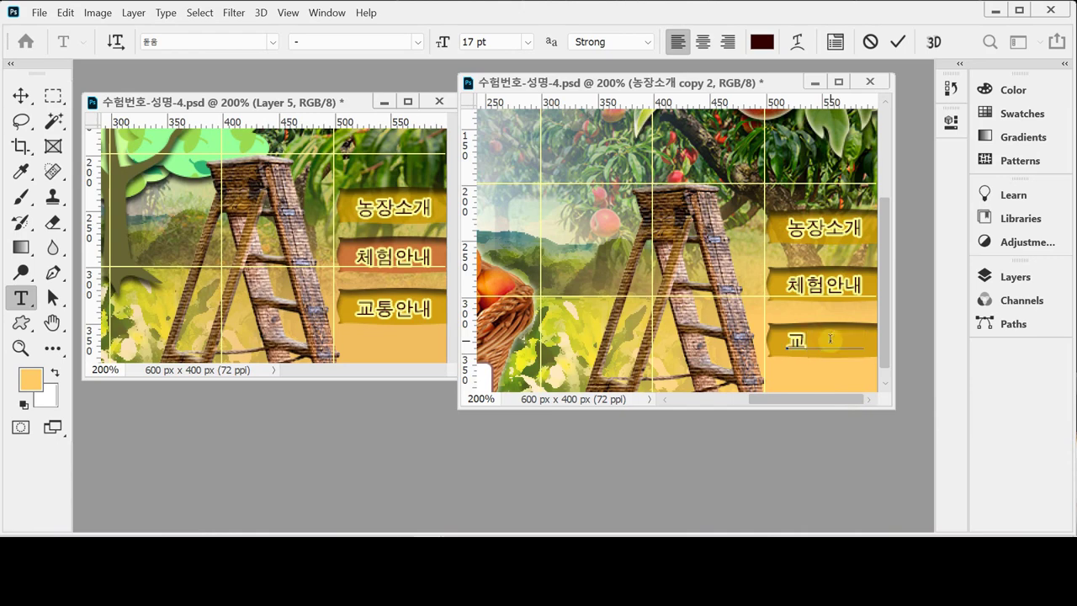
{"action": "type", "text": "통안ㄴ"}
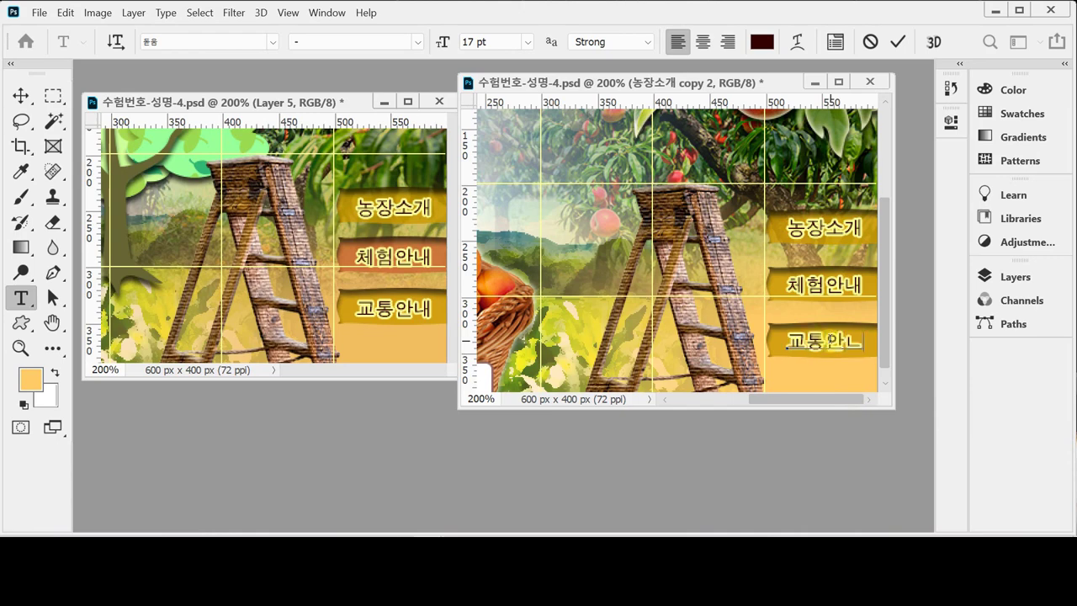
{"action": "type", "text": "ㅐ"}
{"action": "key", "text": "ctrl+Return"}
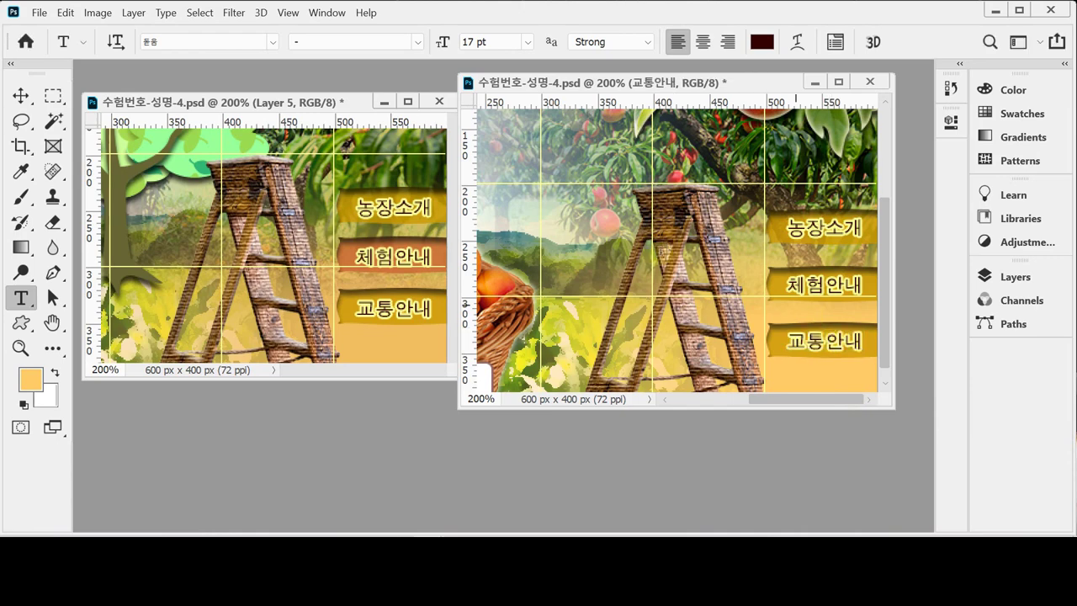
Step: Examine which layers hold the menu buttons' labels and banner shapes by selecting them on the canvas
{"action": "key", "text": "v"}
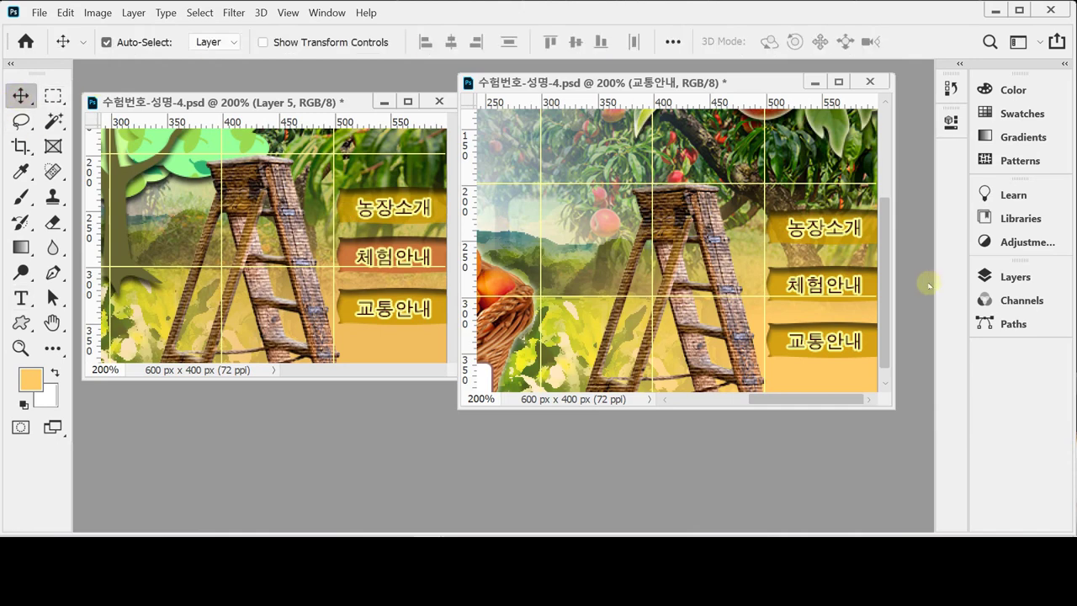
{"action": "left_click", "coordinate": [778, 290]}
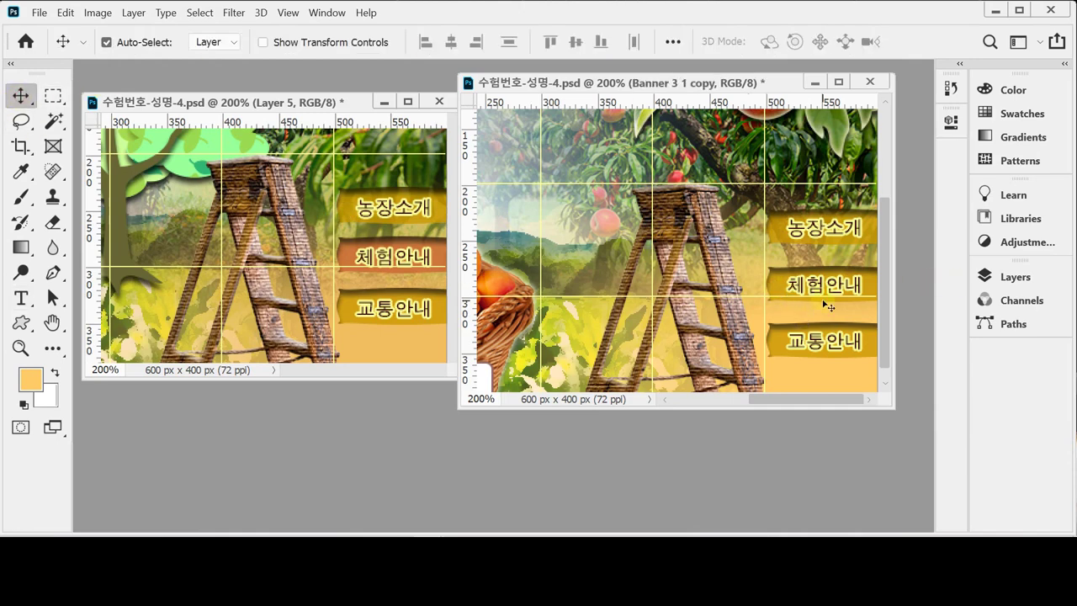
{"action": "left_click", "coordinate": [1014, 276]}
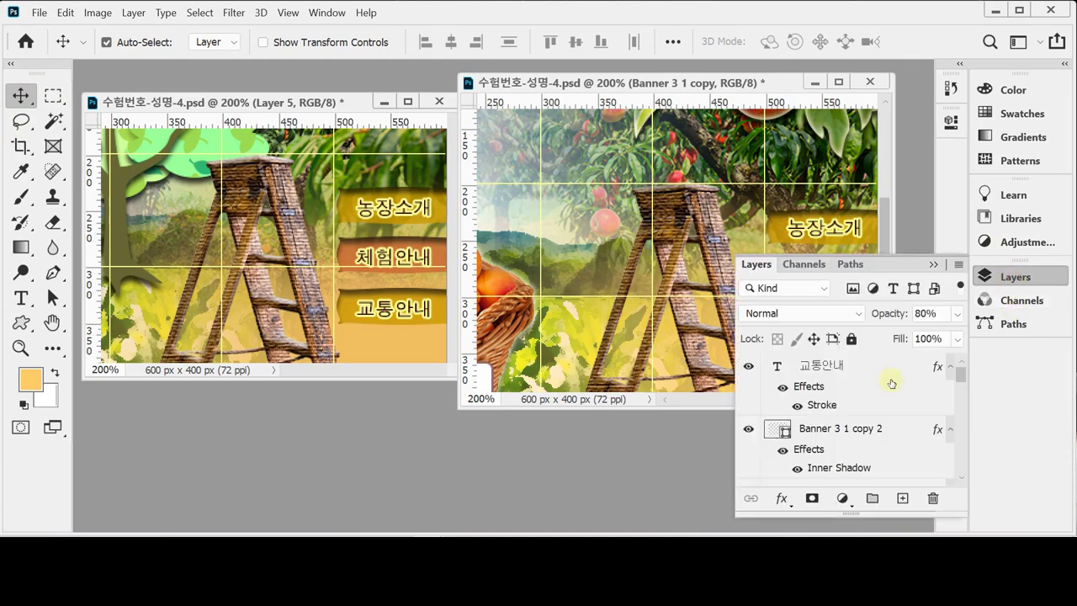
{"action": "scroll", "coordinate": [890, 396], "scroll_direction": "down", "scroll_amount": 3}
{"action": "scroll", "coordinate": [890, 414], "scroll_direction": "up", "scroll_amount": 3}
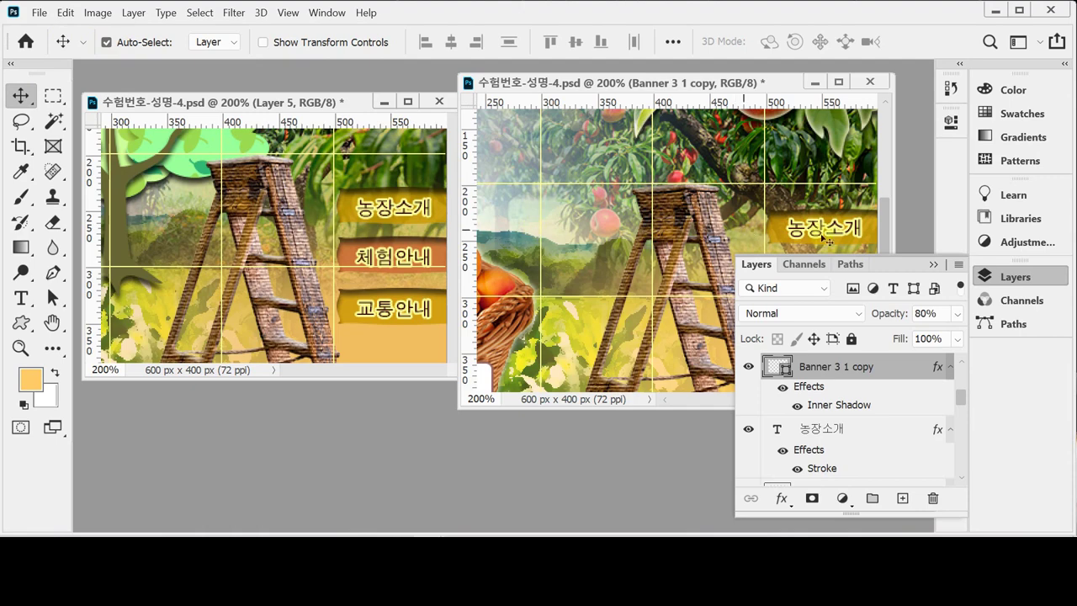
{"action": "left_click", "coordinate": [822, 129]}
{"action": "left_click", "coordinate": [808, 227]}
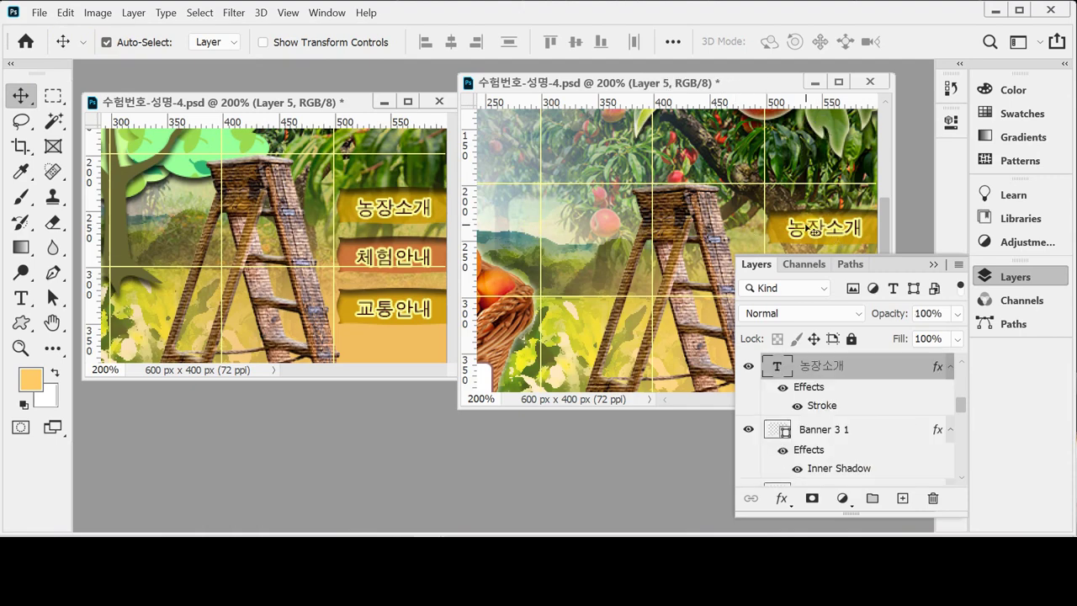
{"action": "left_click", "coordinate": [874, 244]}
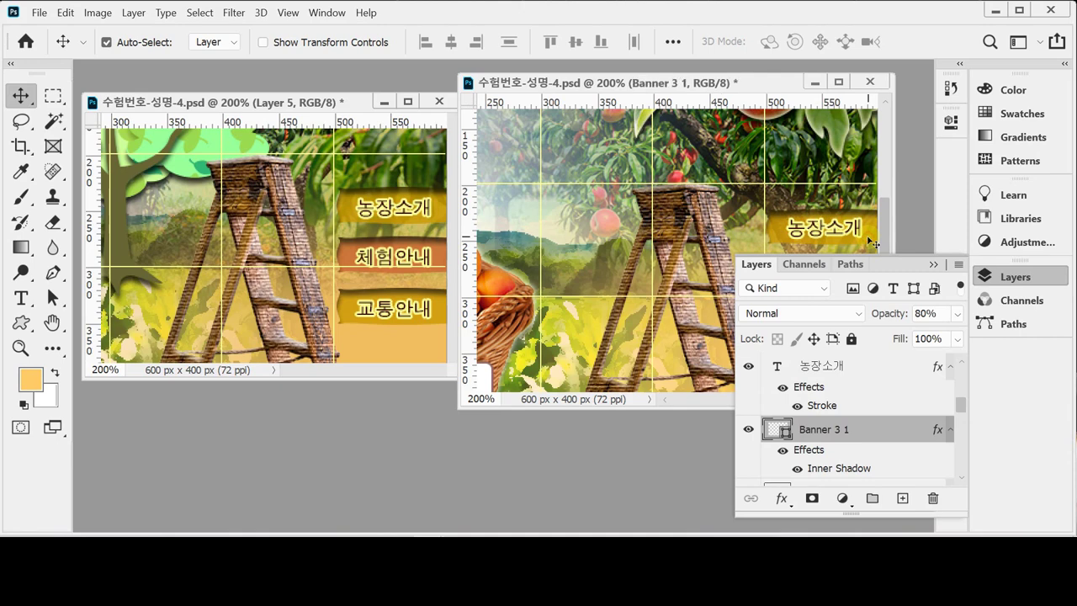
{"action": "left_click", "coordinate": [1015, 276]}
Step: Change the fill colour of the 체험안내 button's banner shape to c63 and save the document
{"action": "left_click", "coordinate": [779, 280]}
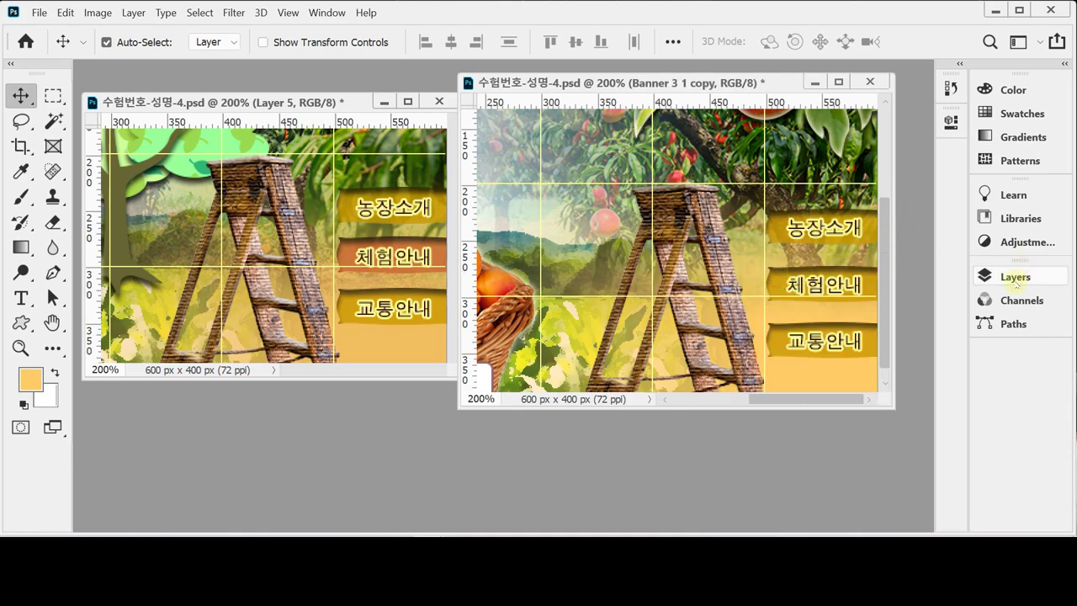
{"action": "left_click", "coordinate": [1016, 276]}
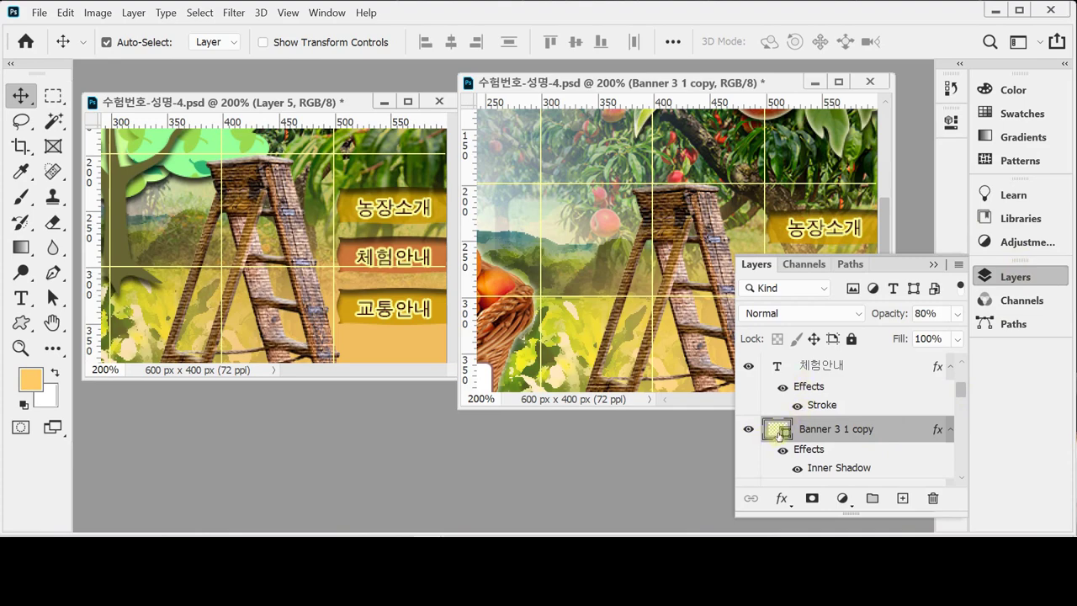
{"action": "double_click", "coordinate": [777, 431]}
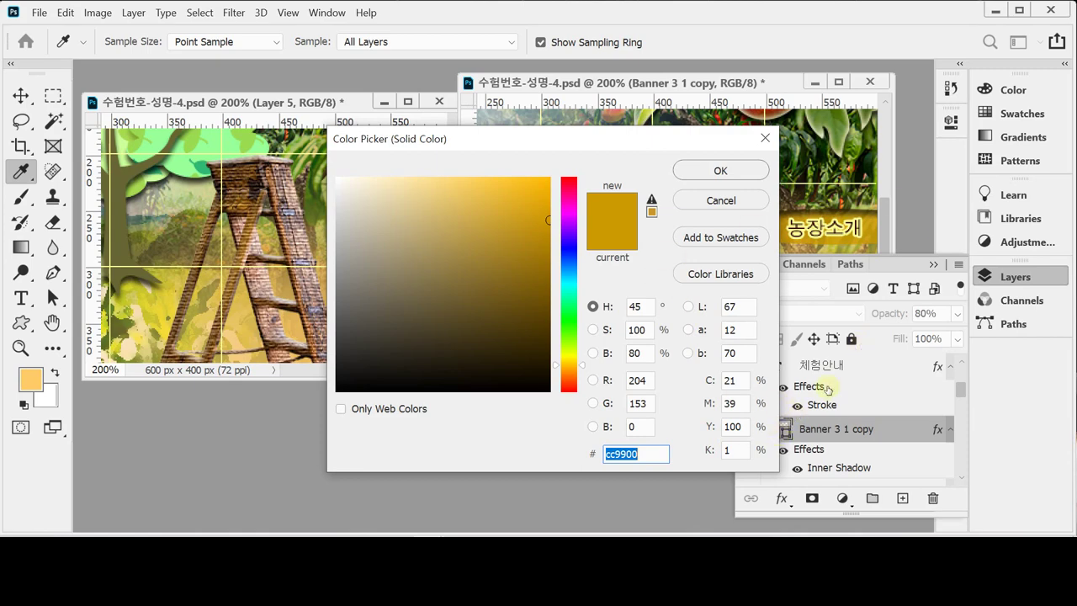
{"action": "key", "text": "BackSpace"}
{"action": "type", "text": "c"}
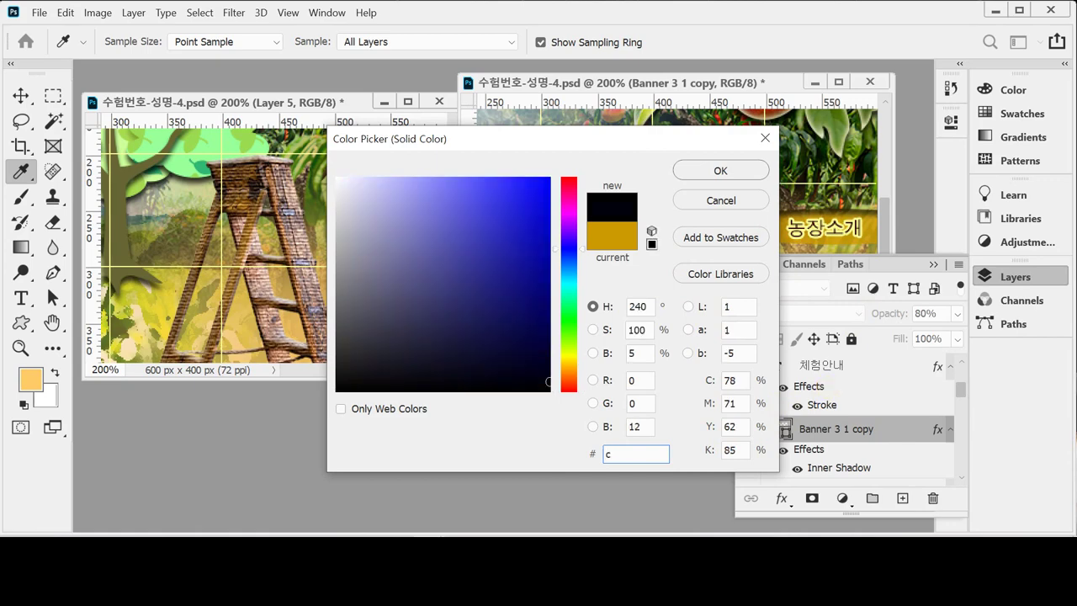
{"action": "type", "text": "63"}
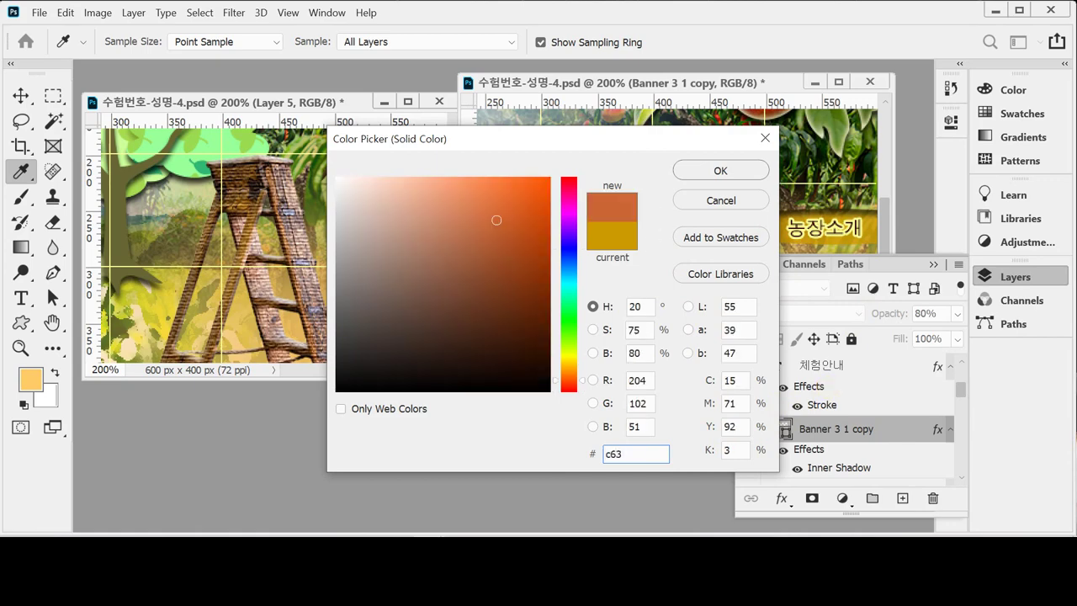
{"action": "key", "text": "Return"}
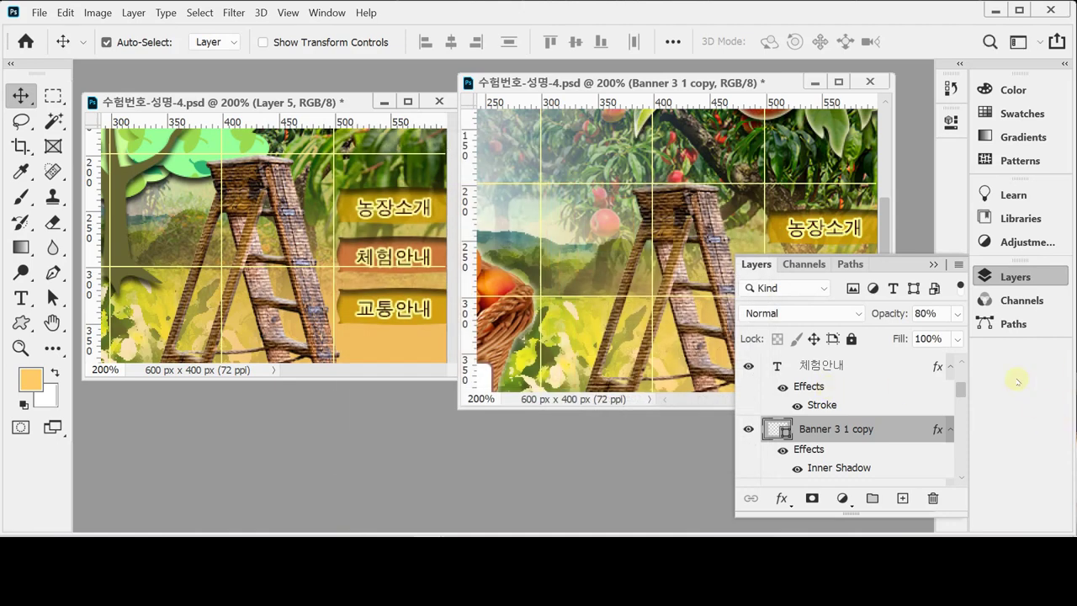
{"action": "left_click", "coordinate": [995, 274]}
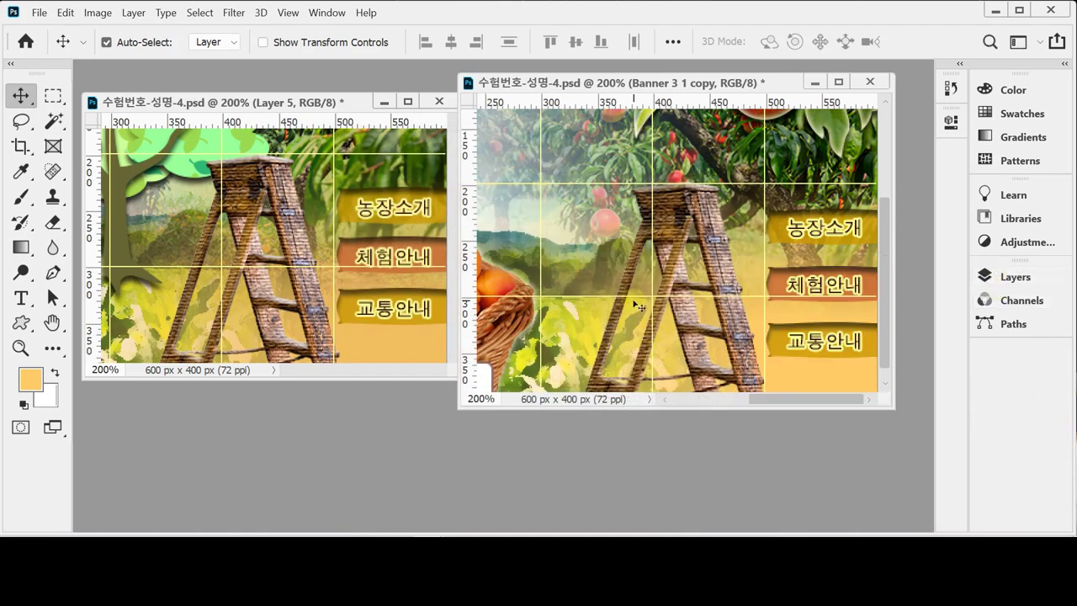
{"action": "key", "text": "ctrl+s"}
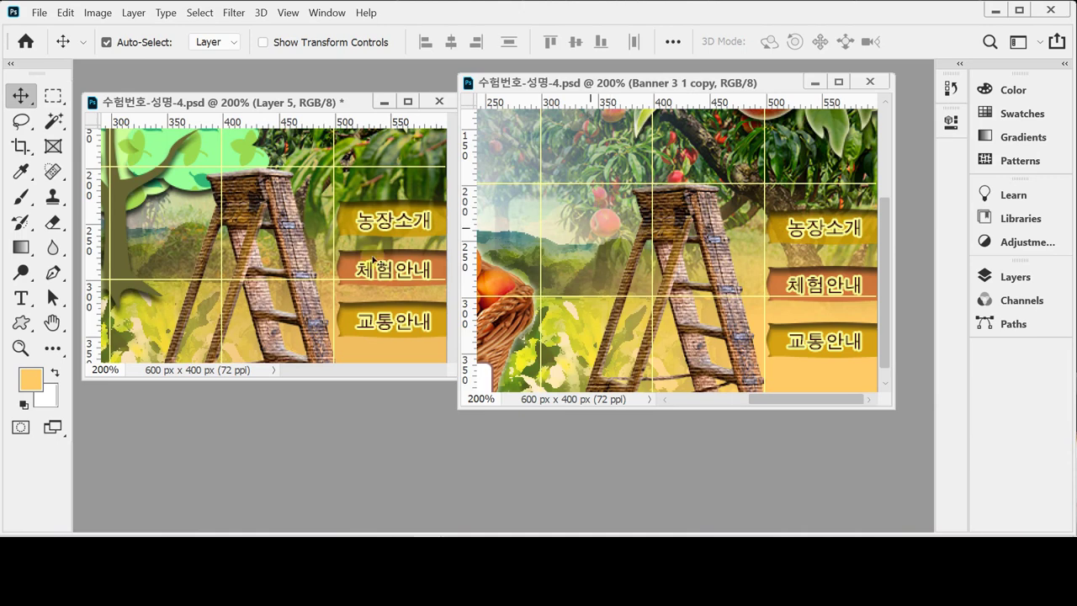
Step: Examine the tree illustration in the reference design, enlarging its window to show the crown and trunk
{"action": "left_click_drag", "start_coordinate": [232, 204], "coordinate": [354, 297]}
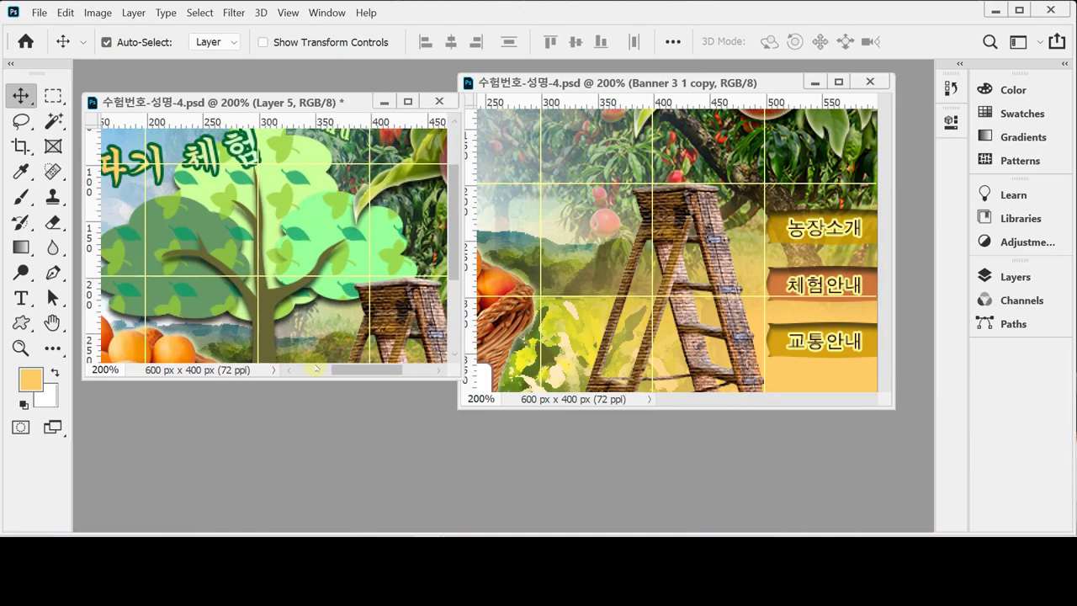
{"action": "left_click_drag", "start_coordinate": [323, 430], "coordinate": [324, 439]}
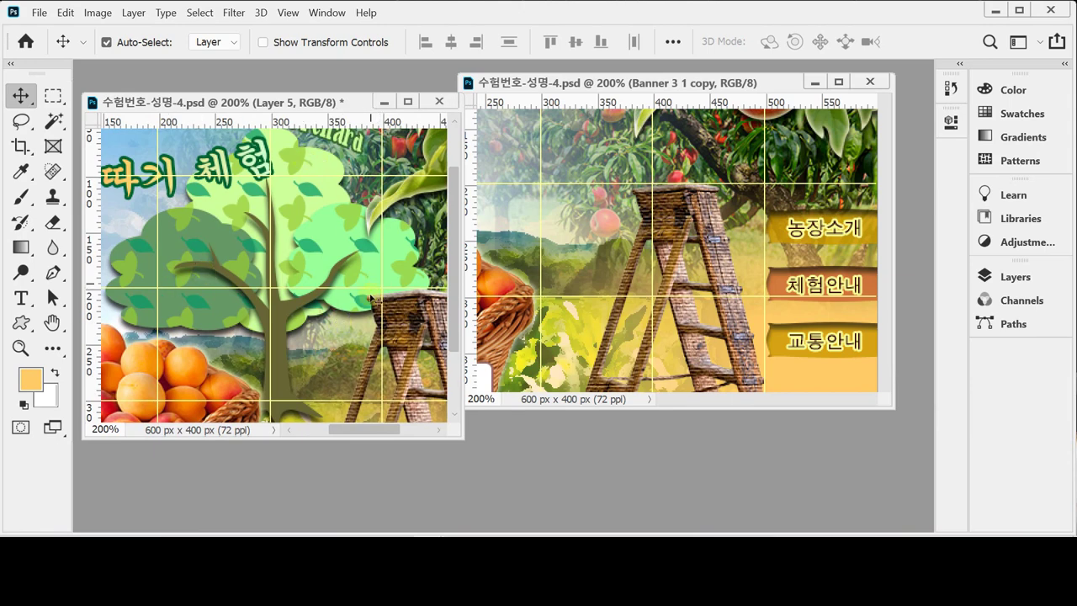
{"action": "scroll", "coordinate": [329, 312], "scroll_direction": "down", "scroll_amount": 2}
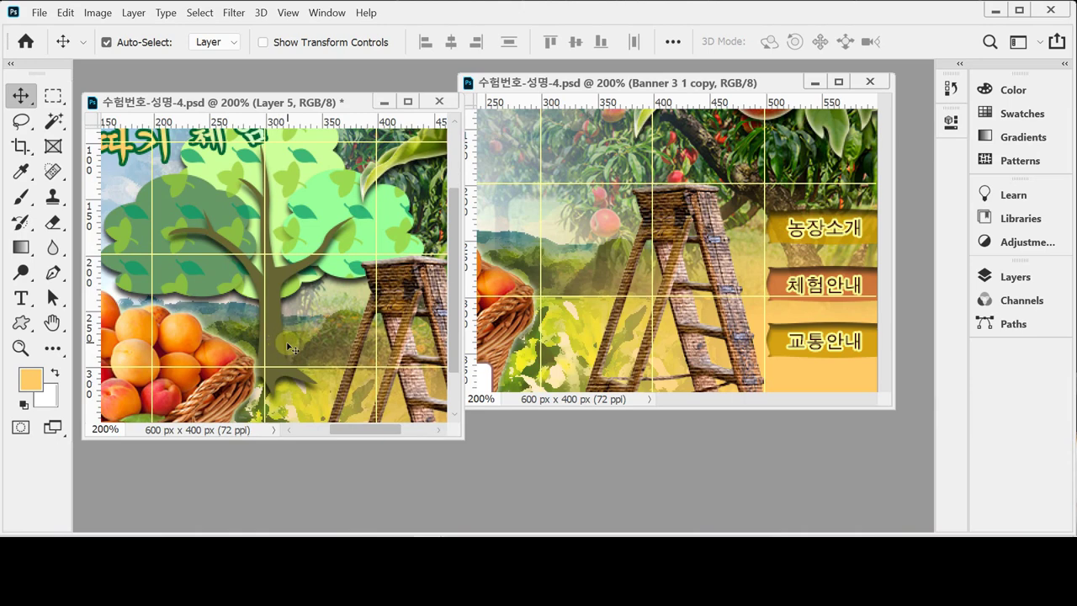
{"action": "left_click", "coordinate": [21, 323]}
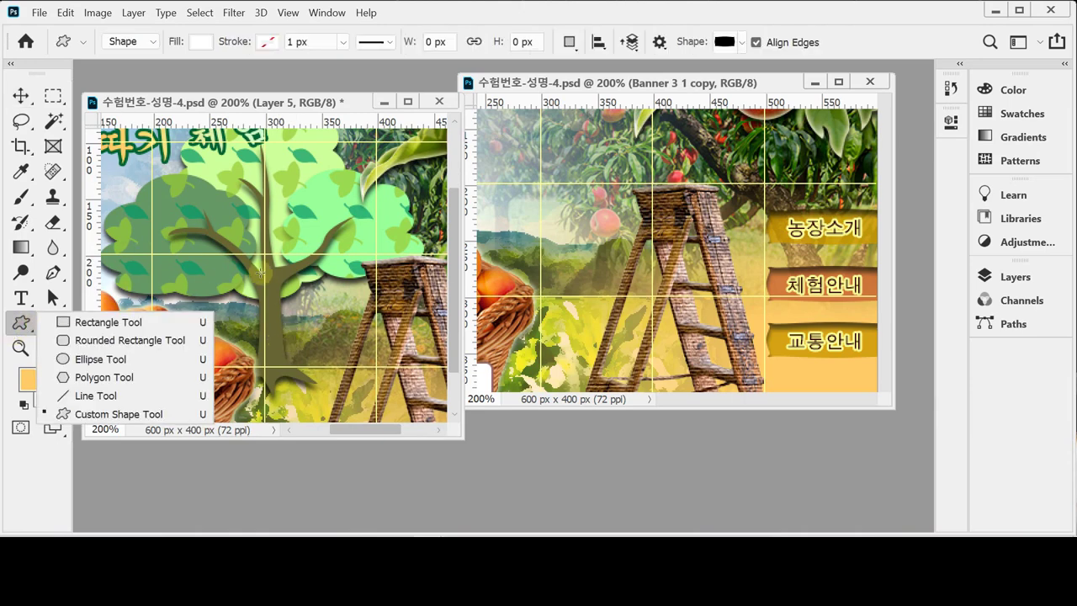
{"action": "left_click", "coordinate": [341, 220]}
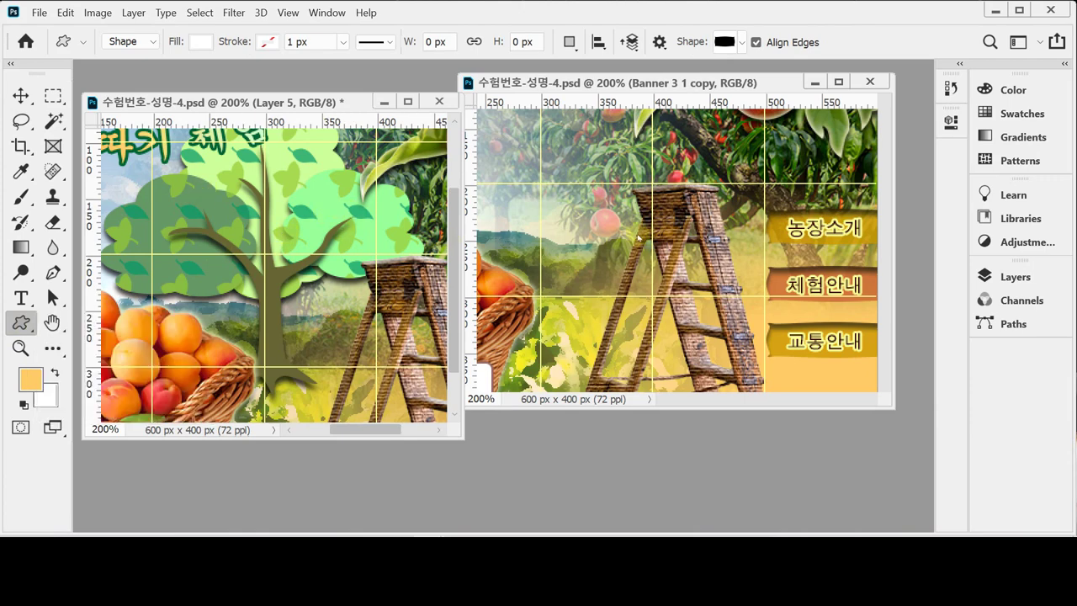
Step: Draw an ellipse about 88 × 54 px with the Ellipse tool in the sky above the fruit basket
{"action": "left_click", "coordinate": [612, 229]}
{"action": "left_click_drag", "start_coordinate": [612, 229], "coordinate": [694, 339]}
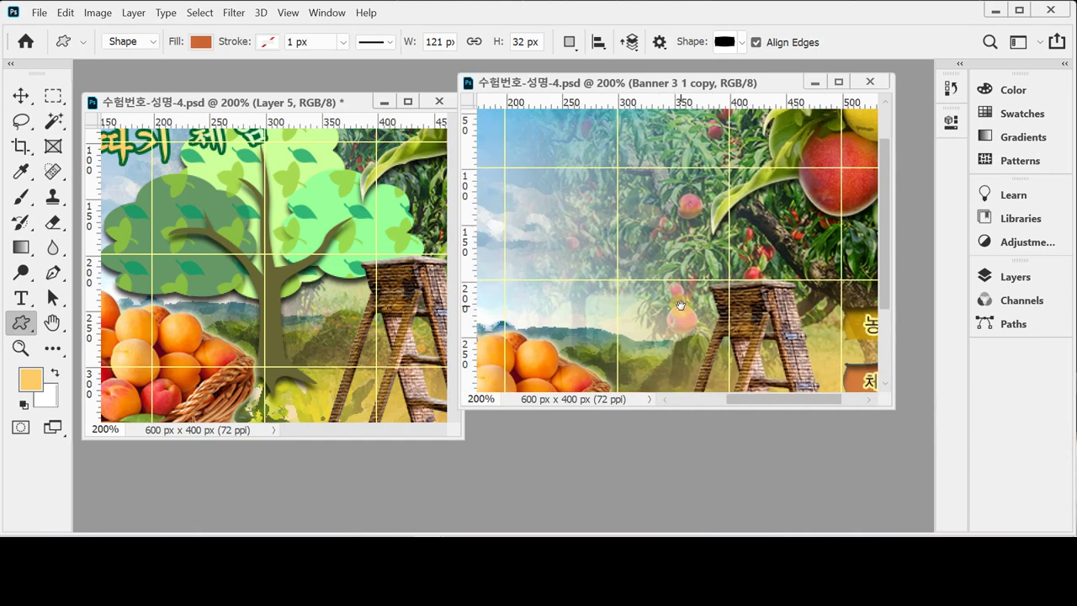
{"action": "right_click", "coordinate": [20, 322]}
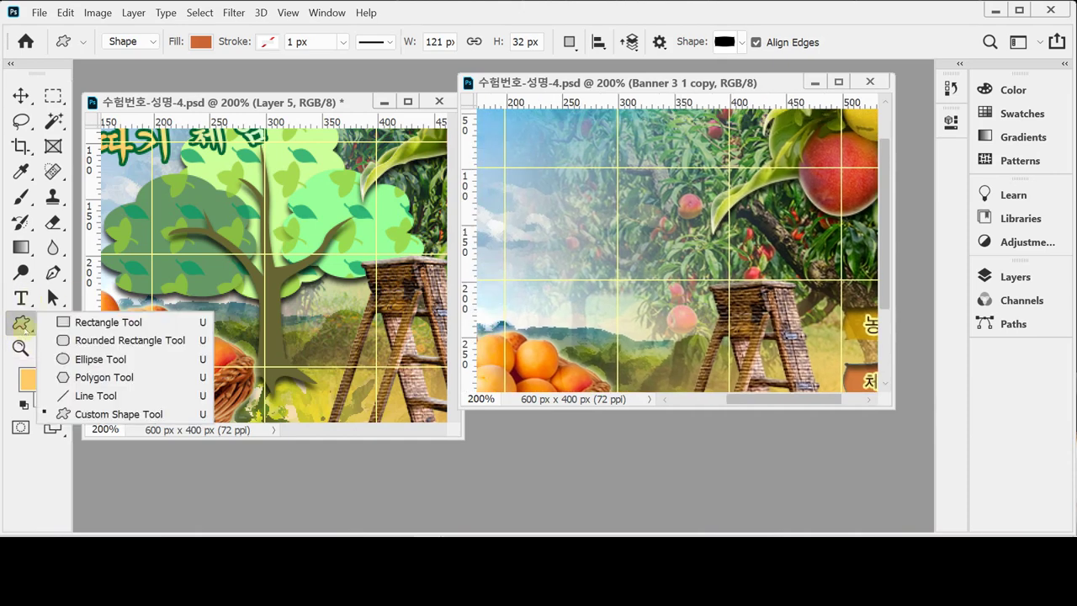
{"action": "left_click", "coordinate": [95, 360]}
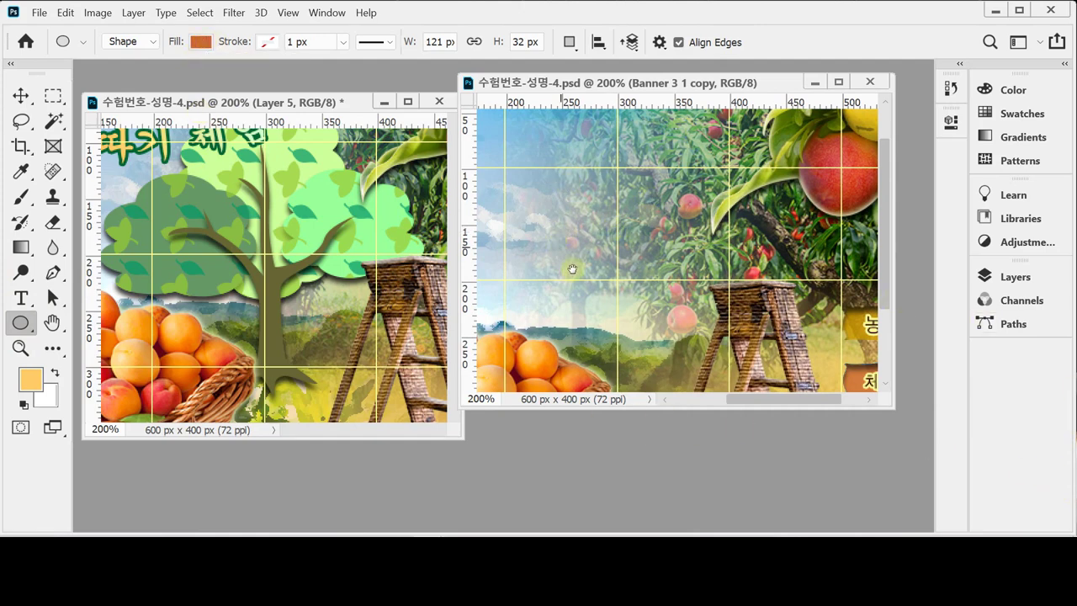
{"action": "left_click_drag", "start_coordinate": [571, 269], "coordinate": [589, 322]}
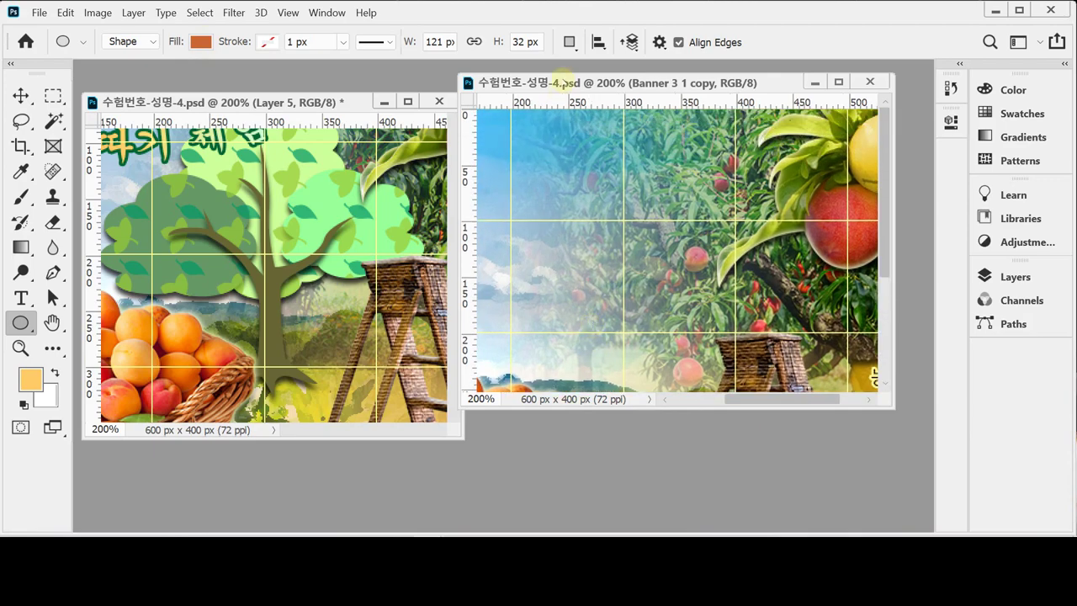
{"action": "left_click_drag", "start_coordinate": [563, 82], "coordinate": [562, 108]}
{"action": "left_click_drag", "start_coordinate": [598, 294], "coordinate": [471, 333]}
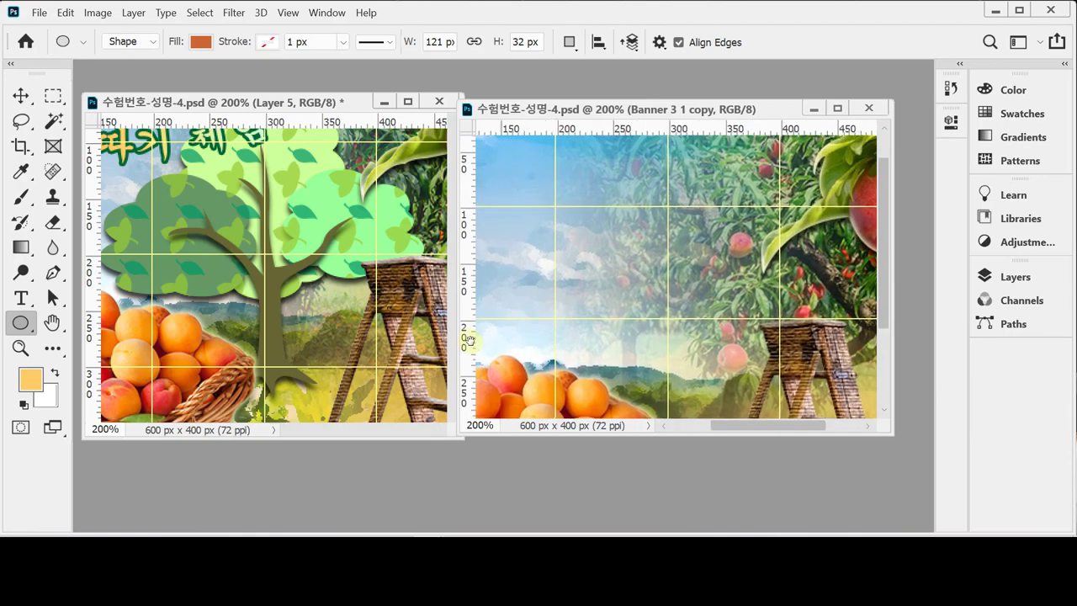
{"action": "left_click_drag", "start_coordinate": [599, 303], "coordinate": [575, 279]}
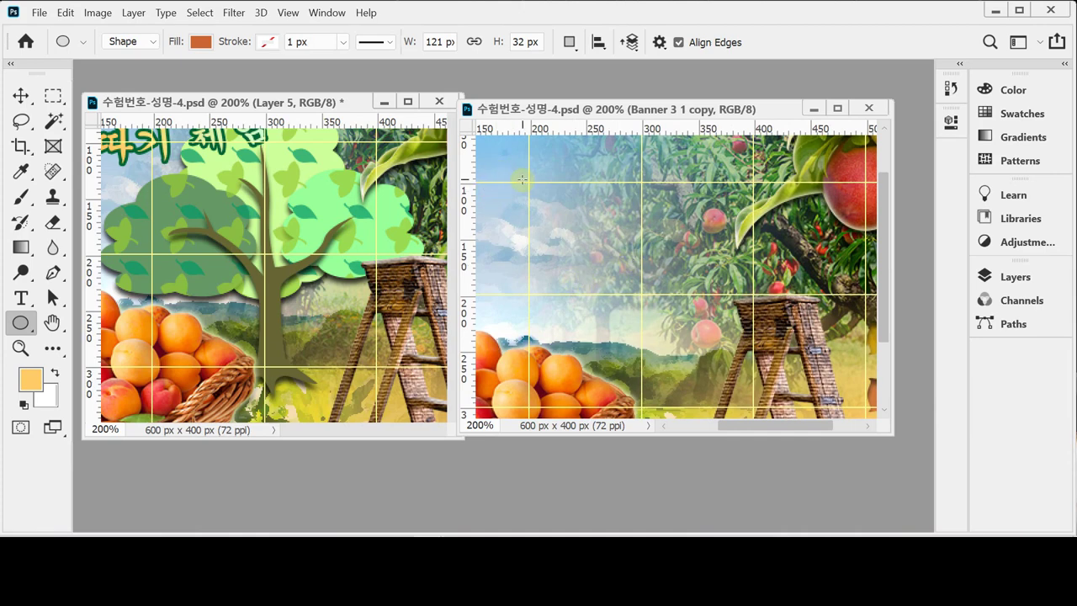
{"action": "left_click_drag", "start_coordinate": [505, 175], "coordinate": [615, 243]}
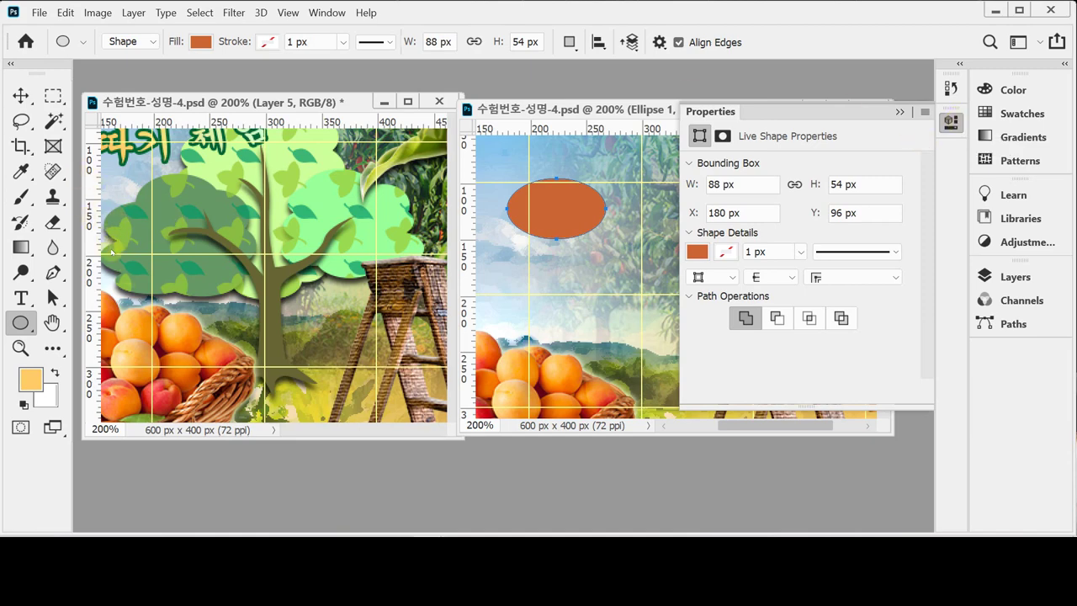
Step: Examine the reference tree's crown and compare it with the drawn ellipse by toggling the ellipse layer's visibility off and on
{"action": "left_click", "coordinate": [144, 248]}
{"action": "left_click_drag", "start_coordinate": [164, 243], "coordinate": [177, 241]}
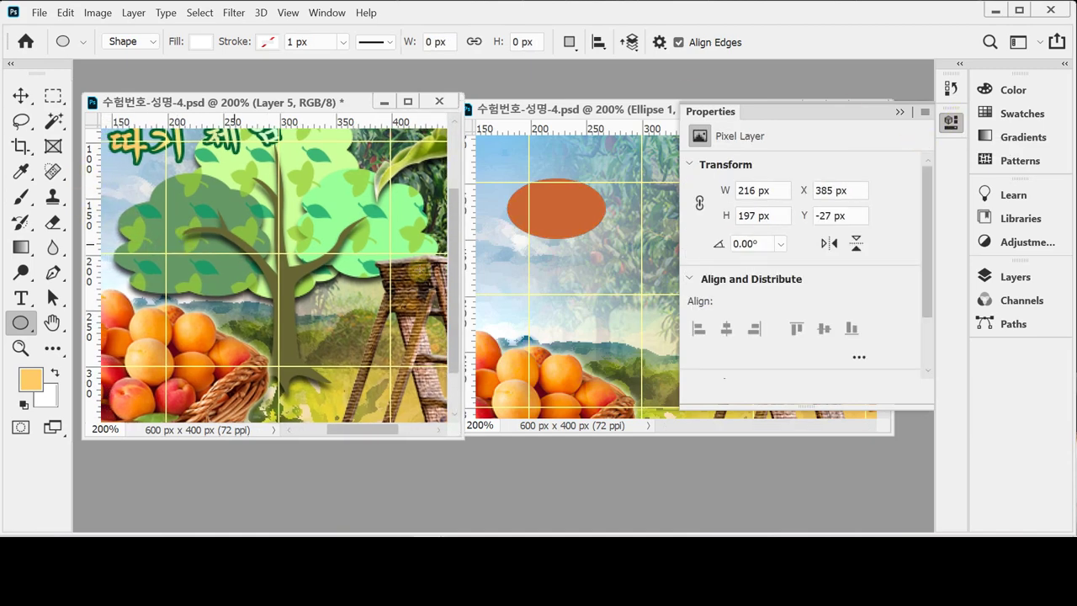
{"action": "left_click", "coordinate": [572, 222]}
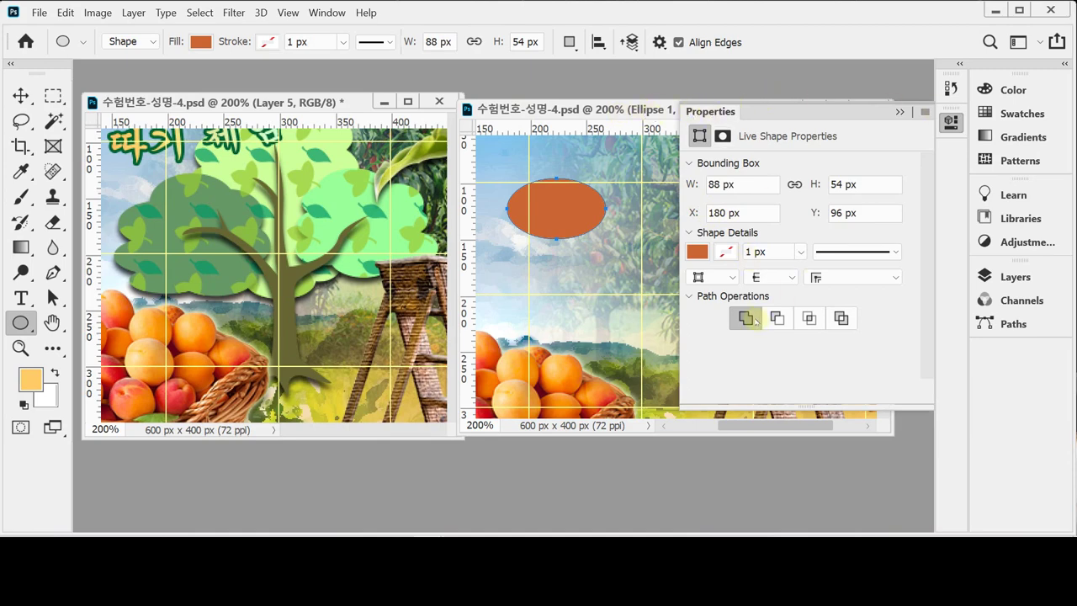
{"action": "left_click", "coordinate": [950, 121]}
{"action": "left_click", "coordinate": [976, 275]}
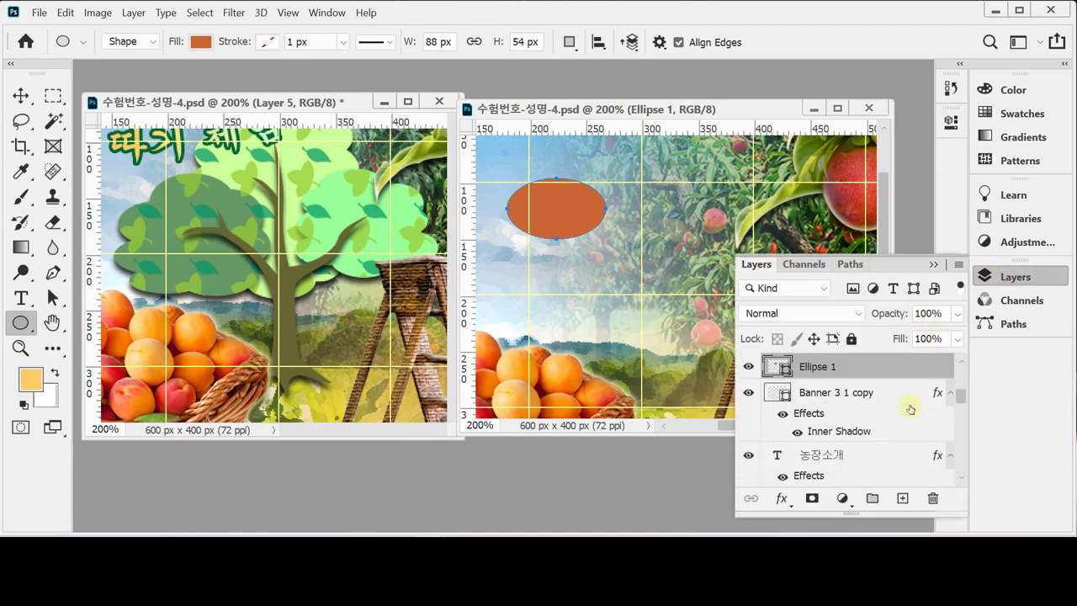
{"action": "left_click", "coordinate": [748, 366]}
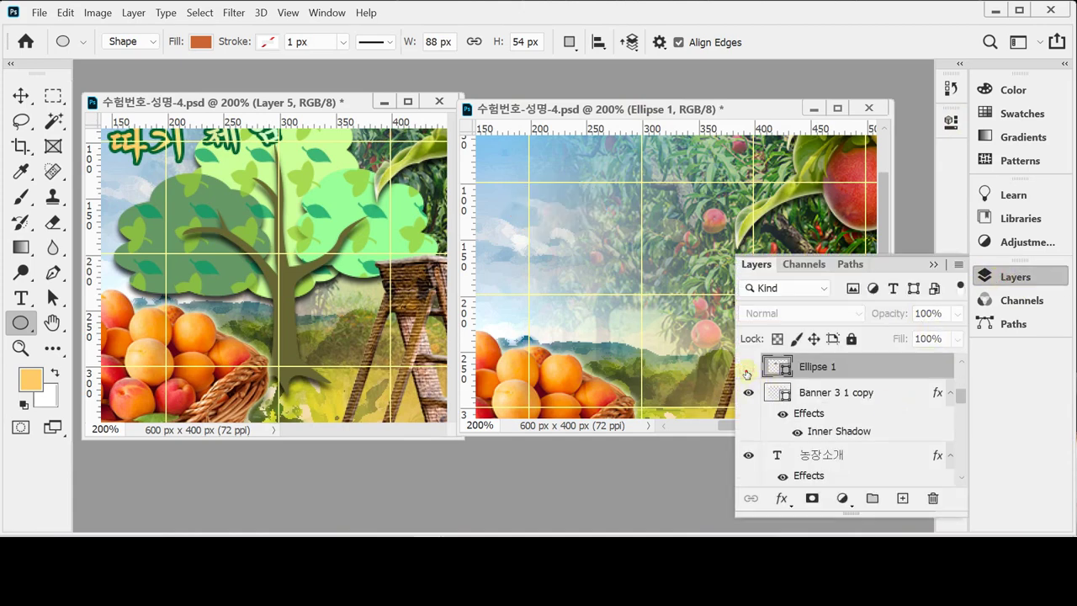
{"action": "left_click", "coordinate": [748, 366]}
{"action": "left_click", "coordinate": [1013, 278]}
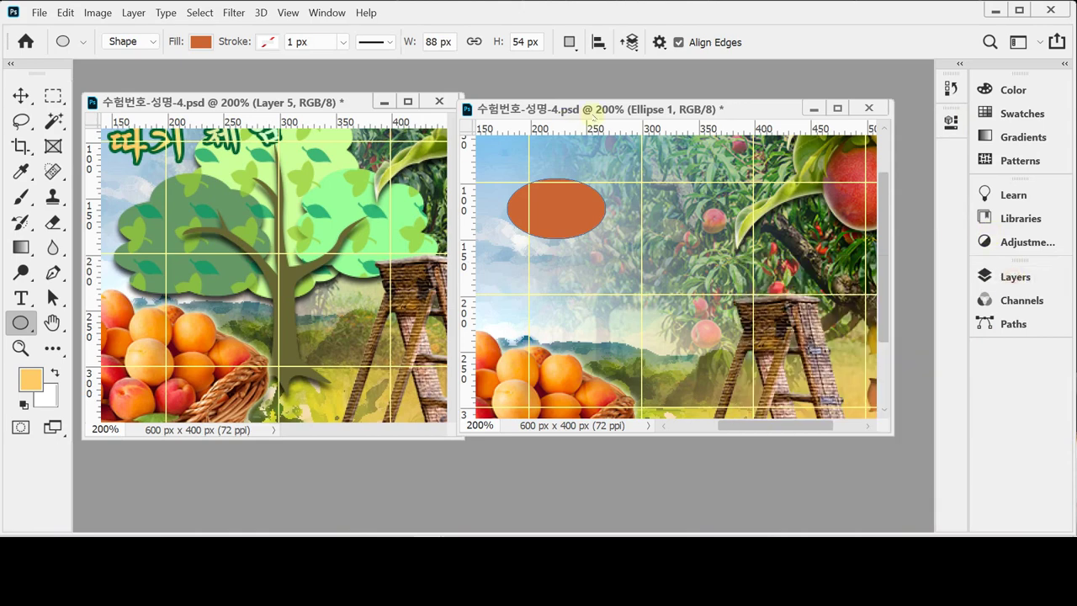
Step: Set the Ellipse tool's path operation to Combine Shapes so that new ellipses join the existing ellipse layer
{"action": "left_click", "coordinate": [566, 42]}
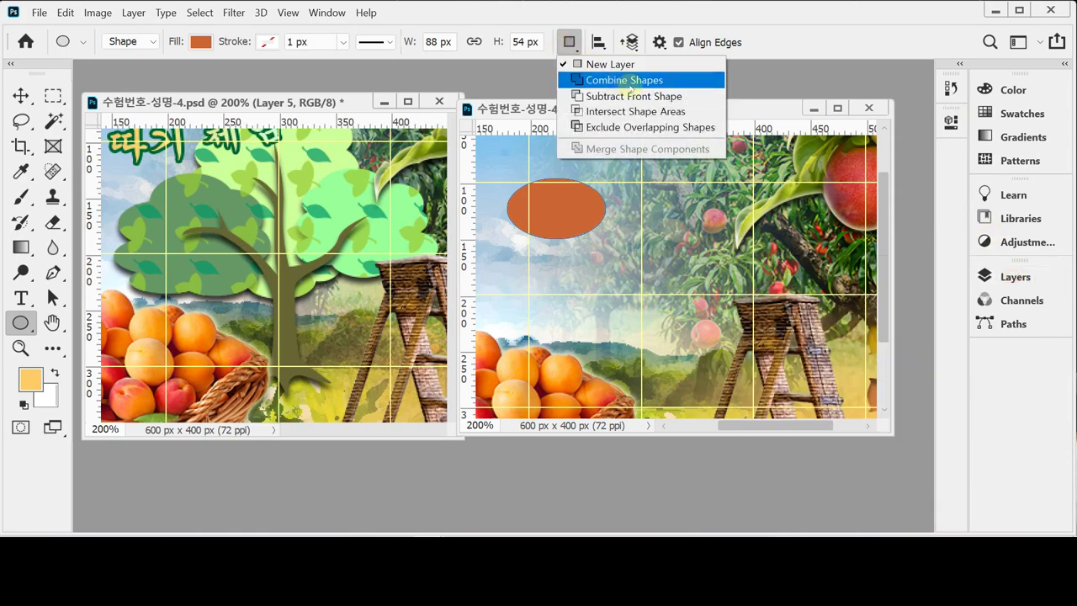
{"action": "left_click", "coordinate": [632, 82]}
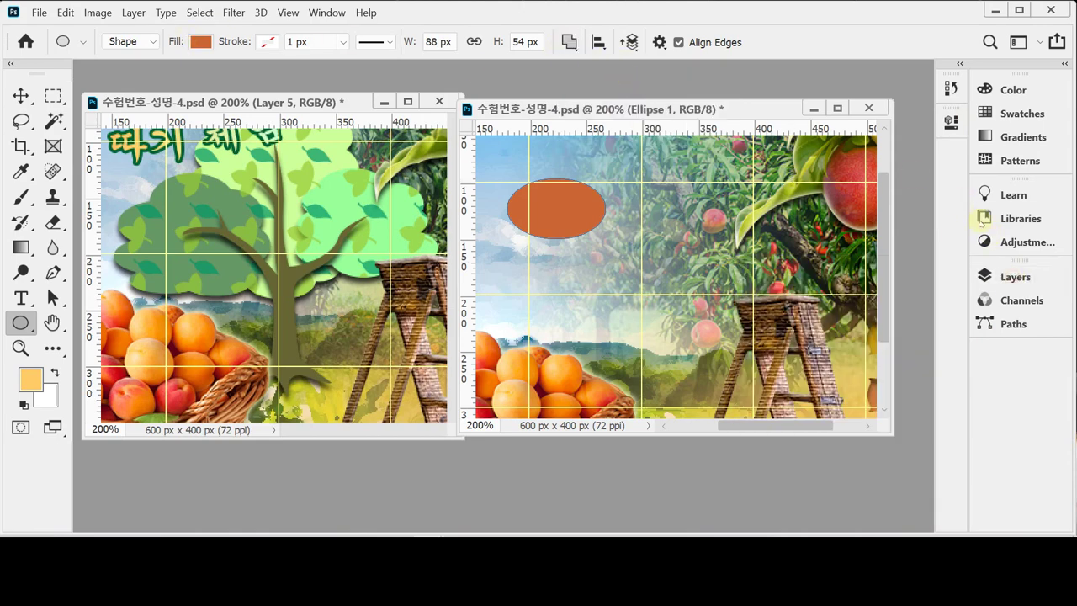
{"action": "left_click", "coordinate": [997, 276]}
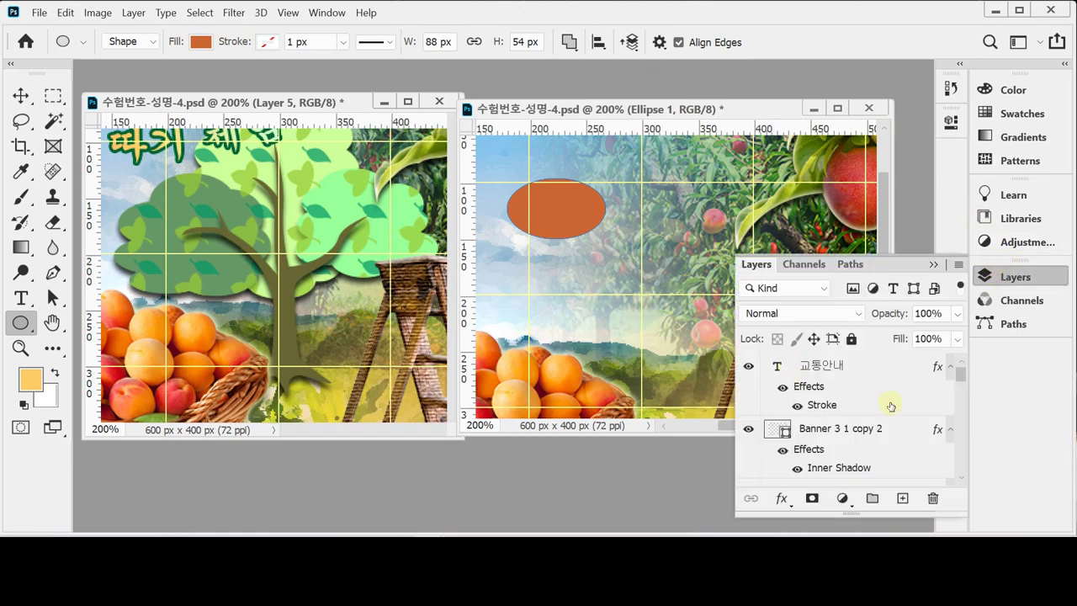
{"action": "left_click", "coordinate": [715, 168]}
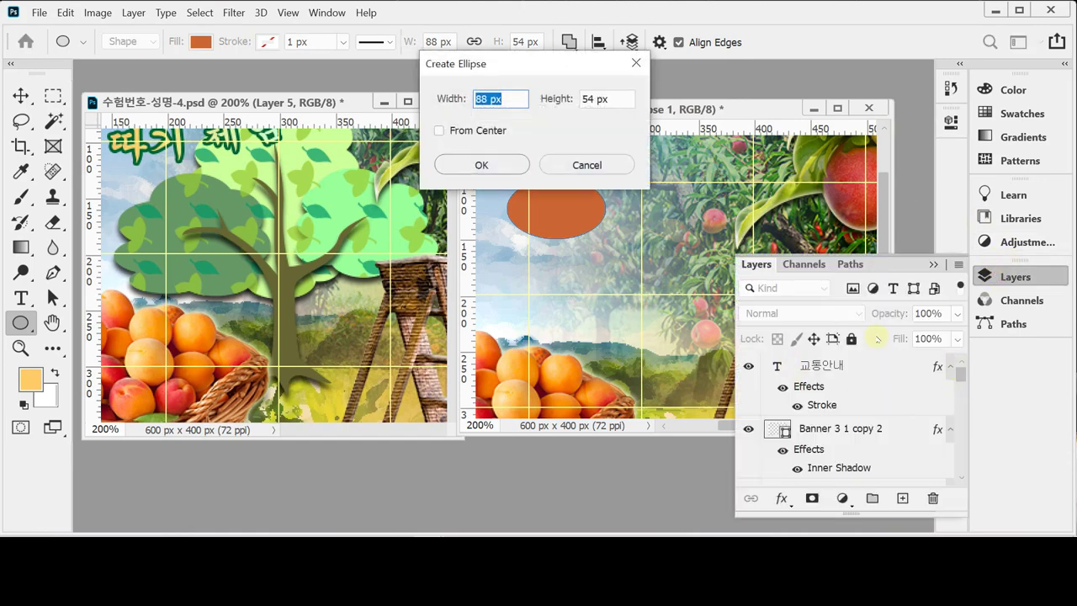
{"action": "left_click", "coordinate": [580, 167]}
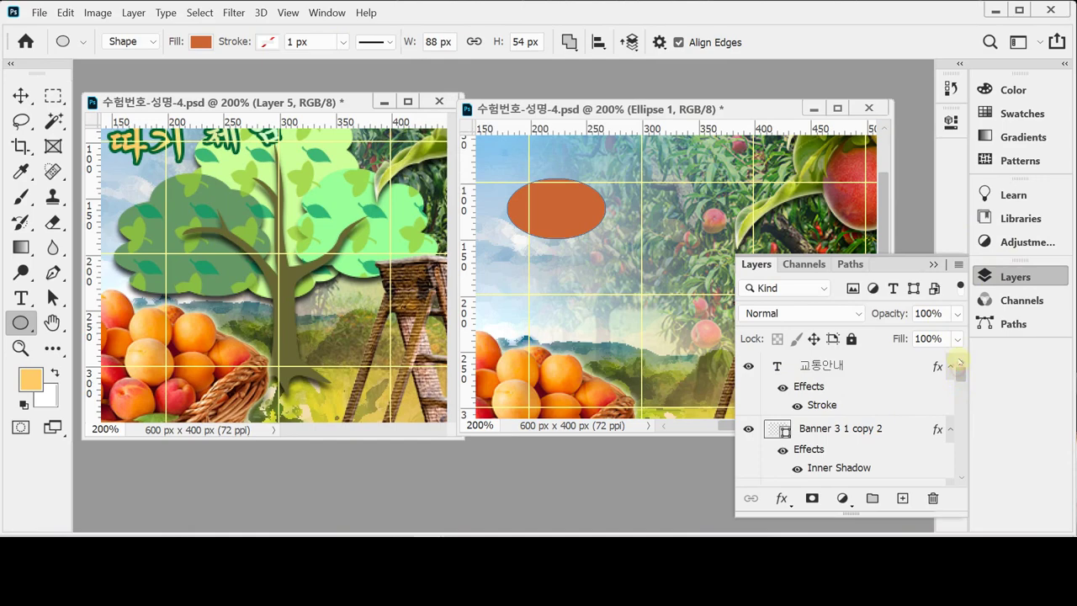
Step: Change the fill colour of the ellipse layer to 696
{"action": "scroll", "coordinate": [920, 401], "scroll_direction": "down", "scroll_amount": 4}
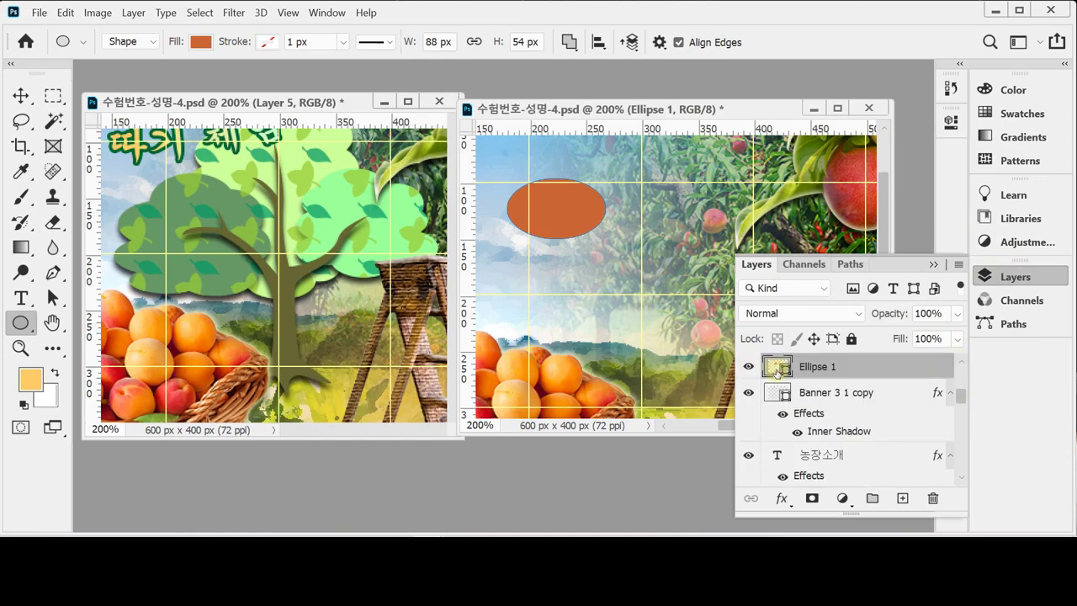
{"action": "double_click", "coordinate": [776, 366]}
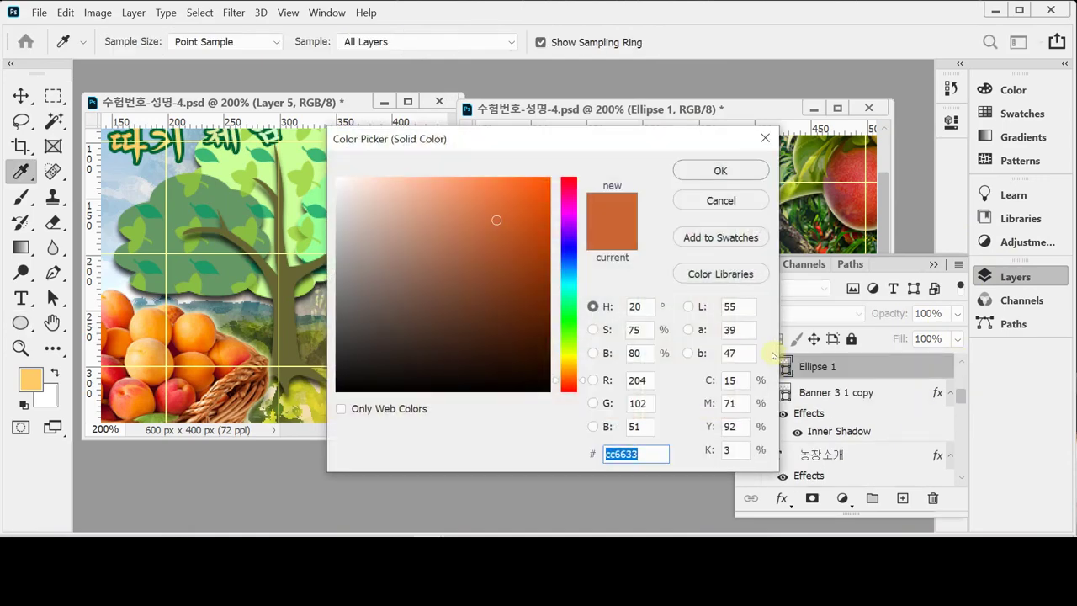
{"action": "type", "text": "69"}
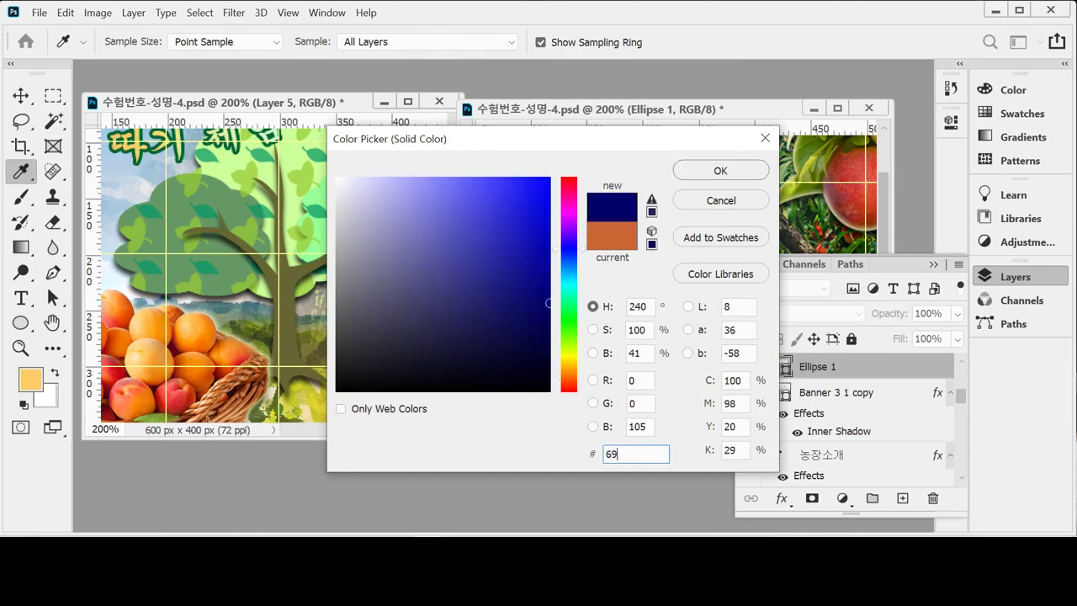
{"action": "type", "text": "6"}
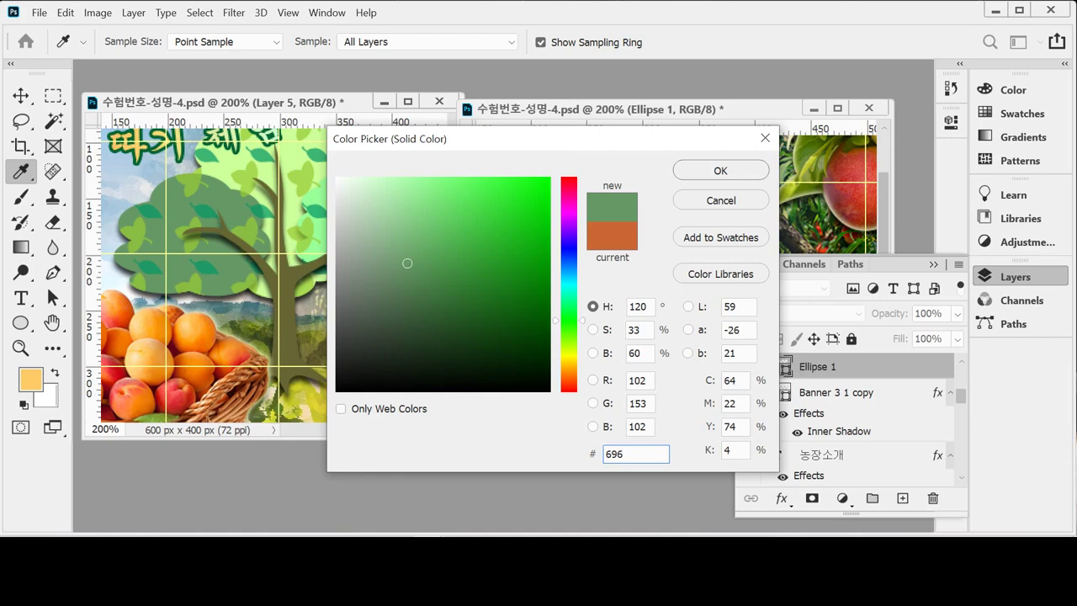
{"action": "key", "text": "Return"}
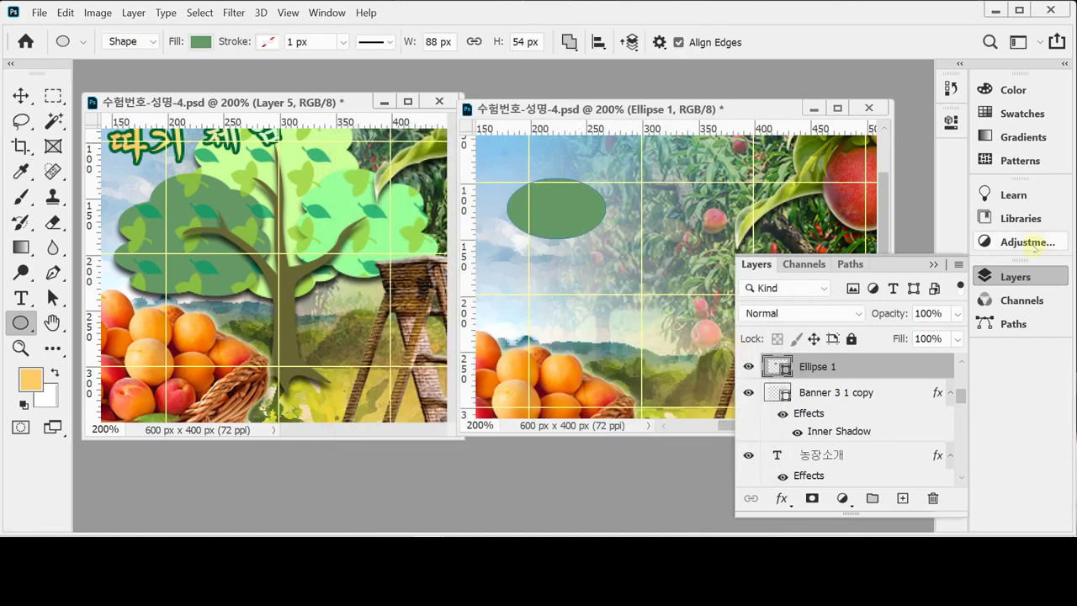
Step: Add two overlapping ellipses at the crown's lower left, one about 63 × 34 px, and one about 53 × 36 px at its upper right
{"action": "left_click", "coordinate": [1014, 276]}
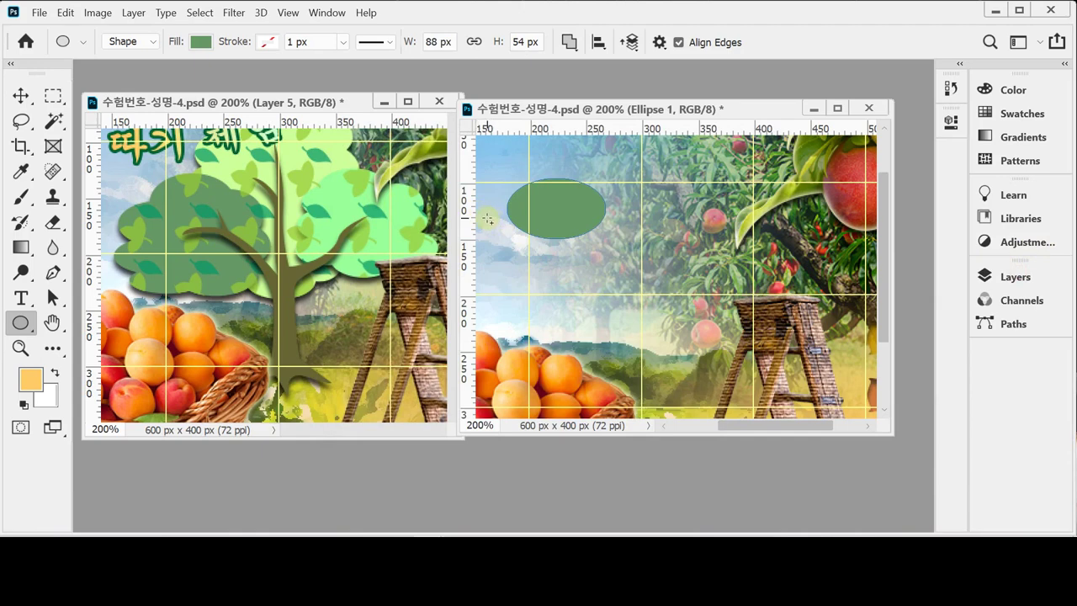
{"action": "left_click_drag", "start_coordinate": [487, 214], "coordinate": [572, 275]}
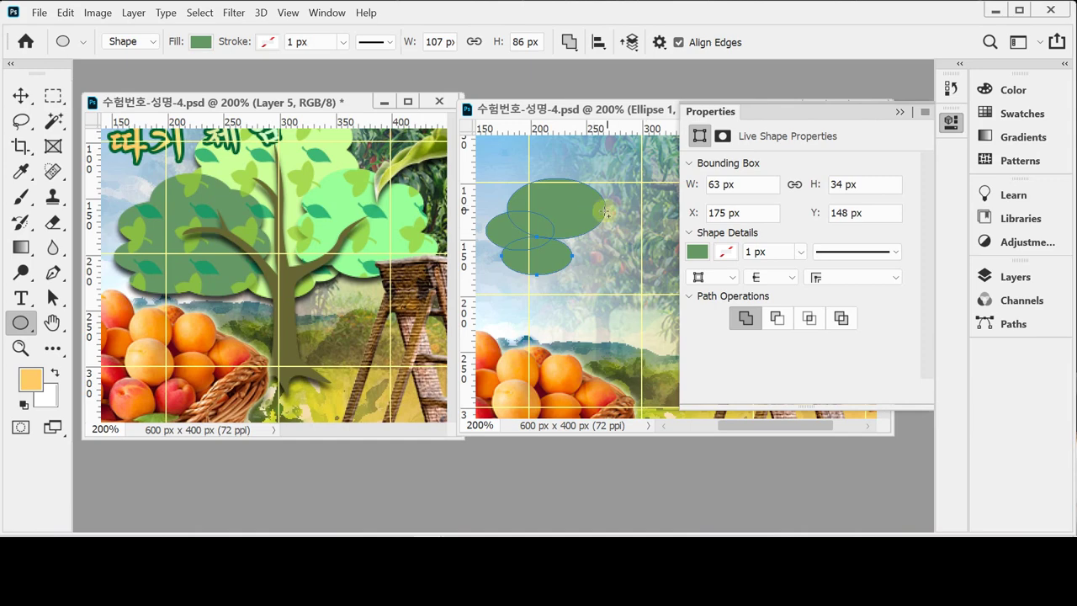
{"action": "left_click_drag", "start_coordinate": [572, 191], "coordinate": [633, 231]}
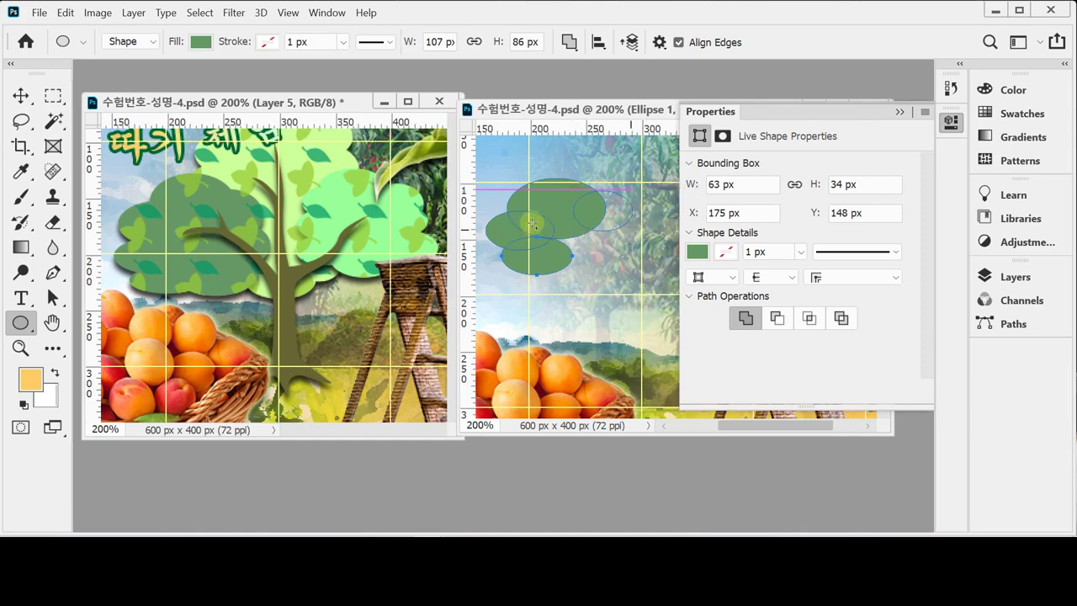
Step: Draw an ellipse about 94 px wide at the crown's lower right and stretch it upward to about 57 px high
{"action": "left_click_drag", "start_coordinate": [536, 220], "coordinate": [641, 274]}
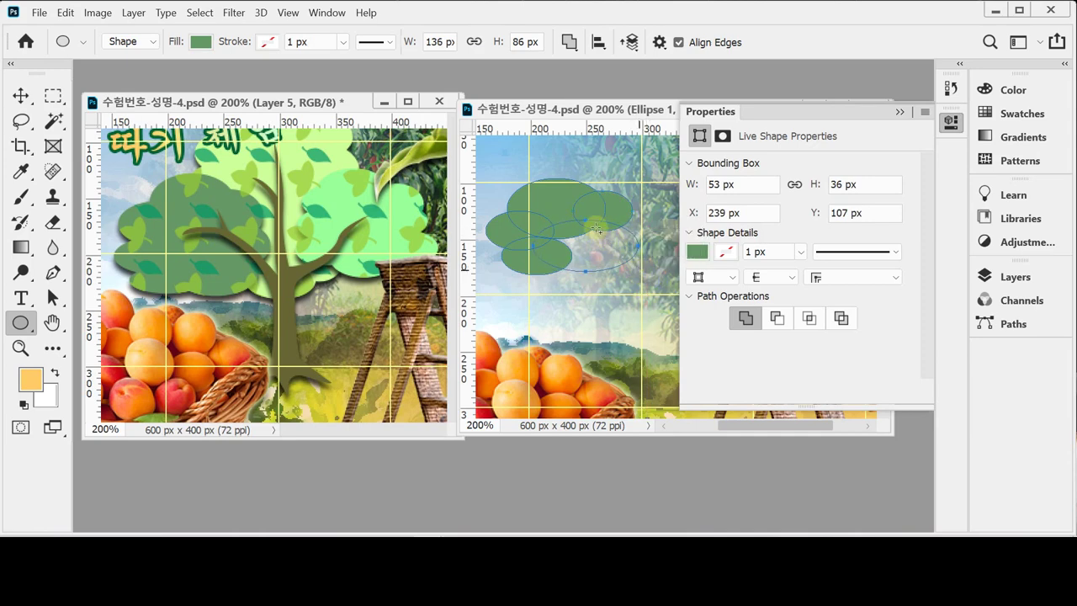
{"action": "key", "text": "ctrl+t"}
{"action": "left_click_drag", "start_coordinate": [587, 218], "coordinate": [587, 208]}
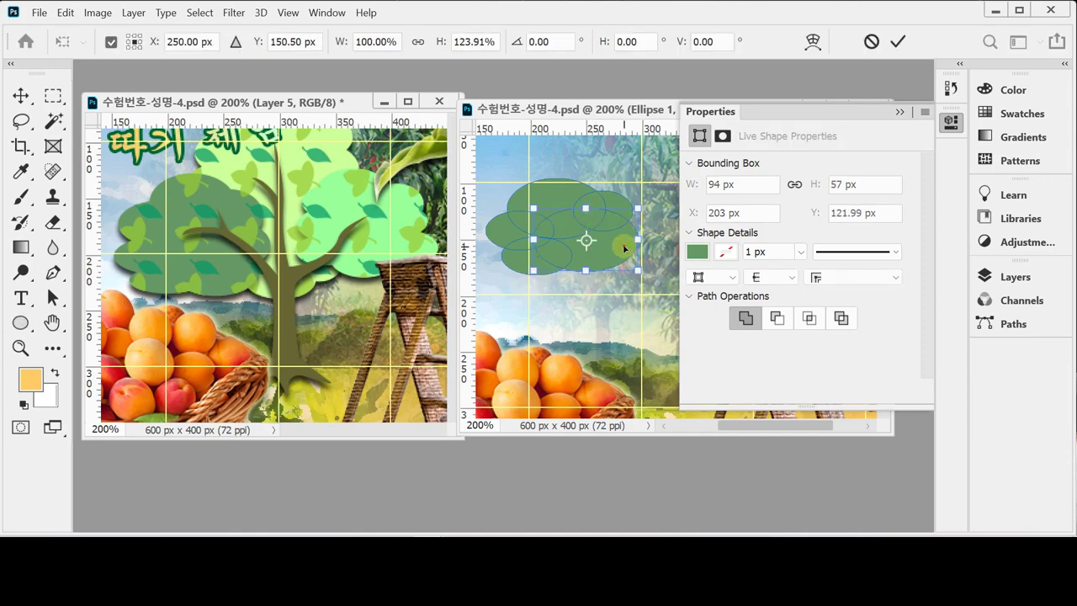
{"action": "key", "text": "Return"}
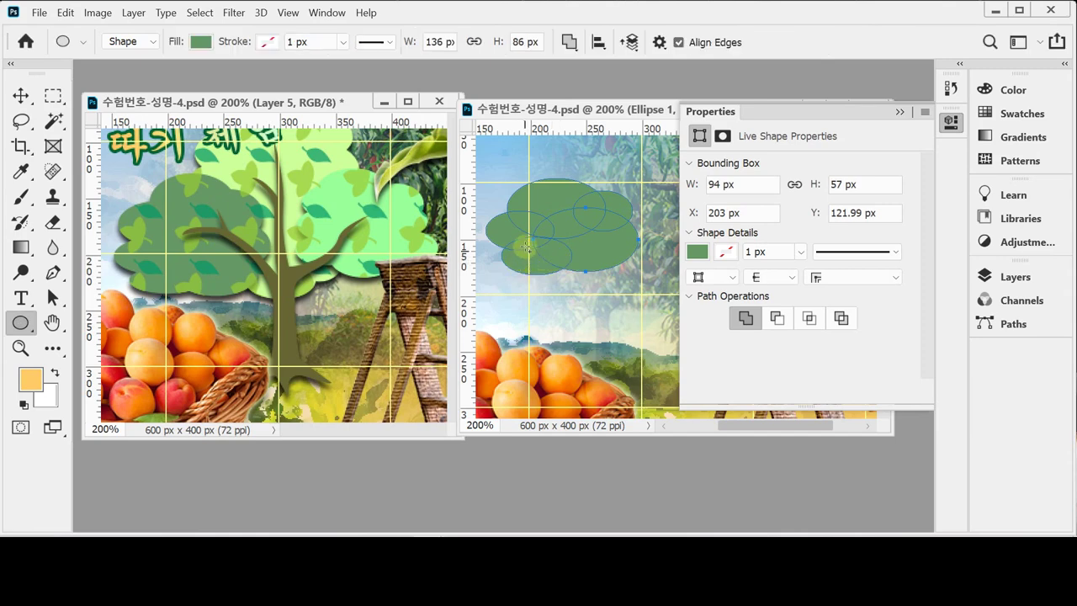
Step: Add an ellipse along the crown's bottom edge, narrow it to about 74 × 35 px and shift it toward the lower right
{"action": "left_click_drag", "start_coordinate": [524, 248], "coordinate": [625, 286]}
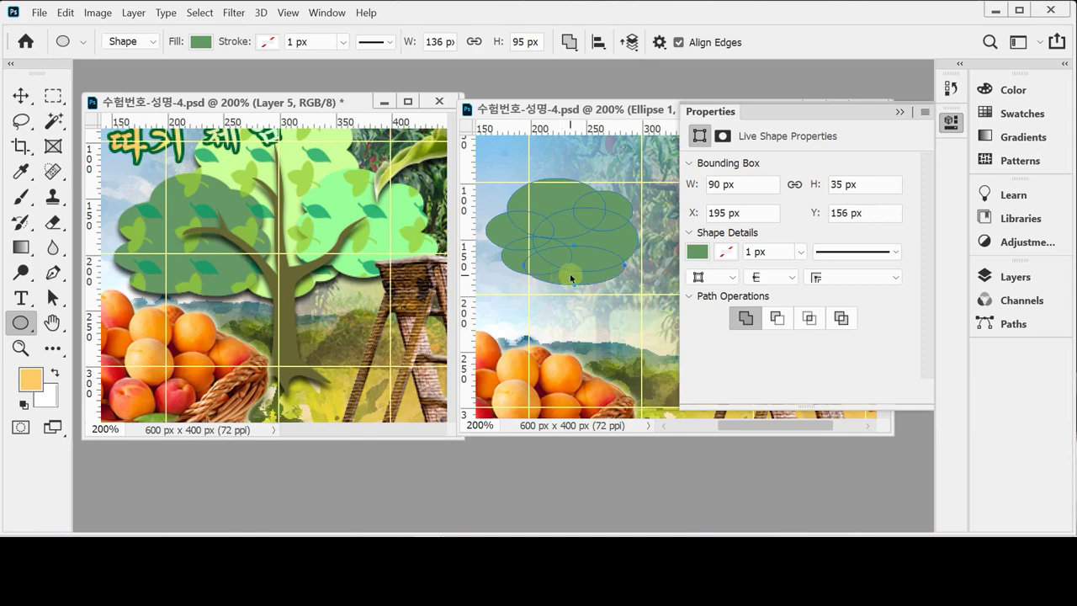
{"action": "key", "text": "ctrl+t"}
{"action": "left_click_drag", "start_coordinate": [524, 265], "coordinate": [551, 268]}
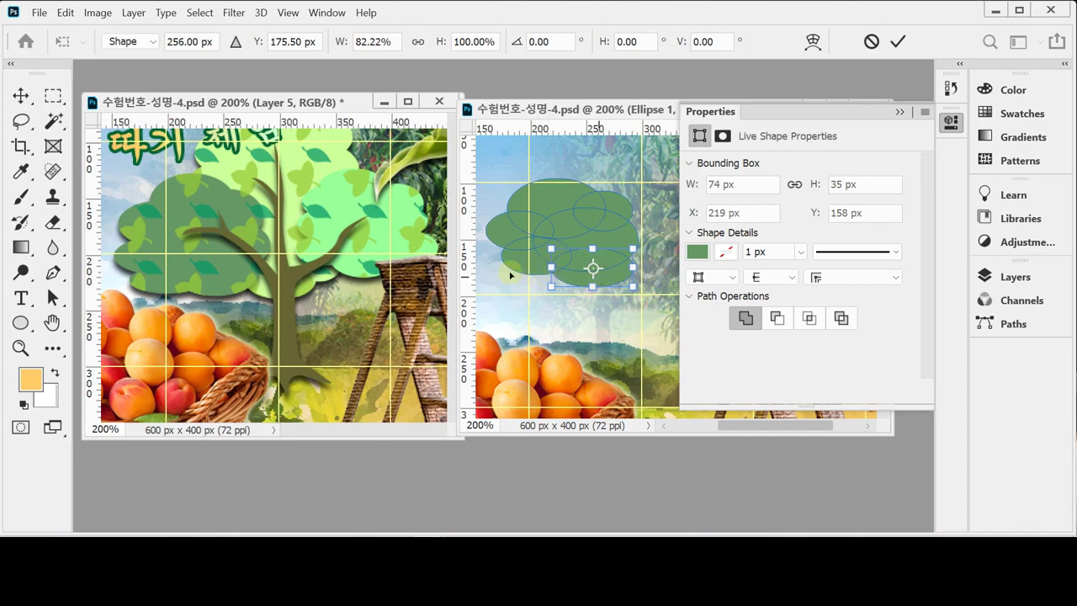
{"action": "key", "text": "Return"}
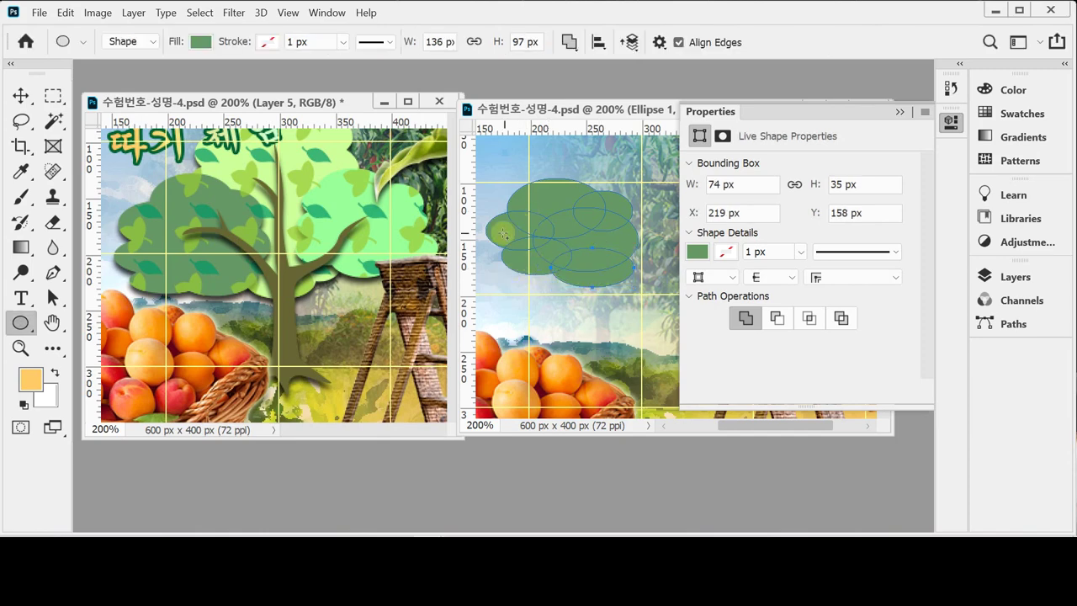
Step: Move the crown's lower-left ellipse outward and fill the bottom gap with an ellipse about 66 × 27 px
{"action": "left_click", "coordinate": [518, 266]}
{"action": "mouse_move", "coordinate": [506, 268]}
{"action": "left_mouse_down"}
{"action": "mouse_move", "coordinate": [493, 265]}
{"action": "mouse_move", "coordinate": [514, 264]}
{"action": "mouse_move", "coordinate": [507, 257]}
{"action": "left_mouse_up"}
{"action": "key", "text": "ctrl+z"}
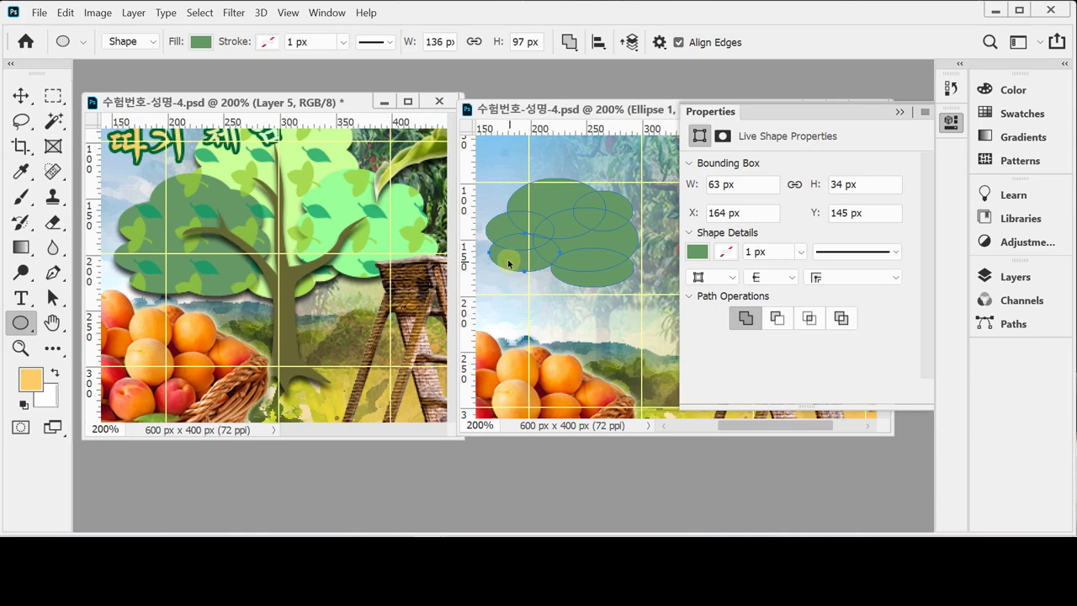
{"action": "left_click_drag", "start_coordinate": [508, 264], "coordinate": [591, 252]}
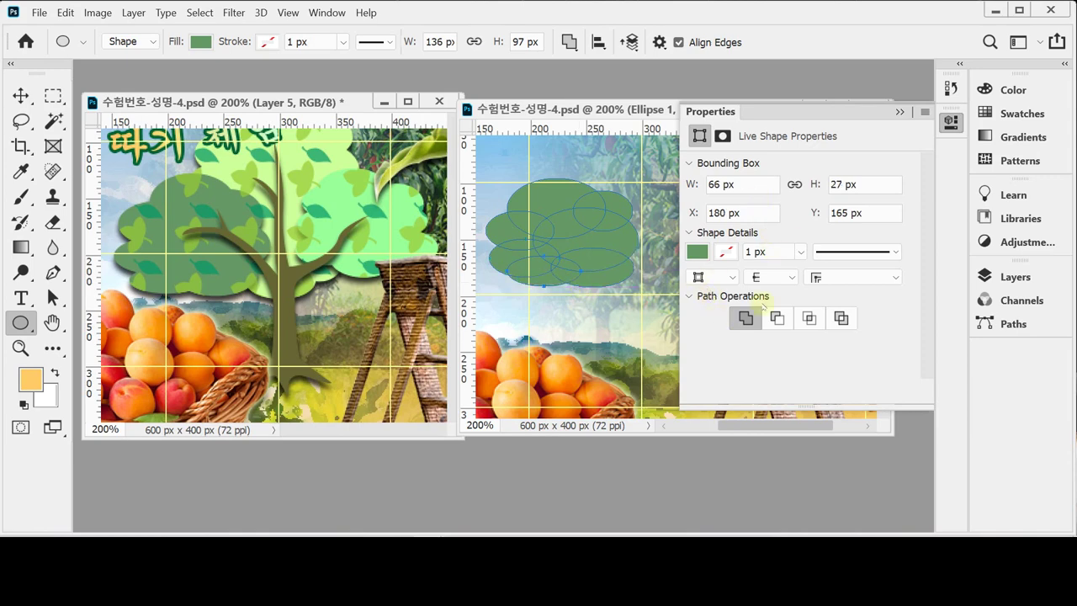
Step: Merge the overlapping ellipses on the crown layer into a single regular path with Merge Shape Components
{"action": "left_click", "coordinate": [992, 275]}
{"action": "scroll", "coordinate": [917, 397], "scroll_direction": "down", "scroll_amount": 5}
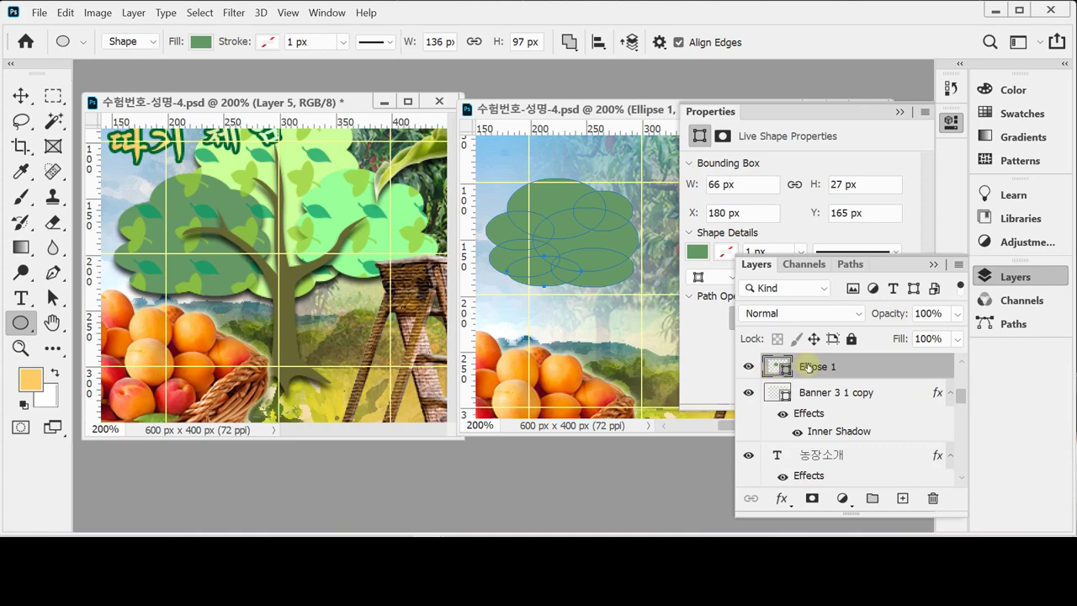
{"action": "left_click", "coordinate": [737, 199]}
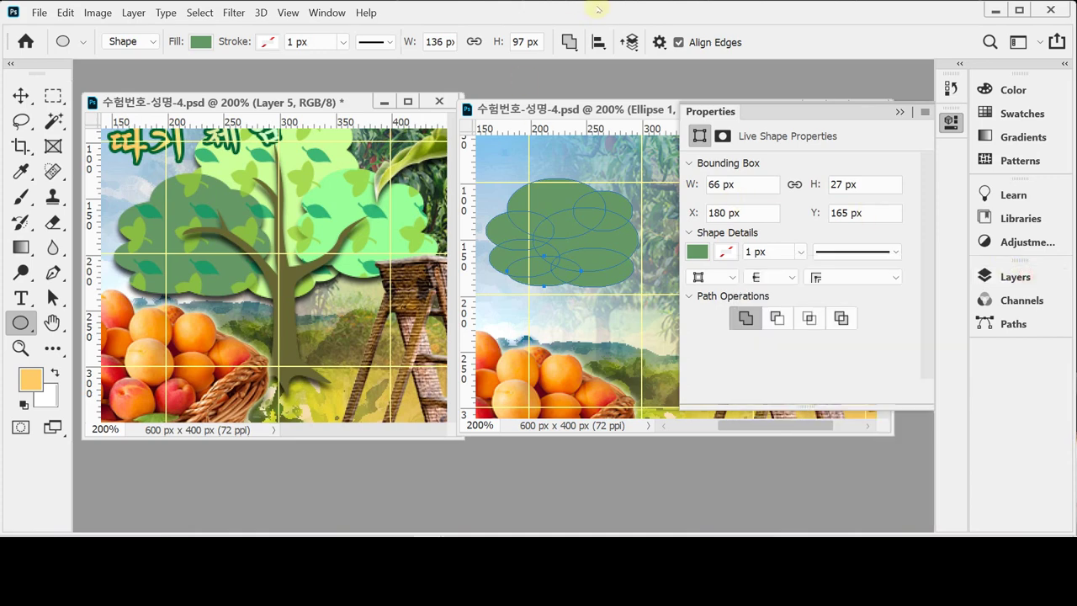
{"action": "left_click", "coordinate": [951, 121]}
{"action": "left_click", "coordinate": [569, 42]}
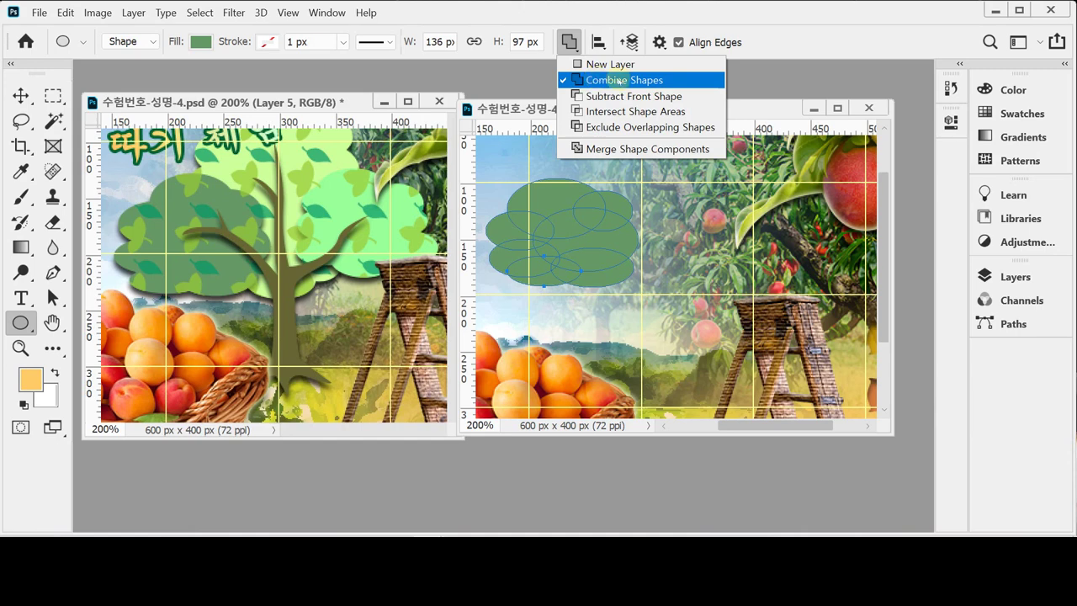
{"action": "left_click", "coordinate": [671, 150]}
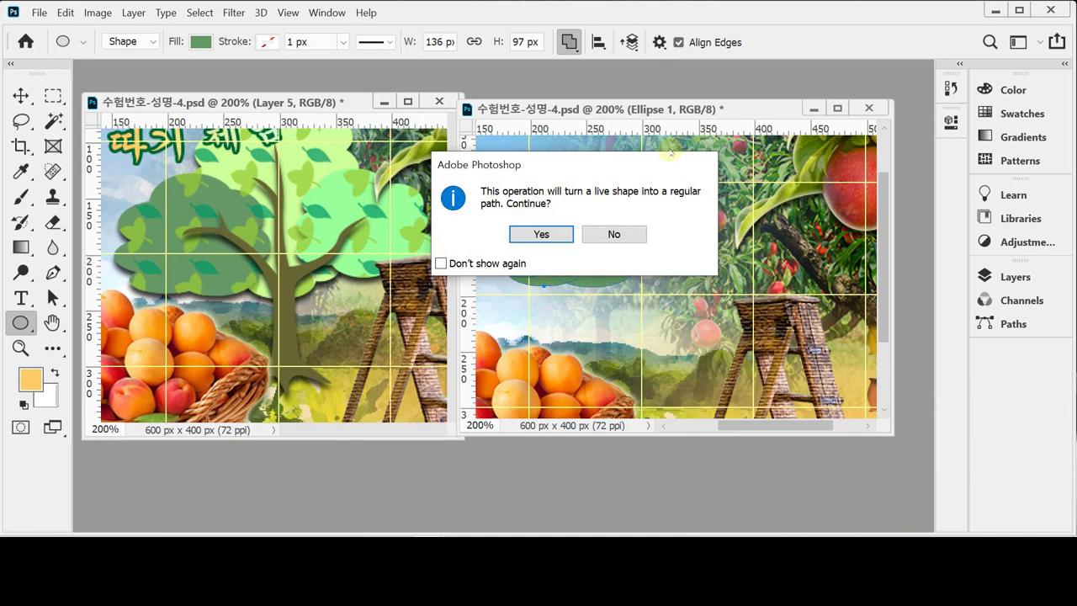
{"action": "left_click", "coordinate": [543, 234]}
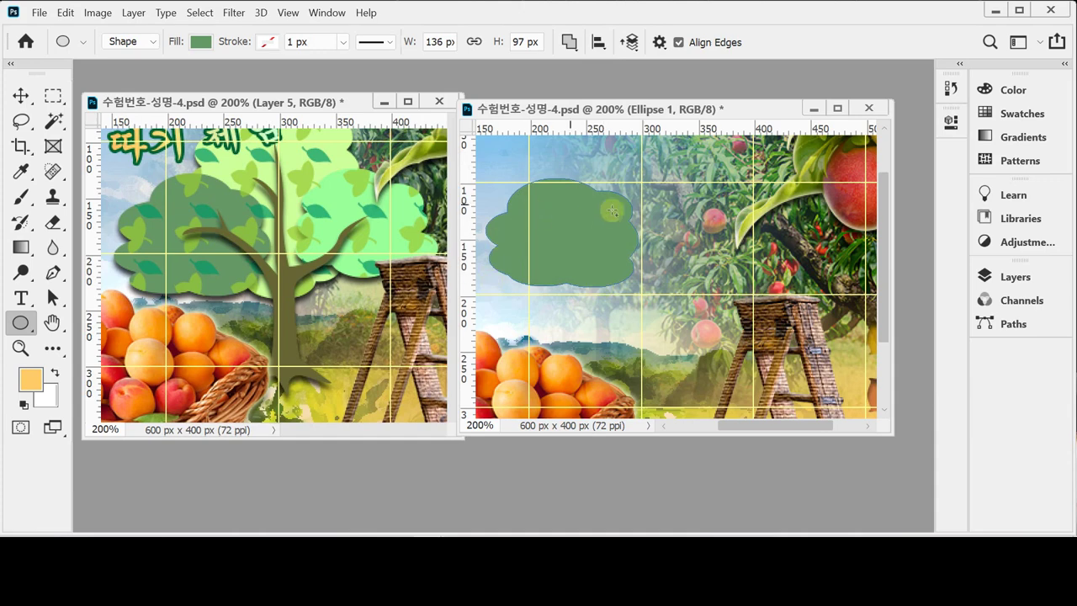
Step: Add a Drop Shadow to the dark green crown, using 75% opacity, 90° angle, 5 px distance and 5 px size
{"action": "left_click", "coordinate": [1009, 276]}
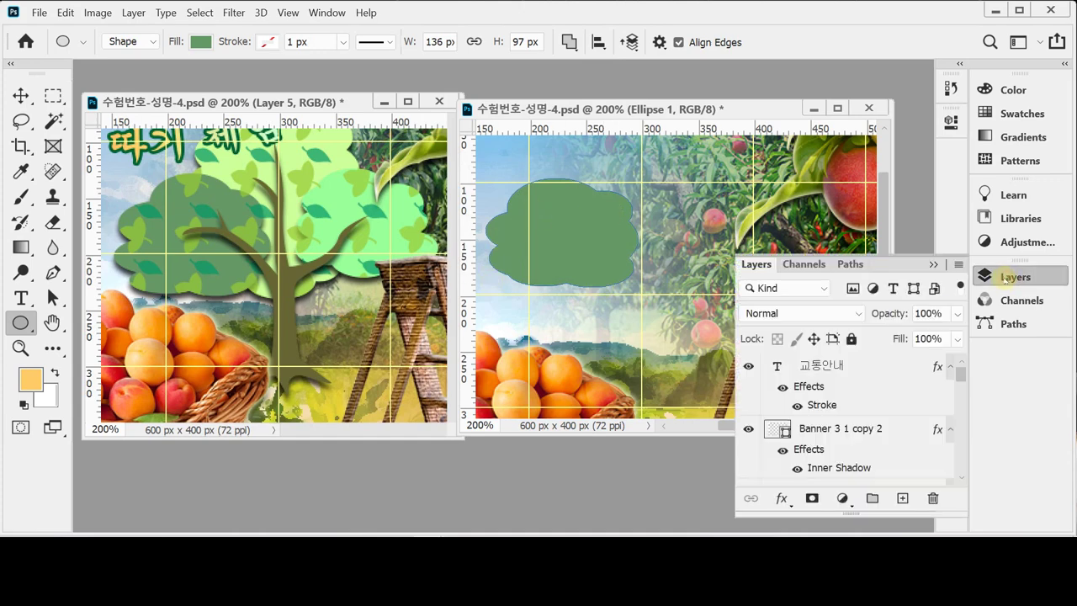
{"action": "scroll", "coordinate": [915, 429], "scroll_direction": "down", "scroll_amount": 1}
{"action": "scroll", "coordinate": [916, 428], "scroll_direction": "down", "scroll_amount": 2}
{"action": "scroll", "coordinate": [908, 431], "scroll_direction": "up", "scroll_amount": 2}
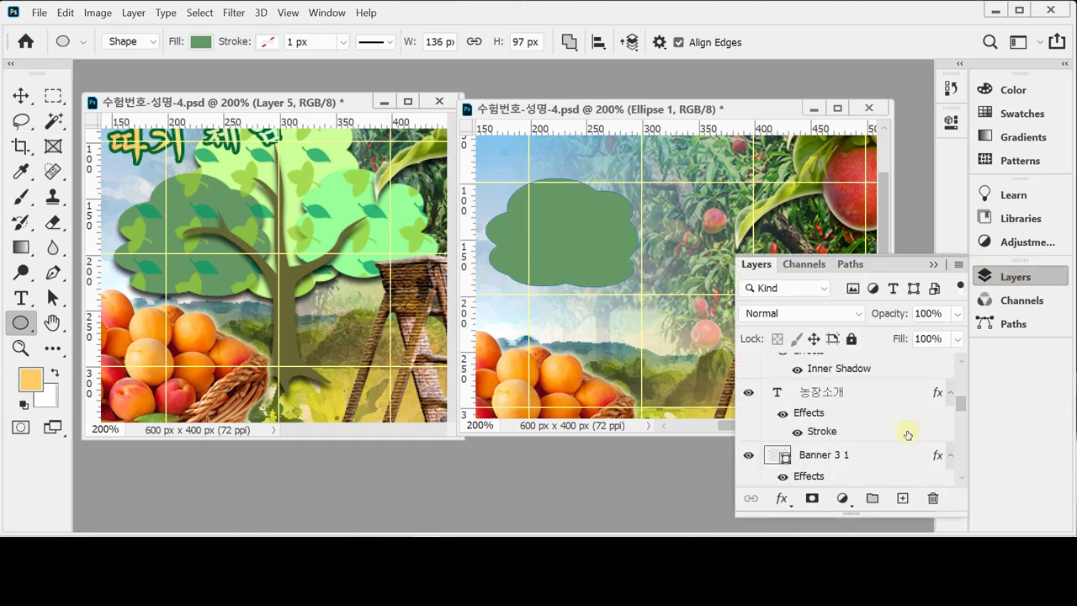
{"action": "scroll", "coordinate": [907, 440], "scroll_direction": "down", "scroll_amount": 2}
{"action": "left_click", "coordinate": [781, 498]}
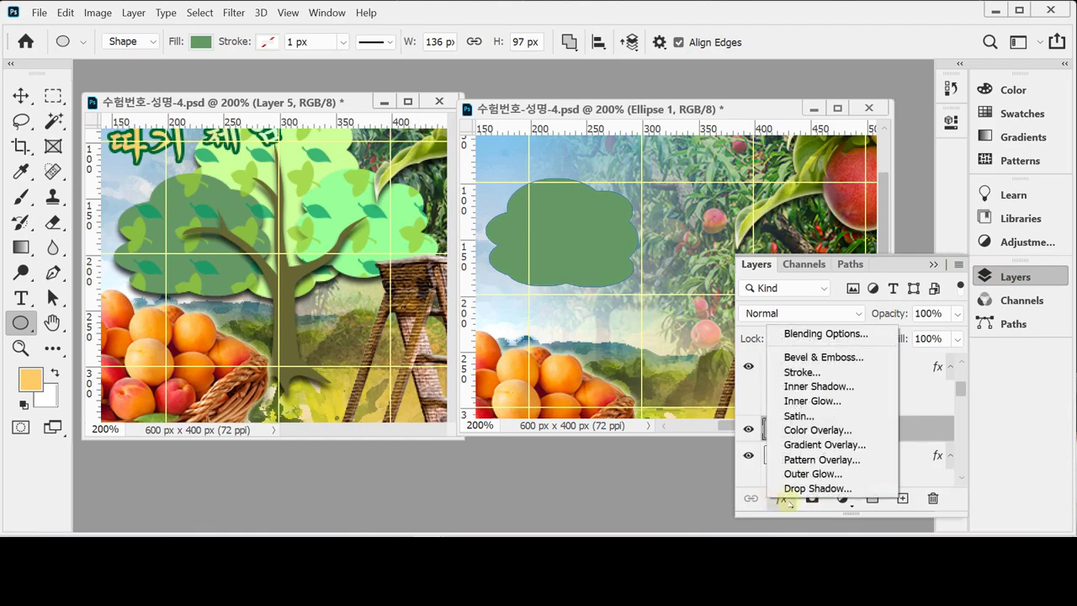
{"action": "left_click", "coordinate": [788, 488]}
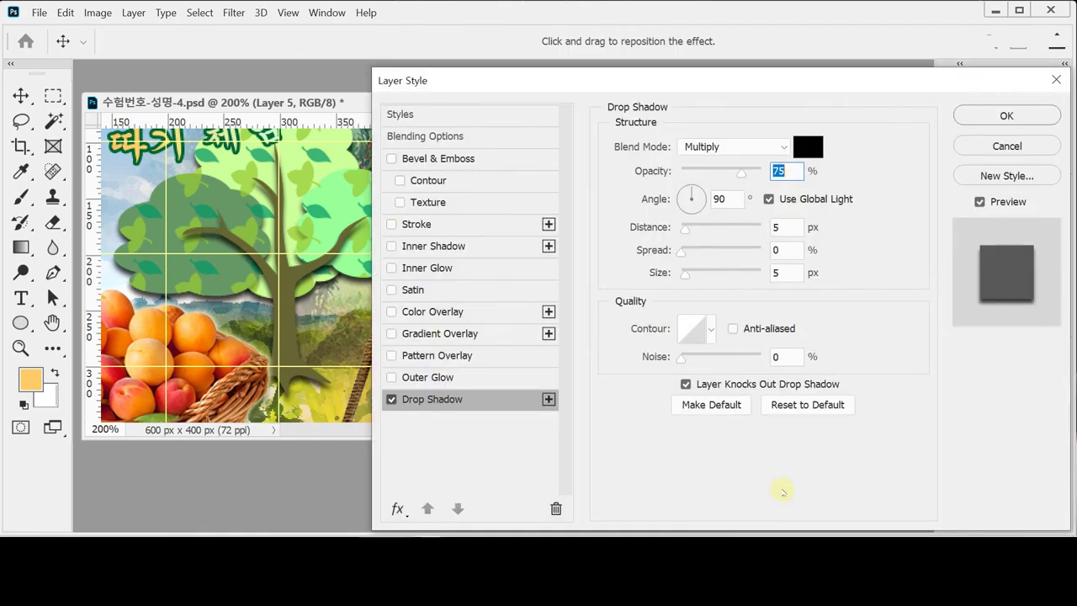
{"action": "left_click", "coordinate": [983, 115]}
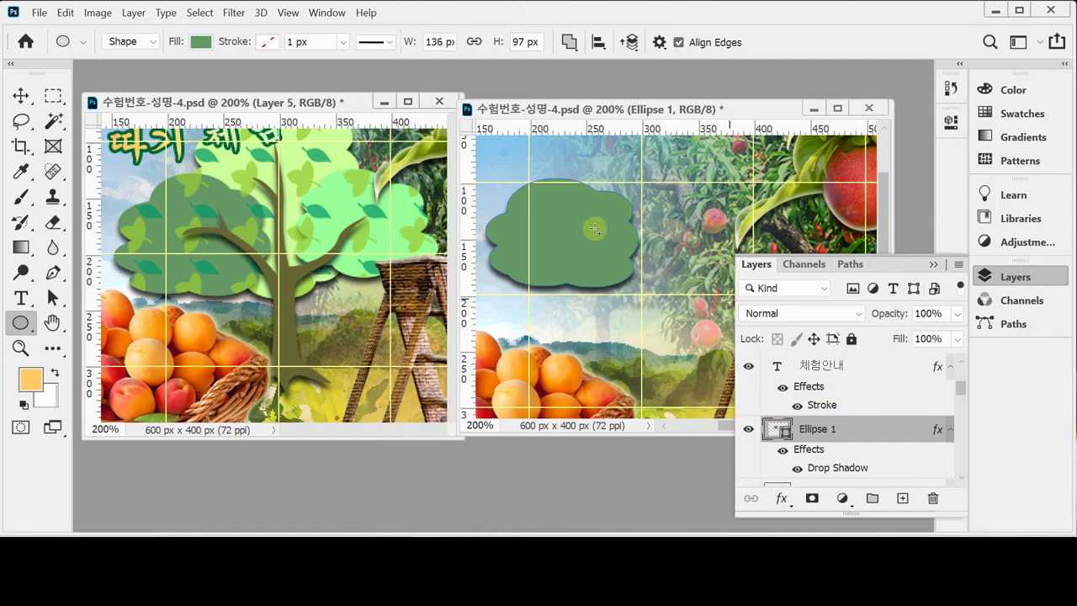
{"action": "left_click", "coordinate": [987, 276]}
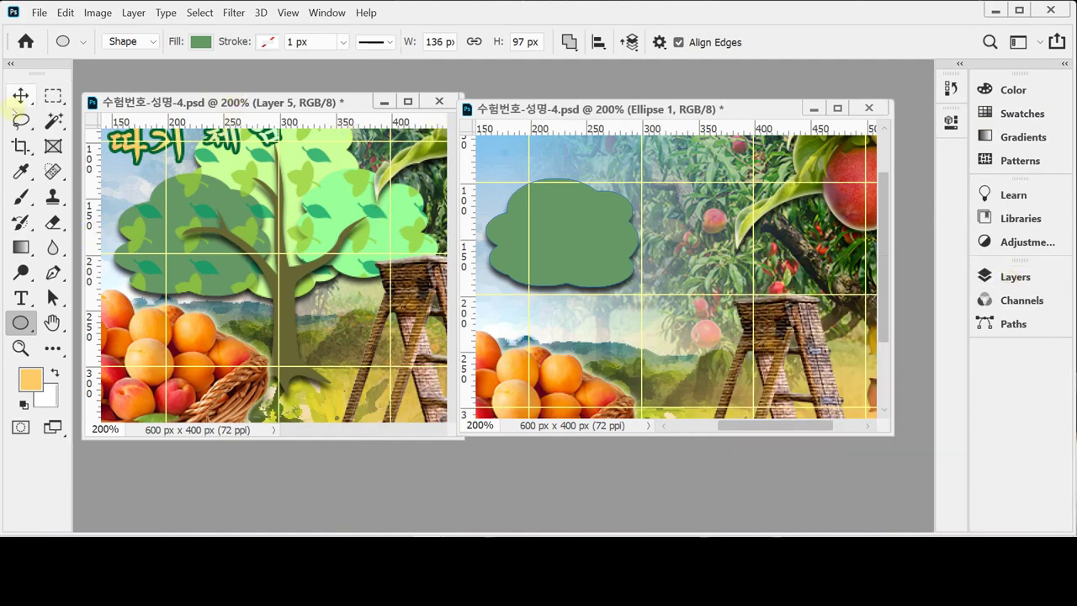
Step: Copy the mint and yellow-green crowns from the reference document into the working document and send the yellow-green crown behind the other two
{"action": "left_click", "coordinate": [20, 95]}
{"action": "left_click", "coordinate": [267, 229]}
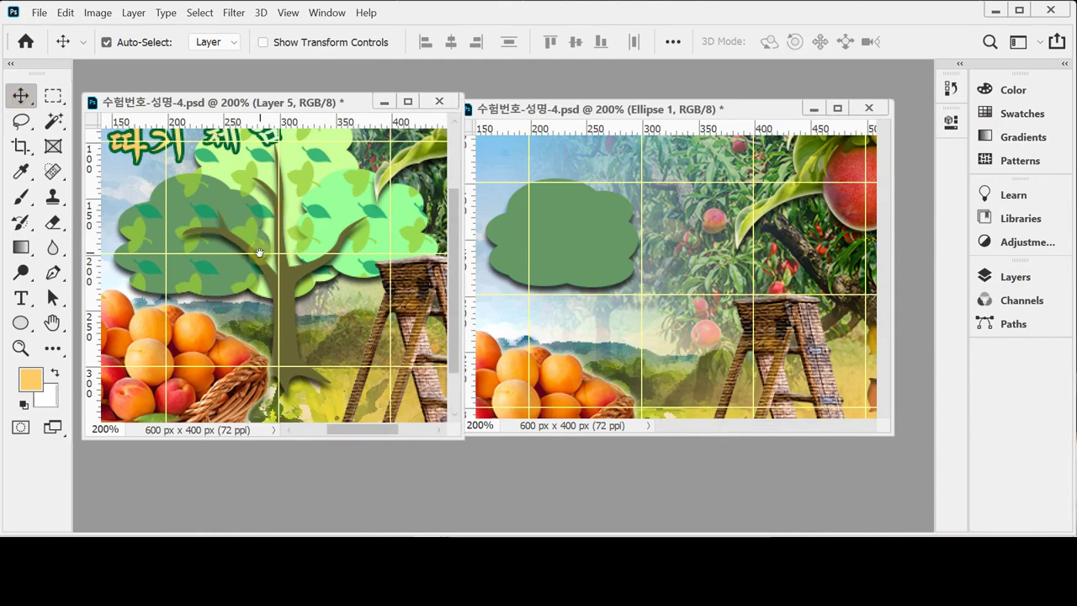
{"action": "left_click_drag", "start_coordinate": [275, 194], "coordinate": [262, 248]}
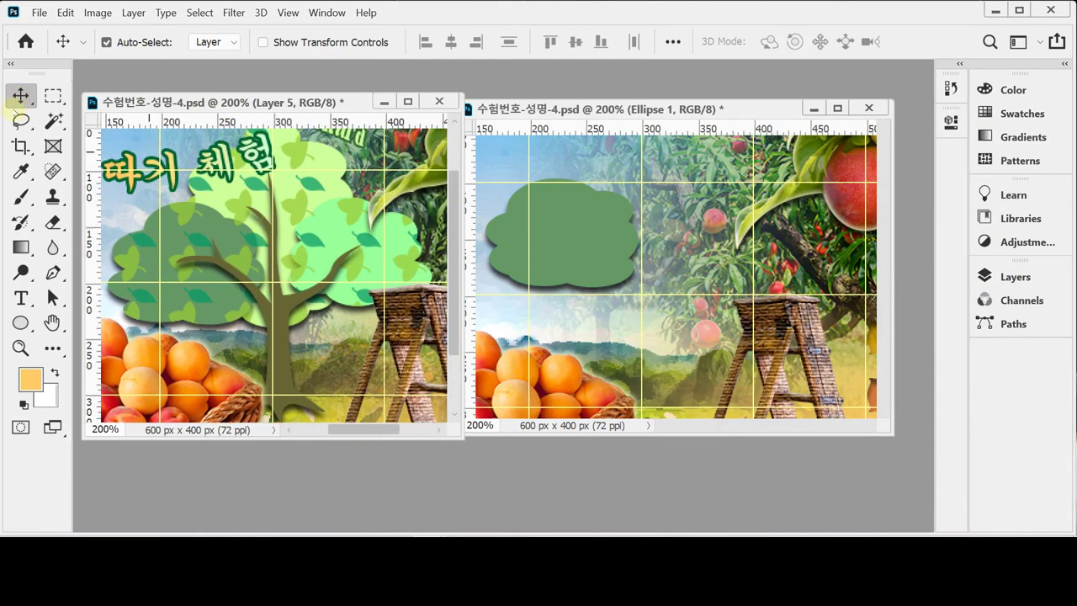
{"action": "left_click", "coordinate": [335, 225]}
{"action": "left_click_drag", "start_coordinate": [335, 238], "coordinate": [633, 277]}
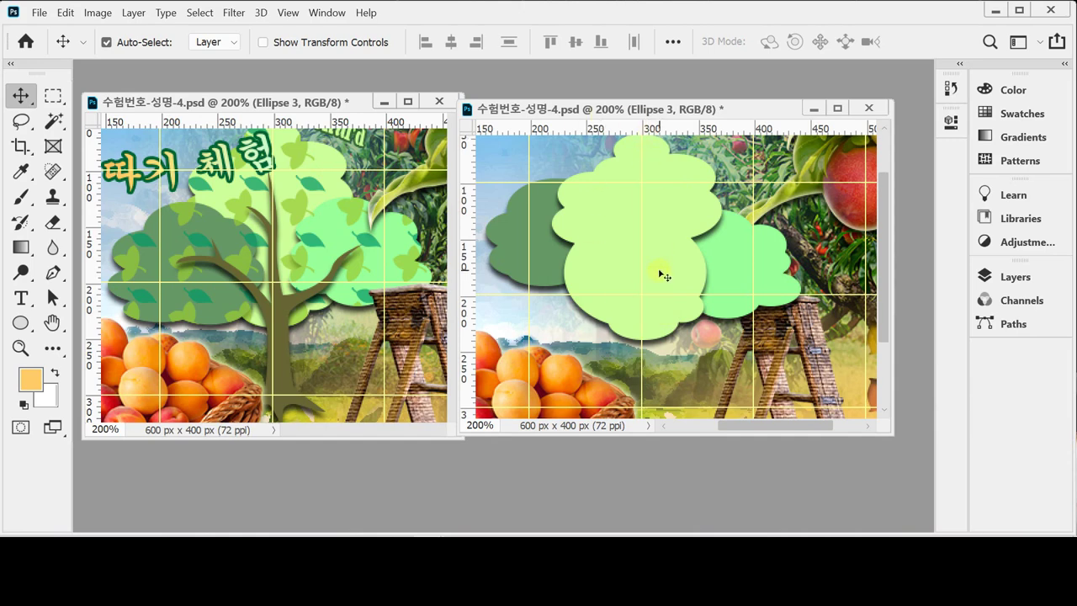
{"action": "key", "text": "ctrl+bracketleft"}
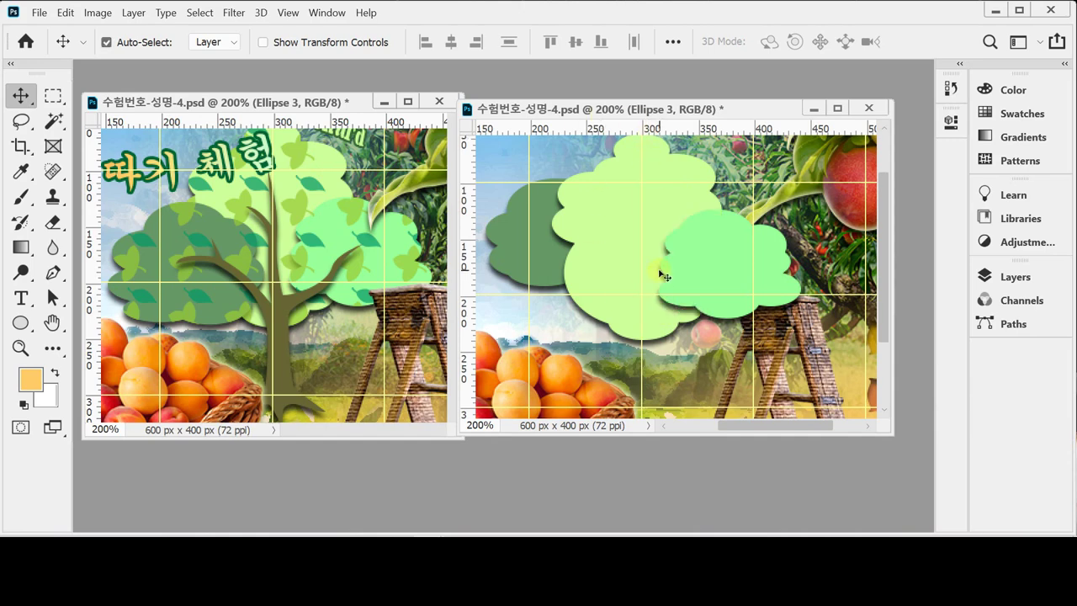
{"action": "key", "text": "ctrl+bracketleft"}
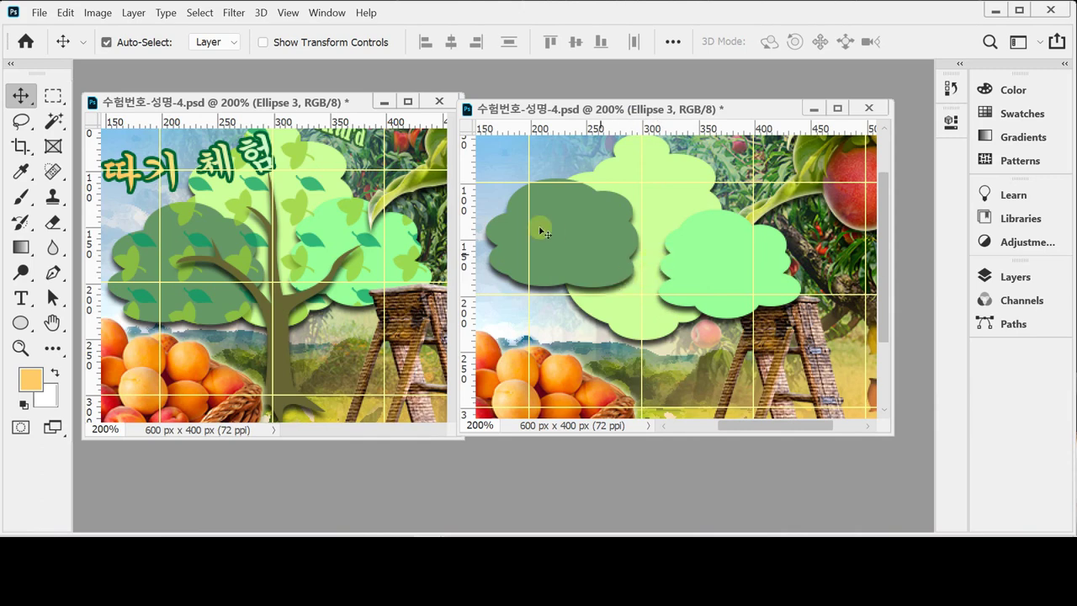
Step: Start outlining the tree trunk with the Pen tool in Shape mode, running a curve about 43 px high down between the crowns
{"action": "left_click", "coordinate": [278, 360]}
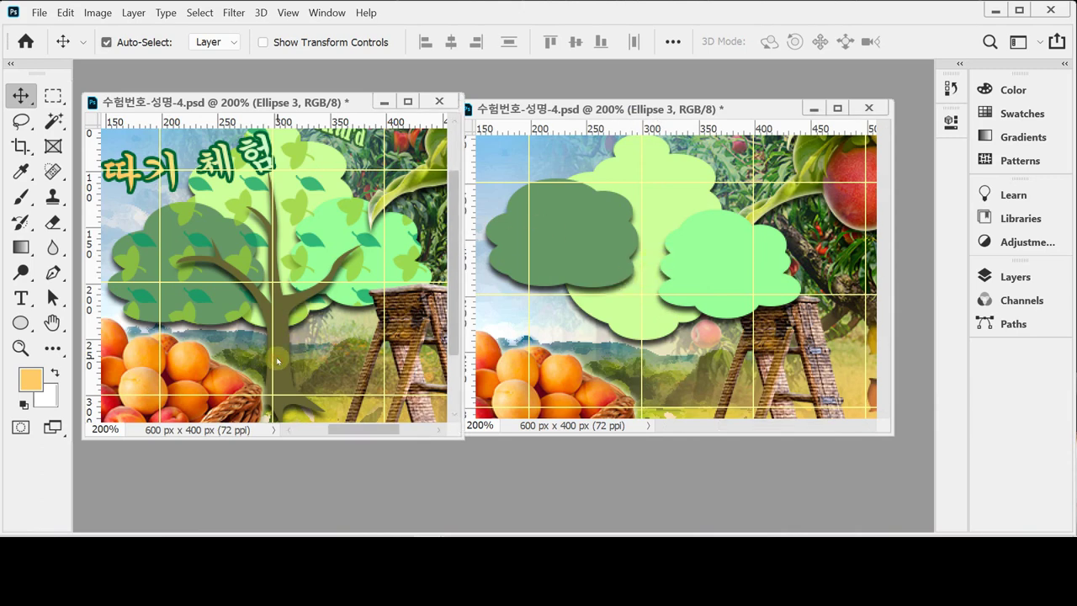
{"action": "left_click", "coordinate": [52, 272]}
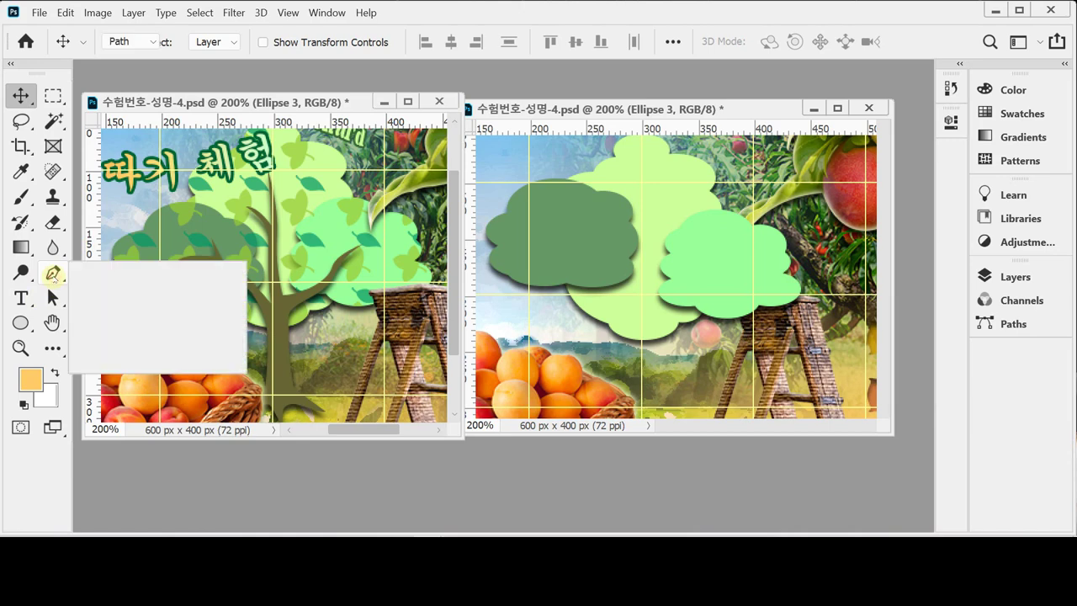
{"action": "left_click", "coordinate": [103, 272]}
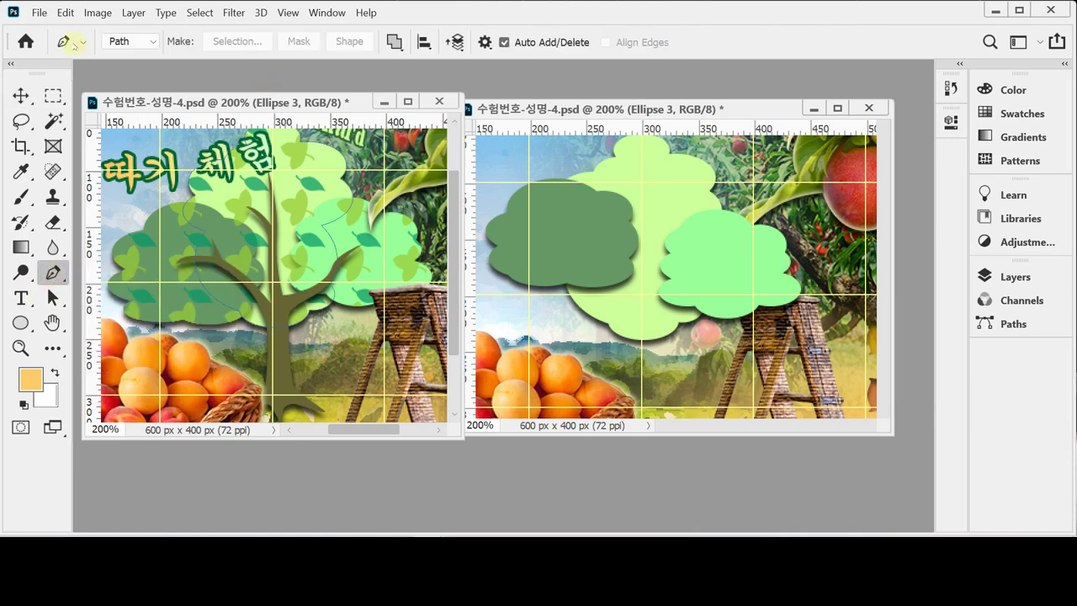
{"action": "left_click", "coordinate": [105, 44]}
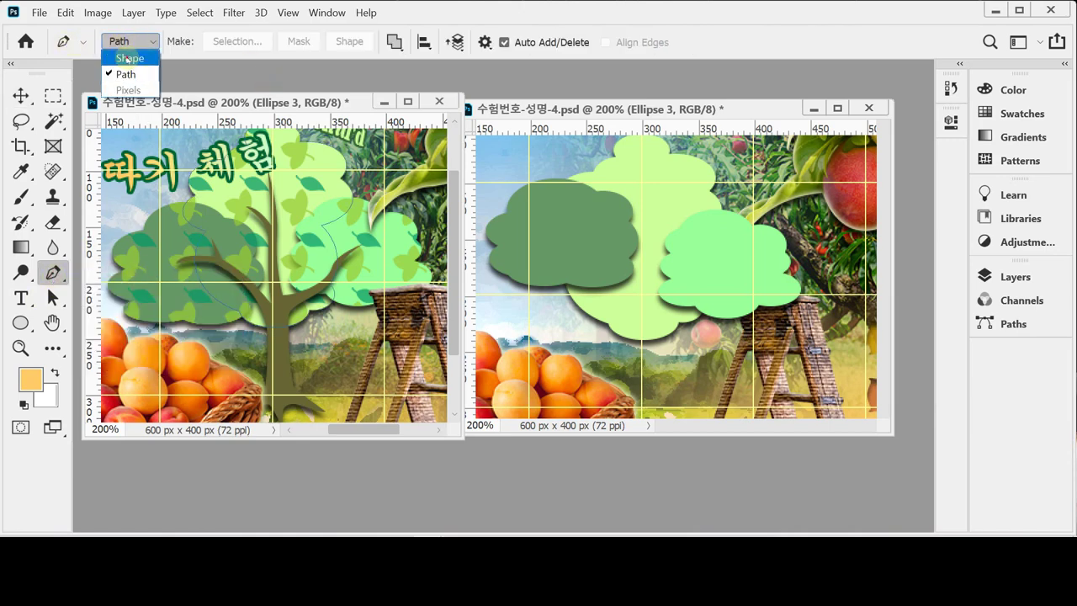
{"action": "left_click", "coordinate": [127, 57]}
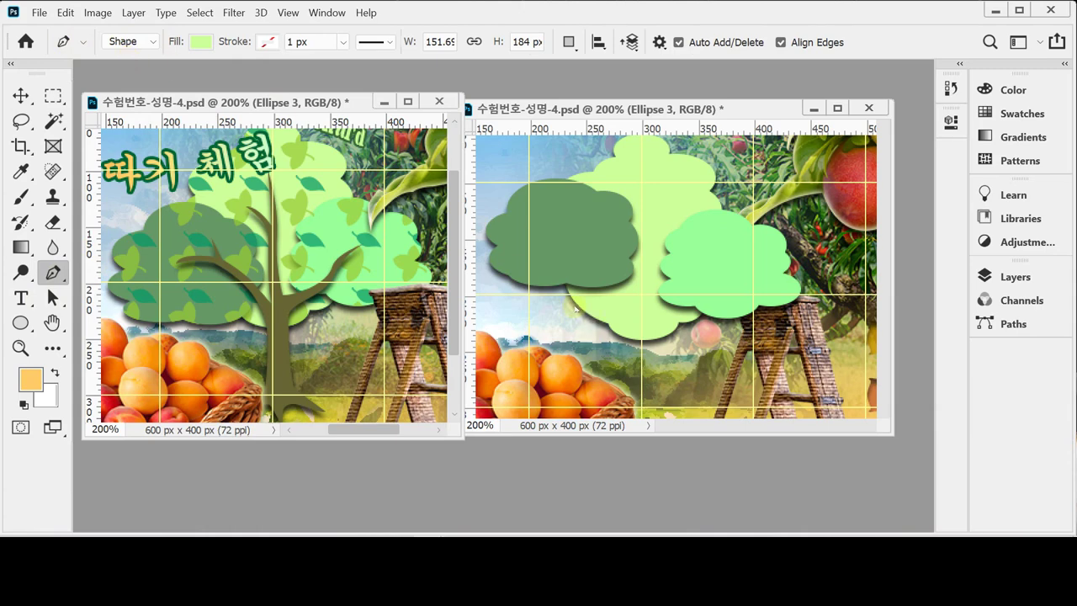
{"action": "left_click", "coordinate": [643, 189]}
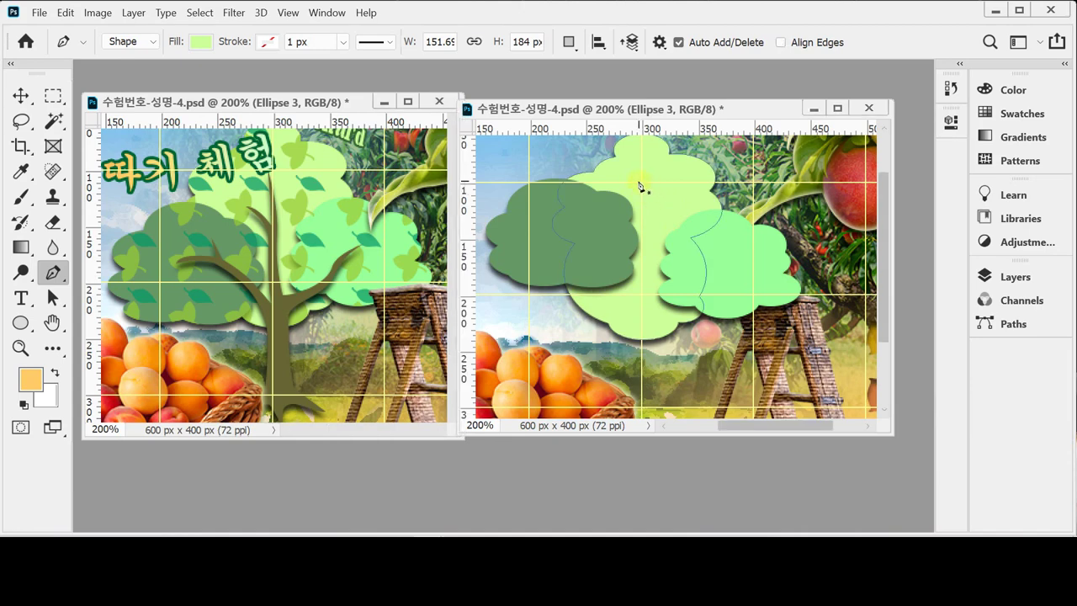
{"action": "left_click", "coordinate": [638, 180]}
{"action": "left_click_drag", "start_coordinate": [642, 228], "coordinate": [641, 253]}
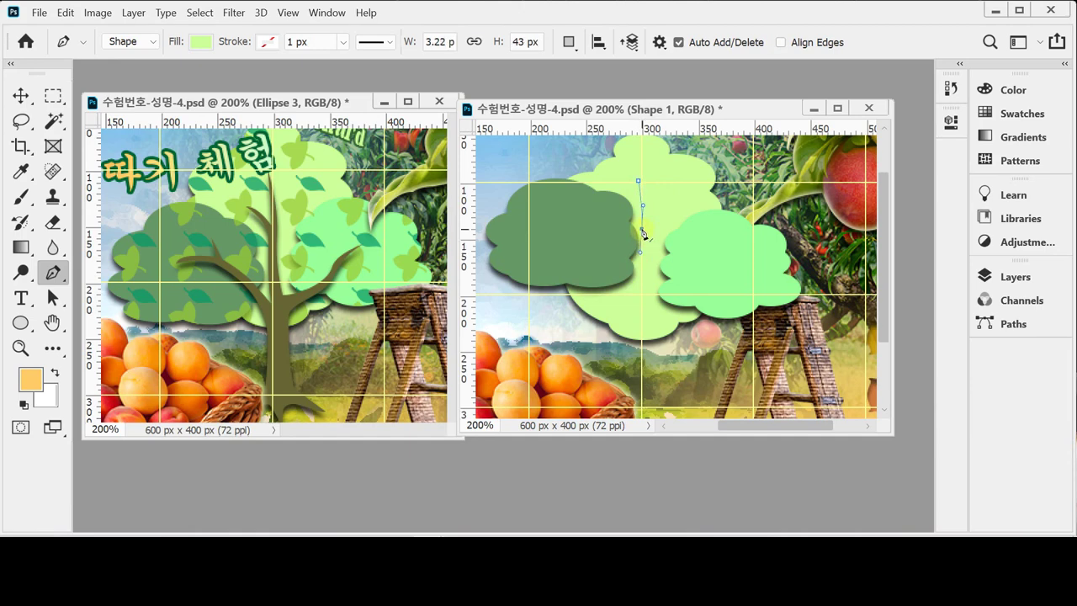
Step: Extend the trunk outline down to about 108 px high and add a curved point out over the dark green crown
{"action": "left_click", "coordinate": [642, 229]}
{"action": "left_click", "coordinate": [611, 204]}
{"action": "left_click_drag", "start_coordinate": [611, 203], "coordinate": [634, 301]}
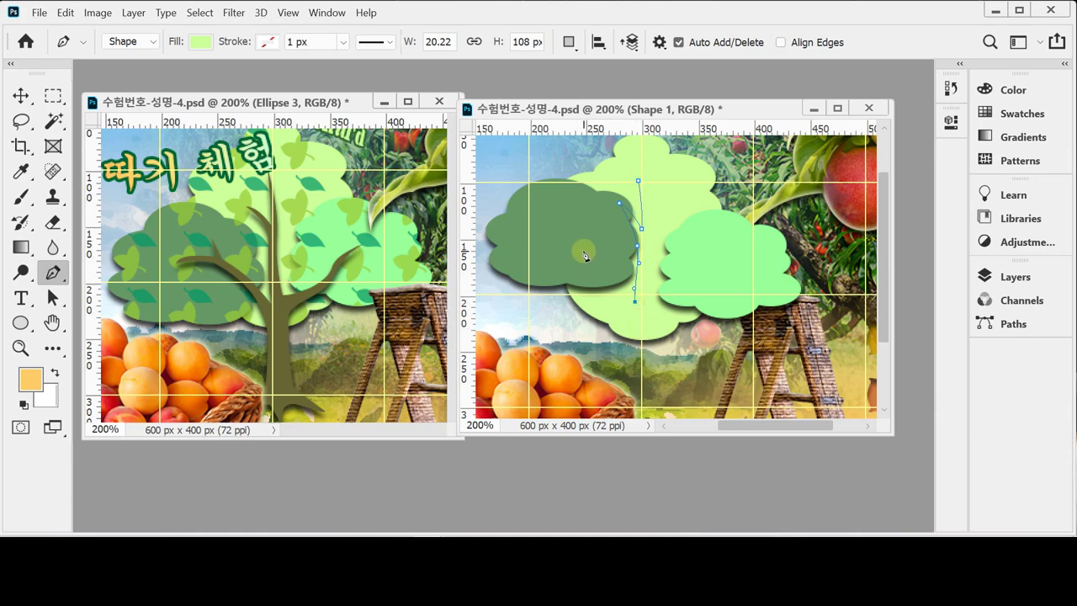
{"action": "left_click_drag", "start_coordinate": [554, 243], "coordinate": [573, 233]}
{"action": "key", "text": "Escape"}
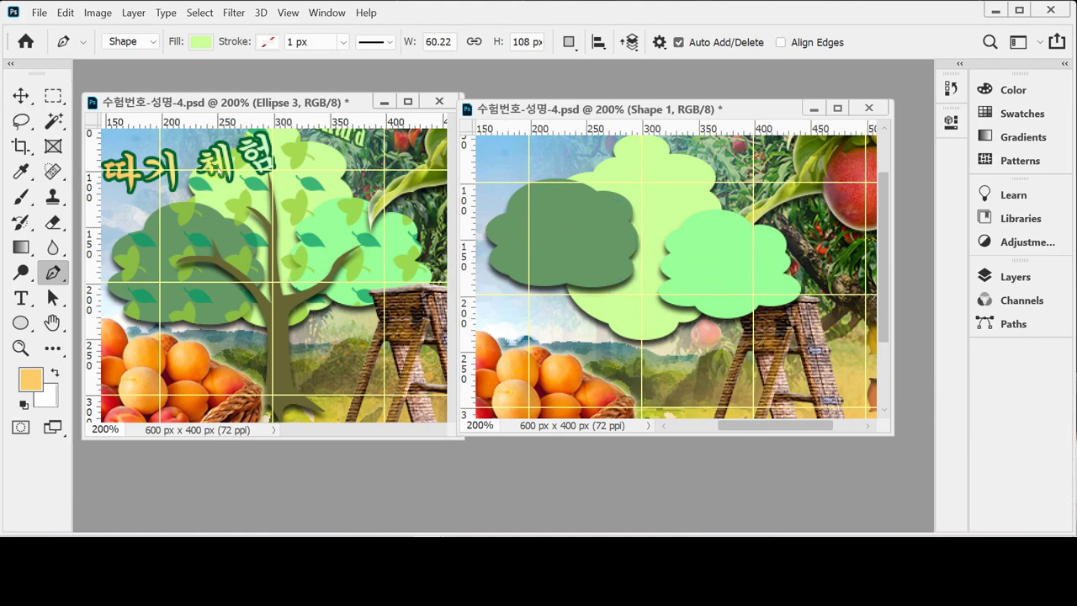
Step: Copy the brown trunk with its branches from the reference document into the gap between the crowns
{"action": "left_click", "coordinate": [20, 94]}
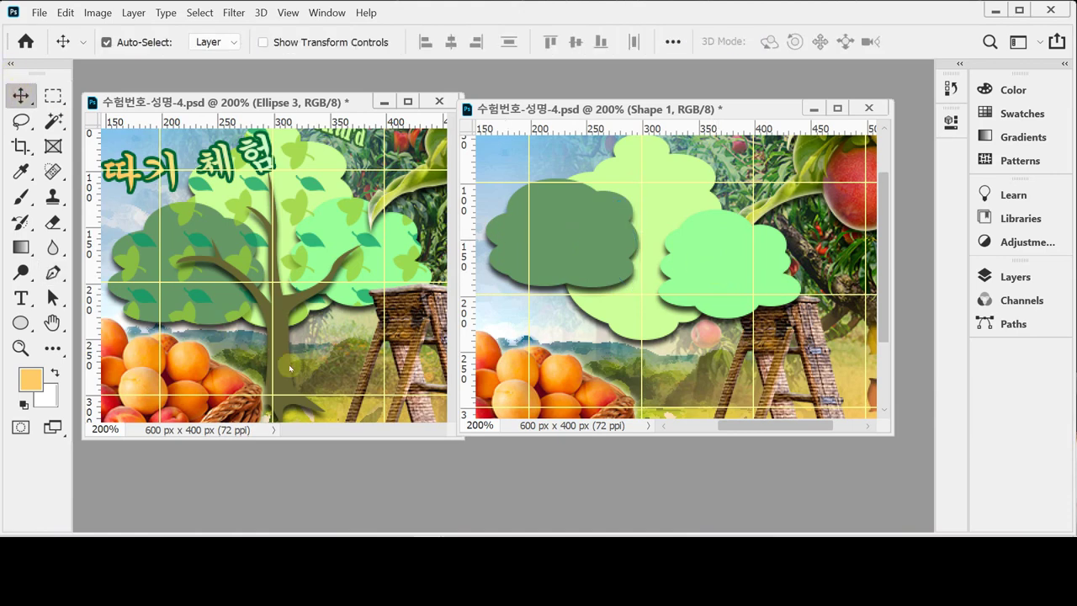
{"action": "left_click_drag", "start_coordinate": [284, 380], "coordinate": [655, 381]}
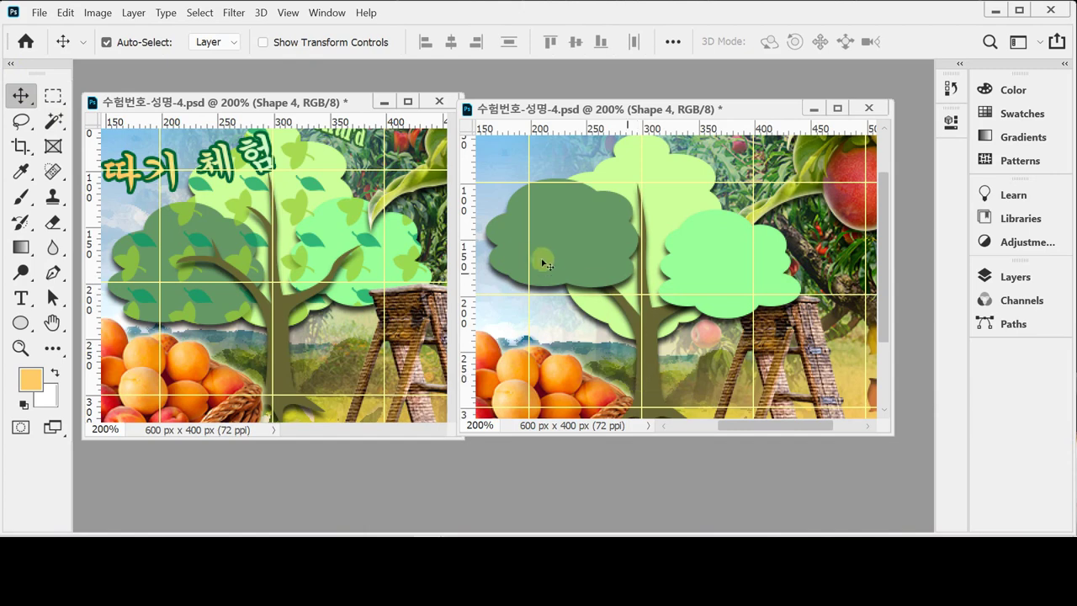
Step: Arrange the dark green and mint crowns behind the trunk, with the dark green one moved toward the lower left, and save the document
{"action": "left_click", "coordinate": [545, 274]}
{"action": "key", "text": "ctrl+bracketleft"}
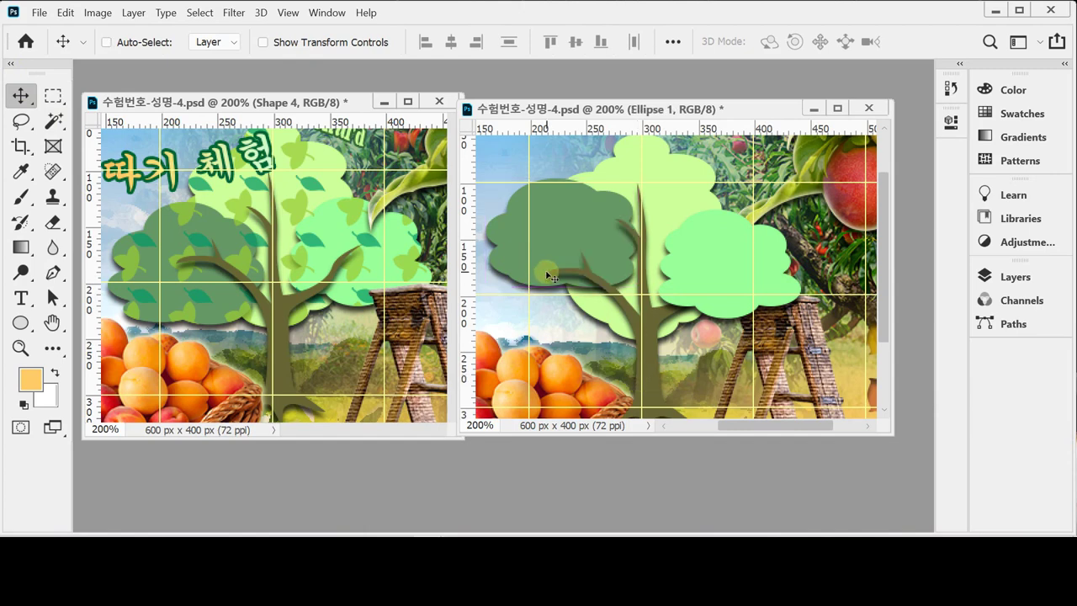
{"action": "left_click_drag", "start_coordinate": [560, 236], "coordinate": [546, 280]}
{"action": "left_click", "coordinate": [749, 269], "text": "ctrl"}
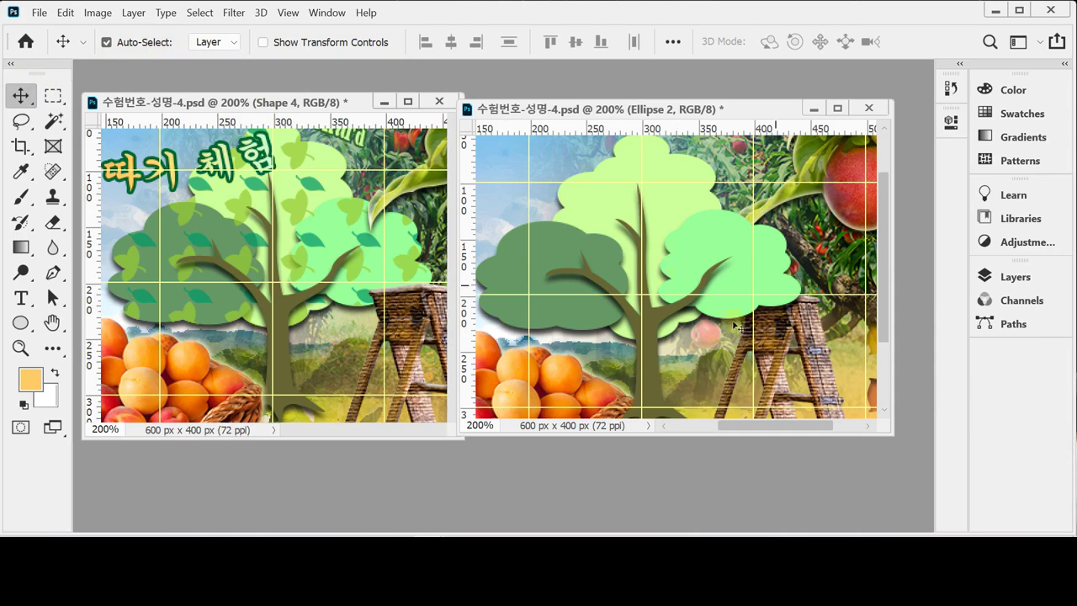
{"action": "key", "text": "ctrl+z"}
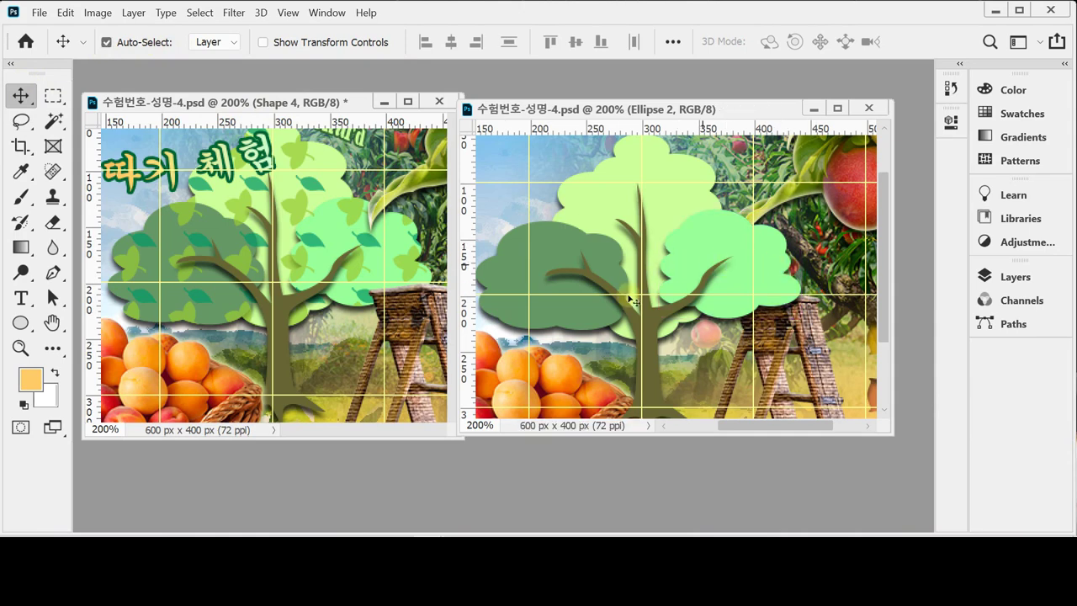
Step: Select the brown trunk shape in the working document
{"action": "left_click", "coordinate": [648, 358]}
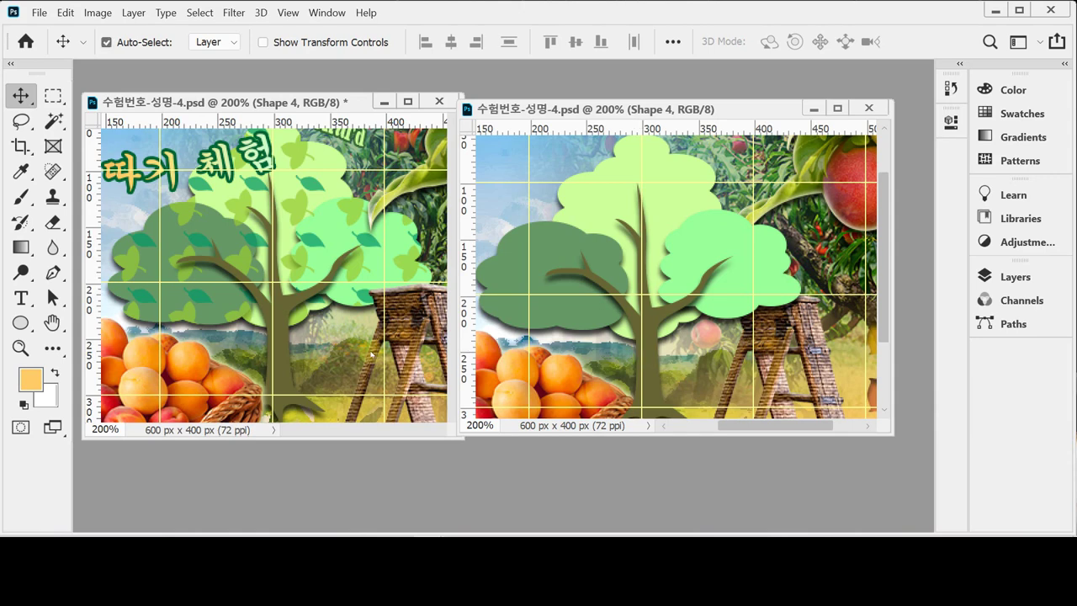
{"action": "left_click", "coordinate": [223, 298]}
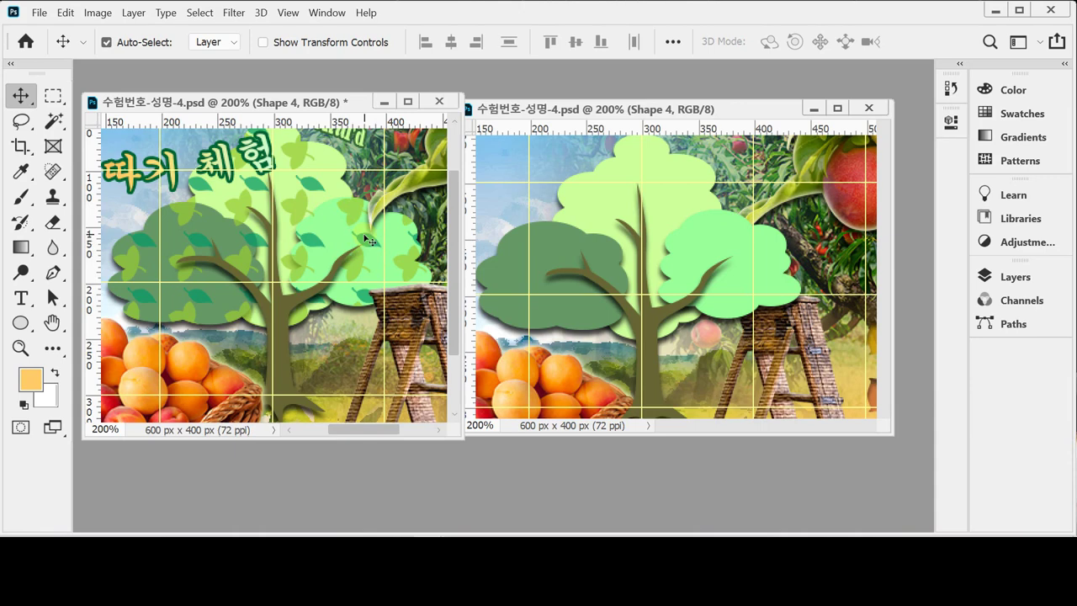
{"action": "left_click", "coordinate": [571, 276]}
{"action": "left_click", "coordinate": [535, 284]}
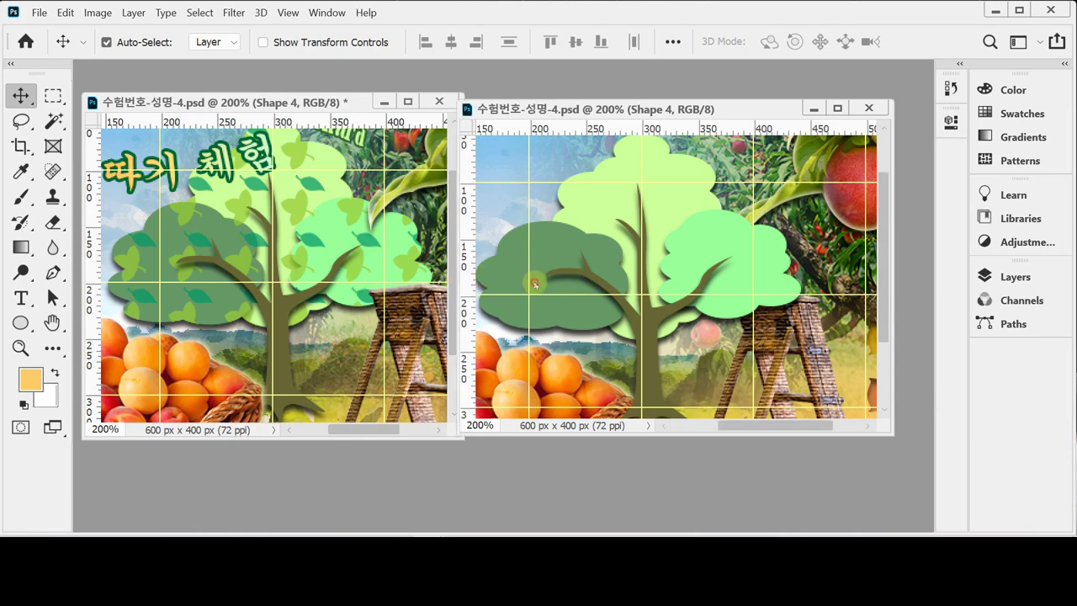
{"action": "left_click", "coordinate": [581, 271]}
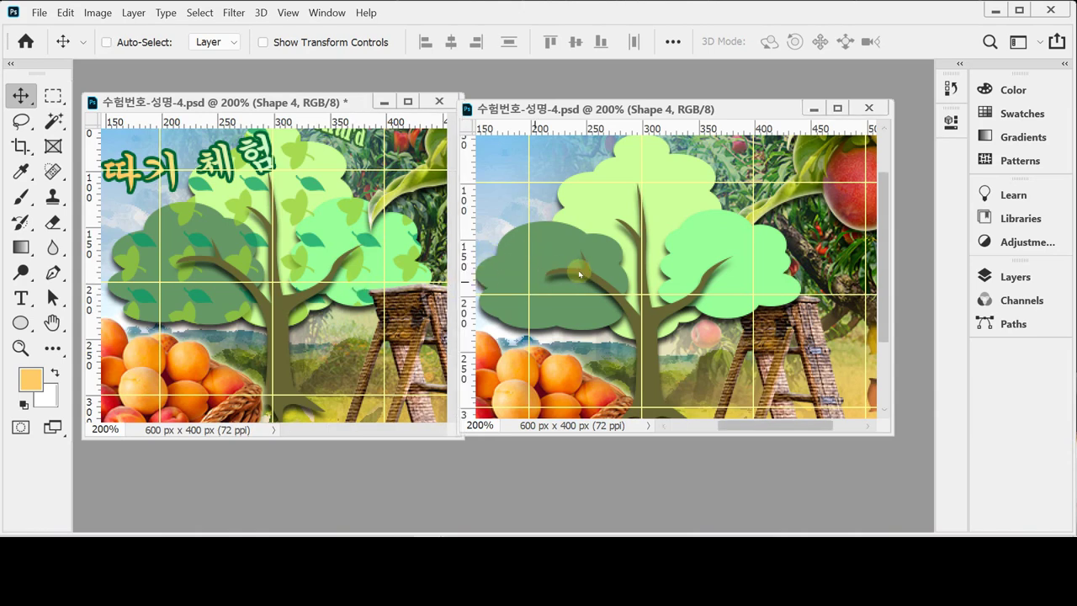
Step: Create a new document 50 px wide and 50 px high with transparent background contents
{"action": "key", "text": "ctrl+n"}
{"action": "left_click", "coordinate": [414, 152]}
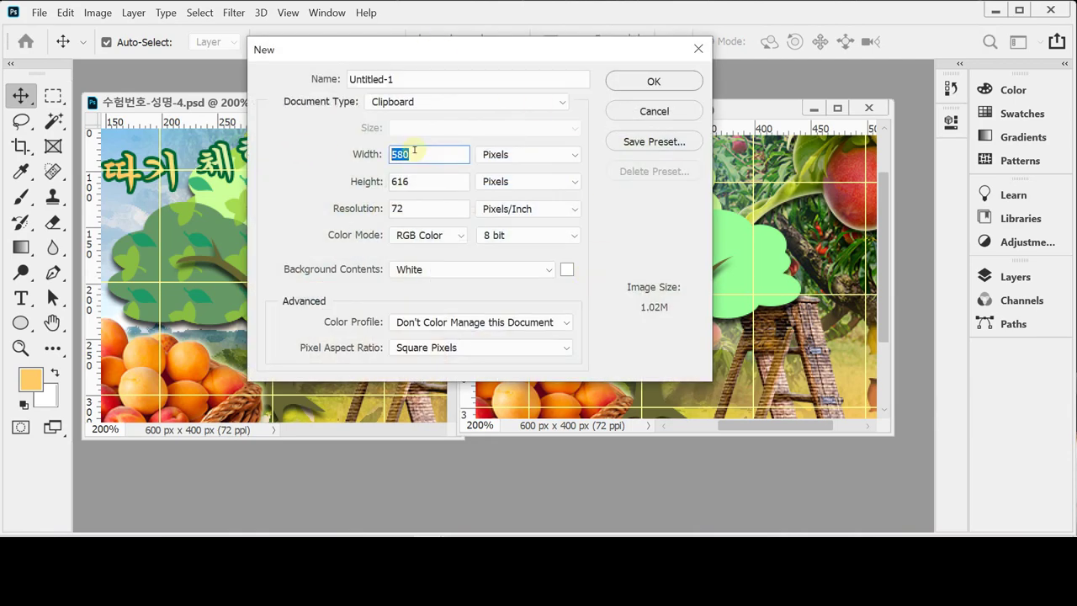
{"action": "type", "text": "50"}
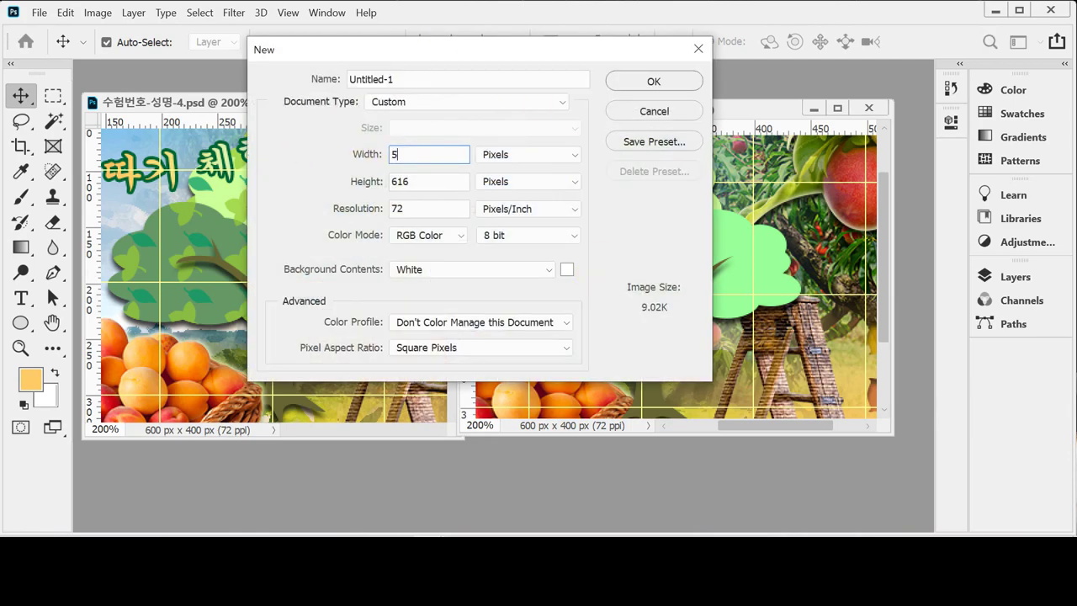
{"action": "key", "text": "Tab"}
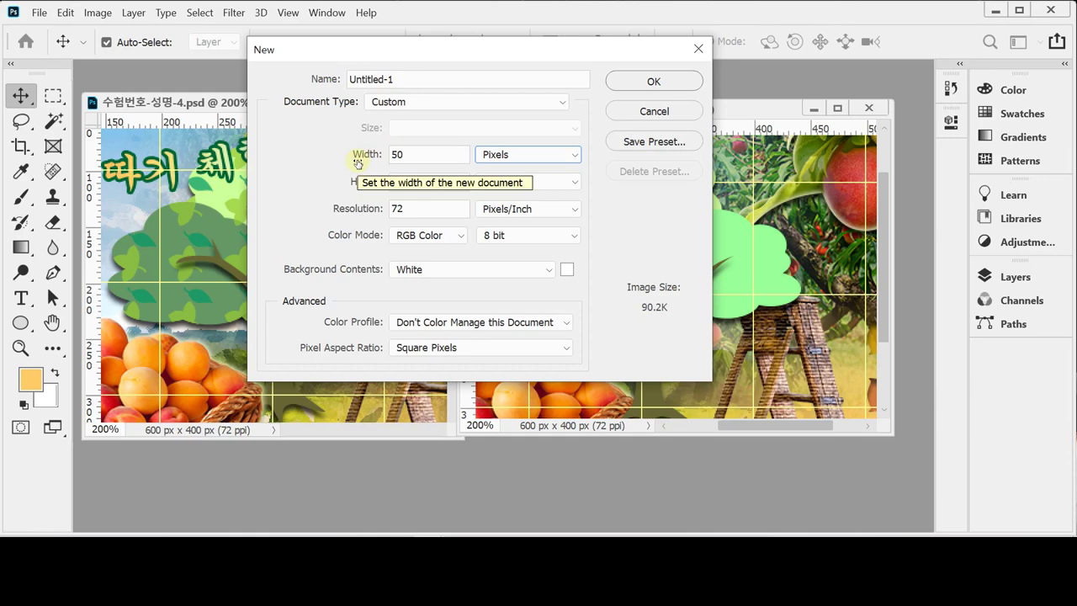
{"action": "key", "text": "Tab"}
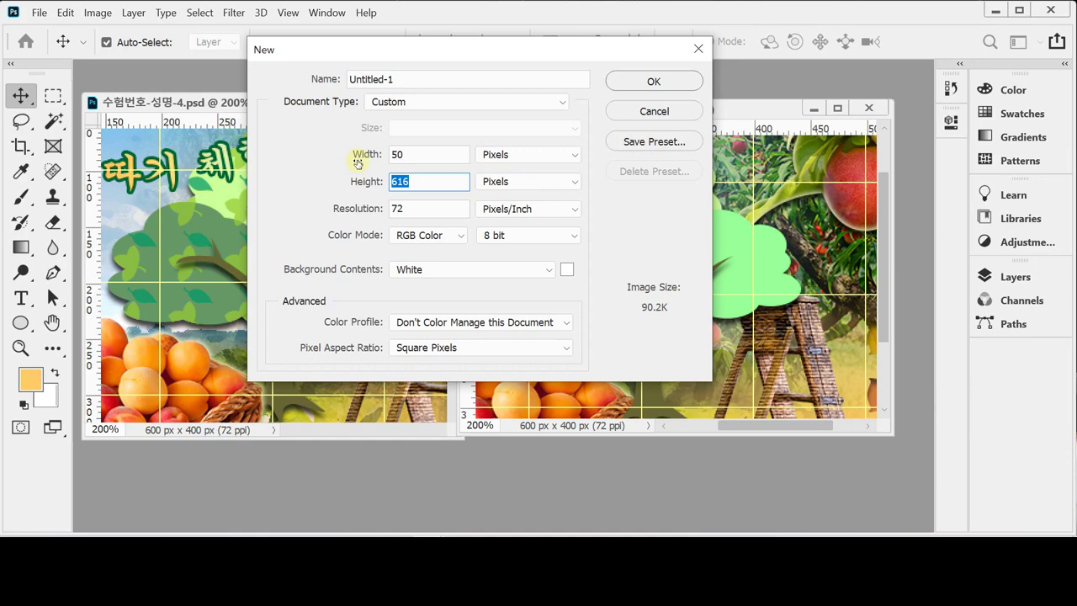
{"action": "type", "text": "50"}
{"action": "key", "text": "Tab"}
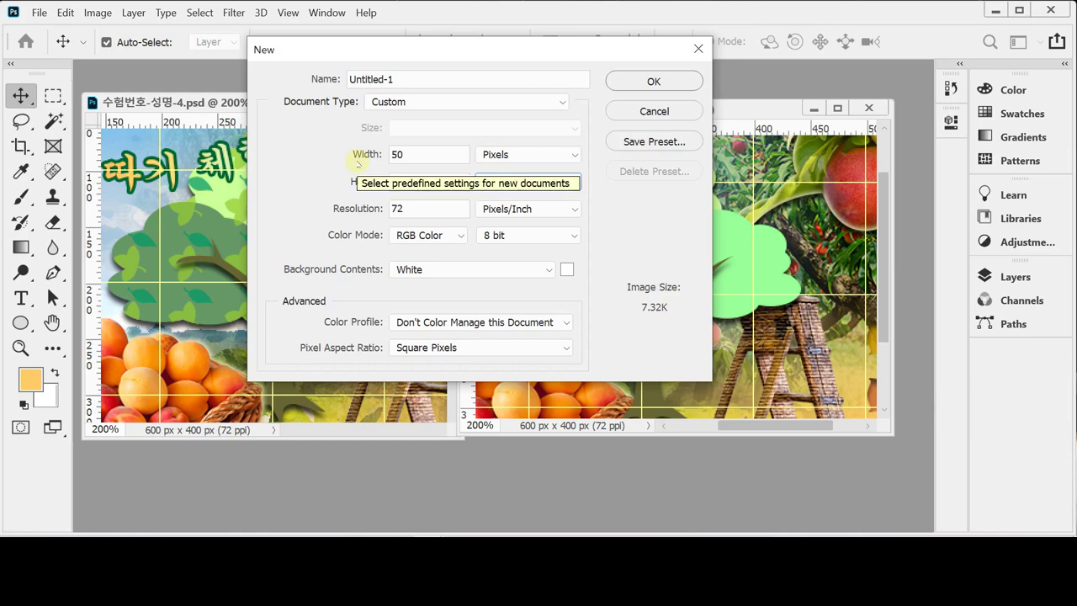
{"action": "key", "text": "Tab"}
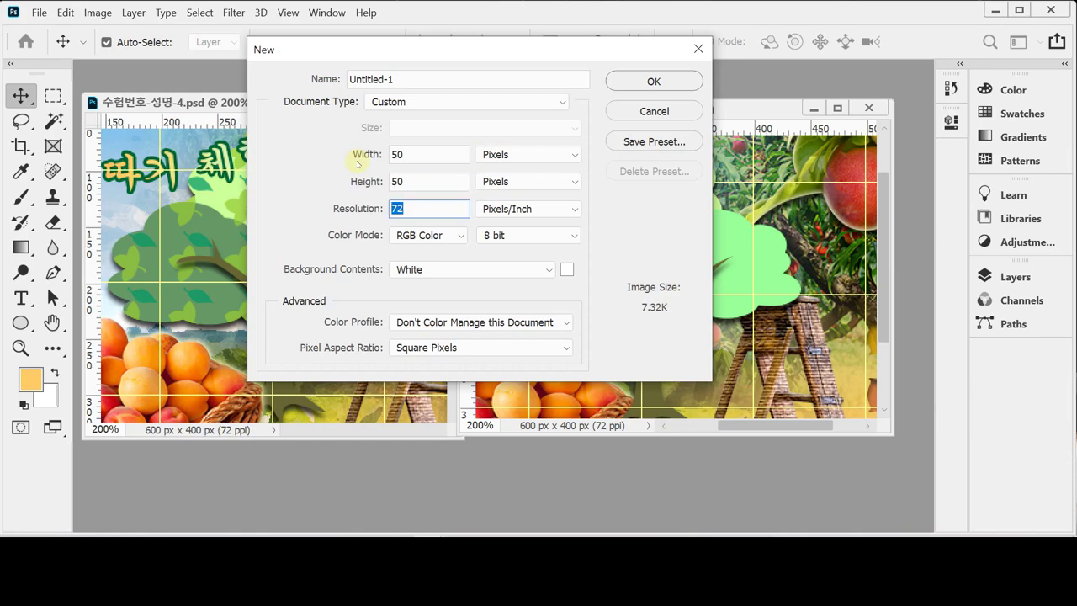
{"action": "left_click", "coordinate": [517, 271]}
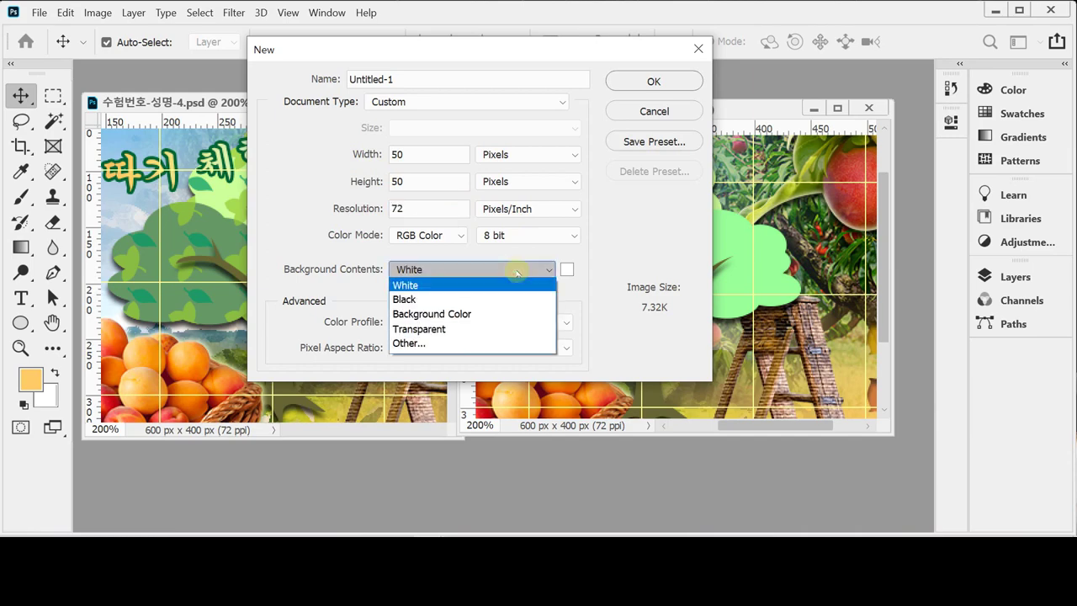
{"action": "left_click", "coordinate": [488, 329]}
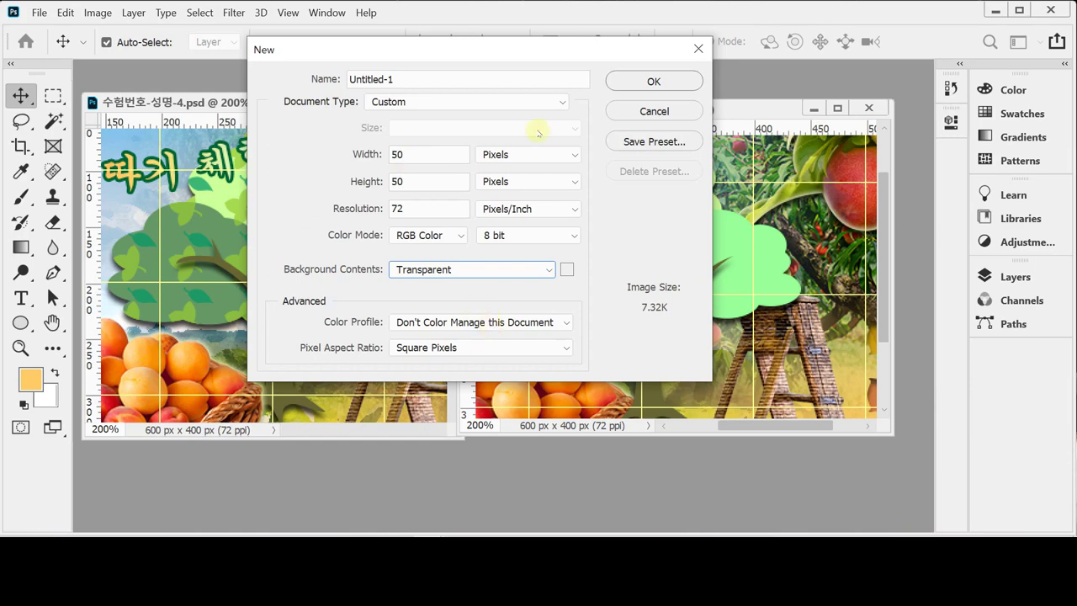
{"action": "left_click_drag", "start_coordinate": [408, 49], "coordinate": [505, 115]}
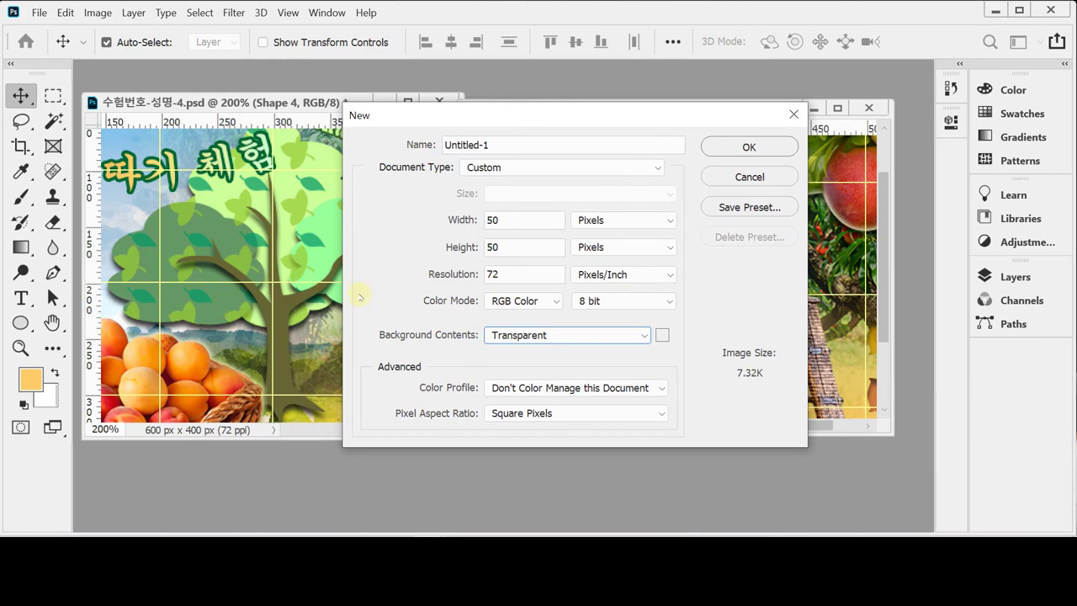
{"action": "left_click", "coordinate": [751, 148]}
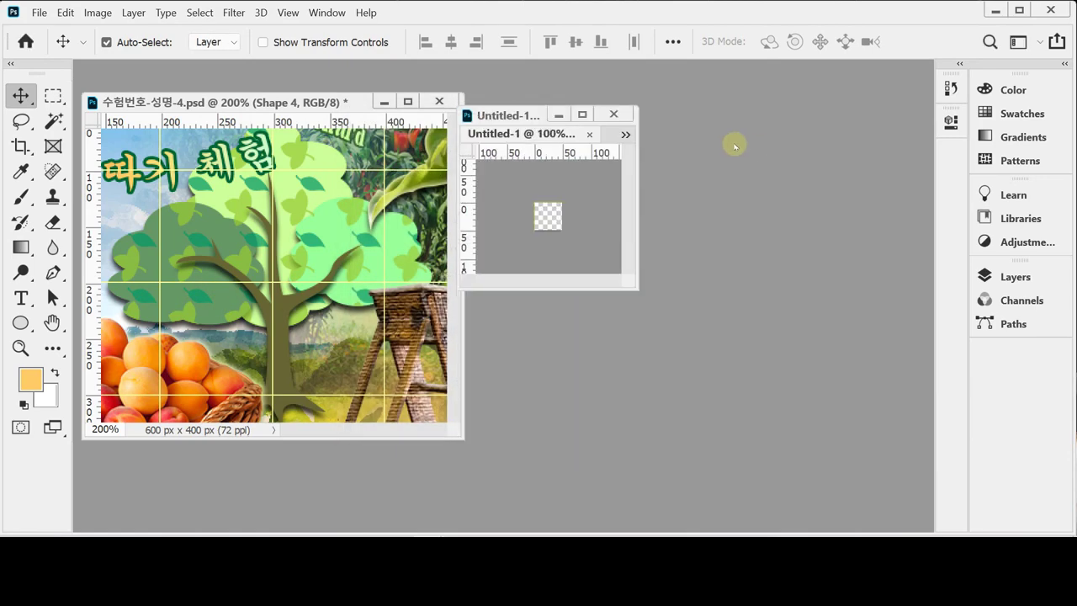
Step: Choose the three-lobed leaf with a stem as the custom shape from the Nature group of the legacy default shapes
{"action": "left_click_drag", "start_coordinate": [633, 289], "coordinate": [848, 461]}
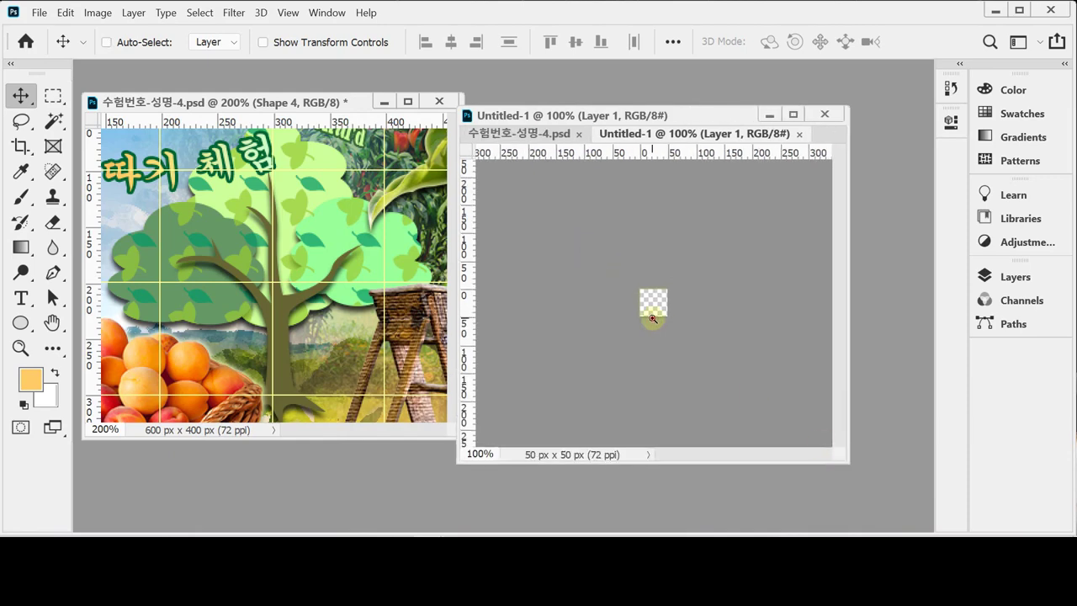
{"action": "left_click", "coordinate": [705, 303], "text": "ctrl"}
{"action": "left_click", "coordinate": [725, 298], "text": "ctrl"}
{"action": "left_click", "coordinate": [725, 298], "text": "ctrl"}
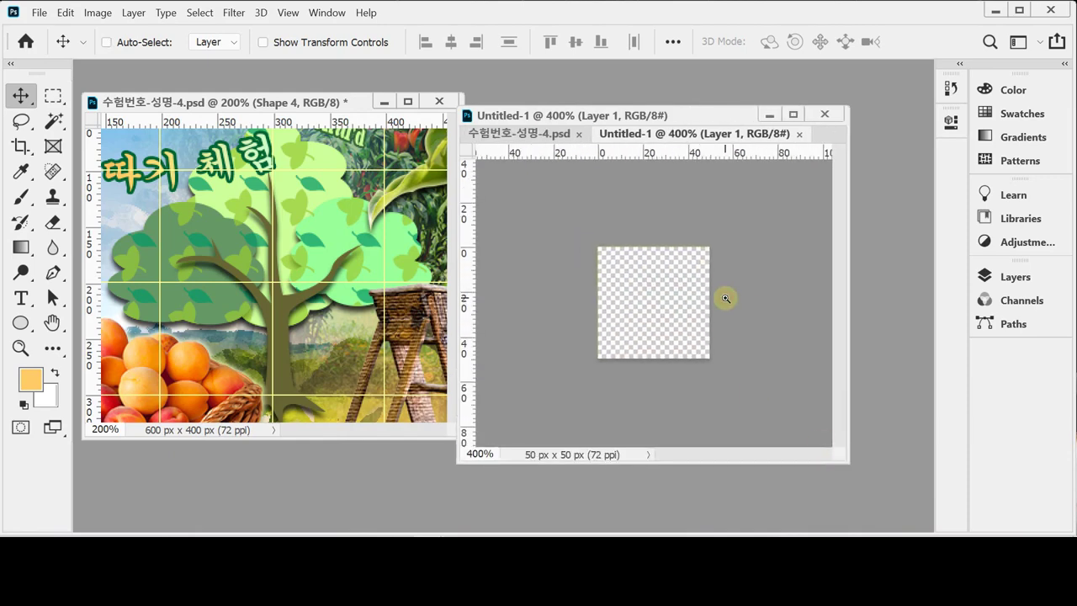
{"action": "left_click", "coordinate": [712, 298], "text": "ctrl"}
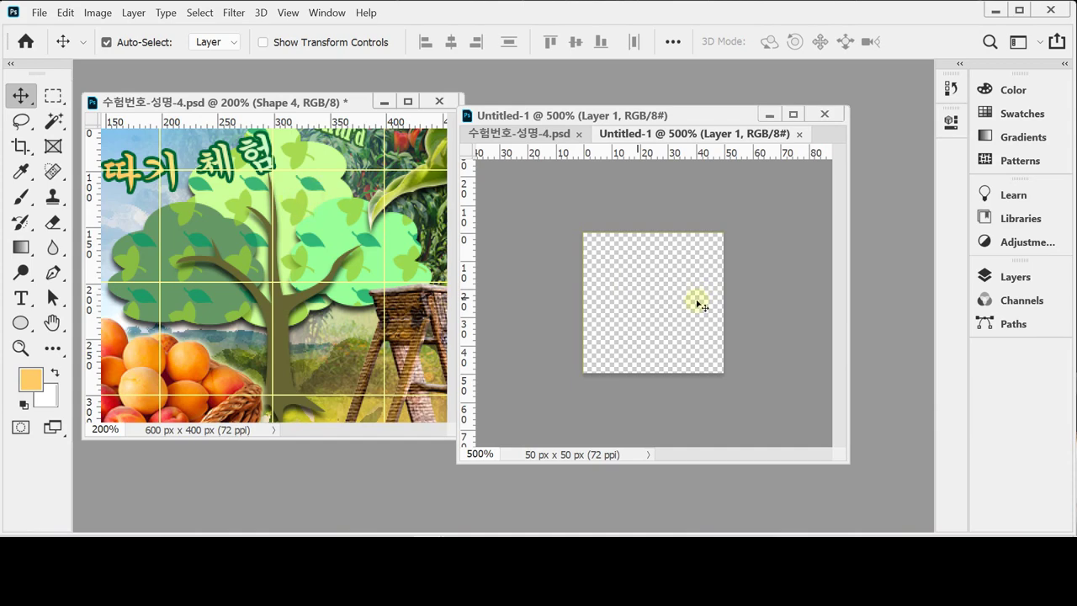
{"action": "left_click", "coordinate": [608, 206]}
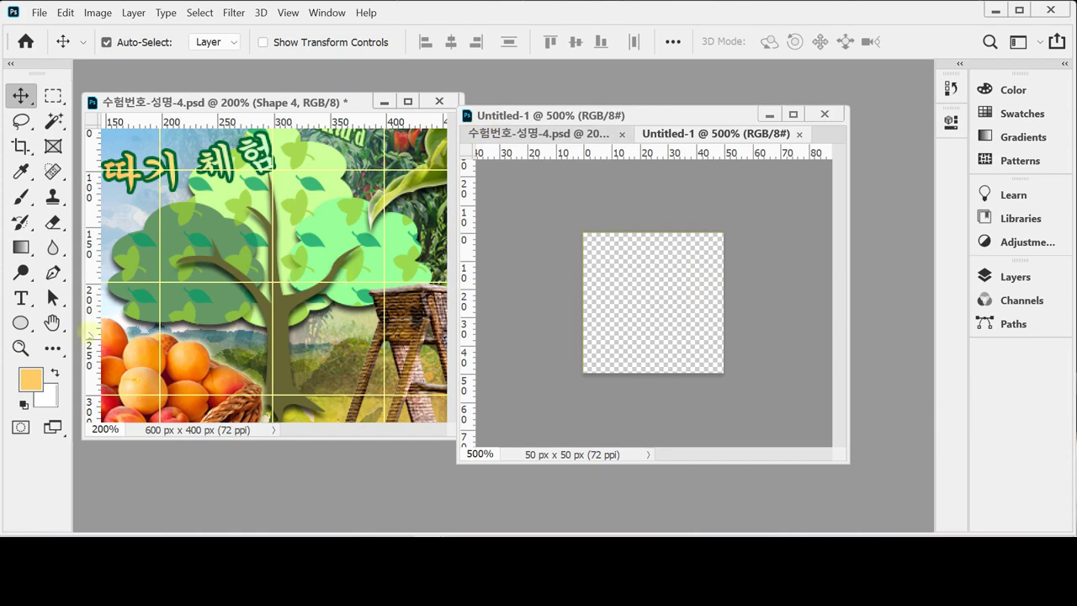
{"action": "left_click", "coordinate": [21, 322]}
{"action": "left_click", "coordinate": [106, 411]}
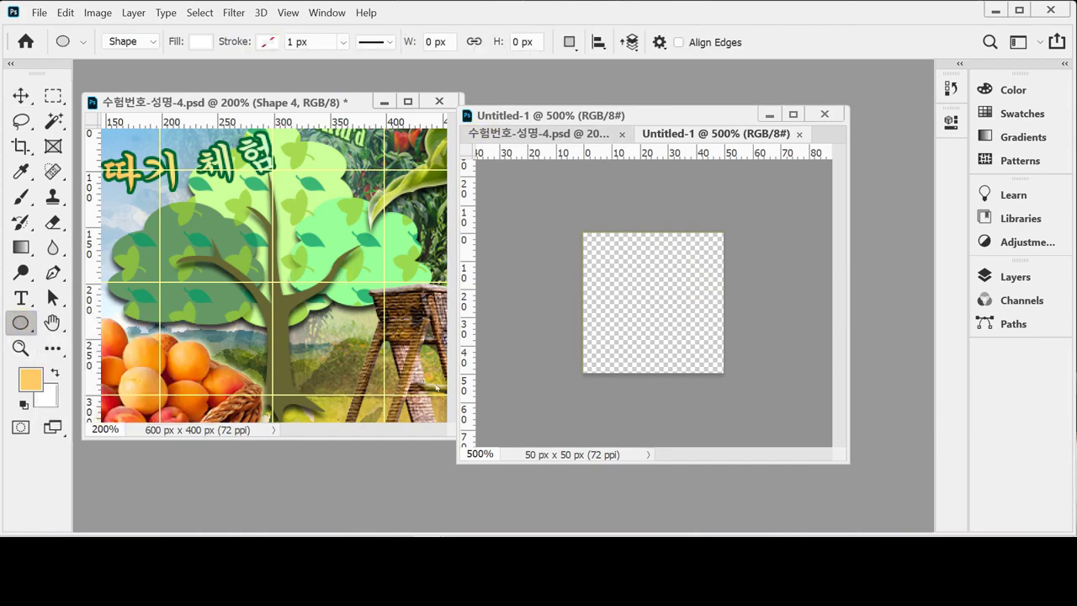
{"action": "left_click", "coordinate": [741, 42]}
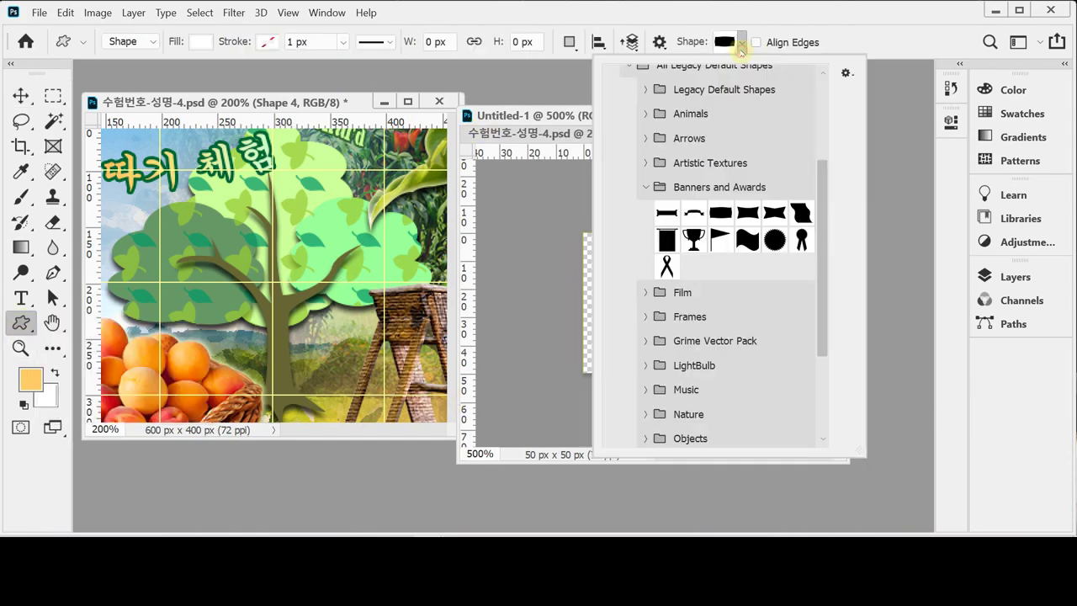
{"action": "left_click", "coordinate": [645, 187]}
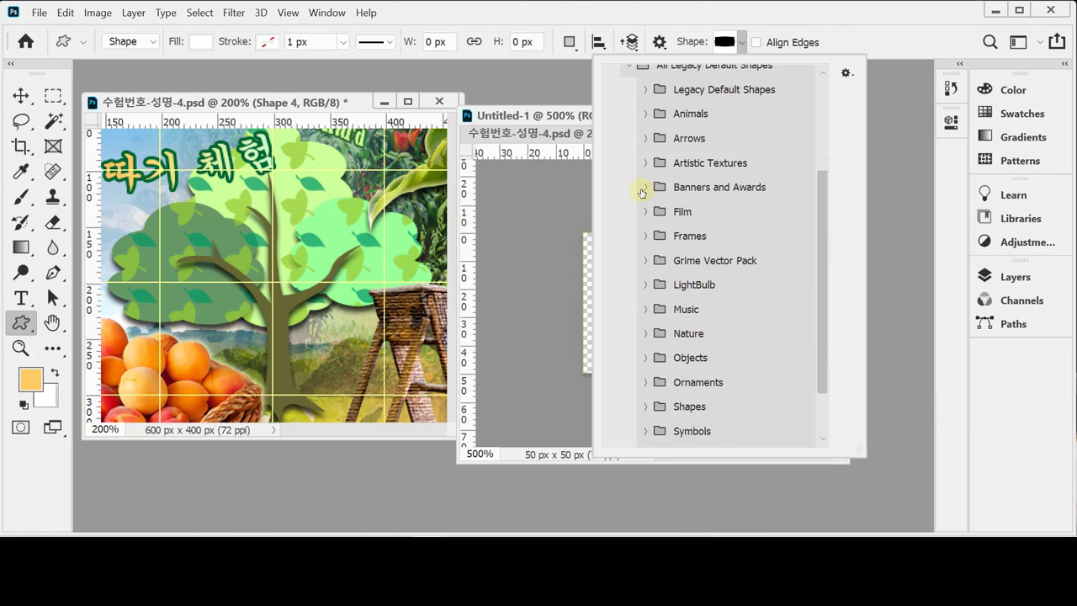
{"action": "left_click", "coordinate": [644, 333]}
{"action": "left_click_drag", "start_coordinate": [822, 236], "coordinate": [822, 325]}
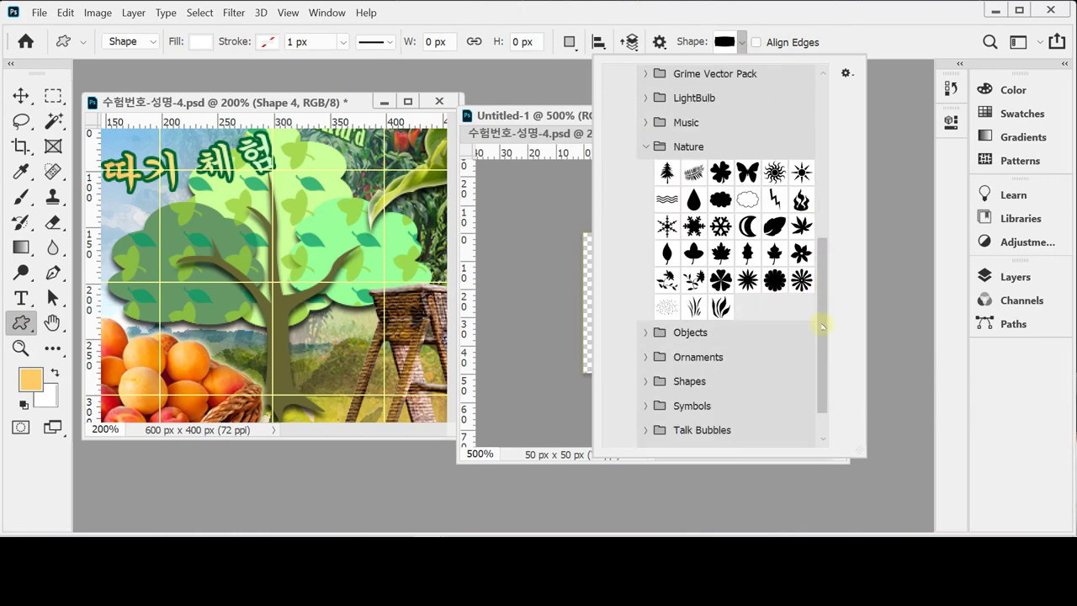
{"action": "left_click", "coordinate": [692, 255]}
{"action": "key", "text": "Return"}
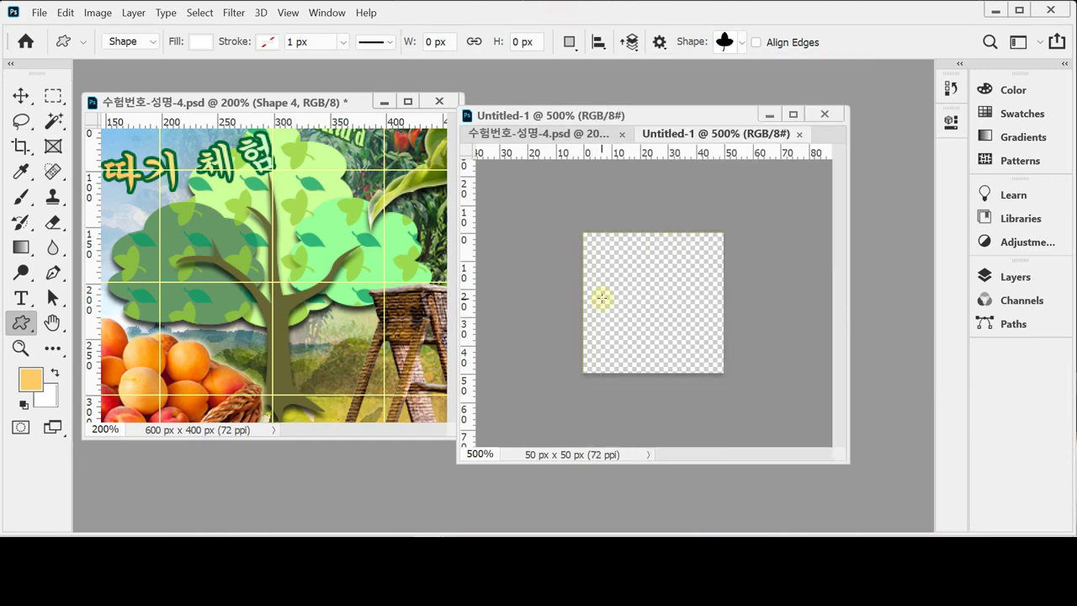
Step: Draw the three-lobed leaf in the lower middle of the small canvas and scale it up to about 31 by 34 px
{"action": "left_click_drag", "start_coordinate": [619, 303], "coordinate": [707, 388]}
{"action": "left_click_drag", "start_coordinate": [667, 355], "coordinate": [660, 336]}
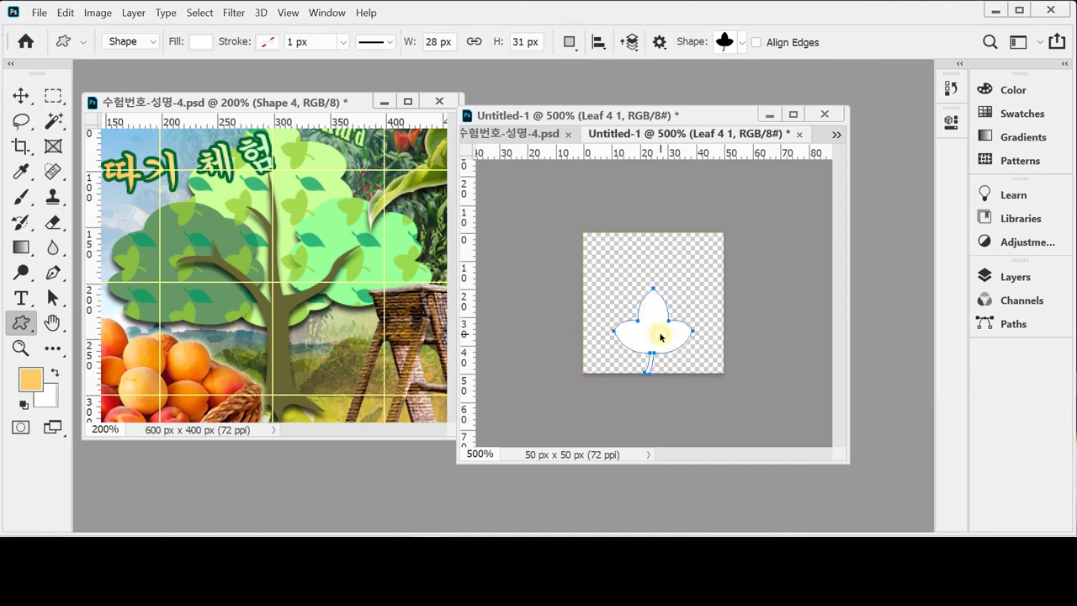
{"action": "key", "text": "ctrl+t"}
{"action": "left_click_drag", "start_coordinate": [612, 288], "coordinate": [606, 280]}
{"action": "left_click_drag", "start_coordinate": [676, 334], "coordinate": [678, 335]}
{"action": "key", "text": "Return"}
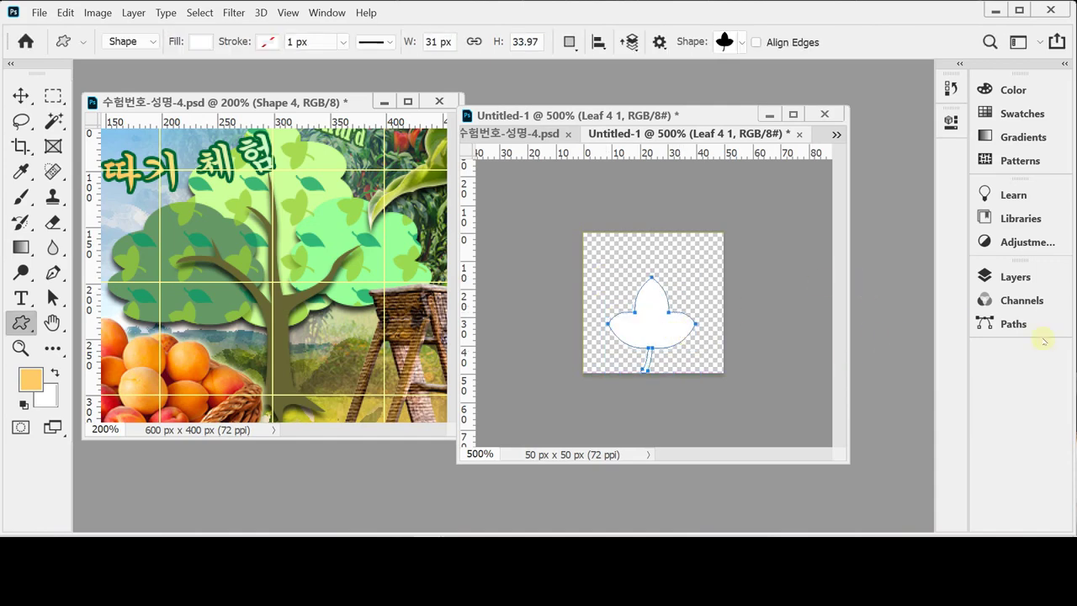
Step: Set the three-lobed leaf's fill colour to hex 9c3
{"action": "left_click", "coordinate": [1009, 276]}
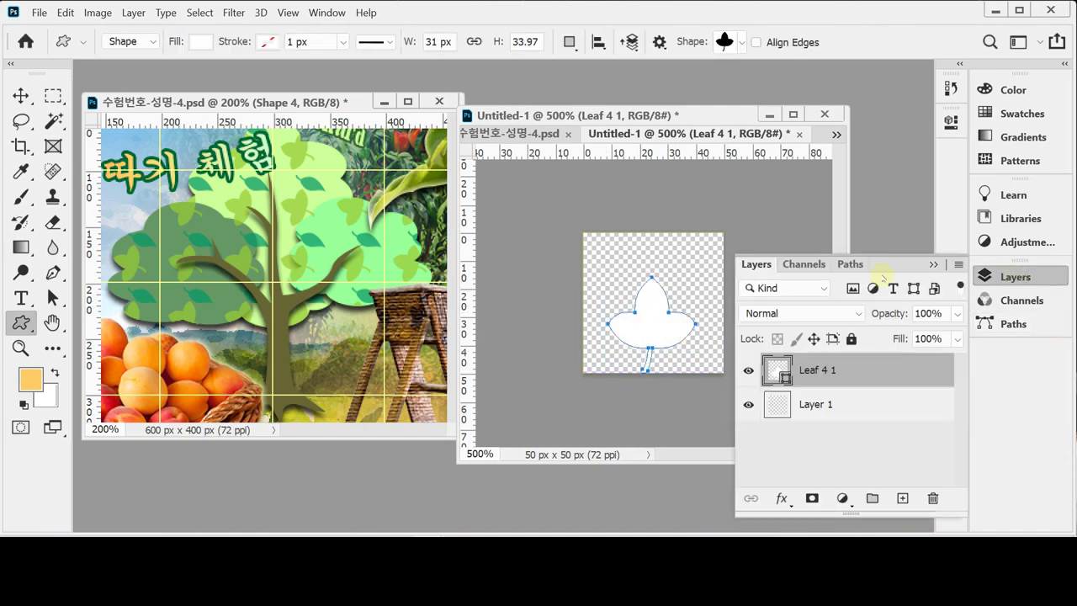
{"action": "double_click", "coordinate": [778, 370]}
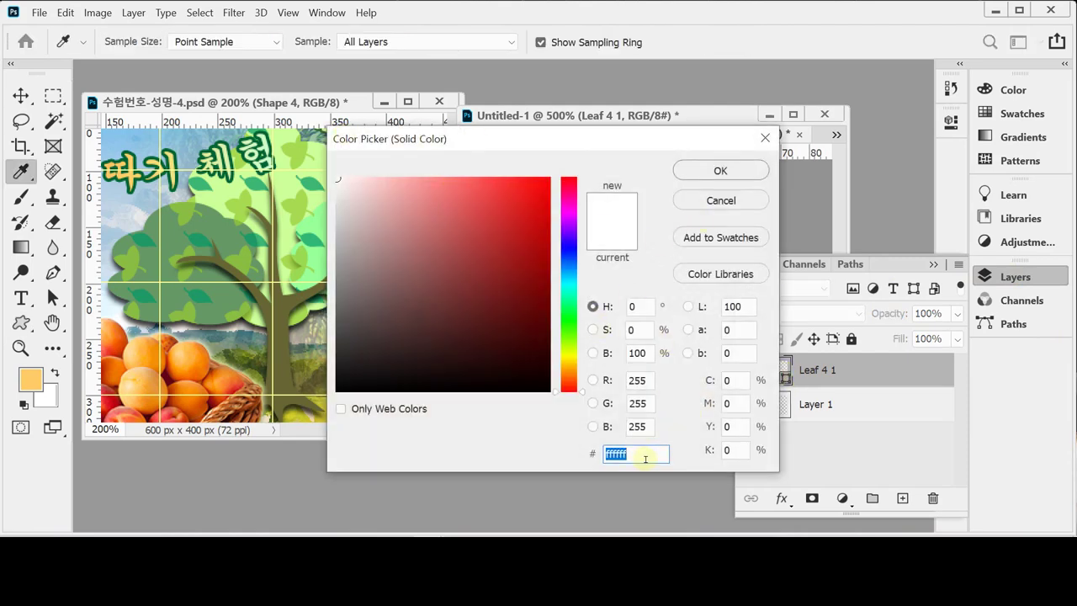
{"action": "type", "text": "9"}
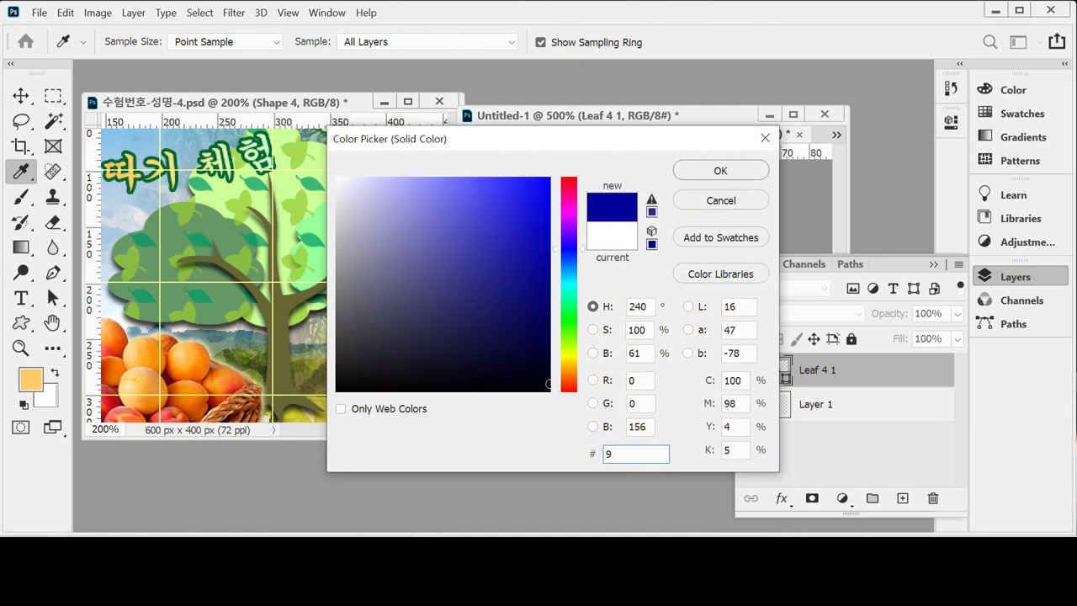
{"action": "type", "text": "c3"}
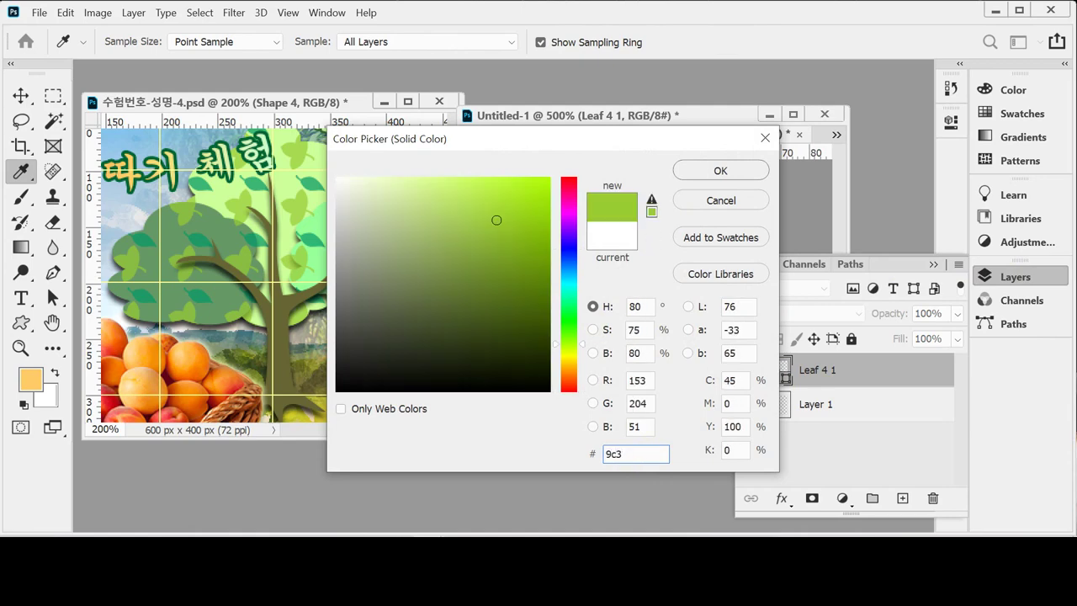
{"action": "key", "text": "Return"}
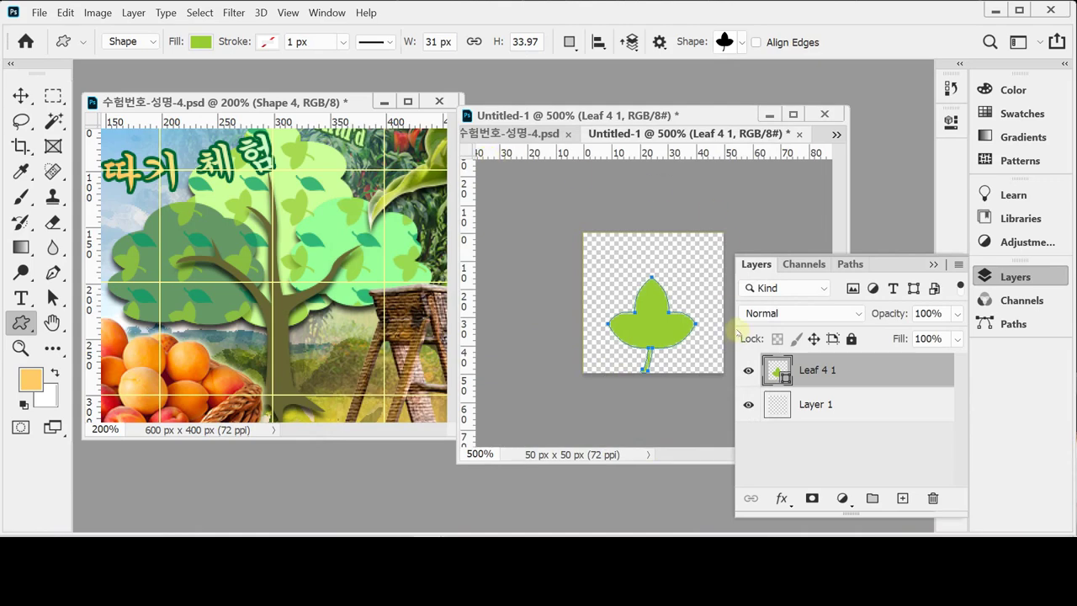
Step: Rotate the green three-lobed leaf by -75 degrees and hide its path outline
{"action": "key", "text": "ctrl+t"}
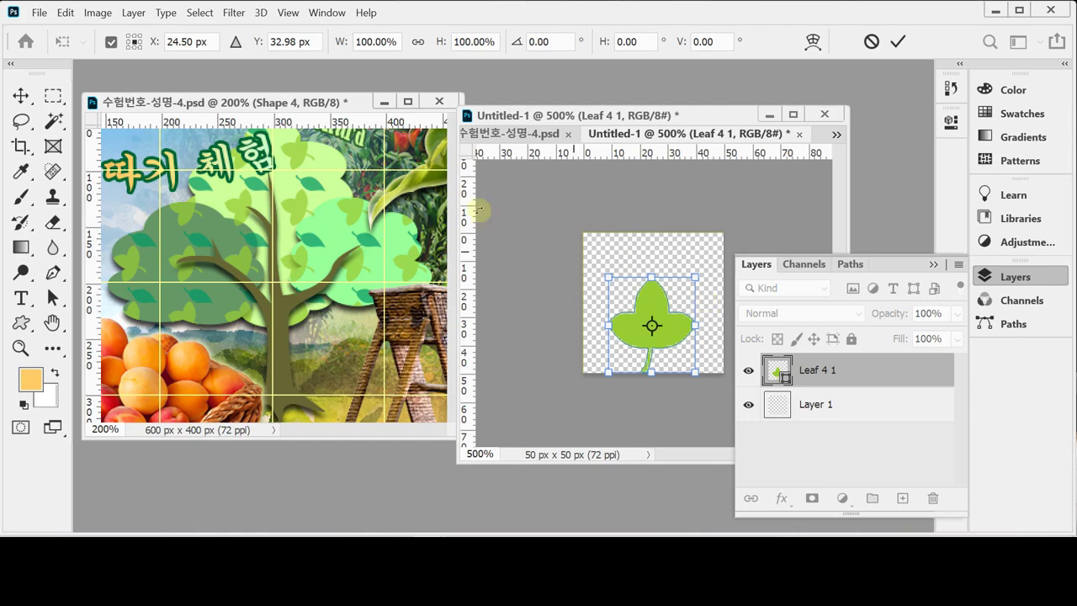
{"action": "left_click", "coordinate": [551, 42]}
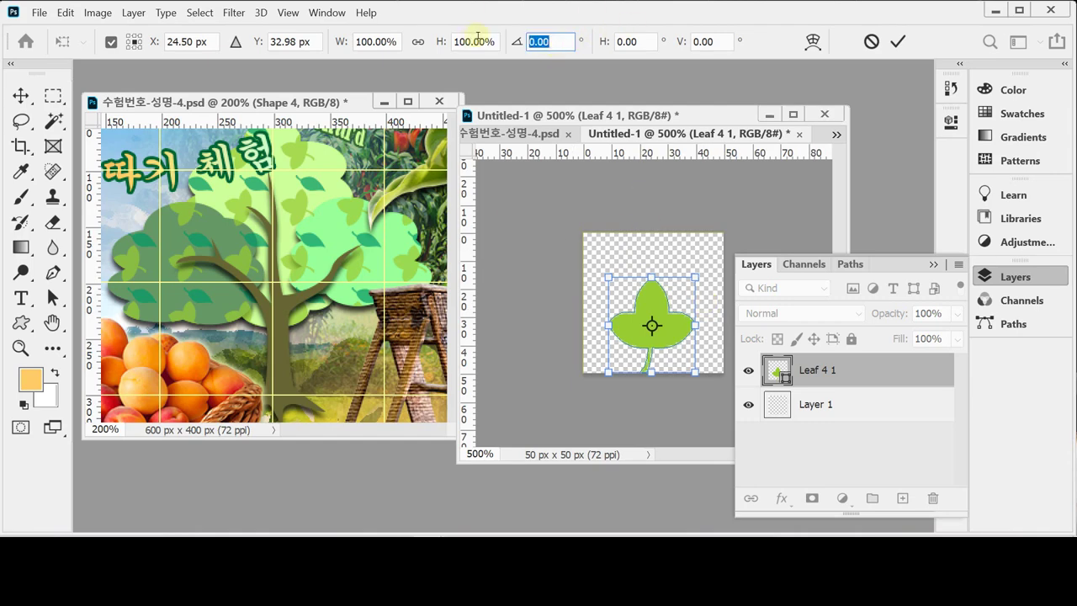
{"action": "type", "text": "-75"}
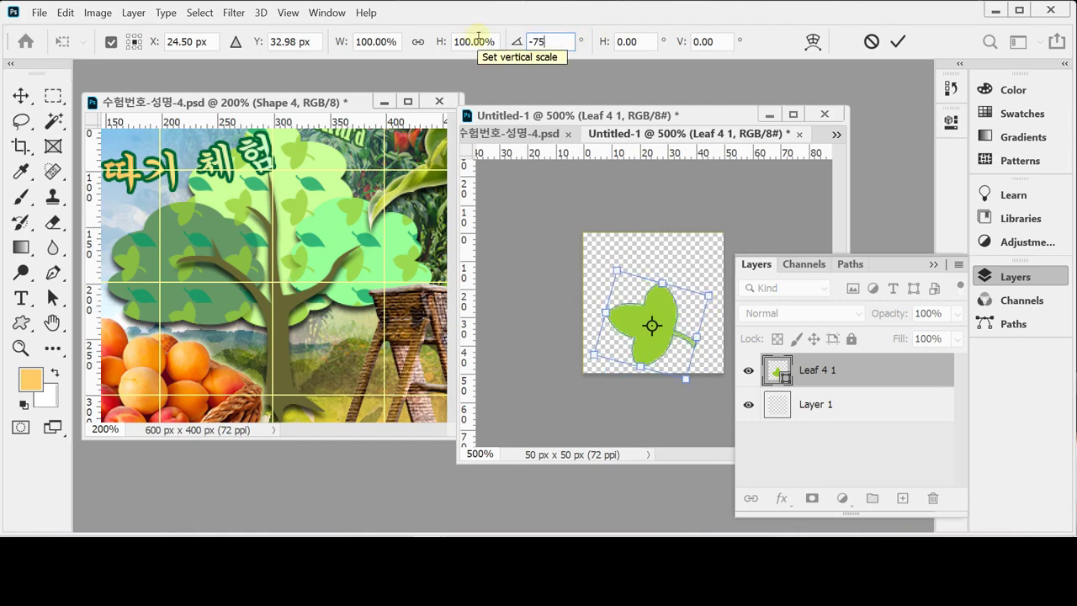
{"action": "key", "text": "Return"}
{"action": "key", "text": "Return"}
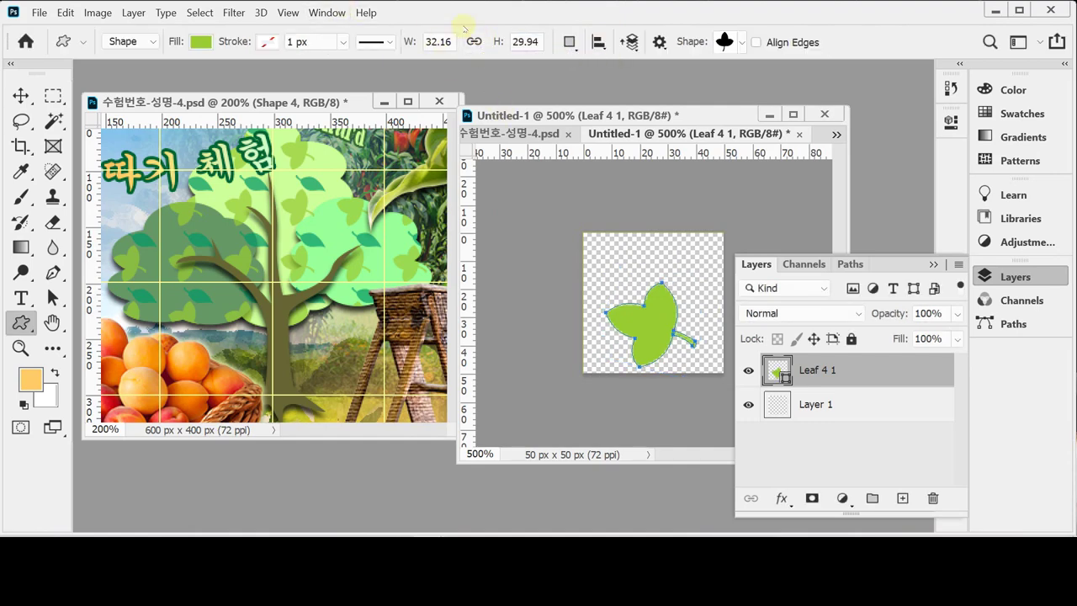
{"action": "key", "text": "Return"}
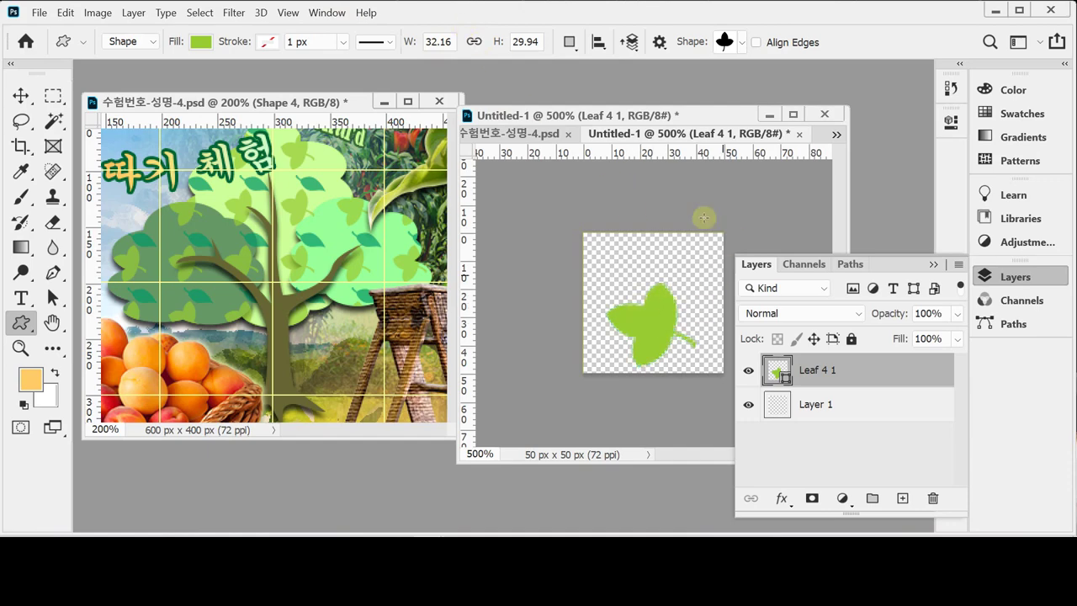
Step: Draw a single pointed leaf custom shape with a short stem, about 13 by 32 px, in the canvas's upper right area
{"action": "left_click", "coordinate": [741, 46]}
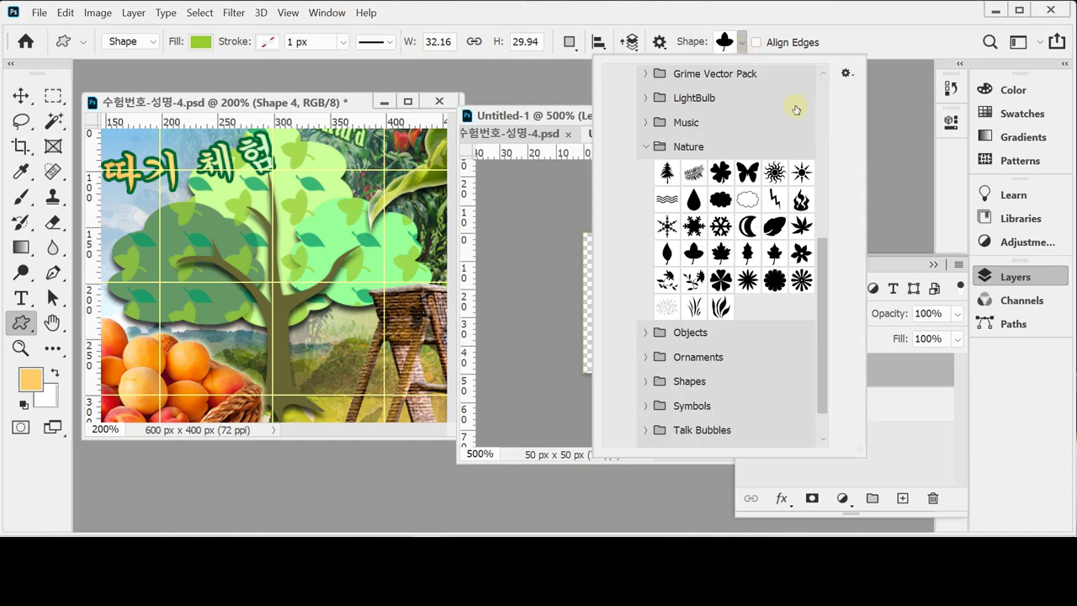
{"action": "left_click", "coordinate": [667, 254]}
{"action": "key", "text": "Return"}
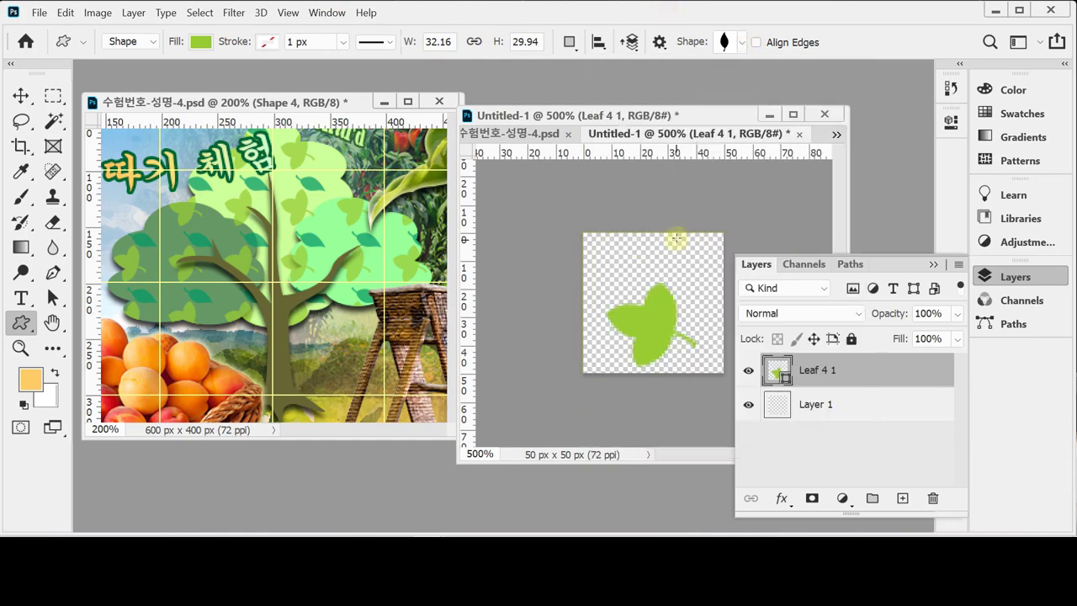
{"action": "left_click_drag", "start_coordinate": [680, 235], "coordinate": [714, 320]}
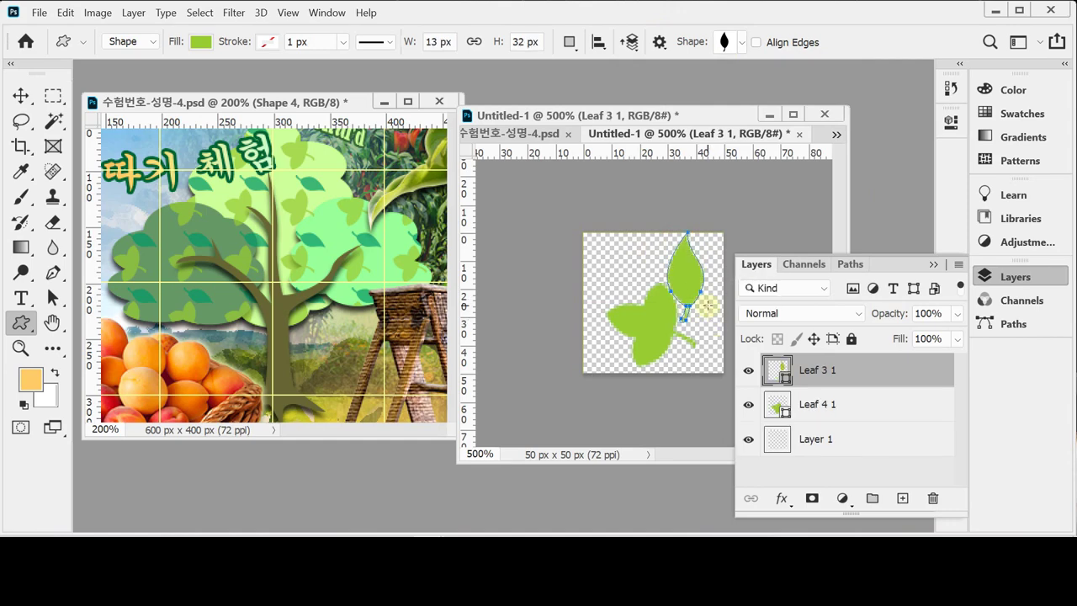
Step: Set the pointed leaf's fill colour to hex 009966 and shrink it to about 92% width and 94% height
{"action": "double_click", "coordinate": [783, 378]}
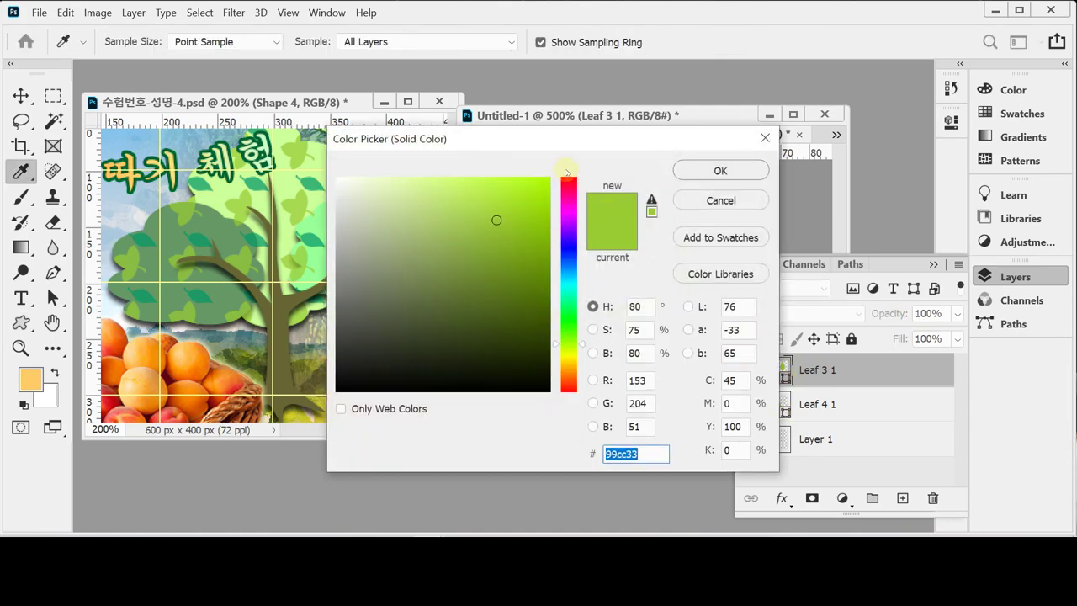
{"action": "type", "text": "009966"}
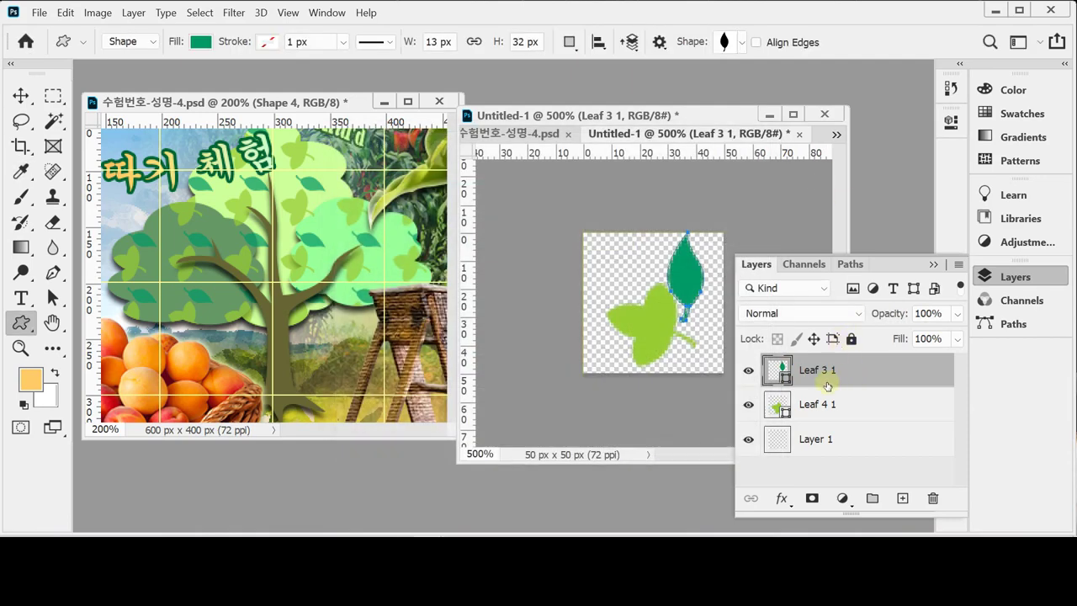
{"action": "key", "text": "ctrl+t"}
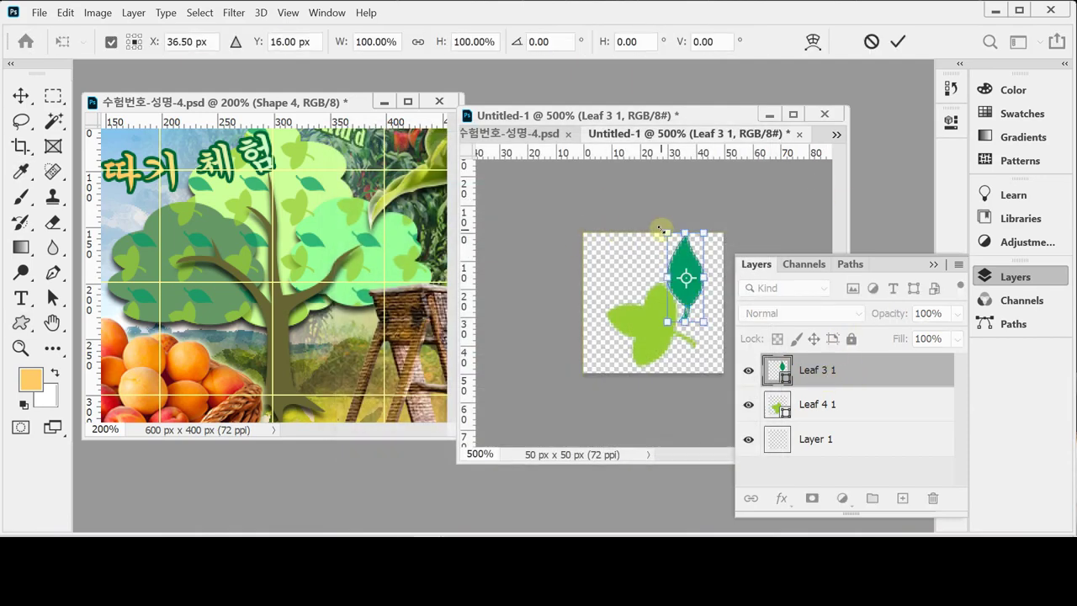
{"action": "left_click_drag", "start_coordinate": [661, 228], "coordinate": [670, 239]}
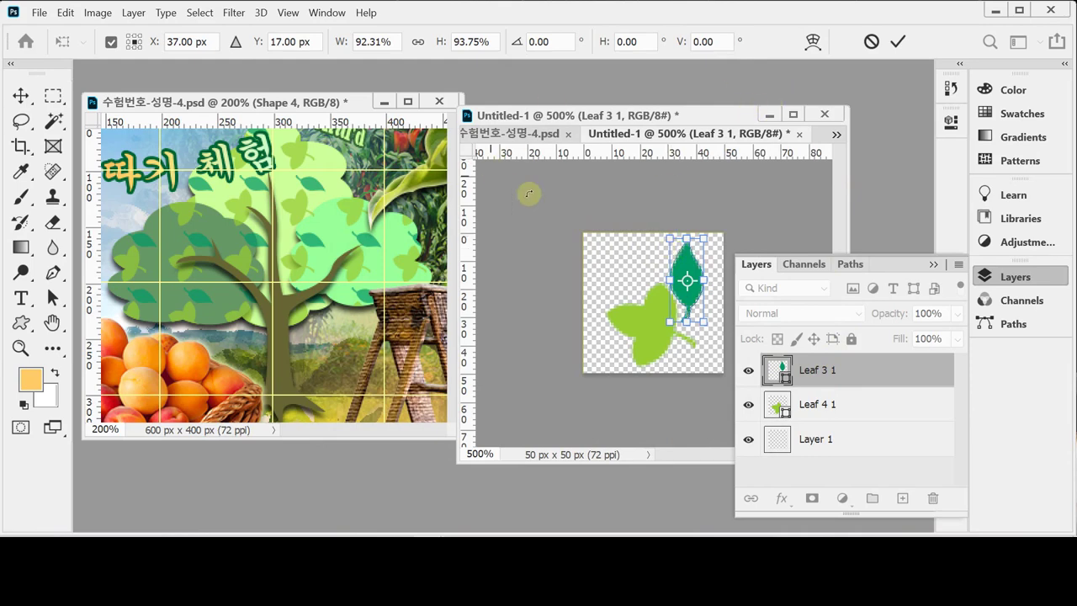
Step: Rotate the dark green leaf by 115 degrees and move it slightly up and left, clear of the three-lobed leaf
{"action": "left_click", "coordinate": [556, 42]}
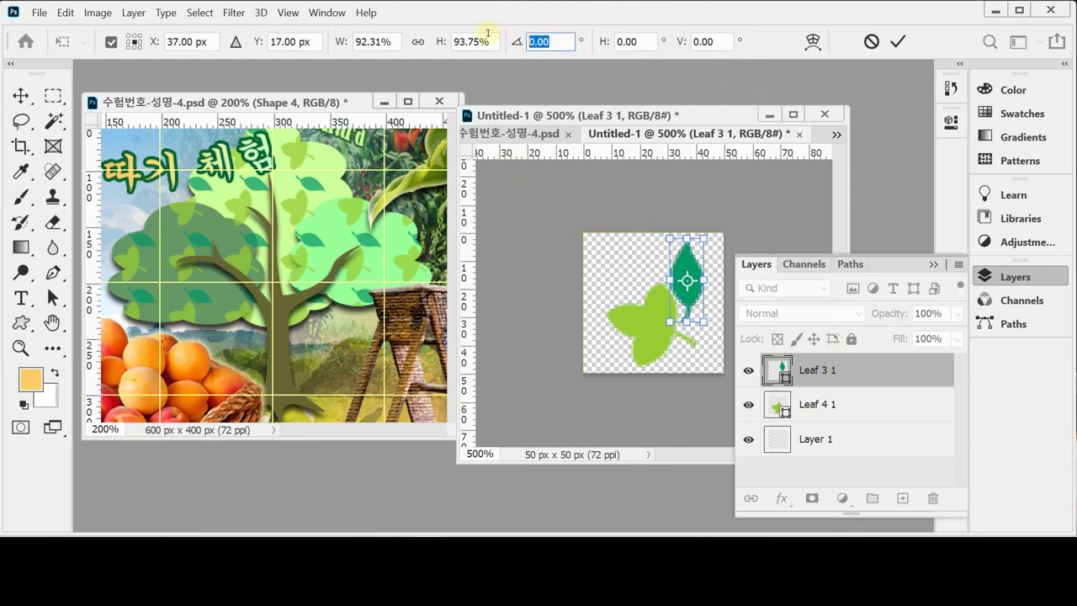
{"action": "type", "text": "115"}
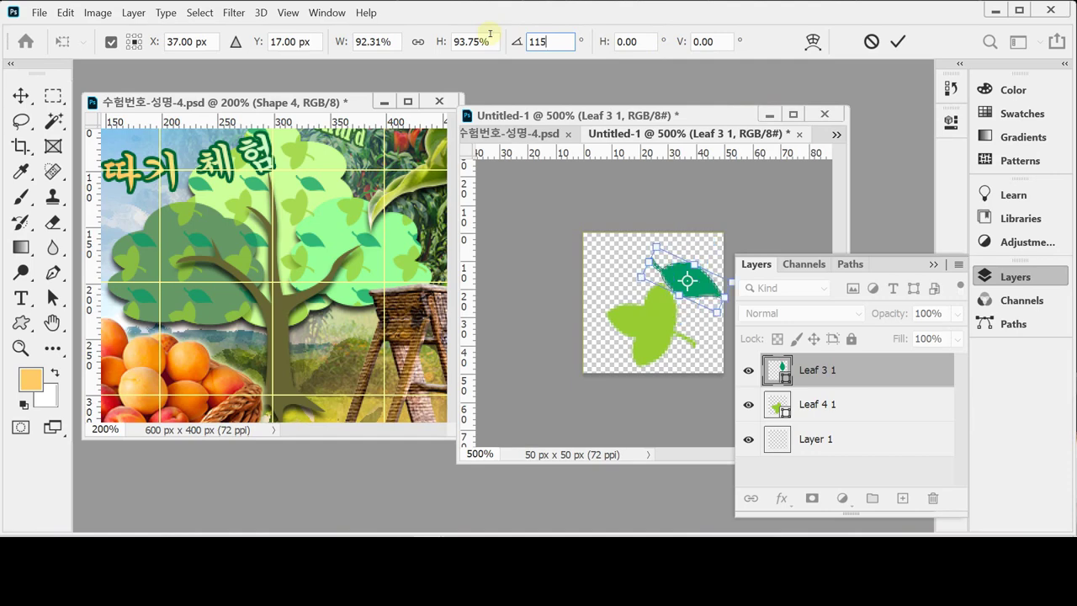
{"action": "key", "text": "Return"}
{"action": "key", "text": "Return"}
{"action": "key", "text": "u"}
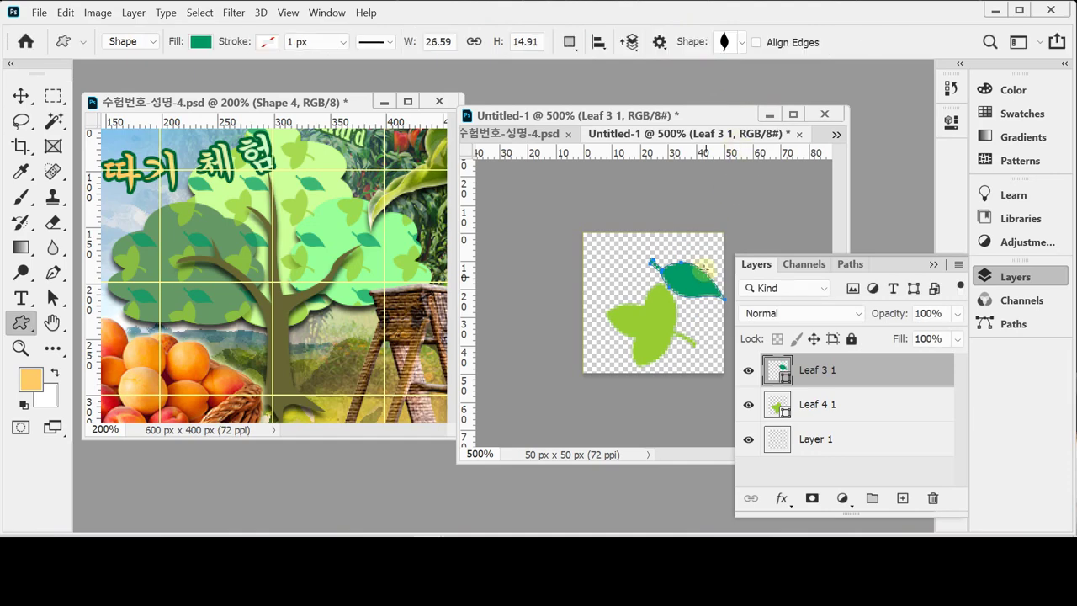
{"action": "left_click_drag", "start_coordinate": [668, 268], "coordinate": [680, 269]}
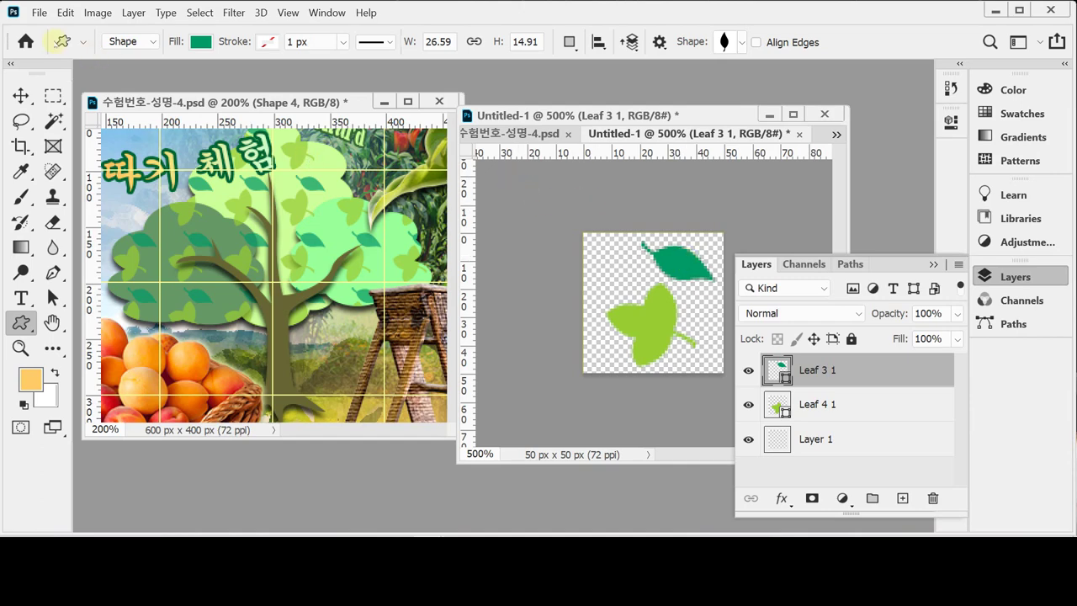
Step: Define the canvas with both leaves as a pattern named 나뭇잎
{"action": "left_click", "coordinate": [66, 12]}
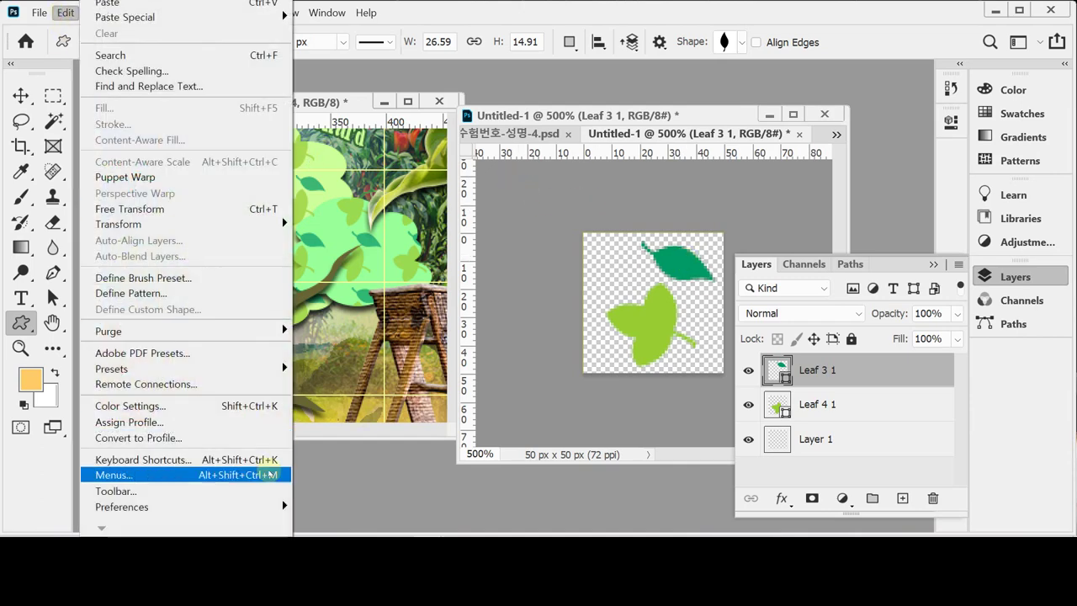
{"action": "left_click", "coordinate": [193, 292]}
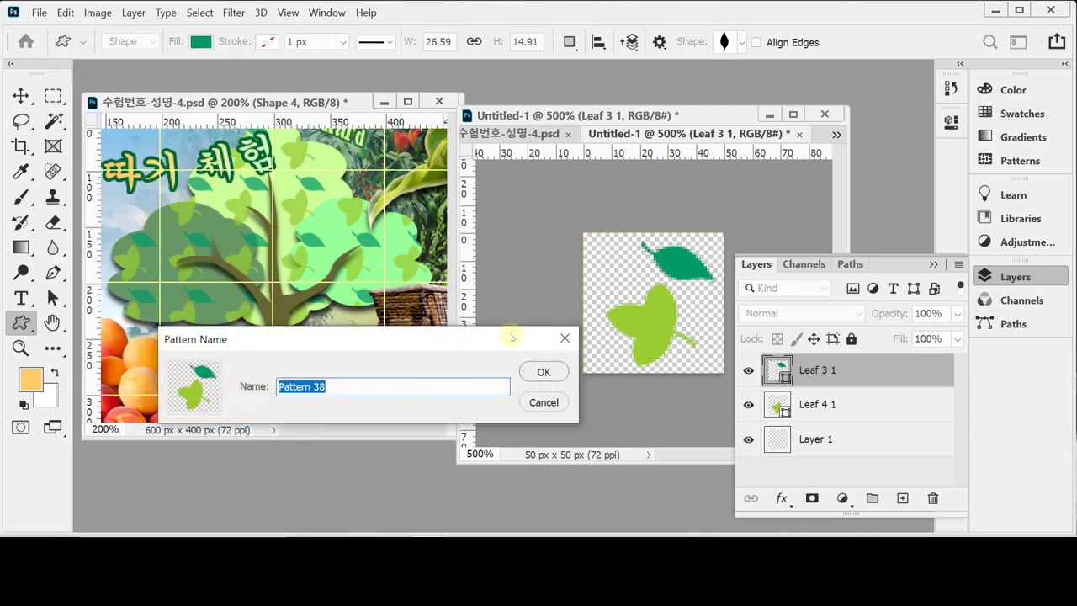
{"action": "type", "text": "ㄴ"}
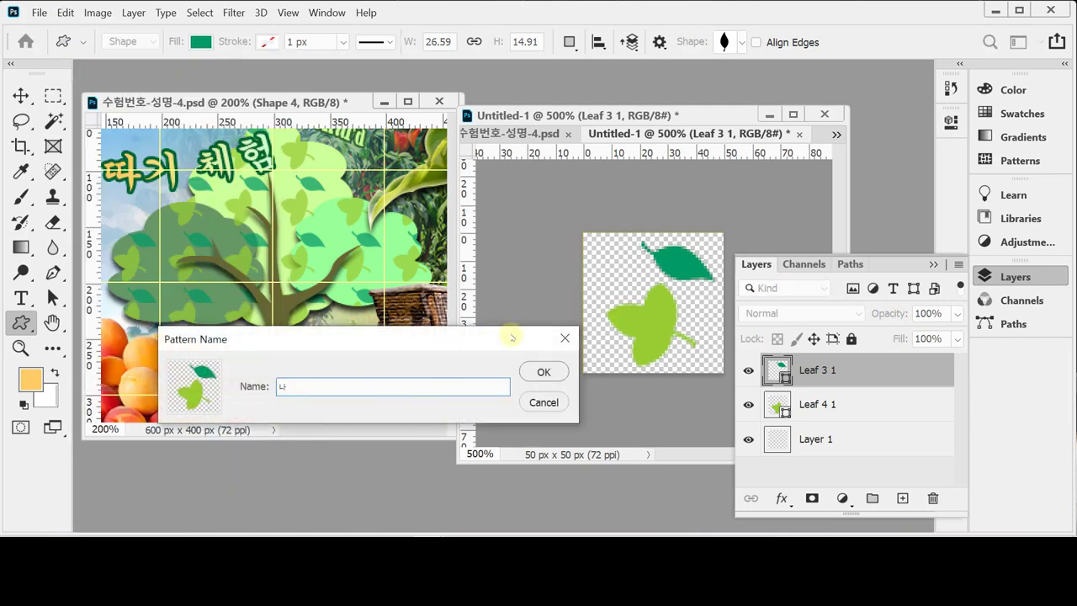
{"action": "type", "text": "무ㅅ이ㅂ"}
{"action": "key", "text": "Return"}
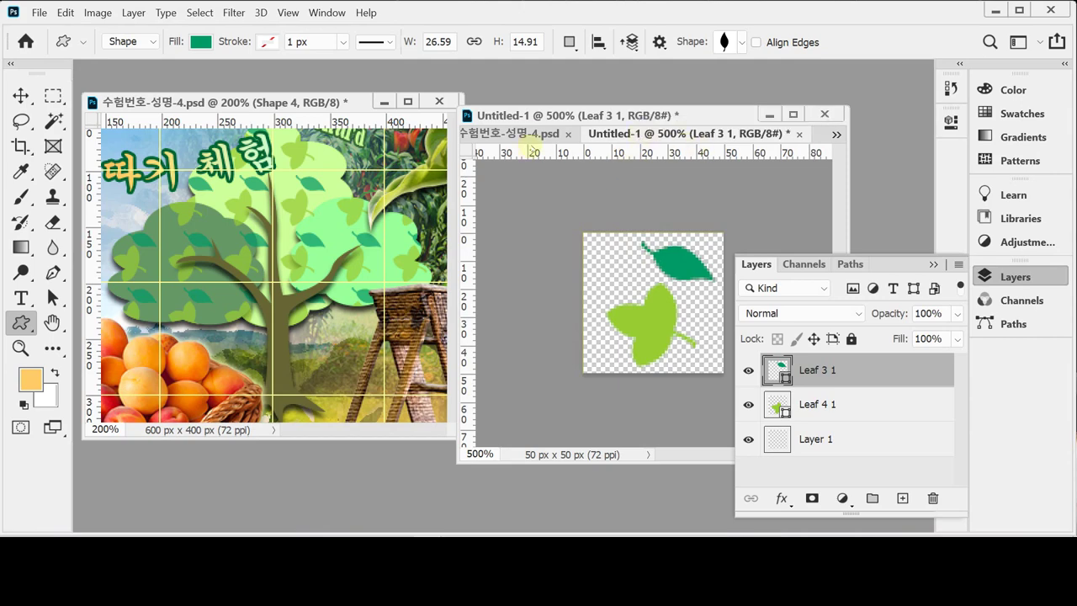
Step: Return to the 수험번호-성명-4.psd document and activate the Move tool with the layer list collapsed
{"action": "left_click", "coordinate": [523, 134]}
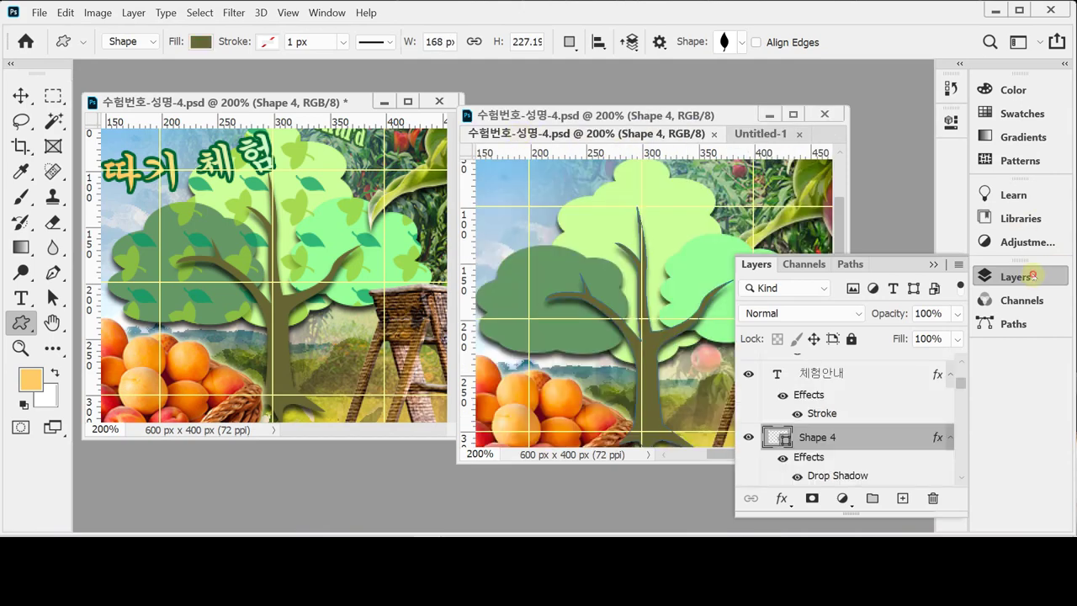
{"action": "left_click", "coordinate": [1031, 276]}
{"action": "left_click", "coordinate": [21, 94]}
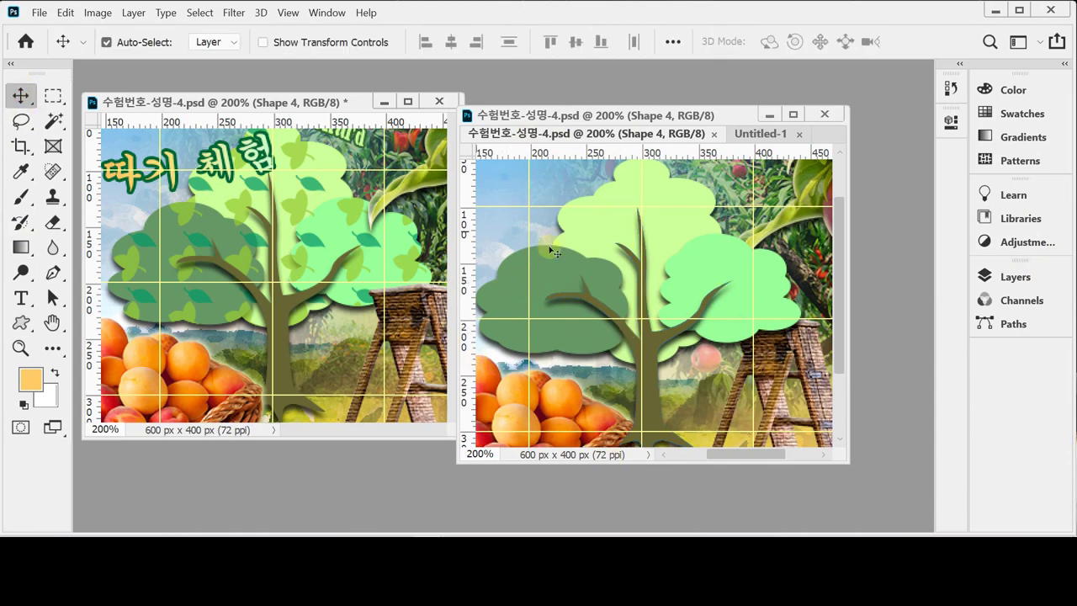
Step: Identify the layers of the tree's three crowns by selecting each crown on the canvas with the layer list open
{"action": "left_click", "coordinate": [511, 278]}
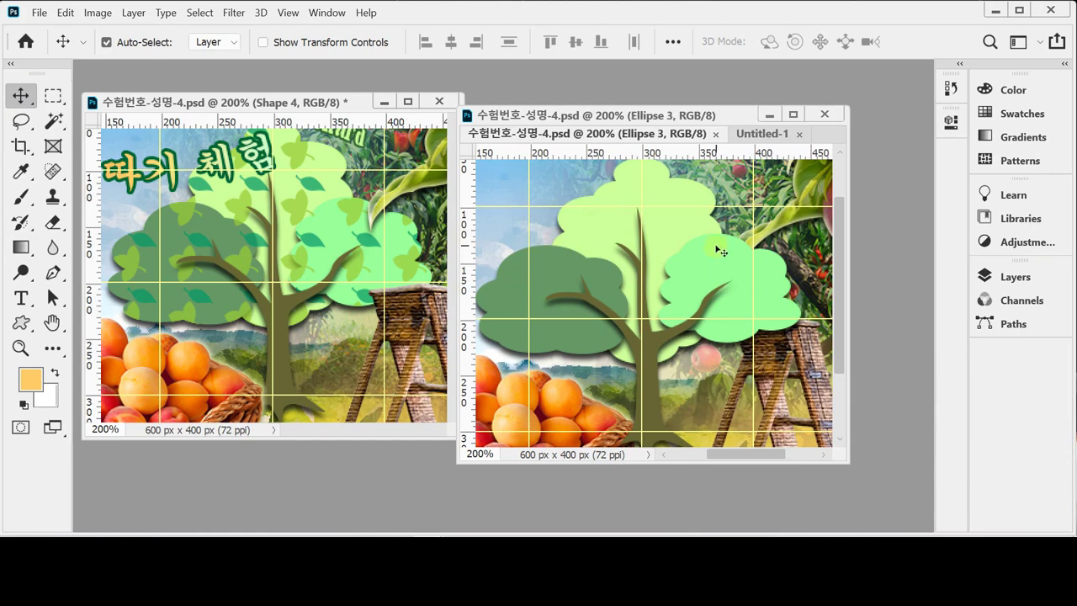
{"action": "left_click", "coordinate": [515, 308]}
{"action": "left_click", "coordinate": [1014, 276]}
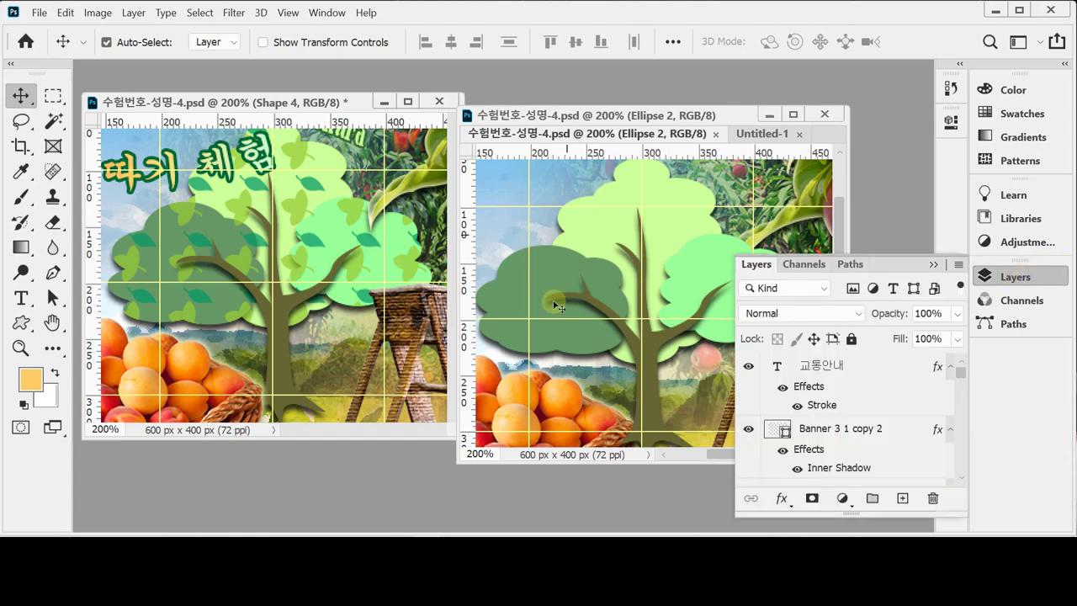
{"action": "left_click", "coordinate": [532, 281]}
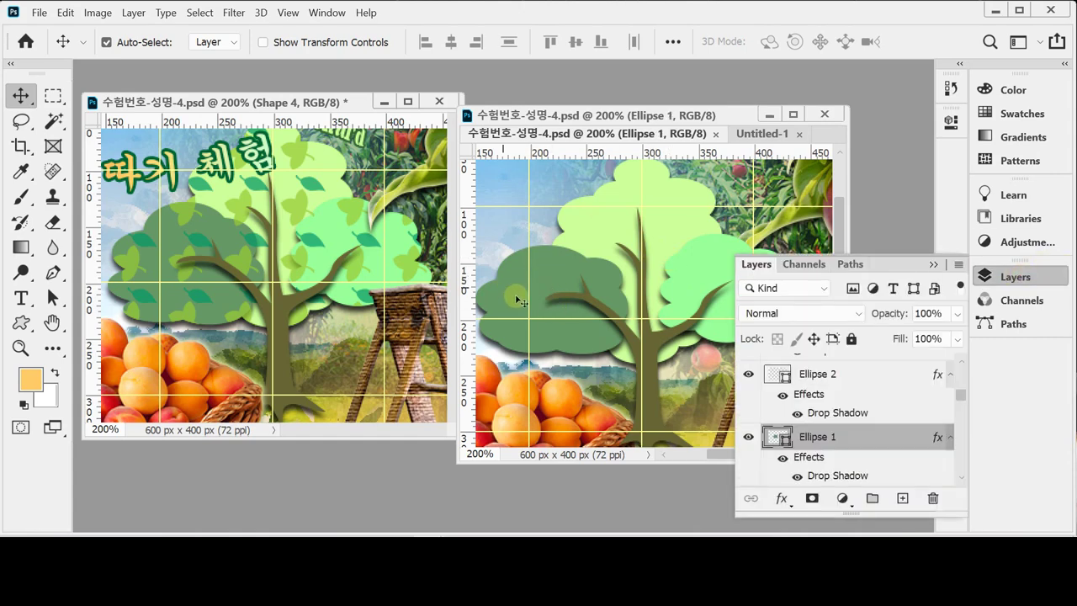
{"action": "left_click", "coordinate": [696, 270]}
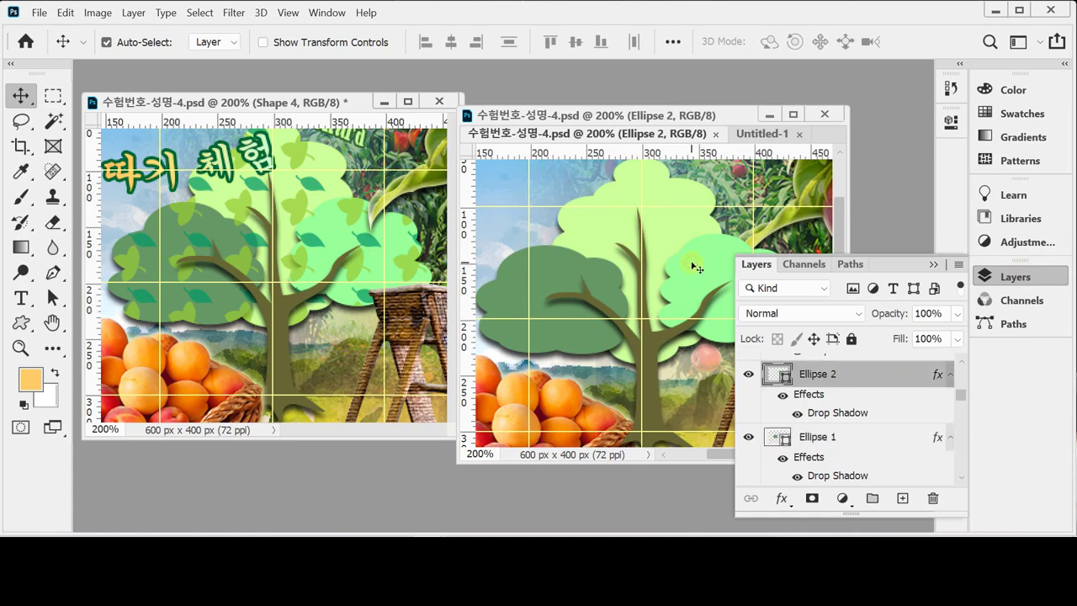
{"action": "left_click", "coordinate": [670, 200]}
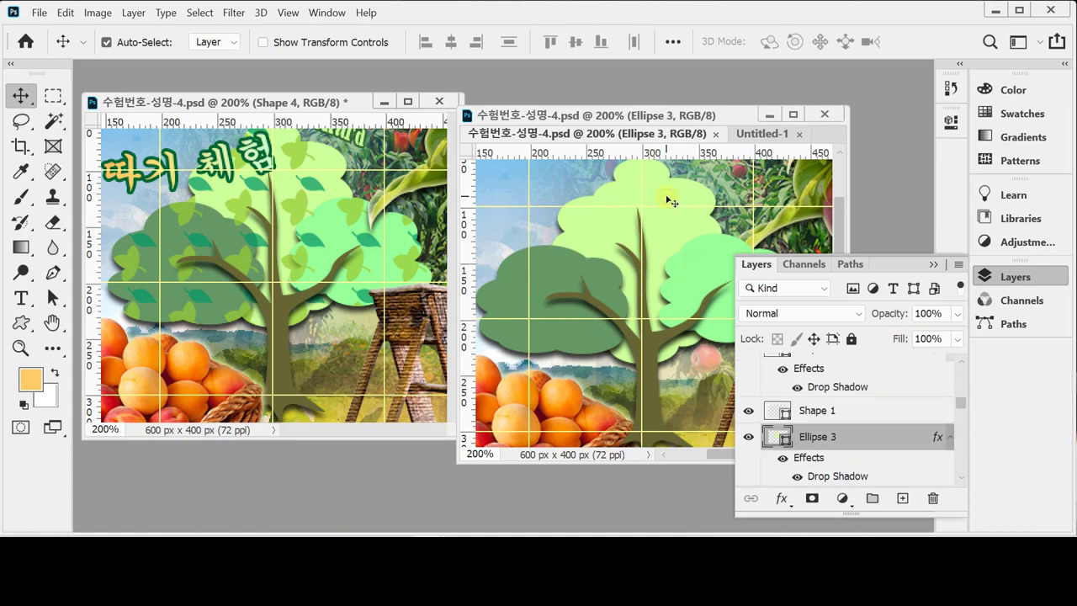
{"action": "left_click", "coordinate": [516, 312]}
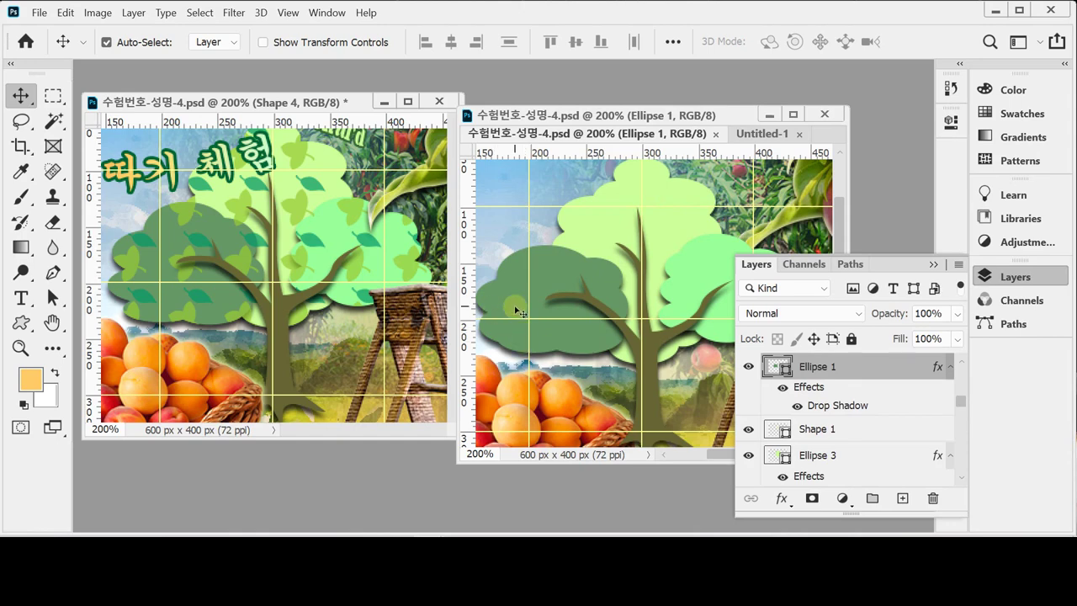
Step: Load the dark green crown's outline as a selection and replace it with the mint green crown's outline
{"action": "left_click", "coordinate": [815, 371]}
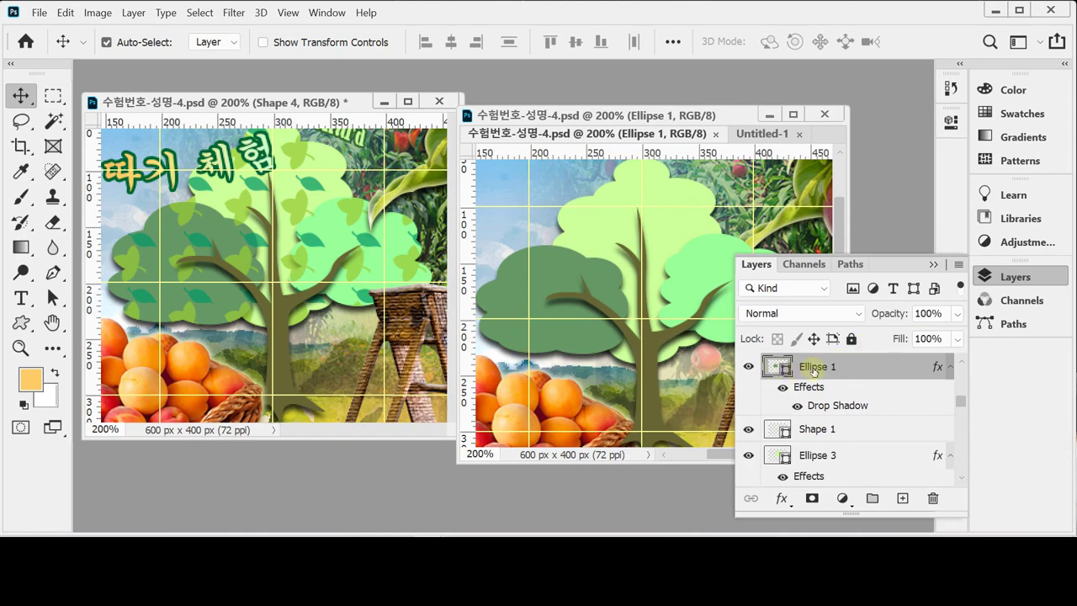
{"action": "left_click", "coordinate": [776, 369]}
{"action": "left_click", "coordinate": [778, 368], "text": "ctrl"}
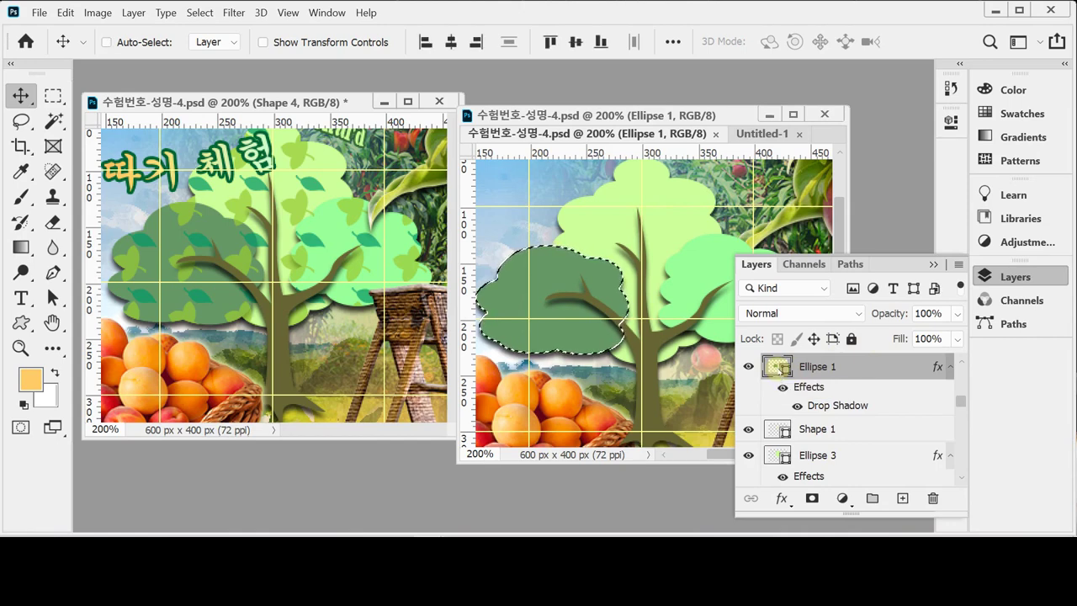
{"action": "left_click", "coordinate": [541, 319]}
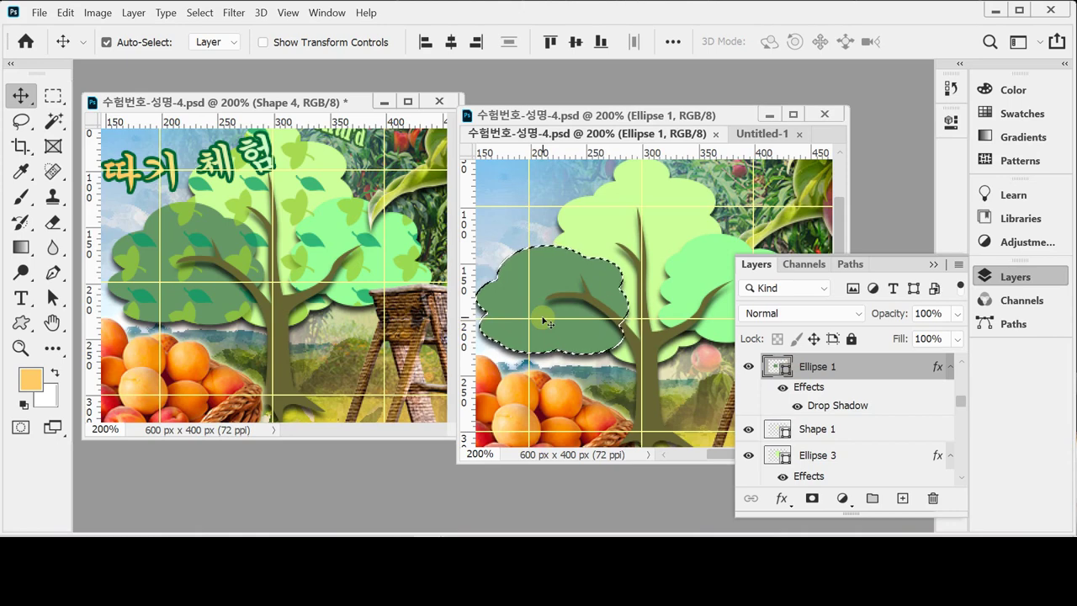
{"action": "left_click", "coordinate": [762, 371]}
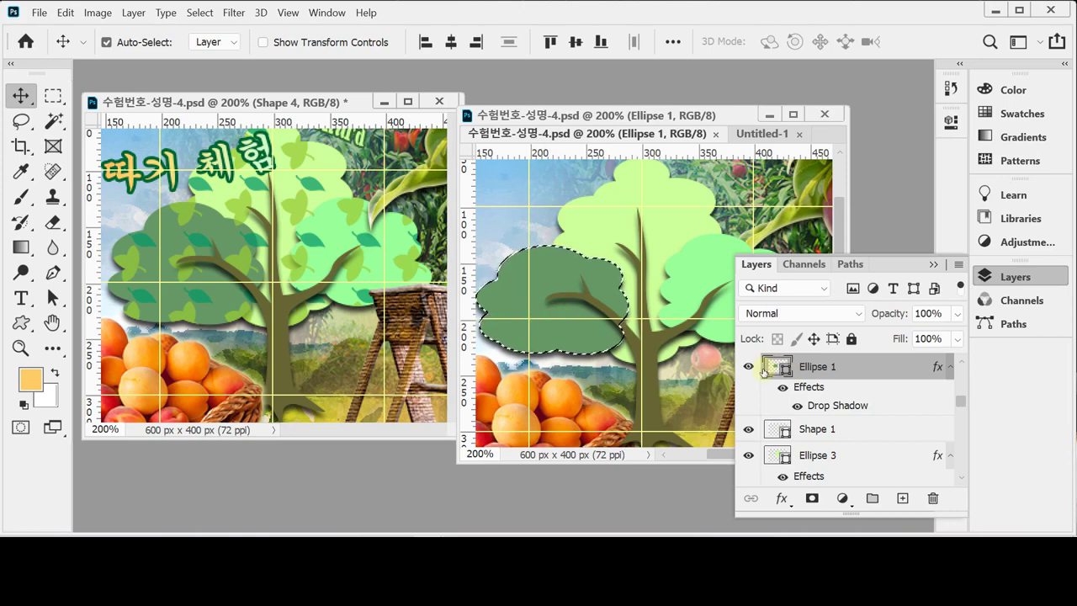
{"action": "left_click", "coordinate": [519, 253]}
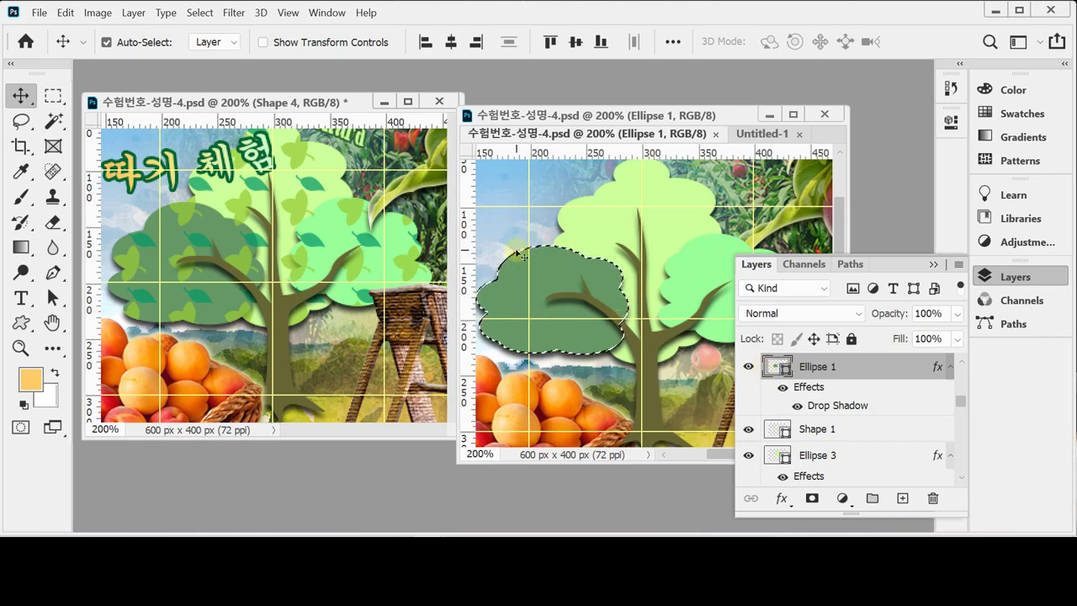
{"action": "left_click", "coordinate": [872, 443]}
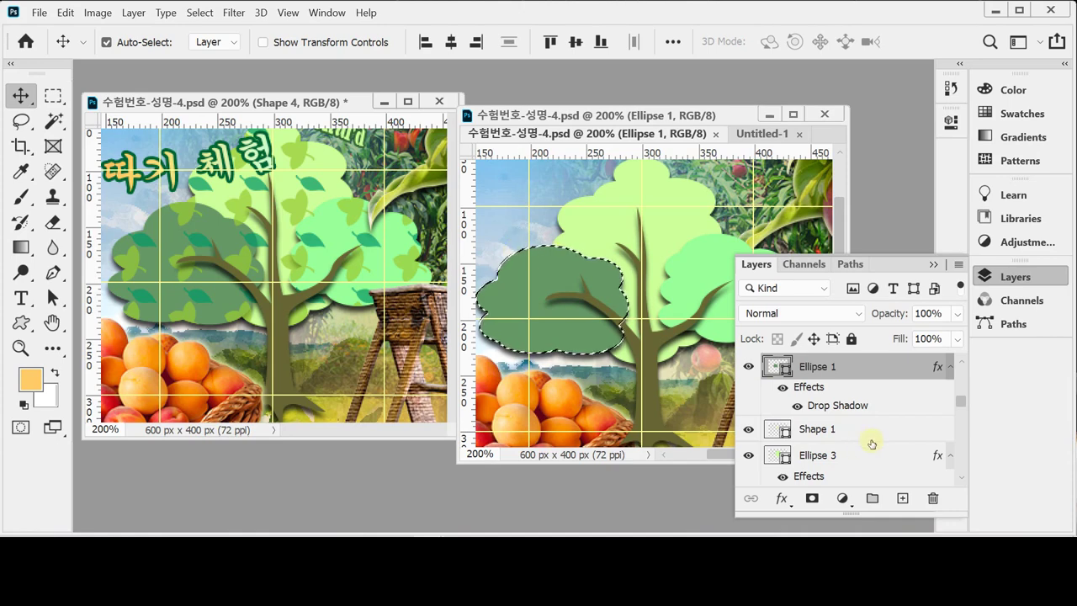
{"action": "scroll", "coordinate": [871, 444], "scroll_direction": "up", "scroll_amount": 2}
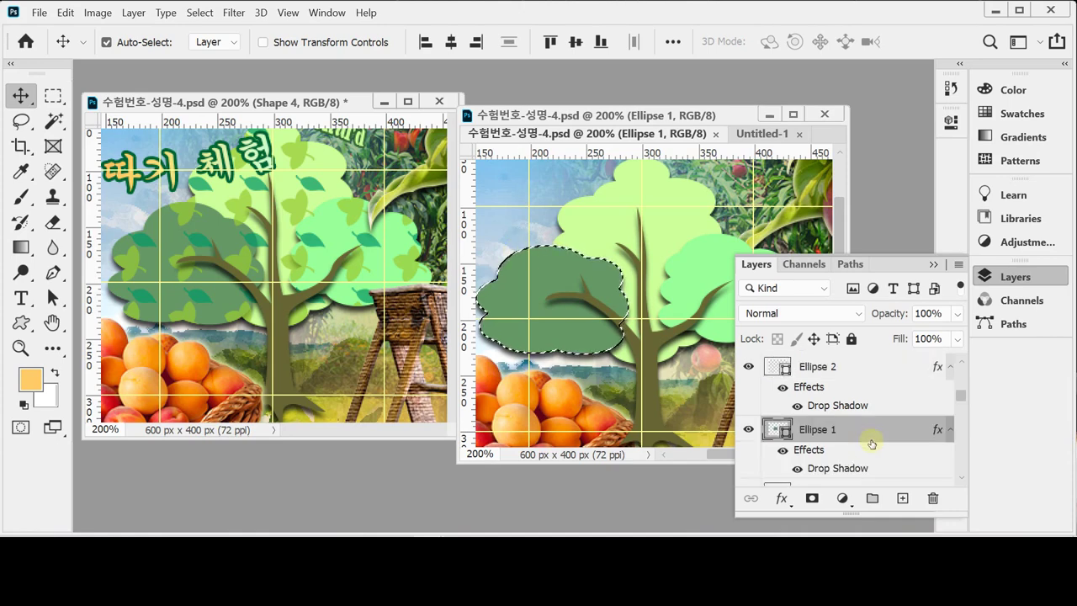
{"action": "left_click", "coordinate": [781, 368], "text": "ctrl"}
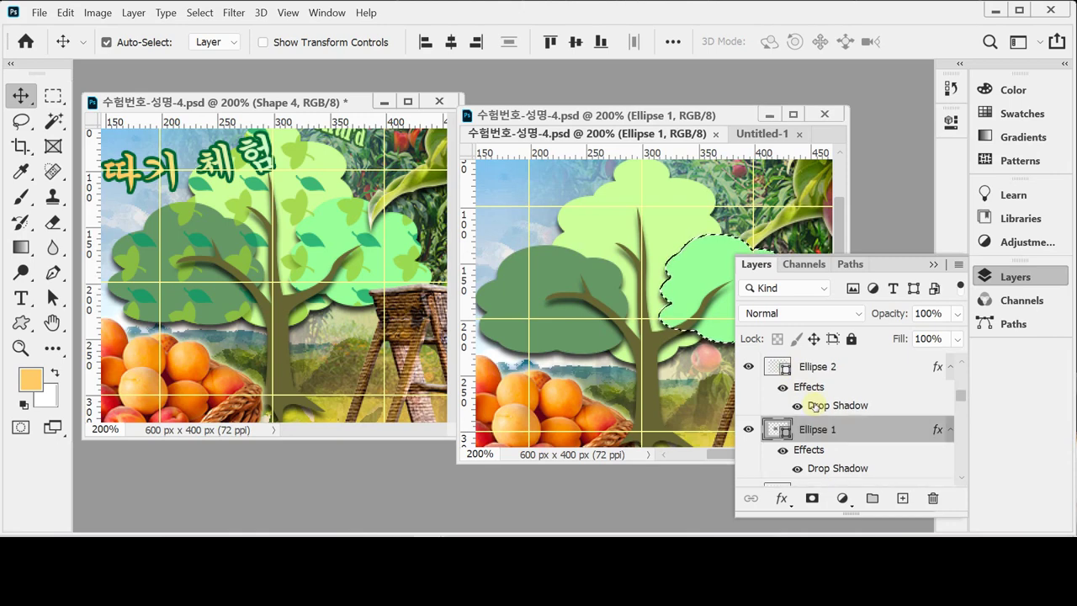
Step: Load the light green crown's outline as a selection and add the mint green and dark green crowns' outlines to it
{"action": "scroll", "coordinate": [826, 443], "scroll_direction": "down", "scroll_amount": 1}
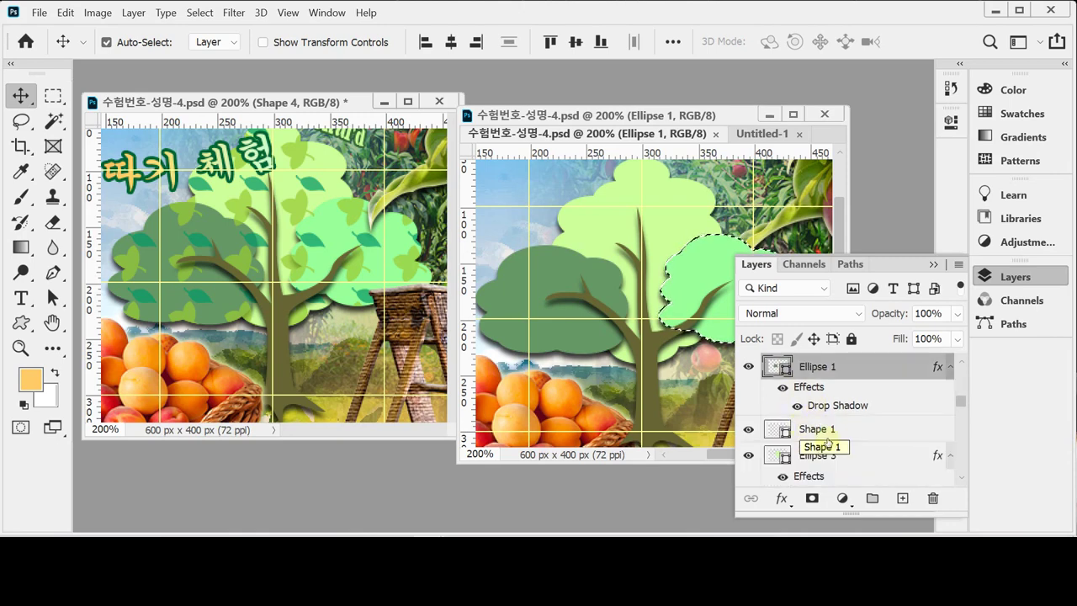
{"action": "left_click", "coordinate": [782, 456], "text": "ctrl"}
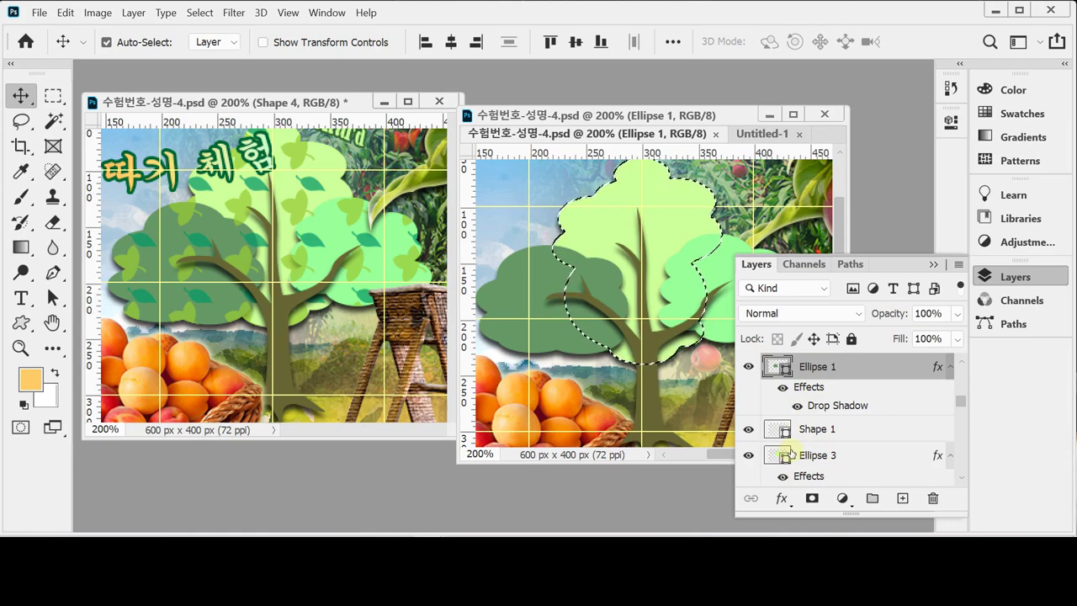
{"action": "key", "text": "ctrl"}
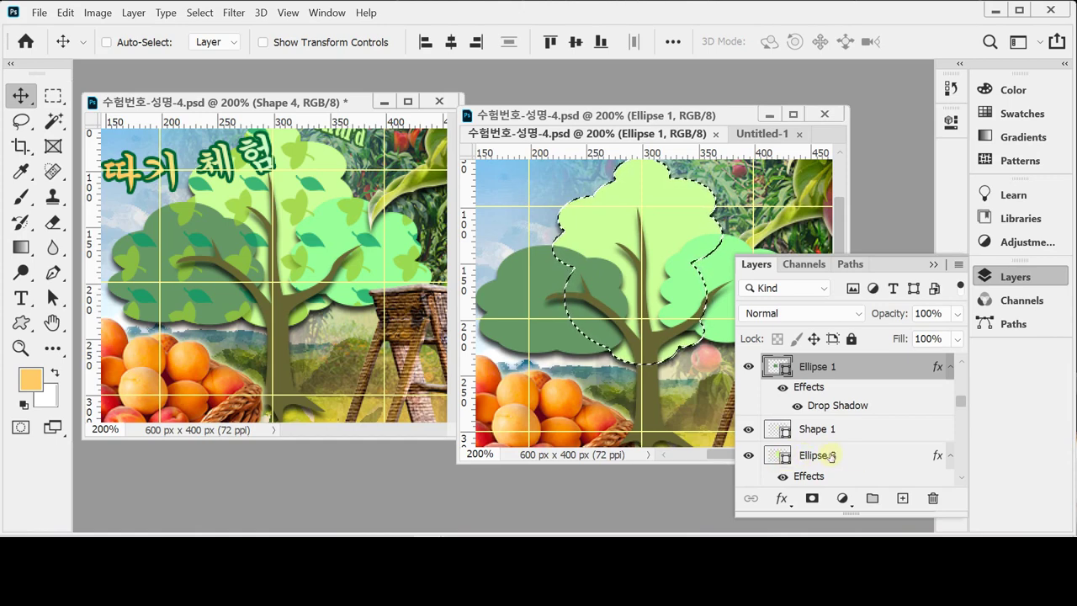
{"action": "scroll", "coordinate": [833, 458], "scroll_direction": "up", "scroll_amount": 2}
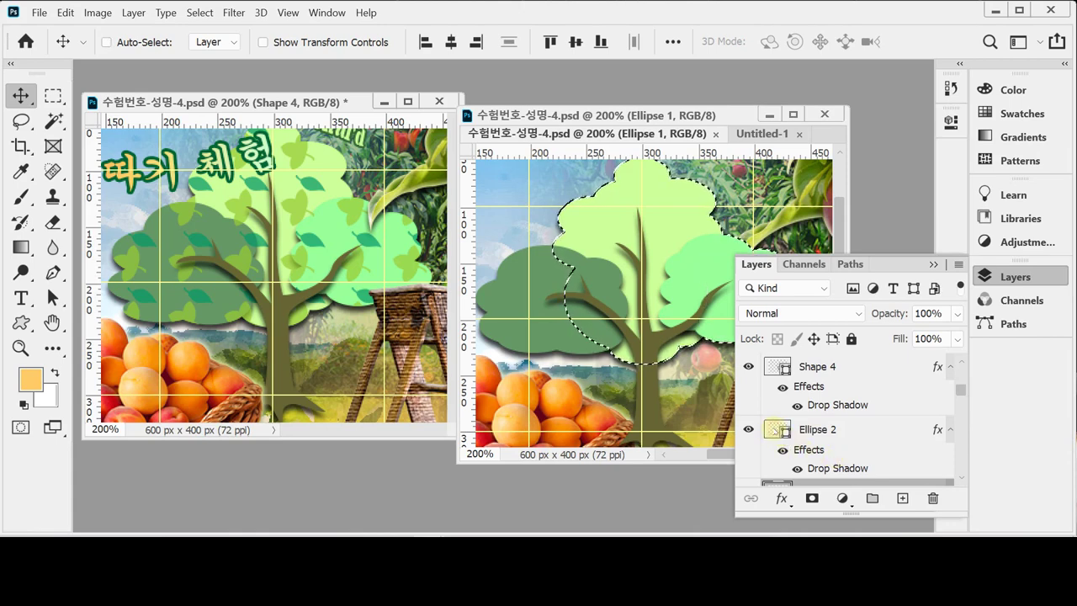
{"action": "left_click", "coordinate": [833, 430]}
{"action": "scroll", "coordinate": [854, 432], "scroll_direction": "down", "scroll_amount": 2}
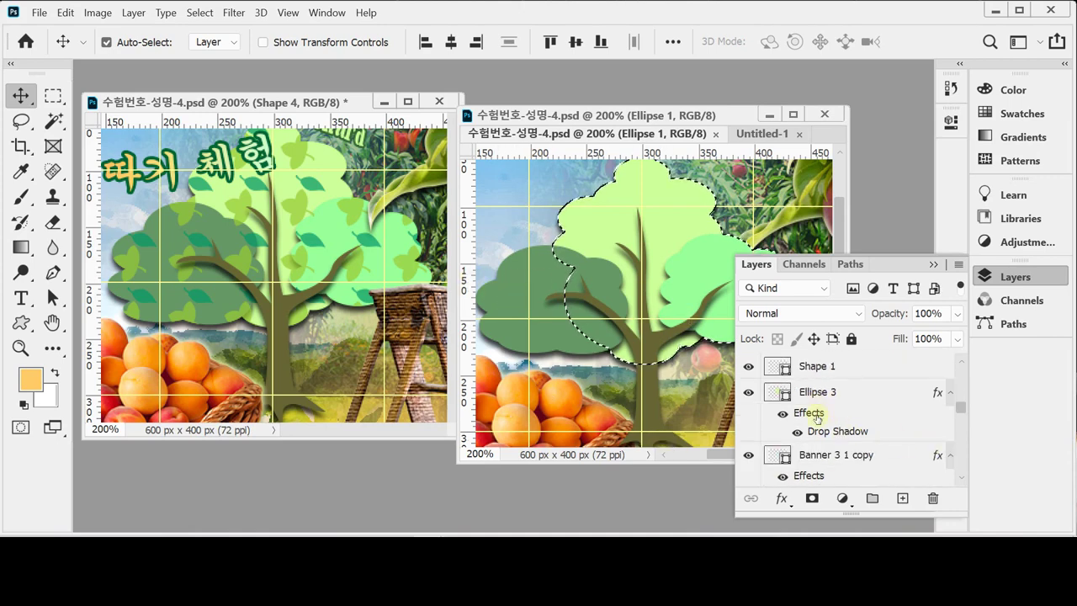
{"action": "scroll", "coordinate": [813, 415], "scroll_direction": "down", "scroll_amount": 5}
{"action": "scroll", "coordinate": [814, 417], "scroll_direction": "up", "scroll_amount": 7}
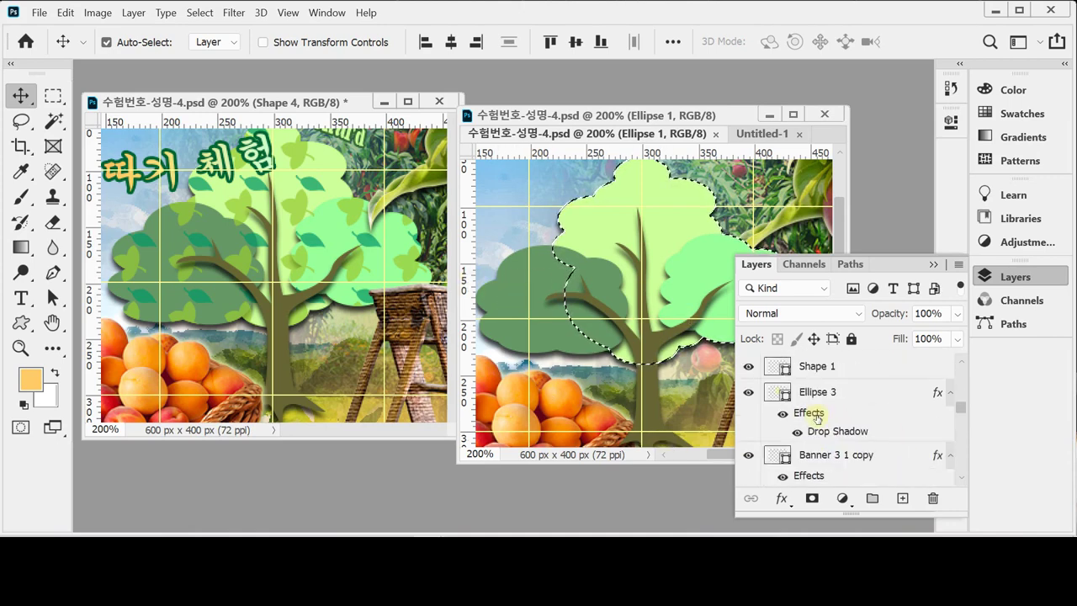
{"action": "left_click", "coordinate": [778, 431], "text": "ctrl+shift"}
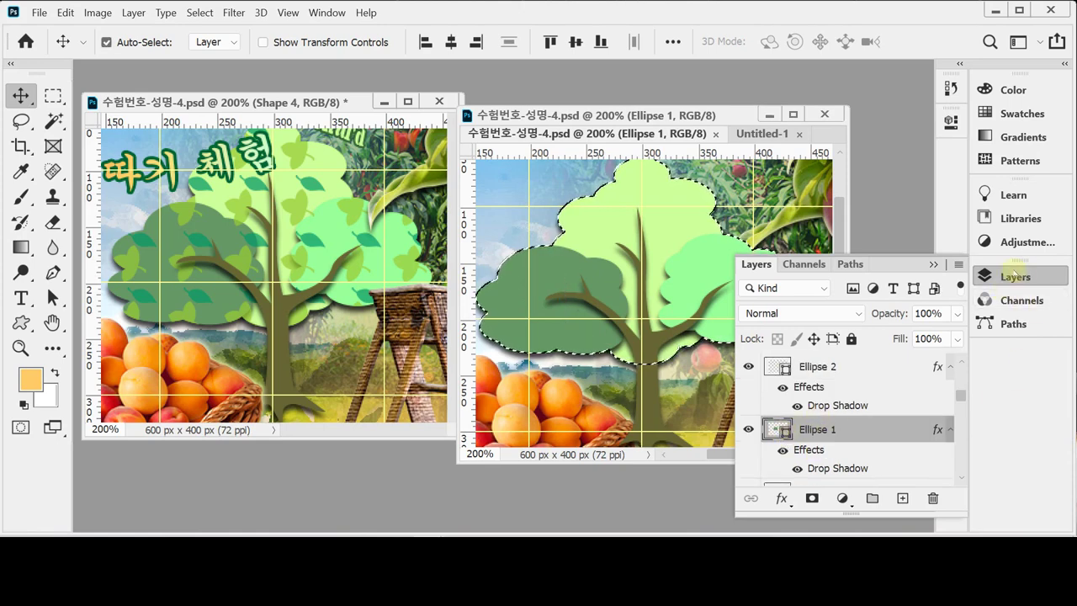
{"action": "left_click", "coordinate": [1013, 271]}
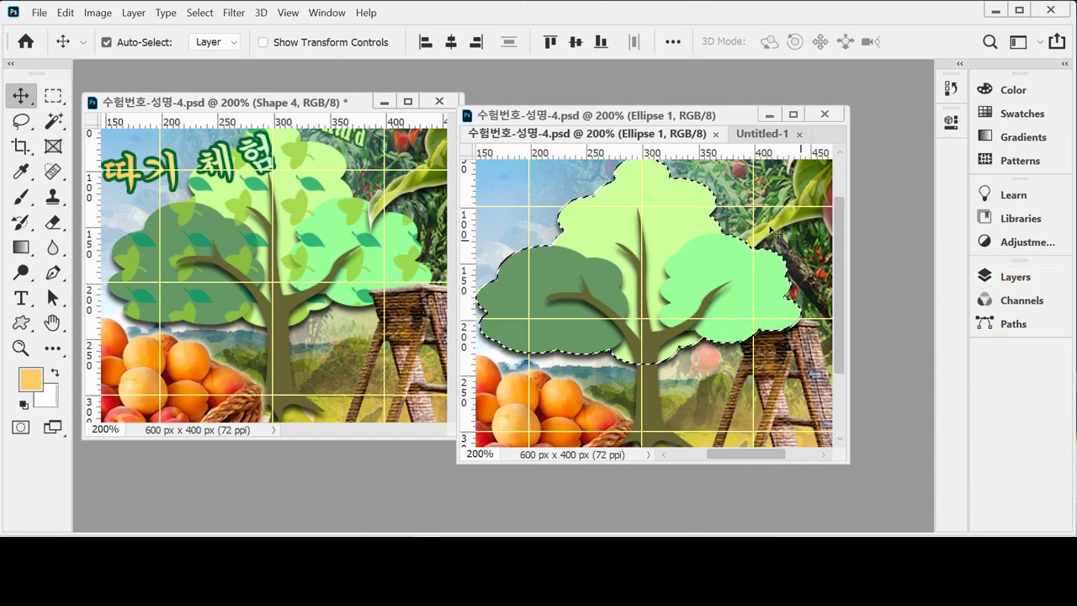
Step: Create a new layer named pattern directly above the Ellipse 2 layer
{"action": "left_click", "coordinate": [1013, 276]}
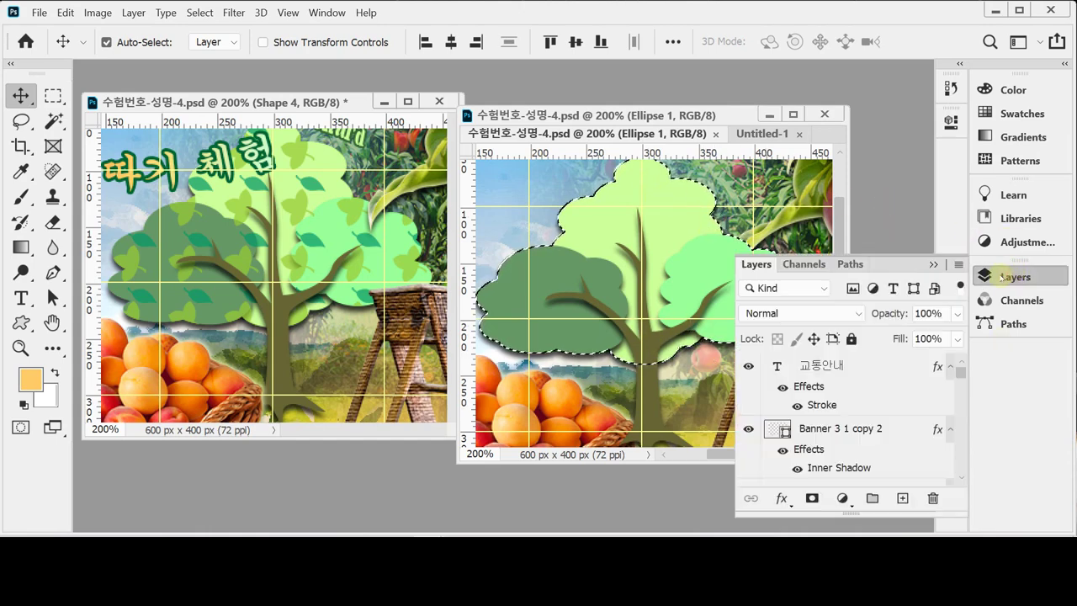
{"action": "scroll", "coordinate": [871, 440], "scroll_direction": "down", "scroll_amount": 4}
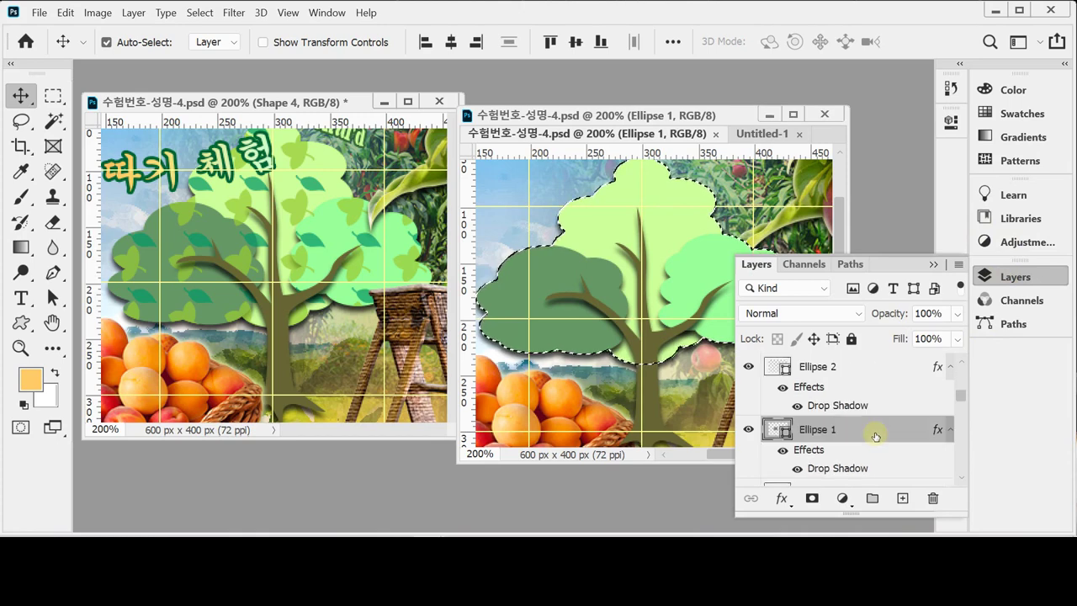
{"action": "left_click", "coordinate": [829, 367]}
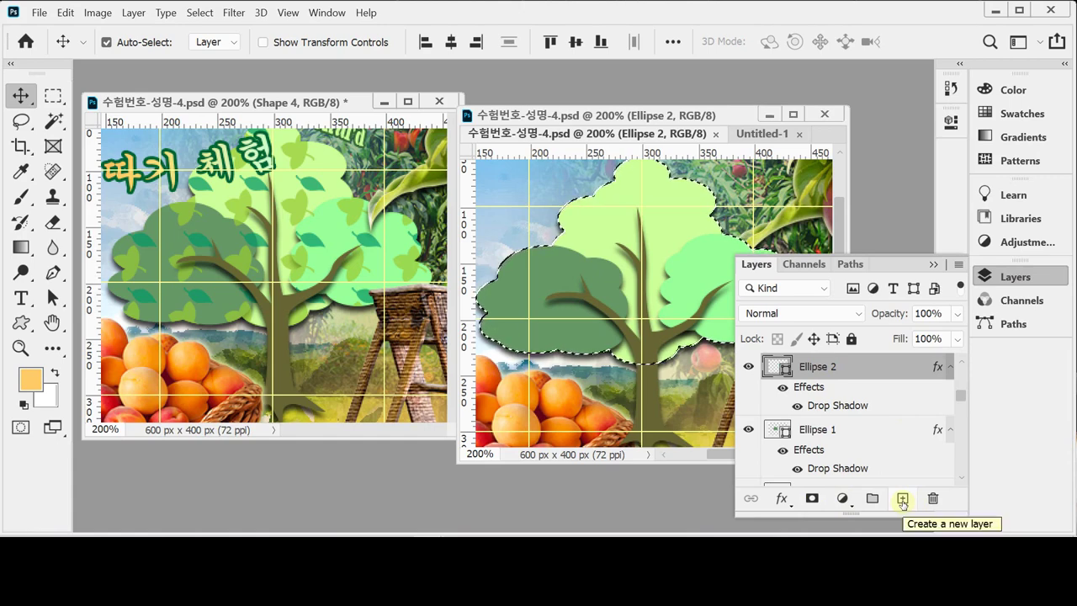
{"action": "left_click", "coordinate": [902, 498]}
{"action": "double_click", "coordinate": [814, 368]}
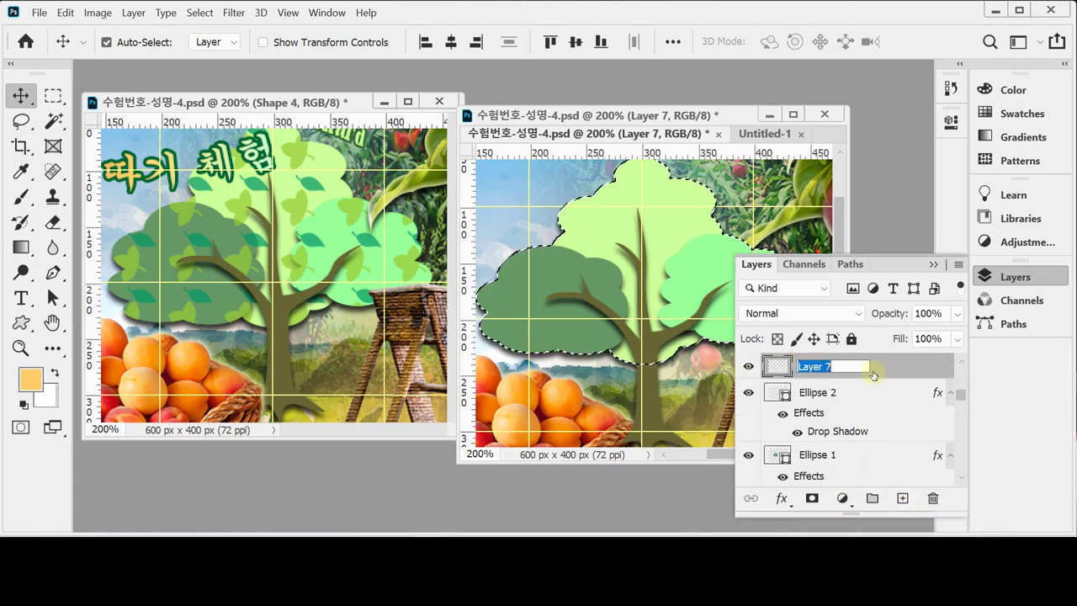
{"action": "type", "text": "patter"}
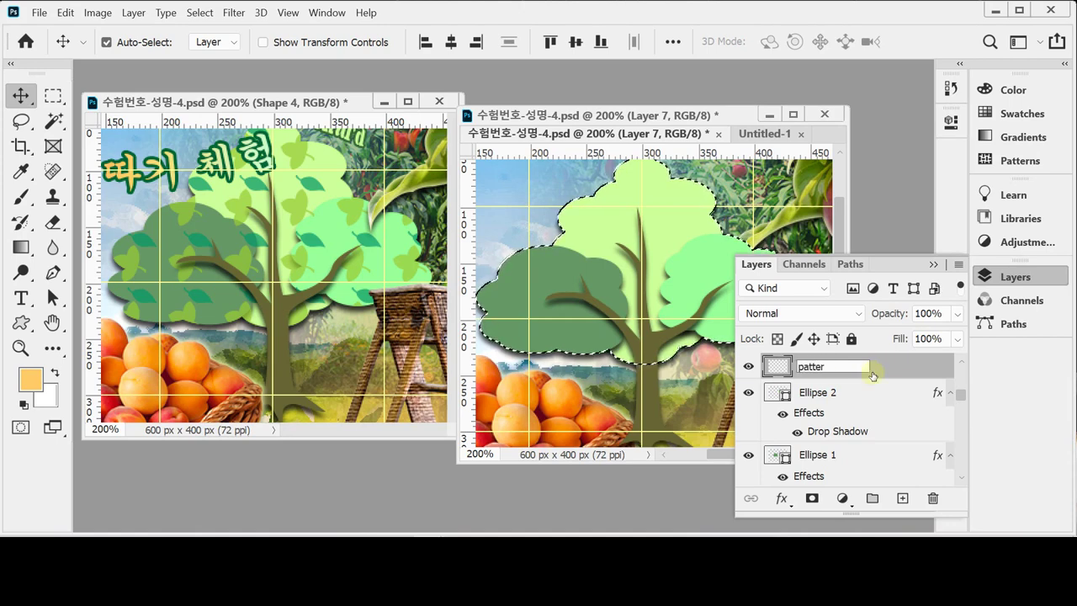
{"action": "type", "text": "n"}
{"action": "key", "text": "Return"}
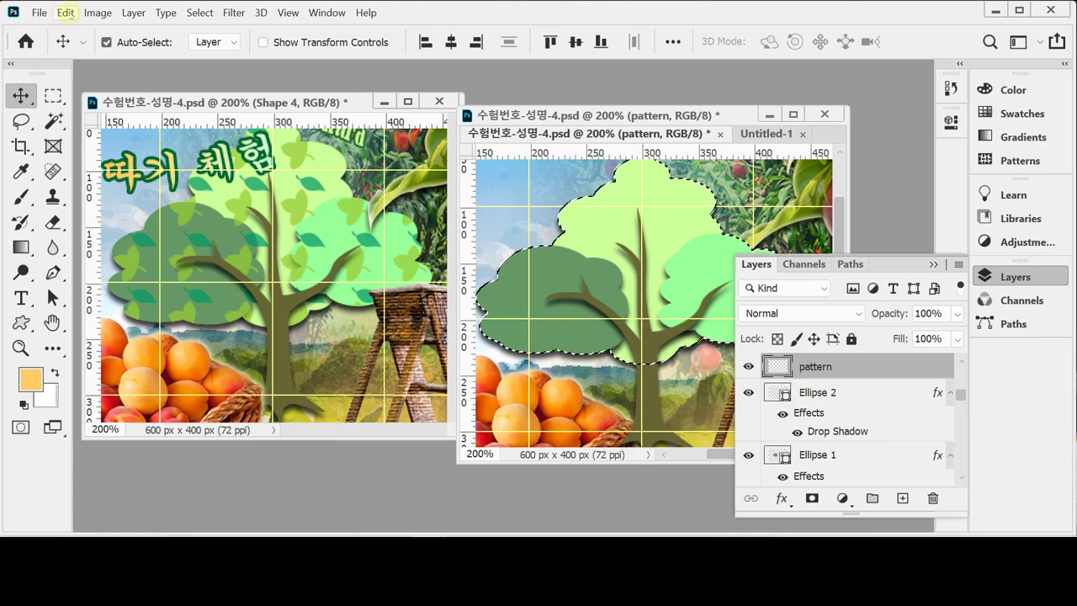
Step: Fill the selected crowns on the pattern layer with the two-leaf custom pattern in Normal mode at 100% opacity
{"action": "left_click", "coordinate": [68, 13]}
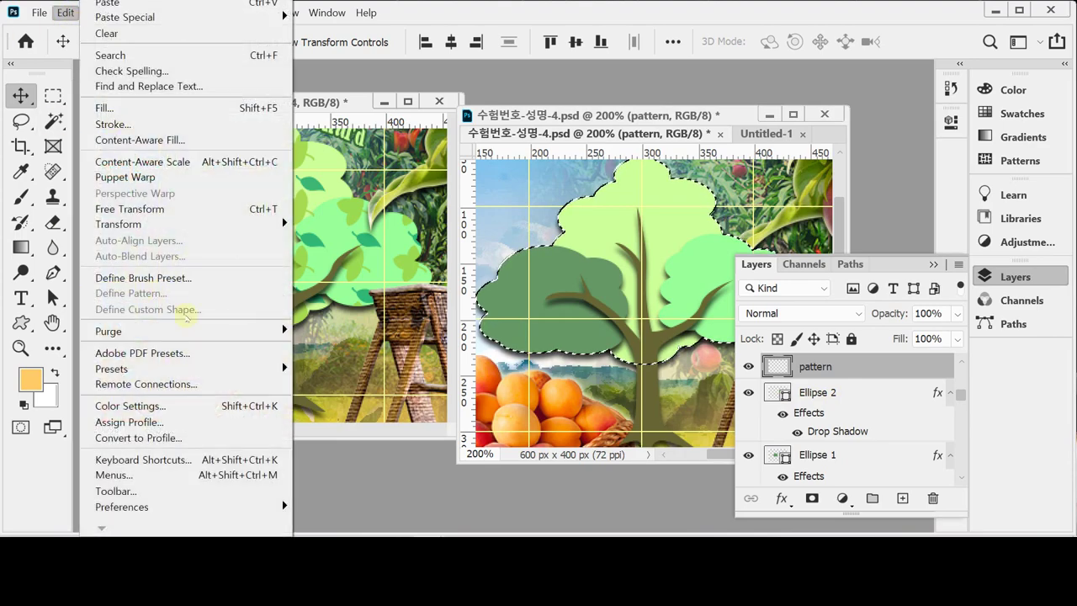
{"action": "left_click", "coordinate": [211, 107]}
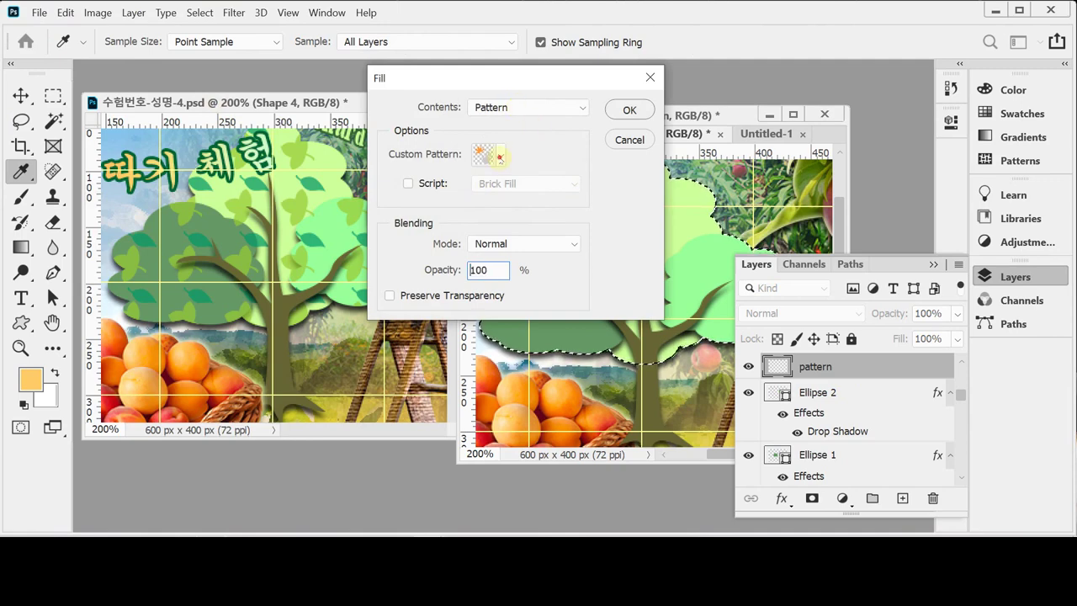
{"action": "left_click", "coordinate": [499, 156]}
{"action": "left_click_drag", "start_coordinate": [555, 204], "coordinate": [554, 280]}
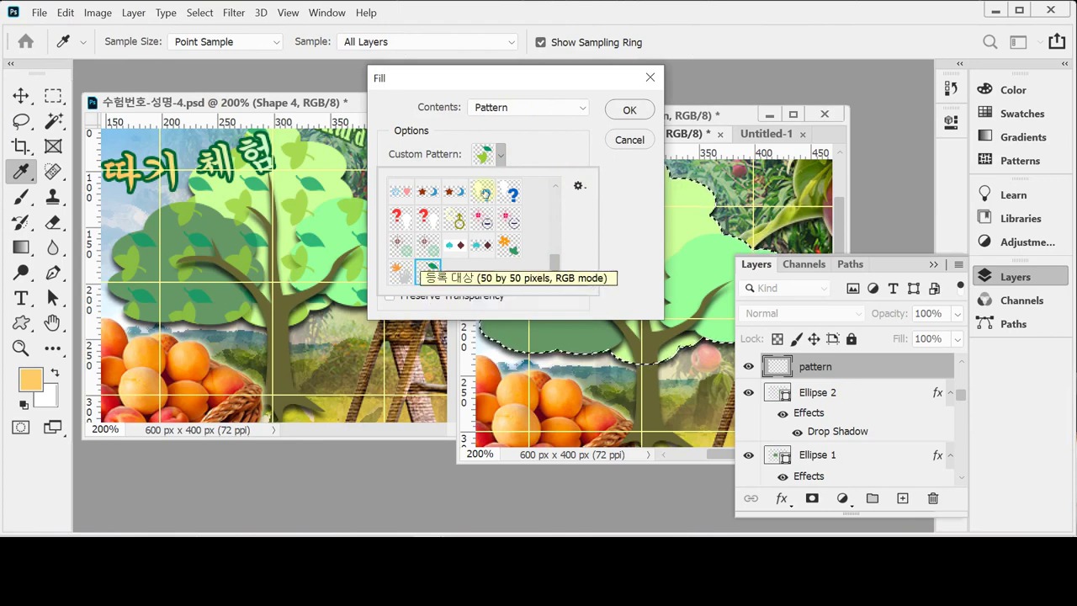
{"action": "double_click", "coordinate": [428, 274]}
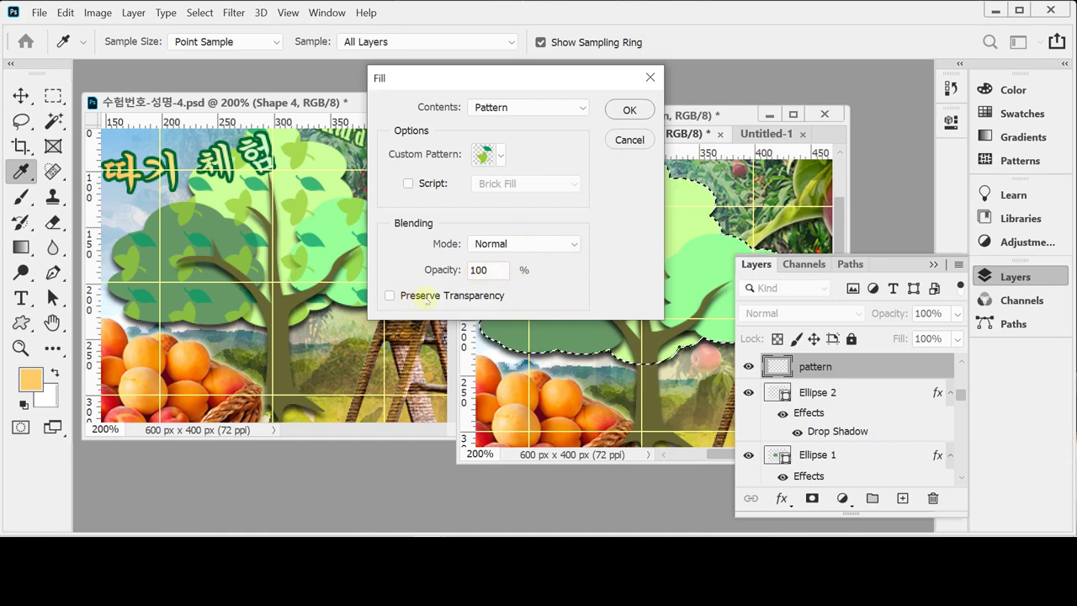
{"action": "left_click", "coordinate": [629, 110]}
{"action": "key", "text": "v"}
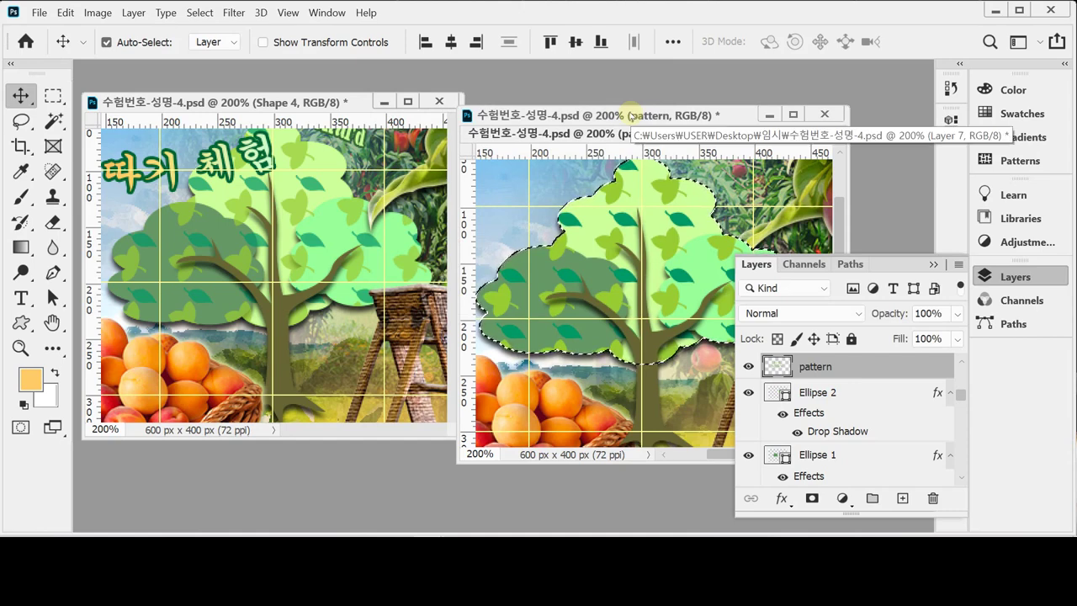
Step: Select the leaf pattern in the reference document to check its layer opacity, and deselect the crowns in the working document
{"action": "left_click", "coordinate": [295, 212]}
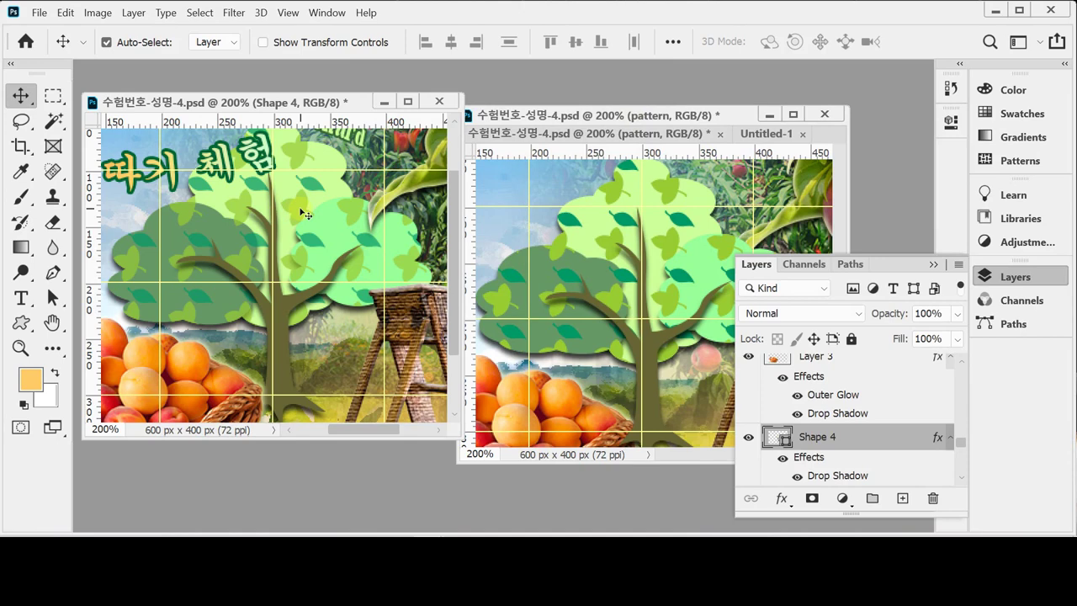
{"action": "left_click", "coordinate": [304, 214]}
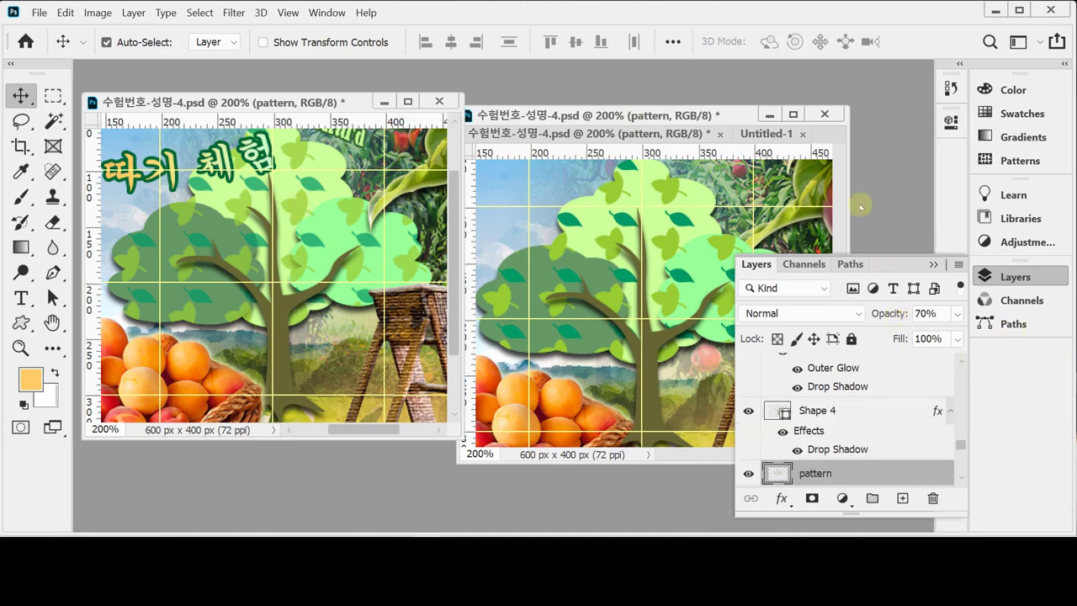
{"action": "left_click", "coordinate": [671, 255]}
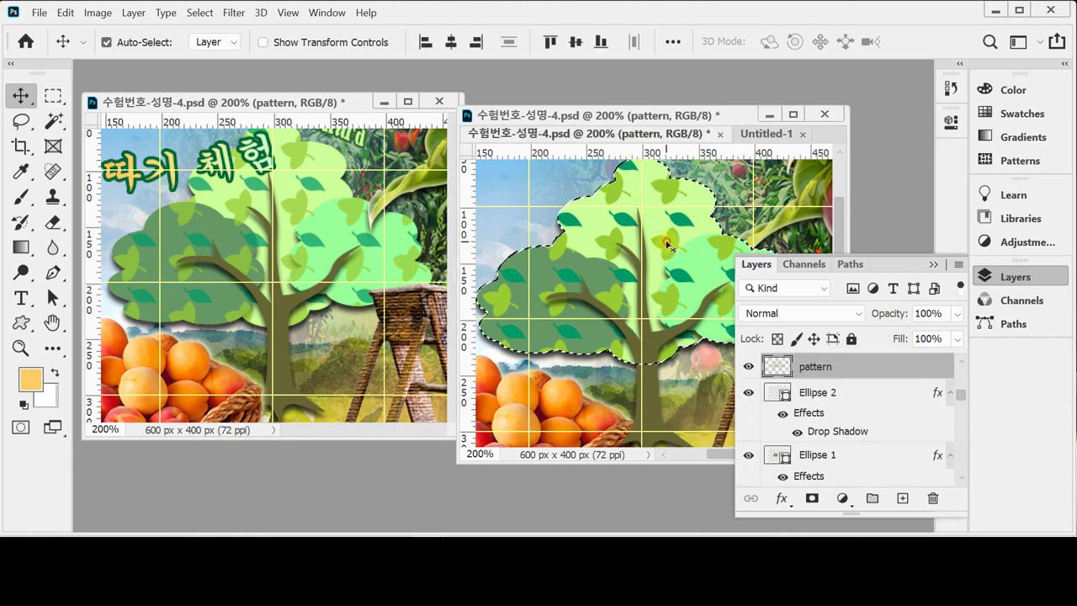
{"action": "key", "text": "ctrl+d"}
{"action": "key", "text": "0"}
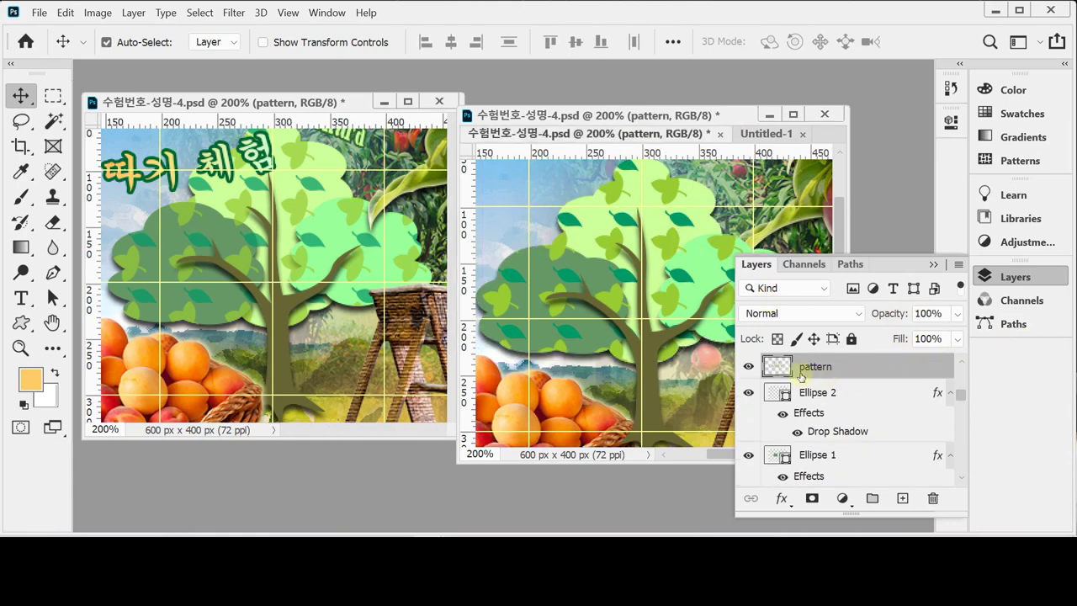
Step: Set the pattern layer's opacity to 70% and save the document, leaving the pattern layer selected with the layer list collapsed
{"action": "left_click", "coordinate": [878, 316]}
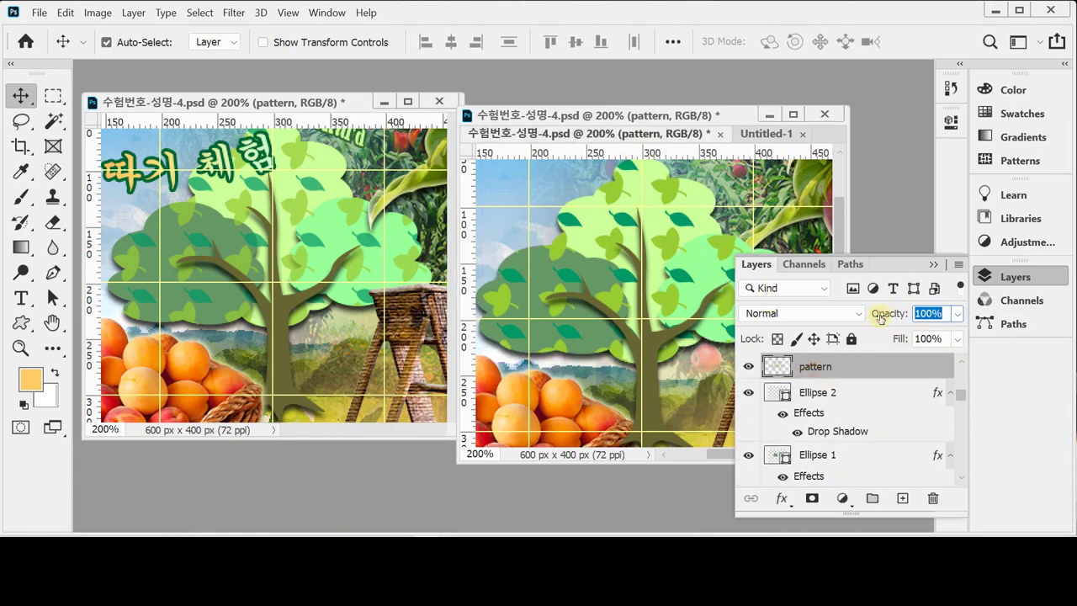
{"action": "type", "text": "70"}
{"action": "key", "text": "Return"}
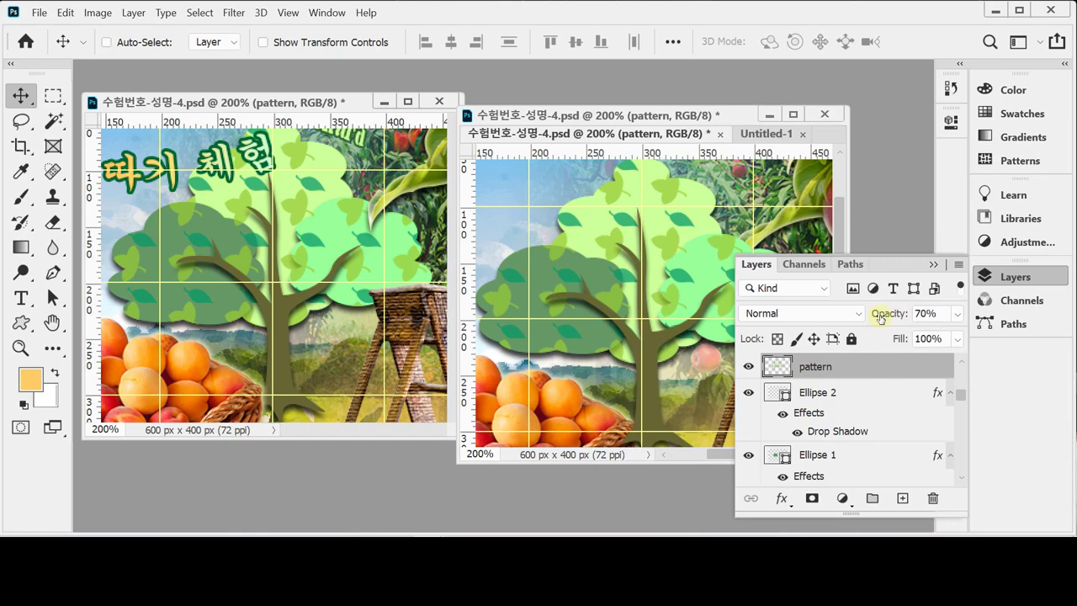
{"action": "key", "text": "ctrl+s"}
{"action": "left_click", "coordinate": [1002, 276]}
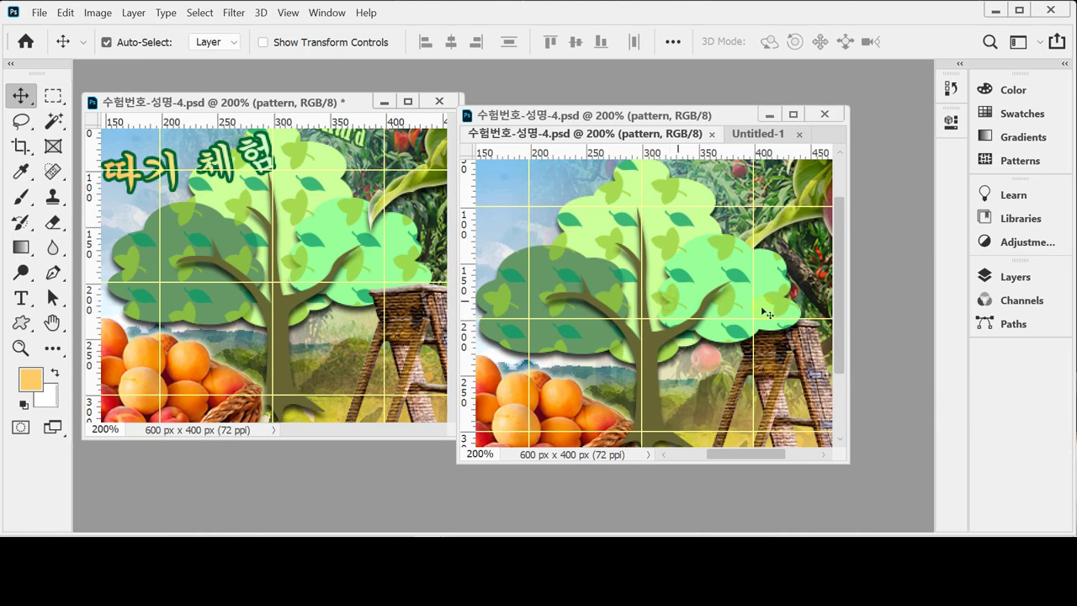
{"action": "left_click", "coordinate": [655, 368]}
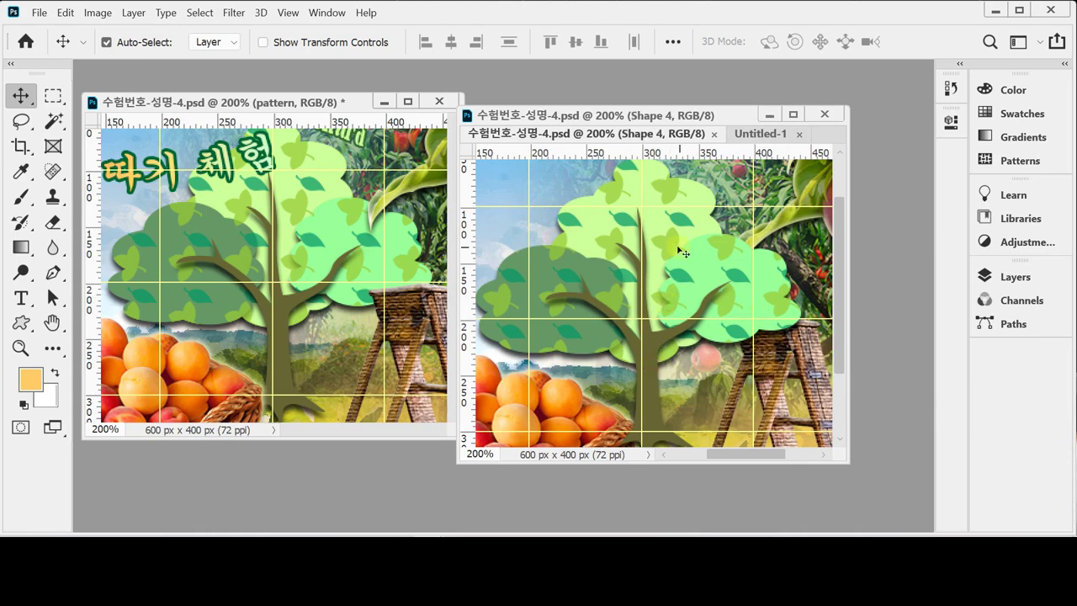
{"action": "left_click", "coordinate": [677, 248]}
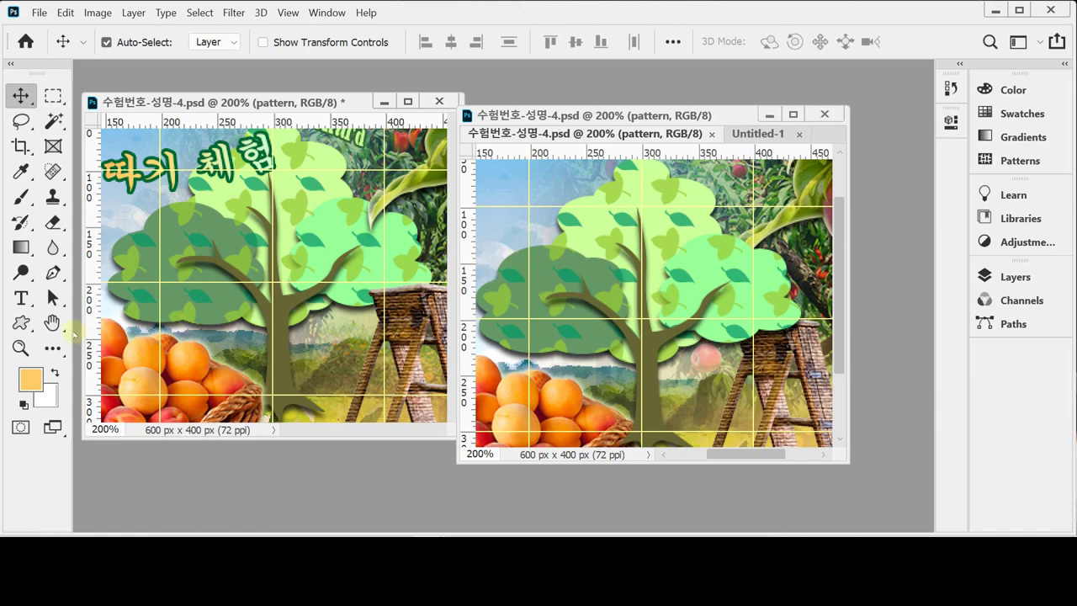
Step: Copy the whole curved title text 복숭아 따기 체험 from the reference document with the Type tool
{"action": "left_click", "coordinate": [21, 299]}
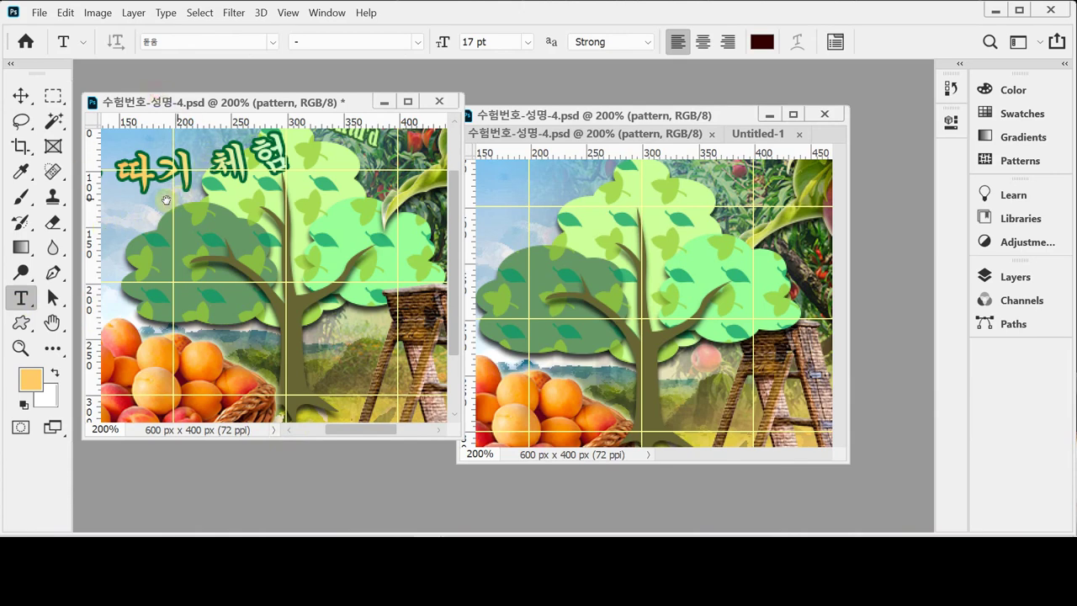
{"action": "left_click_drag", "start_coordinate": [189, 211], "coordinate": [285, 254]}
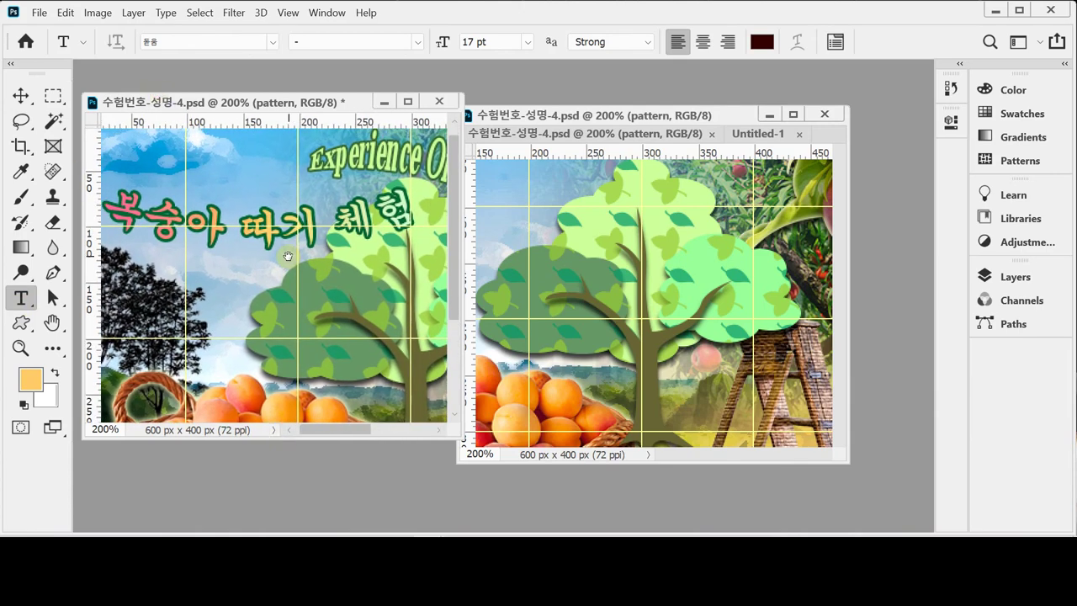
{"action": "left_click", "coordinate": [286, 233]}
{"action": "key", "text": "ctrl+a"}
{"action": "key", "text": "ctrl+c"}
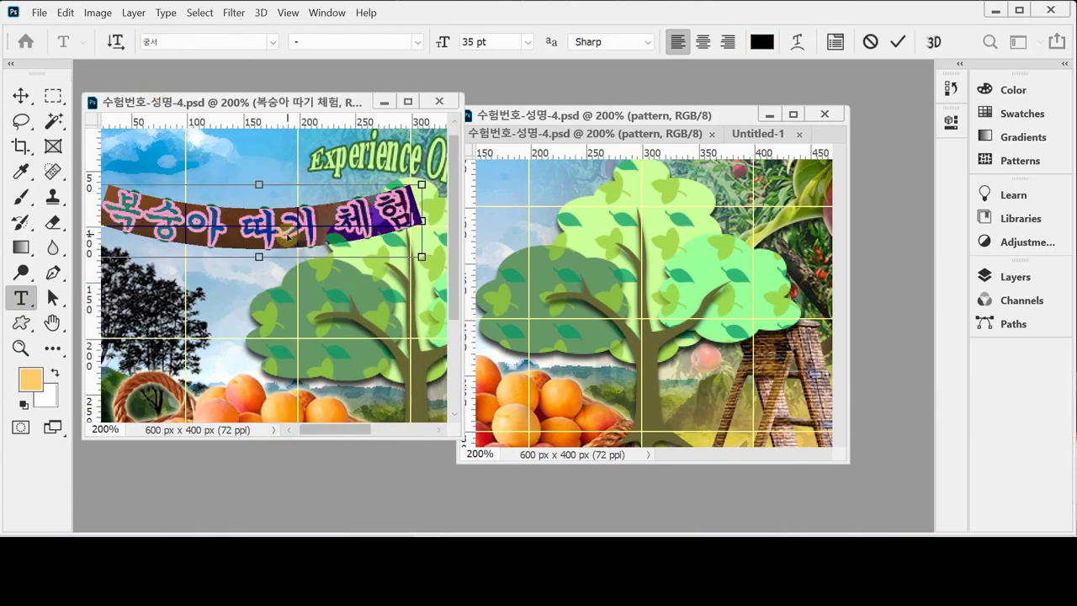
{"action": "key", "text": "ctrl+Return"}
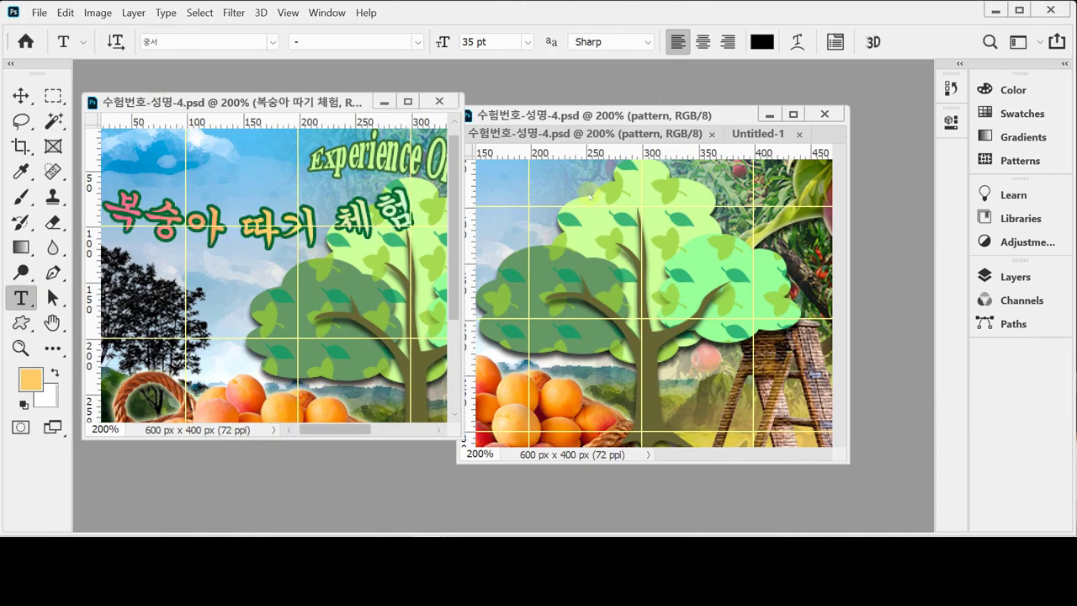
Step: Widen the working document's window and start a horizontal text line in the sky above the dark trees
{"action": "scroll", "coordinate": [648, 342], "scroll_direction": "up", "scroll_amount": 1}
{"action": "scroll", "coordinate": [599, 295], "scroll_direction": "down", "scroll_amount": 1}
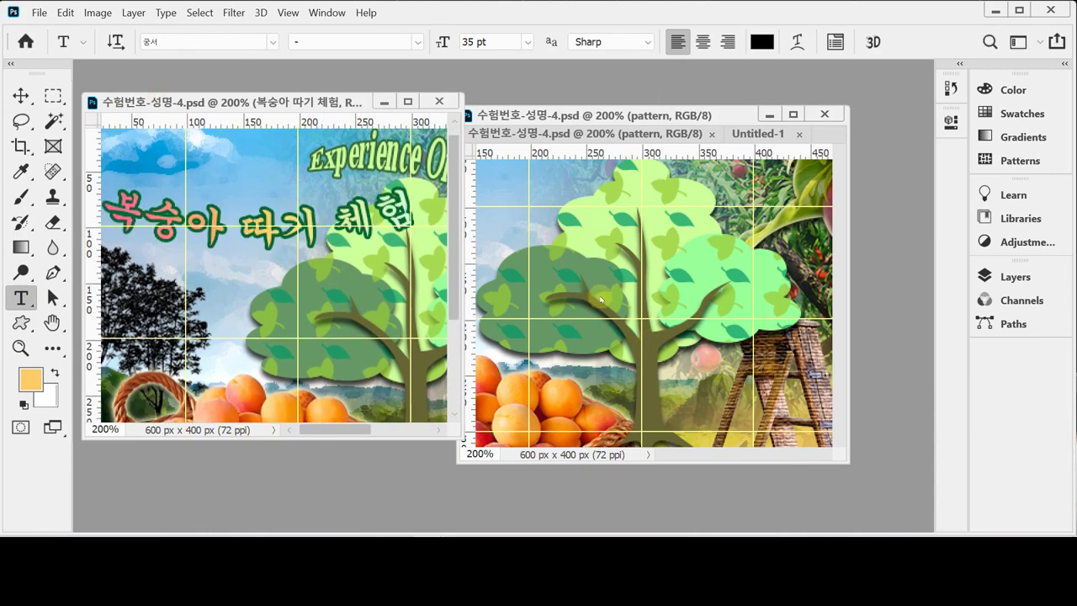
{"action": "left_click_drag", "start_coordinate": [699, 208], "coordinate": [789, 250]}
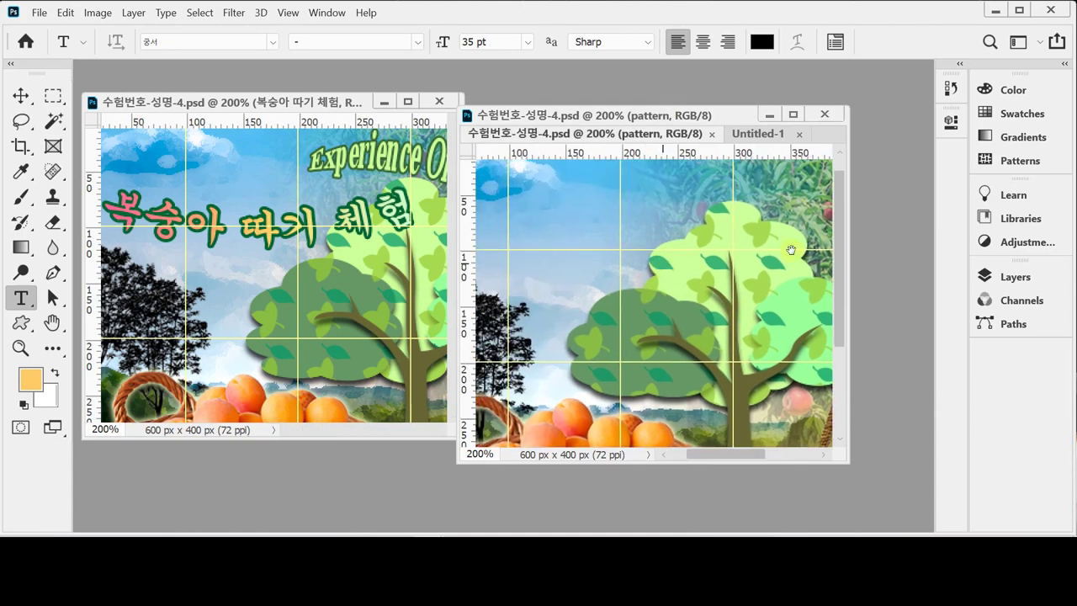
{"action": "left_click_drag", "start_coordinate": [848, 346], "coordinate": [966, 350]}
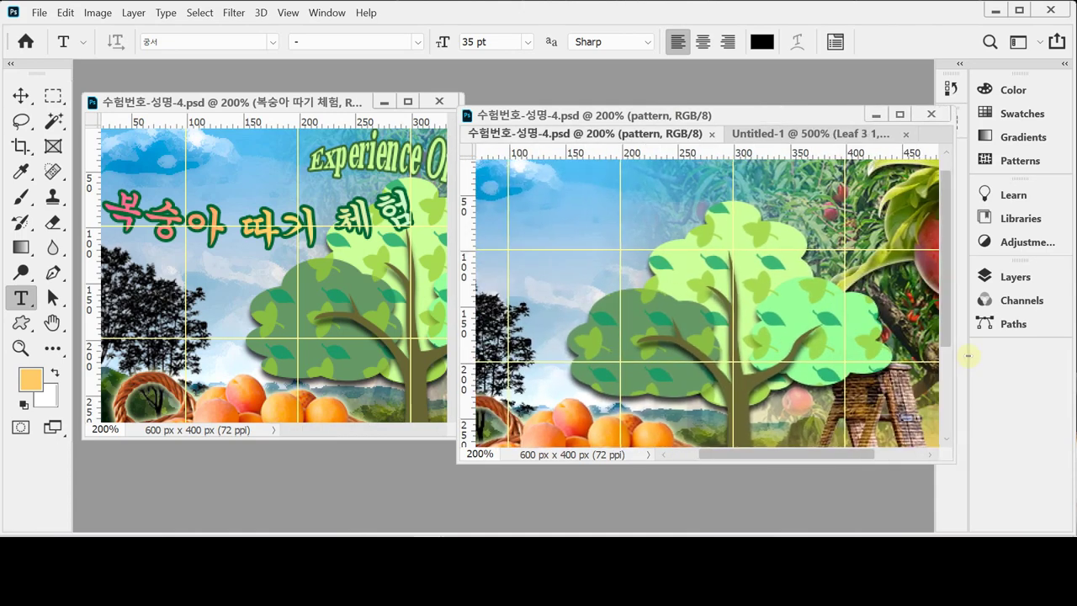
{"action": "left_click_drag", "start_coordinate": [724, 255], "coordinate": [774, 278]}
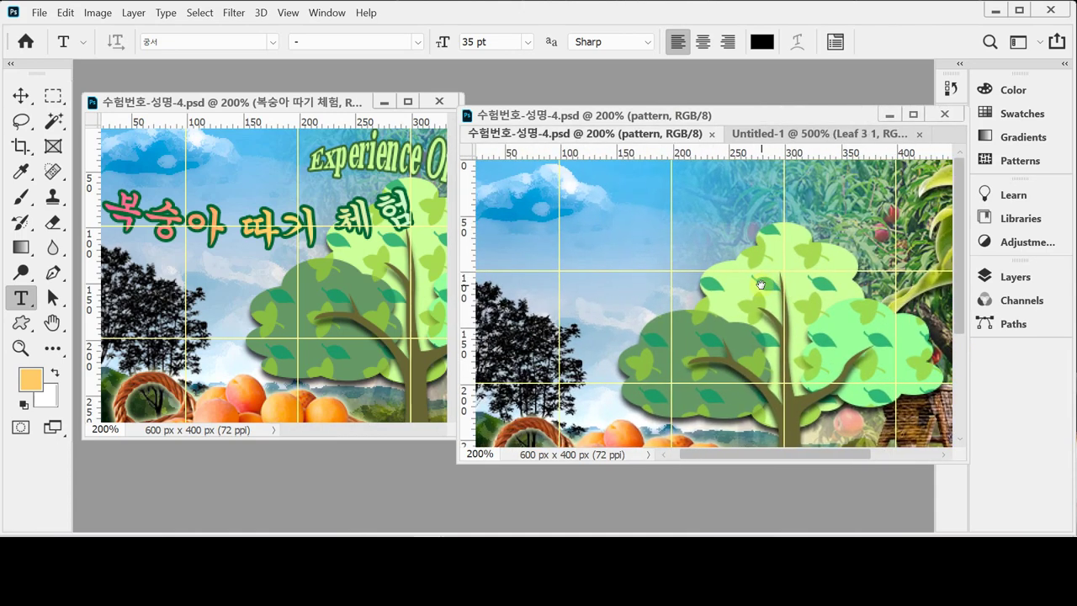
{"action": "left_click", "coordinate": [493, 246]}
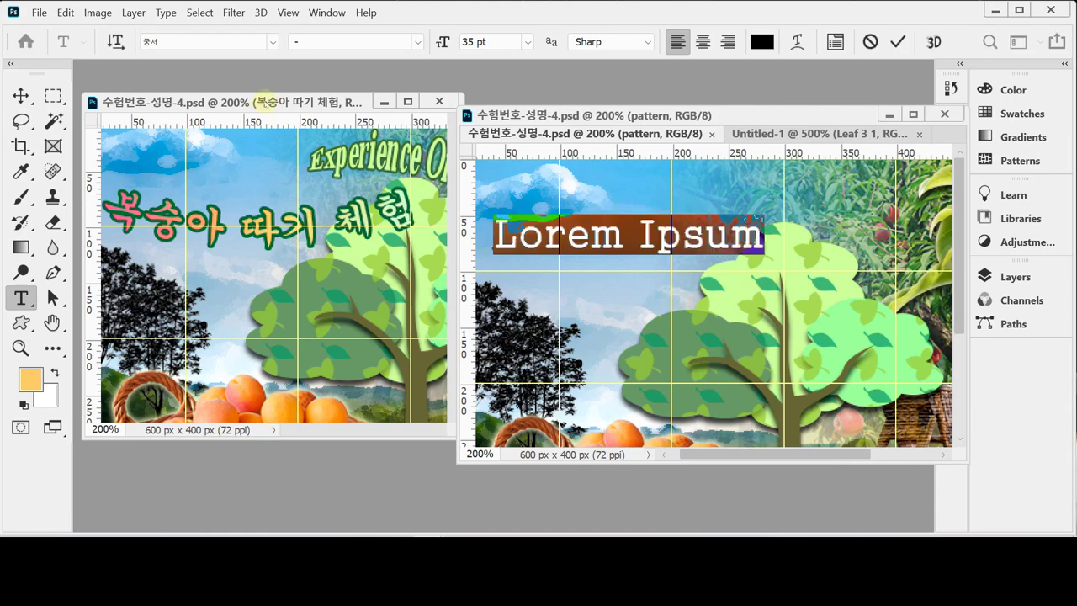
Step: Replace the placeholder text with the copied title 복숭아 따기 체험, using the 궁서 font at 35 pt with Sharp anti-aliasing
{"action": "left_click", "coordinate": [178, 43]}
{"action": "key", "text": "Tab"}
{"action": "key", "text": "Tab"}
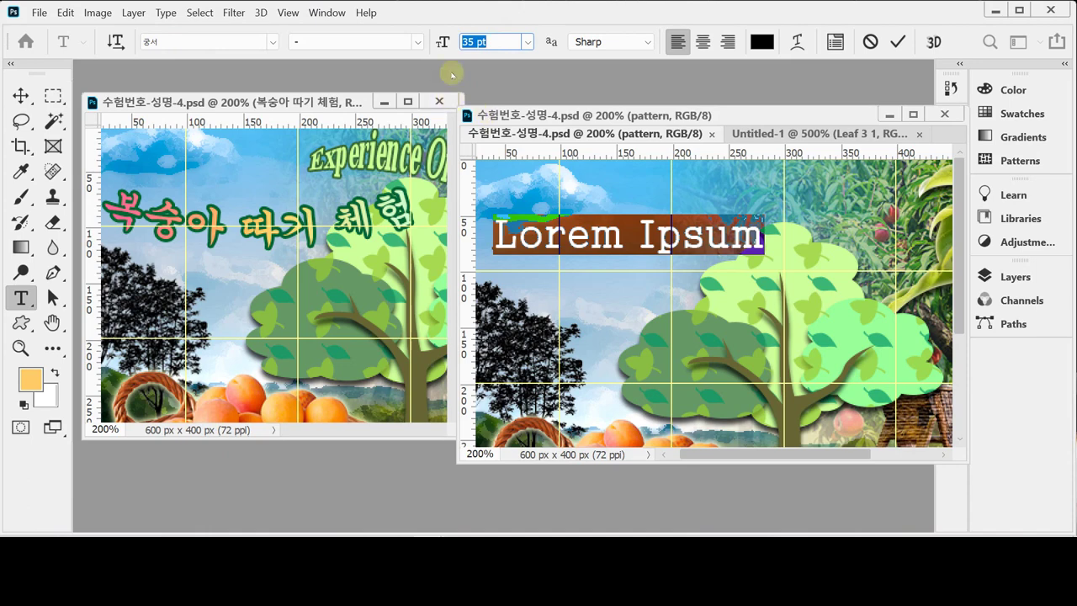
{"action": "key", "text": "Tab"}
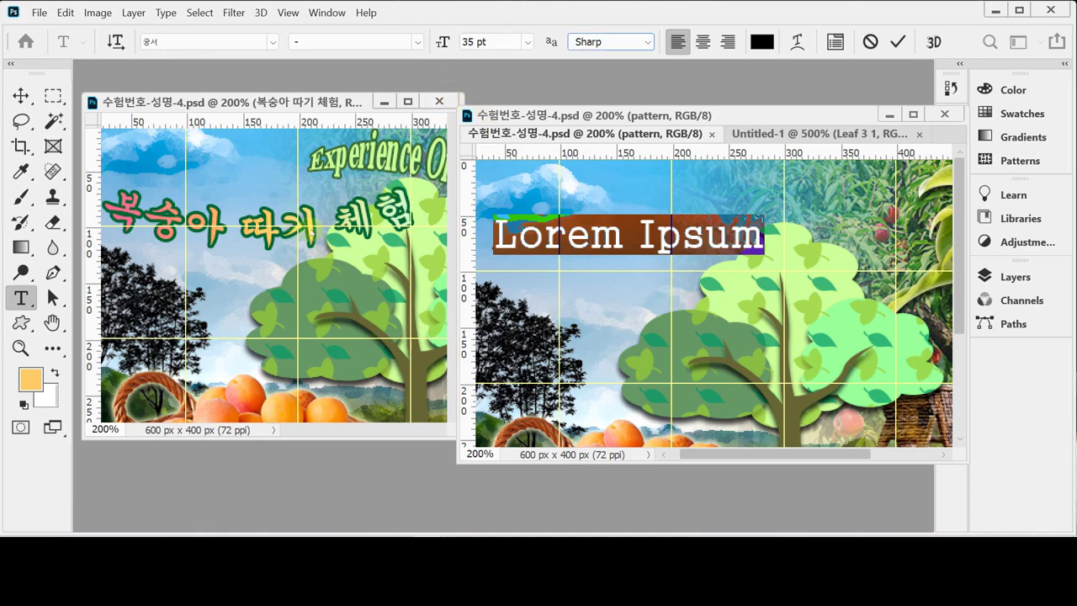
{"action": "left_click", "coordinate": [553, 244]}
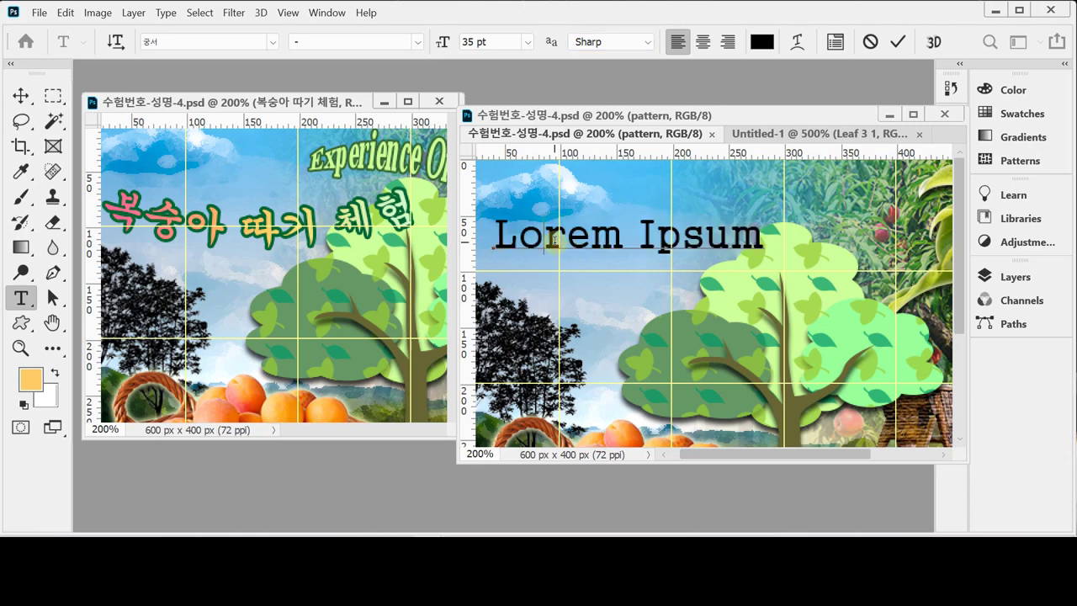
{"action": "key", "text": "ctrl+a"}
{"action": "key", "text": "ctrl+v"}
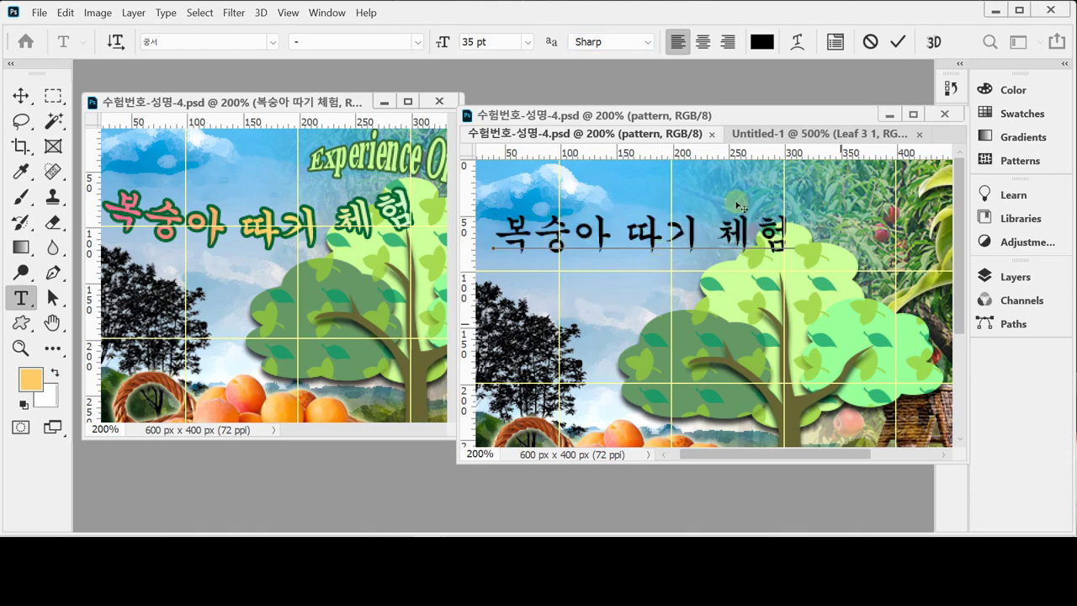
Step: Warp the title text with a horizontal Arc at -20% bend and shift it slightly upward
{"action": "left_click", "coordinate": [798, 42]}
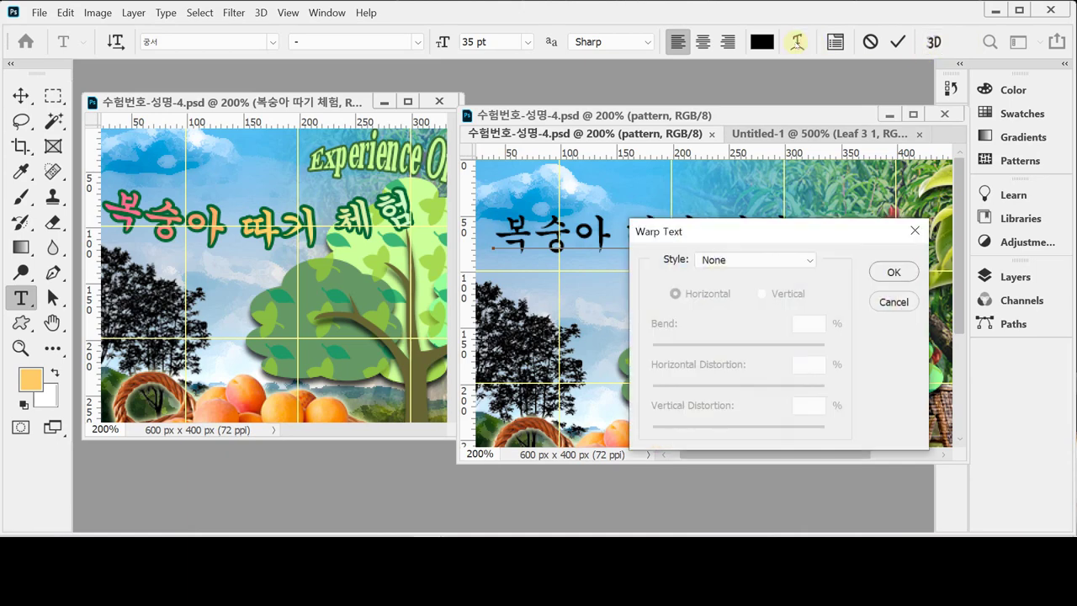
{"action": "left_click", "coordinate": [759, 261]}
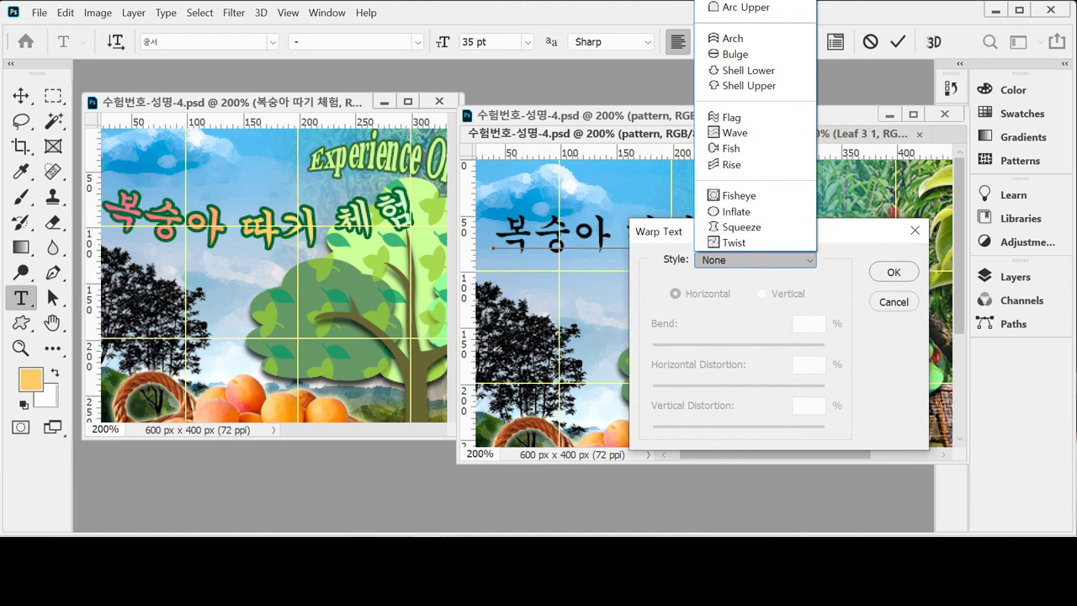
{"action": "left_click", "coordinate": [744, 5]}
{"action": "left_click_drag", "start_coordinate": [744, 230], "coordinate": [789, 292]}
{"action": "left_click_drag", "start_coordinate": [612, 192], "coordinate": [621, 227]}
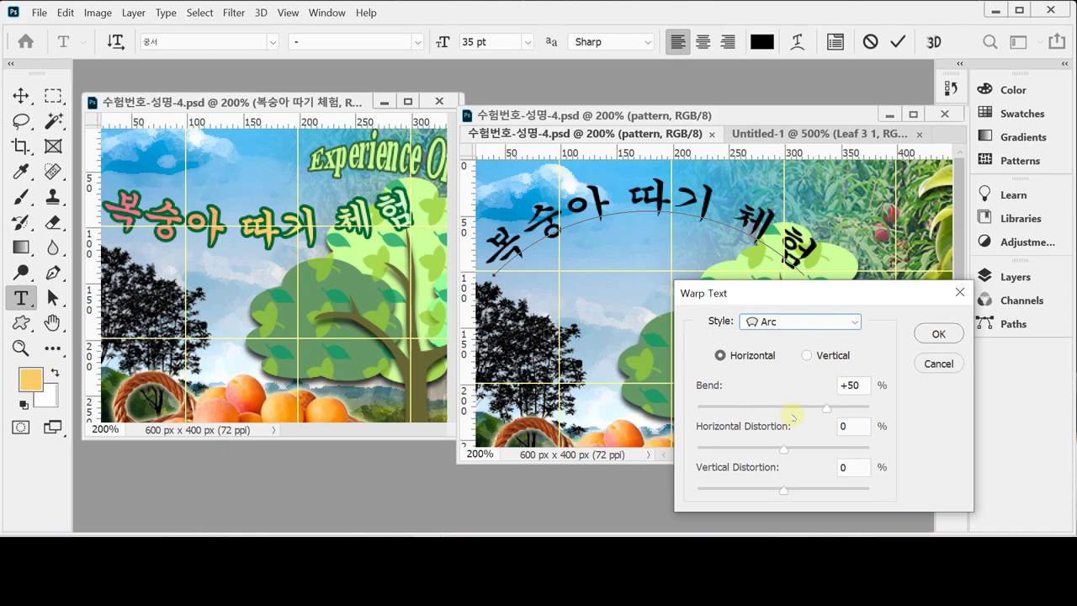
{"action": "key", "text": "Tab"}
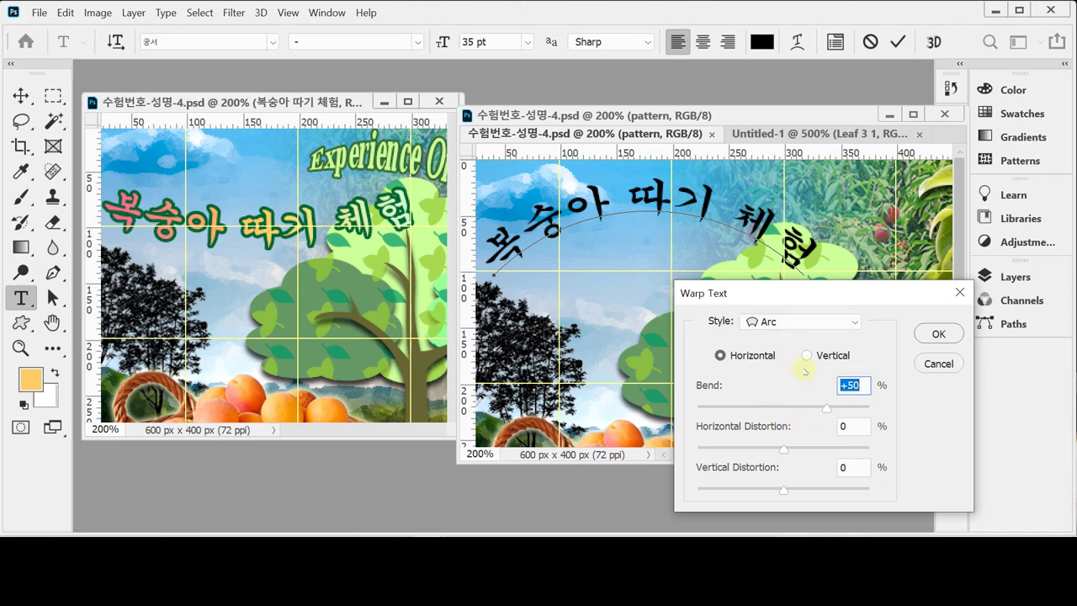
{"action": "type", "text": "-20"}
{"action": "key", "text": "Tab"}
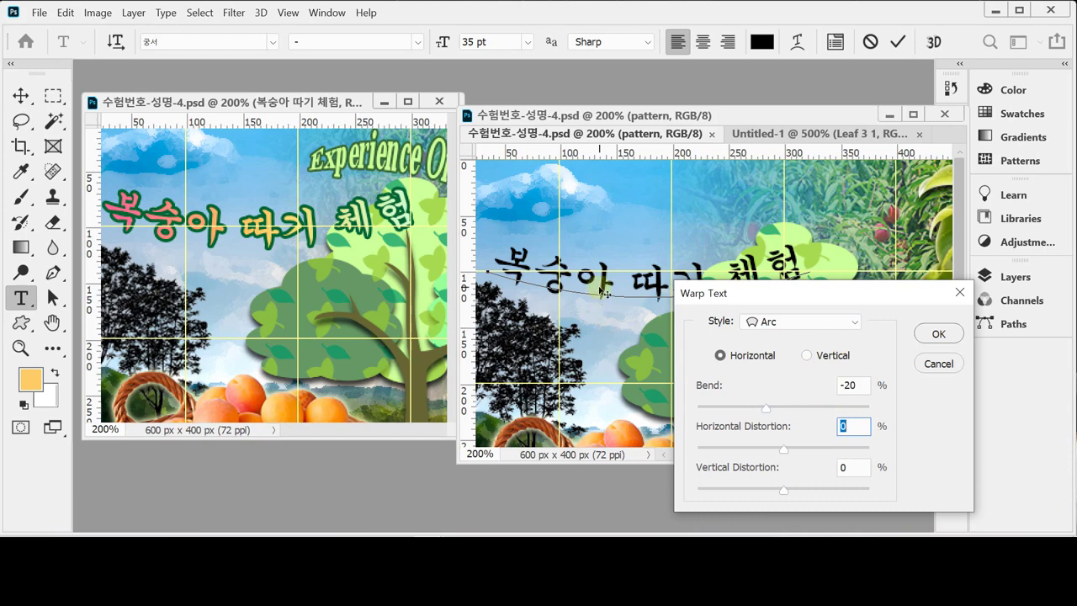
{"action": "left_click", "coordinate": [938, 334]}
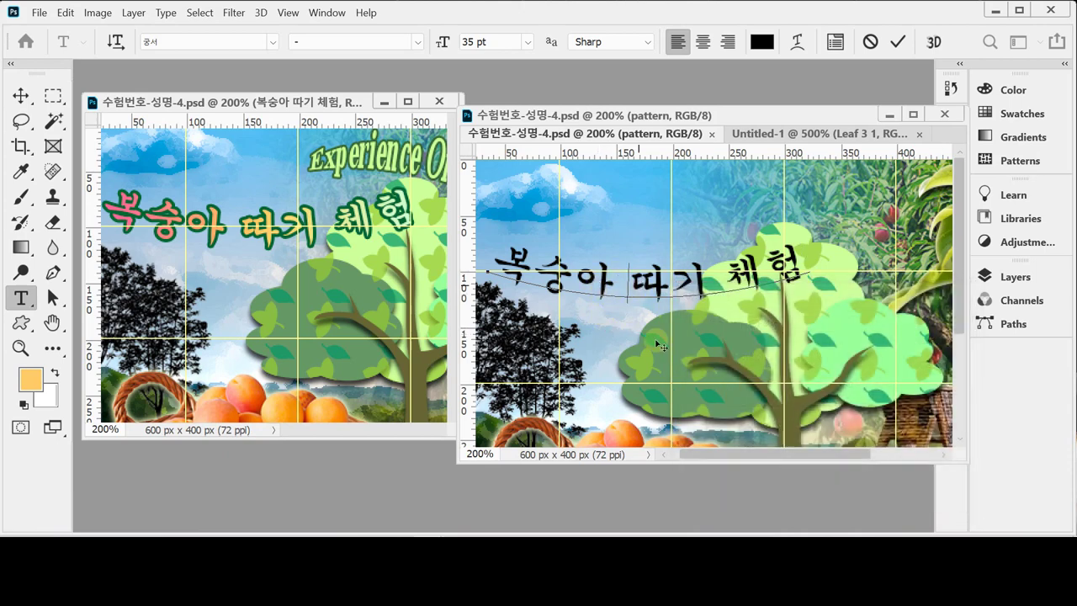
{"action": "left_click_drag", "start_coordinate": [660, 346], "coordinate": [655, 325]}
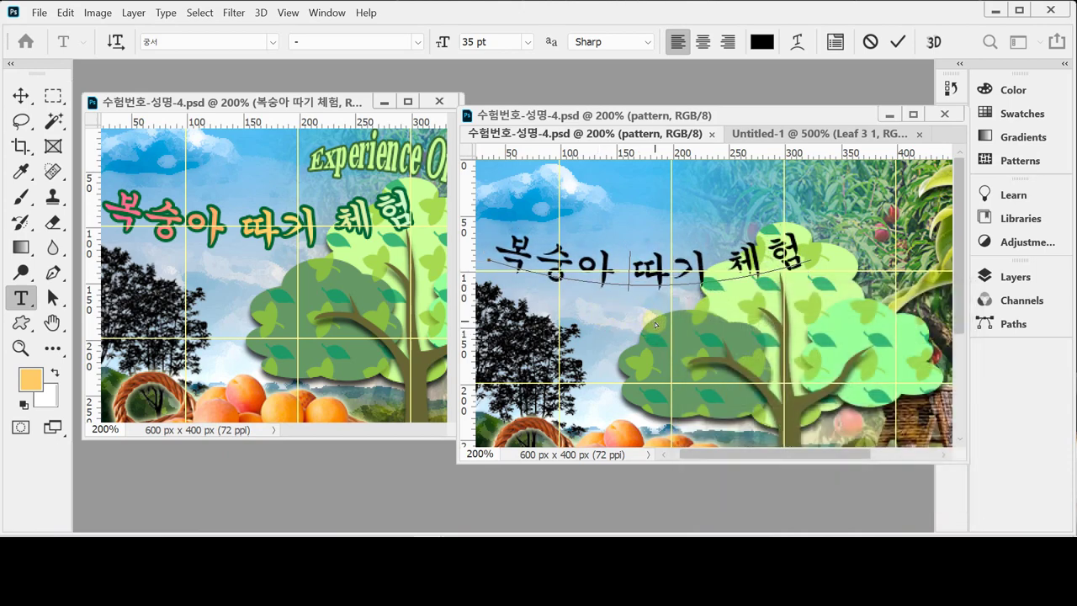
Step: Commit the title text and give its layer a 3 px outside Stroke in dark green #006633
{"action": "left_click", "coordinate": [1014, 276]}
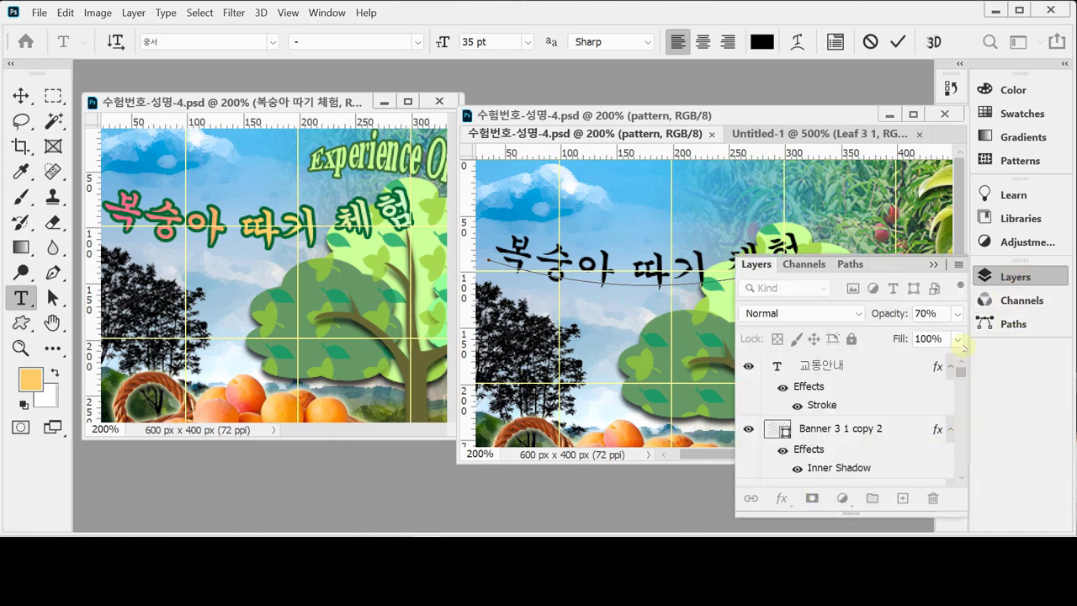
{"action": "left_click", "coordinate": [780, 500]}
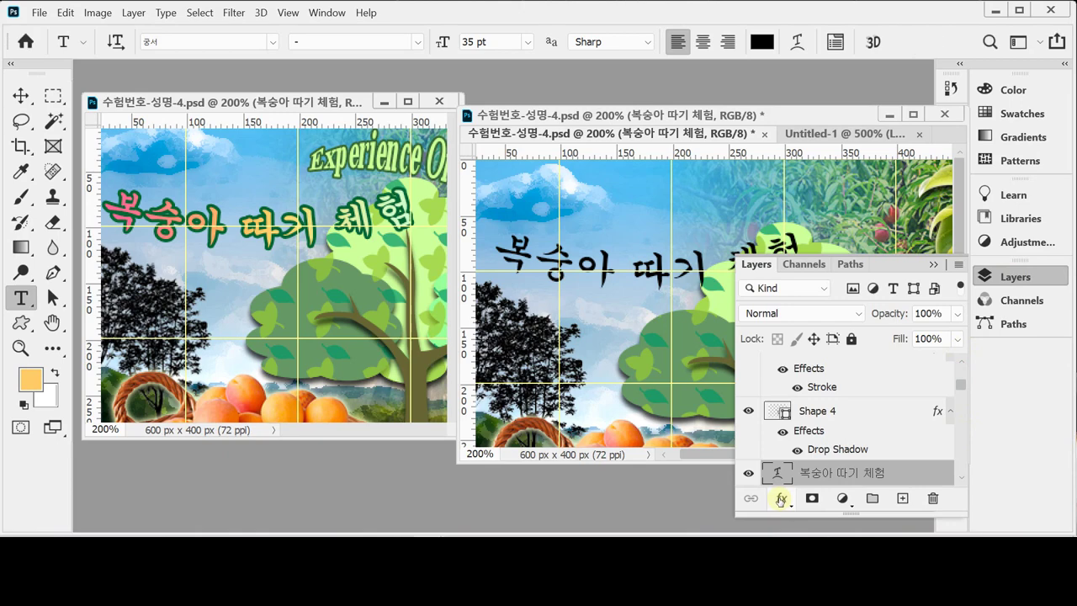
{"action": "left_click", "coordinate": [781, 500]}
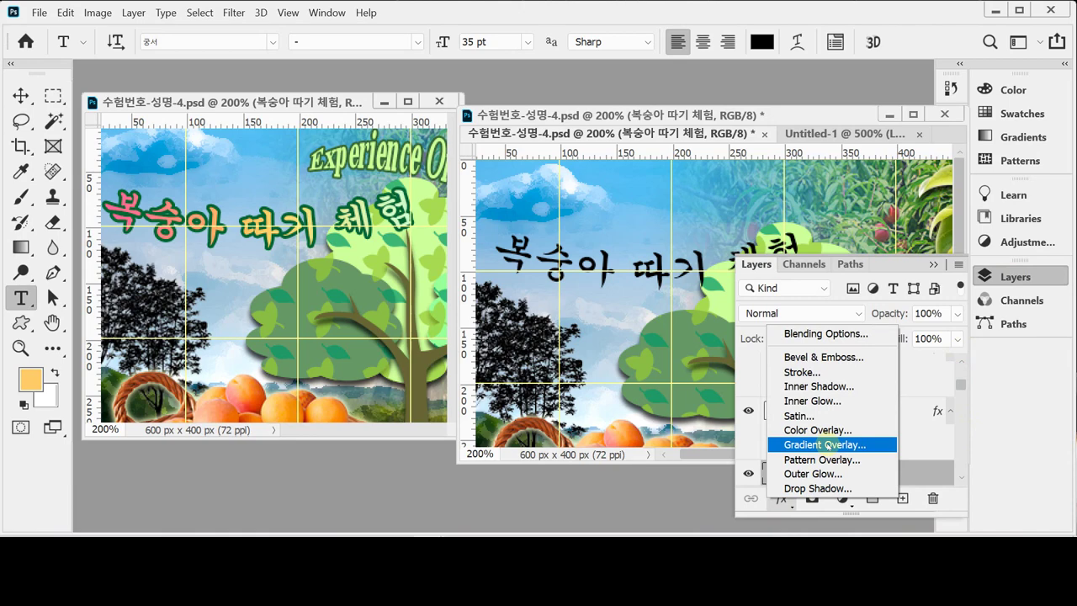
{"action": "key", "text": "Escape"}
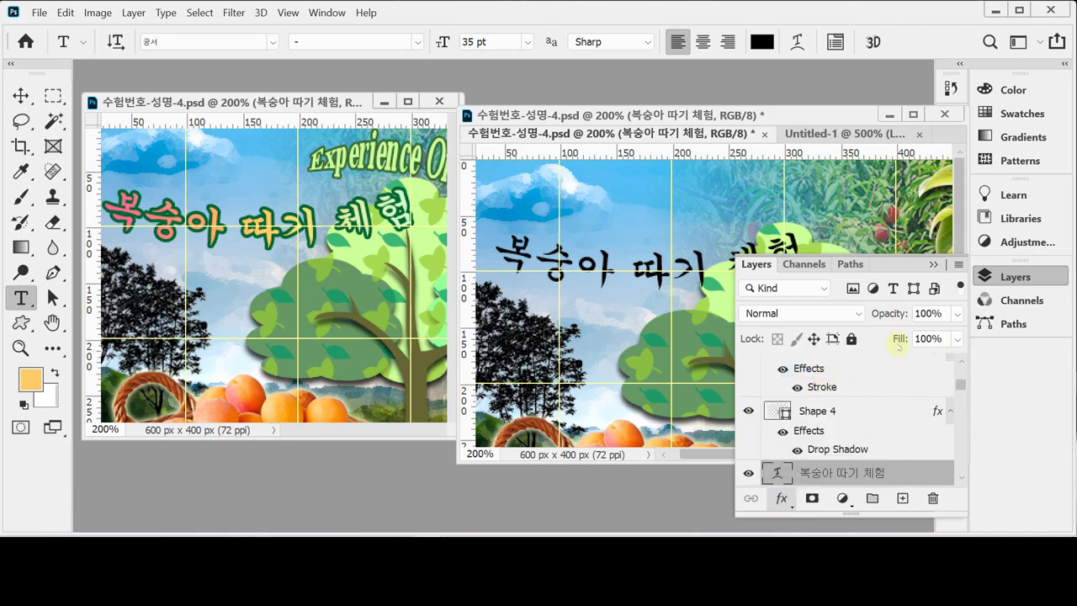
{"action": "double_click", "coordinate": [822, 386]}
{"action": "type", "text": "3"}
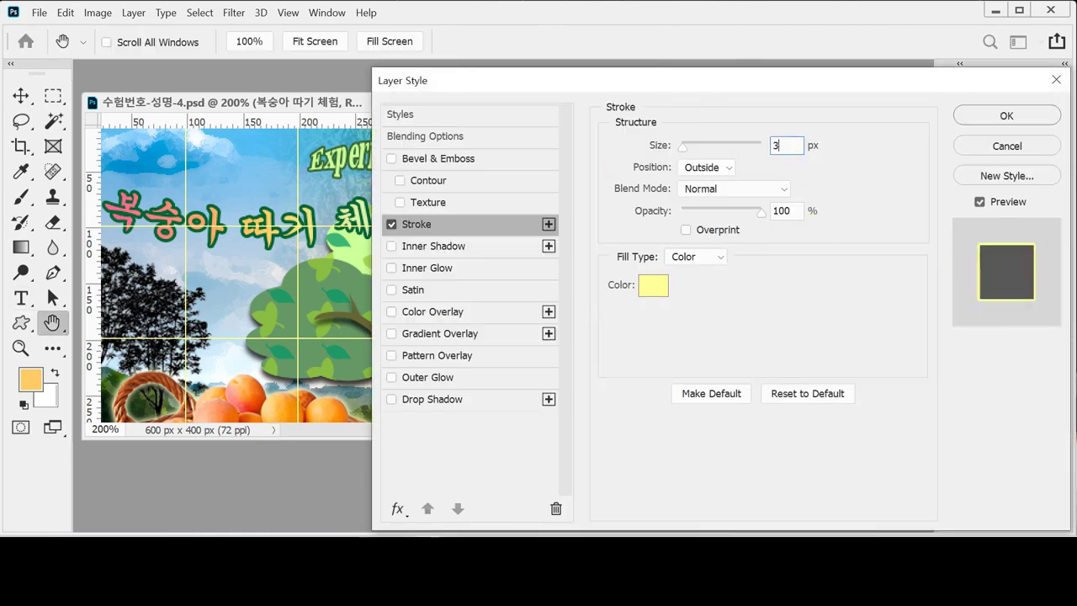
{"action": "key", "text": "Tab"}
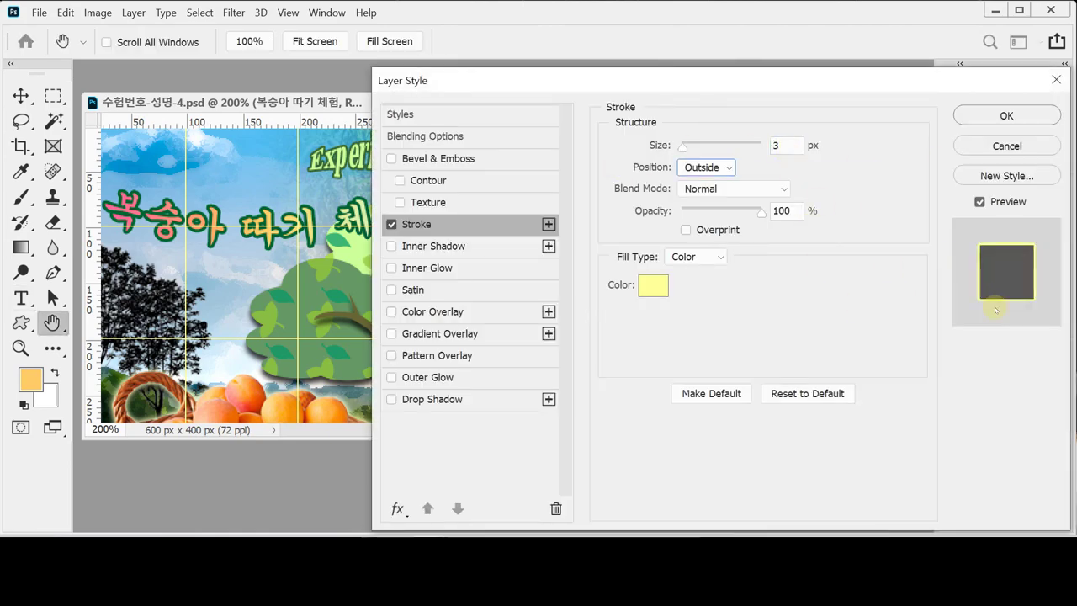
{"action": "left_click", "coordinate": [654, 287]}
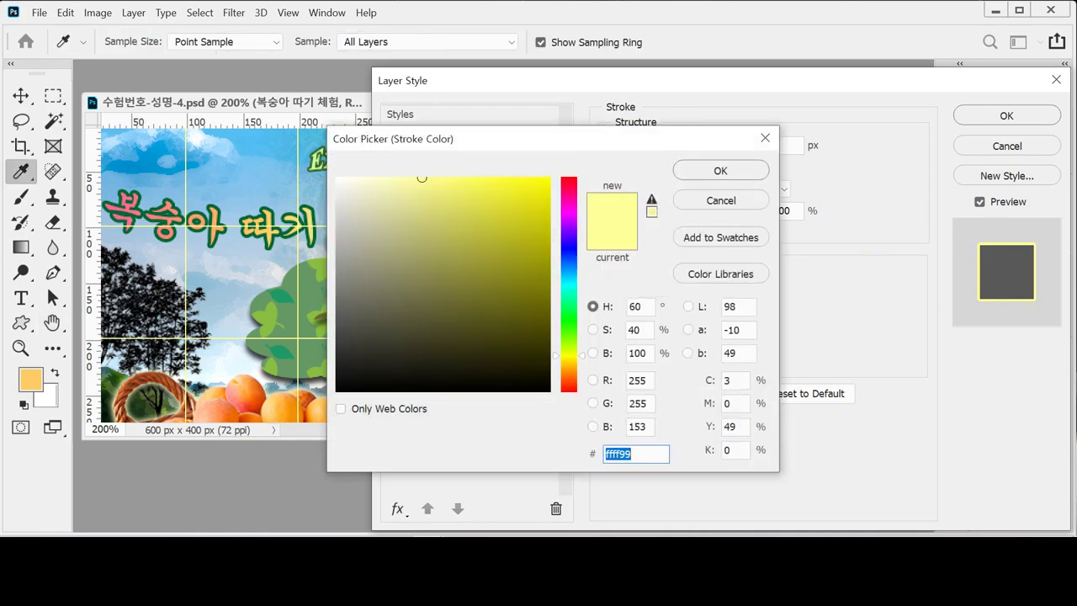
{"action": "type", "text": "063"}
{"action": "key", "text": "Return"}
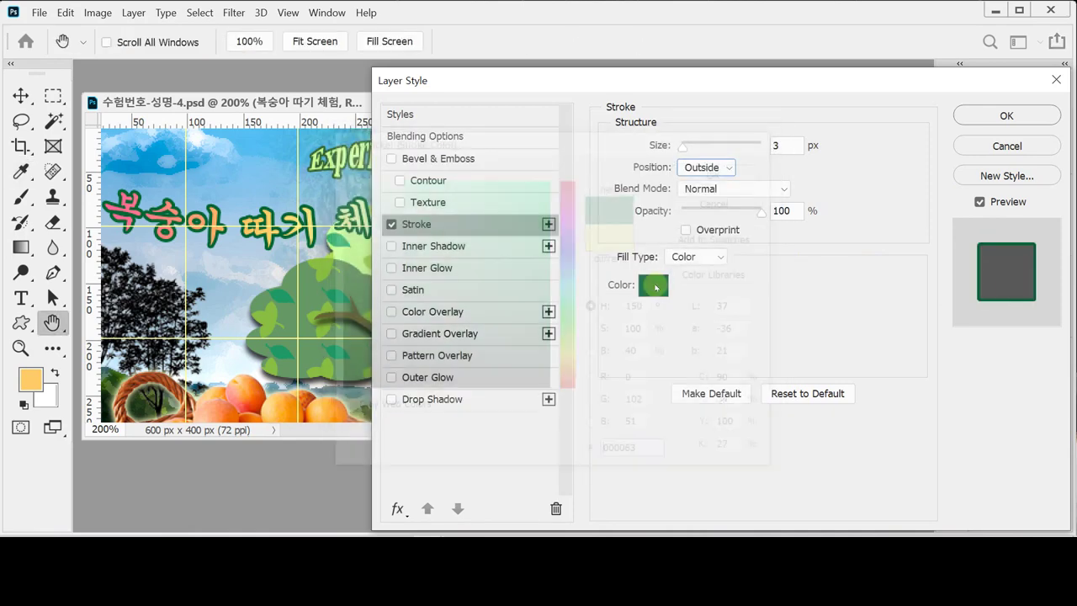
Step: Enable a Gradient Overlay on the title layer and set the gradient's starting color stop to #ff6699
{"action": "left_click", "coordinate": [448, 334]}
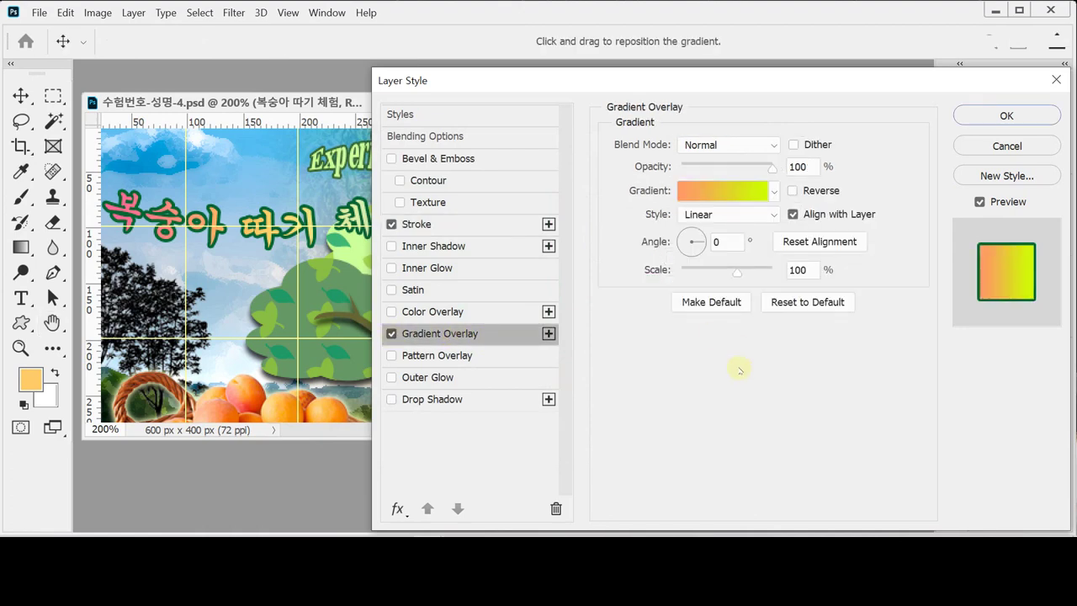
{"action": "left_click", "coordinate": [726, 196]}
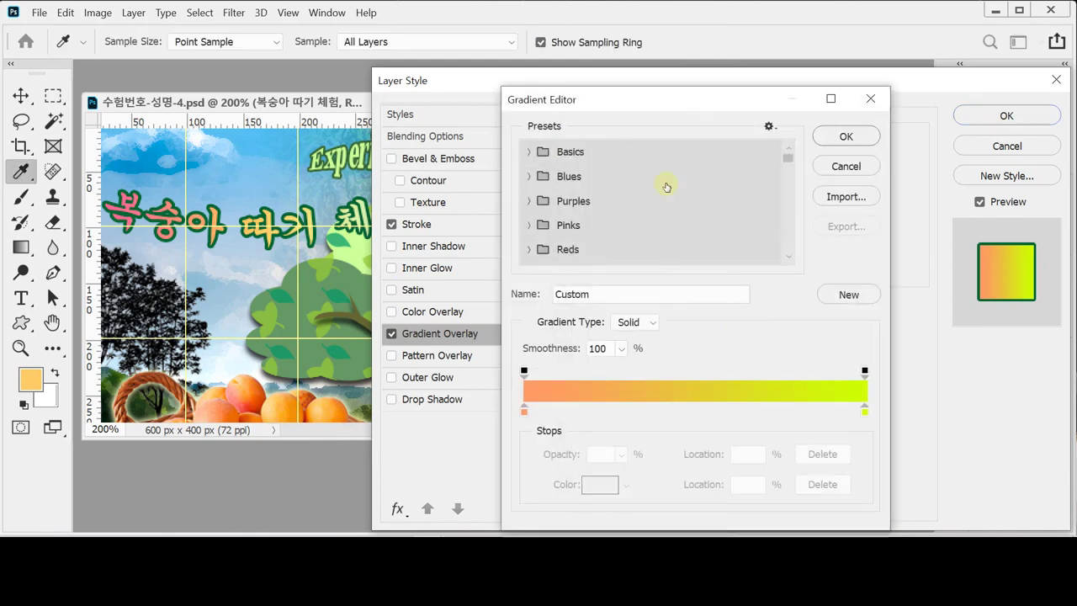
{"action": "double_click", "coordinate": [524, 412]}
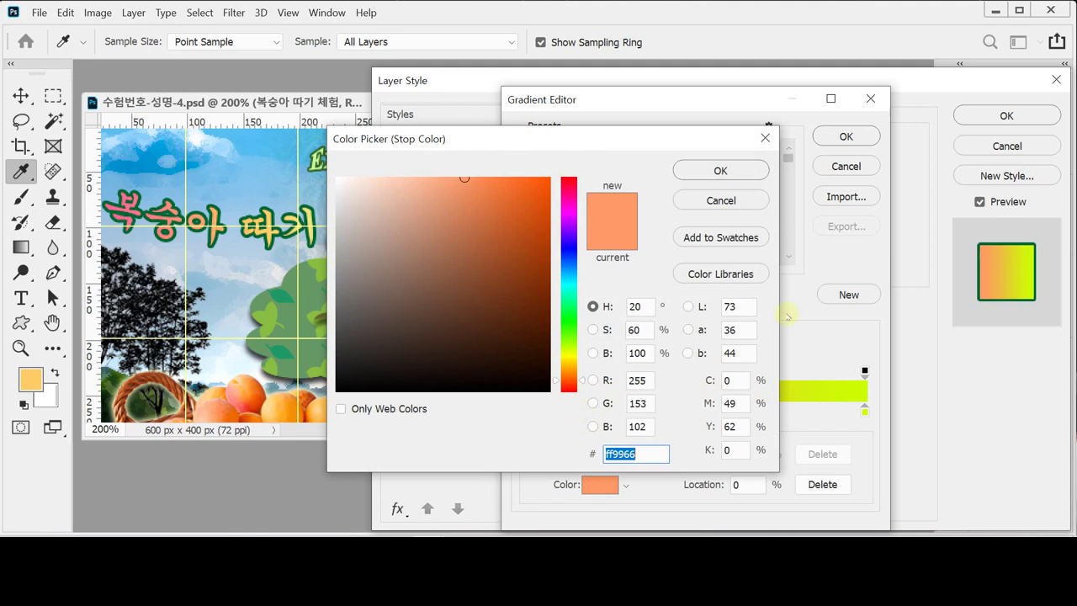
{"action": "type", "text": "f"}
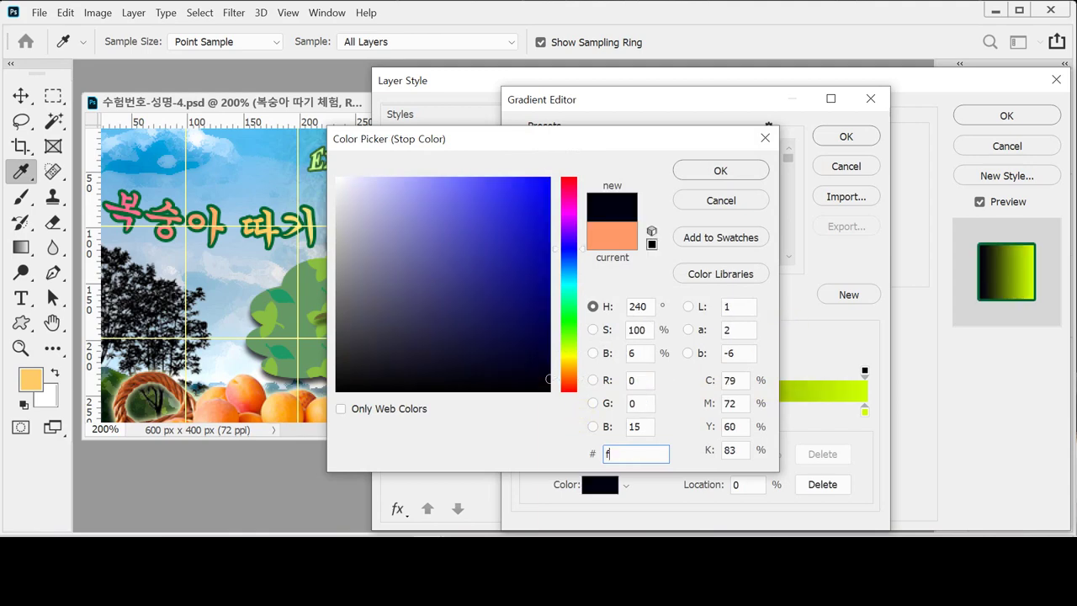
{"action": "type", "text": "f6699"}
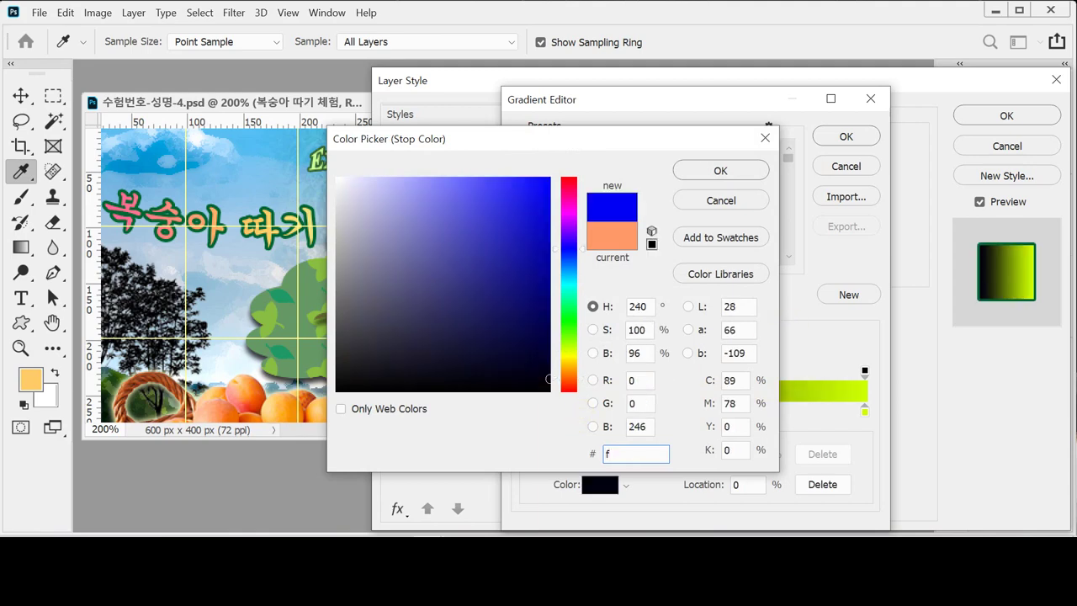
{"action": "key", "text": "Return"}
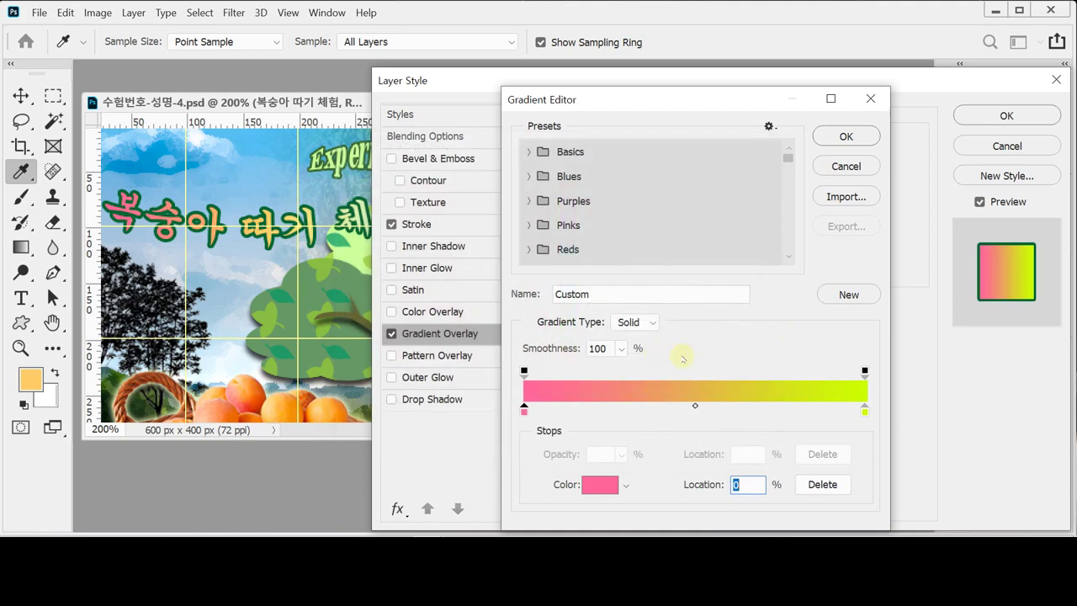
Step: Add a middle color stop at 50% of the title's gradient and set its color to #ffcc66
{"action": "left_click", "coordinate": [696, 412]}
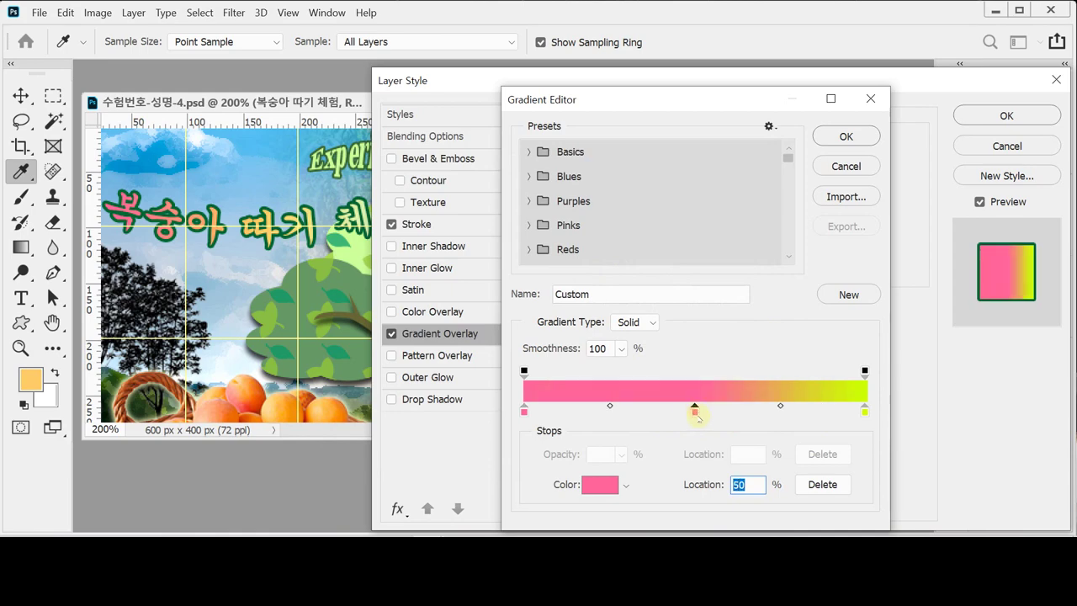
{"action": "double_click", "coordinate": [695, 411]}
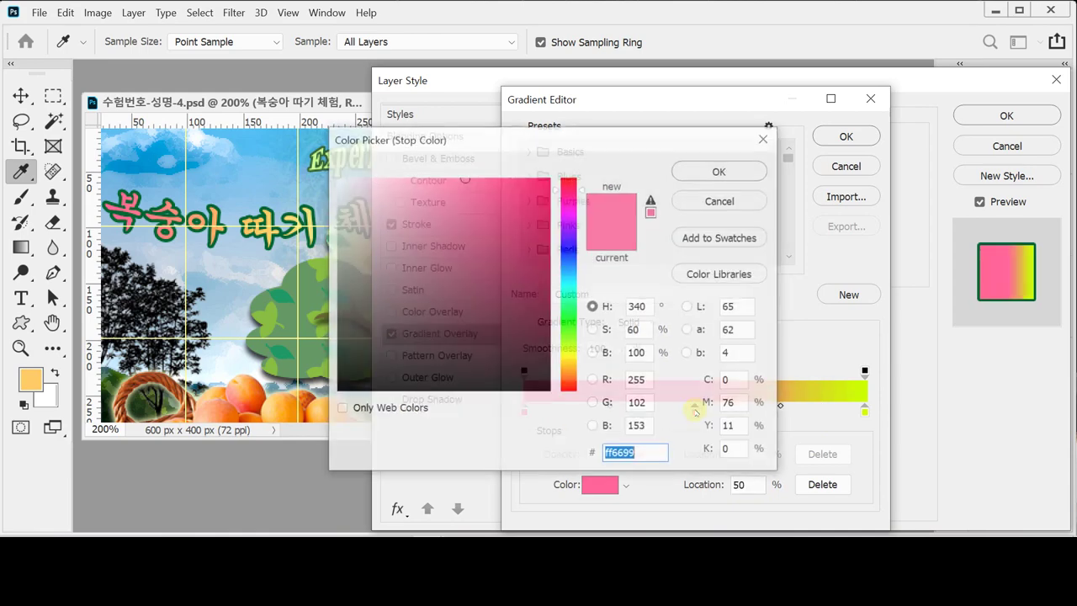
{"action": "type", "text": "fc8"}
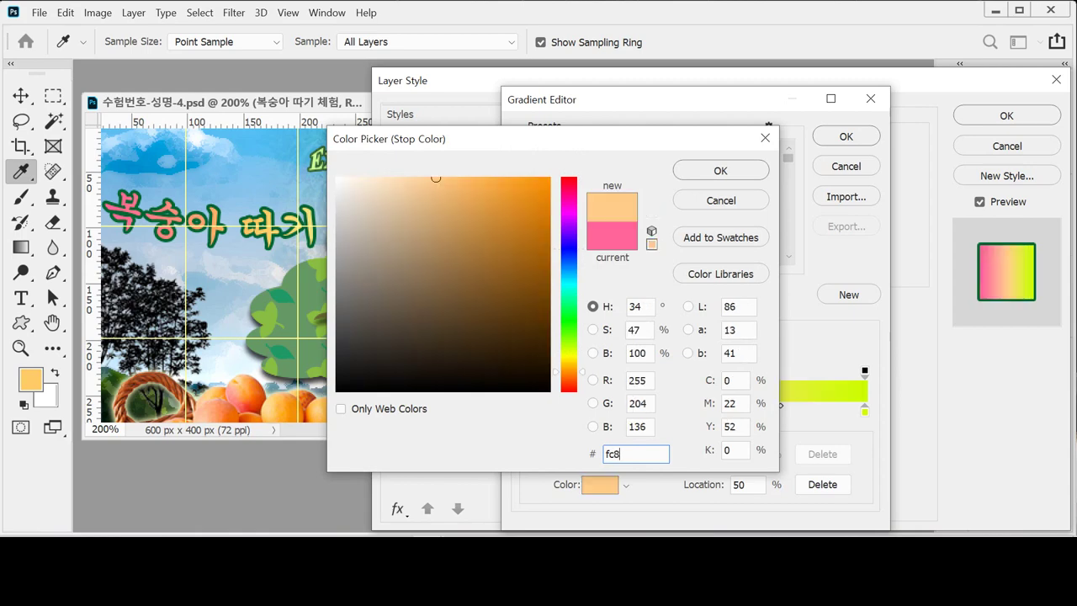
{"action": "key", "text": "BackSpace"}
{"action": "type", "text": "6"}
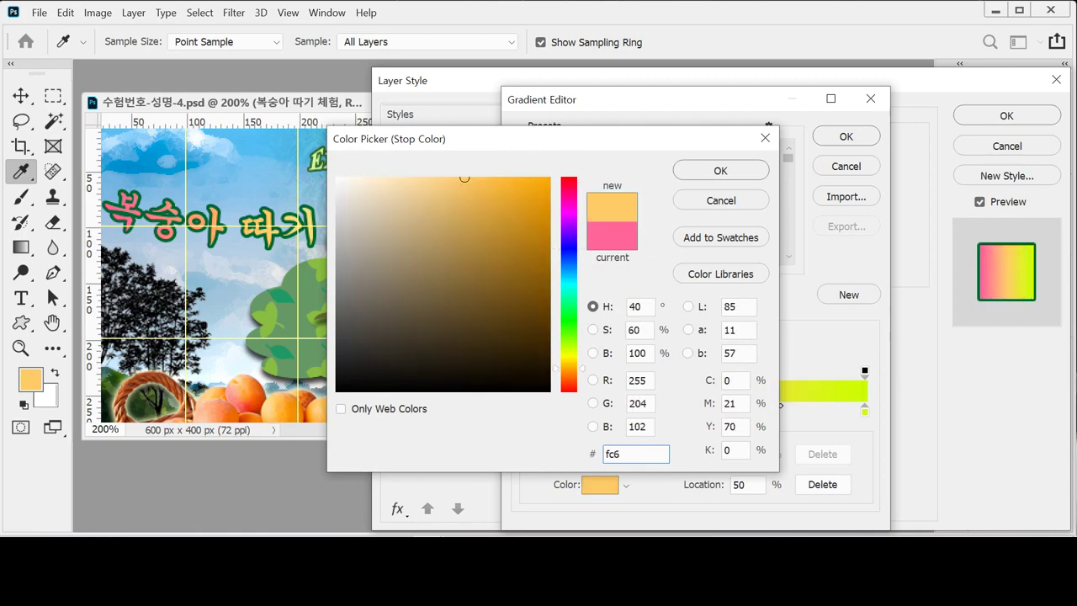
{"action": "key", "text": "Return"}
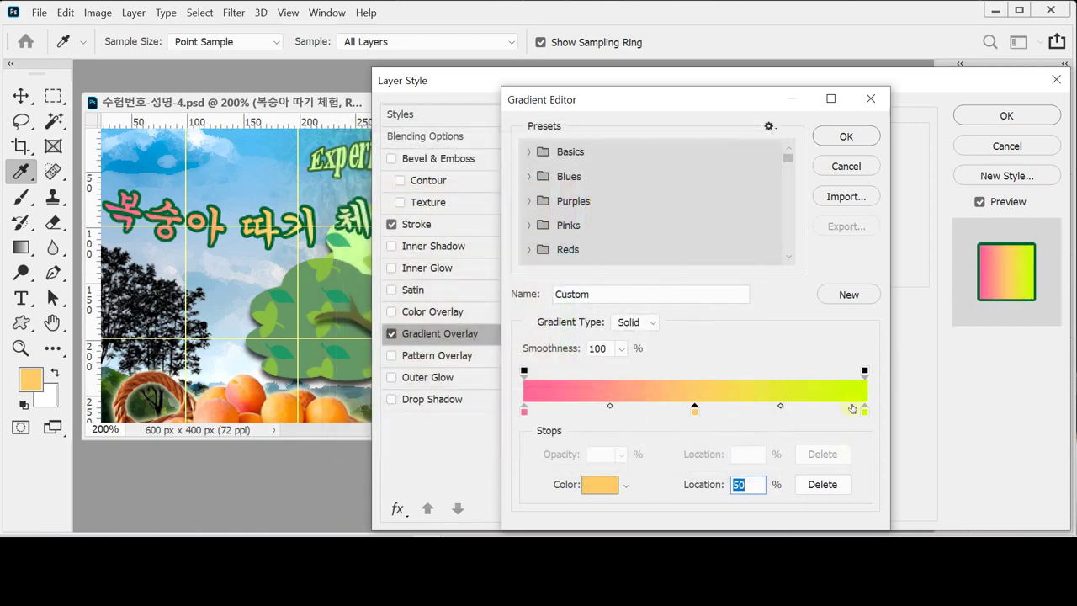
Step: Set the title gradient's ending color stop to #ccffcc, apply the layer style and save the document
{"action": "left_click", "coordinate": [864, 410]}
{"action": "double_click", "coordinate": [864, 410]}
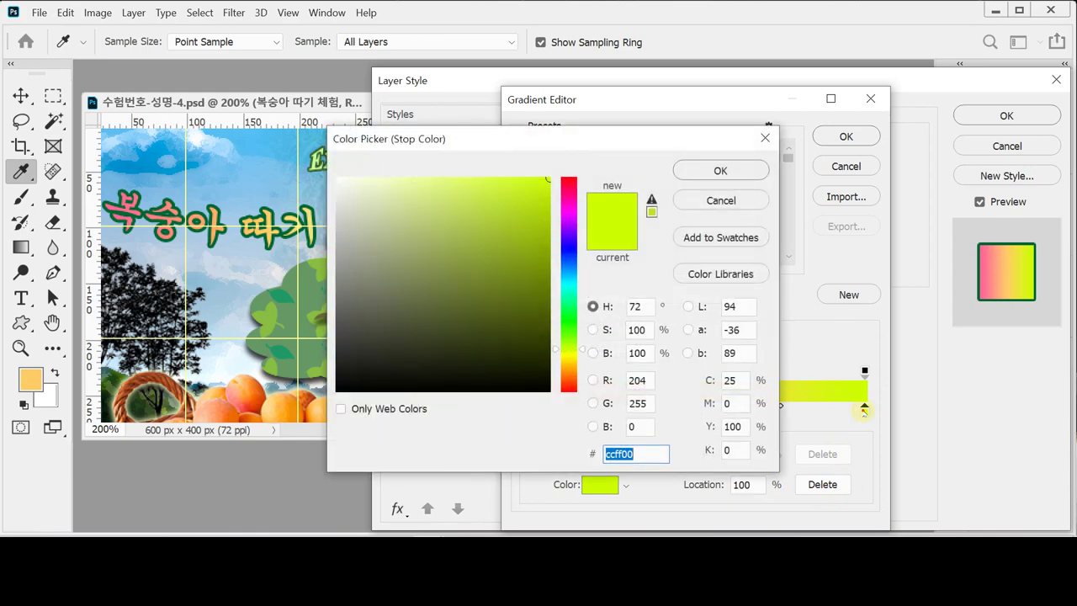
{"action": "type", "text": "cfc"}
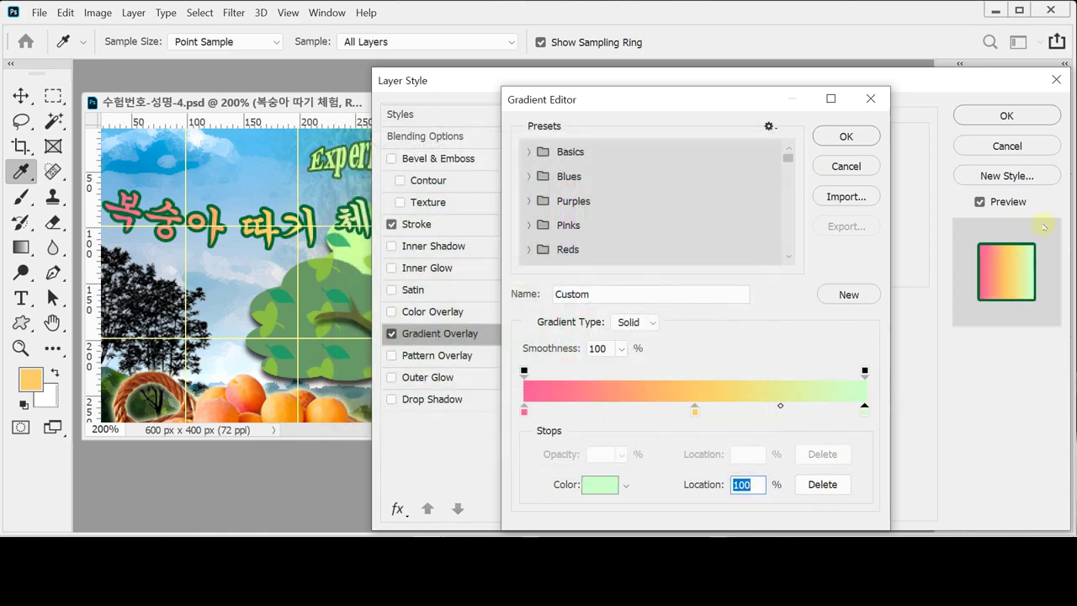
{"action": "left_click", "coordinate": [842, 133]}
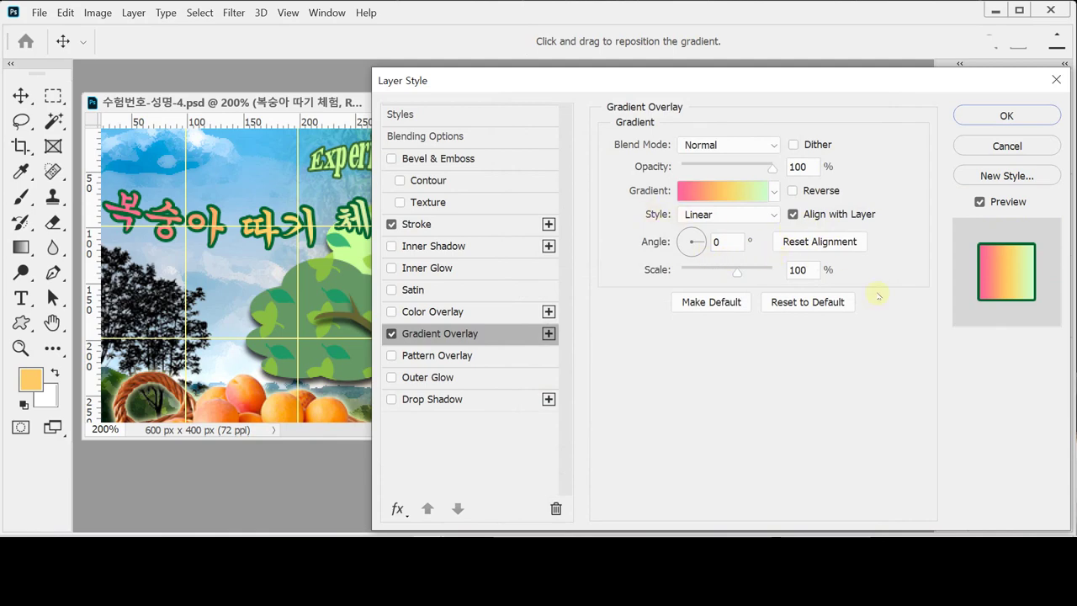
{"action": "left_click", "coordinate": [1006, 113]}
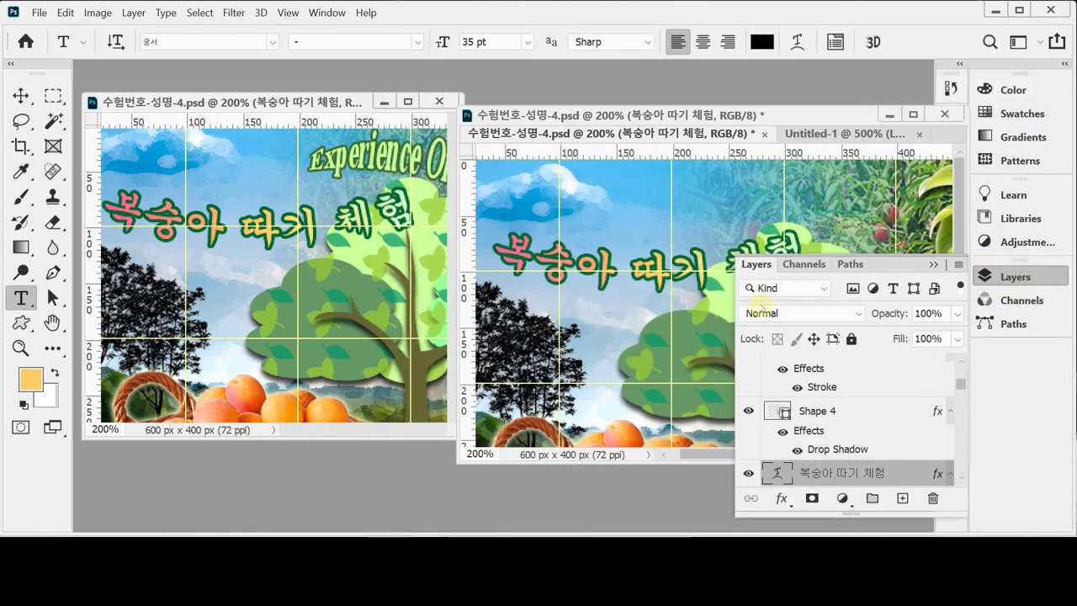
{"action": "key", "text": "ctrl+s"}
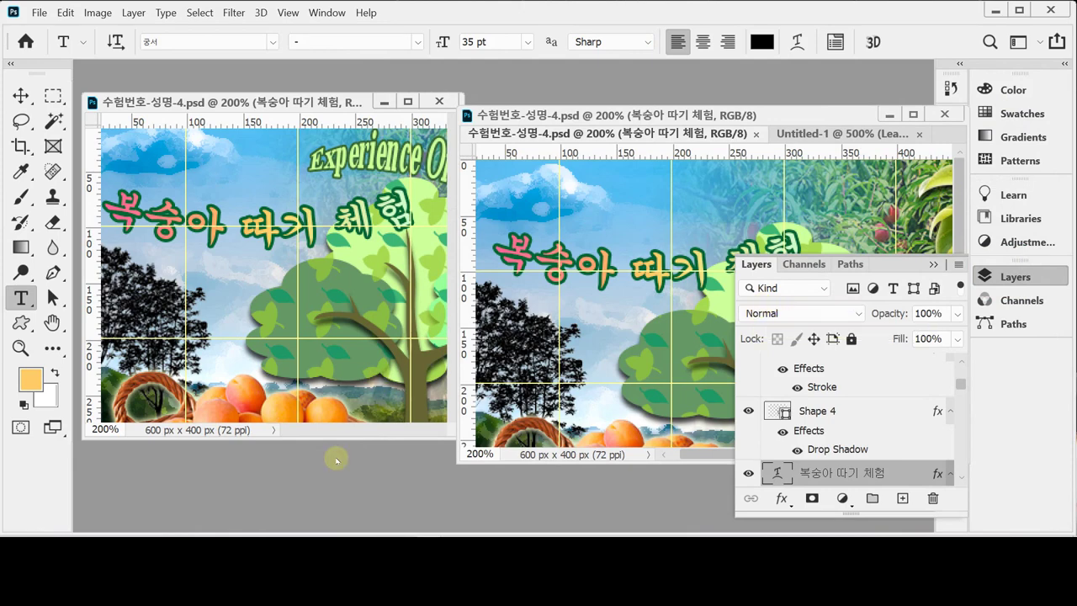
Step: Check the reference subtitle's font settings and start a new text above the title in Times New Roman Bold
{"action": "left_click", "coordinate": [380, 163]}
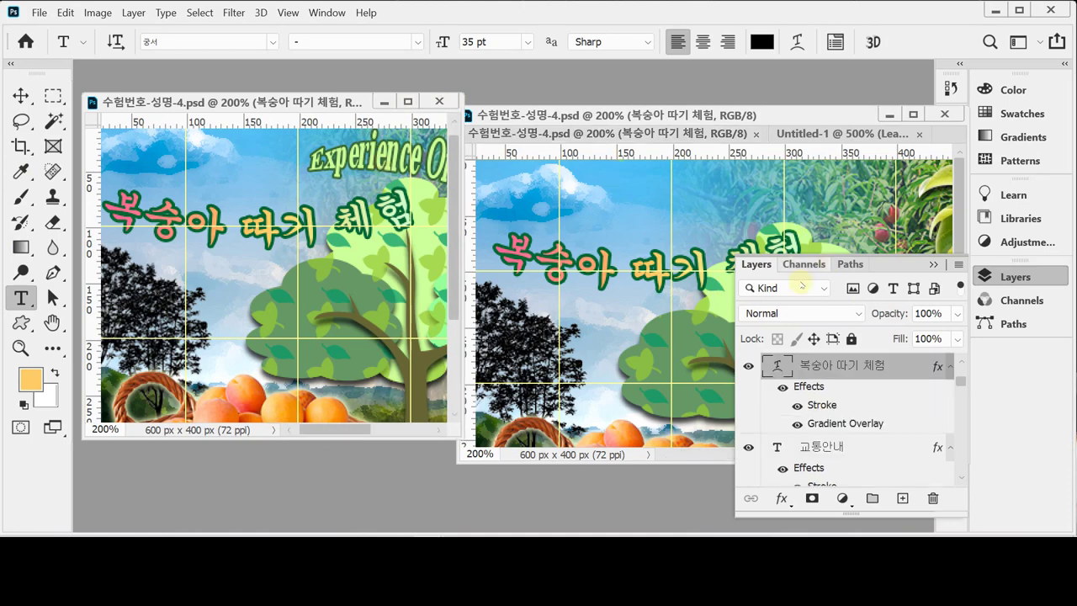
{"action": "left_click", "coordinate": [1015, 275]}
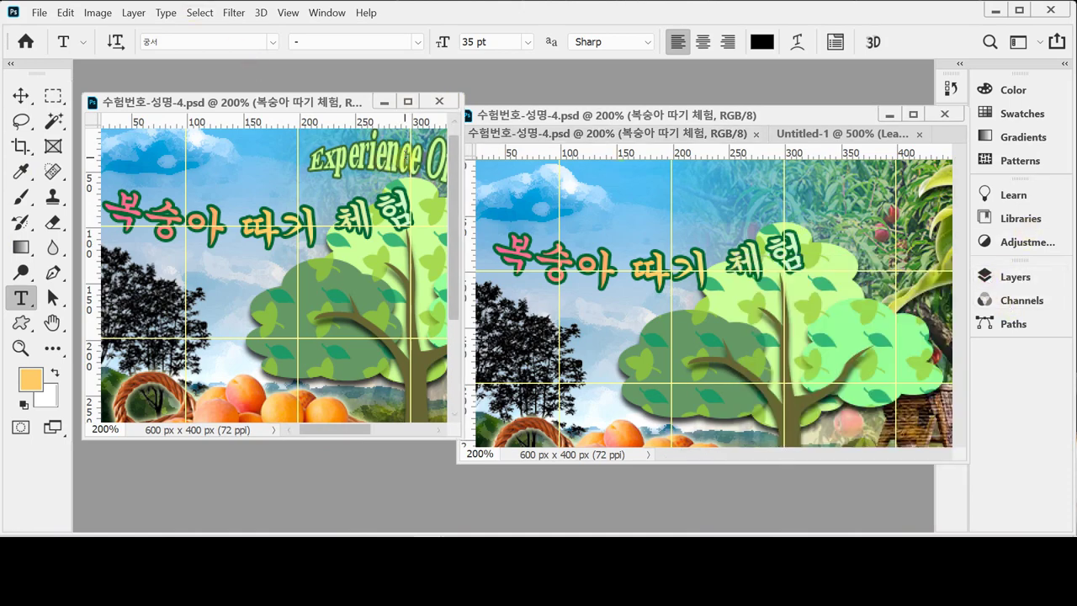
{"action": "double_click", "coordinate": [402, 166]}
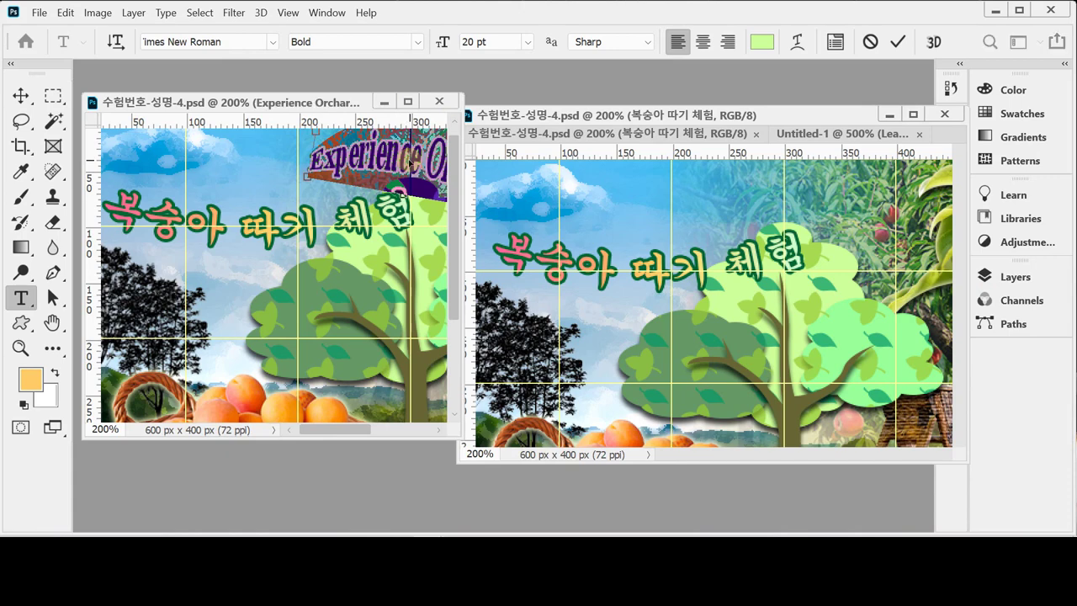
{"action": "left_click", "coordinate": [728, 197]}
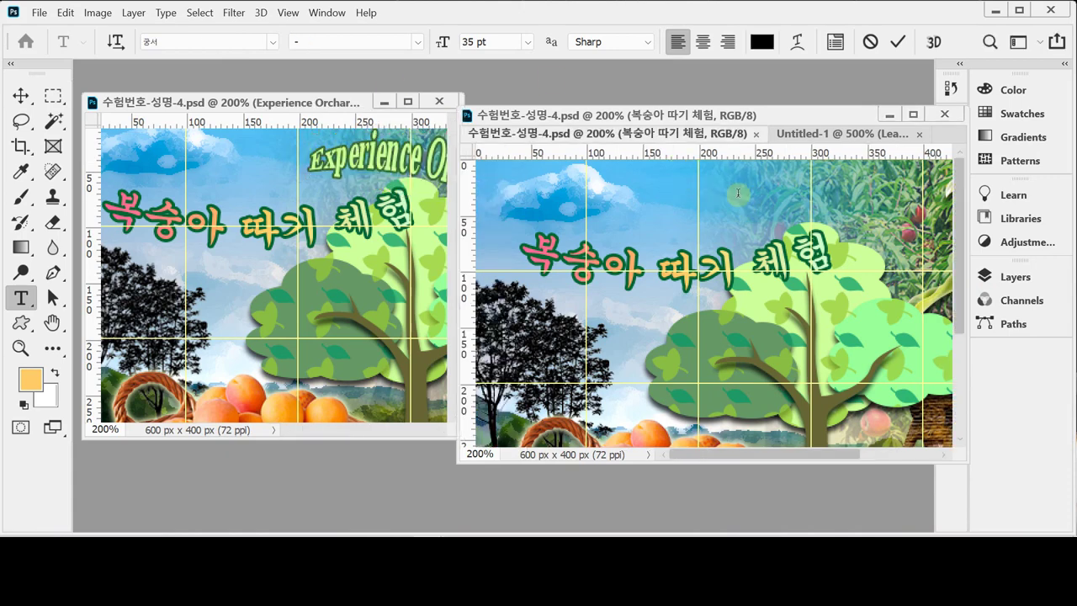
{"action": "left_click", "coordinate": [738, 194]}
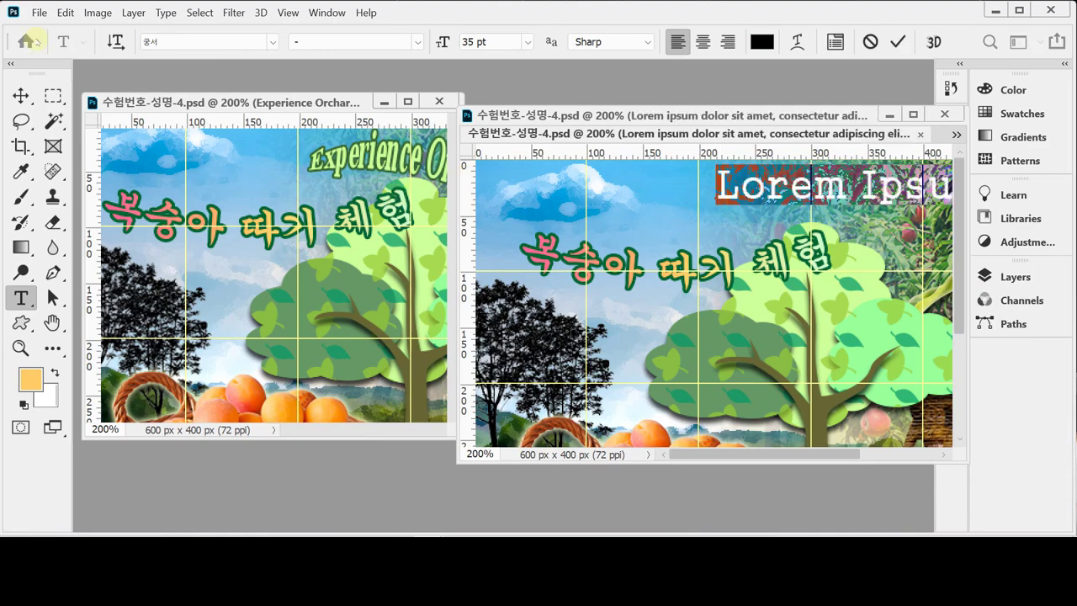
{"action": "left_click", "coordinate": [167, 40]}
{"action": "type", "text": "tim"}
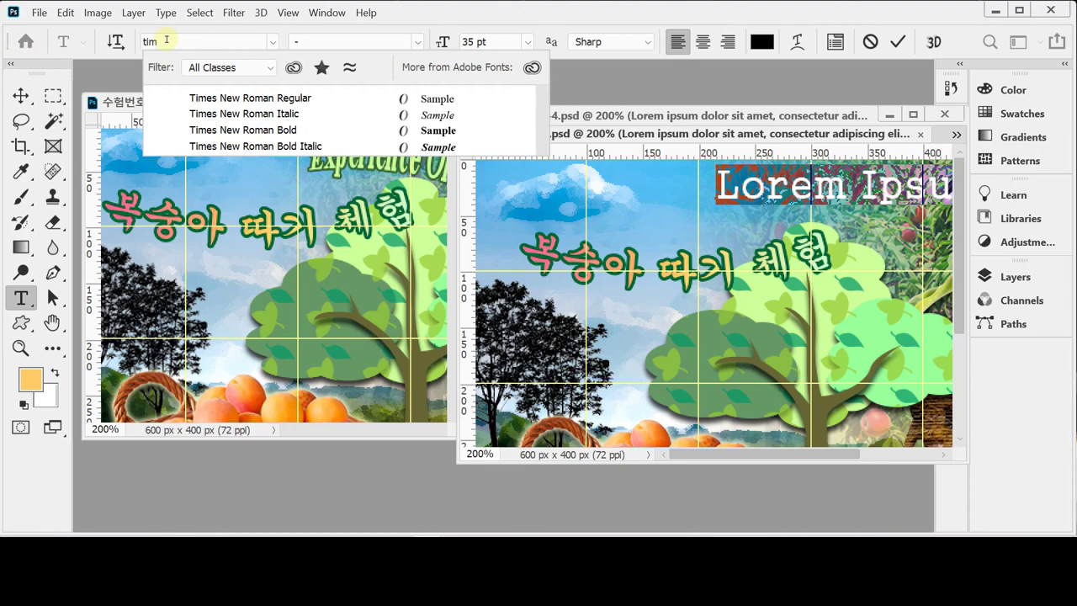
{"action": "key", "text": "Down"}
{"action": "key", "text": "Down"}
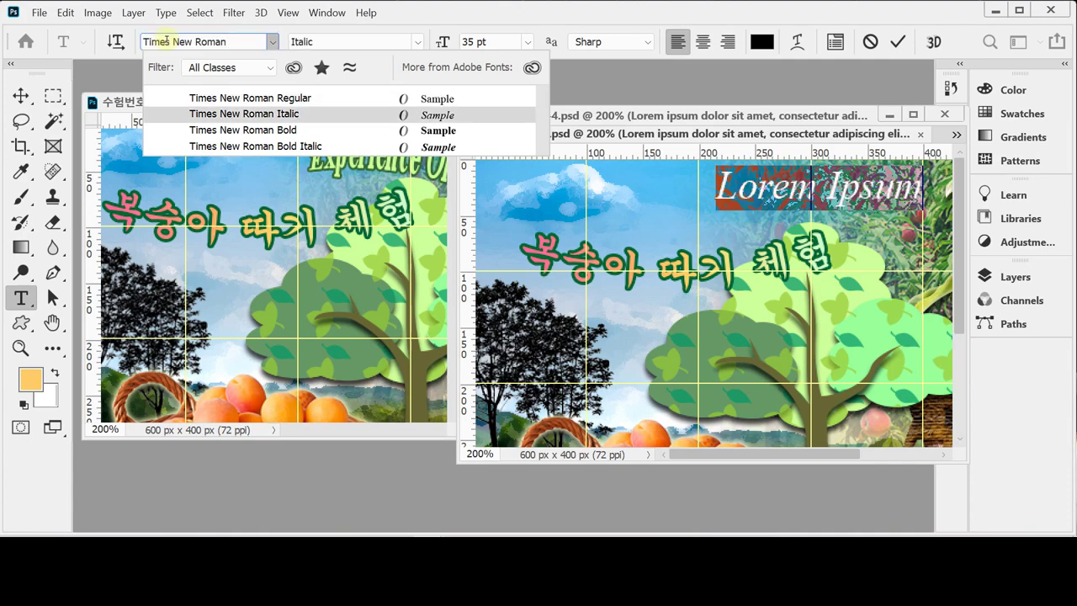
{"action": "key", "text": "Down"}
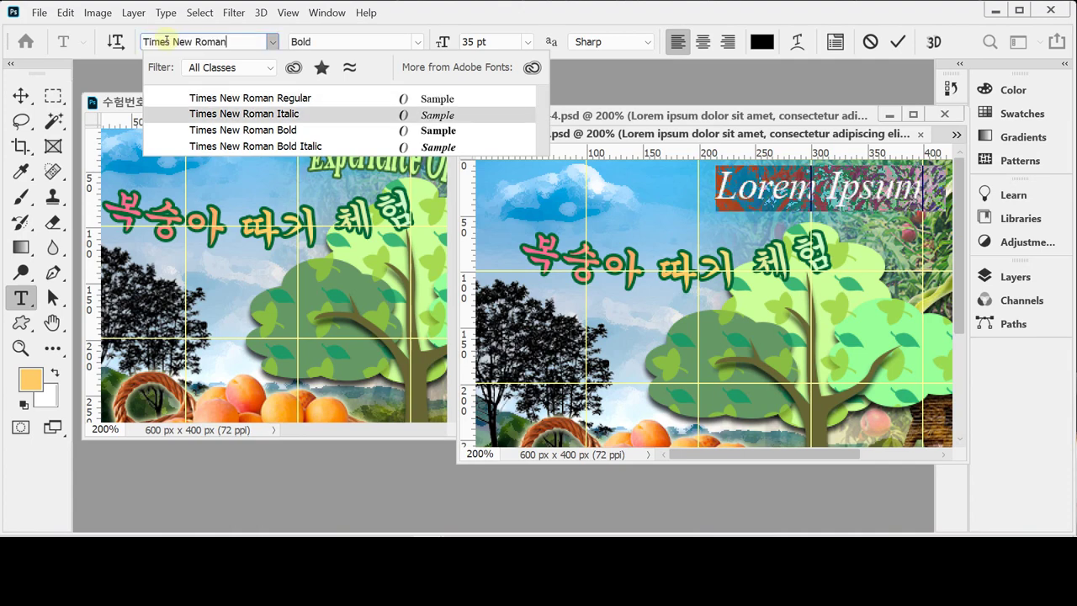
{"action": "key", "text": "Return"}
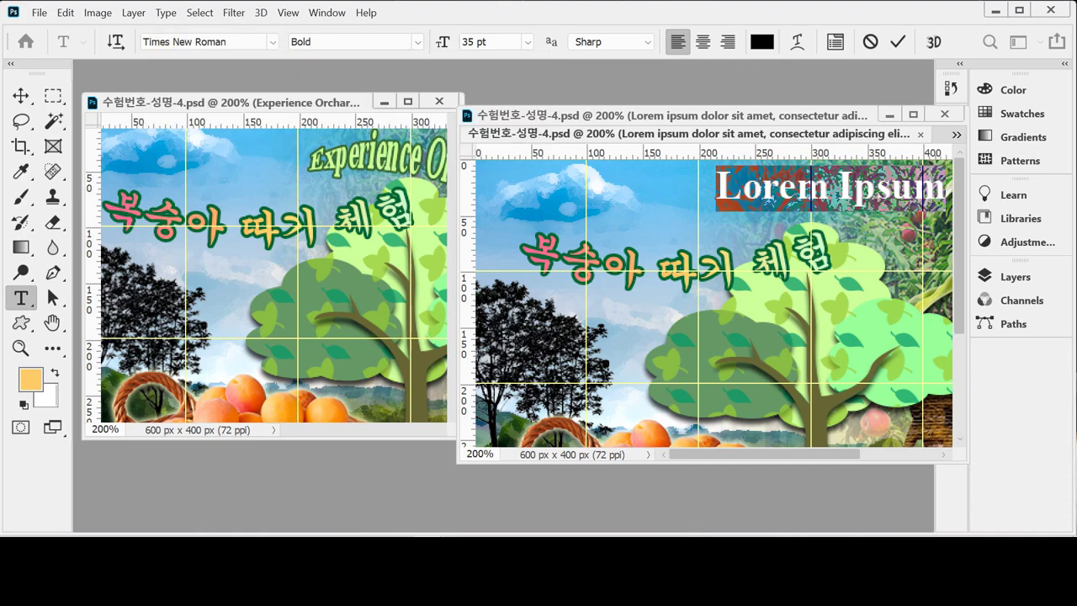
Step: Set the new text to 20 pt in #ccff99, enter "Experience Orchard" and shift it slightly left
{"action": "left_click", "coordinate": [507, 41]}
{"action": "type", "text": "20"}
{"action": "key", "text": "Return"}
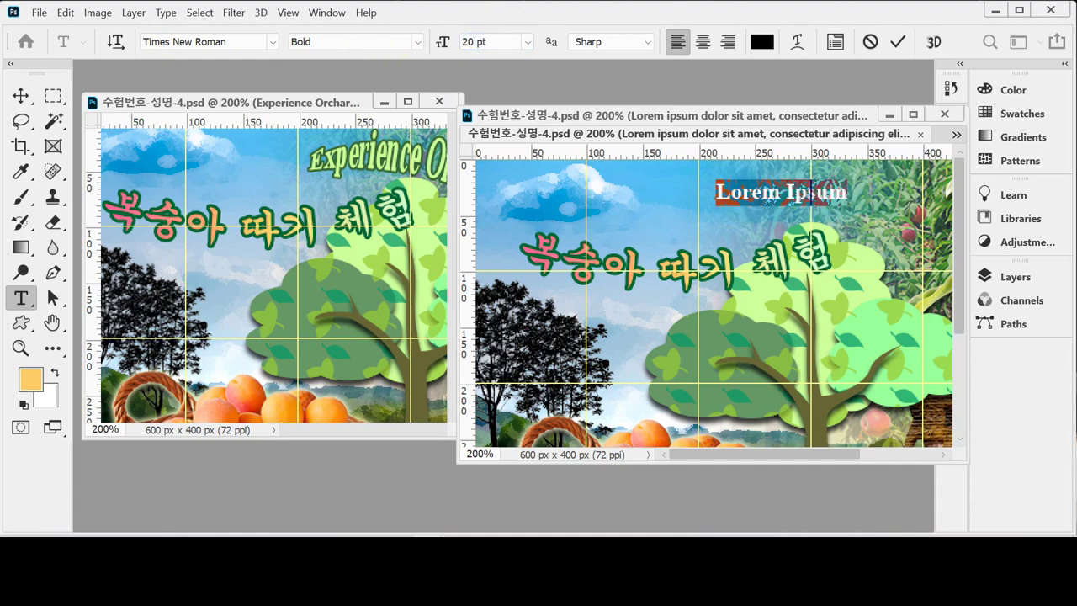
{"action": "left_click", "coordinate": [762, 41]}
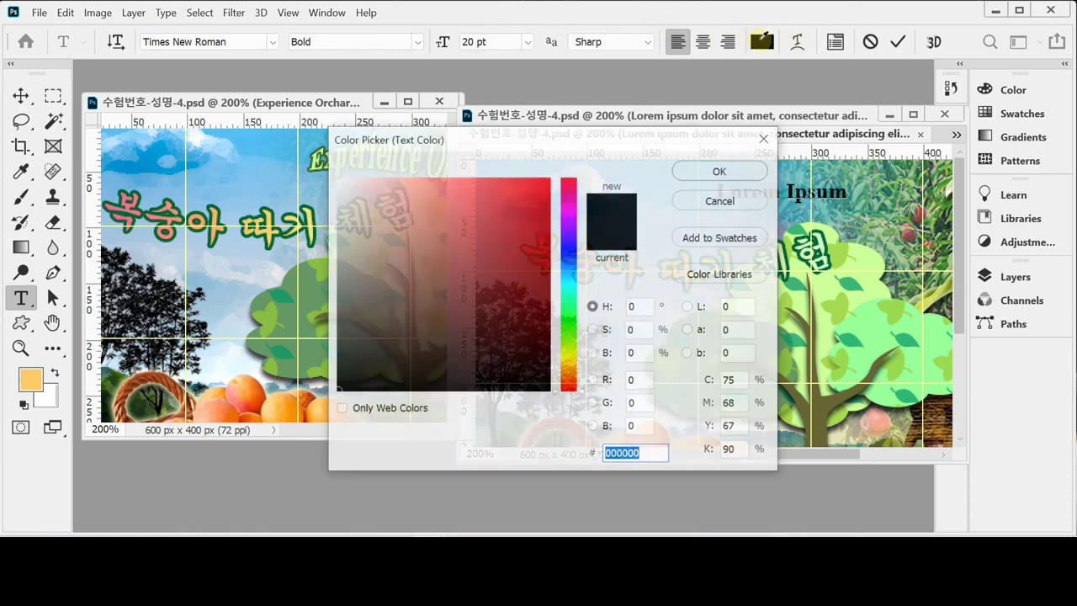
{"action": "type", "text": "cf"}
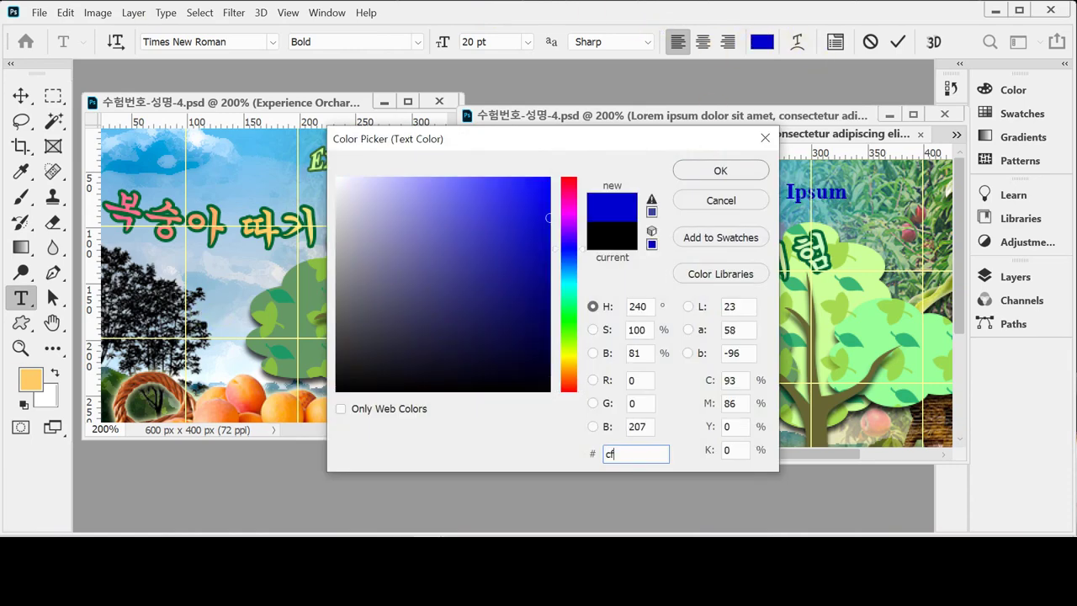
{"action": "type", "text": "ff99"}
{"action": "key", "text": "Return"}
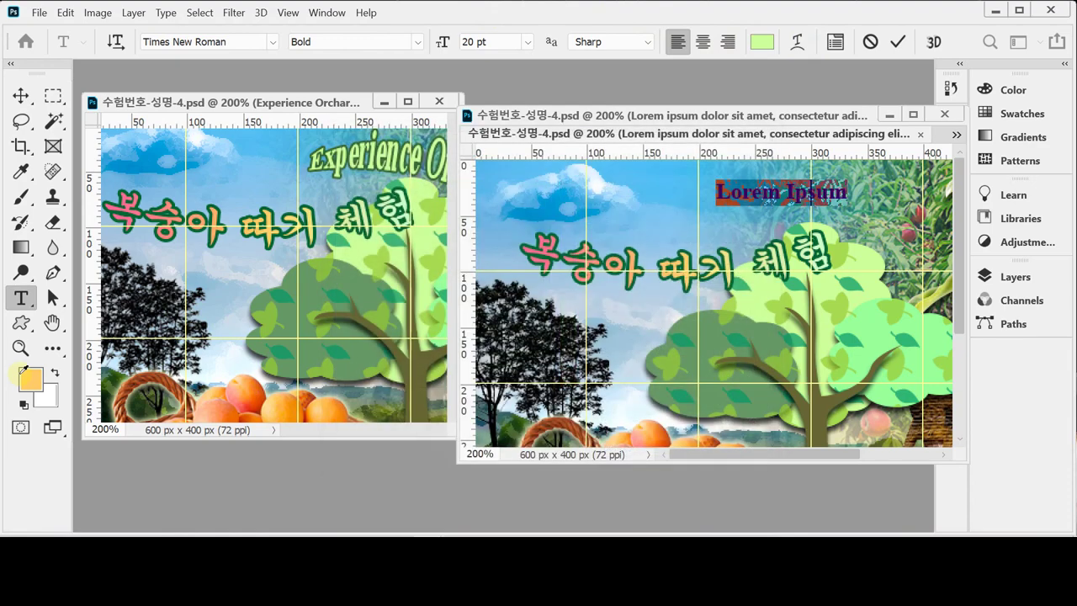
{"action": "type", "text": "Experience Orchard"}
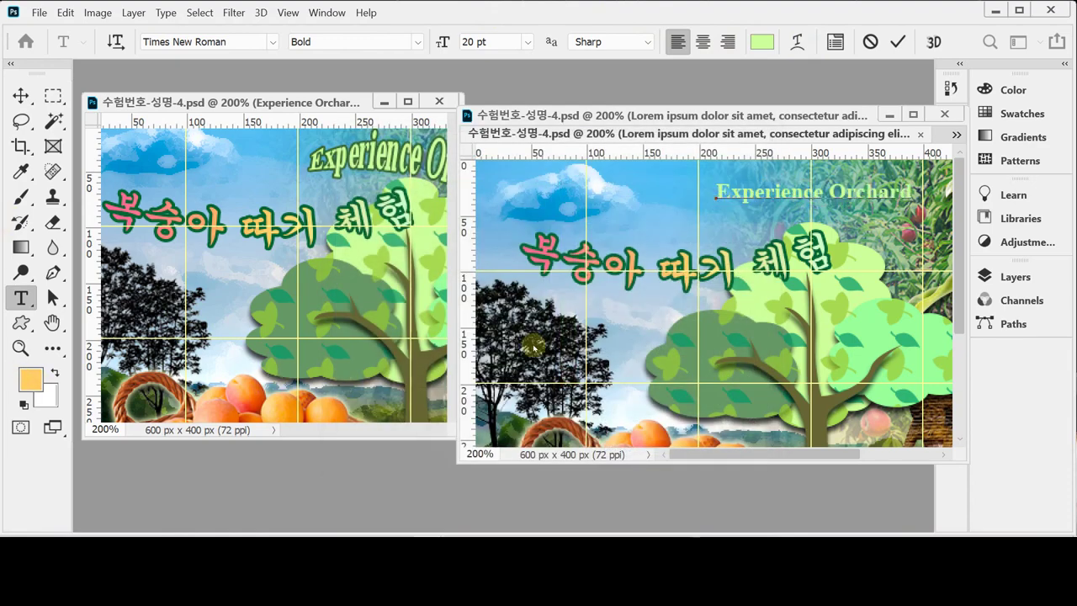
{"action": "left_click_drag", "start_coordinate": [769, 239], "coordinate": [725, 240]}
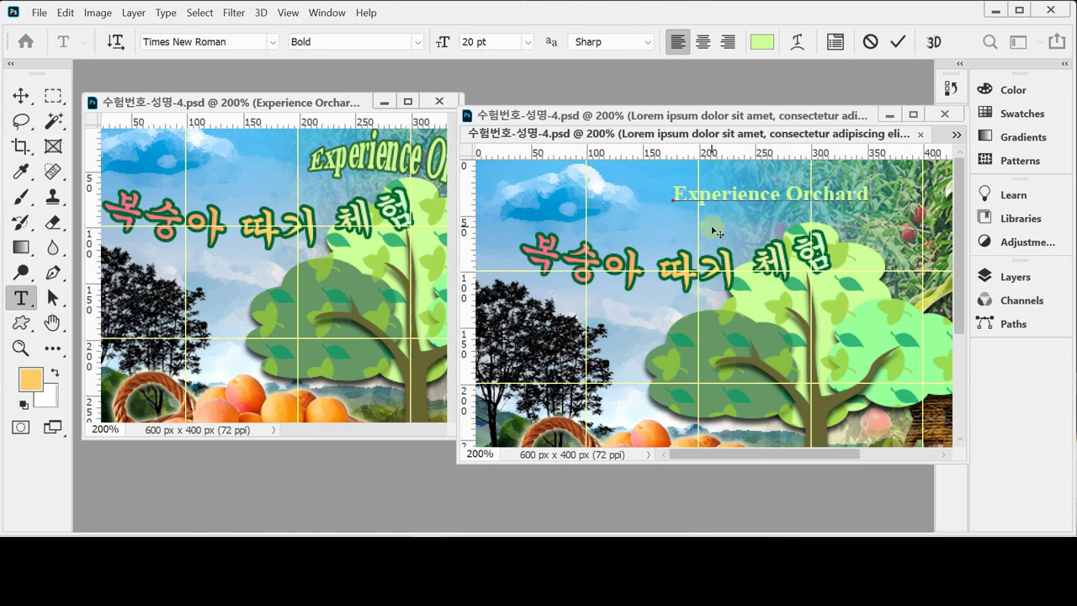
Step: Warp the Experience Orchard text with a horizontal Arc Upper at 60% bend
{"action": "left_click", "coordinate": [797, 41]}
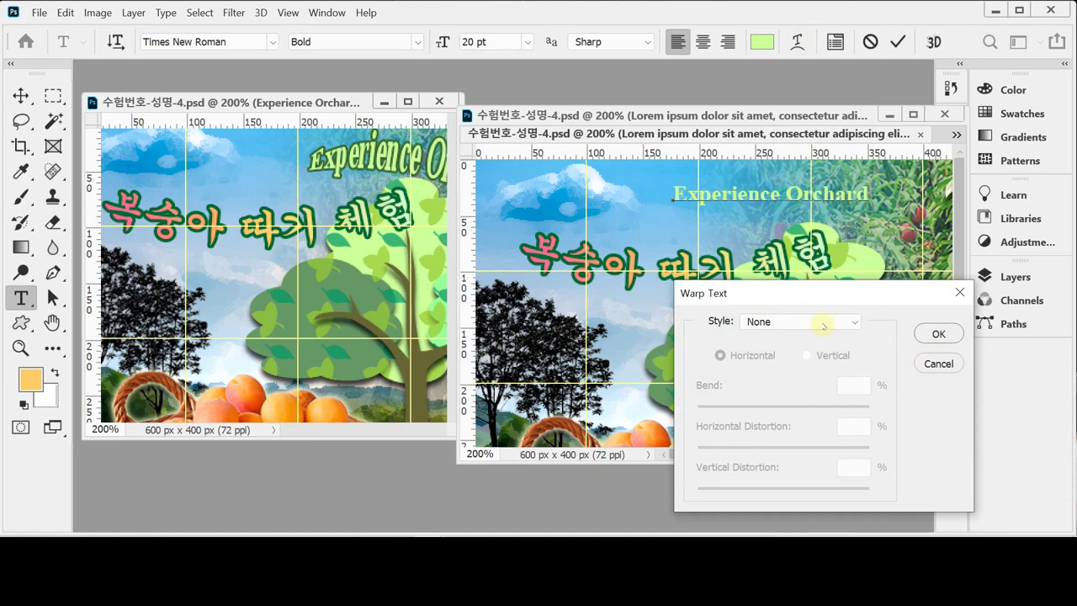
{"action": "left_click", "coordinate": [822, 324]}
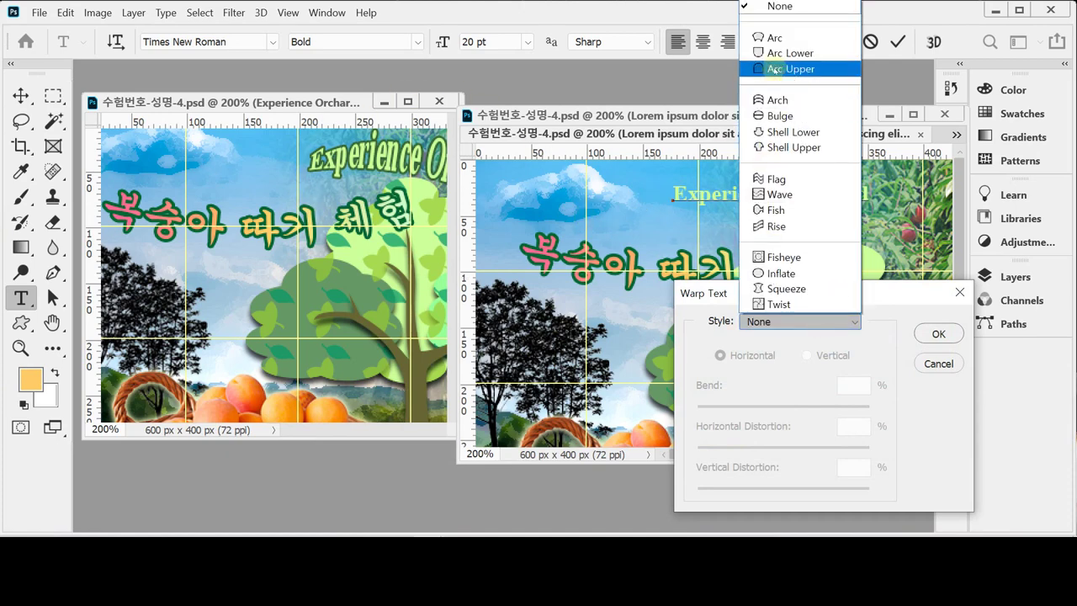
{"action": "left_click", "coordinate": [776, 69]}
{"action": "left_click_drag", "start_coordinate": [773, 301], "coordinate": [690, 301]}
{"action": "left_click", "coordinate": [782, 384]}
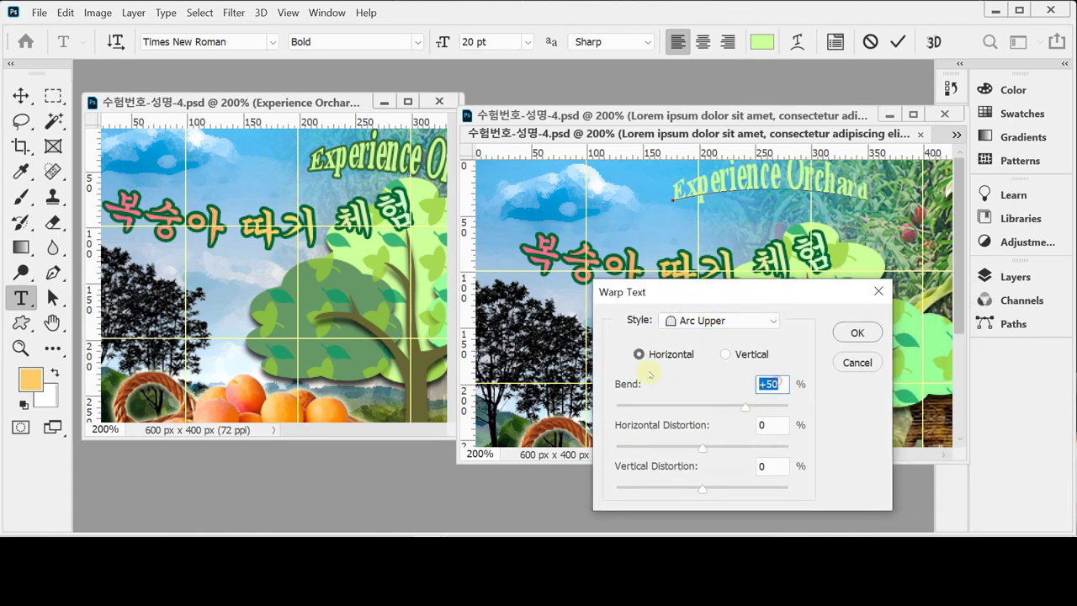
{"action": "type", "text": "60"}
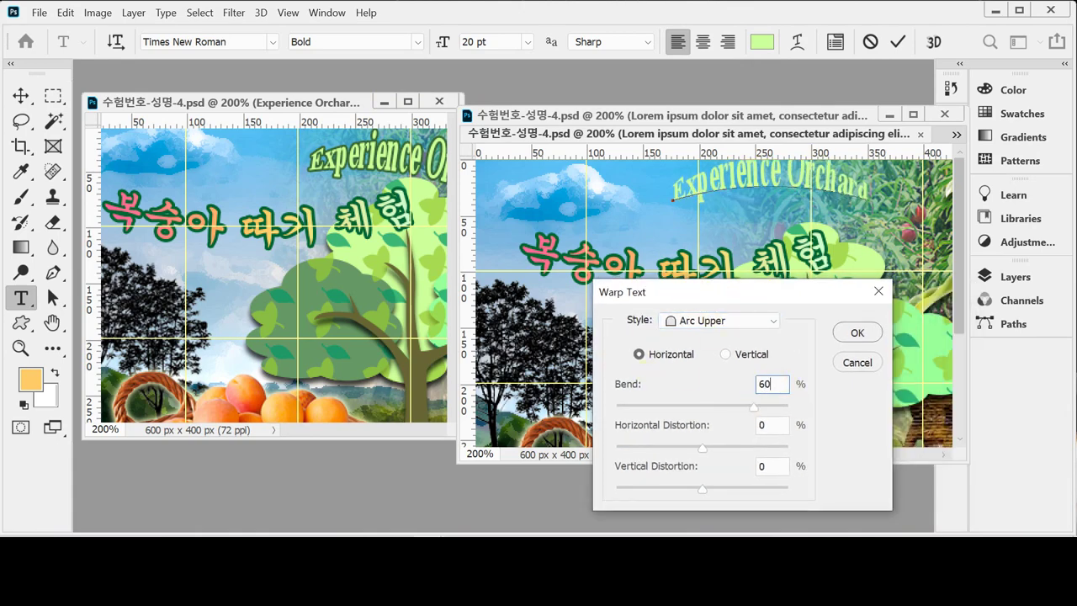
{"action": "key", "text": "Return"}
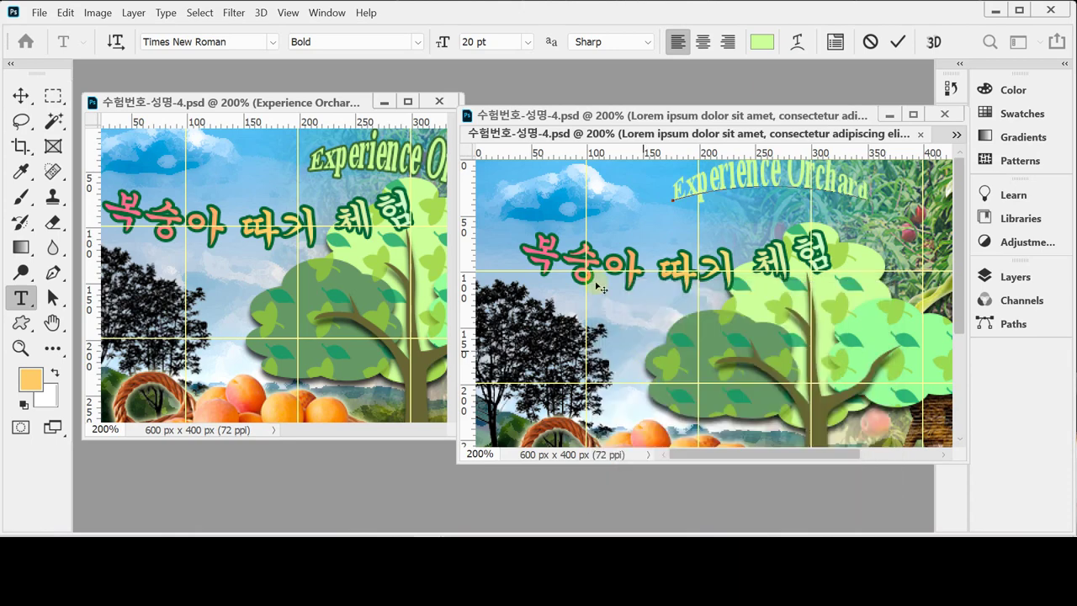
Step: Commit the Experience Orchard text and give its layer a 2 px outside Stroke in green #336633
{"action": "left_click", "coordinate": [1014, 277]}
{"action": "scroll", "coordinate": [816, 479], "scroll_direction": "down", "scroll_amount": 5}
{"action": "left_click", "coordinate": [816, 473]}
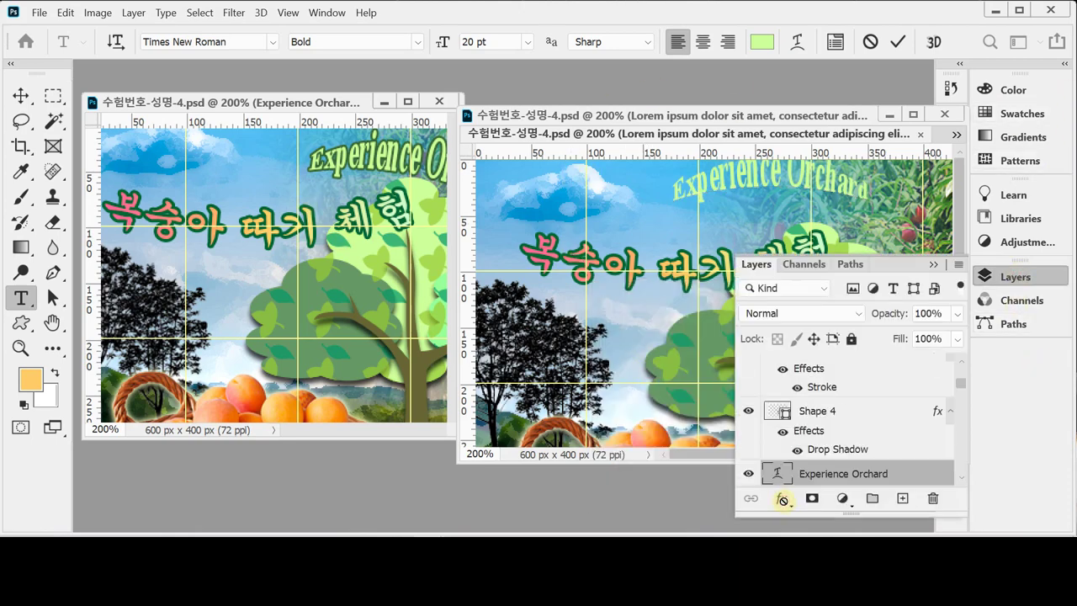
{"action": "left_click", "coordinate": [782, 498]}
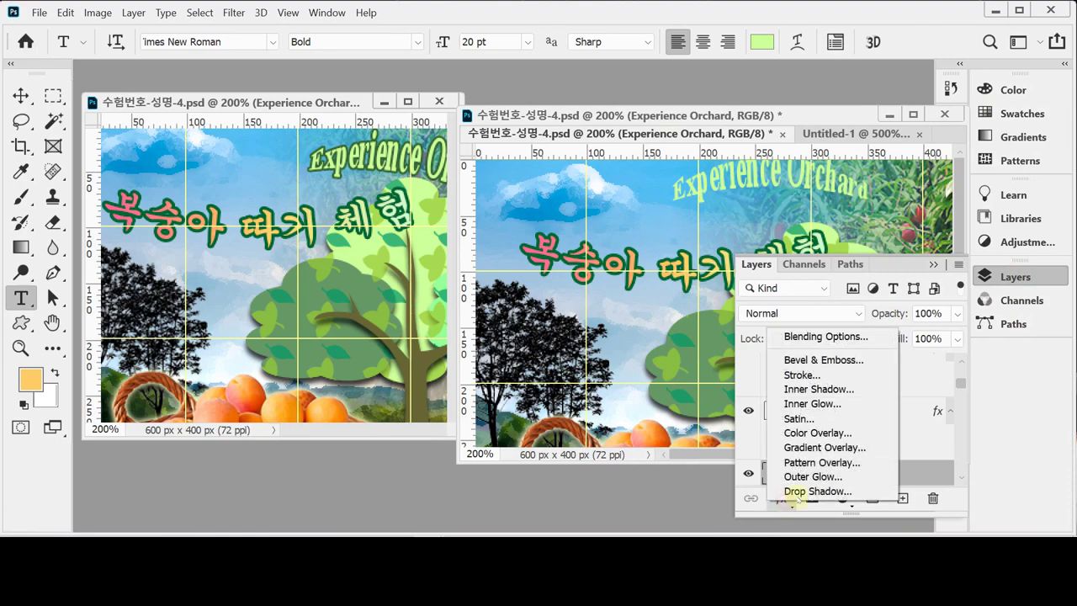
{"action": "left_click", "coordinate": [862, 381]}
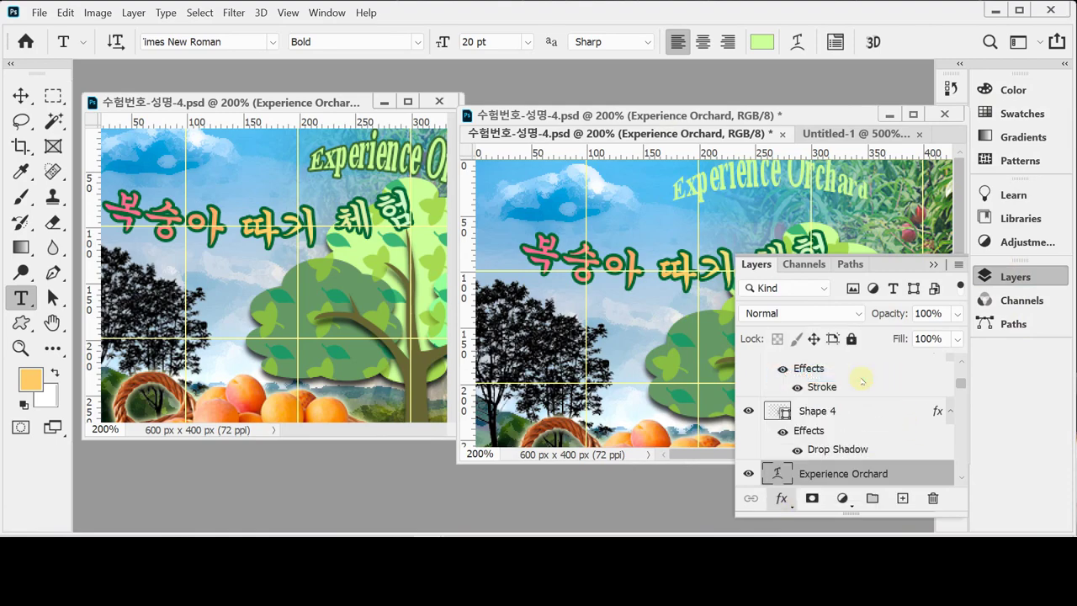
{"action": "type", "text": "2"}
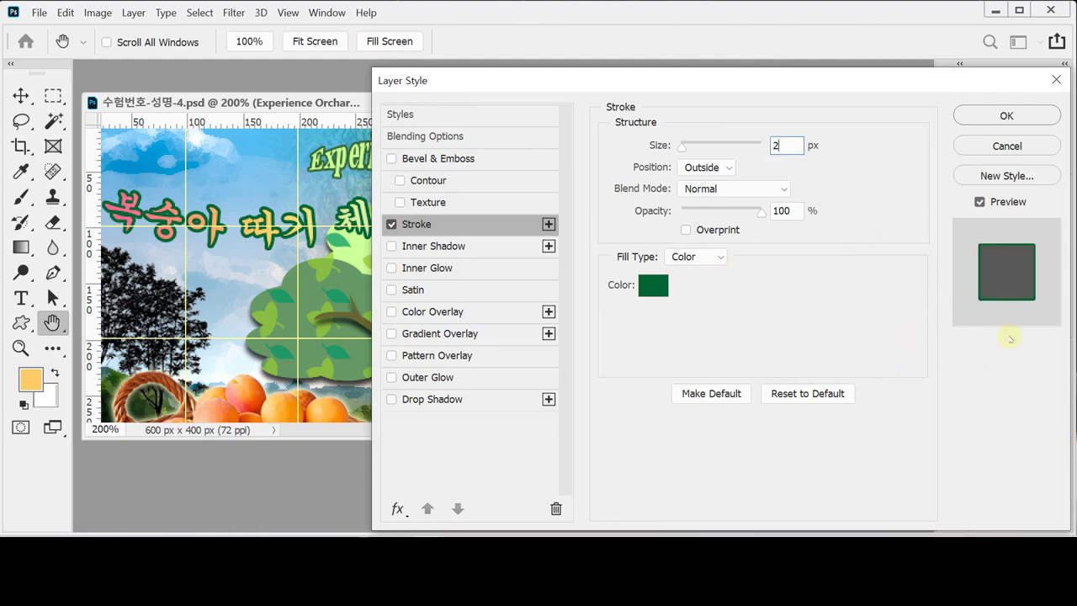
{"action": "left_click", "coordinate": [653, 290]}
{"action": "type", "text": "363"}
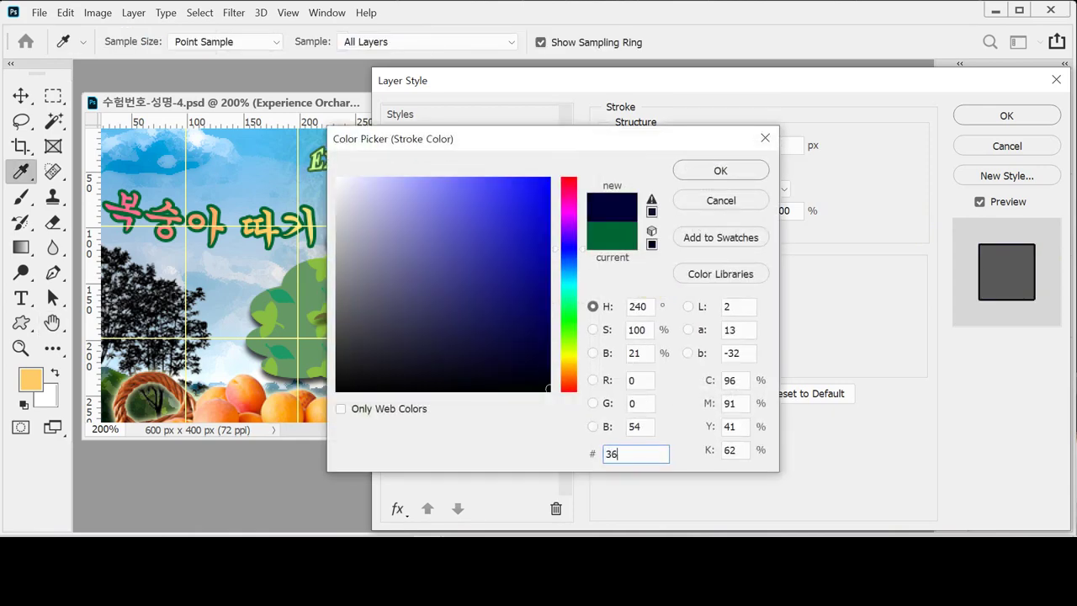
{"action": "key", "text": "Return"}
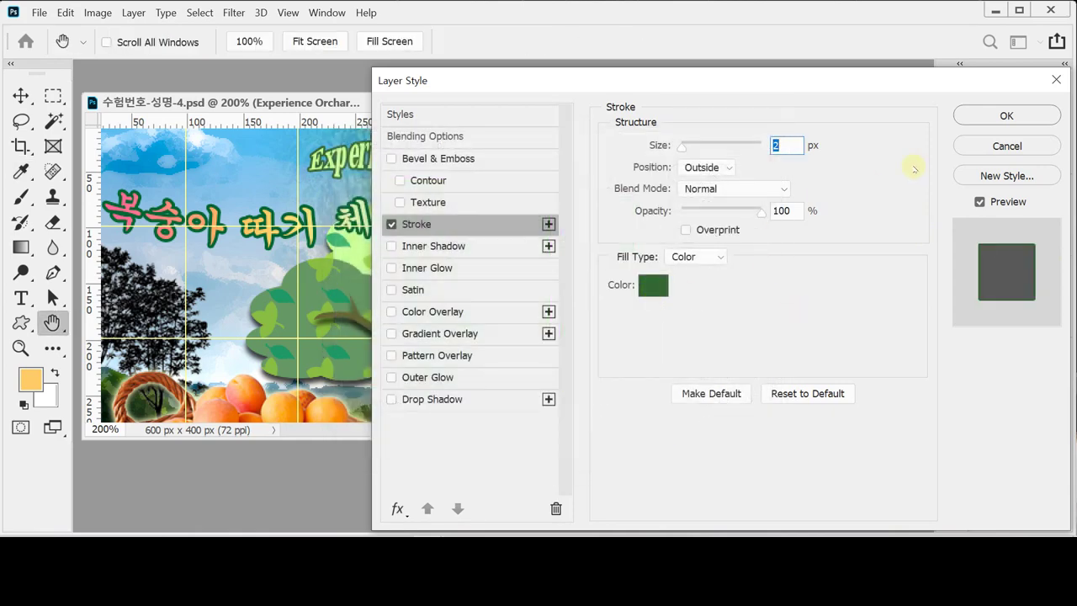
{"action": "left_click", "coordinate": [1001, 112]}
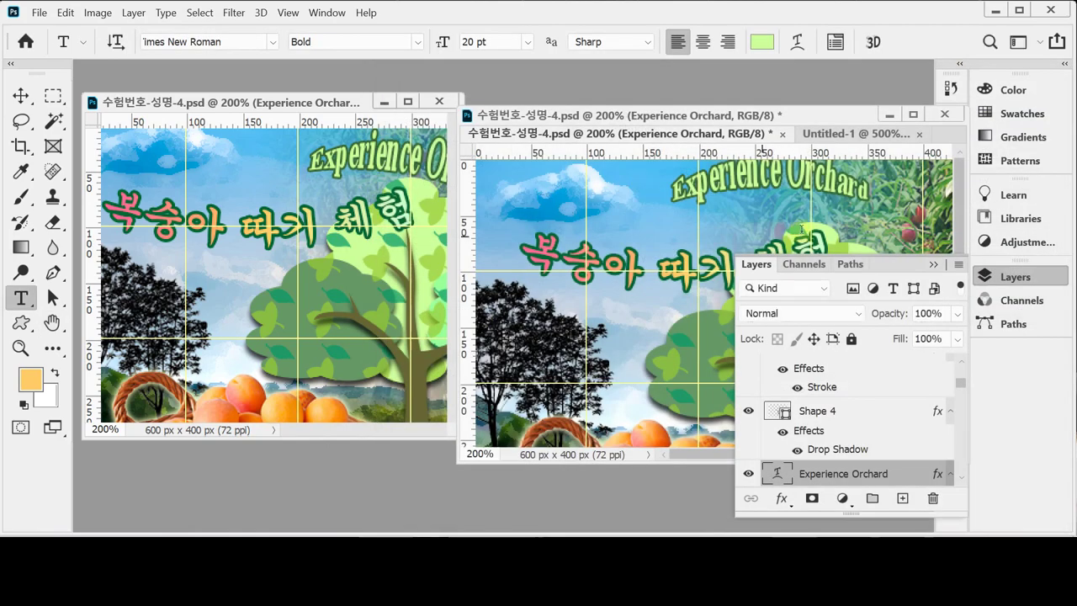
Step: Rotate the Experience Orchard text about 9° clockwise, adjust its position above the title and commit the transform
{"action": "key", "text": "ctrl+minus"}
{"action": "left_click_drag", "start_coordinate": [695, 206], "coordinate": [716, 218]}
{"action": "key", "text": "ctrl+t"}
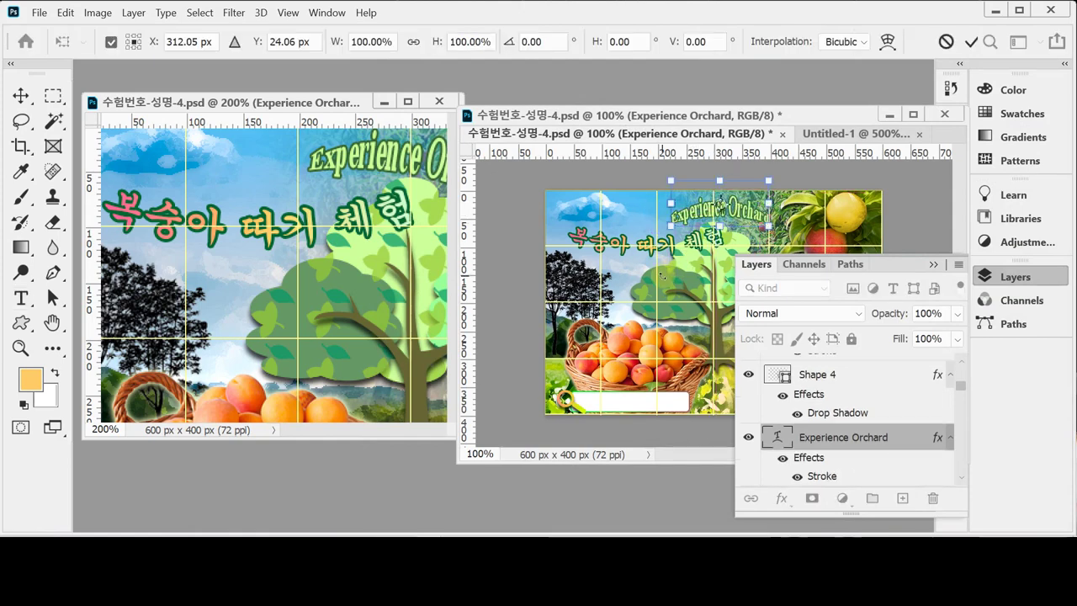
{"action": "left_click_drag", "start_coordinate": [662, 275], "coordinate": [652, 262]}
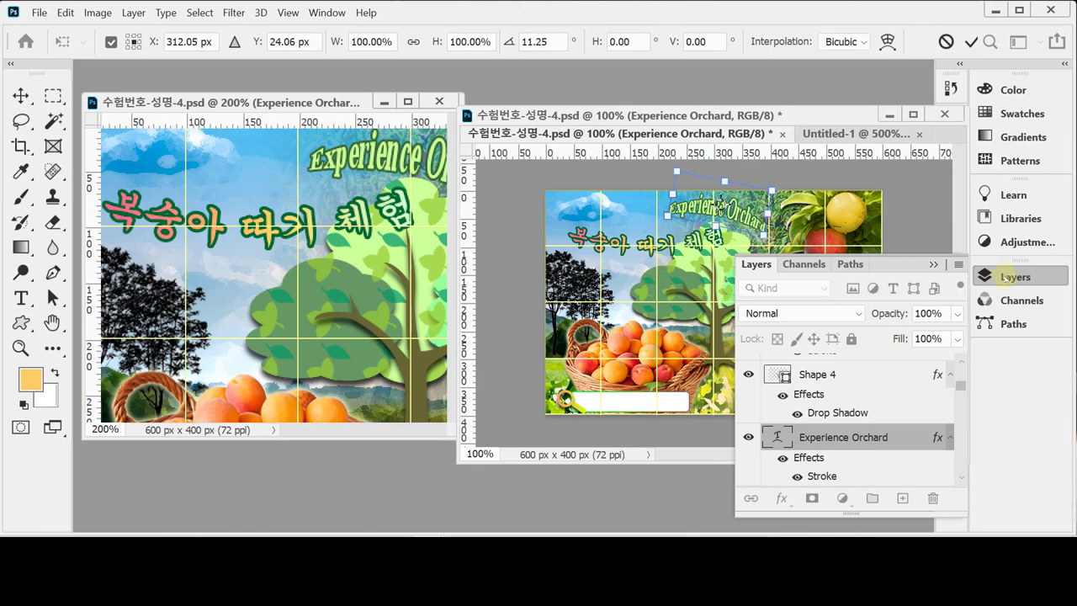
{"action": "left_click", "coordinate": [1024, 278]}
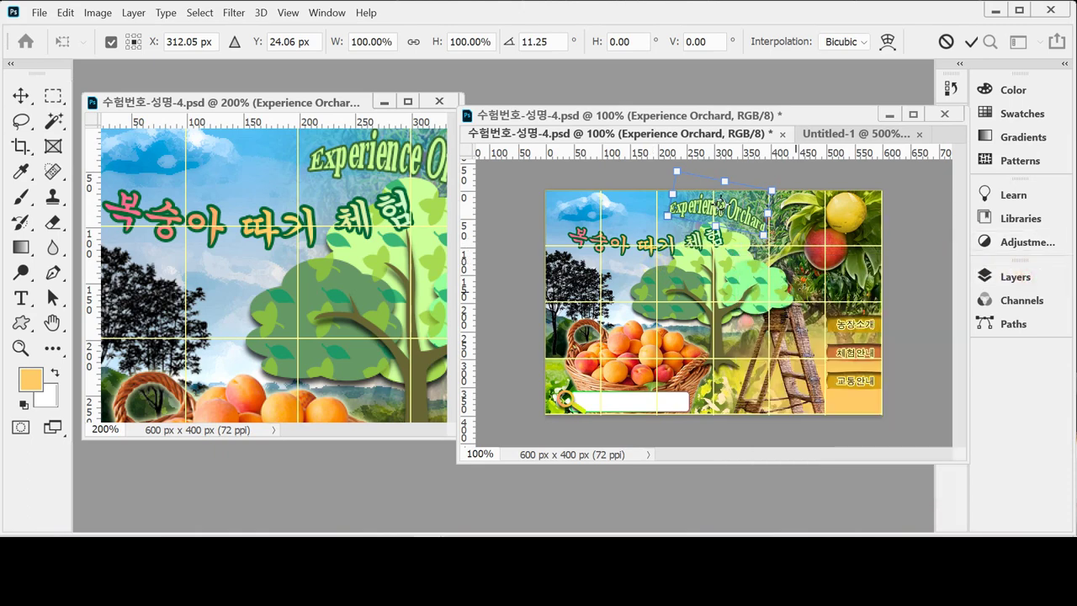
{"action": "left_click_drag", "start_coordinate": [802, 286], "coordinate": [833, 261]}
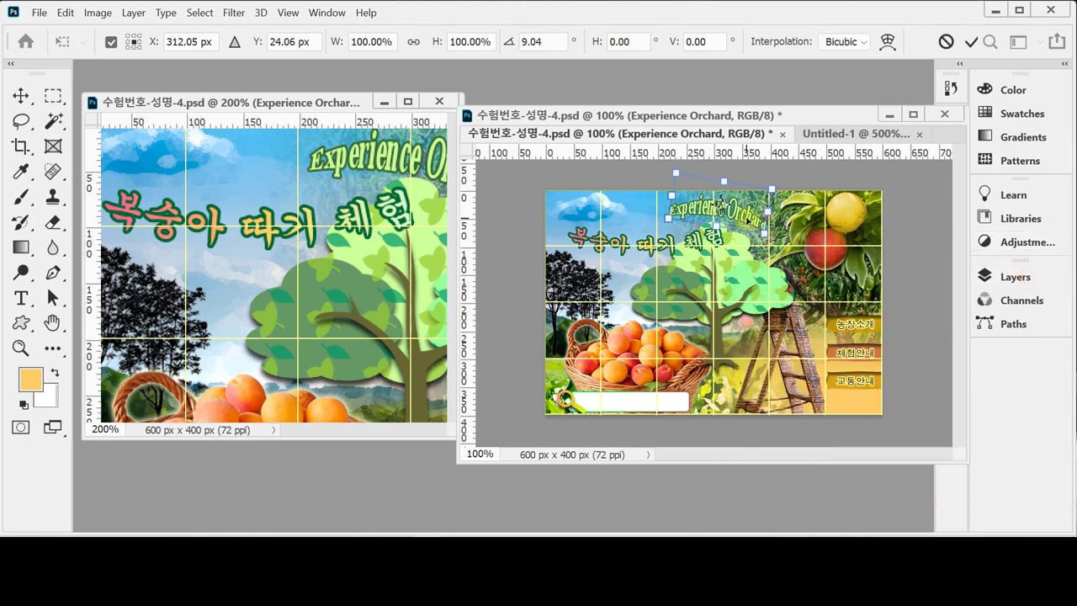
{"action": "left_click_drag", "start_coordinate": [746, 221], "coordinate": [761, 220]}
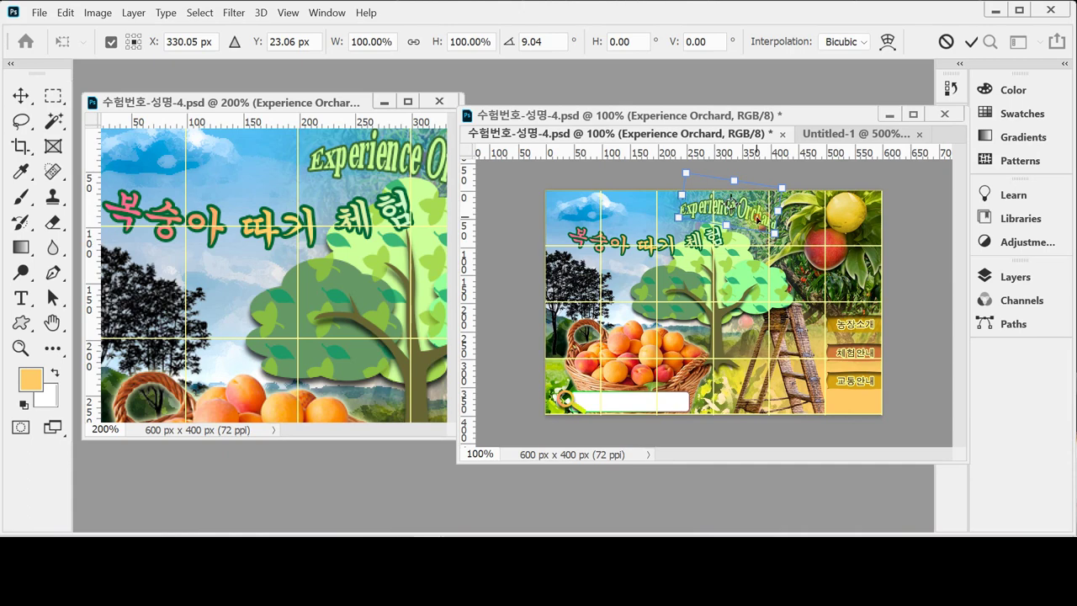
{"action": "left_click_drag", "start_coordinate": [761, 219], "coordinate": [745, 220]}
{"action": "key", "text": "Return"}
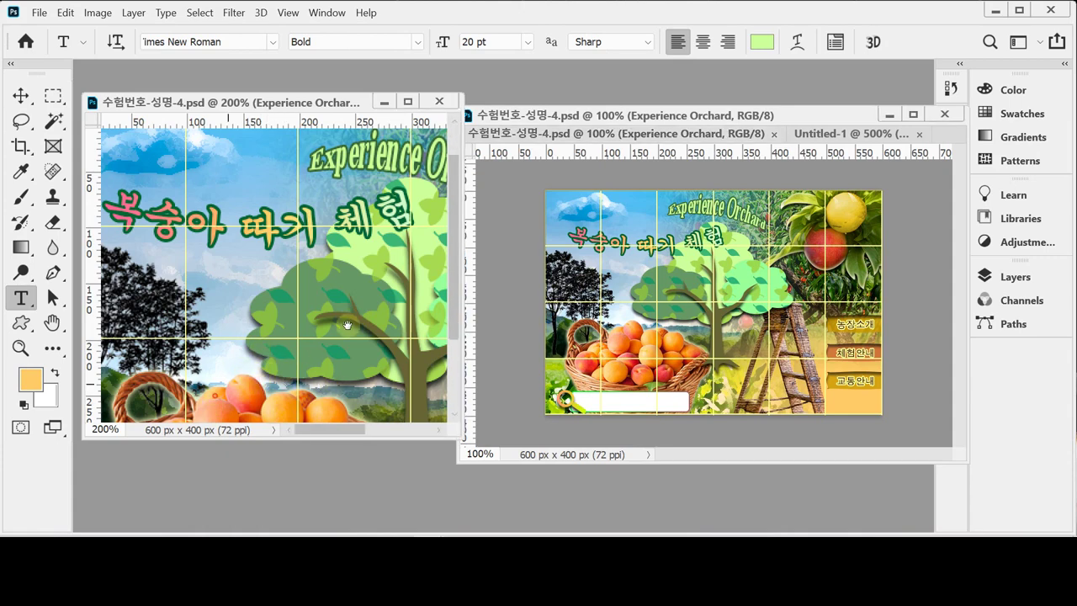
Step: Check the font, size and color settings of the reference text in the white search box below the fruit basket
{"action": "scroll", "coordinate": [256, 349], "scroll_direction": "down", "scroll_amount": 5}
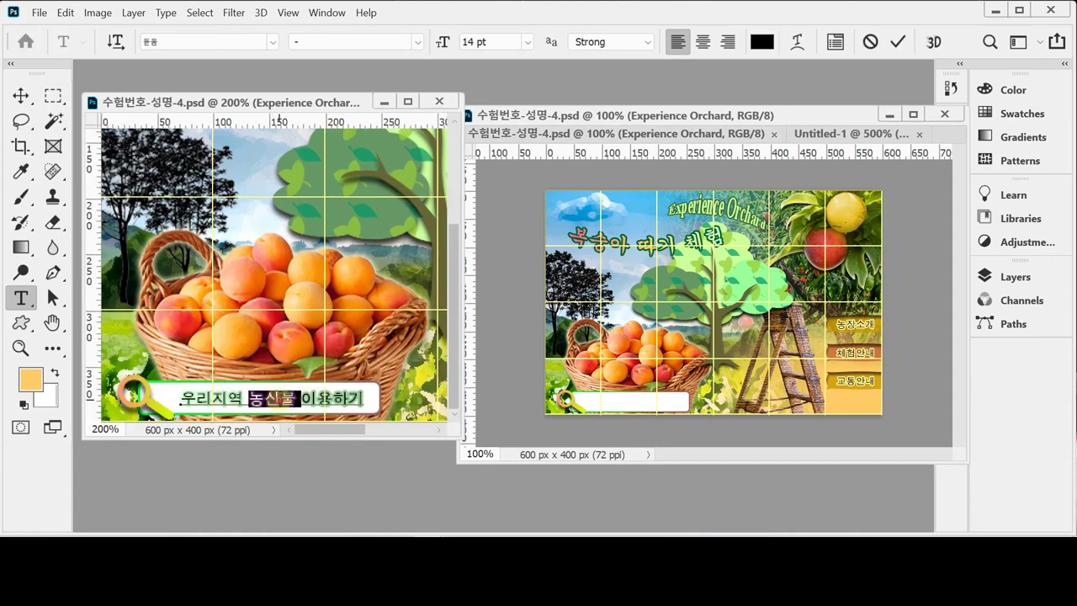
{"action": "triple_click", "coordinate": [279, 398]}
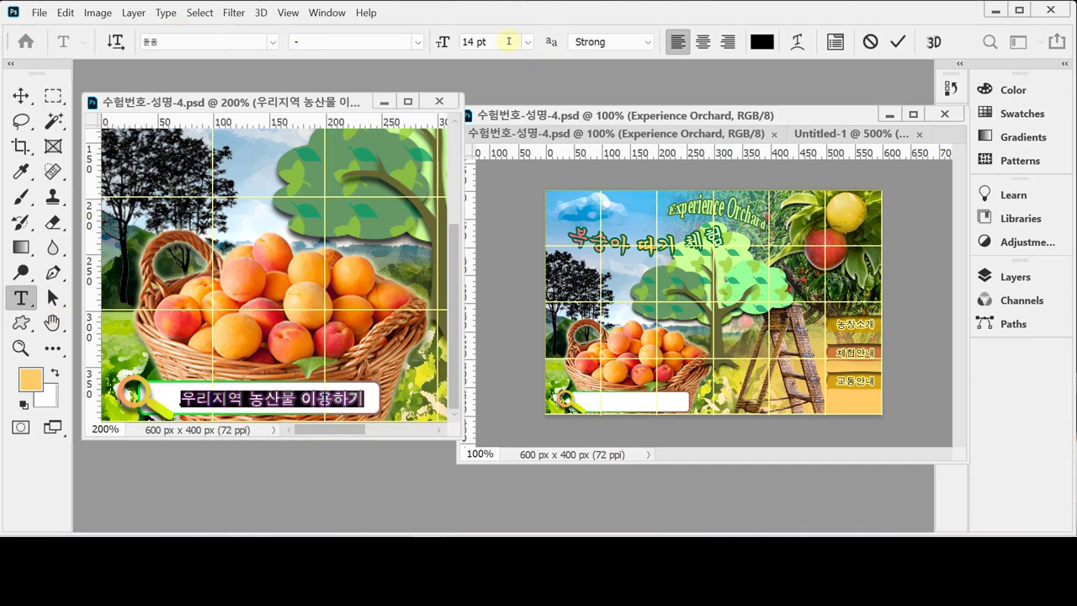
{"action": "left_click", "coordinate": [321, 403]}
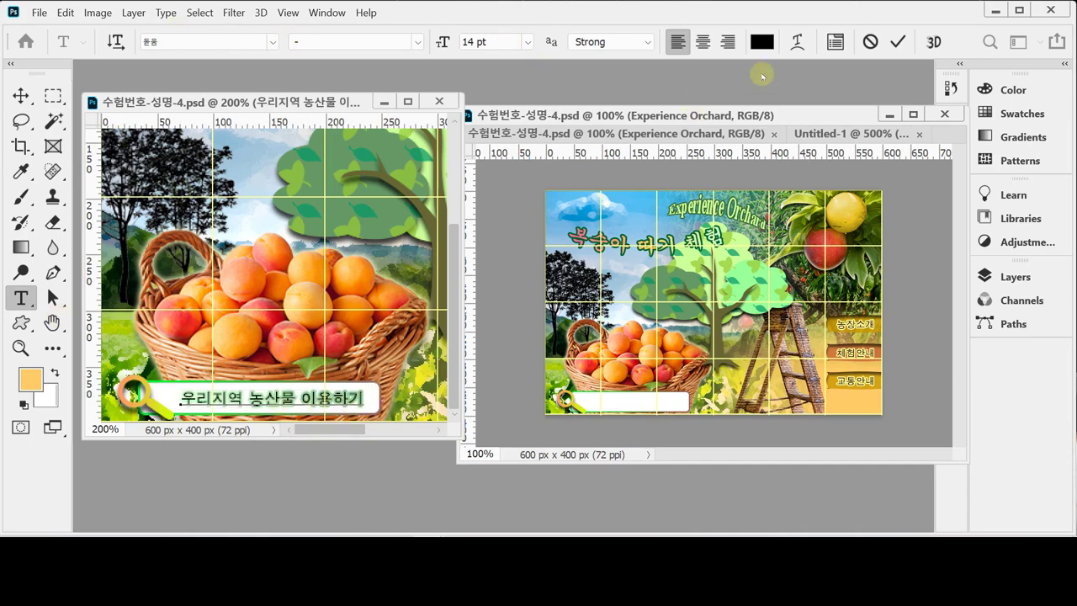
{"action": "left_click", "coordinate": [762, 41]}
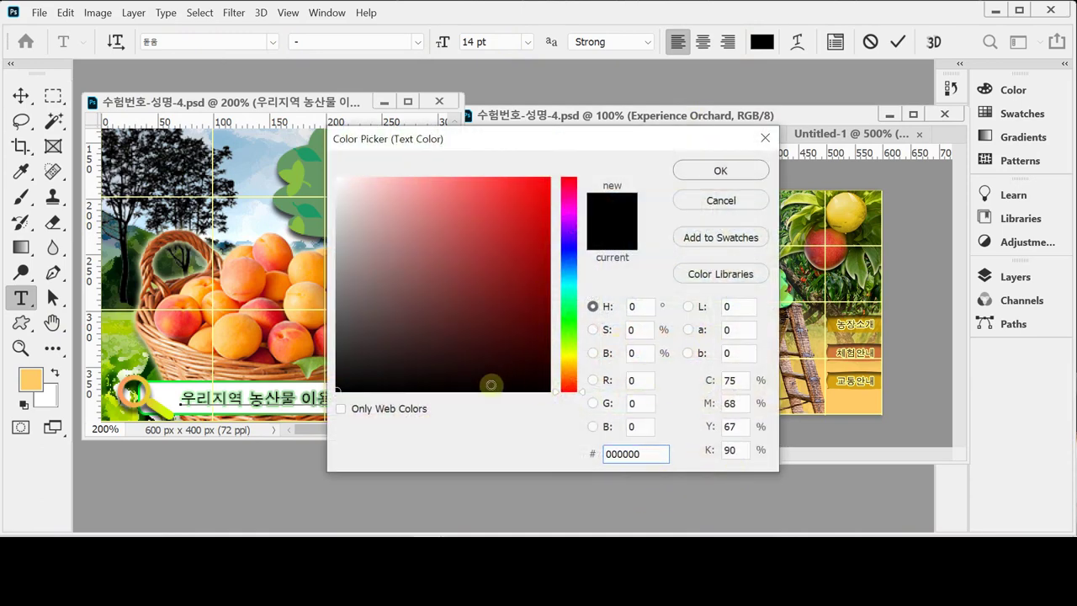
{"action": "left_click", "coordinate": [336, 392]}
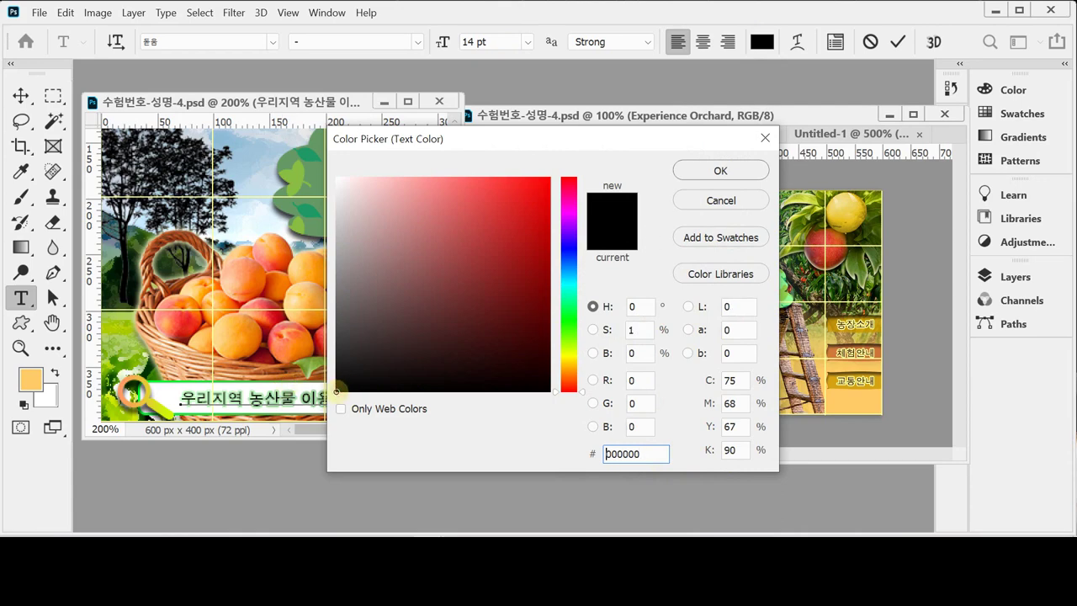
{"action": "mouse_move", "coordinate": [336, 392]}
{"action": "left_mouse_down"}
{"action": "mouse_move", "coordinate": [511, 385]}
{"action": "mouse_move", "coordinate": [548, 389]}
{"action": "mouse_move", "coordinate": [566, 406]}
{"action": "left_mouse_up"}
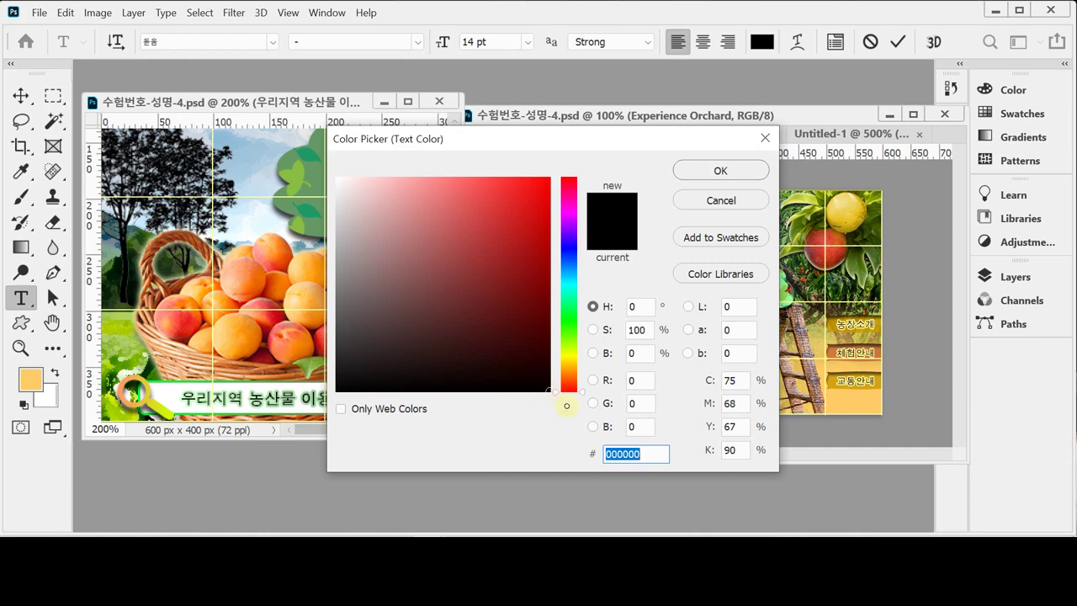
{"action": "left_click", "coordinate": [720, 170]}
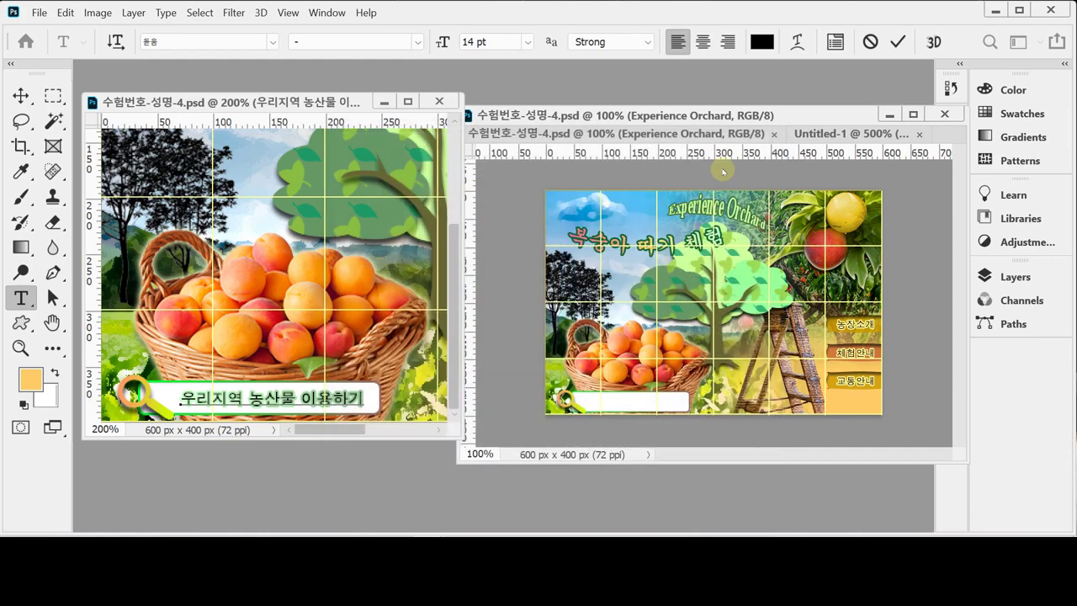
{"action": "triple_click", "coordinate": [271, 399]}
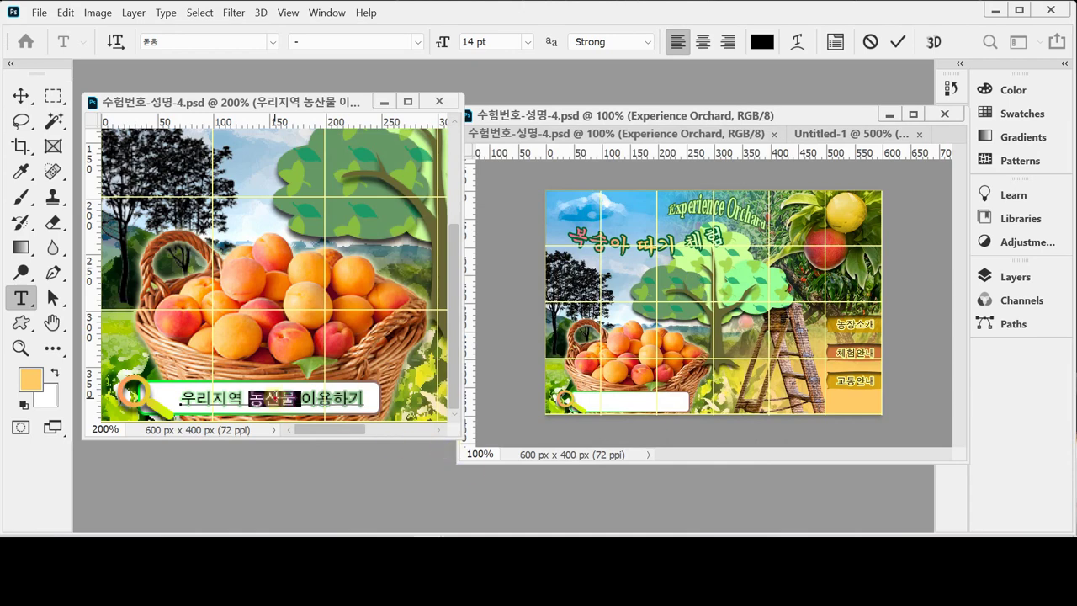
Step: Add "우리지역 농산물 이용하기" in 돋움, 14 pt, black inside the working document's white search box, shift it slightly left and commit
{"action": "left_click", "coordinate": [595, 412]}
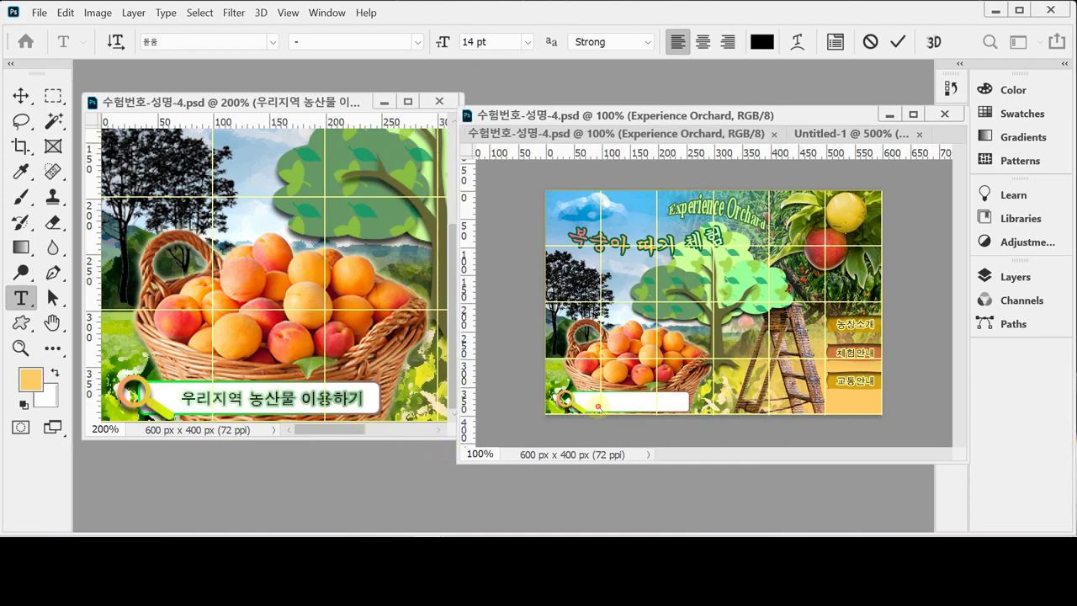
{"action": "left_click", "coordinate": [581, 398]}
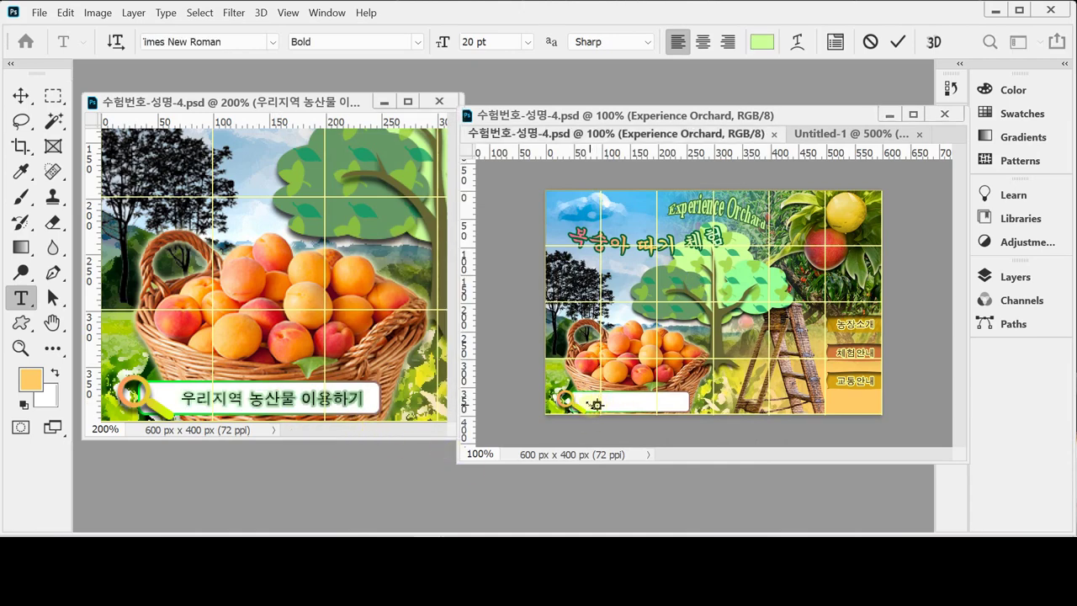
{"action": "left_click", "coordinate": [596, 405]}
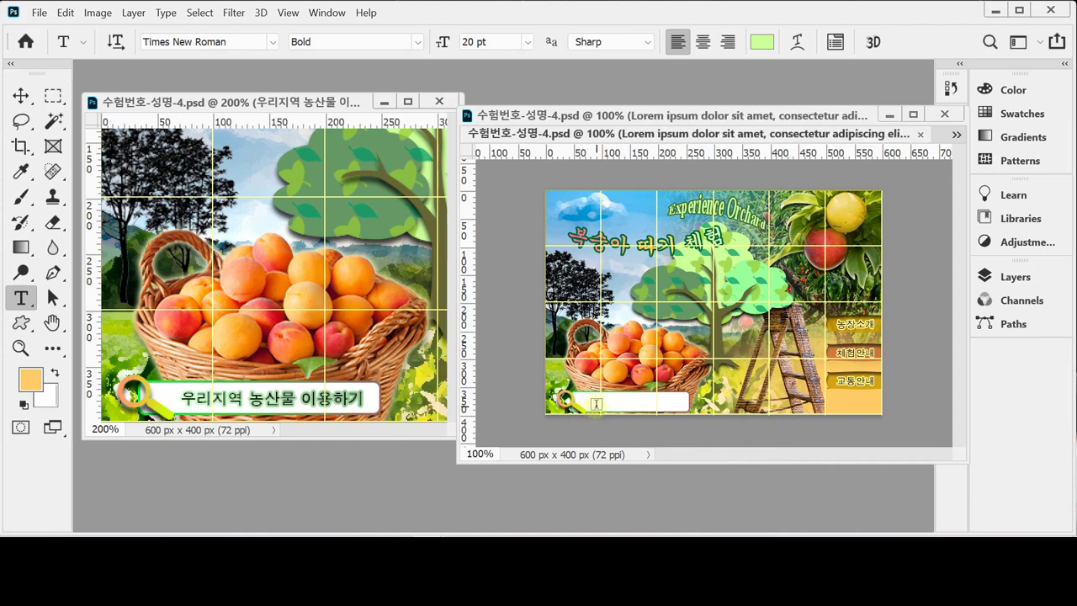
{"action": "type", "text": "우리 지역 농산물 이용하기"}
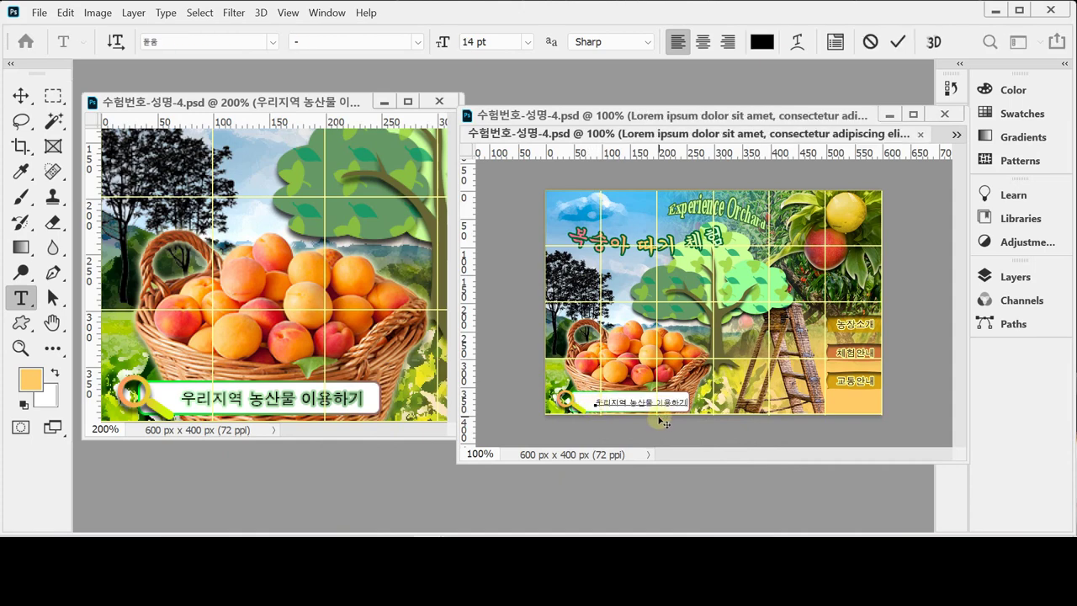
{"action": "left_click_drag", "start_coordinate": [649, 417], "coordinate": [651, 421]}
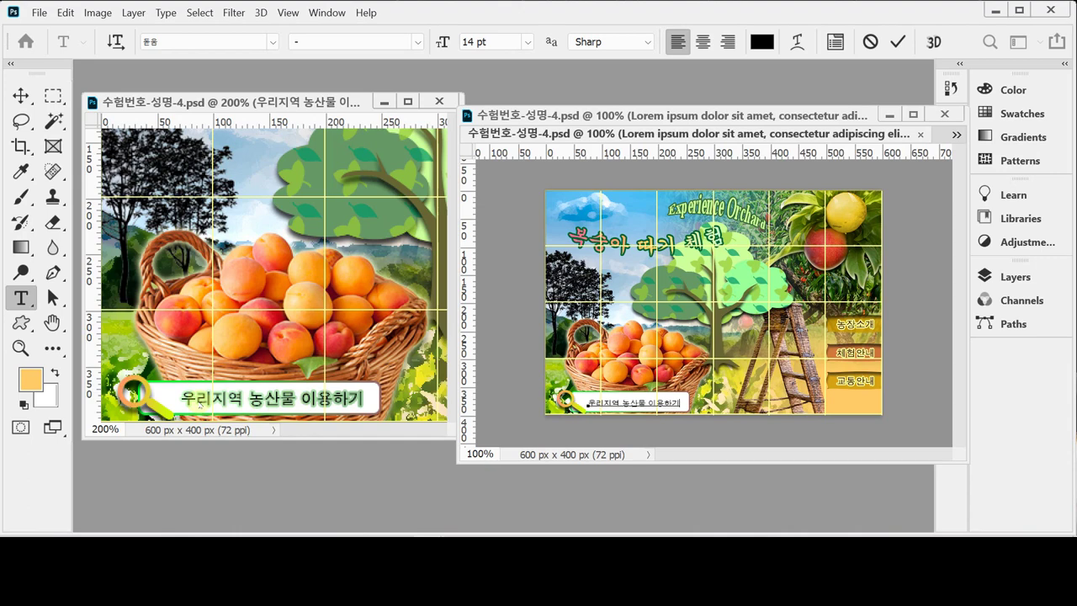
{"action": "key", "text": "ctrl+Return"}
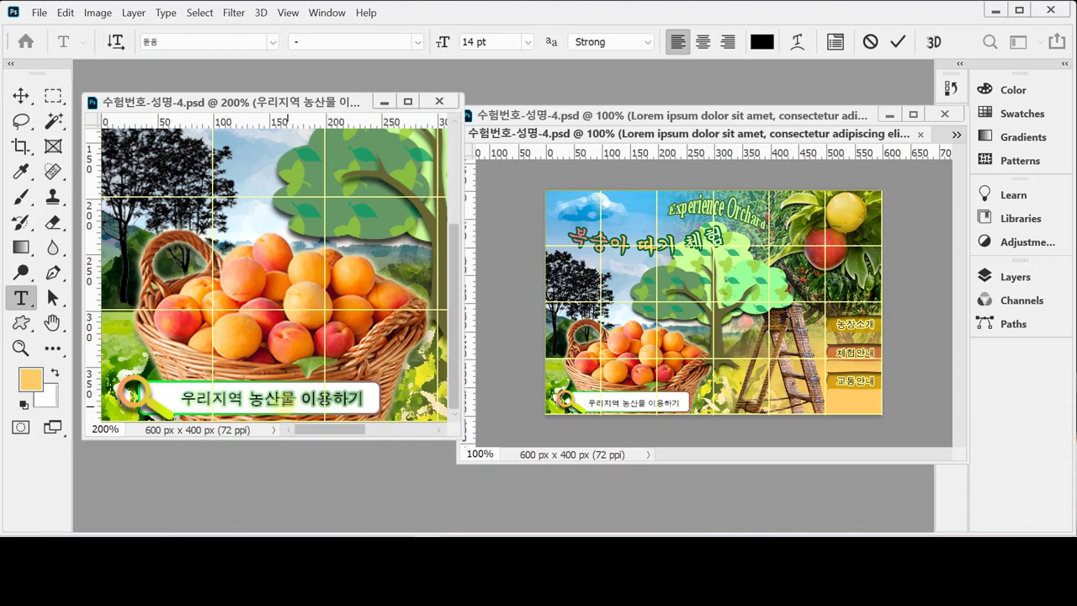
Step: Examine the reference search-box text's stroke size, position, gradient fill and the colors of both gradient stops
{"action": "left_click", "coordinate": [986, 276]}
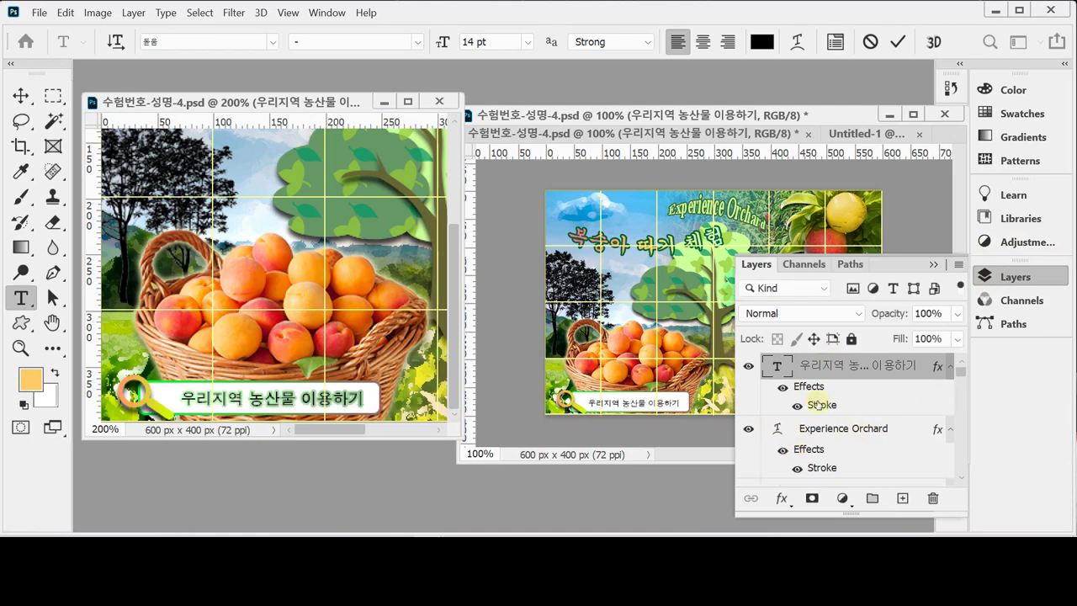
{"action": "double_click", "coordinate": [821, 405]}
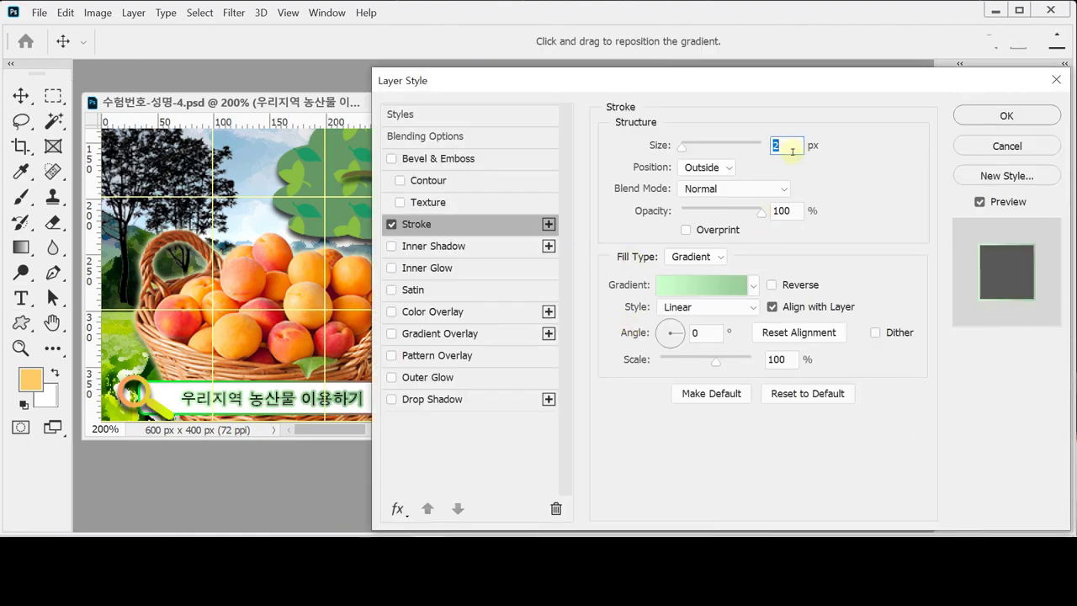
{"action": "left_click", "coordinate": [792, 150]}
{"action": "left_click", "coordinate": [711, 286]}
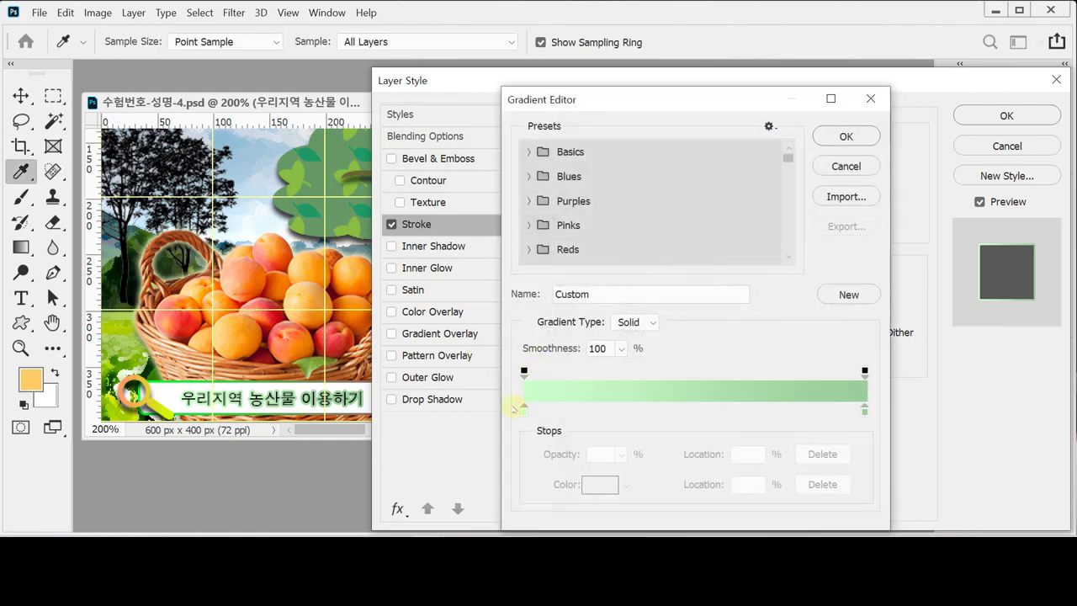
{"action": "left_click", "coordinate": [522, 408]}
{"action": "left_click", "coordinate": [646, 455]}
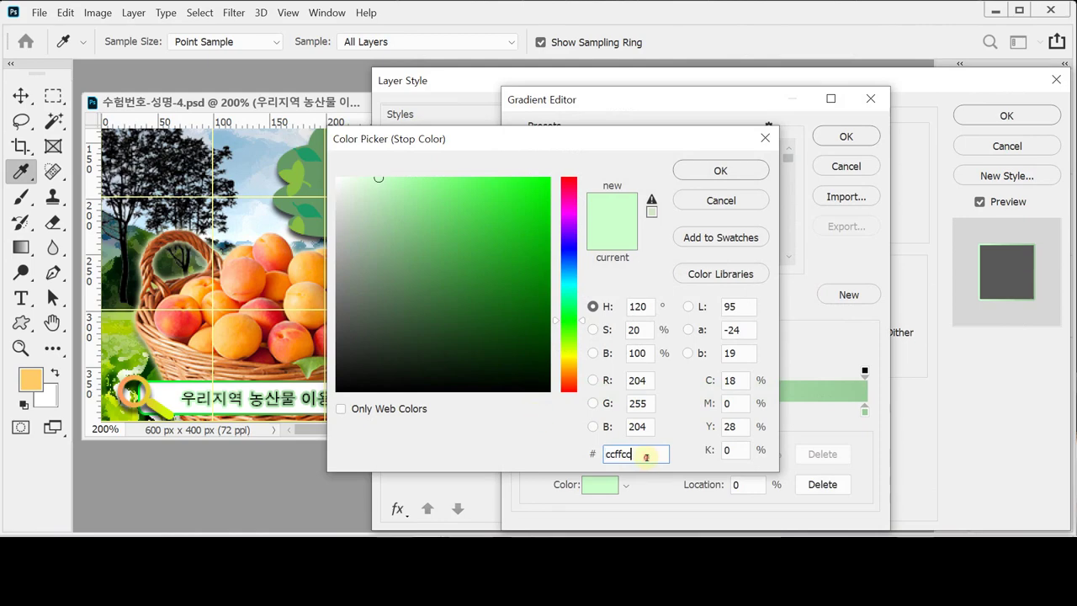
{"action": "left_click", "coordinate": [755, 169]}
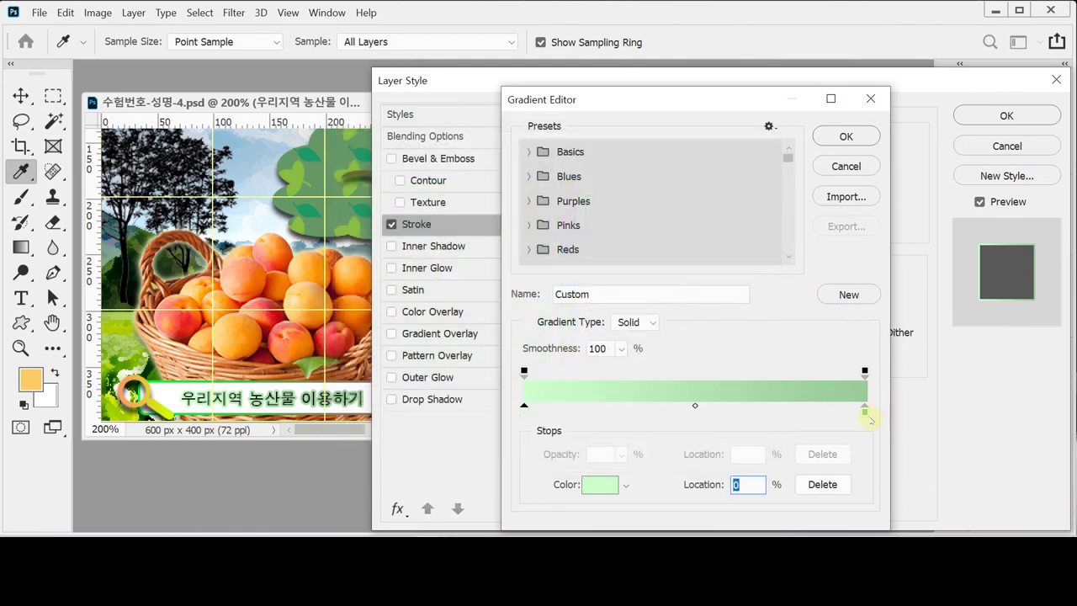
{"action": "left_click", "coordinate": [865, 412]}
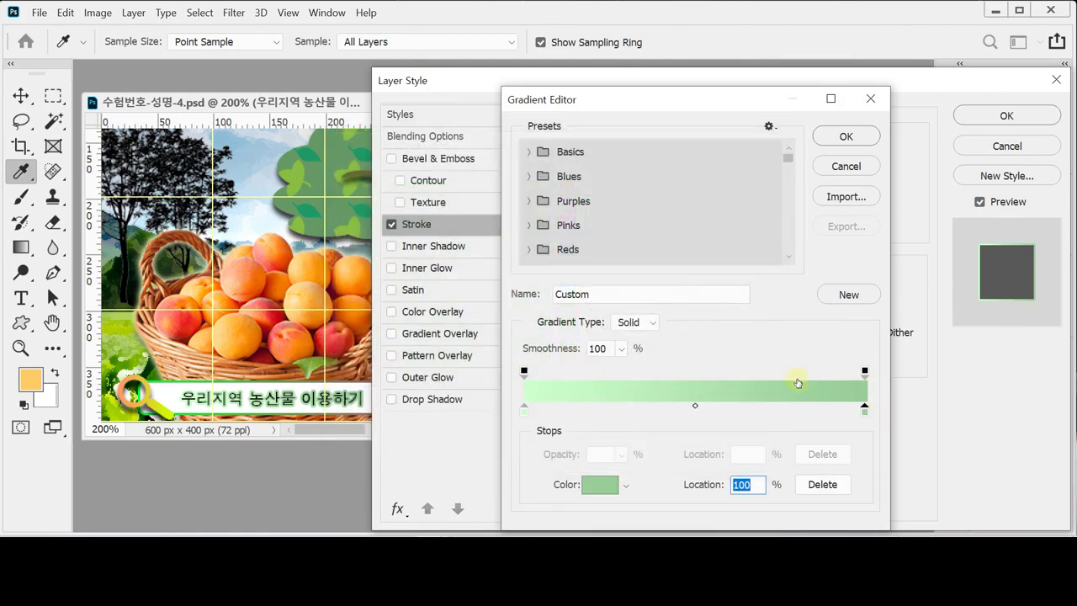
{"action": "left_click", "coordinate": [599, 484]}
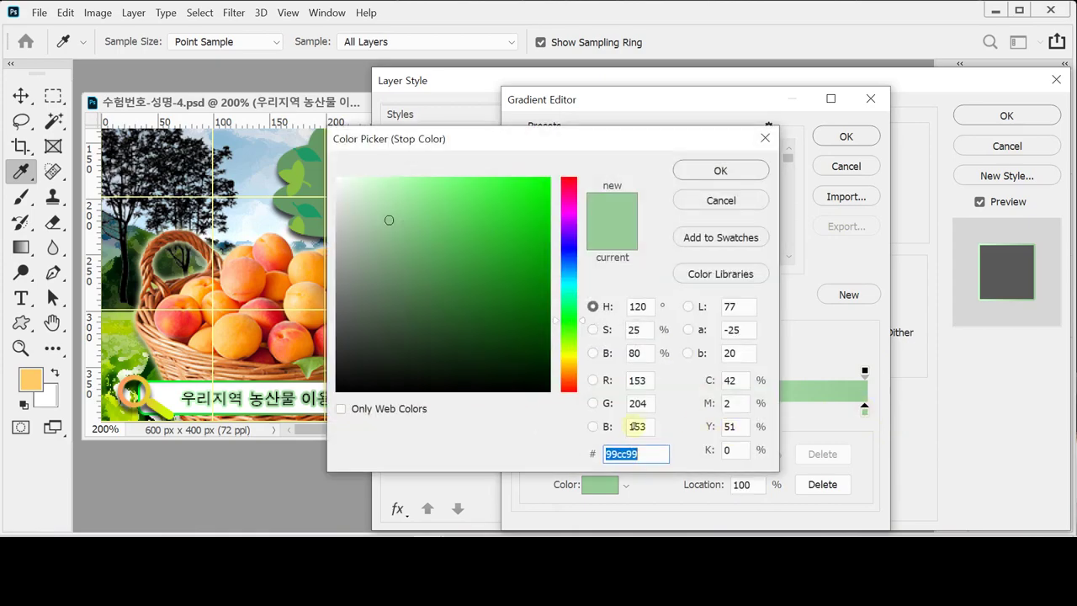
{"action": "left_click", "coordinate": [654, 455]}
{"action": "left_click", "coordinate": [720, 170]}
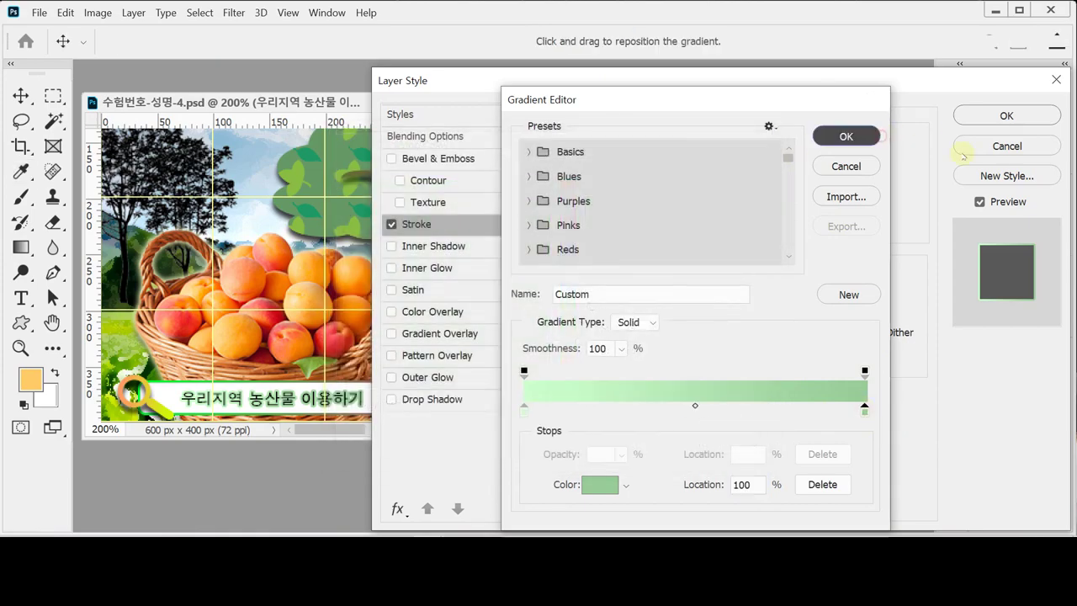
{"action": "left_click", "coordinate": [848, 136]}
{"action": "left_click", "coordinate": [1000, 114]}
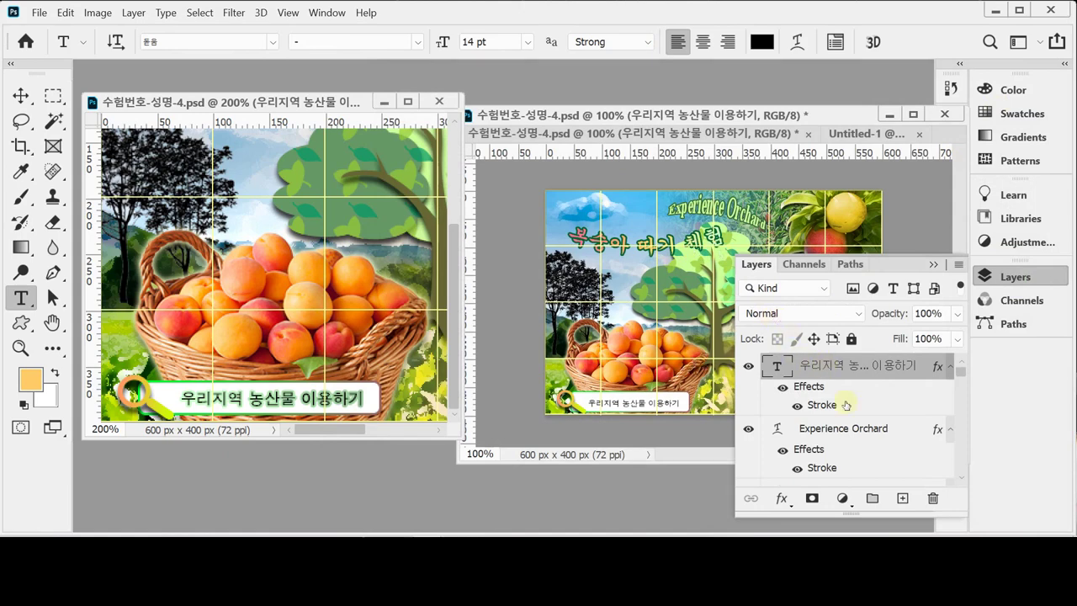
{"action": "left_click", "coordinate": [843, 429]}
{"action": "left_click", "coordinate": [196, 397]}
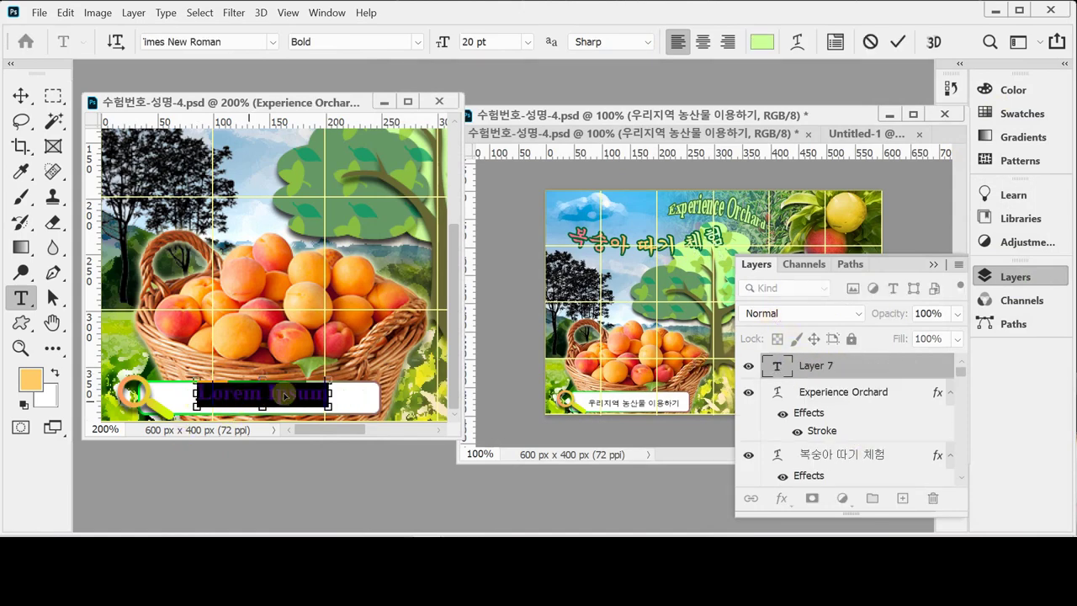
{"action": "left_click", "coordinate": [170, 158]}
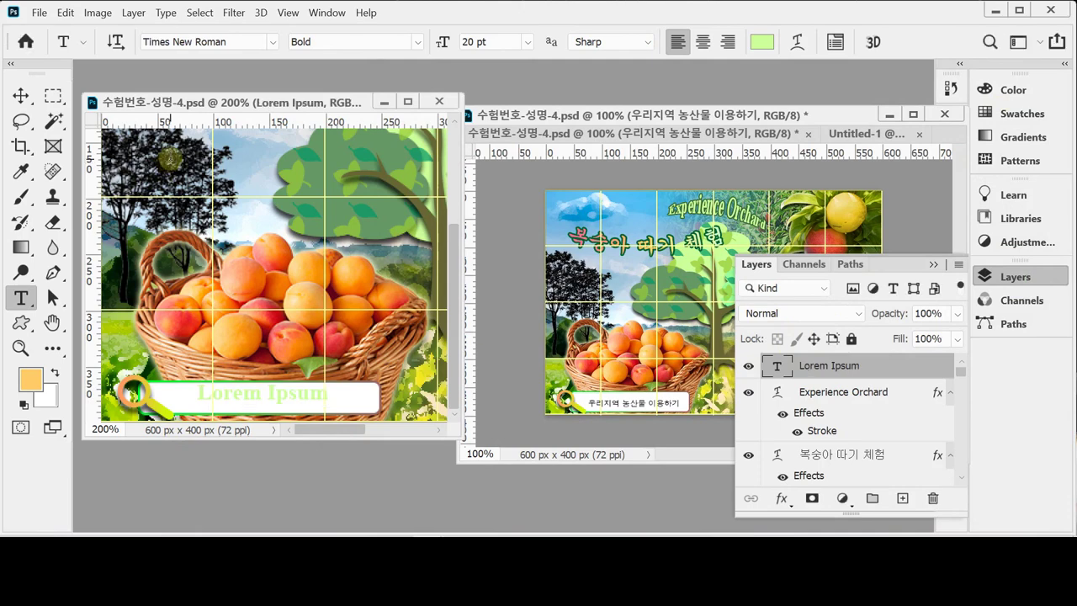
{"action": "key", "text": "ctrl+z"}
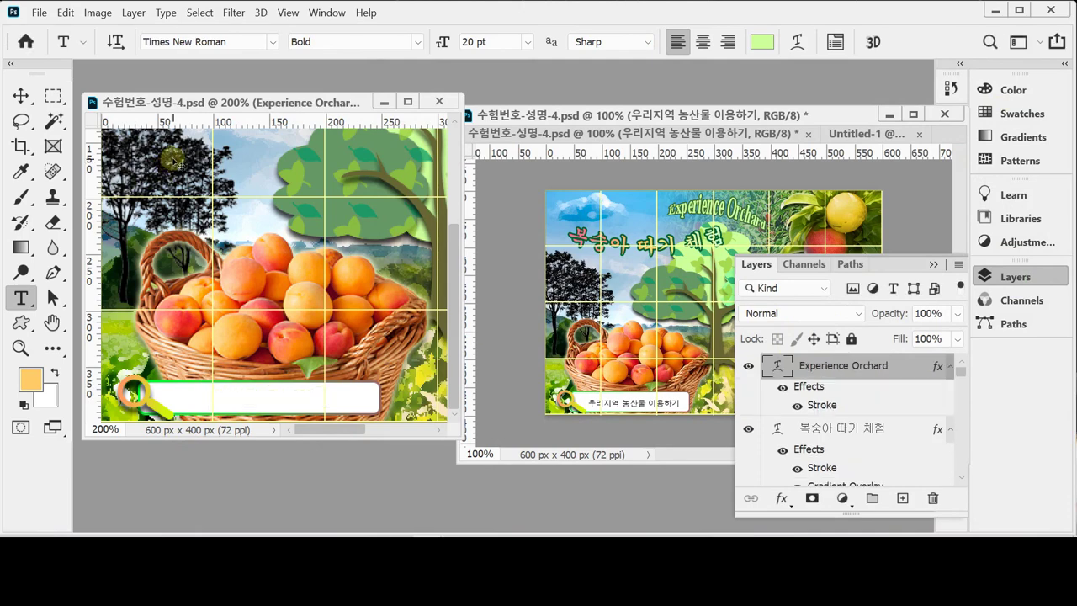
{"action": "key", "text": "ctrl+v"}
Step: Copy the reference document's stroked 우리지역 농산물 이용하기 text layer into the working document's search box
{"action": "left_click", "coordinate": [21, 95]}
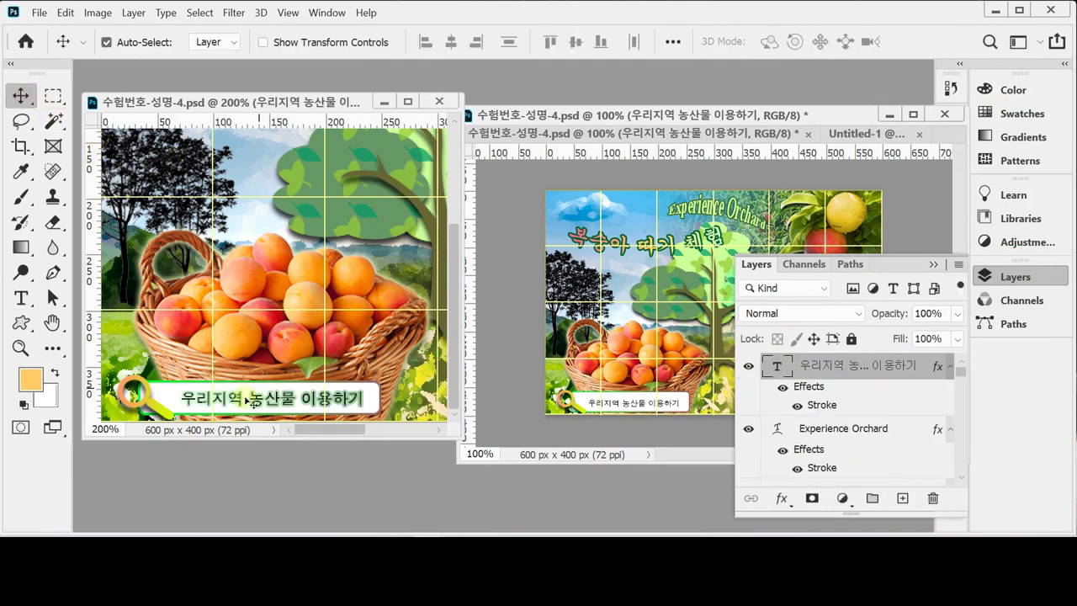
{"action": "left_click_drag", "start_coordinate": [246, 401], "coordinate": [309, 402]}
{"action": "key", "text": "ctrl+z"}
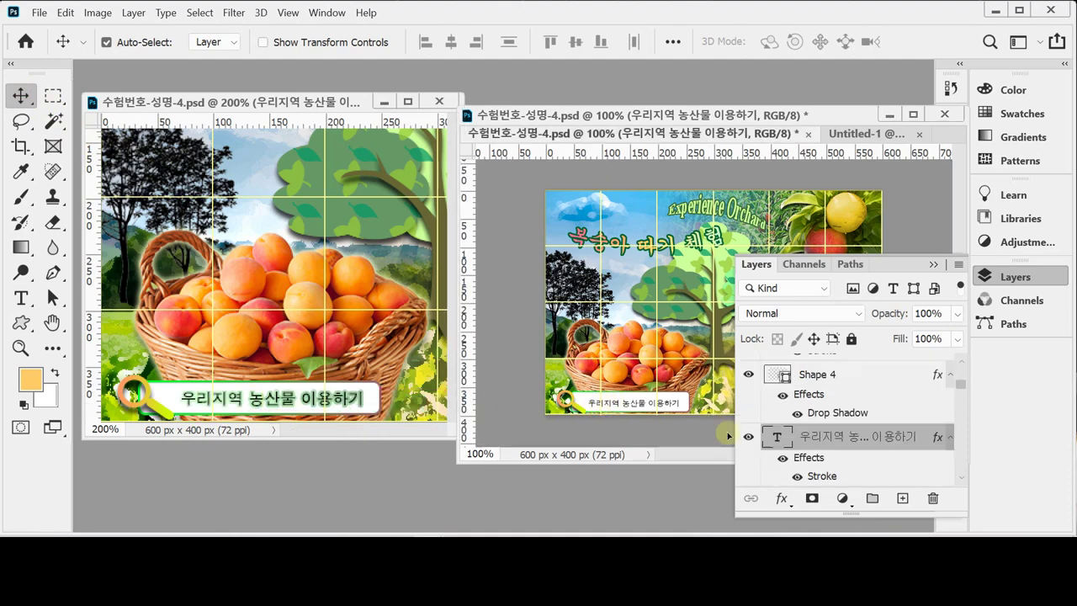
Step: Hide the stroked search-box text, delete the plain duplicate layer beneath it, show the stroked text again and save the document
{"action": "left_click", "coordinate": [748, 437]}
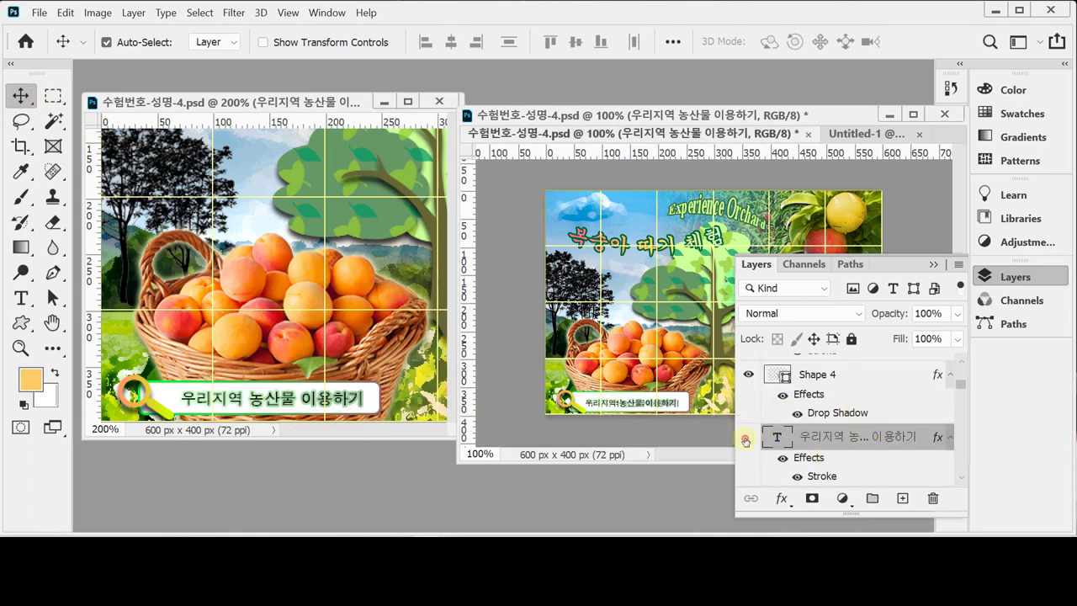
{"action": "scroll", "coordinate": [854, 463], "scroll_direction": "down", "scroll_amount": 1}
{"action": "left_click", "coordinate": [860, 472]}
{"action": "key", "text": "ctrl+z"}
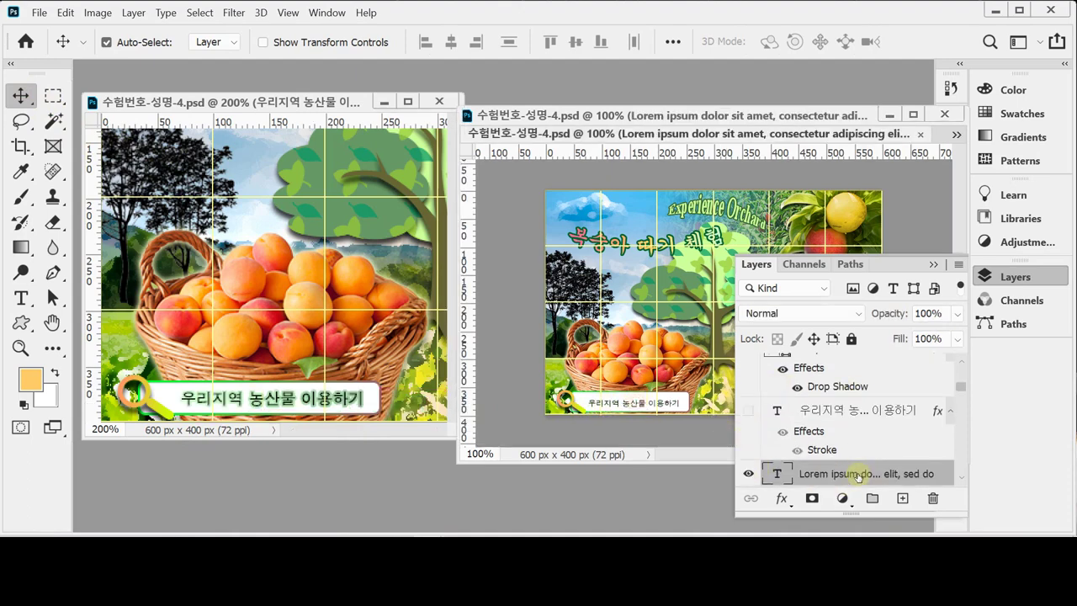
{"action": "left_click", "coordinate": [808, 410]}
{"action": "left_click", "coordinate": [748, 410]}
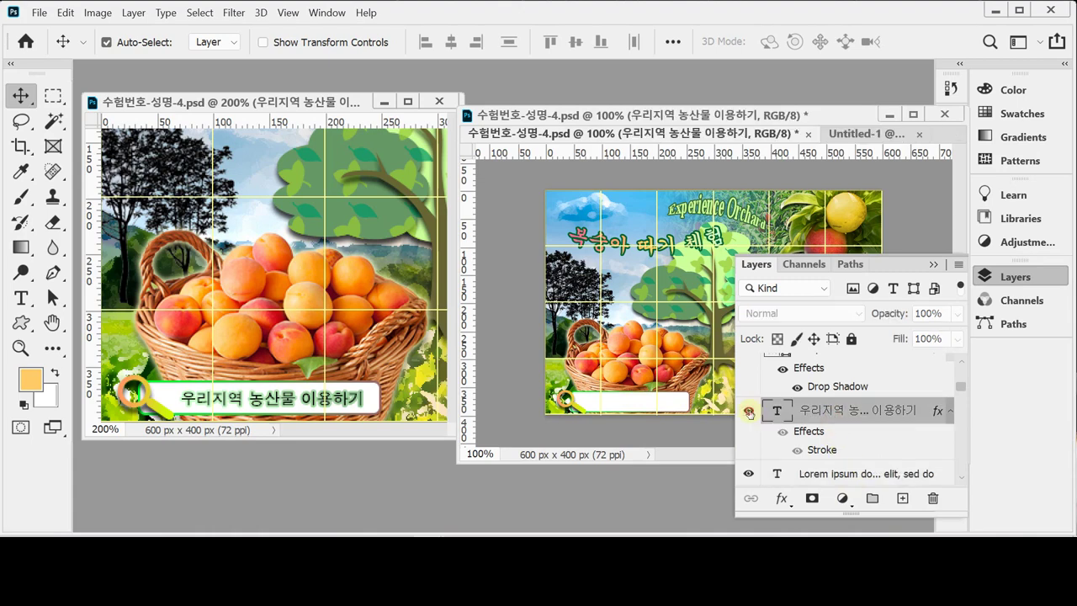
{"action": "key", "text": "ctrl+s"}
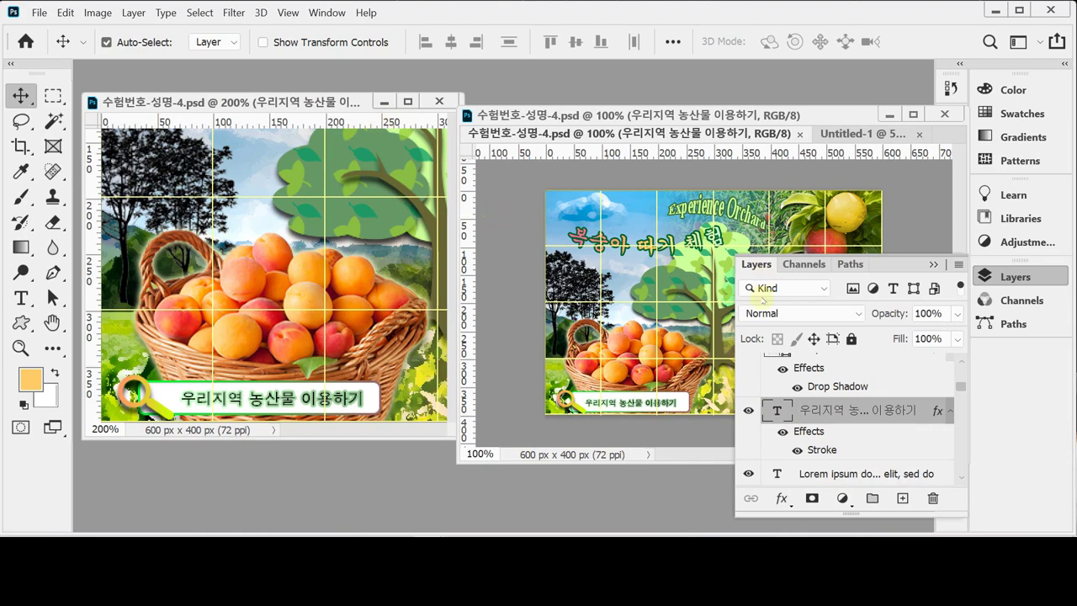
{"action": "left_click", "coordinate": [1013, 278]}
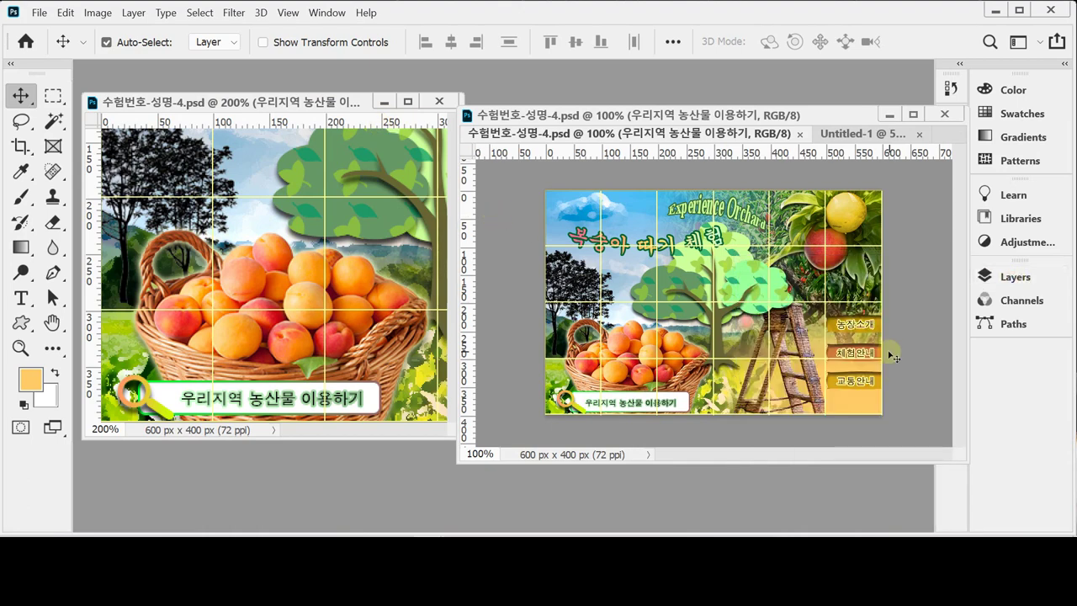
Step: Start saving the finished design under another format, choosing JPEG with the file name 수험번호-성명-4.jpg
{"action": "key", "text": "ctrl"}
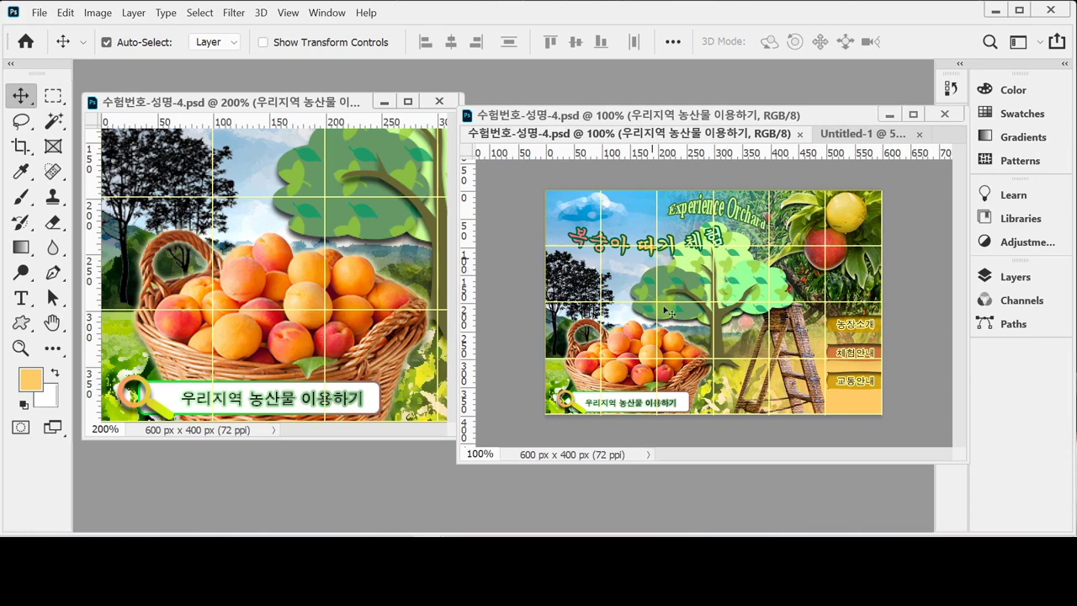
{"action": "left_click_drag", "start_coordinate": [472, 290], "coordinate": [535, 289]}
{"action": "left_click", "coordinate": [39, 15]}
{"action": "left_click", "coordinate": [124, 210]}
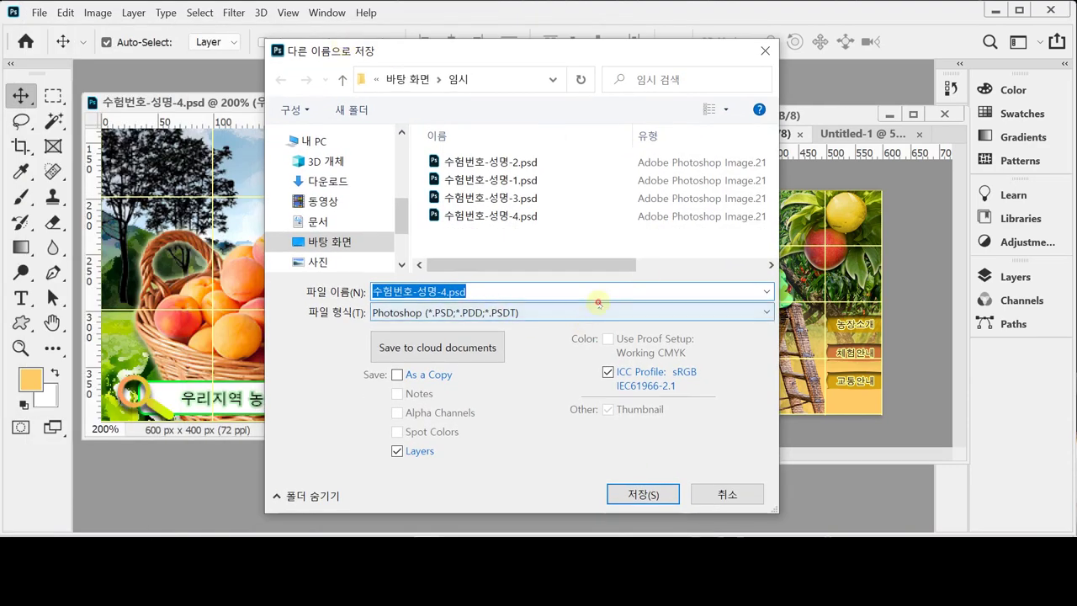
{"action": "left_click", "coordinate": [589, 312]}
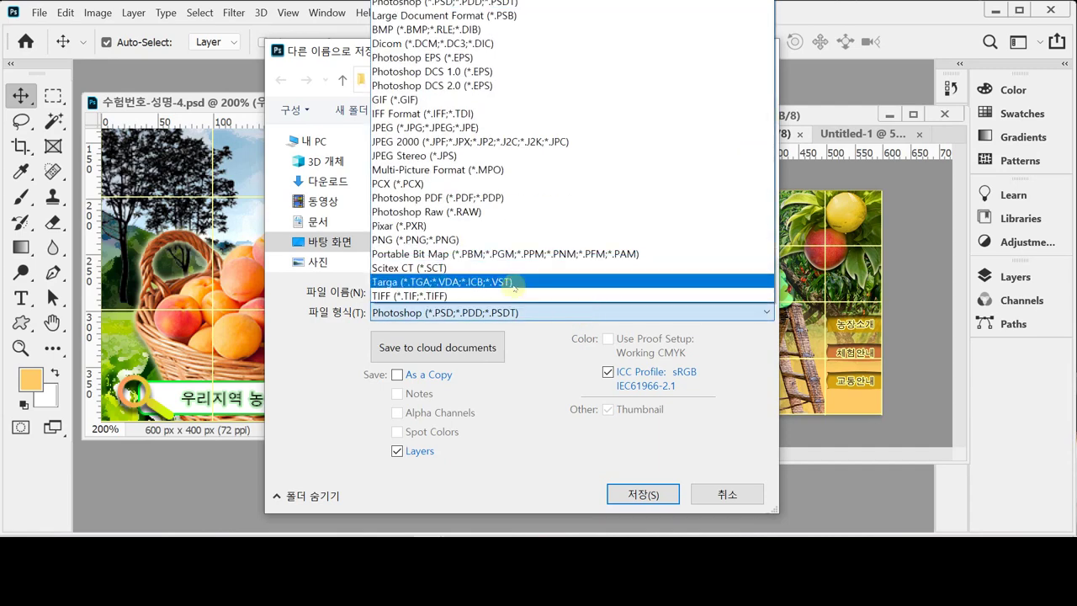
{"action": "left_click", "coordinate": [477, 129]}
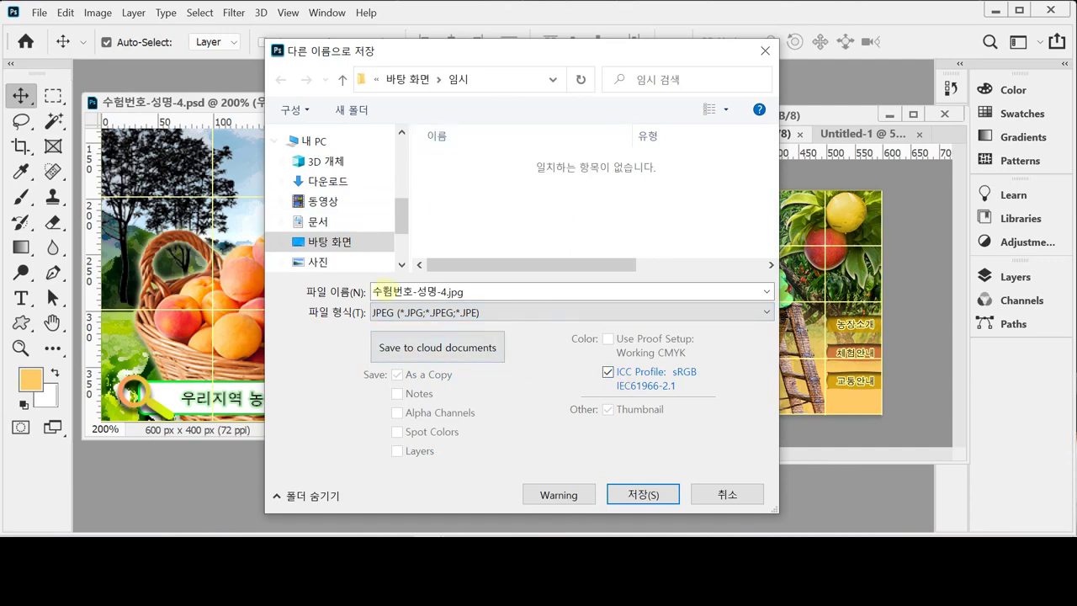
Step: Save the JPEG into the GTQ folder inside 문서 with image quality 8
{"action": "left_click", "coordinate": [319, 221]}
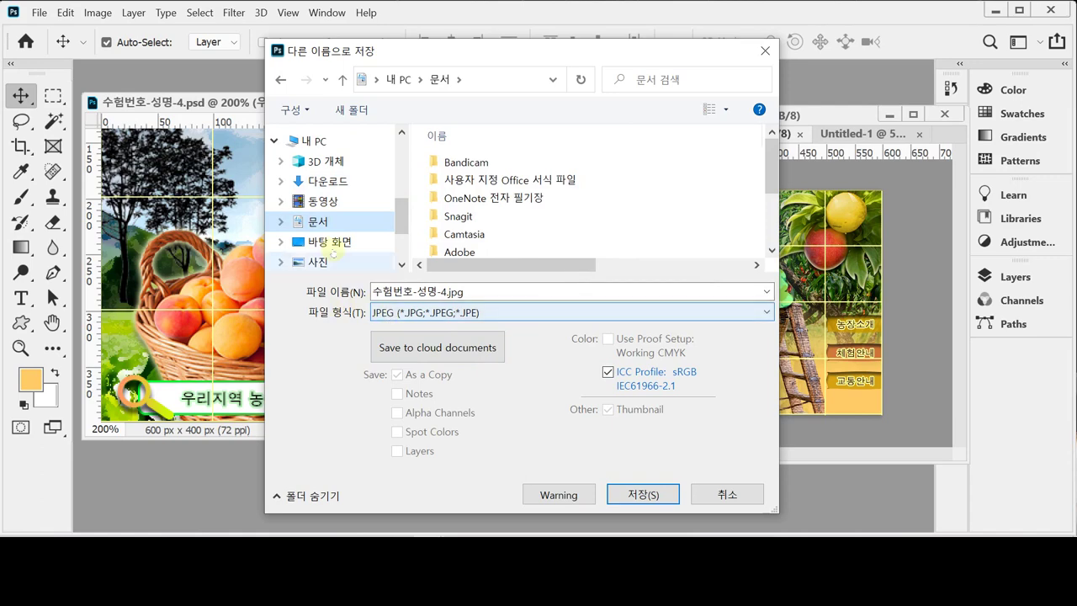
{"action": "left_click_drag", "start_coordinate": [773, 187], "coordinate": [775, 232]}
{"action": "left_click", "coordinate": [437, 251]}
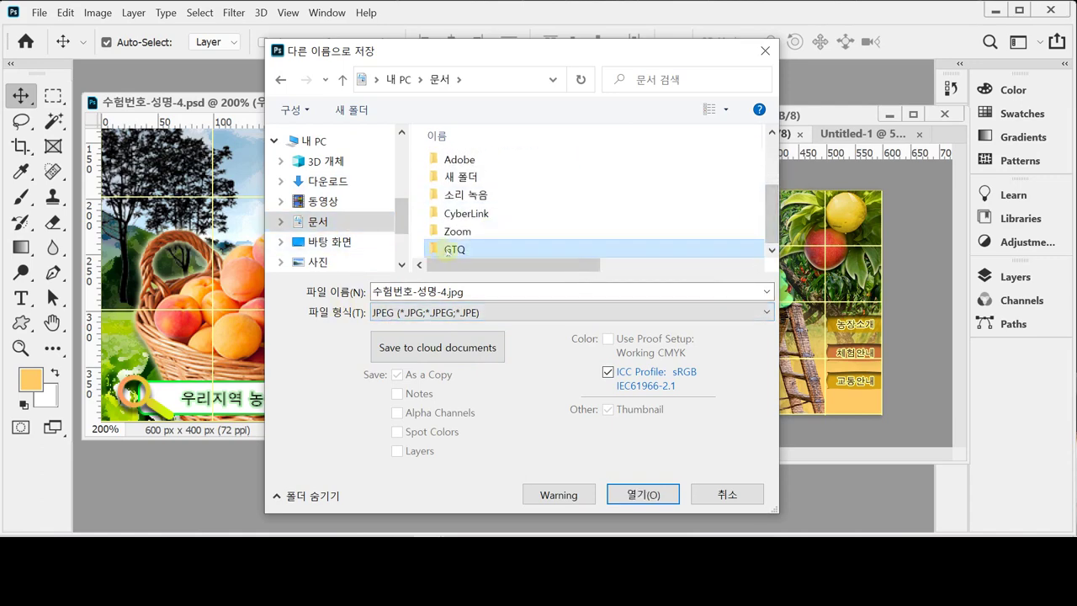
{"action": "double_click", "coordinate": [439, 249]}
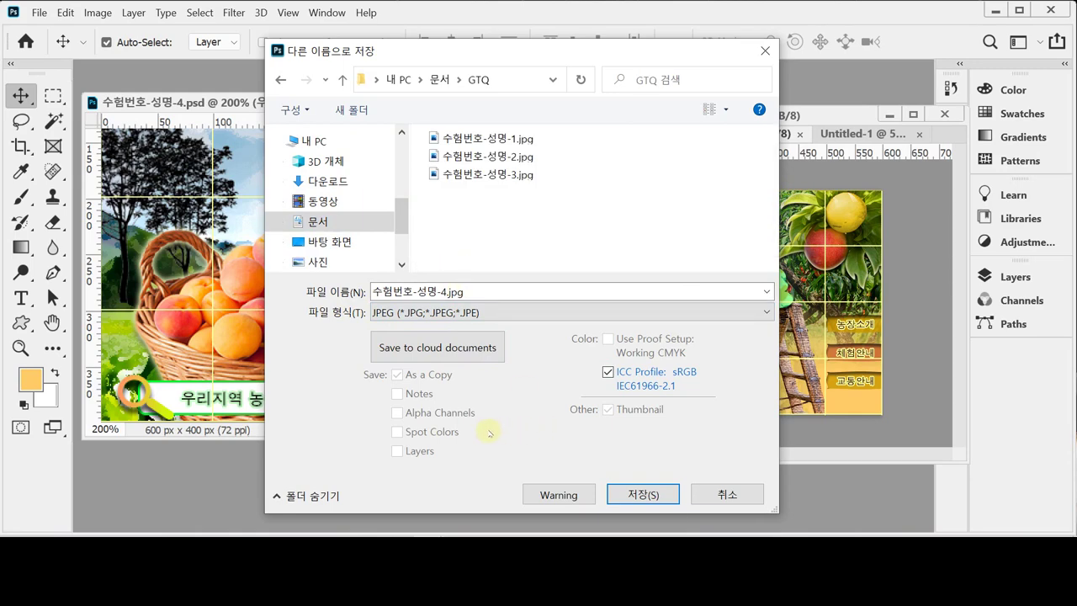
{"action": "left_click", "coordinate": [641, 495]}
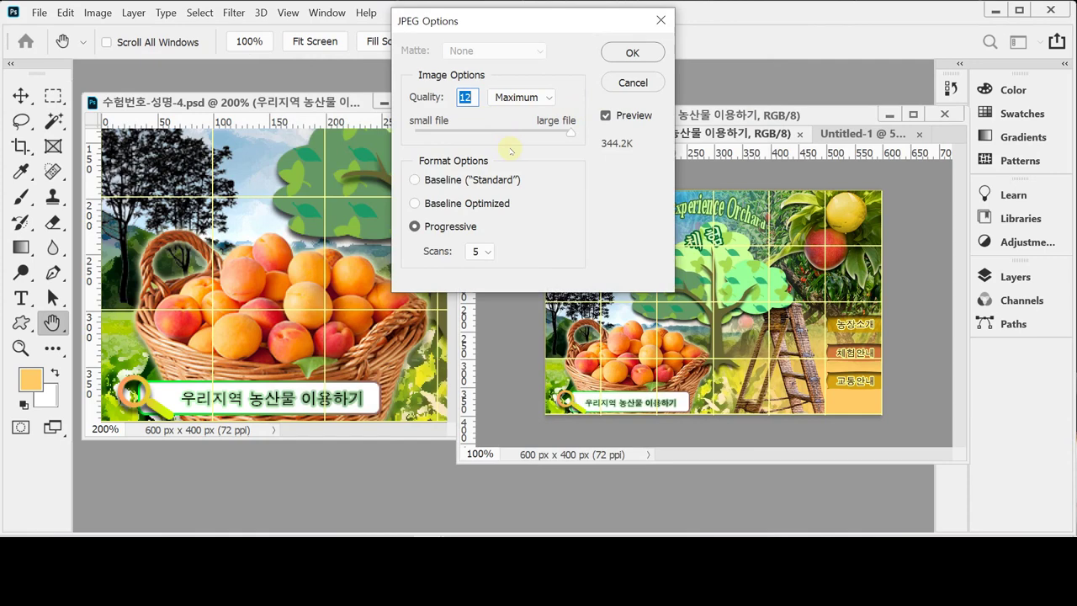
{"action": "type", "text": "8"}
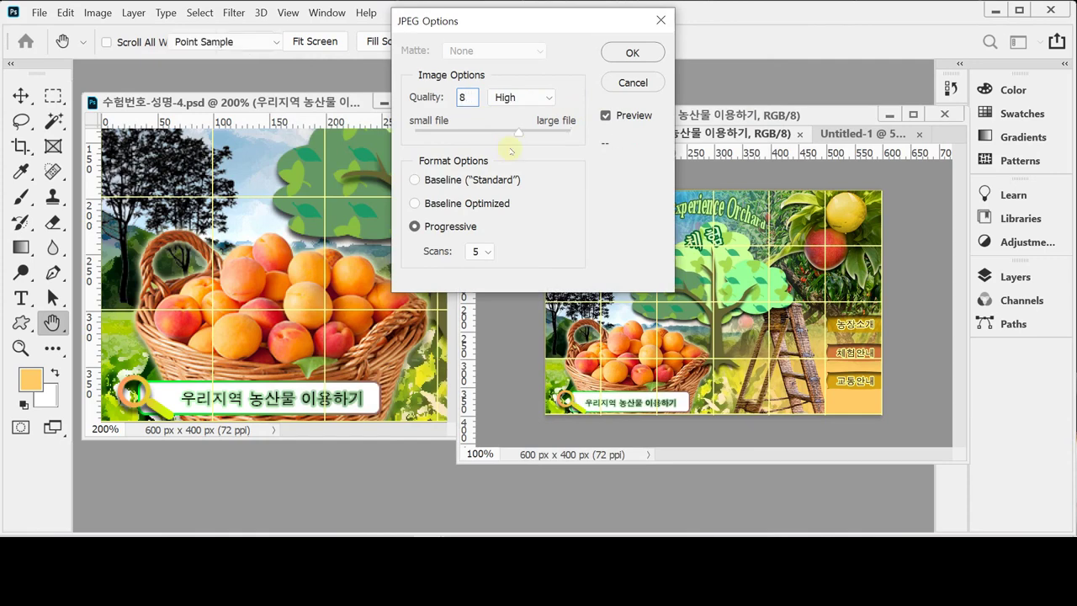
{"action": "key", "text": "Return"}
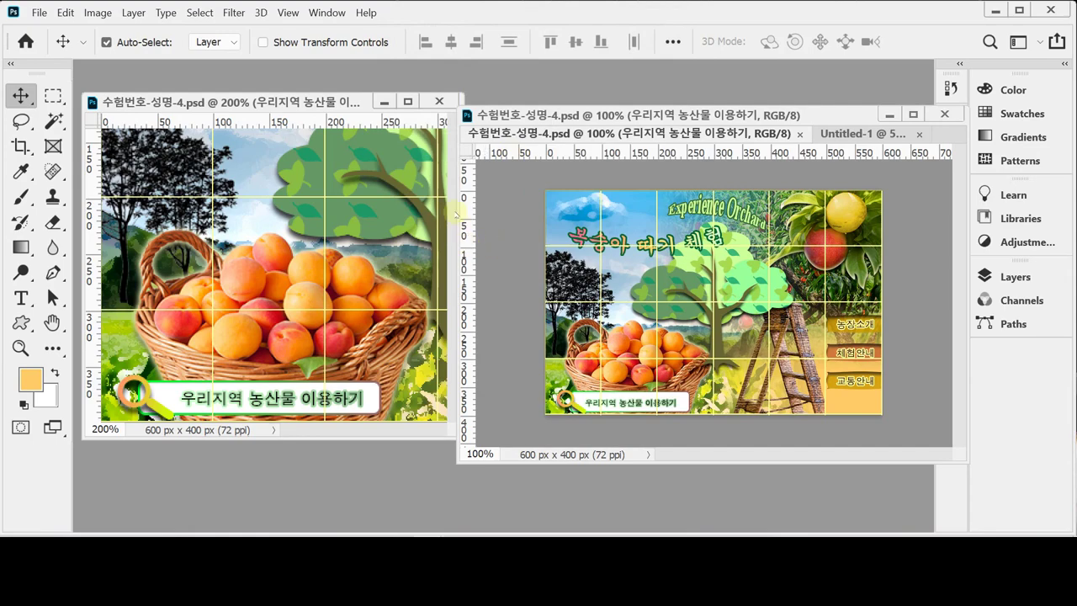
Step: Resize the working document's image to 60 × 40 pixels with the proportions linked
{"action": "left_click", "coordinate": [98, 13]}
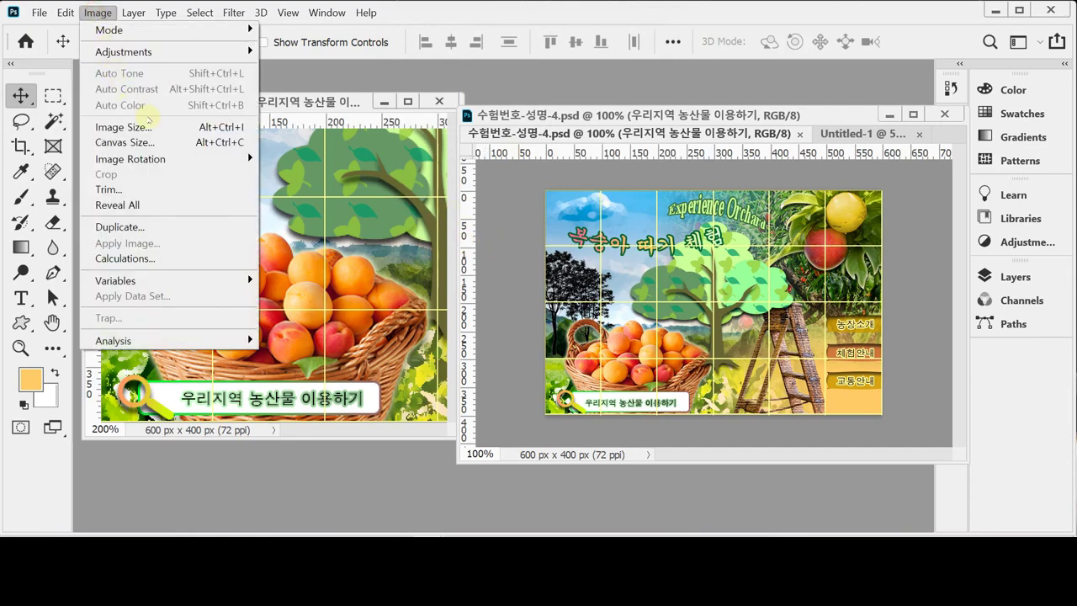
{"action": "left_click", "coordinate": [143, 127]}
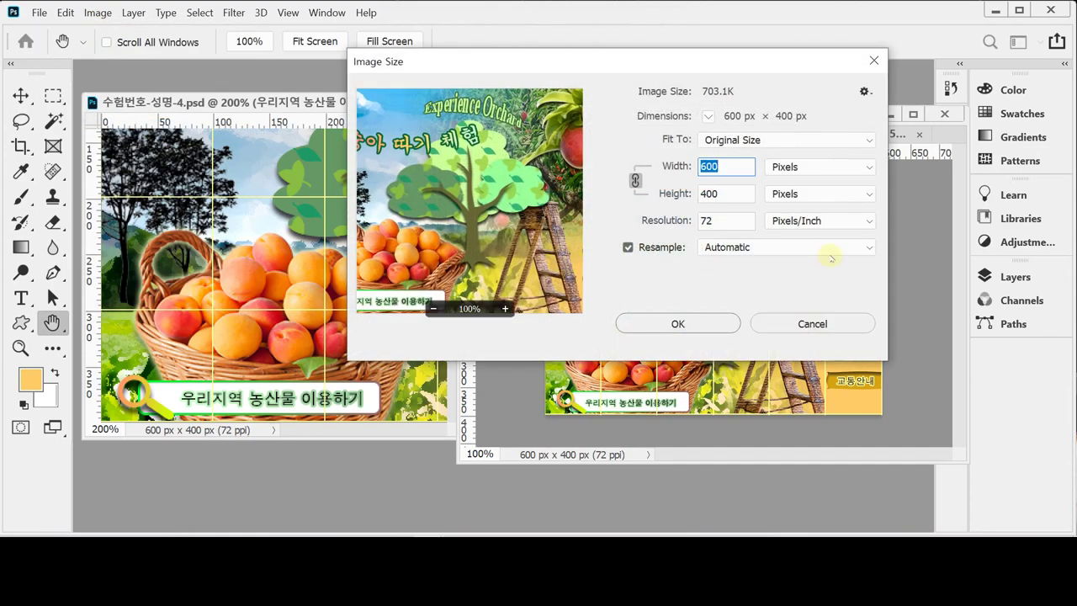
{"action": "type", "text": "60"}
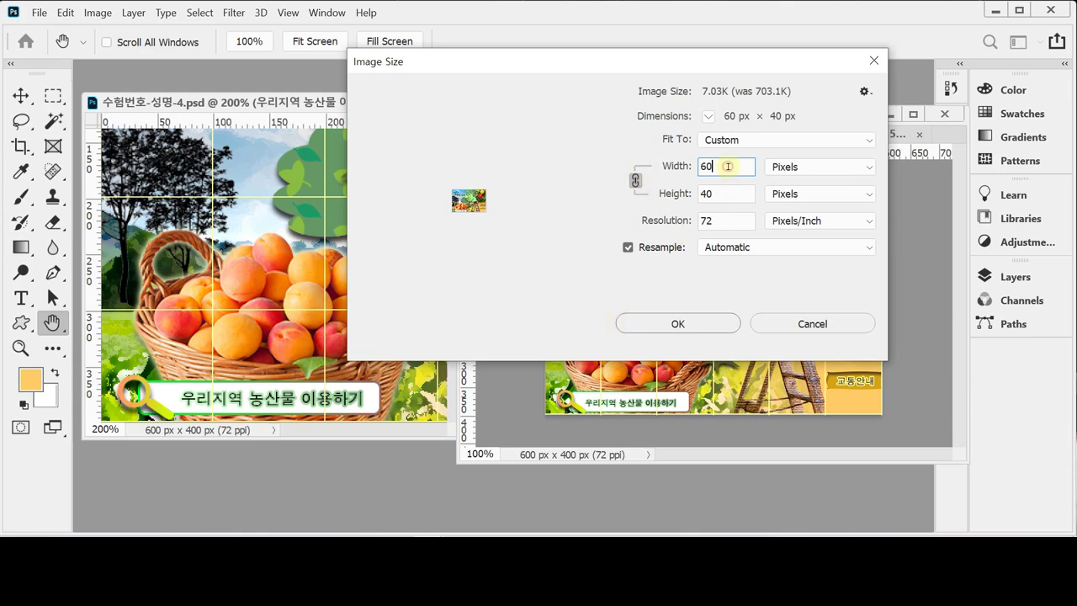
{"action": "left_click", "coordinate": [725, 194]}
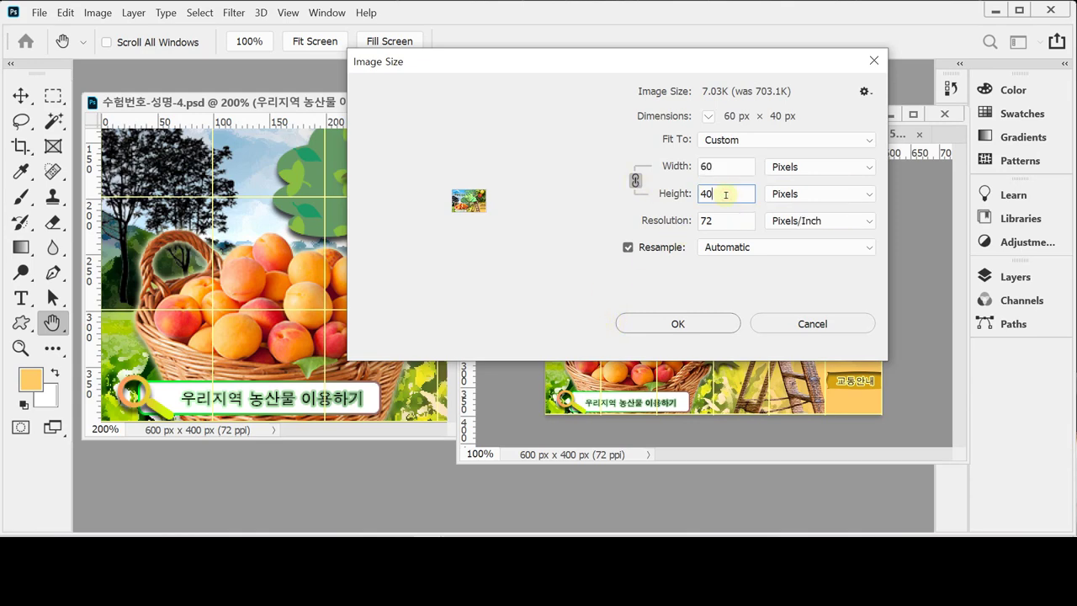
{"action": "left_click", "coordinate": [692, 320]}
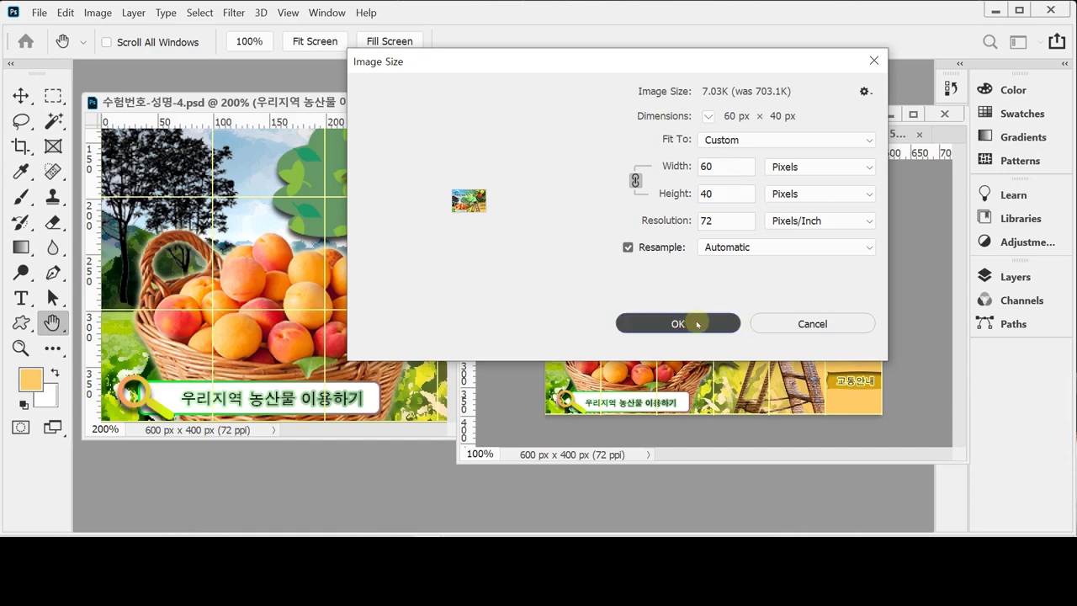
{"action": "key", "text": "v"}
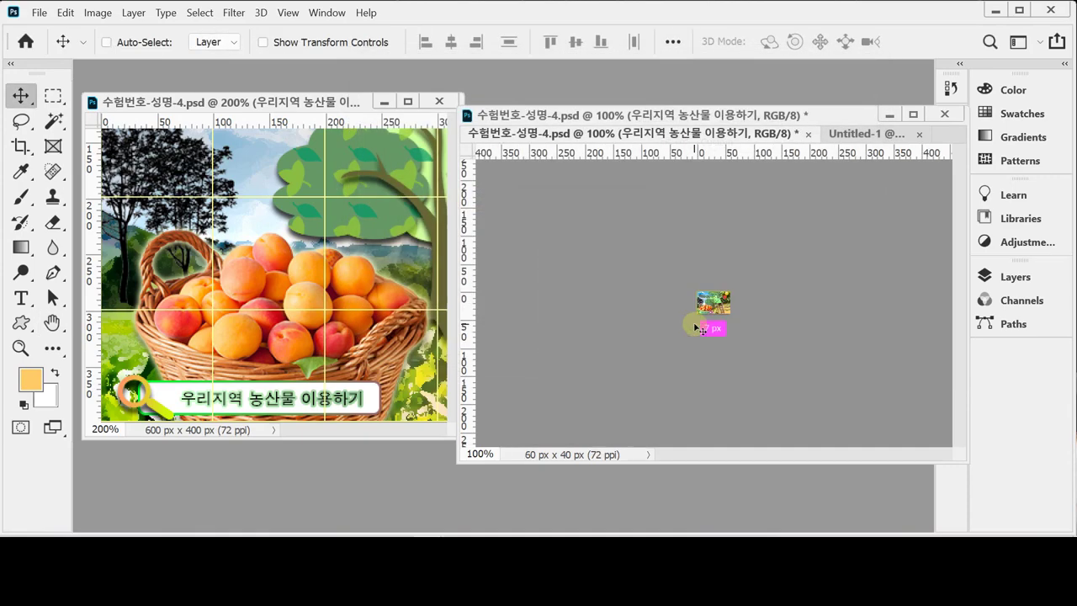
Step: Save the reduced document as 수험번호-성명-4.psd in Photoshop format with layers in the GTQ folder inside 문서
{"action": "key", "text": "ctrl+shift+s"}
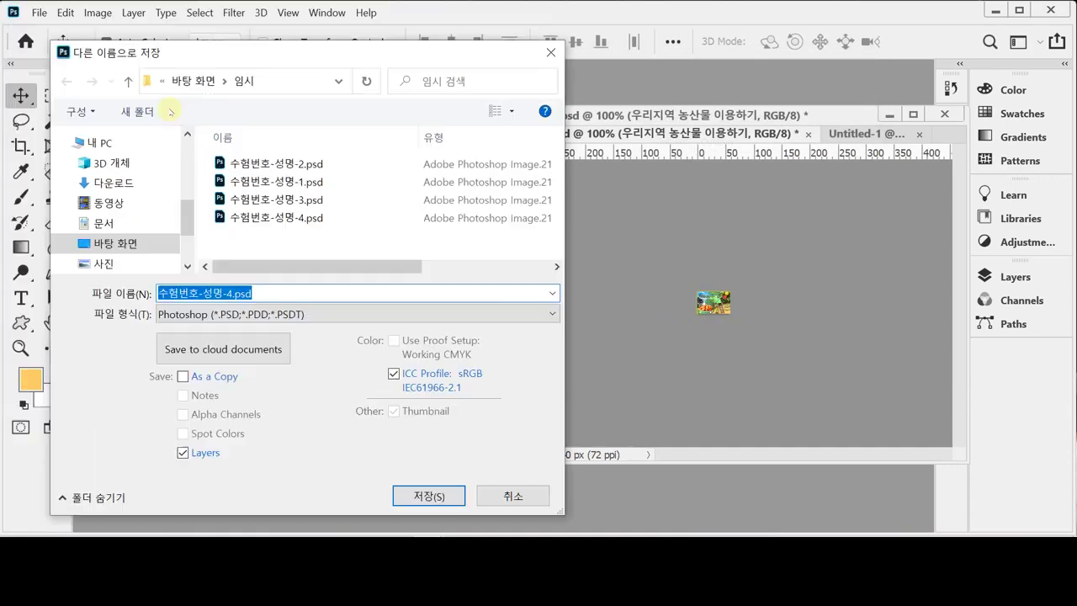
{"action": "left_click_drag", "start_coordinate": [119, 52], "coordinate": [229, 69]}
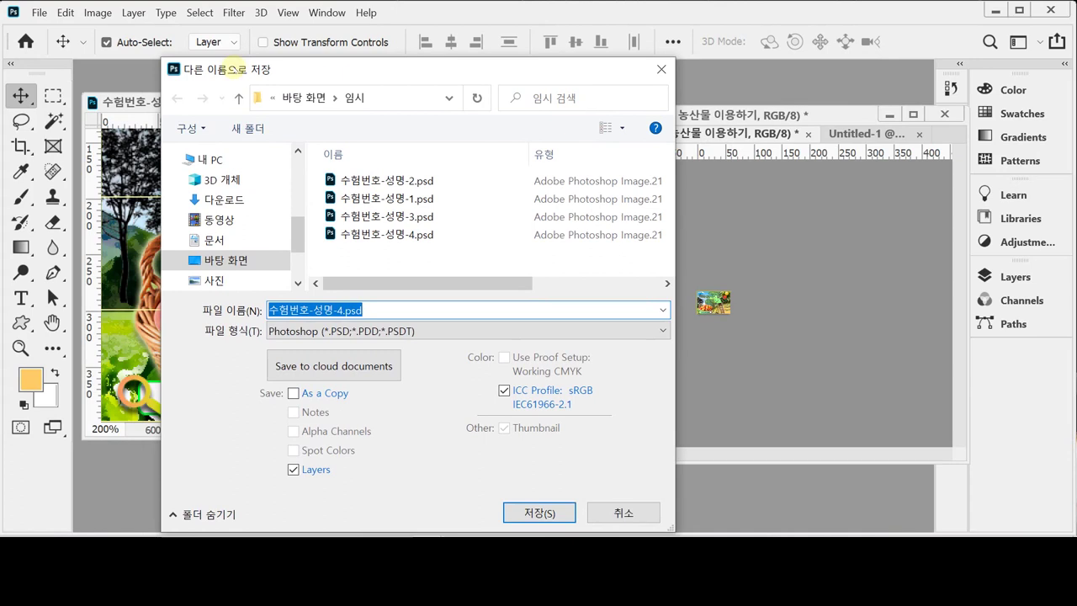
{"action": "left_click", "coordinate": [217, 241]}
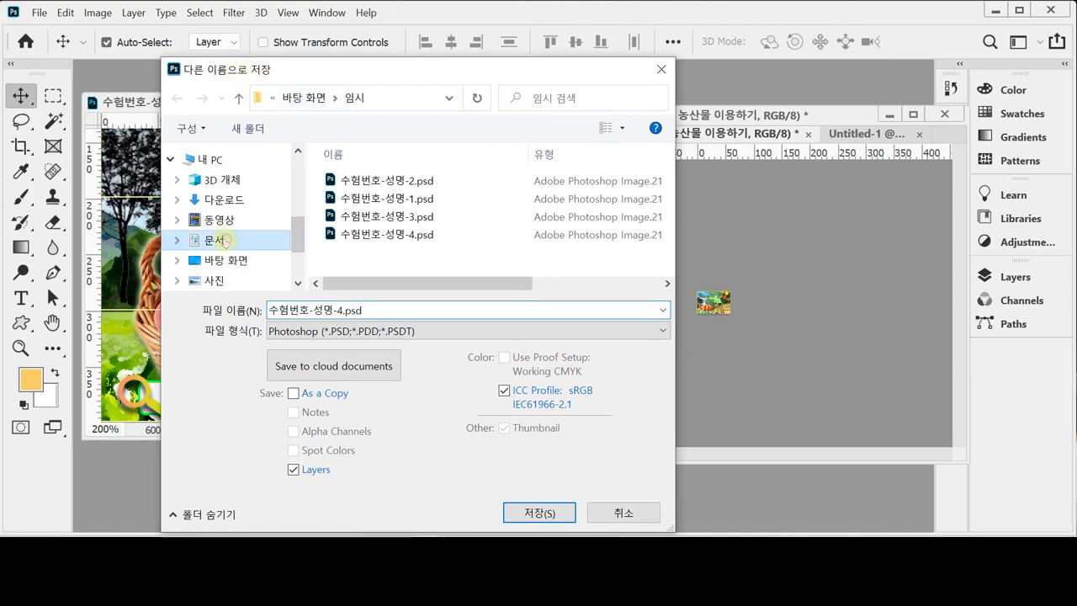
{"action": "scroll", "coordinate": [551, 220], "scroll_direction": "down", "scroll_amount": 3}
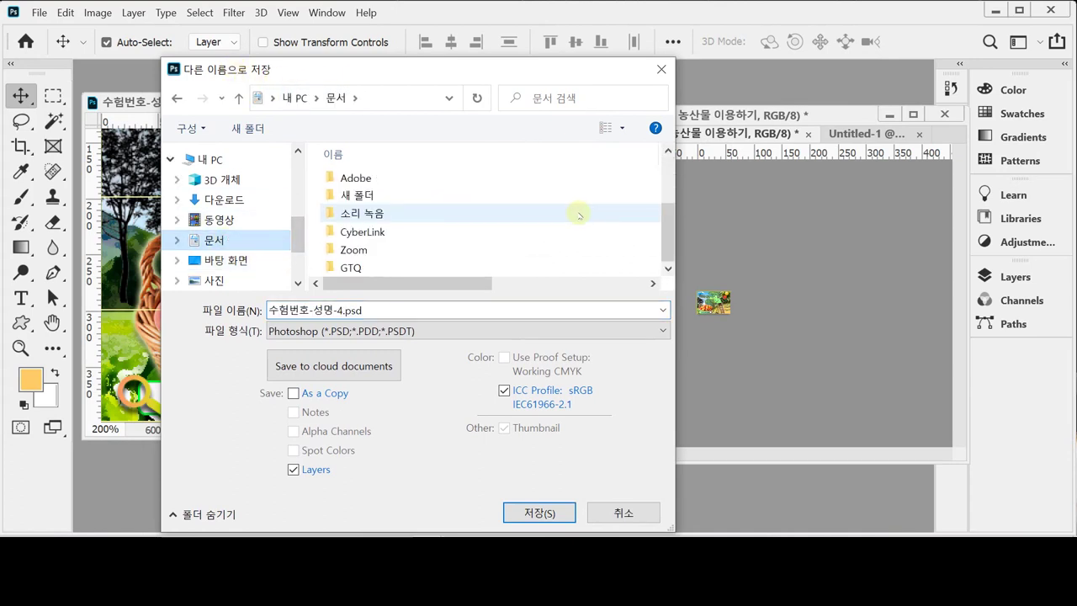
{"action": "double_click", "coordinate": [373, 269]}
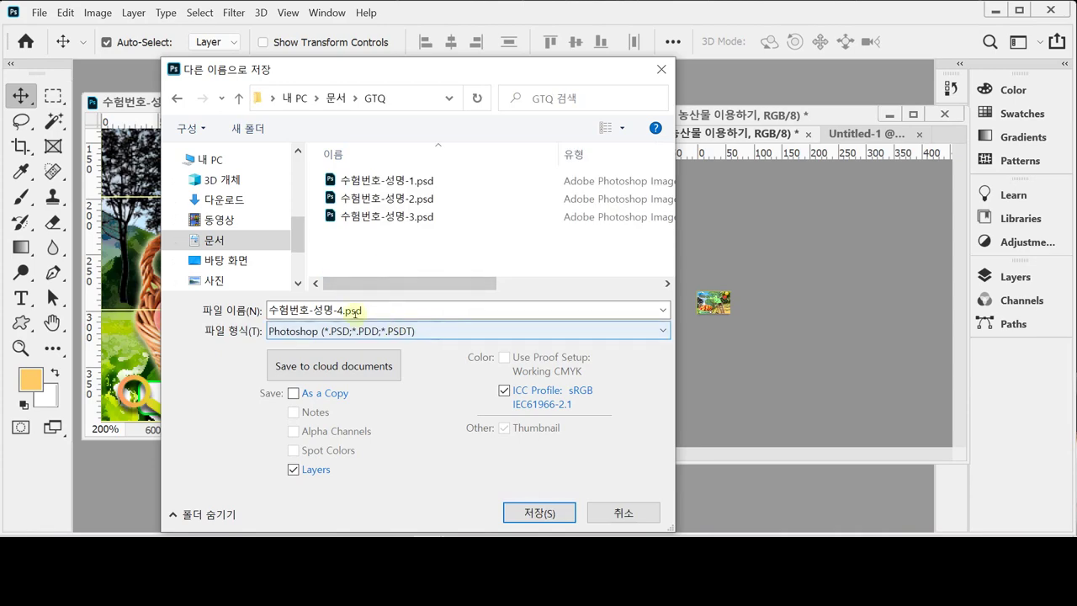
{"action": "left_click", "coordinate": [539, 511]}
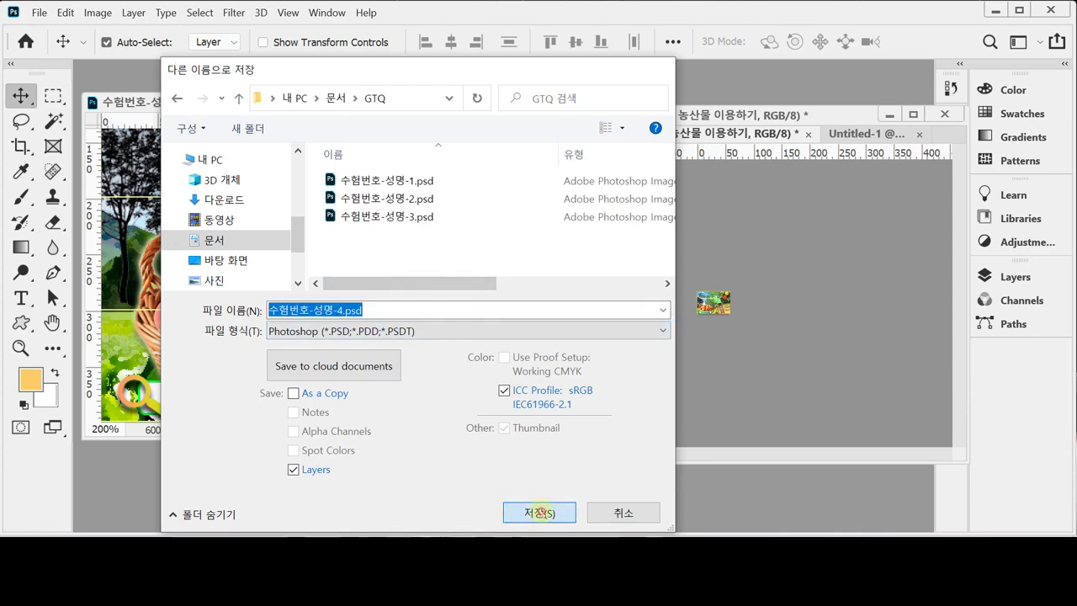